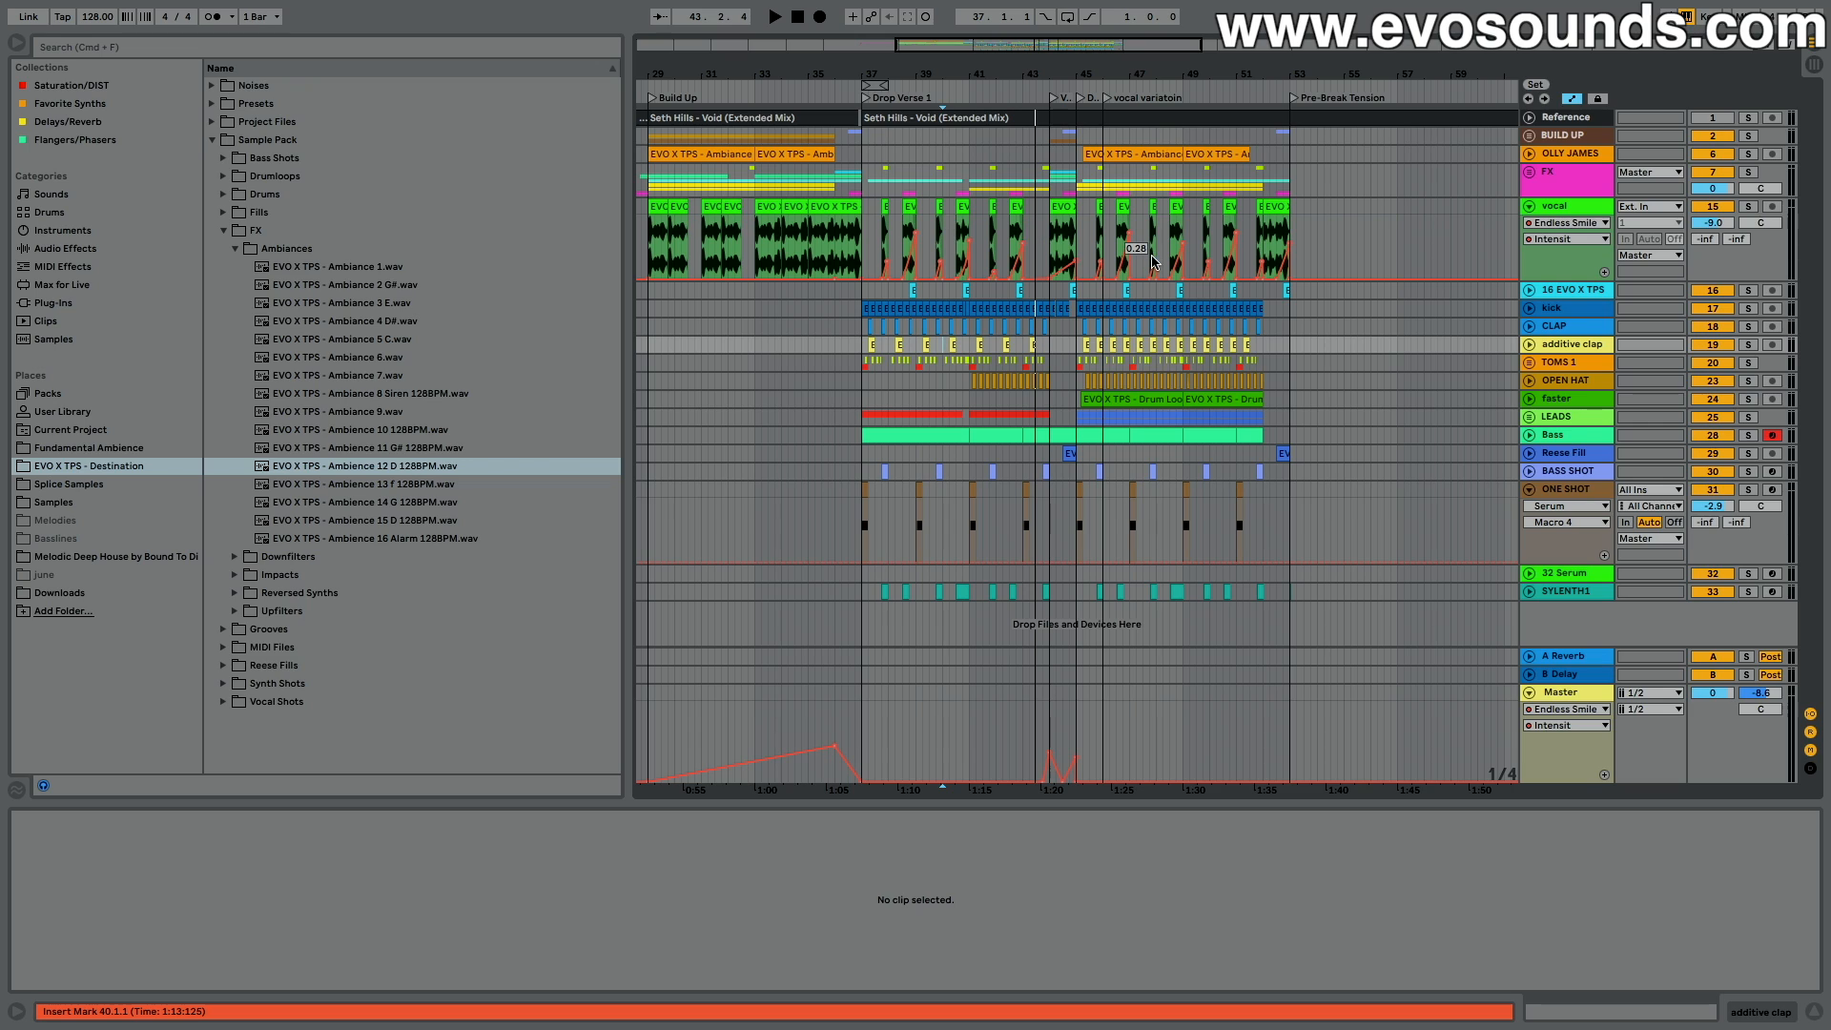
Step: Highlight bars 37 to 44 of Drop Verse 1 from the CLAP track through the Reese Fill track
{"action": "scroll", "coordinate": [1152, 262], "scroll_direction": "right", "scroll_amount": 1}
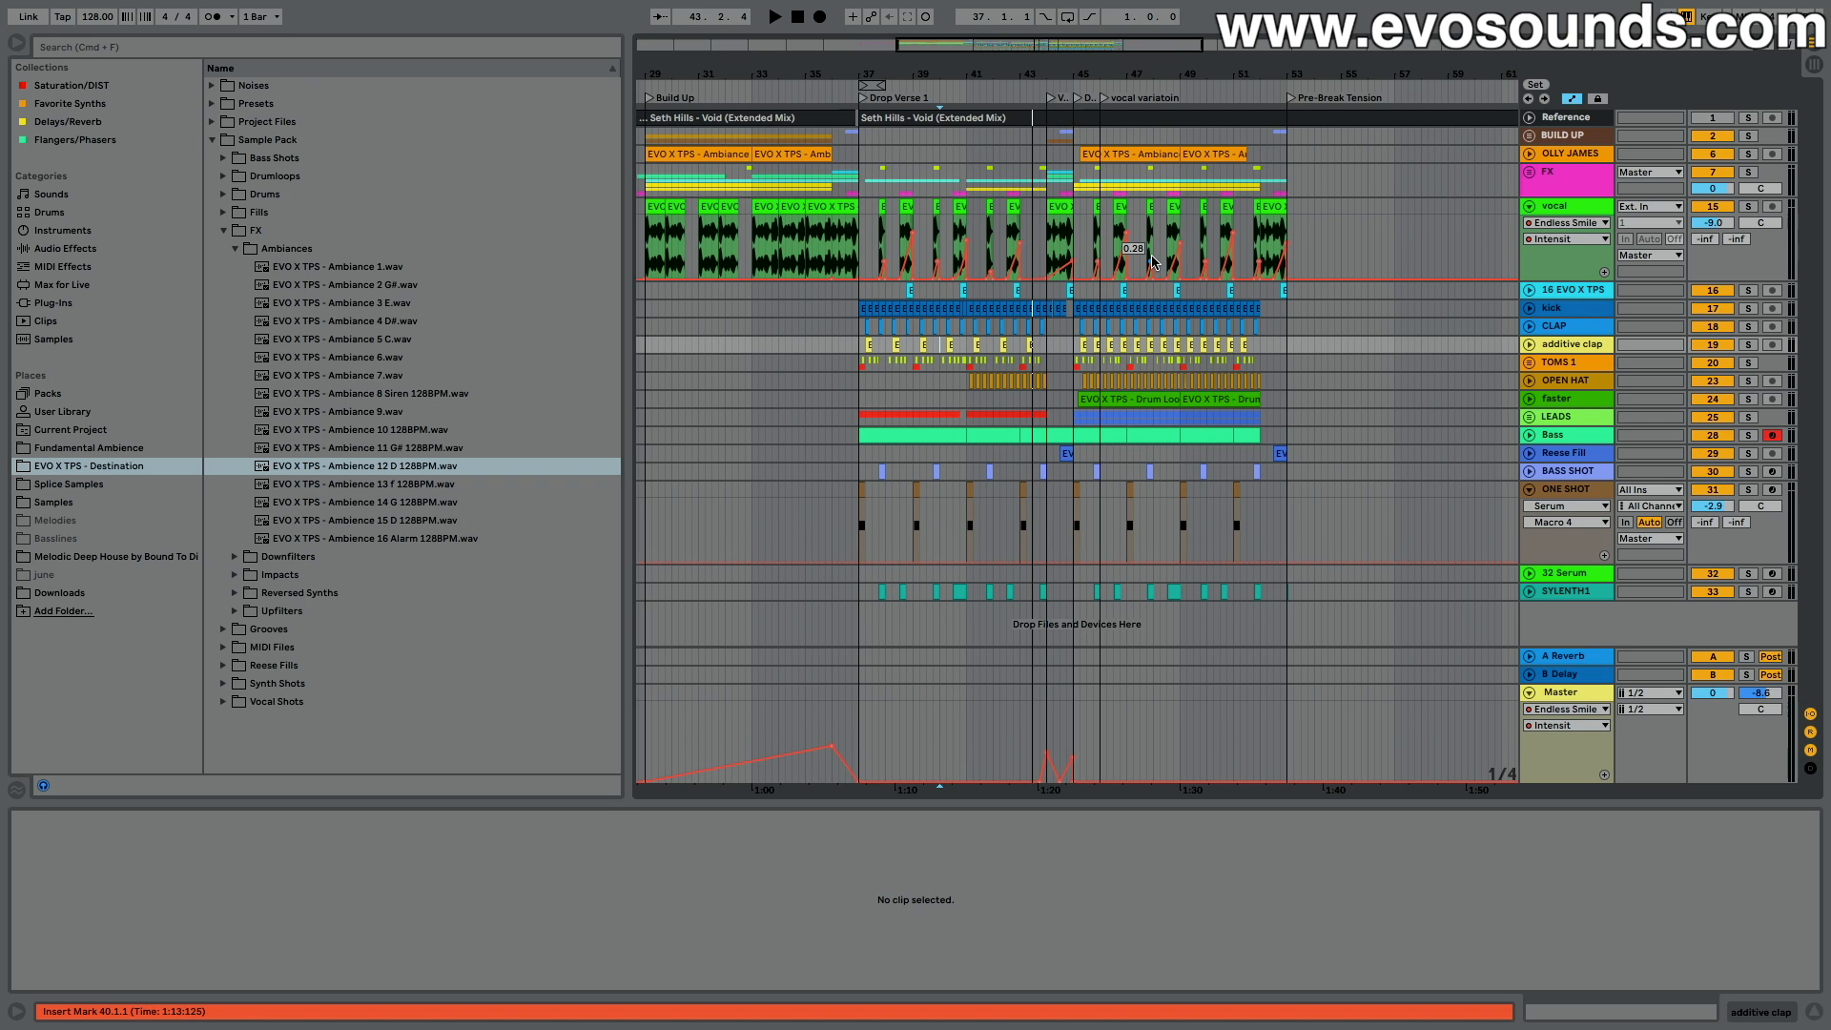
{"action": "scroll", "coordinate": [1152, 262], "scroll_direction": "right", "scroll_amount": 3}
{"action": "left_click", "coordinate": [1039, 329]}
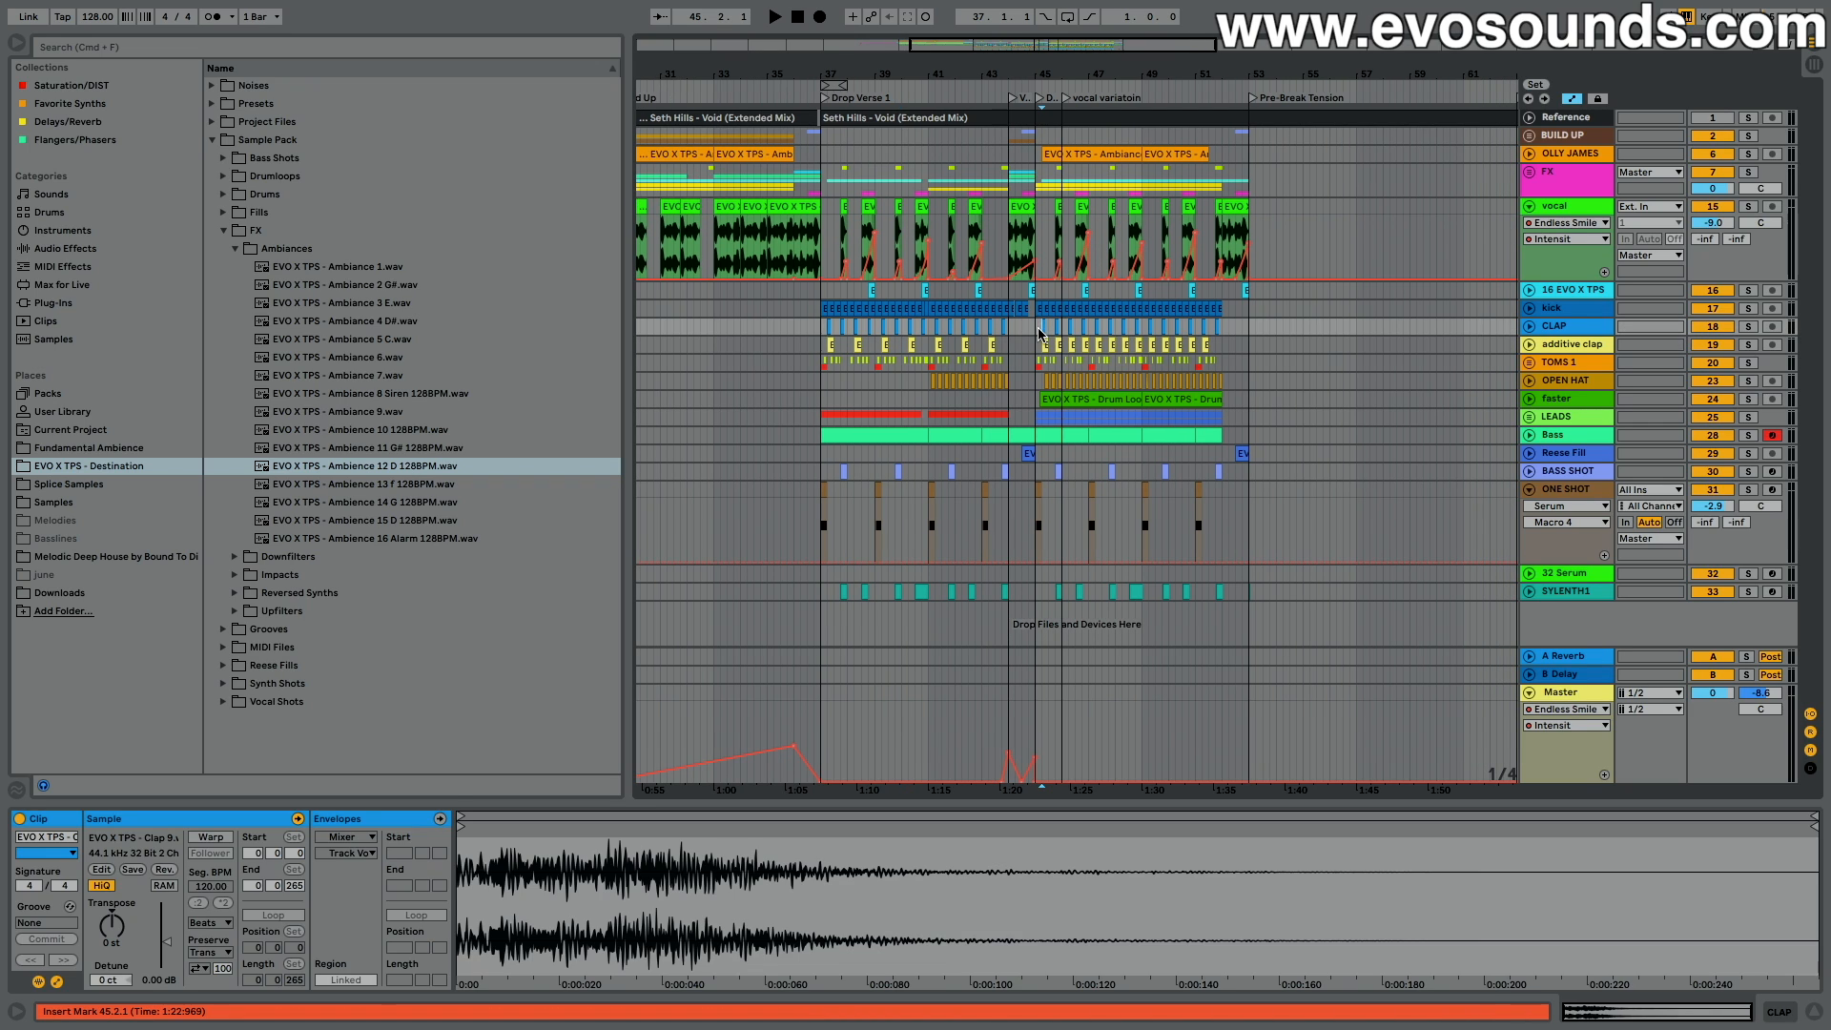
{"action": "left_click_drag", "start_coordinate": [1010, 331], "coordinate": [831, 454]}
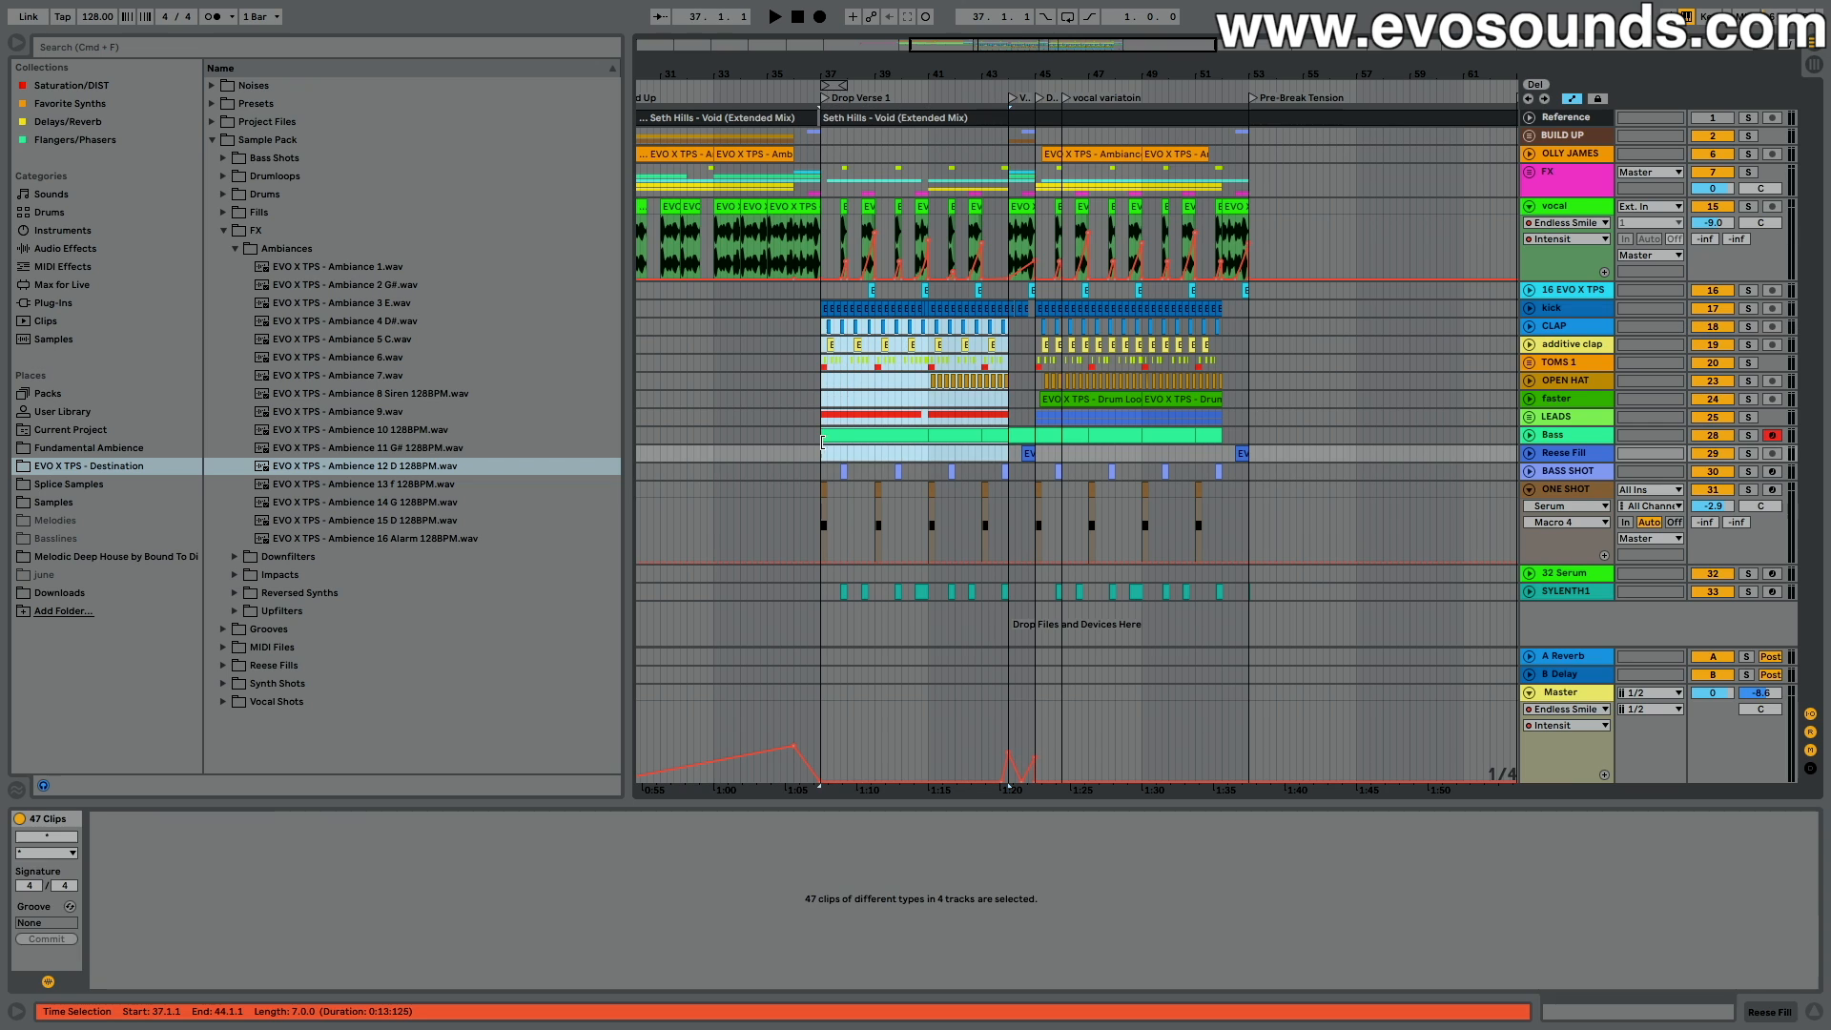
Step: Select the vocal clip at bar 44 and inspect the vocal track's Endless Smile plug-in before closing its window
{"action": "left_click_drag", "start_coordinate": [1009, 41], "coordinate": [1011, 42]}
{"action": "scroll", "coordinate": [1072, 510], "scroll_direction": "left", "scroll_amount": 5}
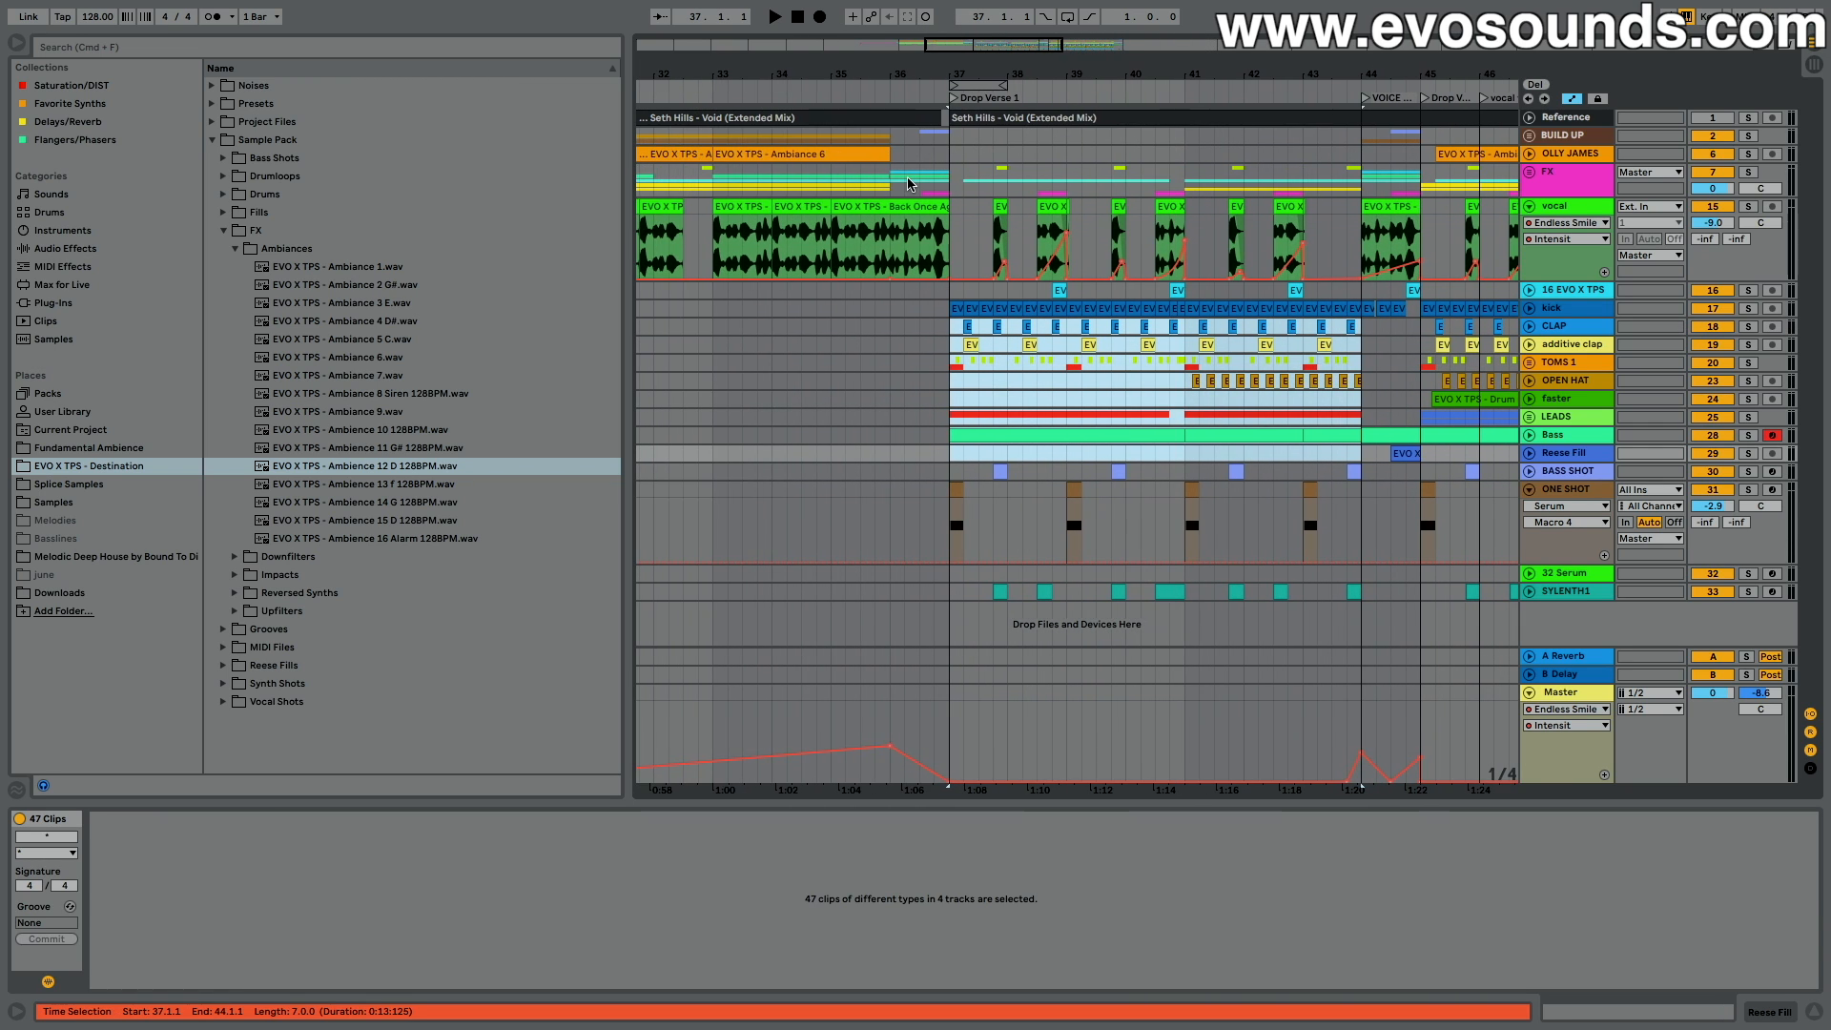
{"action": "left_click", "coordinate": [1399, 222]}
{"action": "left_click", "coordinate": [1394, 207]}
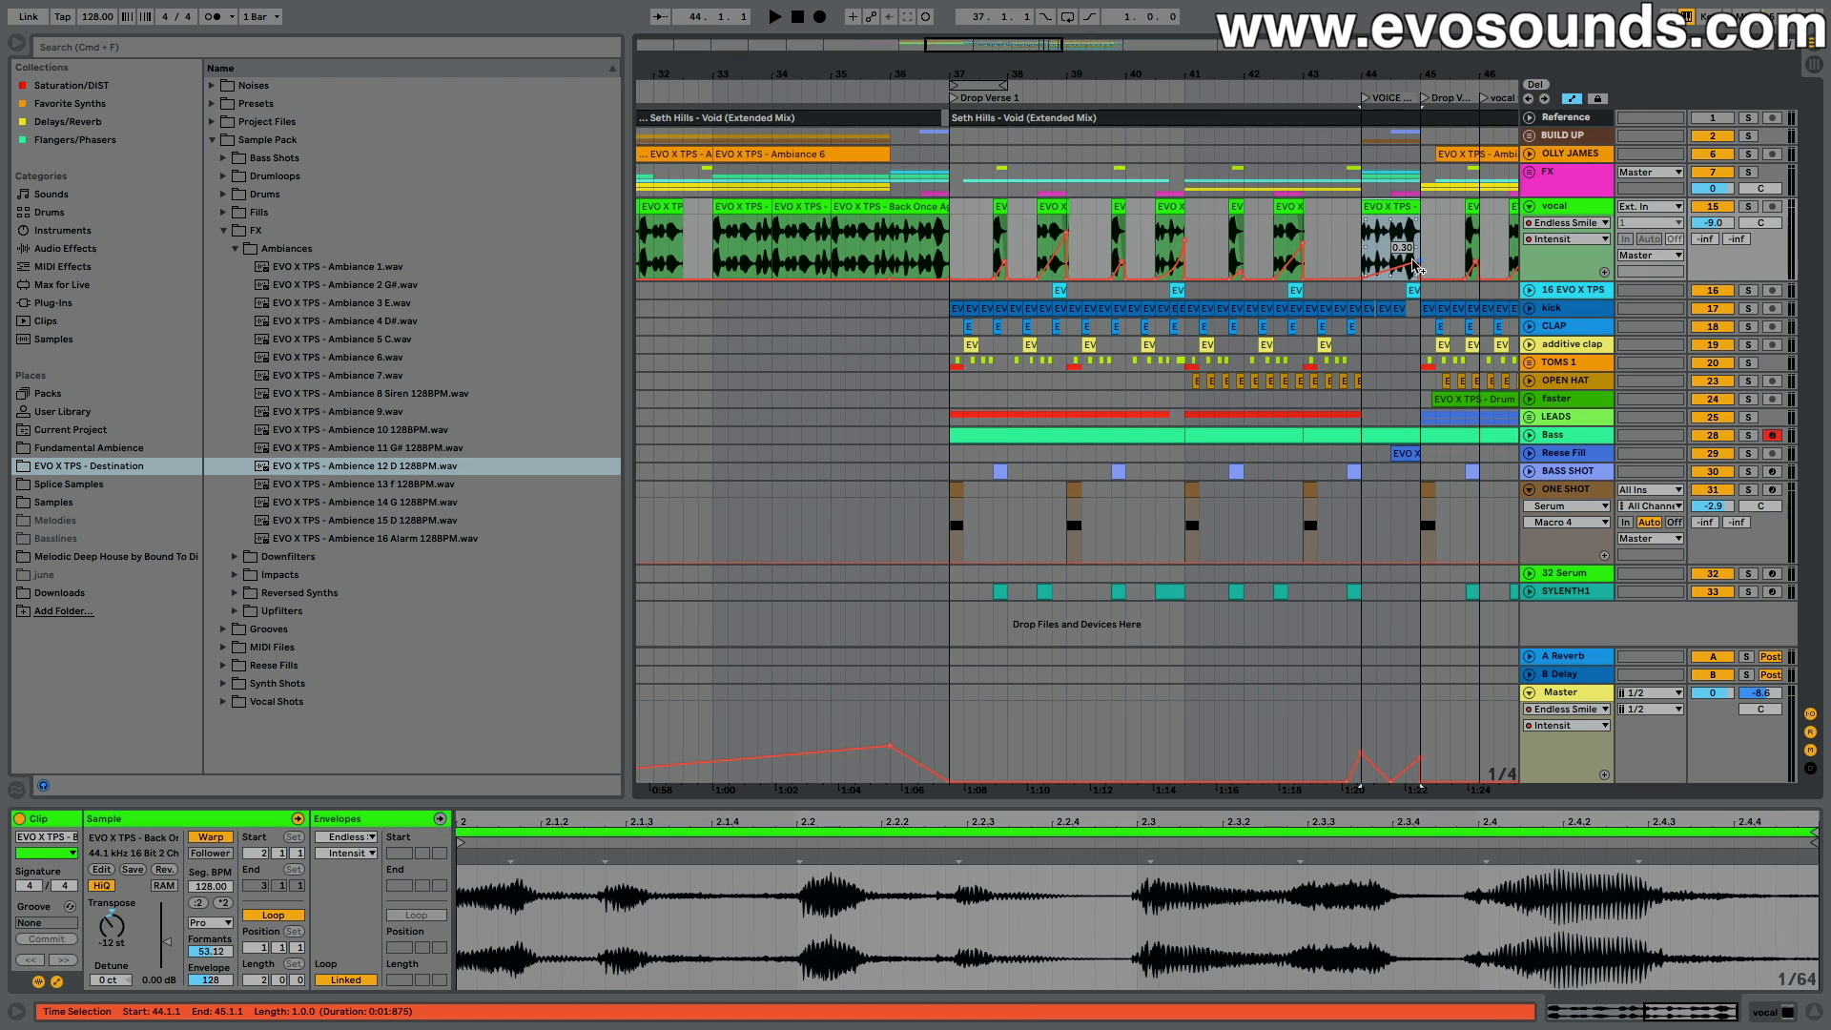
{"action": "double_click", "coordinate": [1572, 210]}
{"action": "left_click", "coordinate": [62, 818]}
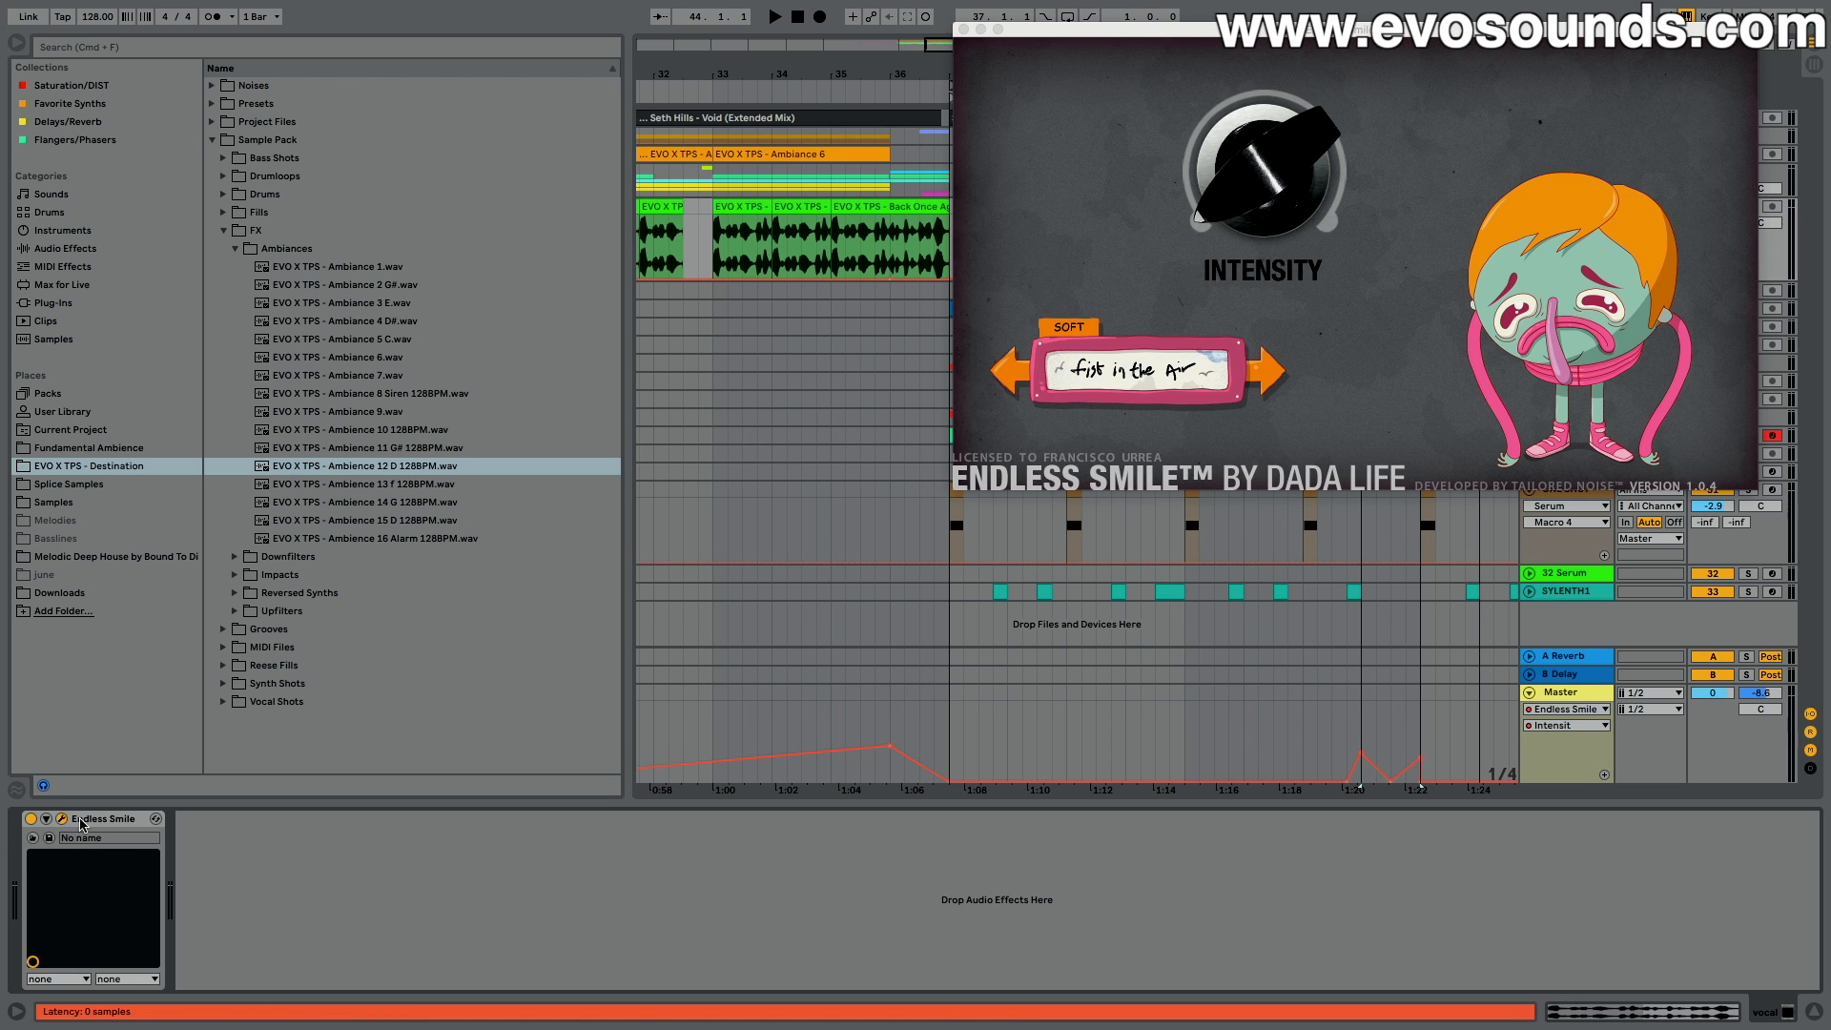
{"action": "left_click", "coordinate": [964, 29]}
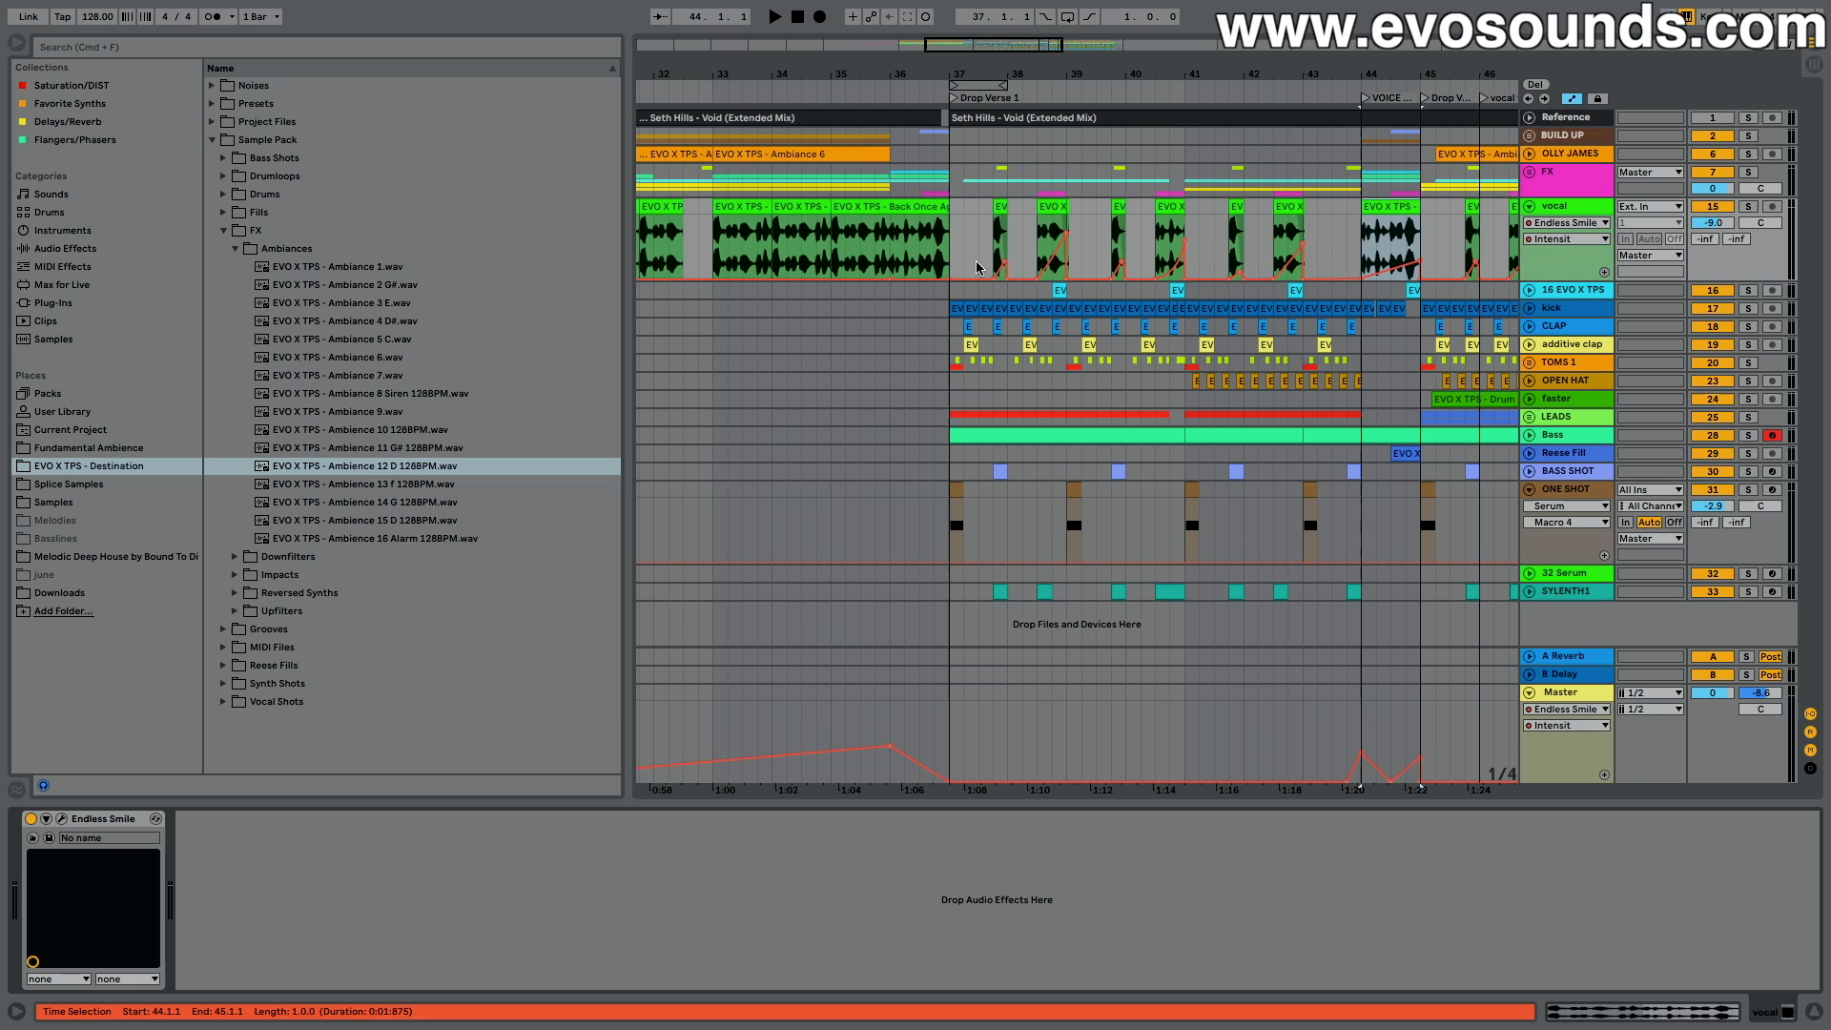
Step: Play from bar 36 into the drop and lower the end of the vocal's Endless Smile intensity ramp just before bar 37
{"action": "left_click", "coordinate": [904, 264]}
{"action": "left_click", "coordinate": [930, 264]}
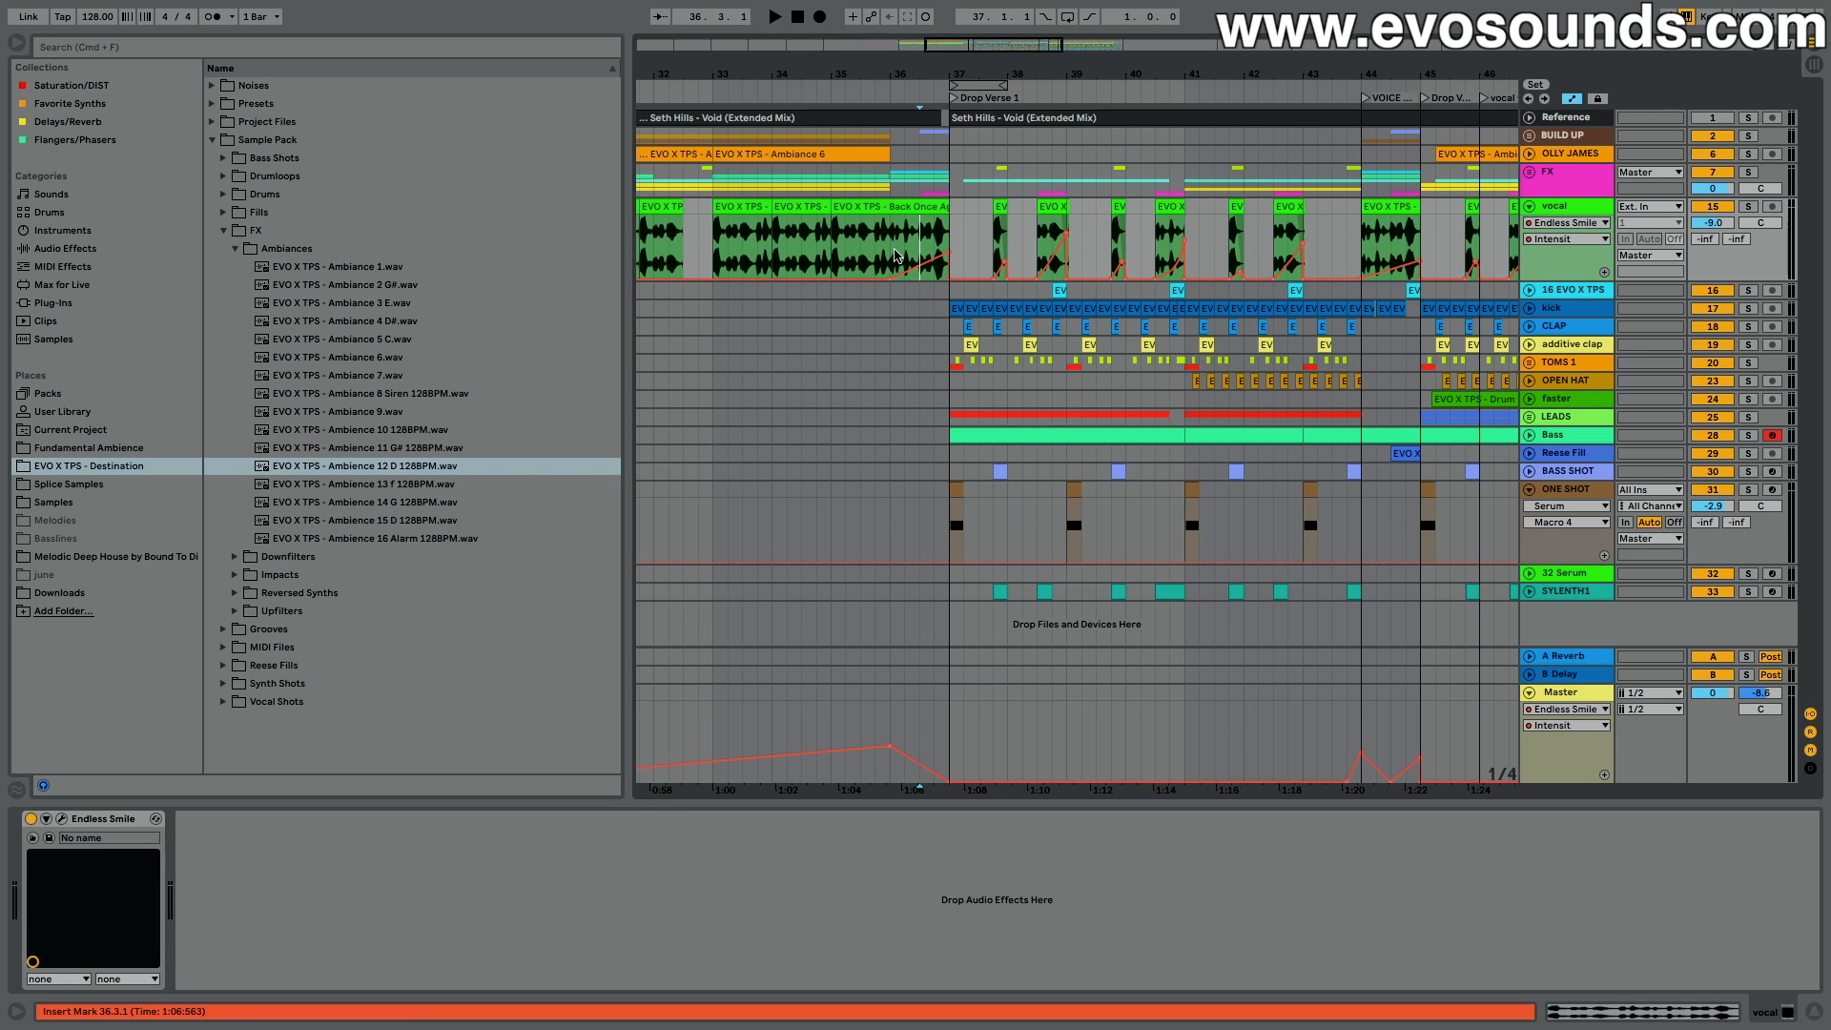
{"action": "left_click", "coordinate": [891, 272]}
{"action": "key", "text": "space"}
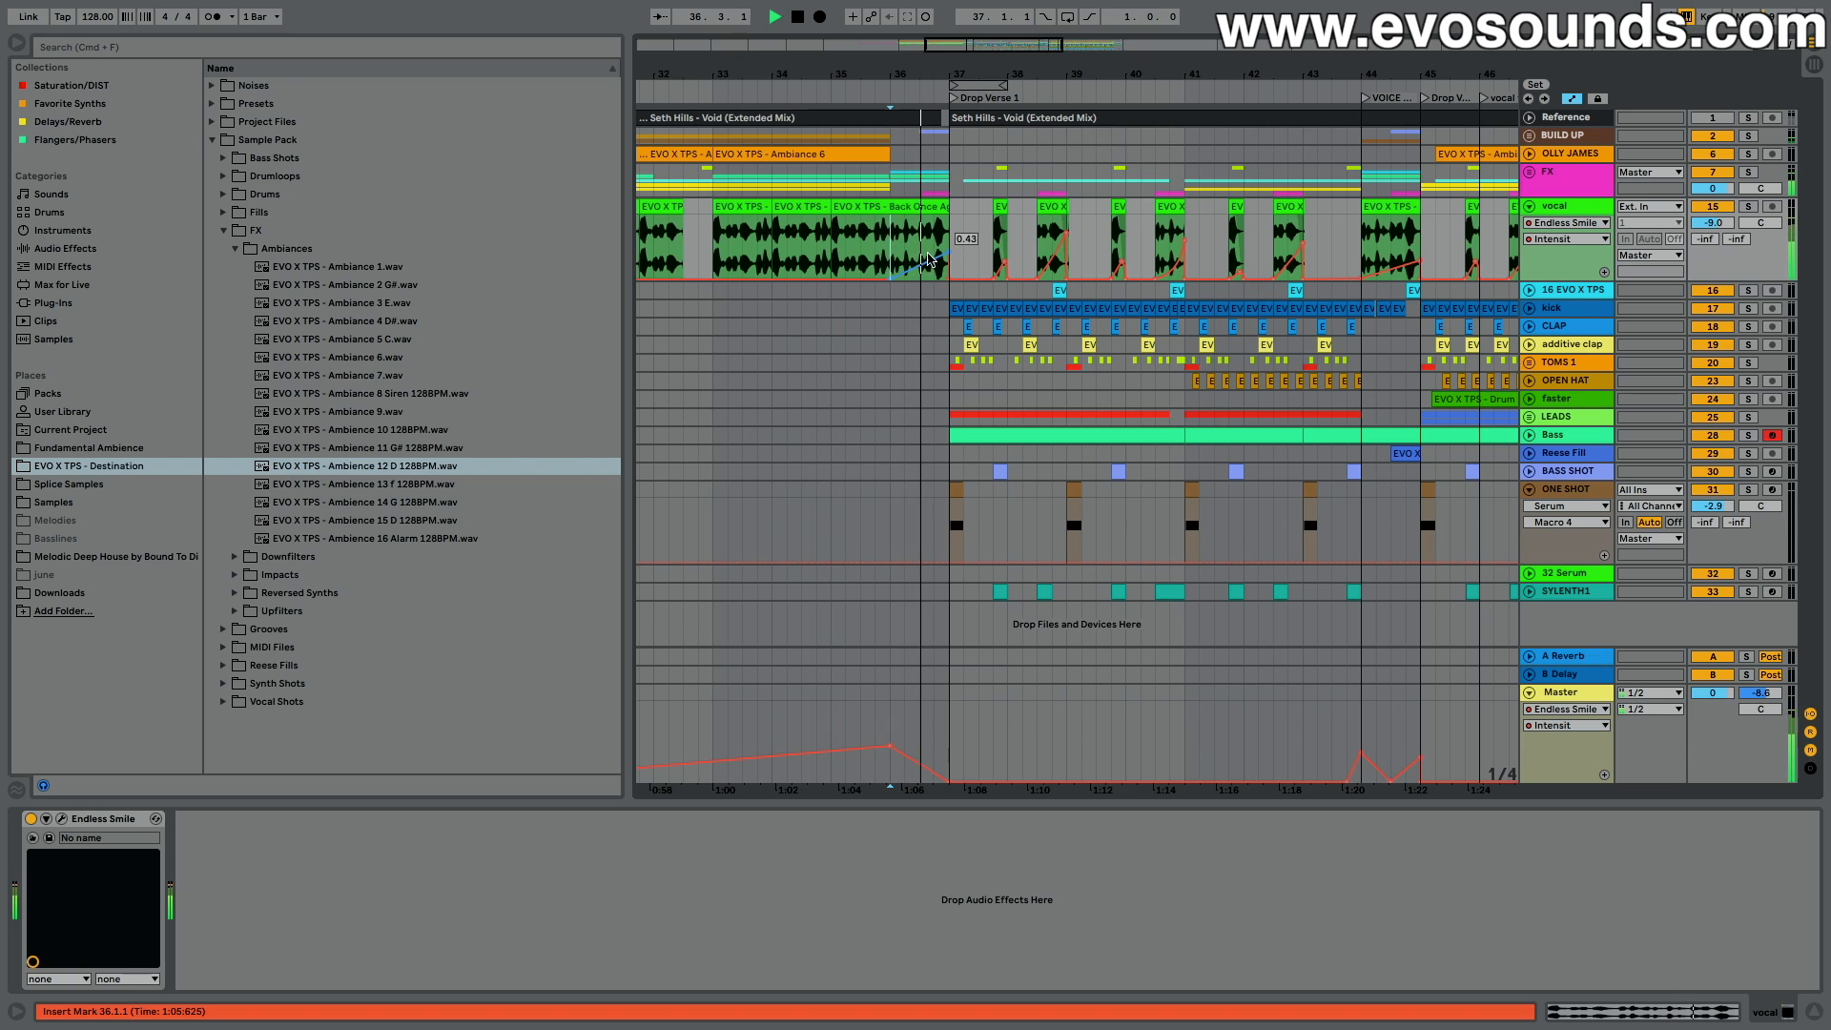
{"action": "left_click_drag", "start_coordinate": [946, 252], "coordinate": [946, 262]}
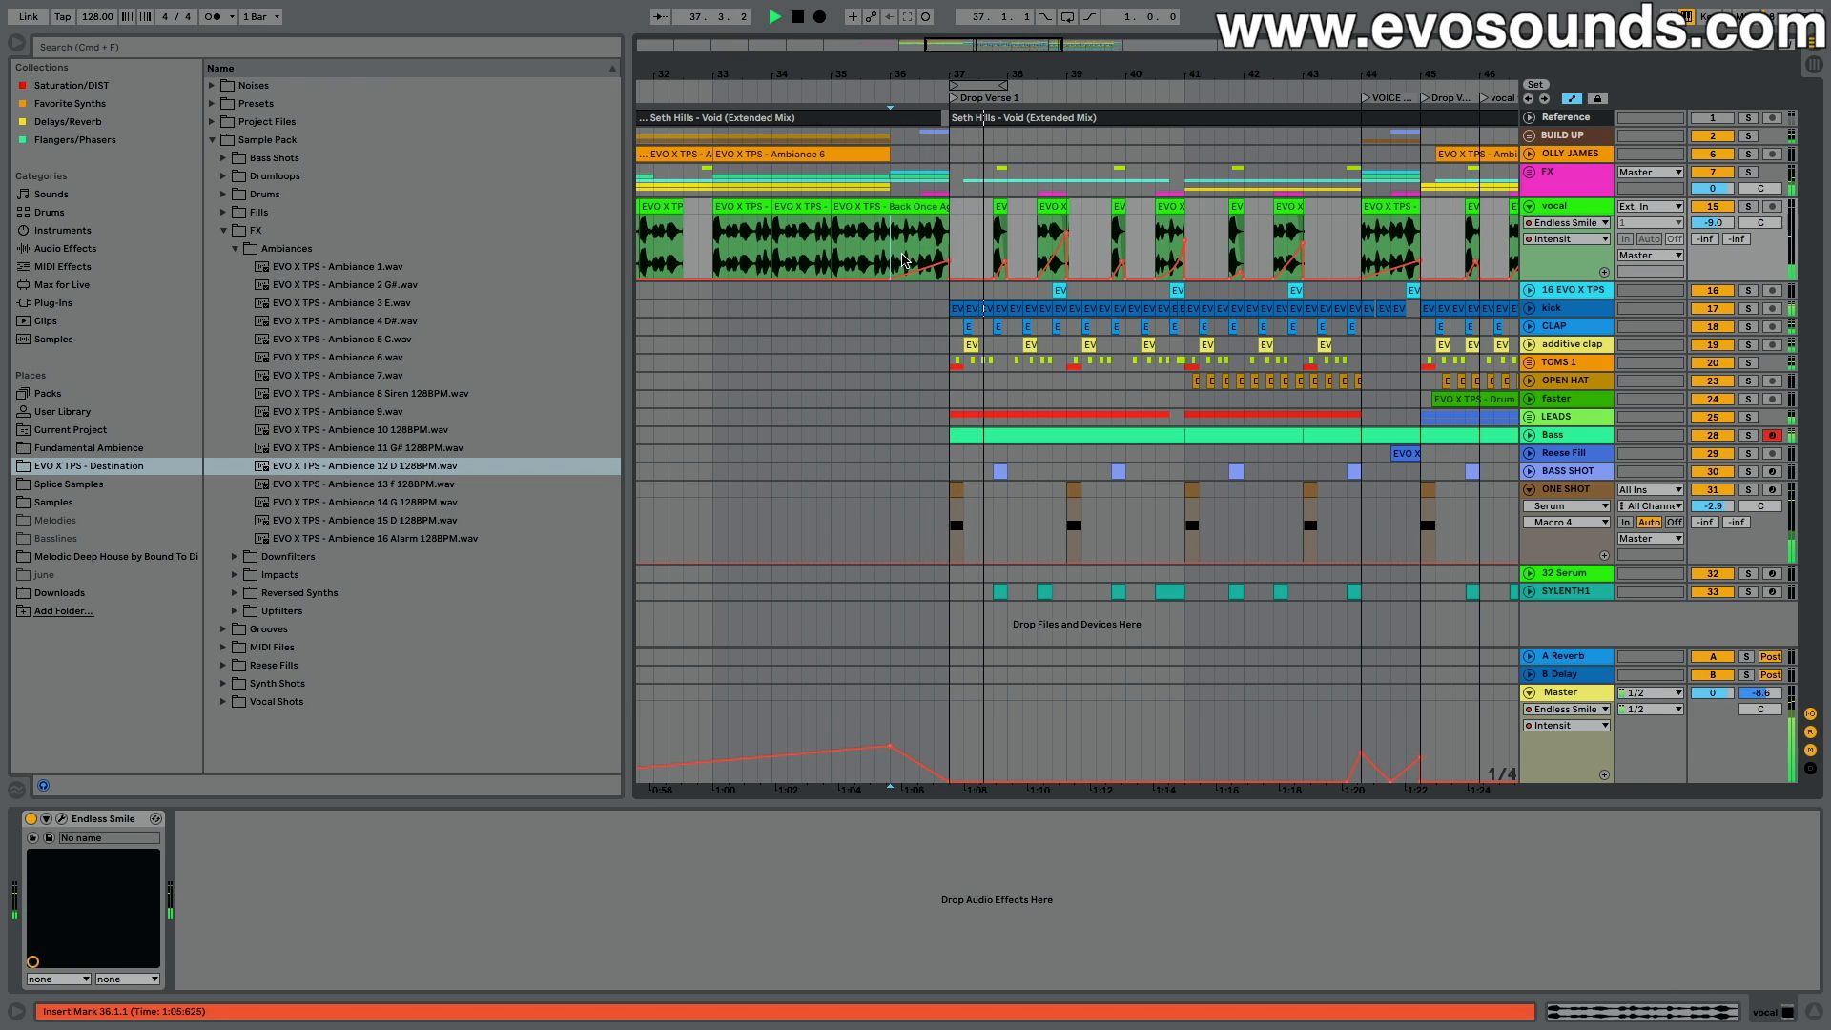
{"action": "key", "text": "space"}
{"action": "key", "text": "space"}
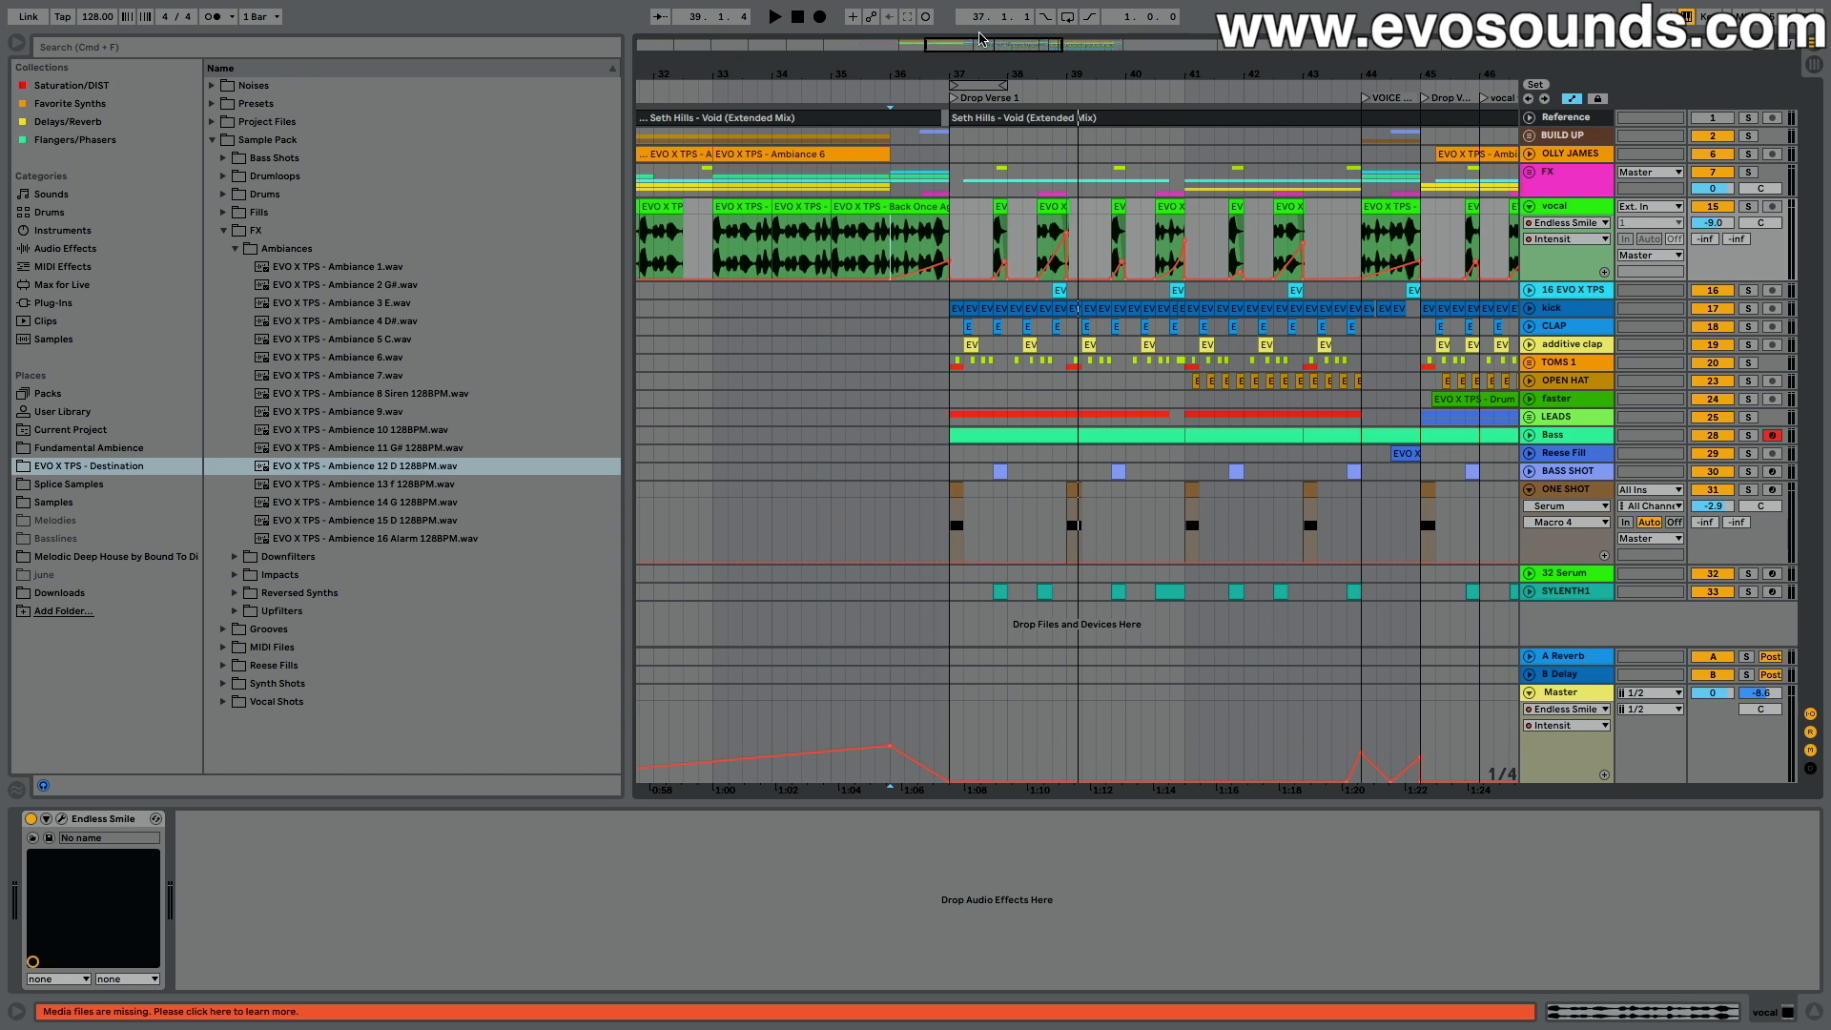
Step: Review the arrangement from Drop Verse 1 to Pre-Break Tension, narrowing the browser to enlarge the timeline
{"action": "scroll", "coordinate": [970, 178], "scroll_direction": "right", "scroll_amount": 8}
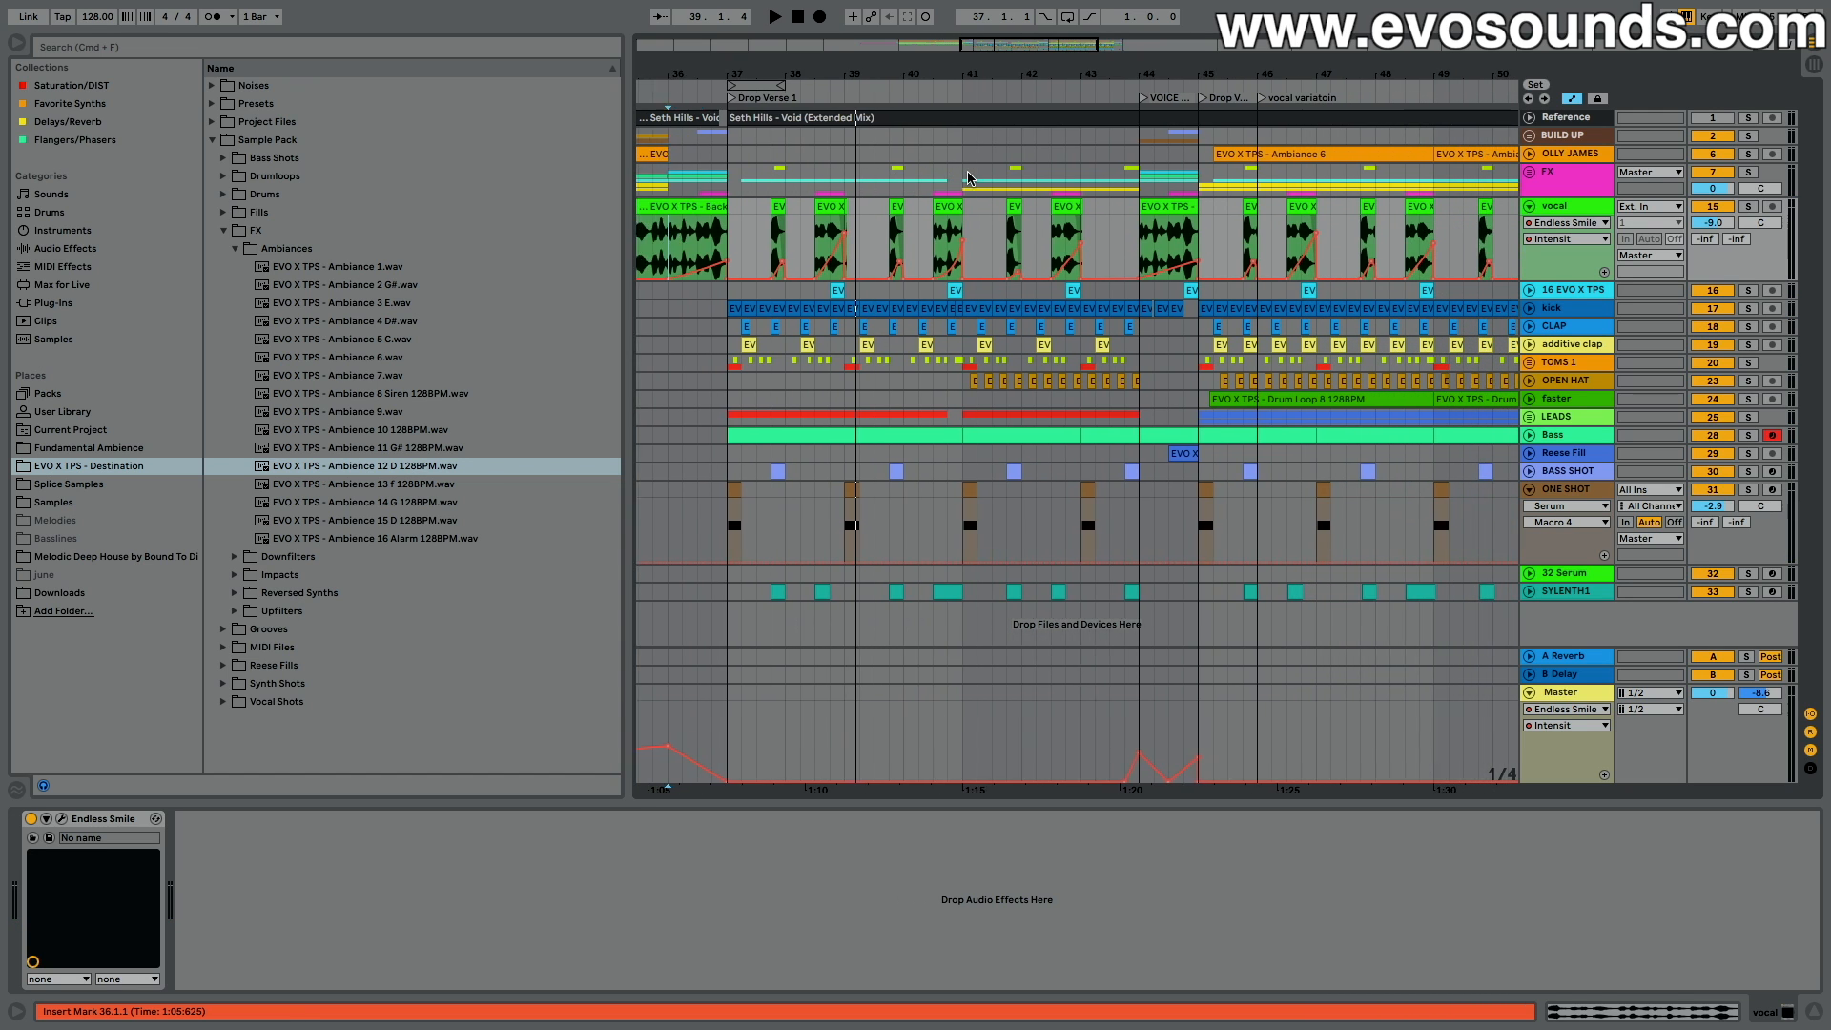
{"action": "scroll", "coordinate": [968, 172], "scroll_direction": "right", "scroll_amount": 3}
{"action": "scroll", "coordinate": [968, 173], "scroll_direction": "left", "scroll_amount": 4}
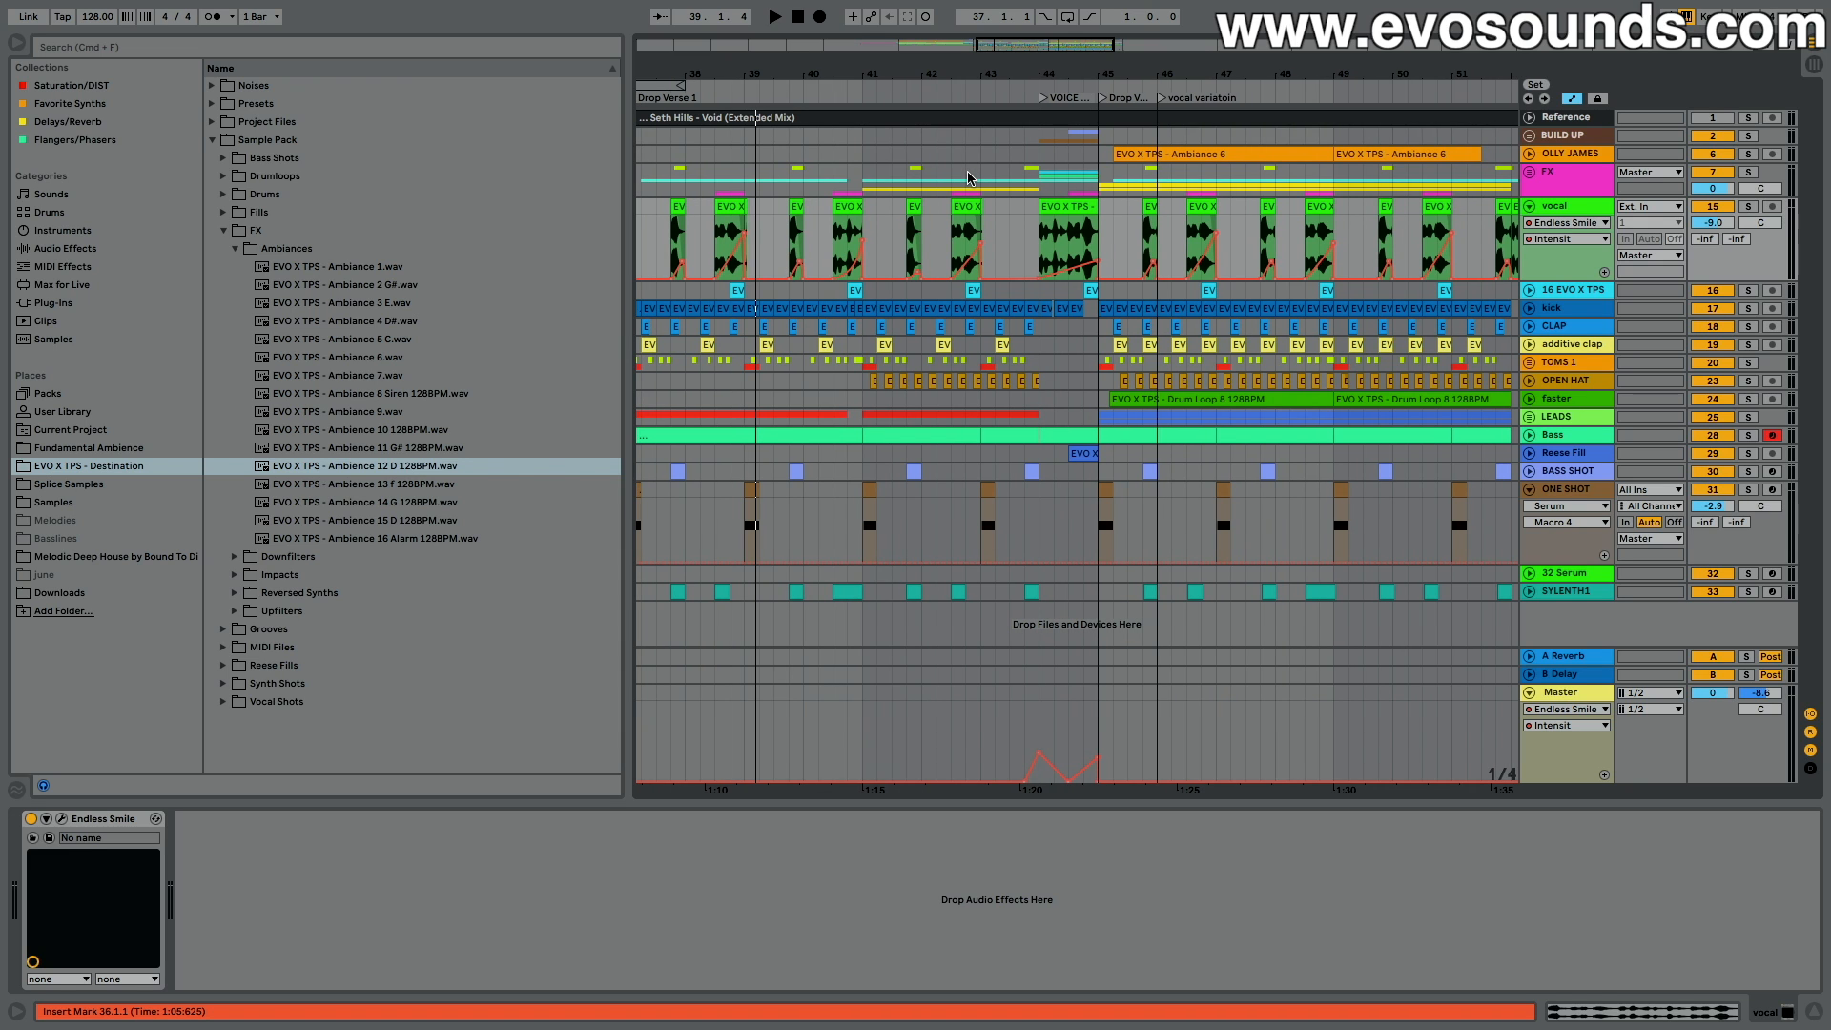
{"action": "scroll", "coordinate": [969, 189], "scroll_direction": "right", "scroll_amount": 2}
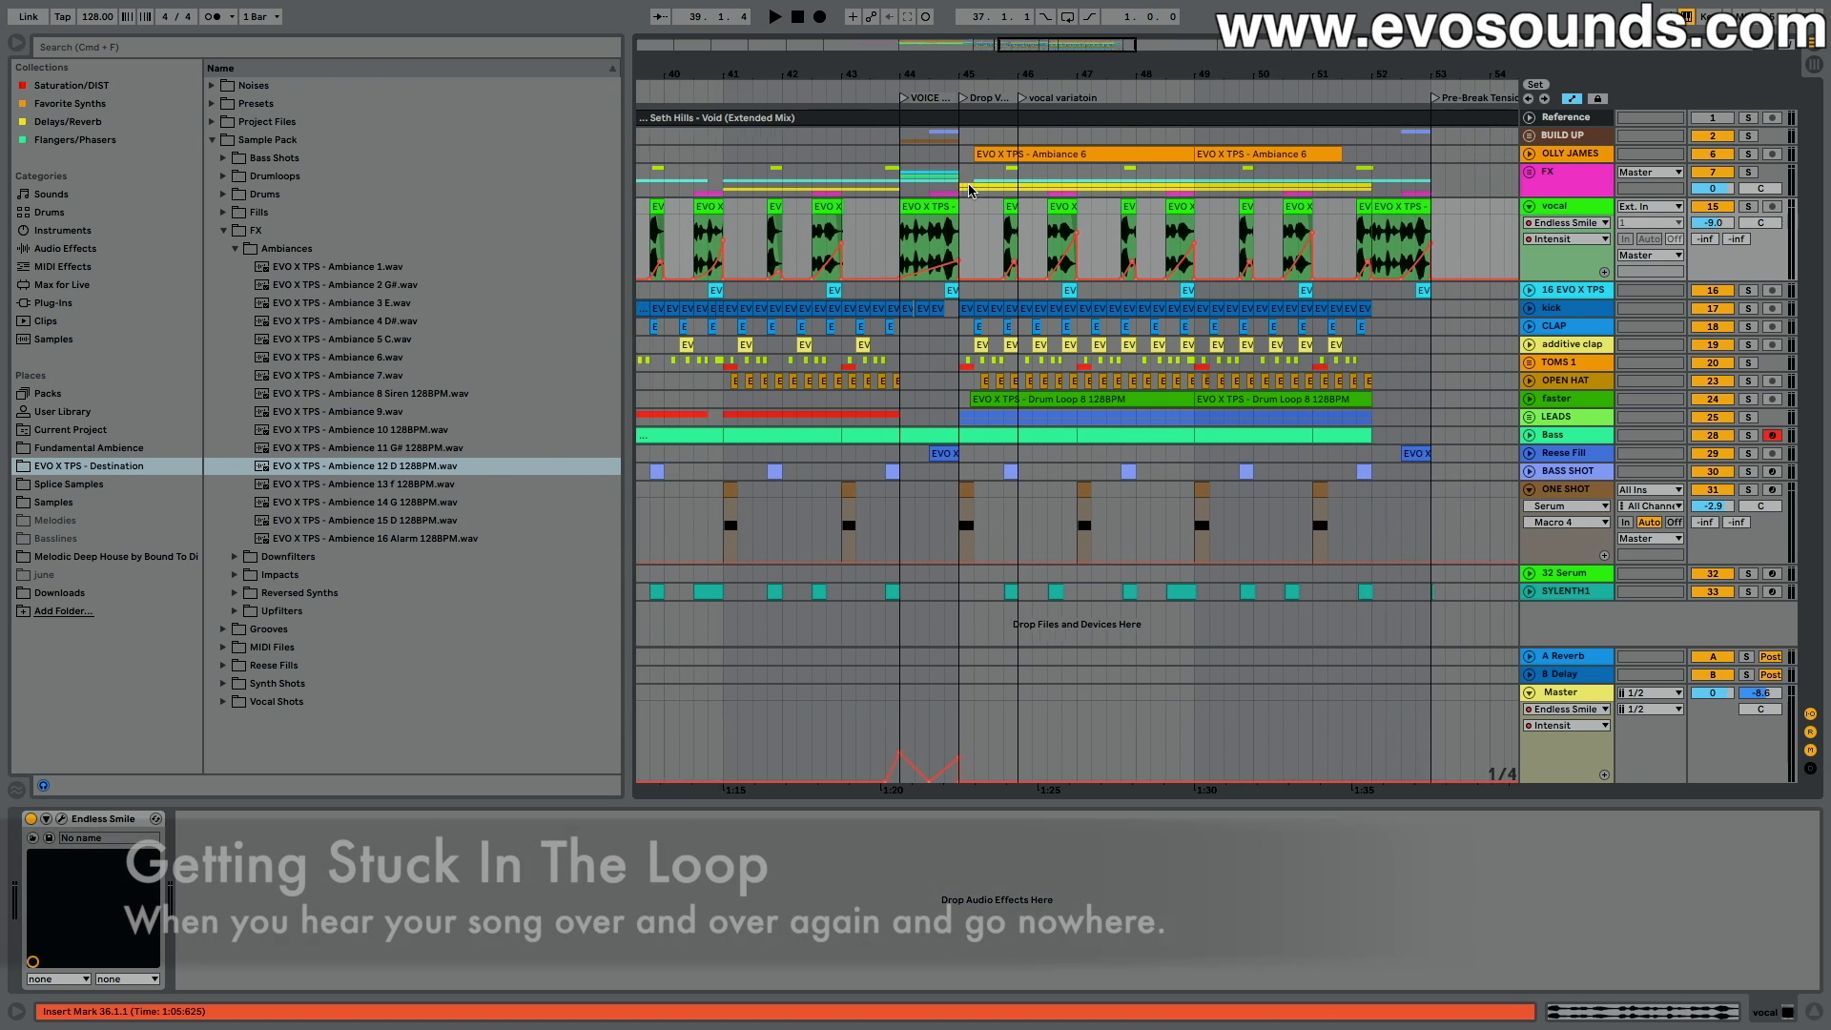
{"action": "scroll", "coordinate": [970, 189], "scroll_direction": "right", "scroll_amount": 5}
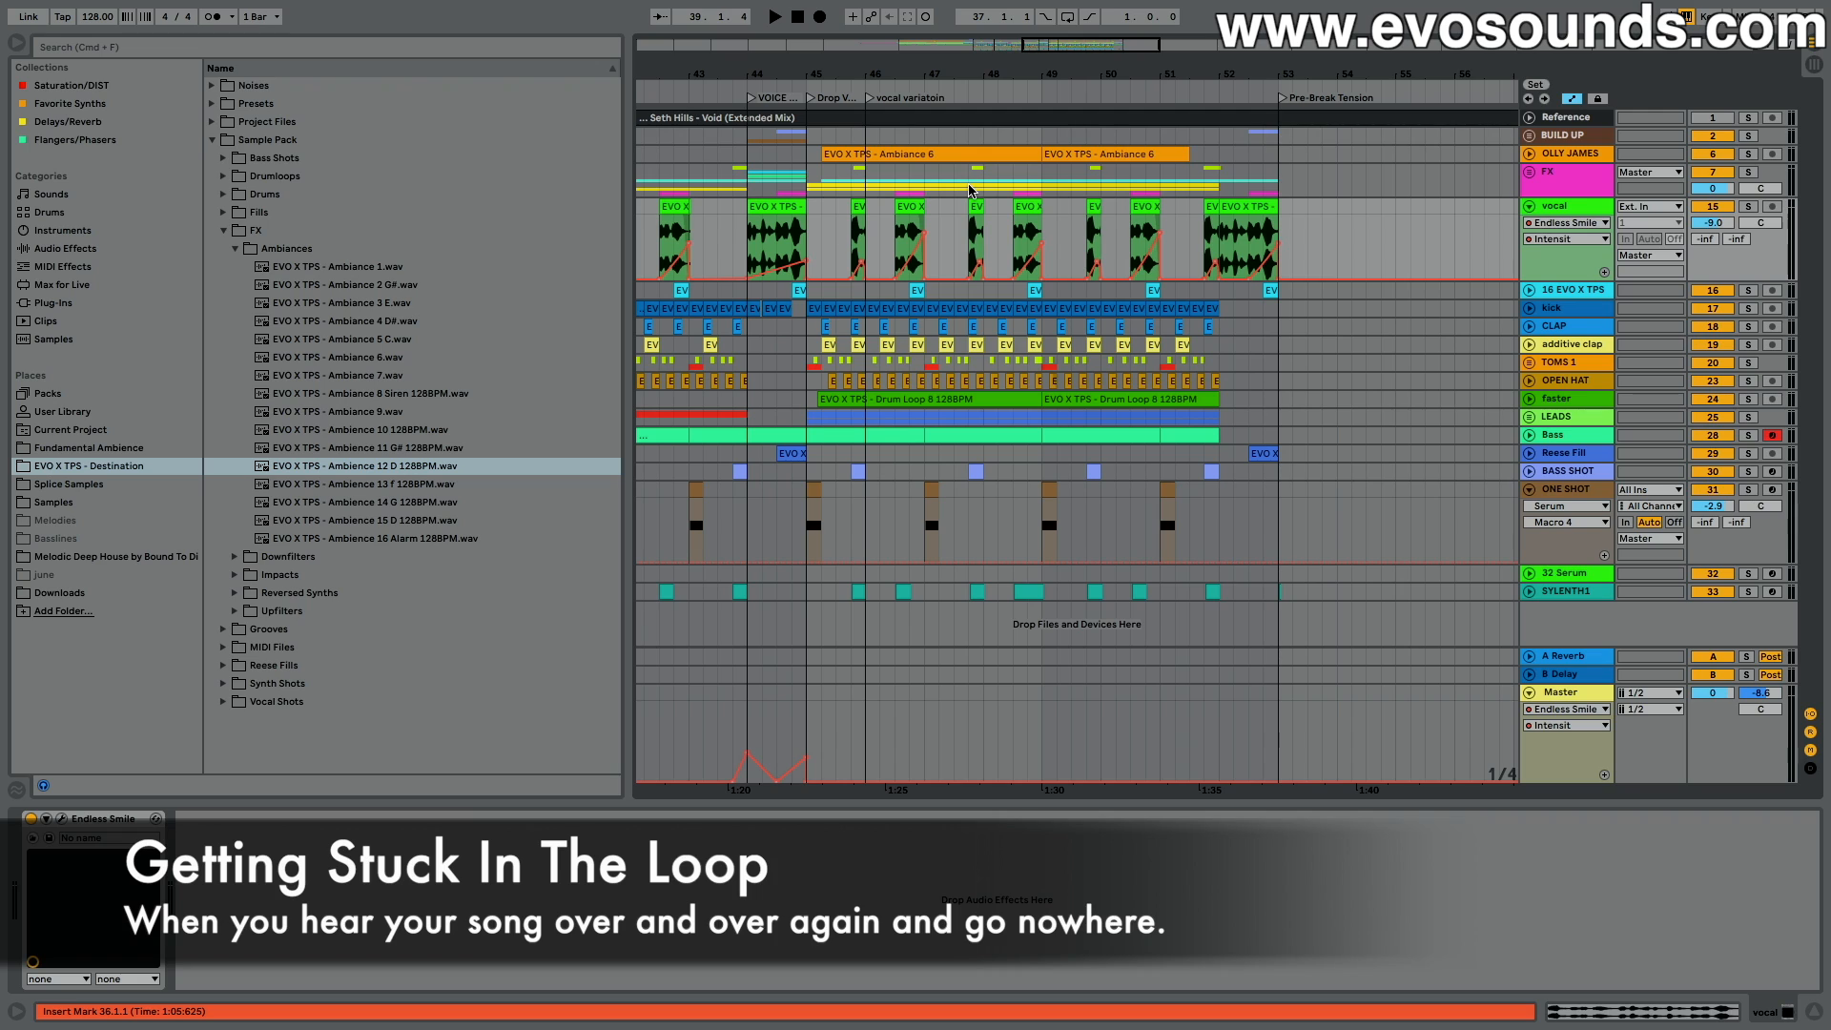
{"action": "scroll", "coordinate": [971, 191], "scroll_direction": "right", "scroll_amount": 2}
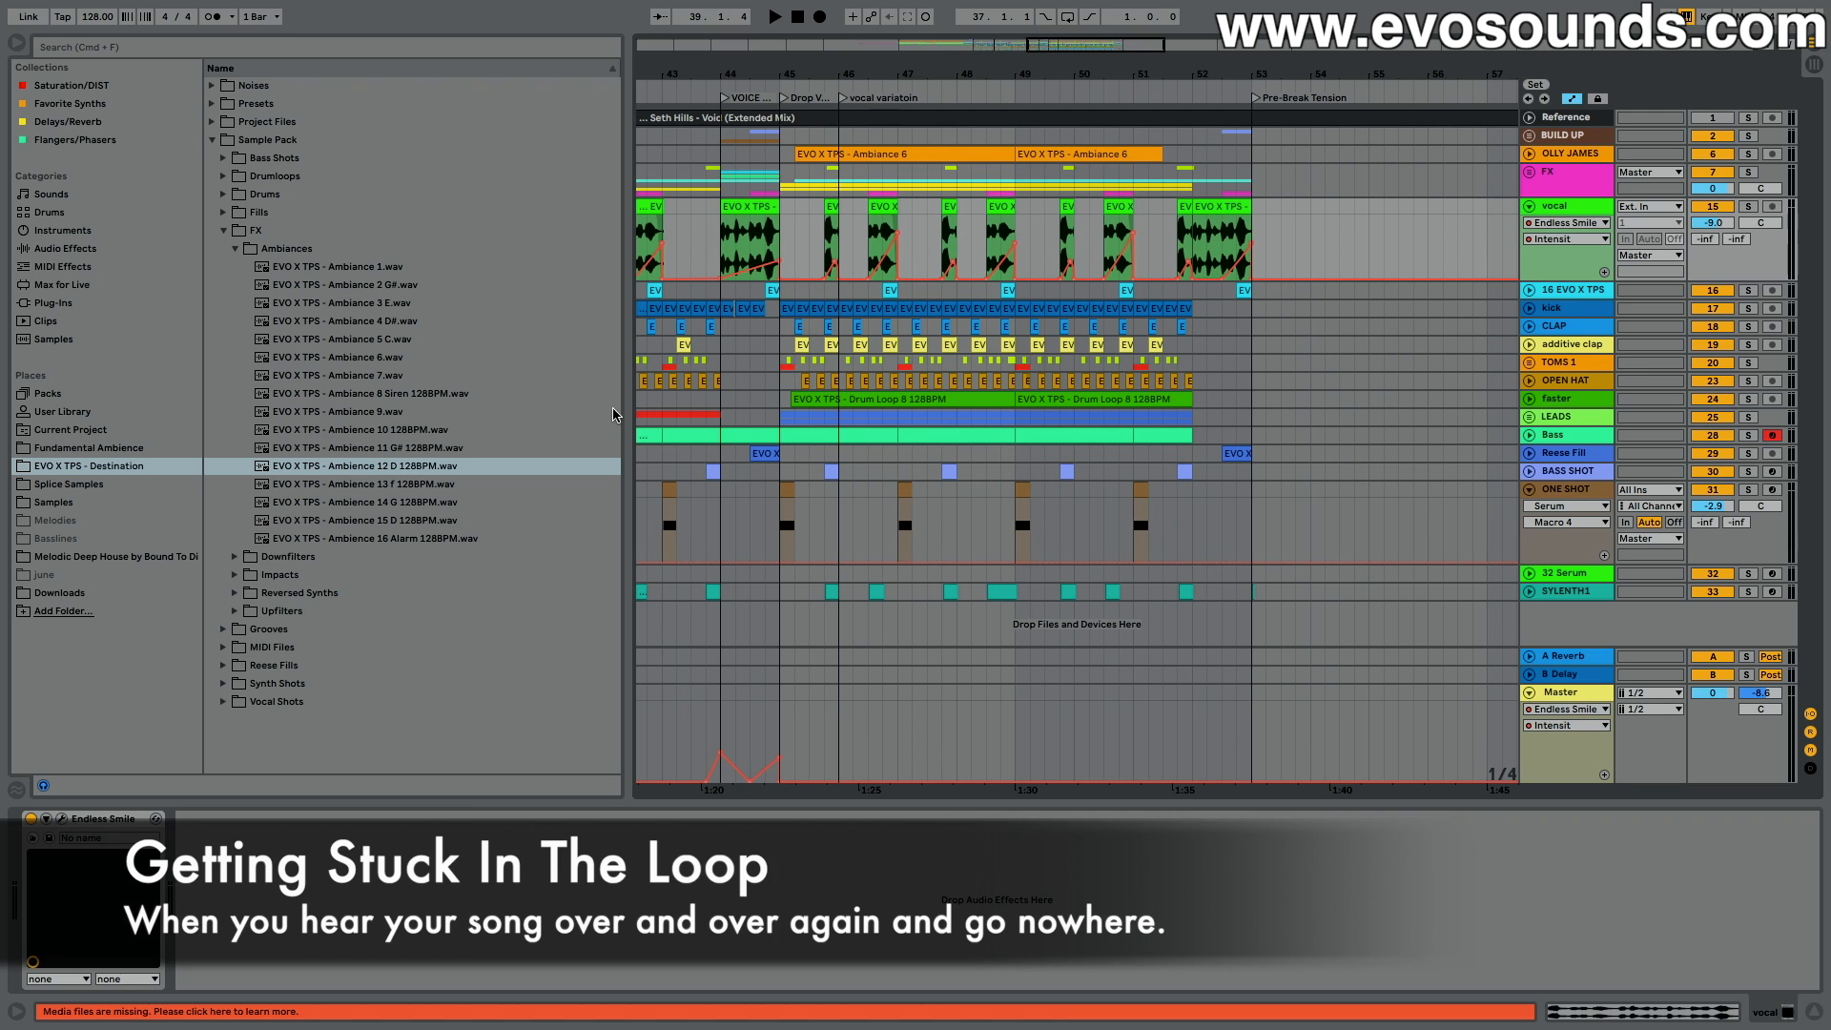
{"action": "left_click_drag", "start_coordinate": [620, 413], "coordinate": [527, 405]}
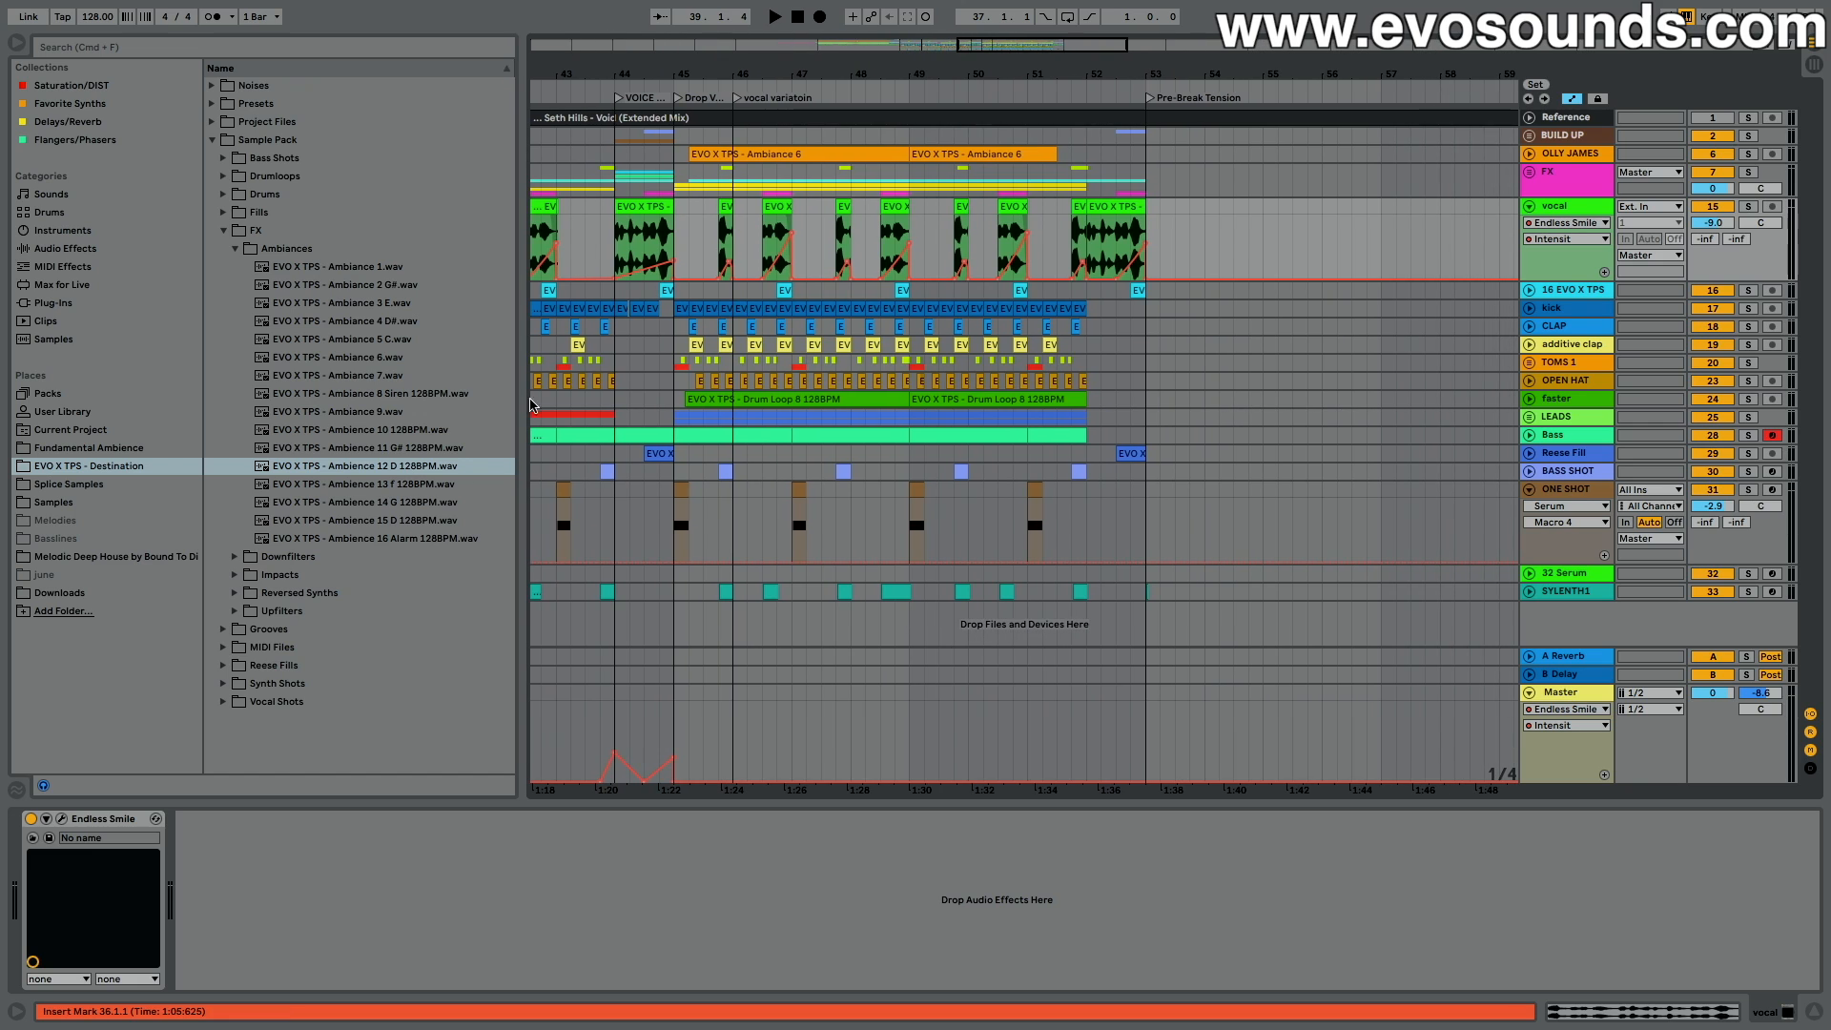
{"action": "scroll", "coordinate": [681, 400], "scroll_direction": "left", "scroll_amount": 15}
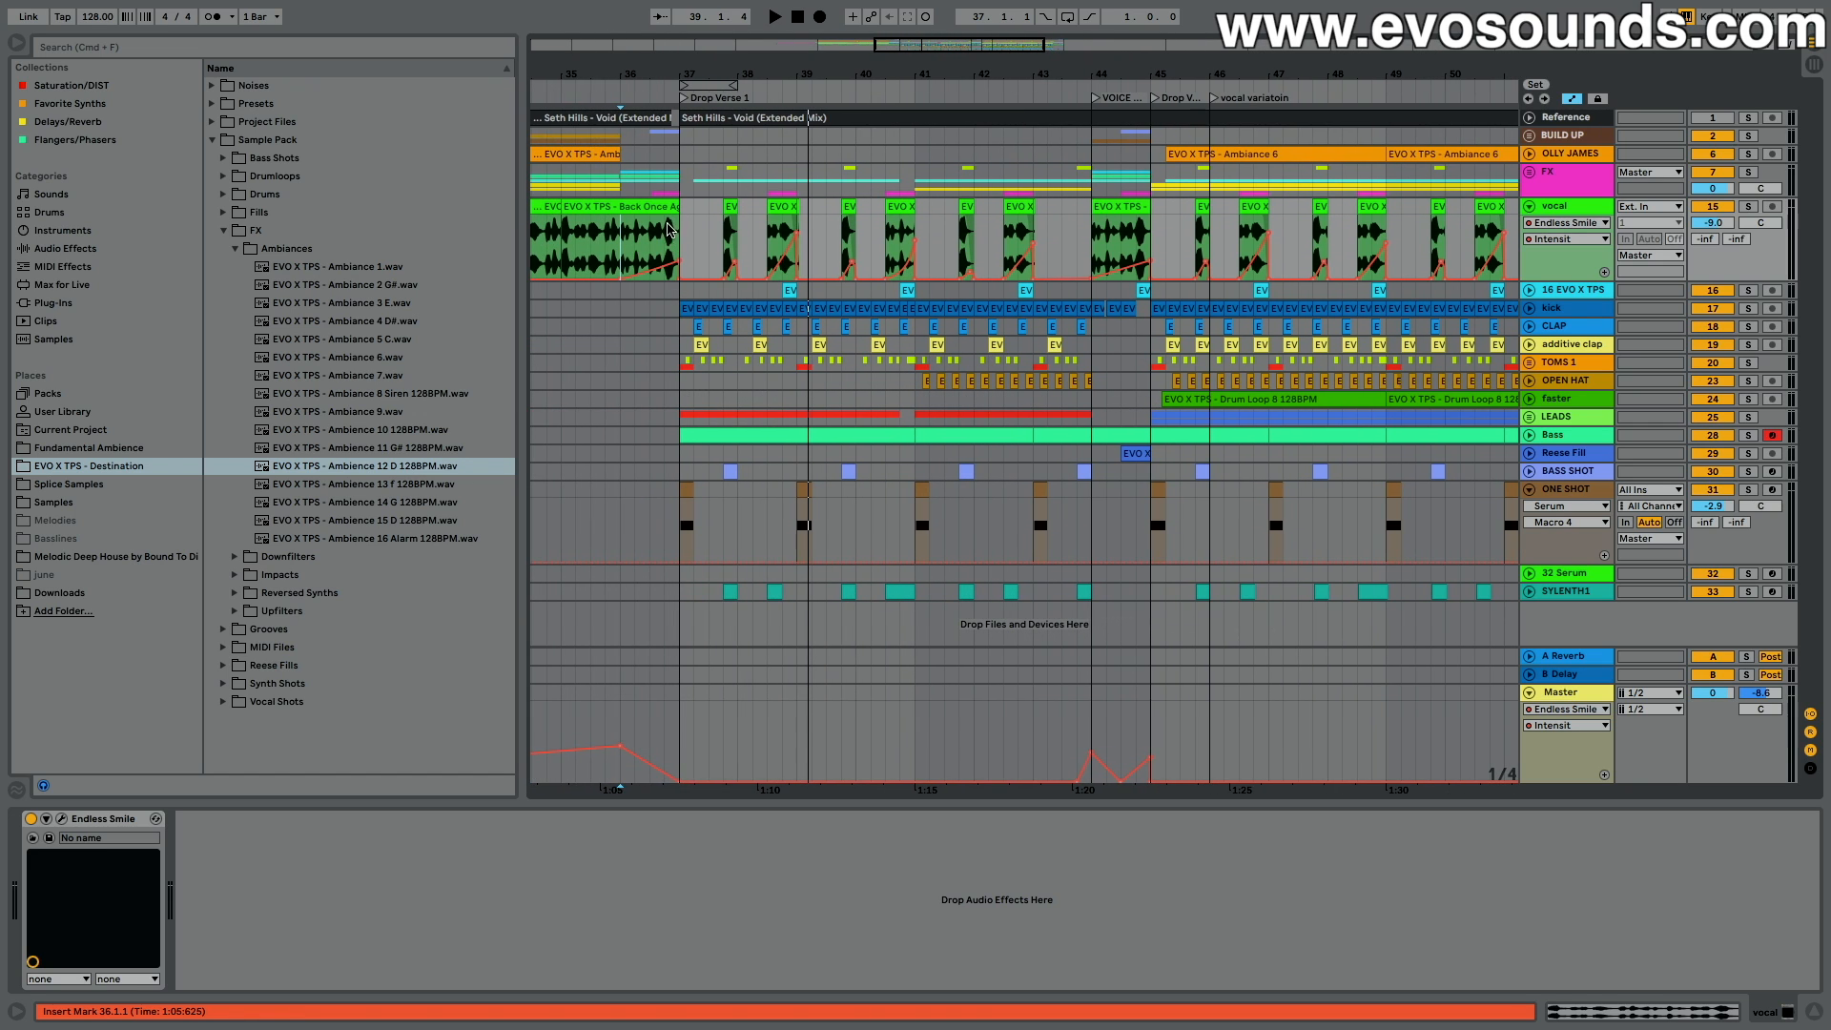
Step: Highlight bars 37 to 45 from the vocal track through SYLENTH1 and compare them with the sections that follow in the arrangement
{"action": "left_click_drag", "start_coordinate": [683, 210], "coordinate": [1150, 611]}
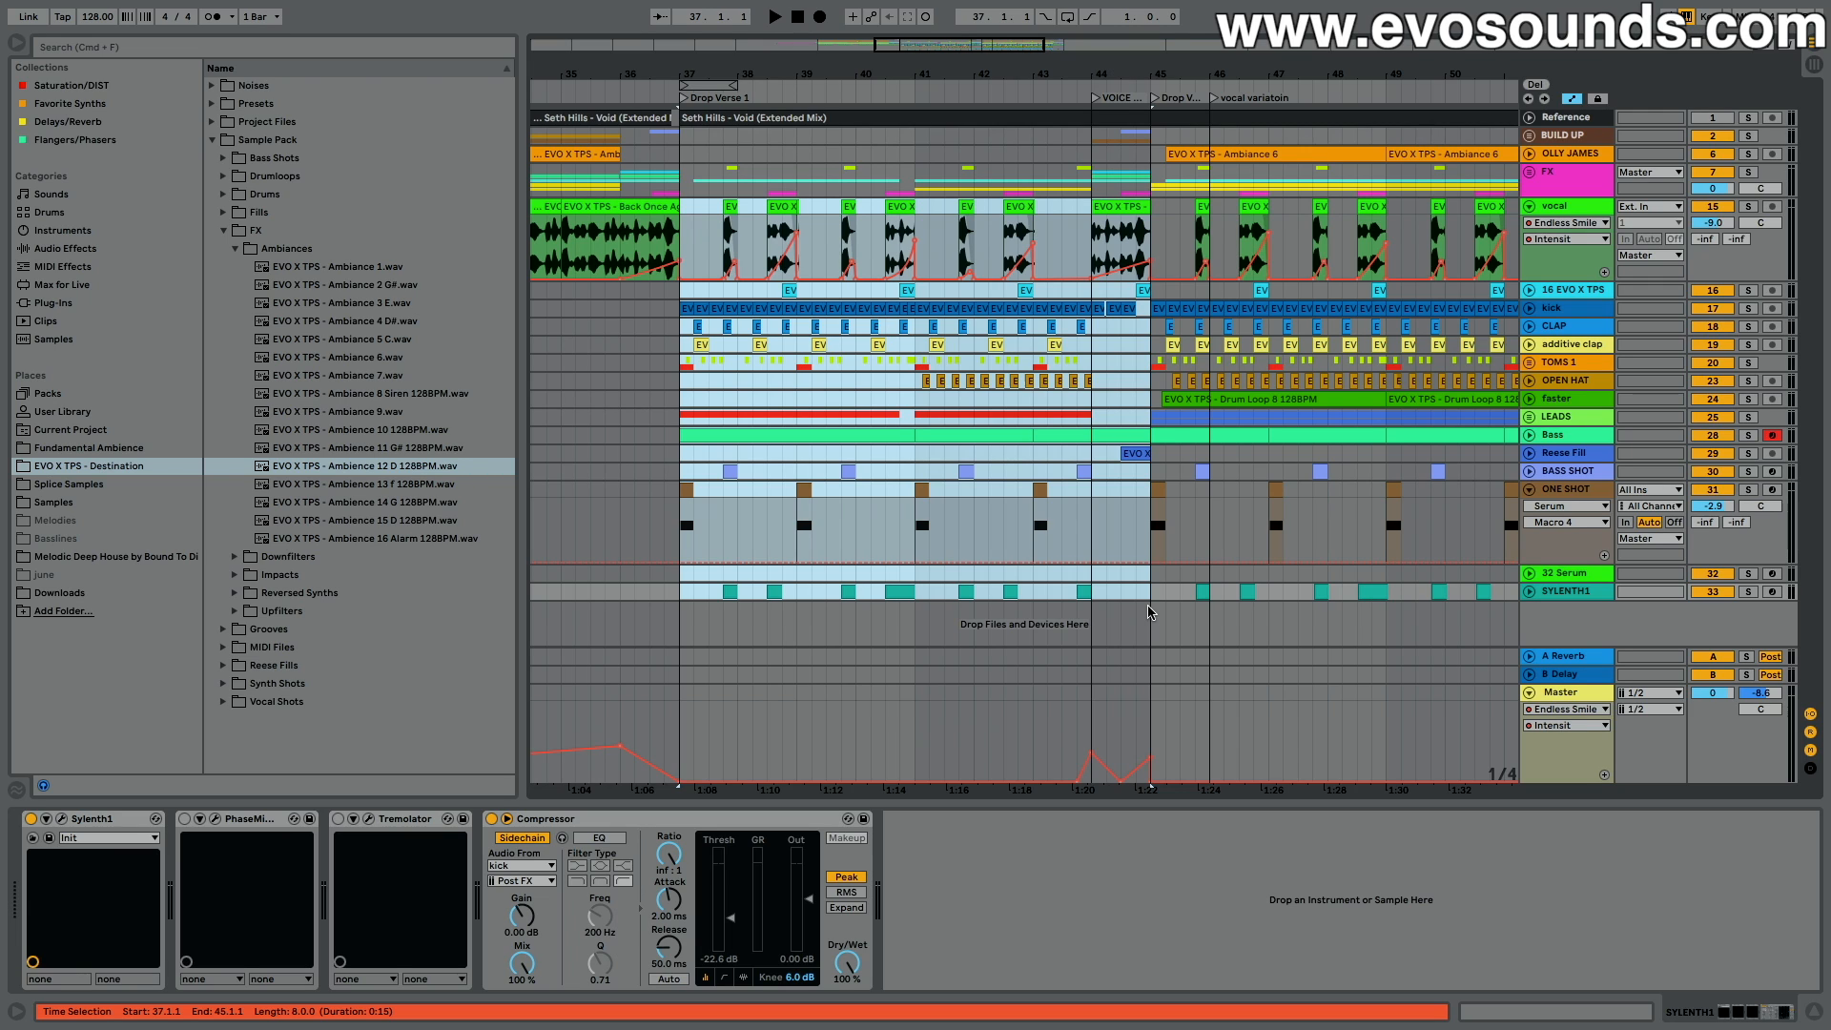
{"action": "scroll", "coordinate": [1130, 535], "scroll_direction": "right", "scroll_amount": 10}
{"action": "scroll", "coordinate": [1130, 535], "scroll_direction": "right", "scroll_amount": 3}
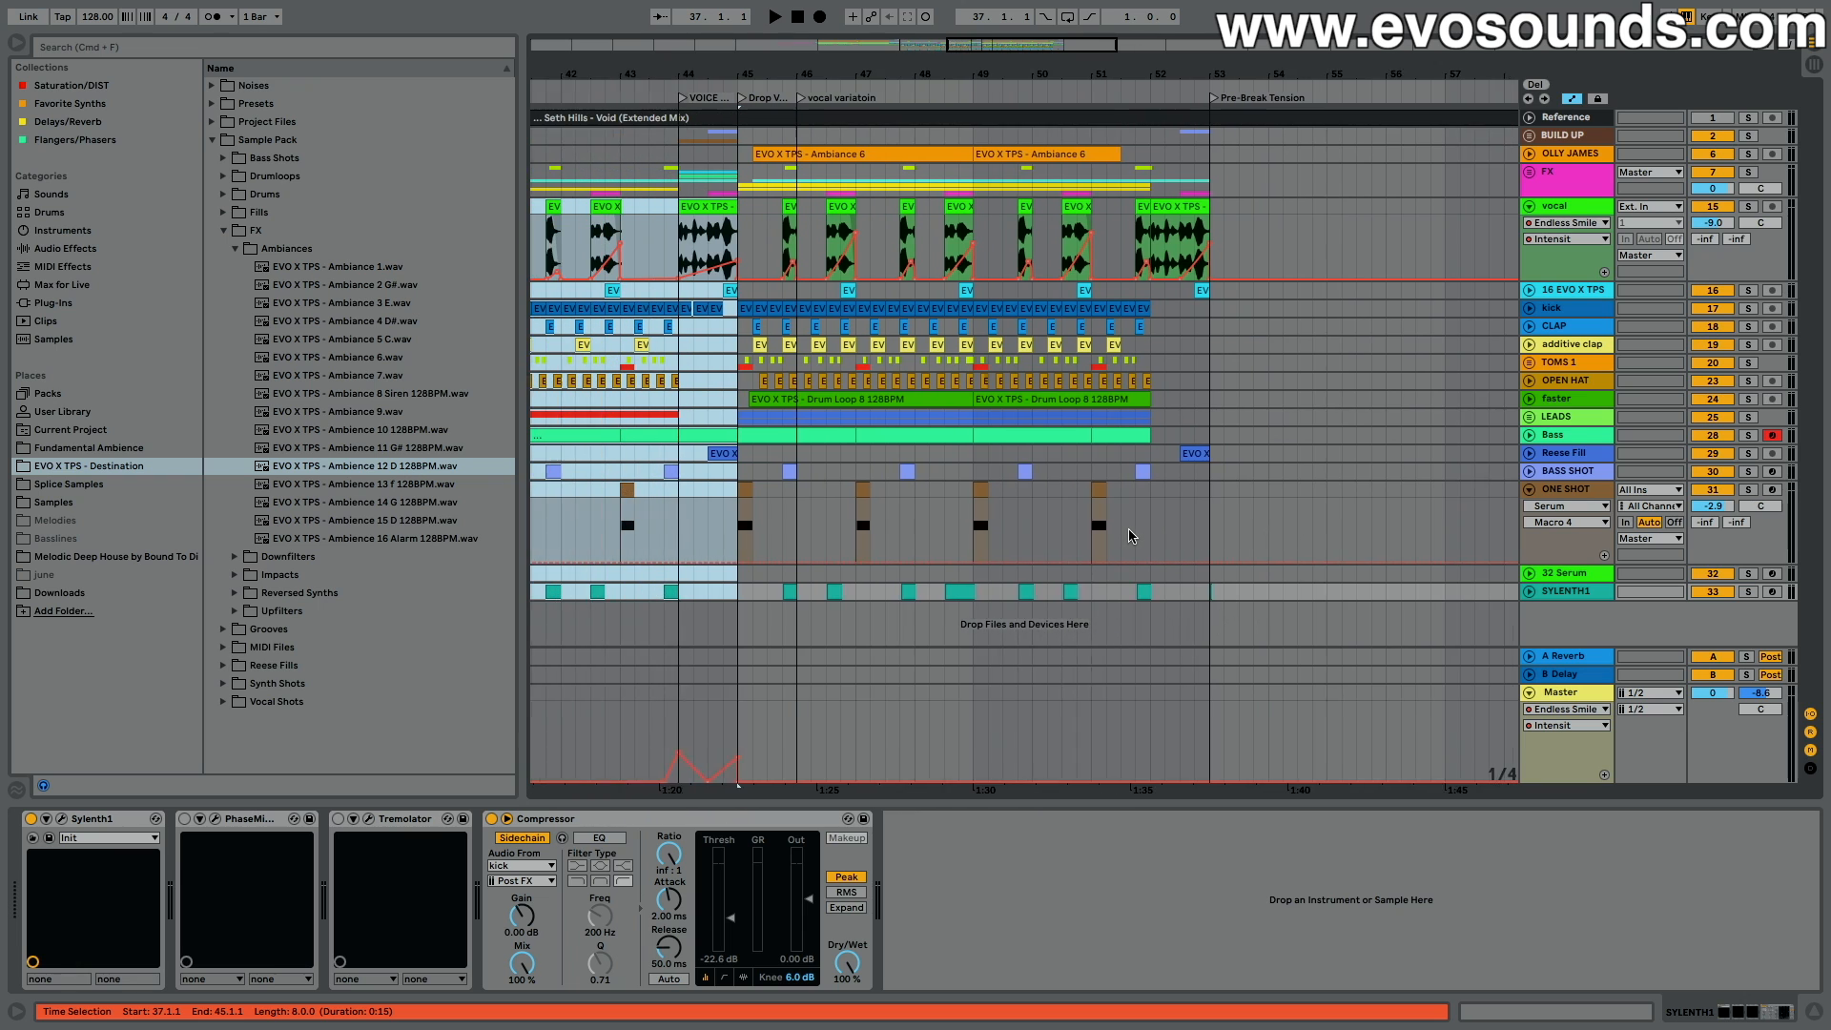
{"action": "scroll", "coordinate": [1130, 535], "scroll_direction": "right", "scroll_amount": 14}
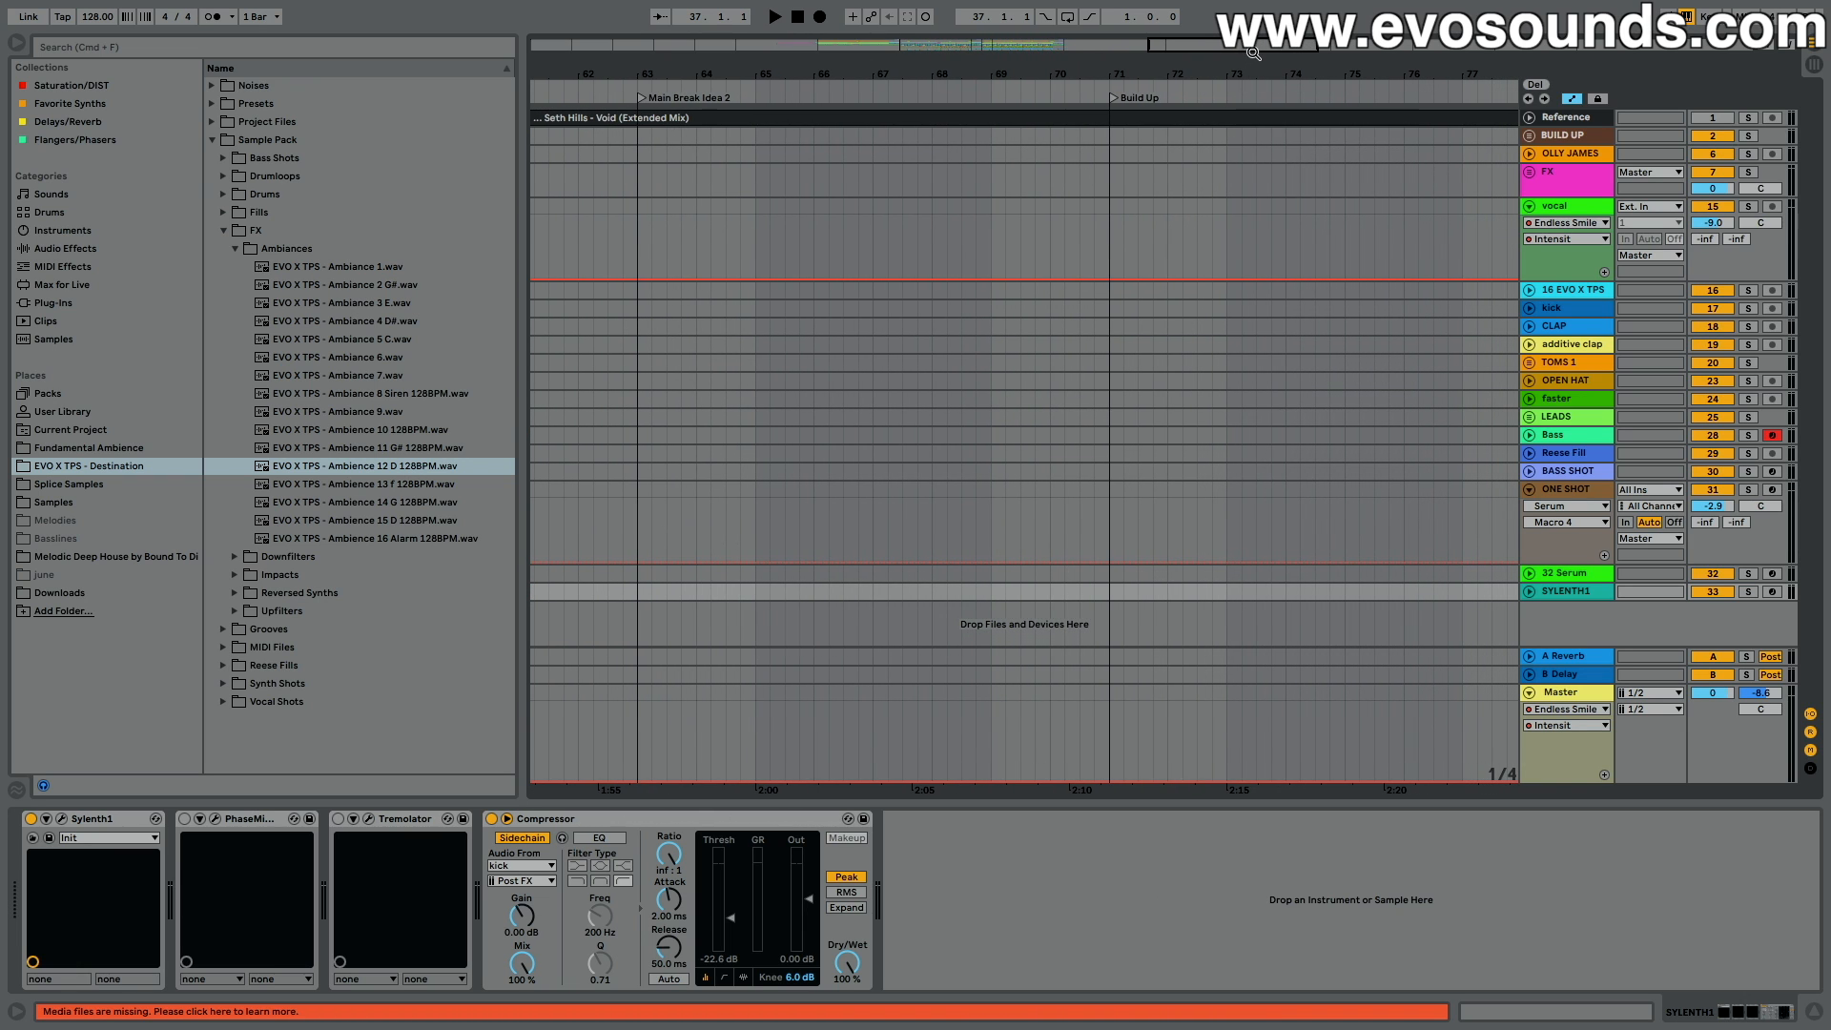
{"action": "left_click_drag", "start_coordinate": [1250, 48], "coordinate": [984, 44]}
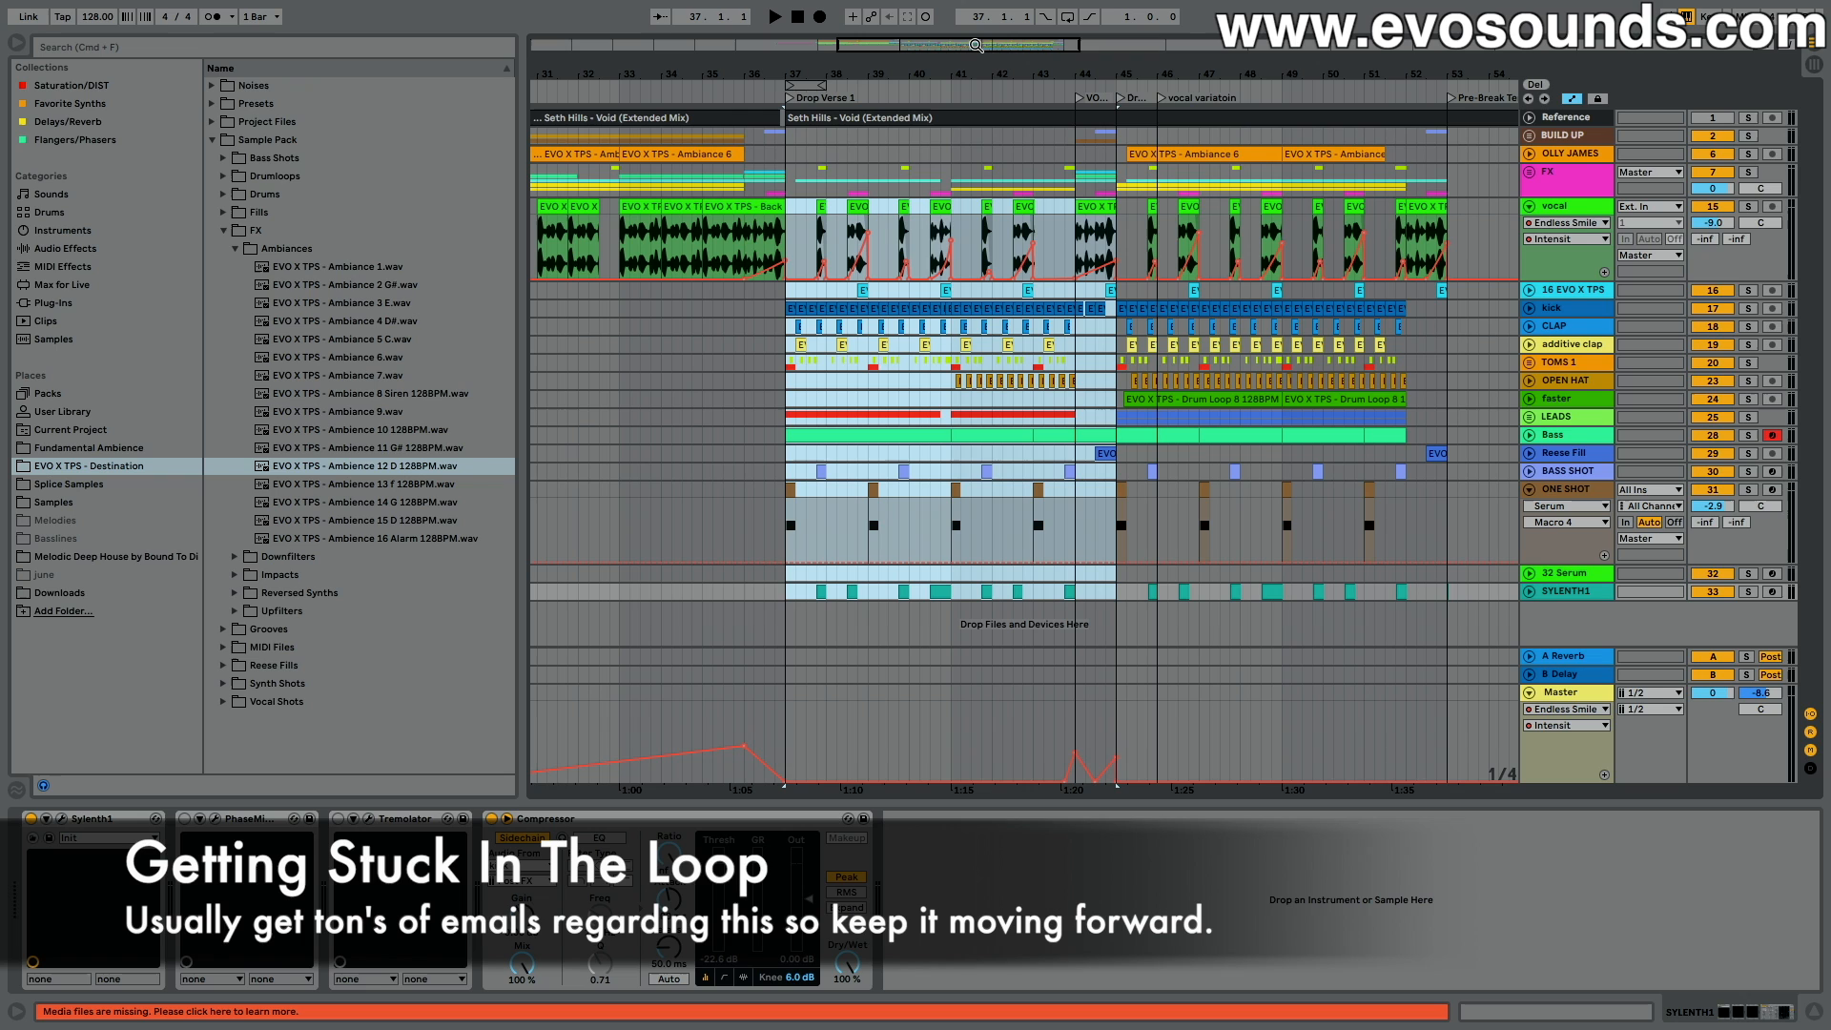
{"action": "left_click_drag", "start_coordinate": [975, 45], "coordinate": [1006, 134]}
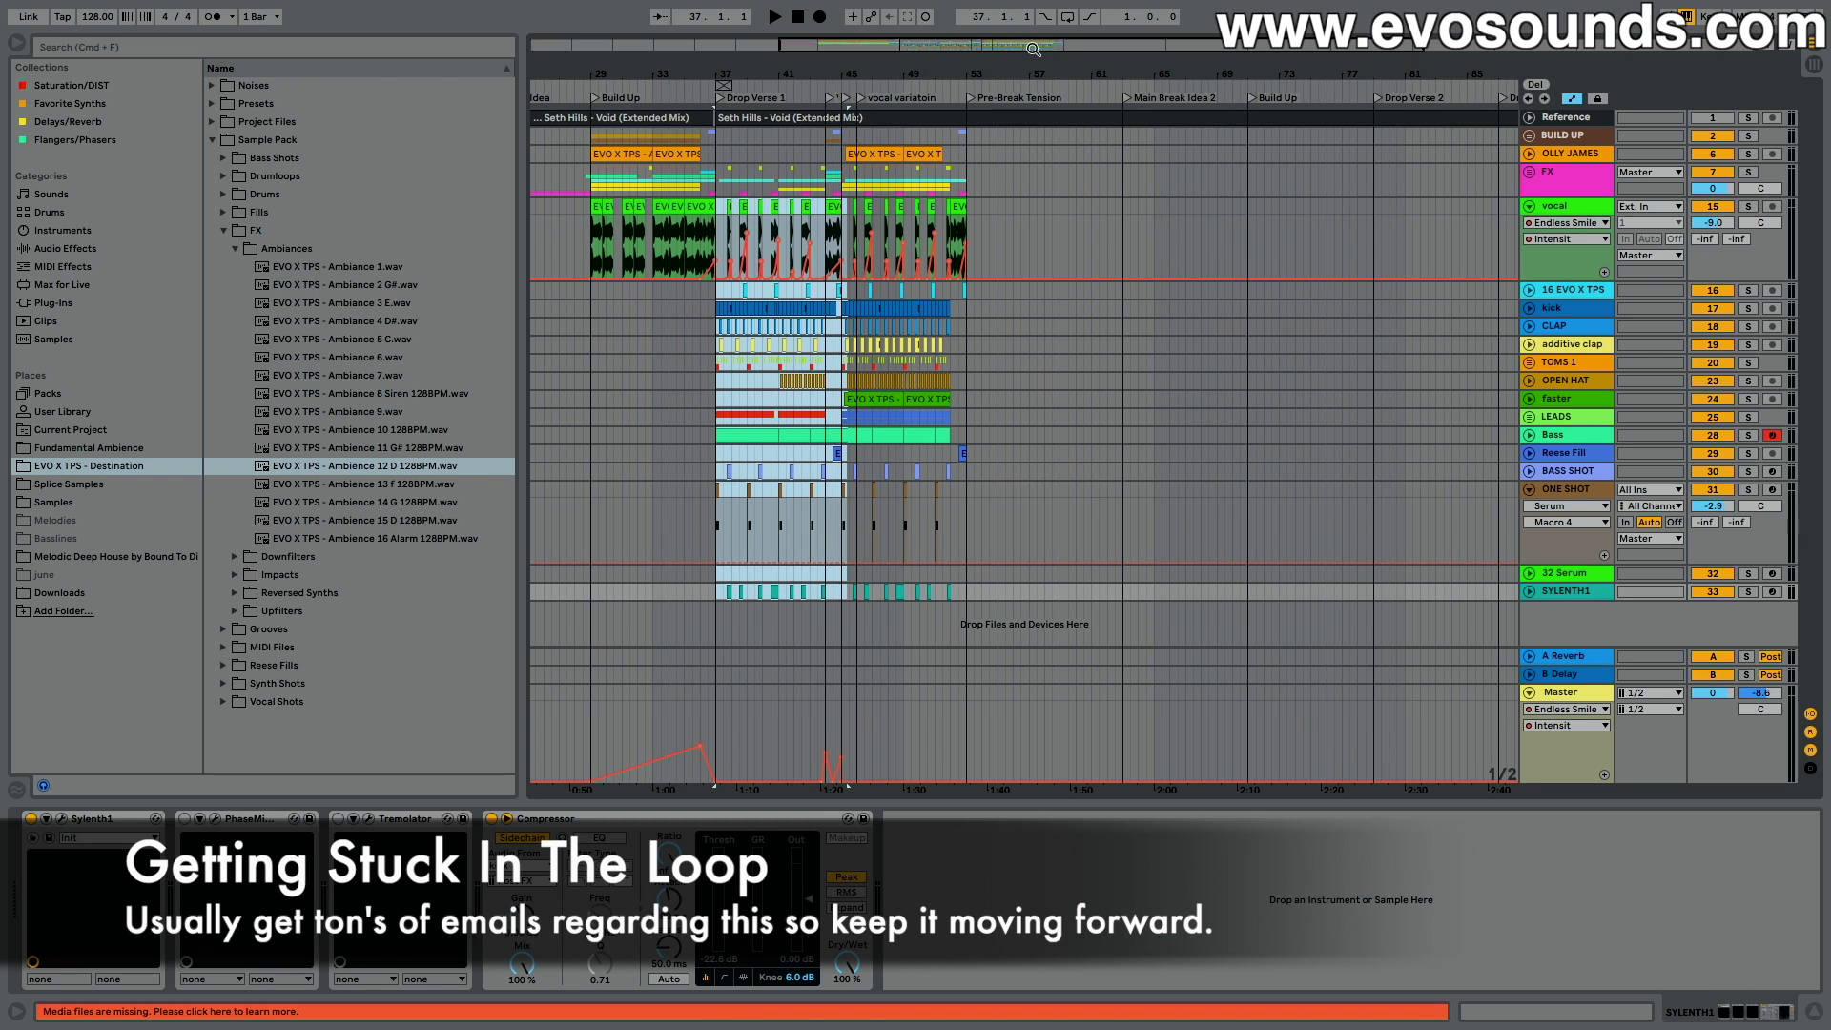
{"action": "left_click_drag", "start_coordinate": [1033, 48], "coordinate": [1013, 134]}
Step: Play the end of the vocal variation from bar 51 into the empty Pre-Break Tension section
{"action": "left_click", "coordinate": [1002, 272]}
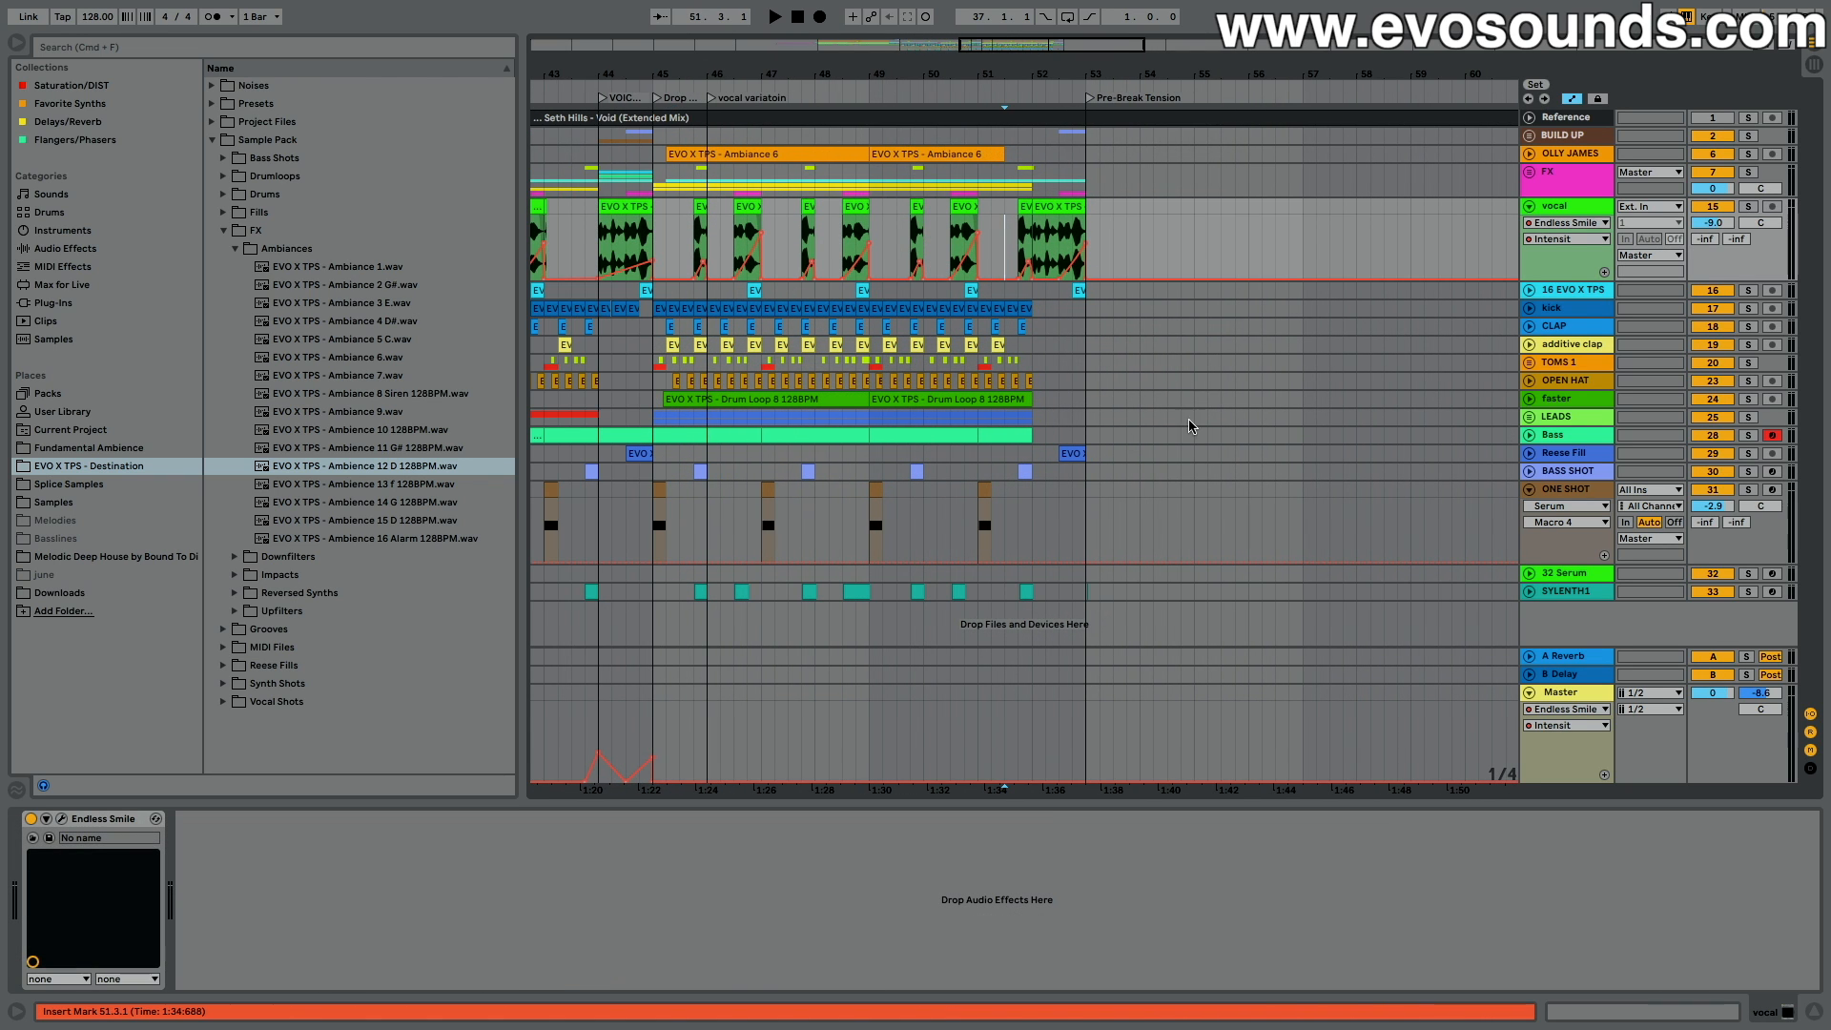
{"action": "left_click_drag", "start_coordinate": [1010, 39], "coordinate": [1008, 17]}
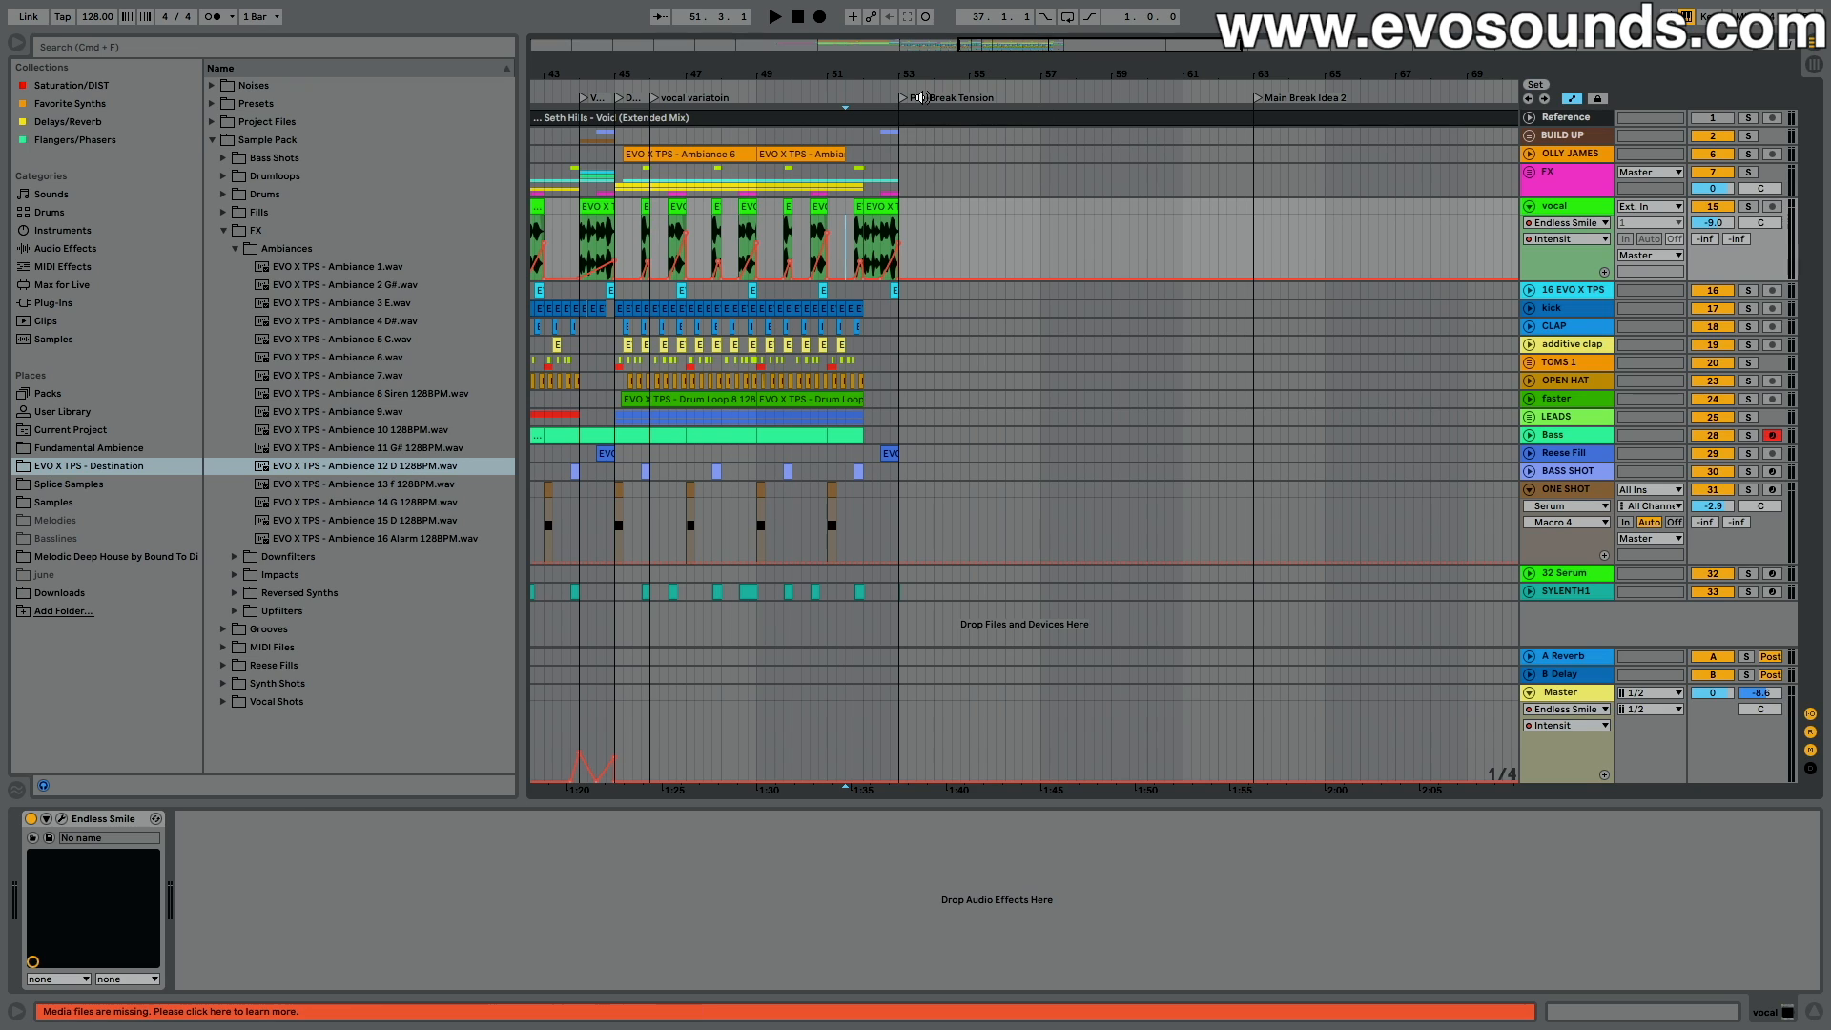
{"action": "left_click", "coordinate": [830, 217]}
{"action": "key", "text": "space"}
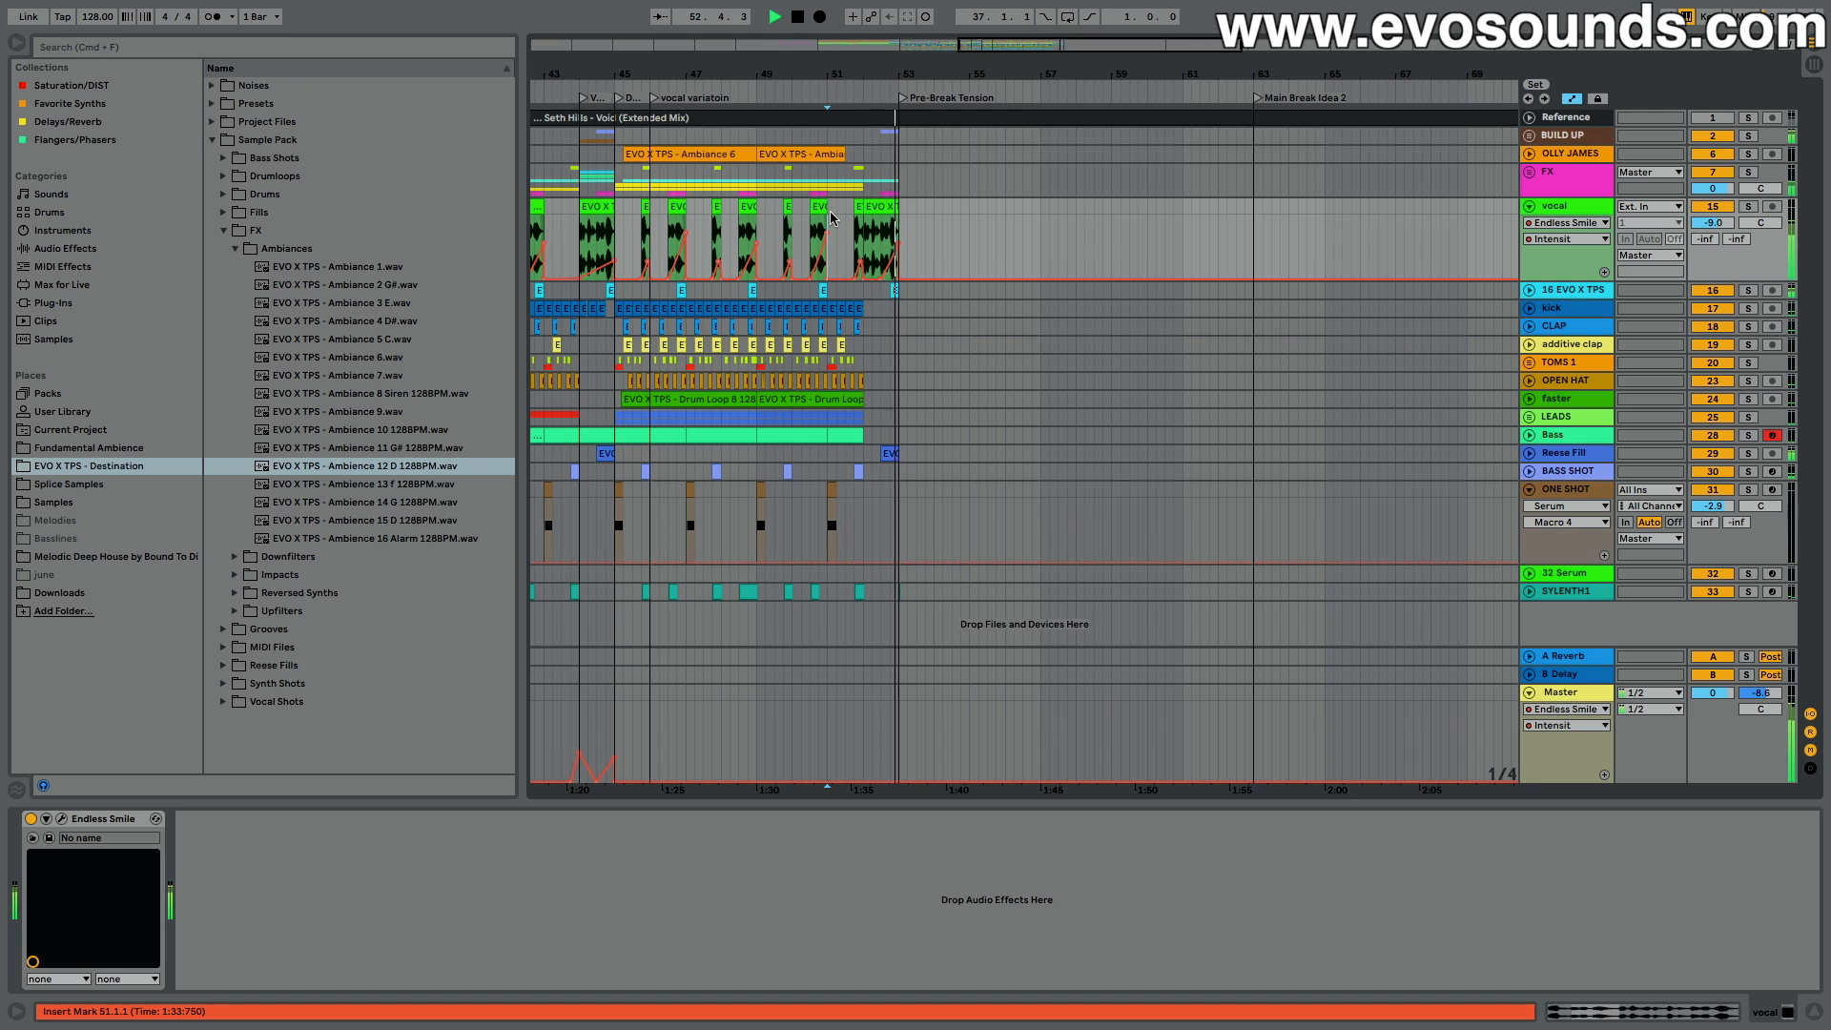
{"action": "key", "text": "space"}
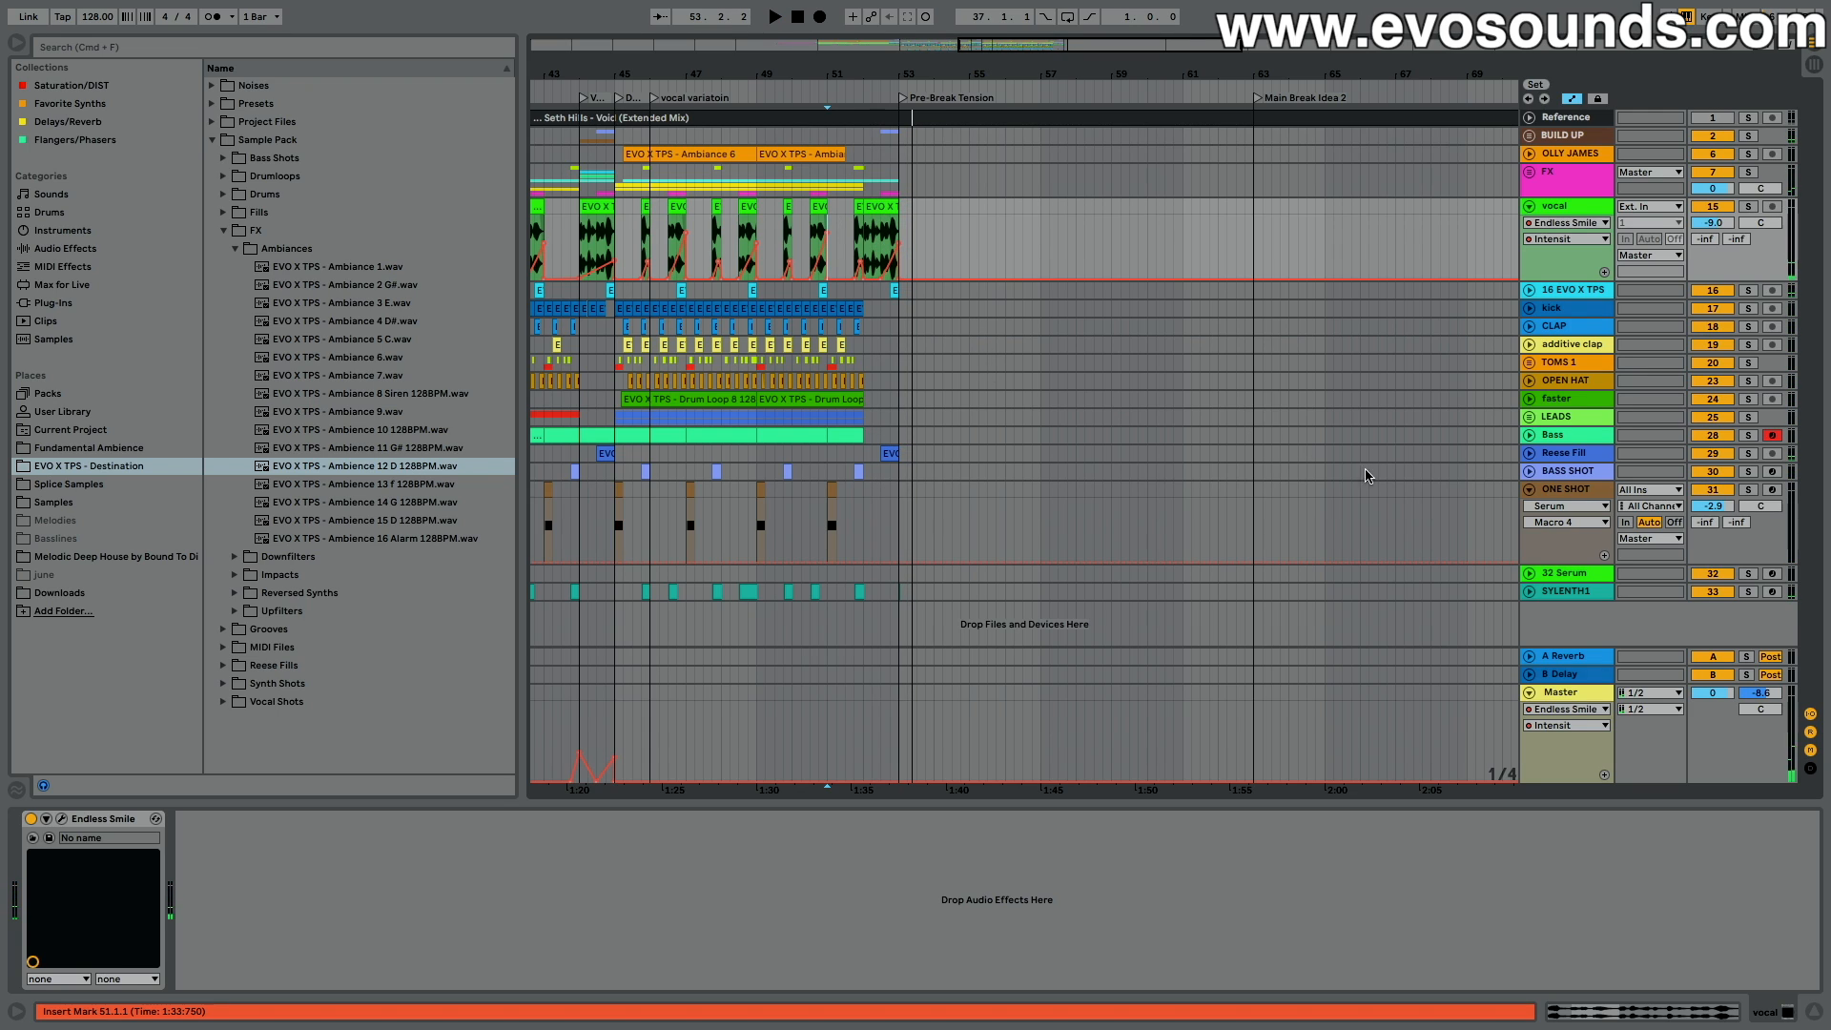
Step: Add an audio track below SYLENTH1 and place the EVO X TPS - Ambience 12 D 128BPM sample at bar 53, where Pre-Break Tension starts
{"action": "left_click", "coordinate": [1553, 593]}
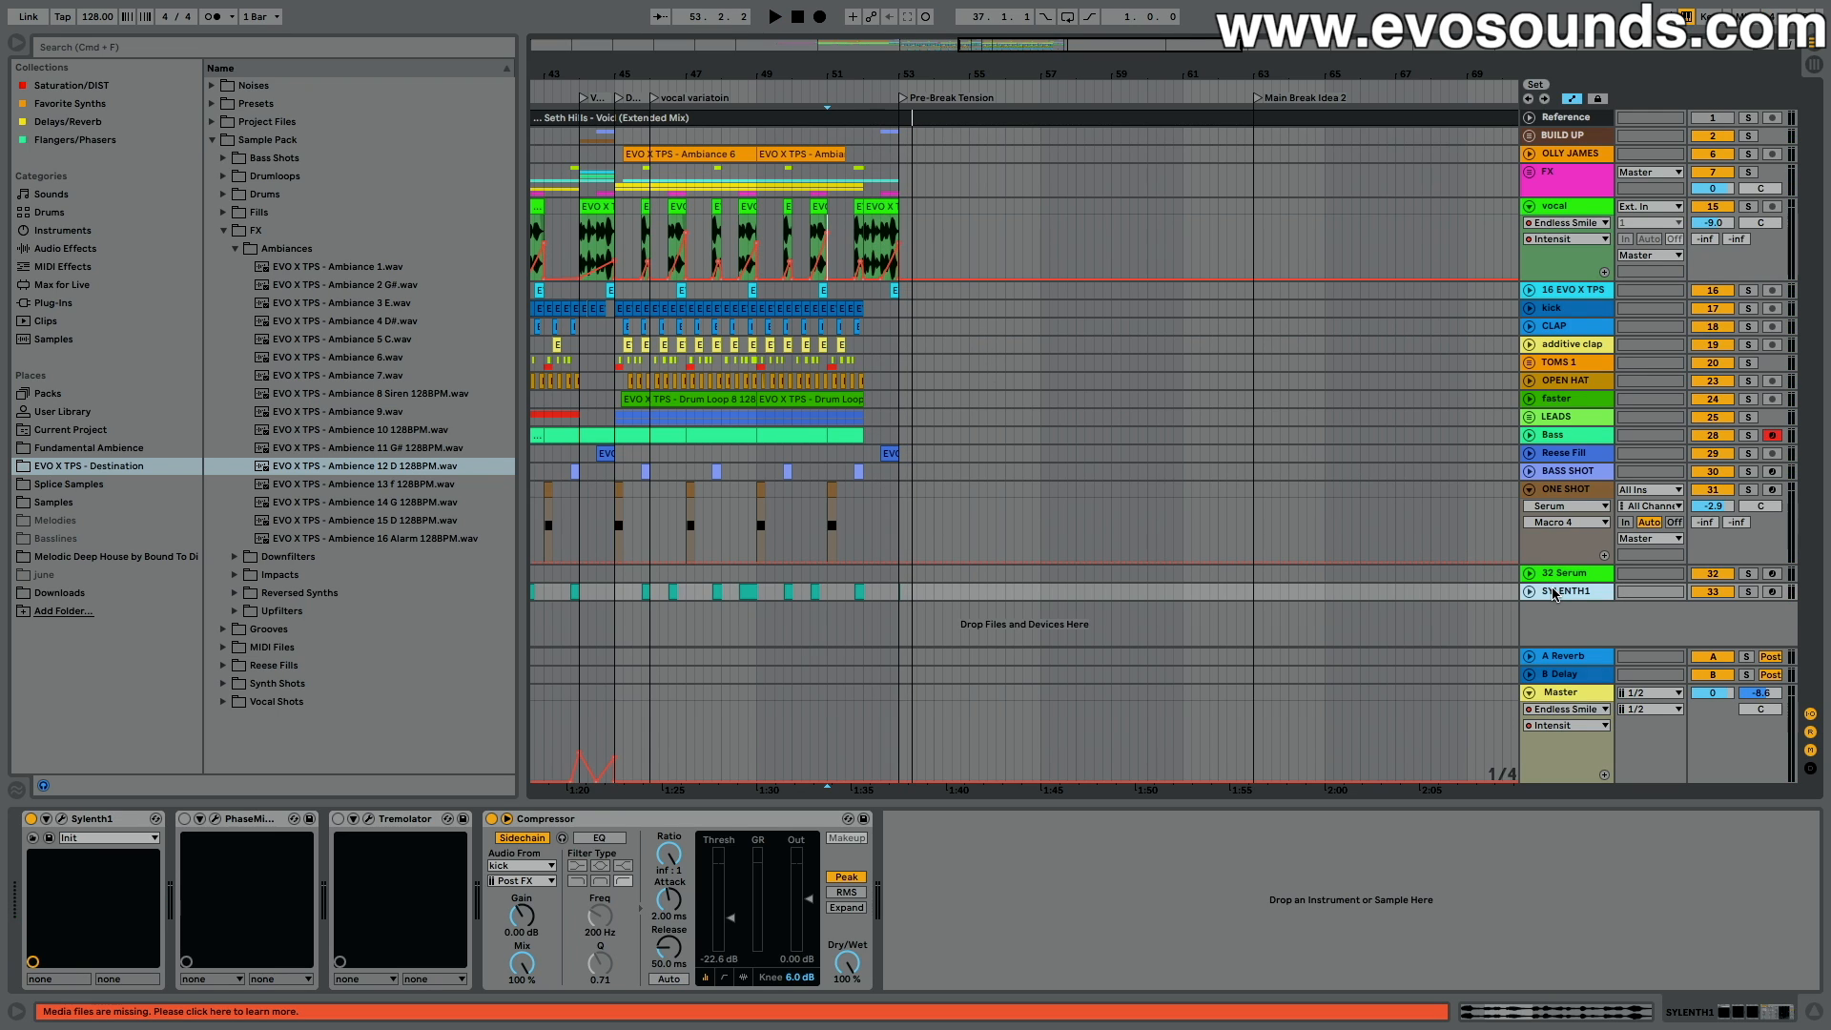
{"action": "key", "text": "super+t"}
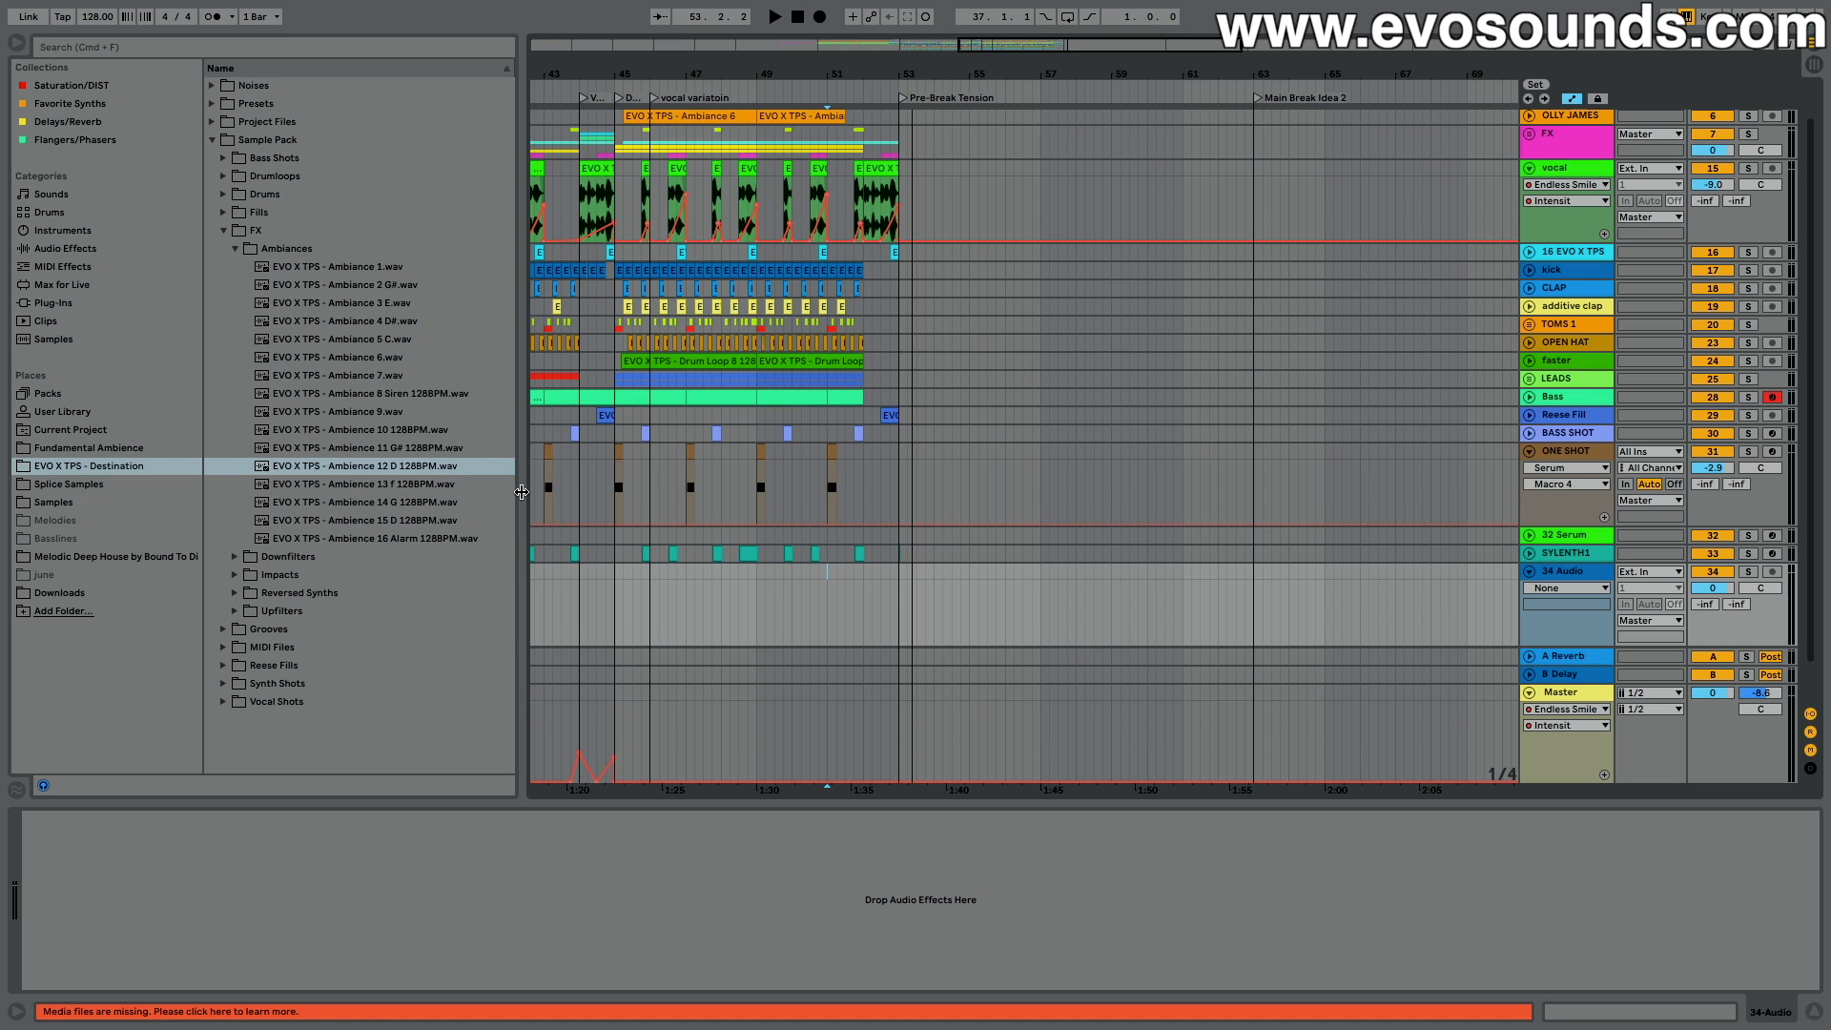
{"action": "left_click_drag", "start_coordinate": [522, 492], "coordinate": [926, 573]}
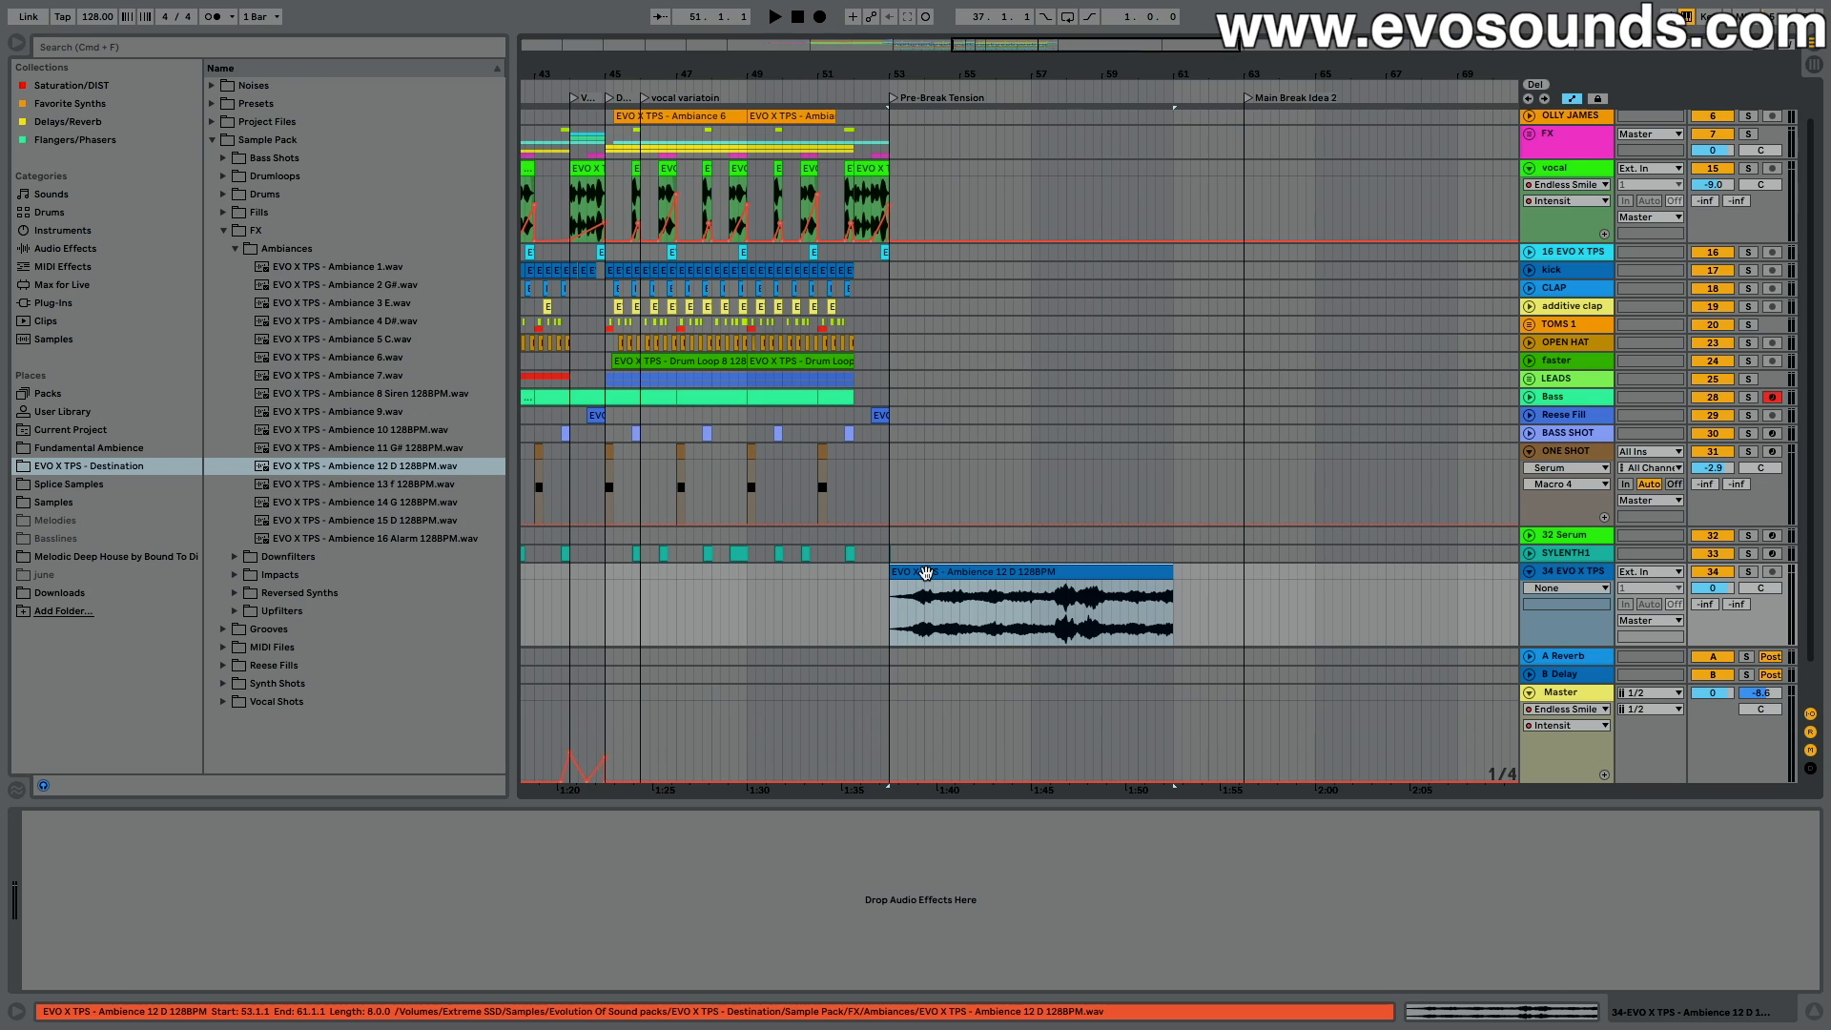
Step: Preview the Ambience 15 D 128BPM and Ambience 4 D# samples
{"action": "left_click", "coordinate": [367, 520]}
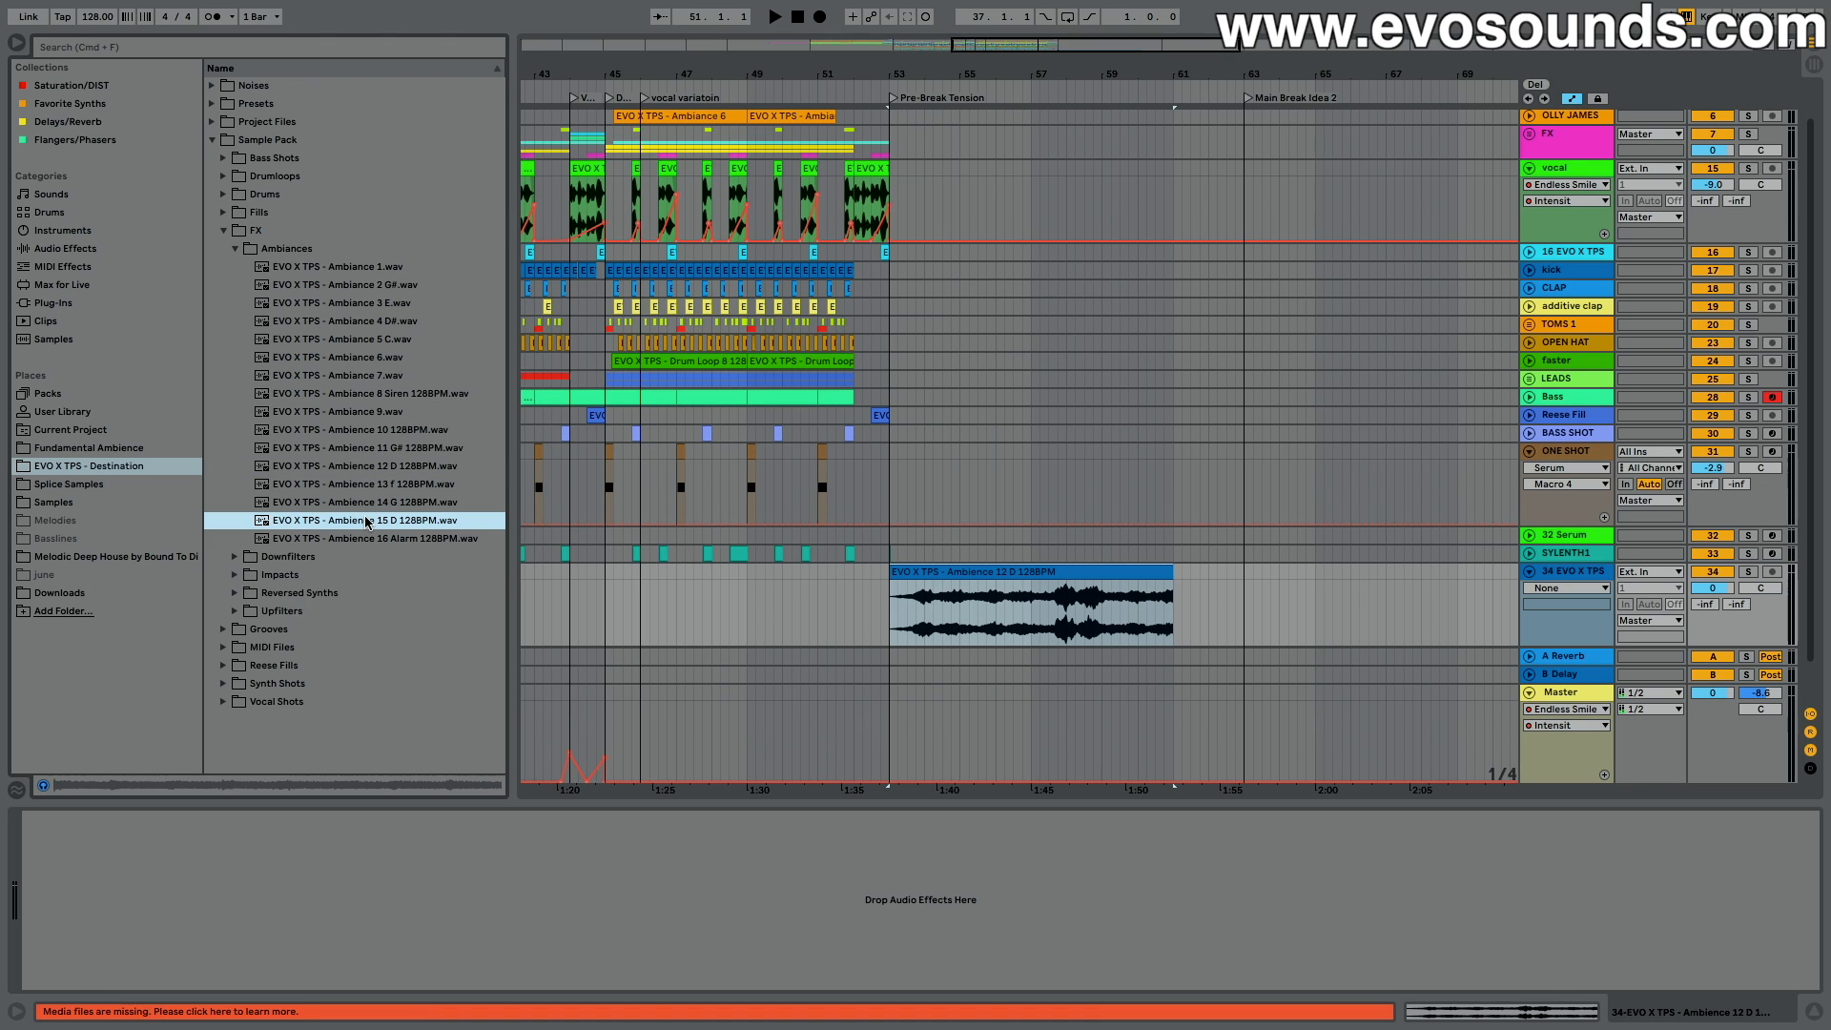
{"action": "left_click", "coordinate": [332, 324]}
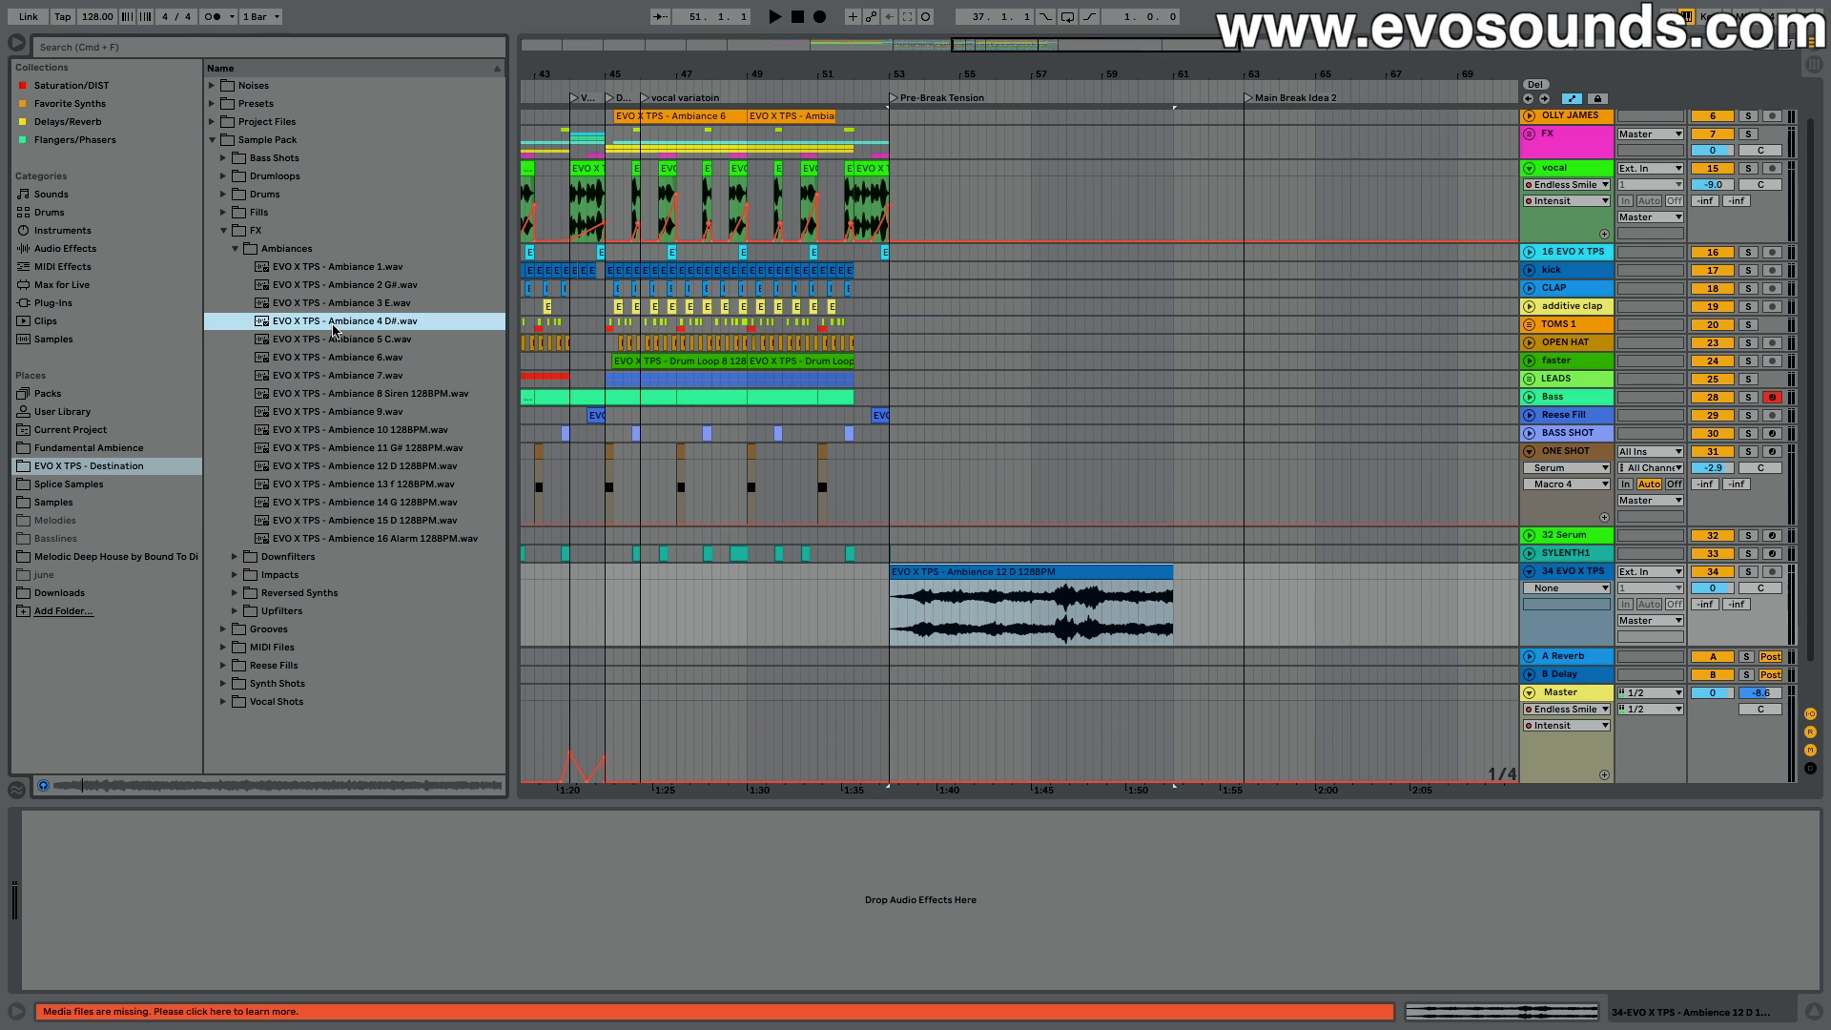
Step: Enable warping on the Ambience 12 D clip with the Complex Pro mode and transpose it by 1 semitone
{"action": "double_click", "coordinate": [978, 574]}
{"action": "left_click", "coordinate": [211, 837]}
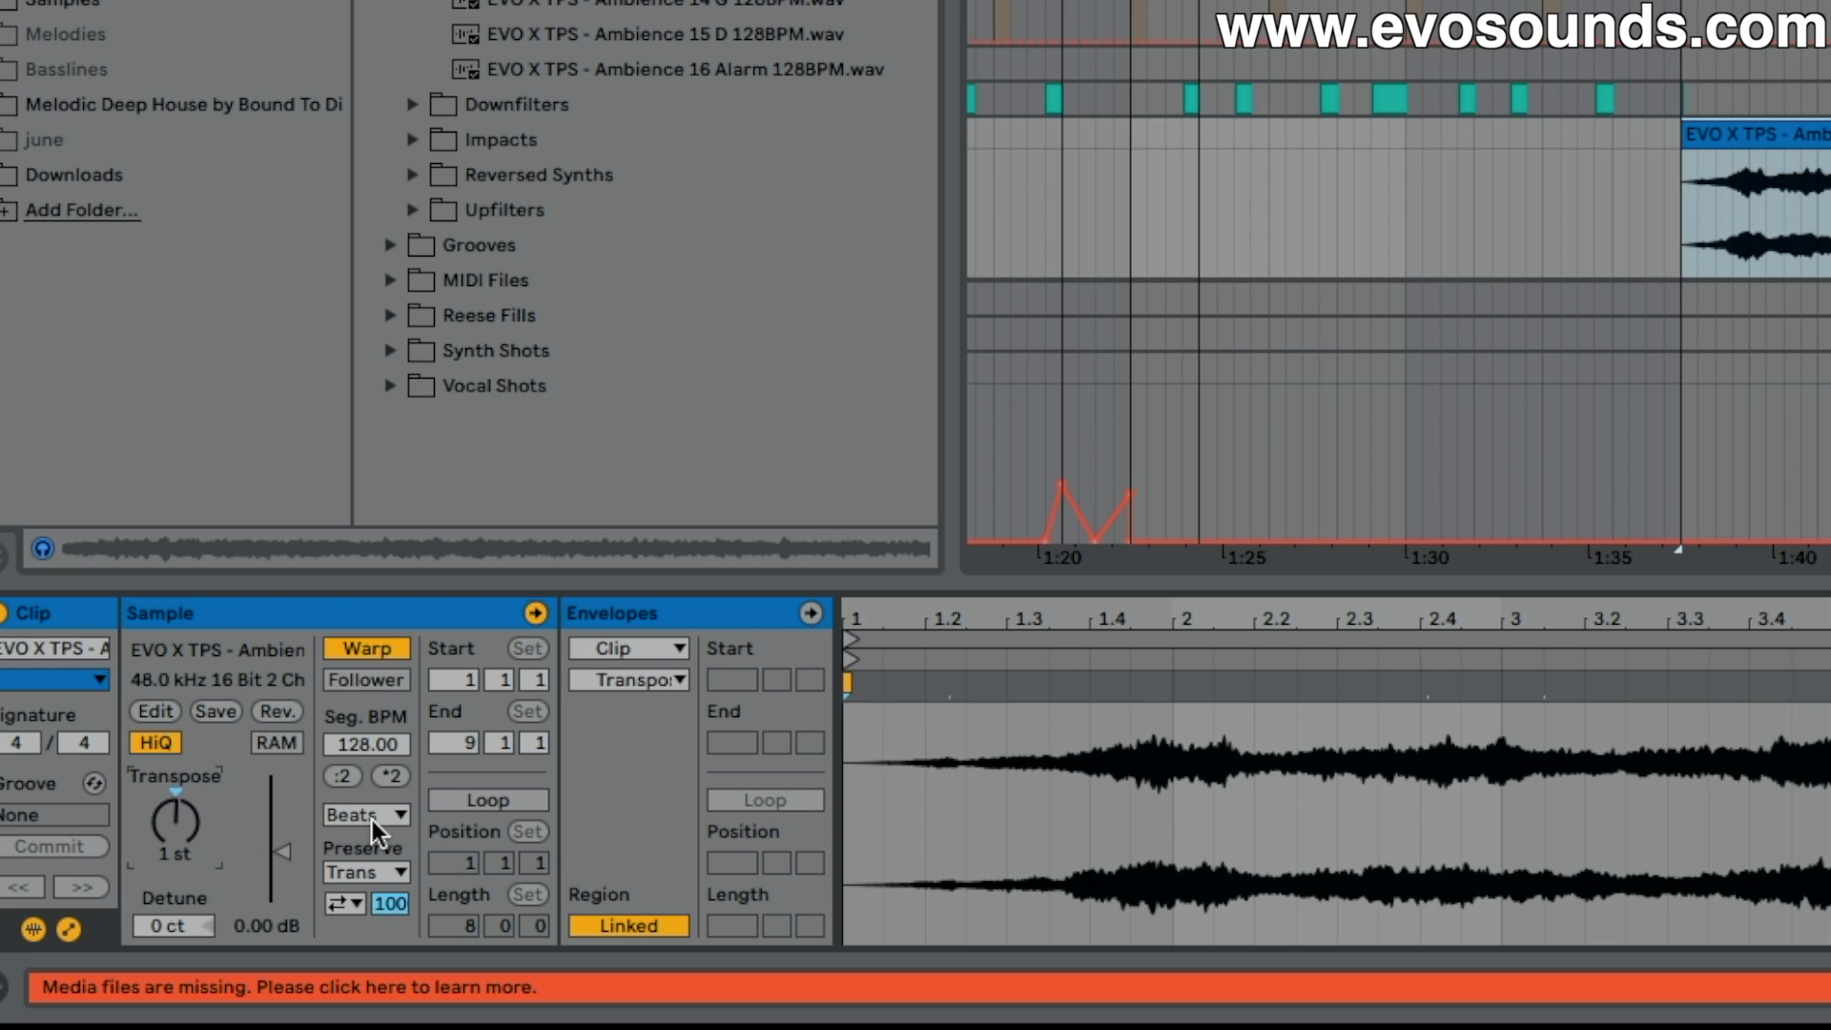
{"action": "left_click", "coordinate": [372, 821]}
{"action": "left_click", "coordinate": [382, 980]}
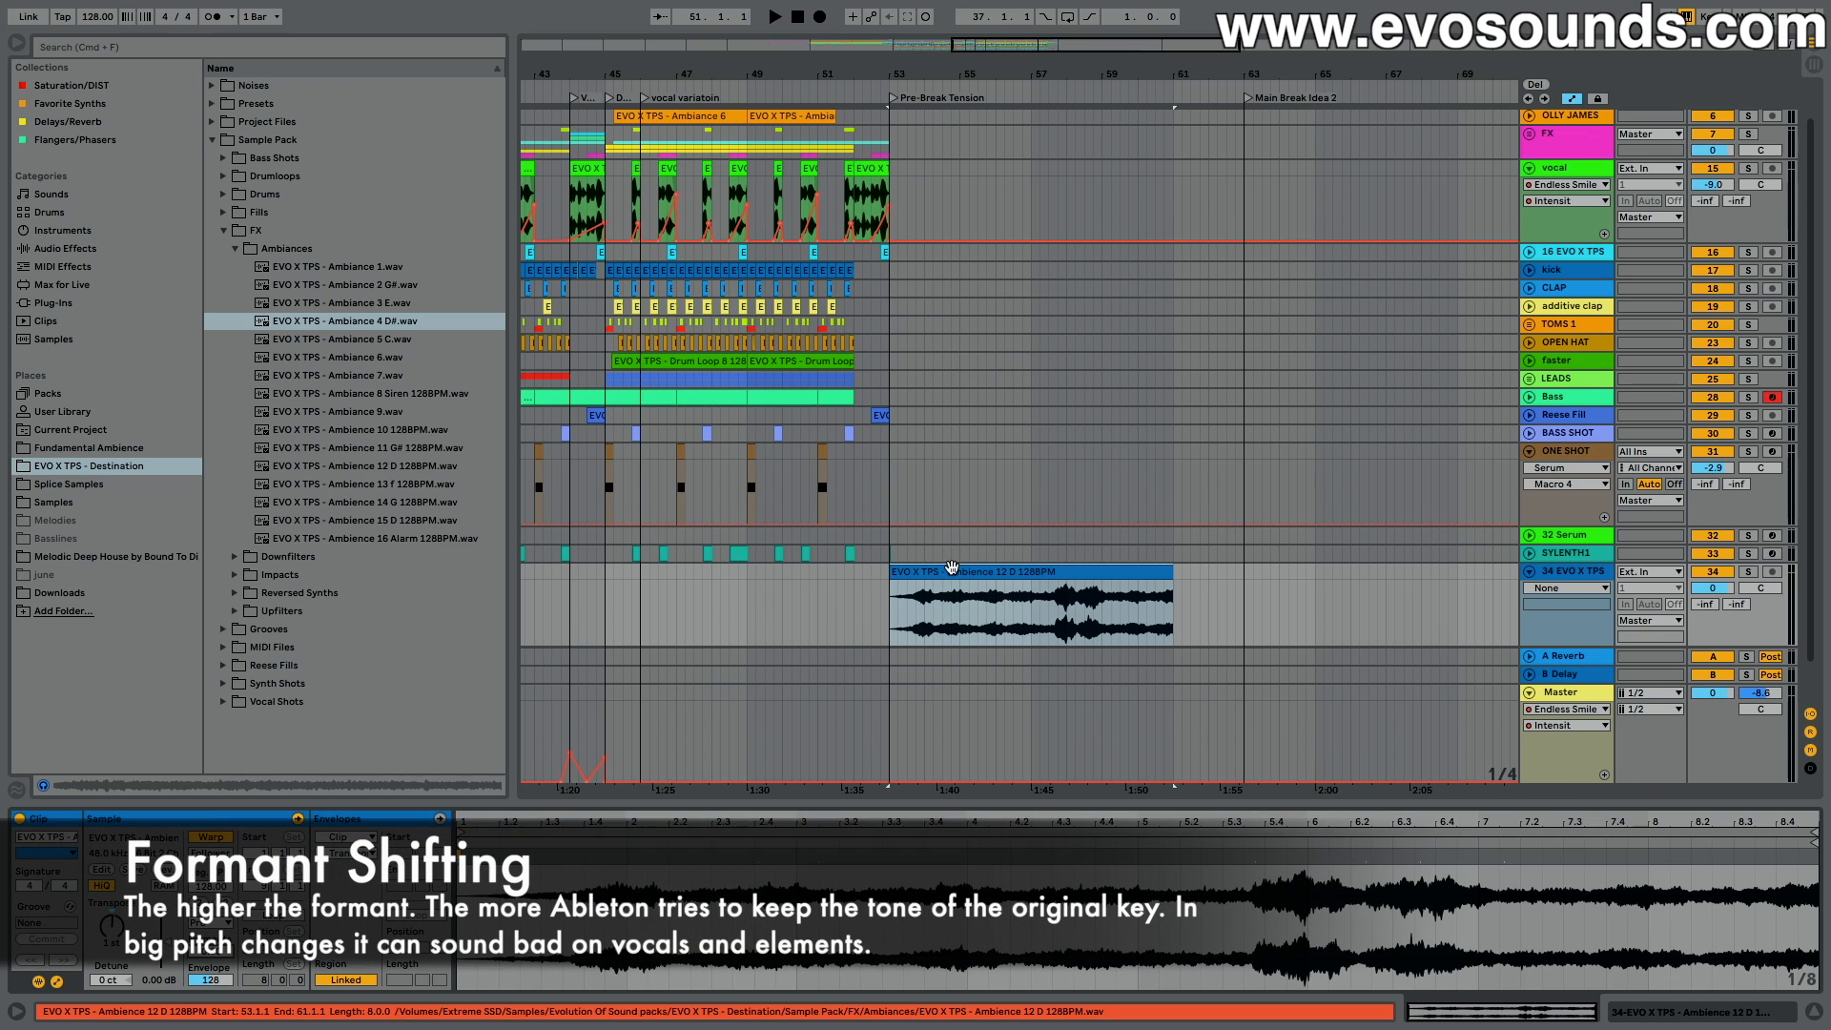
{"action": "left_click_drag", "start_coordinate": [1199, 49], "coordinate": [1199, 119]}
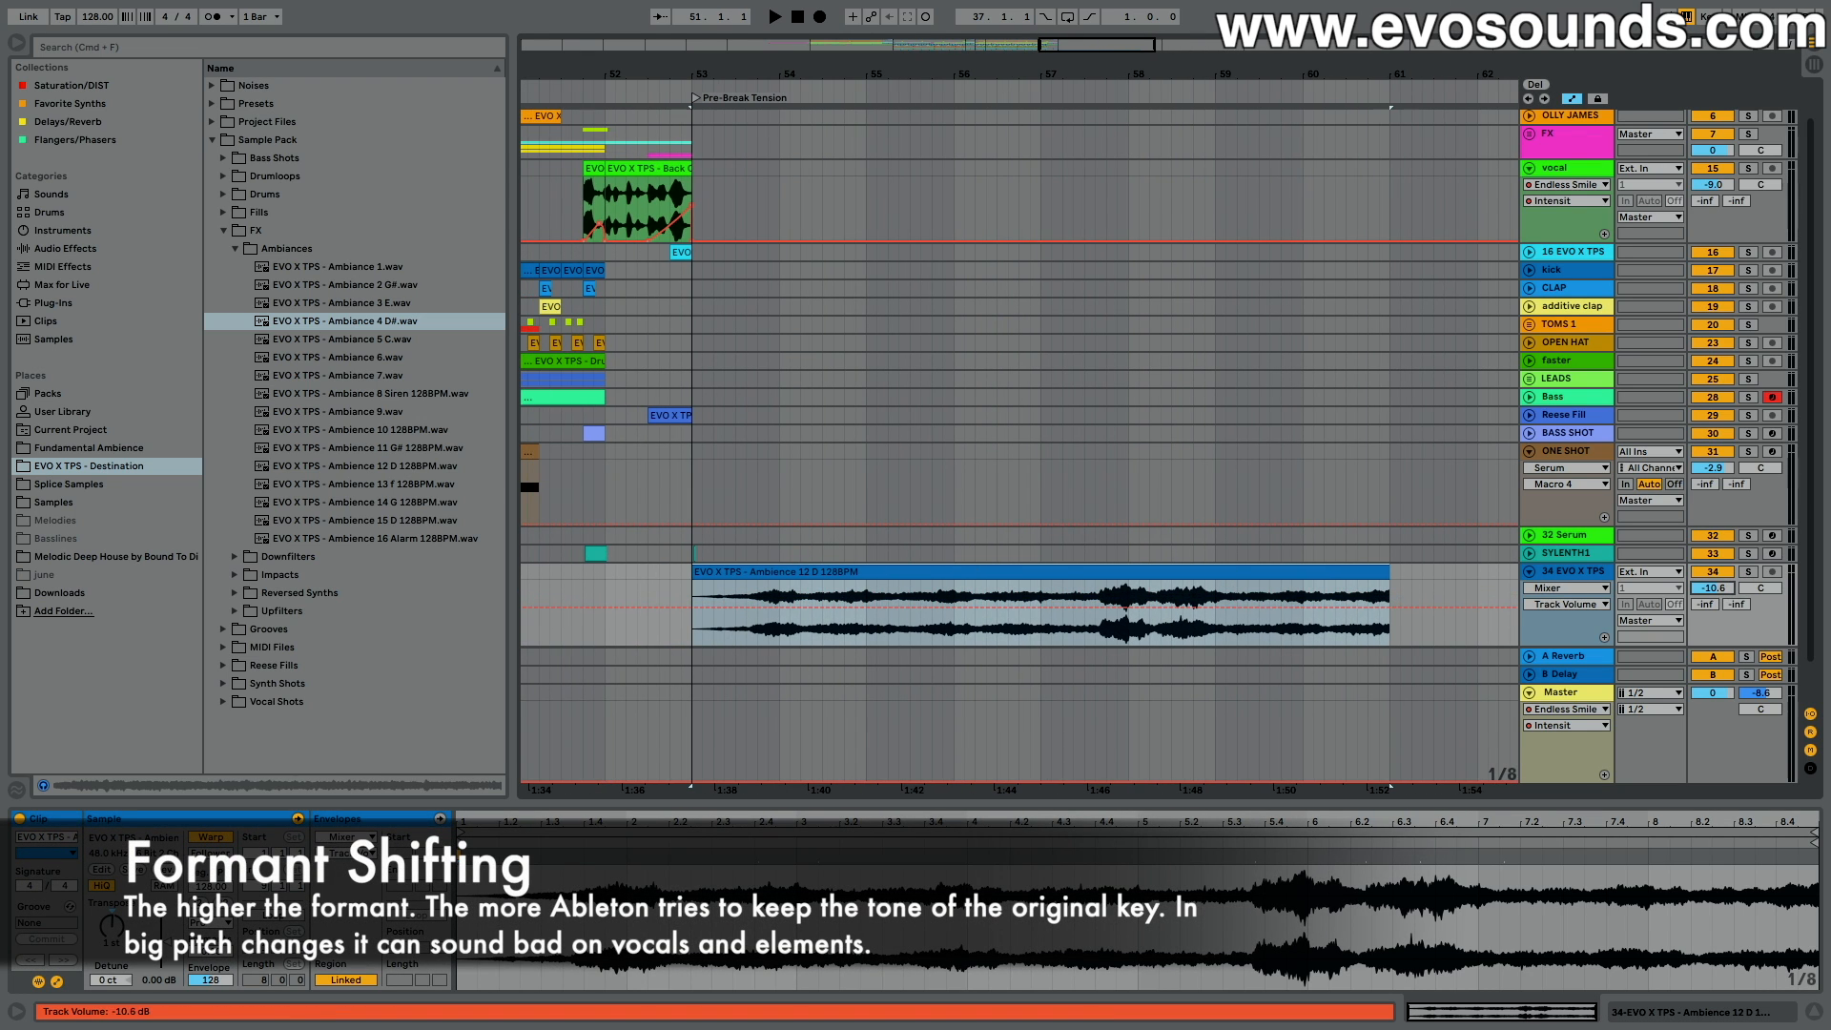
Step: Play the transition from bar 52 into the Ambience 12 D clip and lower its track volume to -14.1 dB
{"action": "left_click", "coordinate": [659, 324]}
{"action": "key", "text": "space"}
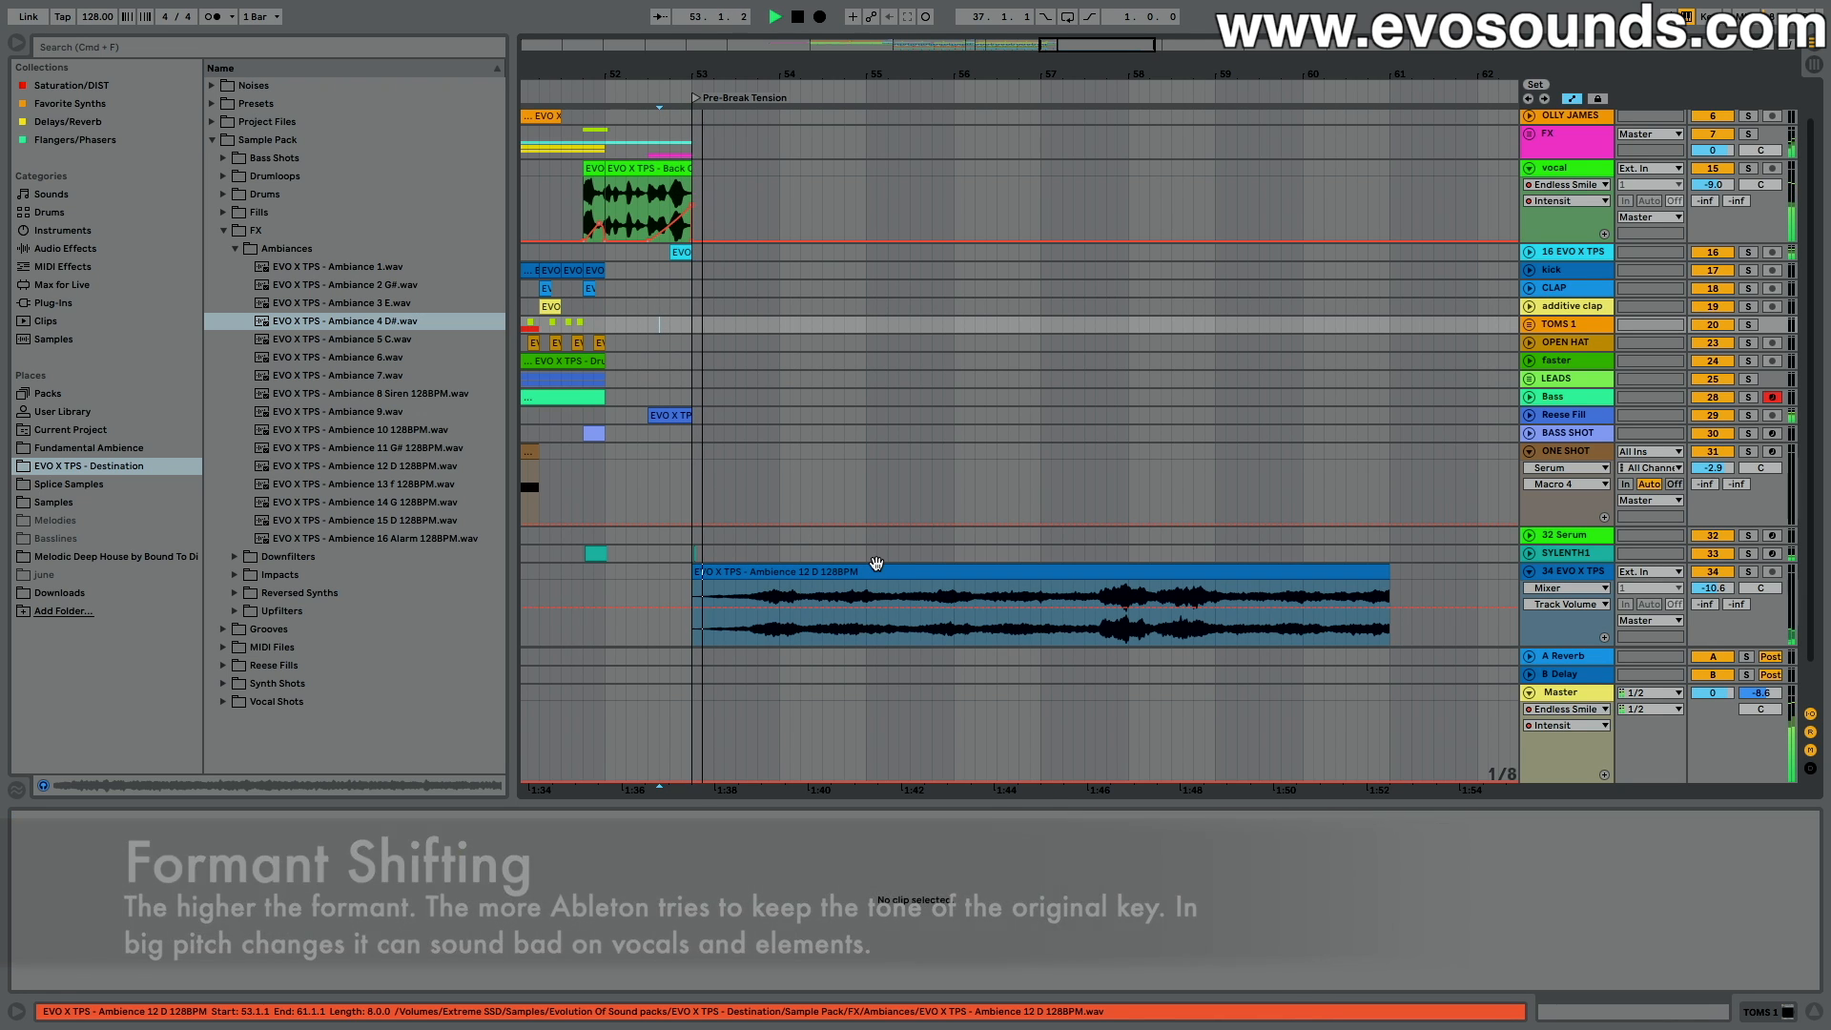
{"action": "left_click", "coordinate": [889, 570]}
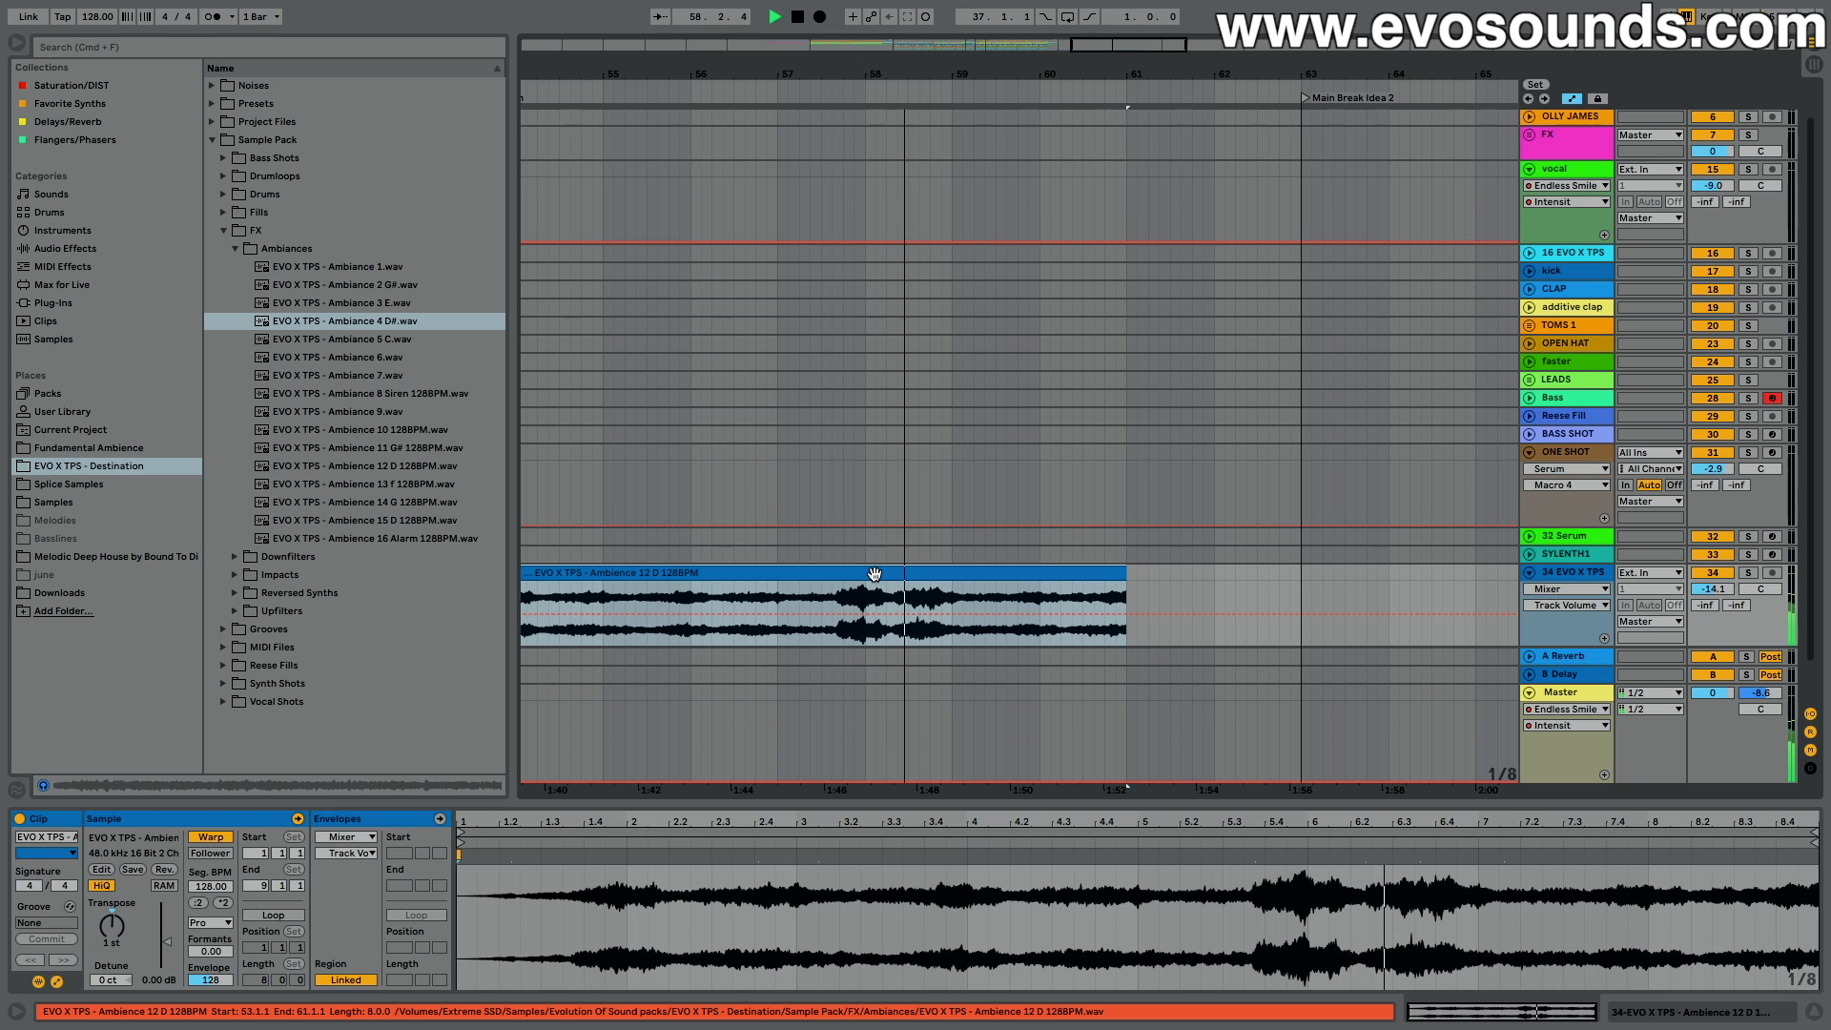
{"action": "scroll", "coordinate": [875, 575], "scroll_direction": "right", "scroll_amount": 1}
{"action": "scroll", "coordinate": [875, 575], "scroll_direction": "down", "scroll_amount": 1}
{"action": "scroll", "coordinate": [1053, 592], "scroll_direction": "left", "scroll_amount": 1}
{"action": "scroll", "coordinate": [1053, 592], "scroll_direction": "down", "scroll_amount": 1}
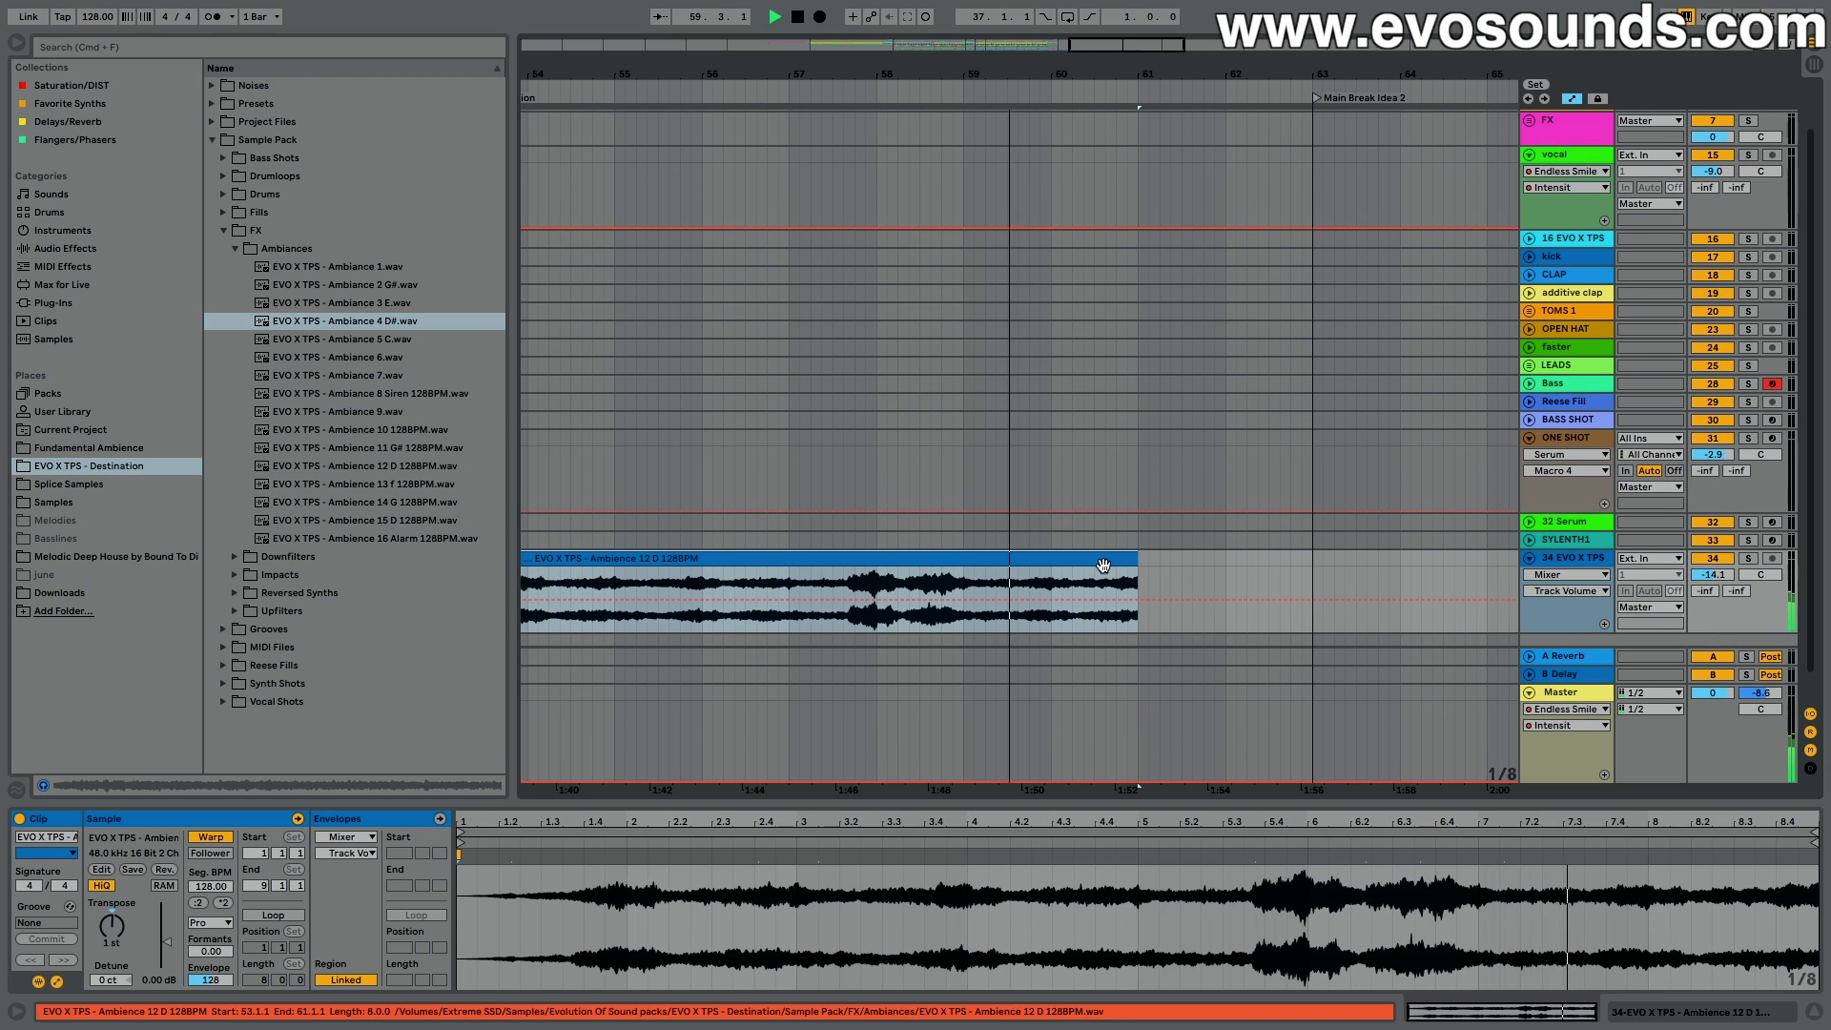
{"action": "key", "text": "space"}
Step: Move the Ambience 12 D clip earlier so it starts at 52.2.1, playing the transition to check its timing
{"action": "left_click_drag", "start_coordinate": [1120, 45], "coordinate": [1095, 45]}
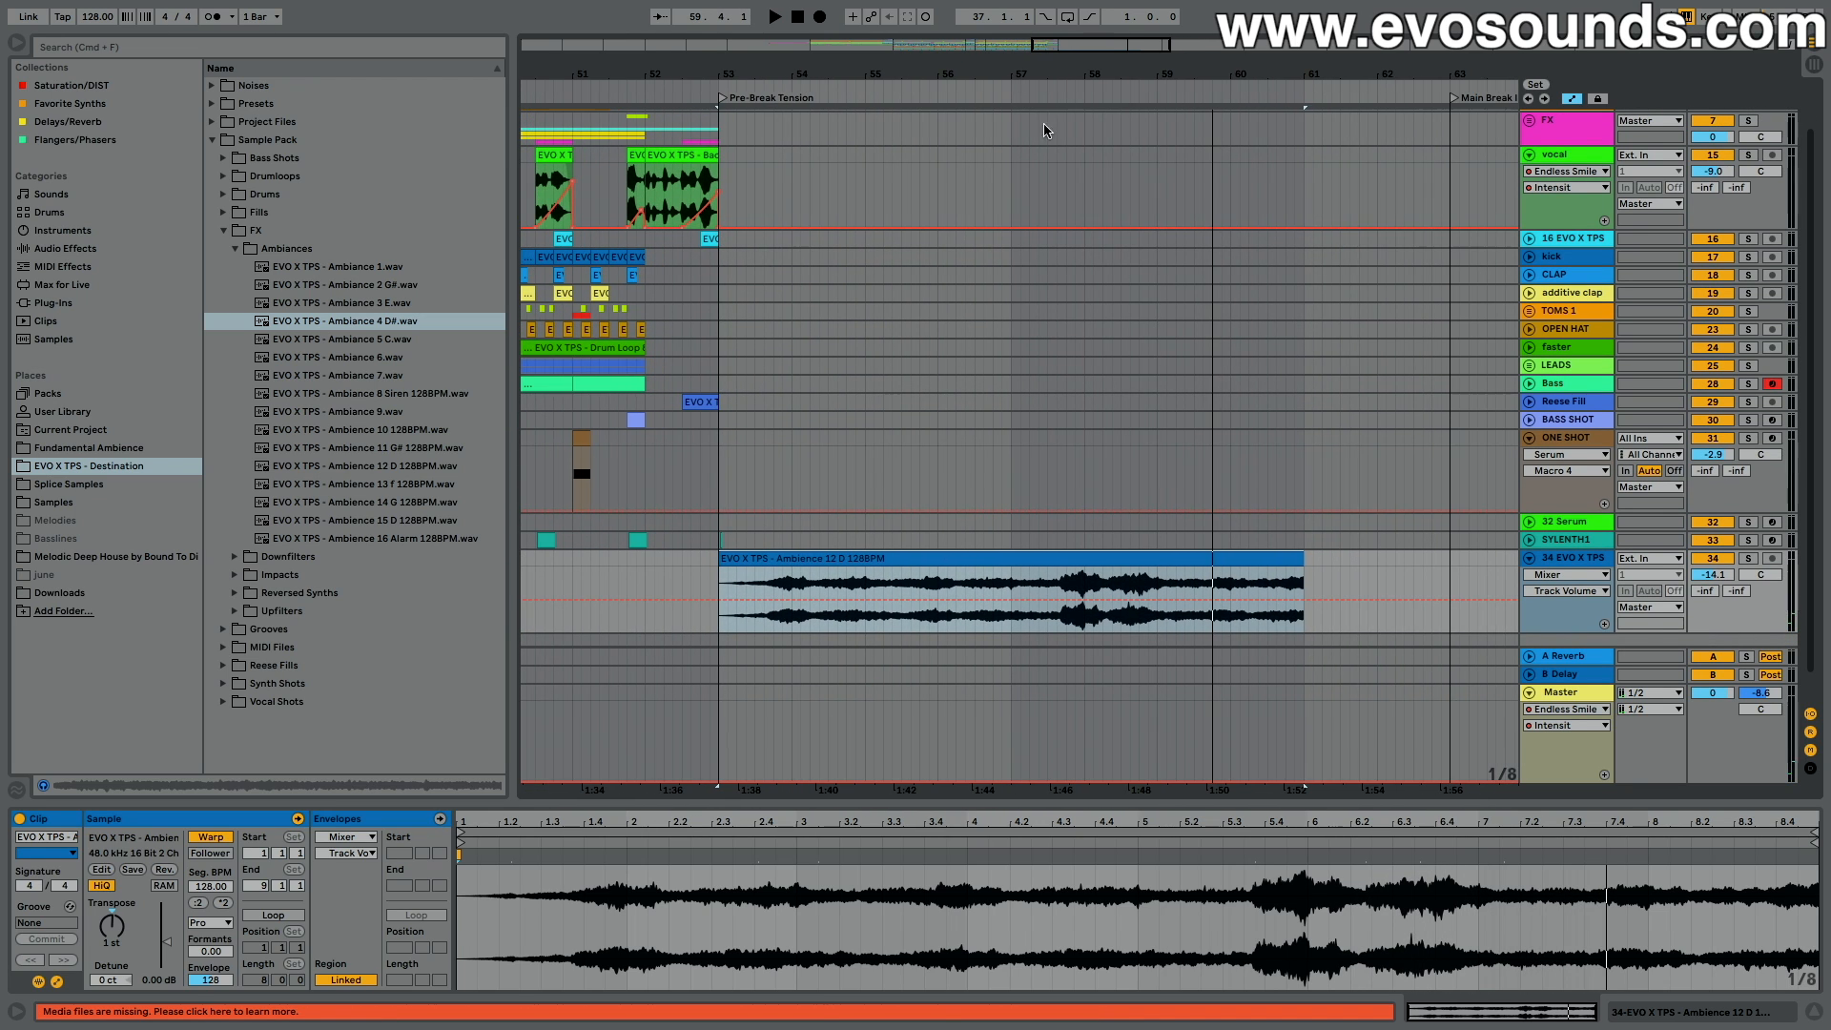
{"action": "left_click_drag", "start_coordinate": [802, 554], "coordinate": [727, 562]}
{"action": "left_click", "coordinate": [702, 585]}
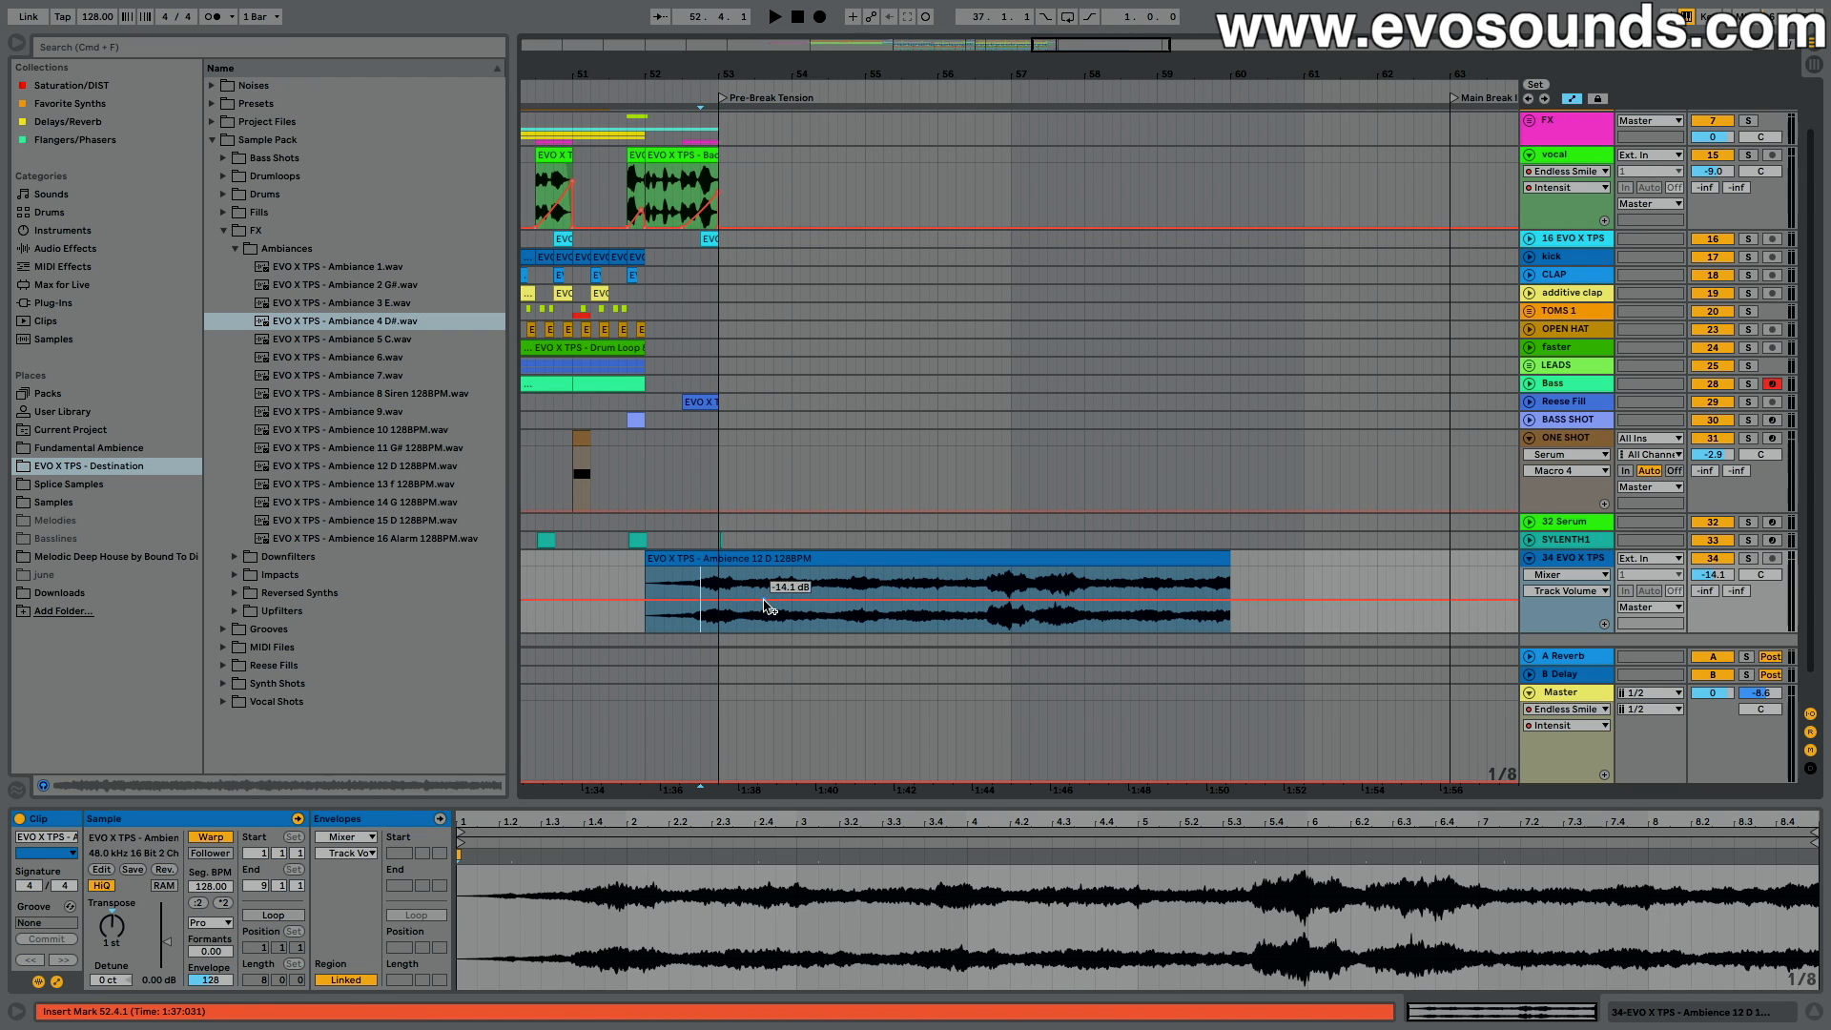
{"action": "key", "text": "space"}
{"action": "key", "text": "space"}
{"action": "left_click_drag", "start_coordinate": [730, 584], "coordinate": [732, 565]}
{"action": "key", "text": "space"}
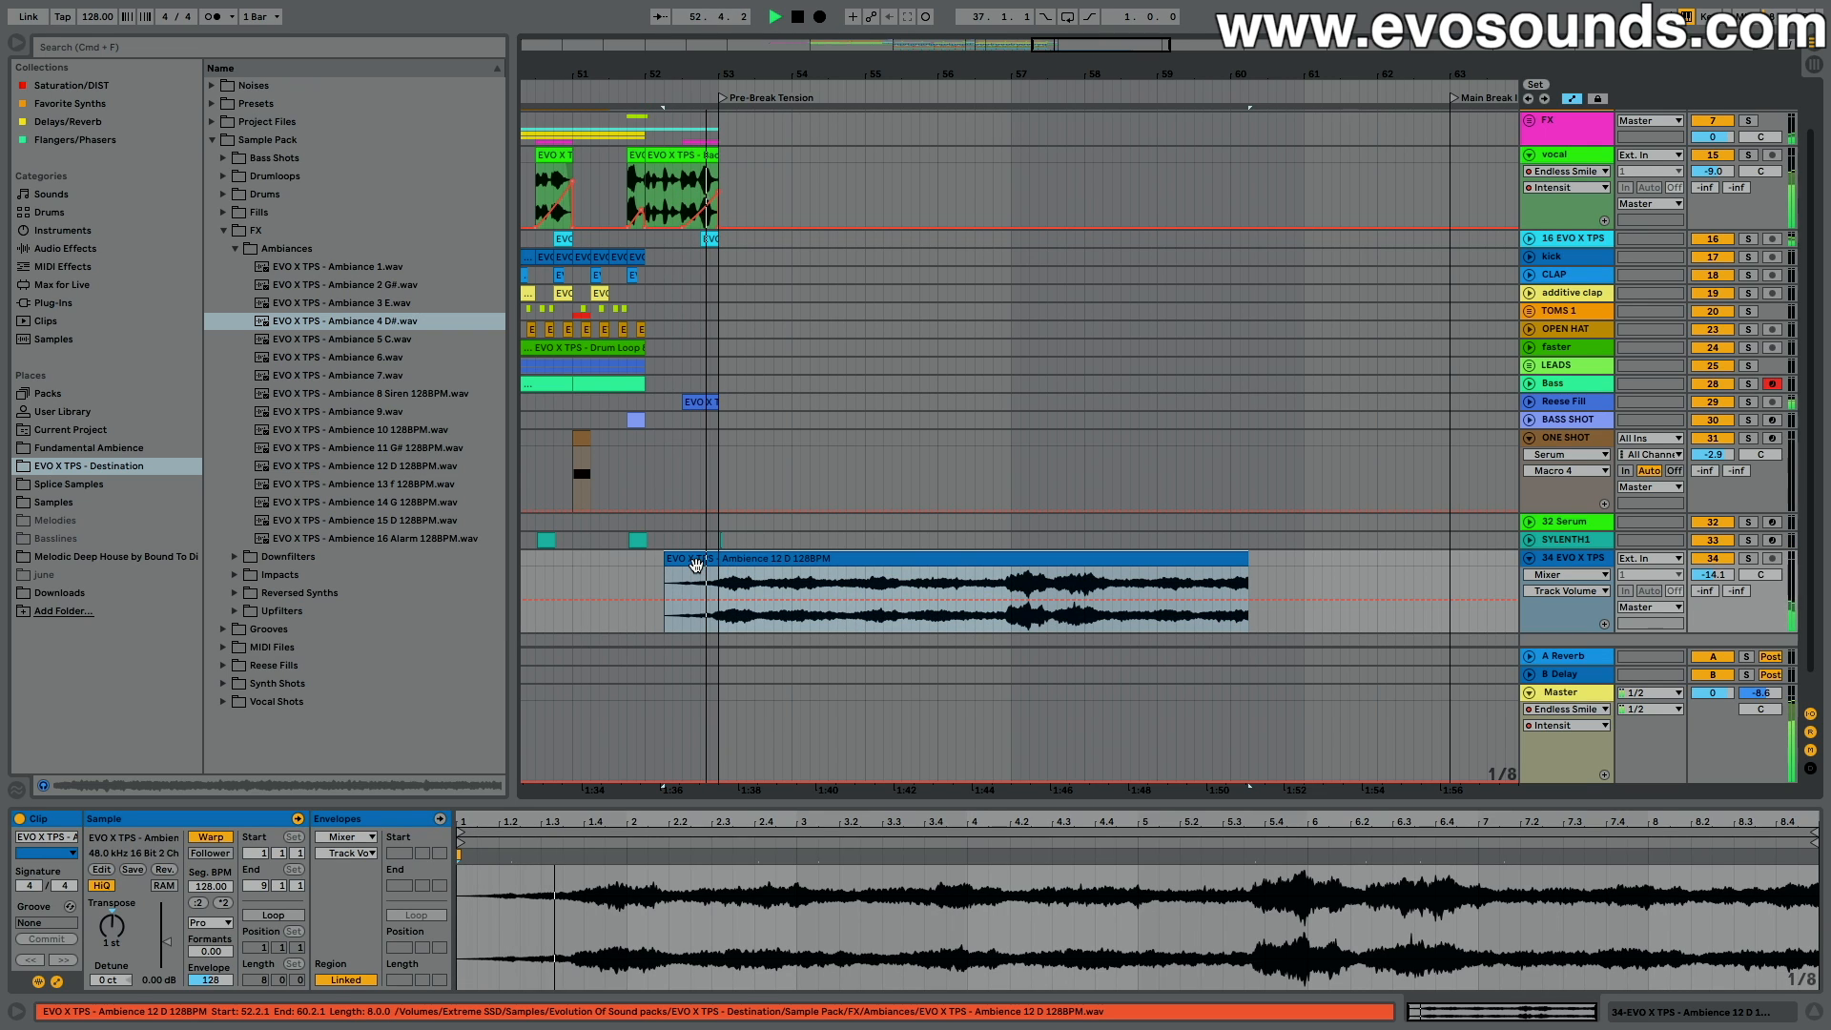
{"action": "key", "text": "space"}
Step: Search the audio effects for "auto" and add Auto Filter to the Ambience 12 D track
{"action": "double_click", "coordinate": [1567, 559]}
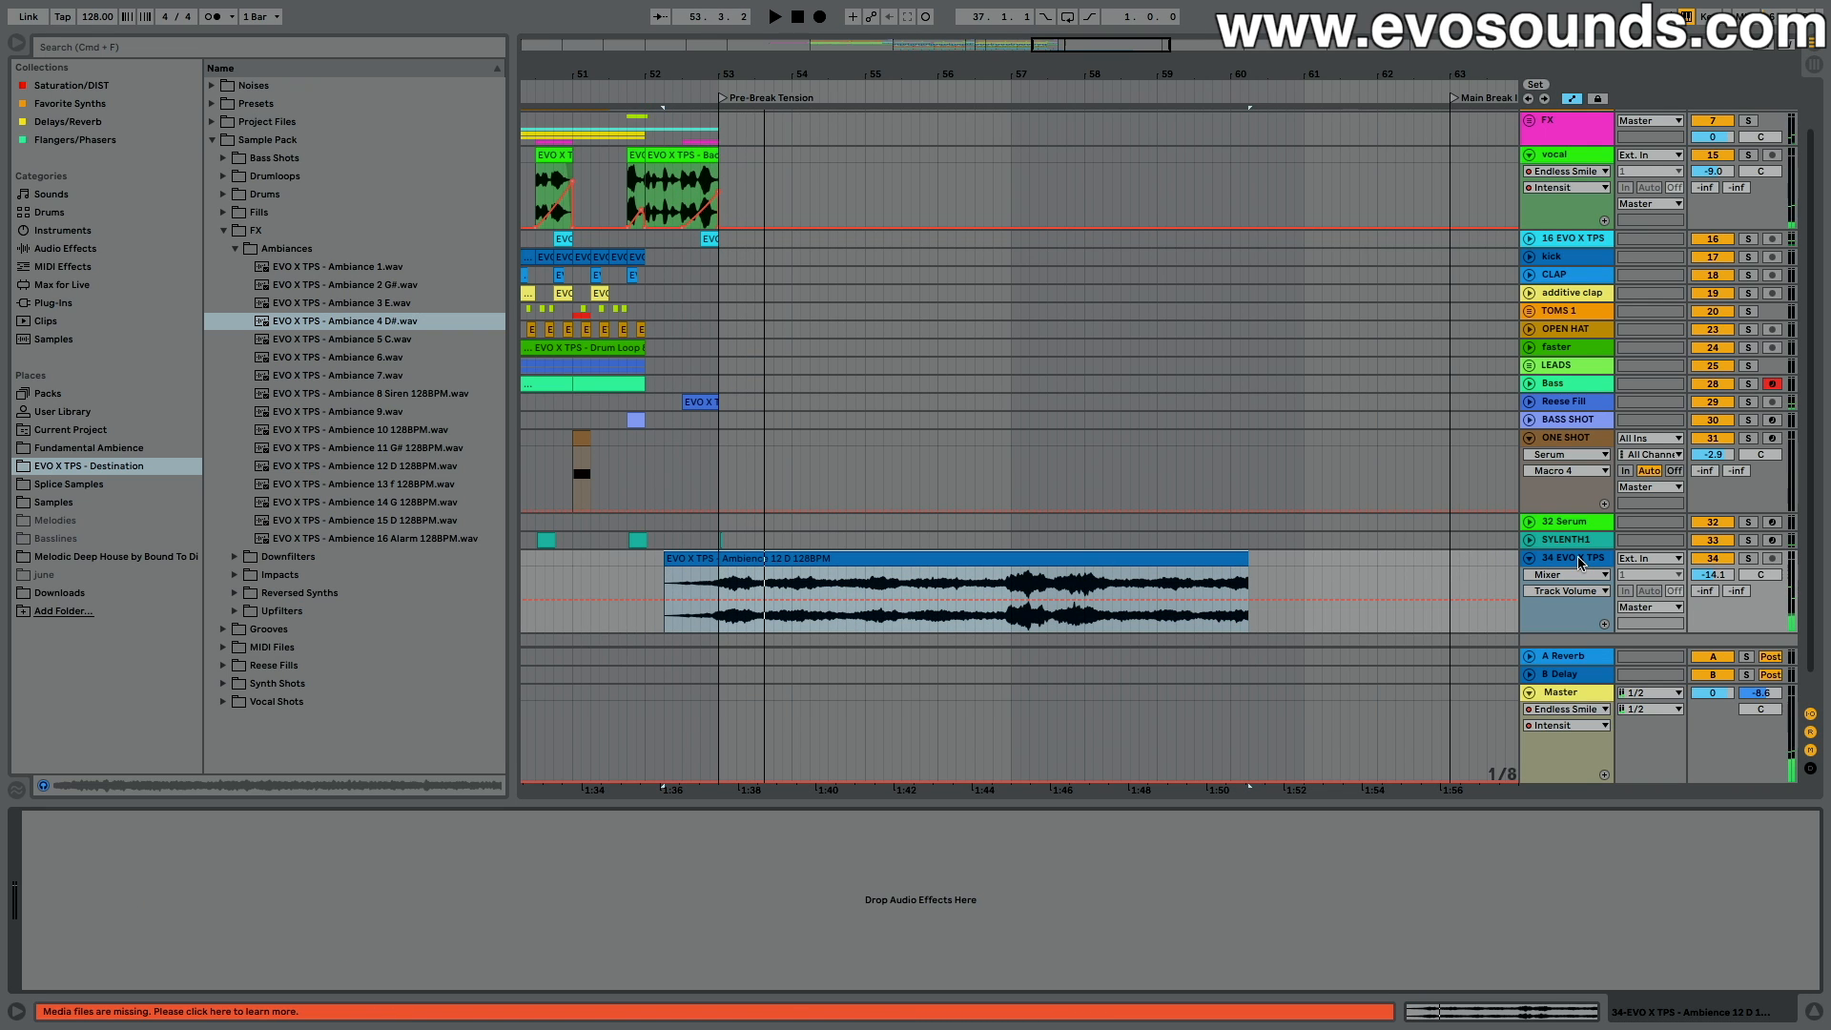
{"action": "left_click", "coordinate": [64, 248]}
{"action": "left_click", "coordinate": [95, 49]}
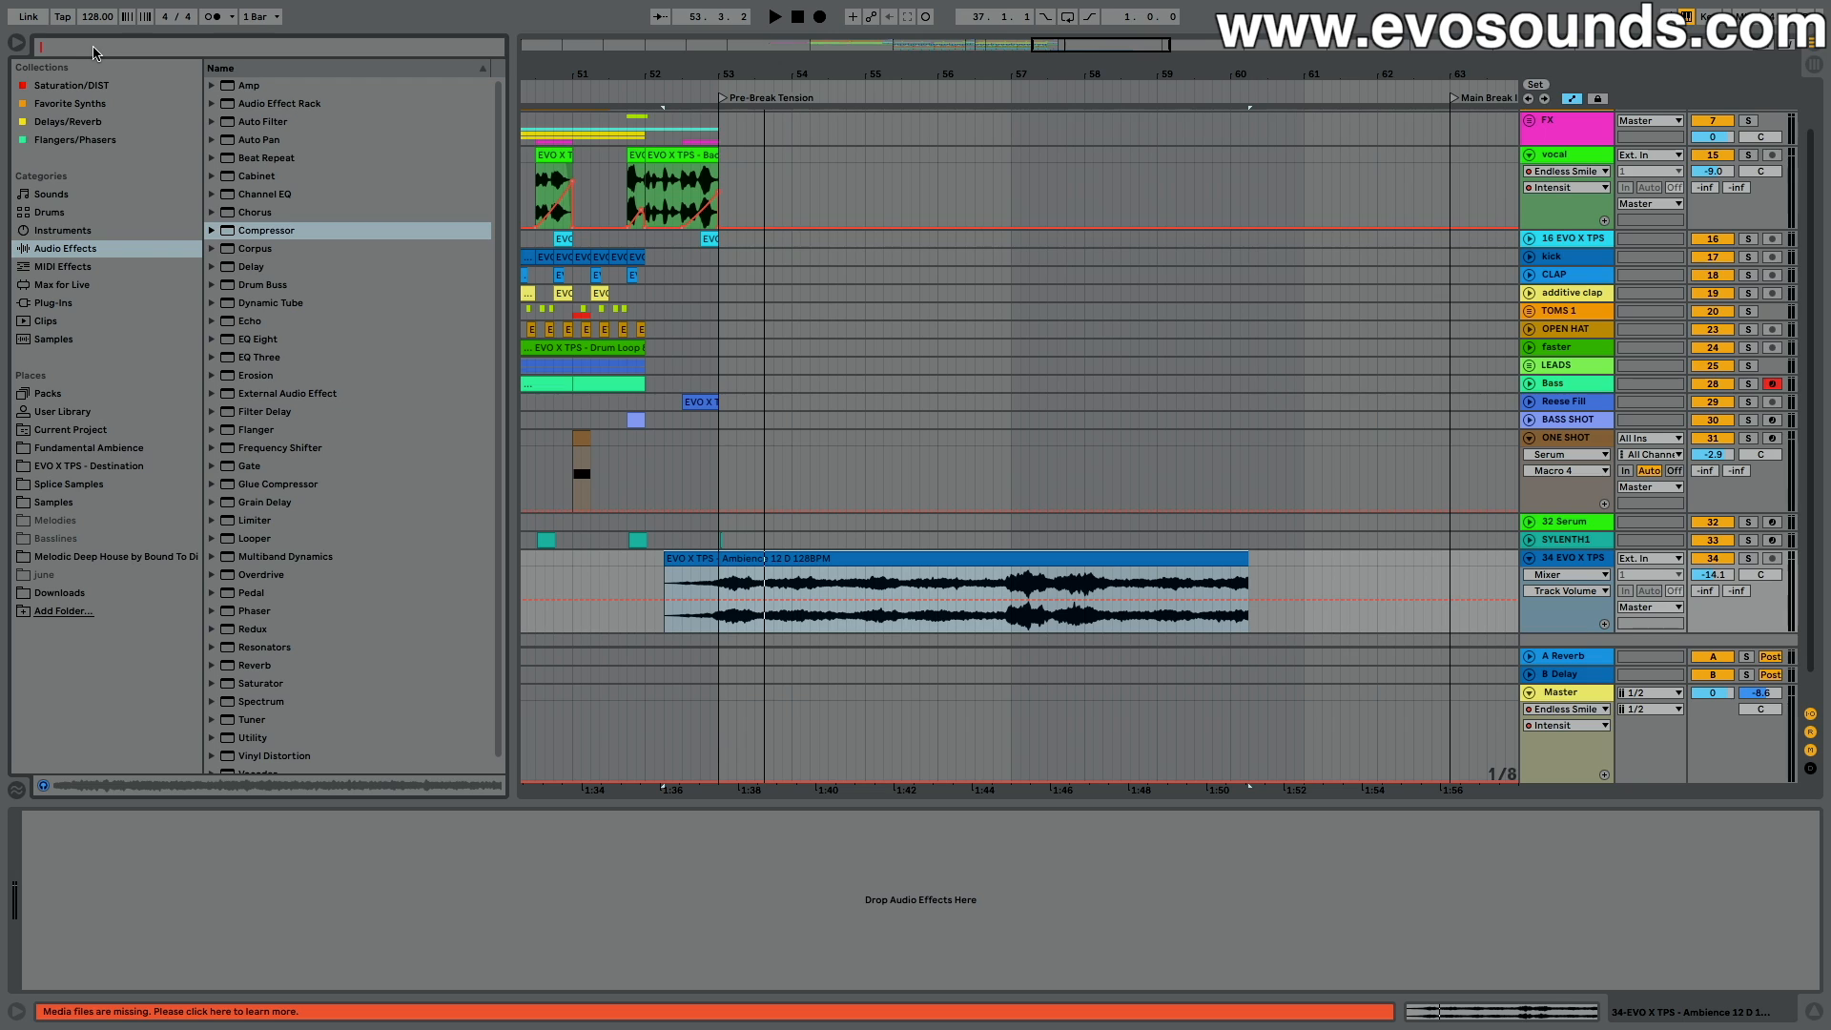
{"action": "type", "text": "auto"}
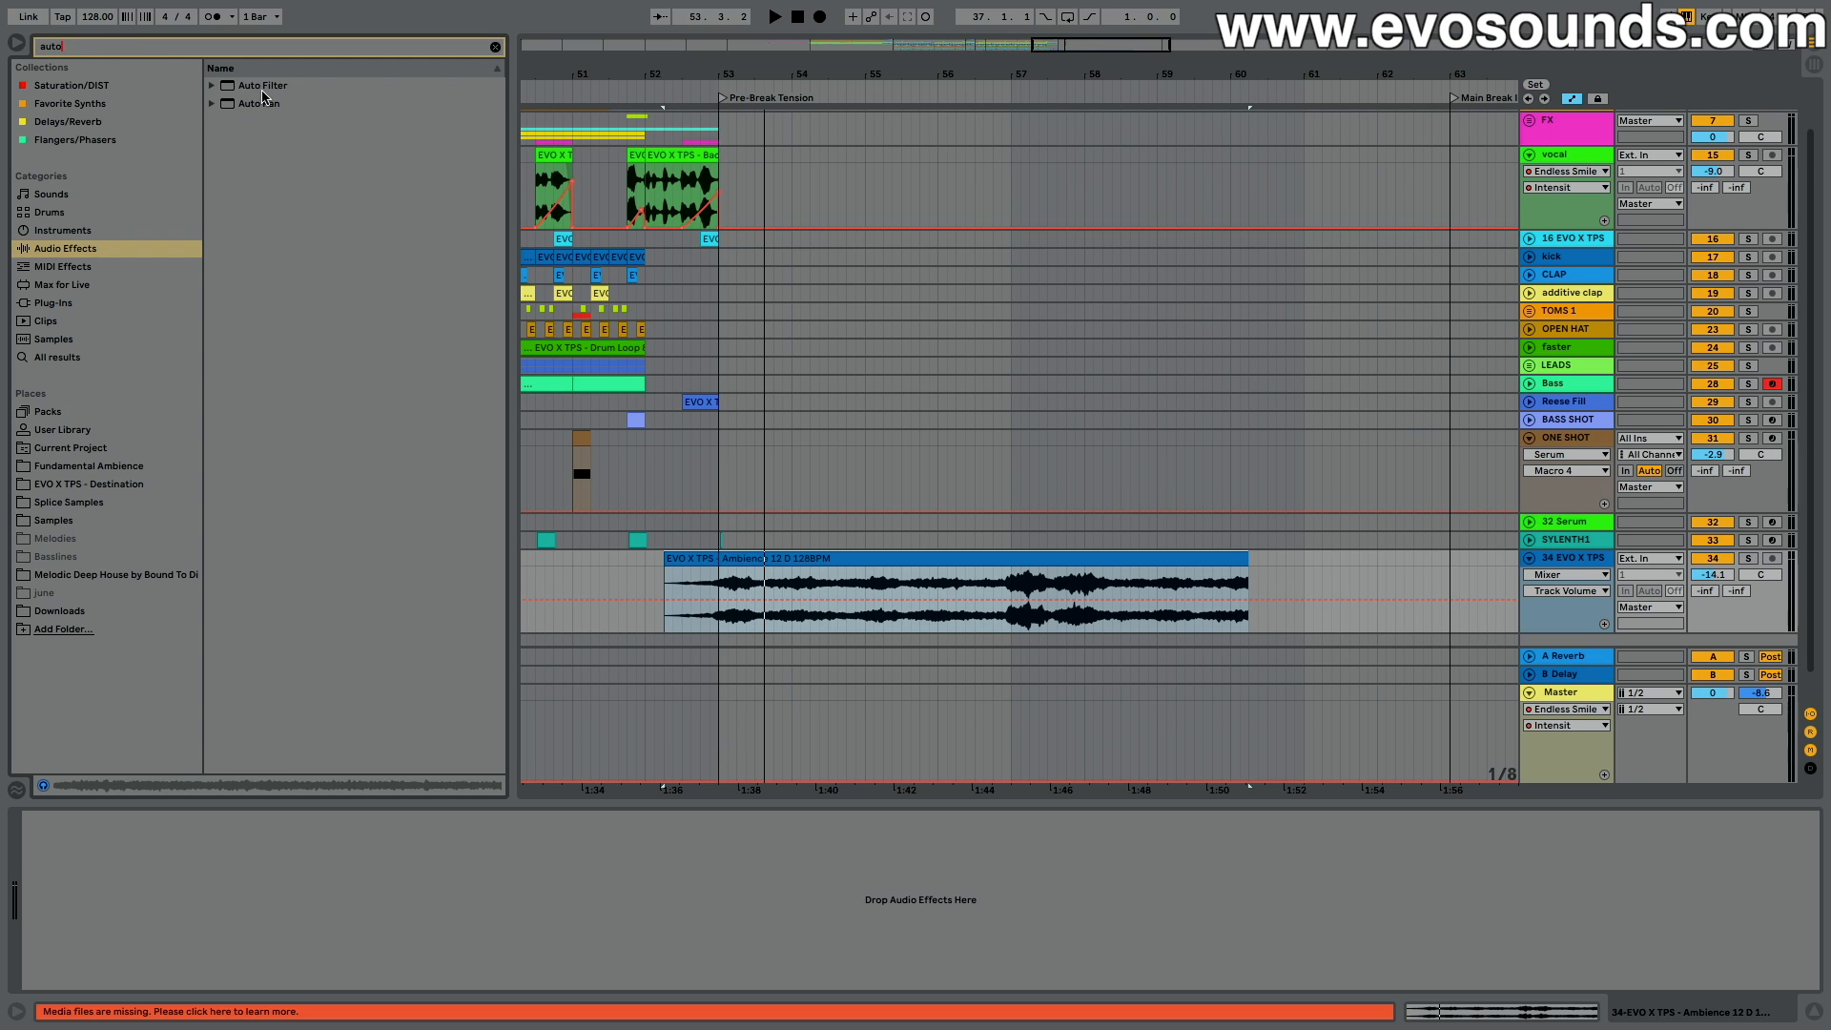
{"action": "left_click_drag", "start_coordinate": [262, 89], "coordinate": [455, 887]}
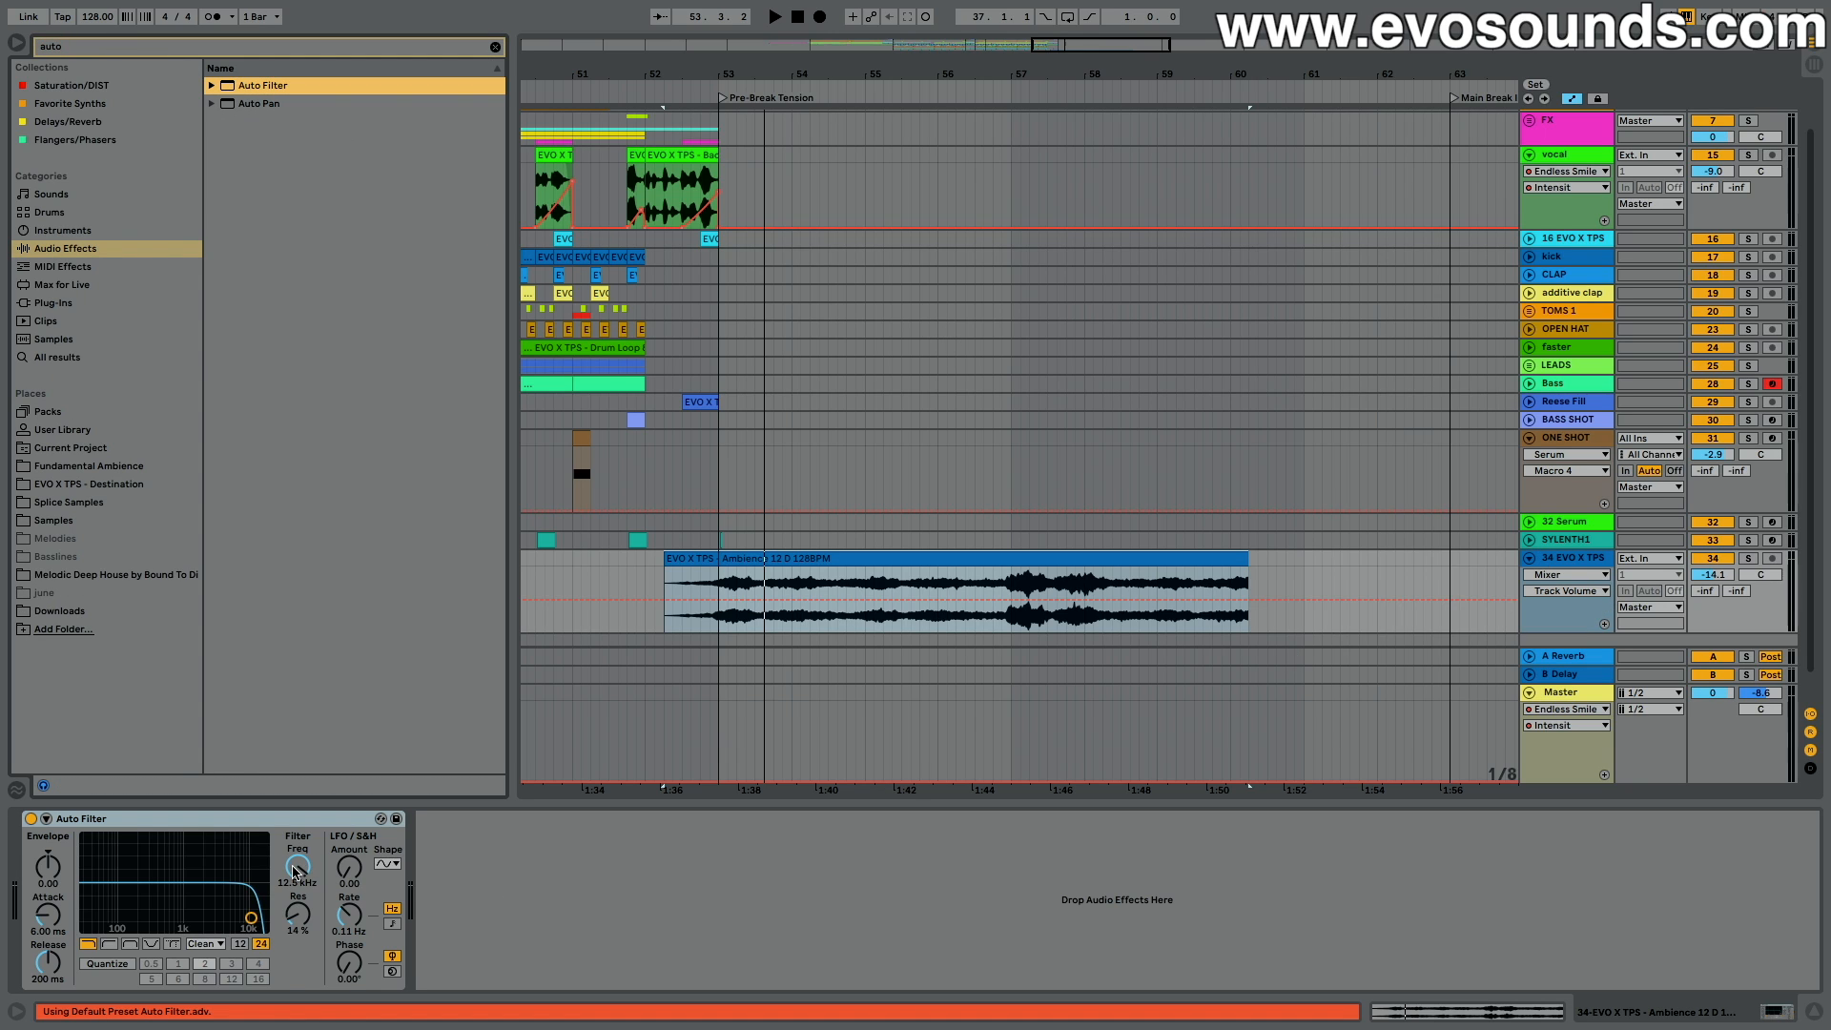
Step: Lower the Auto Filter's low-pass frequency to 151 Hz with its frequency automation shown on the ambience track
{"action": "left_click_drag", "start_coordinate": [294, 870], "coordinate": [293, 916]}
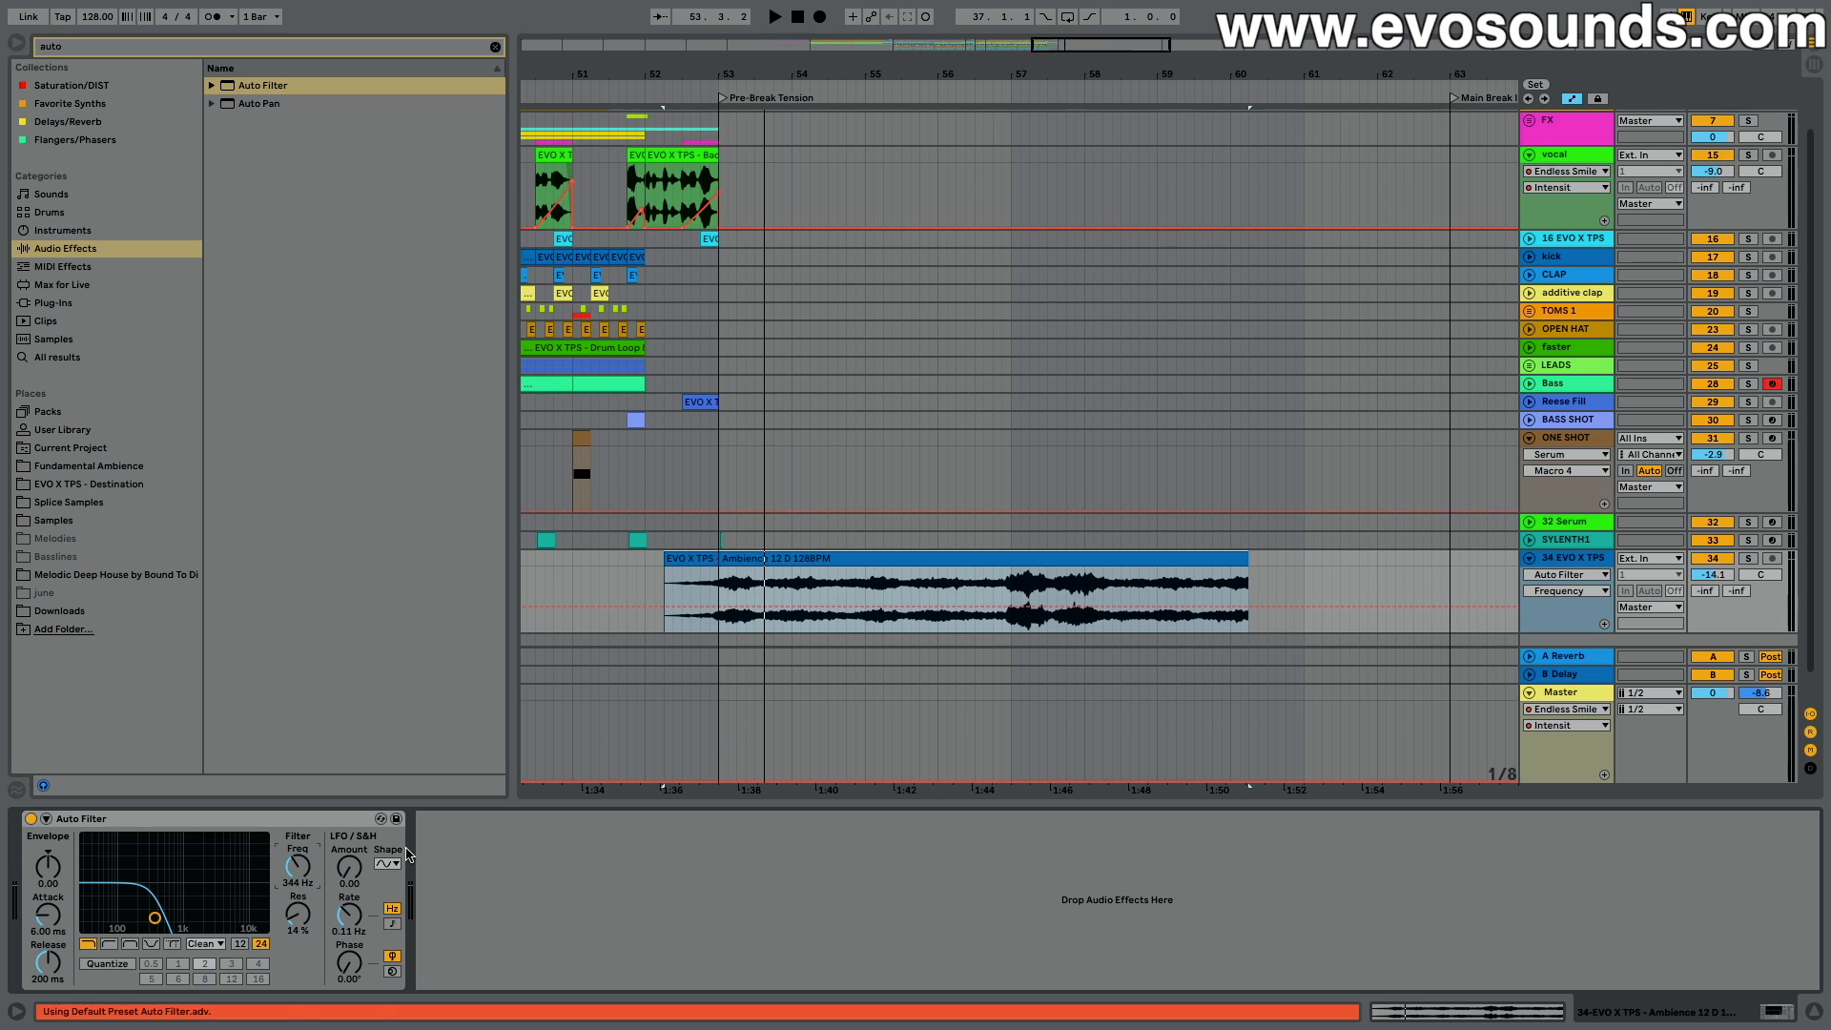
{"action": "left_click", "coordinate": [1130, 587]}
{"action": "left_click_drag", "start_coordinate": [303, 875], "coordinate": [303, 892]}
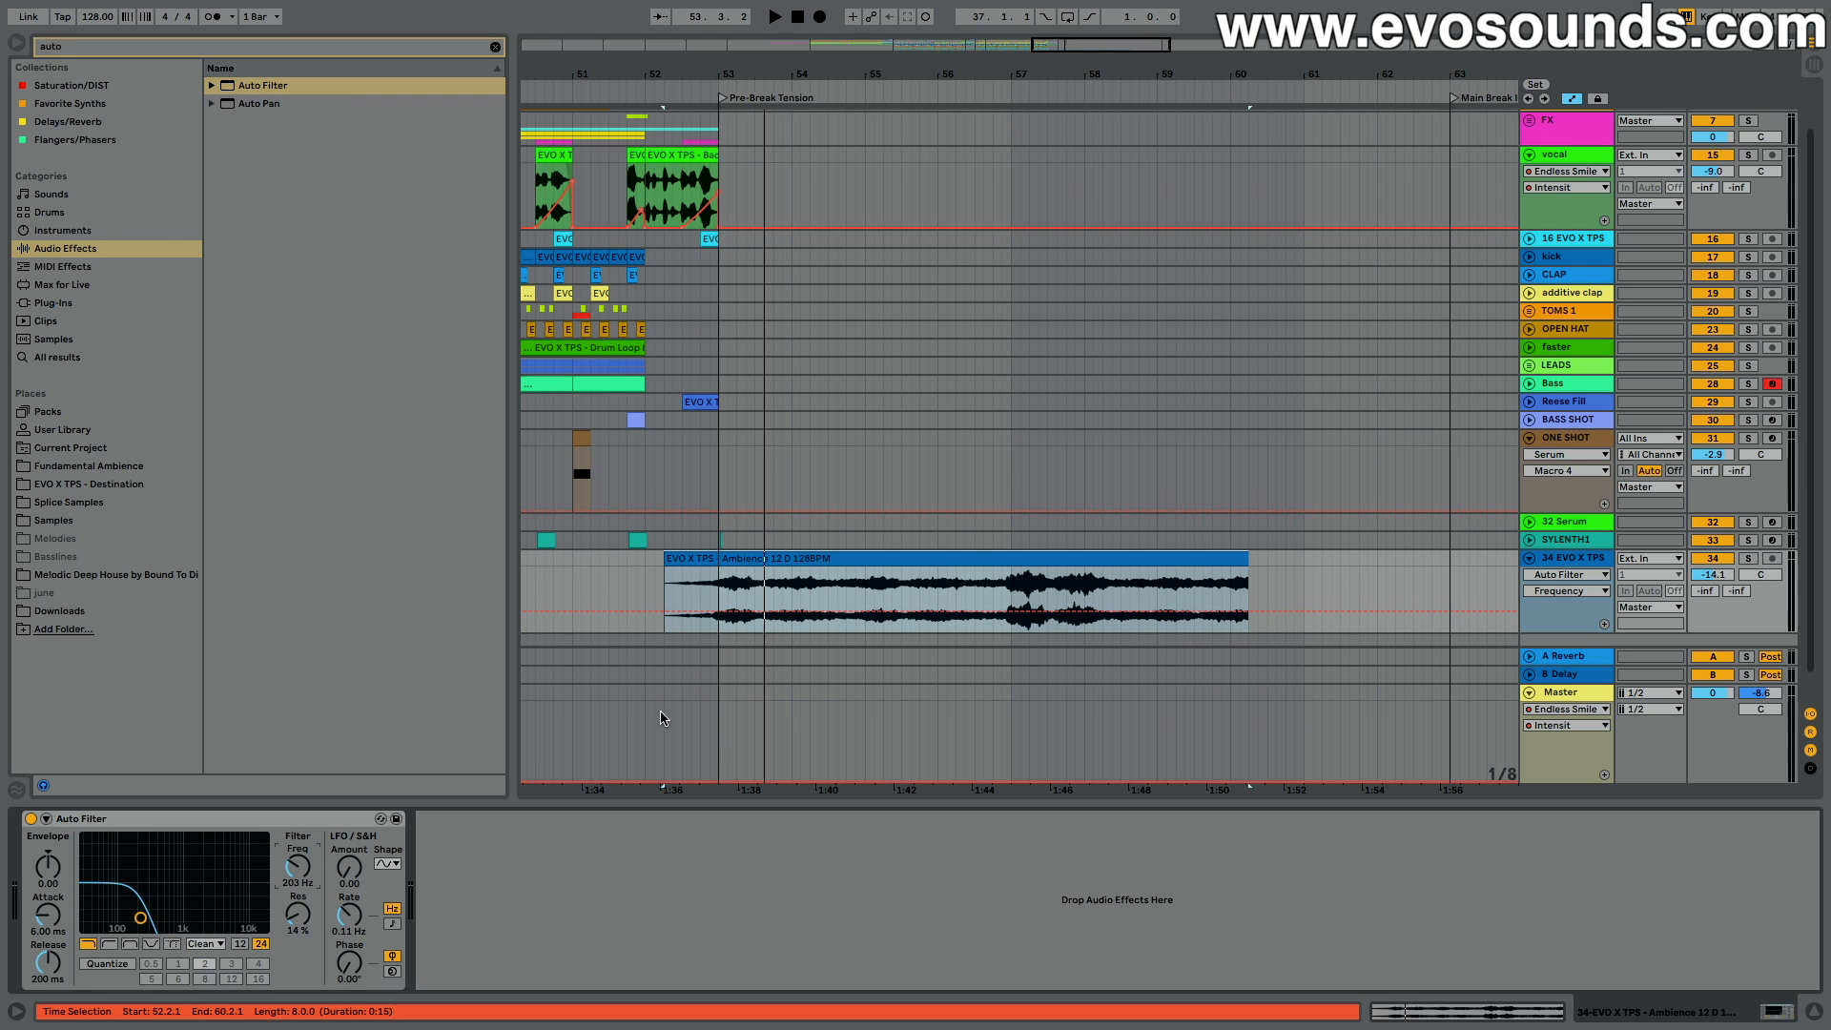
{"action": "left_click", "coordinate": [667, 612]}
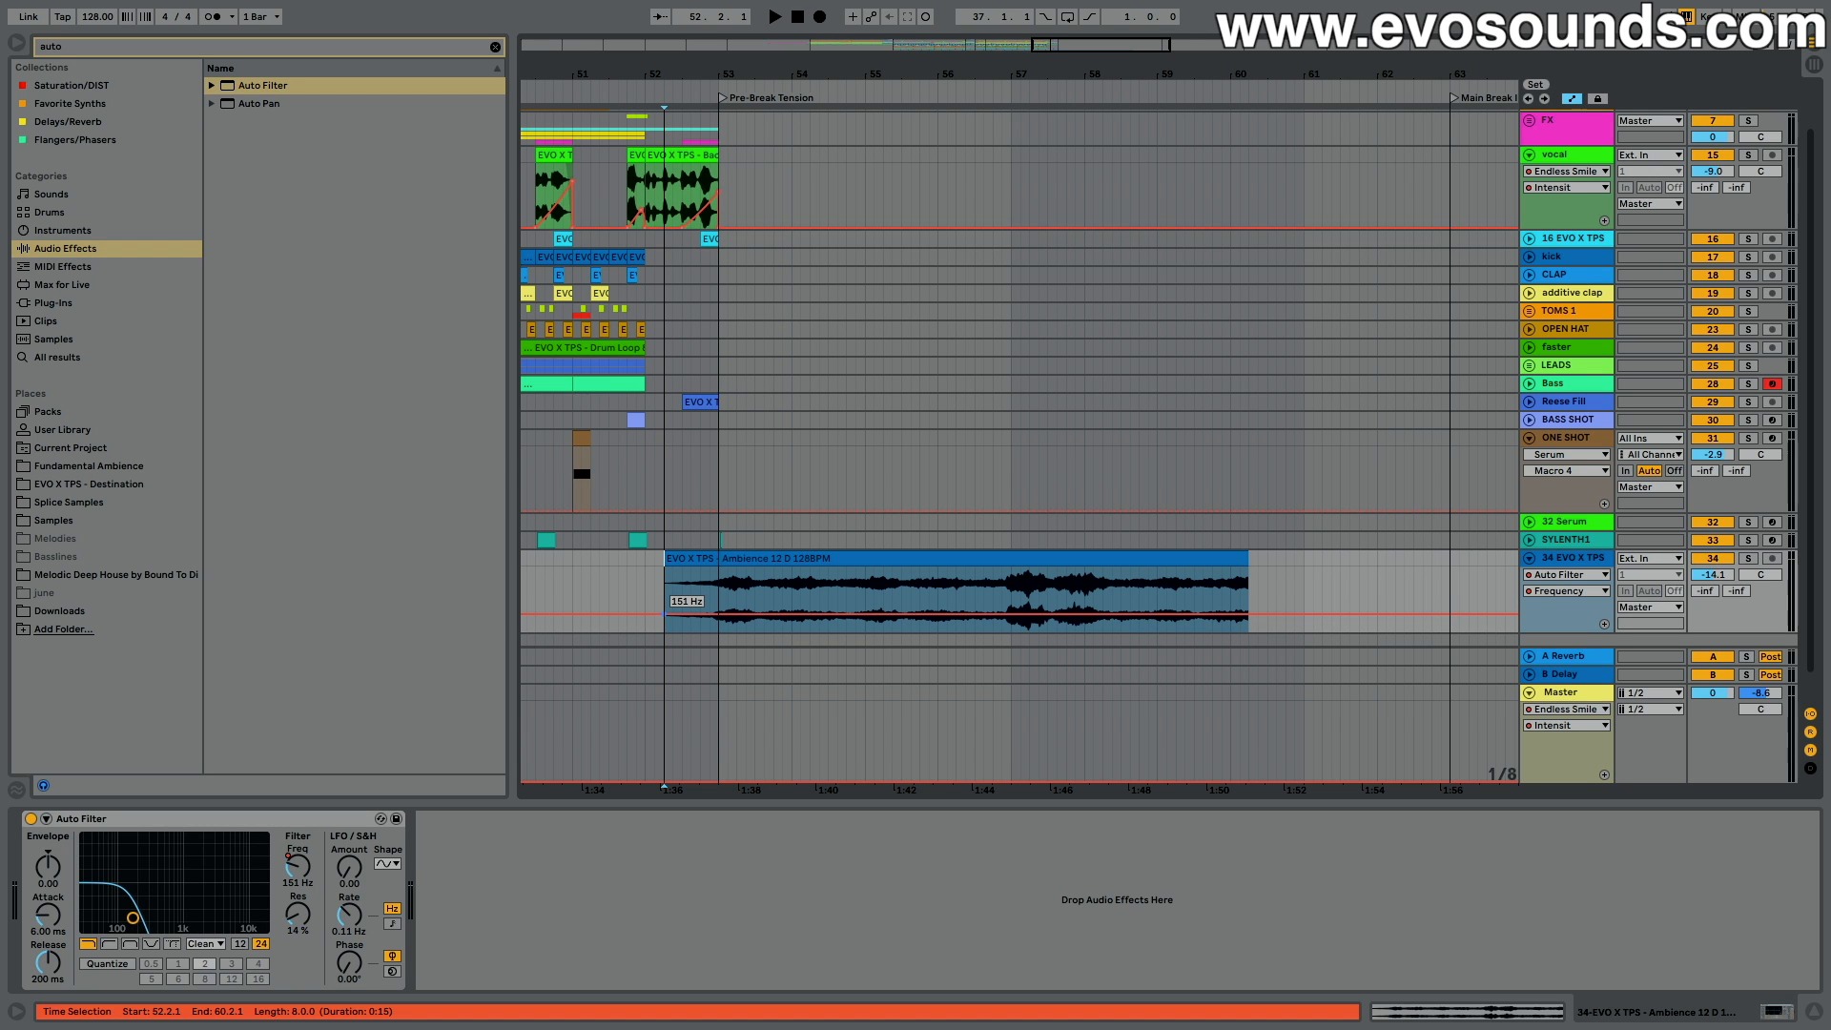
Step: Review the vocal arrangement from the Build Up at bar 29 through Drop Verse 1 to the vocal variation
{"action": "scroll", "coordinate": [769, 528], "scroll_direction": "left", "scroll_amount": 10}
{"action": "scroll", "coordinate": [769, 531], "scroll_direction": "left", "scroll_amount": 10}
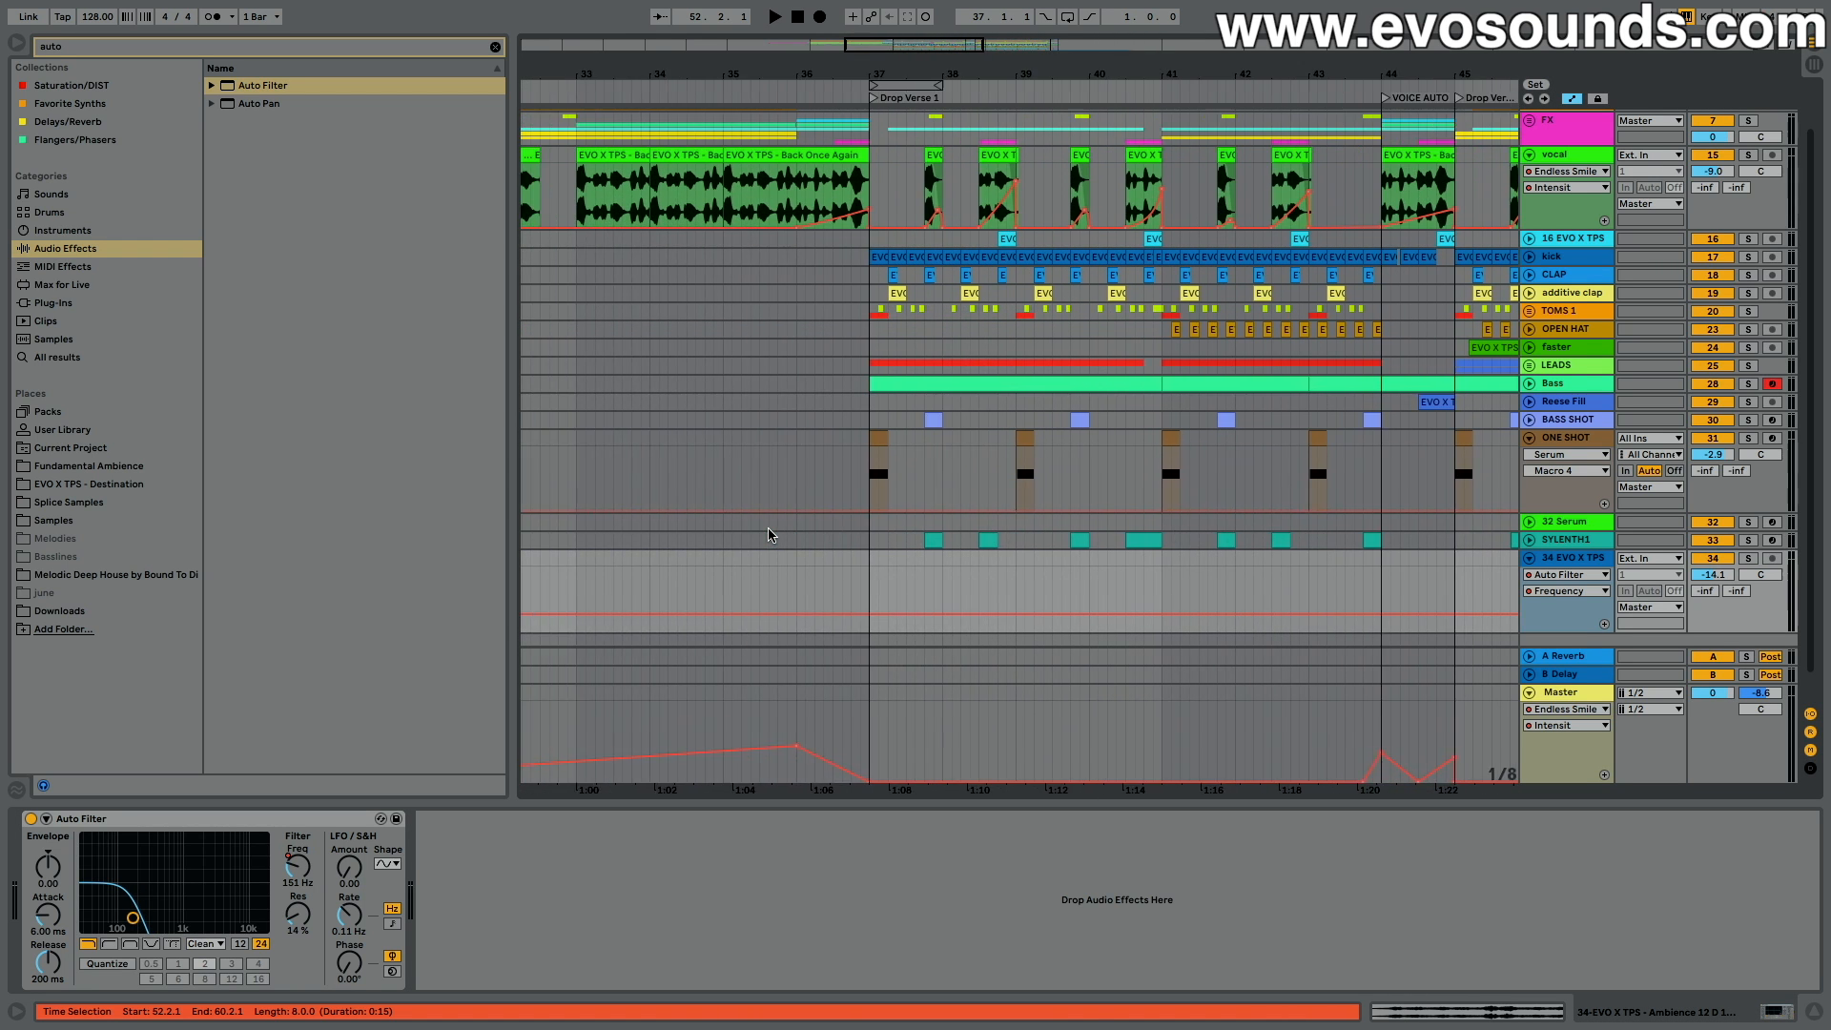
{"action": "scroll", "coordinate": [769, 532], "scroll_direction": "up", "scroll_amount": 1}
{"action": "scroll", "coordinate": [791, 409], "scroll_direction": "right", "scroll_amount": 2}
{"action": "scroll", "coordinate": [732, 277], "scroll_direction": "up", "scroll_amount": 1}
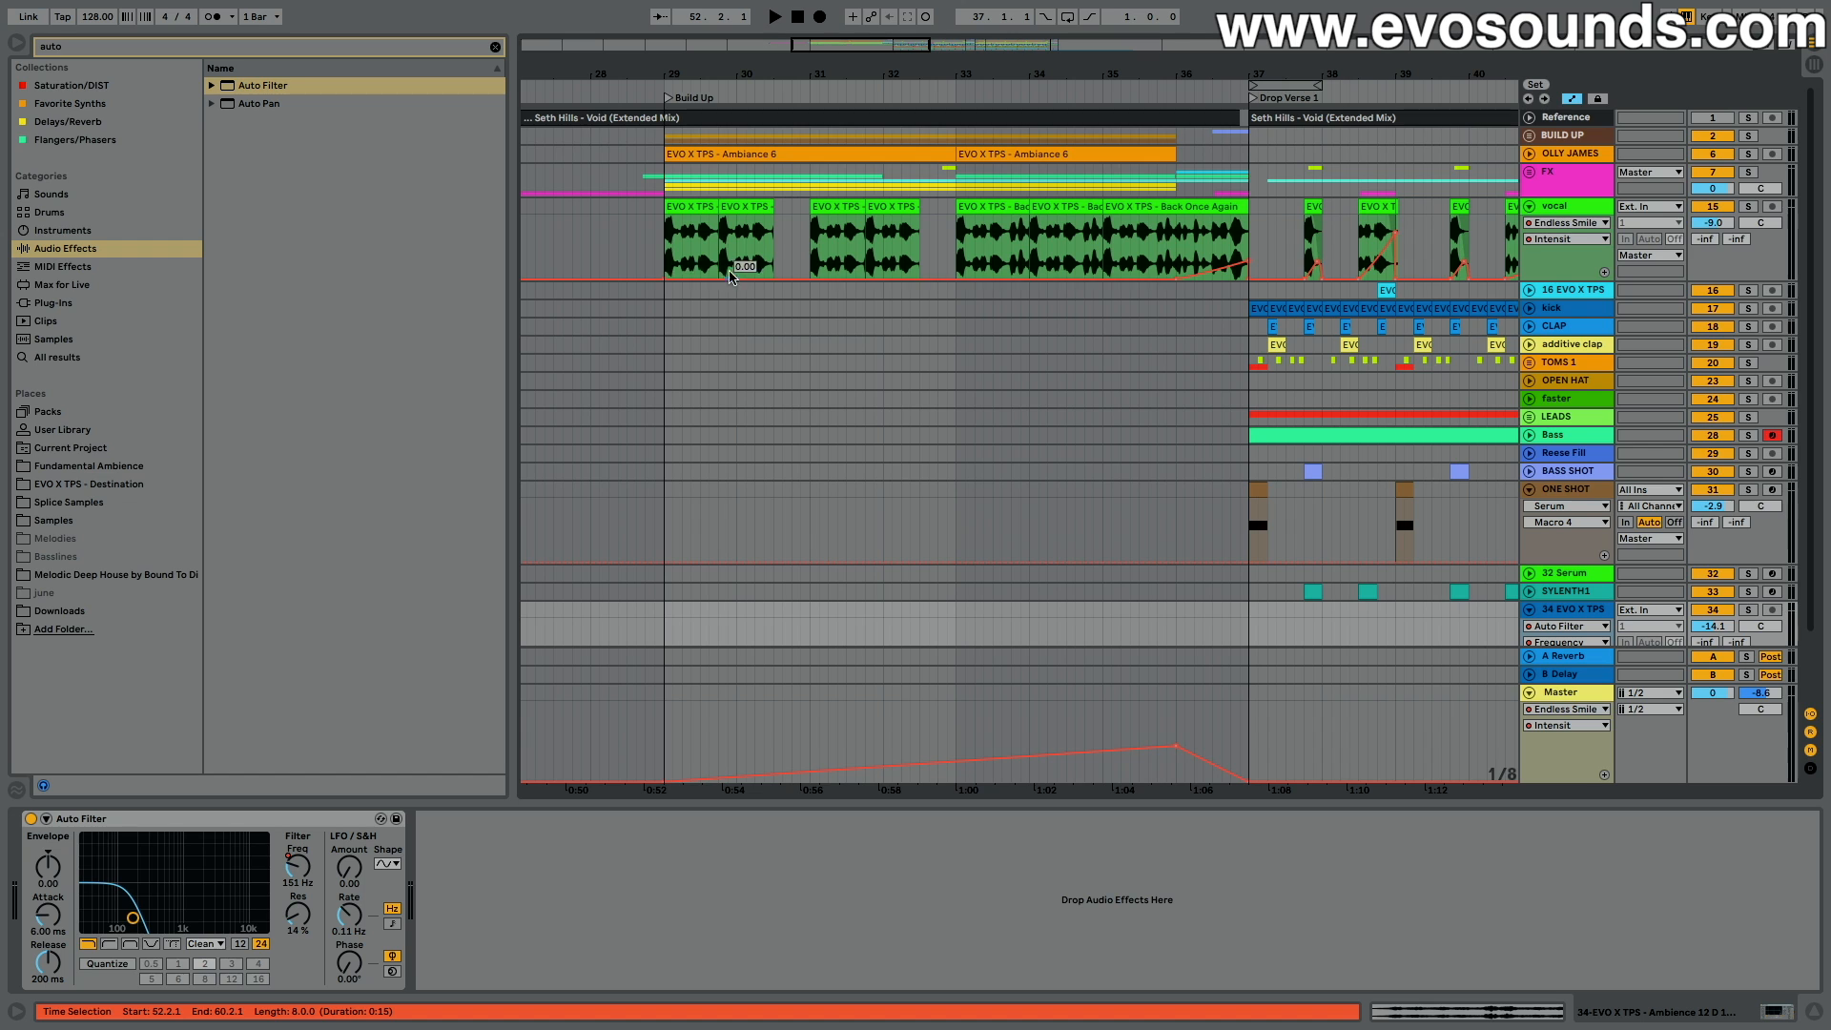
{"action": "left_click_drag", "start_coordinate": [665, 243], "coordinate": [1474, 267]}
{"action": "scroll", "coordinate": [1369, 305], "scroll_direction": "right", "scroll_amount": 15}
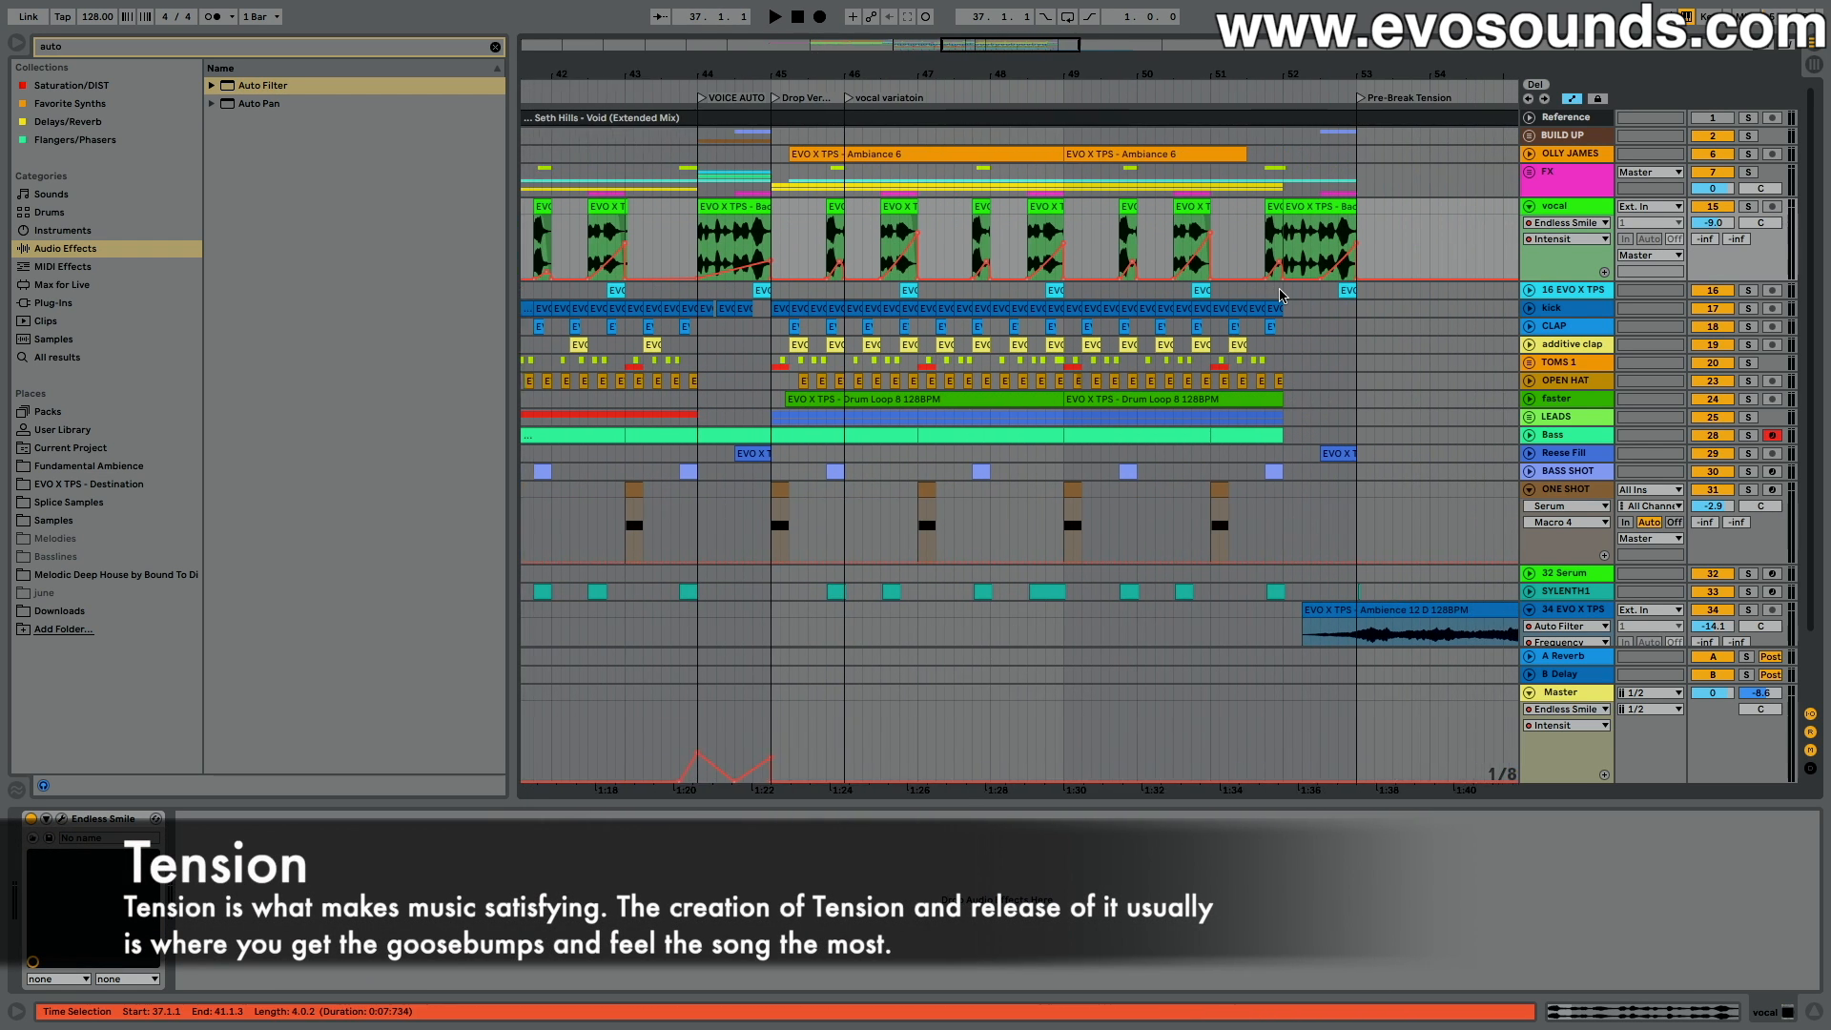
Step: Review the arrangement sections from Pre-Break Tension through Main Break Idea 2 and Build Up to Drop Verse 2
{"action": "scroll", "coordinate": [1159, 450], "scroll_direction": "right", "scroll_amount": 4}
{"action": "left_click_drag", "start_coordinate": [999, 572], "coordinate": [1444, 563]}
{"action": "left_click", "coordinate": [1195, 528]}
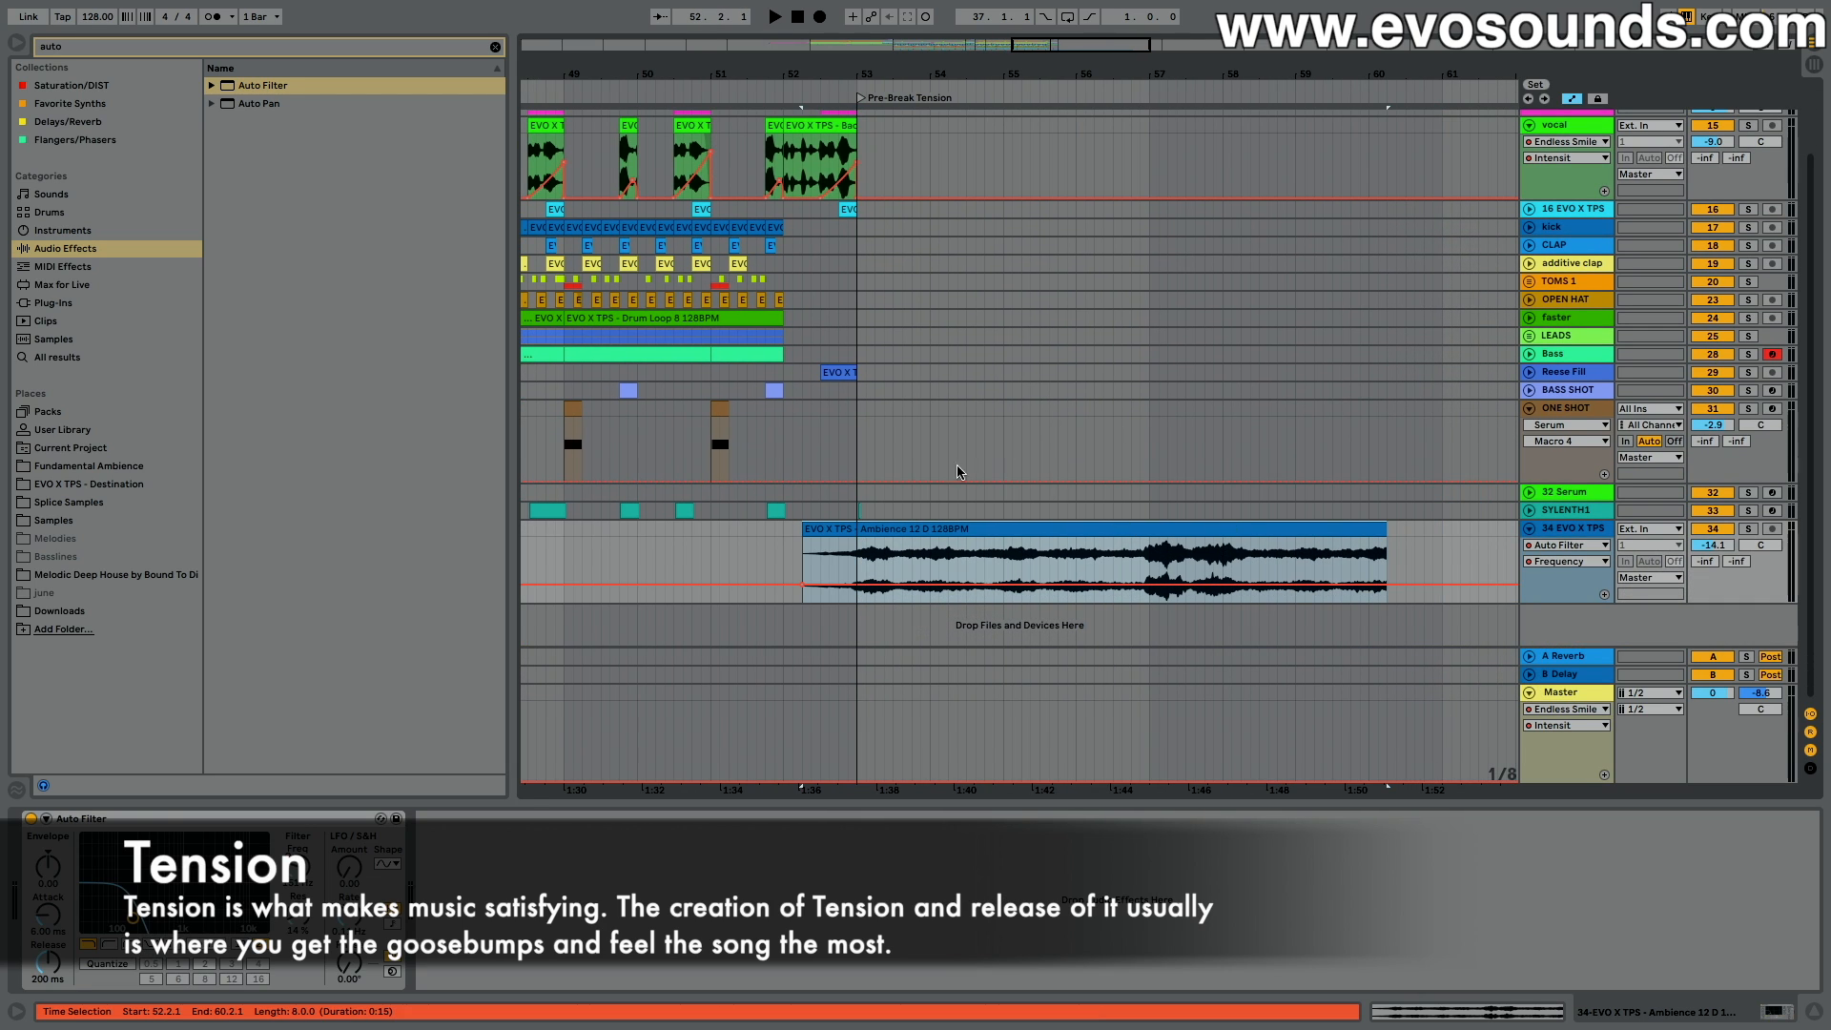
{"action": "scroll", "coordinate": [920, 519], "scroll_direction": "right", "scroll_amount": 5}
{"action": "scroll", "coordinate": [953, 520], "scroll_direction": "up", "scroll_amount": 3}
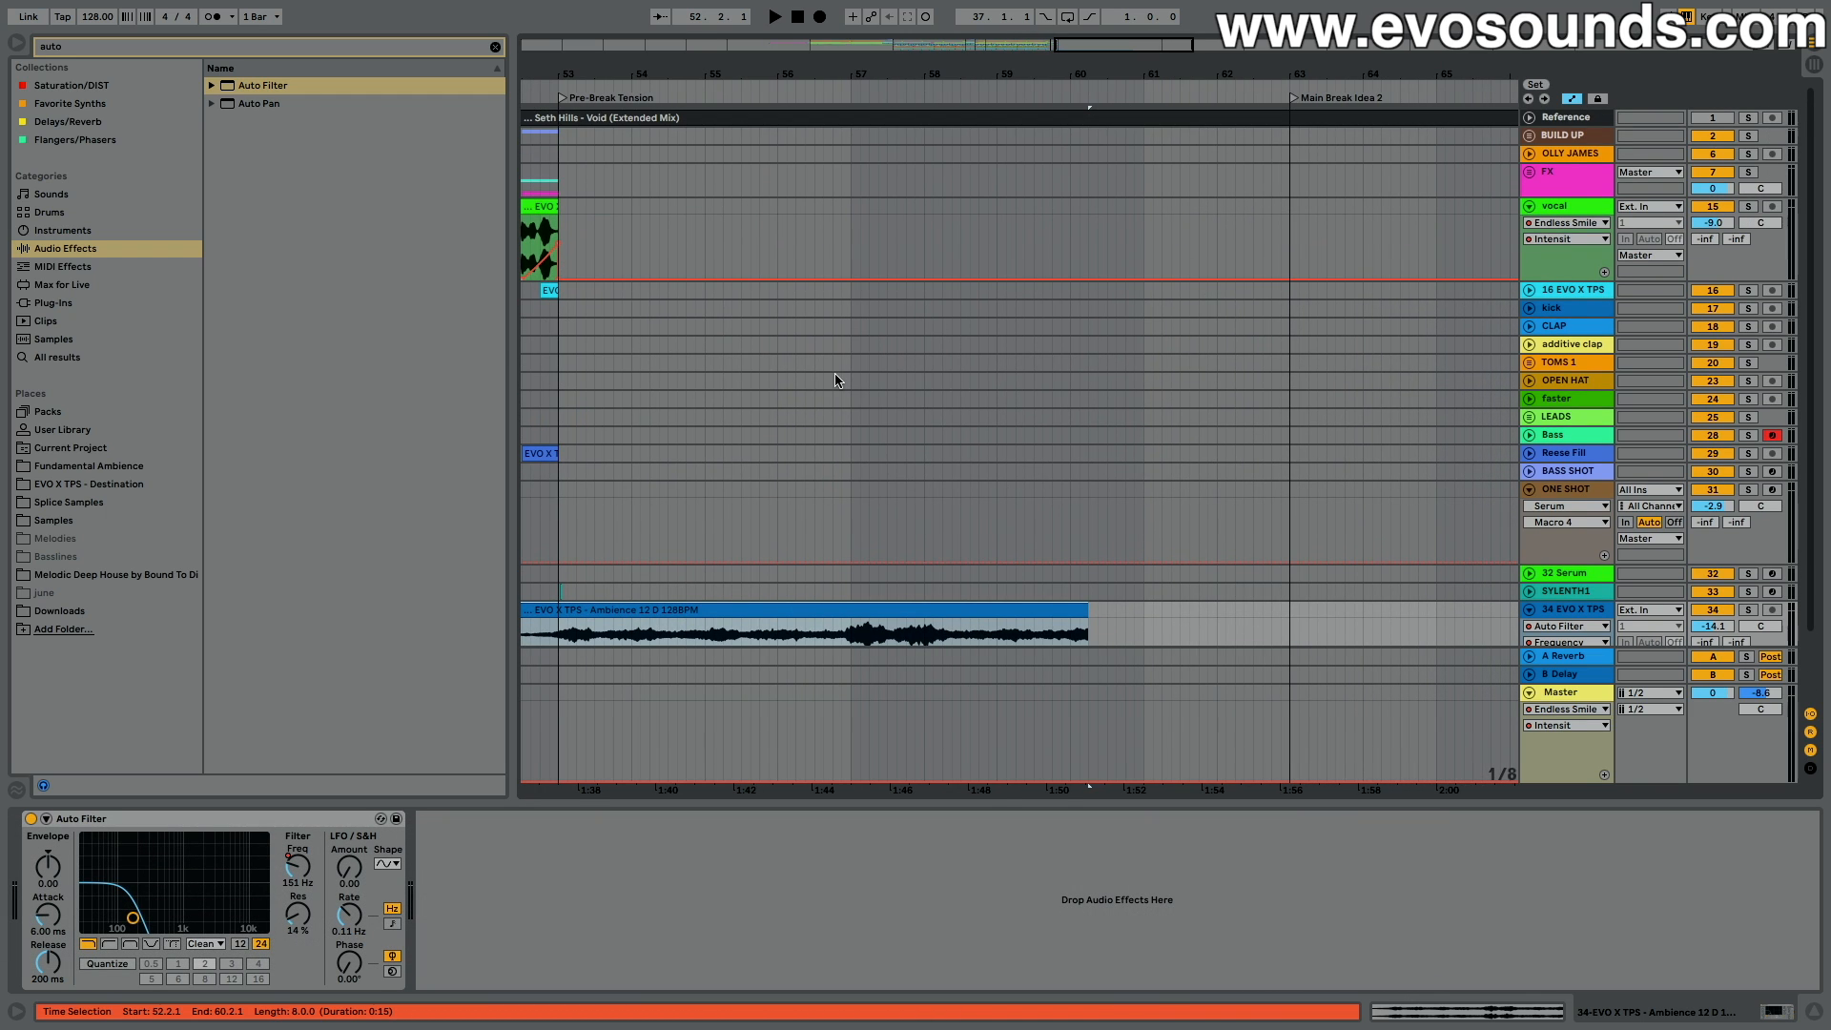
{"action": "scroll", "coordinate": [836, 381], "scroll_direction": "right", "scroll_amount": 10}
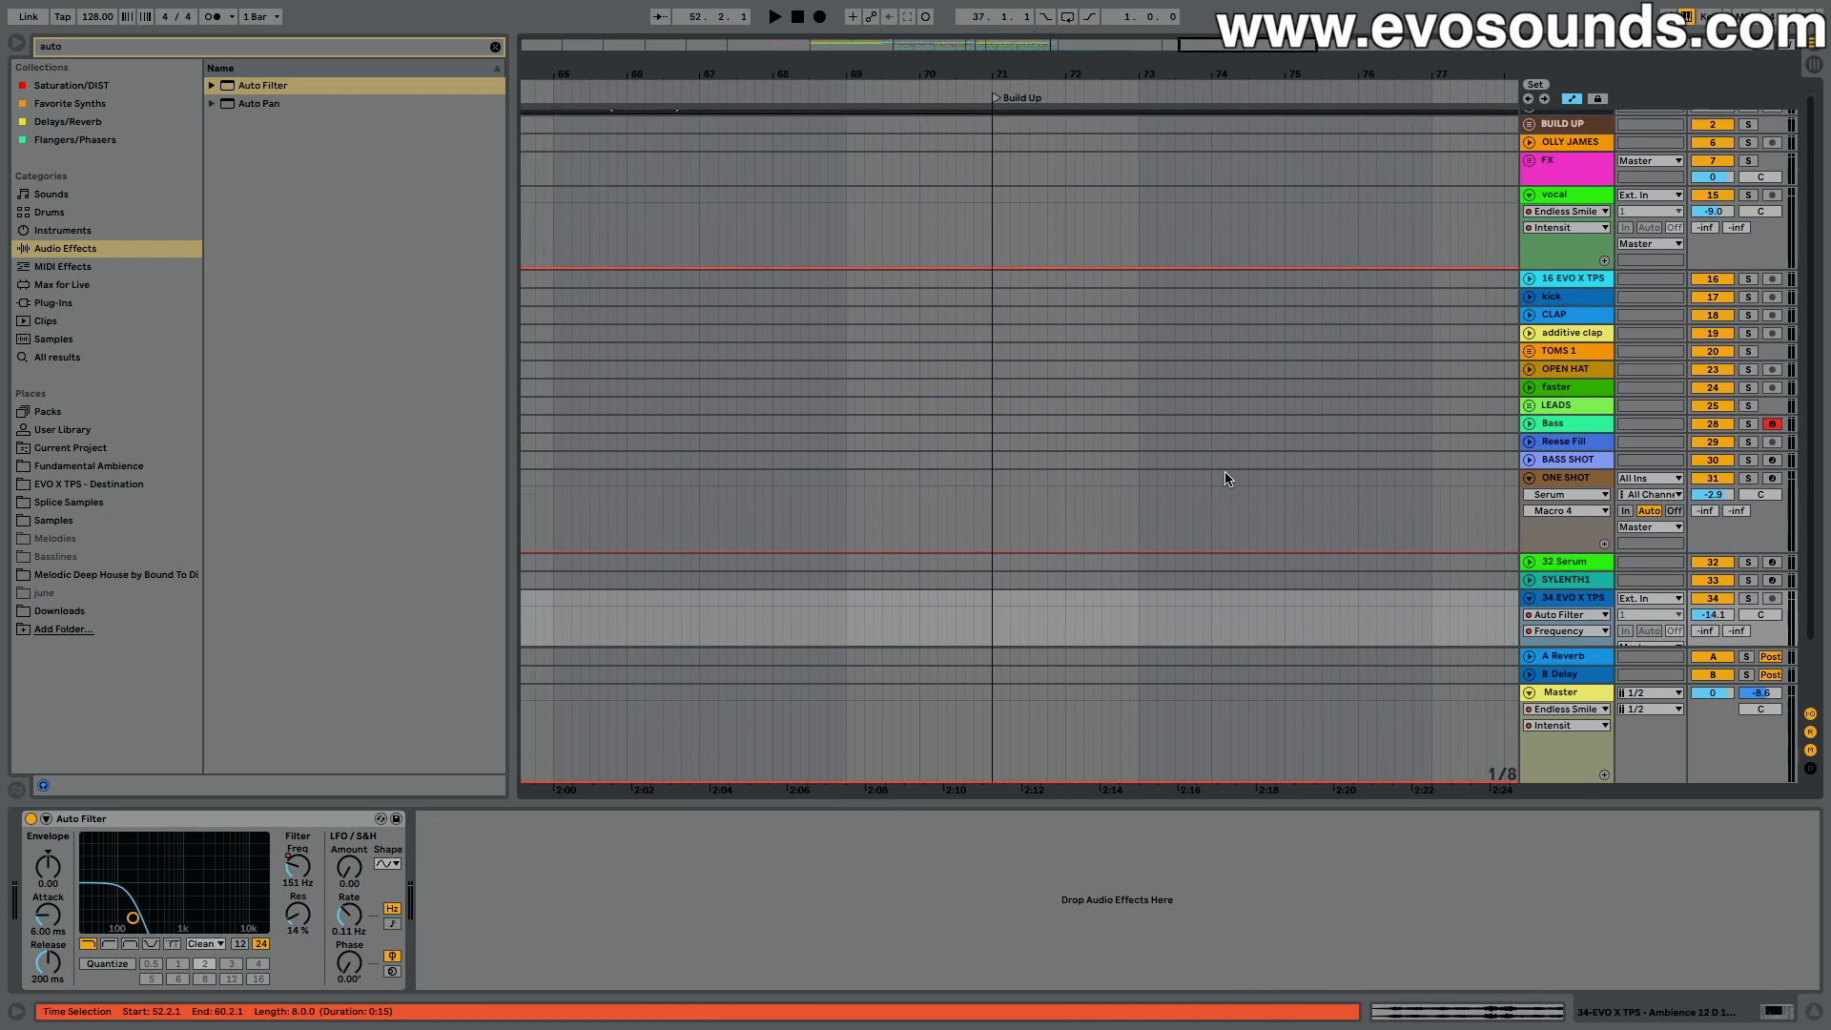
{"action": "scroll", "coordinate": [1226, 479], "scroll_direction": "right", "scroll_amount": 5}
{"action": "scroll", "coordinate": [1226, 479], "scroll_direction": "down", "scroll_amount": 1}
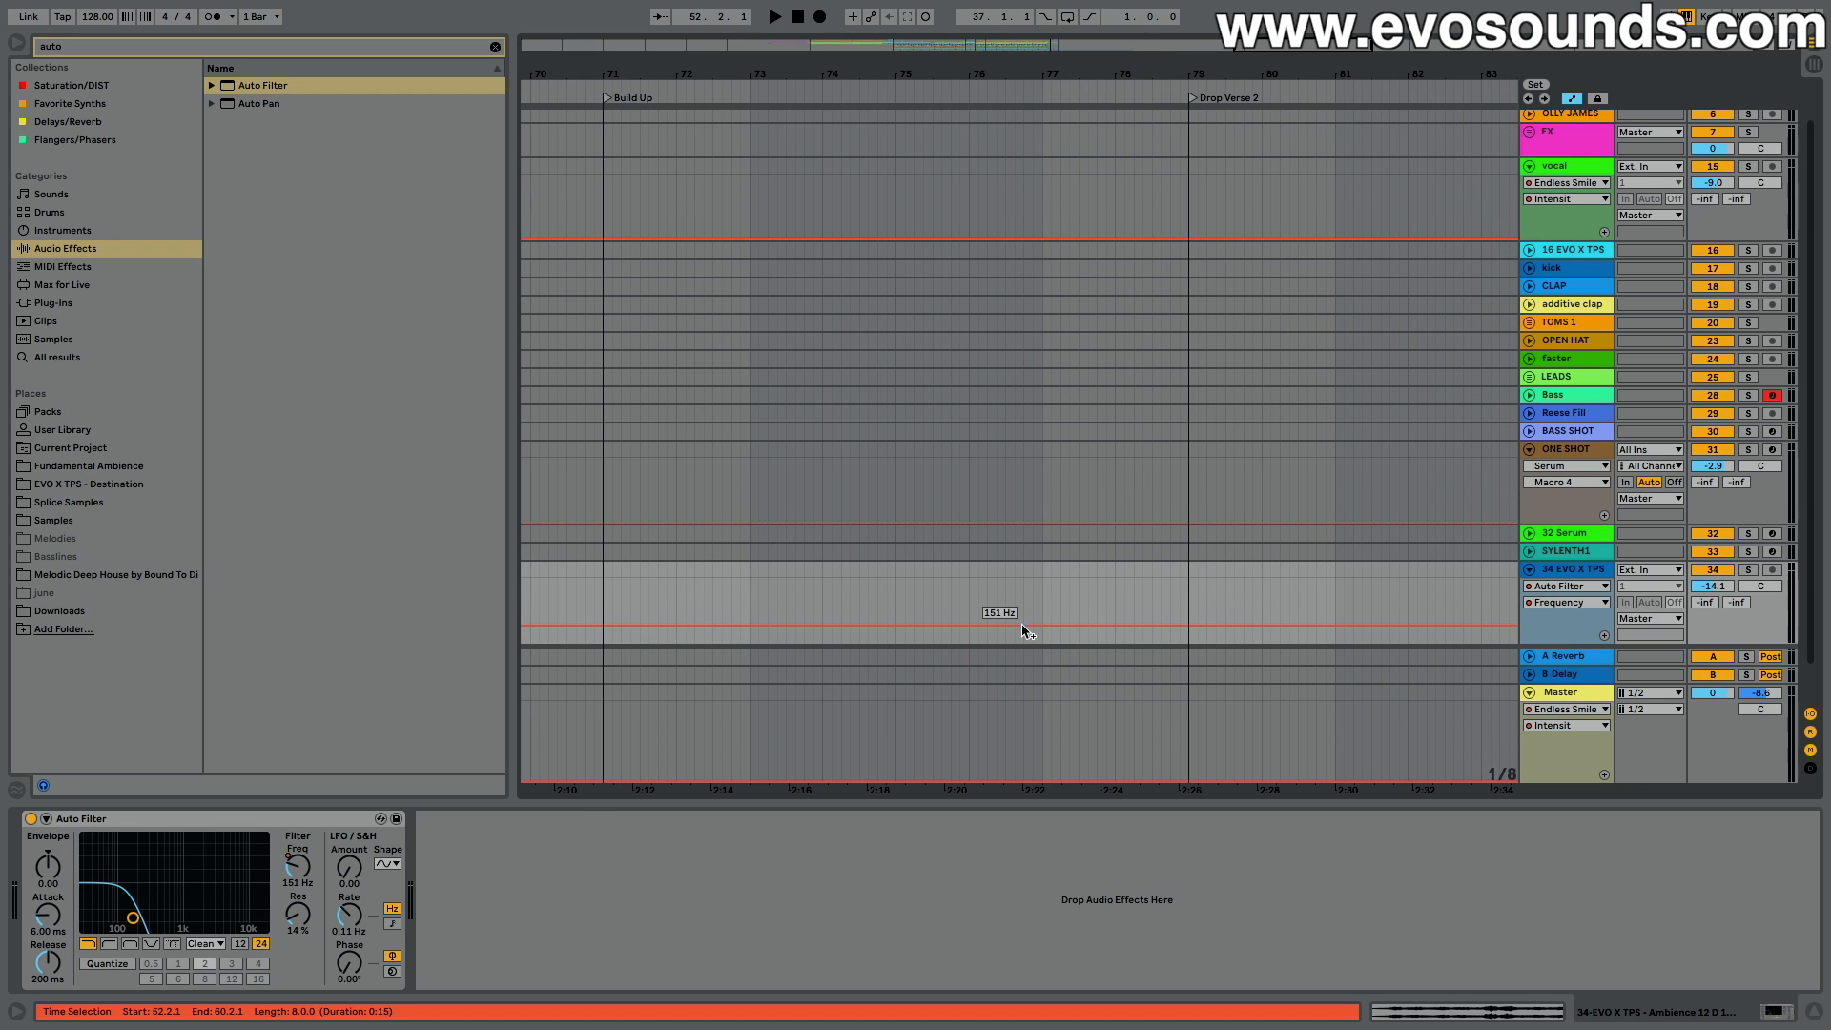
{"action": "scroll", "coordinate": [933, 531], "scroll_direction": "left", "scroll_amount": 10}
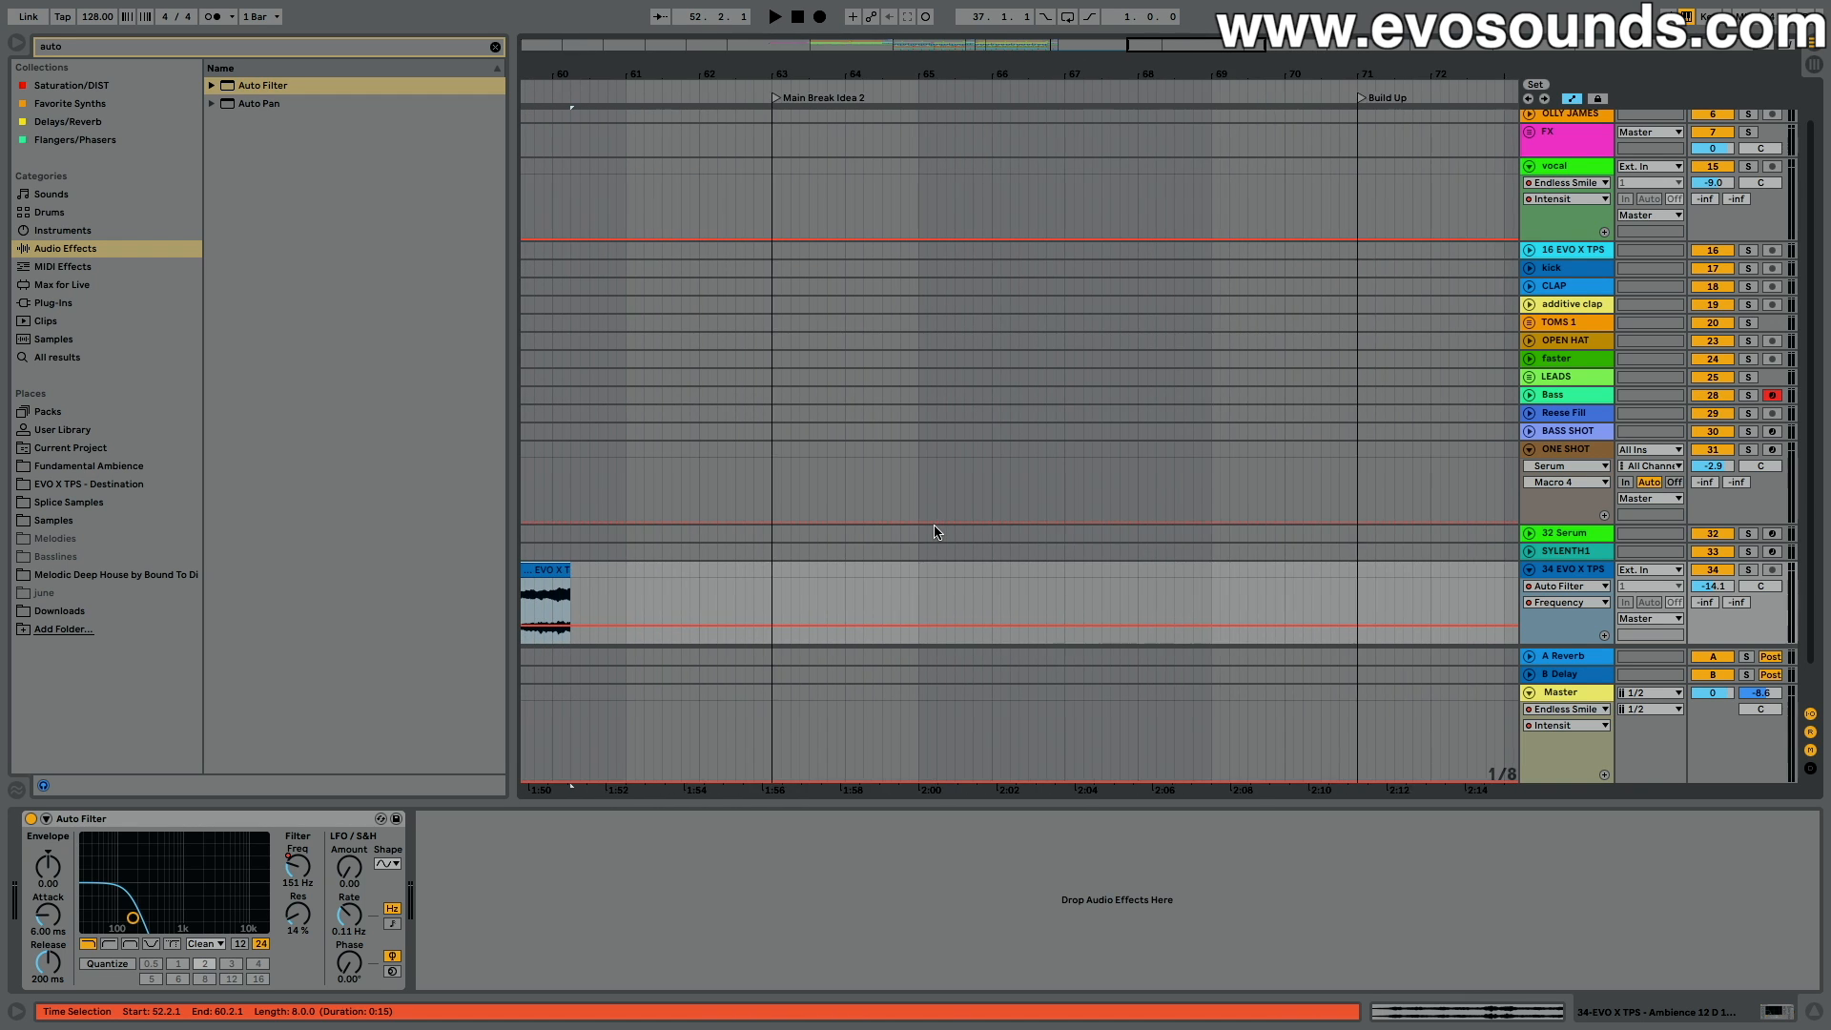
{"action": "scroll", "coordinate": [935, 532], "scroll_direction": "left", "scroll_amount": 2}
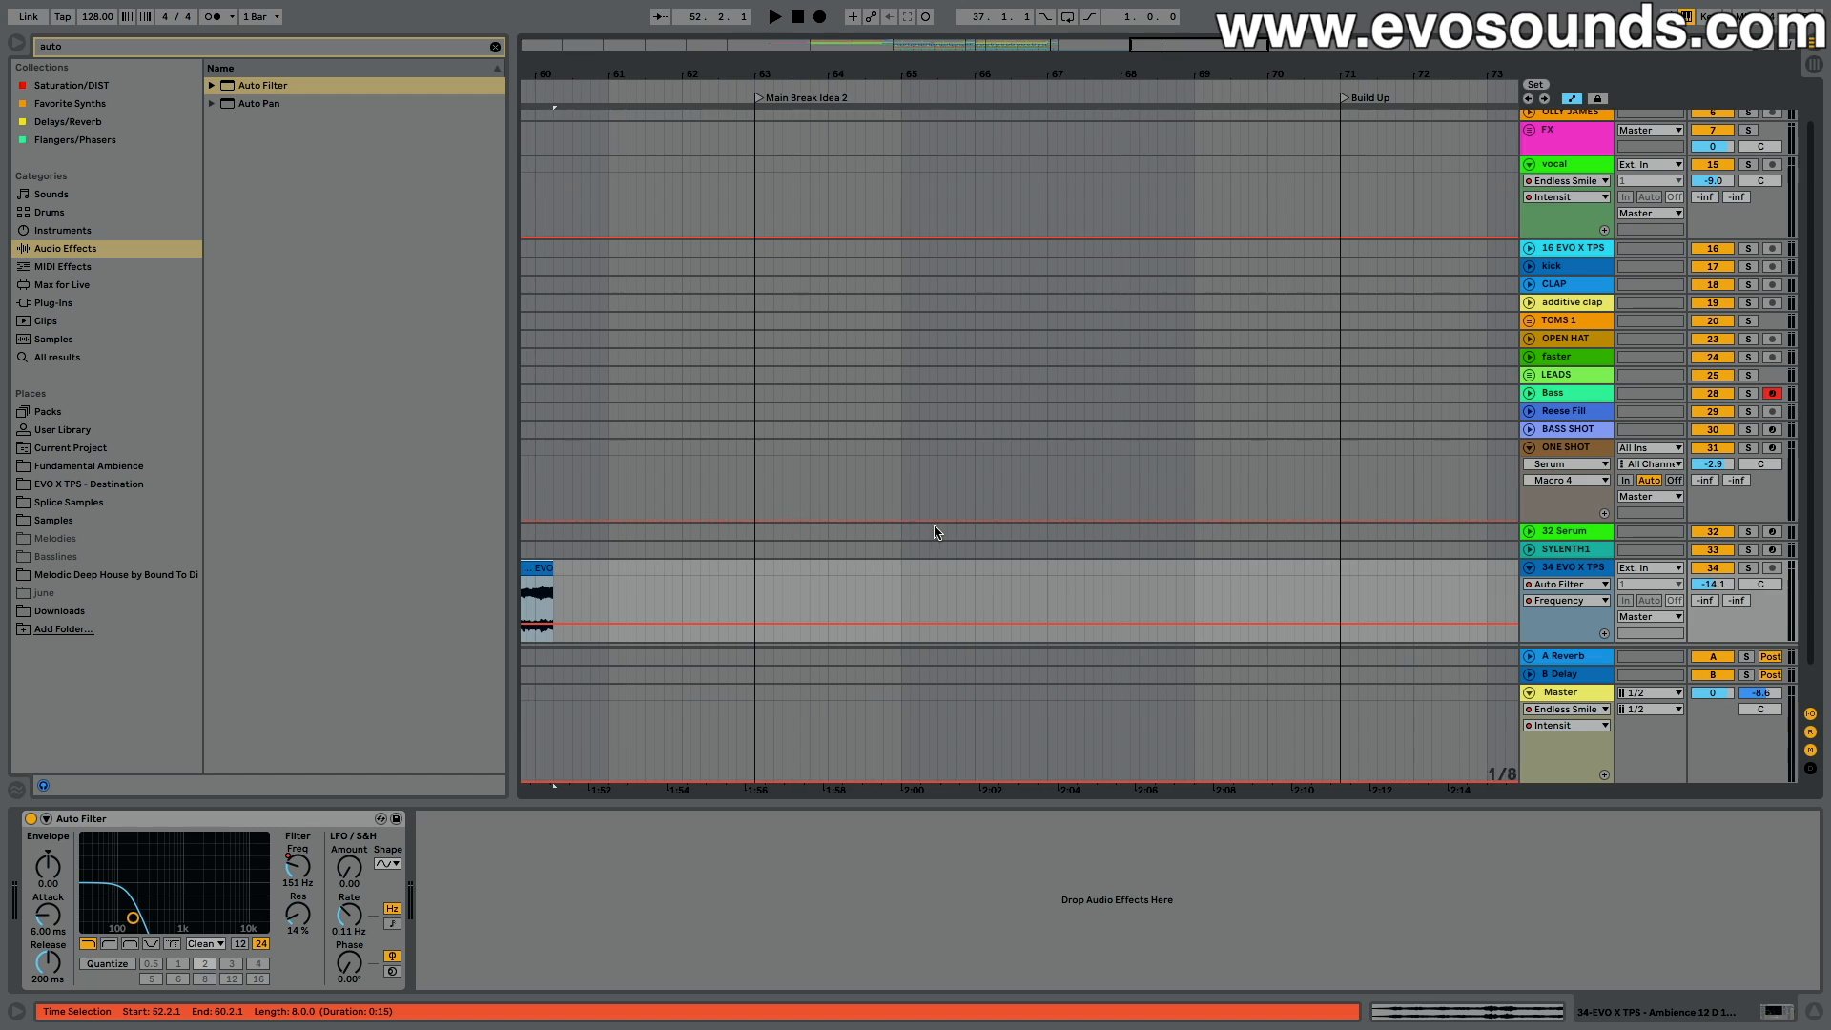
{"action": "scroll", "coordinate": [935, 531], "scroll_direction": "up", "scroll_amount": 1}
{"action": "scroll", "coordinate": [935, 531], "scroll_direction": "down", "scroll_amount": 1}
{"action": "scroll", "coordinate": [935, 531], "scroll_direction": "left", "scroll_amount": 7}
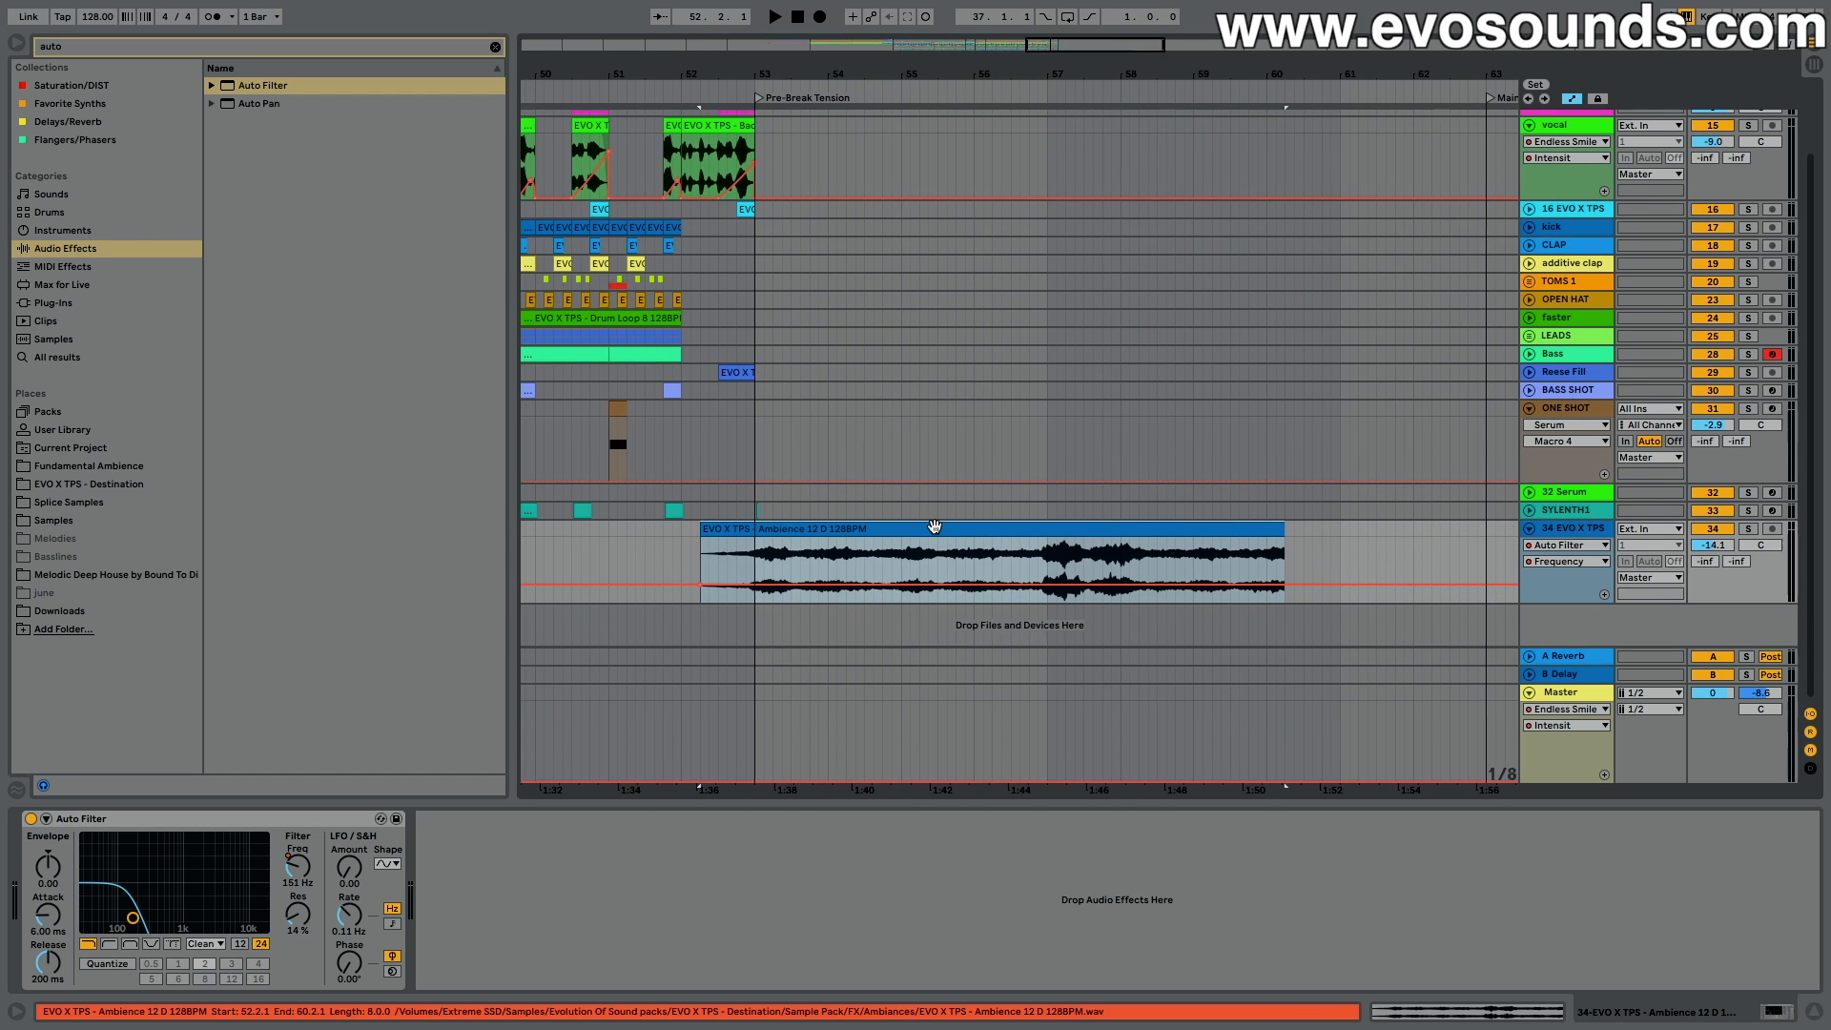
Step: Play from bar 52 and raise the Auto Filter frequency automation to 333 Hz at bar 53
{"action": "left_click", "coordinate": [693, 493]}
{"action": "key", "text": "space"}
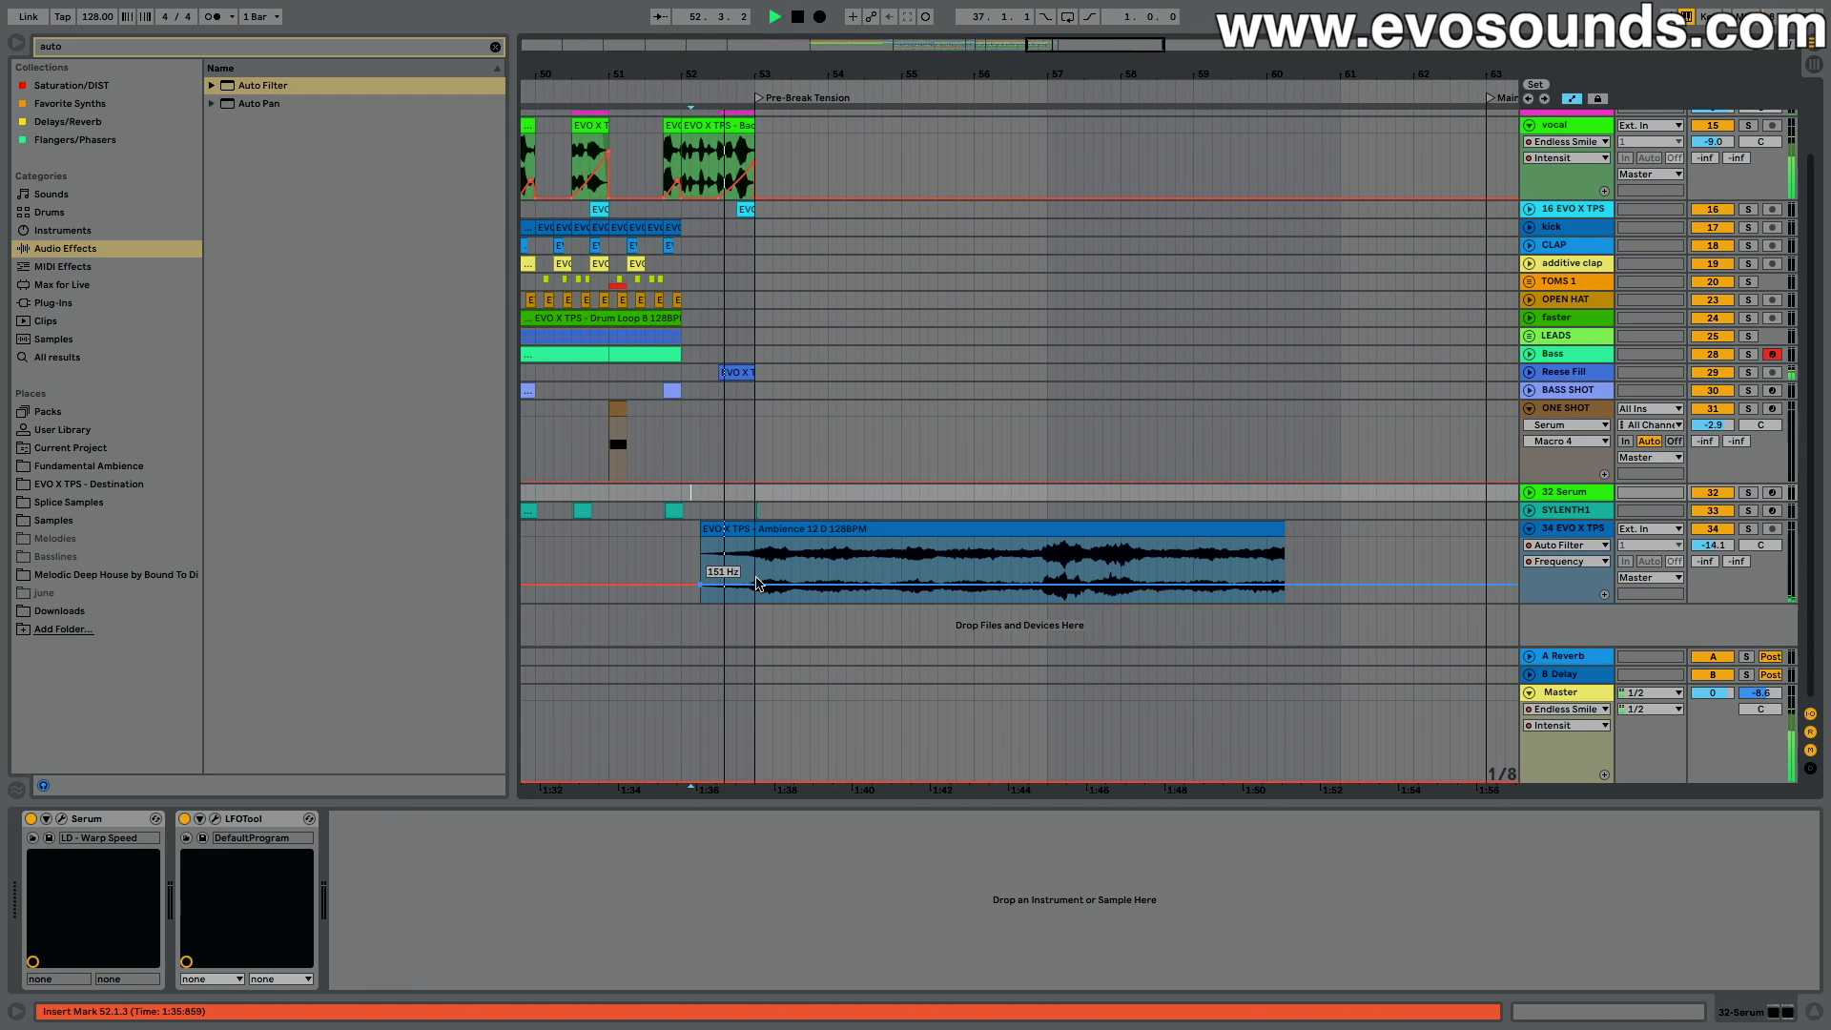
{"action": "left_click_drag", "start_coordinate": [754, 585], "coordinate": [755, 579]}
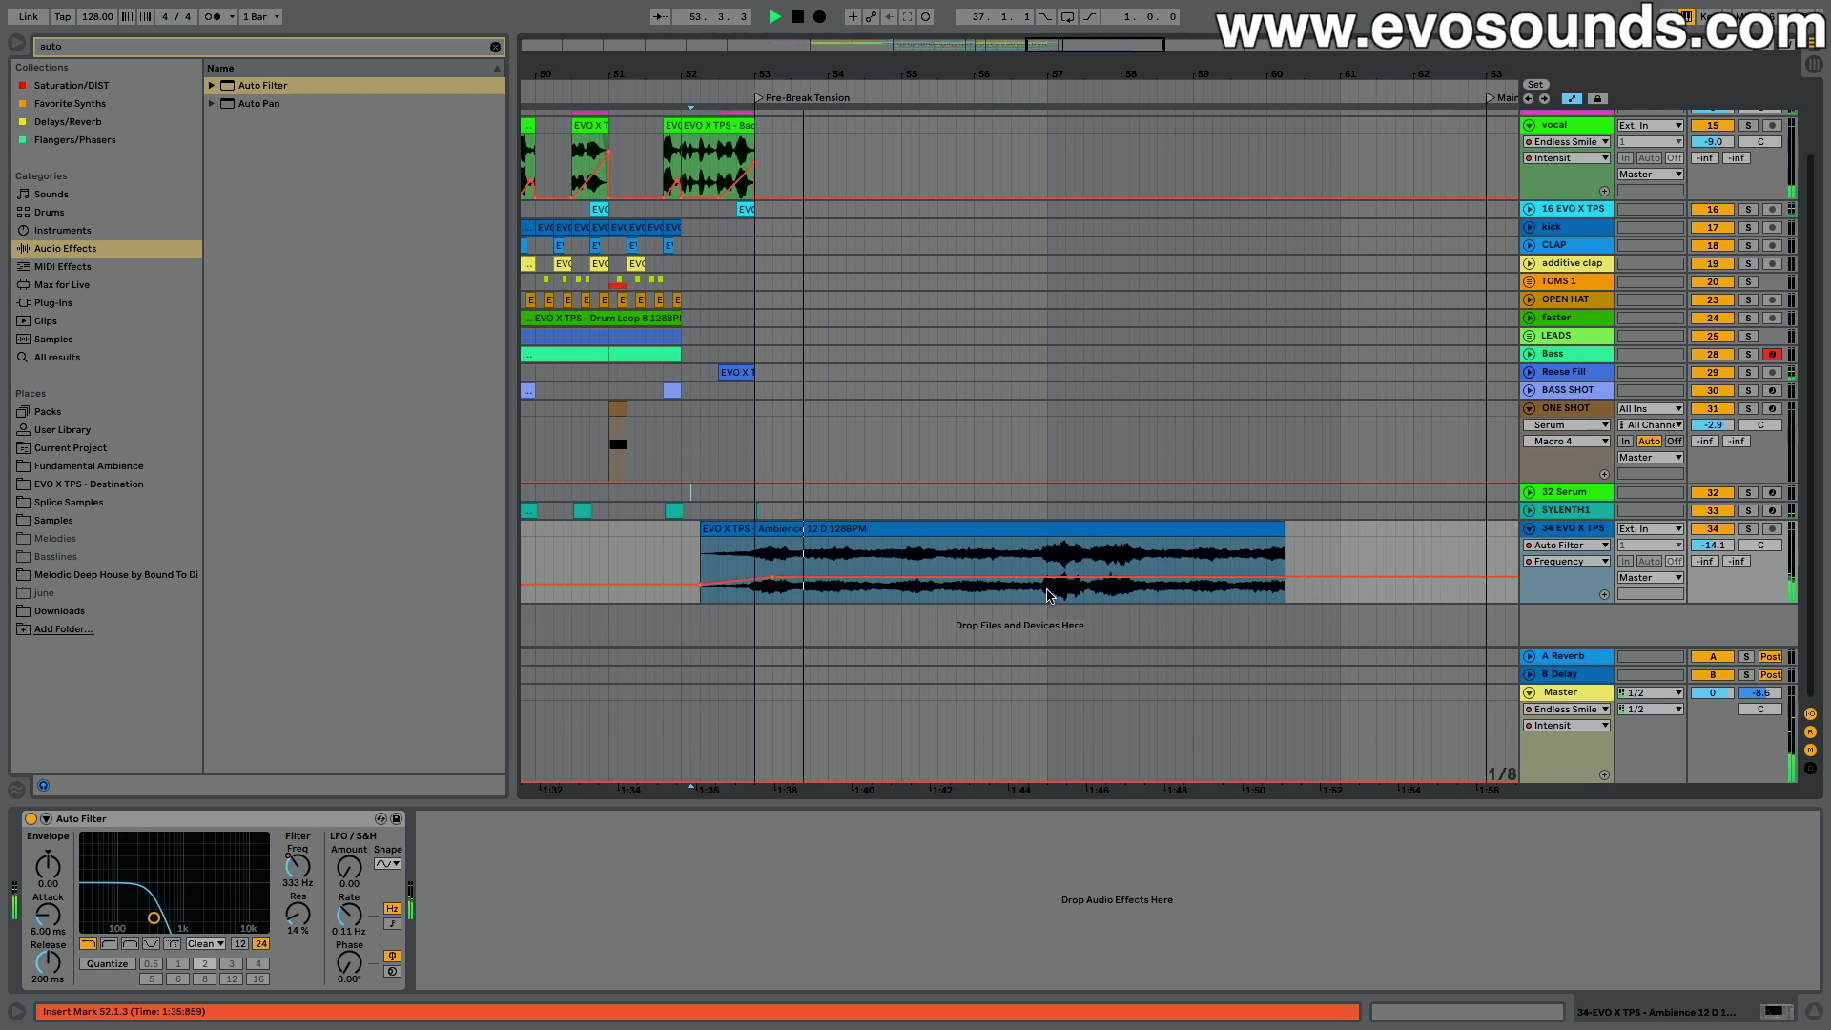
Step: Extend the ambience to bar 61 with a one-bar piece and duplicate bars 53 to 61 directly after it
{"action": "left_click", "coordinate": [826, 573]}
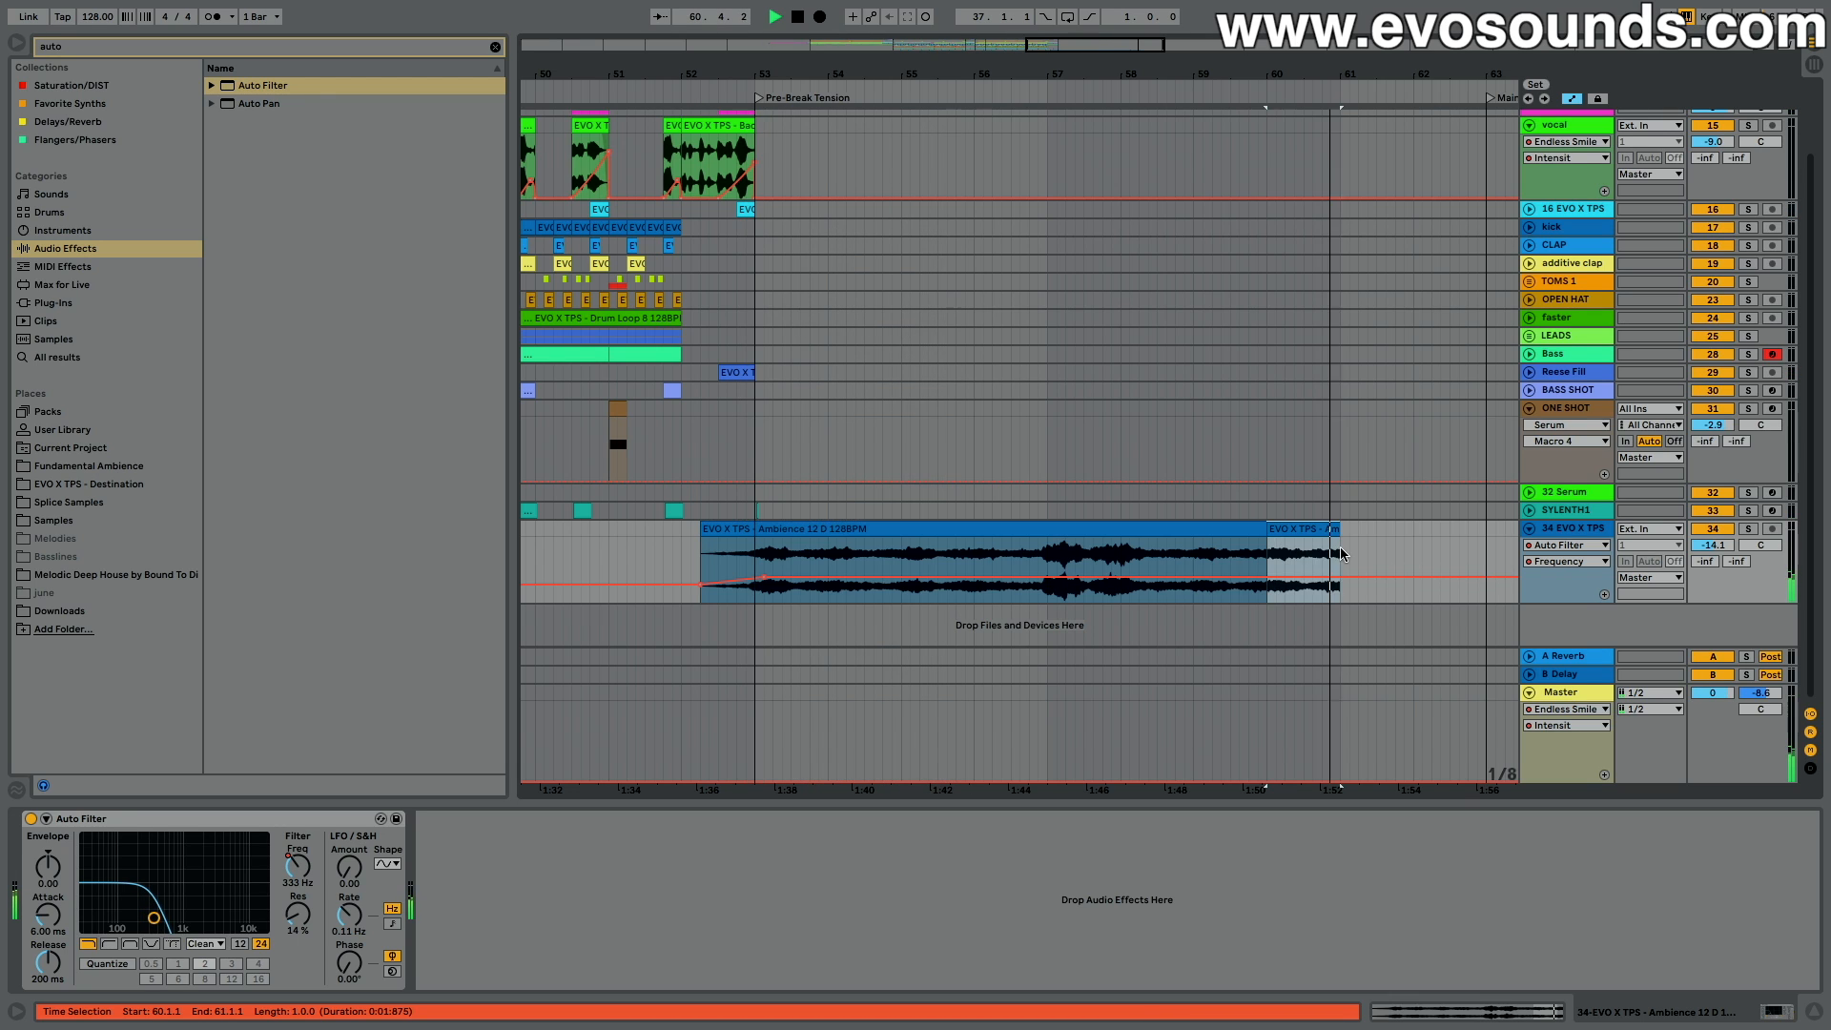
{"action": "key", "text": "space"}
{"action": "left_click_drag", "start_coordinate": [1340, 551], "coordinate": [764, 540]}
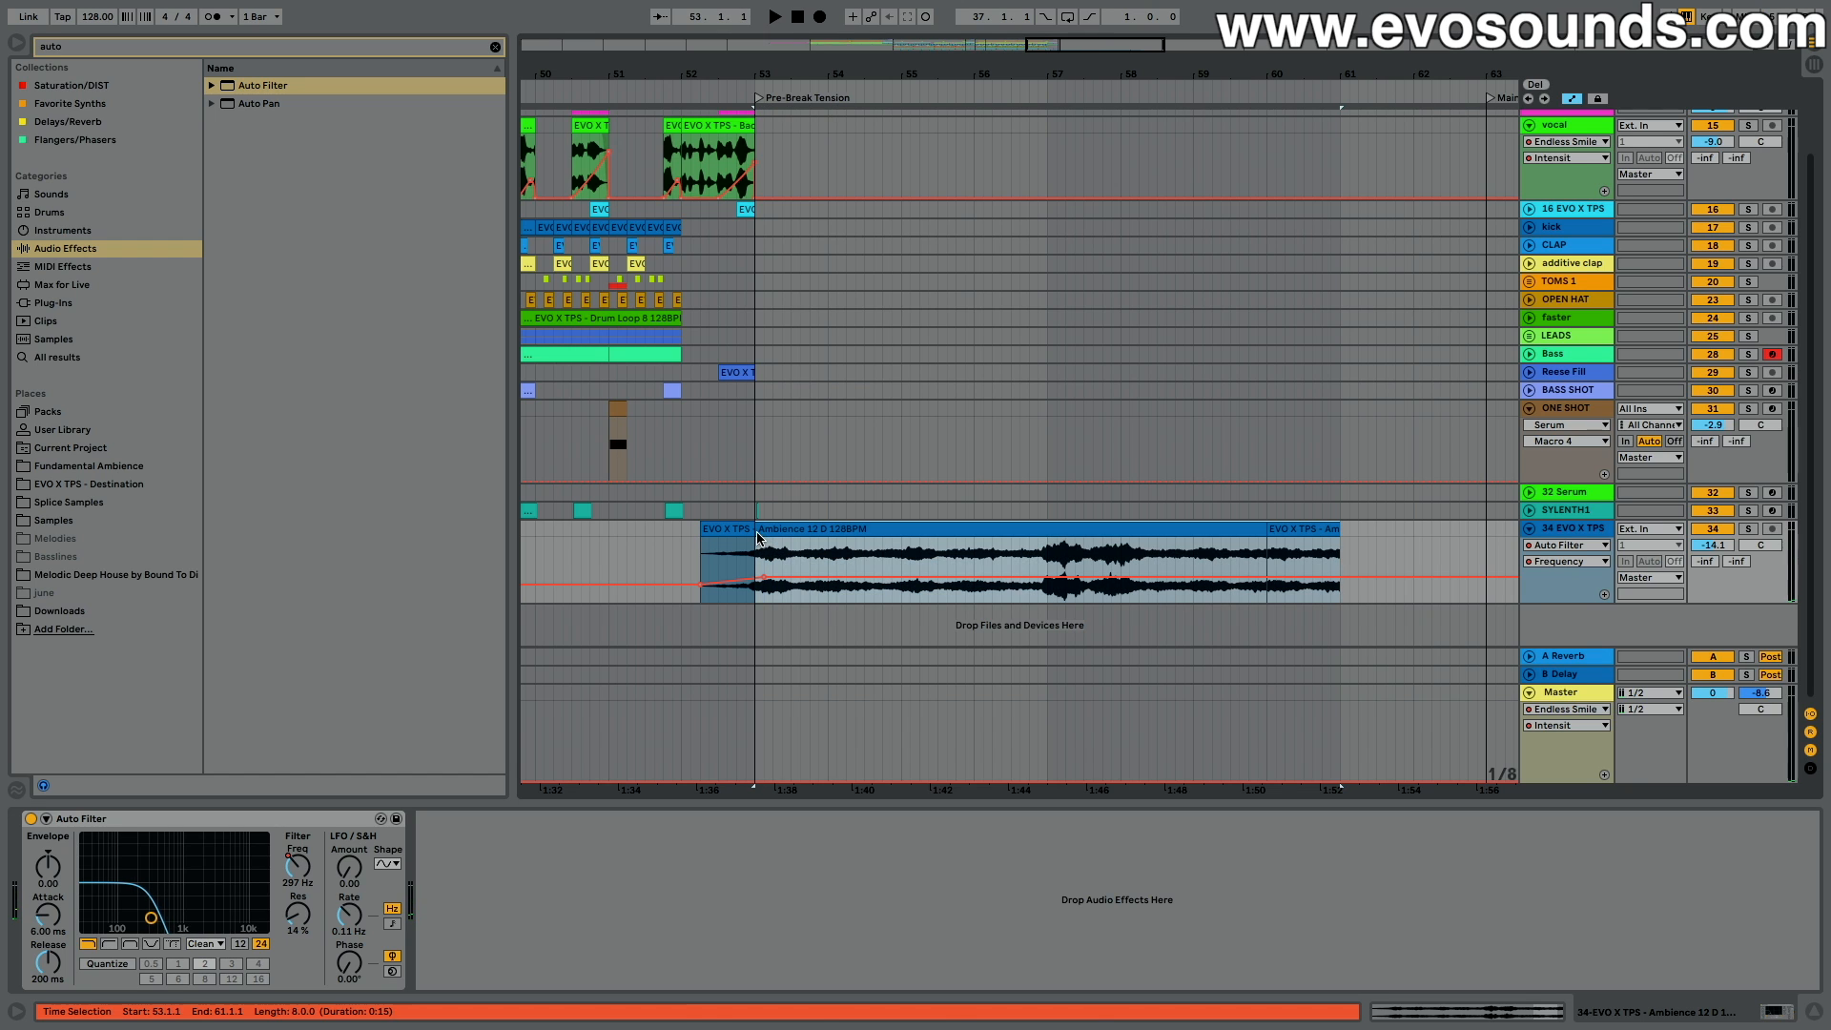
{"action": "key", "text": "ctrl+d"}
Step: Flatten the filter frequency automation leading into Pre-Break Tension by removing its bar 53 peak, and play from bar 53
{"action": "left_click_drag", "start_coordinate": [1054, 75], "coordinate": [1321, 56]}
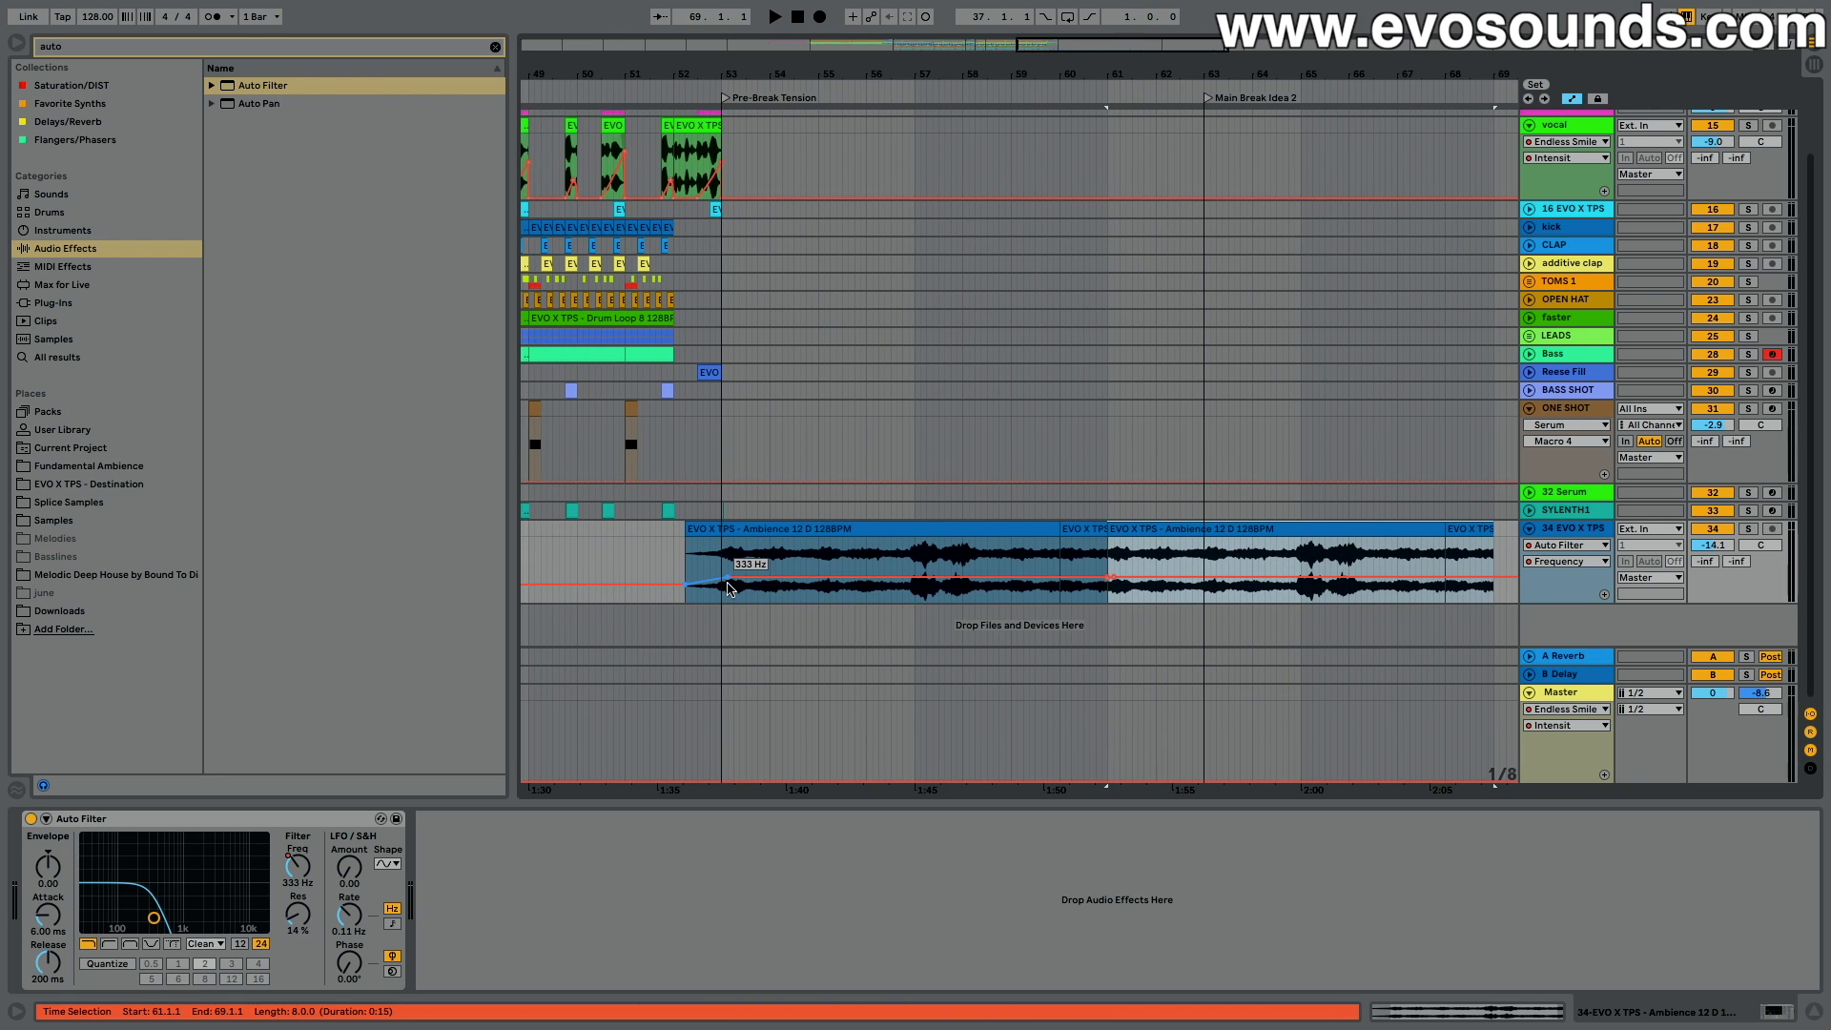
{"action": "left_click_drag", "start_coordinate": [711, 577], "coordinate": [718, 570]}
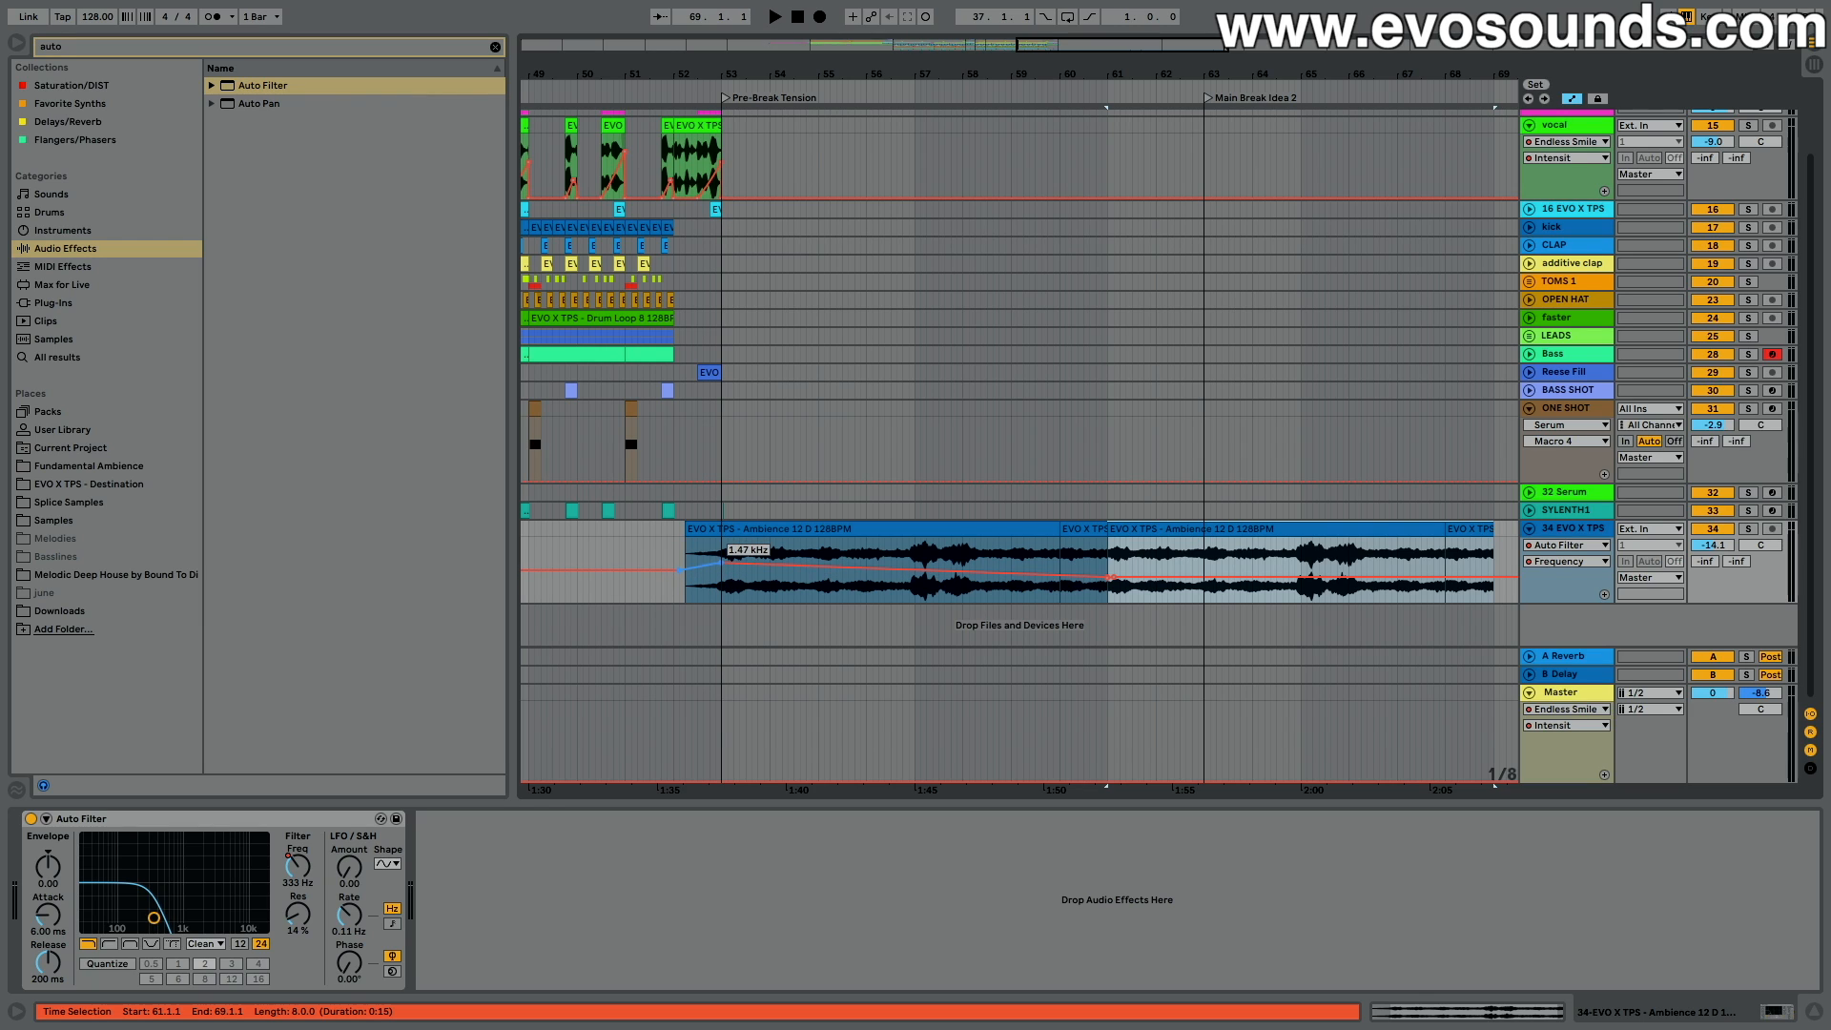
{"action": "left_click", "coordinate": [723, 556]}
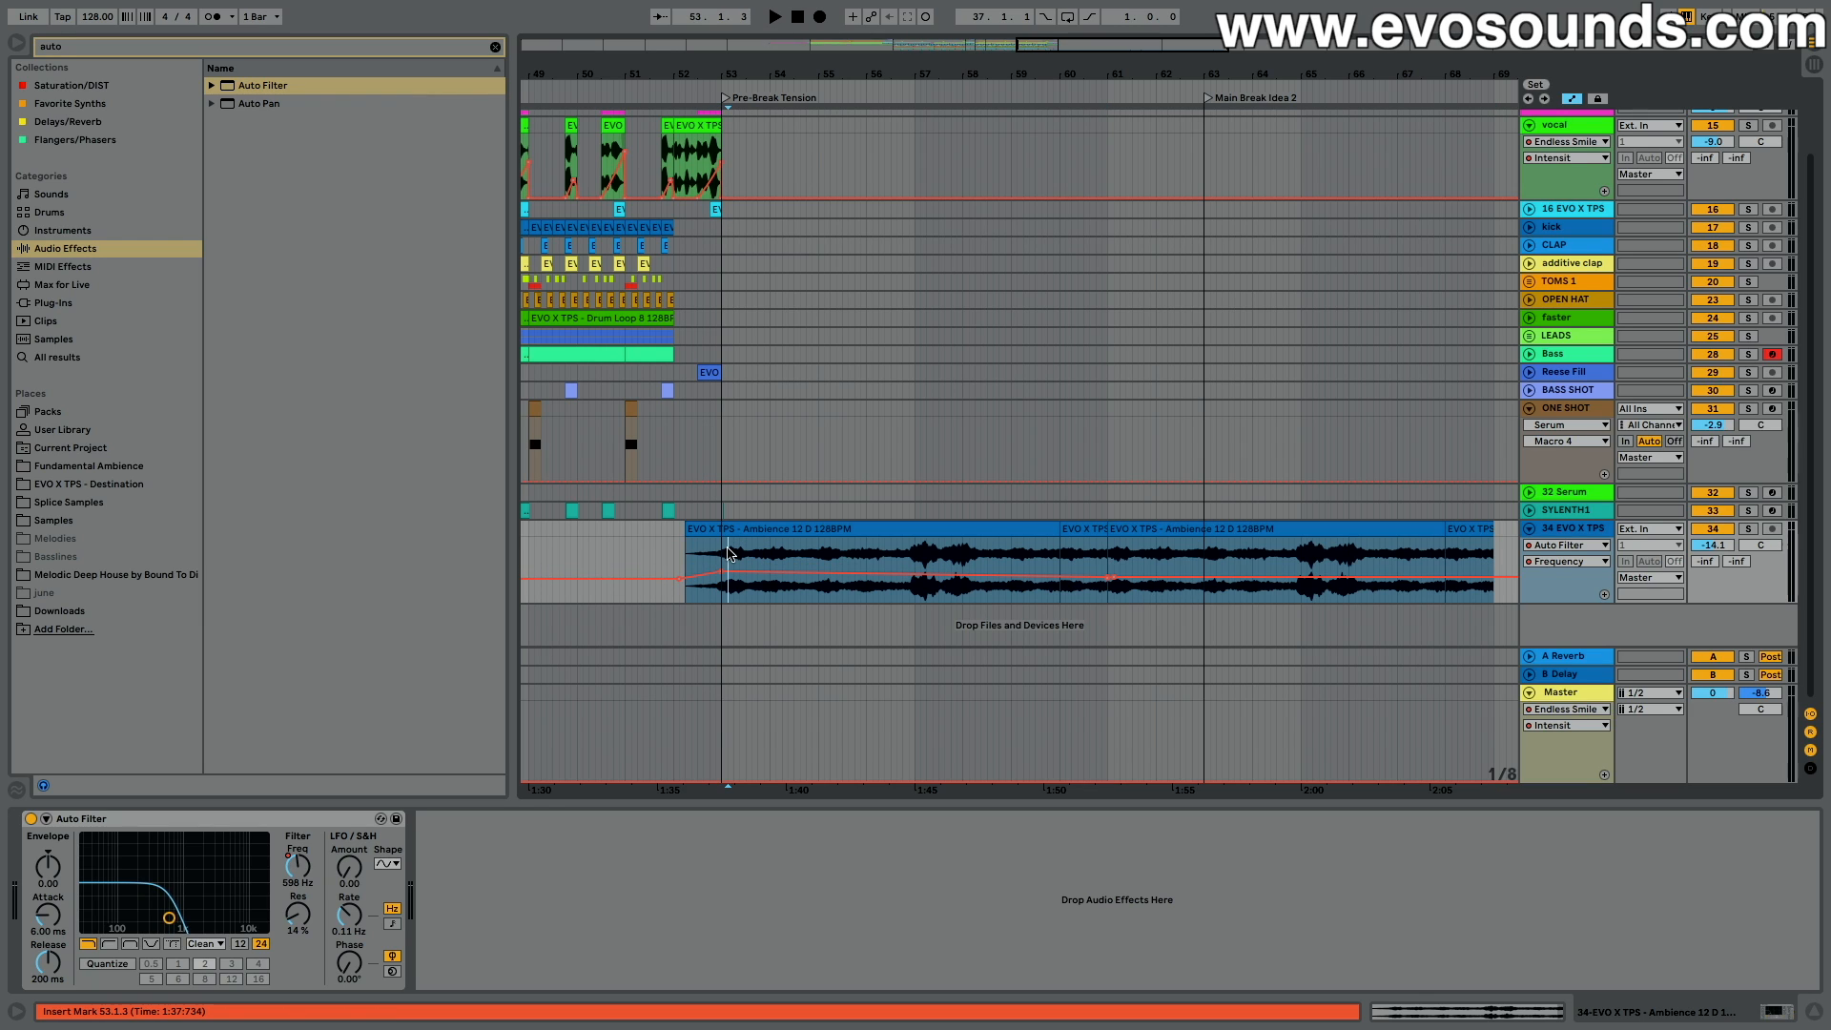
{"action": "key", "text": "space"}
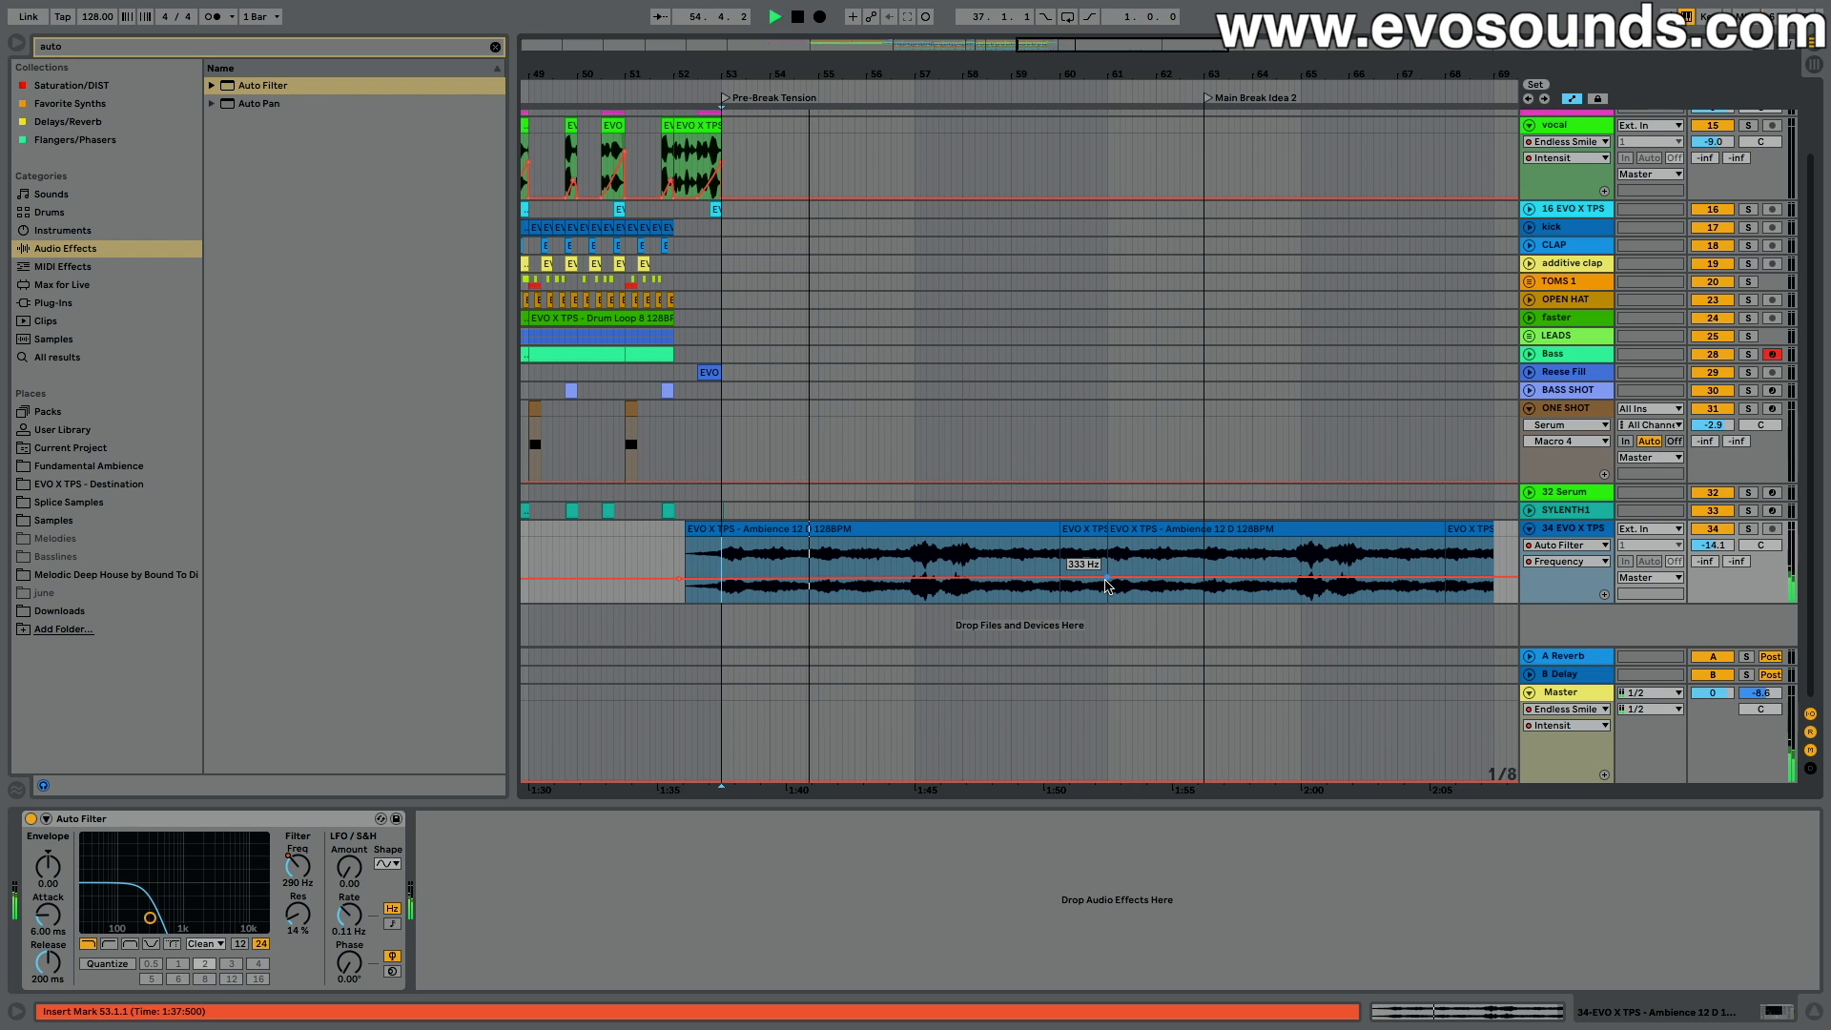
Step: Shape the filter frequency automation into a gradual rise from bar 53 to the end of the ambience at bar 69
{"action": "left_click_drag", "start_coordinate": [1108, 578], "coordinate": [1204, 569]}
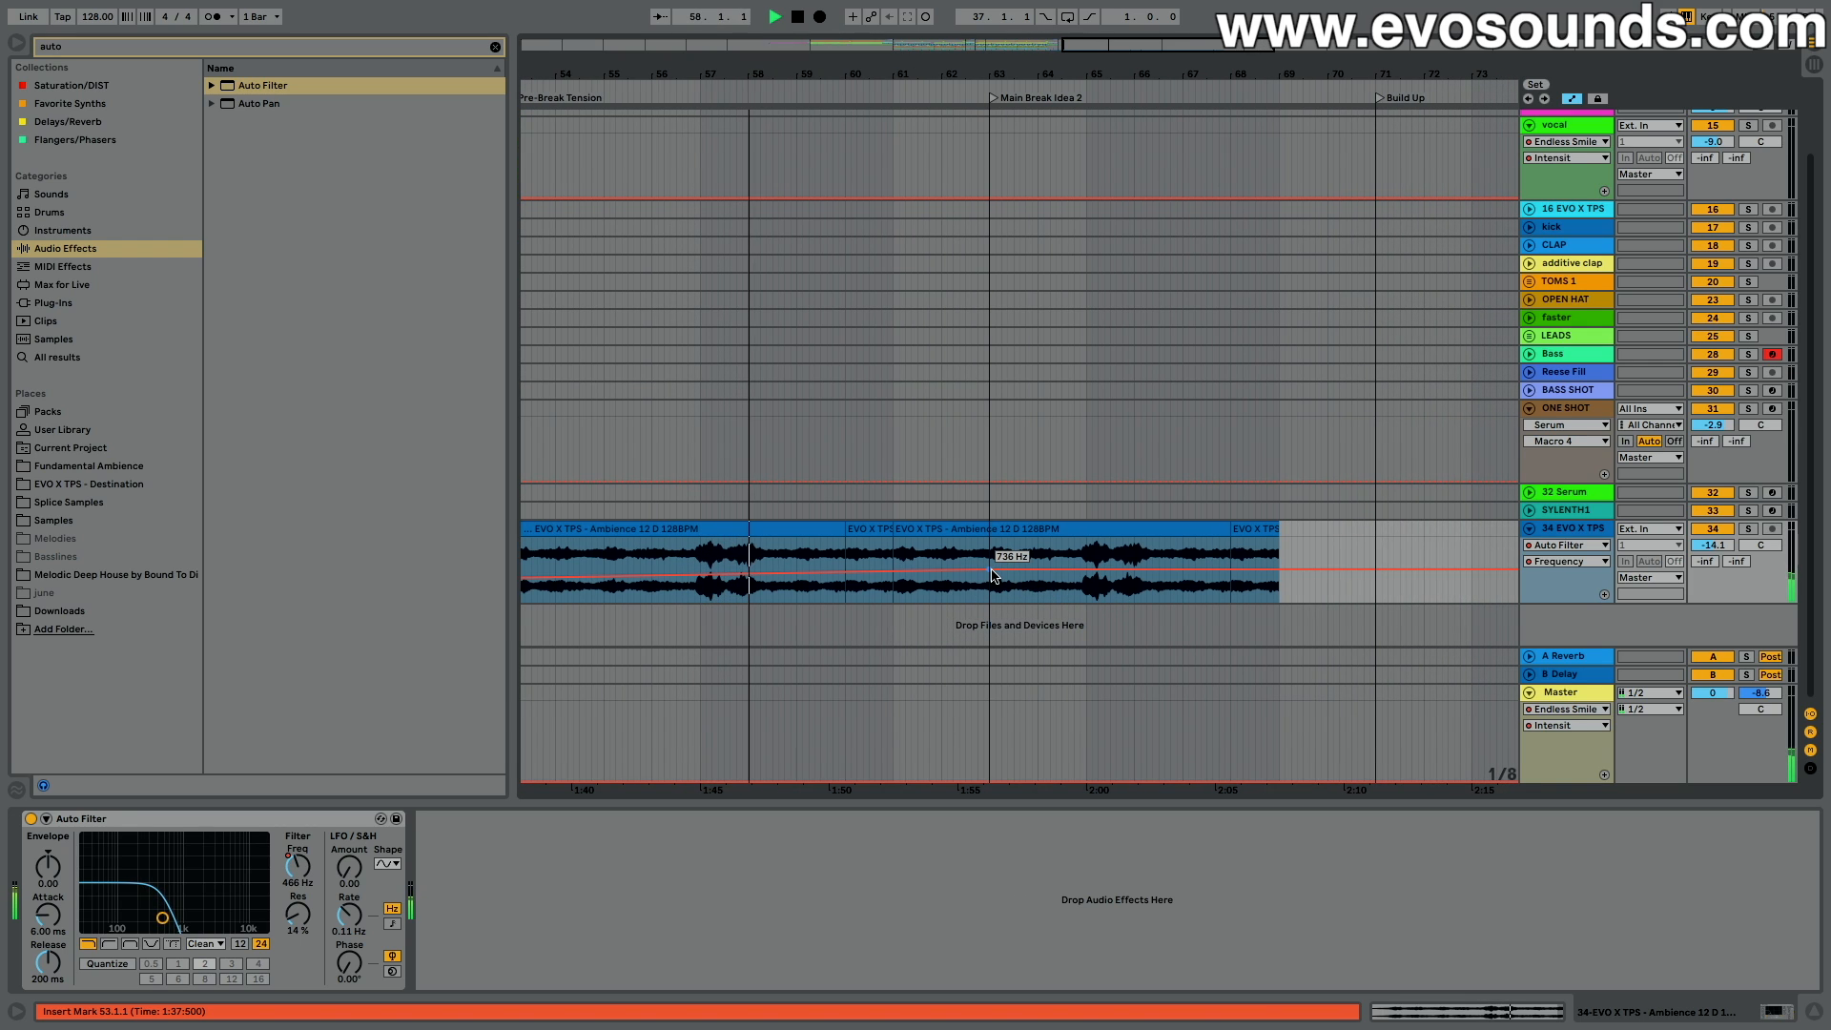
{"action": "left_click_drag", "start_coordinate": [990, 570], "coordinate": [990, 564]}
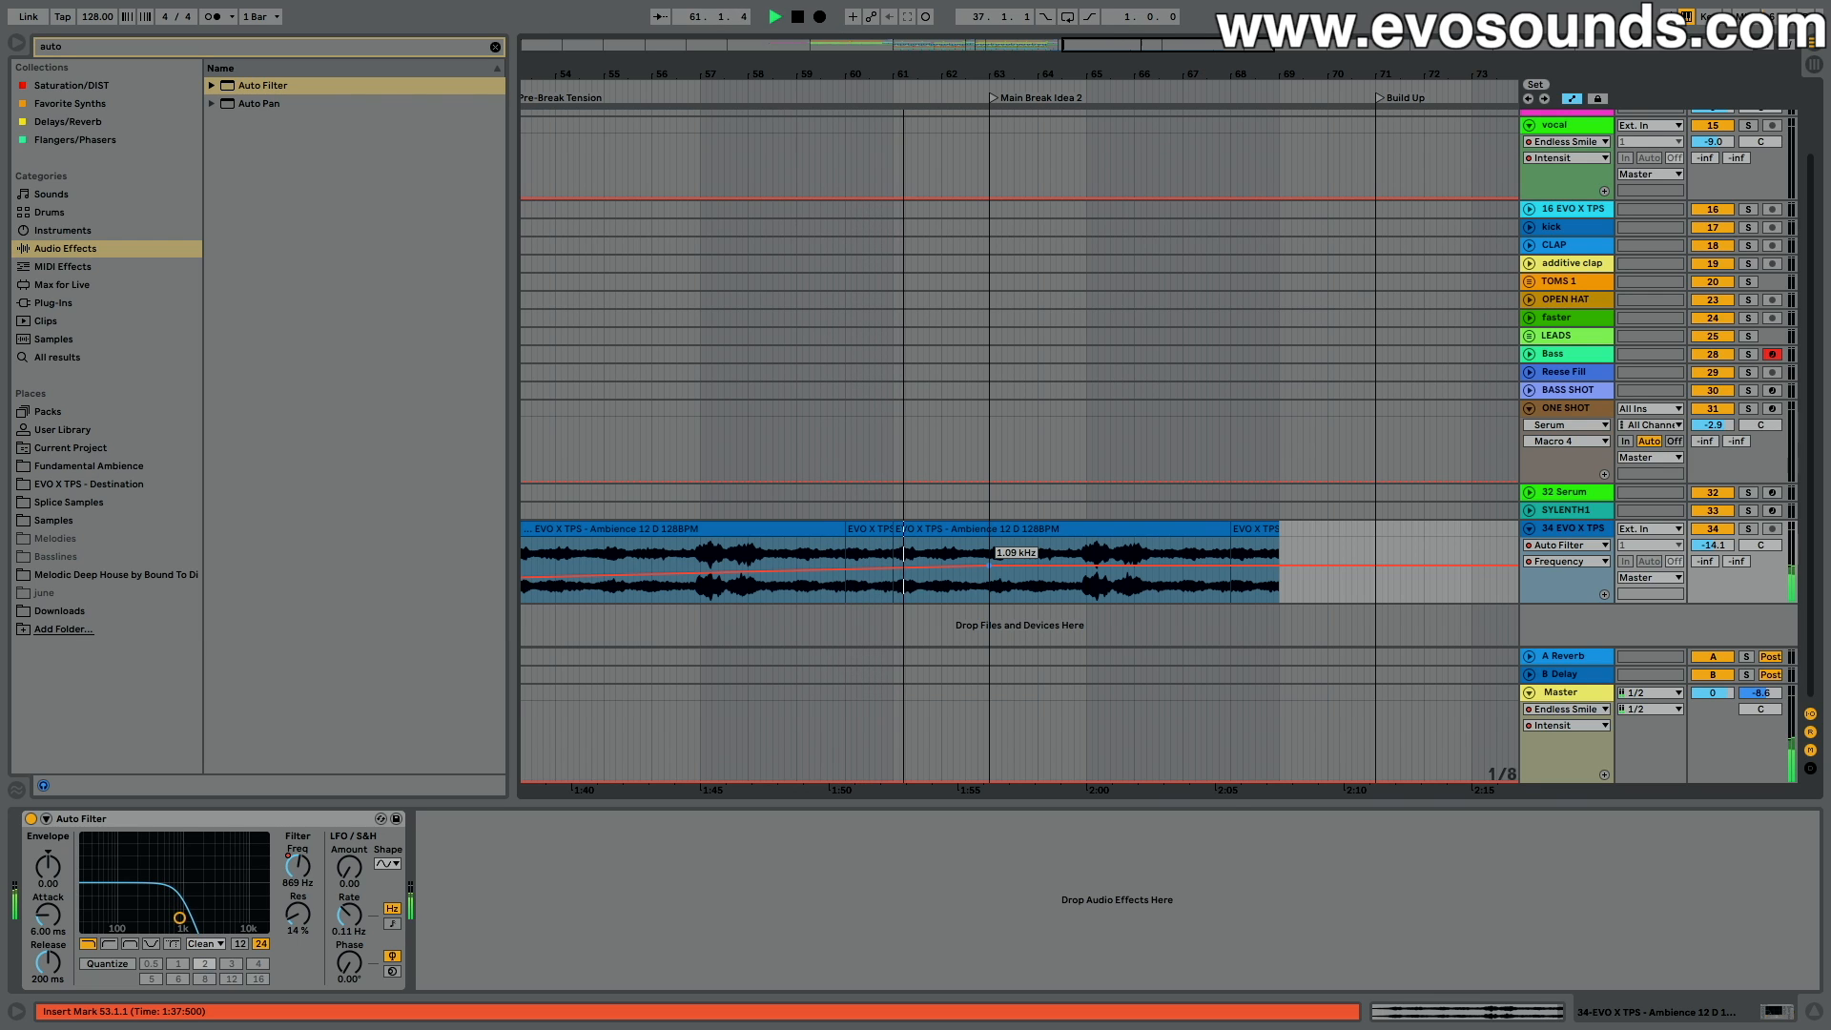
{"action": "left_click_drag", "start_coordinate": [990, 563], "coordinate": [990, 561]}
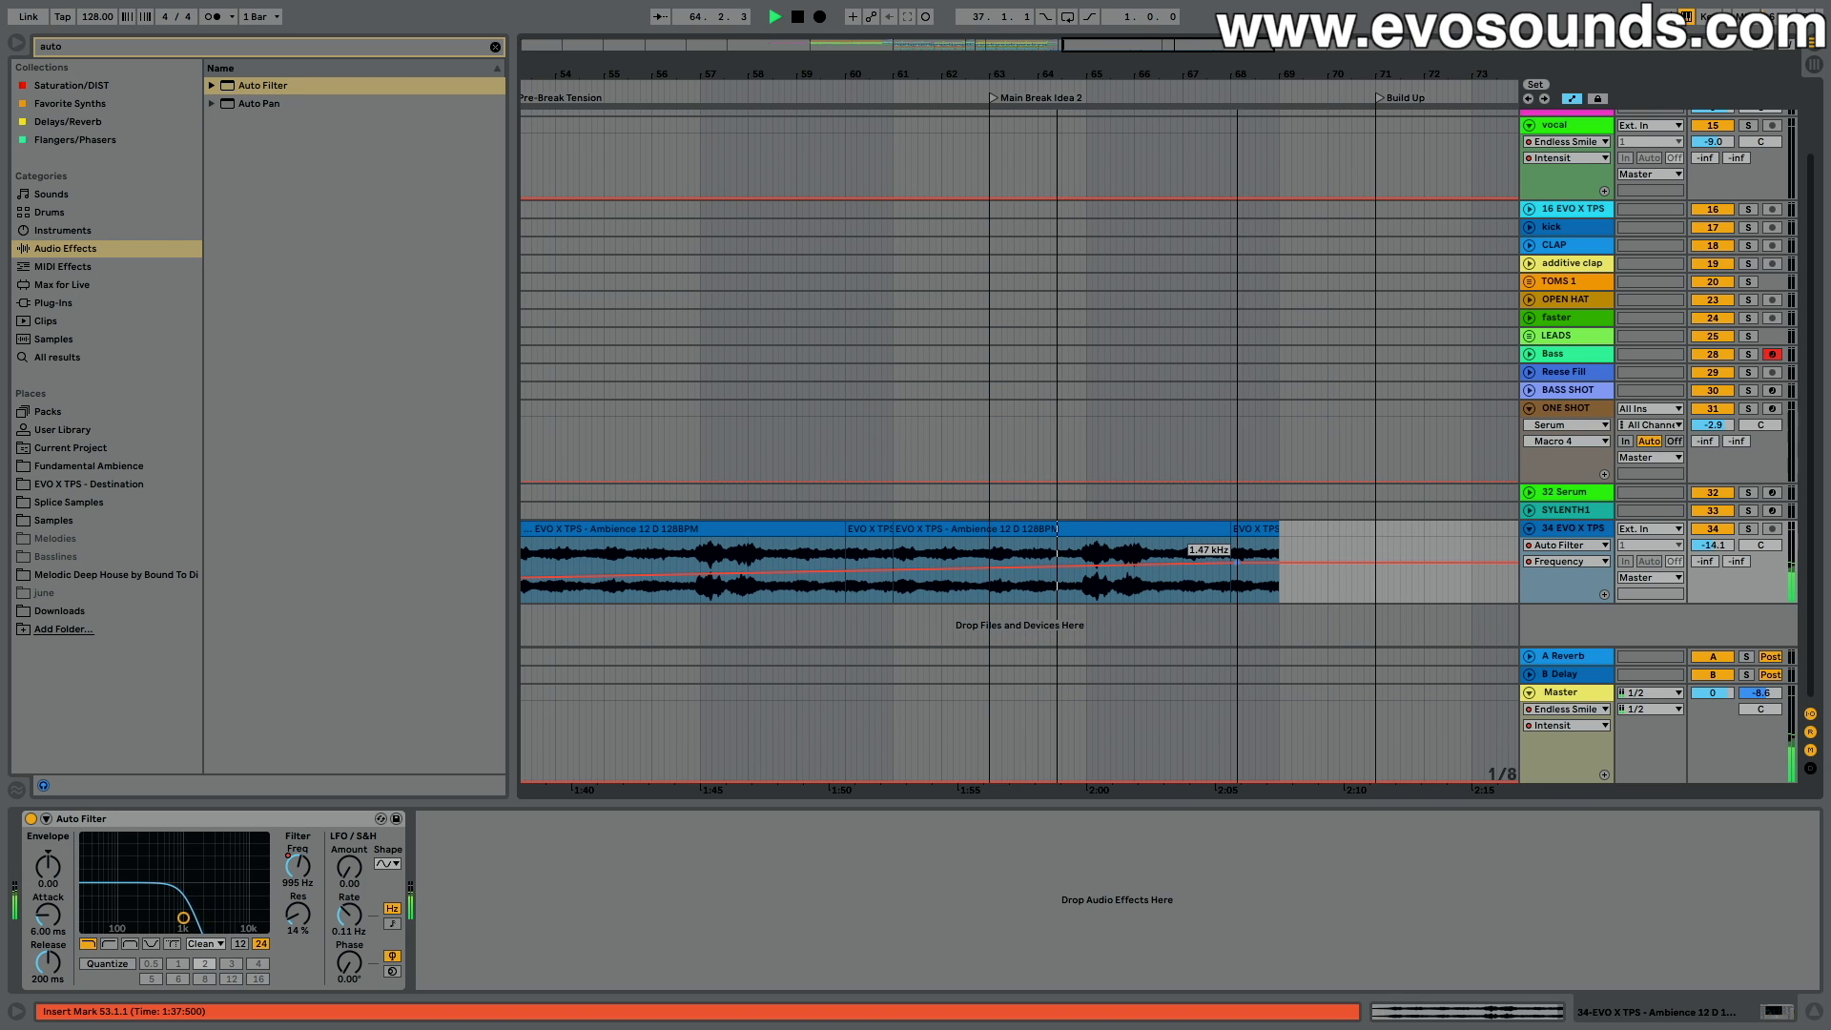
{"action": "left_click_drag", "start_coordinate": [1237, 562], "coordinate": [1274, 552]}
{"action": "scroll", "coordinate": [1194, 568], "scroll_direction": "left", "scroll_amount": 4}
{"action": "scroll", "coordinate": [1316, 593], "scroll_direction": "right", "scroll_amount": 3}
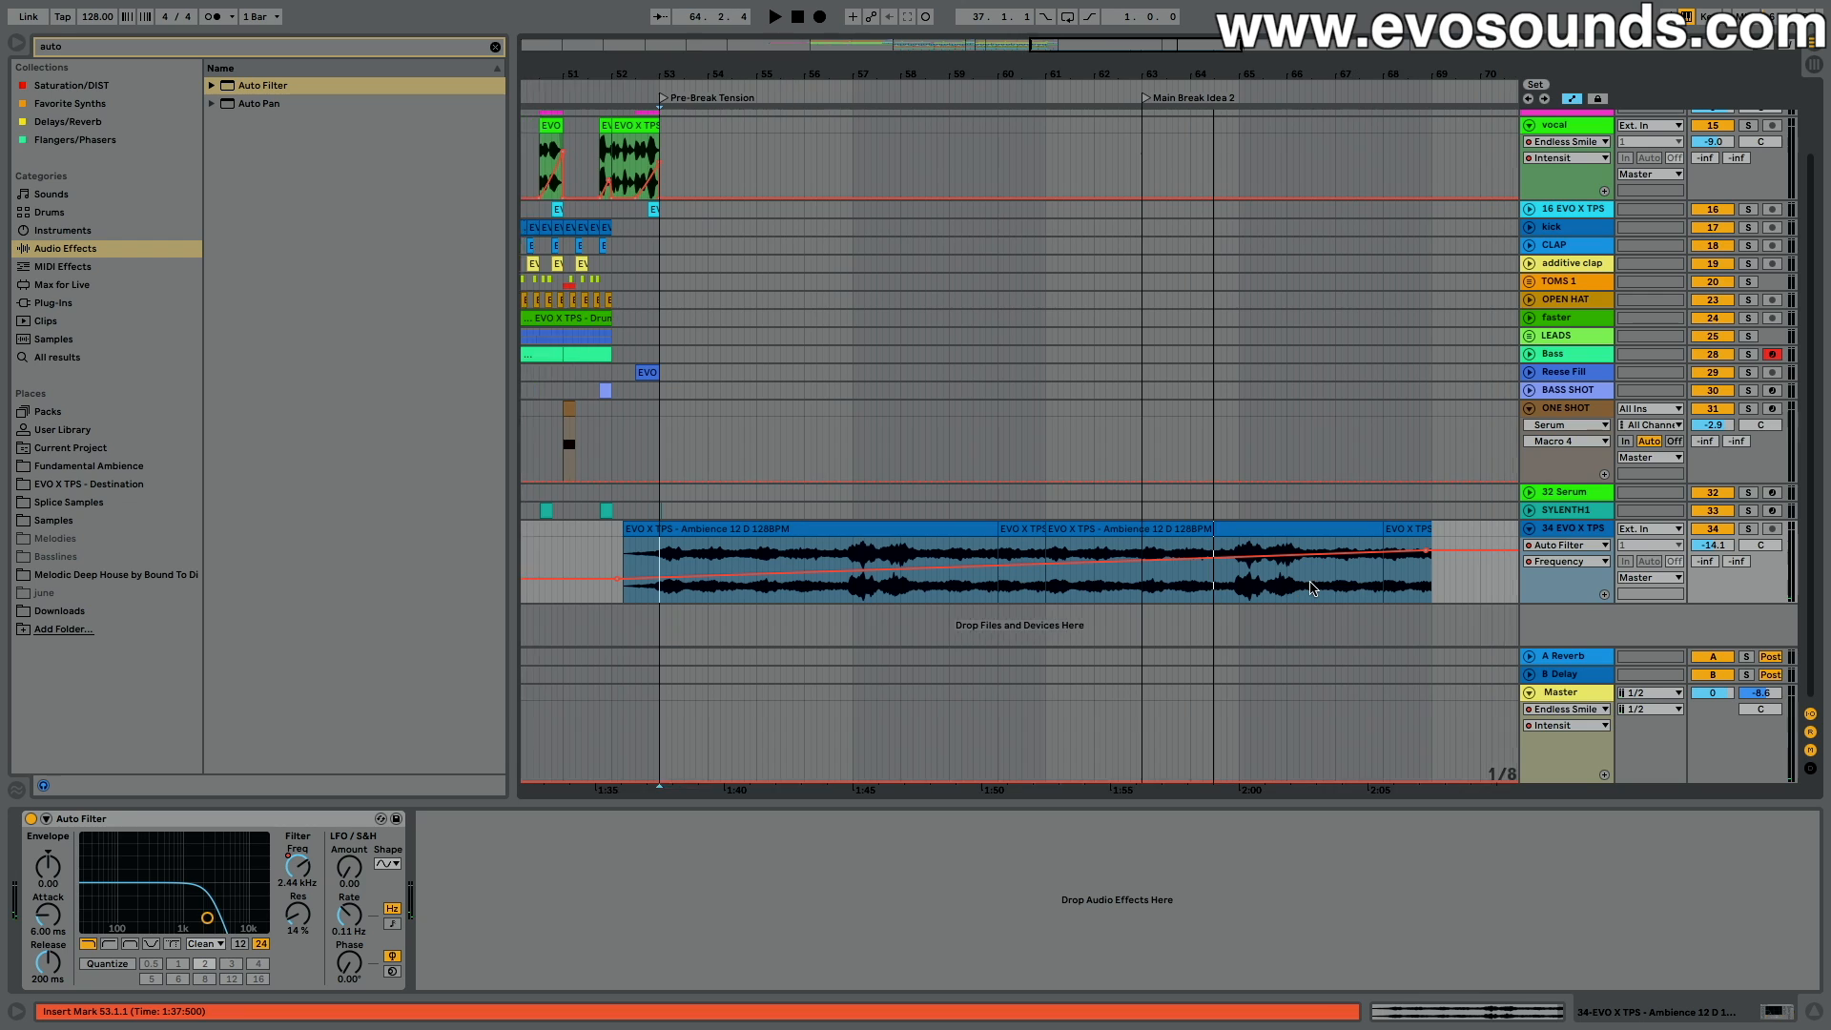
Step: Move the Main Break Idea 2 locator to bar 61 and the Build Up locator to bar 69
{"action": "scroll", "coordinate": [1316, 593], "scroll_direction": "left", "scroll_amount": 3}
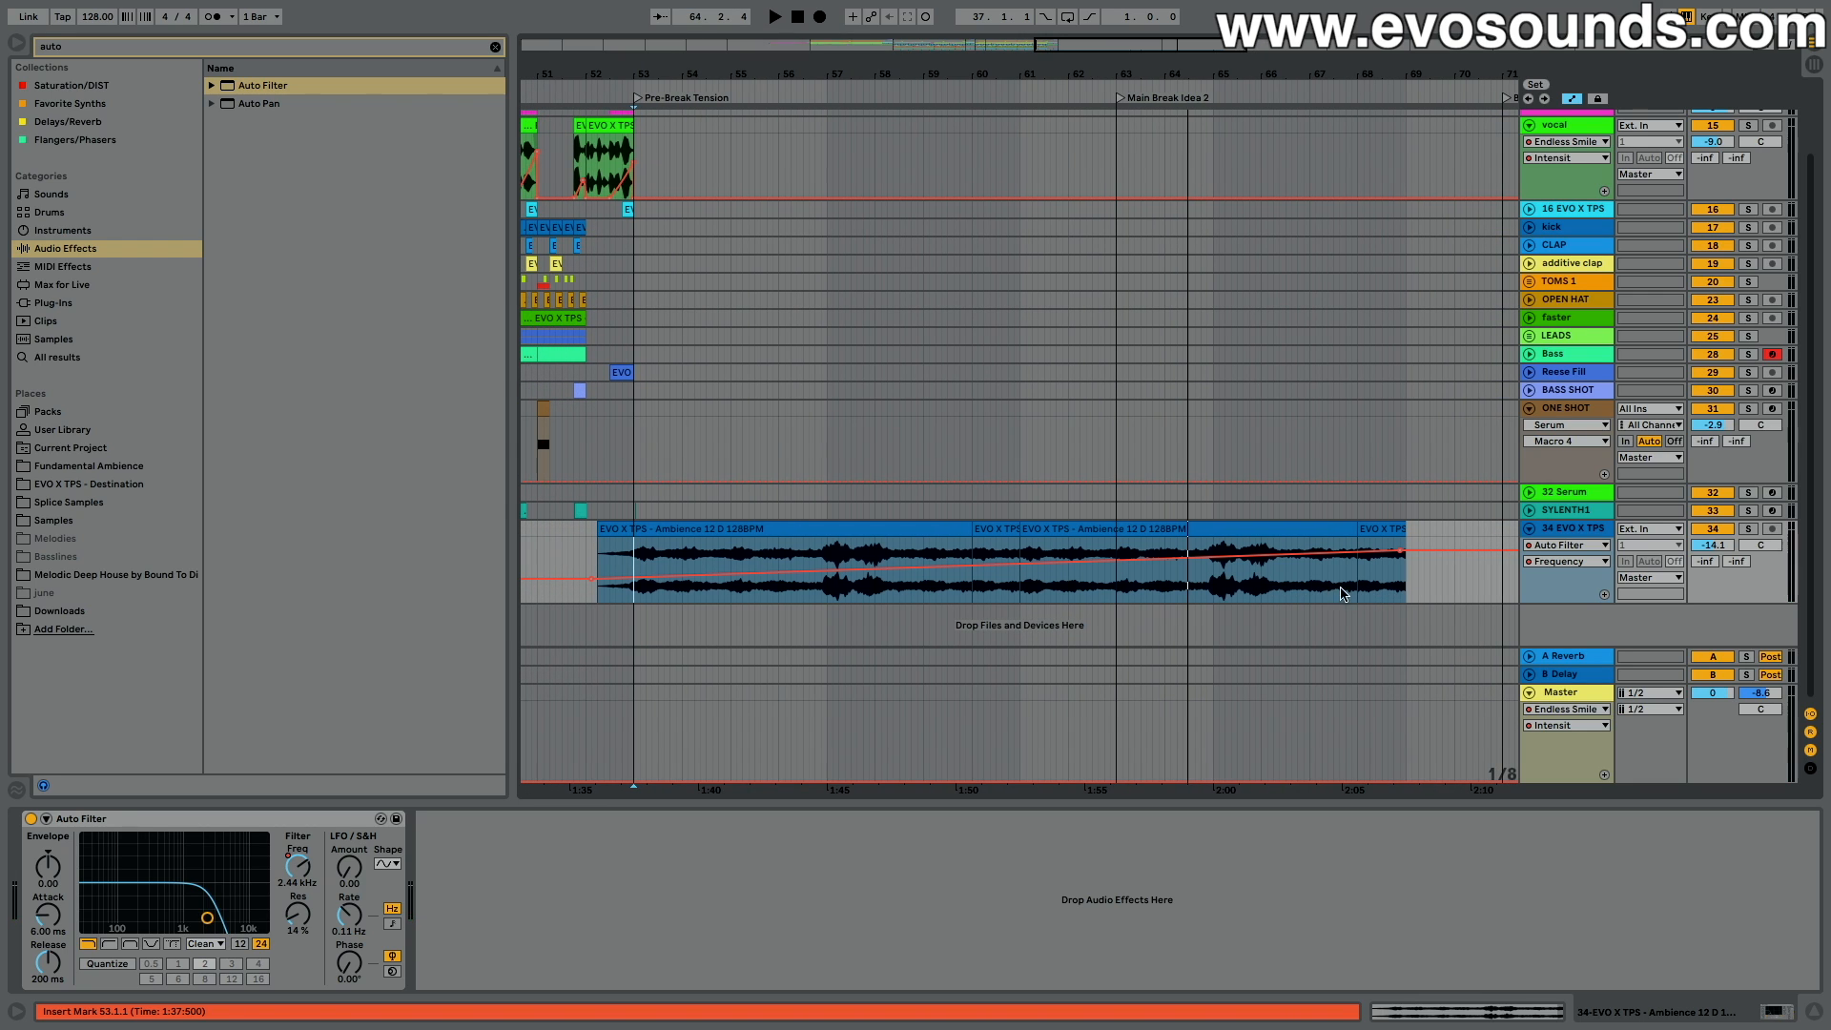
{"action": "scroll", "coordinate": [1064, 212], "scroll_direction": "up", "scroll_amount": 3}
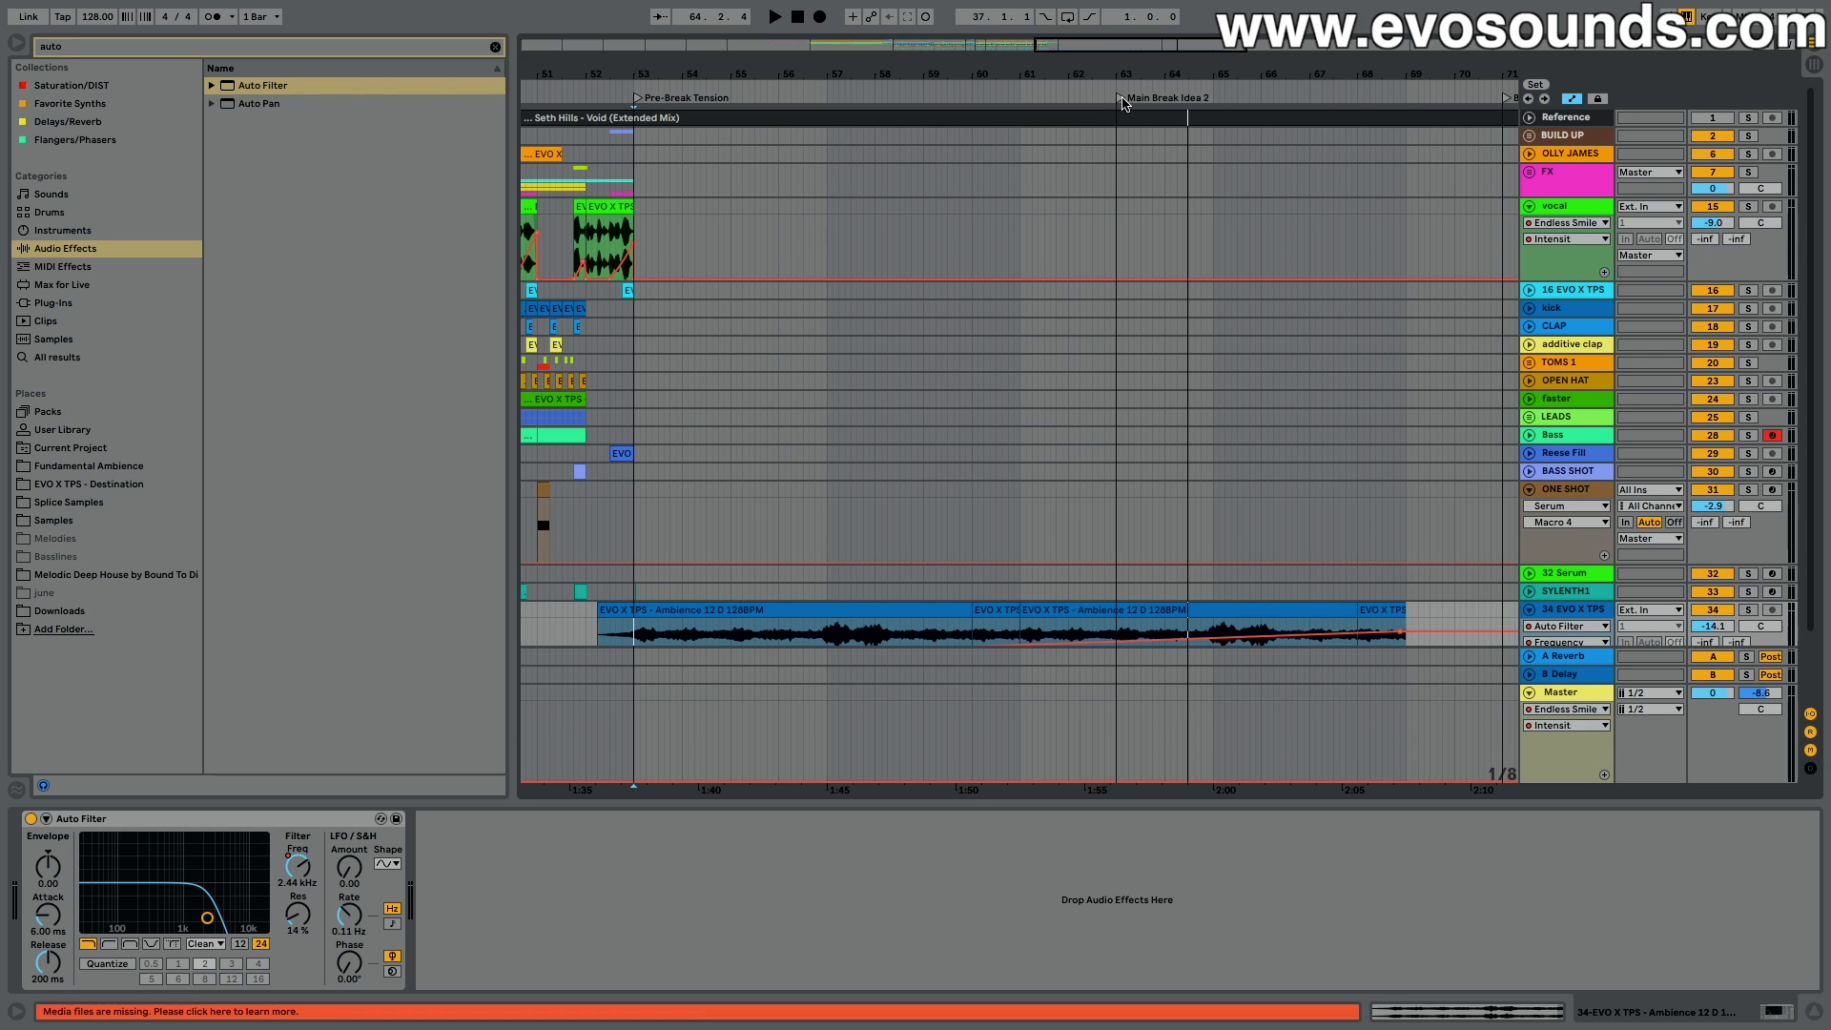
{"action": "left_click_drag", "start_coordinate": [1123, 99], "coordinate": [1030, 104]}
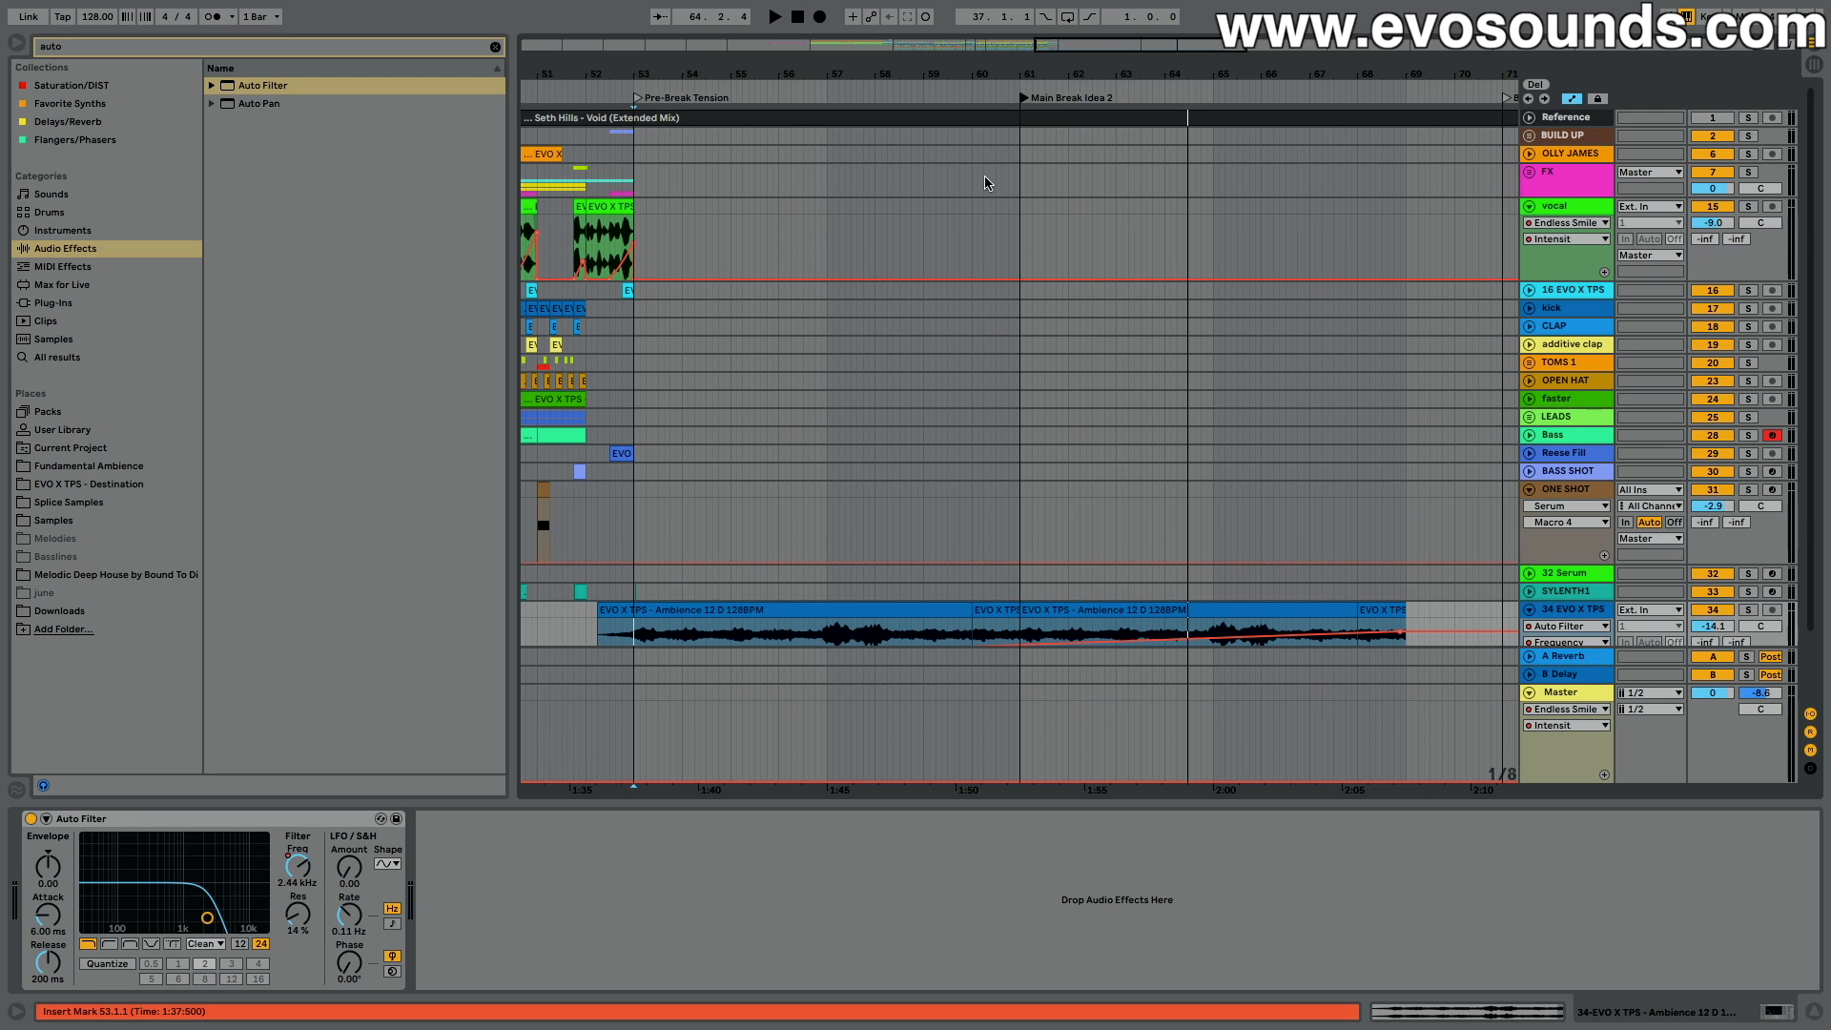
{"action": "scroll", "coordinate": [987, 183], "scroll_direction": "right", "scroll_amount": 5}
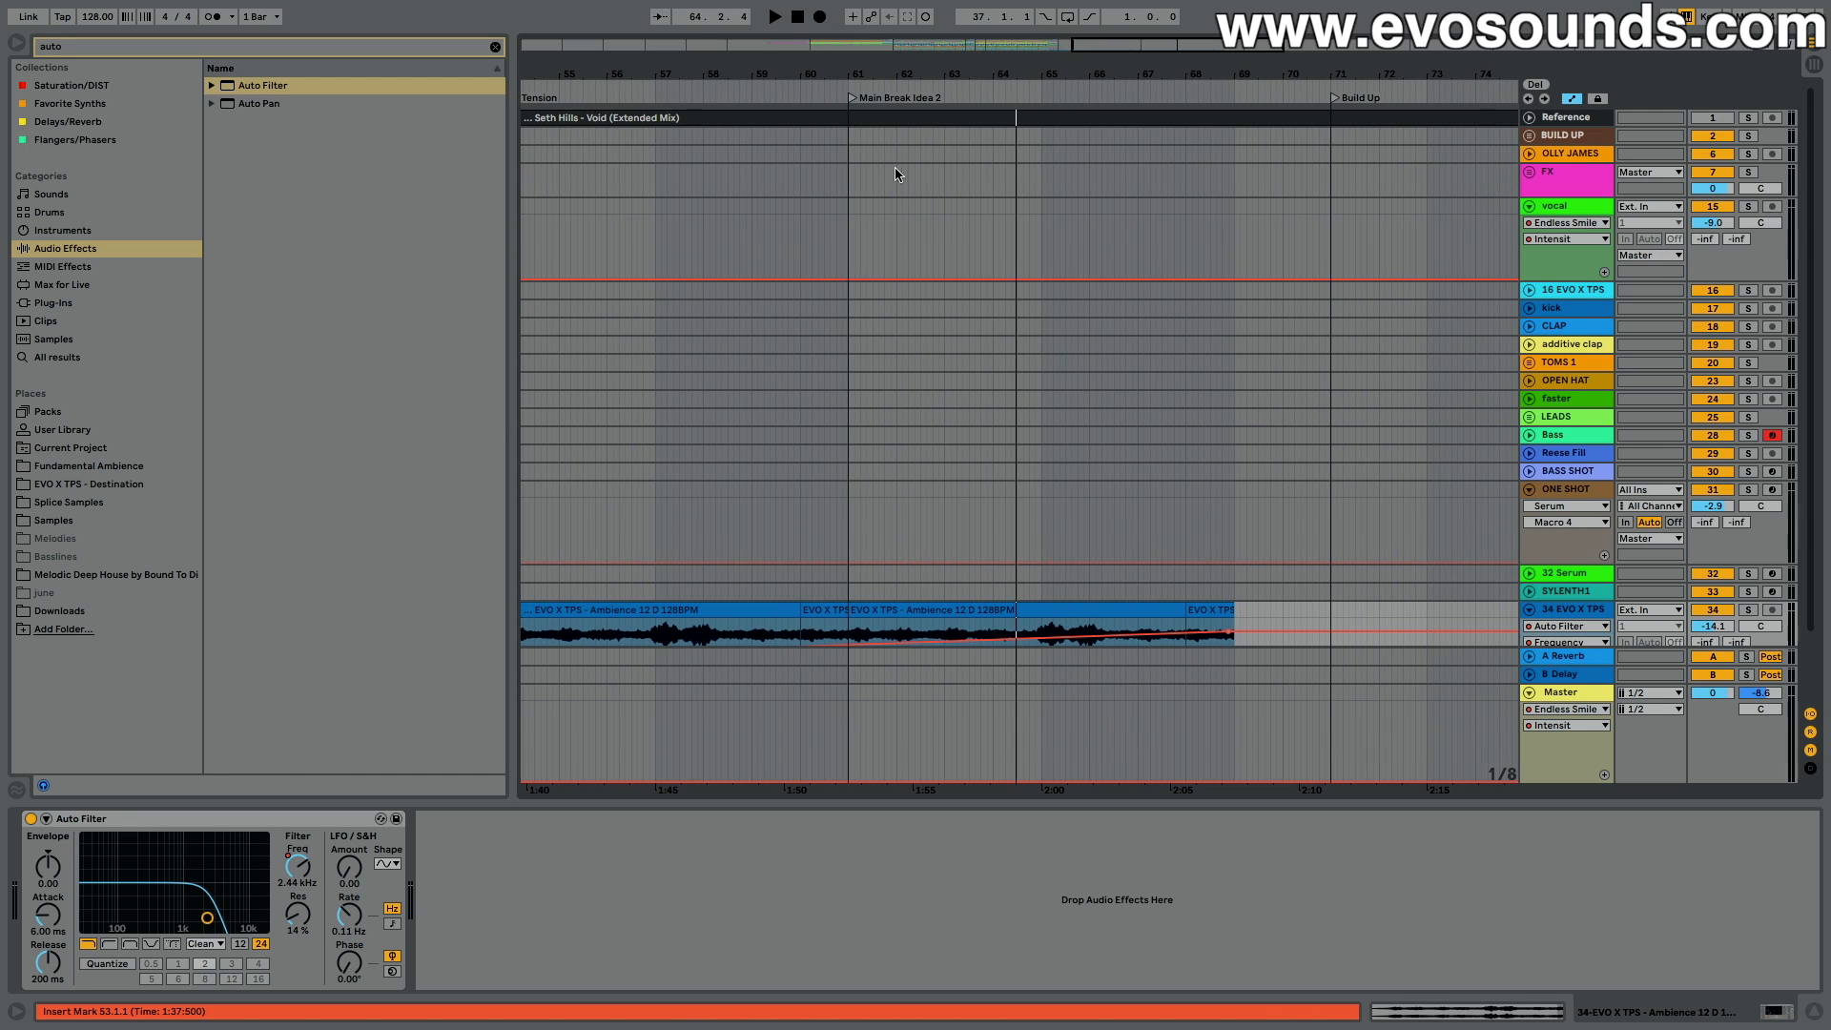
{"action": "left_click_drag", "start_coordinate": [851, 146], "coordinate": [1216, 175]}
{"action": "left_click", "coordinate": [1327, 115]}
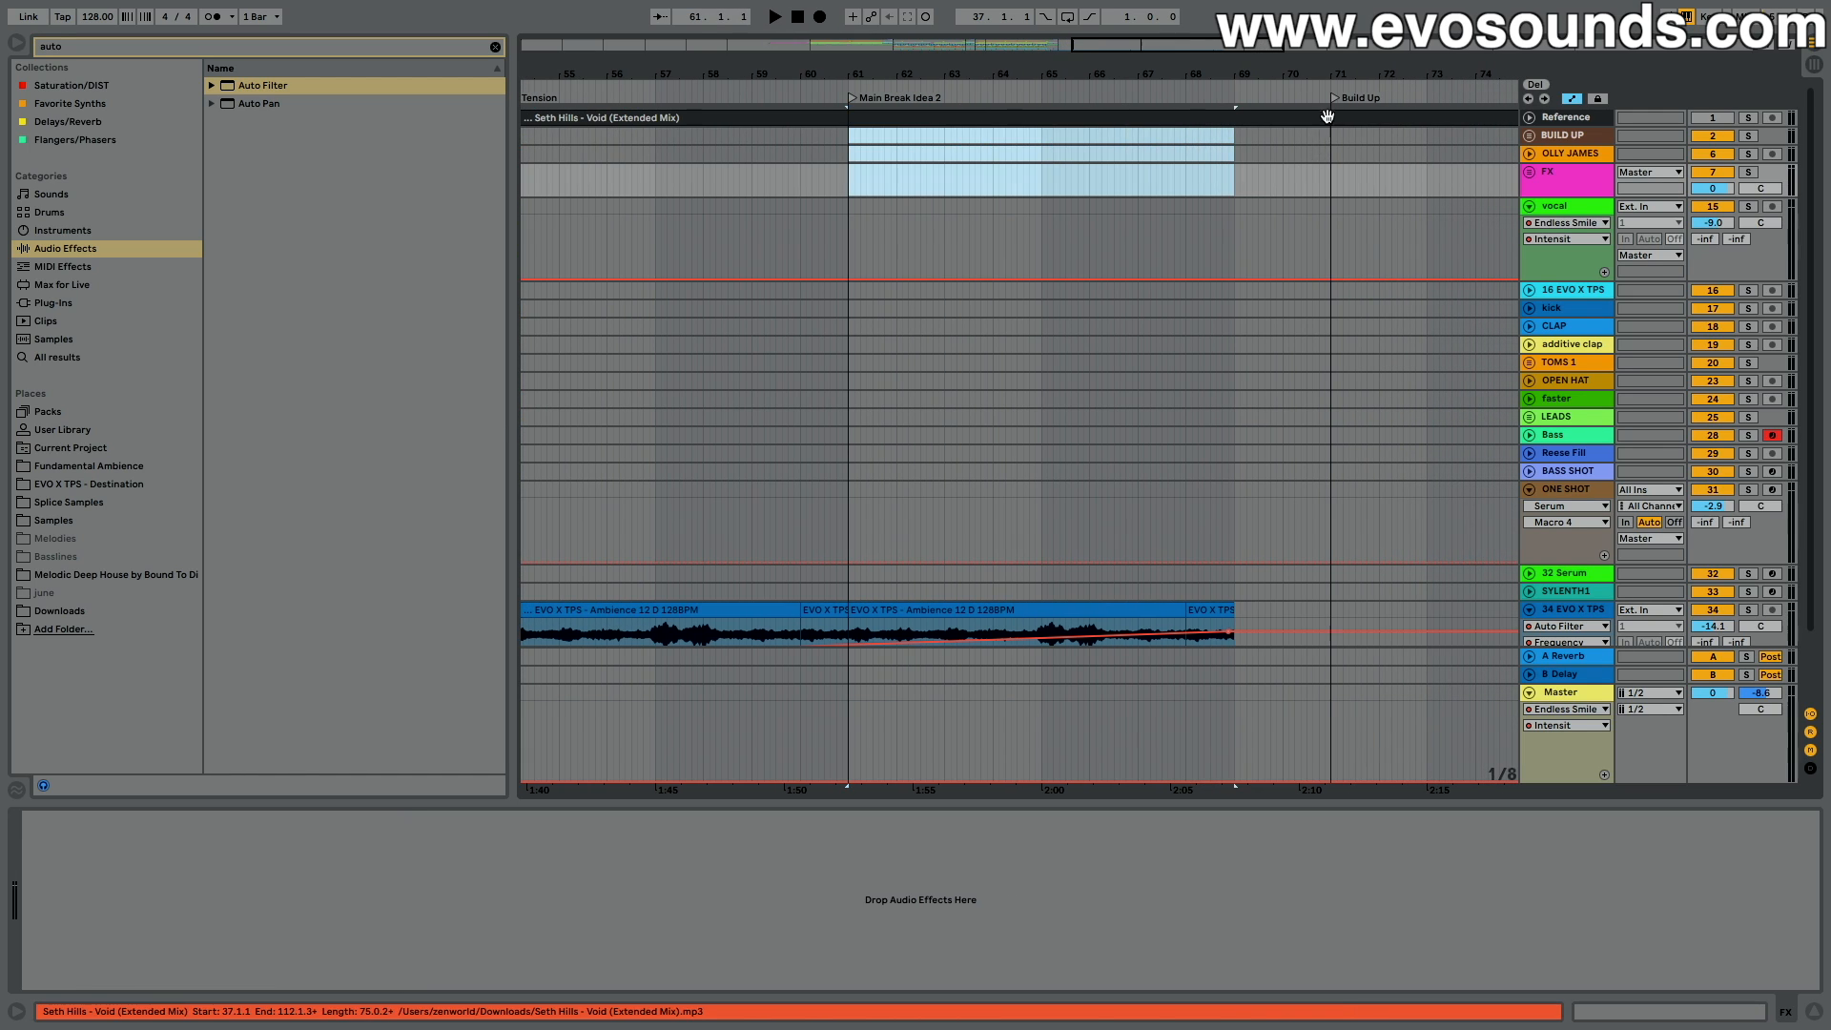
{"action": "left_click_drag", "start_coordinate": [1337, 107], "coordinate": [1241, 112]}
Step: Move the Drop Verse 2, Drop Verse 2.5 Amp Up and Outro locators to bars 77, 85 and 93
{"action": "scroll", "coordinate": [1311, 169], "scroll_direction": "right", "scroll_amount": 10}
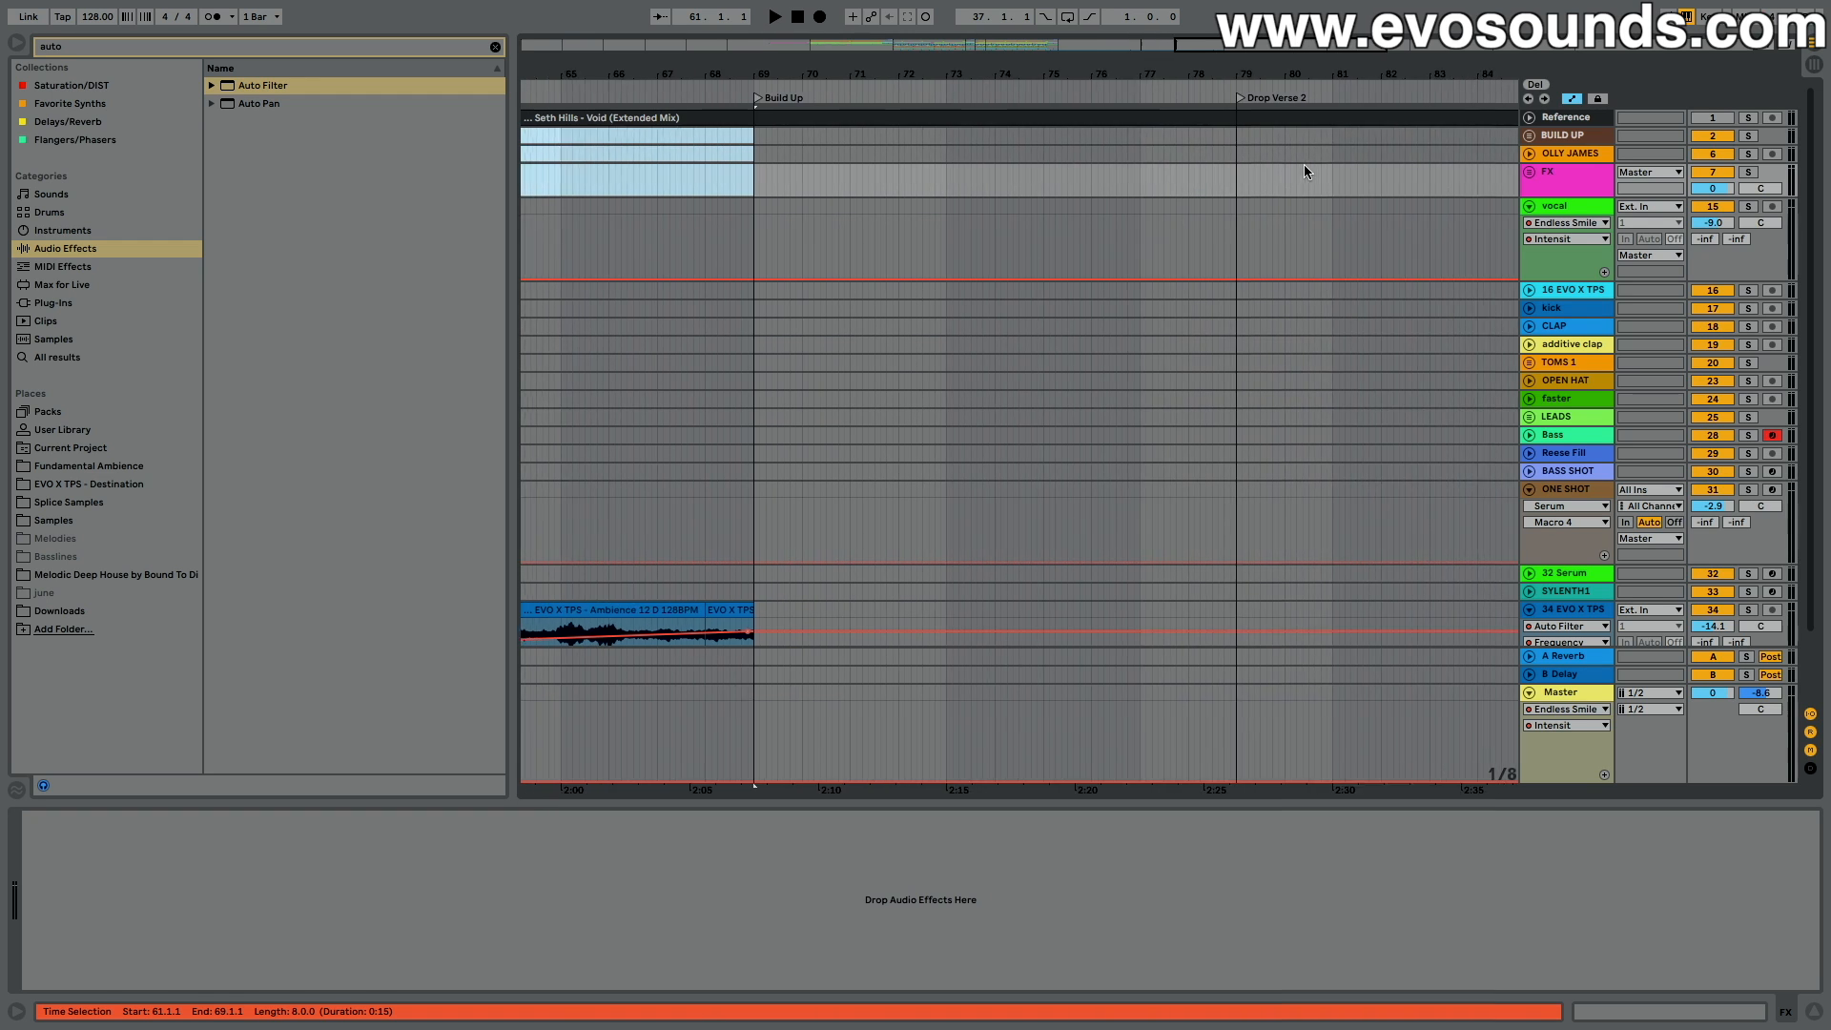
{"action": "left_click_drag", "start_coordinate": [1084, 110], "coordinate": [1022, 112]}
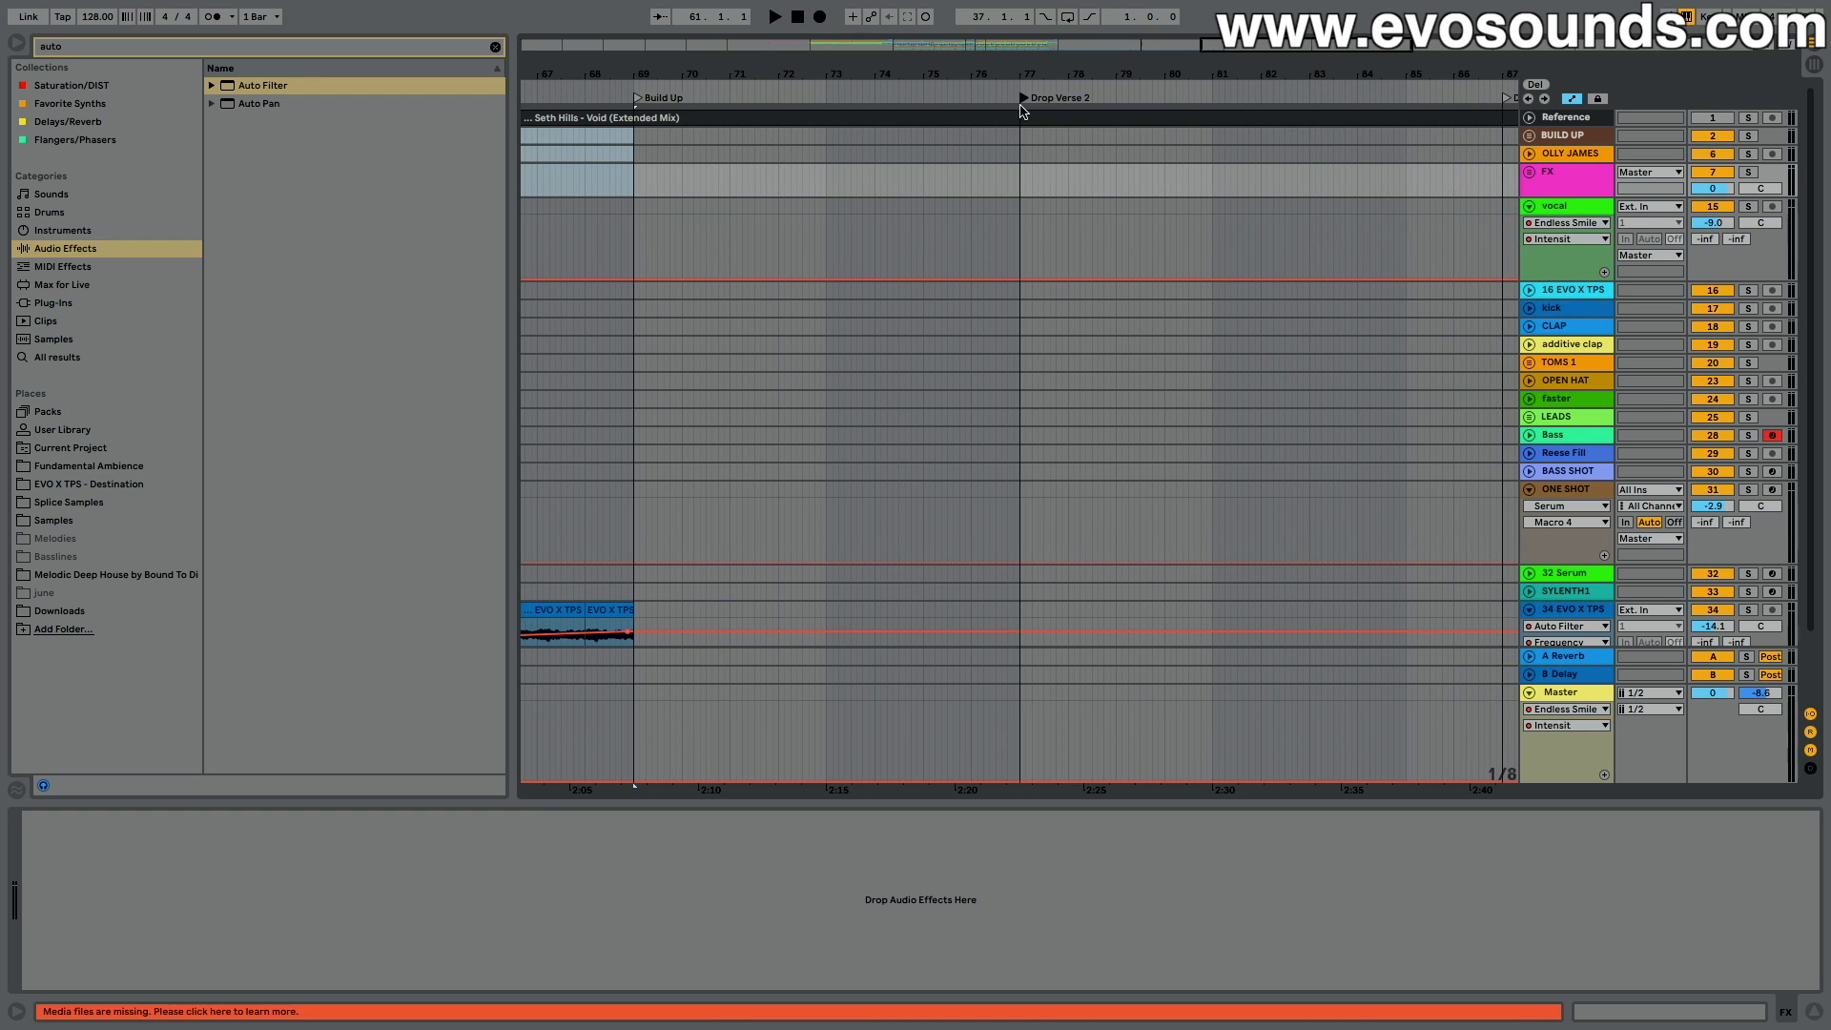
{"action": "scroll", "coordinate": [1123, 145], "scroll_direction": "right", "scroll_amount": 7}
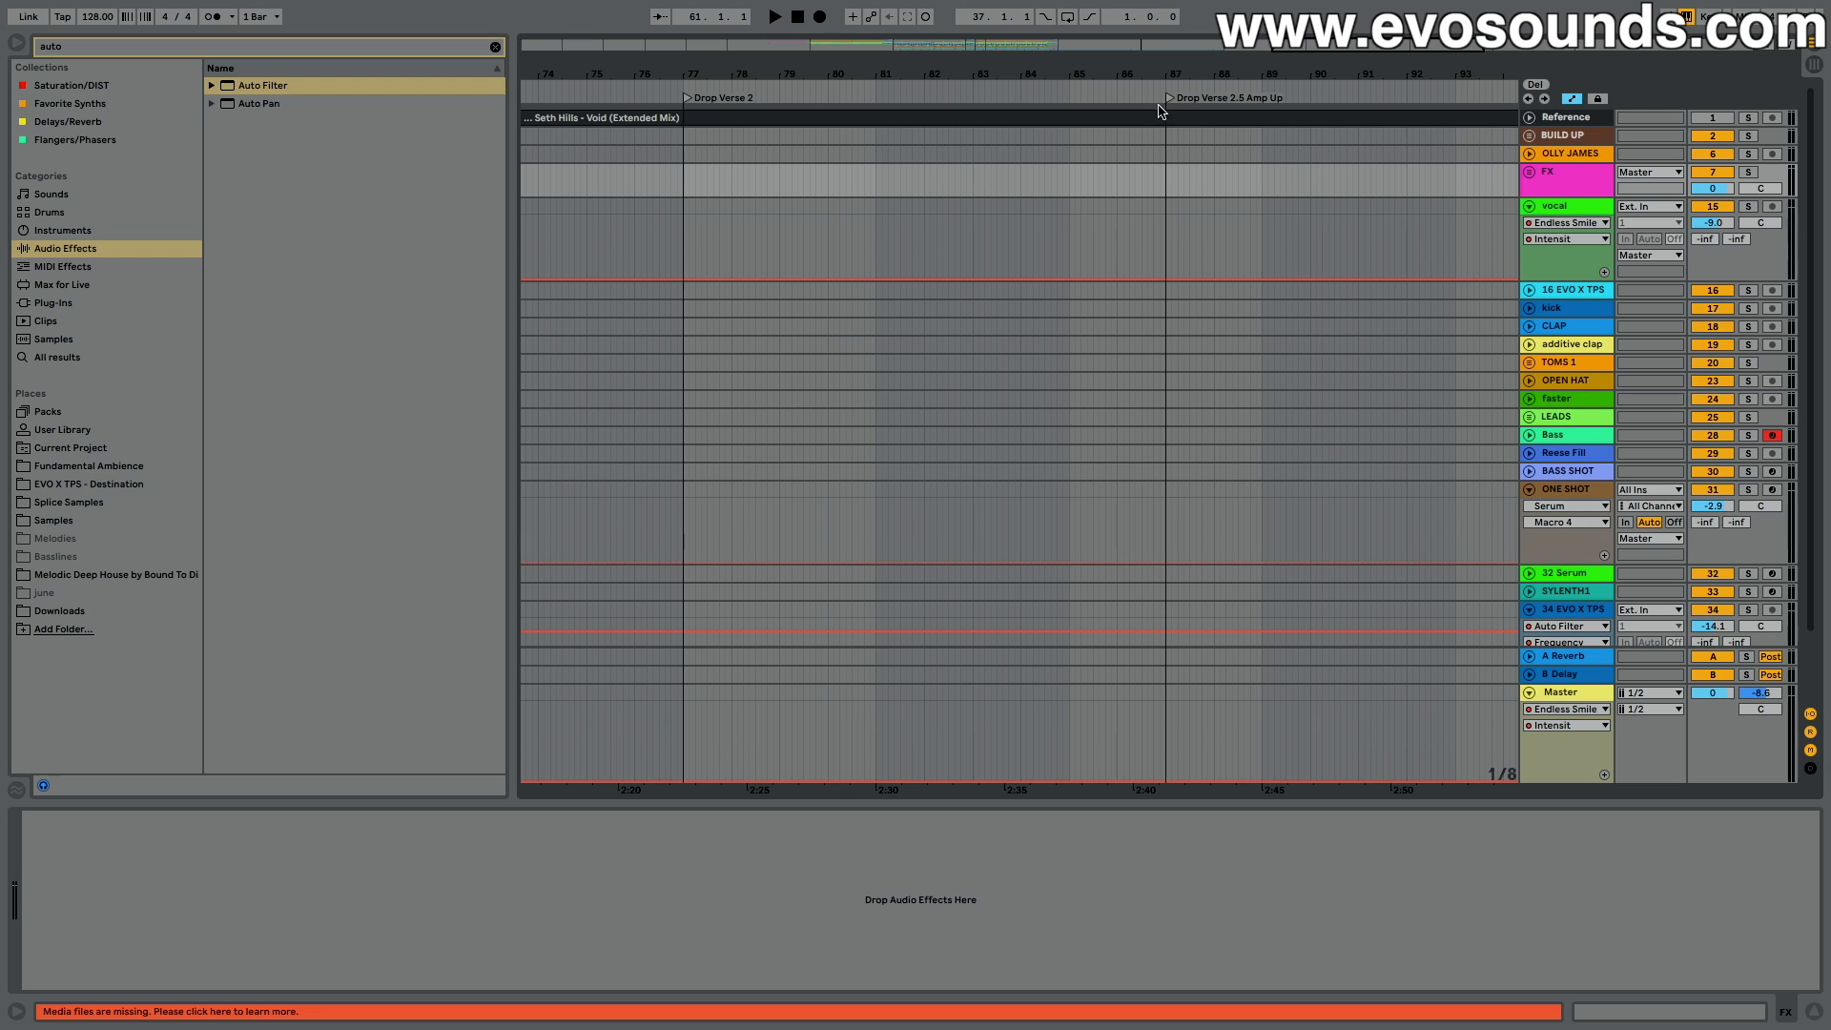
{"action": "left_click_drag", "start_coordinate": [1172, 107], "coordinate": [1076, 124]}
{"action": "scroll", "coordinate": [902, 187], "scroll_direction": "right", "scroll_amount": 7}
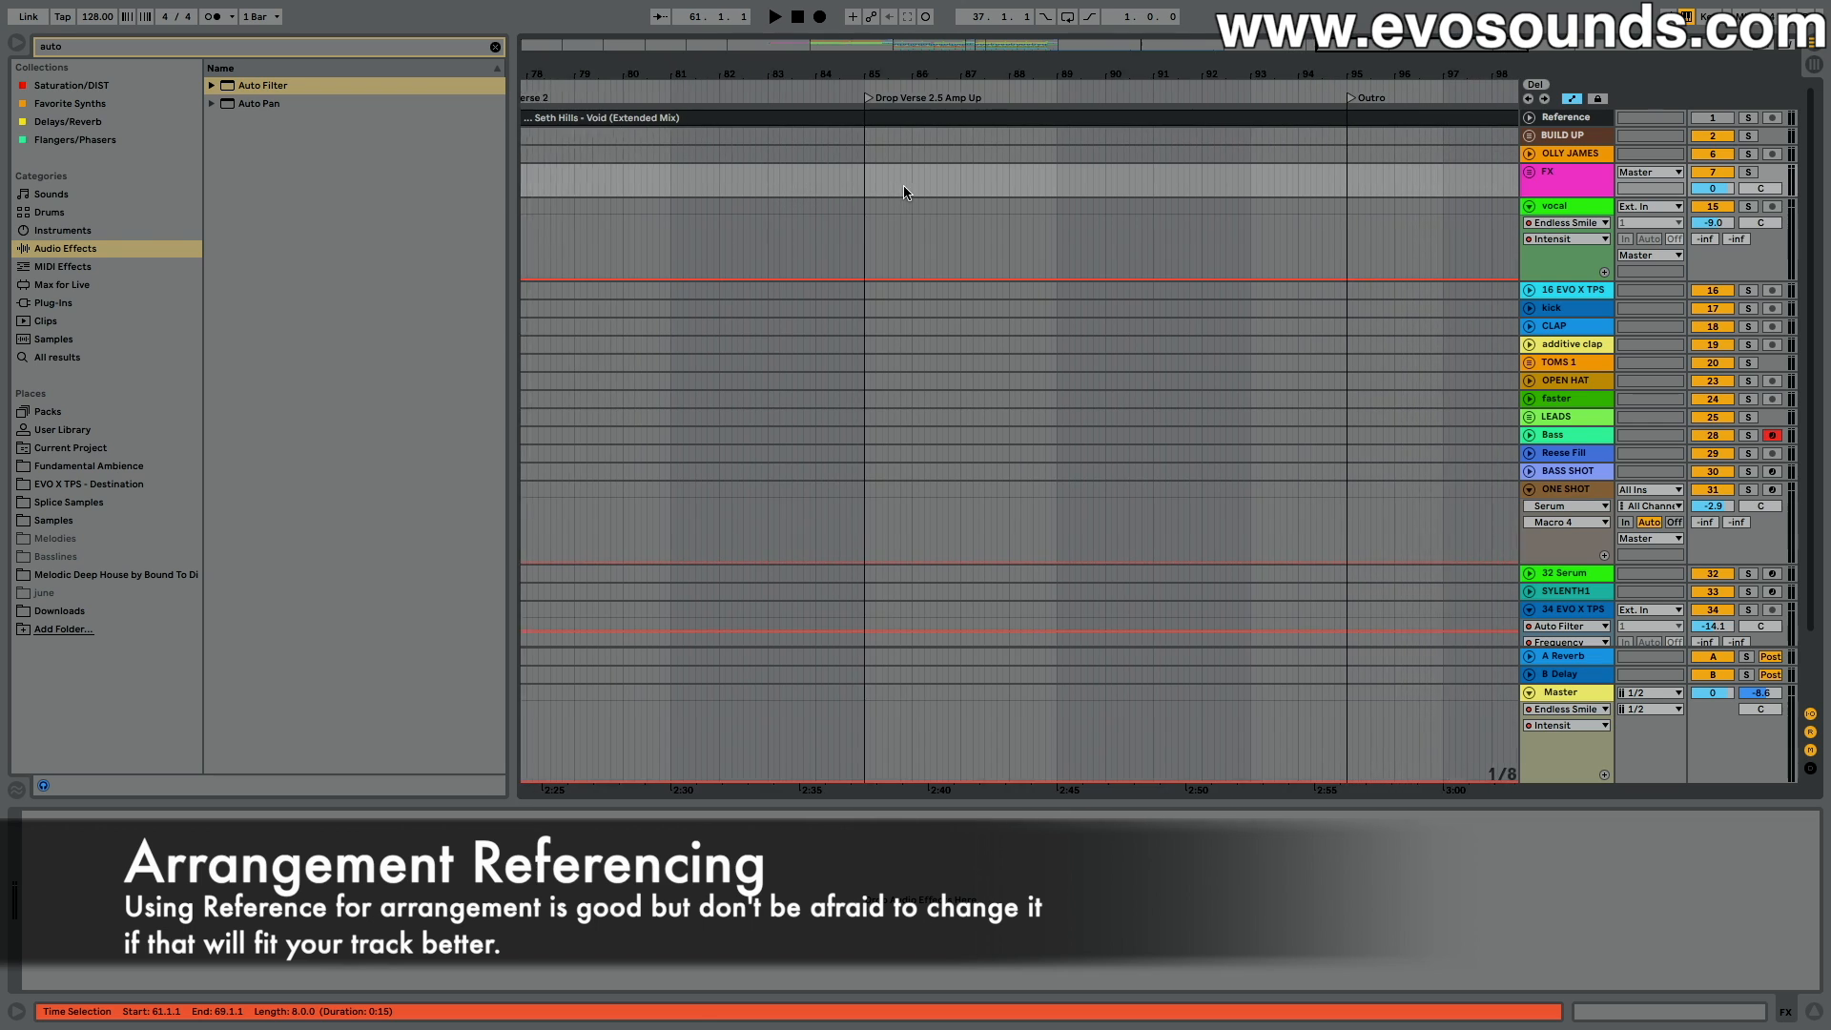
{"action": "left_click_drag", "start_coordinate": [1210, 103], "coordinate": [1127, 110]}
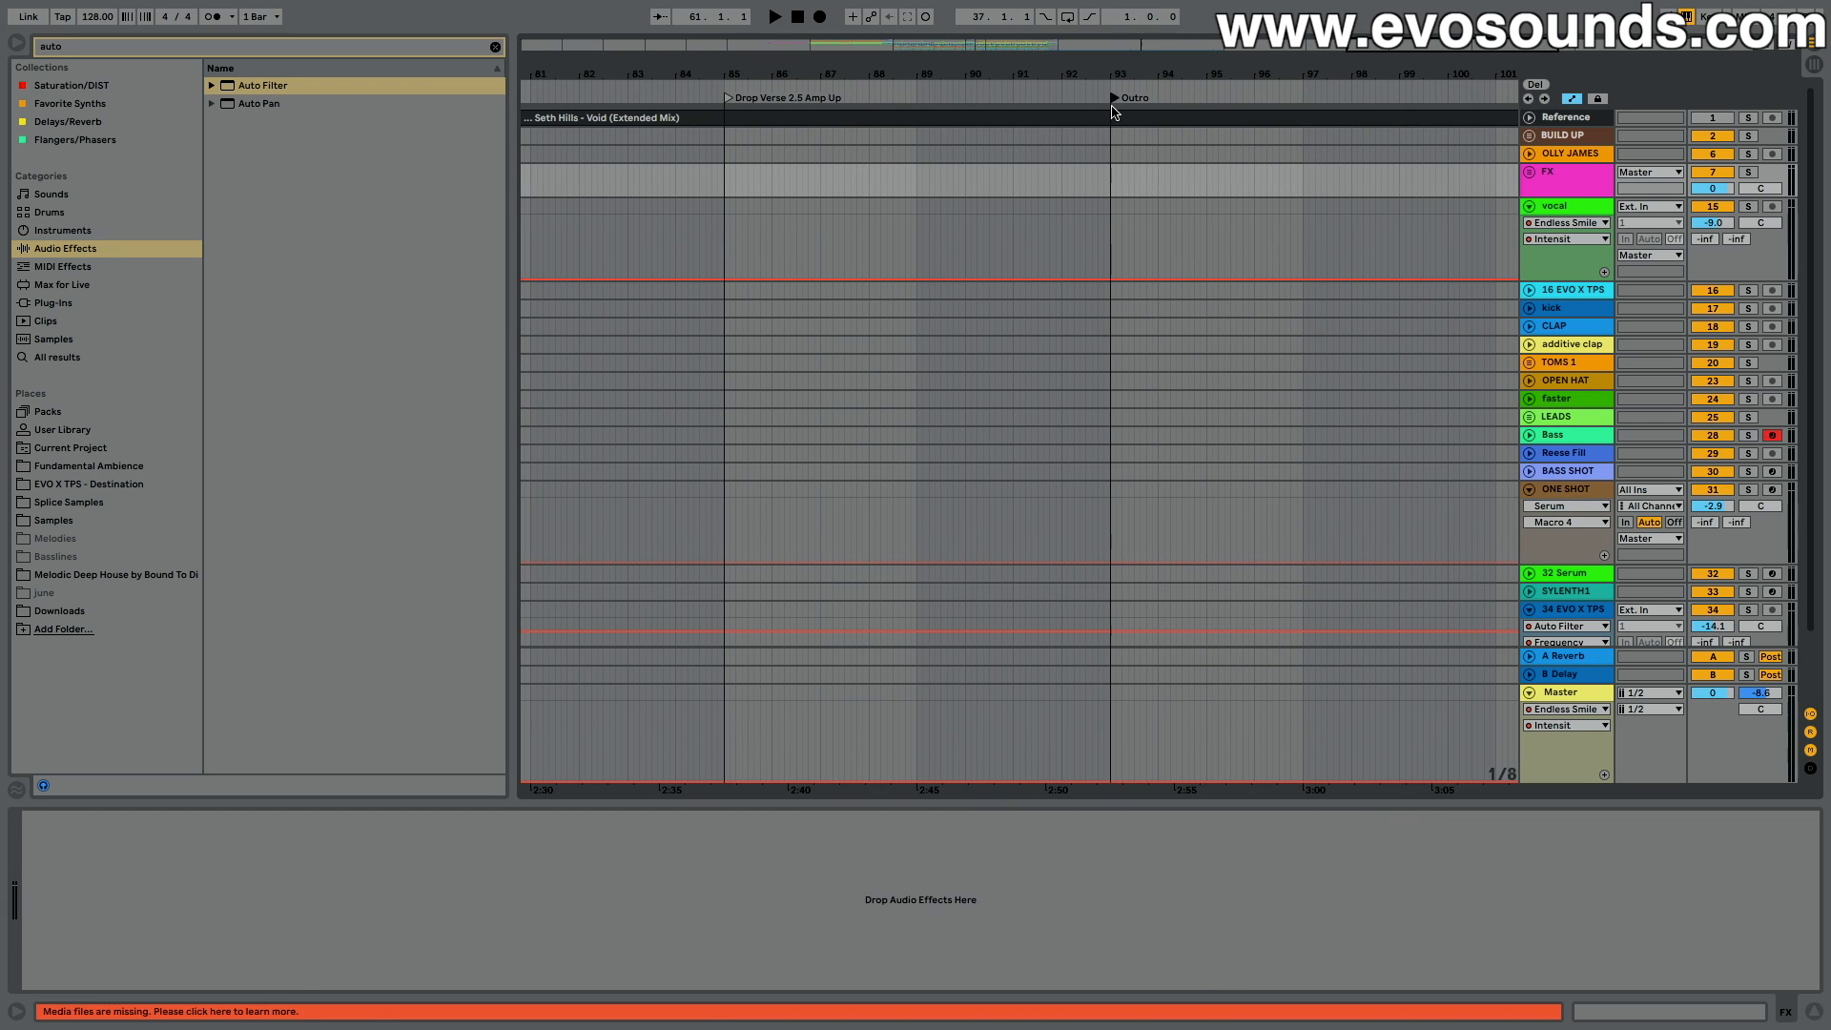
{"action": "scroll", "coordinate": [1205, 156], "scroll_direction": "right", "scroll_amount": 9}
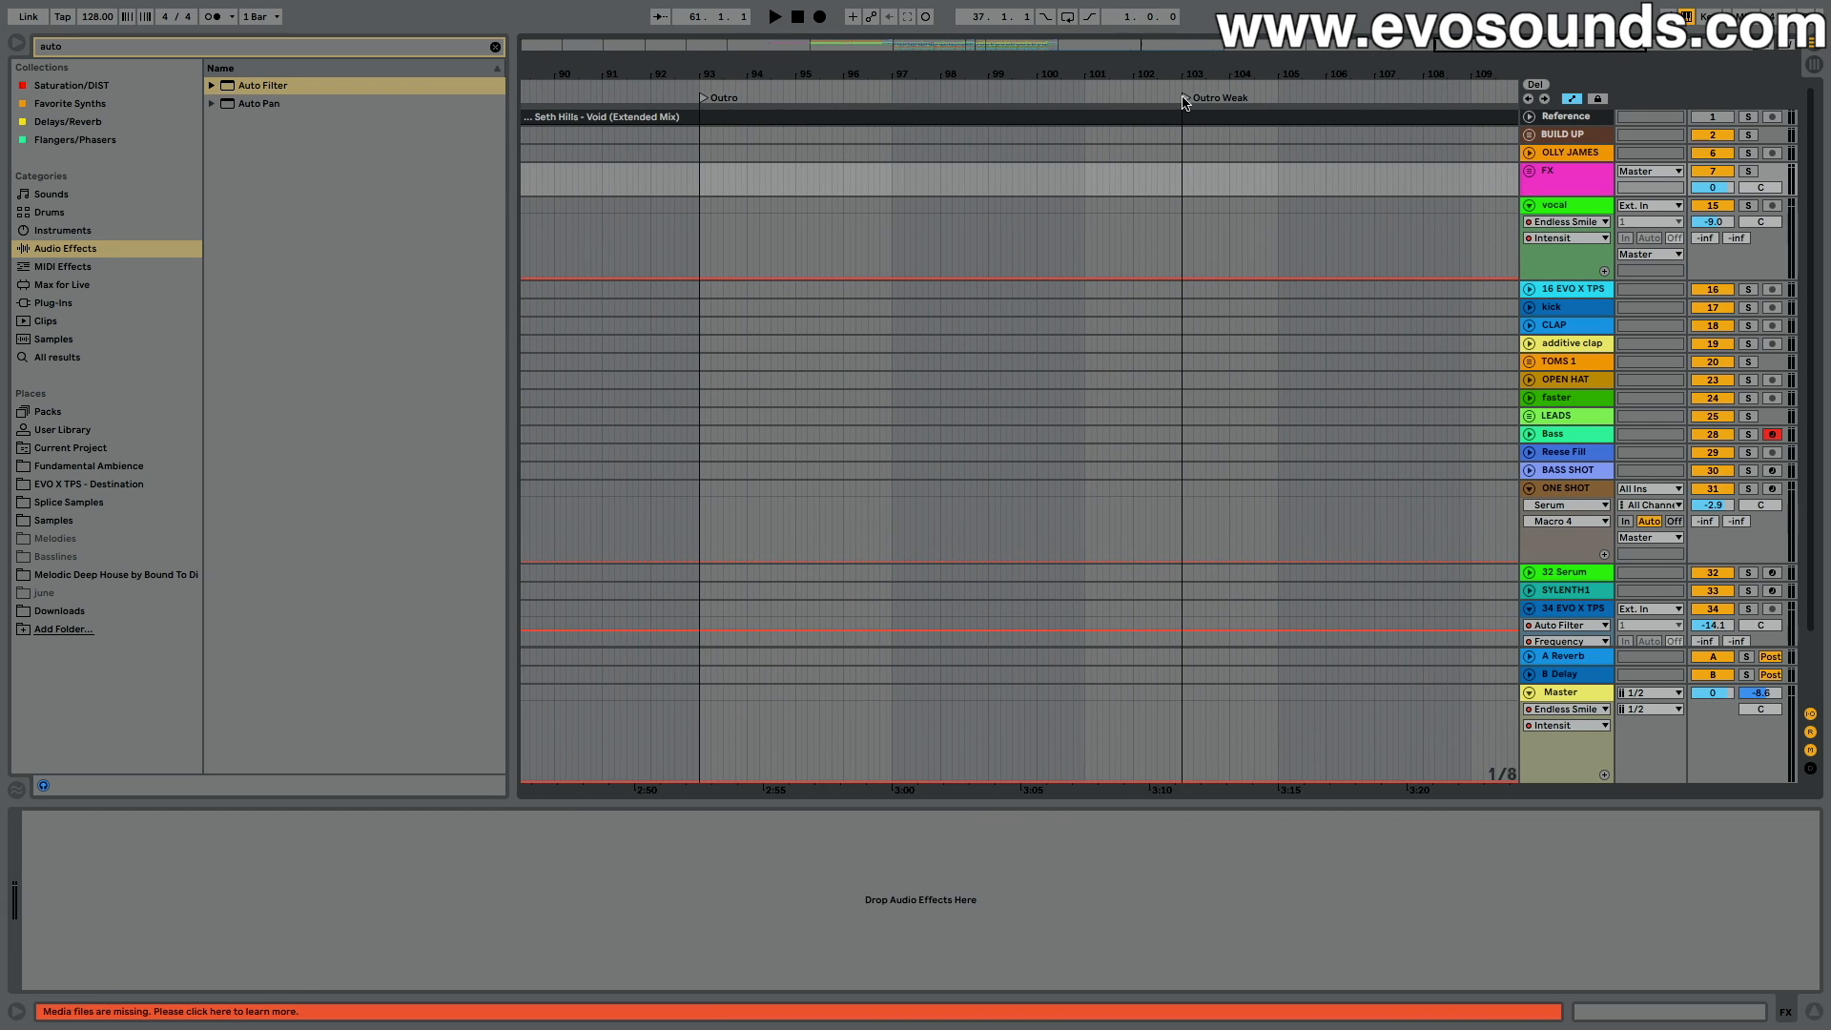
Step: Return to the start of Pre-Break Tension and unfold the FX group to show its effect tracks
{"action": "scroll", "coordinate": [925, 205], "scroll_direction": "left", "scroll_amount": 18}
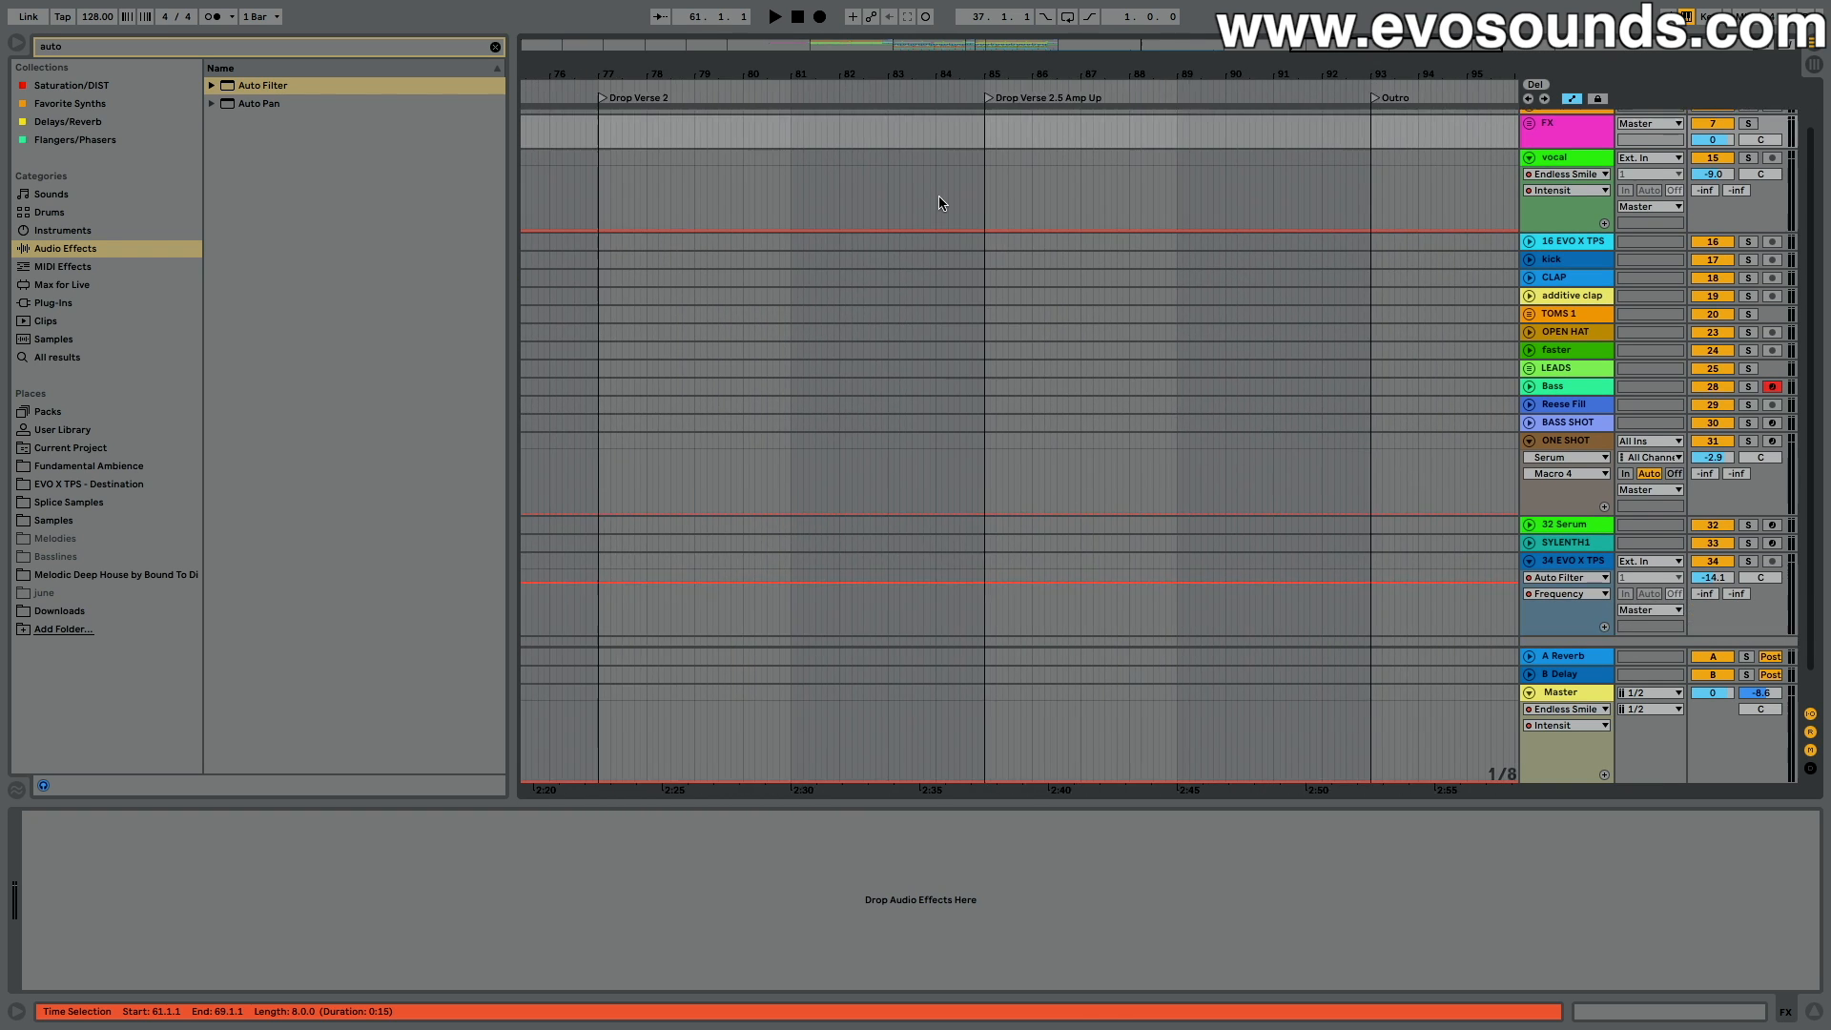
{"action": "scroll", "coordinate": [949, 203], "scroll_direction": "left", "scroll_amount": 15}
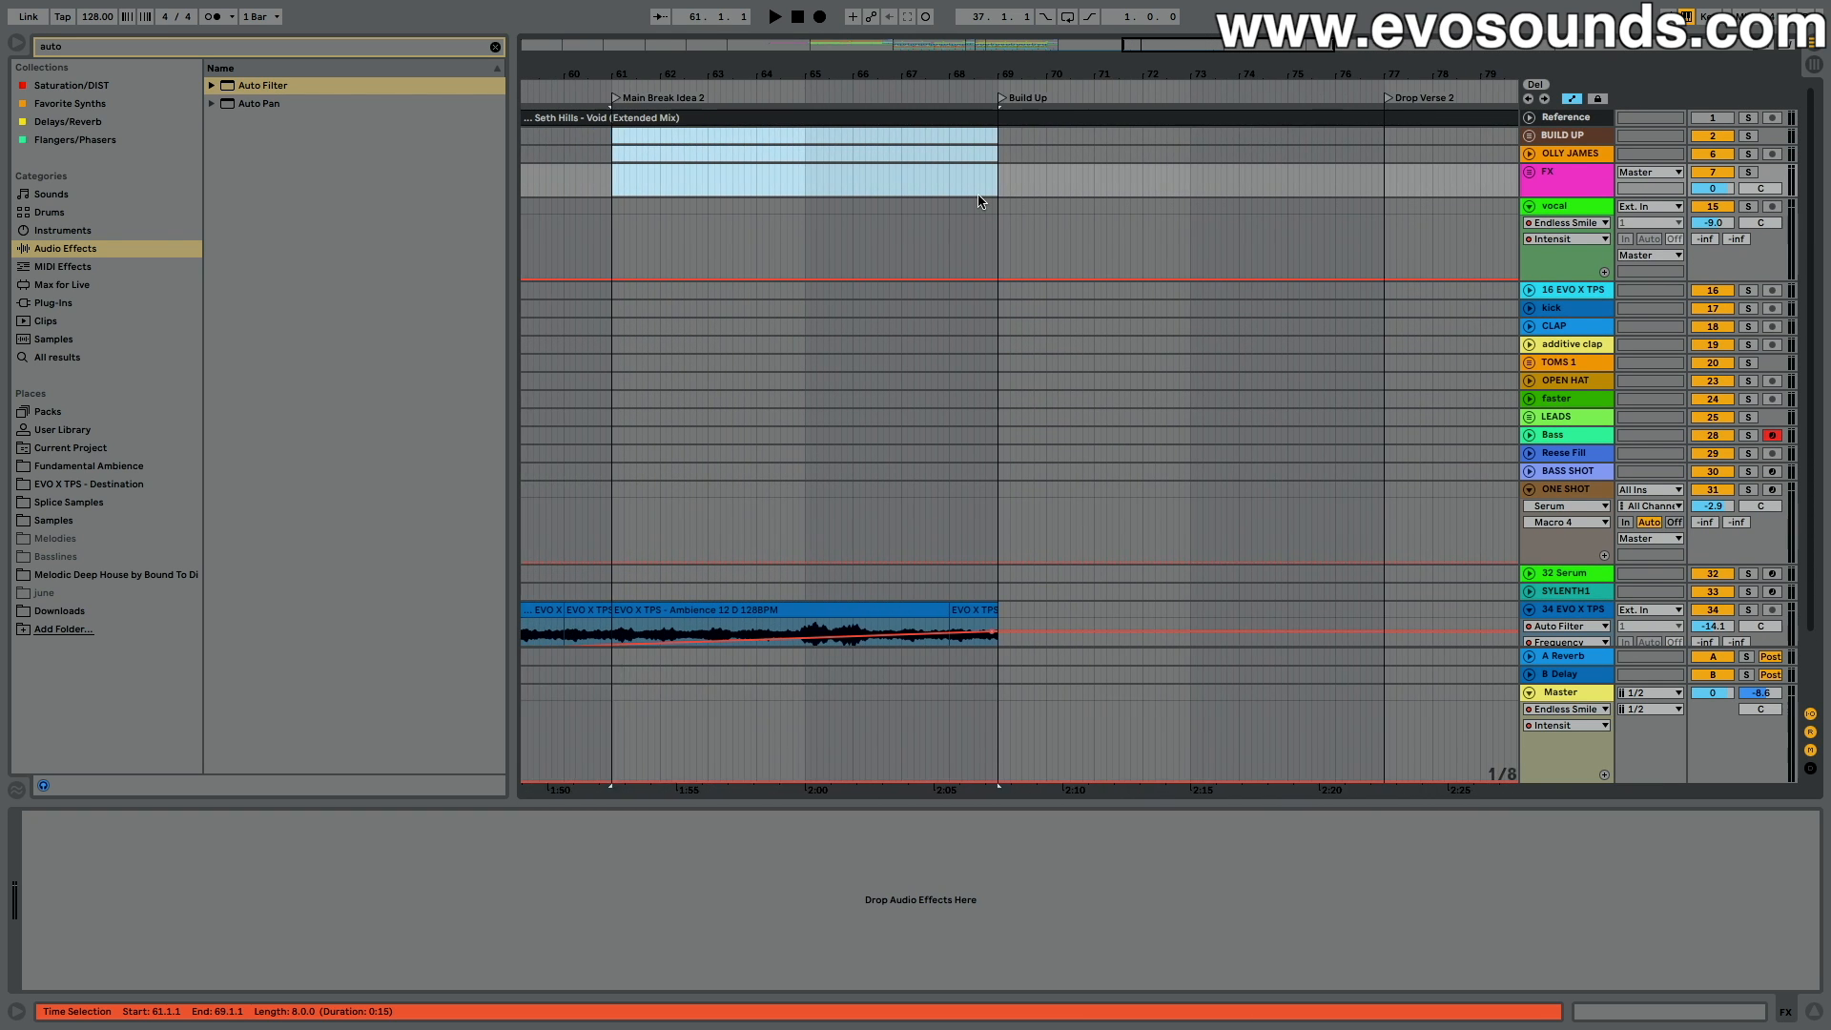
{"action": "scroll", "coordinate": [978, 202], "scroll_direction": "down", "scroll_amount": 3}
{"action": "scroll", "coordinate": [983, 186], "scroll_direction": "up", "scroll_amount": 3}
{"action": "scroll", "coordinate": [982, 186], "scroll_direction": "left", "scroll_amount": 8}
{"action": "scroll", "coordinate": [982, 186], "scroll_direction": "right", "scroll_amount": 5}
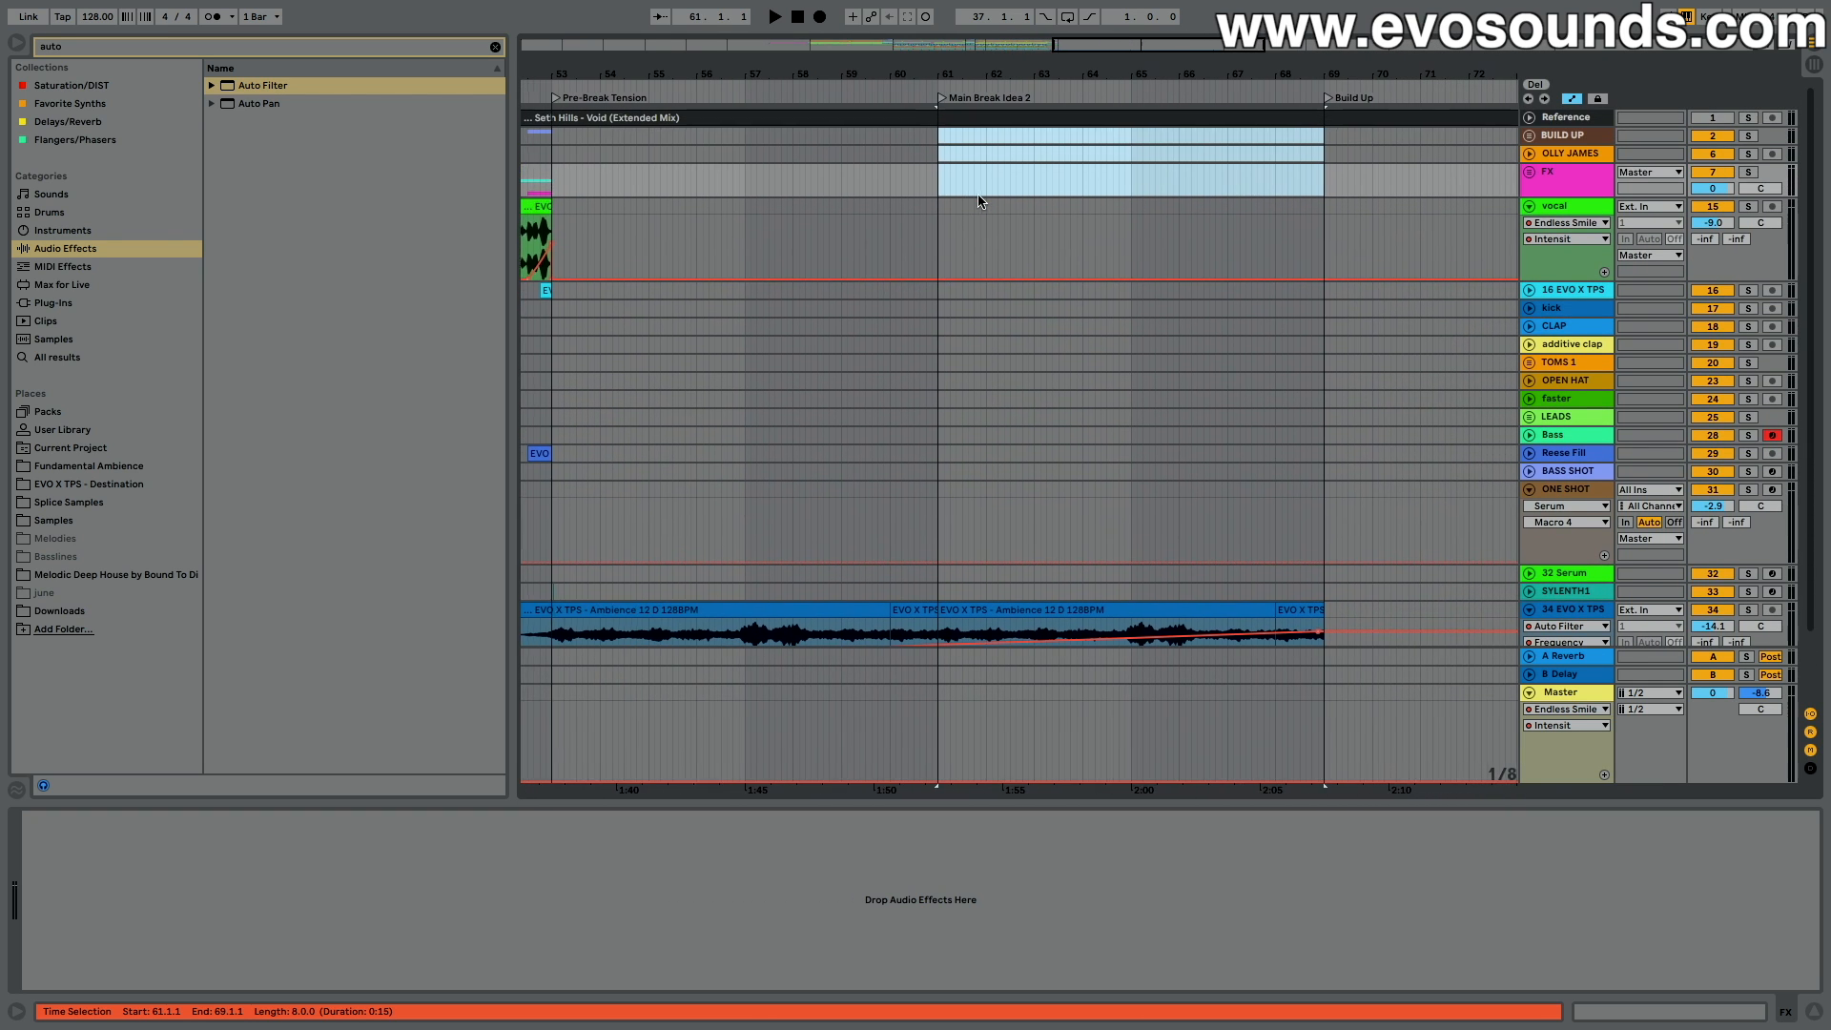
{"action": "scroll", "coordinate": [728, 265], "scroll_direction": "left", "scroll_amount": 11}
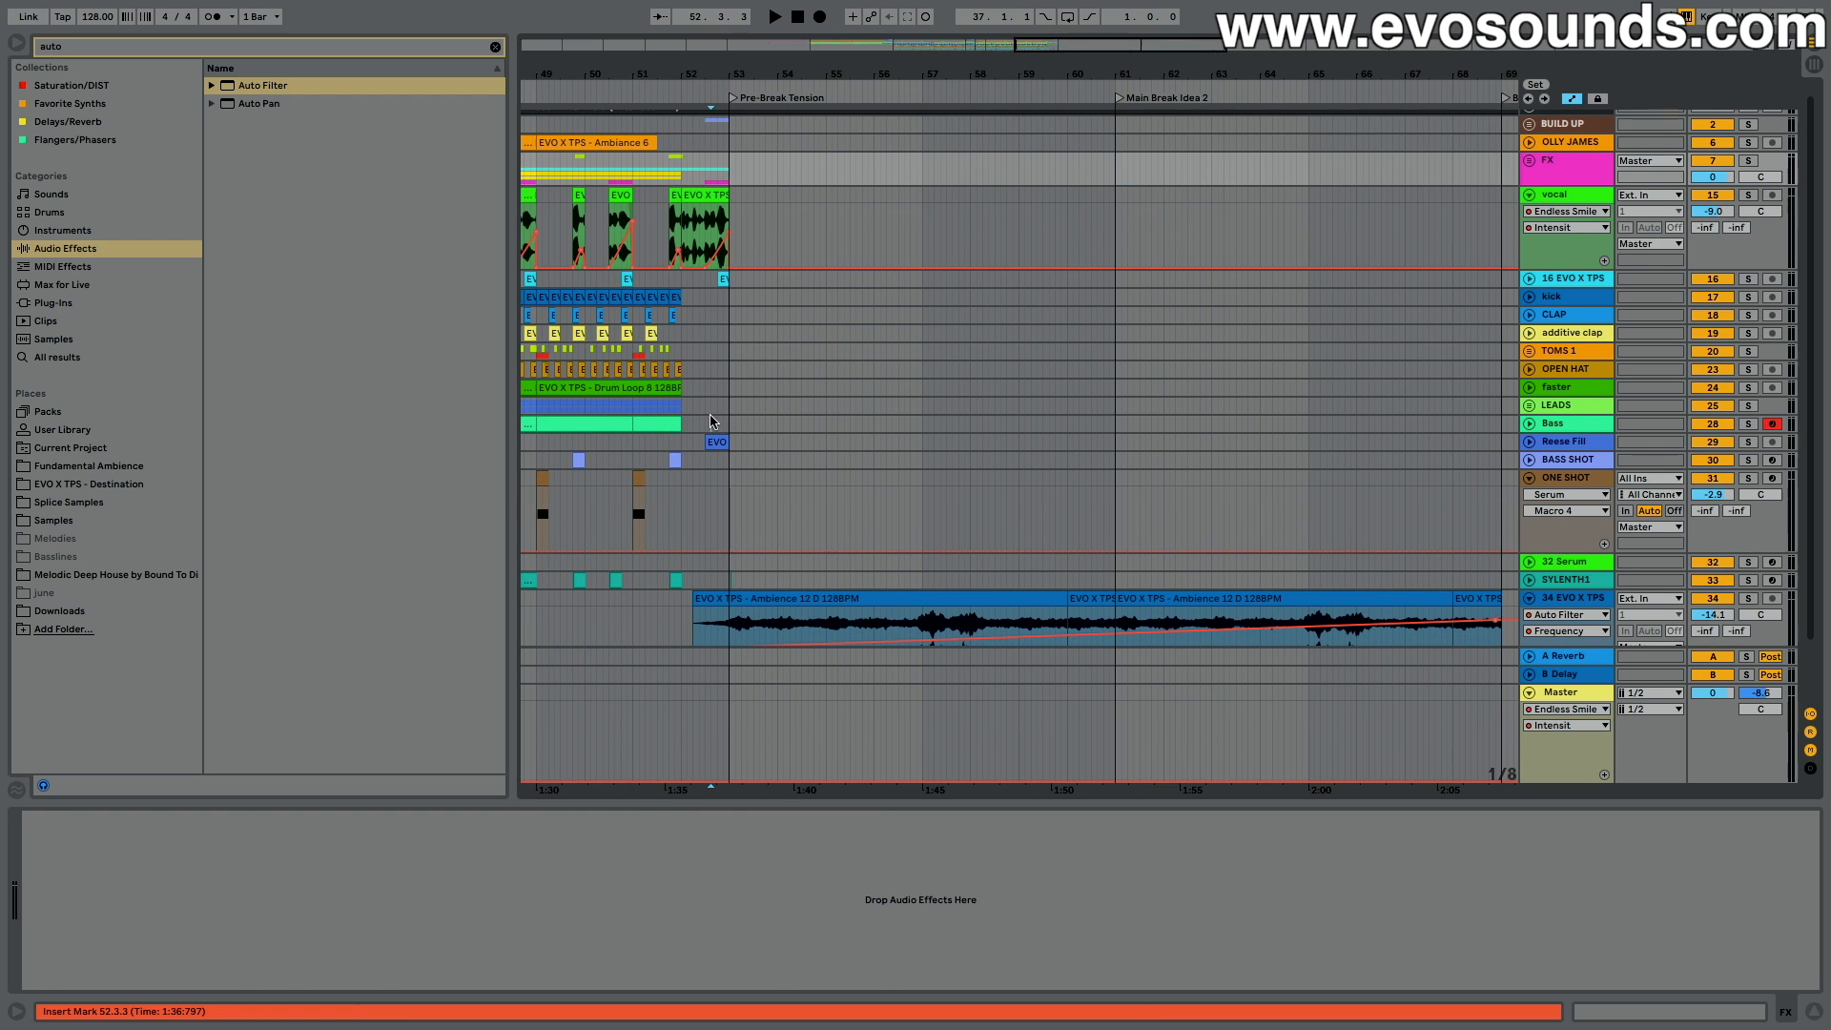
{"action": "left_click", "coordinate": [797, 427]}
{"action": "scroll", "coordinate": [796, 426], "scroll_direction": "left", "scroll_amount": 2}
{"action": "left_click", "coordinate": [1529, 160]}
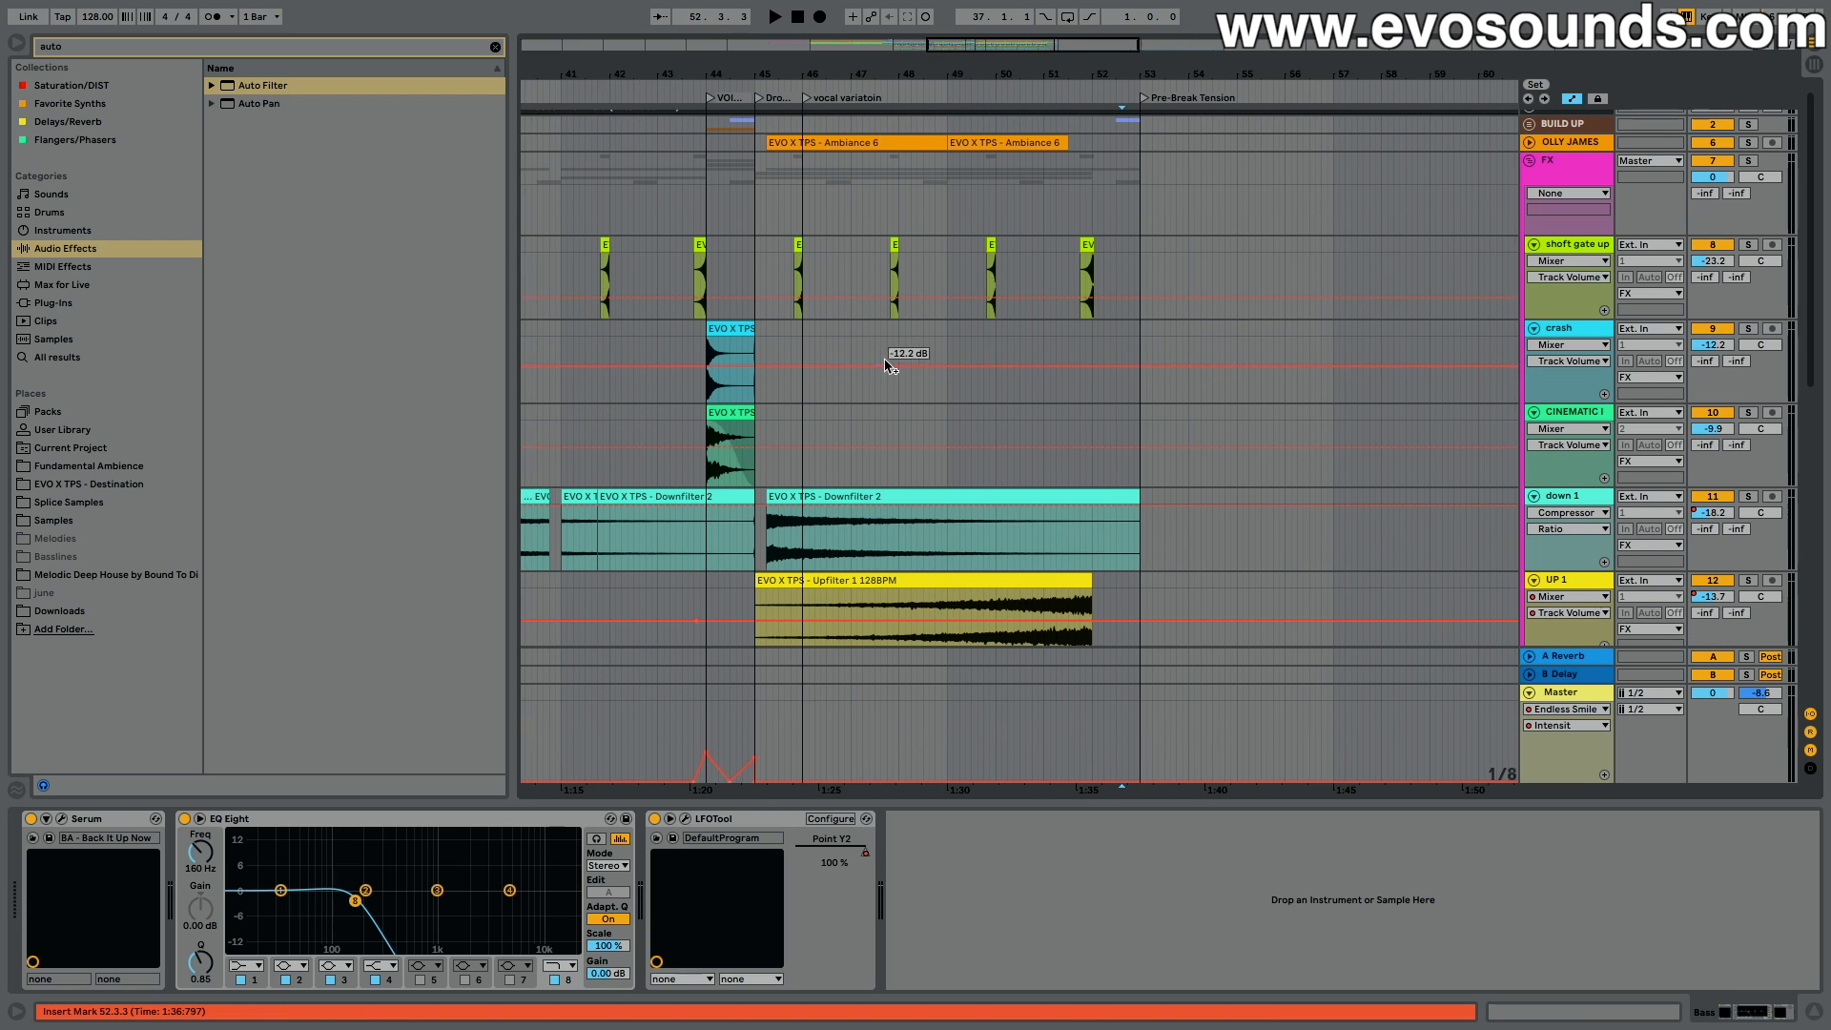
Step: Copy the Build Up's crash, cinematic impact and downfilter clips and paste the 12-bar range at bar 49, so they fill Pre-Break Tension
{"action": "scroll", "coordinate": [891, 356], "scroll_direction": "left", "scroll_amount": 12}
{"action": "scroll", "coordinate": [887, 367], "scroll_direction": "left", "scroll_amount": 4}
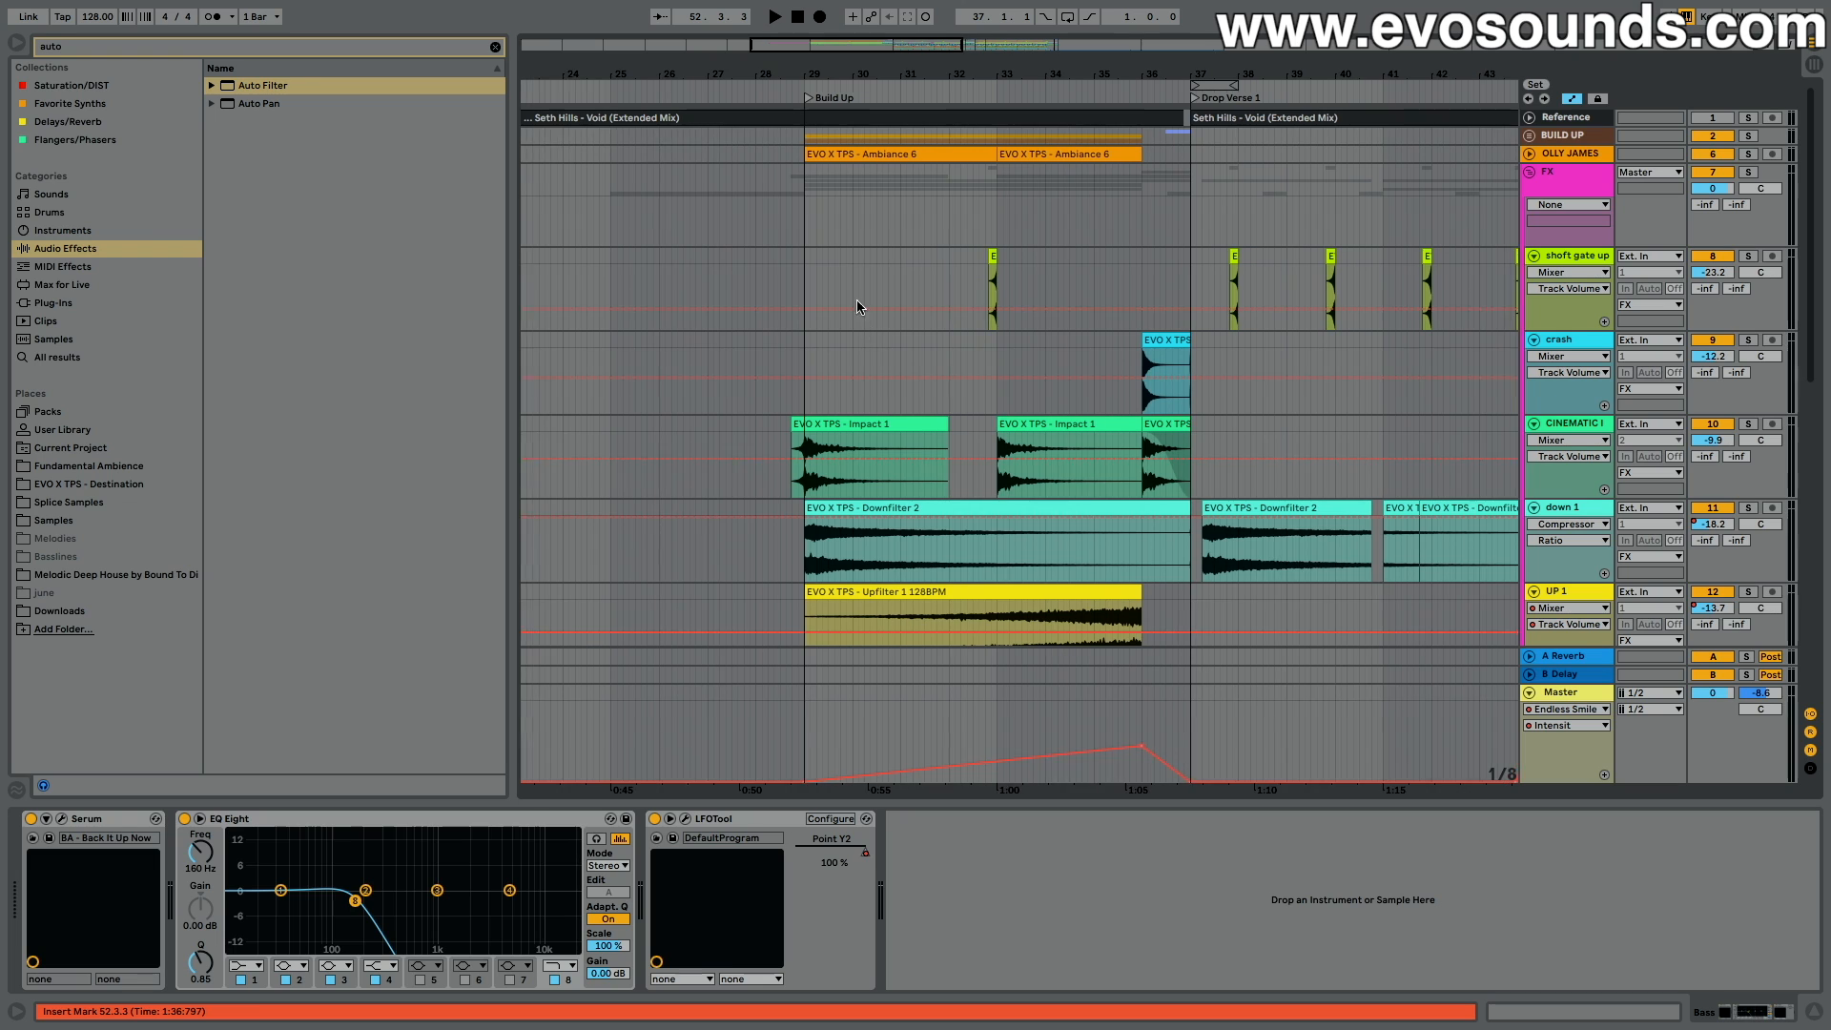
{"action": "scroll", "coordinate": [1034, 304], "scroll_direction": "down", "scroll_amount": 4}
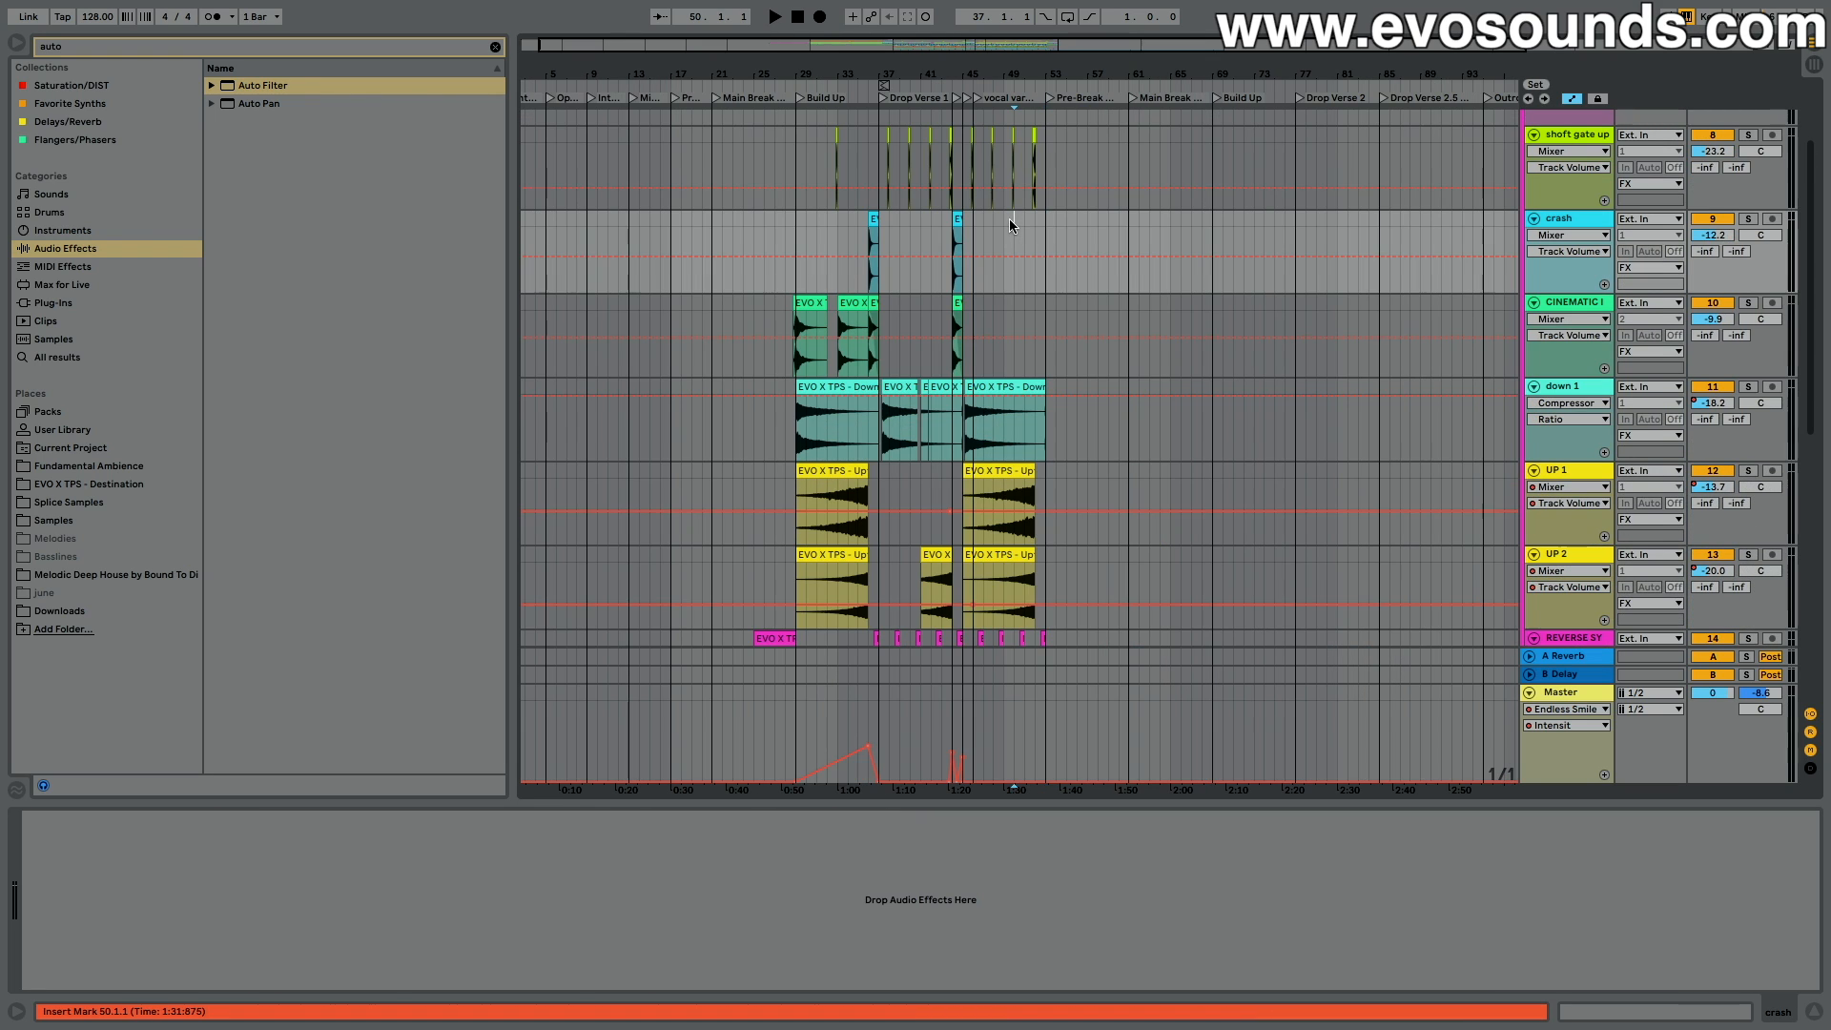
{"action": "left_click", "coordinate": [1004, 220]}
{"action": "key", "text": "ctrl+v"}
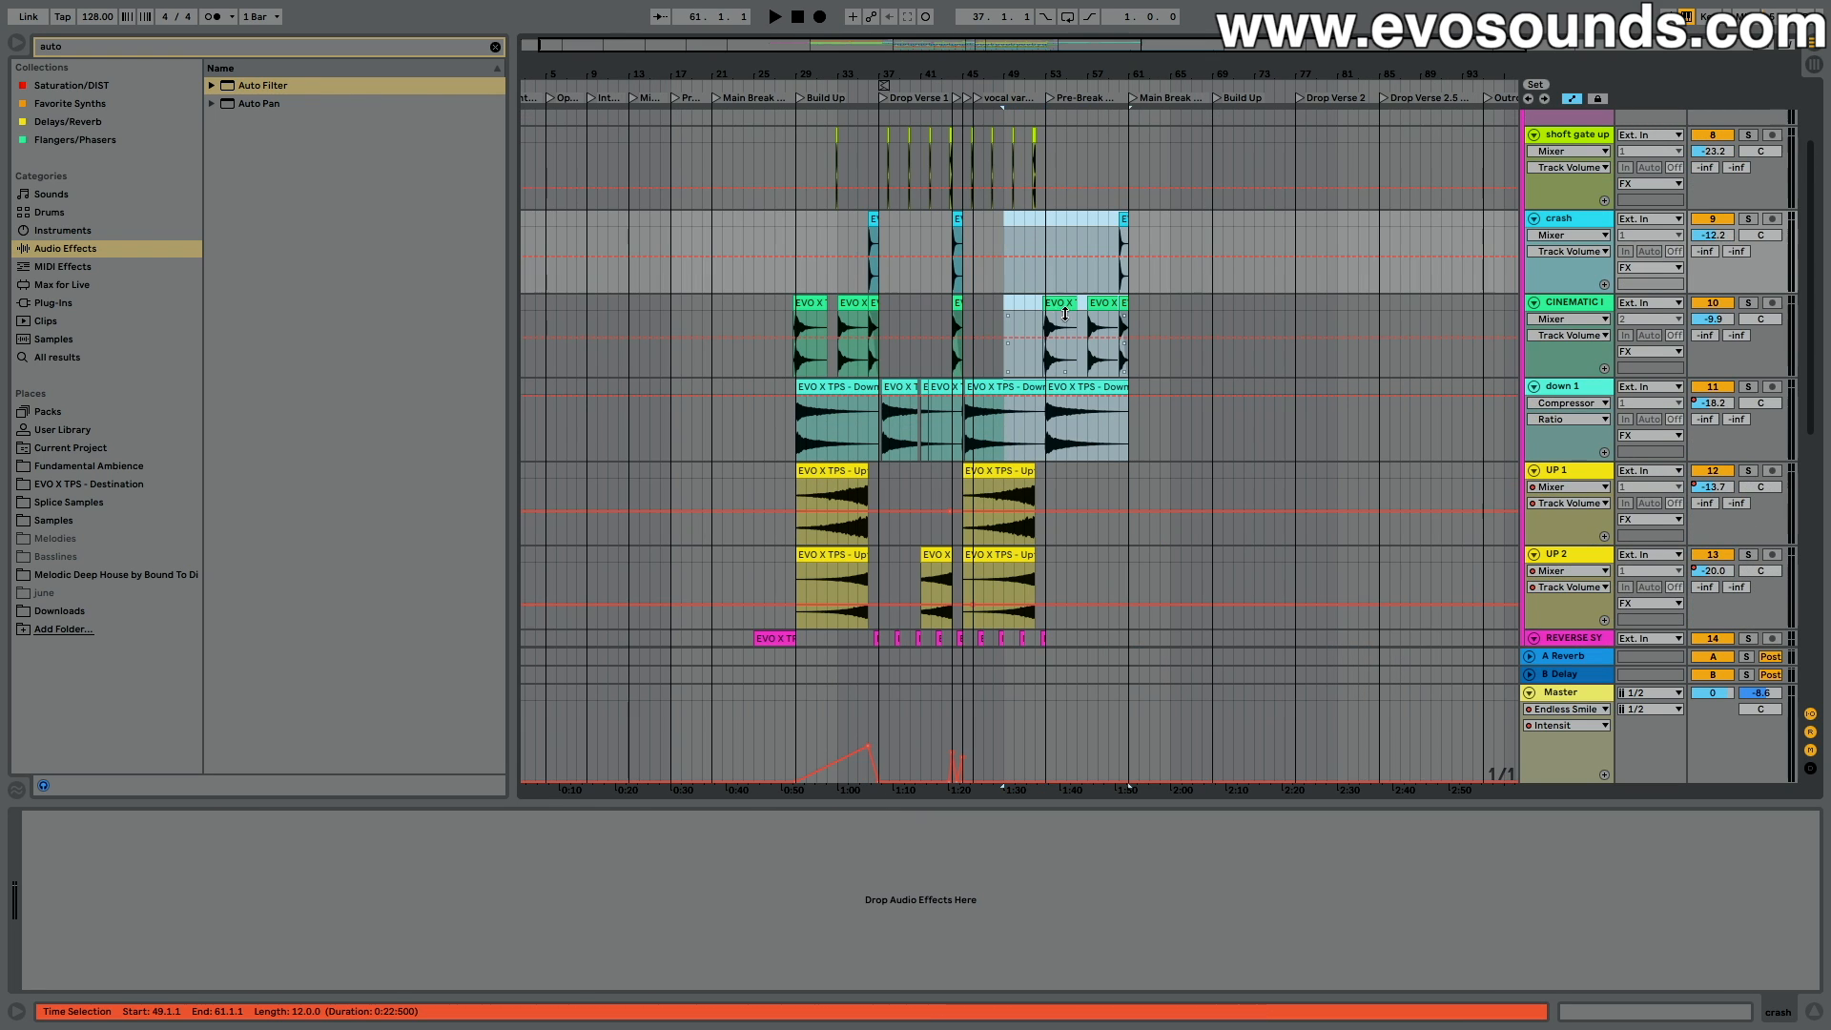
Step: Play from bar 52 to hear the transition into Pre-Break Tension and review the effect and instrument tracks around it
{"action": "left_click", "coordinate": [1037, 325]}
{"action": "key", "text": "space"}
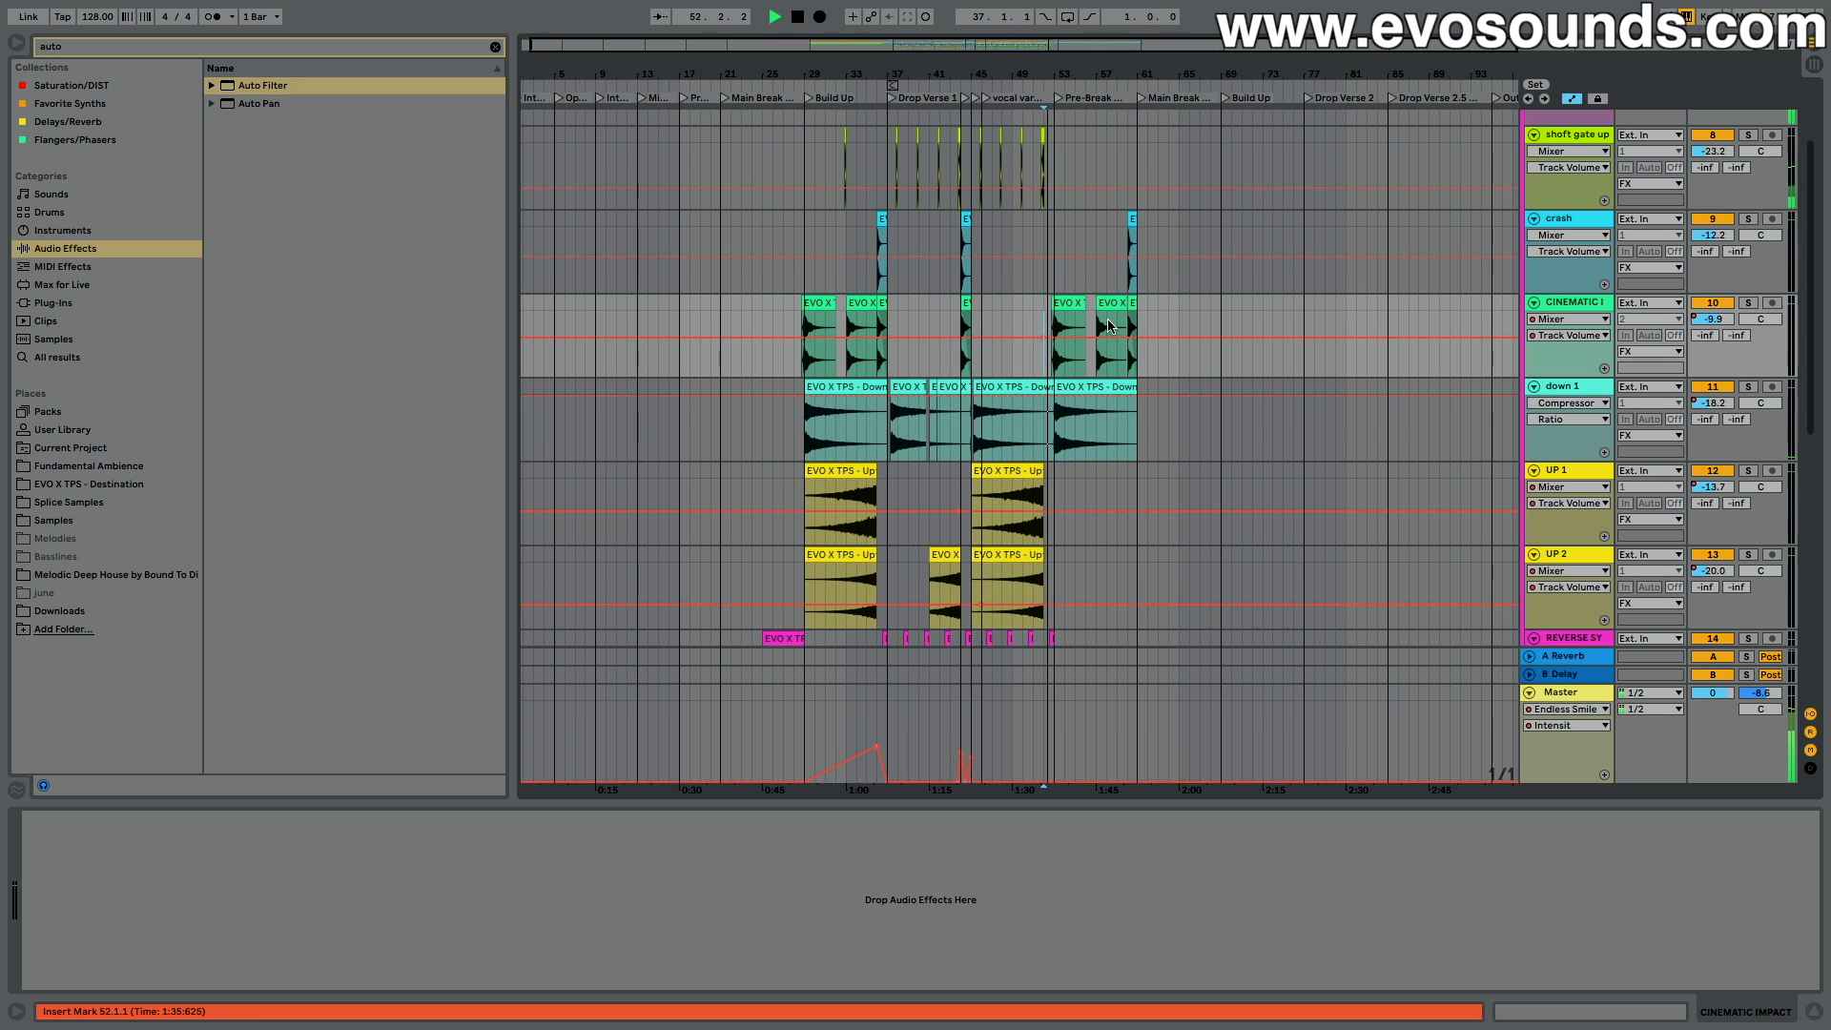
{"action": "scroll", "coordinate": [1110, 325], "scroll_direction": "up", "scroll_amount": 3}
{"action": "scroll", "coordinate": [1122, 267], "scroll_direction": "down", "scroll_amount": 6}
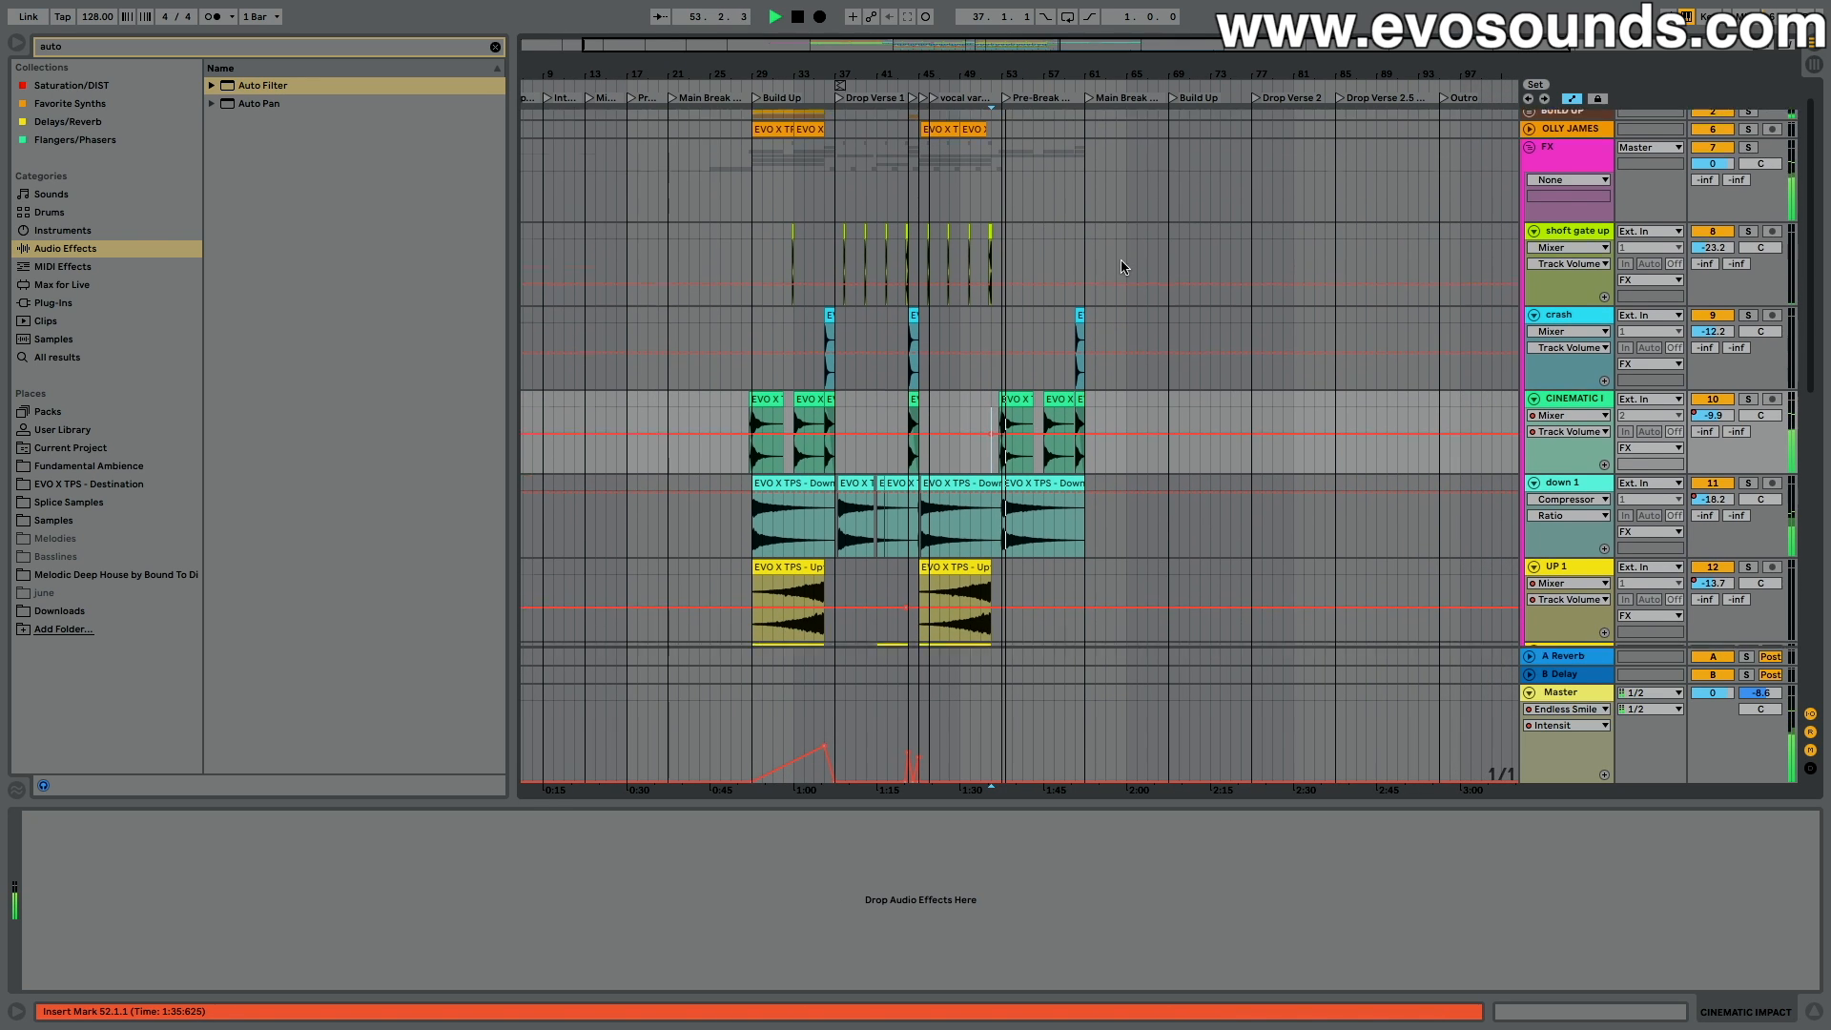
{"action": "scroll", "coordinate": [816, 379], "scroll_direction": "up", "scroll_amount": 5}
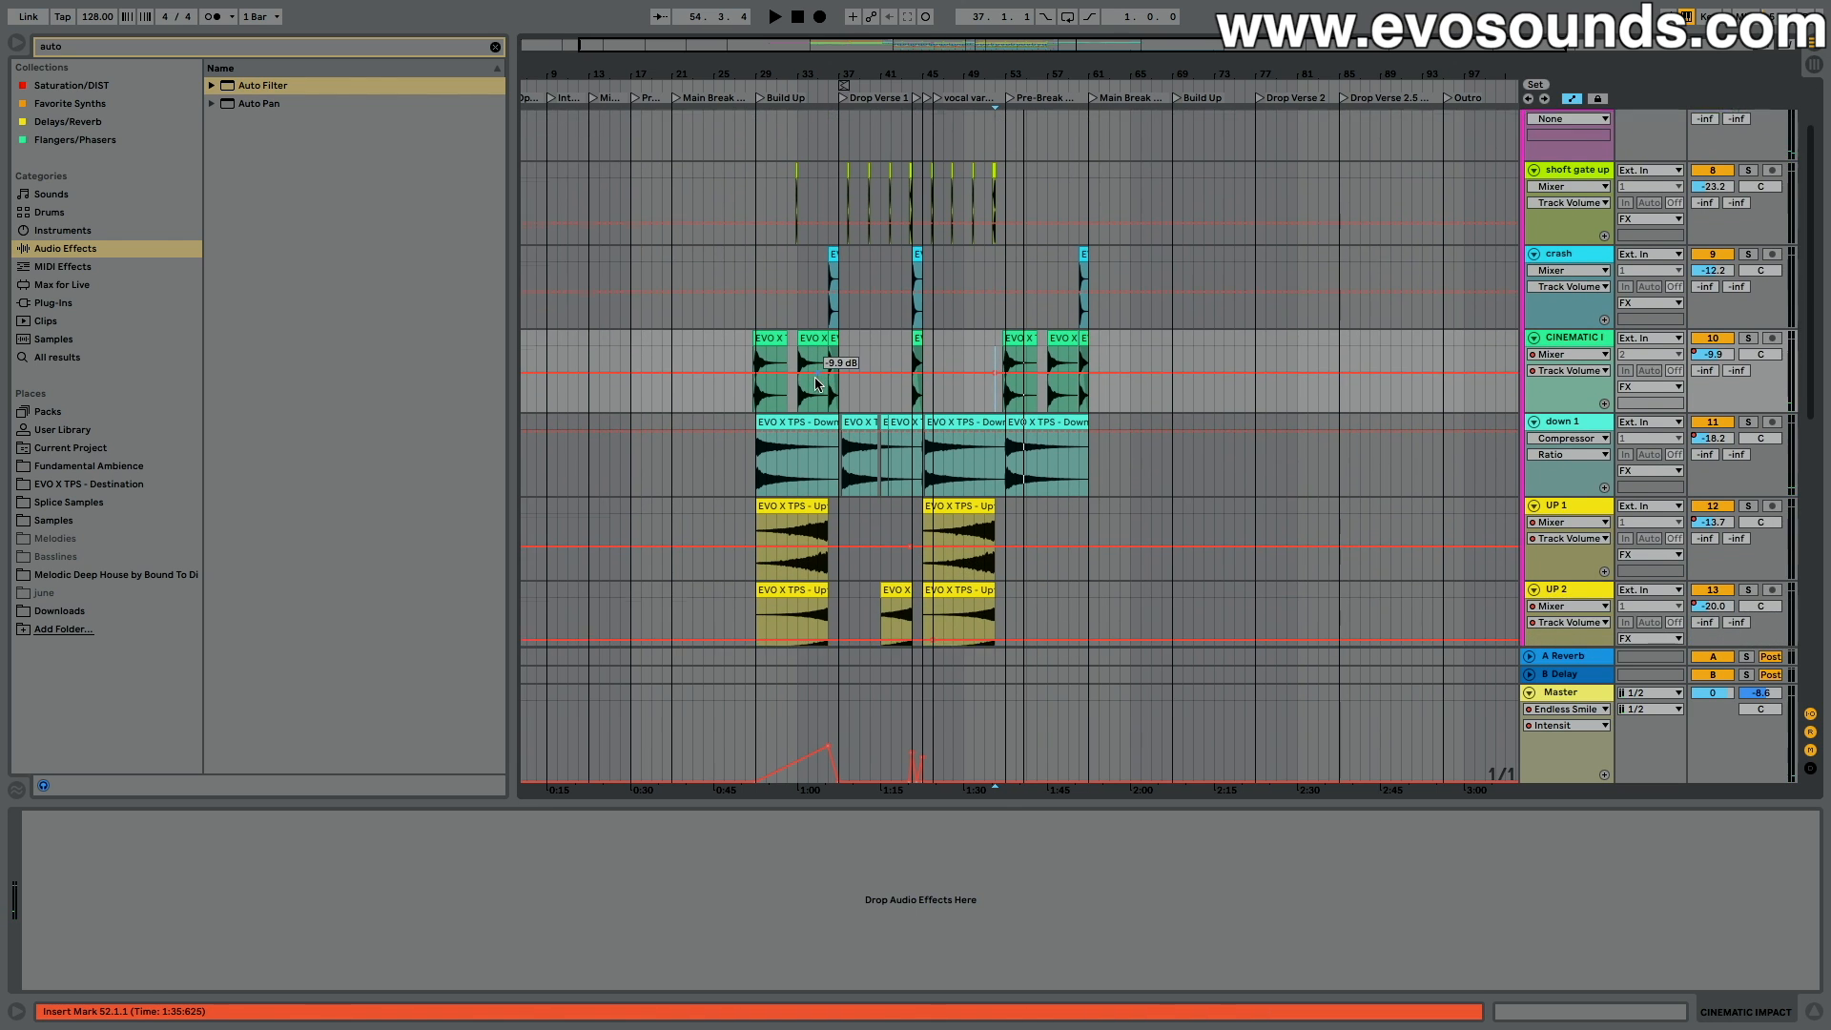
{"action": "scroll", "coordinate": [816, 382], "scroll_direction": "down", "scroll_amount": 8}
{"action": "scroll", "coordinate": [816, 381], "scroll_direction": "down", "scroll_amount": 3}
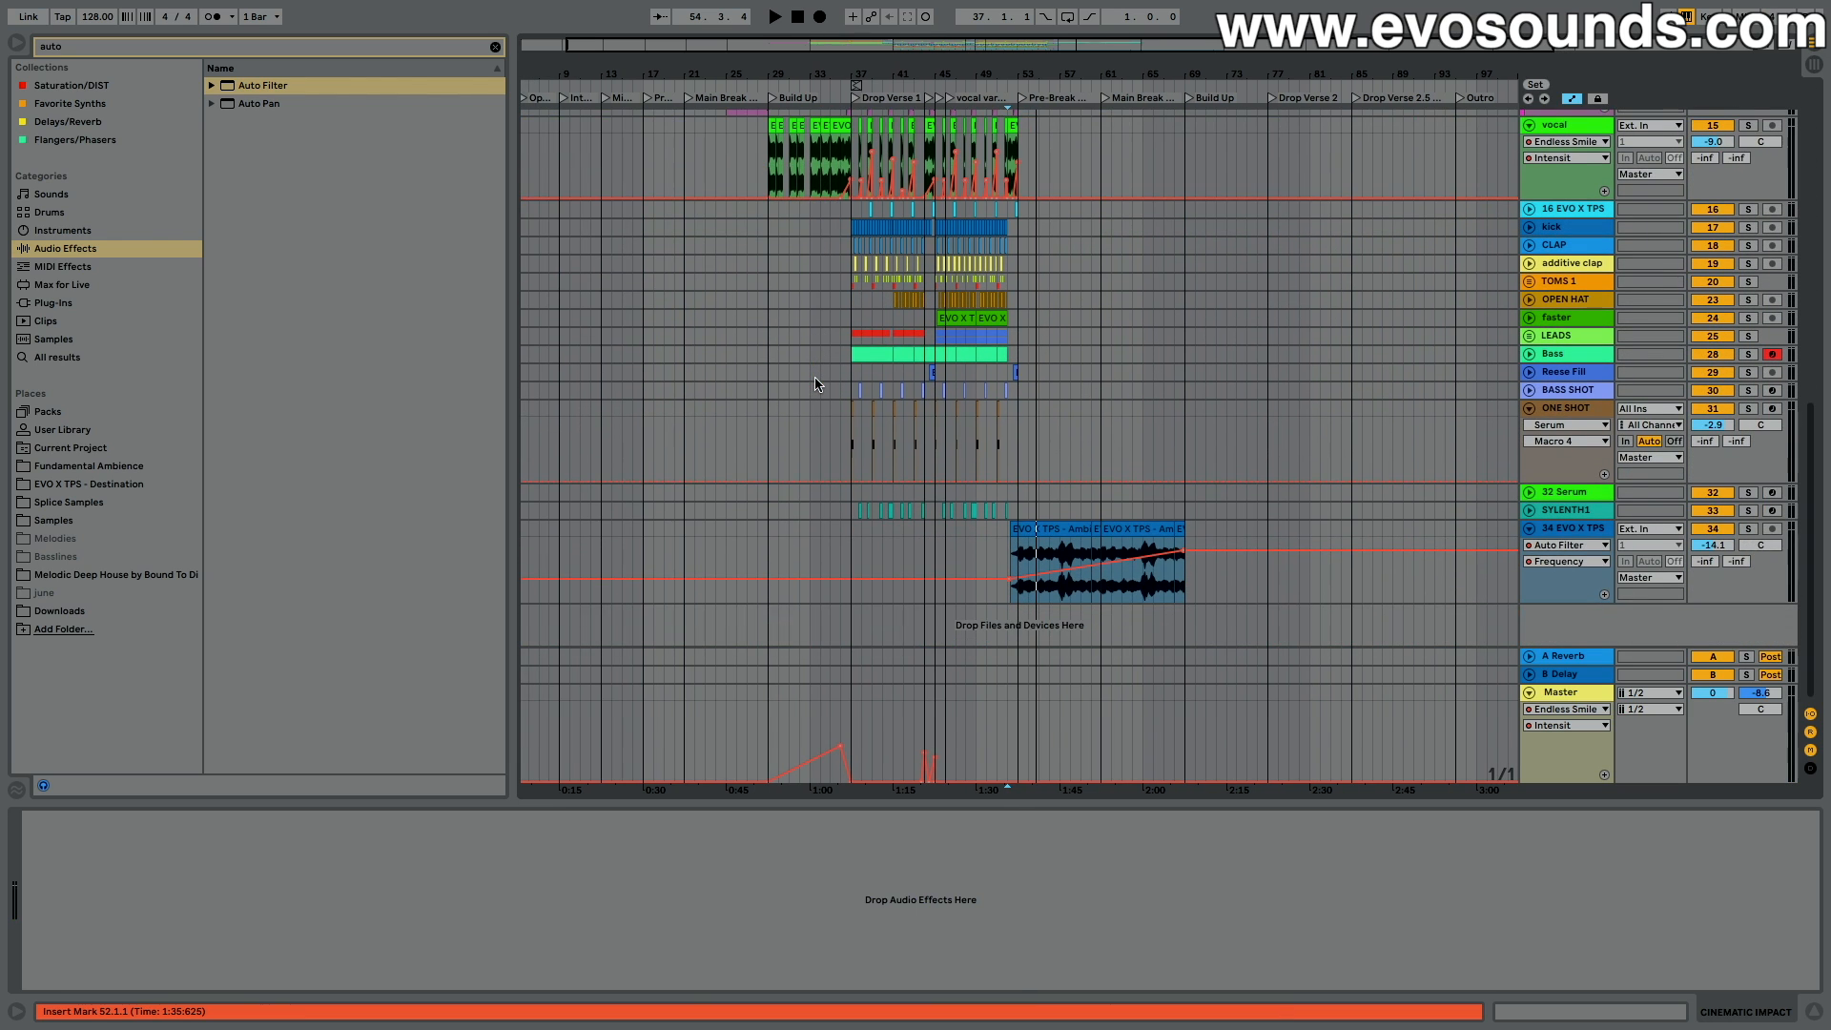
{"action": "scroll", "coordinate": [817, 384], "scroll_direction": "up", "scroll_amount": 10}
{"action": "scroll", "coordinate": [815, 379], "scroll_direction": "down", "scroll_amount": 10}
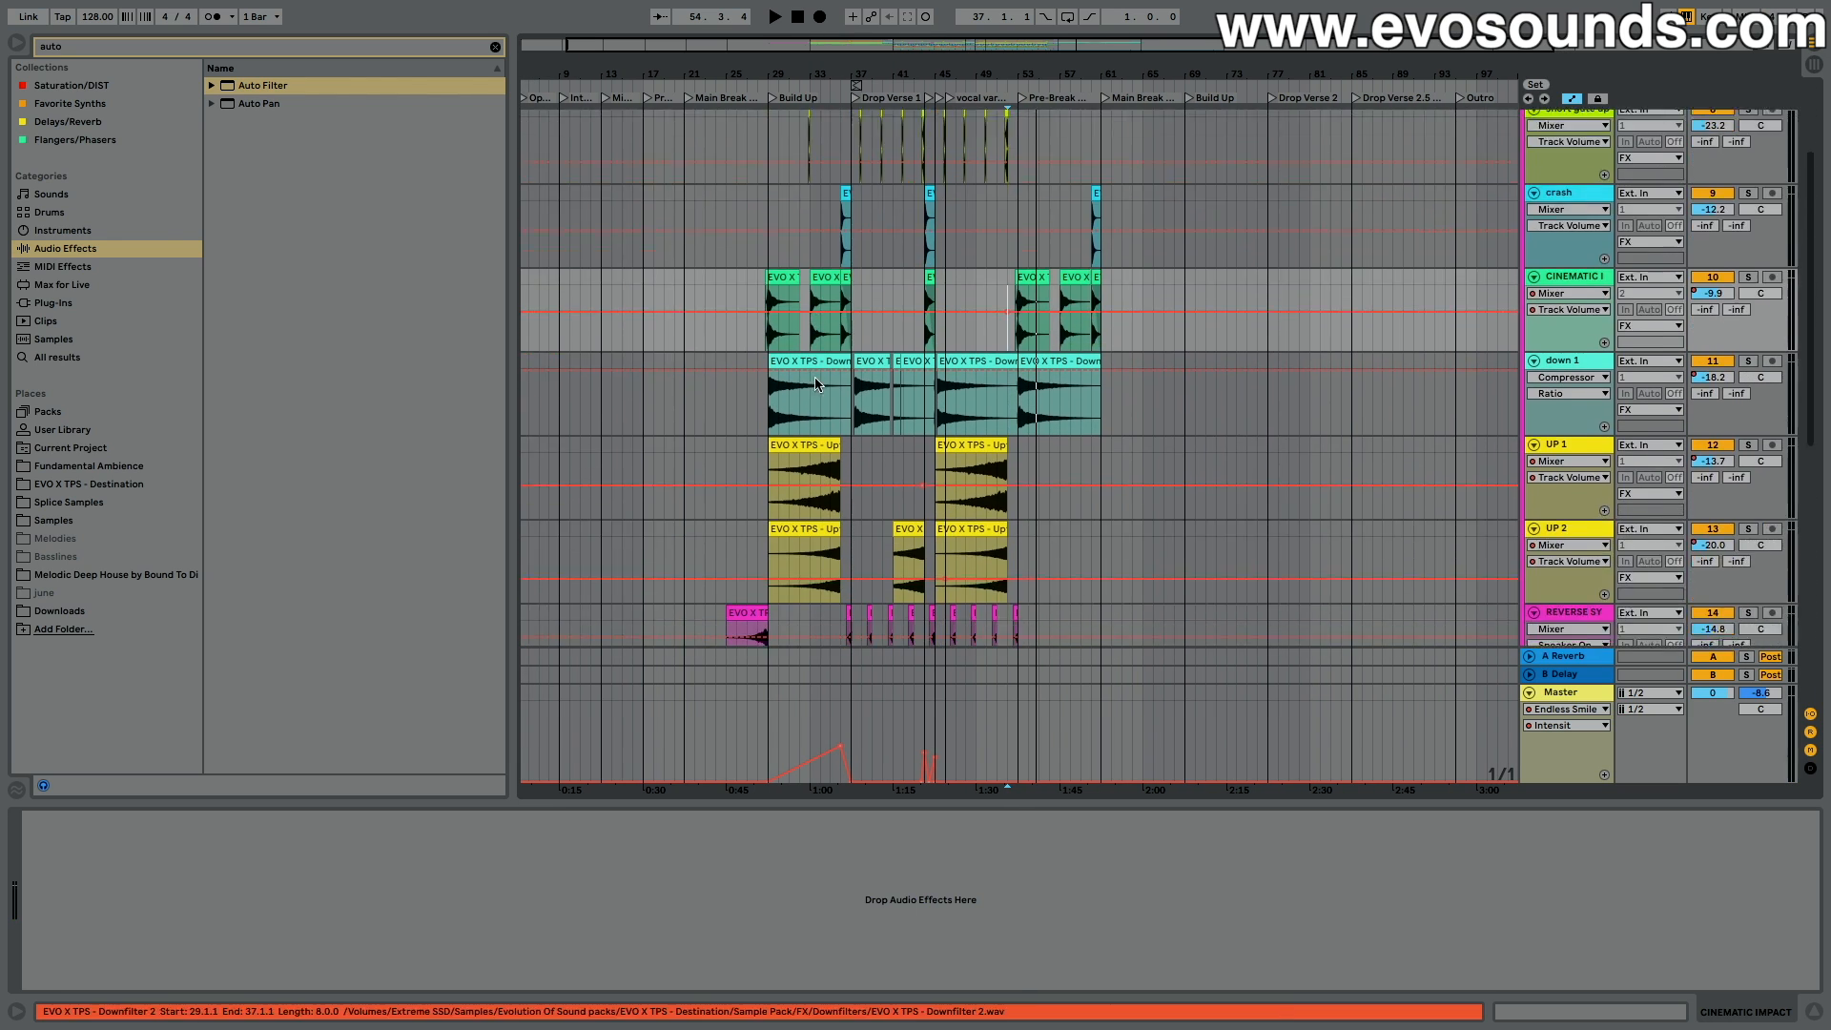
Step: Extend the vocal track's Endless Smile intensity automation past the last vocal clip, sloping down from bar 53 to zero near bar 56
{"action": "left_click_drag", "start_coordinate": [1089, 44], "coordinate": [1089, 124]}
{"action": "left_click_drag", "start_coordinate": [1057, 235], "coordinate": [1117, 533]}
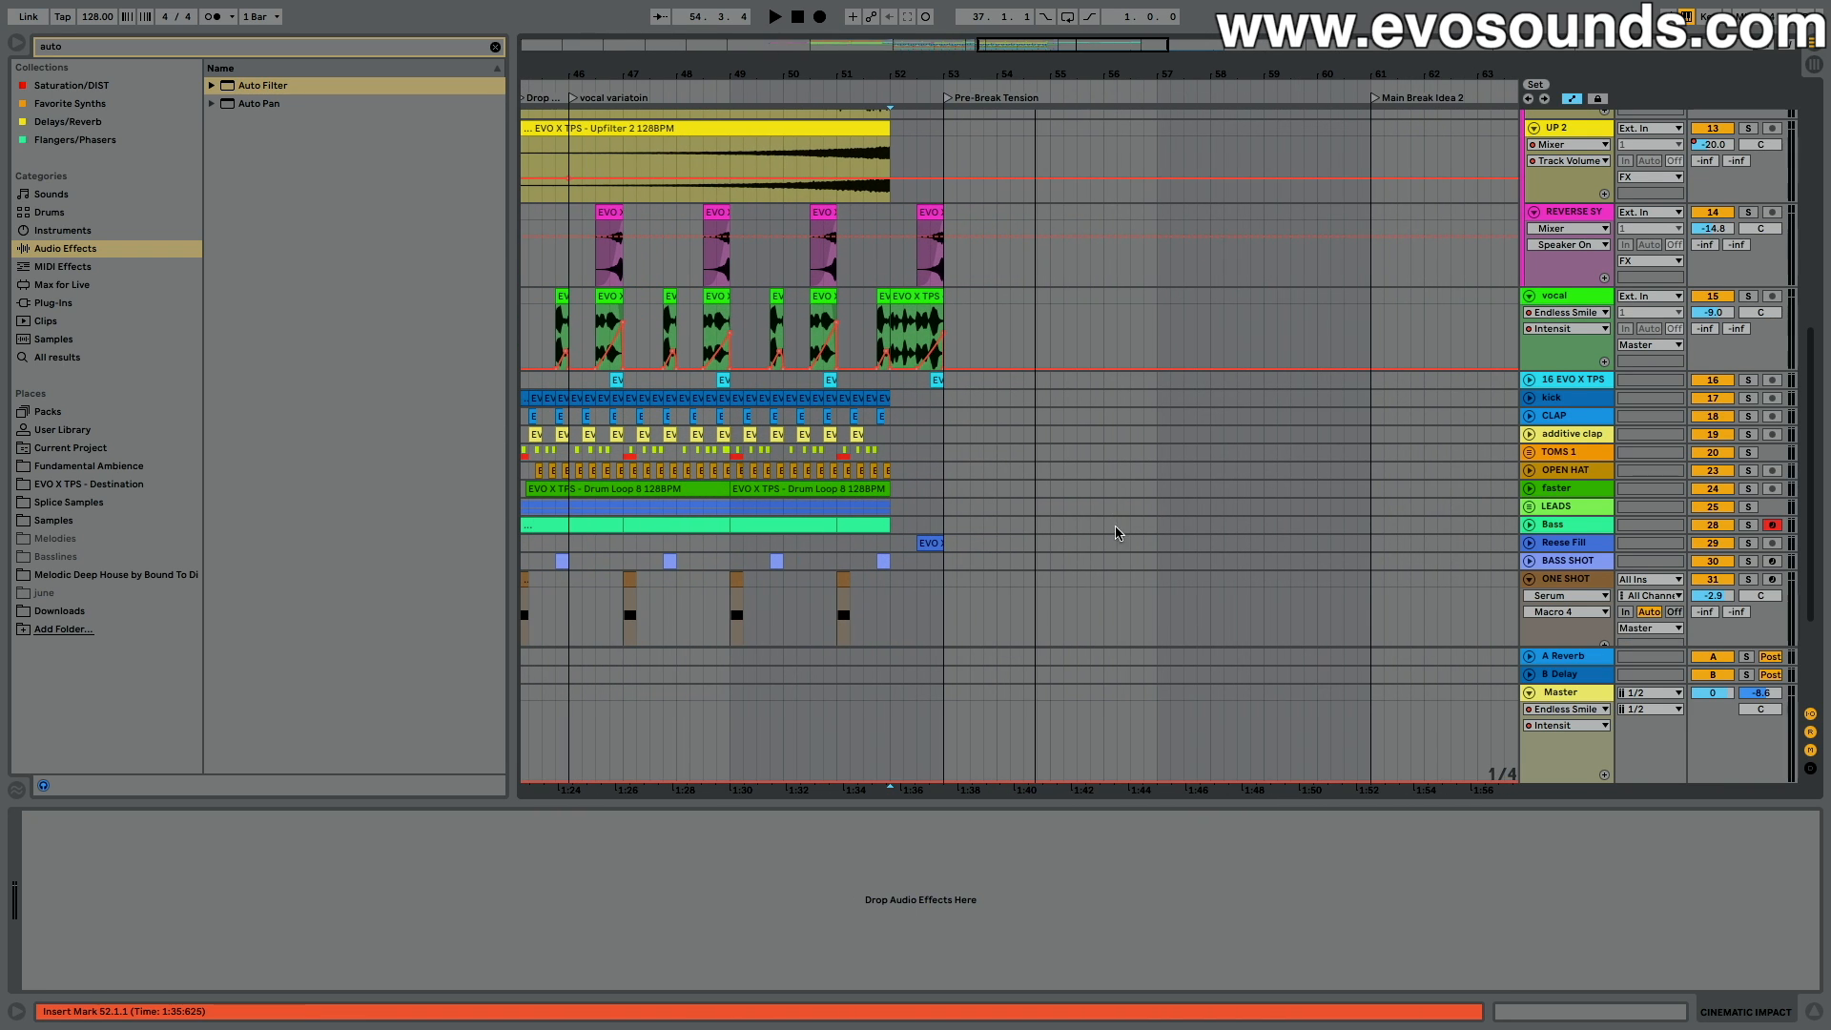
{"action": "left_click", "coordinate": [932, 327]}
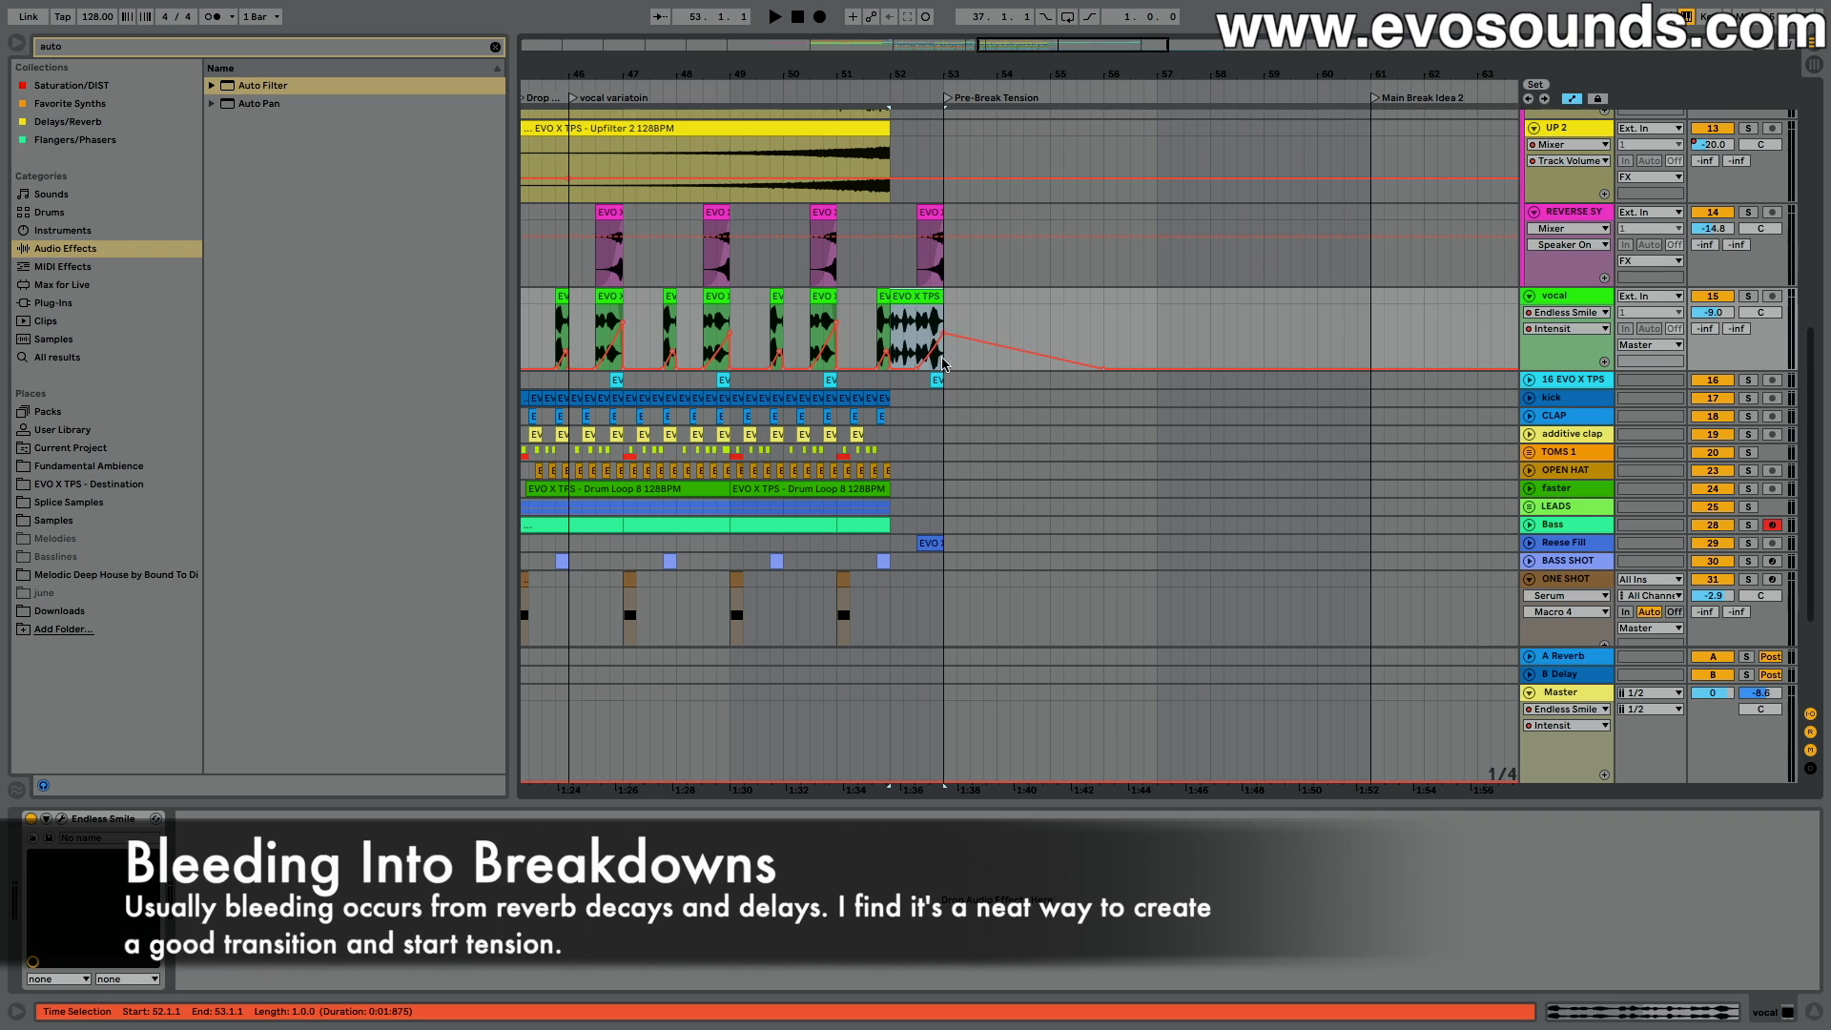
{"action": "left_click", "coordinate": [1747, 297]}
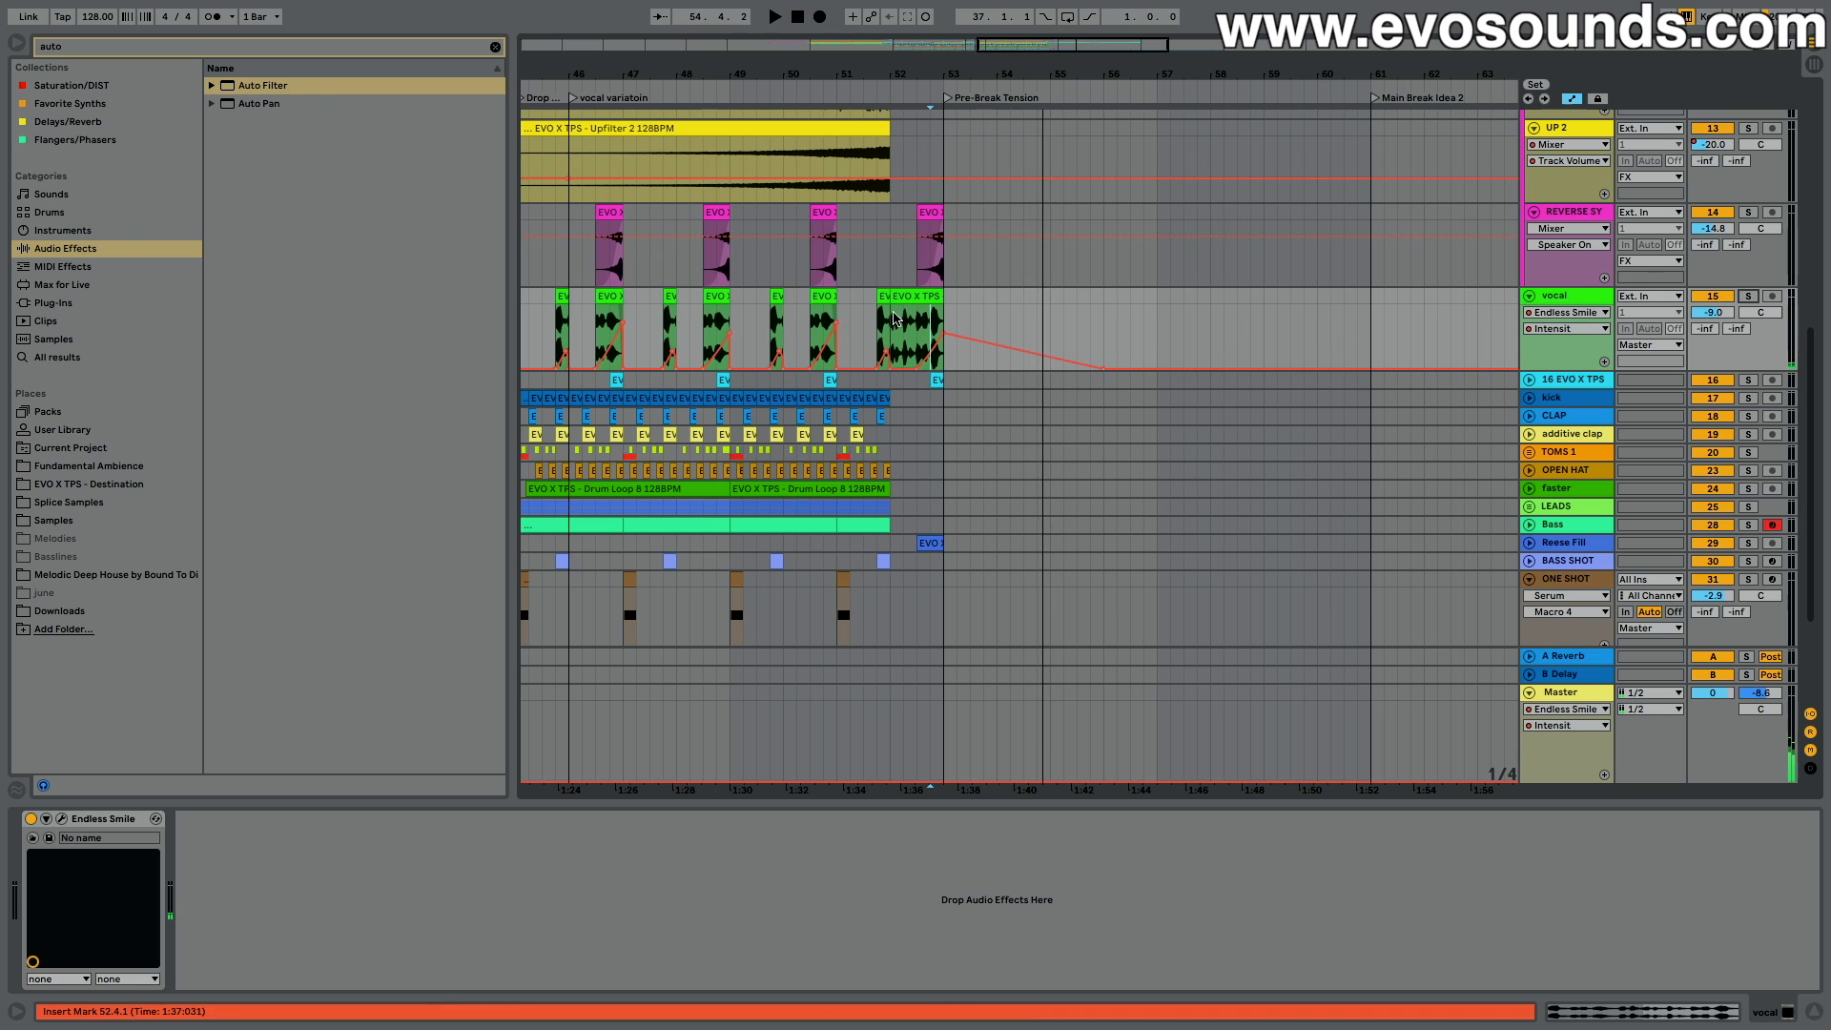
Step: Play from bar 52, raise the vocal intensity automation at bar 53 to 0.72 and adjust its zero point just before bar 56
{"action": "left_click", "coordinate": [897, 317]}
{"action": "key", "text": "space"}
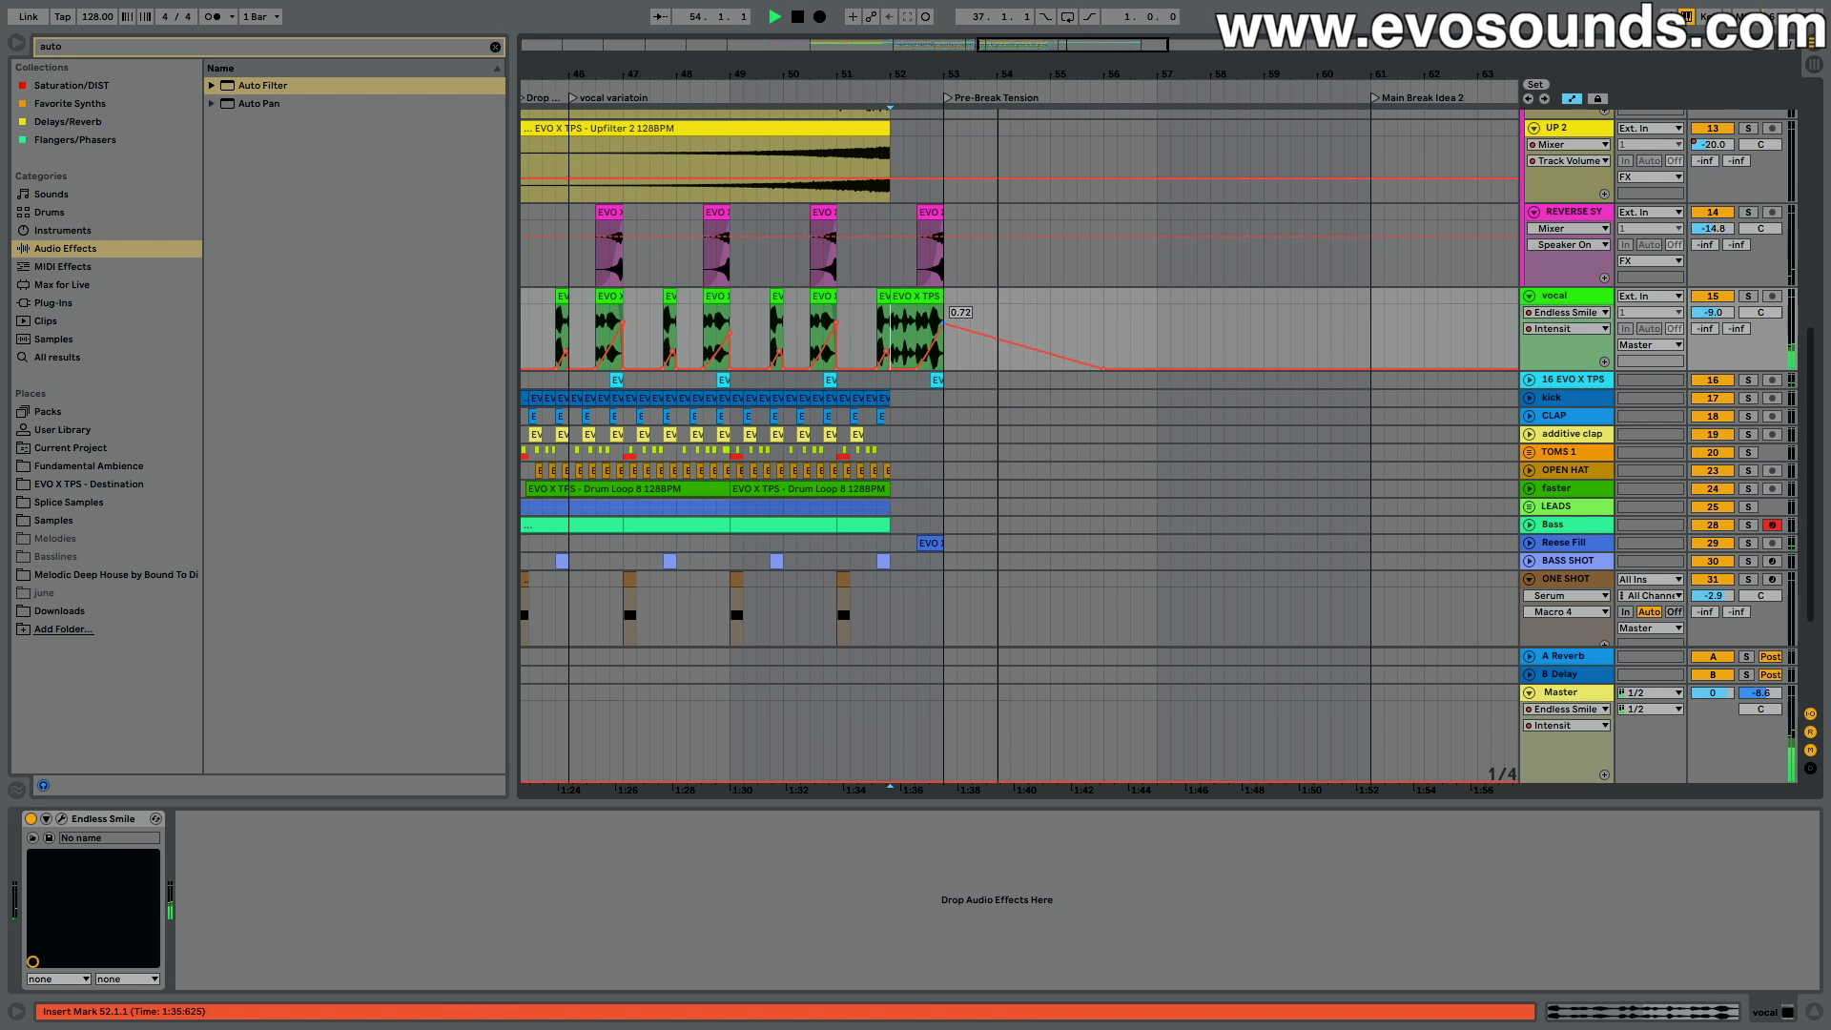
{"action": "left_click", "coordinate": [921, 345]}
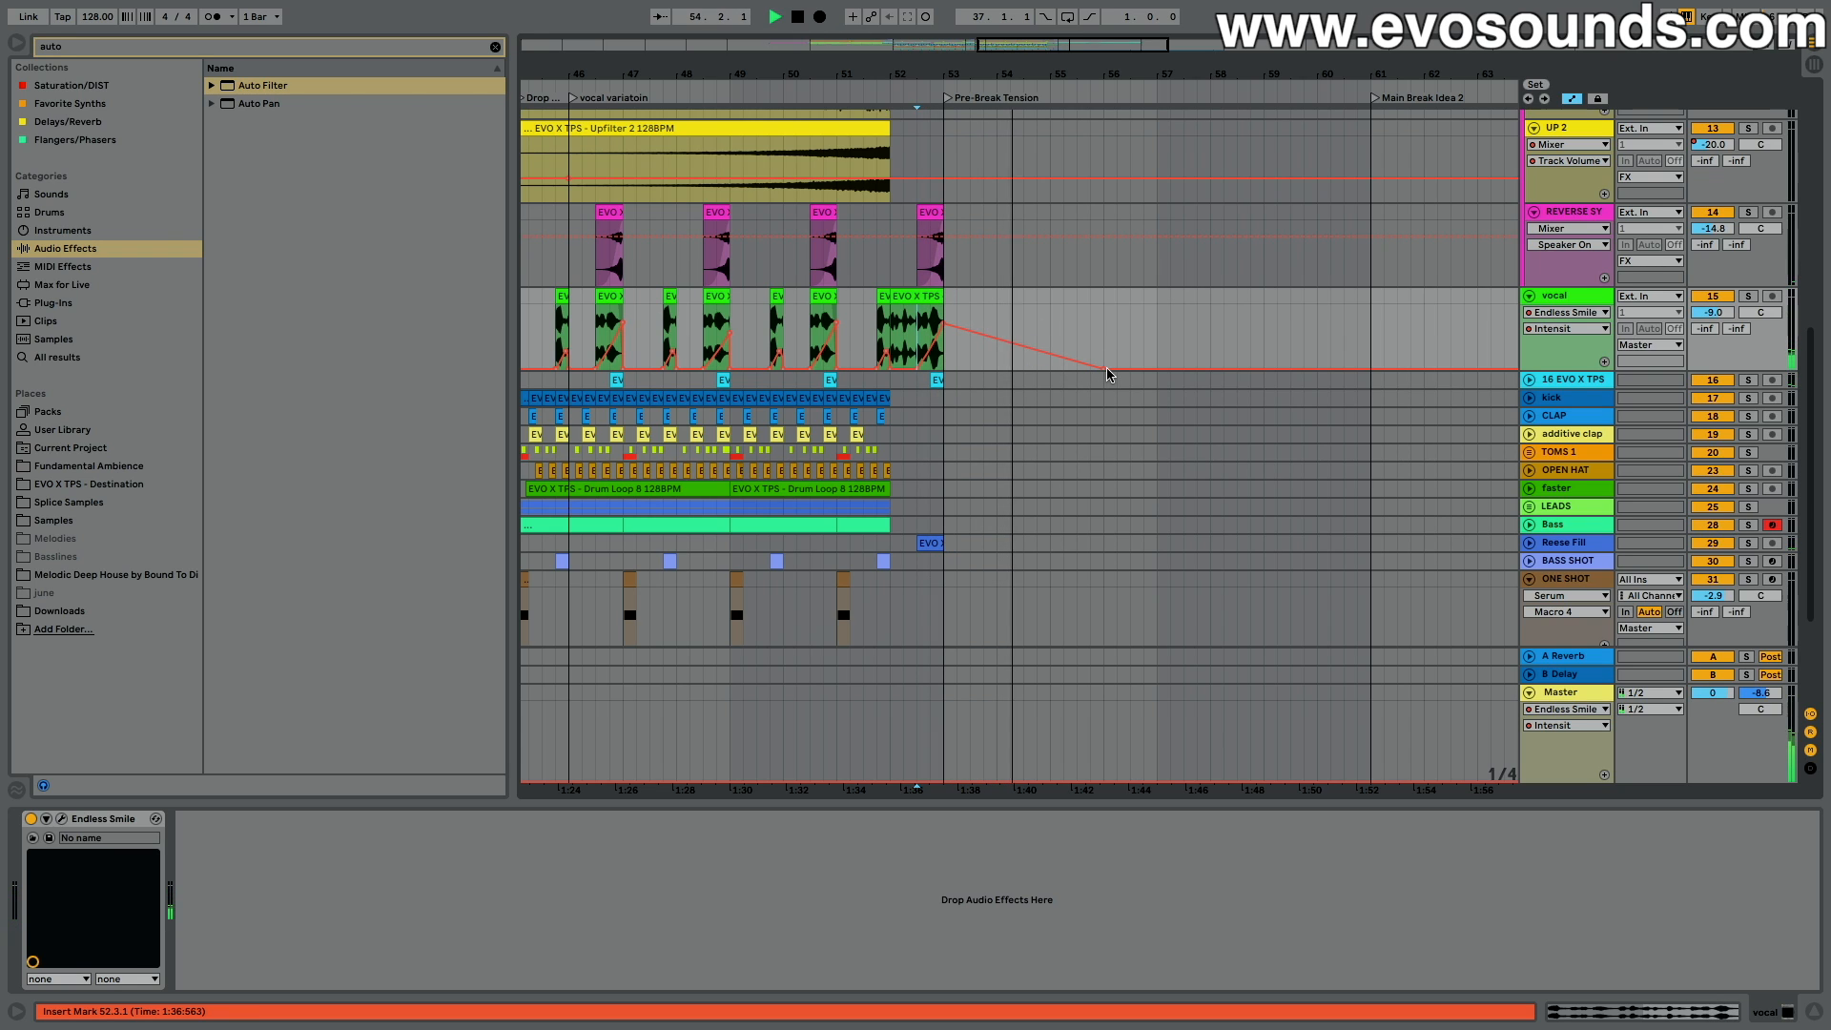
{"action": "left_click_drag", "start_coordinate": [1105, 369], "coordinate": [1090, 369]}
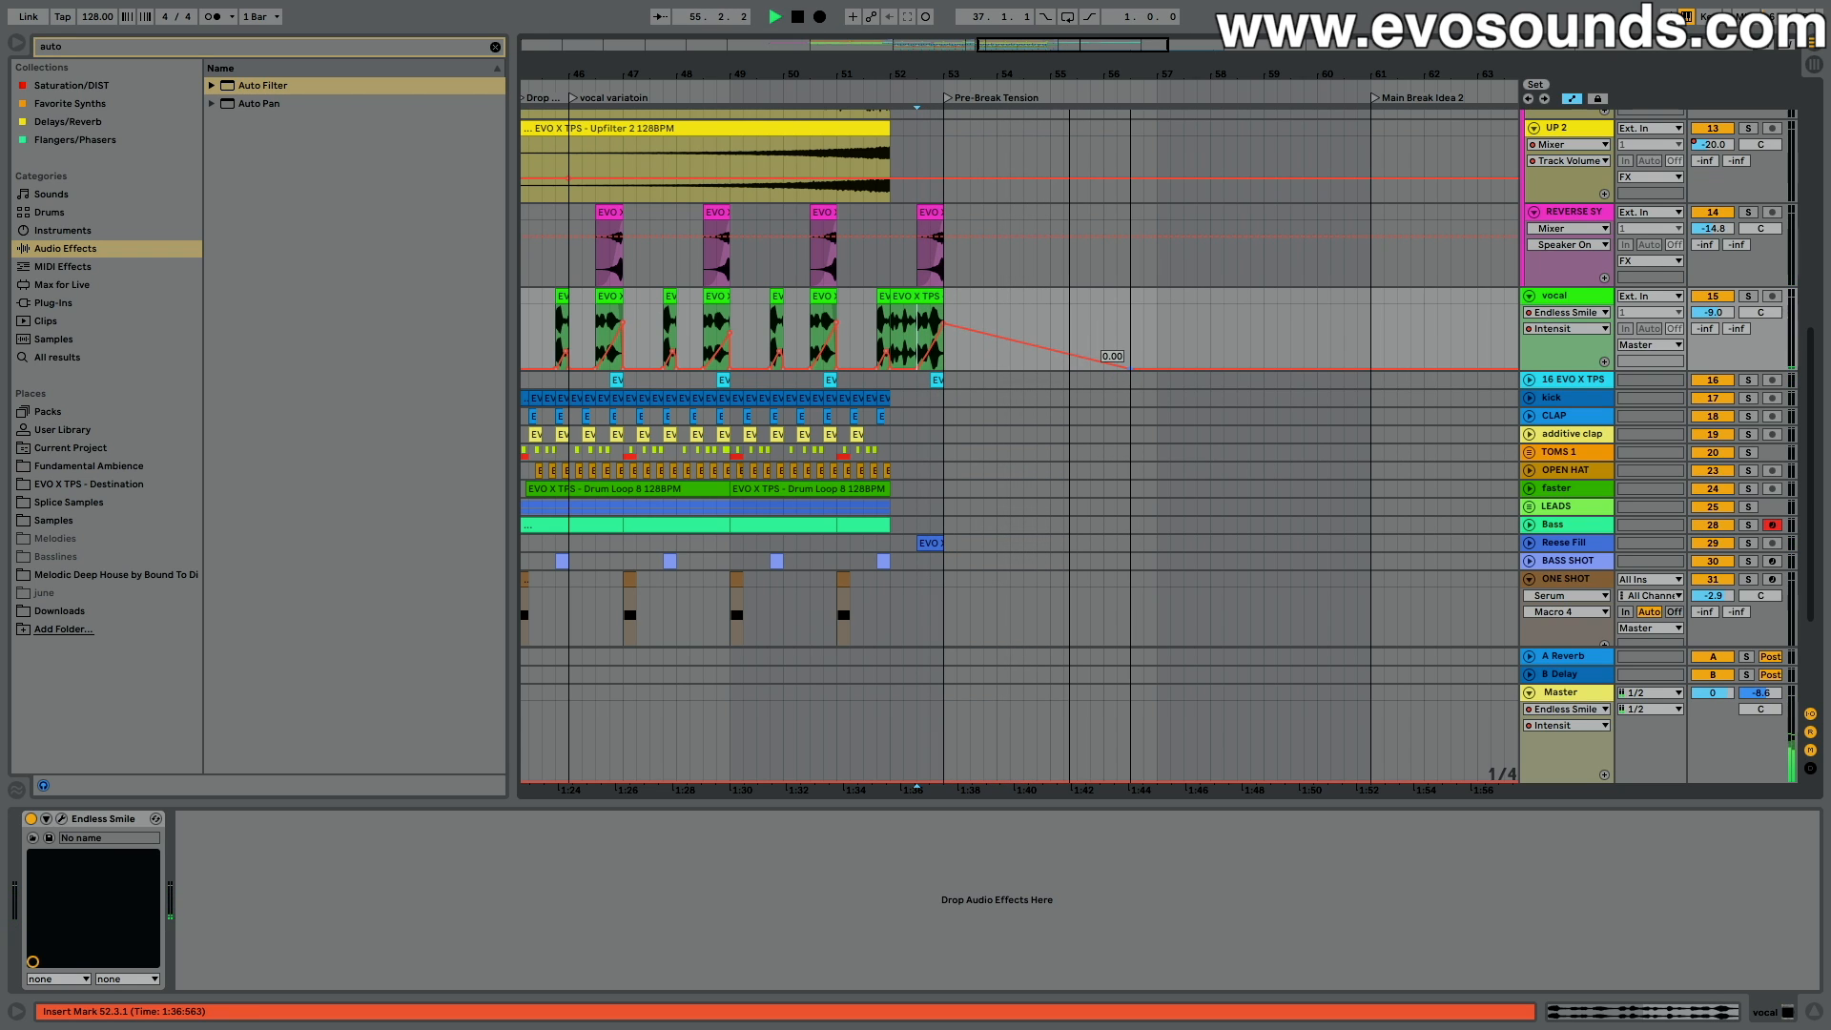
Step: Delete the cinematic impact clip at bar 57 and the crash and impact clips at bar 60
{"action": "scroll", "coordinate": [1095, 374], "scroll_direction": "down", "scroll_amount": 2}
{"action": "scroll", "coordinate": [1095, 374], "scroll_direction": "down", "scroll_amount": 2}
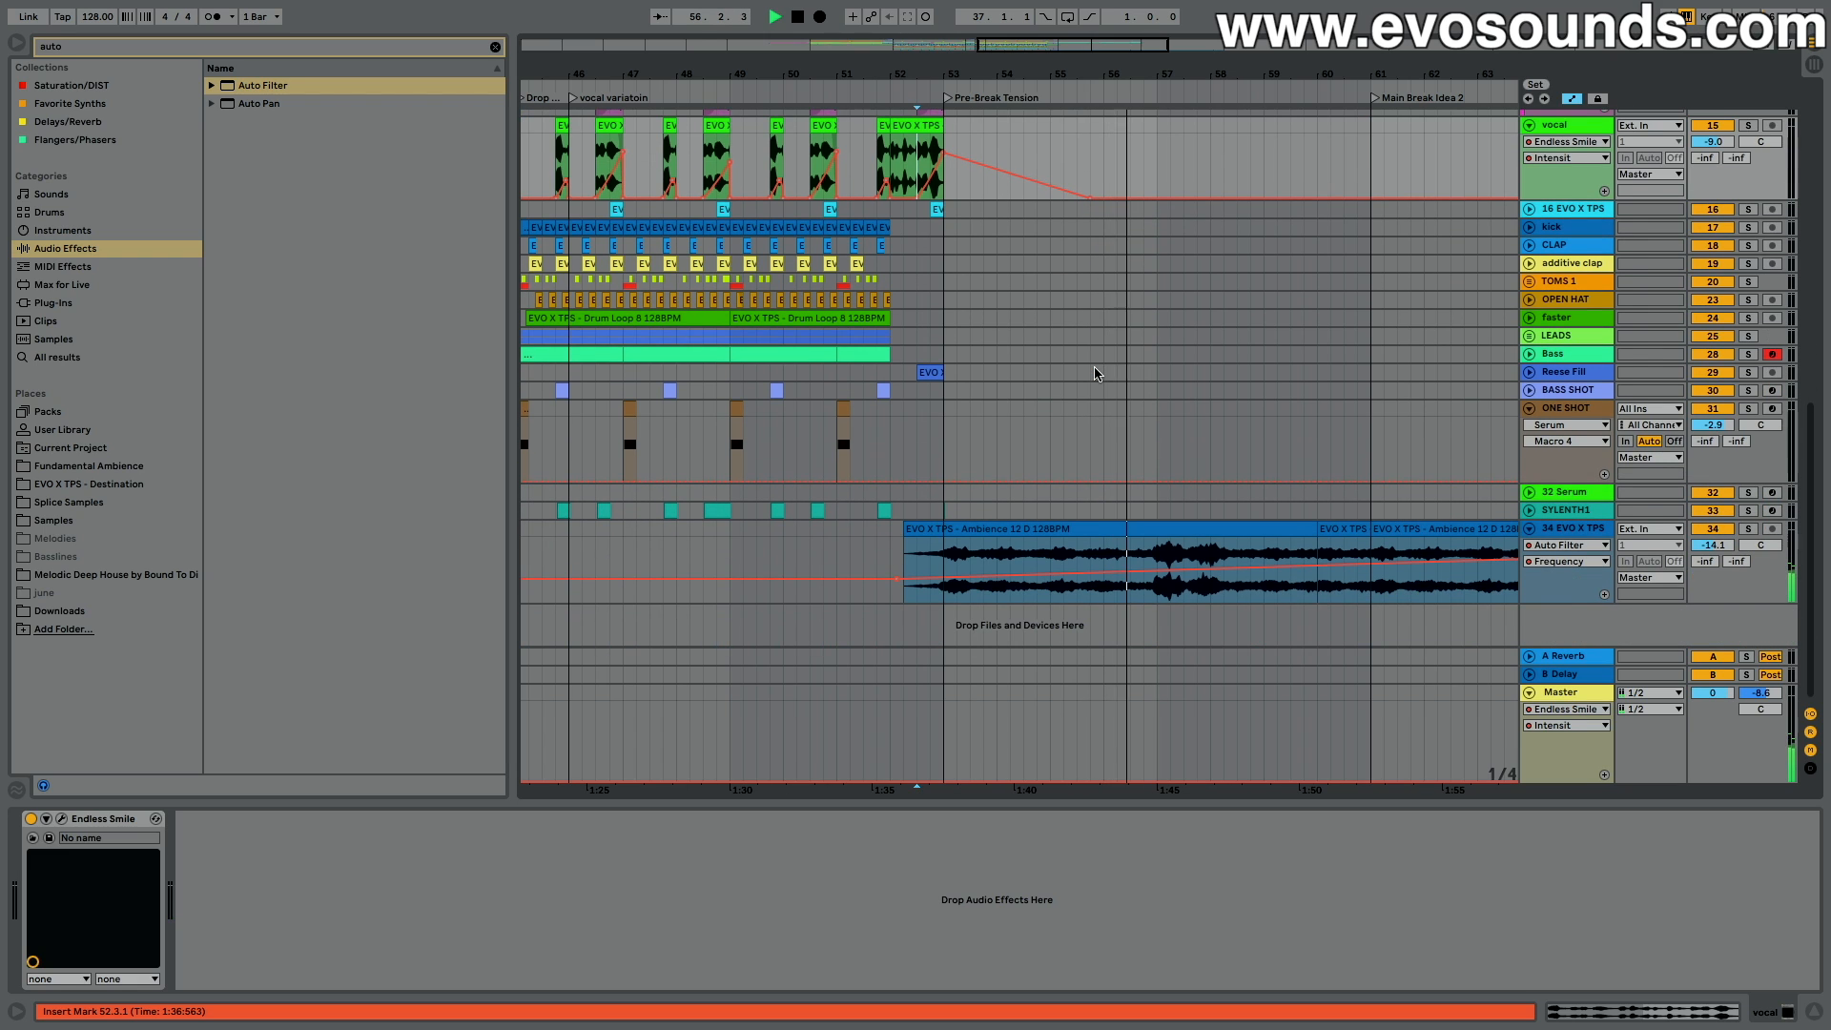
{"action": "scroll", "coordinate": [1097, 487], "scroll_direction": "up", "scroll_amount": 10}
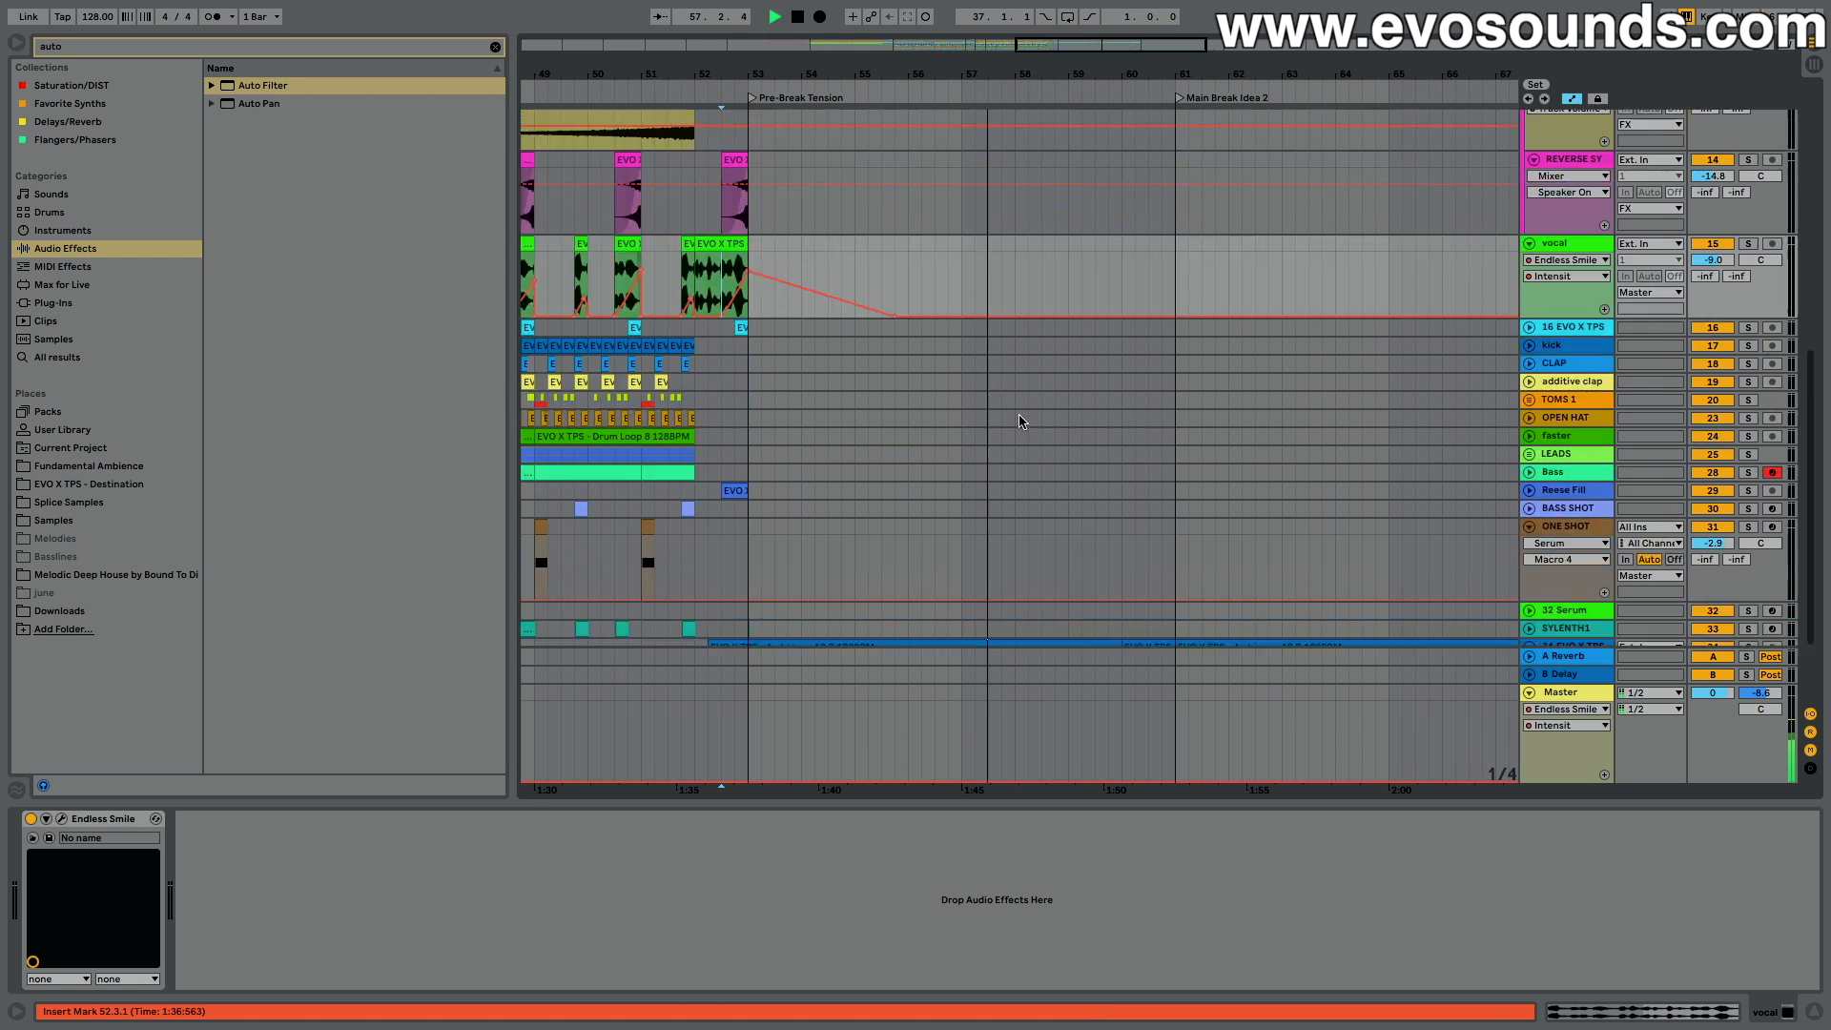
{"action": "left_click", "coordinate": [1014, 421]}
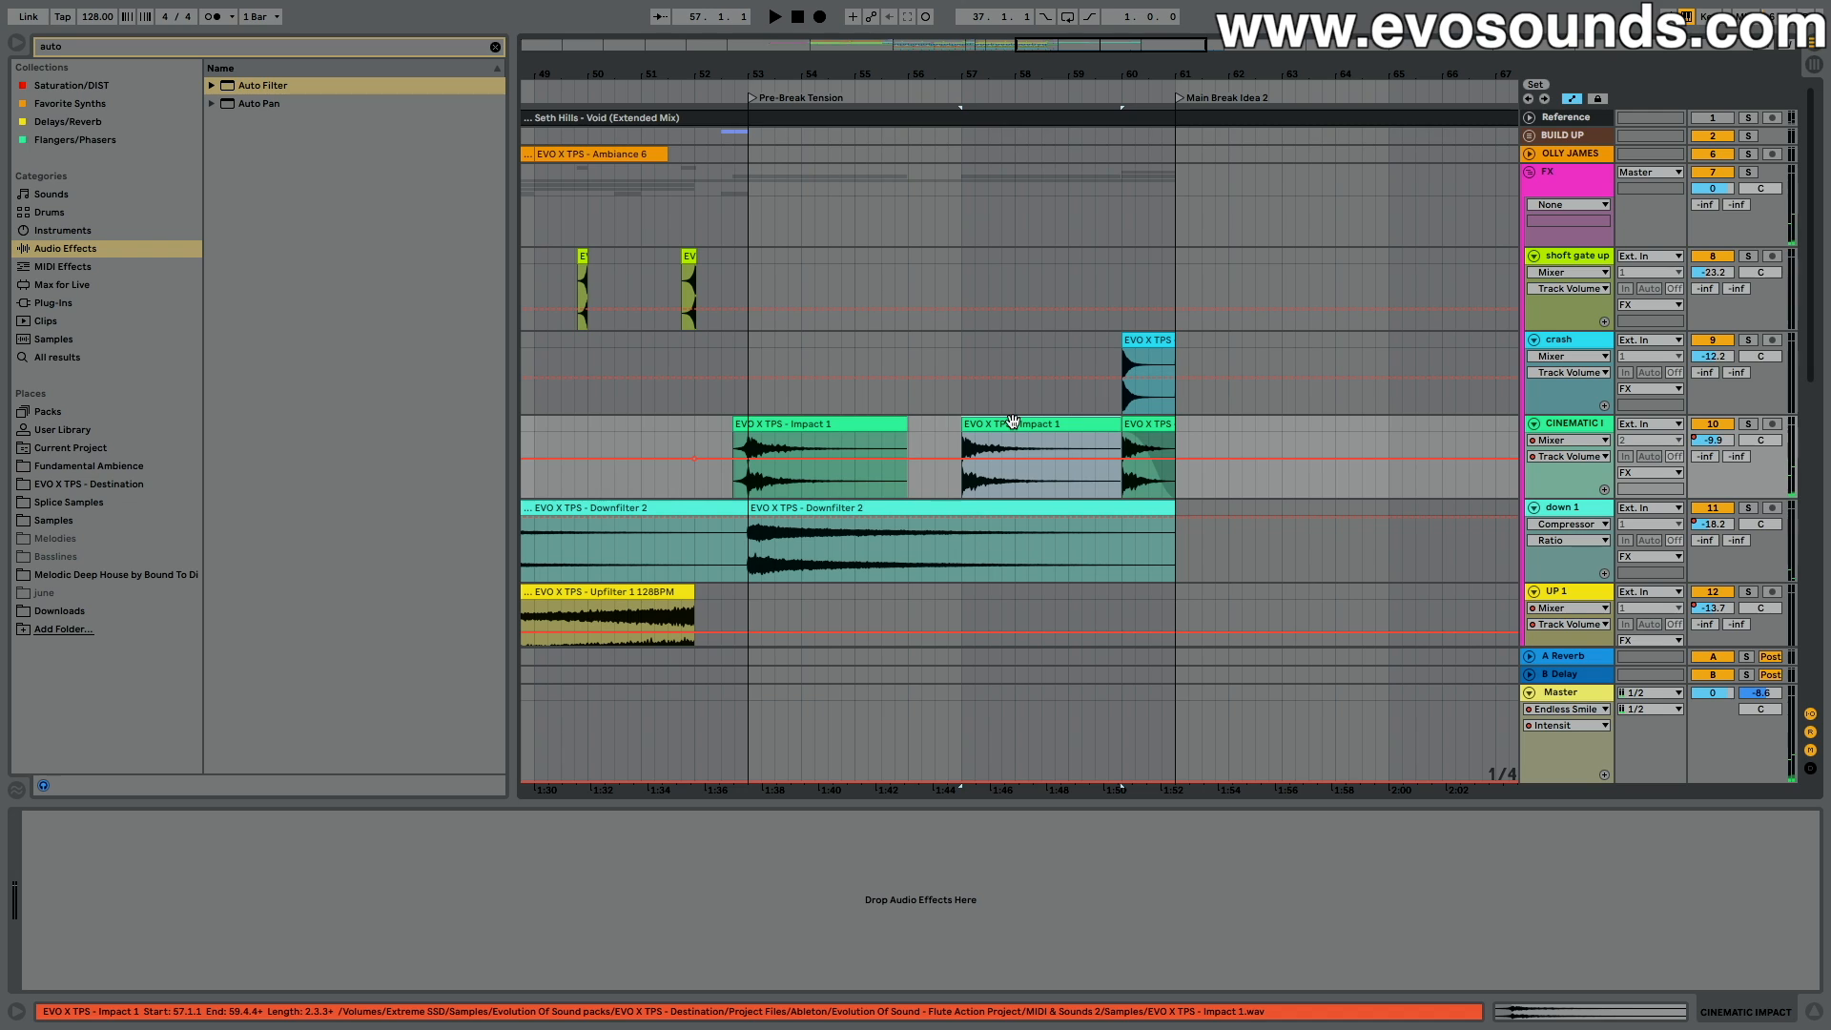
{"action": "key", "text": "Delete"}
{"action": "left_click", "coordinate": [1138, 343]}
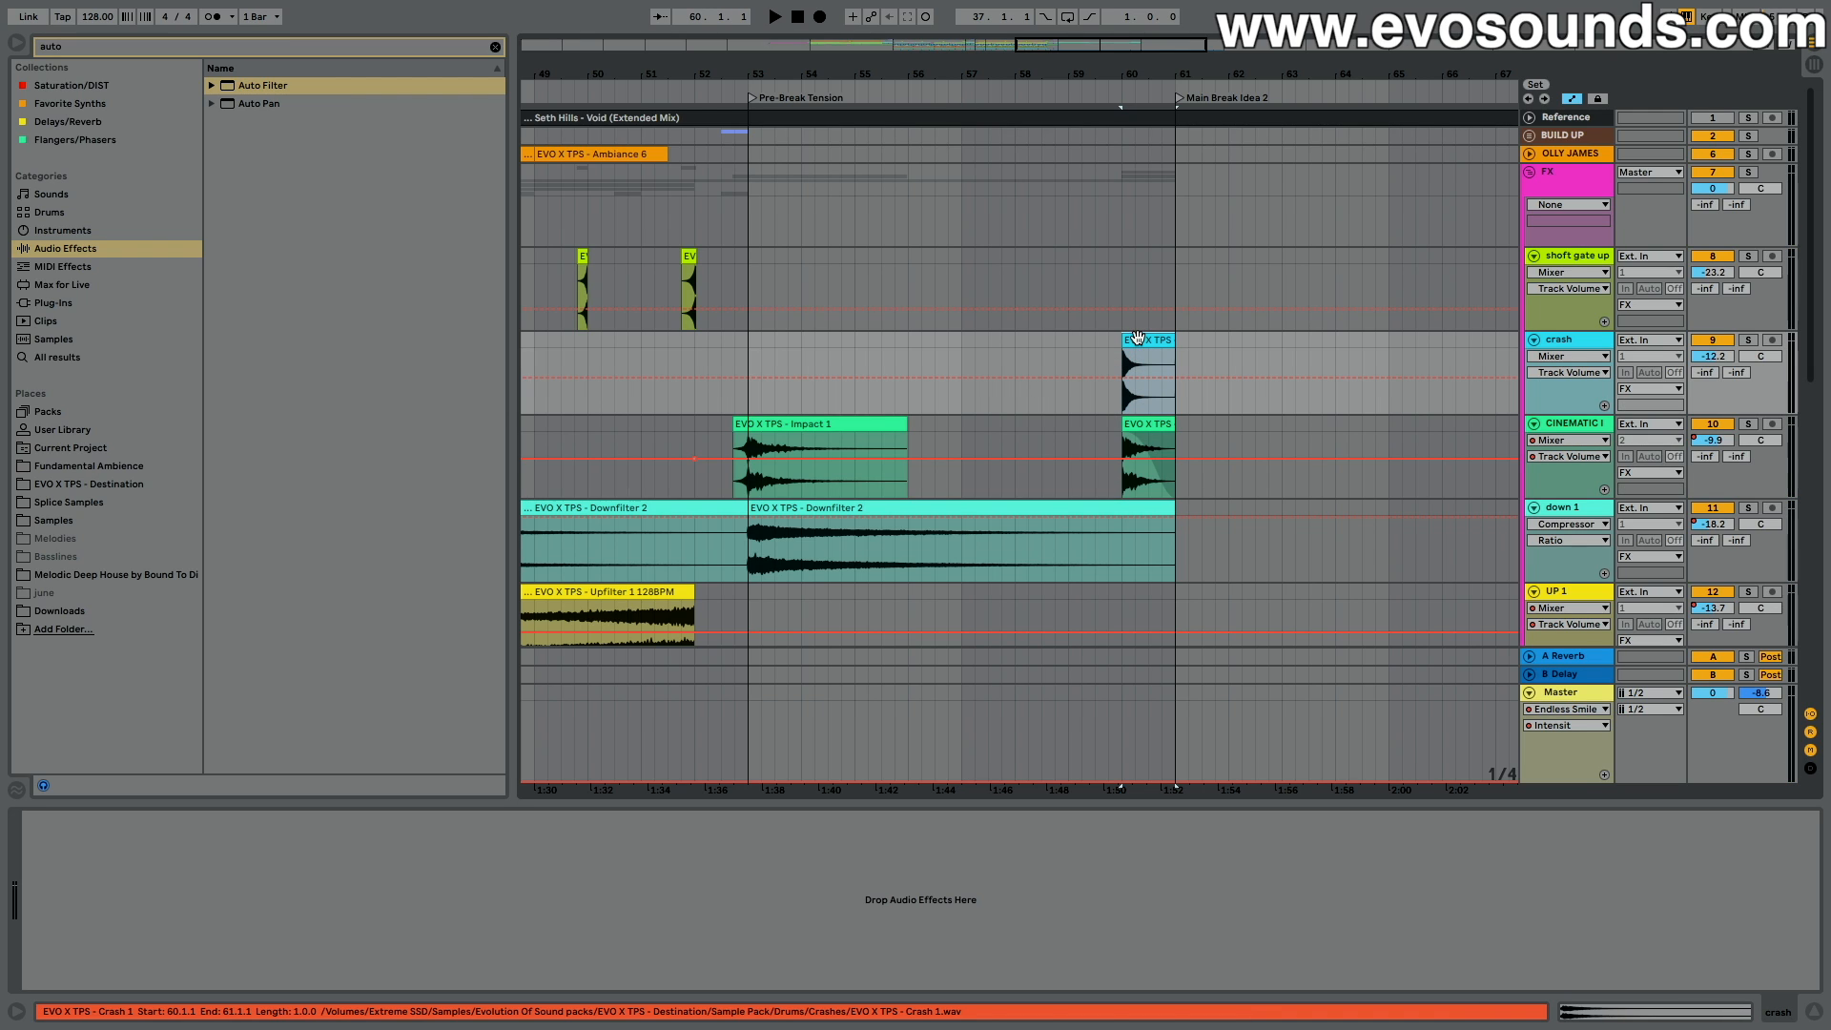
{"action": "key", "text": "Delete"}
{"action": "left_click", "coordinate": [1153, 427]}
{"action": "key", "text": "Delete"}
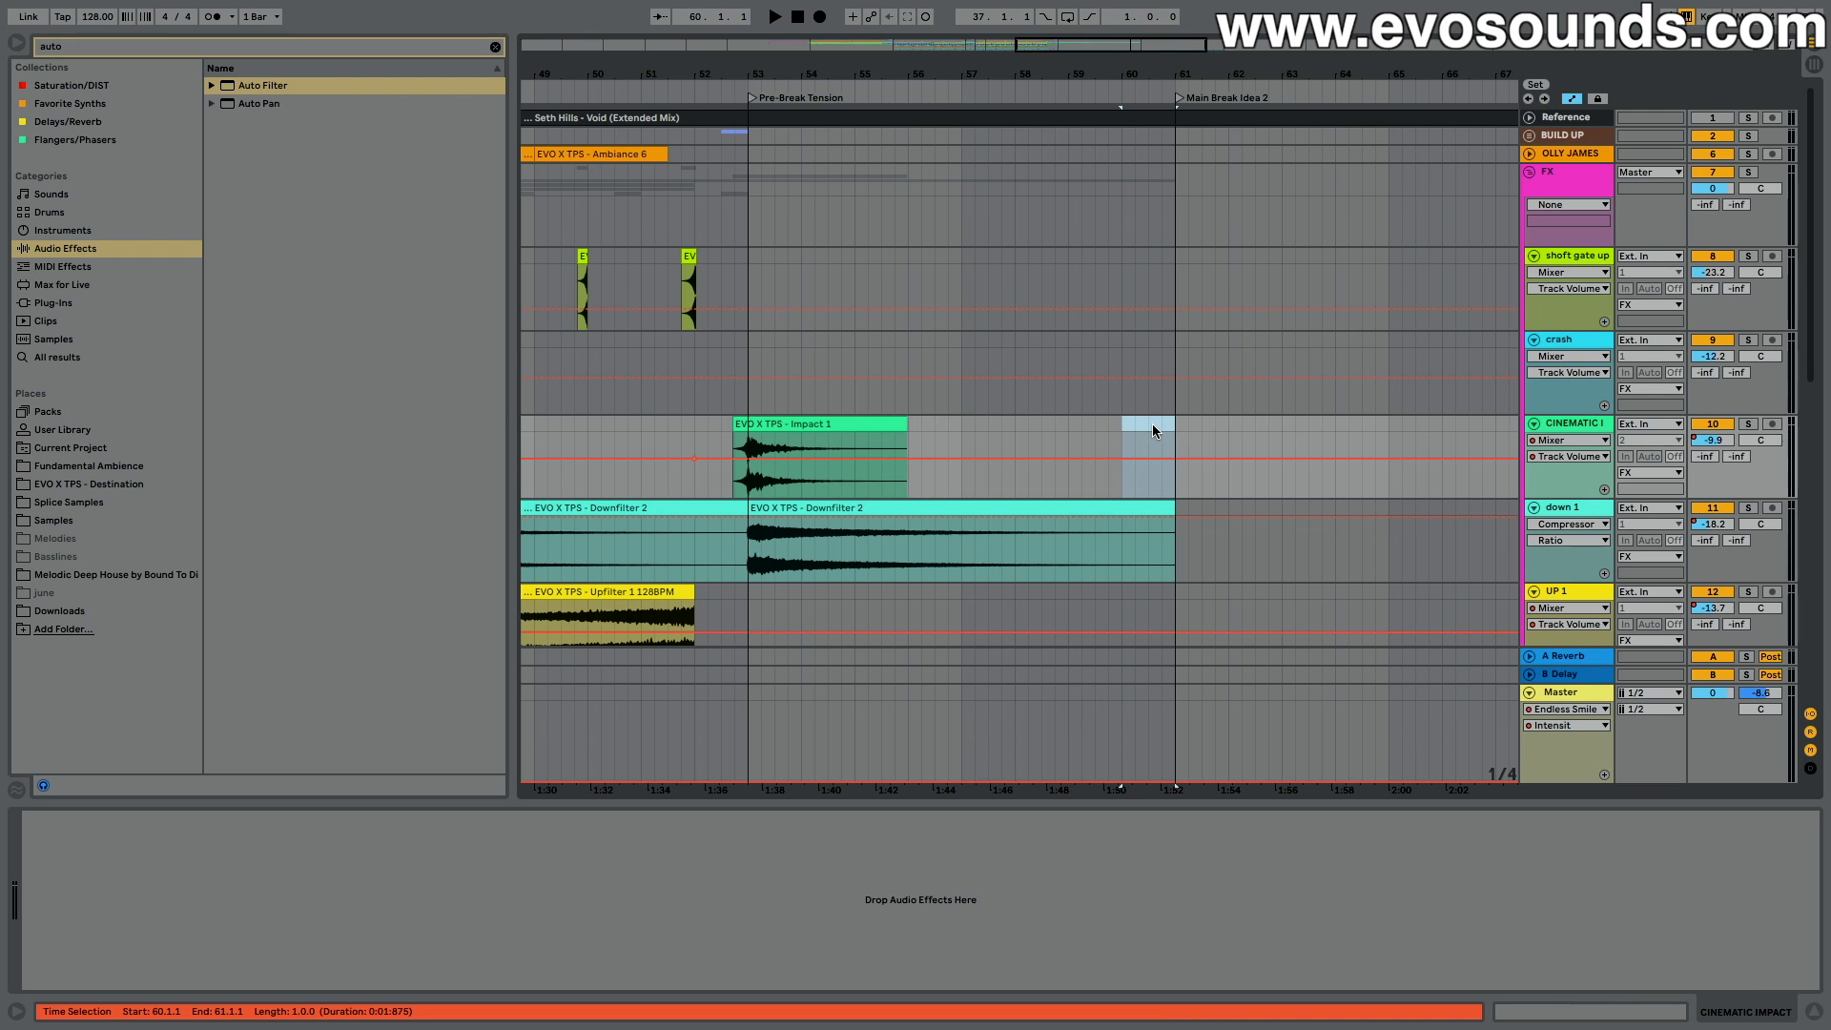
Step: Play from the end of bar 52 and review the tracks across the drop and Pre-Break Tension, down to the ambience track
{"action": "left_click", "coordinate": [732, 372]}
{"action": "scroll", "coordinate": [730, 353], "scroll_direction": "down", "scroll_amount": 15}
{"action": "key", "text": "space"}
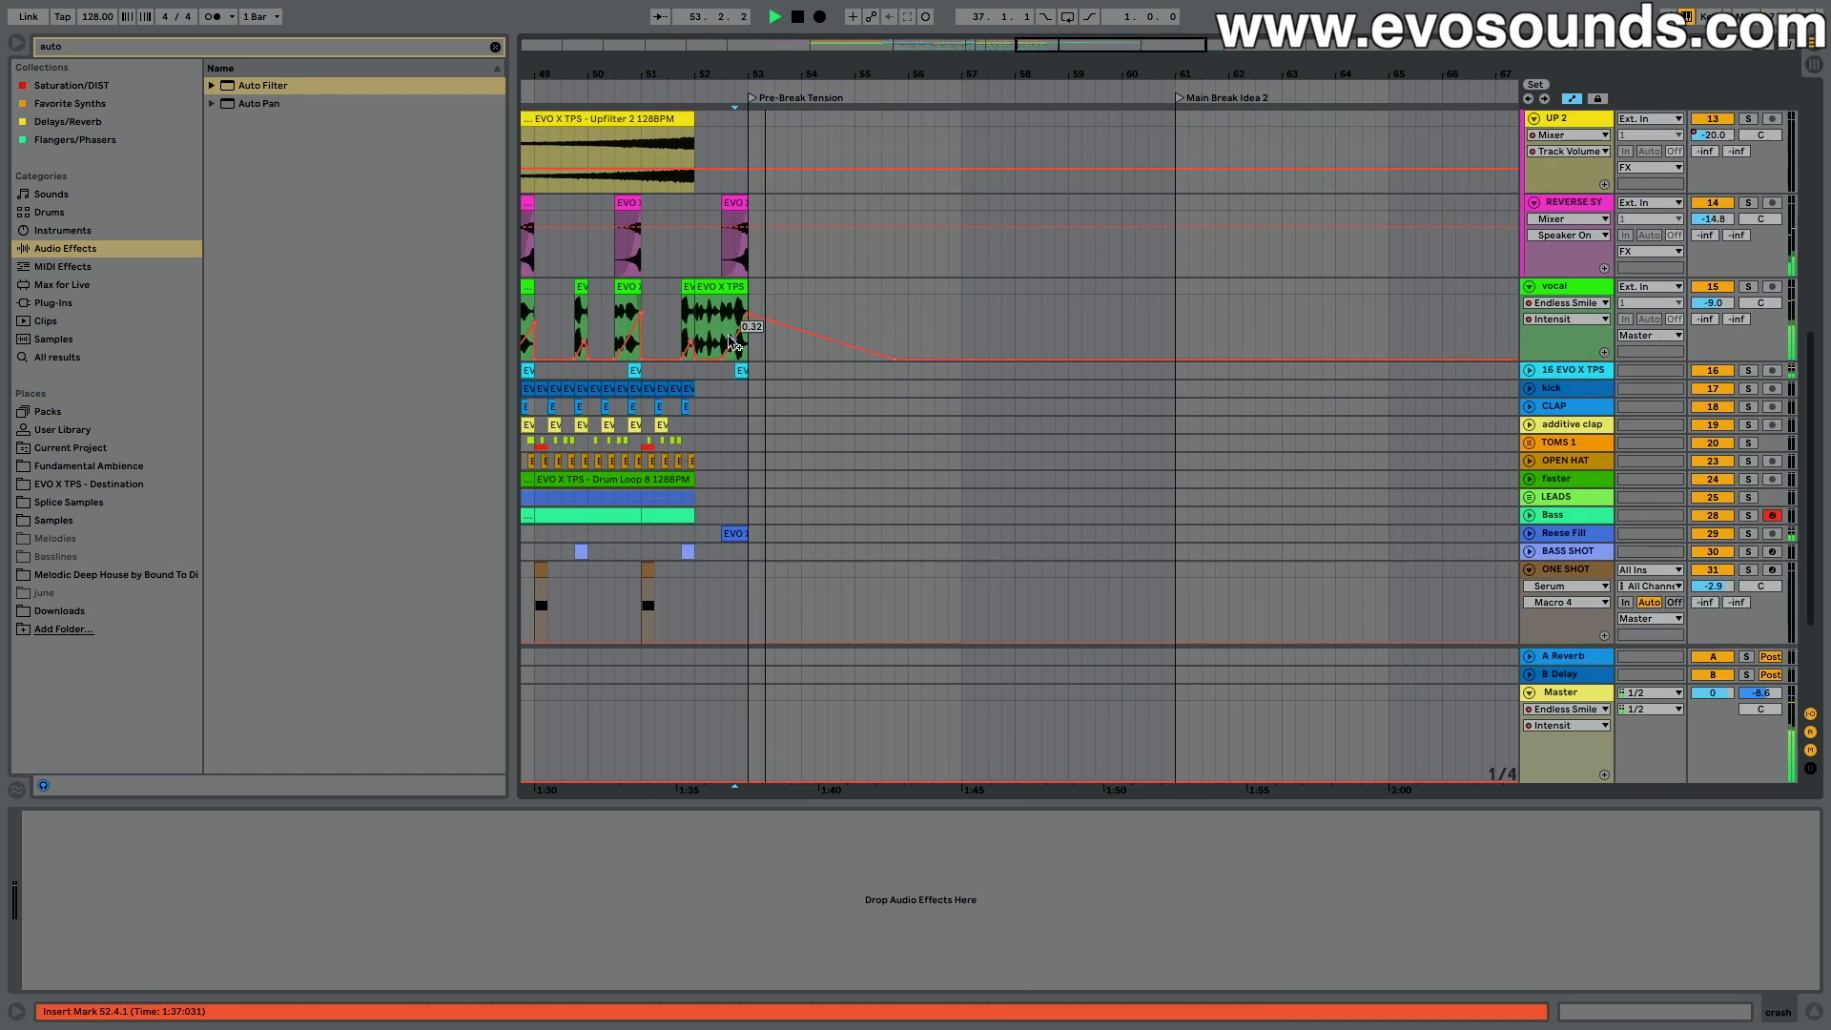
{"action": "scroll", "coordinate": [730, 344], "scroll_direction": "up", "scroll_amount": 4}
{"action": "scroll", "coordinate": [729, 343], "scroll_direction": "left", "scroll_amount": 3}
{"action": "scroll", "coordinate": [763, 353], "scroll_direction": "down", "scroll_amount": 4}
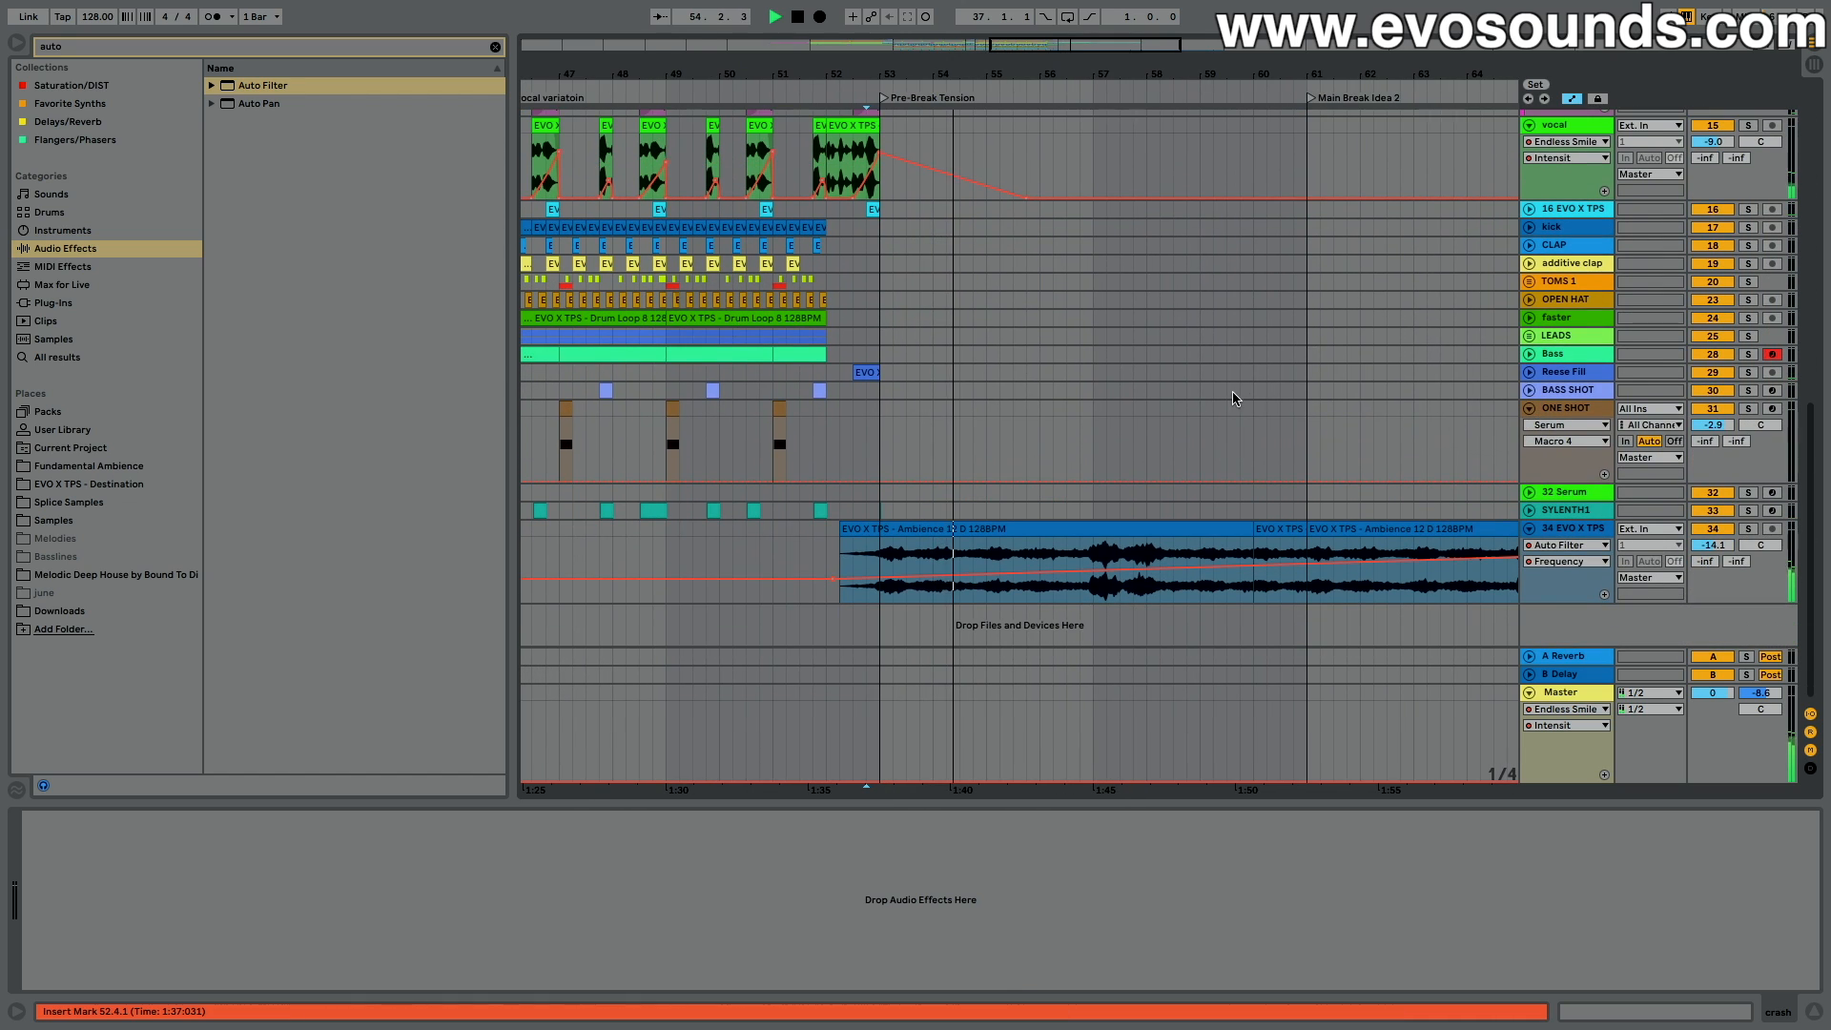
{"action": "scroll", "coordinate": [1249, 397], "scroll_direction": "left", "scroll_amount": 8}
{"action": "scroll", "coordinate": [1244, 397], "scroll_direction": "left", "scroll_amount": 6}
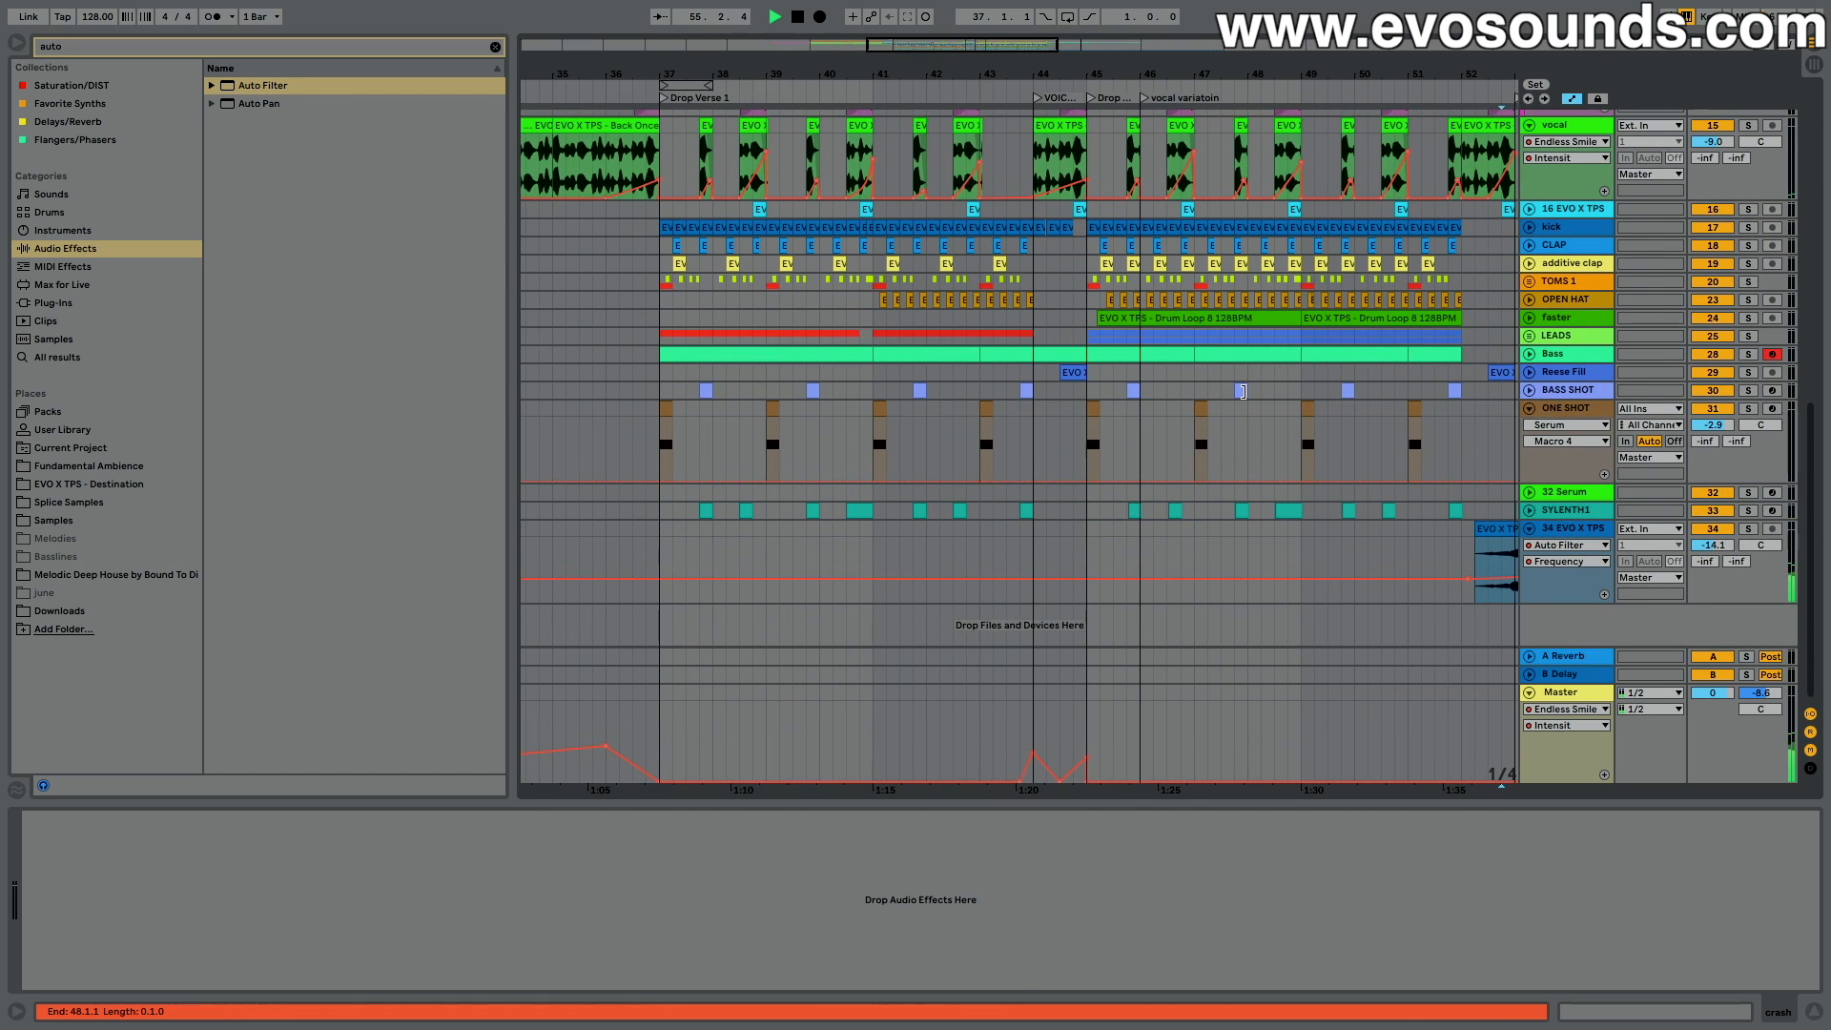
{"action": "scroll", "coordinate": [1244, 393], "scroll_direction": "right", "scroll_amount": 10}
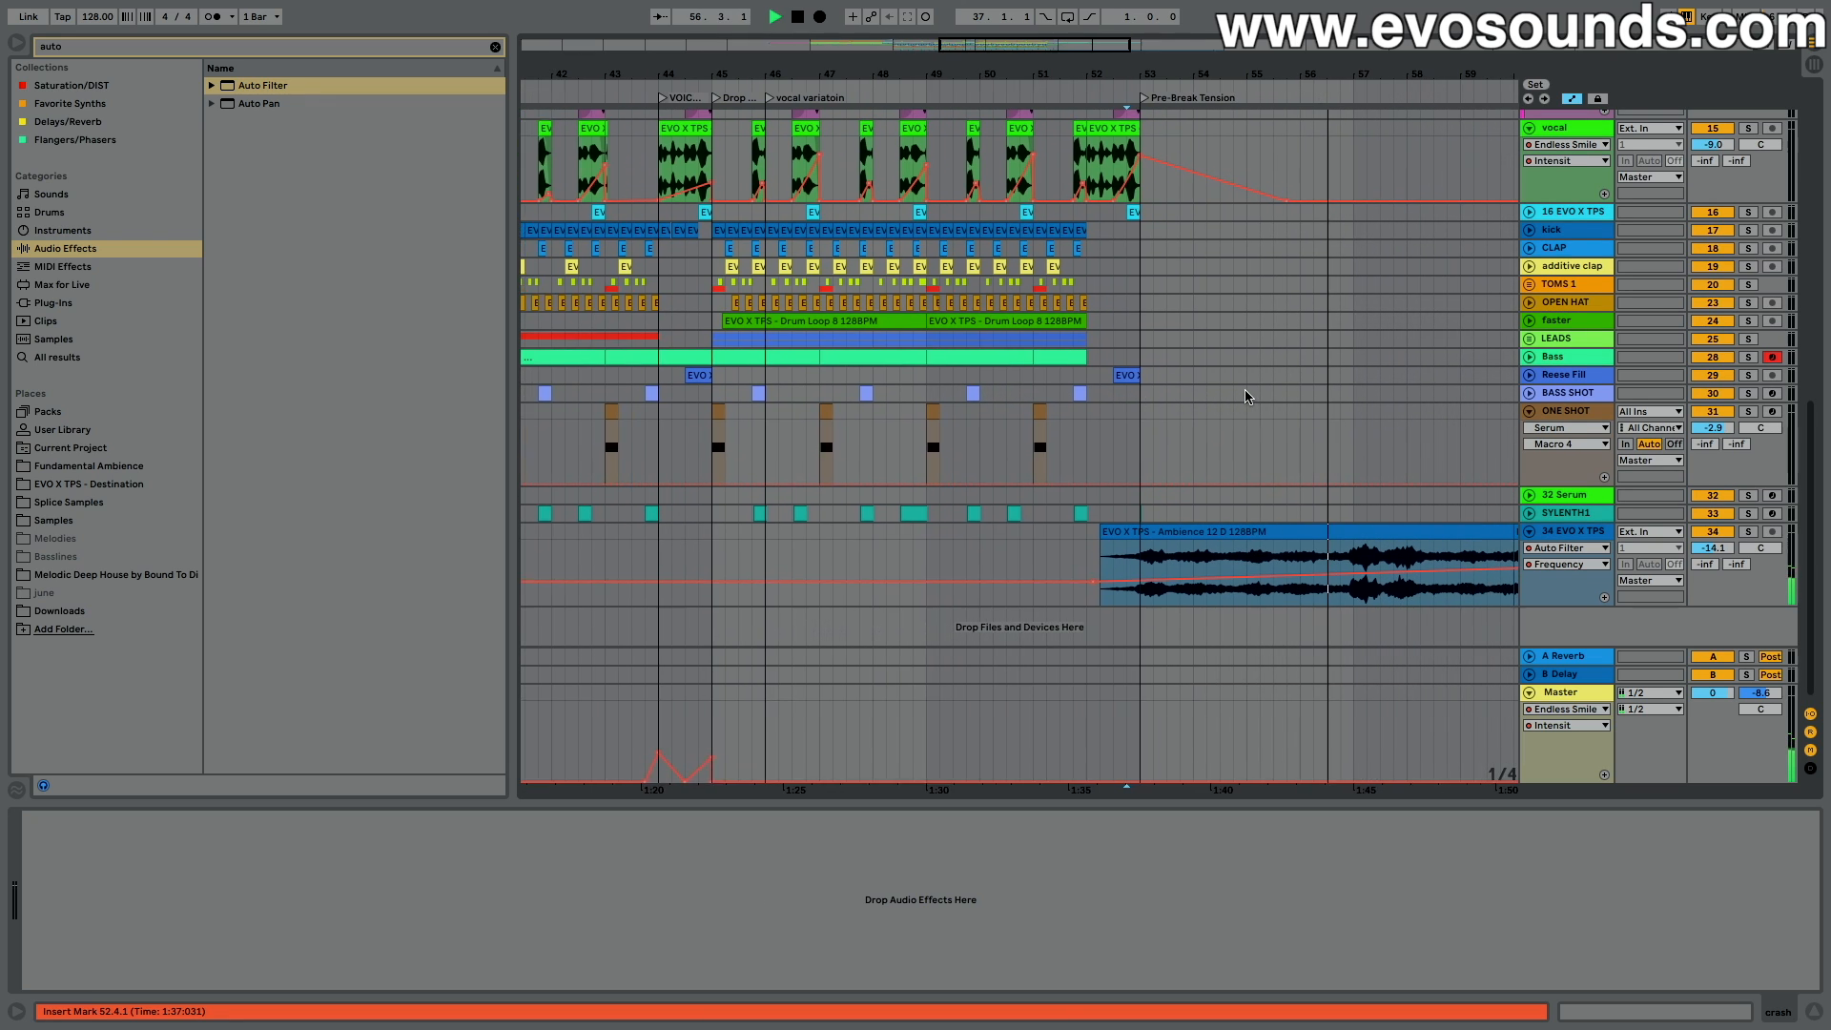
{"action": "scroll", "coordinate": [1245, 397], "scroll_direction": "right", "scroll_amount": 3}
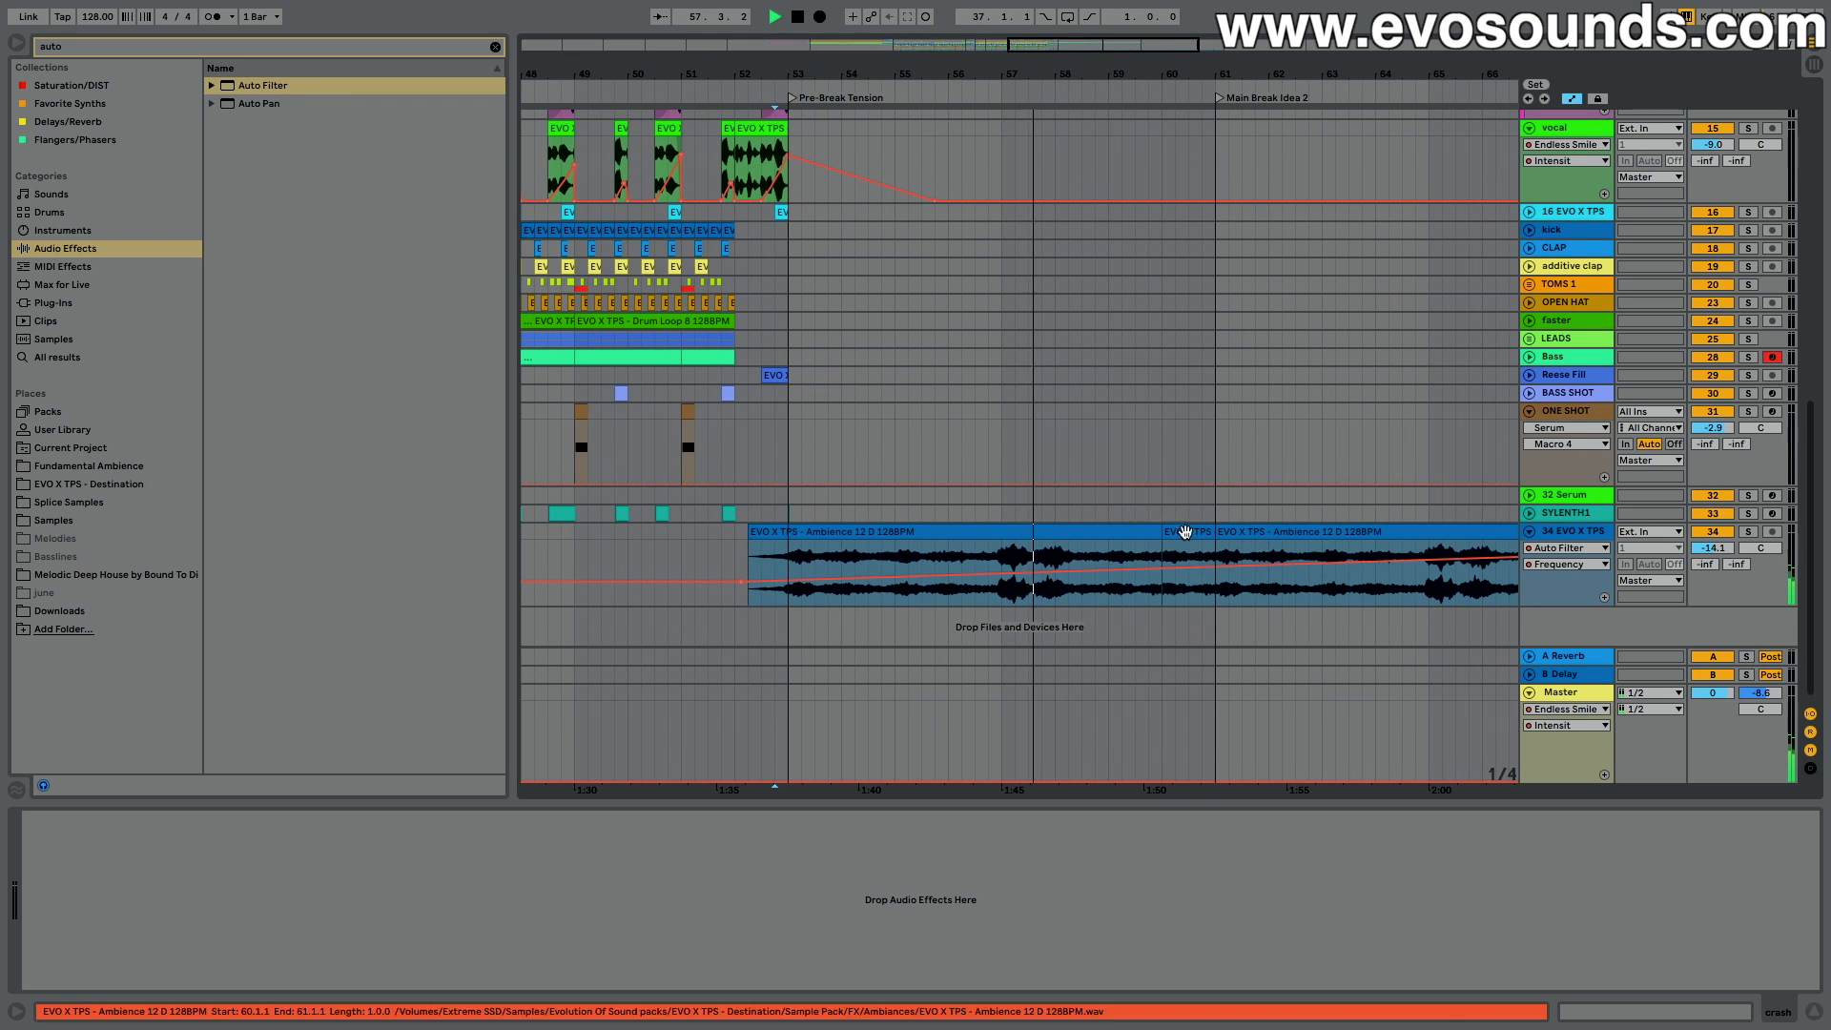
Step: Add a breakpoint at bar 61 in the ambience track's Auto Filter frequency automation and raise it to 19.9 kHz
{"action": "left_click", "coordinate": [1211, 565]}
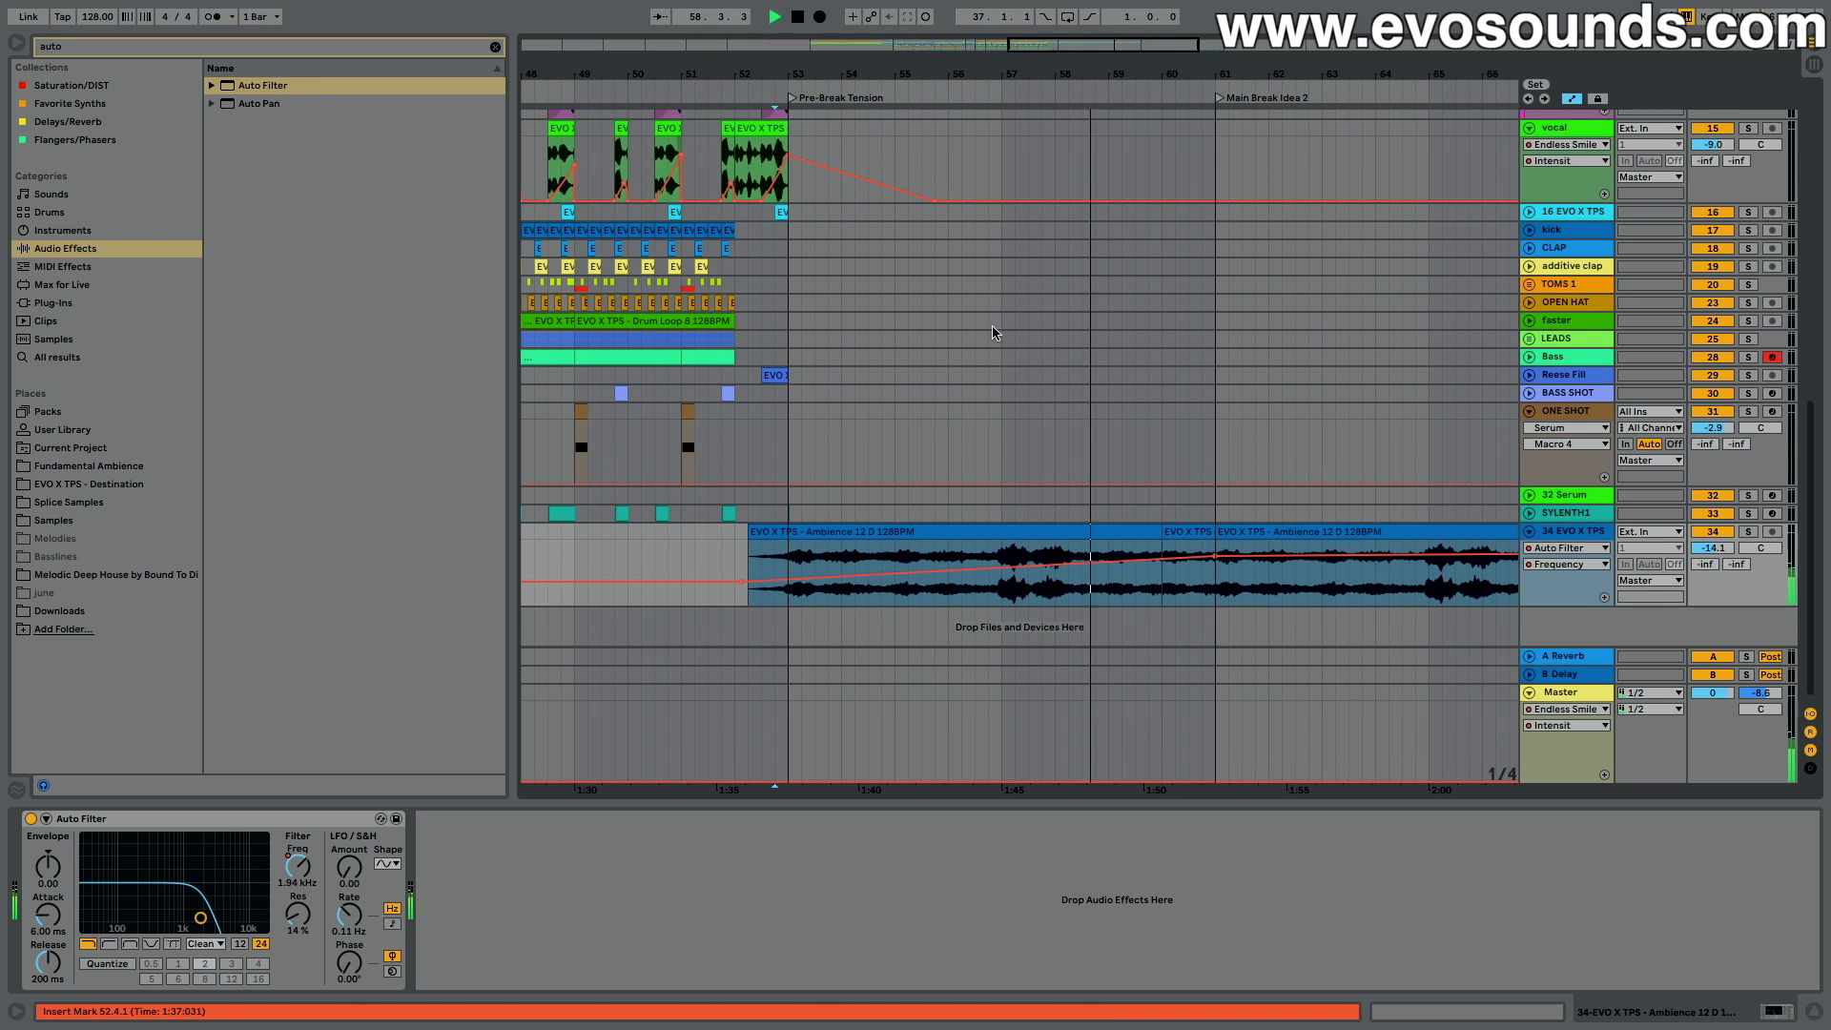
{"action": "scroll", "coordinate": [996, 329], "scroll_direction": "up", "scroll_amount": 6}
{"action": "scroll", "coordinate": [1000, 334], "scroll_direction": "down", "scroll_amount": 10}
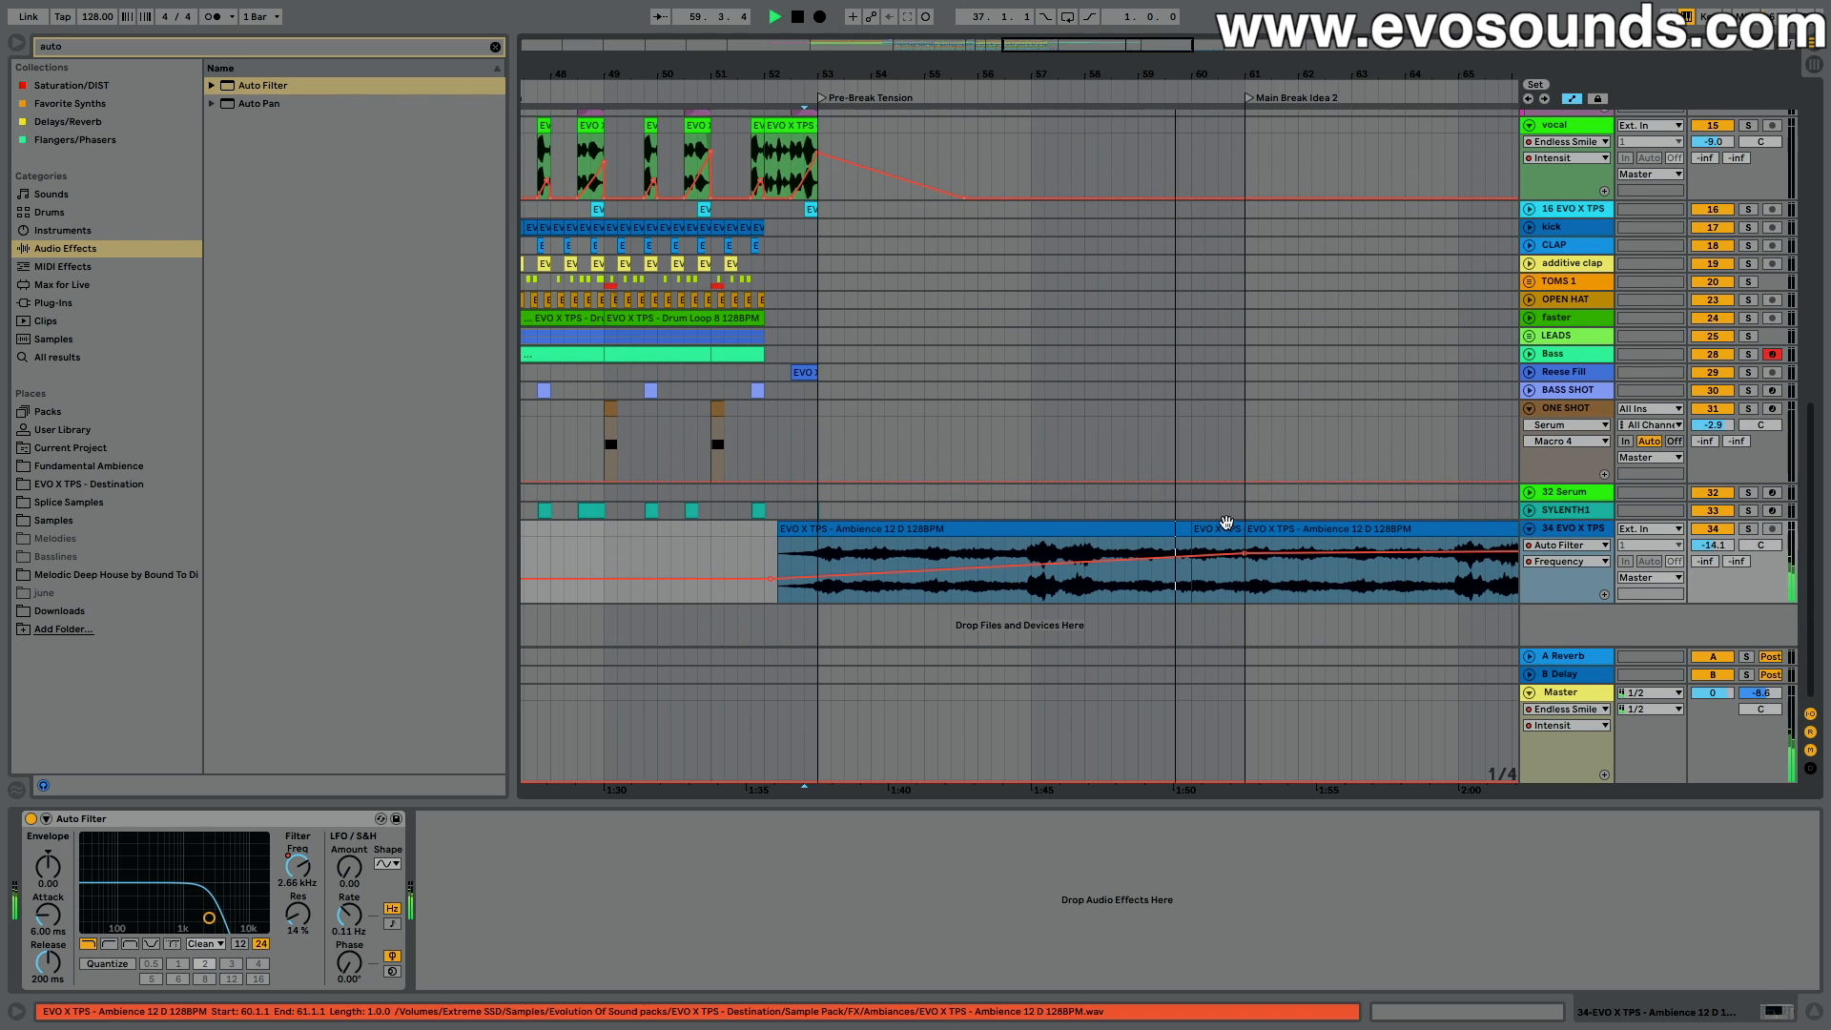
{"action": "left_click_drag", "start_coordinate": [1244, 552], "coordinate": [1250, 509]}
{"action": "key", "text": "space"}
{"action": "left_click", "coordinate": [1276, 526]}
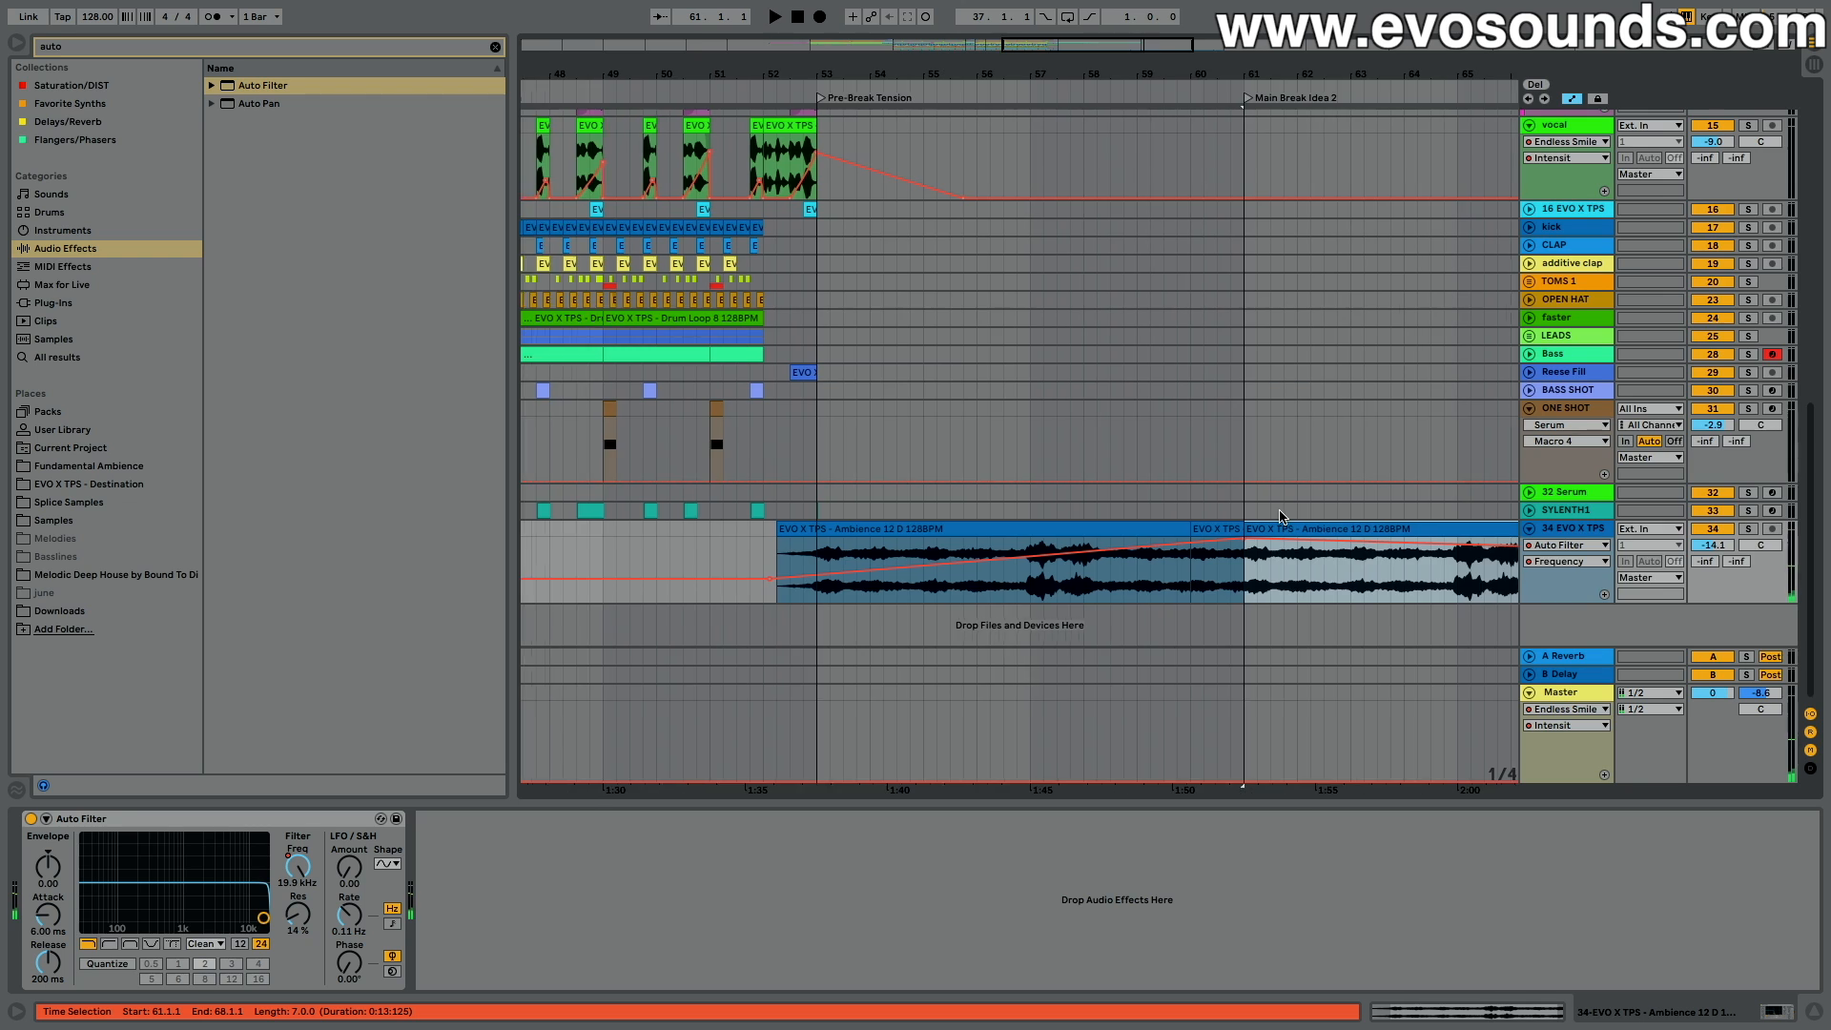
Step: Copy the Reversed Synth 2 D clip preceding the first Build Up to bar 57 so it ends at Main Break Idea 2, and play it
{"action": "scroll", "coordinate": [1282, 530], "scroll_direction": "right", "scroll_amount": 5}
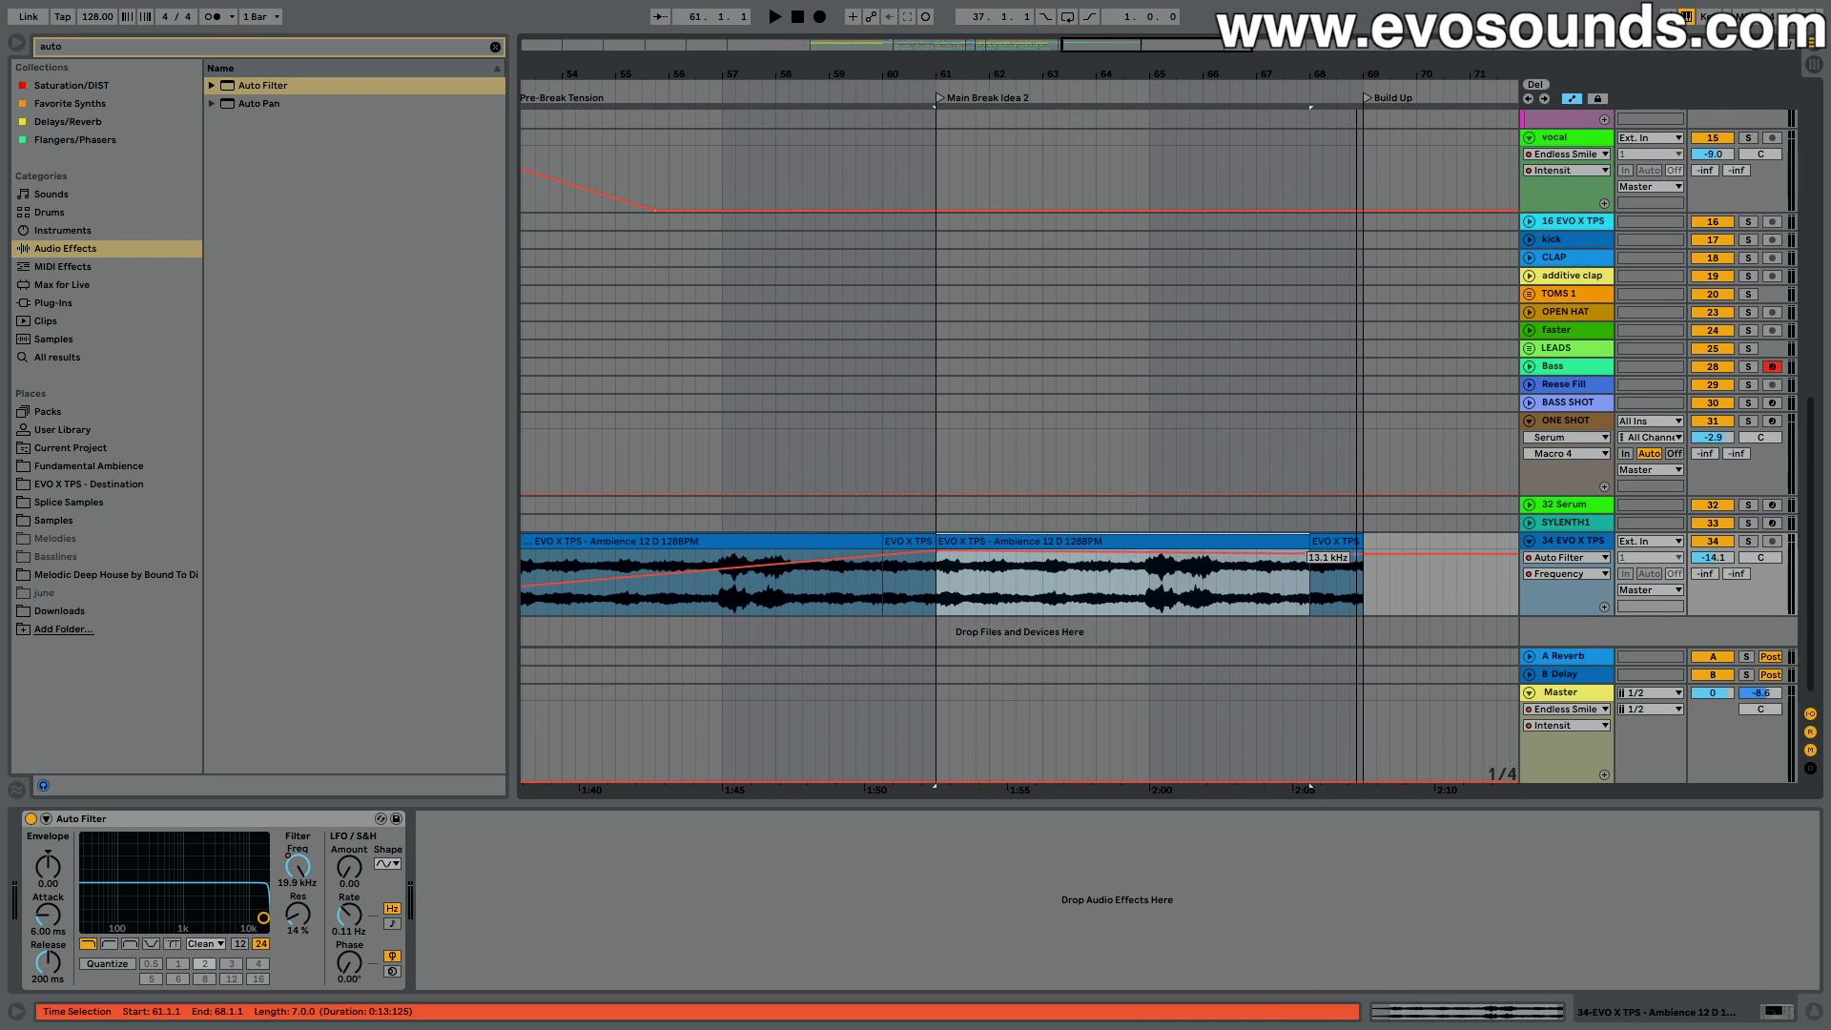
{"action": "scroll", "coordinate": [763, 238], "scroll_direction": "up", "scroll_amount": 10}
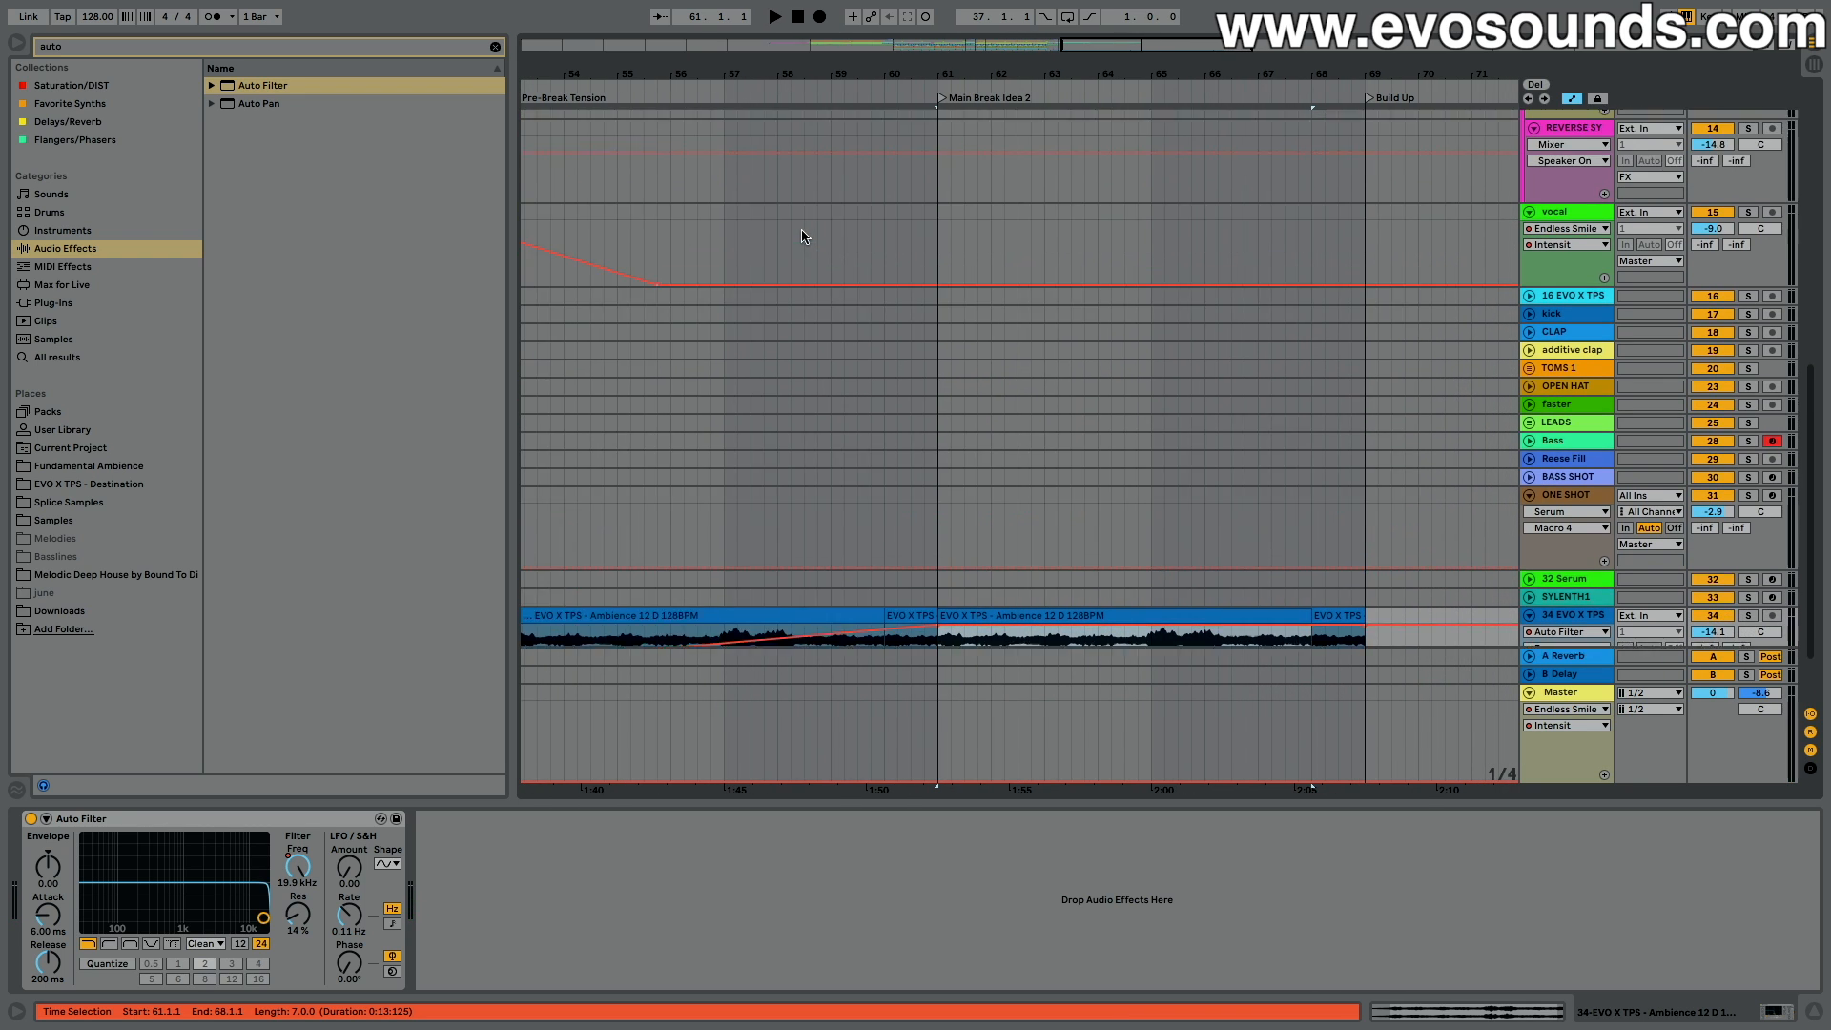
{"action": "scroll", "coordinate": [801, 237], "scroll_direction": "left", "scroll_amount": 5}
{"action": "scroll", "coordinate": [801, 237], "scroll_direction": "down", "scroll_amount": 5}
{"action": "scroll", "coordinate": [791, 243], "scroll_direction": "left", "scroll_amount": 5}
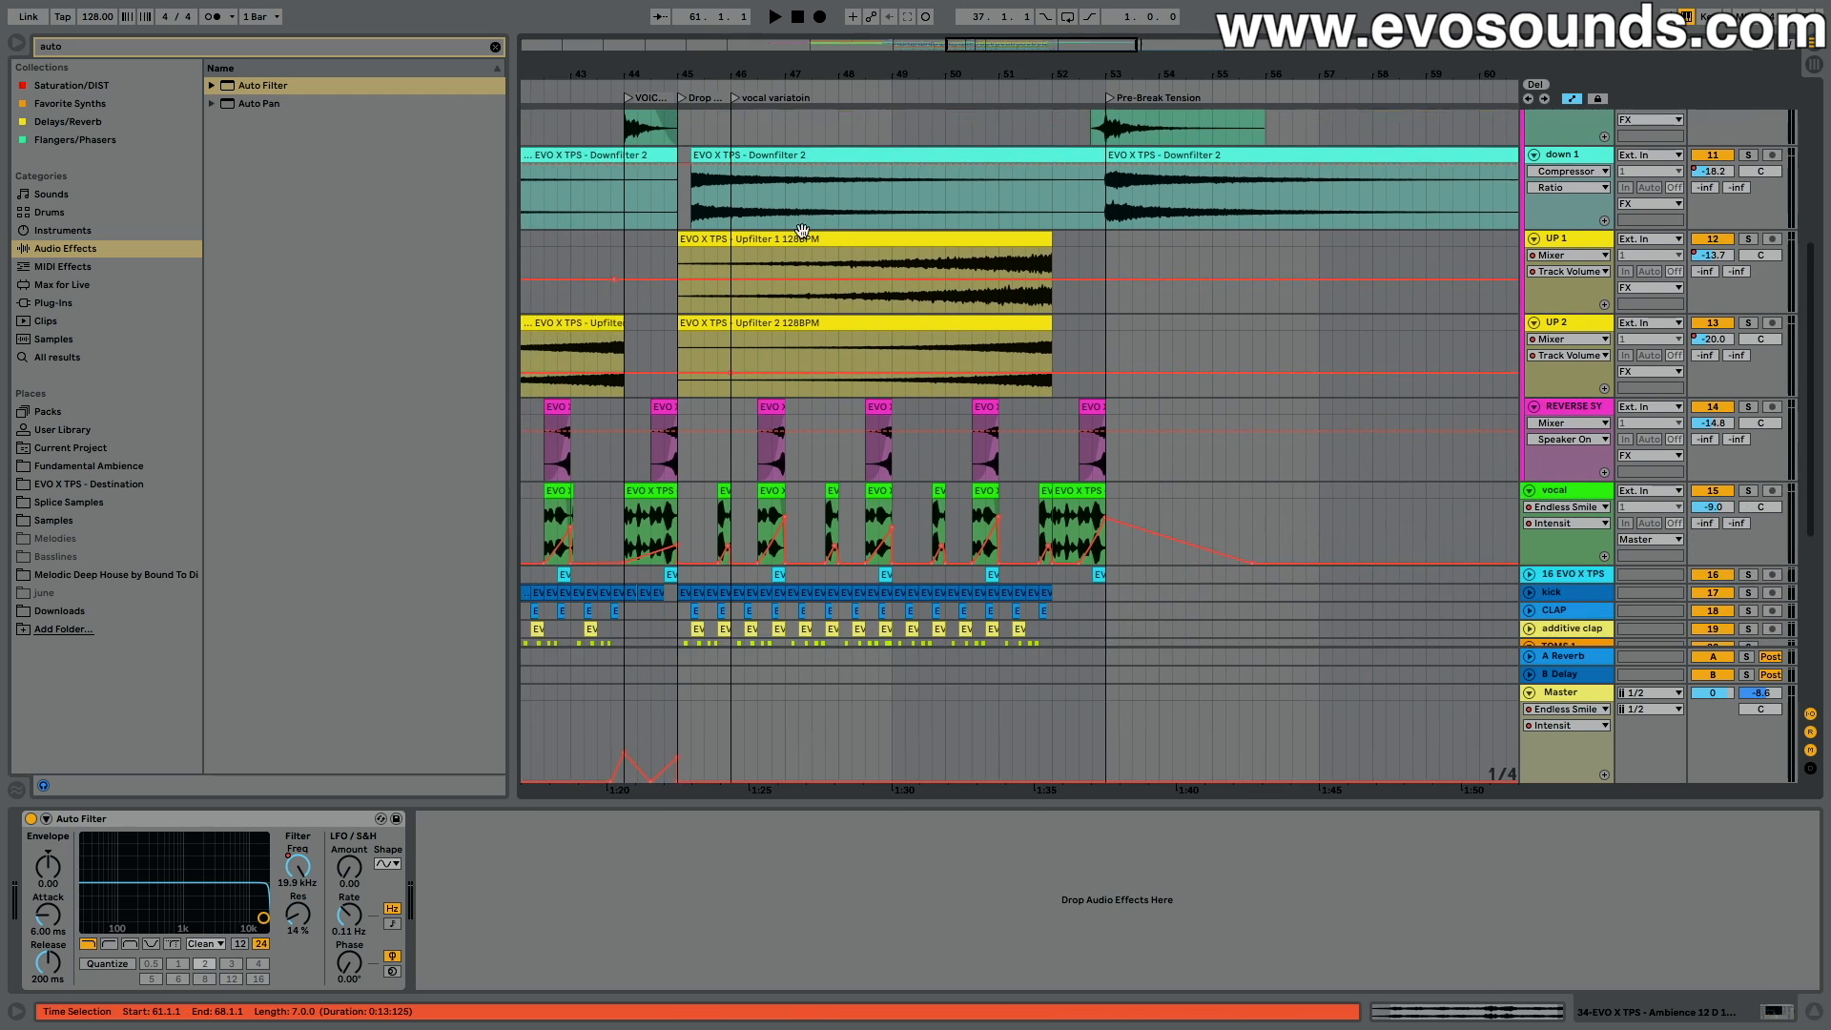
{"action": "scroll", "coordinate": [764, 353], "scroll_direction": "left", "scroll_amount": 8}
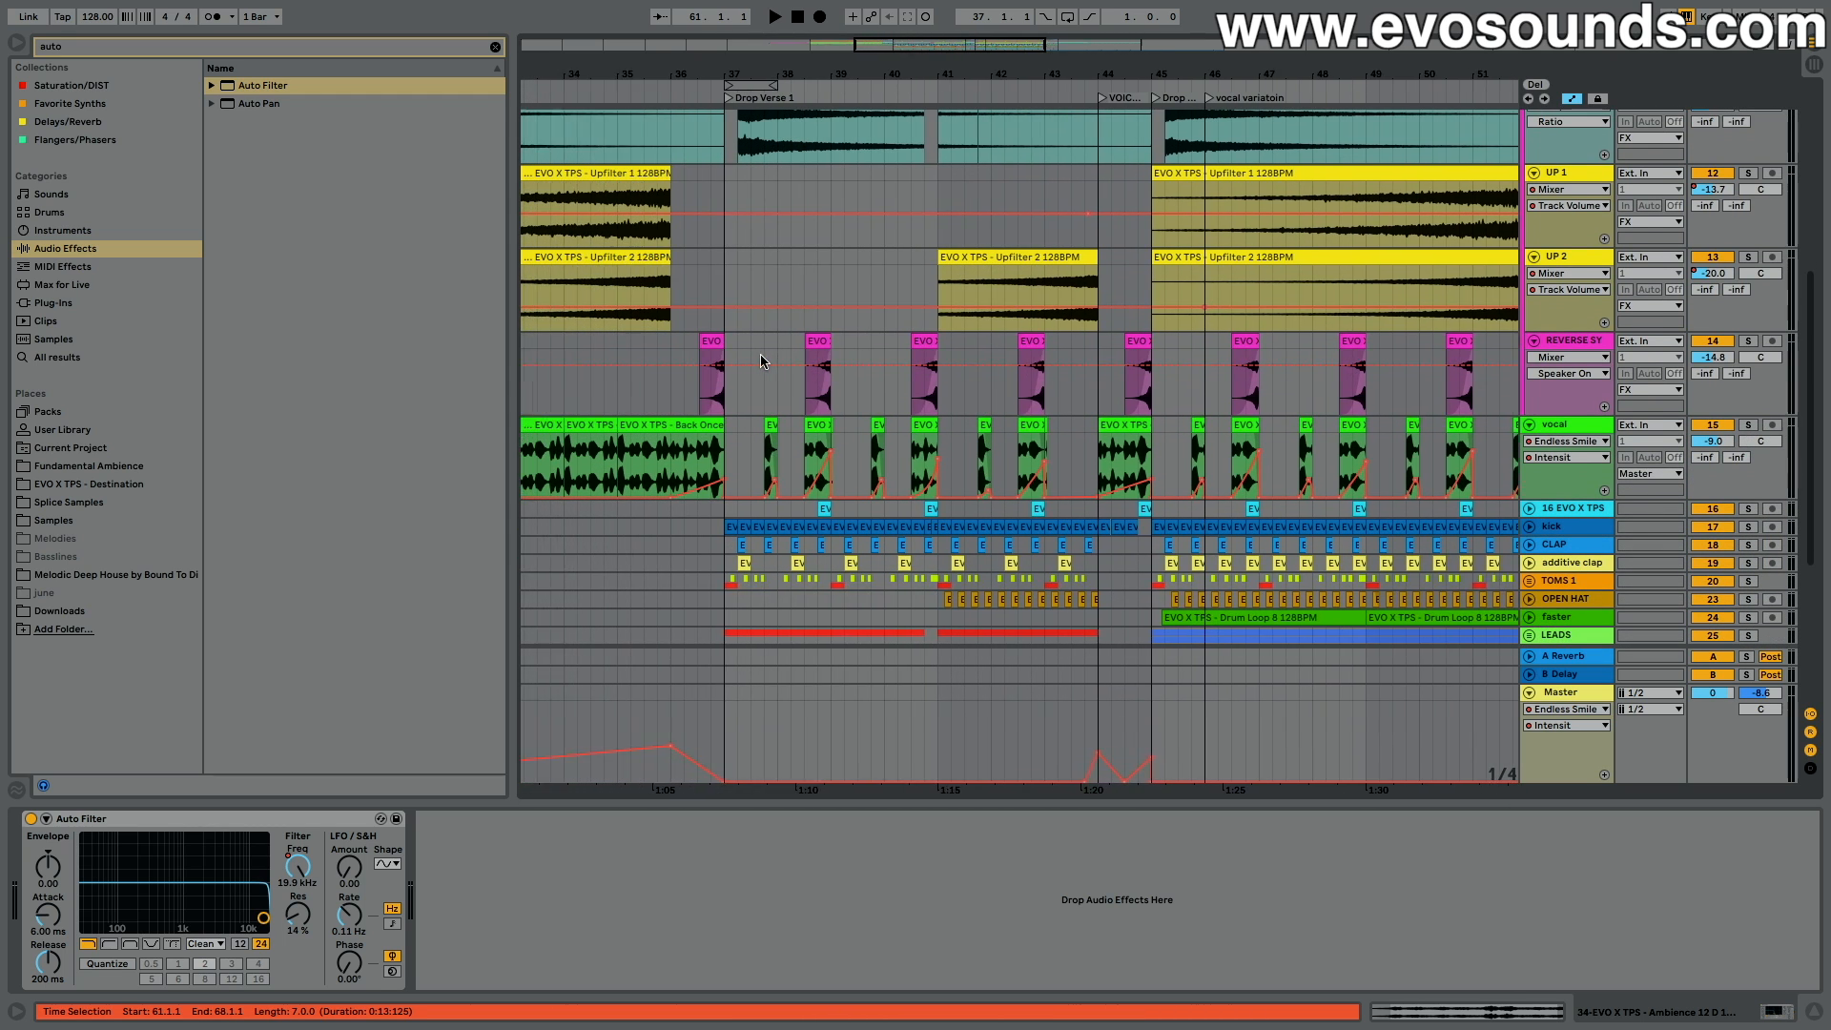
{"action": "left_click", "coordinate": [761, 347]}
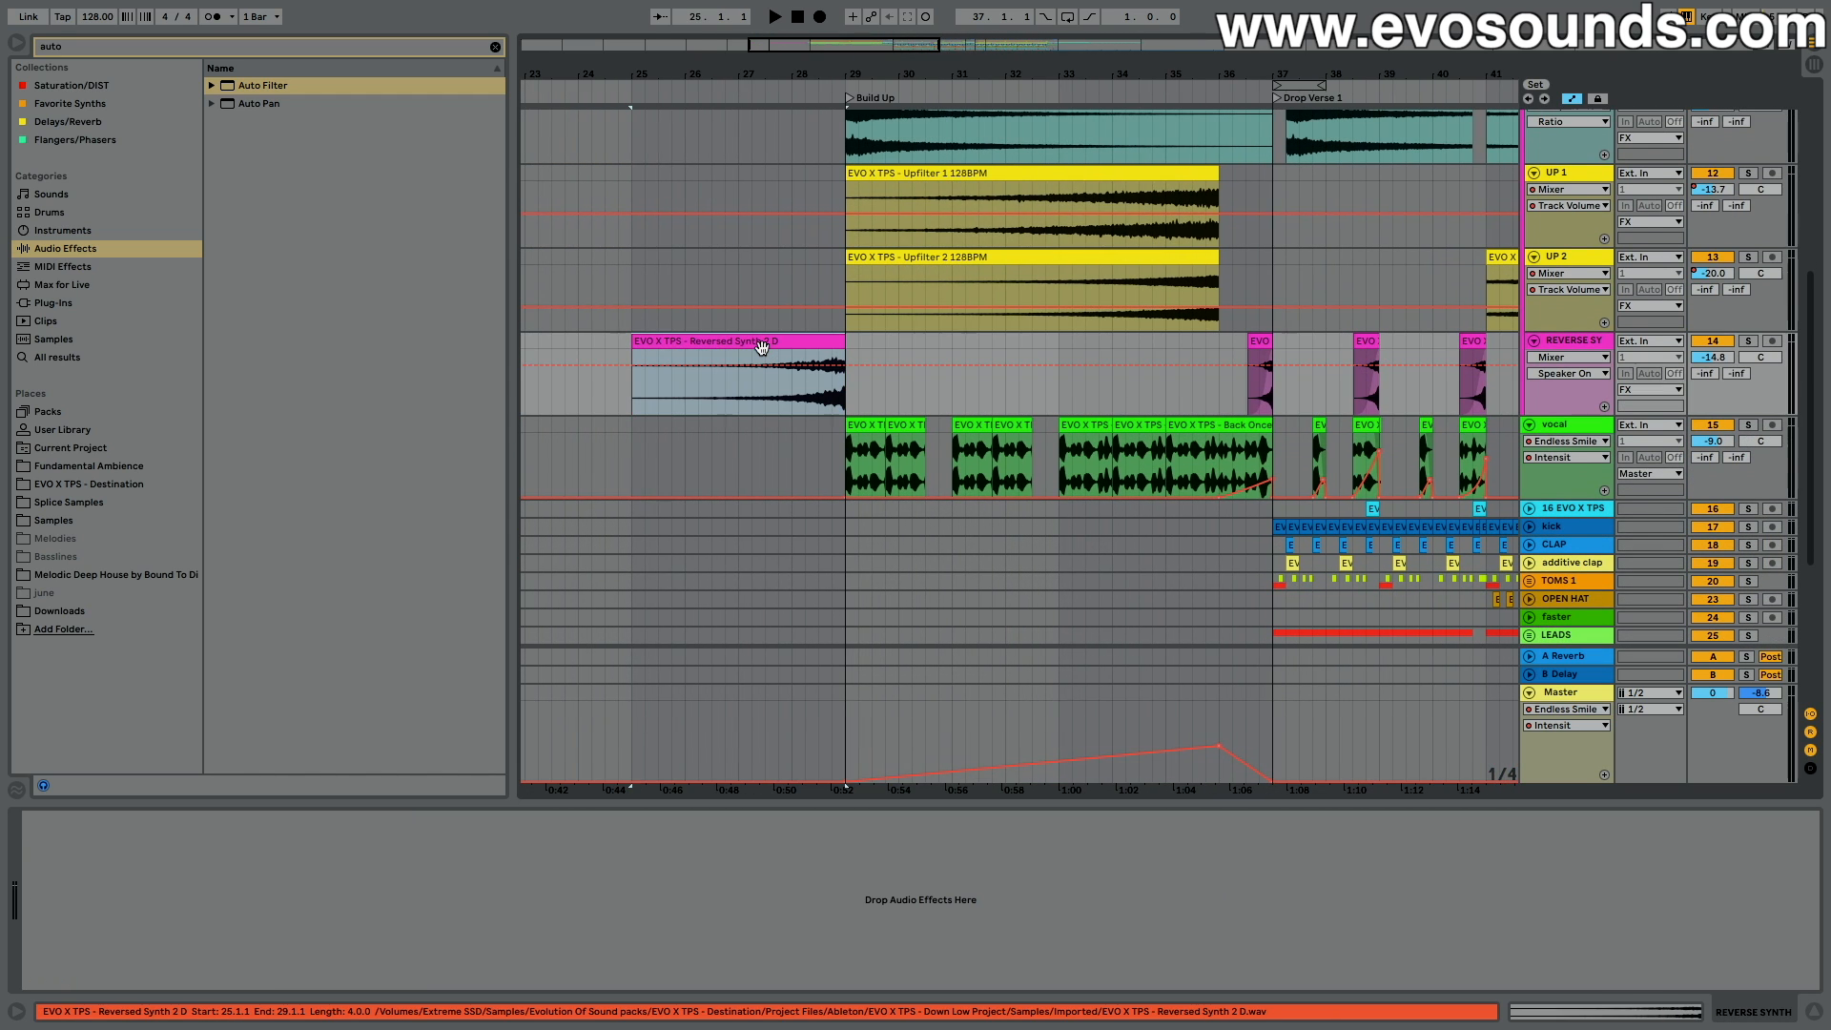
{"action": "left_click_drag", "start_coordinate": [761, 348], "coordinate": [1096, 359]}
{"action": "key", "text": "space"}
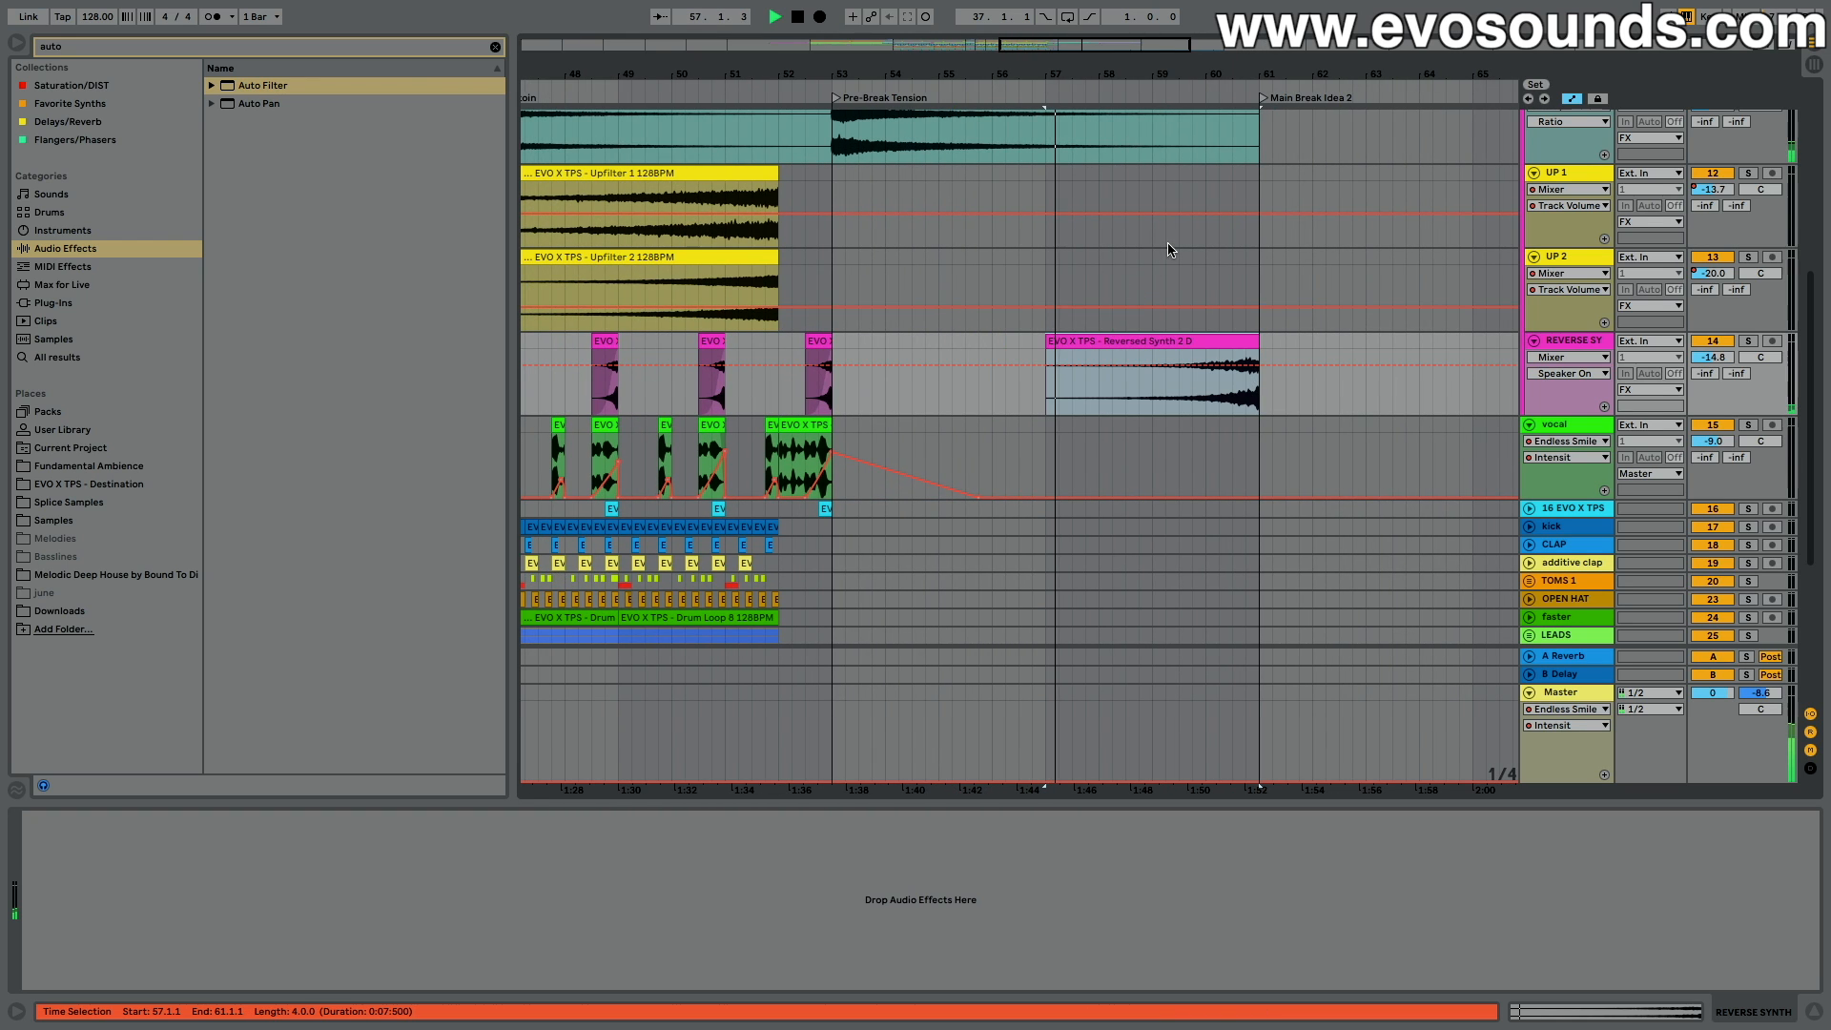
Step: Copy the BUILD UP group's one-bar section at bar 36 to bar 60, just before Main Break Idea 2
{"action": "left_click", "coordinate": [1169, 244]}
{"action": "scroll", "coordinate": [1158, 255], "scroll_direction": "right", "scroll_amount": 2}
{"action": "scroll", "coordinate": [1158, 255], "scroll_direction": "up", "scroll_amount": 2}
{"action": "scroll", "coordinate": [1158, 255], "scroll_direction": "left", "scroll_amount": 6}
{"action": "scroll", "coordinate": [1158, 255], "scroll_direction": "up", "scroll_amount": 6}
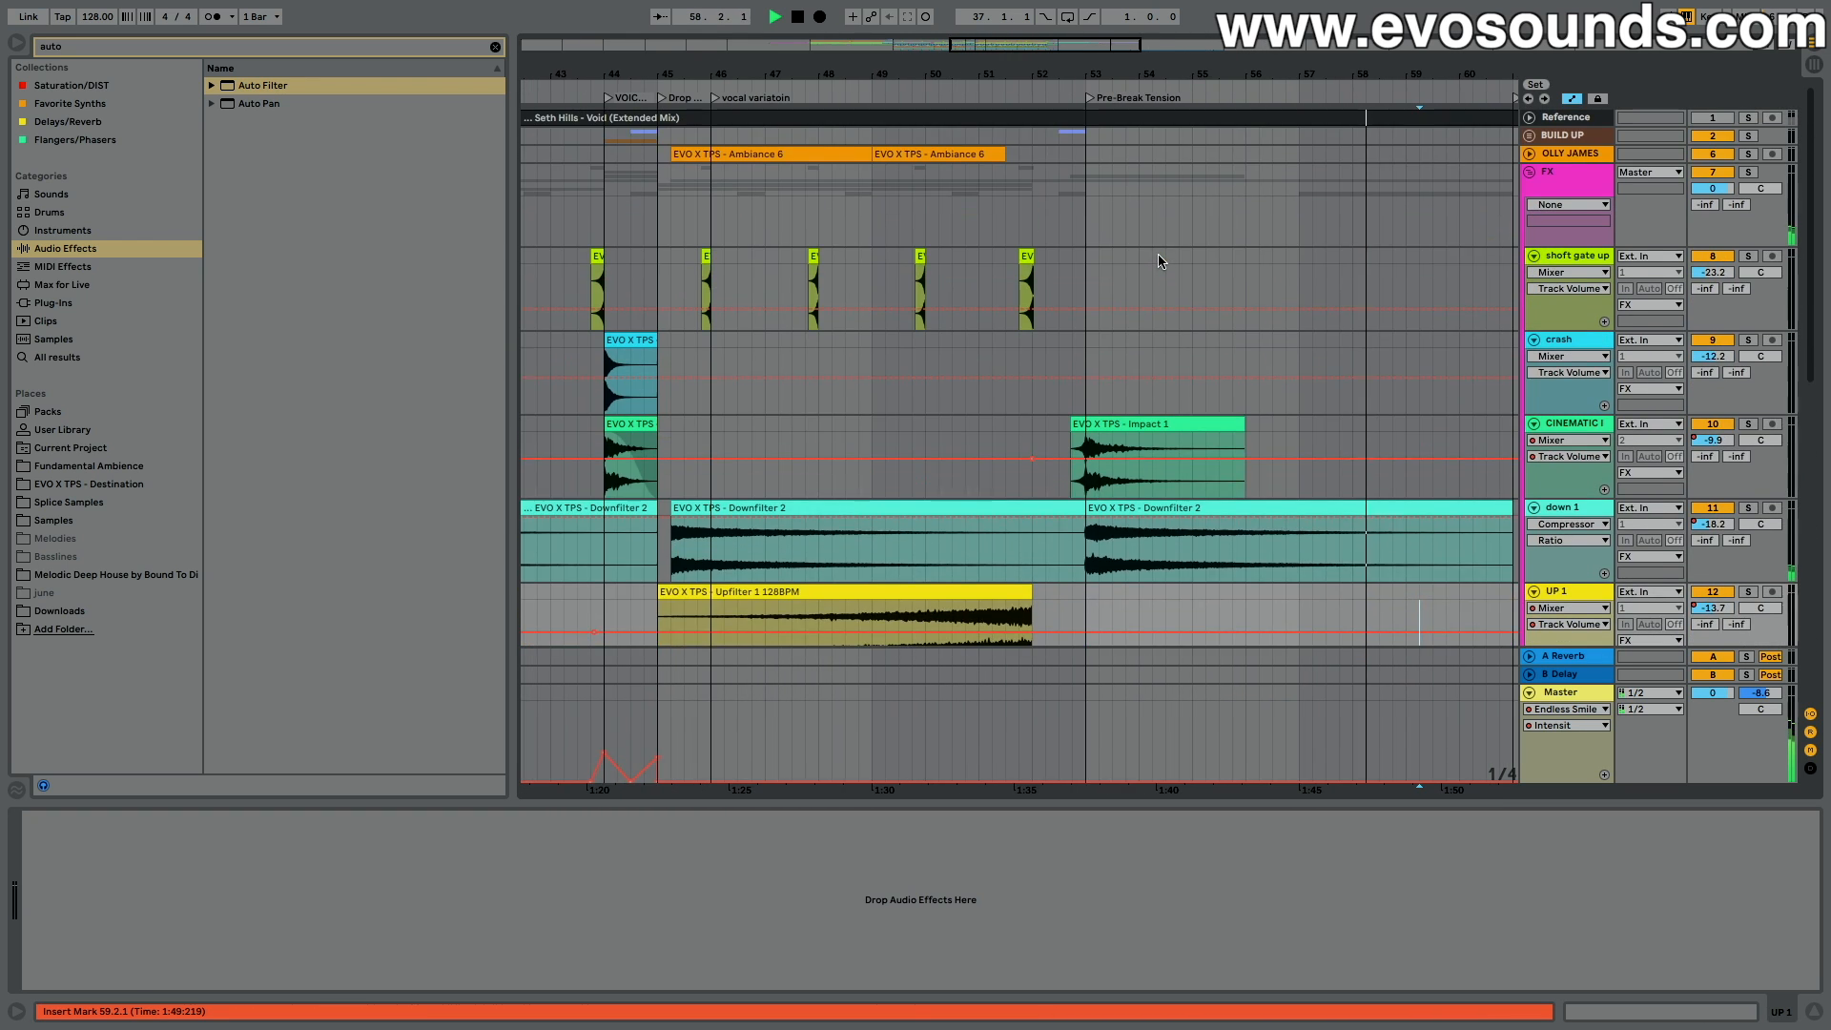
{"action": "scroll", "coordinate": [1158, 255], "scroll_direction": "left", "scroll_amount": 8}
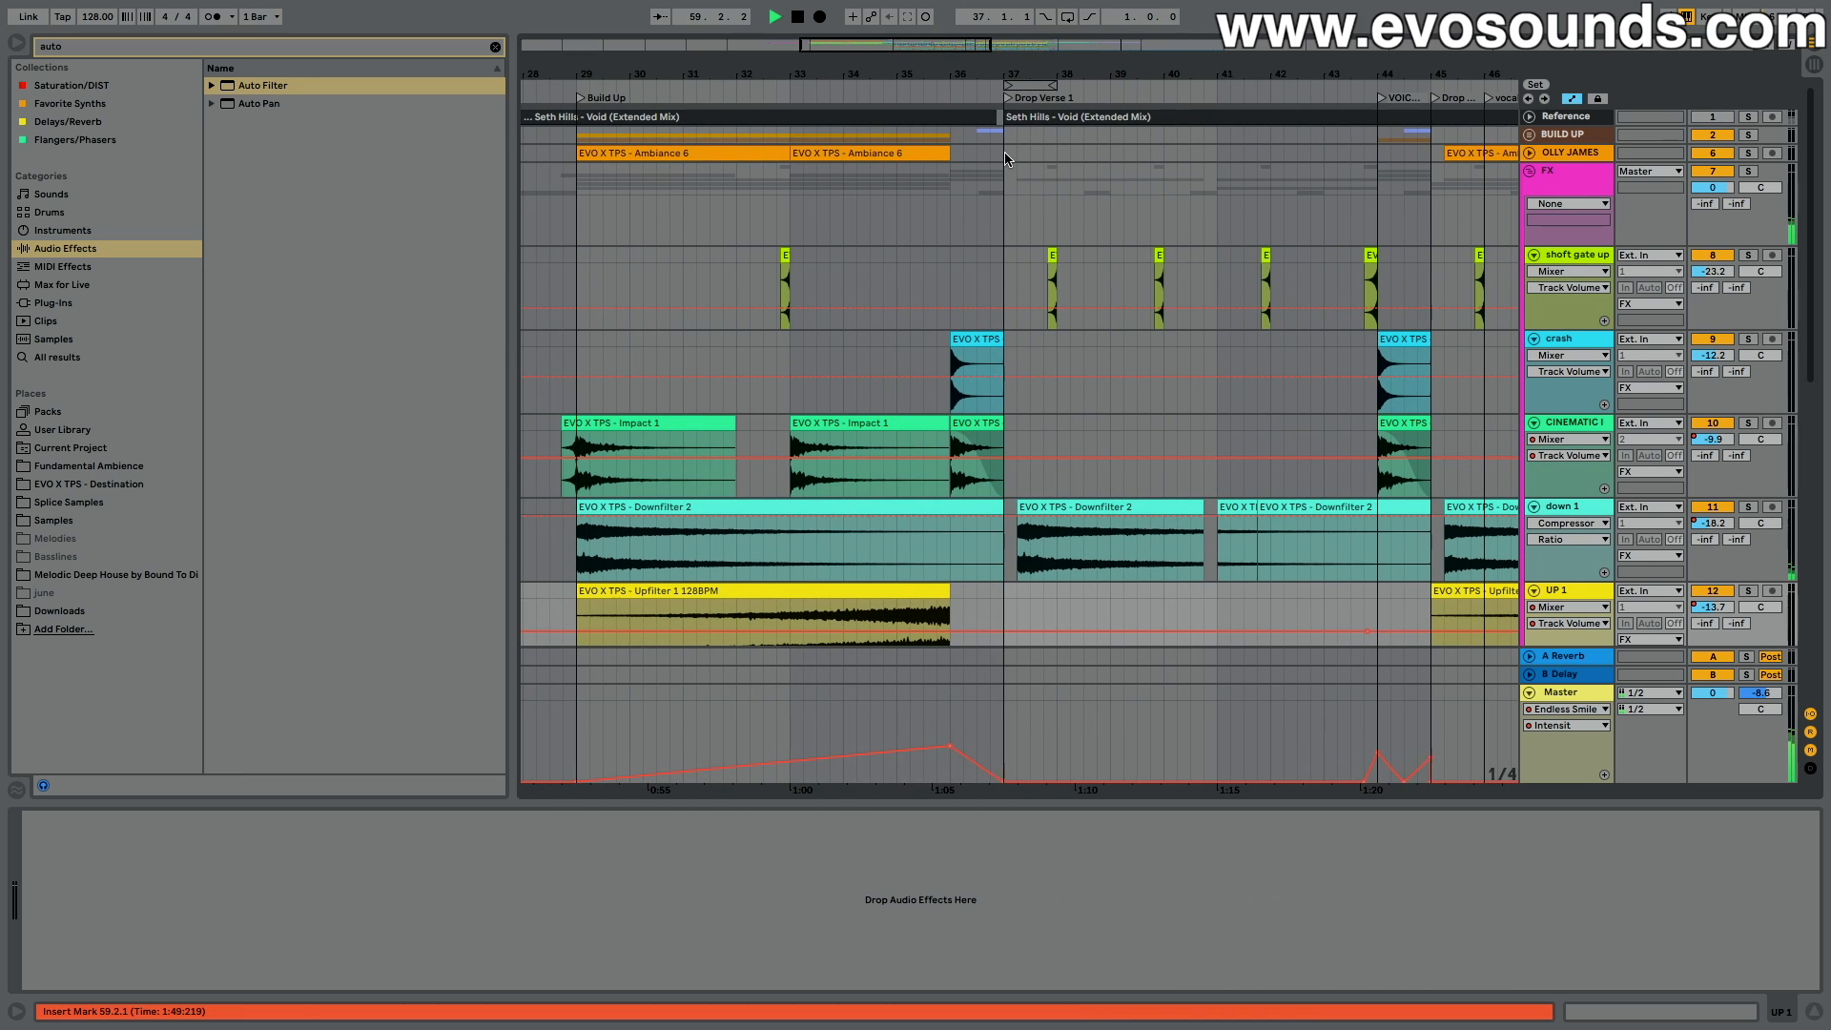
{"action": "scroll", "coordinate": [1229, 240], "scroll_direction": "right", "scroll_amount": 10}
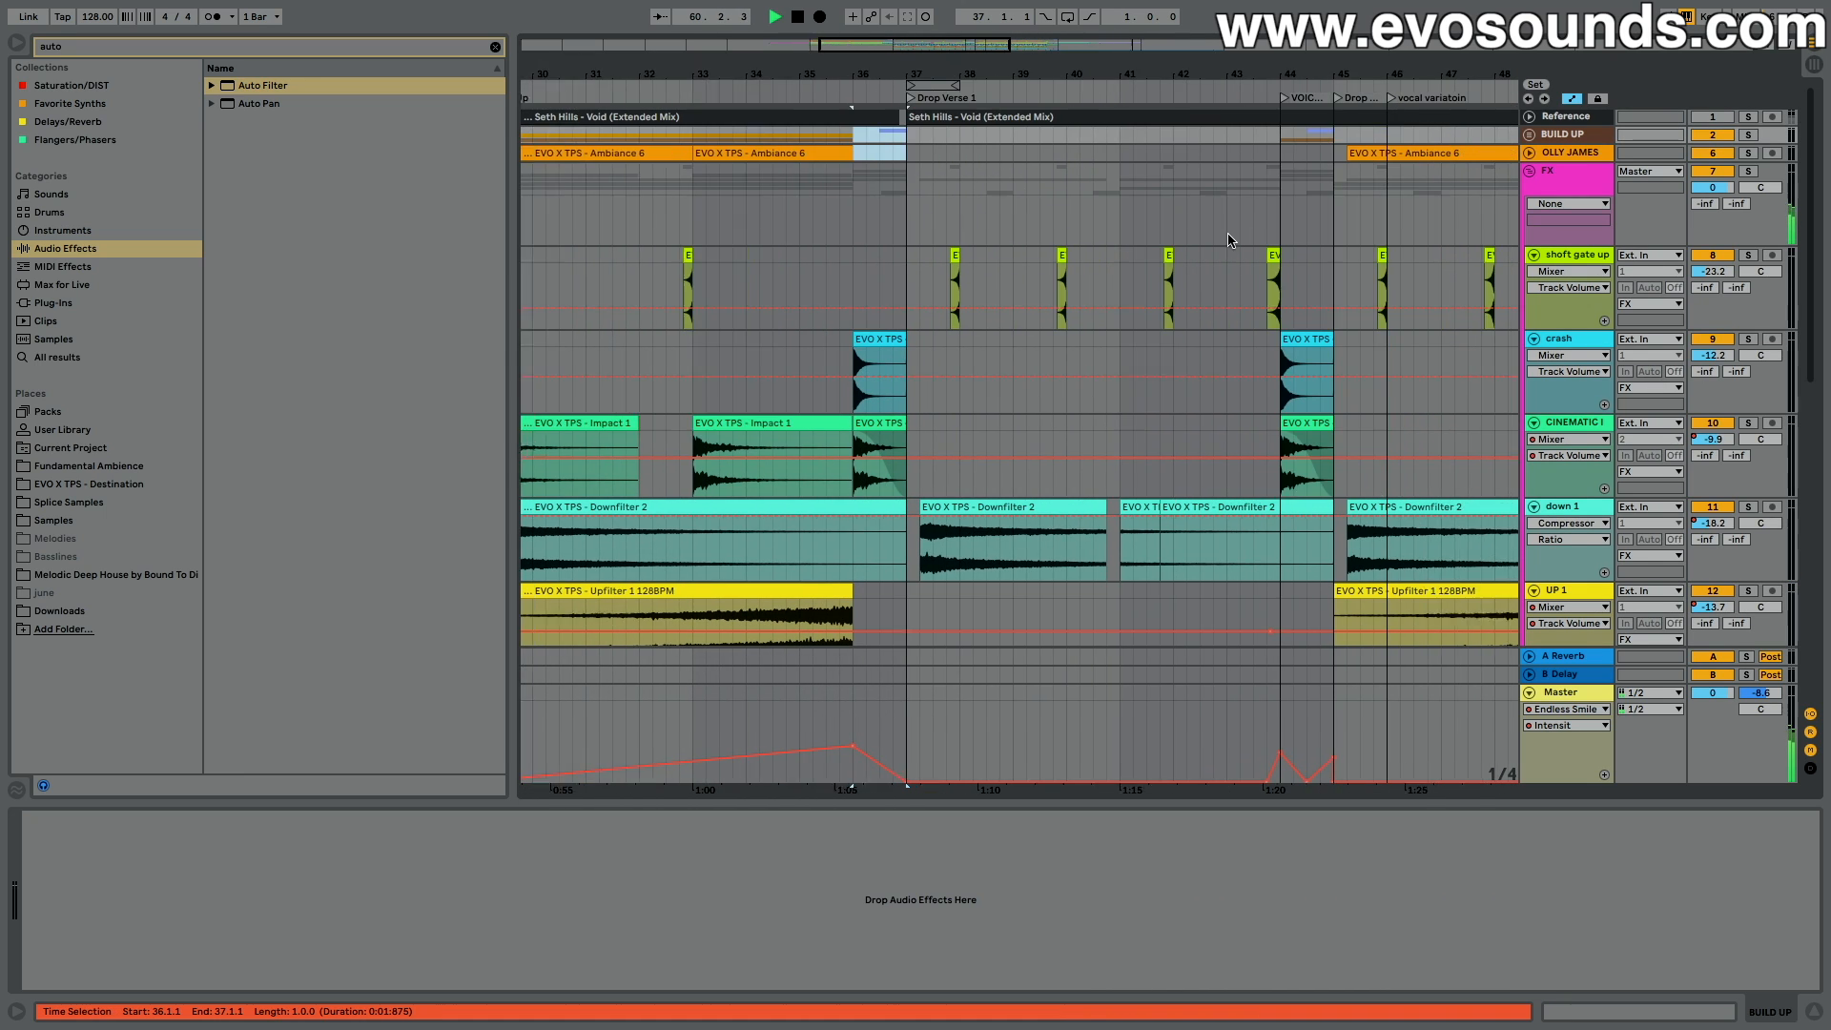
{"action": "scroll", "coordinate": [1228, 240], "scroll_direction": "right", "scroll_amount": 2}
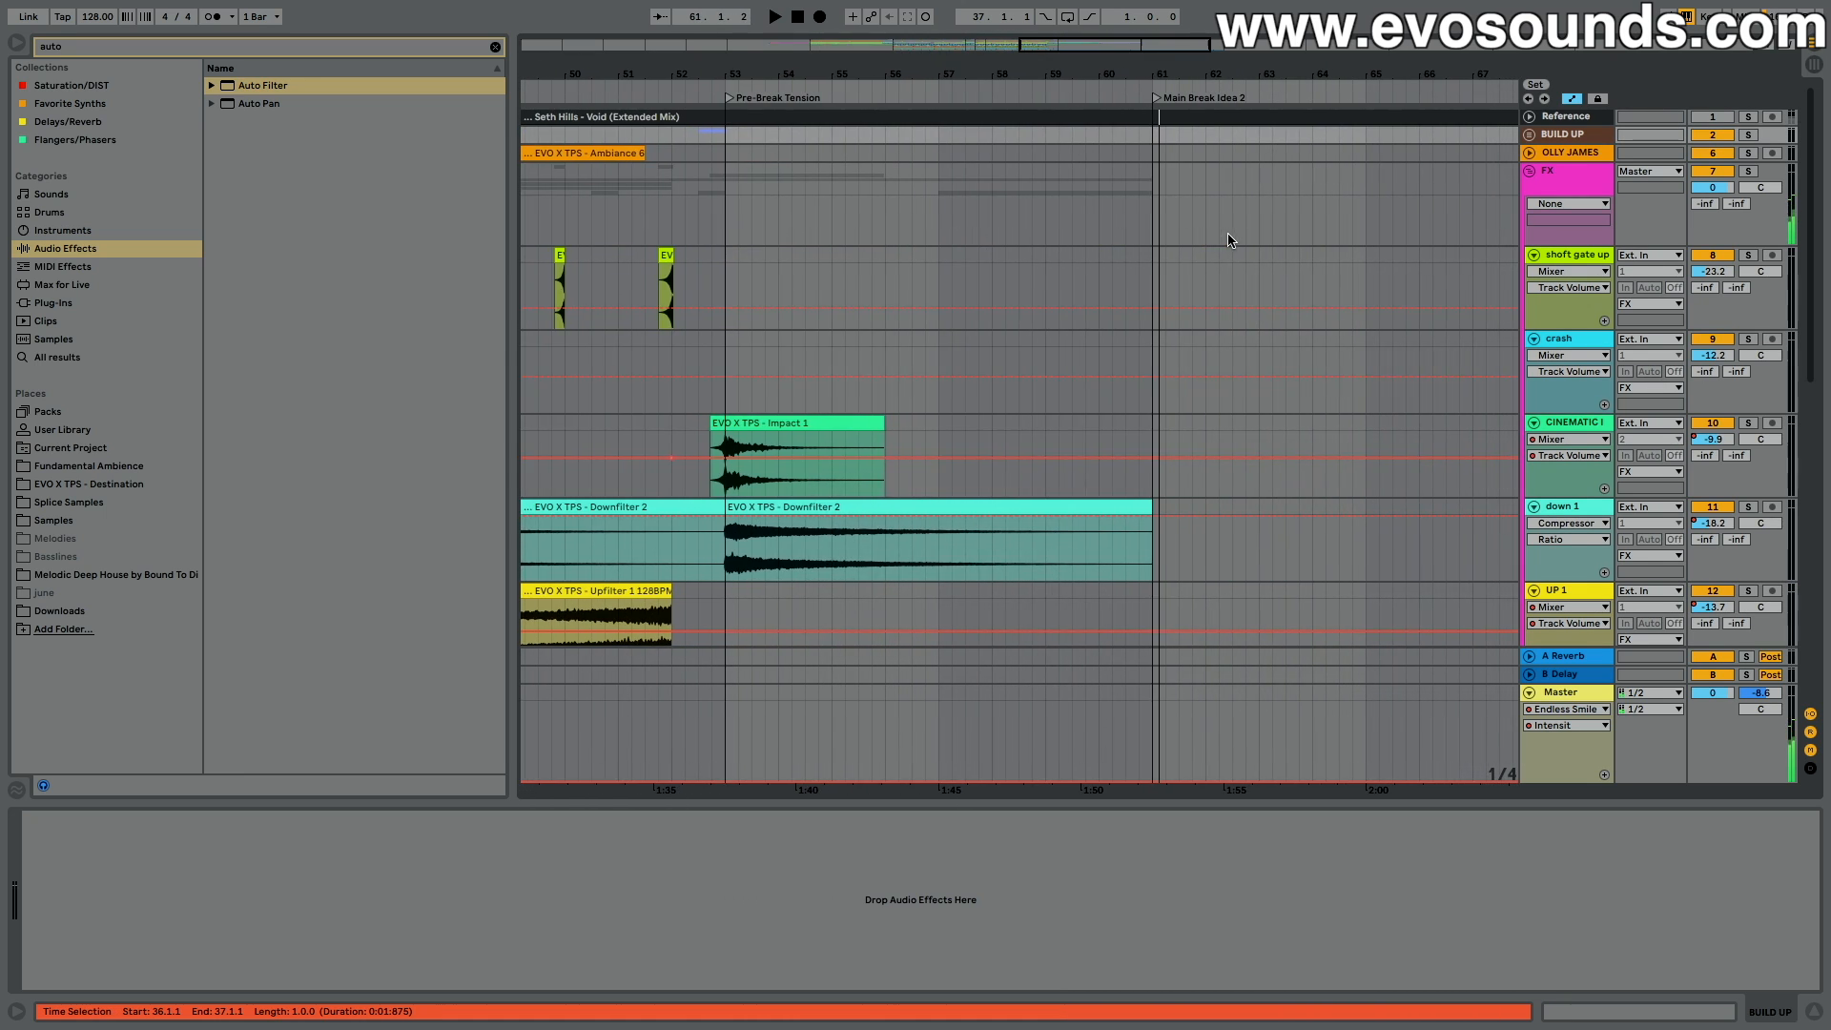
{"action": "left_click", "coordinate": [1101, 143]}
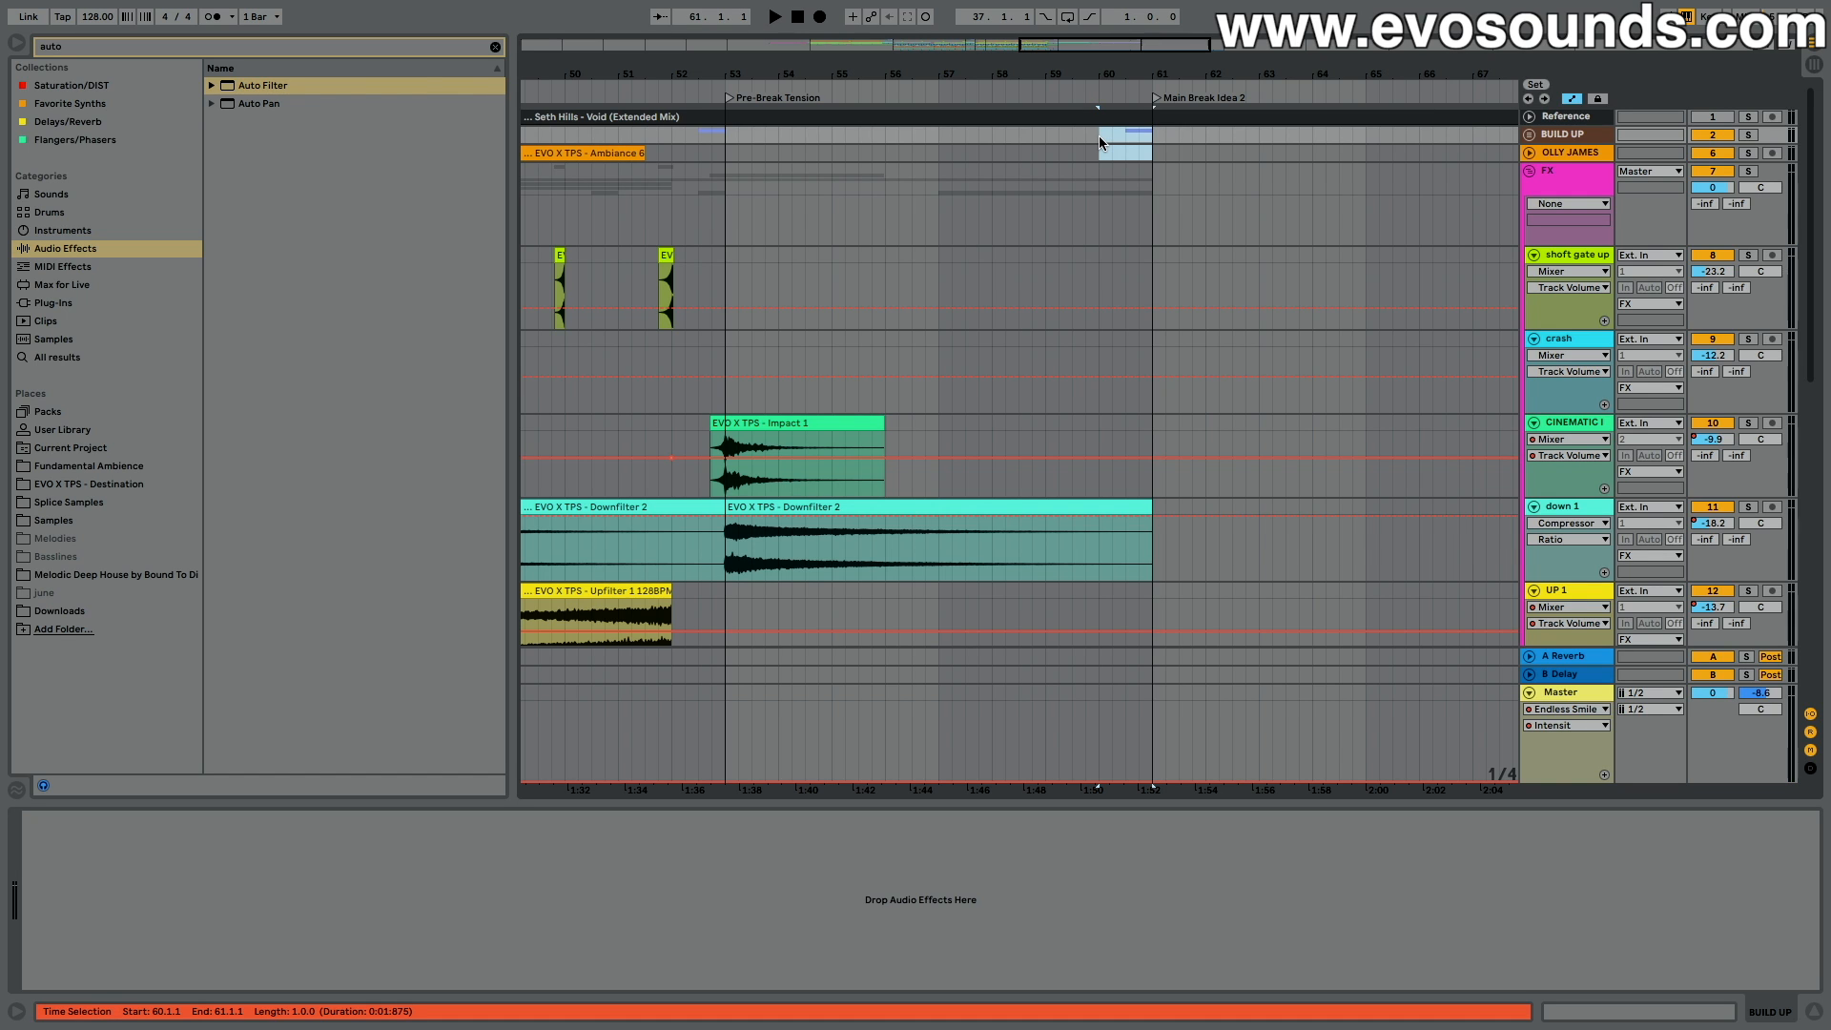
Step: Look over the FX and instrument tracks between Pre-Break Tension and Main Break Idea 2
{"action": "scroll", "coordinate": [1085, 277], "scroll_direction": "down", "scroll_amount": 10}
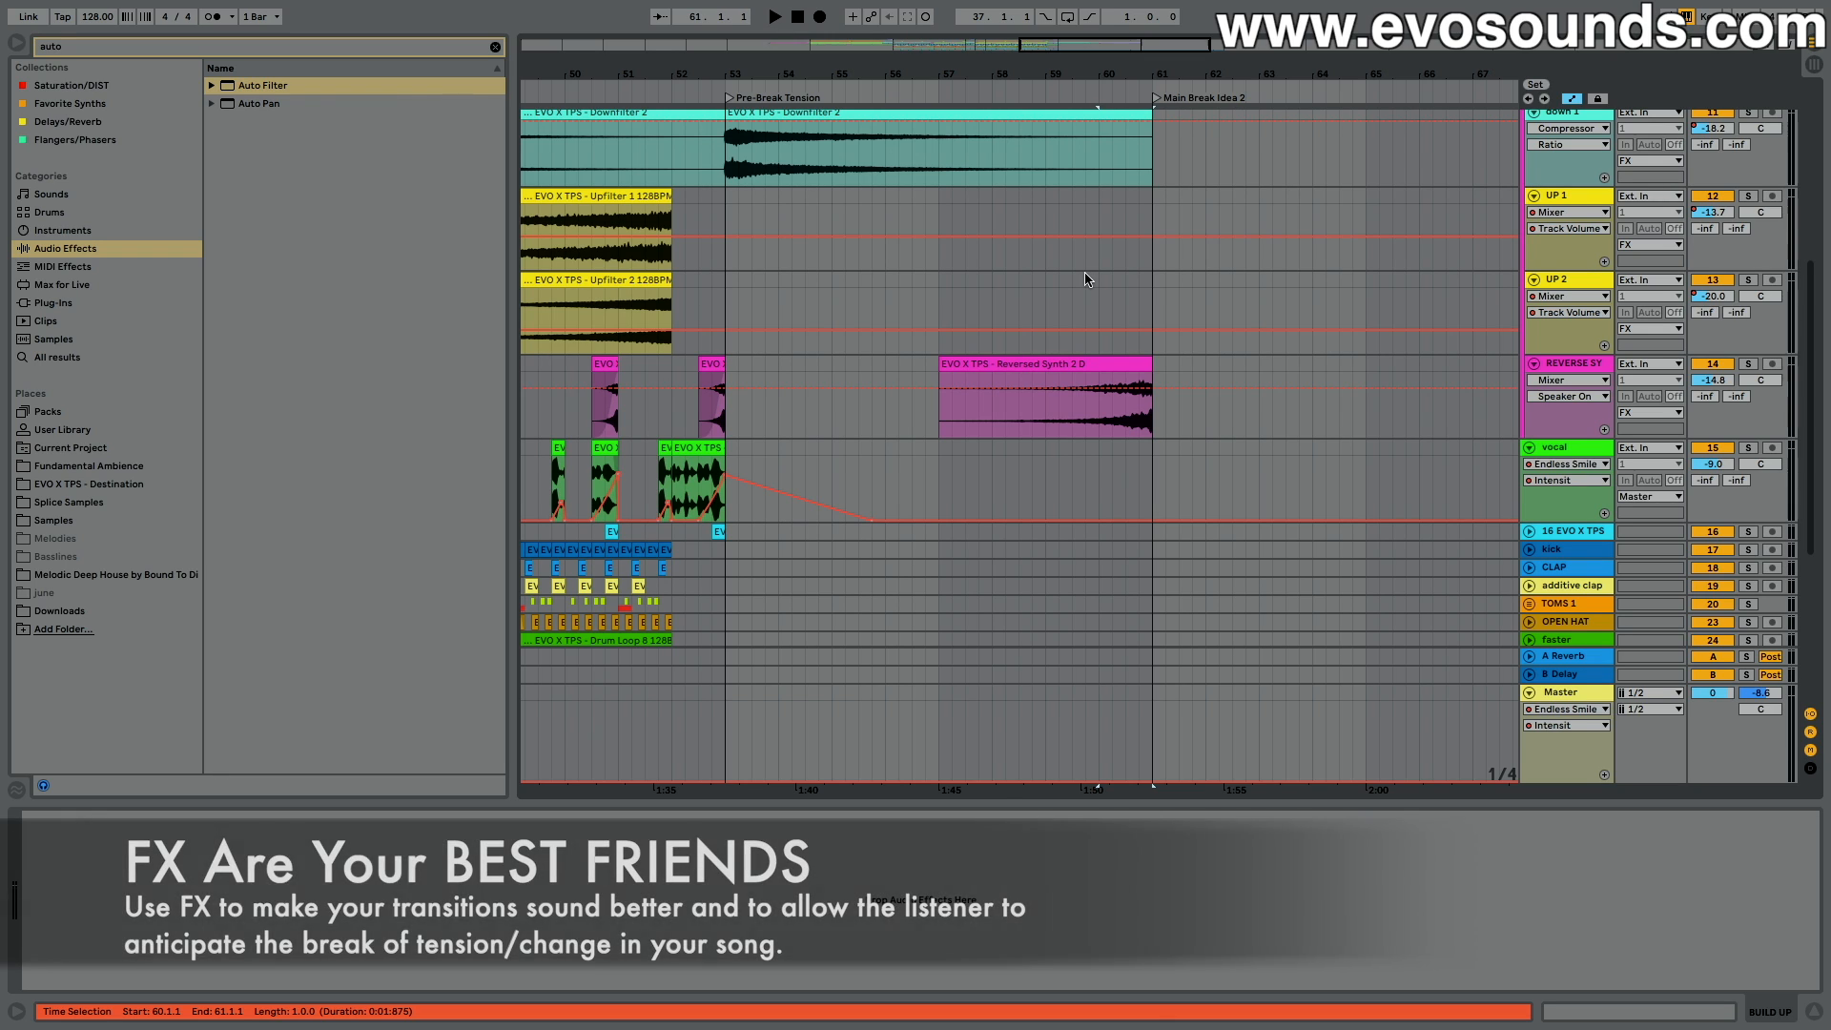
{"action": "scroll", "coordinate": [1085, 279], "scroll_direction": "up", "scroll_amount": 8}
{"action": "scroll", "coordinate": [1085, 278], "scroll_direction": "up", "scroll_amount": 2}
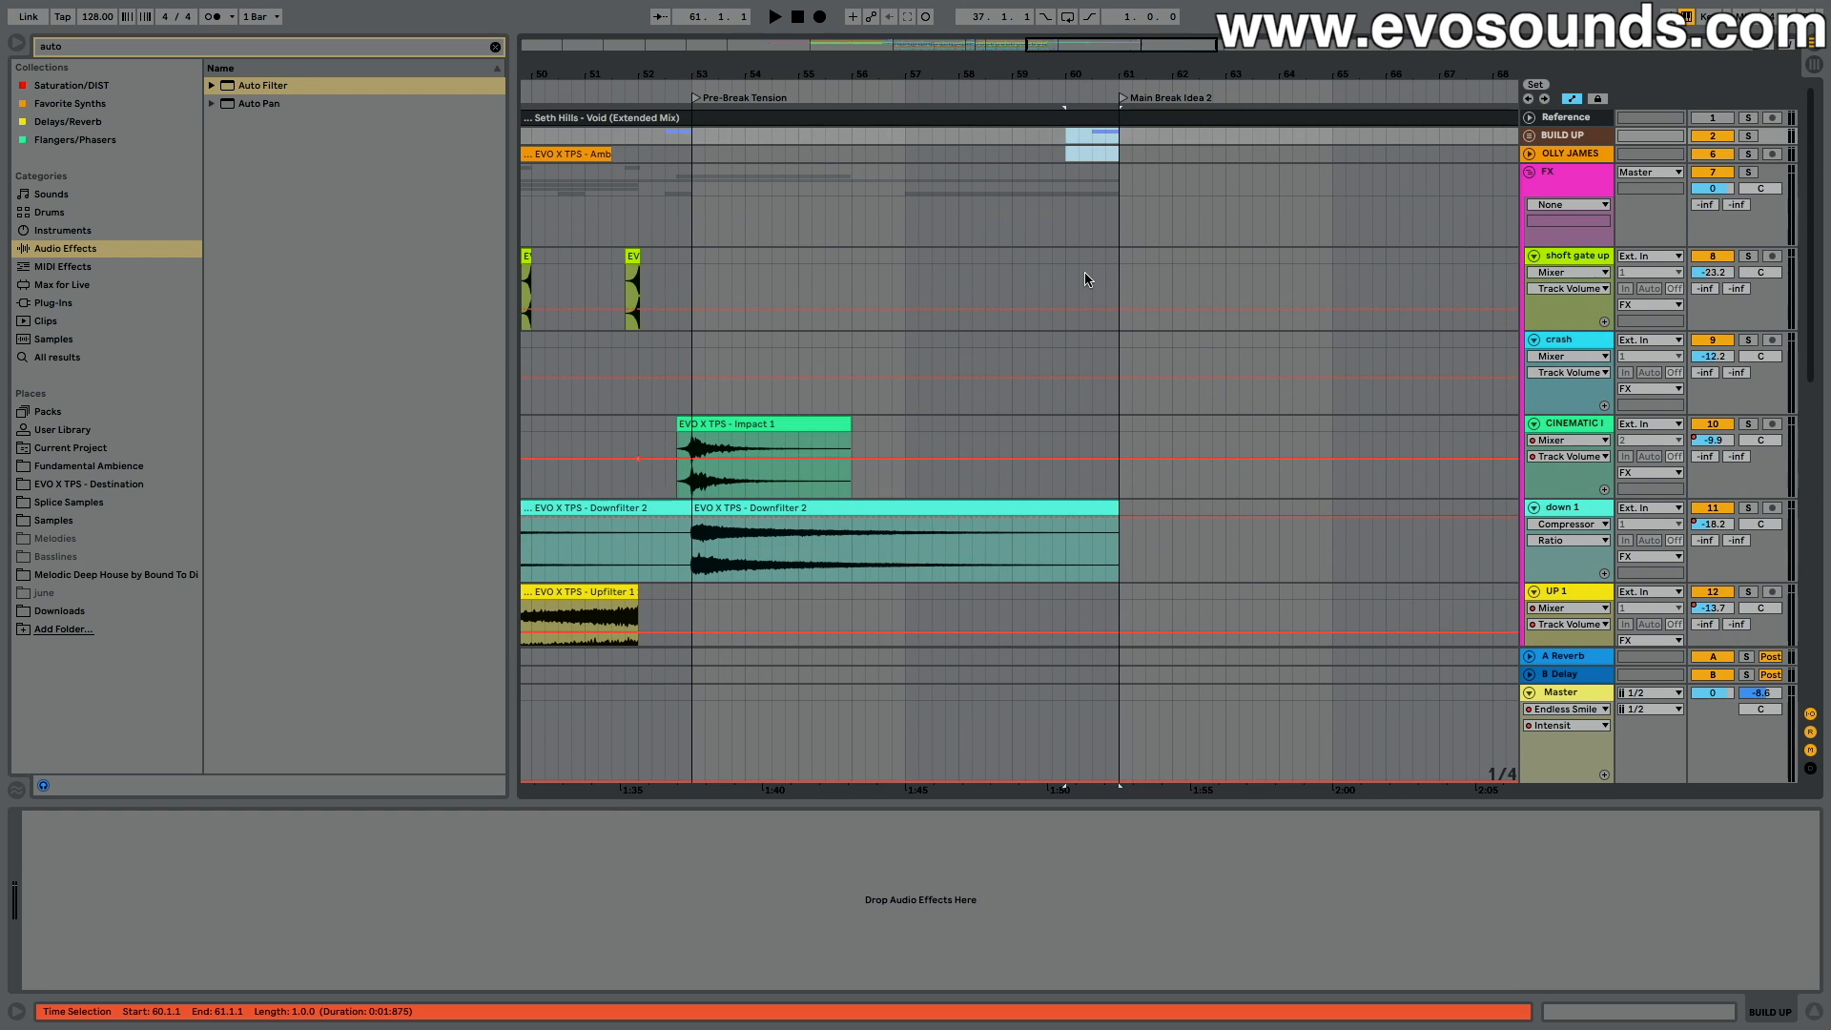
{"action": "scroll", "coordinate": [1084, 279], "scroll_direction": "down", "scroll_amount": 16}
{"action": "scroll", "coordinate": [1085, 279], "scroll_direction": "up", "scroll_amount": 12}
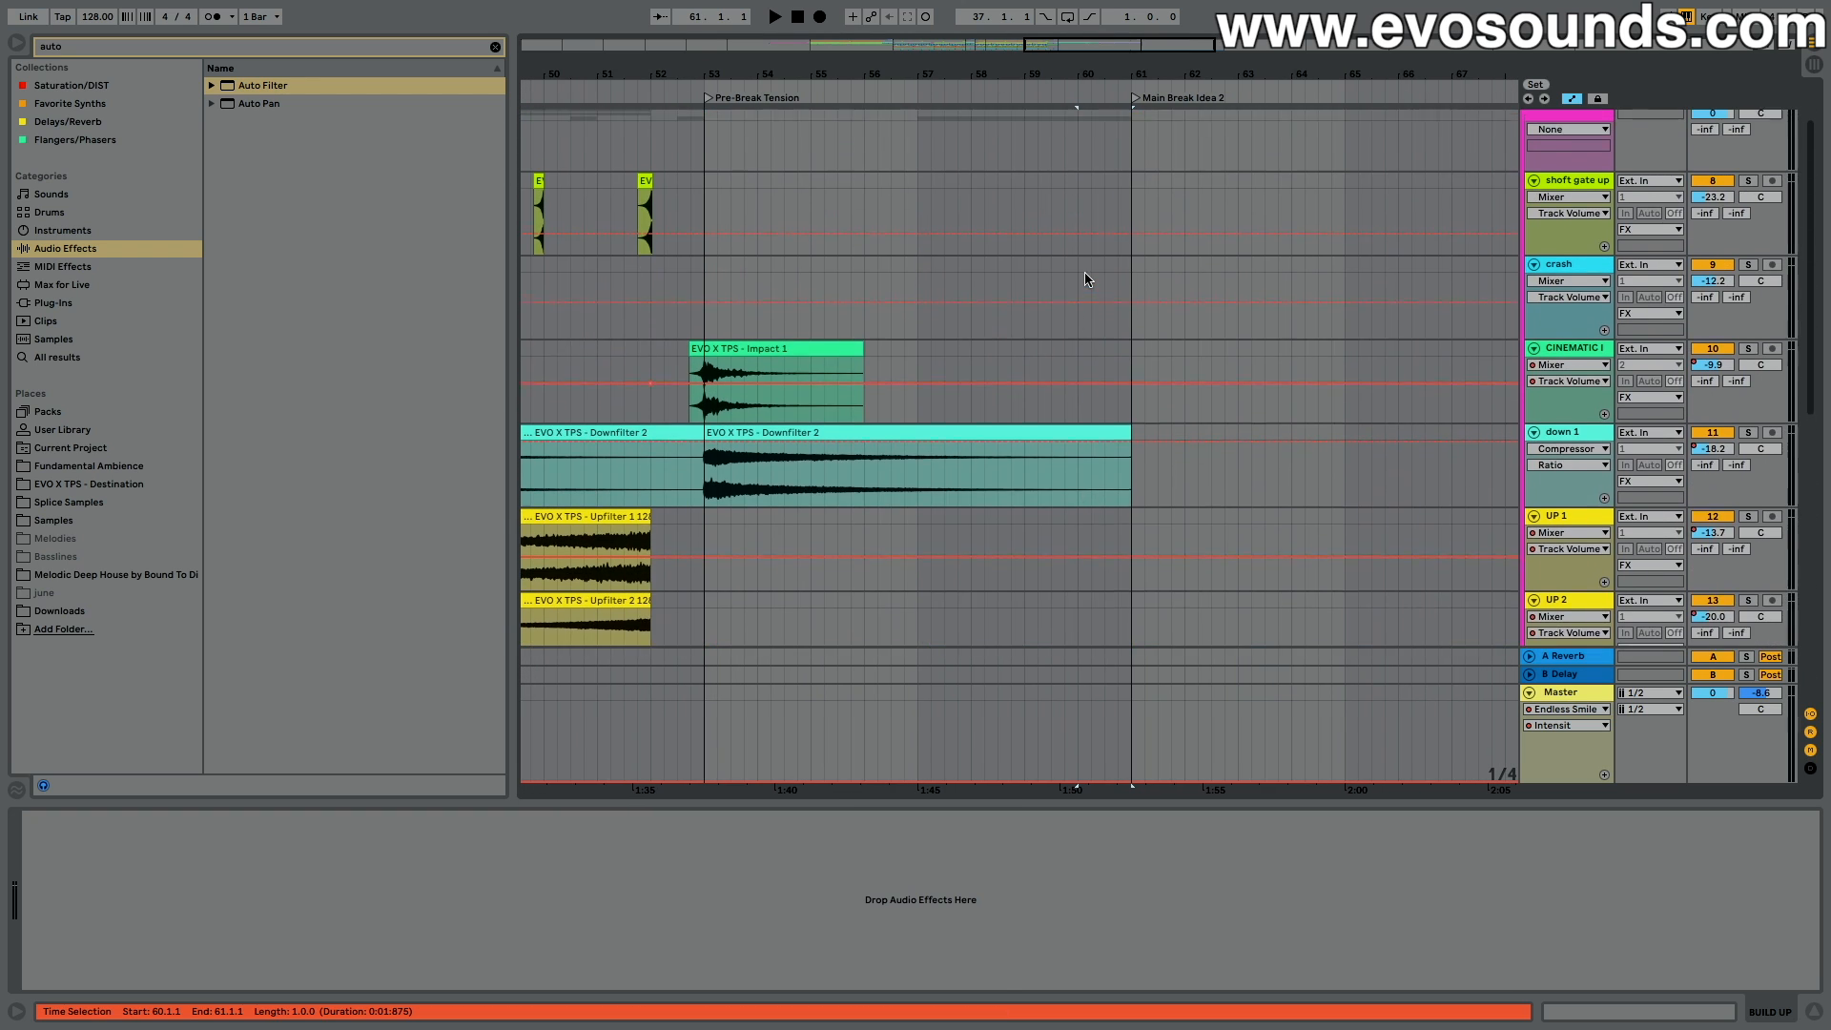
{"action": "scroll", "coordinate": [1085, 279], "scroll_direction": "left", "scroll_amount": 5}
{"action": "scroll", "coordinate": [1059, 305], "scroll_direction": "down", "scroll_amount": 2}
{"action": "scroll", "coordinate": [1059, 305], "scroll_direction": "right", "scroll_amount": 2}
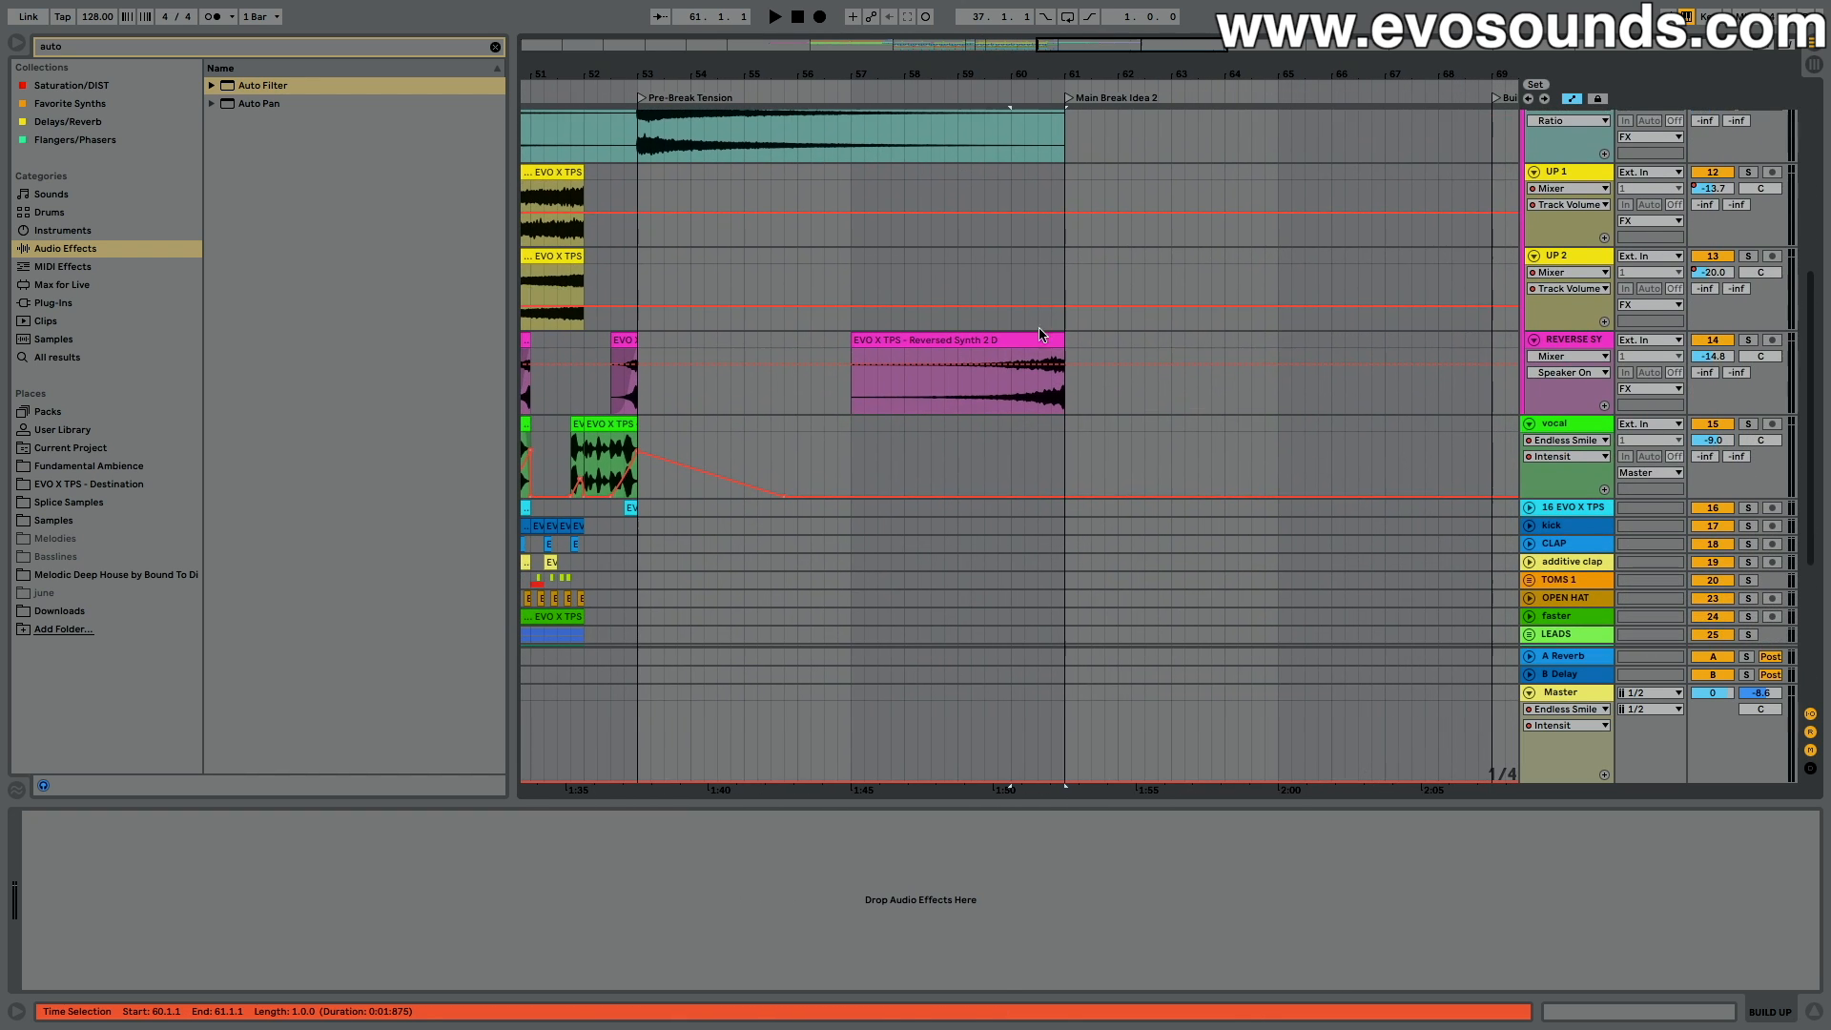
Step: Examine the Reversed Synth, Impact 1 and Downfilter 2 clips that shape the Pre-Break Tension transition
{"action": "left_click", "coordinate": [1027, 342]}
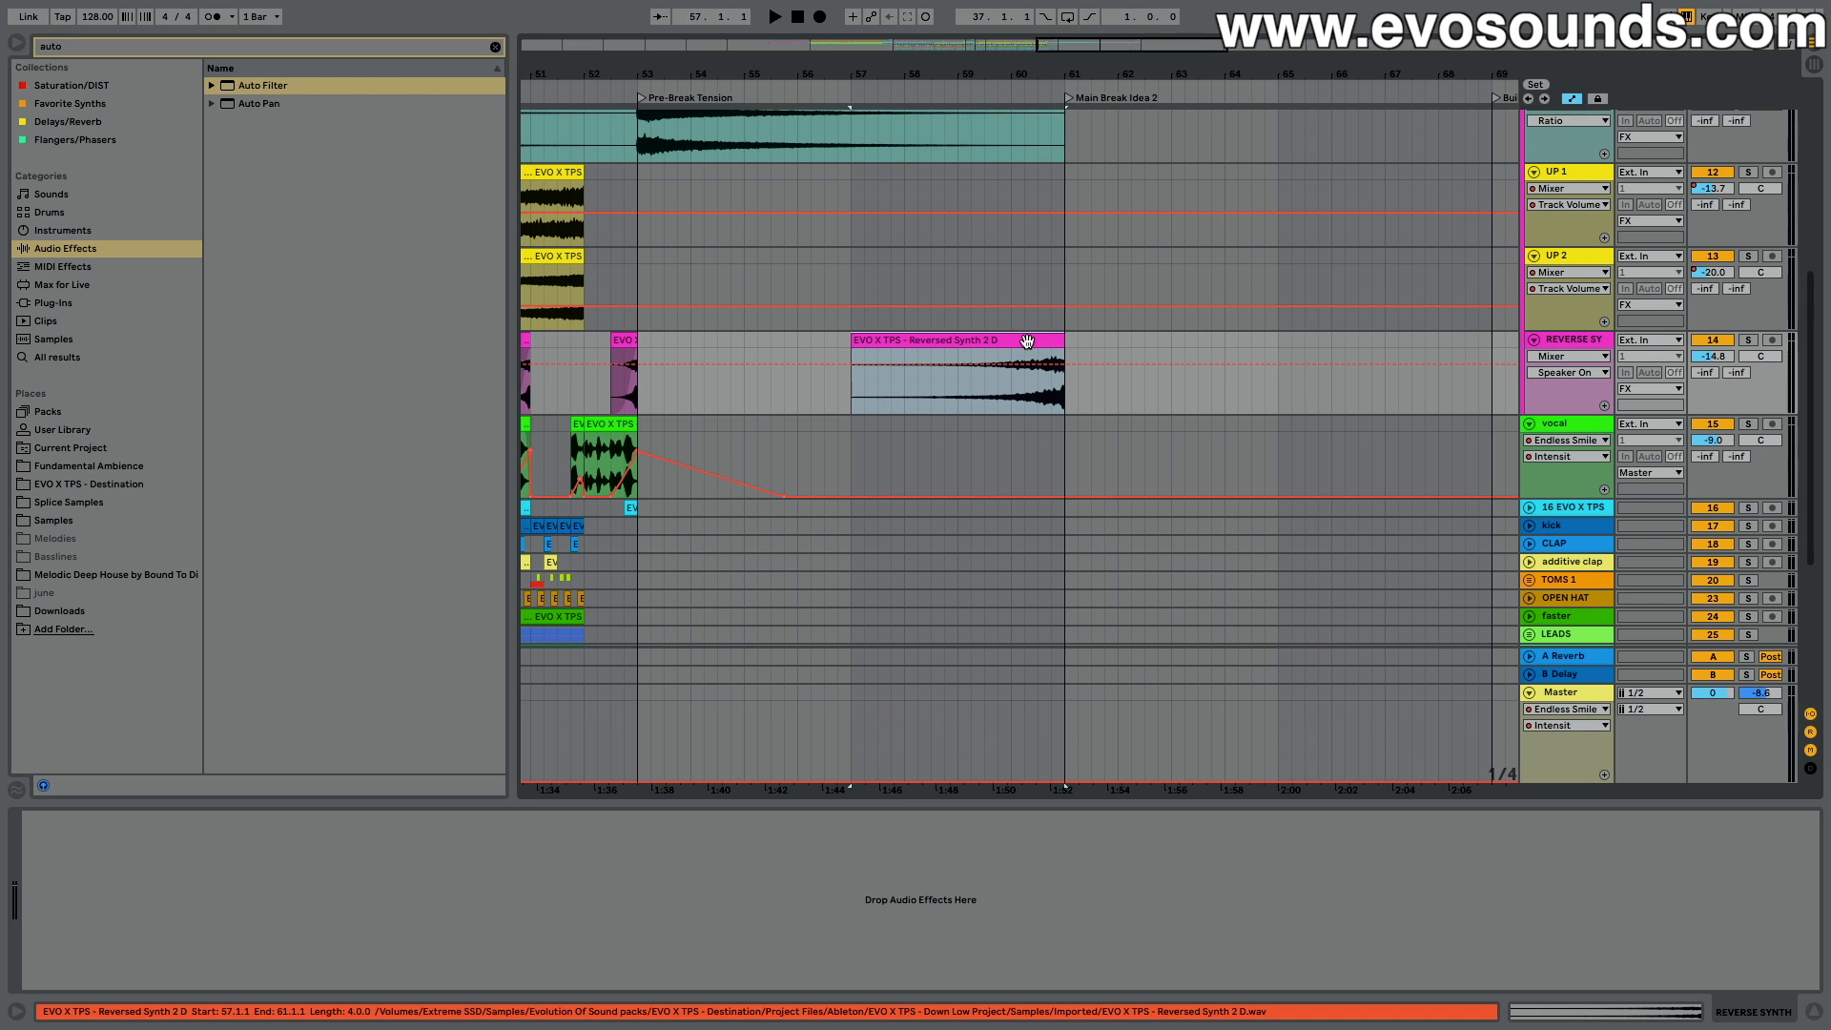
{"action": "scroll", "coordinate": [1027, 342], "scroll_direction": "up", "scroll_amount": 7}
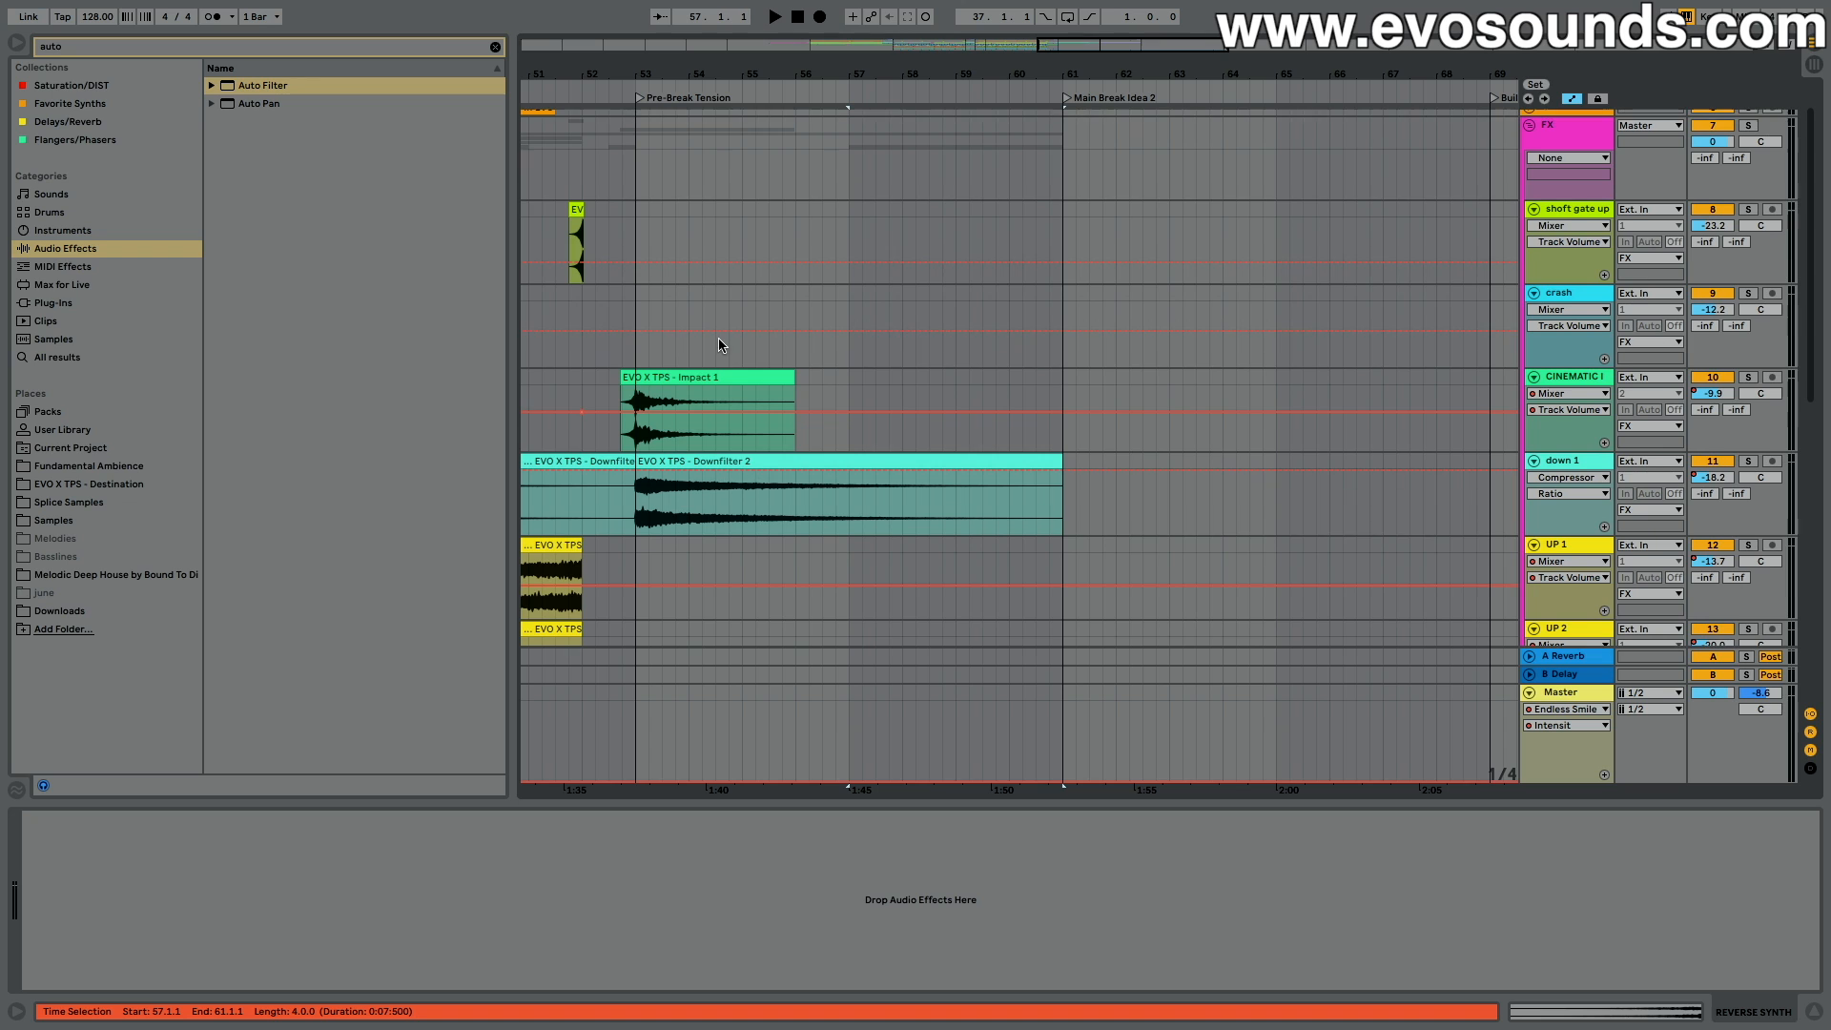
{"action": "left_click", "coordinate": [705, 376]}
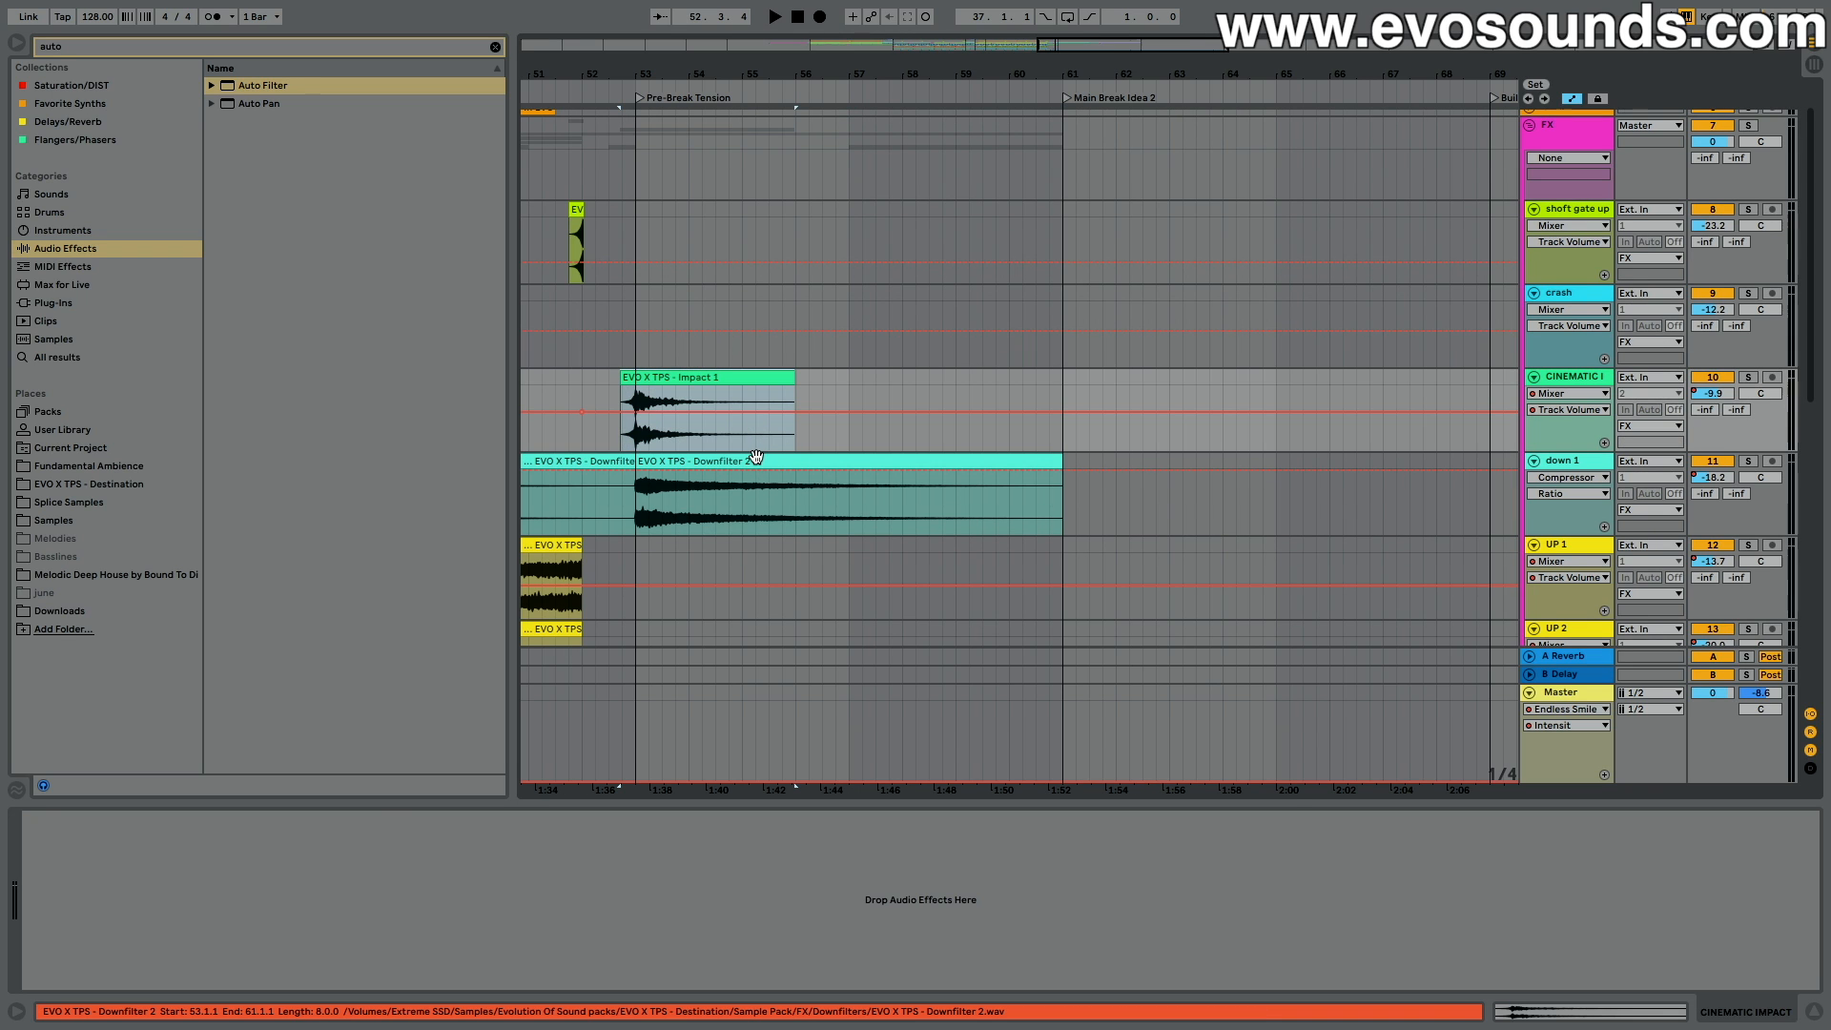
{"action": "left_click", "coordinate": [754, 459]}
{"action": "scroll", "coordinate": [834, 452], "scroll_direction": "down", "scroll_amount": 12}
{"action": "scroll", "coordinate": [834, 452], "scroll_direction": "up", "scroll_amount": 13}
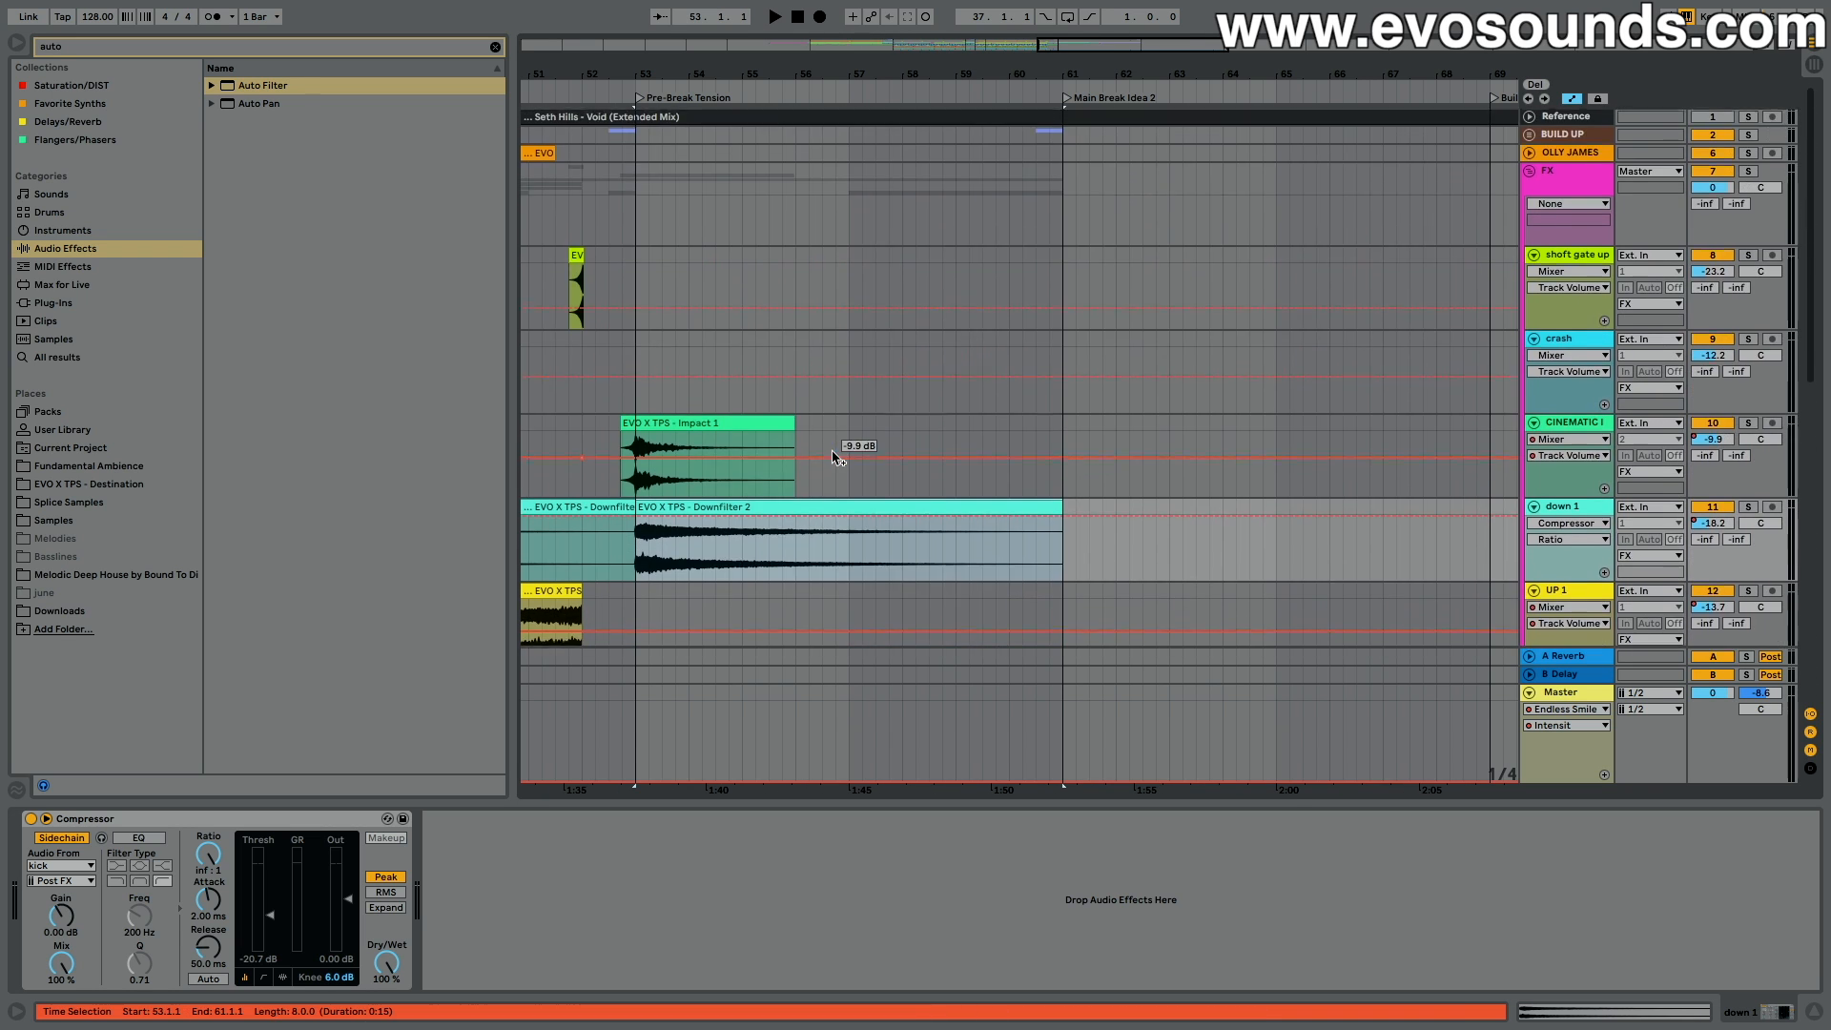
{"action": "scroll", "coordinate": [834, 452], "scroll_direction": "down", "scroll_amount": 9}
{"action": "scroll", "coordinate": [833, 457], "scroll_direction": "down", "scroll_amount": 2}
{"action": "scroll", "coordinate": [833, 452], "scroll_direction": "up", "scroll_amount": 3}
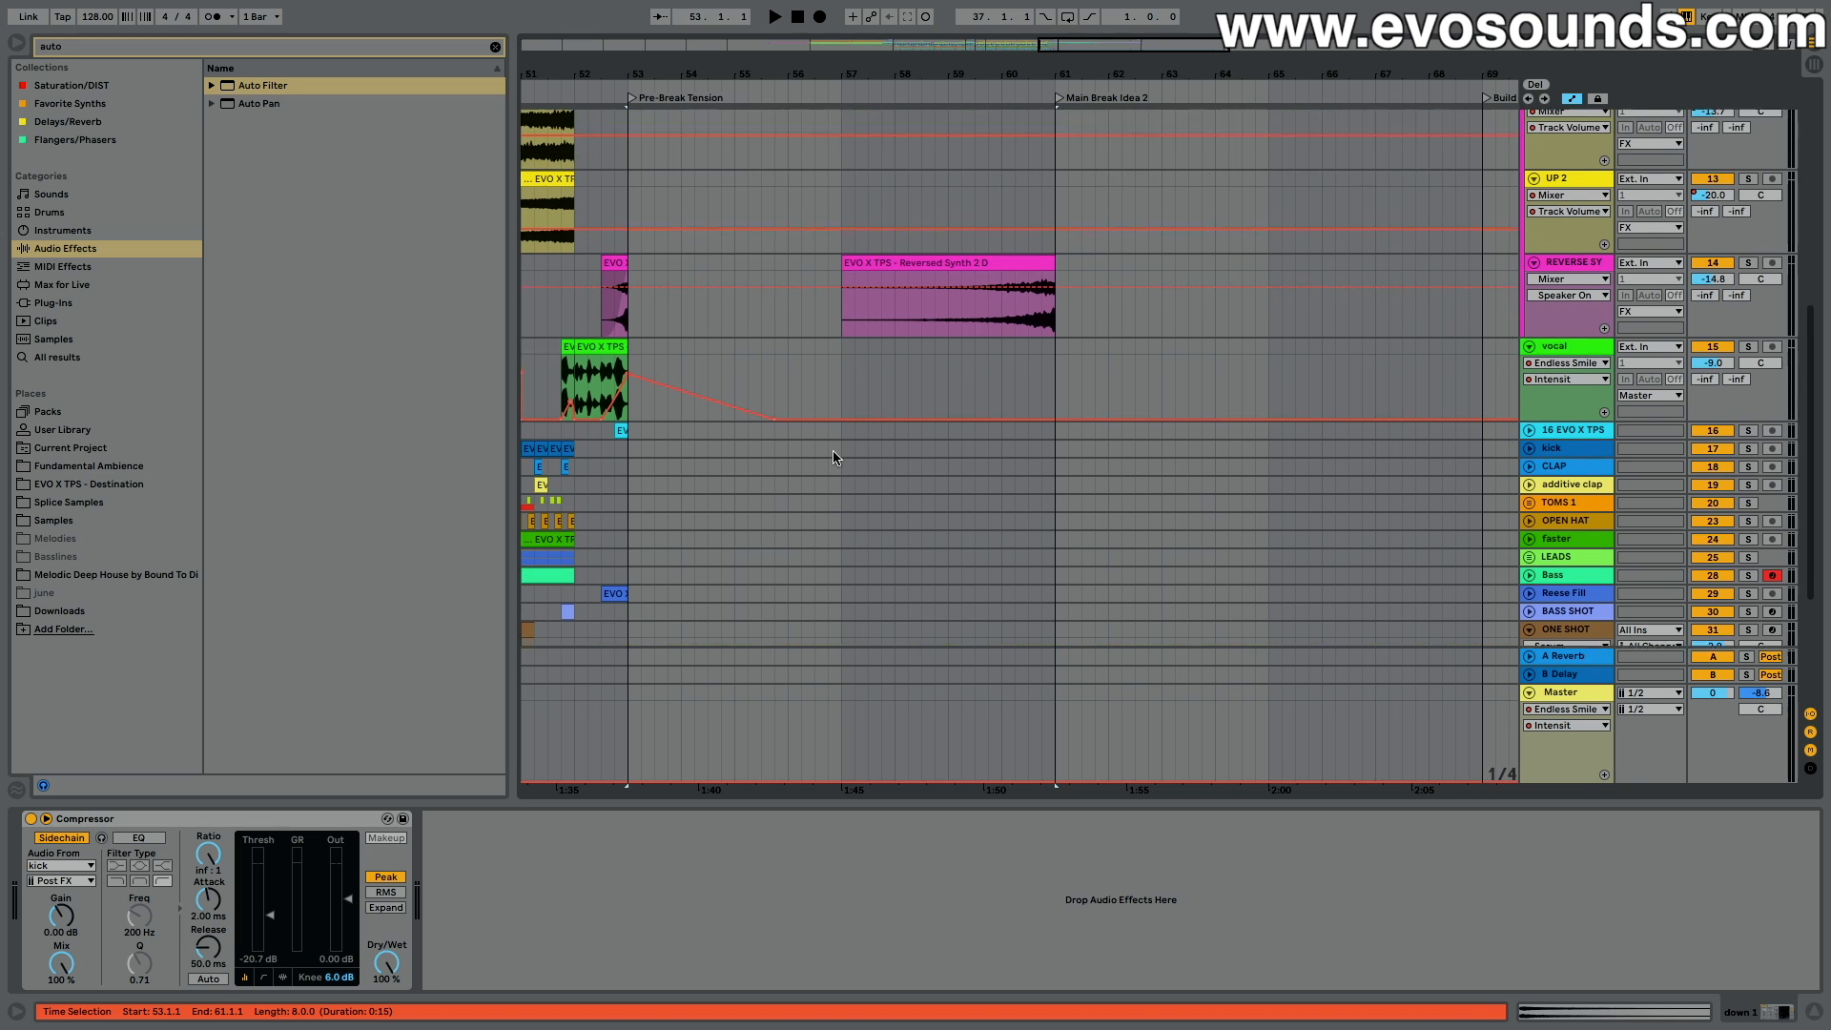
{"action": "left_click", "coordinate": [907, 343]}
Step: Compare the riser and impact placement before and after the Pre-Break Tension locator across the FX tracks
{"action": "scroll", "coordinate": [907, 344], "scroll_direction": "up", "scroll_amount": 4}
{"action": "scroll", "coordinate": [907, 343], "scroll_direction": "right", "scroll_amount": 2}
{"action": "scroll", "coordinate": [907, 346], "scroll_direction": "up", "scroll_amount": 3}
{"action": "scroll", "coordinate": [907, 345], "scroll_direction": "left", "scroll_amount": 6}
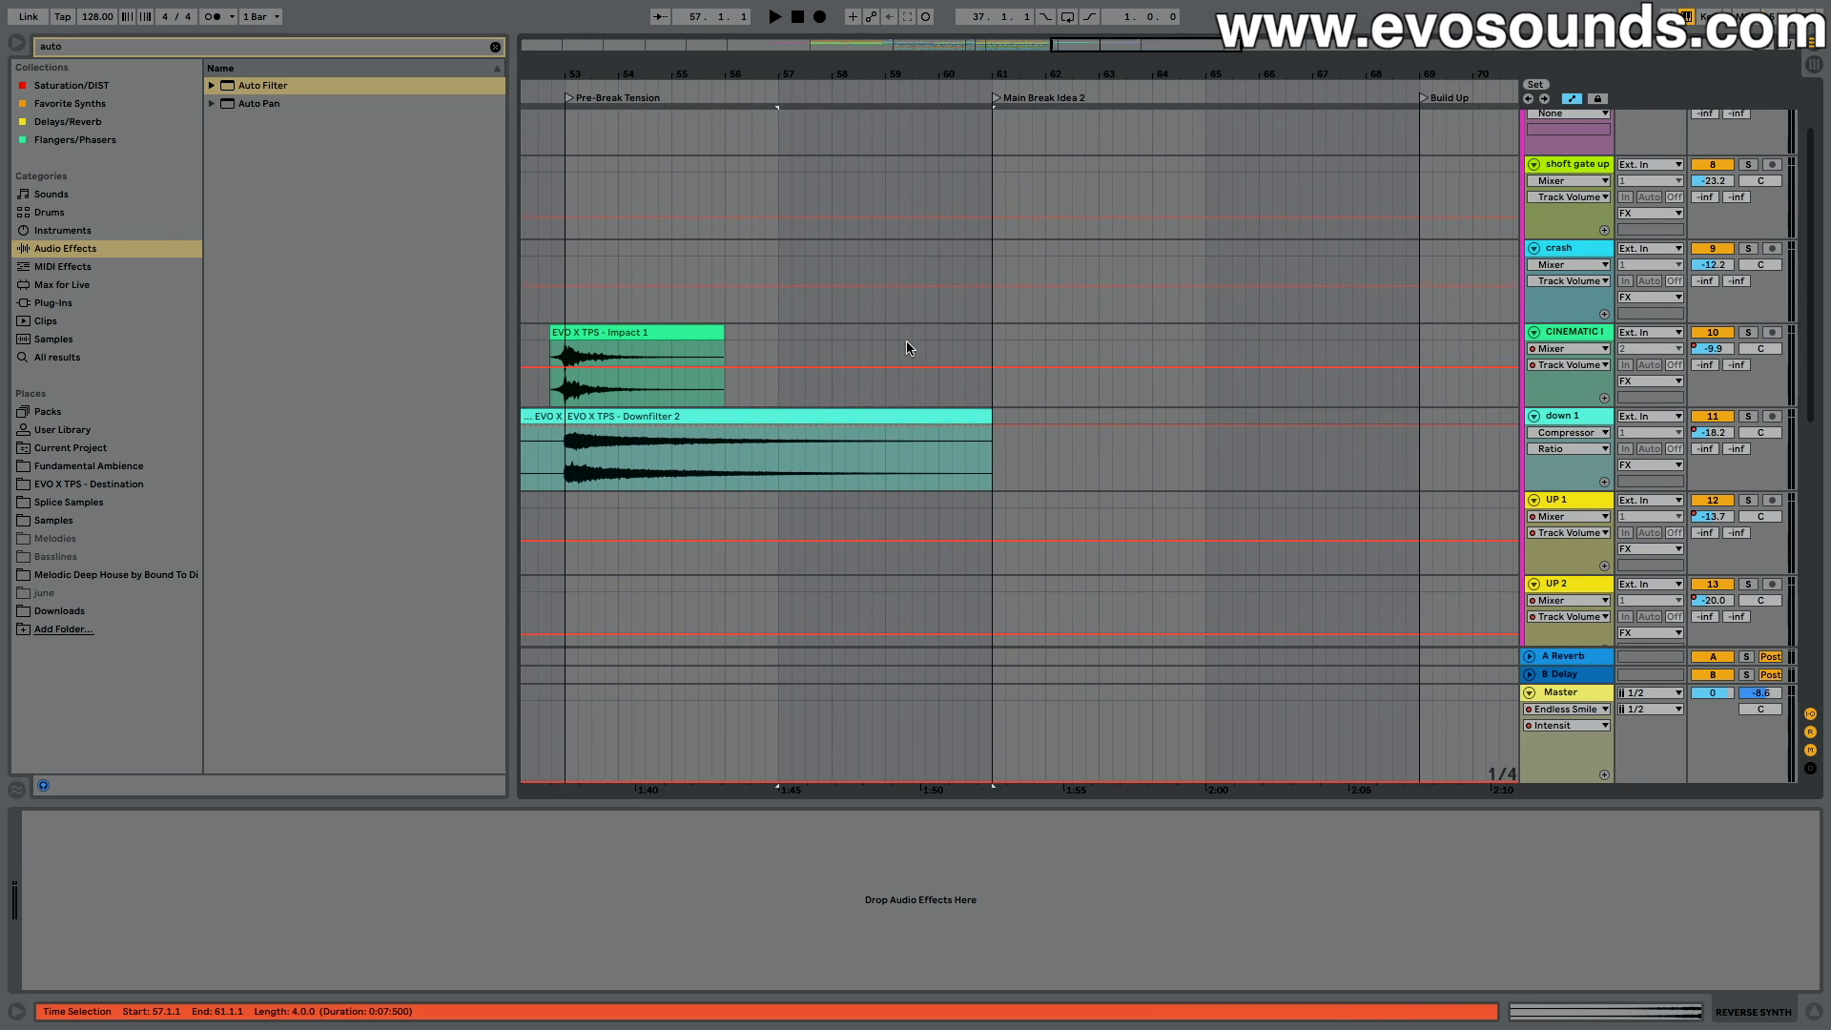
{"action": "scroll", "coordinate": [907, 345], "scroll_direction": "down", "scroll_amount": 7}
{"action": "scroll", "coordinate": [907, 348], "scroll_direction": "down", "scroll_amount": 3}
{"action": "scroll", "coordinate": [907, 348], "scroll_direction": "right", "scroll_amount": 1}
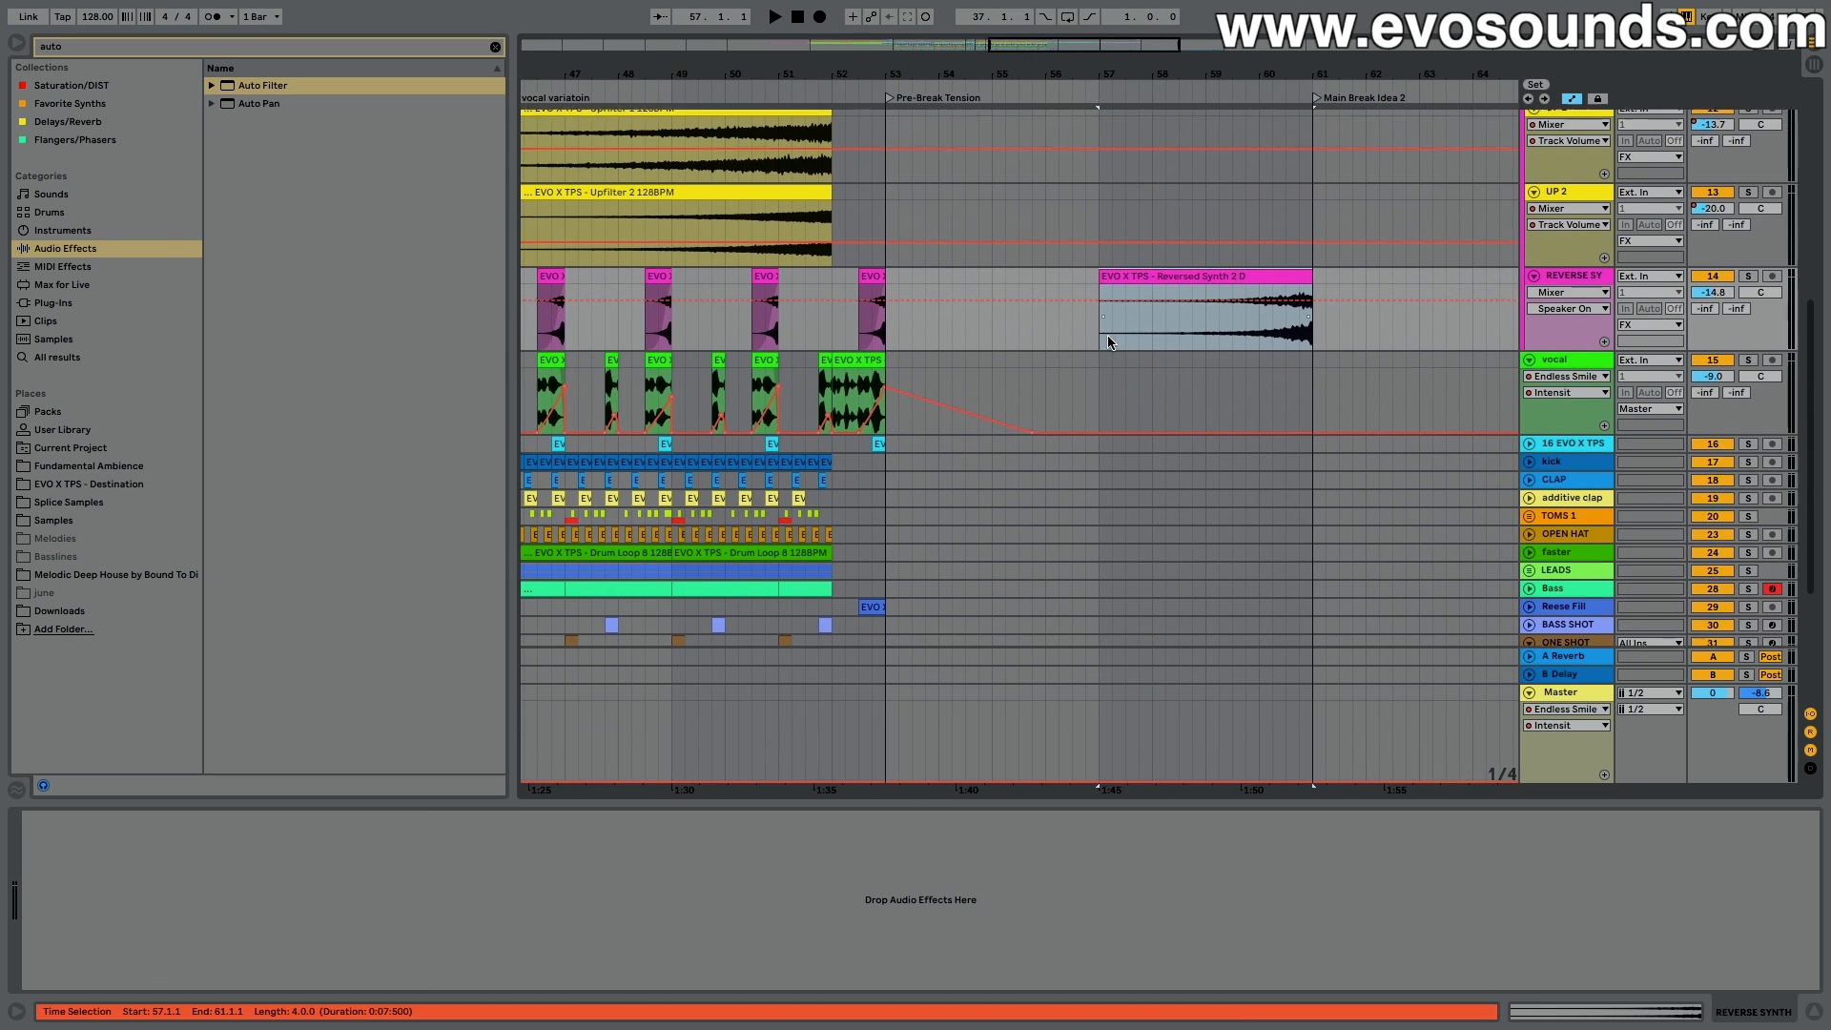
{"action": "scroll", "coordinate": [1192, 272], "scroll_direction": "up", "scroll_amount": 10}
{"action": "scroll", "coordinate": [1192, 271], "scroll_direction": "right", "scroll_amount": 1}
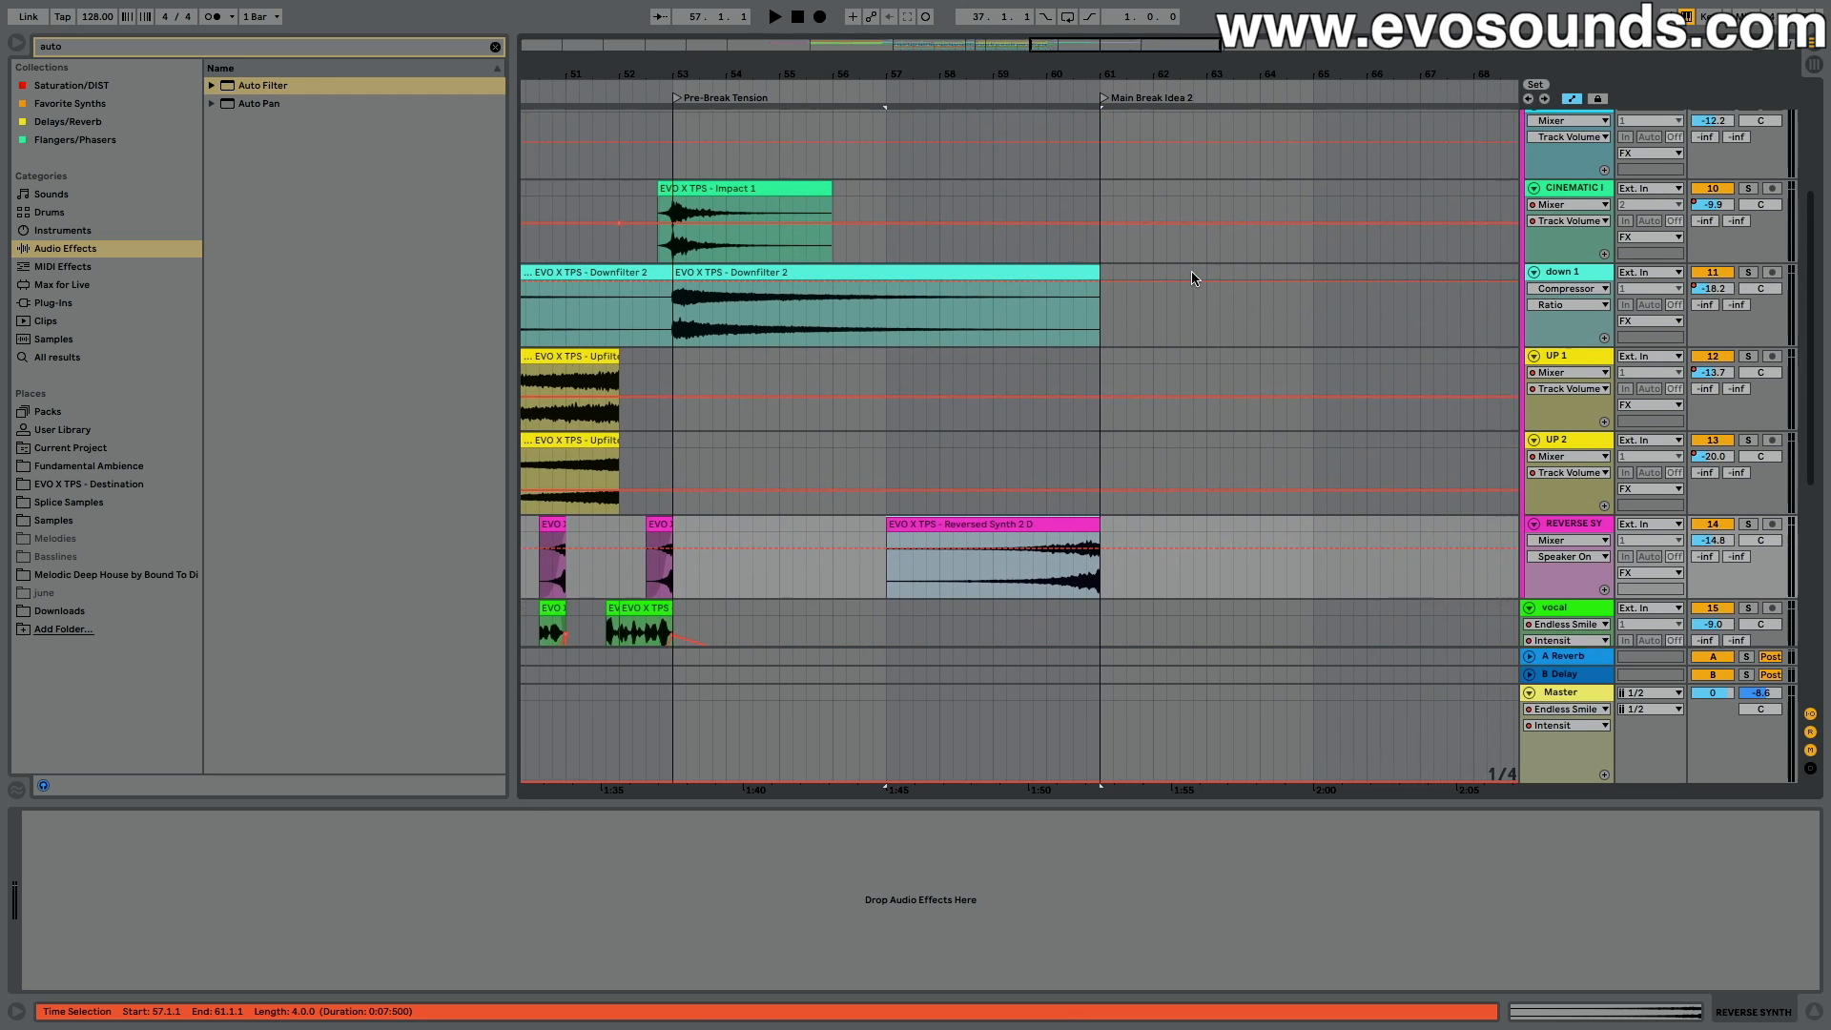
{"action": "scroll", "coordinate": [1192, 278], "scroll_direction": "up", "scroll_amount": 1}
{"action": "scroll", "coordinate": [1192, 278], "scroll_direction": "left", "scroll_amount": 1}
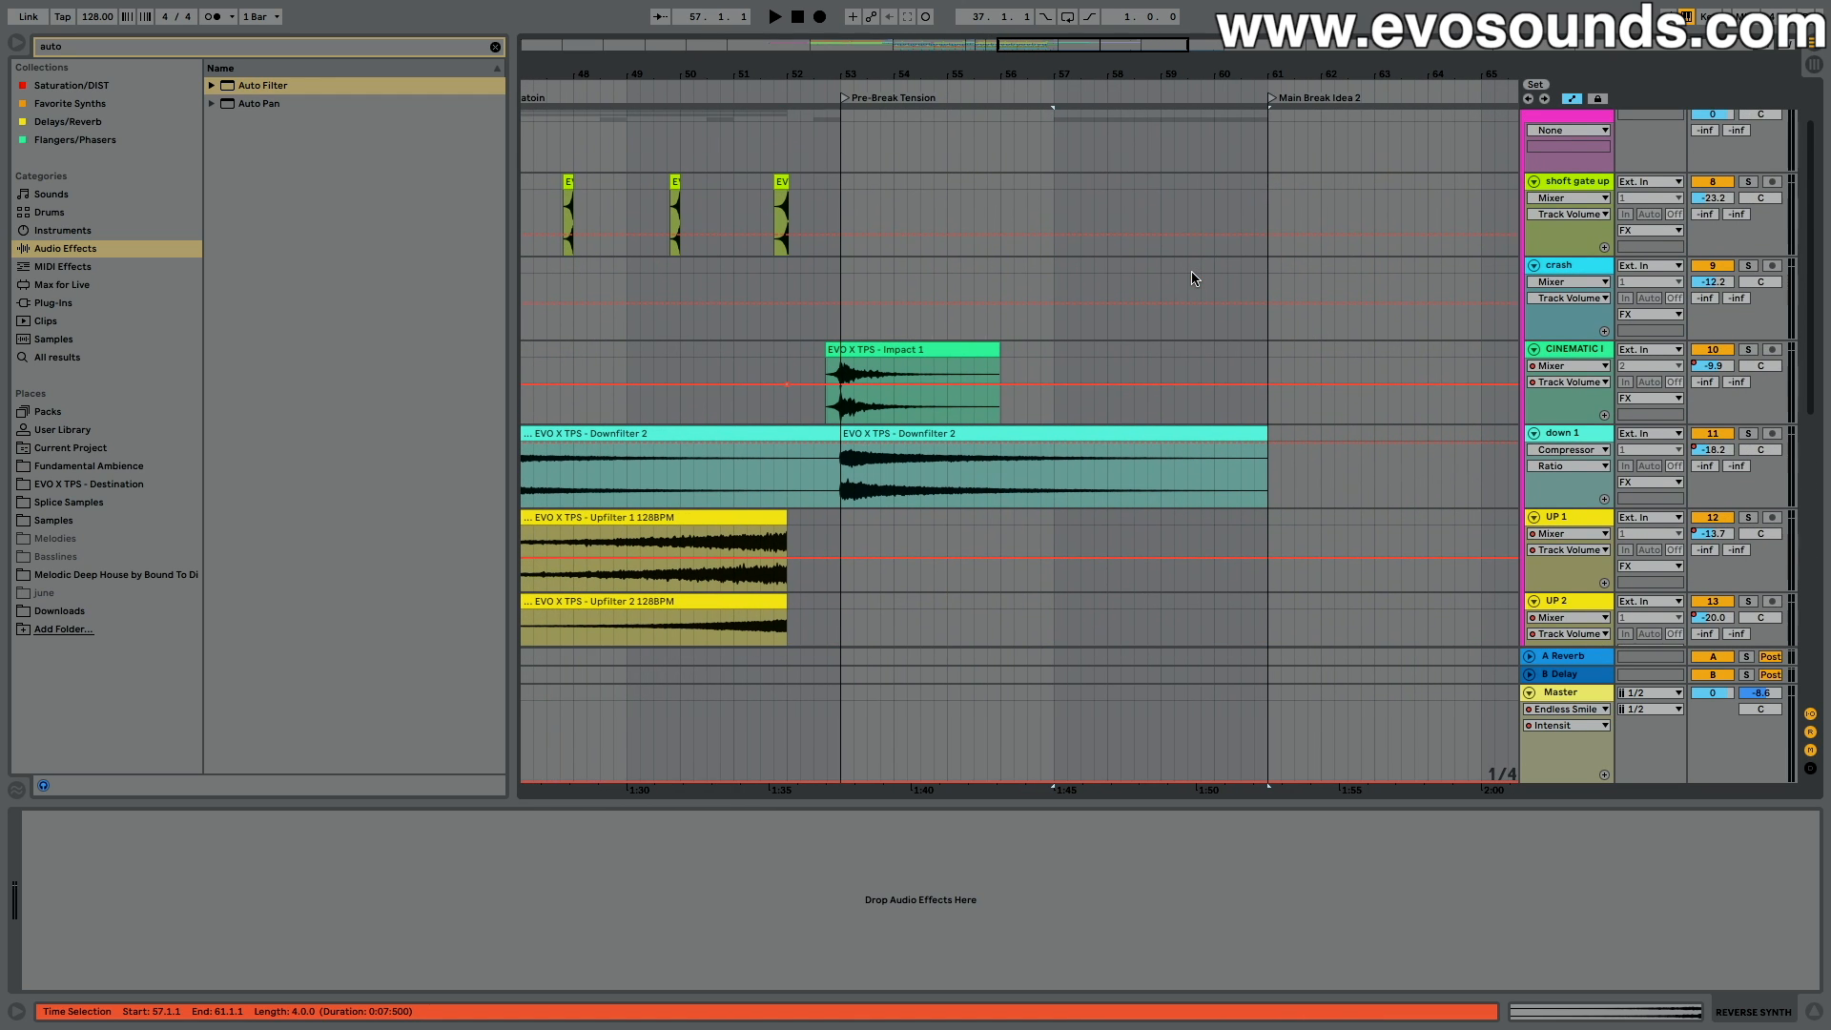
Step: Copy the Upfilter 2 clip on the UP 2 track to bar 53 and extend its end to bar 61
{"action": "scroll", "coordinate": [1193, 279], "scroll_direction": "down", "scroll_amount": 5}
{"action": "scroll", "coordinate": [1192, 279], "scroll_direction": "left", "scroll_amount": 2}
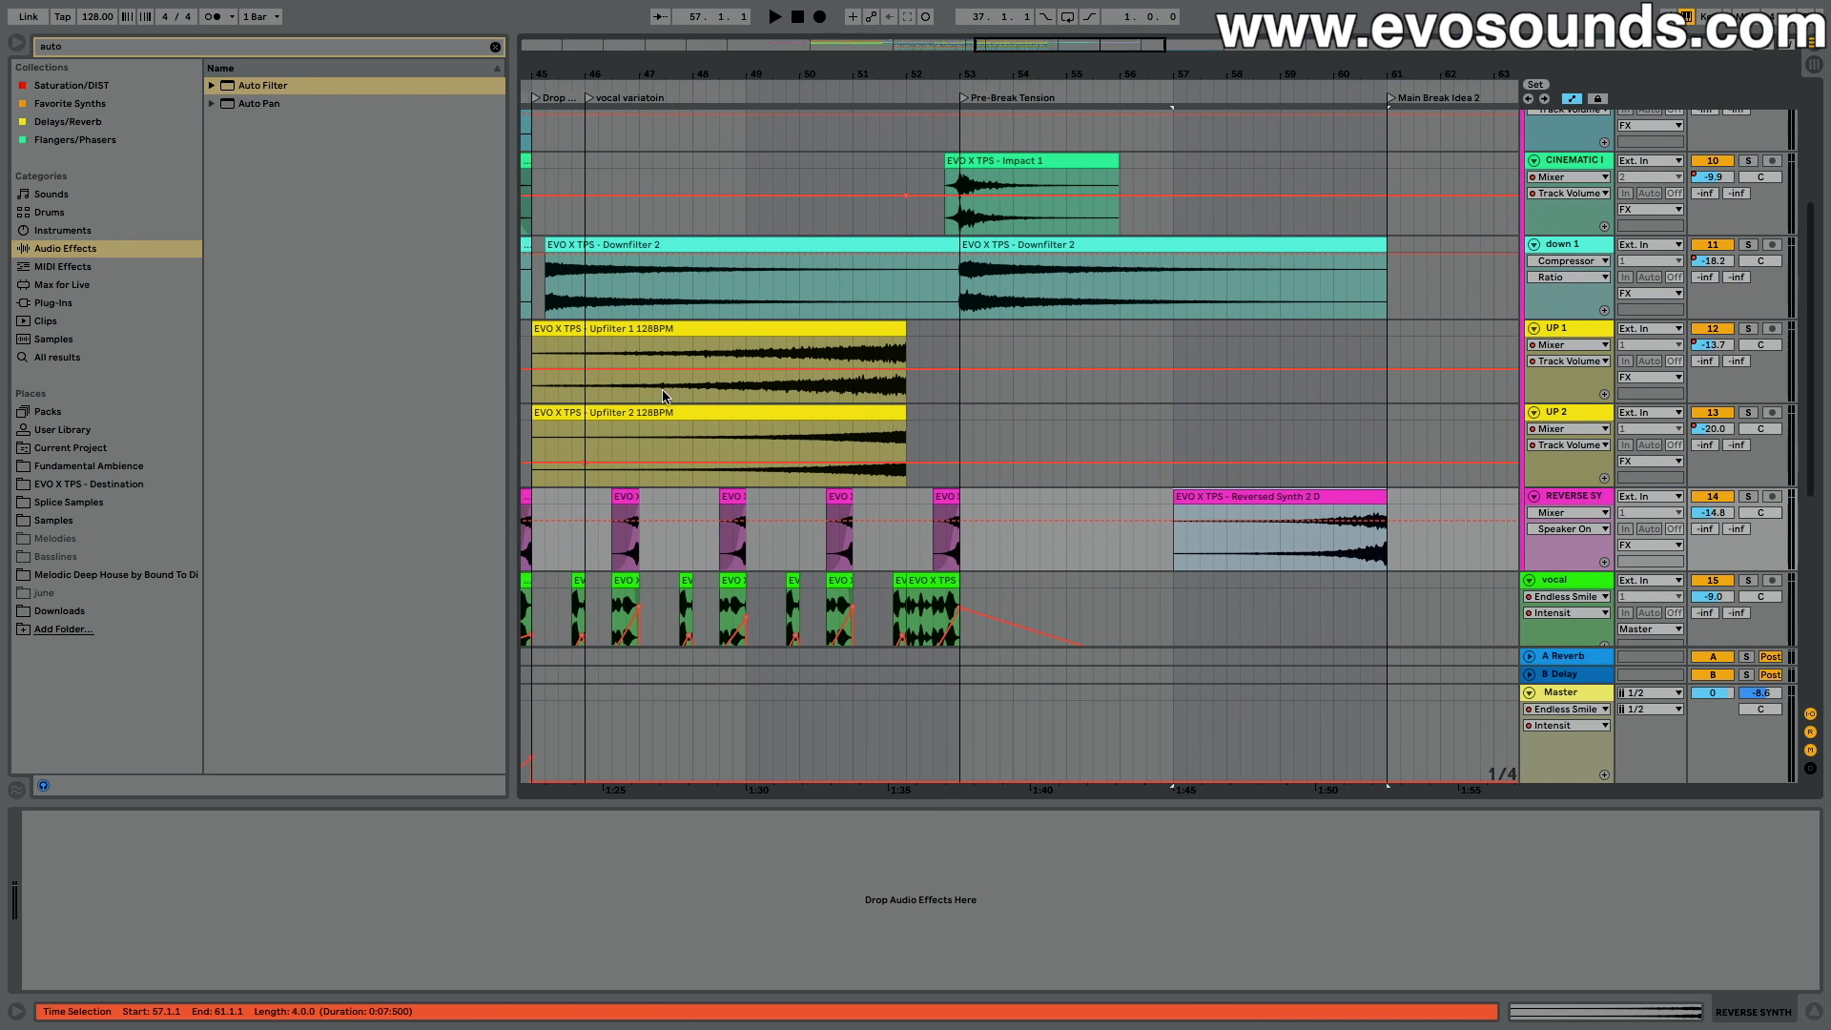
{"action": "left_click", "coordinate": [667, 412]}
{"action": "key", "text": "super+c"}
{"action": "left_click", "coordinate": [959, 432]}
{"action": "key", "text": "super+v"}
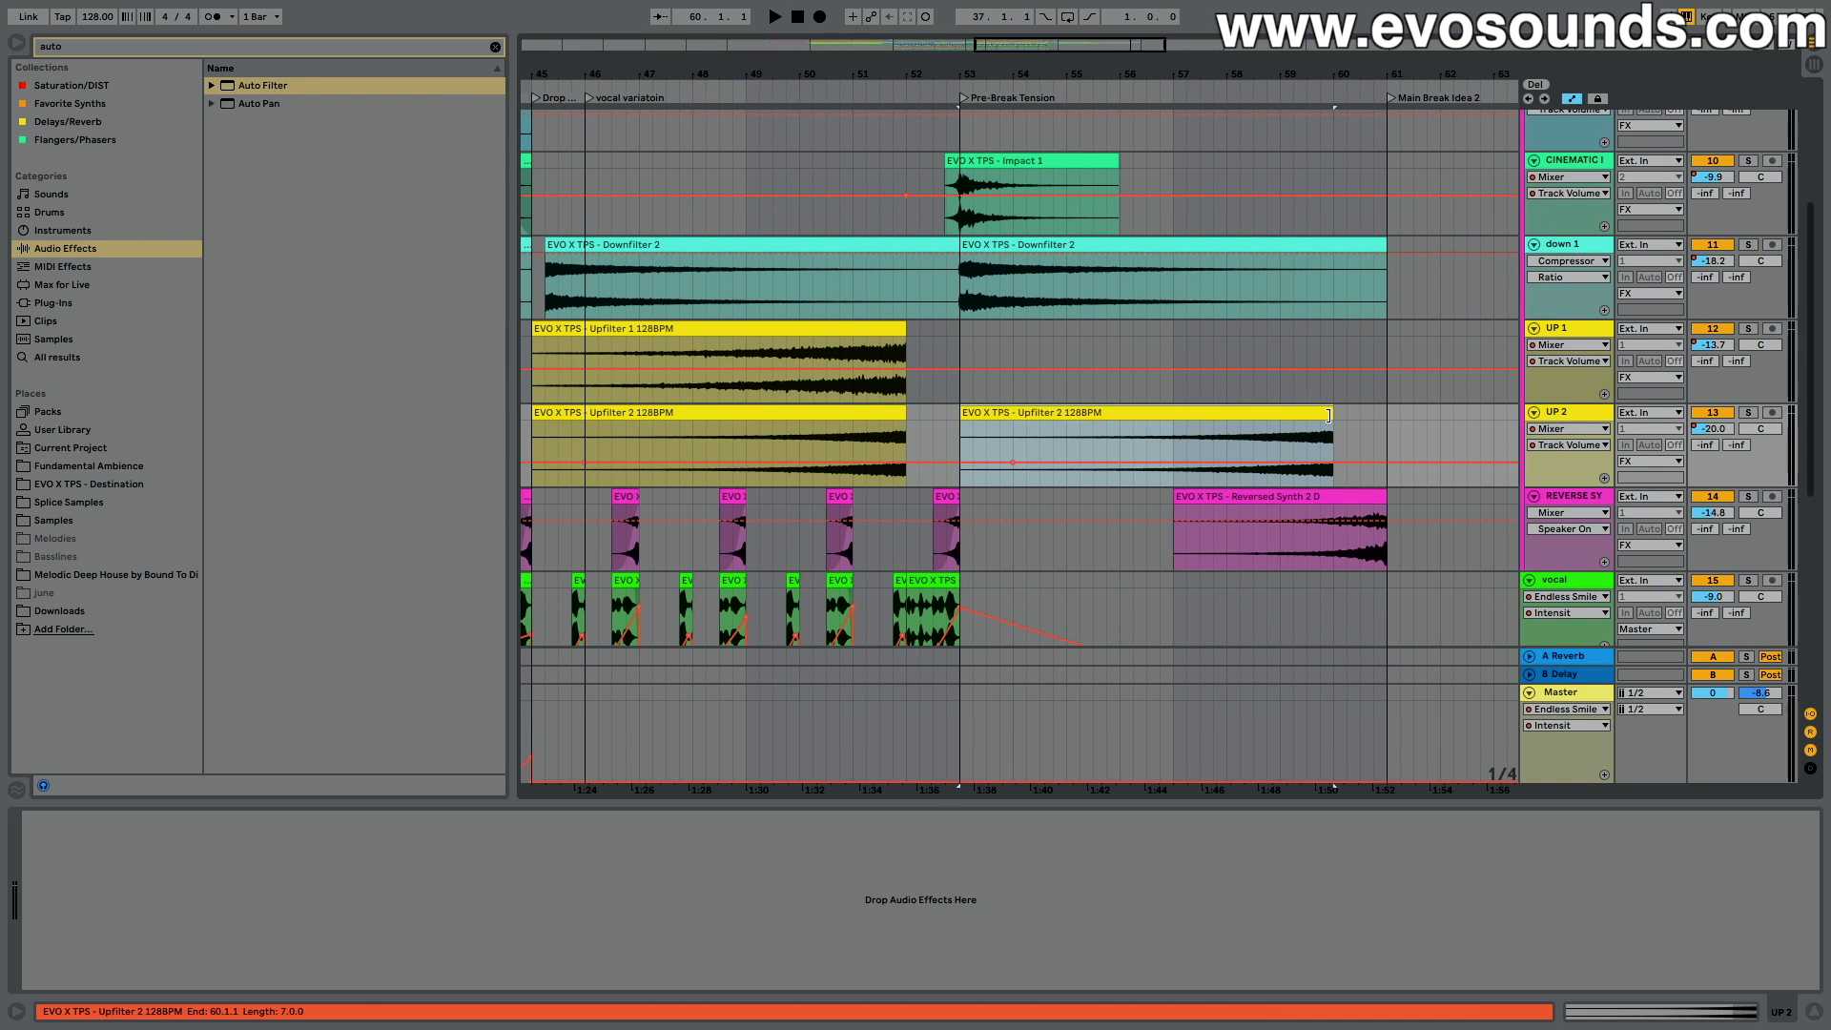
{"action": "left_click_drag", "start_coordinate": [1329, 415], "coordinate": [1387, 415]}
{"action": "left_click", "coordinate": [1227, 368]}
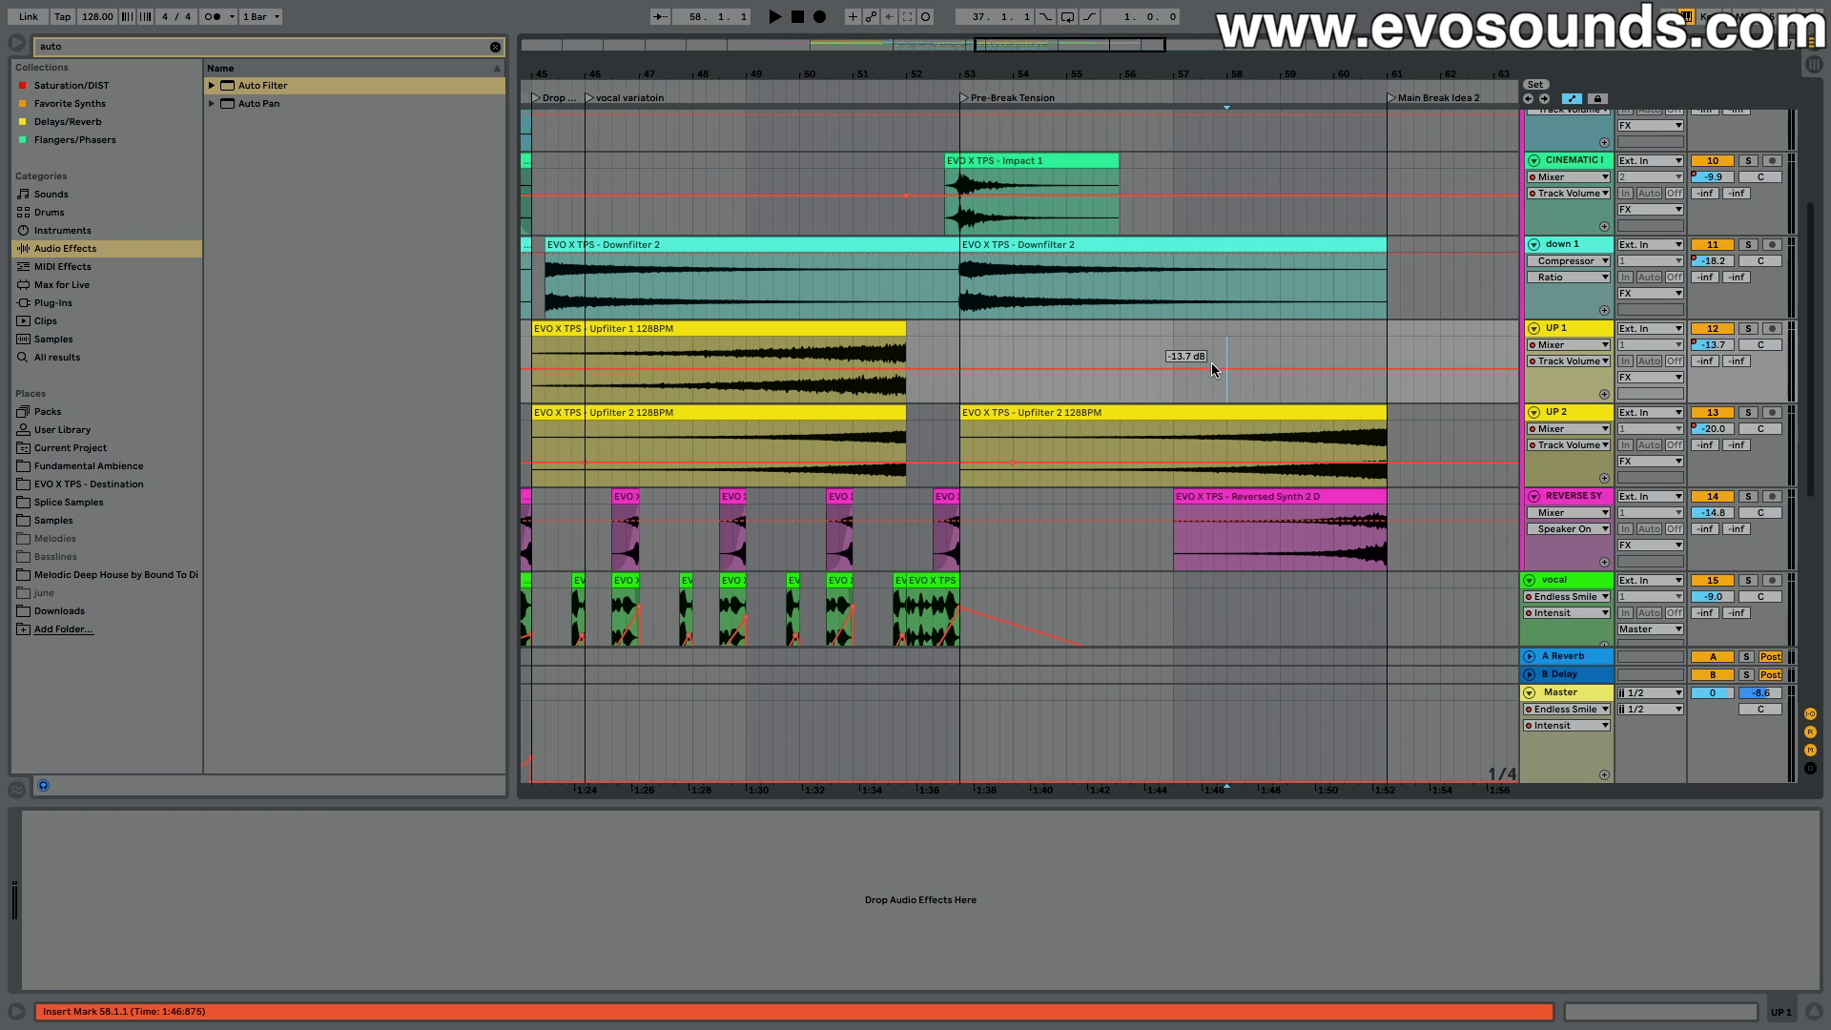
Step: Play the end of Pre-Break Tension from about bar 58 into Main Break Idea 2 to hear the added riser
{"action": "key", "text": "space"}
{"action": "left_click", "coordinate": [1356, 347]}
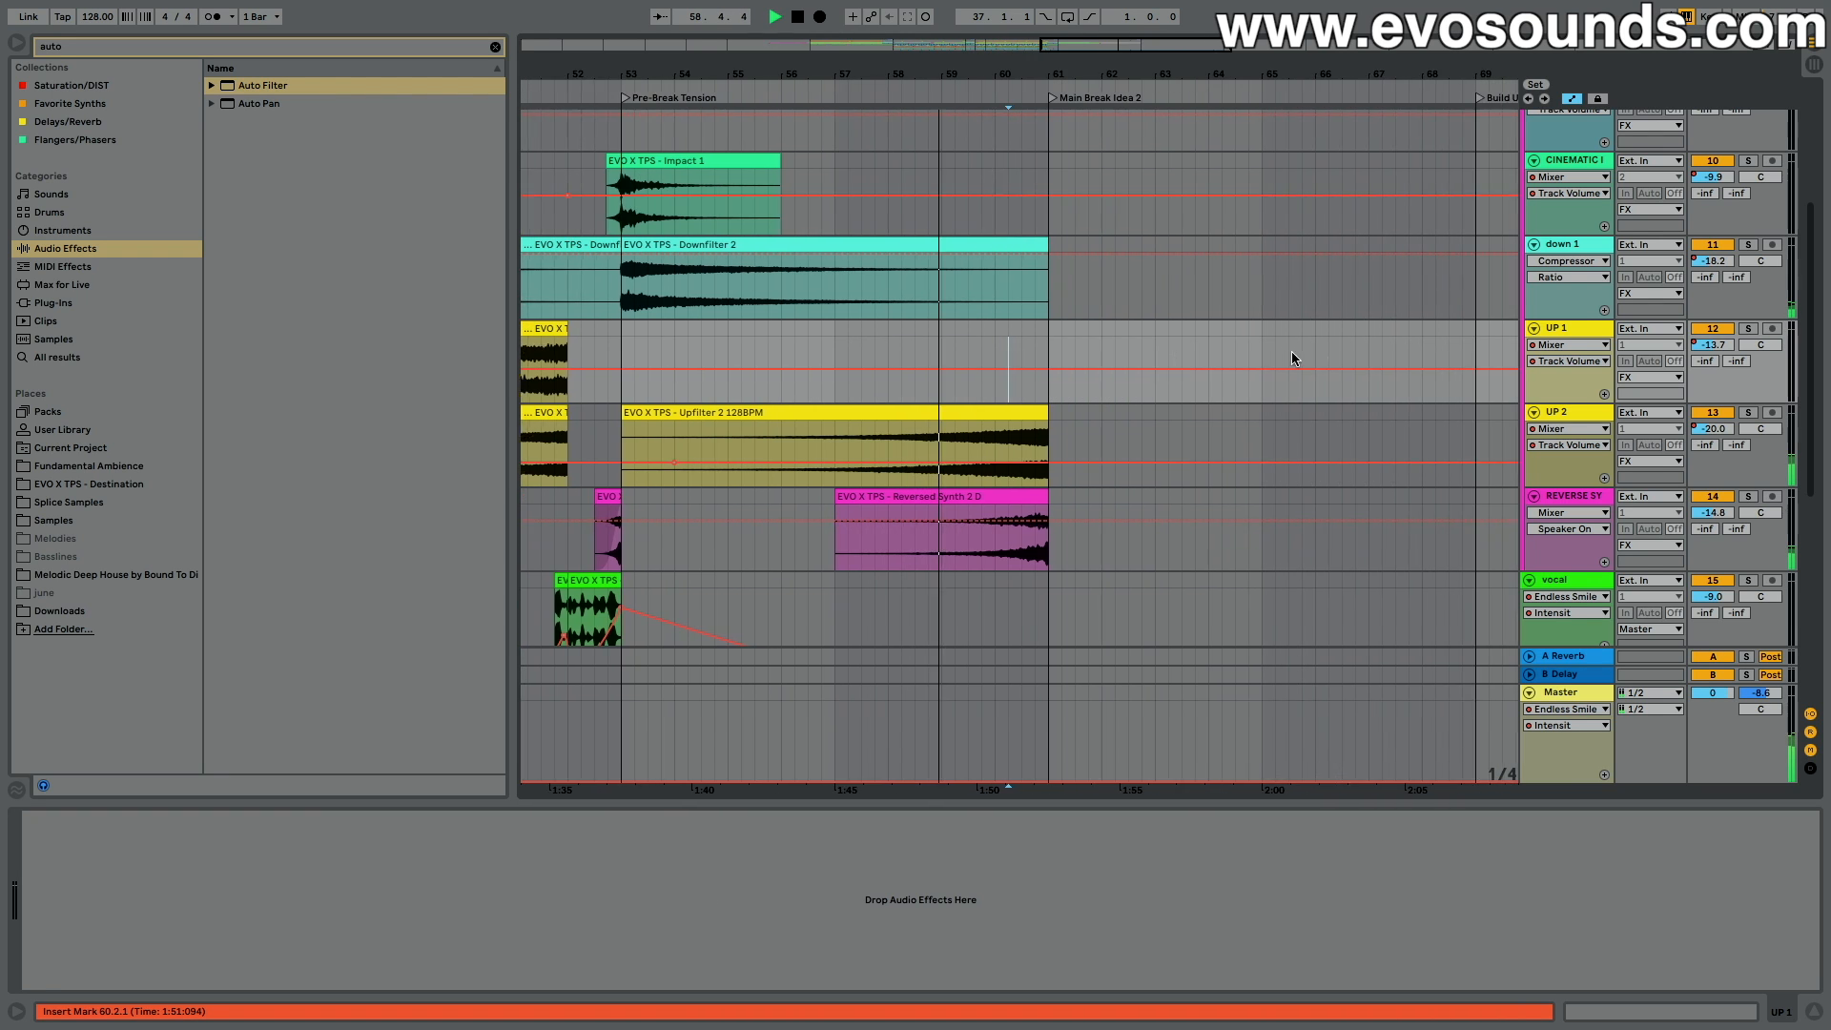
{"action": "scroll", "coordinate": [940, 340], "scroll_direction": "up", "scroll_amount": 4}
{"action": "scroll", "coordinate": [944, 341], "scroll_direction": "left", "scroll_amount": 4}
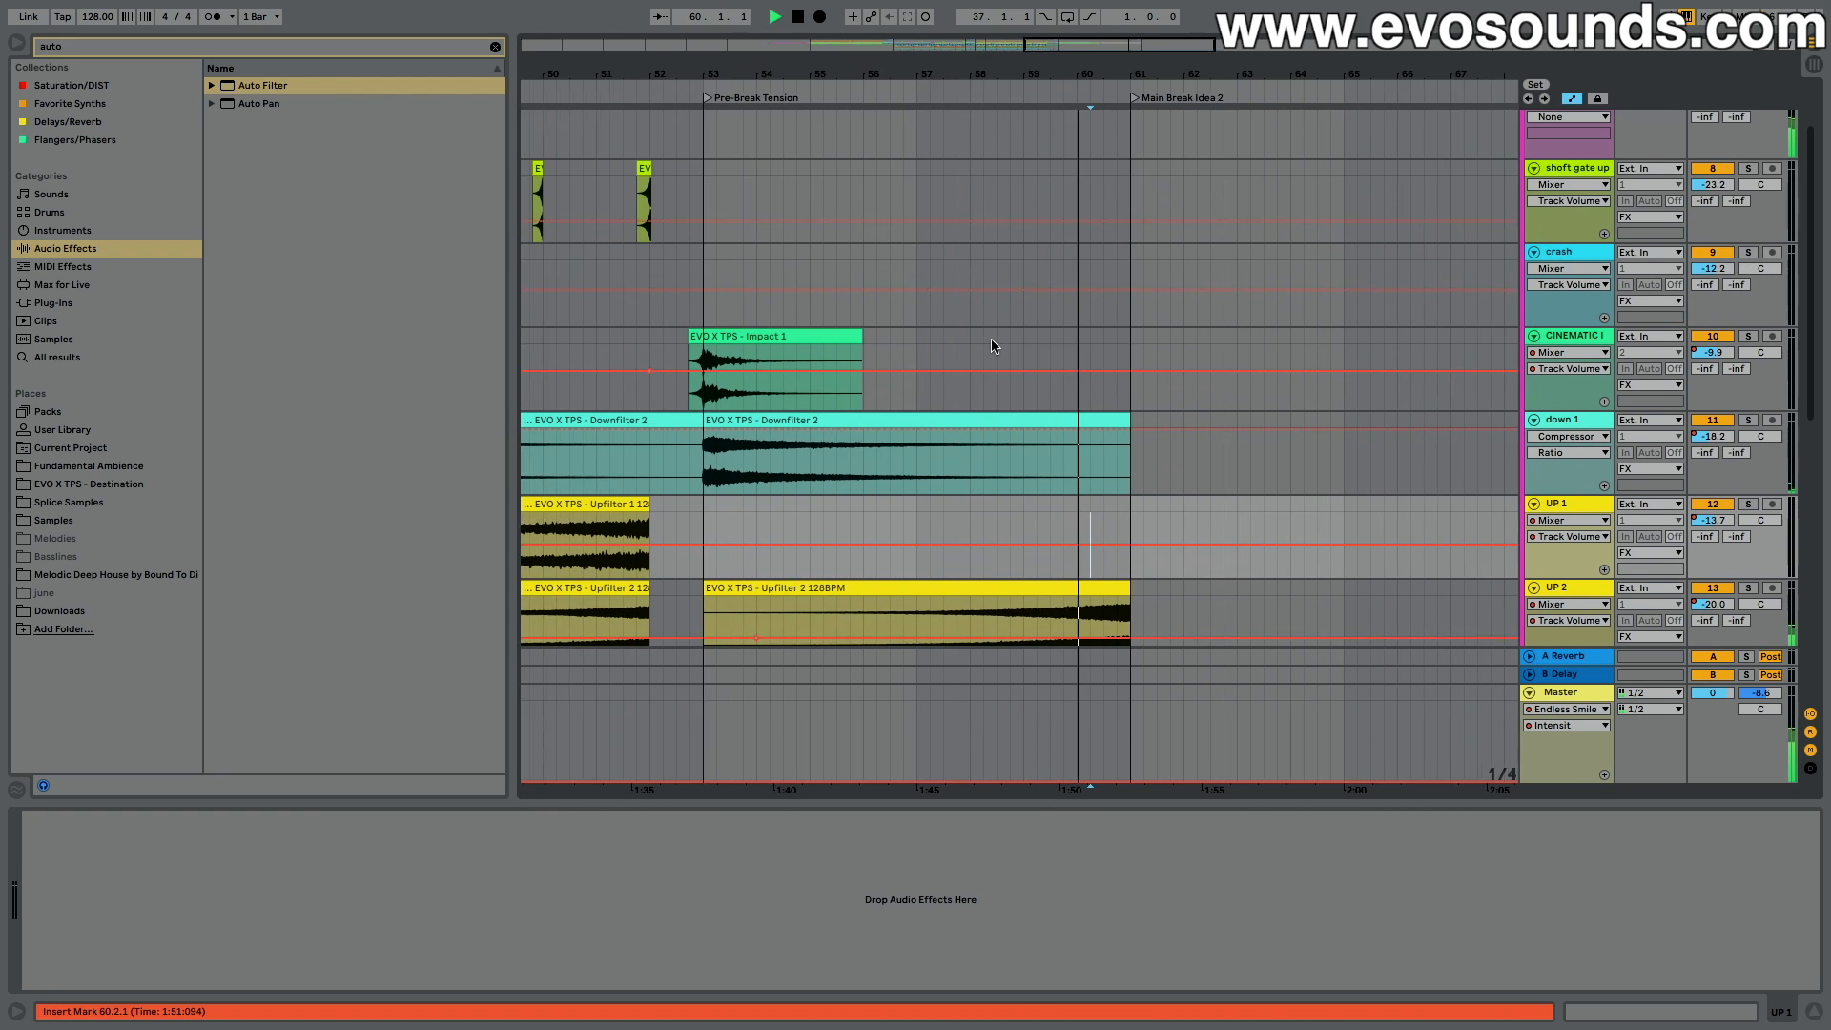
{"action": "scroll", "coordinate": [992, 348], "scroll_direction": "down", "scroll_amount": 5}
{"action": "scroll", "coordinate": [987, 357], "scroll_direction": "right", "scroll_amount": 1}
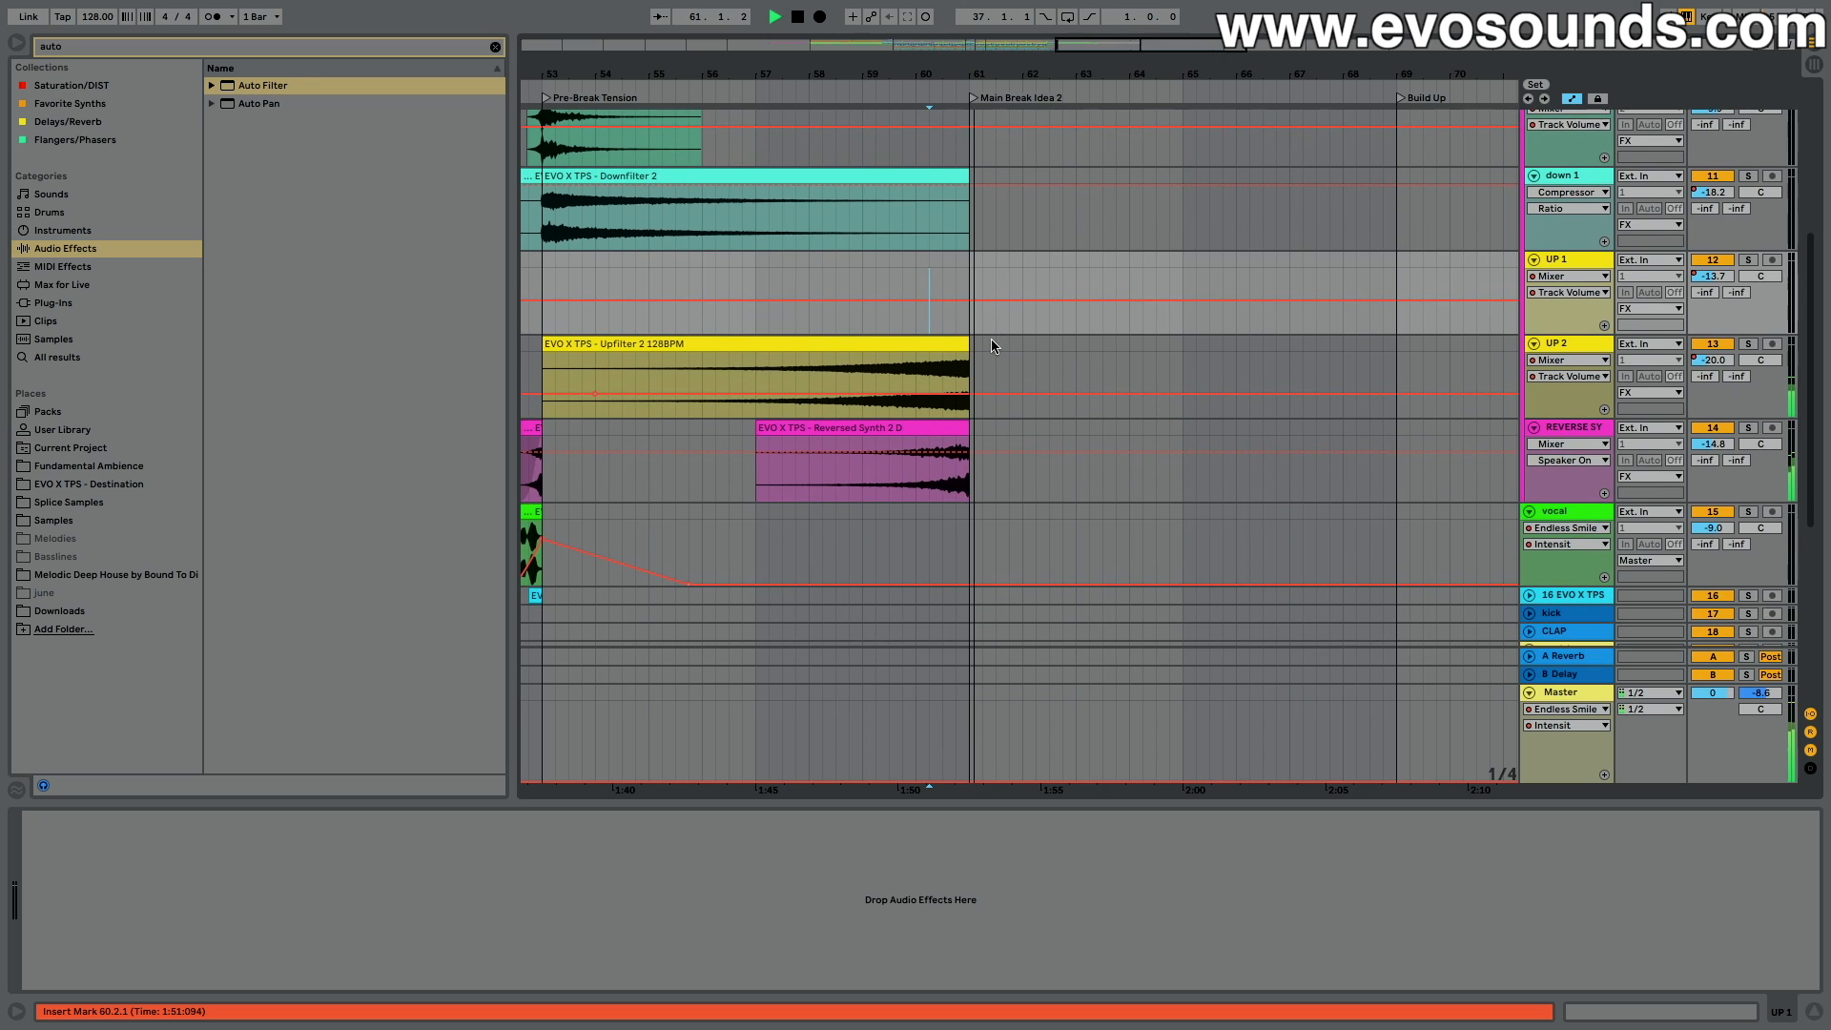
{"action": "key", "text": "space"}
Step: Shorten the Upfilter 2 and Reversed Synth 2 D clips to end half a bar before the Main Break Idea 2 locator
{"action": "left_click_drag", "start_coordinate": [961, 344], "coordinate": [942, 344]}
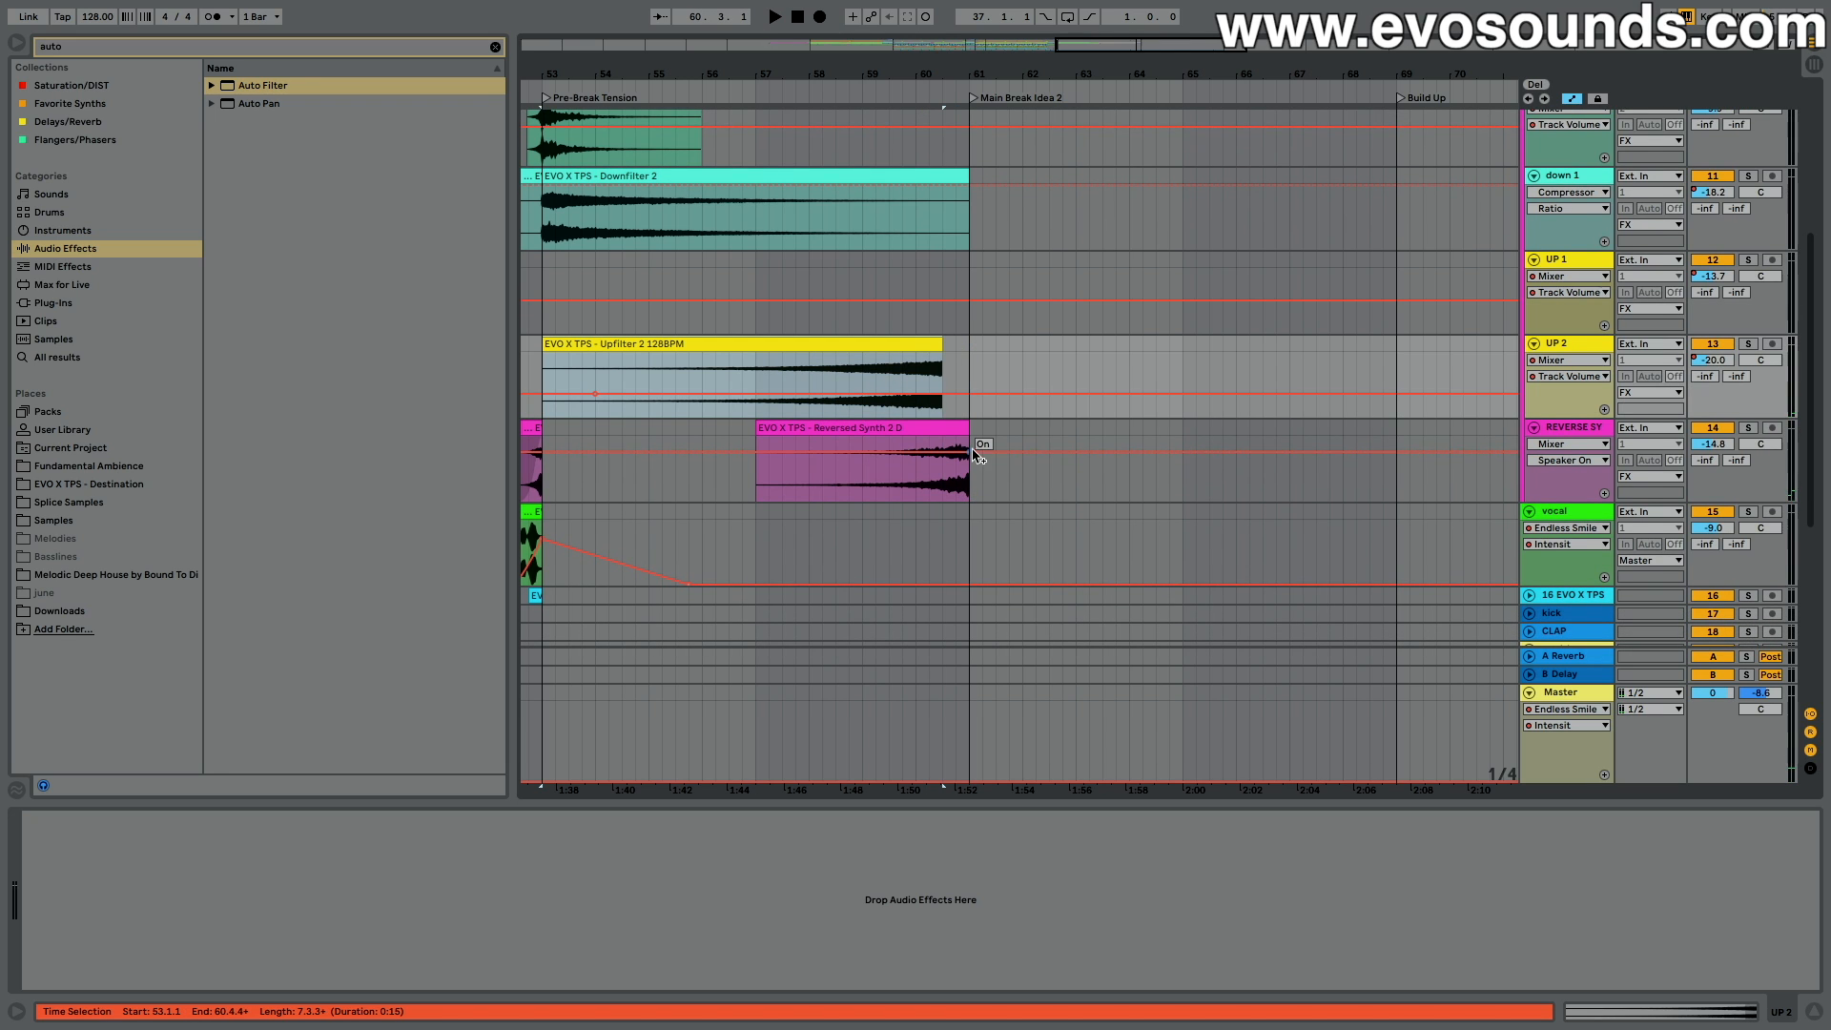
{"action": "left_click_drag", "start_coordinate": [969, 431], "coordinate": [942, 431]}
{"action": "left_click", "coordinate": [930, 412]}
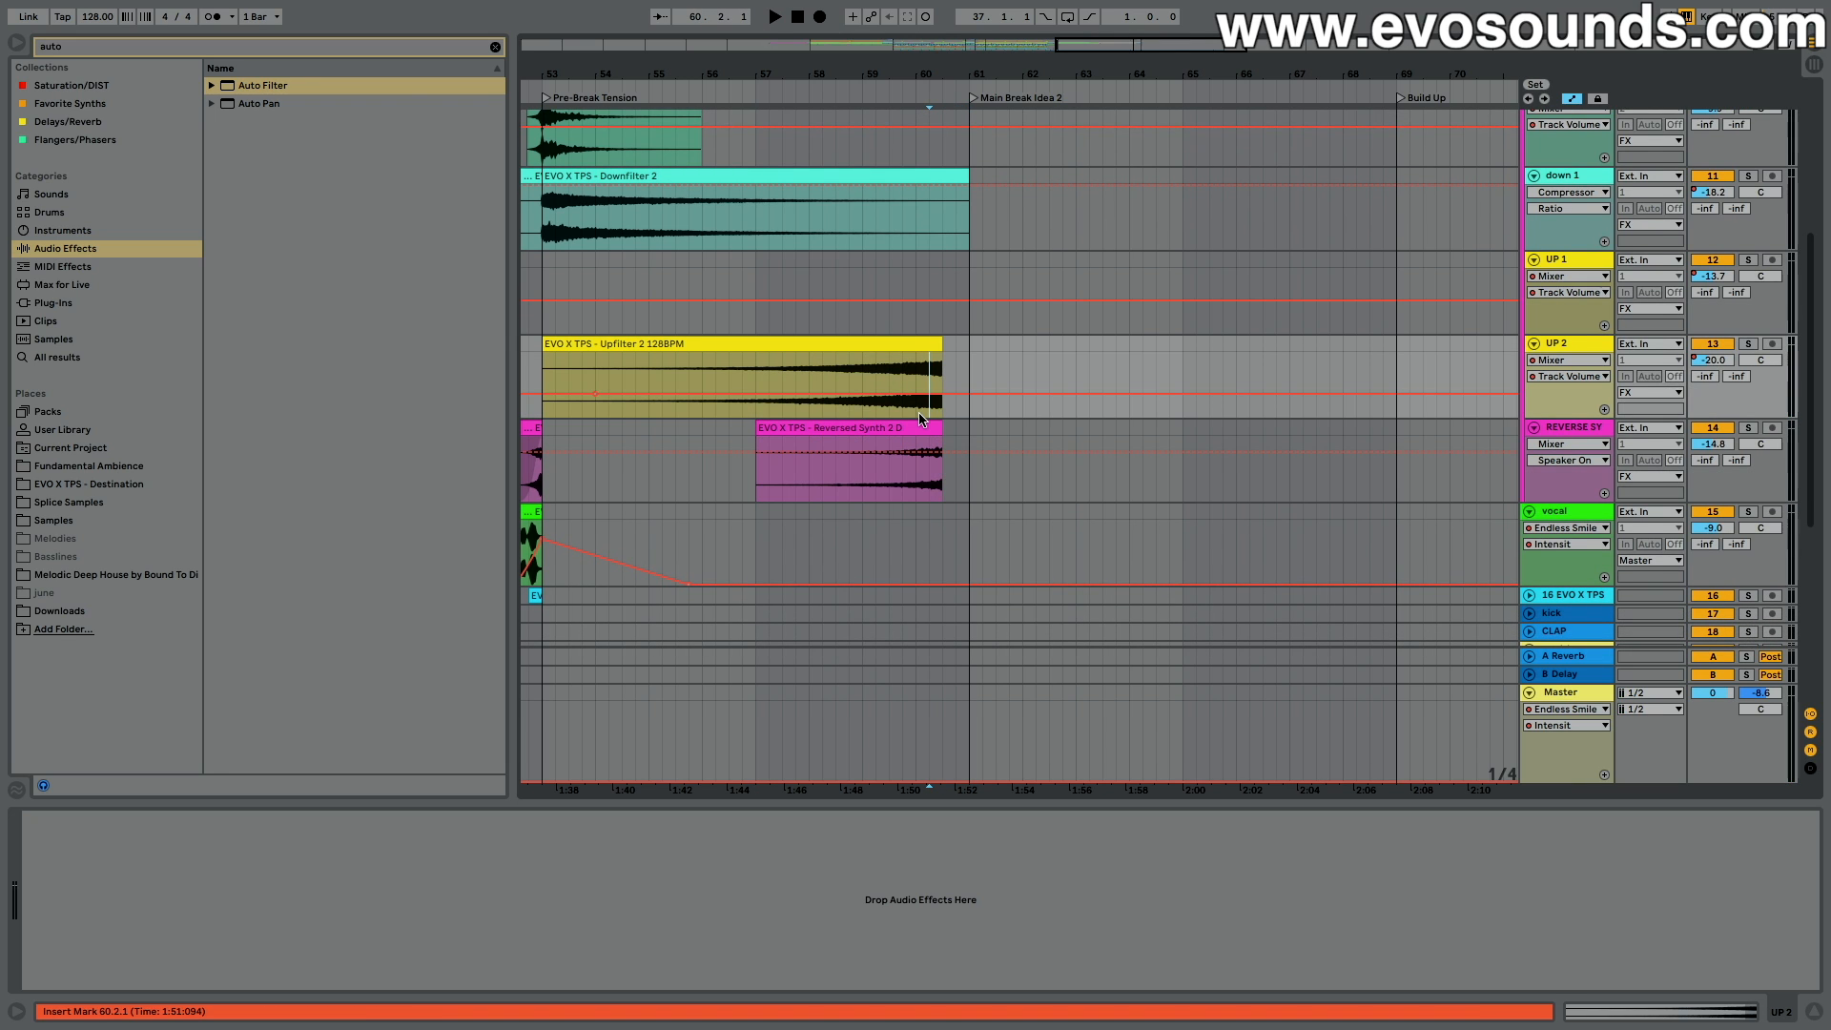
Step: Play from 60.2.1 across the Main Break Idea 2 locator to check the gap after the shortened riser and reversed synth
{"action": "key", "text": "space"}
{"action": "scroll", "coordinate": [923, 417], "scroll_direction": "right", "scroll_amount": 1}
{"action": "scroll", "coordinate": [924, 418], "scroll_direction": "up", "scroll_amount": 3}
{"action": "scroll", "coordinate": [924, 438], "scroll_direction": "down", "scroll_amount": 4}
{"action": "key", "text": "space"}
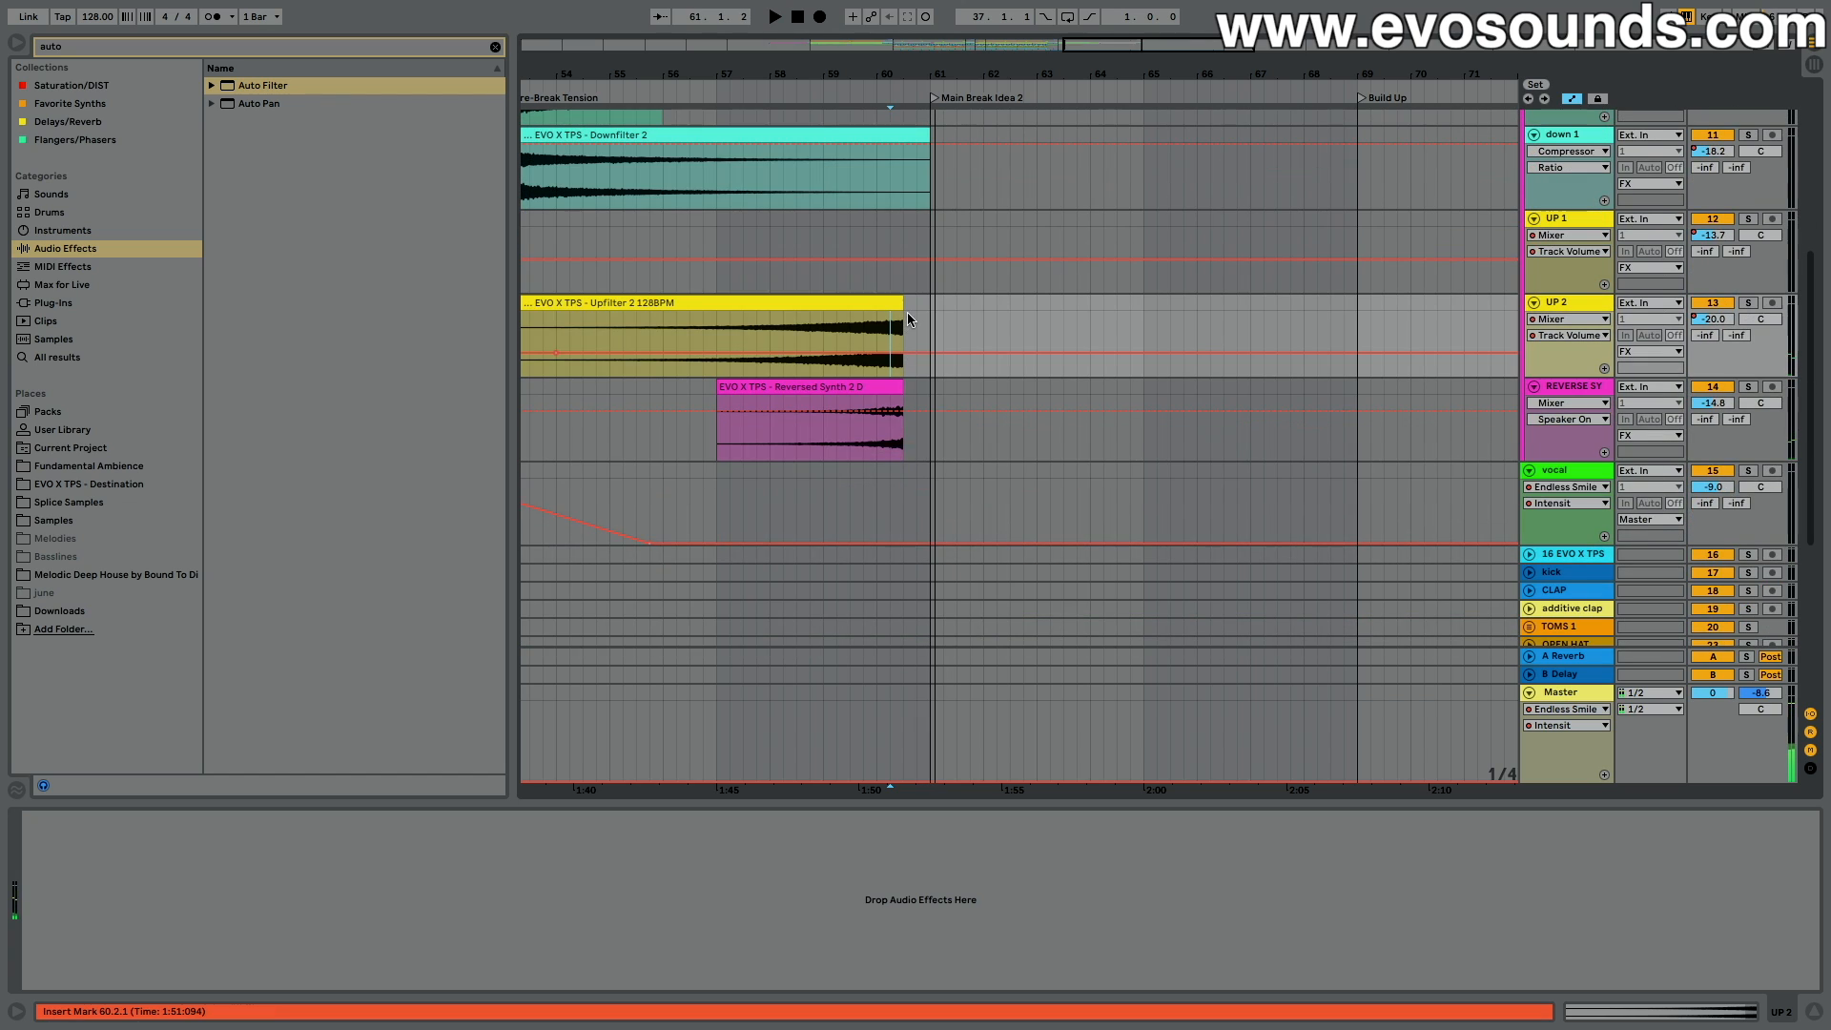
{"action": "left_click", "coordinate": [900, 307]}
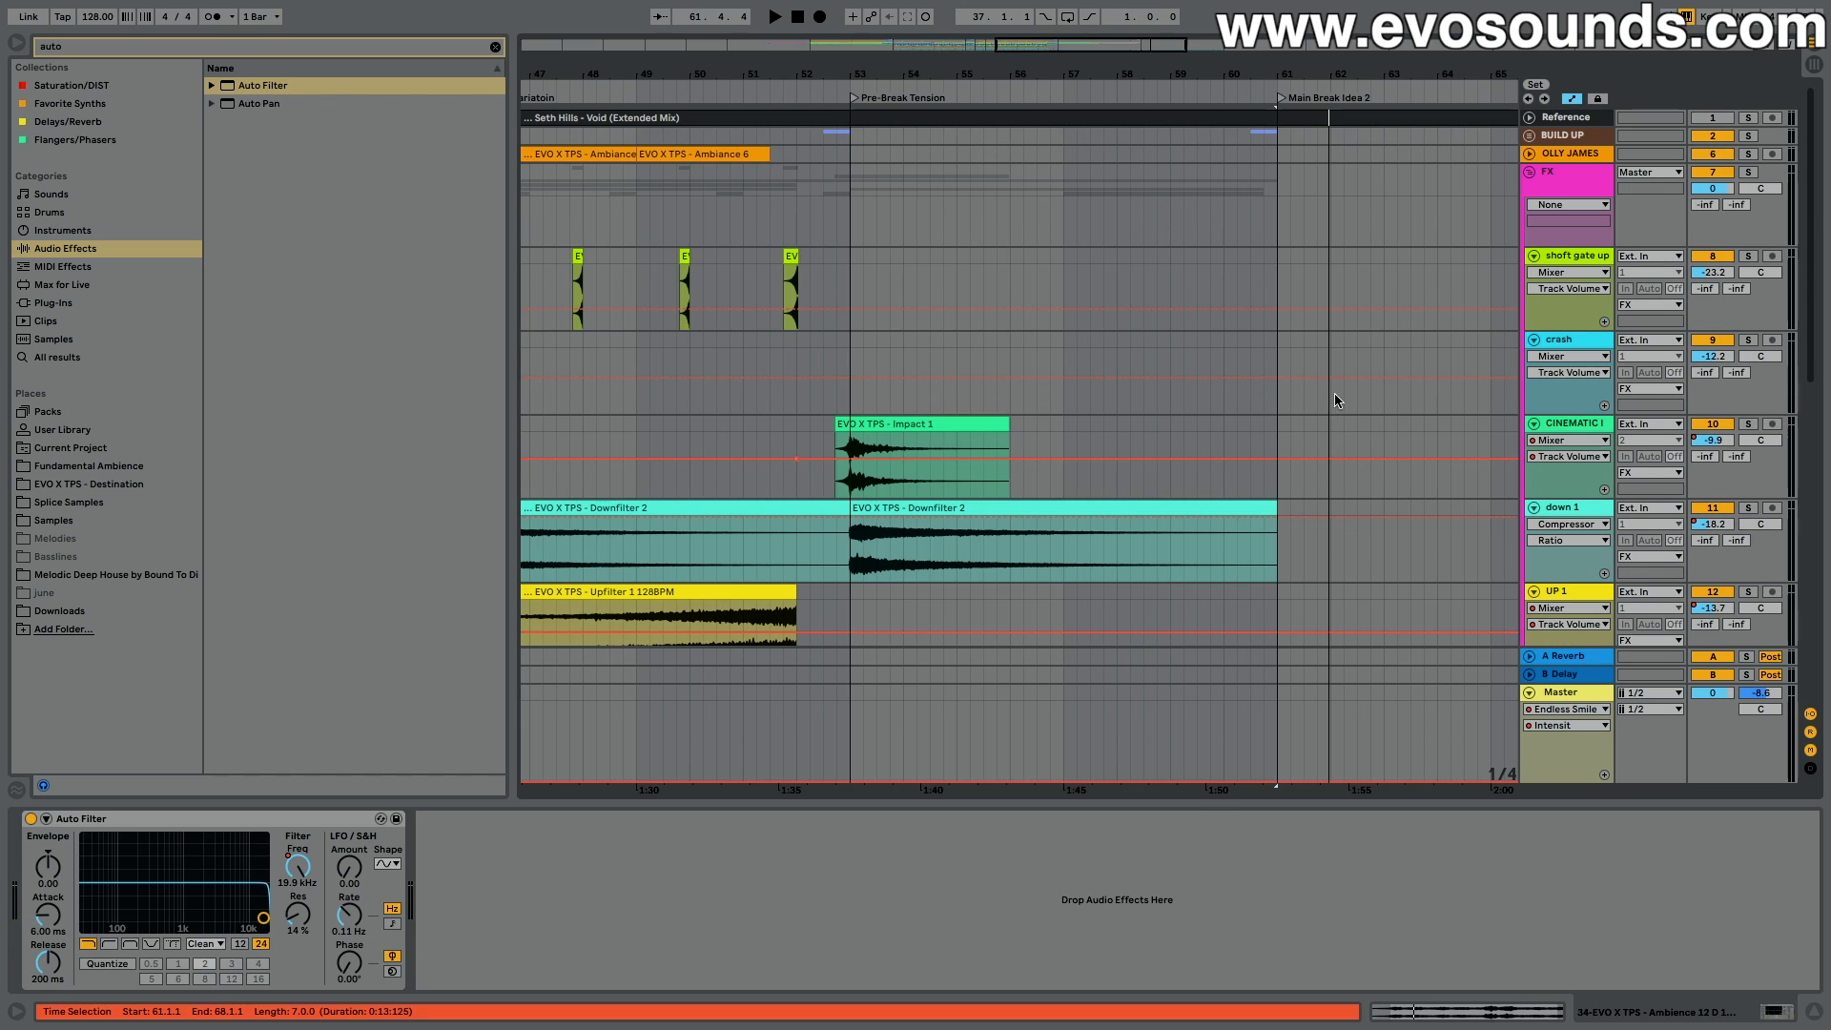
Step: Fold the FX group and look over the drum, vocal and ambience arrangement from the drop's end through Main Break Idea 2
{"action": "left_click", "coordinate": [1530, 172]}
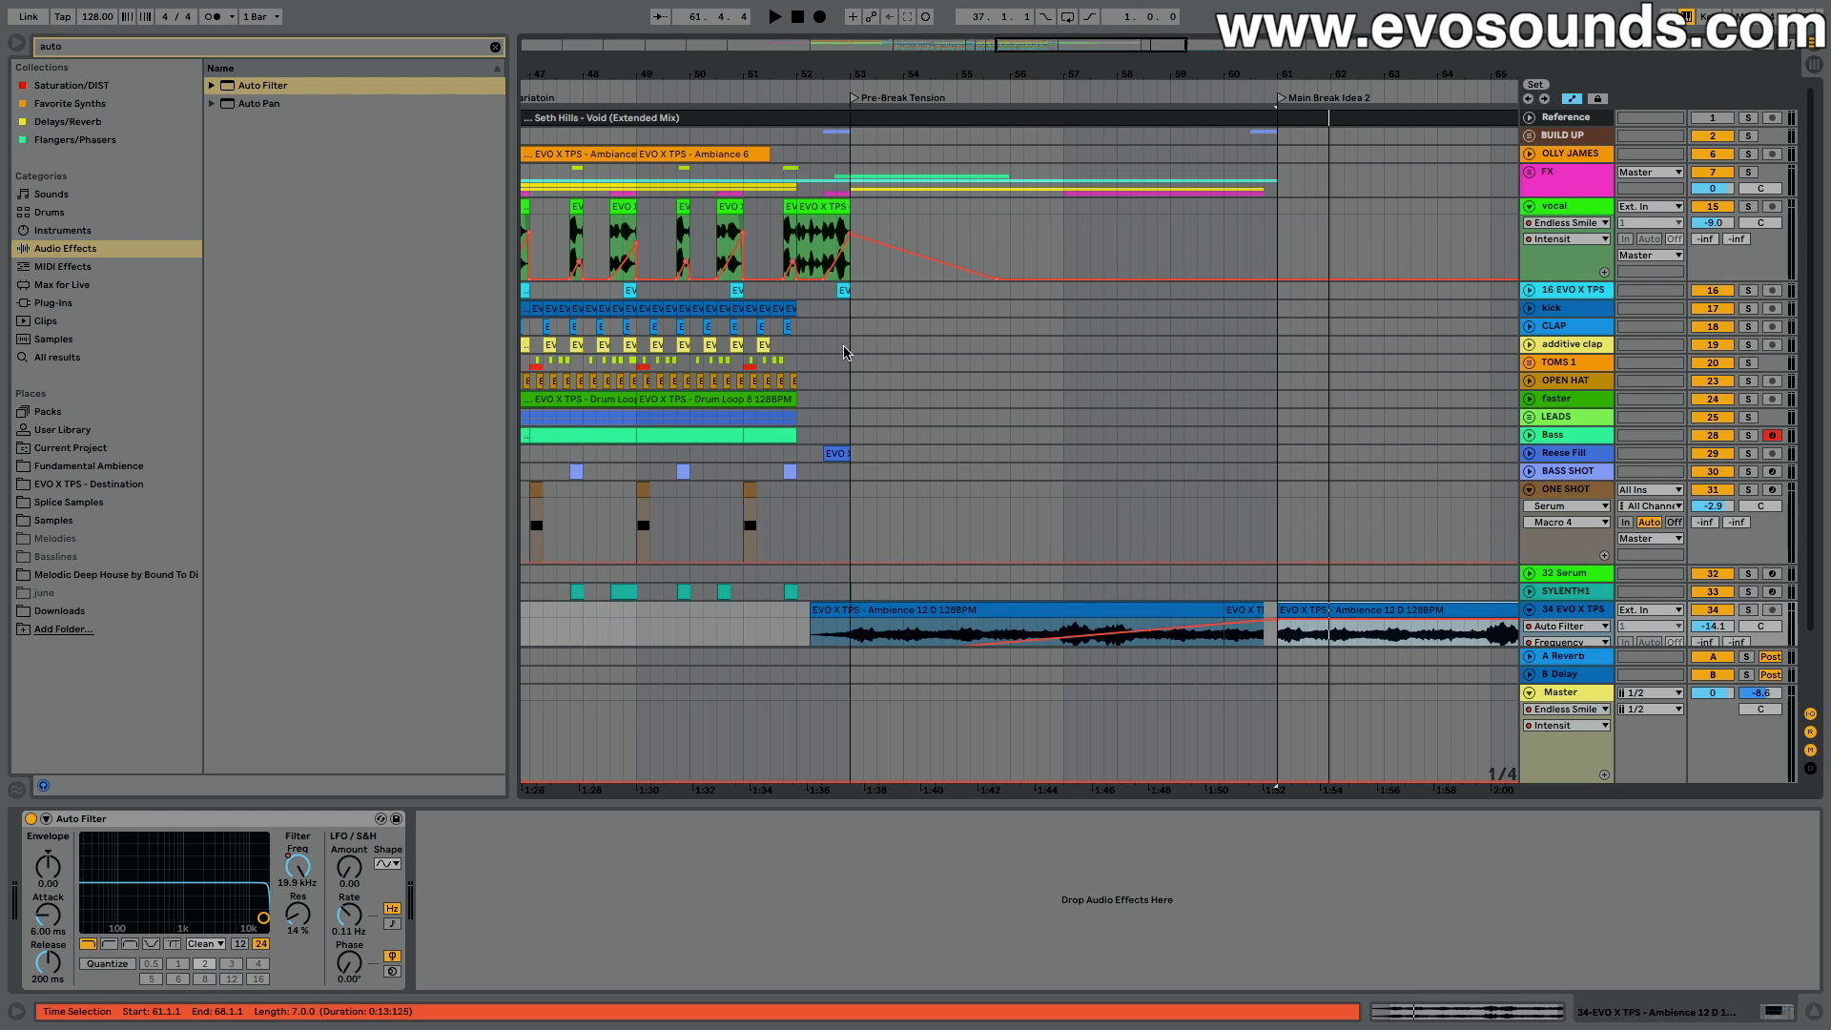
{"action": "scroll", "coordinate": [1101, 443], "scroll_direction": "down", "scroll_amount": 3}
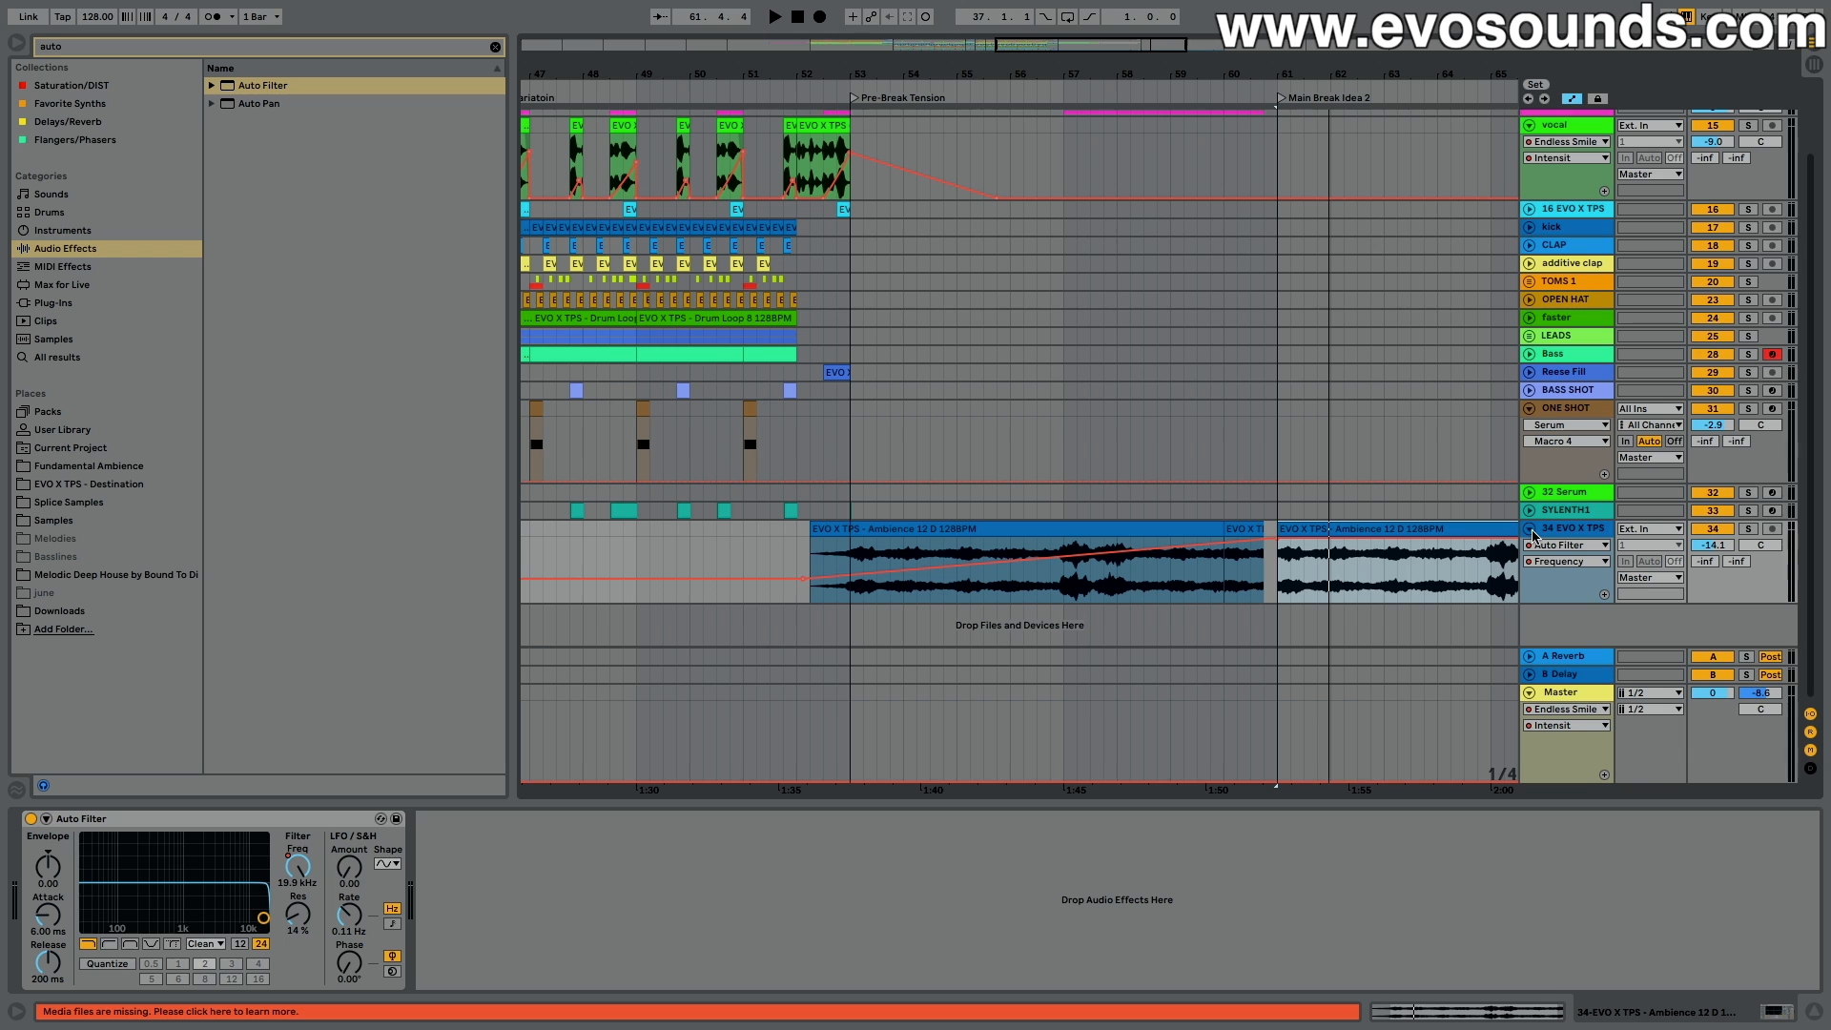
{"action": "scroll", "coordinate": [1533, 535], "scroll_direction": "up", "scroll_amount": 3}
{"action": "scroll", "coordinate": [954, 410], "scroll_direction": "right", "scroll_amount": 1}
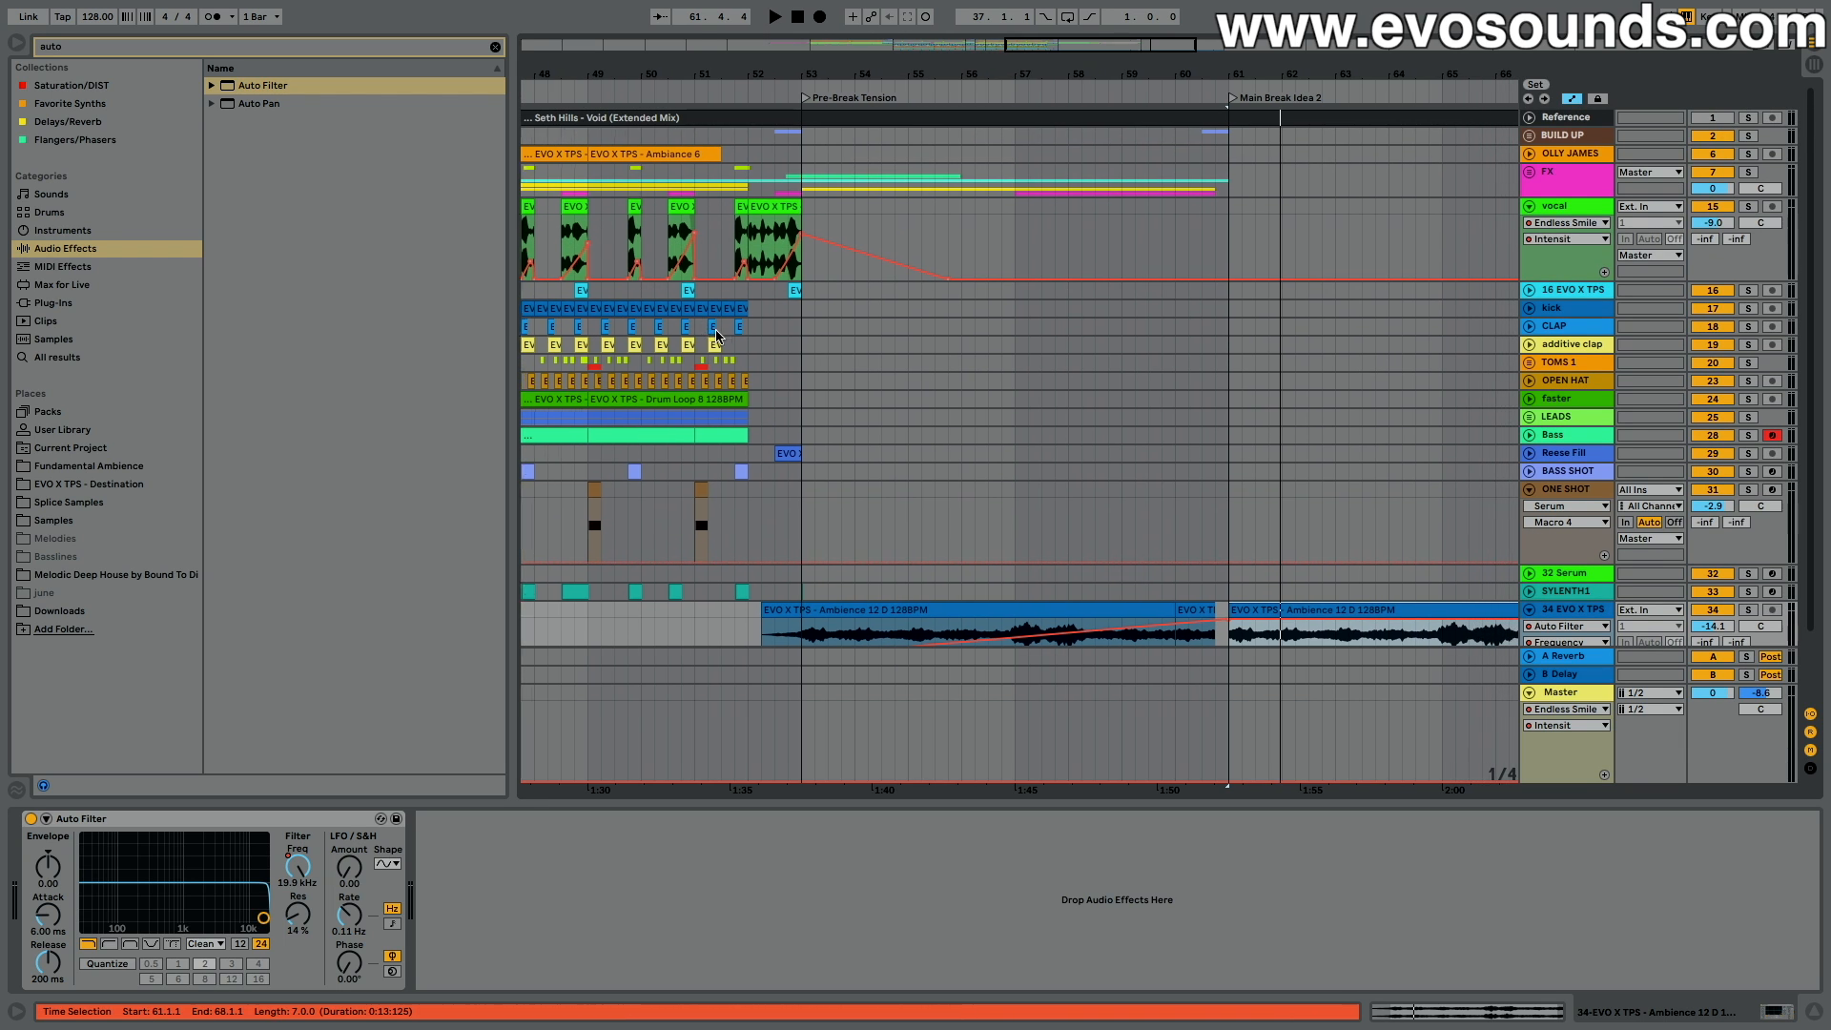
{"action": "scroll", "coordinate": [717, 336], "scroll_direction": "left", "scroll_amount": 6}
{"action": "scroll", "coordinate": [717, 336], "scroll_direction": "right", "scroll_amount": 8}
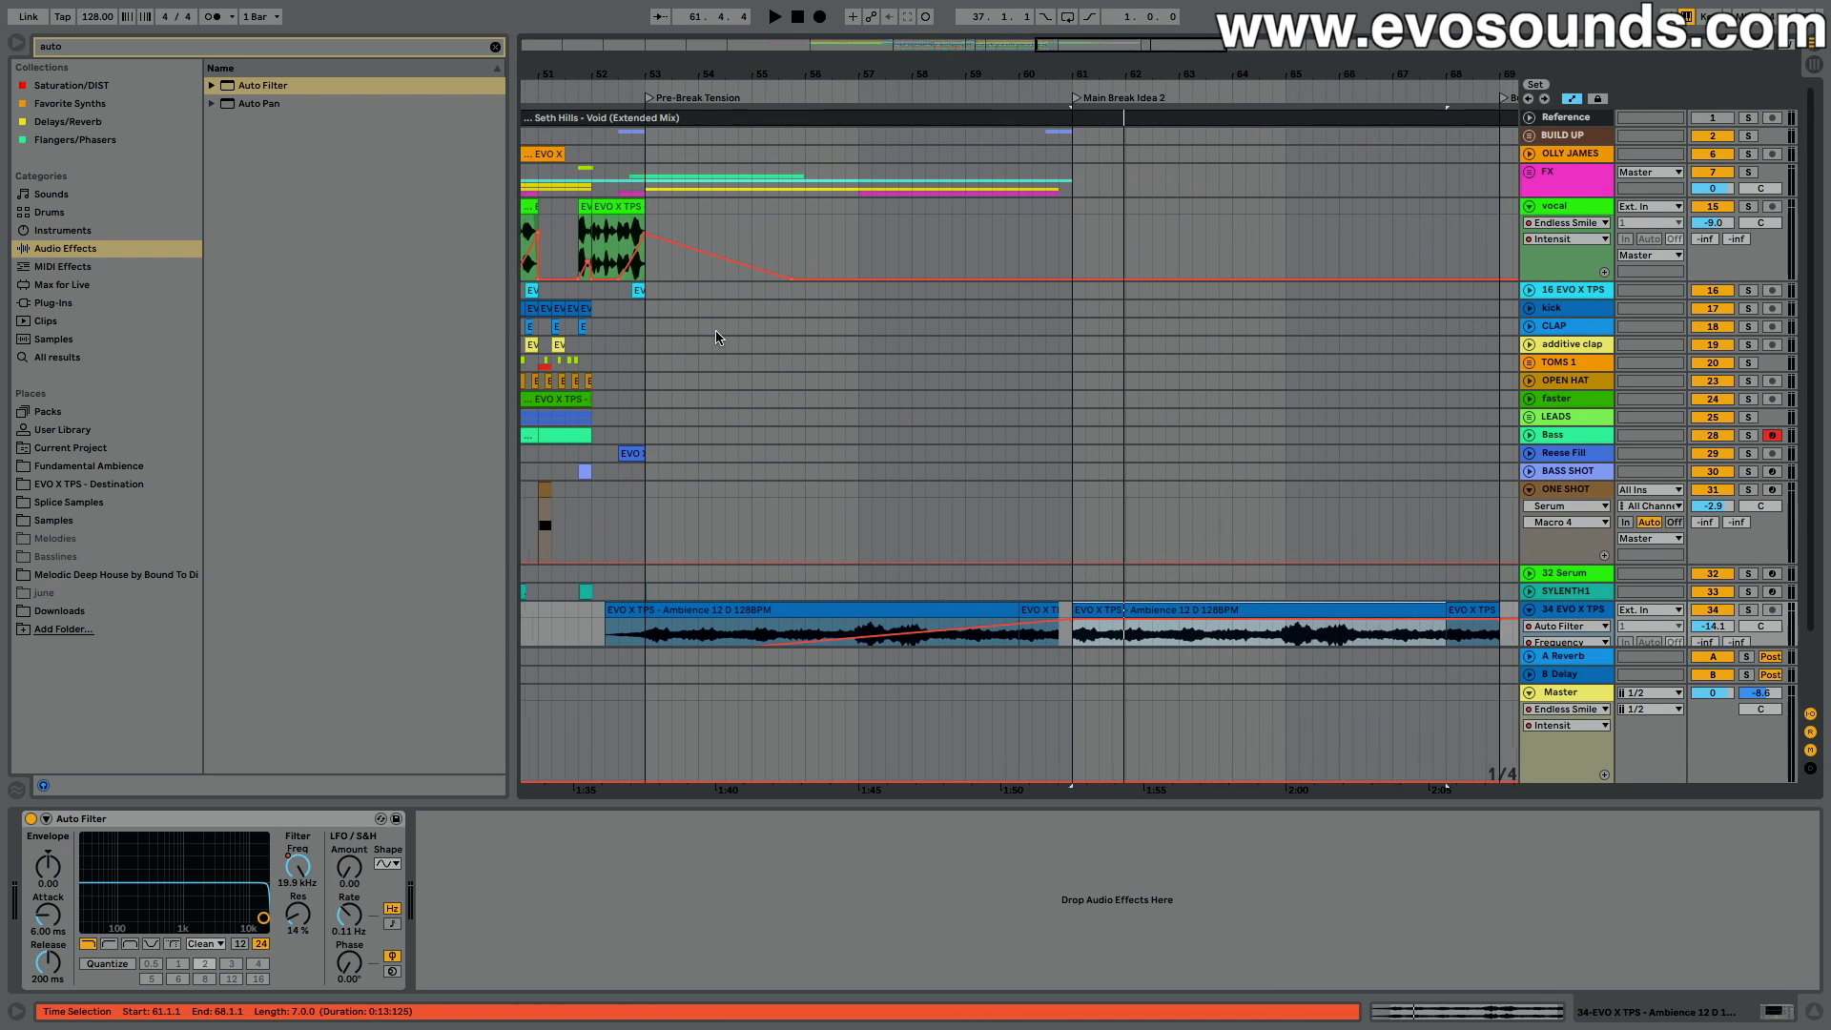
{"action": "scroll", "coordinate": [717, 337], "scroll_direction": "left", "scroll_amount": 1}
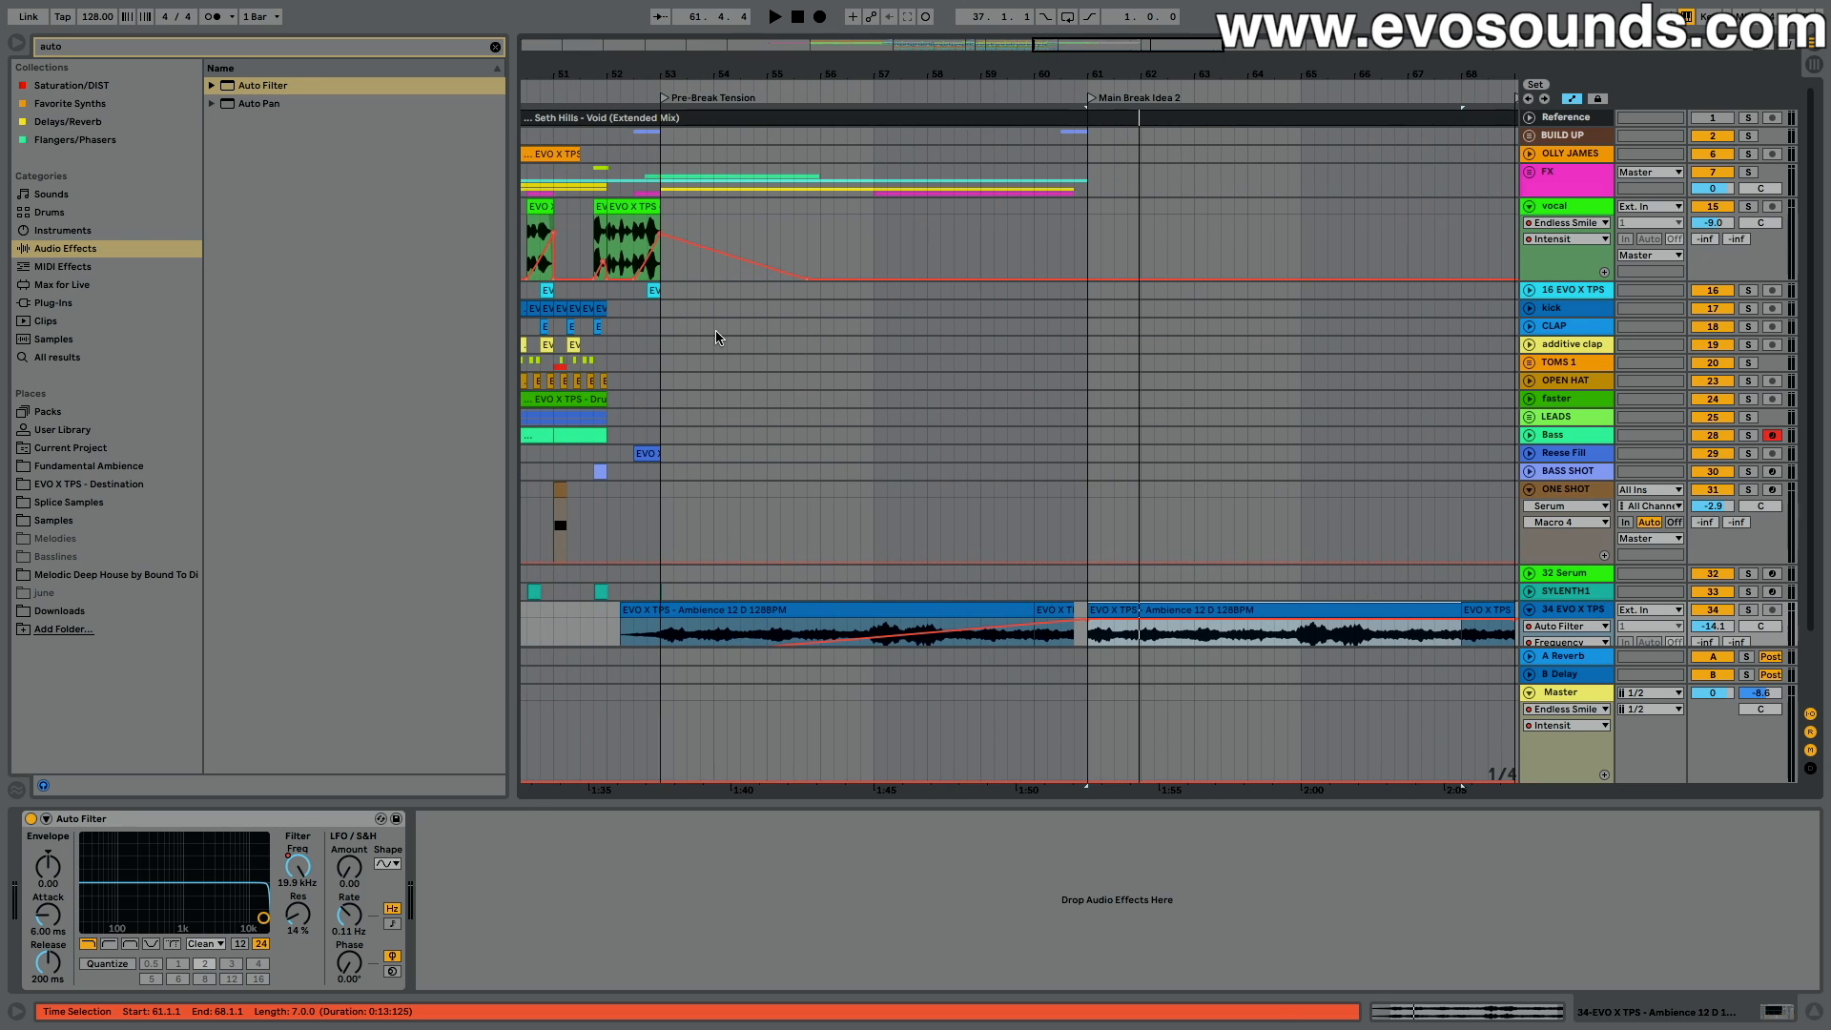
{"action": "scroll", "coordinate": [717, 337], "scroll_direction": "left", "scroll_amount": 7}
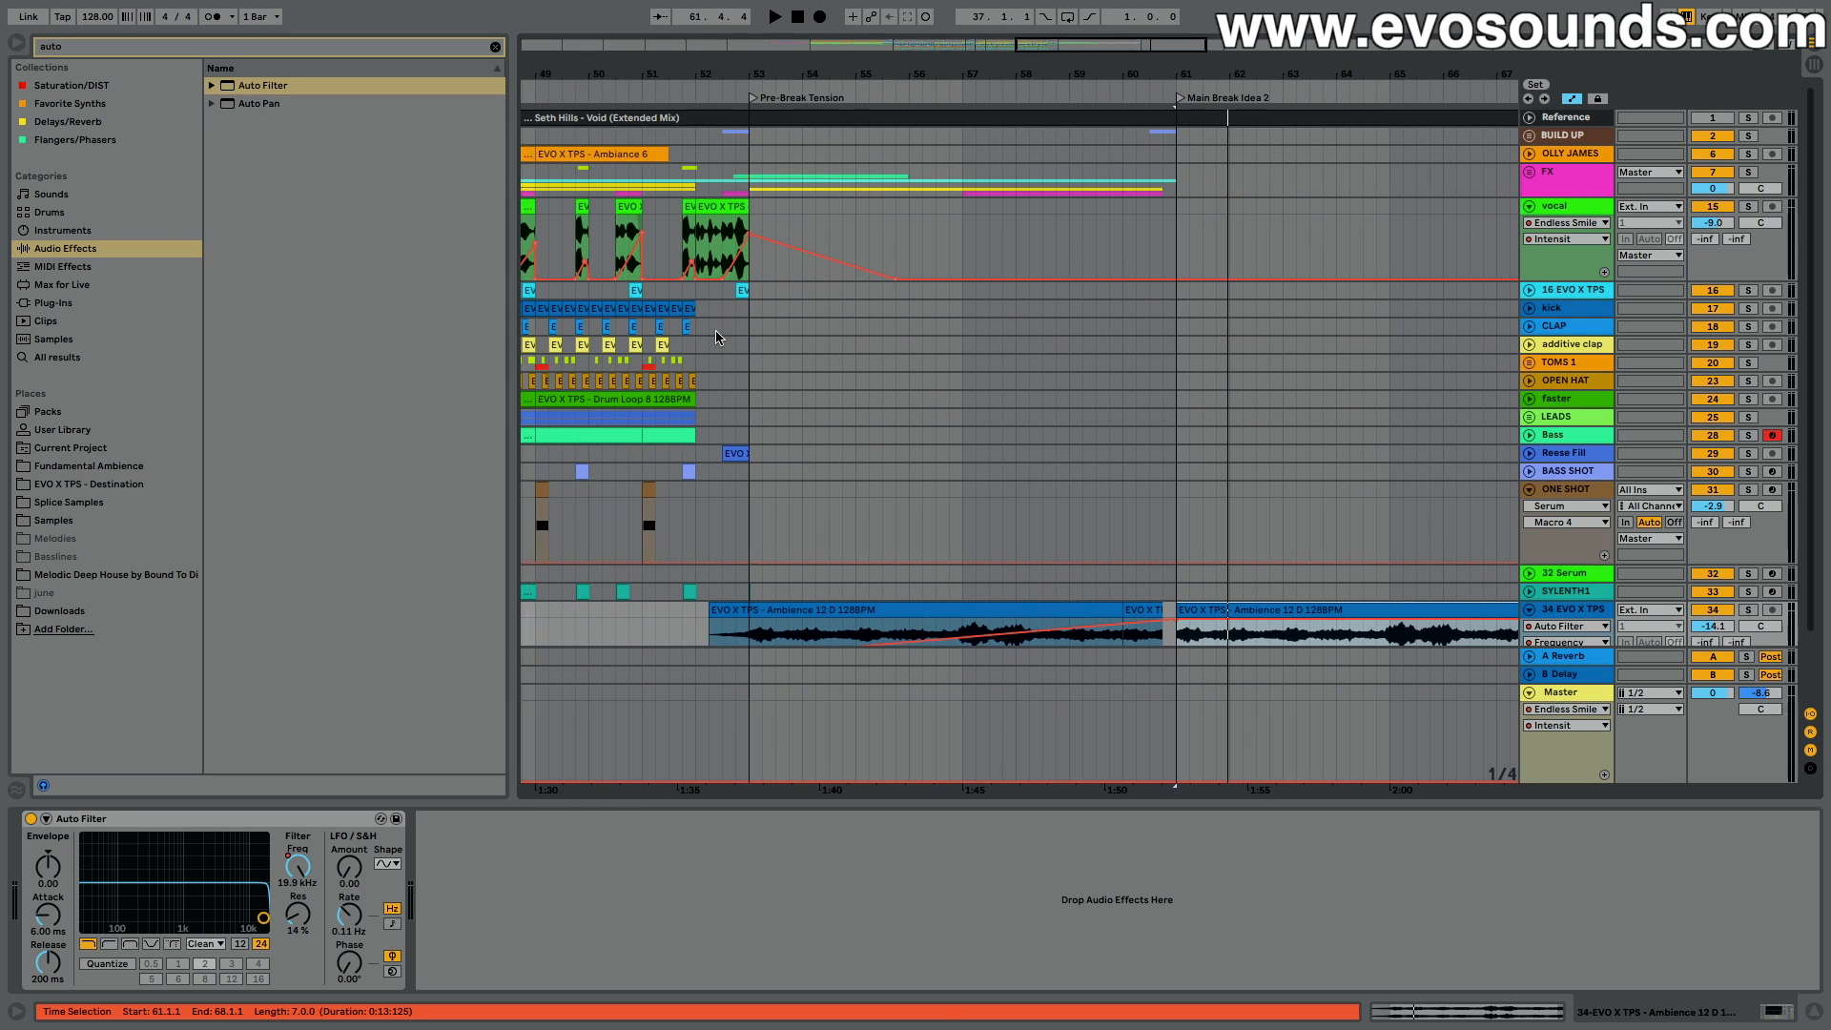
{"action": "scroll", "coordinate": [695, 197], "scroll_direction": "right", "scroll_amount": 6}
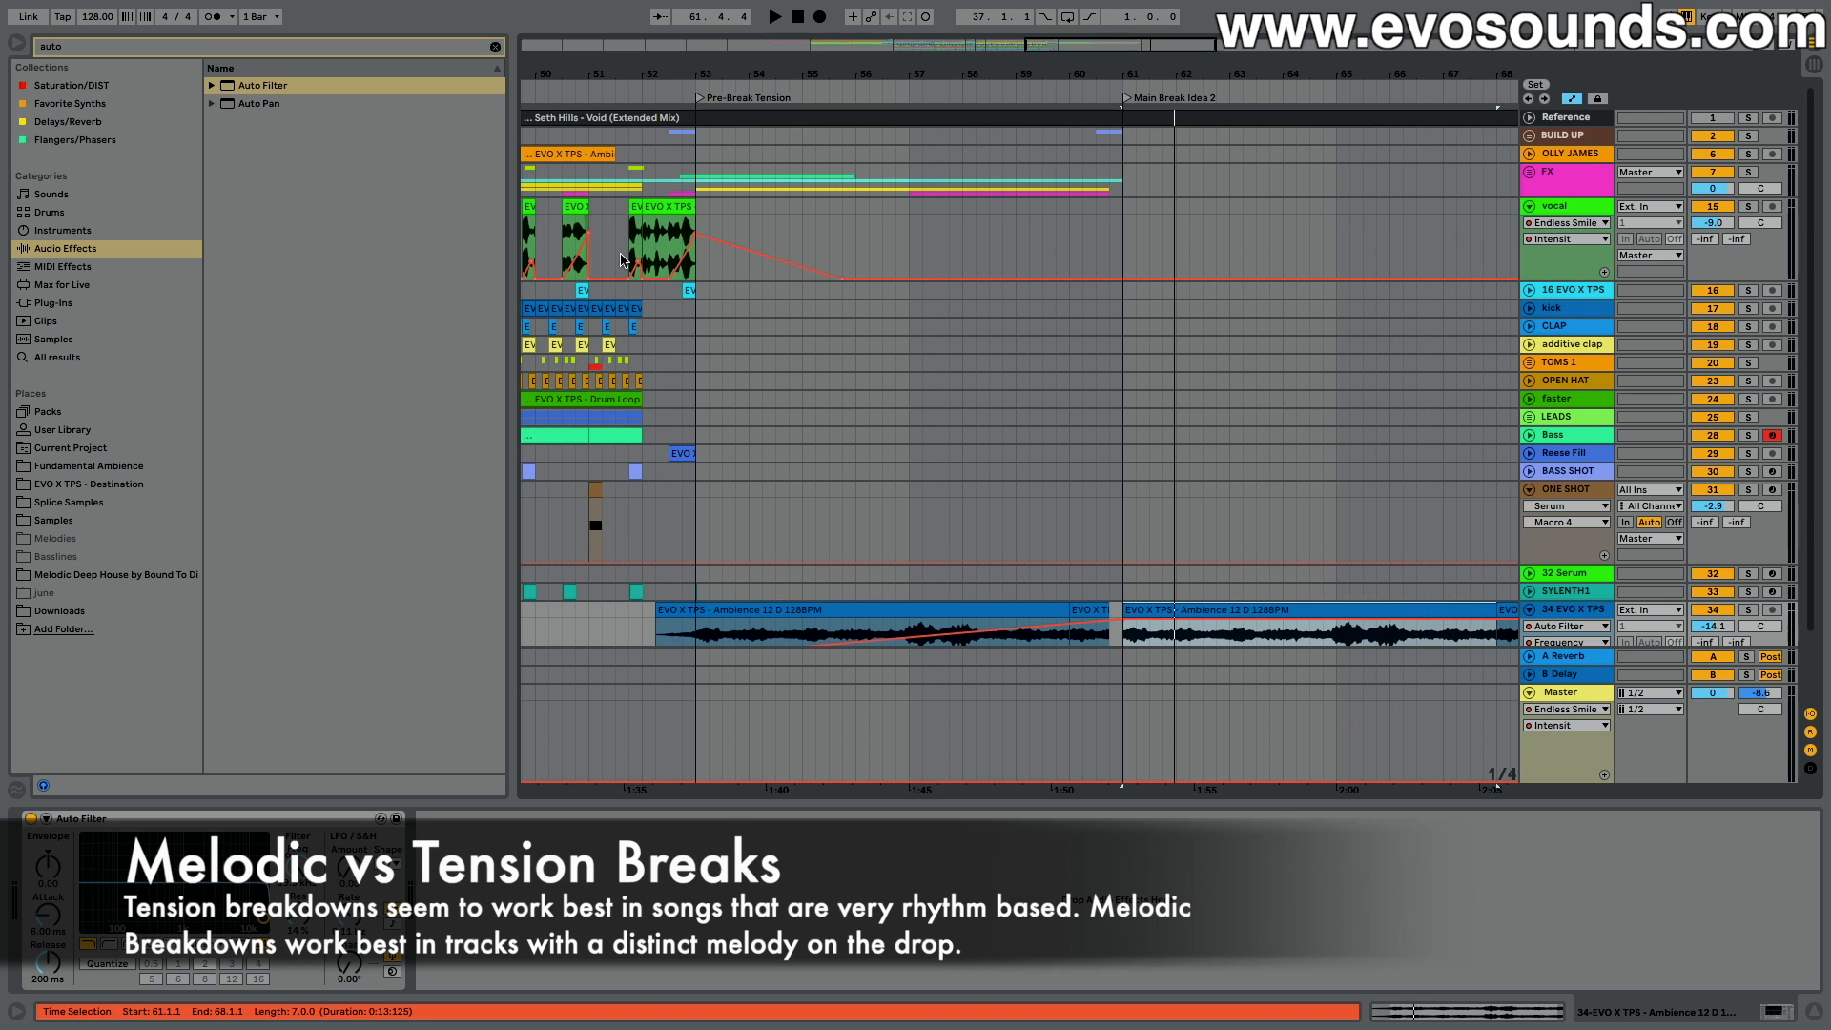
Step: Examine the kick hits opening Main Break Idea 2 against the Pre-Break Tension section leading into them
{"action": "left_click", "coordinate": [1069, 263]}
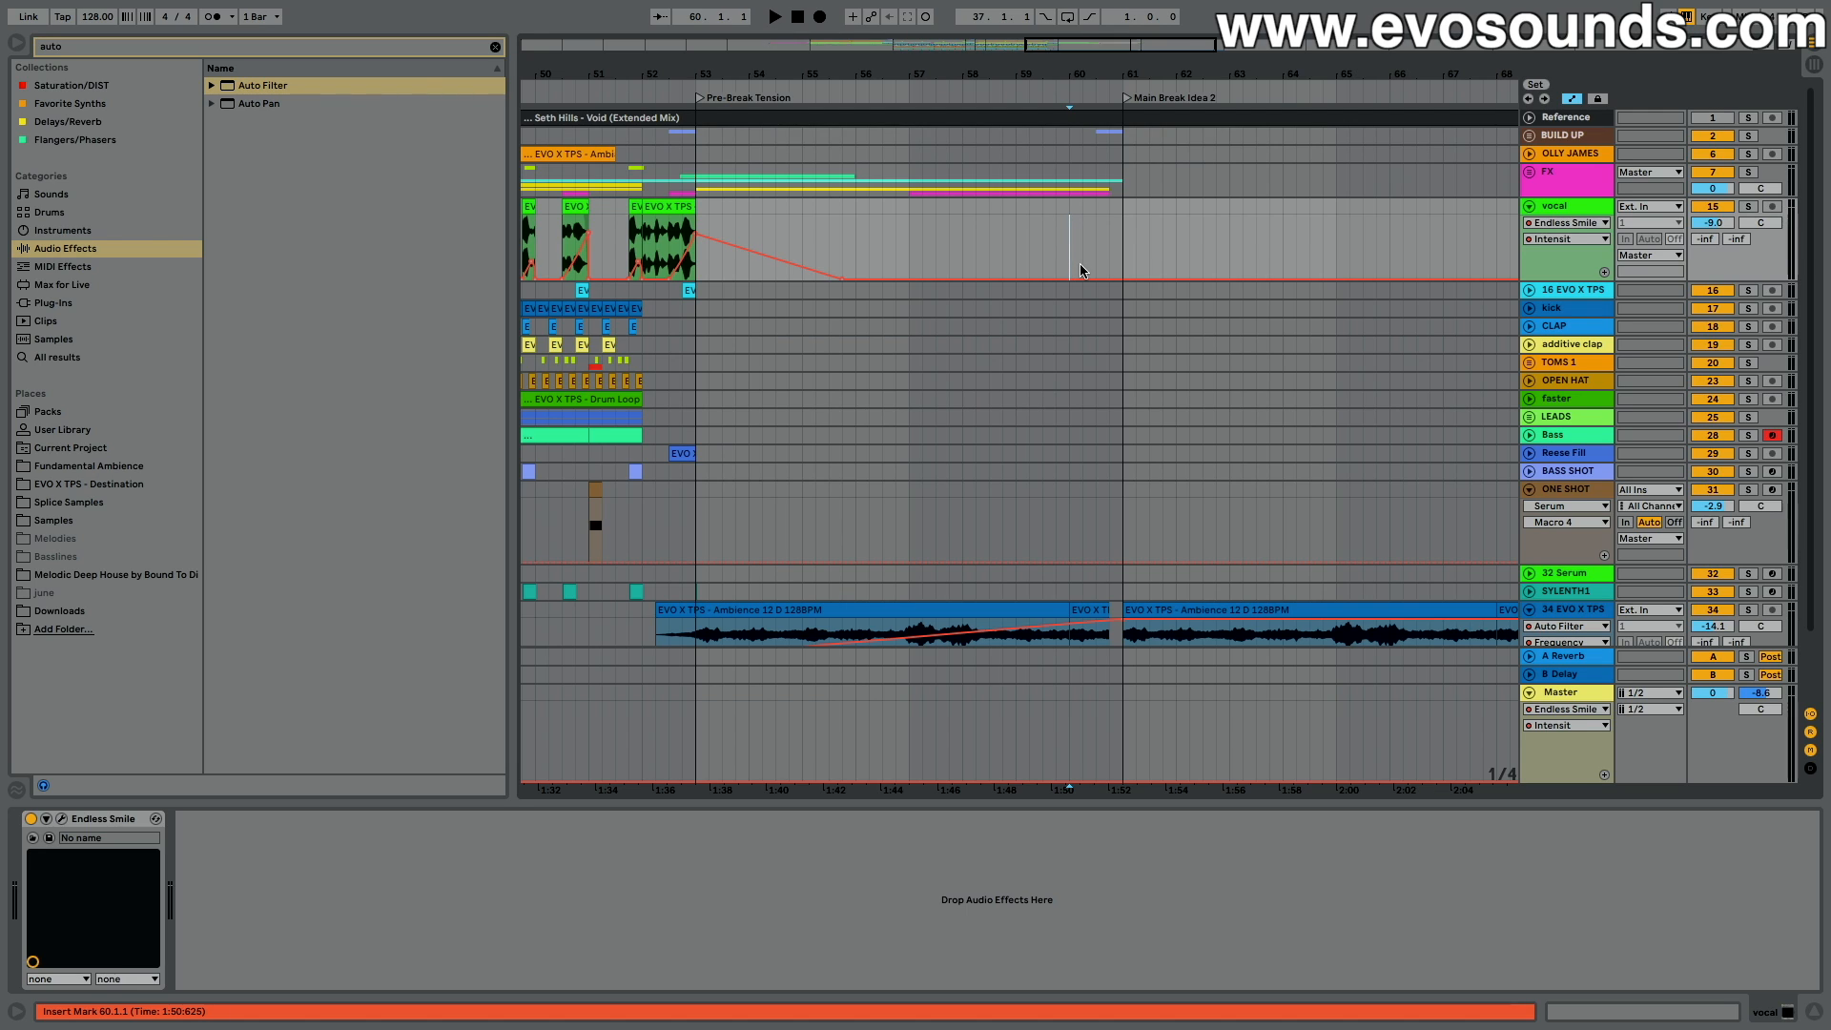
{"action": "scroll", "coordinate": [1081, 270], "scroll_direction": "down", "scroll_amount": 3}
{"action": "scroll", "coordinate": [1081, 270], "scroll_direction": "up", "scroll_amount": 3}
{"action": "scroll", "coordinate": [1081, 270], "scroll_direction": "down", "scroll_amount": 2}
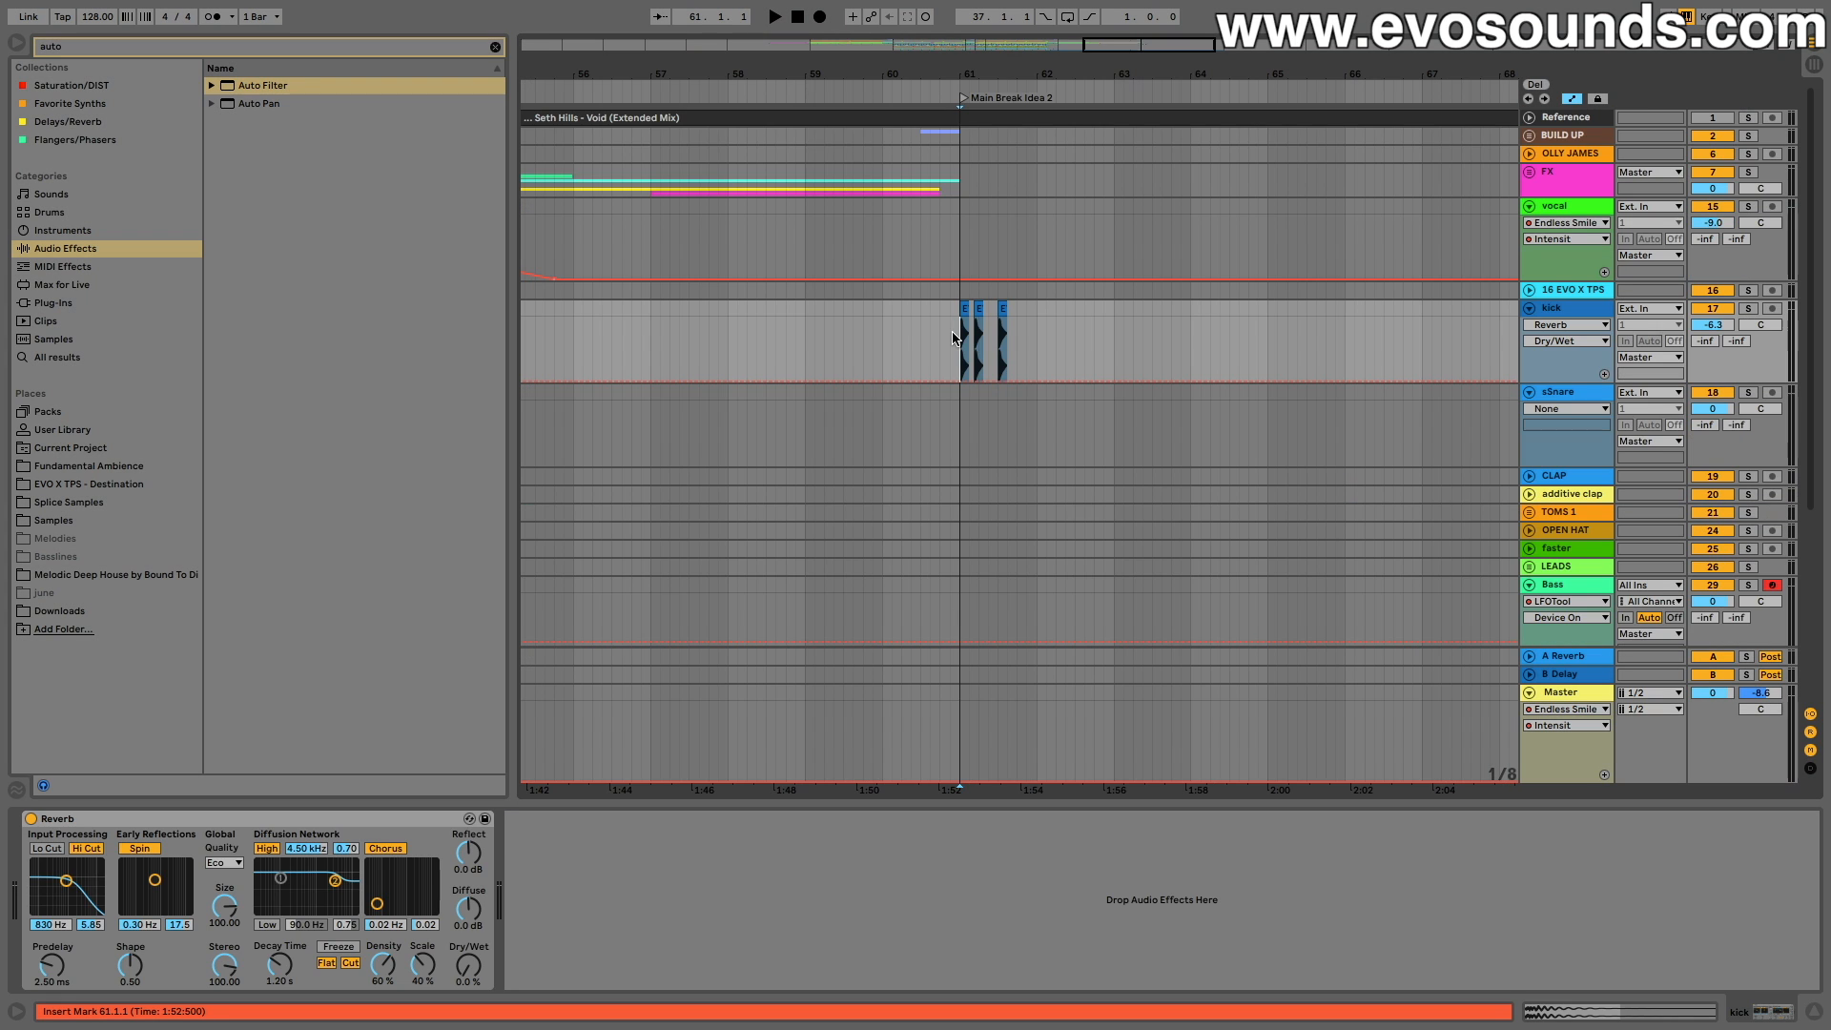
{"action": "scroll", "coordinate": [953, 338], "scroll_direction": "left", "scroll_amount": 5}
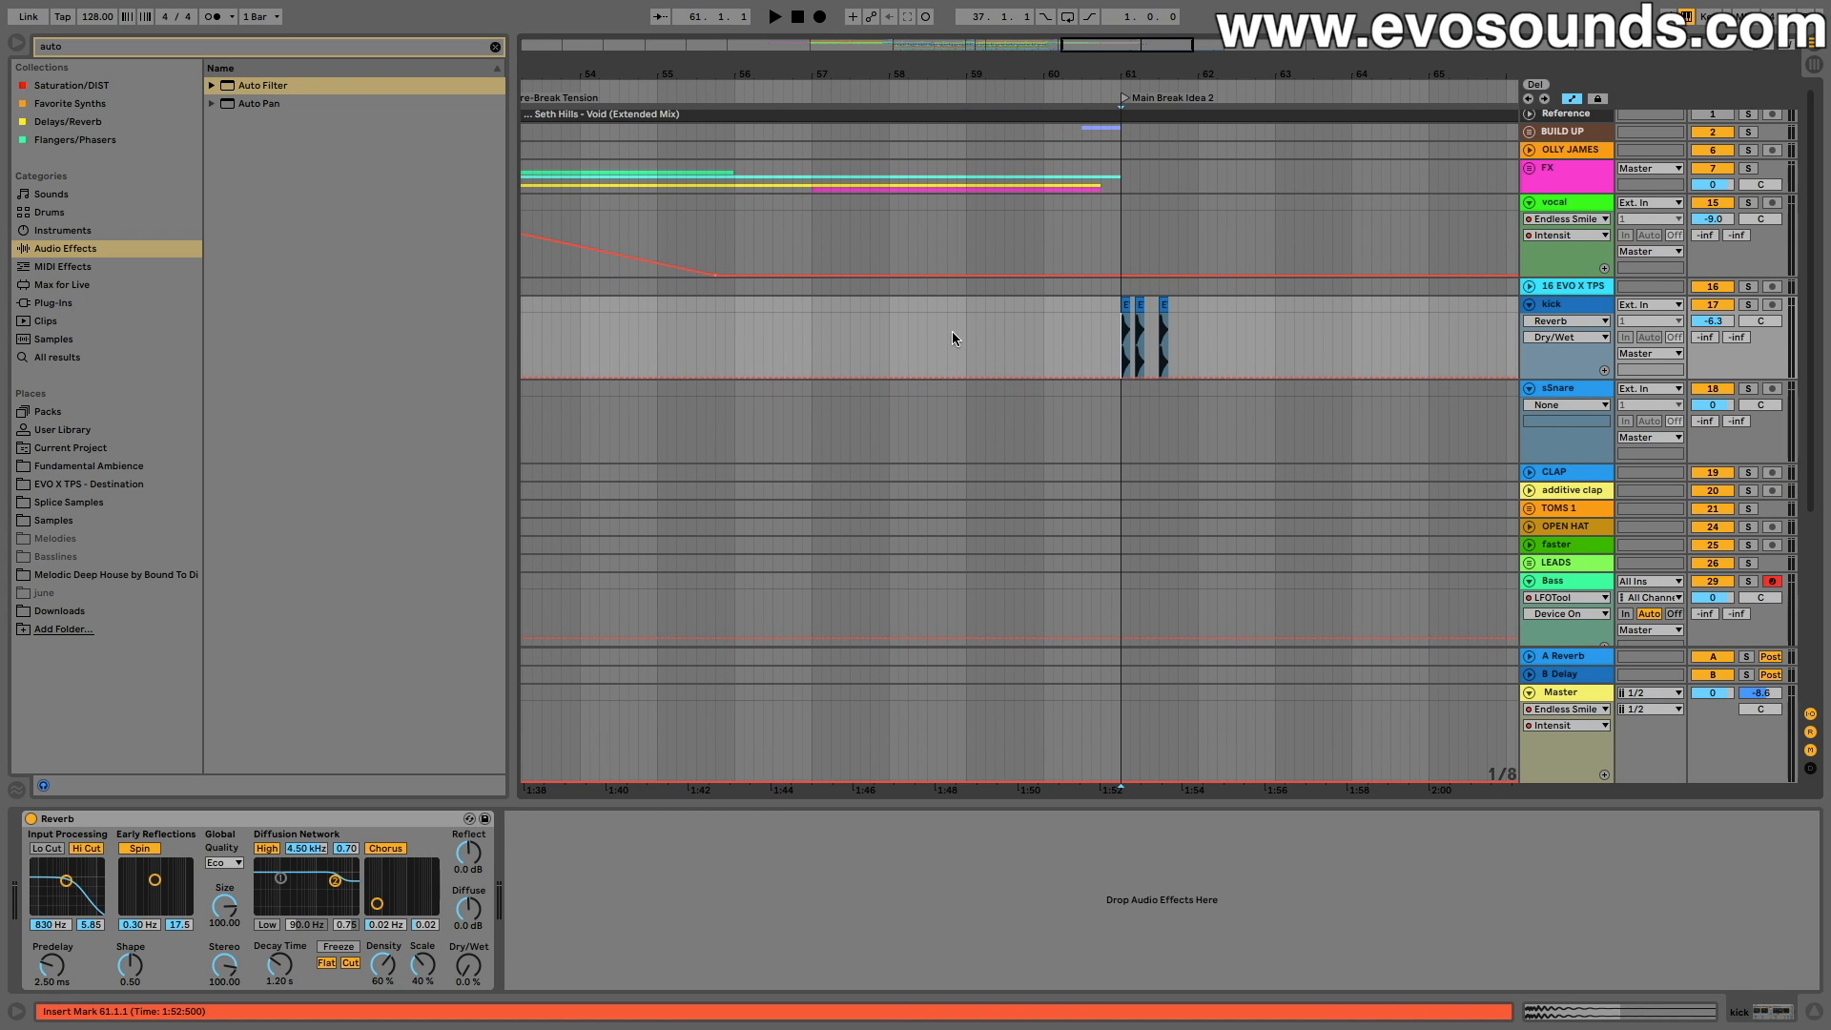
{"action": "scroll", "coordinate": [1052, 318], "scroll_direction": "right", "scroll_amount": 1}
{"action": "scroll", "coordinate": [1051, 318], "scroll_direction": "right", "scroll_amount": 2}
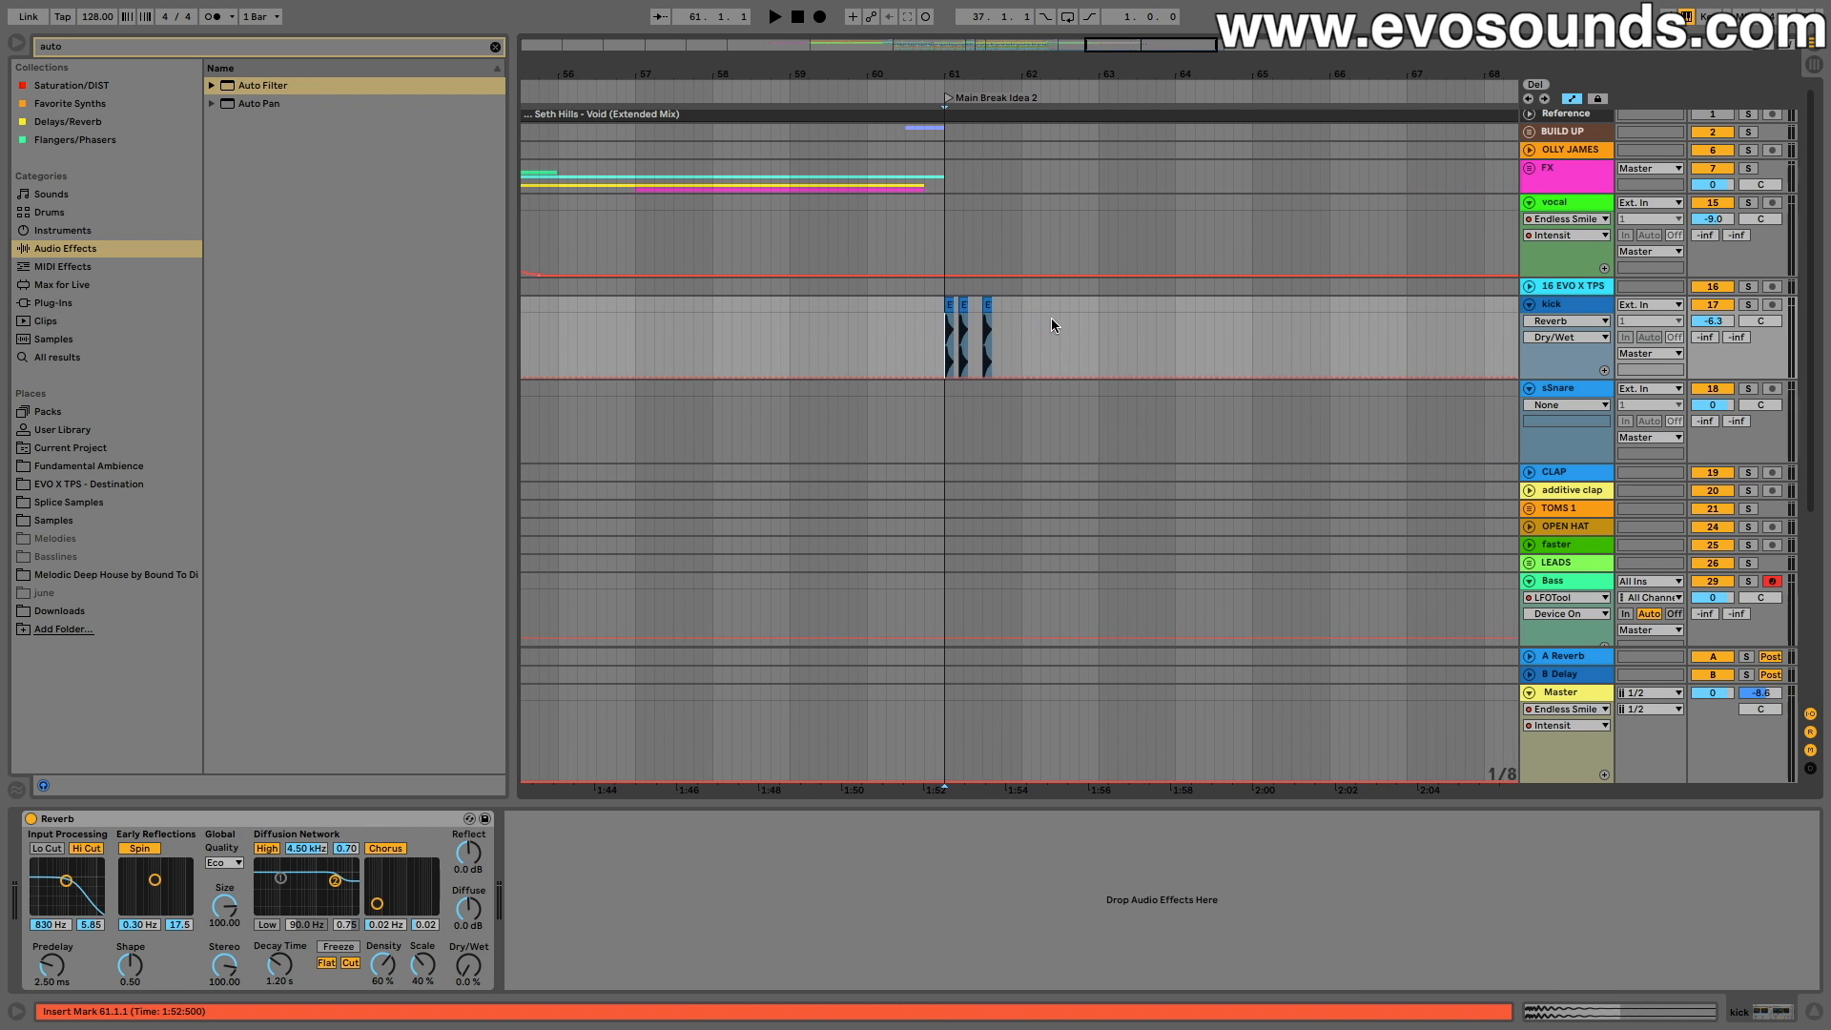
{"action": "scroll", "coordinate": [1052, 318], "scroll_direction": "left", "scroll_amount": 3}
{"action": "scroll", "coordinate": [1052, 318], "scroll_direction": "right", "scroll_amount": 1}
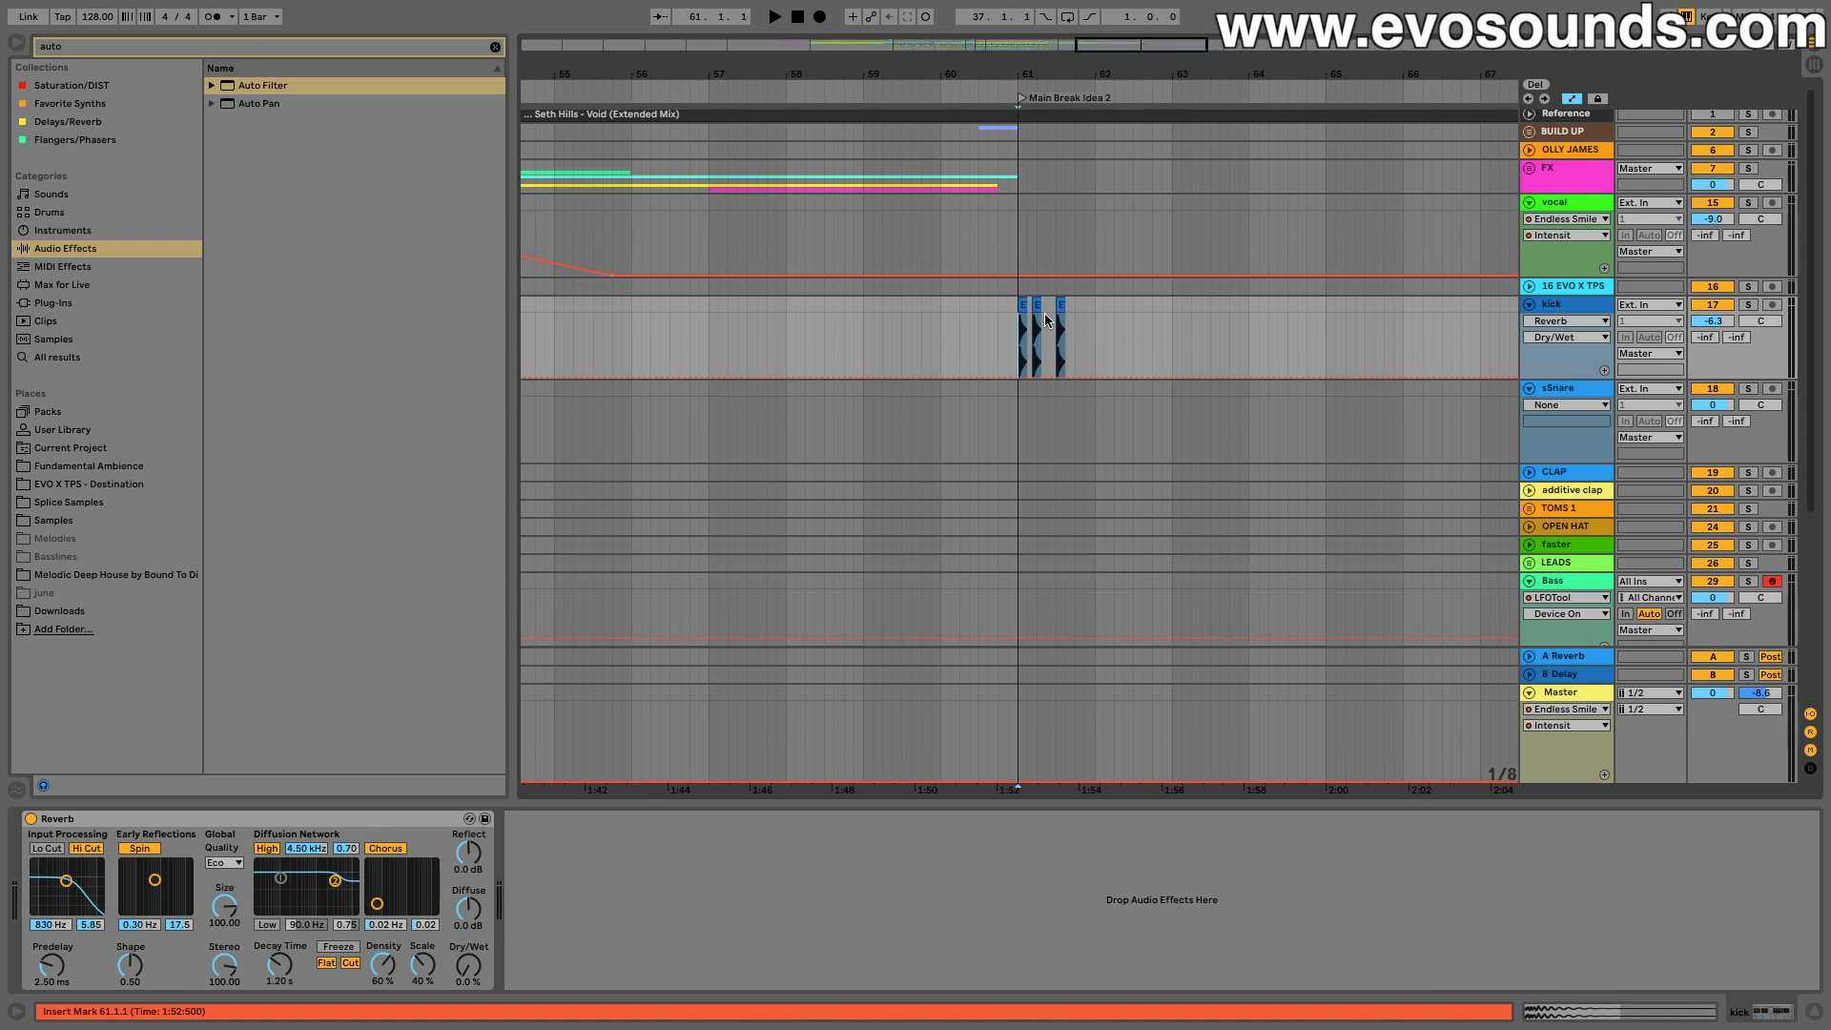
{"action": "scroll", "coordinate": [1045, 313], "scroll_direction": "left", "scroll_amount": 3}
{"action": "scroll", "coordinate": [1044, 320], "scroll_direction": "left", "scroll_amount": 1}
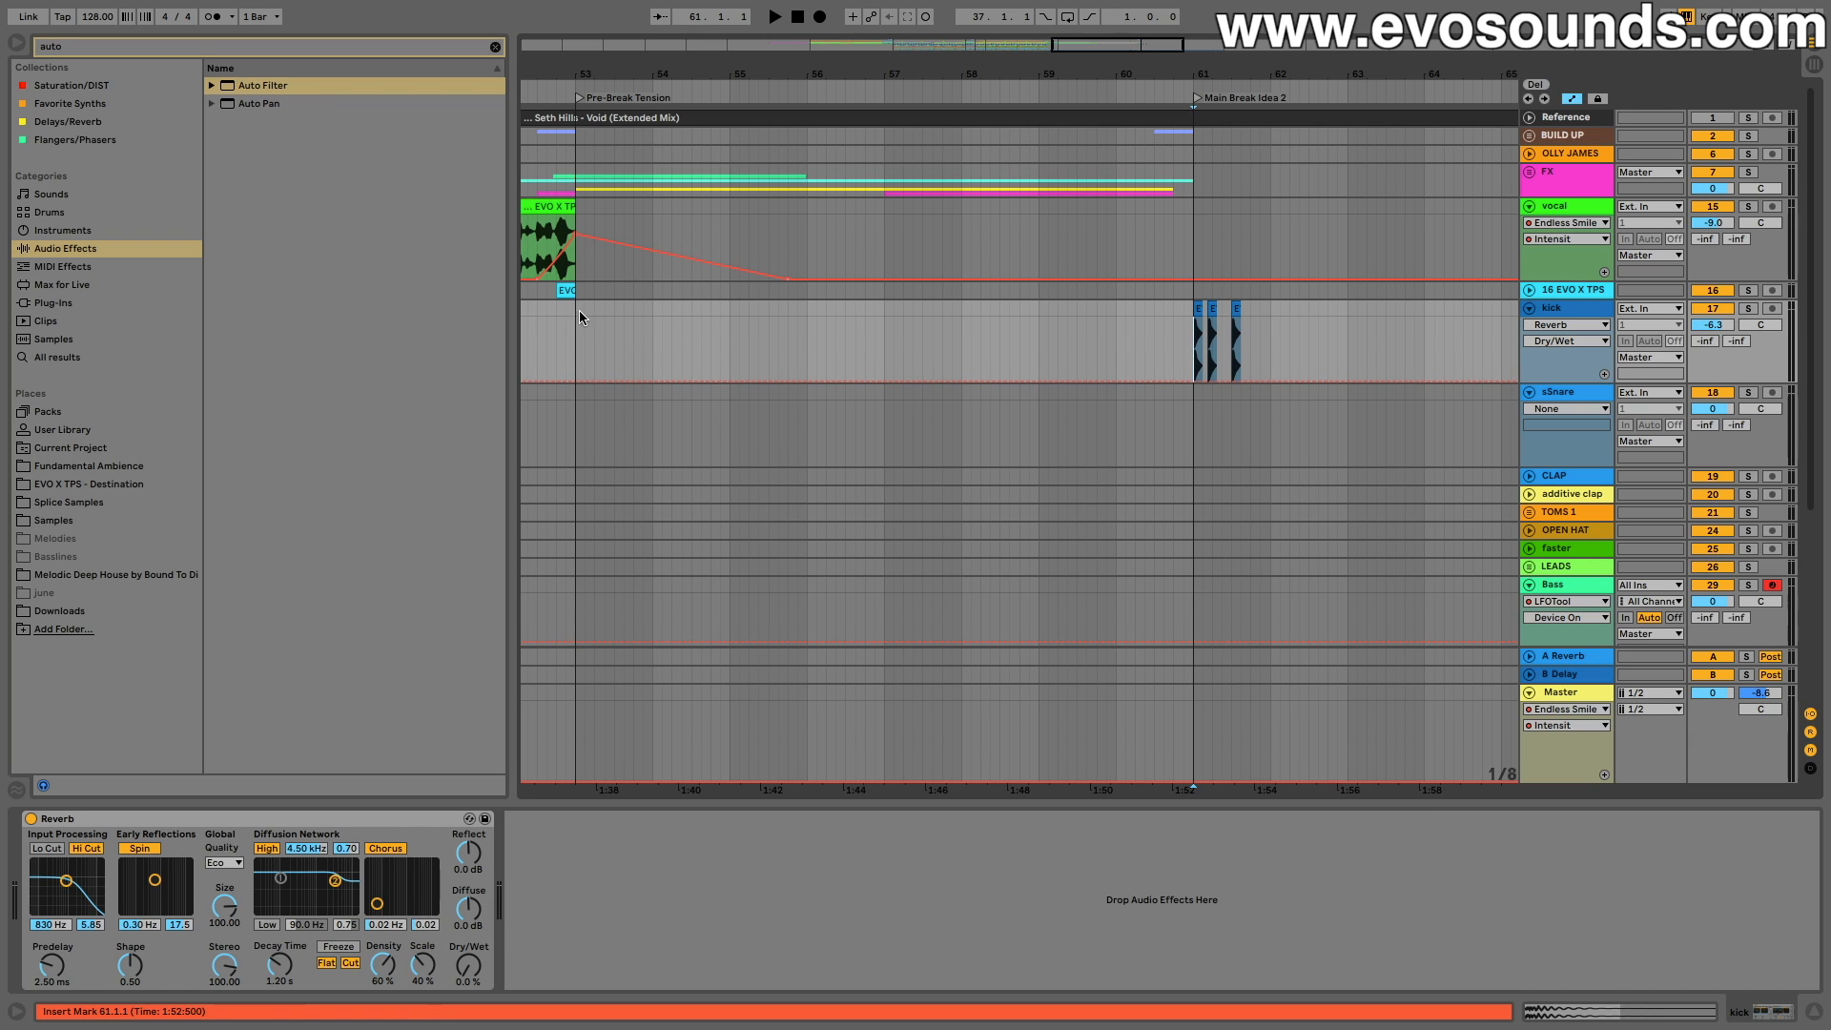
Step: Review the empty kick range from 53.1.3 to 60.4.3 alongside the surrounding ambience, vocal and FX tracks
{"action": "left_click_drag", "start_coordinate": [584, 311], "coordinate": [1175, 329]}
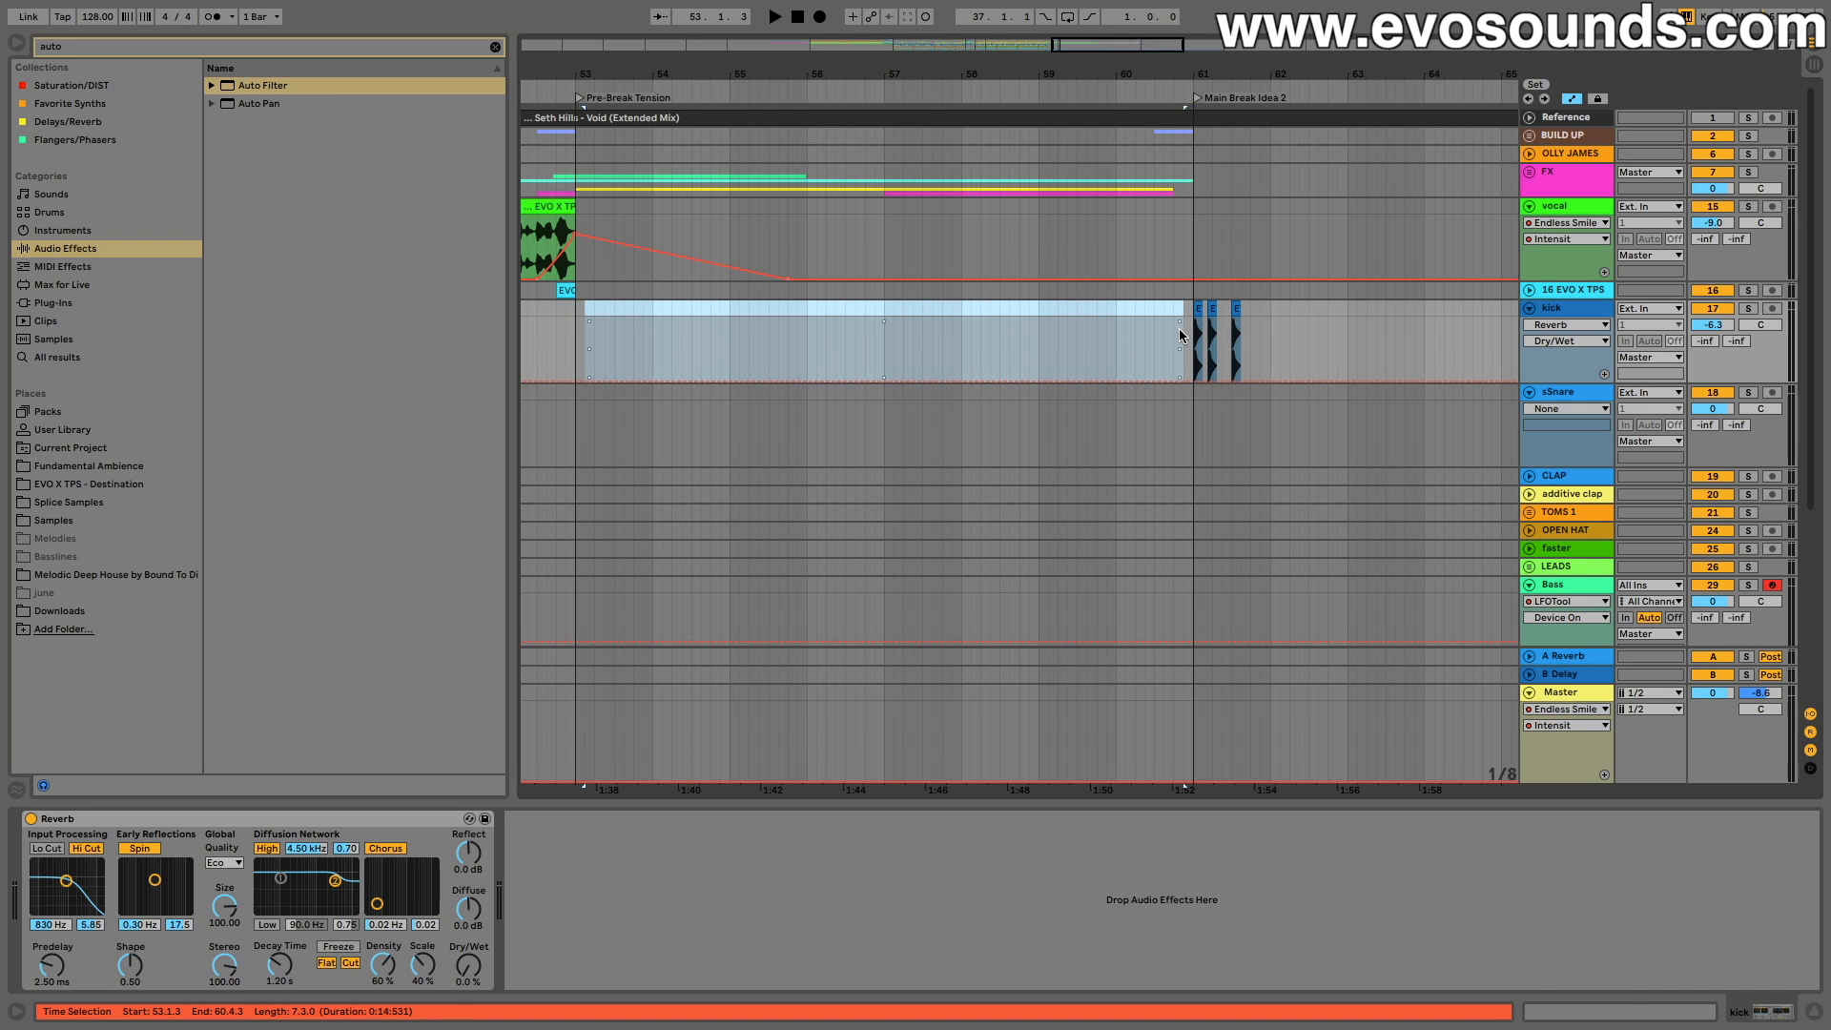
{"action": "scroll", "coordinate": [1179, 328], "scroll_direction": "down", "scroll_amount": 5}
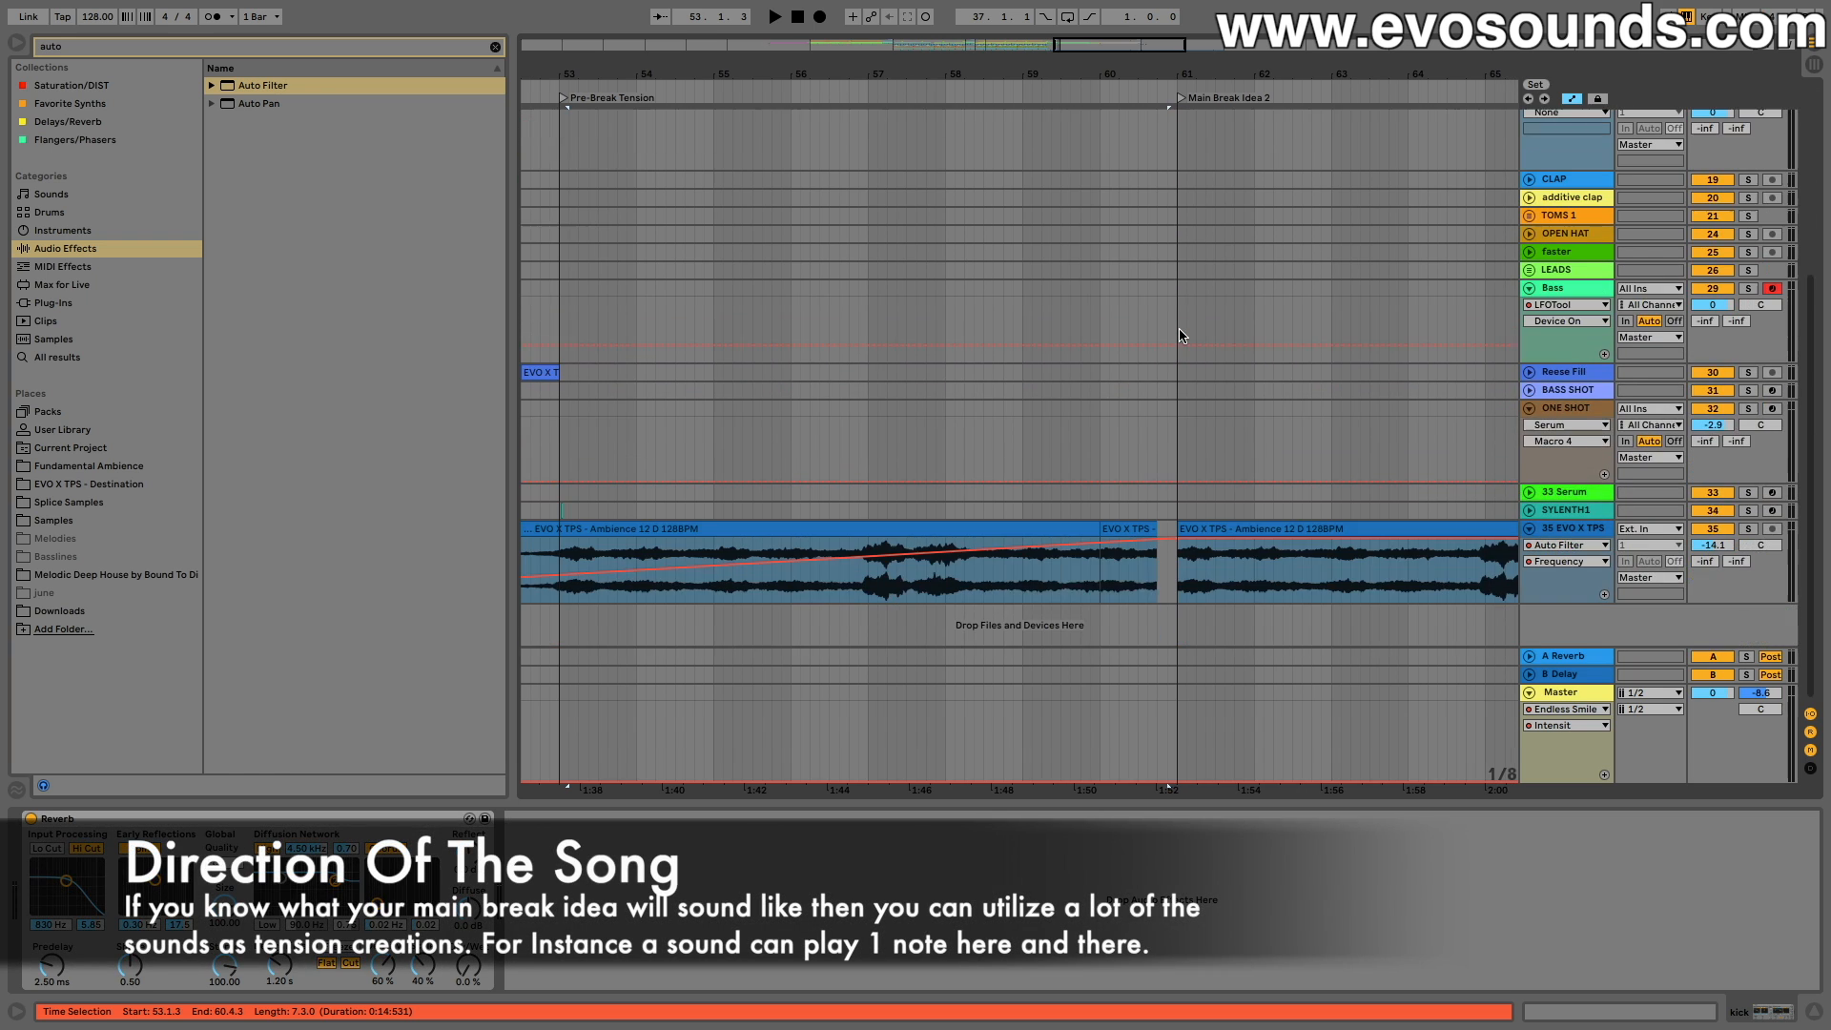
{"action": "scroll", "coordinate": [1179, 328], "scroll_direction": "up", "scroll_amount": 5}
{"action": "scroll", "coordinate": [1179, 328], "scroll_direction": "right", "scroll_amount": 12}
{"action": "scroll", "coordinate": [1179, 328], "scroll_direction": "left", "scroll_amount": 15}
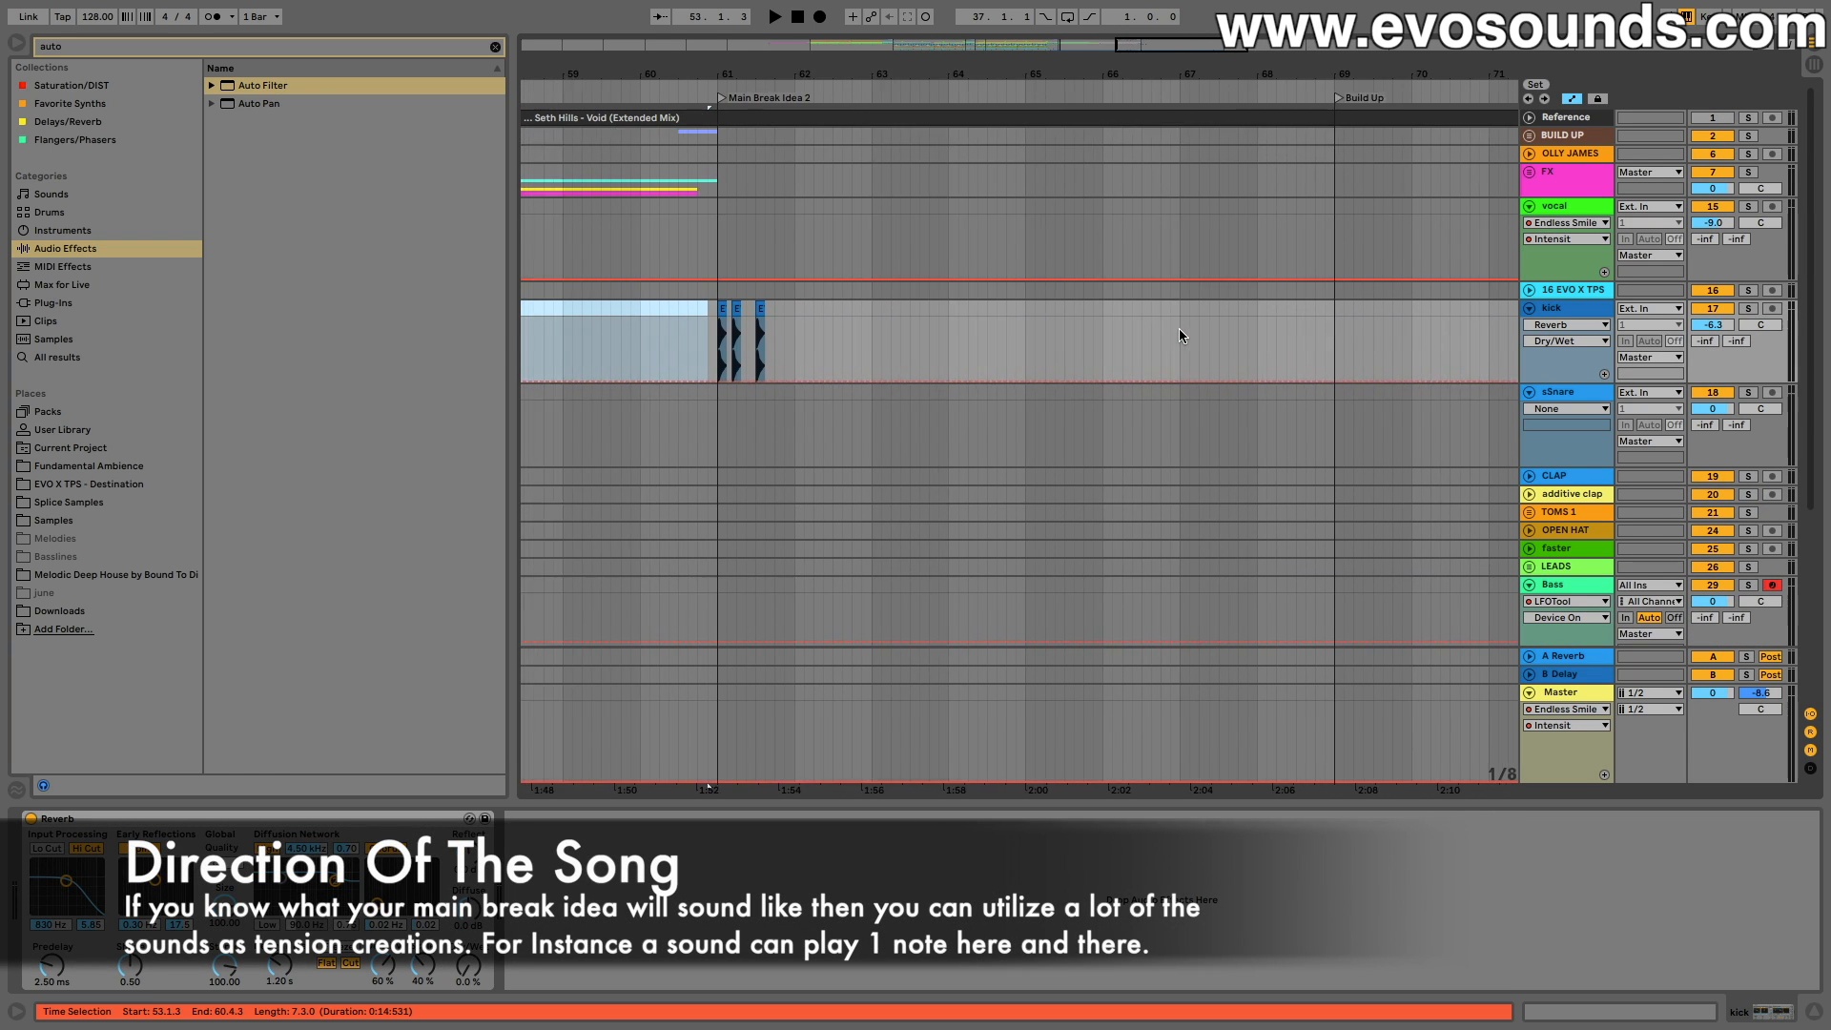
{"action": "scroll", "coordinate": [1145, 315], "scroll_direction": "right", "scroll_amount": 1}
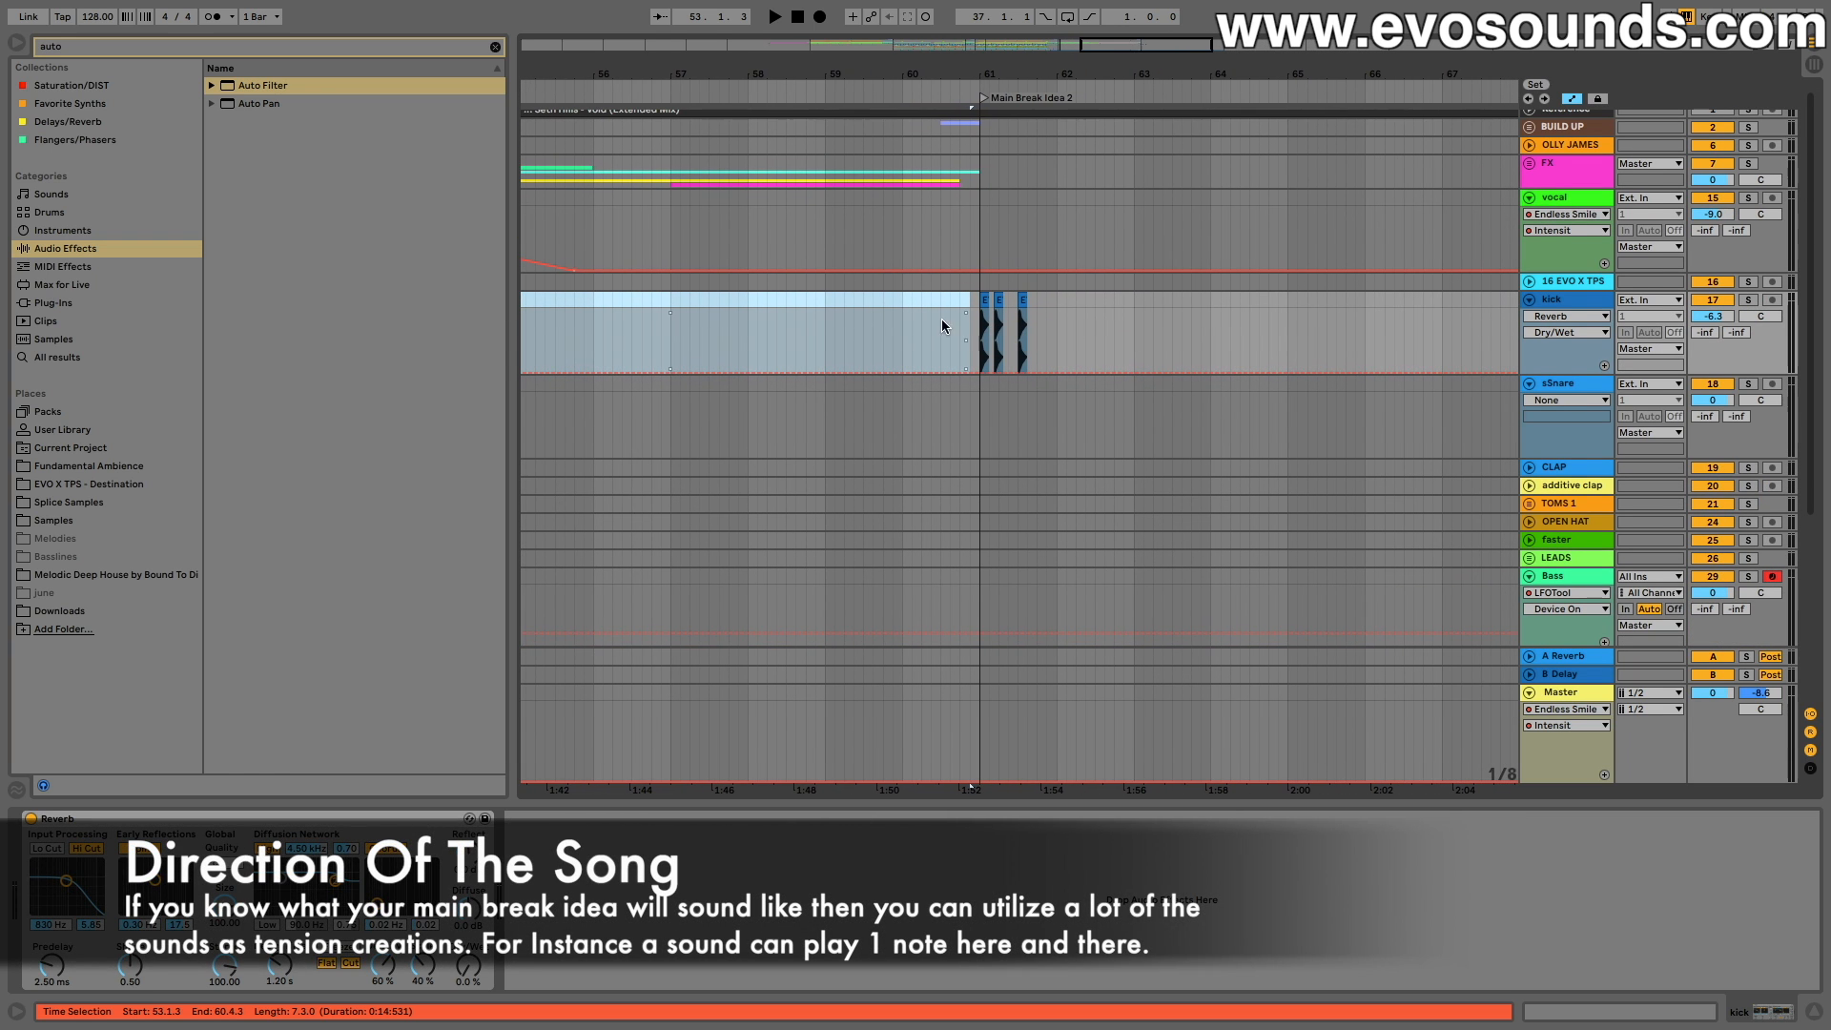
{"action": "left_click", "coordinate": [933, 194]}
{"action": "scroll", "coordinate": [933, 193], "scroll_direction": "left", "scroll_amount": 3}
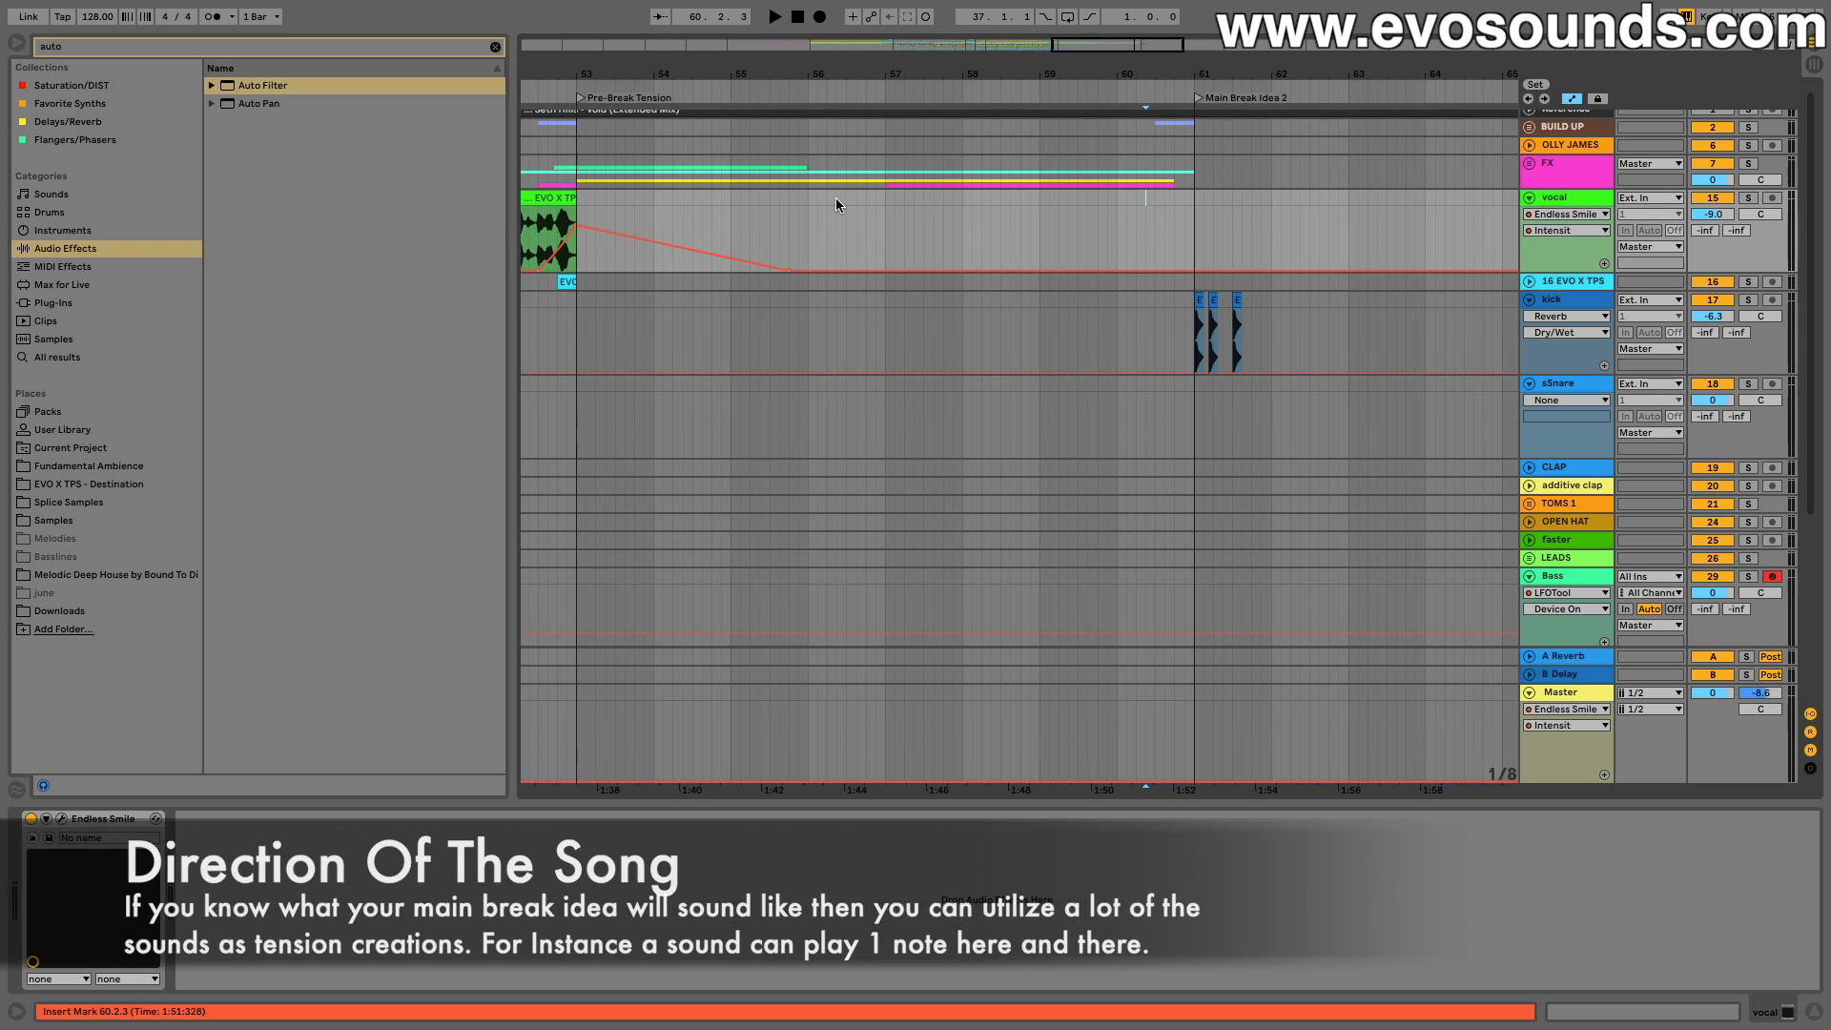
Step: Play the tension section from 55.4.1 into the kick hits at the start of Main Break Idea 2
{"action": "left_click", "coordinate": [581, 163]}
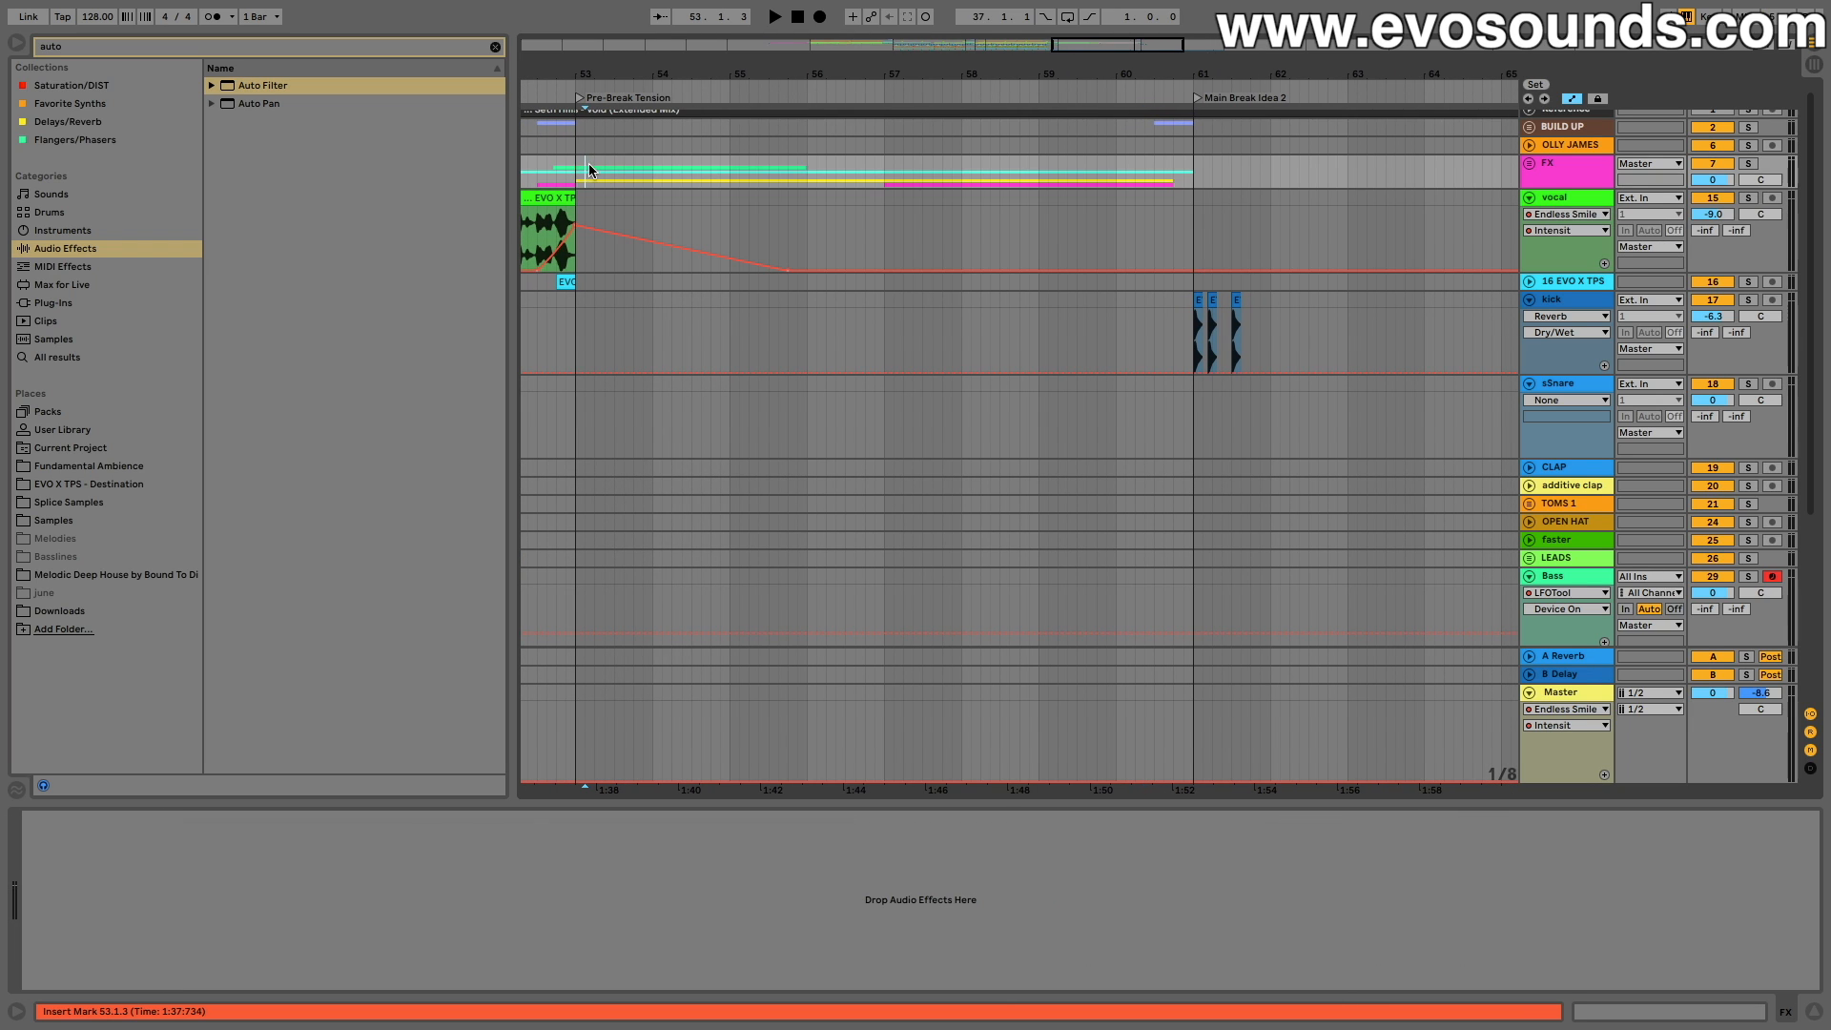
{"action": "left_click", "coordinate": [788, 164]}
{"action": "key", "text": "space"}
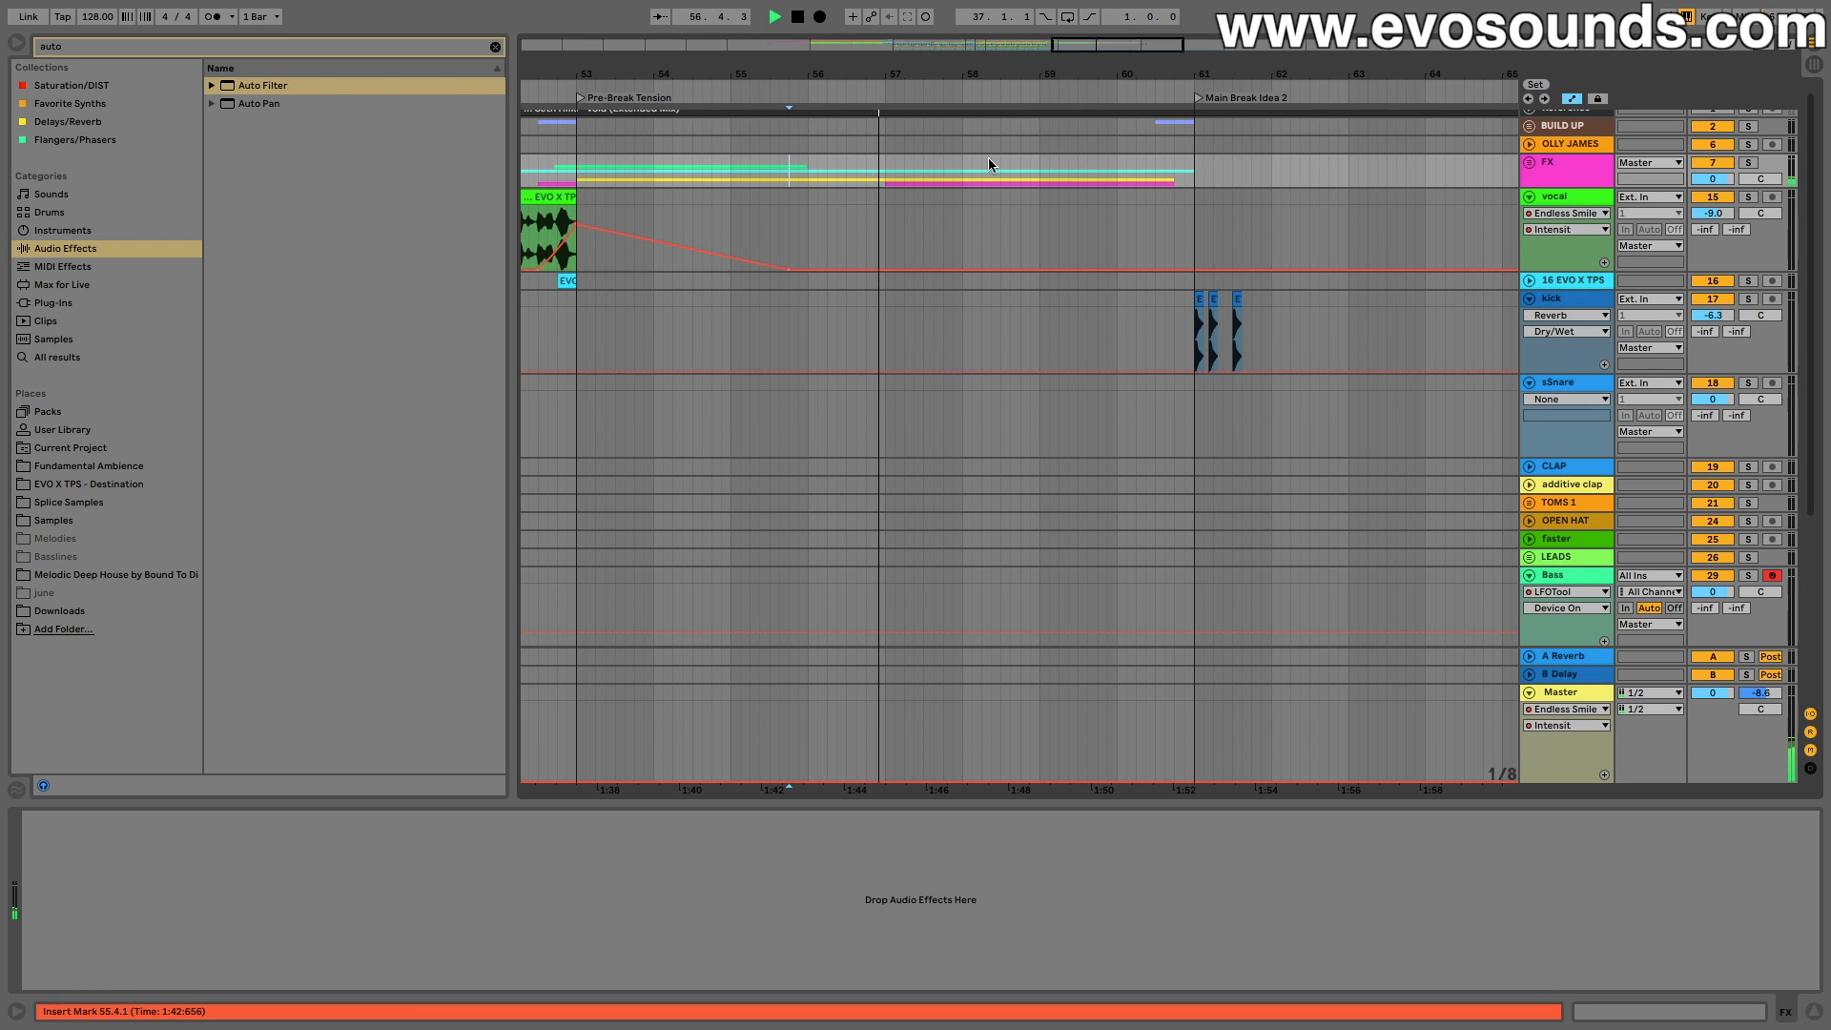
{"action": "scroll", "coordinate": [987, 160], "scroll_direction": "right", "scroll_amount": 1}
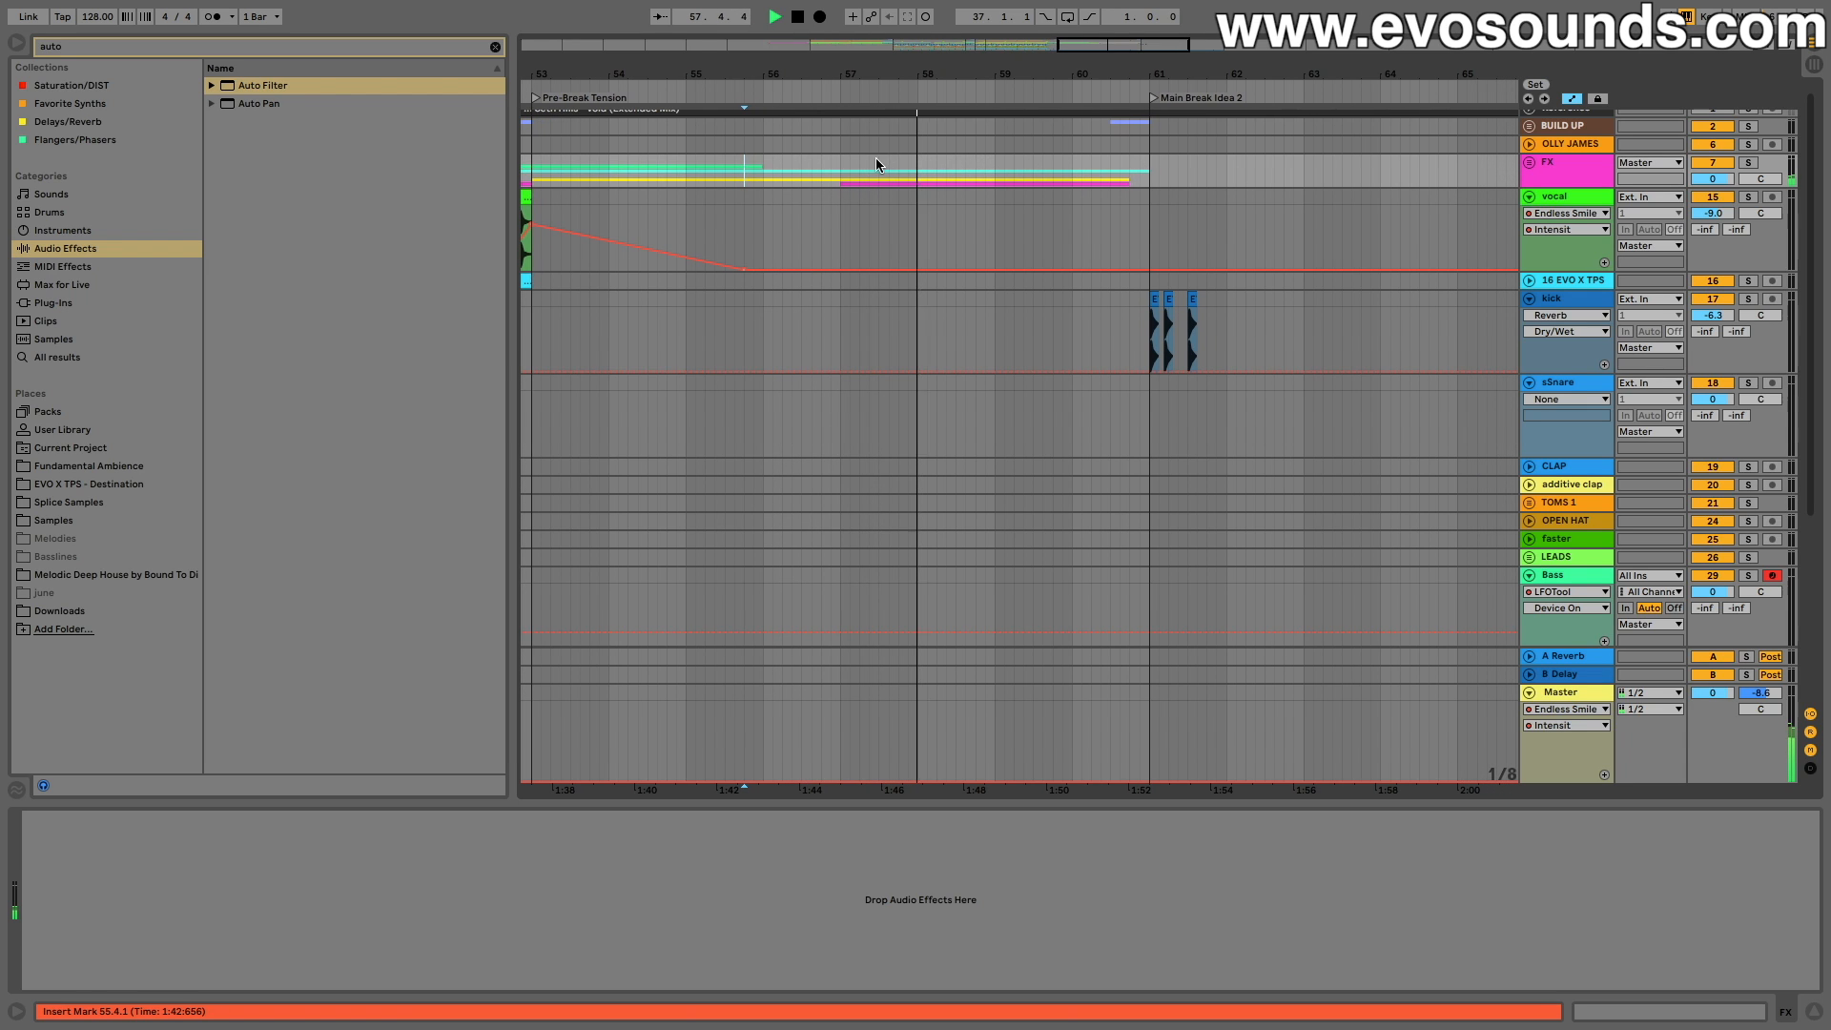
{"action": "scroll", "coordinate": [887, 159], "scroll_direction": "right", "scroll_amount": 4}
{"action": "scroll", "coordinate": [906, 163], "scroll_direction": "right", "scroll_amount": 2}
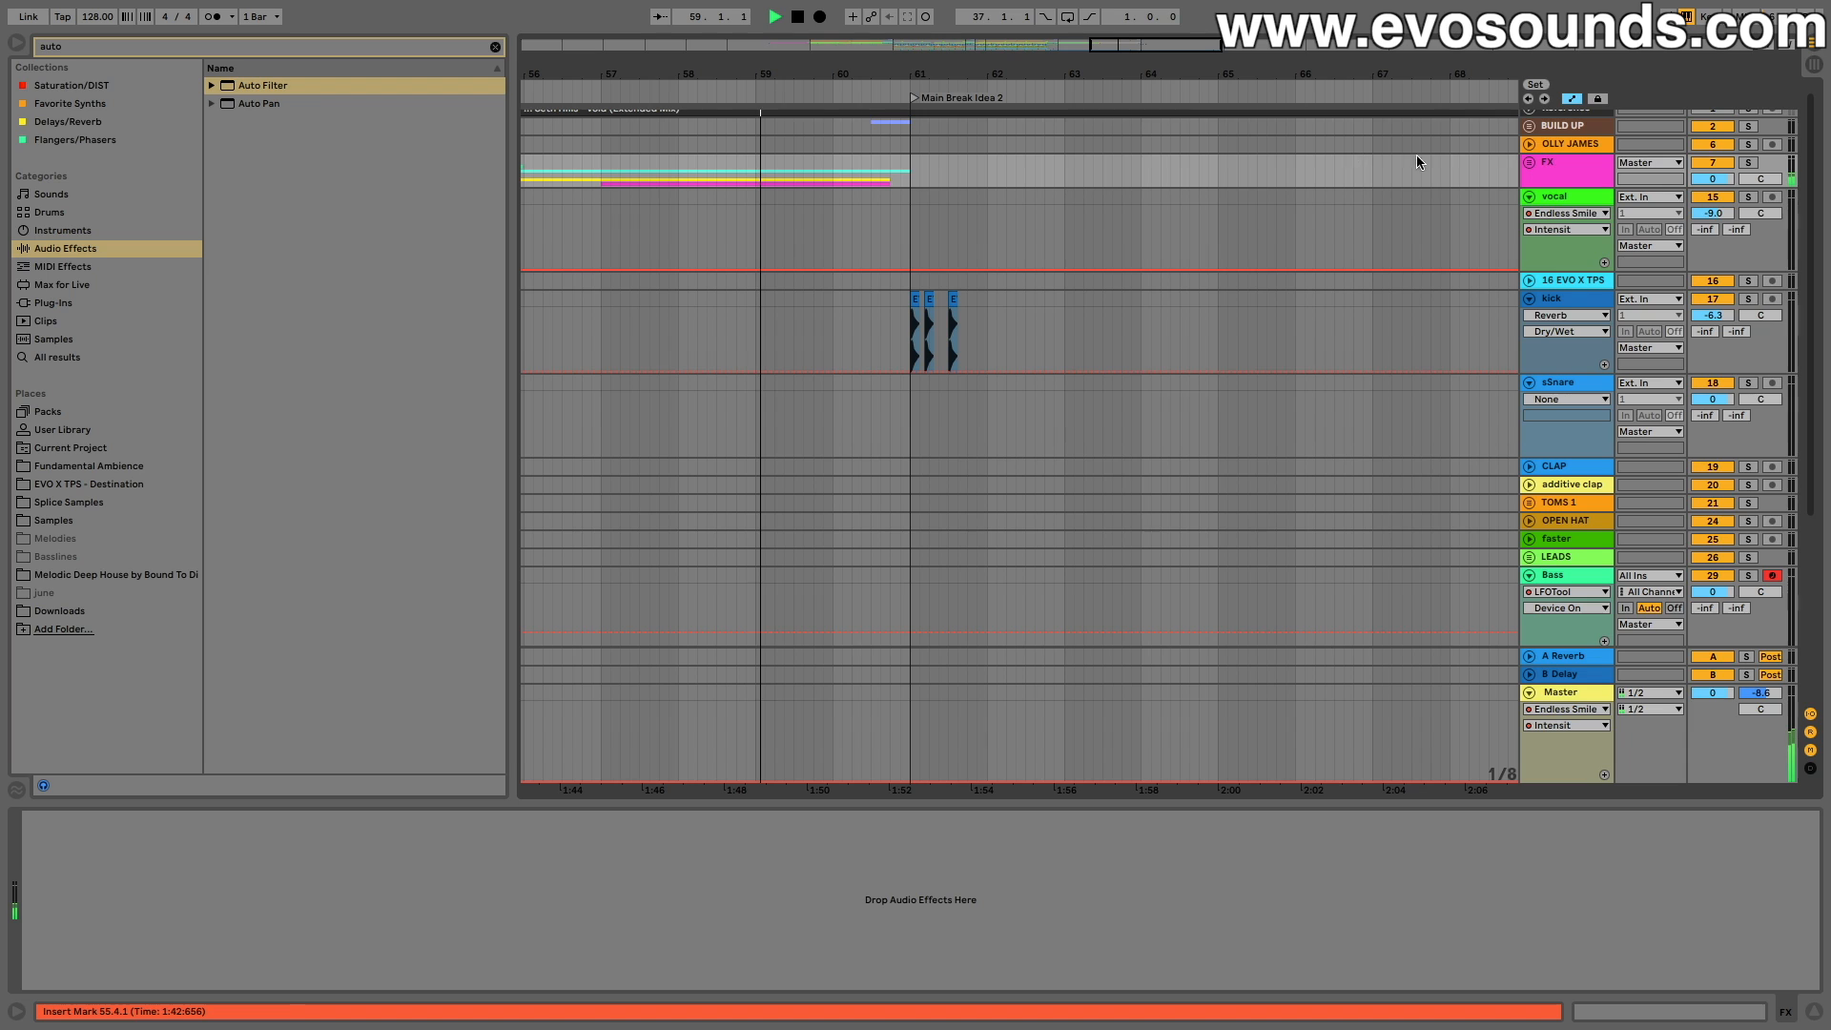
{"action": "scroll", "coordinate": [1196, 233], "scroll_direction": "down", "scroll_amount": 1}
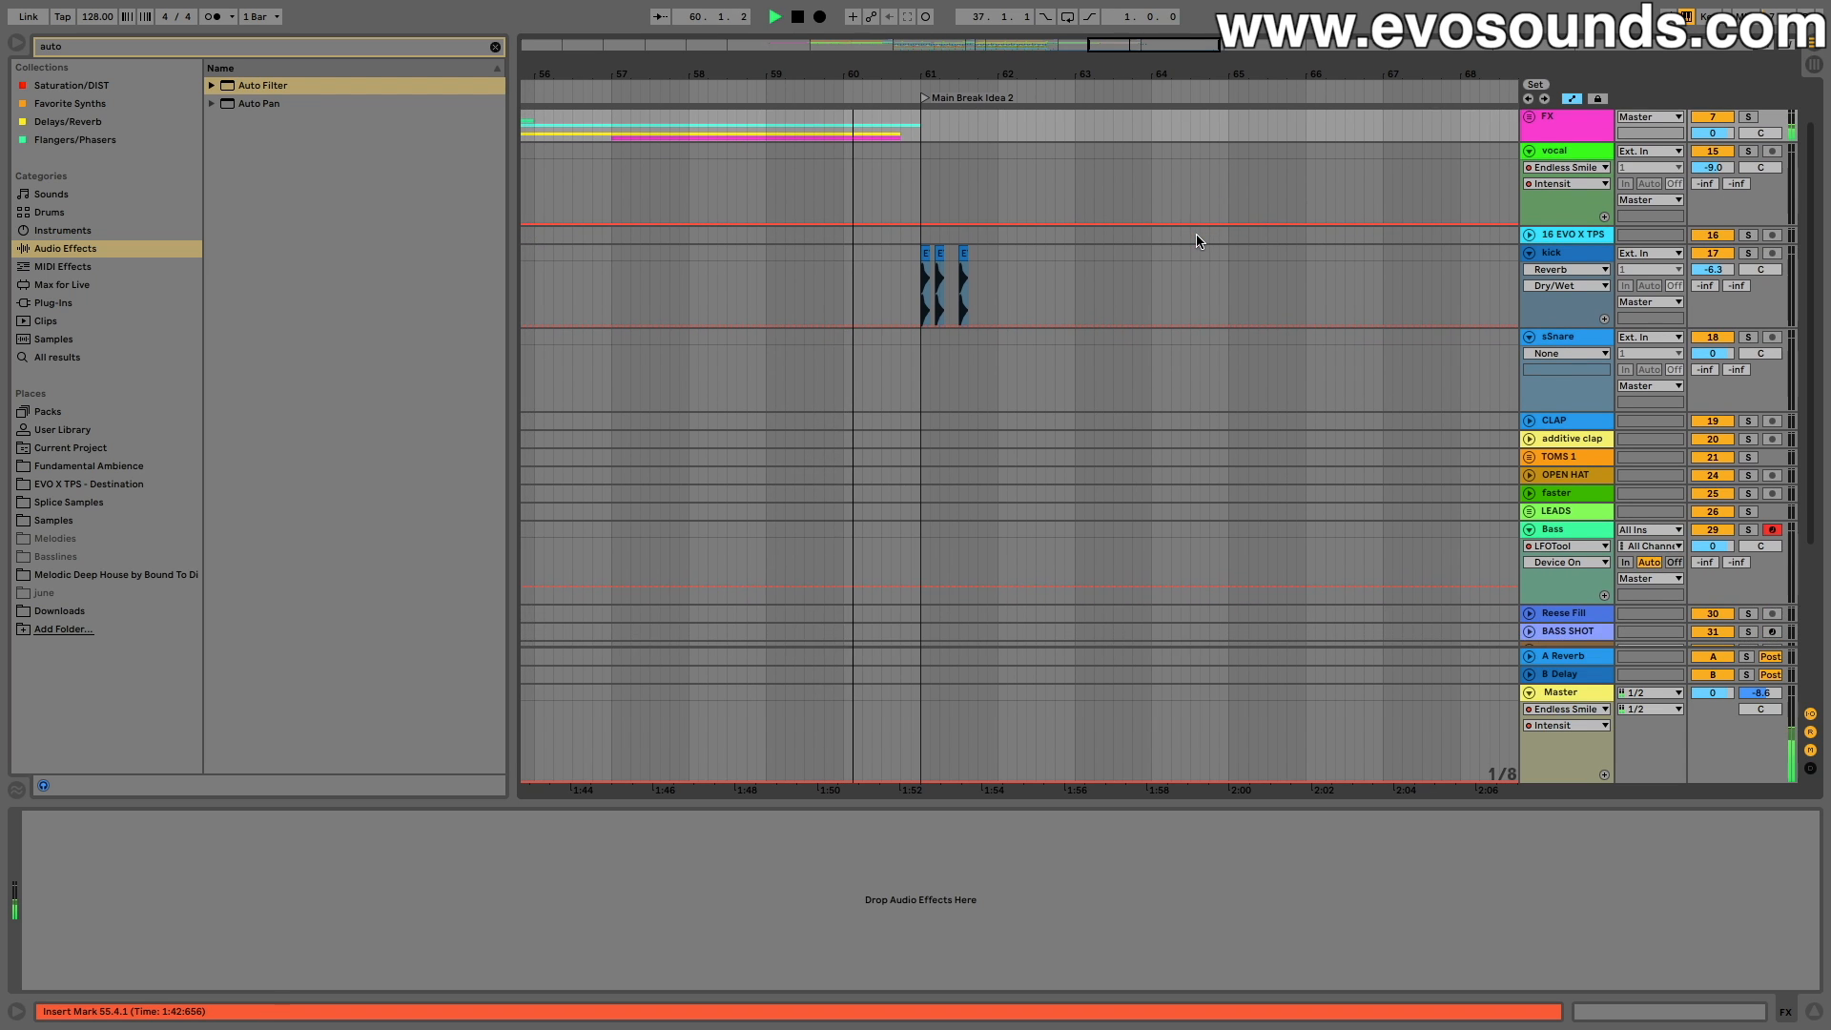
{"action": "scroll", "coordinate": [1196, 233], "scroll_direction": "up", "scroll_amount": 1}
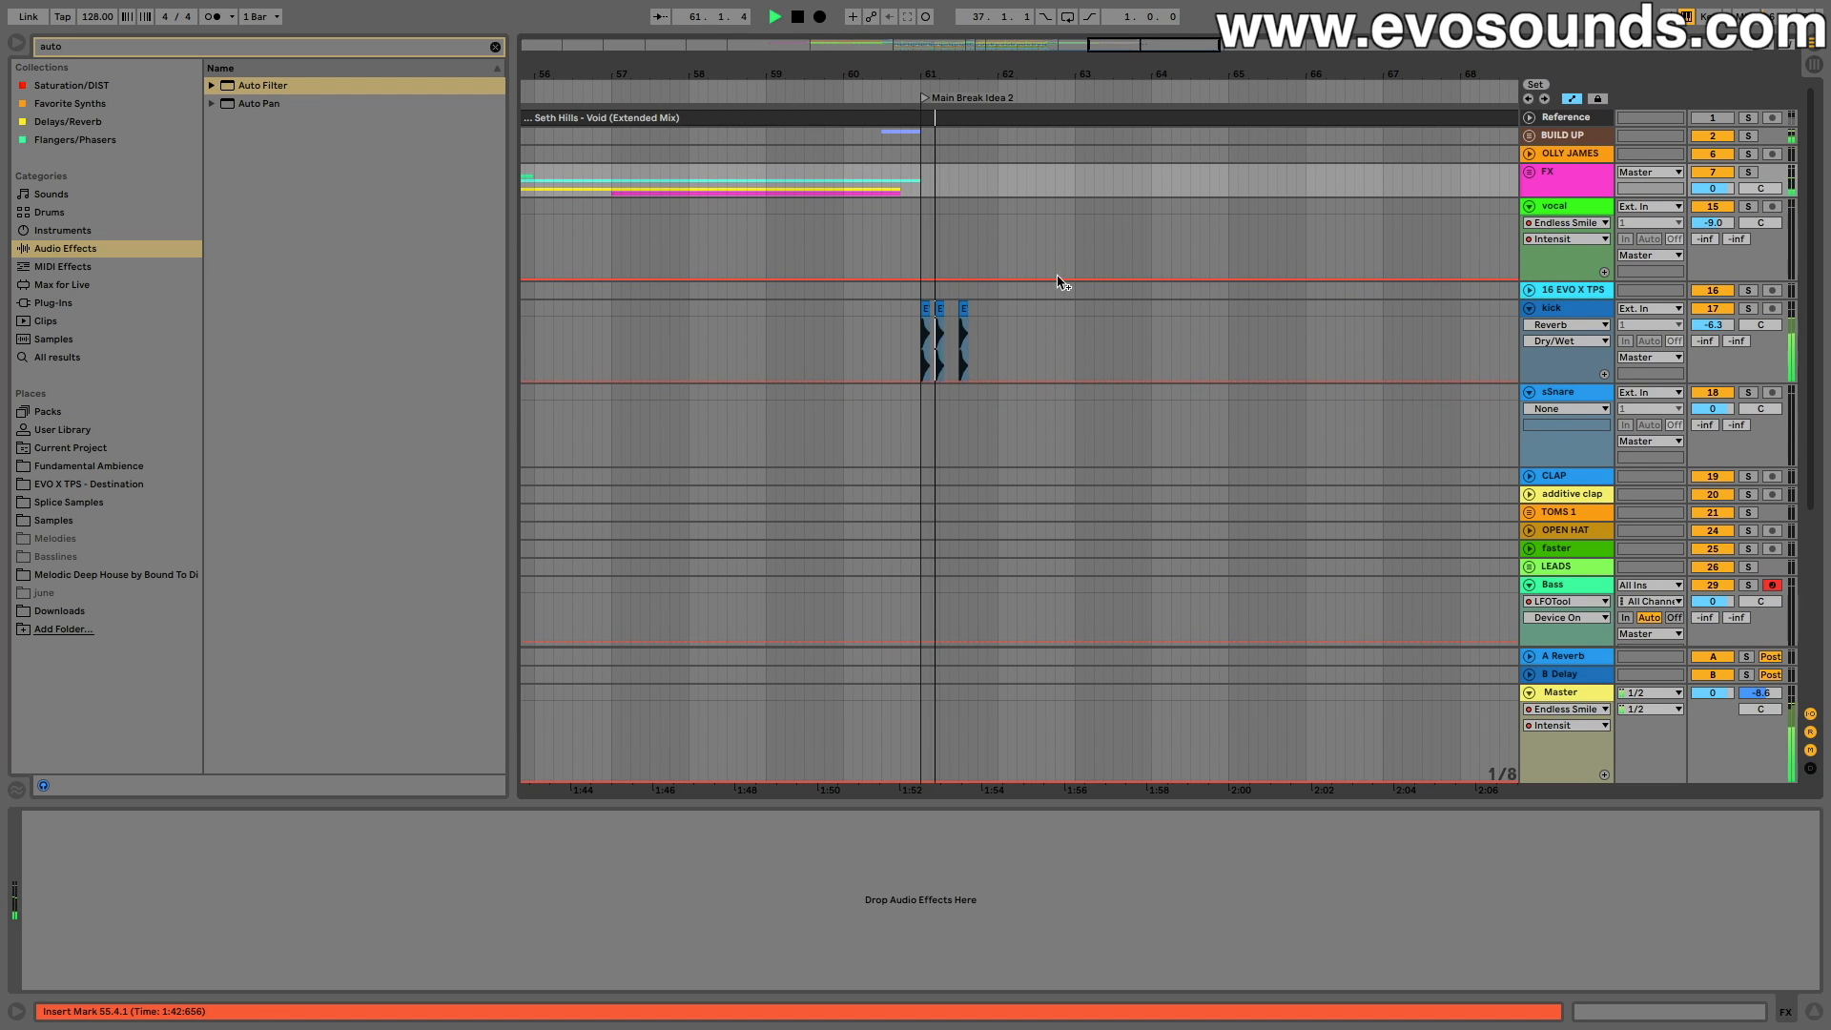
Step: Select the snare track and open the Snares folder under Drums in the EVO X TPS - Destination sample pack
{"action": "left_click_drag", "start_coordinate": [987, 75], "coordinate": [1157, 226]}
{"action": "left_click", "coordinate": [1568, 401]}
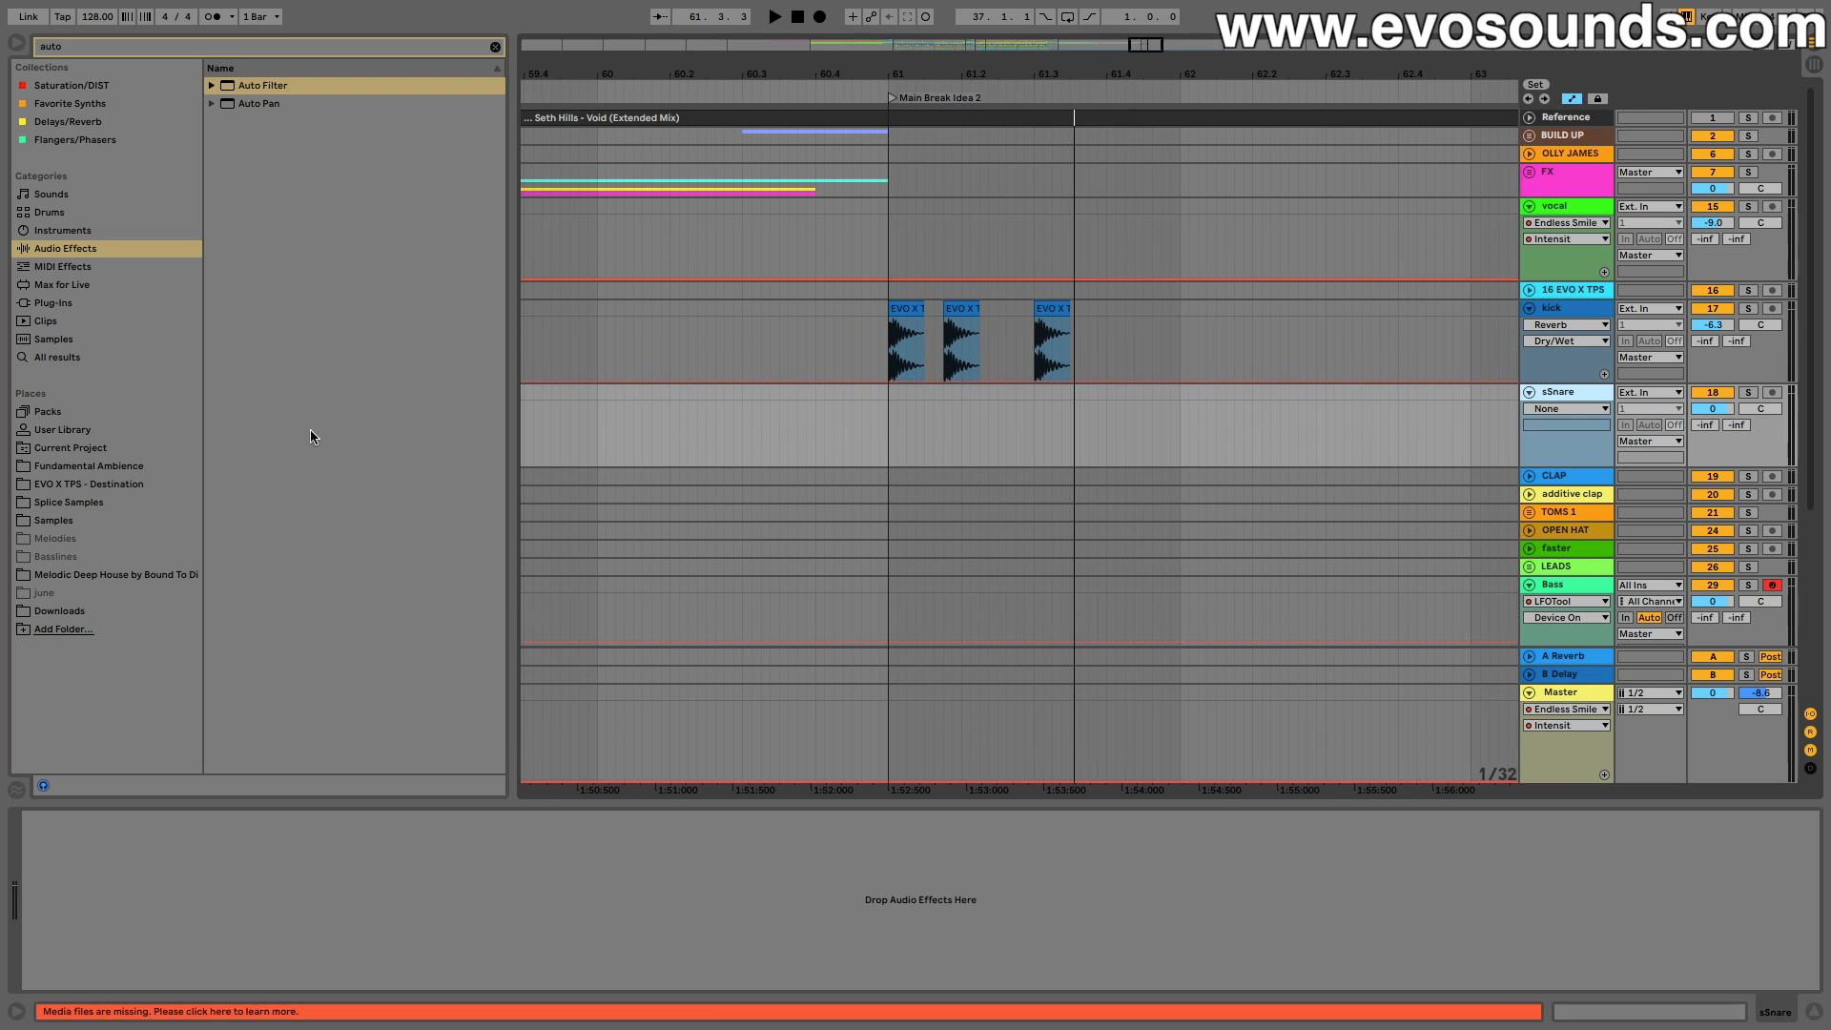
{"action": "left_click", "coordinate": [54, 486]}
{"action": "left_click", "coordinate": [495, 47]}
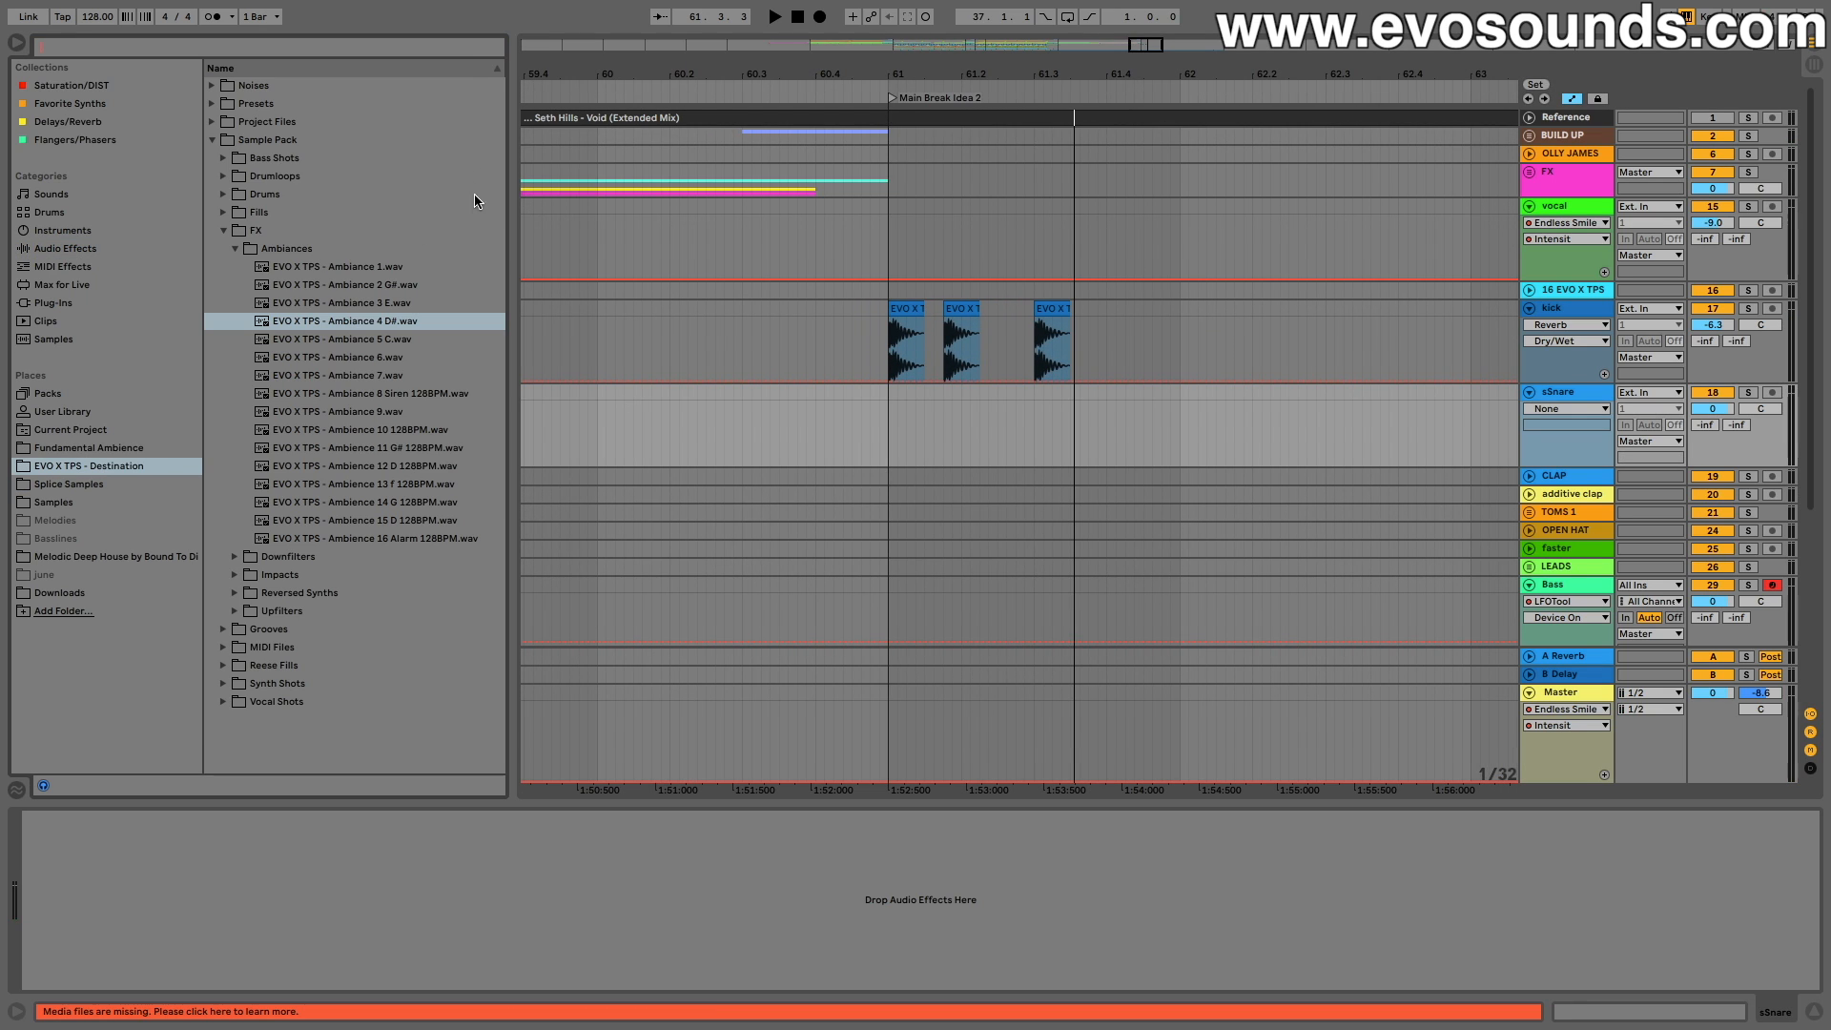
{"action": "left_click", "coordinate": [239, 247]}
{"action": "left_click", "coordinate": [221, 195]}
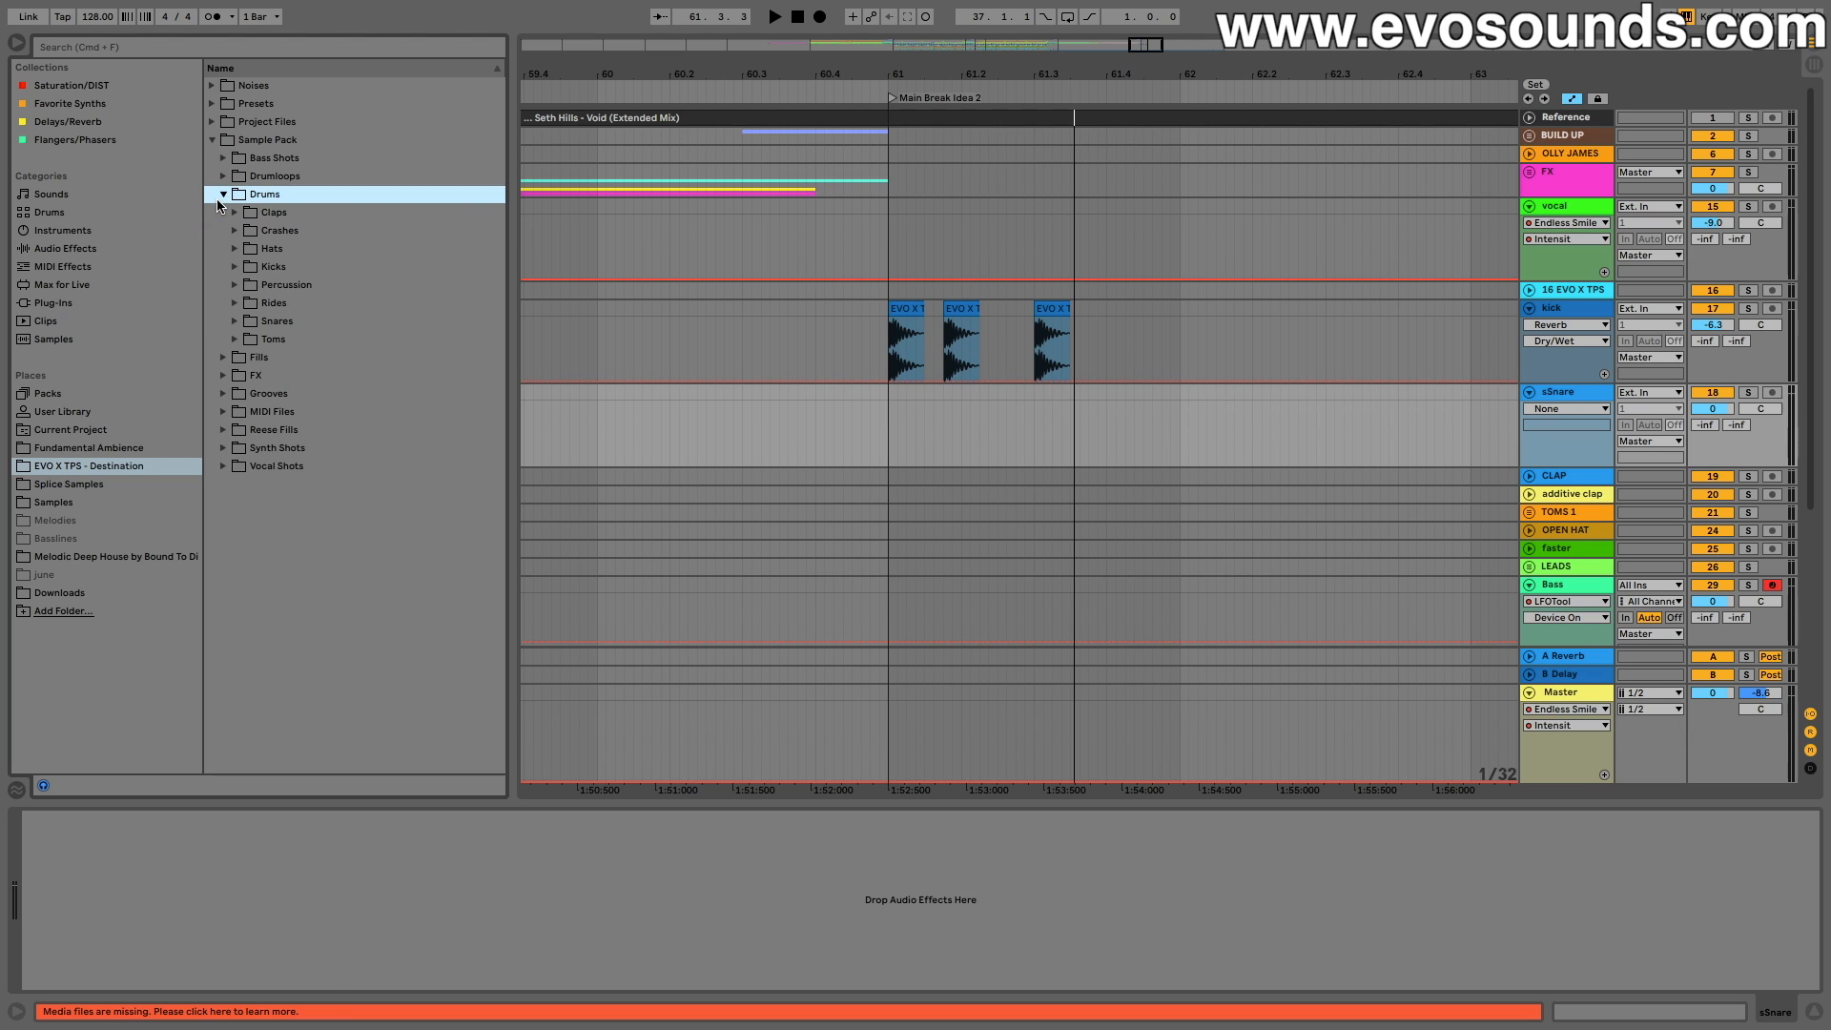
{"action": "left_click", "coordinate": [235, 321]}
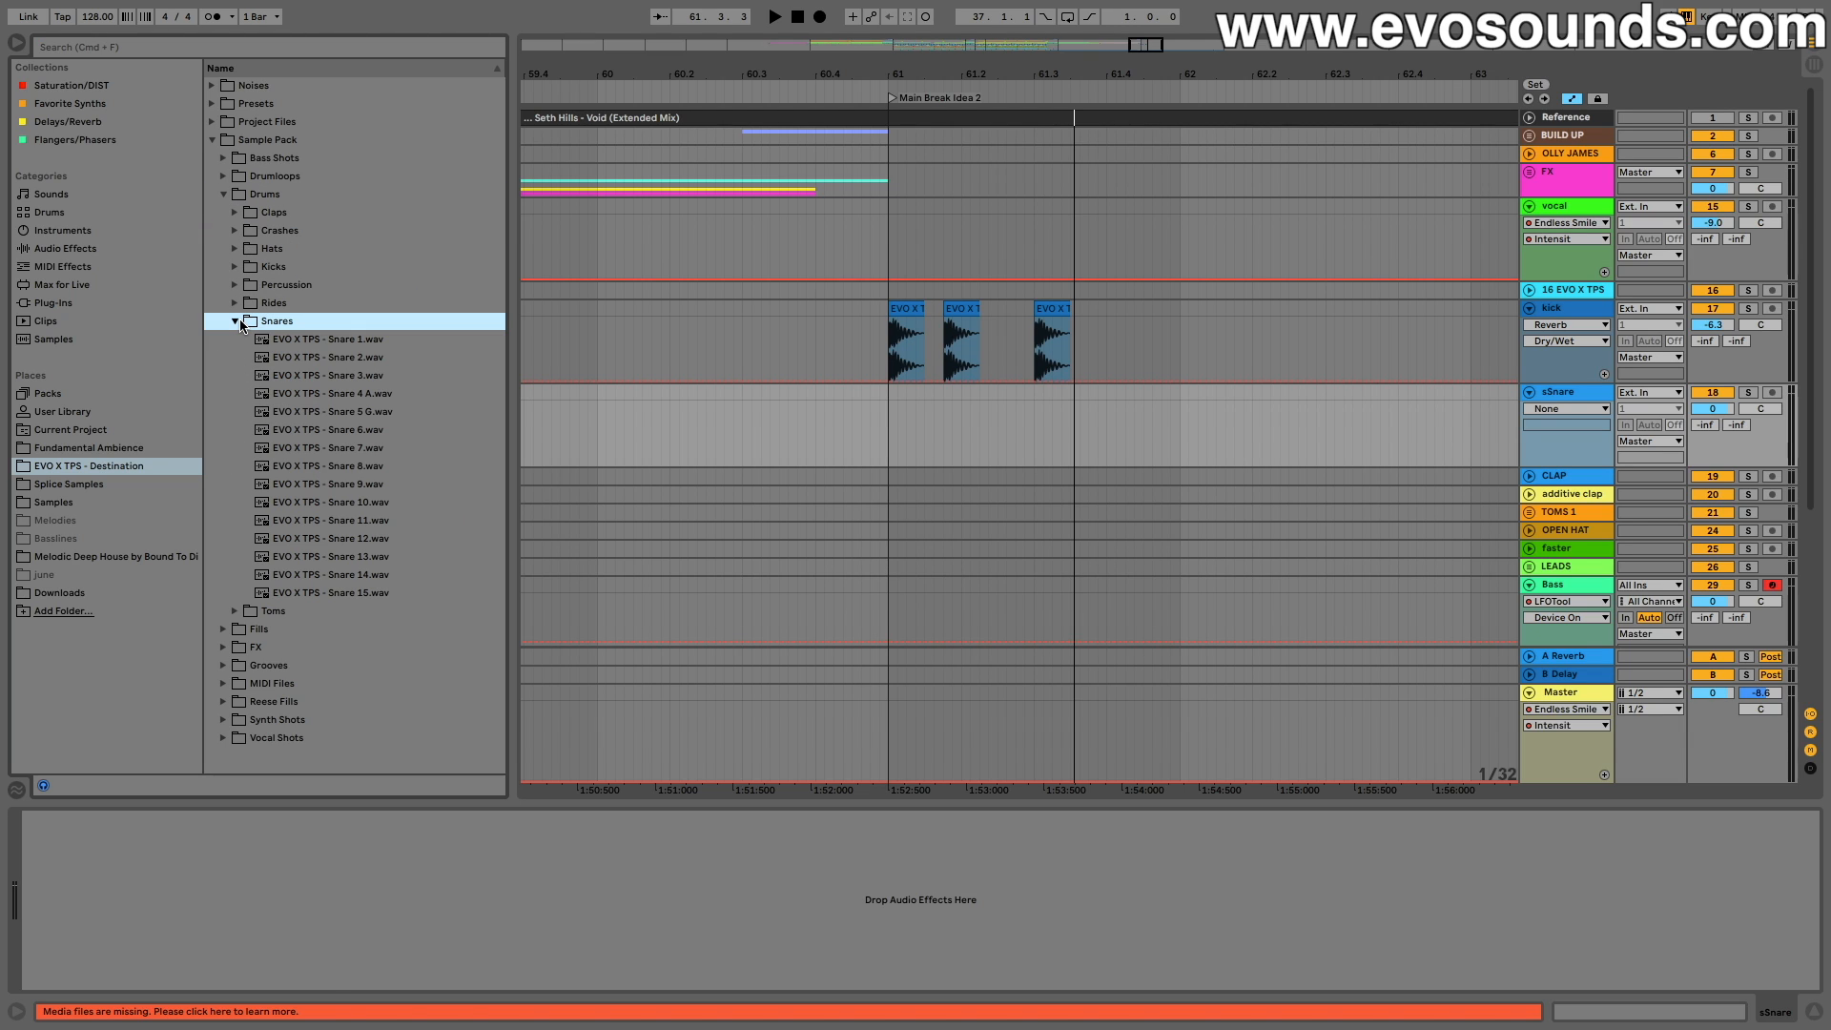
Step: Audition the snare samples in the Snares folder from Snare 4 A through Snare 15
{"action": "left_click", "coordinate": [363, 394]}
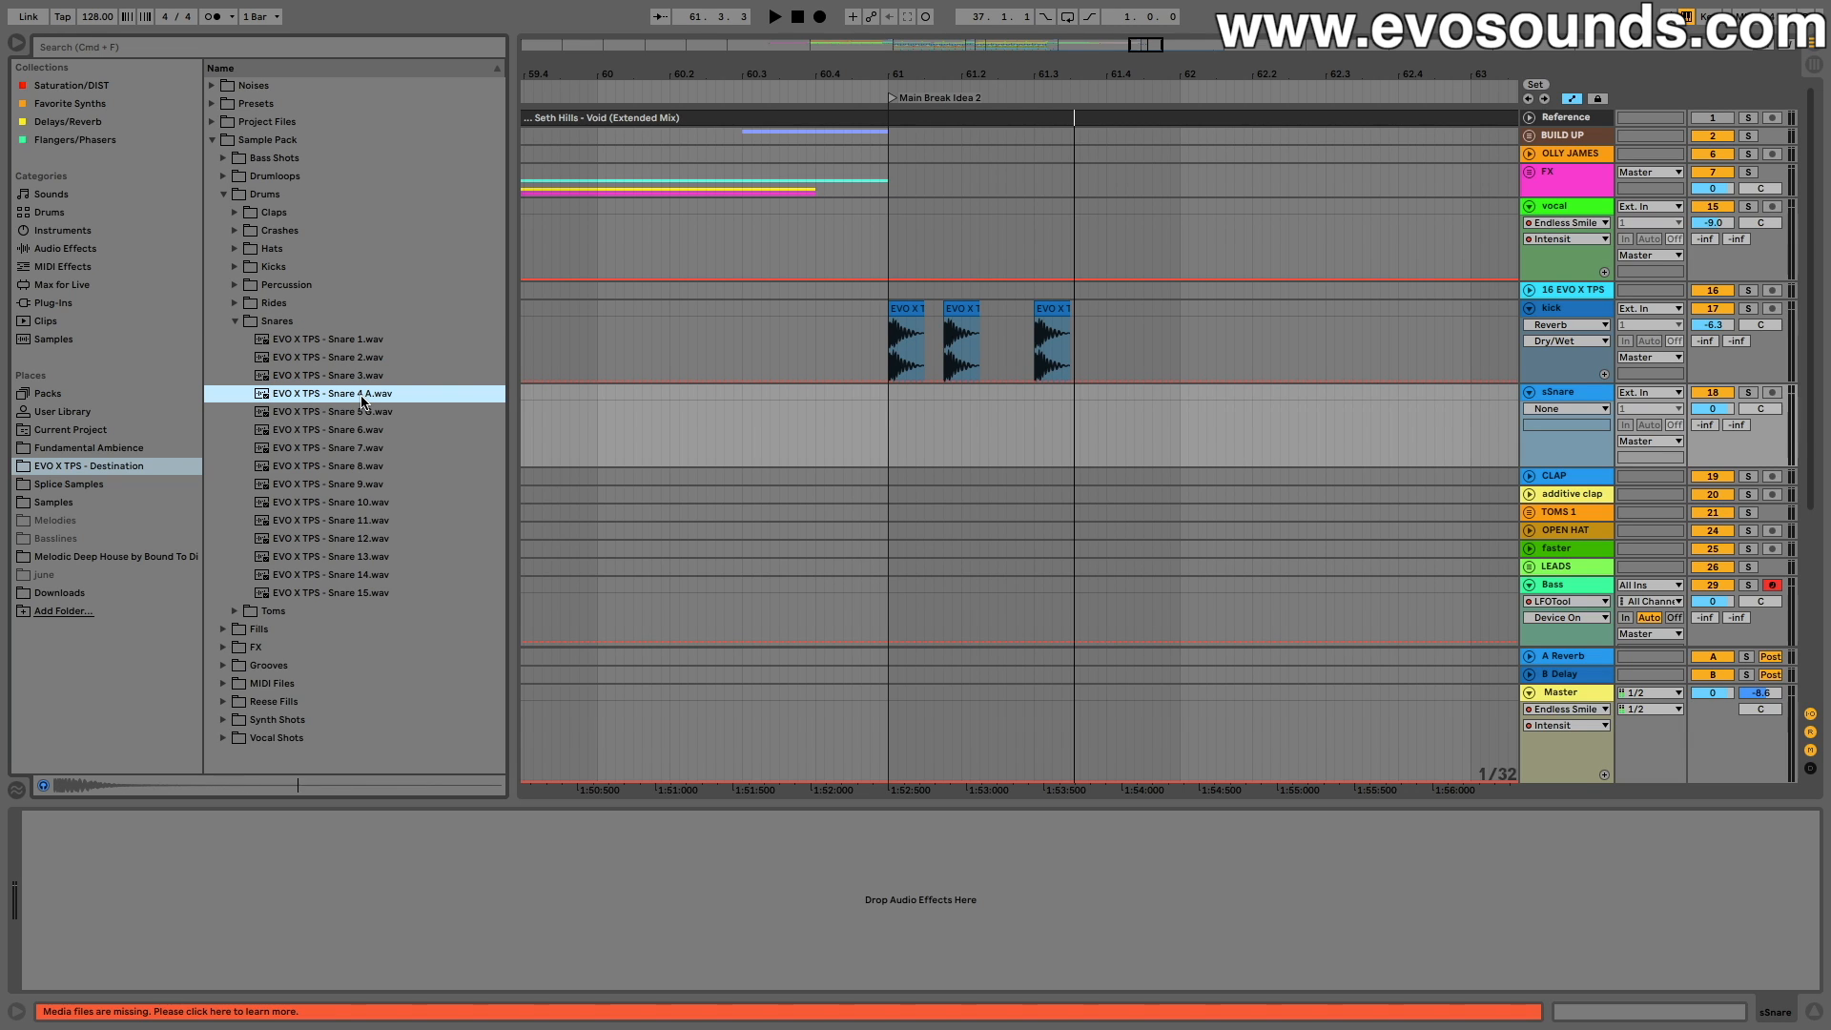
{"action": "key", "text": "Down"}
{"action": "key", "text": "Down"}
{"action": "key", "text": "Down"}
{"action": "key", "text": "Down"}
{"action": "key", "text": "Down"}
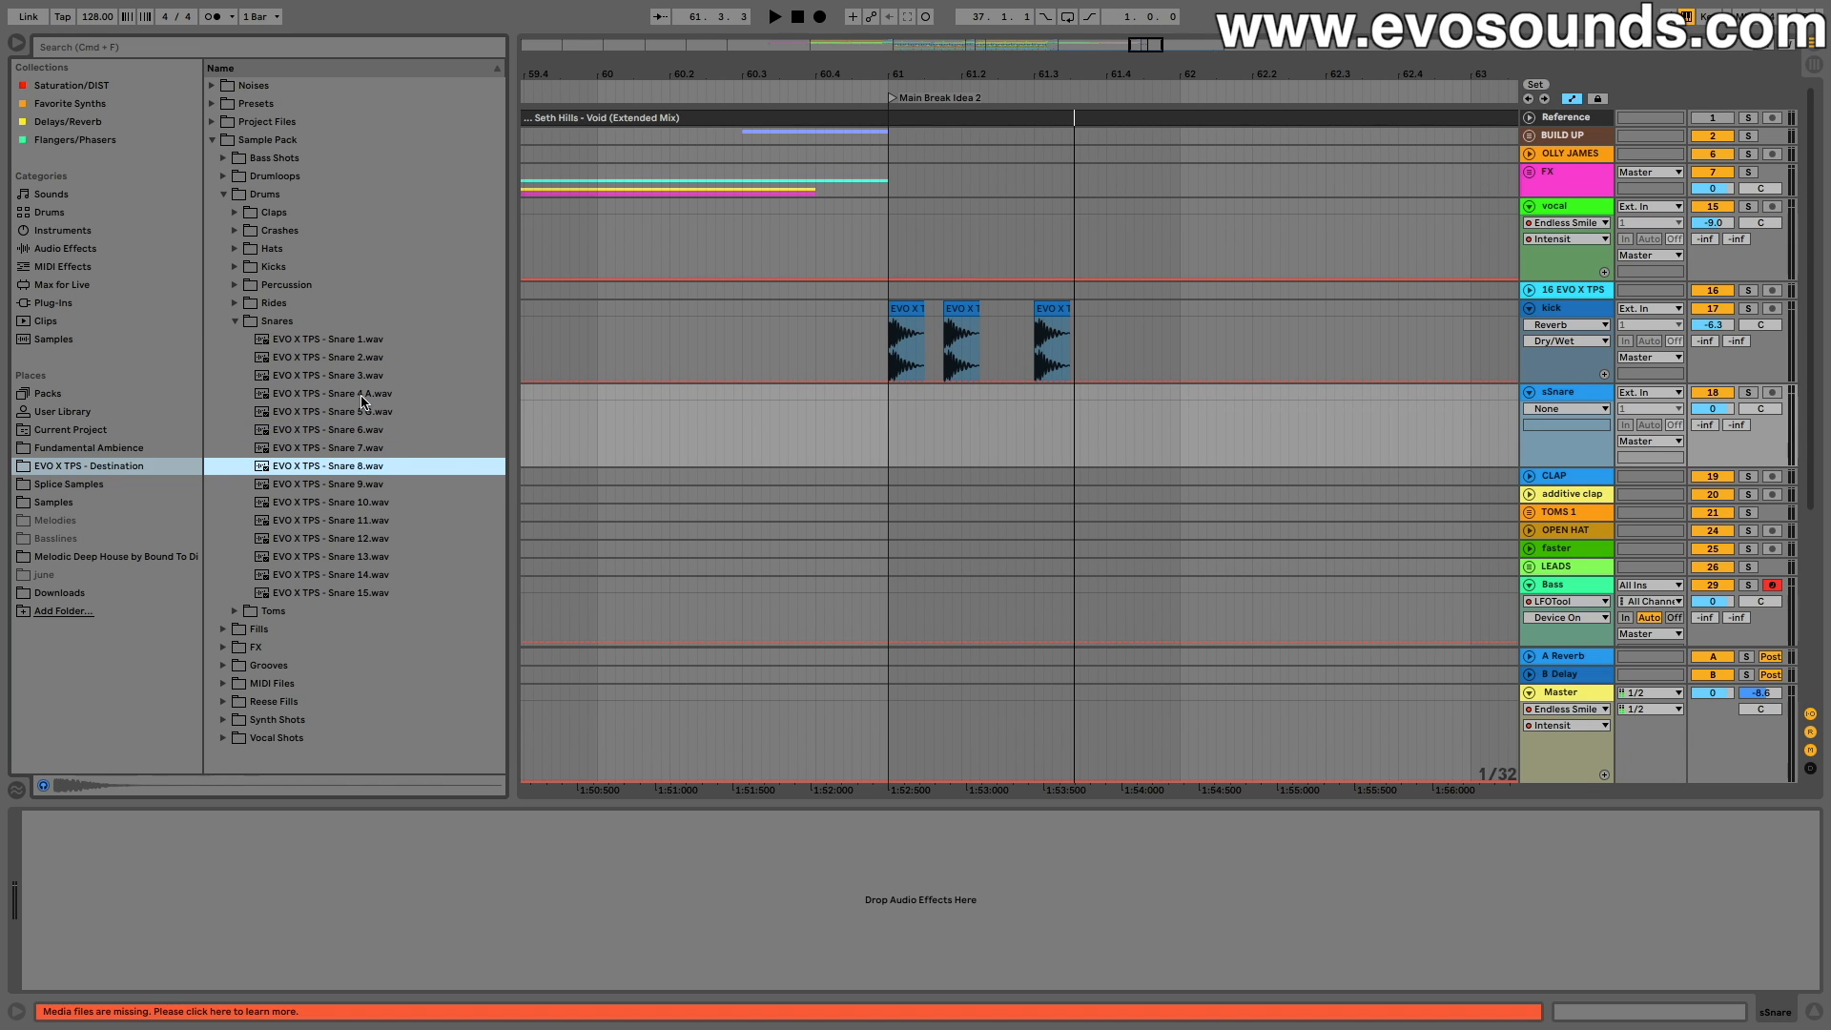
{"action": "key", "text": "Down"}
{"action": "key", "text": "Down"}
{"action": "key", "text": "Down"}
{"action": "key", "text": "Down"}
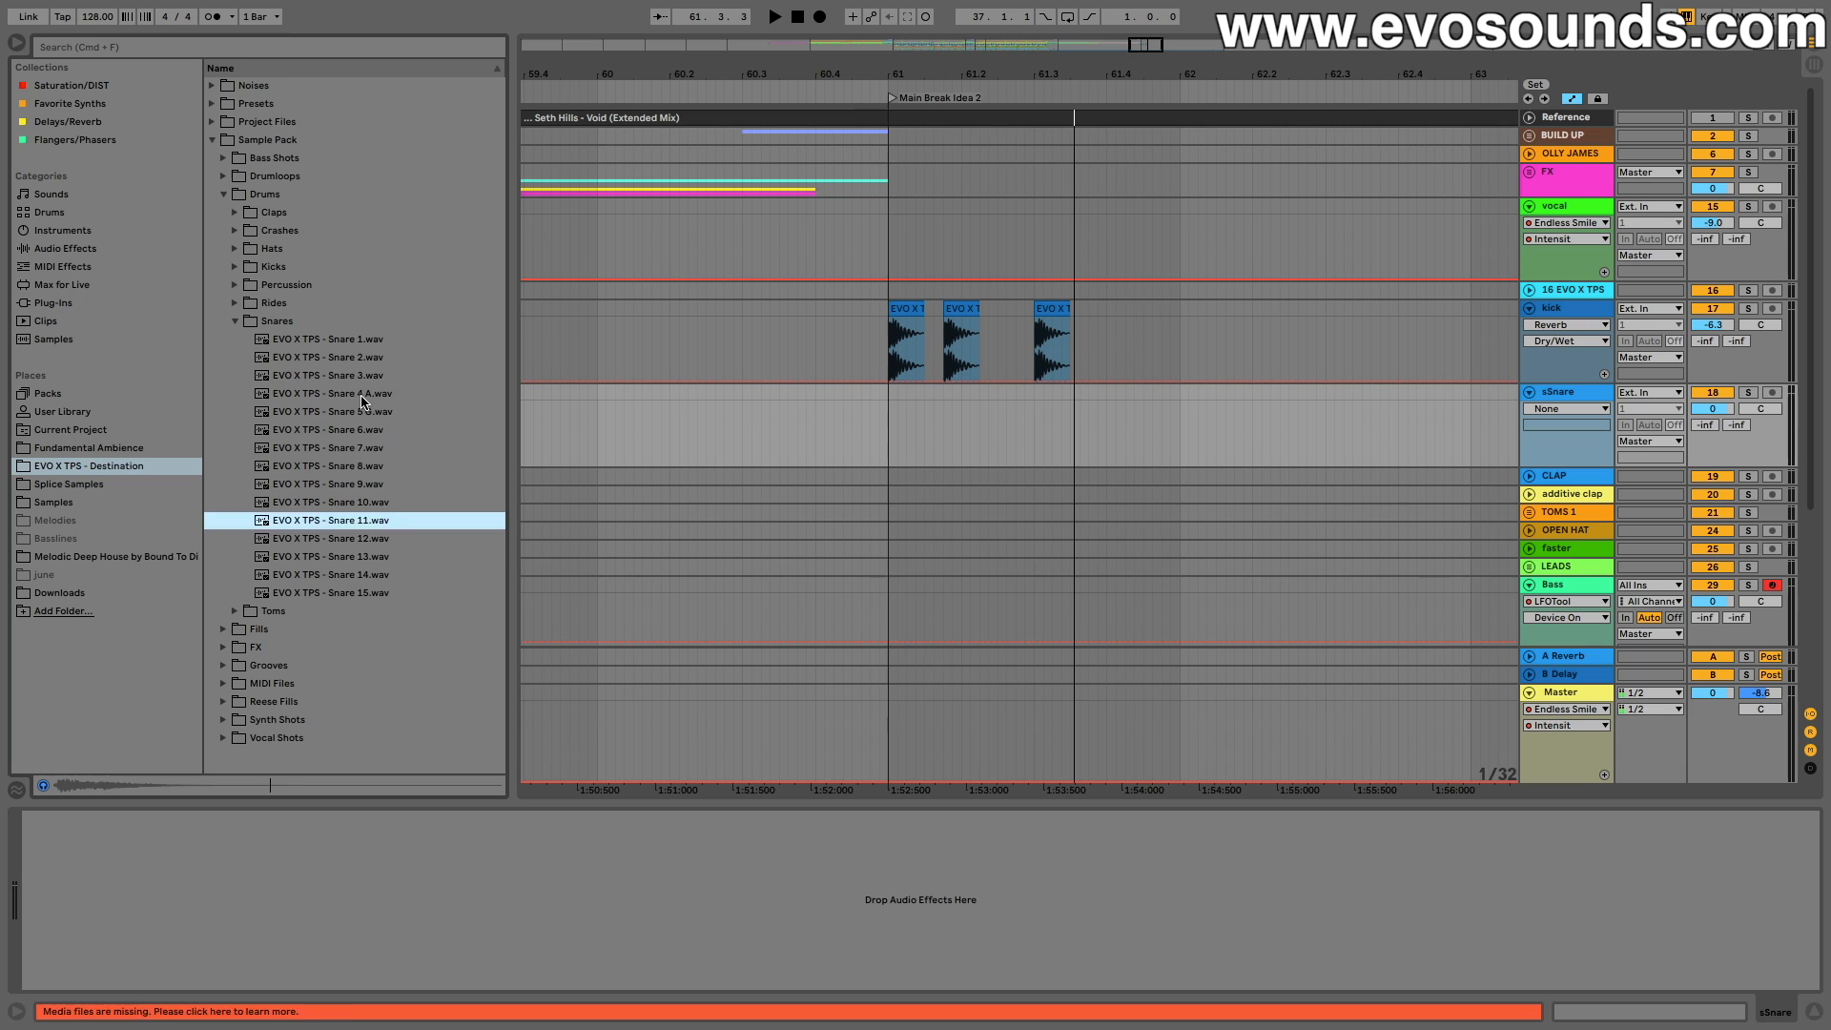
{"action": "key", "text": "Up"}
{"action": "key", "text": "Down"}
{"action": "key", "text": "Down"}
{"action": "key", "text": "Down"}
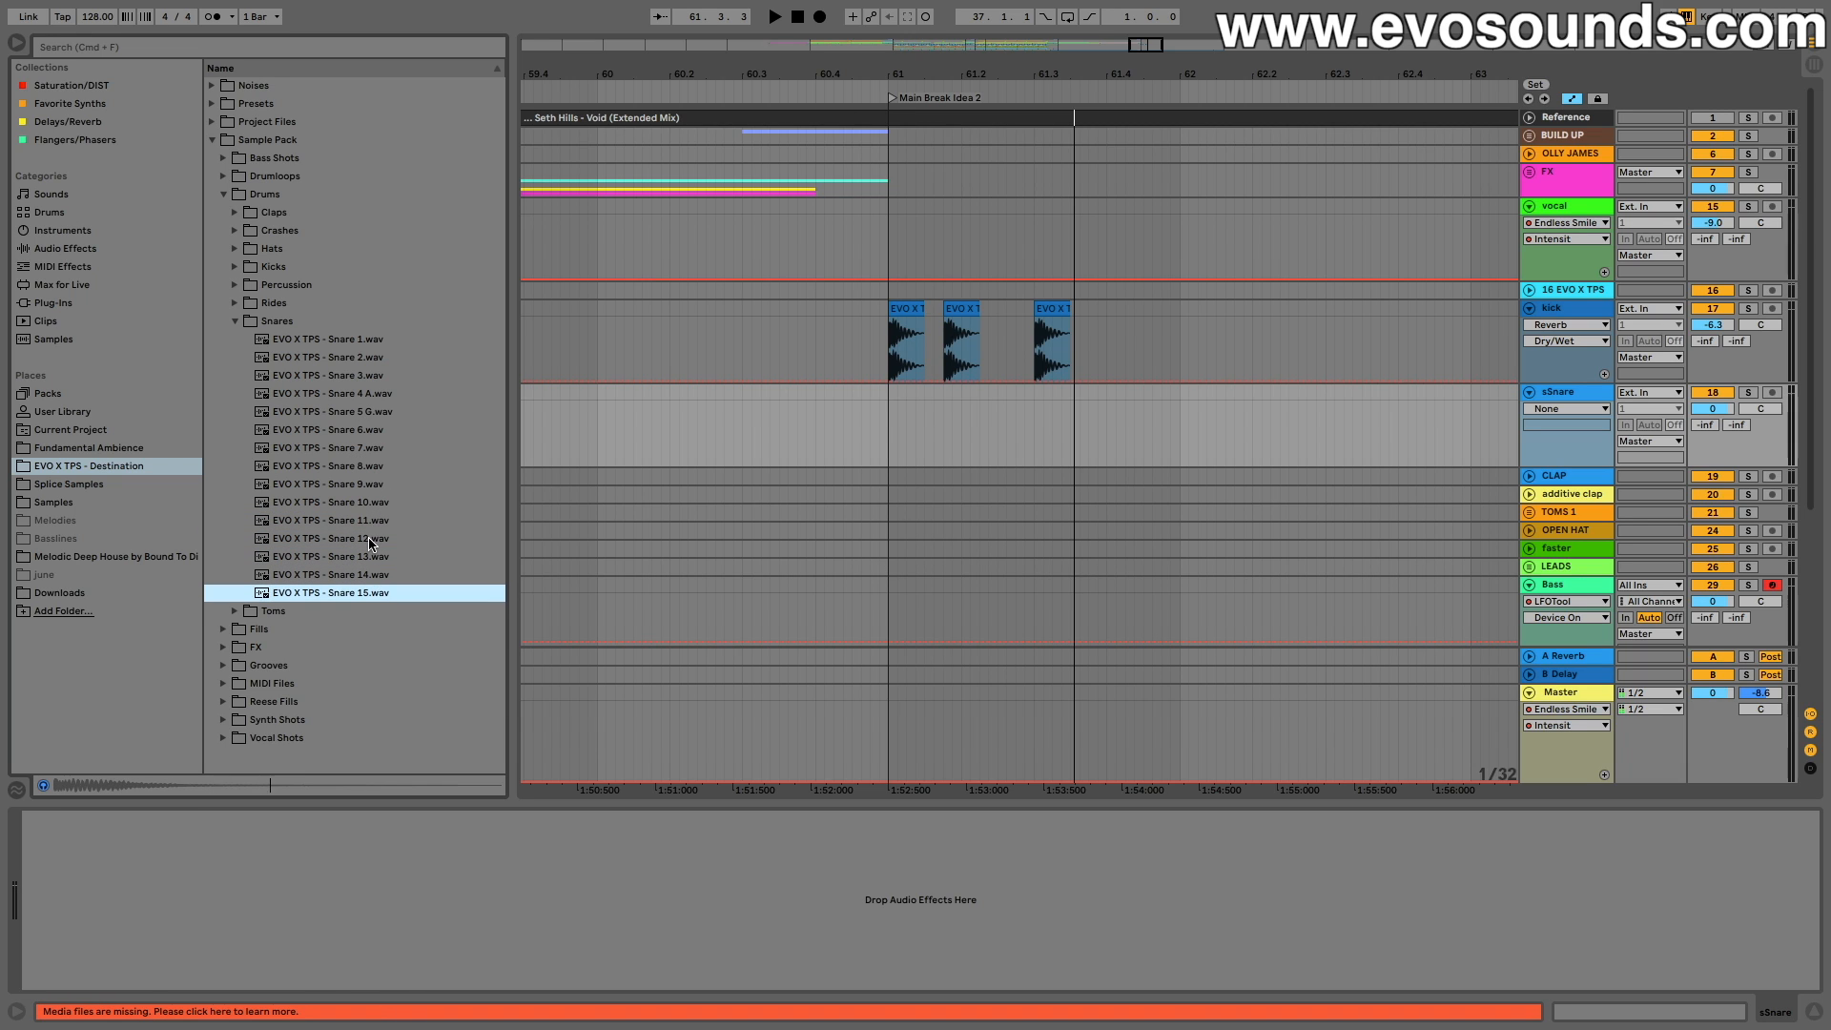
{"action": "left_click", "coordinate": [363, 540]}
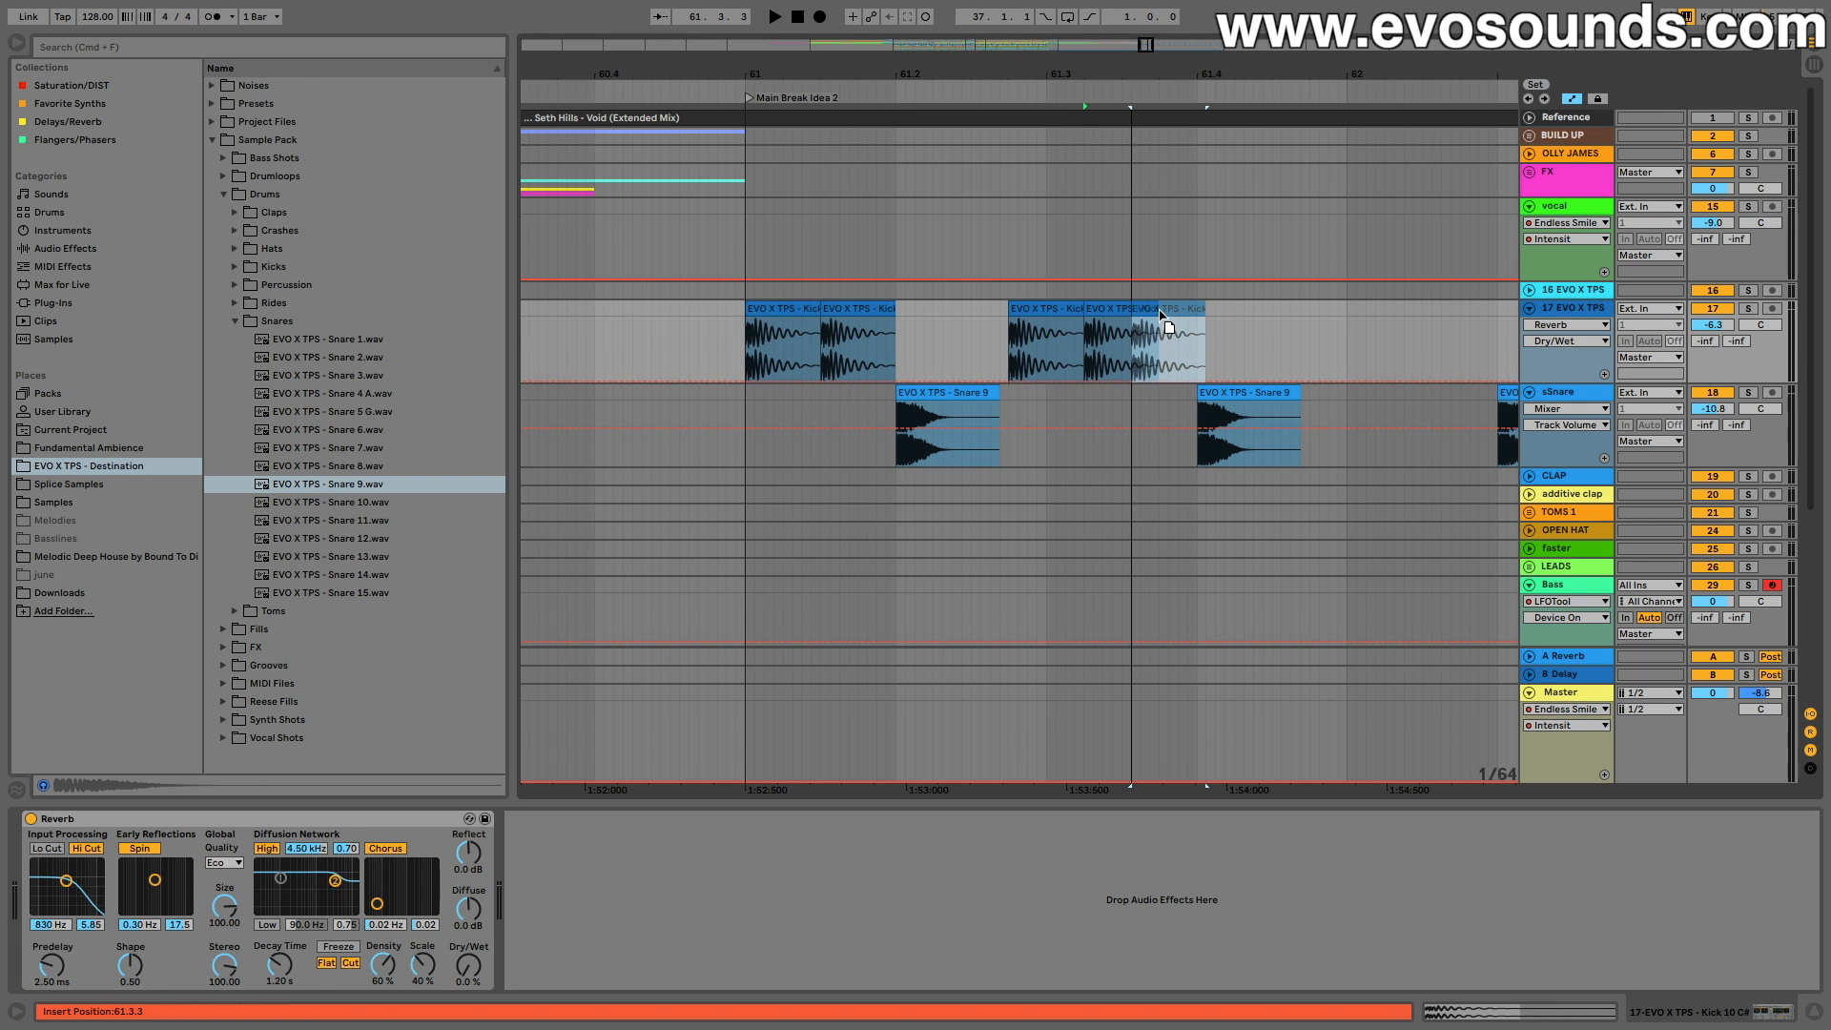
Step: Move the fourth kick hit to 61.3.3 and play the pattern from 60.4.1
{"action": "left_click_drag", "start_coordinate": [1162, 315], "coordinate": [1153, 315]}
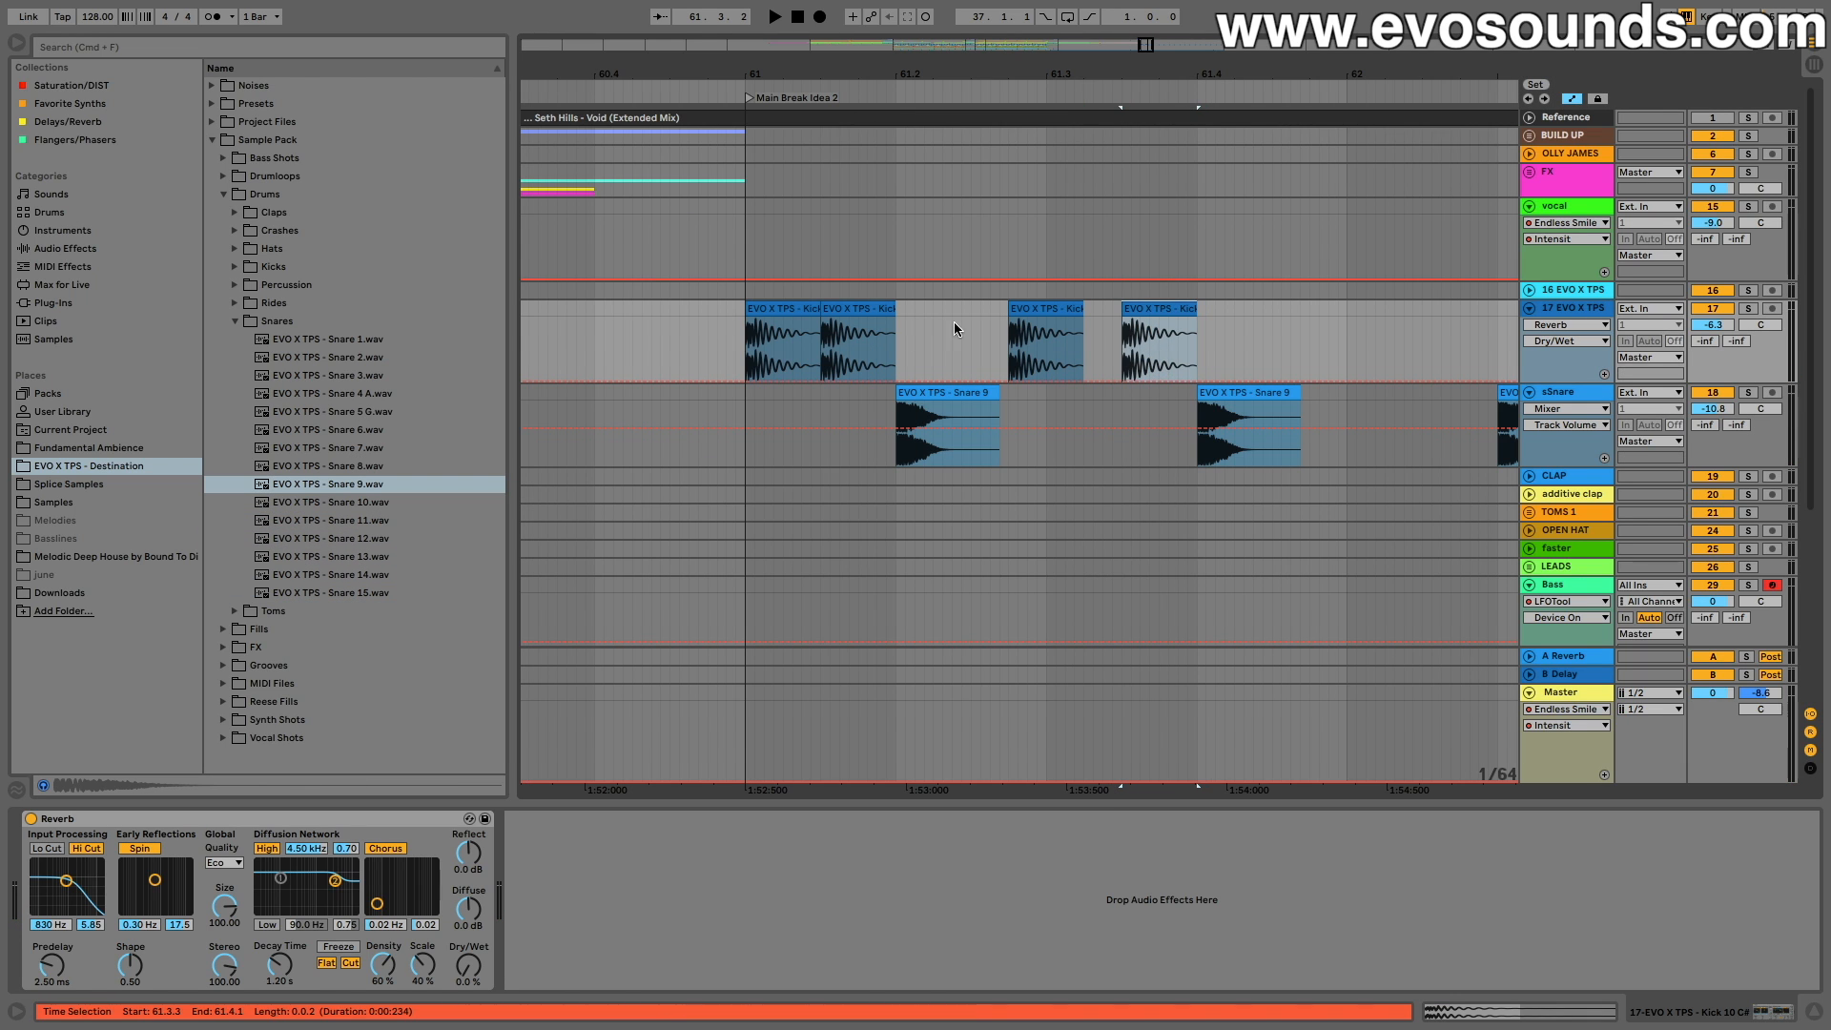
{"action": "left_click", "coordinate": [599, 338]}
{"action": "key", "text": "space"}
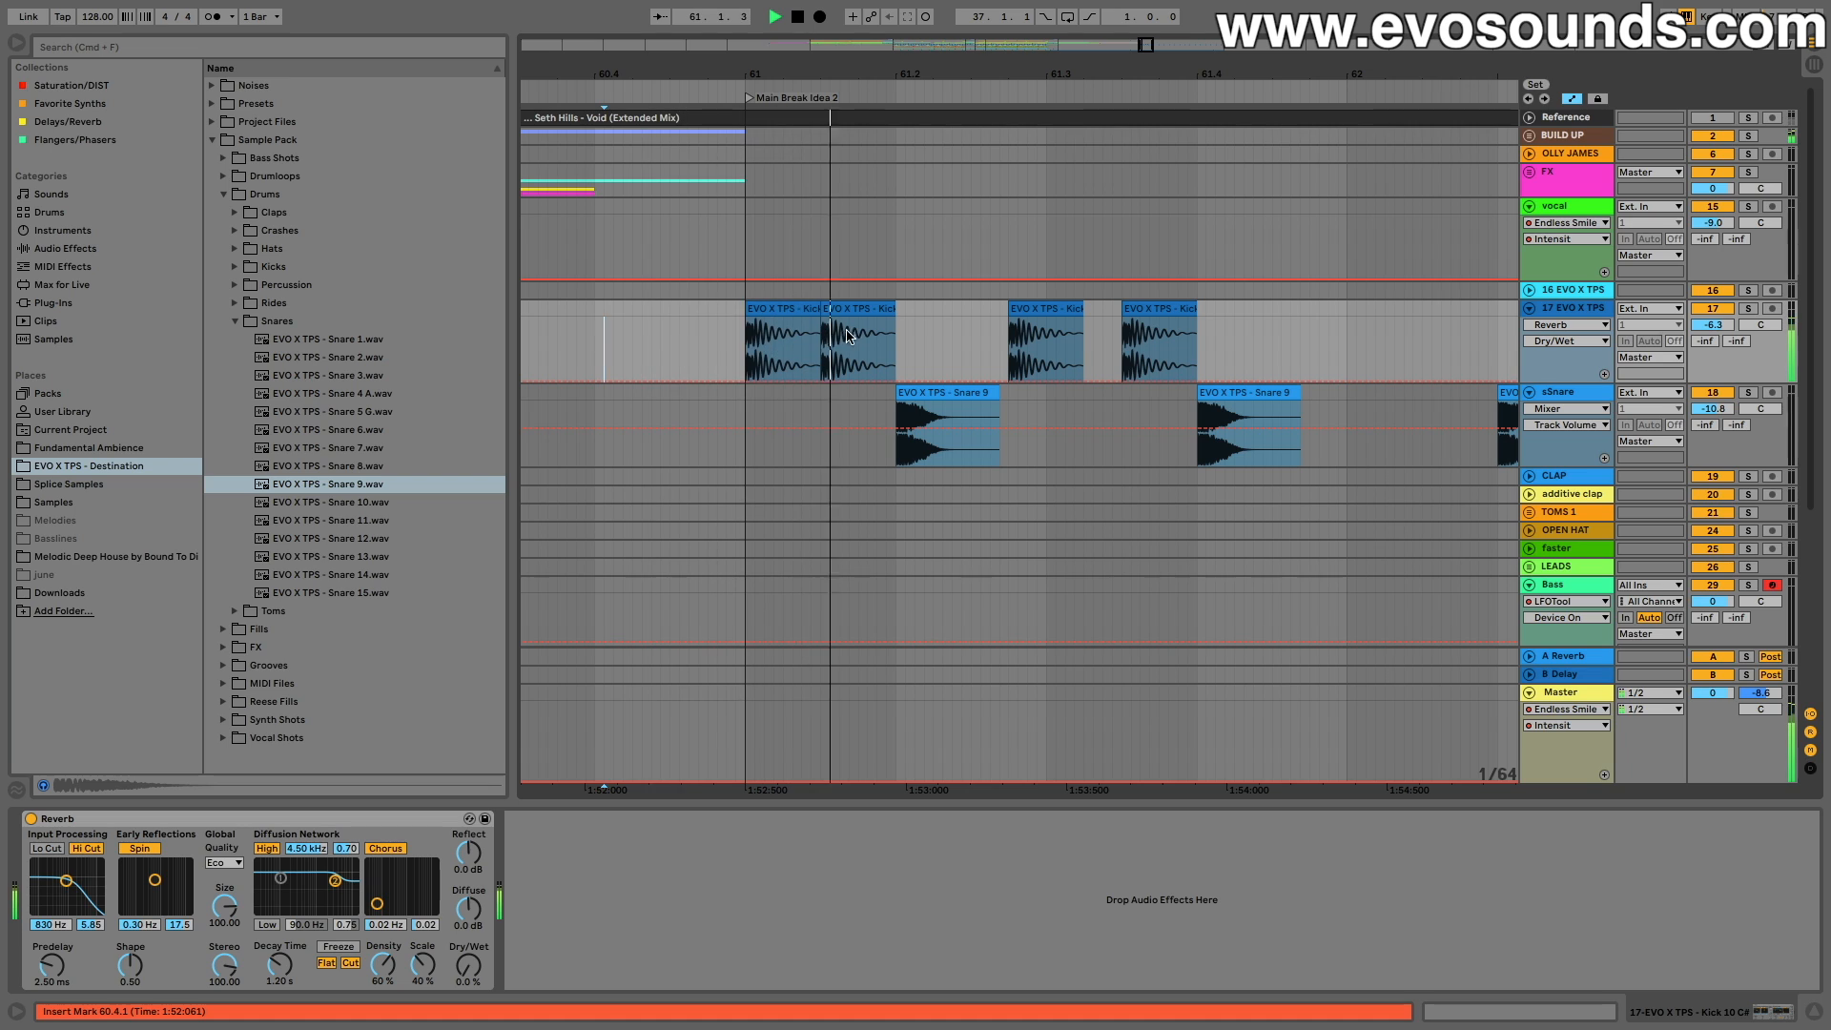
Step: Copy the kick at 61.3.3 to 61.4.3 and play the pattern from 60.4.3
{"action": "left_click", "coordinate": [1171, 310]}
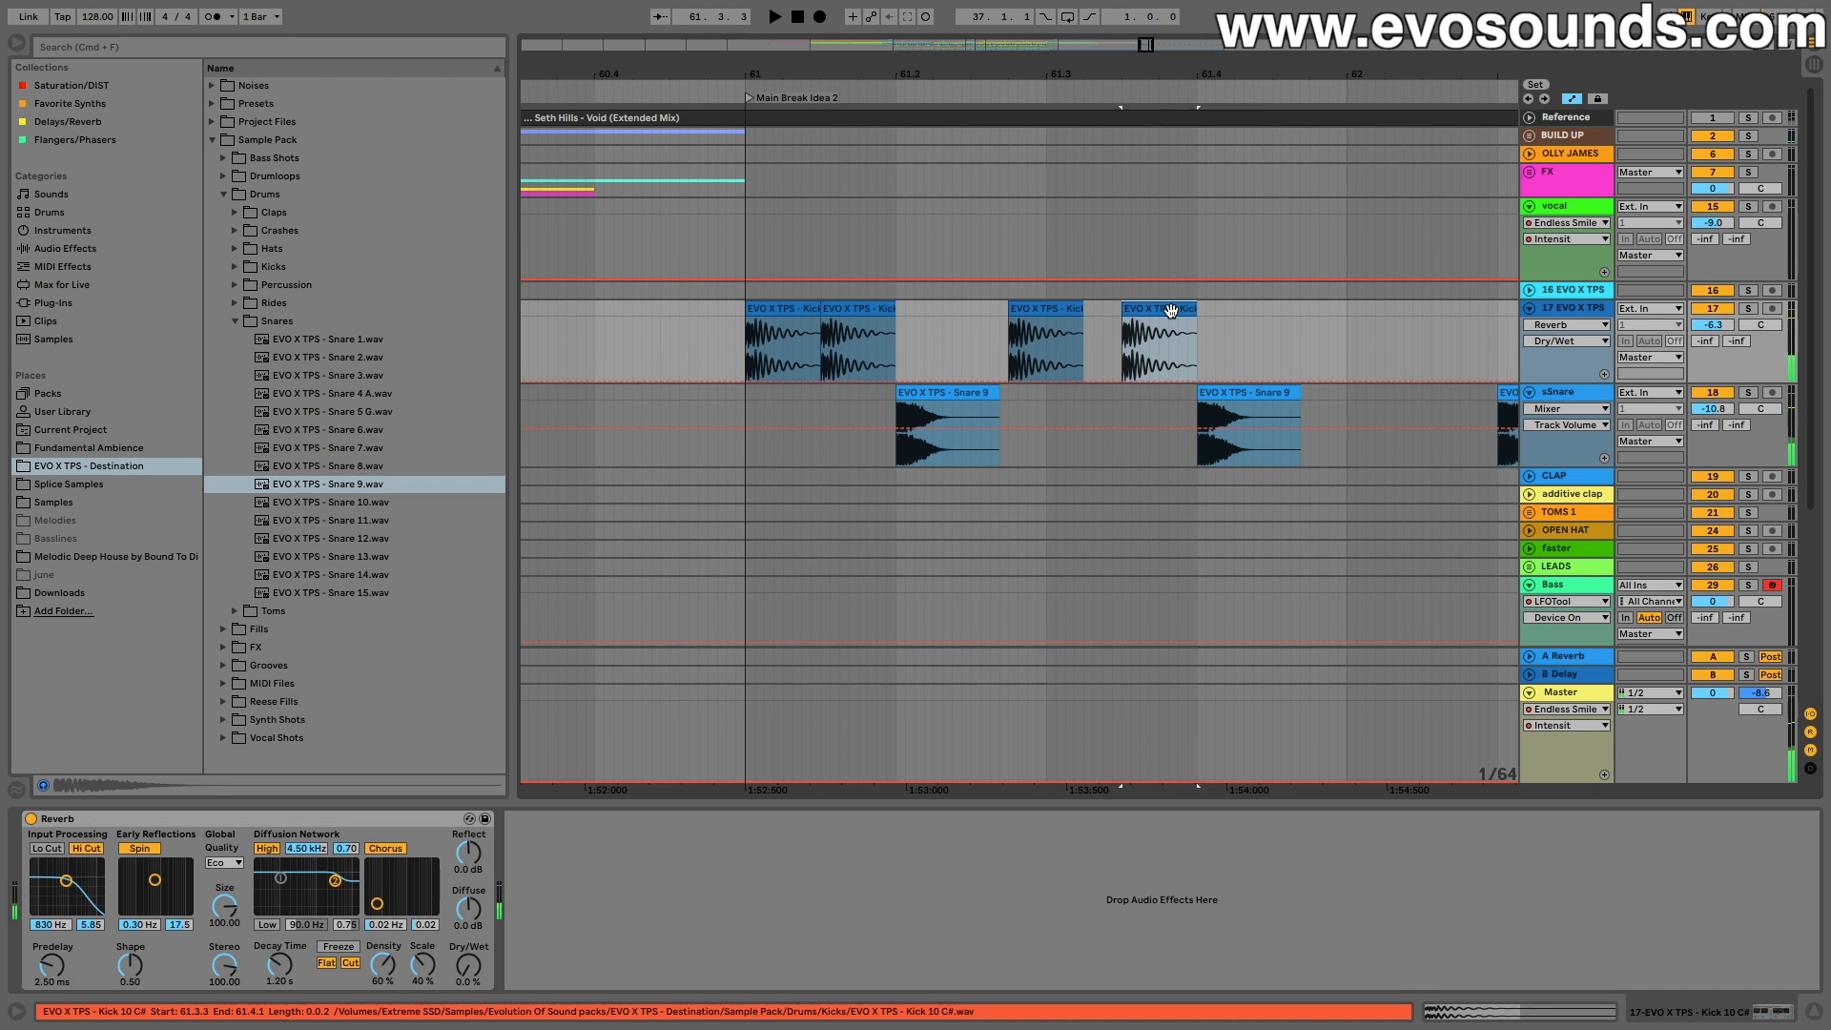
{"action": "scroll", "coordinate": [1165, 312], "scroll_direction": "left", "scroll_amount": 1}
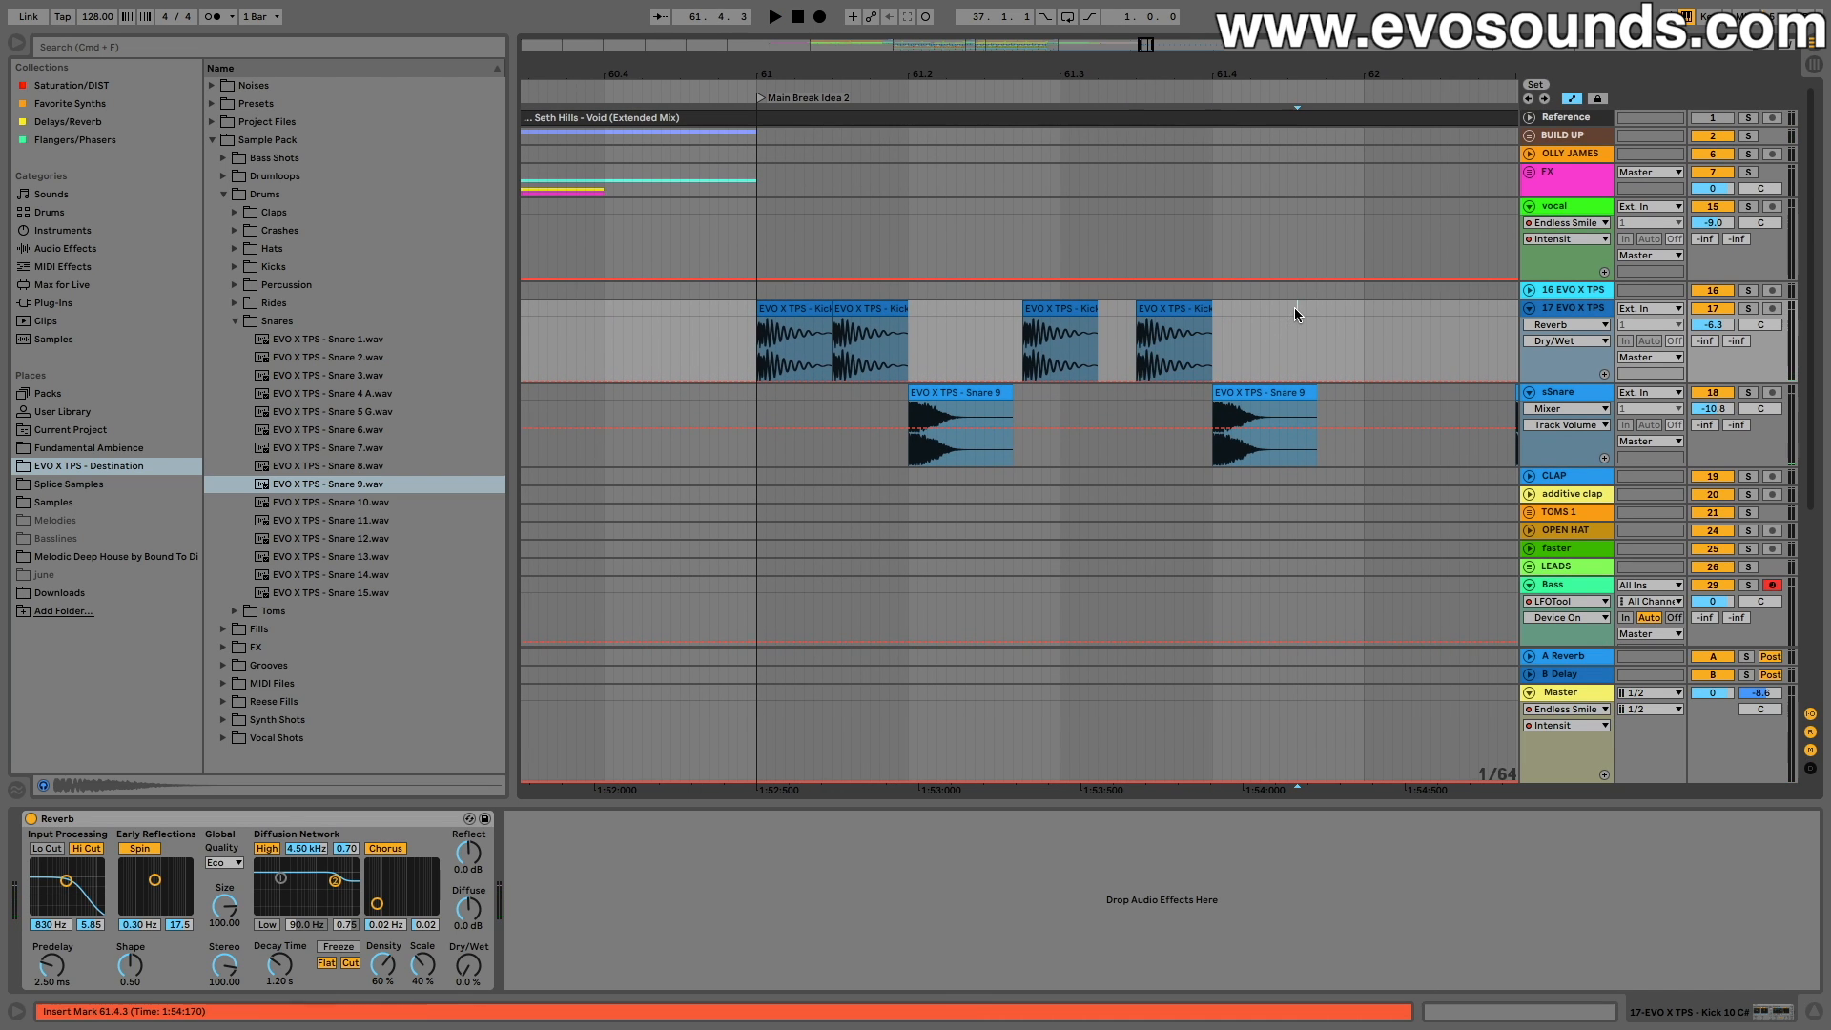
{"action": "key", "text": "super+d"}
{"action": "left_click", "coordinate": [683, 320]}
{"action": "key", "text": "space"}
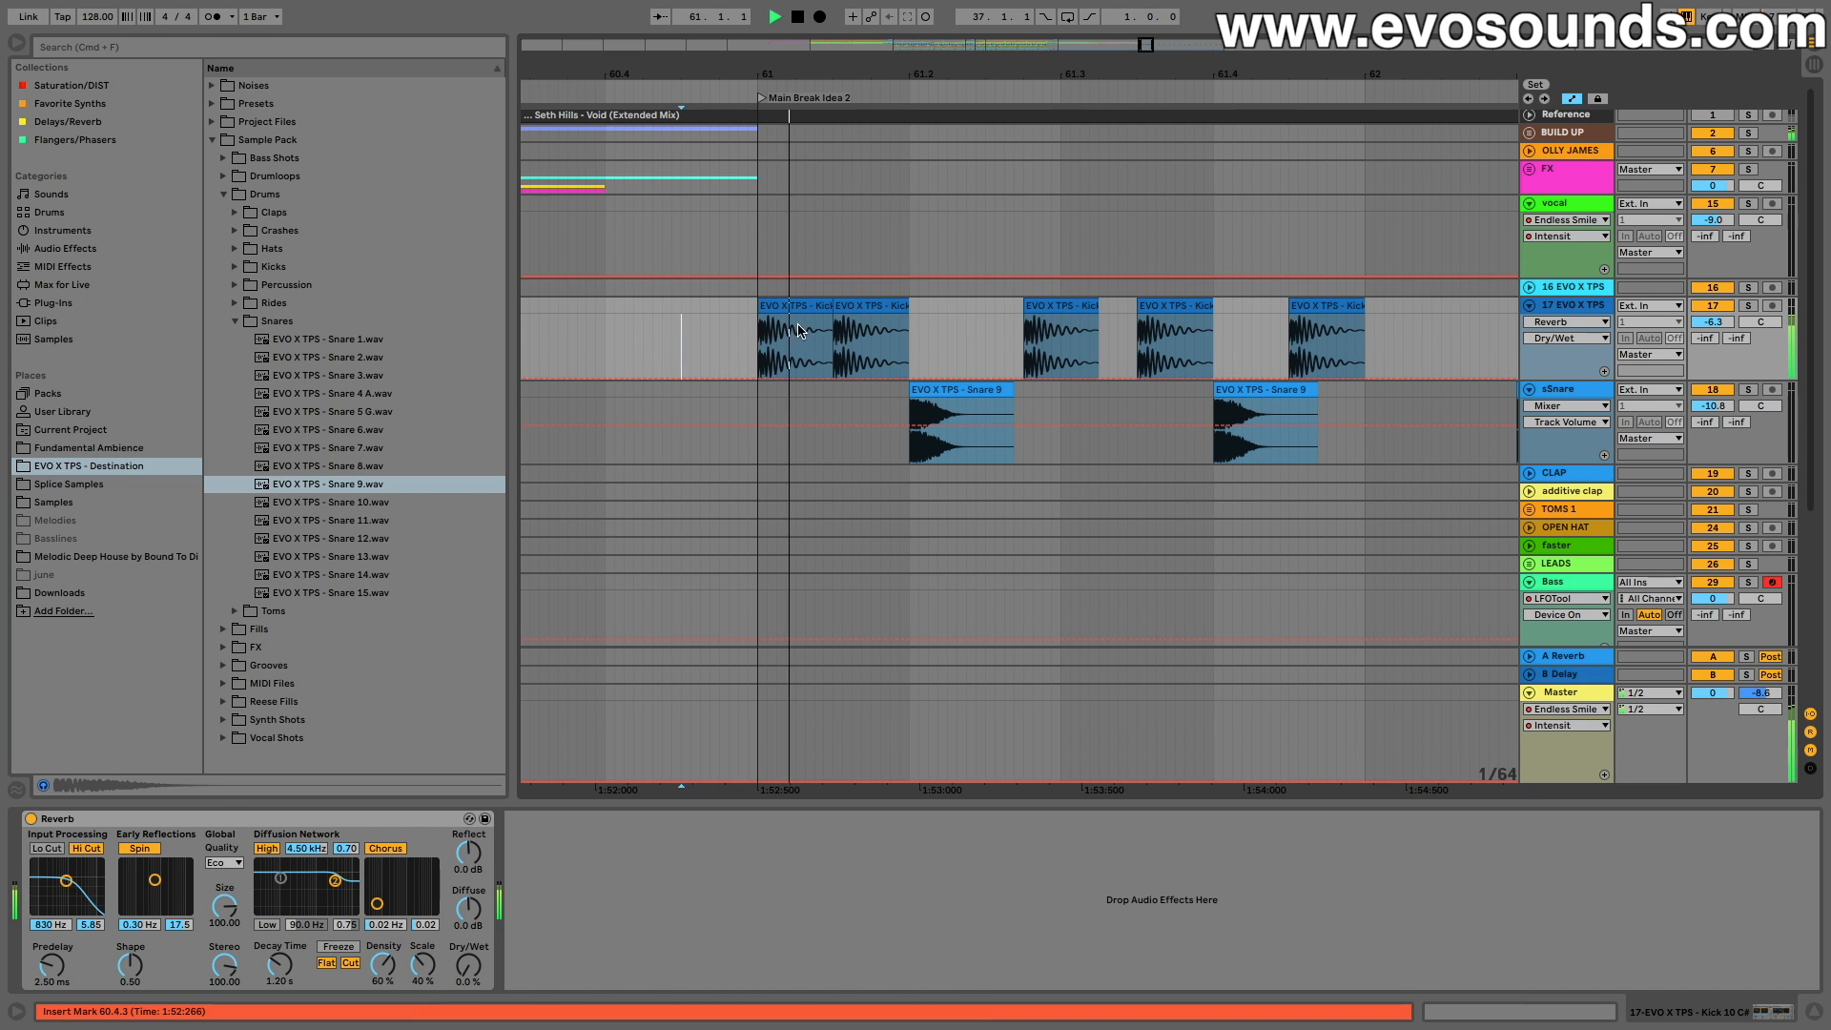
{"action": "key", "text": "space"}
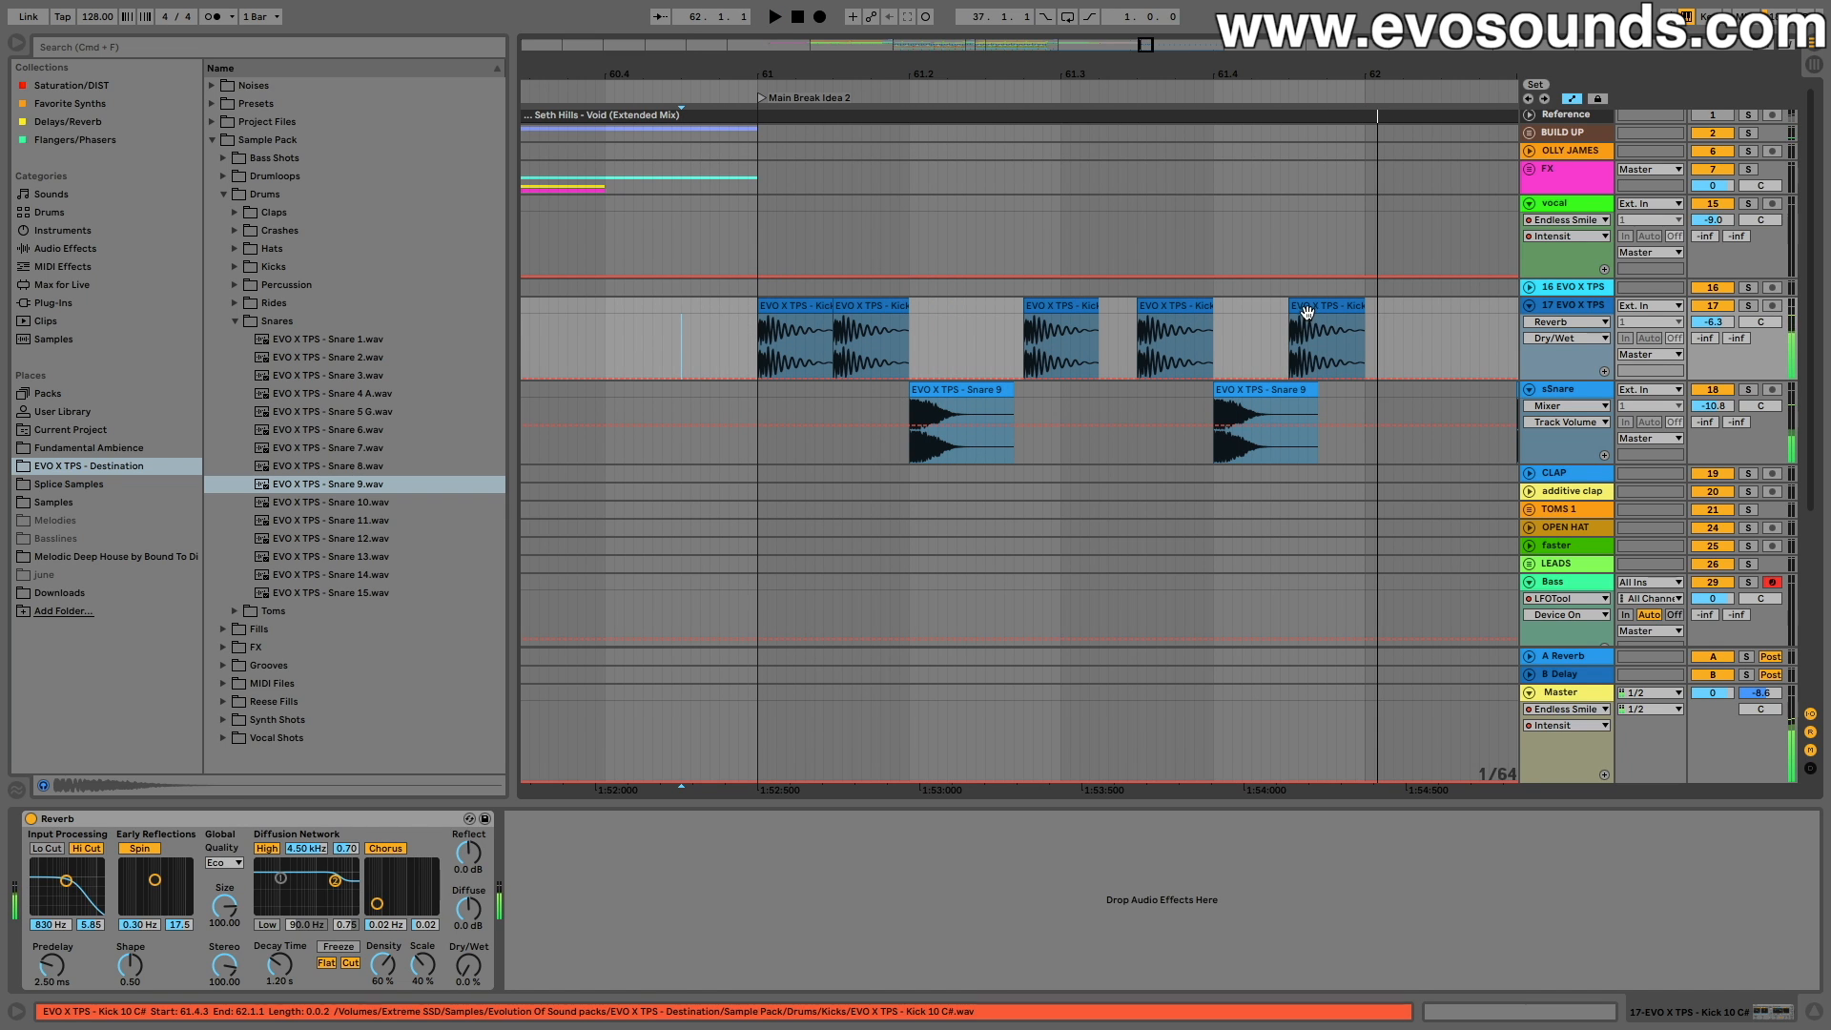
Step: Duplicate the one-bar kick and snare pattern from 61.1.1 to 62.1.1 repeatedly until it reaches the Build Up at bar 69
{"action": "left_click", "coordinate": [1321, 338]}
{"action": "left_click_drag", "start_coordinate": [1144, 45], "coordinate": [799, 437]}
{"action": "left_click", "coordinate": [981, 315]}
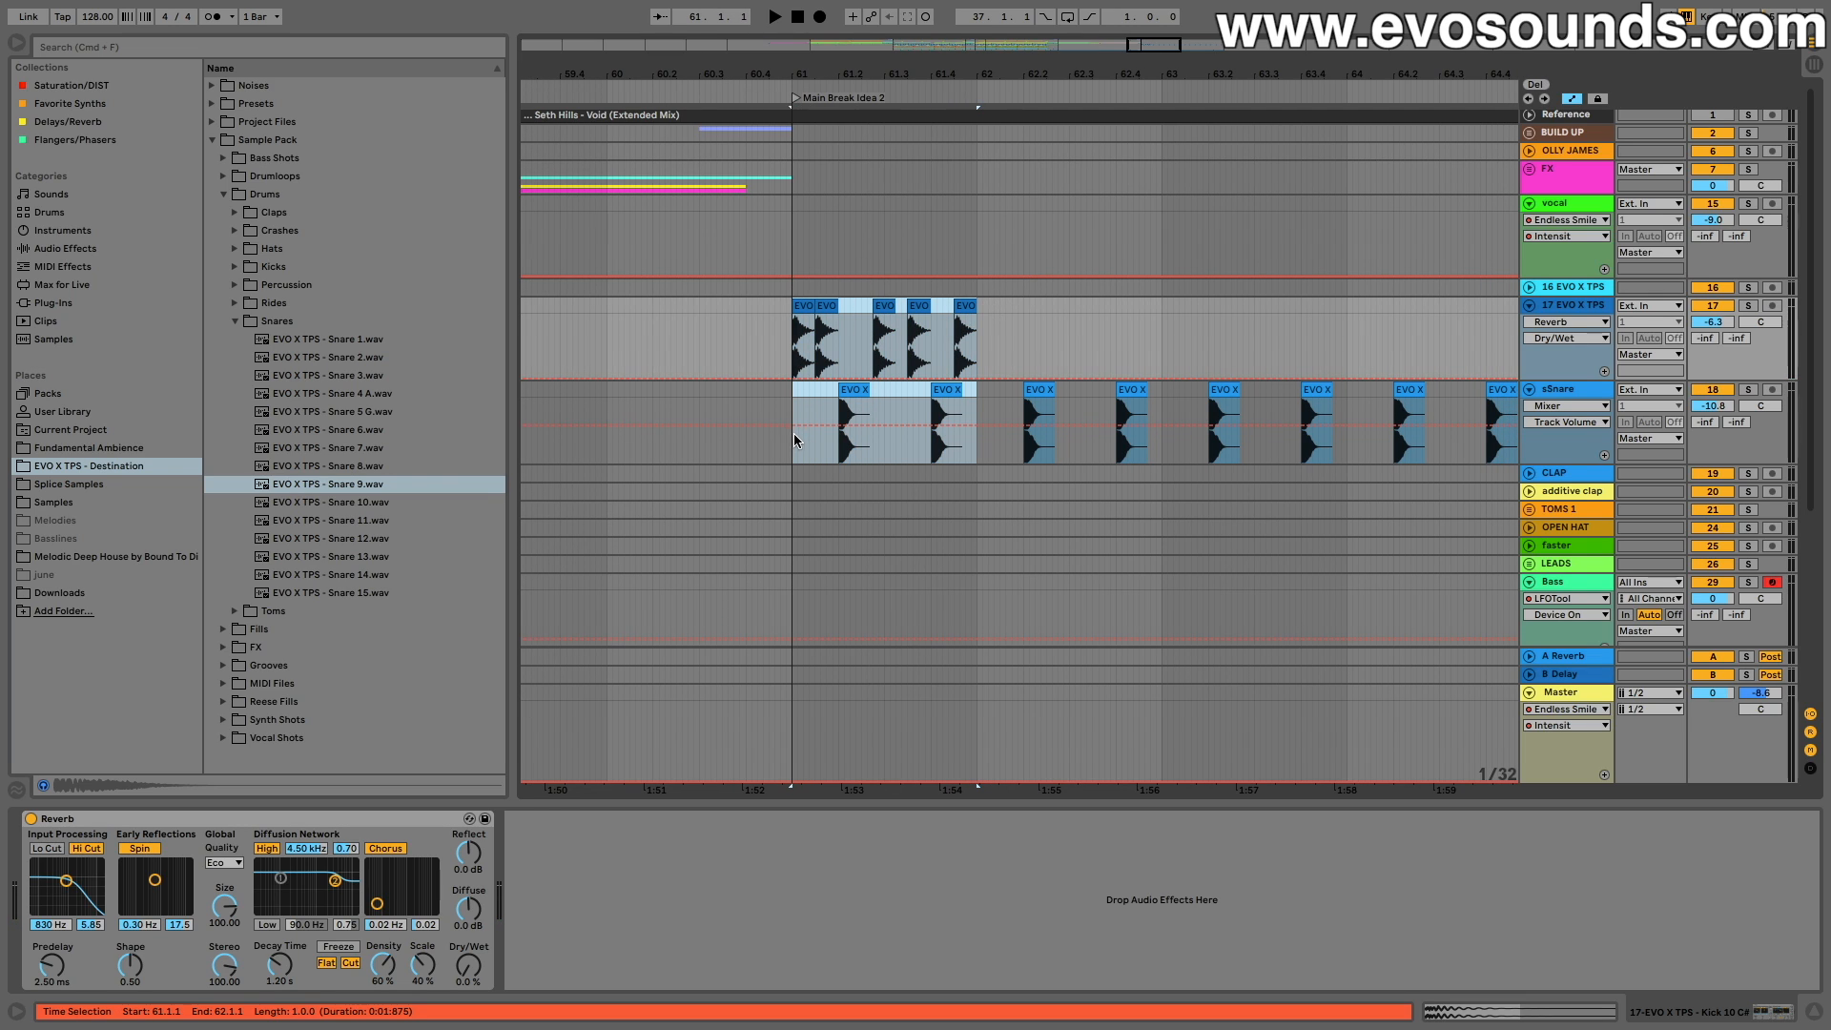
{"action": "key", "text": "ctrl+d"}
{"action": "key", "text": "ctrl+d"}
{"action": "key", "text": "ctrl+d"}
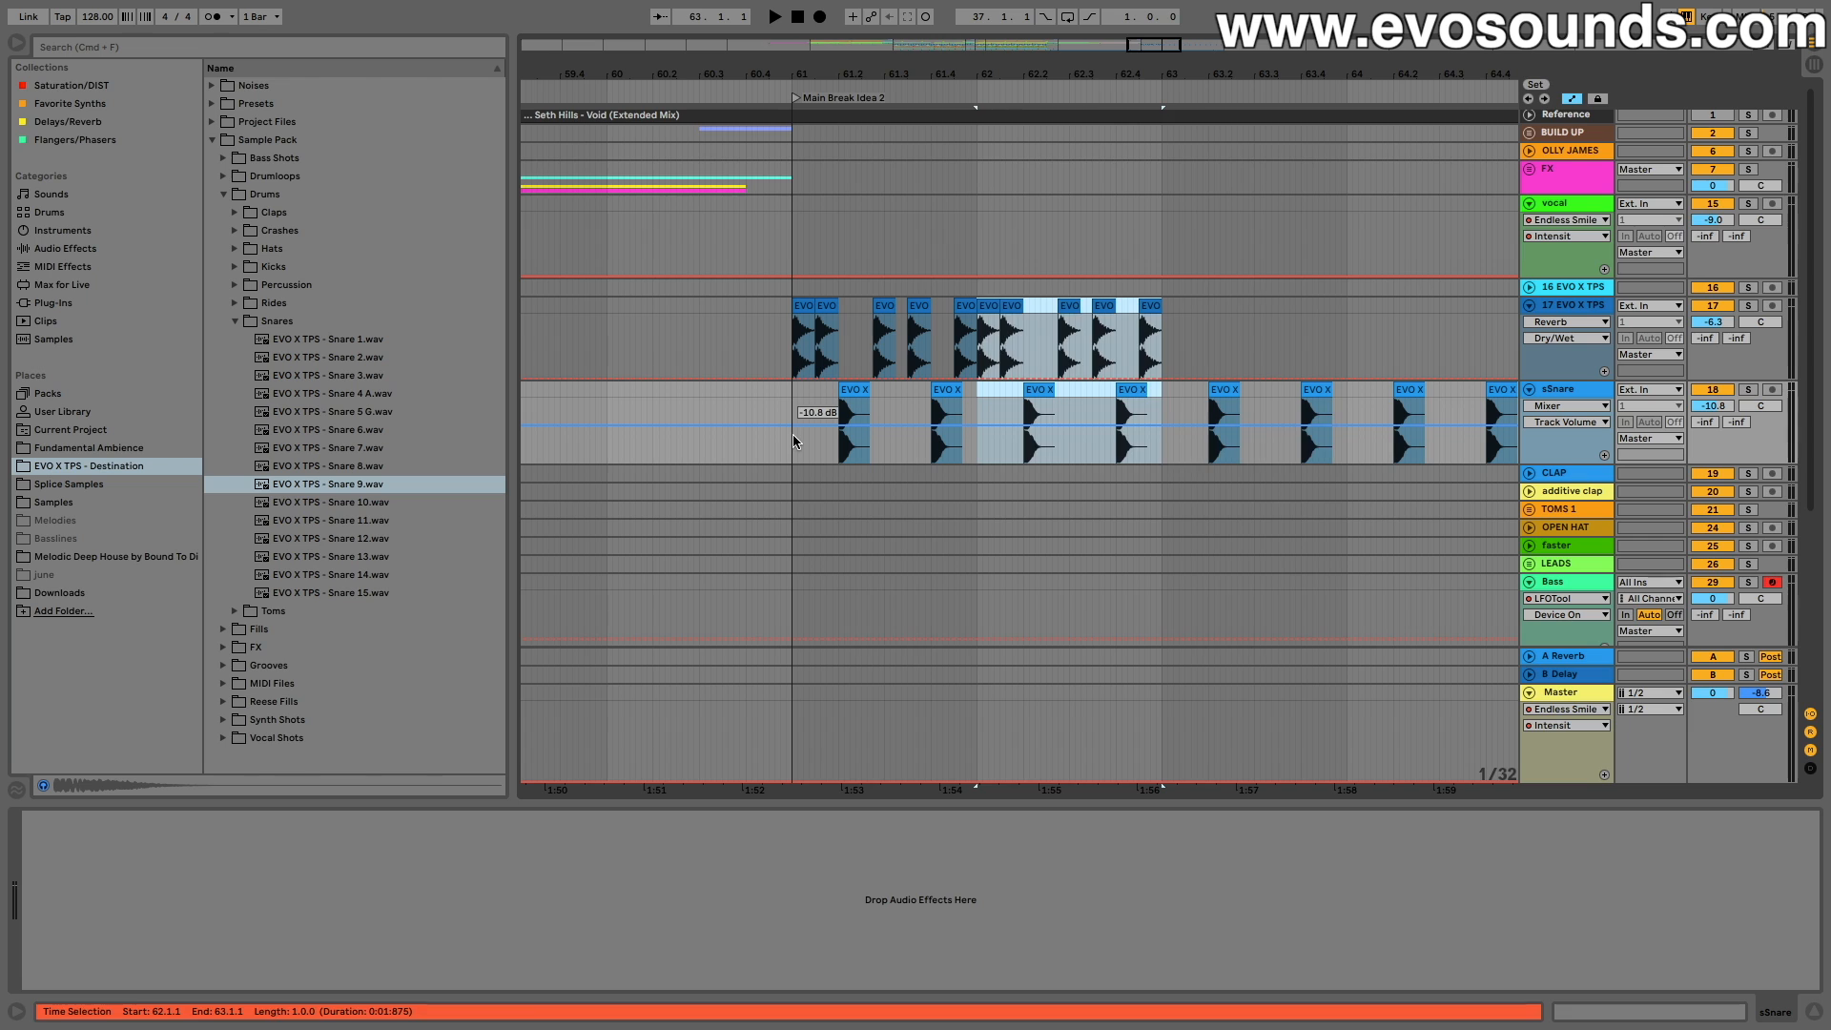
{"action": "key", "text": "ctrl+d"}
{"action": "left_click_drag", "start_coordinate": [1147, 42], "coordinate": [1131, 50]}
{"action": "key", "text": "ctrl+d"}
{"action": "key", "text": "ctrl+d"}
{"action": "key", "text": "ctrl+d"}
Step: Play the duplicated rhythm and add an extra kick at 62.4.4, checking it from 62.3.3
{"action": "left_click", "coordinate": [645, 311]}
{"action": "key", "text": "space"}
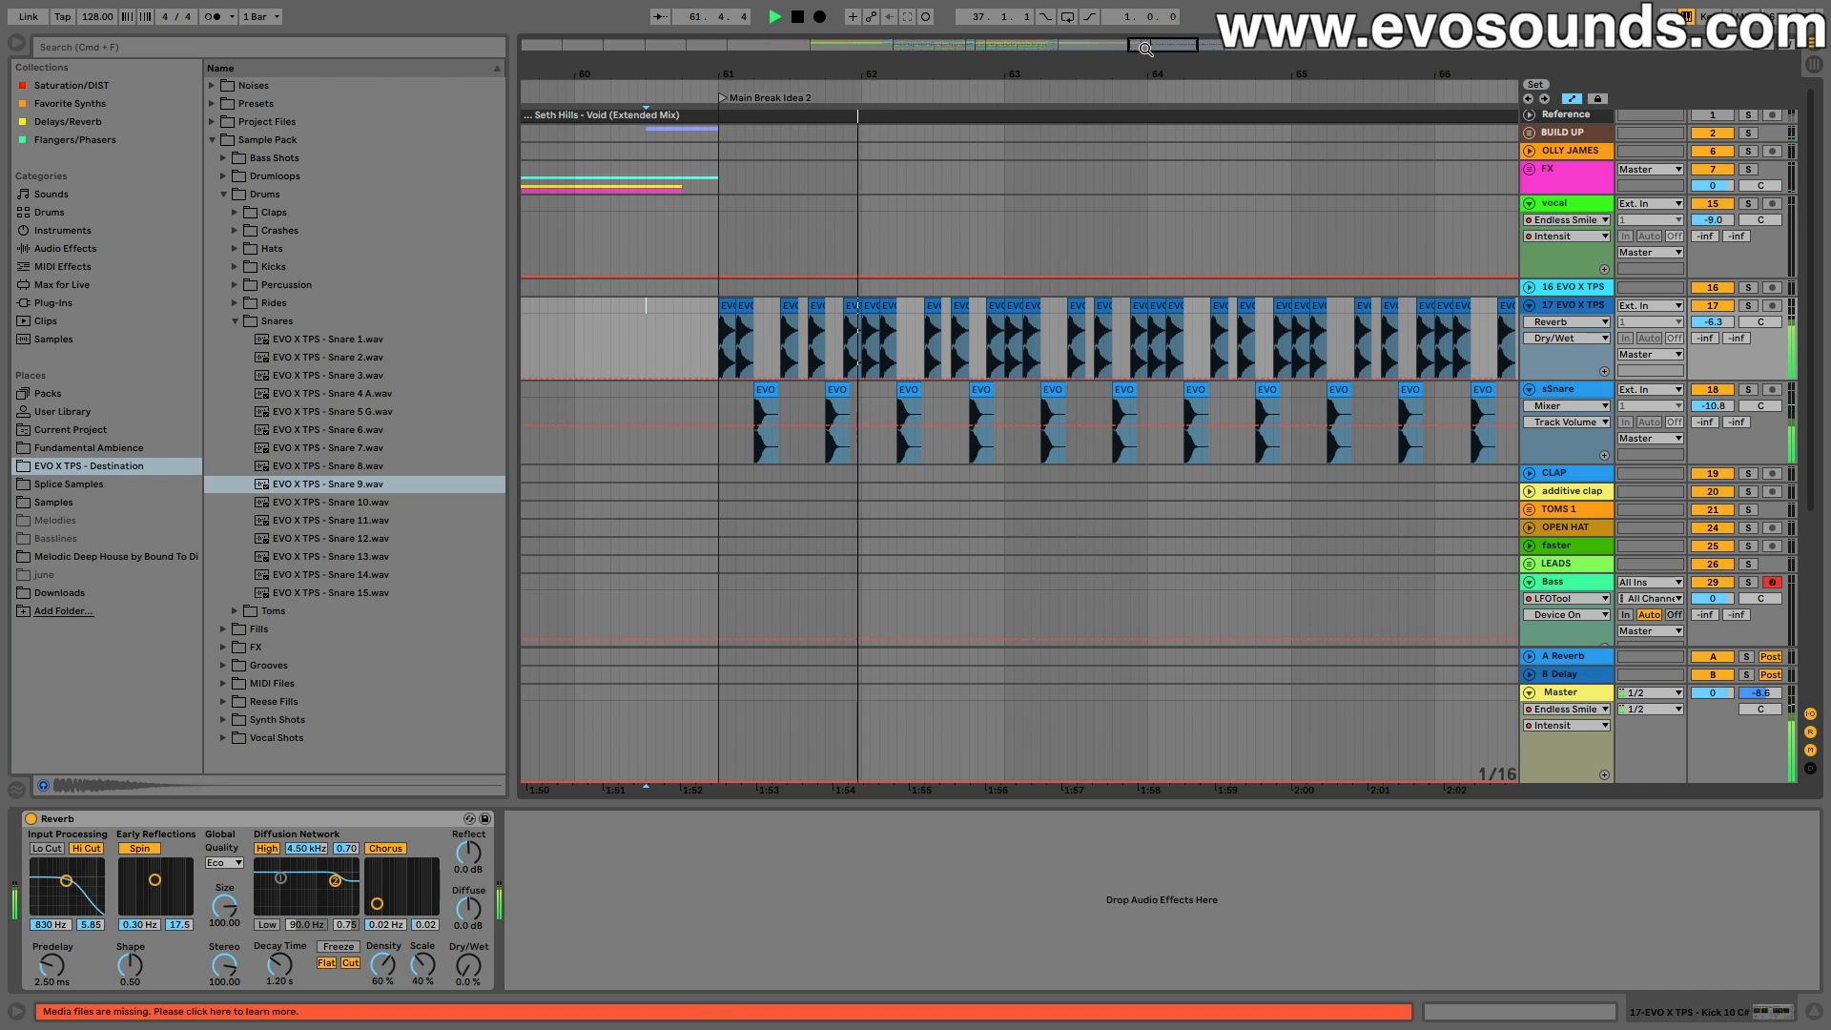
{"action": "left_click_drag", "start_coordinate": [998, 71], "coordinate": [1011, 124]}
{"action": "key", "text": "space"}
{"action": "left_click", "coordinate": [1085, 306]}
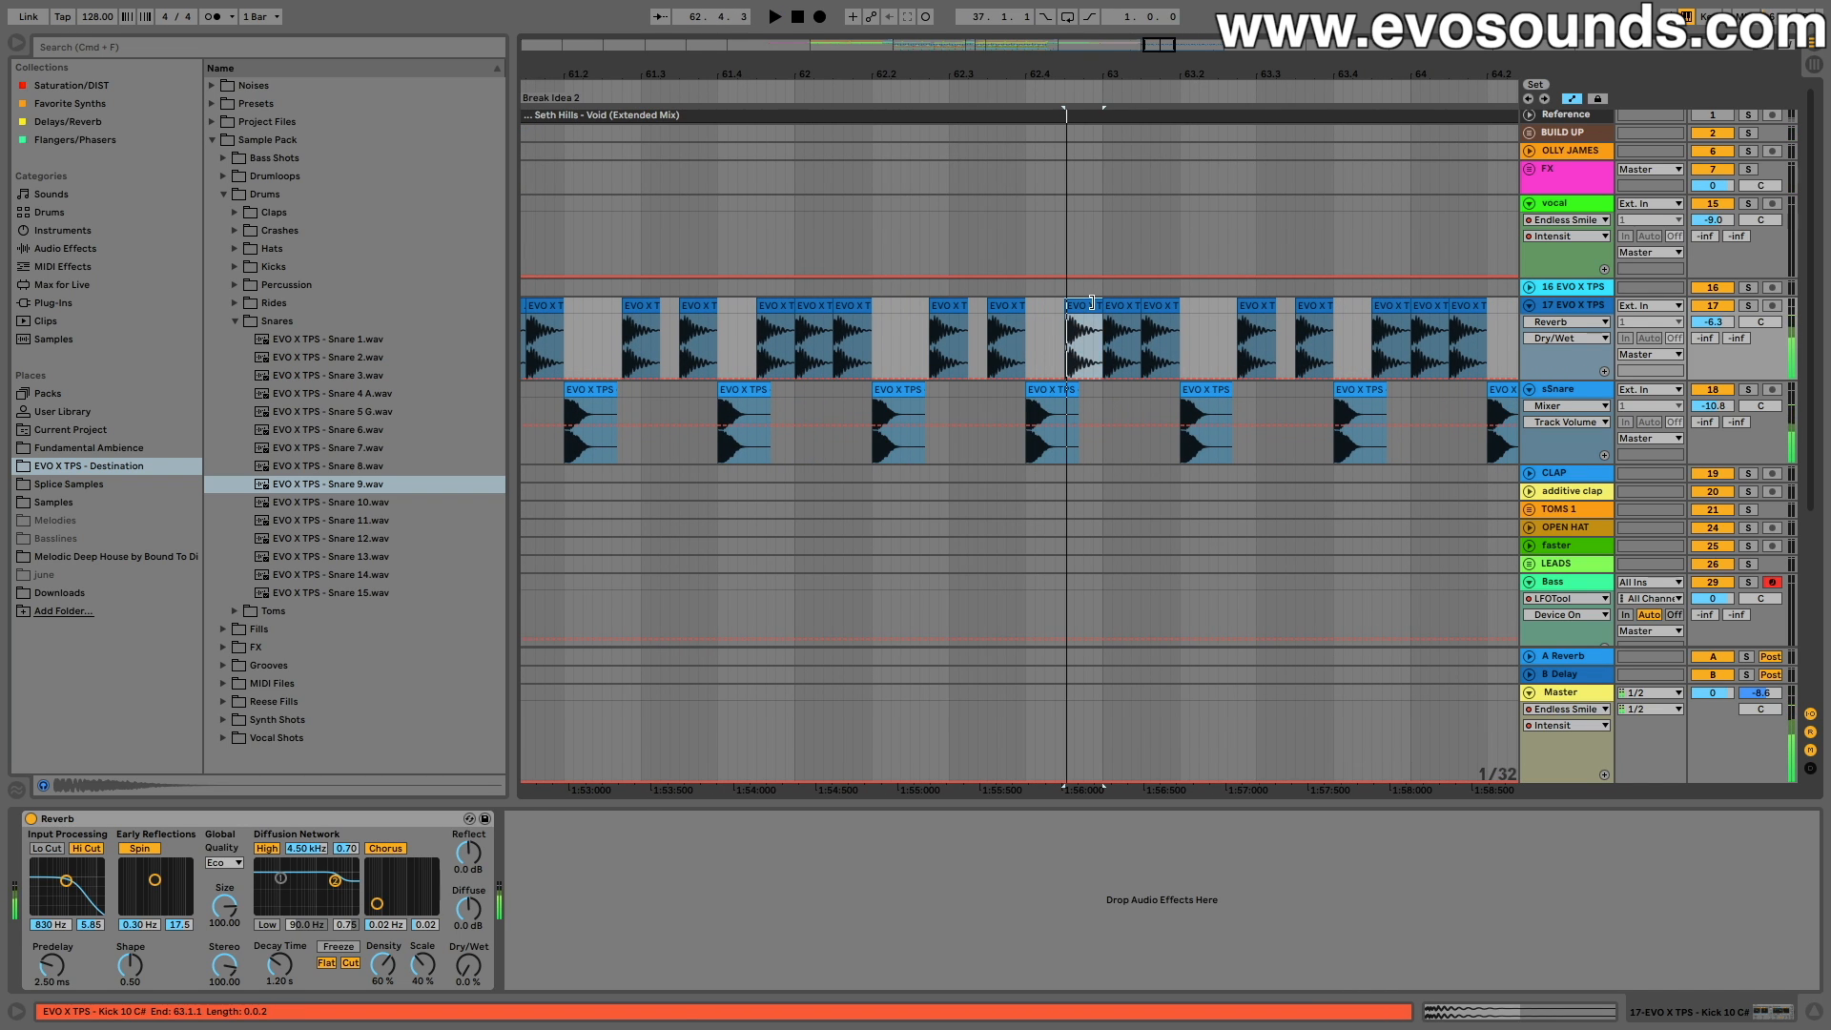
{"action": "left_click", "coordinate": [995, 310]}
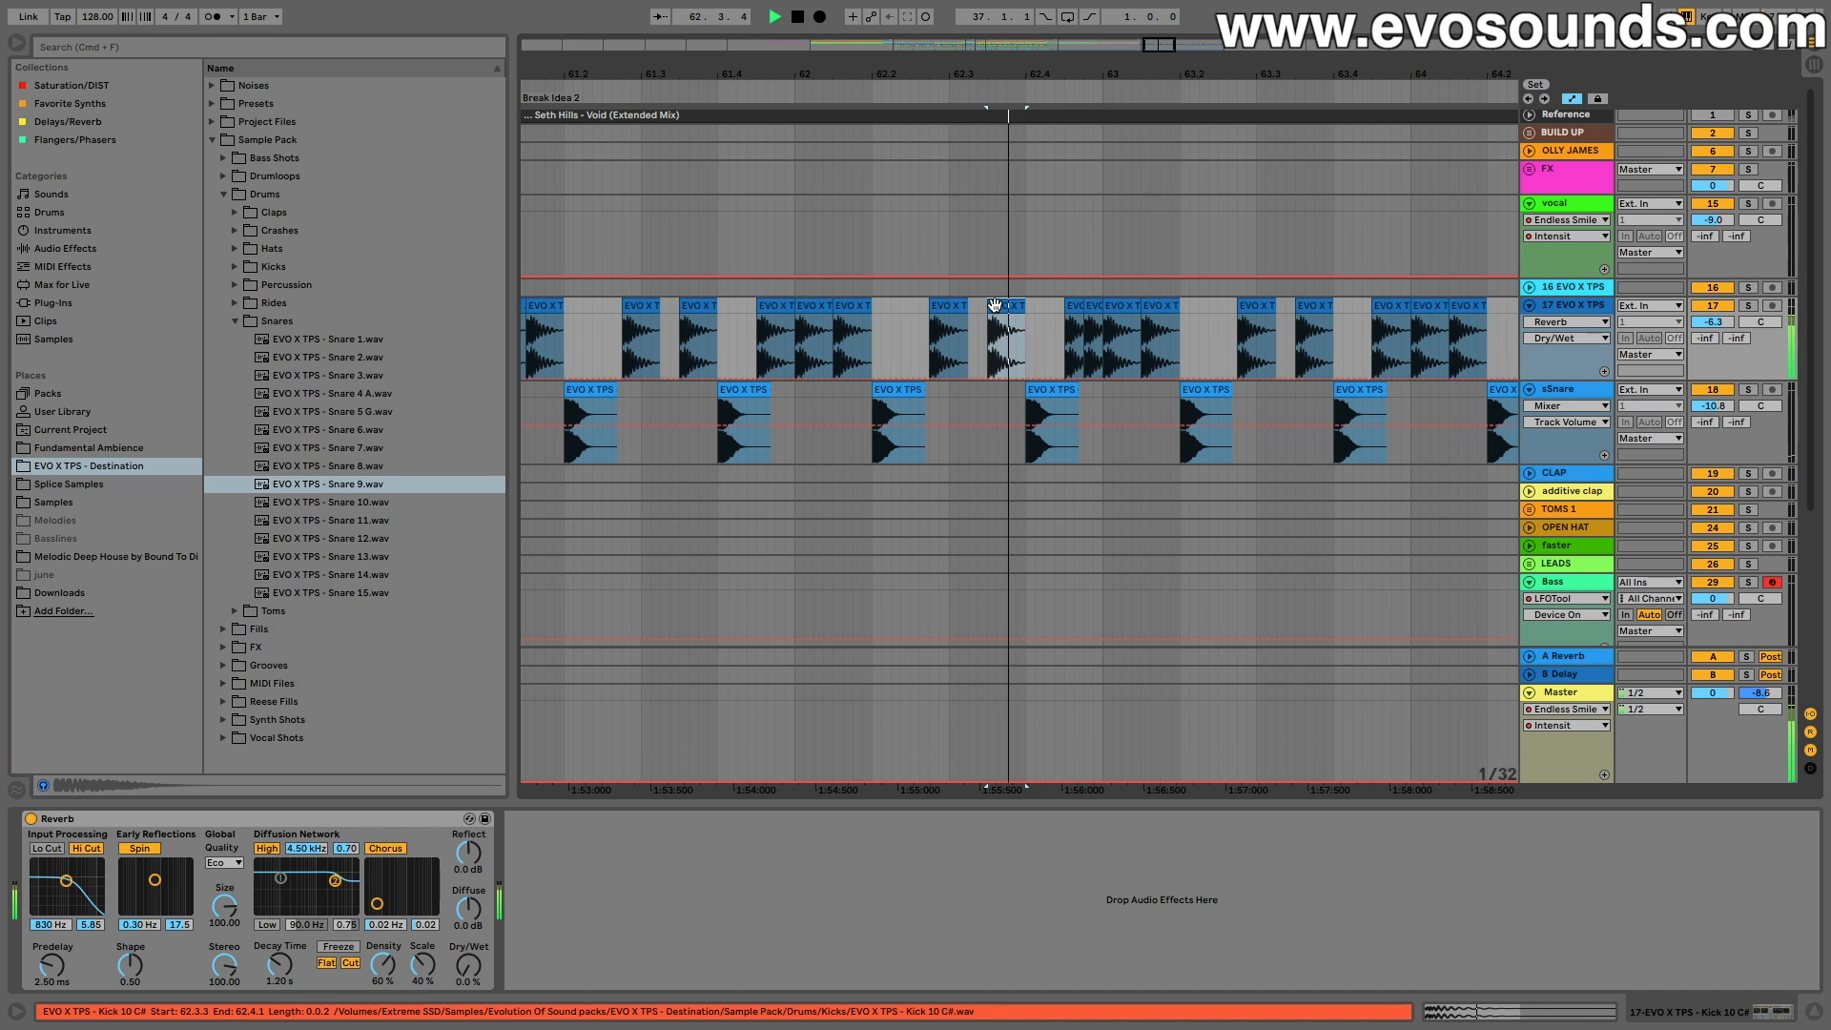
{"action": "key", "text": "space"}
Step: Play the kick and snare rhythm from just before Main Break Idea 2 through bar 64
{"action": "left_click_drag", "start_coordinate": [1153, 72], "coordinate": [1336, 51]}
{"action": "key", "text": "space"}
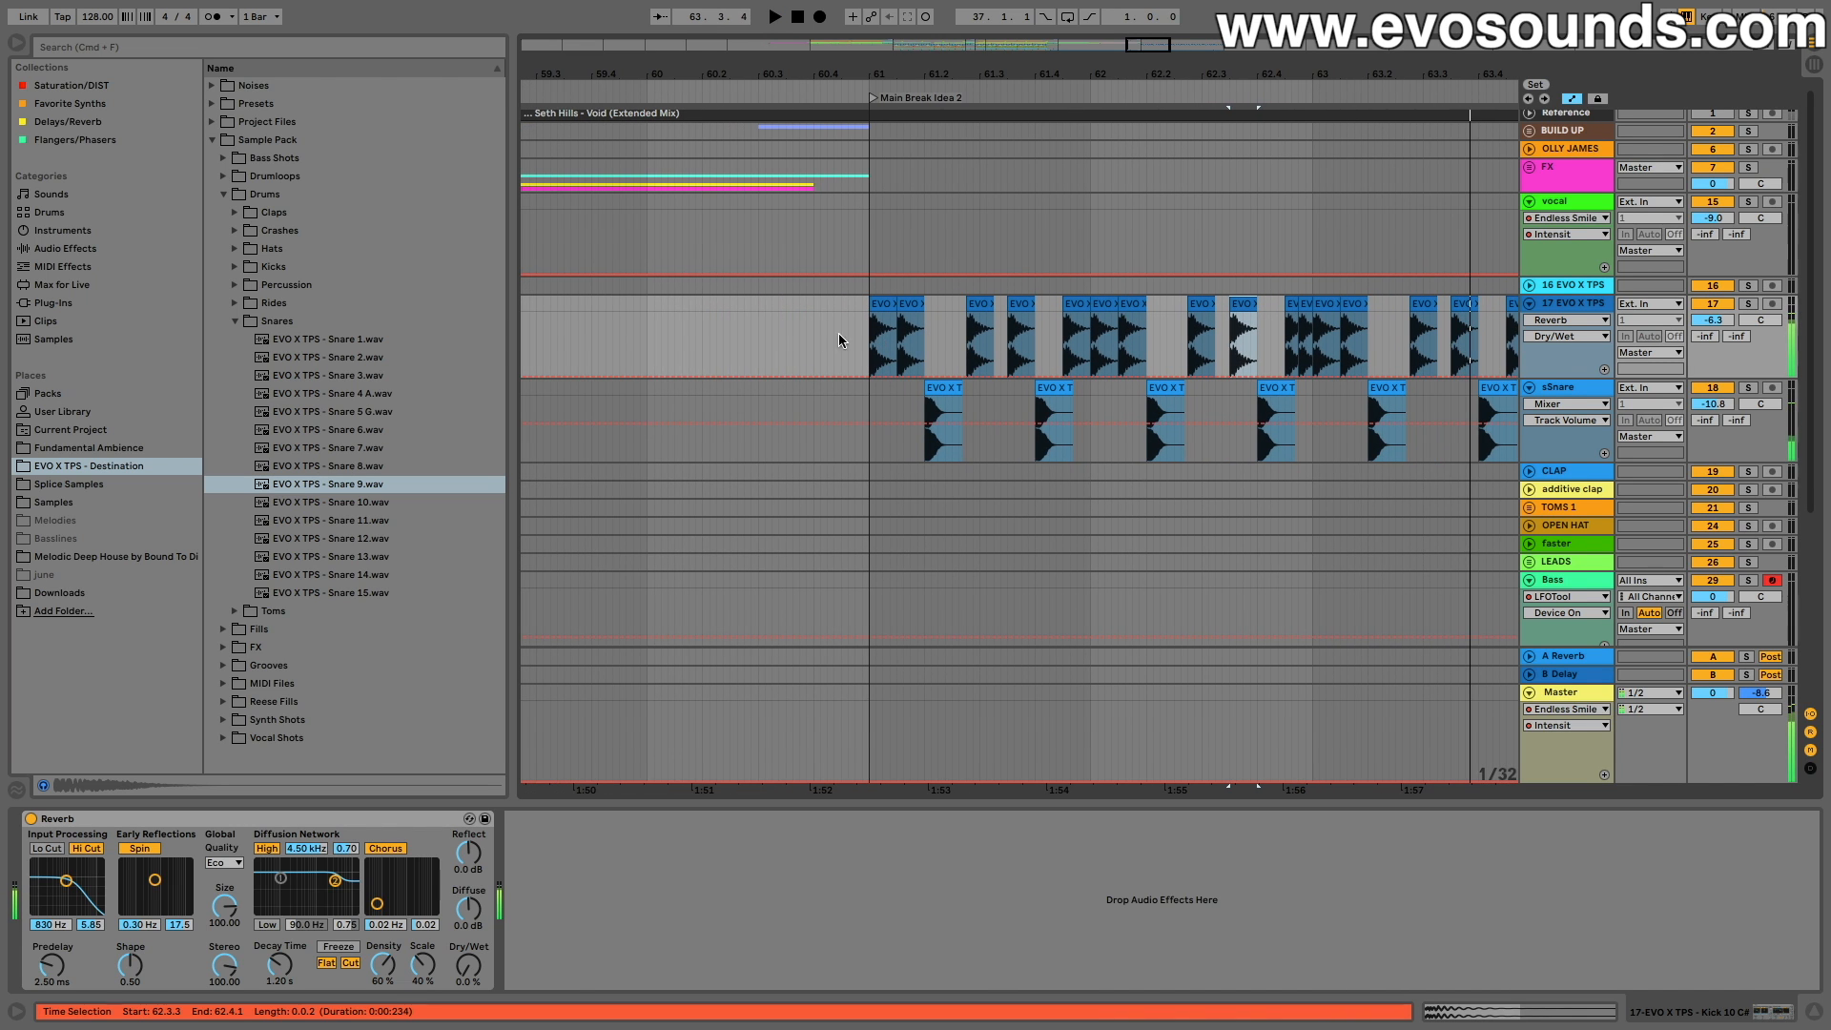
{"action": "left_click", "coordinate": [787, 335]}
{"action": "key", "text": "space"}
{"action": "left_click_drag", "start_coordinate": [1146, 45], "coordinate": [1161, 205]}
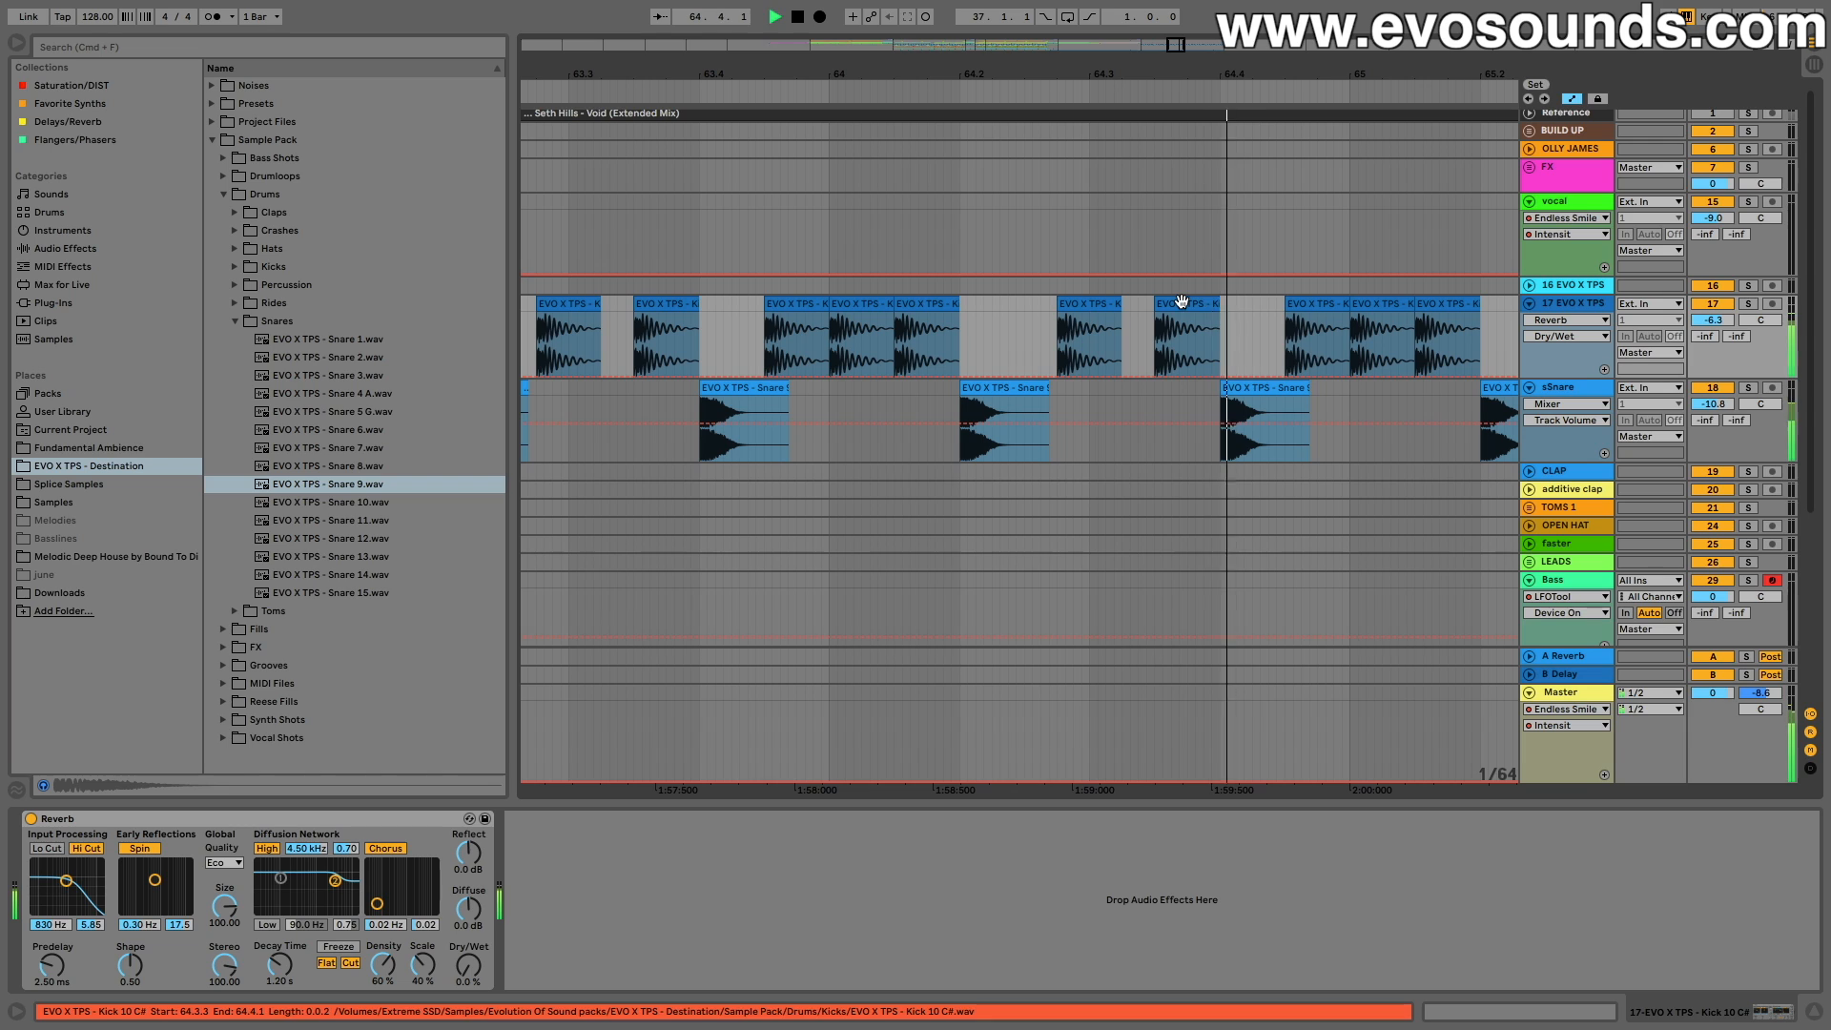
{"action": "key", "text": "space"}
Step: Move the kick at 64.4.3 to 64.4.2 and play the variation in bar 64
{"action": "left_click_drag", "start_coordinate": [1310, 299], "coordinate": [1277, 301]}
{"action": "left_click", "coordinate": [1097, 301]}
{"action": "key", "text": "space"}
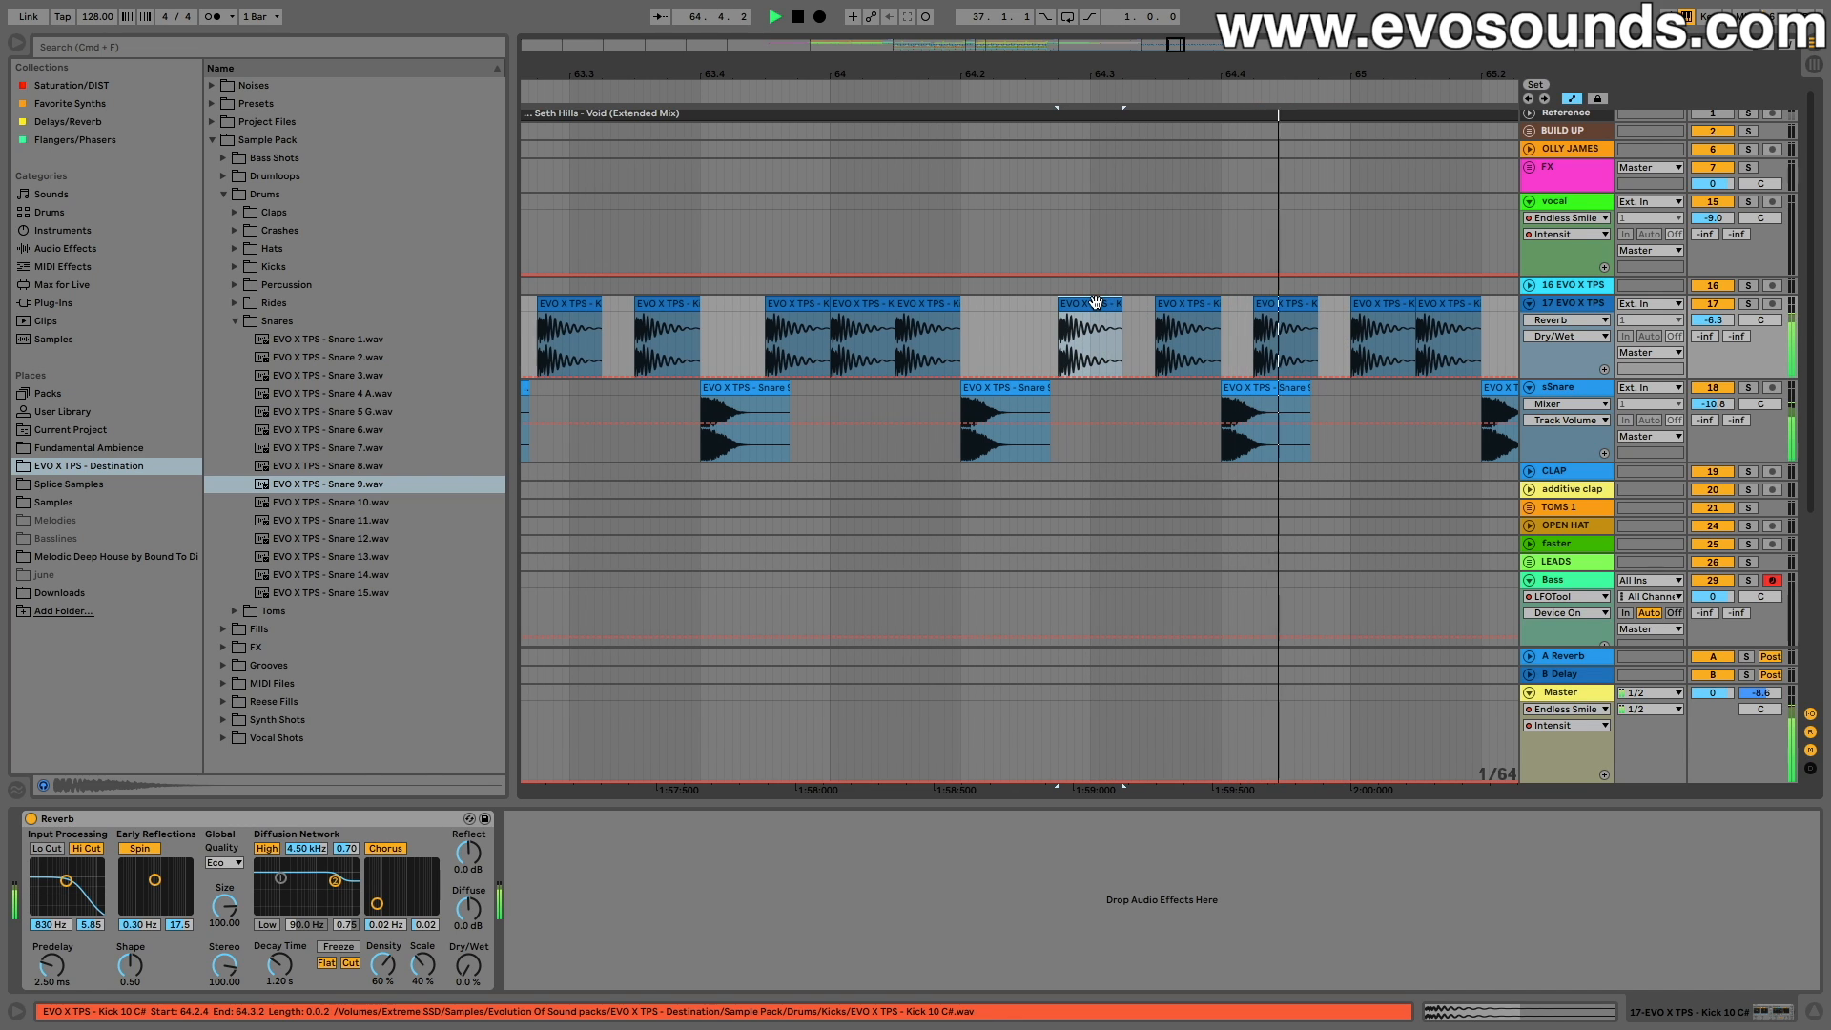
{"action": "left_click", "coordinate": [896, 299]}
{"action": "scroll", "coordinate": [1129, 286], "scroll_direction": "right", "scroll_amount": 3}
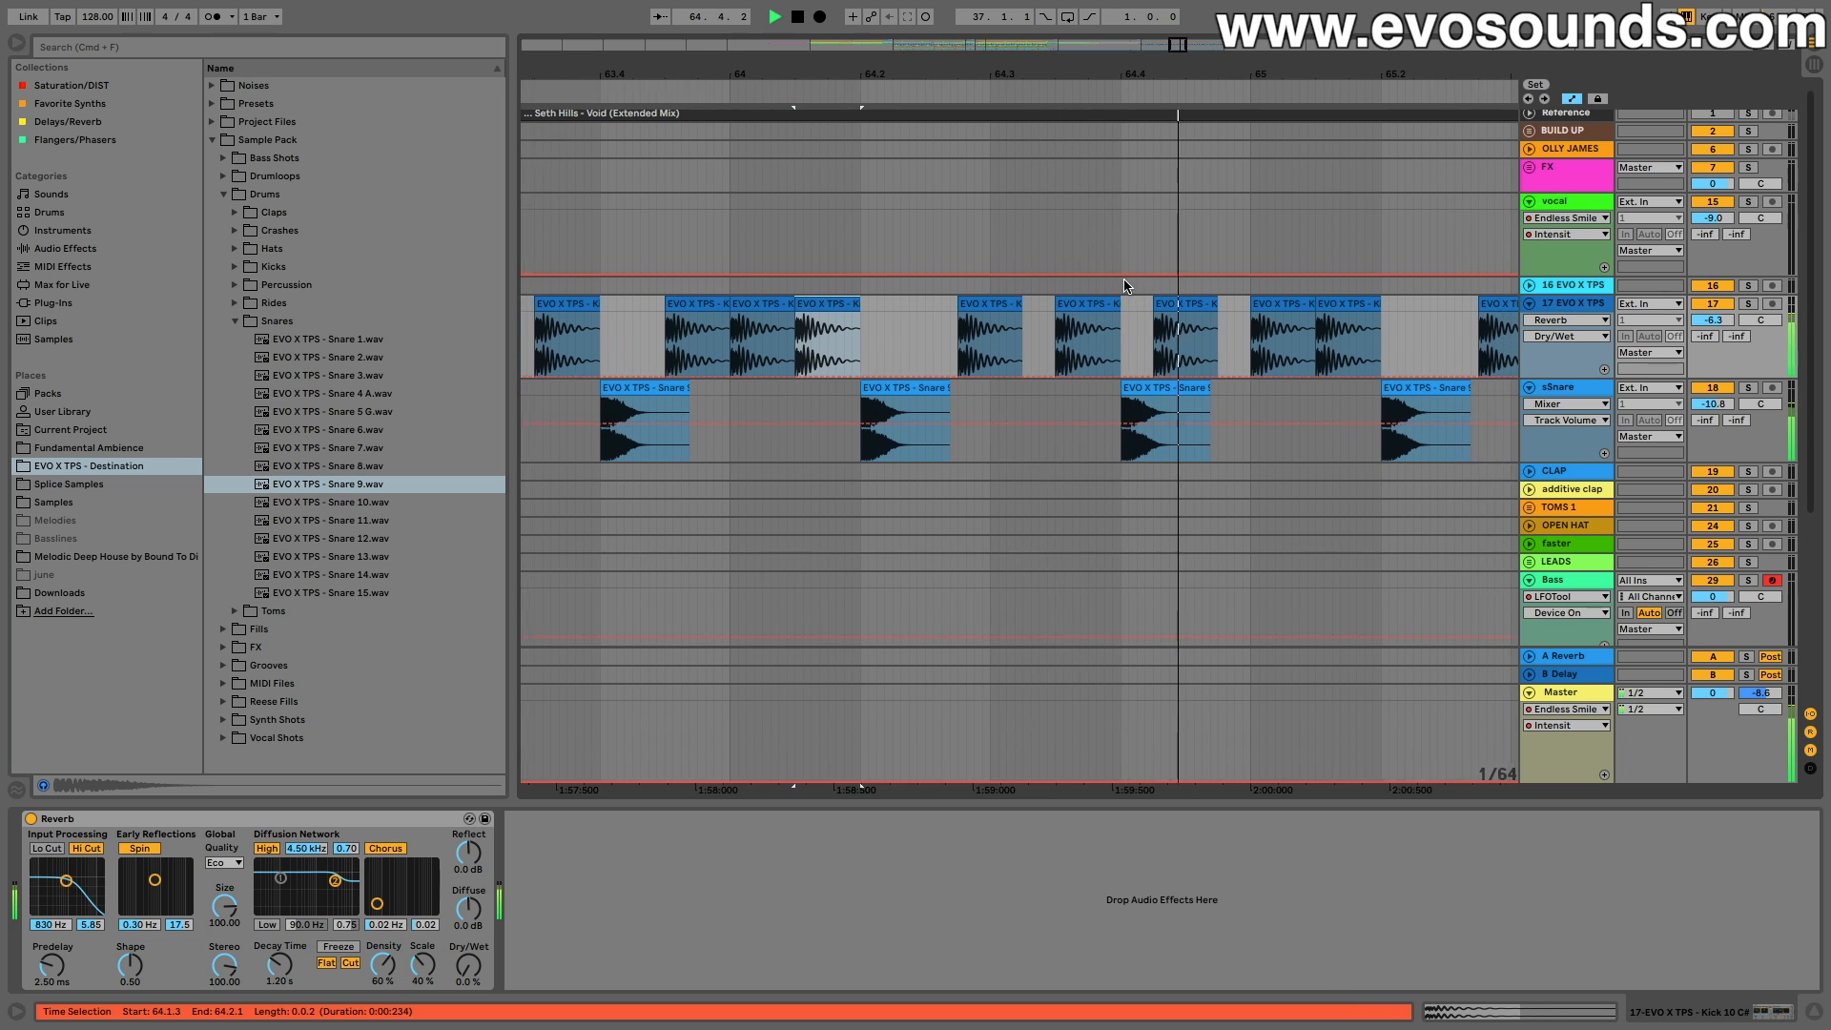
{"action": "key", "text": "space"}
Step: Review the kick variations between 61.1.1 and 65.1.1 and play the section from 60.3.3
{"action": "left_click_drag", "start_coordinate": [1183, 40], "coordinate": [1183, 5]}
{"action": "left_click", "coordinate": [1198, 339]}
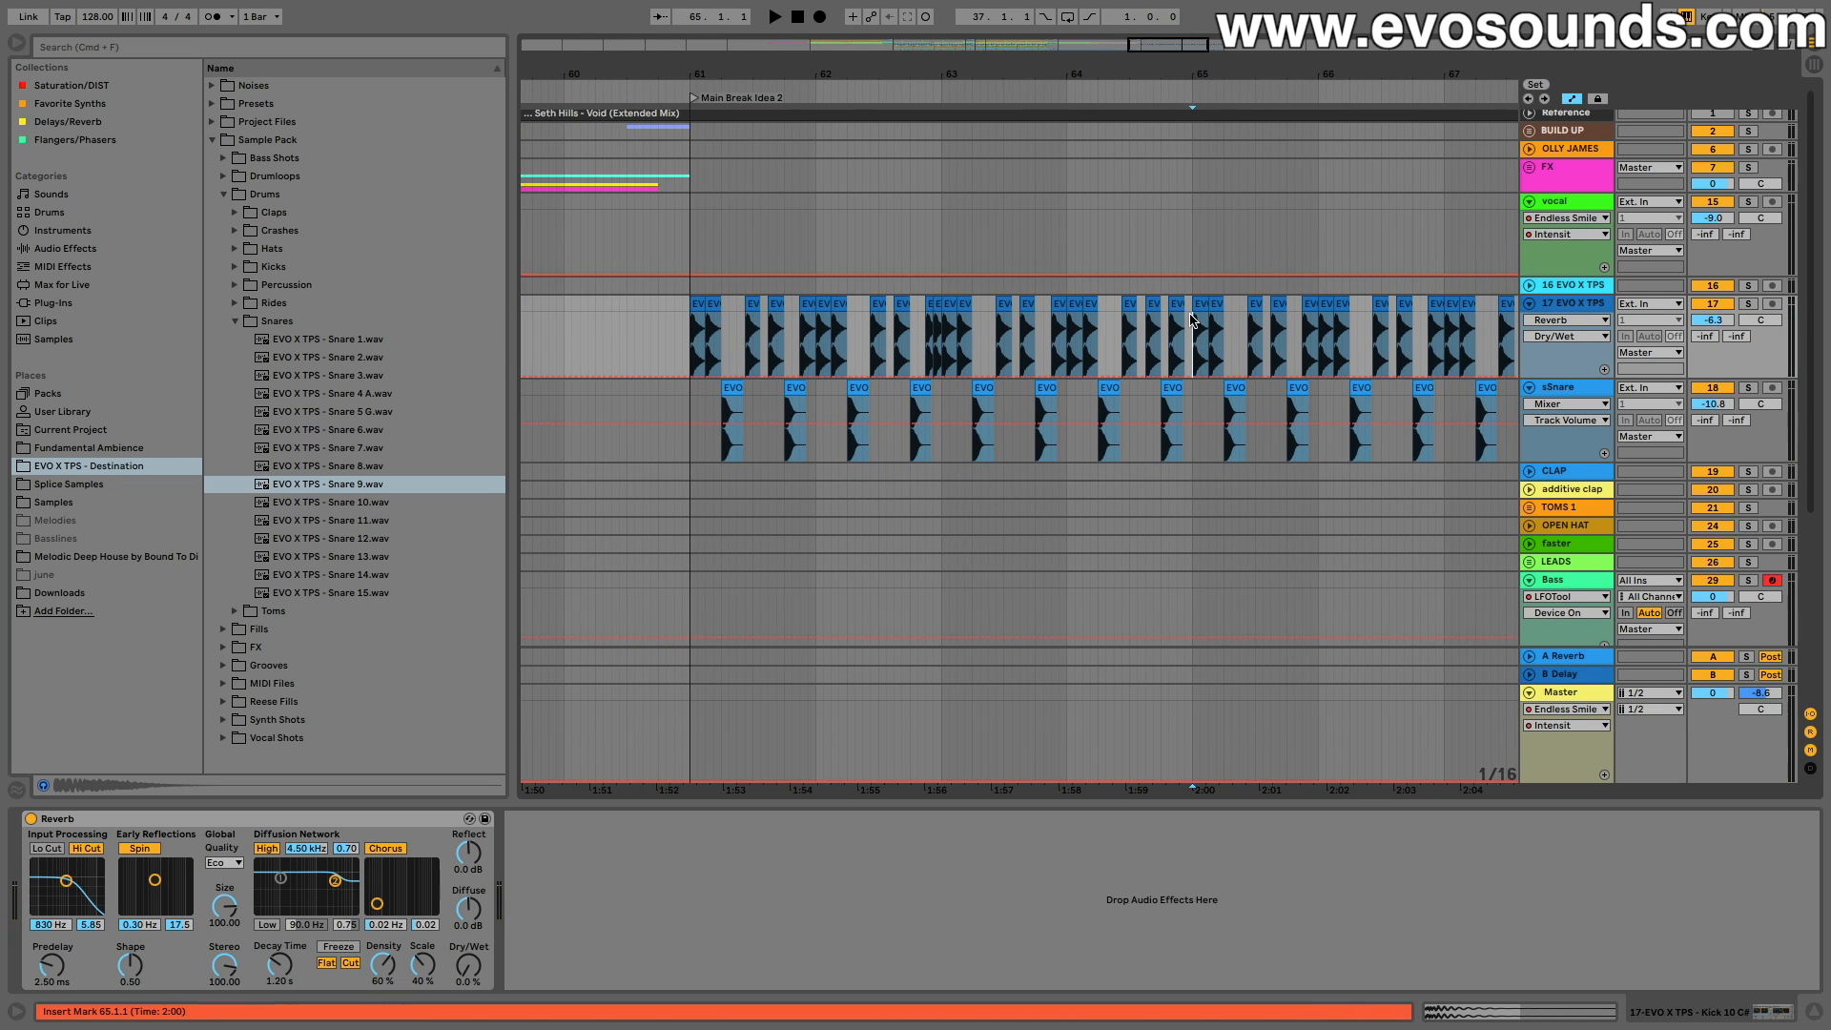
{"action": "left_click_drag", "start_coordinate": [1192, 321], "coordinate": [727, 303]}
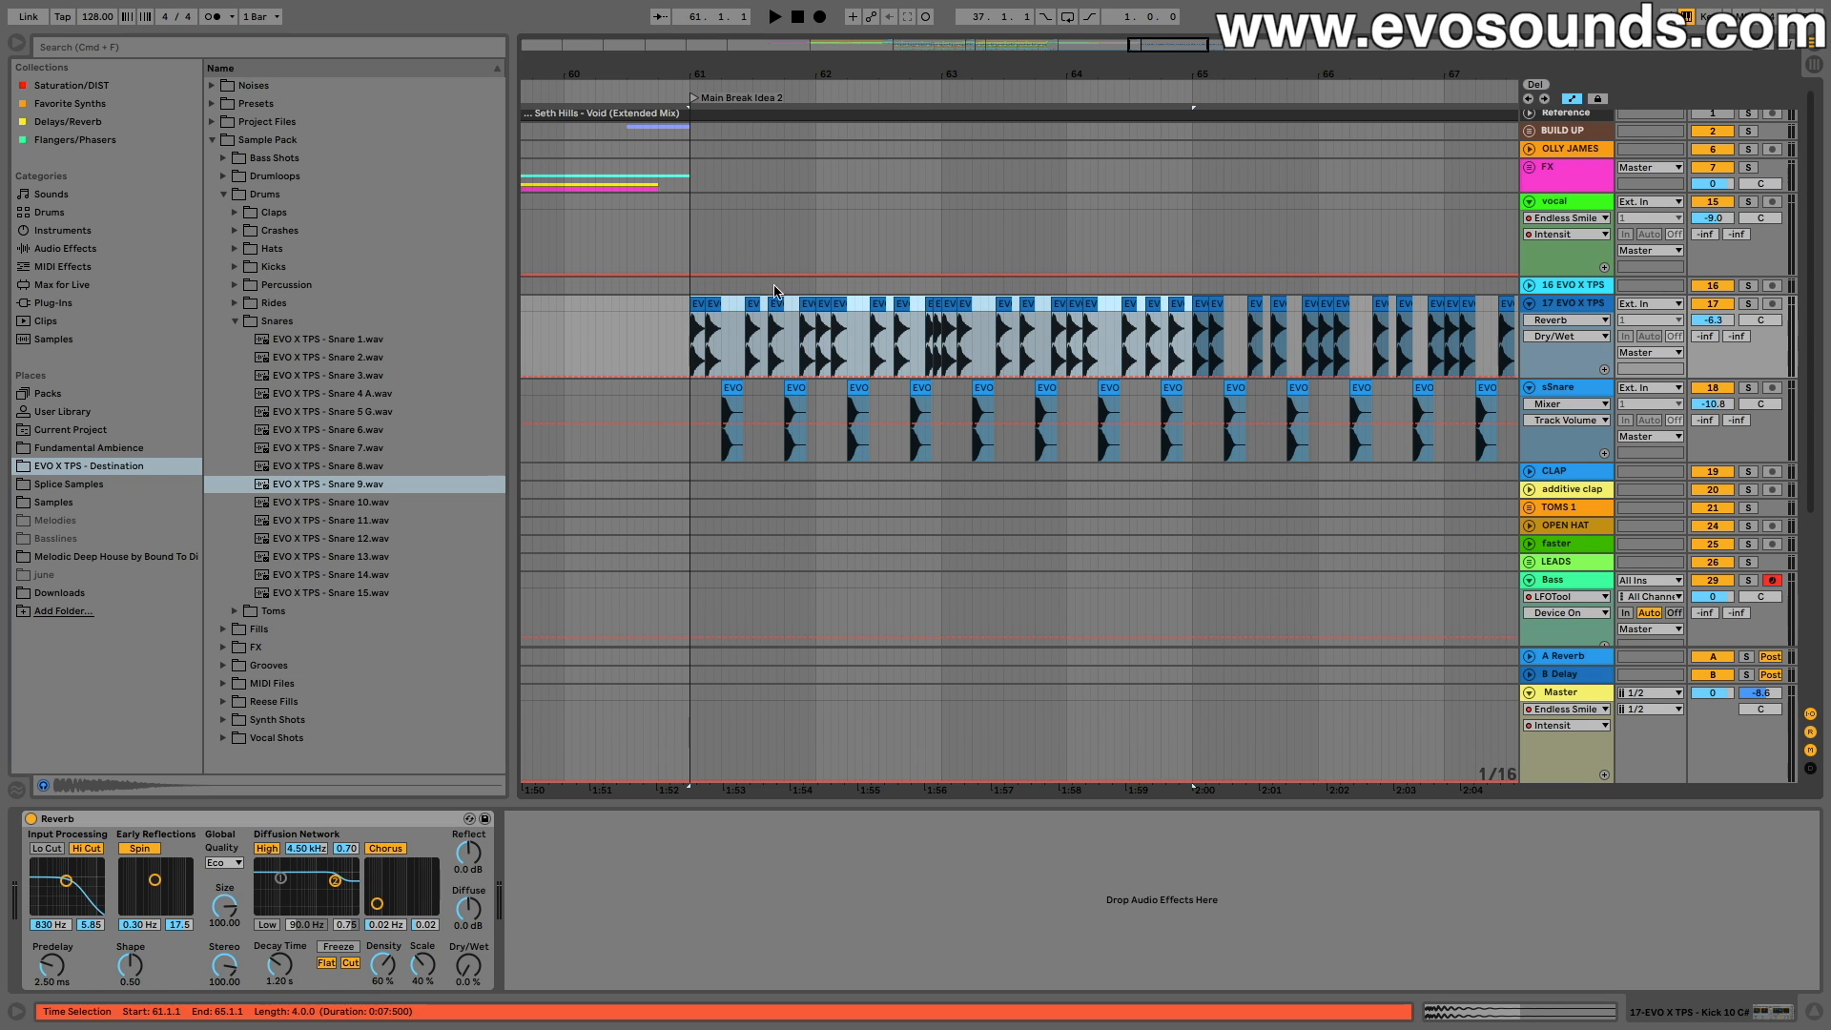
{"action": "left_click", "coordinate": [923, 311]}
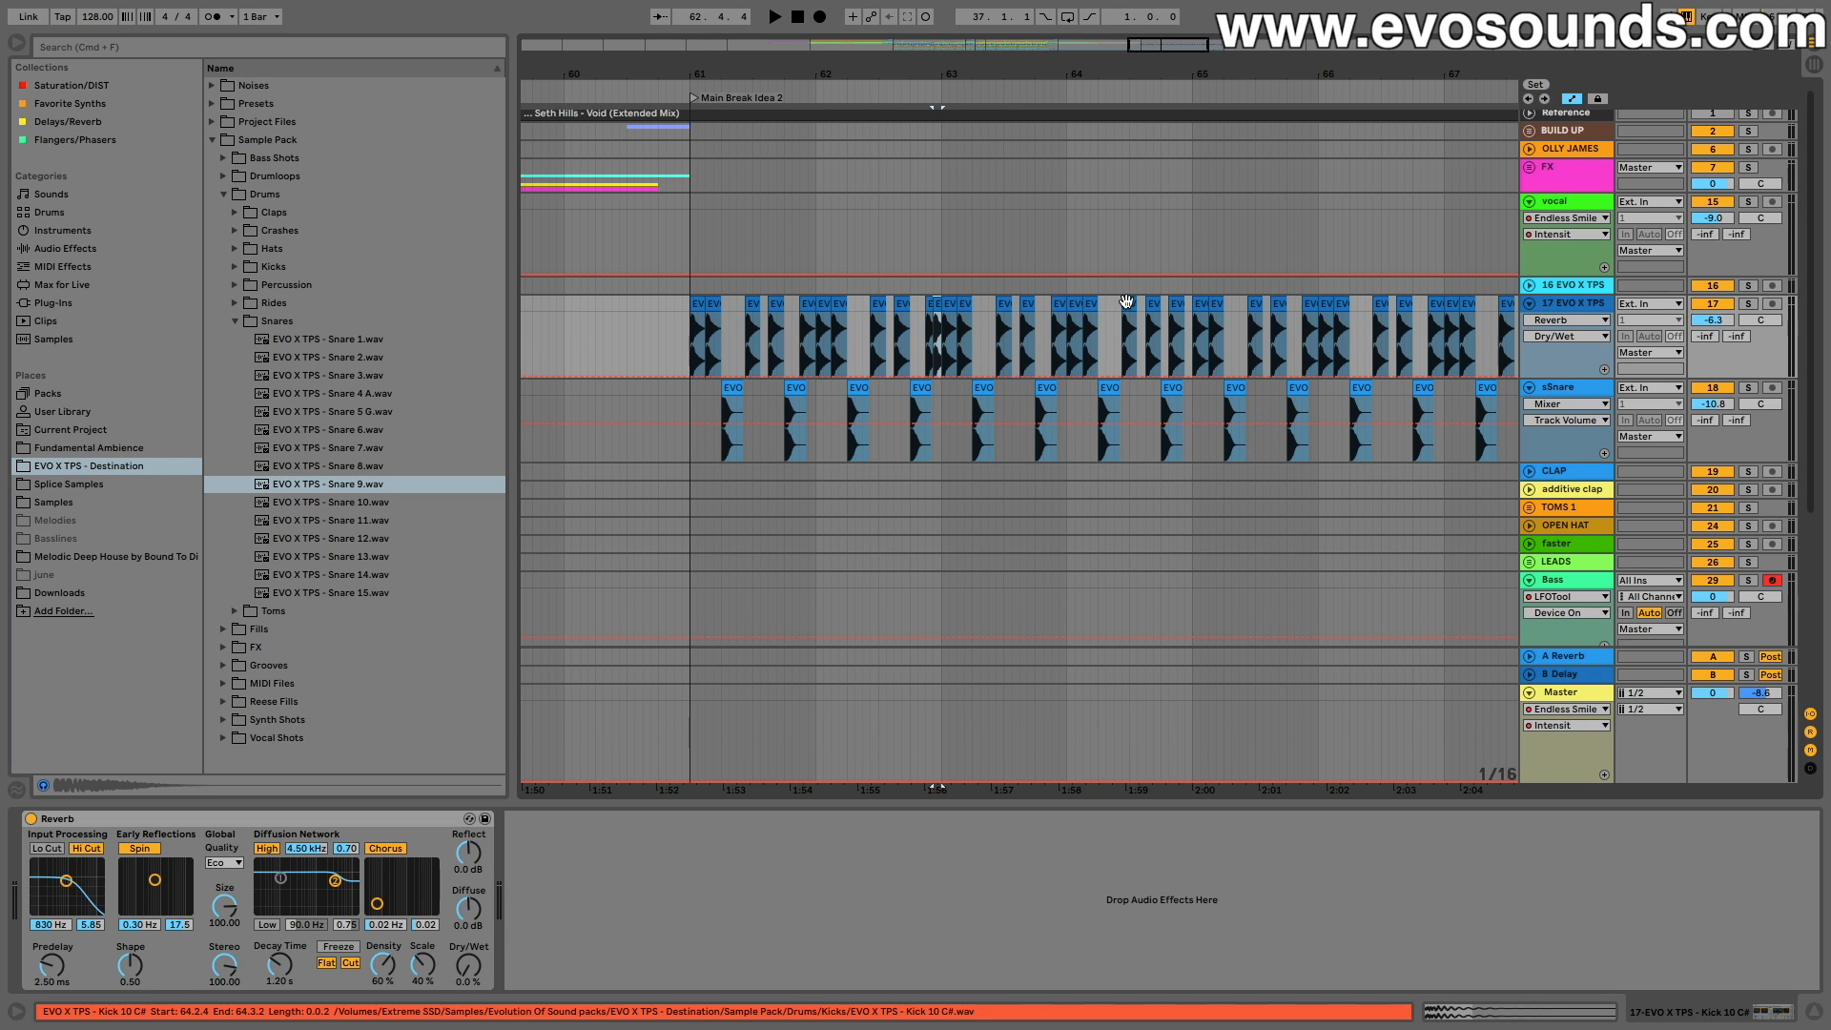
{"action": "left_click", "coordinate": [1129, 304]}
{"action": "left_click", "coordinate": [1152, 301]}
{"action": "left_click", "coordinate": [1177, 303]}
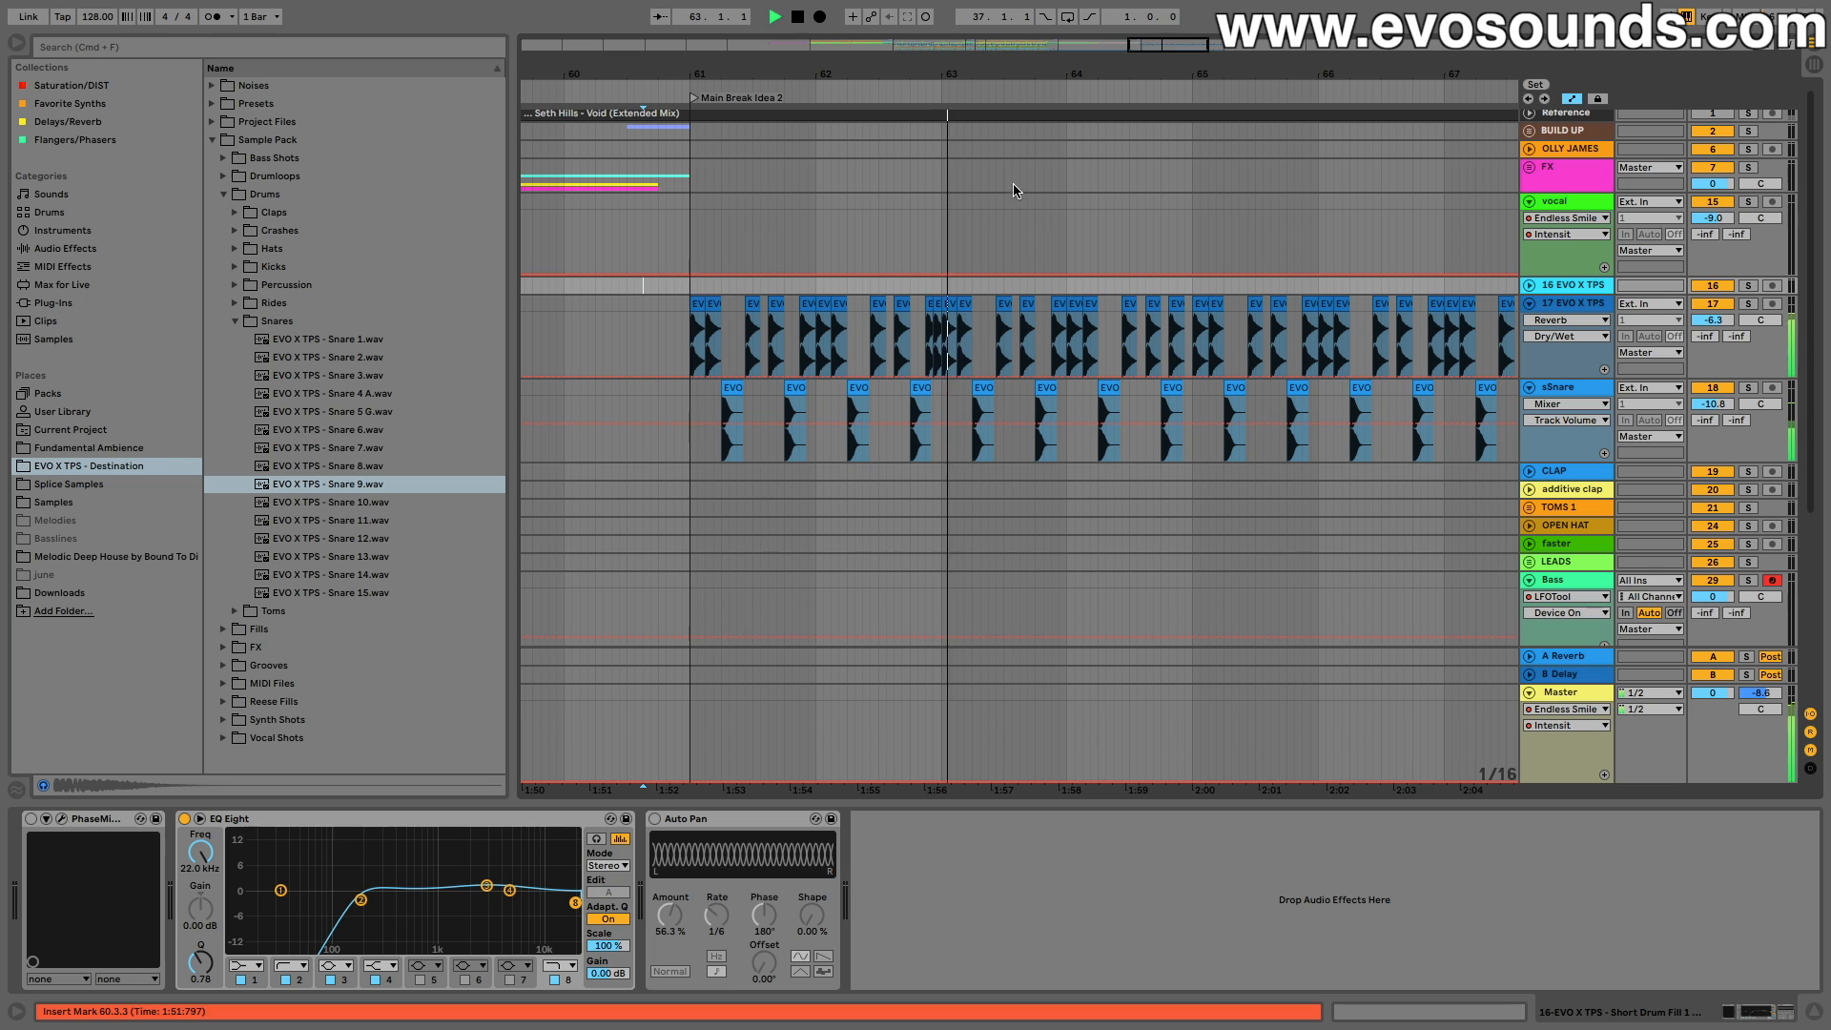
{"action": "mouse_move", "coordinate": [1174, 49]}
{"action": "left_mouse_down"}
{"action": "mouse_move", "coordinate": [1178, 67]}
{"action": "mouse_move", "coordinate": [1180, 48]}
{"action": "left_mouse_up"}
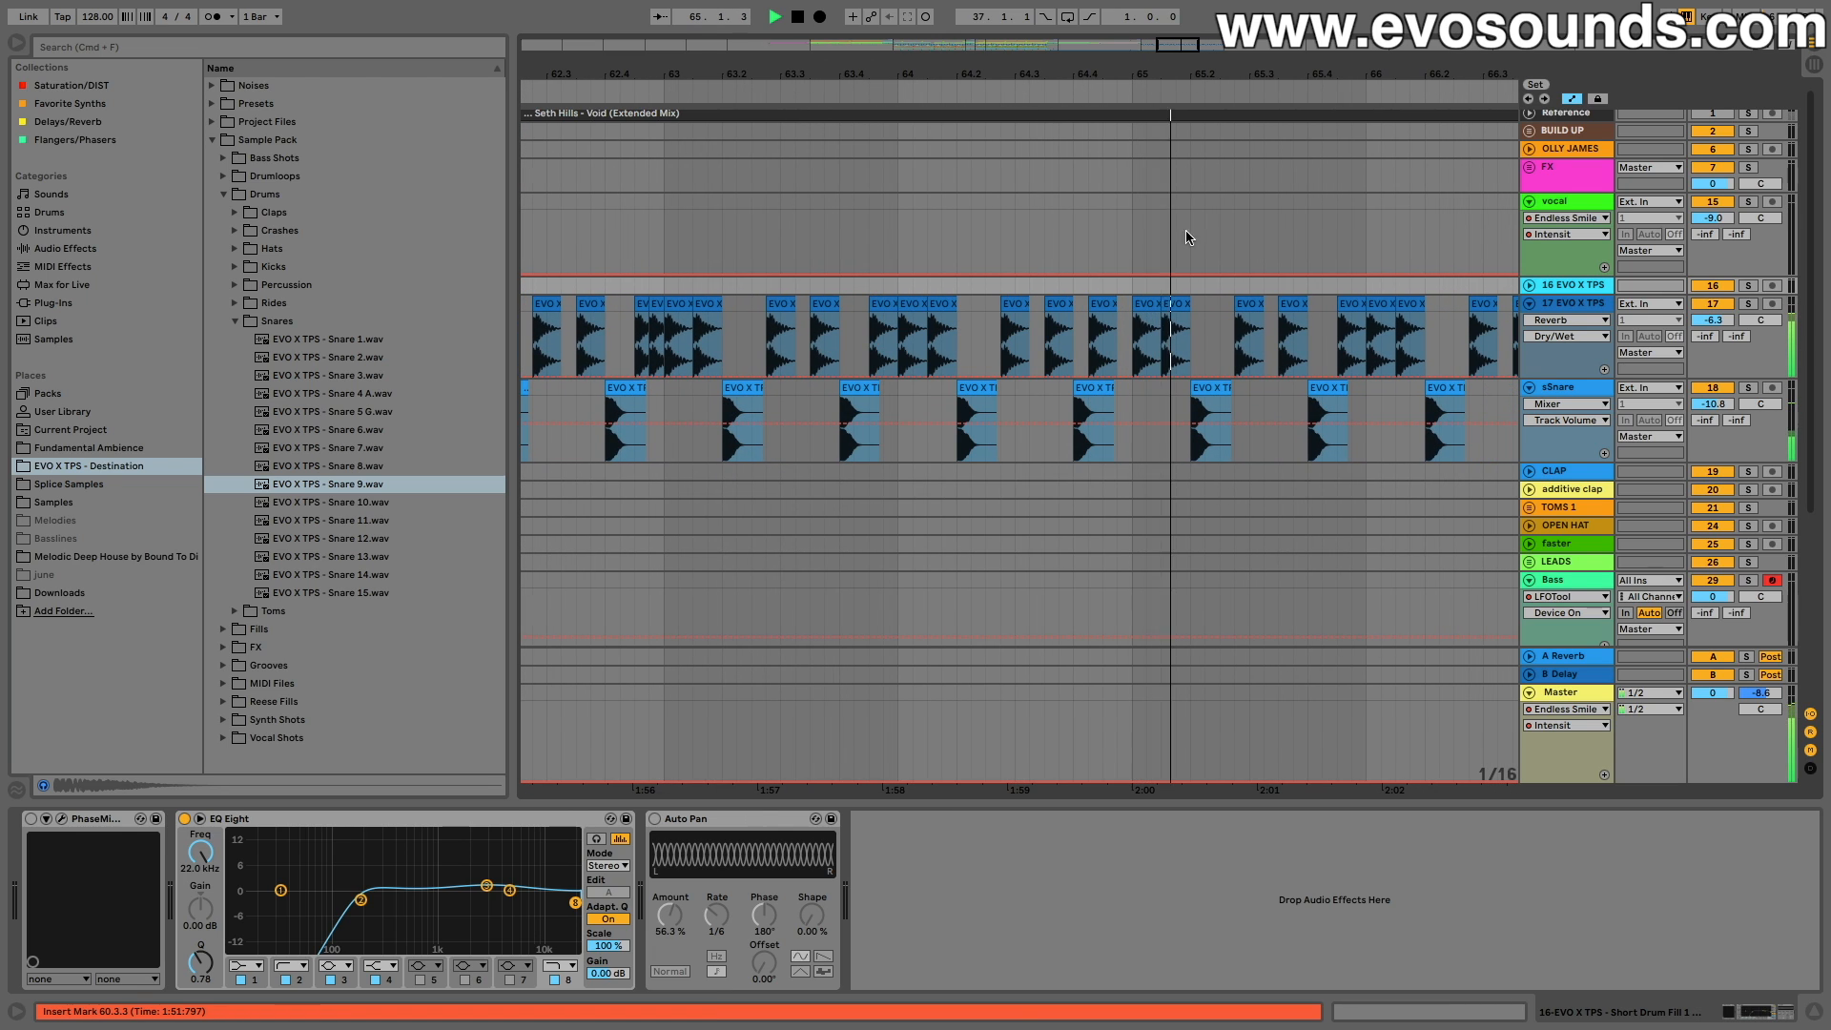
{"action": "key", "text": "space"}
Step: Try the kick from 64.4.2 at 64.4.3, play it against the snares, and return it to 64.4.2
{"action": "left_click", "coordinate": [1096, 300]}
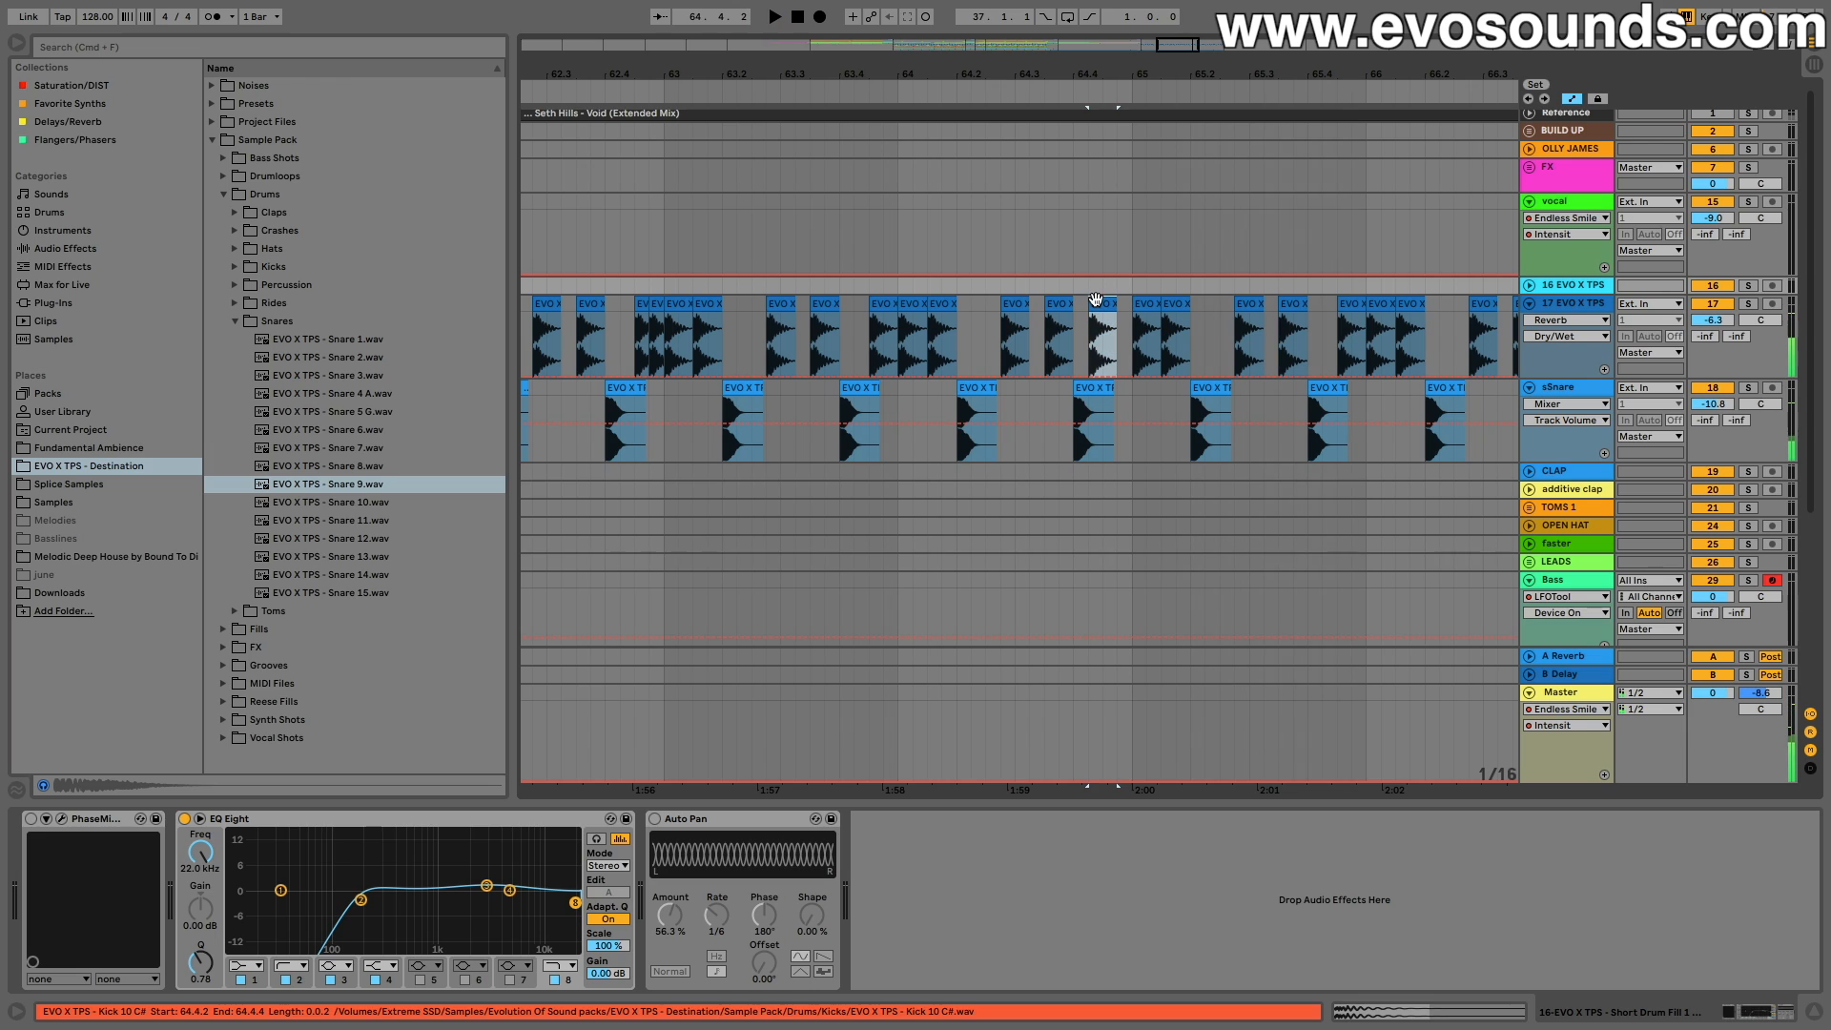
{"action": "left_click_drag", "start_coordinate": [1099, 301], "coordinate": [1113, 307]}
{"action": "left_click", "coordinate": [937, 325]}
{"action": "key", "text": "space"}
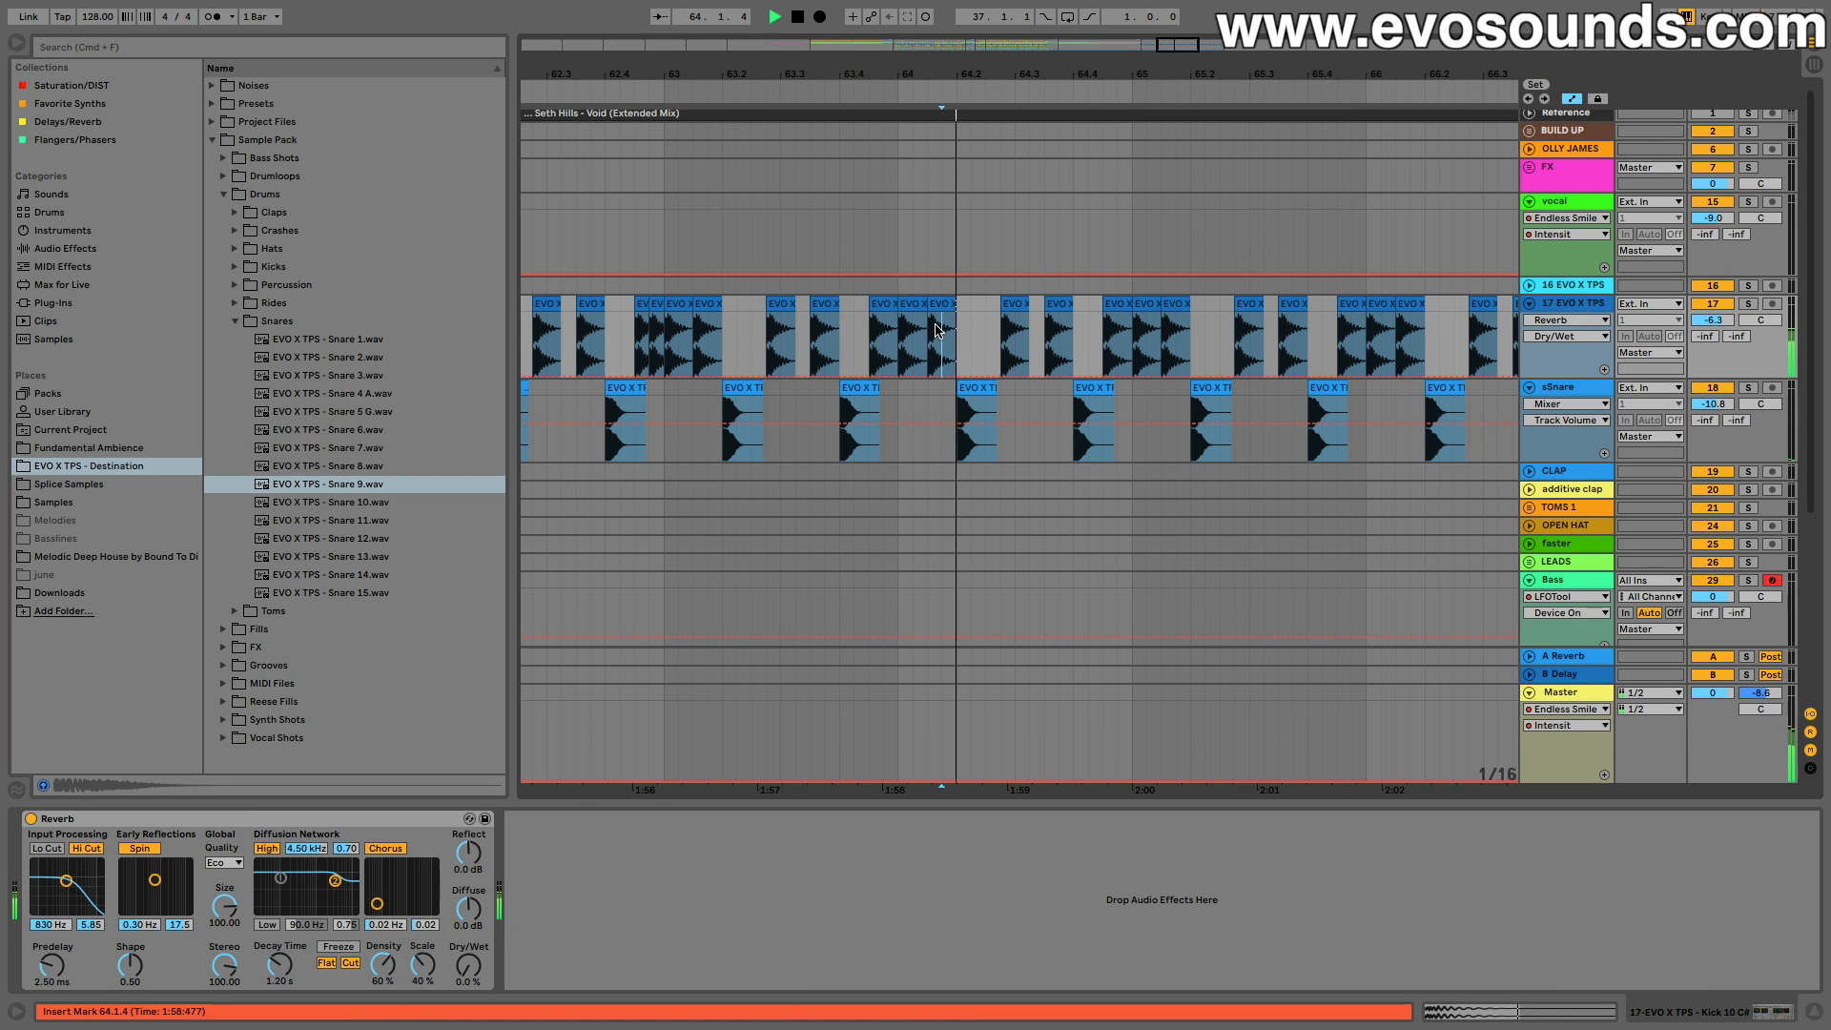
{"action": "left_click", "coordinate": [871, 336]}
{"action": "key", "text": "space"}
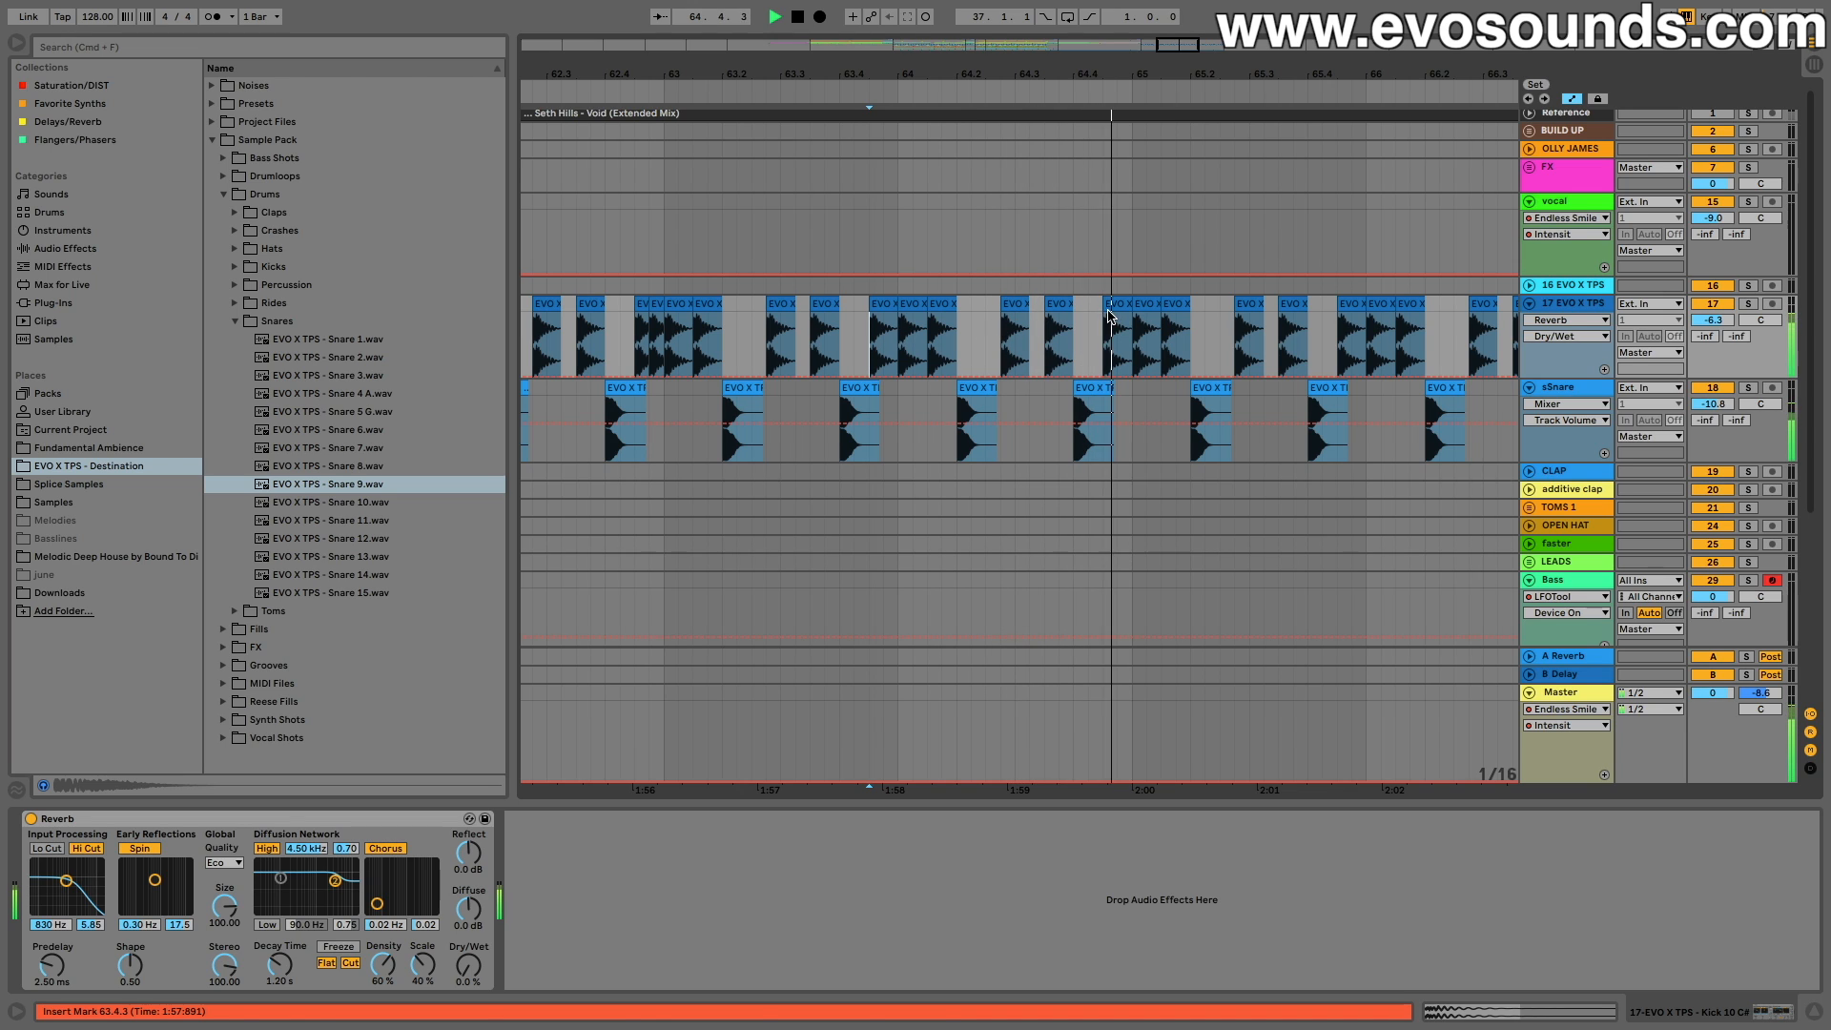
{"action": "key", "text": "space"}
{"action": "left_click_drag", "start_coordinate": [1107, 299], "coordinate": [1096, 317]}
{"action": "key", "text": "space"}
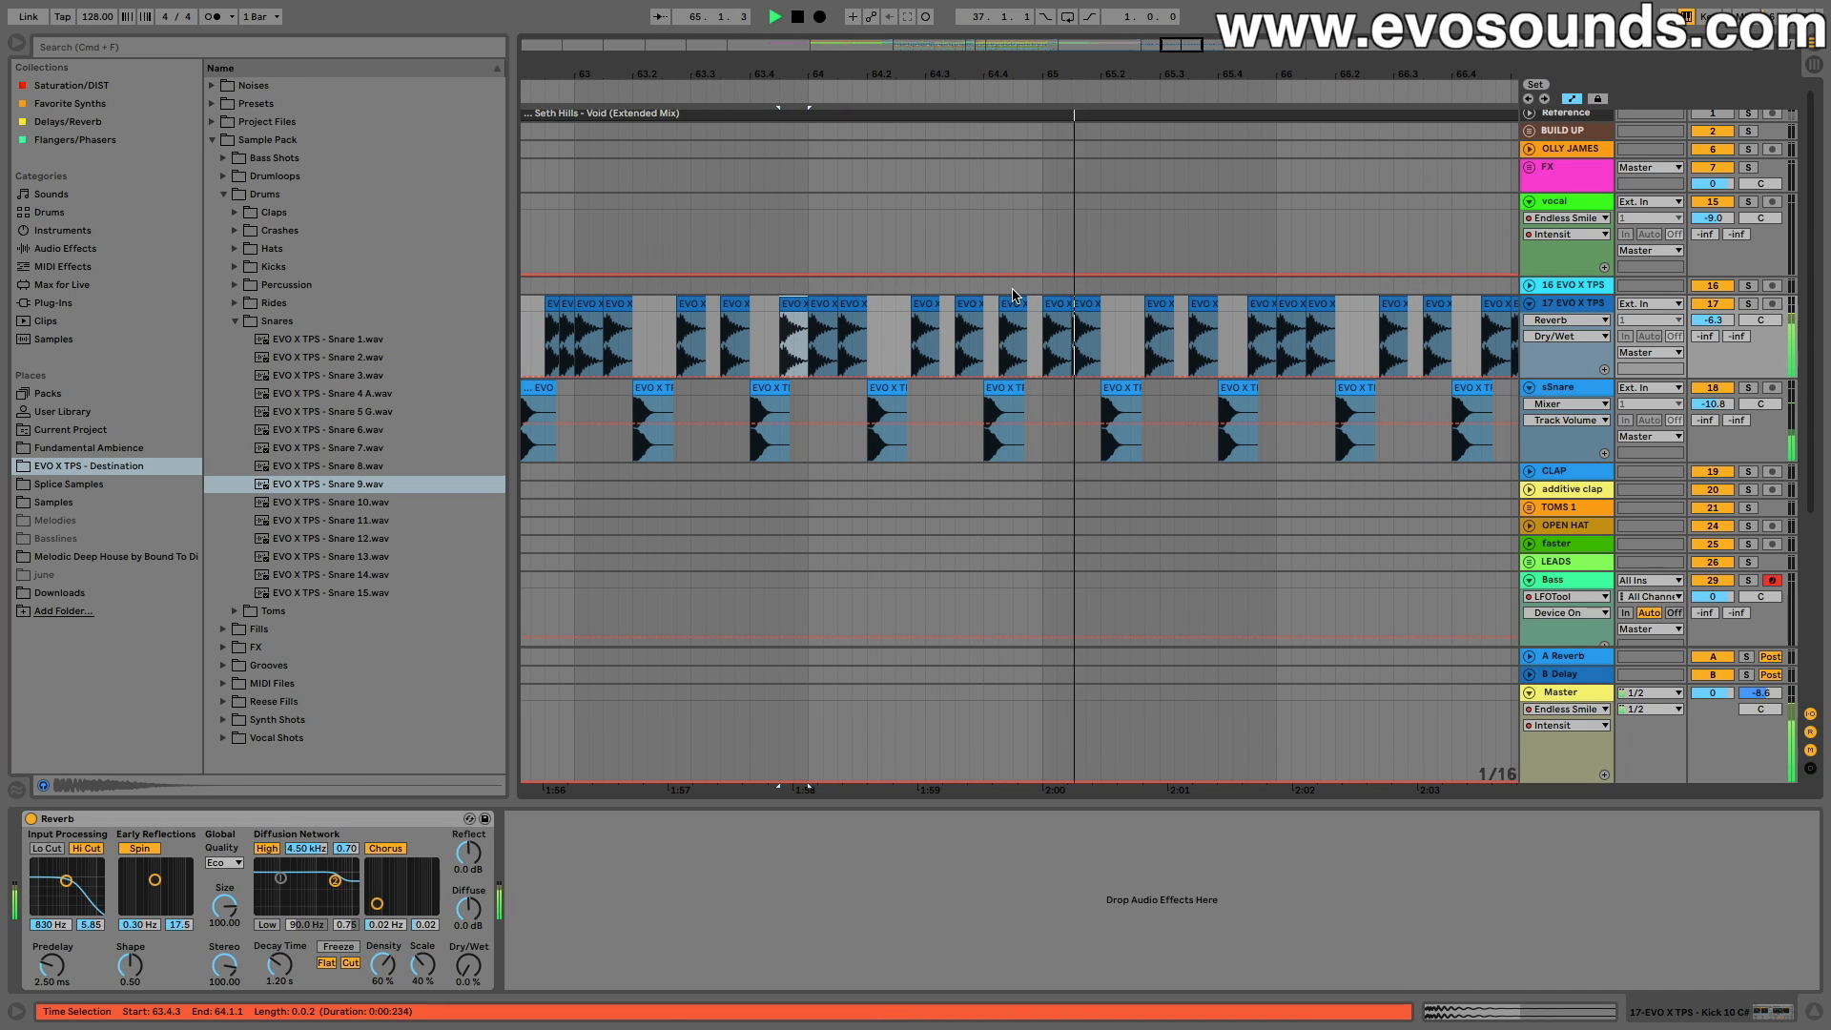
{"action": "scroll", "coordinate": [1063, 275], "scroll_direction": "down", "scroll_amount": 3}
{"action": "left_click_drag", "start_coordinate": [1179, 73], "coordinate": [1126, 57]}
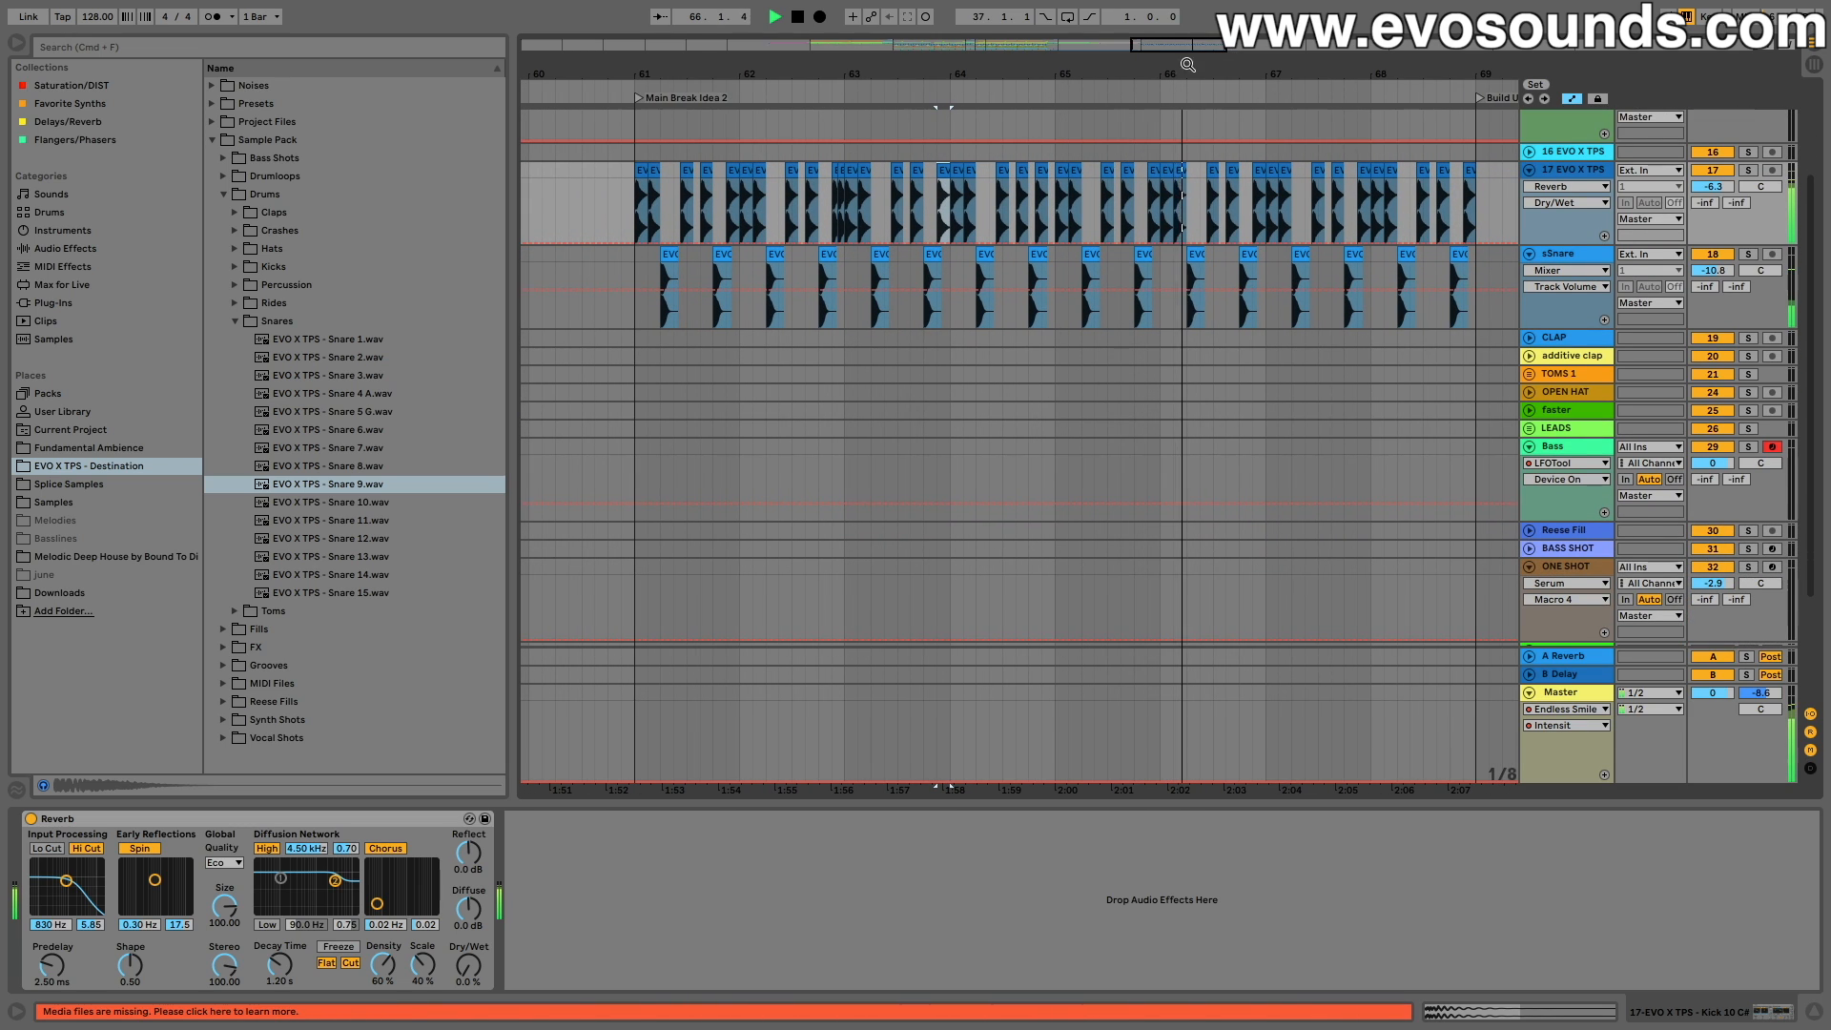
{"action": "key", "text": "space"}
Step: Replace the kicks from 65.1.1 to 69.1.1 with a duplicate of the four-bar kick pattern from 61.1.1 to 65.1.1
{"action": "left_click_drag", "start_coordinate": [1055, 205], "coordinate": [1480, 168]}
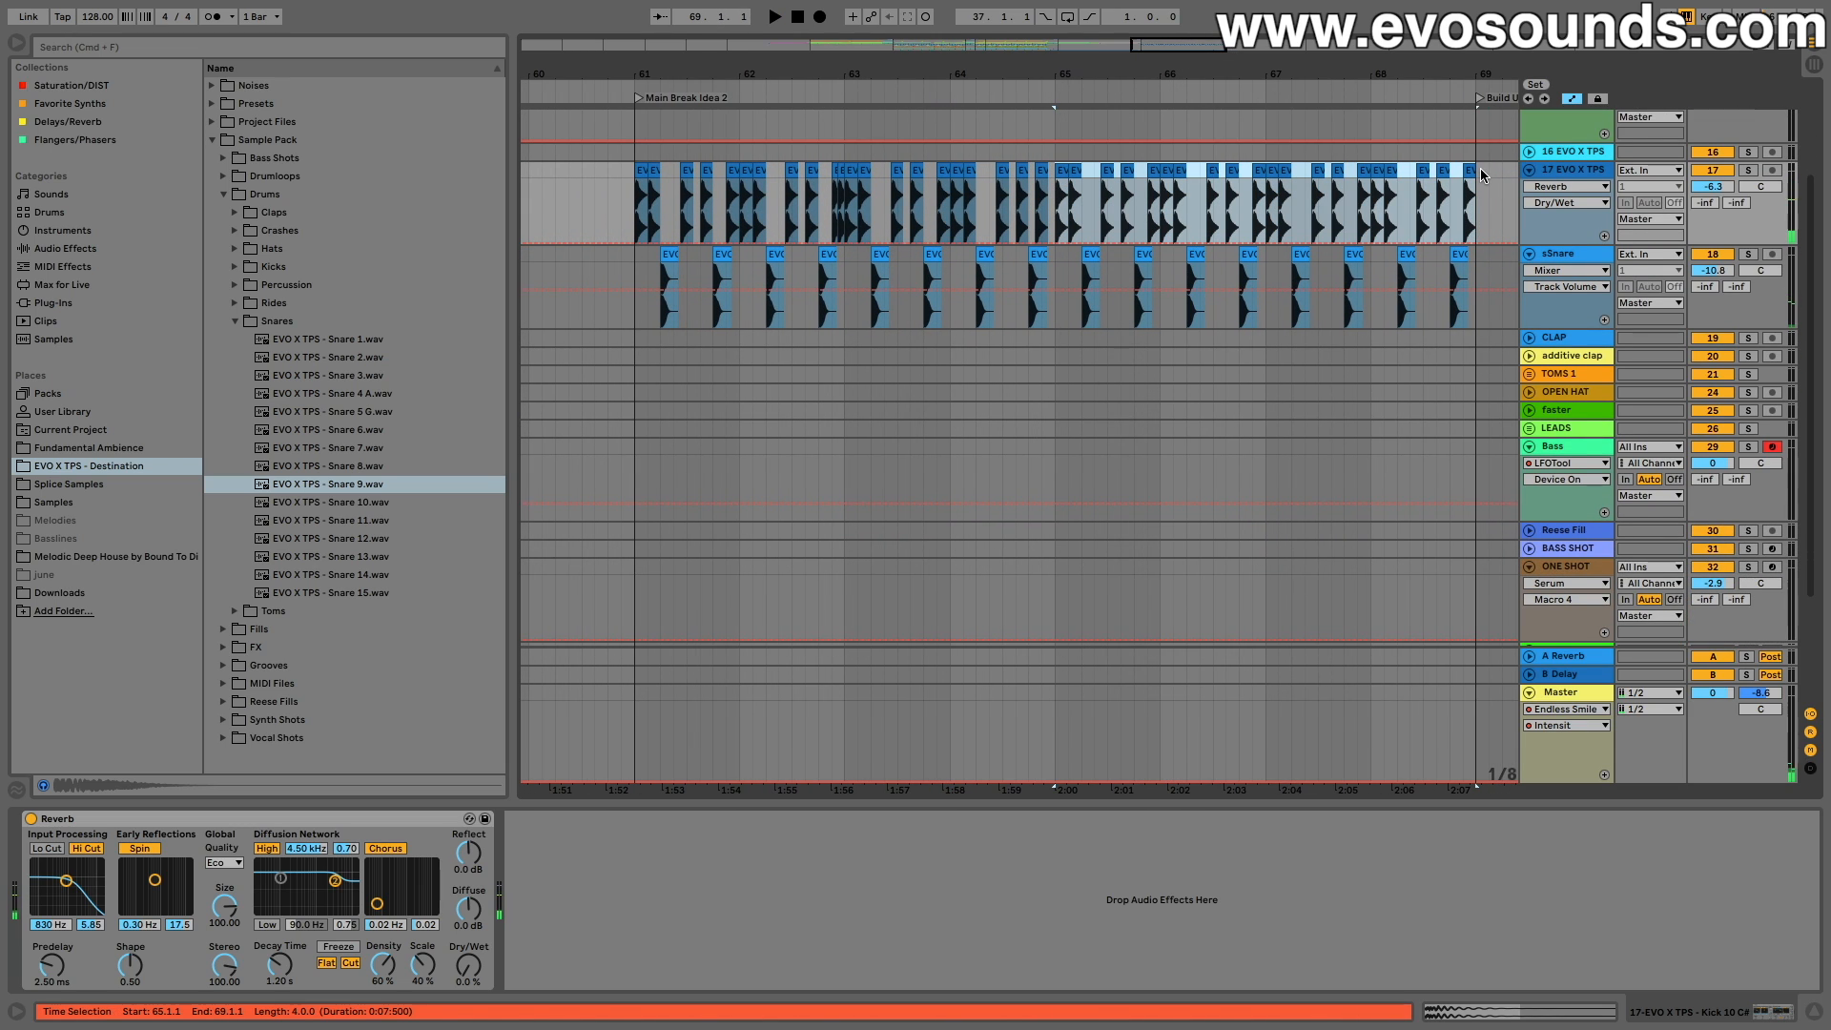
{"action": "key", "text": "Delete"}
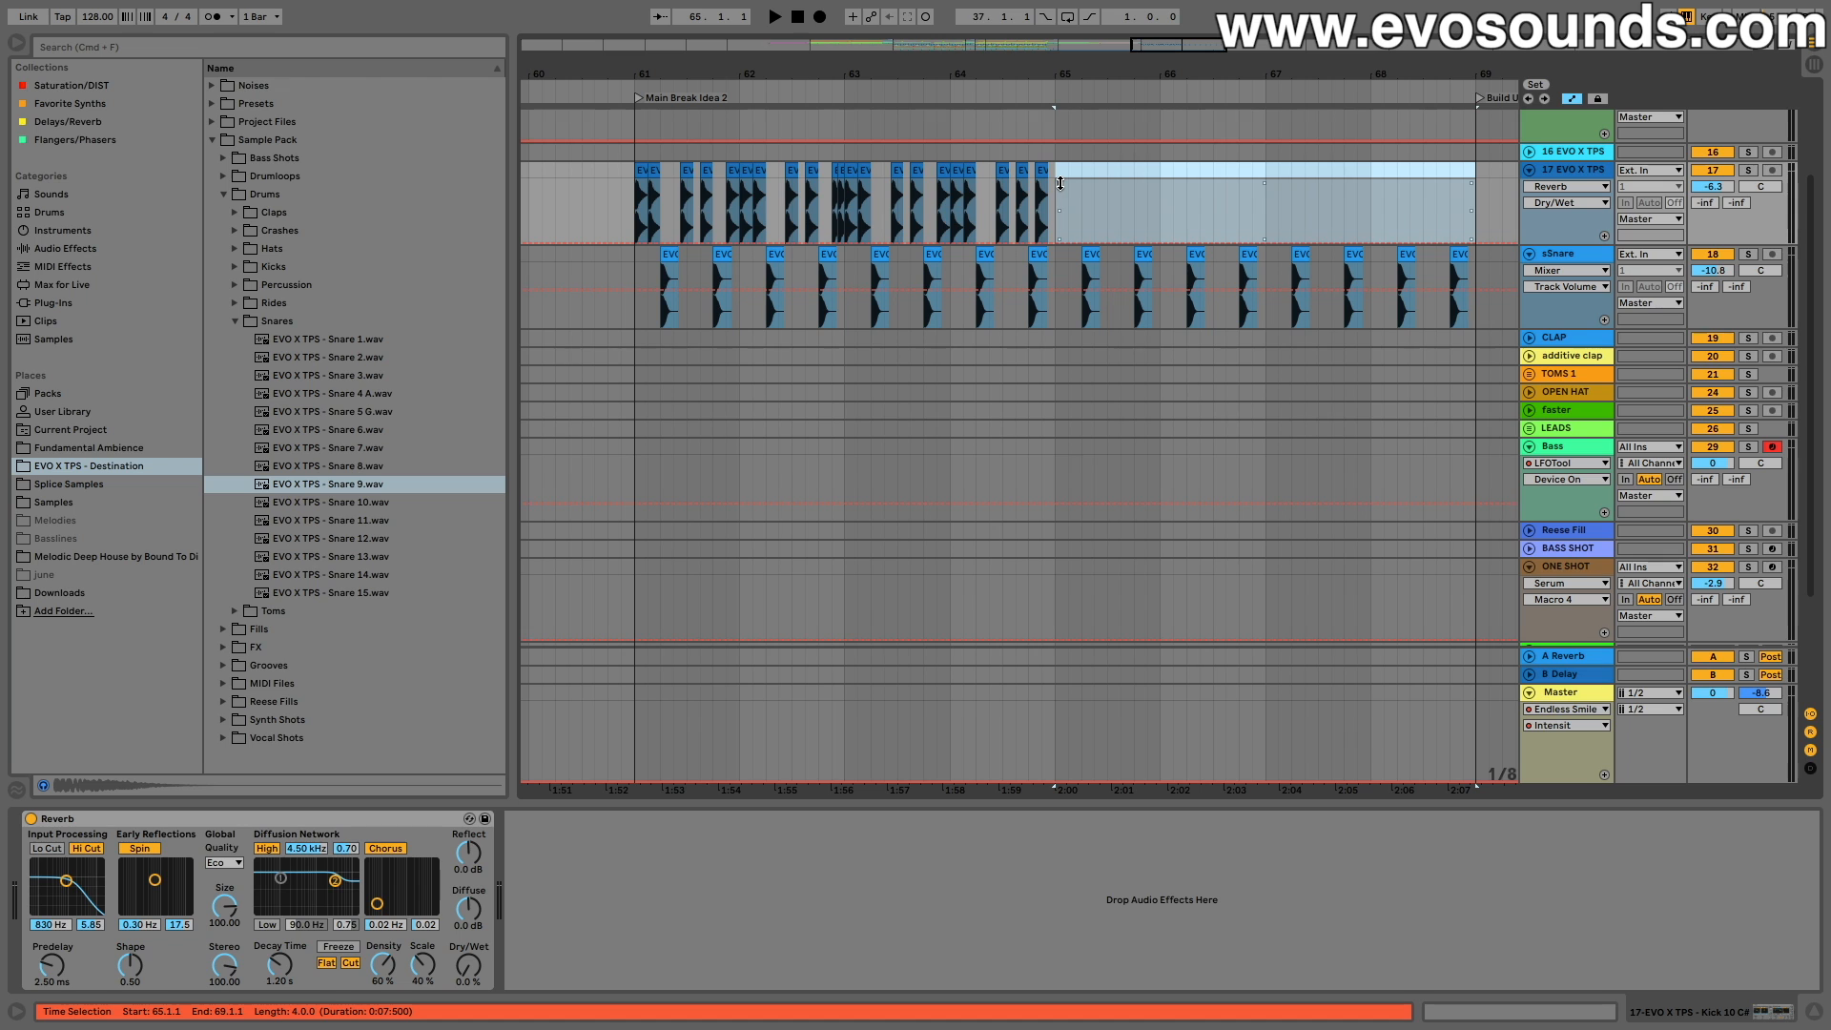
{"action": "left_click_drag", "start_coordinate": [1057, 176], "coordinate": [663, 216]}
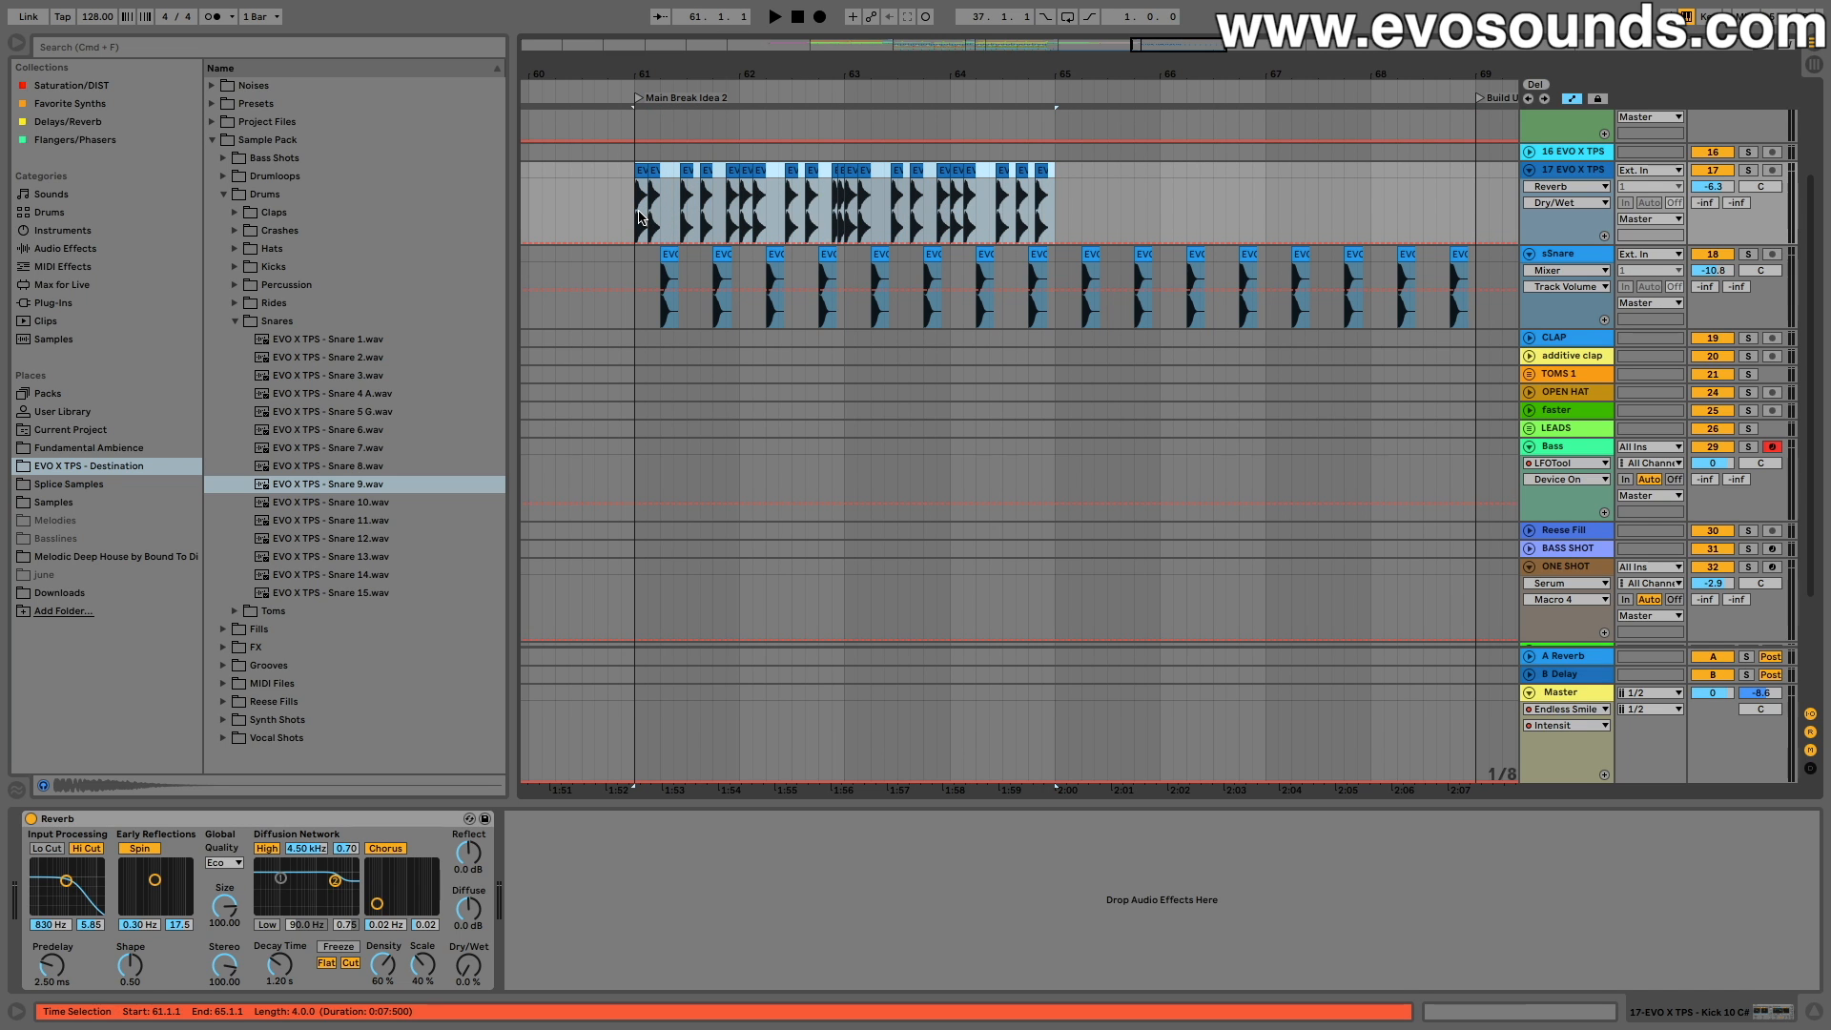
{"action": "key", "text": "super+d"}
Step: Play the arrangement from 59.2.3 into the kick and snare rhythm of Main Break Idea 2
{"action": "left_click_drag", "start_coordinate": [1193, 46], "coordinate": [1169, 40]}
{"action": "scroll", "coordinate": [784, 216], "scroll_direction": "down", "scroll_amount": 2}
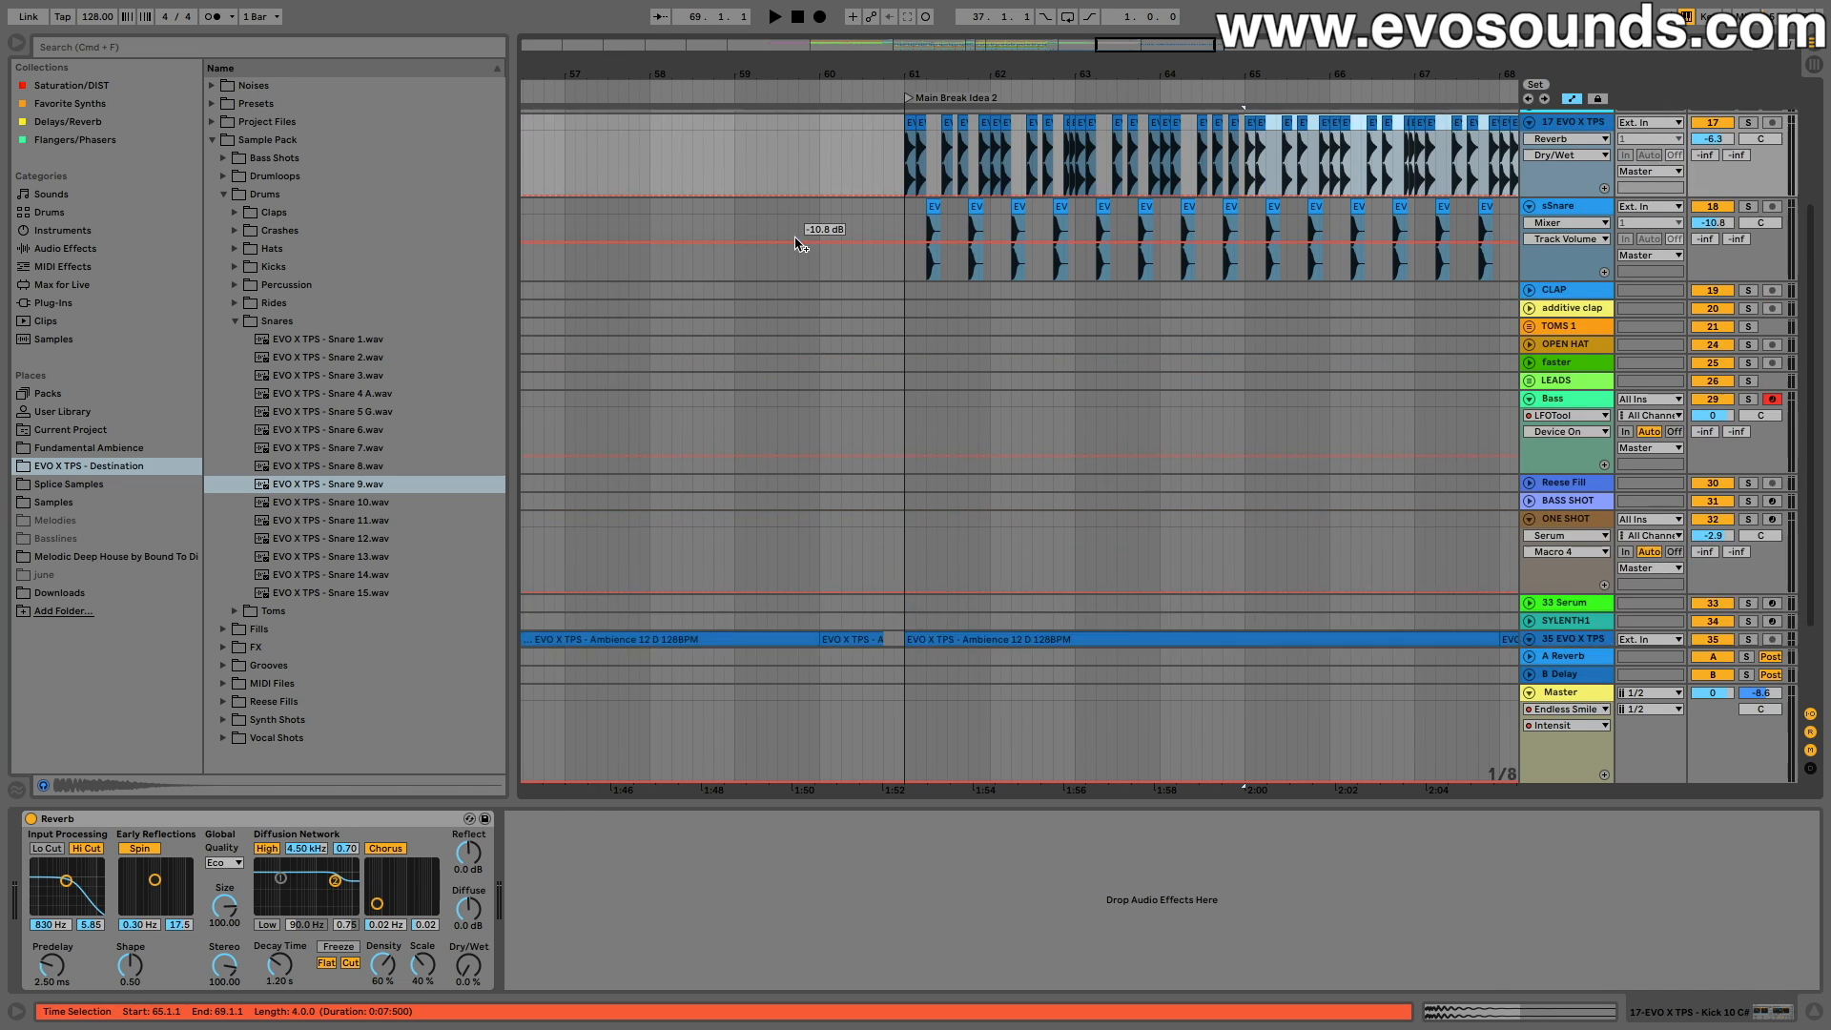
{"action": "scroll", "coordinate": [769, 220], "scroll_direction": "up", "scroll_amount": 3}
{"action": "left_click", "coordinate": [769, 220]}
{"action": "key", "text": "space"}
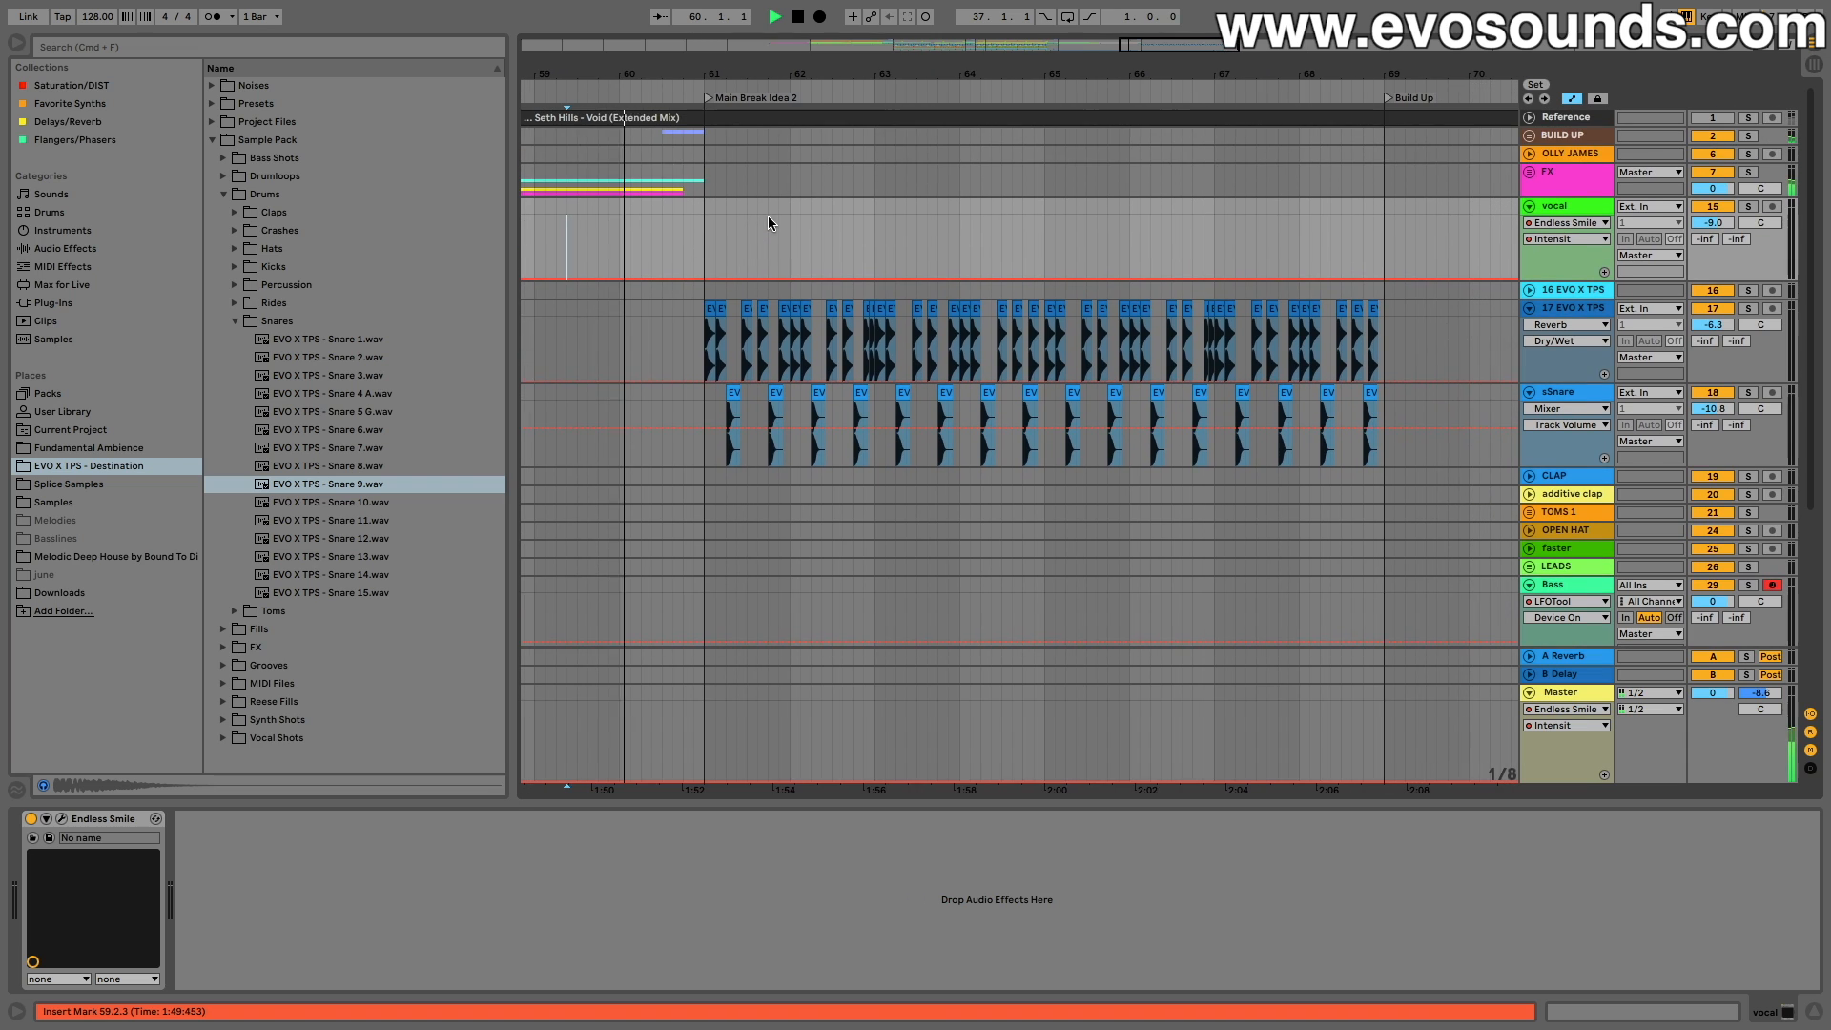
Step: Copy the one-bar vocal clip and its automation from 52.1.1 to 60.1.1 and play it into Main Break Idea 2
{"action": "scroll", "coordinate": [769, 216], "scroll_direction": "left", "scroll_amount": 10}
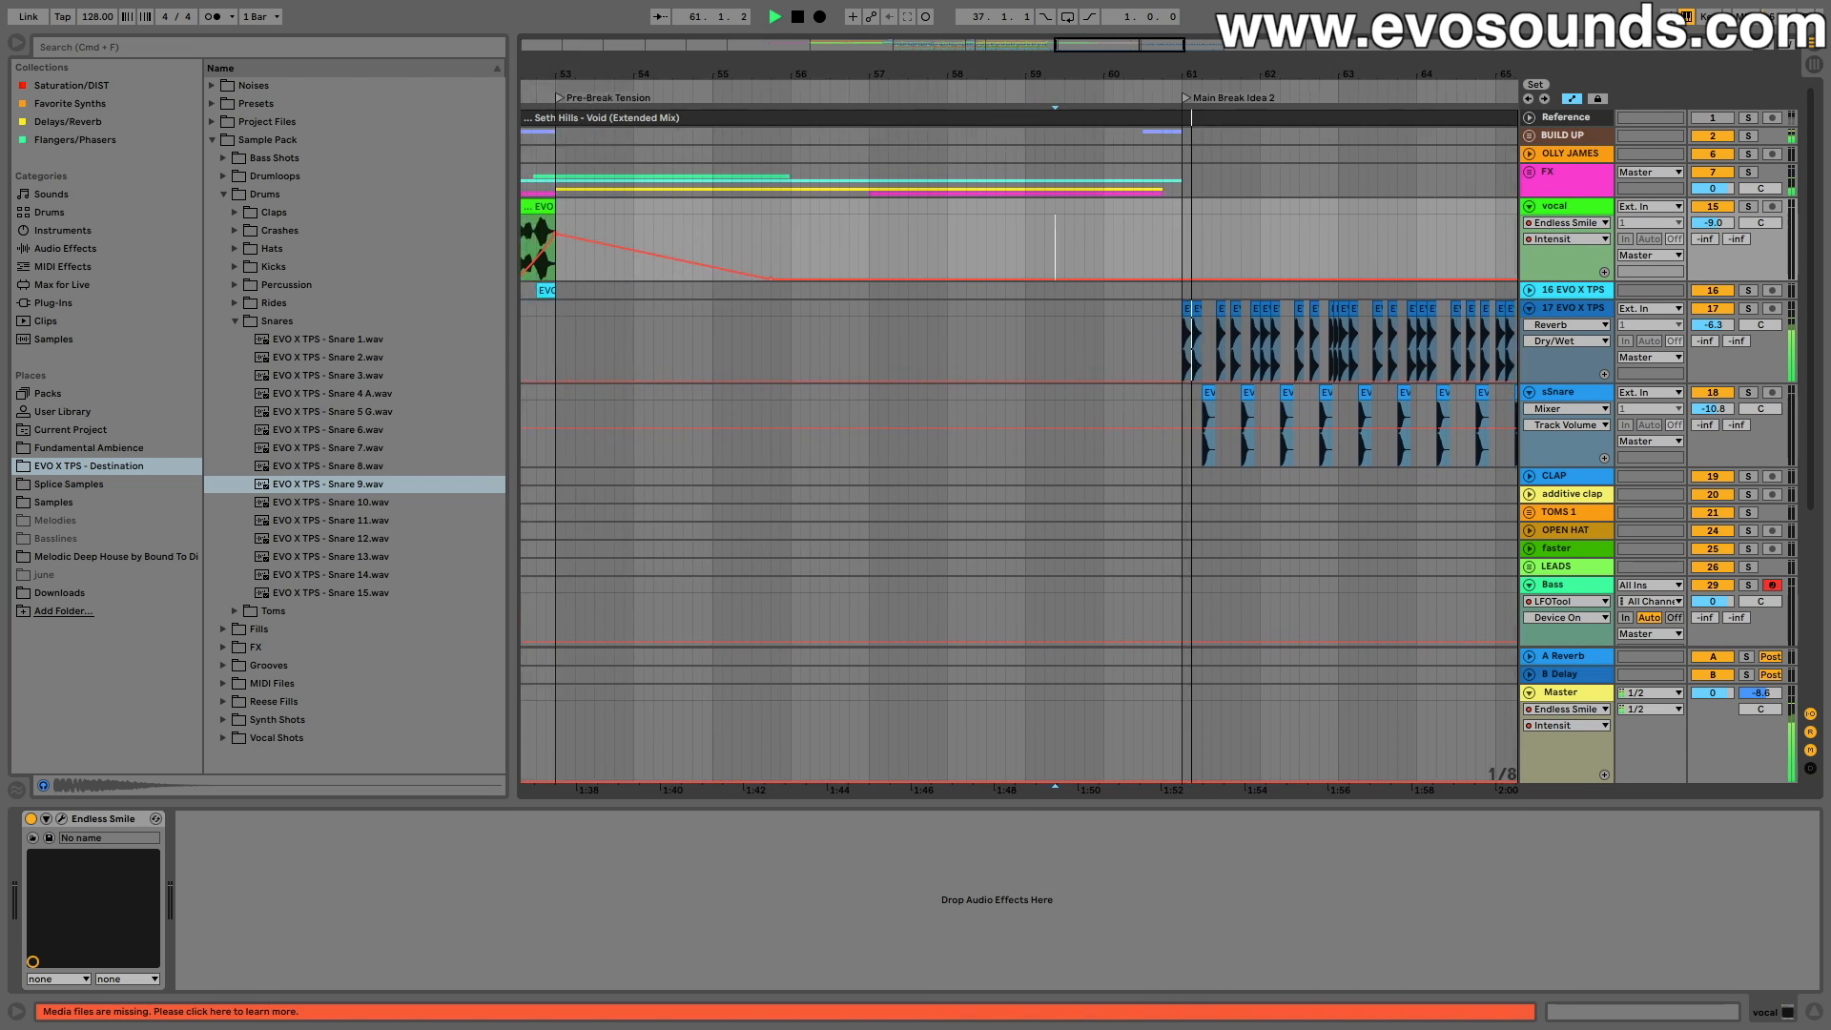
{"action": "left_click_drag", "start_coordinate": [1120, 45], "coordinate": [1044, 38]}
{"action": "key", "text": "space"}
{"action": "left_click", "coordinate": [1055, 206]}
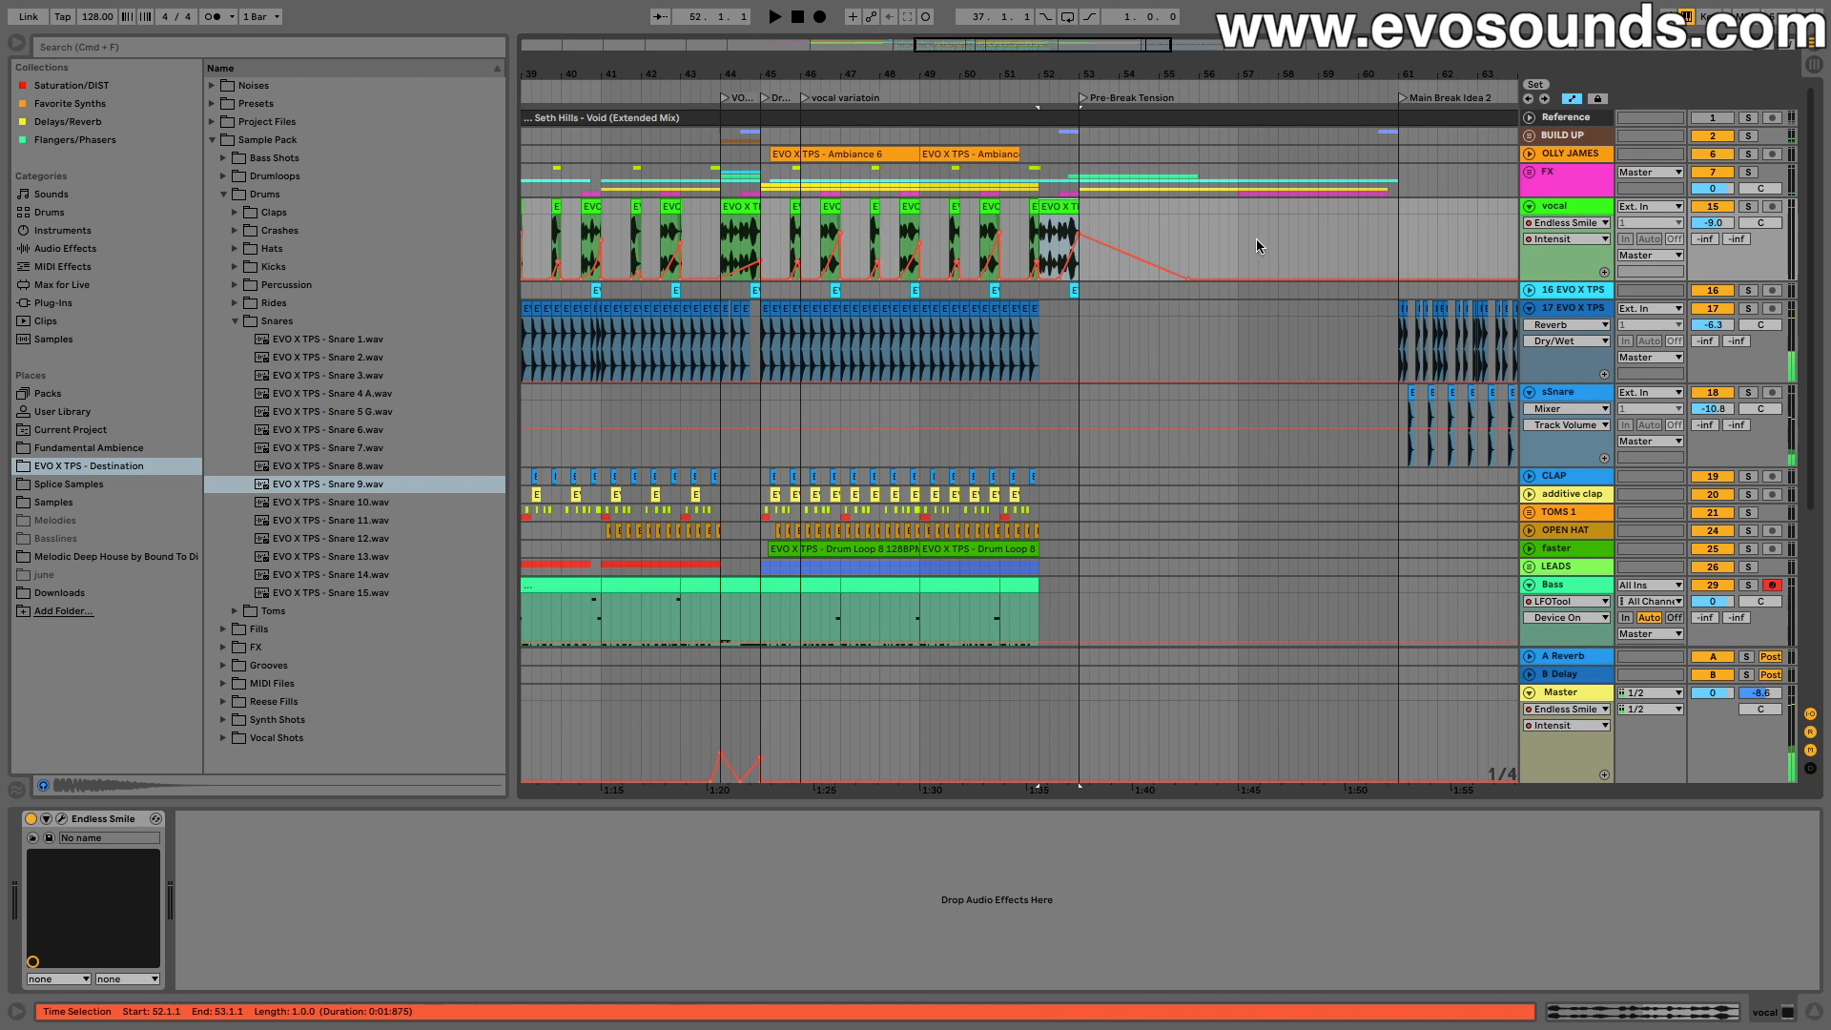
{"action": "left_click", "coordinate": [1359, 214]}
{"action": "key", "text": "super+v"}
{"action": "key", "text": "space"}
{"action": "left_click_drag", "start_coordinate": [1148, 45], "coordinate": [1141, 93]}
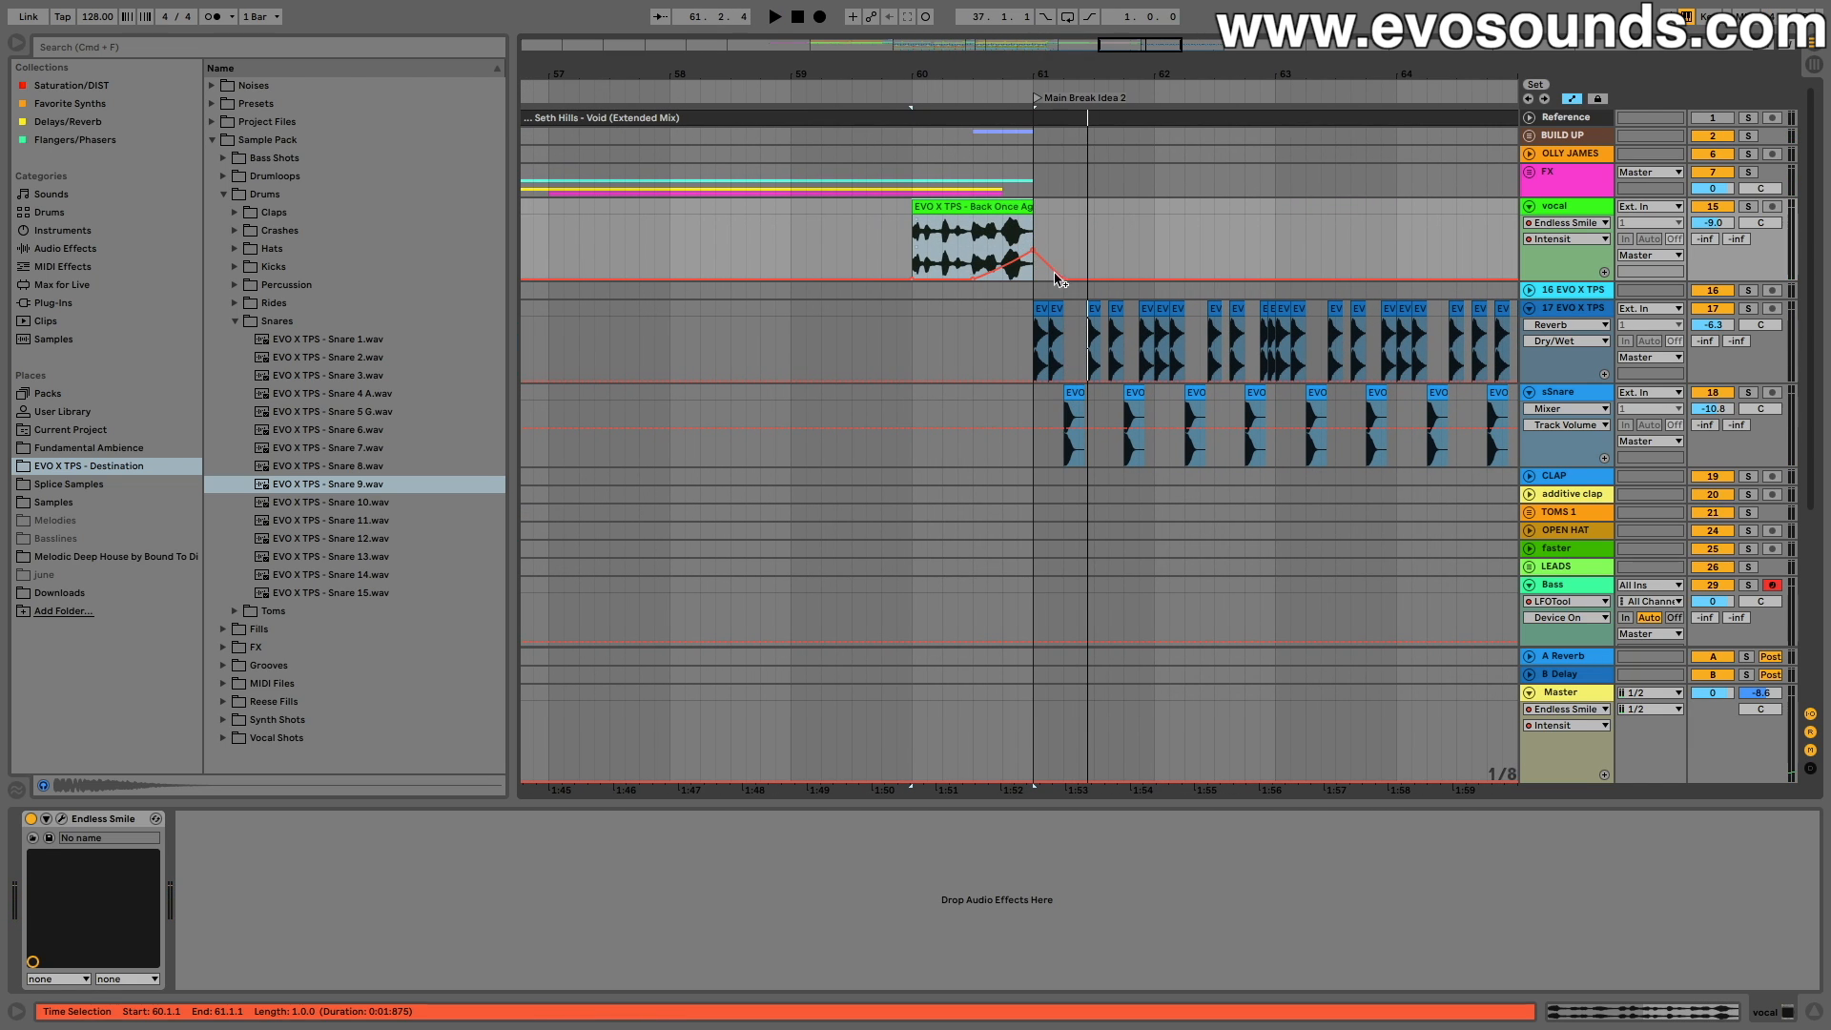
Step: Lengthen the Endless Smile intensity fade after the vocal at 60.1.1 so it ends at 63.1.1, and play it from 60.1.3
{"action": "left_click", "coordinate": [975, 238]}
{"action": "key", "text": "space"}
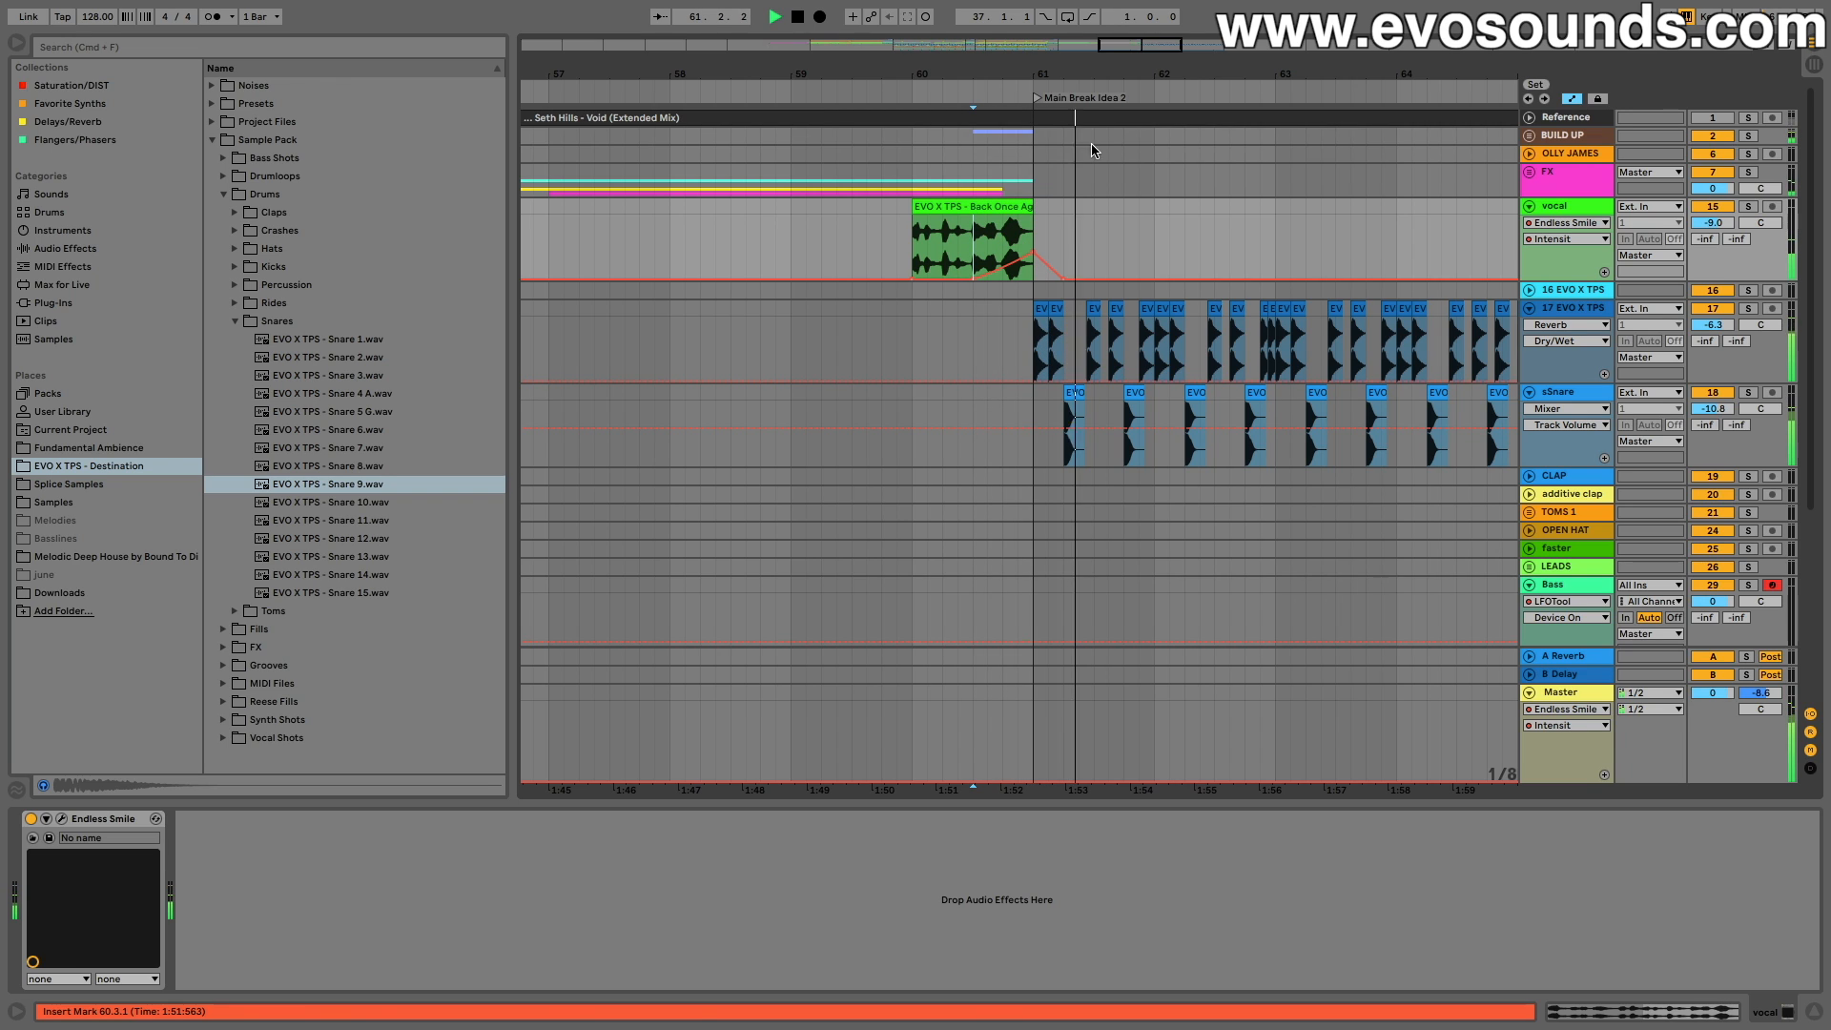
{"action": "key", "text": "space"}
{"action": "left_click_drag", "start_coordinate": [1064, 279], "coordinate": [1277, 278]}
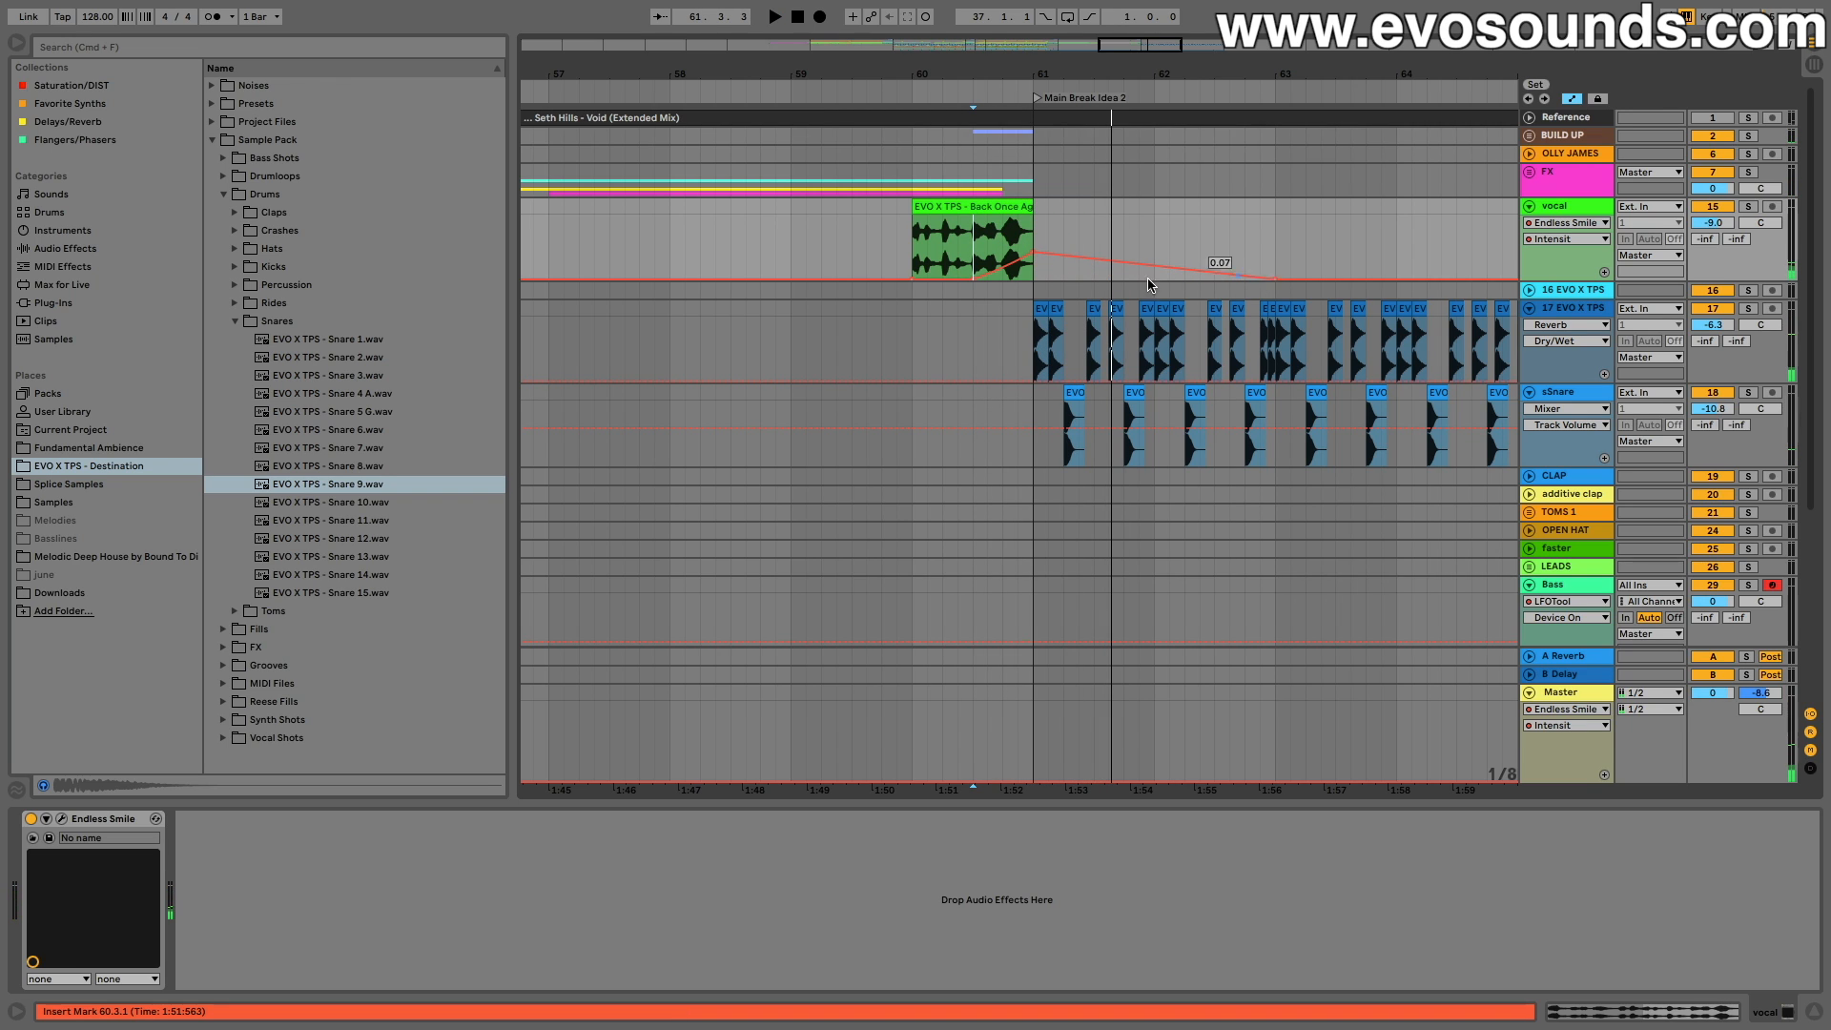
{"action": "left_click", "coordinate": [927, 248]}
{"action": "key", "text": "space"}
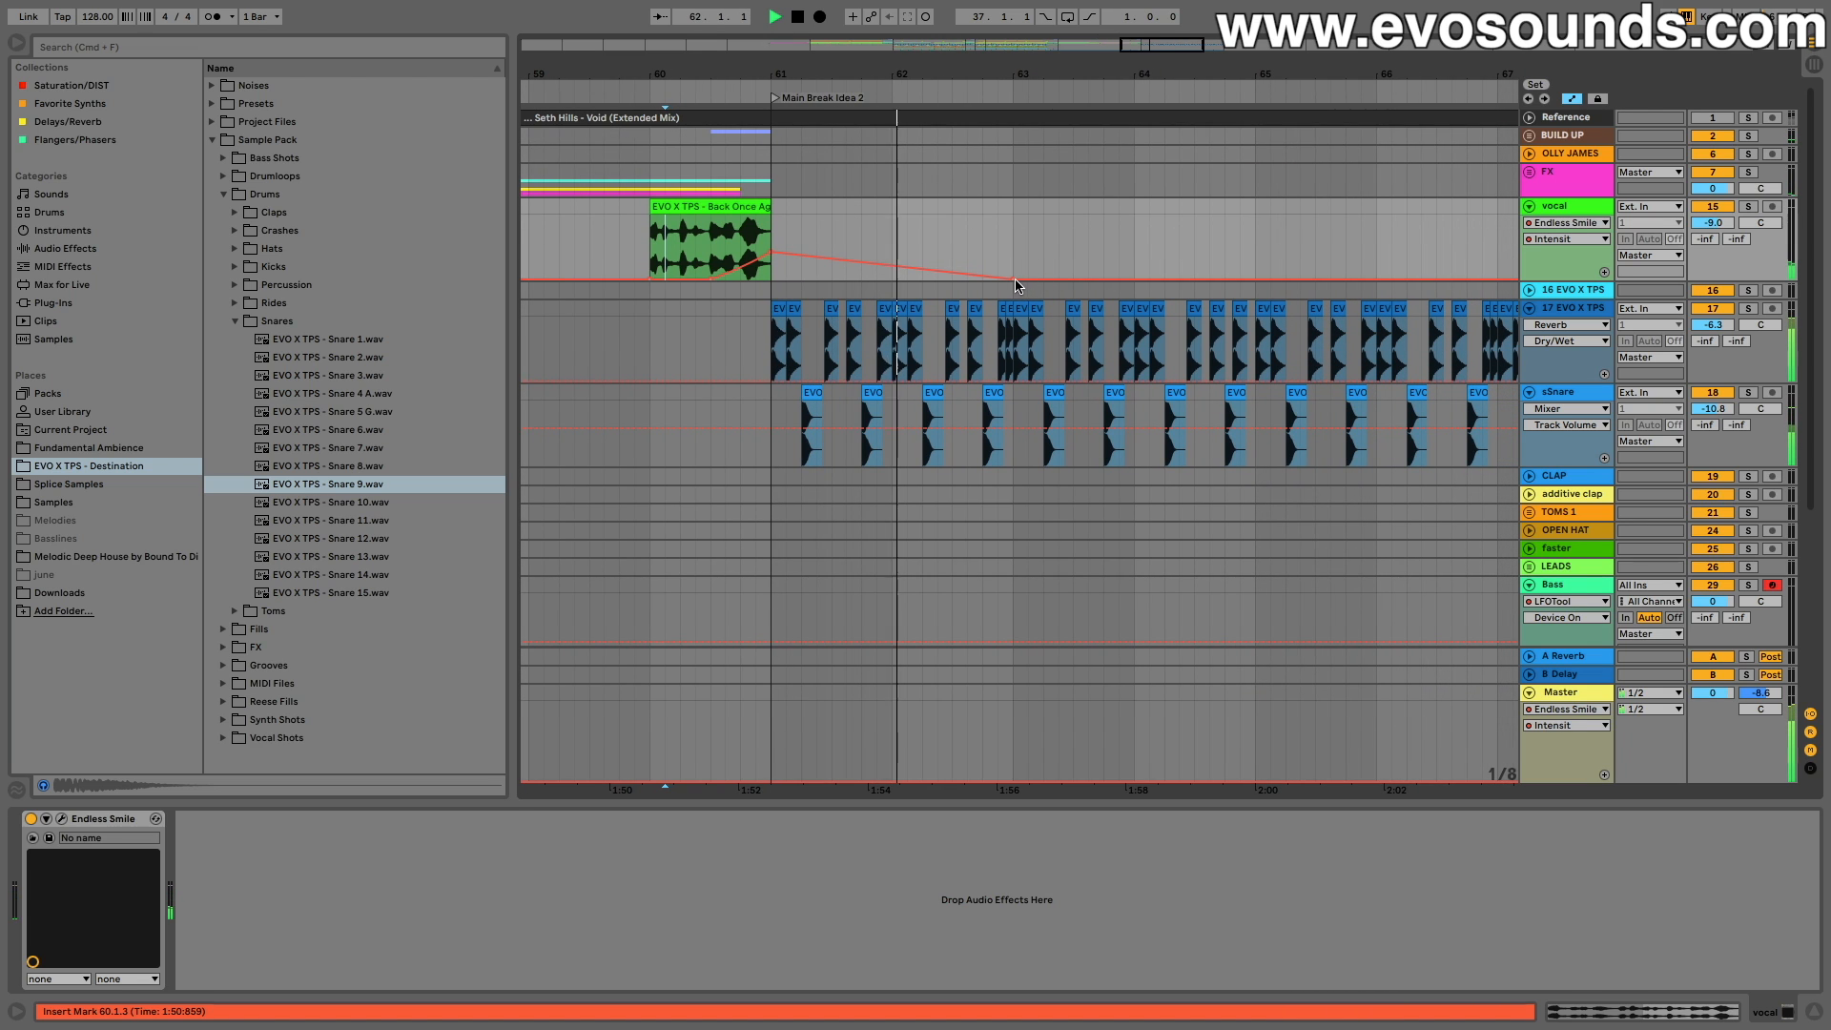
Step: Play the transition into Main Break Idea 2 and examine the drum, bass, one-shot and ambience tracks beneath the vocal
{"action": "scroll", "coordinate": [1016, 285], "scroll_direction": "down", "scroll_amount": 8}
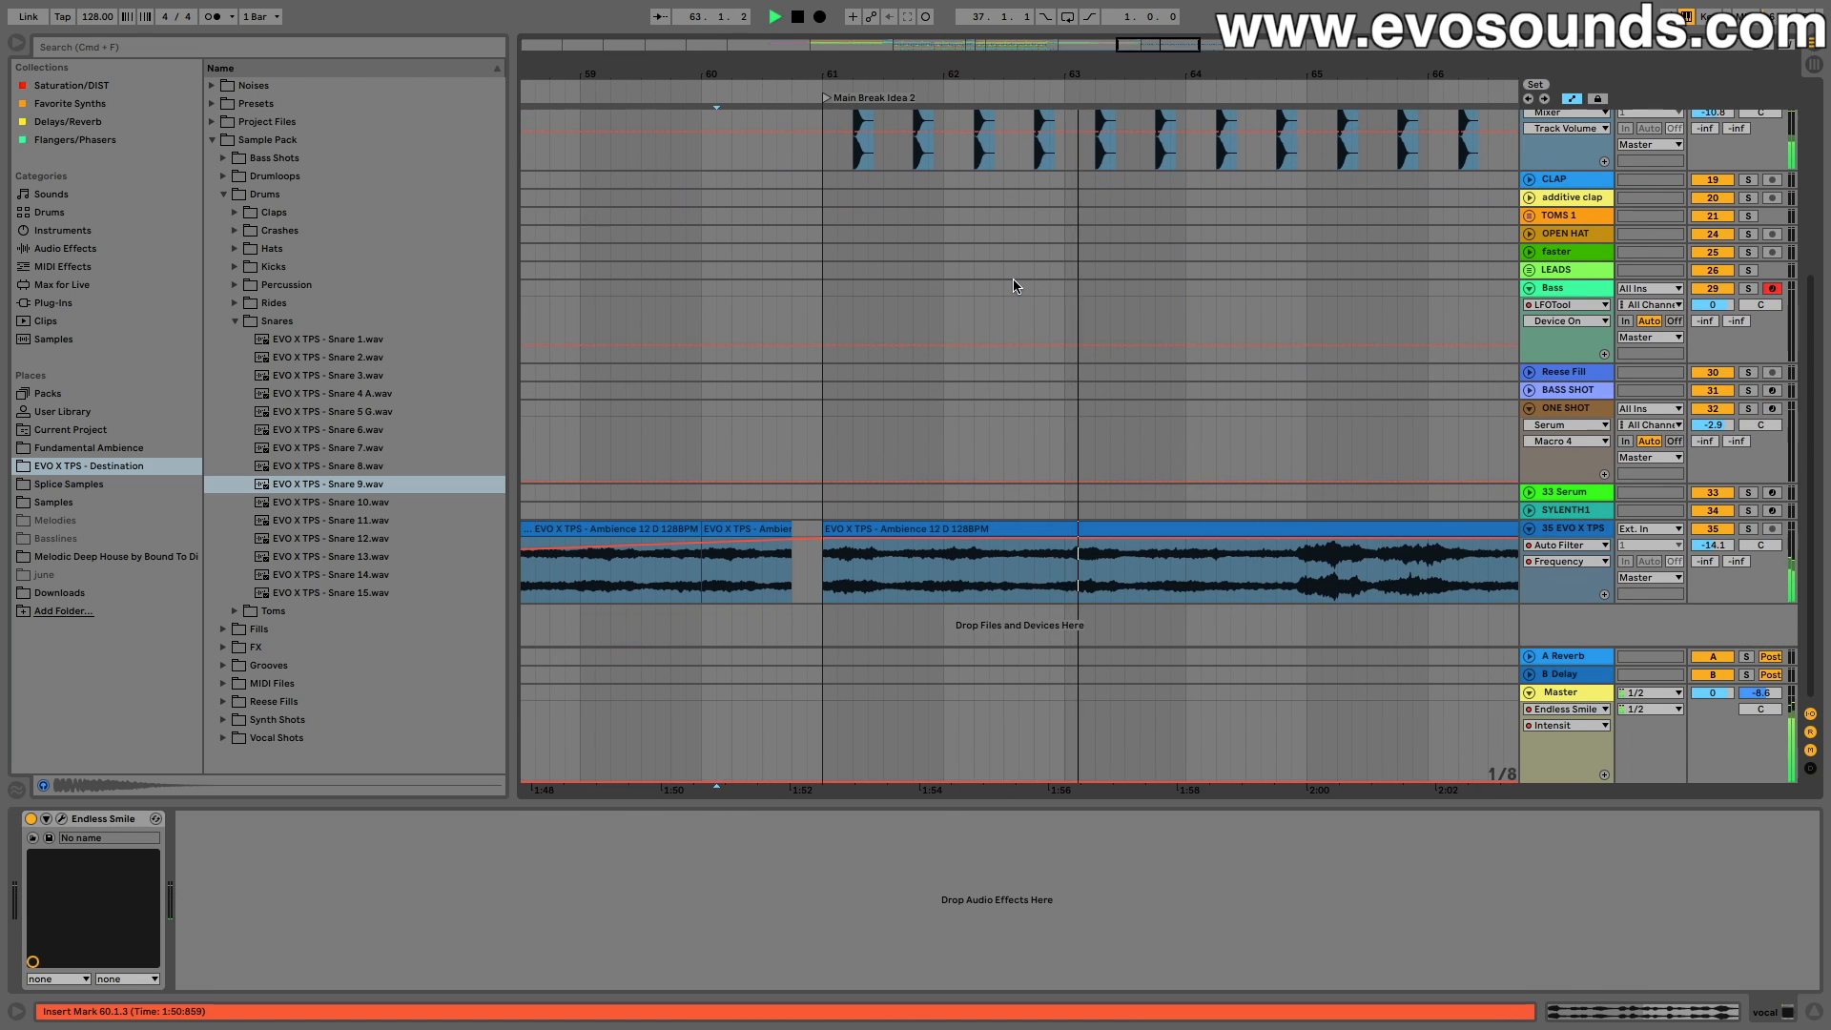
{"action": "scroll", "coordinate": [1017, 285], "scroll_direction": "up", "scroll_amount": 10}
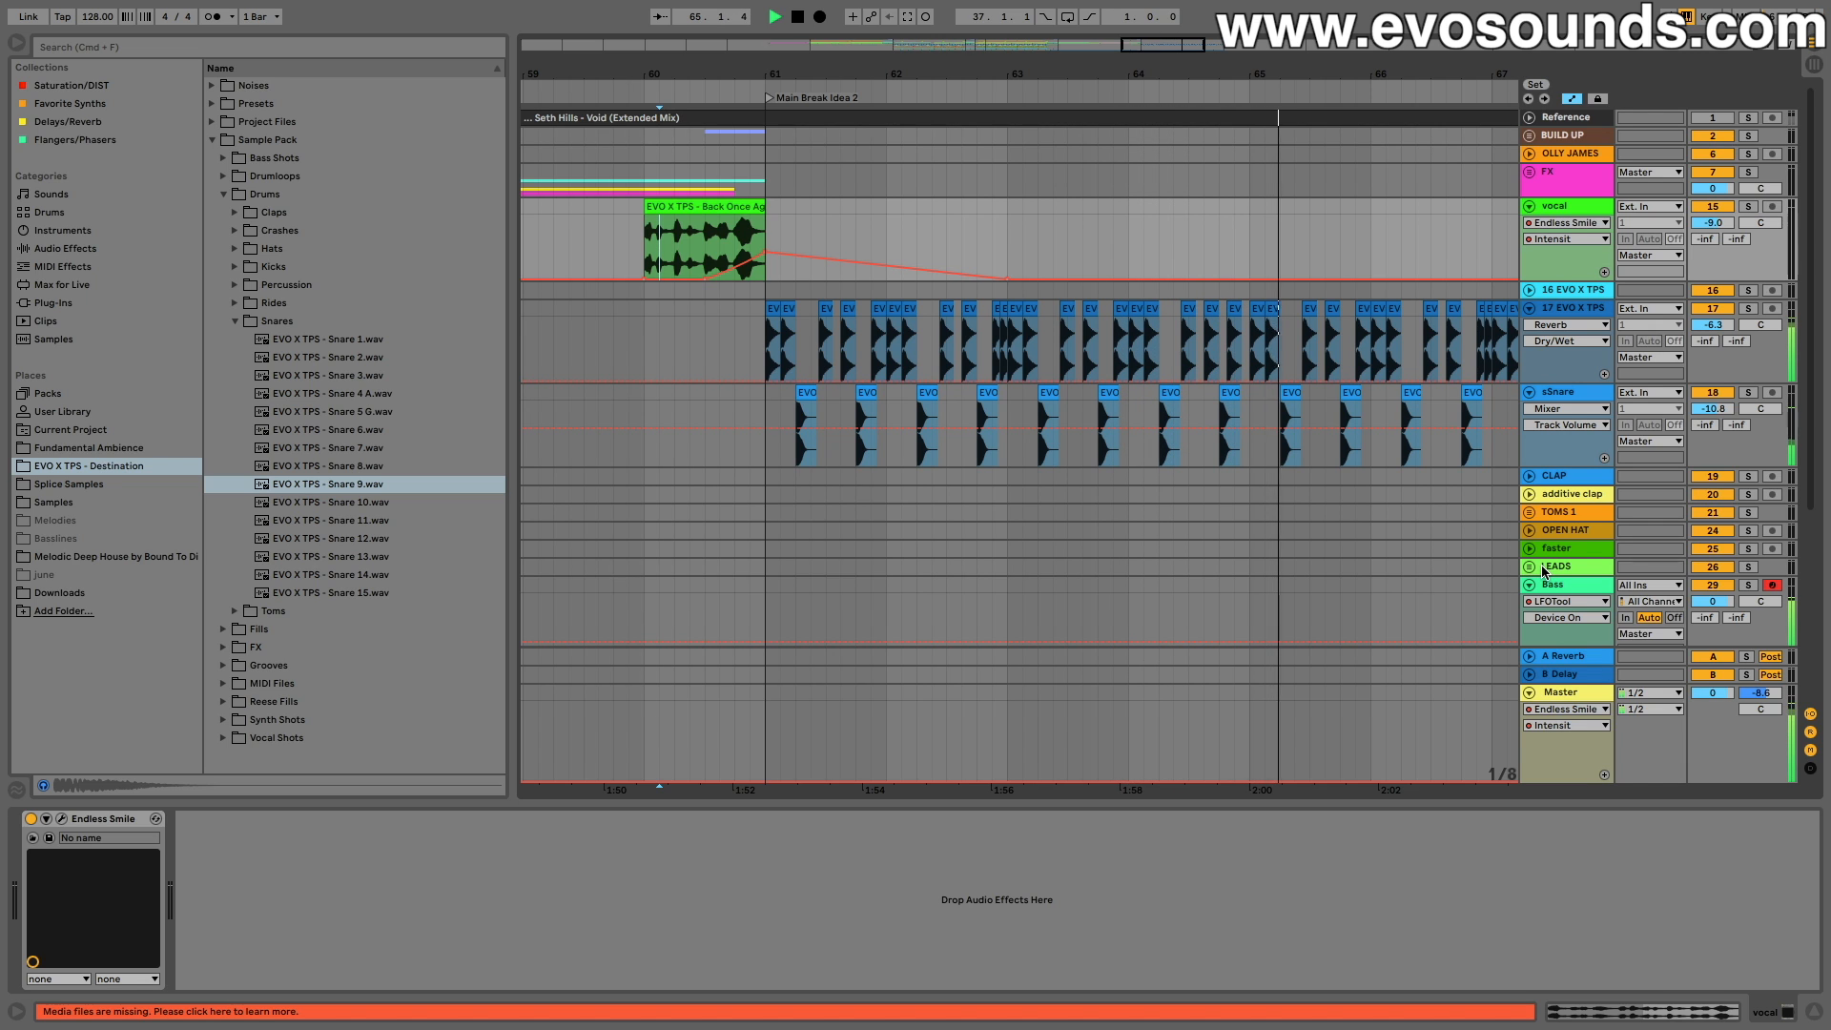
{"action": "scroll", "coordinate": [1340, 518], "scroll_direction": "down", "scroll_amount": 5}
{"action": "scroll", "coordinate": [1340, 518], "scroll_direction": "up", "scroll_amount": 5}
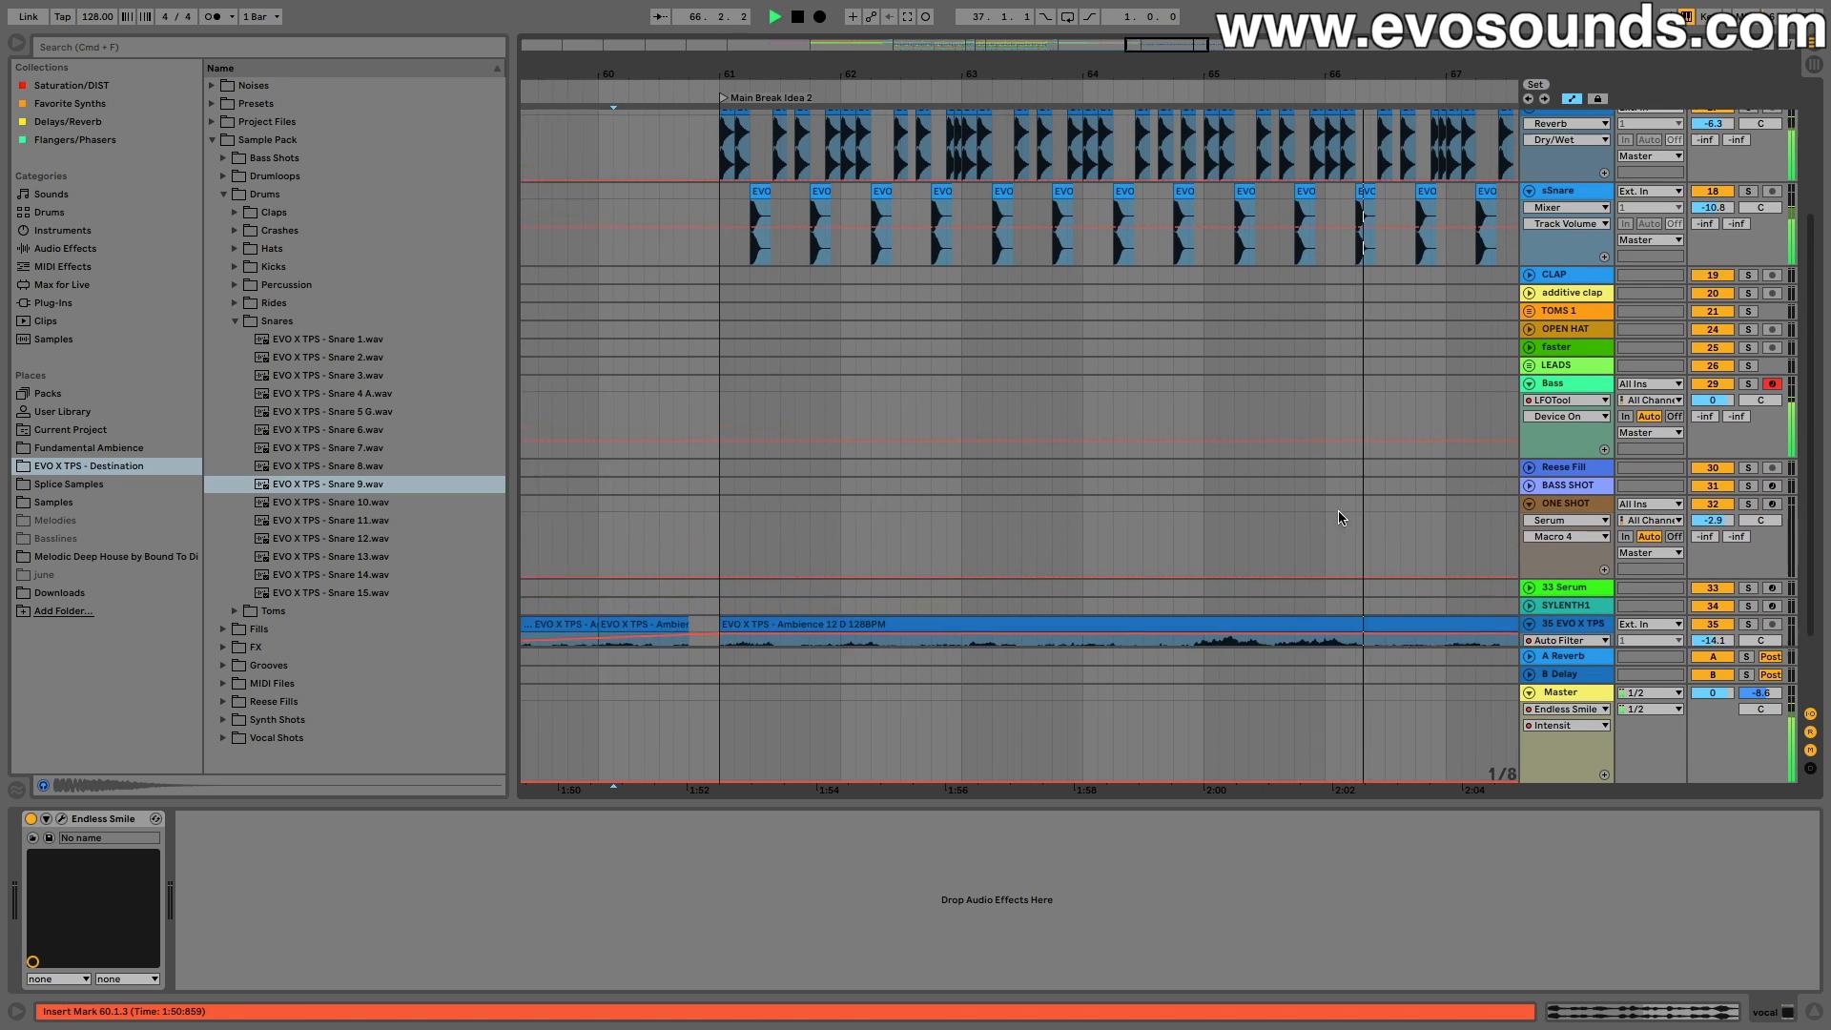
{"action": "scroll", "coordinate": [1492, 406], "scroll_direction": "down", "scroll_amount": 5}
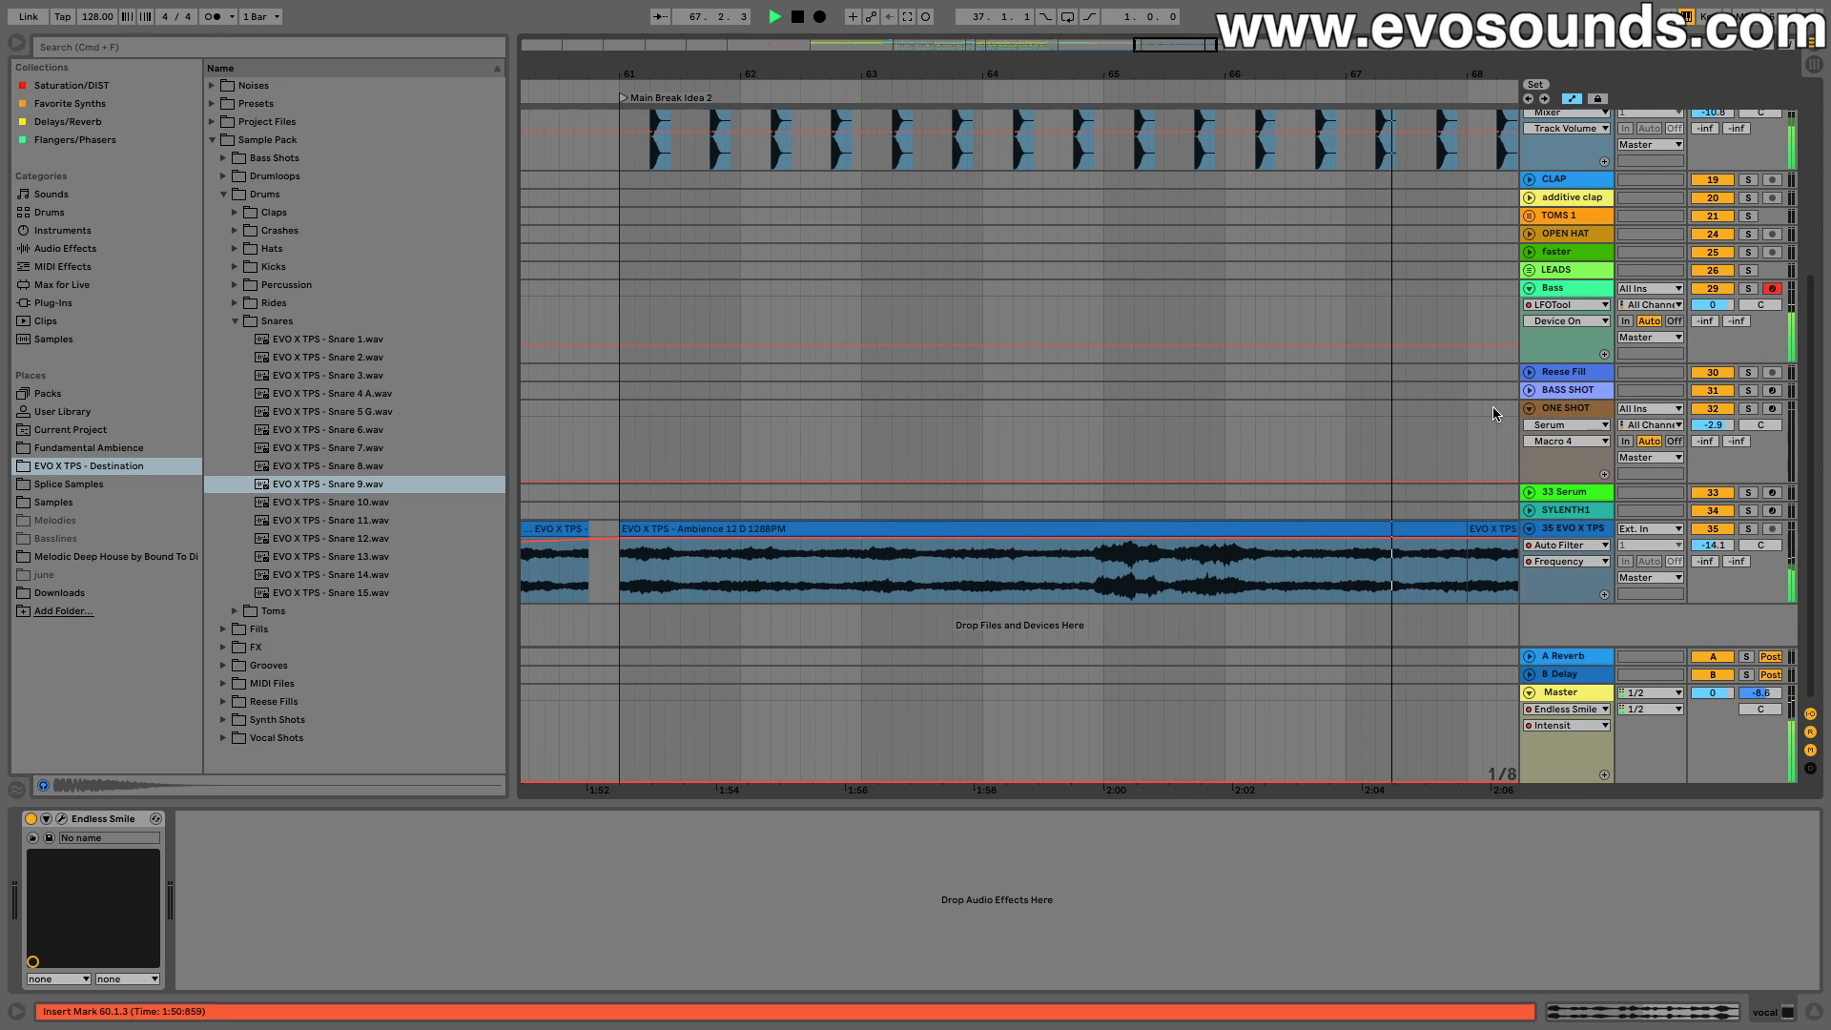
{"action": "scroll", "coordinate": [1492, 406], "scroll_direction": "up", "scroll_amount": 5}
{"action": "scroll", "coordinate": [1496, 413], "scroll_direction": "down", "scroll_amount": 1}
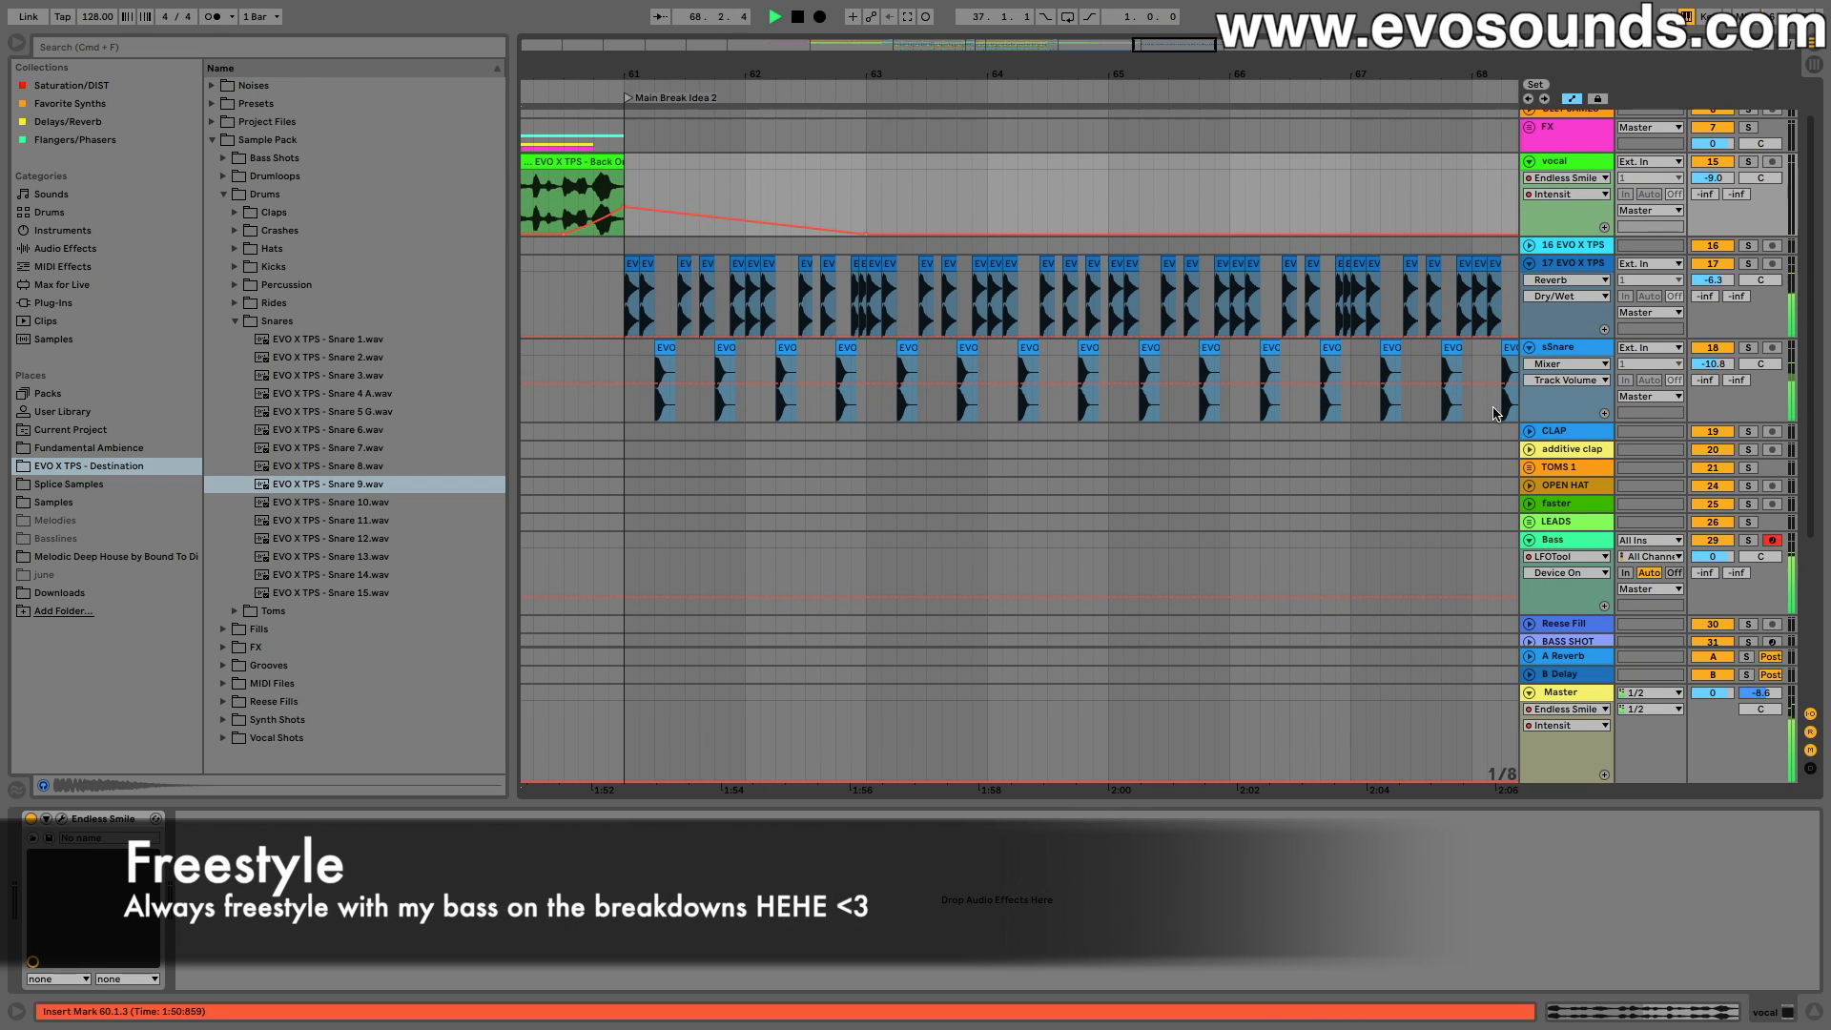
{"action": "scroll", "coordinate": [626, 507], "scroll_direction": "down", "scroll_amount": 5}
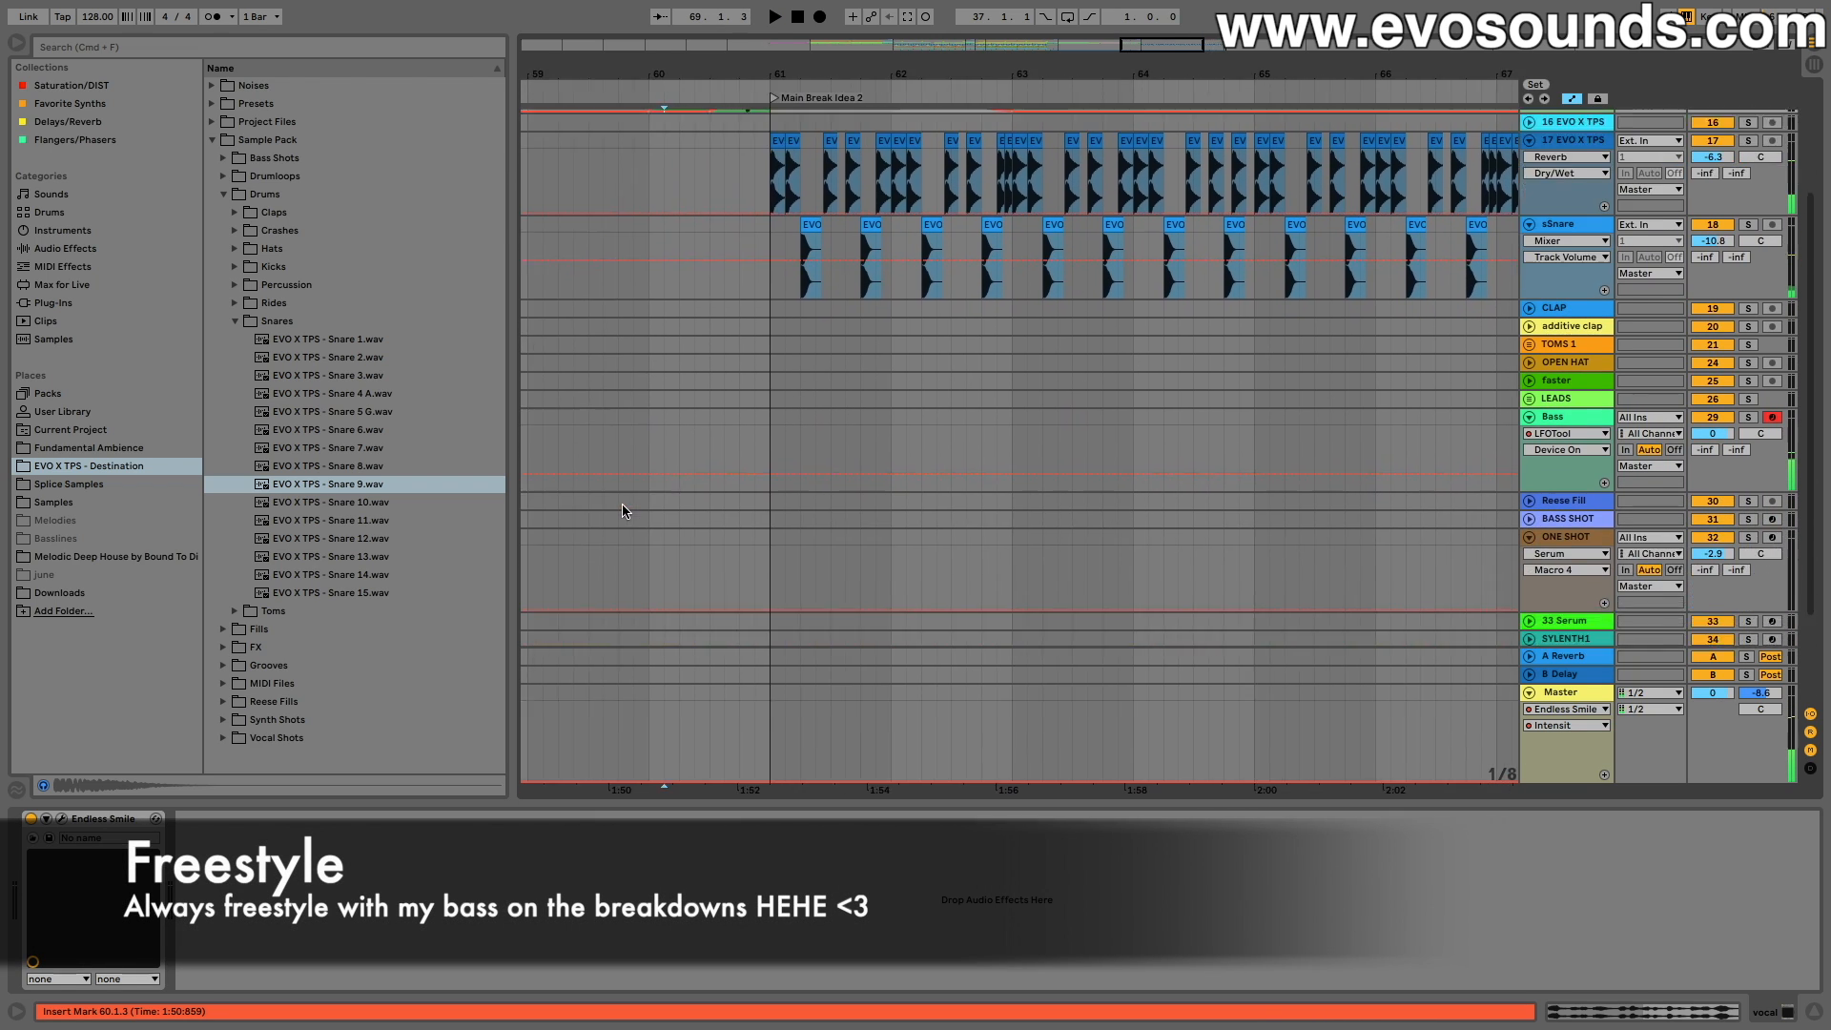
{"action": "left_click", "coordinate": [584, 315]}
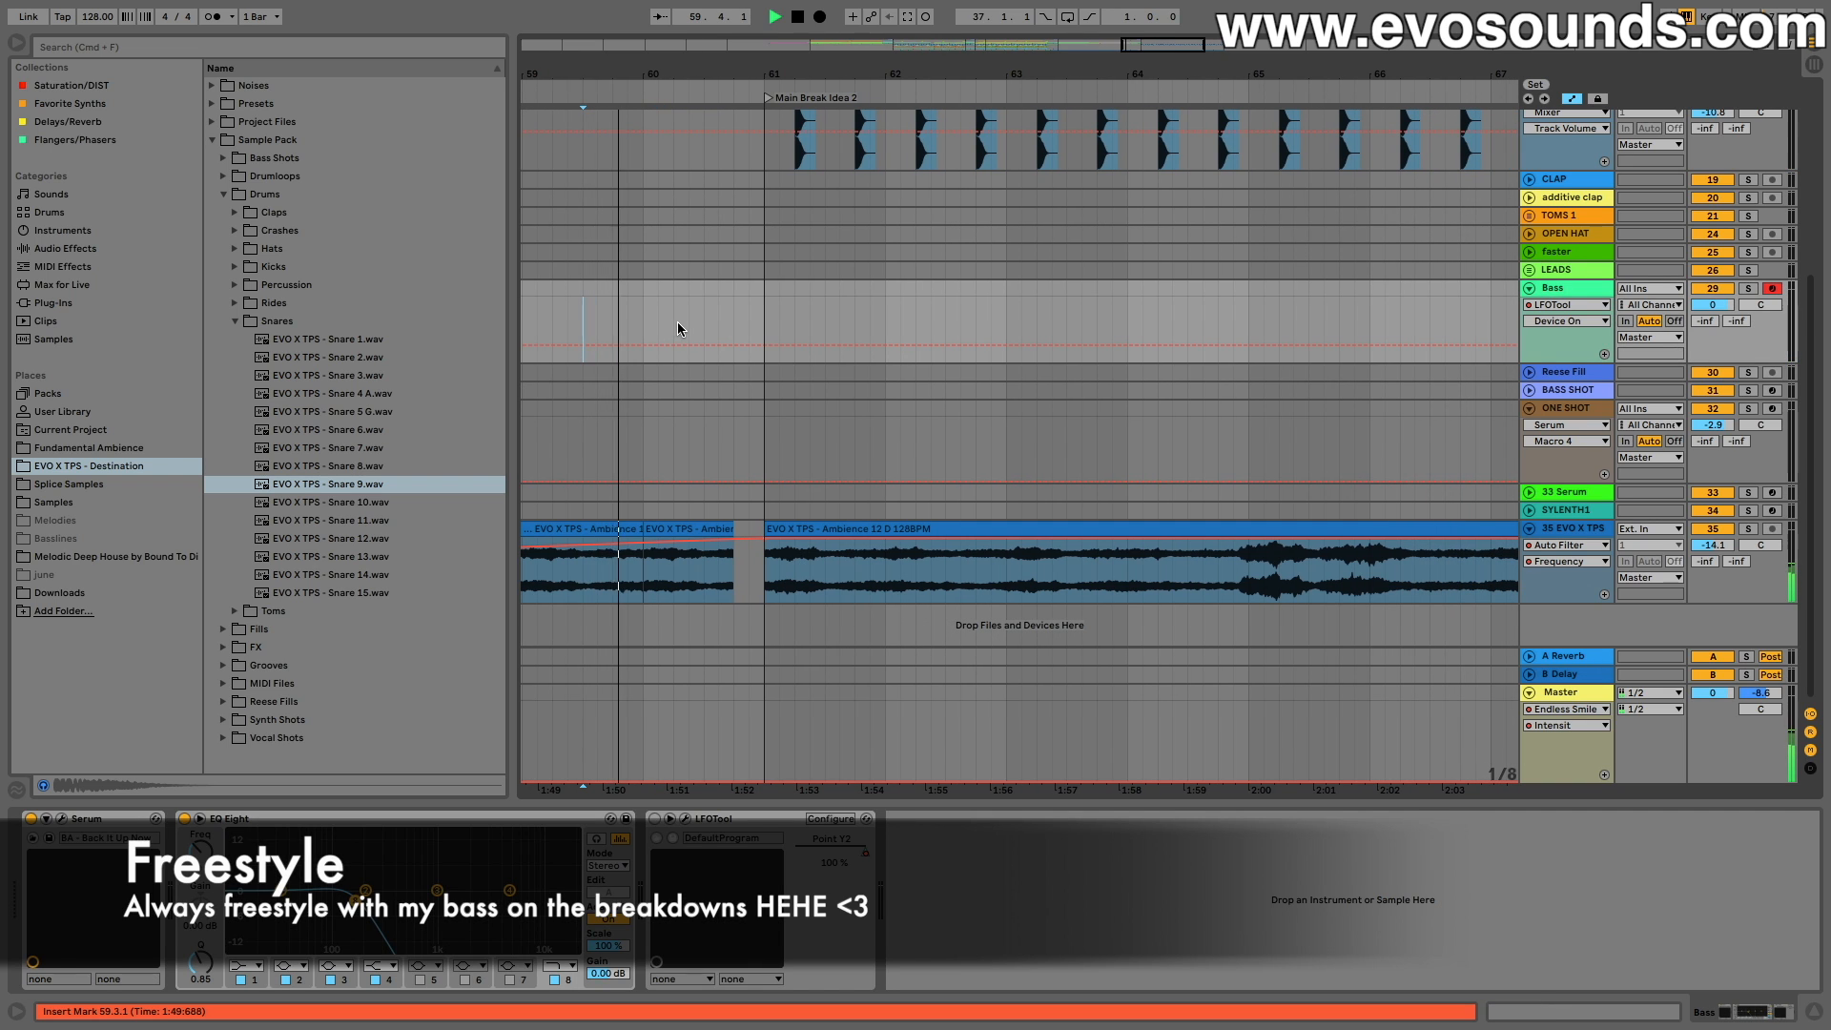
{"action": "scroll", "coordinate": [1460, 322], "scroll_direction": "up", "scroll_amount": 1}
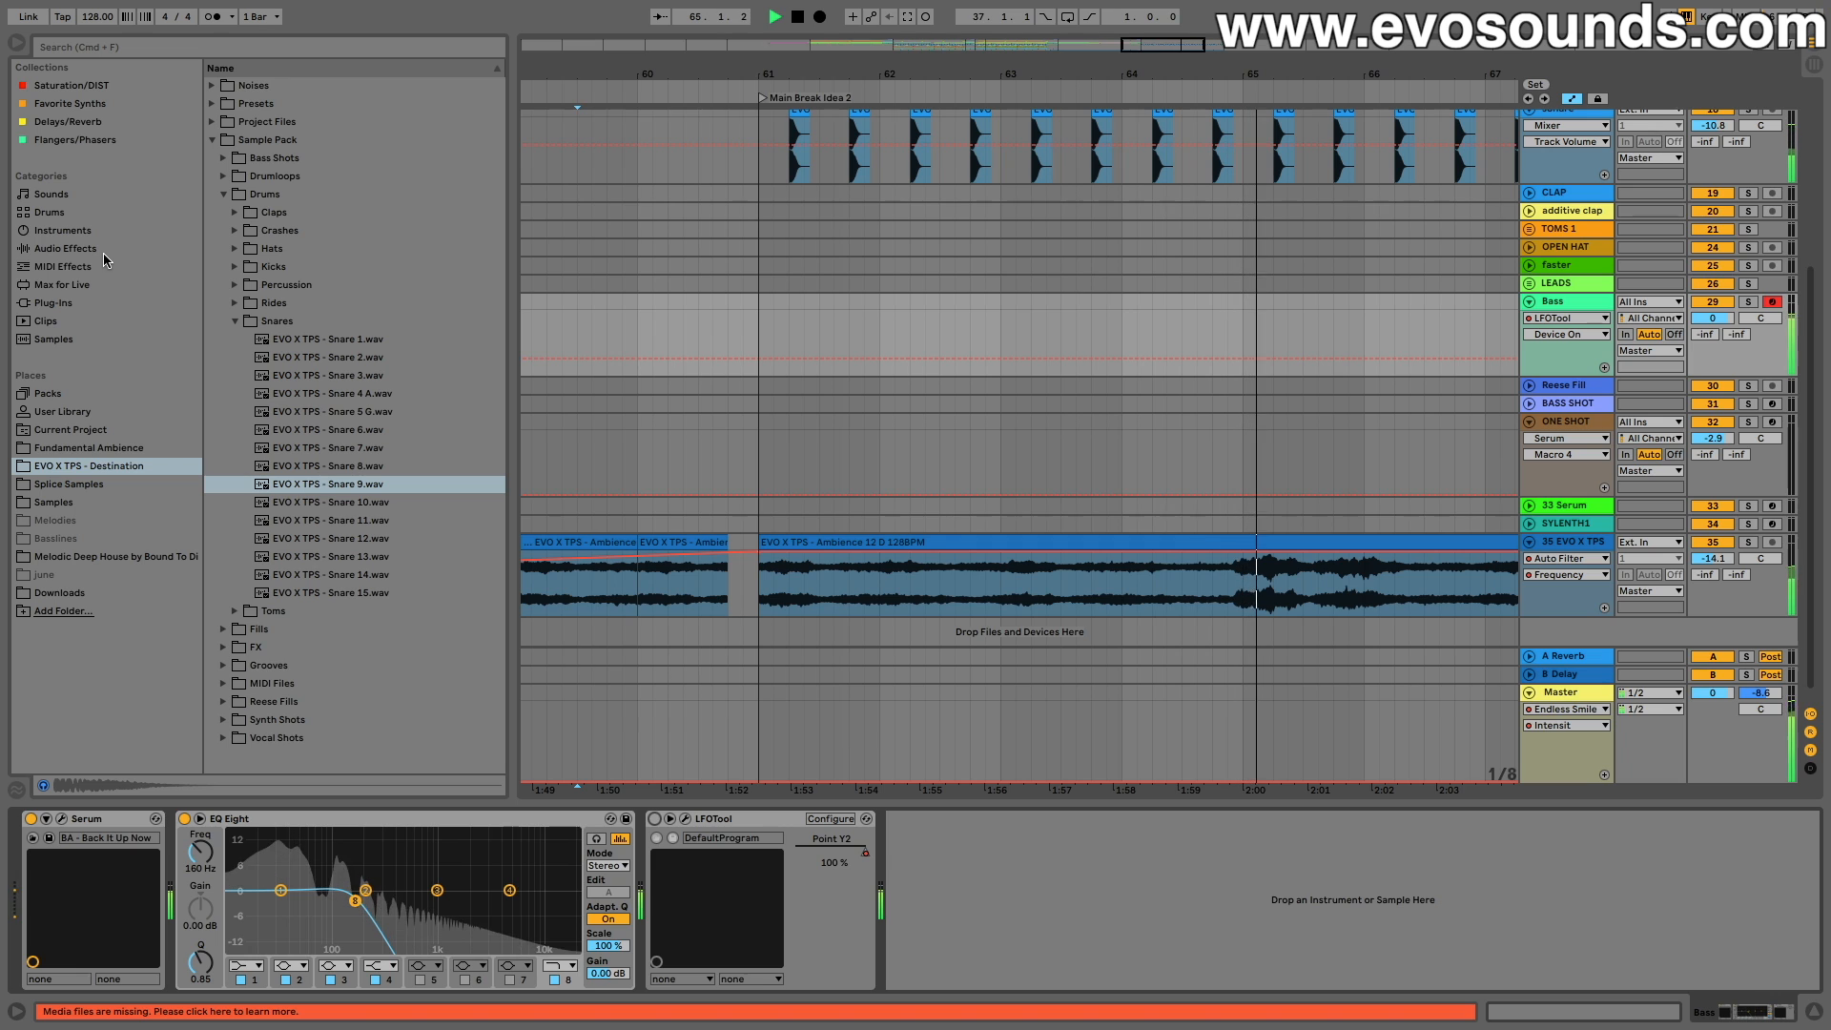
{"action": "scroll", "coordinate": [988, 253], "scroll_direction": "up", "scroll_amount": 3}
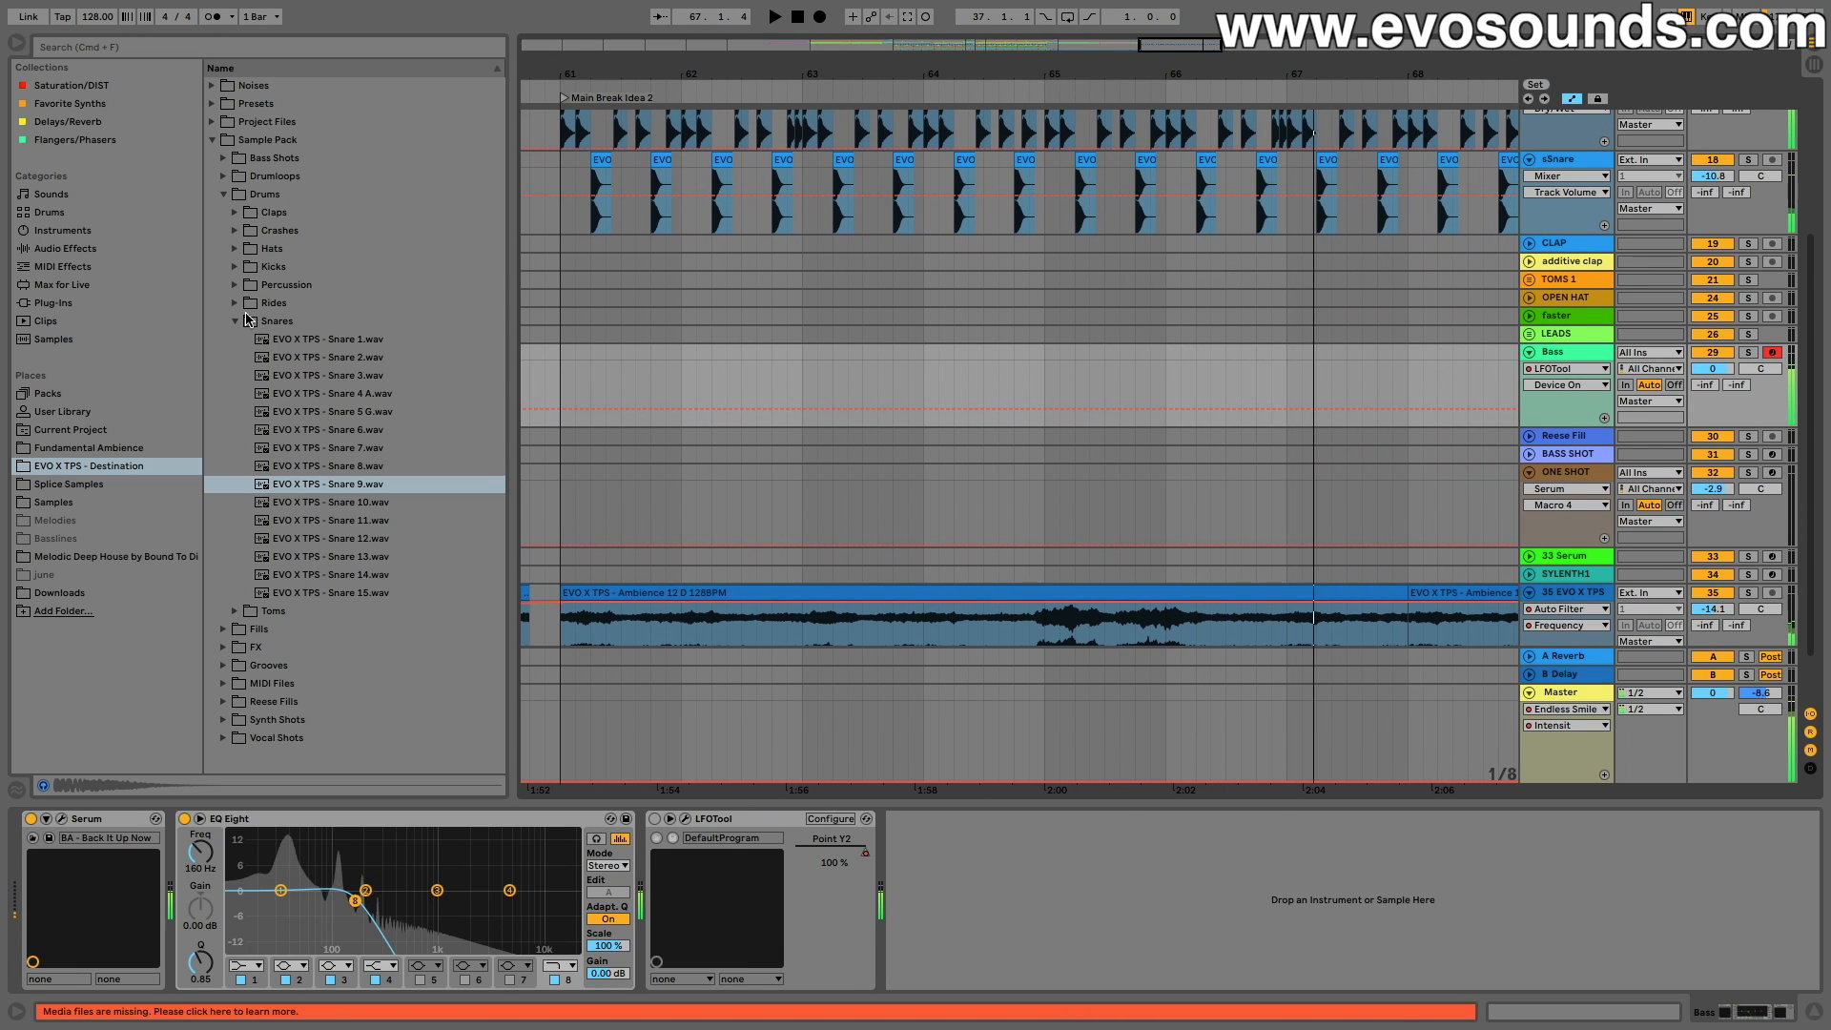
{"action": "key", "text": "space"}
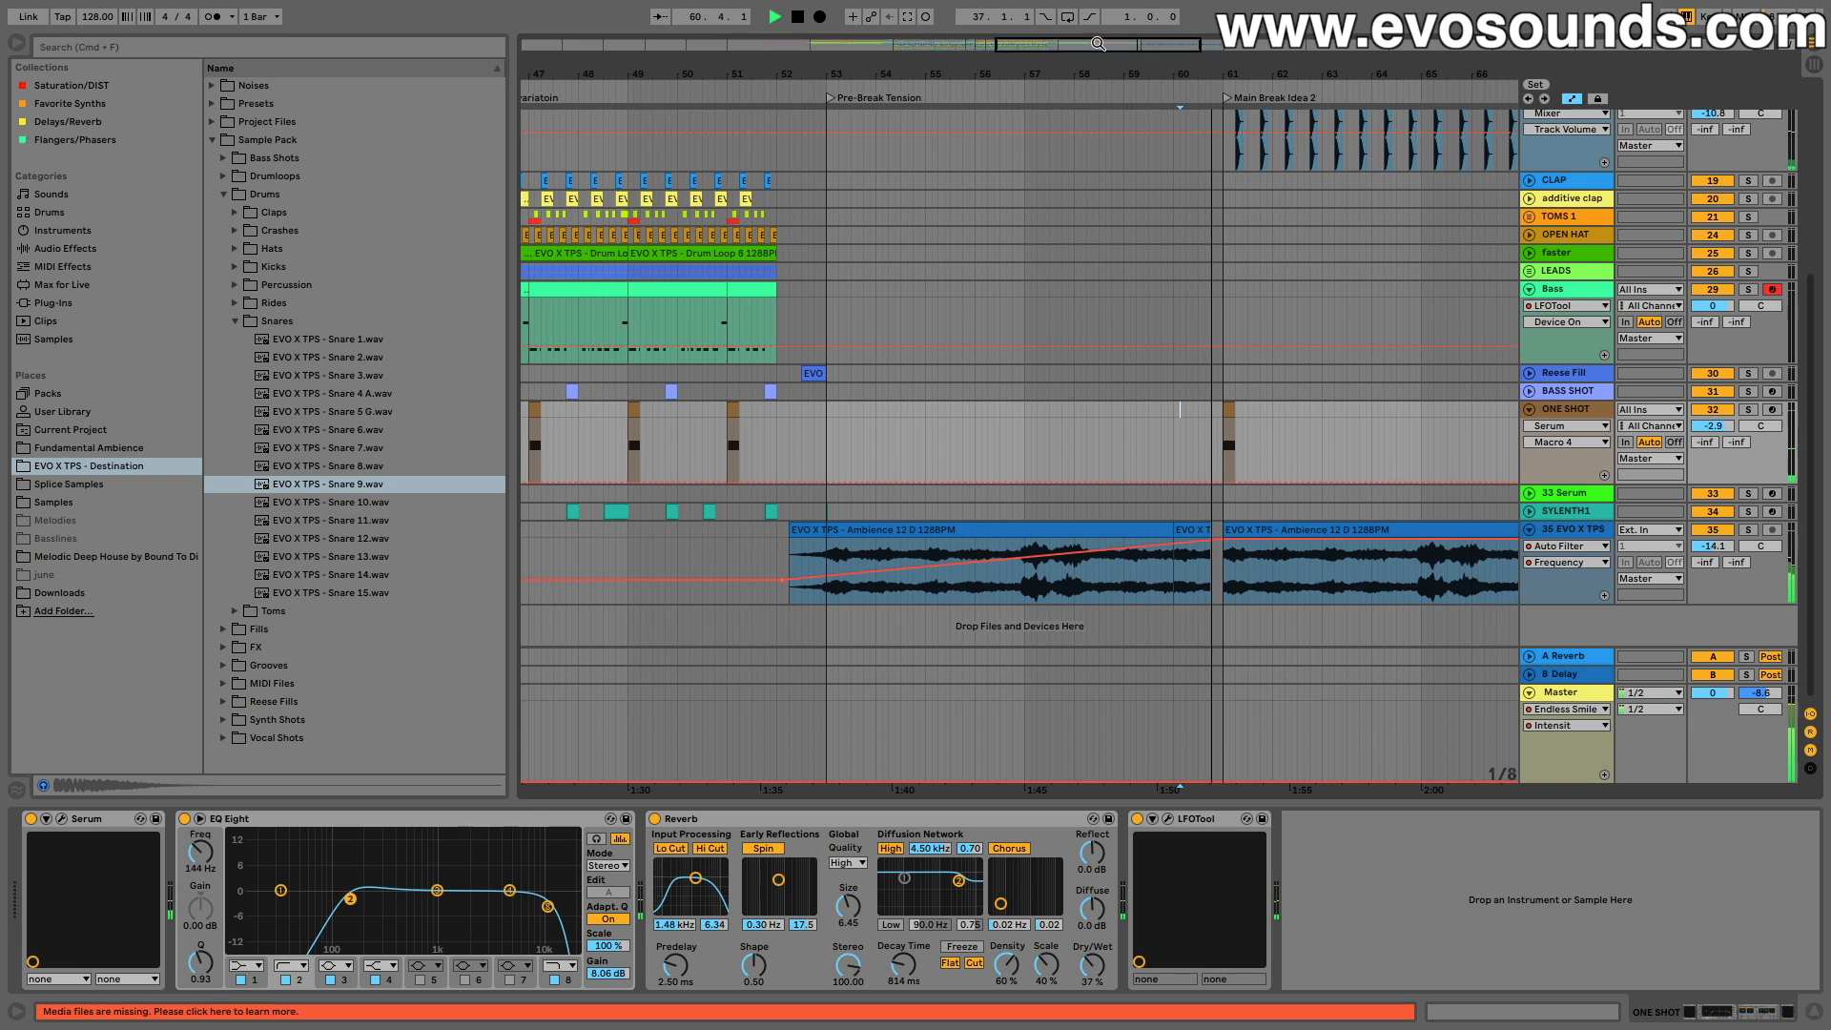
Step: Duplicate the four-bar ONE SHOT section from 61.1.1 to 65.1.1 so the hit repeats at 65.1.1
{"action": "left_click_drag", "start_coordinate": [1098, 44], "coordinate": [1142, 71]}
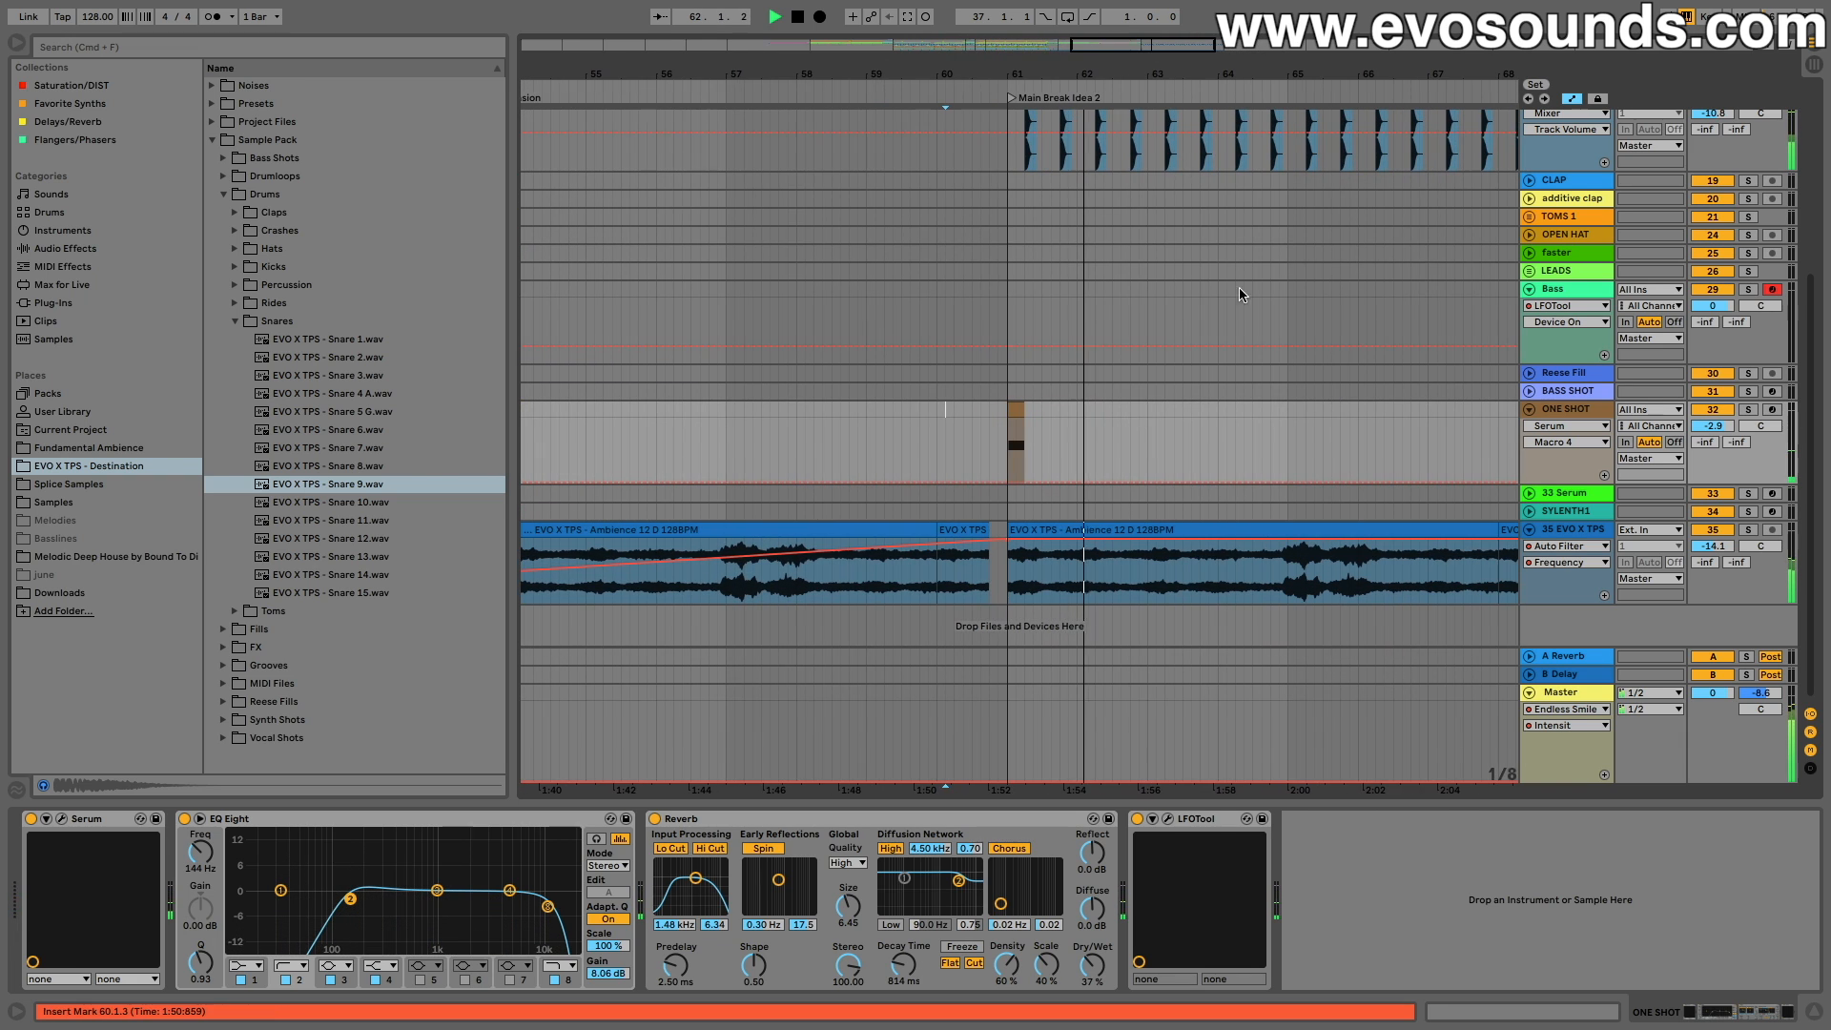
{"action": "scroll", "coordinate": [1141, 410], "scroll_direction": "left", "scroll_amount": 5}
{"action": "scroll", "coordinate": [1181, 412], "scroll_direction": "right", "scroll_amount": 4}
{"action": "scroll", "coordinate": [1175, 414], "scroll_direction": "right", "scroll_amount": 5}
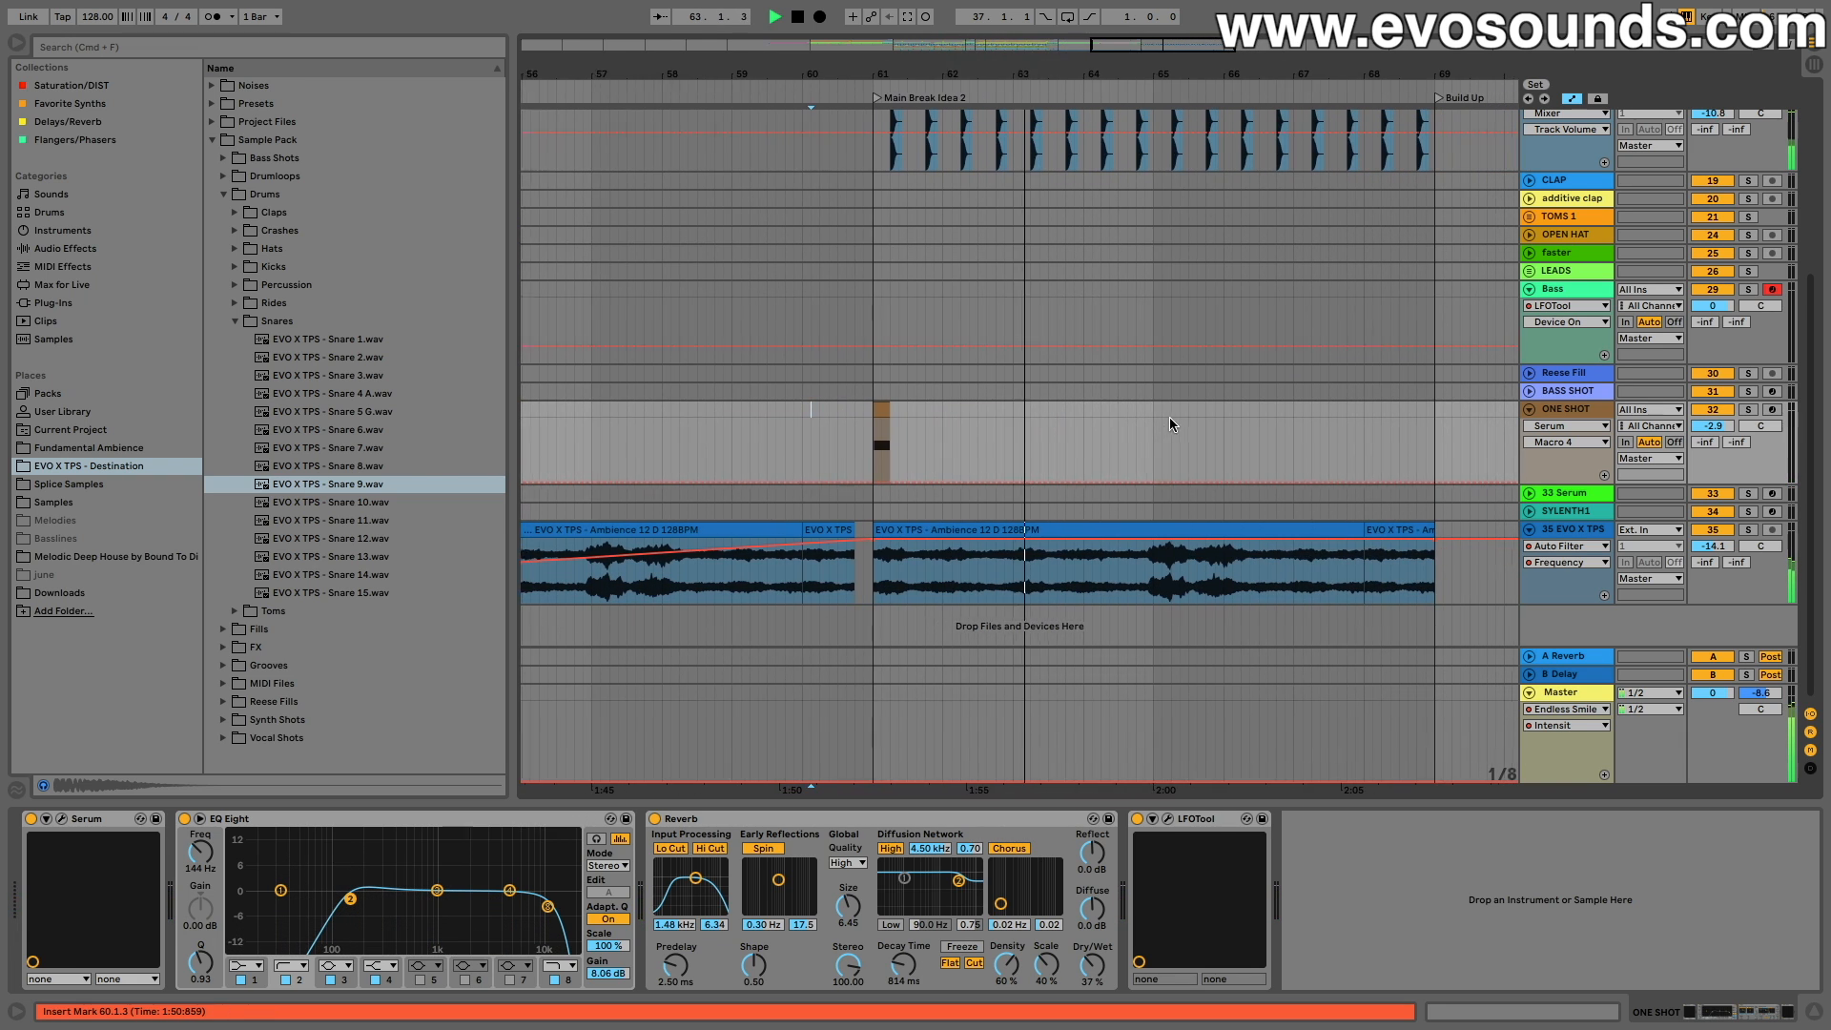
{"action": "left_click_drag", "start_coordinate": [1143, 410], "coordinate": [876, 435]}
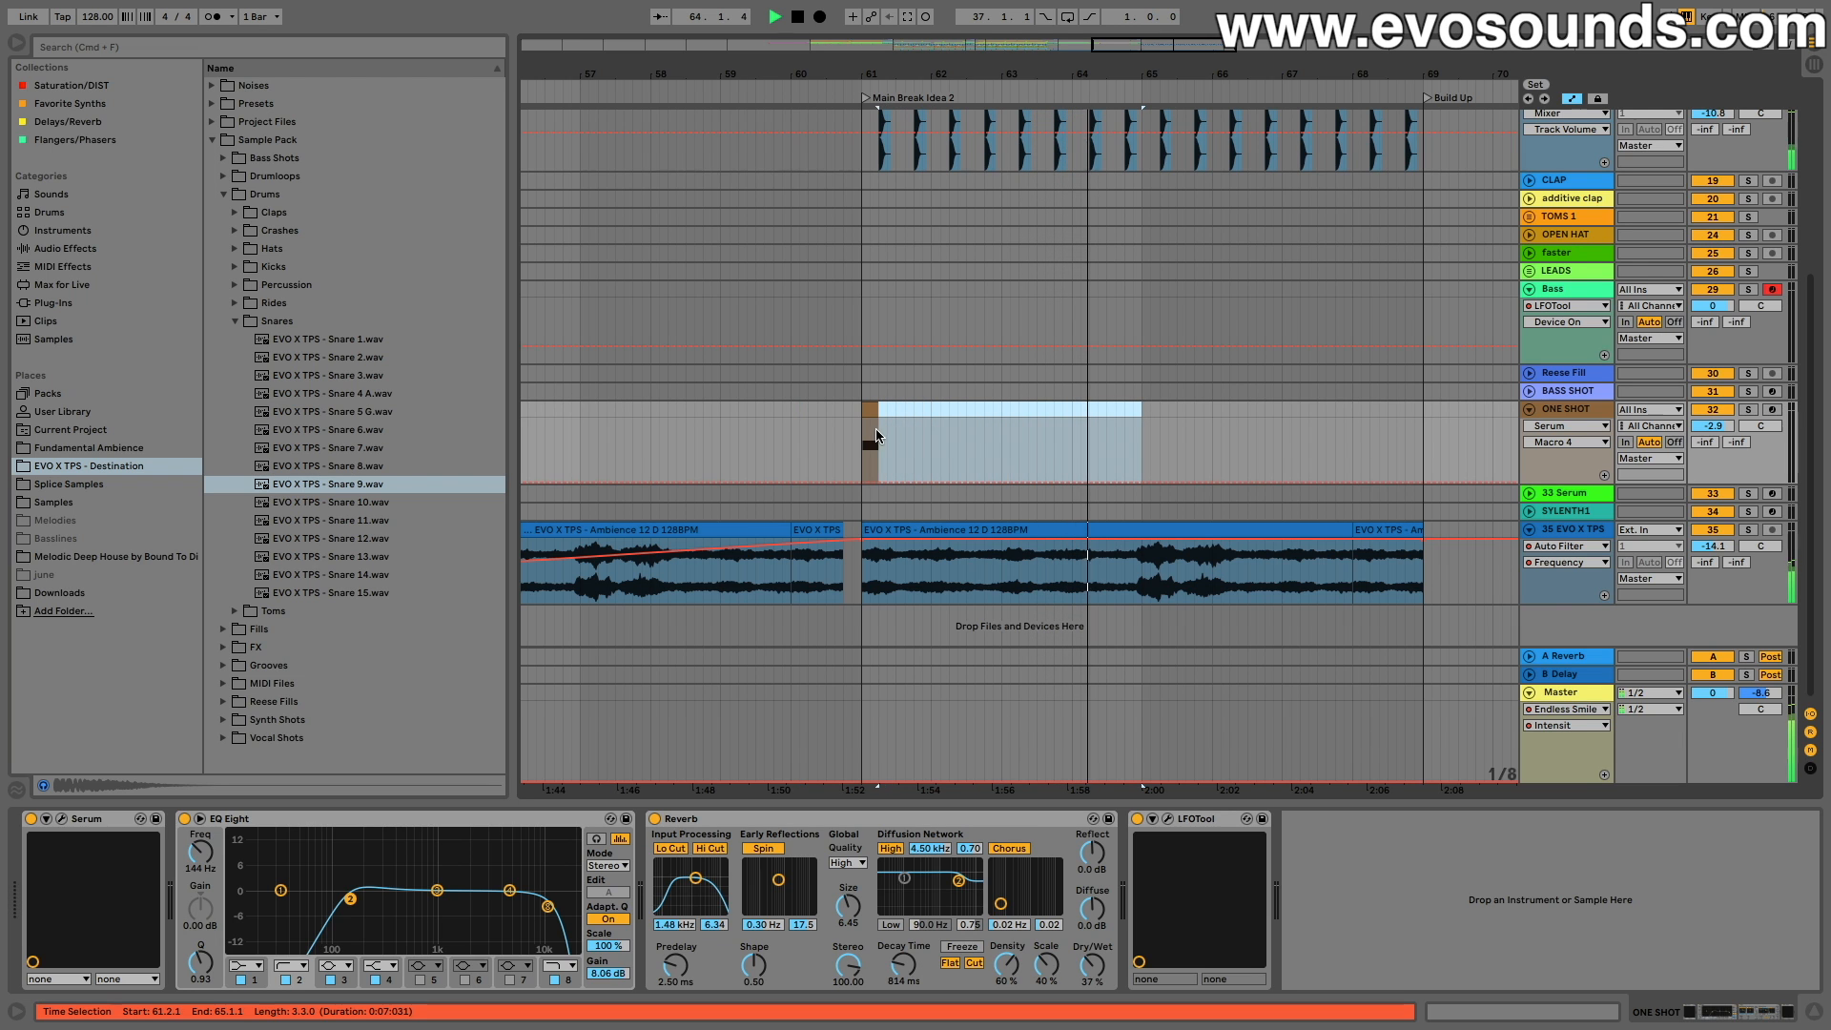
{"action": "key", "text": "super+d"}
Step: Copy the Reese Fill clip at 44.3.1 to 60.3.1 and play it into Main Break Idea 2
{"action": "left_click_drag", "start_coordinate": [1145, 44], "coordinate": [1036, 44]}
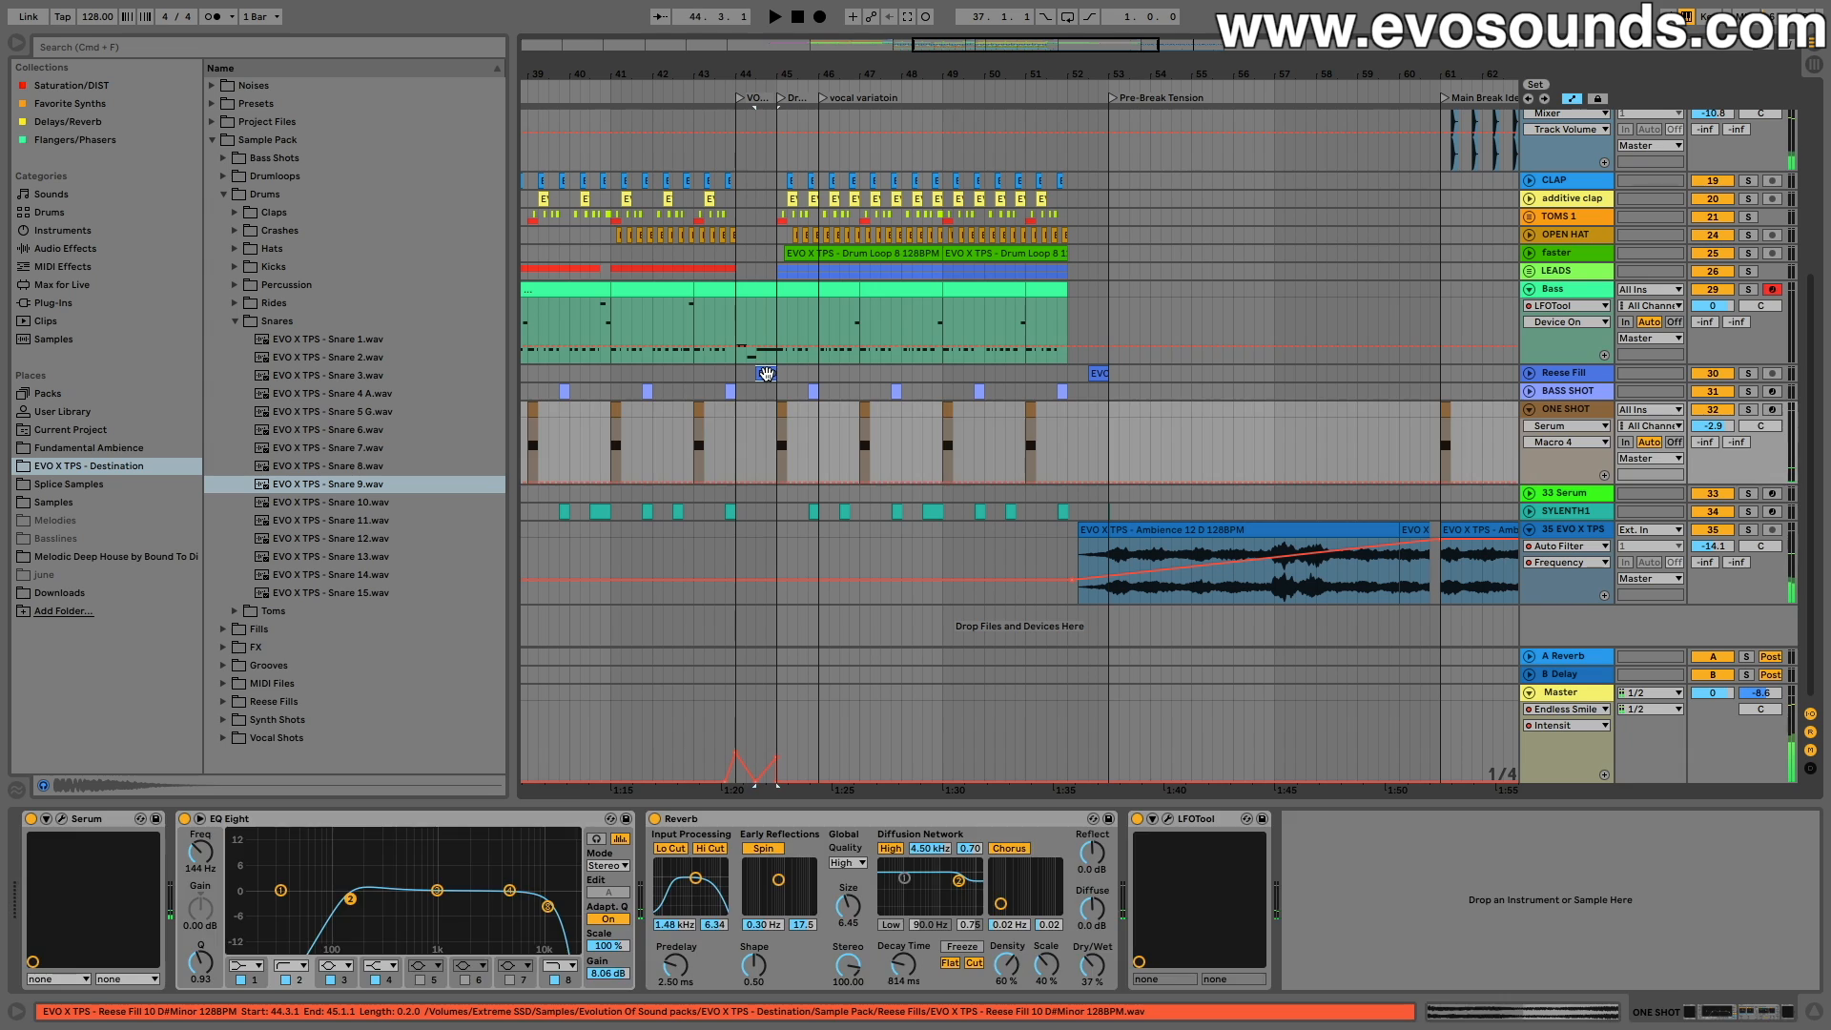
{"action": "left_click", "coordinate": [769, 373]}
{"action": "key", "text": "space"}
{"action": "scroll", "coordinate": [1468, 393], "scroll_direction": "right", "scroll_amount": 5}
{"action": "left_click", "coordinate": [1227, 375]}
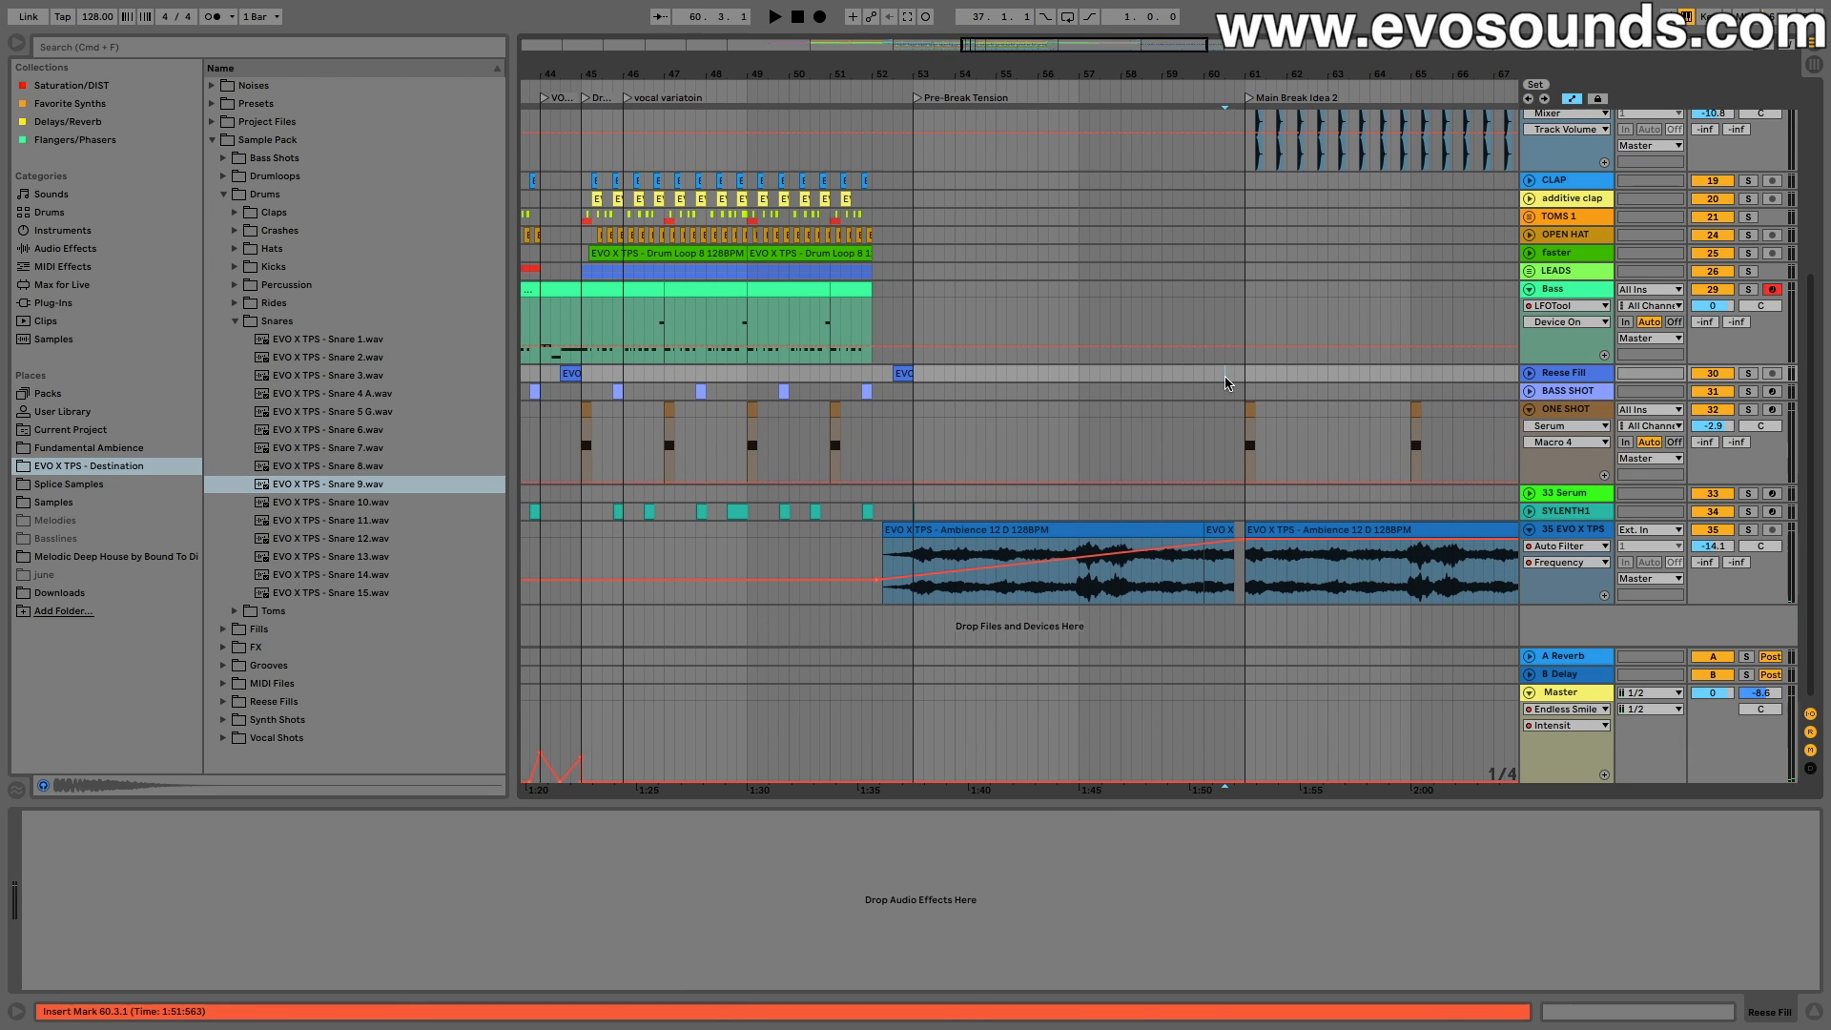
{"action": "key", "text": "super+v"}
{"action": "key", "text": "space"}
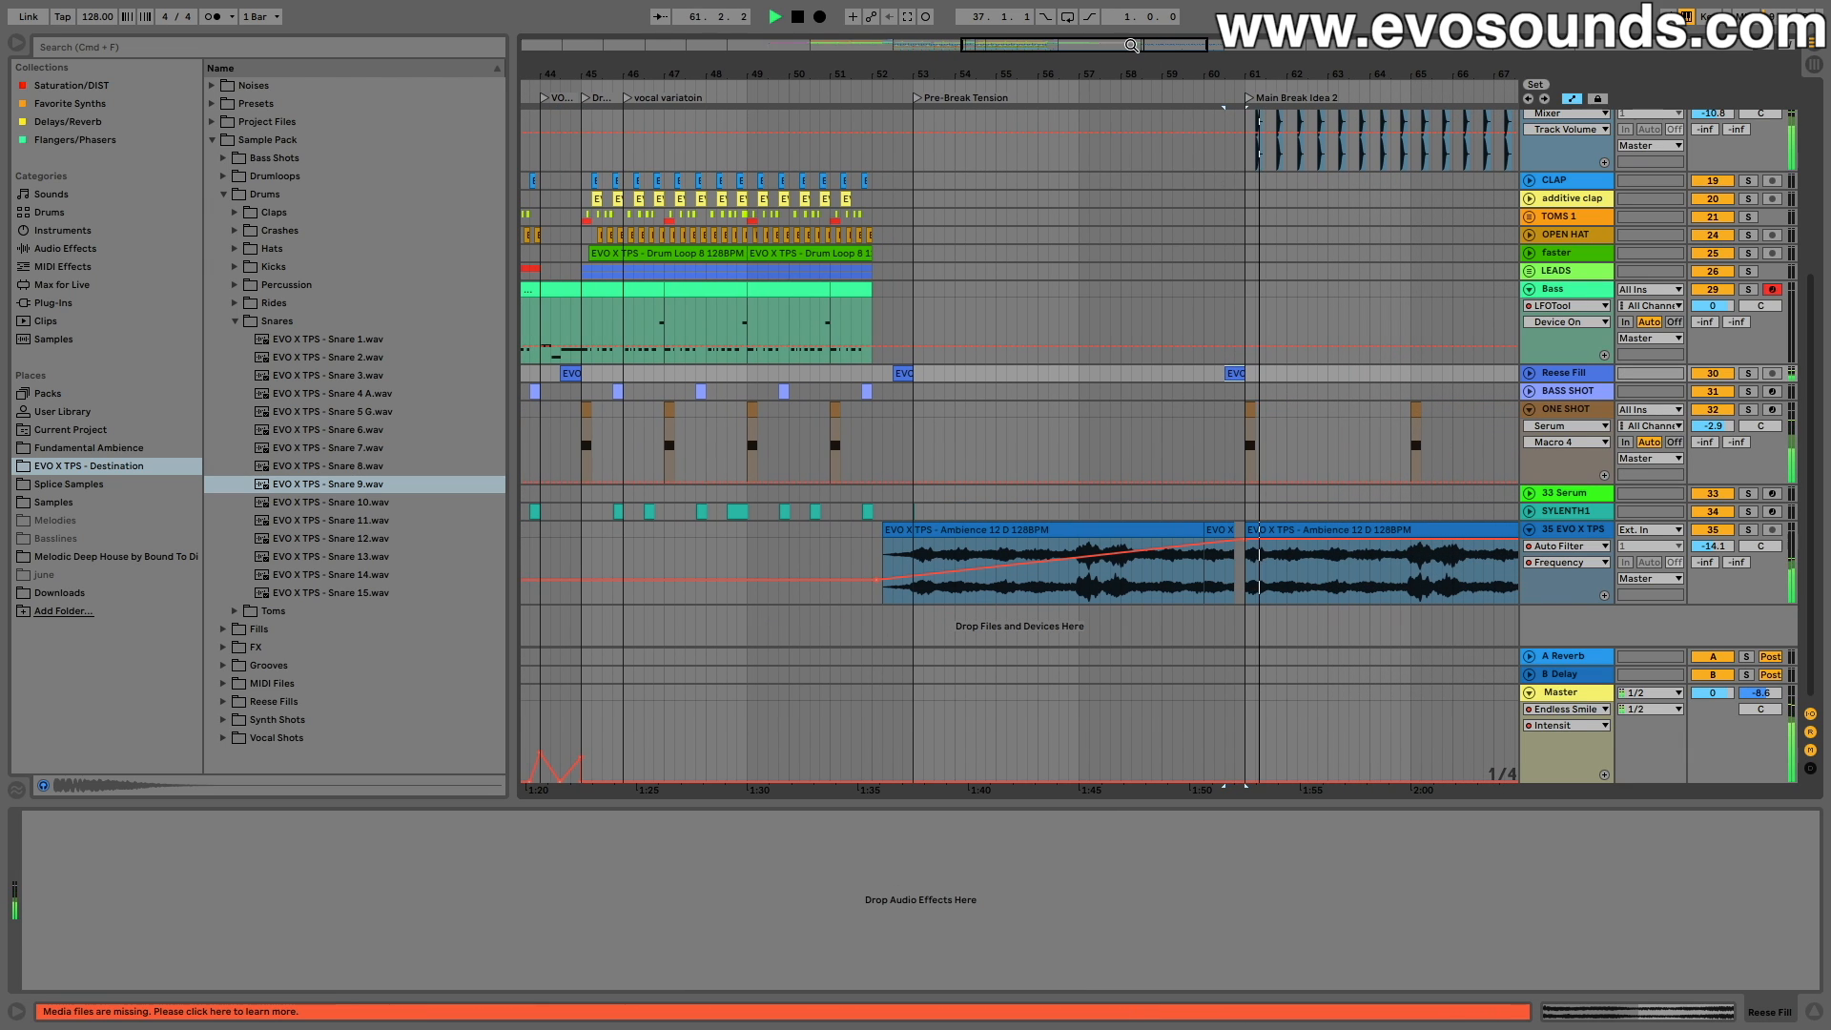
Step: Paste another Reese Fill ending at 65.1.1 and extend its start back to 64.1.1
{"action": "left_click_drag", "start_coordinate": [1130, 44], "coordinate": [1182, 86]}
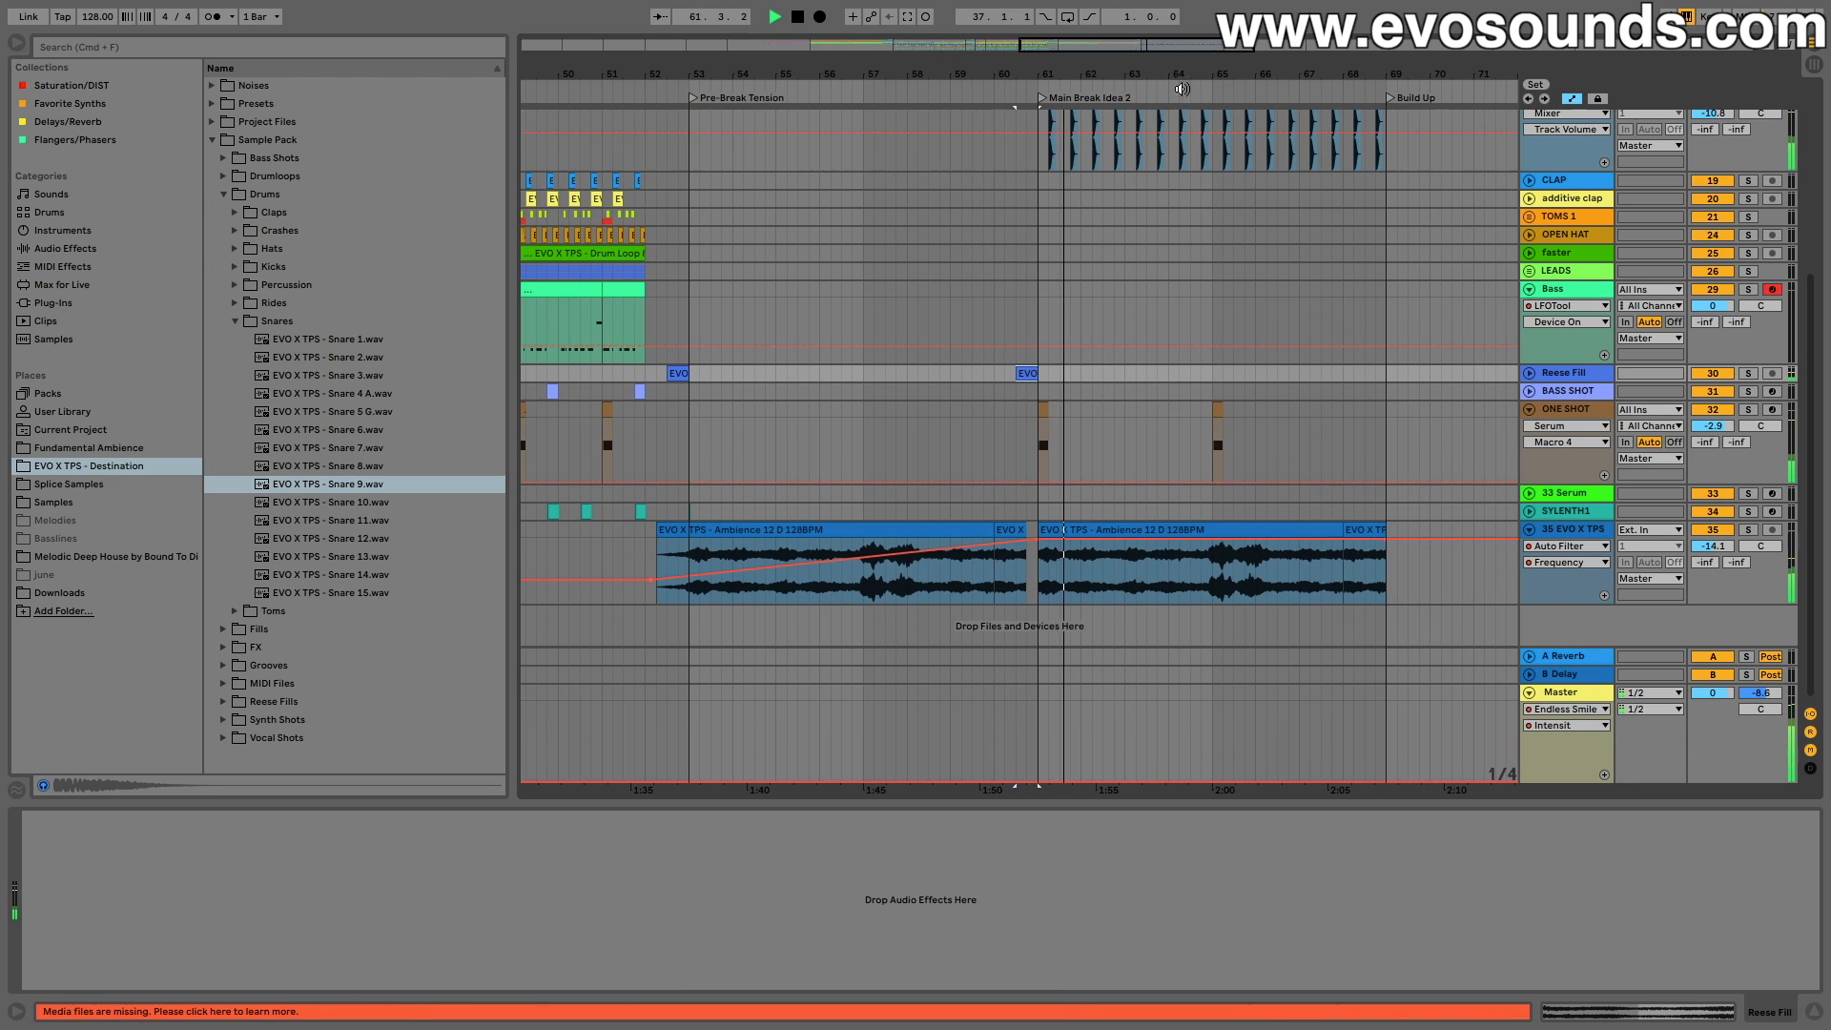
{"action": "left_click", "coordinate": [1190, 375]}
{"action": "key", "text": "super+v"}
{"action": "left_click_drag", "start_coordinate": [1191, 374], "coordinate": [1172, 377]}
{"action": "scroll", "coordinate": [1172, 380], "scroll_direction": "up", "scroll_amount": 3}
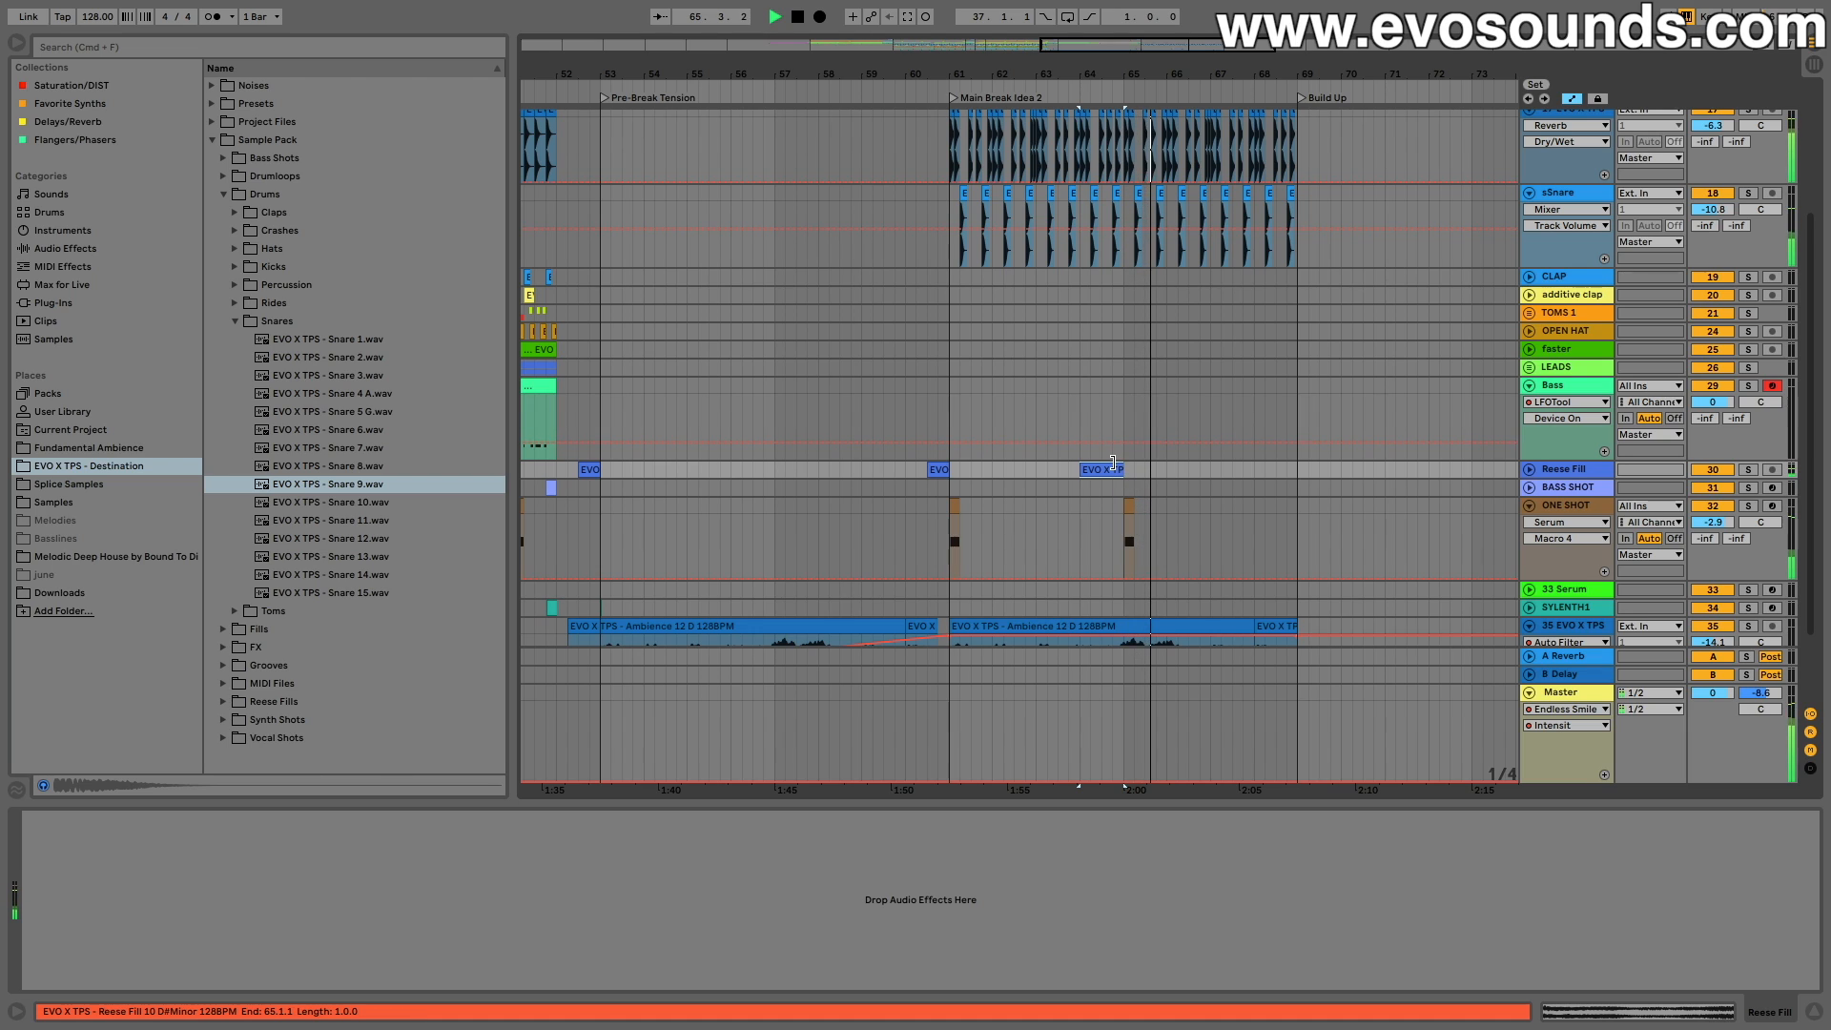
Step: Shorten the Reese Fill before 65.1.1 so it starts at 64.3.1, and play from 64.2.1
{"action": "key", "text": "space"}
{"action": "left_click_drag", "start_coordinate": [1082, 469], "coordinate": [1102, 472]}
{"action": "left_click", "coordinate": [1094, 474]}
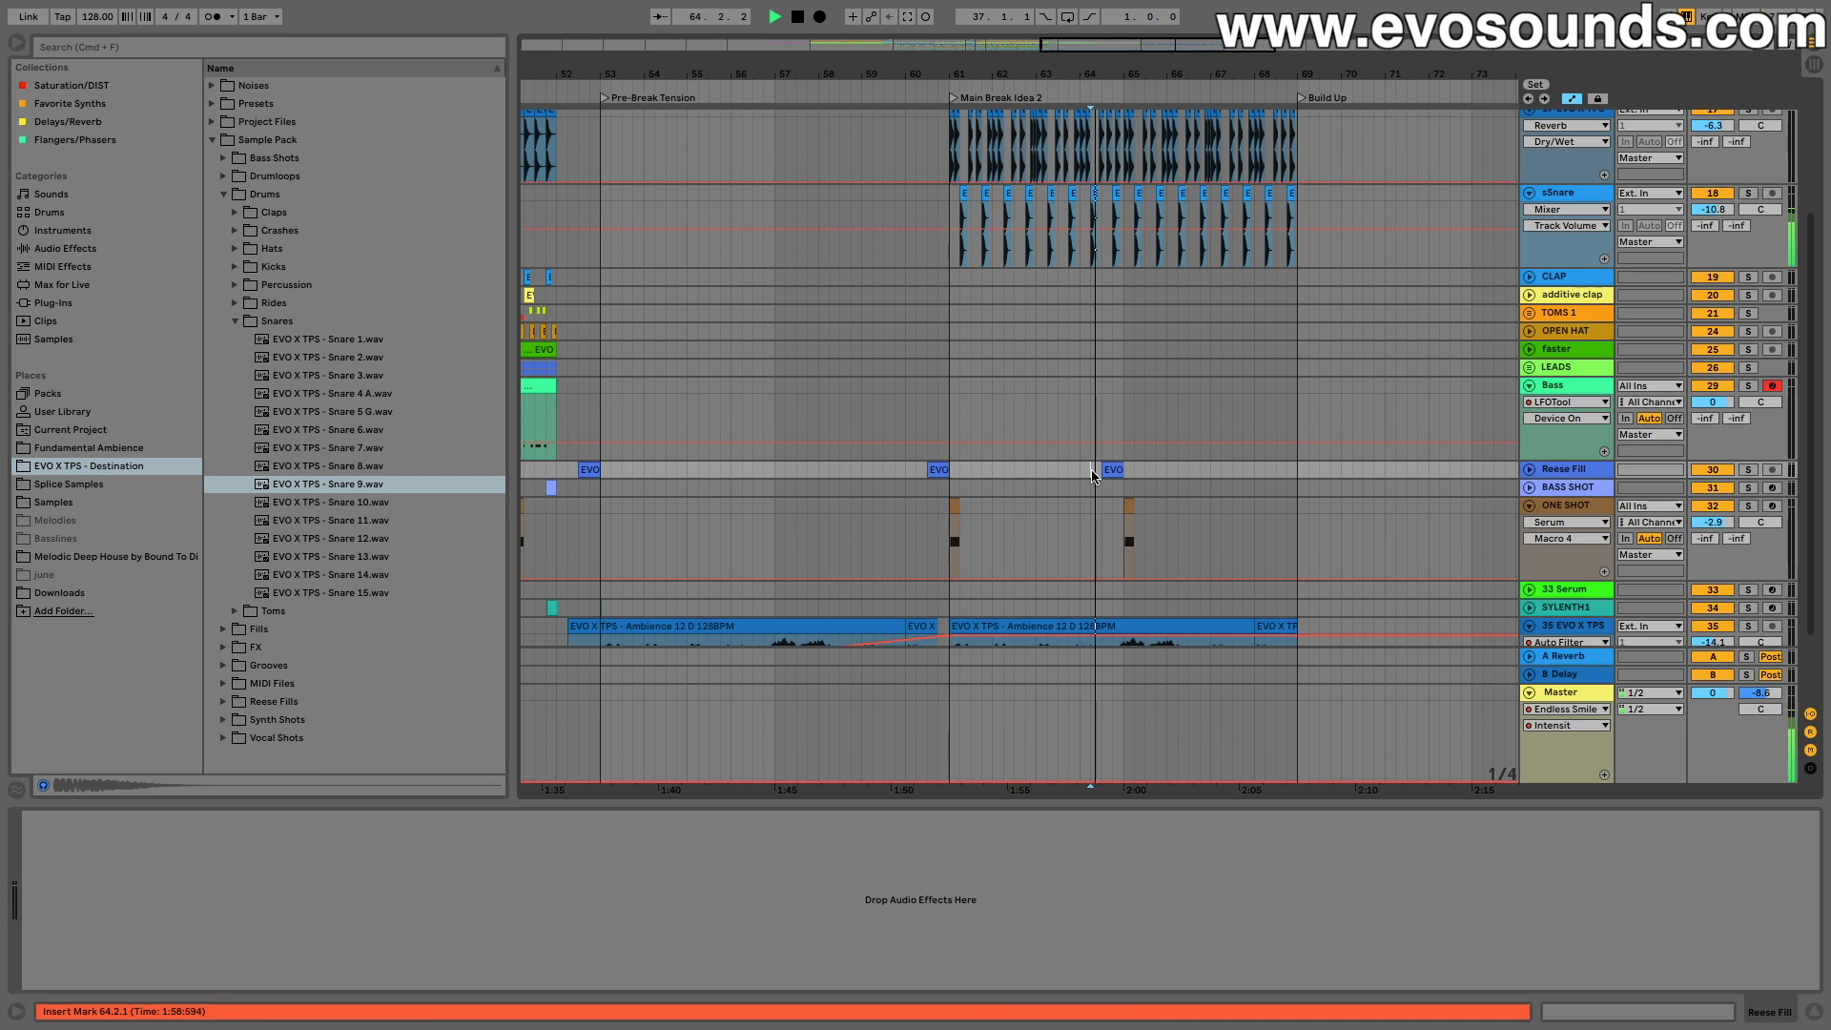
{"action": "key", "text": "space"}
Step: Copy the Reese Fill at 64.3.1 to 68.3.1, right before the Build Up
{"action": "scroll", "coordinate": [1145, 435], "scroll_direction": "up", "scroll_amount": 3}
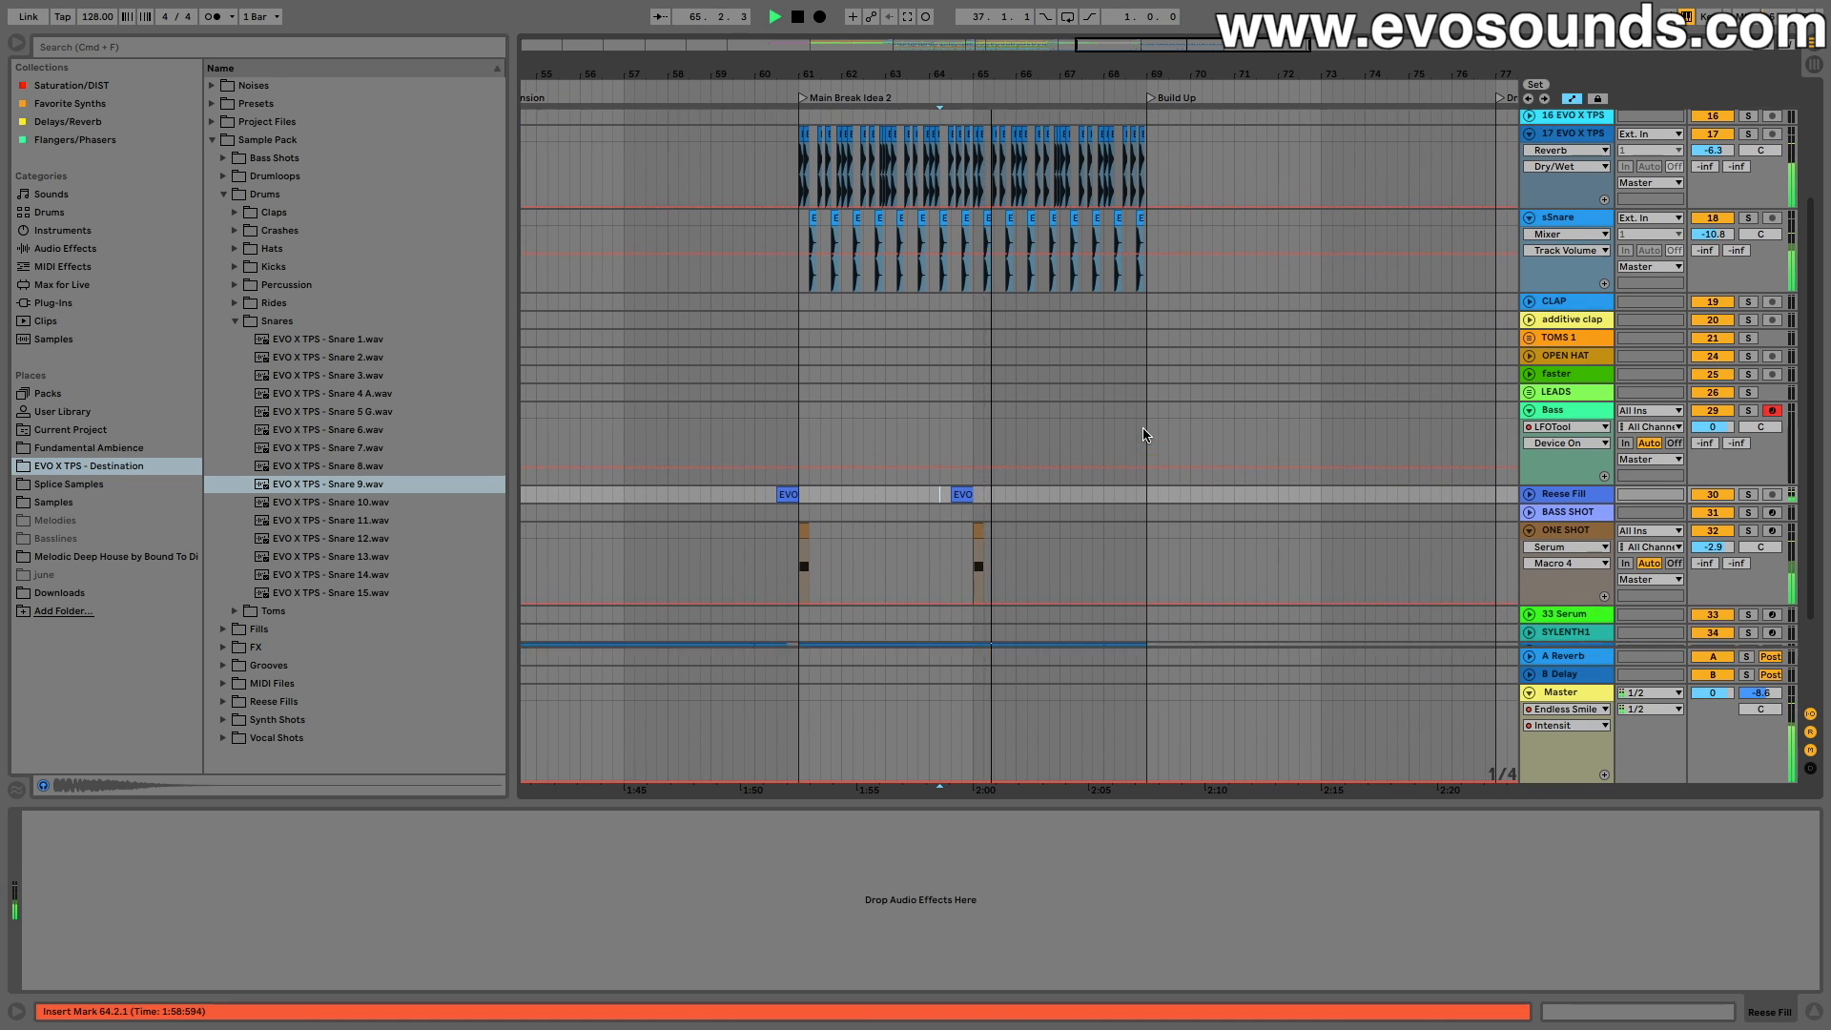
{"action": "left_click", "coordinate": [956, 526]}
{"action": "key", "text": "super+c"}
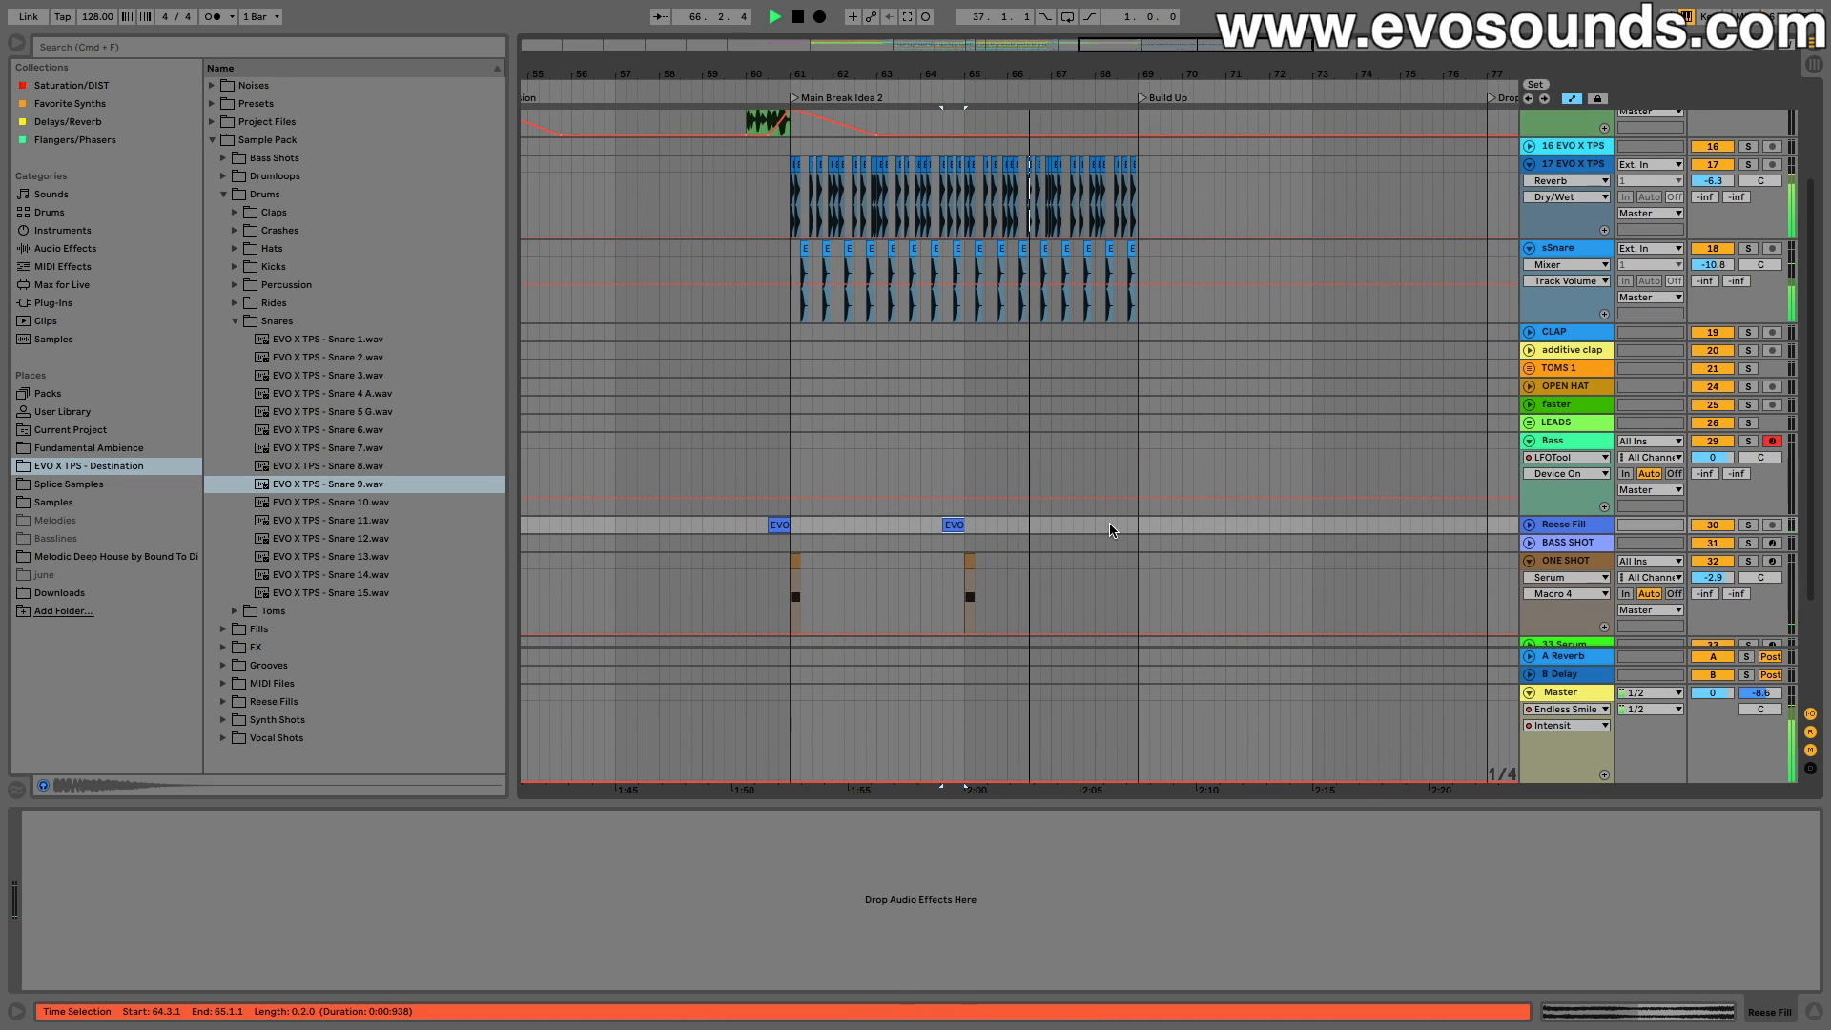
{"action": "left_click", "coordinate": [1117, 526]}
{"action": "key", "text": "super+v"}
Step: Lower the Ambience 12 track's Auto Filter frequency automation across Main Break Idea 2, with the point at 61.1.1 at about 3.03 kHz
{"action": "scroll", "coordinate": [1106, 525], "scroll_direction": "down", "scroll_amount": 5}
{"action": "left_click", "coordinate": [965, 565]}
{"action": "key", "text": "space"}
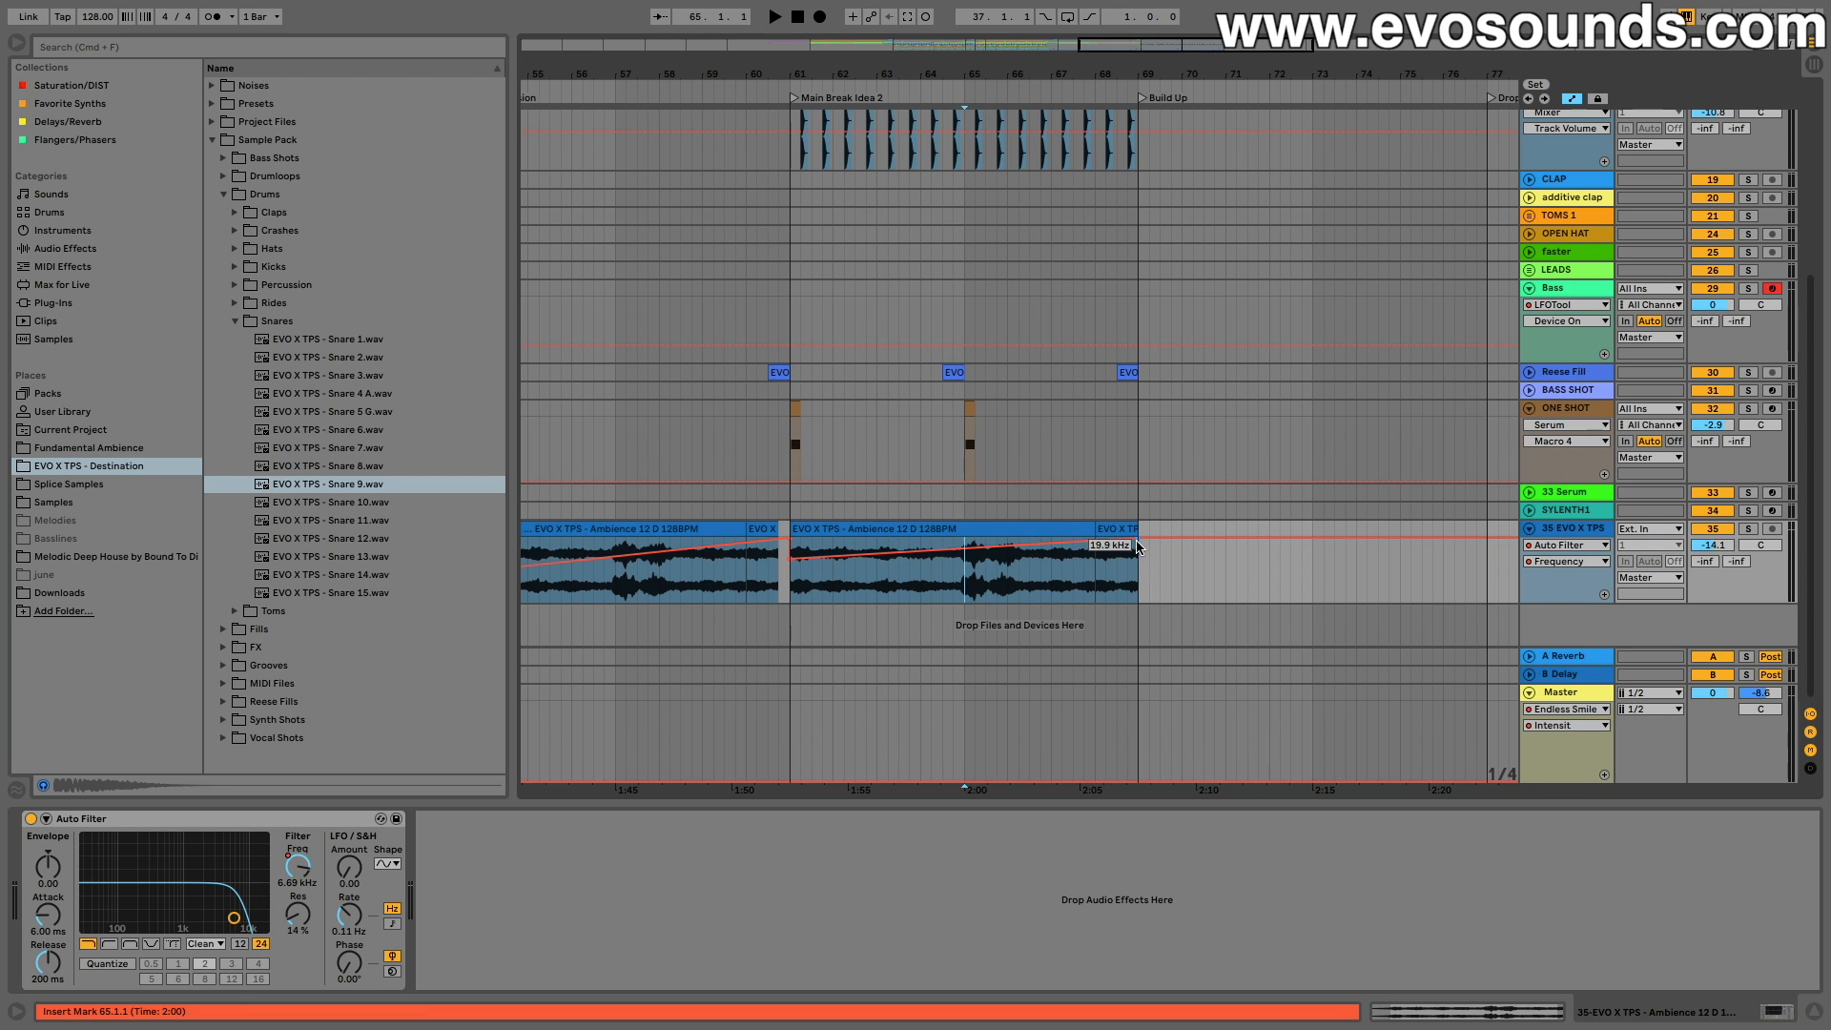
{"action": "left_click_drag", "start_coordinate": [1138, 547], "coordinate": [1139, 555]}
{"action": "left_click_drag", "start_coordinate": [793, 563], "coordinate": [794, 561]}
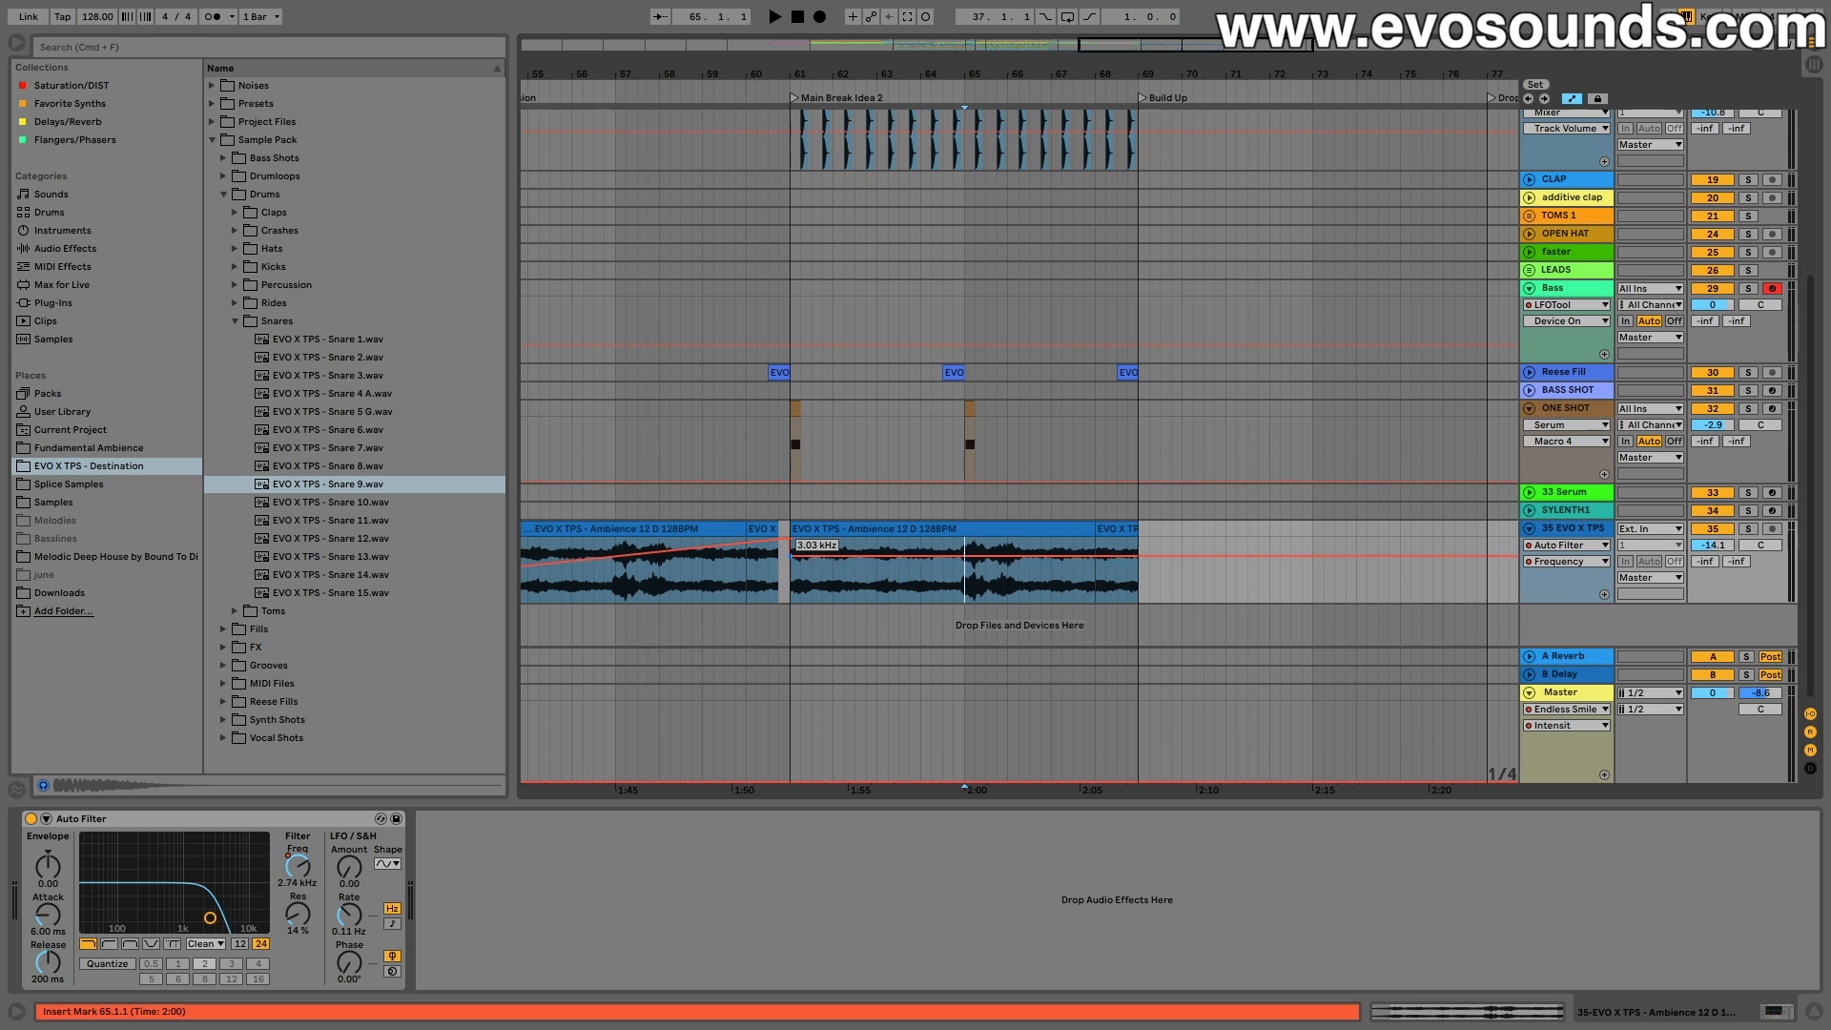
Step: Copy the Ambiance 6 clip at 45.2.1 to 61.1.1, duplicate it directly after itself, and play the section
{"action": "scroll", "coordinate": [734, 471], "scroll_direction": "up", "scroll_amount": 5}
{"action": "scroll", "coordinate": [735, 472], "scroll_direction": "left", "scroll_amount": 10}
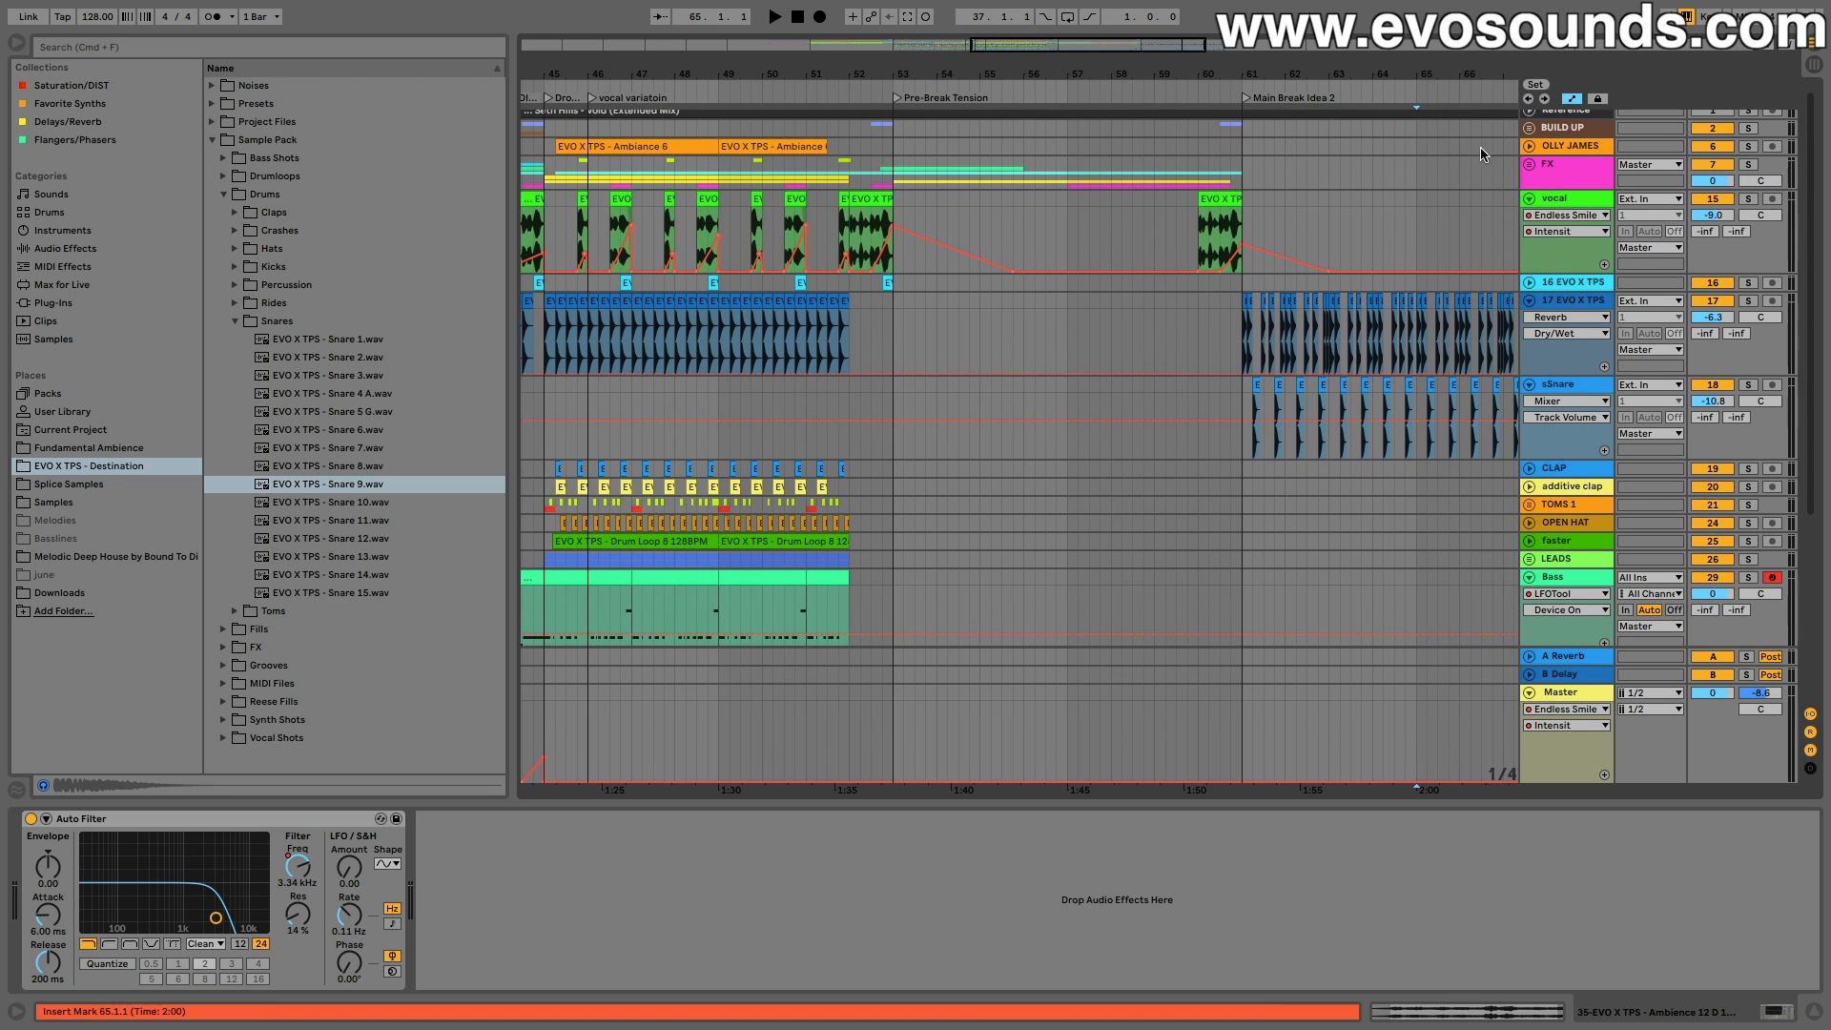
{"action": "left_click", "coordinate": [1529, 147]}
{"action": "left_click", "coordinate": [605, 147]}
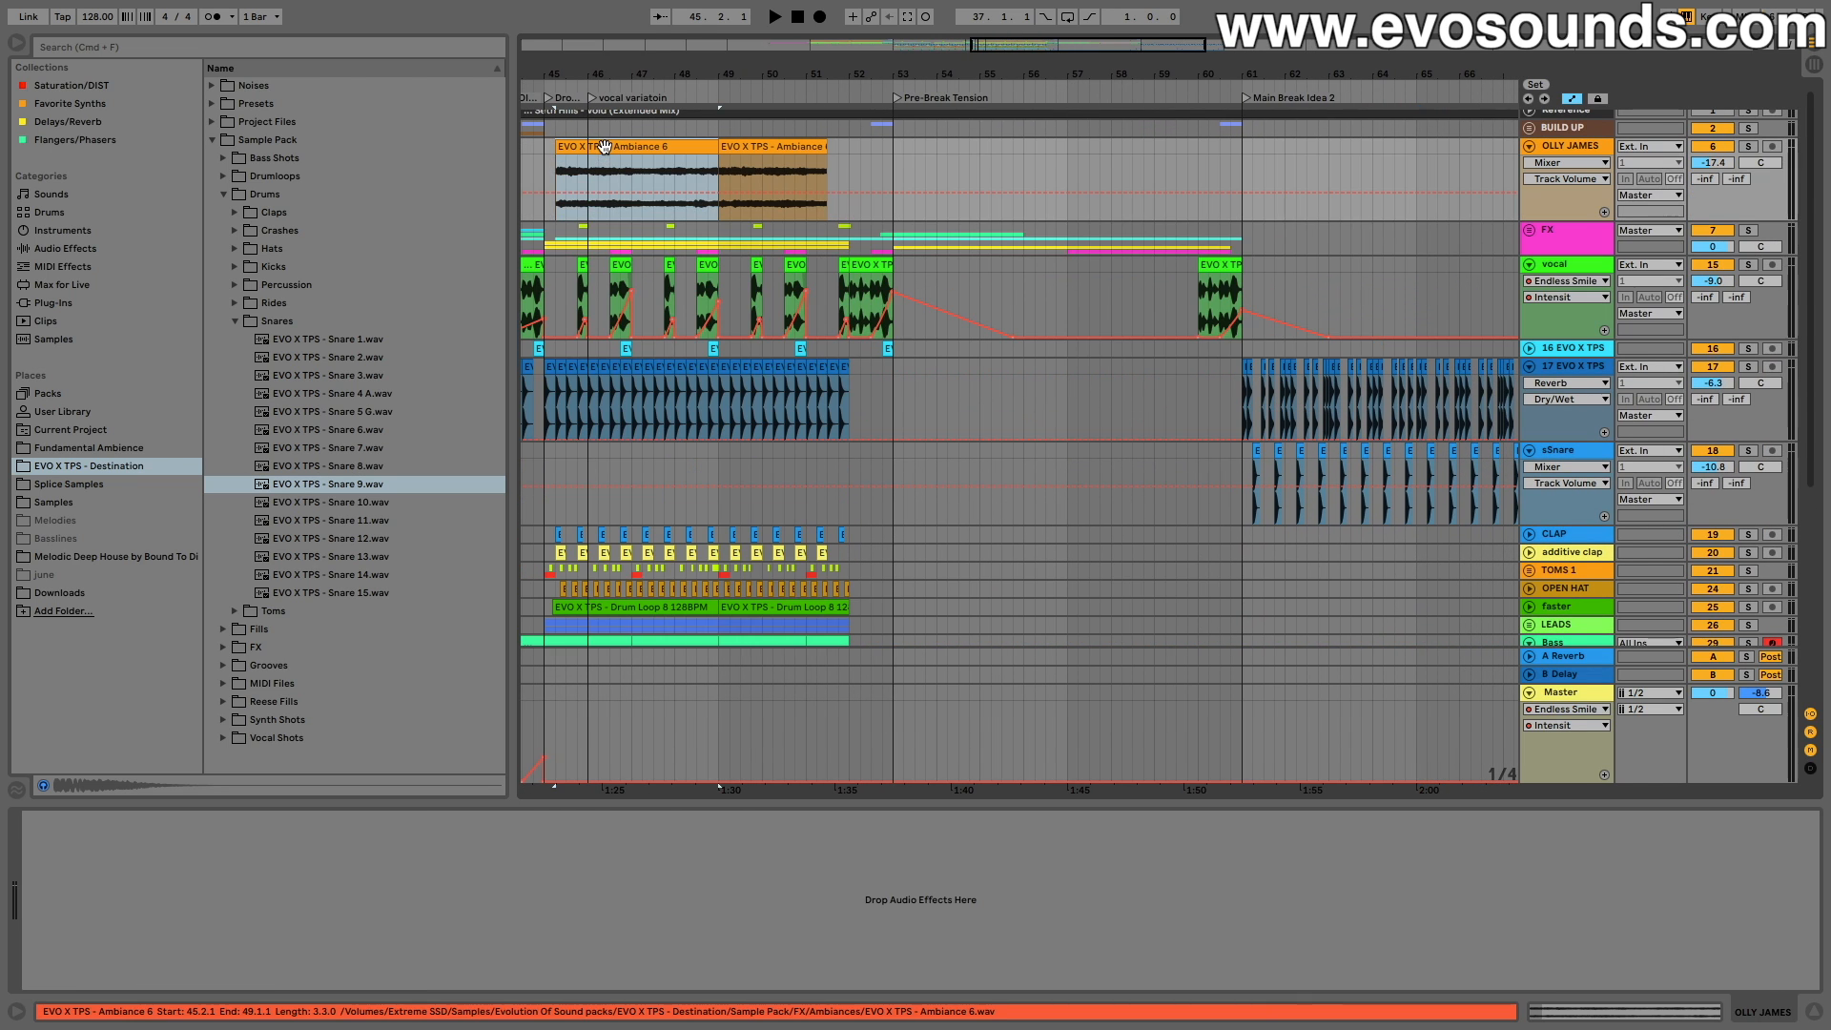
{"action": "left_click", "coordinate": [1246, 151]}
{"action": "key", "text": "super+v"}
{"action": "key", "text": "space"}
{"action": "key", "text": "super+d"}
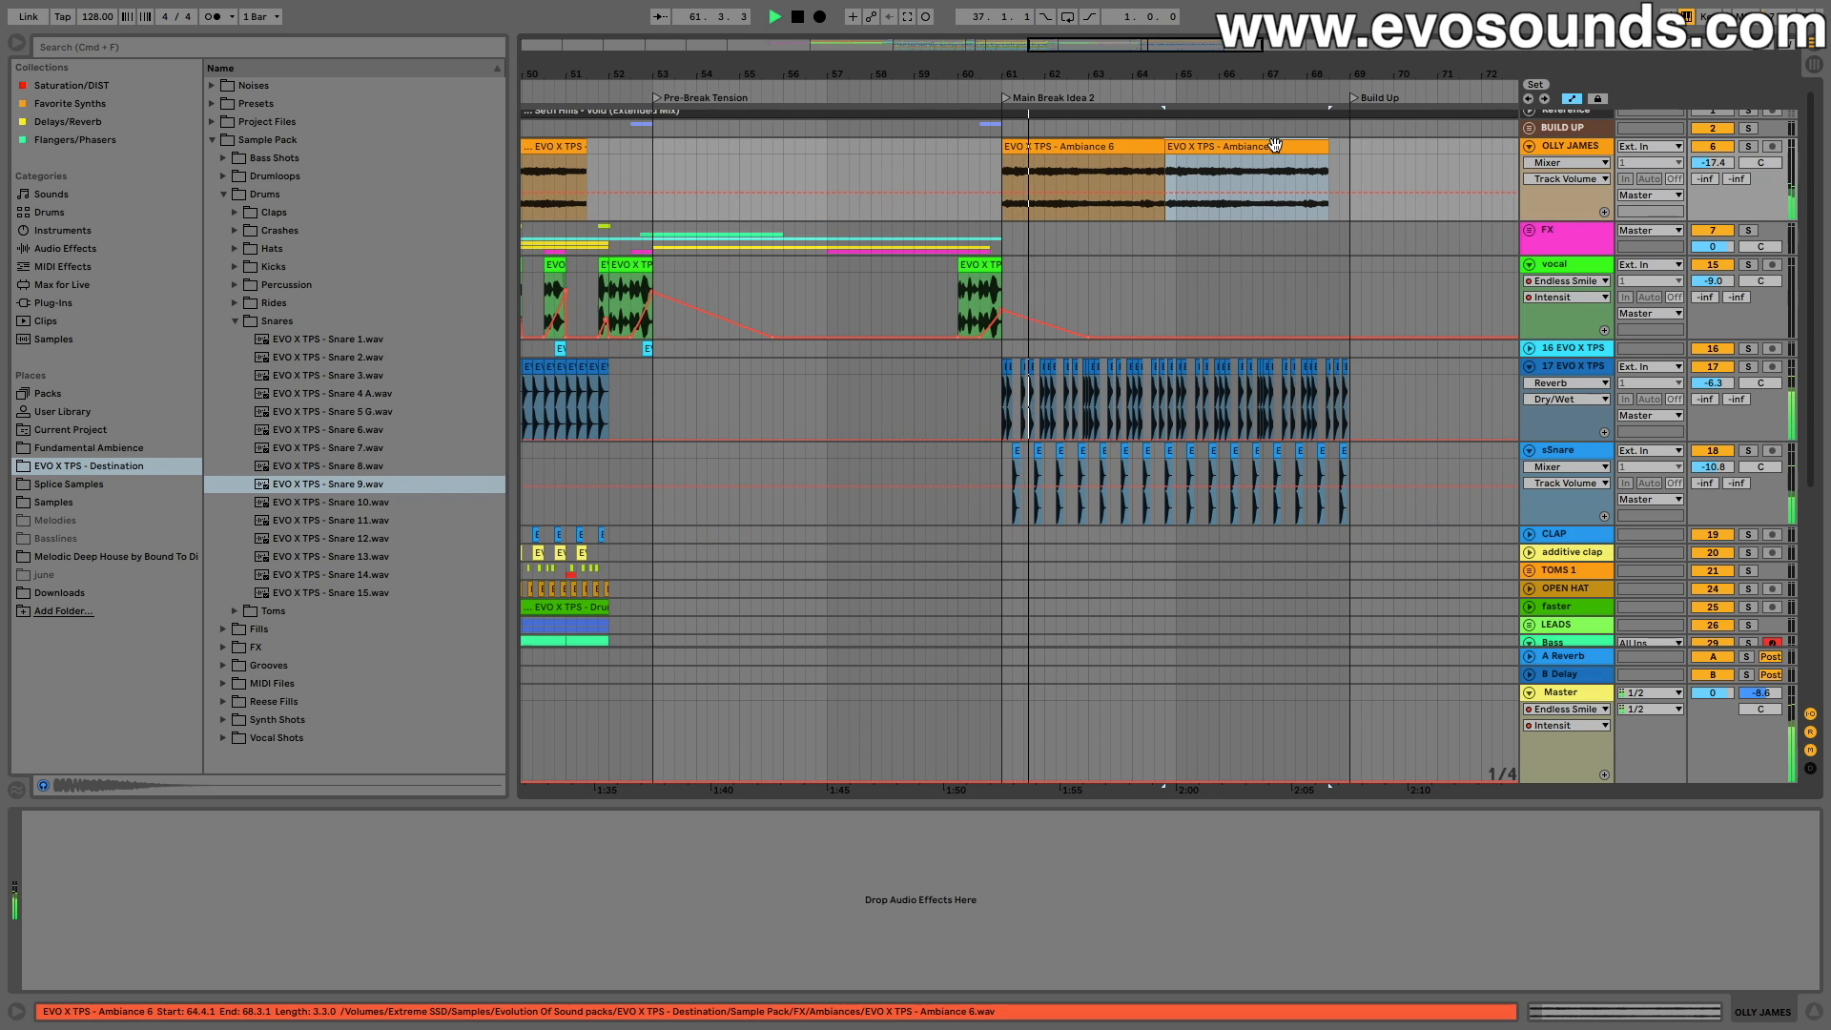
Step: Adjust the two Ambiance 6 clips to four bars each, covering 61.1.1 to 65.1.1 and 65.1.1 to 69.1.1
{"action": "left_click_drag", "start_coordinate": [1165, 145], "coordinate": [1168, 143]}
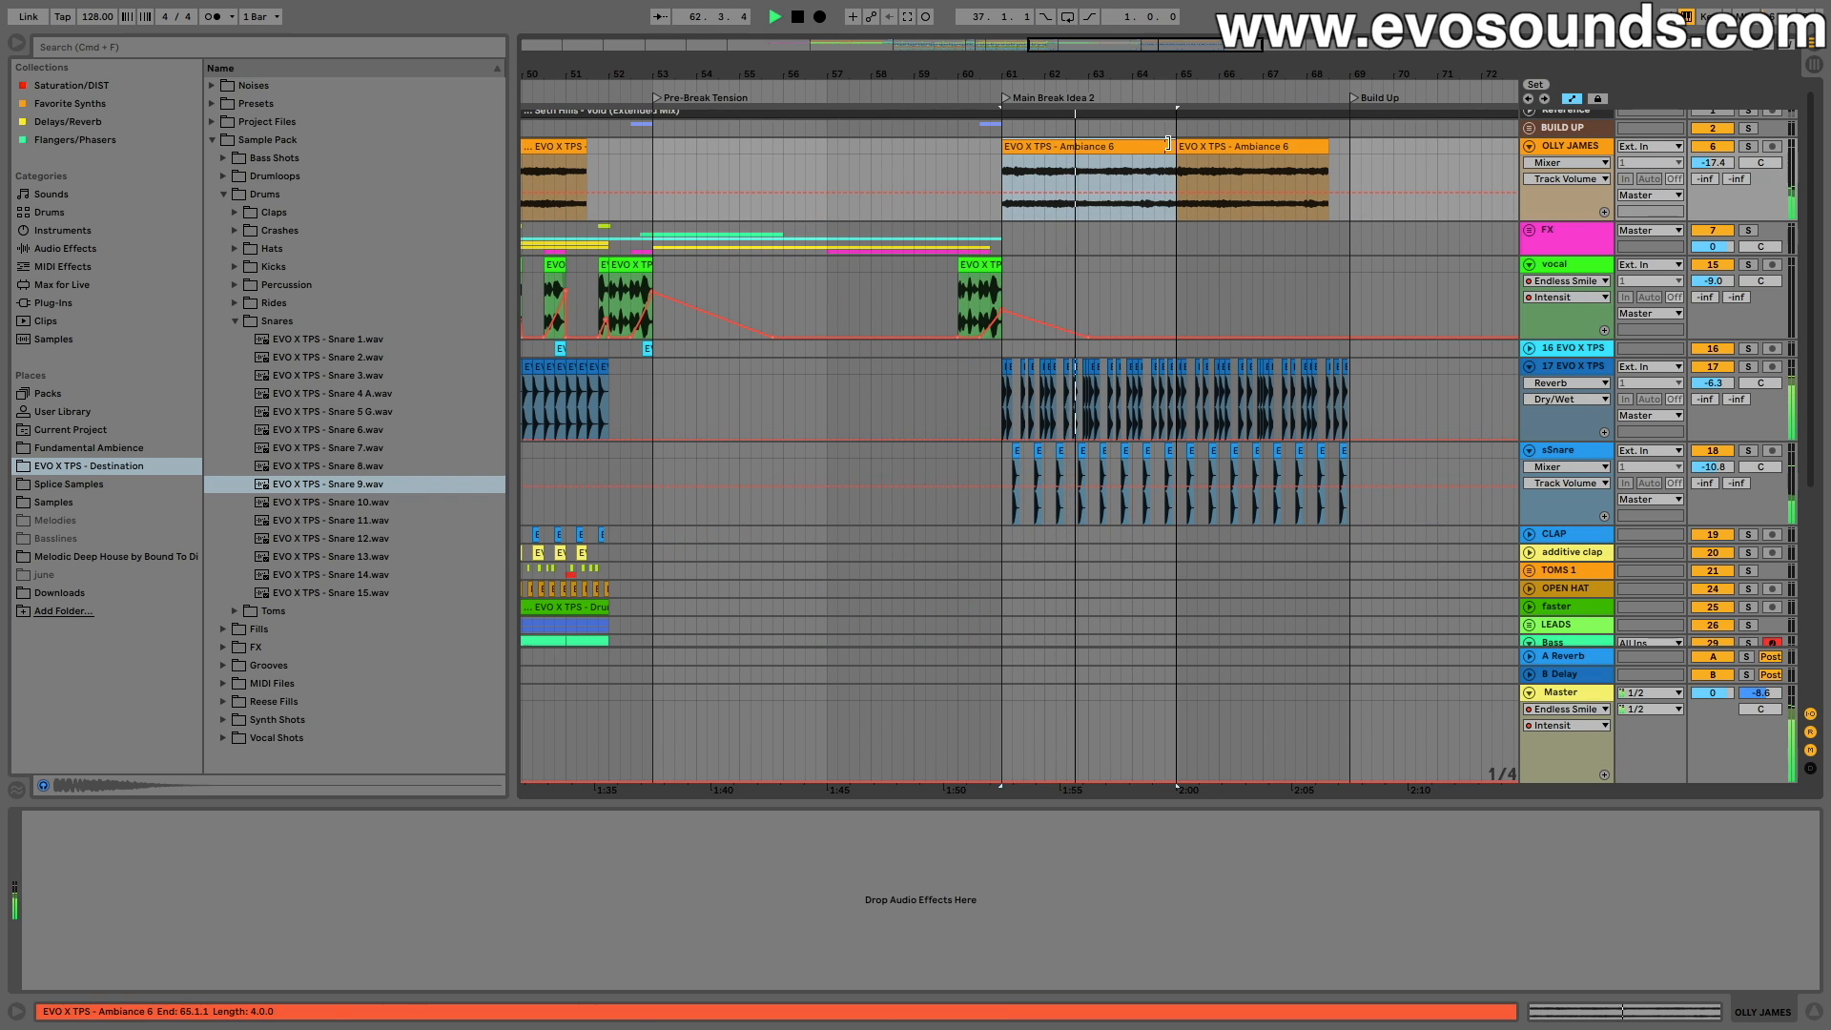
{"action": "left_click", "coordinate": [1229, 147]}
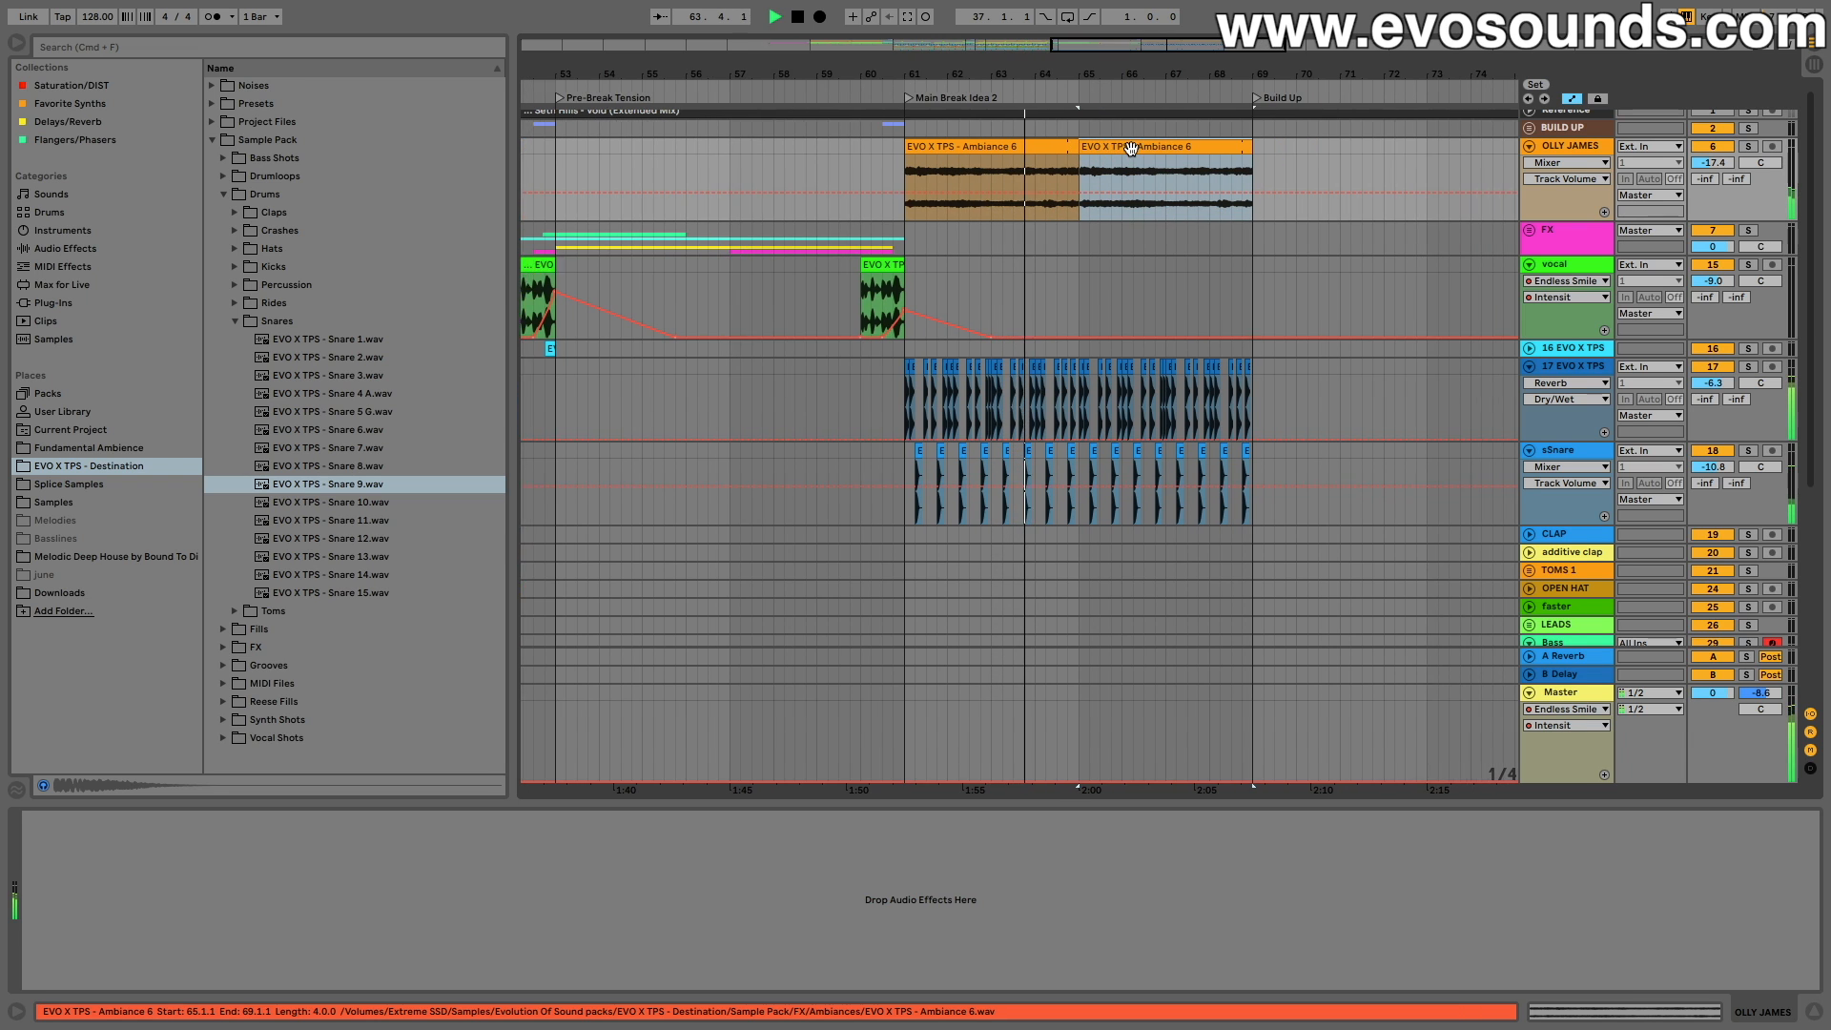
{"action": "scroll", "coordinate": [1131, 149], "scroll_direction": "left", "scroll_amount": 5}
{"action": "scroll", "coordinate": [1131, 151], "scroll_direction": "down", "scroll_amount": 3}
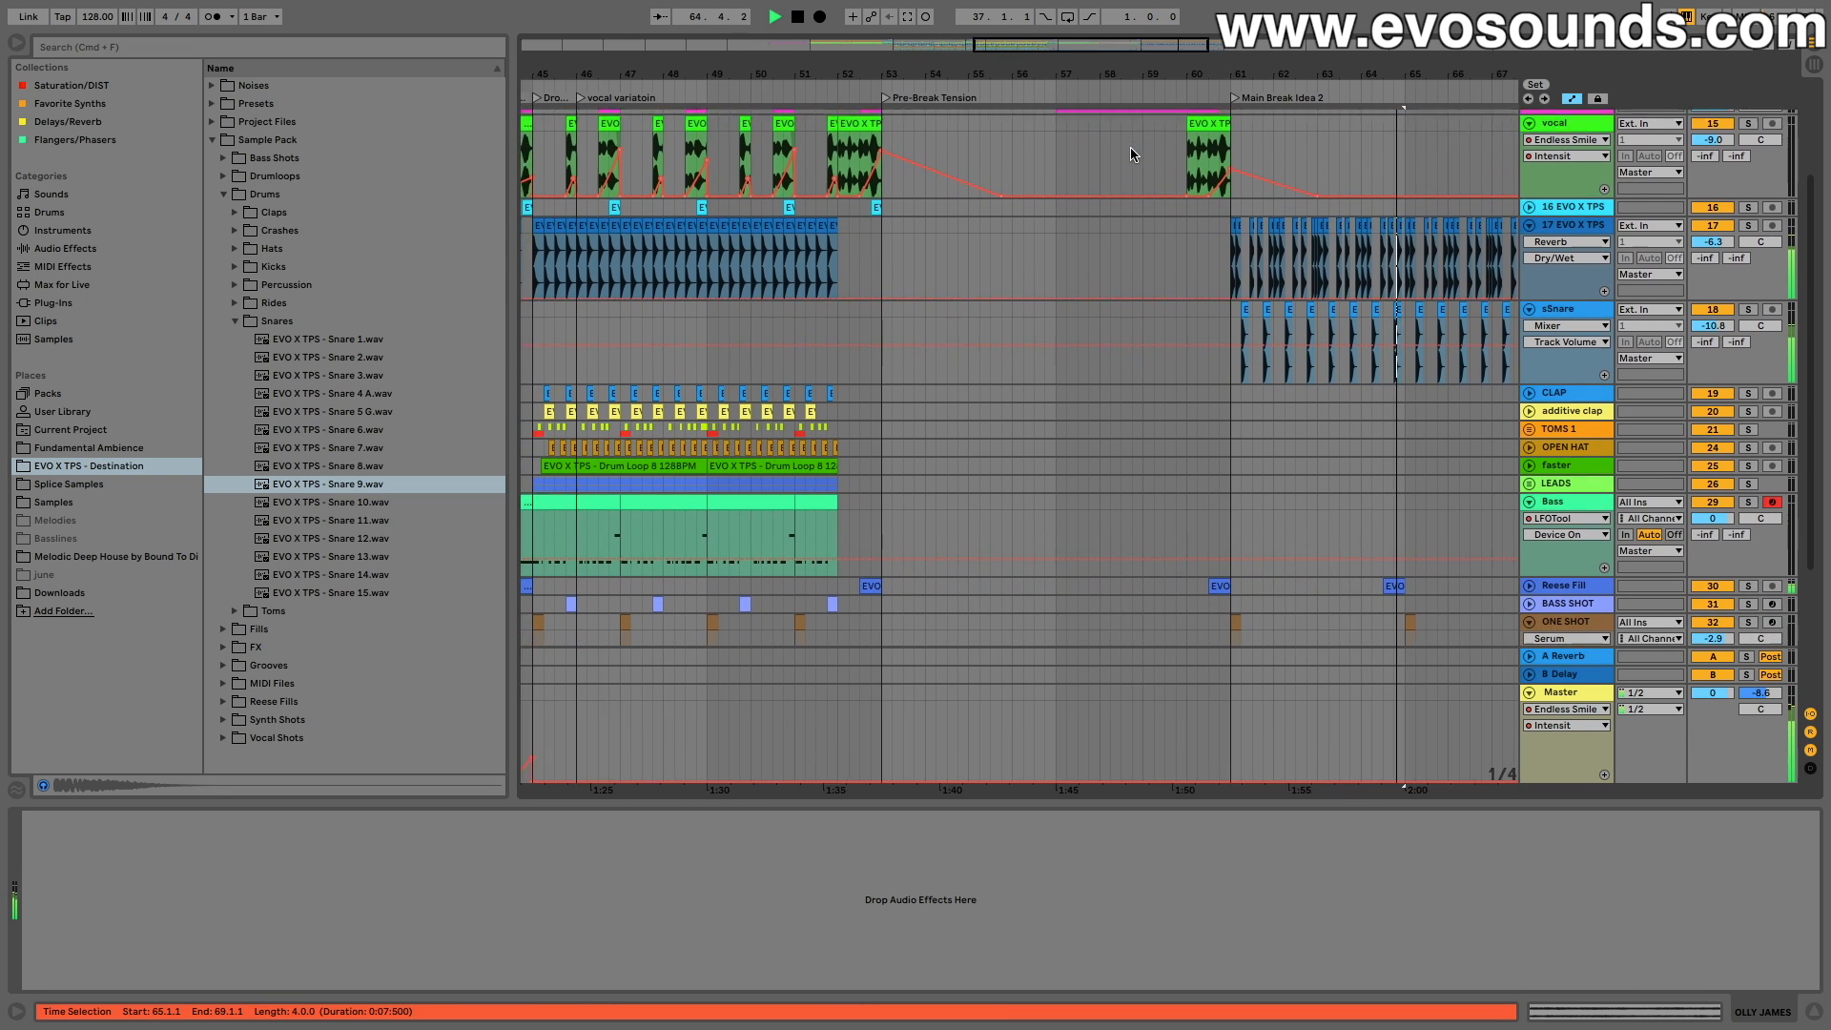
Step: Duplicate the first four bars of the Ambience 12 clip at 61.1.1 so the copy covers 65.1.1 to 69.1.1
{"action": "scroll", "coordinate": [1132, 153], "scroll_direction": "down", "scroll_amount": 5}
{"action": "scroll", "coordinate": [1131, 152], "scroll_direction": "right", "scroll_amount": 5}
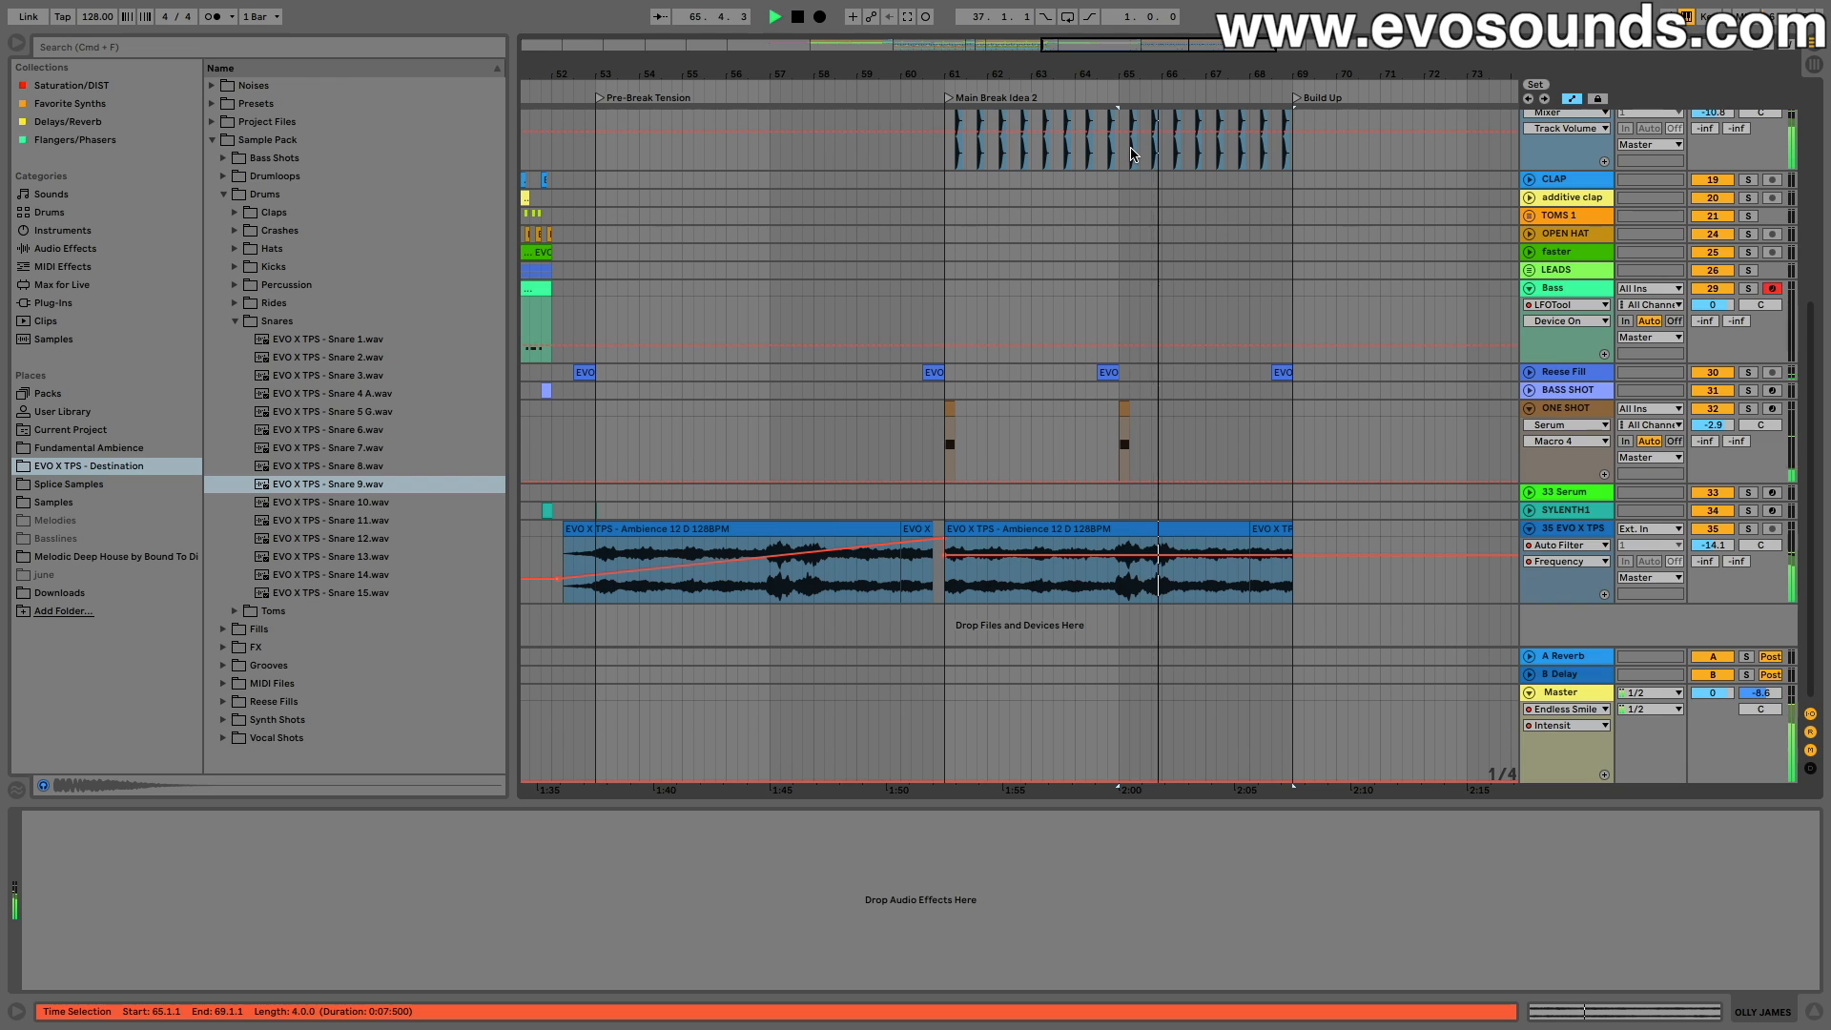
{"action": "key", "text": "space"}
{"action": "left_click_drag", "start_coordinate": [1125, 583], "coordinate": [969, 534]}
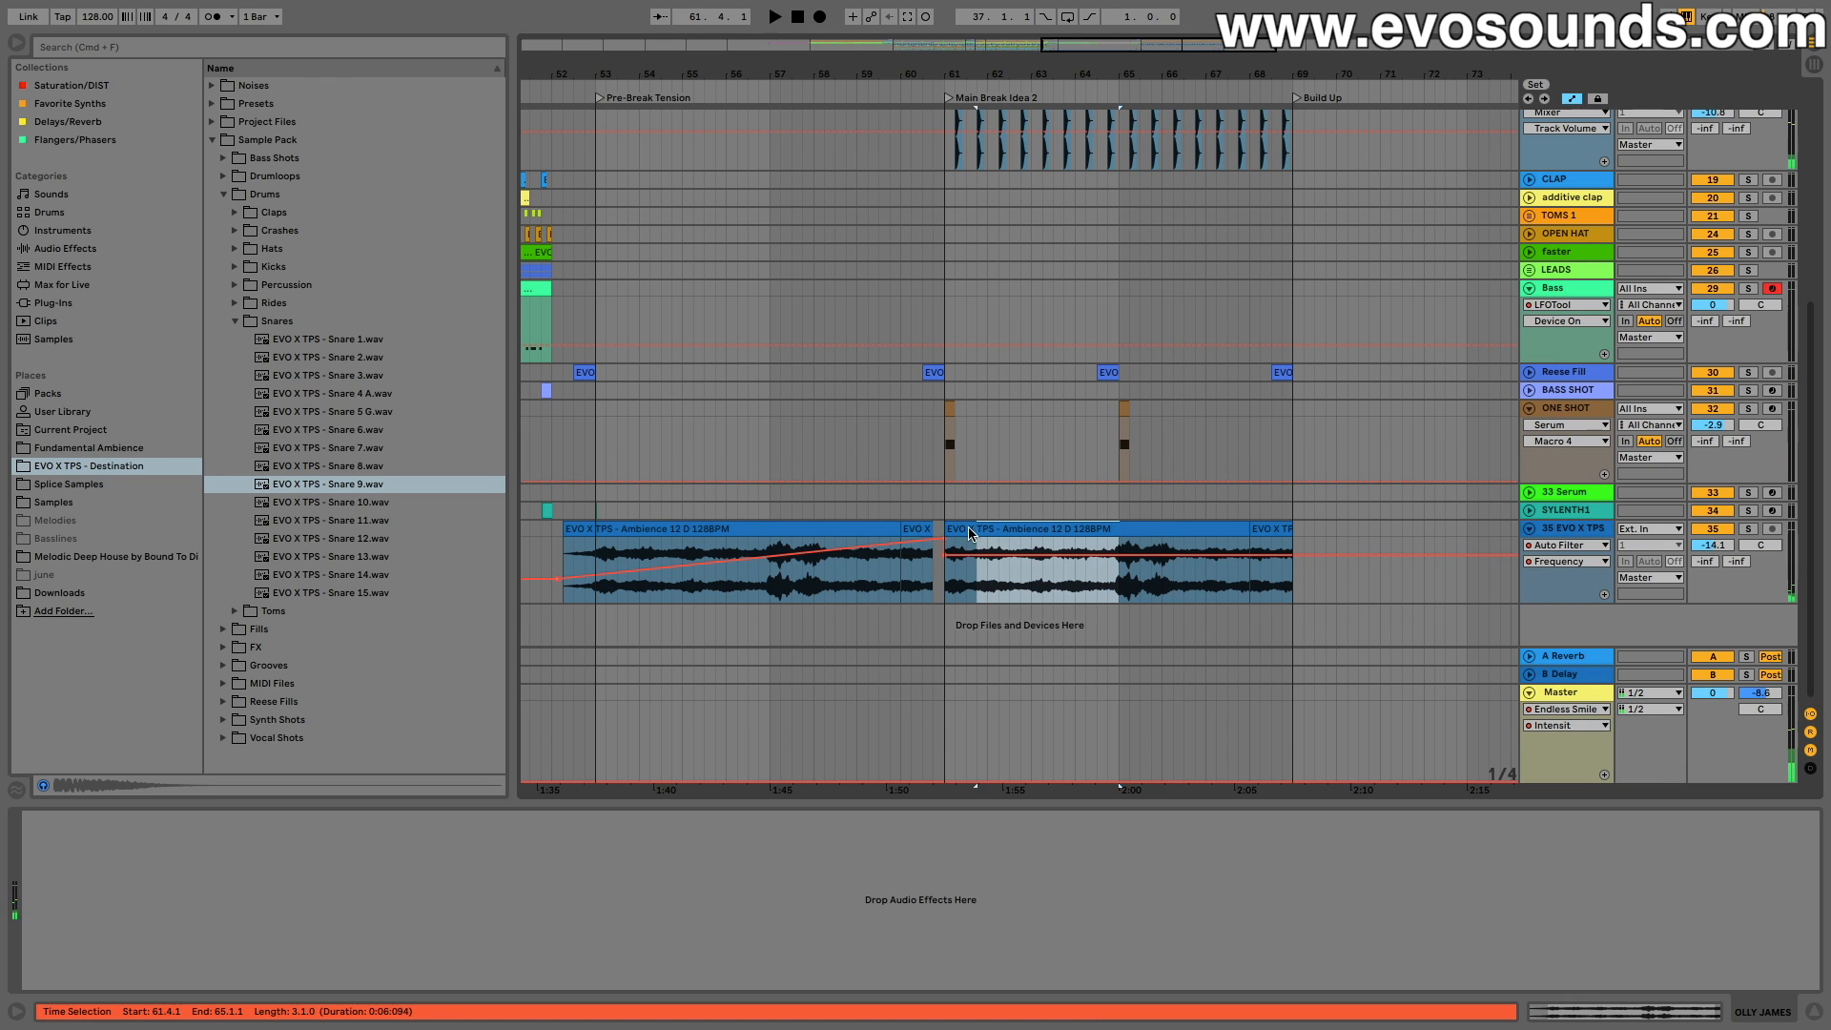
{"action": "left_click", "coordinate": [952, 532]}
{"action": "left_click", "coordinate": [946, 529]}
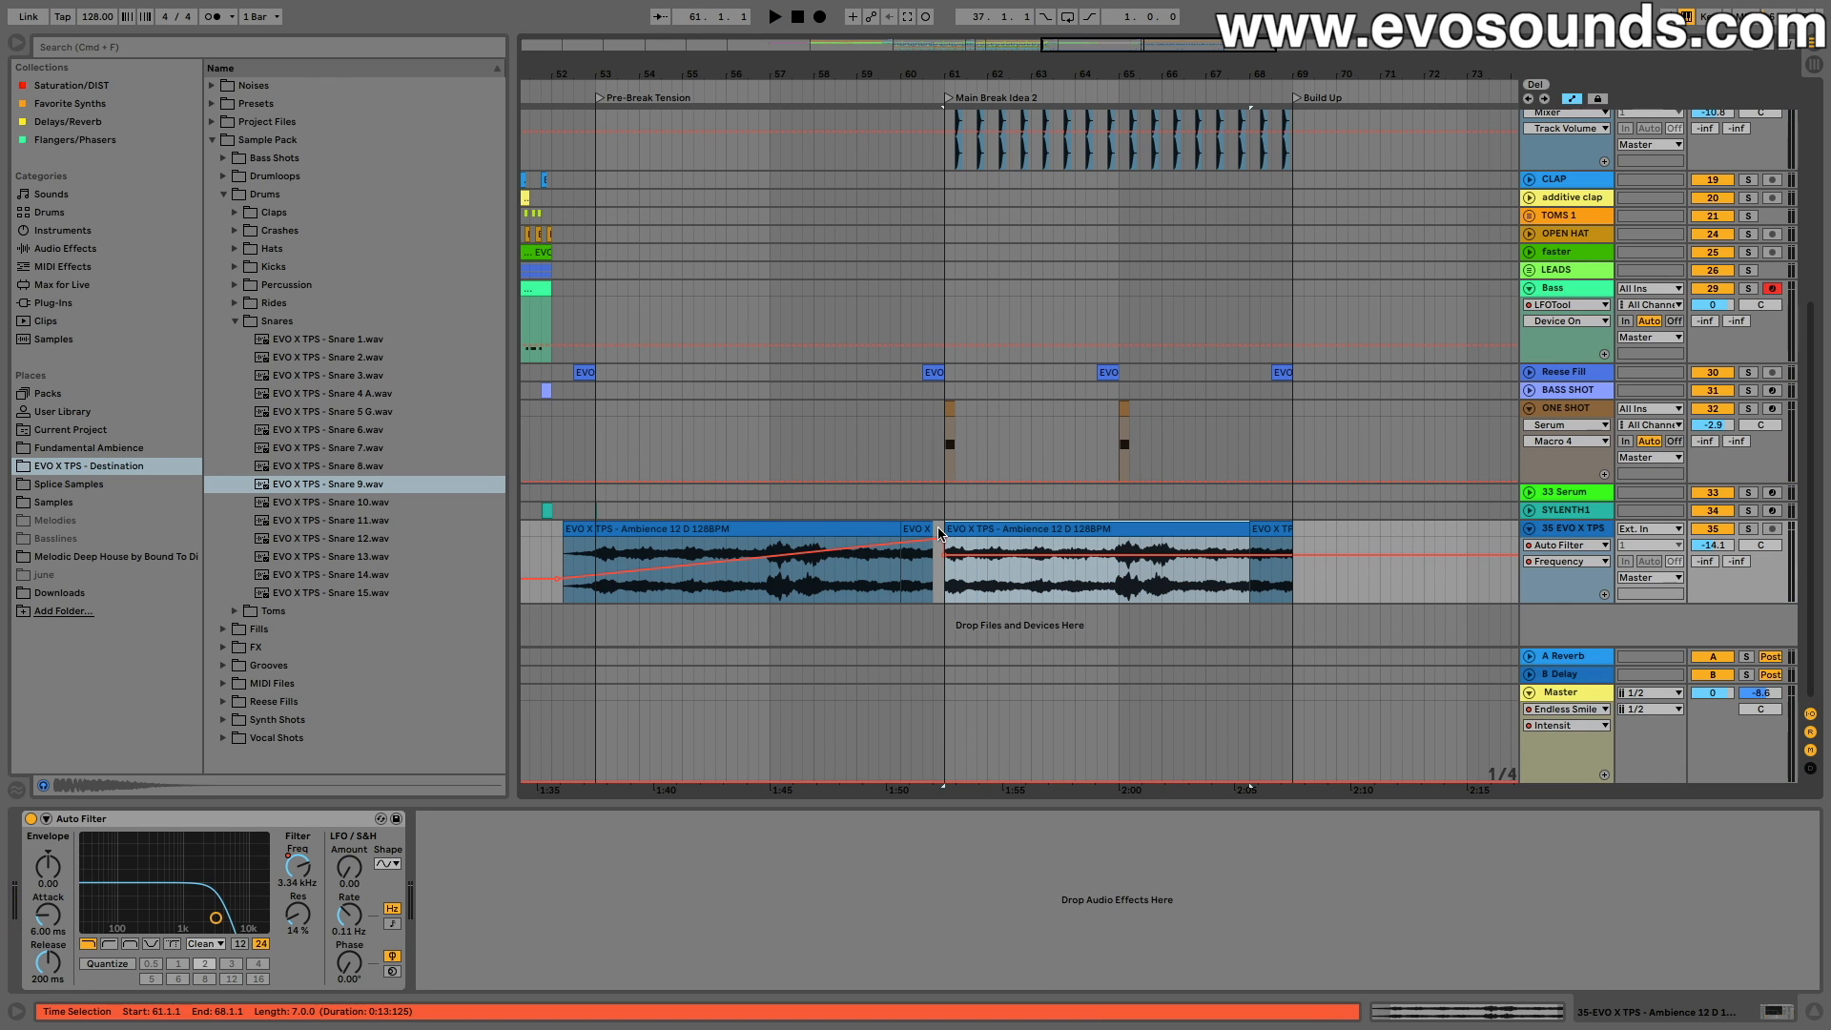
{"action": "left_click_drag", "start_coordinate": [948, 591], "coordinate": [1118, 582]}
{"action": "key", "text": "super+d"}
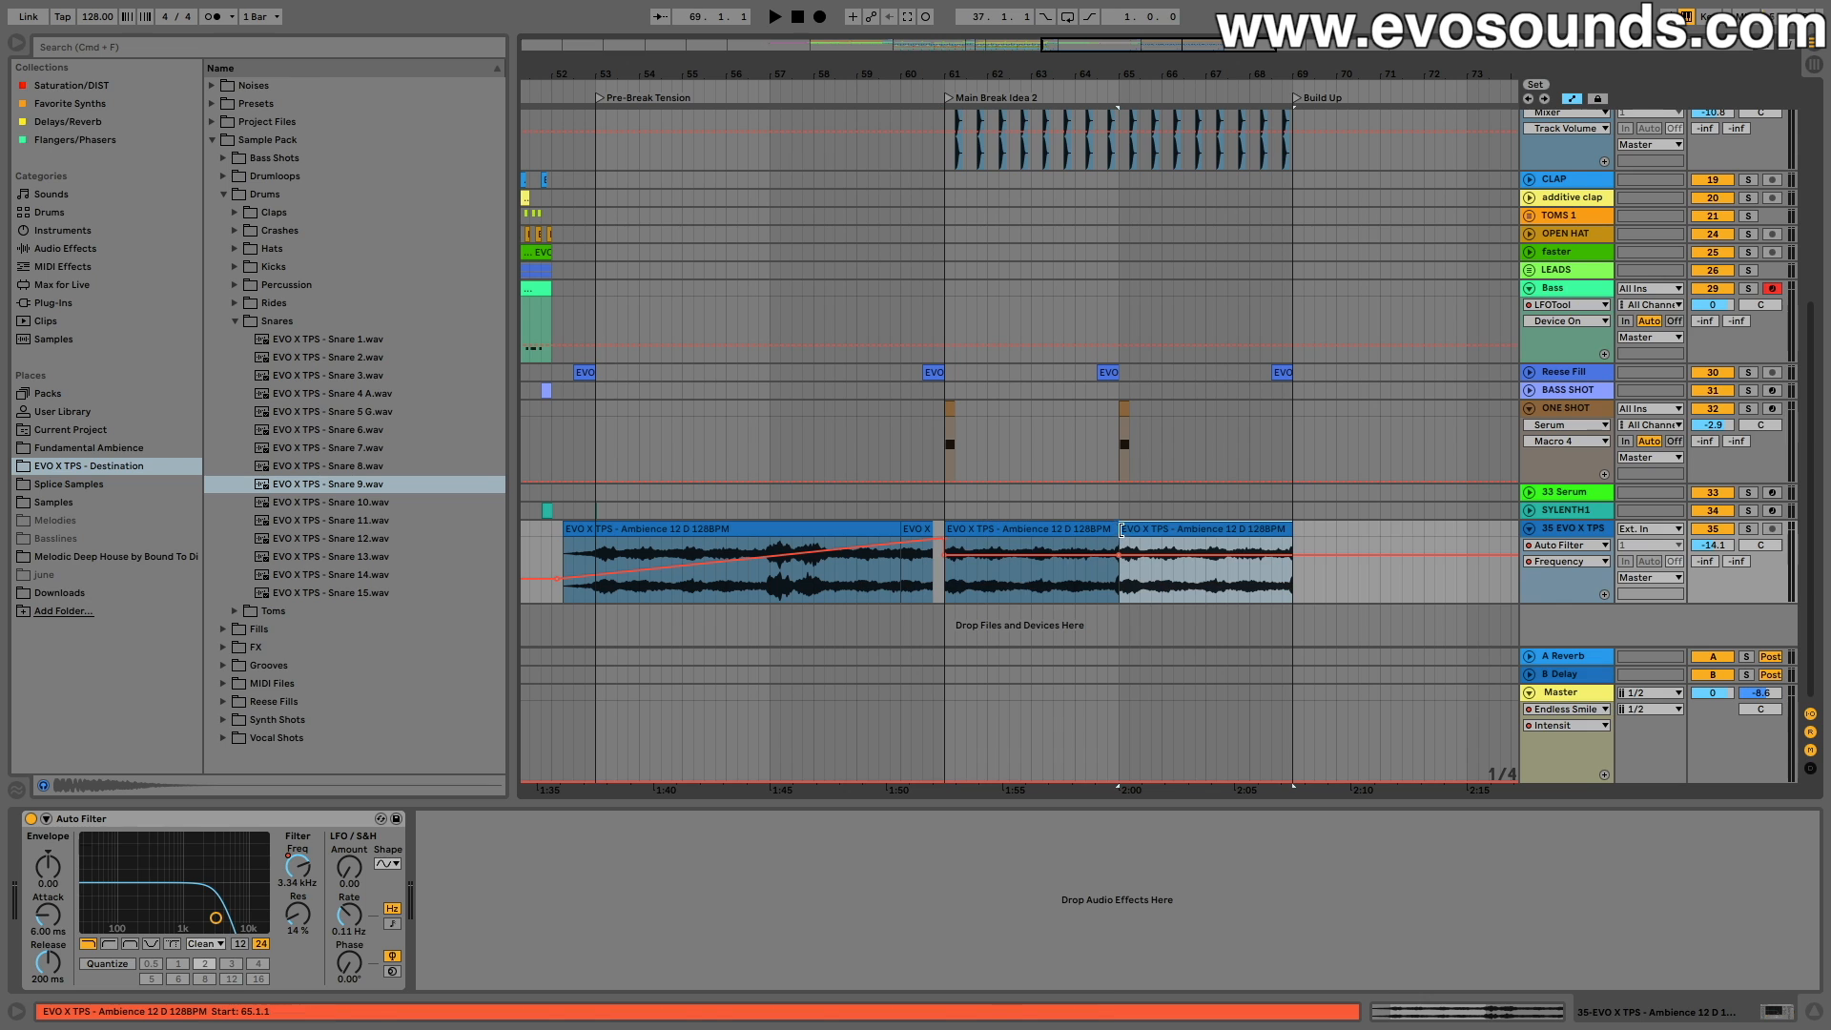
Step: Play Main Break Idea 2 from 65.1.1 and lower the Ambience 12 track's volume to -16.6 dB
{"action": "key", "text": "space"}
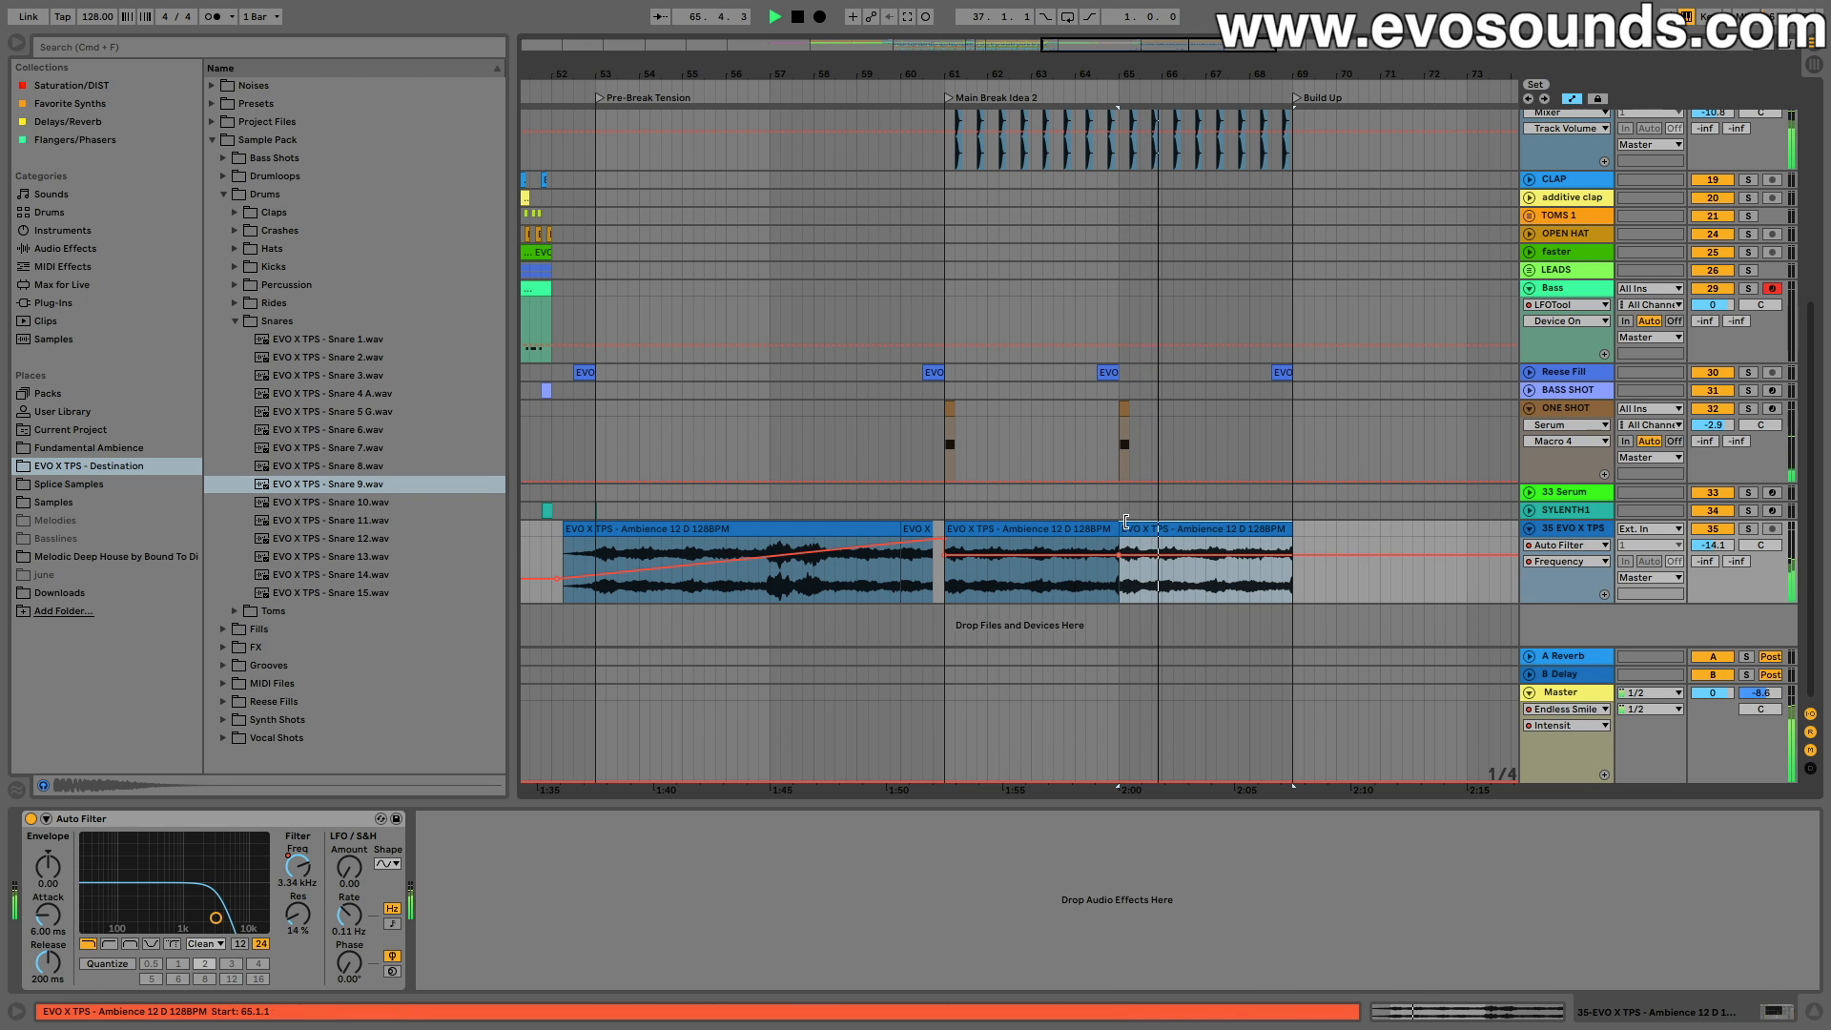
{"action": "scroll", "coordinate": [1129, 505], "scroll_direction": "up", "scroll_amount": 8}
{"action": "scroll", "coordinate": [1135, 460], "scroll_direction": "down", "scroll_amount": 8}
{"action": "left_click", "coordinate": [1713, 546]}
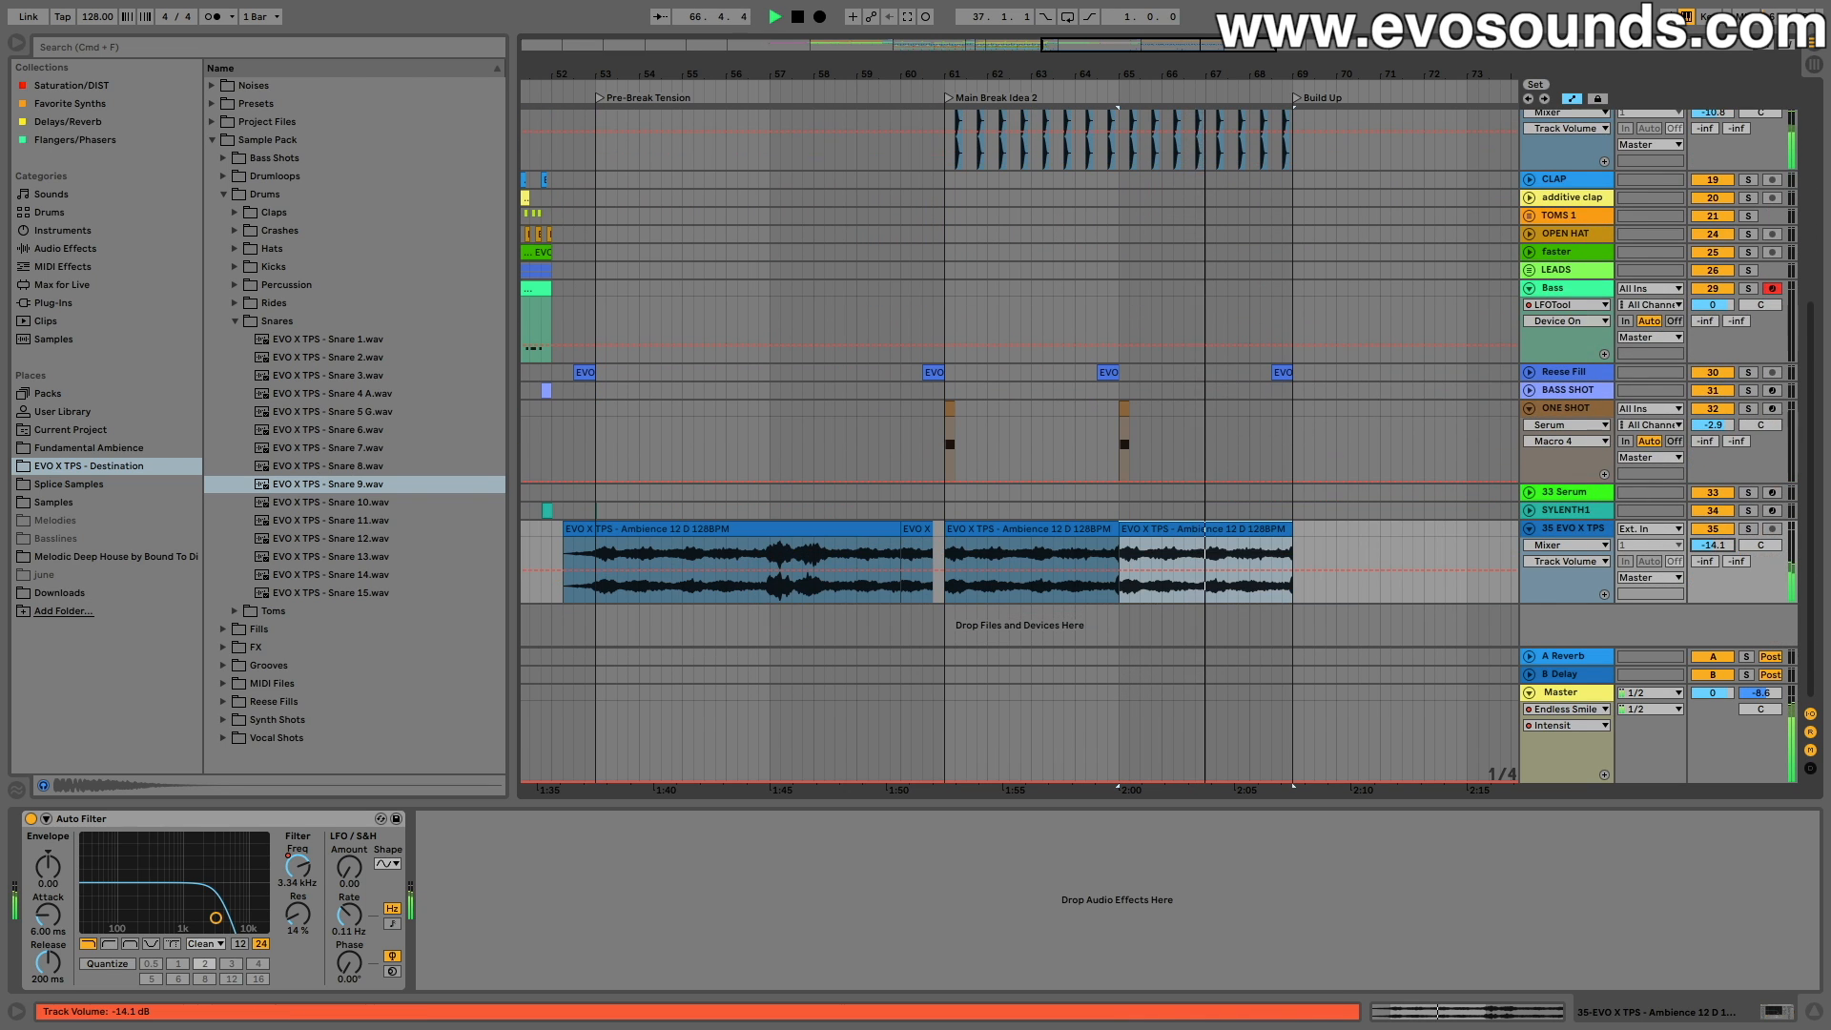
Step: Listen to the arrangement from 48.2.1 and from 51.2.1 on, leading into the Pre-Break Tension
{"action": "scroll", "coordinate": [866, 392], "scroll_direction": "up", "scroll_amount": 8}
{"action": "scroll", "coordinate": [849, 372], "scroll_direction": "left", "scroll_amount": 10}
{"action": "left_click", "coordinate": [832, 318]}
{"action": "key", "text": "space"}
{"action": "key", "text": "space"}
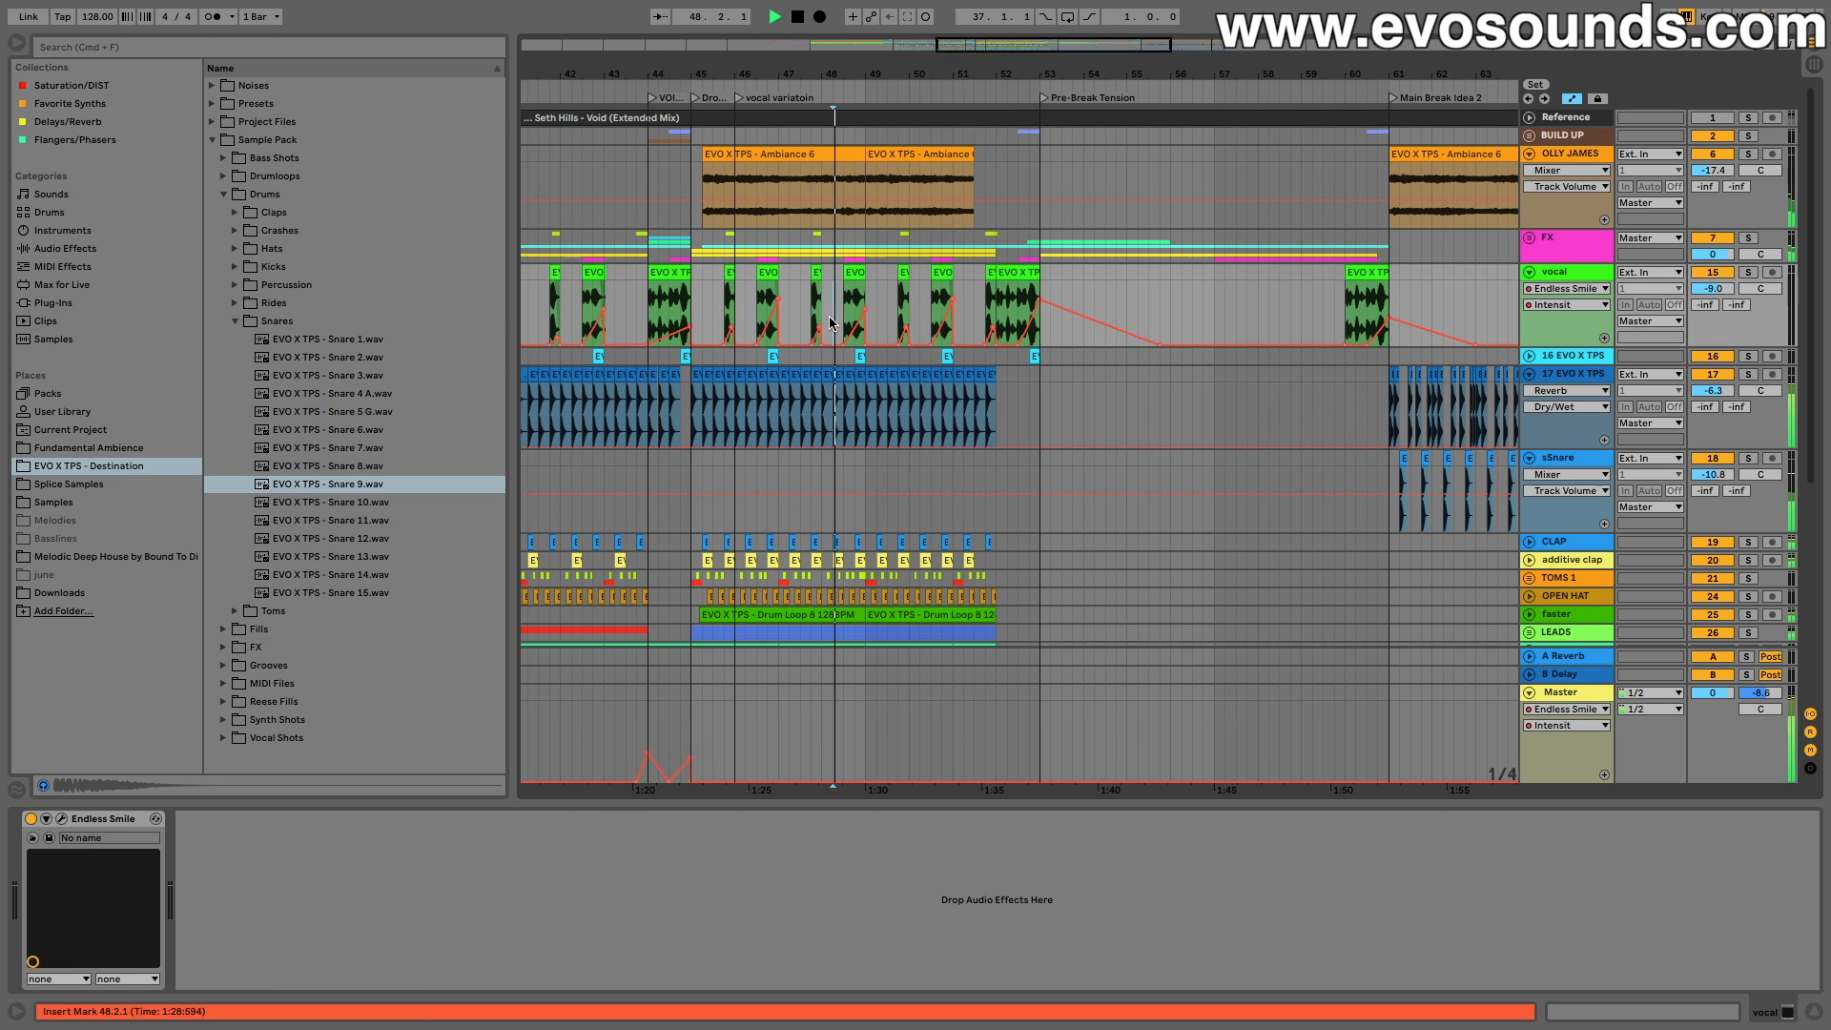
{"action": "scroll", "coordinate": [897, 307], "scroll_direction": "right", "scroll_amount": 5}
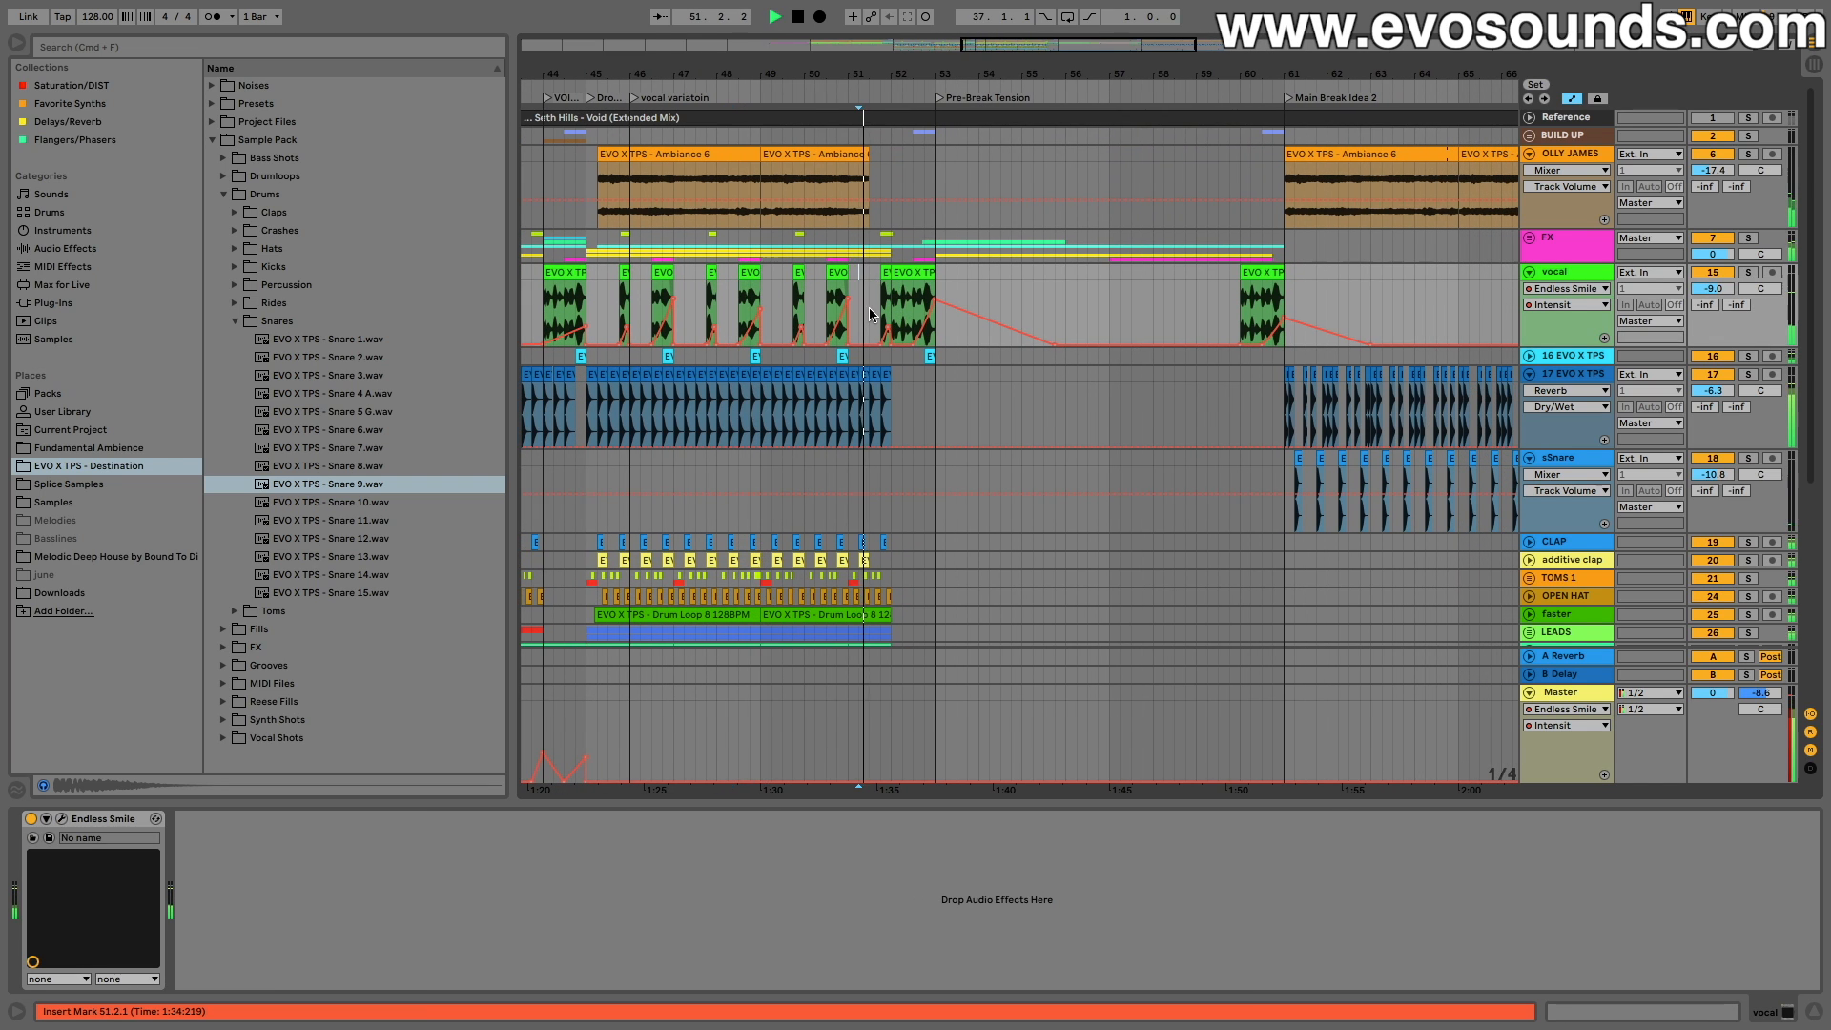
{"action": "scroll", "coordinate": [870, 314], "scroll_direction": "right", "scroll_amount": 4}
{"action": "scroll", "coordinate": [871, 312], "scroll_direction": "down", "scroll_amount": 2}
{"action": "scroll", "coordinate": [872, 311], "scroll_direction": "left", "scroll_amount": 6}
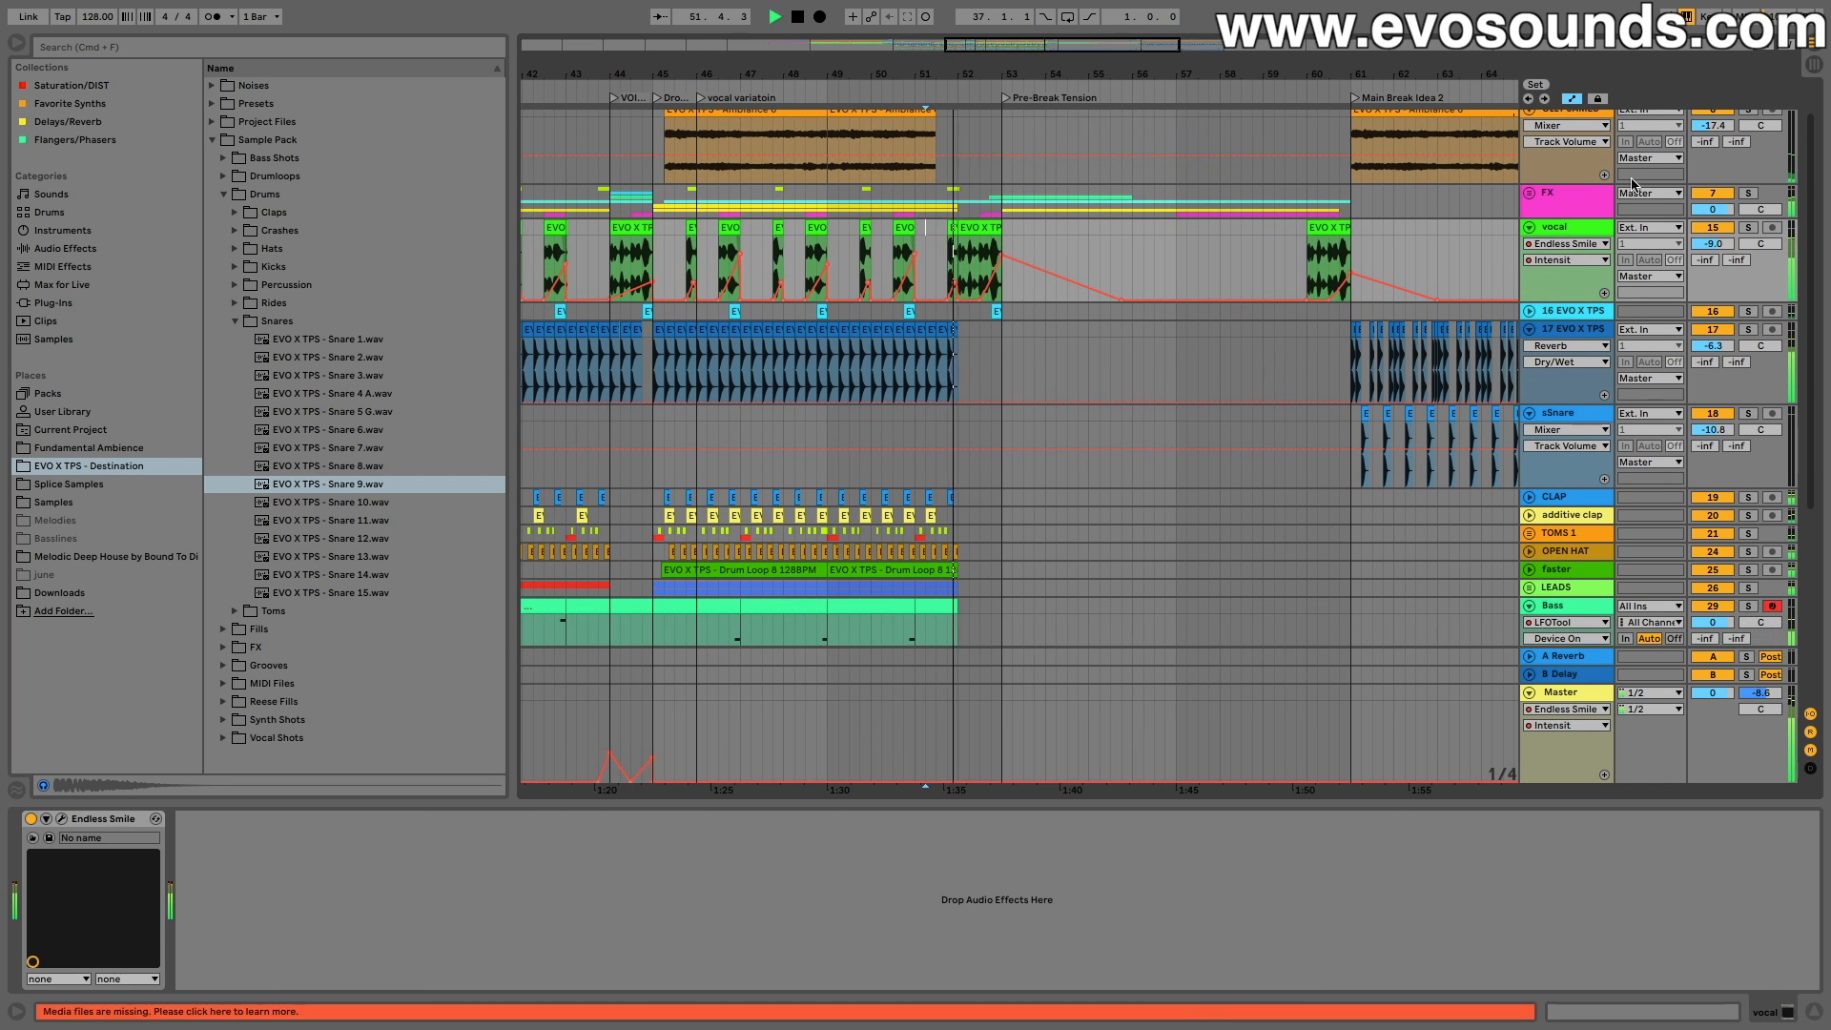
Step: Unfold the FX group and examine its impact, downfilter, upfilter and reversed synth clips against the tracks around Main Break Idea 2
{"action": "left_click", "coordinate": [1529, 195]}
{"action": "scroll", "coordinate": [1222, 340], "scroll_direction": "down", "scroll_amount": 12}
{"action": "scroll", "coordinate": [1222, 340], "scroll_direction": "right", "scroll_amount": 4}
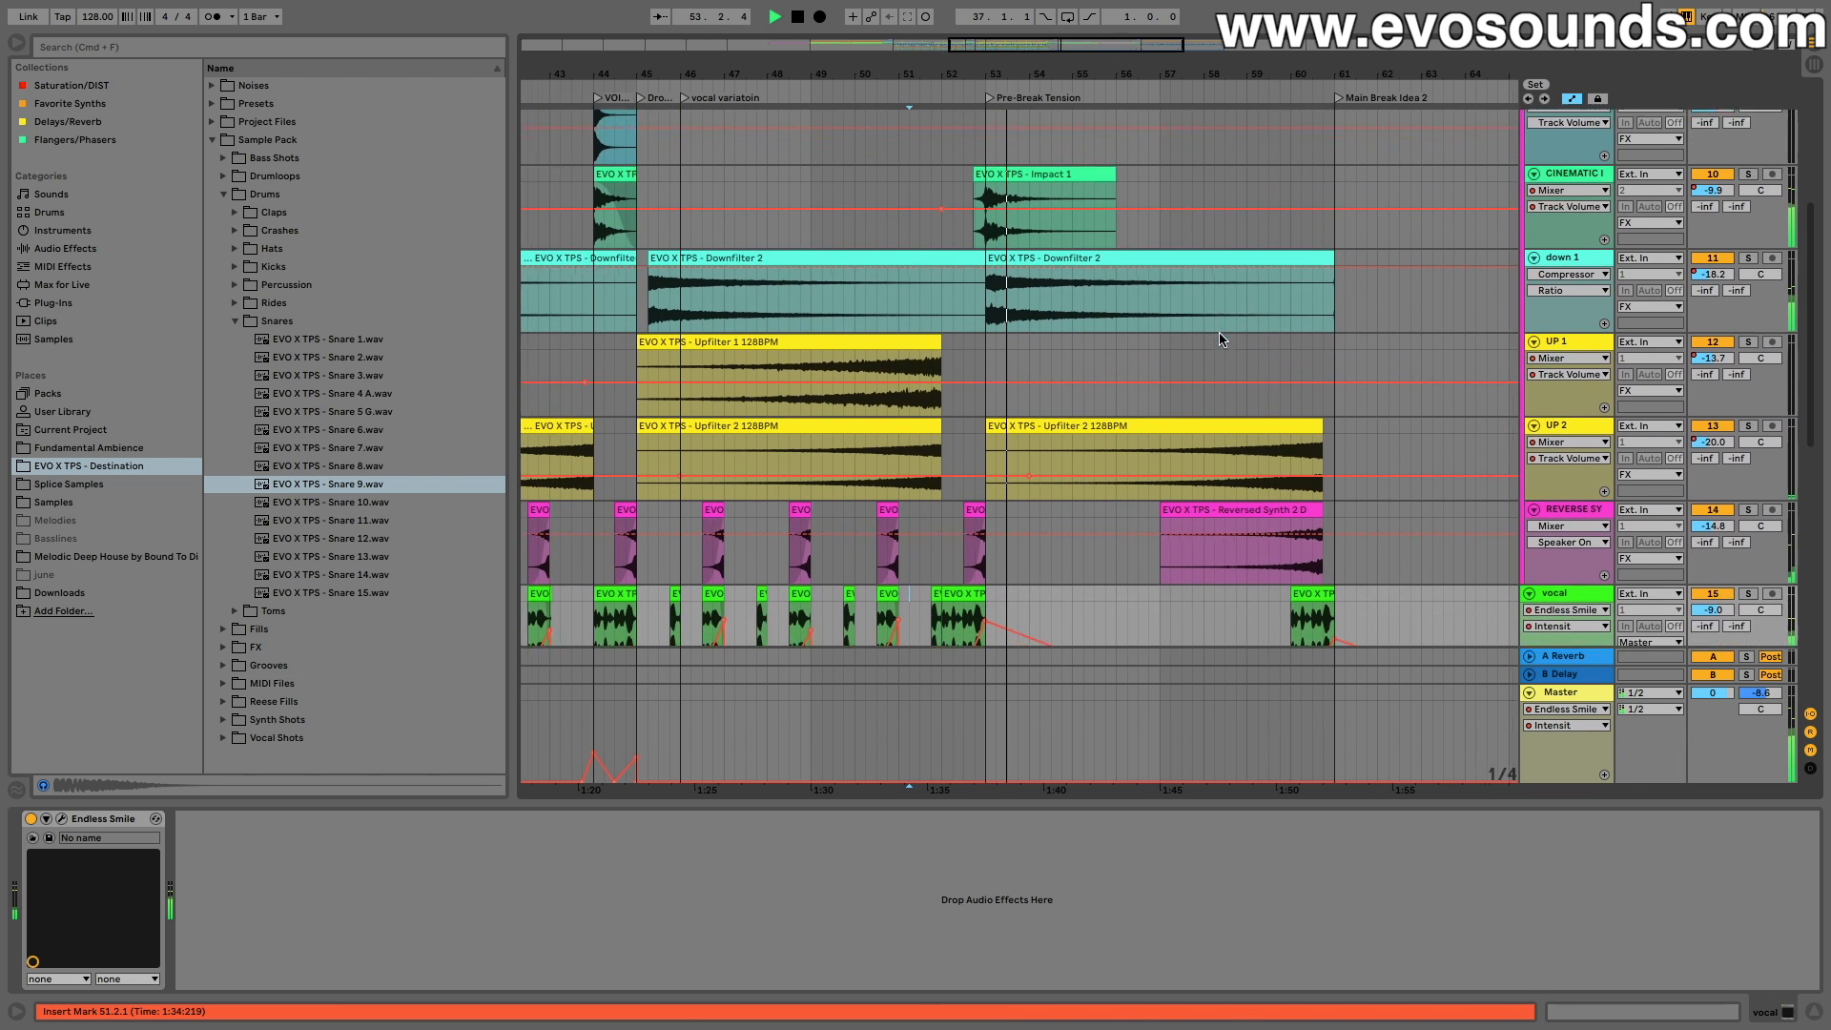
{"action": "scroll", "coordinate": [1219, 333], "scroll_direction": "down", "scroll_amount": 10}
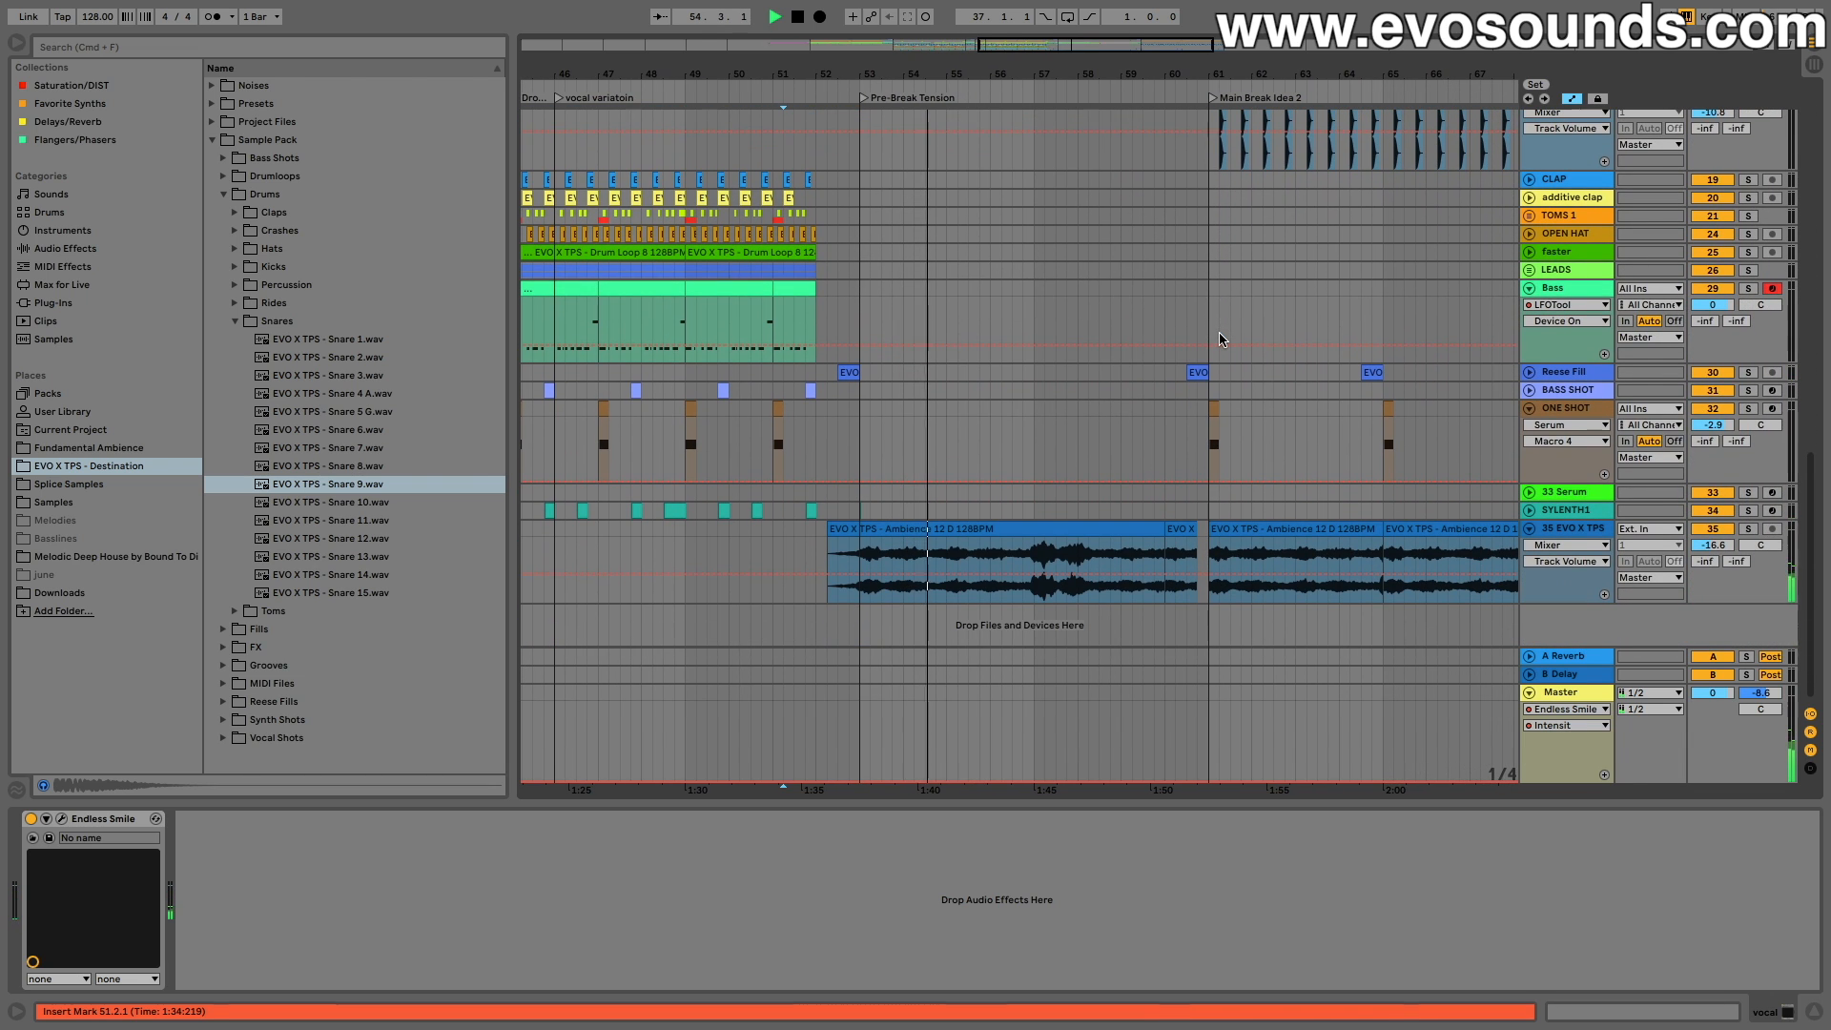
{"action": "scroll", "coordinate": [1219, 333], "scroll_direction": "up", "scroll_amount": 9}
{"action": "scroll", "coordinate": [1219, 333], "scroll_direction": "right", "scroll_amount": 1}
{"action": "scroll", "coordinate": [1145, 420], "scroll_direction": "up", "scroll_amount": 8}
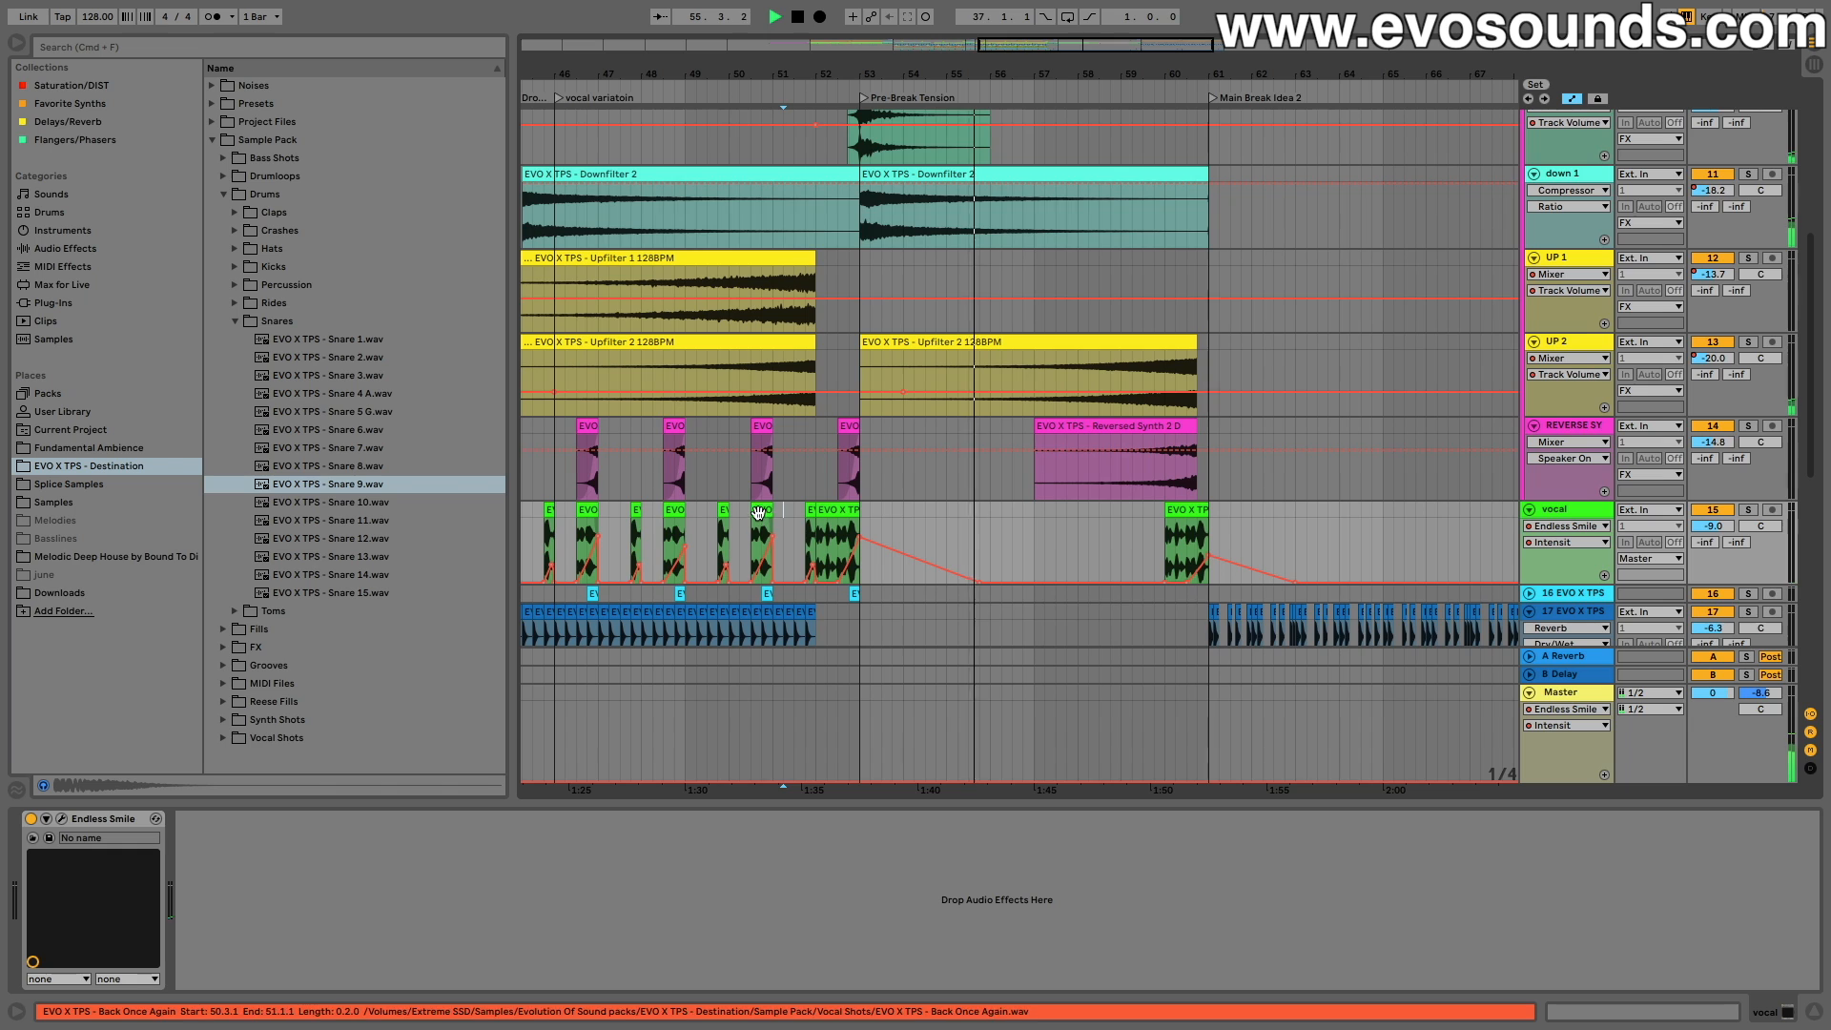
{"action": "scroll", "coordinate": [988, 493], "scroll_direction": "right", "scroll_amount": 3}
{"action": "scroll", "coordinate": [1714, 524], "scroll_direction": "down", "scroll_amount": 8}
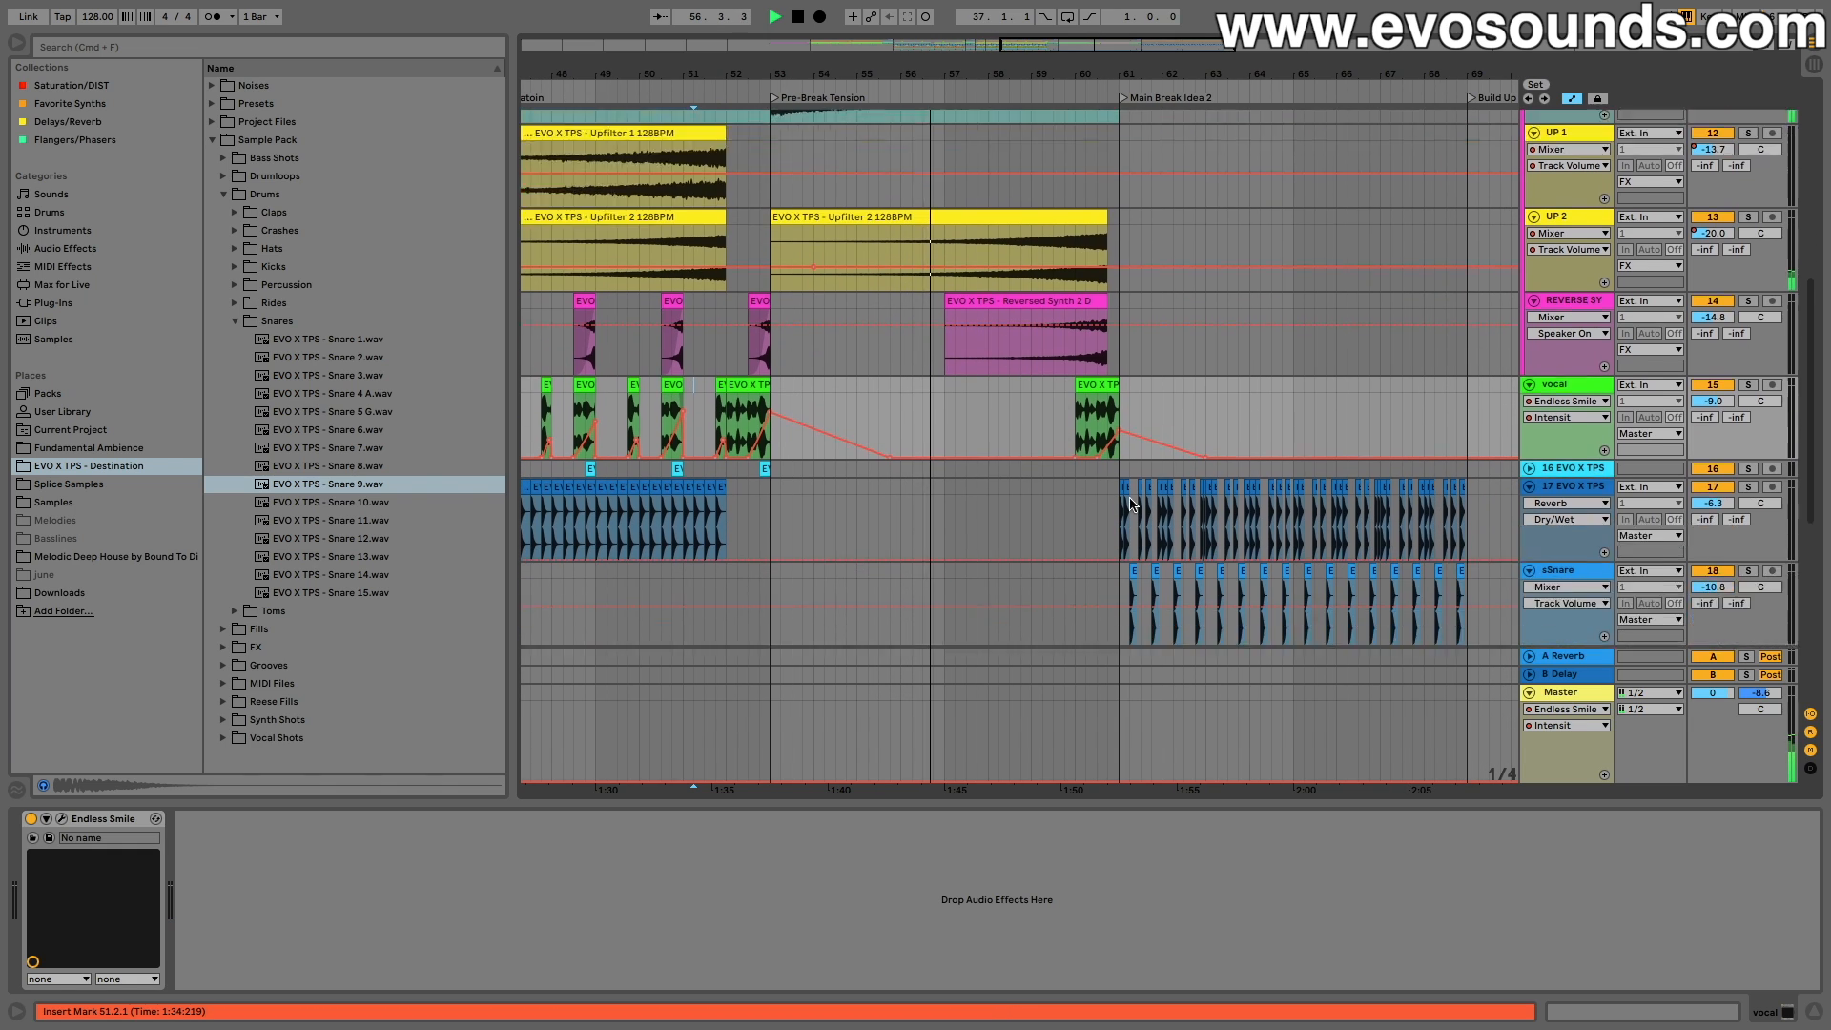
{"action": "scroll", "coordinate": [1714, 523], "scroll_direction": "down", "scroll_amount": 1}
Step: Insert a new MIDI track directly below the Bass track
{"action": "left_click", "coordinate": [1158, 549]}
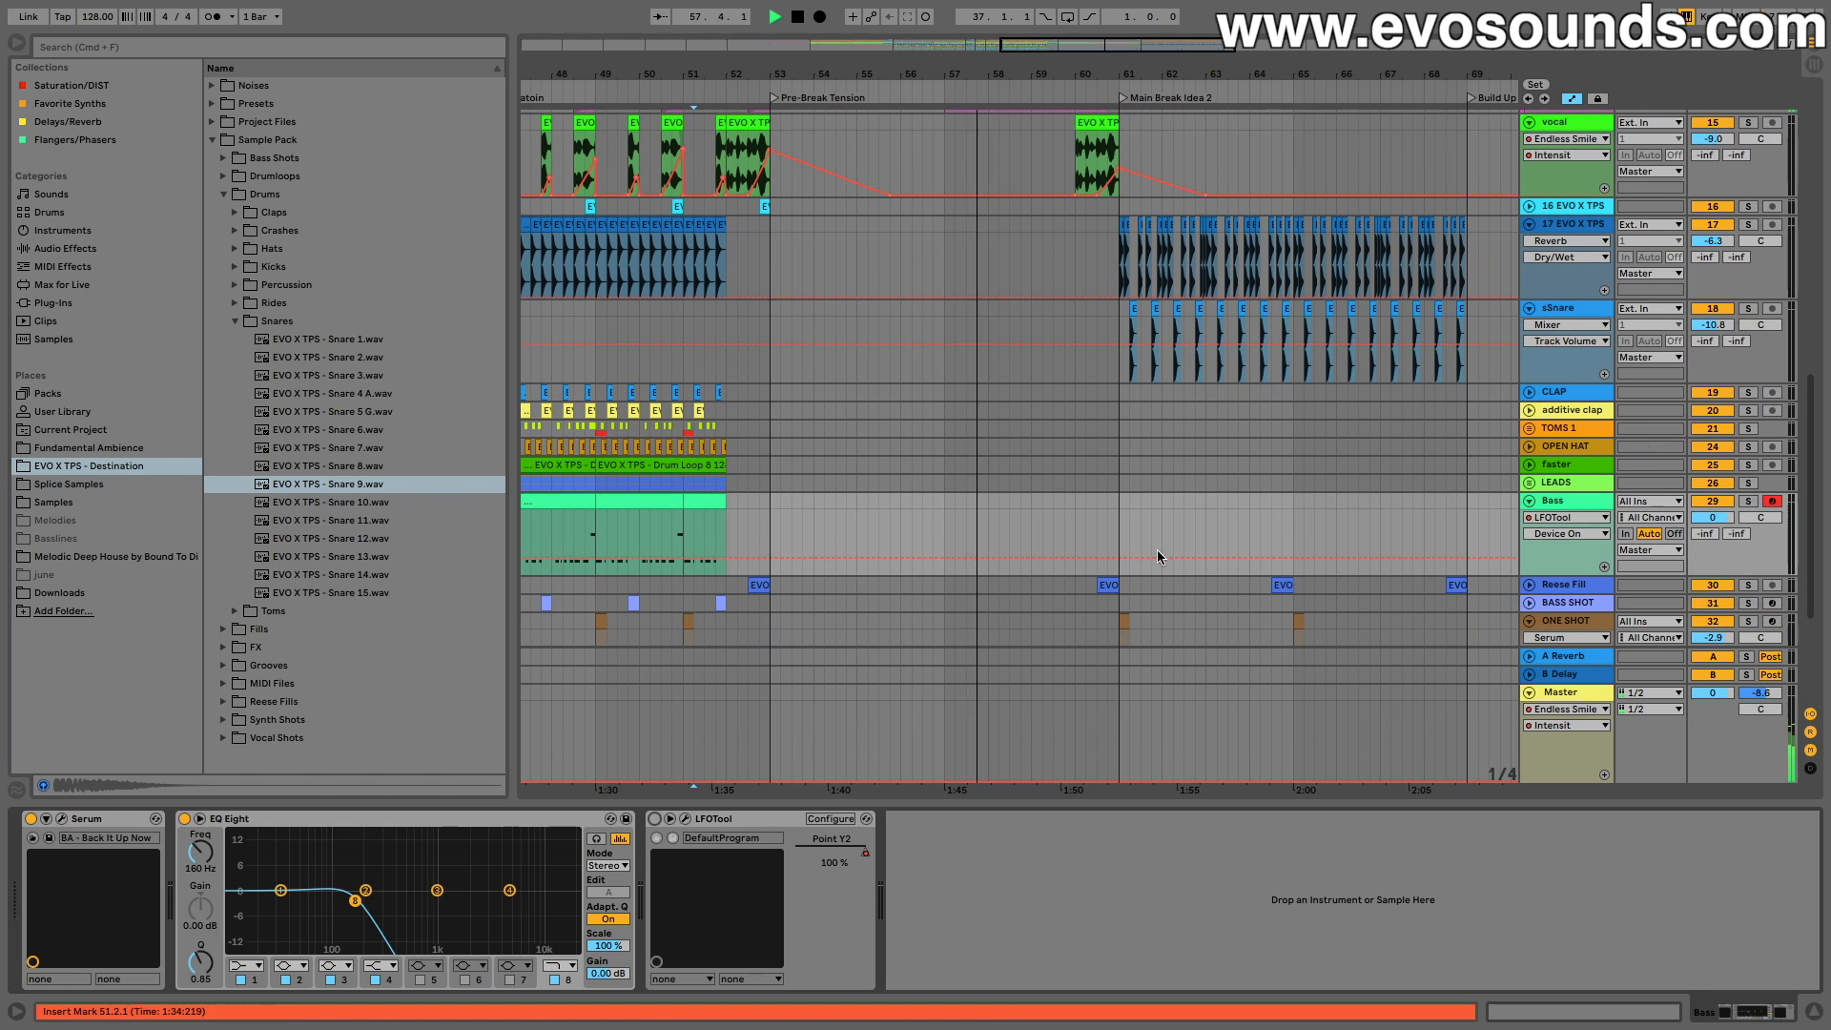
{"action": "left_click", "coordinate": [1579, 504]}
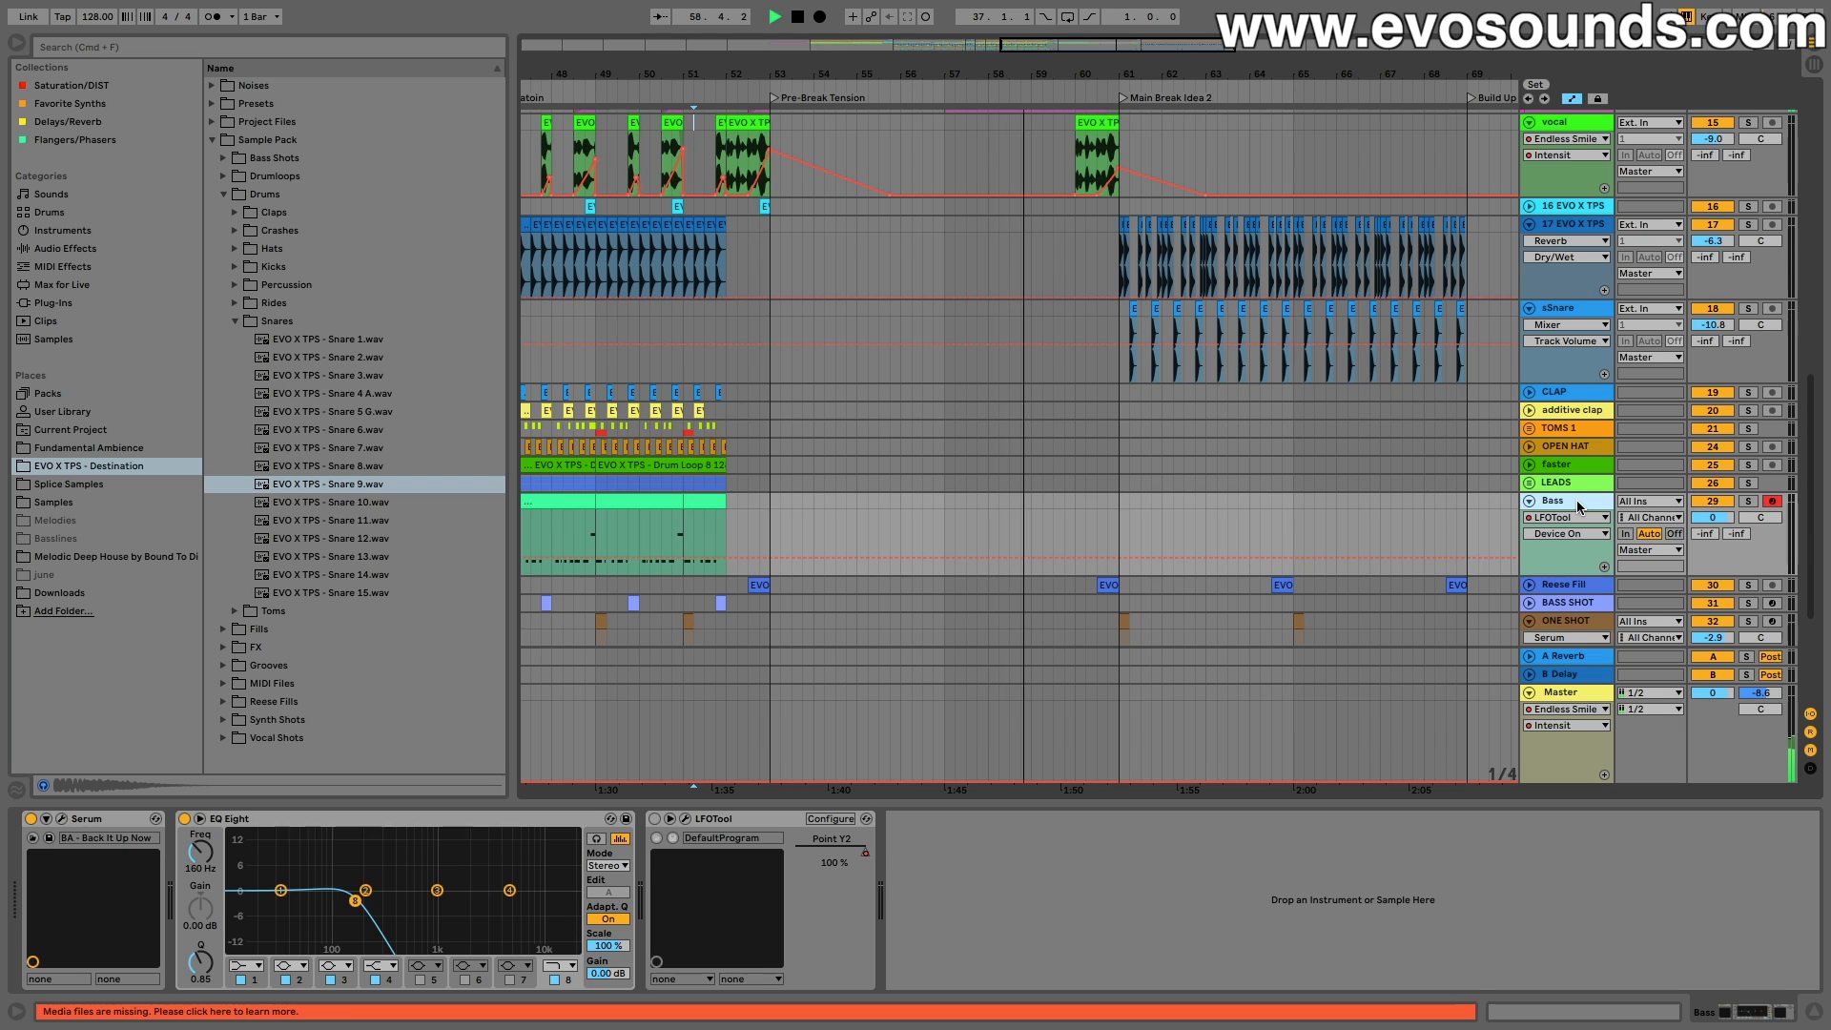
{"action": "key", "text": "super+shift+t"}
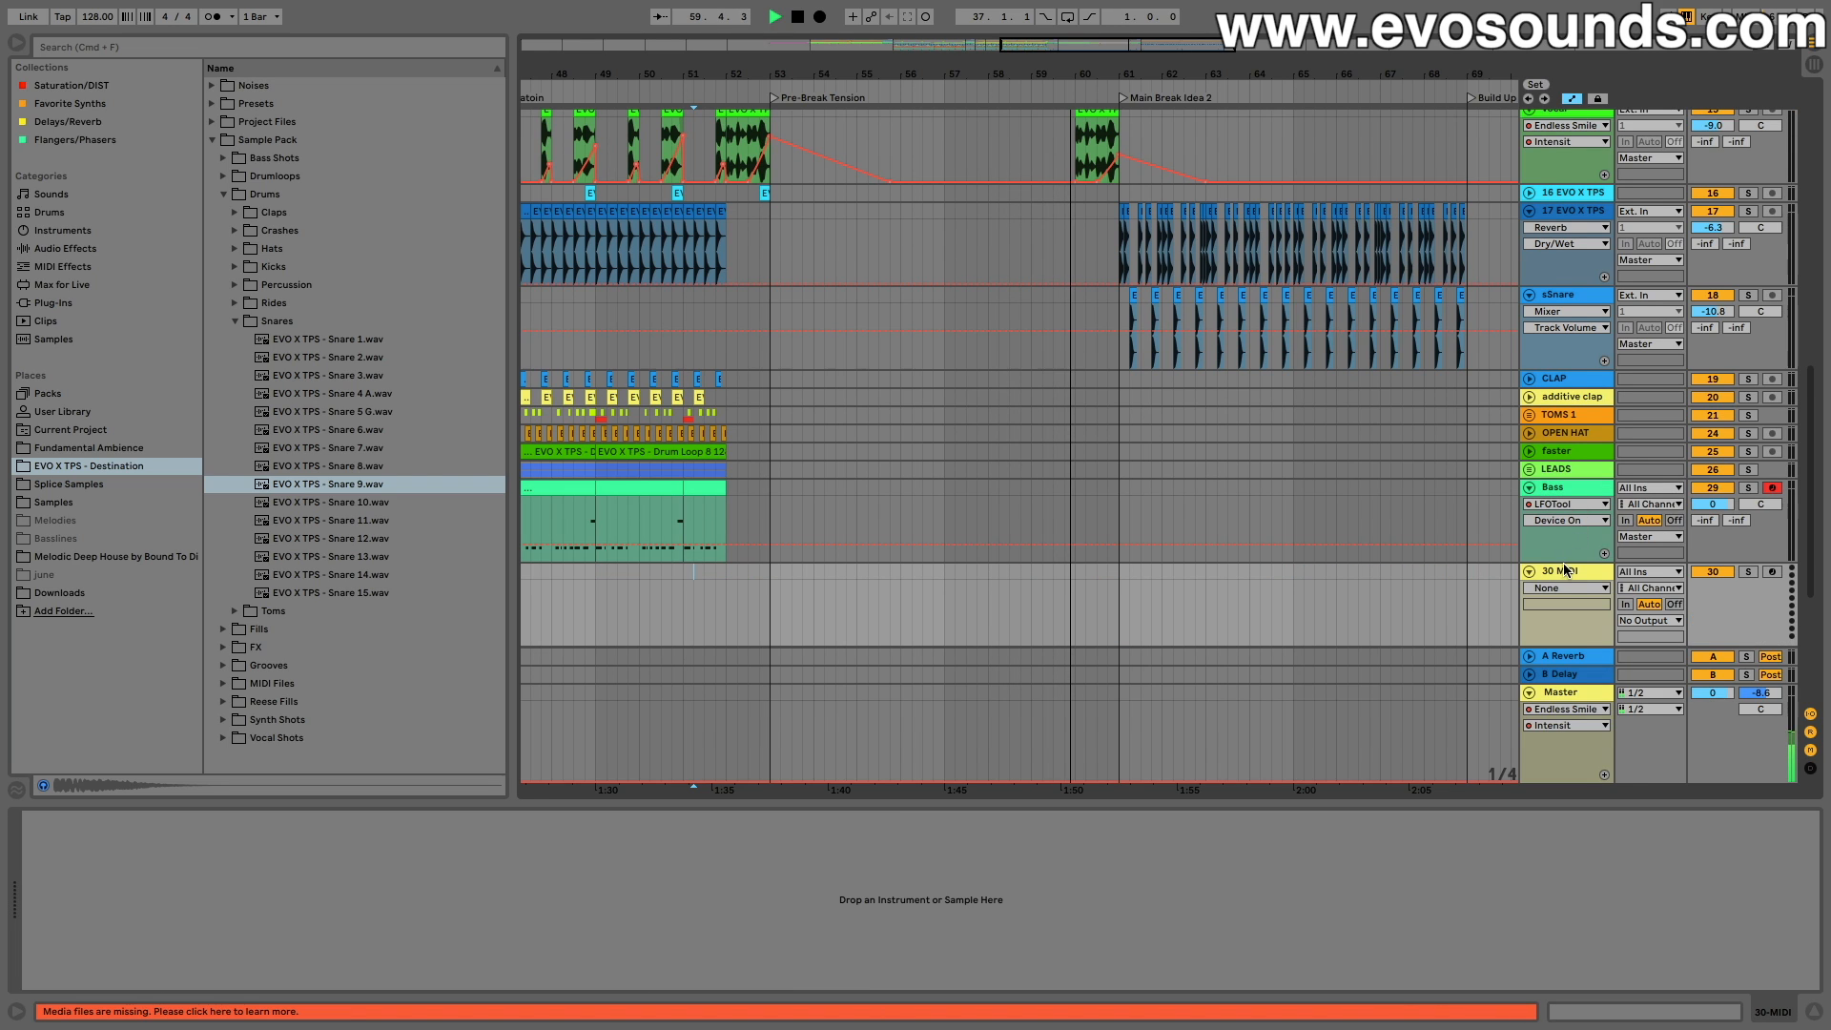
Step: Find the Audio Units version of Xfer Records Serum, load it on the new MIDI track, and stop playback
{"action": "left_click", "coordinate": [55, 303]}
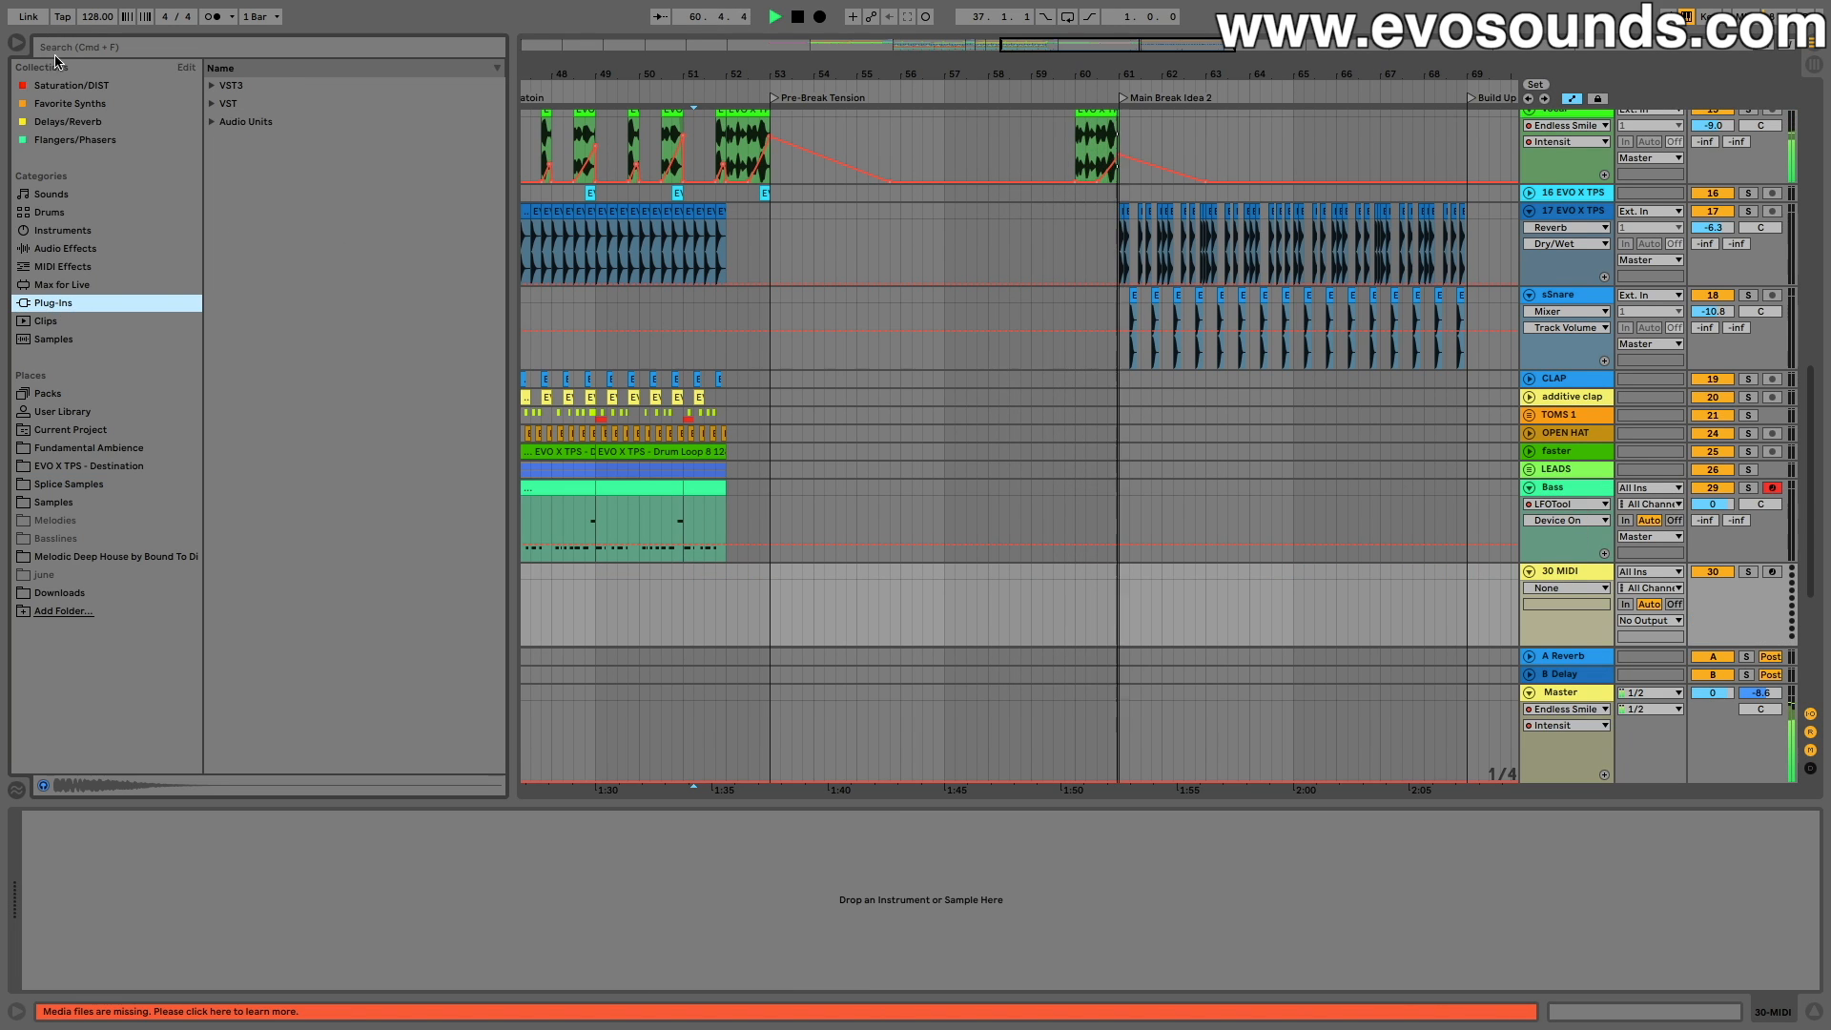
{"action": "type", "text": "SER"}
{"action": "left_click", "coordinate": [209, 105]}
{"action": "left_click", "coordinate": [248, 120]}
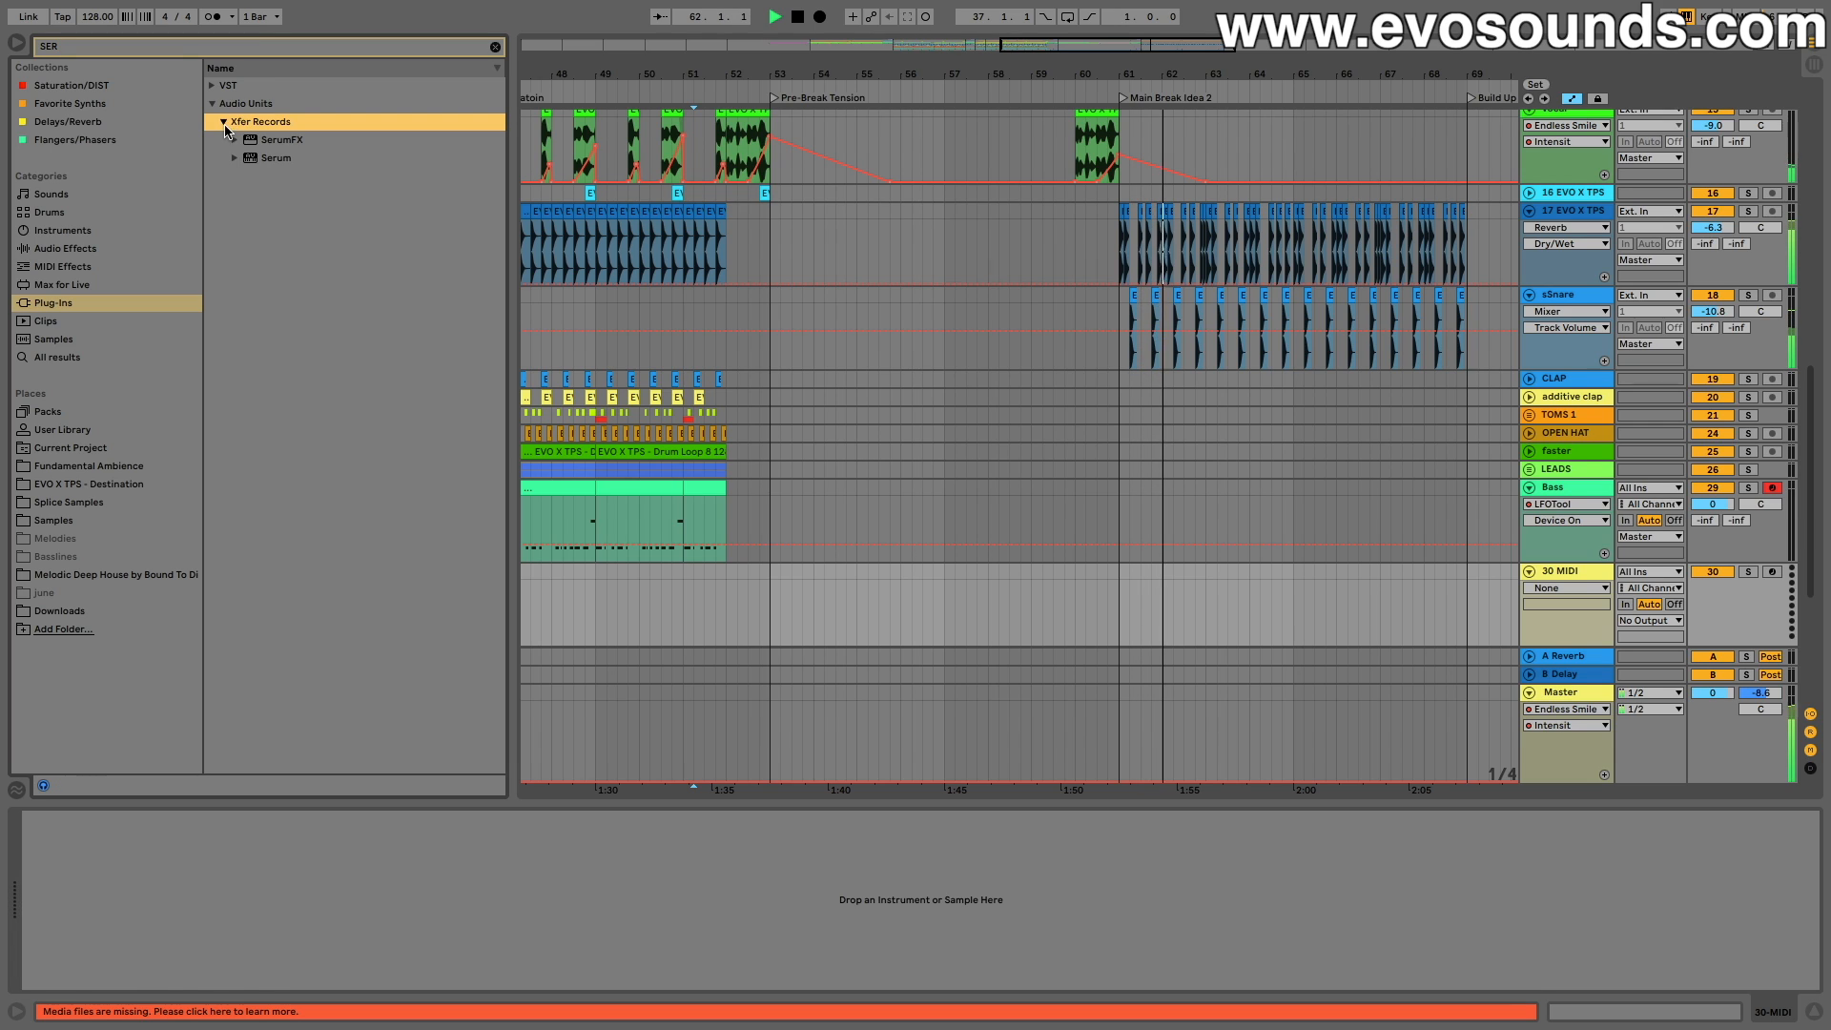
{"action": "key", "text": "Down"}
{"action": "key", "text": "Down"}
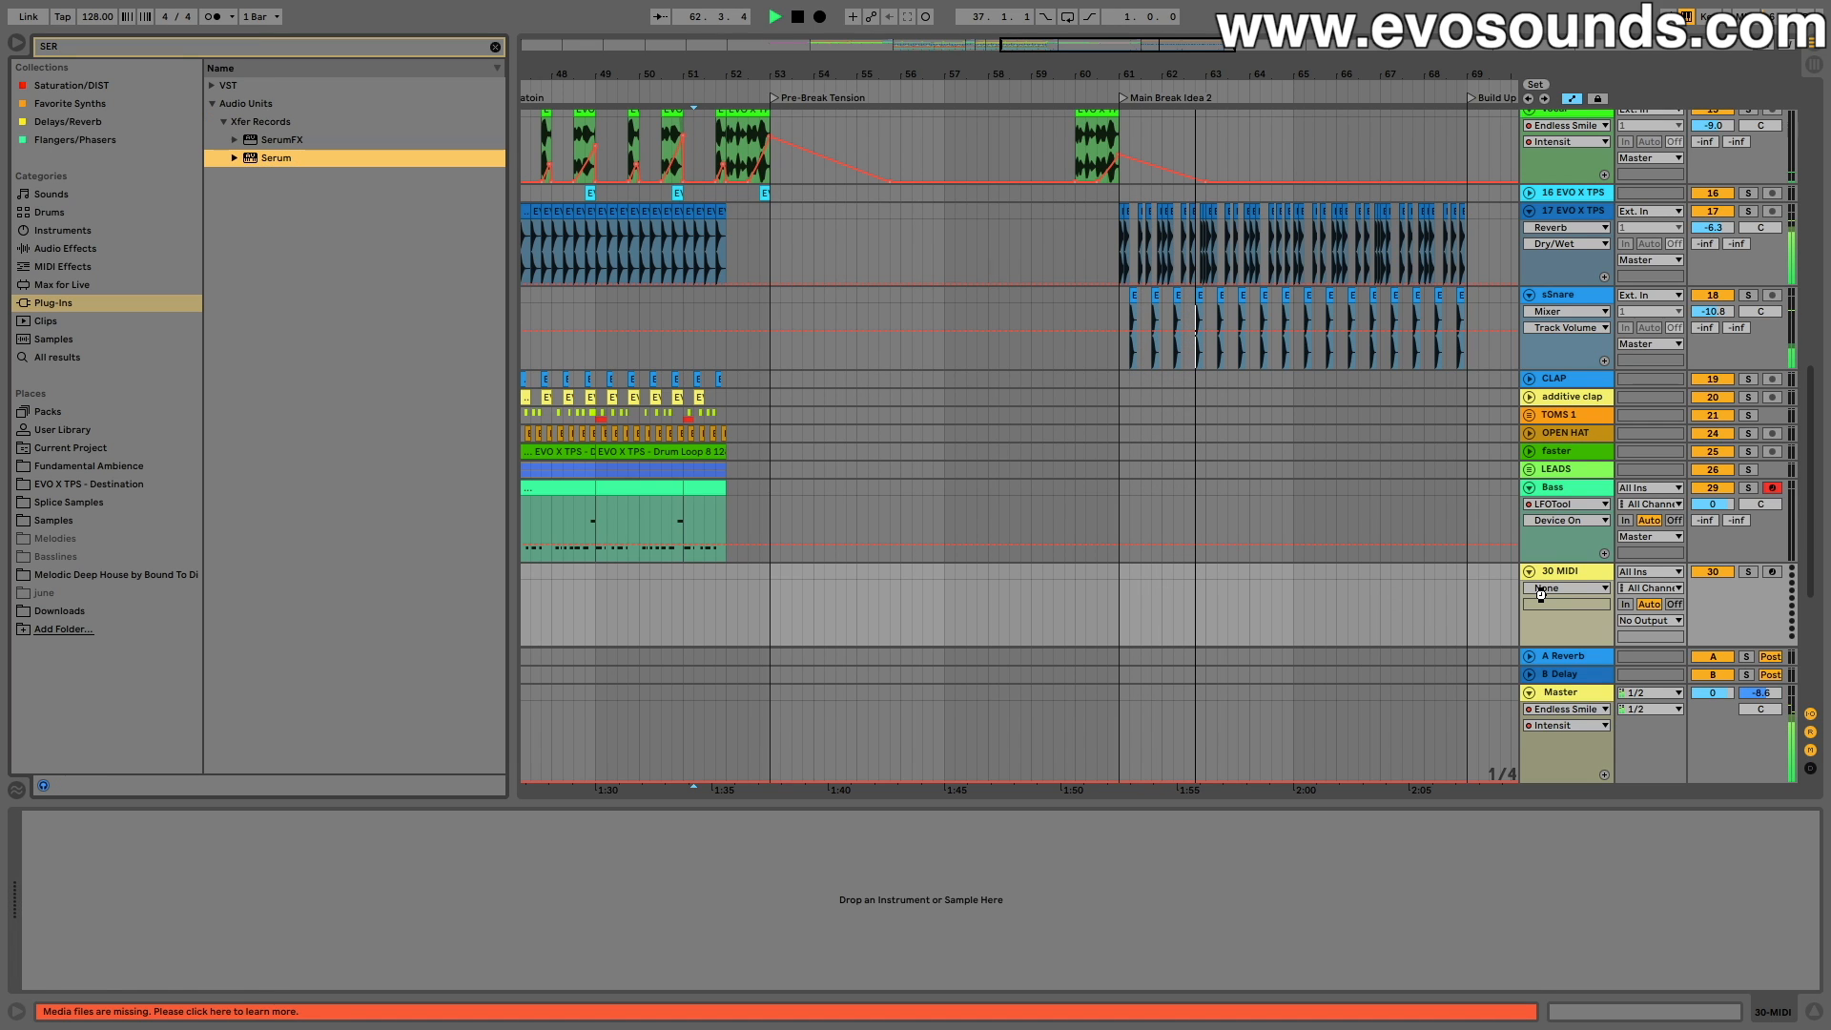
{"action": "key", "text": "Return"}
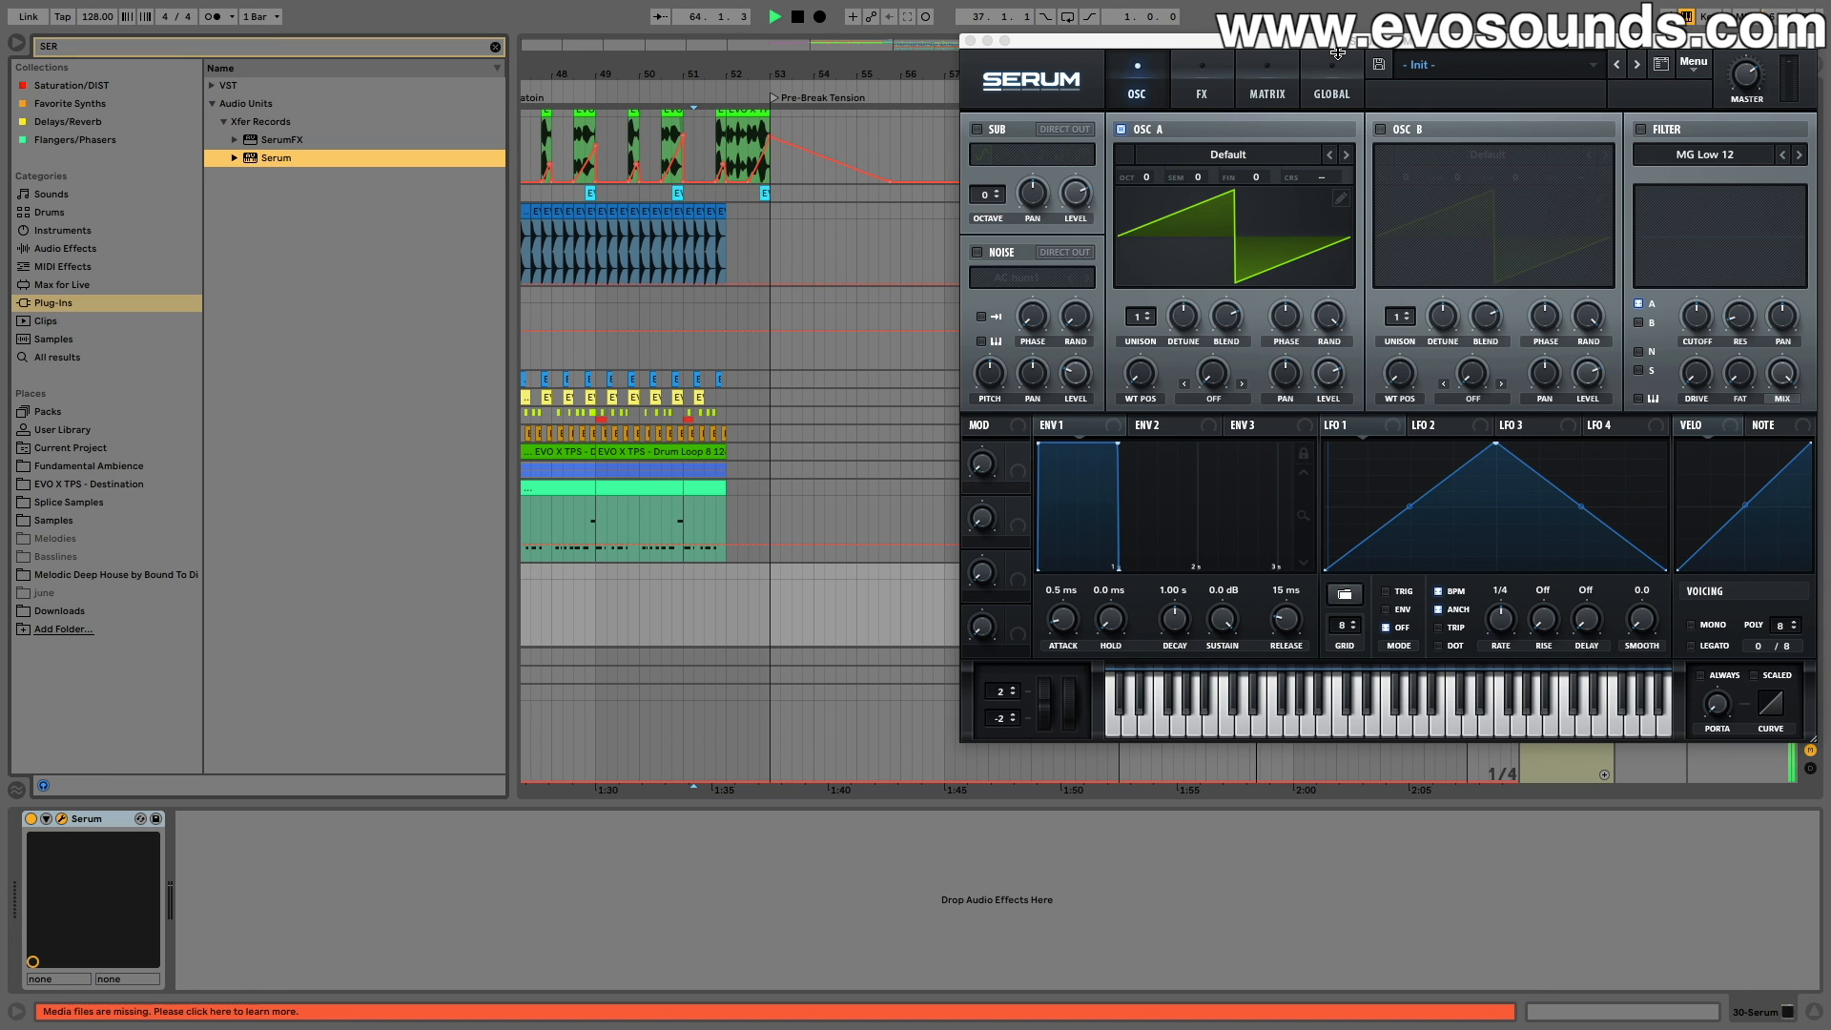
{"action": "left_click_drag", "start_coordinate": [1339, 52], "coordinate": [857, 131]}
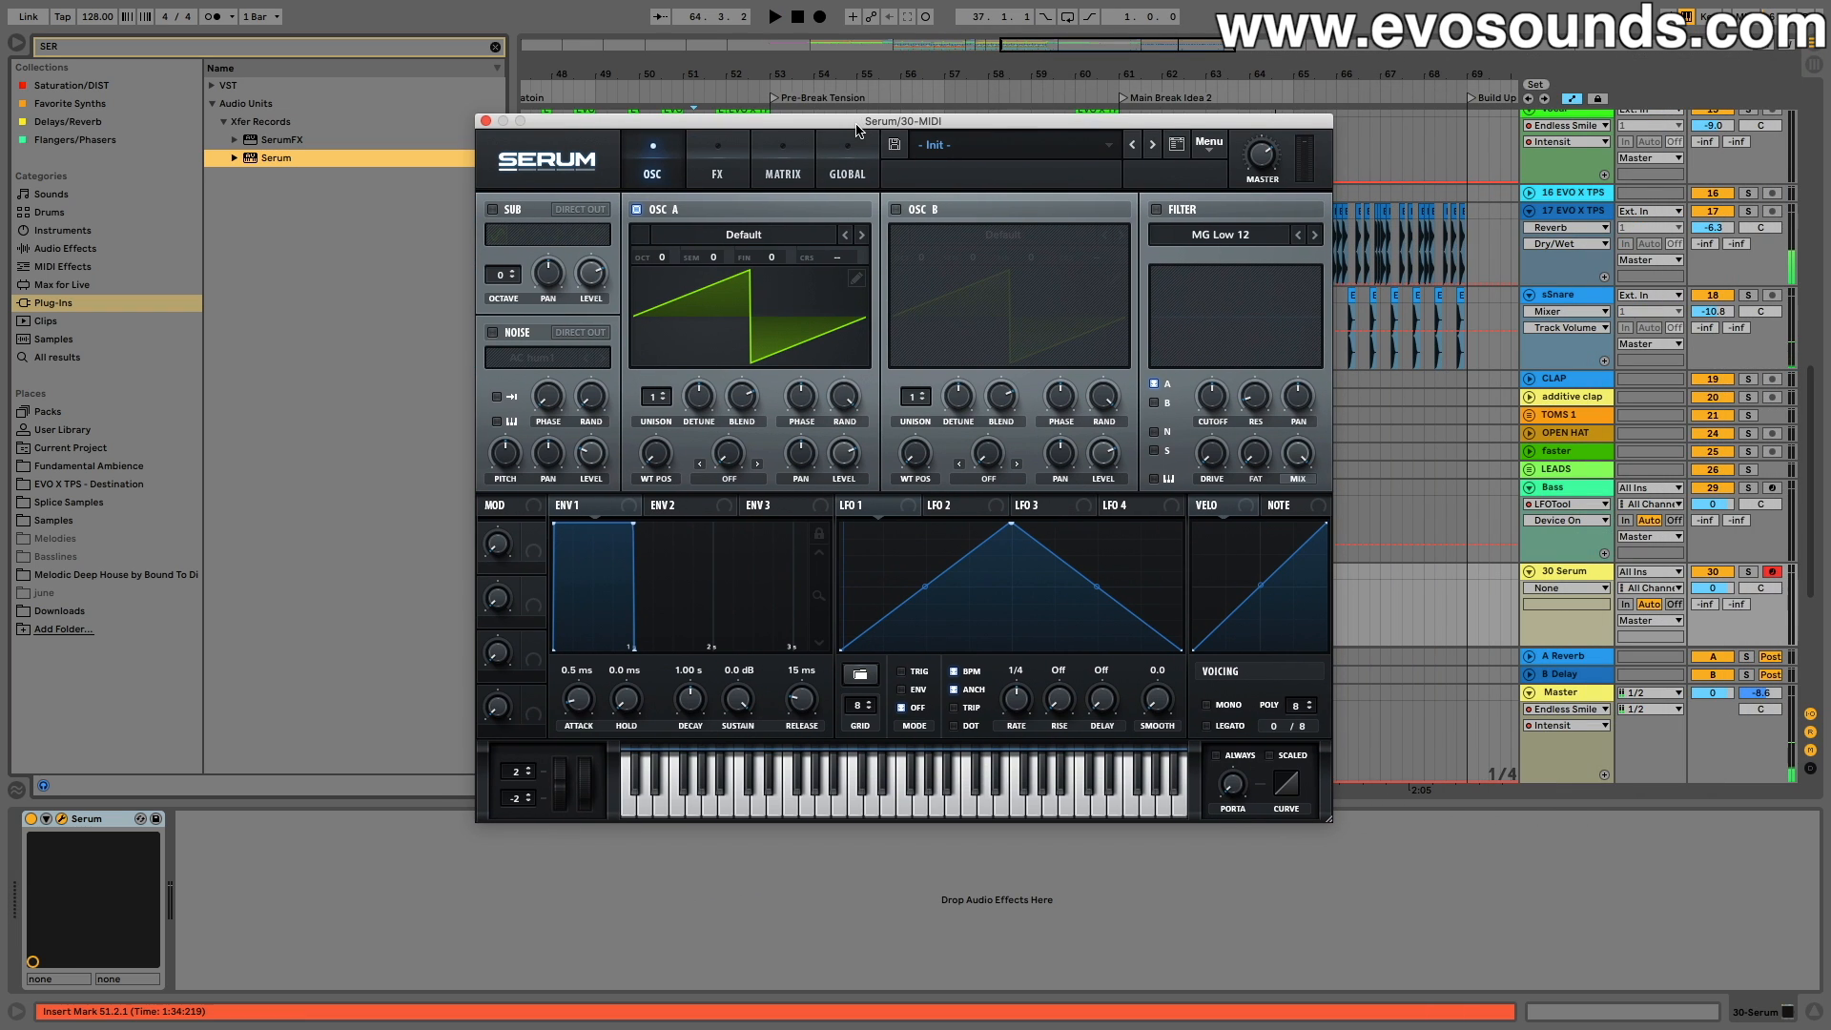
Step: Audition BA - Back To Prog and BA - Back To The Future from Destination Presets, and lower the Serum track's volume to -10.1 dB
{"action": "left_click", "coordinate": [951, 146]}
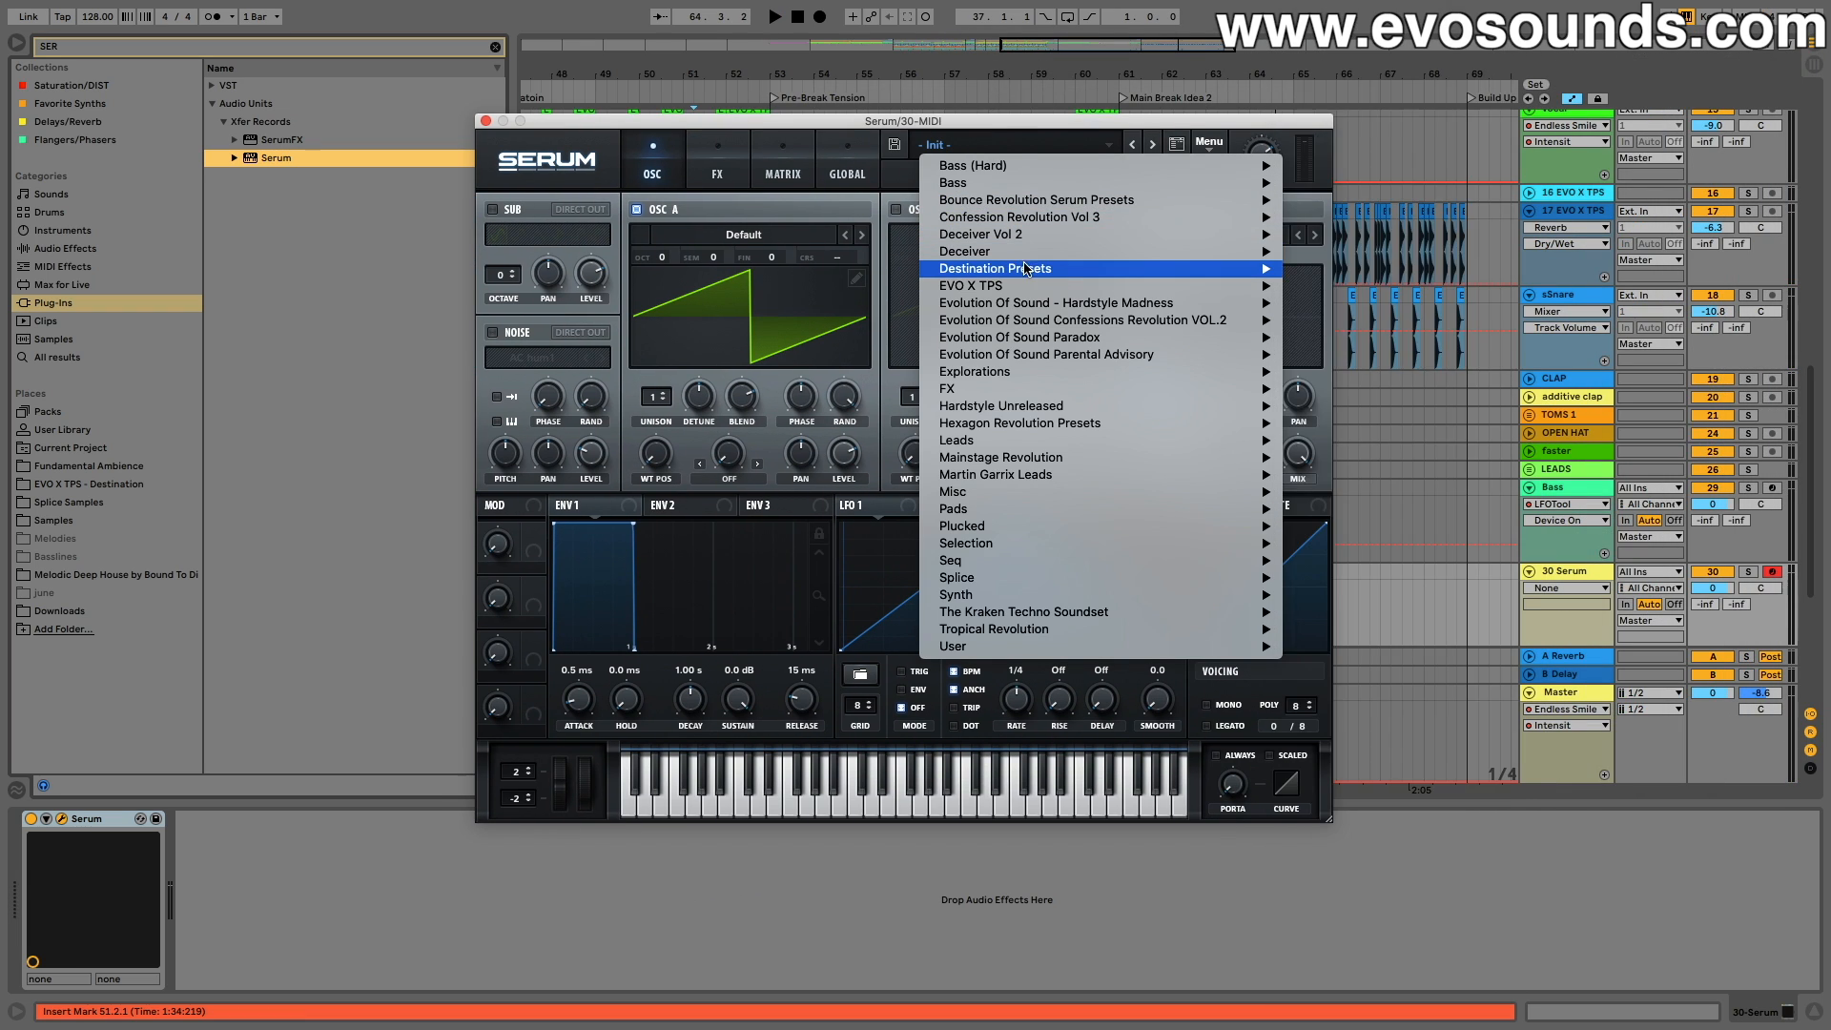
{"action": "mouse_move", "coordinate": [1031, 273]}
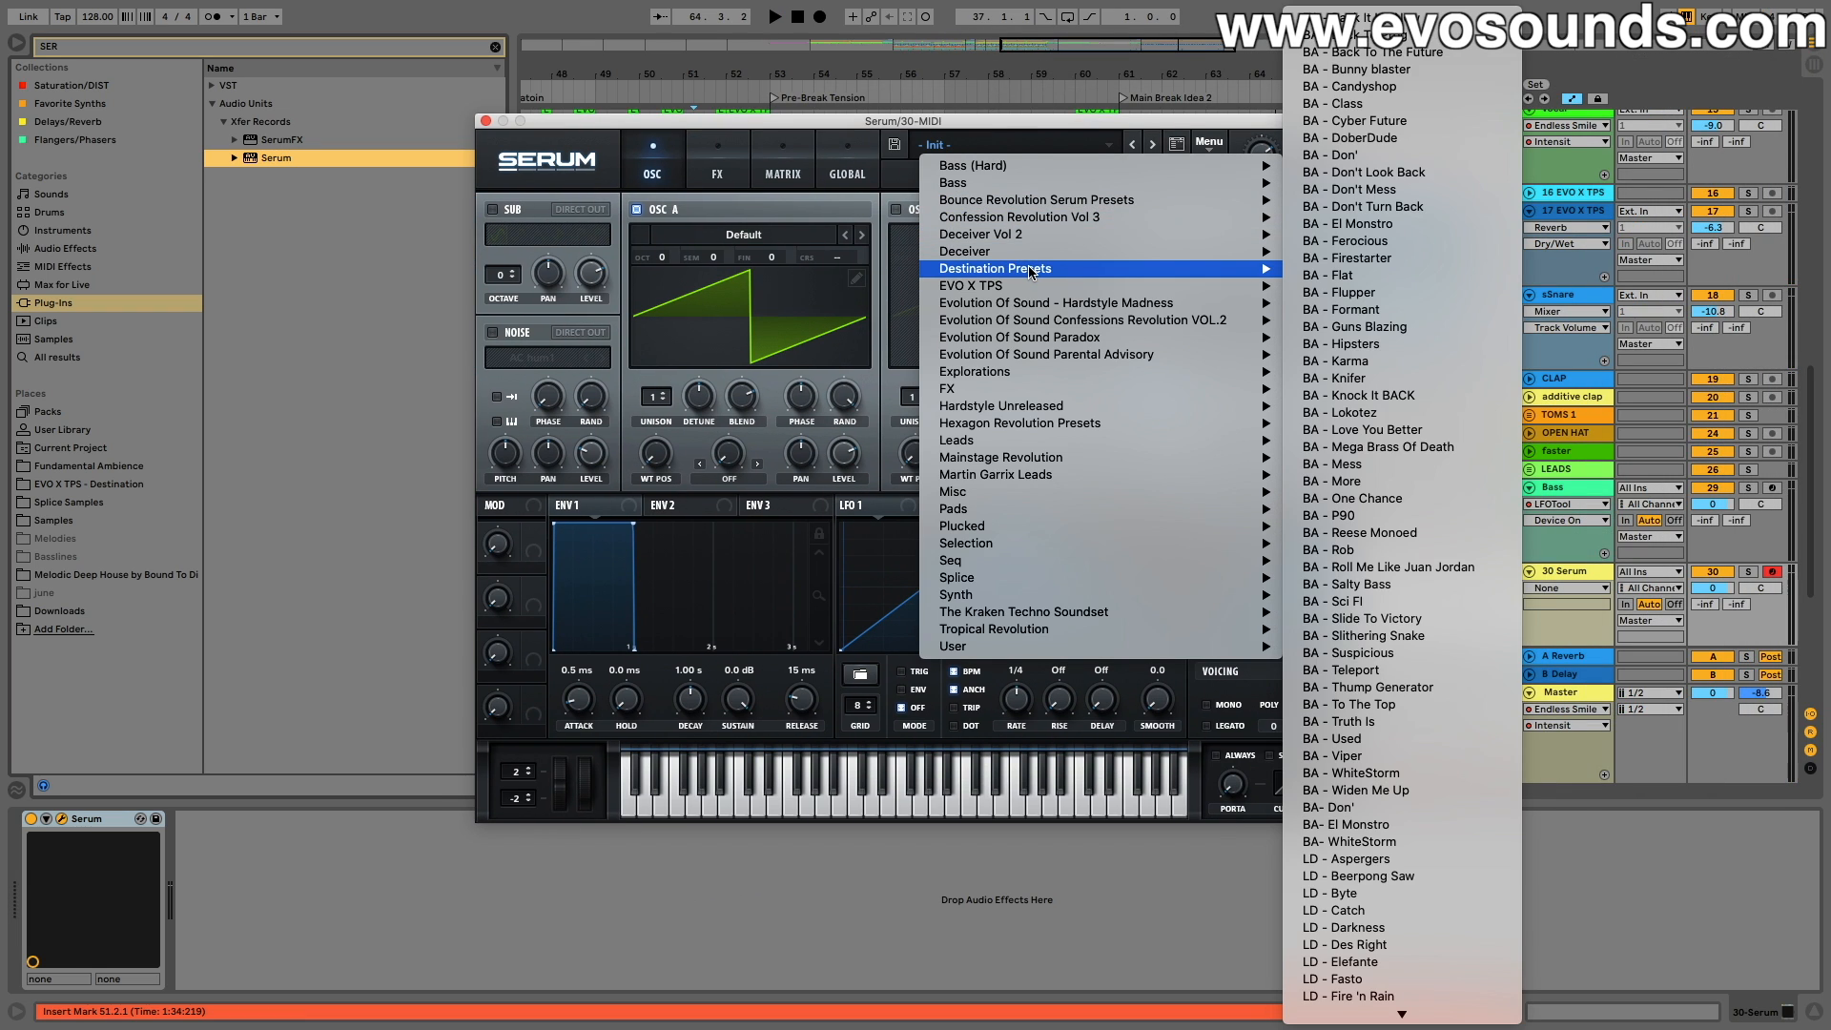
{"action": "left_click", "coordinate": [1399, 15]}
{"action": "left_click", "coordinate": [1149, 146]}
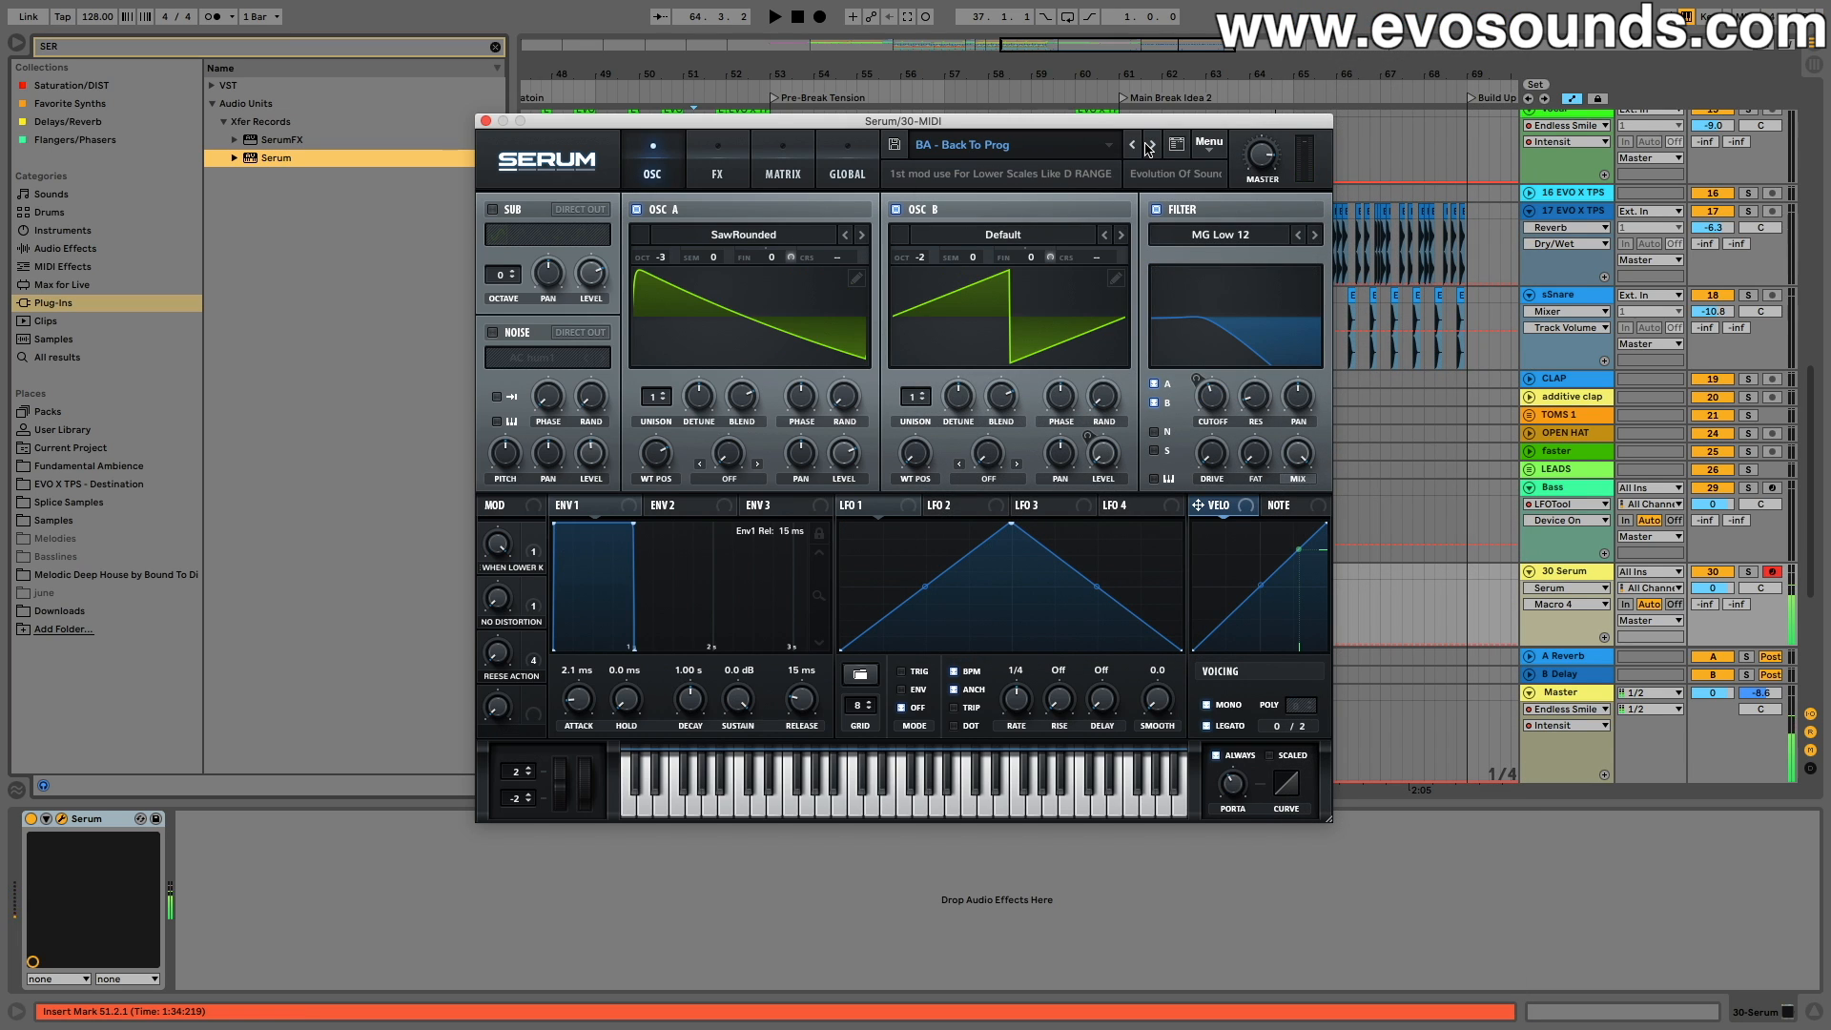
{"action": "left_click", "coordinate": [1149, 146]}
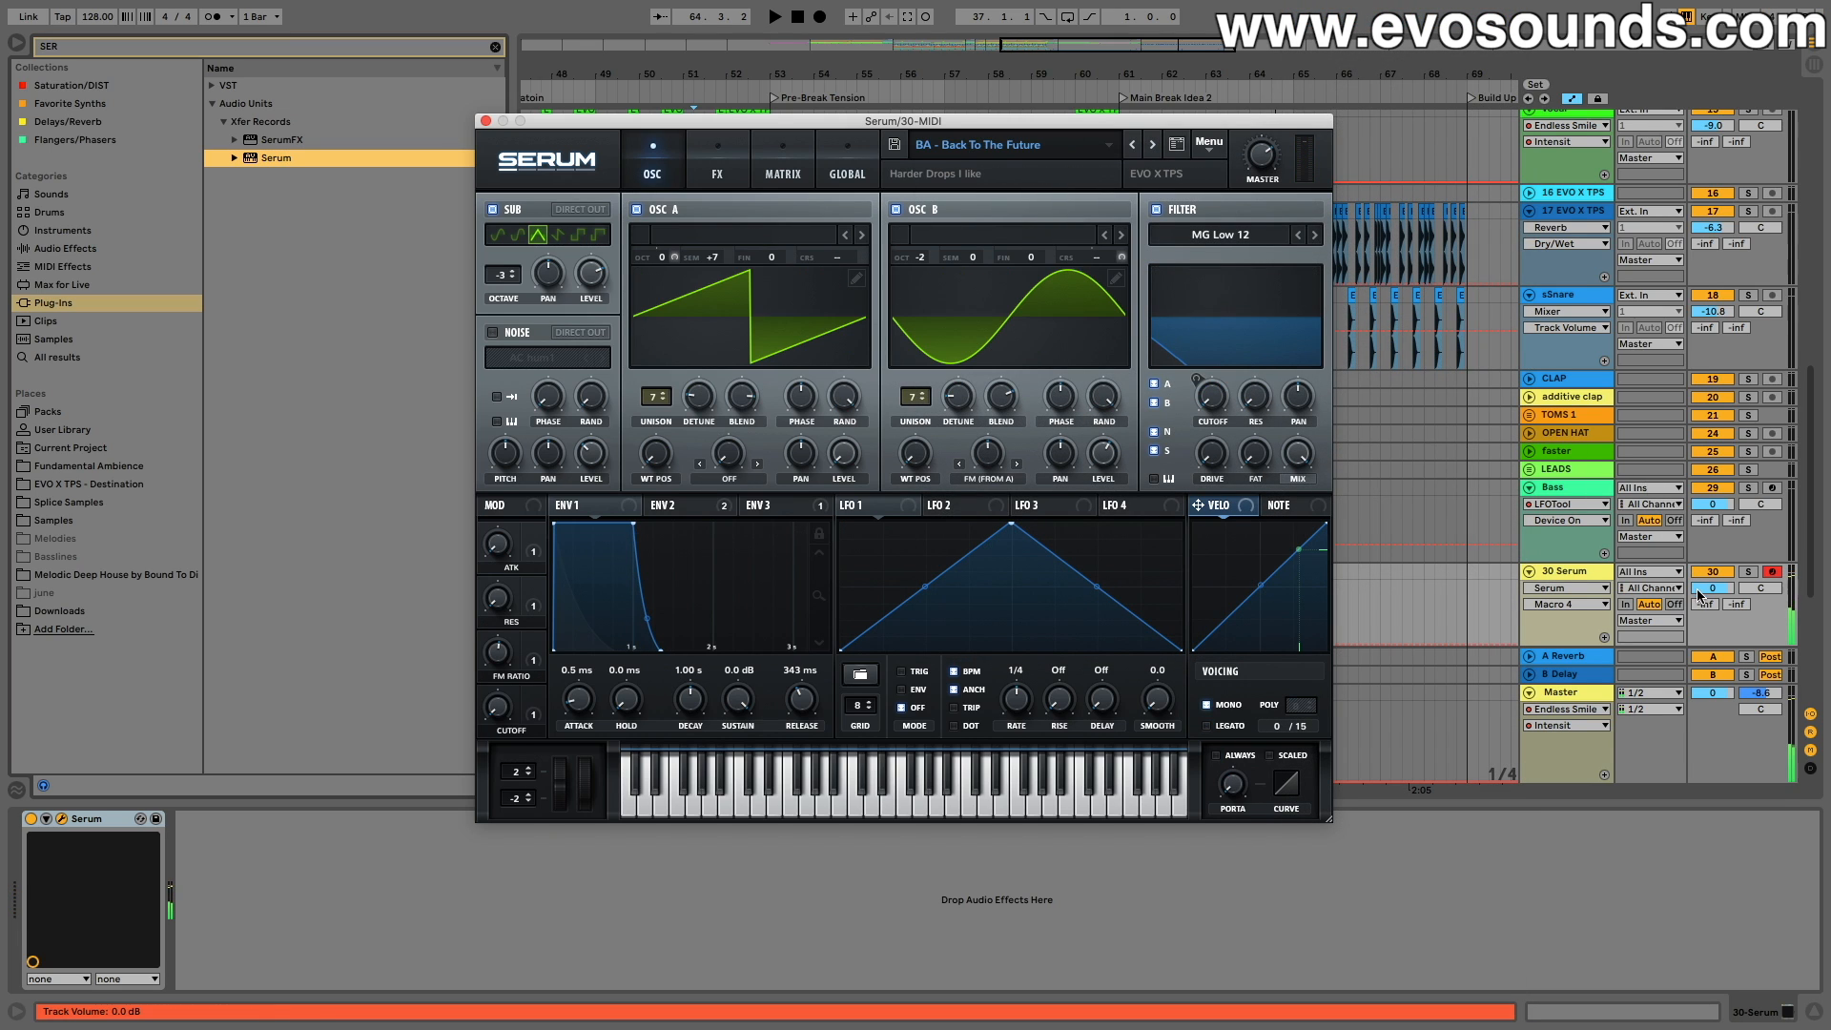
{"action": "left_click_drag", "start_coordinate": [1700, 594], "coordinate": [1700, 625]}
Step: Audition BA - Candyshop, load BA - Class from Destination Presets, and set its Cutoff macro to about 89%
{"action": "left_click", "coordinate": [1151, 146]}
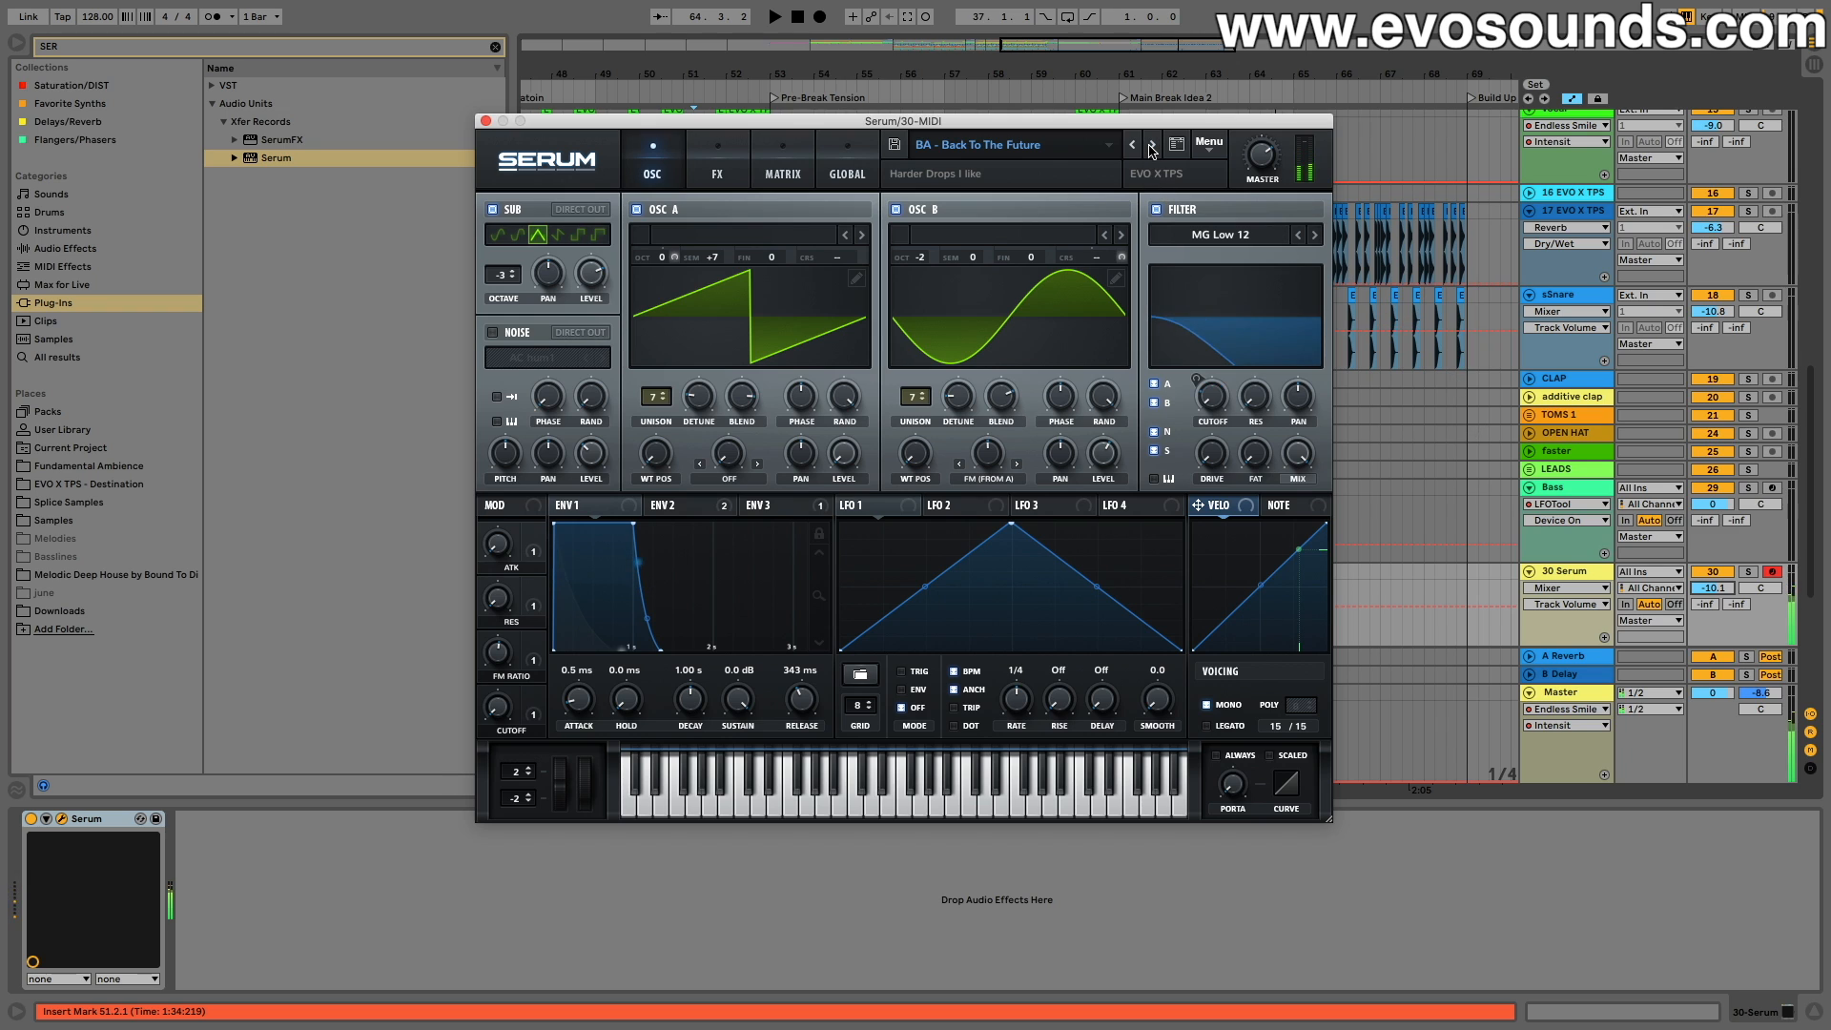
{"action": "left_click", "coordinate": [1152, 146]}
{"action": "left_click", "coordinate": [1054, 145]}
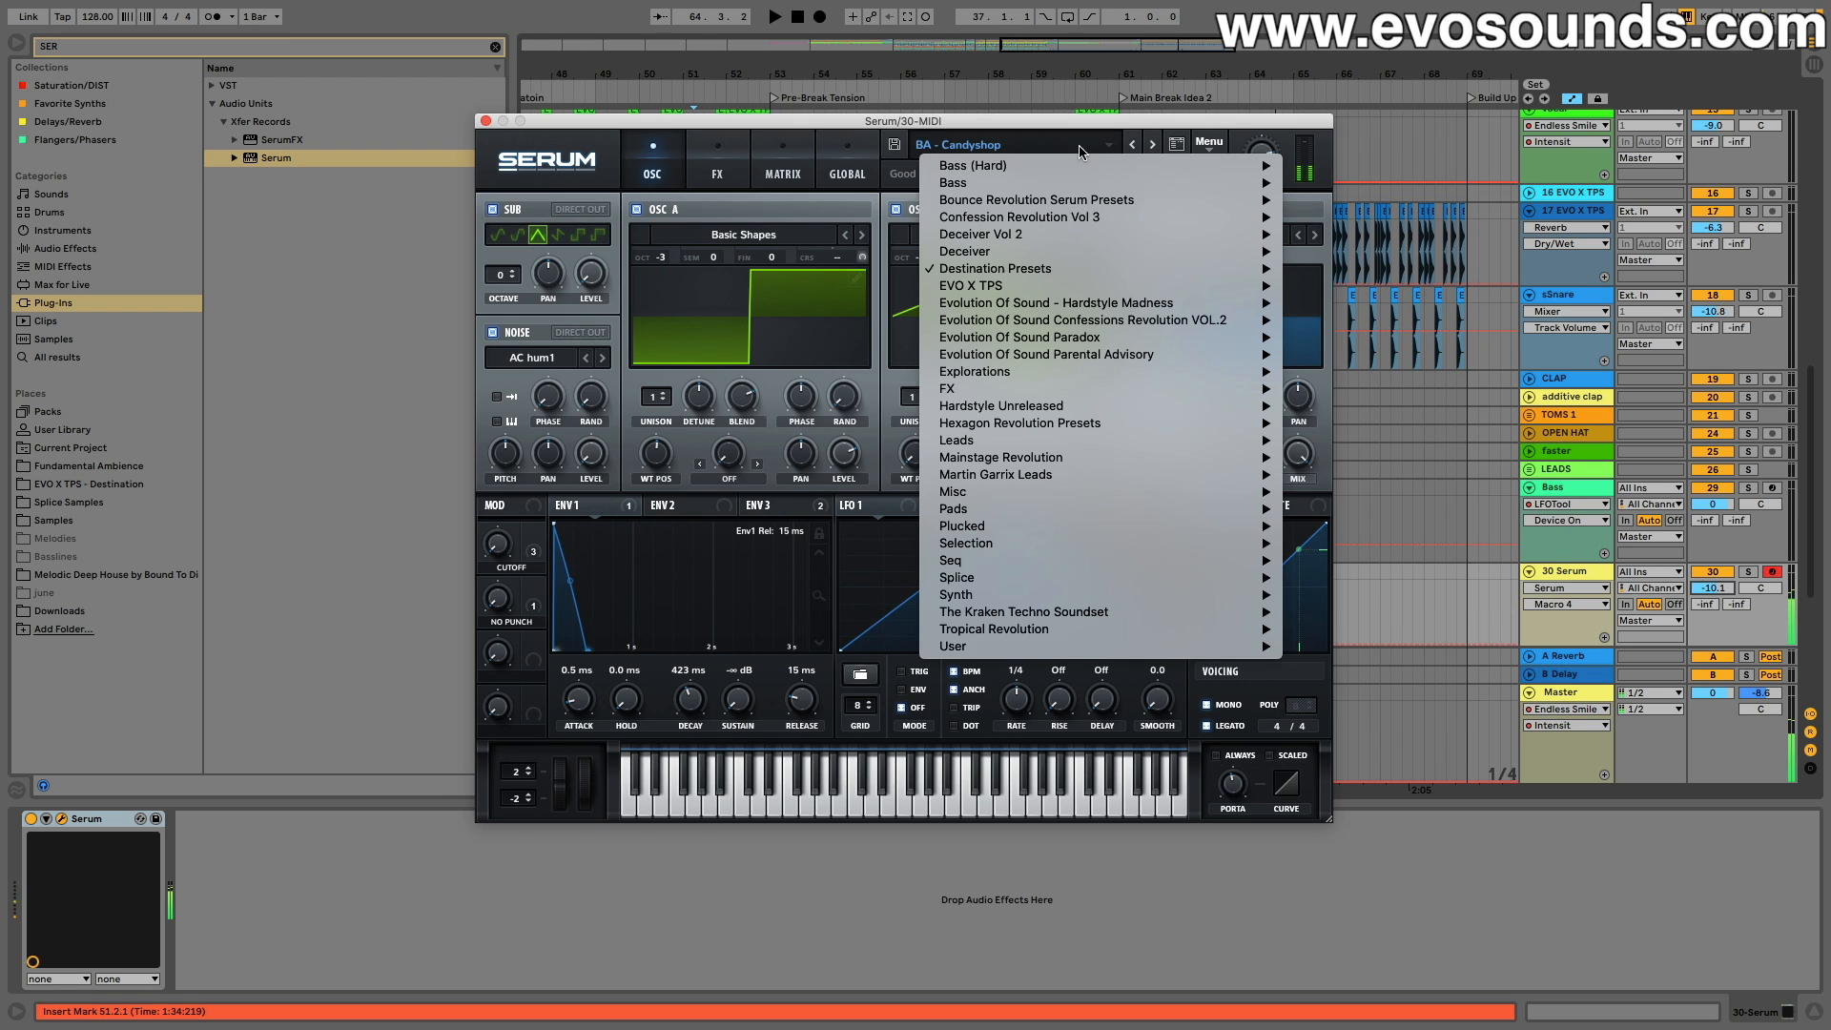
{"action": "mouse_move", "coordinate": [1060, 272]}
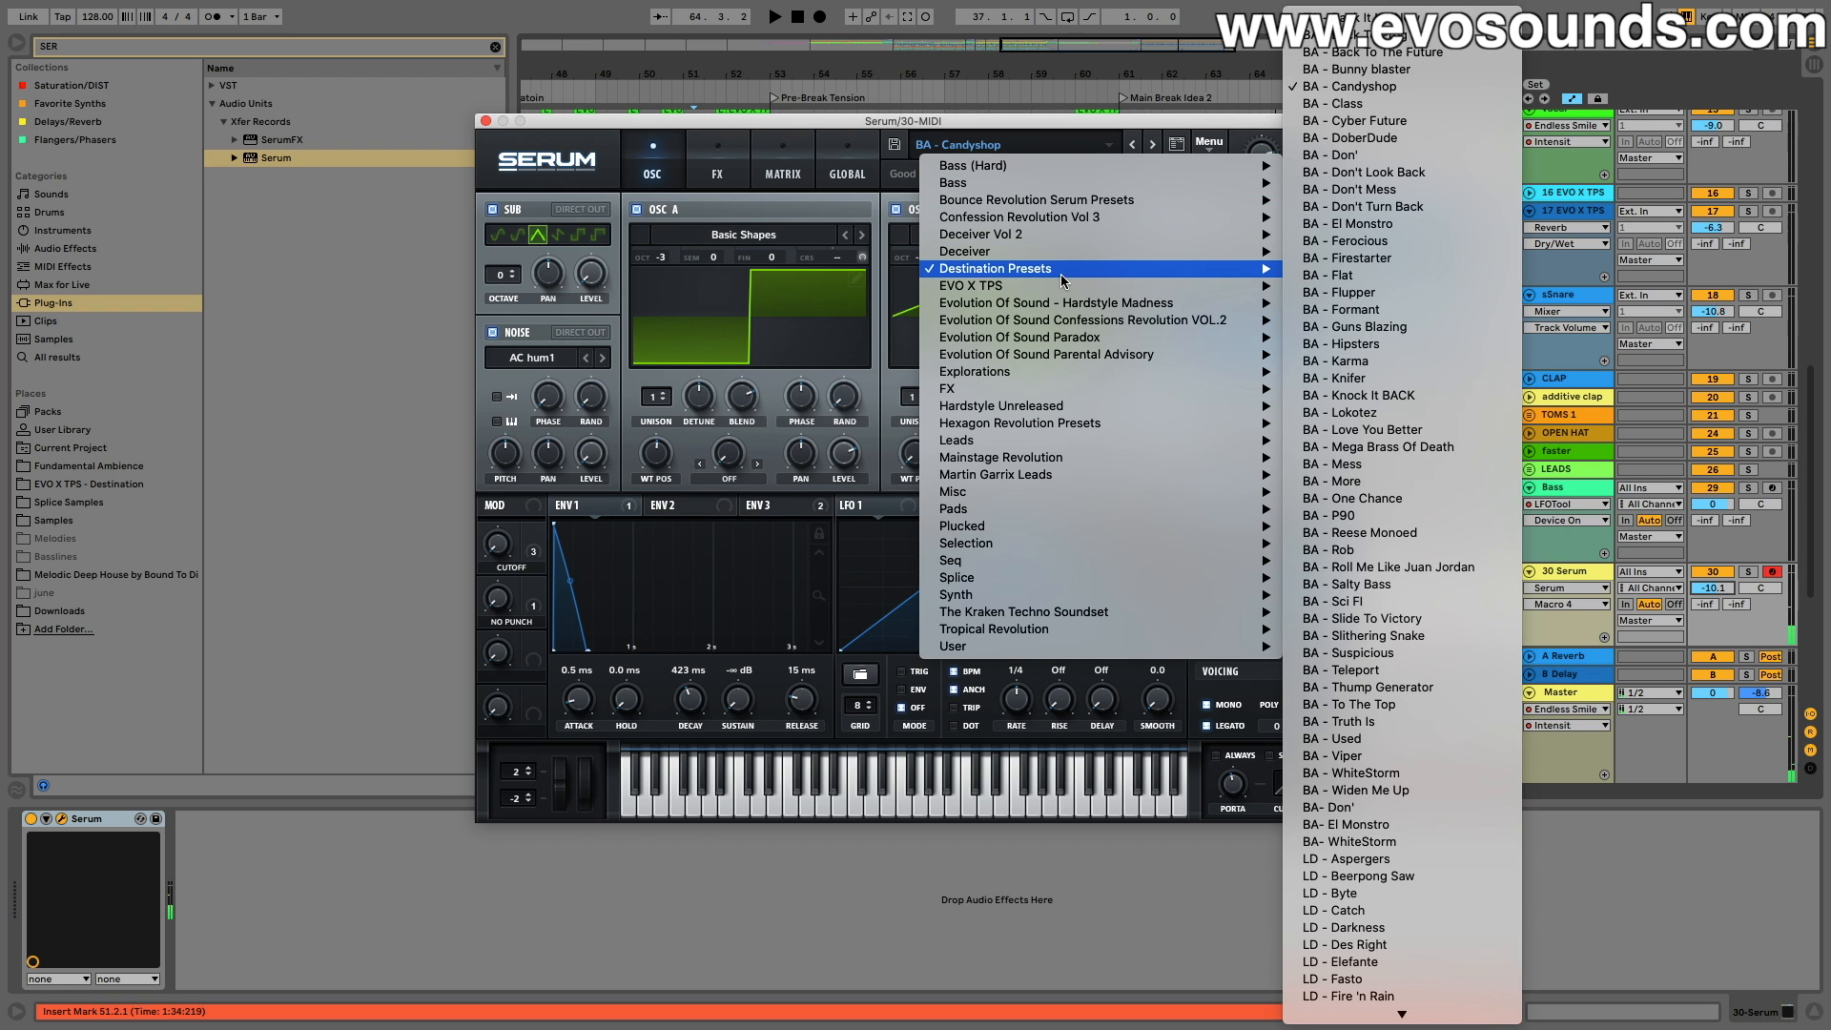
{"action": "left_click", "coordinate": [1341, 103]}
{"action": "left_click_drag", "start_coordinate": [505, 550], "coordinate": [523, 484]}
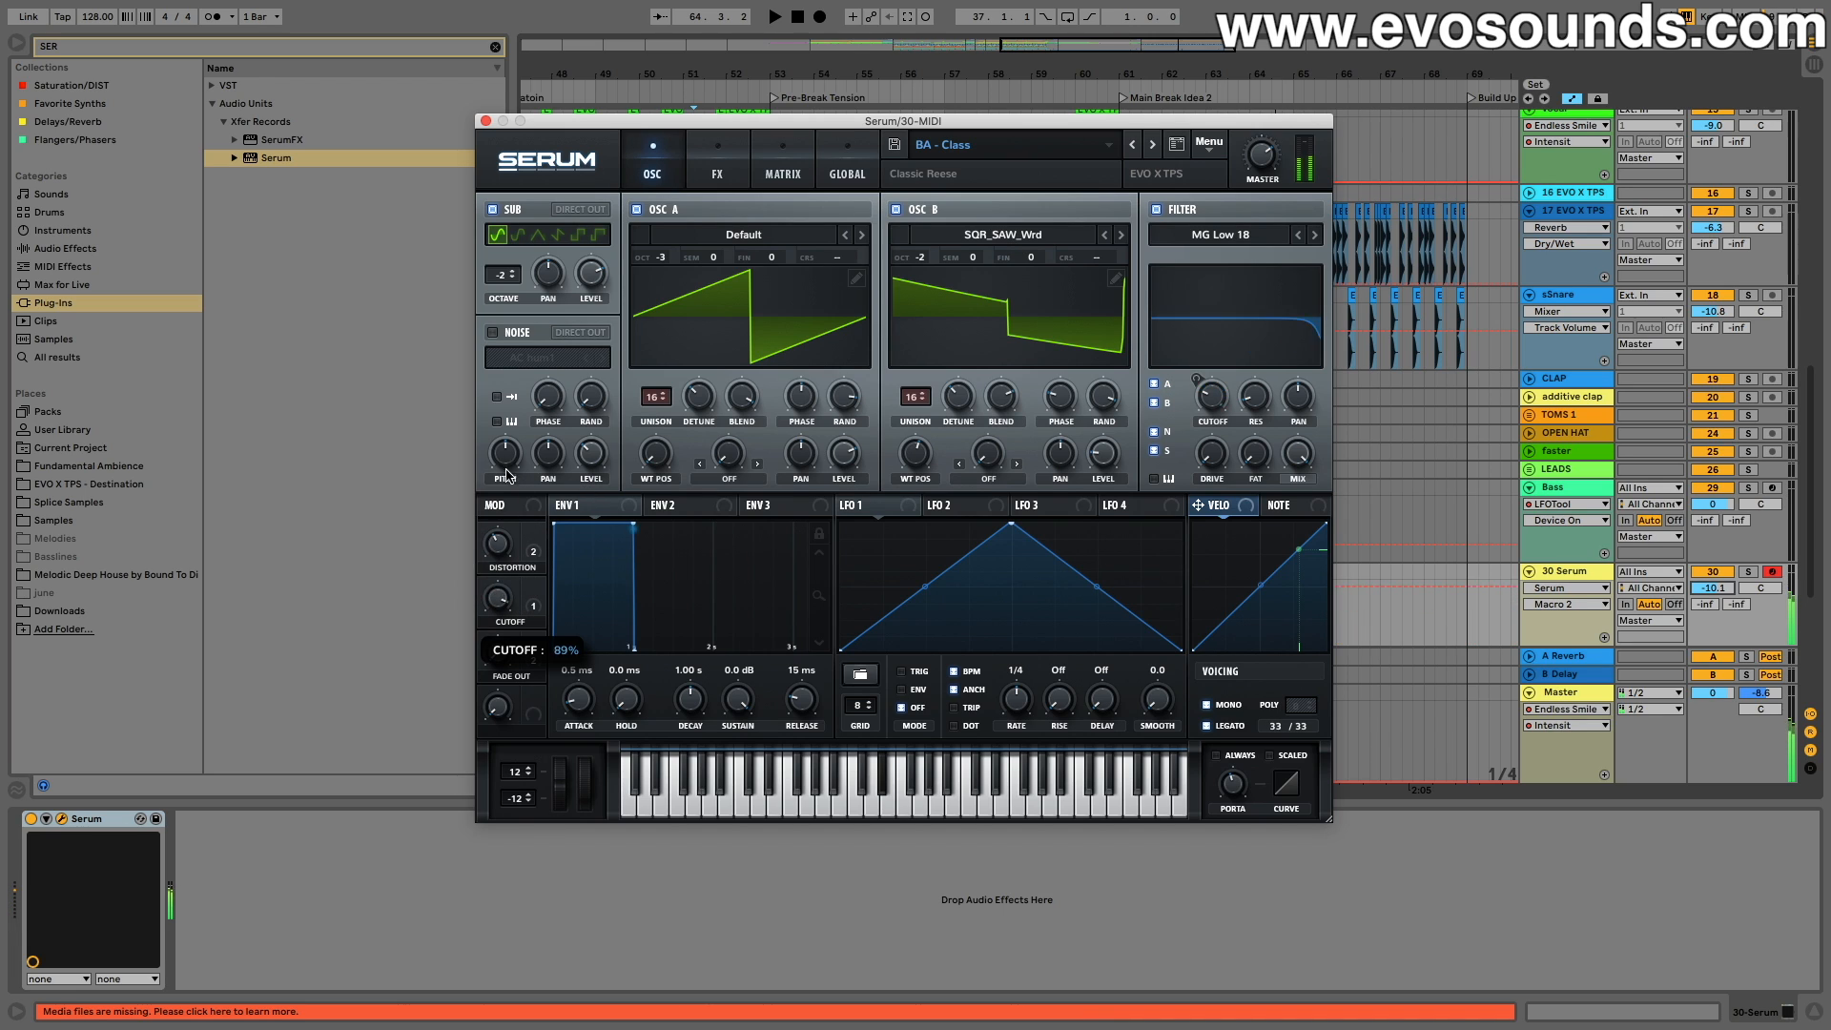
Step: Audition the following bass presets up to BA - Don't Turn Back and sweep its filter cutoff down and up
{"action": "left_click", "coordinate": [1150, 145]}
{"action": "left_click", "coordinate": [1148, 145]}
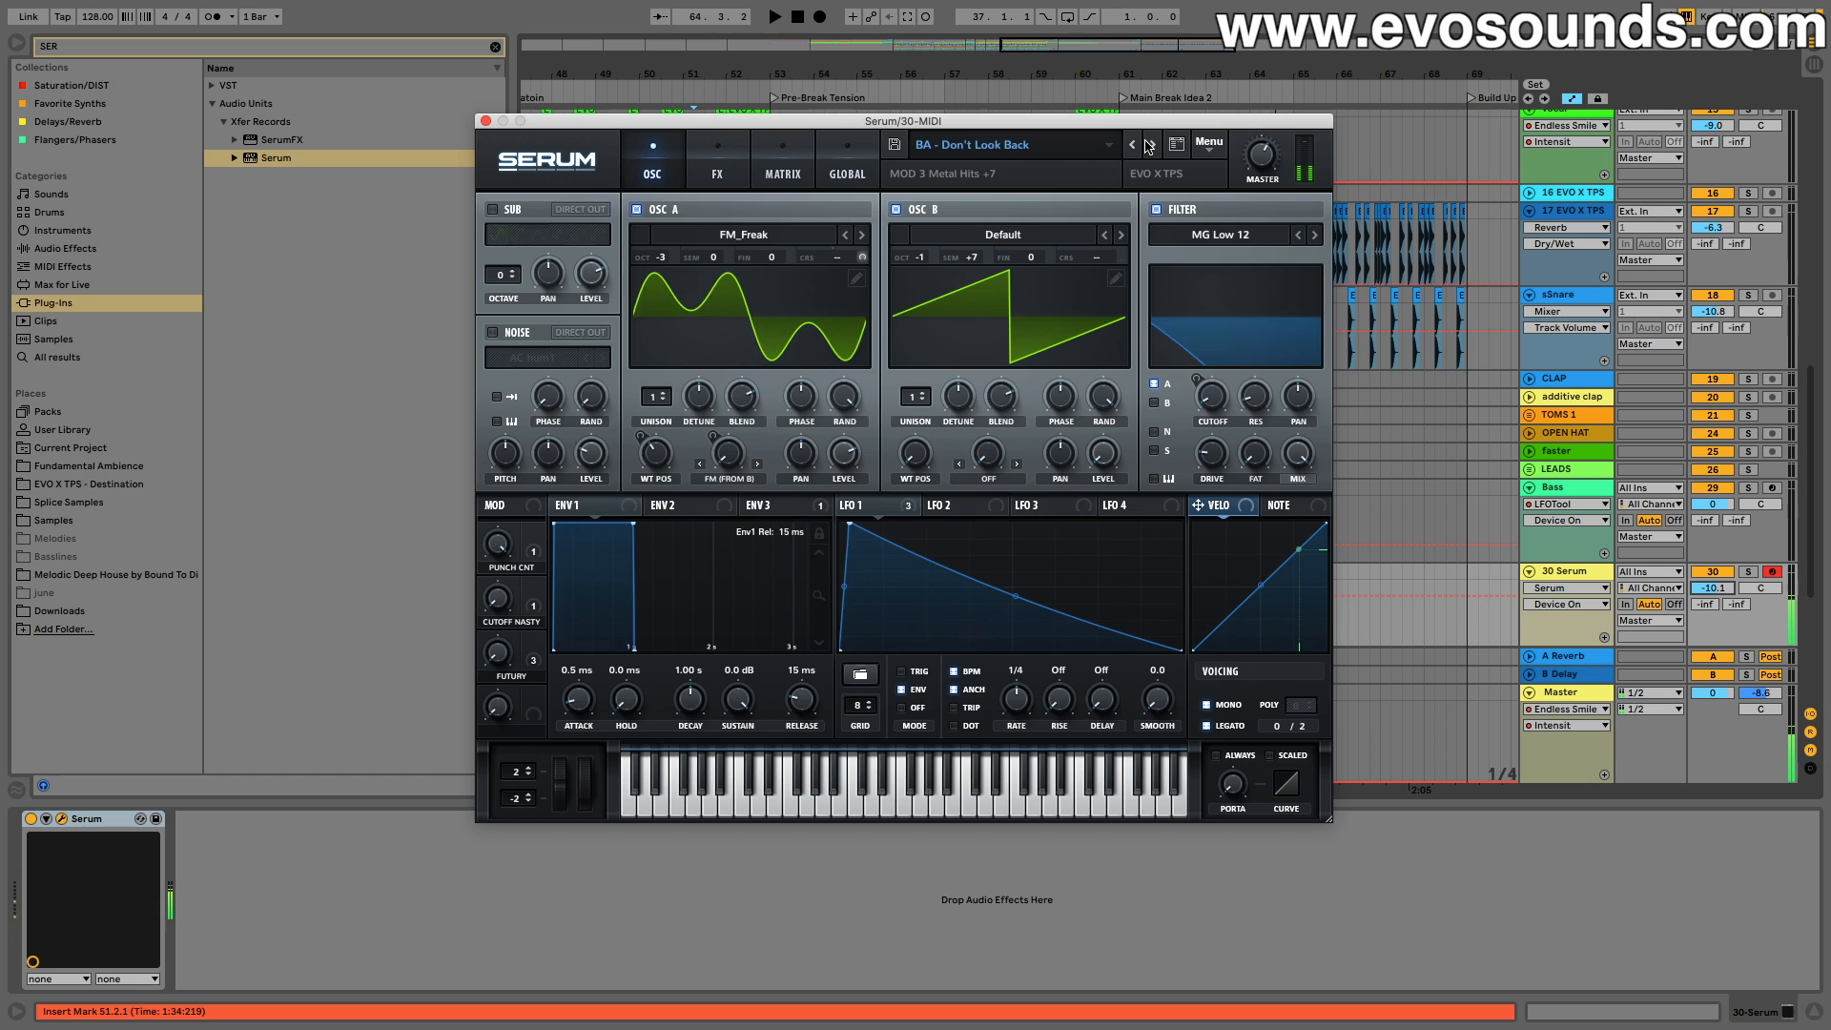
{"action": "left_click", "coordinate": [1148, 145]}
{"action": "left_click", "coordinate": [1148, 145]}
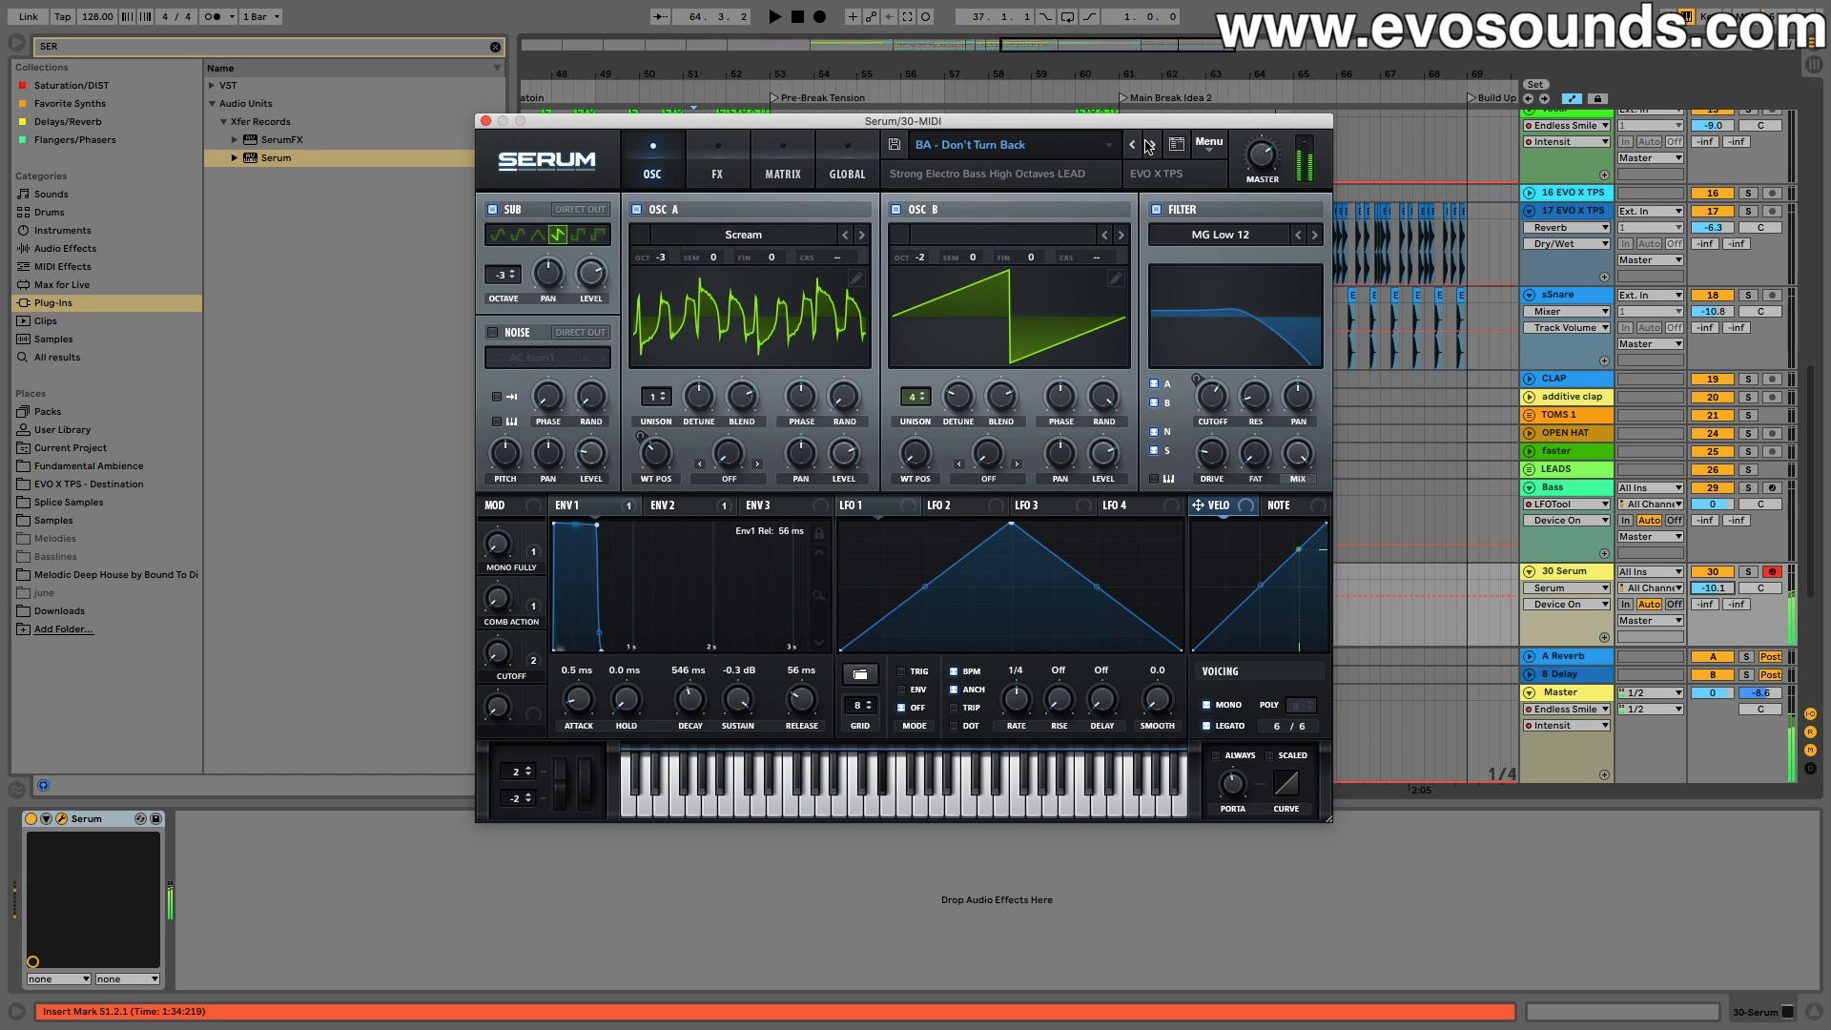
{"action": "mouse_move", "coordinate": [1195, 395]}
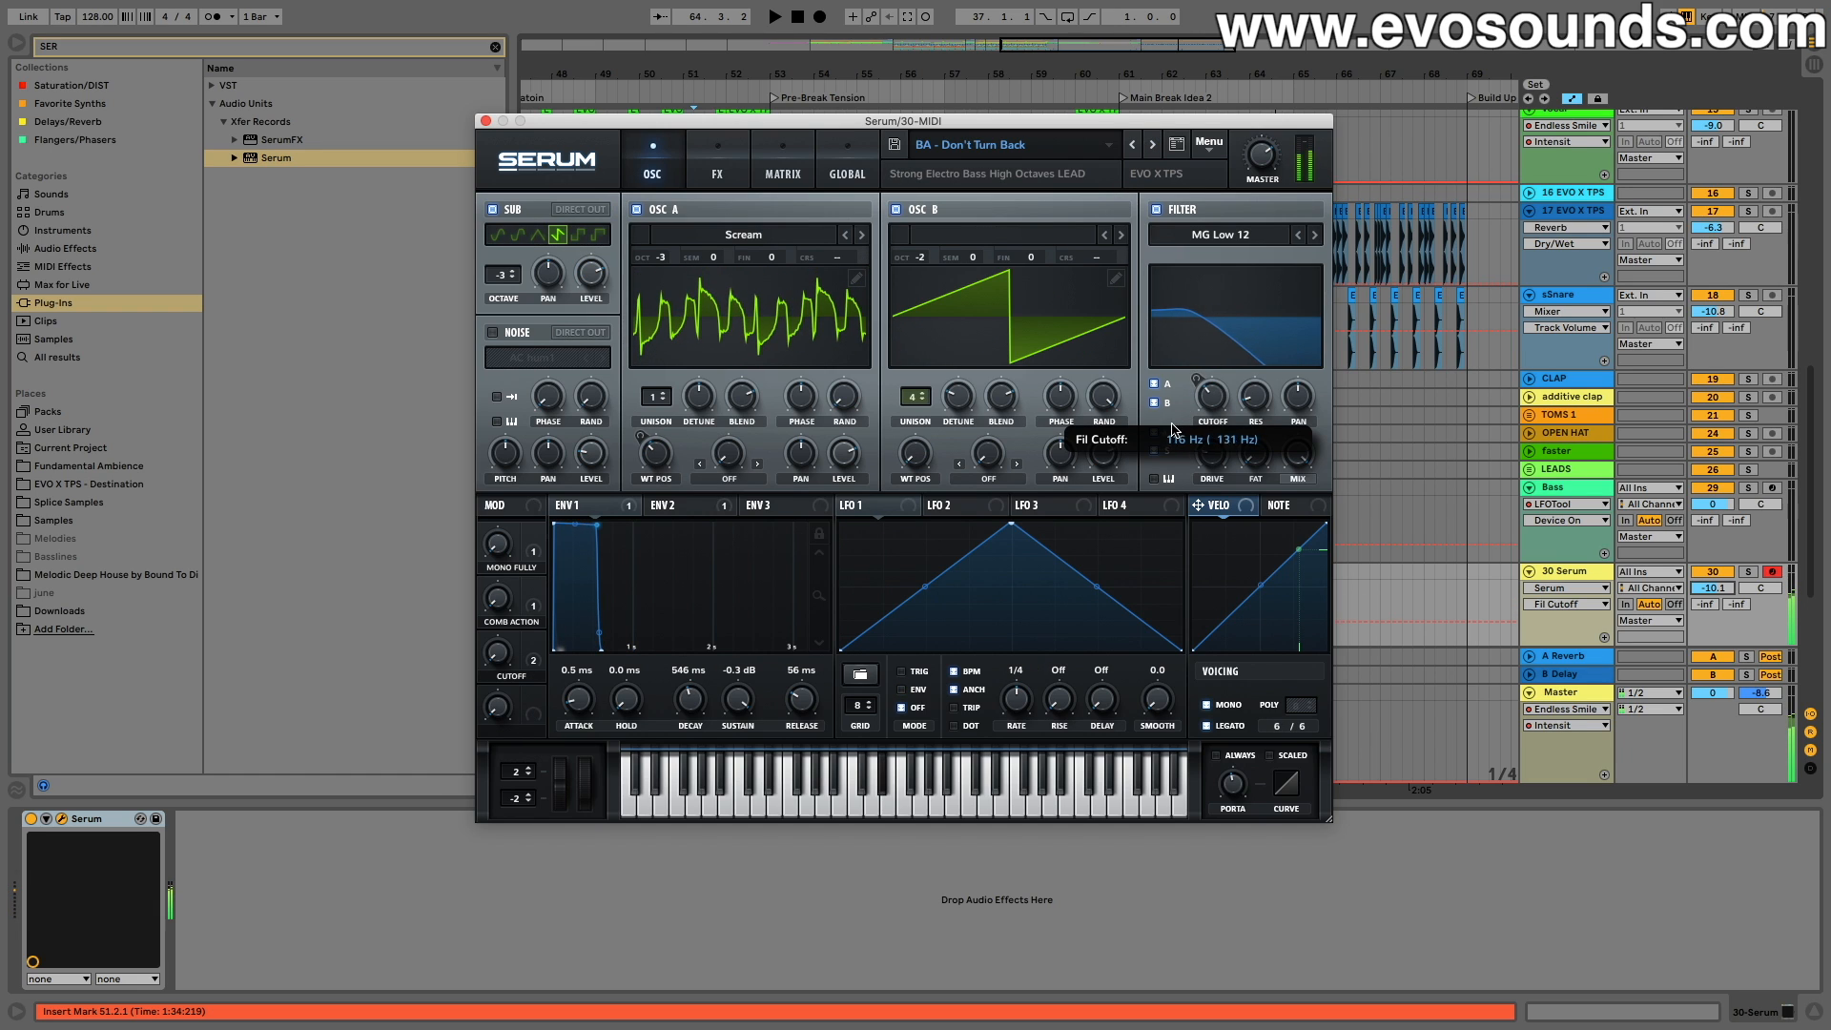
{"action": "left_click_drag", "start_coordinate": [1173, 431], "coordinate": [1178, 424]}
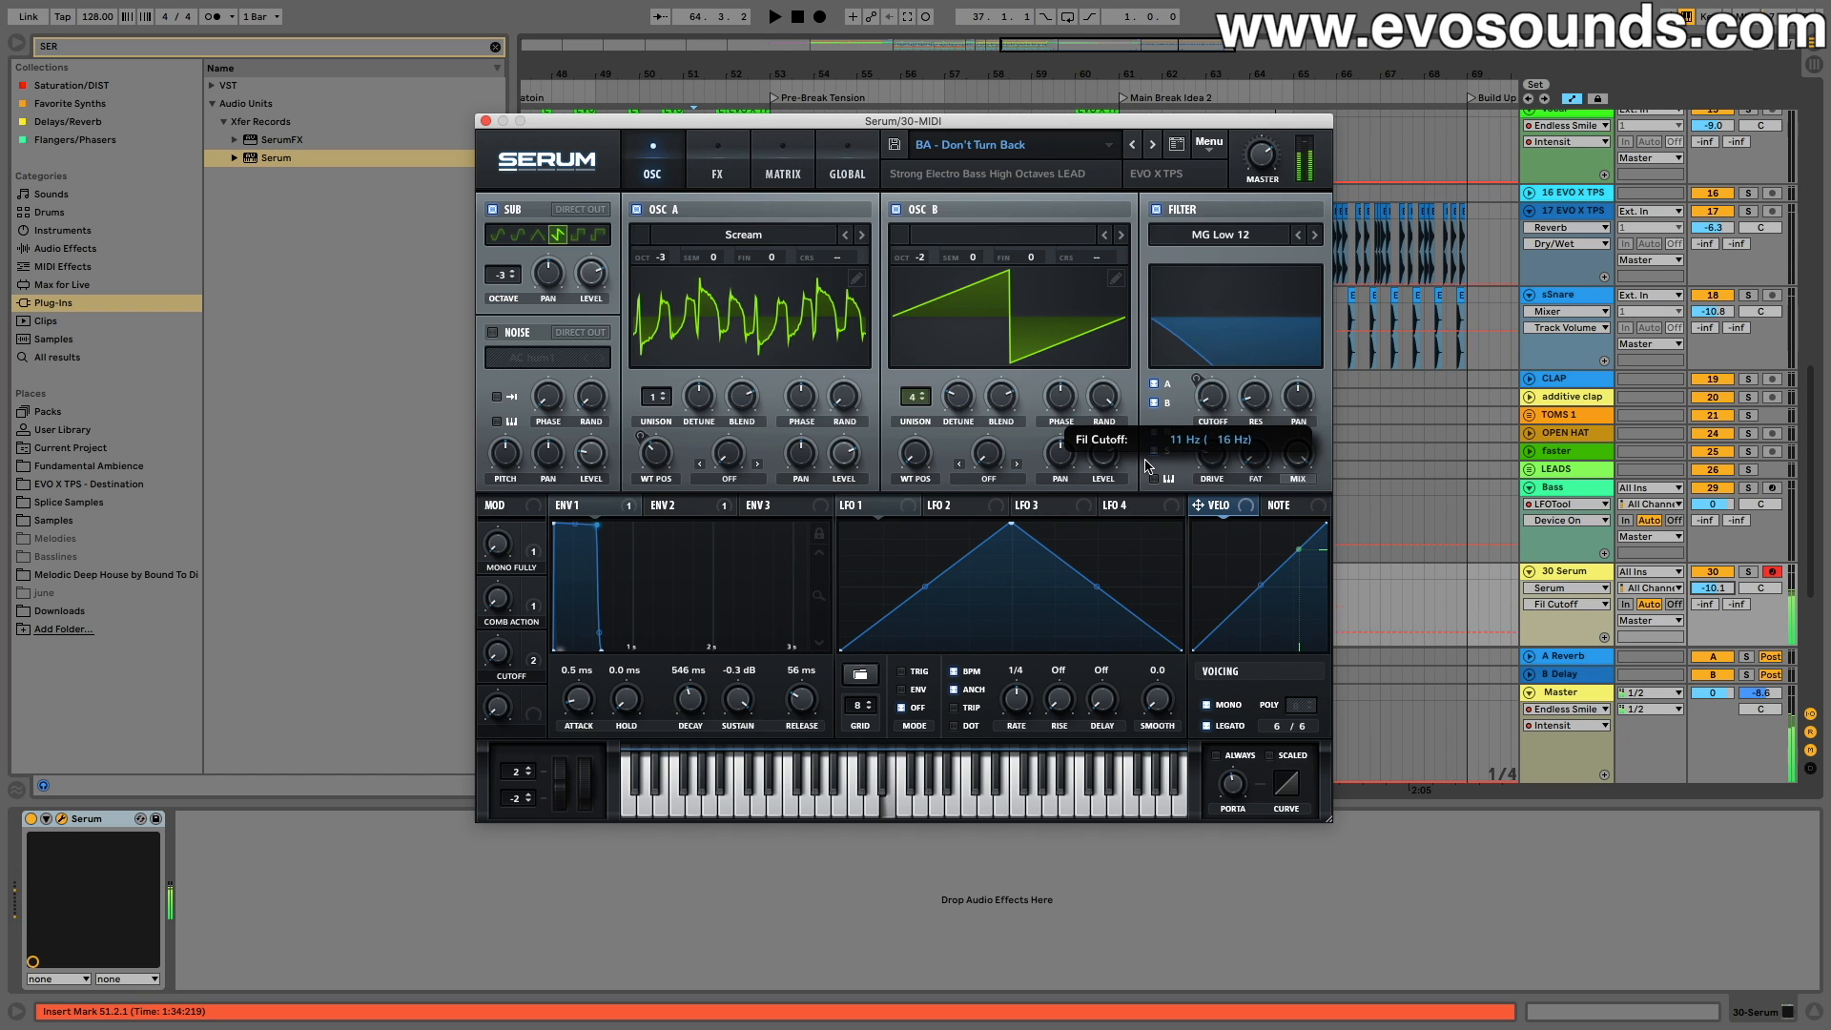
{"action": "left_click_drag", "start_coordinate": [1146, 466], "coordinate": [1200, 370]}
{"action": "left_click_drag", "start_coordinate": [1154, 488], "coordinate": [1097, 481]}
Step: Load the BA - El Monstro preset and set its Cutoff macro to about 89%
{"action": "left_click", "coordinate": [1132, 146]}
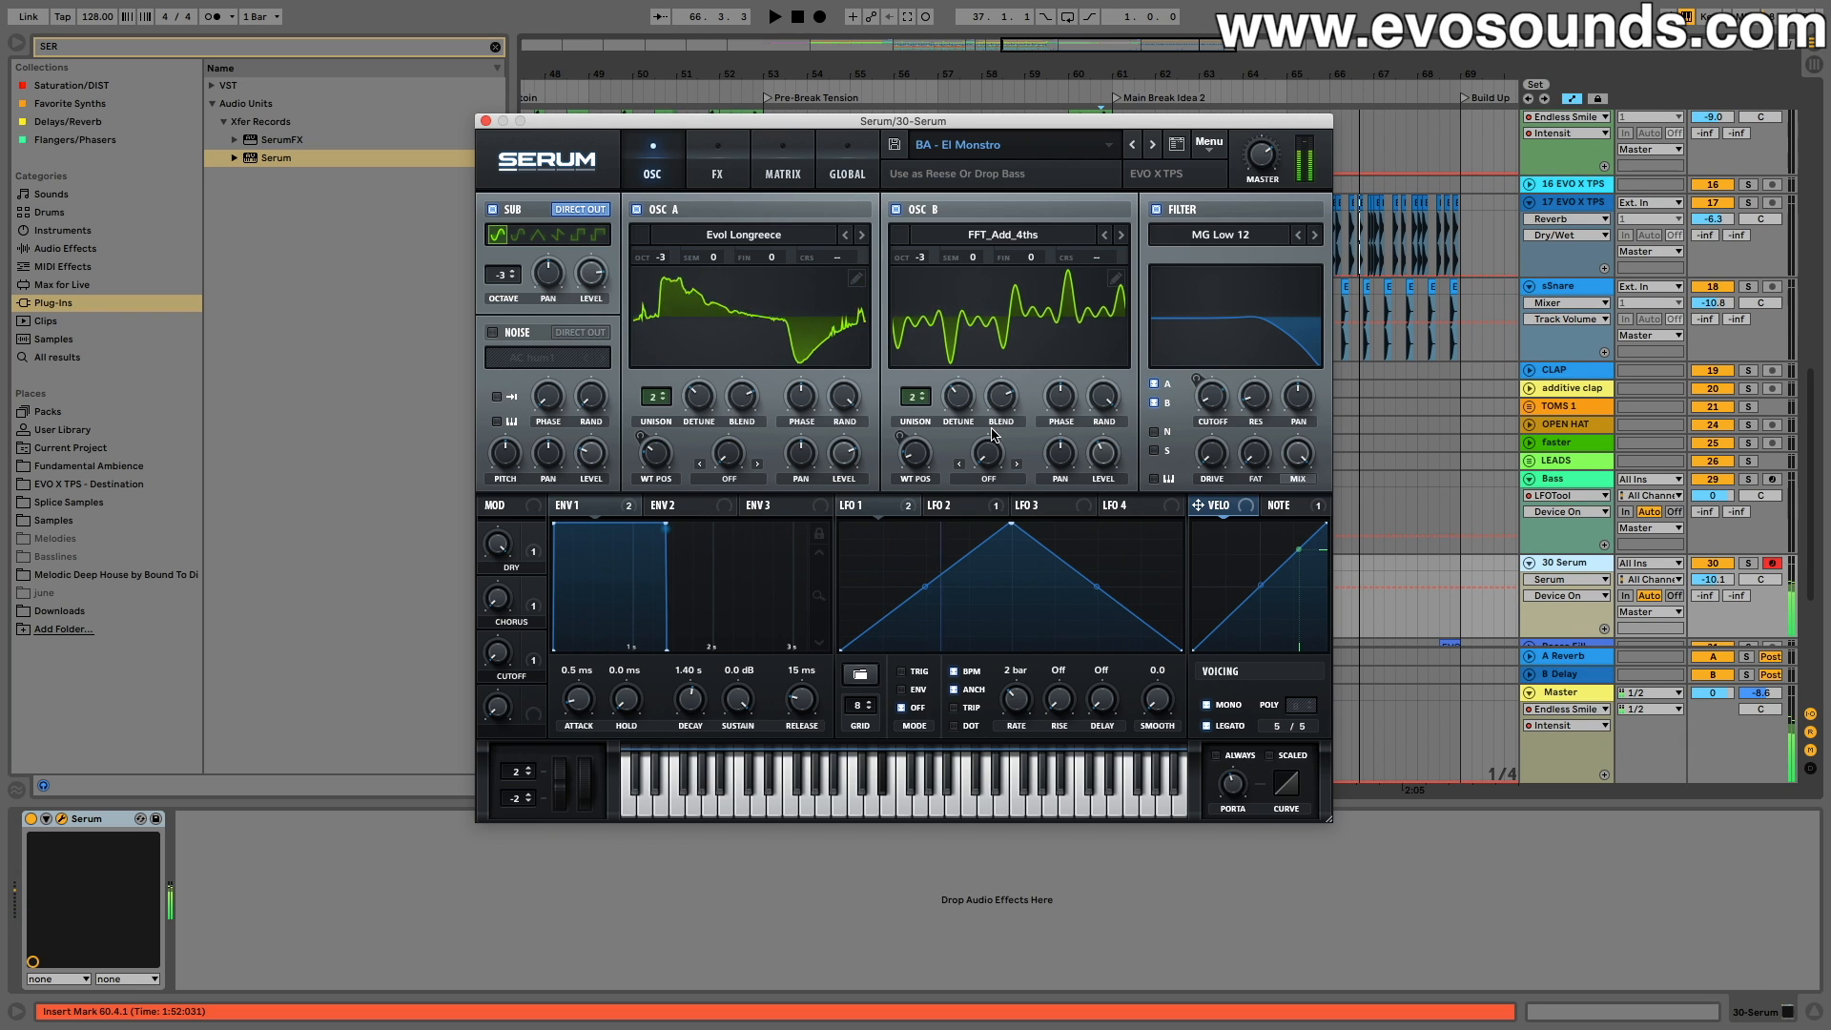
{"action": "left_click_drag", "start_coordinate": [500, 655], "coordinate": [570, 537]}
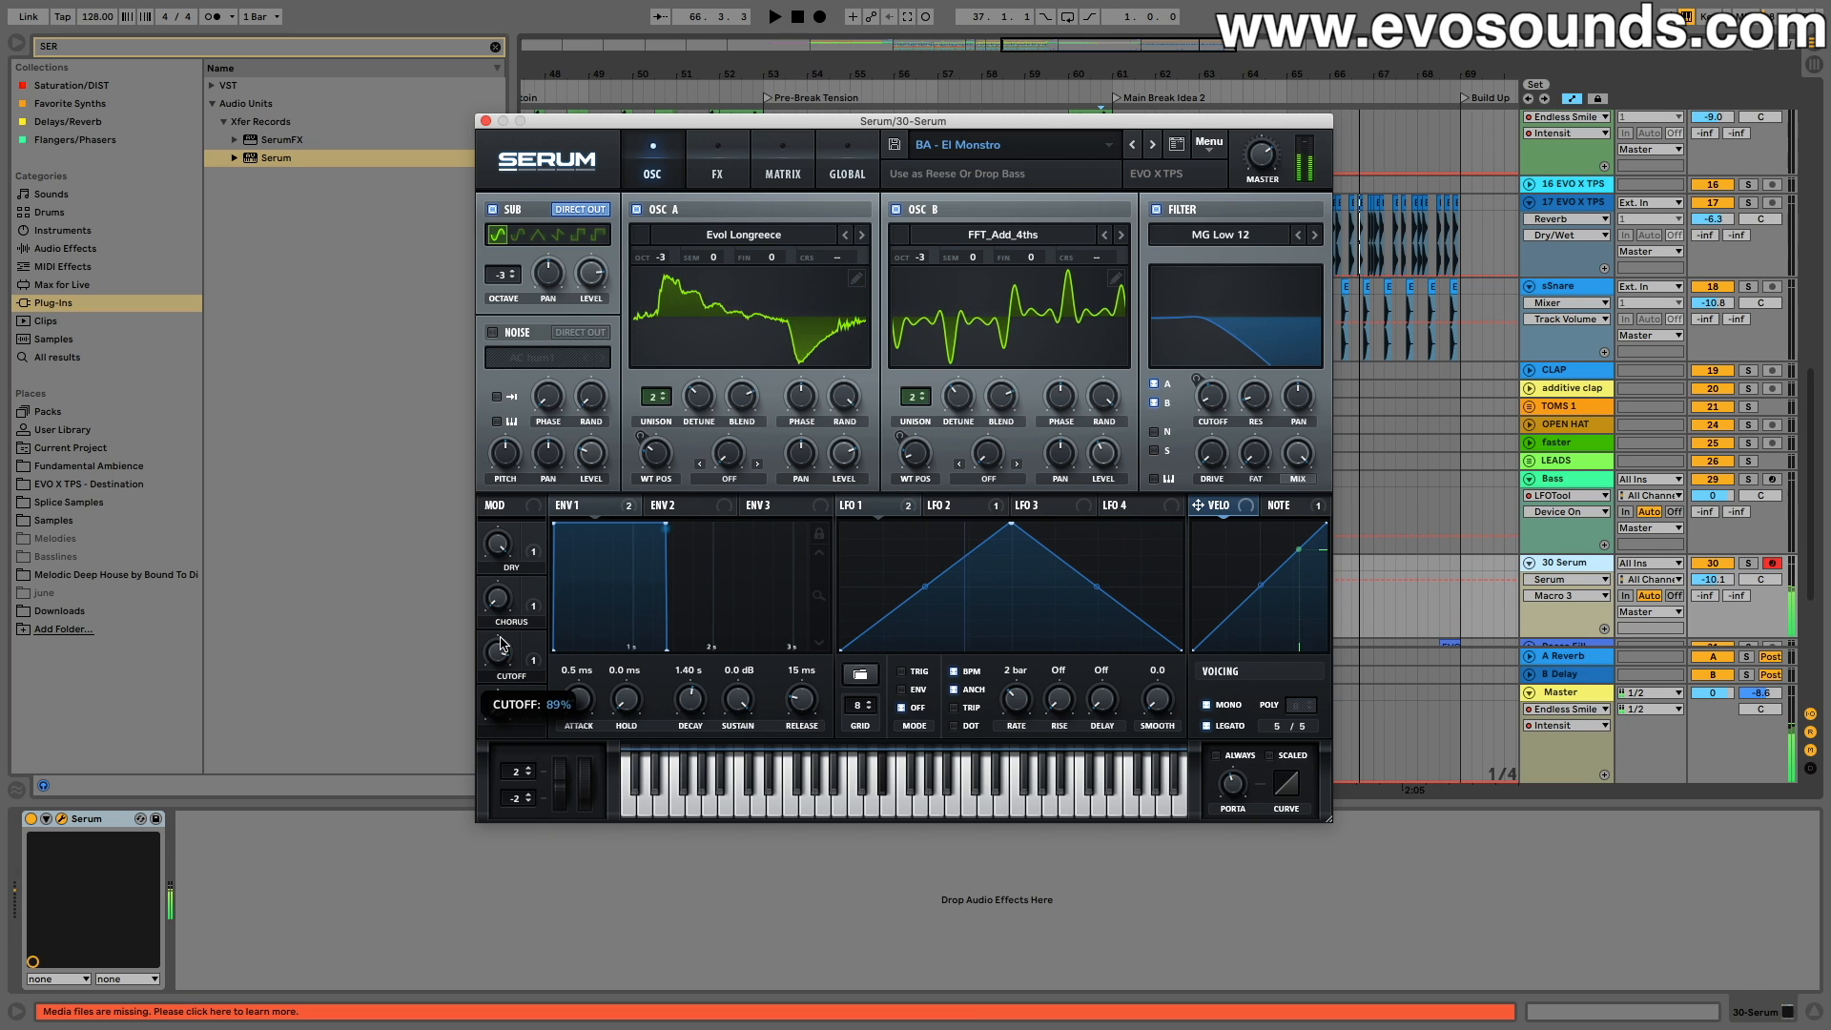
Step: Close the Serum window, raise the 30 Serum track's volume to -3.5 dB, and audition the bass over Main Break Idea 2
{"action": "left_click", "coordinate": [488, 122]}
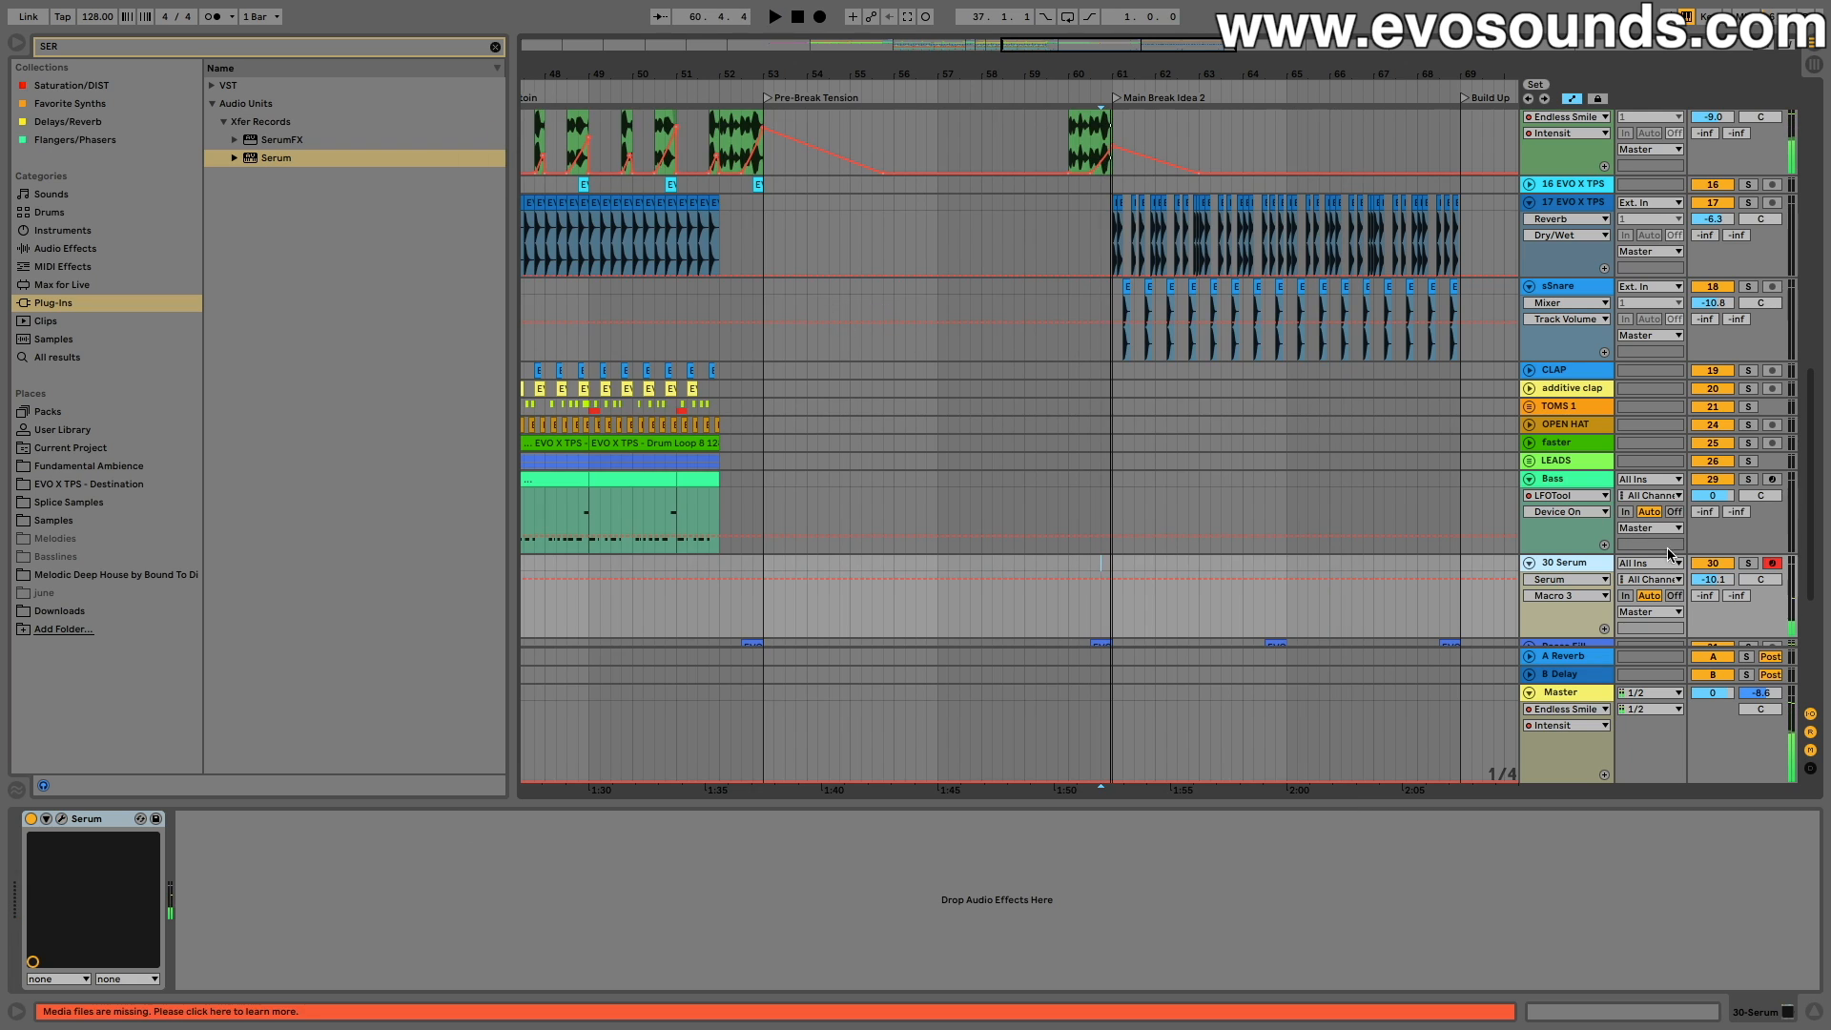
{"action": "scroll", "coordinate": [1542, 546], "scroll_direction": "down", "scroll_amount": 3}
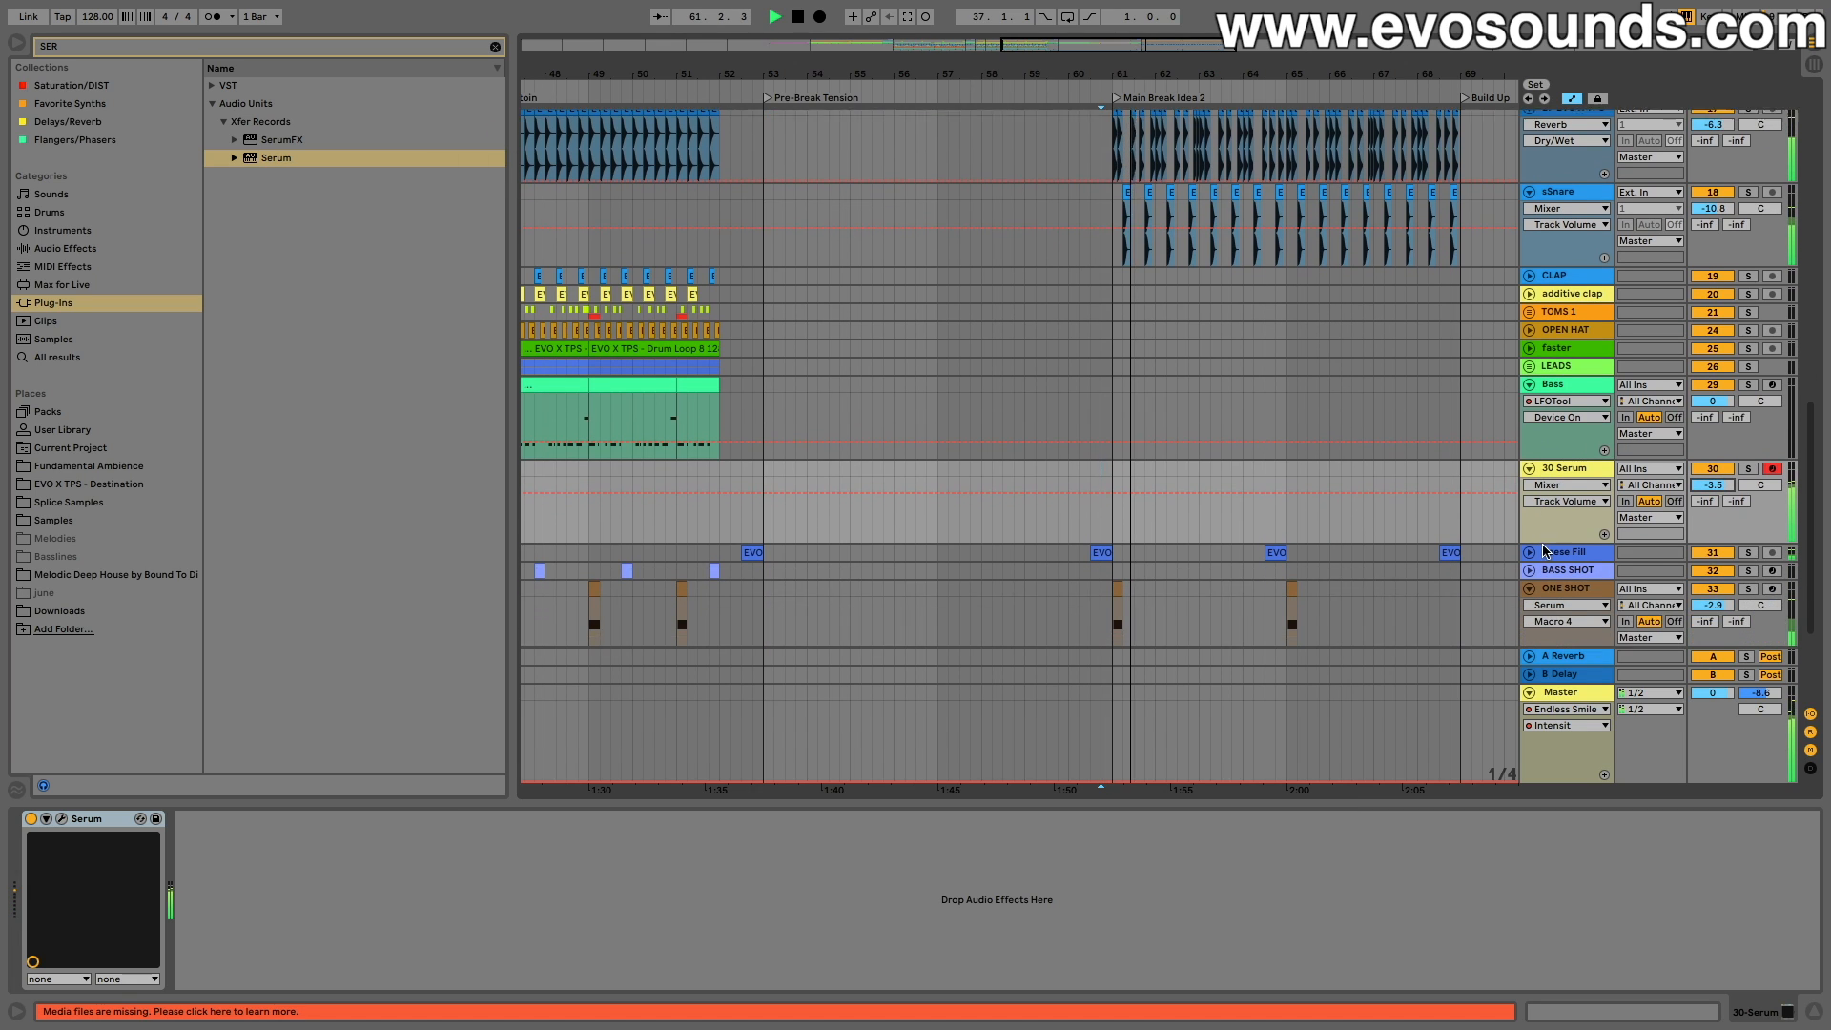
{"action": "scroll", "coordinate": [1461, 540], "scroll_direction": "up", "scroll_amount": 1}
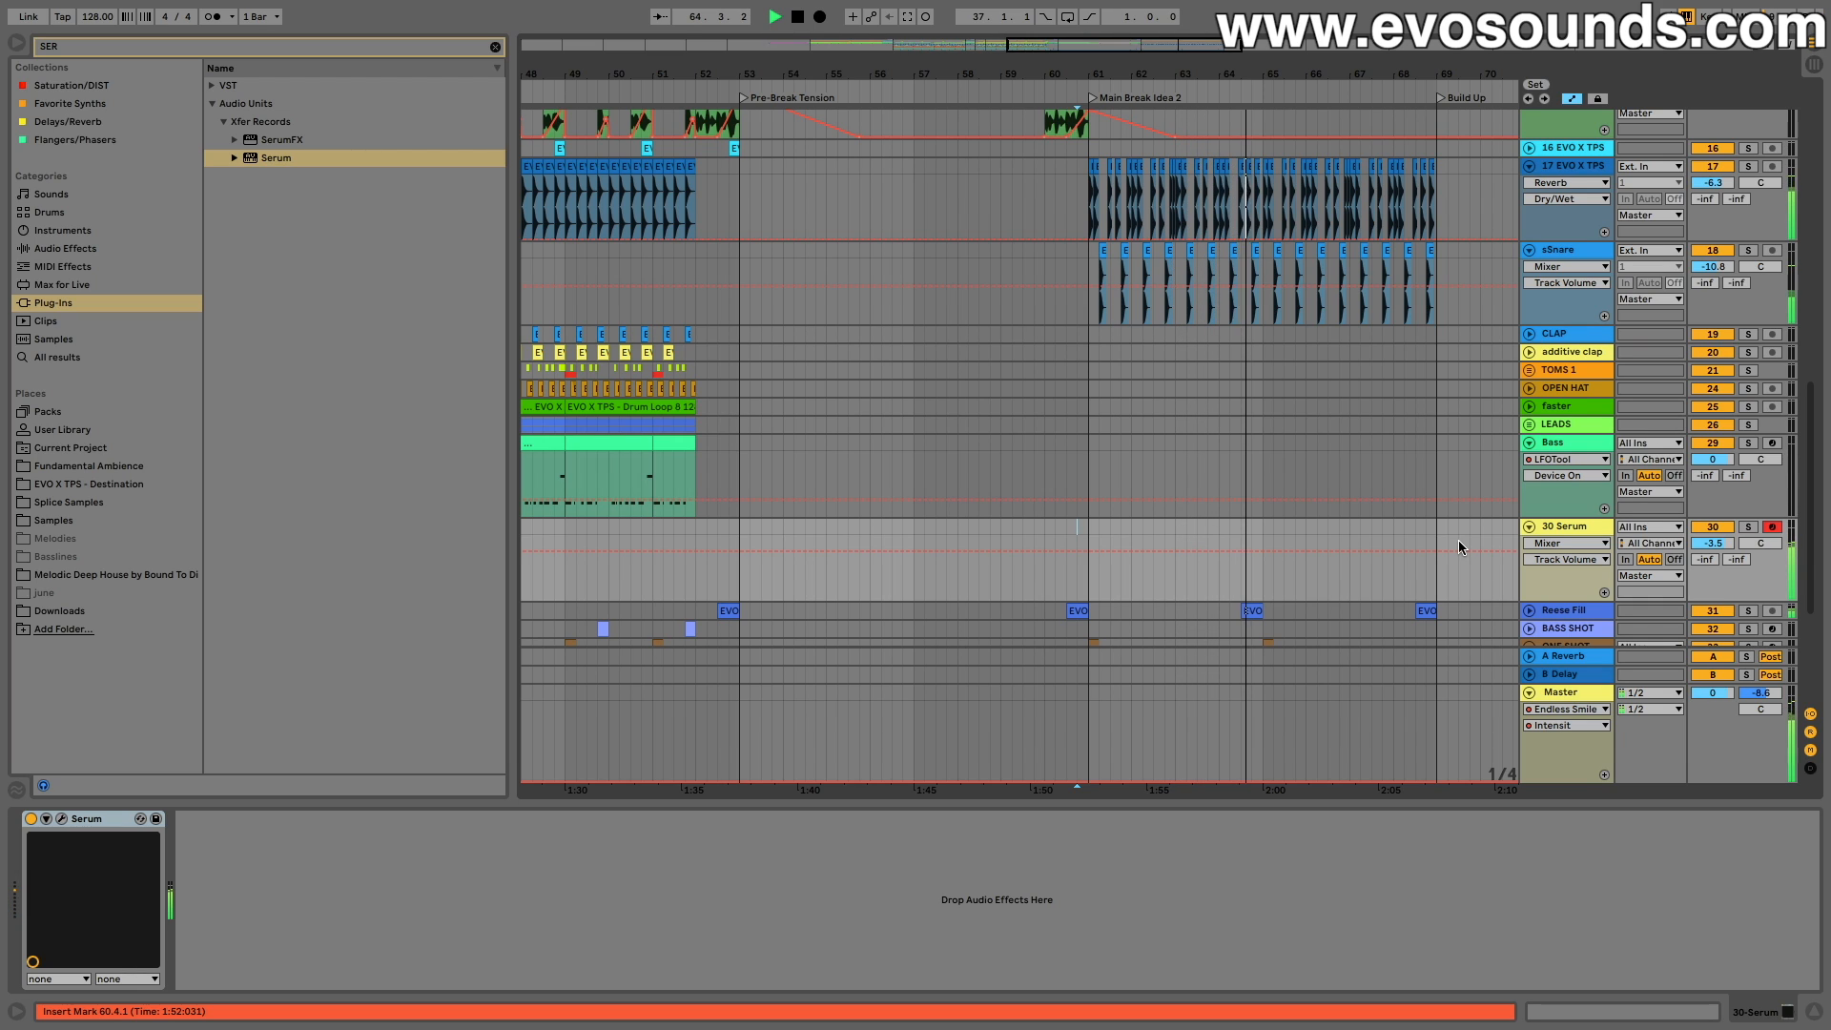
{"action": "scroll", "coordinate": [1456, 539], "scroll_direction": "right", "scroll_amount": 3}
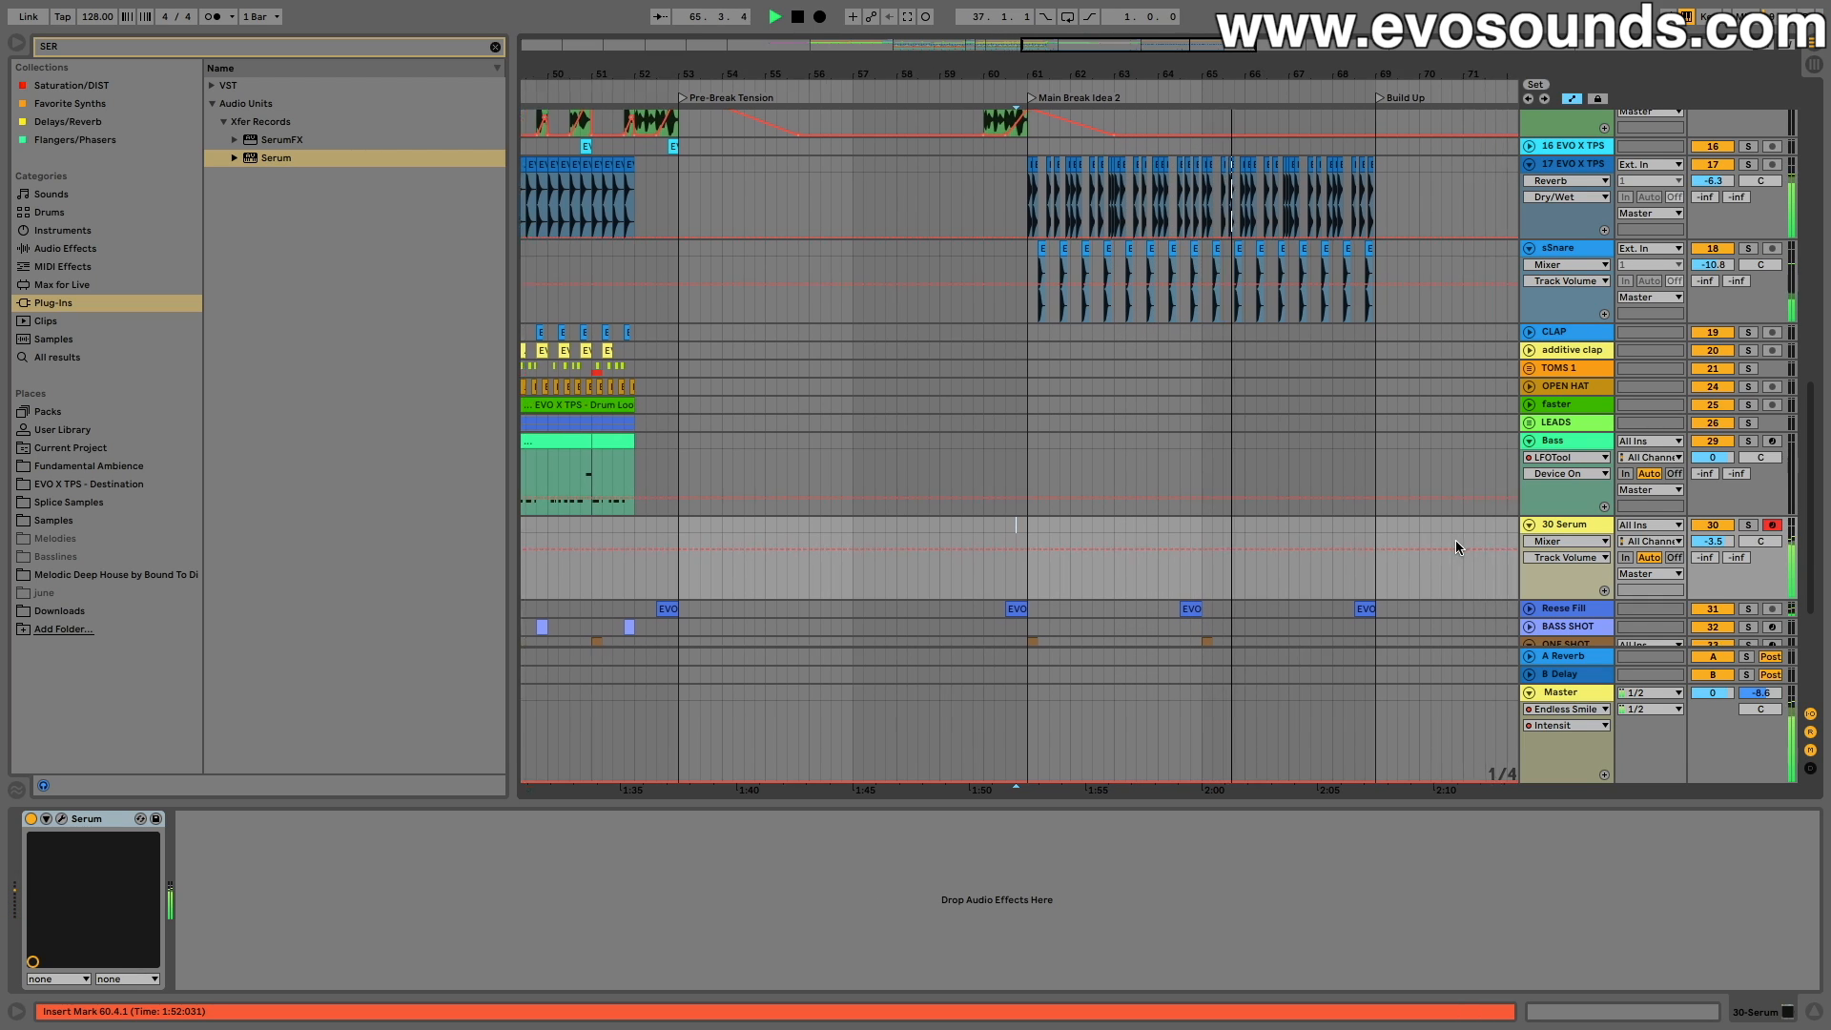
{"action": "scroll", "coordinate": [1275, 530], "scroll_direction": "down", "scroll_amount": 5}
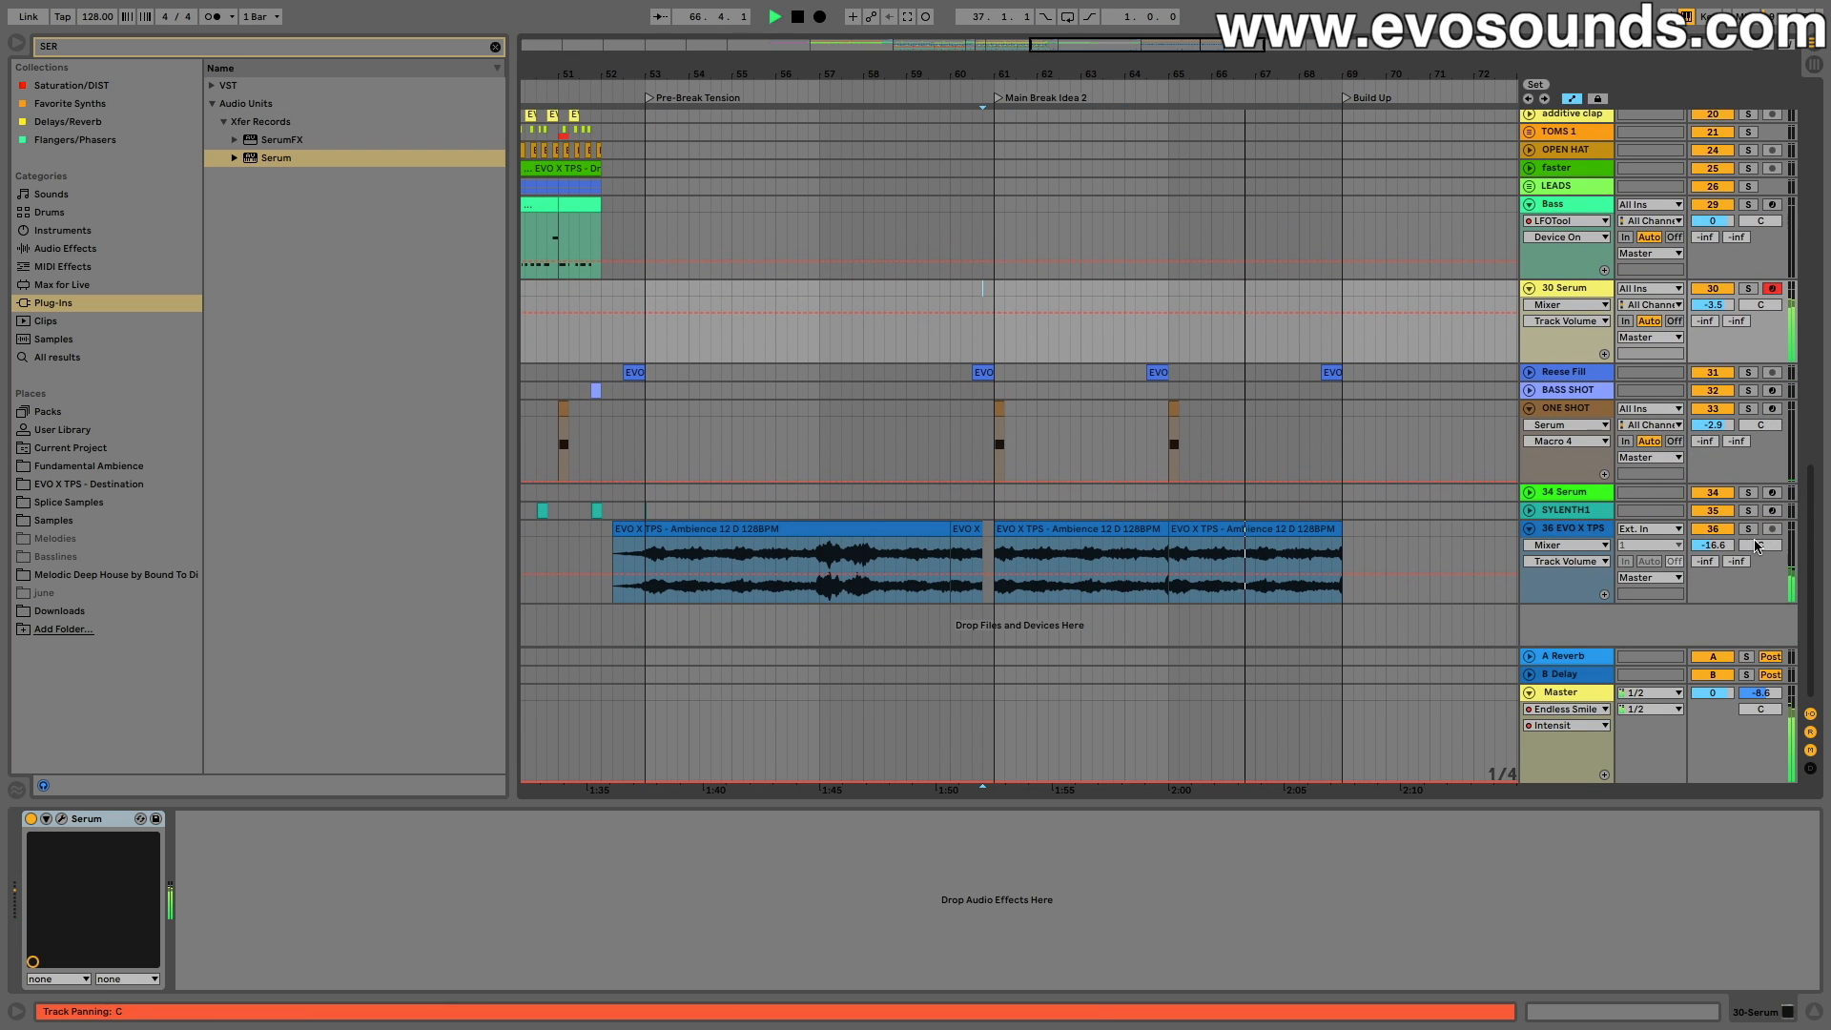
Step: Deactivate the two Ambience 12 clips between bars 61 and 69, and play the section from bar 60
{"action": "key", "text": "space"}
{"action": "left_click", "coordinate": [960, 439]}
{"action": "left_click", "coordinate": [1096, 528]}
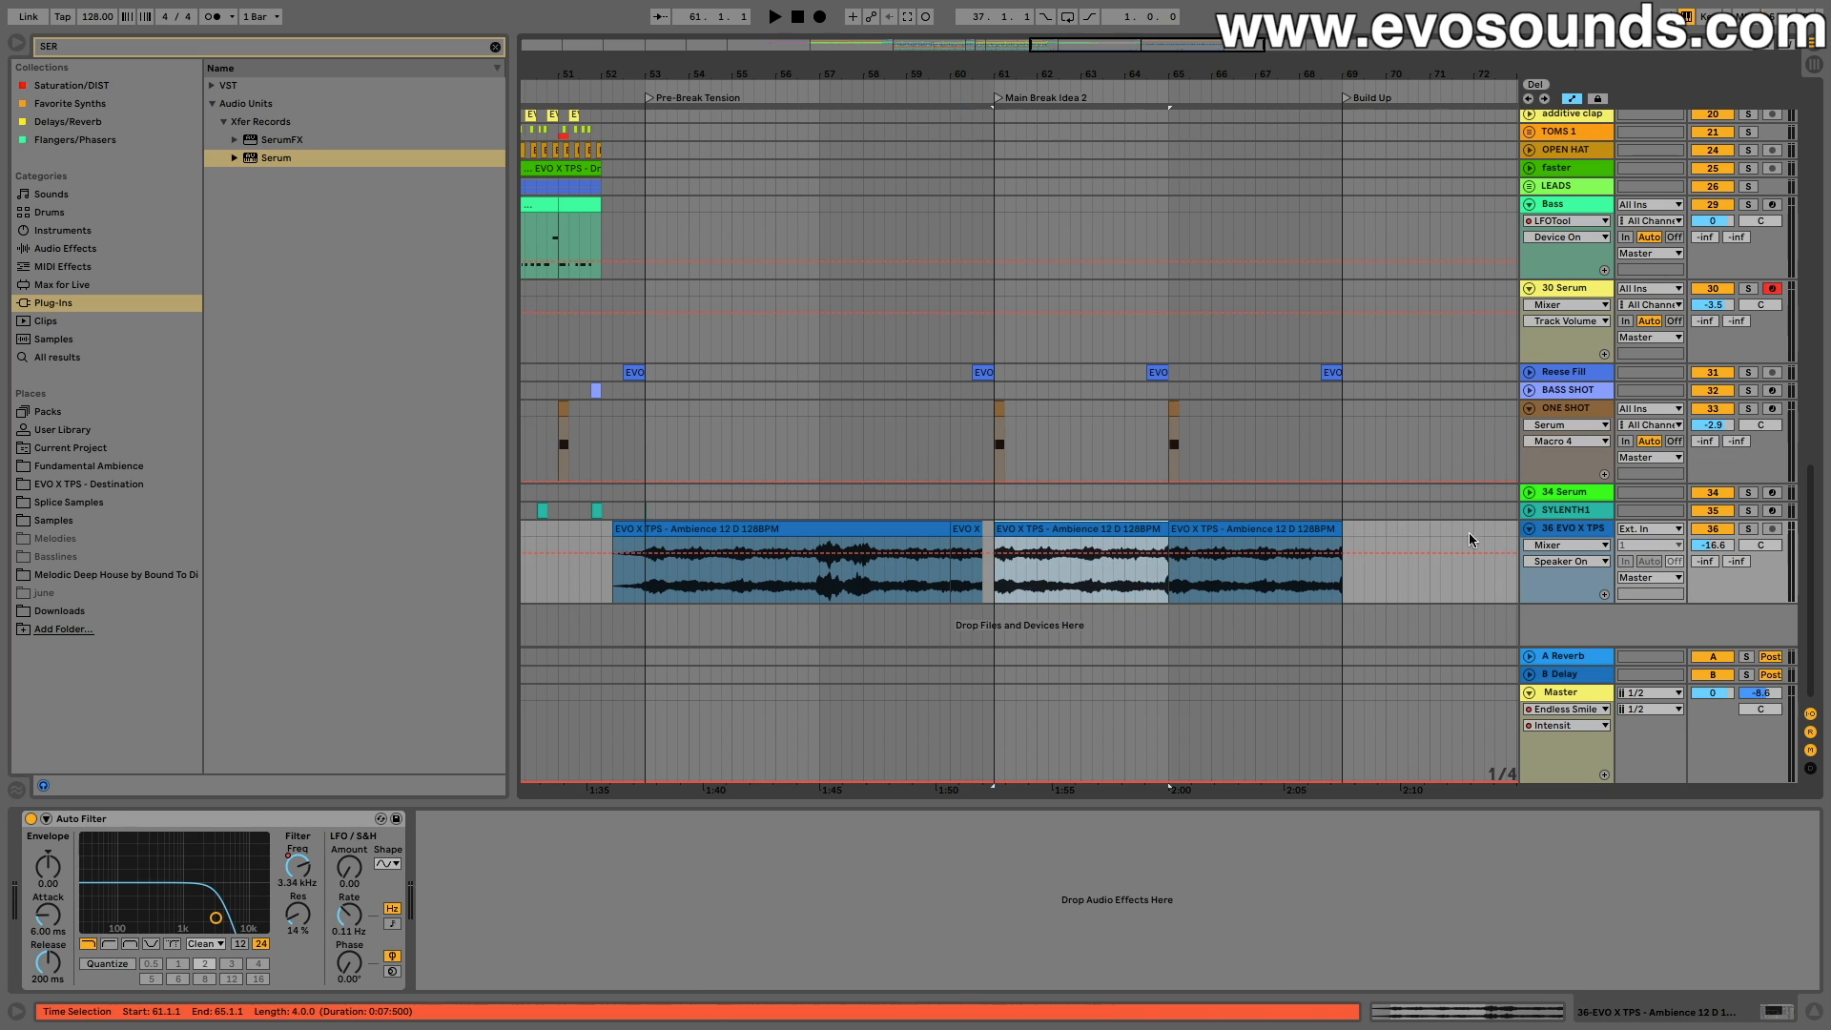
{"action": "key", "text": "0"}
{"action": "left_click", "coordinate": [1194, 529]}
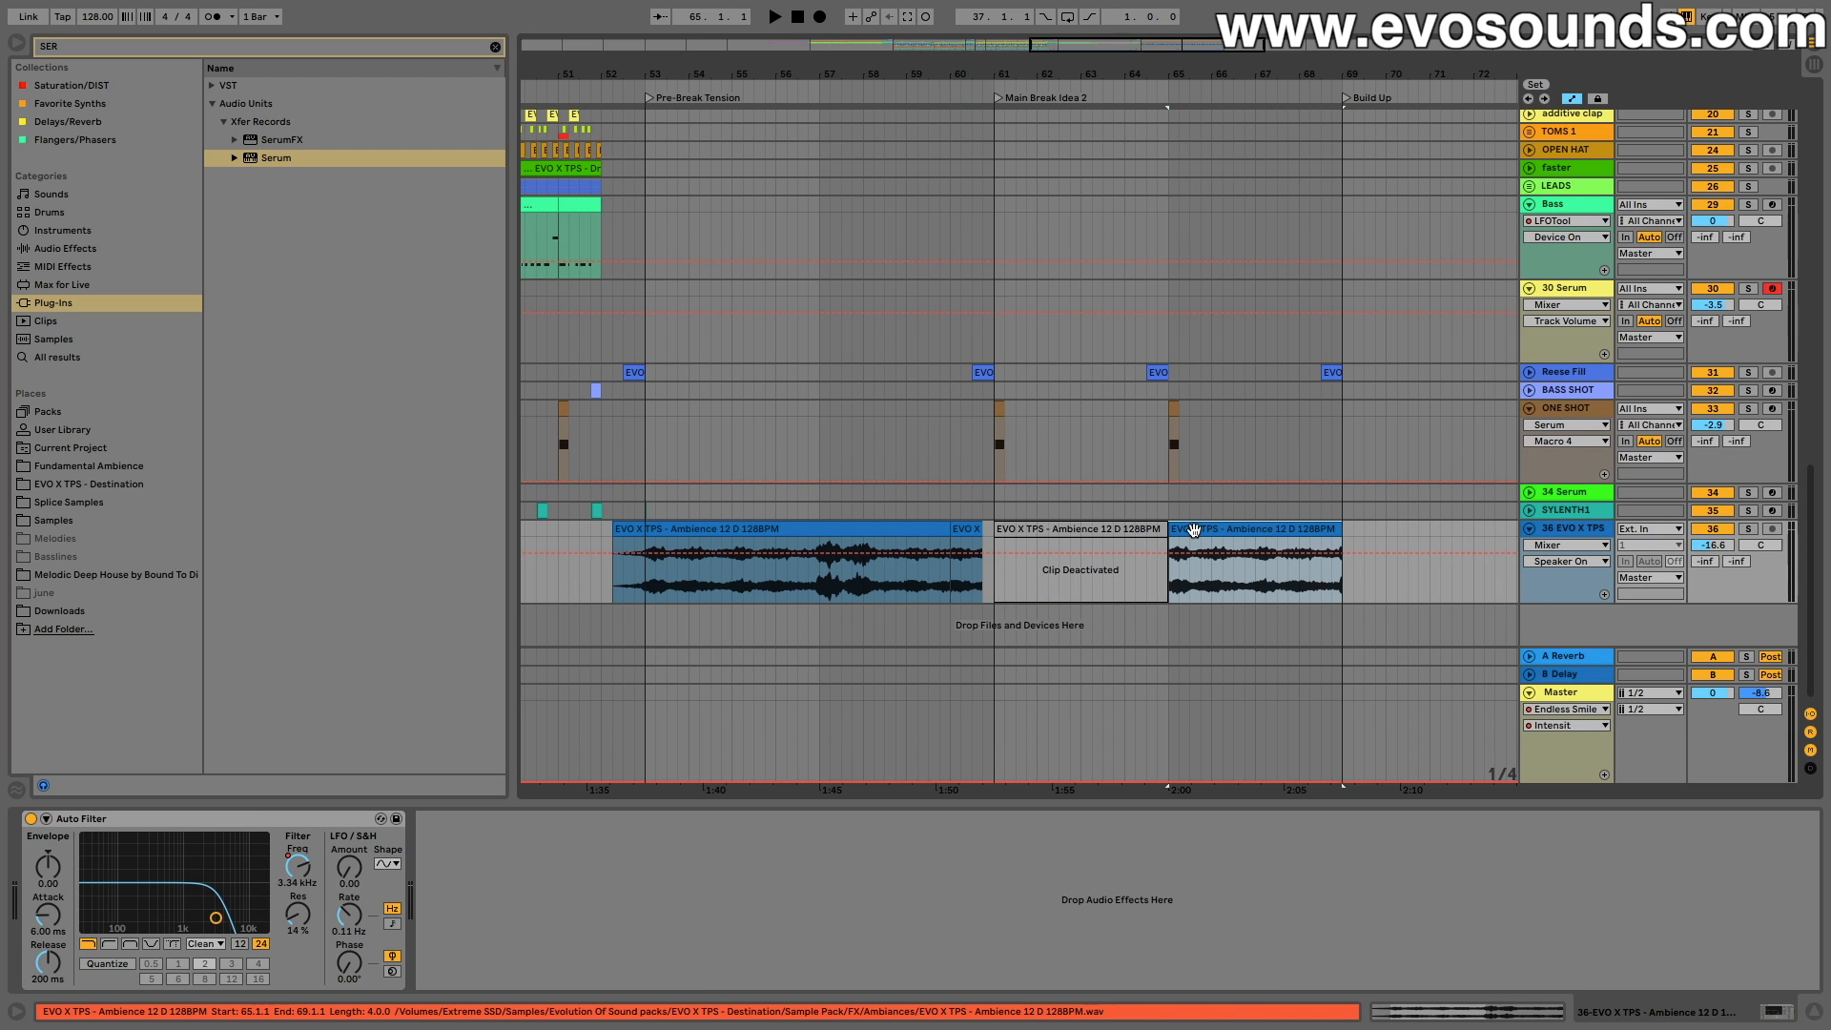
{"action": "key", "text": "0"}
{"action": "left_click", "coordinate": [950, 391]}
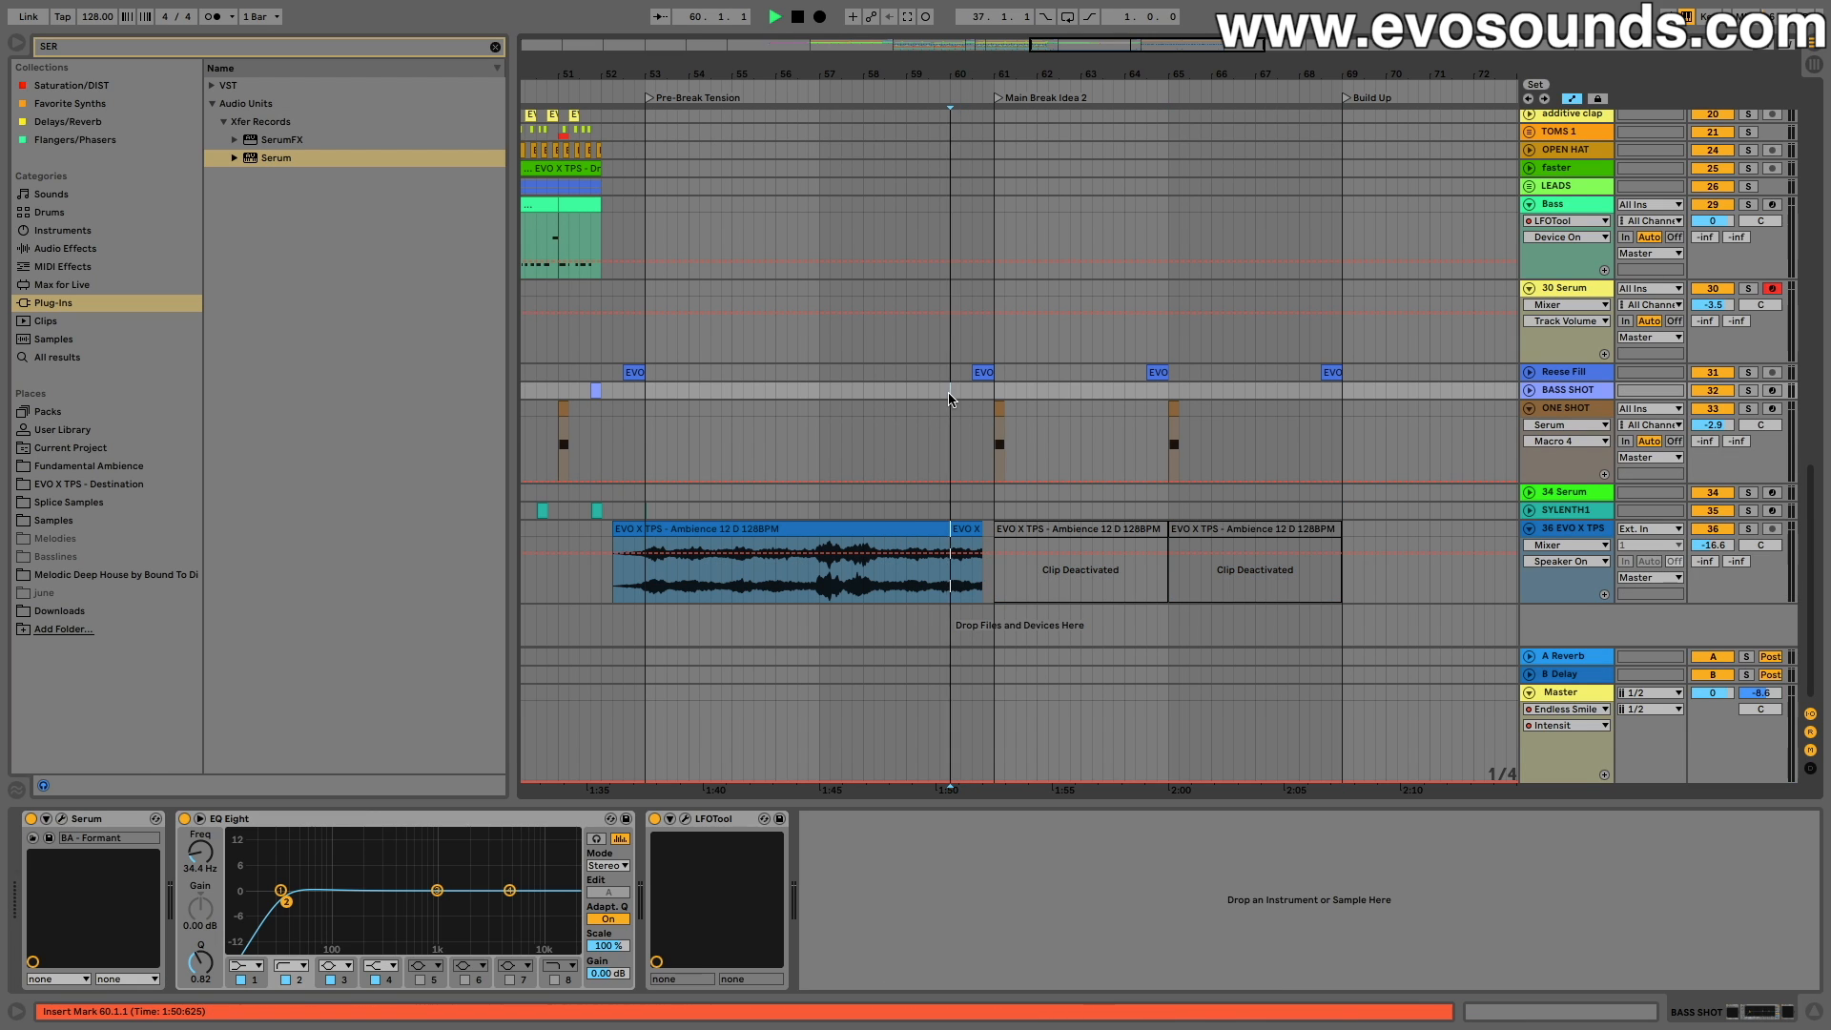
{"action": "key", "text": "space"}
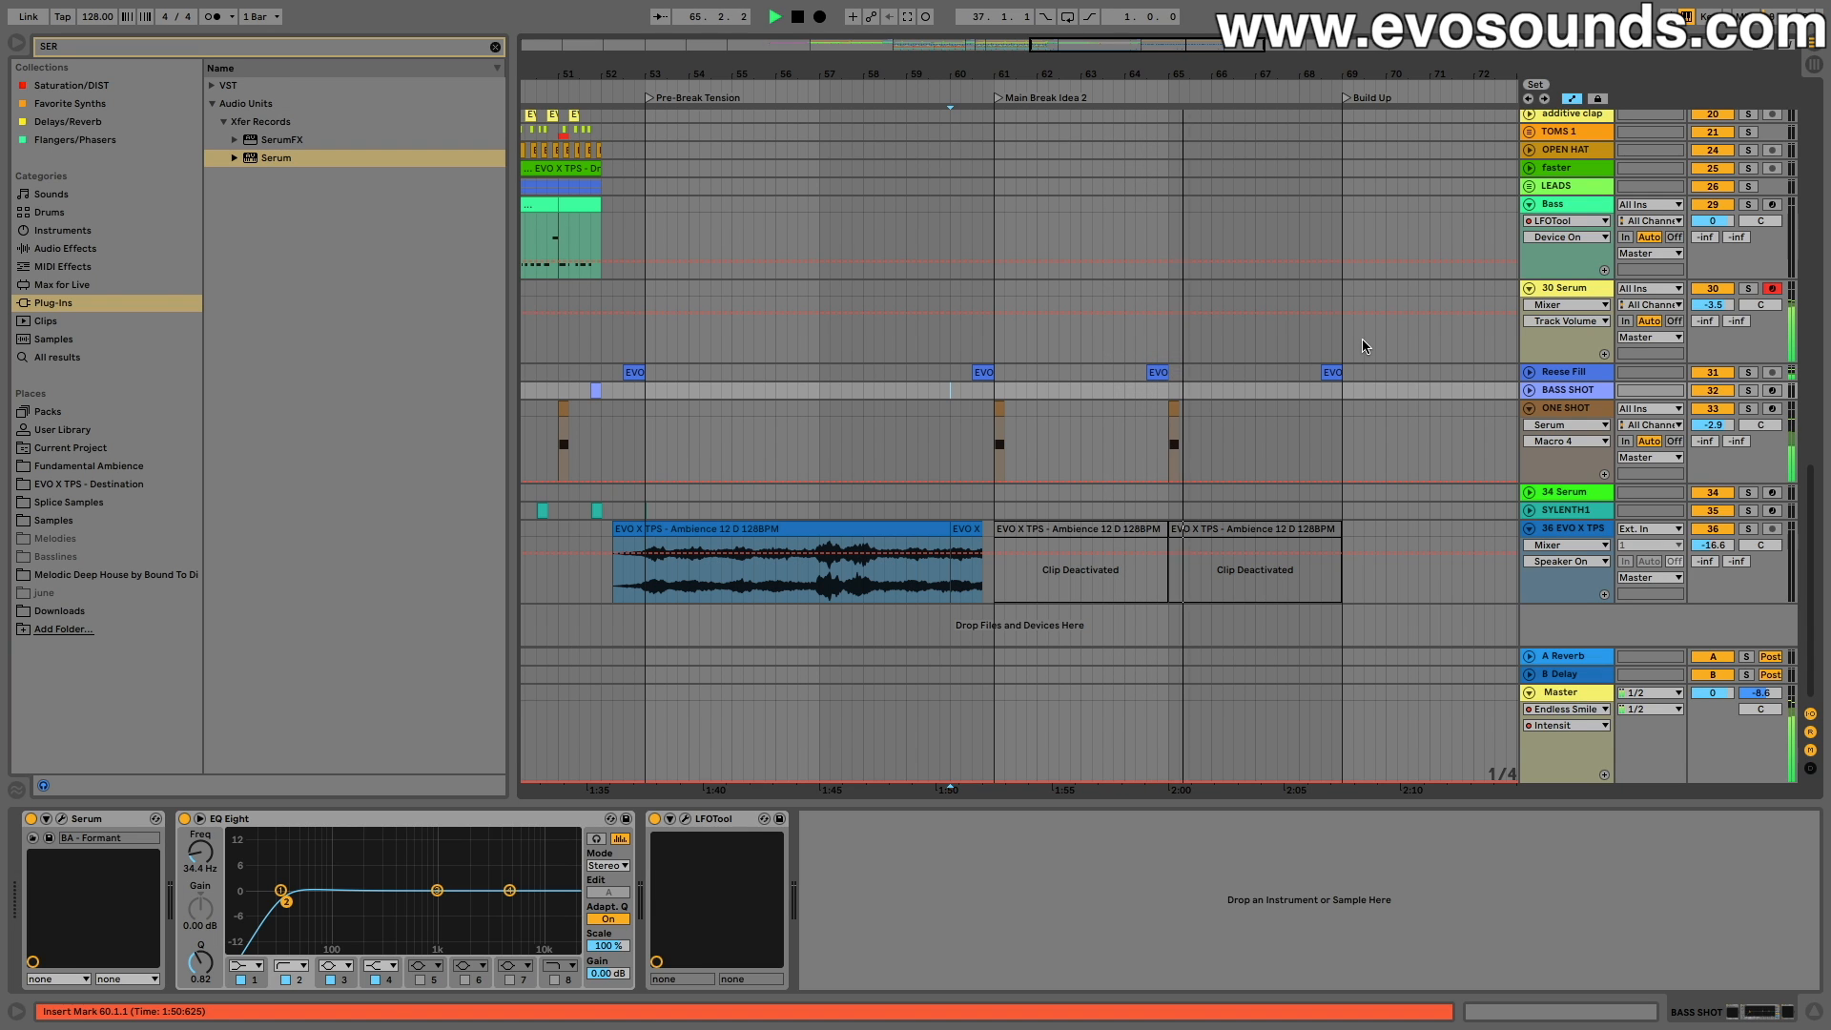
{"action": "scroll", "coordinate": [1362, 346], "scroll_direction": "up", "scroll_amount": 2}
Step: Delete the One Shot clip at bar 61 and the Reese Fill clips at bars 64.3 and 68.3, and play the break back
{"action": "key", "text": "space"}
{"action": "left_click", "coordinate": [914, 463]}
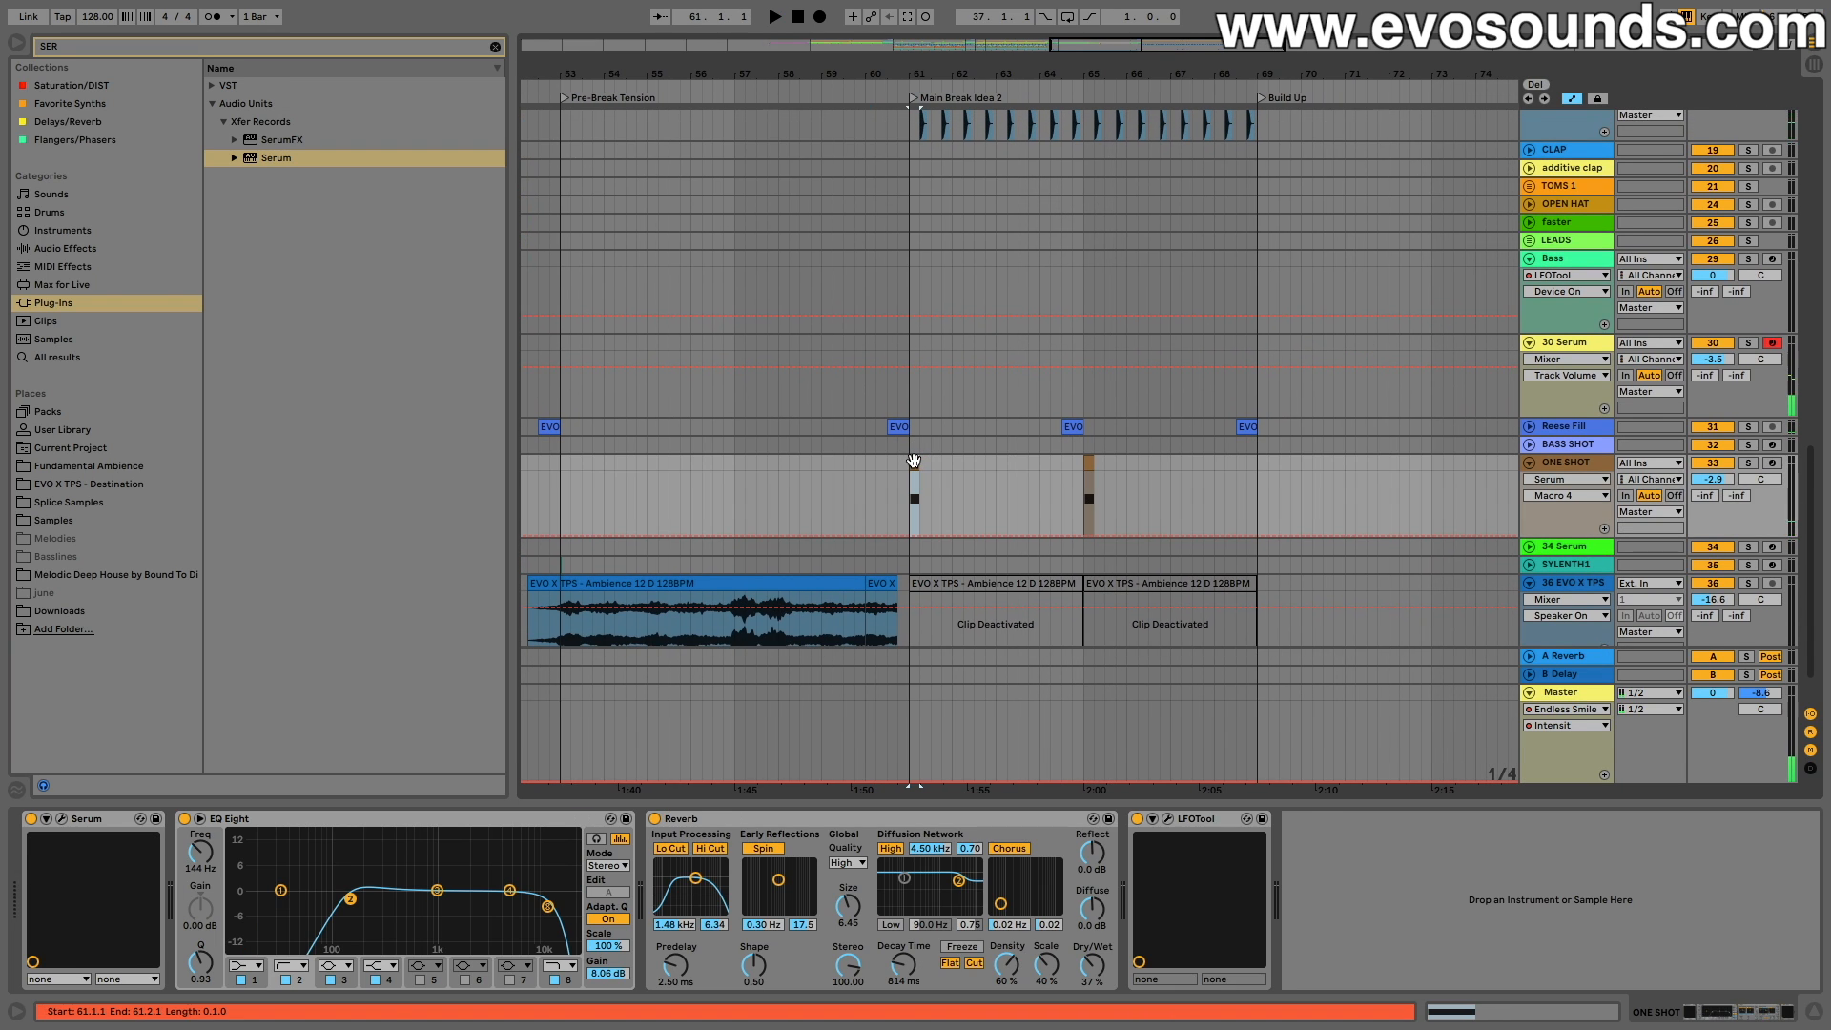
{"action": "key", "text": "Delete"}
{"action": "left_click", "coordinate": [1075, 428]}
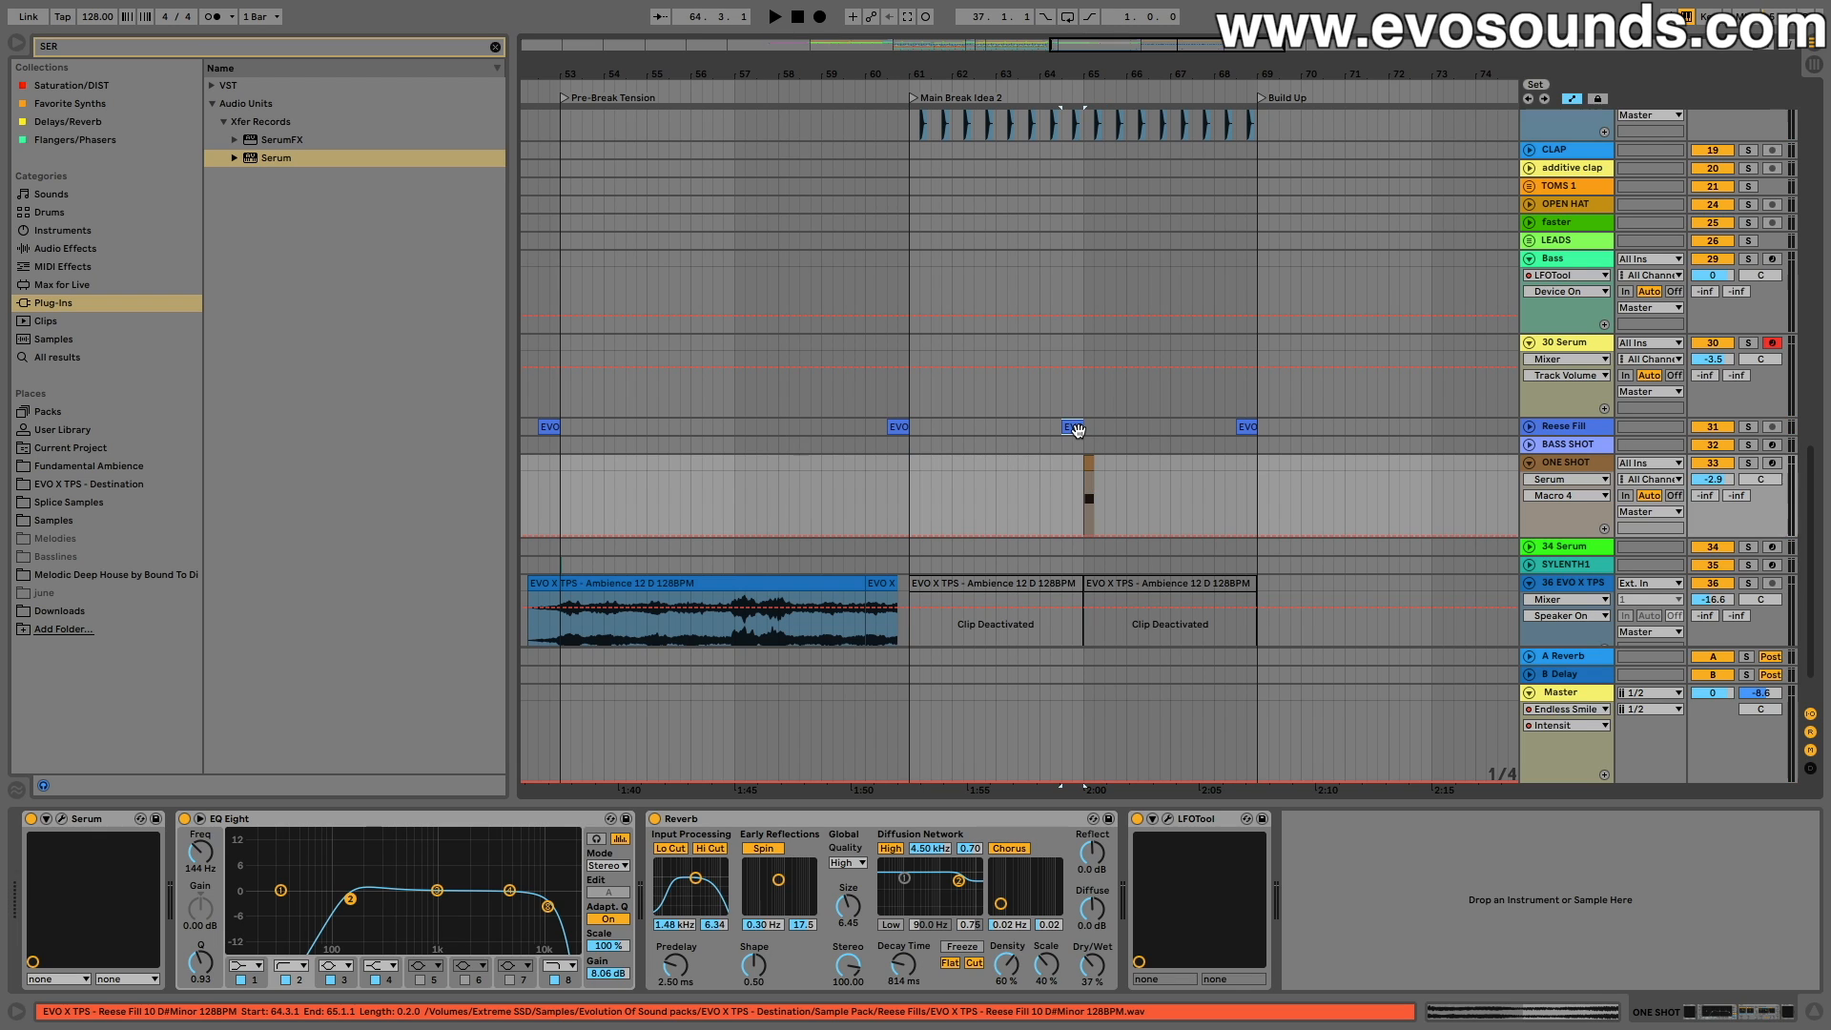
{"action": "key", "text": "Delete"}
{"action": "left_click", "coordinate": [1247, 427]}
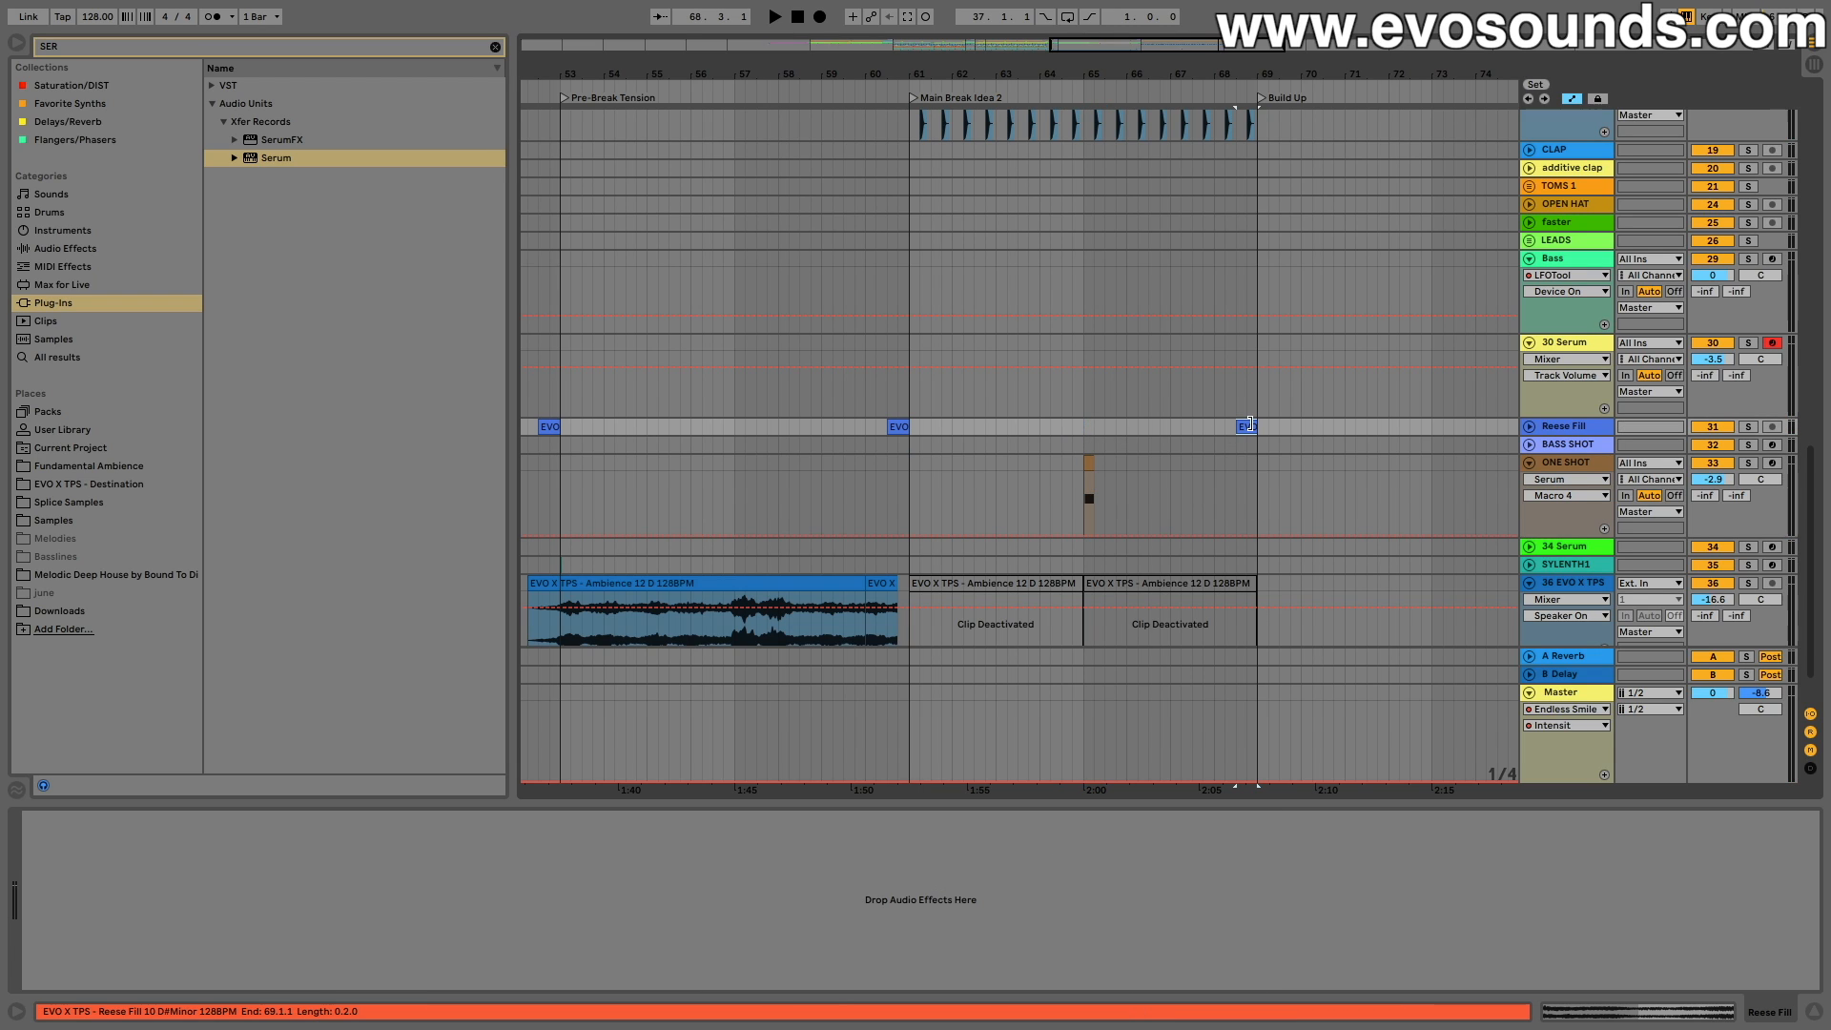
{"action": "key", "text": "Delete"}
{"action": "left_click", "coordinate": [872, 430]}
{"action": "key", "text": "space"}
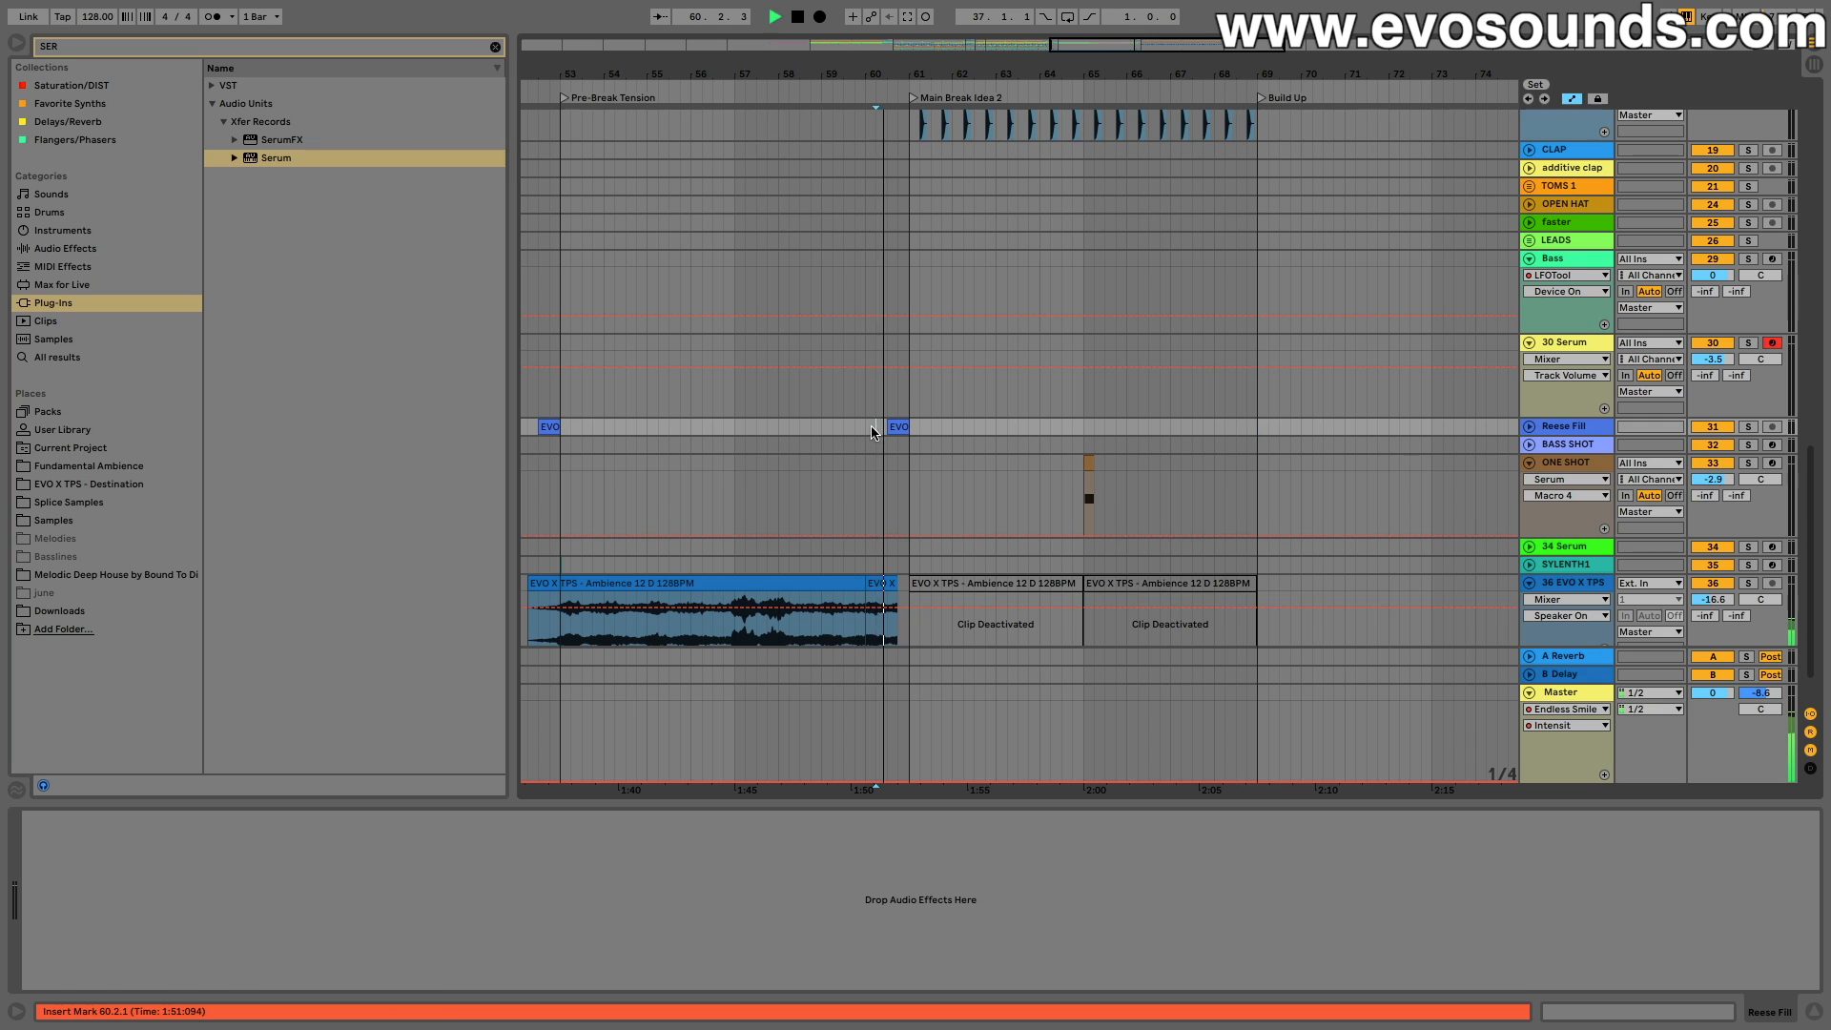
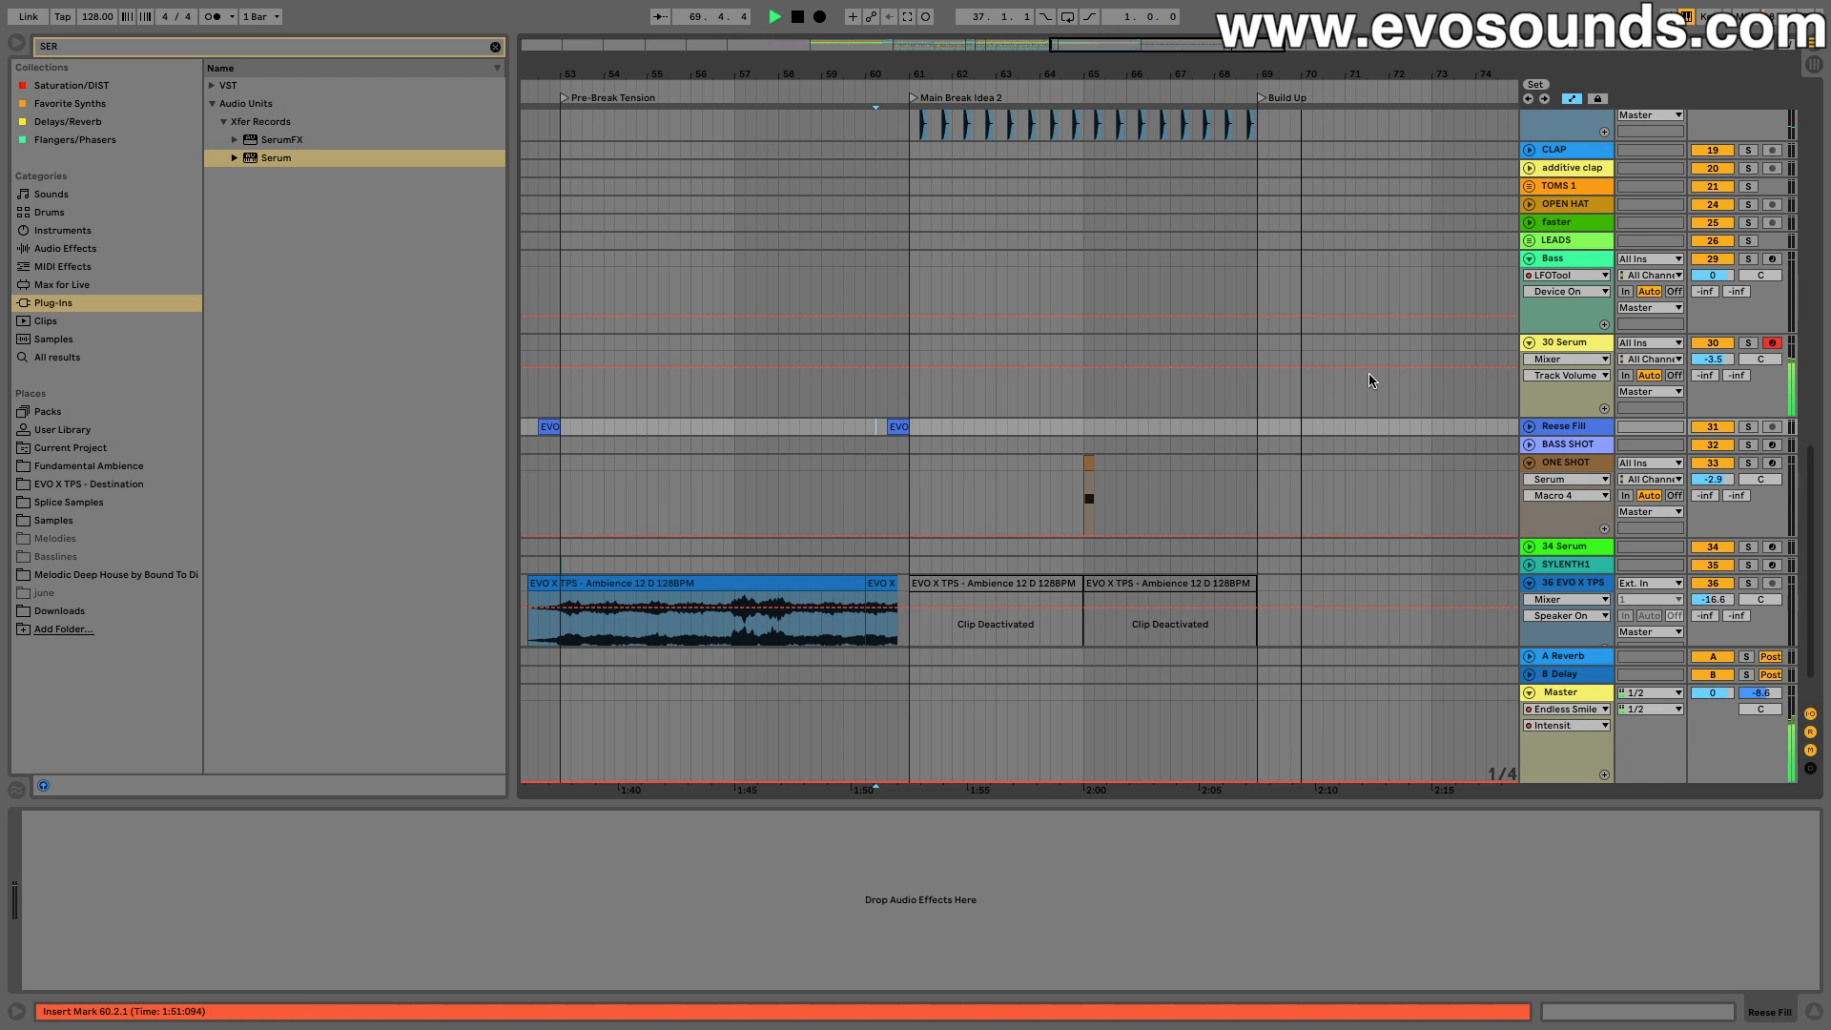
{"action": "key", "text": "space"}
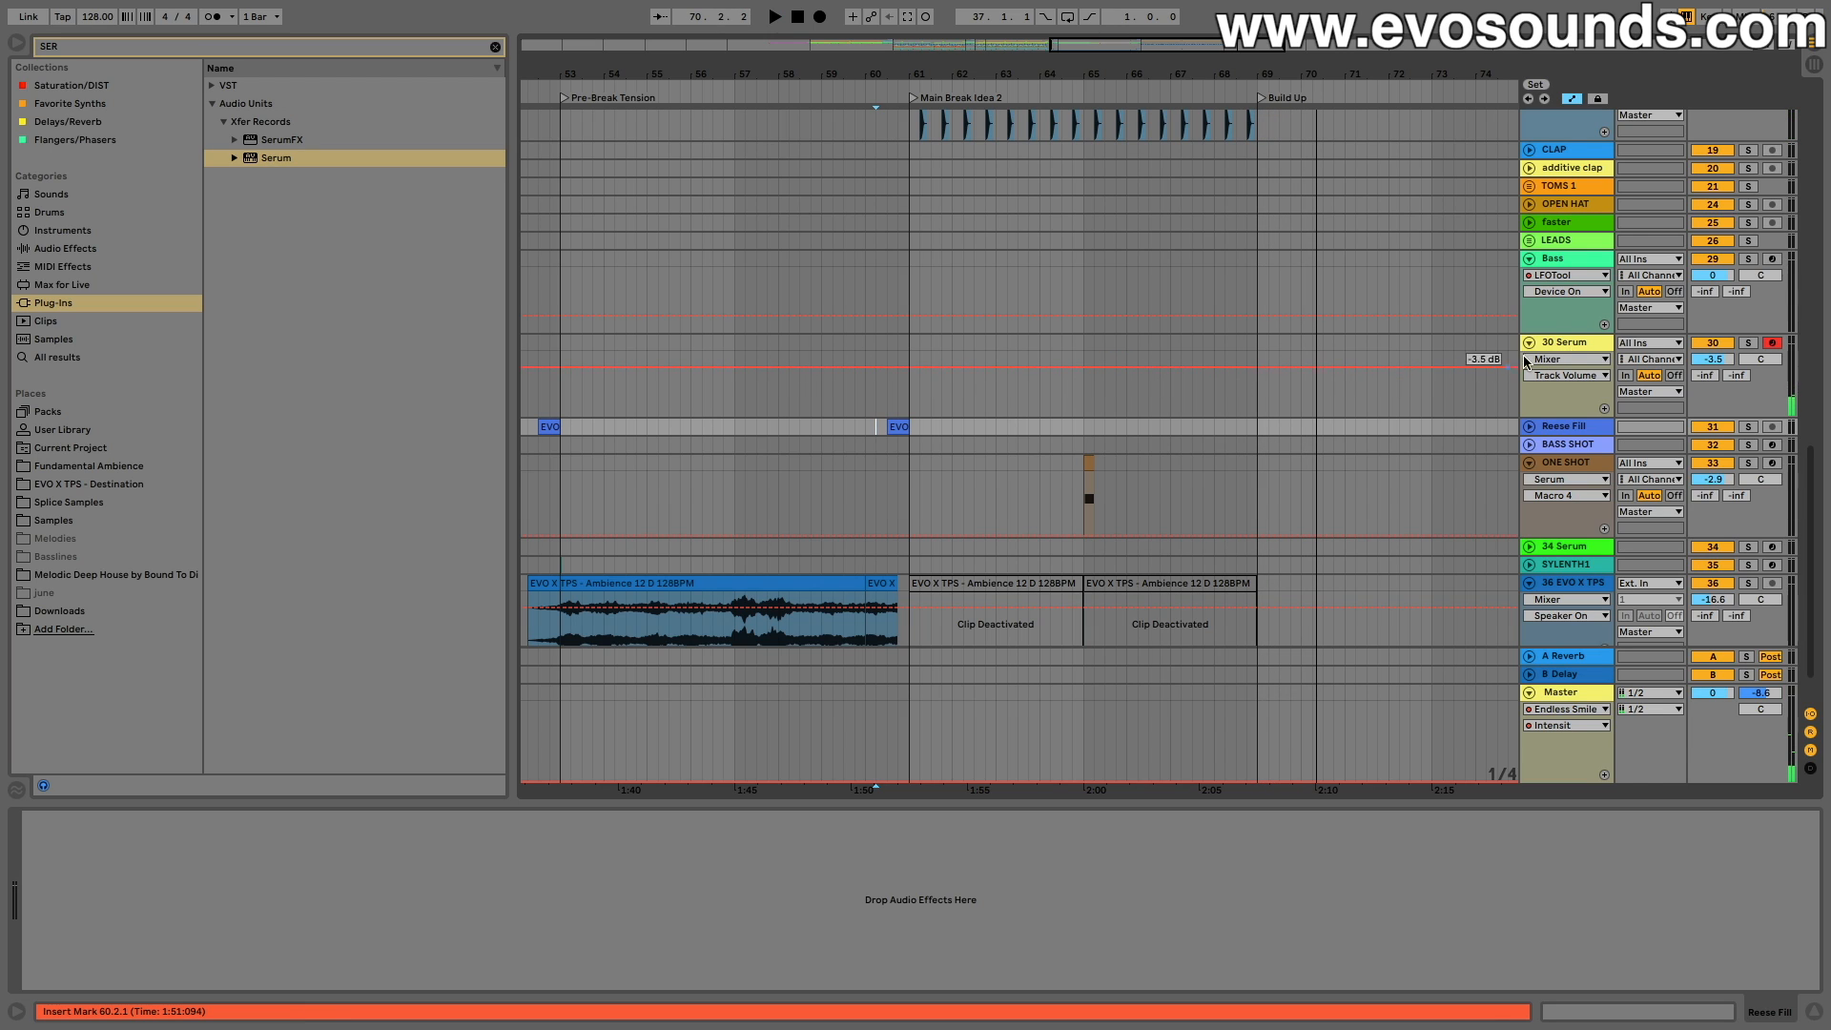
Step: Rename the 30 Serum track as reese break and add a Compressor audio effect to it
{"action": "left_click", "coordinate": [1588, 350]}
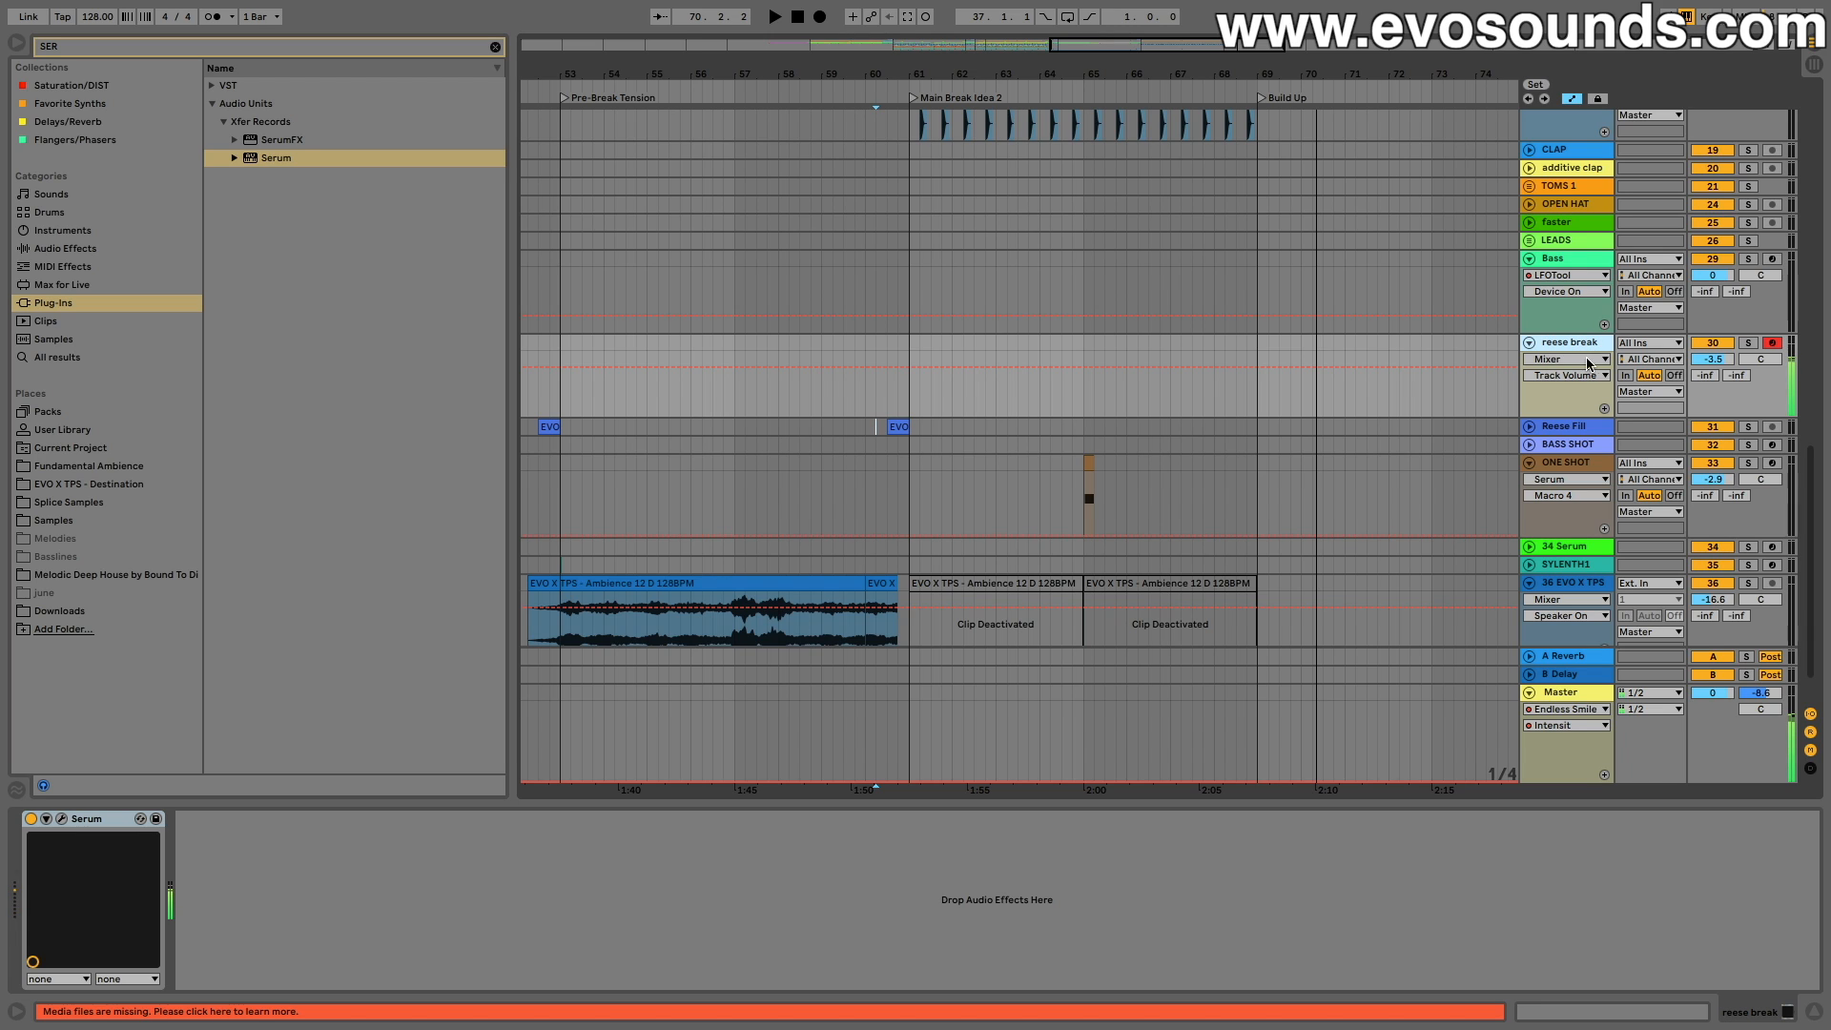
{"action": "scroll", "coordinate": [982, 381], "scroll_direction": "up", "scroll_amount": 5}
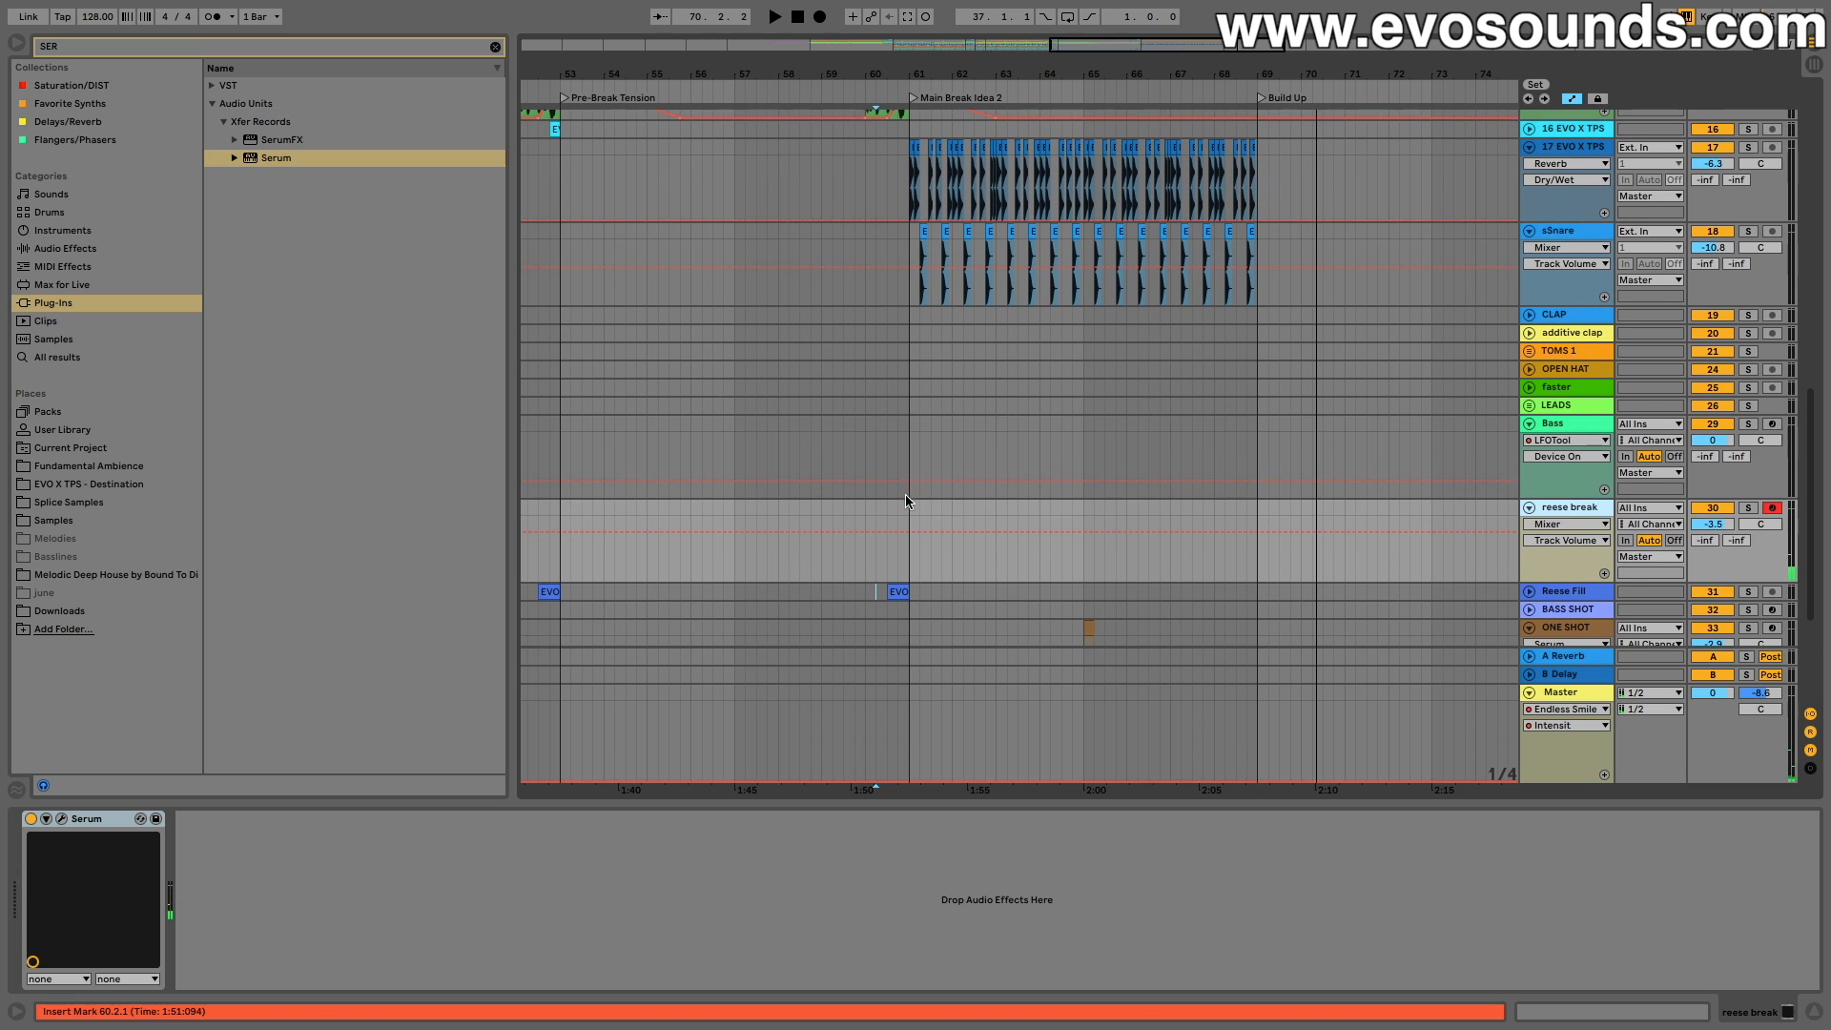
{"action": "left_click", "coordinate": [496, 46]}
{"action": "type", "text": "COMPRE"}
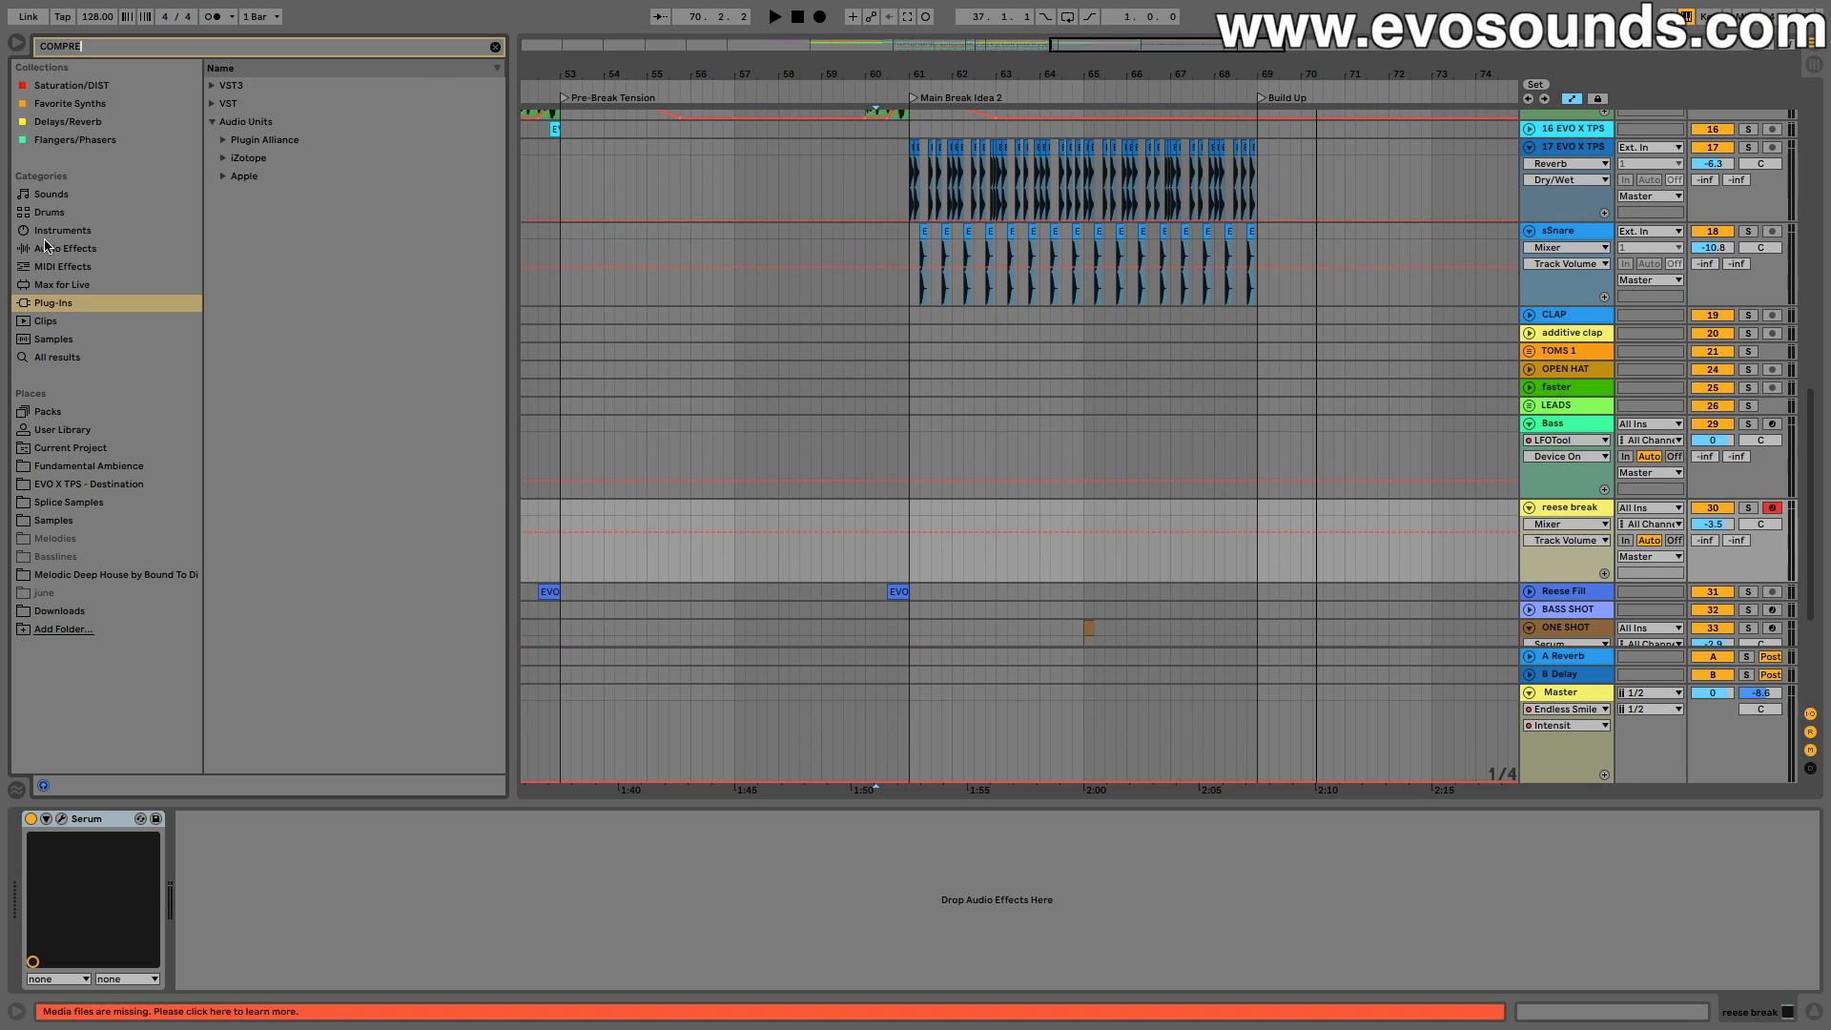
{"action": "left_click", "coordinate": [44, 246]}
{"action": "left_click_drag", "start_coordinate": [293, 946], "coordinate": [290, 939]}
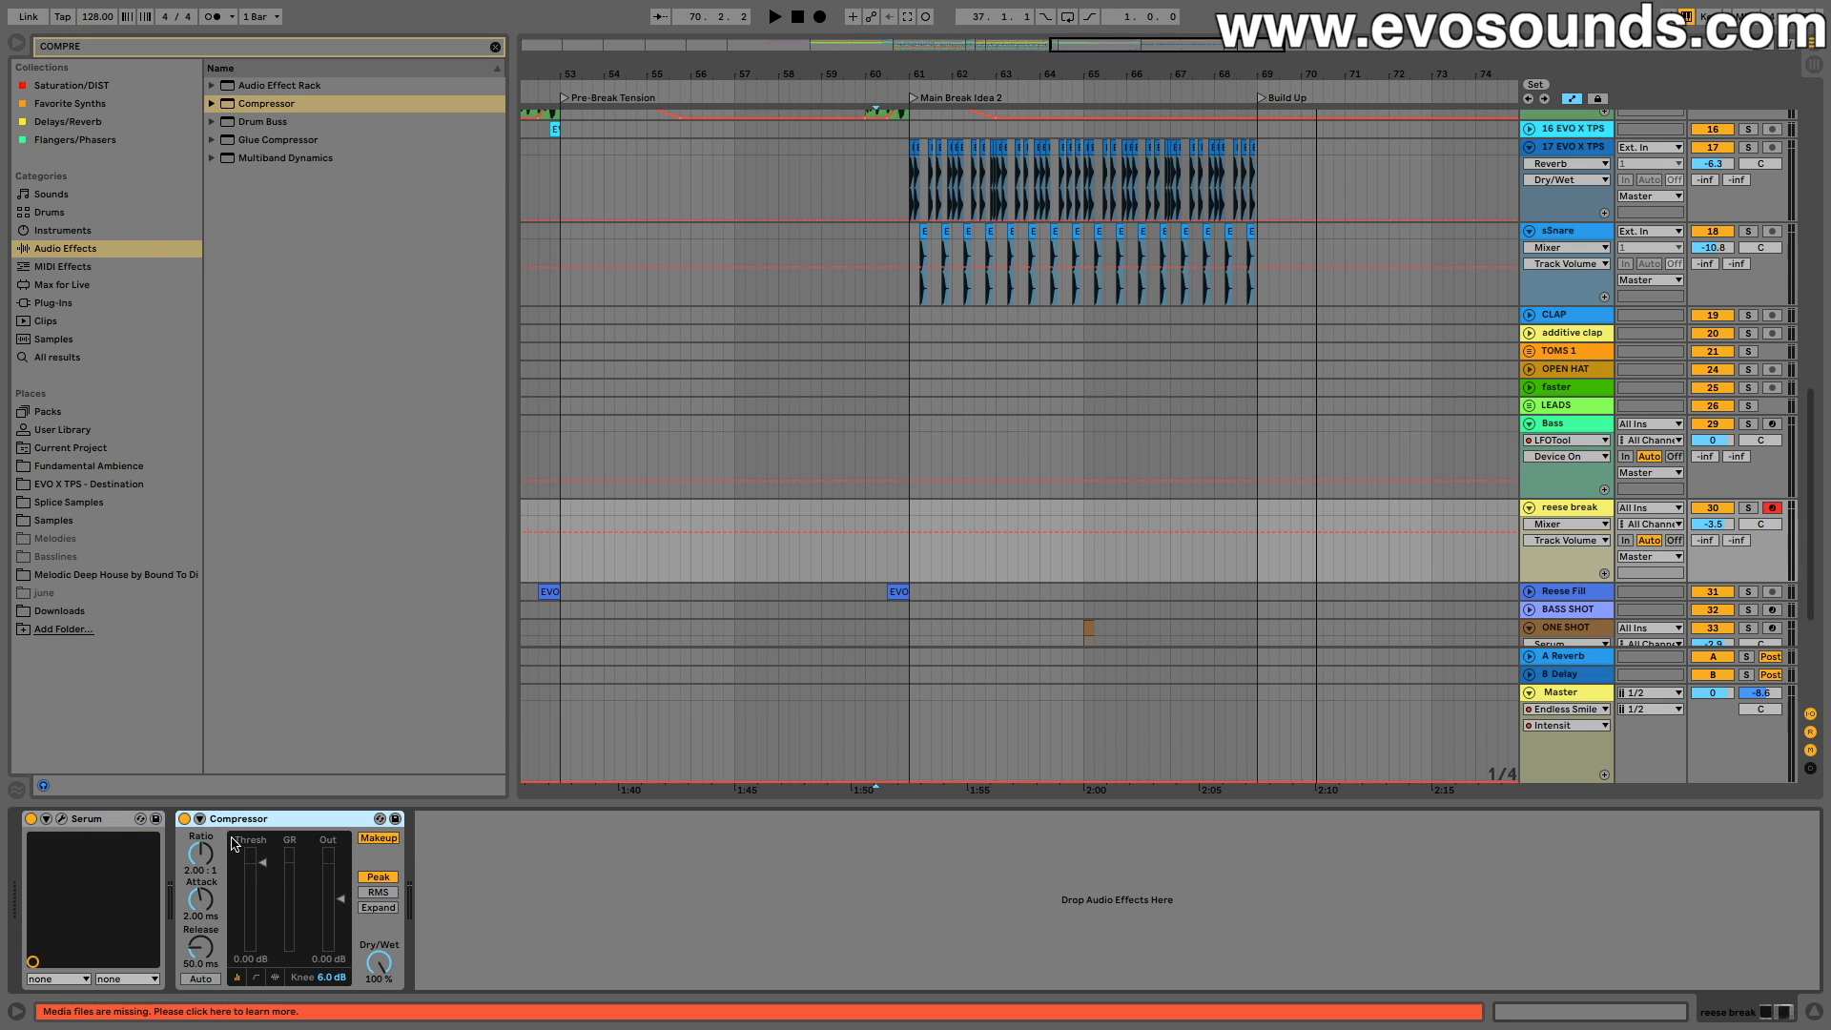
Step: Sidechain the reese break Compressor to 17-EVO X TPS - Kick 10 C#, lower its threshold to -21.3 dB, and play from bar 59.3
{"action": "left_click", "coordinate": [200, 820]}
{"action": "left_click", "coordinate": [228, 839]}
{"action": "left_click", "coordinate": [236, 868]}
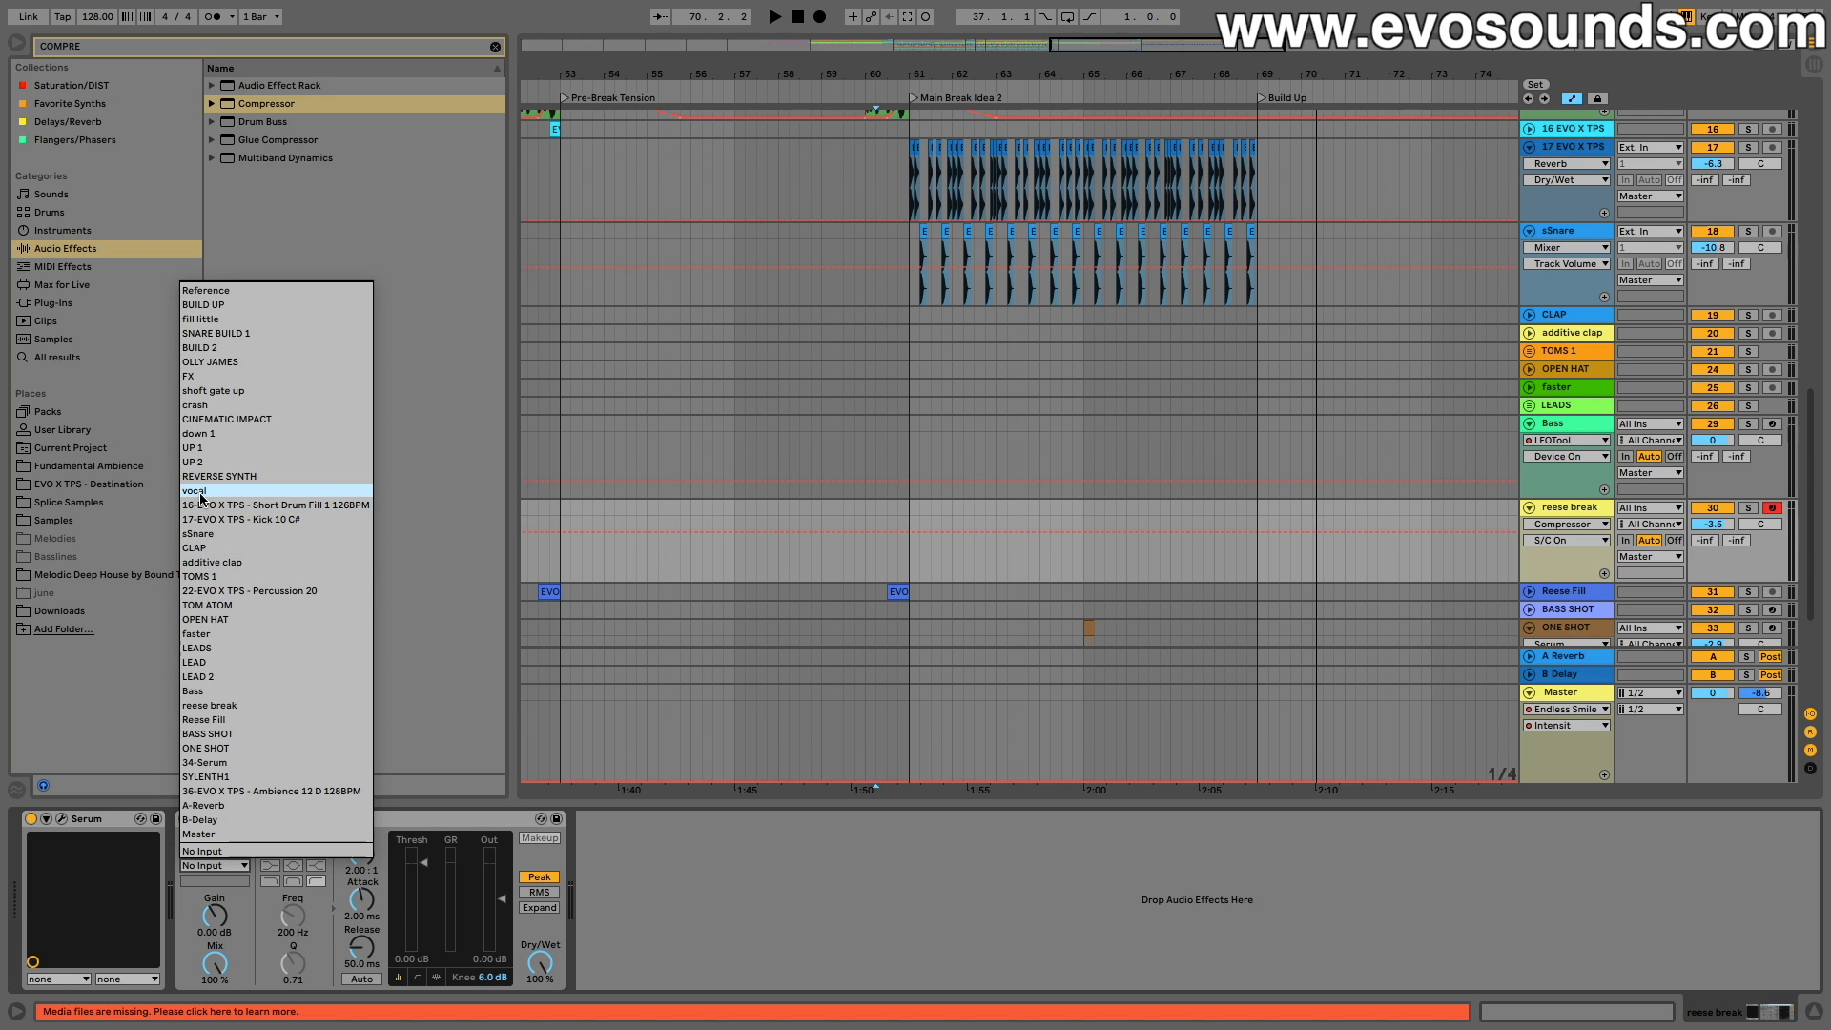
{"action": "left_click", "coordinate": [222, 520]}
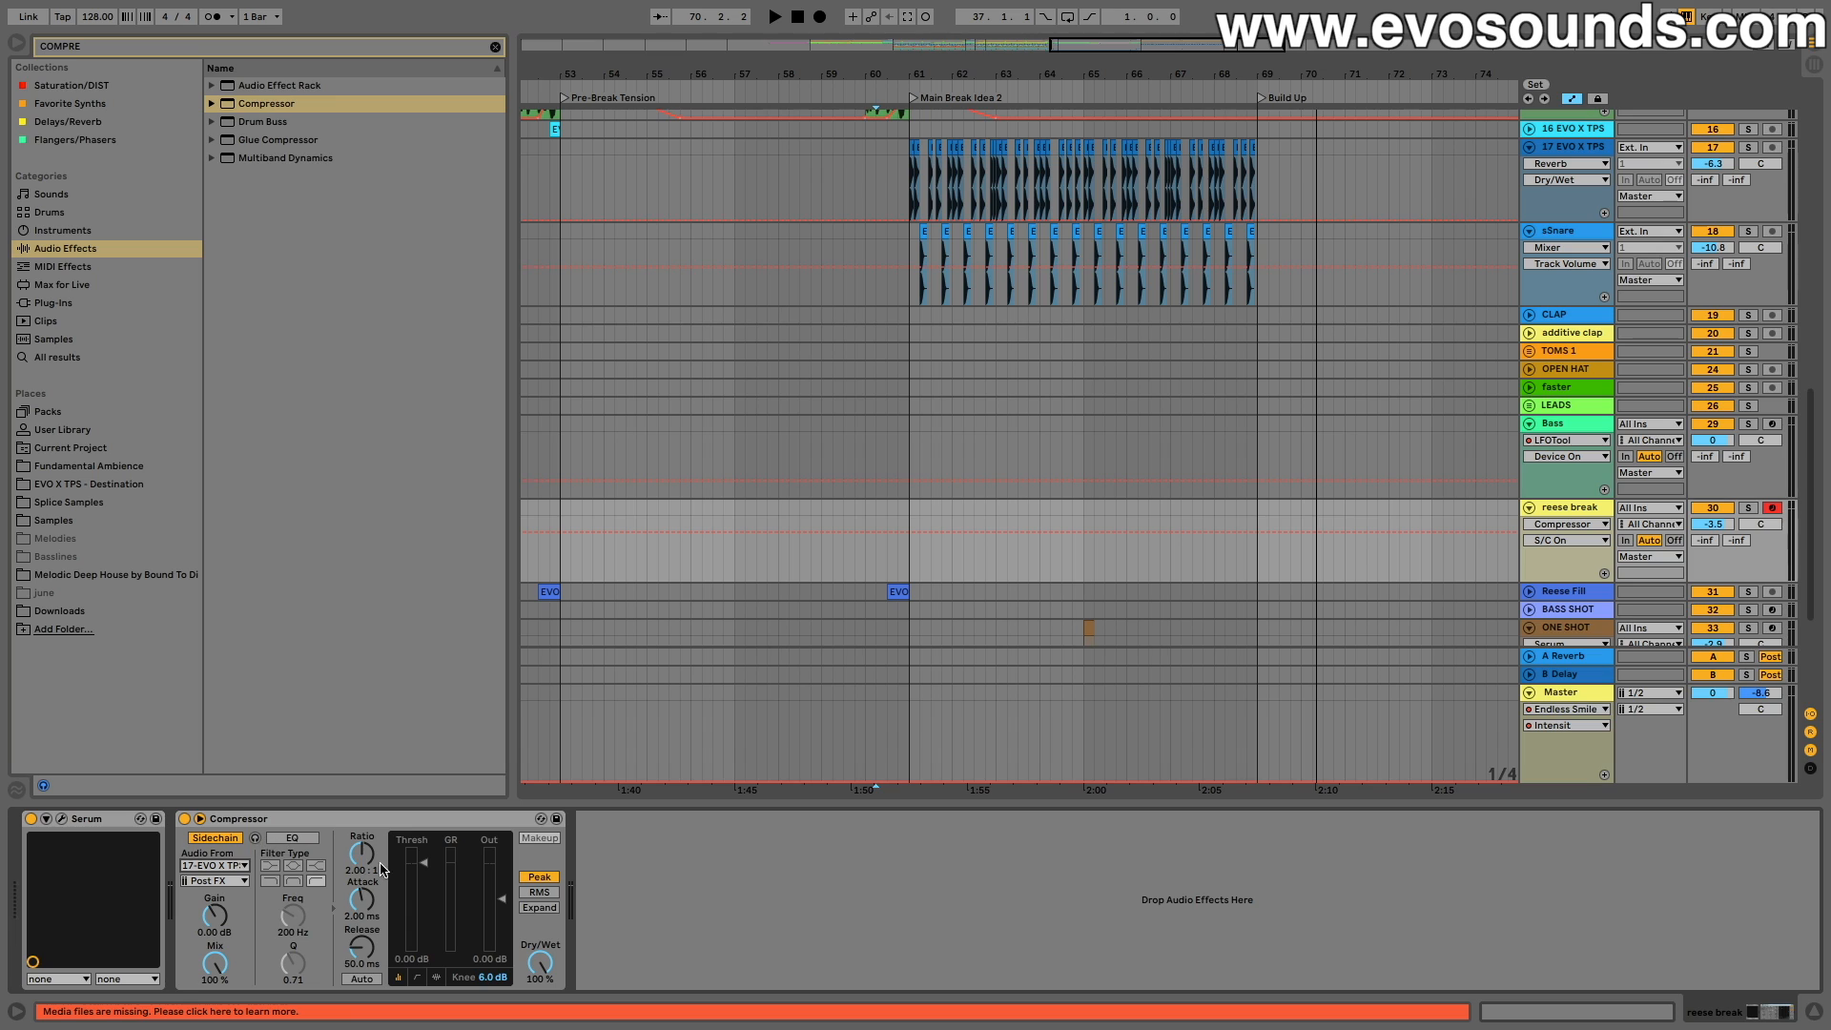
{"action": "left_click", "coordinate": [841, 527]}
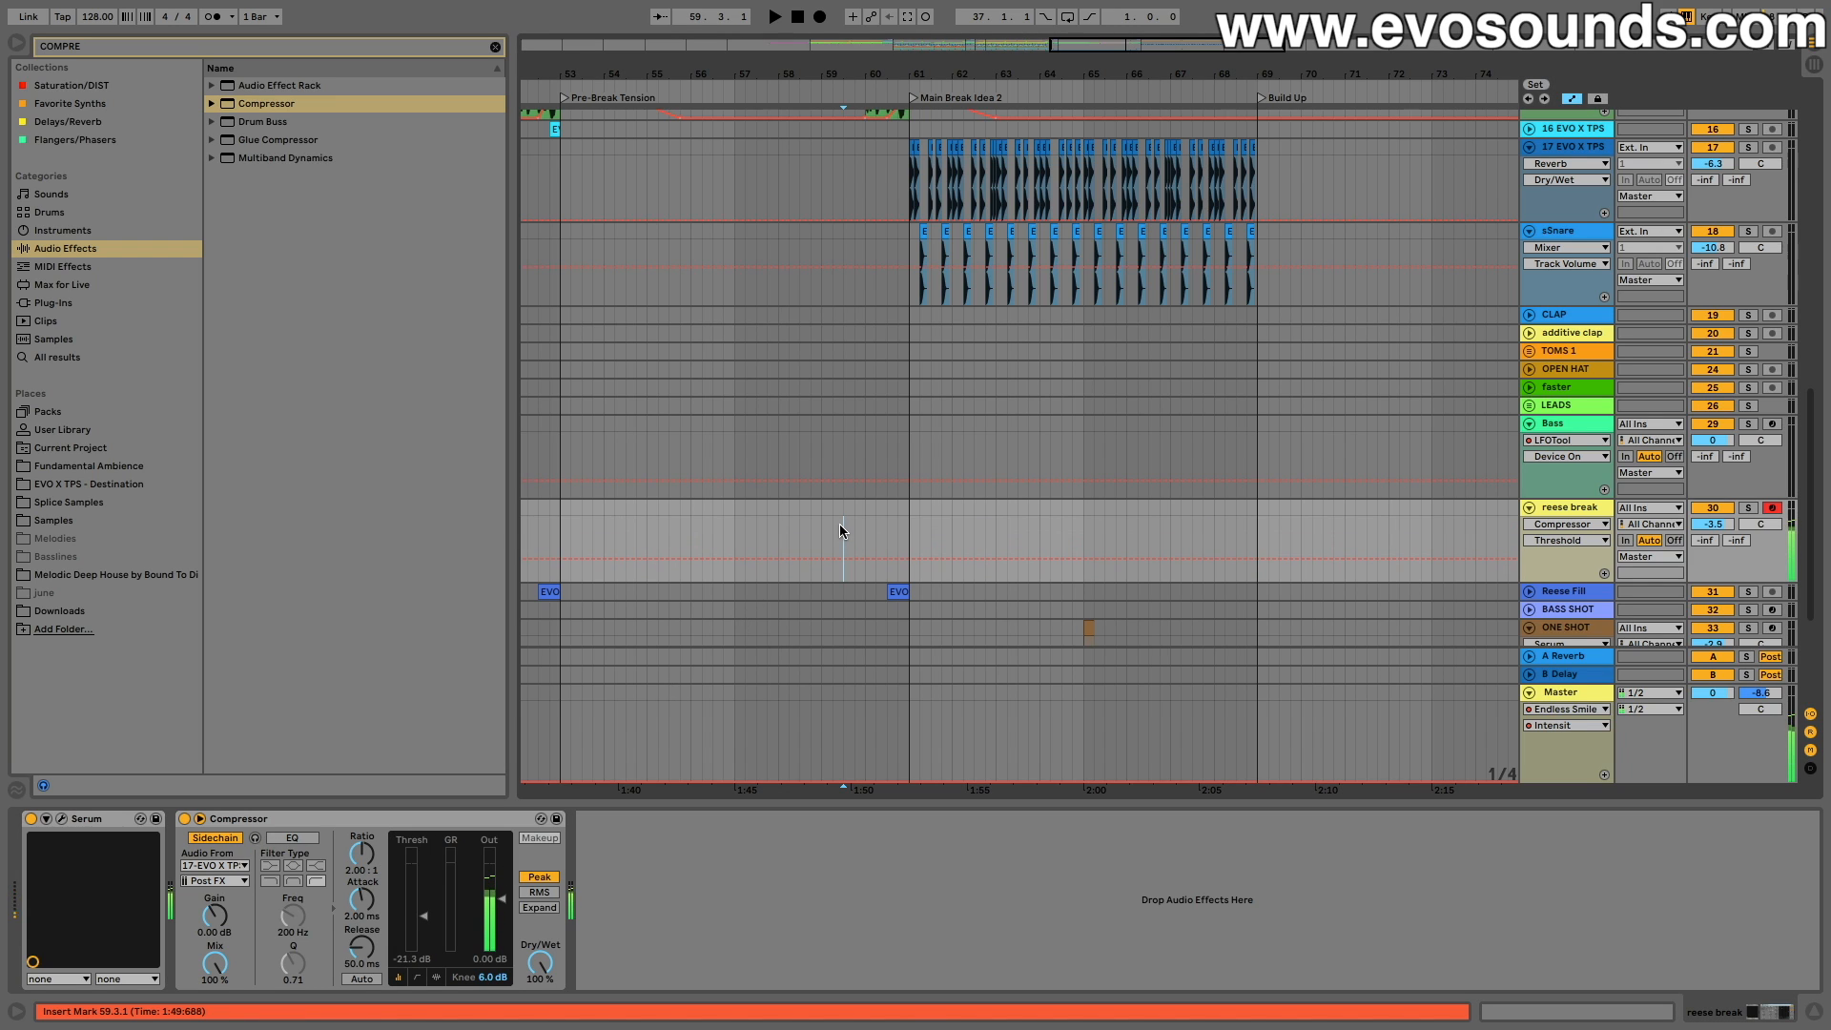
{"action": "key", "text": "space"}
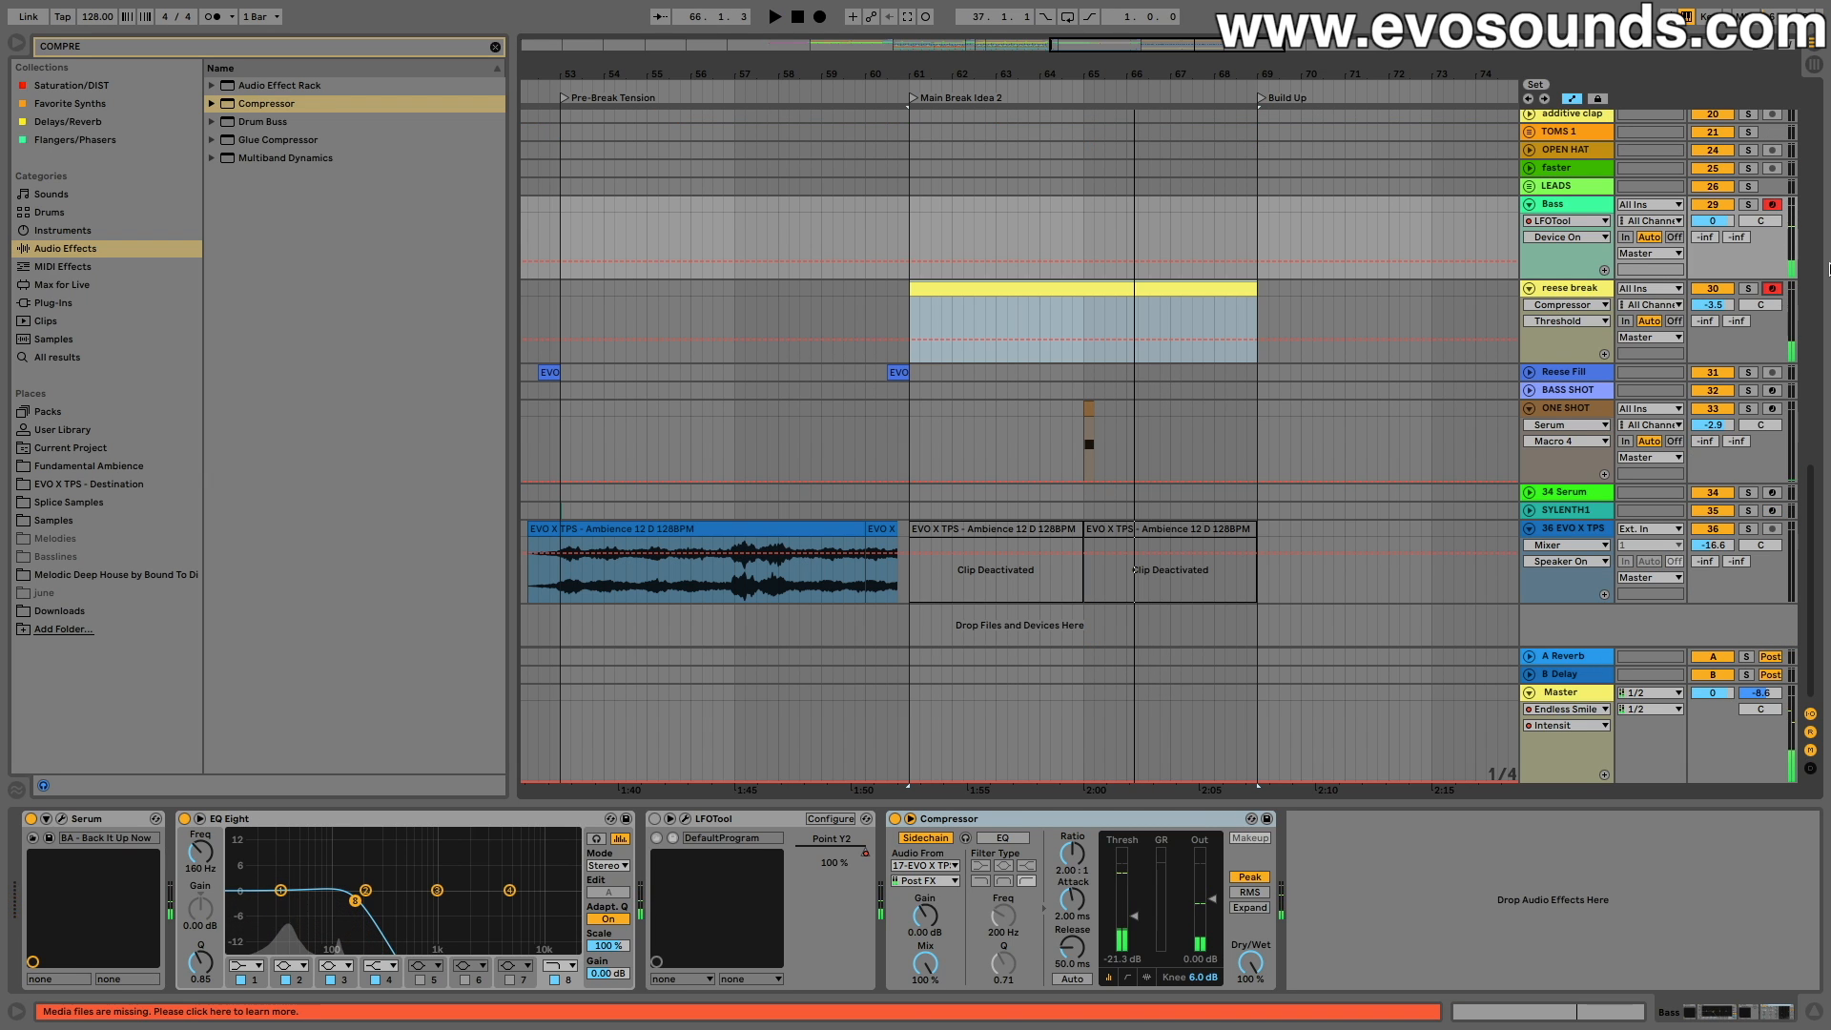
Step: Open Serum on the reese break track to check its filter cutoff and bring up the modulation matrix
{"action": "left_click", "coordinate": [1583, 289]}
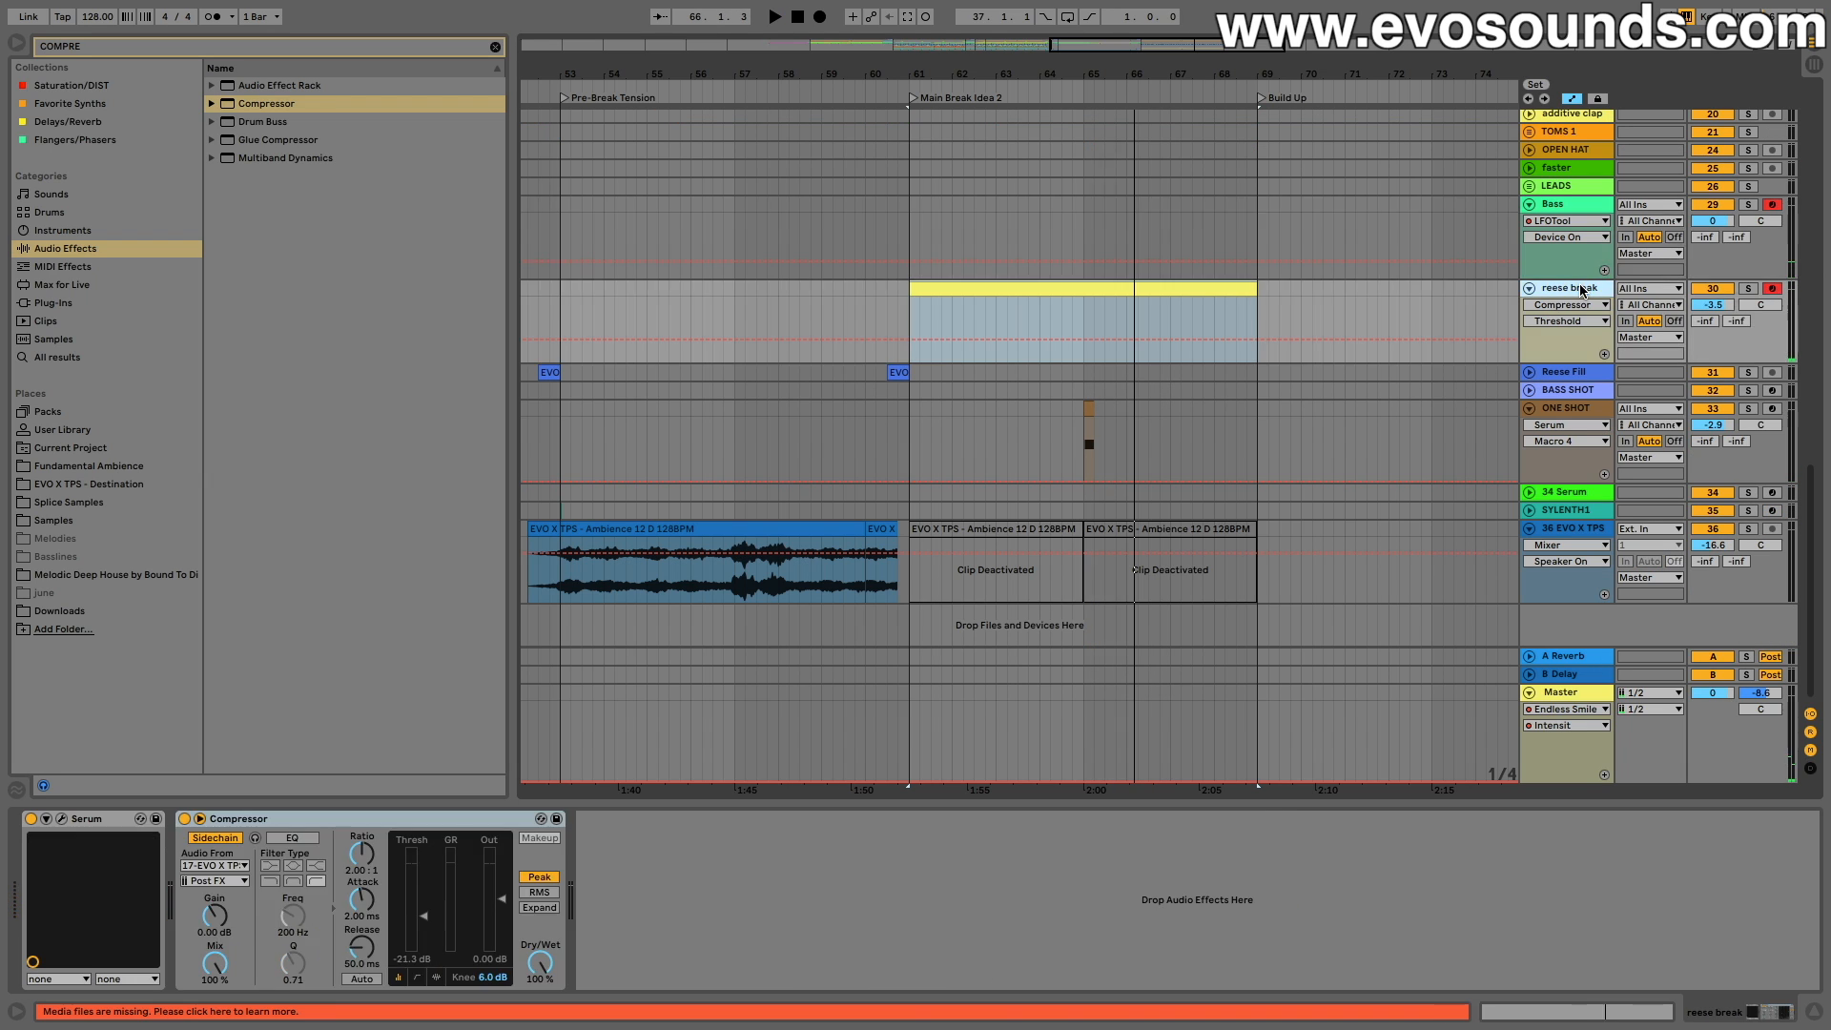
{"action": "left_click", "coordinate": [62, 819]}
{"action": "left_click", "coordinate": [1215, 396]}
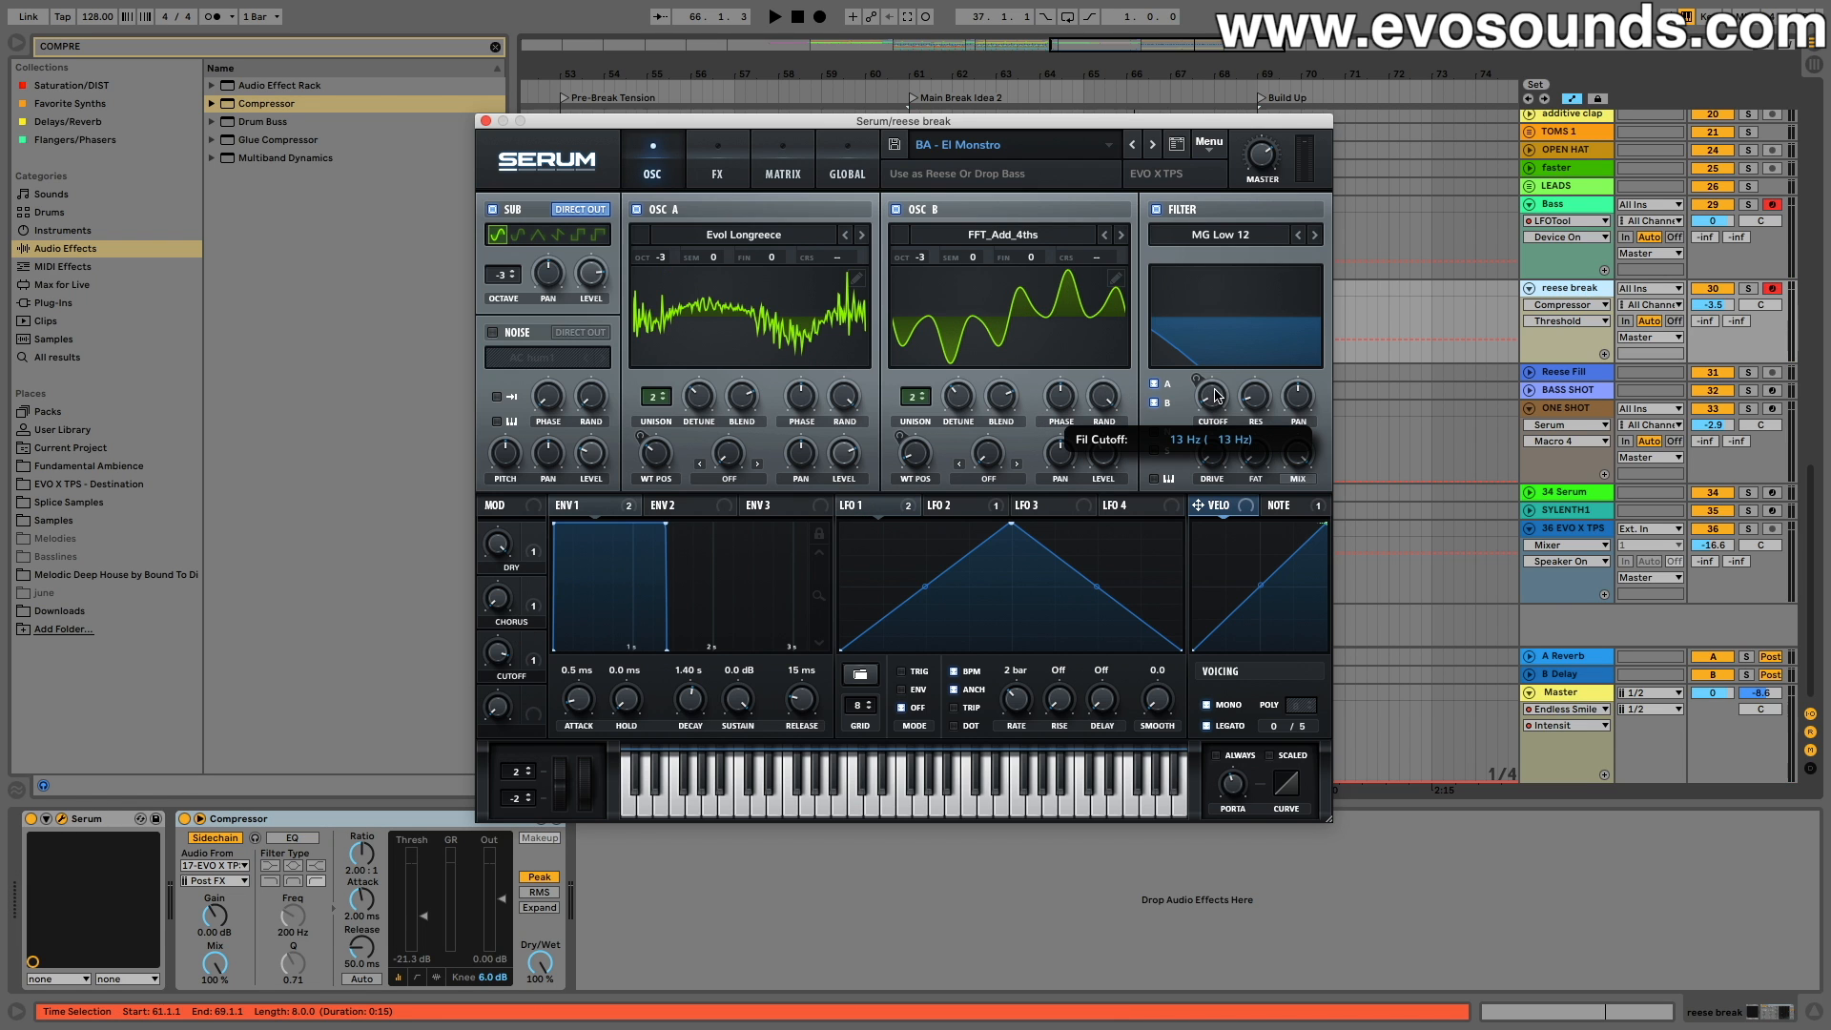
{"action": "left_click", "coordinate": [778, 150]}
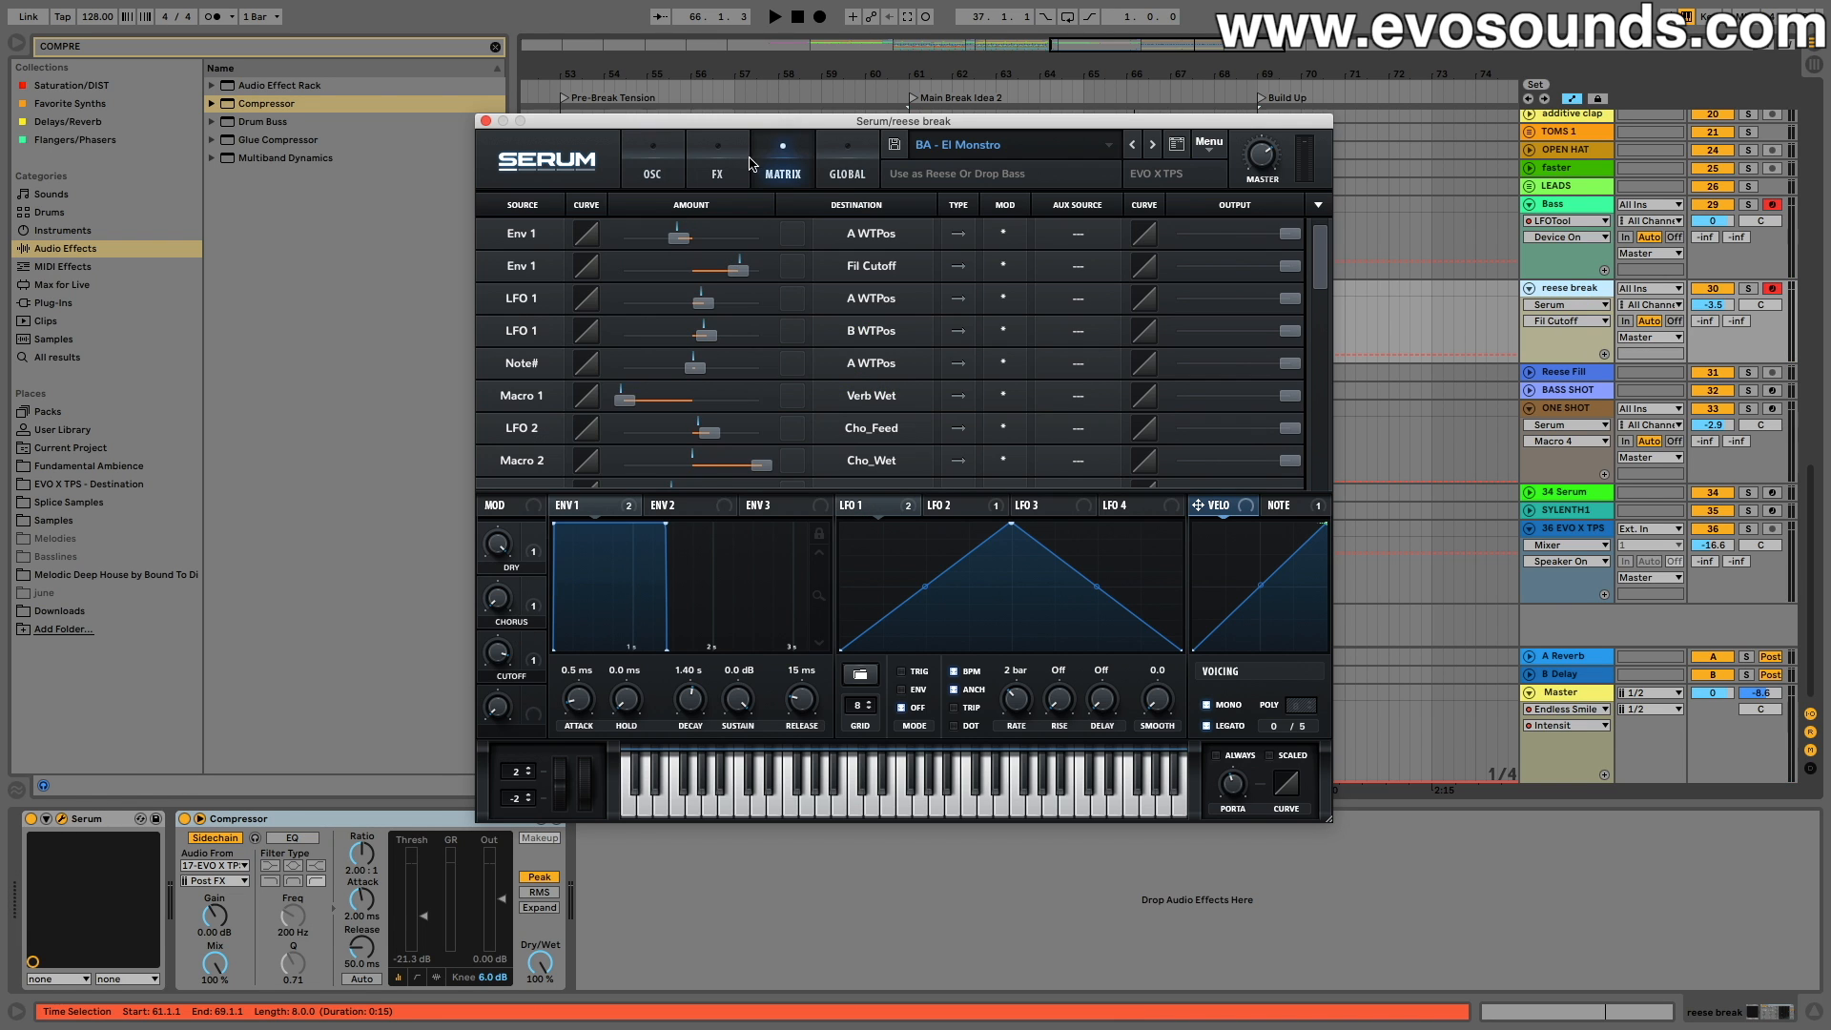
{"action": "left_click", "coordinate": [660, 160]}
{"action": "left_click", "coordinate": [763, 175]}
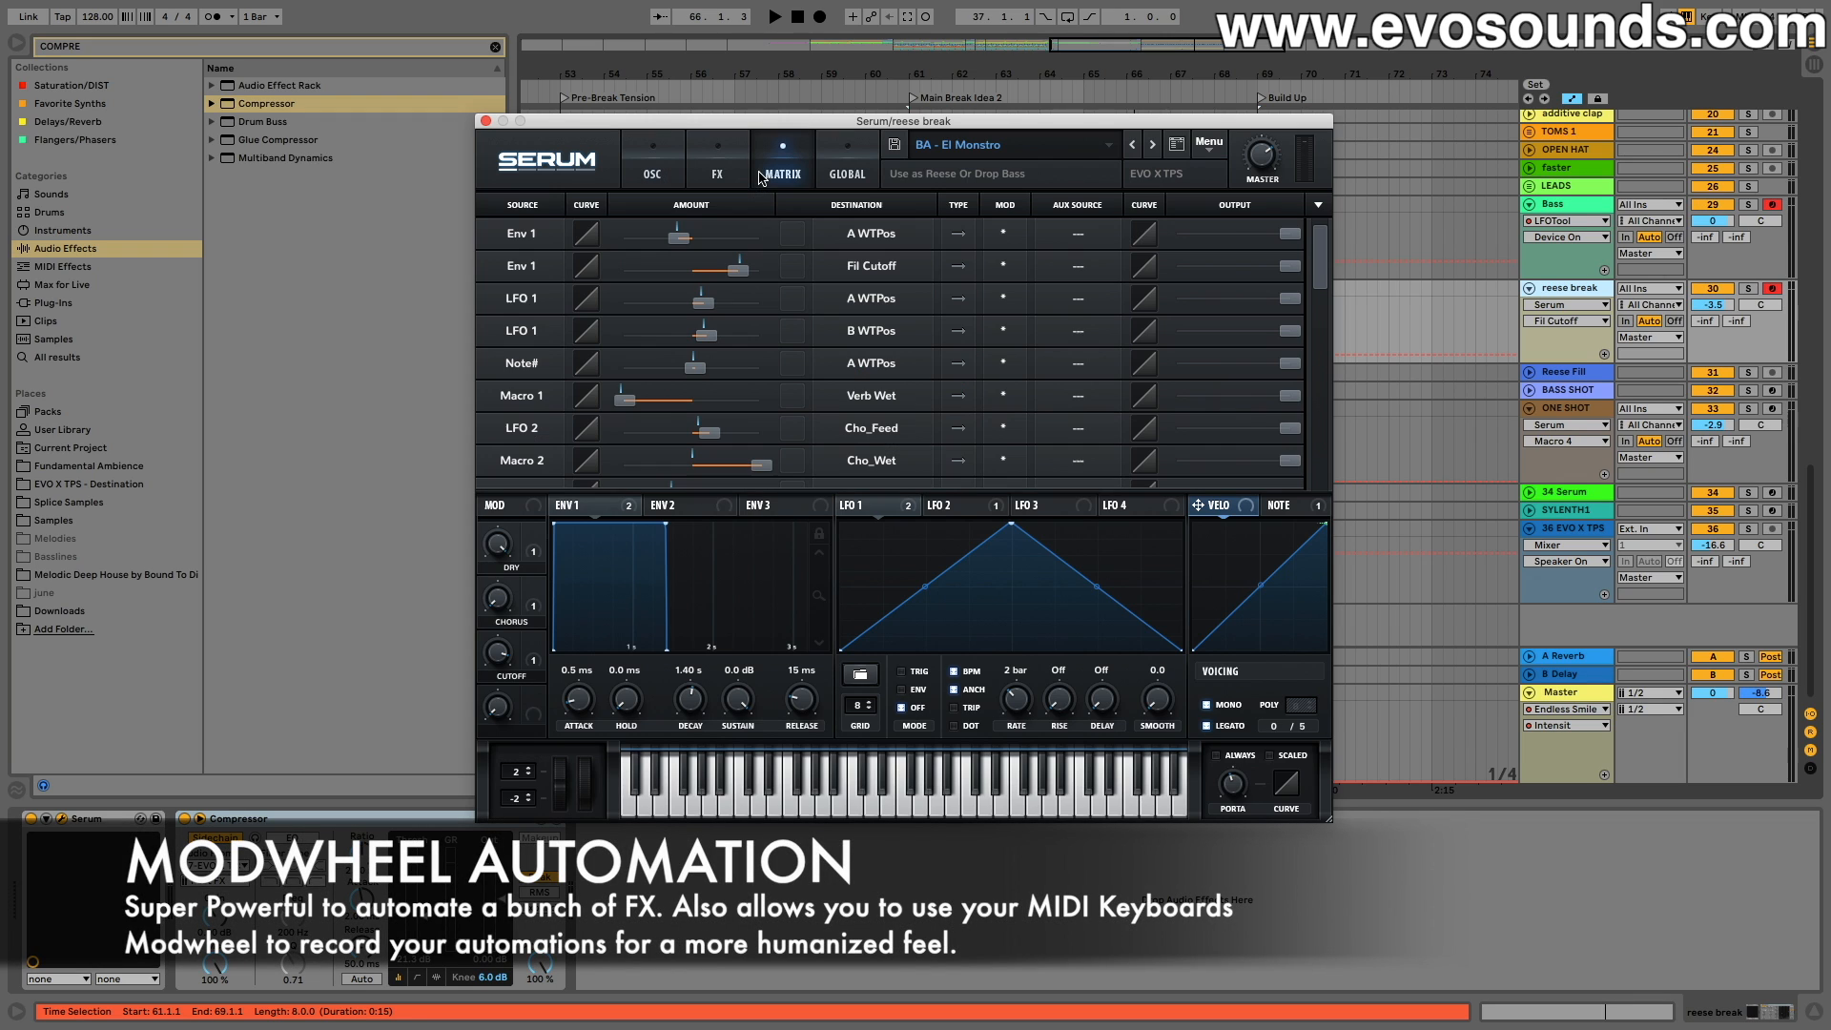
Step: Route Mod Wheel to Fil Cutoff in the first empty modulation slot with an amount of 53, and close Serum
{"action": "scroll", "coordinate": [620, 391], "scroll_direction": "down", "scroll_amount": 5}
{"action": "left_click", "coordinate": [562, 362]}
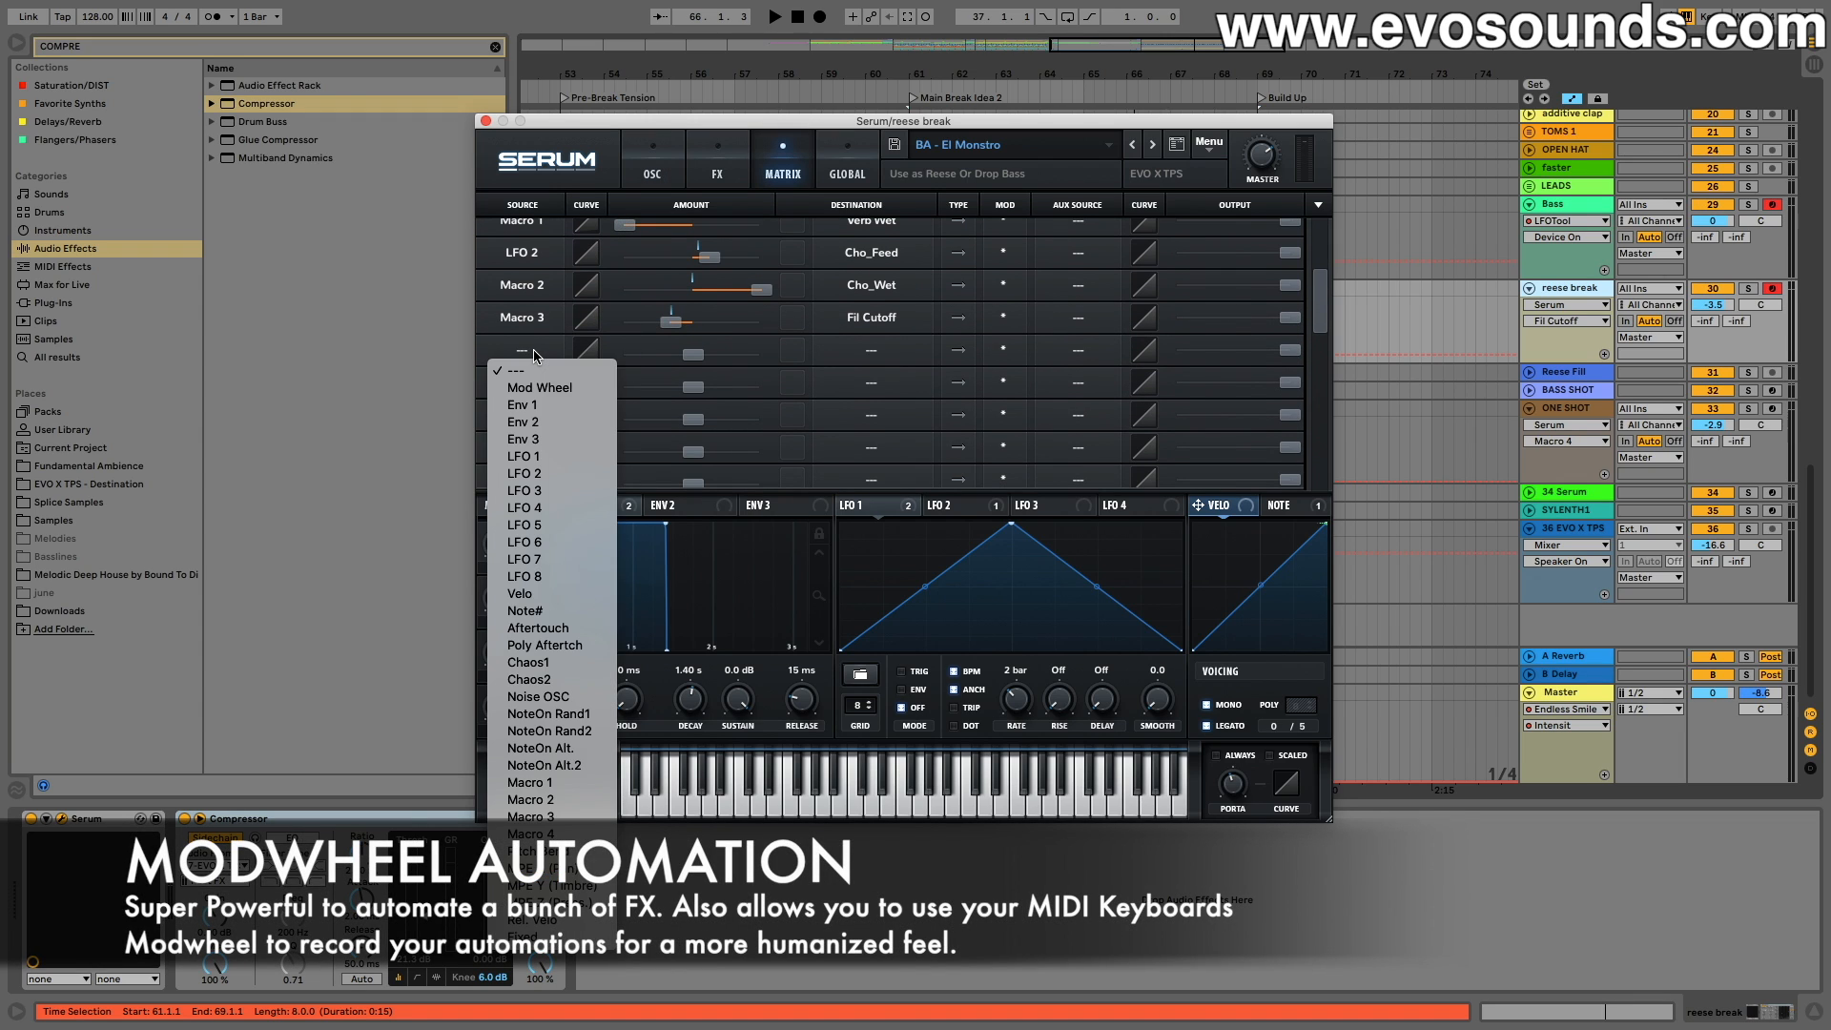
{"action": "left_click", "coordinate": [544, 388]}
{"action": "left_click", "coordinate": [823, 361]}
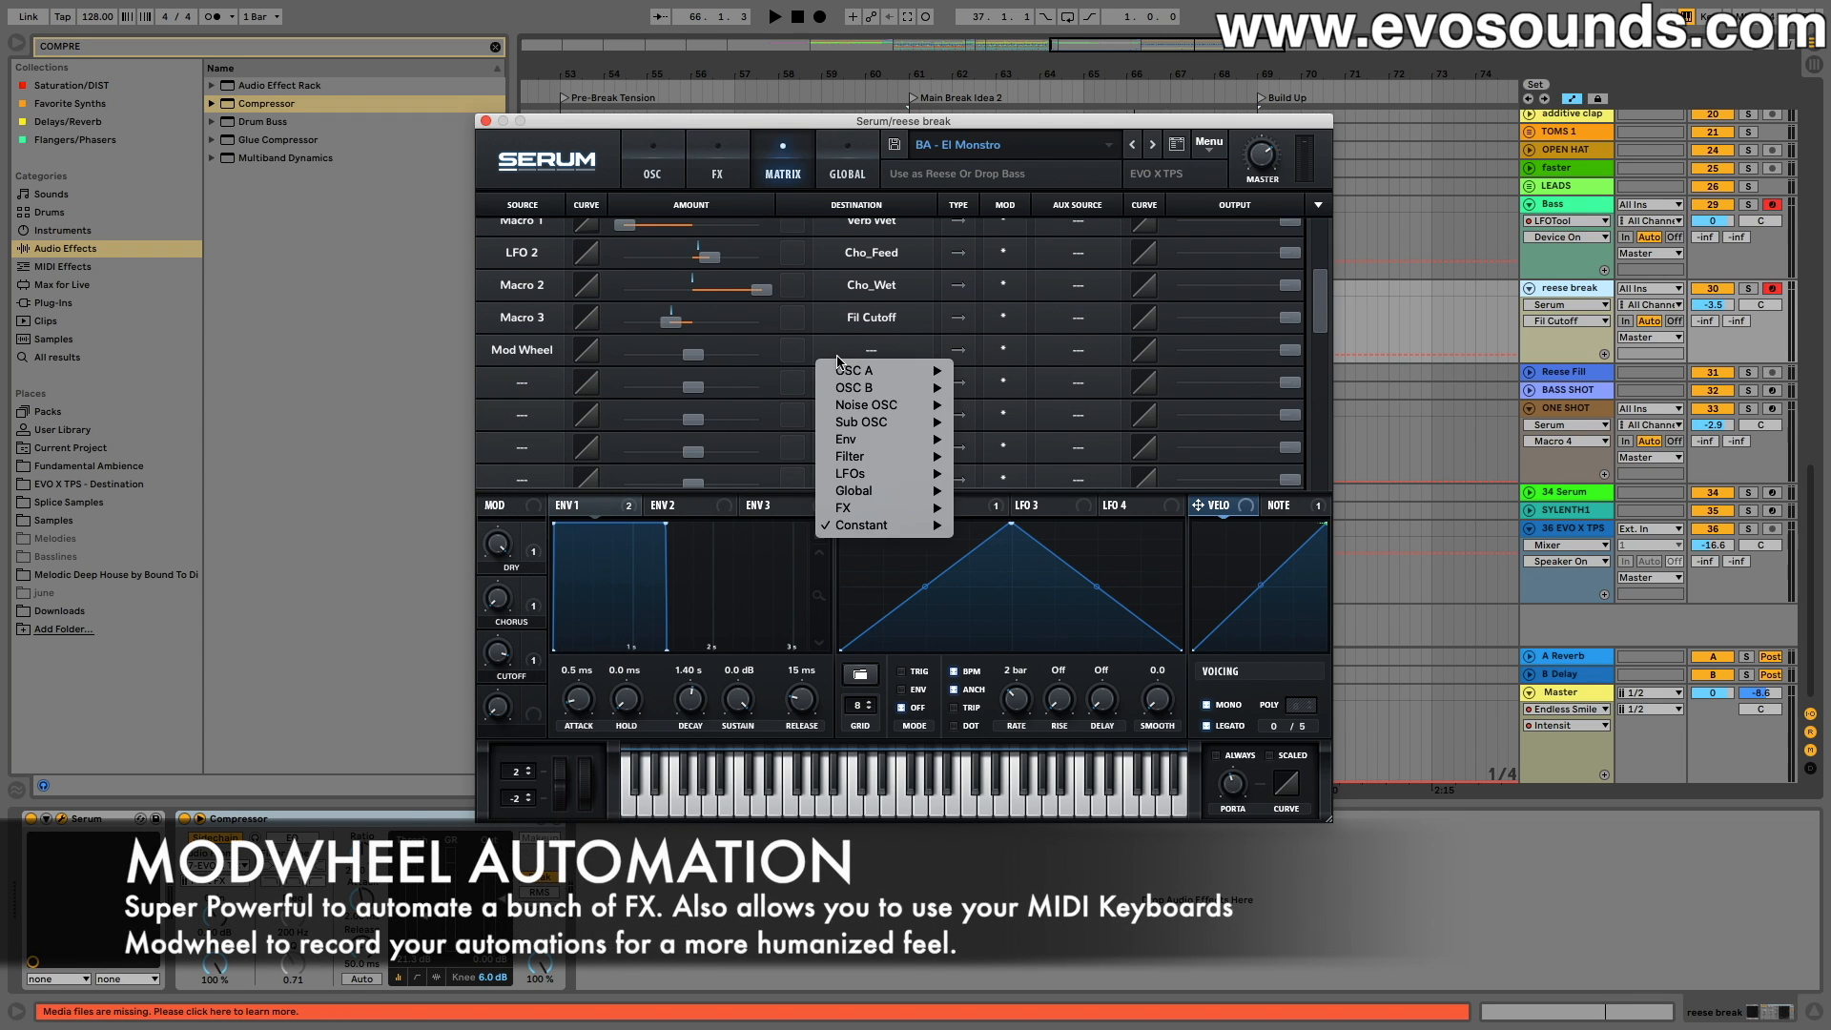
{"action": "mouse_move", "coordinate": [885, 459]}
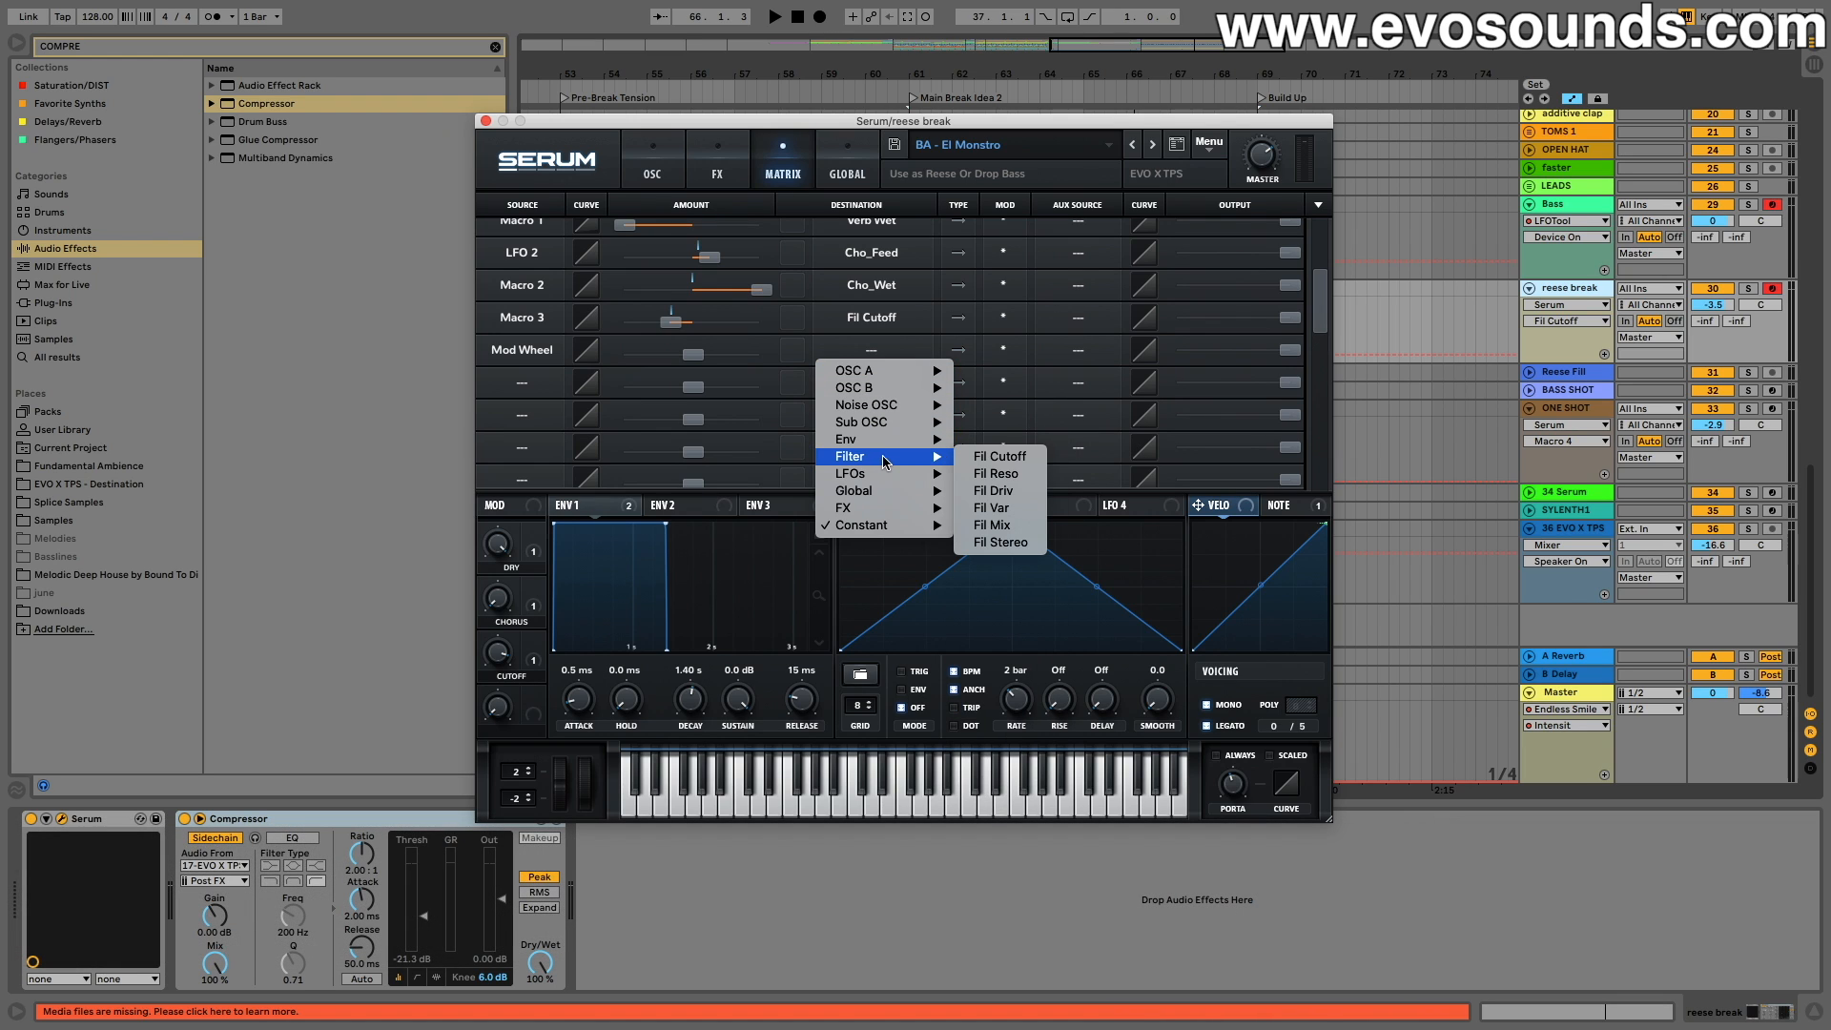
{"action": "left_click", "coordinate": [993, 457]}
{"action": "left_click_drag", "start_coordinate": [704, 360], "coordinate": [726, 357]}
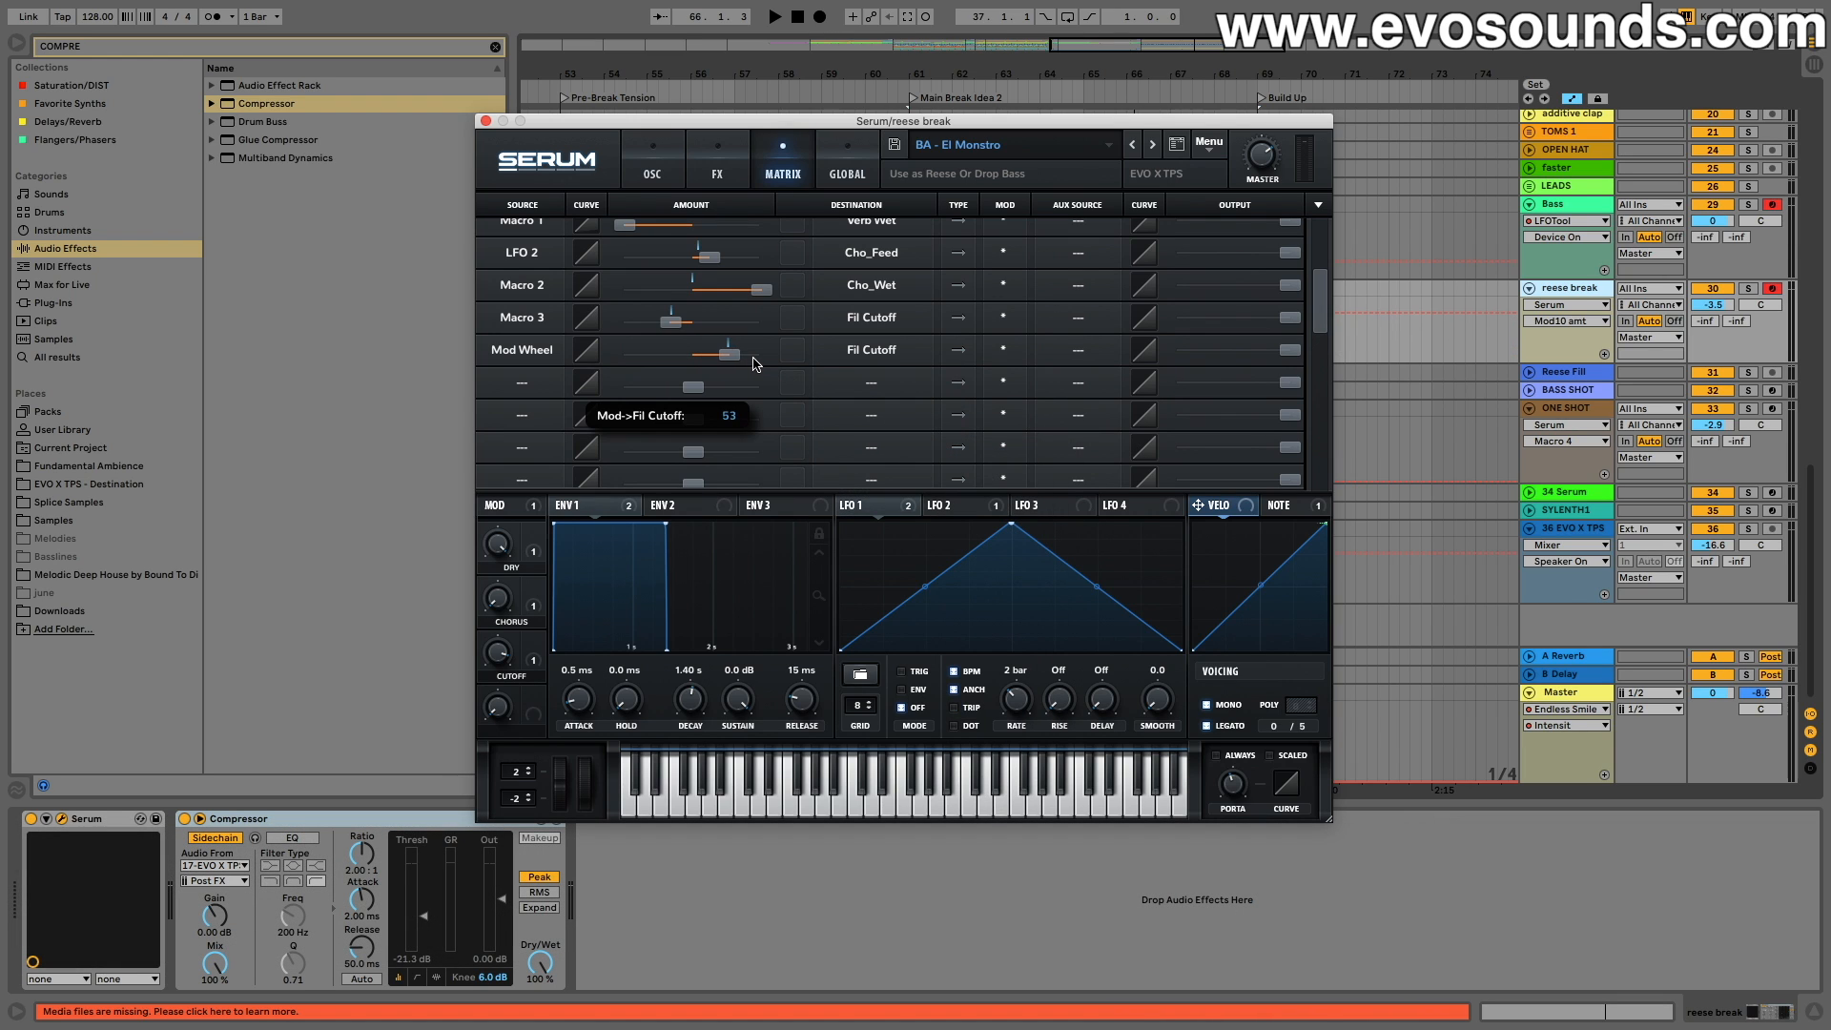
{"action": "left_click", "coordinate": [486, 121]}
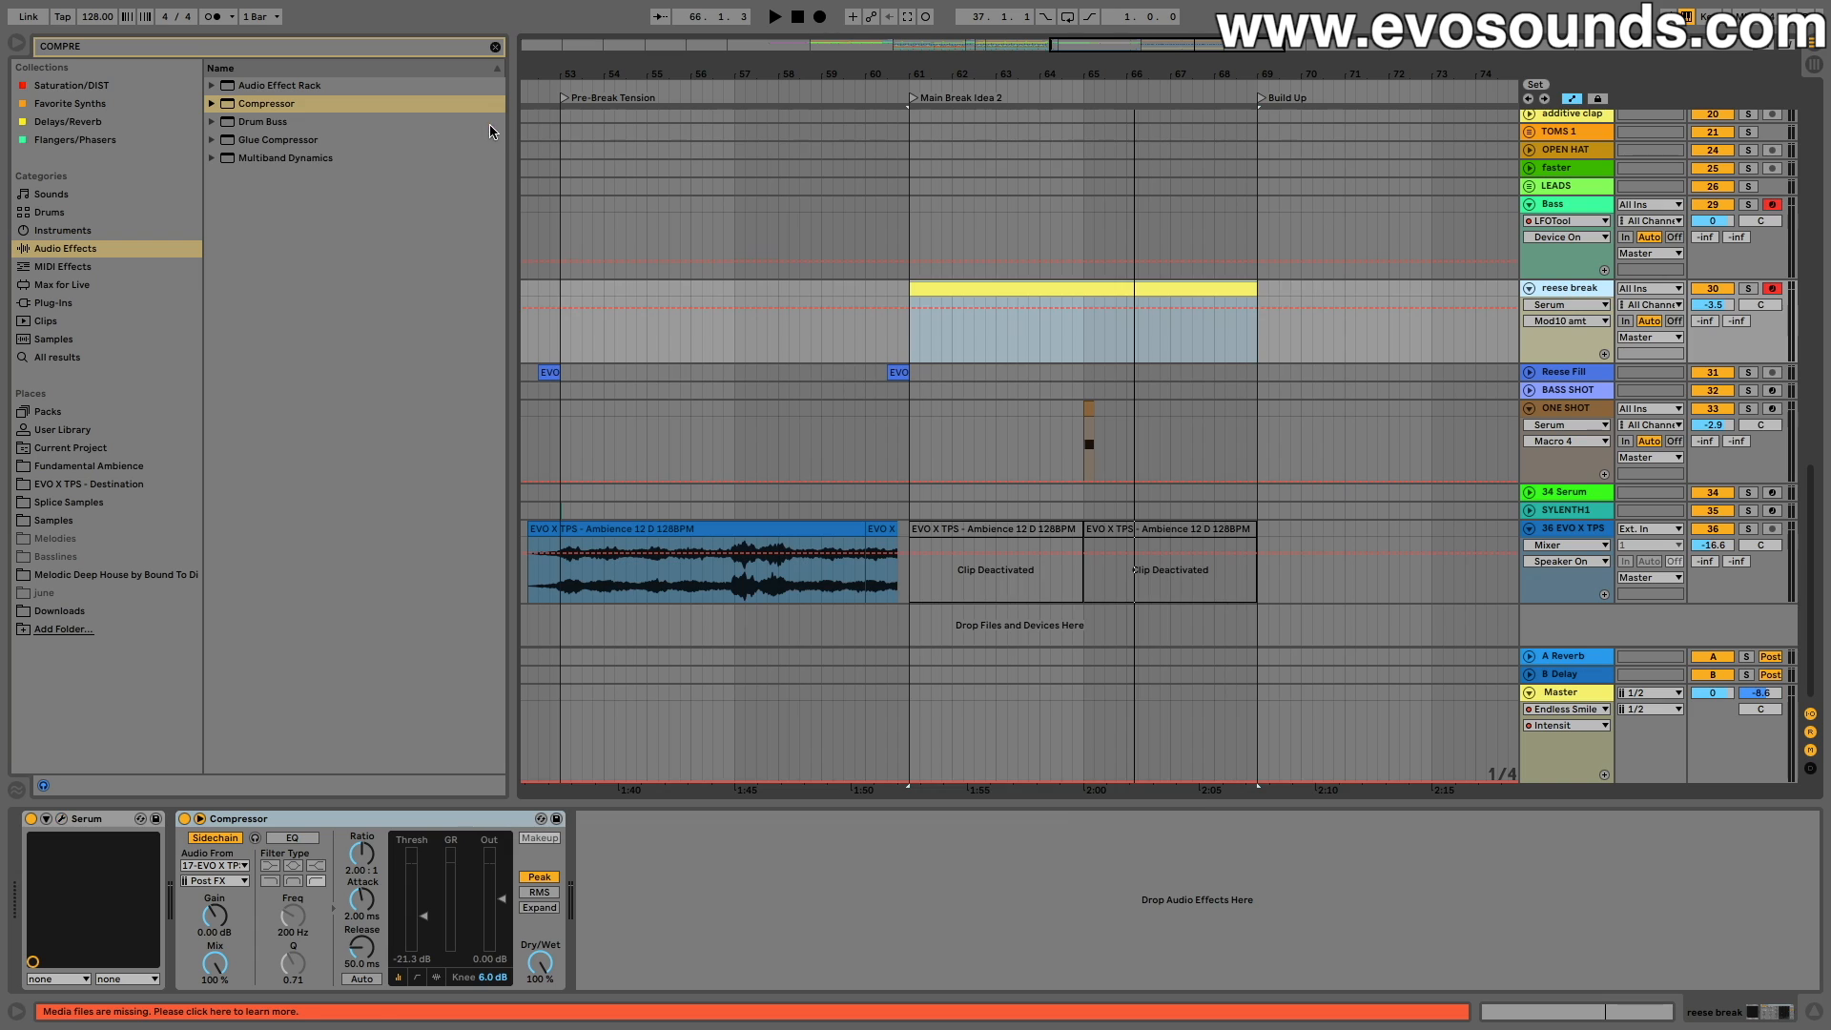
Step: Open the empty reese break clip, disarm the Bass track, and return to the reese break track's devices
{"action": "double_click", "coordinate": [942, 286]}
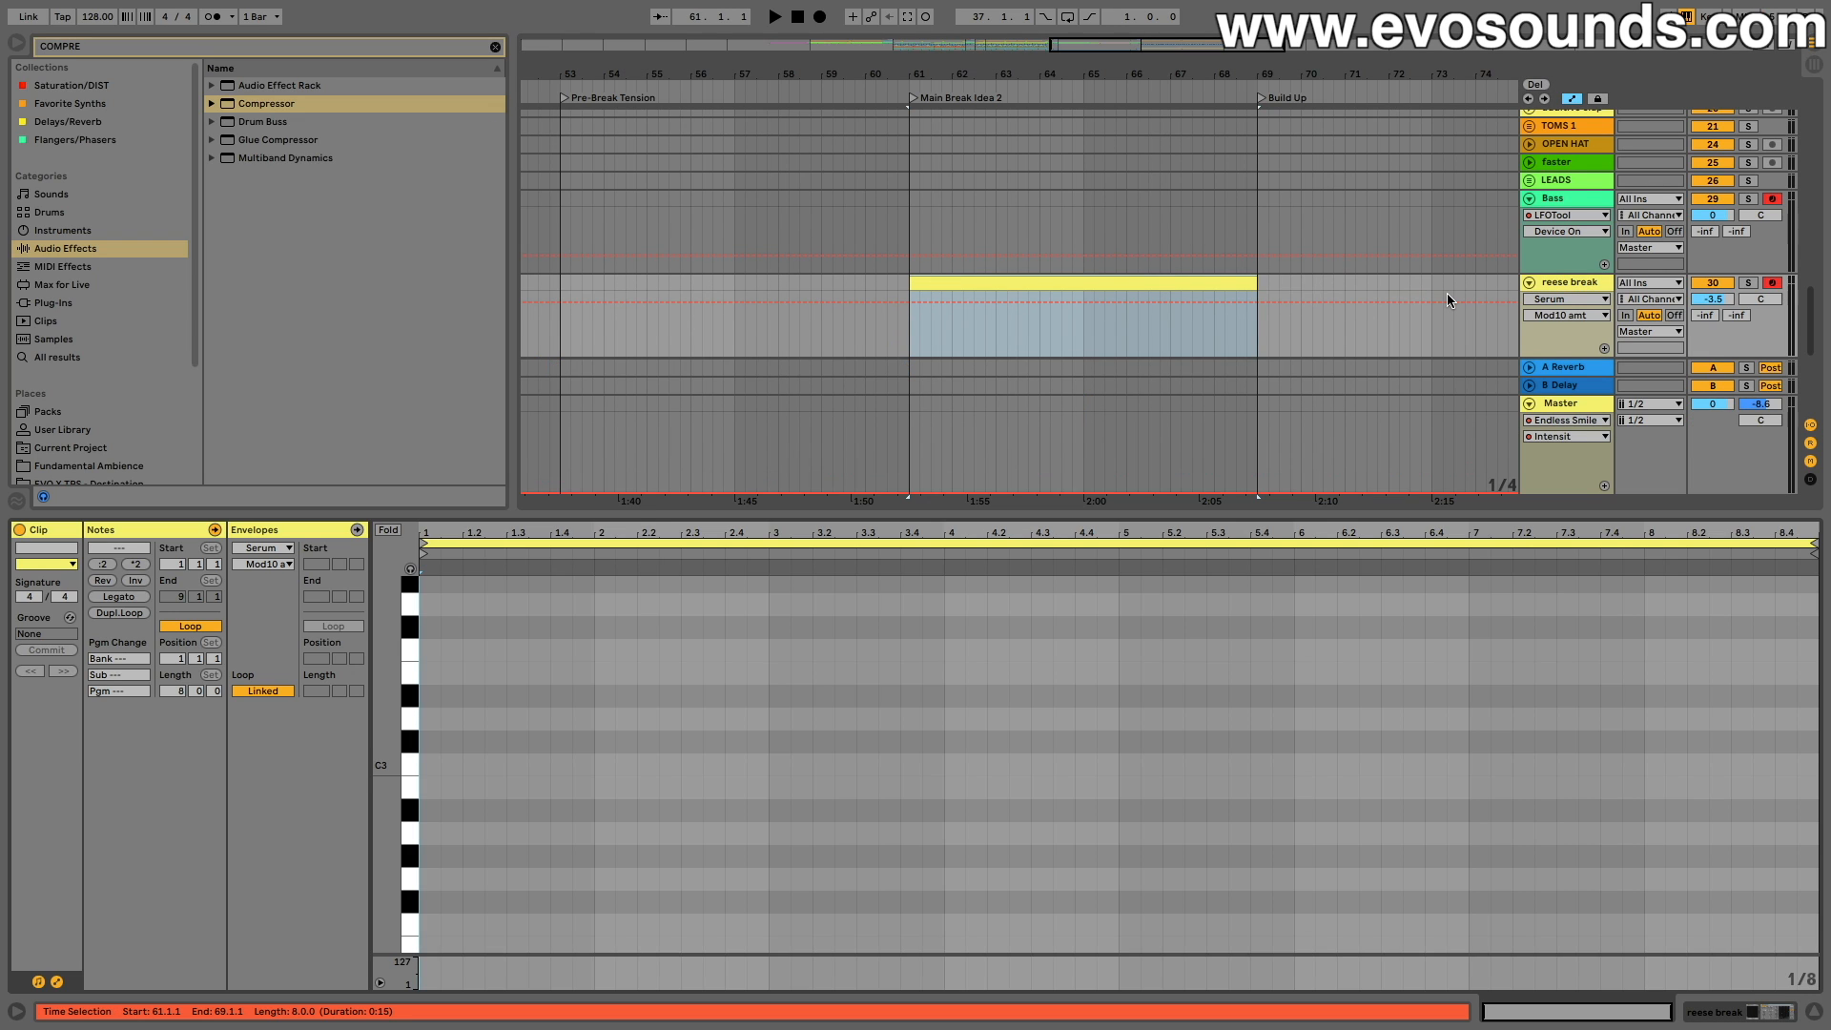
{"action": "left_click", "coordinate": [1771, 200]}
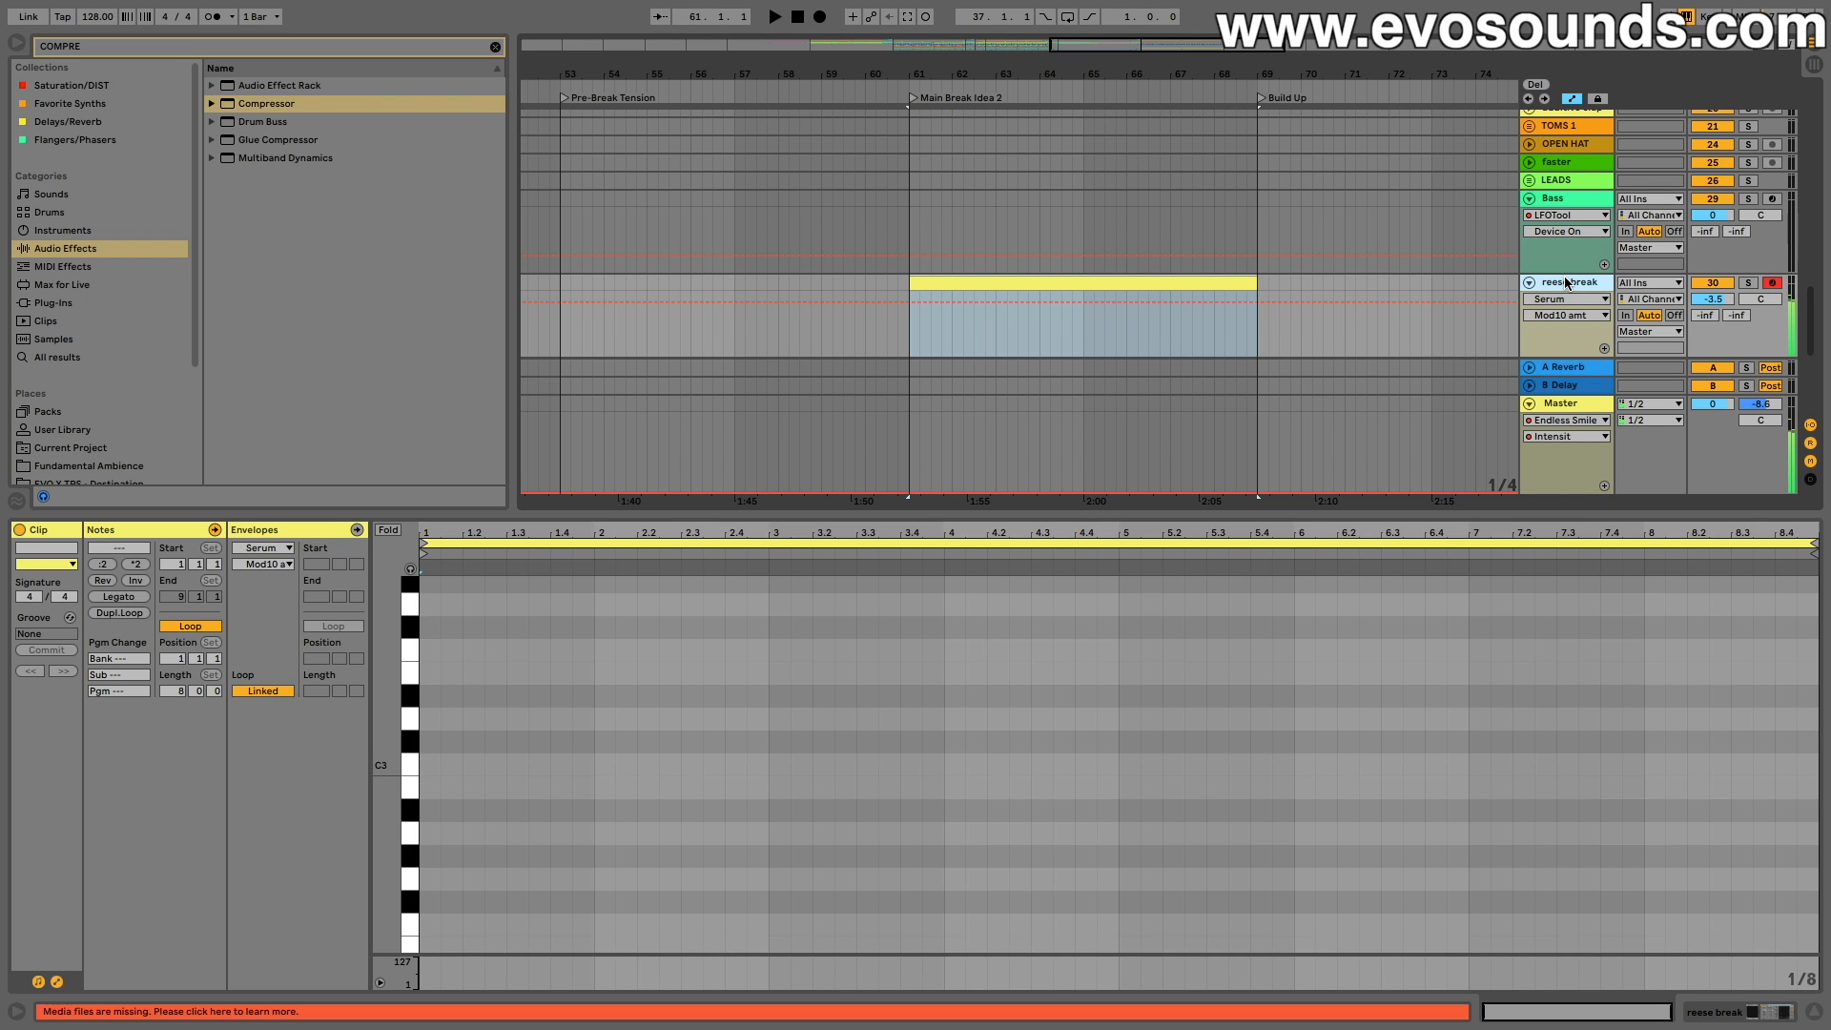
{"action": "left_click", "coordinate": [1603, 280]}
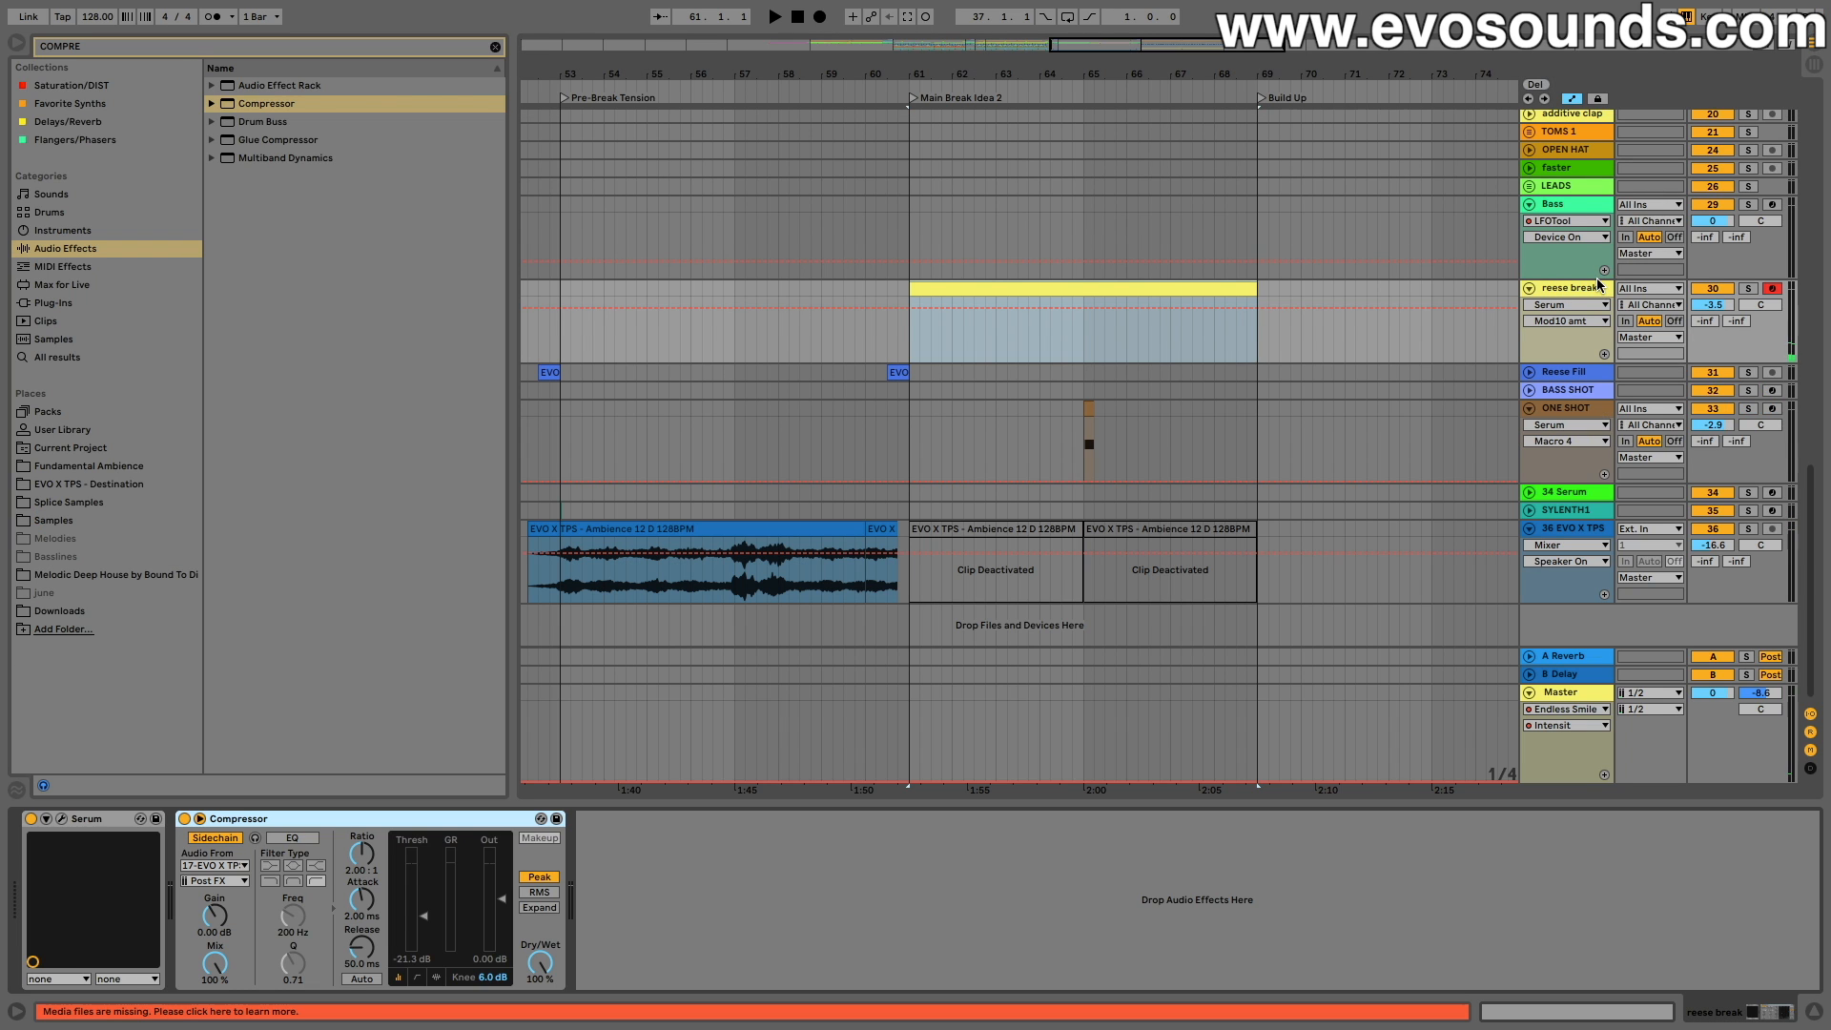
Step: Open Serum on the reese break track and compare the sound with its FX Filter switched off and on
{"action": "left_click", "coordinate": [60, 820]}
{"action": "left_click", "coordinate": [783, 170]}
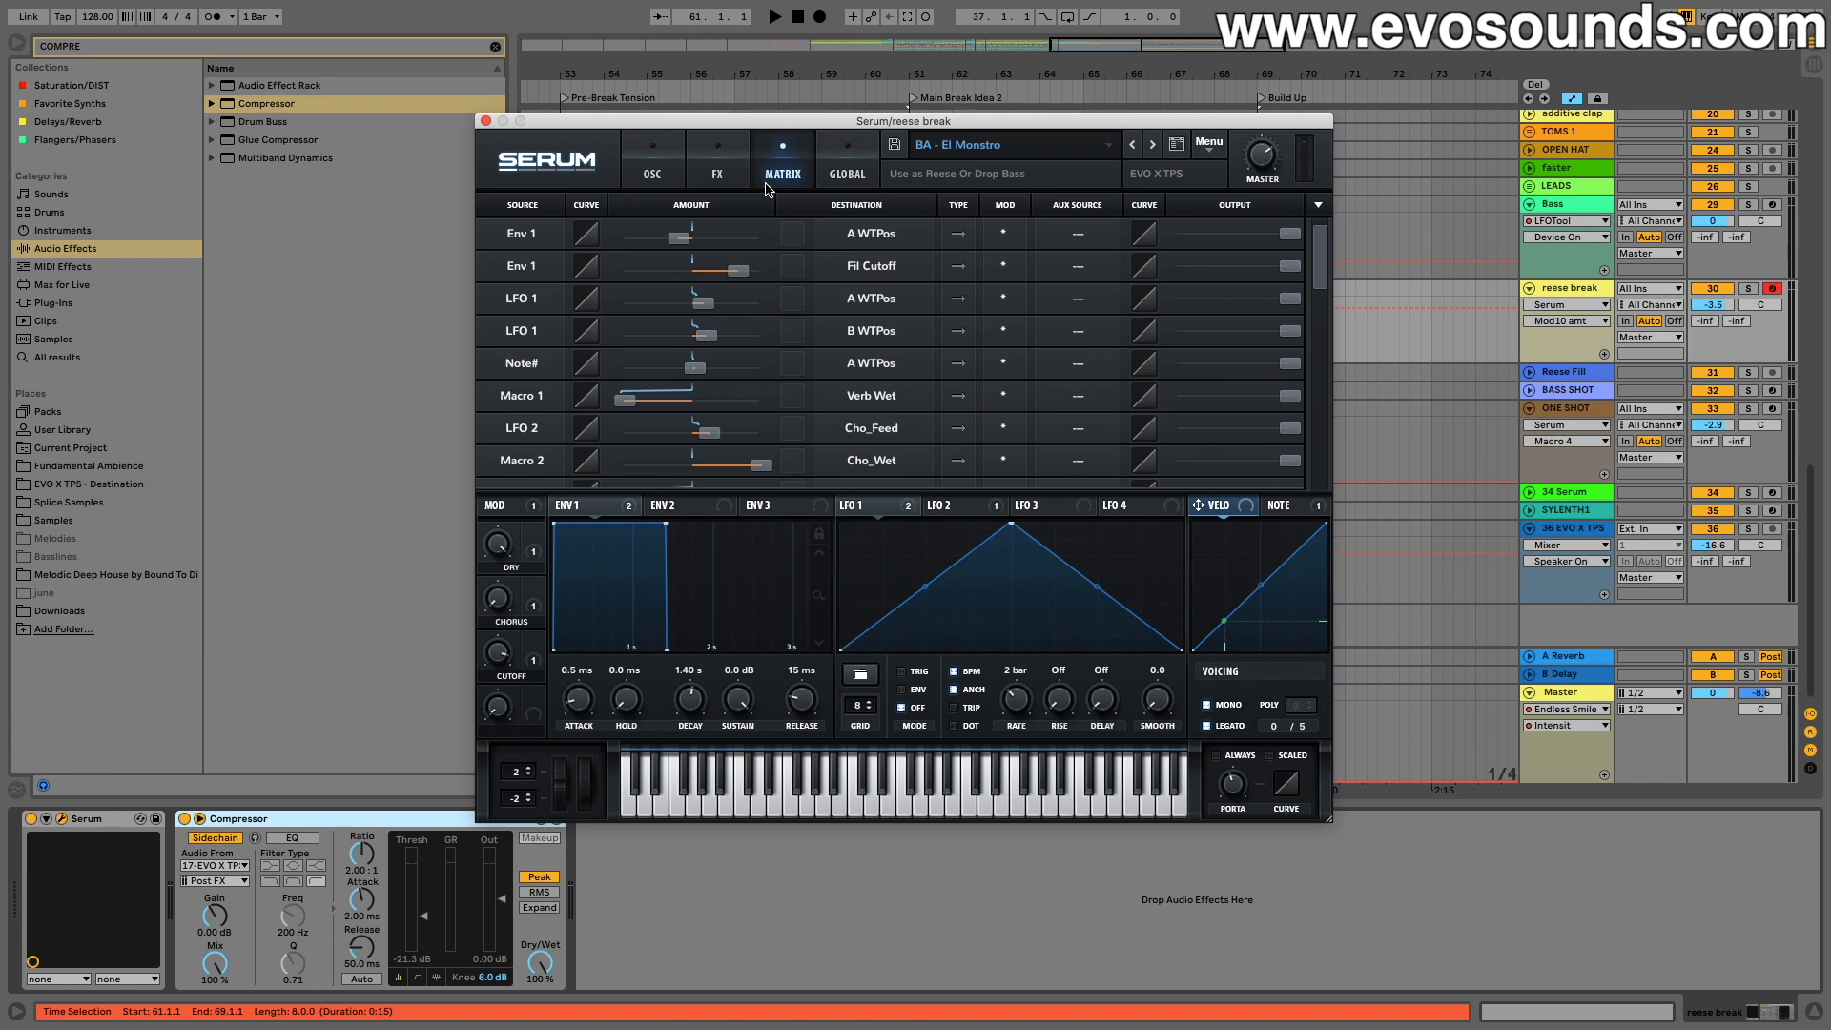
{"action": "left_click", "coordinate": [717, 170]}
{"action": "left_click", "coordinate": [537, 471]}
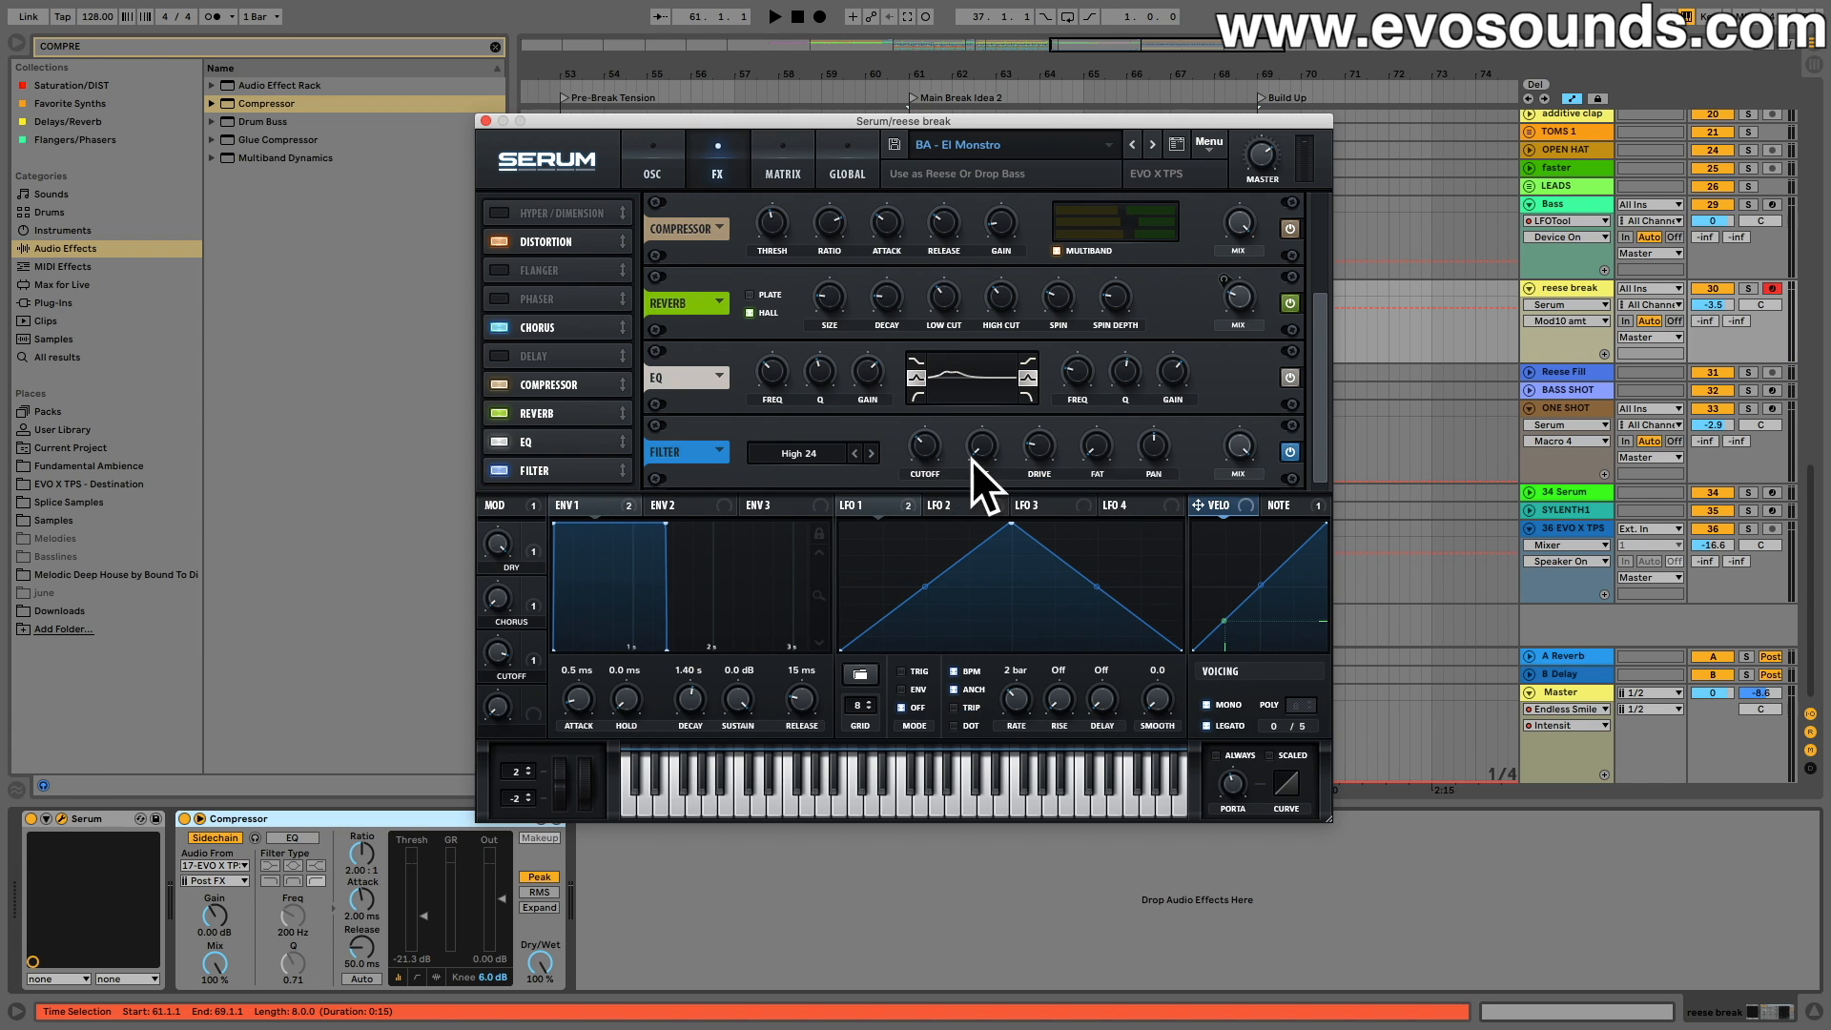
{"action": "left_click", "coordinate": [500, 472]}
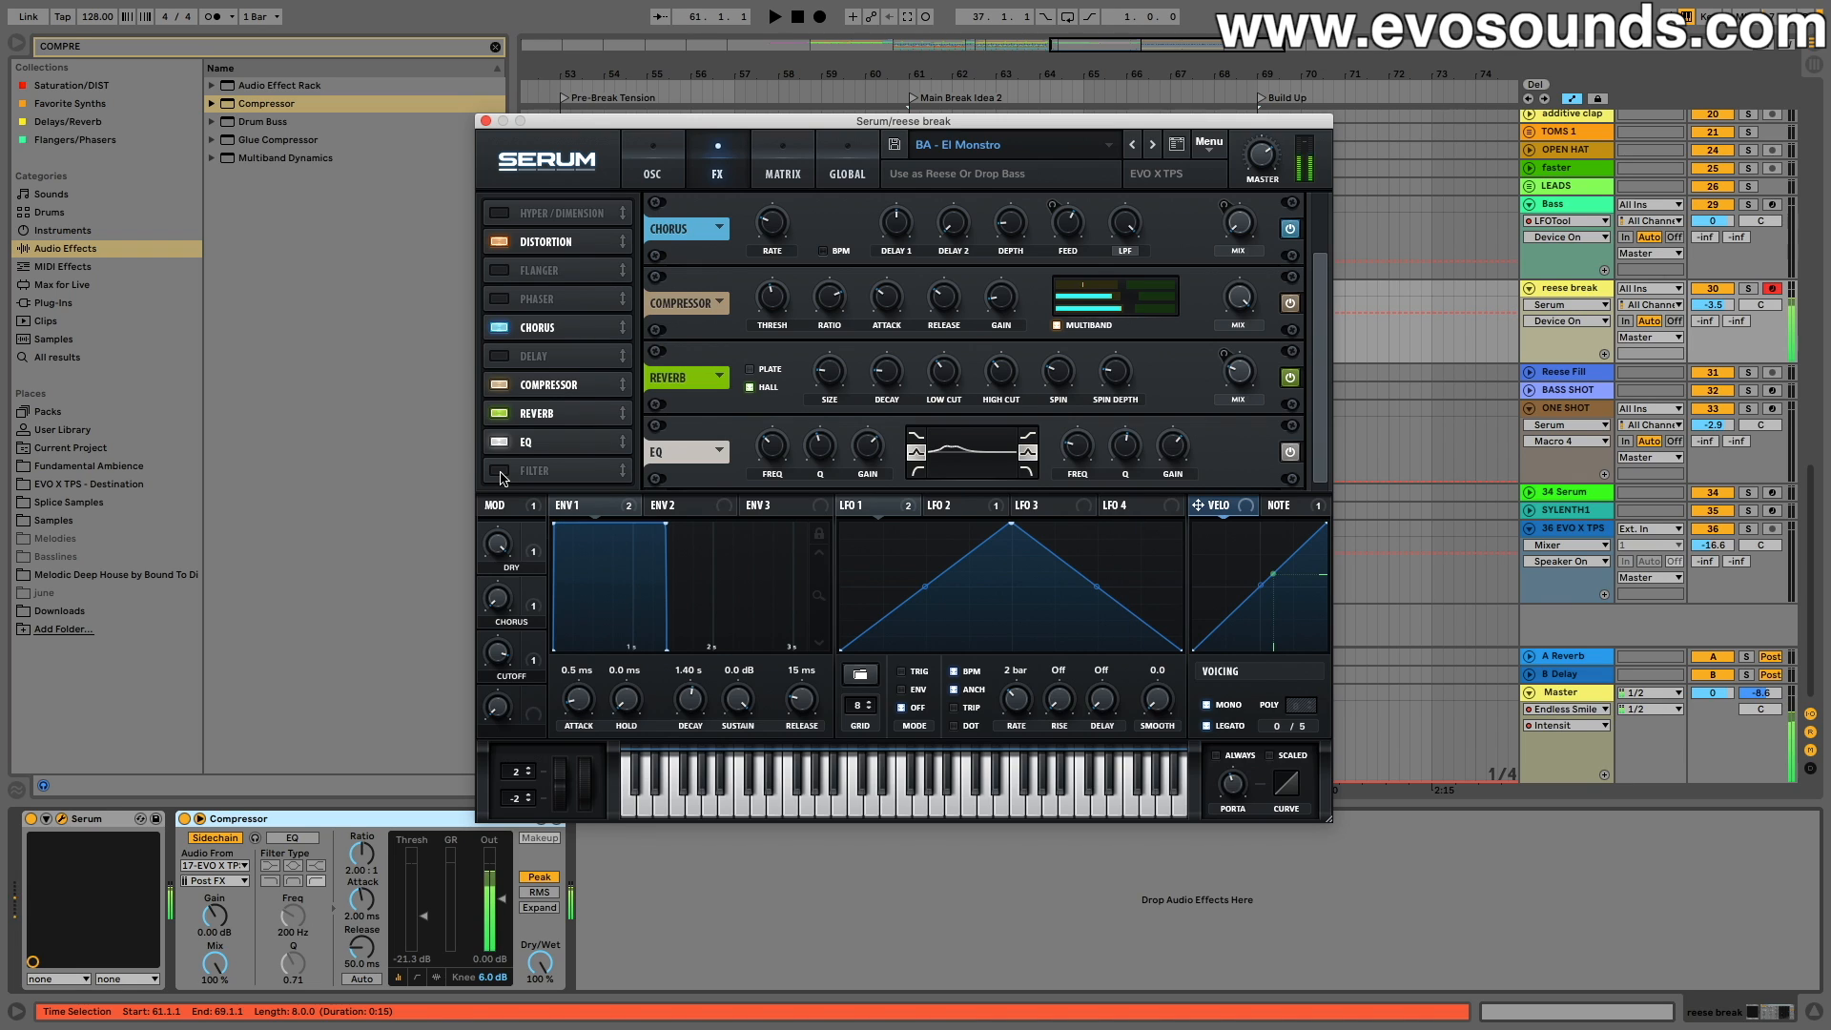
{"action": "left_click", "coordinate": [500, 473]}
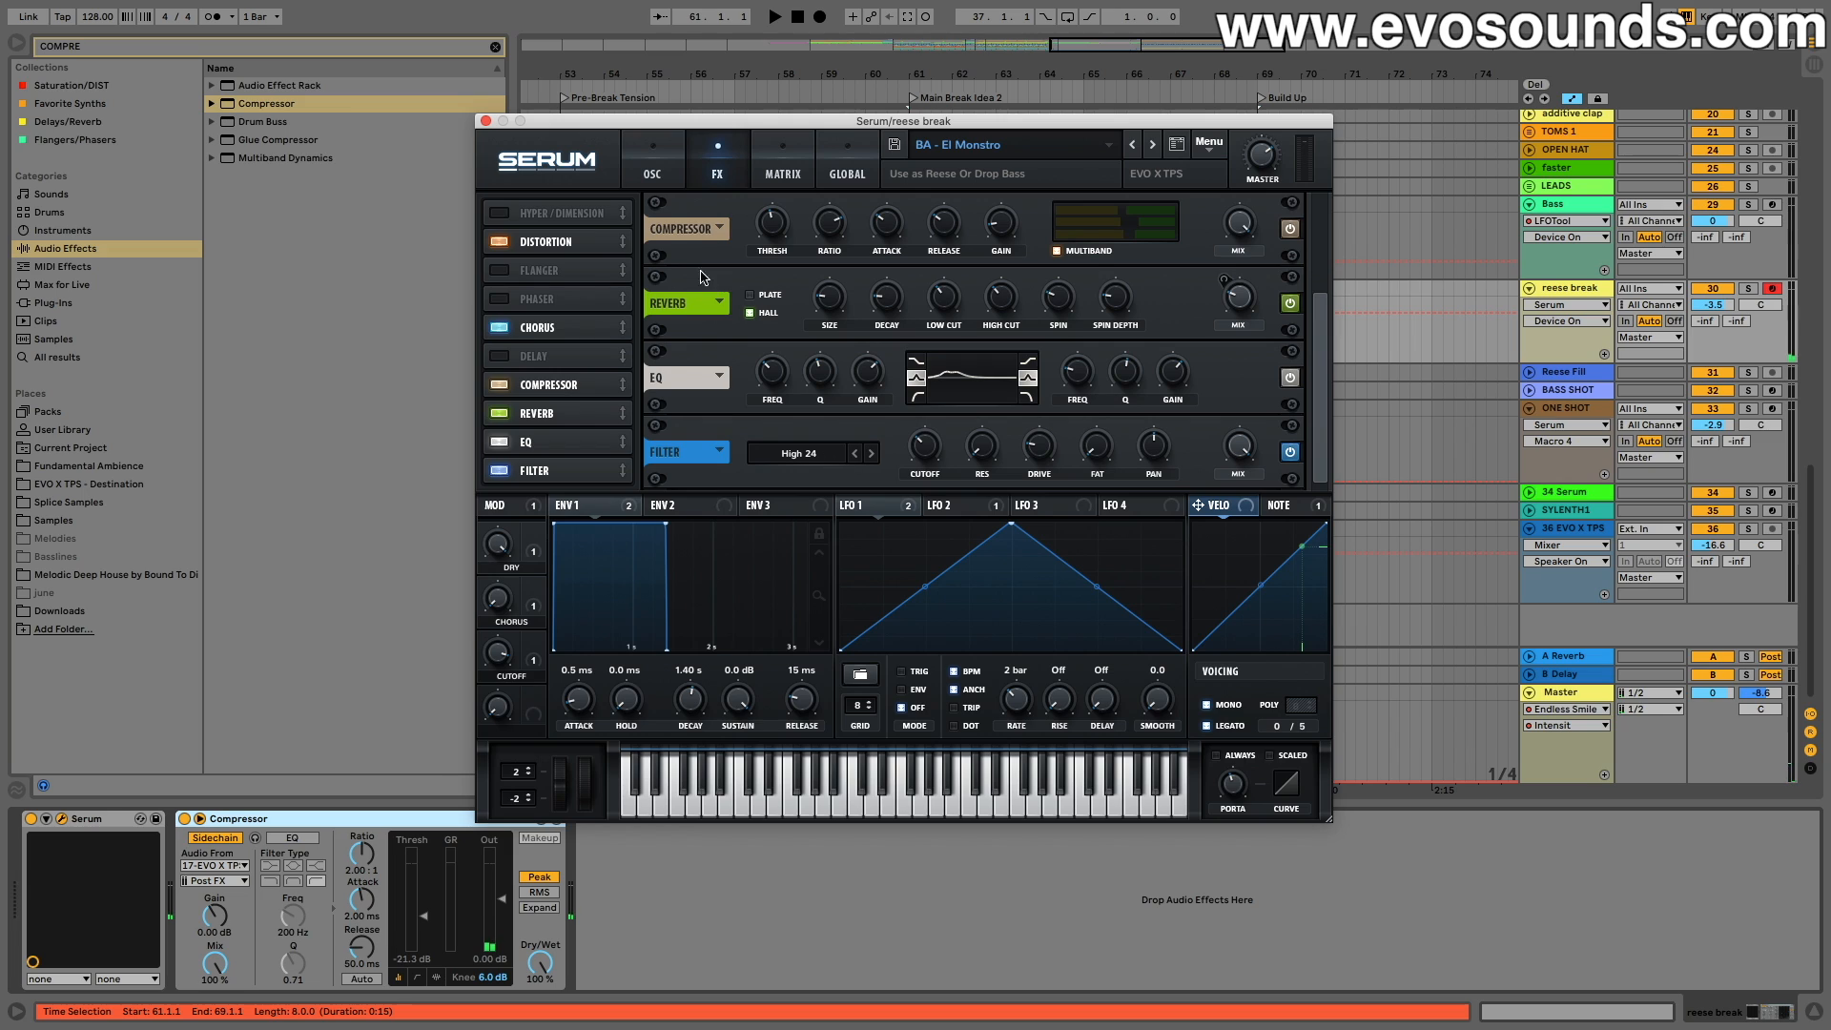
Step: Change Serum's FX Filter type to MG Low 24 and set its cutoff to about 83 Hz
{"action": "left_click", "coordinate": [654, 174]}
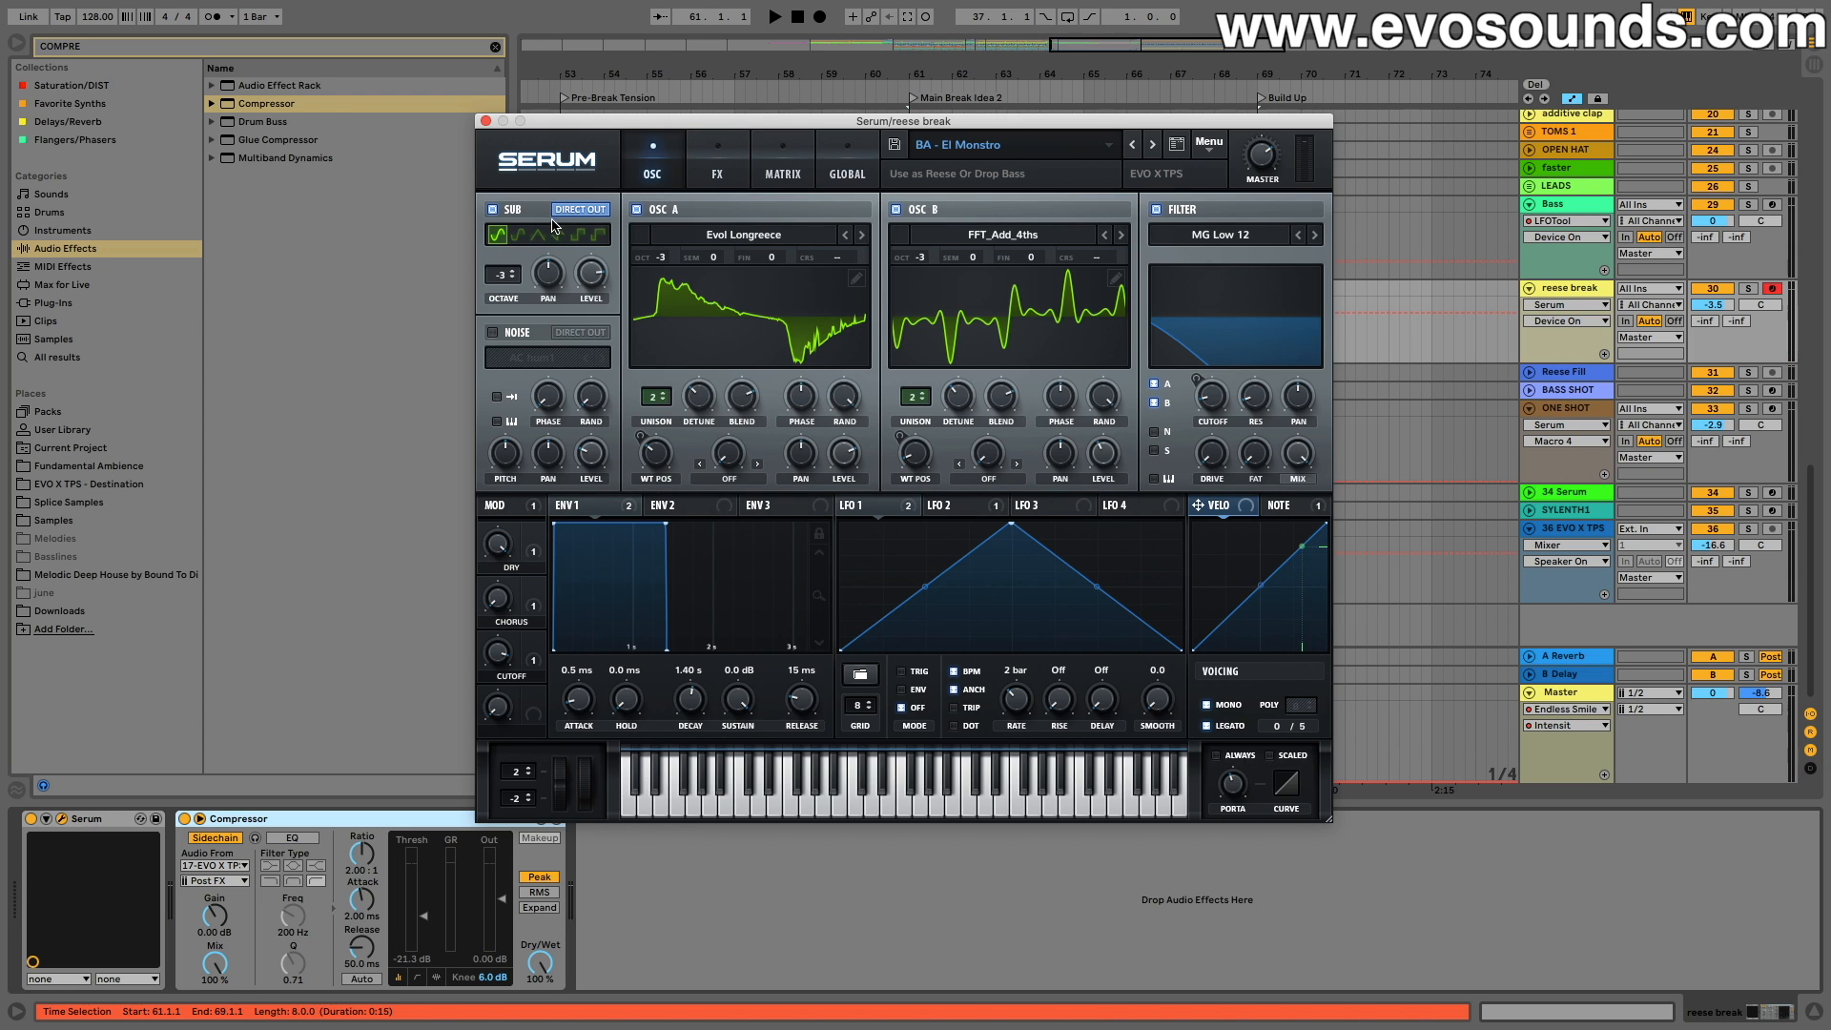
{"action": "left_click", "coordinate": [697, 174]}
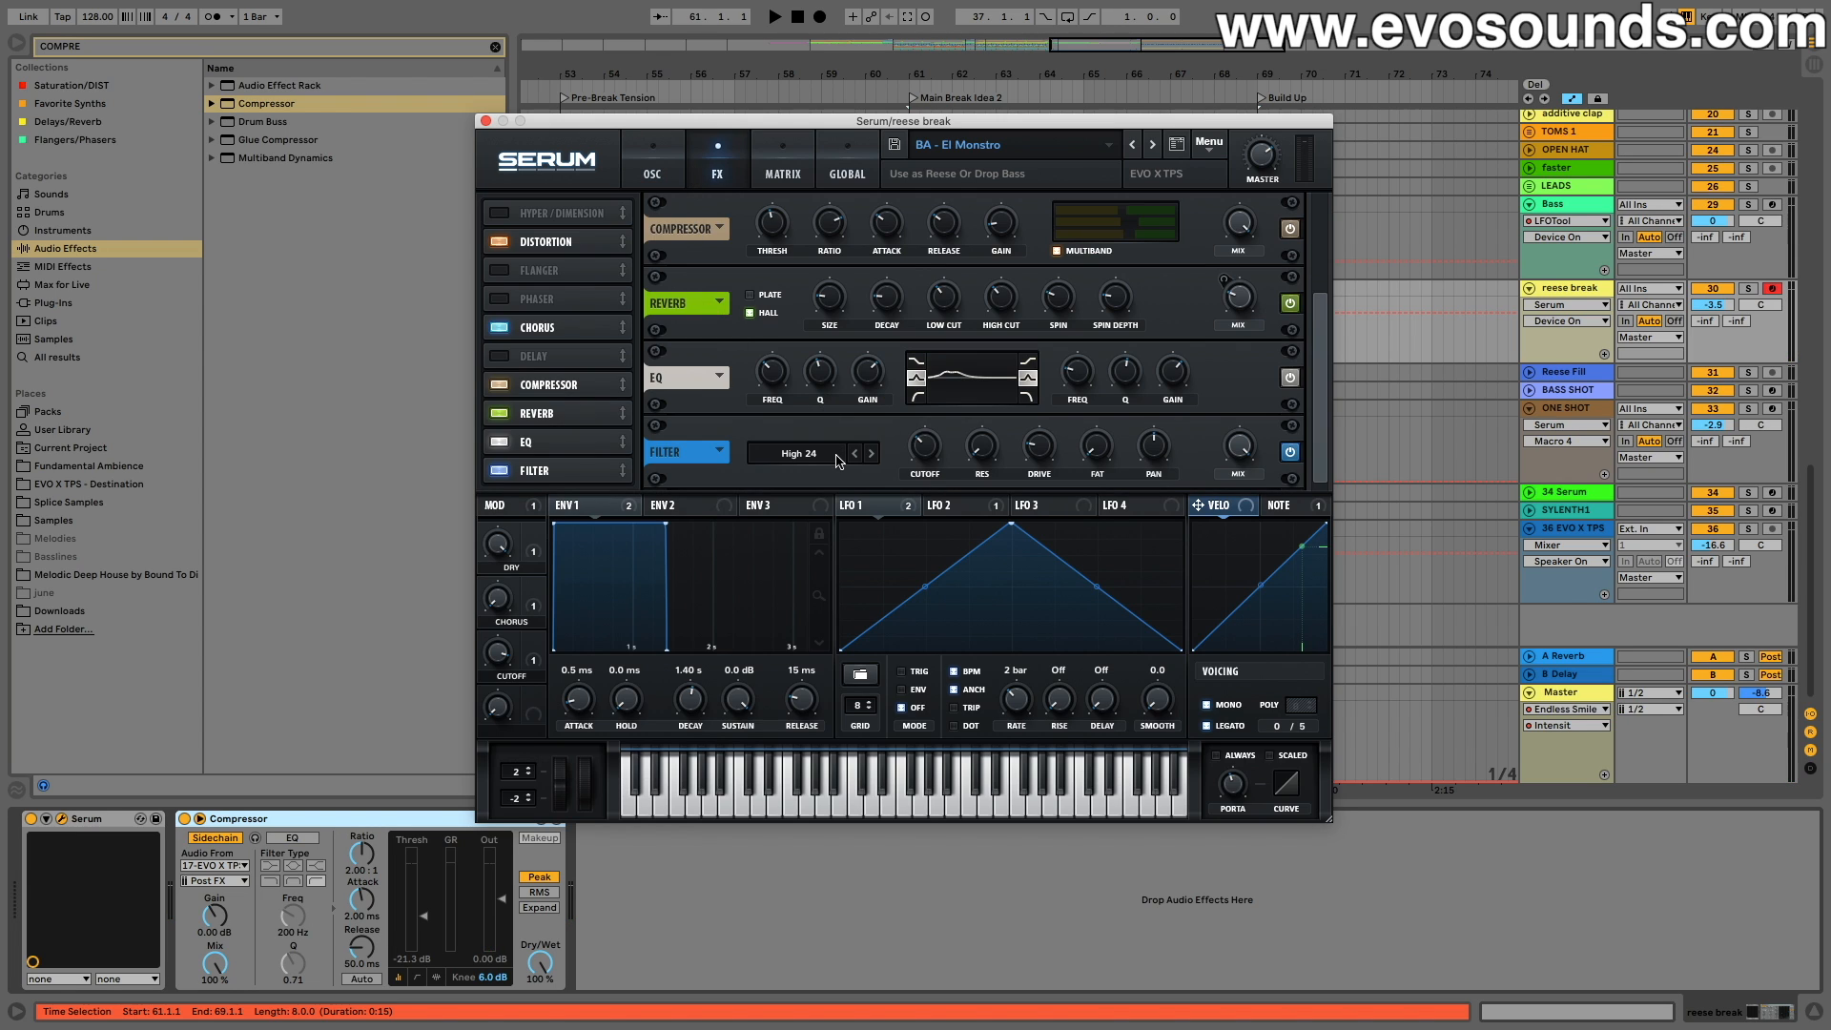
{"action": "left_click", "coordinate": [839, 462]}
{"action": "mouse_move", "coordinate": [801, 478]}
{"action": "left_click", "coordinate": [930, 526]}
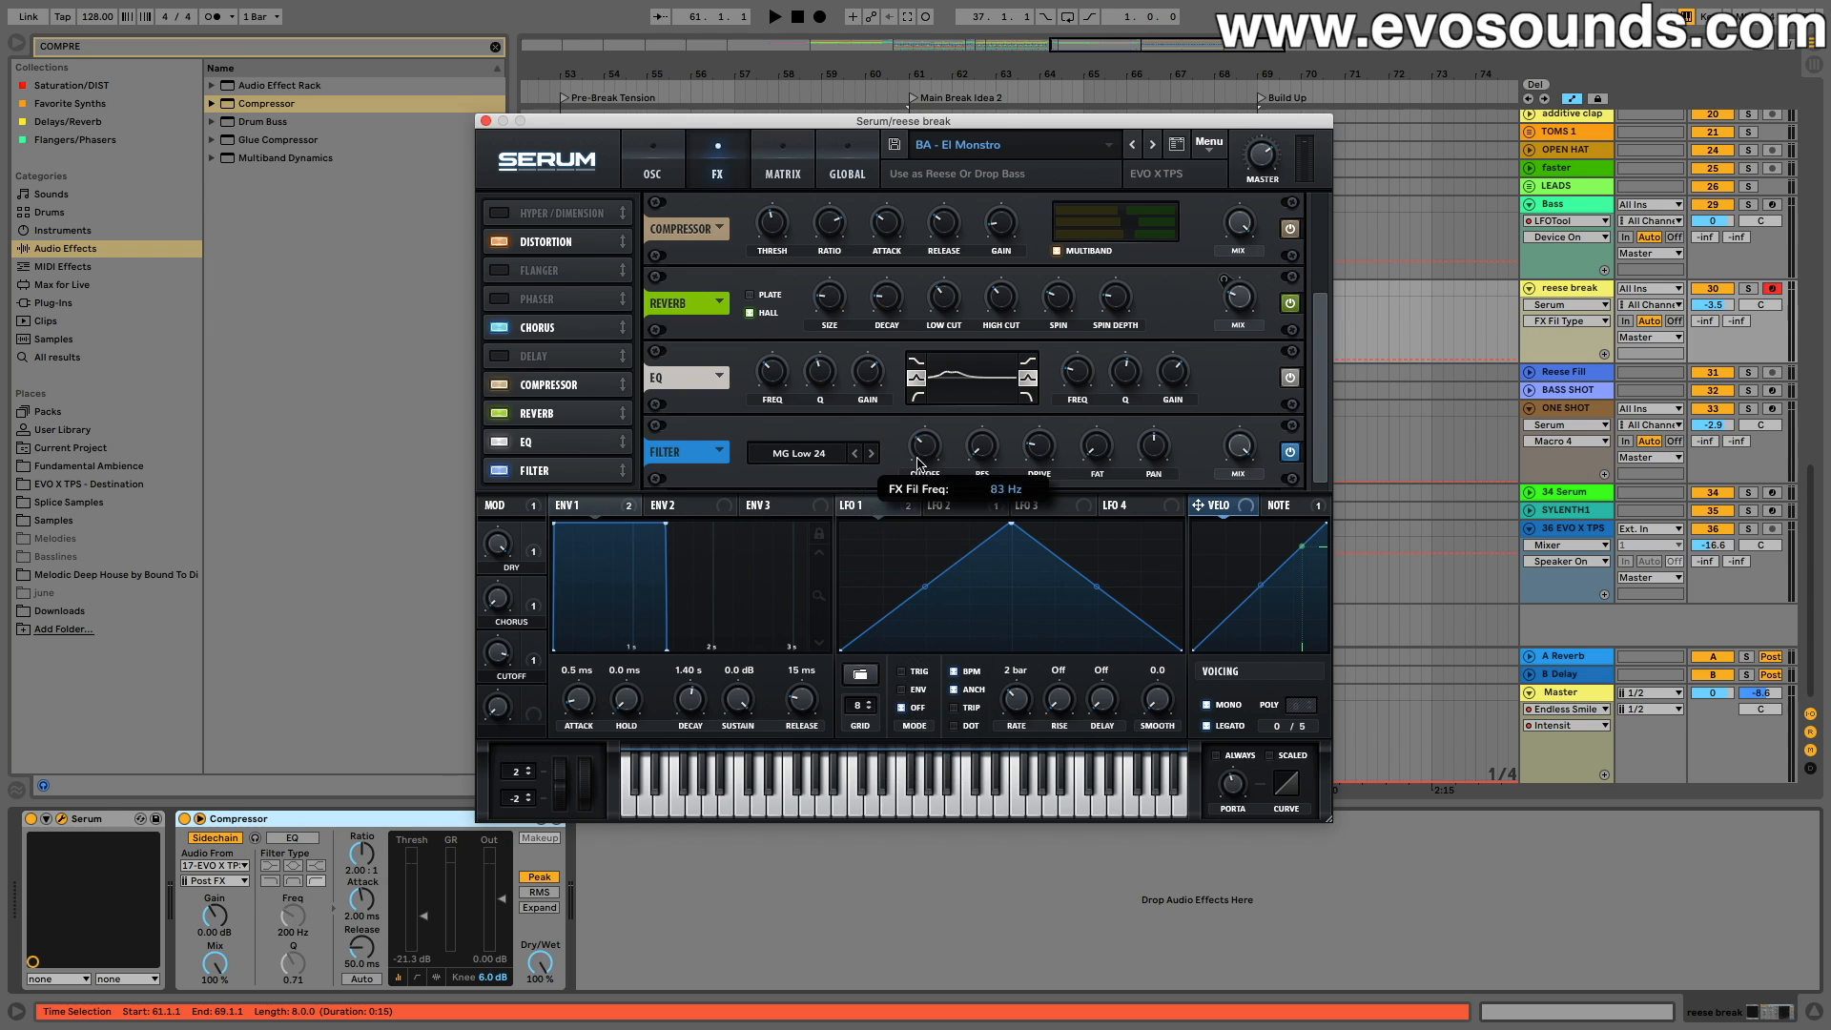
Step: Route Mod Wheel to FX Fil Freq in the first empty slot of Serum's modulation matrix
{"action": "left_click", "coordinate": [826, 152]}
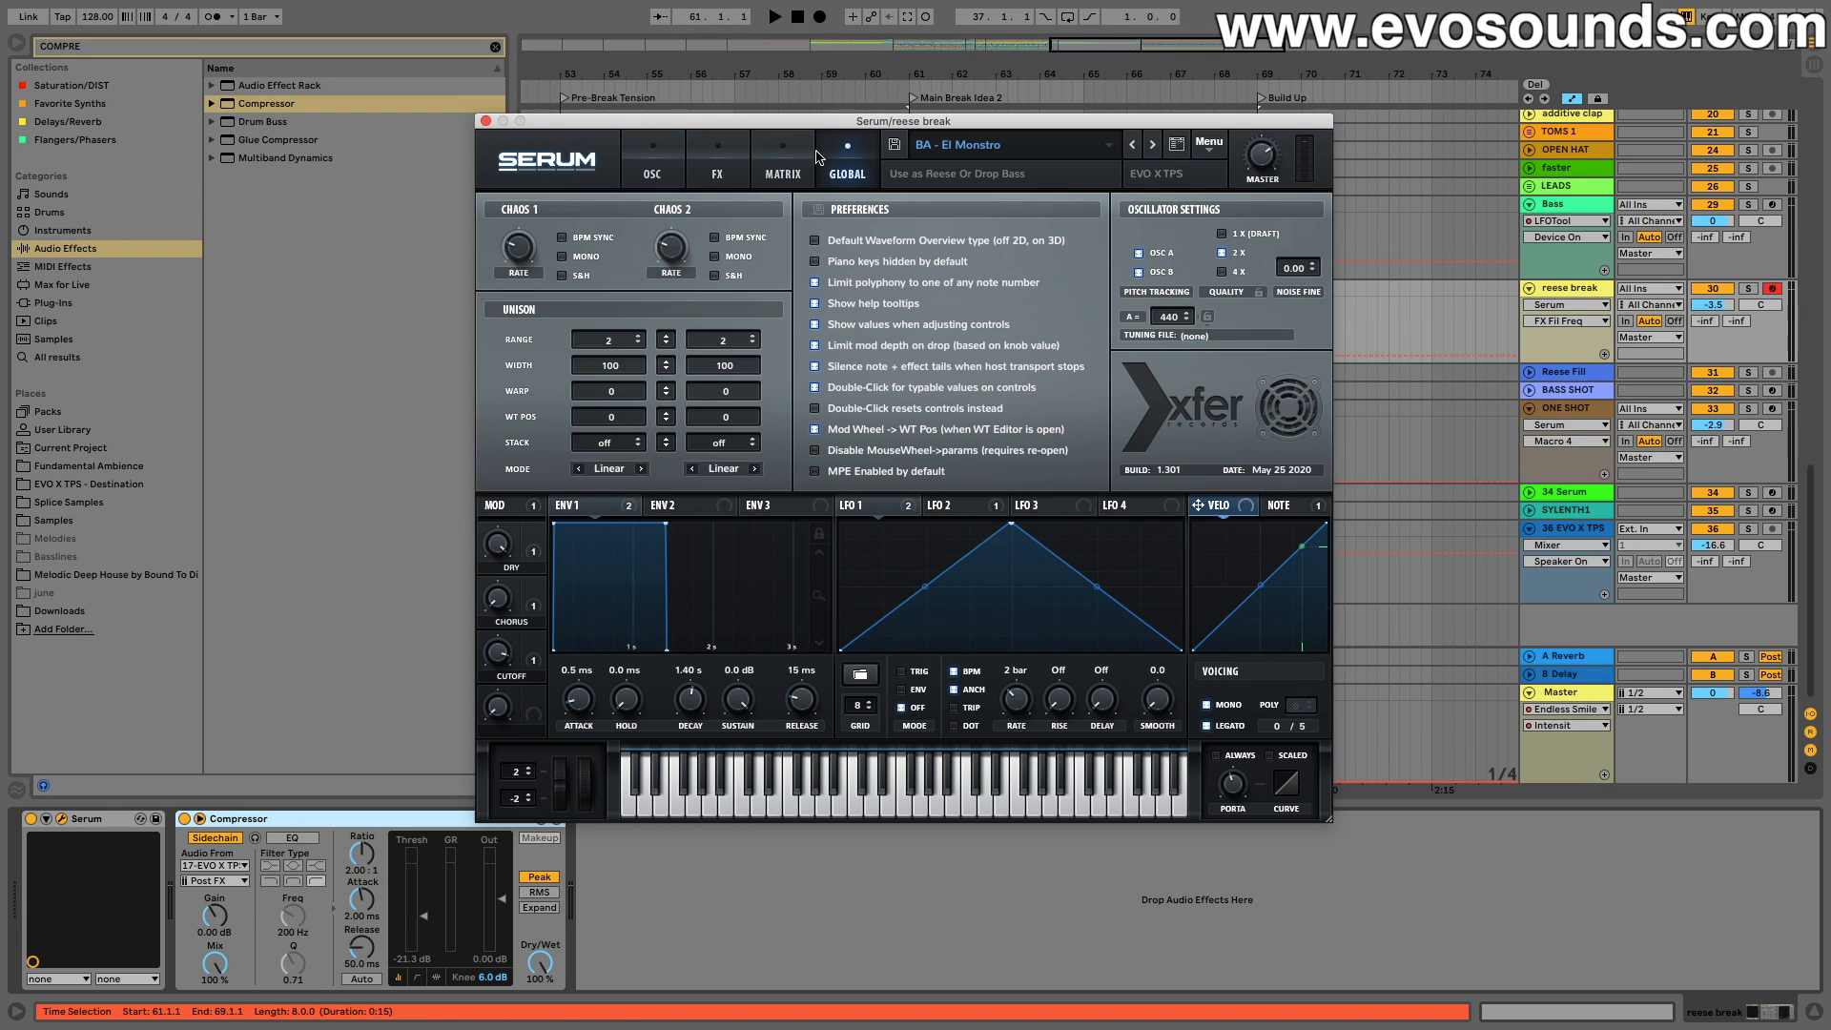
{"action": "left_click", "coordinate": [802, 162]}
{"action": "scroll", "coordinate": [599, 423], "scroll_direction": "down", "scroll_amount": 5}
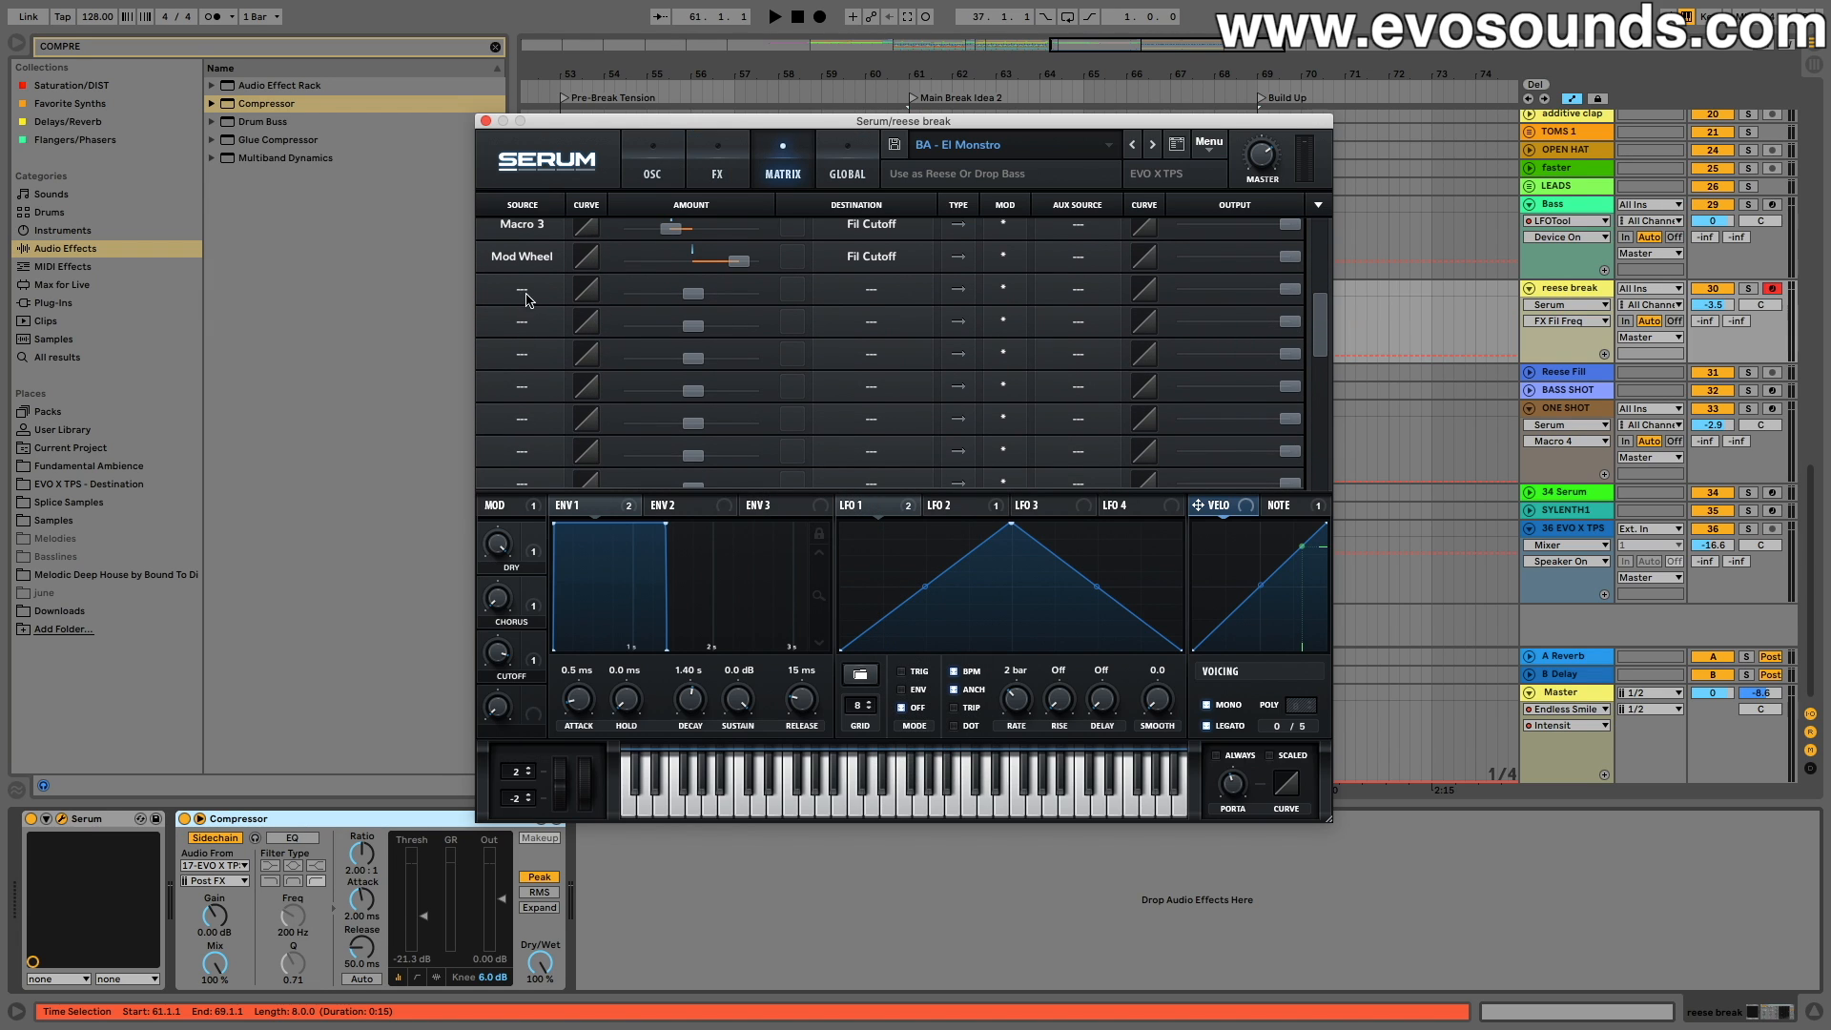
{"action": "left_click", "coordinate": [526, 301]}
{"action": "left_click", "coordinate": [676, 298]}
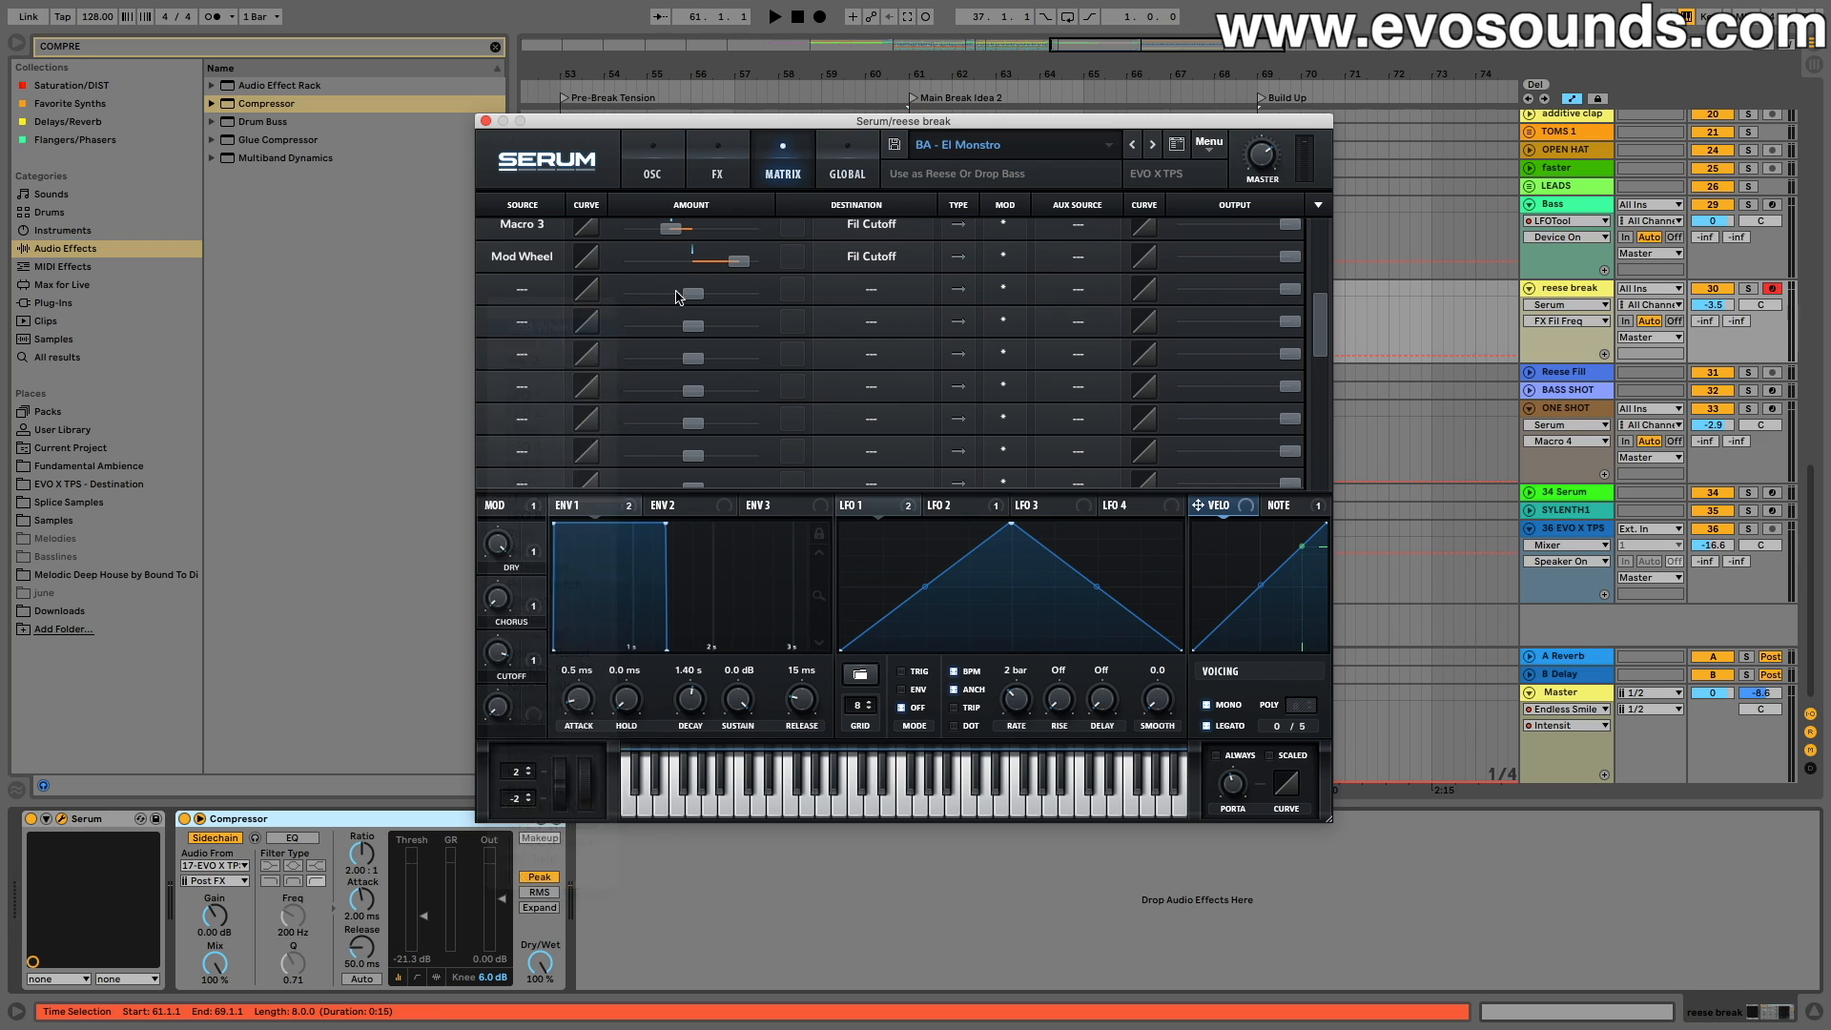
{"action": "left_click", "coordinate": [849, 298]}
{"action": "mouse_move", "coordinate": [864, 446]}
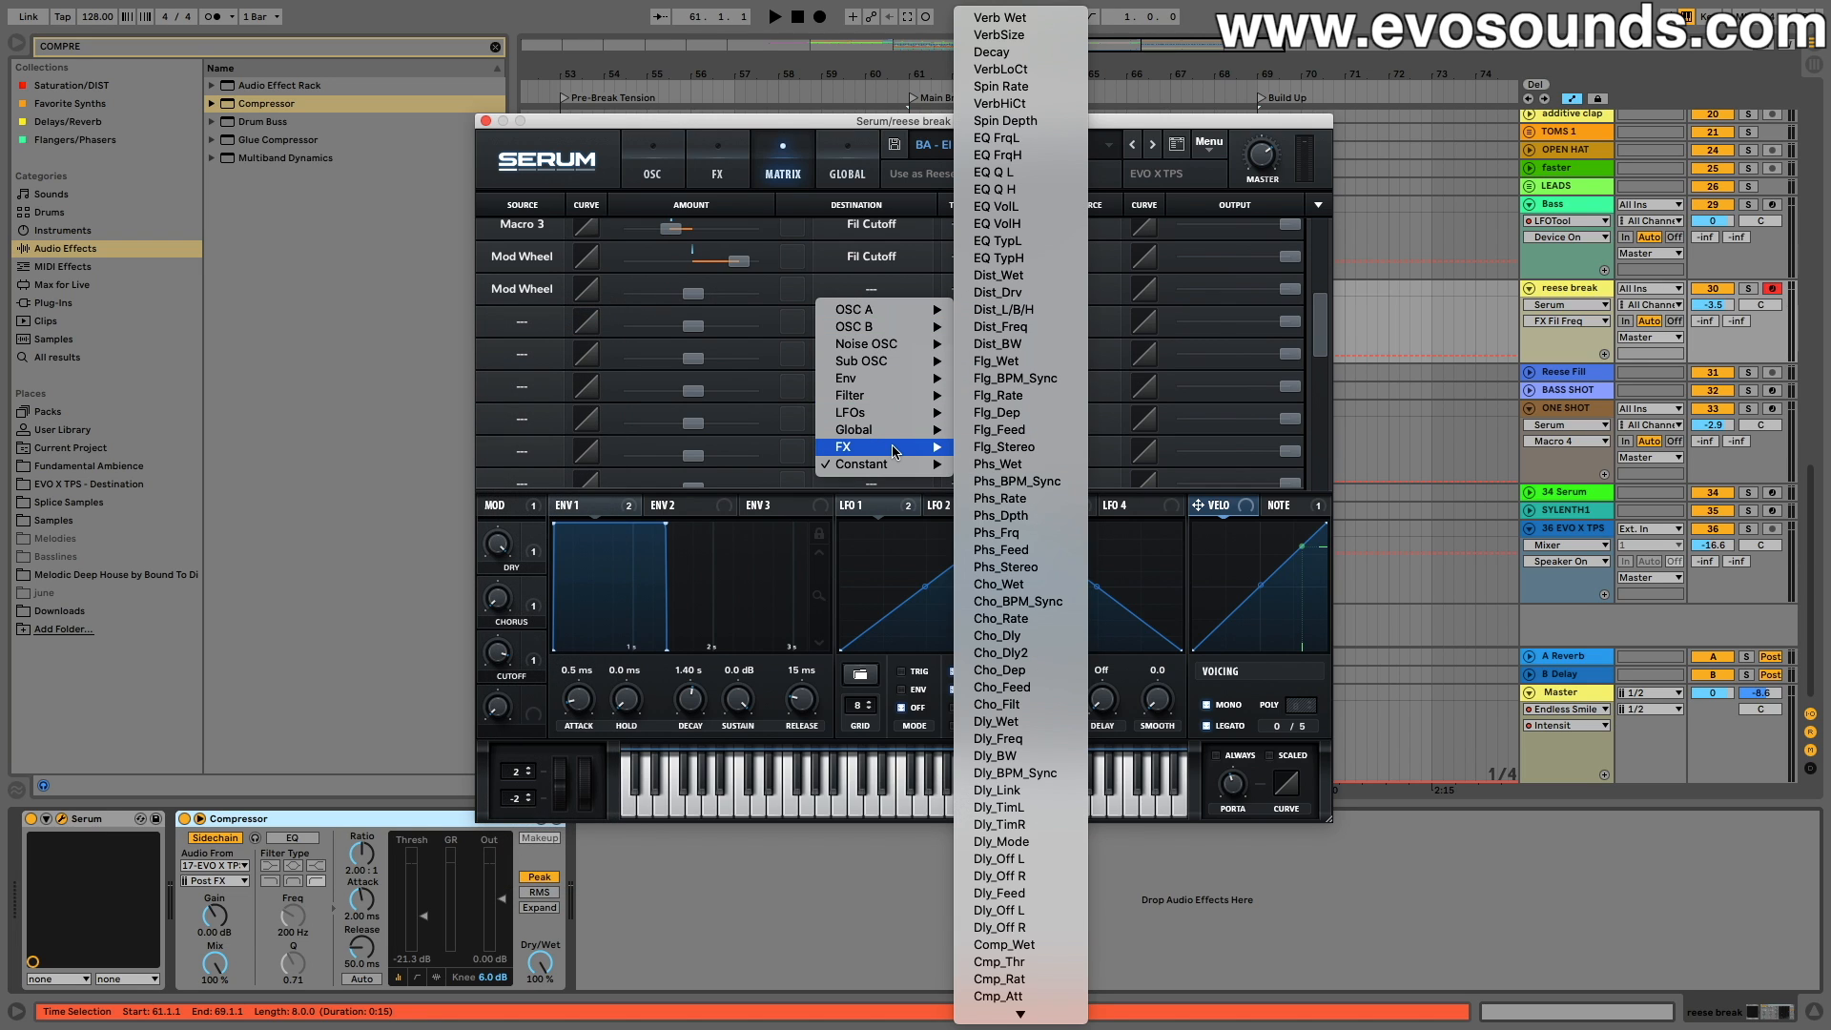
{"action": "left_click", "coordinate": [891, 452]}
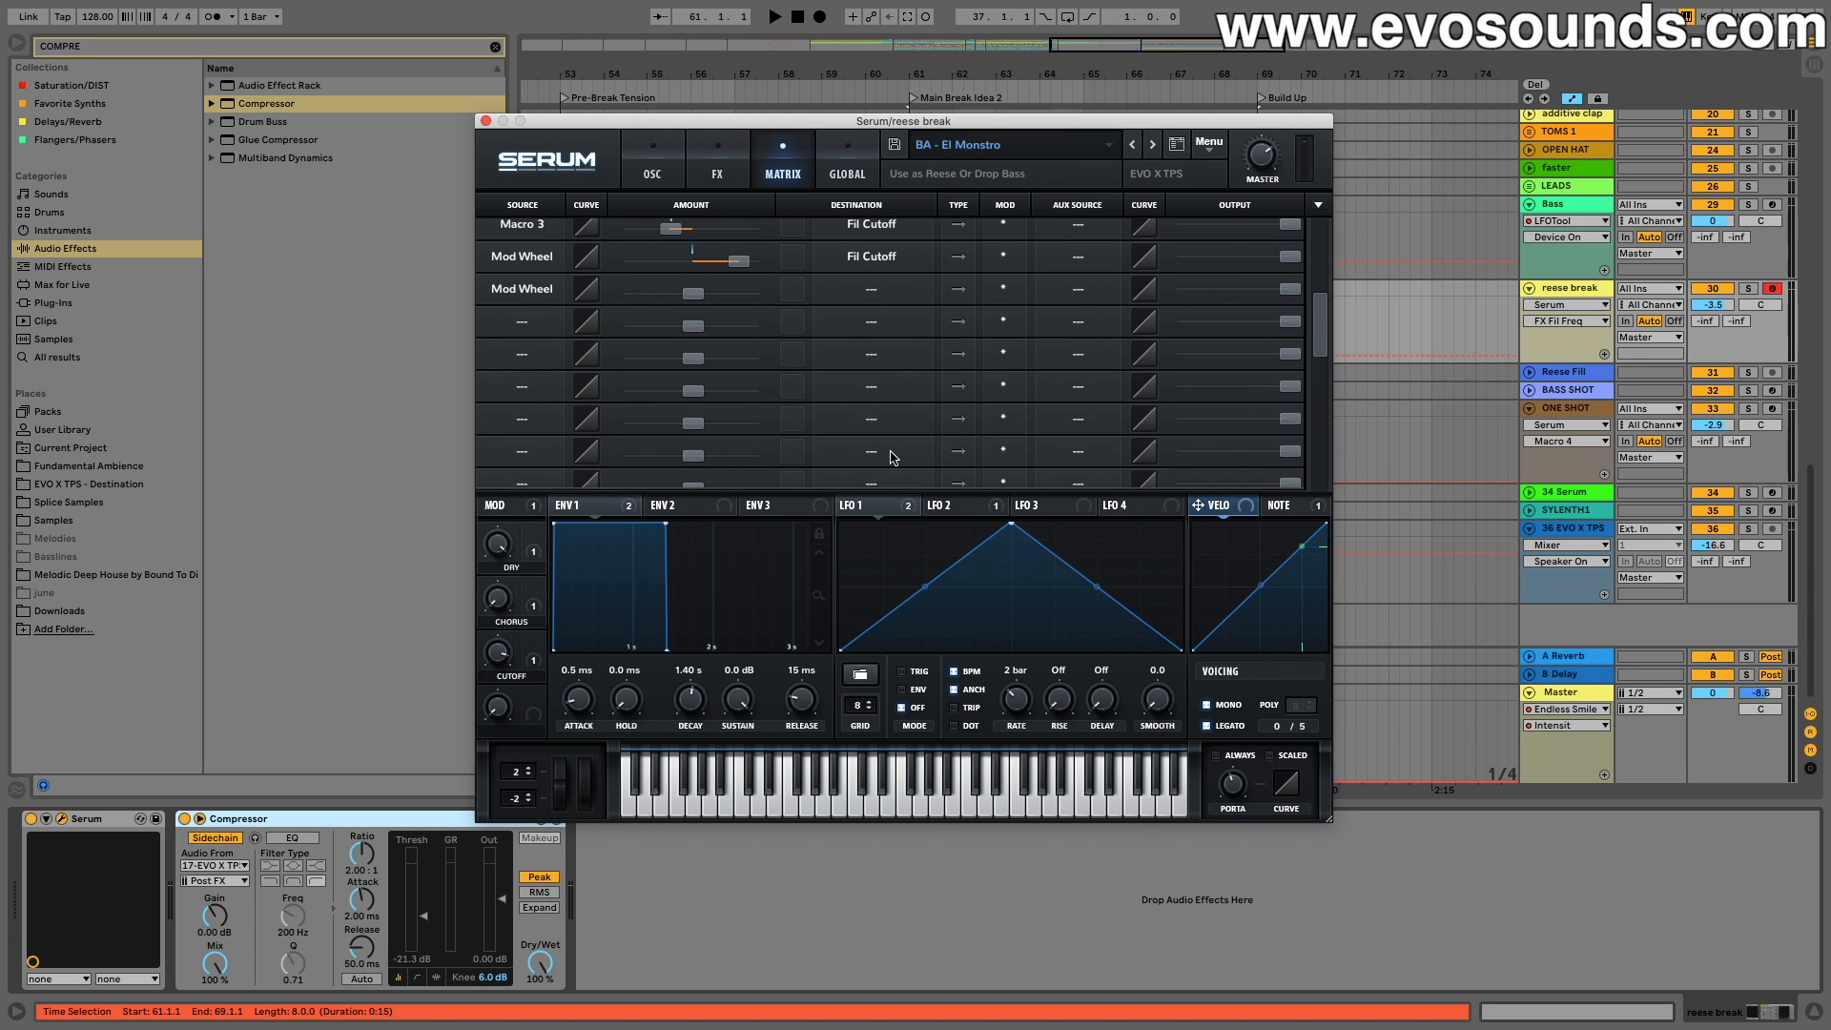
{"action": "left_click", "coordinate": [839, 297]}
{"action": "mouse_move", "coordinate": [875, 447]}
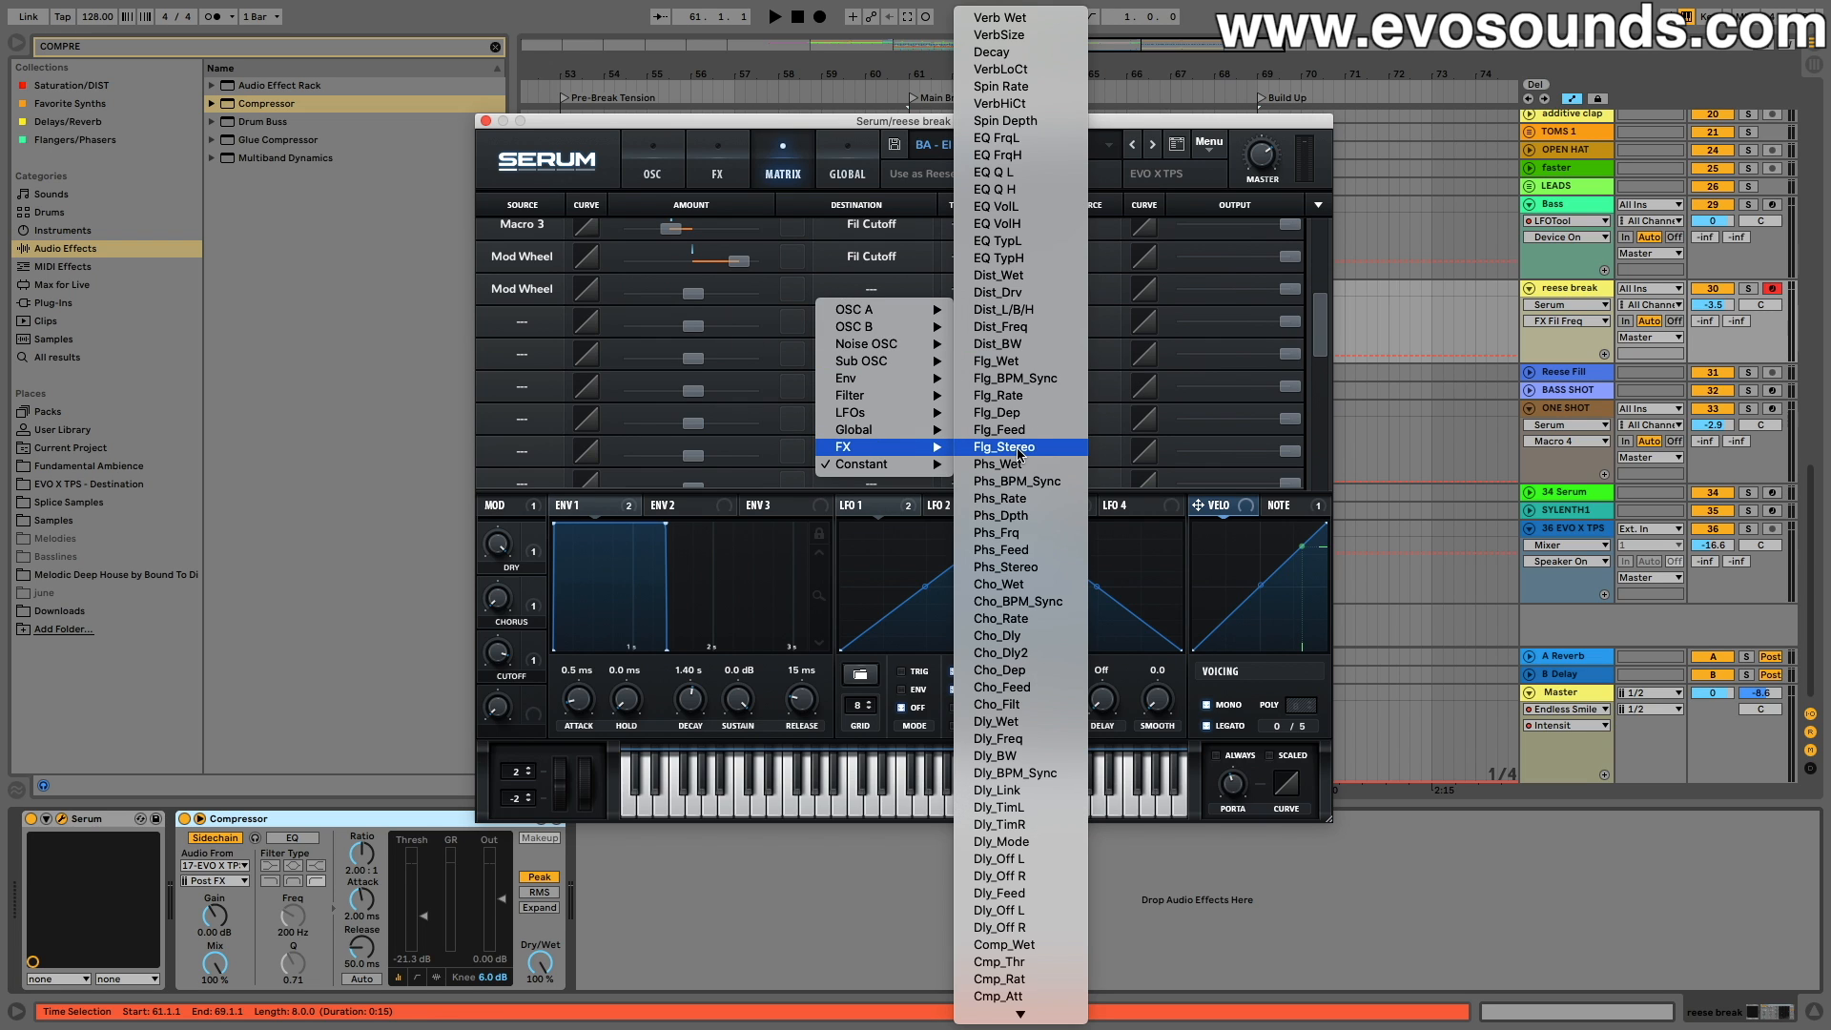
{"action": "scroll", "coordinate": [1019, 455], "scroll_direction": "down", "scroll_amount": 3}
{"action": "scroll", "coordinate": [1019, 455], "scroll_direction": "down", "scroll_amount": 3}
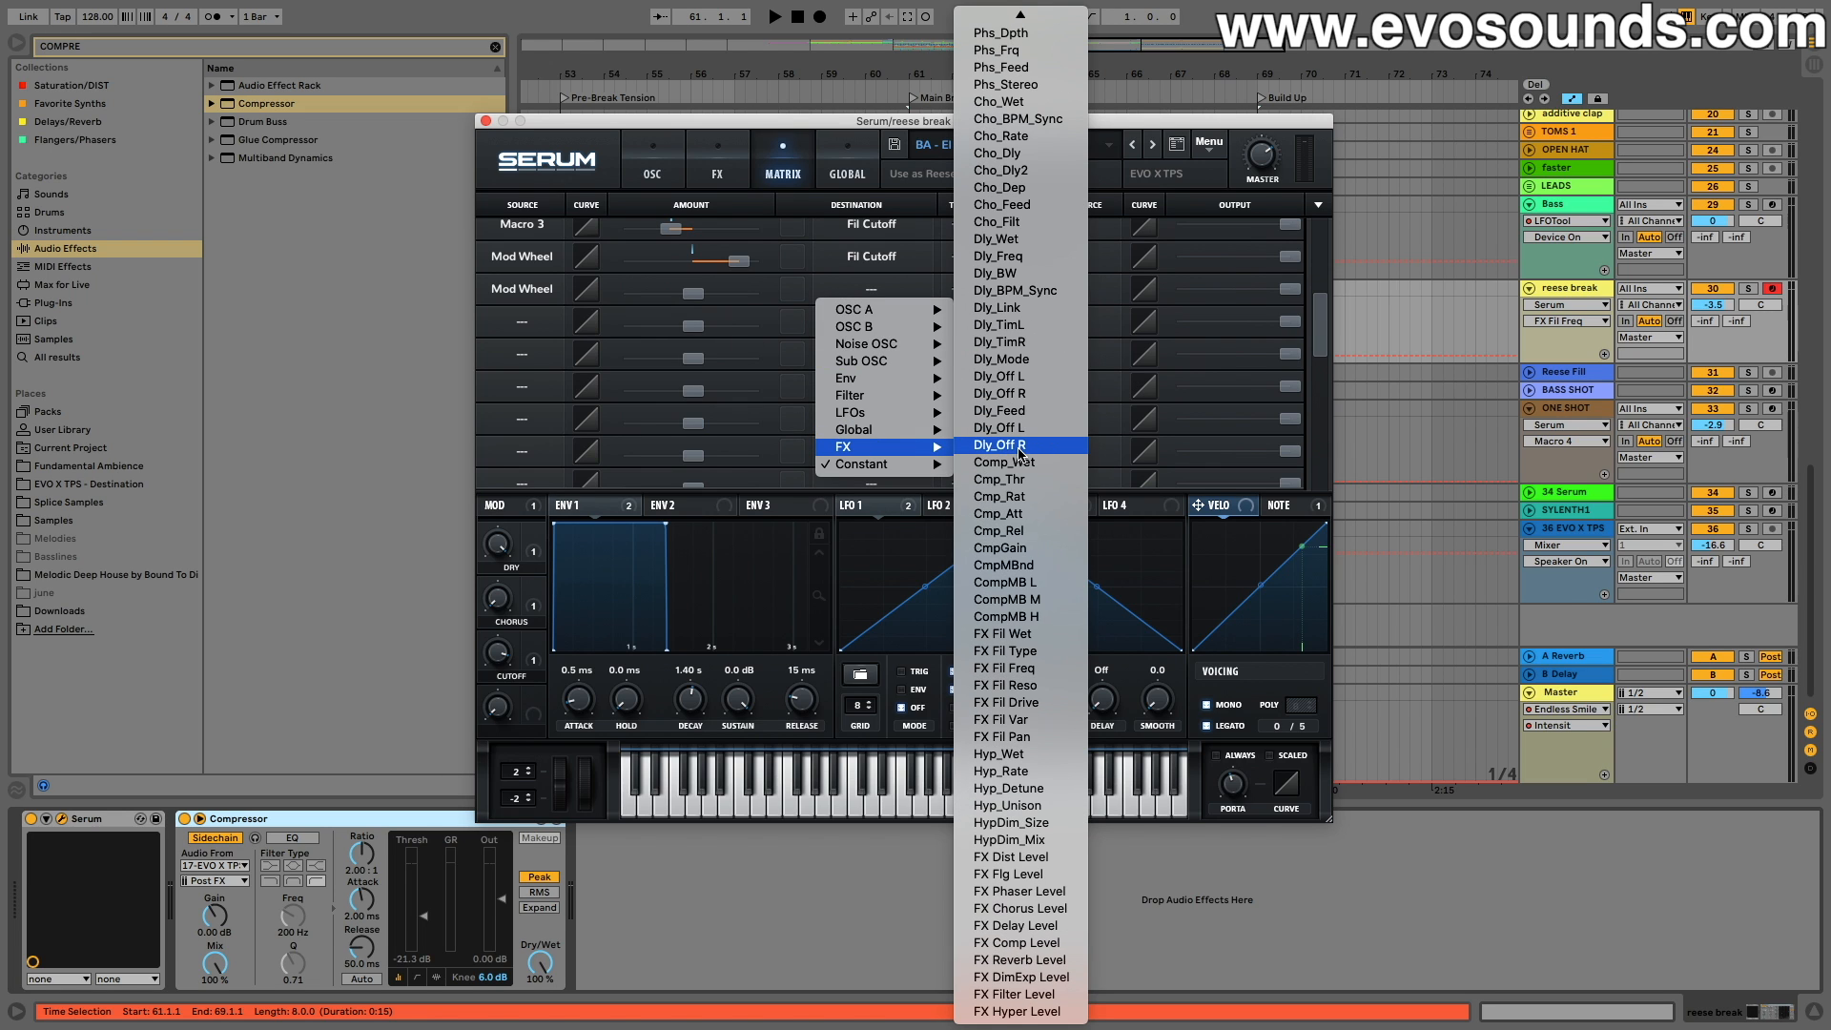
{"action": "left_click", "coordinate": [1025, 667]}
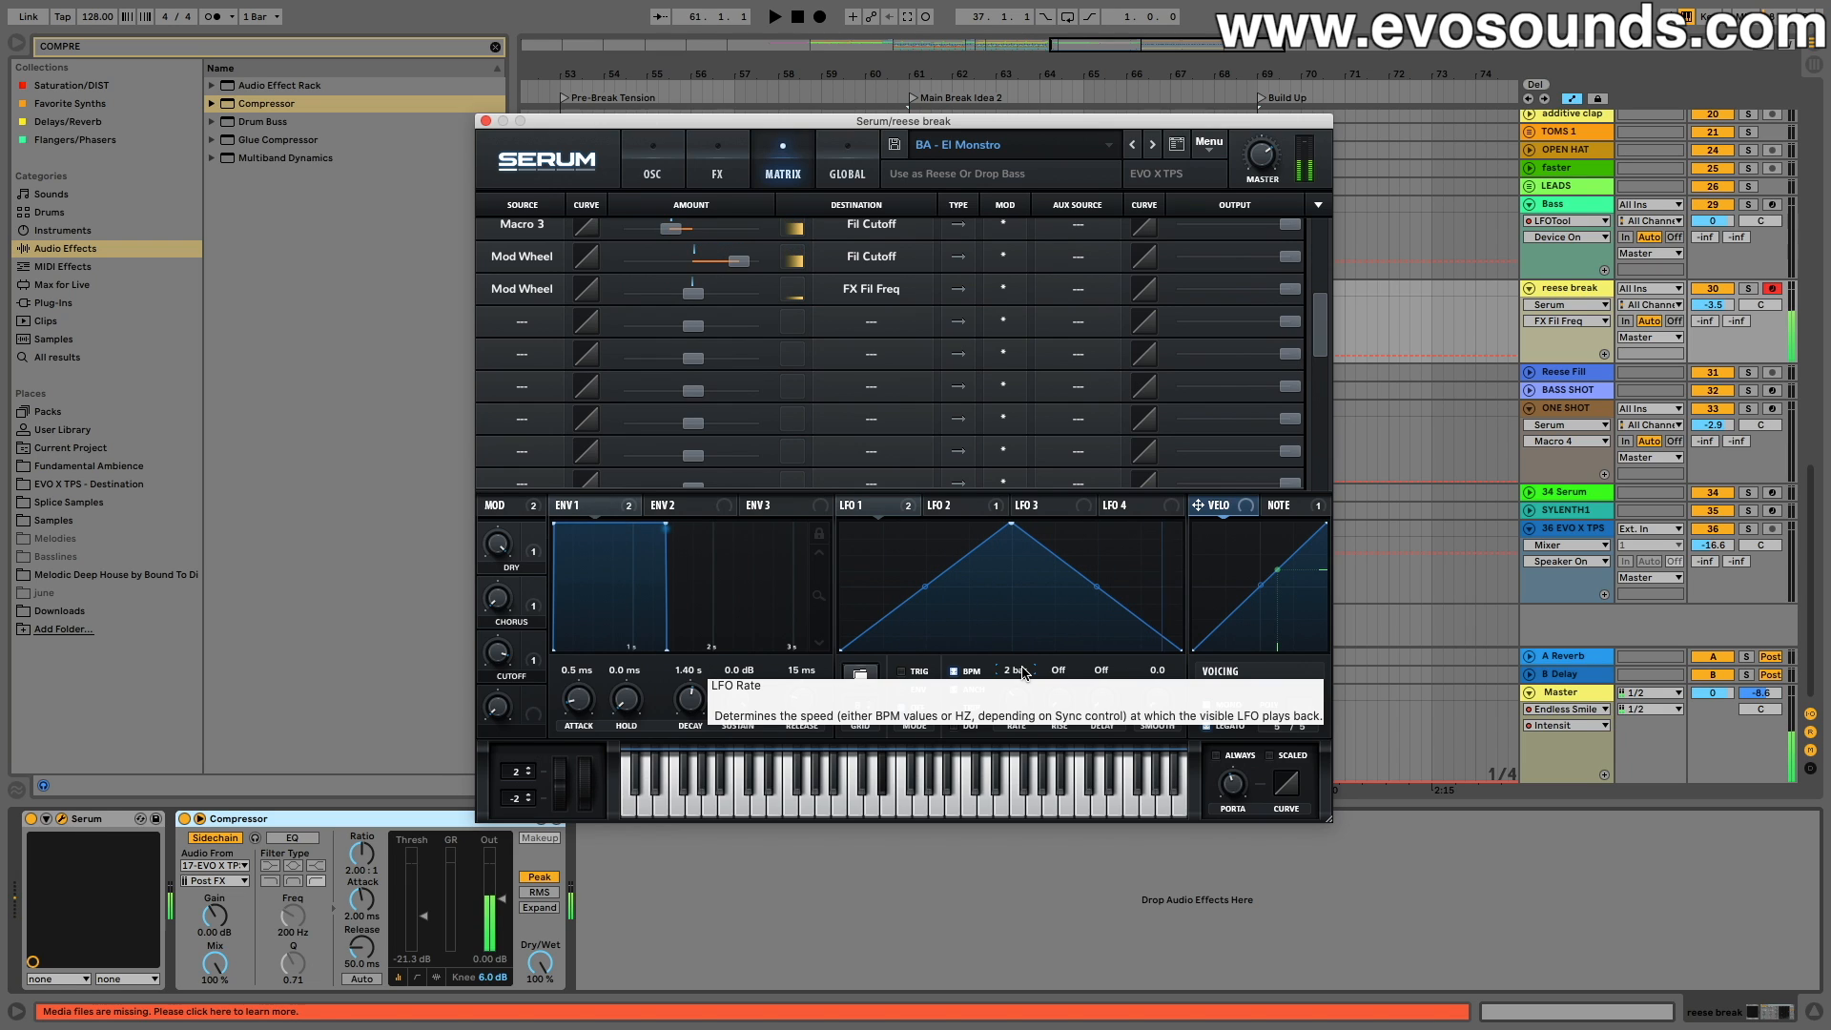
Step: Raise the Mod Wheel amount on FX Fil Freq, slightly lower its amount on Fil Cutoff, and close Serum
{"action": "left_click_drag", "start_coordinate": [695, 294], "coordinate": [740, 298]}
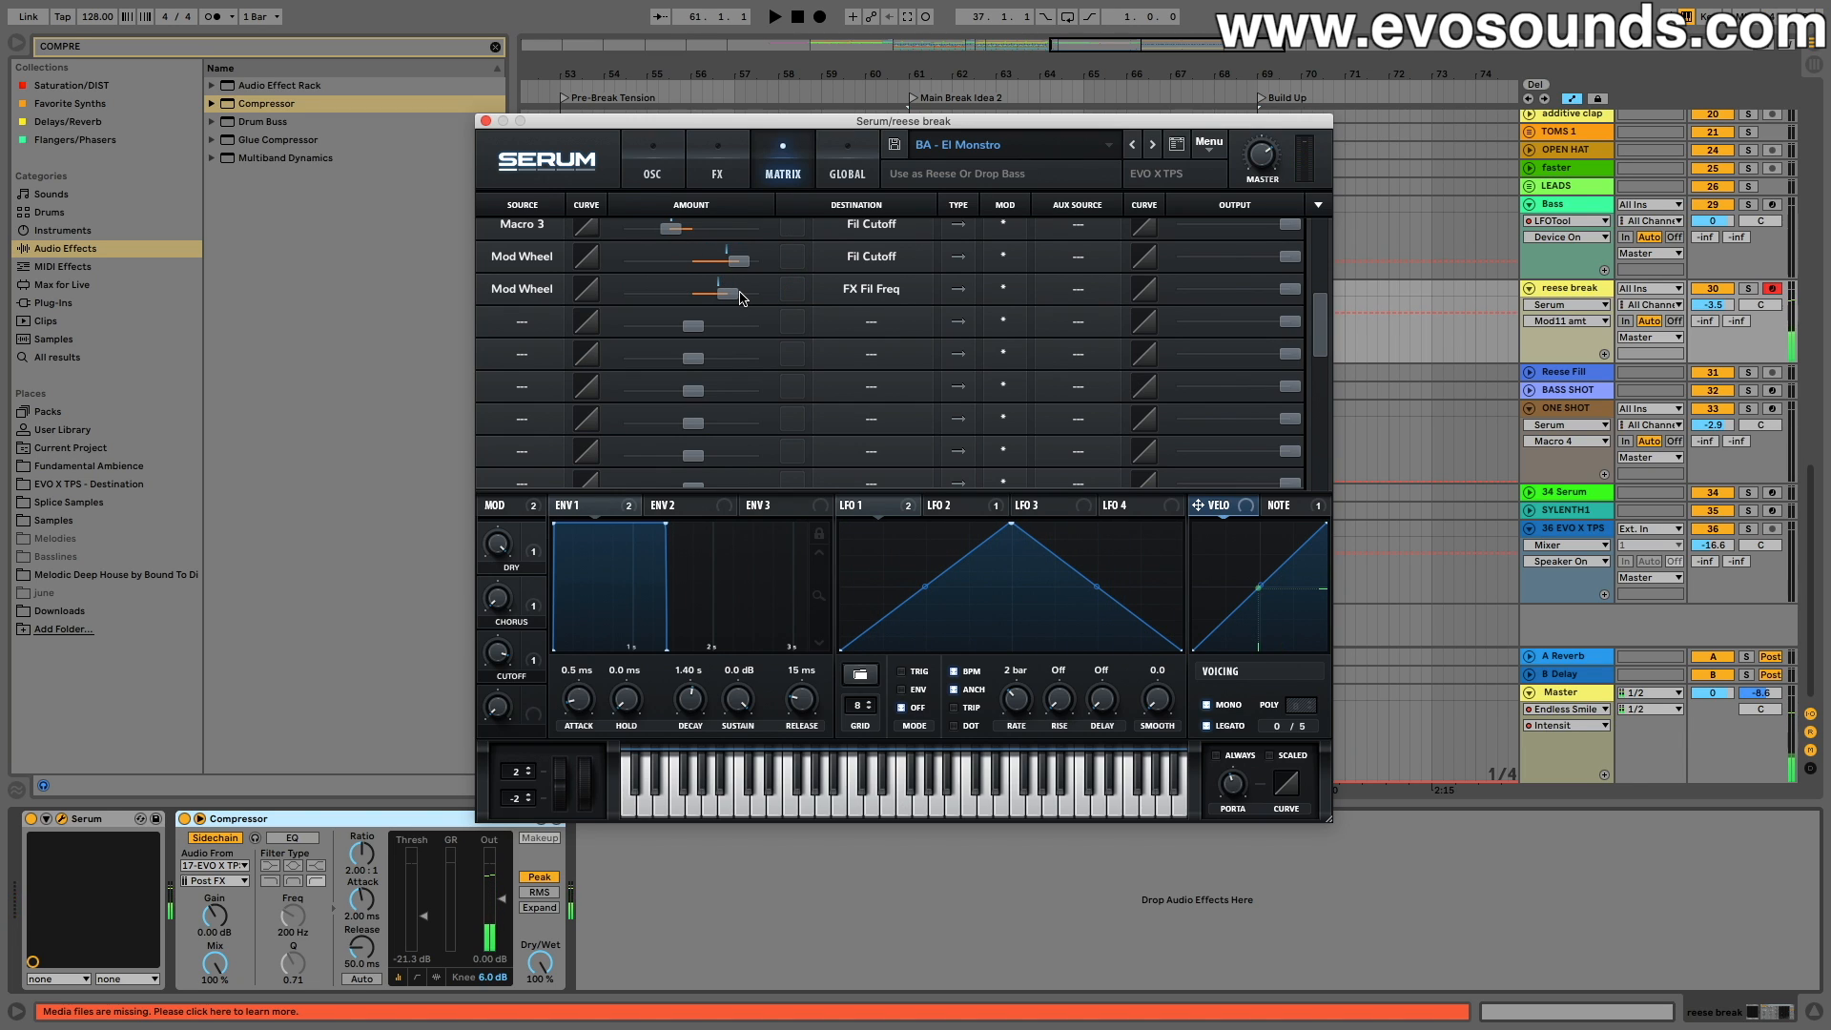
{"action": "left_click", "coordinate": [728, 303]}
{"action": "mouse_move", "coordinate": [743, 302]}
{"action": "left_mouse_down"}
{"action": "mouse_move", "coordinate": [738, 268]}
{"action": "mouse_move", "coordinate": [747, 292]}
{"action": "left_mouse_up"}
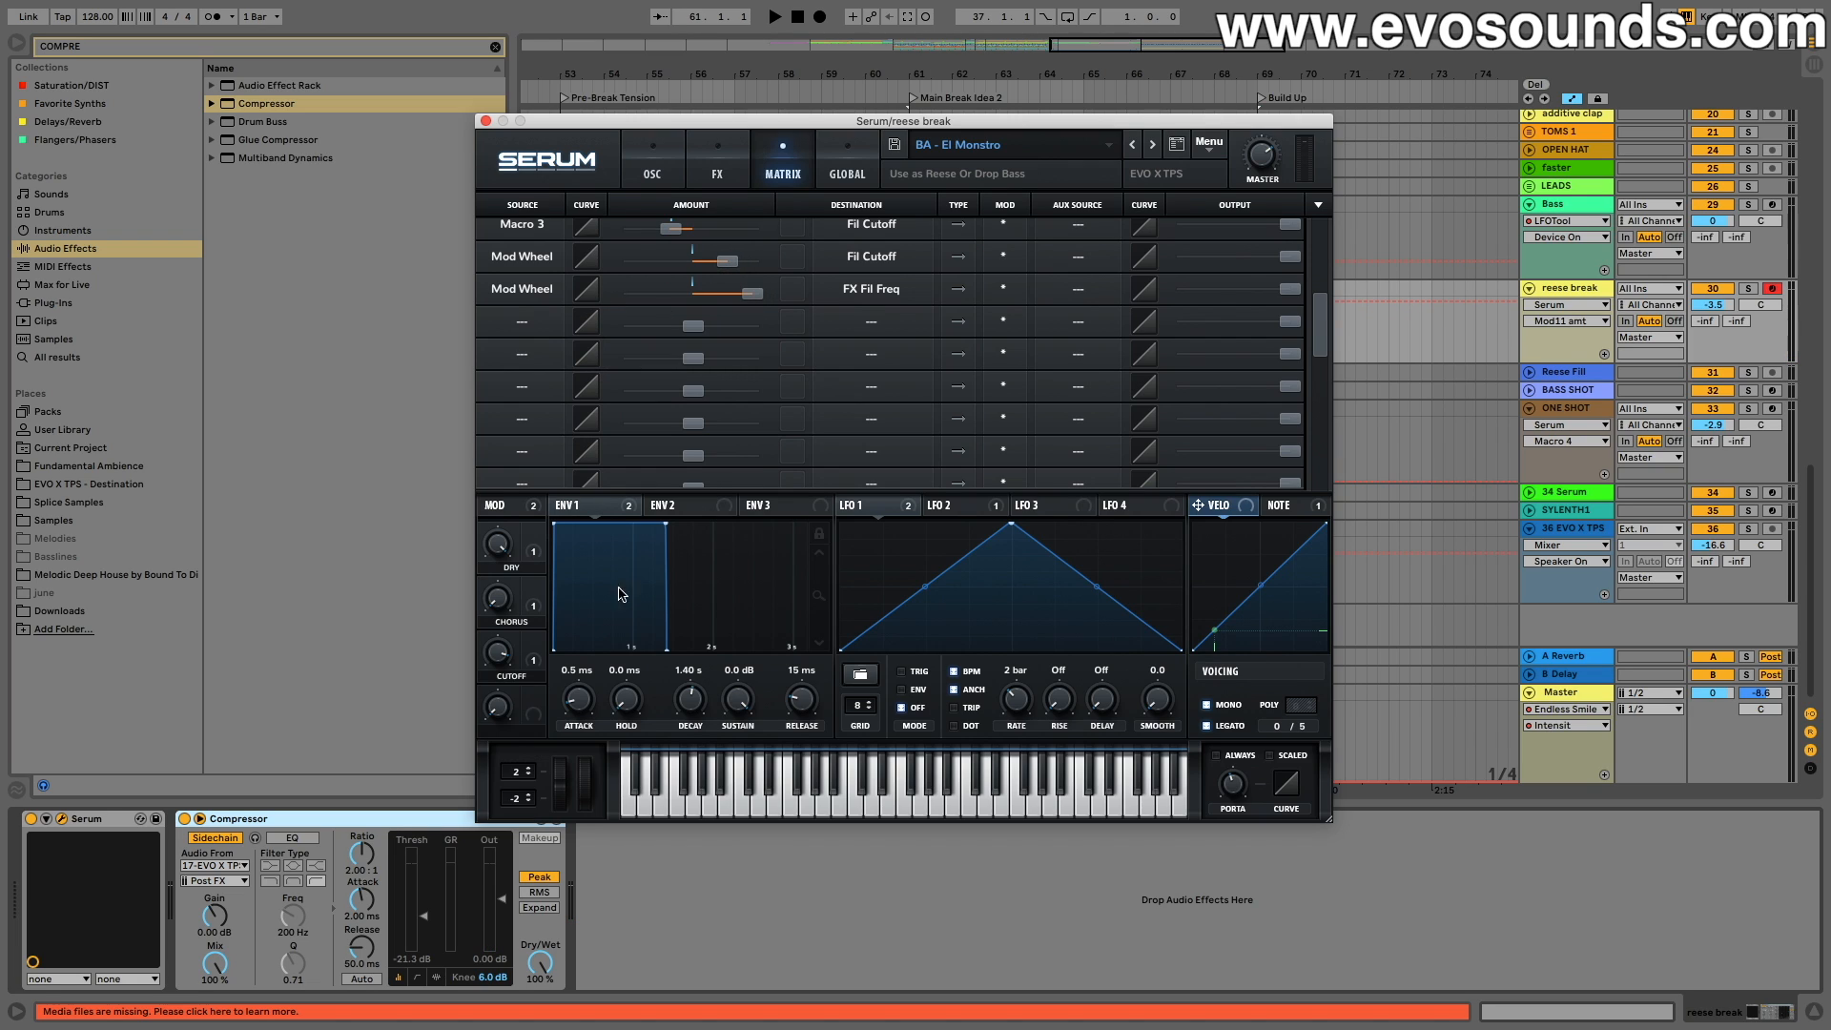
{"action": "left_click", "coordinate": [485, 121]}
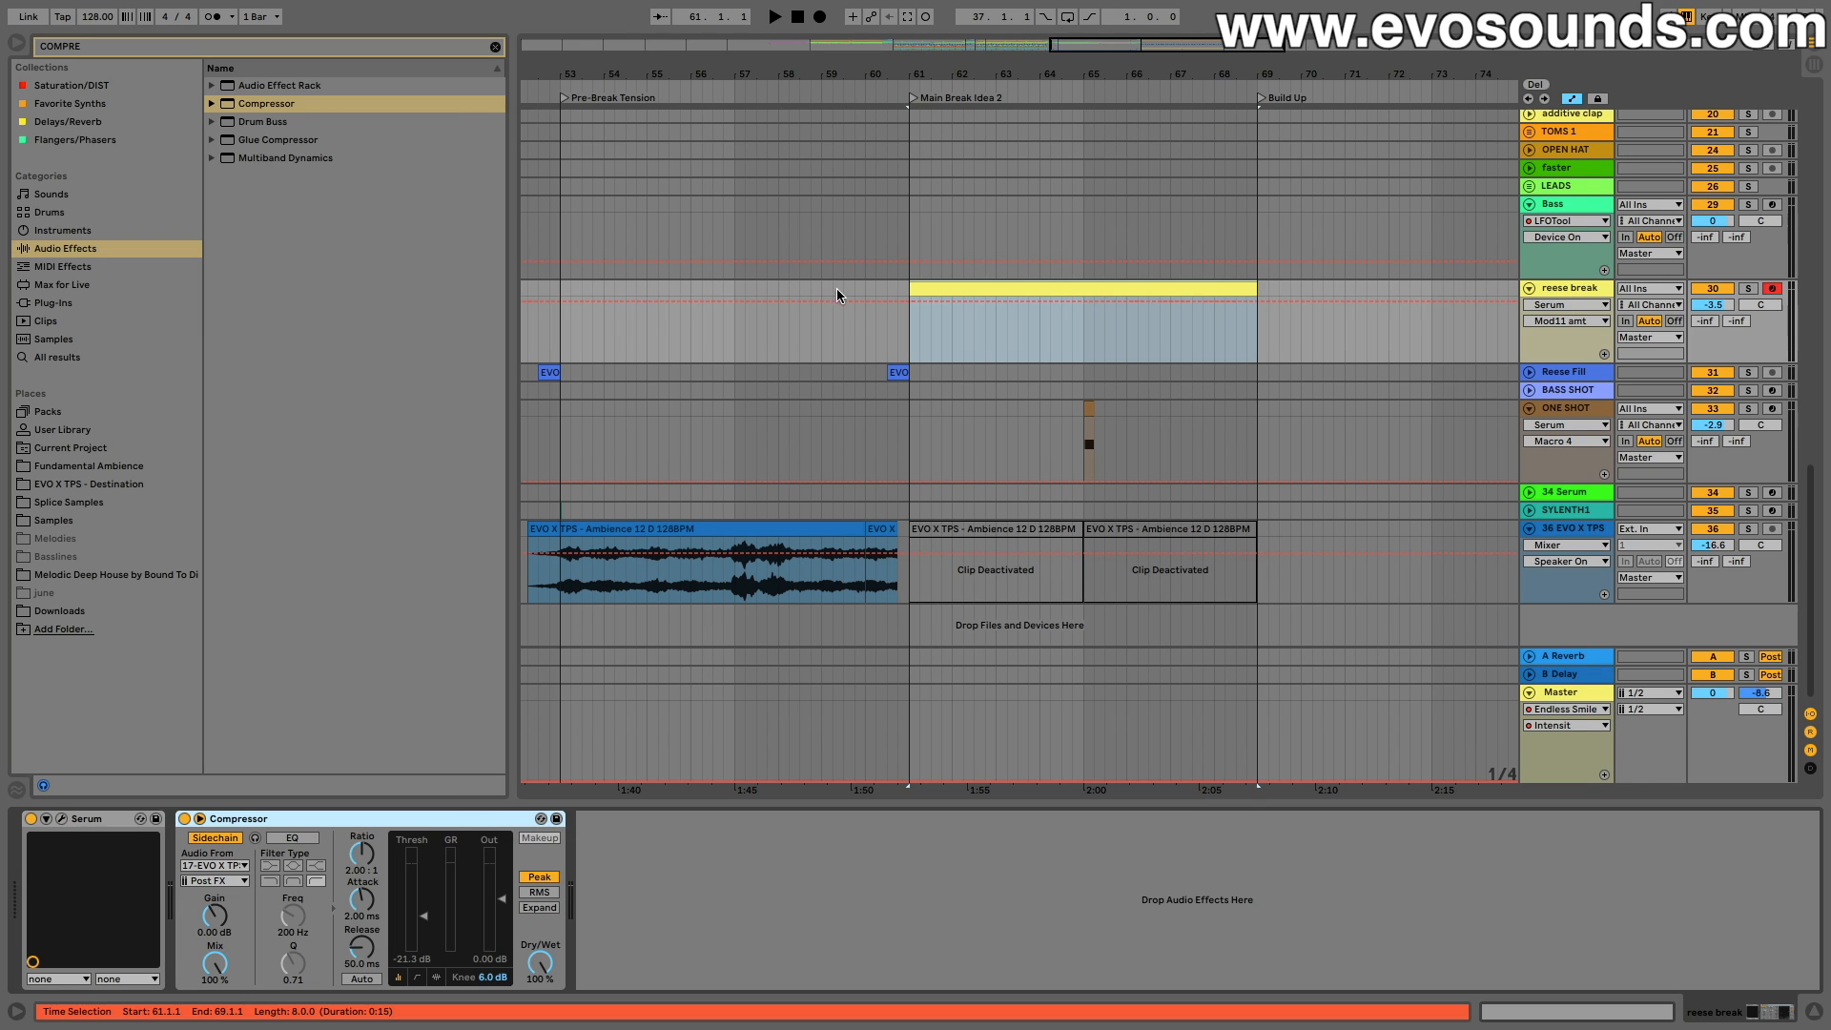
Step: Play the break from bar 59.2, and record a bassline on the reese break track from bar 61 to the end of bar 72
{"action": "left_click", "coordinate": [835, 291]}
{"action": "key", "text": "space"}
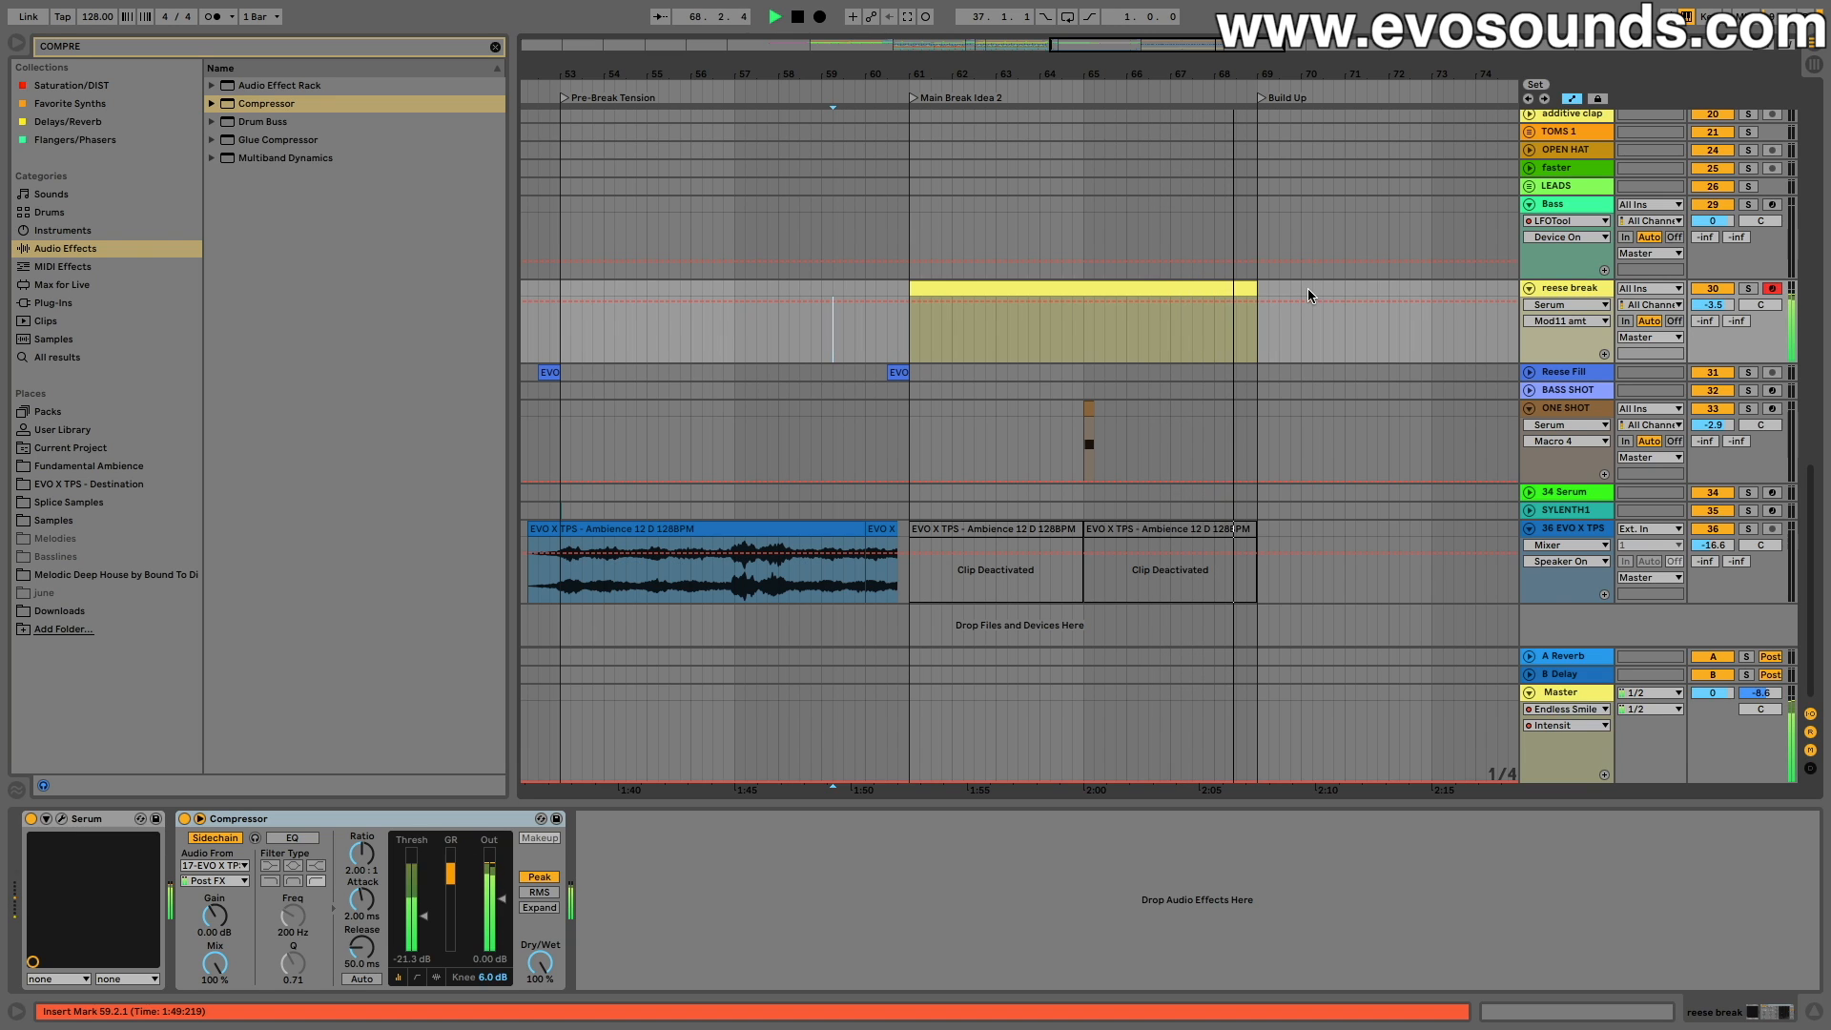
{"action": "left_click", "coordinate": [820, 17]}
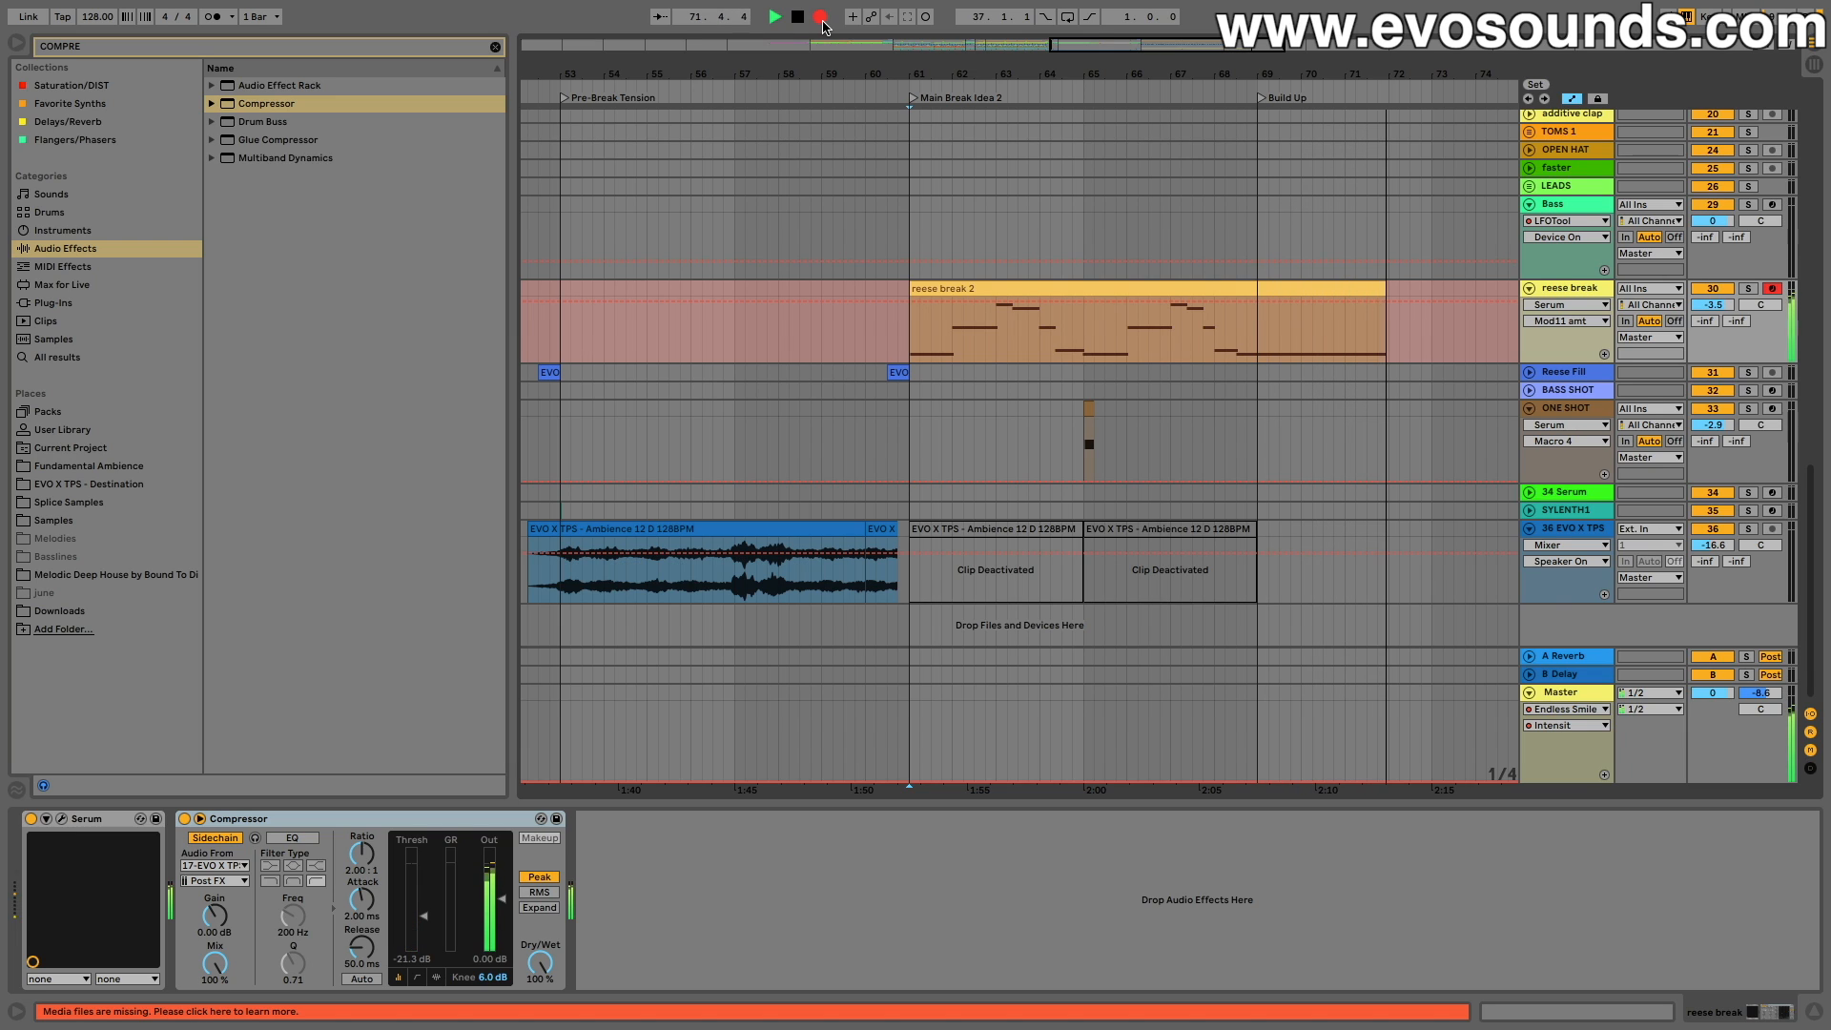
{"action": "key", "text": "space"}
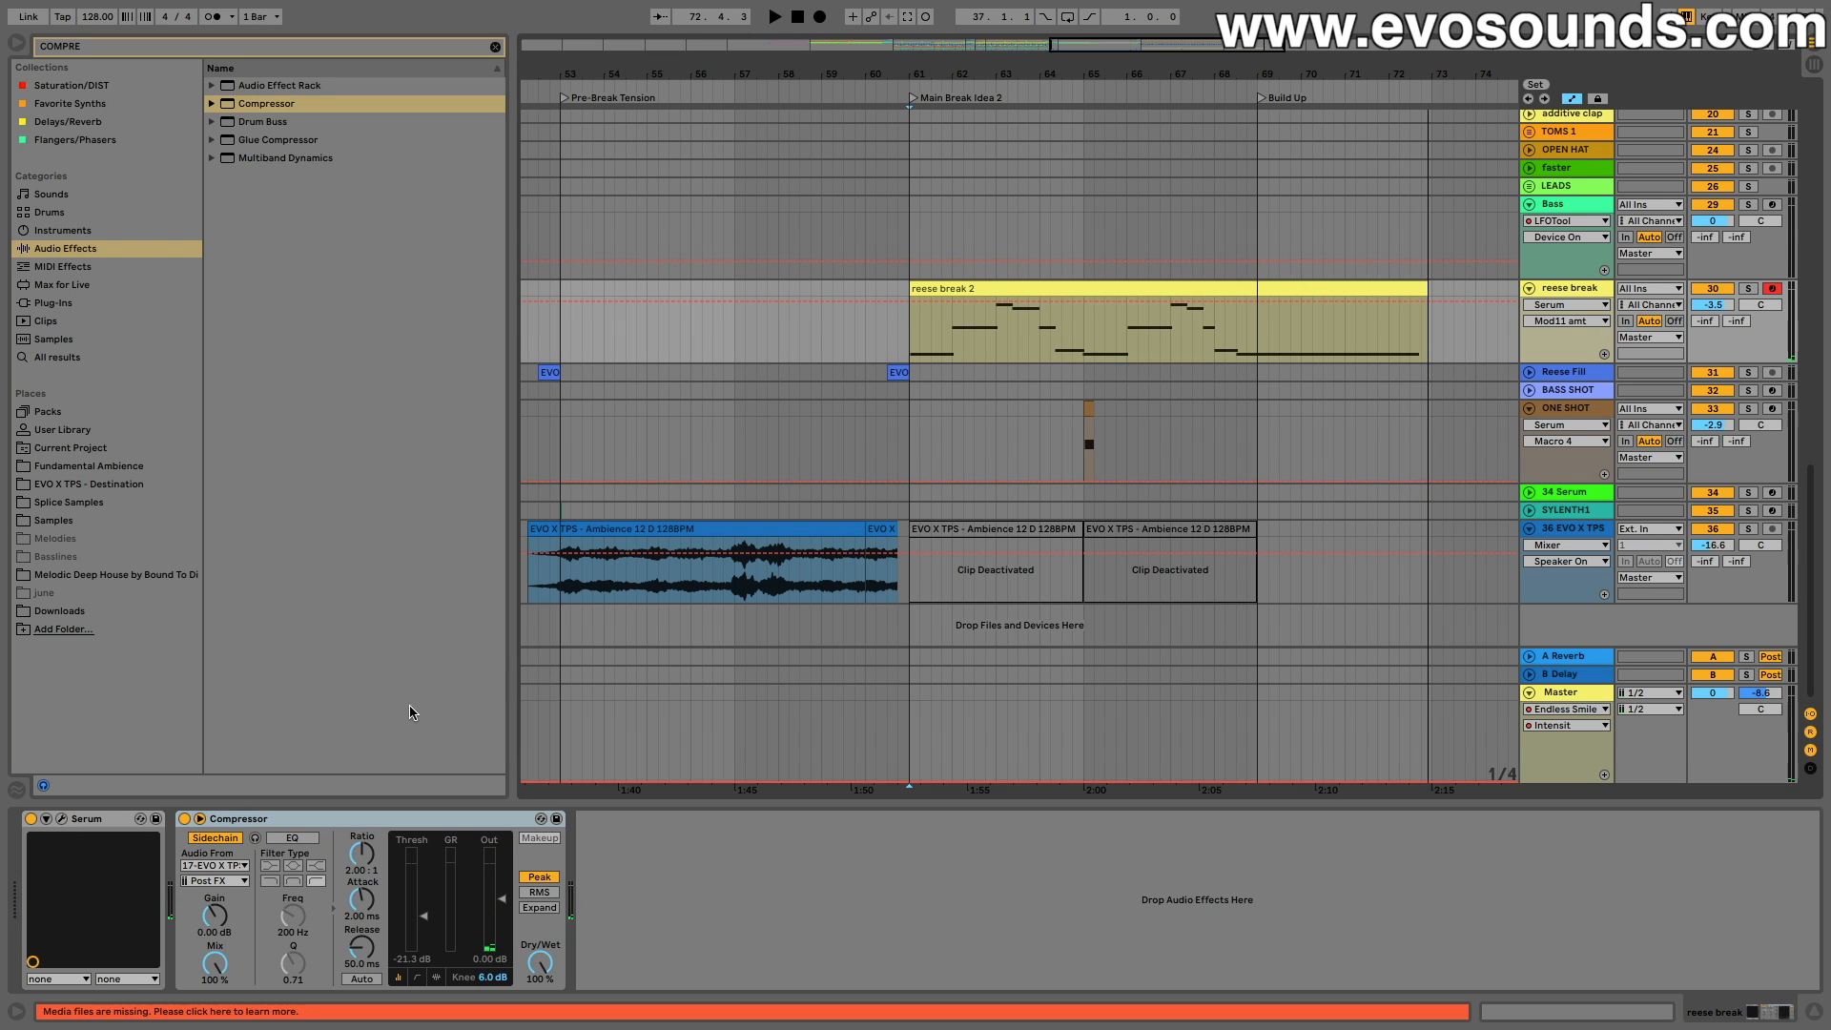
Step: Expose Serum's Mod Wheel as a configured parameter on the reese break device and finish configuring
{"action": "left_click", "coordinate": [47, 819]}
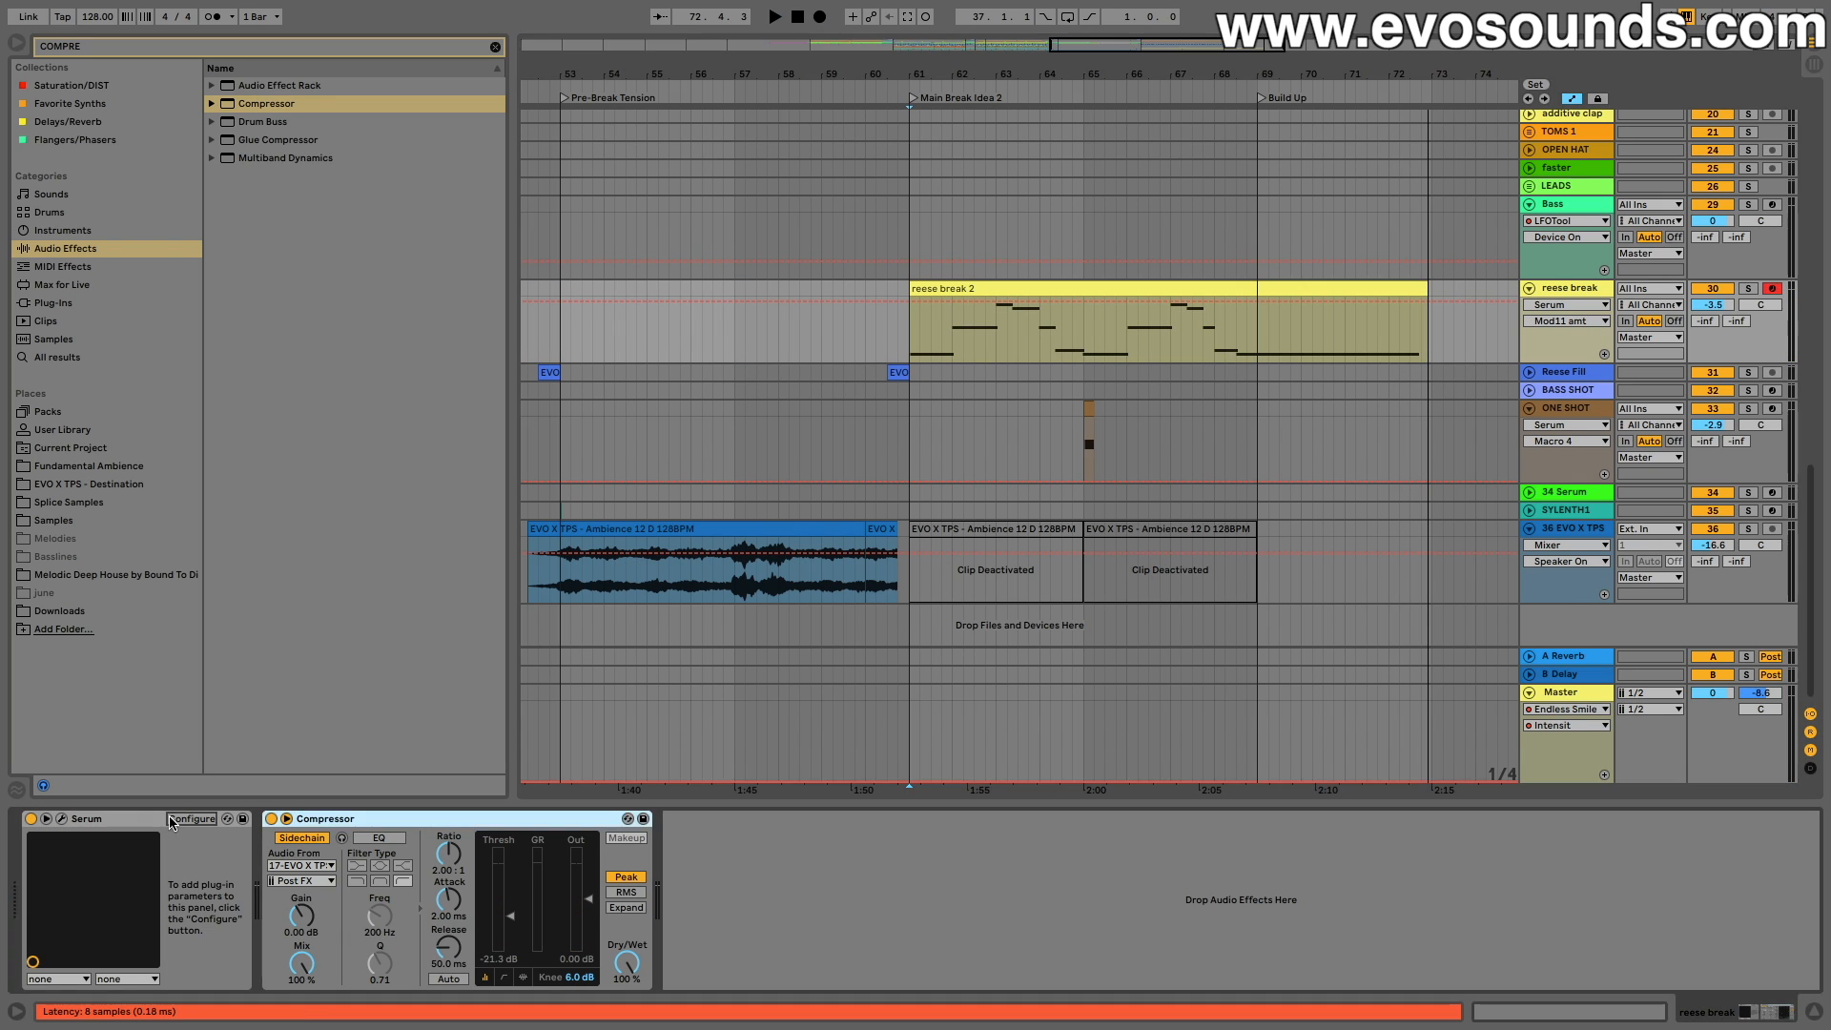
{"action": "left_click", "coordinate": [61, 818]}
{"action": "left_click", "coordinate": [588, 782]}
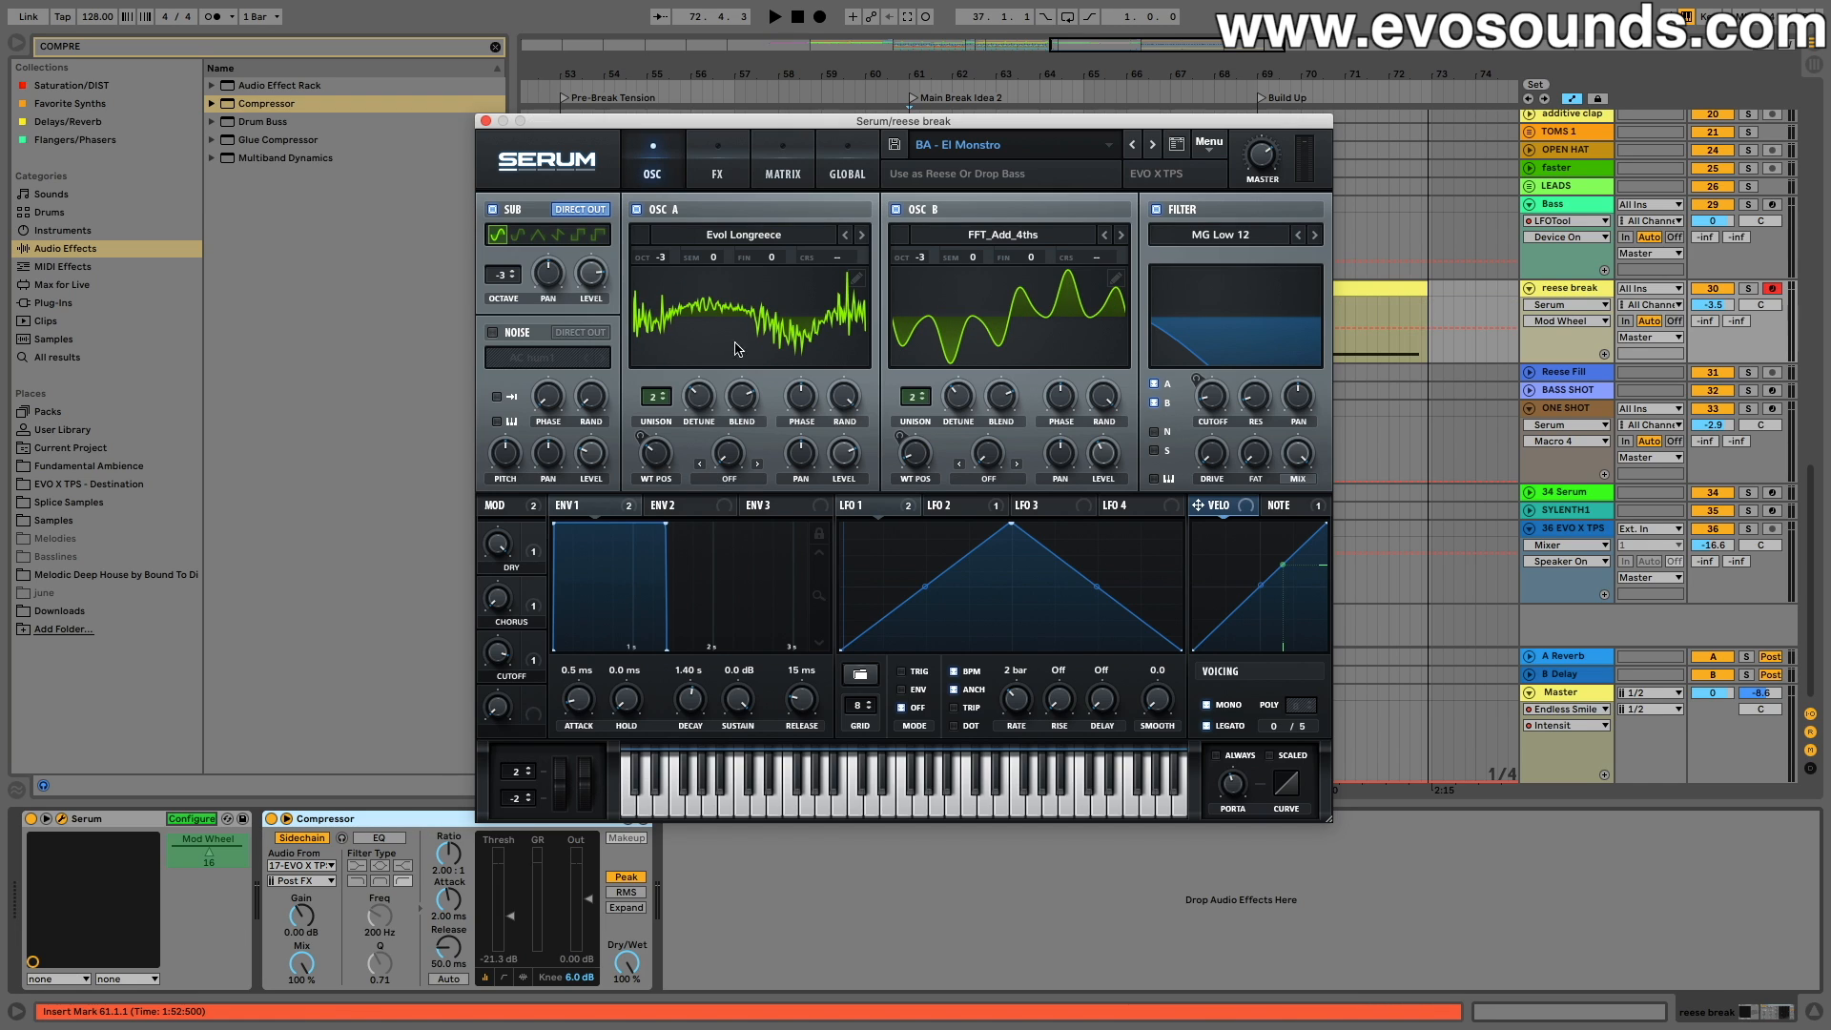
{"action": "left_click", "coordinate": [485, 121]}
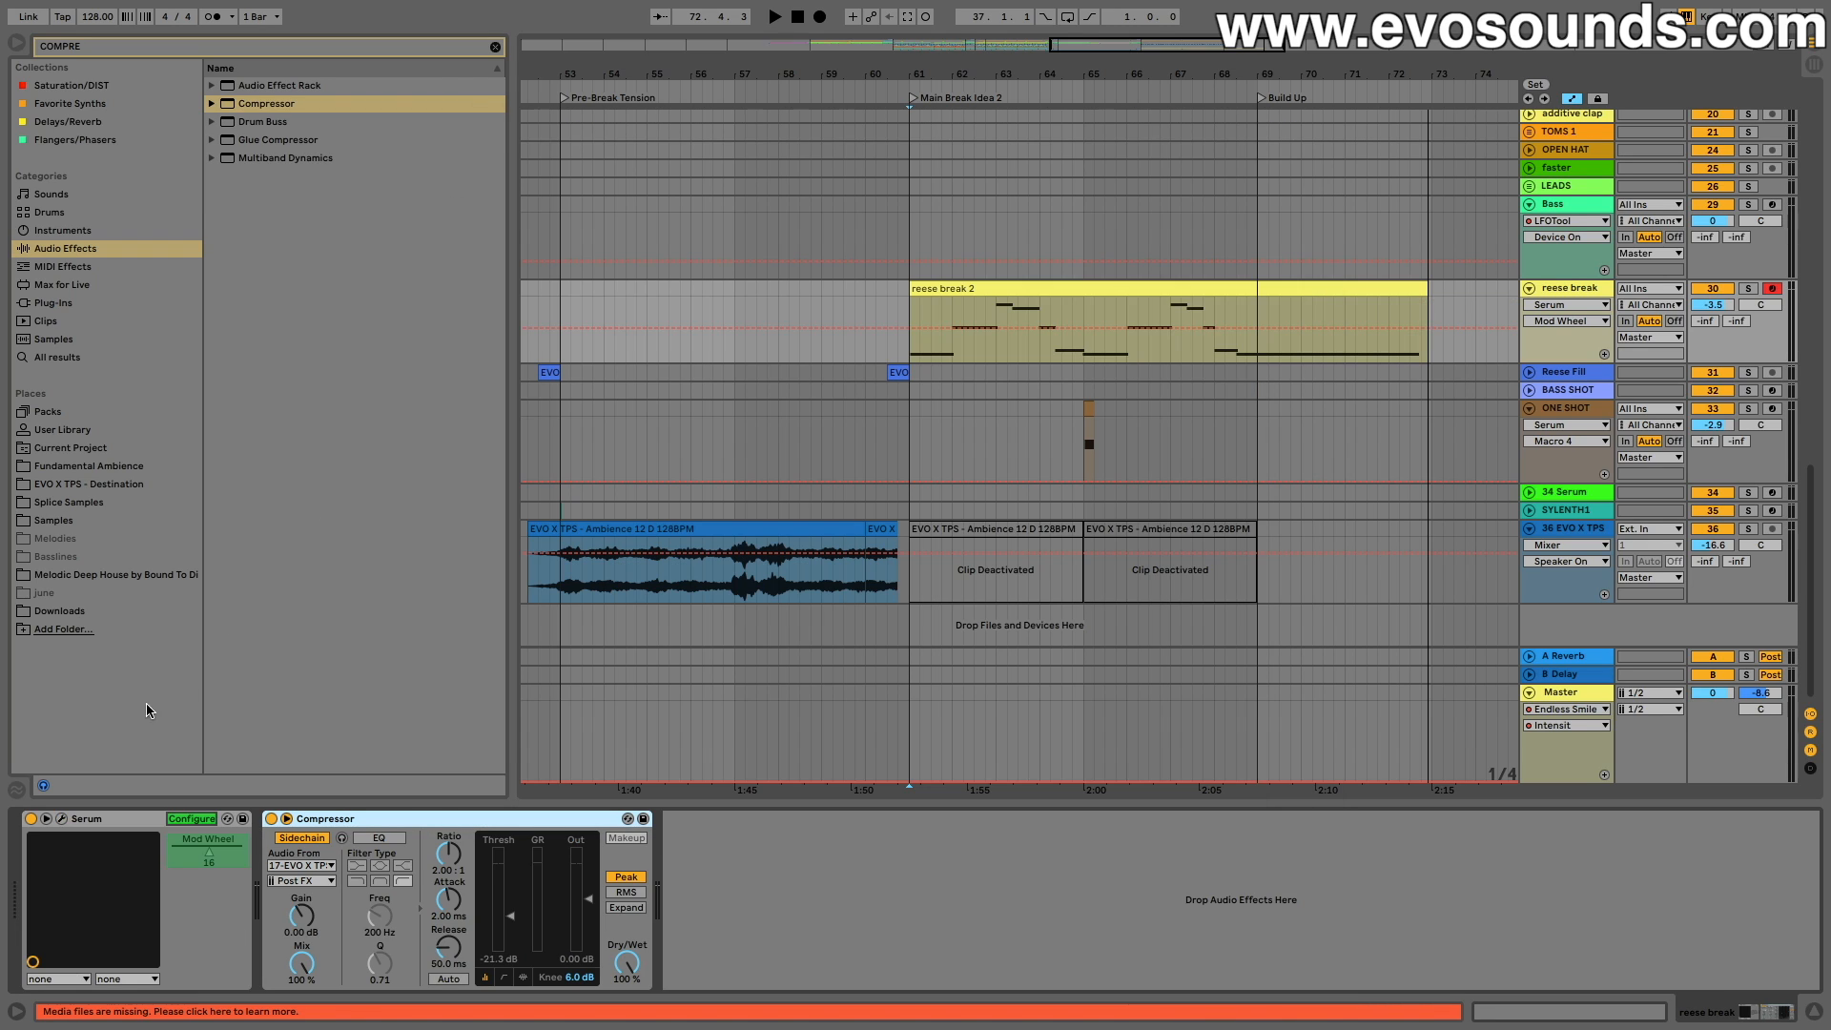
{"action": "left_click", "coordinate": [202, 846]}
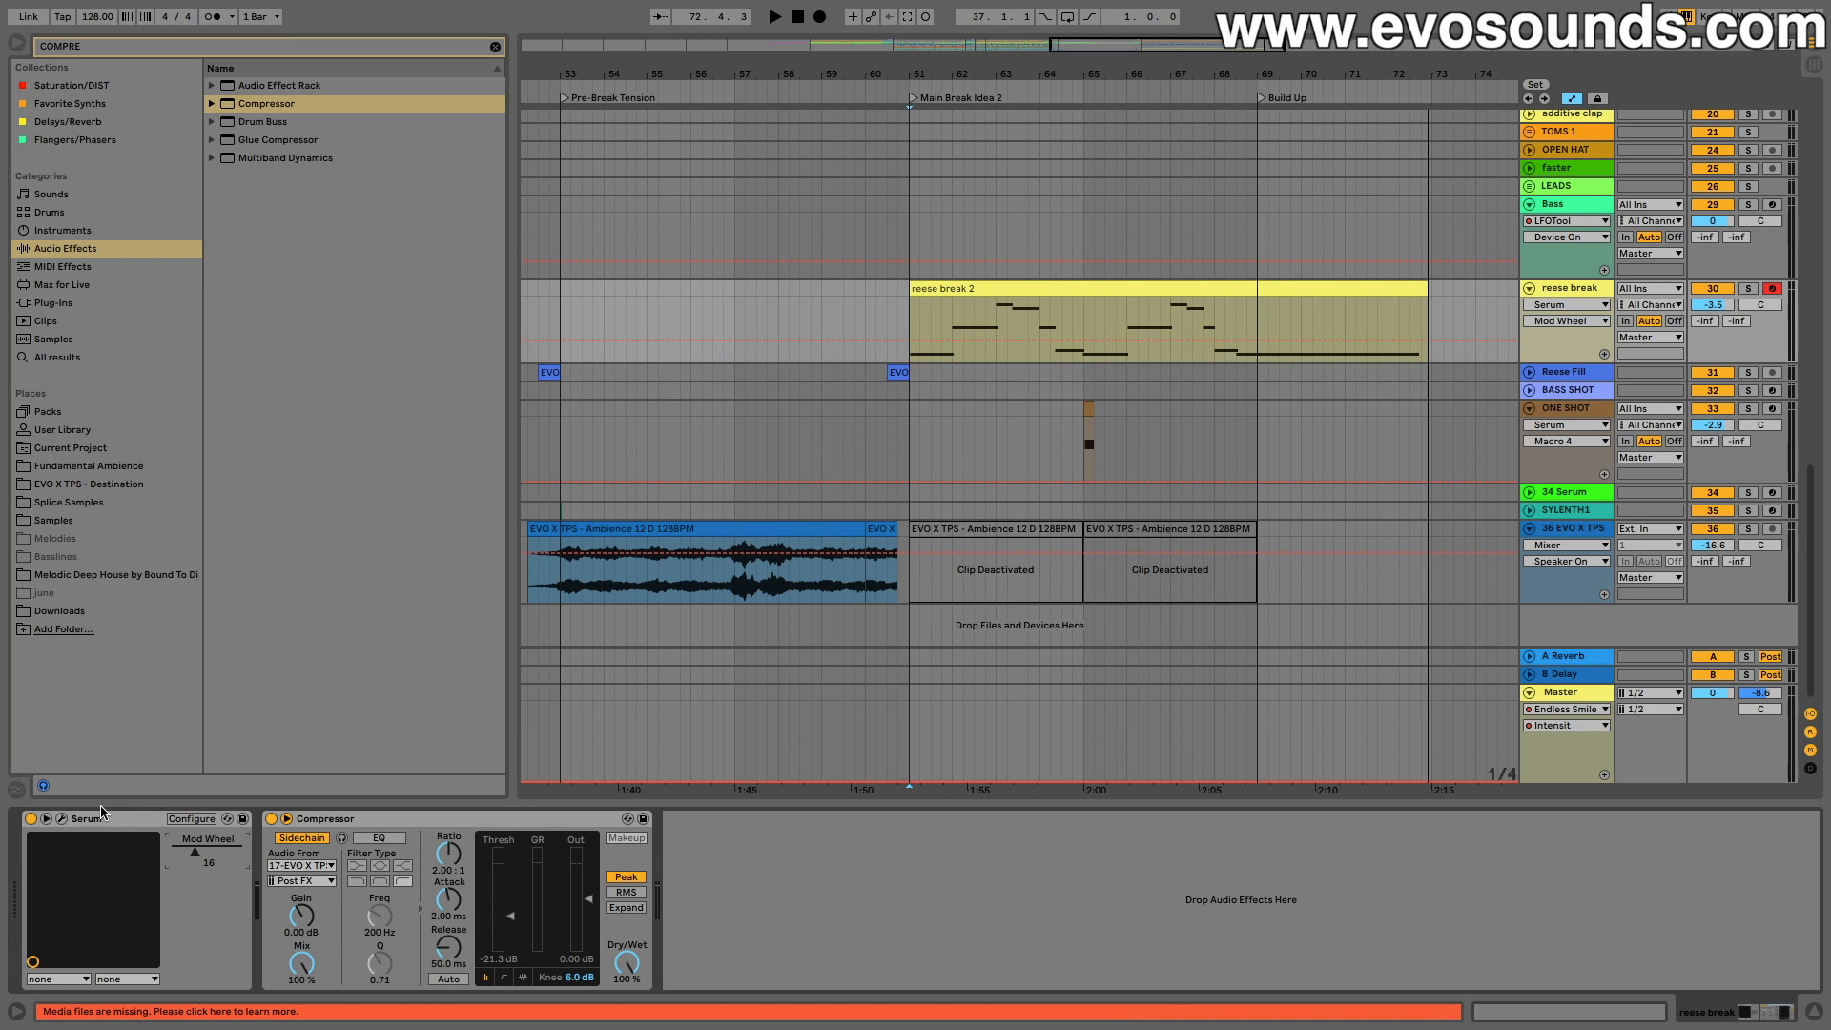
Step: Play from bar 59.4, open the recorded reese break 2 clip, and stop playback
{"action": "left_click", "coordinate": [850, 311]}
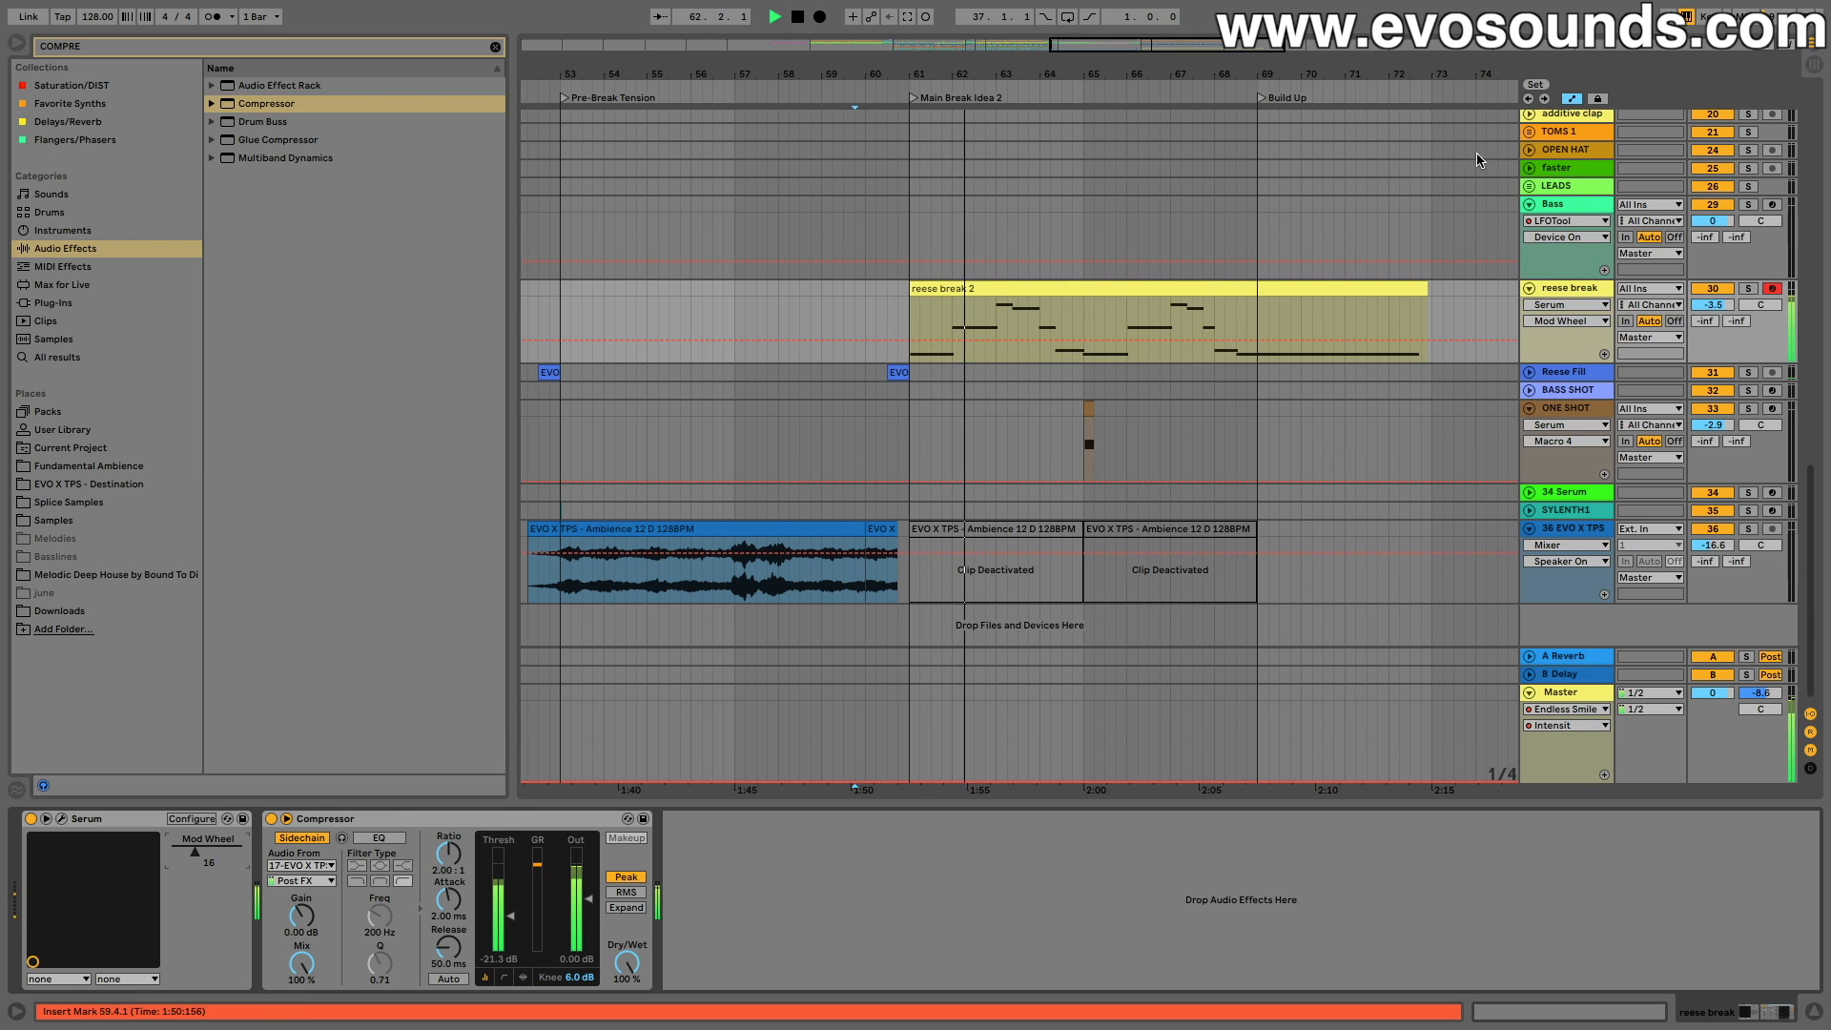
{"action": "left_click", "coordinate": [1047, 291]}
{"action": "double_click", "coordinate": [1046, 291]}
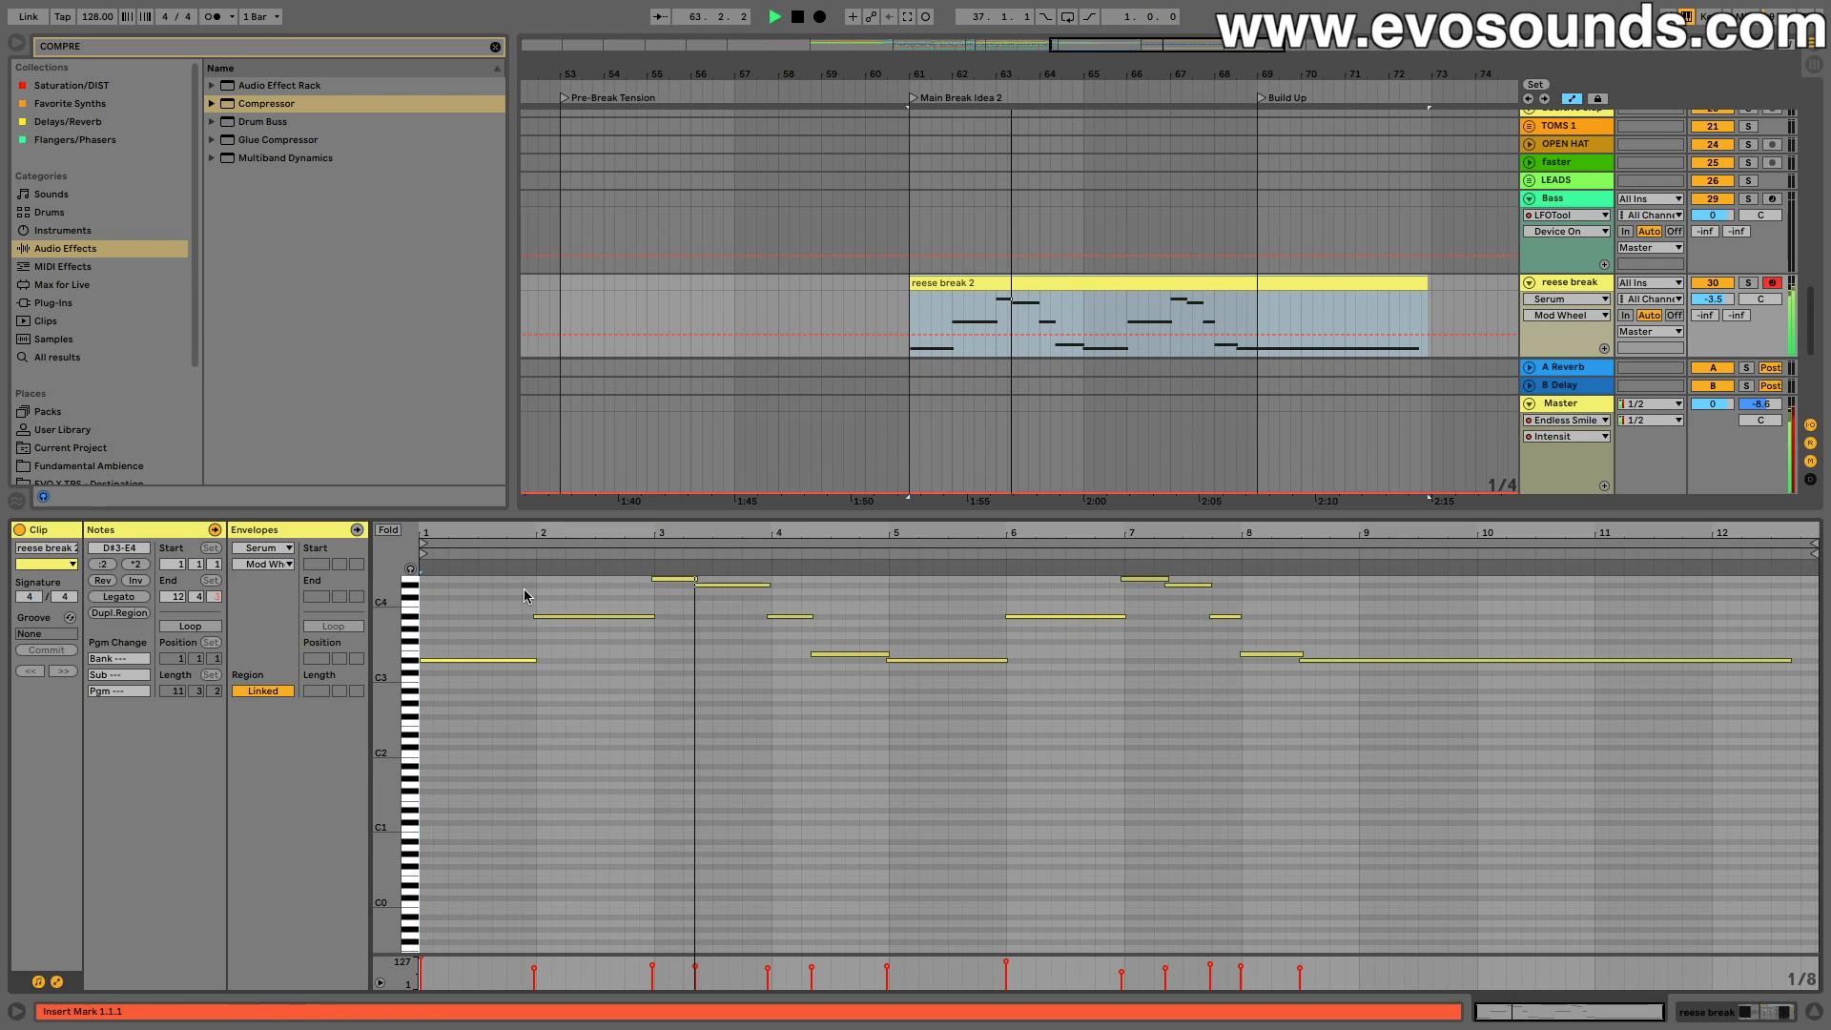
{"action": "key", "text": "space"}
Step: Switch the reese break 2 clip's envelope to MIDI Ctrl 1 - Modulation and delete it across the whole clip
{"action": "left_click", "coordinate": [275, 565]}
{"action": "left_click", "coordinate": [277, 560]}
{"action": "left_click", "coordinate": [276, 551]}
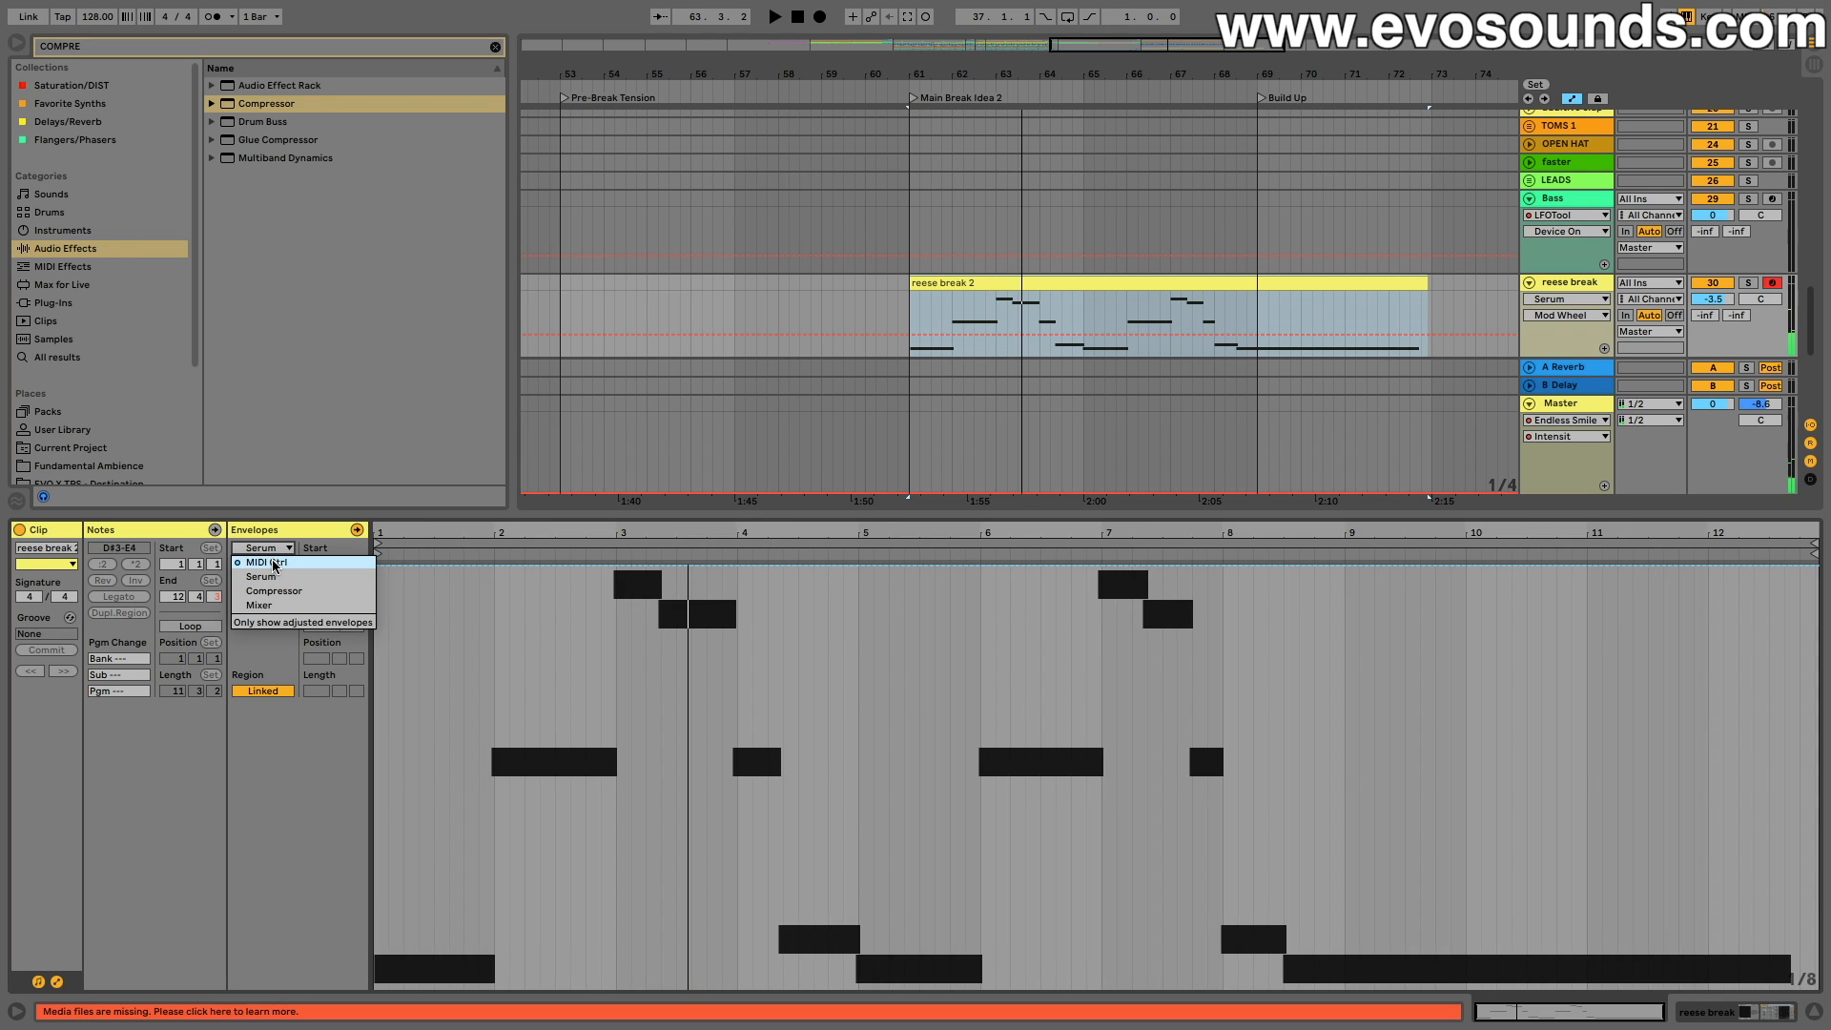
{"action": "left_click", "coordinate": [271, 563]}
{"action": "left_click", "coordinate": [270, 564]}
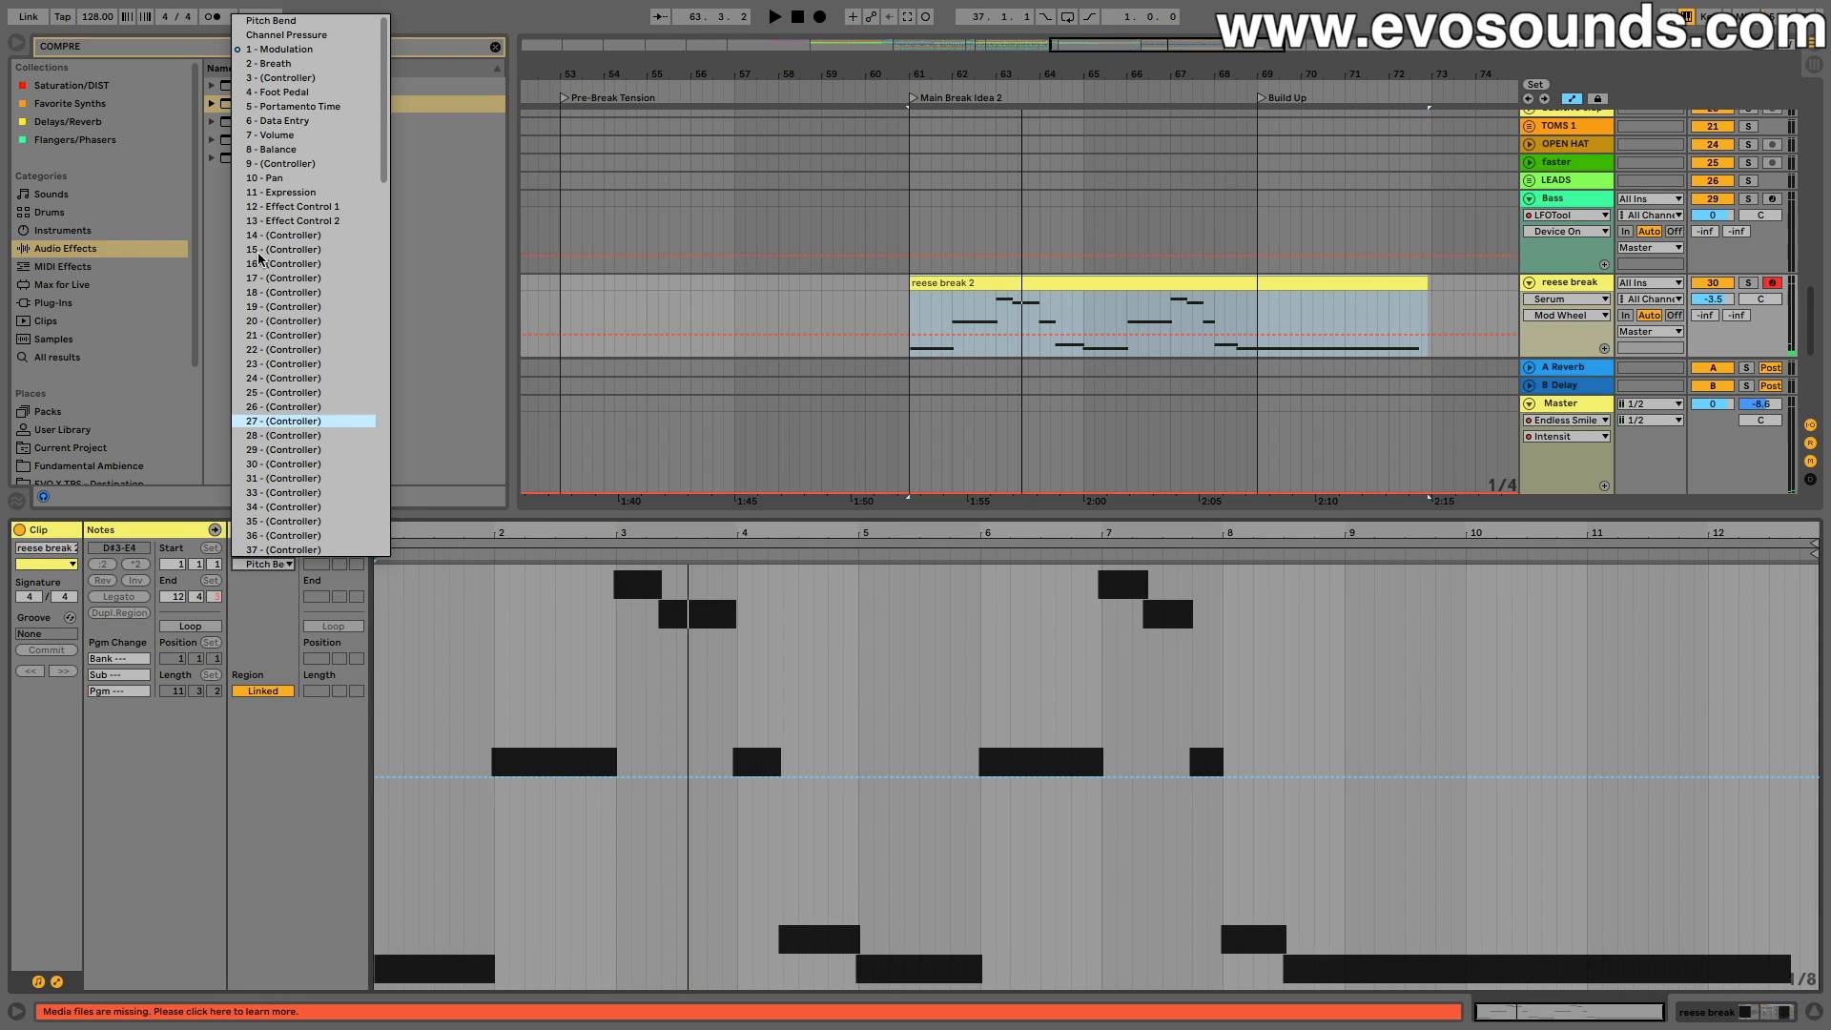
{"action": "left_click", "coordinate": [277, 49]}
{"action": "left_click_drag", "start_coordinate": [399, 583], "coordinate": [1810, 913]}
{"action": "key", "text": "Delete"}
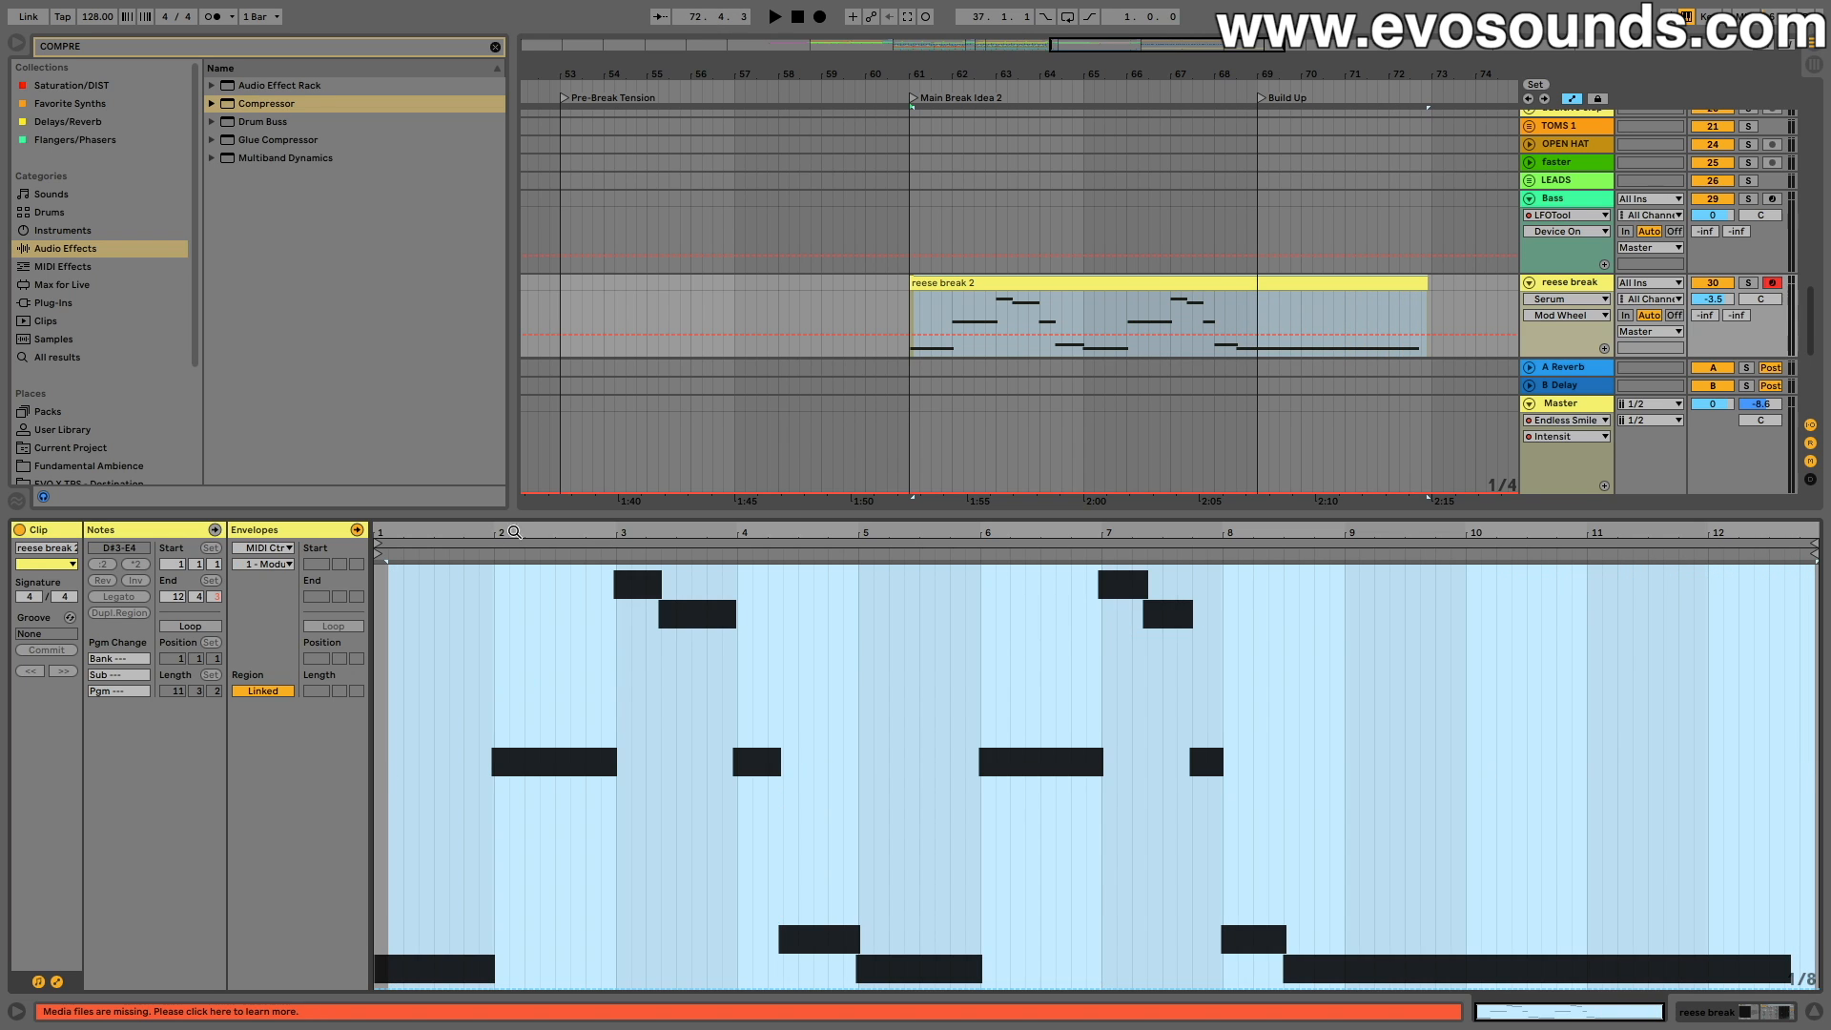
Step: Return to the reese break track's devices and play the recorded clip to check the Mod Wheel parameter
{"action": "left_click_drag", "start_coordinate": [644, 514], "coordinate": [588, 747]}
{"action": "left_click", "coordinate": [1558, 486]}
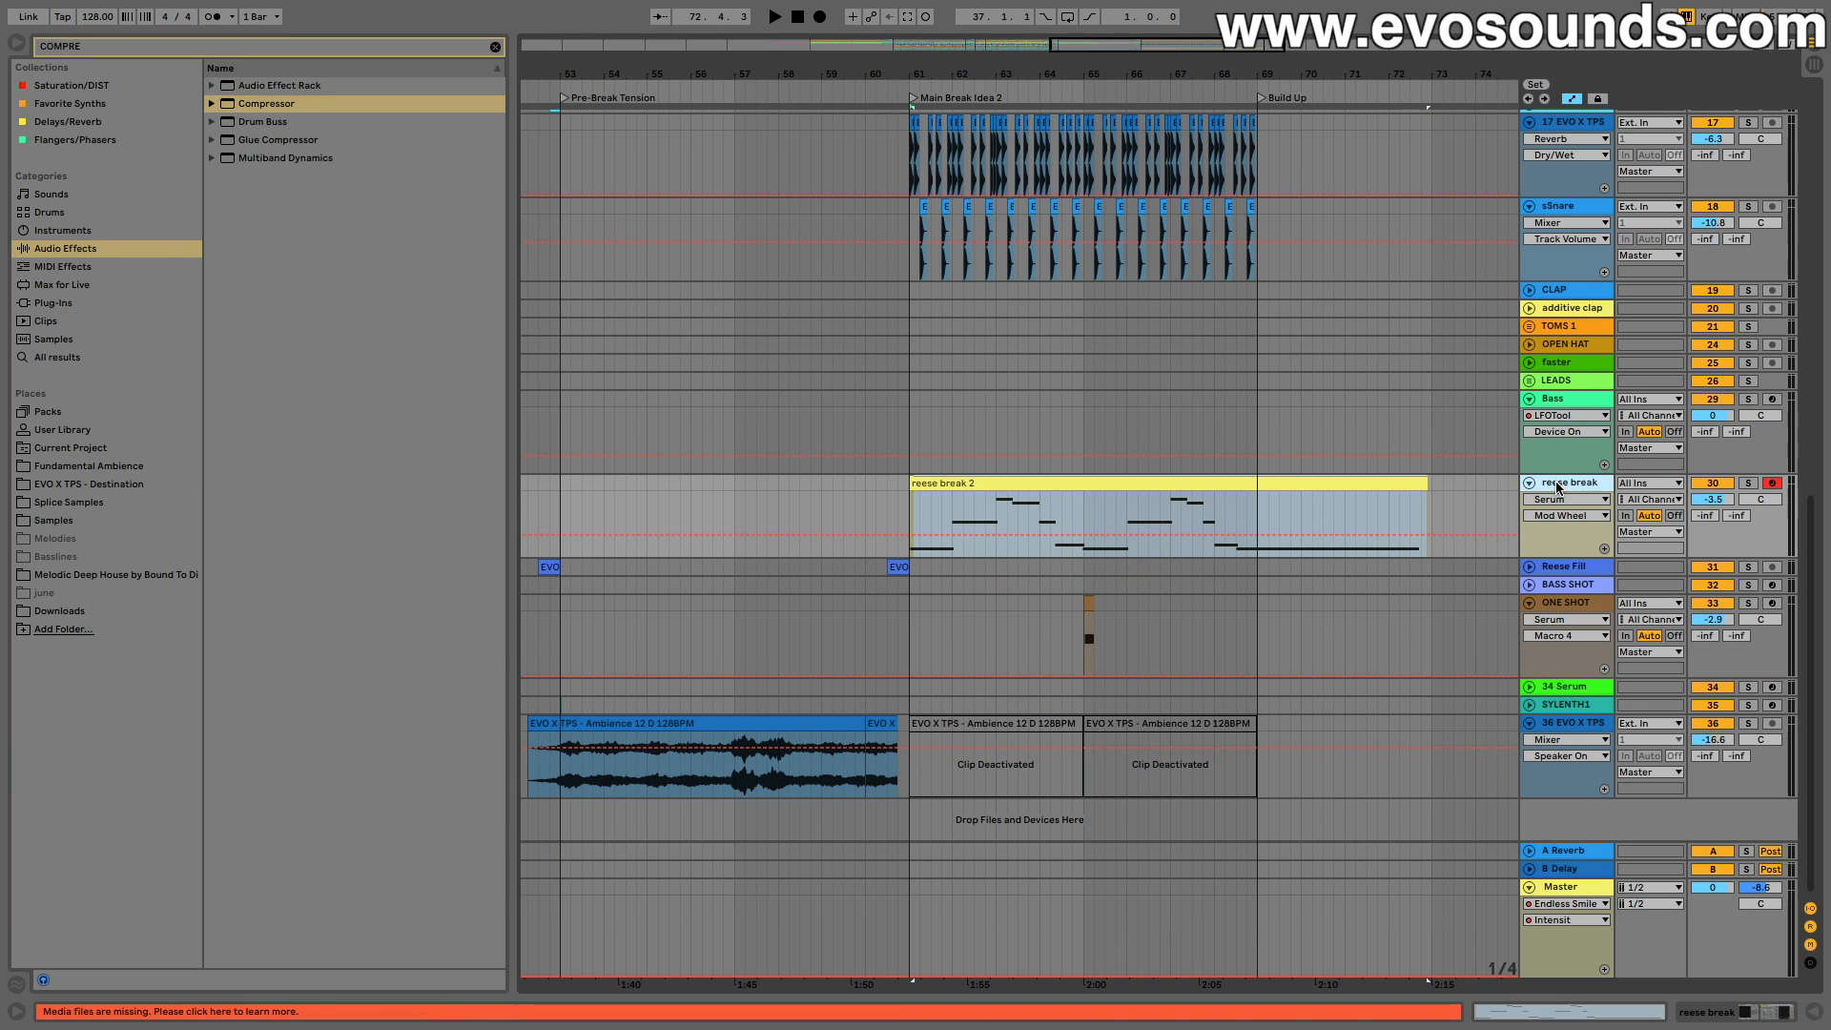
{"action": "double_click", "coordinate": [1558, 486]}
{"action": "key", "text": "space"}
{"action": "left_click", "coordinate": [197, 860]}
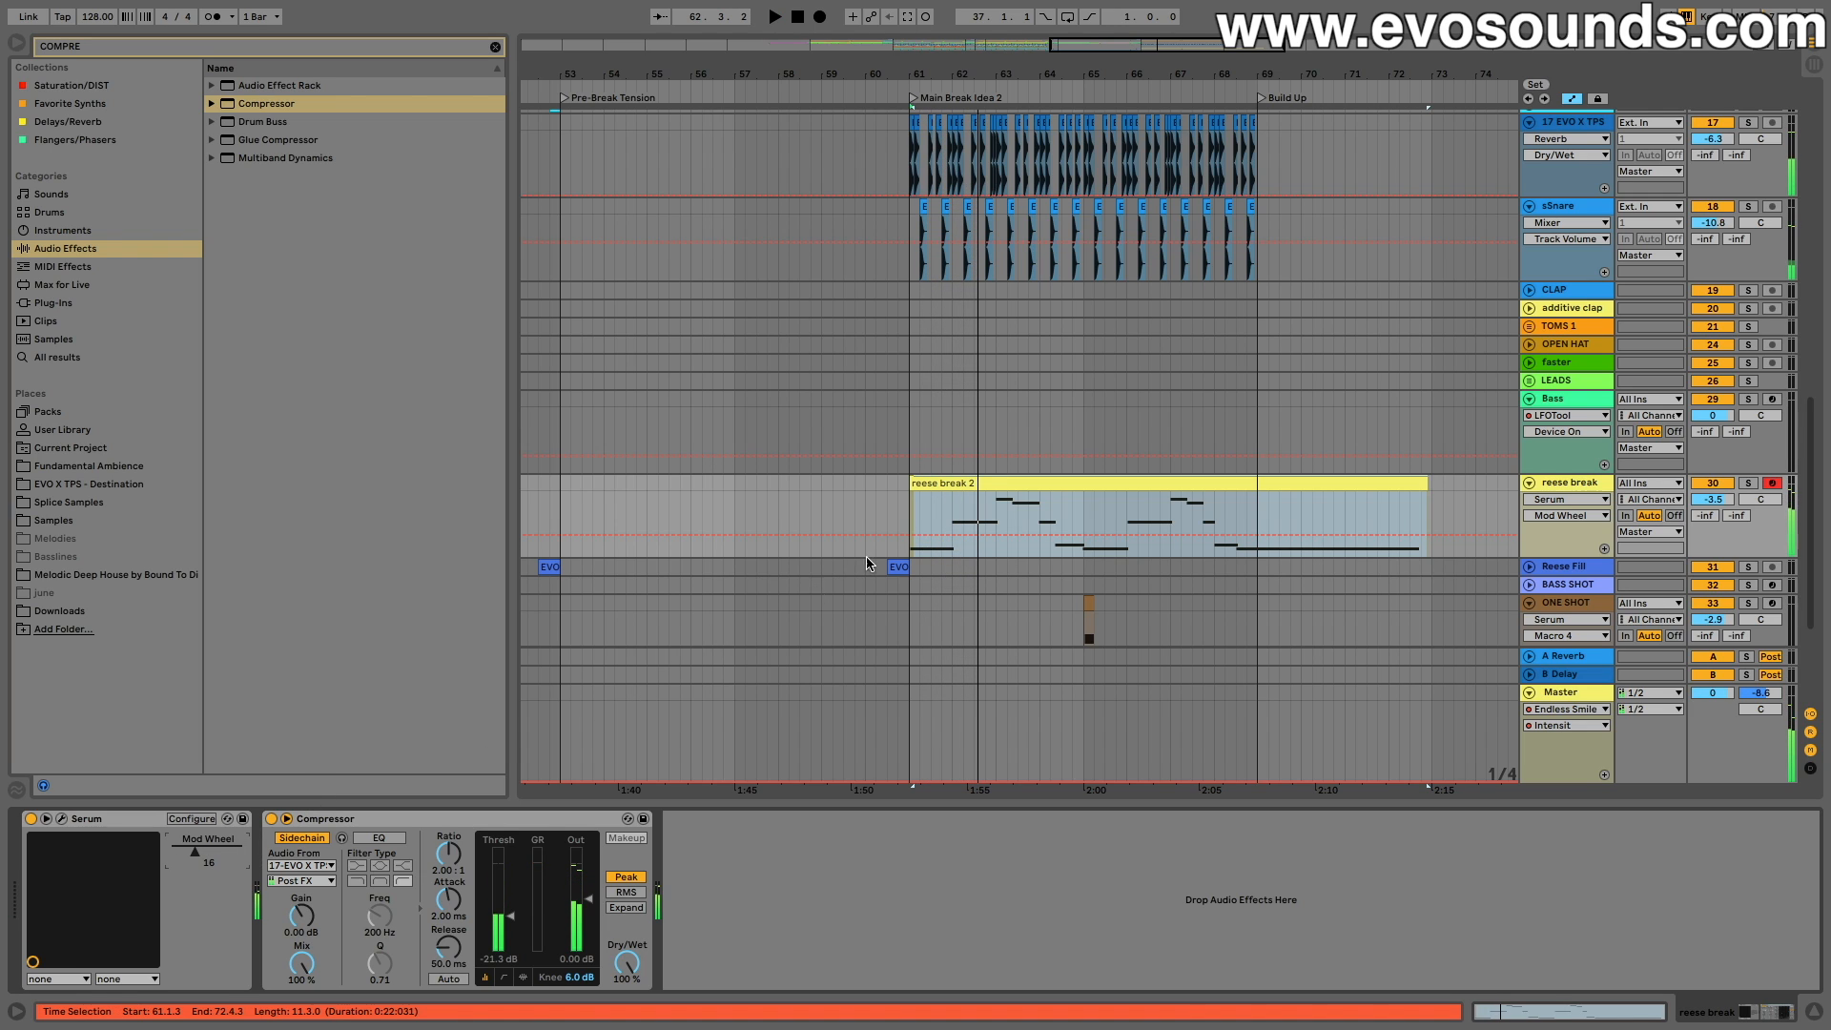
{"action": "key", "text": "space"}
Step: Insert an empty one-bar MIDI clip at bar 60 before reese break 2 and hide its Notes and Envelopes boxes
{"action": "left_click_drag", "start_coordinate": [907, 485], "coordinate": [877, 484]}
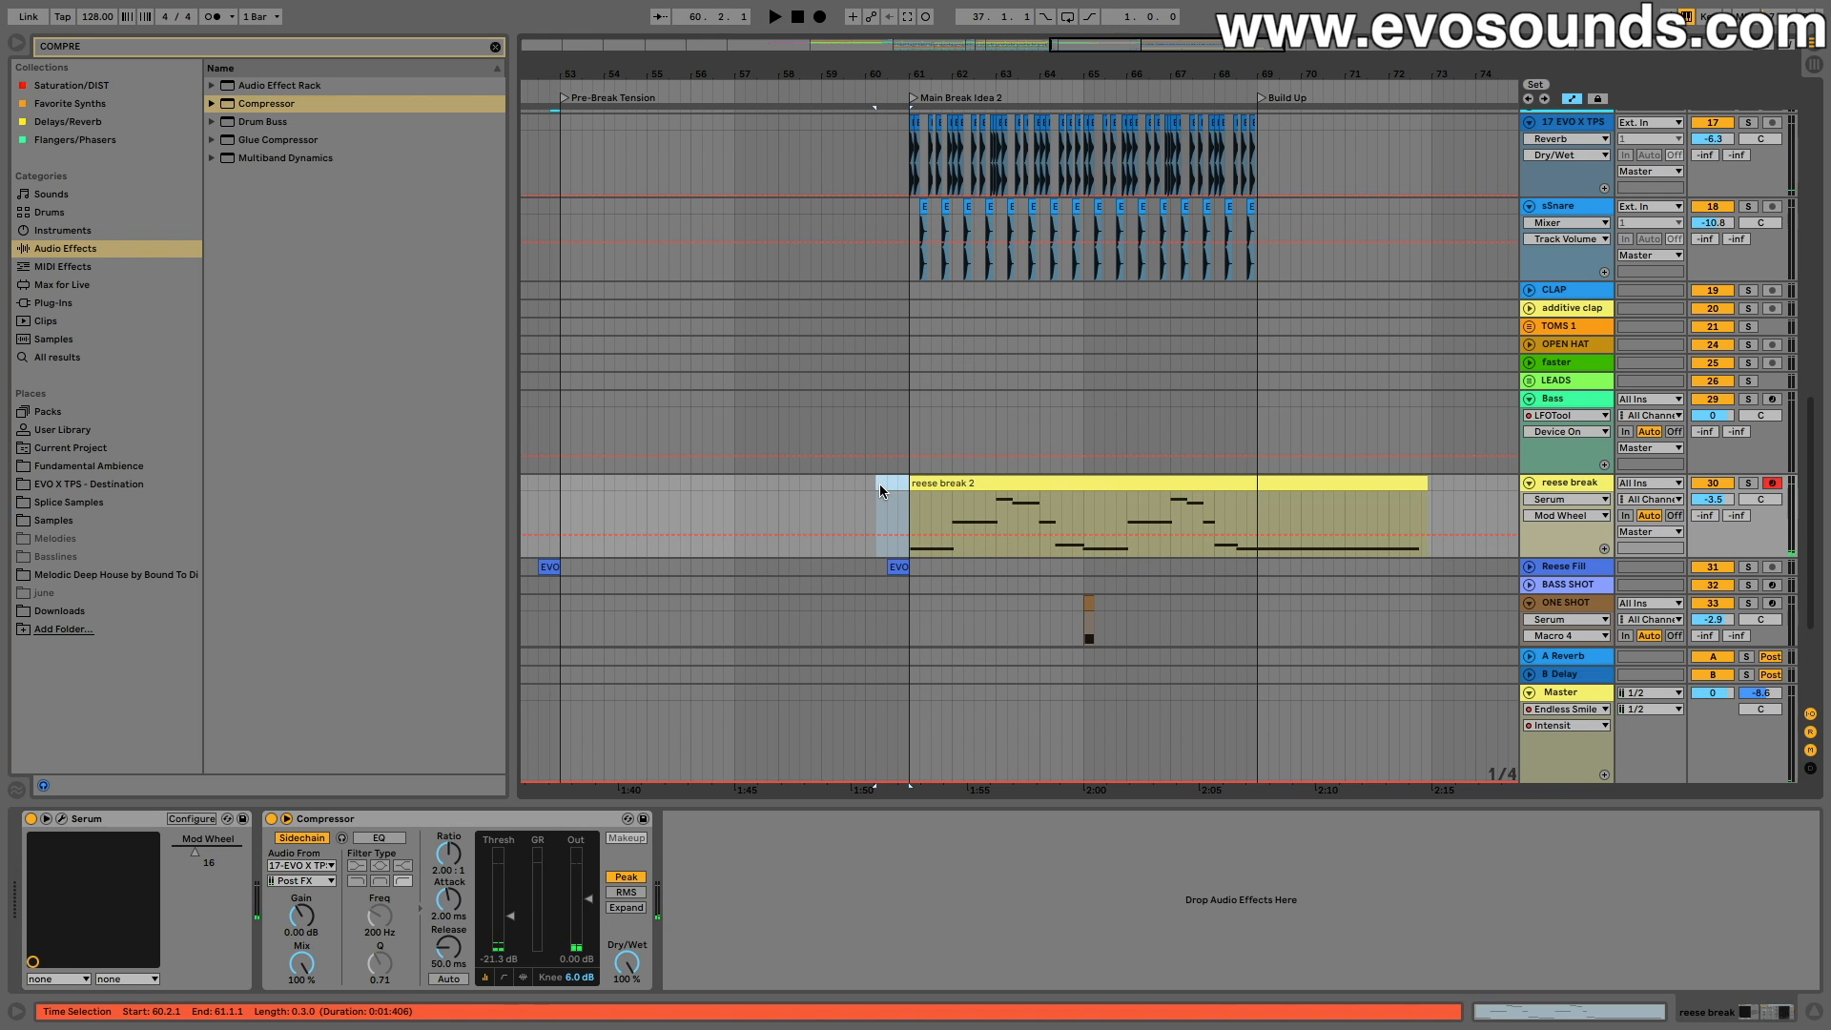
{"action": "key", "text": "ctrl+shift+m"}
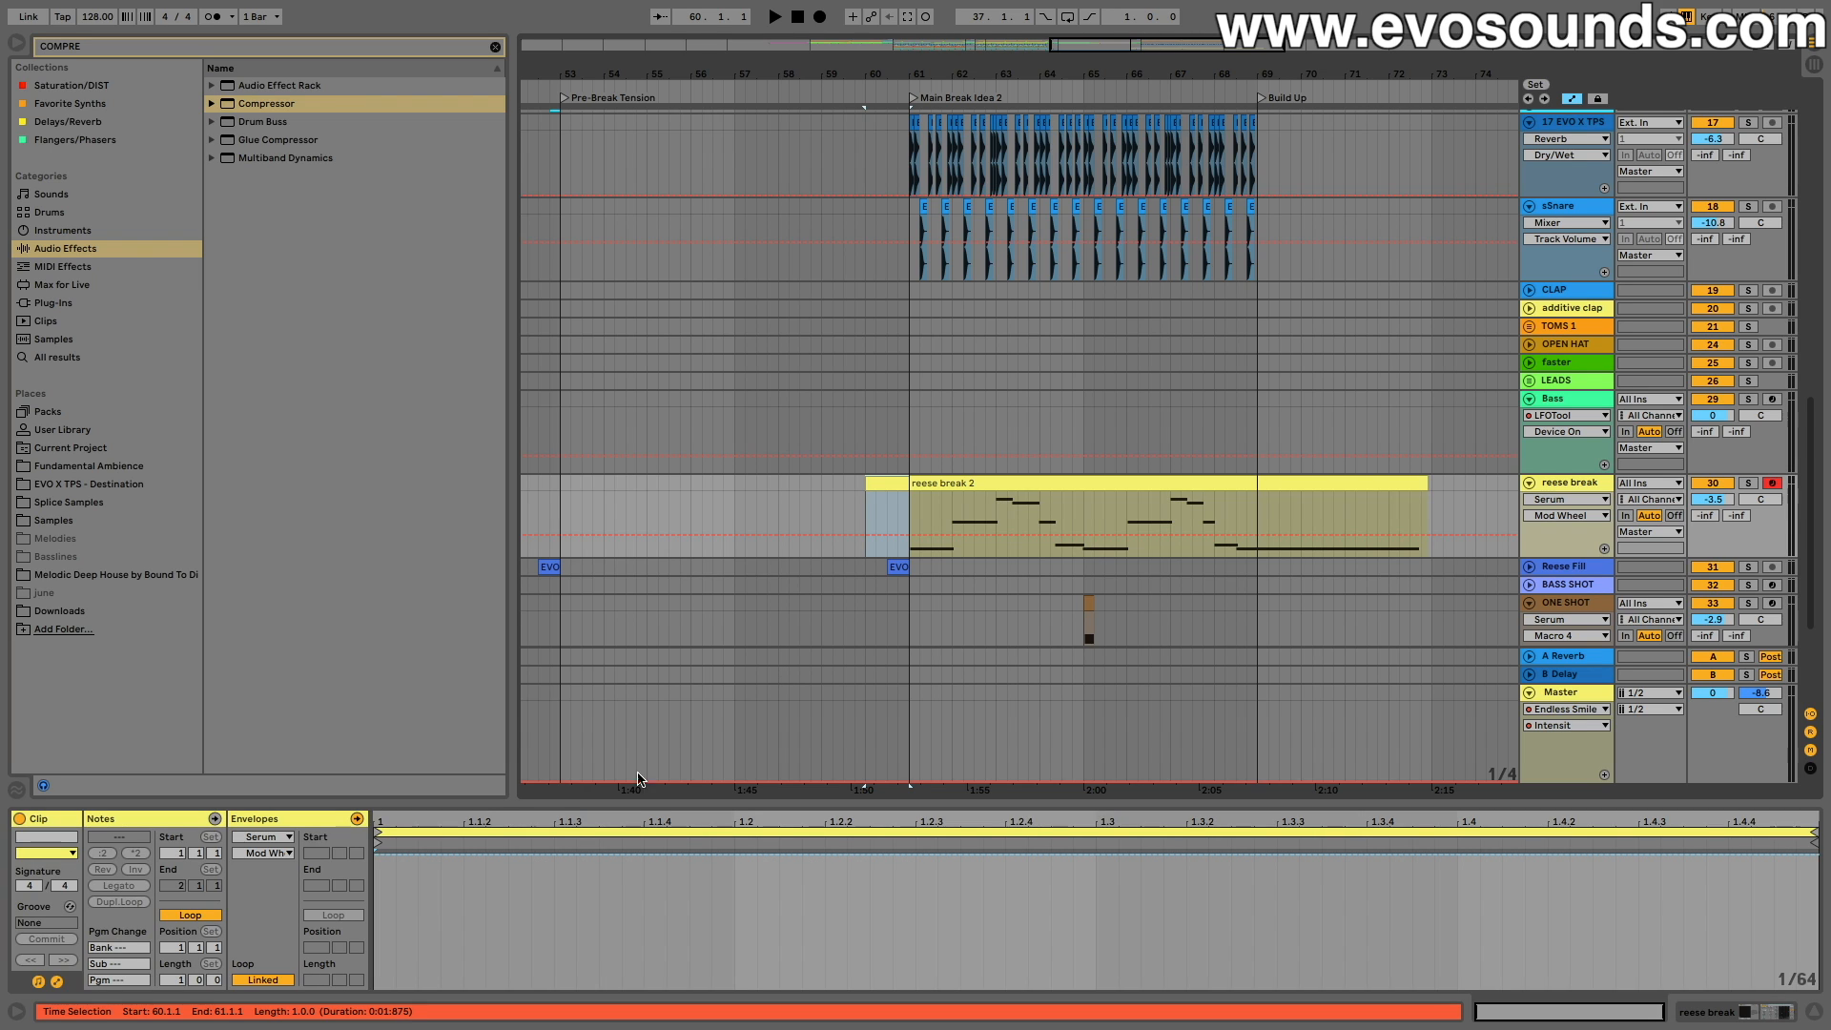
{"action": "left_click", "coordinate": [57, 981]}
{"action": "left_click", "coordinate": [38, 981]}
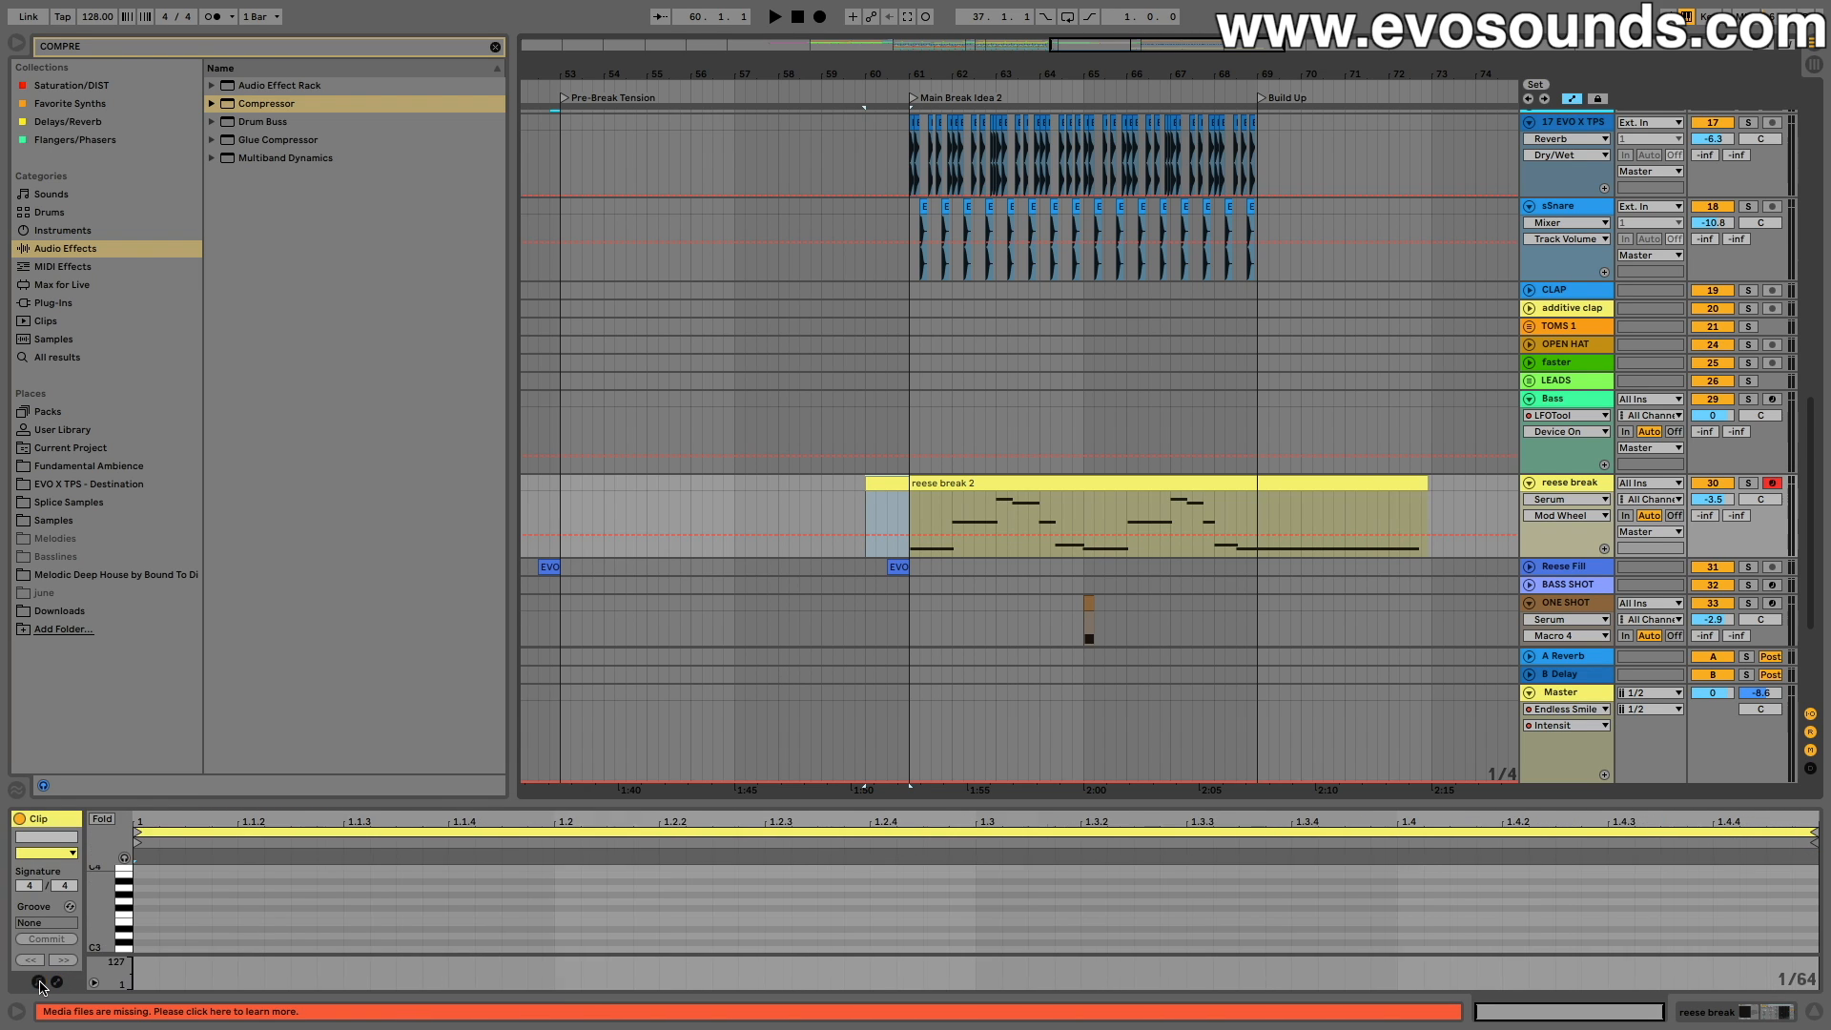
Step: Show the empty clip's Notes box and give the reese break track's Serum Mod Wheel automation its own lane
{"action": "left_click", "coordinate": [38, 981]}
{"action": "mouse_move", "coordinate": [630, 797]}
{"action": "left_mouse_down"}
{"action": "mouse_move", "coordinate": [631, 745]}
{"action": "mouse_move", "coordinate": [631, 771]}
{"action": "left_mouse_up"}
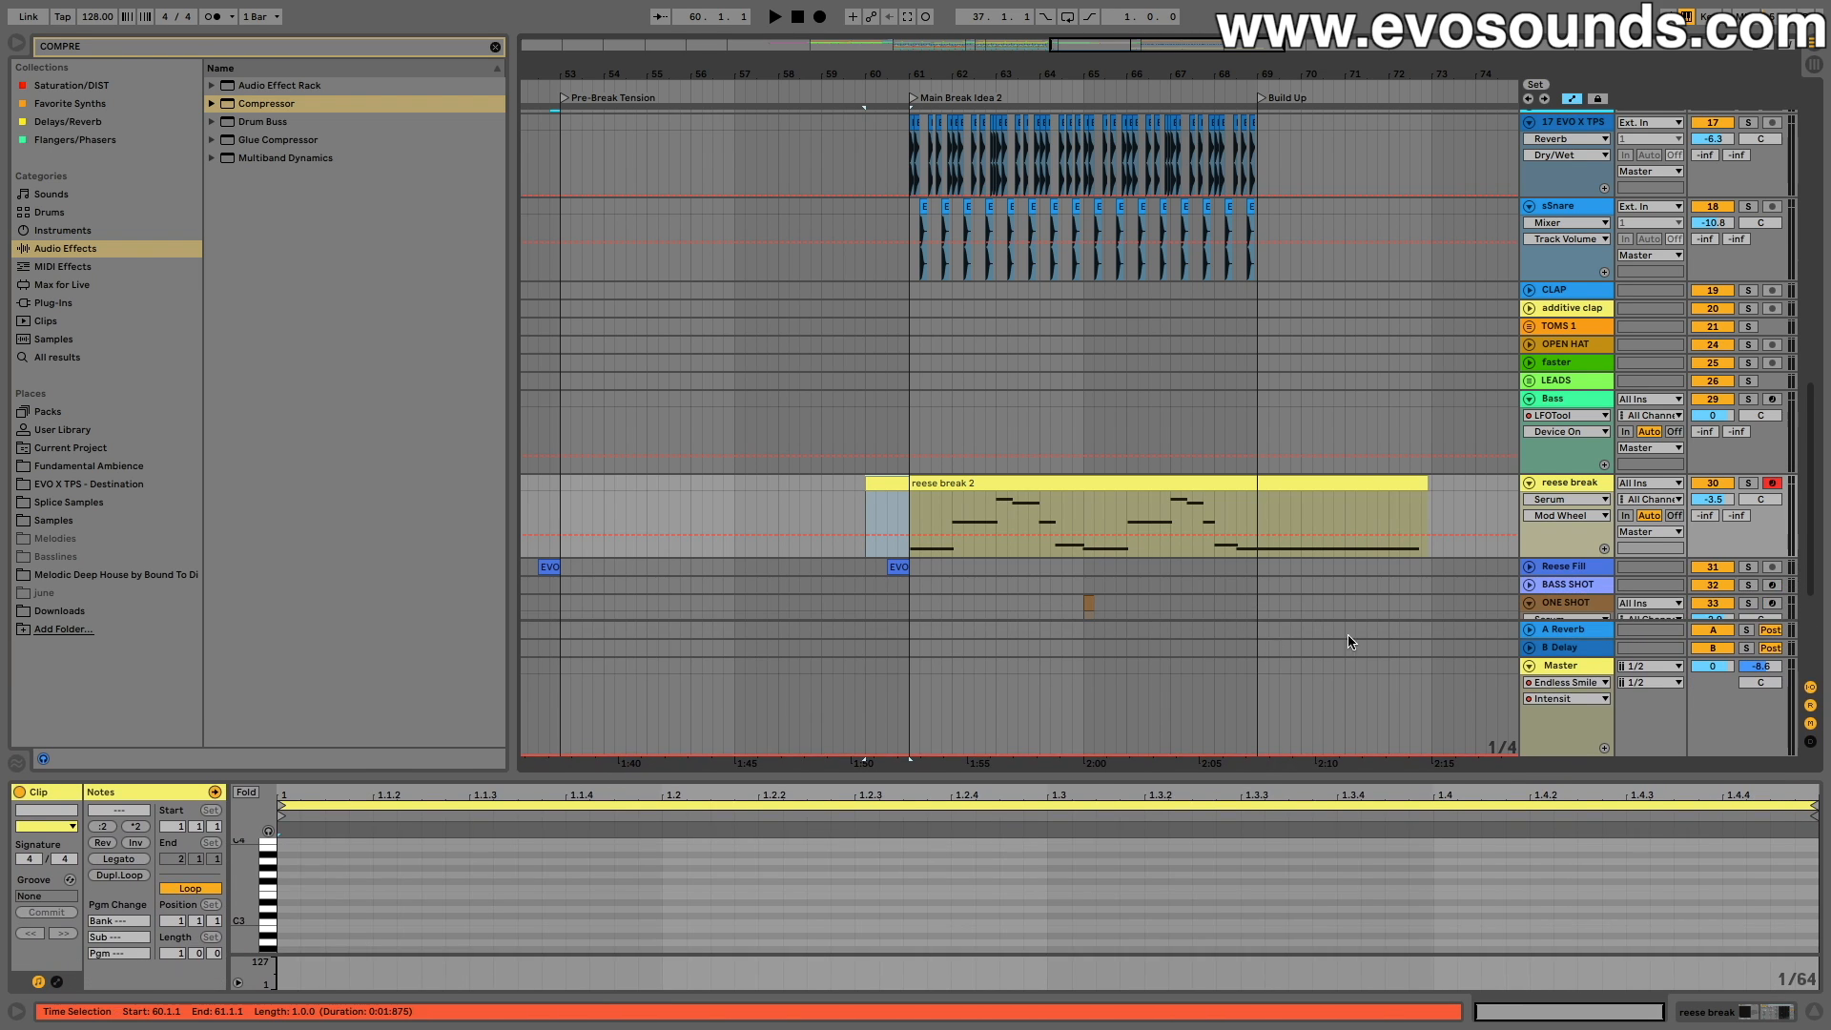
{"action": "left_click", "coordinate": [1604, 549]}
{"action": "scroll", "coordinate": [1489, 401], "scroll_direction": "down", "scroll_amount": 5}
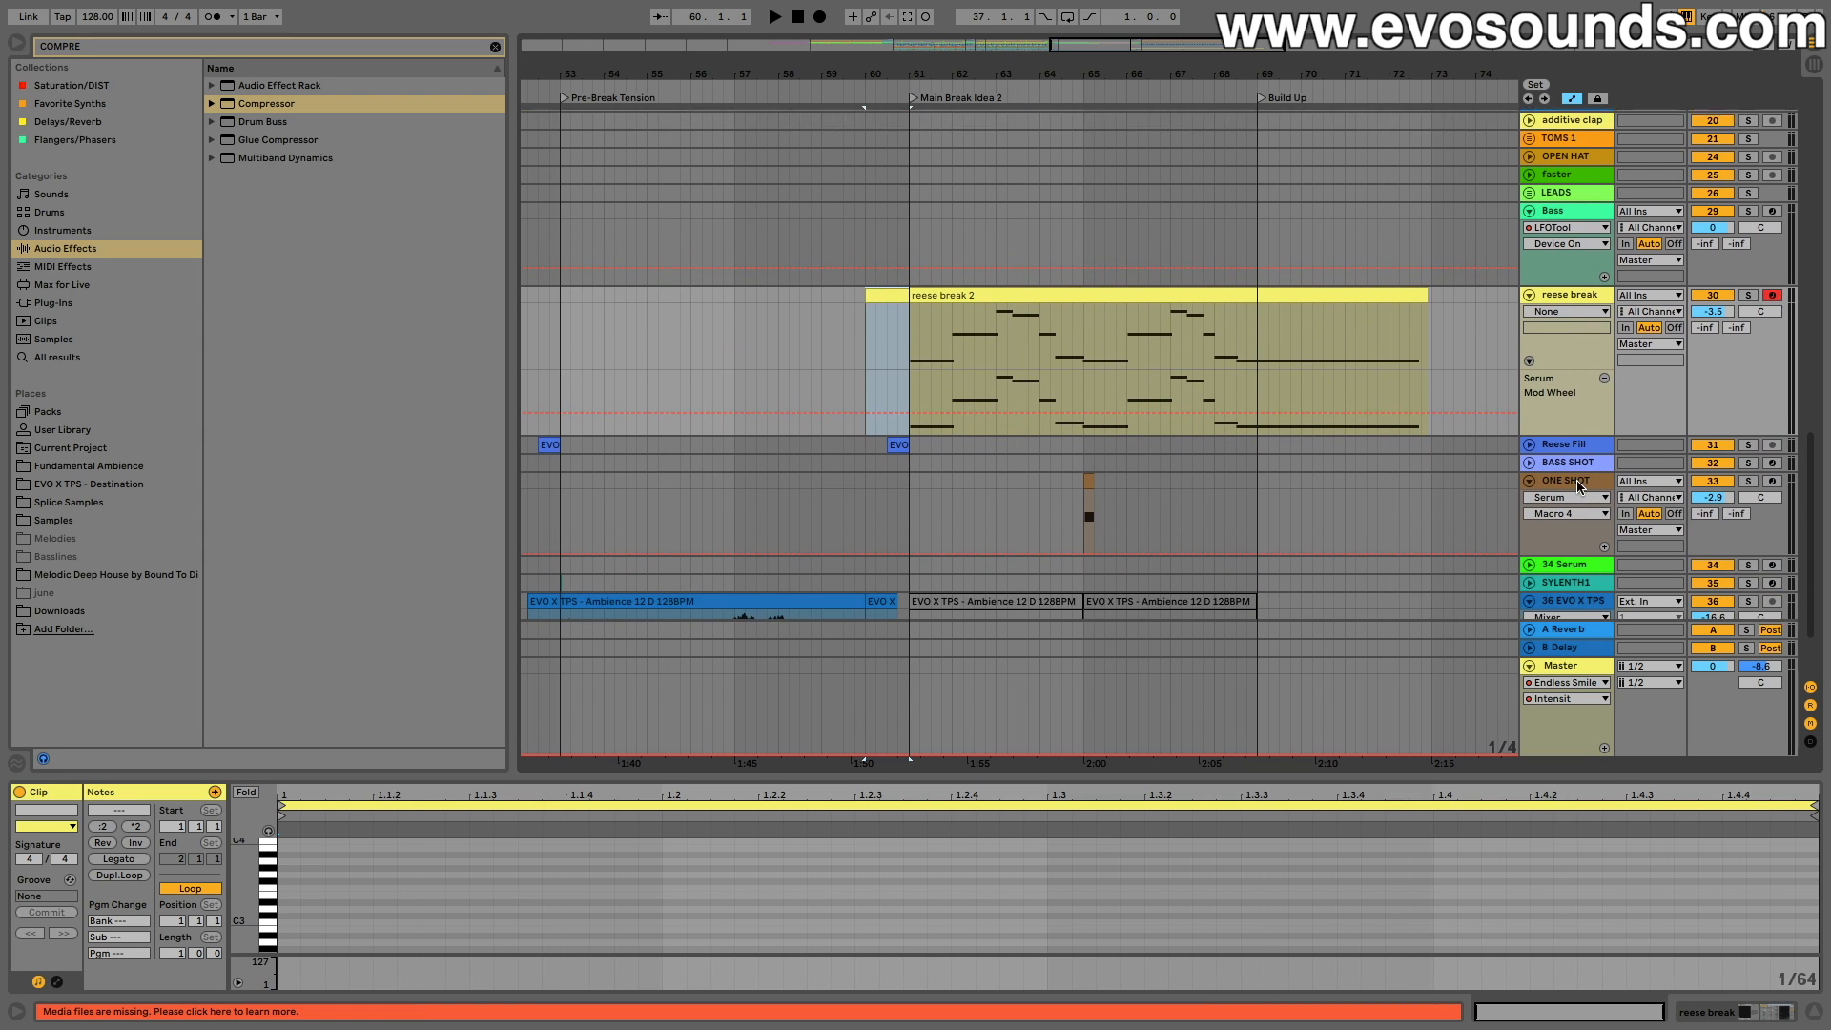
Step: Open the empty clip at bar 60 in a taller note editor and place the insert marker at 1.1.1
{"action": "left_click_drag", "start_coordinate": [1137, 51], "coordinate": [1149, 99]}
{"action": "left_click", "coordinate": [783, 262]}
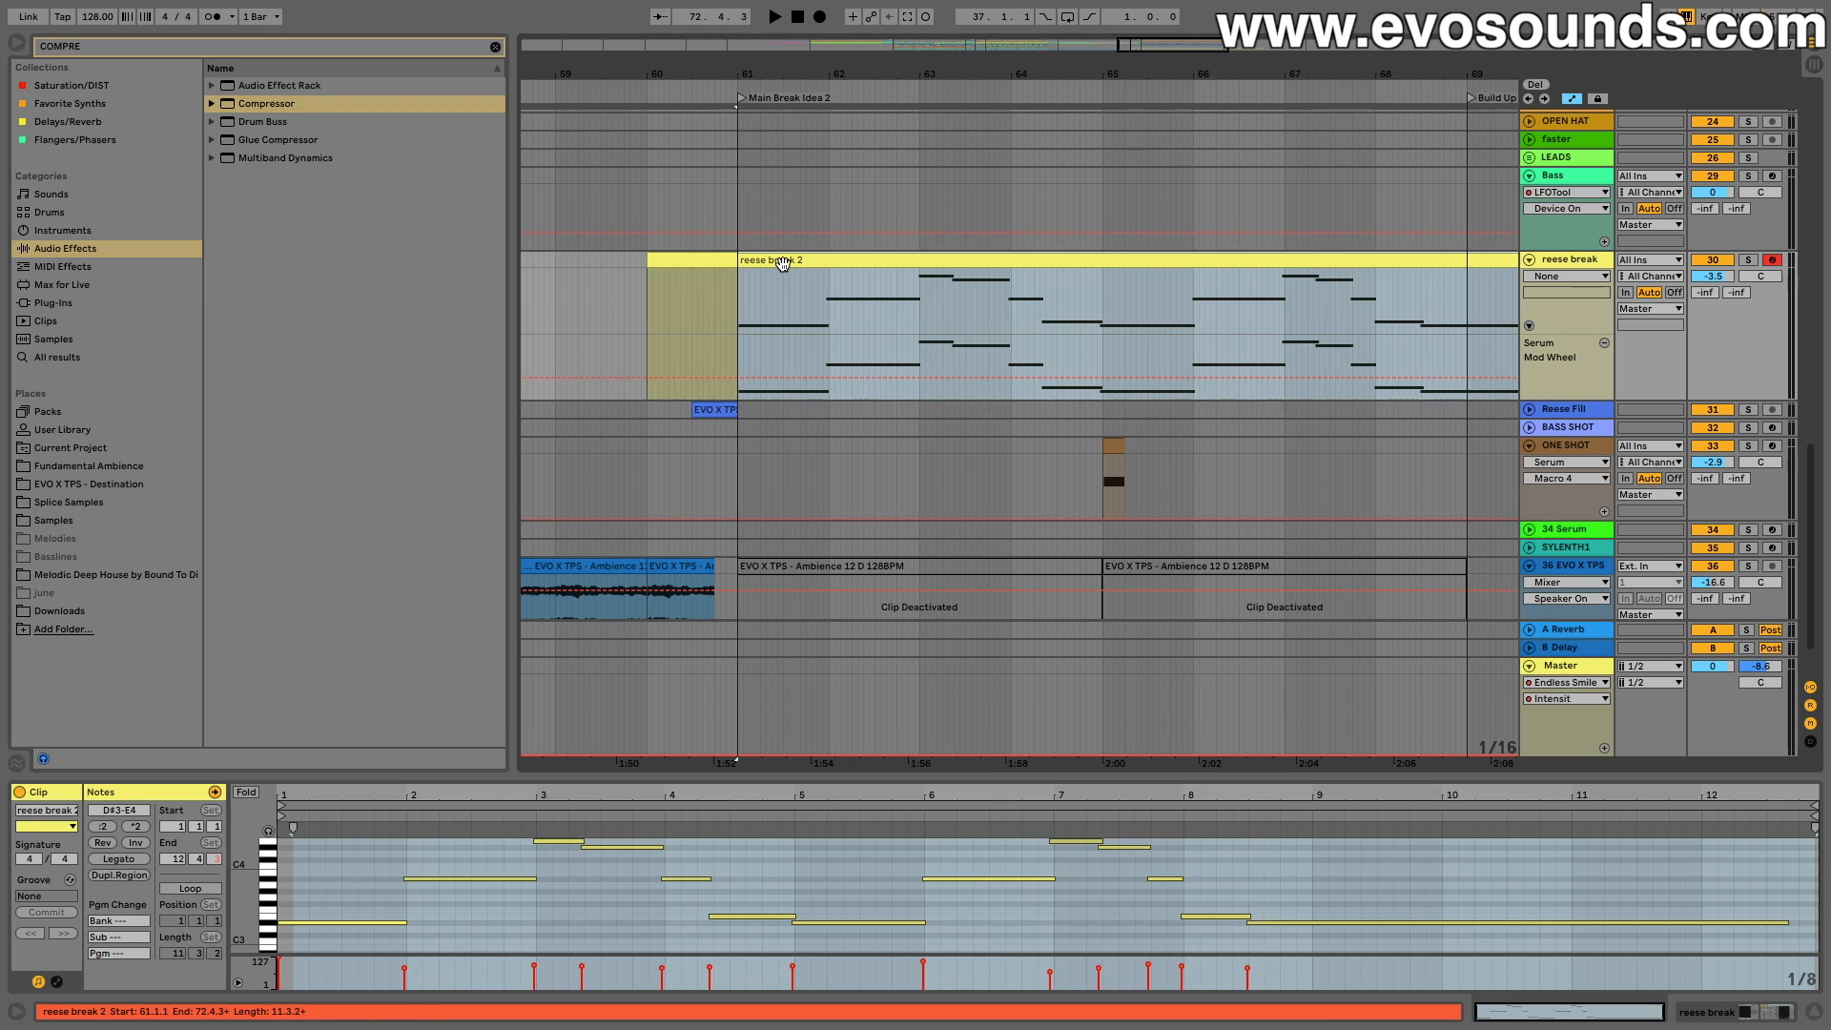
{"action": "left_click", "coordinate": [696, 278]}
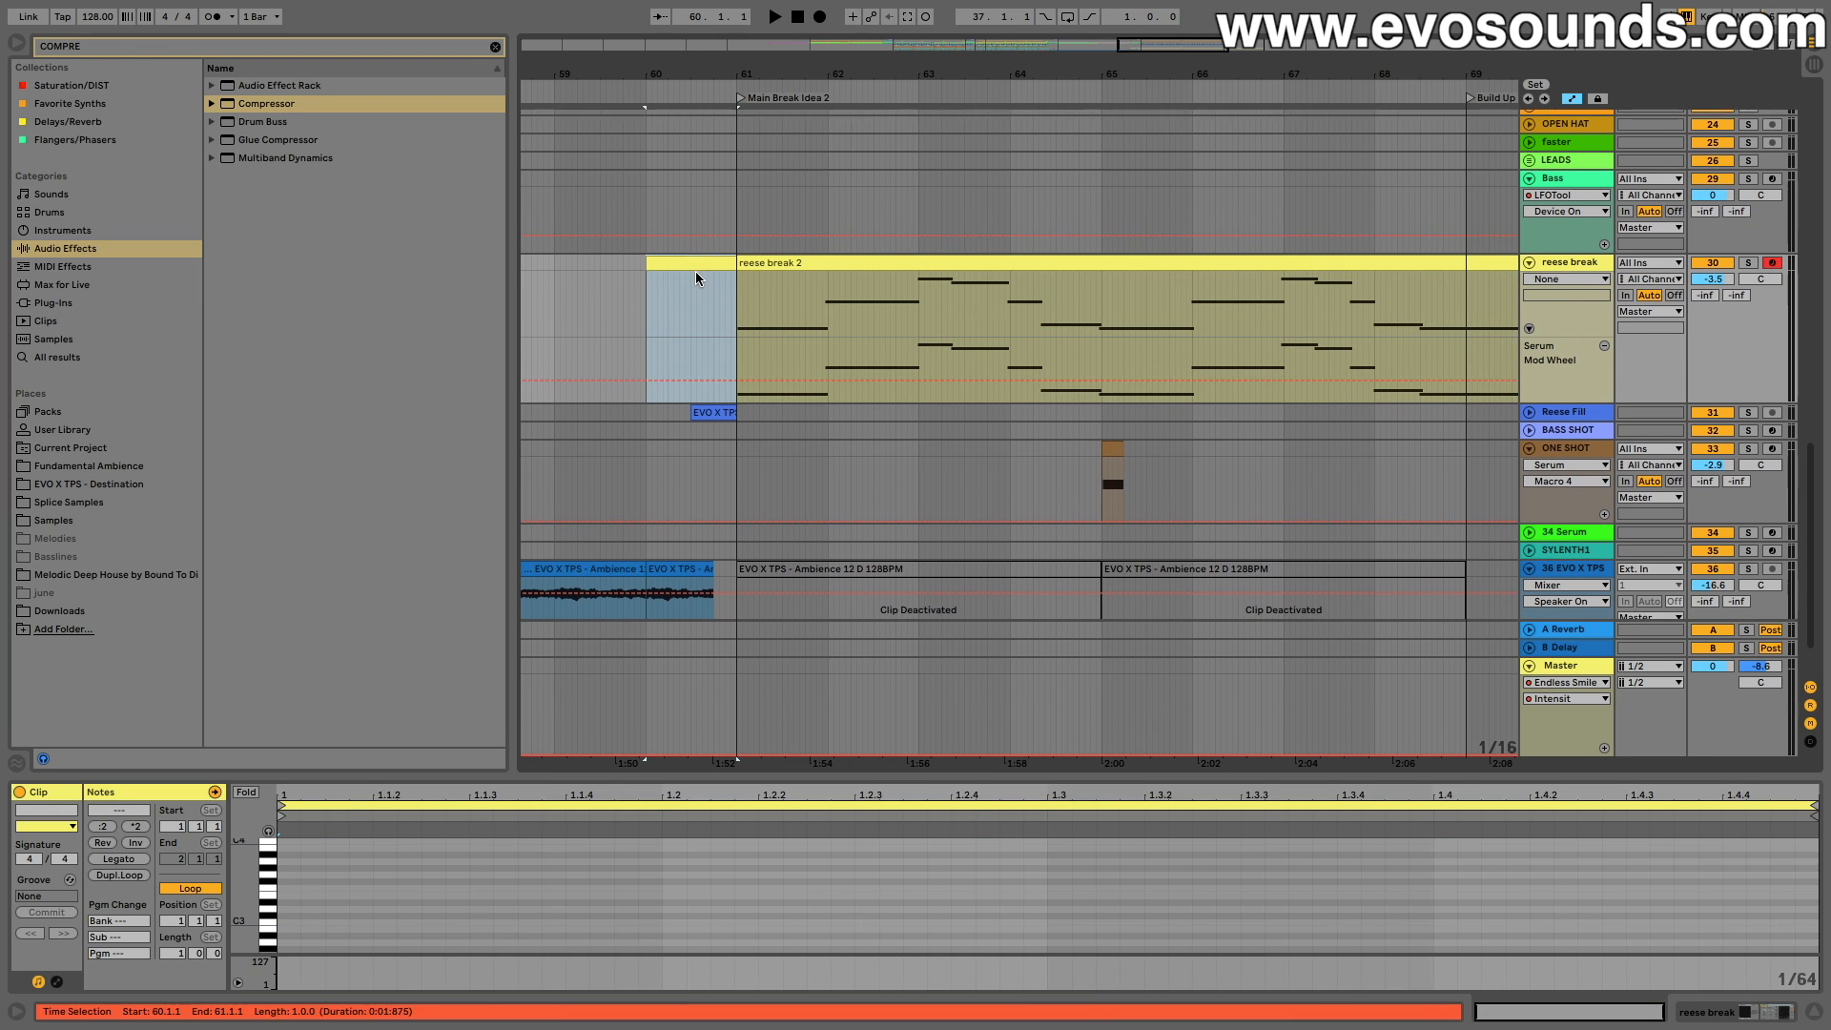
{"action": "left_click", "coordinate": [721, 260]}
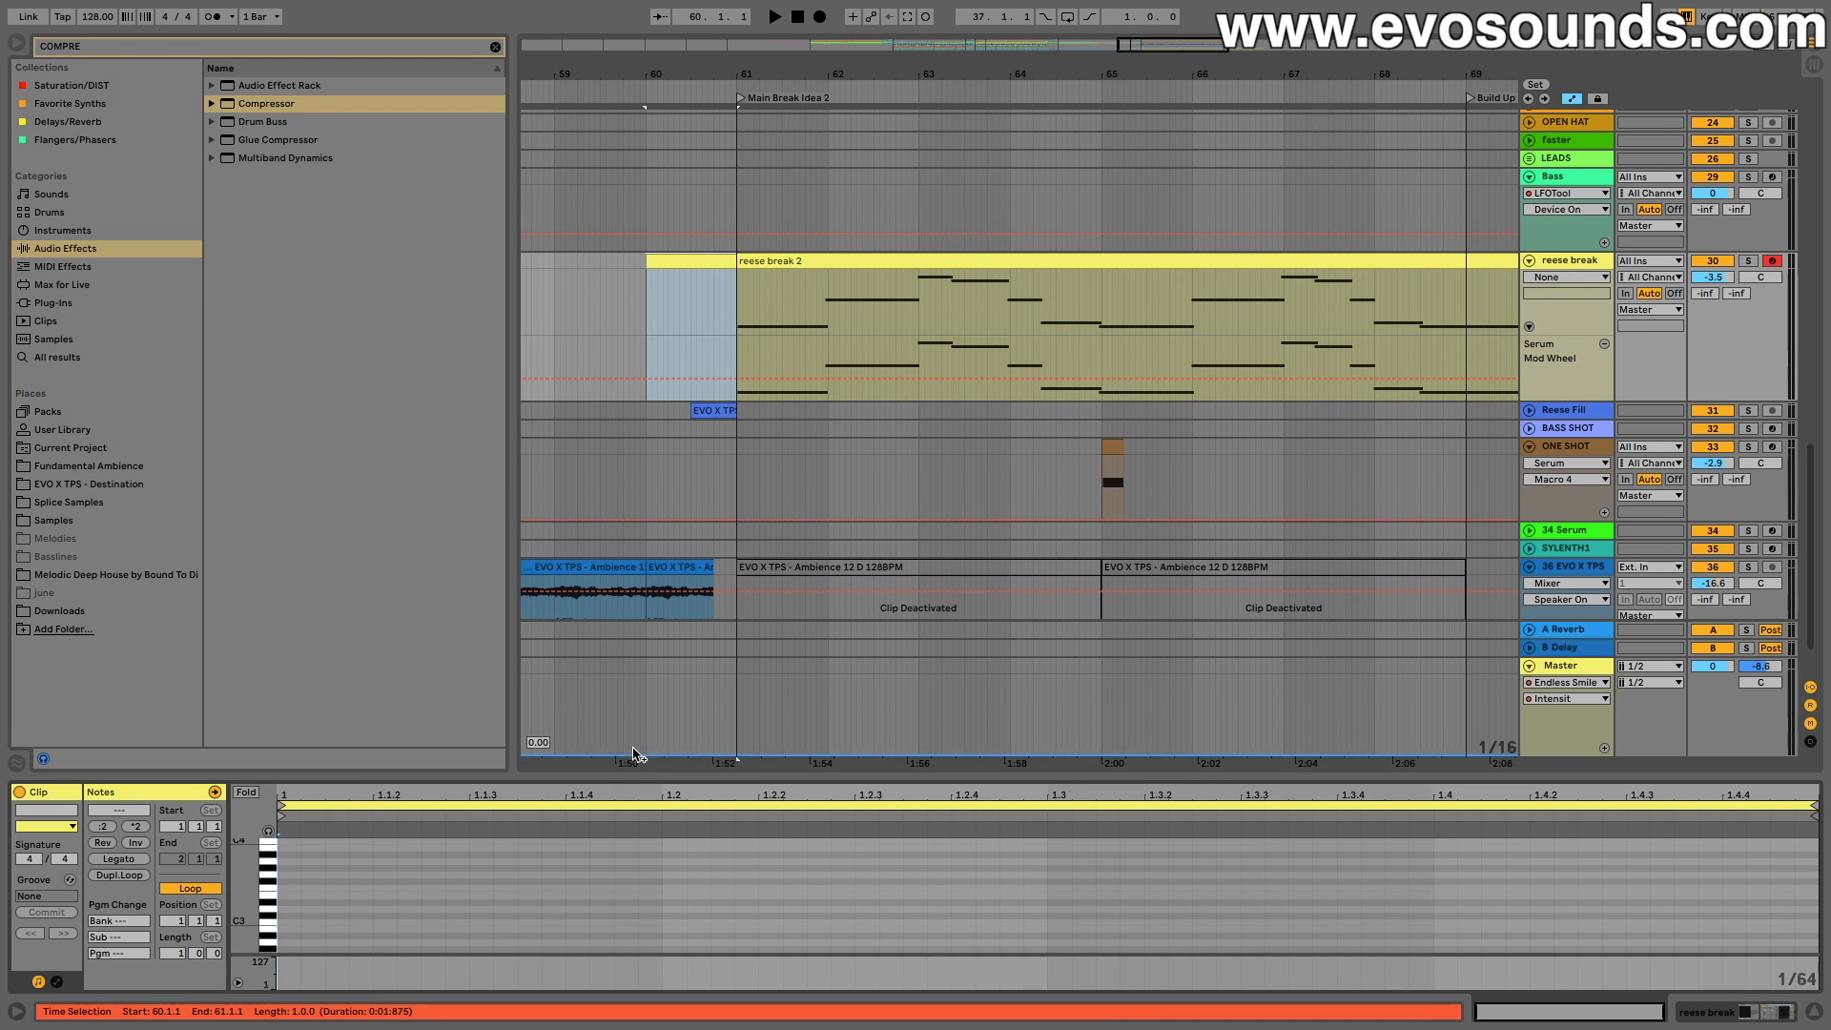
{"action": "left_click_drag", "start_coordinate": [637, 777], "coordinate": [637, 671]}
{"action": "left_click", "coordinate": [291, 803]}
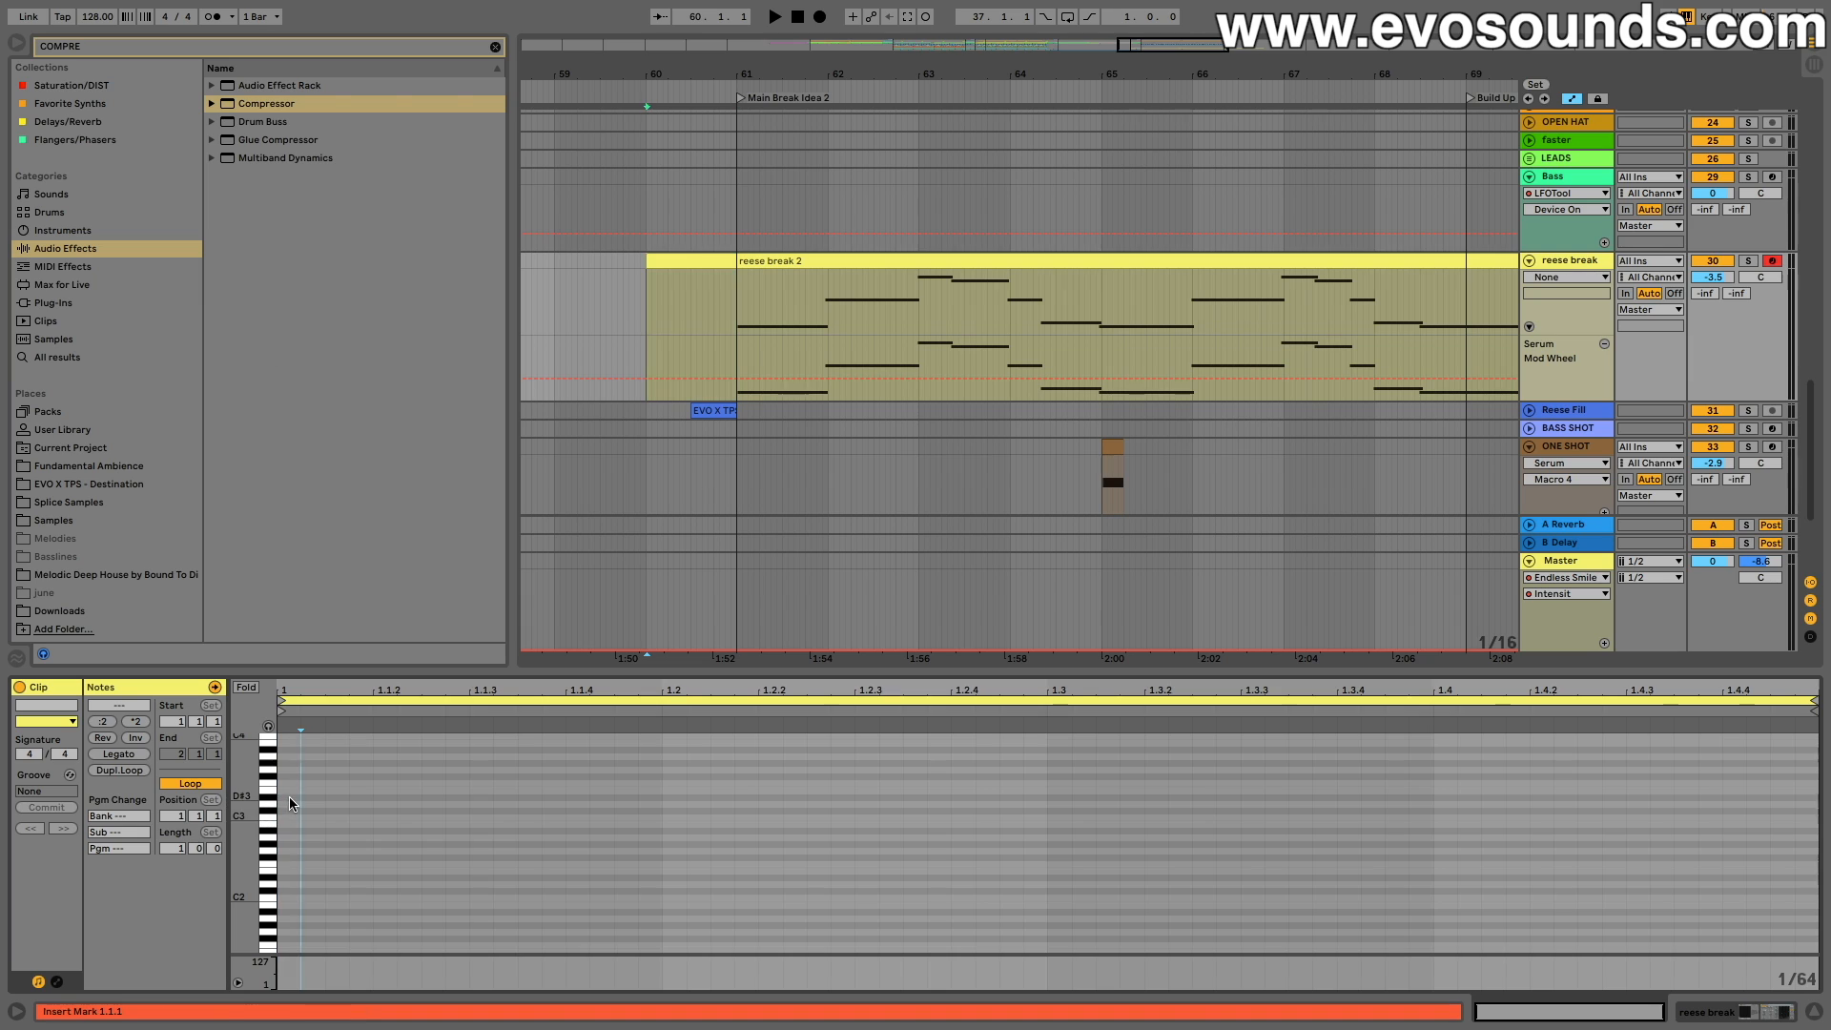
Step: Draw a D#3 note across the full bar 60 clip on the reese break track and ramp its Mod Wheel automation up to bar 61
{"action": "left_click_drag", "start_coordinate": [297, 797], "coordinate": [1777, 797]}
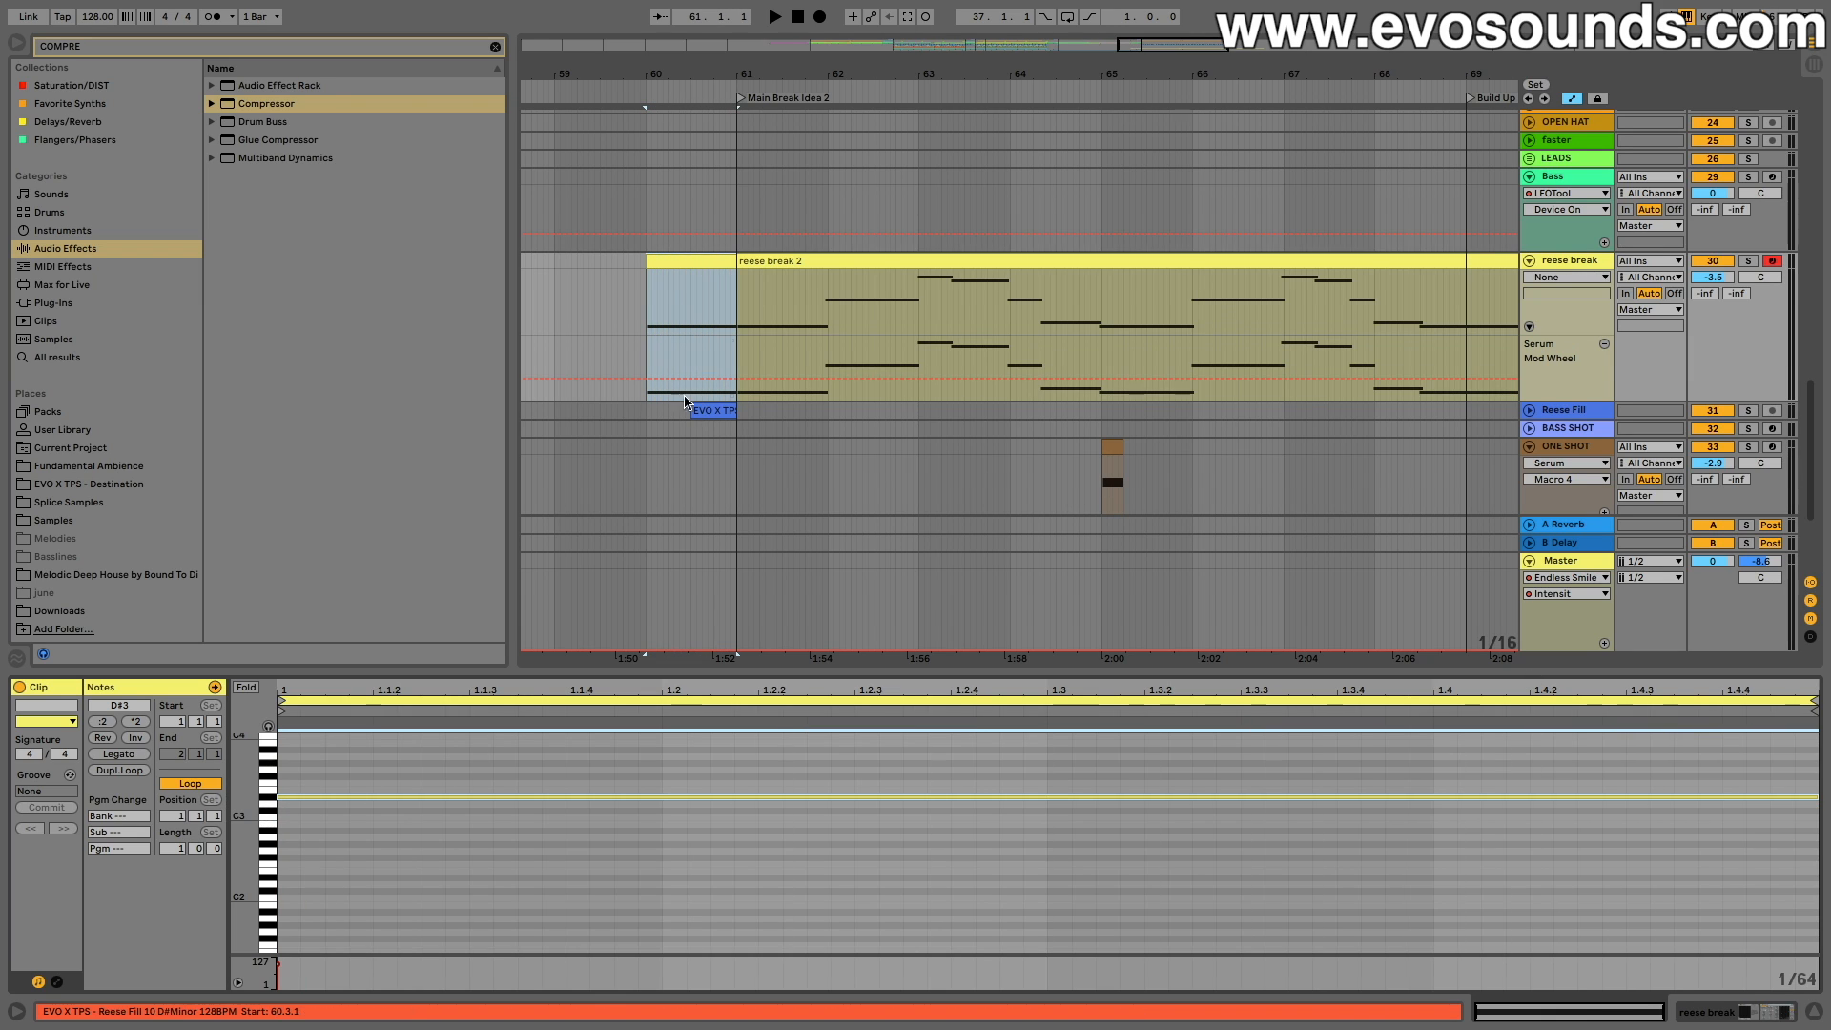
{"action": "left_click_drag", "start_coordinate": [654, 382], "coordinate": [741, 383]}
{"action": "key", "text": "space"}
{"action": "key", "text": "space"}
{"action": "key", "text": "space"}
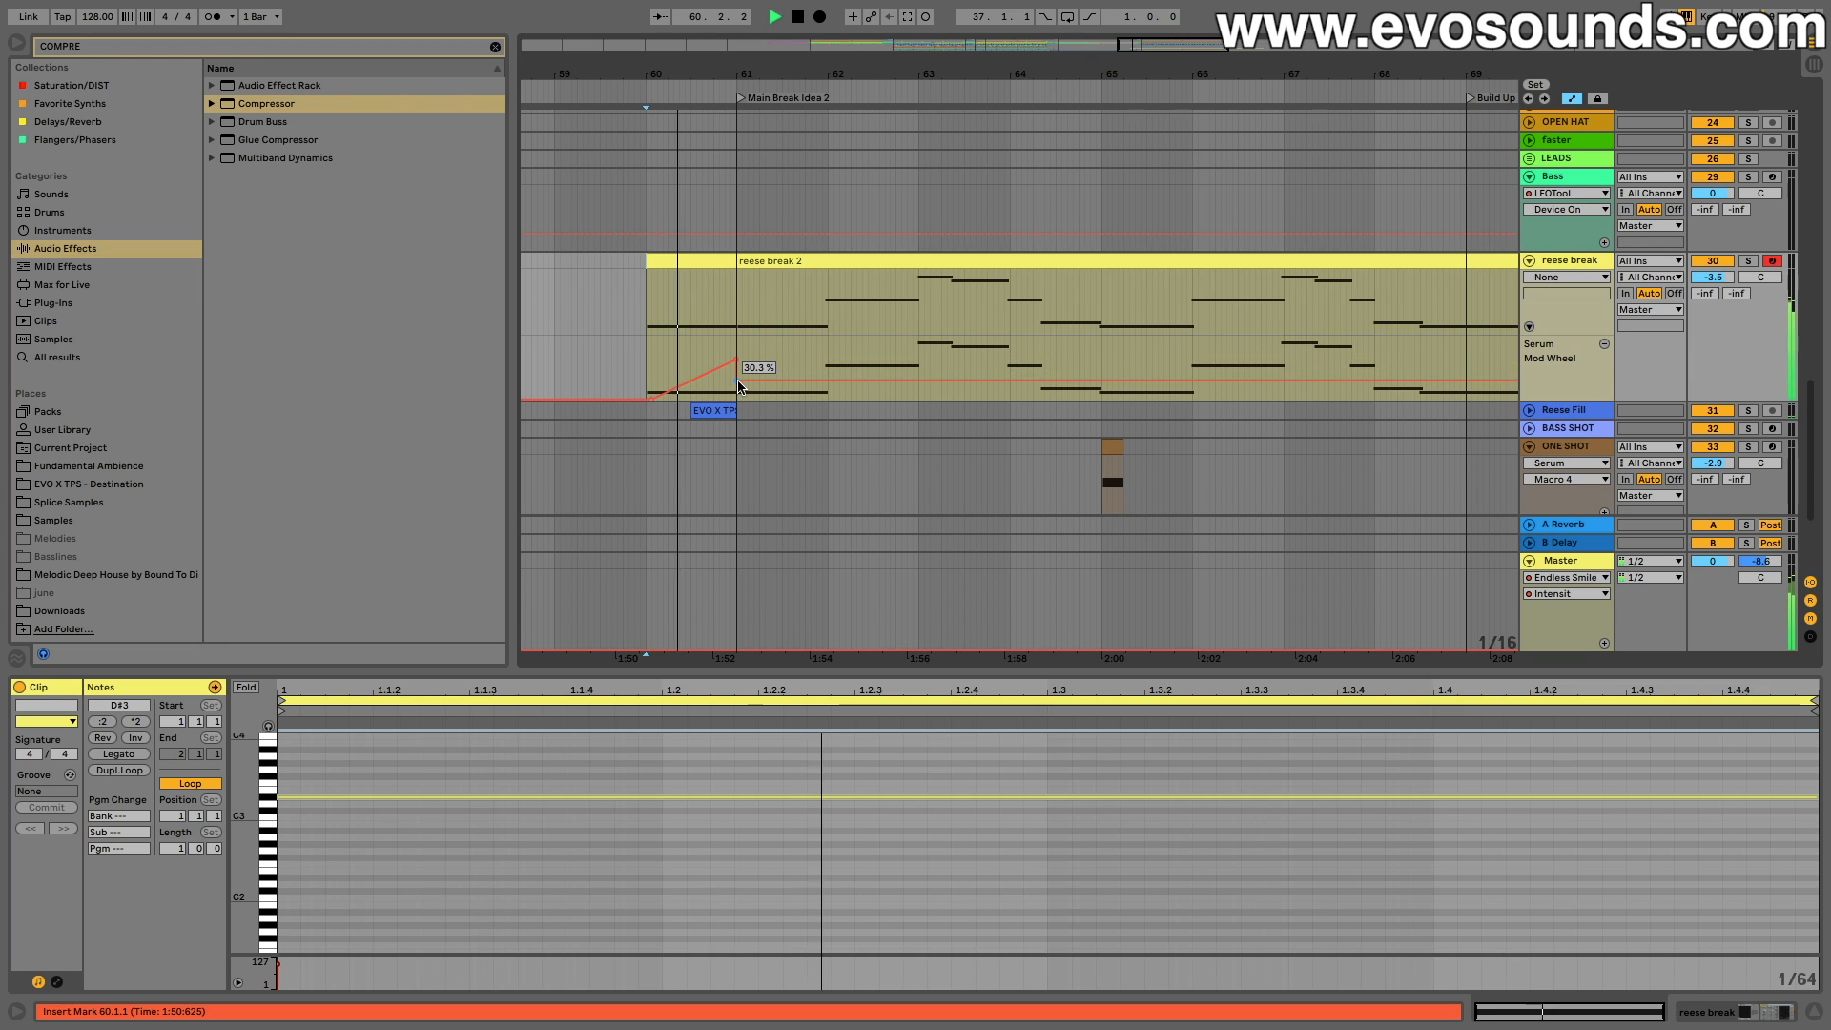
{"action": "left_click_drag", "start_coordinate": [740, 384], "coordinate": [740, 369]}
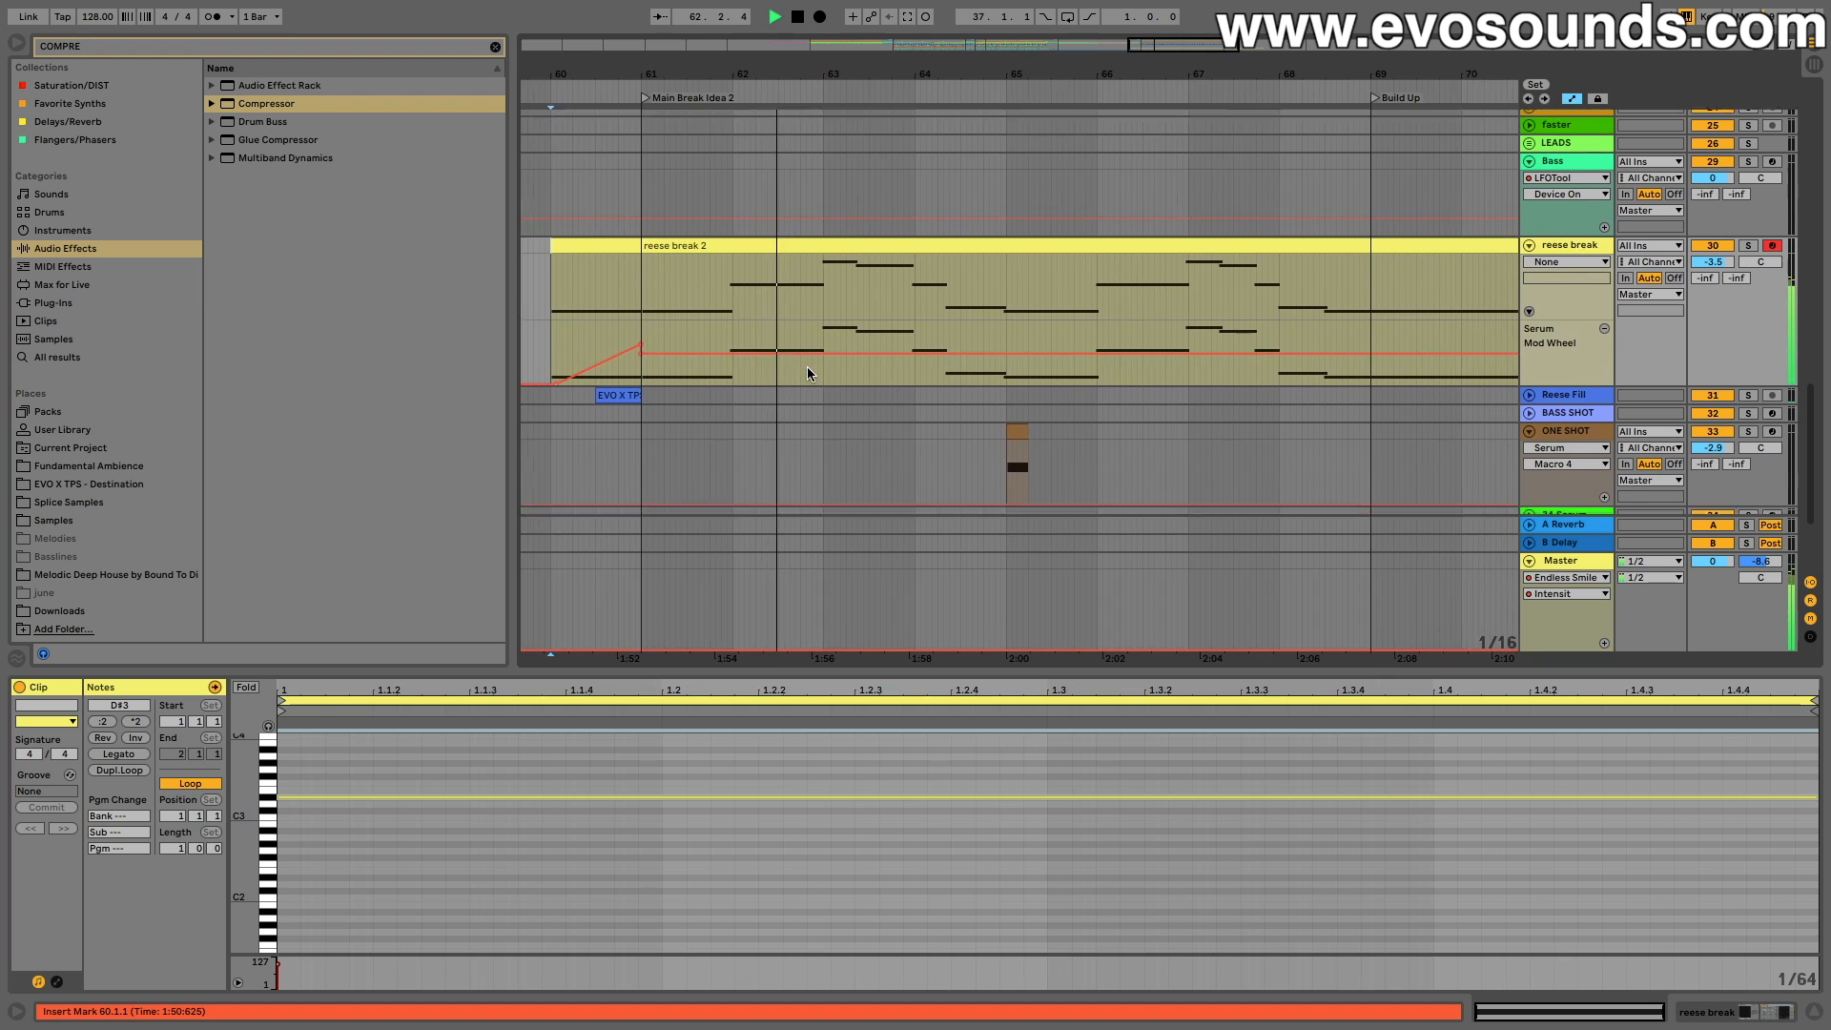
Step: Open the reese break 2 clip's notes and shorten the A#3 note at 4.1 to end where the next note starts
{"action": "scroll", "coordinate": [807, 372], "scroll_direction": "down", "scroll_amount": 2}
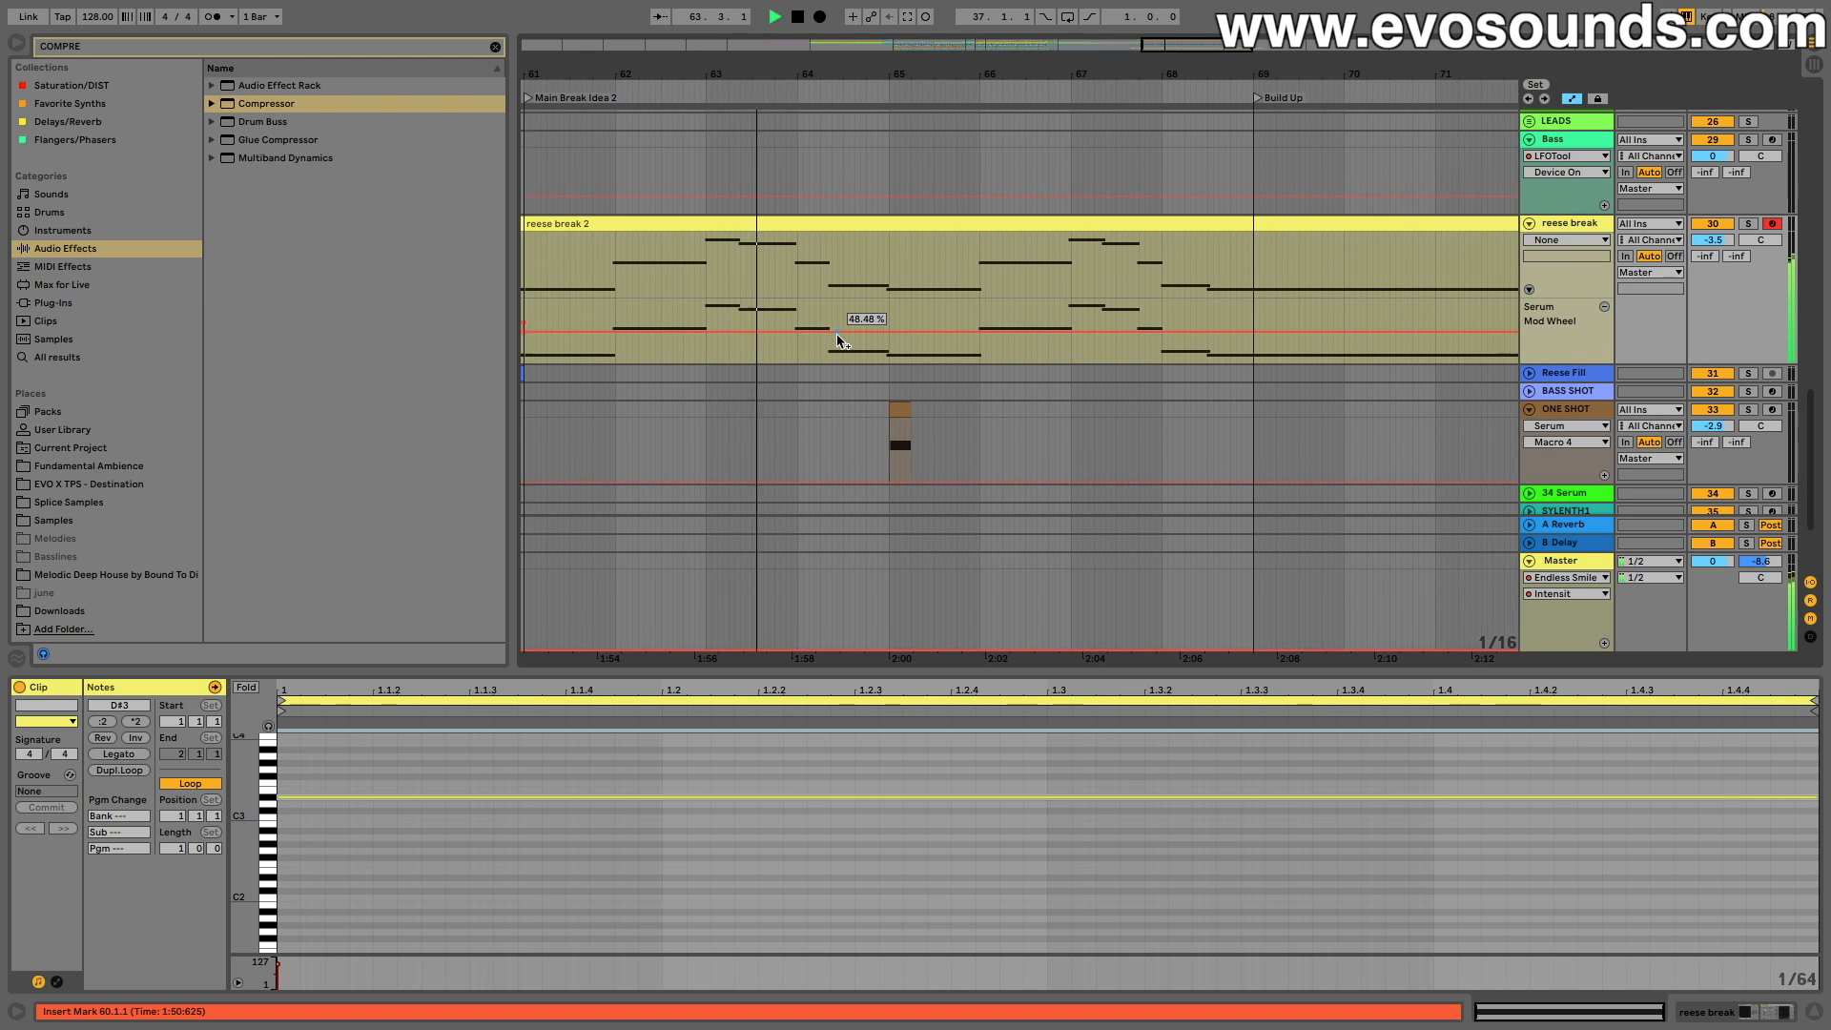
{"action": "scroll", "coordinate": [839, 339], "scroll_direction": "up", "scroll_amount": 2}
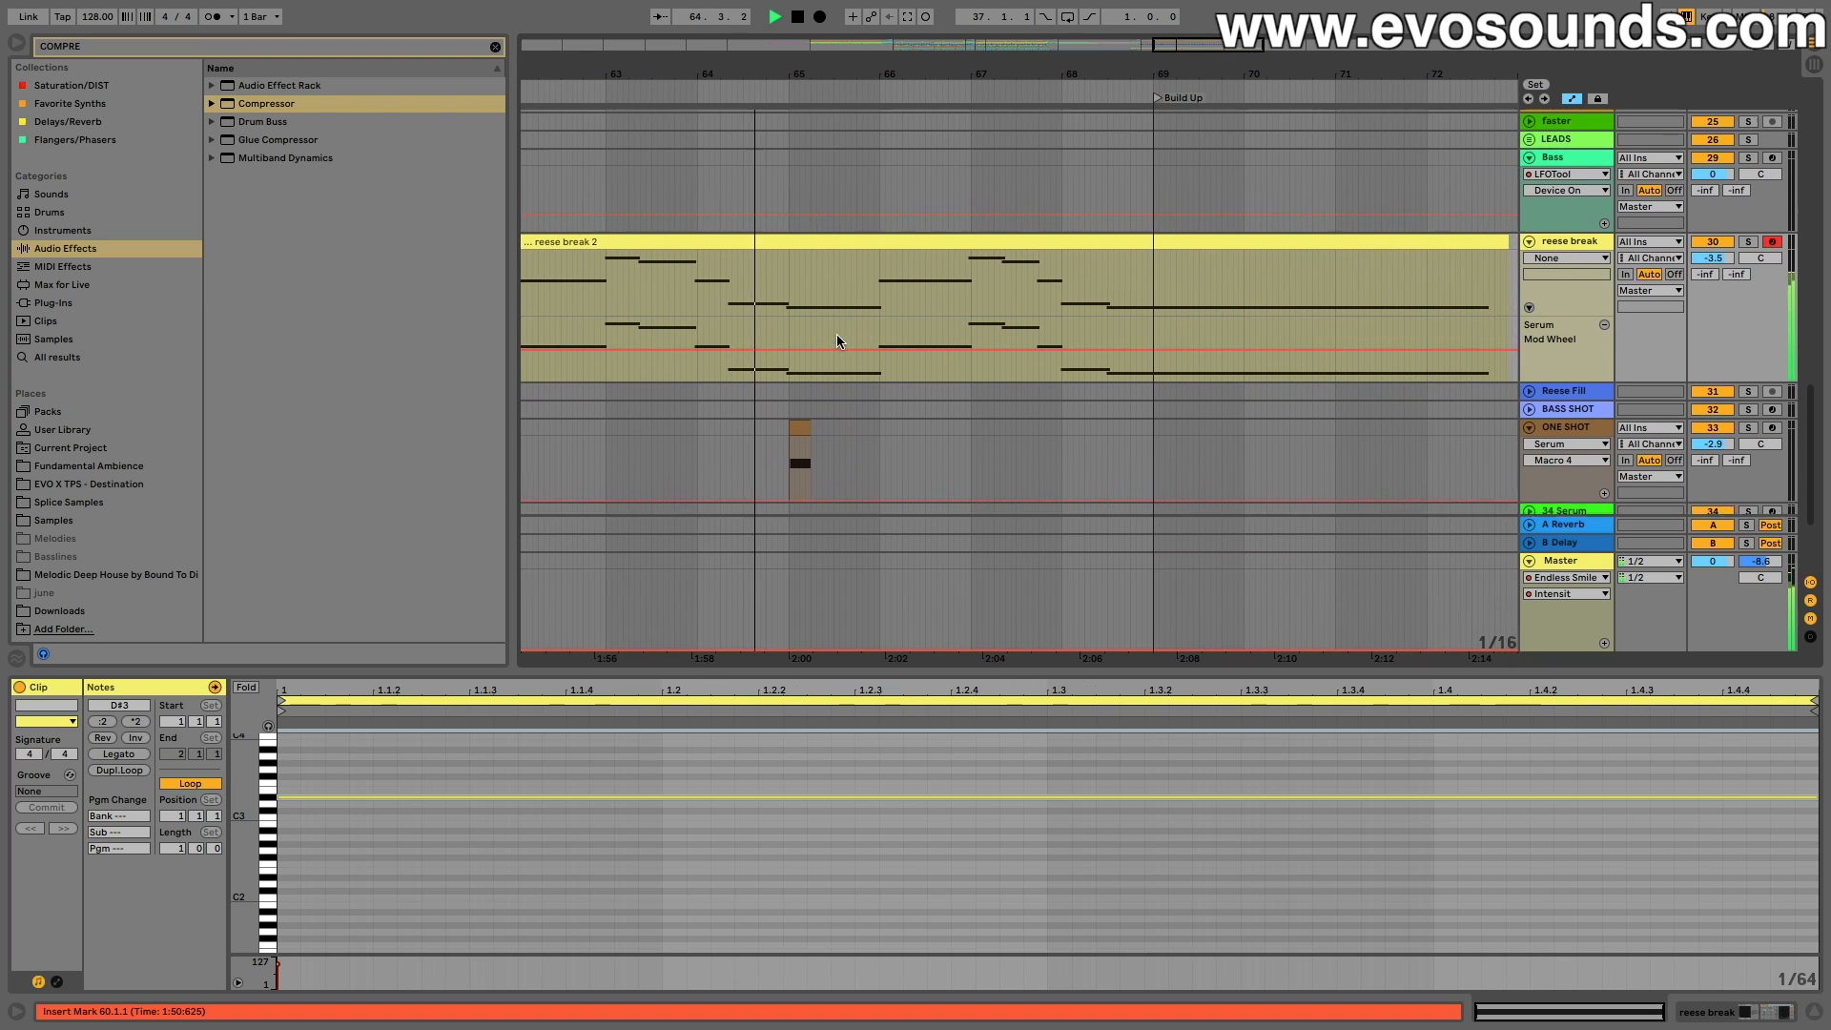
{"action": "left_click", "coordinate": [707, 261]}
{"action": "key", "text": "space"}
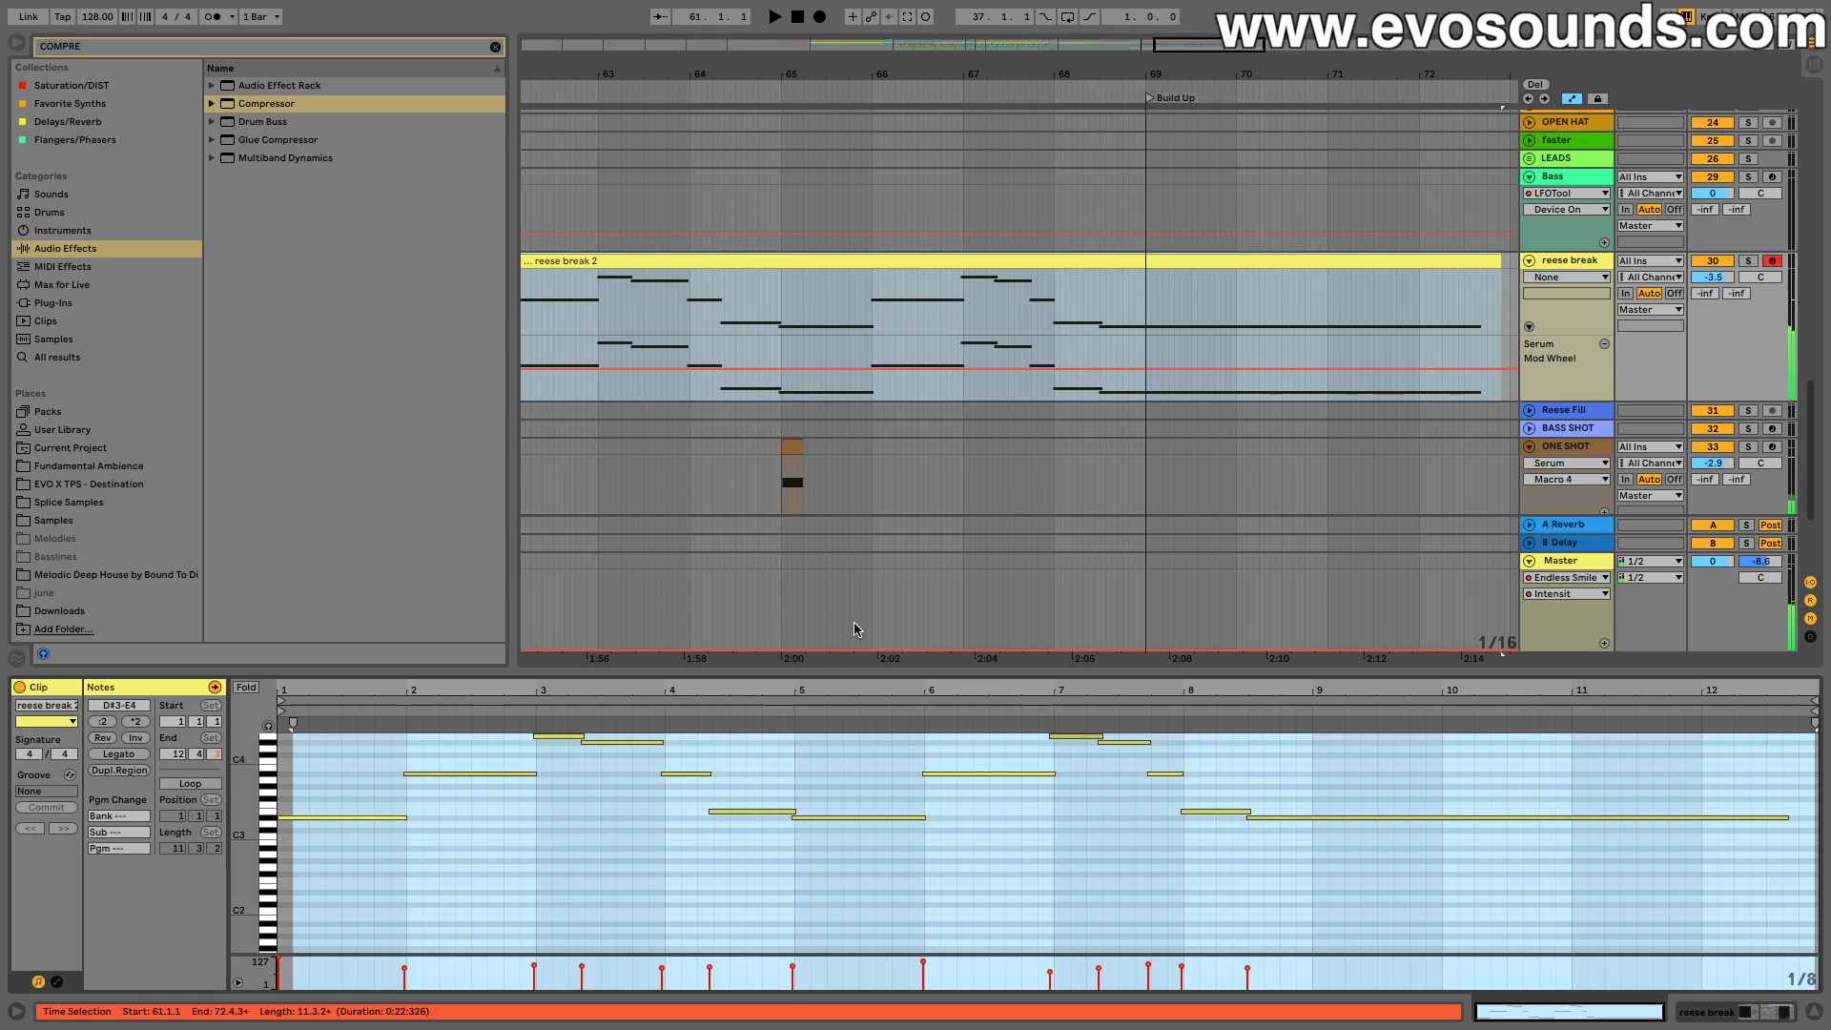
{"action": "left_click_drag", "start_coordinate": [785, 668], "coordinate": [1146, 630]}
{"action": "left_click_drag", "start_coordinate": [1019, 662], "coordinate": [1014, 631]}
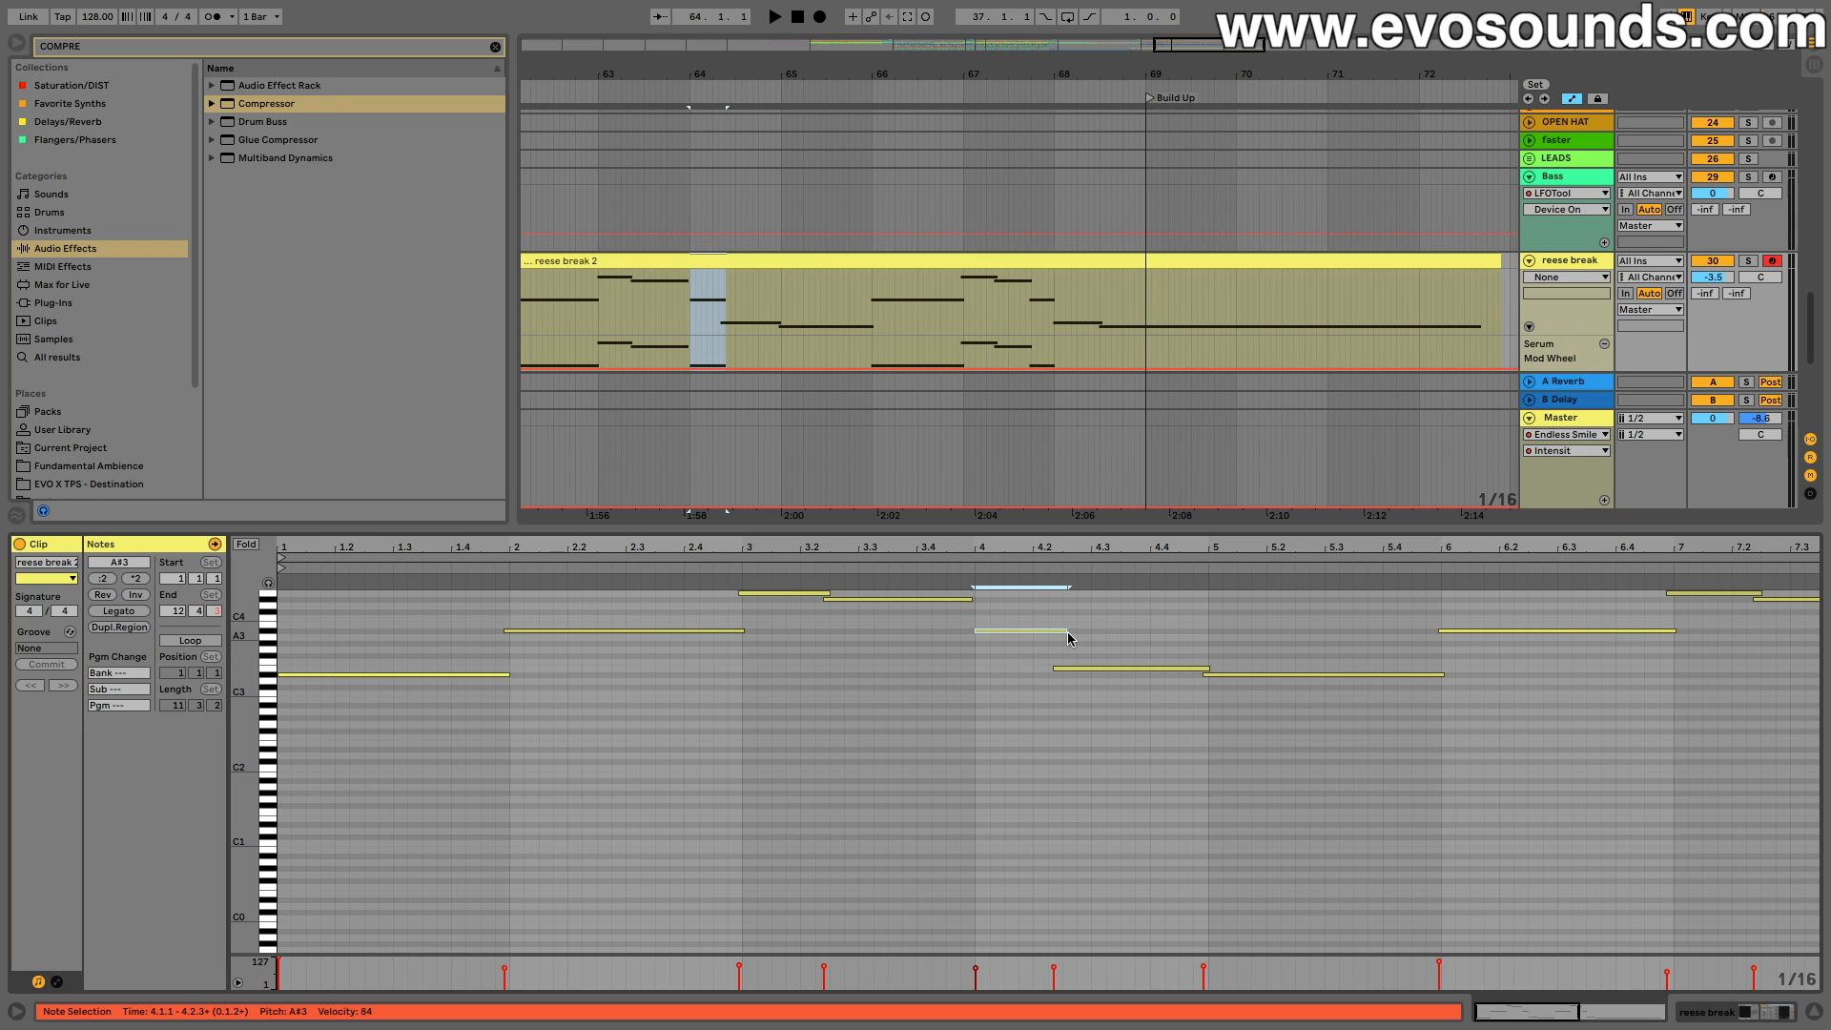
{"action": "left_click", "coordinate": [968, 600]}
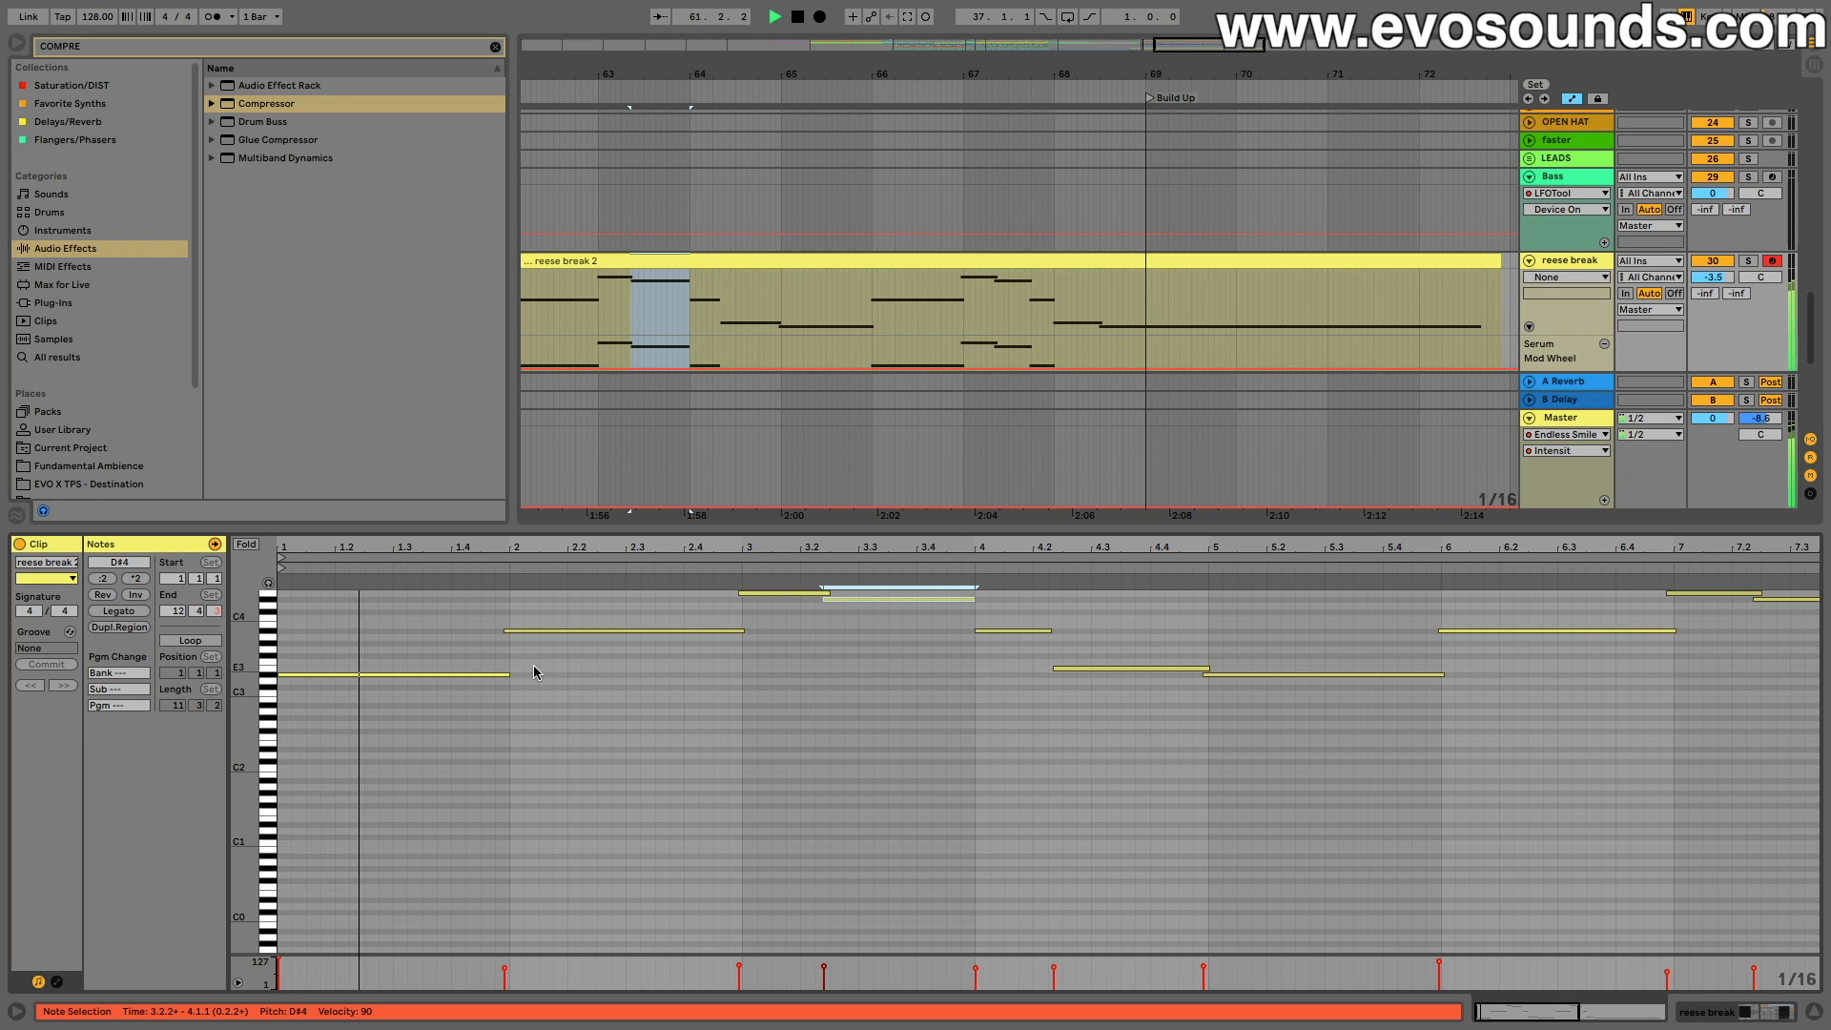
{"action": "key", "text": "space"}
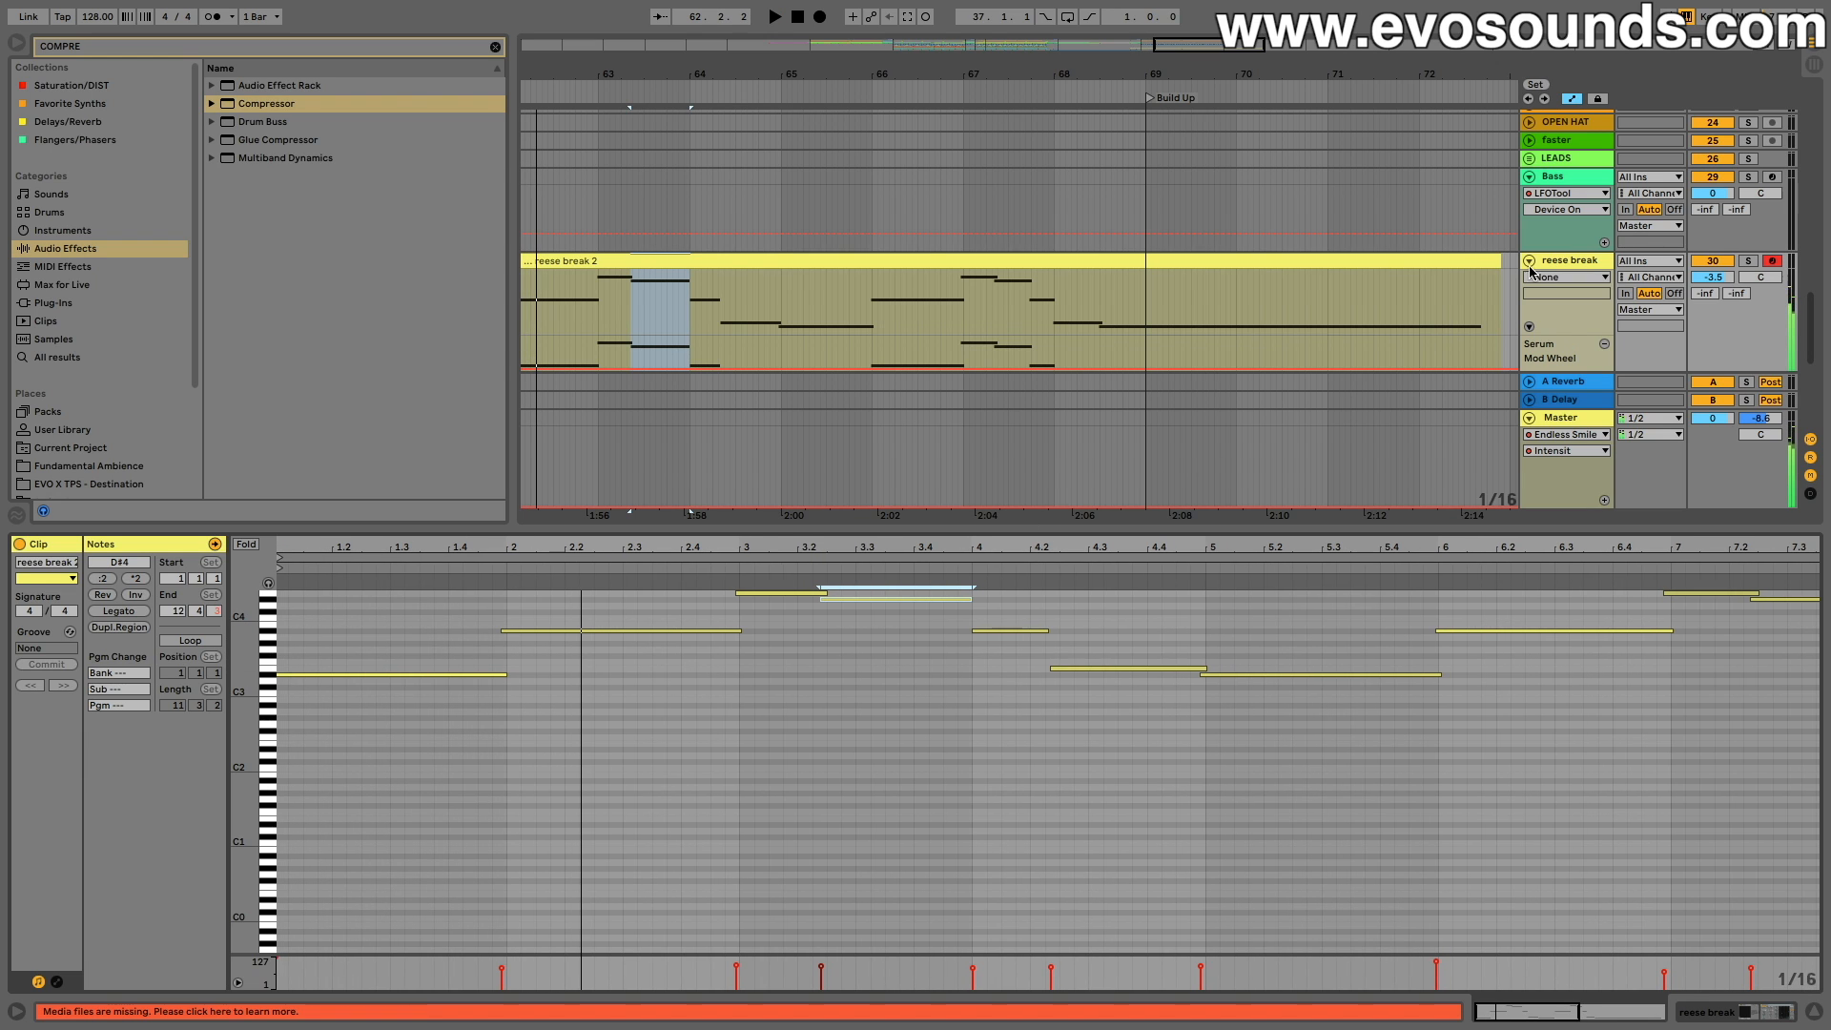
Step: Open the Serum instrument on the reese break track and check its portamento setting during playback
{"action": "left_click", "coordinate": [1550, 268]}
{"action": "left_click", "coordinate": [61, 819]}
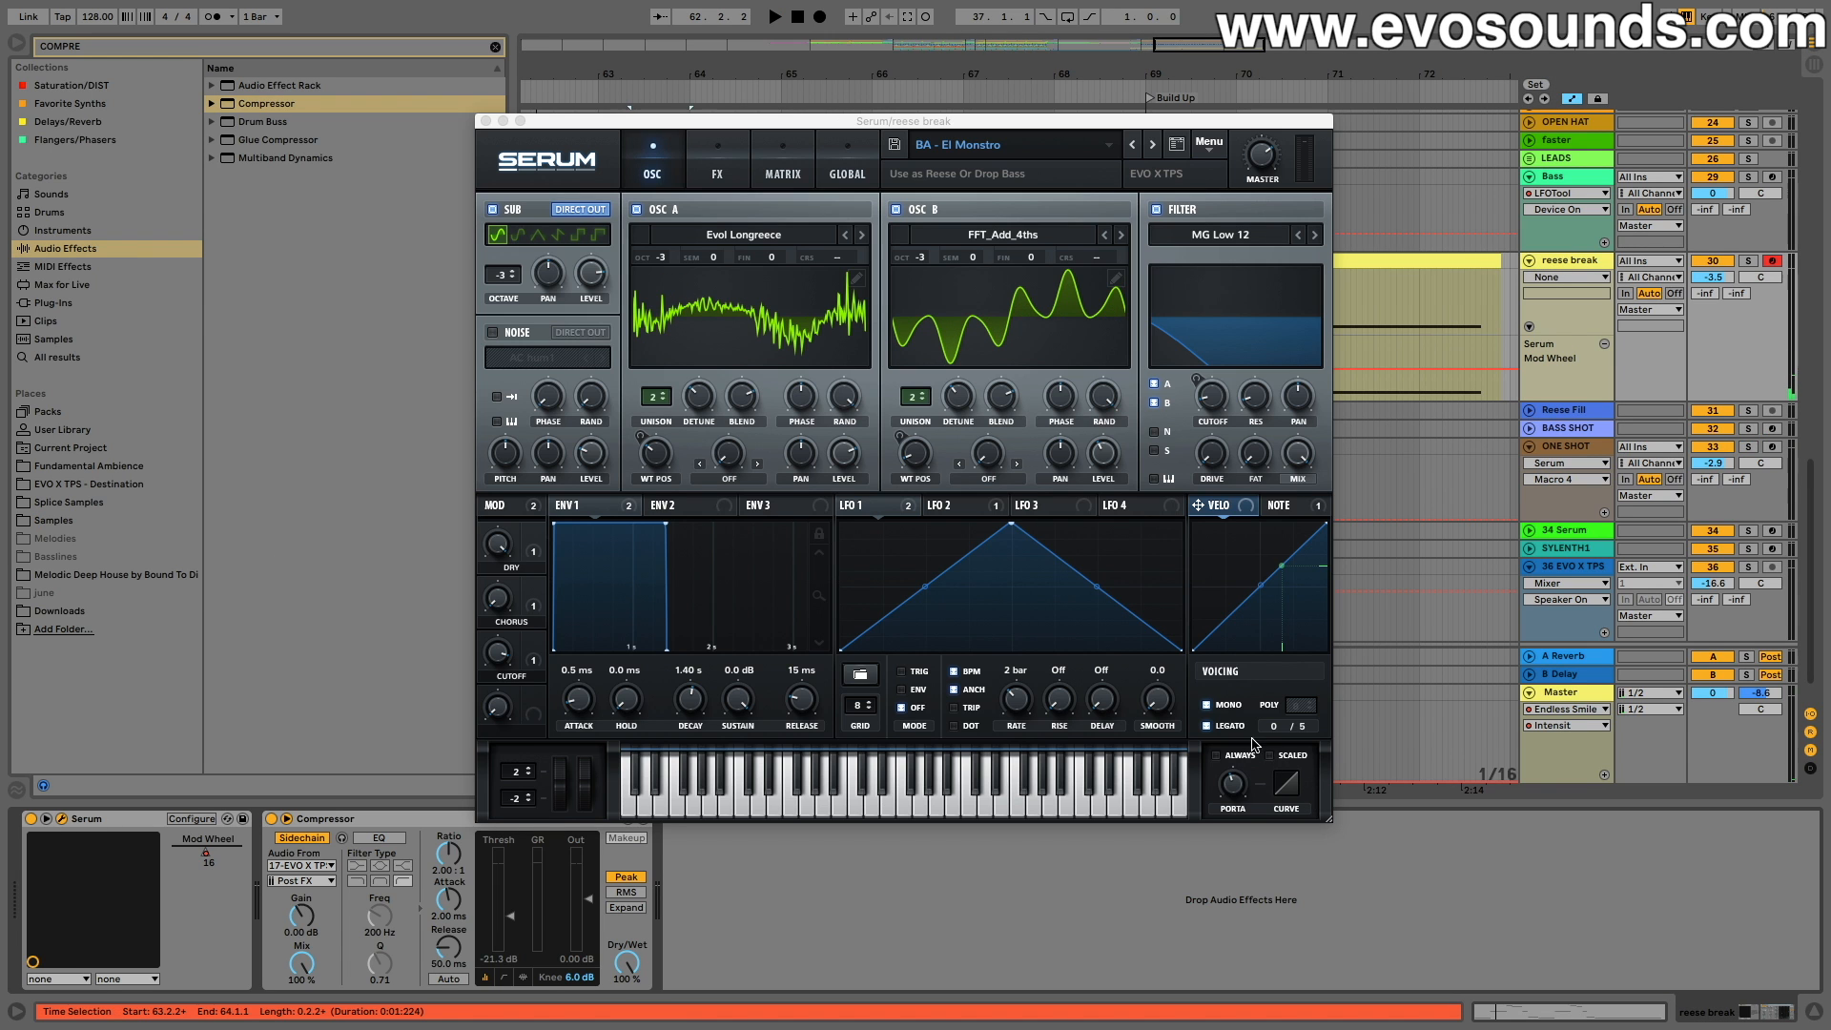
{"action": "key", "text": "space"}
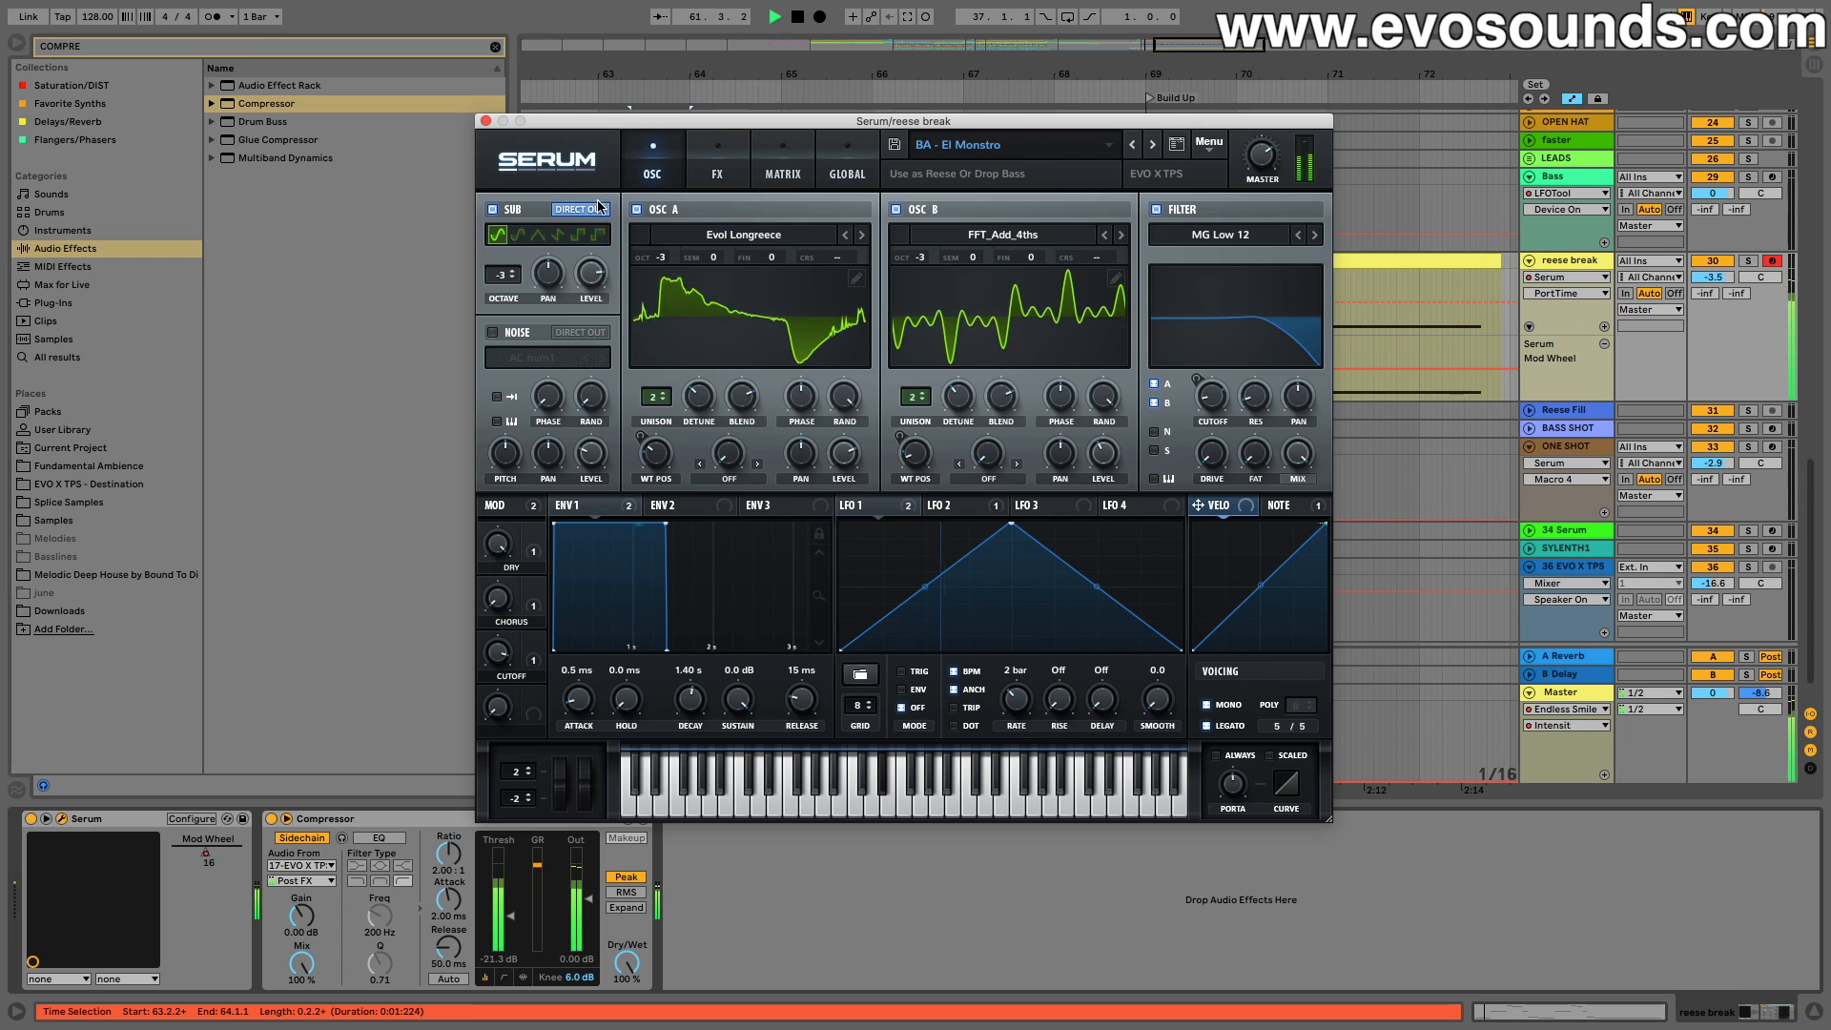
{"action": "left_click", "coordinate": [486, 121]}
Step: Play the reese break 2 clip through to the Build Up marker to review the bass phrase with its automation
{"action": "left_click", "coordinate": [705, 263]}
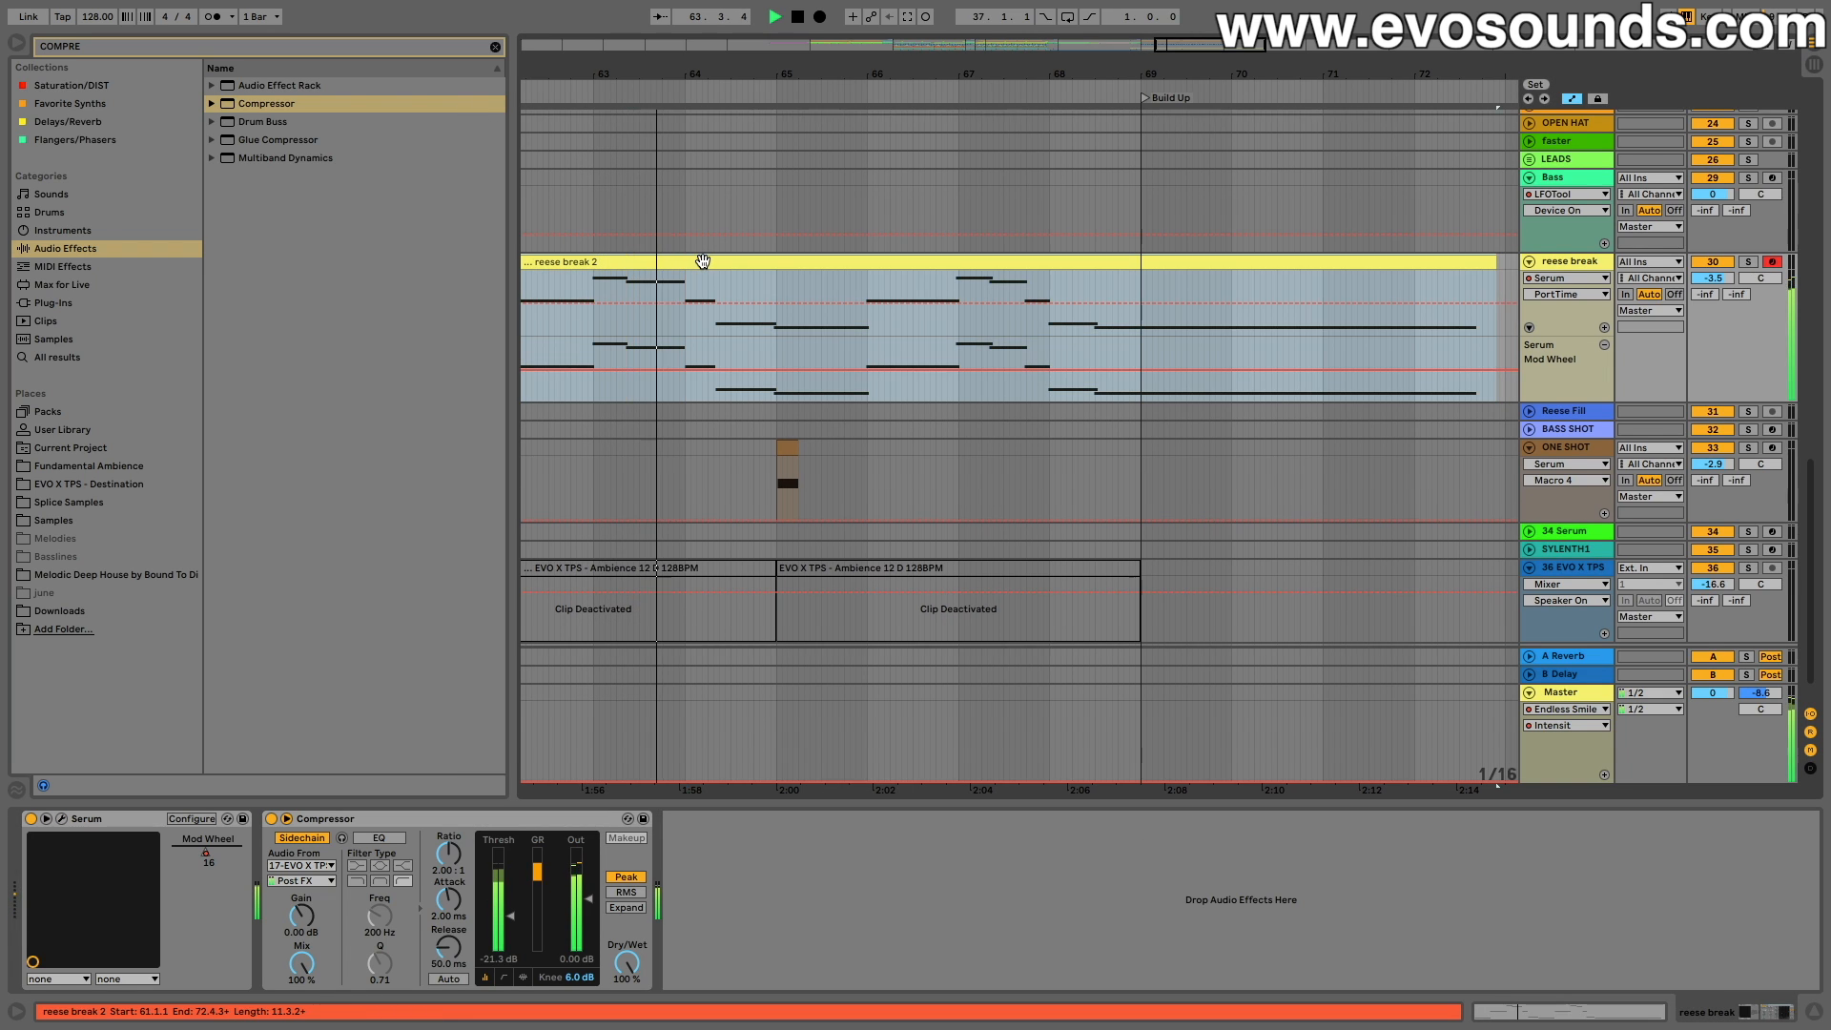
{"action": "scroll", "coordinate": [703, 262], "scroll_direction": "left", "scroll_amount": 5}
{"action": "scroll", "coordinate": [703, 262], "scroll_direction": "up", "scroll_amount": 2}
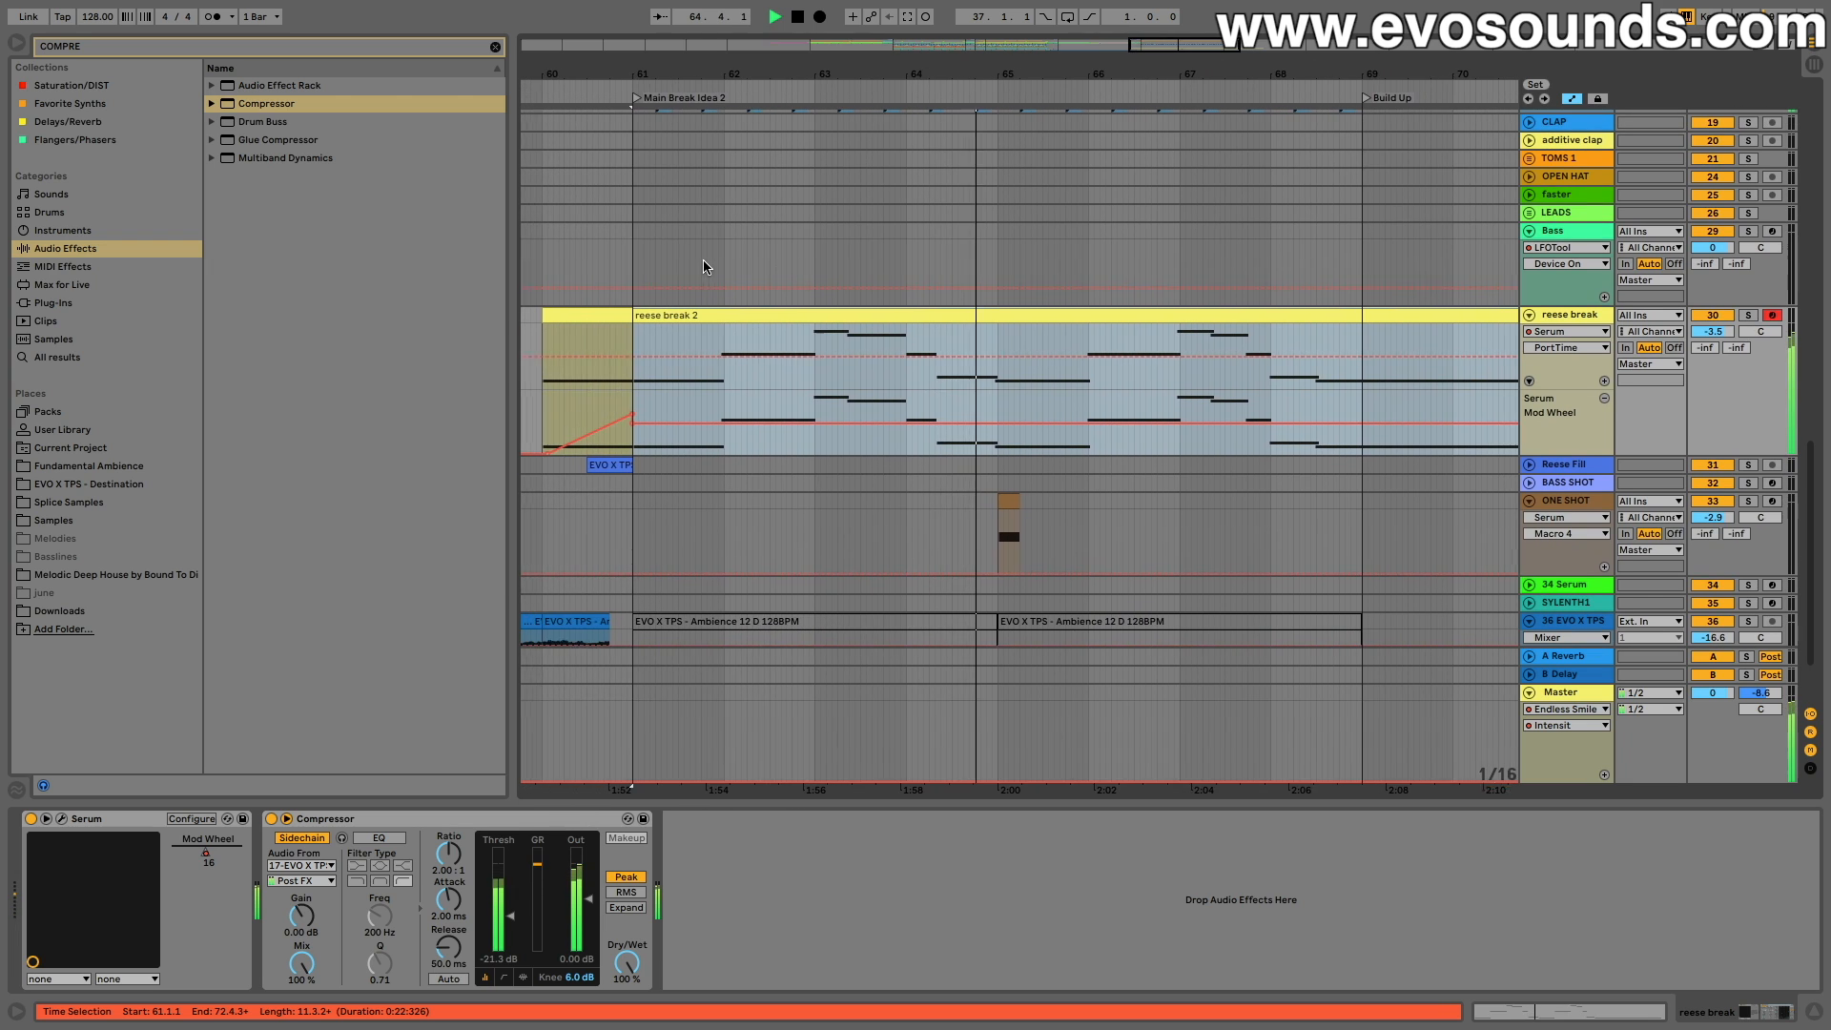
{"action": "scroll", "coordinate": [707, 268], "scroll_direction": "right", "scroll_amount": 4}
{"action": "scroll", "coordinate": [1283, 426], "scroll_direction": "left", "scroll_amount": 4}
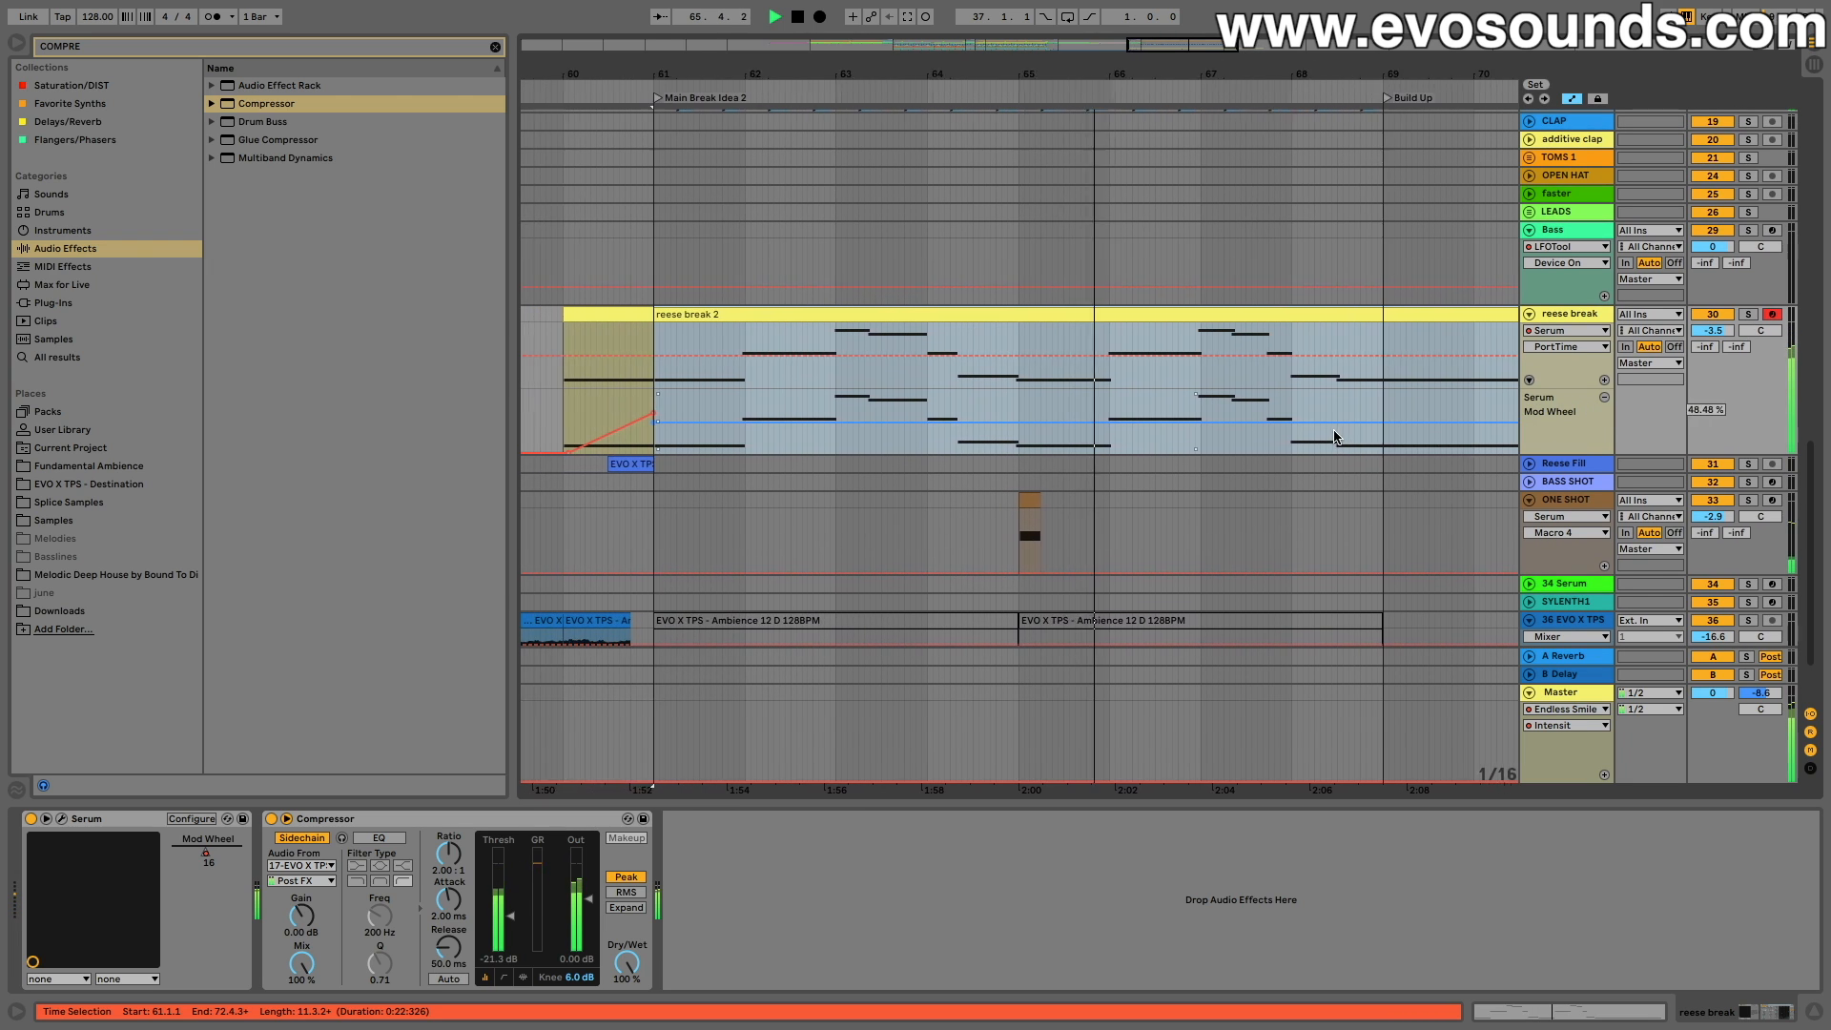
{"action": "scroll", "coordinate": [1334, 438], "scroll_direction": "right", "scroll_amount": 2}
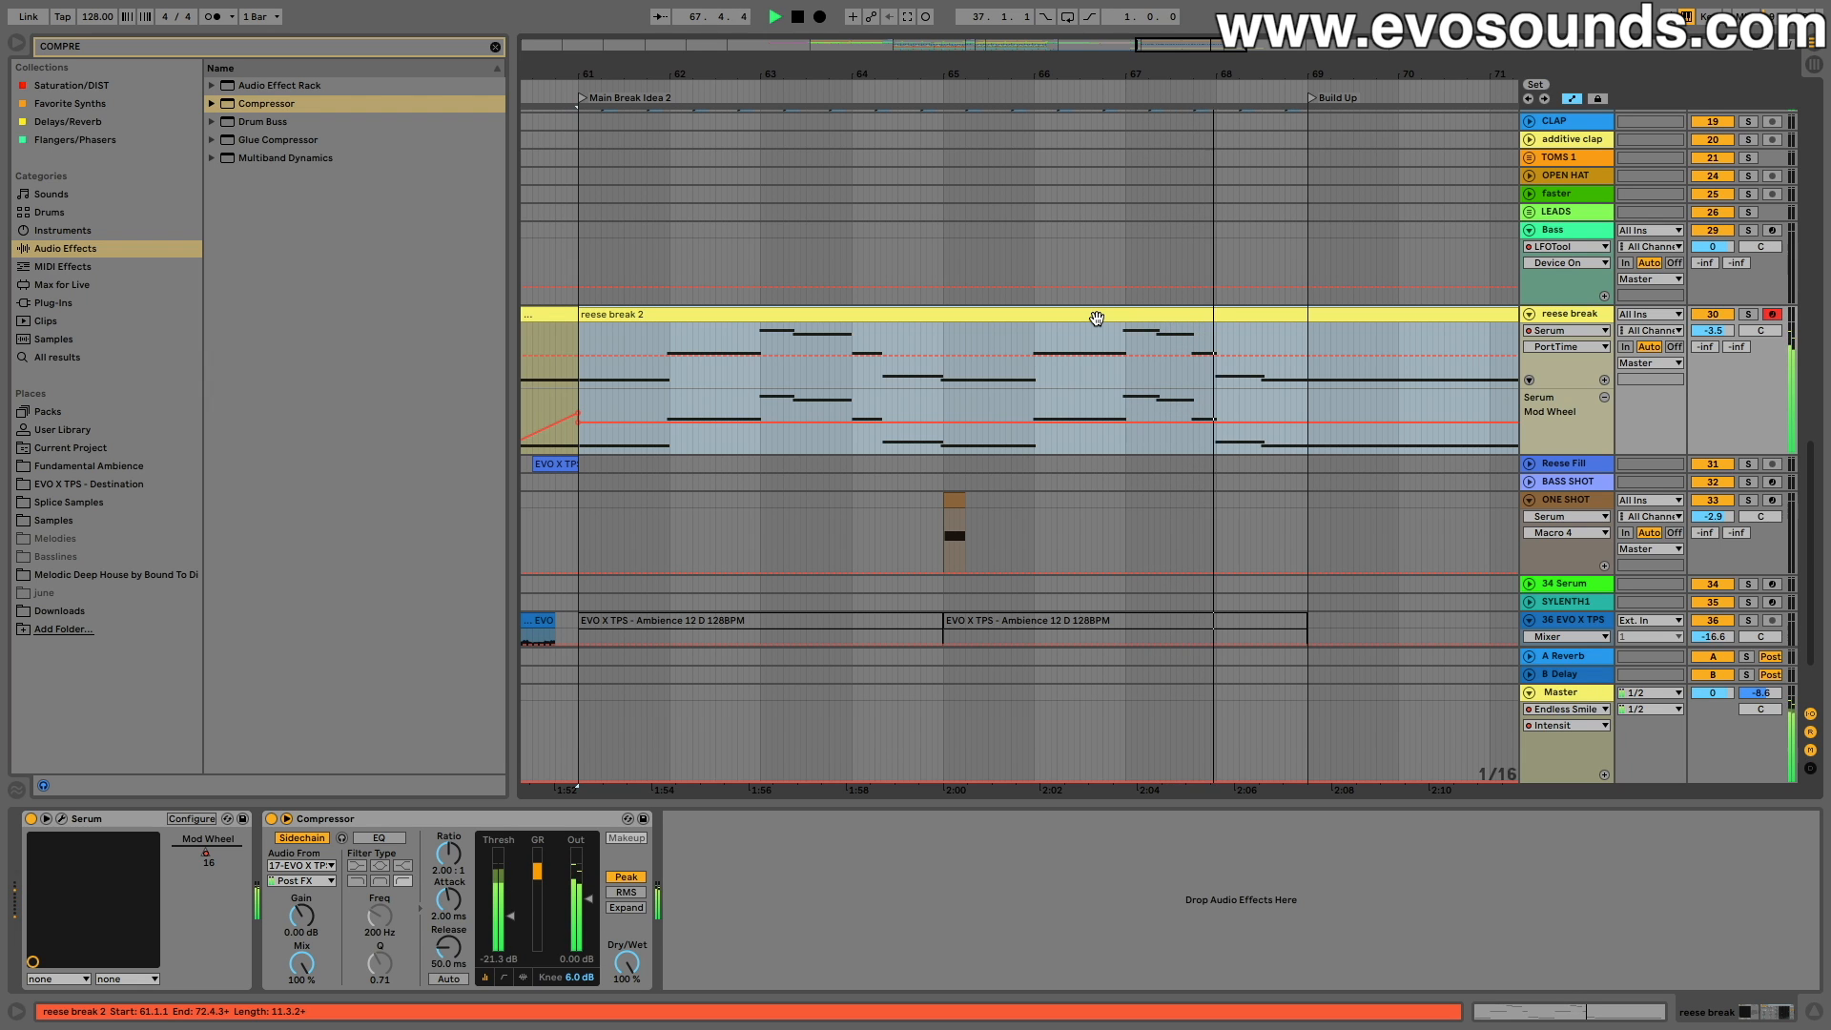
{"action": "scroll", "coordinate": [1268, 318], "scroll_direction": "right", "scroll_amount": 1}
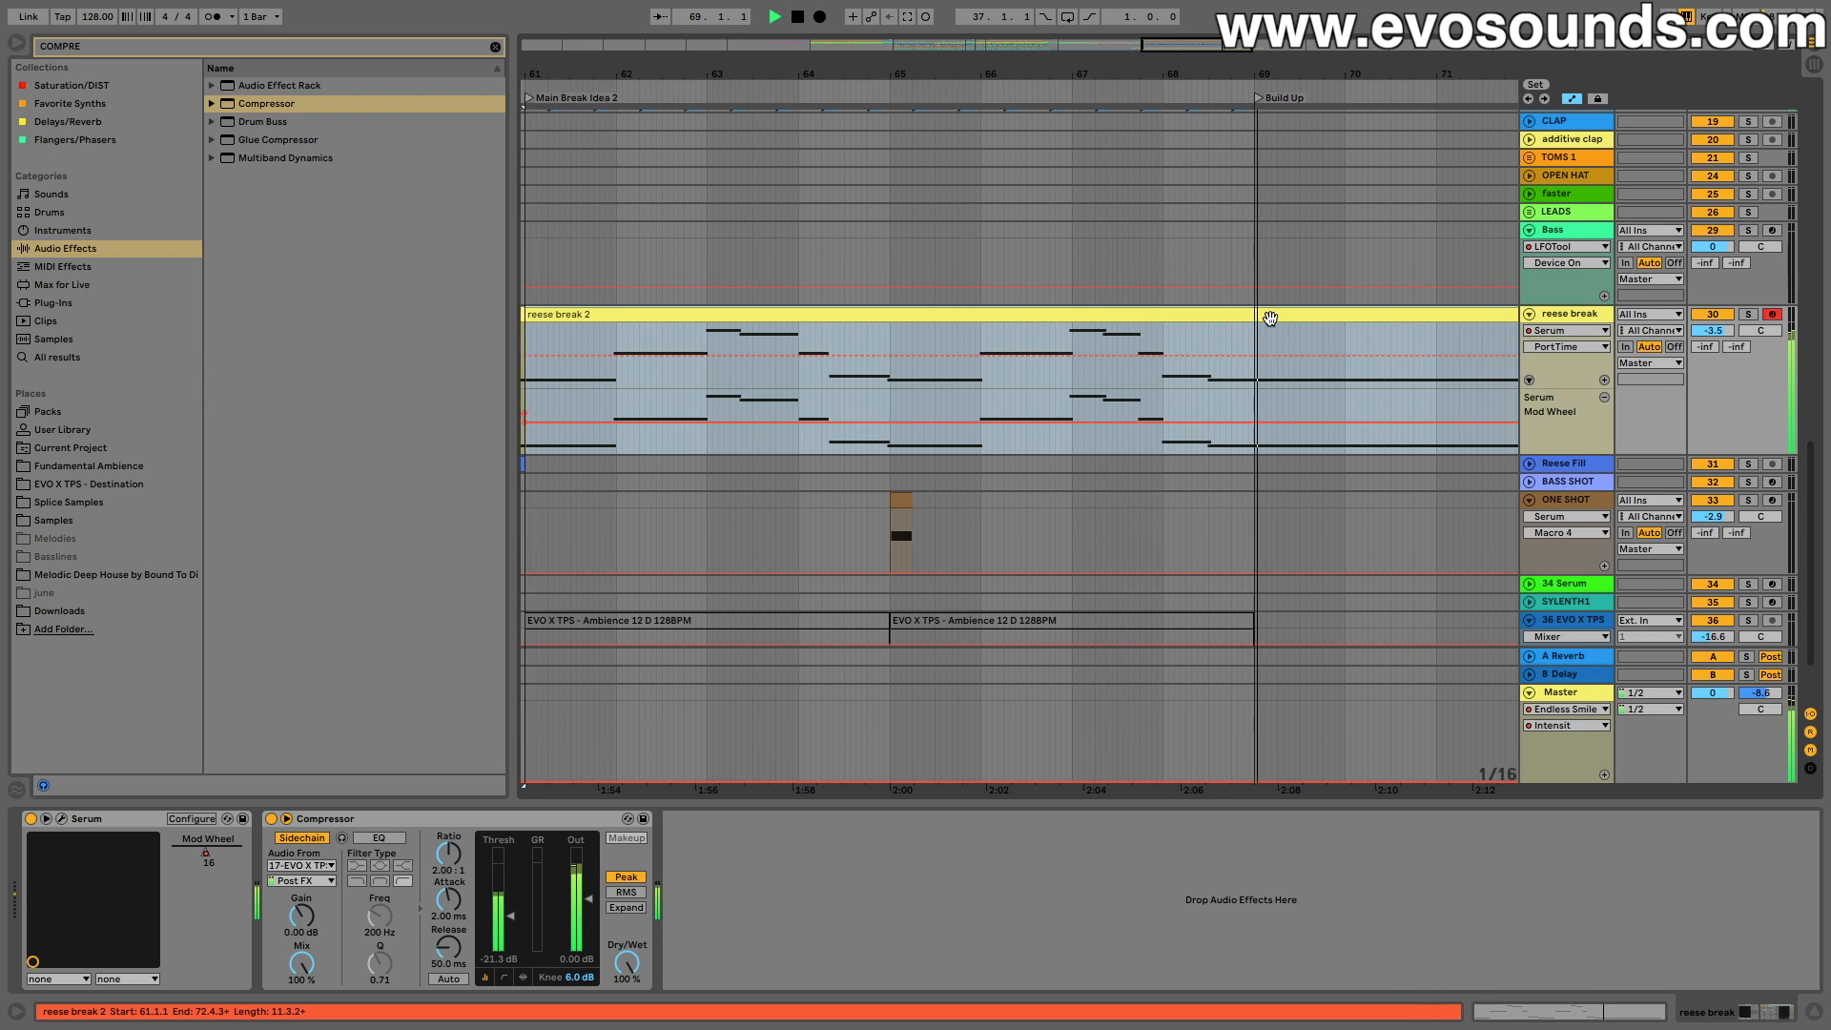
{"action": "key", "text": "space"}
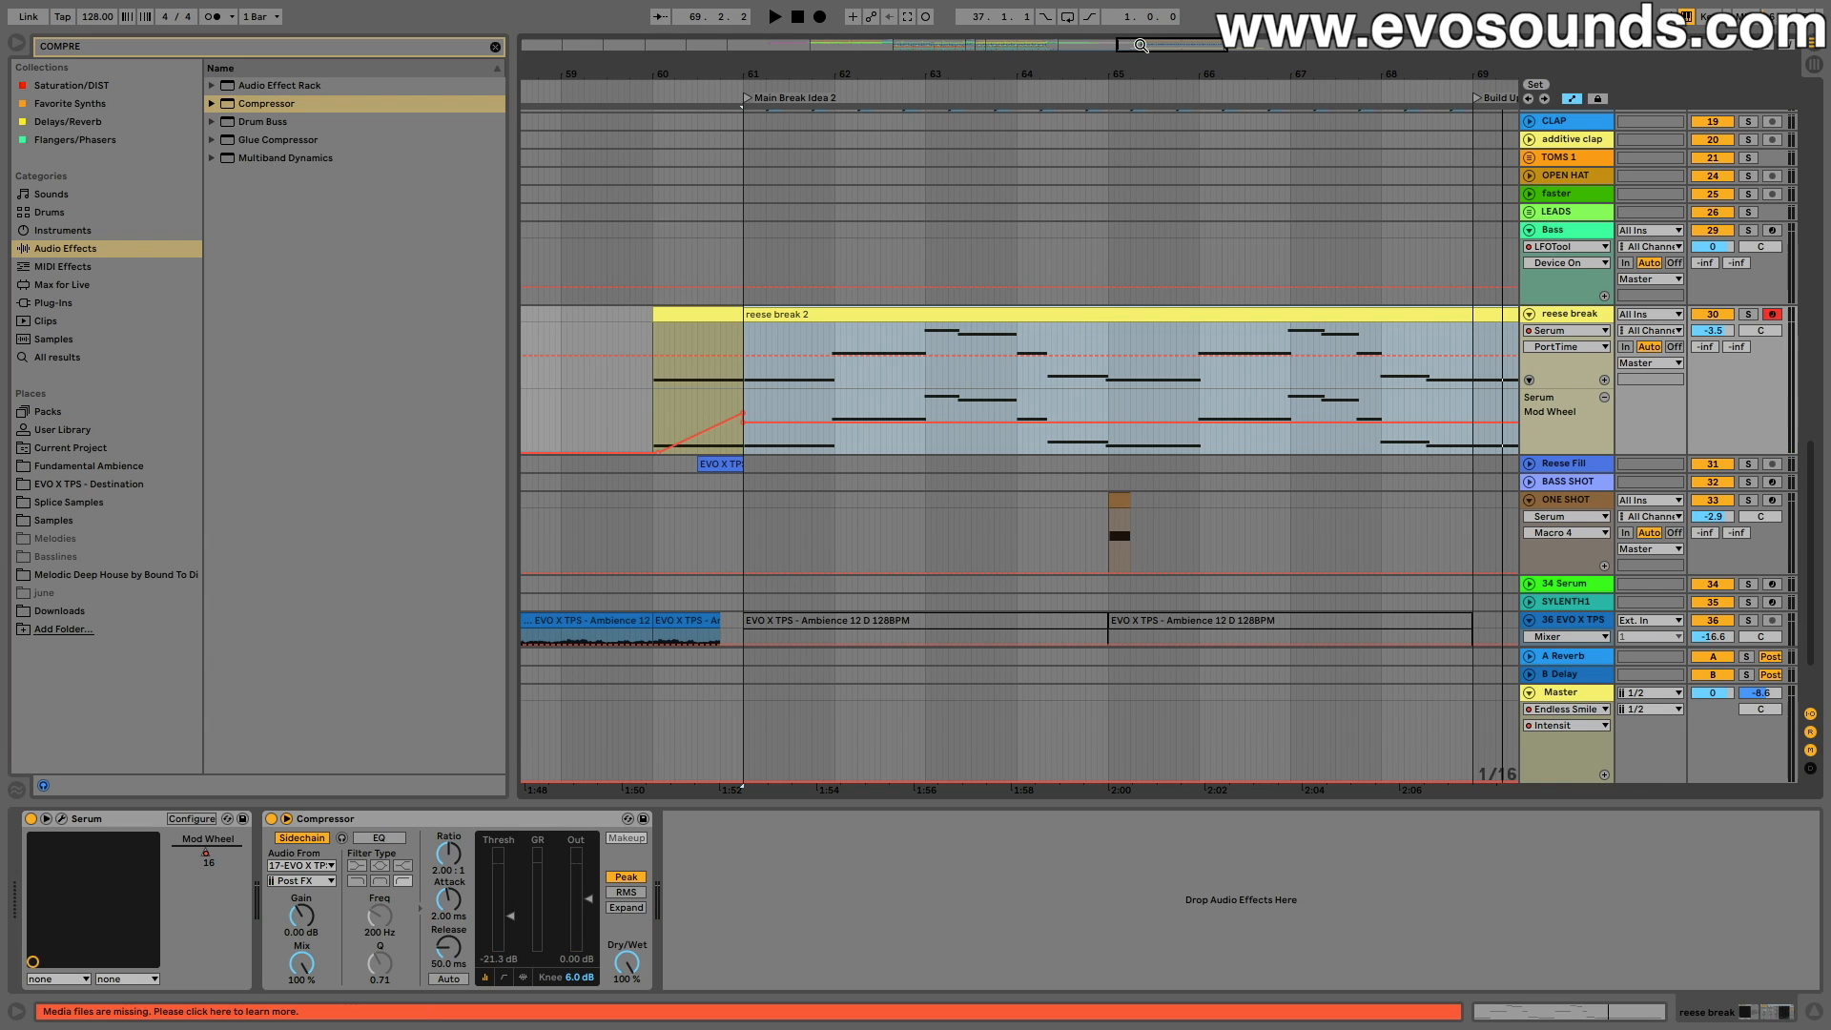
Step: Open Serum on the reese break track and examine the NOTE modulation source and the LFO 1 destinations
{"action": "left_click_drag", "start_coordinate": [1141, 46], "coordinate": [1141, 105]}
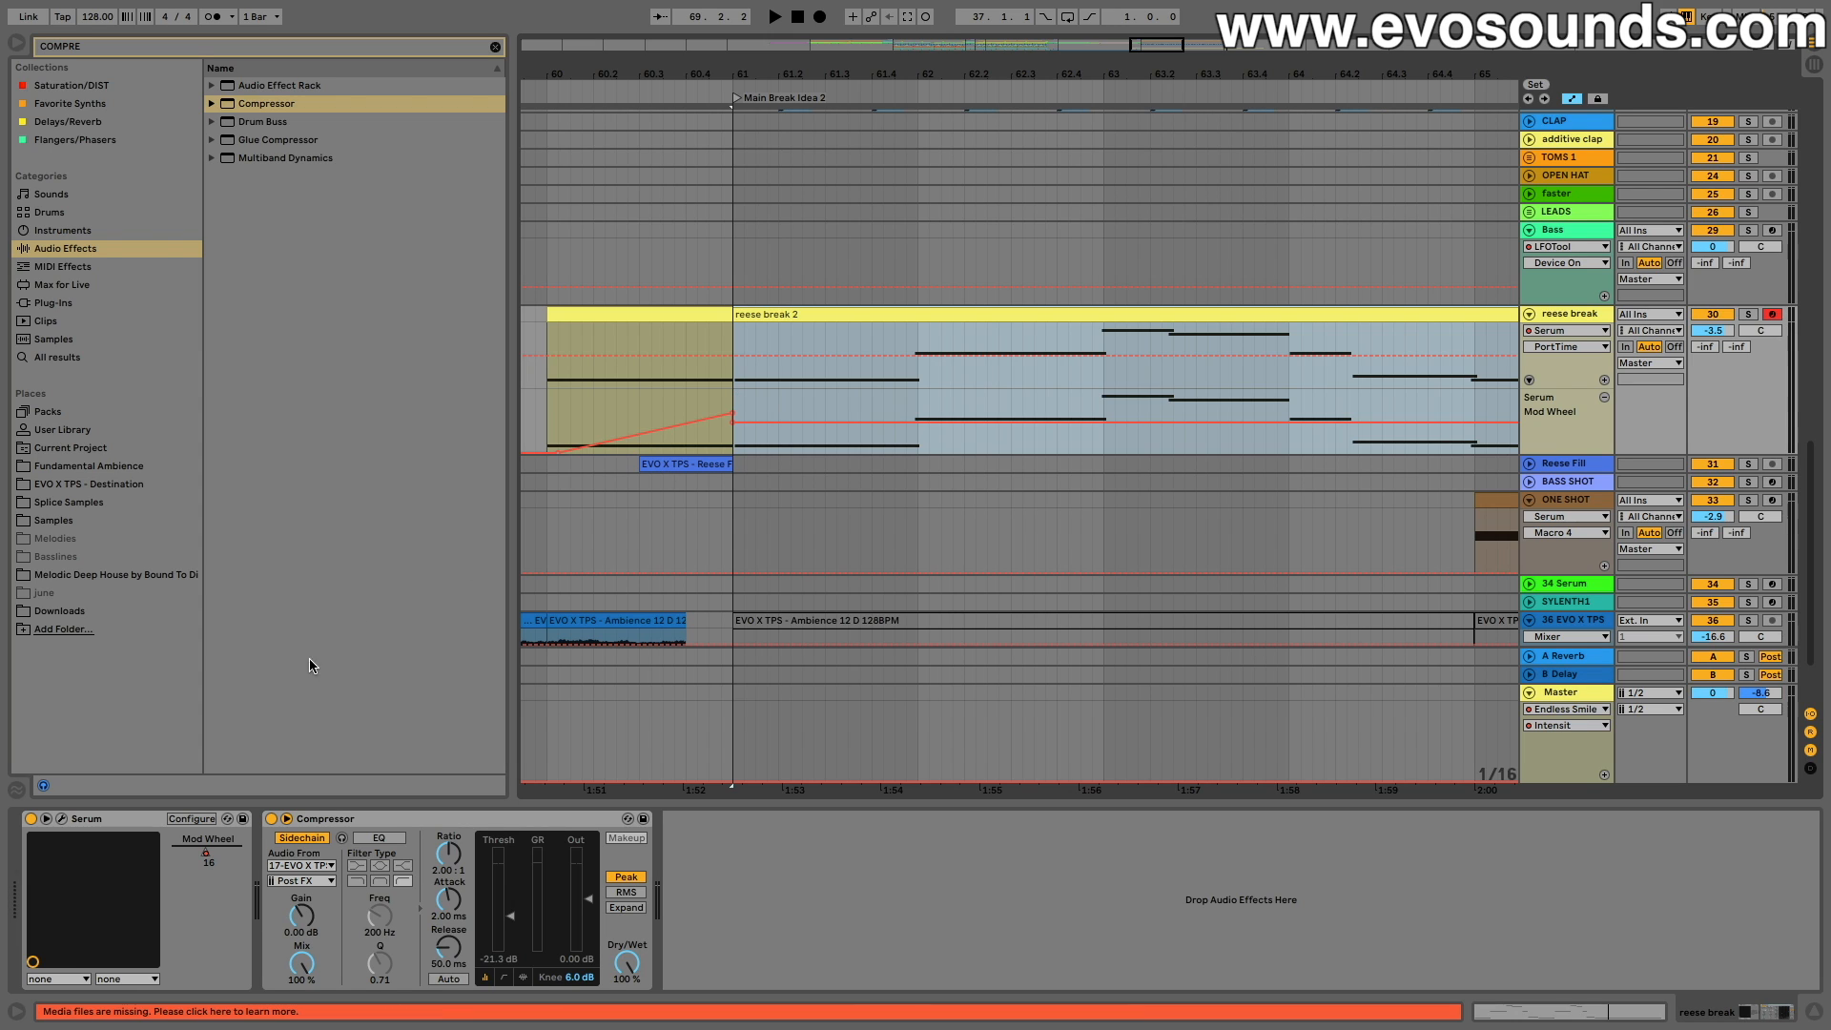
{"action": "left_click", "coordinate": [61, 819]}
{"action": "left_click", "coordinate": [1272, 506]}
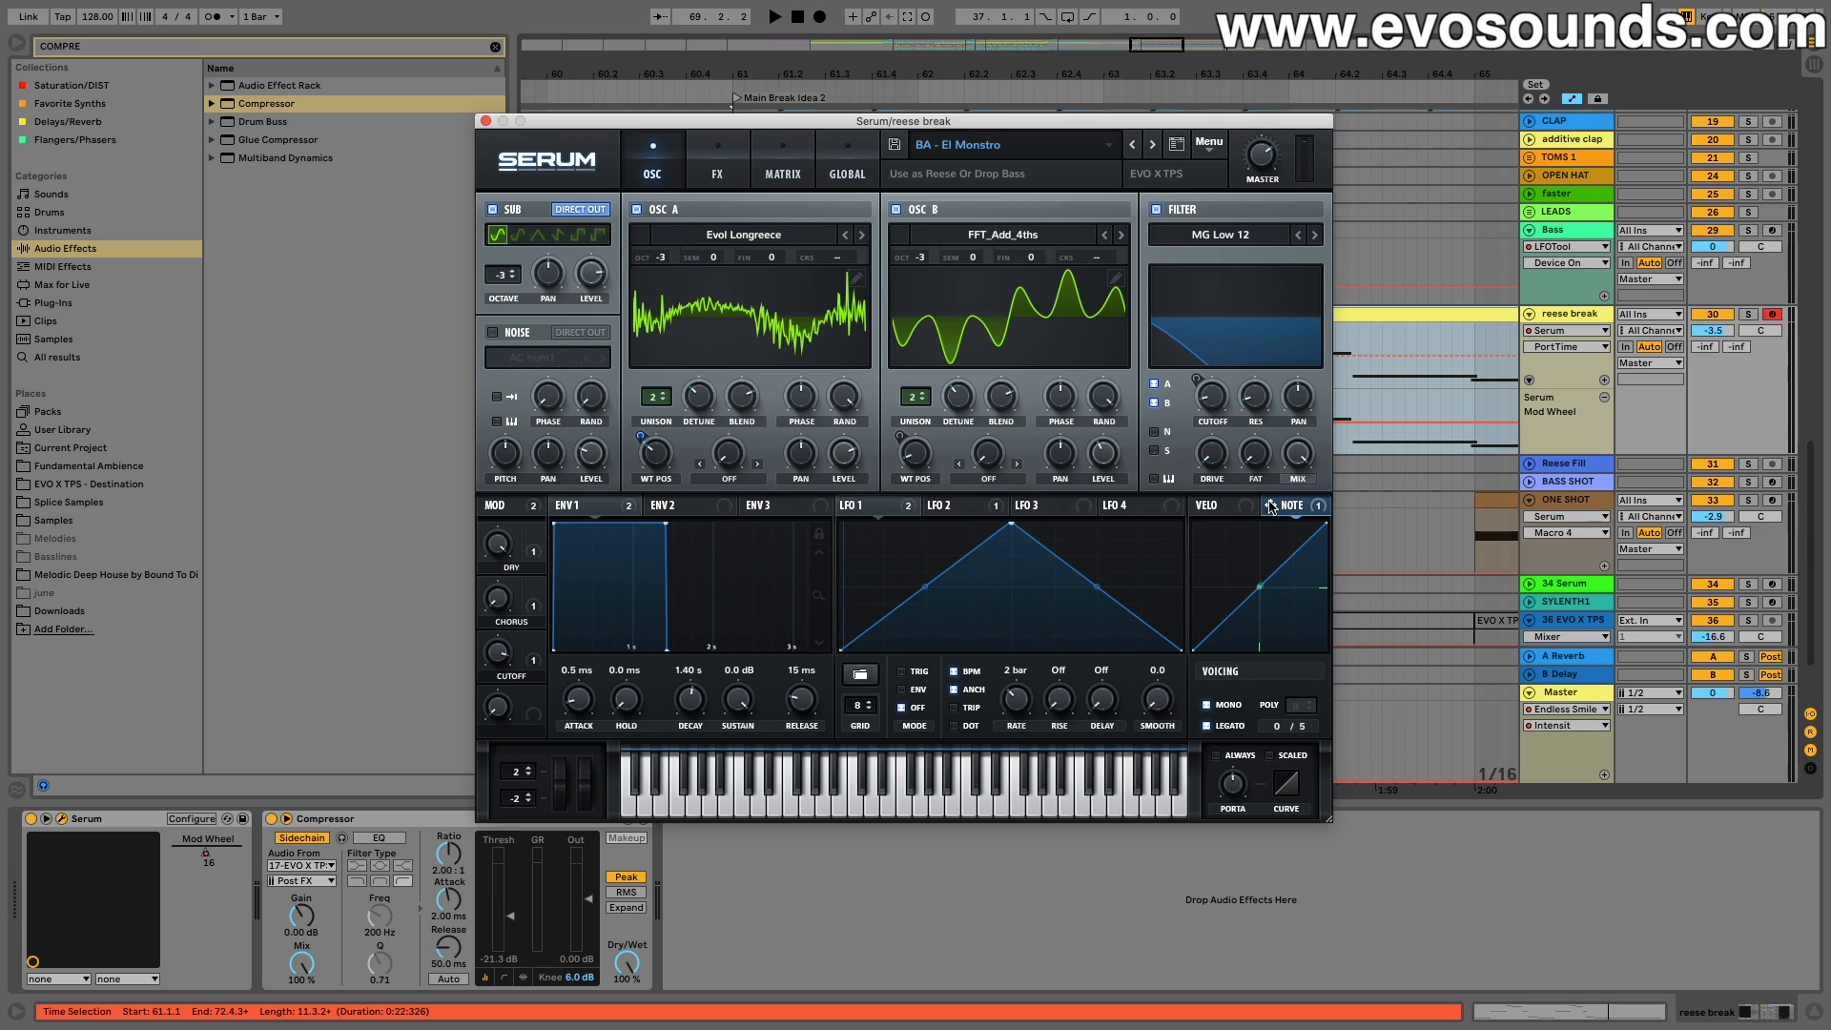
{"action": "right_click", "coordinate": [1276, 506]}
{"action": "left_click", "coordinate": [1311, 794]}
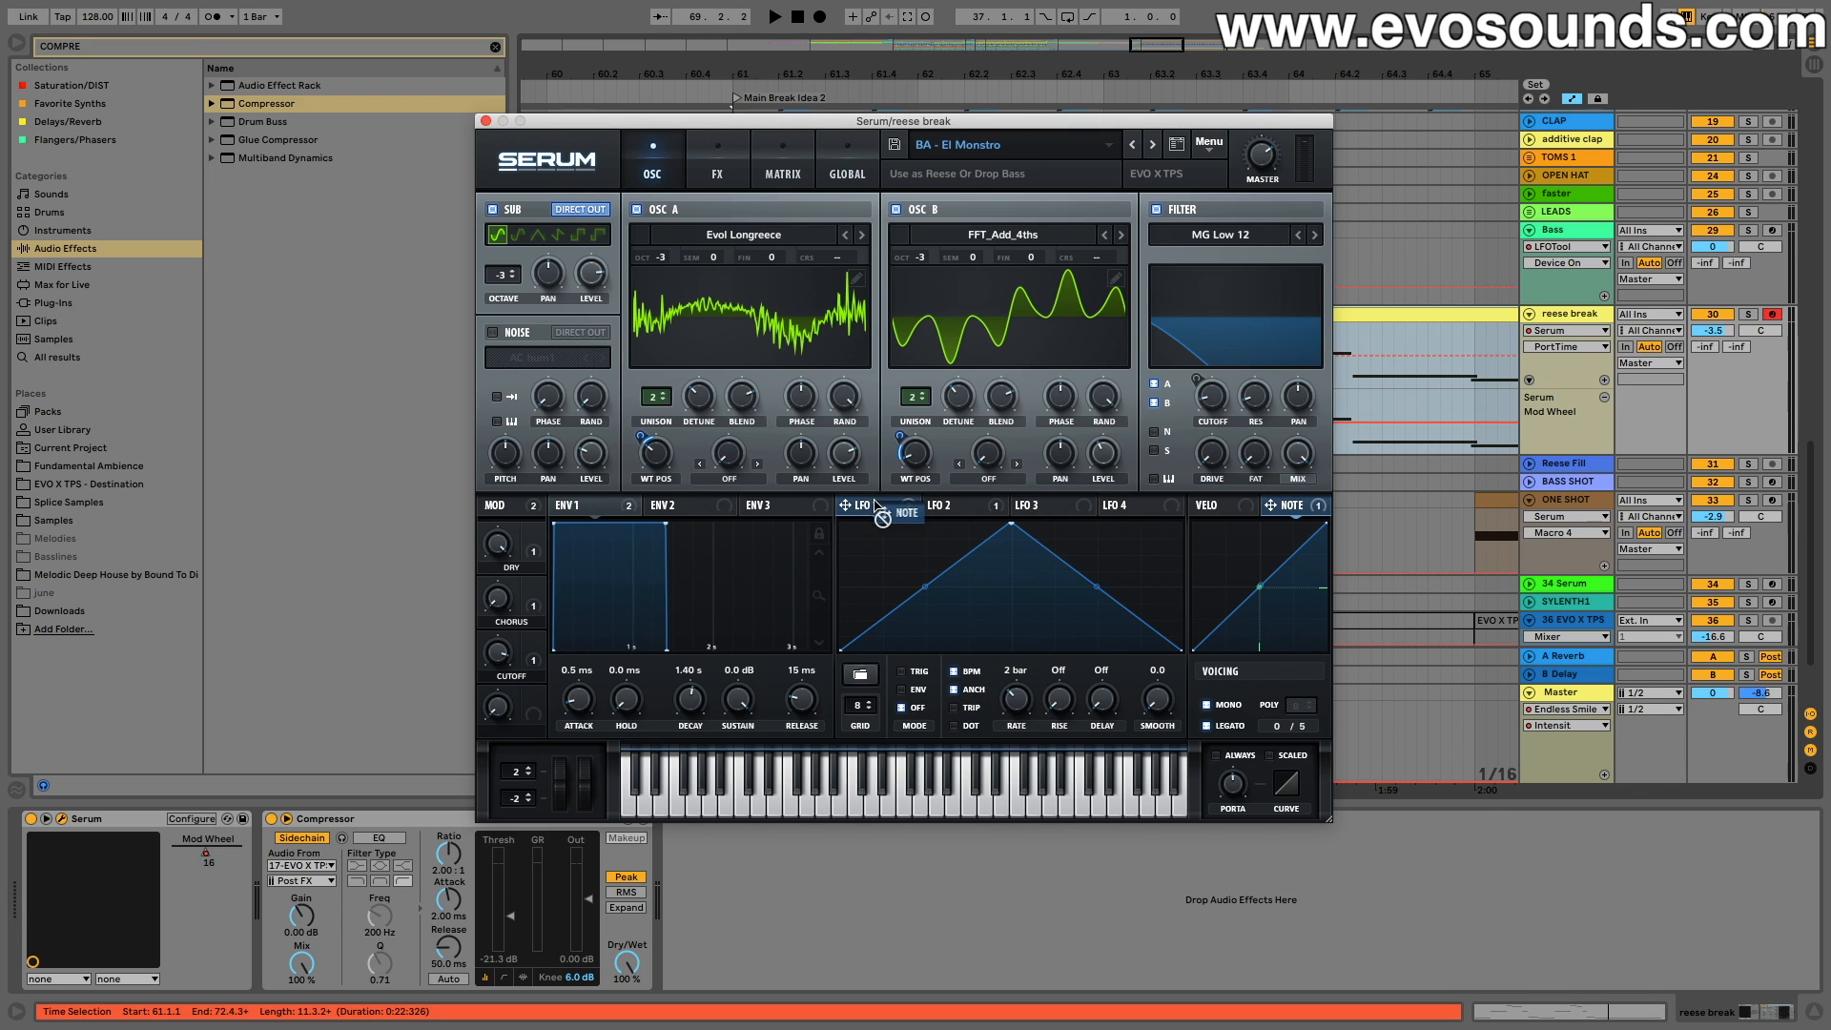
{"action": "mouse_move", "coordinate": [881, 499]}
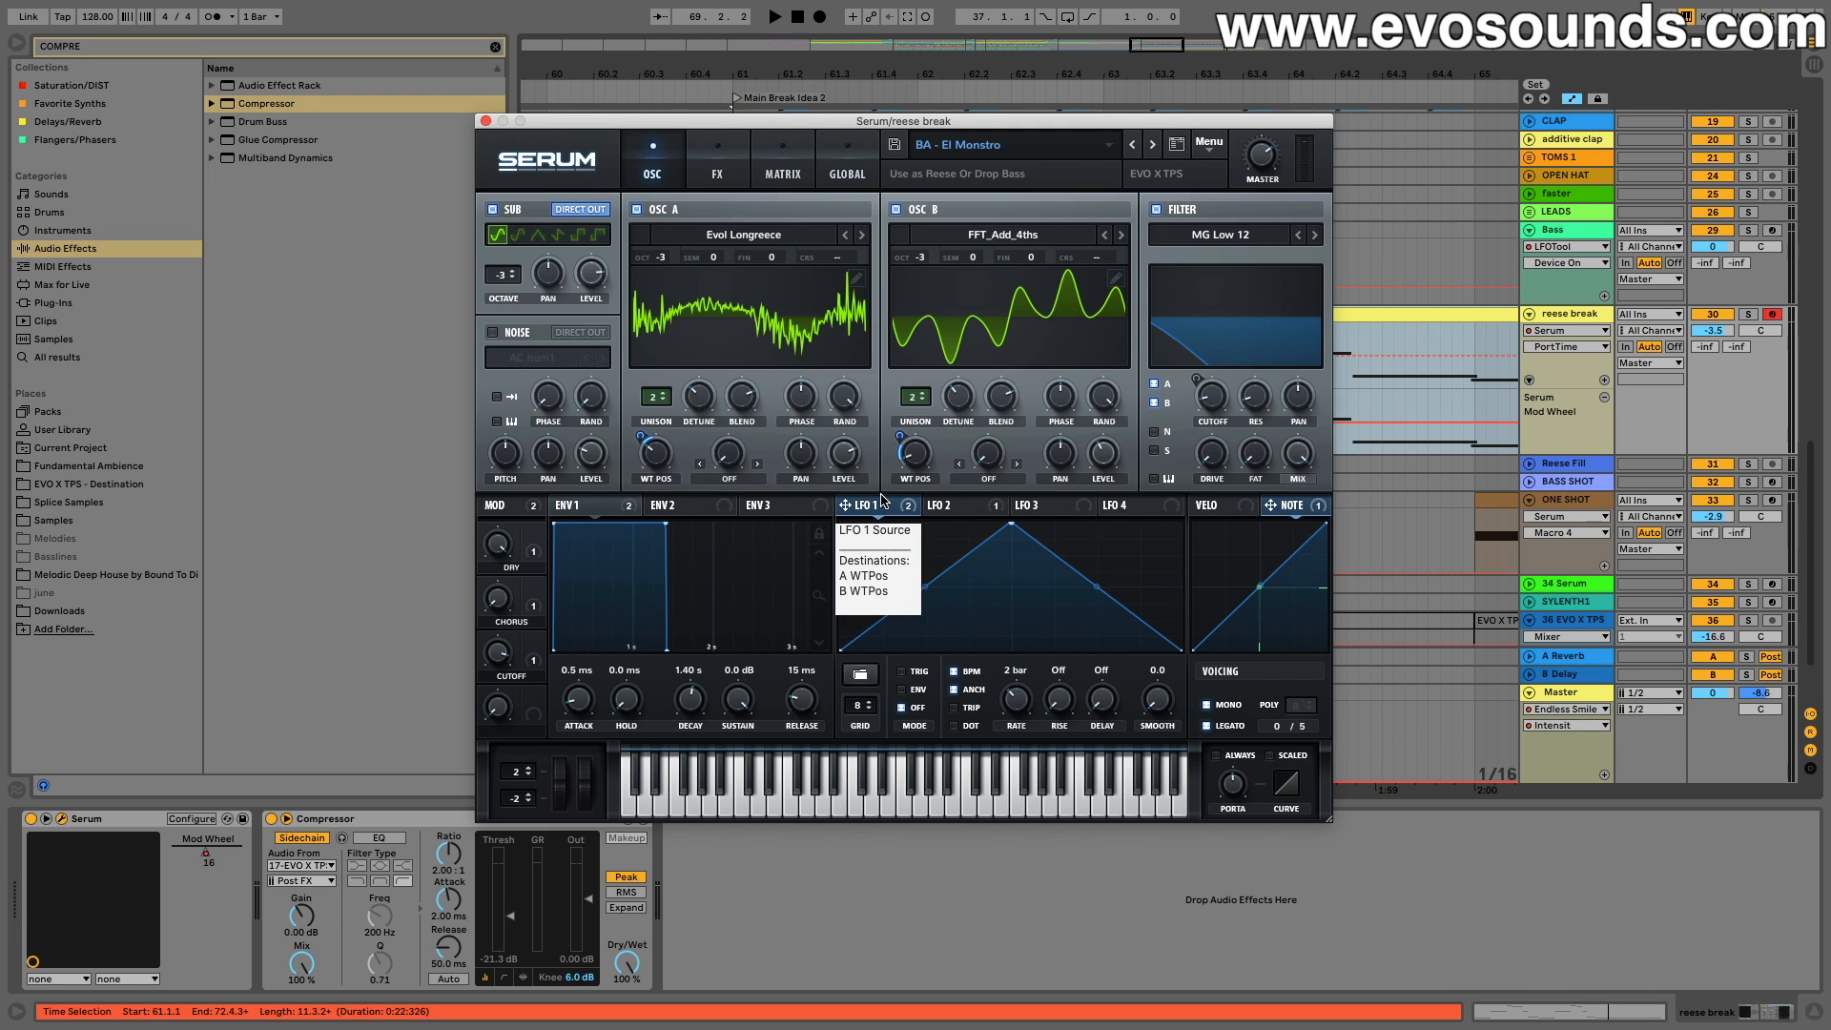
{"action": "left_click", "coordinate": [486, 120]}
Step: Remove the Mod Wheel automation drop at bar 61 so the ramp's end level is held
{"action": "left_click_drag", "start_coordinate": [1135, 49], "coordinate": [959, 240]}
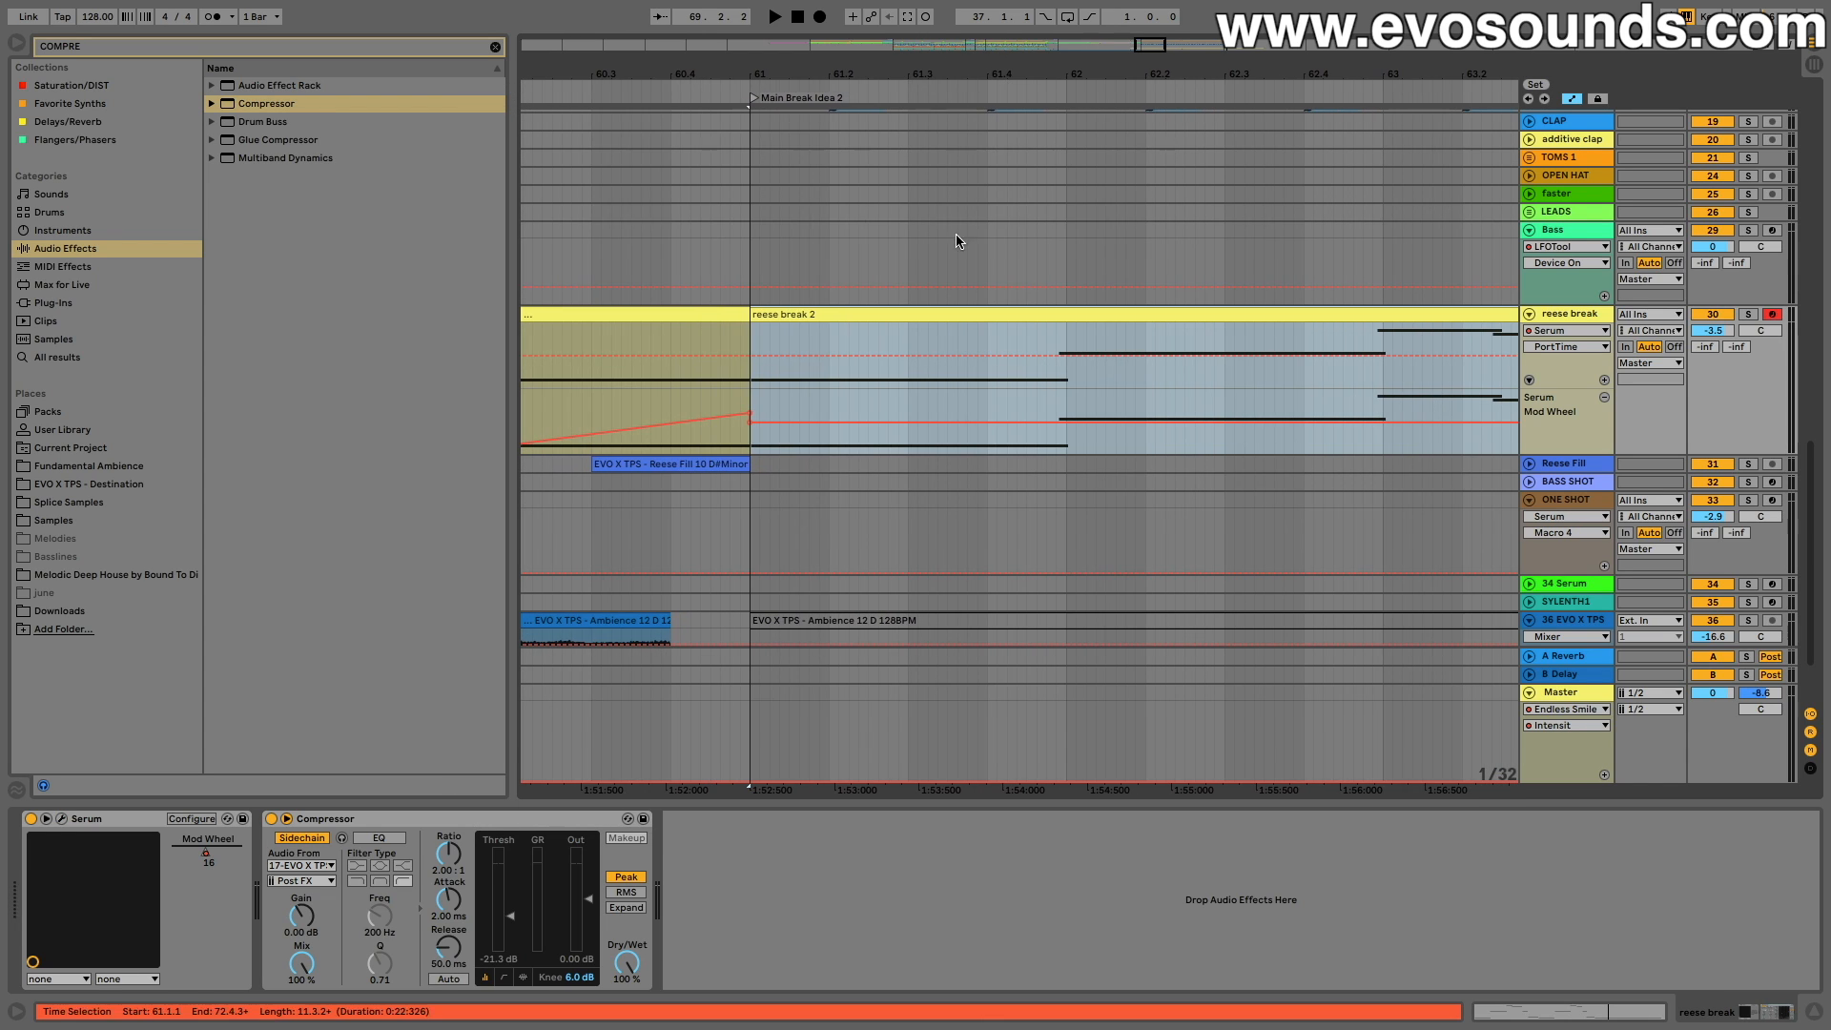
{"action": "key", "text": "space"}
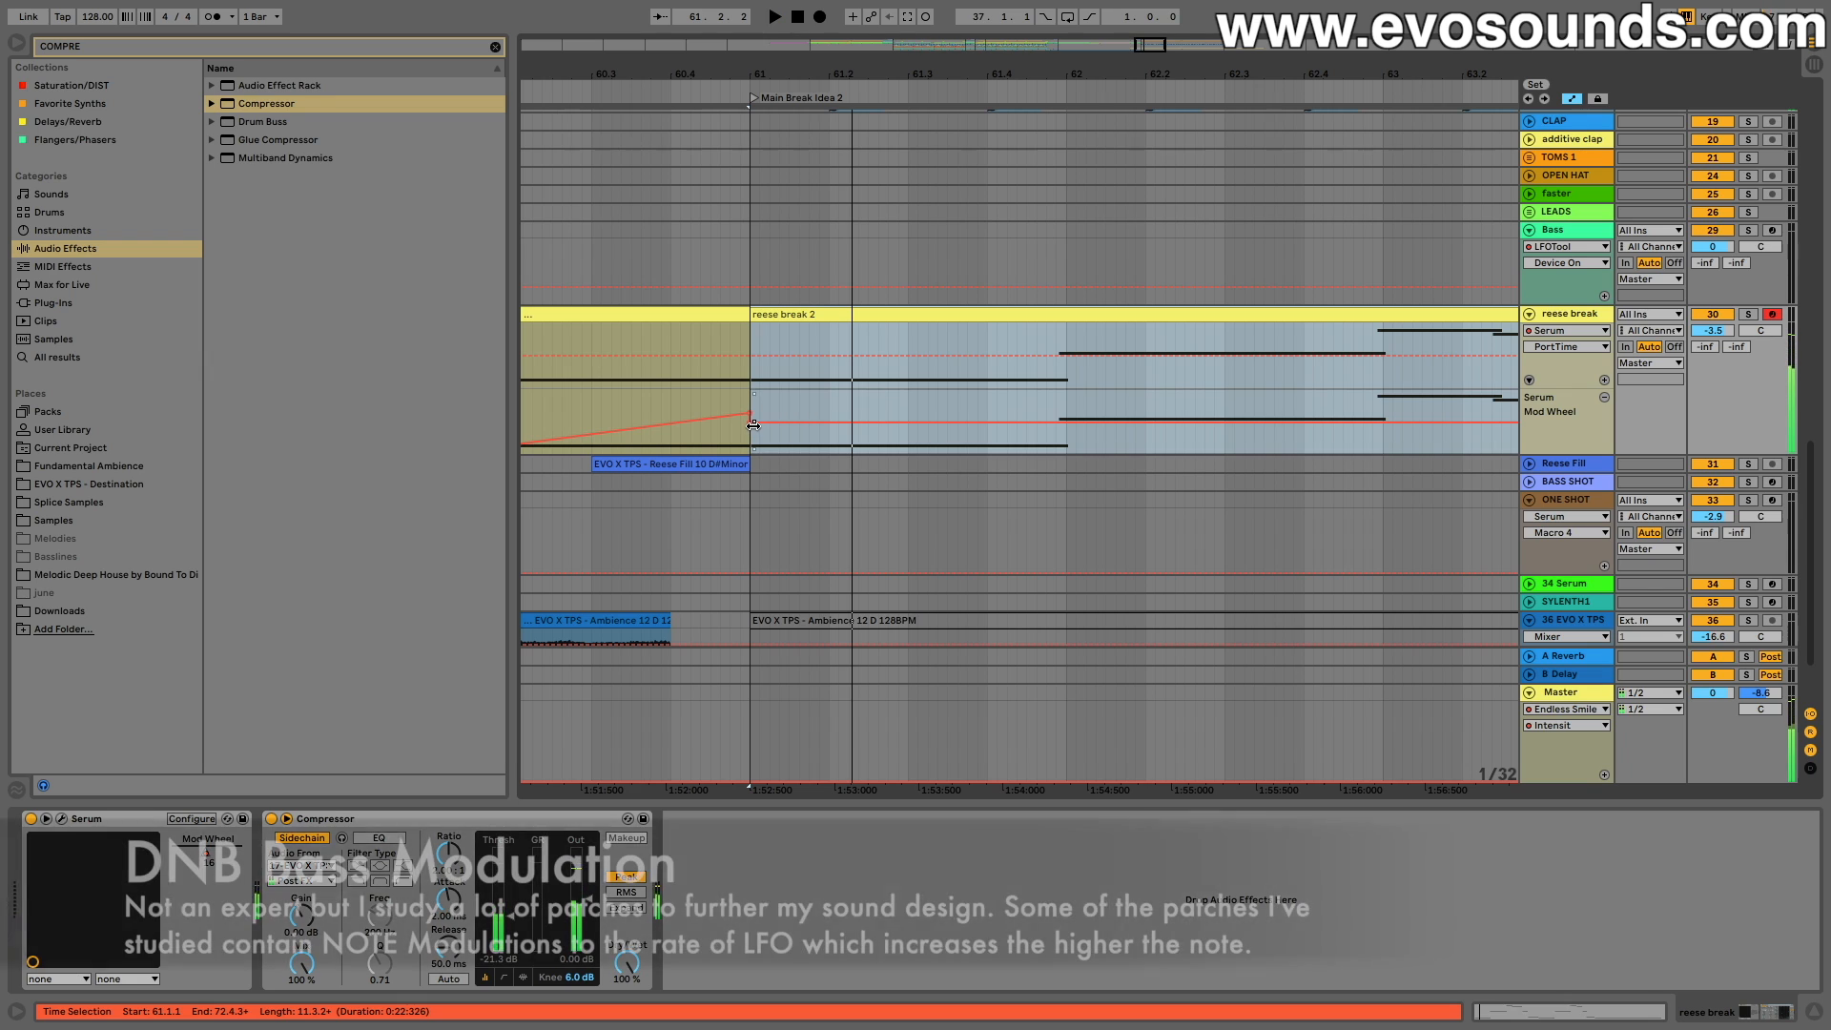
{"action": "left_click", "coordinate": [746, 421]}
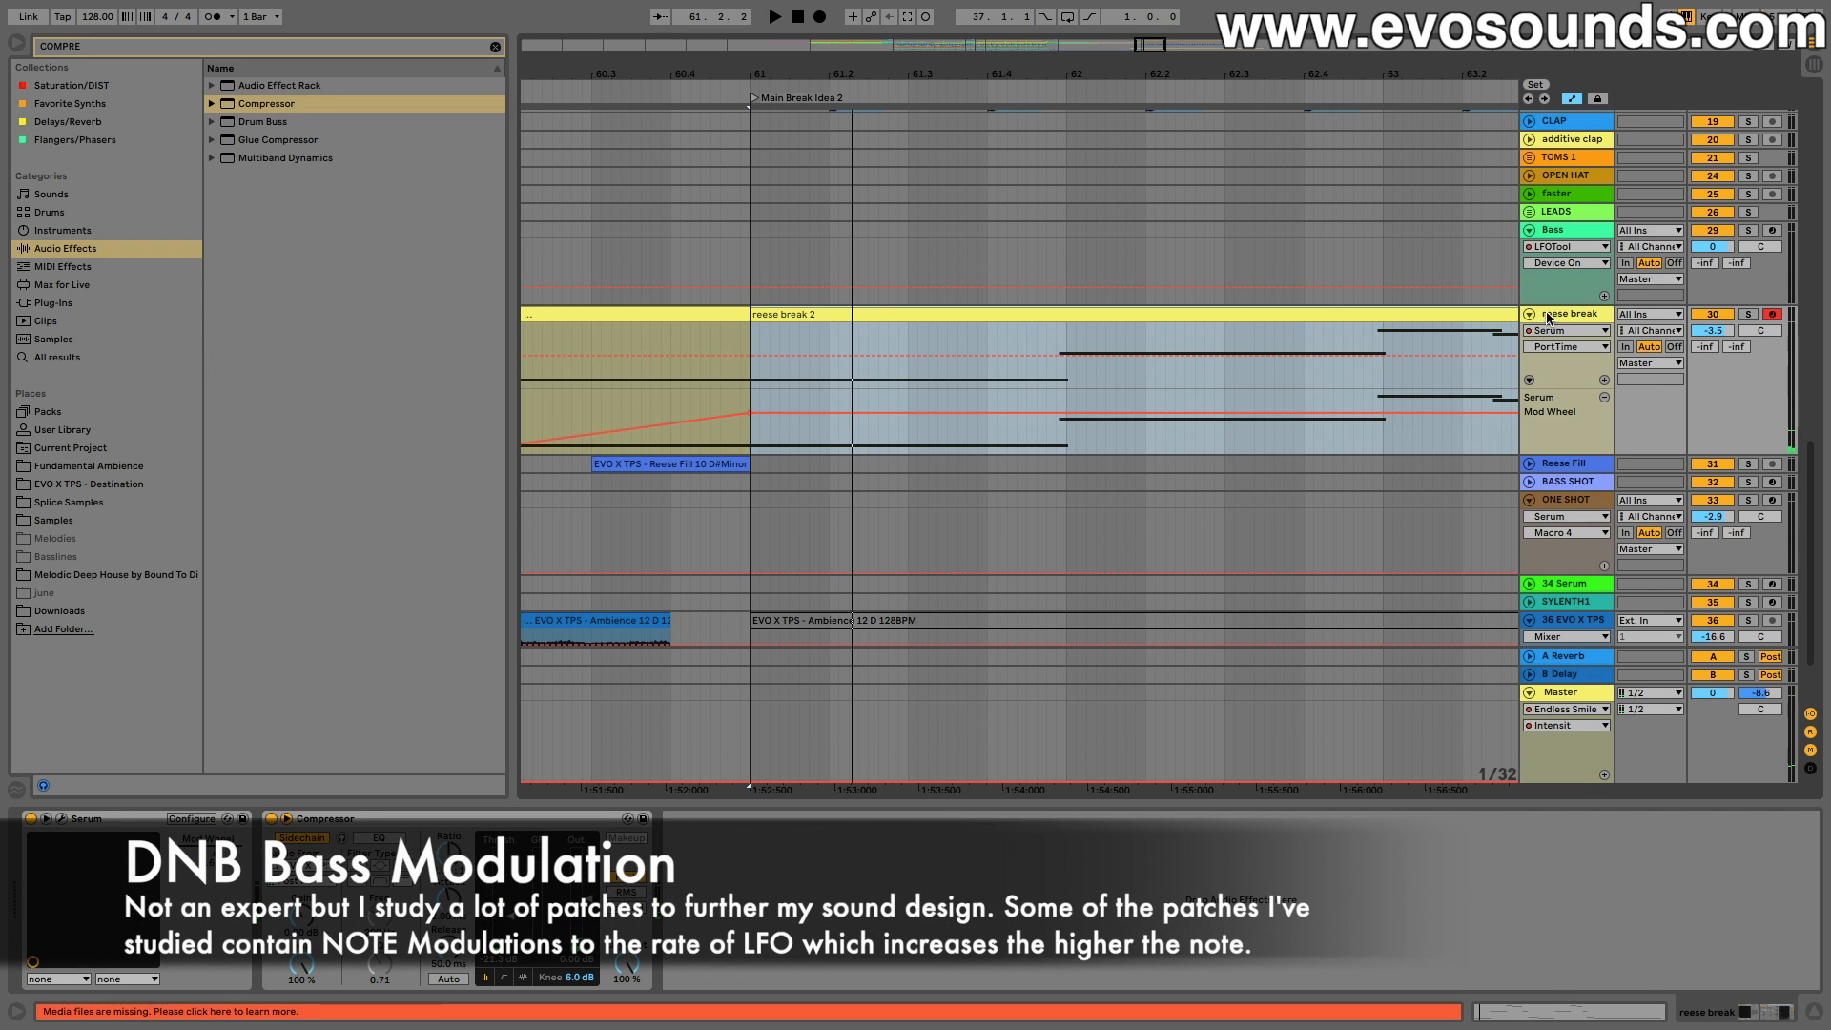
Step: Automate the Master's Auto Filter Frequency to rise from 26.0 Hz at bar 60 to about 203 Hz at bar 61
{"action": "left_click", "coordinate": [1587, 720]}
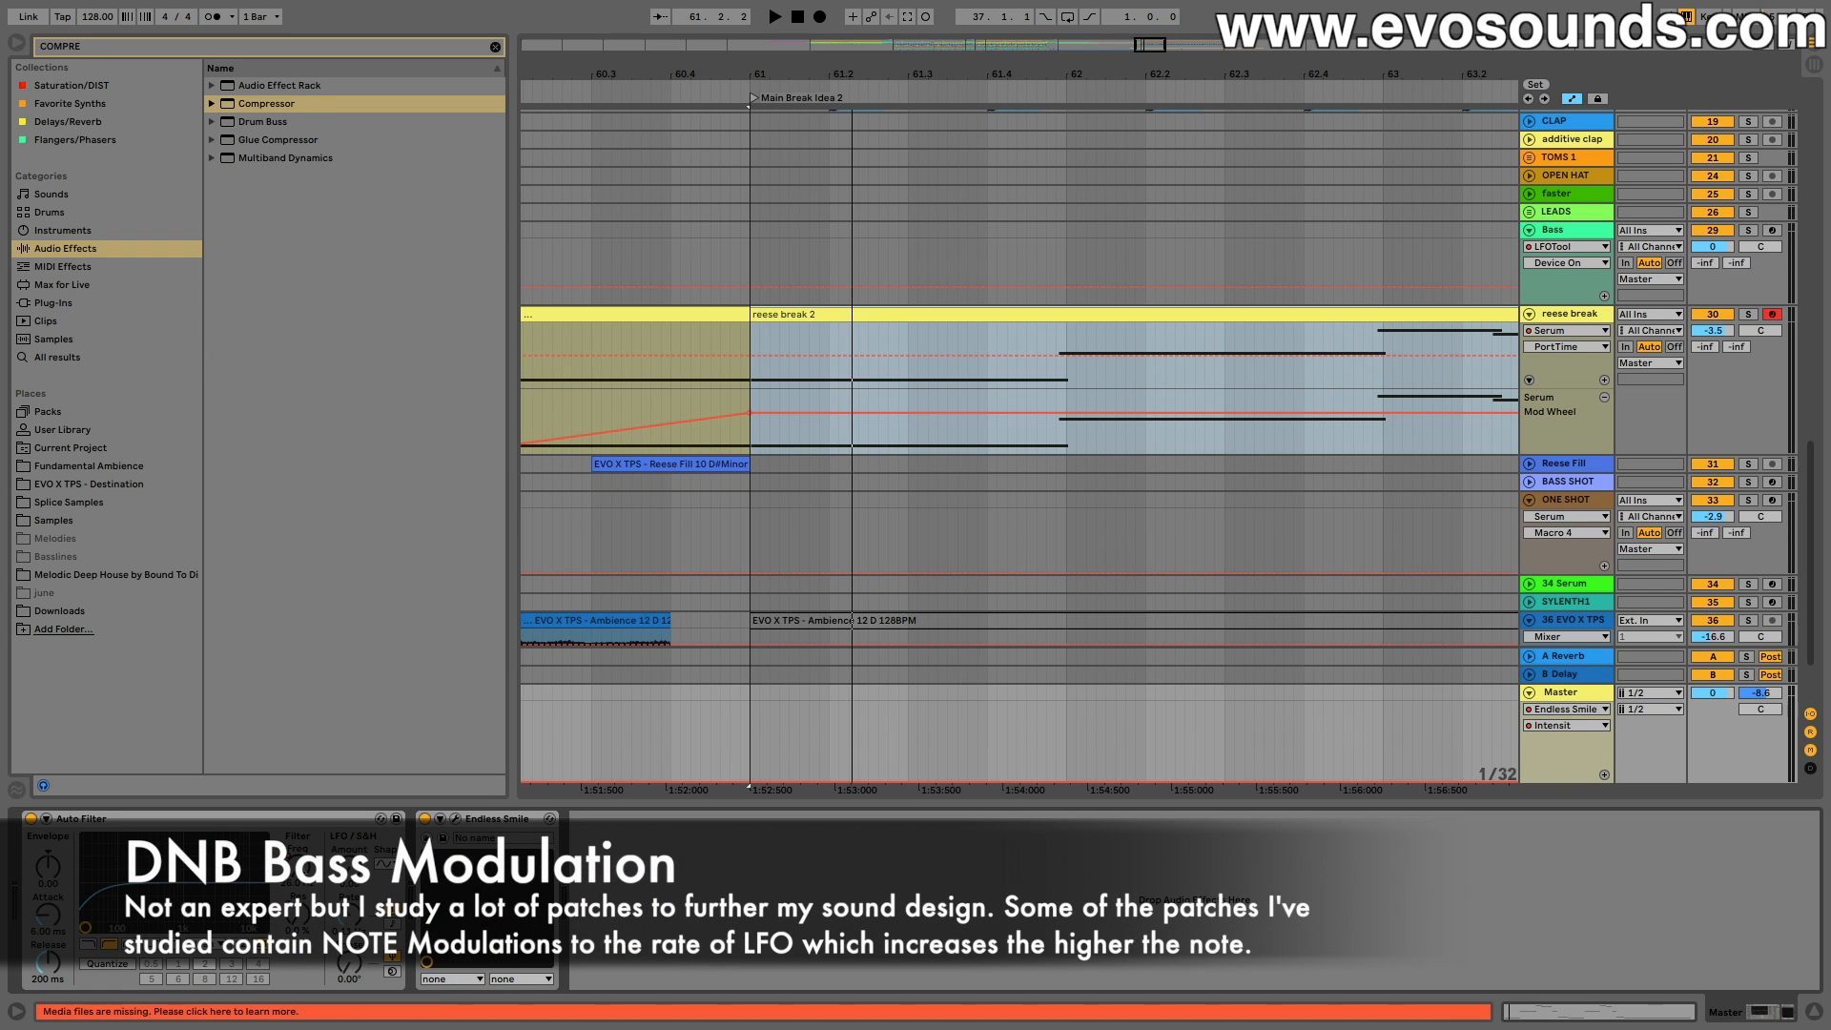
{"action": "scroll", "coordinate": [803, 574], "scroll_direction": "down", "scroll_amount": 2}
{"action": "scroll", "coordinate": [804, 574], "scroll_direction": "left", "scroll_amount": 5}
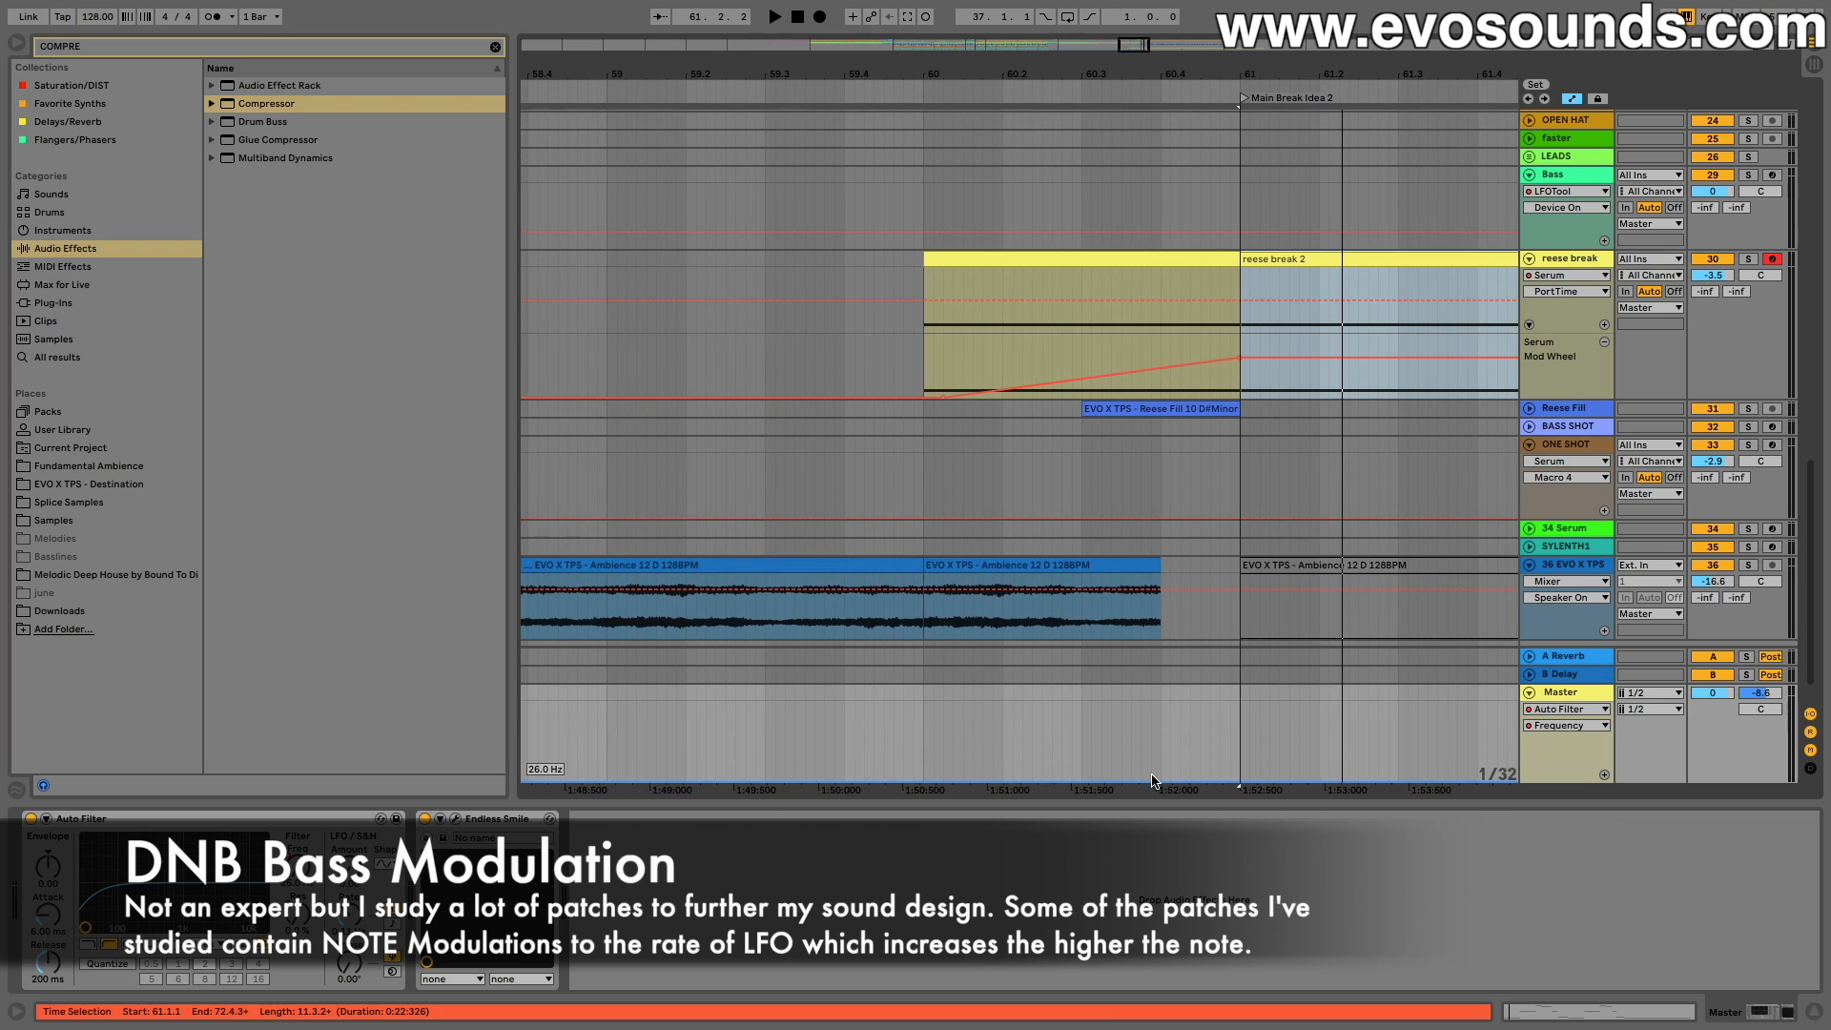
{"action": "left_click", "coordinate": [922, 751]}
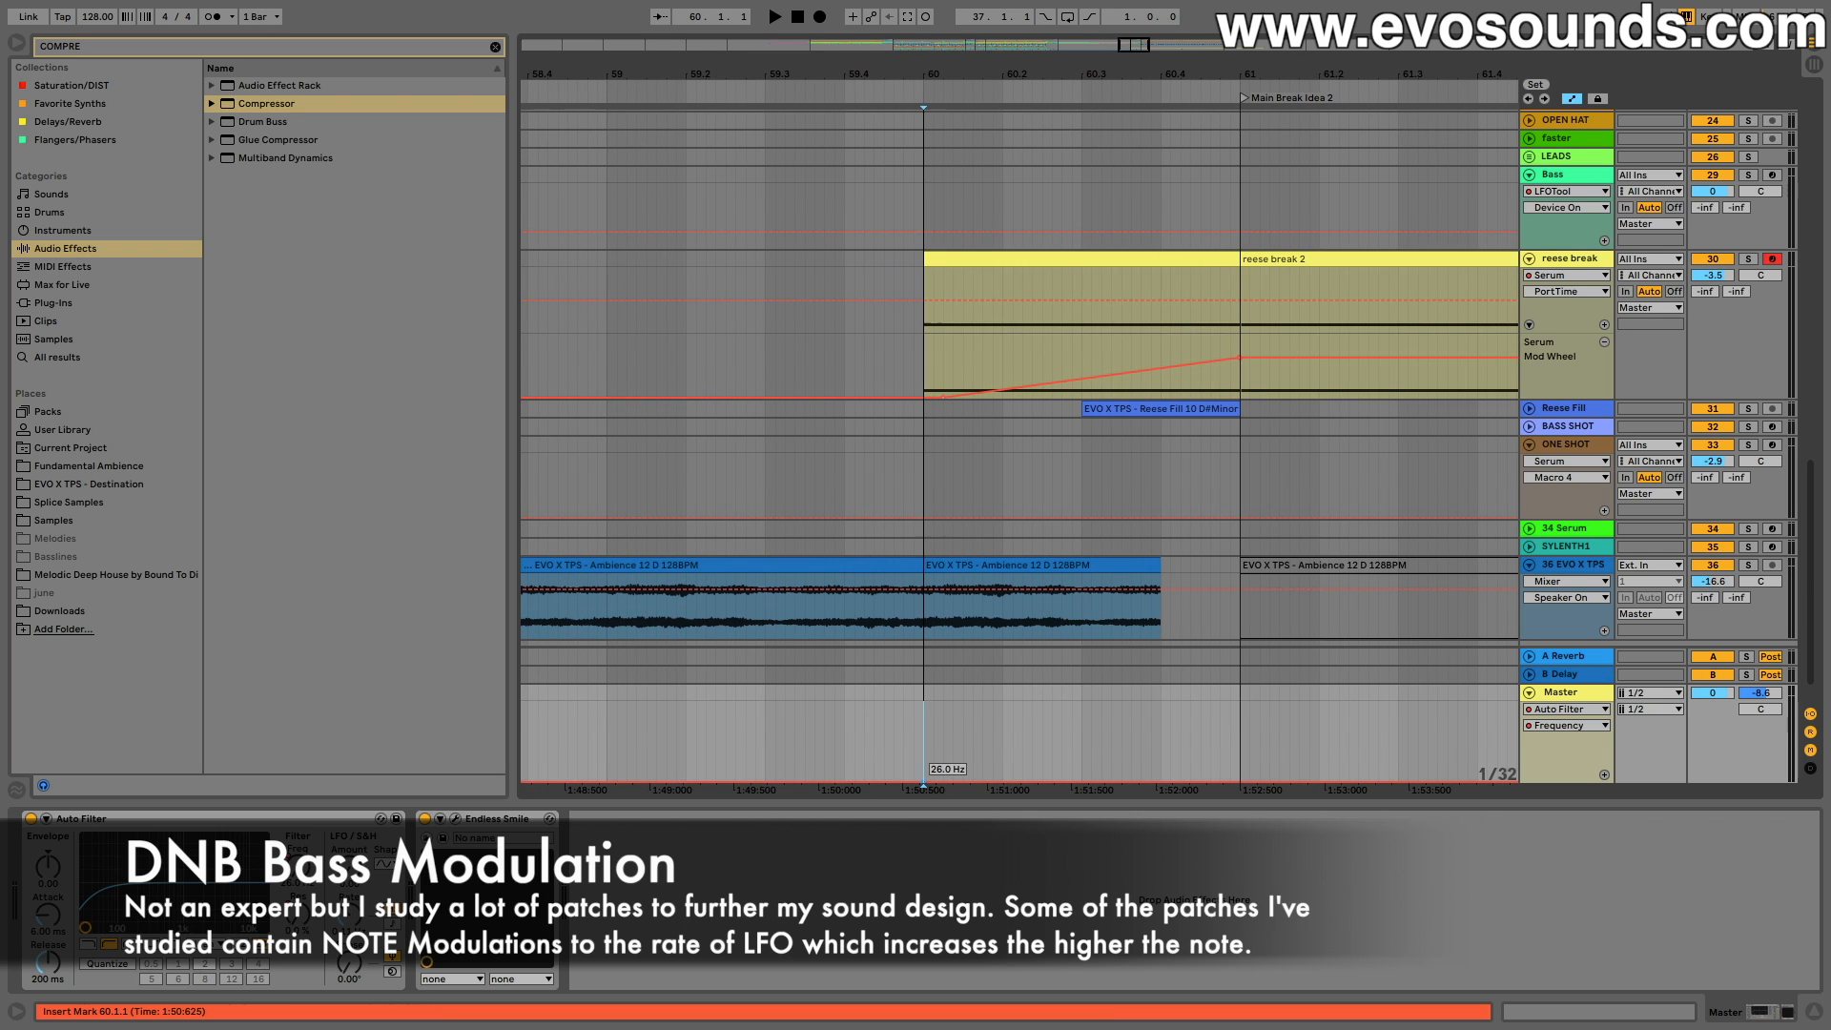
{"action": "left_click_drag", "start_coordinate": [947, 786], "coordinate": [1241, 756]}
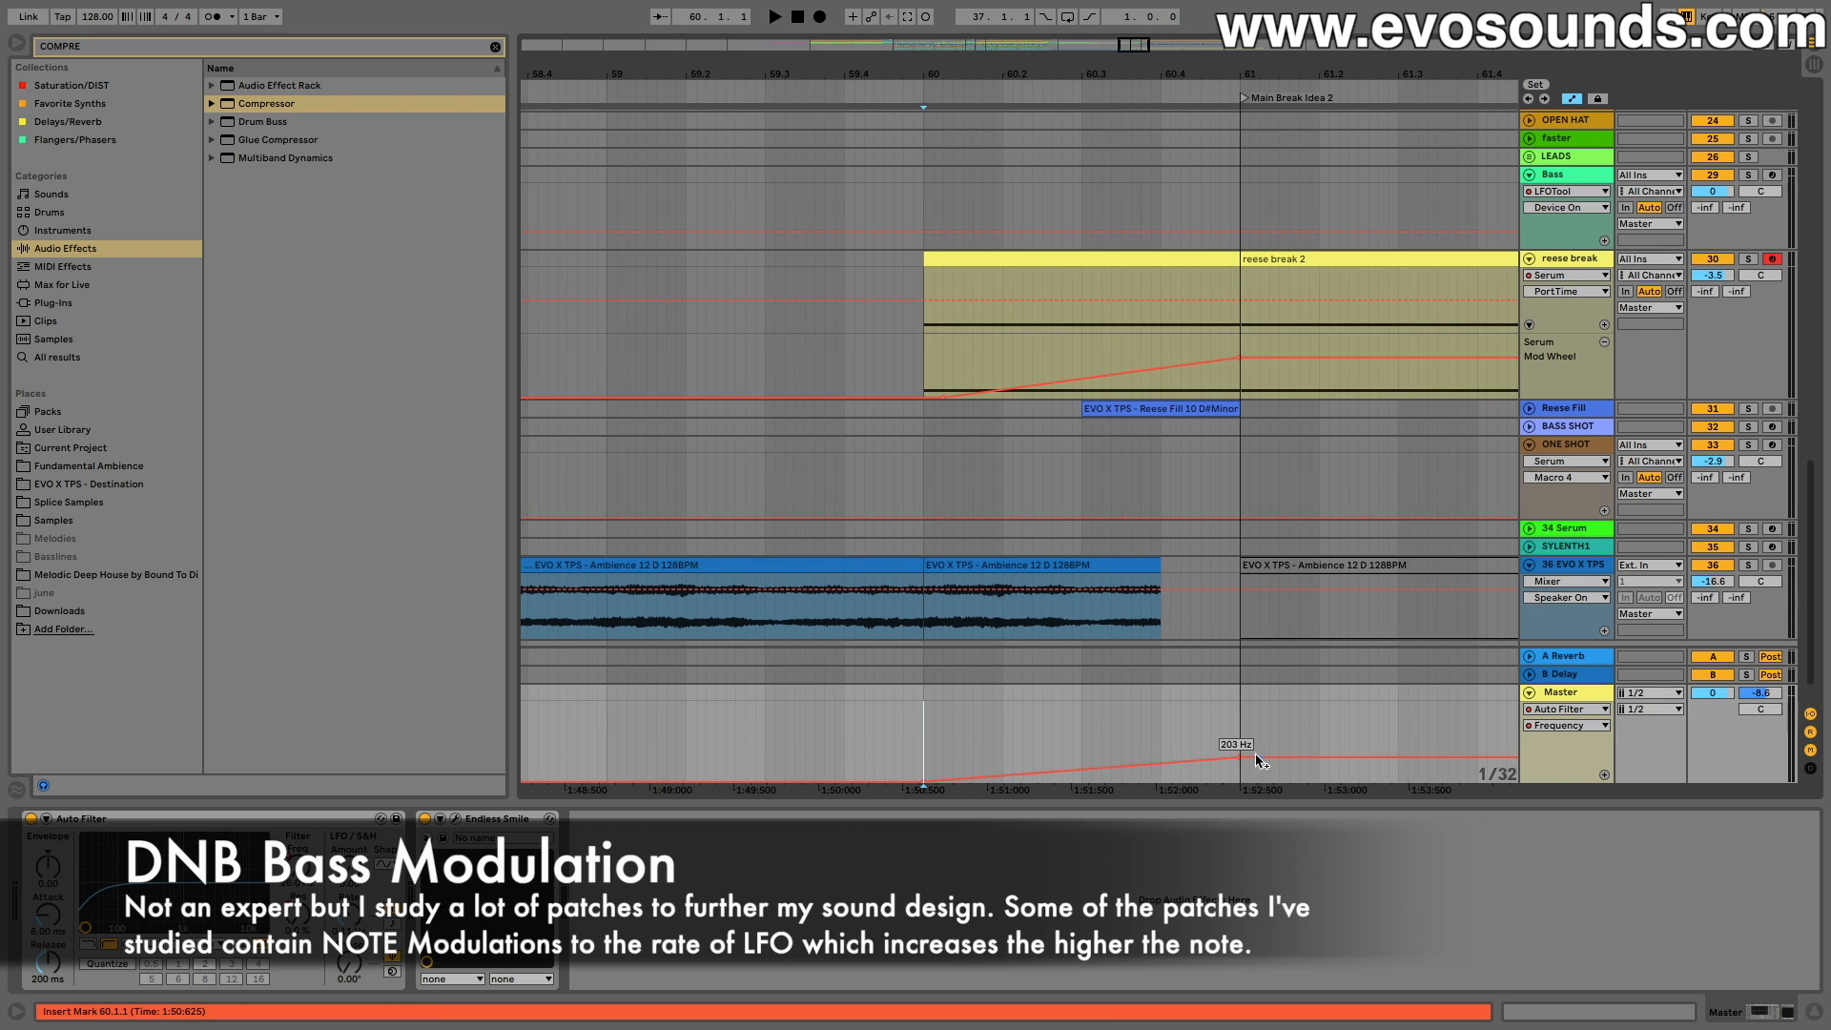
Step: Return the Master's filter frequency to its low level right after bar 61 and fine-tune the ramp's peak while auditioning the transition
{"action": "key", "text": "space"}
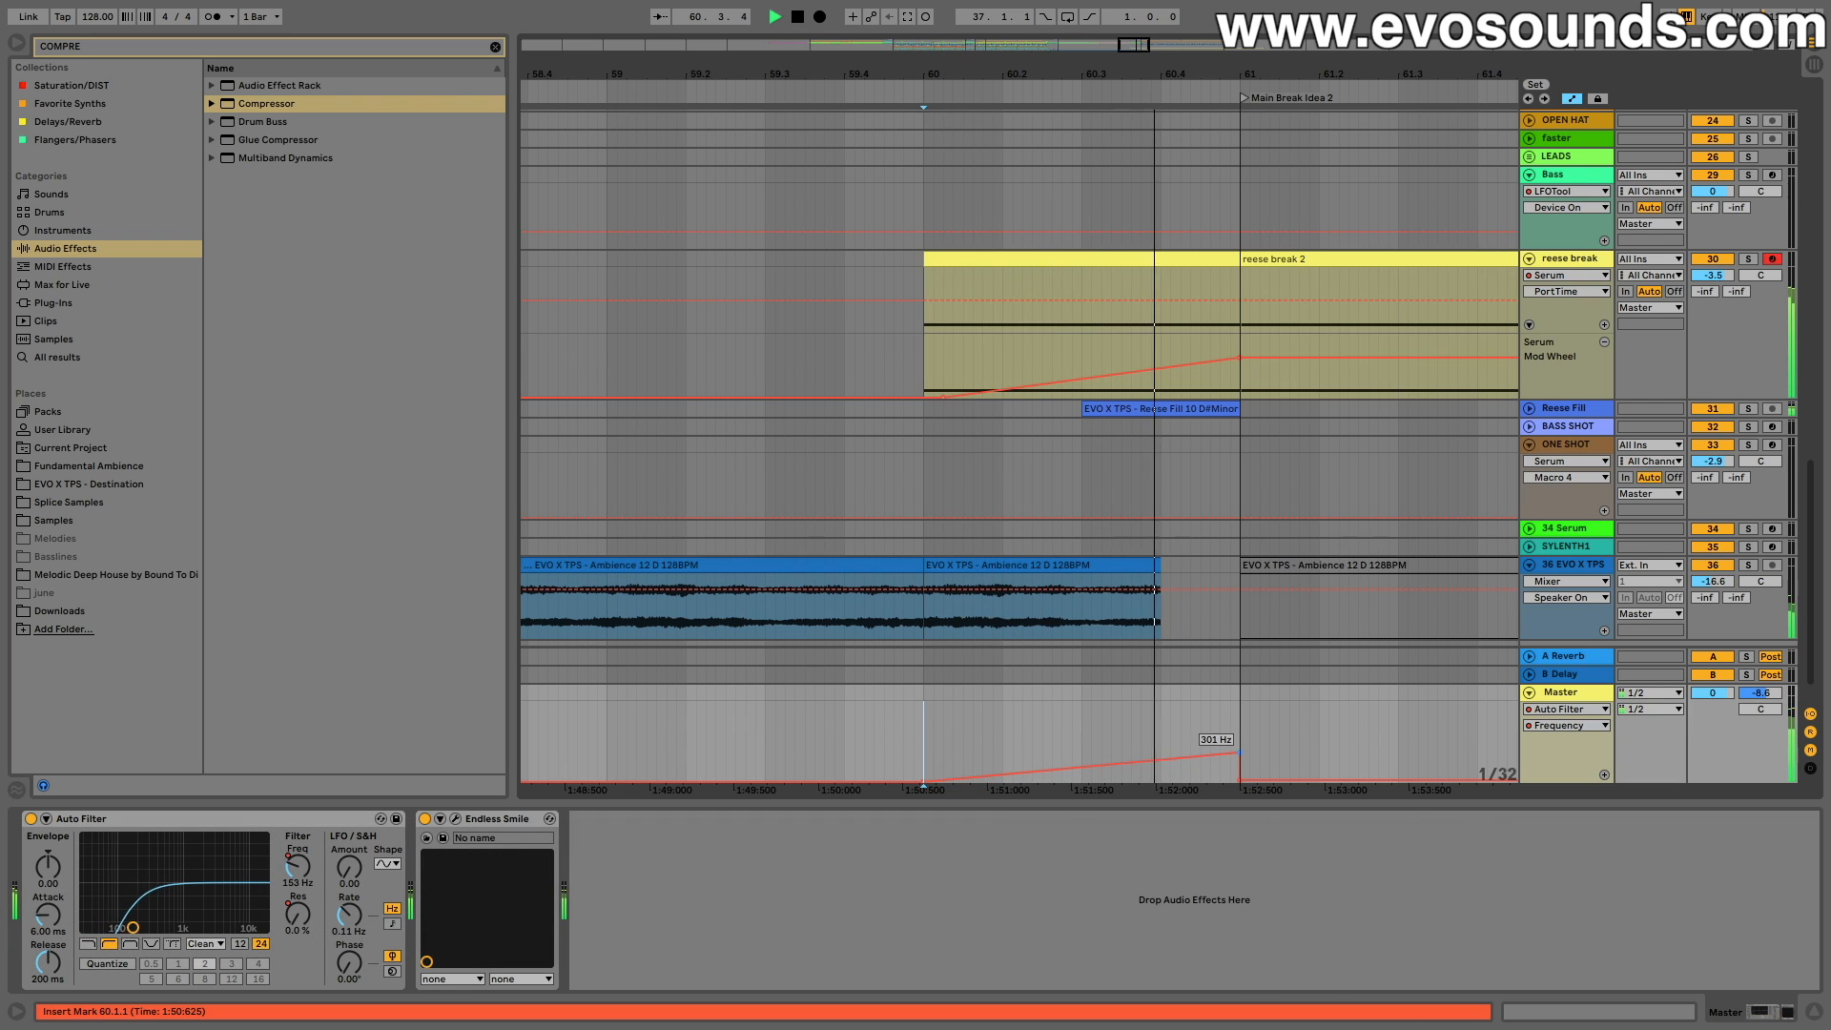
{"action": "key", "text": "space"}
{"action": "key", "text": "space"}
{"action": "left_click_drag", "start_coordinate": [1240, 752], "coordinate": [1240, 762]}
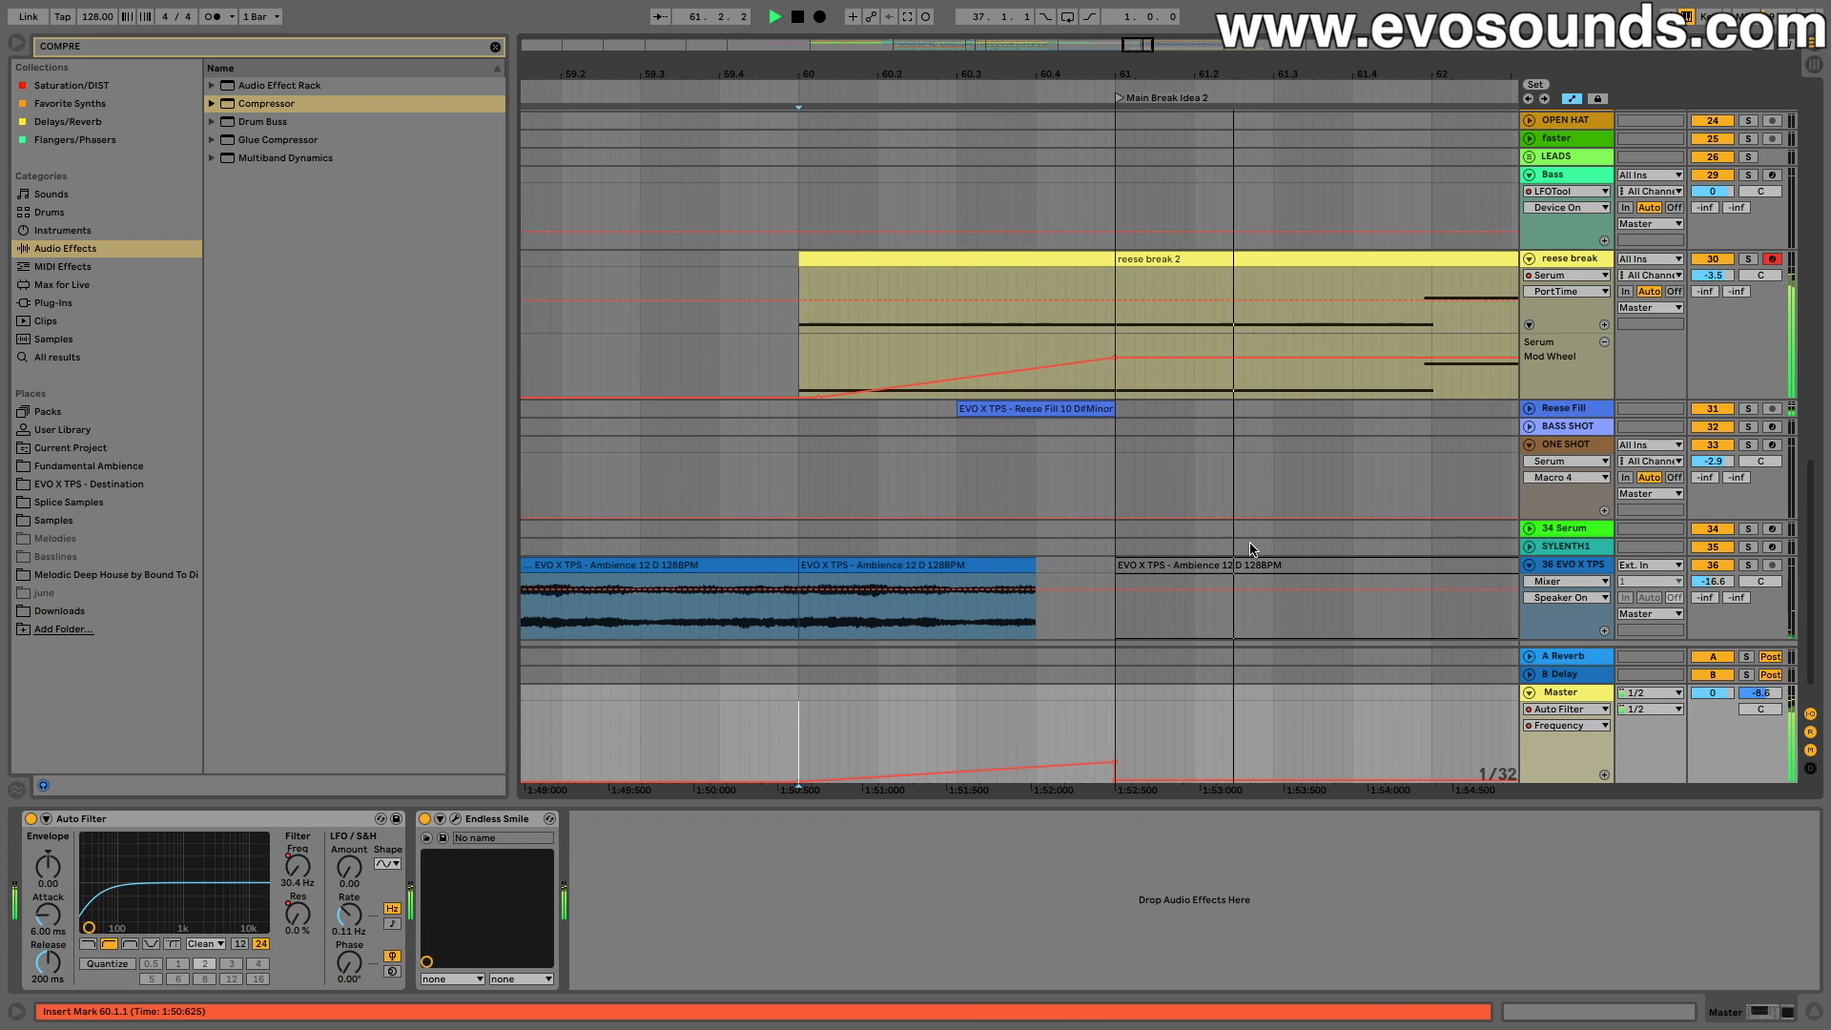
{"action": "key", "text": "space"}
{"action": "key", "text": "space"}
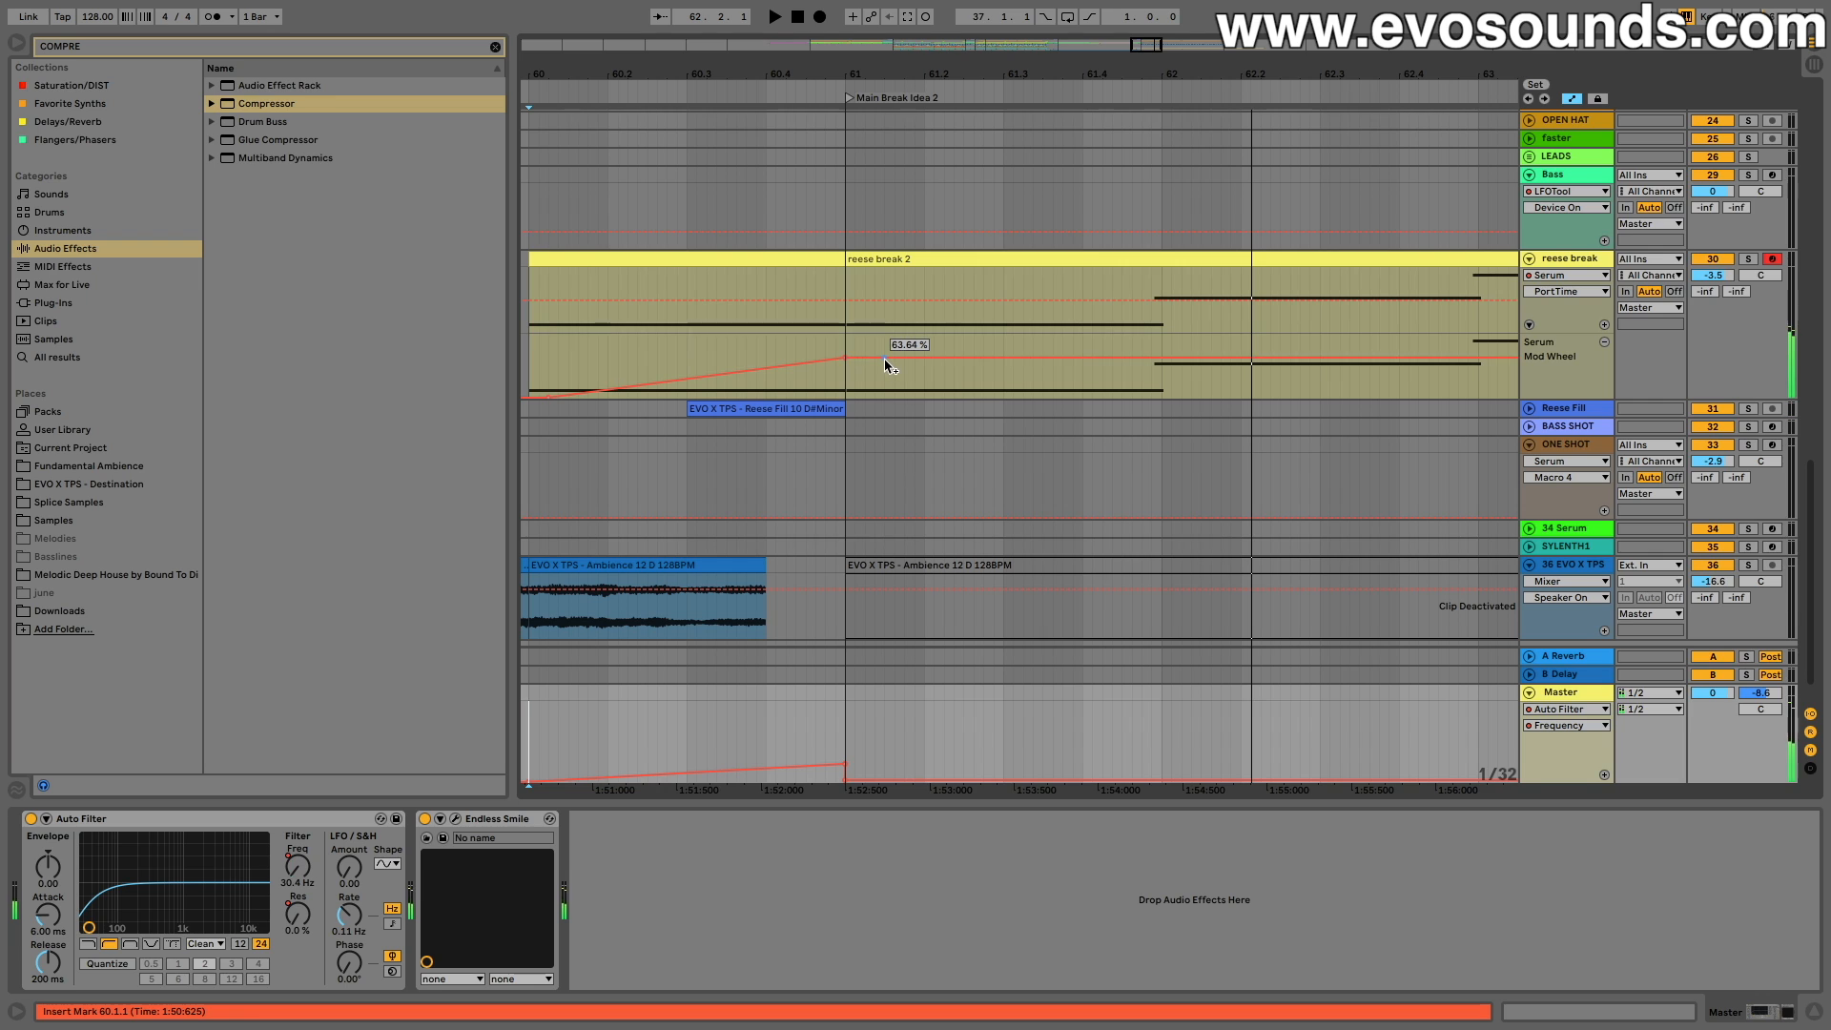
Step: Shape the reese break's Mod Wheel automation in bar 61 into repeated rises and falls, with one peak between each pair of beats
{"action": "key", "text": "space"}
{"action": "left_click_drag", "start_coordinate": [885, 365], "coordinate": [925, 362]}
{"action": "key", "text": "space"}
{"action": "key", "text": "space"}
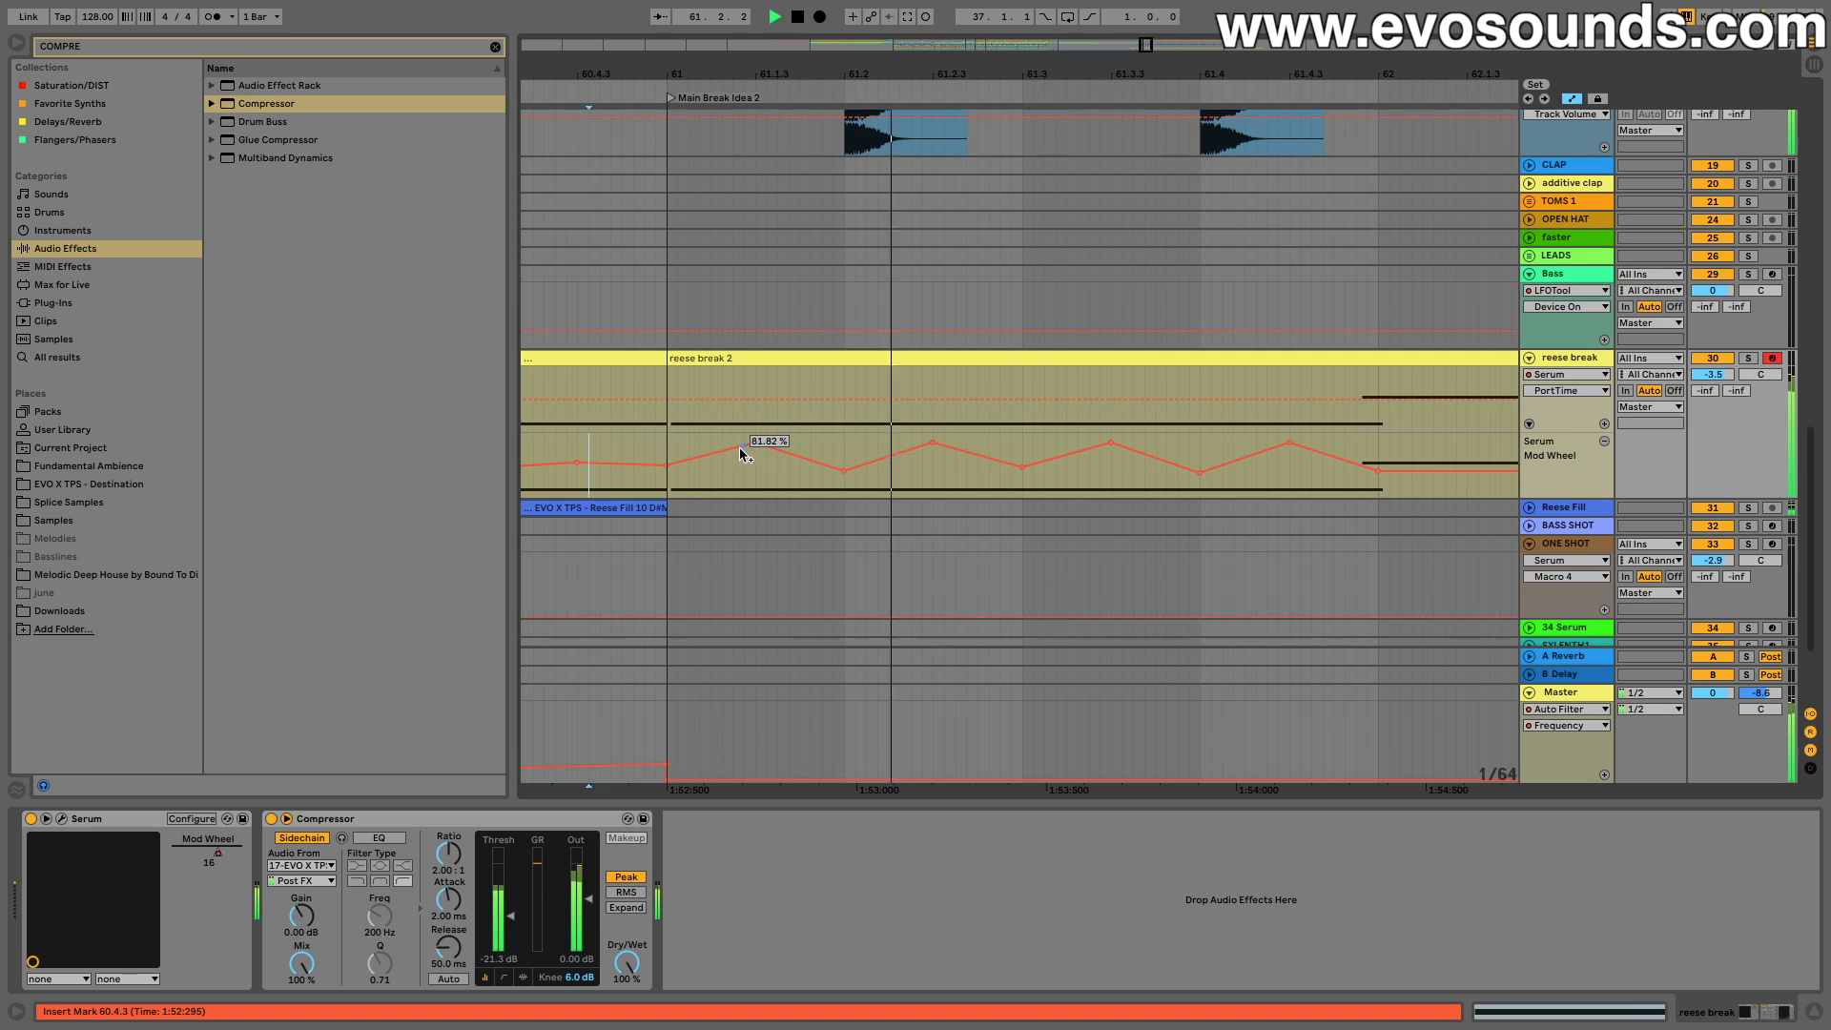
{"action": "key", "text": "space"}
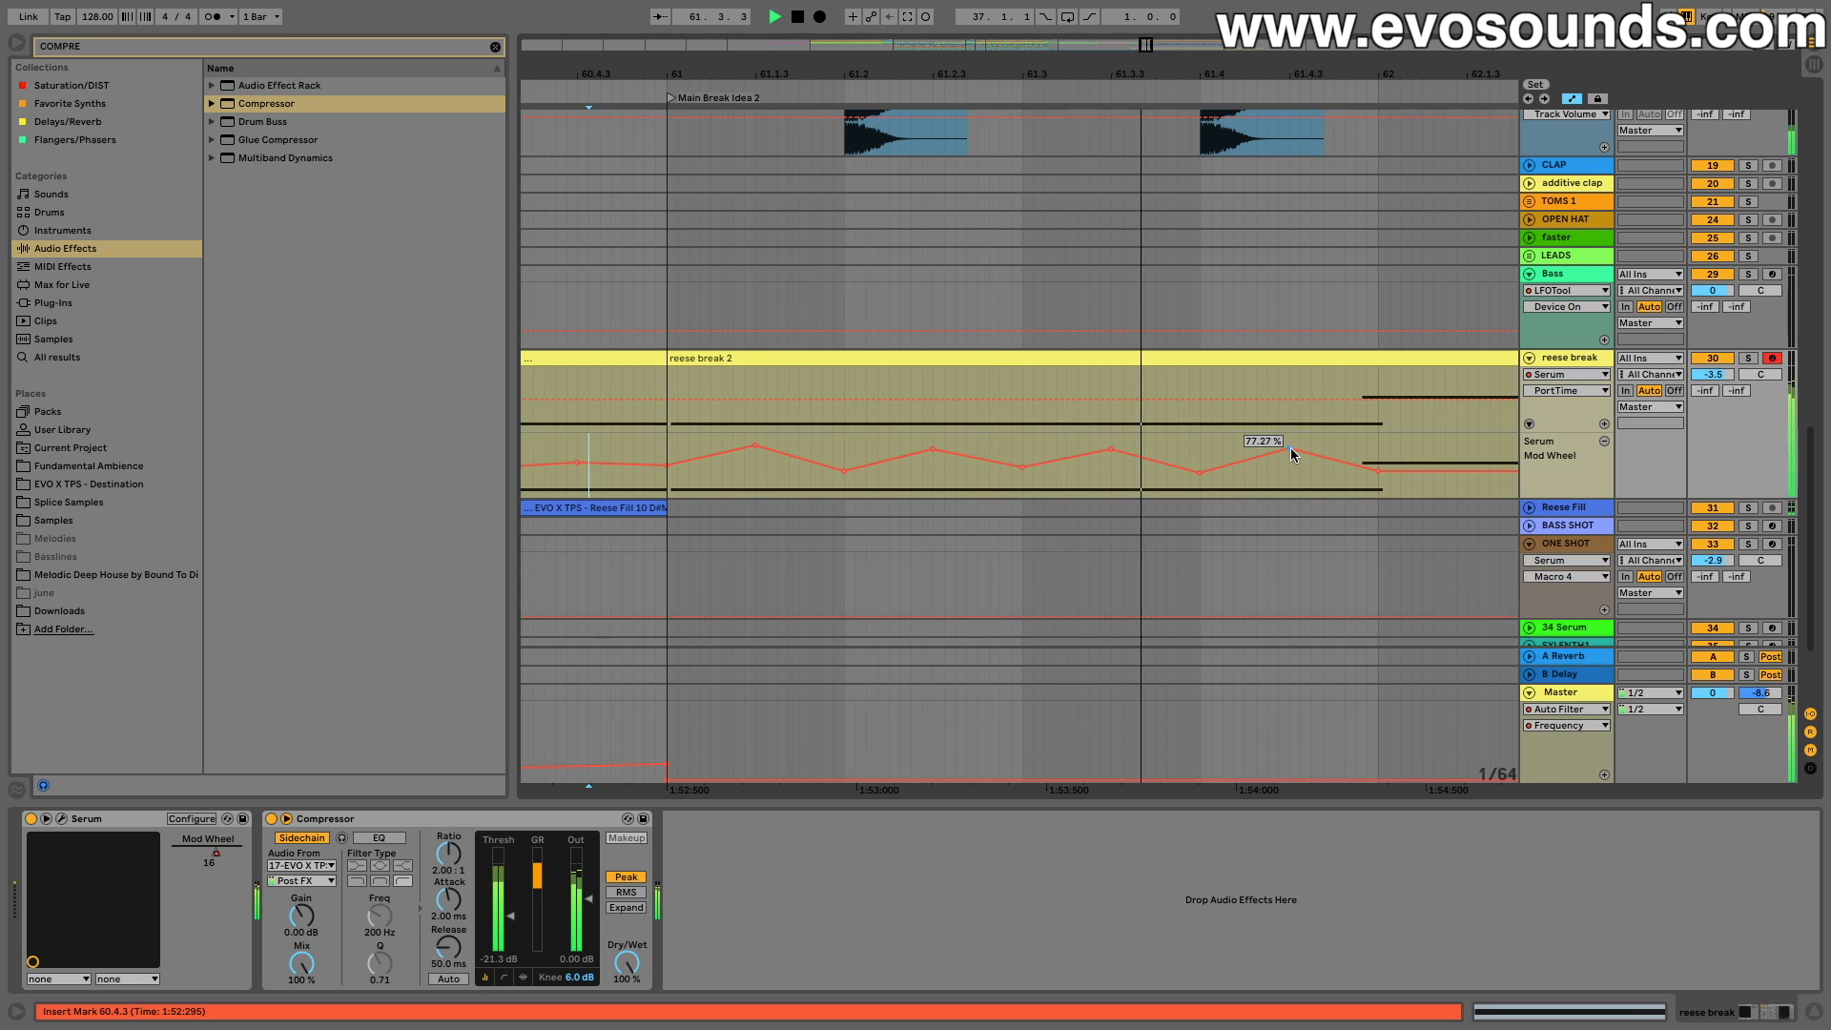
Step: Try to extend the reese break's Mod Wheel automation peaks into bar 62, aligning the low point at the bar line
{"action": "scroll", "coordinate": [1230, 446], "scroll_direction": "right", "scroll_amount": 2}
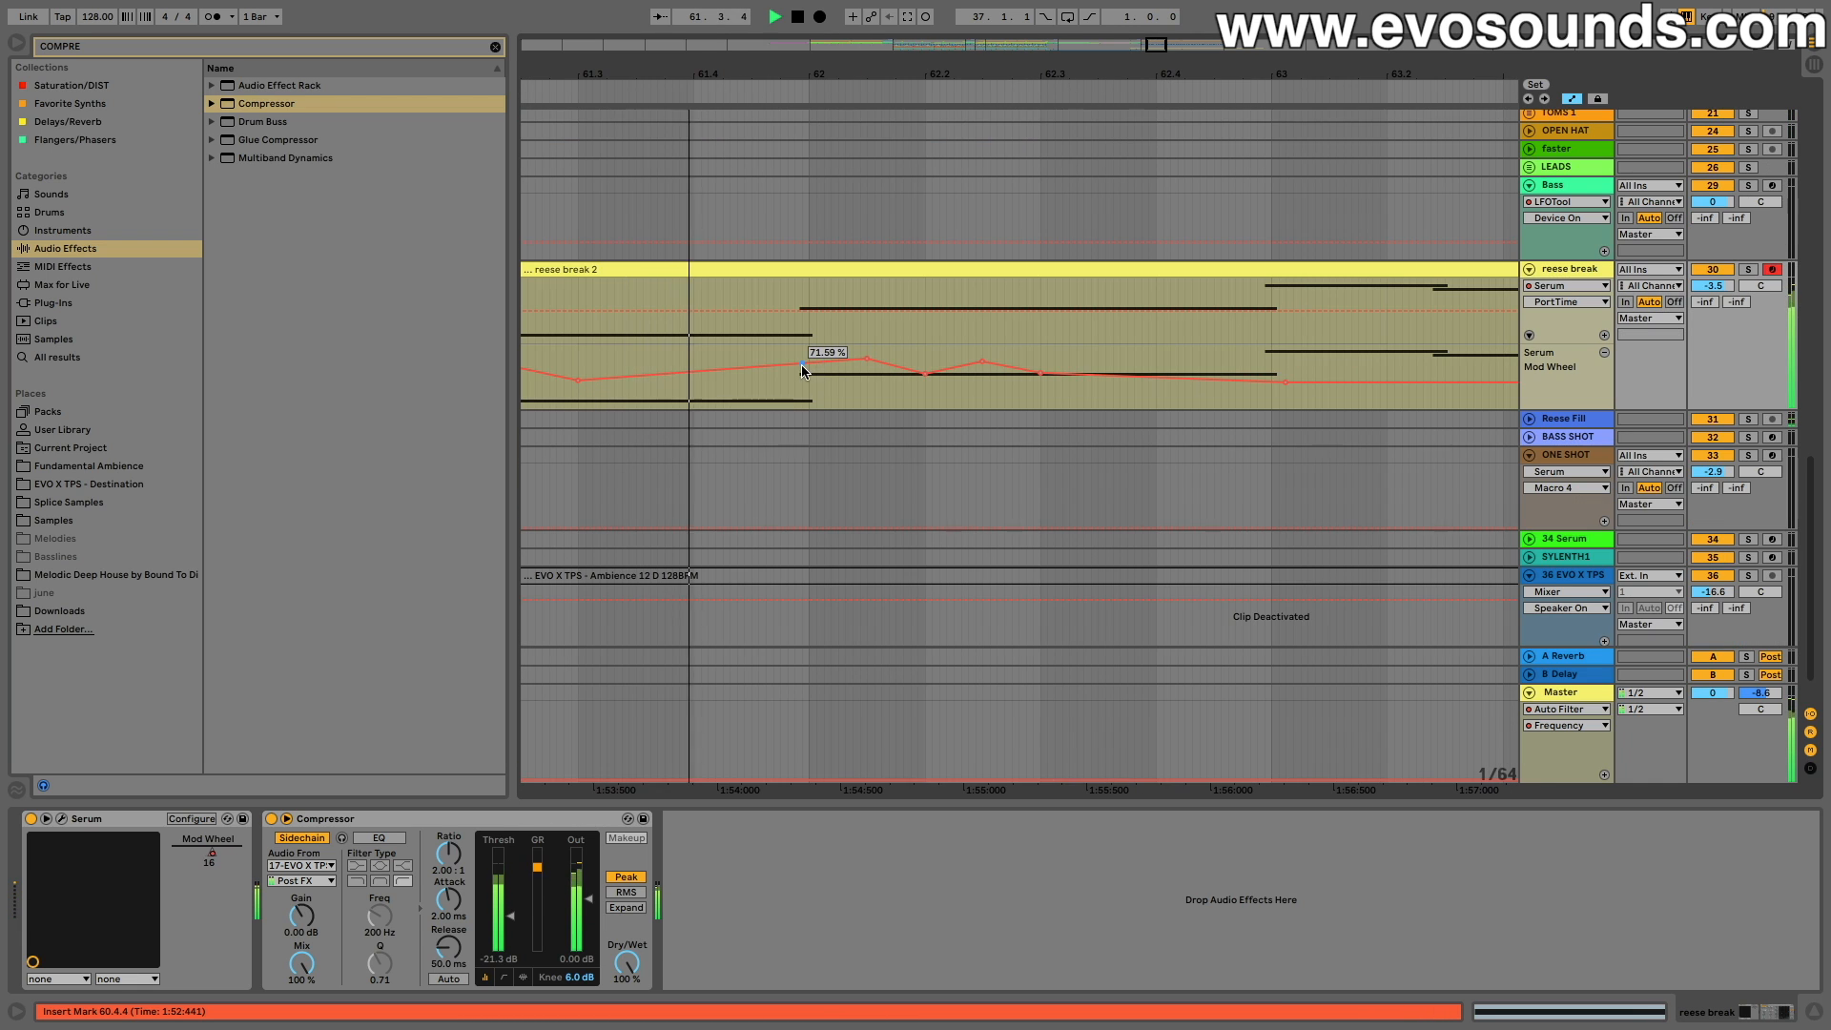
{"action": "left_click_drag", "start_coordinate": [803, 364], "coordinate": [809, 375]}
{"action": "left_click_drag", "start_coordinate": [926, 389], "coordinate": [816, 390]}
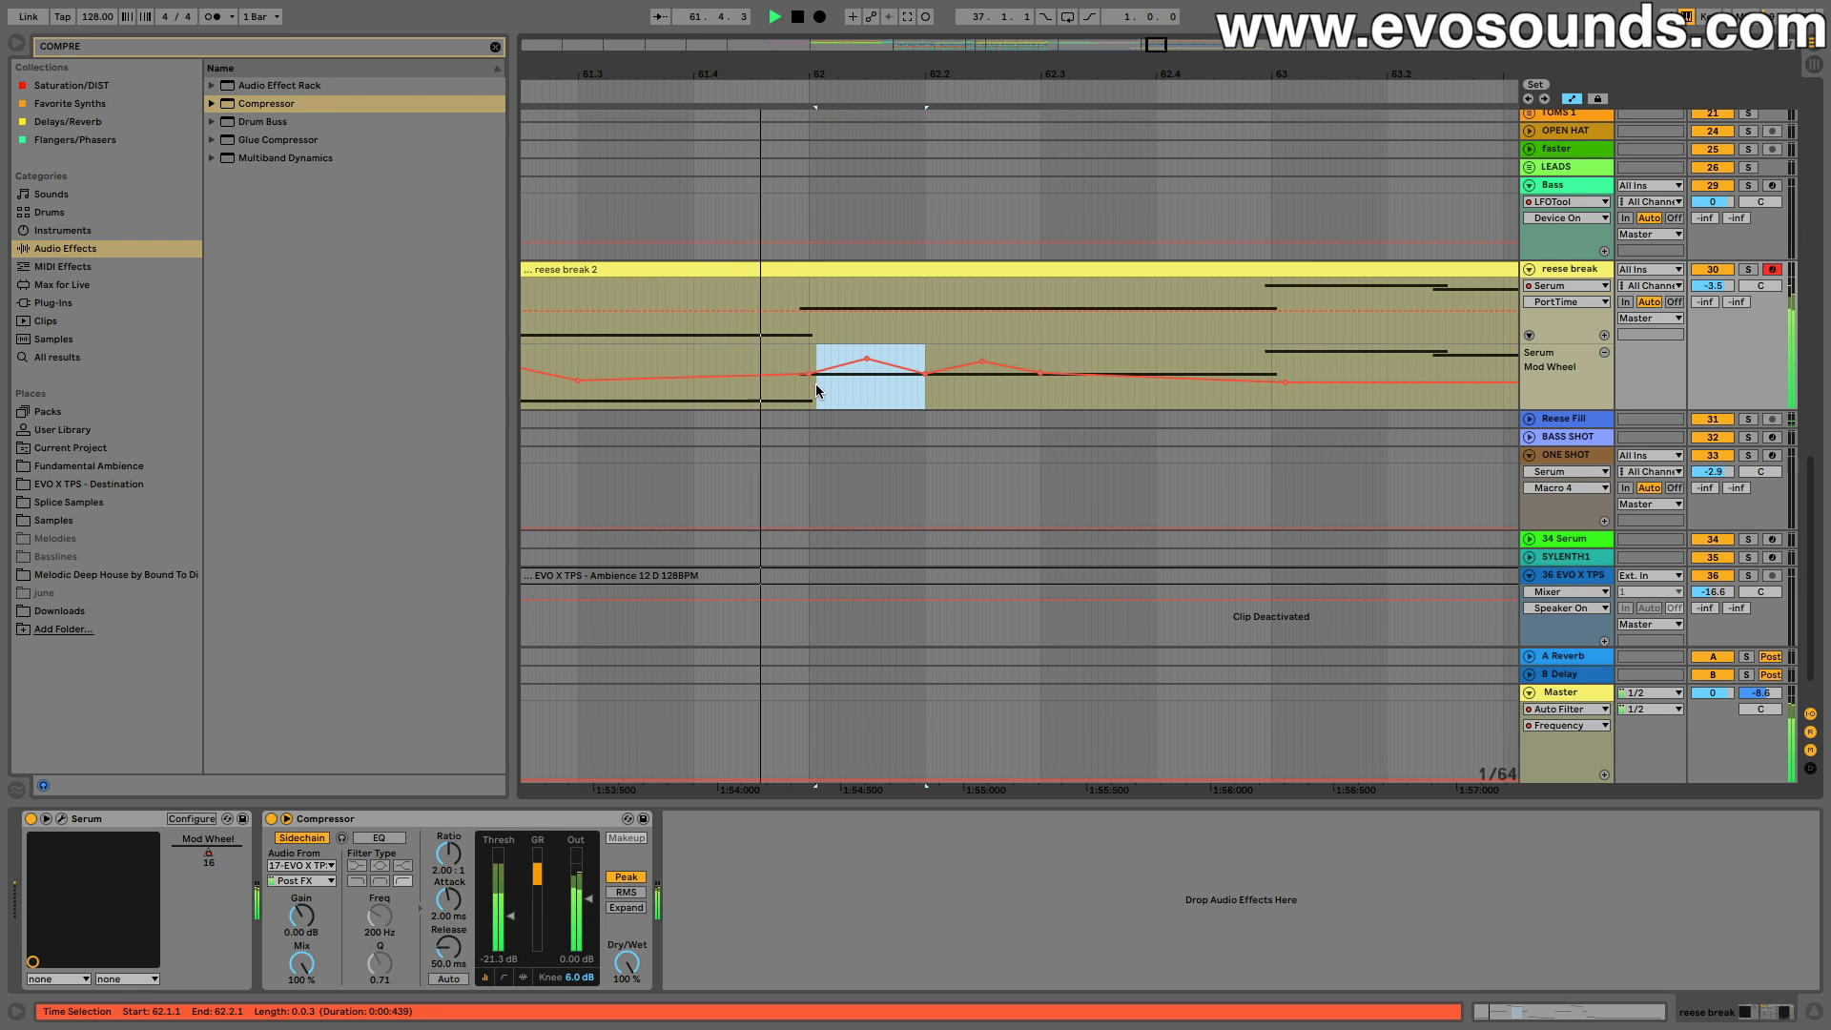
{"action": "scroll", "coordinate": [939, 326], "scroll_direction": "left", "scroll_amount": 5}
{"action": "key", "text": "space"}
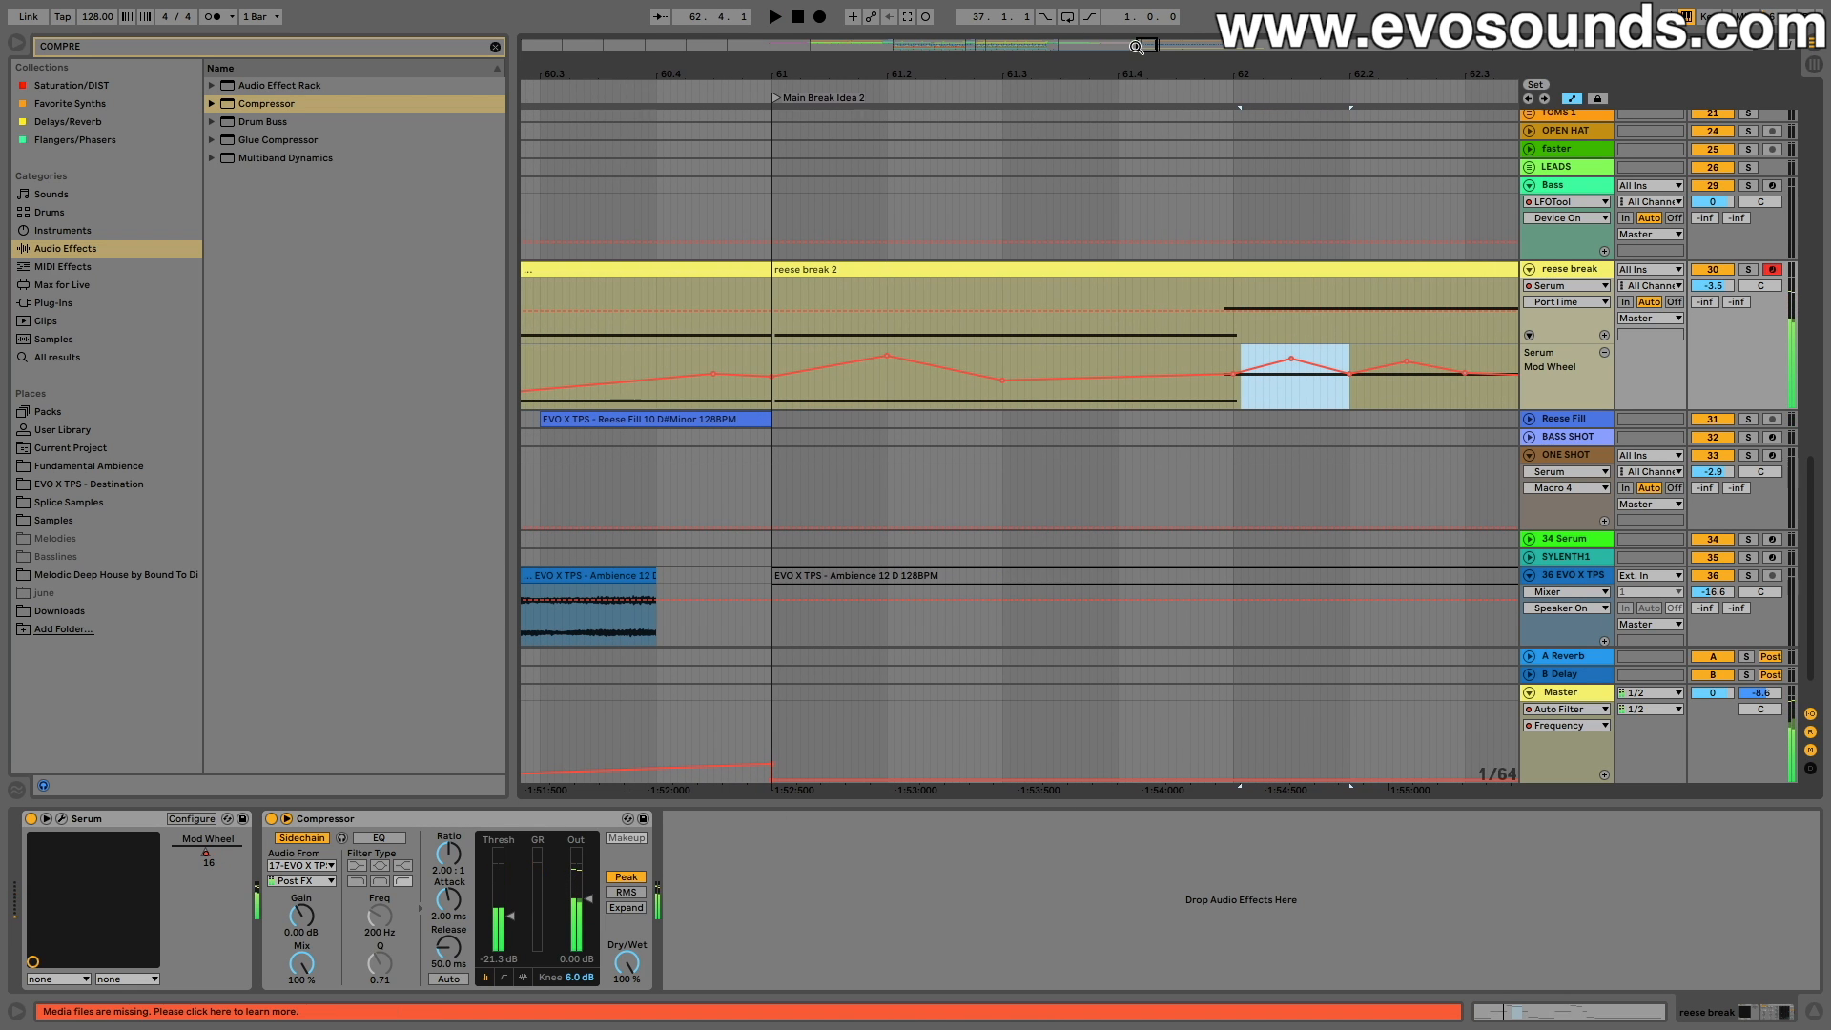
{"action": "left_click_drag", "start_coordinate": [1138, 46], "coordinate": [1140, 45]}
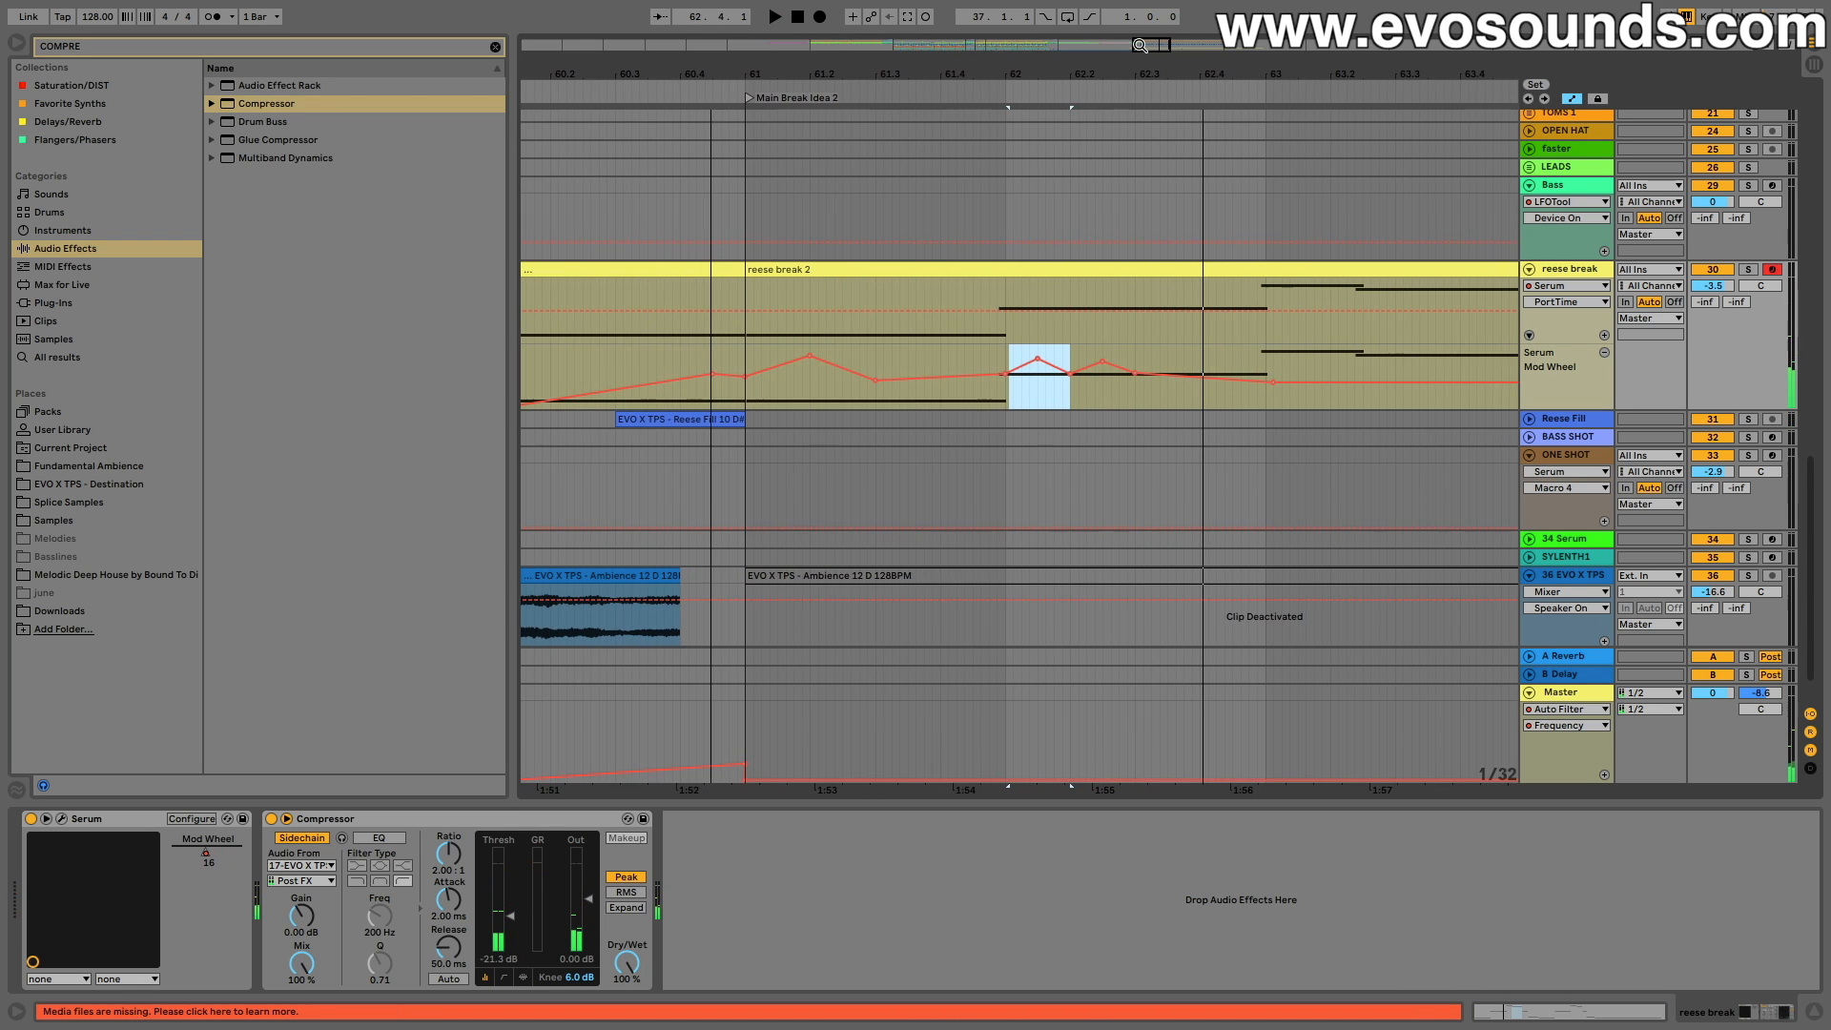
Step: Delete the Mod Wheel automation from the reese break's Serum and resume playback
{"action": "left_click", "coordinate": [205, 859]}
{"action": "right_click", "coordinate": [206, 856]}
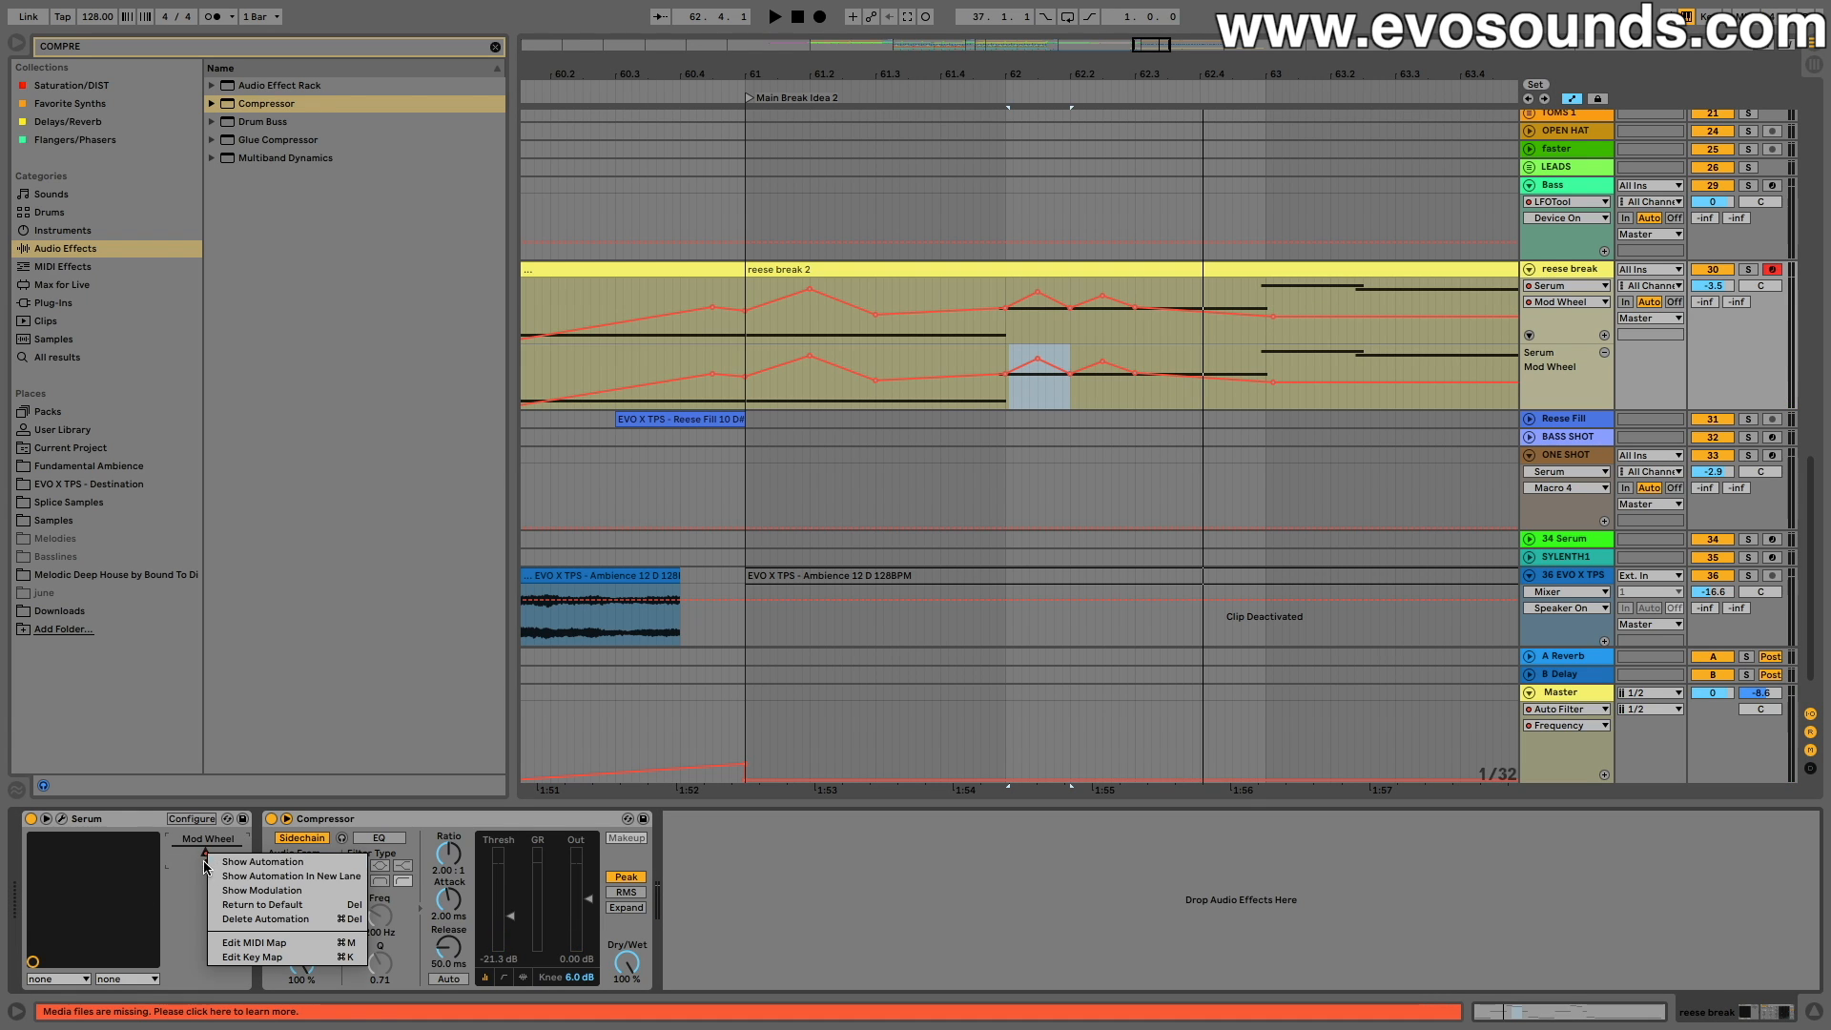
{"action": "left_click", "coordinate": [254, 919]}
{"action": "key", "text": "space"}
Step: Enable the FX Filter in the reese break's Serum and modulate its cutoff with LFO 3 at an amount of 73
{"action": "left_click", "coordinate": [62, 819]}
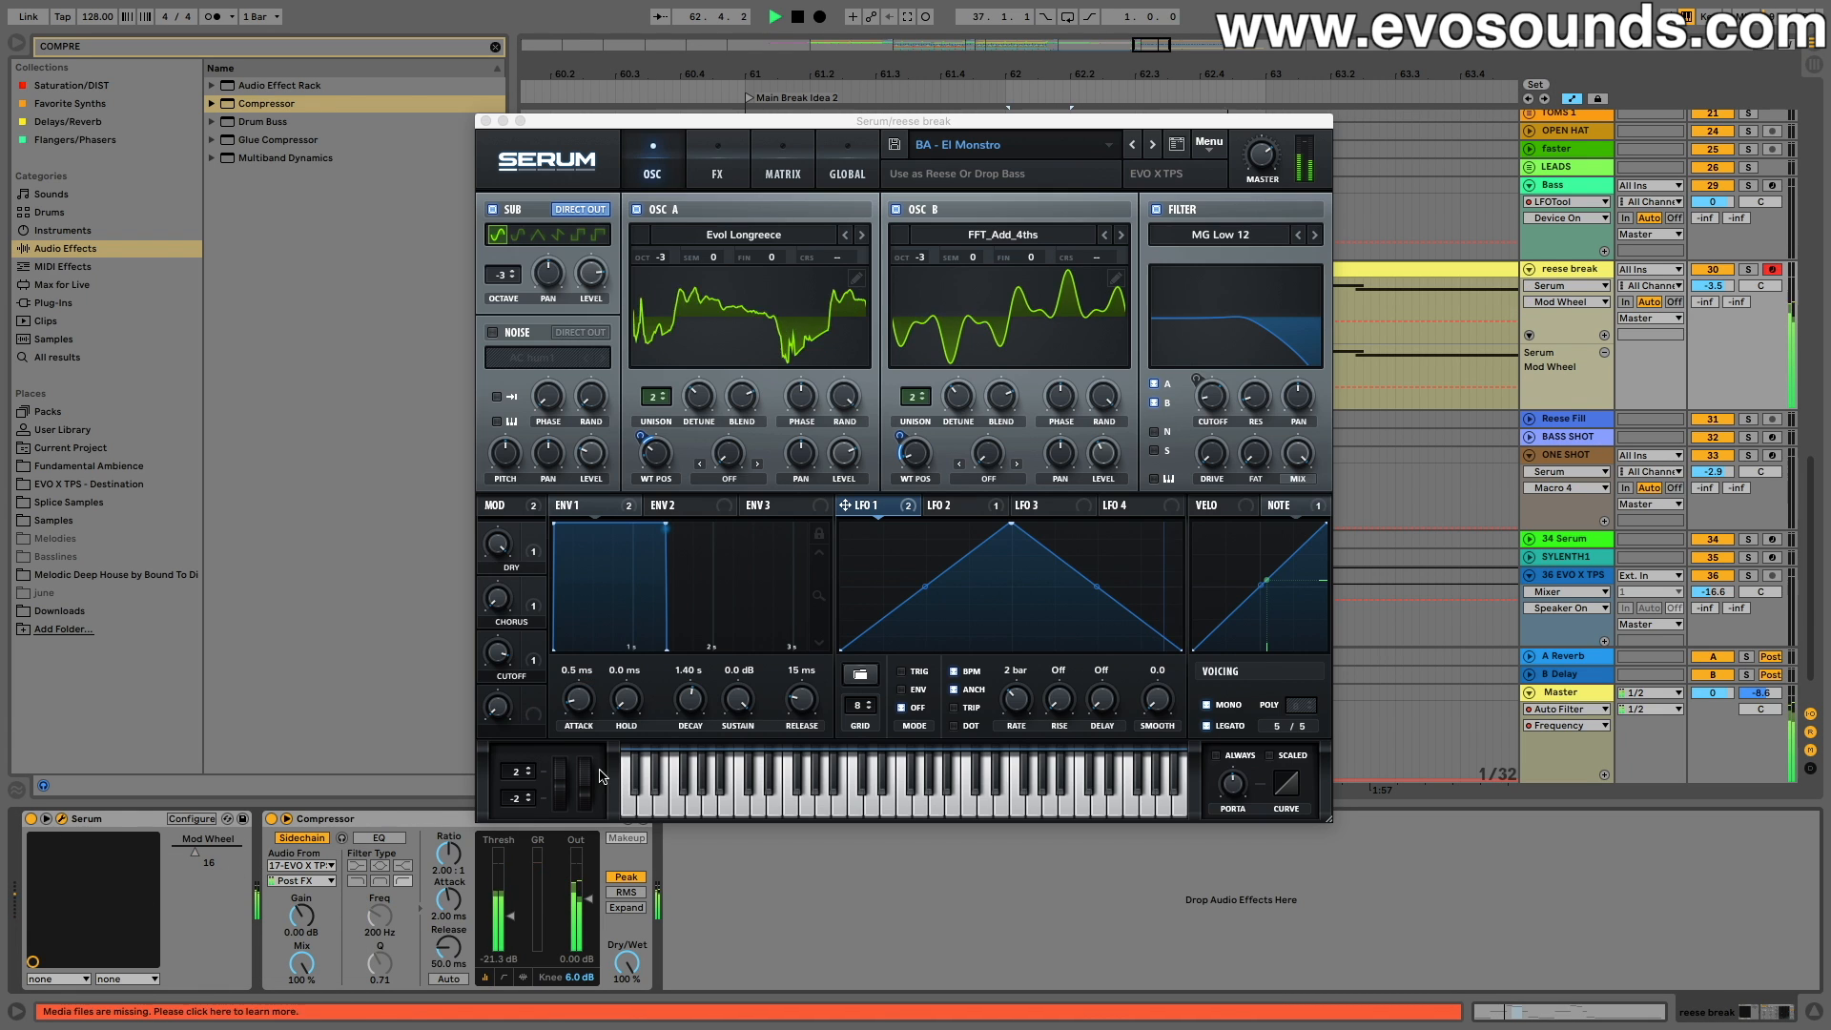
{"action": "left_click", "coordinate": [994, 508]}
{"action": "left_click", "coordinate": [1040, 506]}
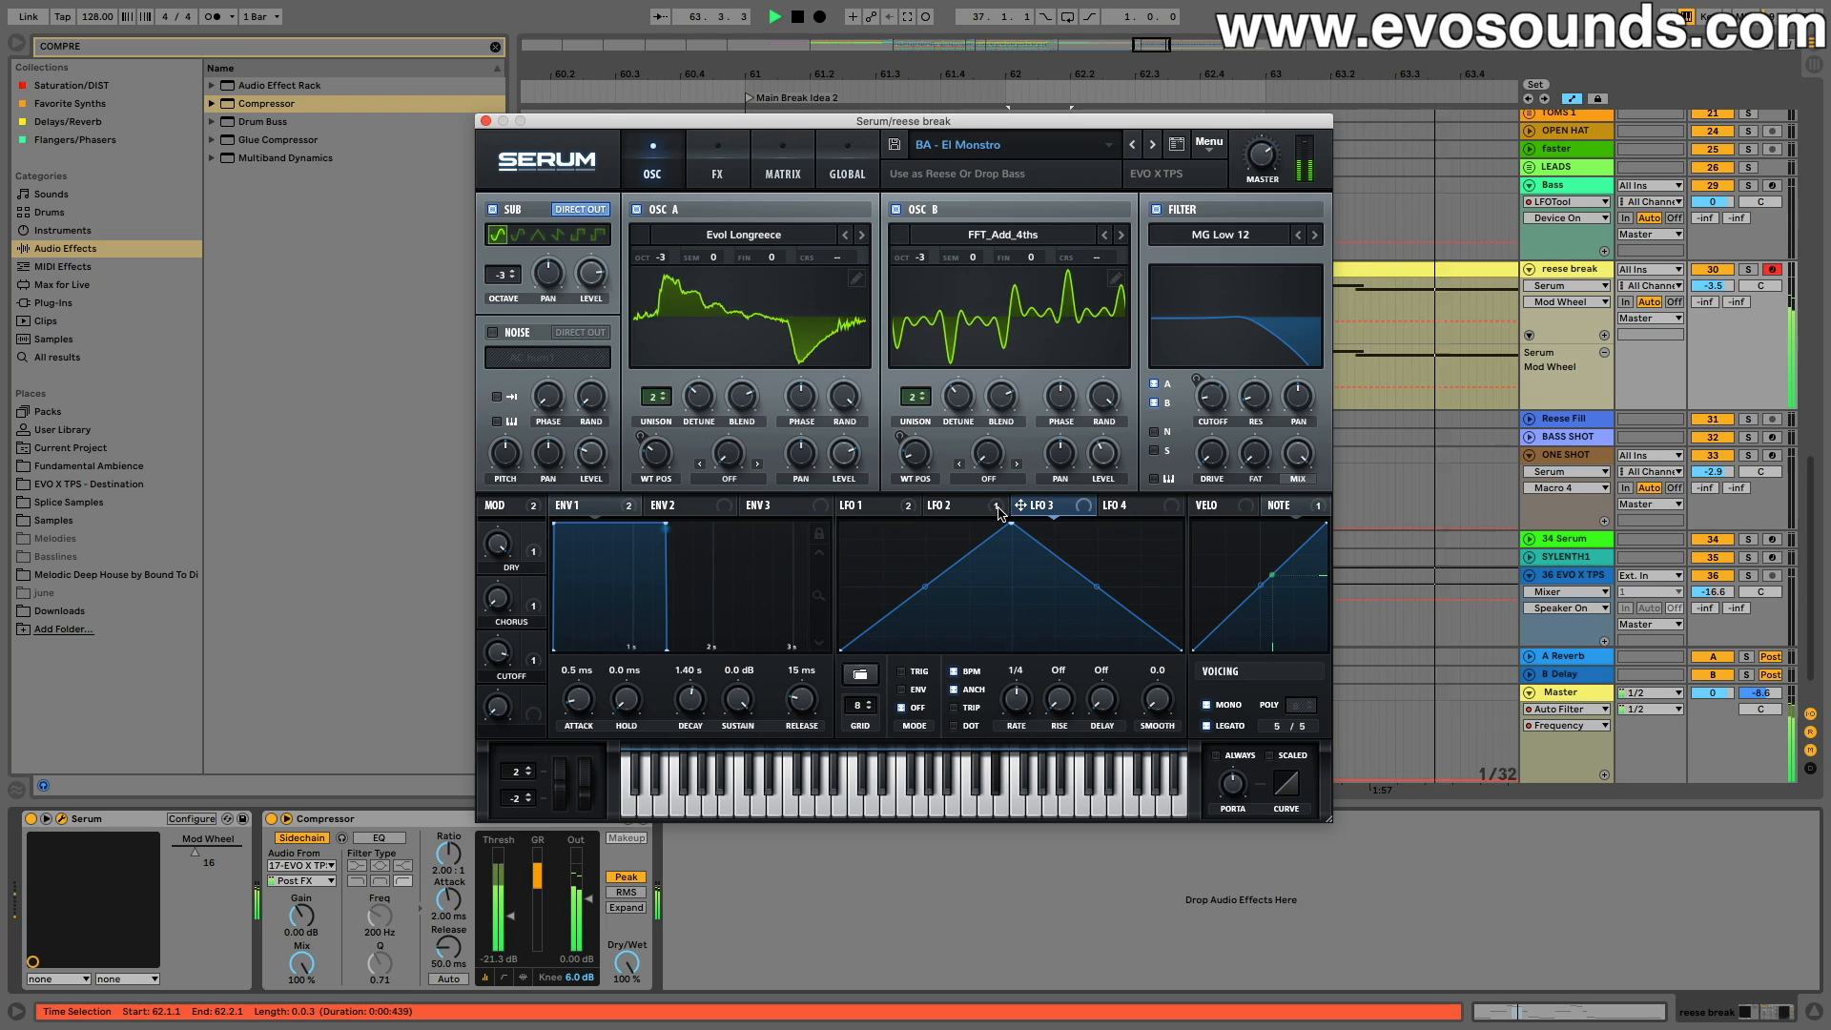
{"action": "left_click", "coordinate": [720, 155]}
{"action": "left_click", "coordinate": [523, 468]}
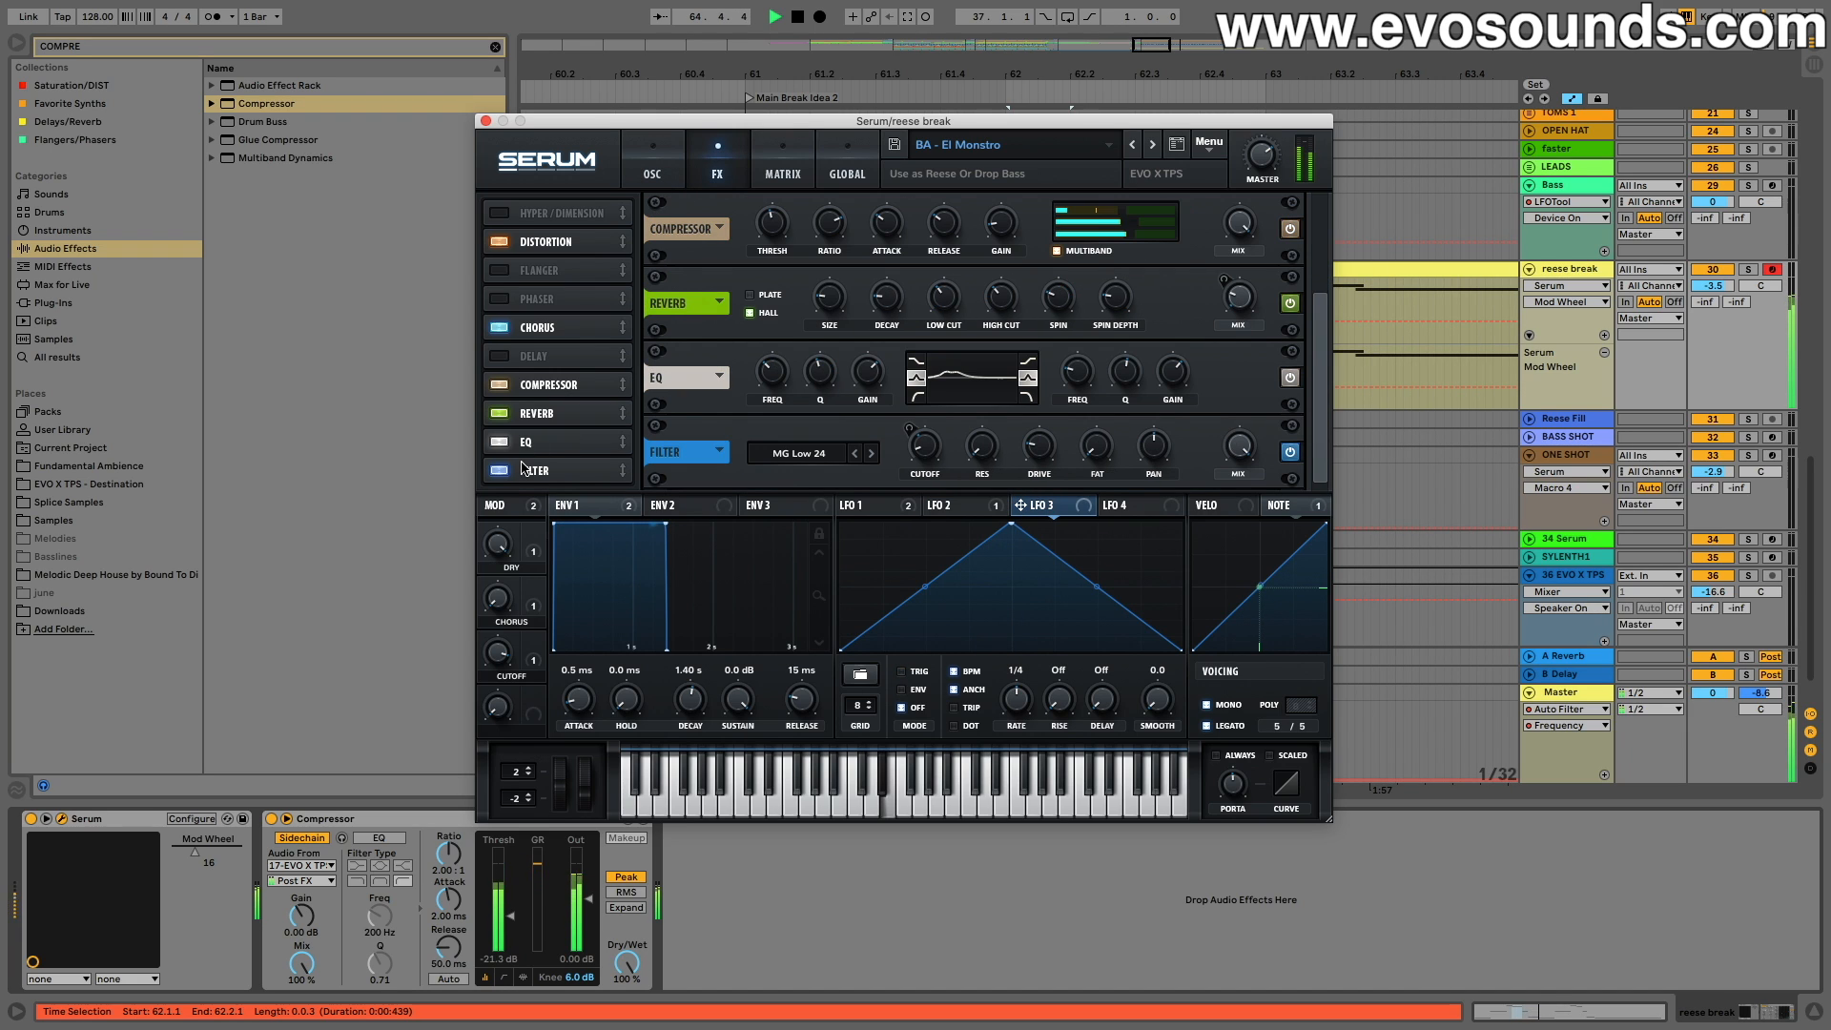
{"action": "left_click_drag", "start_coordinate": [927, 459], "coordinate": [907, 444]}
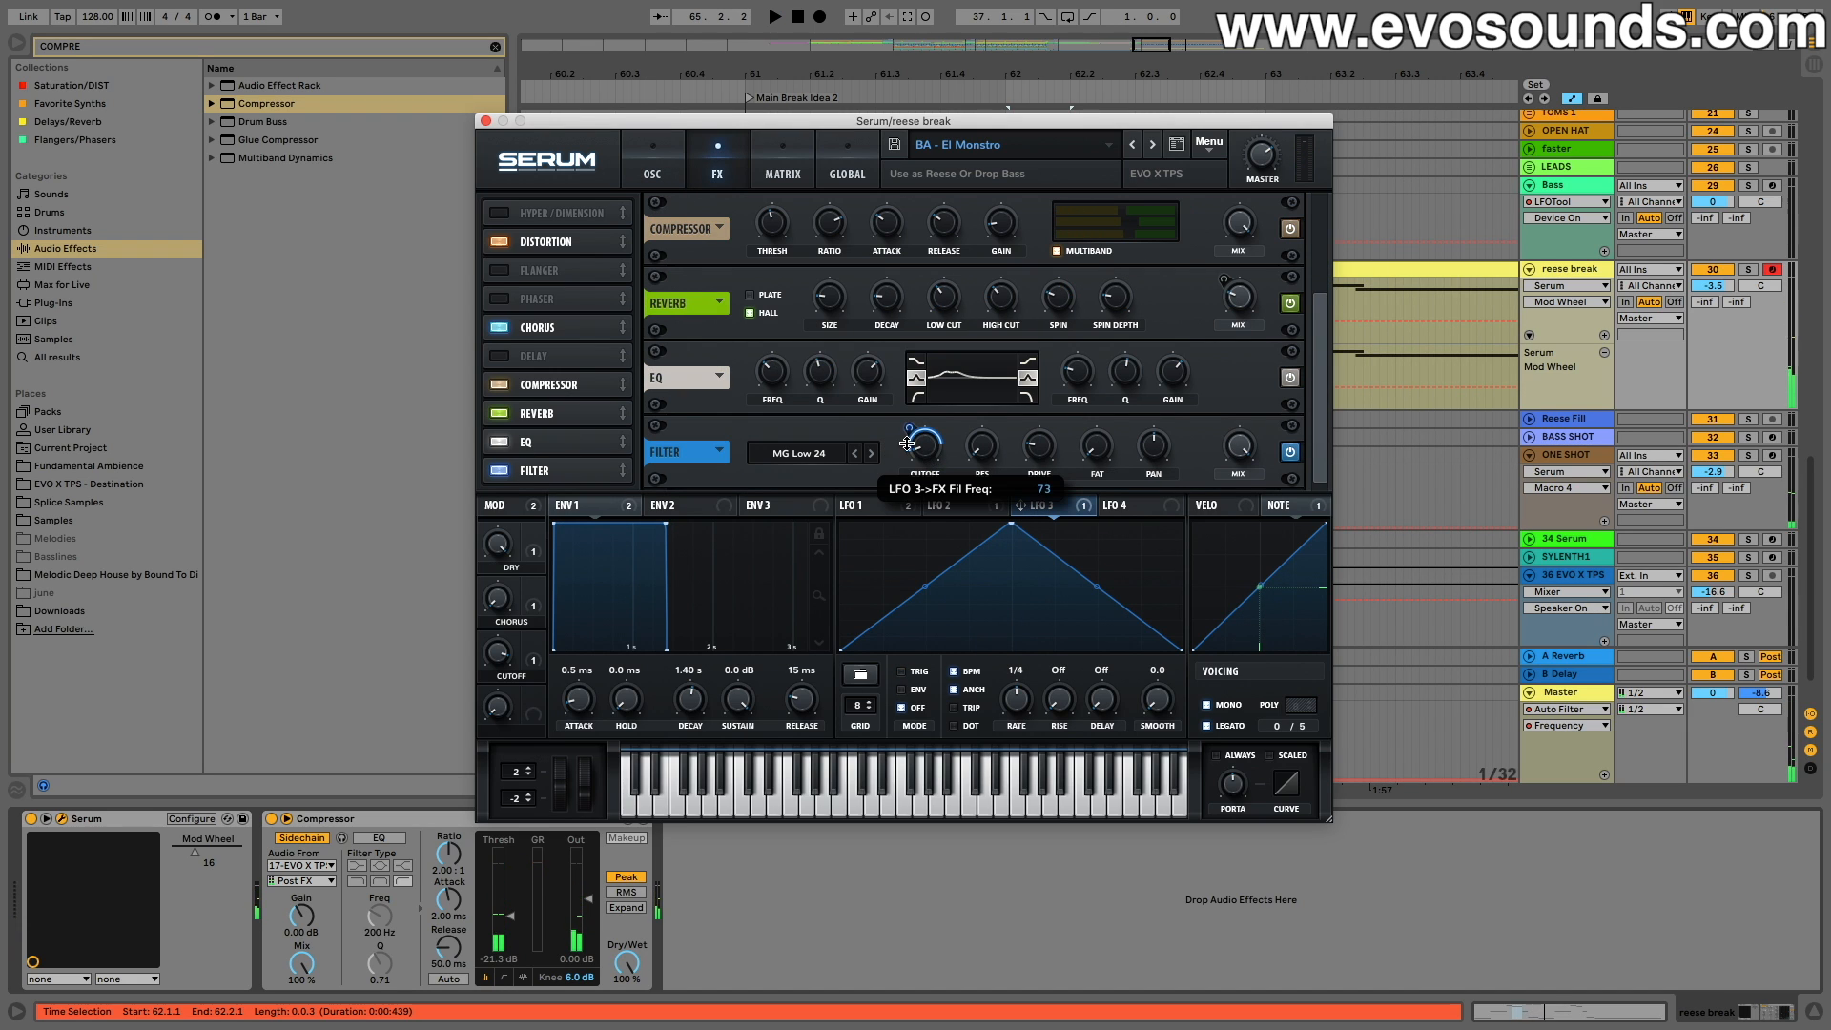
Step: Assign LFO 3 to Serum's main filter cutoff as well, and set LFO 3 to Trig mode at a 1/2 rate
{"action": "left_click", "coordinate": [668, 179]}
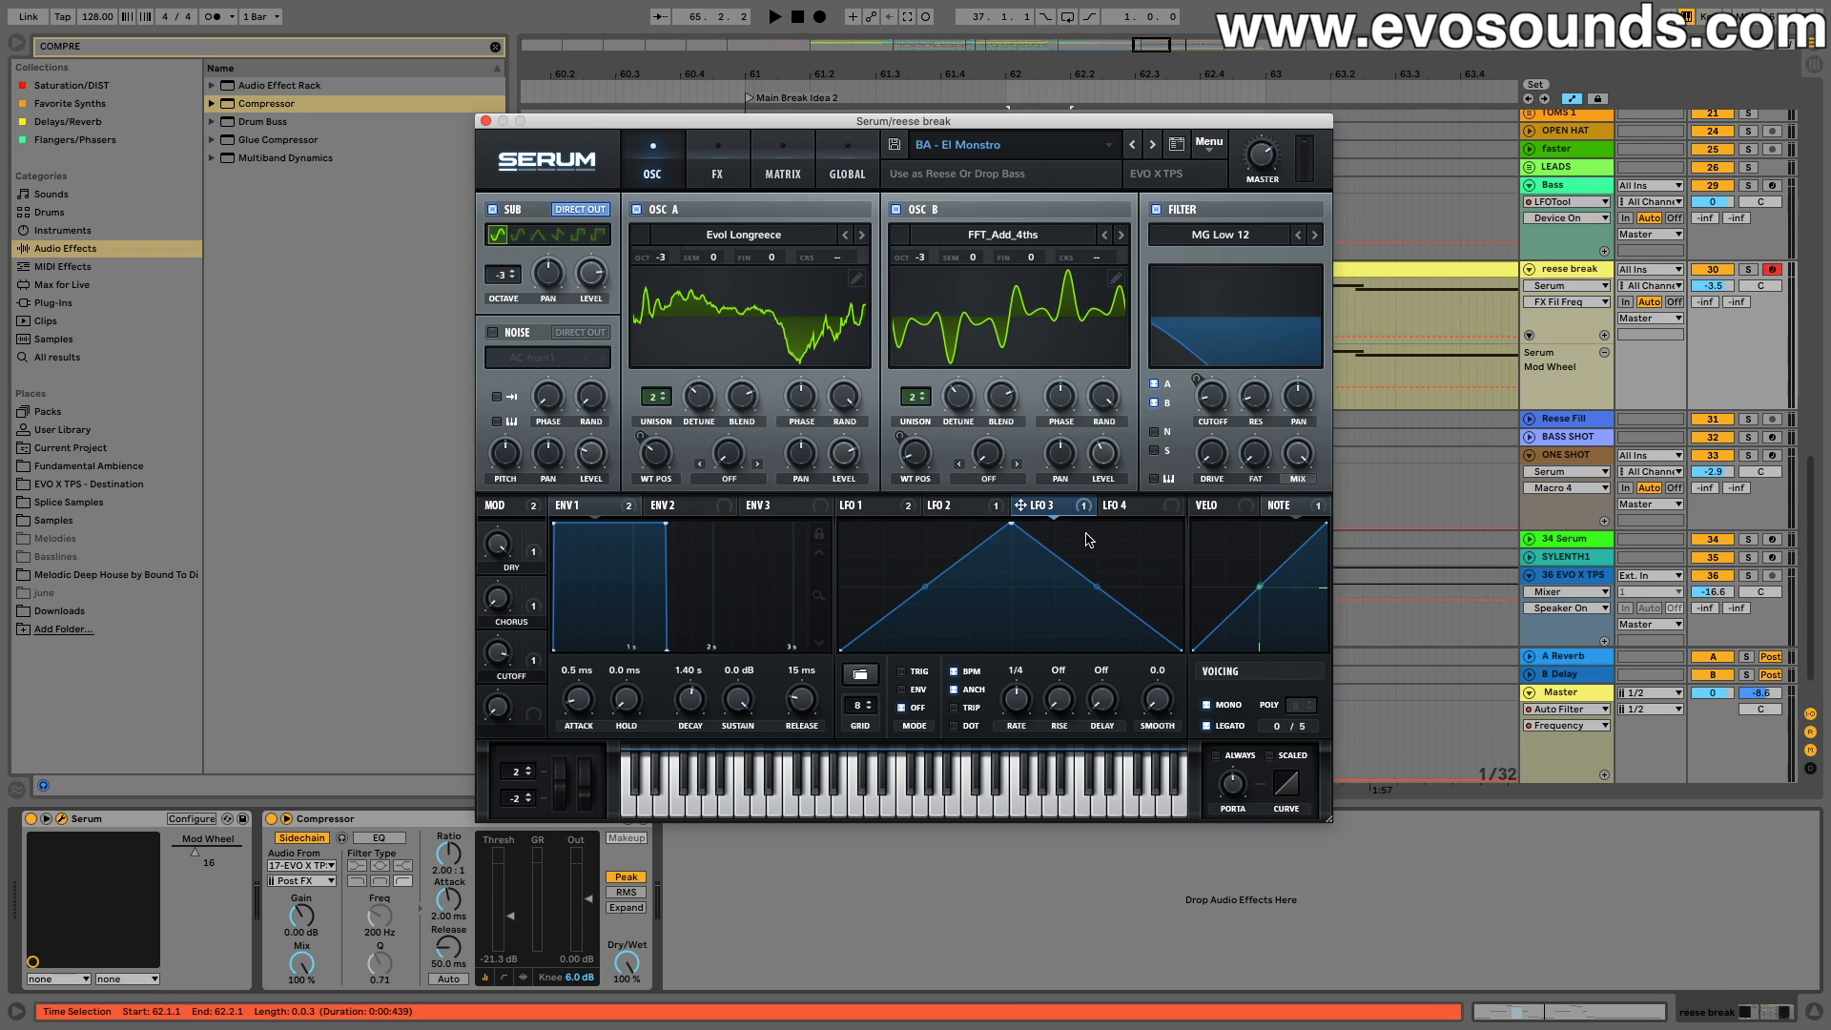
{"action": "left_click_drag", "start_coordinate": [1198, 397], "coordinate": [1181, 403]}
{"action": "key", "text": "space"}
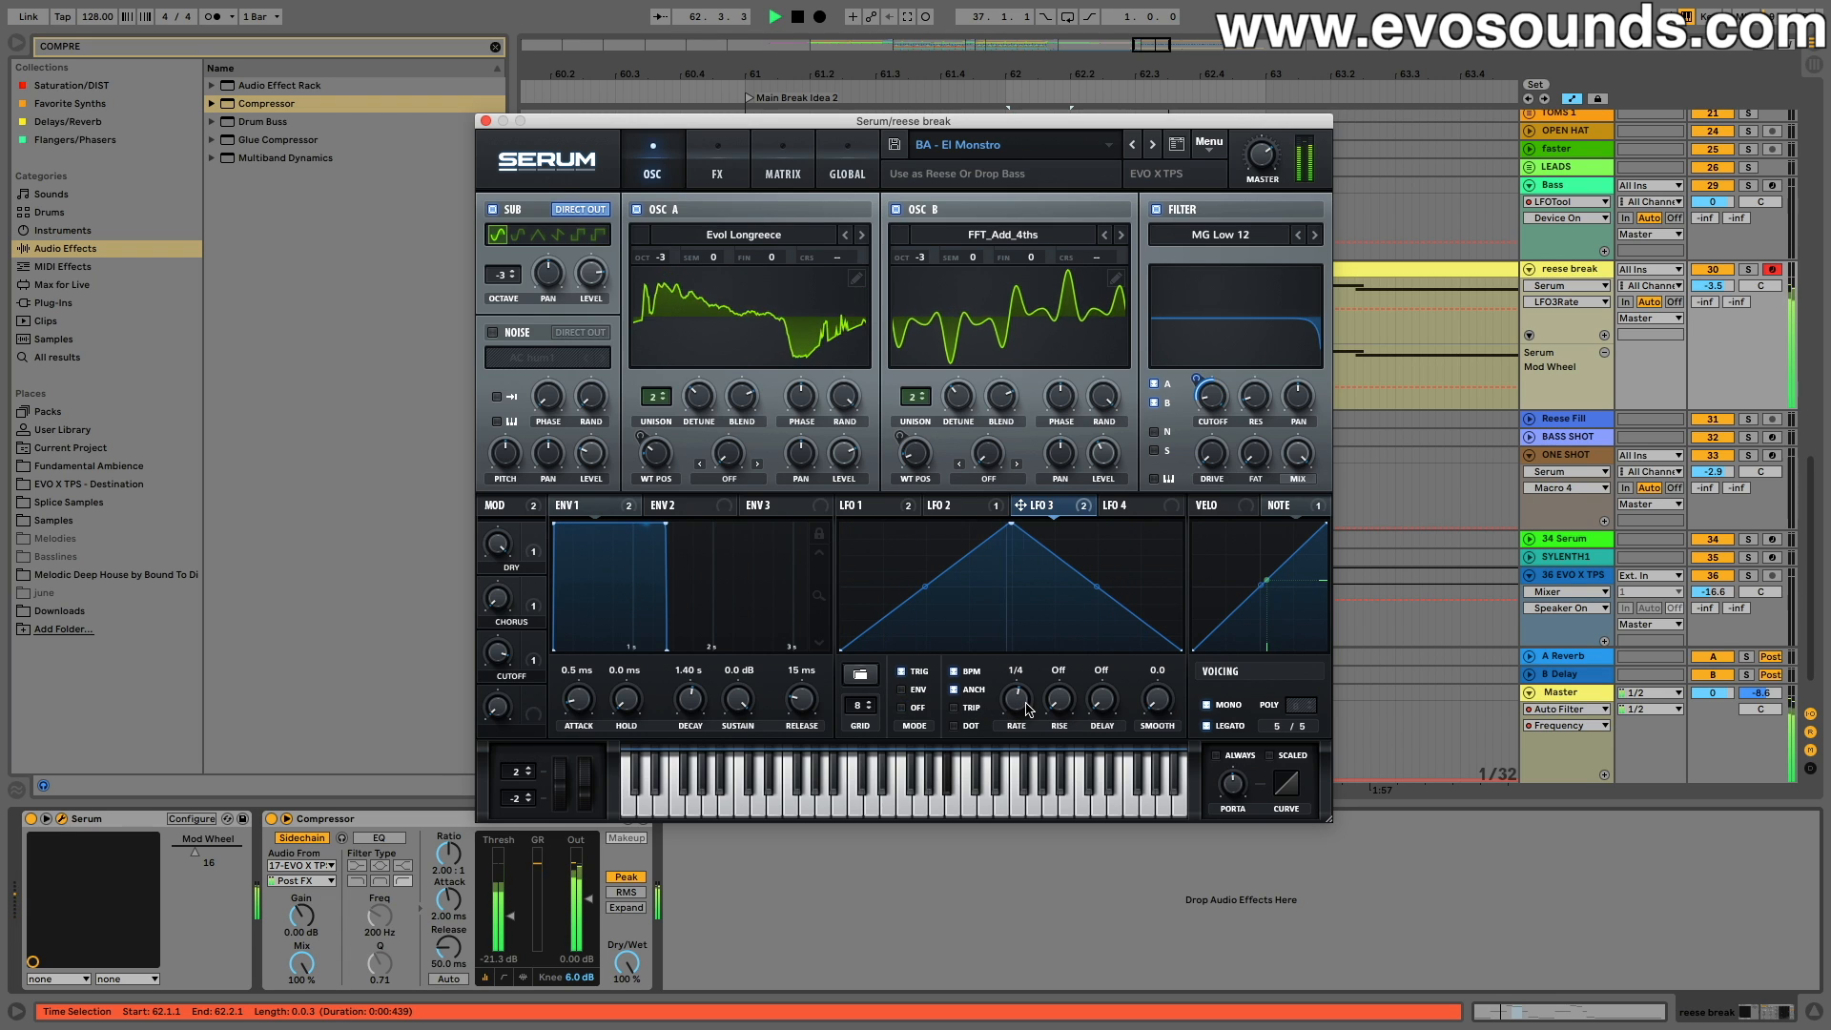
{"action": "left_click_drag", "start_coordinate": [1021, 709], "coordinate": [1020, 711]}
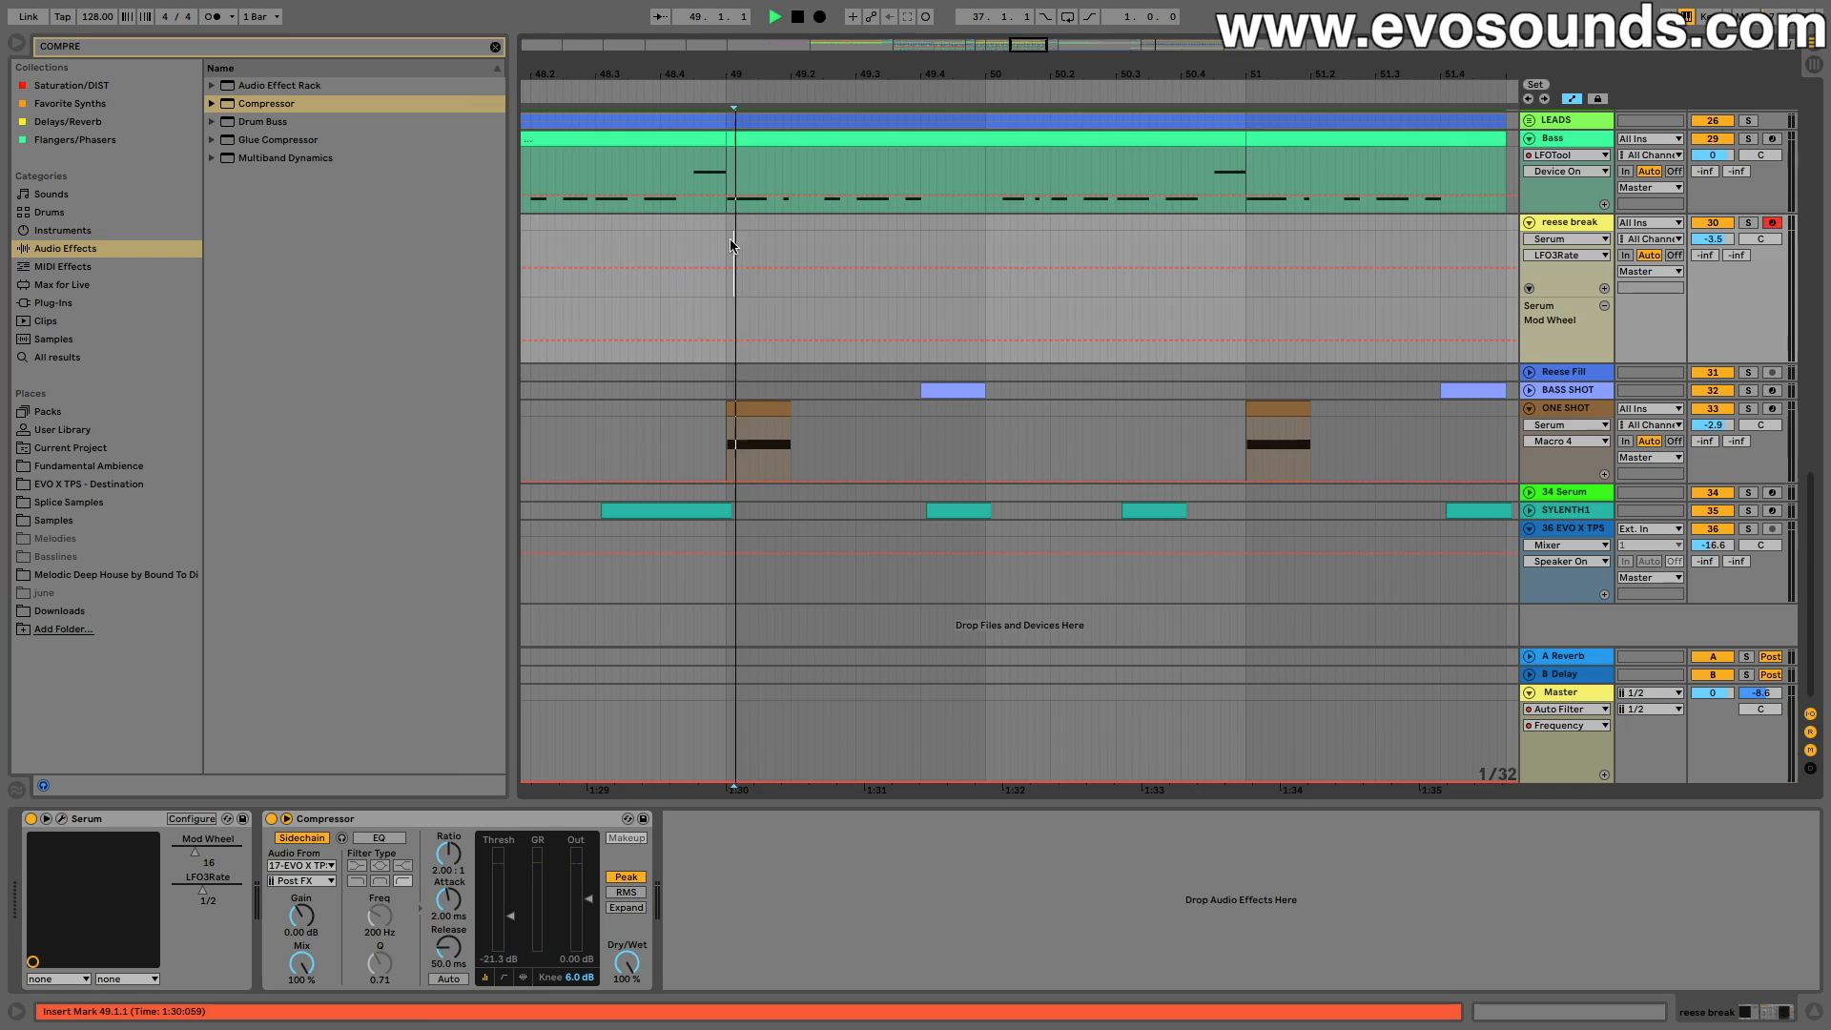
Step: Play the arrangement from bar 49 through Pre-Break Tension into Main Break Idea 2 to check the reese break's filter modulation in context
{"action": "scroll", "coordinate": [821, 249], "scroll_direction": "up", "scroll_amount": 3}
{"action": "scroll", "coordinate": [821, 249], "scroll_direction": "right", "scroll_amount": 3}
{"action": "left_click_drag", "start_coordinate": [818, 74], "coordinate": [818, 40]}
{"action": "scroll", "coordinate": [1134, 372], "scroll_direction": "right", "scroll_amount": 5}
{"action": "scroll", "coordinate": [1134, 372], "scroll_direction": "down", "scroll_amount": 3}
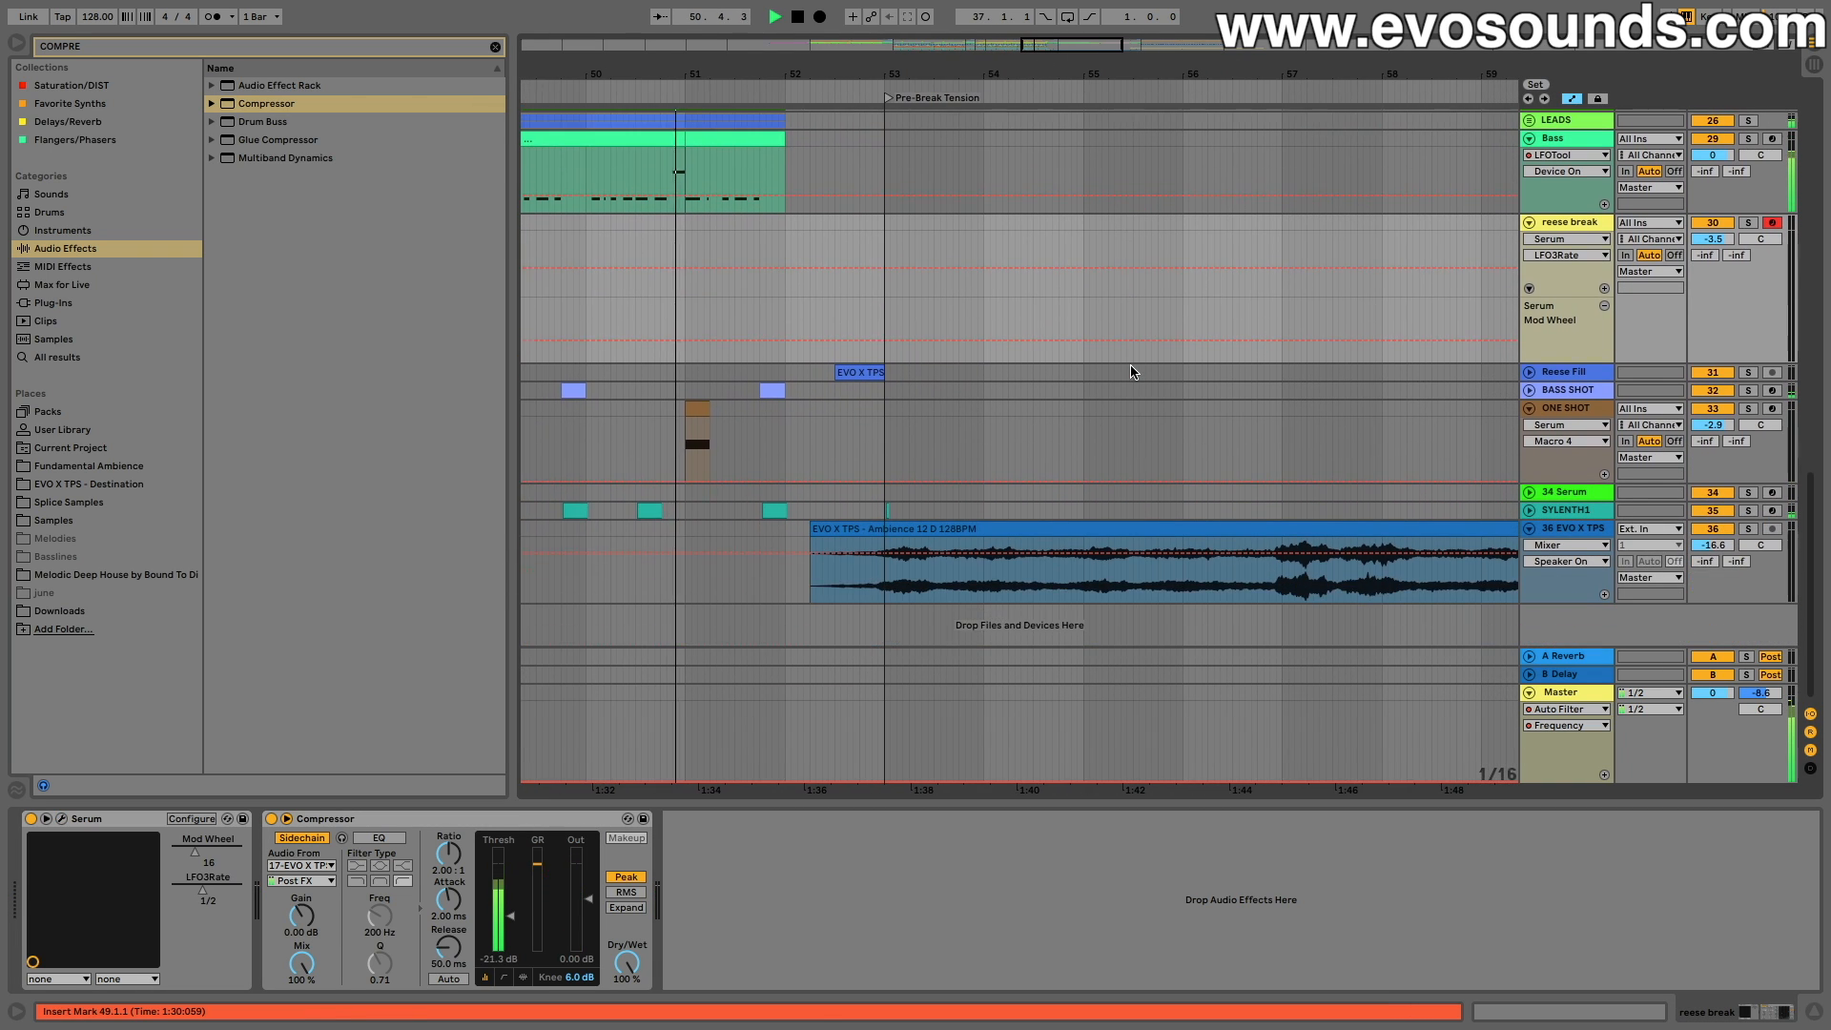
{"action": "scroll", "coordinate": [1133, 372], "scroll_direction": "right", "scroll_amount": 2}
{"action": "scroll", "coordinate": [1133, 372], "scroll_direction": "up", "scroll_amount": 3}
{"action": "left_click", "coordinate": [1320, 328]}
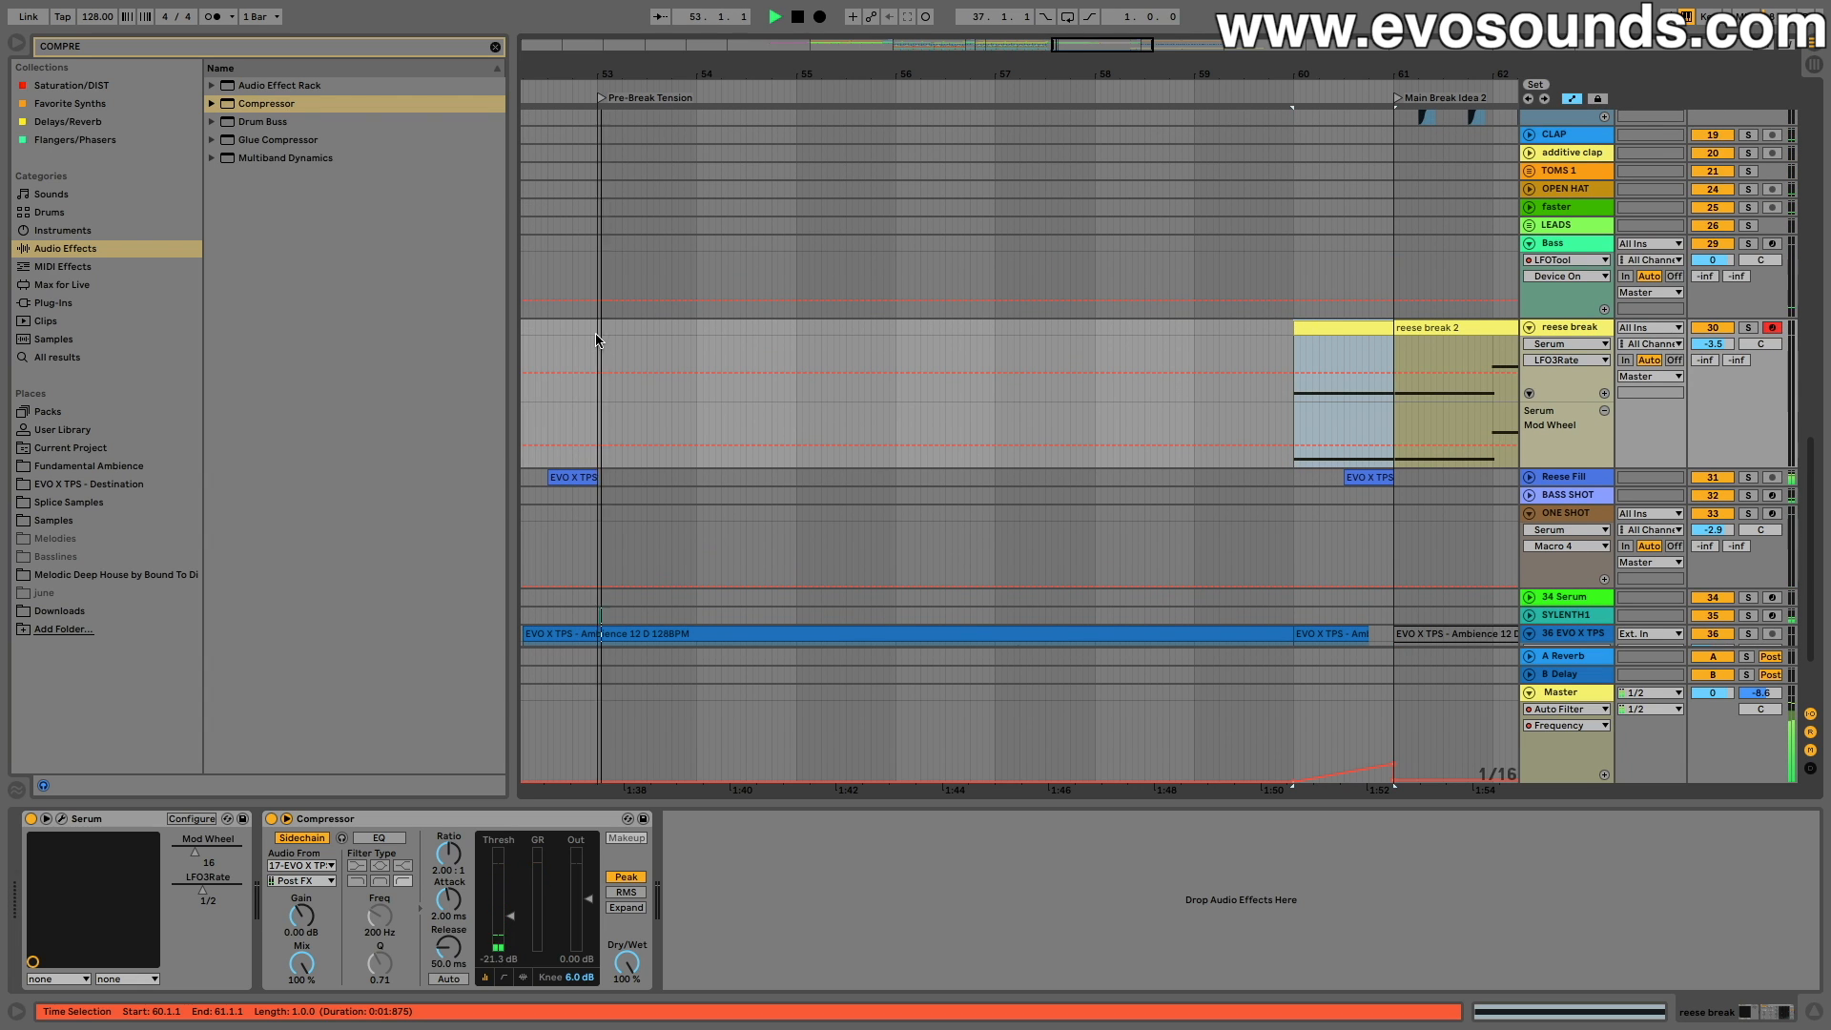
{"action": "left_click_drag", "start_coordinate": [596, 332], "coordinate": [1284, 327]}
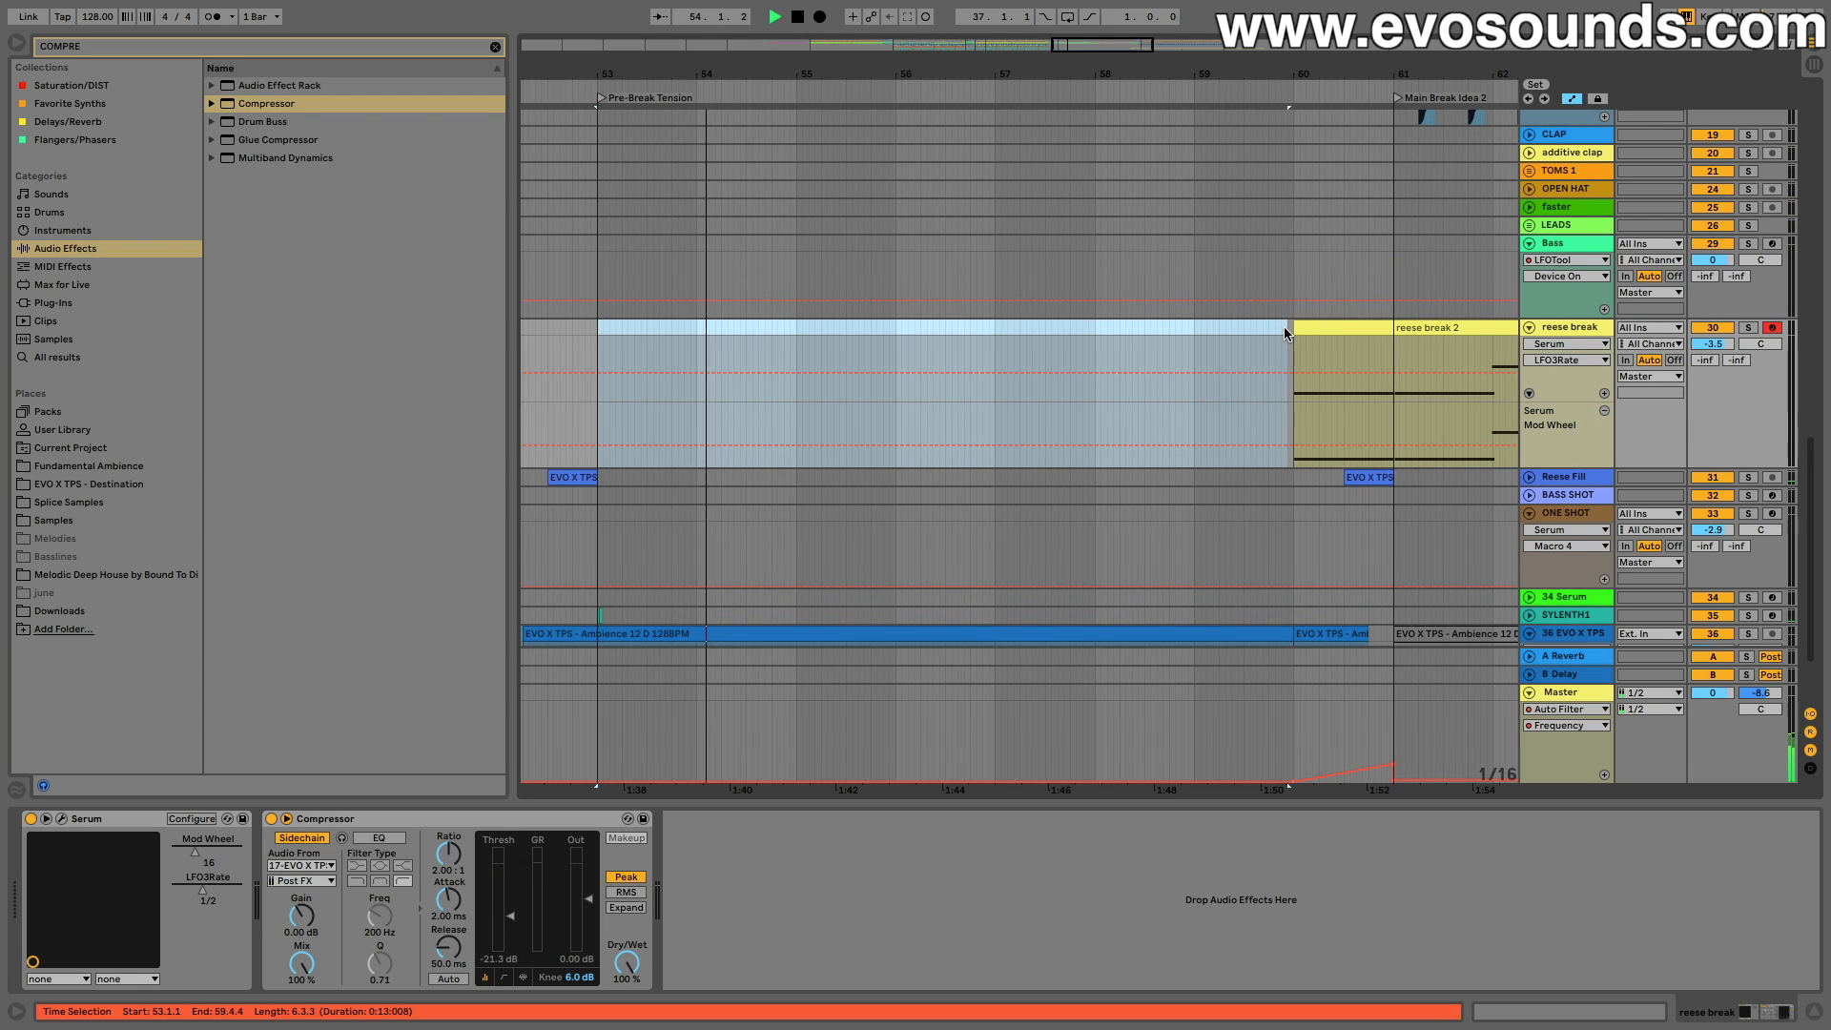
{"action": "scroll", "coordinate": [1284, 327], "scroll_direction": "up", "scroll_amount": 2}
{"action": "scroll", "coordinate": [1284, 327], "scroll_direction": "left", "scroll_amount": 3}
{"action": "scroll", "coordinate": [1284, 326], "scroll_direction": "down", "scroll_amount": 4}
{"action": "scroll", "coordinate": [1284, 326], "scroll_direction": "right", "scroll_amount": 4}
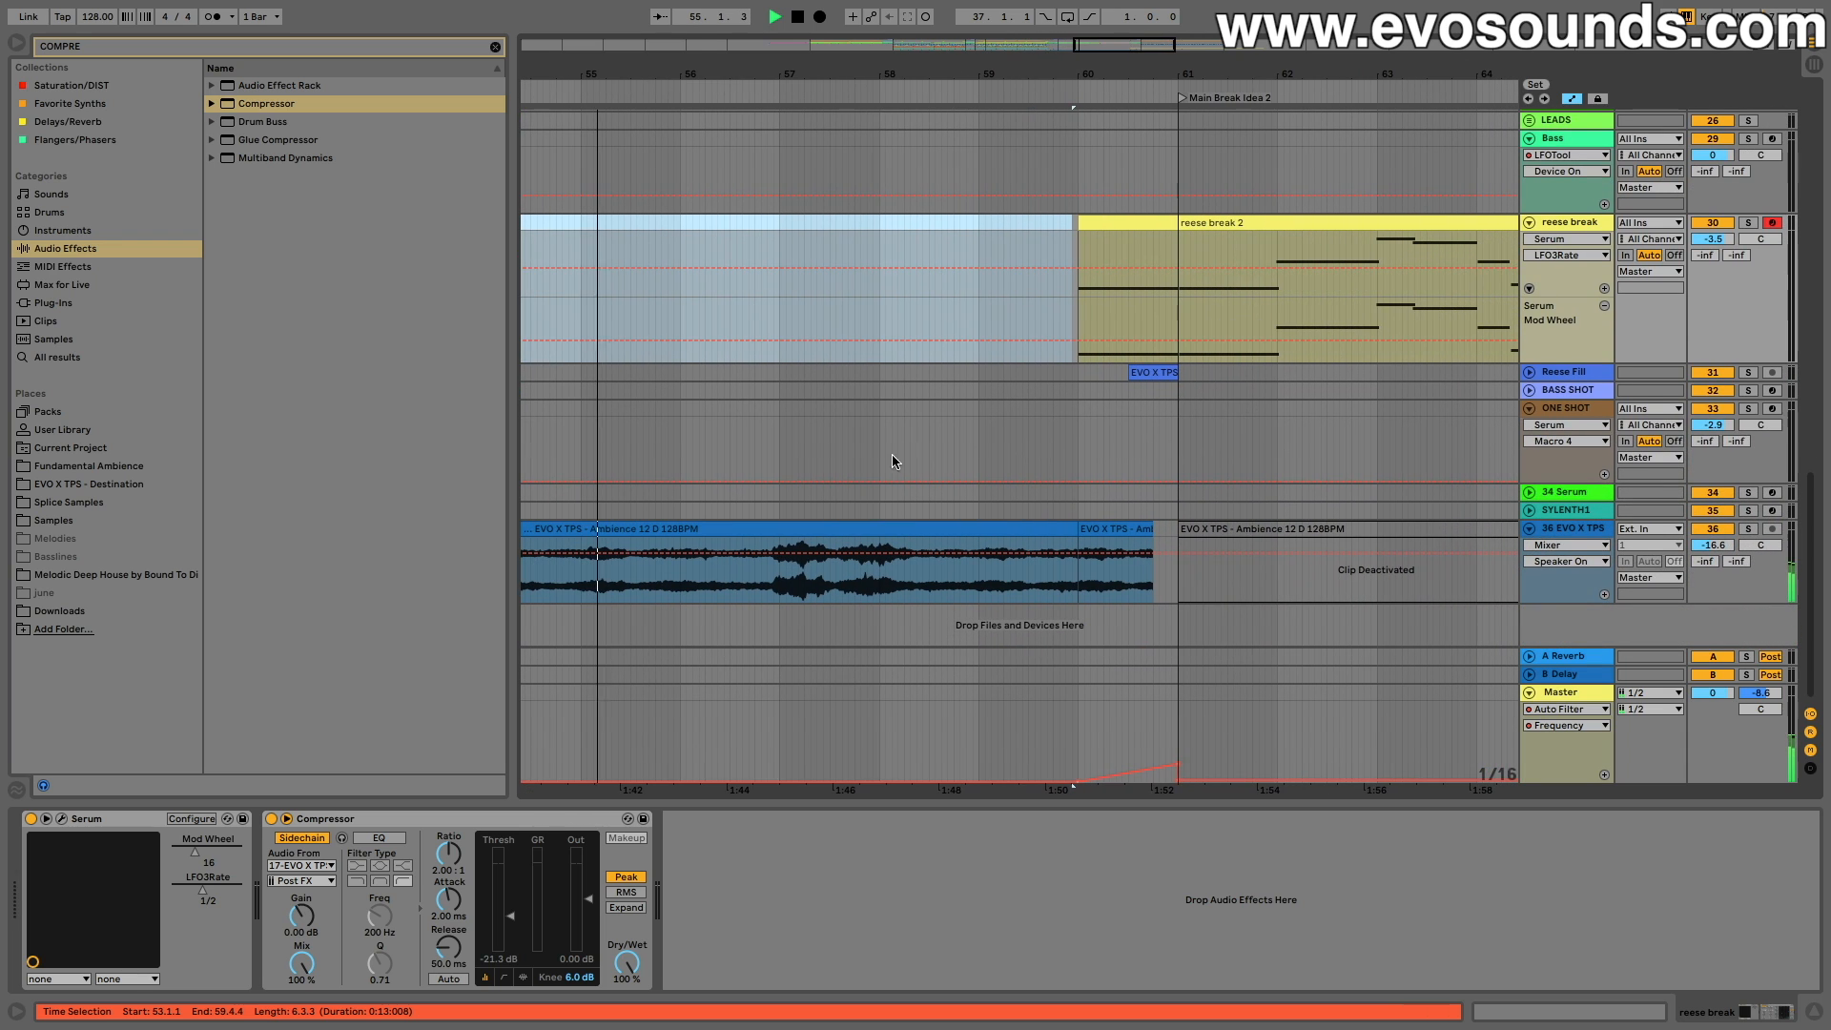
{"action": "left_click", "coordinate": [898, 460]}
{"action": "scroll", "coordinate": [987, 441], "scroll_direction": "right", "scroll_amount": 3}
{"action": "scroll", "coordinate": [1056, 433], "scroll_direction": "up", "scroll_amount": 2}
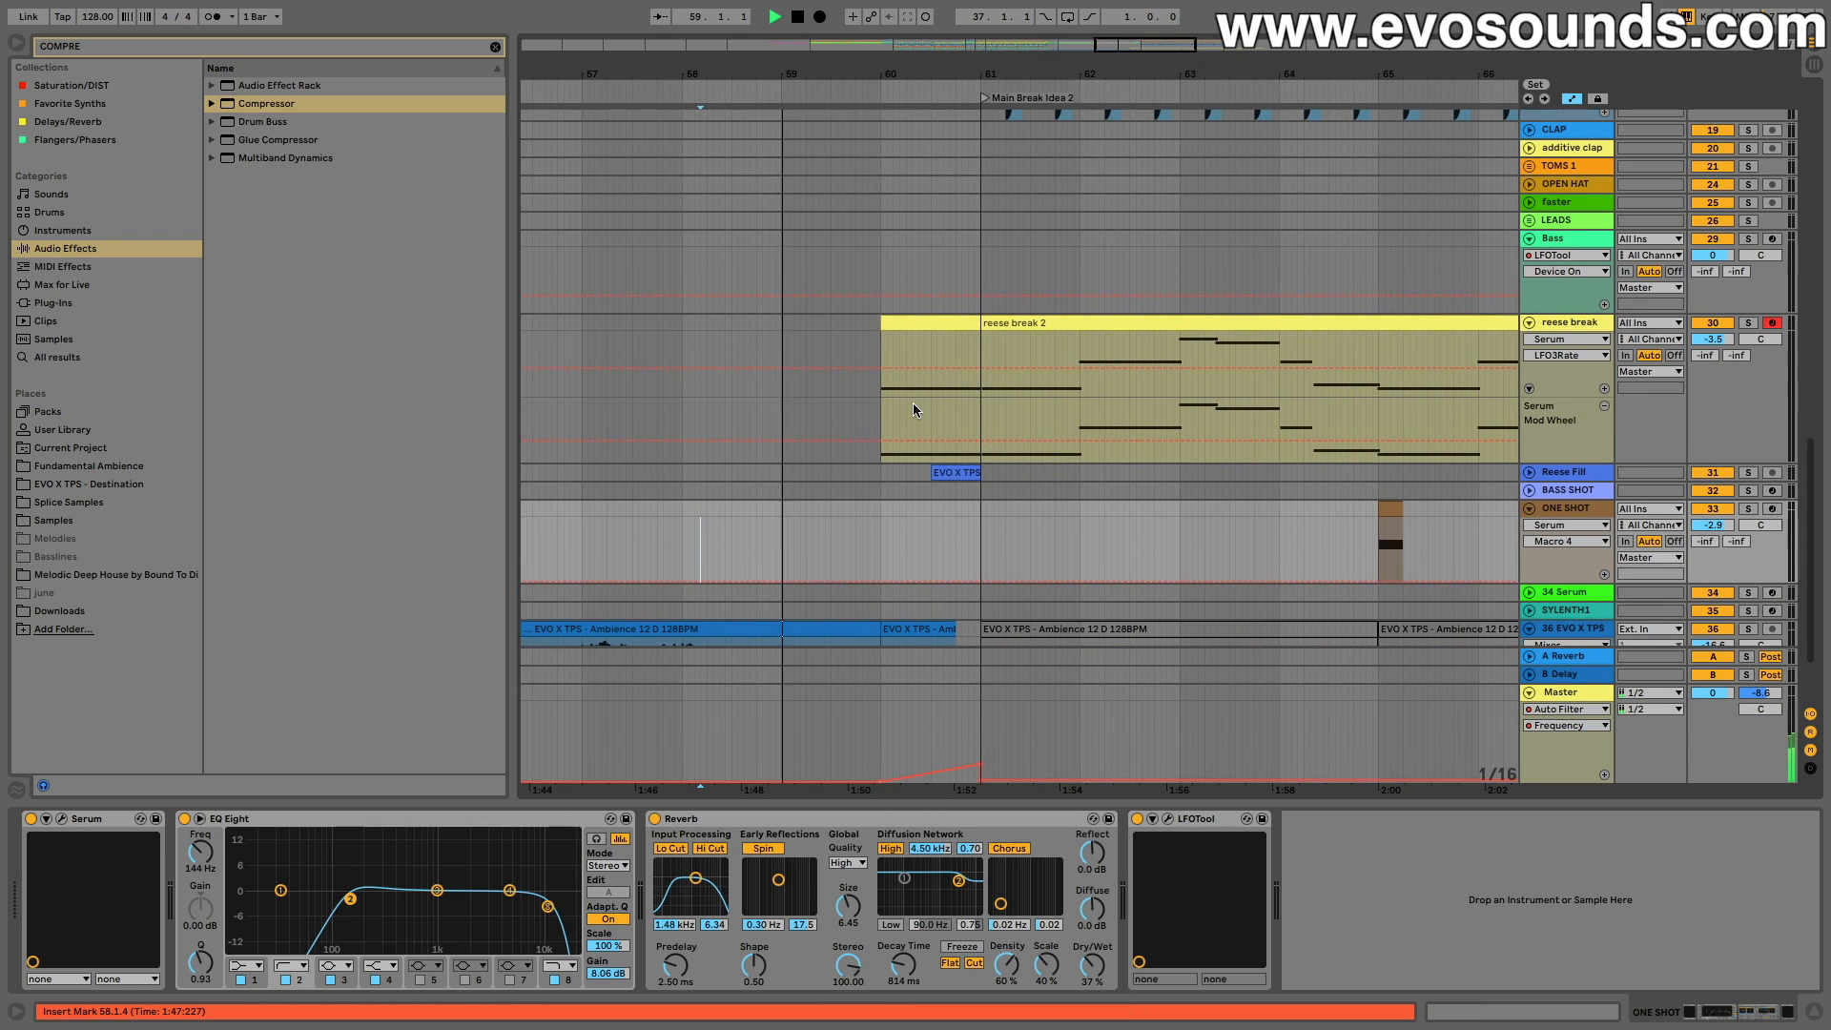
{"action": "scroll", "coordinate": [913, 410], "scroll_direction": "up", "scroll_amount": 6}
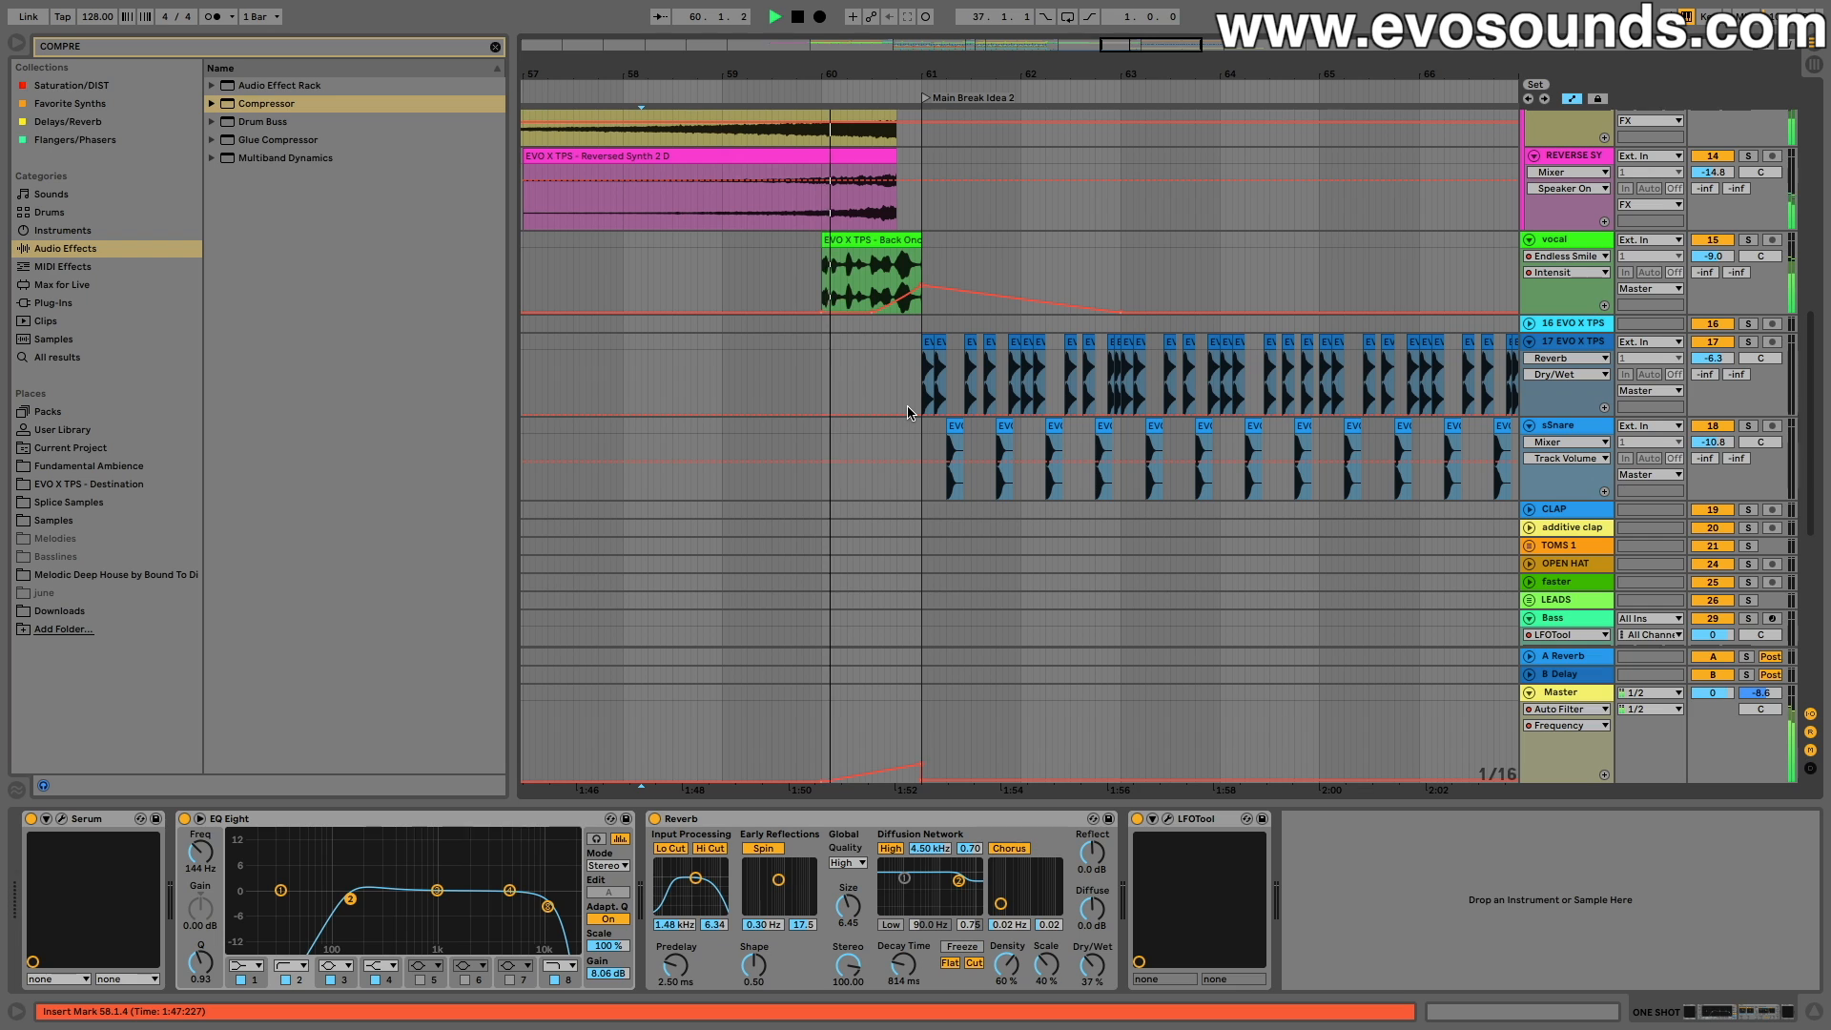
{"action": "scroll", "coordinate": [911, 413], "scroll_direction": "down", "scroll_amount": 8}
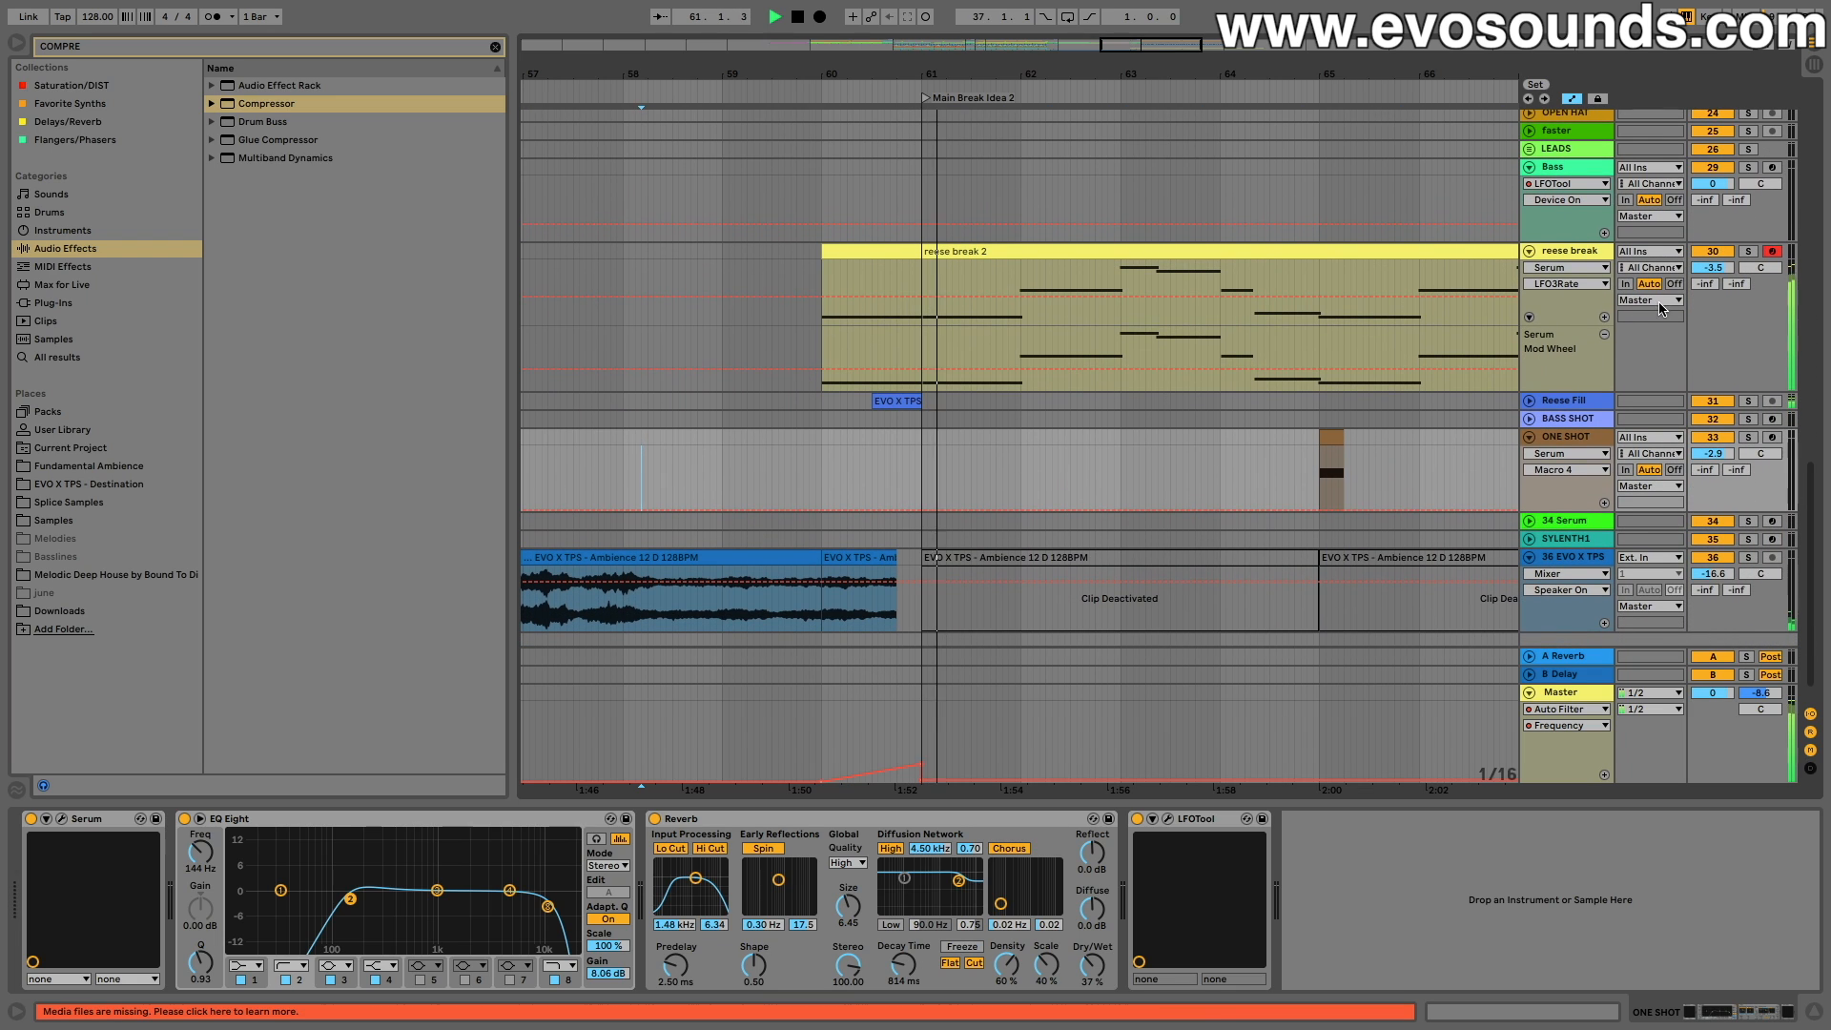
Step: Move the start of the Master's filter frequency ramp back to bar 59 at 26.0 Hz and audition the transition into bar 61
{"action": "left_click", "coordinate": [1588, 251]}
{"action": "key", "text": "space"}
{"action": "left_click", "coordinate": [879, 252]}
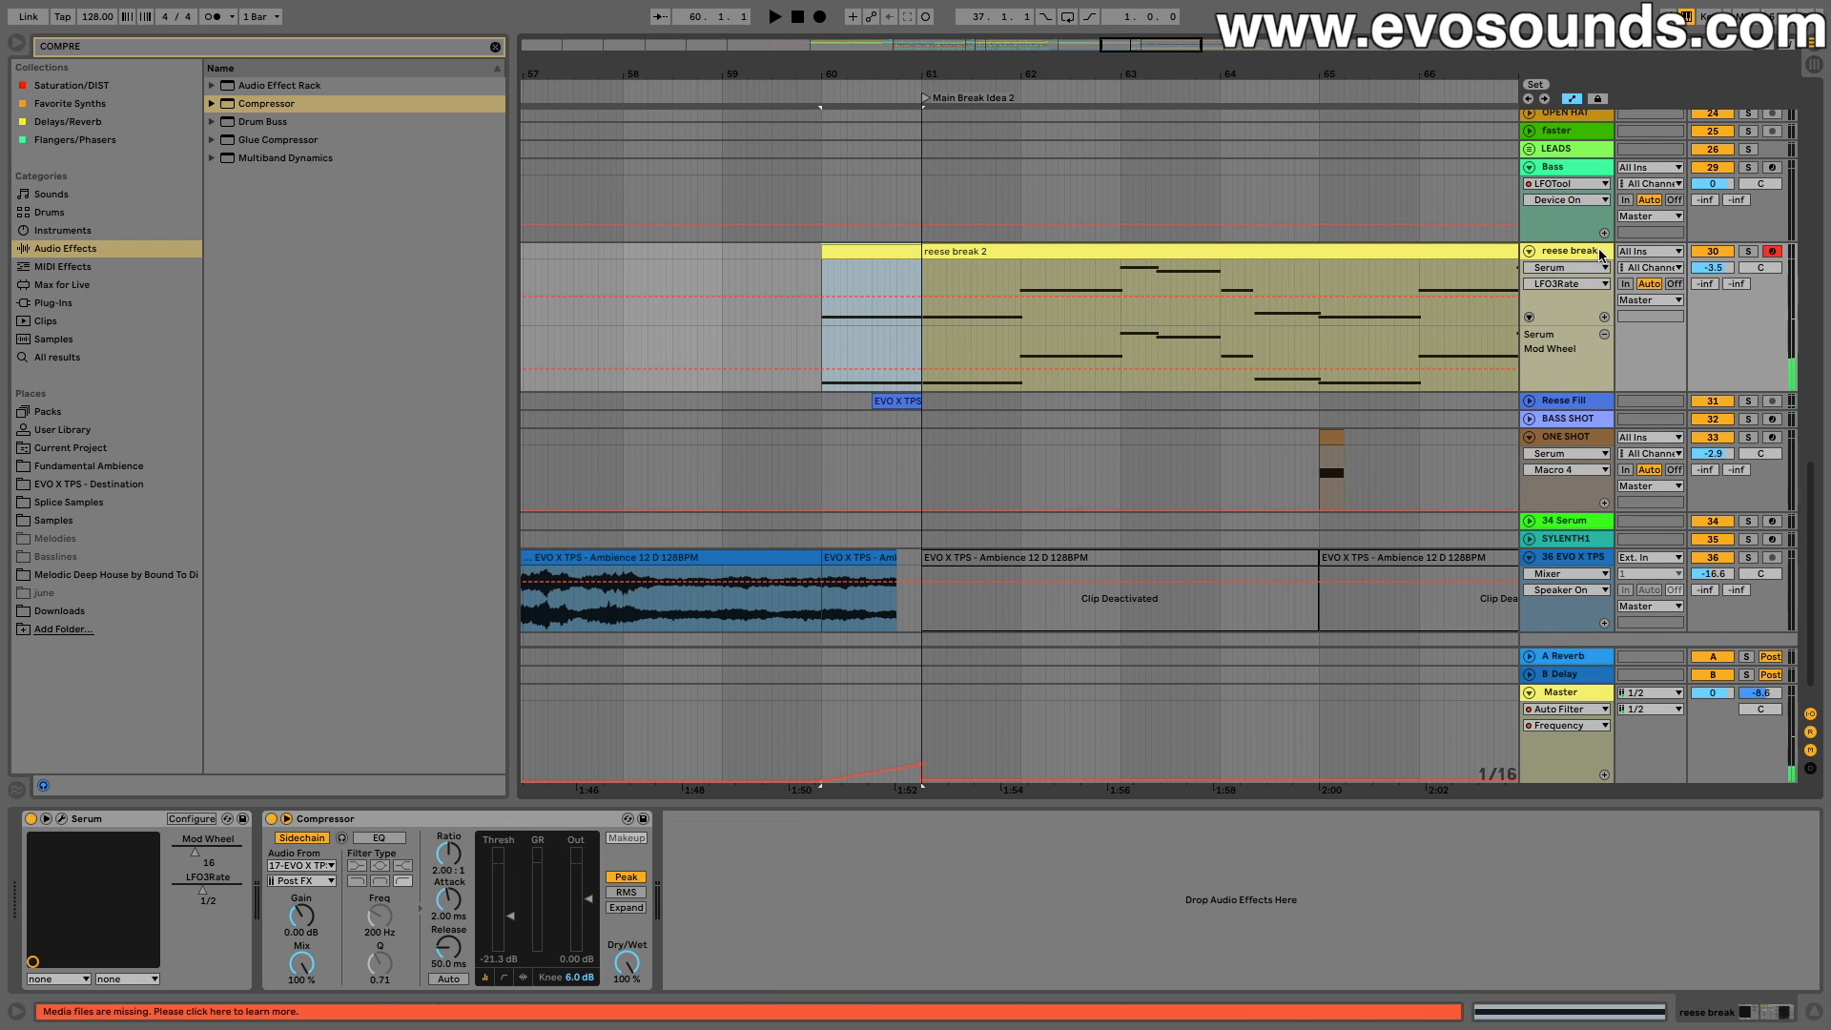
{"action": "left_click", "coordinate": [826, 782]}
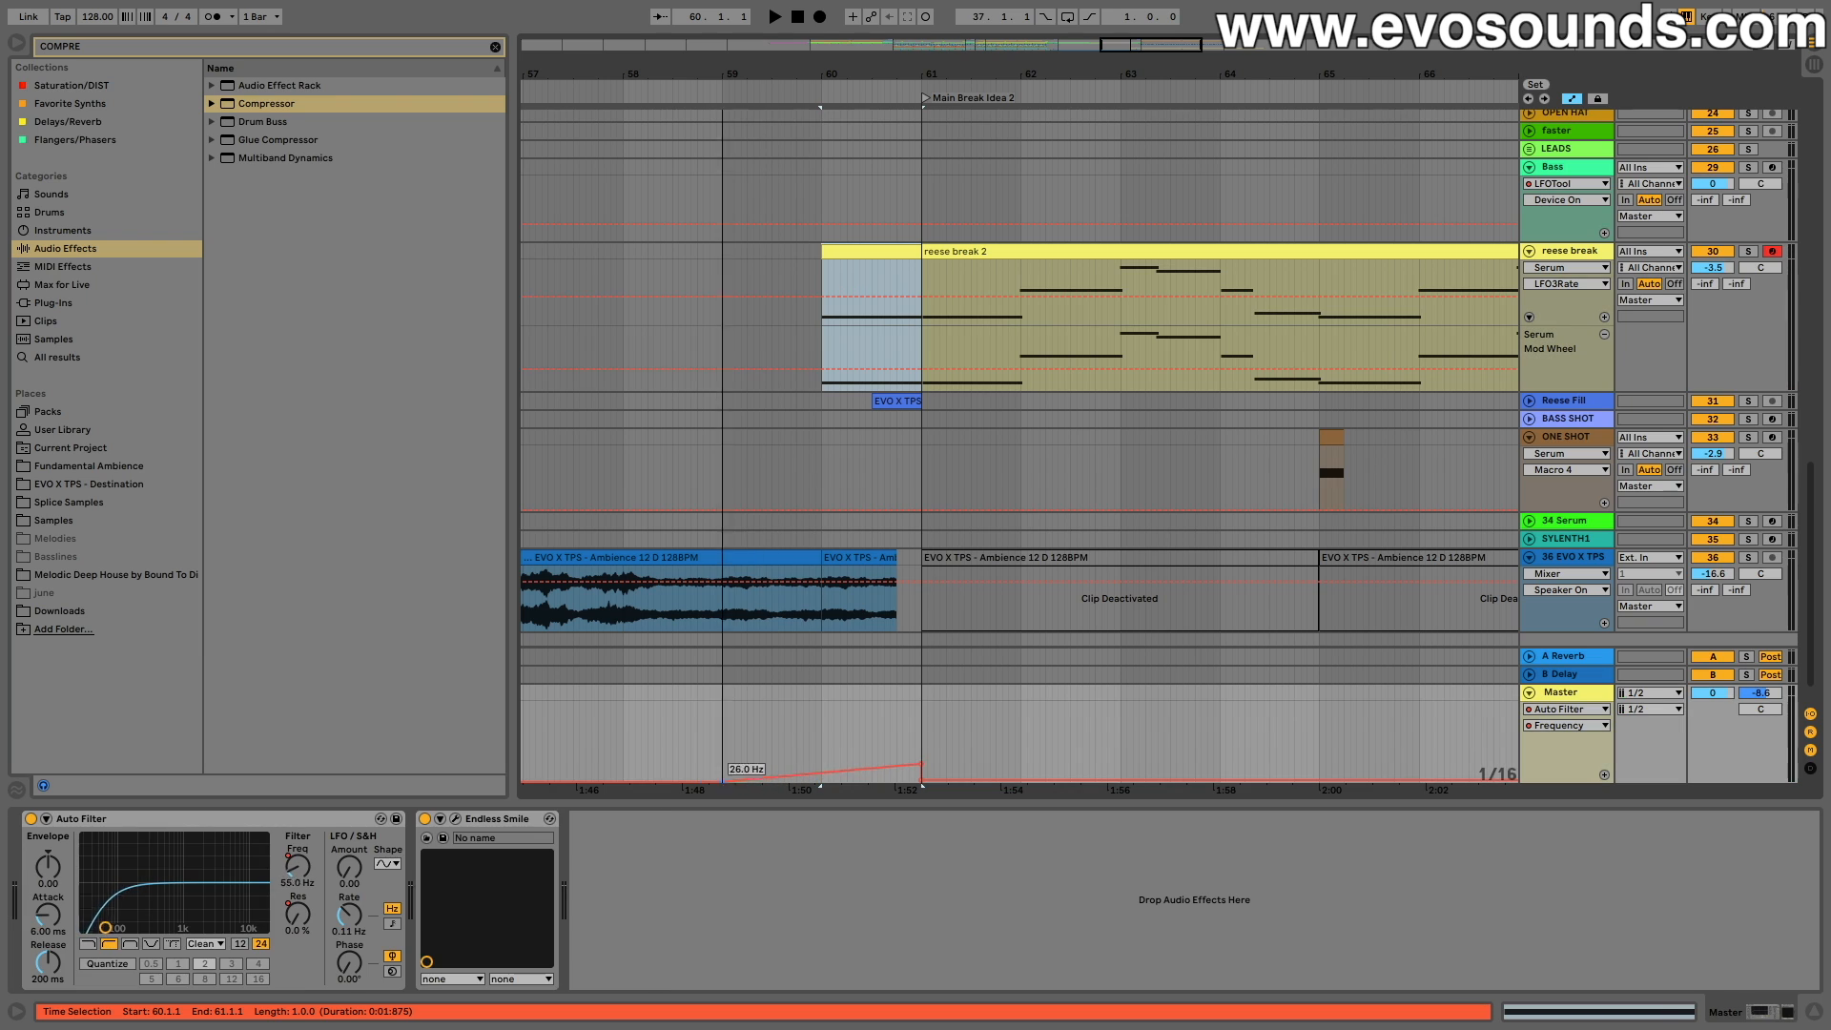
{"action": "key", "text": "space"}
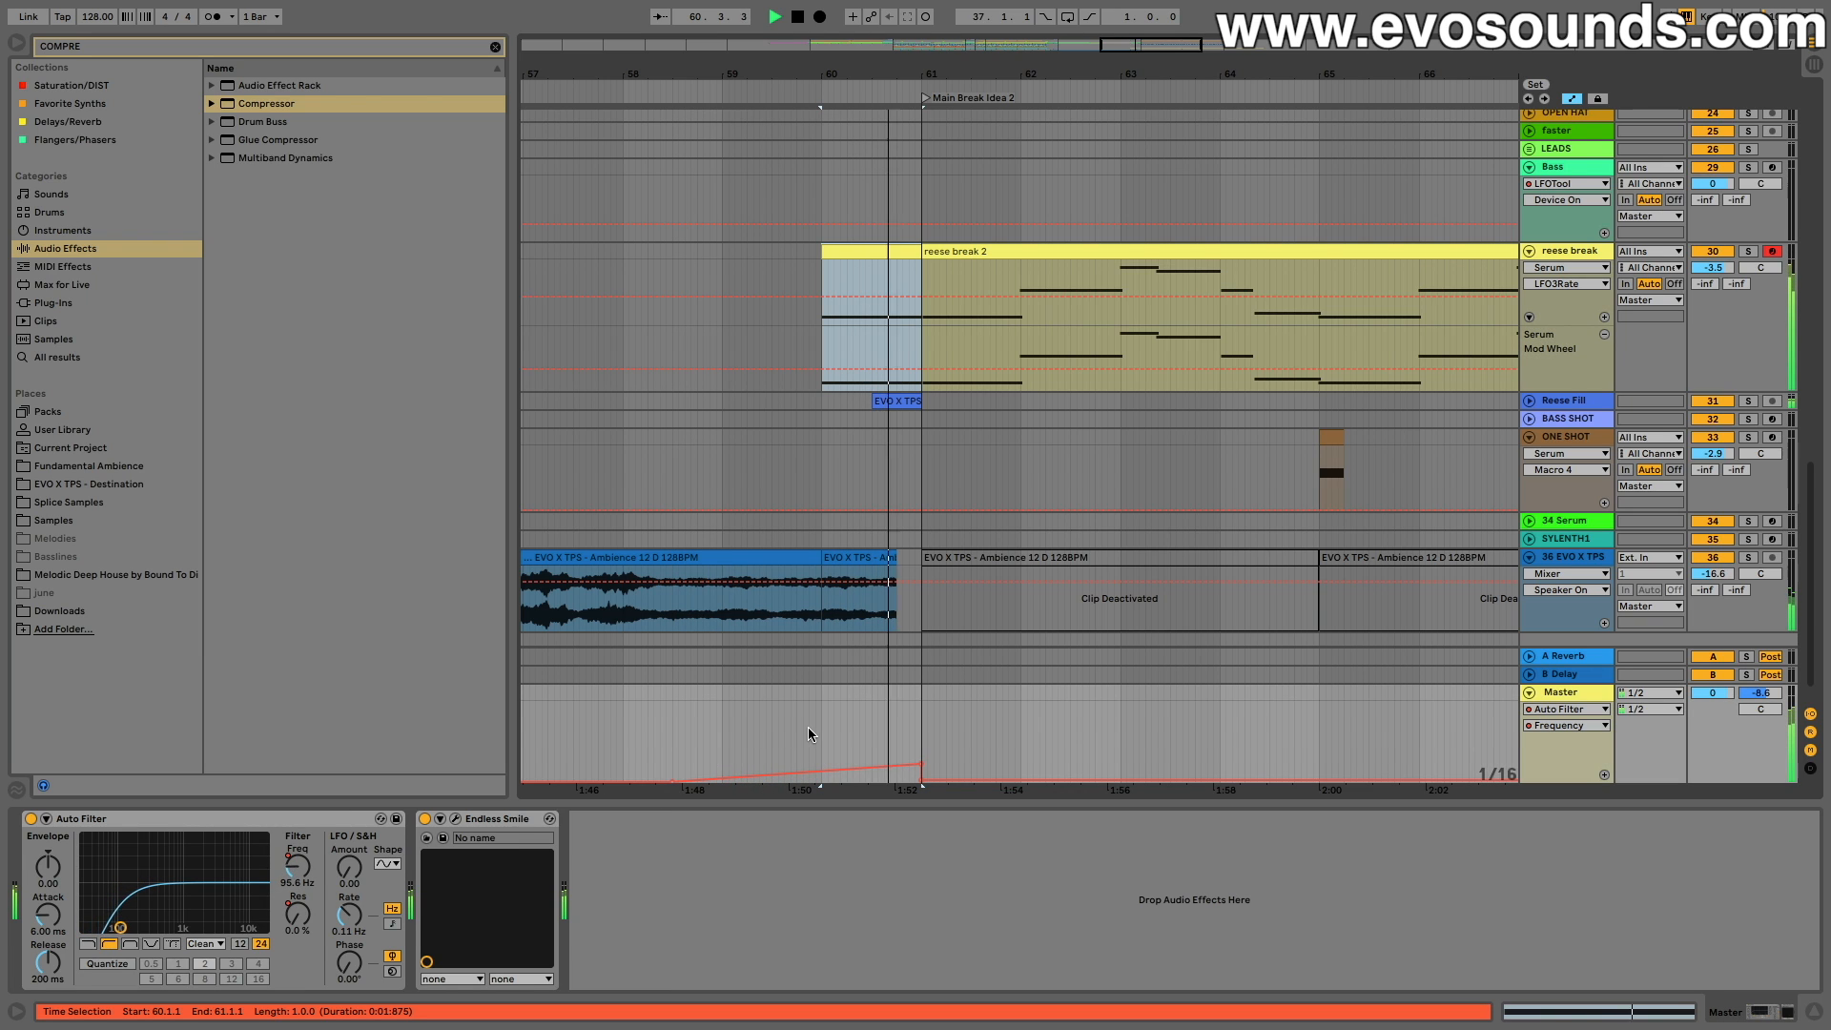
{"action": "left_click", "coordinate": [949, 252]}
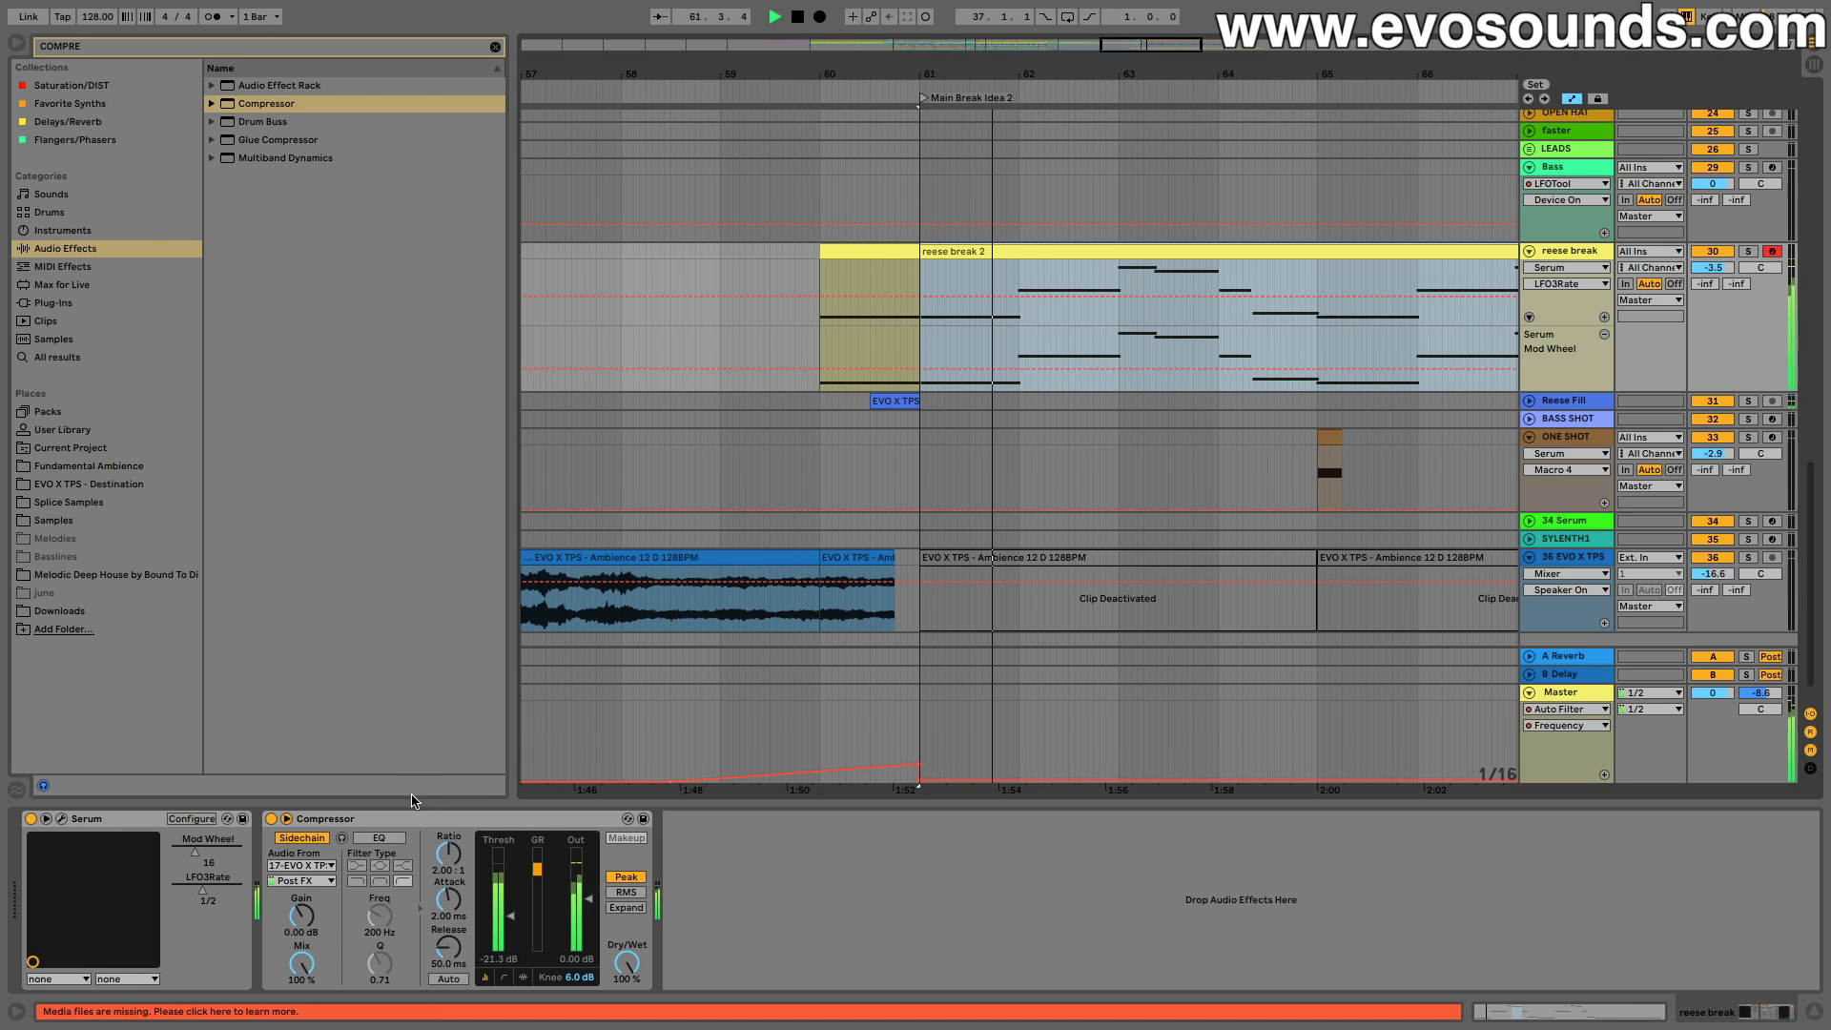
{"action": "key", "text": "space"}
{"action": "key", "text": "space"}
{"action": "scroll", "coordinate": [747, 394], "scroll_direction": "left", "scroll_amount": 1}
{"action": "key", "text": "space"}
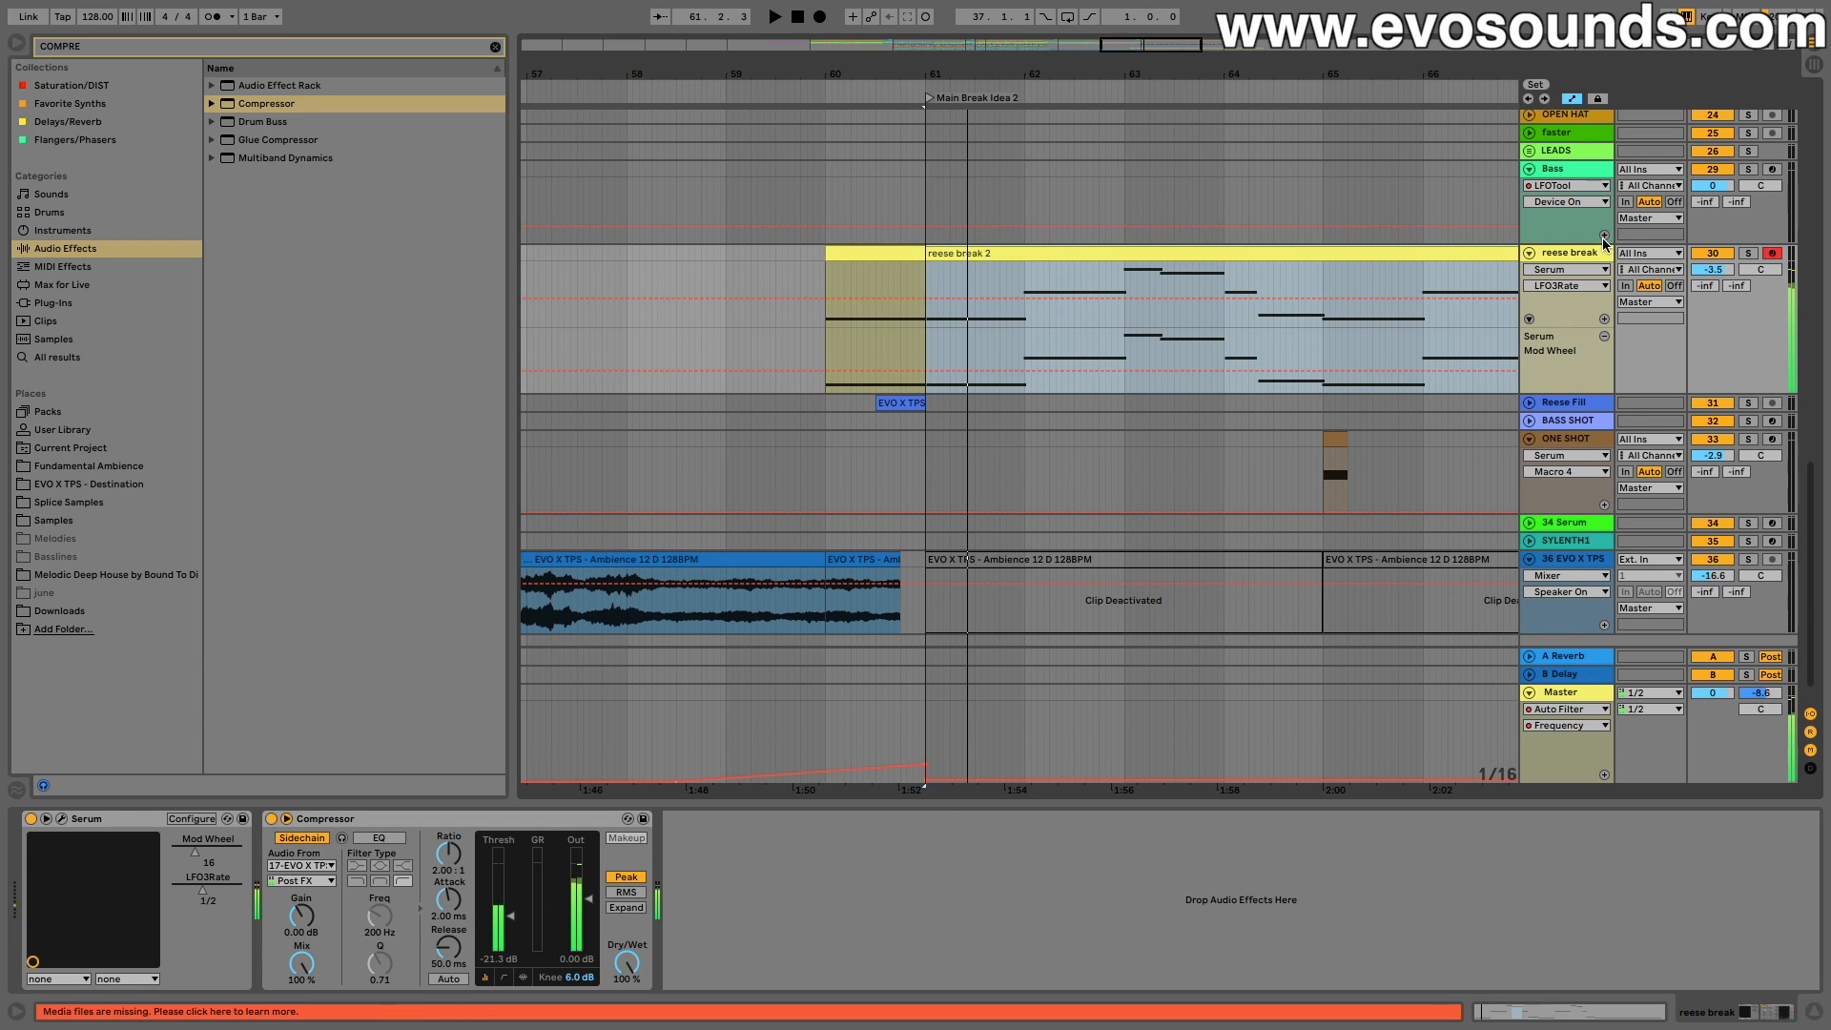
Step: Show the reese break's LFO3Rate automation in its own lane and remove the Mod Wheel lane
{"action": "scroll", "coordinate": [1586, 254], "scroll_direction": "down", "scroll_amount": 1}
{"action": "left_click", "coordinate": [1587, 253]}
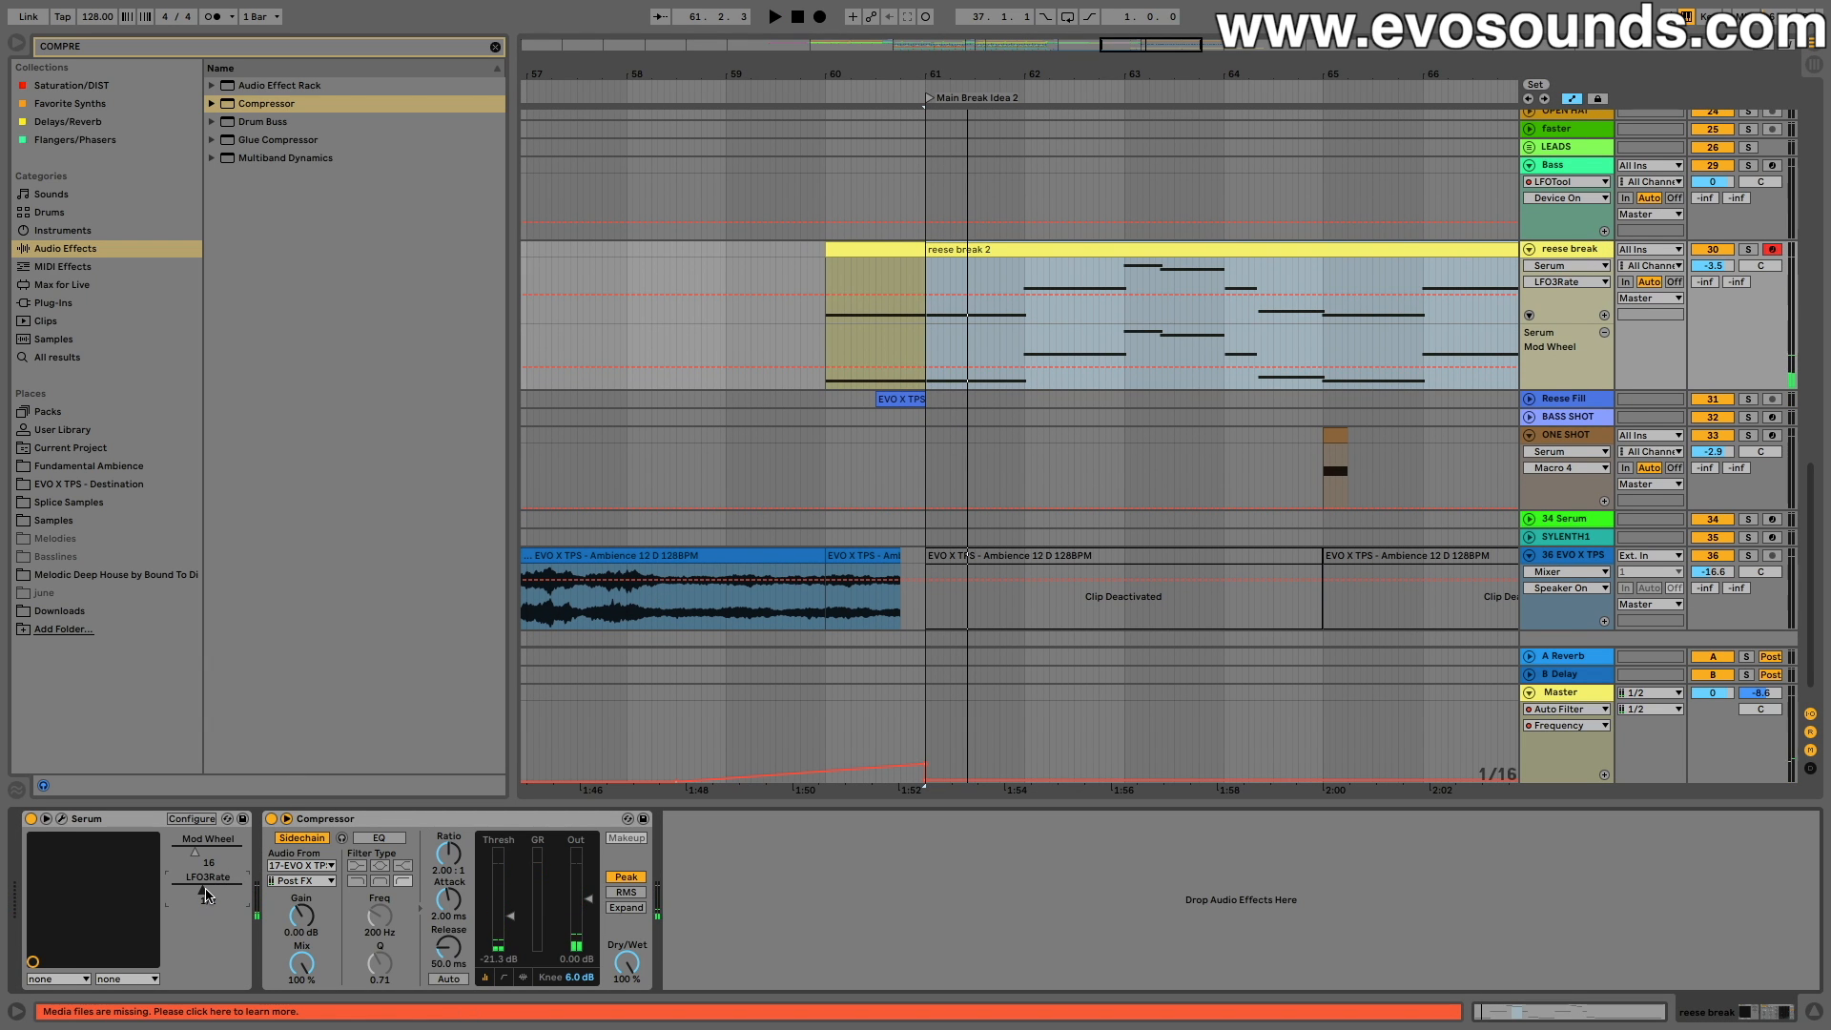
{"action": "left_click_drag", "start_coordinate": [1125, 45], "coordinate": [1126, 124]}
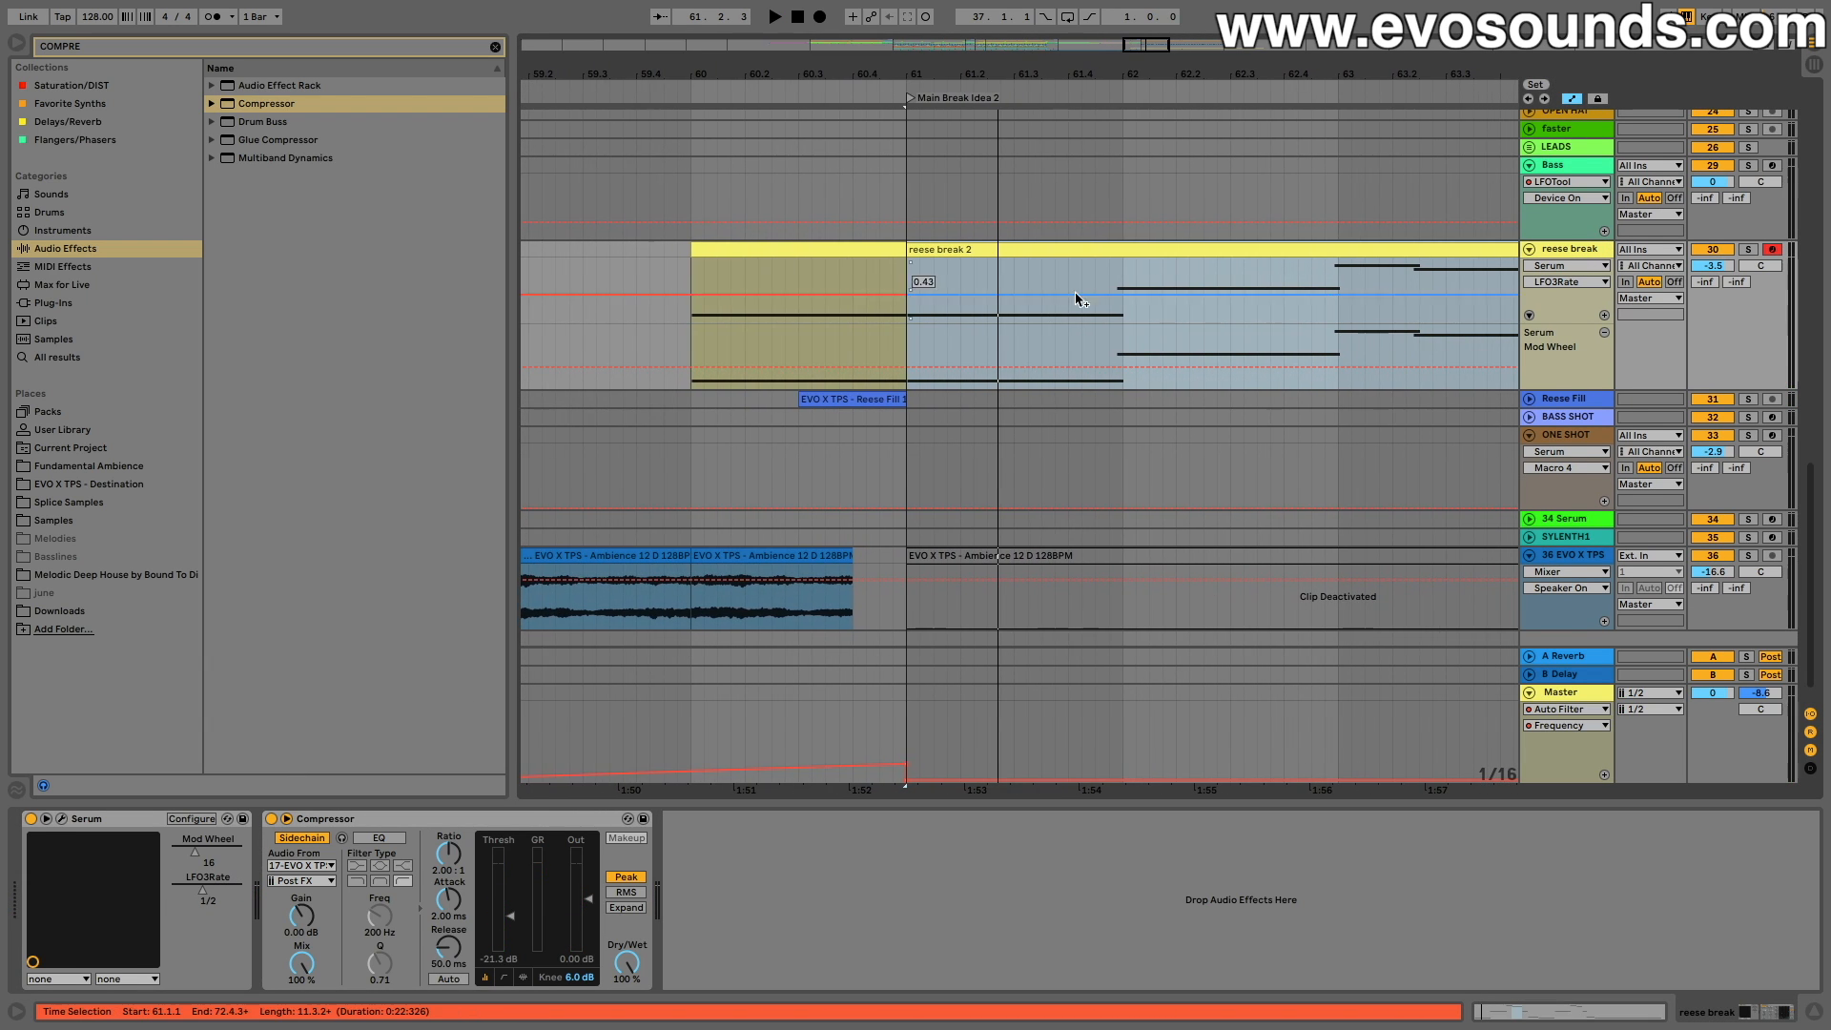
{"action": "left_click", "coordinate": [1605, 315]}
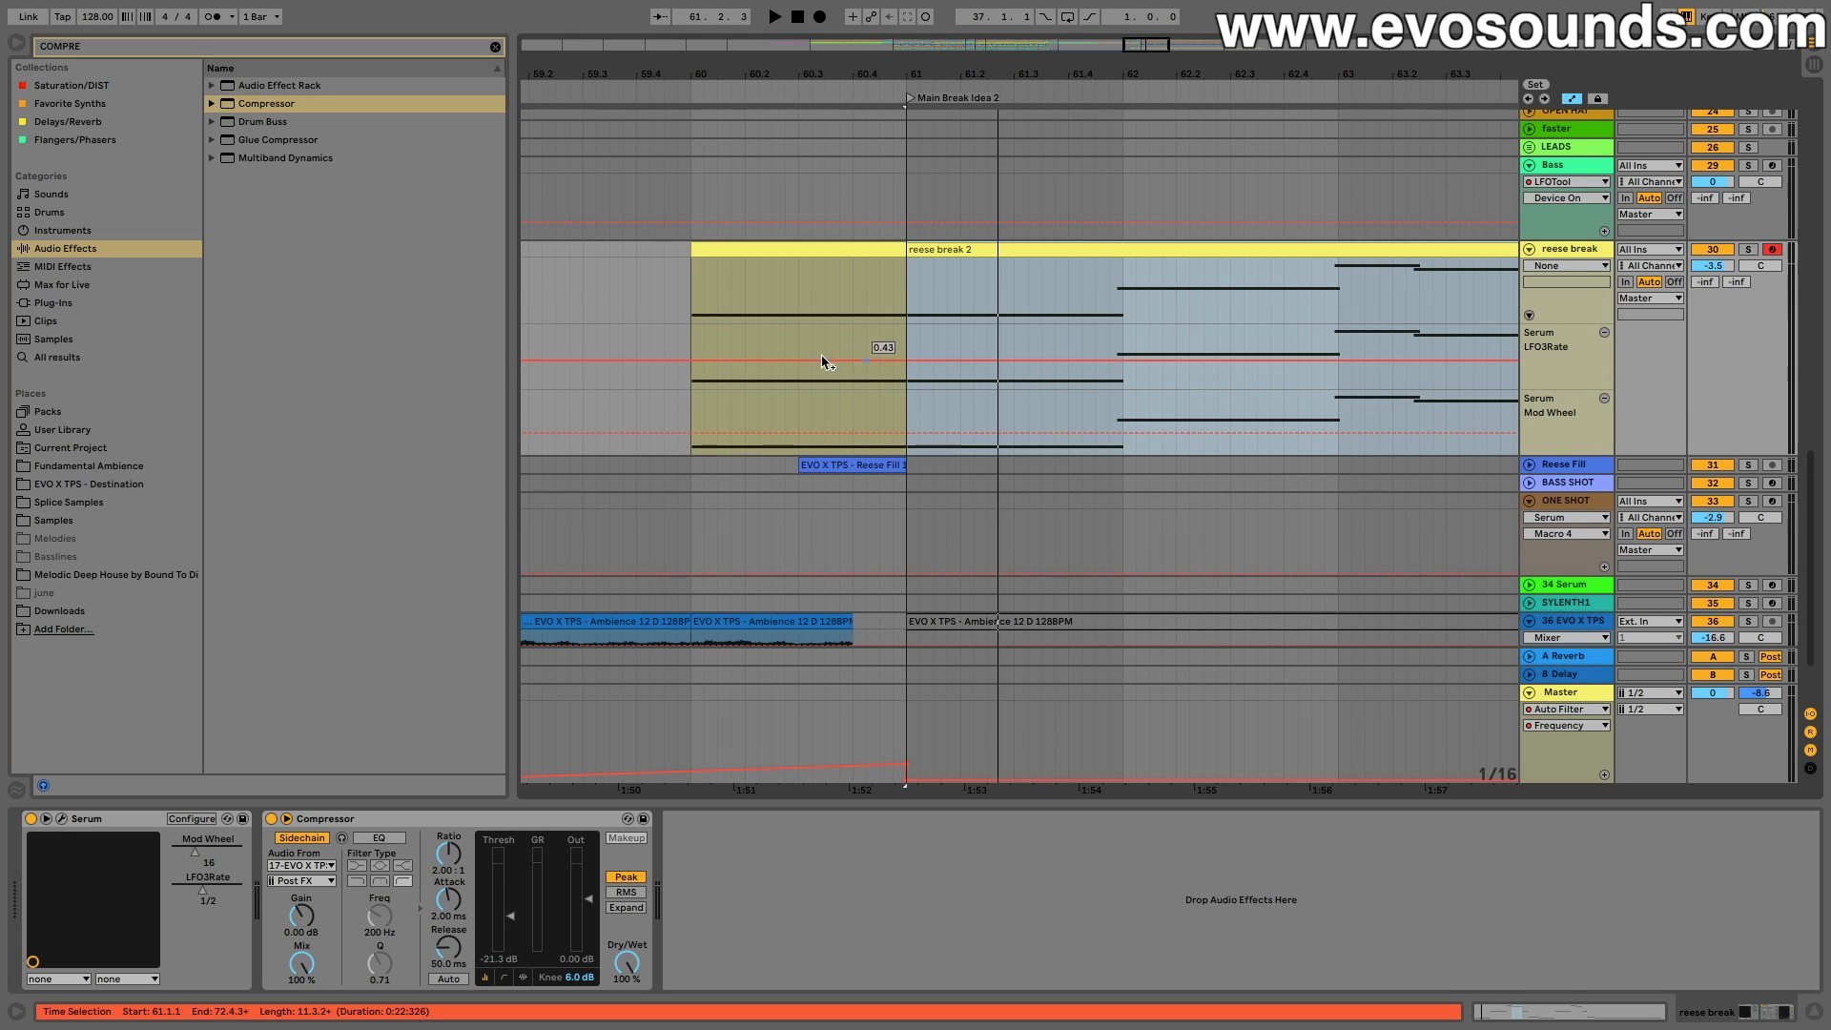
{"action": "left_click", "coordinate": [1605, 400]}
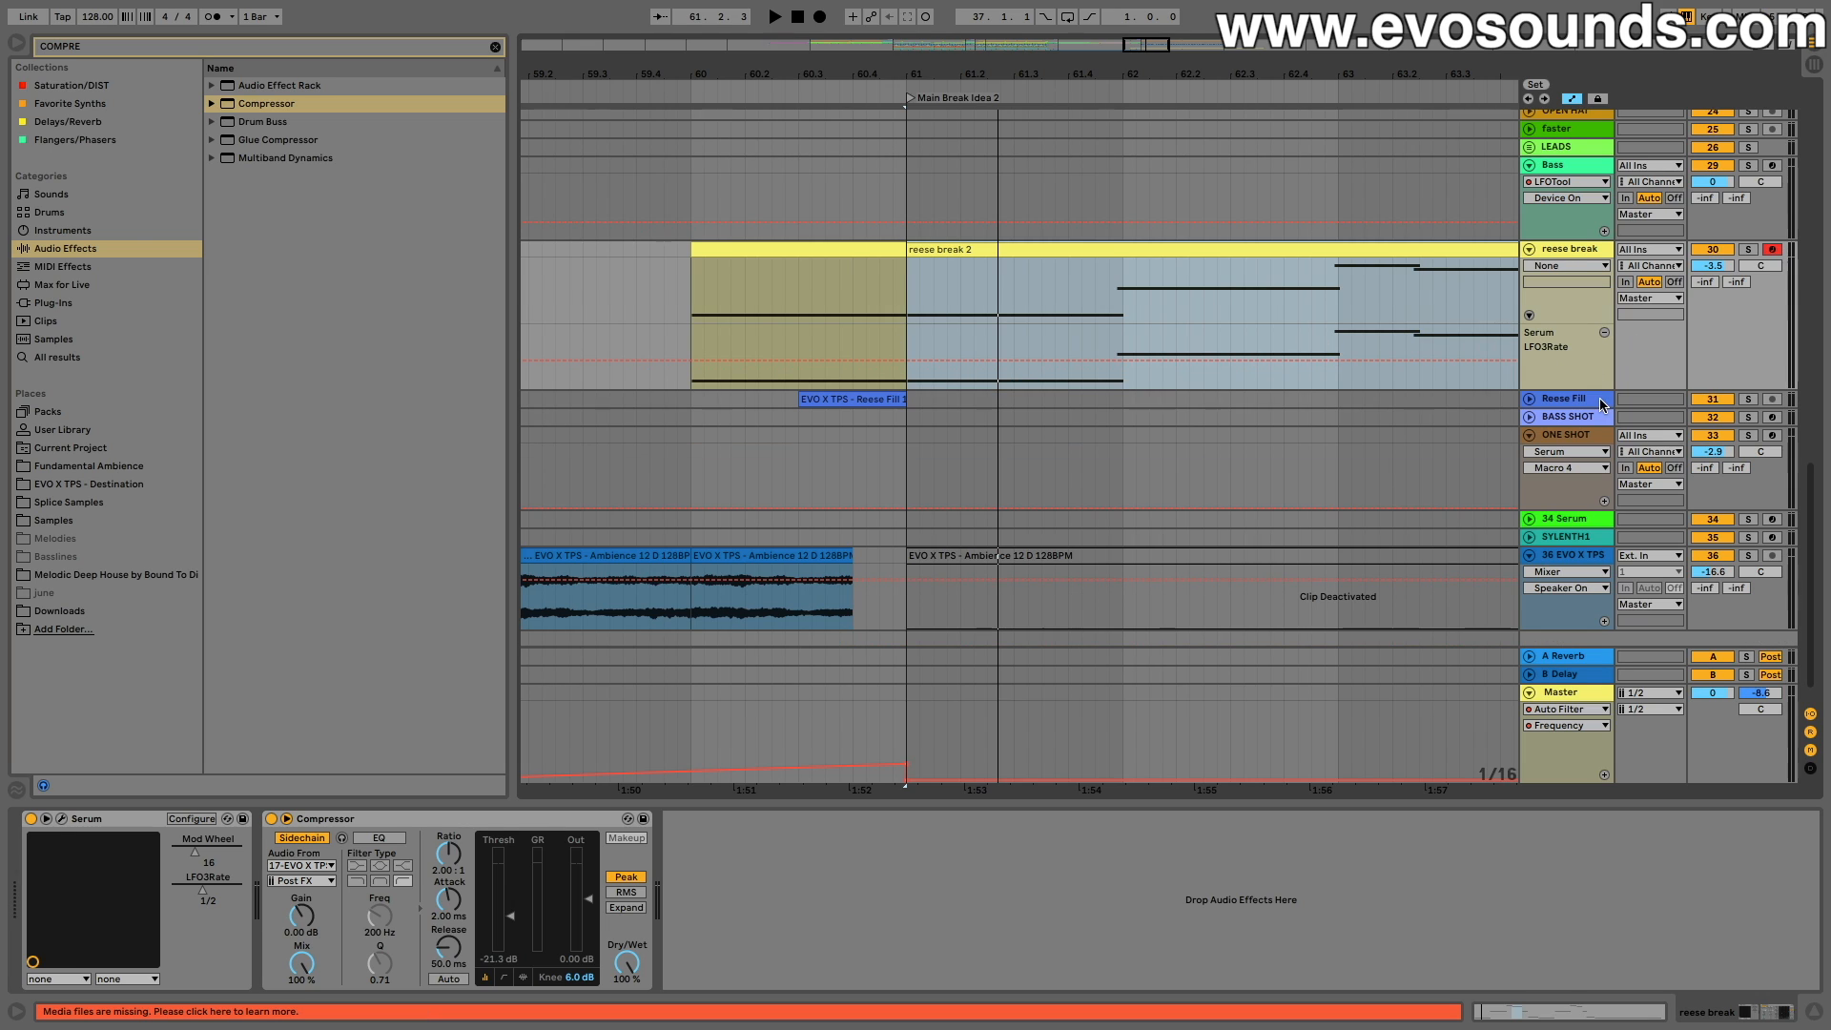
Step: Raise the reese break's LFO3Rate automation to 0.62 and audition it from bar 60
{"action": "left_click_drag", "start_coordinate": [695, 362], "coordinate": [696, 351]}
{"action": "left_click", "coordinate": [695, 374]}
{"action": "key", "text": "space"}
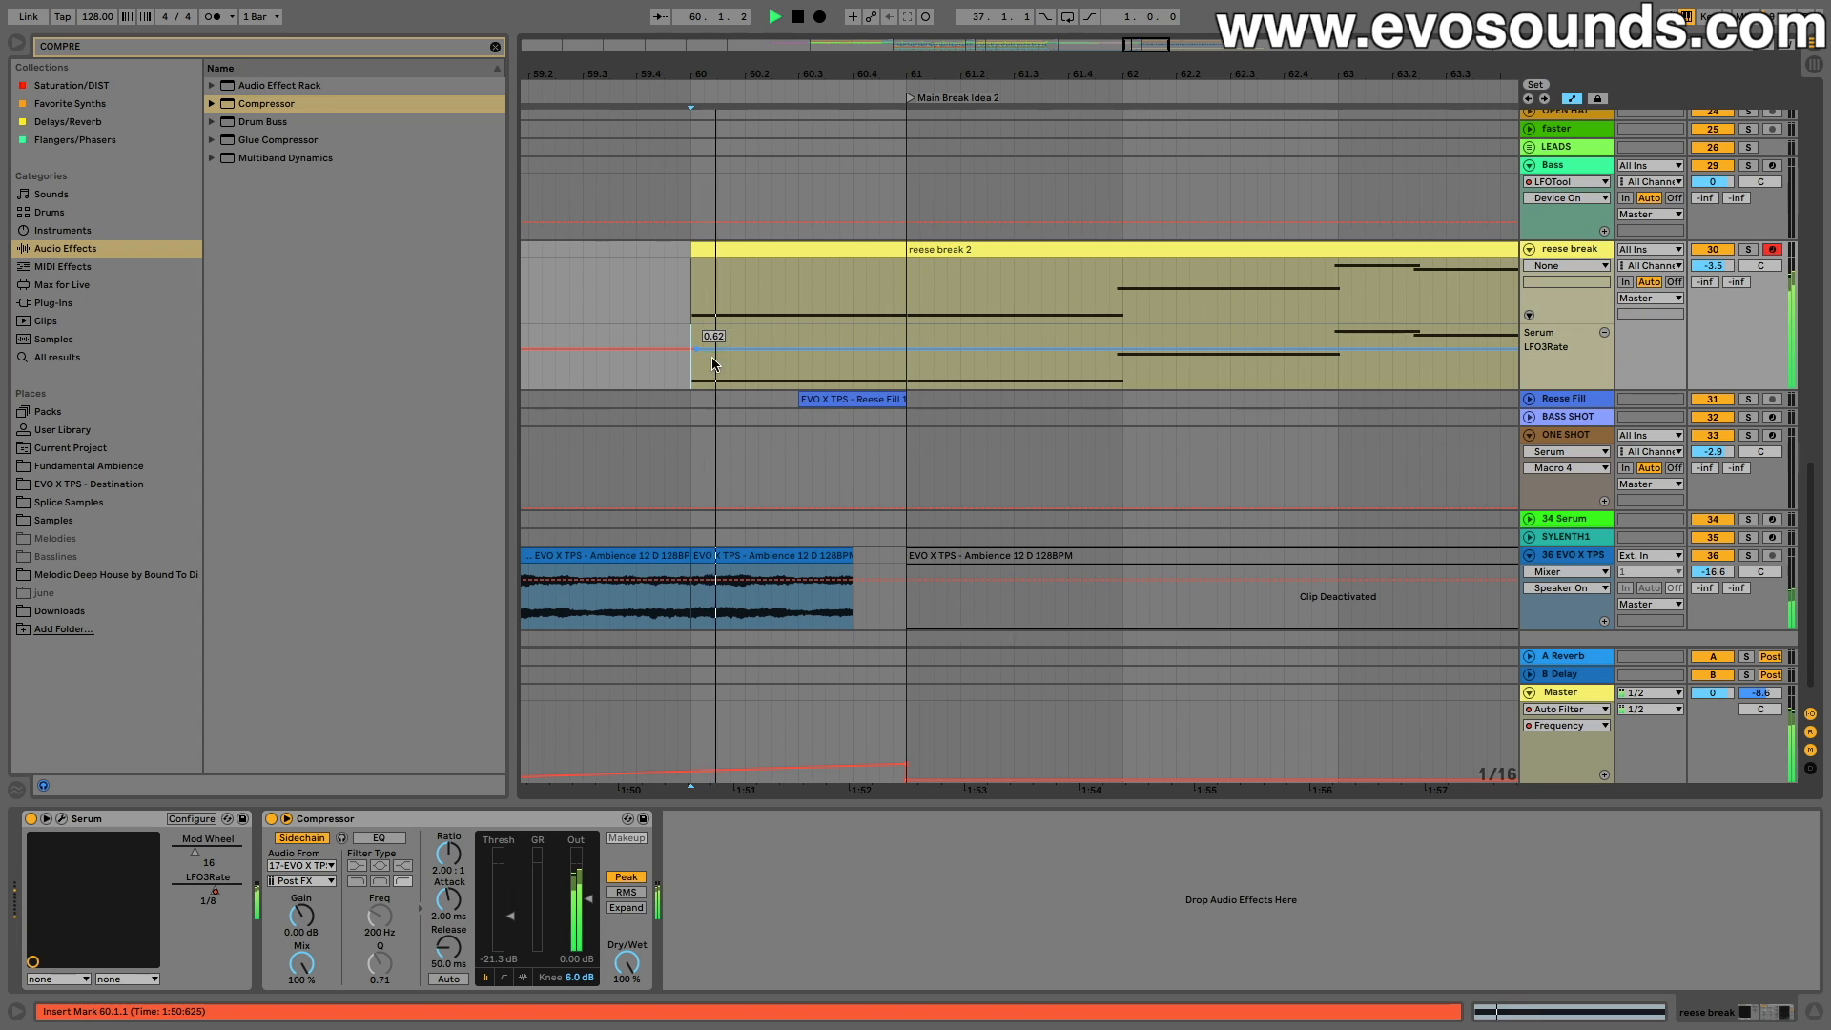
{"action": "key", "text": "space"}
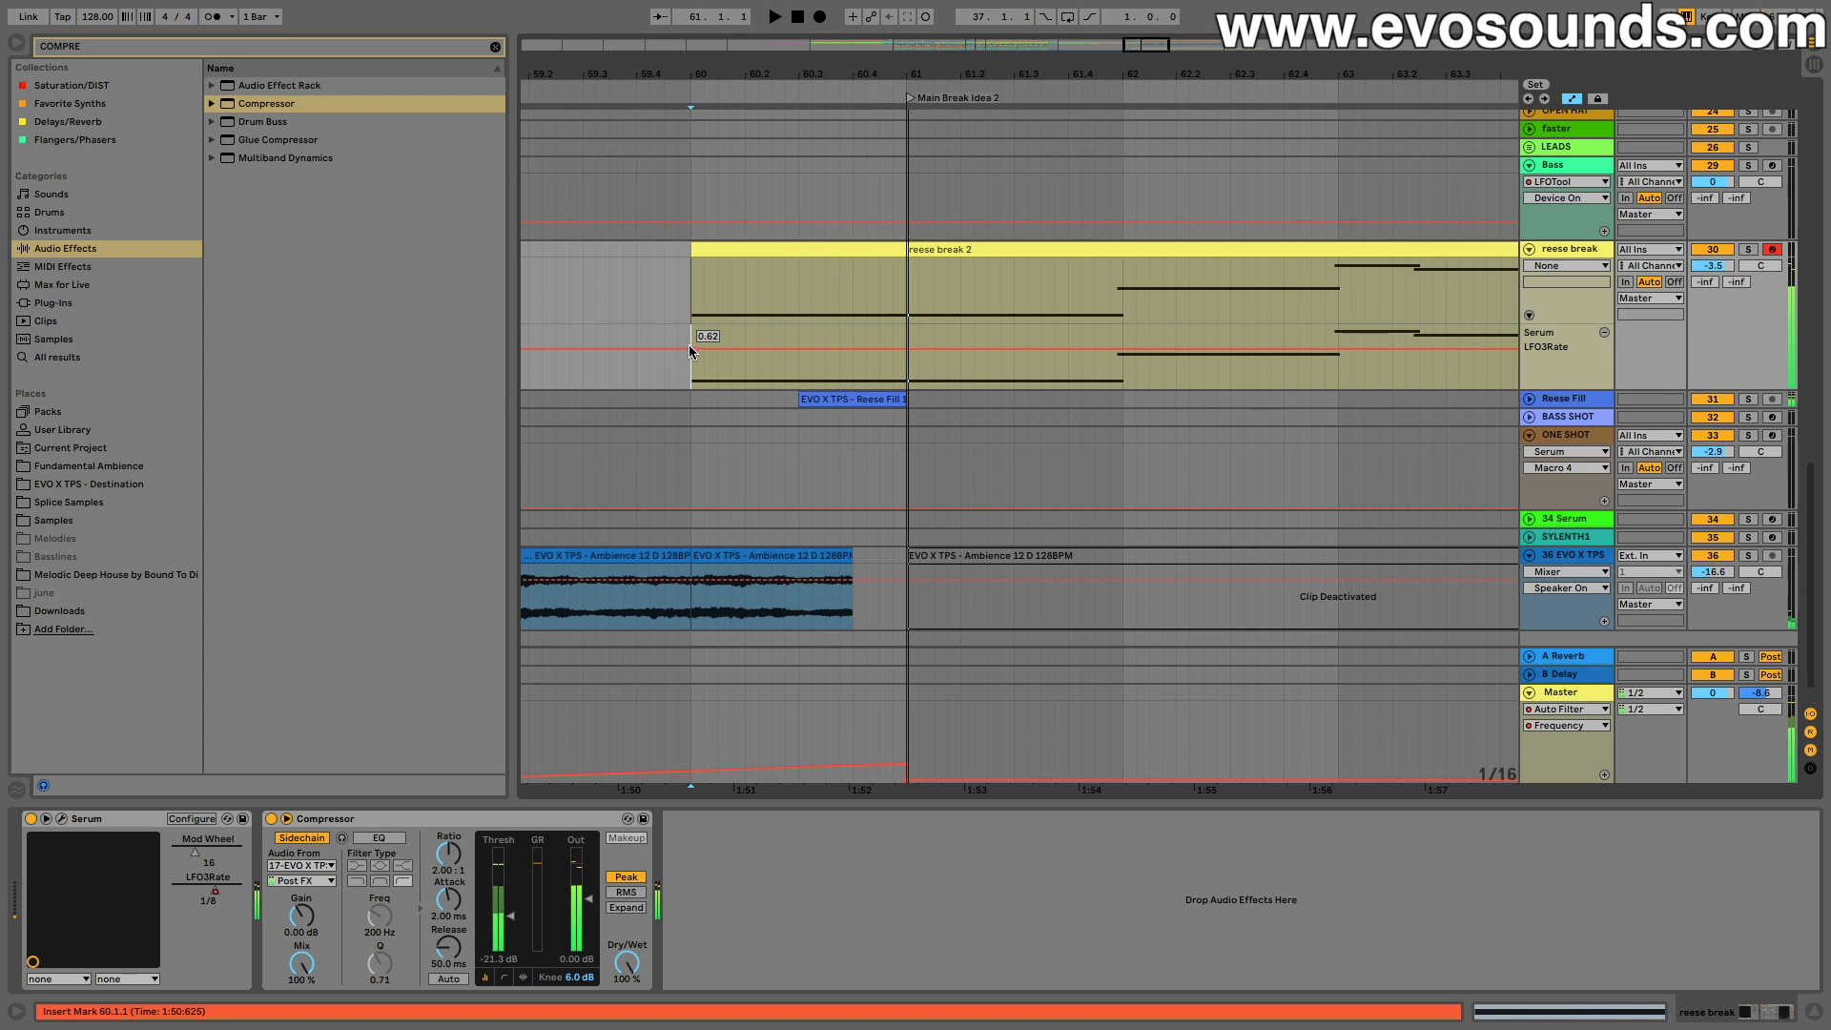
Step: Raise the LFO3Rate point at bar 60 further and slope the automation down to about 0.45 at bar 61
{"action": "left_click_drag", "start_coordinate": [695, 349], "coordinate": [692, 343]}
{"action": "key", "text": "space"}
{"action": "key", "text": "space"}
{"action": "key", "text": "space"}
{"action": "key", "text": "space"}
{"action": "left_click_drag", "start_coordinate": [921, 344], "coordinate": [906, 359]}
{"action": "key", "text": "space"}
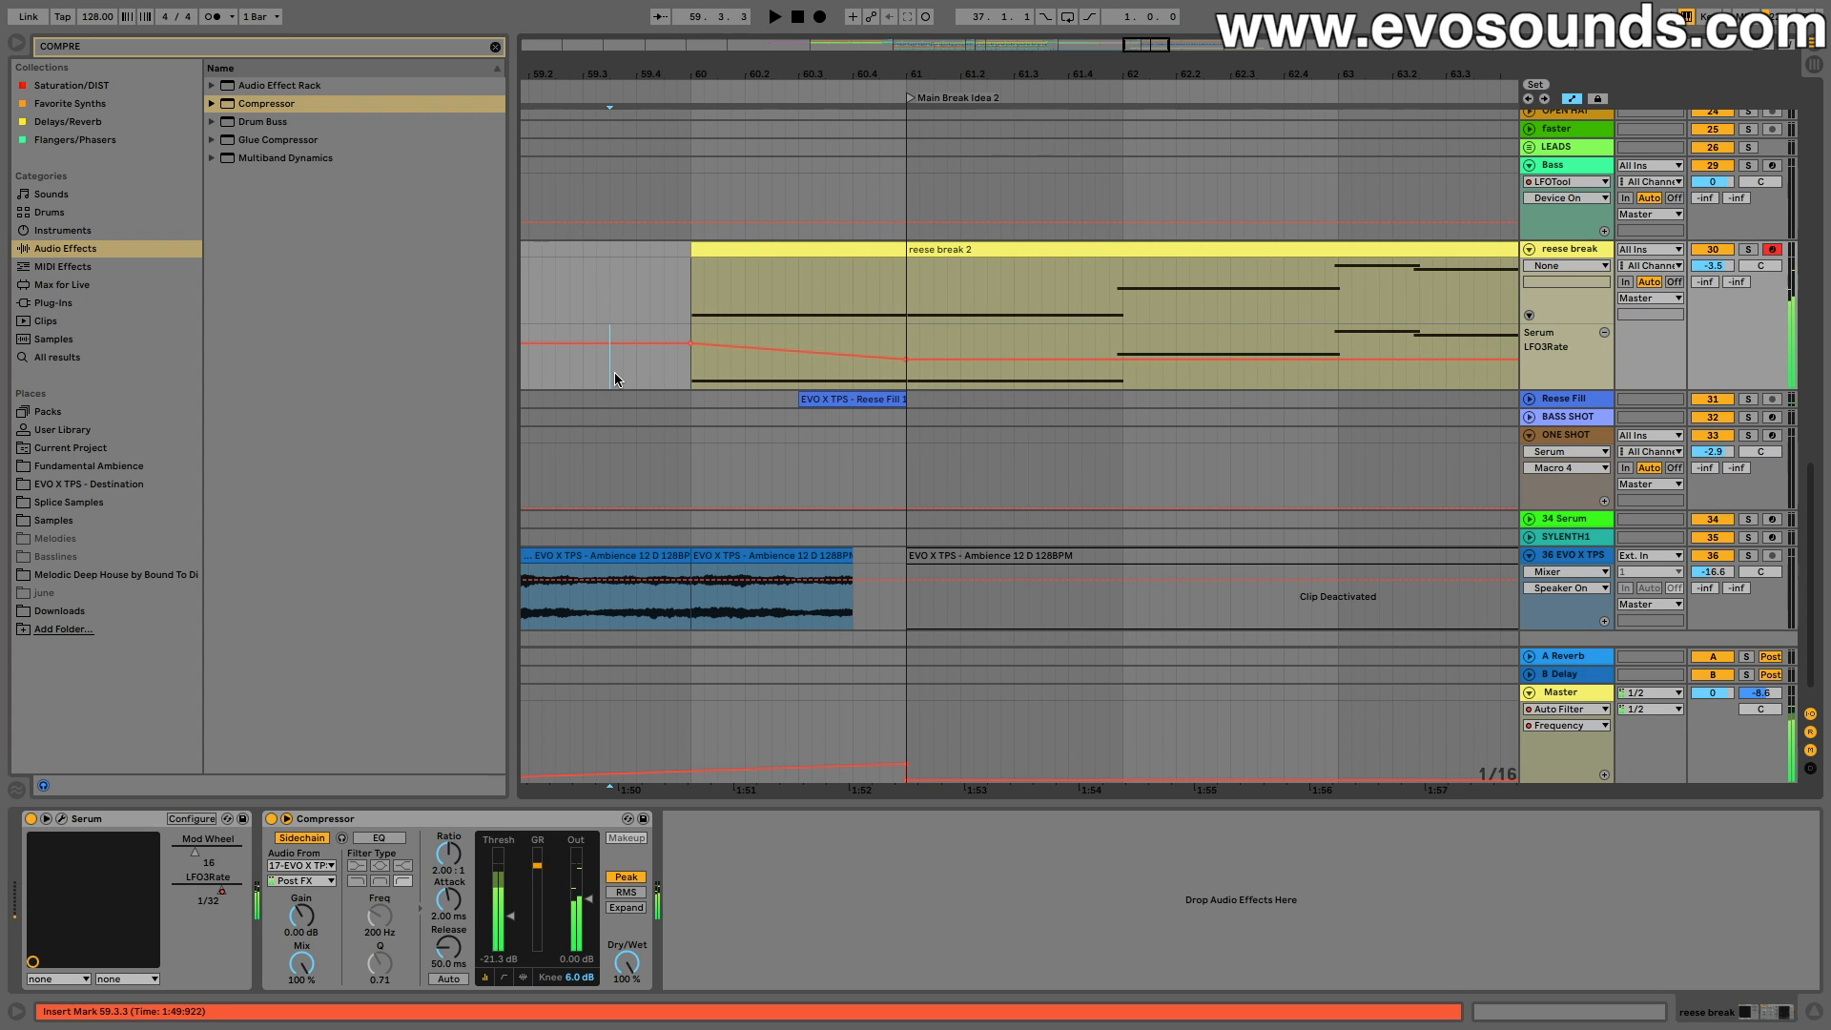
Step: Fine-tune the LFO3Rate ramp's start at bar 60 and lower its end at bar 61 to 0.31 while auditioning the transition
{"action": "left_click", "coordinate": [612, 372]}
{"action": "key", "text": "space"}
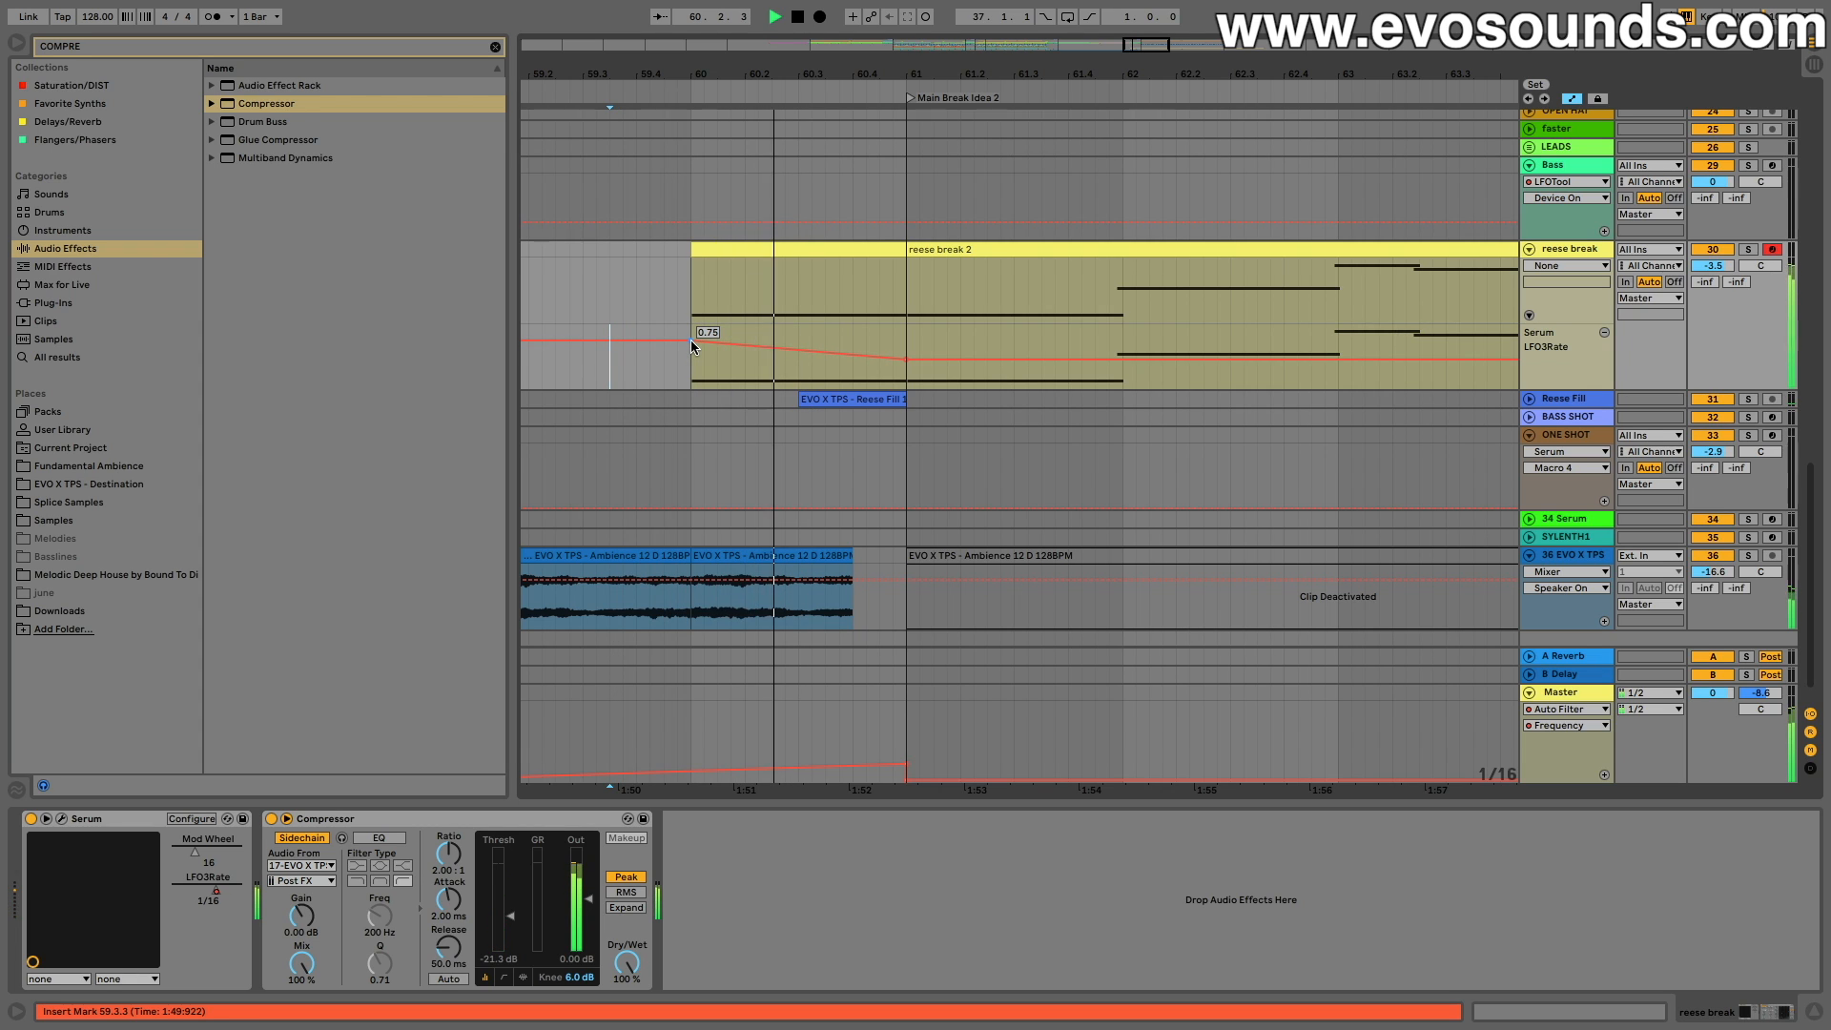
{"action": "left_click_drag", "start_coordinate": [691, 339], "coordinate": [691, 342]}
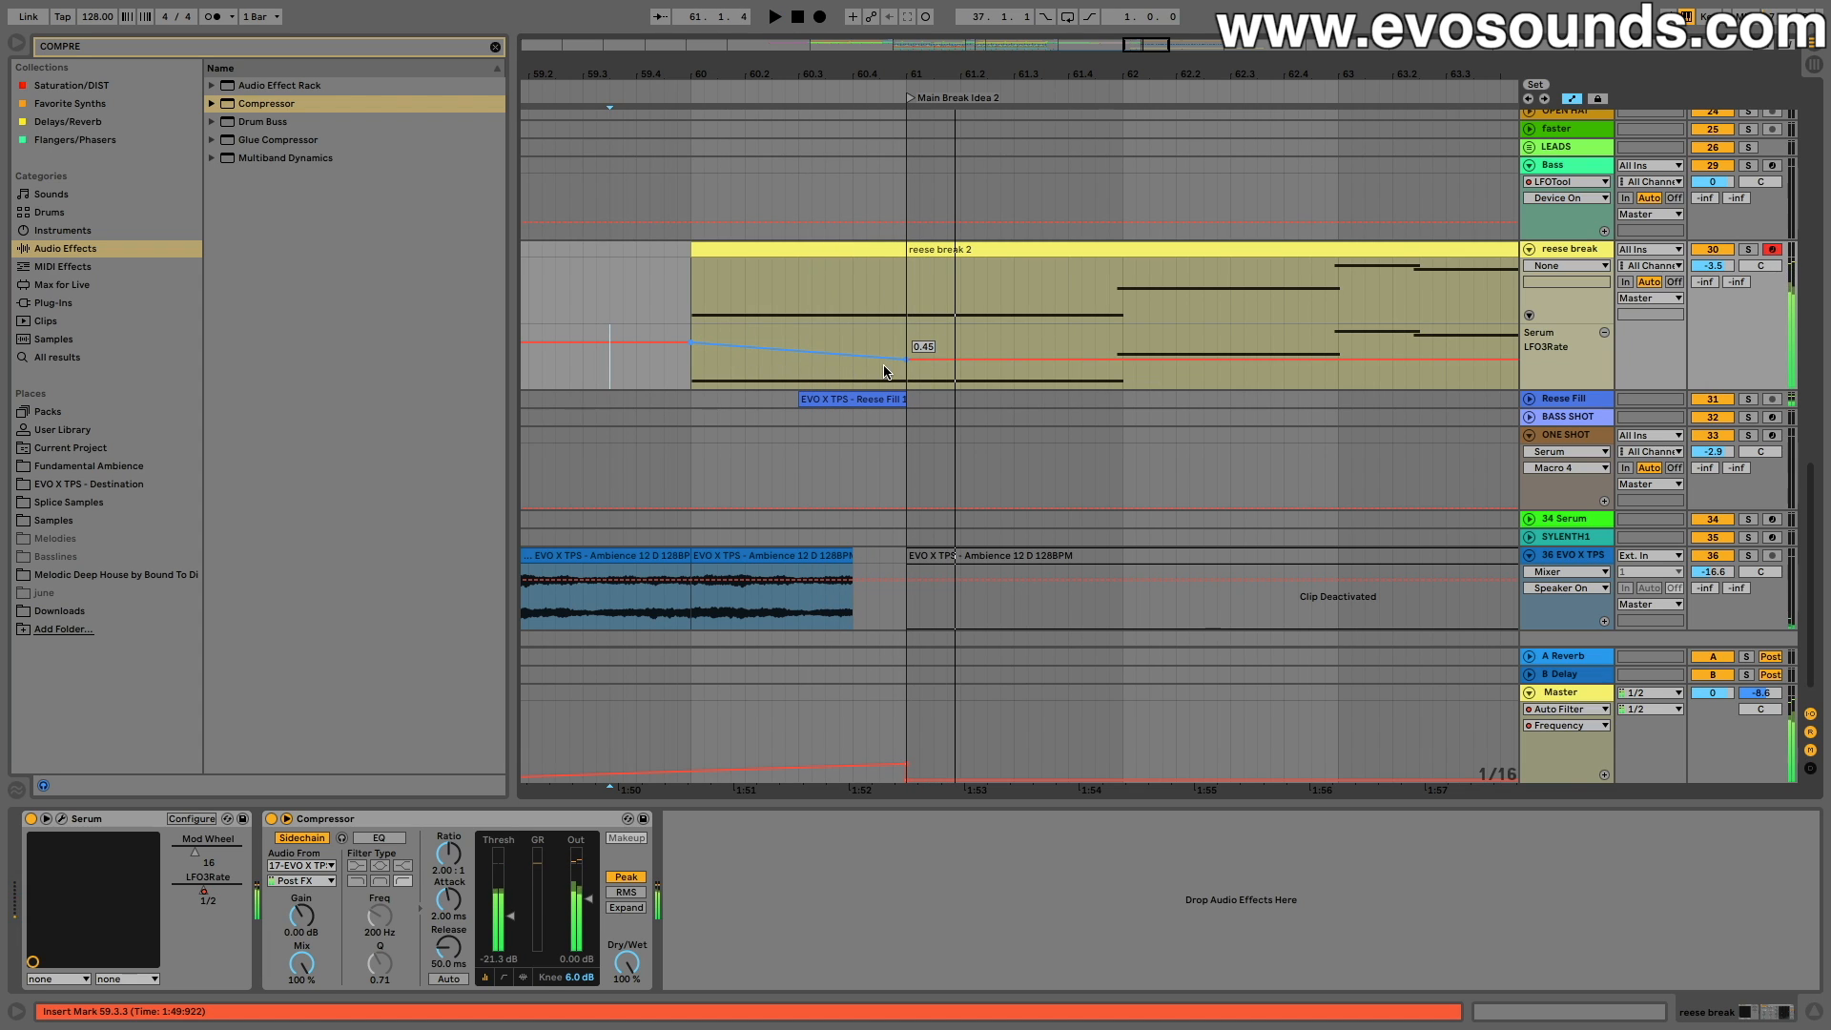
{"action": "left_click_drag", "start_coordinate": [908, 366], "coordinate": [907, 368]}
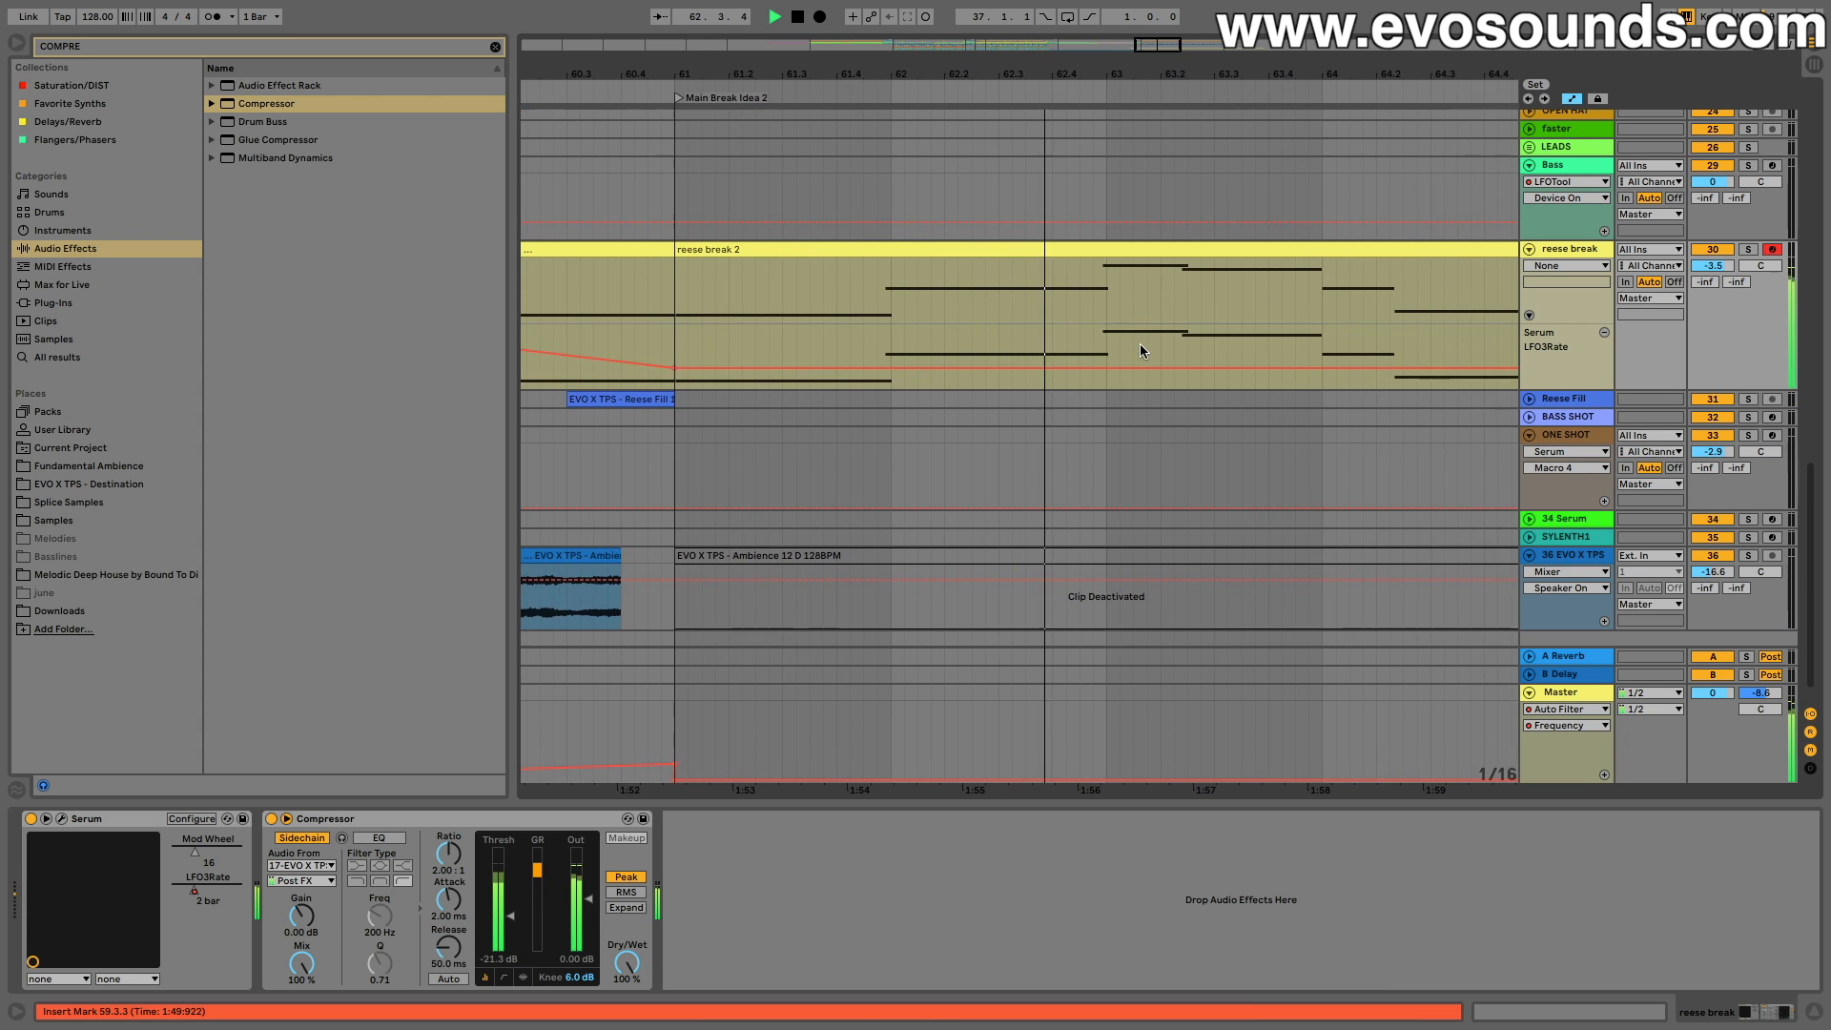
{"action": "scroll", "coordinate": [1137, 344], "scroll_direction": "up", "scroll_amount": 4}
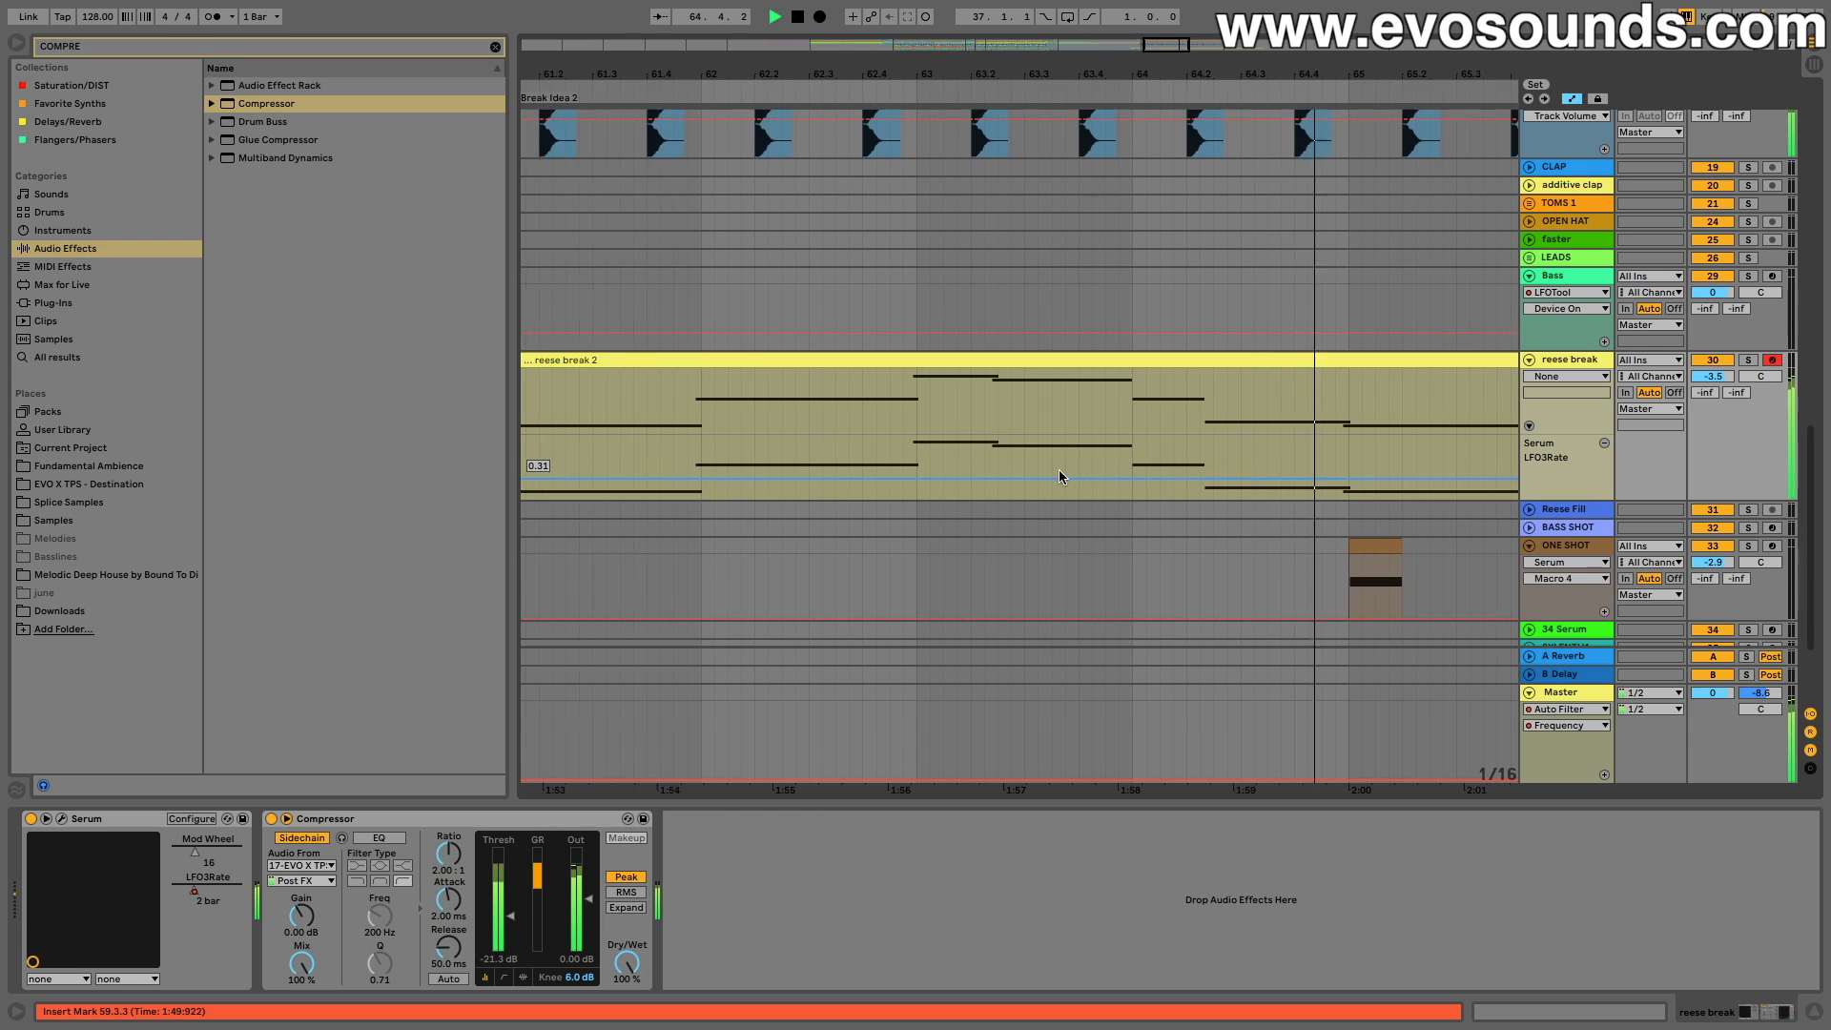
Step: Review the reese break's LFO3Rate ramp between bars 60 and 65 and audition it from just before bar 60
{"action": "scroll", "coordinate": [1059, 471], "scroll_direction": "left", "scroll_amount": 8}
{"action": "scroll", "coordinate": [1011, 462], "scroll_direction": "right", "scroll_amount": 1}
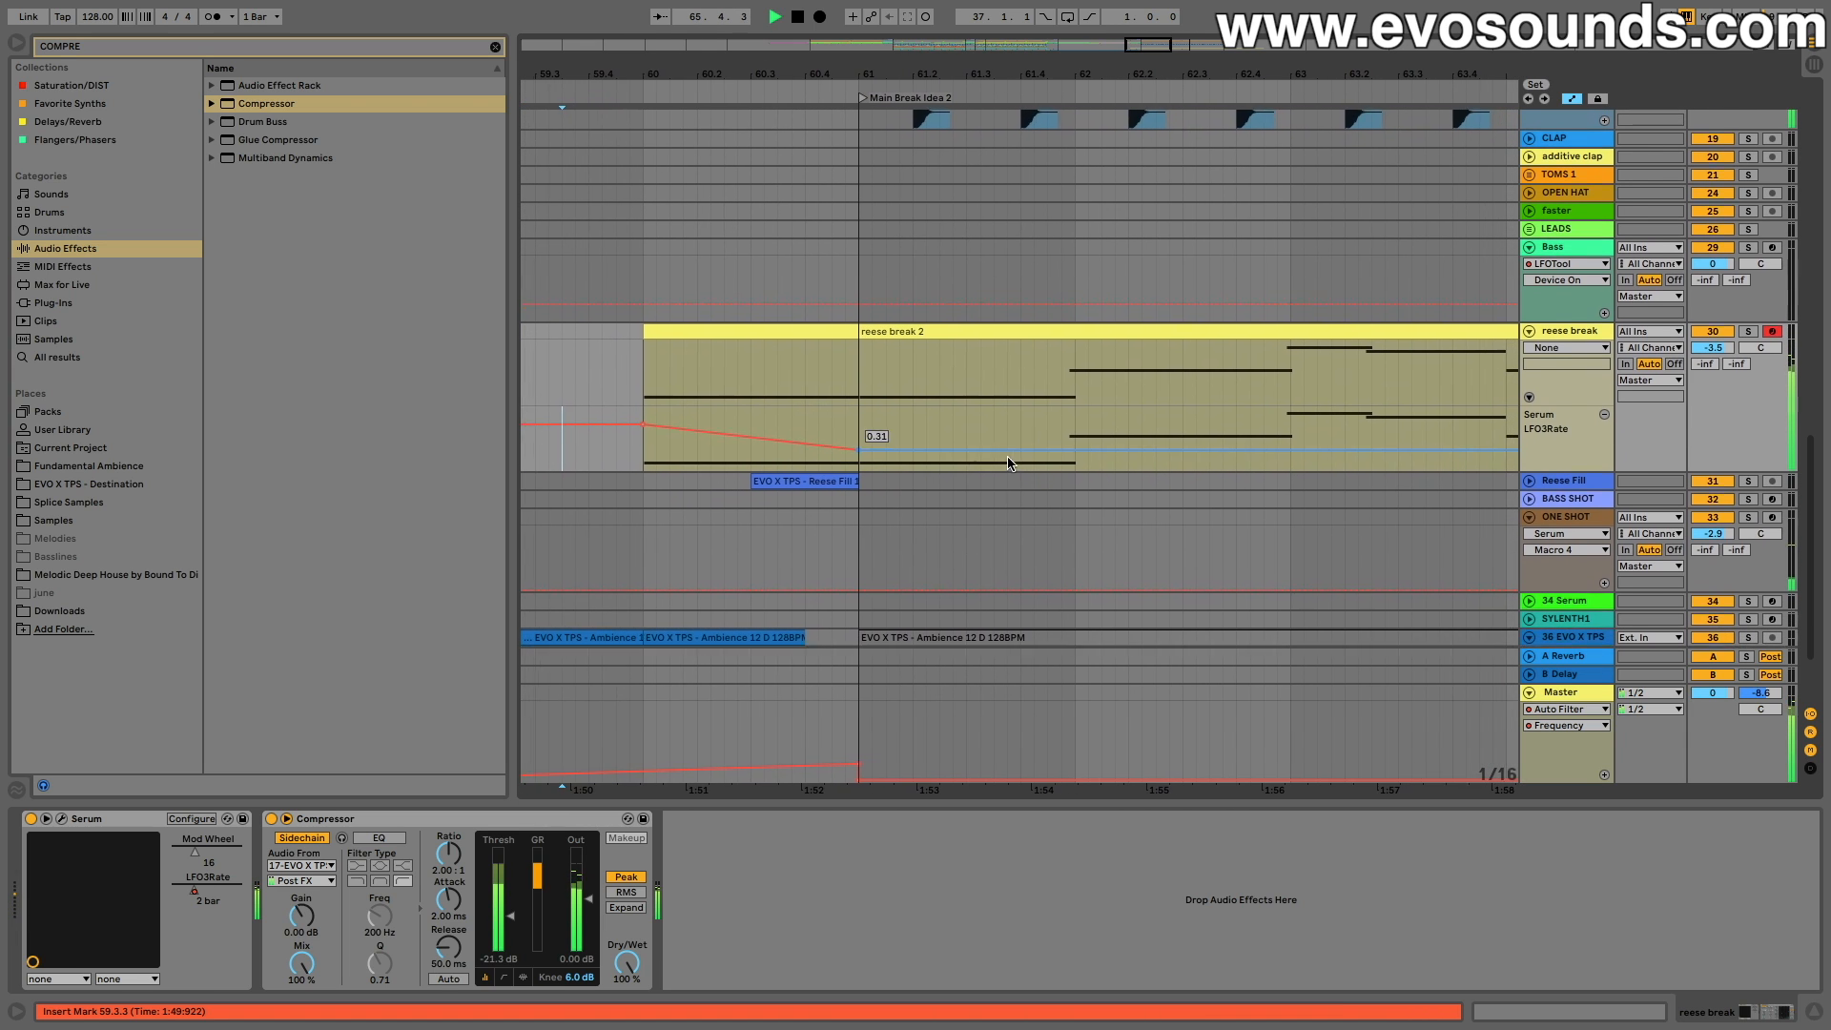
{"action": "scroll", "coordinate": [1188, 451], "scroll_direction": "up", "scroll_amount": 3}
{"action": "scroll", "coordinate": [1187, 449], "scroll_direction": "down", "scroll_amount": 4}
{"action": "scroll", "coordinate": [1188, 449], "scroll_direction": "left", "scroll_amount": 1}
{"action": "key", "text": "space"}
{"action": "scroll", "coordinate": [1096, 448], "scroll_direction": "left", "scroll_amount": 1}
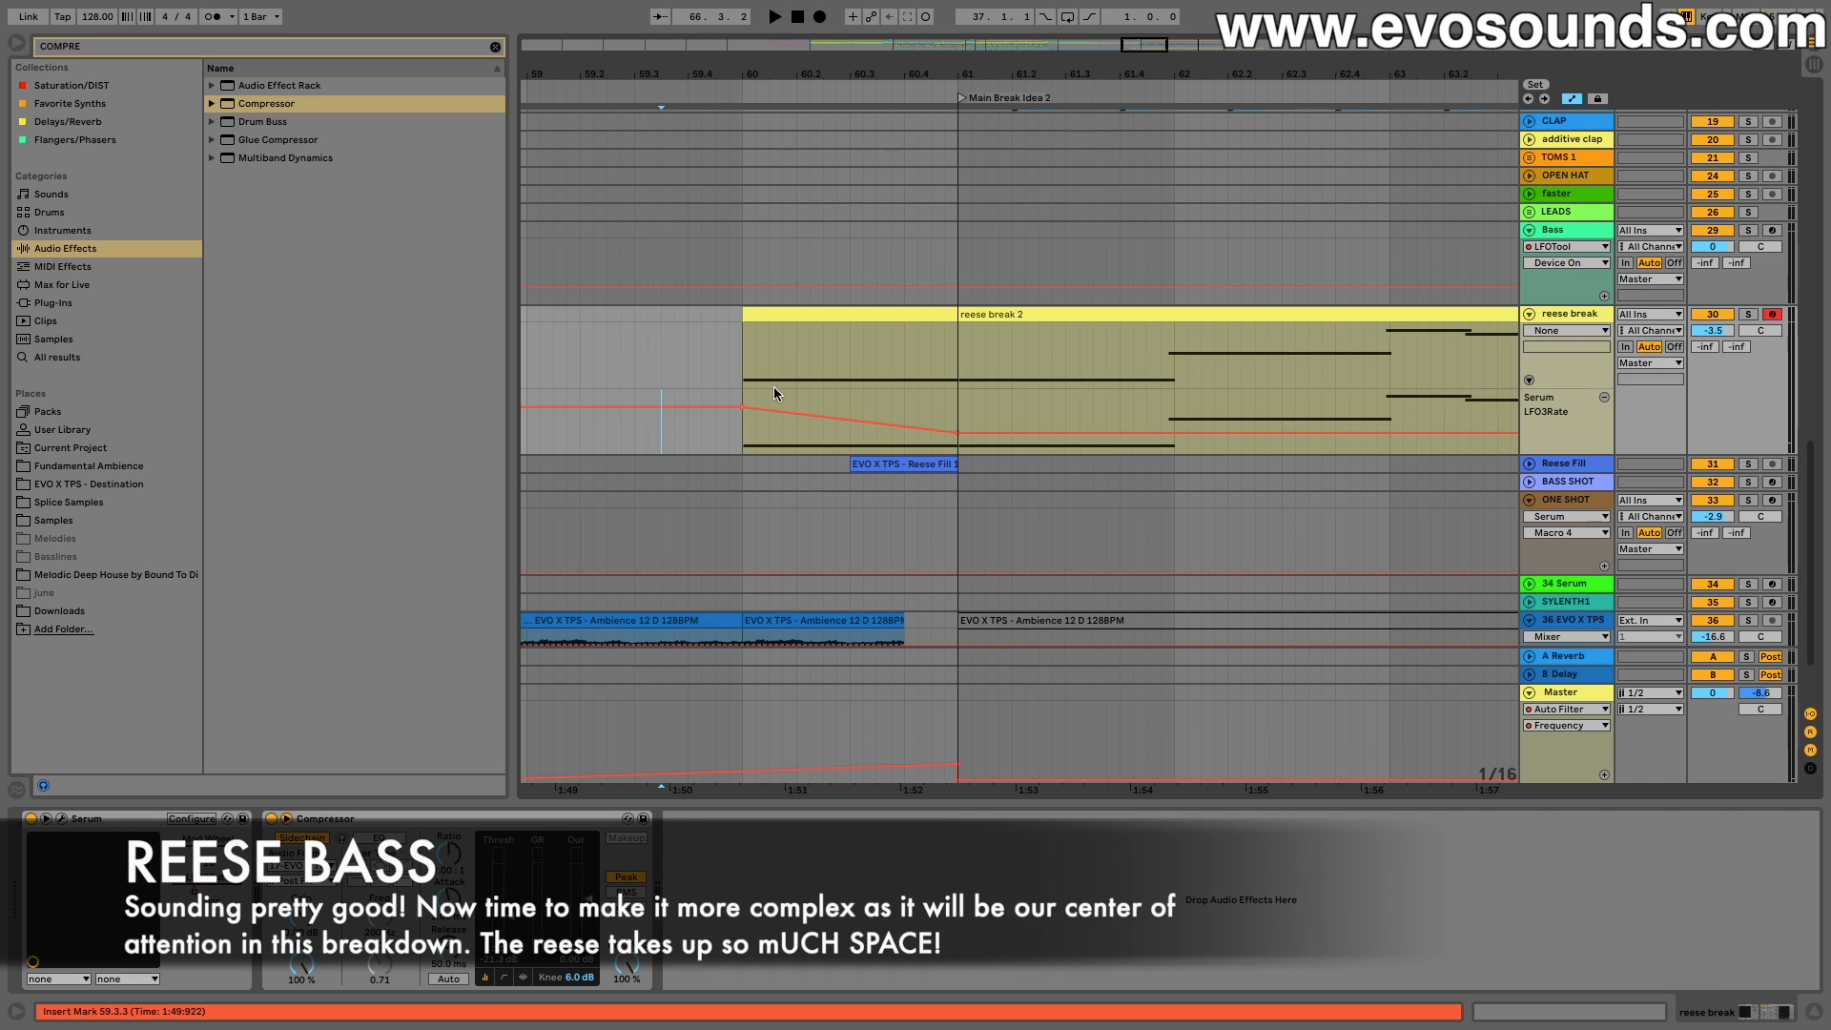
{"action": "left_click", "coordinate": [706, 362]}
{"action": "key", "text": "space"}
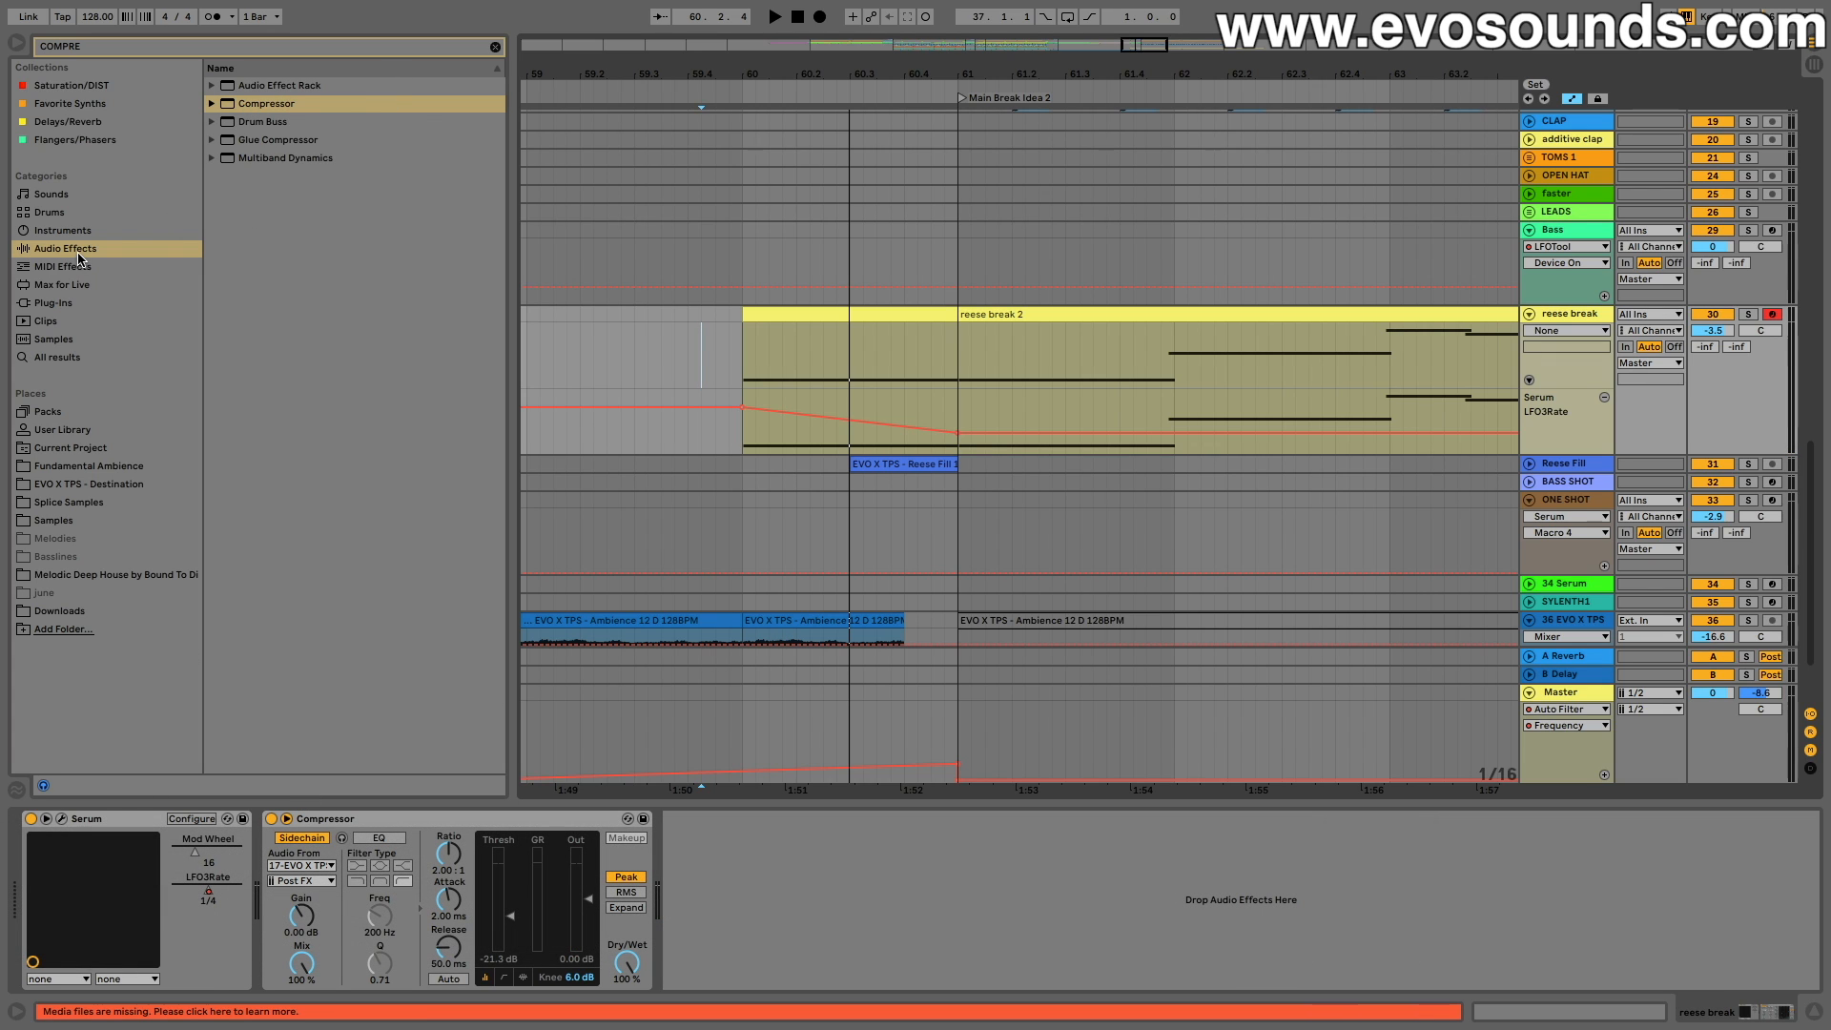
Step: Find Auto Filter among the audio effects and insert it between Serum and the Compressor on the reese break track
{"action": "left_click", "coordinate": [78, 252]}
{"action": "left_click", "coordinate": [495, 47]}
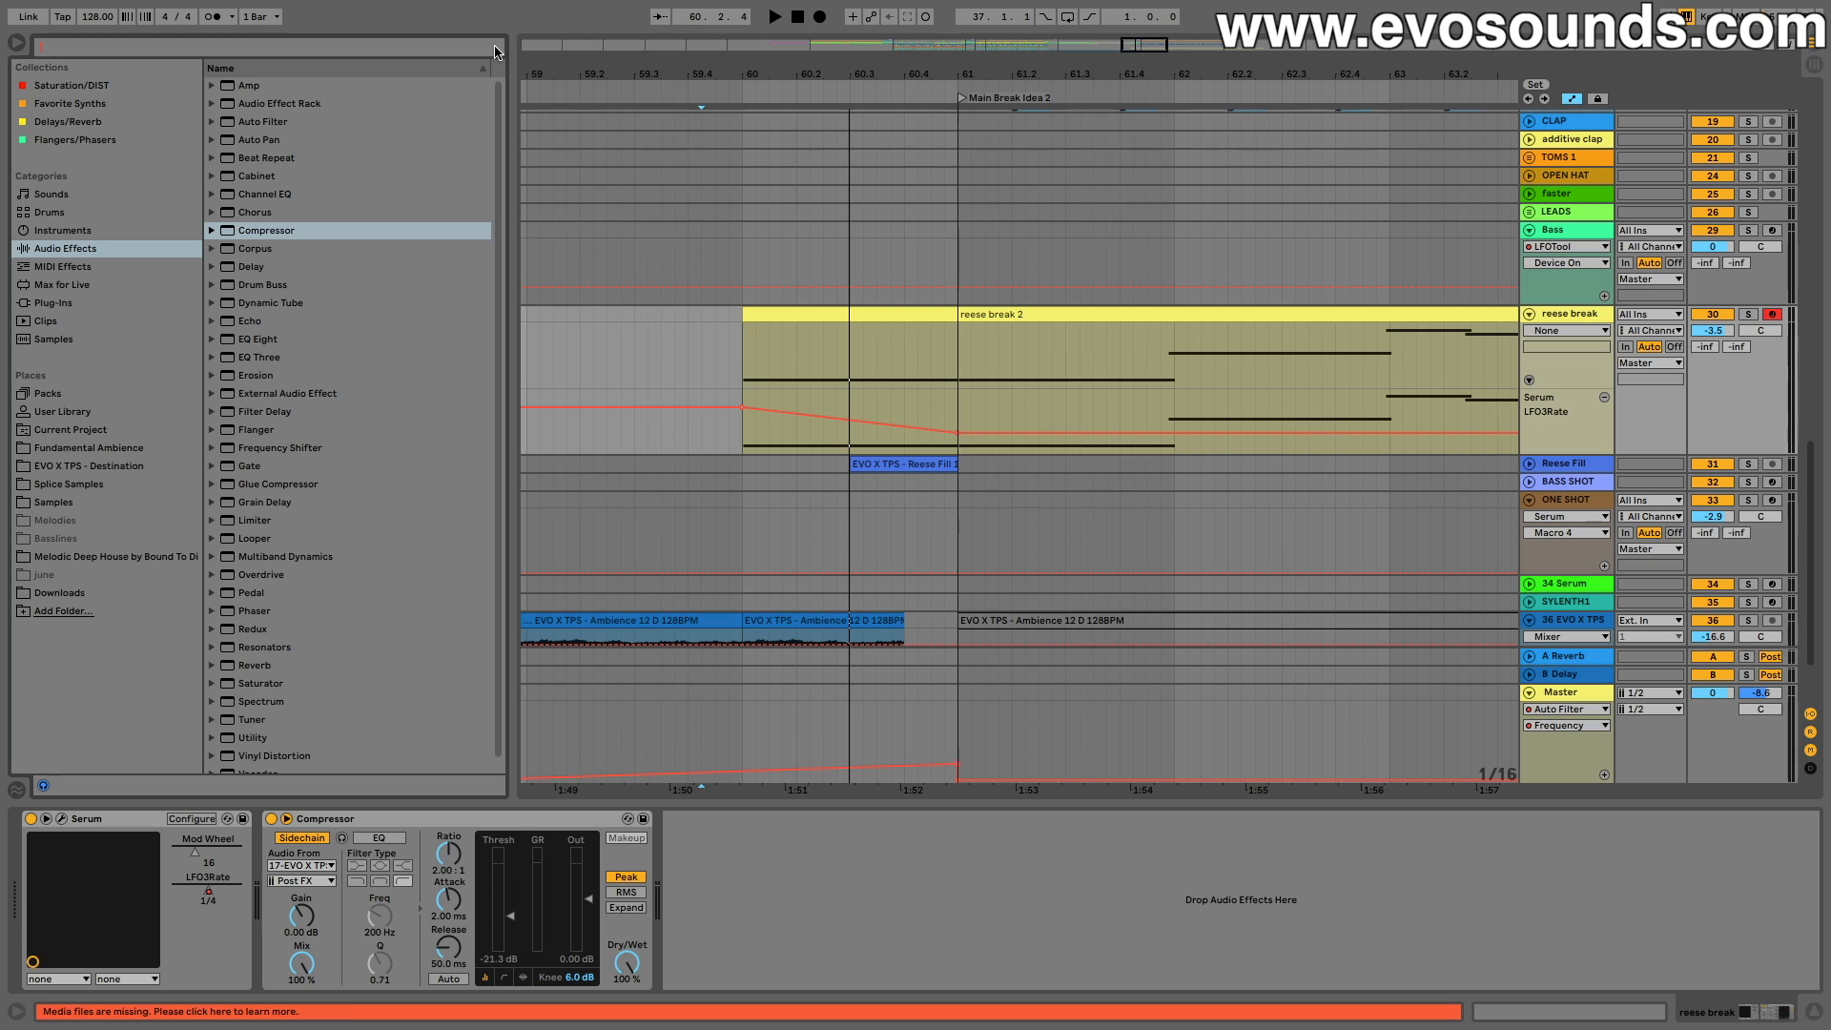
{"action": "type", "text": "auto"}
{"action": "left_click_drag", "start_coordinate": [250, 86], "coordinate": [258, 888]}
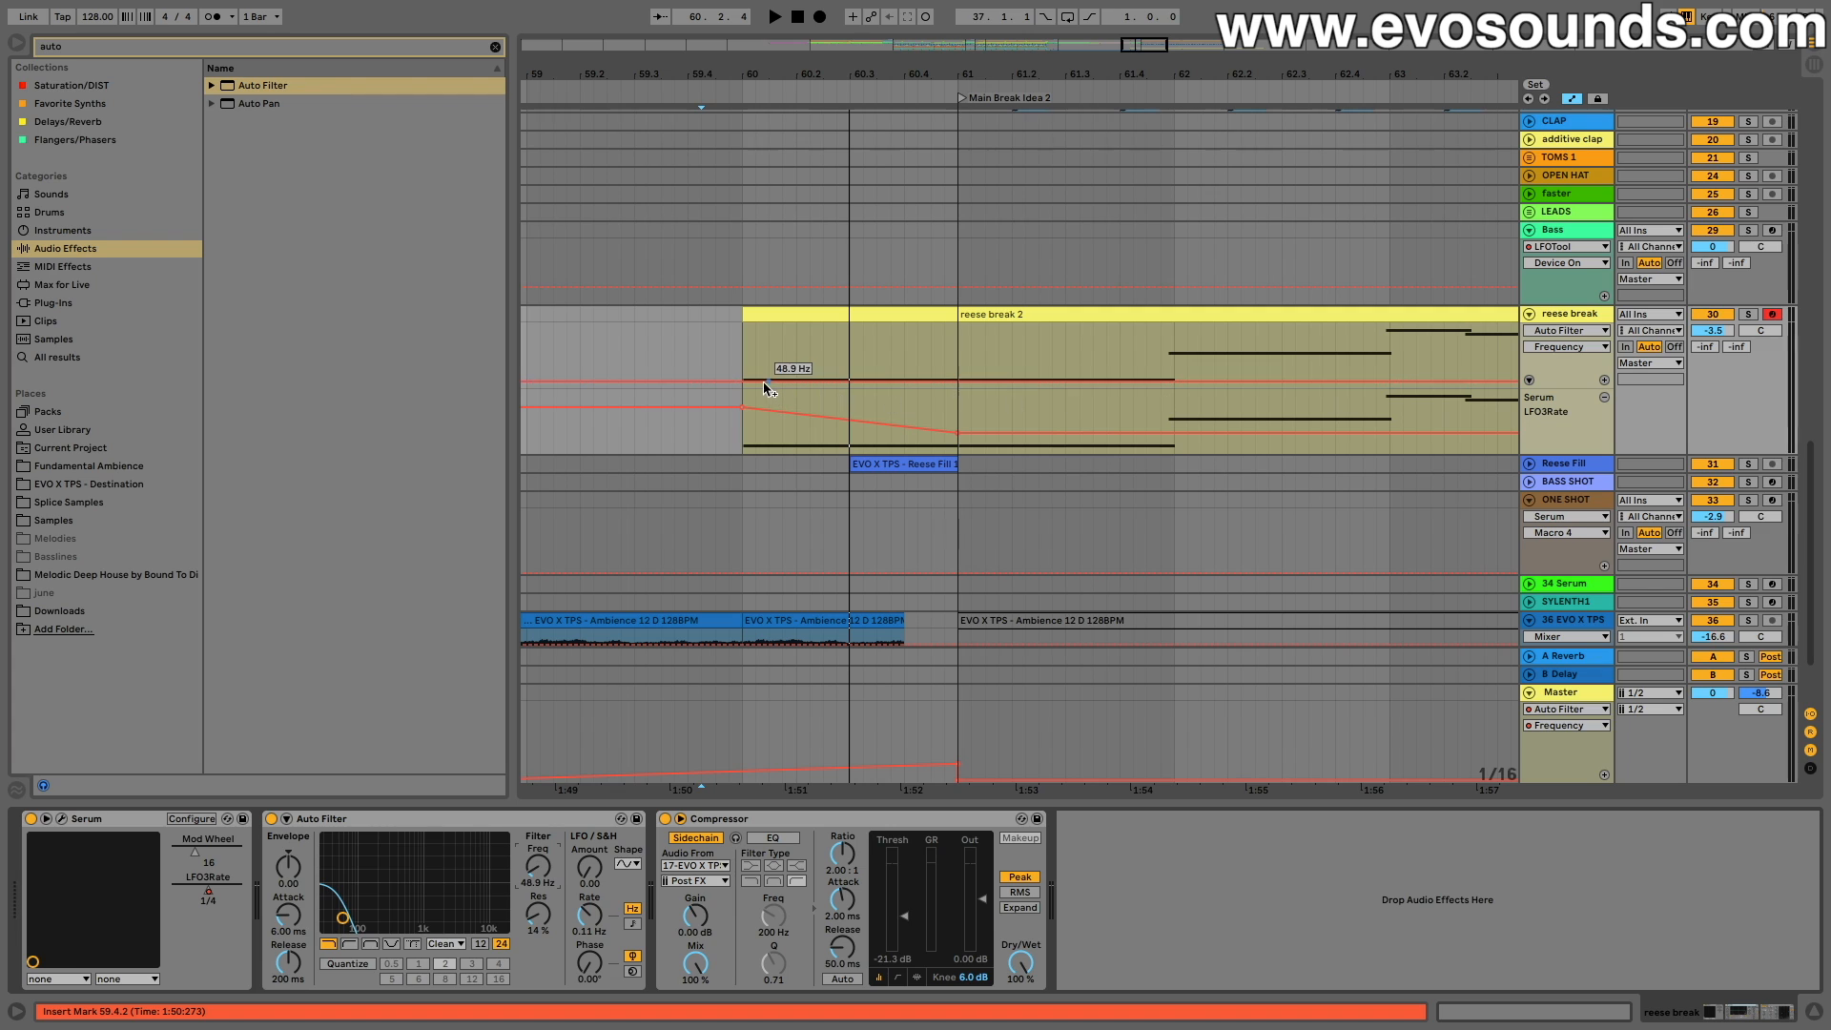
Step: Ramp the Auto Filter frequency from 48.9 Hz at bar 60 to 19.9 kHz at bar 61 and show it in its own lane
{"action": "left_click_drag", "start_coordinate": [959, 381], "coordinate": [952, 321]}
{"action": "key", "text": "space"}
{"action": "key", "text": "space"}
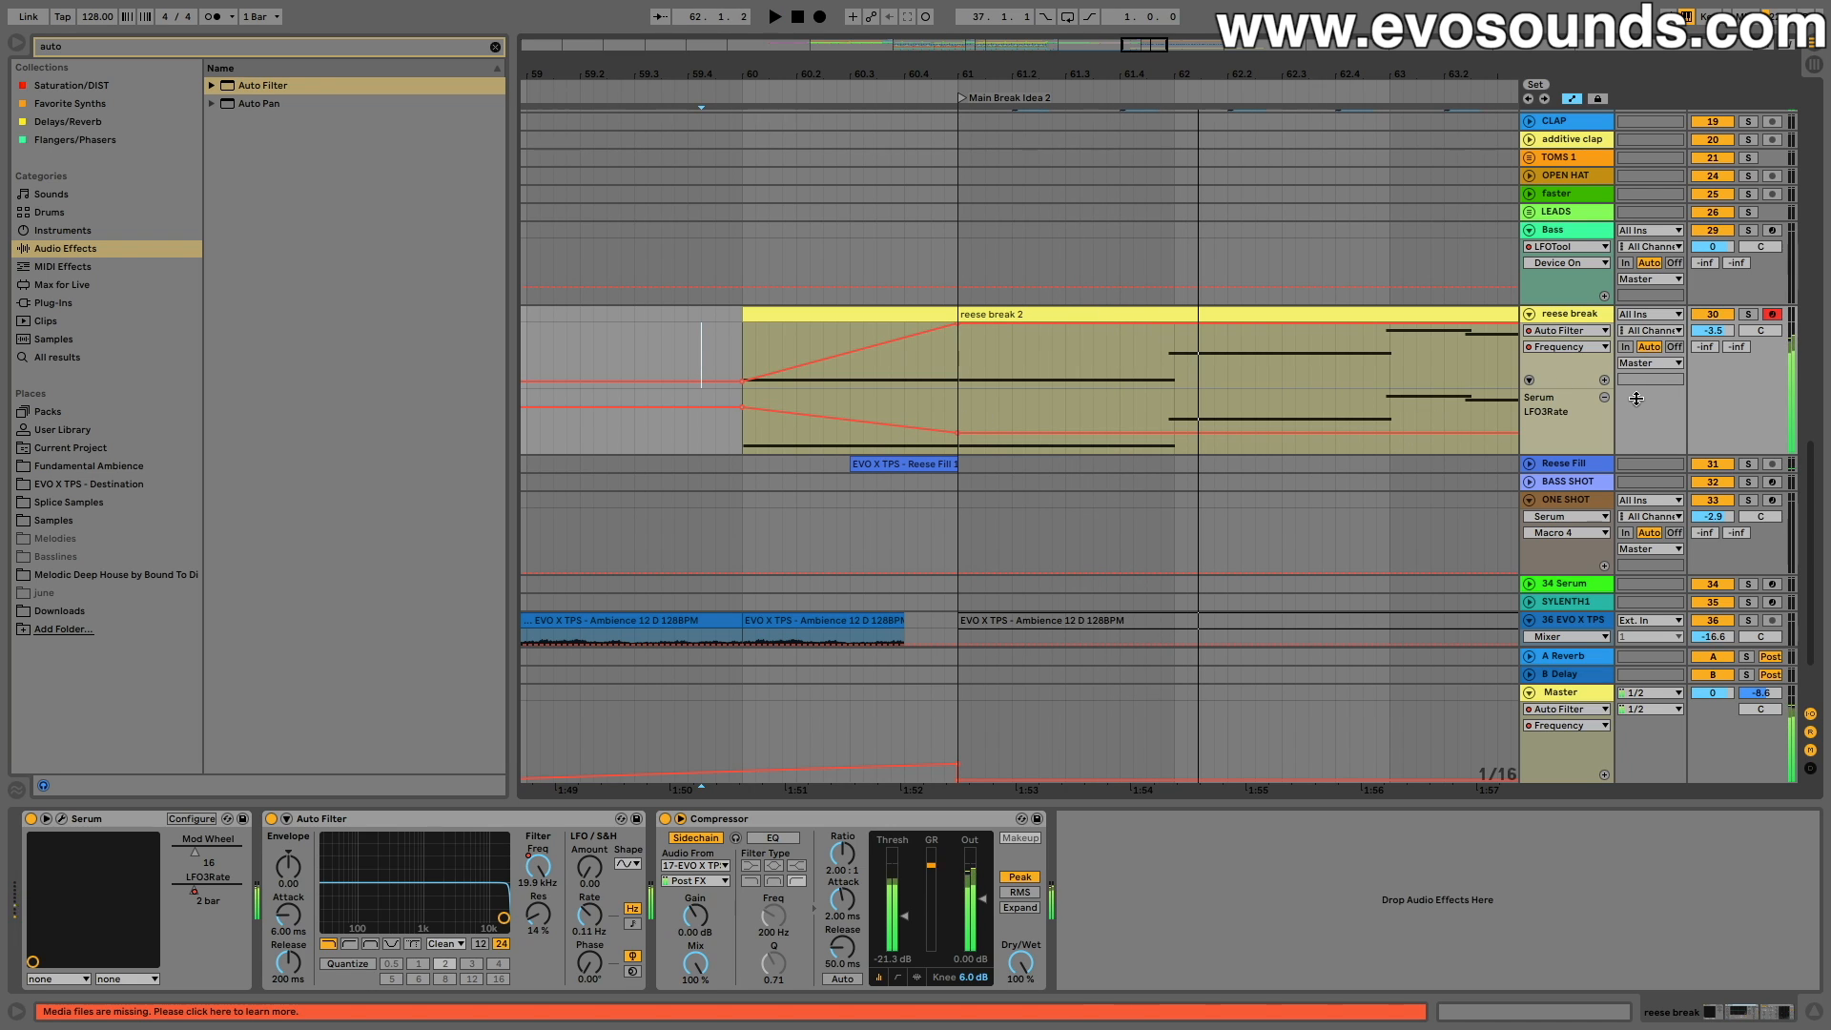
{"action": "left_click", "coordinate": [1604, 380]}
{"action": "key", "text": "space"}
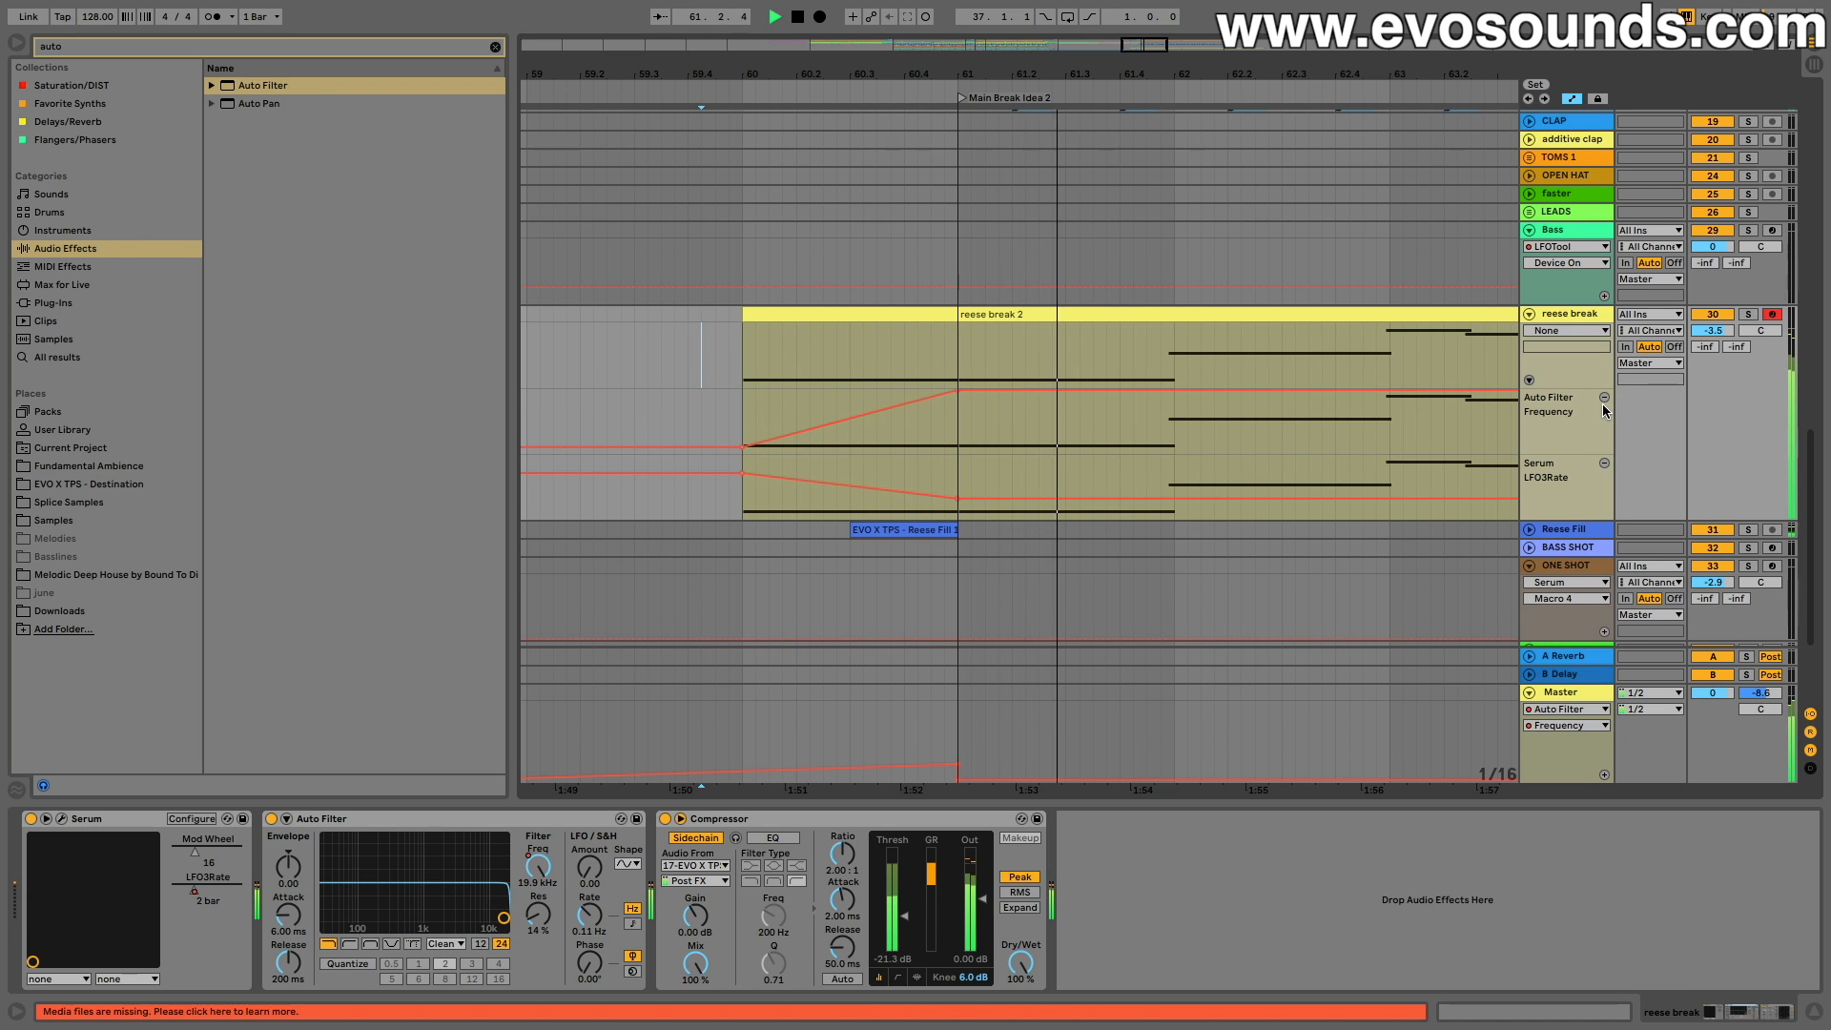
{"action": "key", "text": "space"}
{"action": "key", "text": "space"}
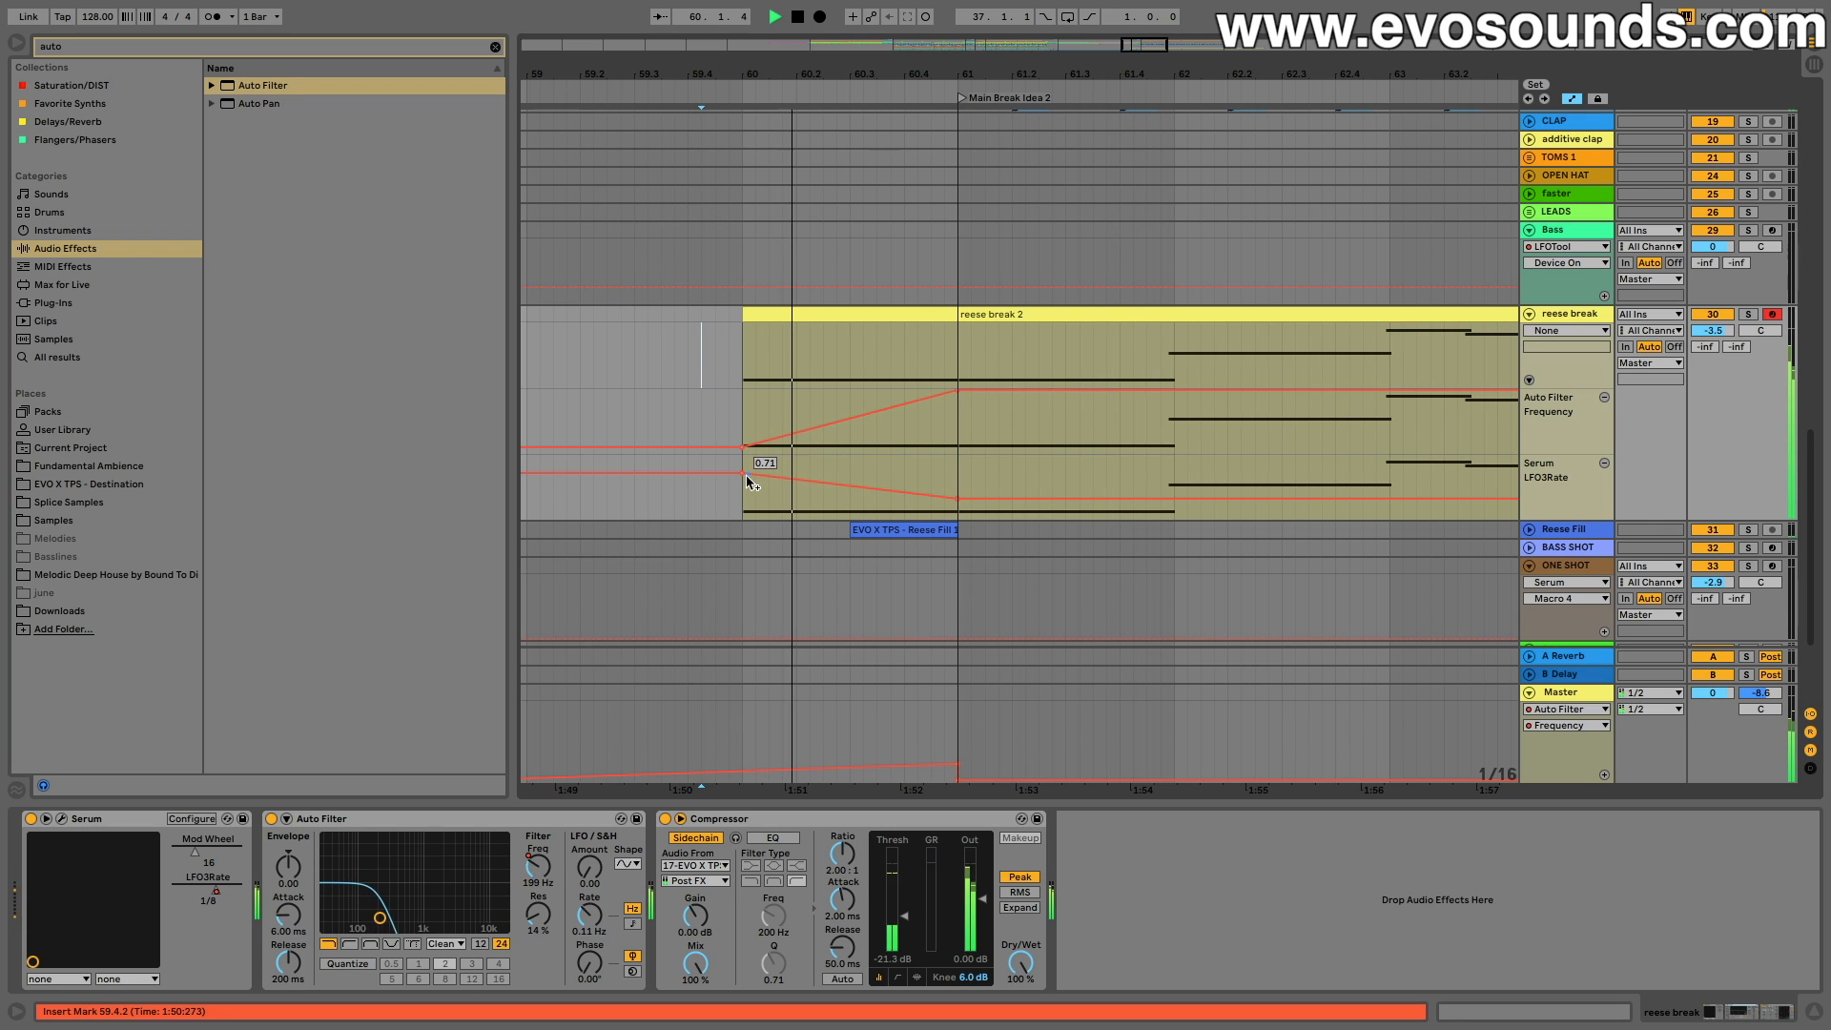
Step: Raise the LFO3Rate point at bar 60 slightly and the one at bar 61 to 0.50 while auditioning
{"action": "left_click_drag", "start_coordinate": [747, 476], "coordinate": [747, 470]}
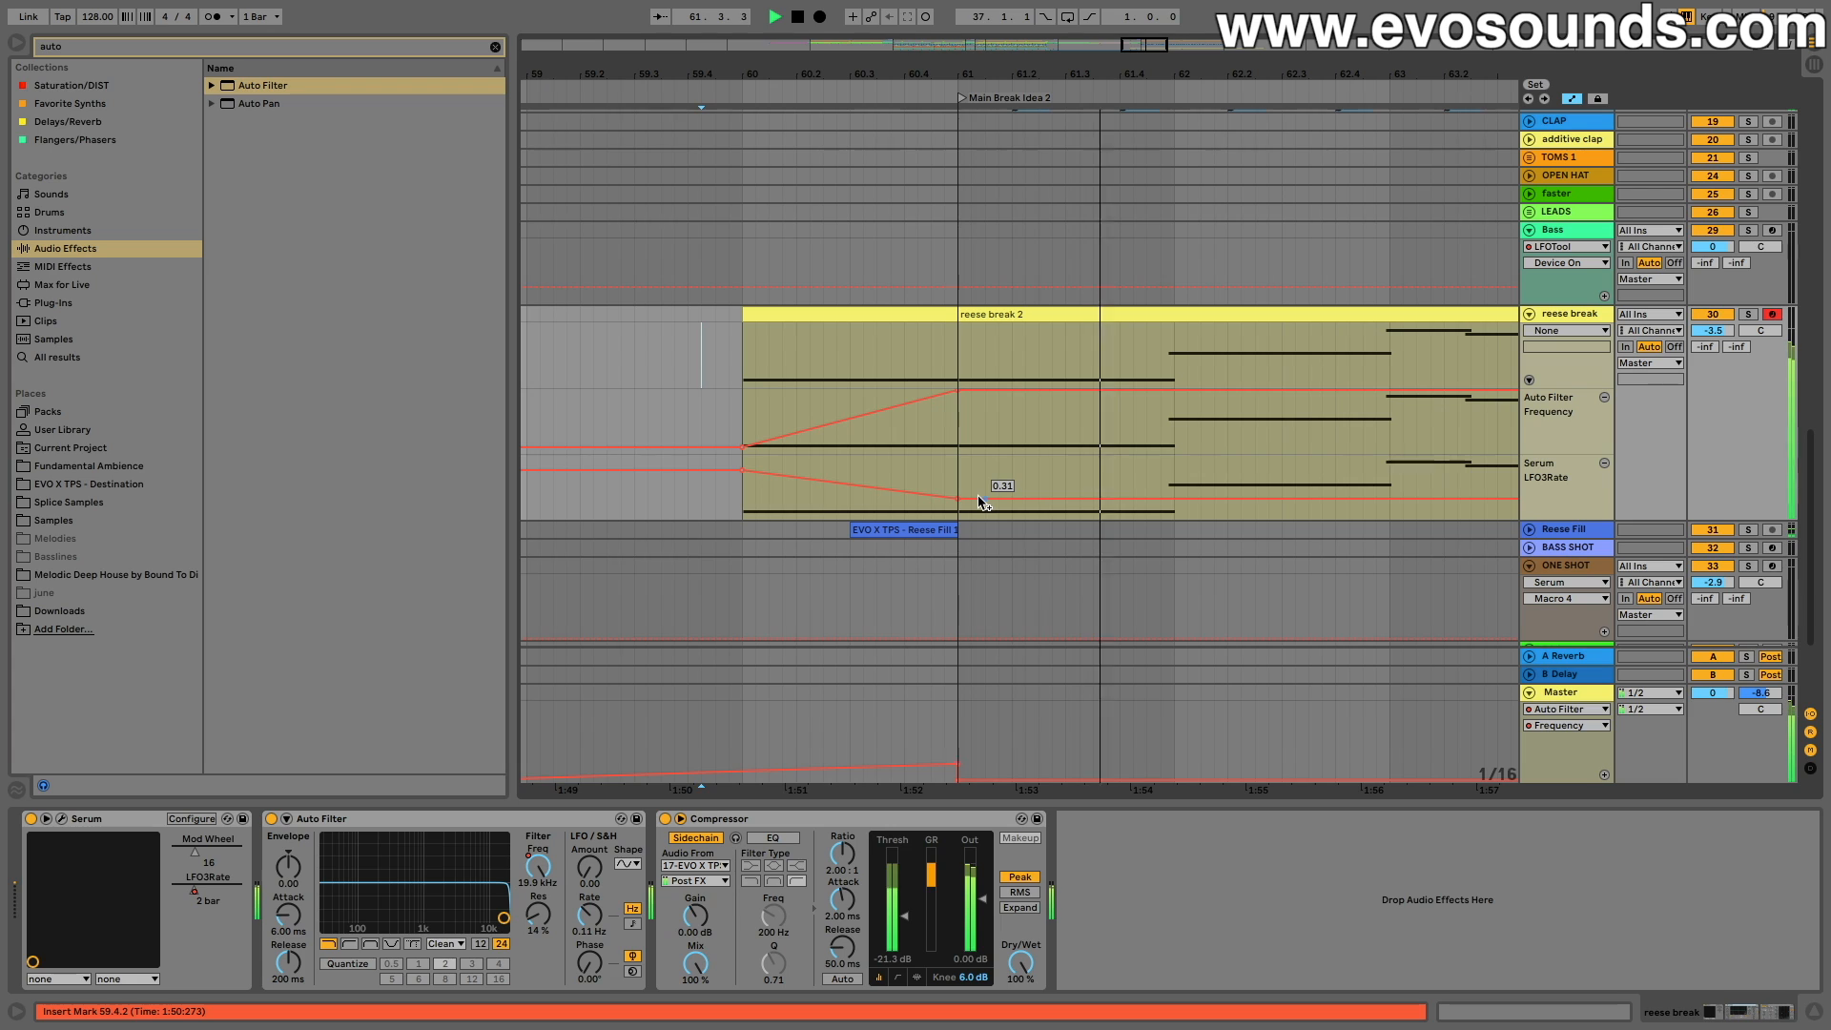
{"action": "scroll", "coordinate": [980, 502], "scroll_direction": "right", "scroll_amount": 5}
{"action": "key", "text": "space"}
{"action": "key", "text": "space"}
{"action": "left_click_drag", "start_coordinate": [748, 499], "coordinate": [748, 486]}
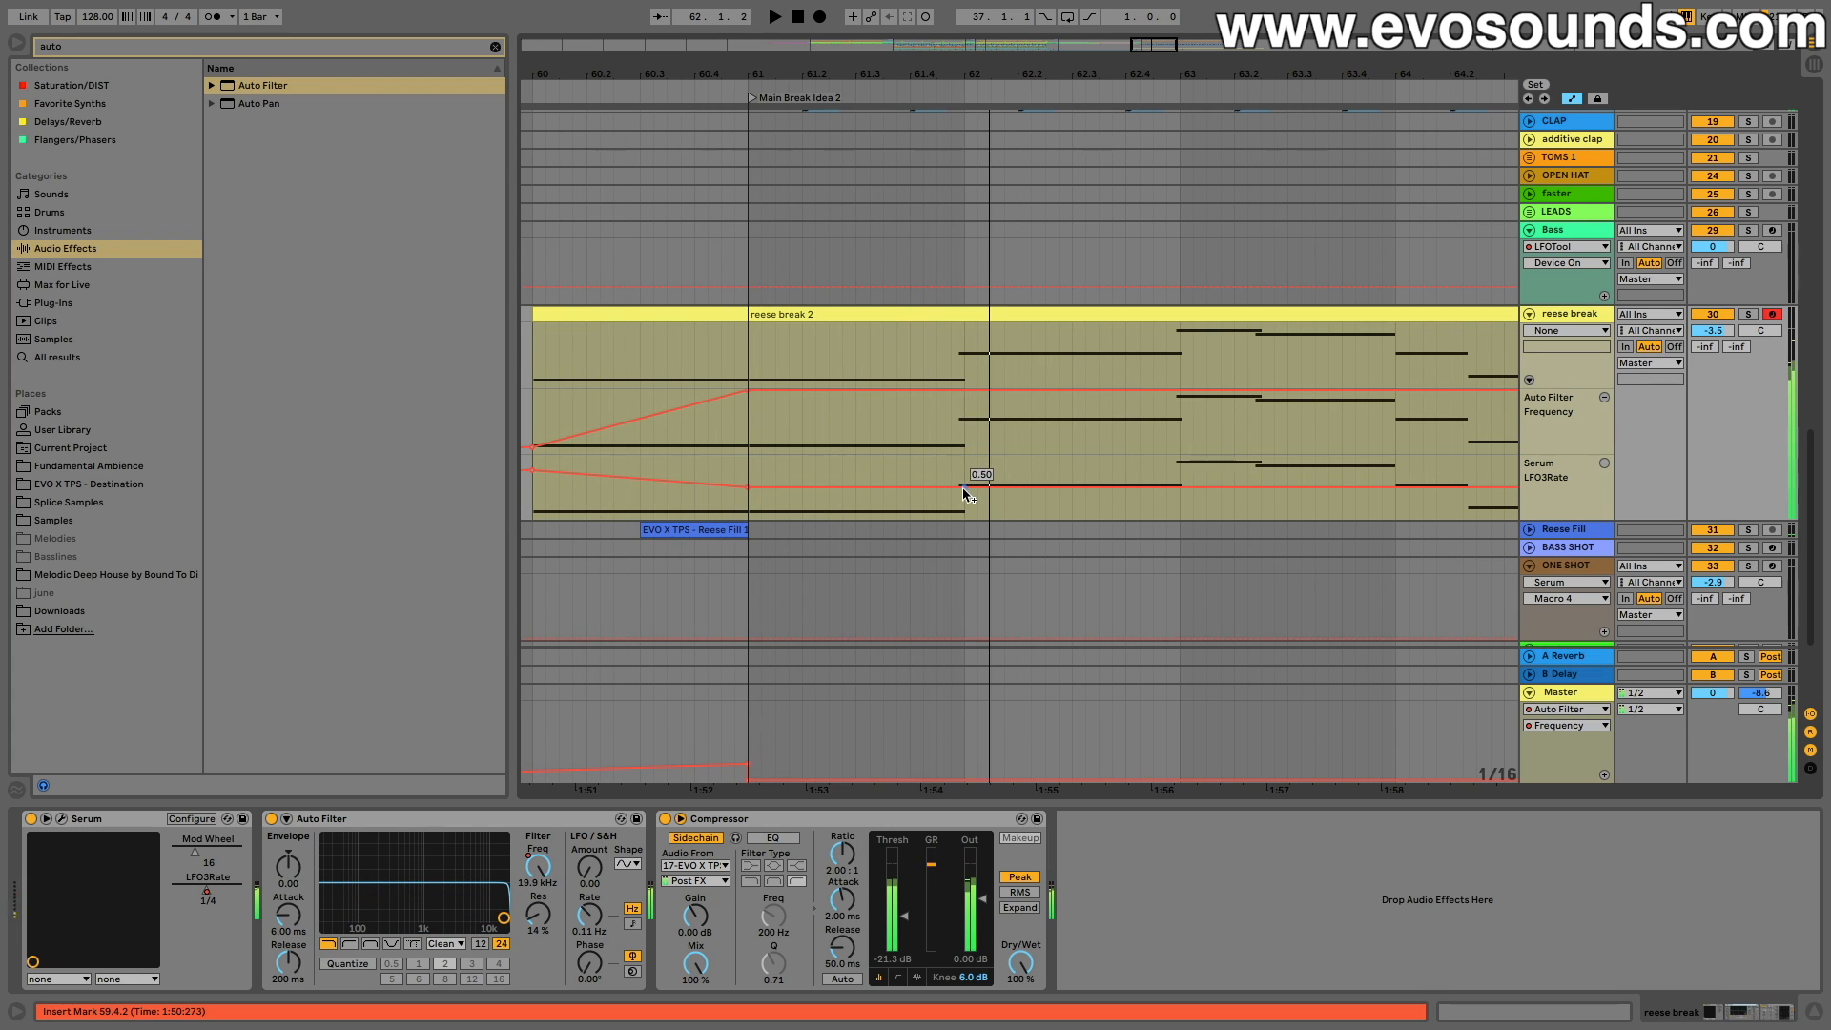
Step: Enable triplet and dotted rates for LFO 3 in the reese break's Serum, close the synth window and audition the result
{"action": "left_click", "coordinate": [62, 822]}
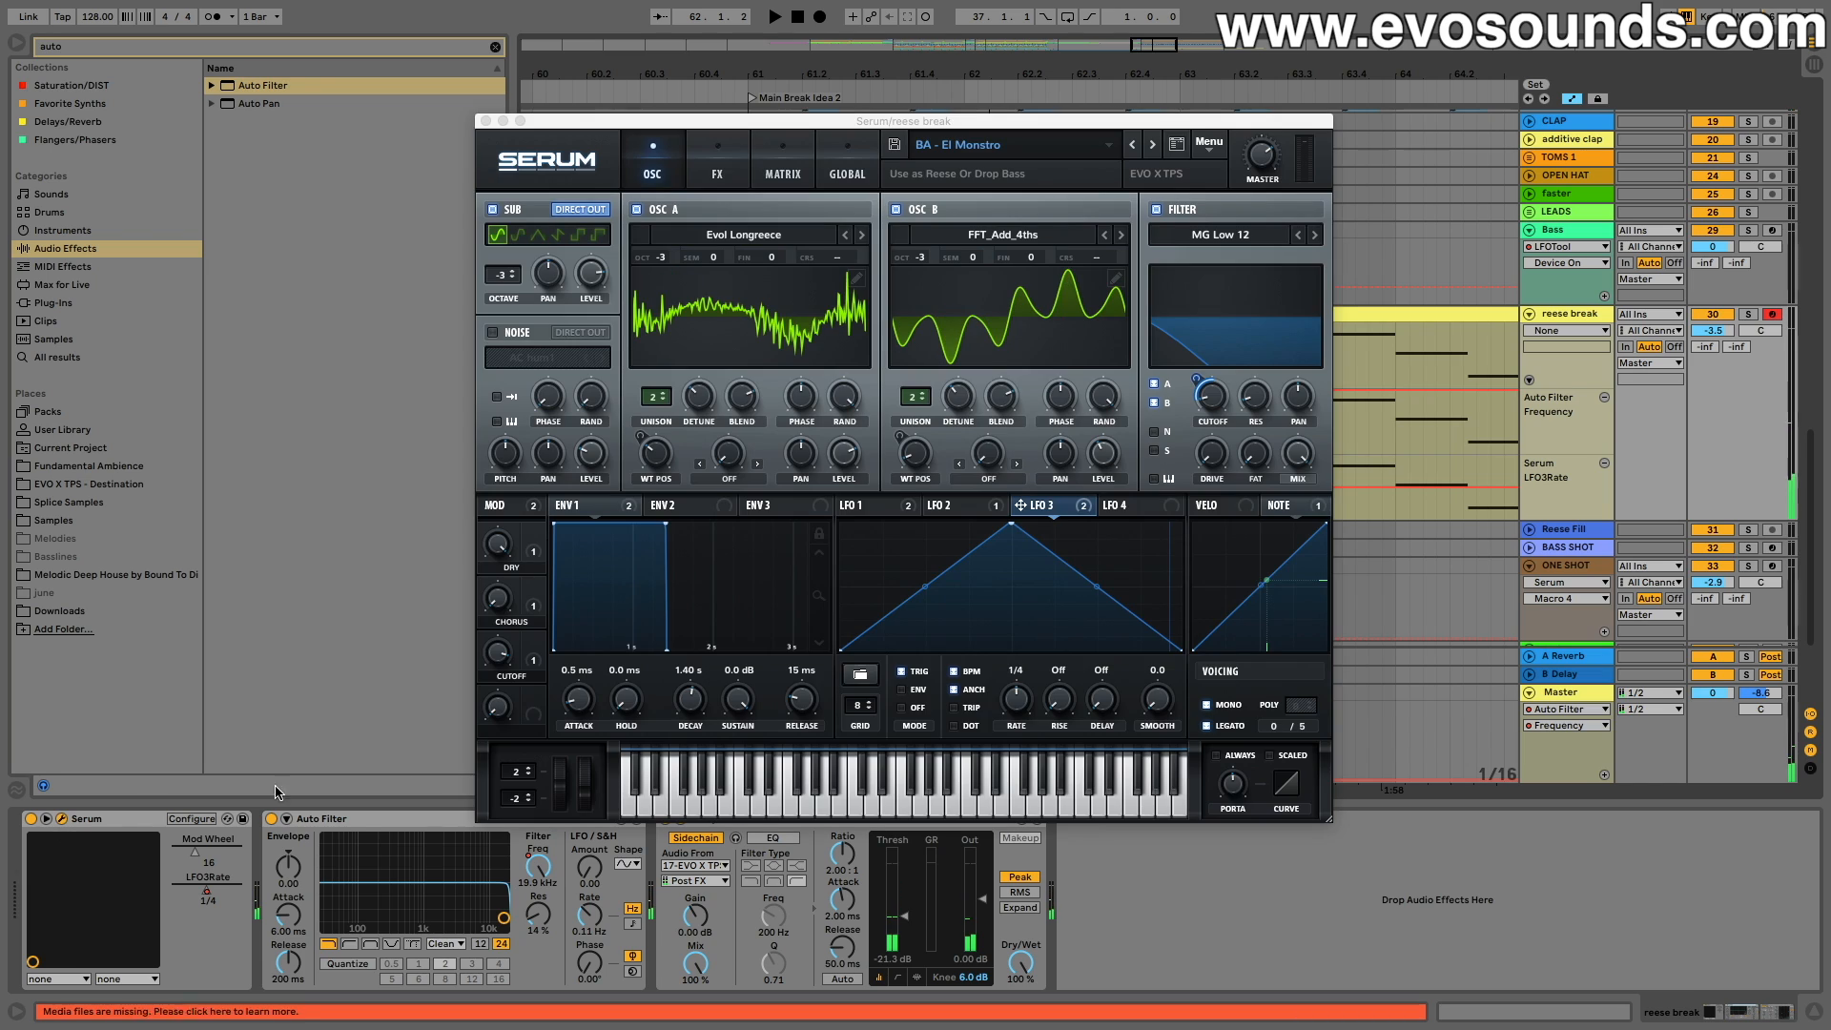
{"action": "left_click", "coordinate": [917, 691]}
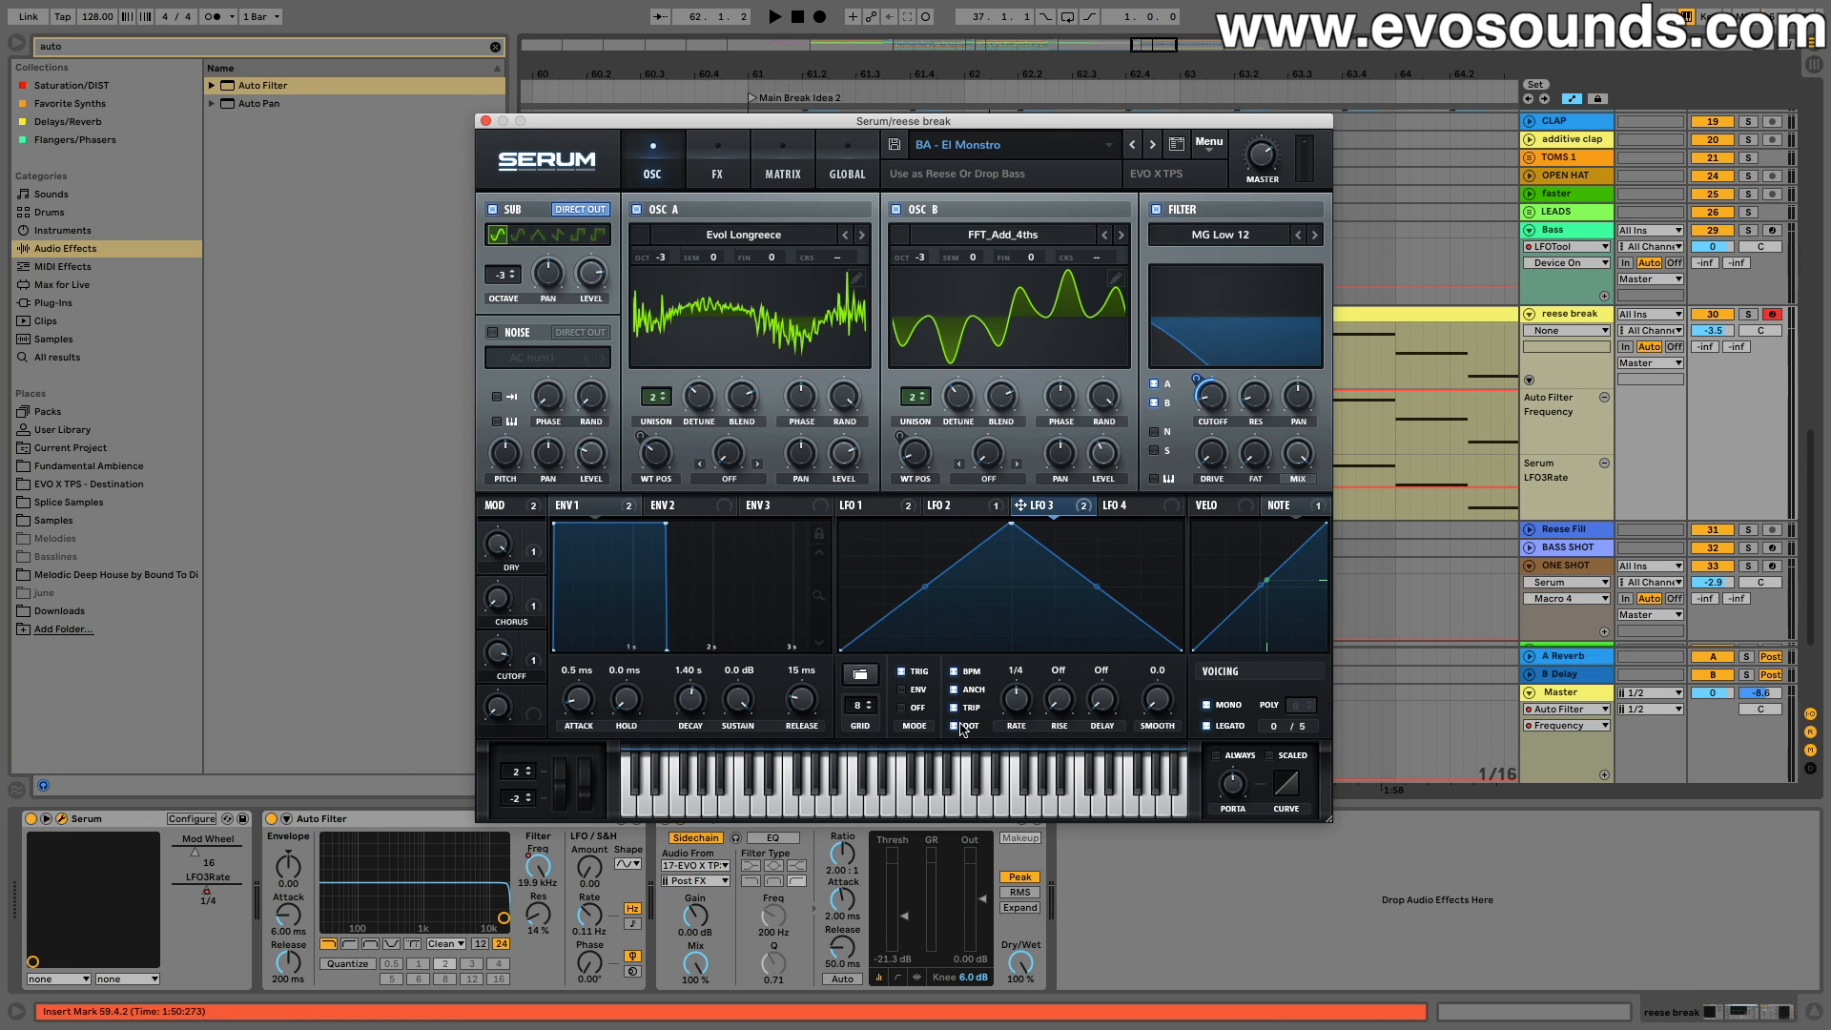
{"action": "left_click", "coordinate": [487, 121]}
{"action": "key", "text": "space"}
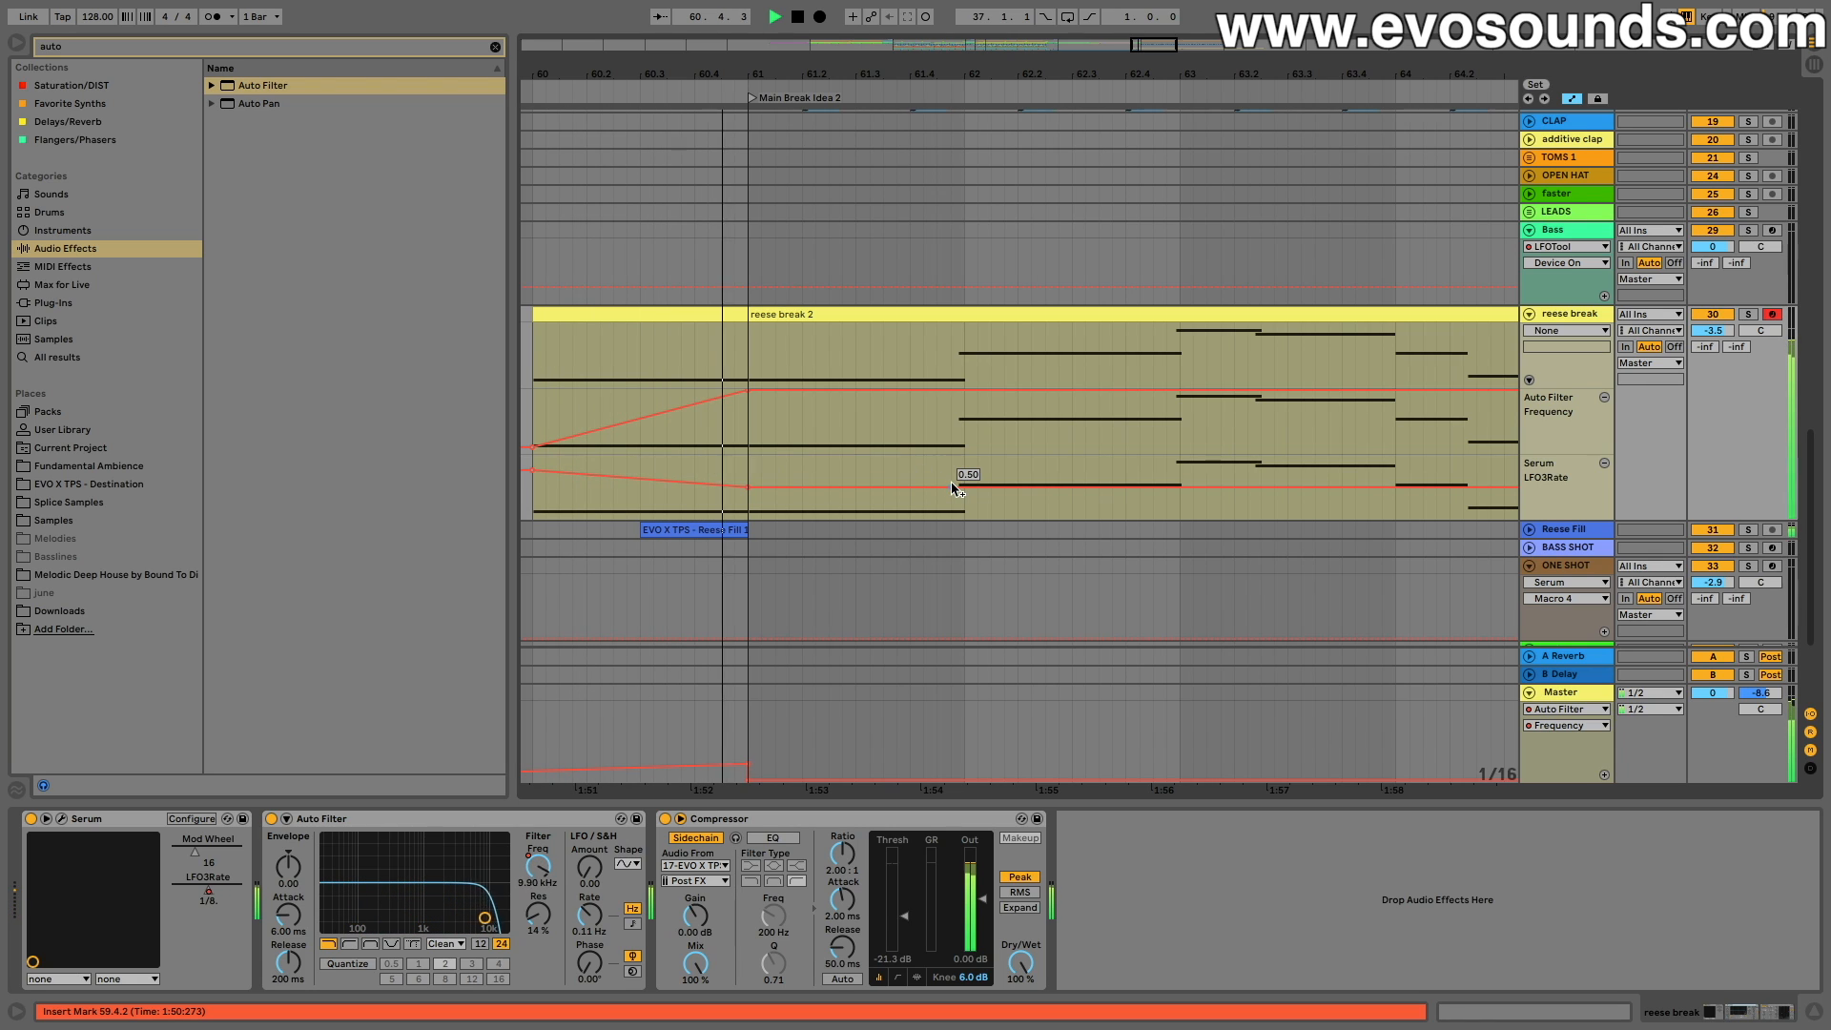
Step: Raise LFO3Rate to 0.62 from bar 62, fine-tune its bar 61 point and remove the 0.50 point before bar 62
{"action": "left_click_drag", "start_coordinate": [961, 487], "coordinate": [962, 479]}
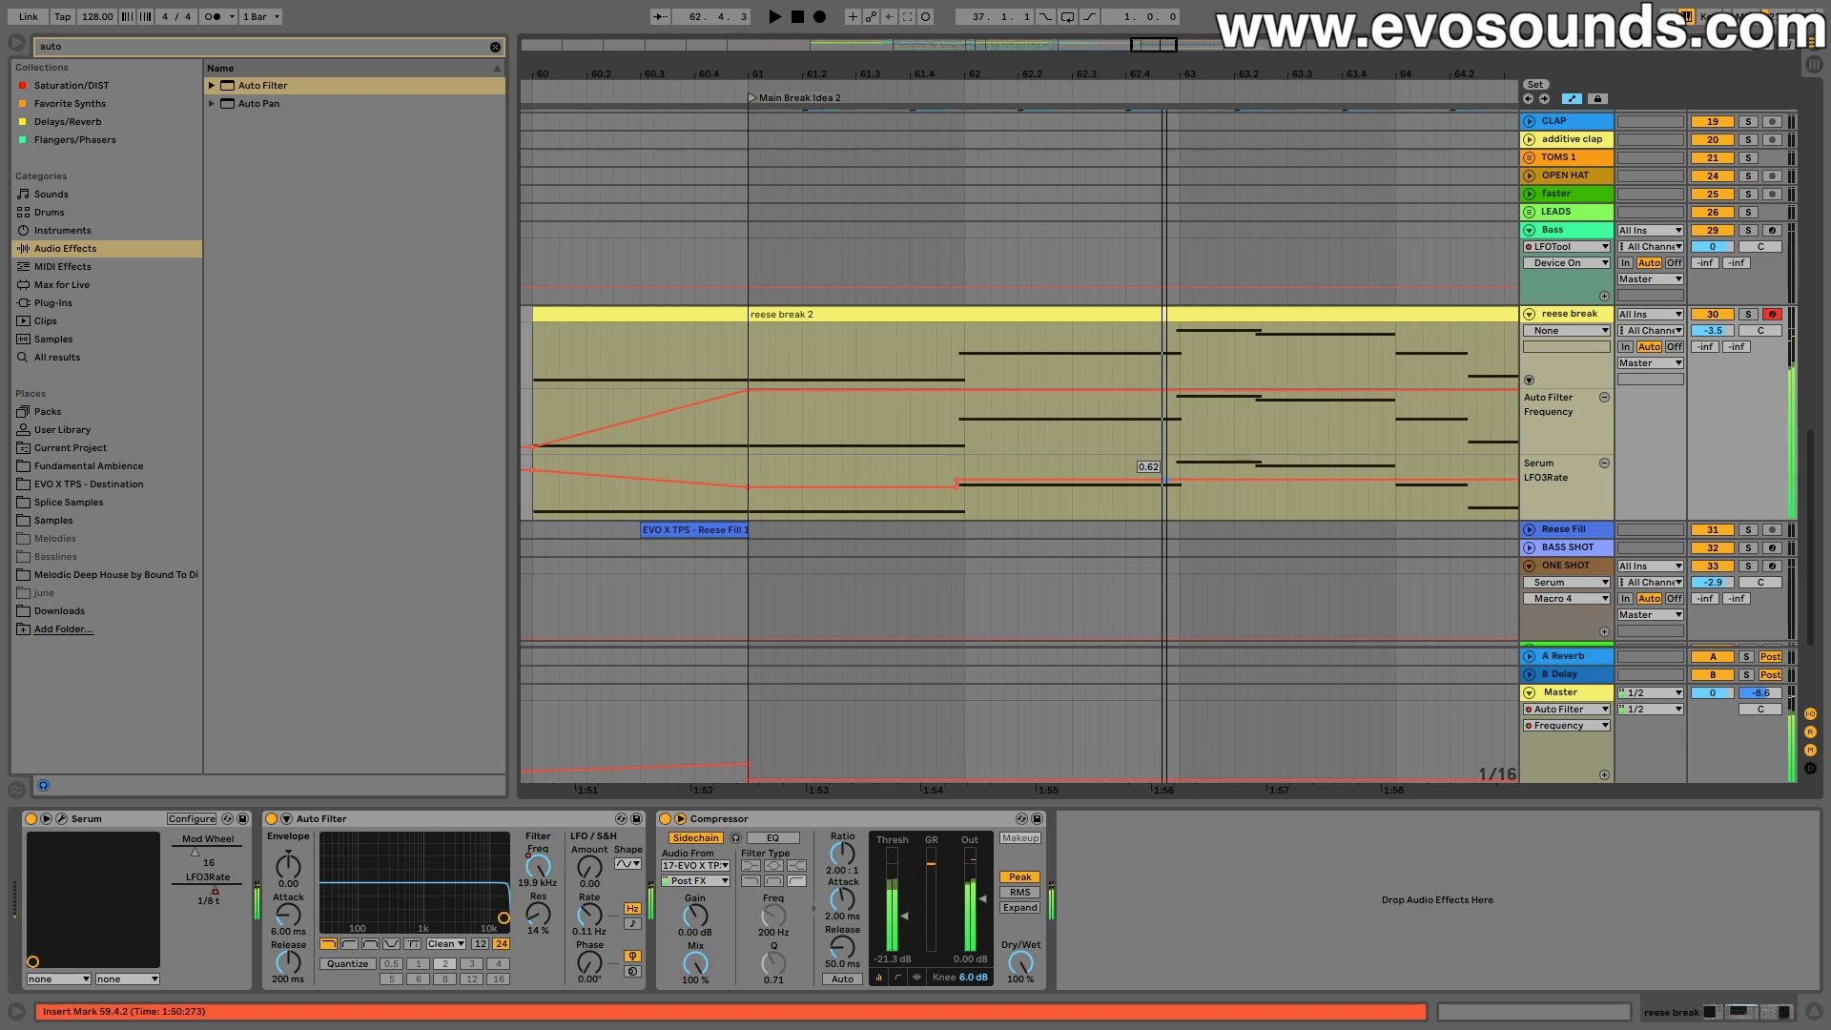
{"action": "left_click_drag", "start_coordinate": [748, 488], "coordinate": [748, 480]}
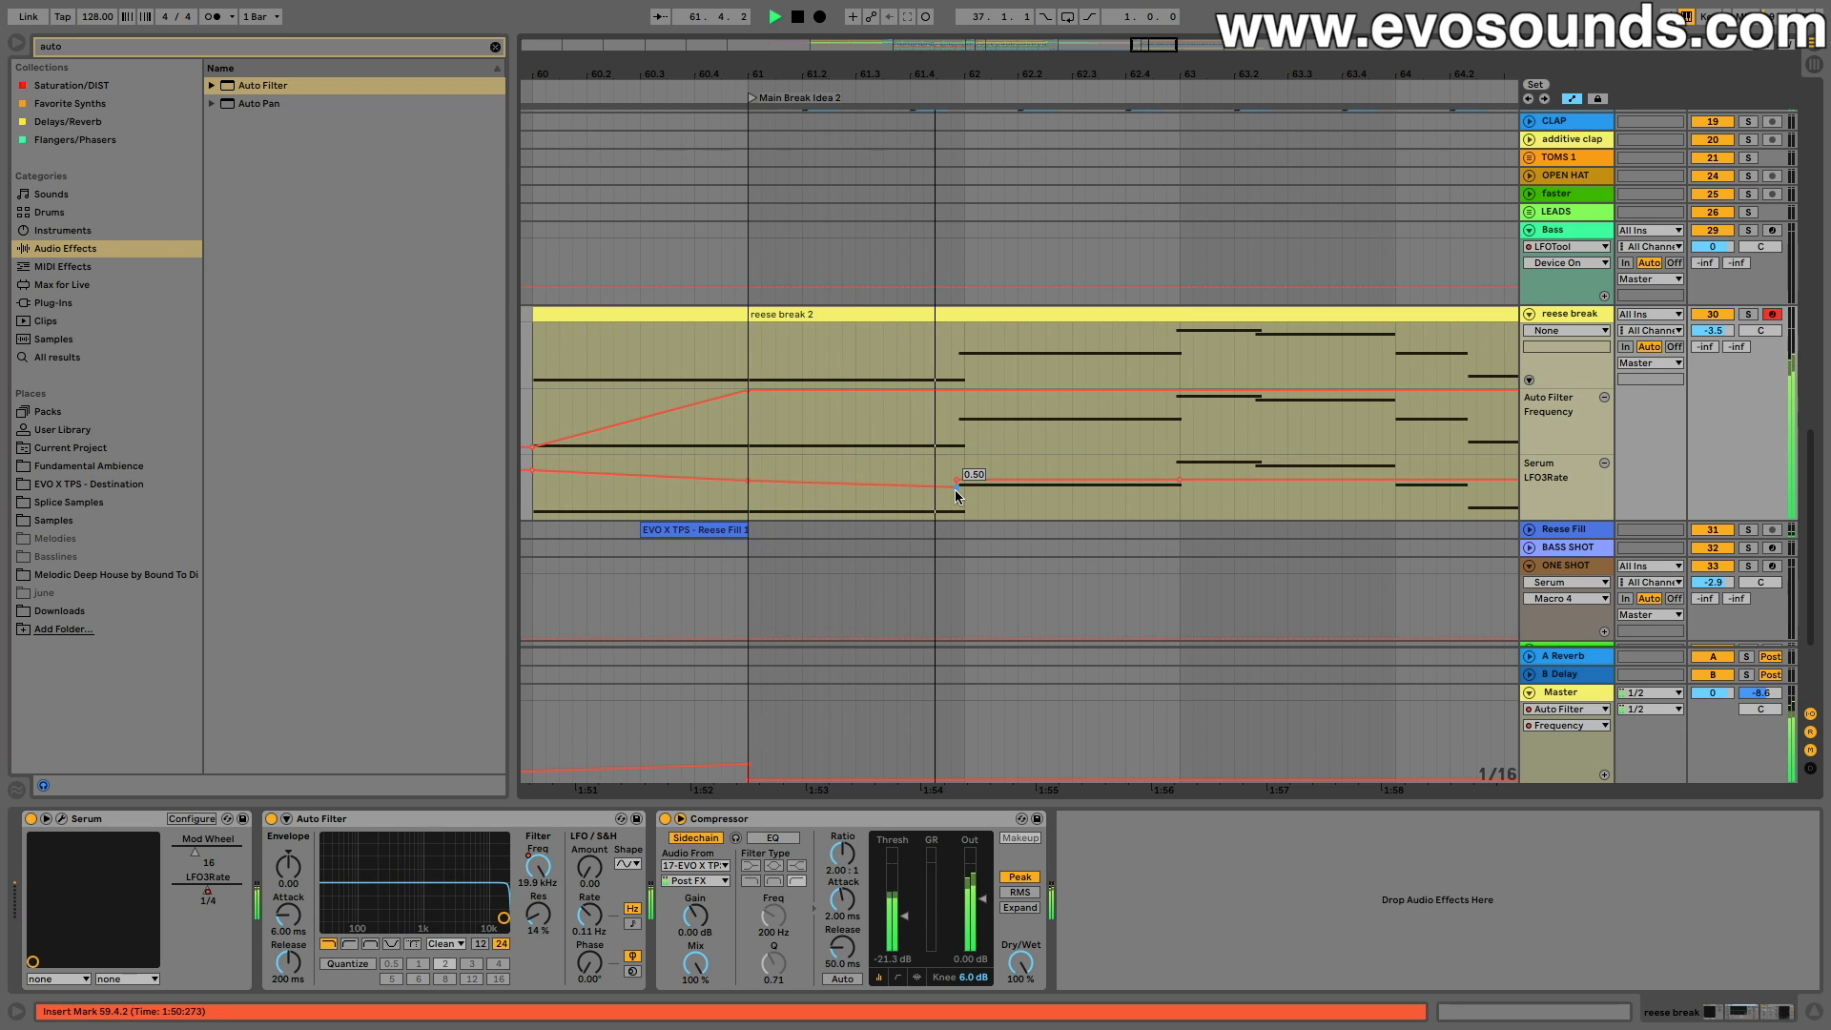
{"action": "left_click_drag", "start_coordinate": [748, 481], "coordinate": [748, 484]}
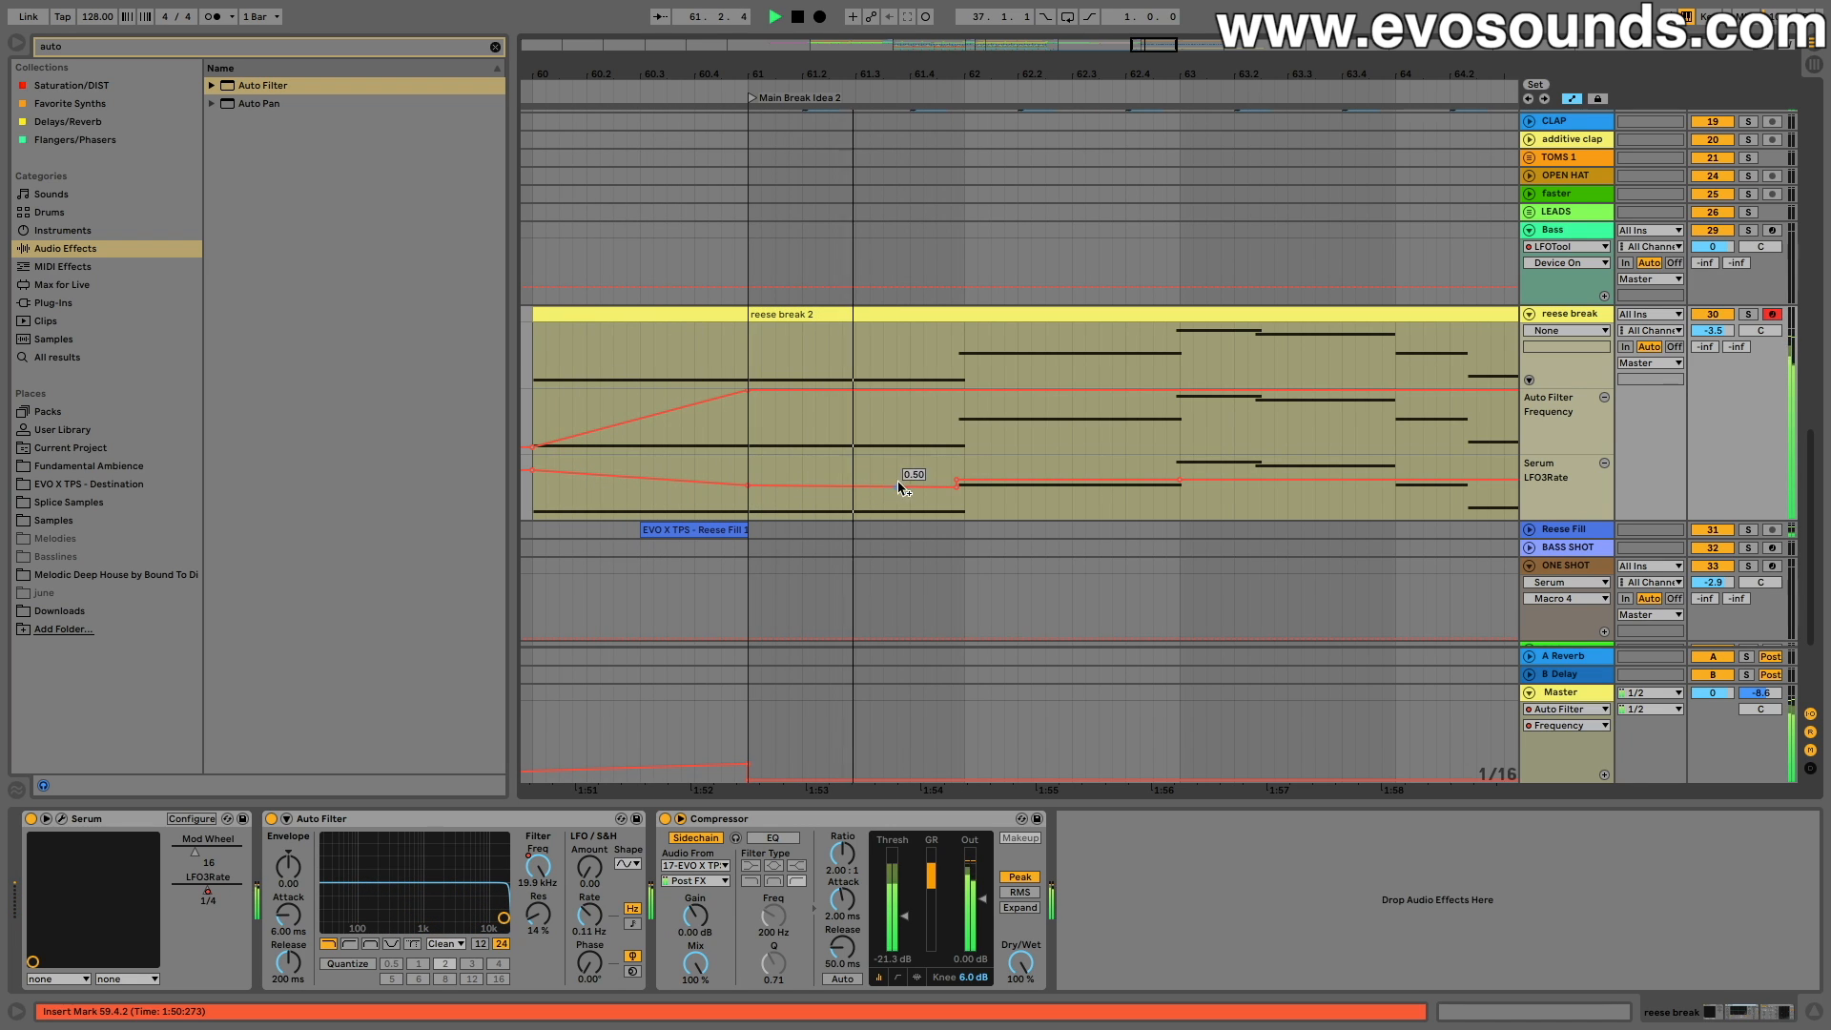
{"action": "left_click", "coordinate": [957, 487]}
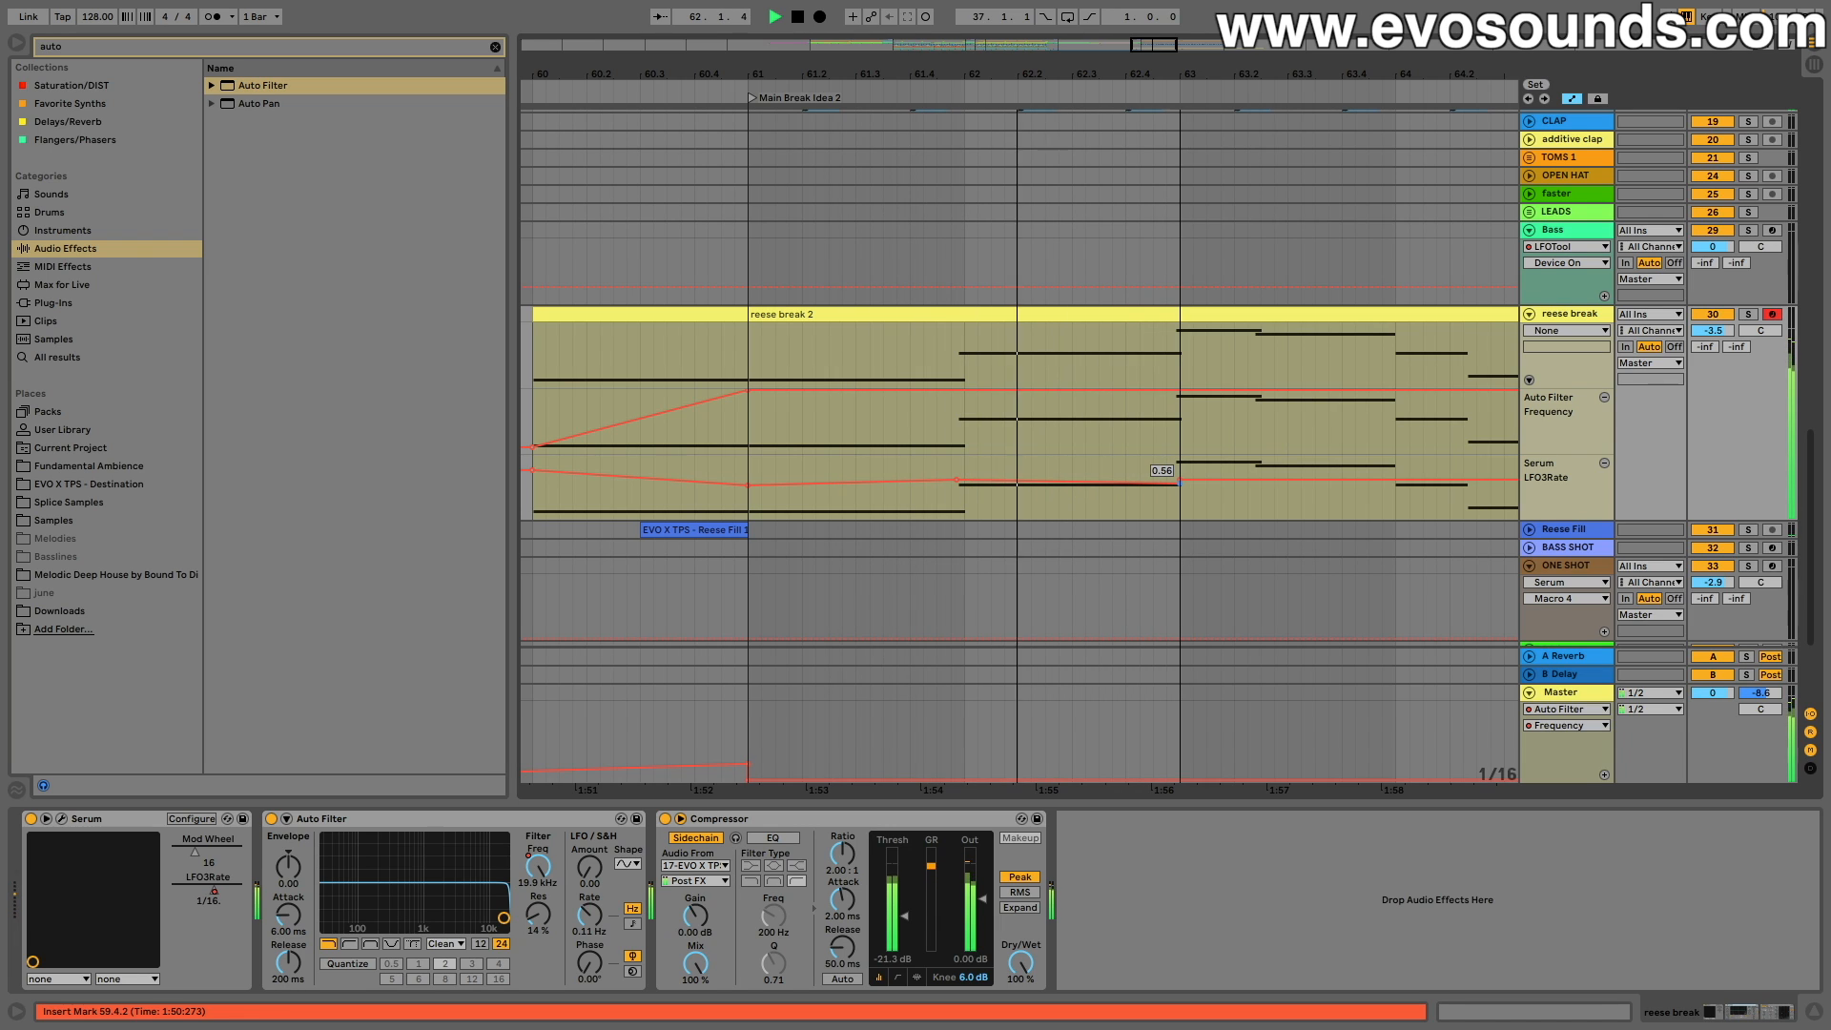
Step: Step LFO3Rate down at bar 63, lower its bar 62 point slightly and audition the phrase from 62.4.3
{"action": "left_click", "coordinate": [1181, 479]}
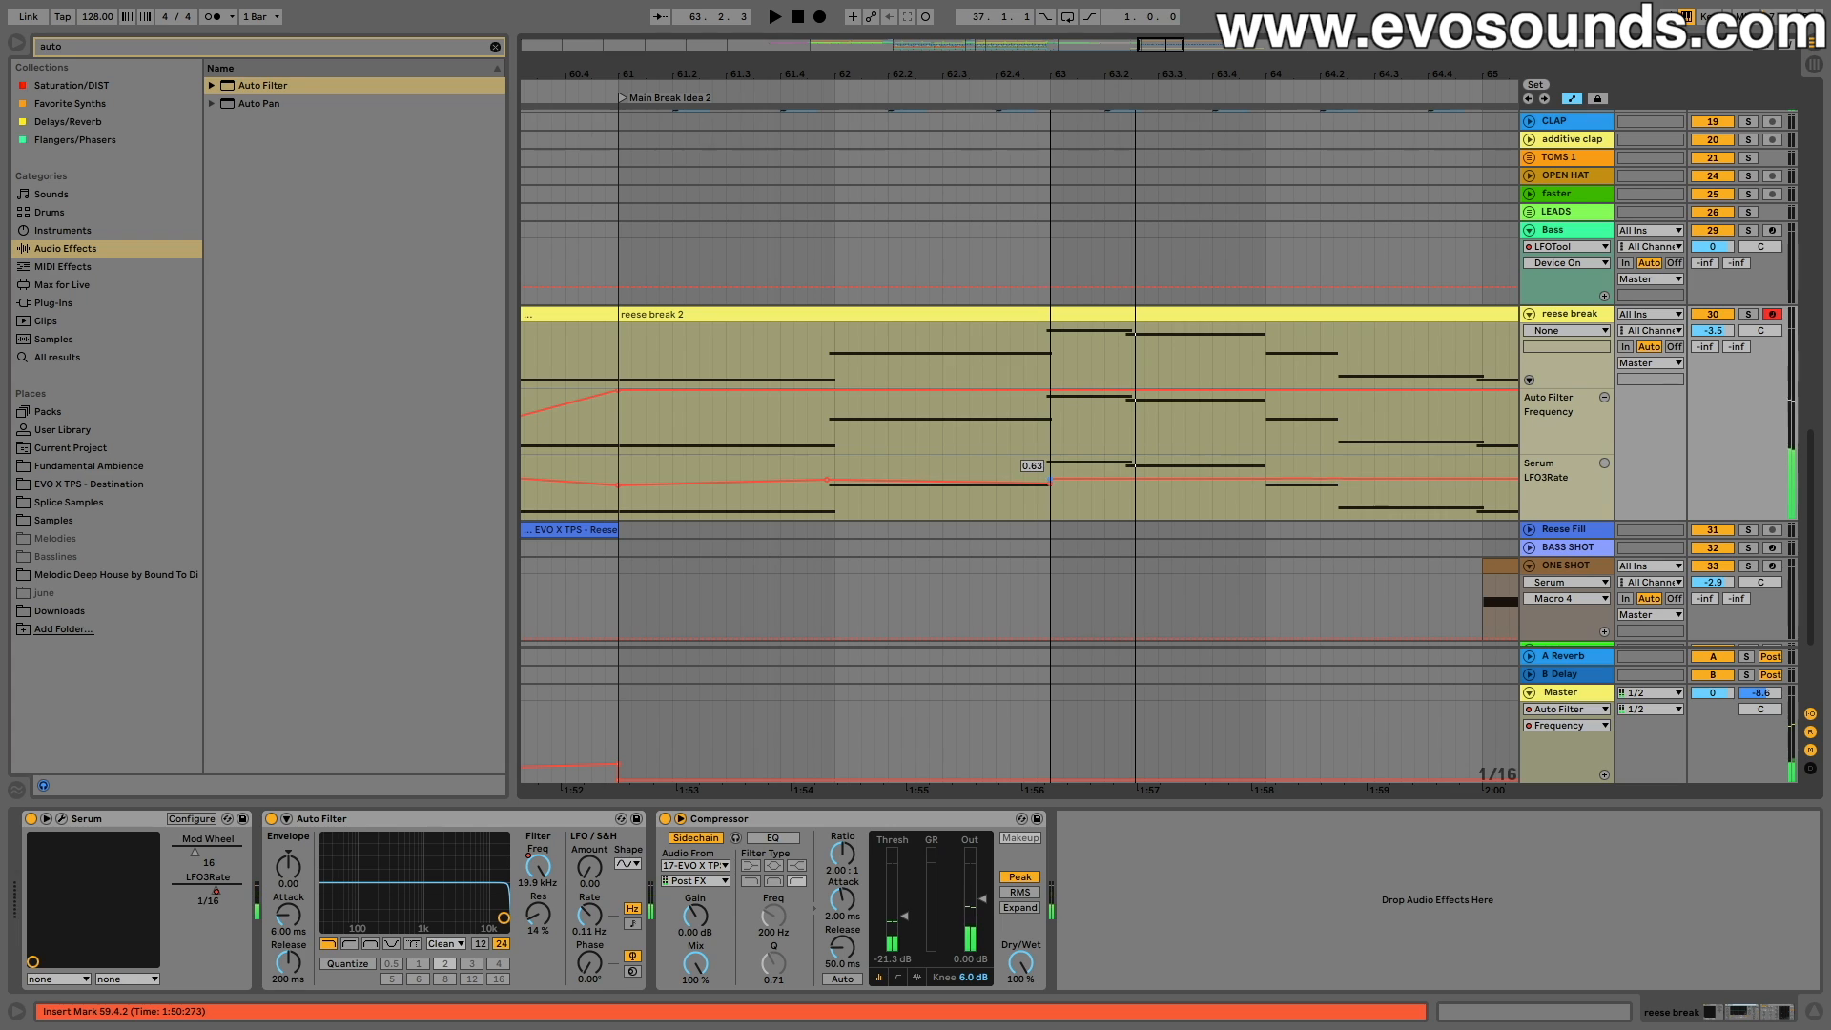
{"action": "key", "text": "space"}
{"action": "left_click_drag", "start_coordinate": [1064, 487], "coordinate": [1050, 490]}
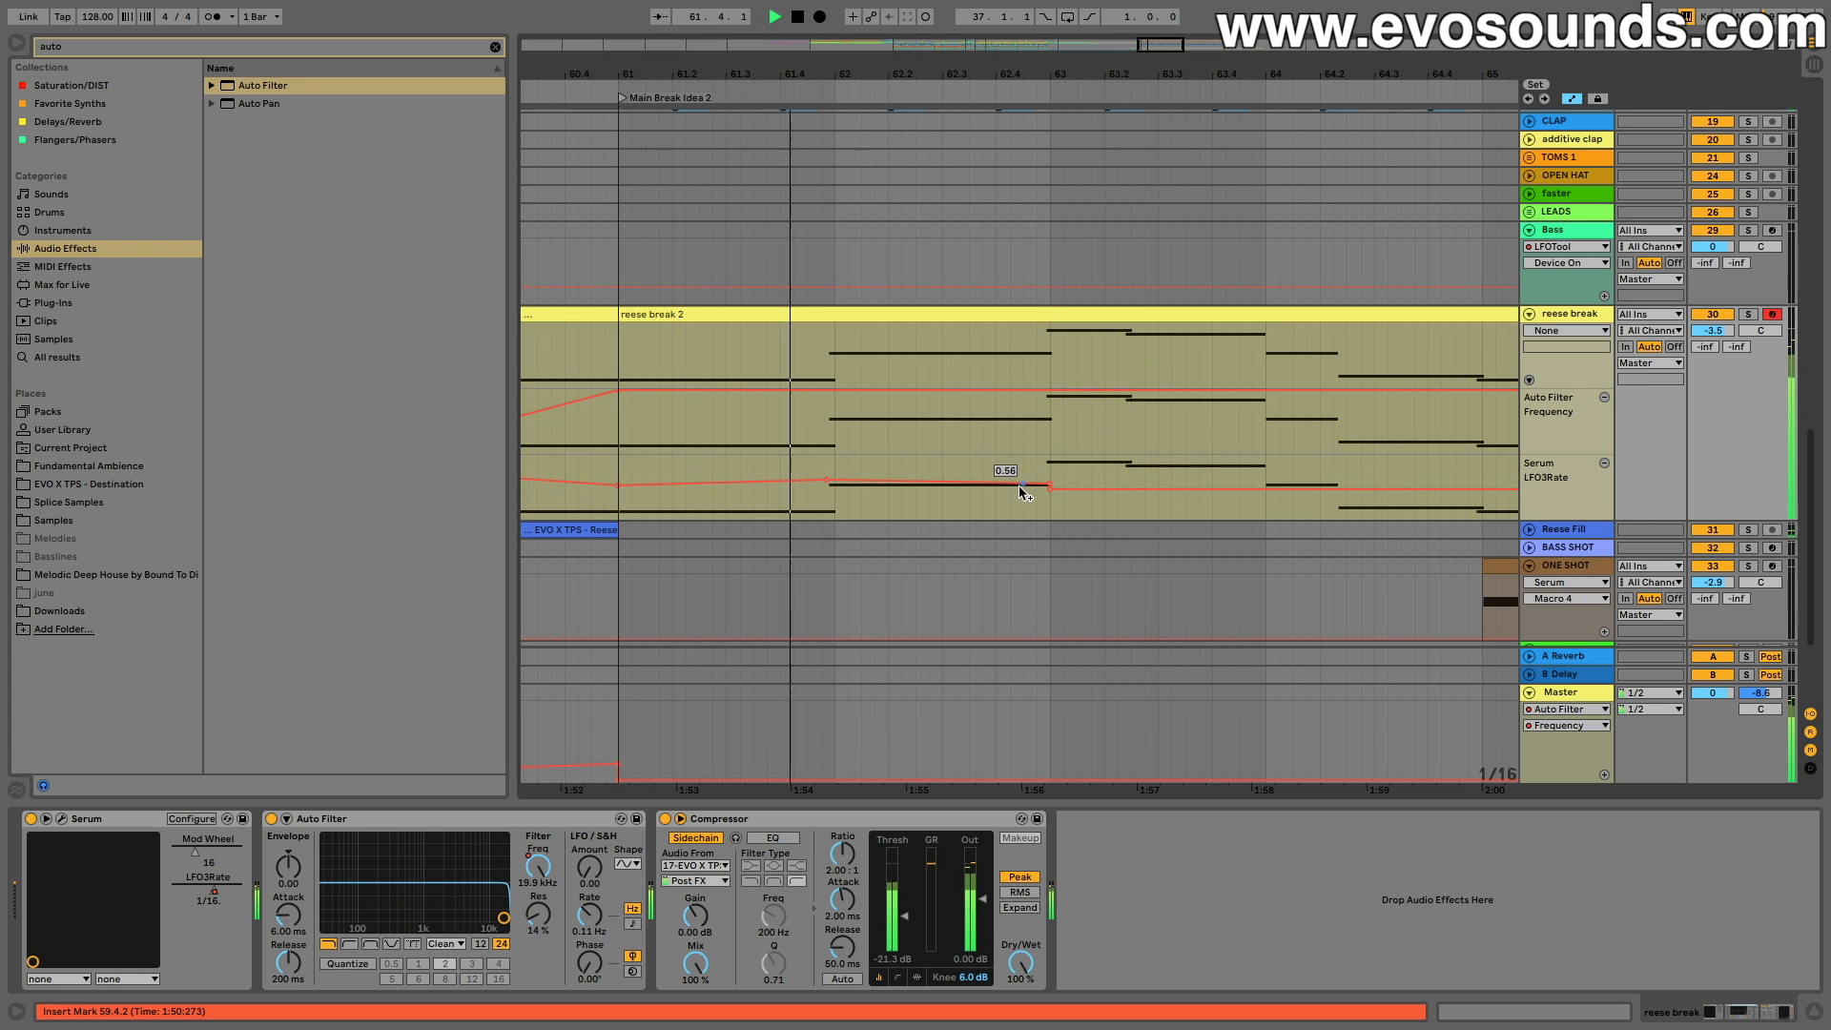
{"action": "key", "text": "space"}
{"action": "key", "text": "space"}
{"action": "left_click_drag", "start_coordinate": [827, 480], "coordinate": [830, 483]}
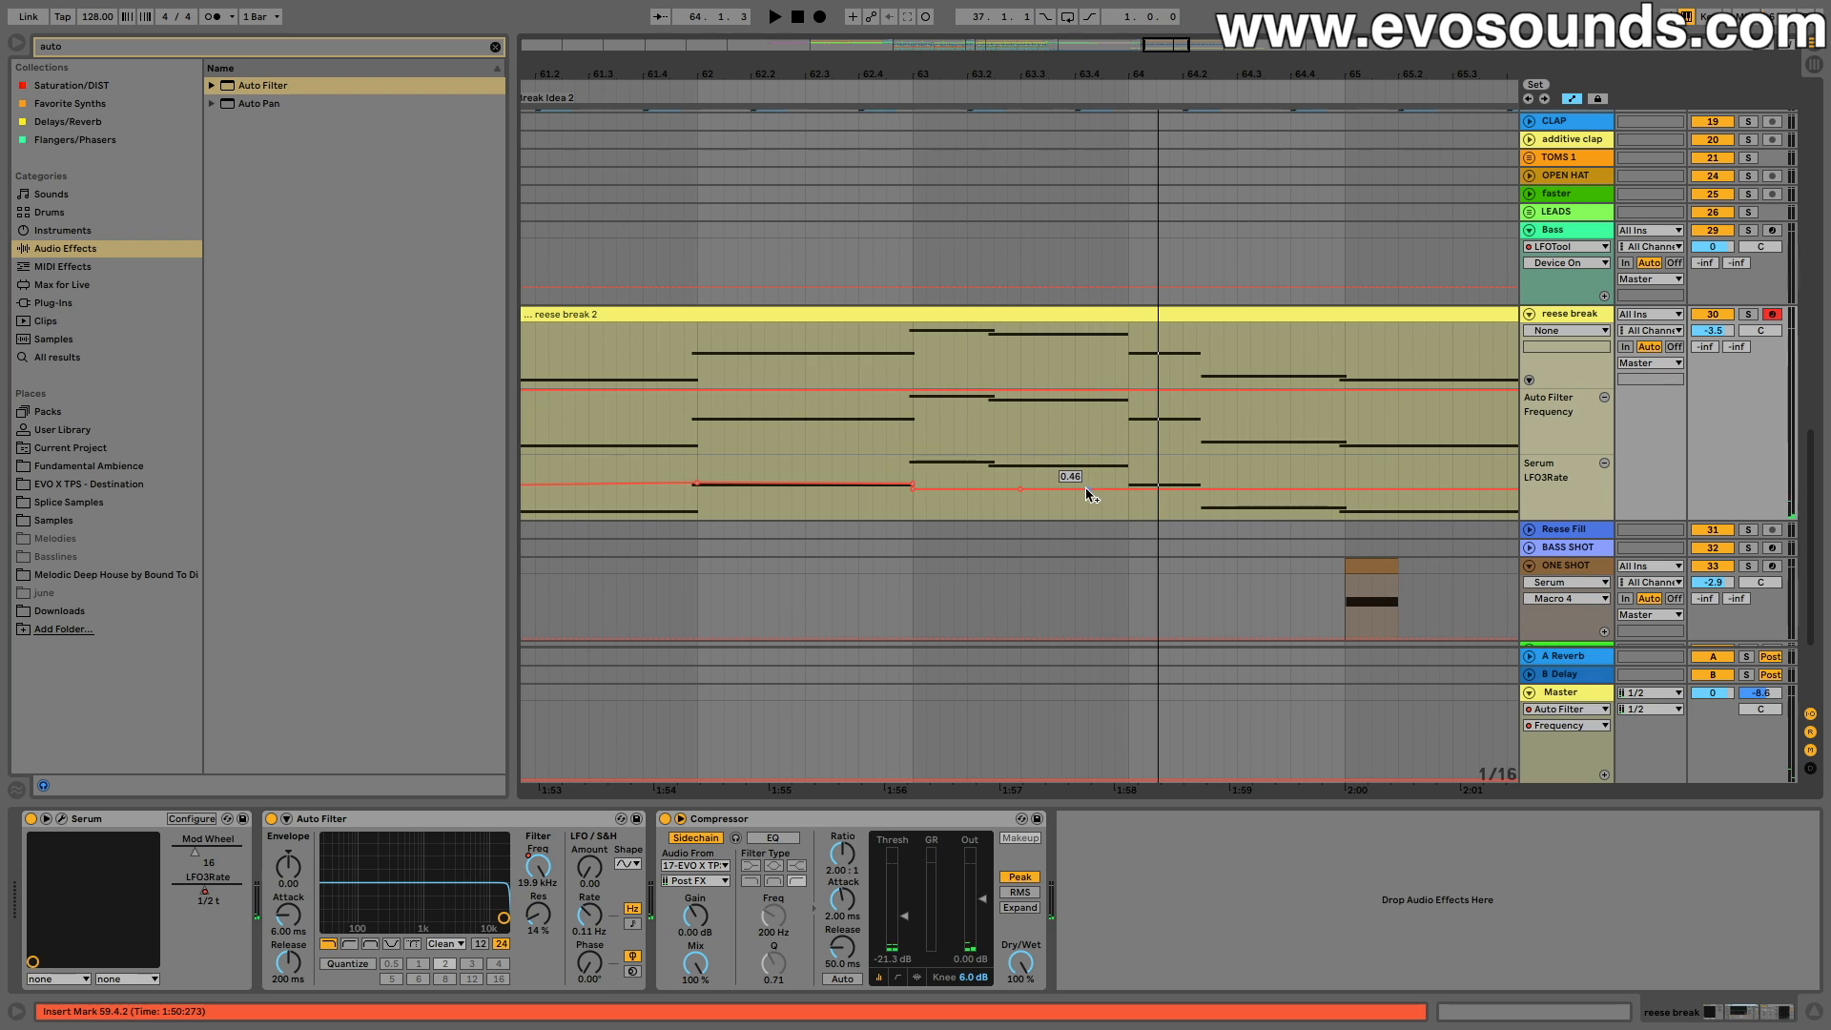
{"action": "left_click", "coordinate": [886, 466]}
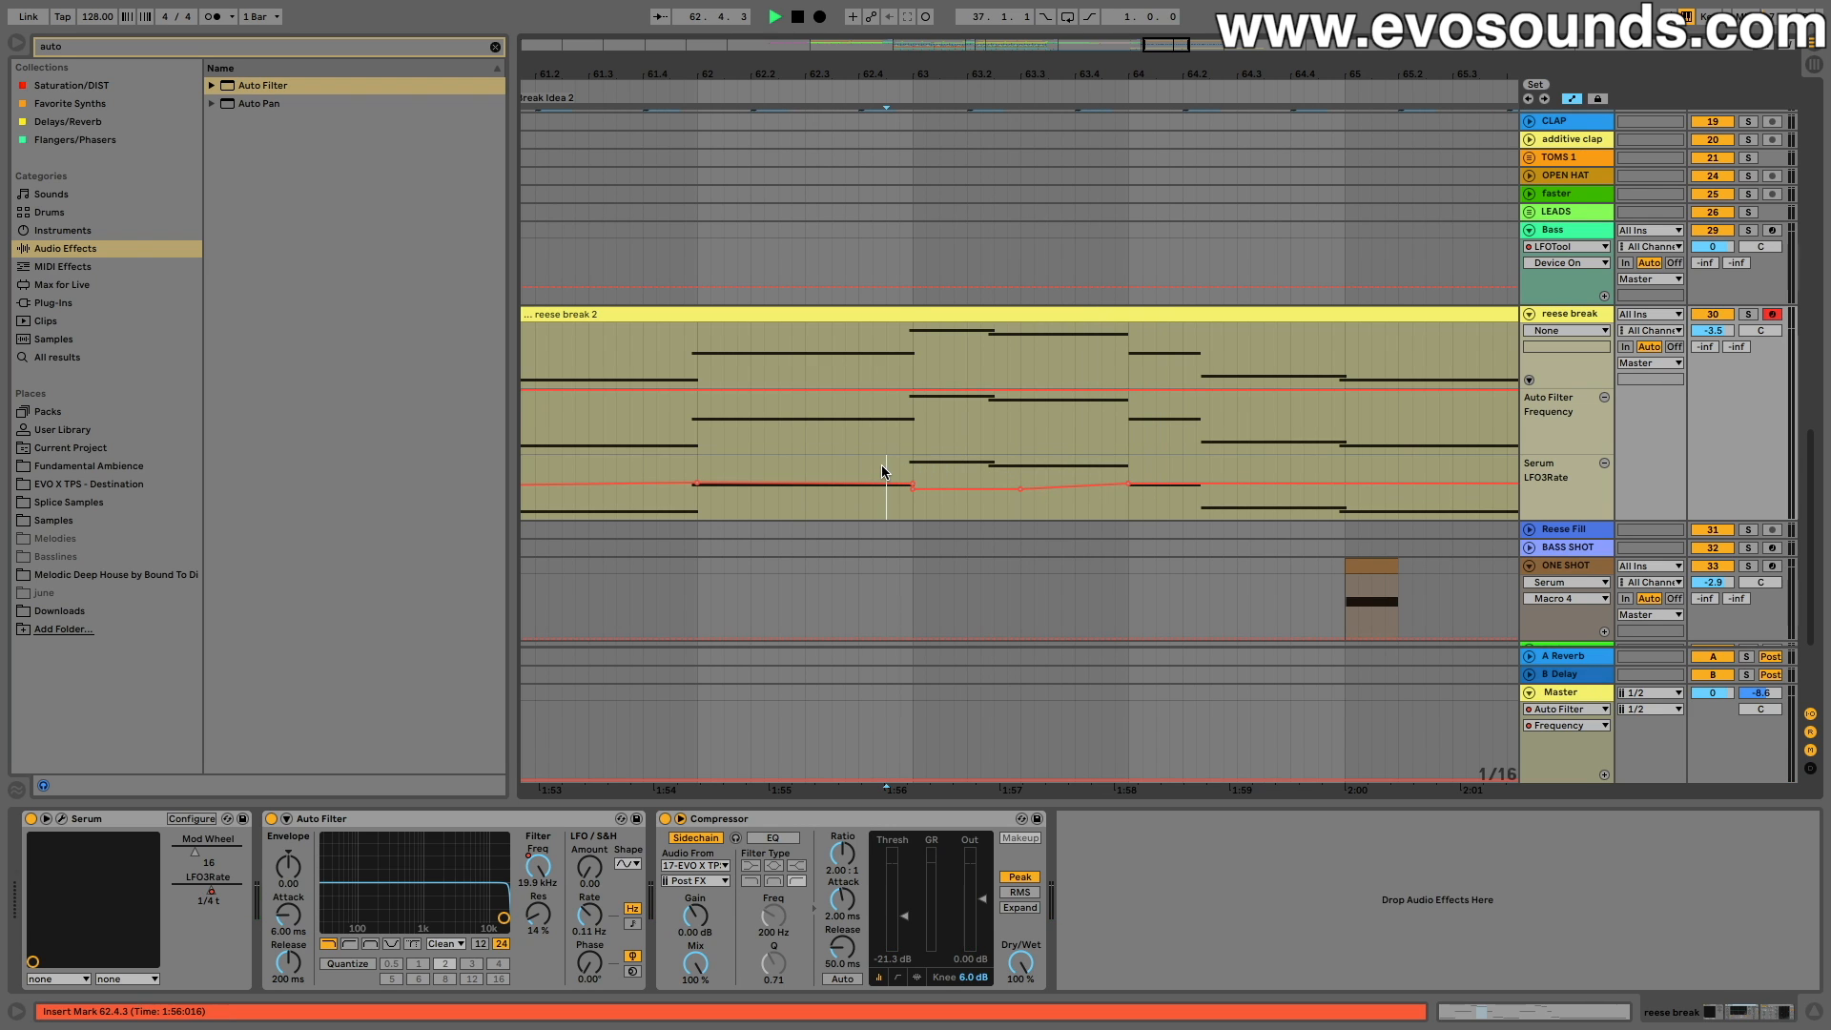
{"action": "key", "text": "space"}
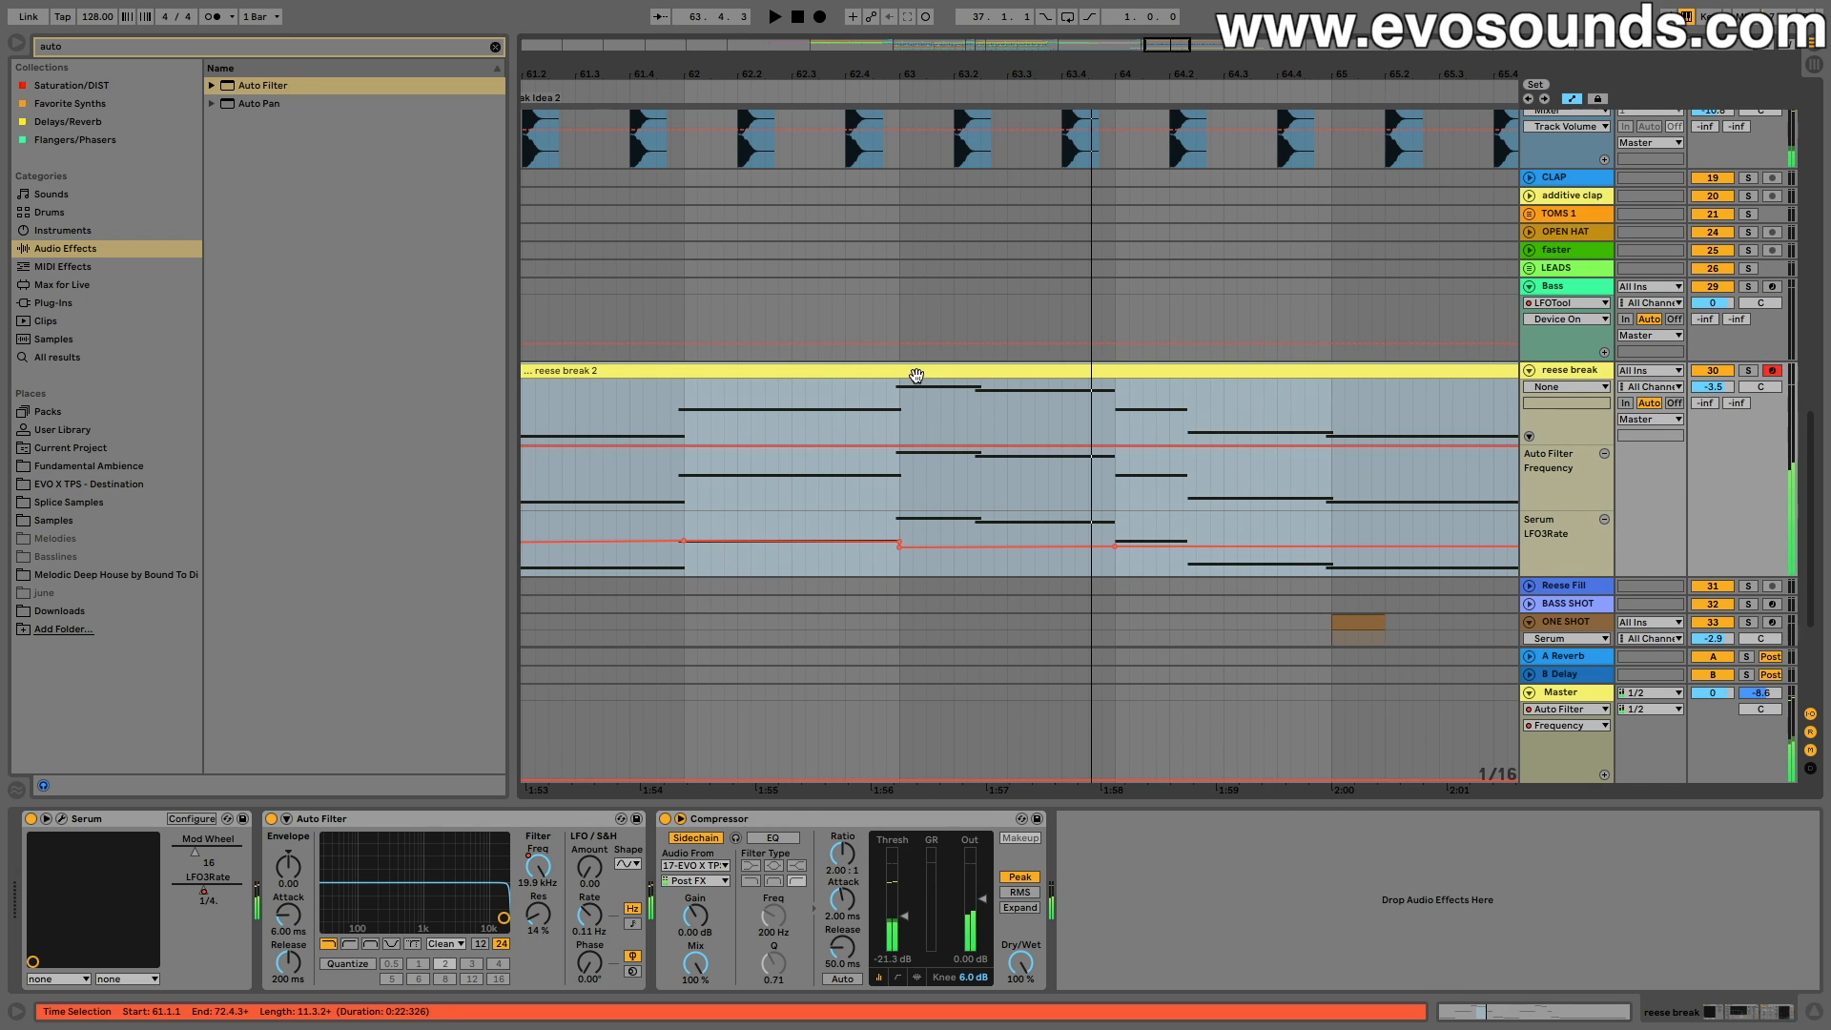
Step: Open the reese break 2 clip, adjust the E4 to D#4 transition and extend the A#3 note's end to 3.1.2
{"action": "double_click", "coordinate": [915, 375]}
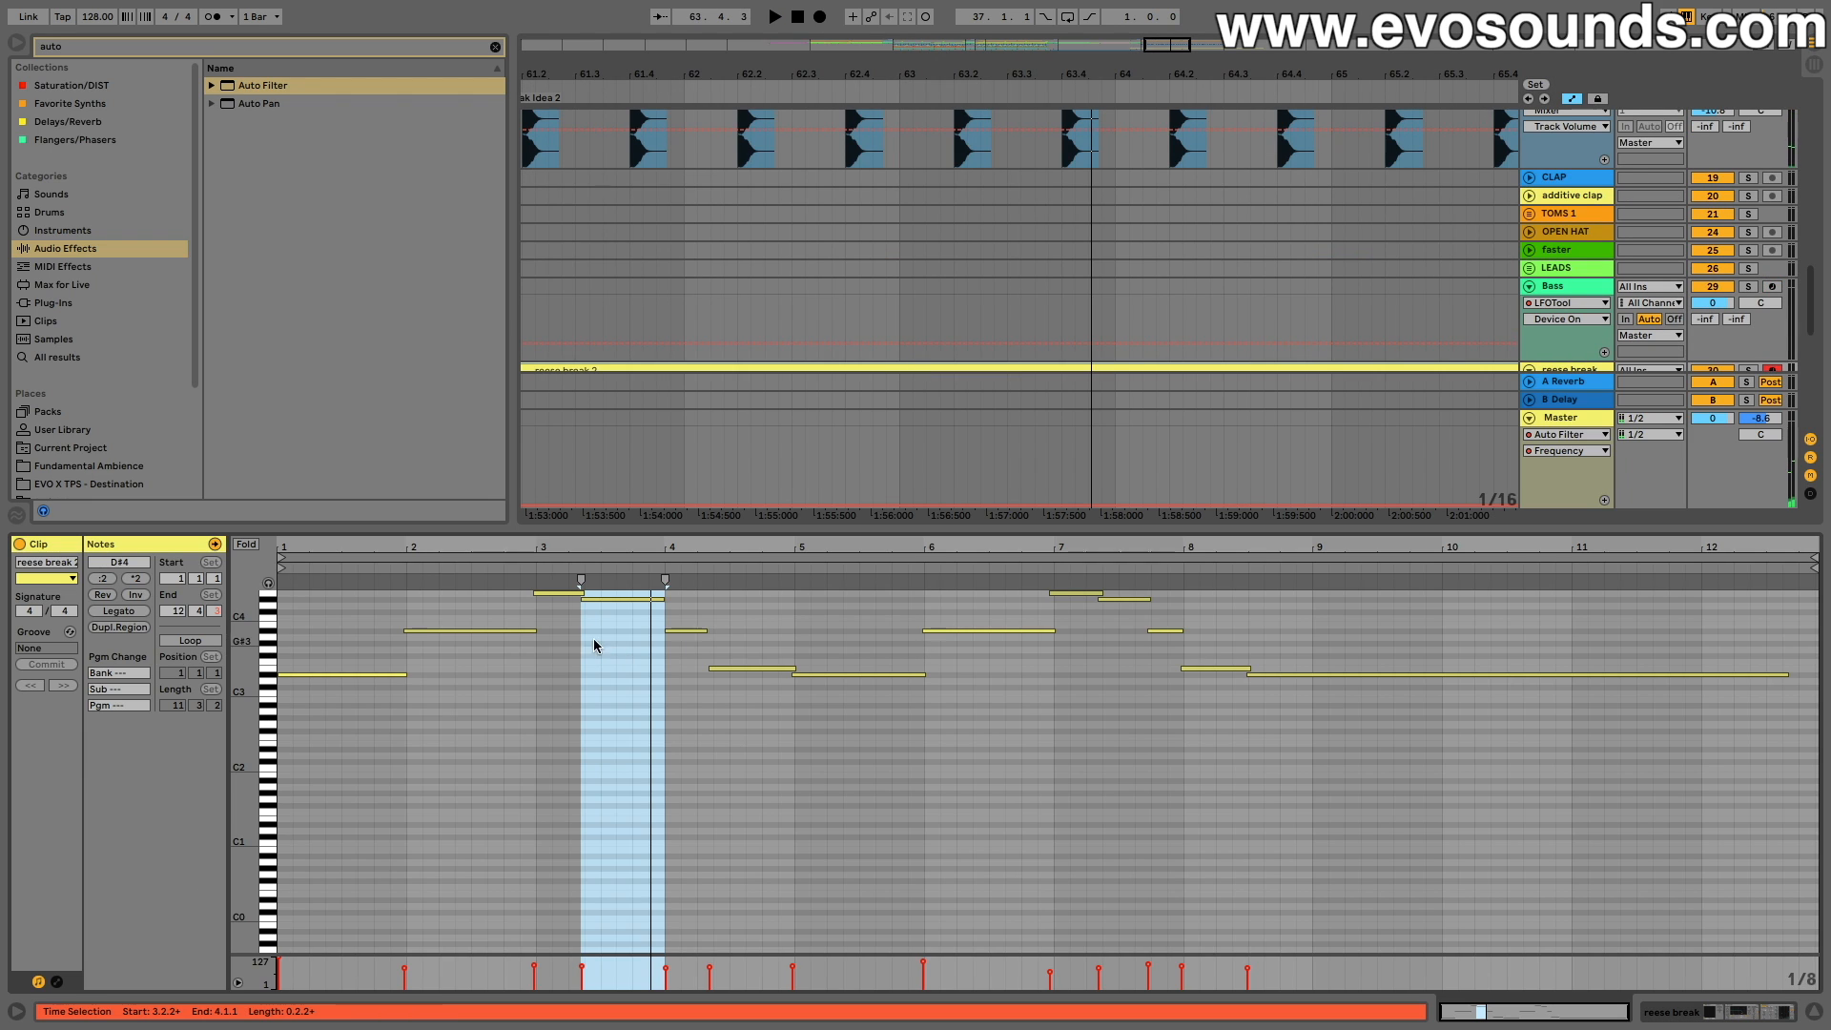
{"action": "left_click_drag", "start_coordinate": [573, 557], "coordinate": [806, 603]}
{"action": "left_click", "coordinate": [826, 610]}
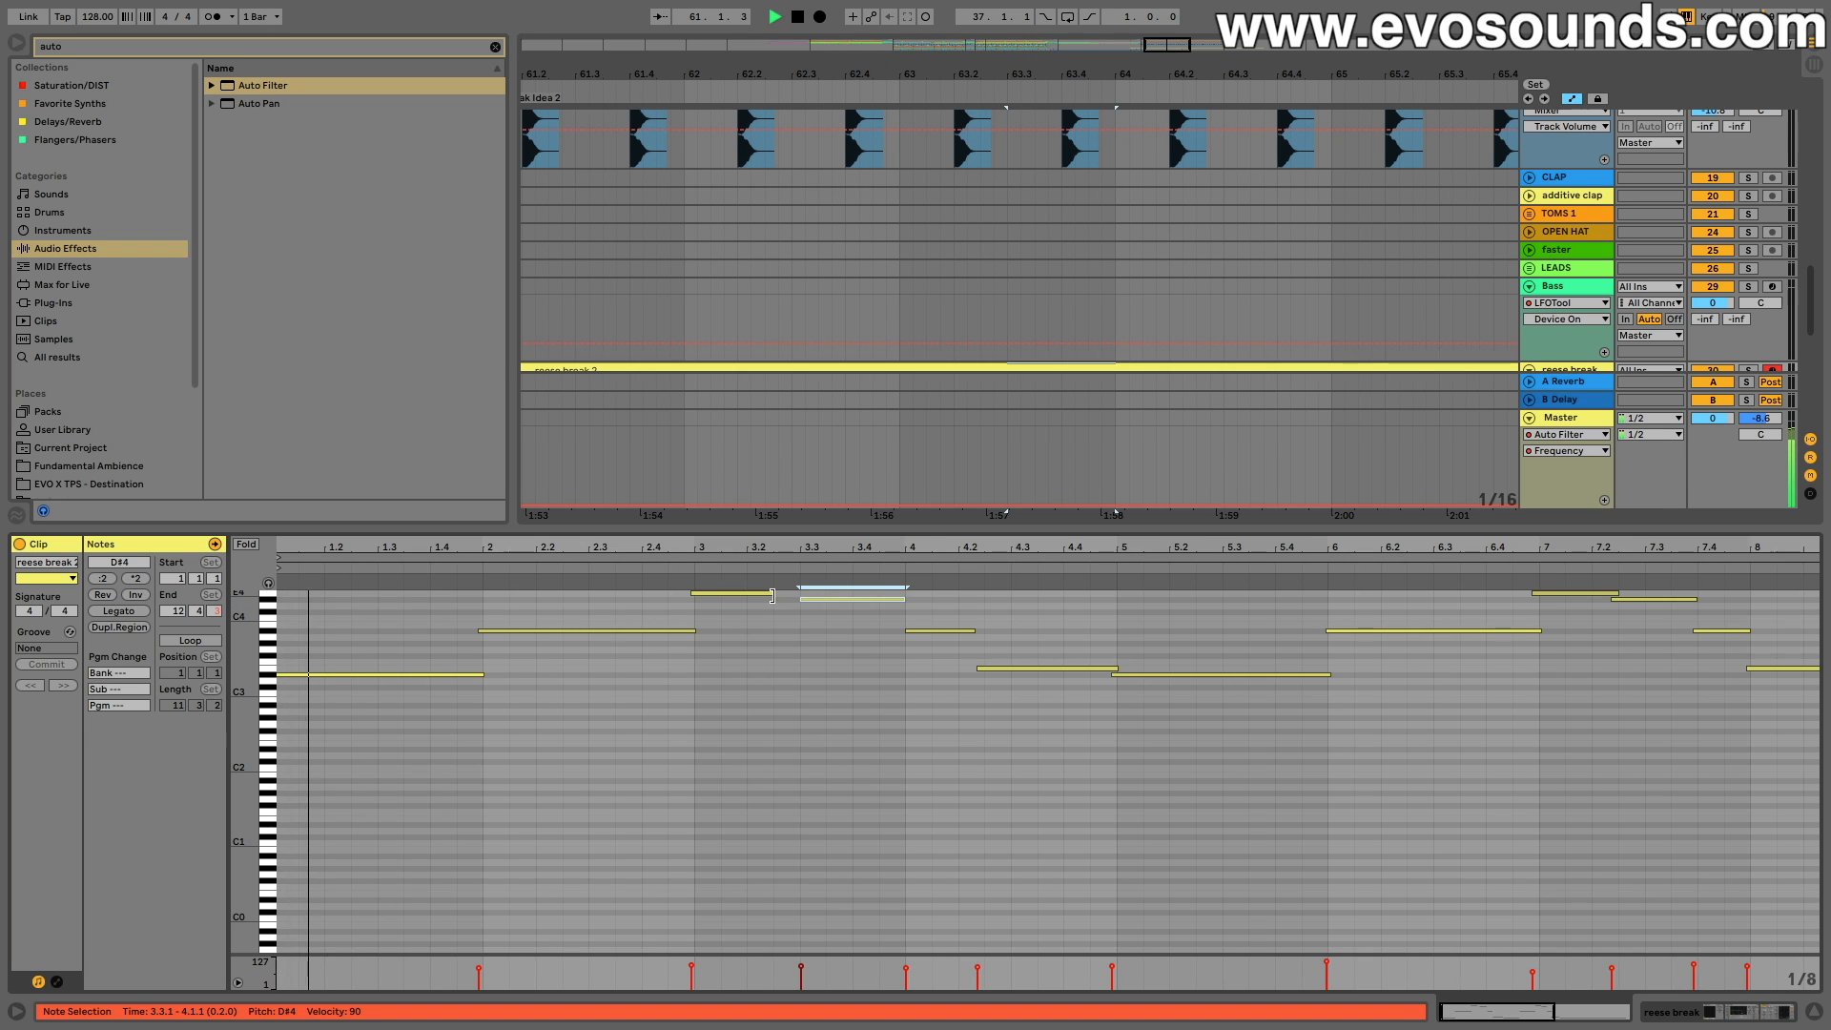
{"action": "left_click", "coordinate": [771, 595]}
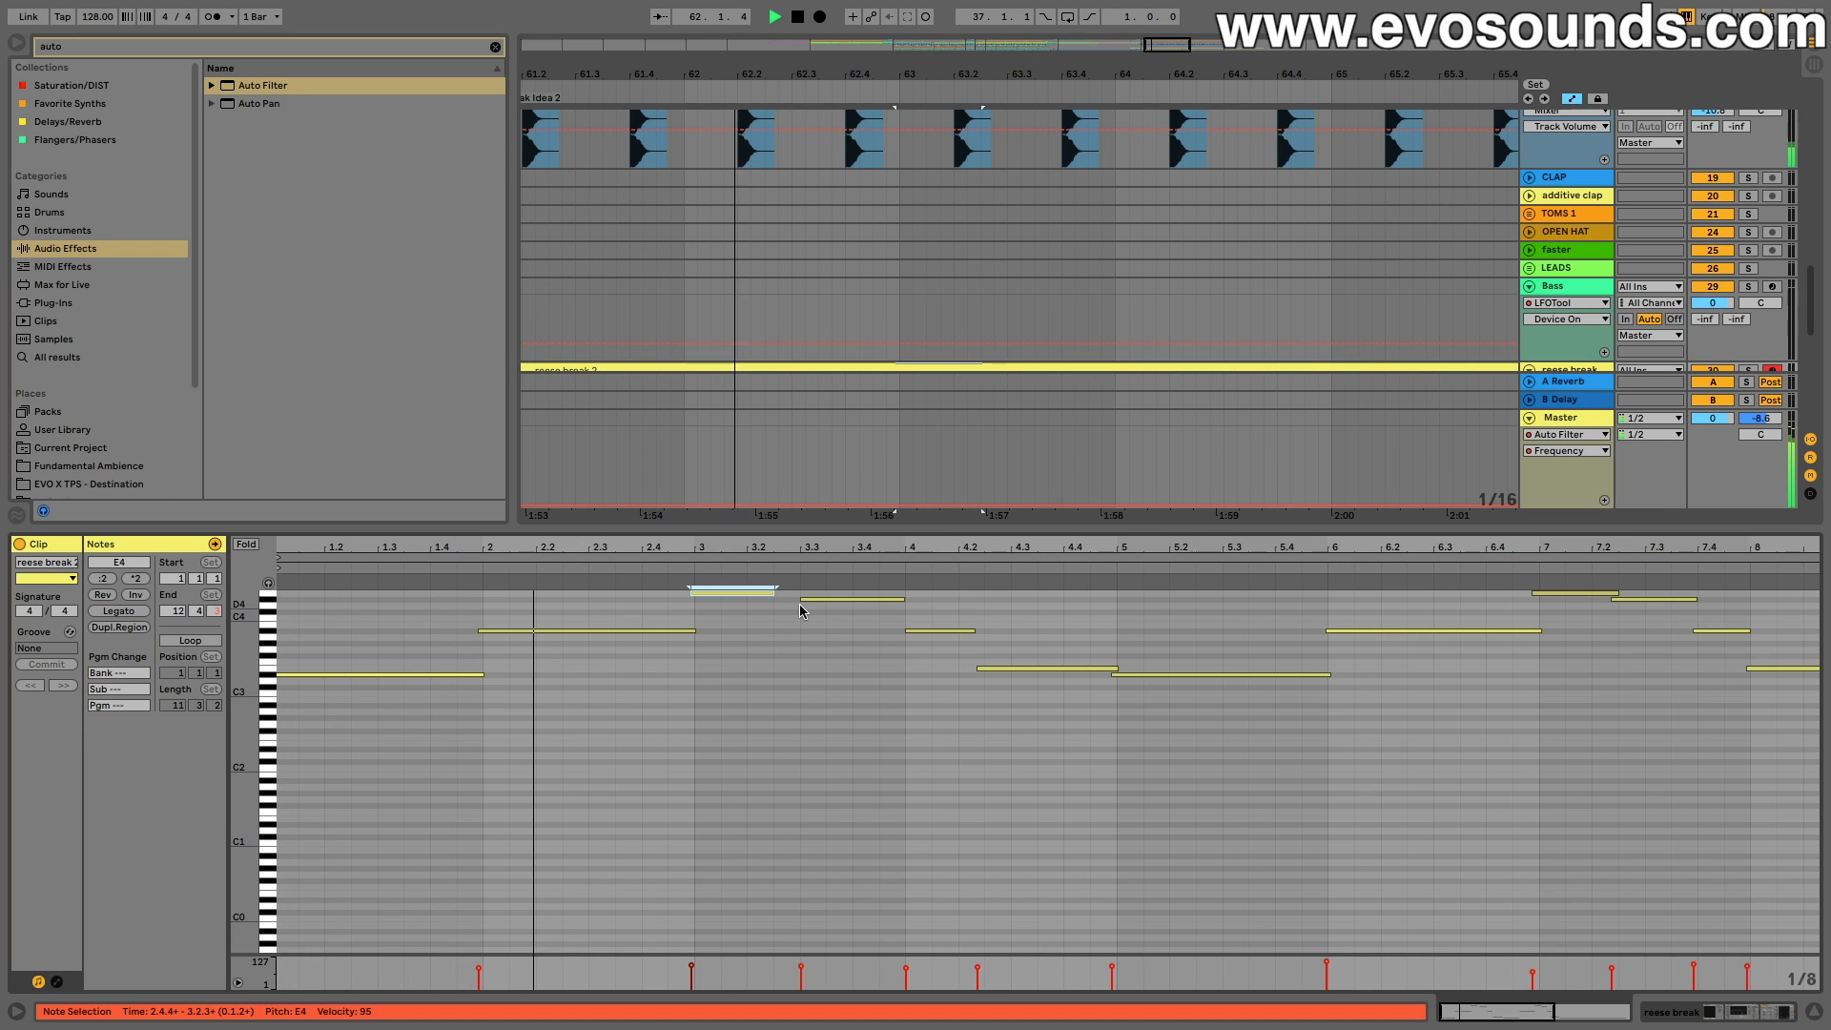
{"action": "left_click_drag", "start_coordinate": [802, 600], "coordinate": [709, 630]}
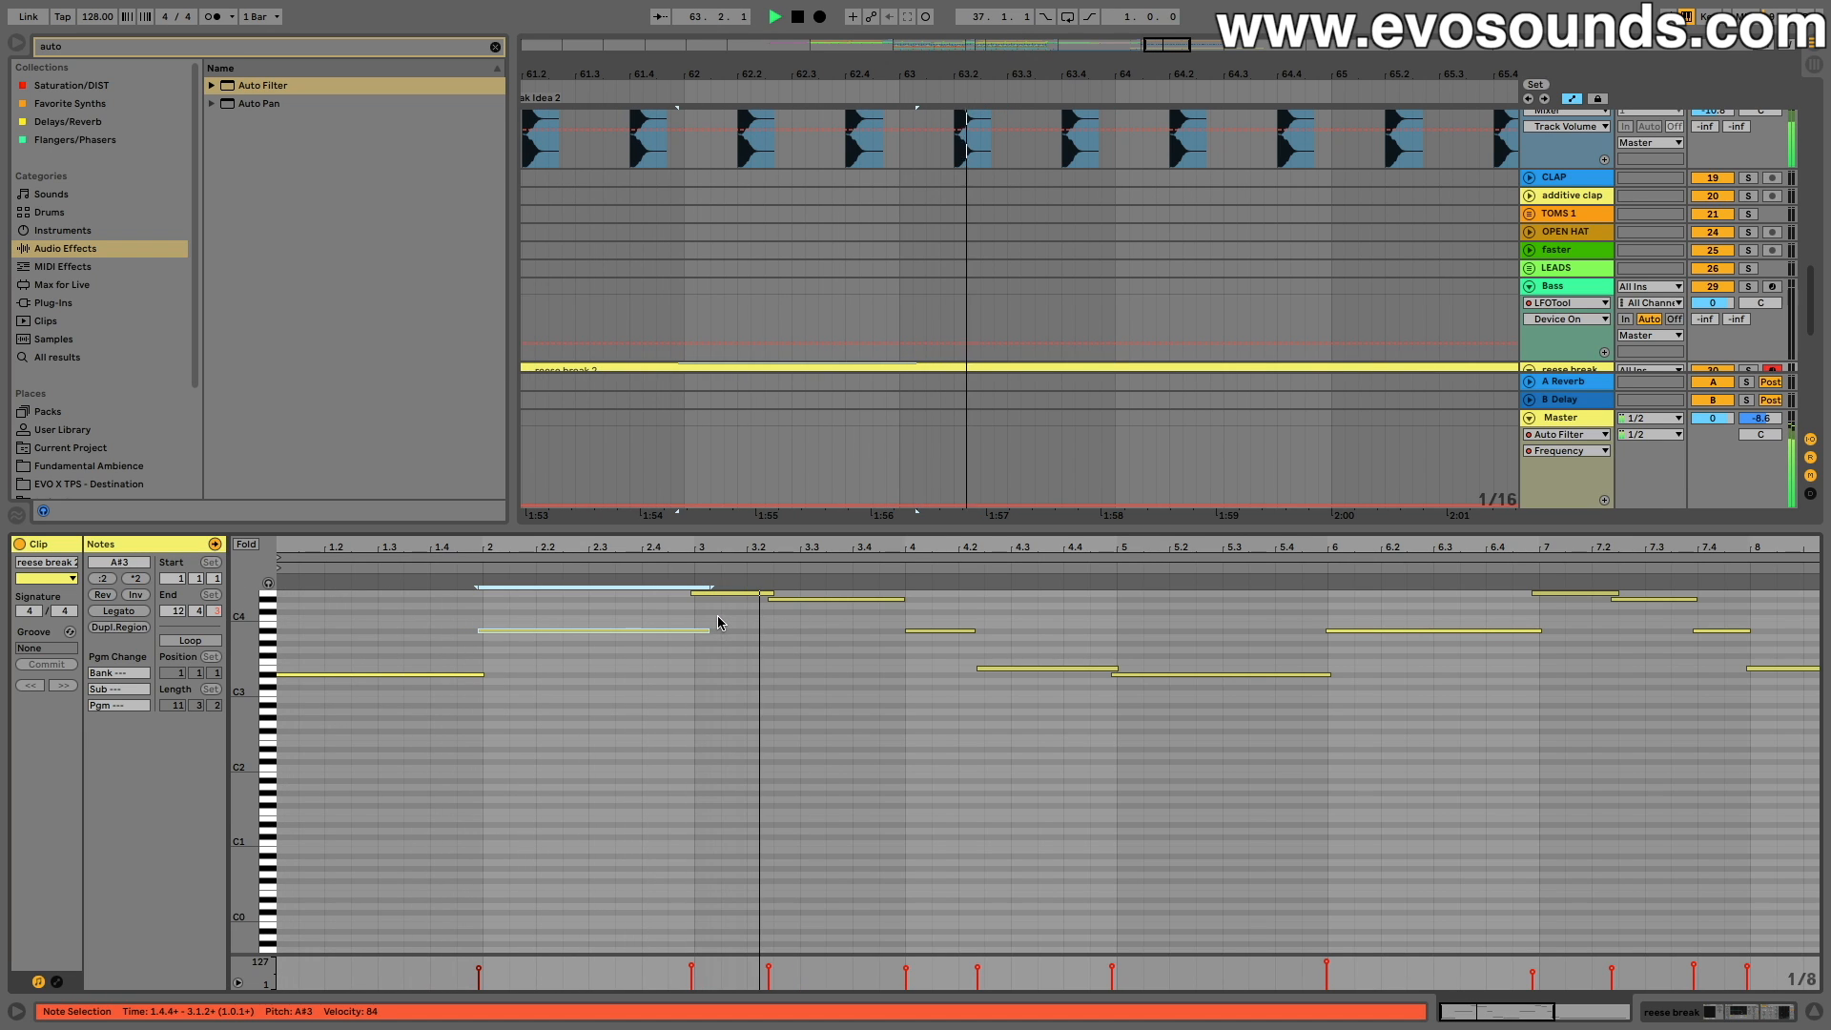
Step: Check the edited notes against the reese break's automation lanes in the arrangement and audition from 60.1.2
{"action": "scroll", "coordinate": [909, 322], "scroll_direction": "down", "scroll_amount": 5}
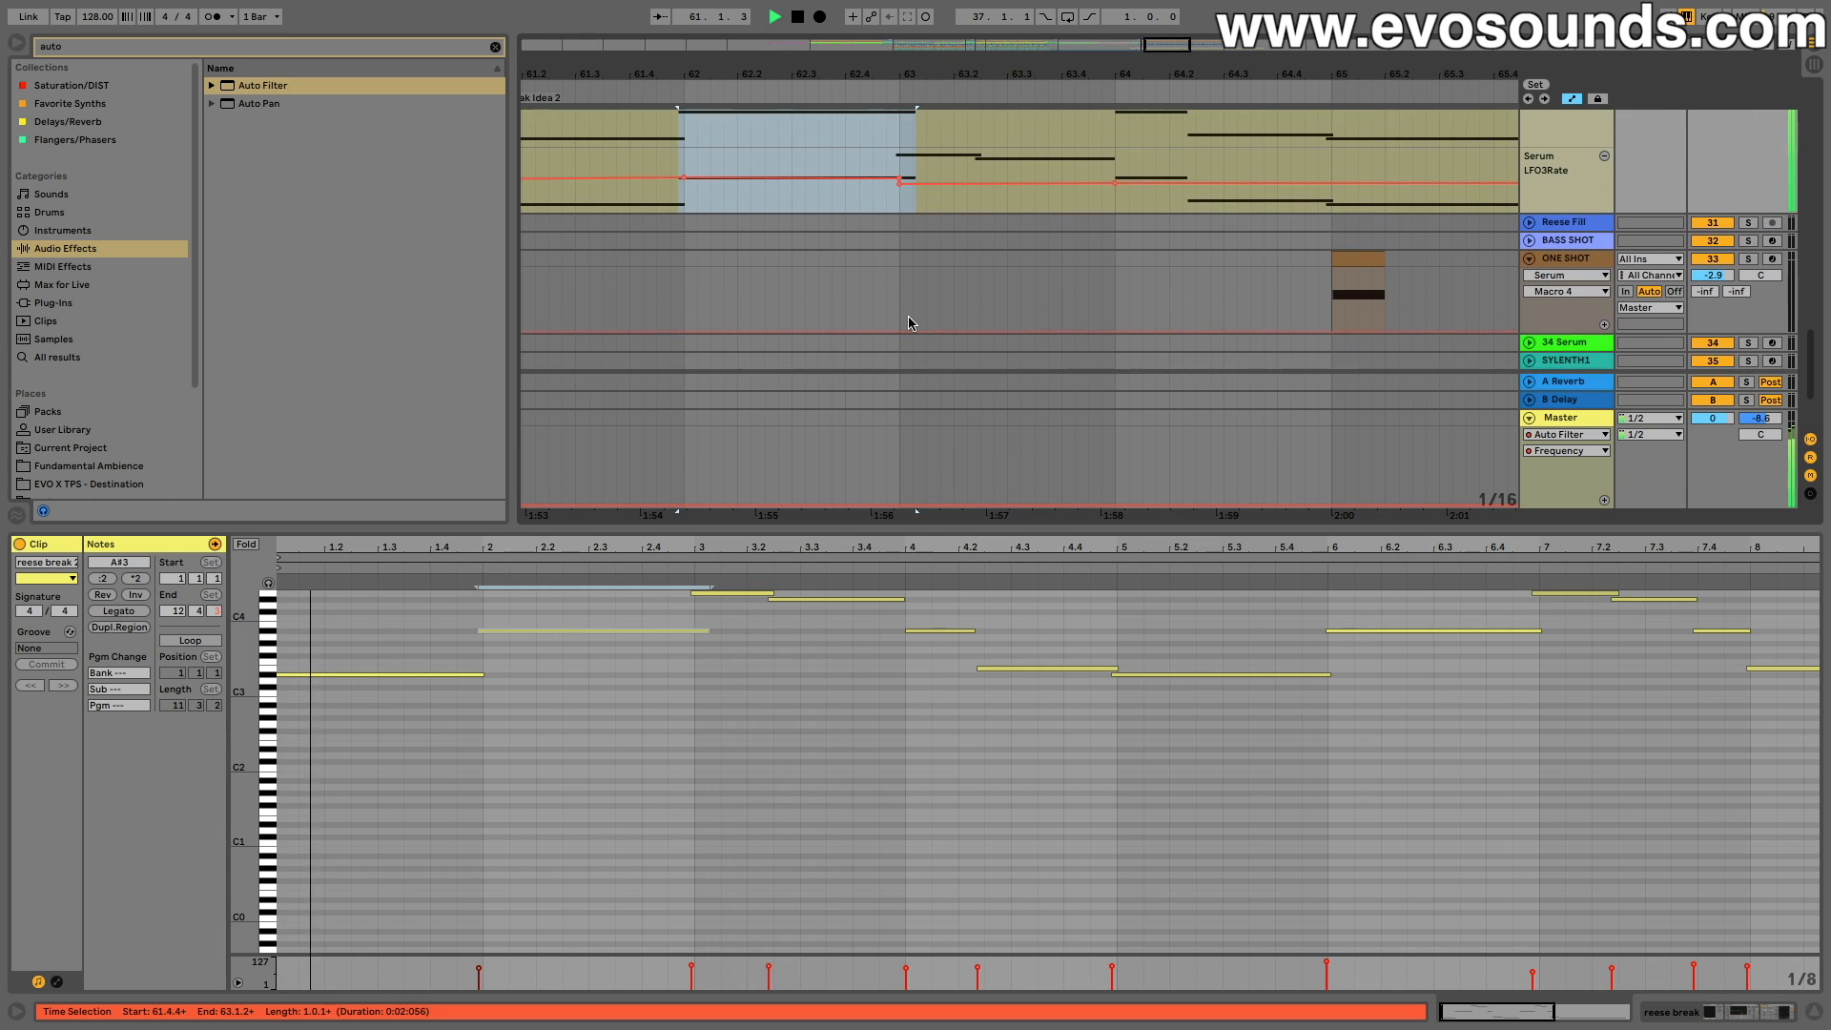
{"action": "scroll", "coordinate": [909, 322], "scroll_direction": "up", "scroll_amount": 2}
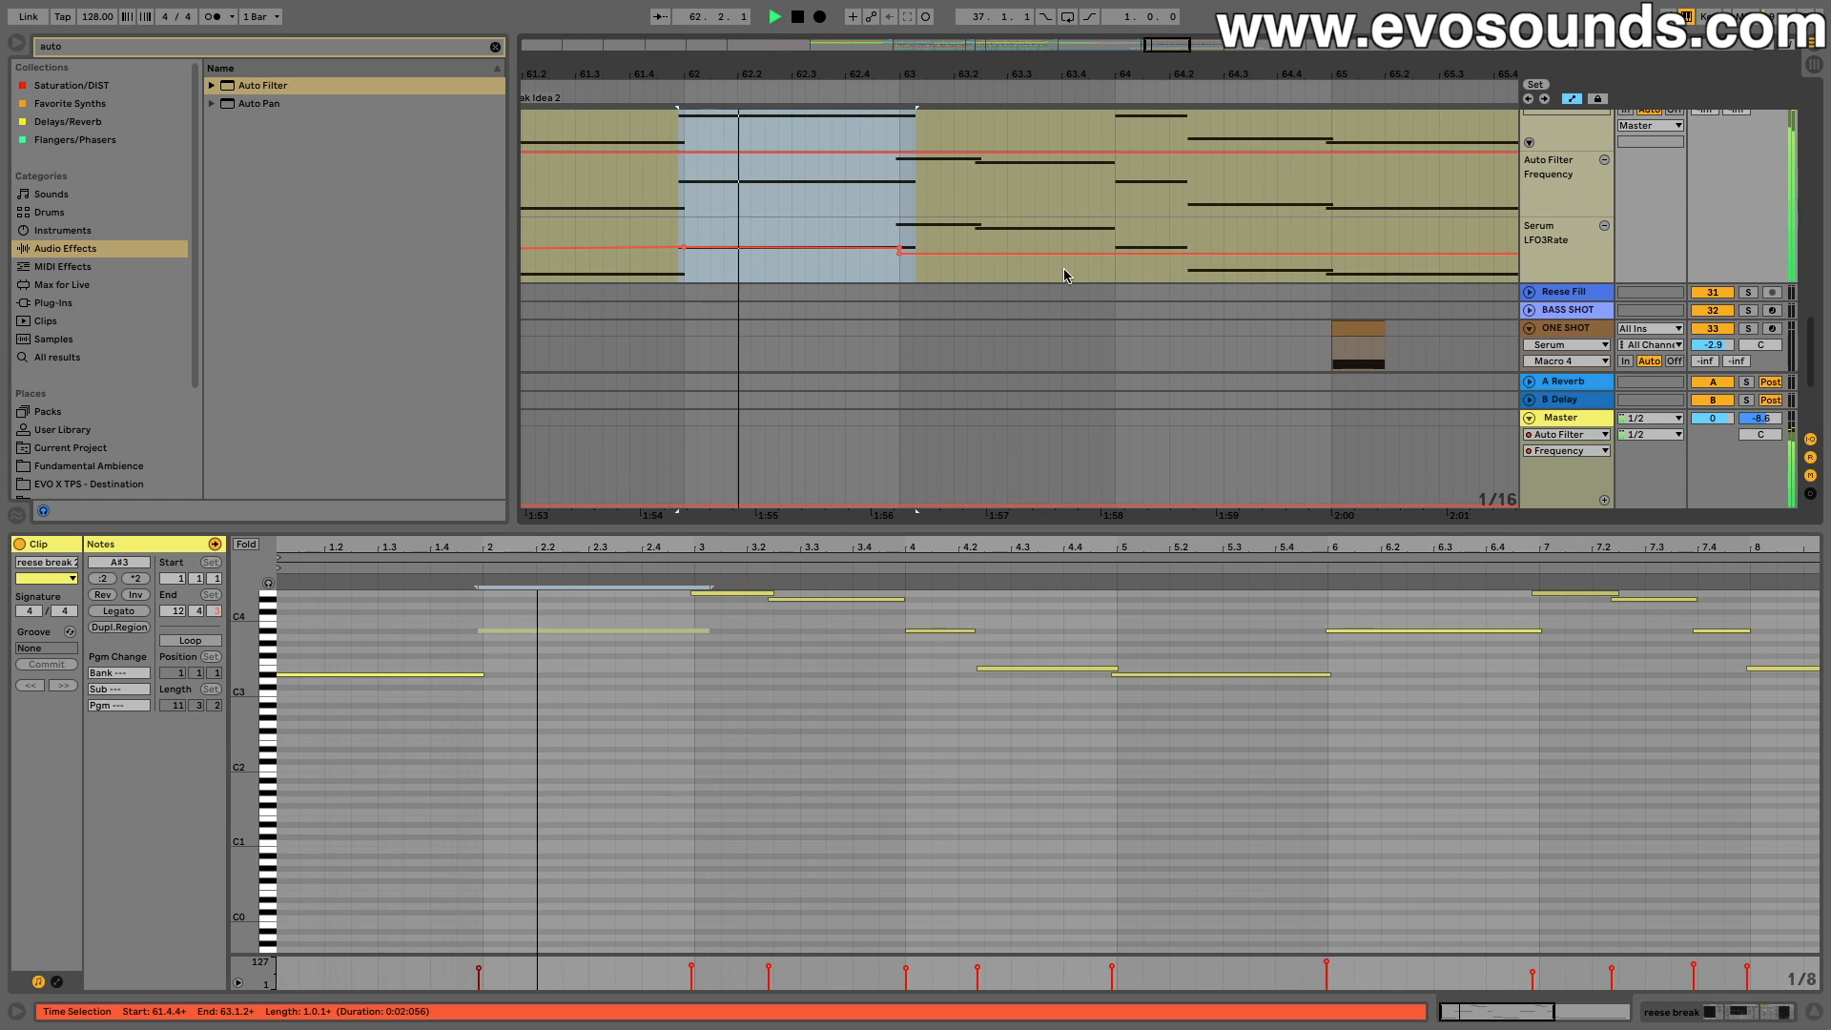
{"action": "scroll", "coordinate": [965, 246], "scroll_direction": "up", "scroll_amount": 4}
{"action": "scroll", "coordinate": [963, 246], "scroll_direction": "down", "scroll_amount": 4}
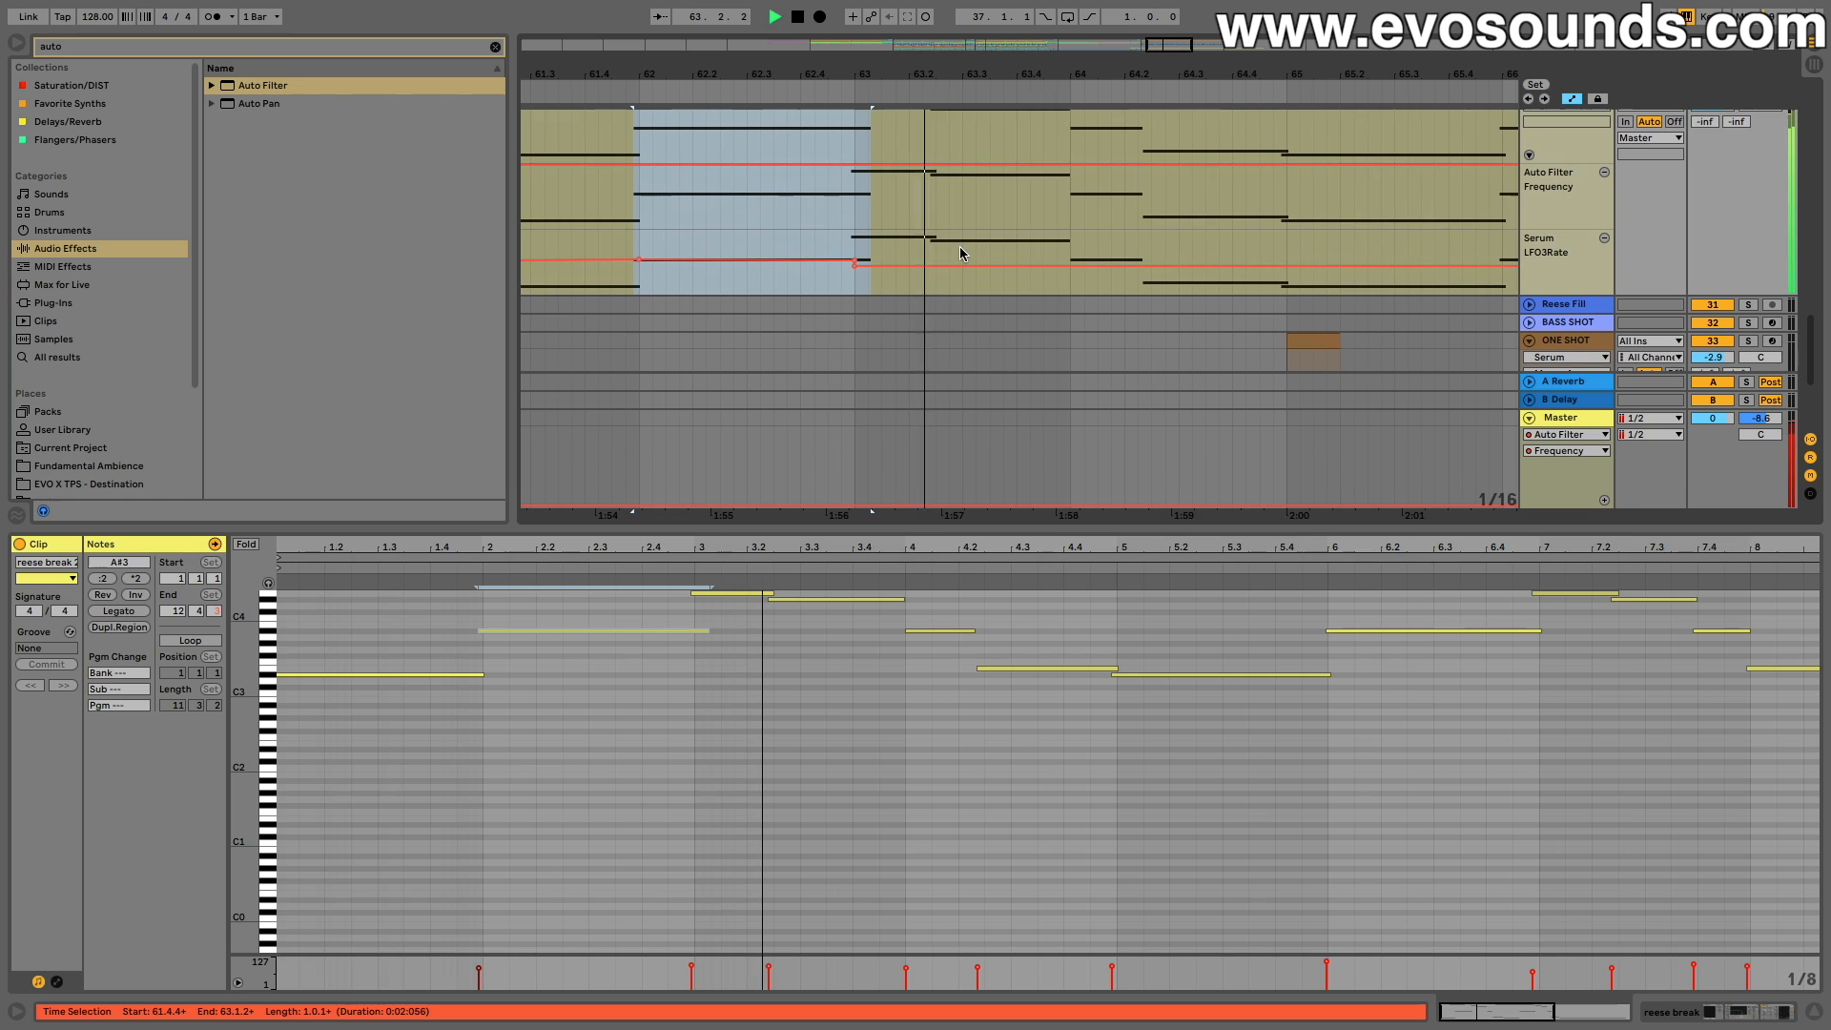
{"action": "scroll", "coordinate": [988, 263], "scroll_direction": "down", "scroll_amount": 1}
{"action": "scroll", "coordinate": [1009, 274], "scroll_direction": "left", "scroll_amount": 3}
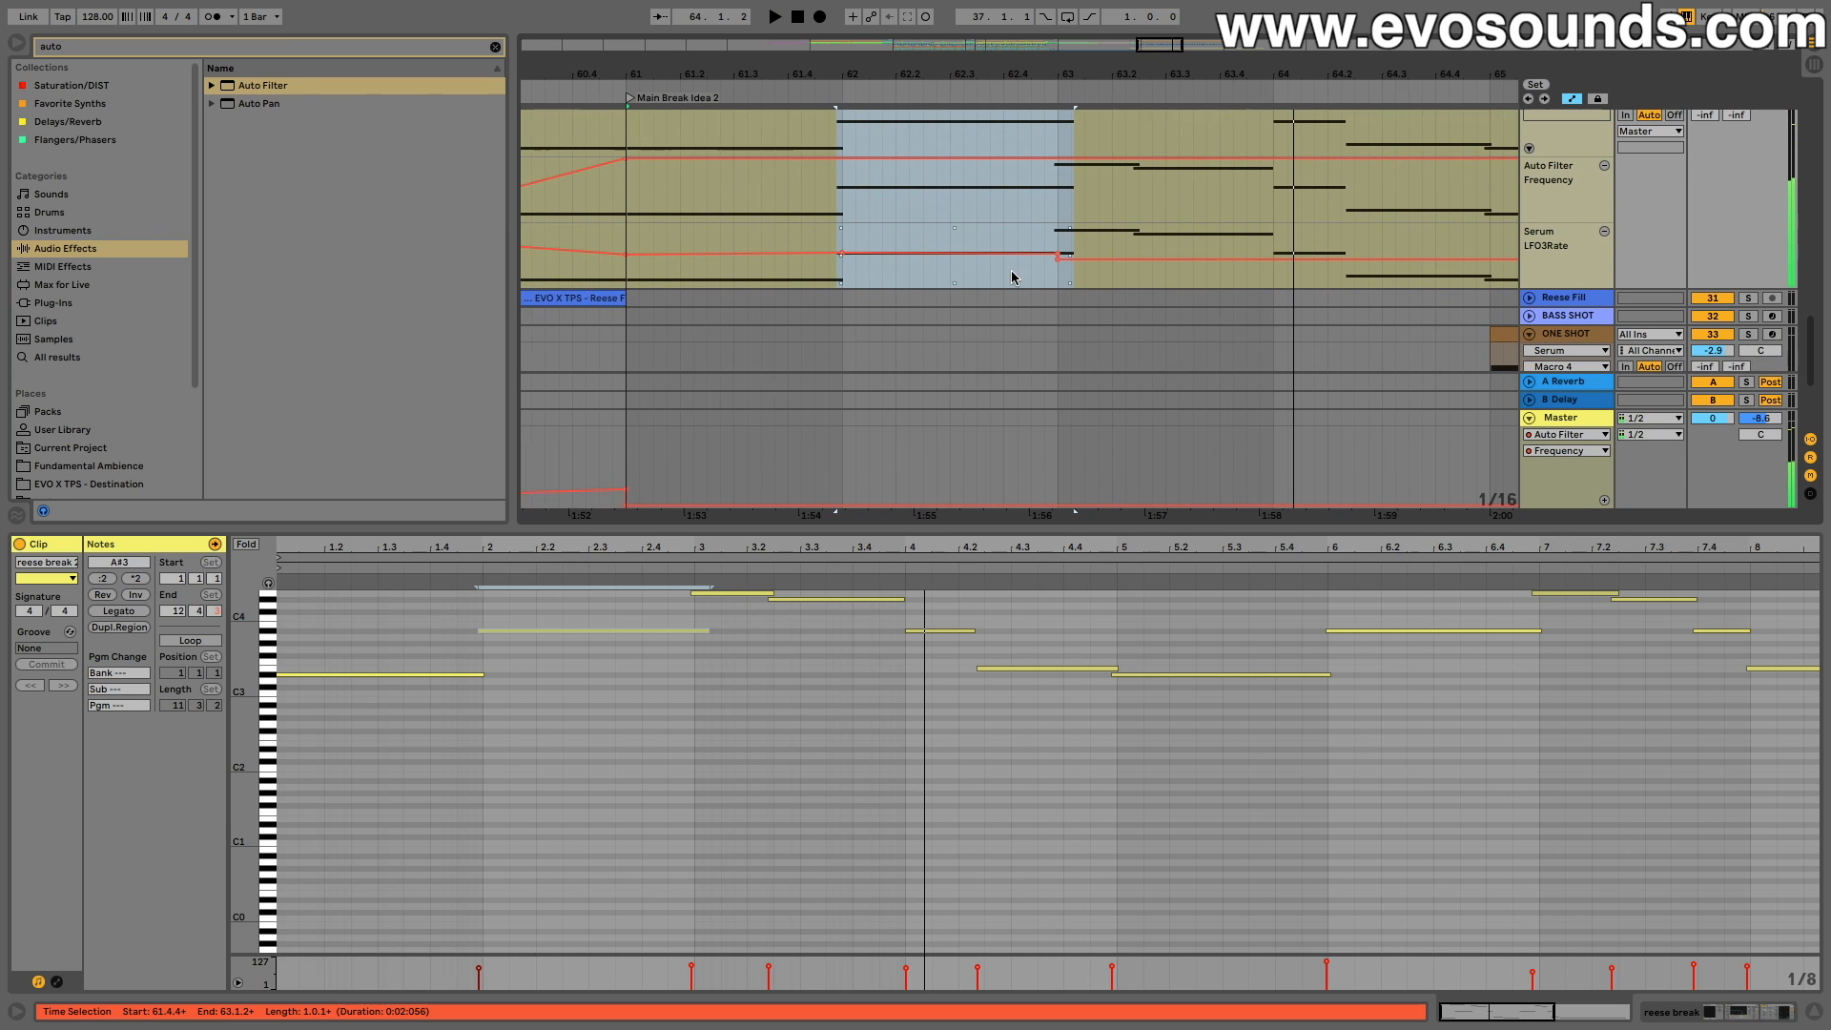
{"action": "scroll", "coordinate": [1013, 278], "scroll_direction": "up", "scroll_amount": 5}
{"action": "scroll", "coordinate": [859, 287], "scroll_direction": "left", "scroll_amount": 4}
{"action": "left_click", "coordinate": [708, 294]}
{"action": "key", "text": "space"}
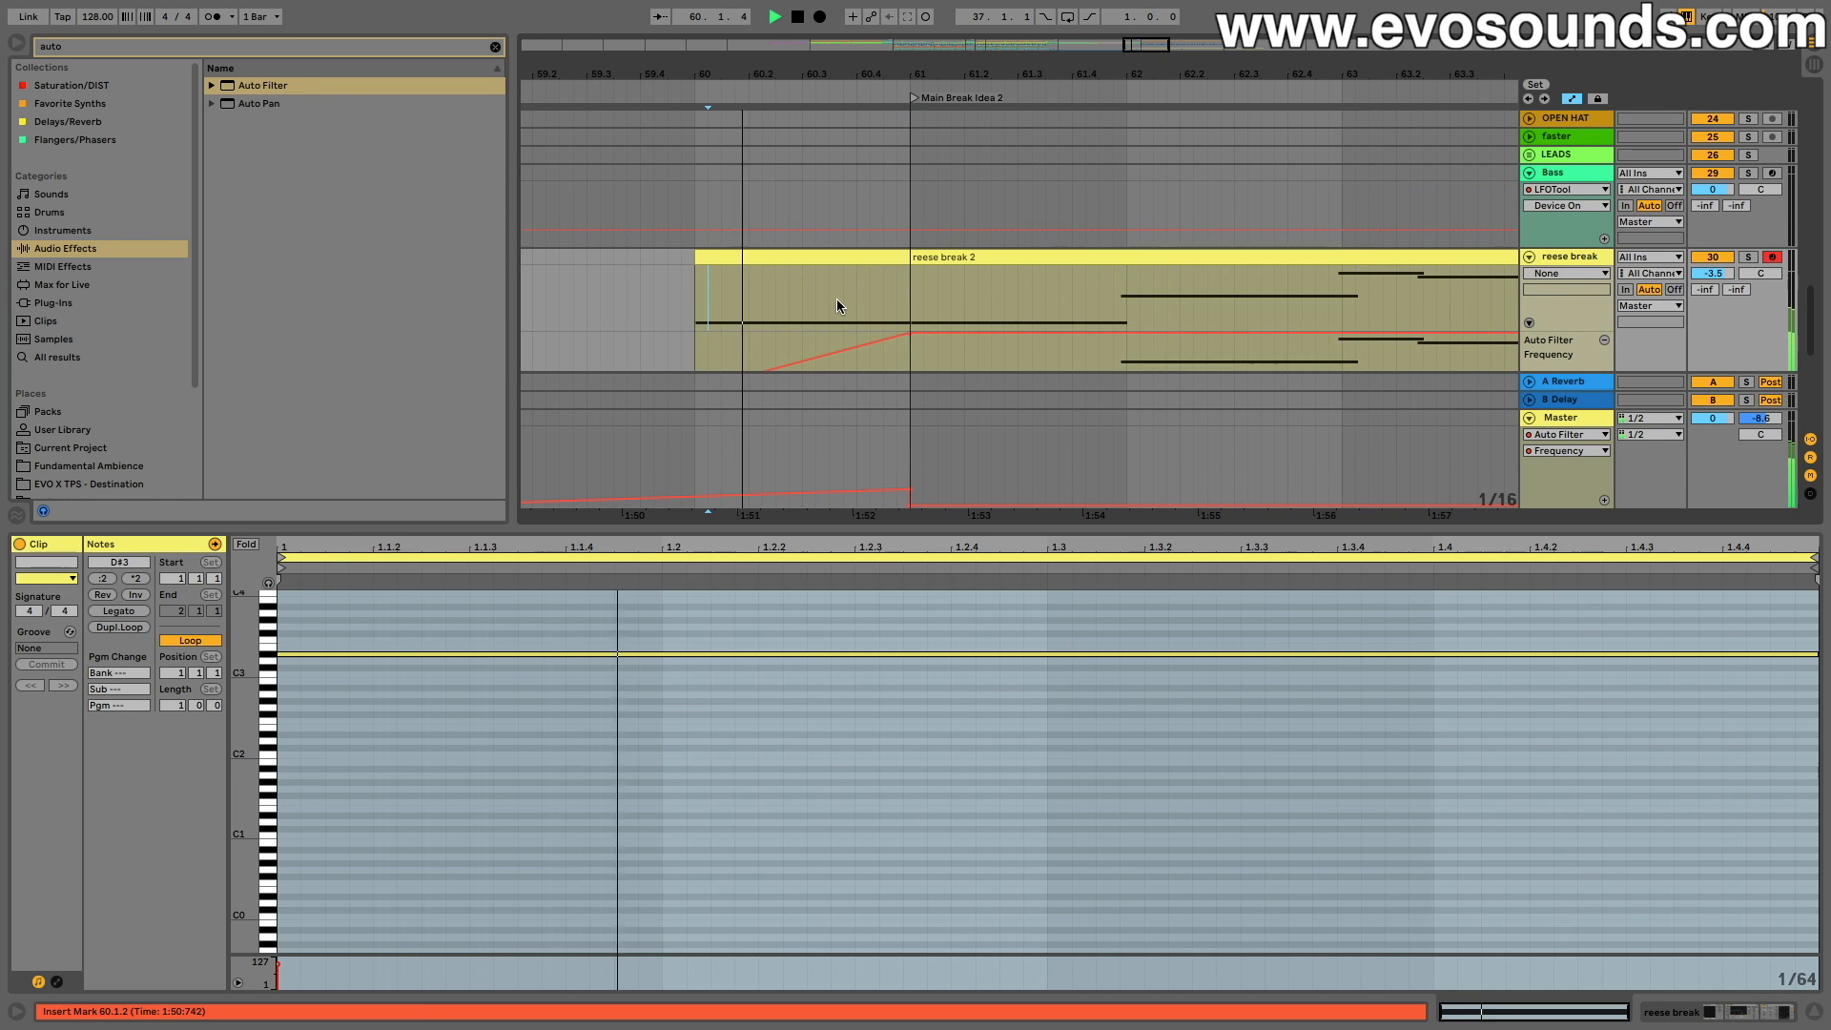
Step: Collapse the clip editor and listen to the reese break with its filter and rate automation through bar 64
{"action": "scroll", "coordinate": [837, 305], "scroll_direction": "right", "scroll_amount": 3}
{"action": "scroll", "coordinate": [838, 305], "scroll_direction": "down", "scroll_amount": 1}
{"action": "left_click_drag", "start_coordinate": [984, 527], "coordinate": [1026, 964]}
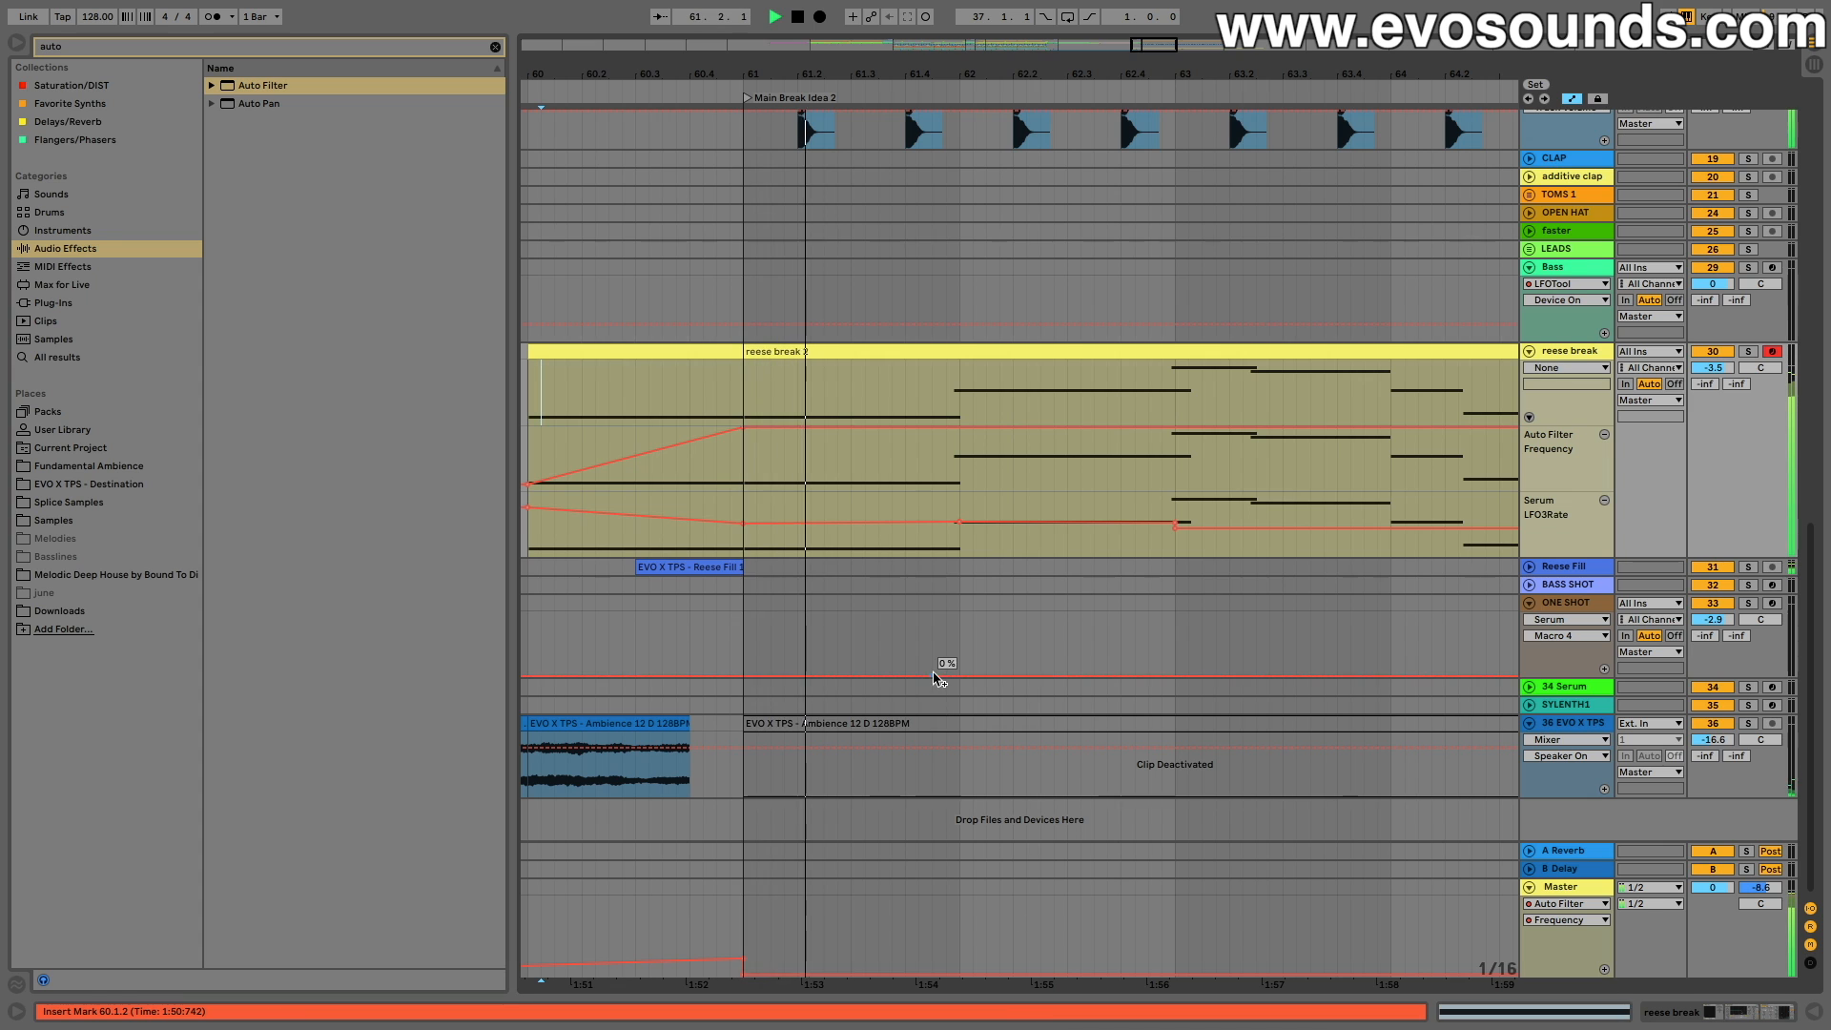
{"action": "scroll", "coordinate": [915, 501], "scroll_direction": "right", "scroll_amount": 4}
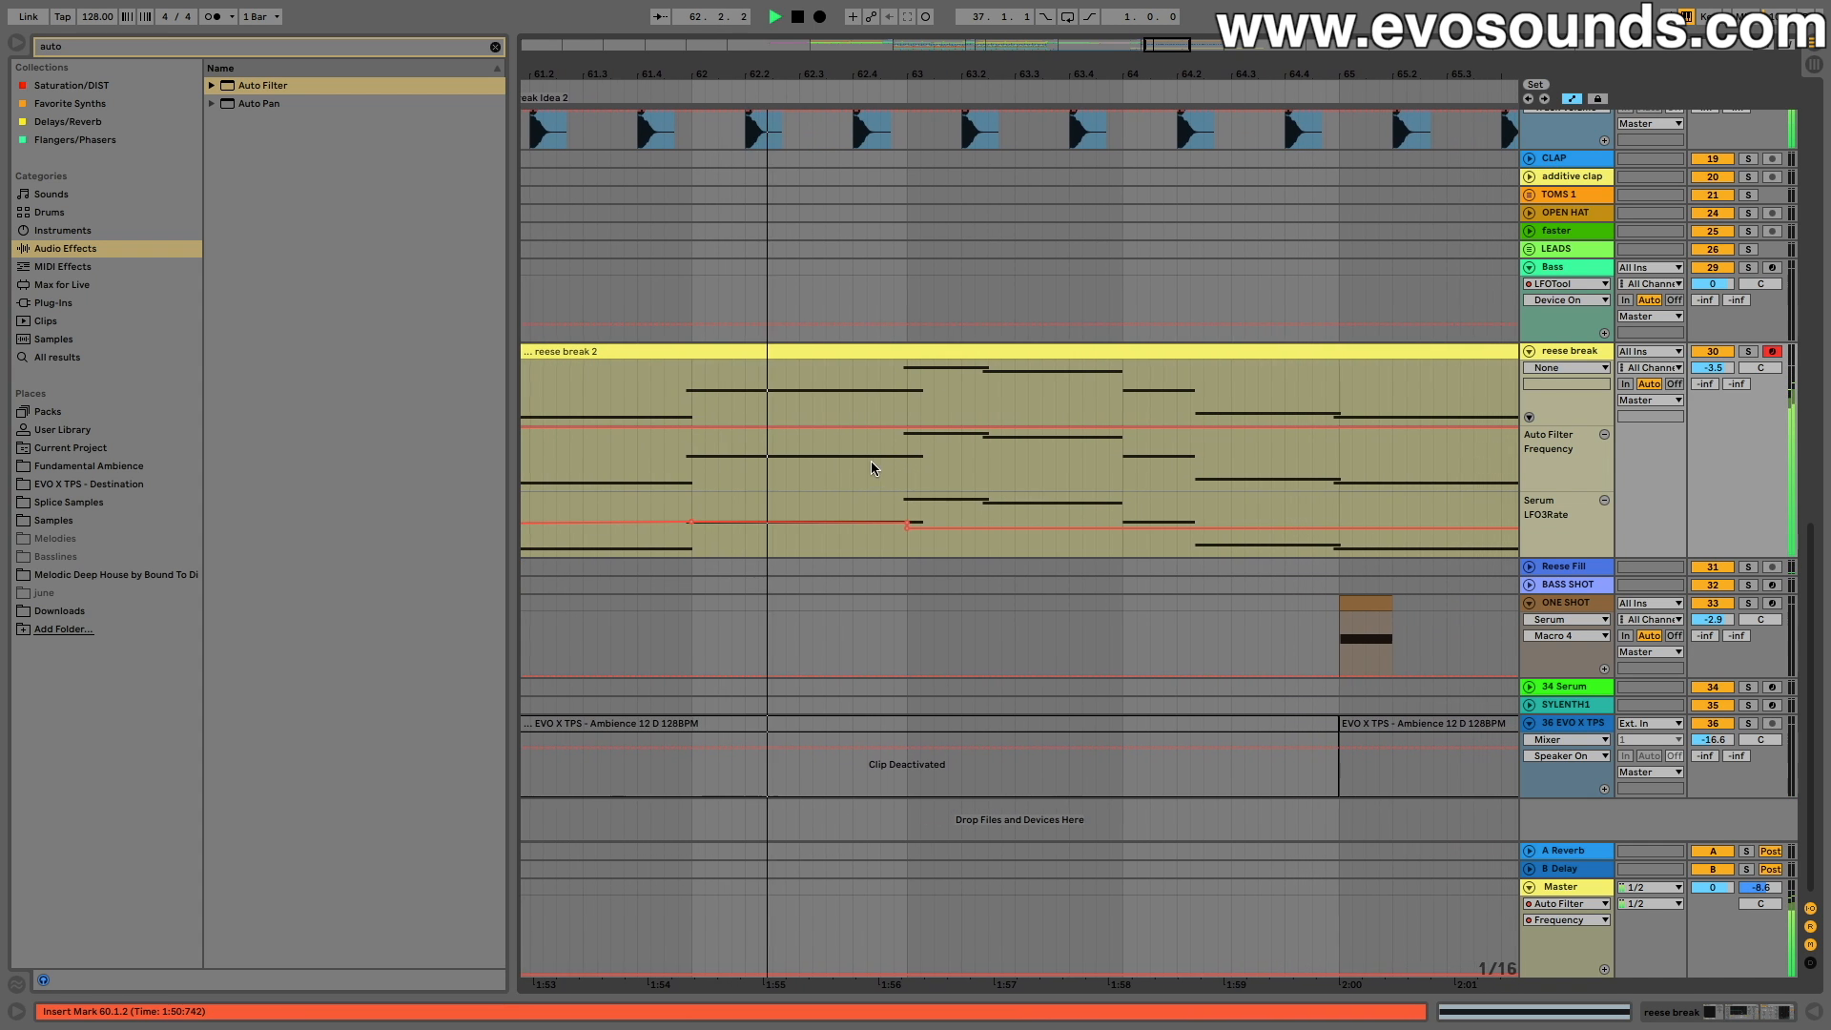
{"action": "scroll", "coordinate": [874, 462], "scroll_direction": "left", "scroll_amount": 2}
{"action": "scroll", "coordinate": [883, 463], "scroll_direction": "right", "scroll_amount": 5}
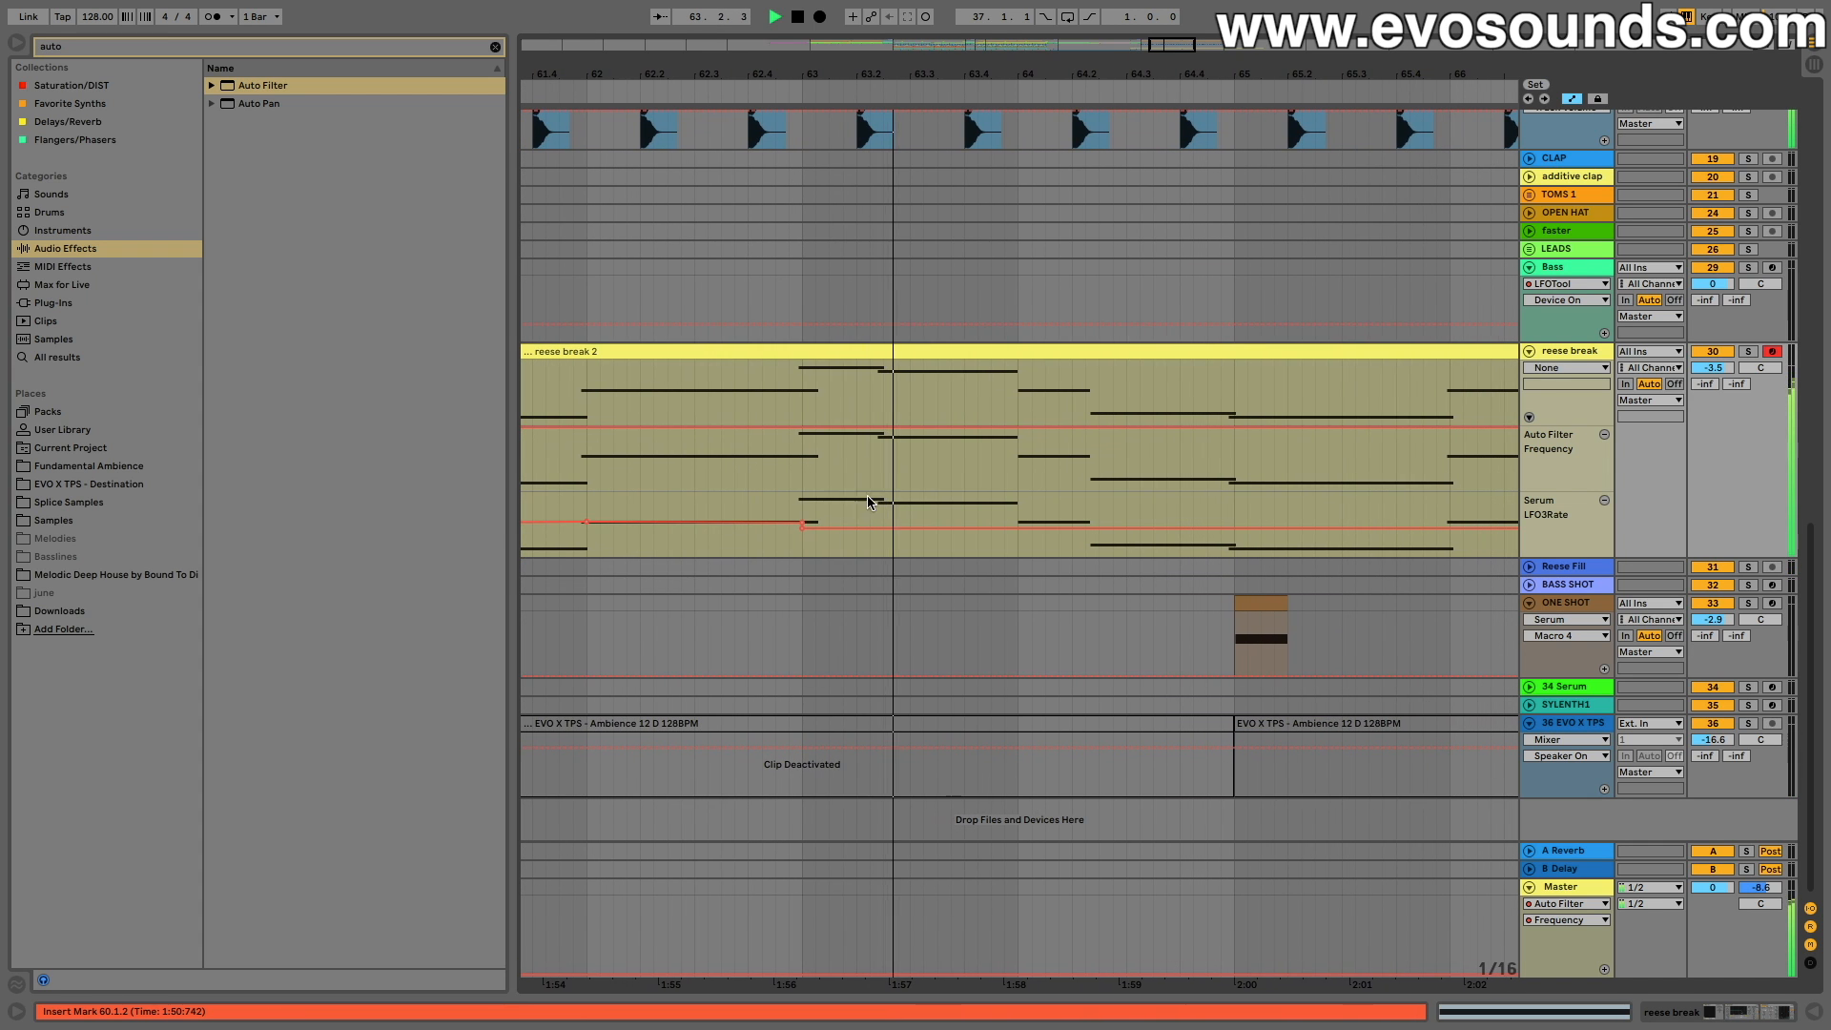
{"action": "key", "text": "space"}
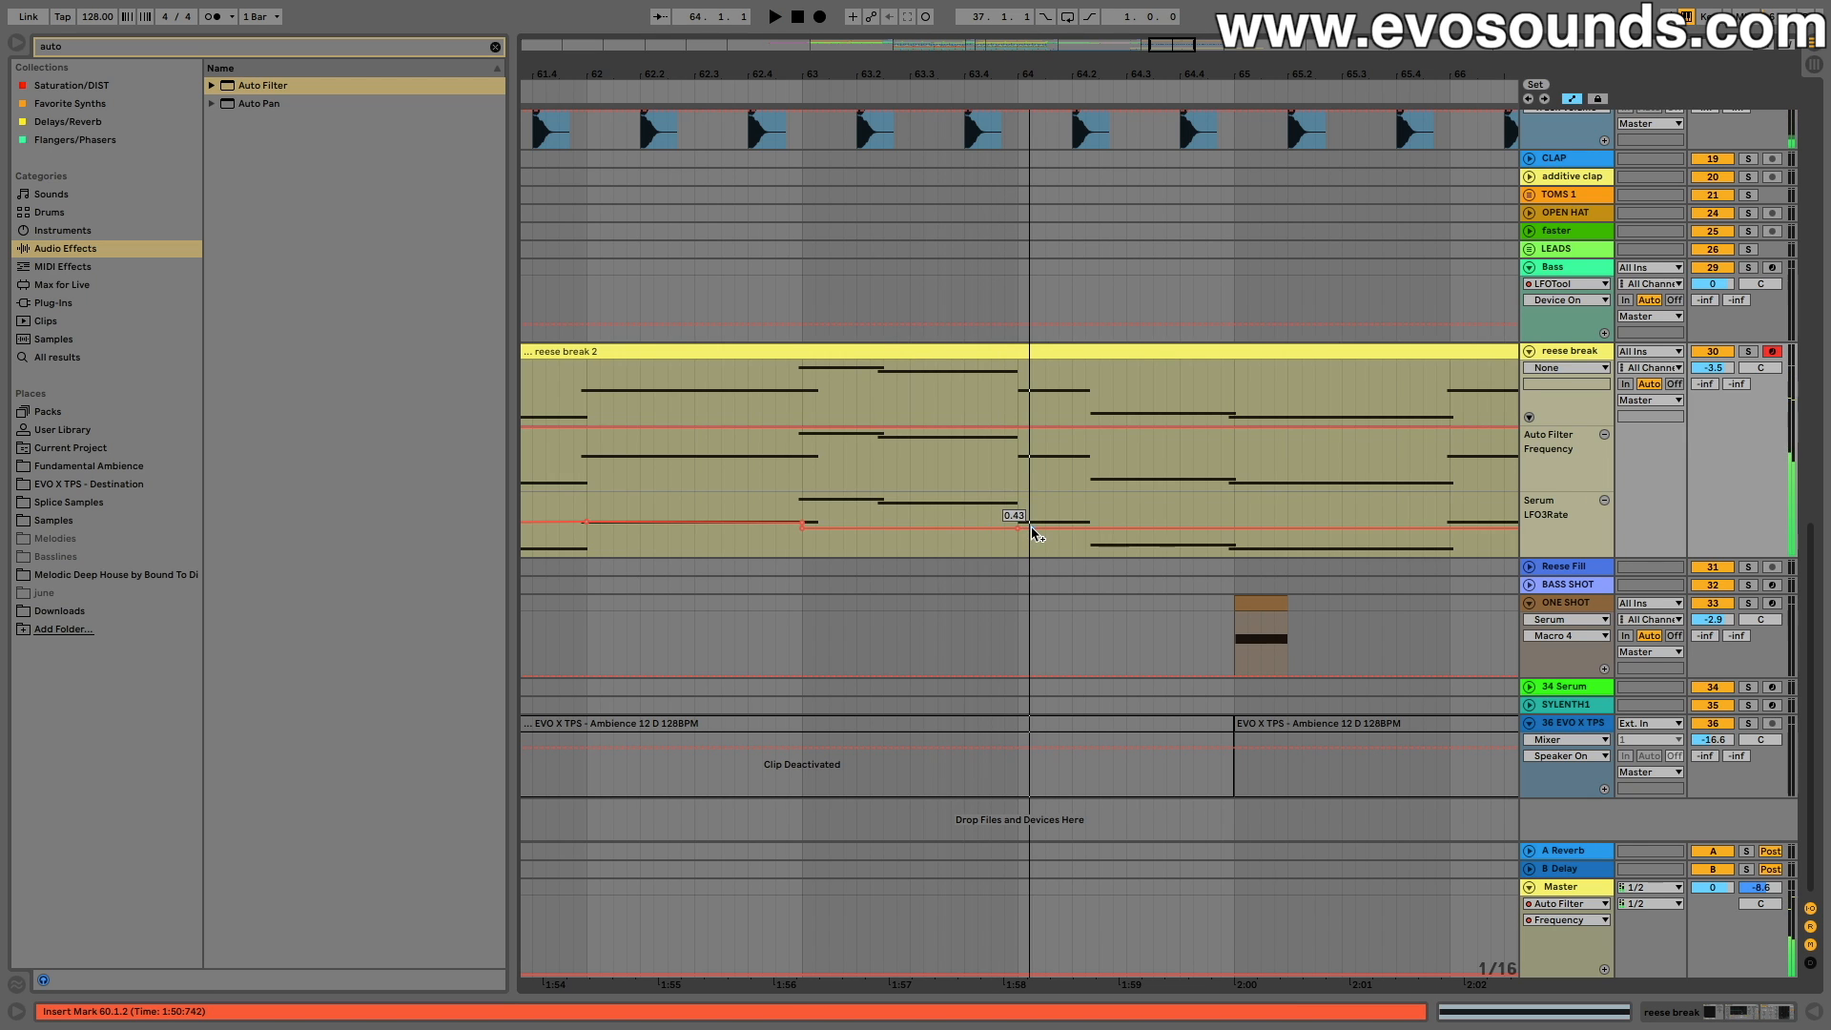
Step: Step the reese break's LFO3Rate automation down to about 0.43 at bar 64 and play the break from bar 60
{"action": "left_click", "coordinate": [1024, 528]}
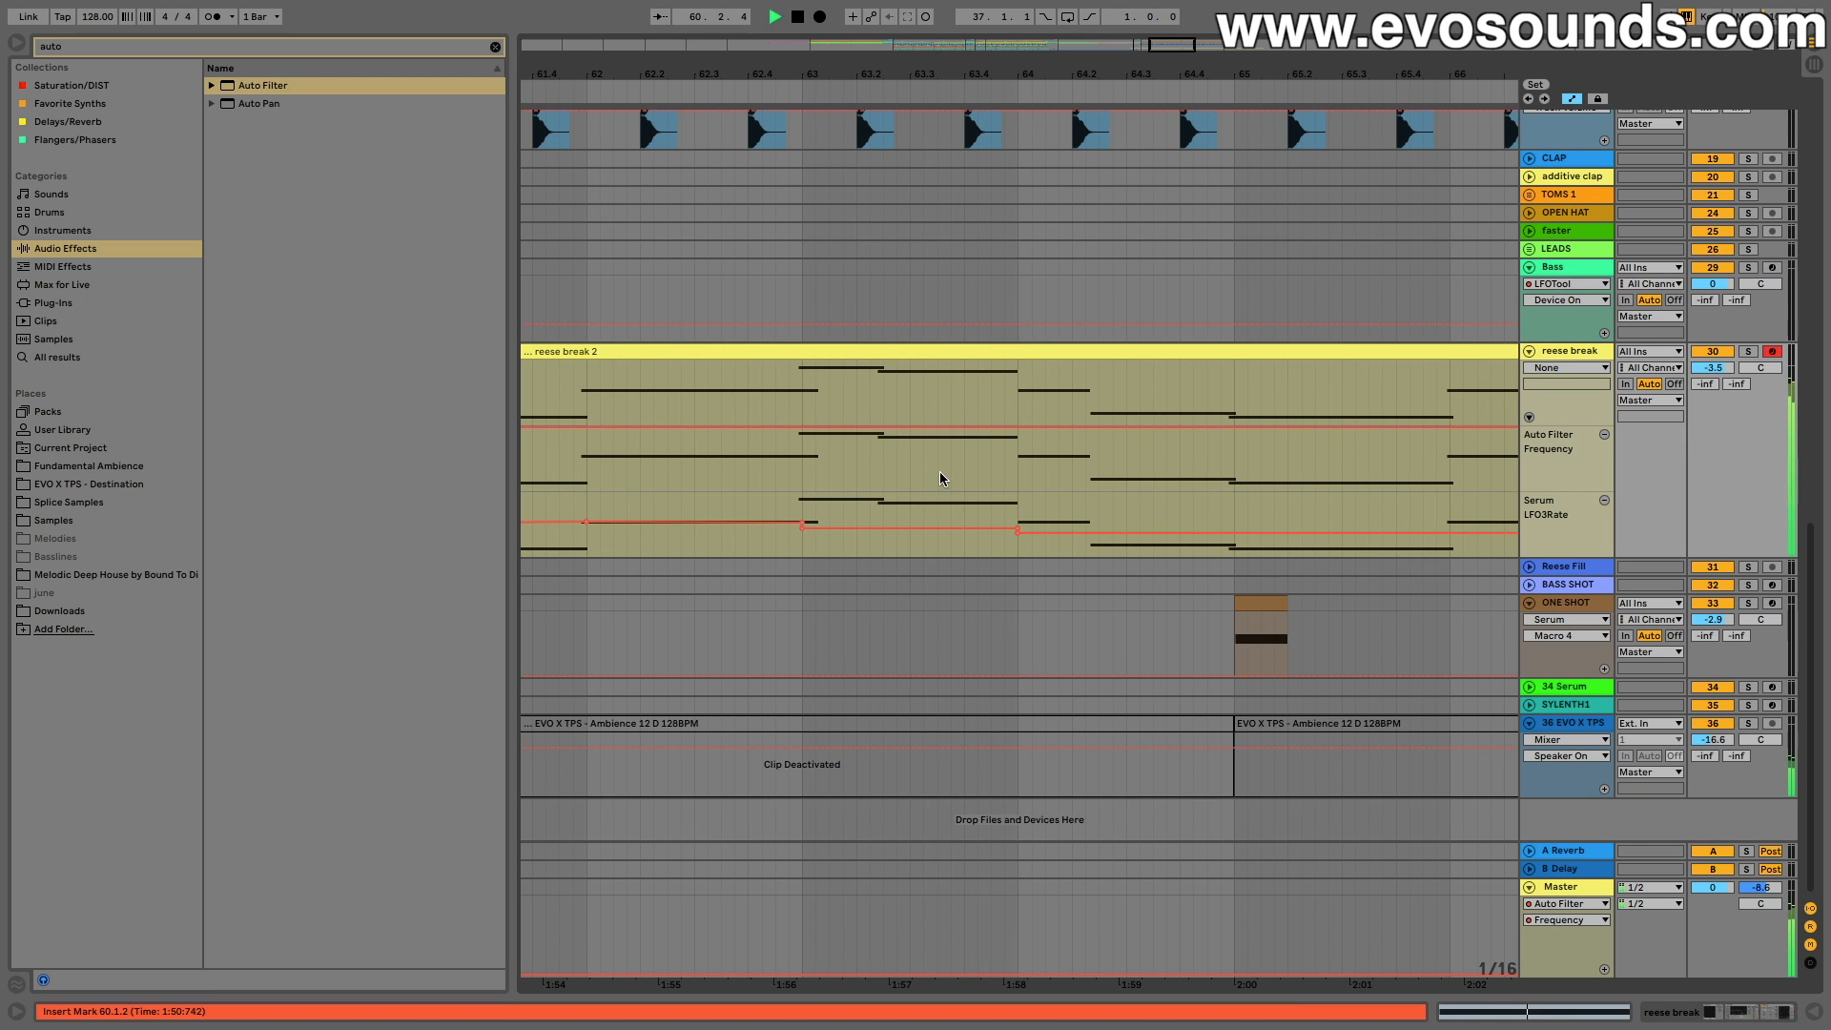
{"action": "scroll", "coordinate": [930, 484], "scroll_direction": "left", "scroll_amount": 10}
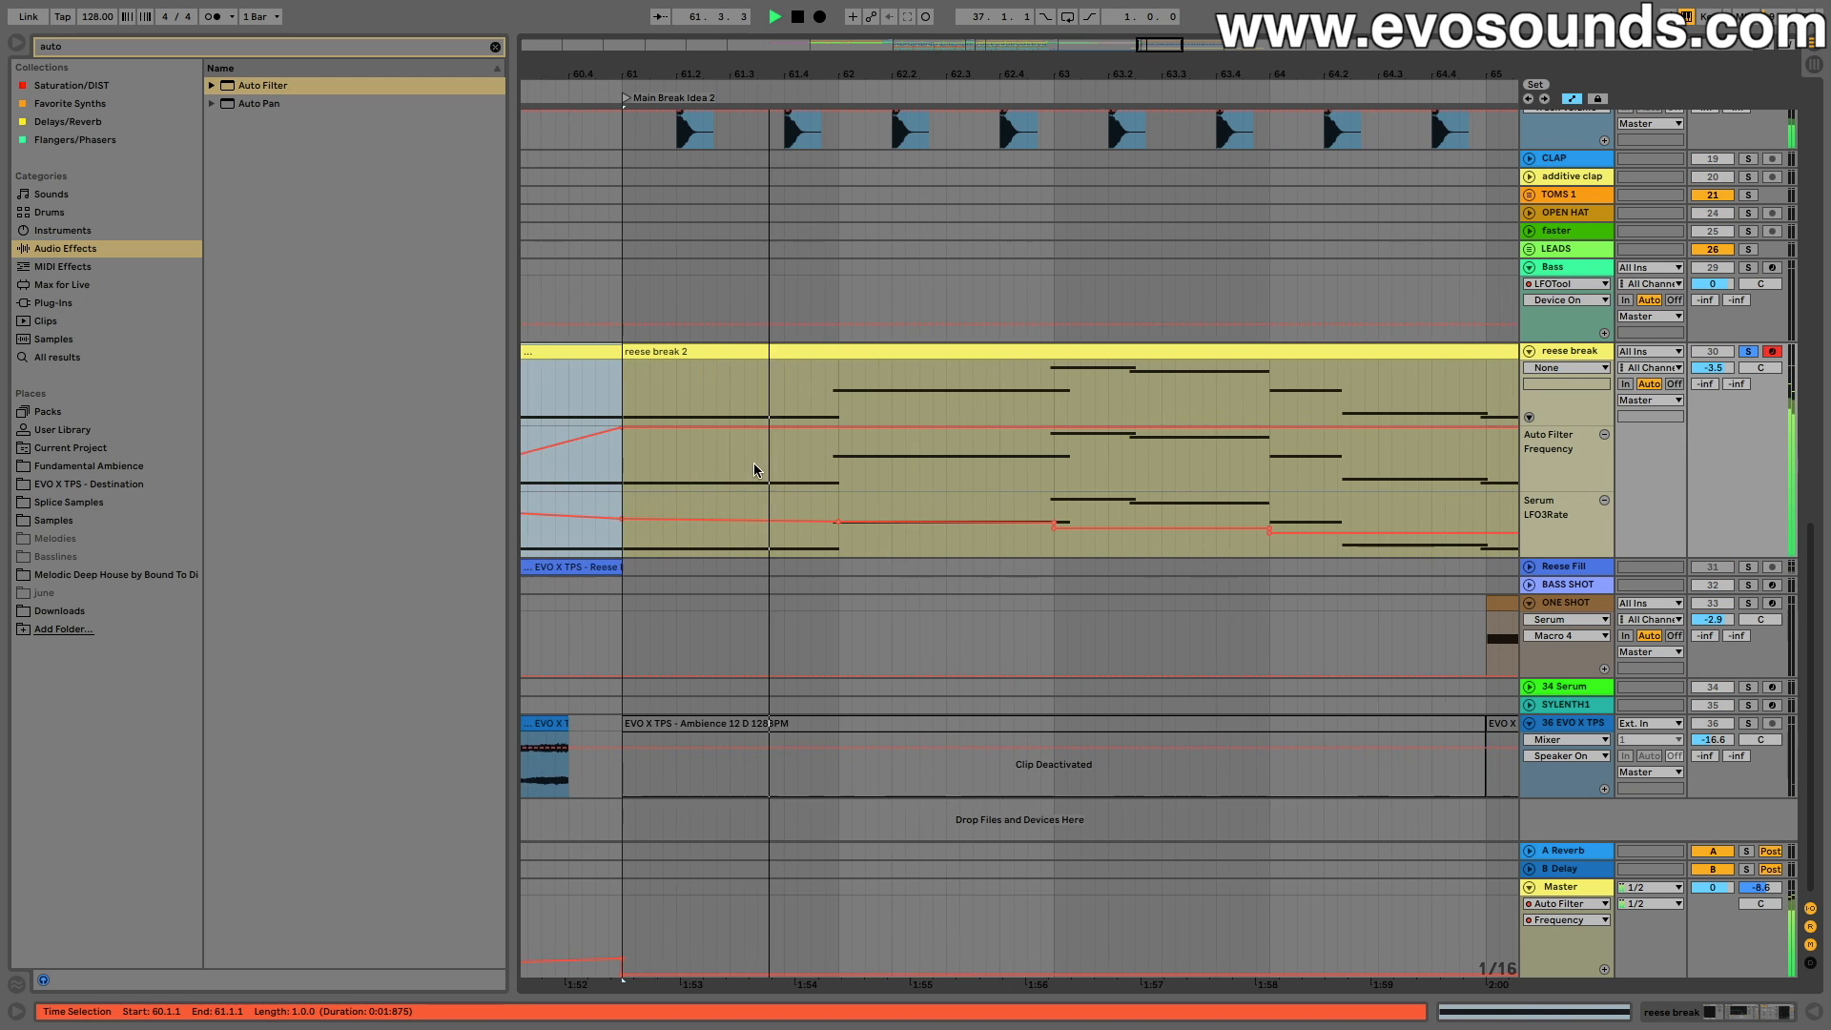
{"action": "scroll", "coordinate": [754, 470], "scroll_direction": "left", "scroll_amount": 5}
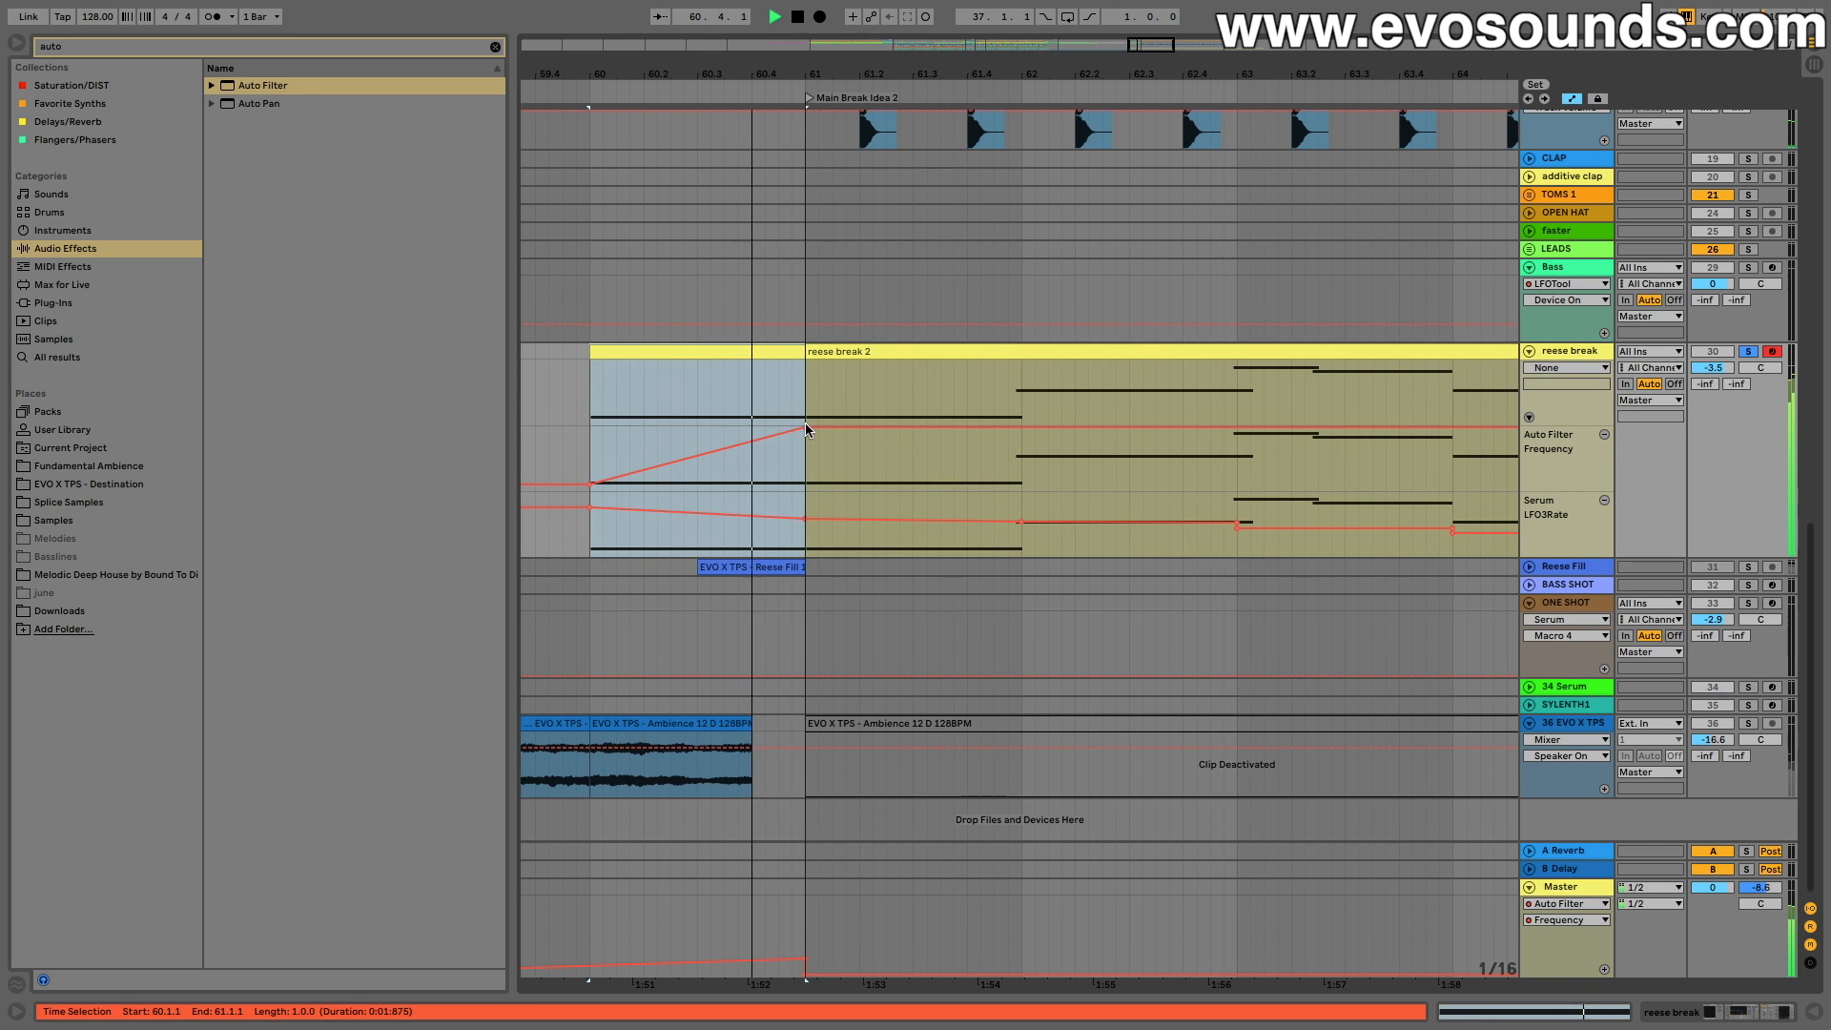
Step: Reshape the Auto Filter Frequency sweep to peak at 60.4, fall sharply into bar 61, and jump back to 19.9 kHz at 61.1.1
{"action": "key", "text": "space"}
{"action": "mouse_move", "coordinate": [811, 428]}
{"action": "left_mouse_down"}
{"action": "mouse_move", "coordinate": [811, 445]}
{"action": "mouse_move", "coordinate": [752, 429]}
{"action": "mouse_move", "coordinate": [812, 466]}
{"action": "mouse_move", "coordinate": [806, 492]}
{"action": "mouse_move", "coordinate": [806, 427]}
{"action": "left_mouse_up"}
{"action": "key", "text": "space"}
{"action": "key", "text": "space"}
{"action": "key", "text": "space"}
{"action": "key", "text": "space"}
{"action": "key", "text": "space"}
{"action": "key", "text": "space"}
{"action": "key", "text": "space"}
{"action": "key", "text": "space"}
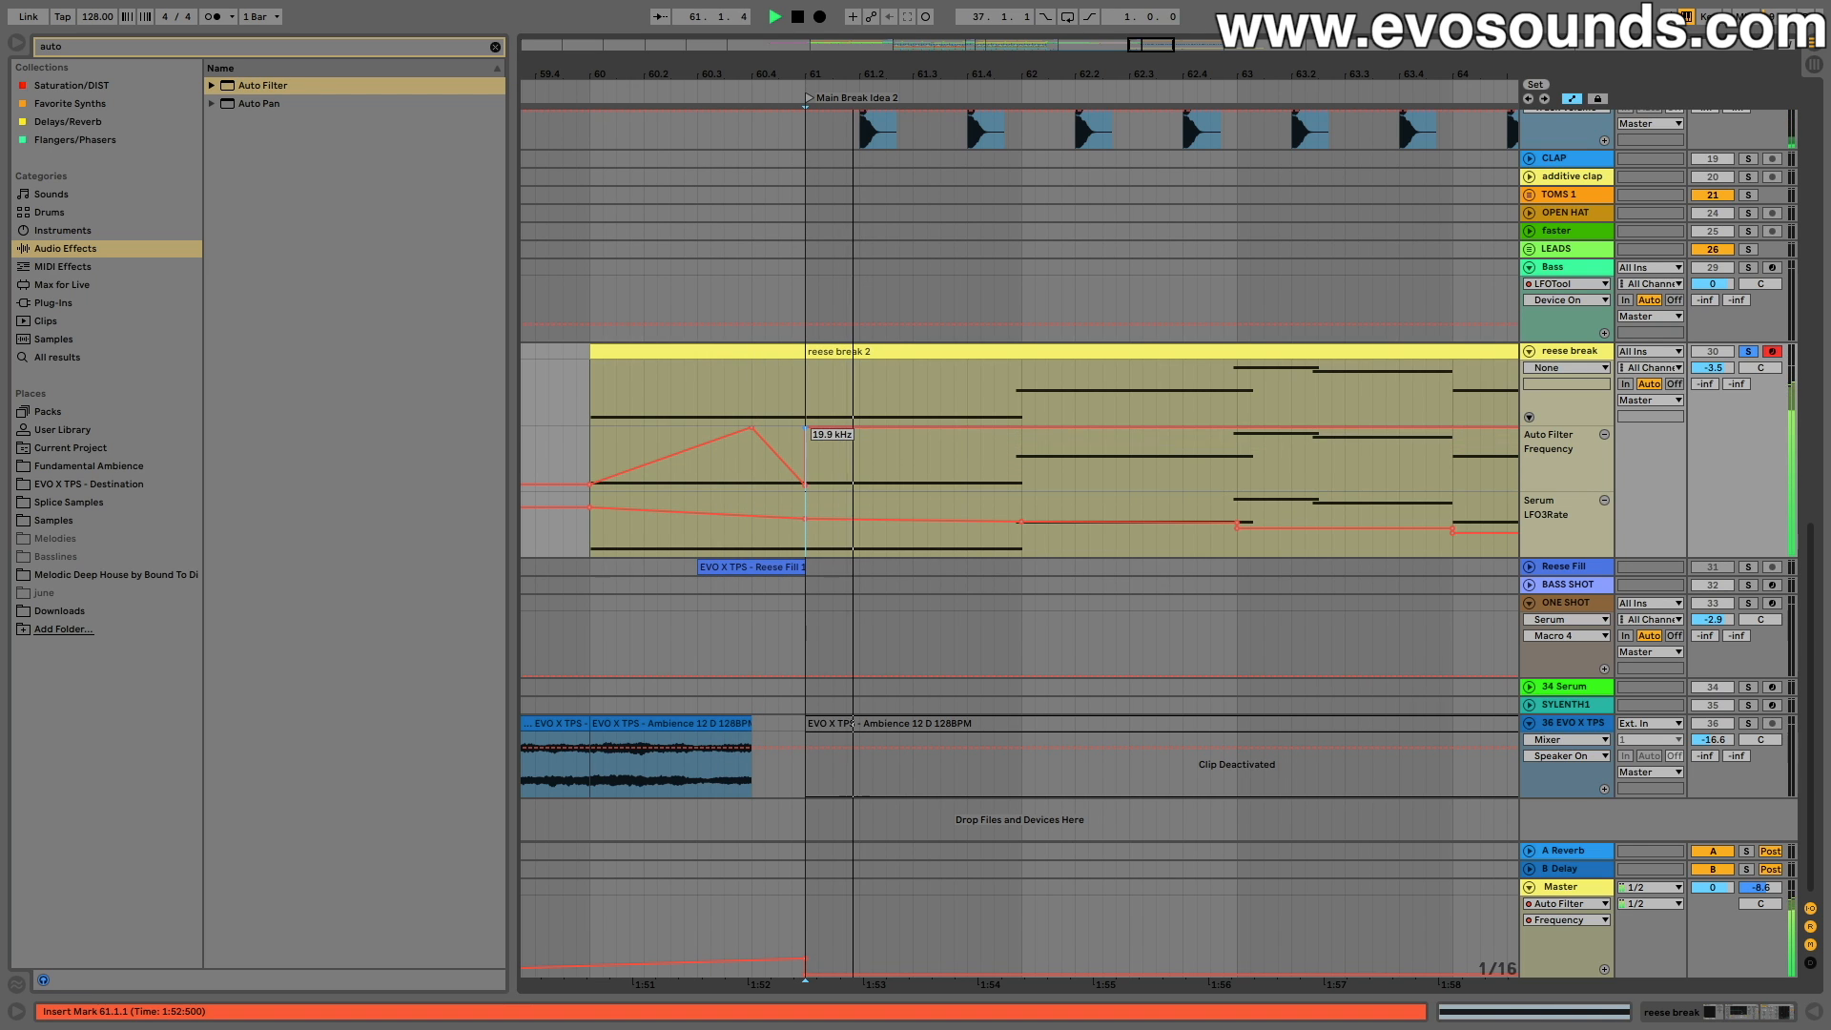
Step: Audition the new filter dip into Main Break Idea 2 repeatedly from 59.4.3
{"action": "left_click", "coordinate": [565, 423]}
{"action": "key", "text": "space"}
{"action": "key", "text": "space"}
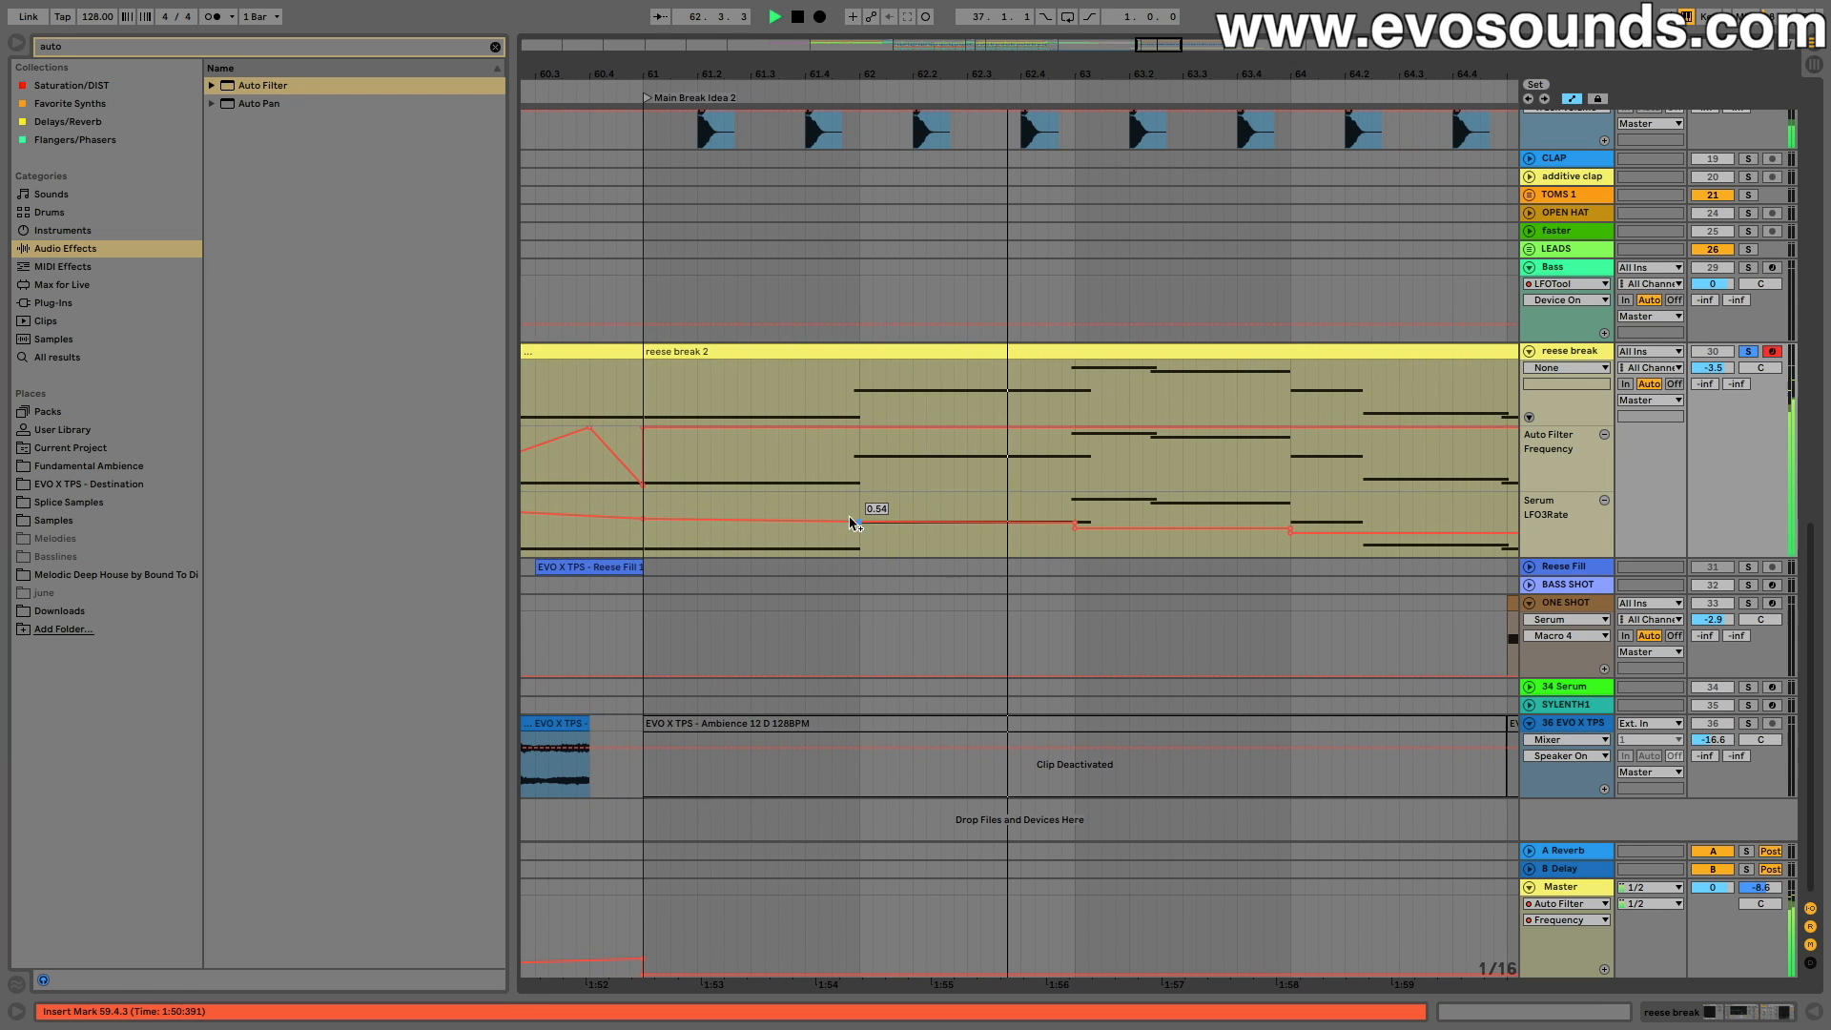
{"action": "key", "text": "space"}
{"action": "key", "text": "space"}
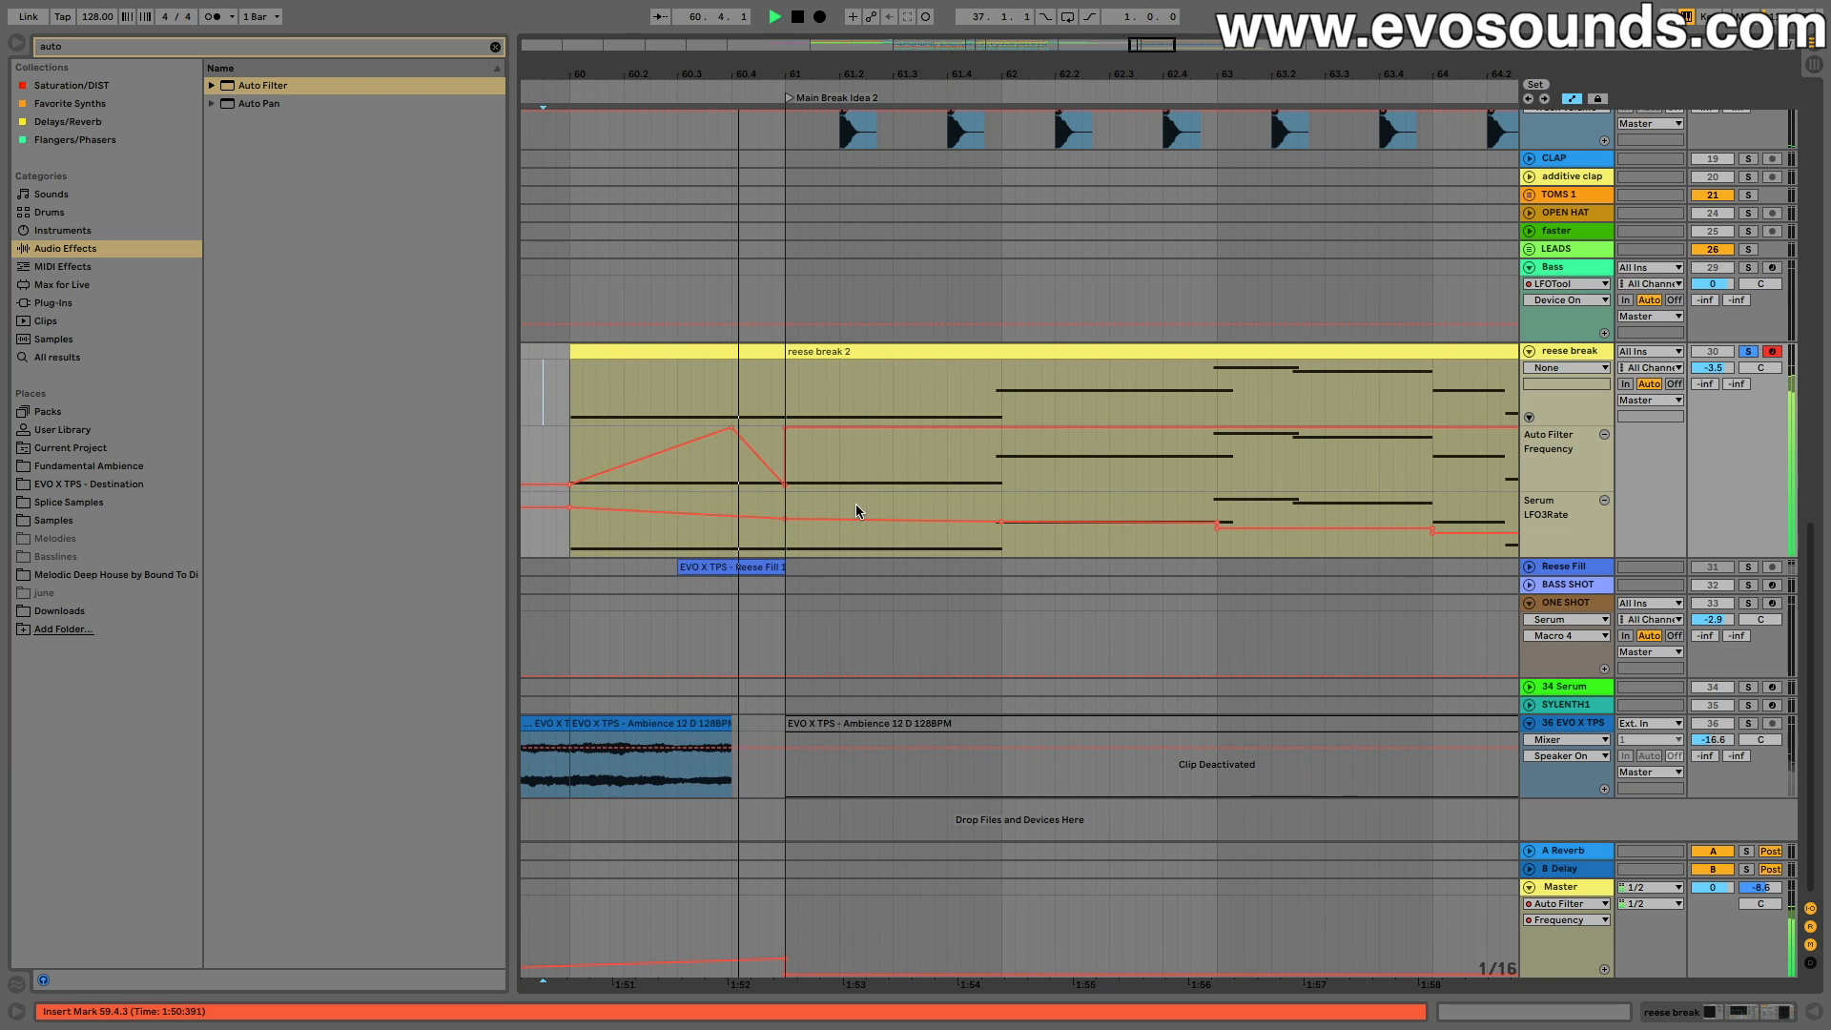
{"action": "key", "text": "space"}
{"action": "key", "text": "space"}
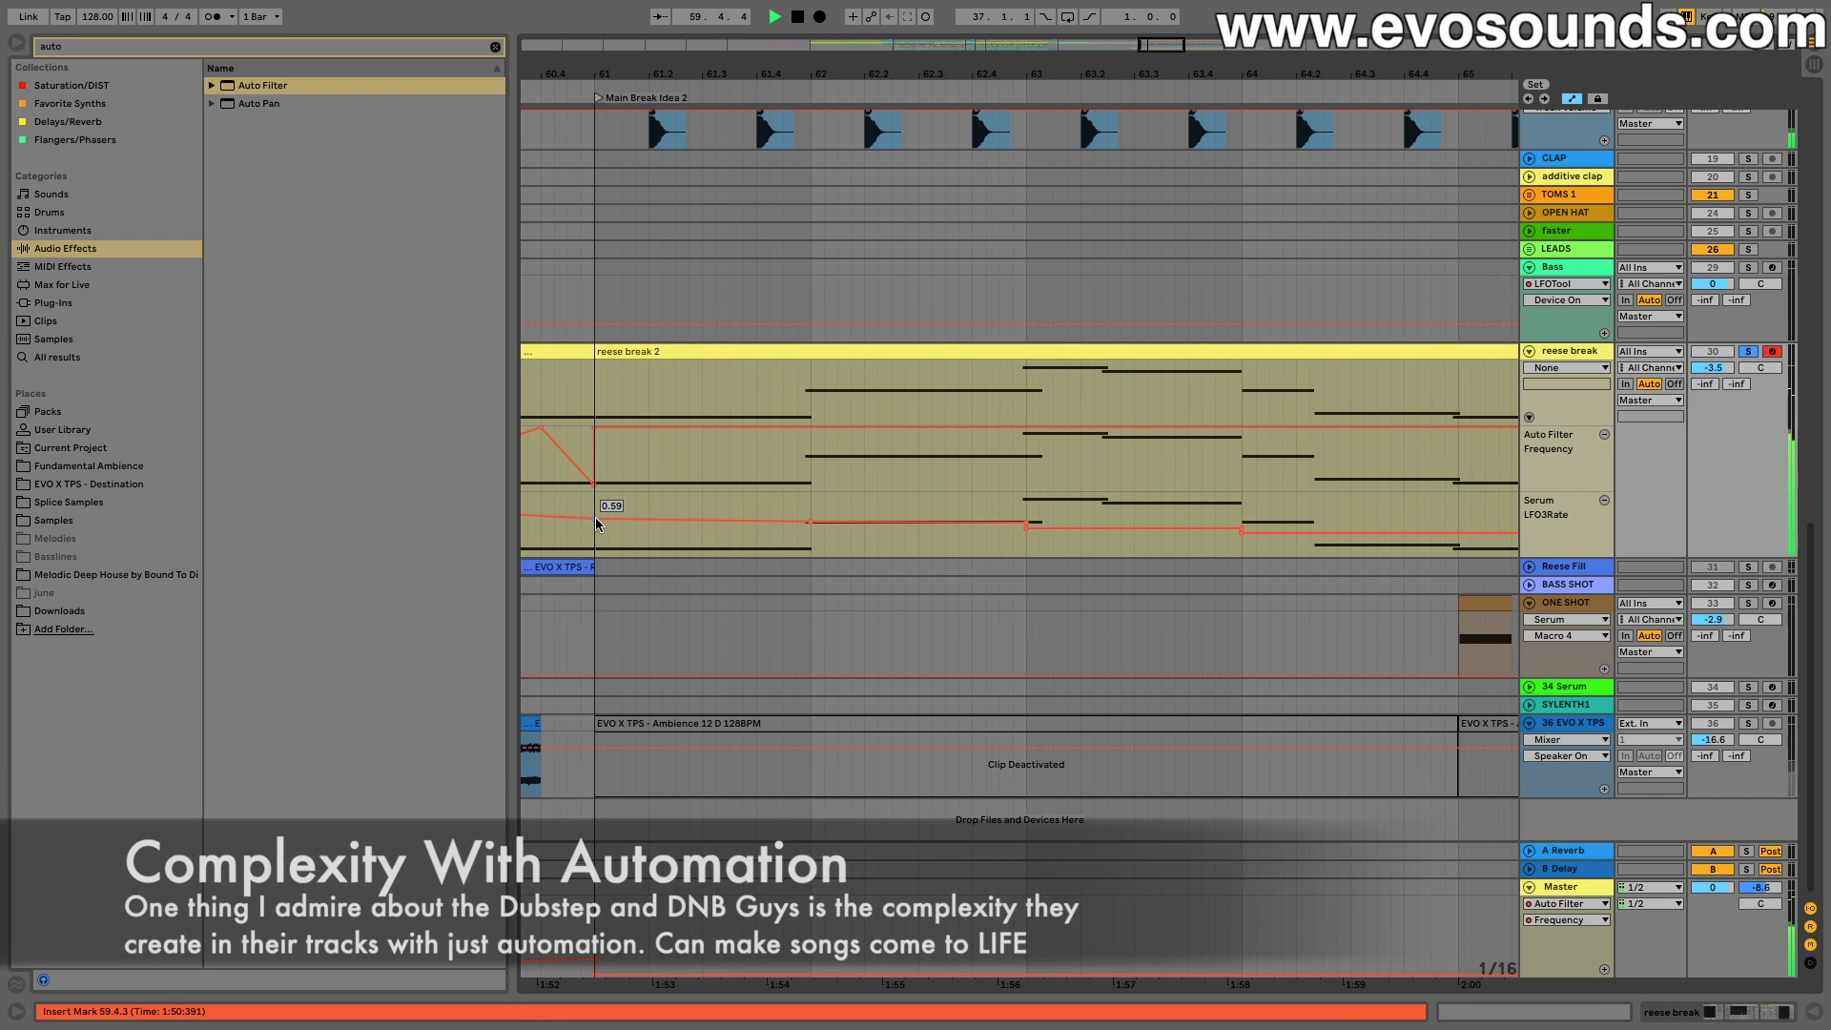
Step: Lower the LFO3Rate points at bars 61 and 62, setting bar 62 to 0.45, and audition the change
{"action": "left_click_drag", "start_coordinate": [597, 522], "coordinate": [597, 524]}
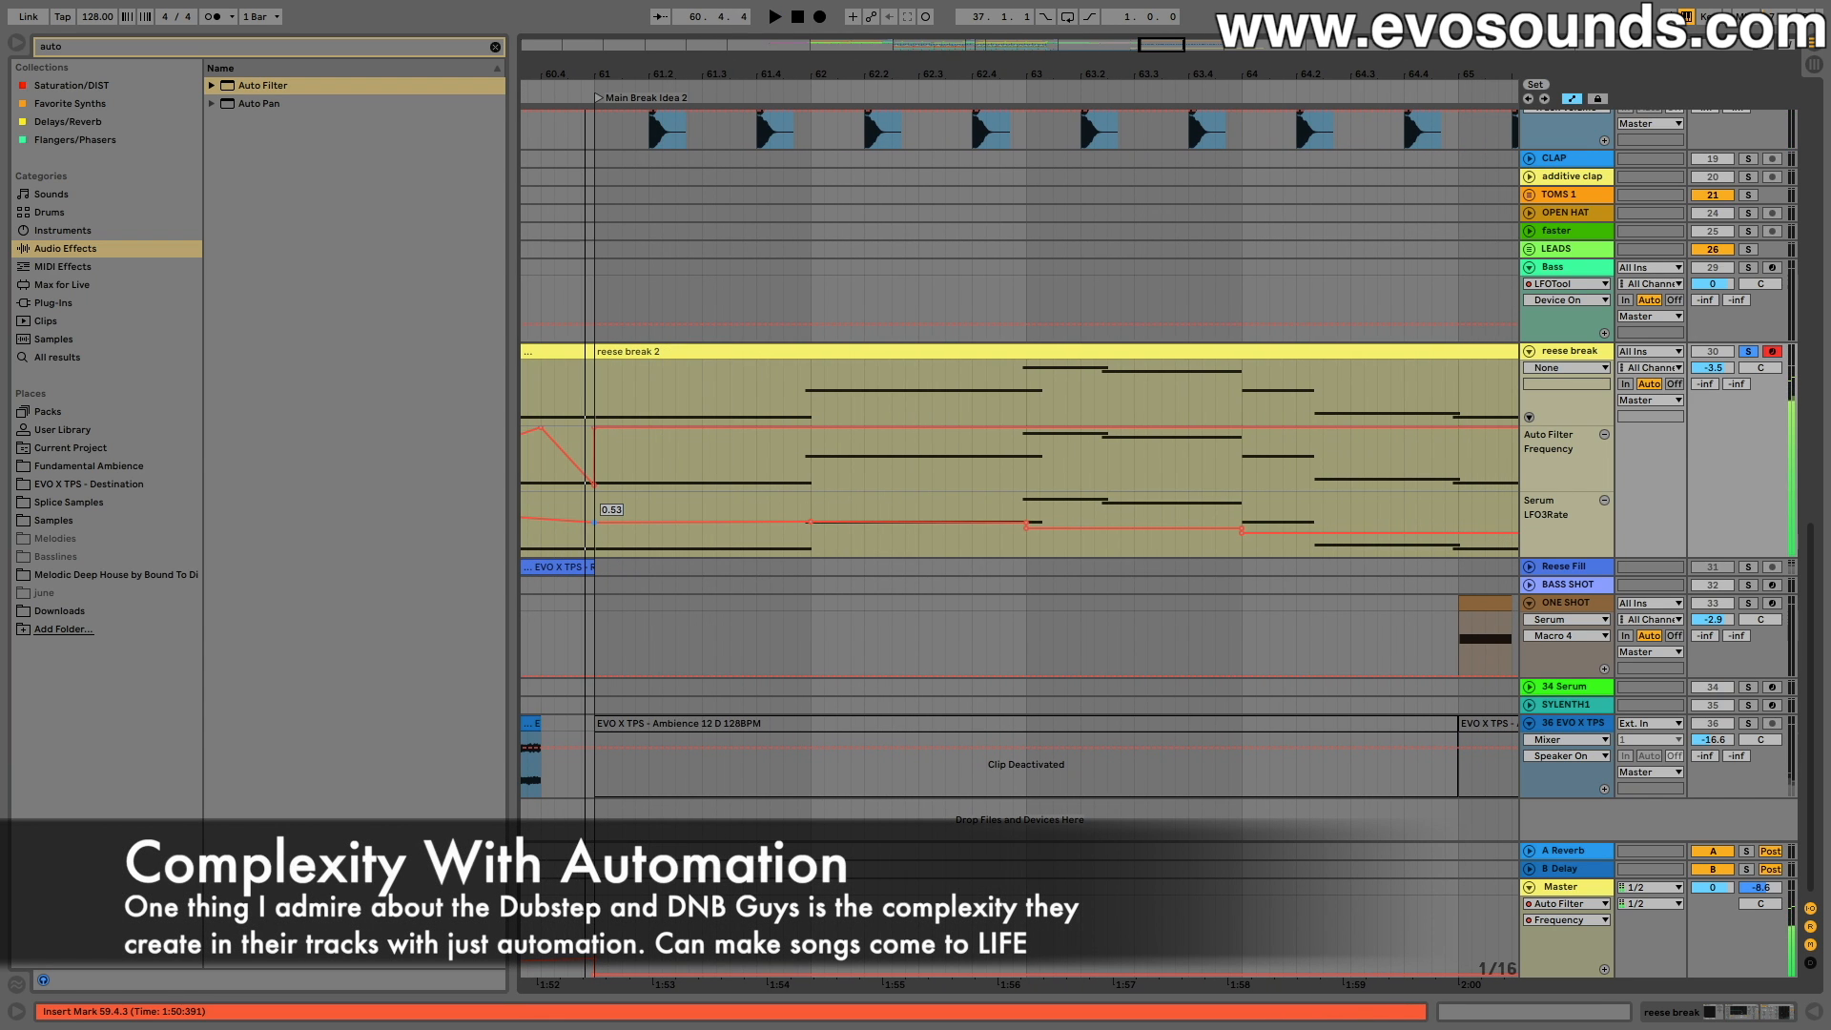
{"action": "left_click_drag", "start_coordinate": [622, 521], "coordinate": [595, 529]}
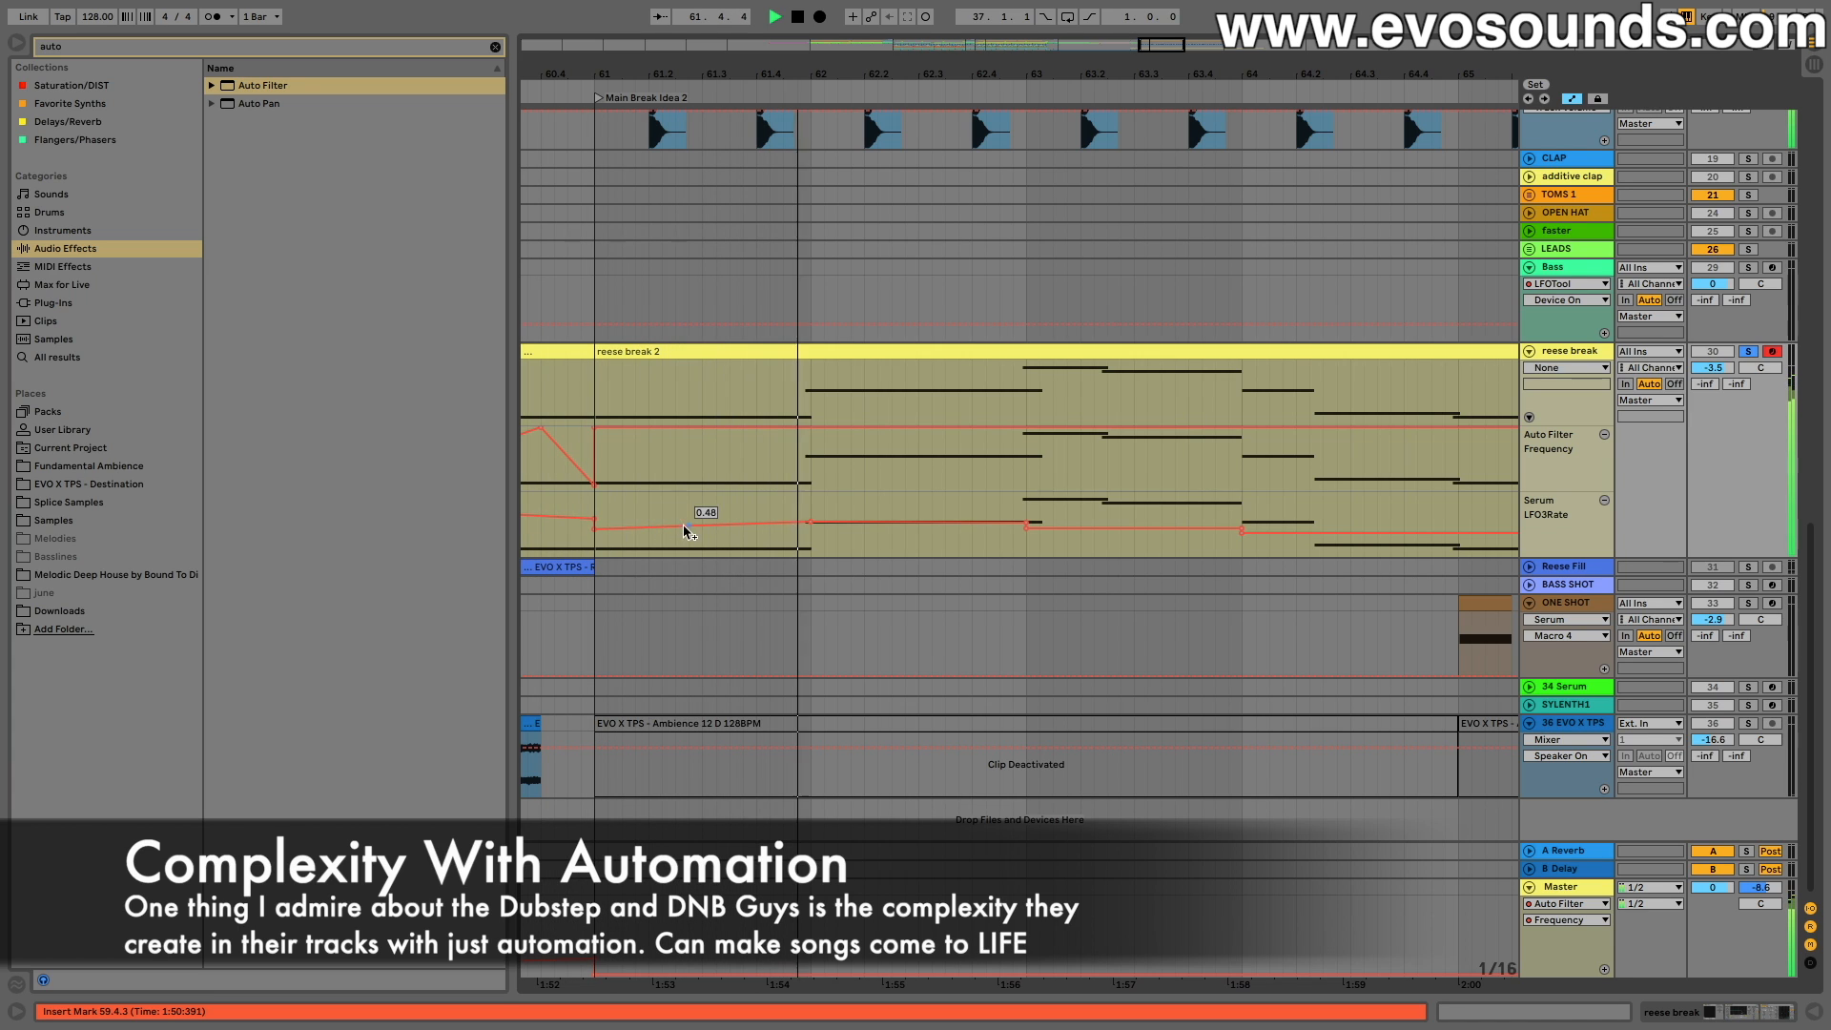
{"action": "key", "text": "space"}
{"action": "key", "text": "space"}
{"action": "left_click_drag", "start_coordinate": [808, 522], "coordinate": [811, 527]}
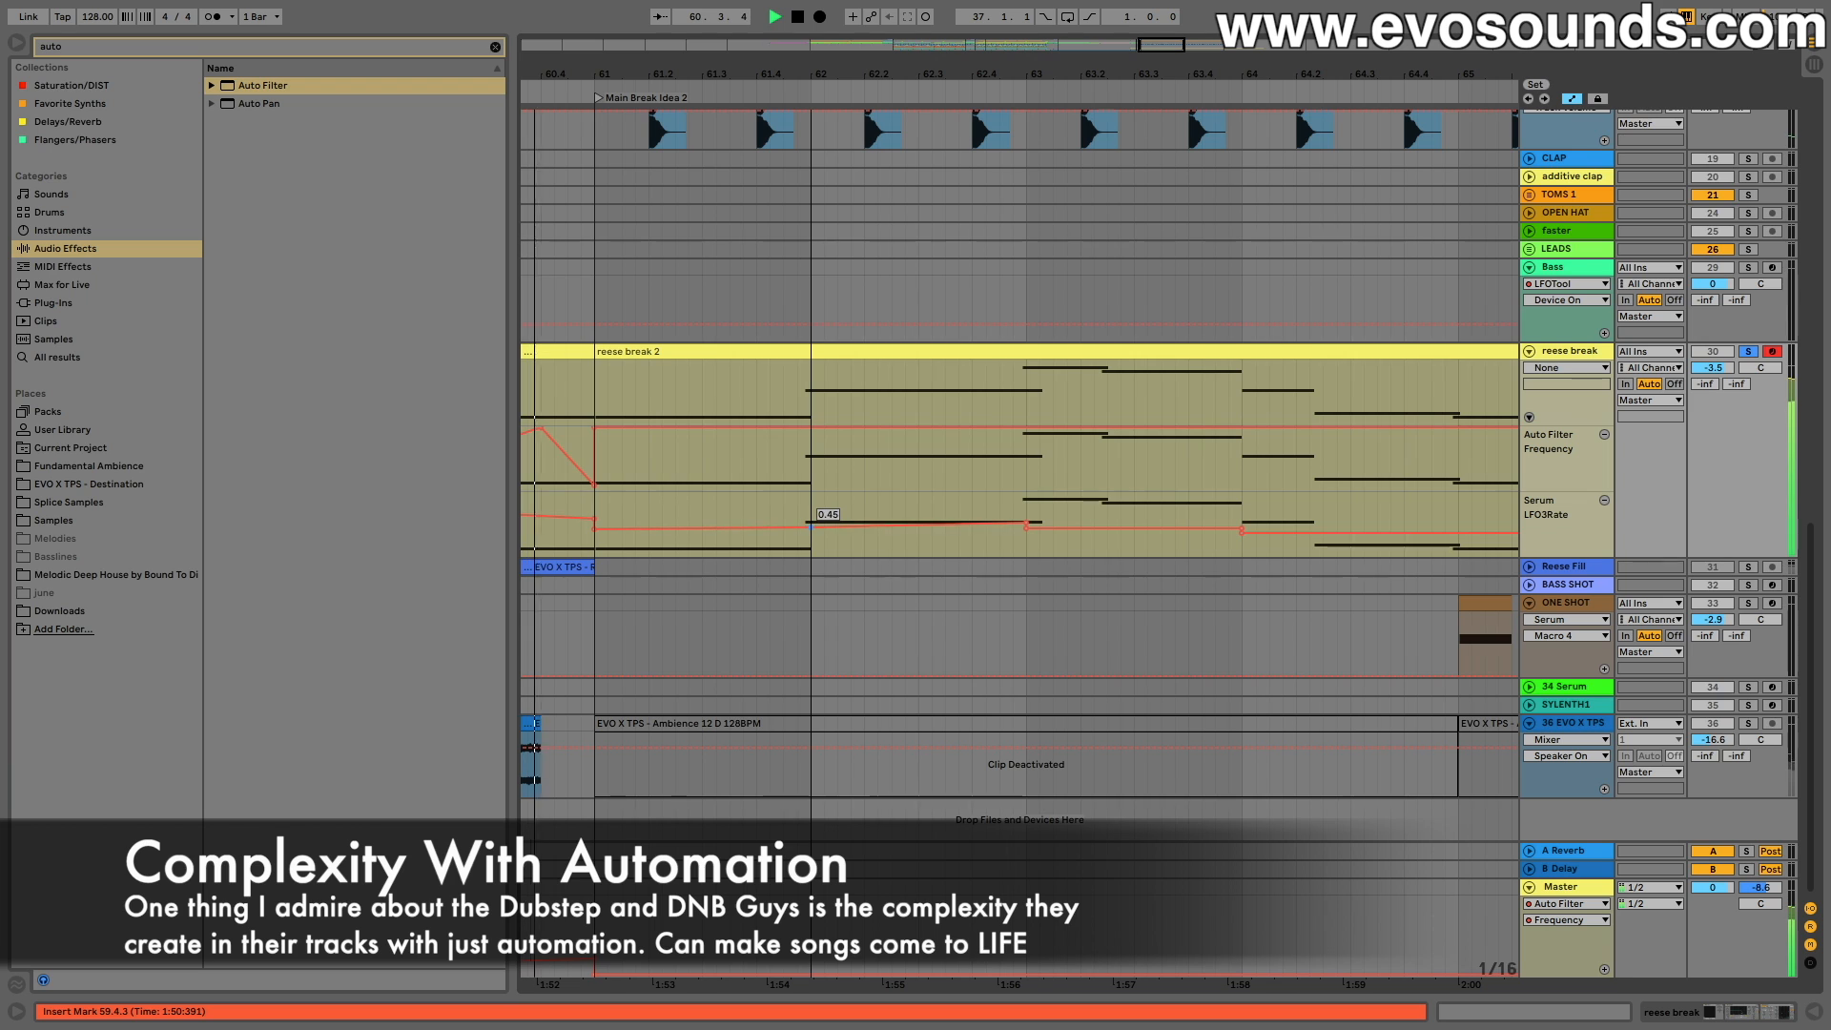
{"action": "scroll", "coordinate": [726, 517], "scroll_direction": "left", "scroll_amount": 3}
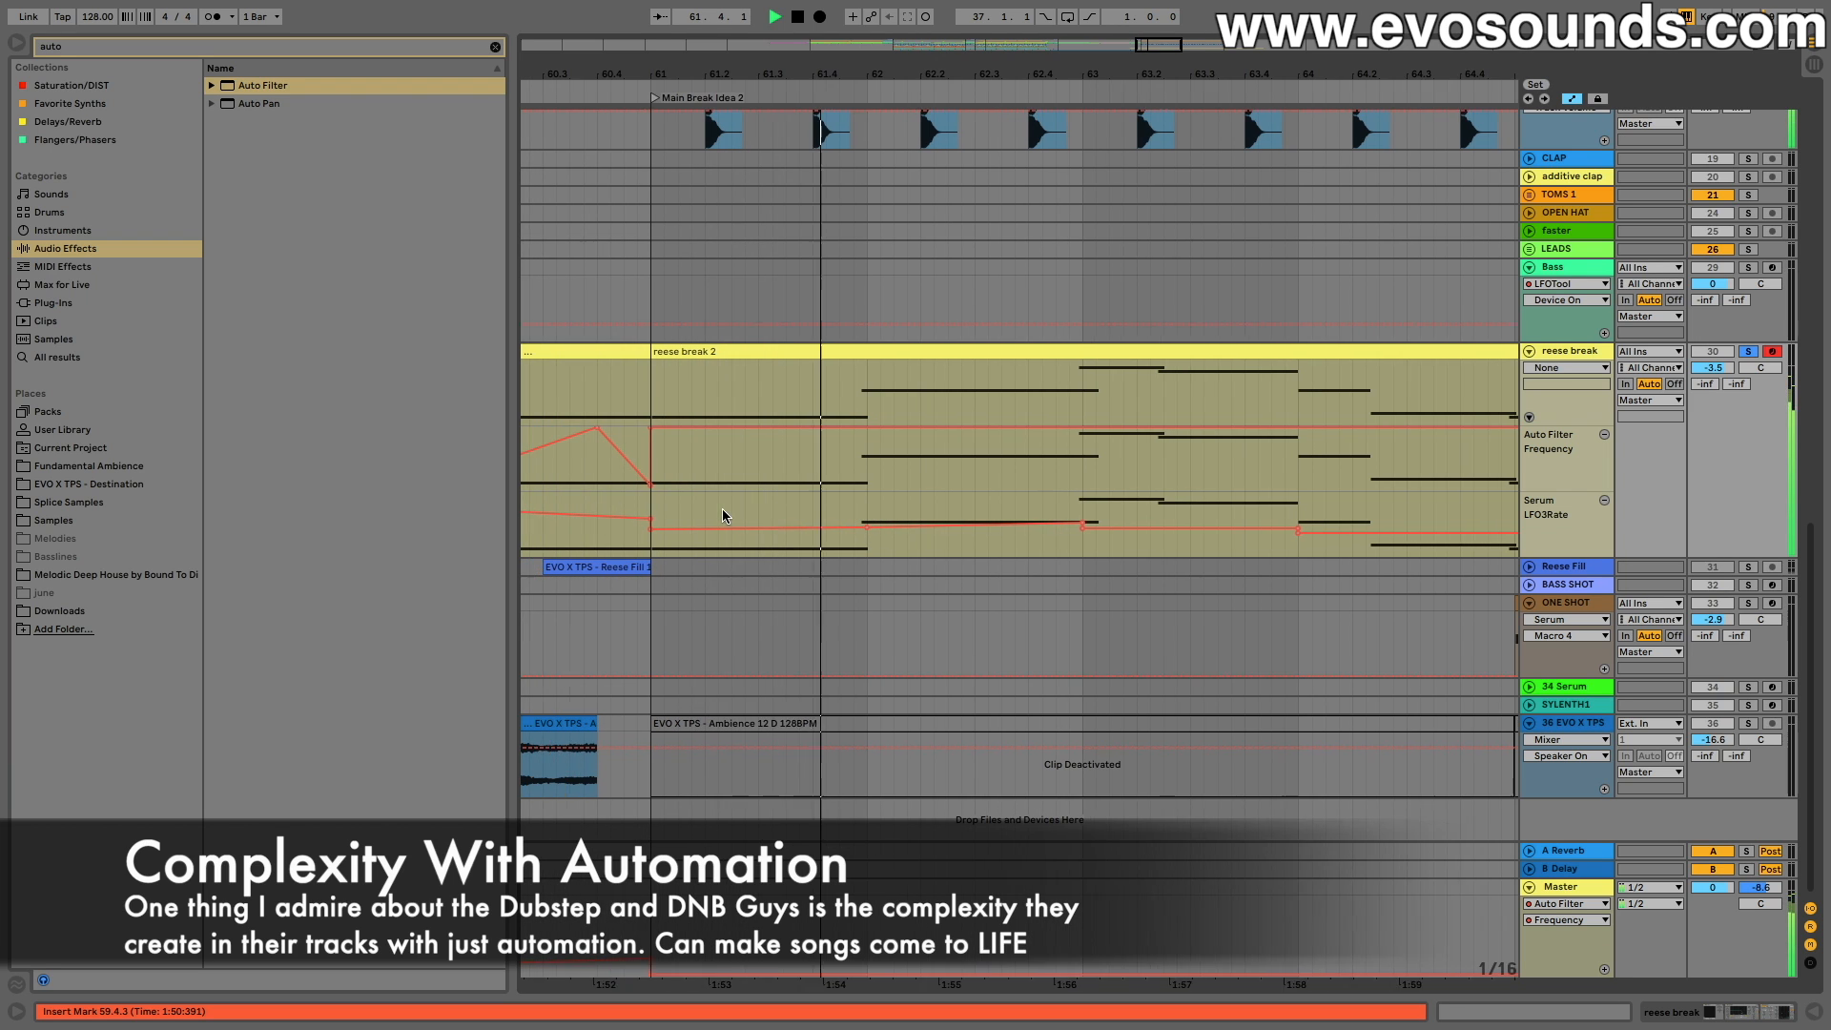
{"action": "key", "text": "space"}
{"action": "key", "text": "space"}
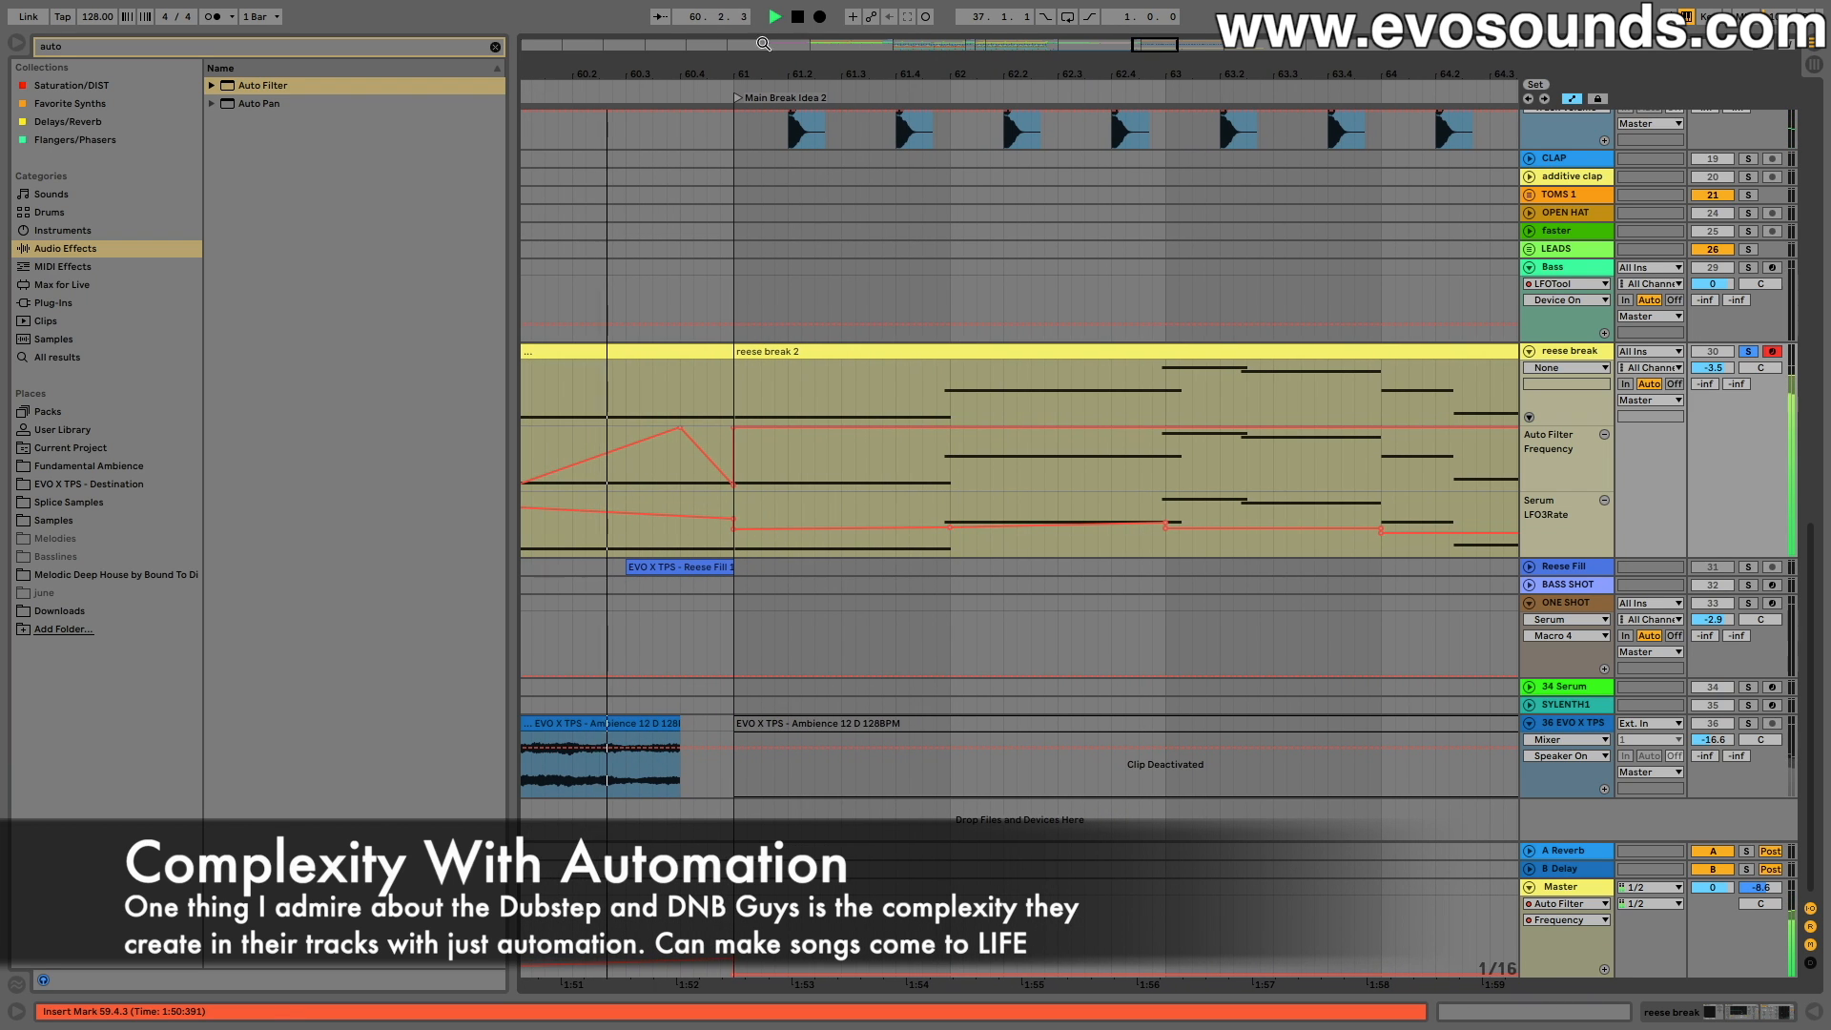
Step: Raise the LFO3Rate step just before bar 63 to 0.66 and audition it from 60.4.2
{"action": "left_click_drag", "start_coordinate": [883, 75], "coordinate": [1218, 201]}
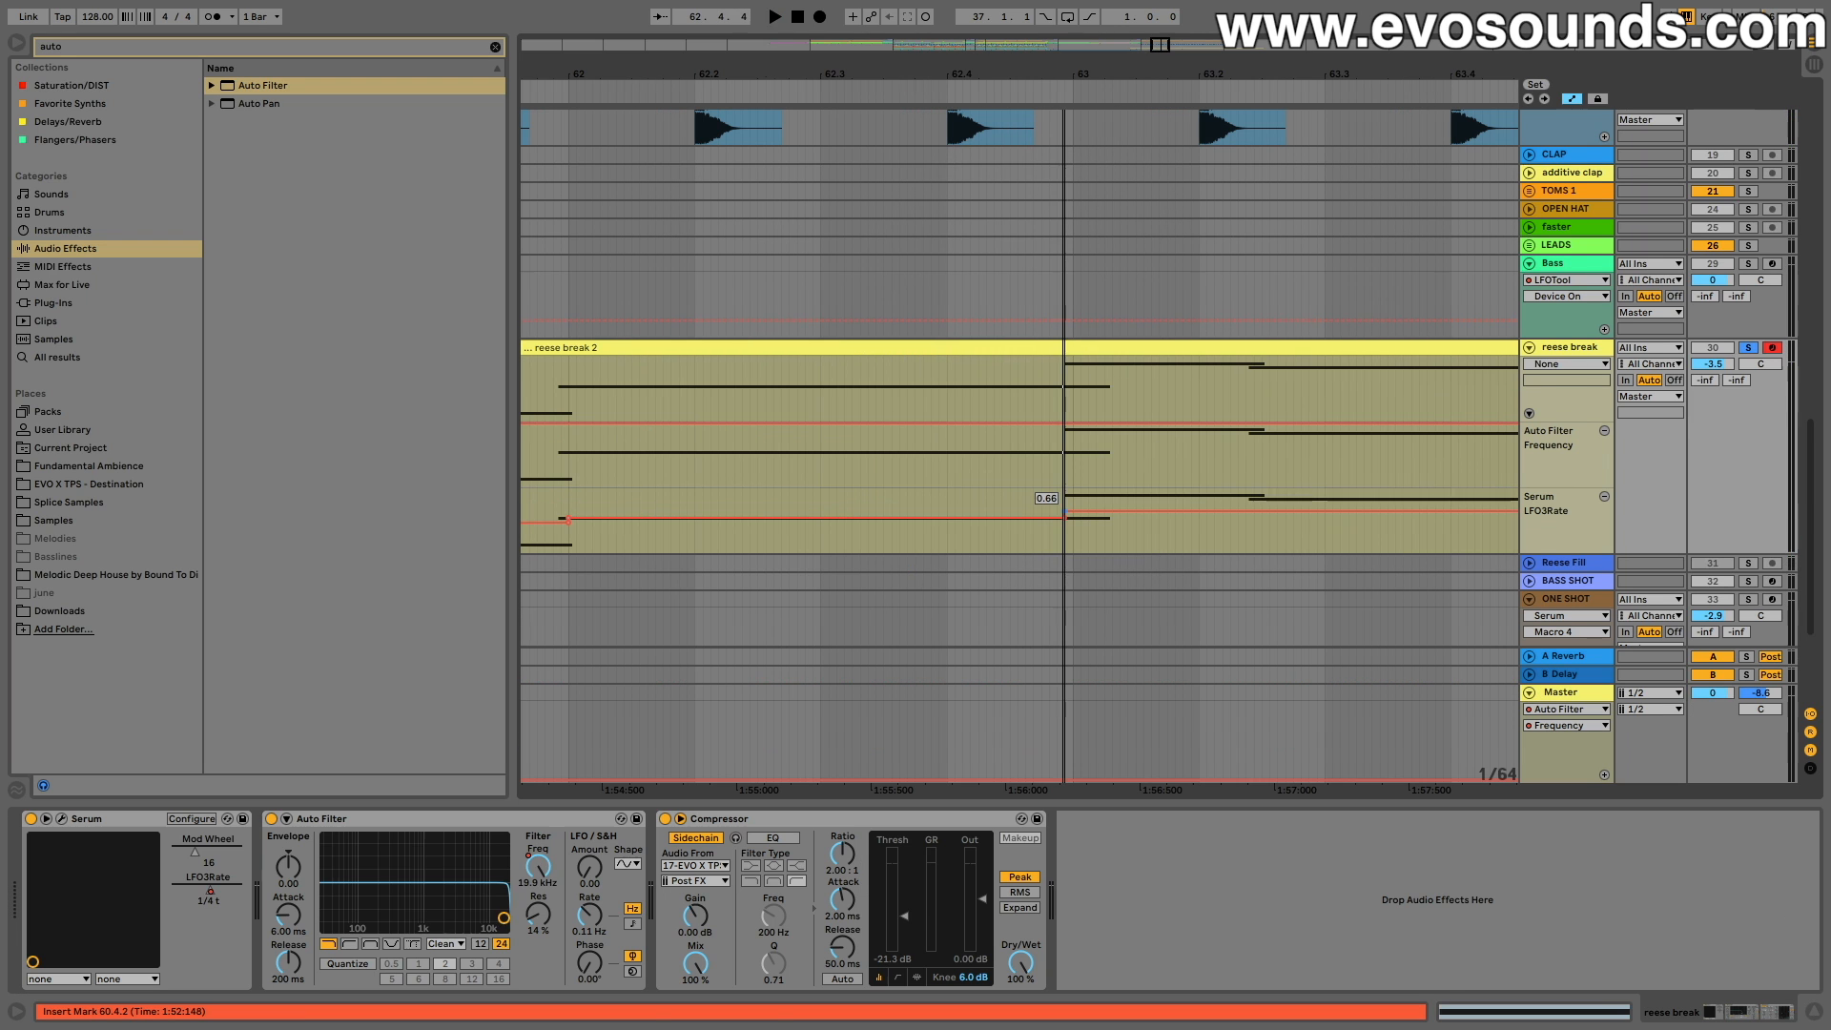
{"action": "key", "text": "space"}
{"action": "key", "text": "space"}
{"action": "scroll", "coordinate": [1098, 507], "scroll_direction": "right", "scroll_amount": 4}
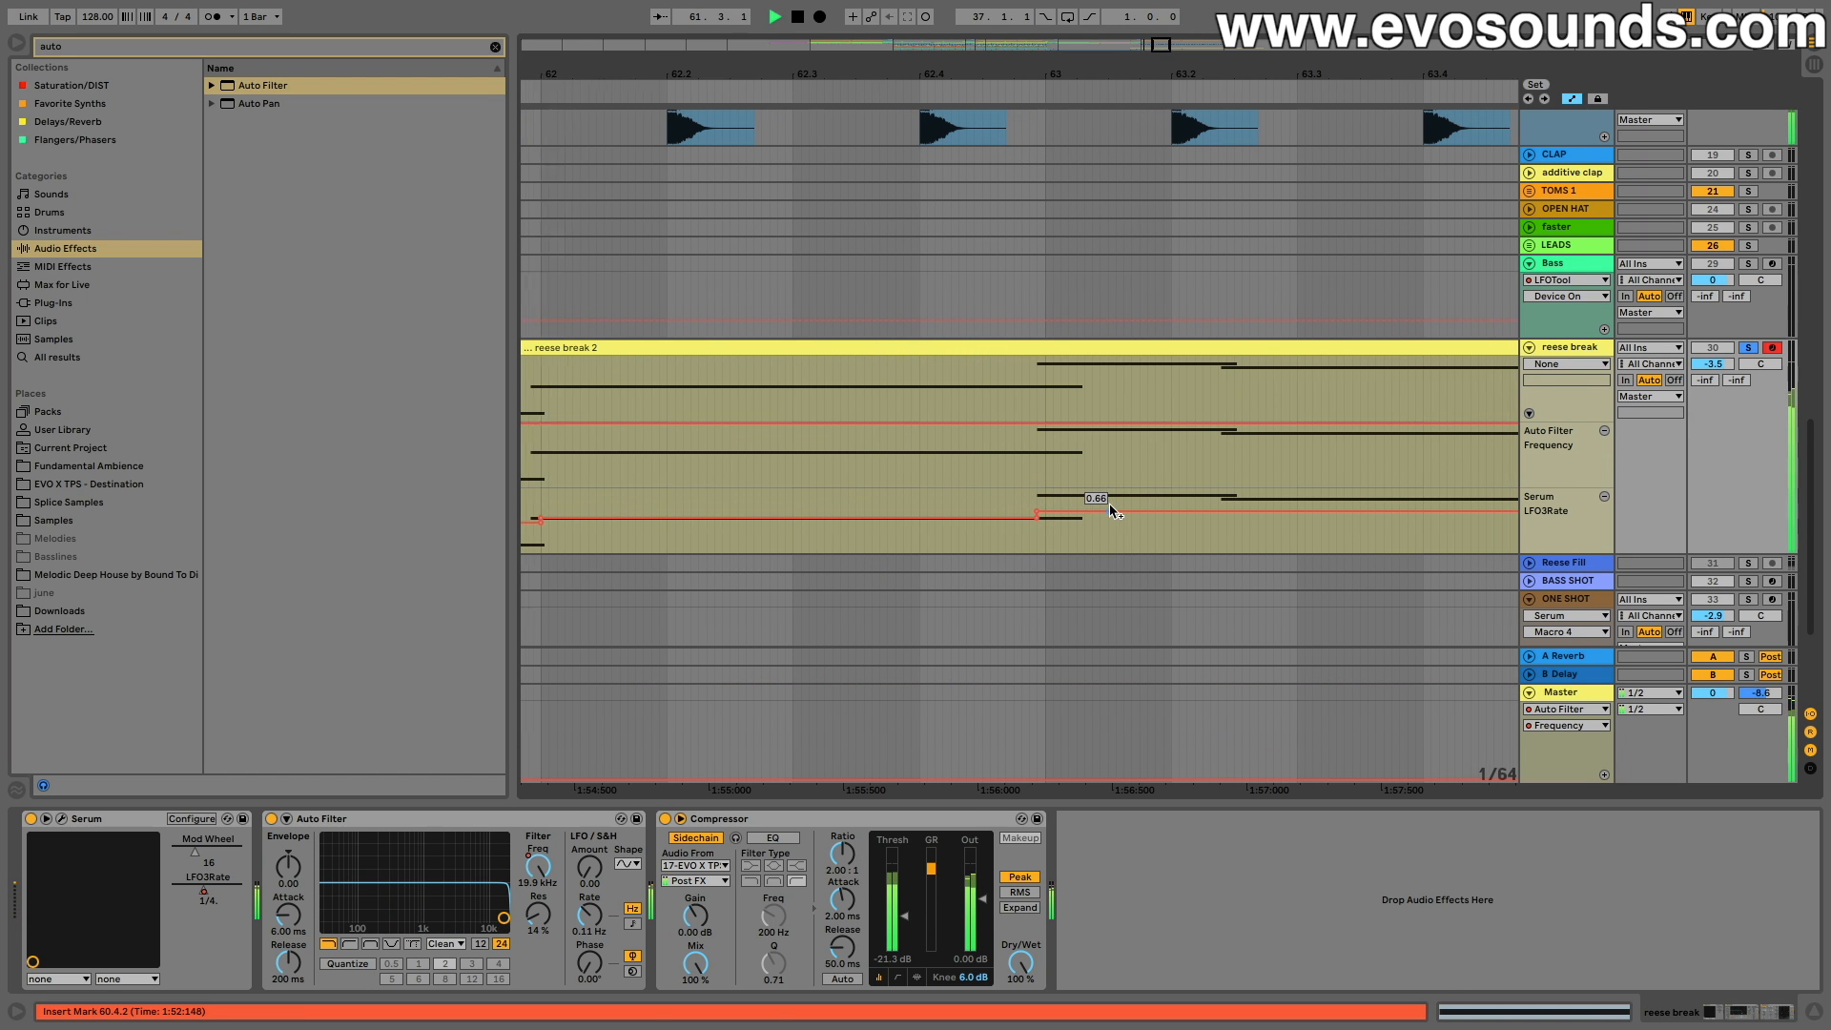
{"action": "scroll", "coordinate": [1110, 505], "scroll_direction": "left", "scroll_amount": 1}
{"action": "scroll", "coordinate": [1110, 506], "scroll_direction": "down", "scroll_amount": 1}
{"action": "scroll", "coordinate": [1111, 505], "scroll_direction": "right", "scroll_amount": 1}
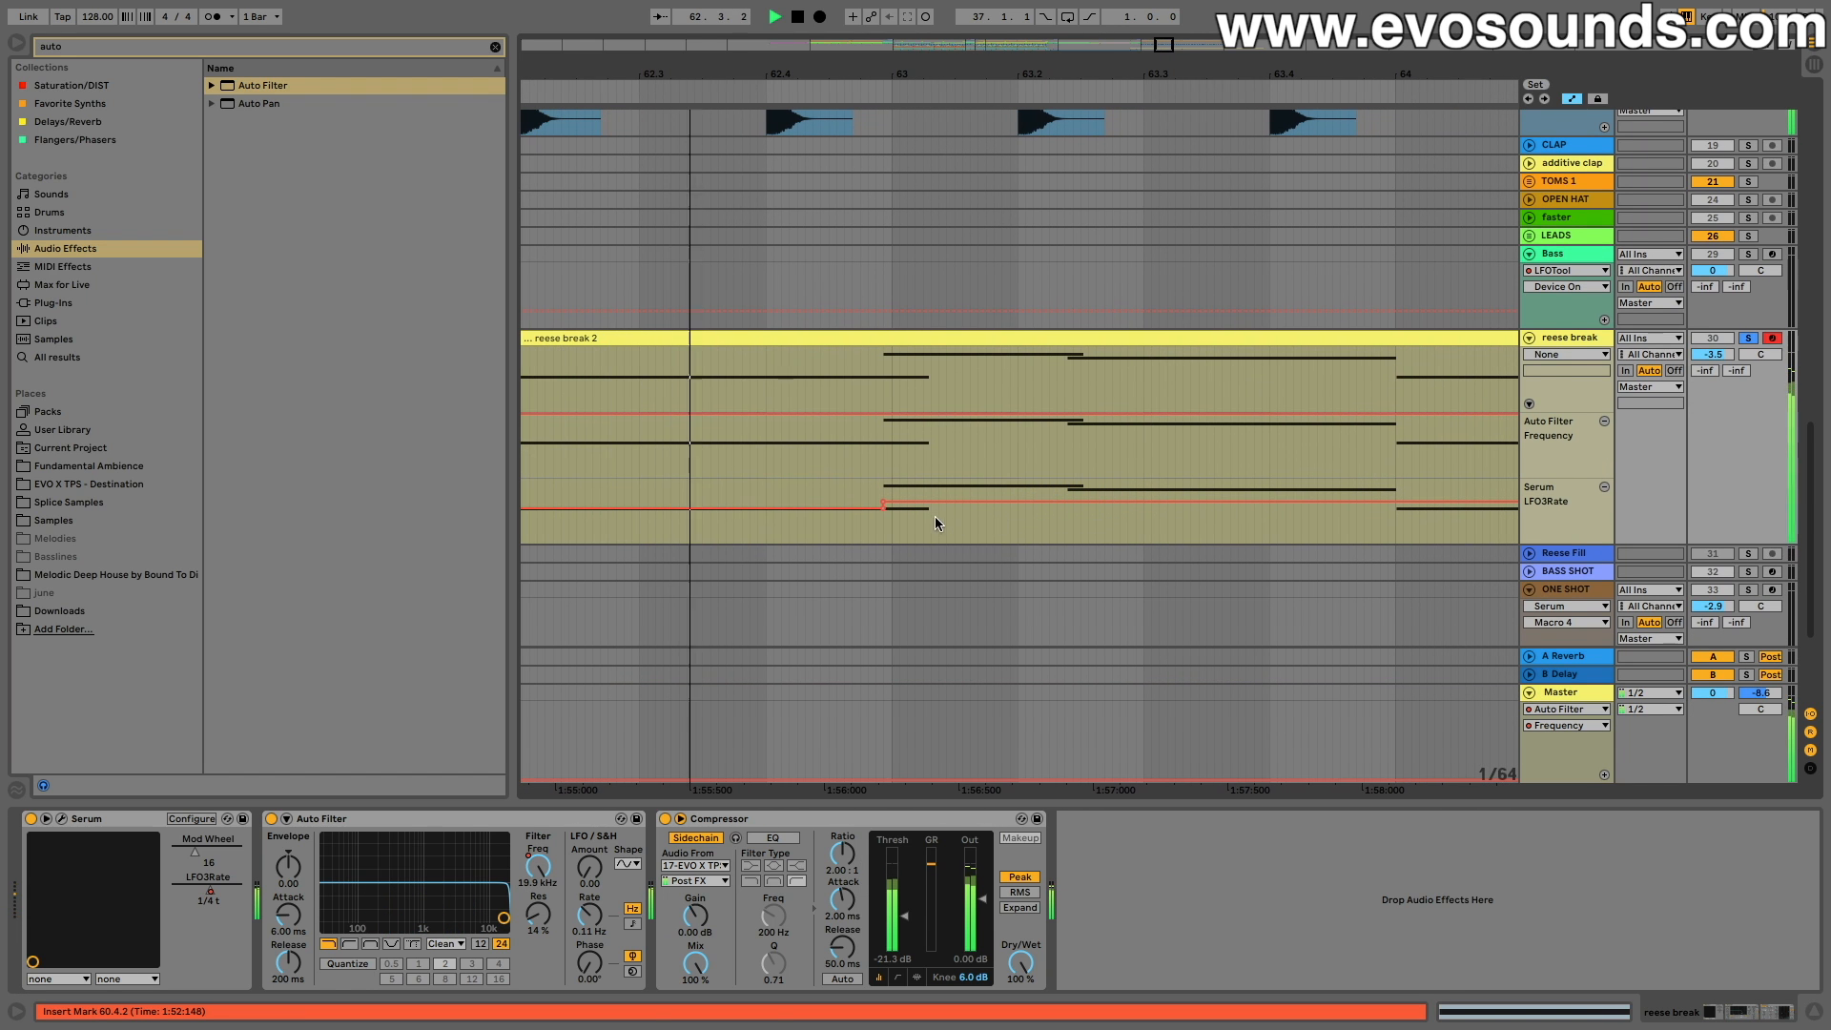
Step: Fine-tune the LFO3Rate step just before bar 63 to about 0.64 and listen to the note transition there
{"action": "key", "text": "space"}
{"action": "key", "text": "space"}
{"action": "left_click_drag", "start_coordinate": [883, 504], "coordinate": [884, 505]}
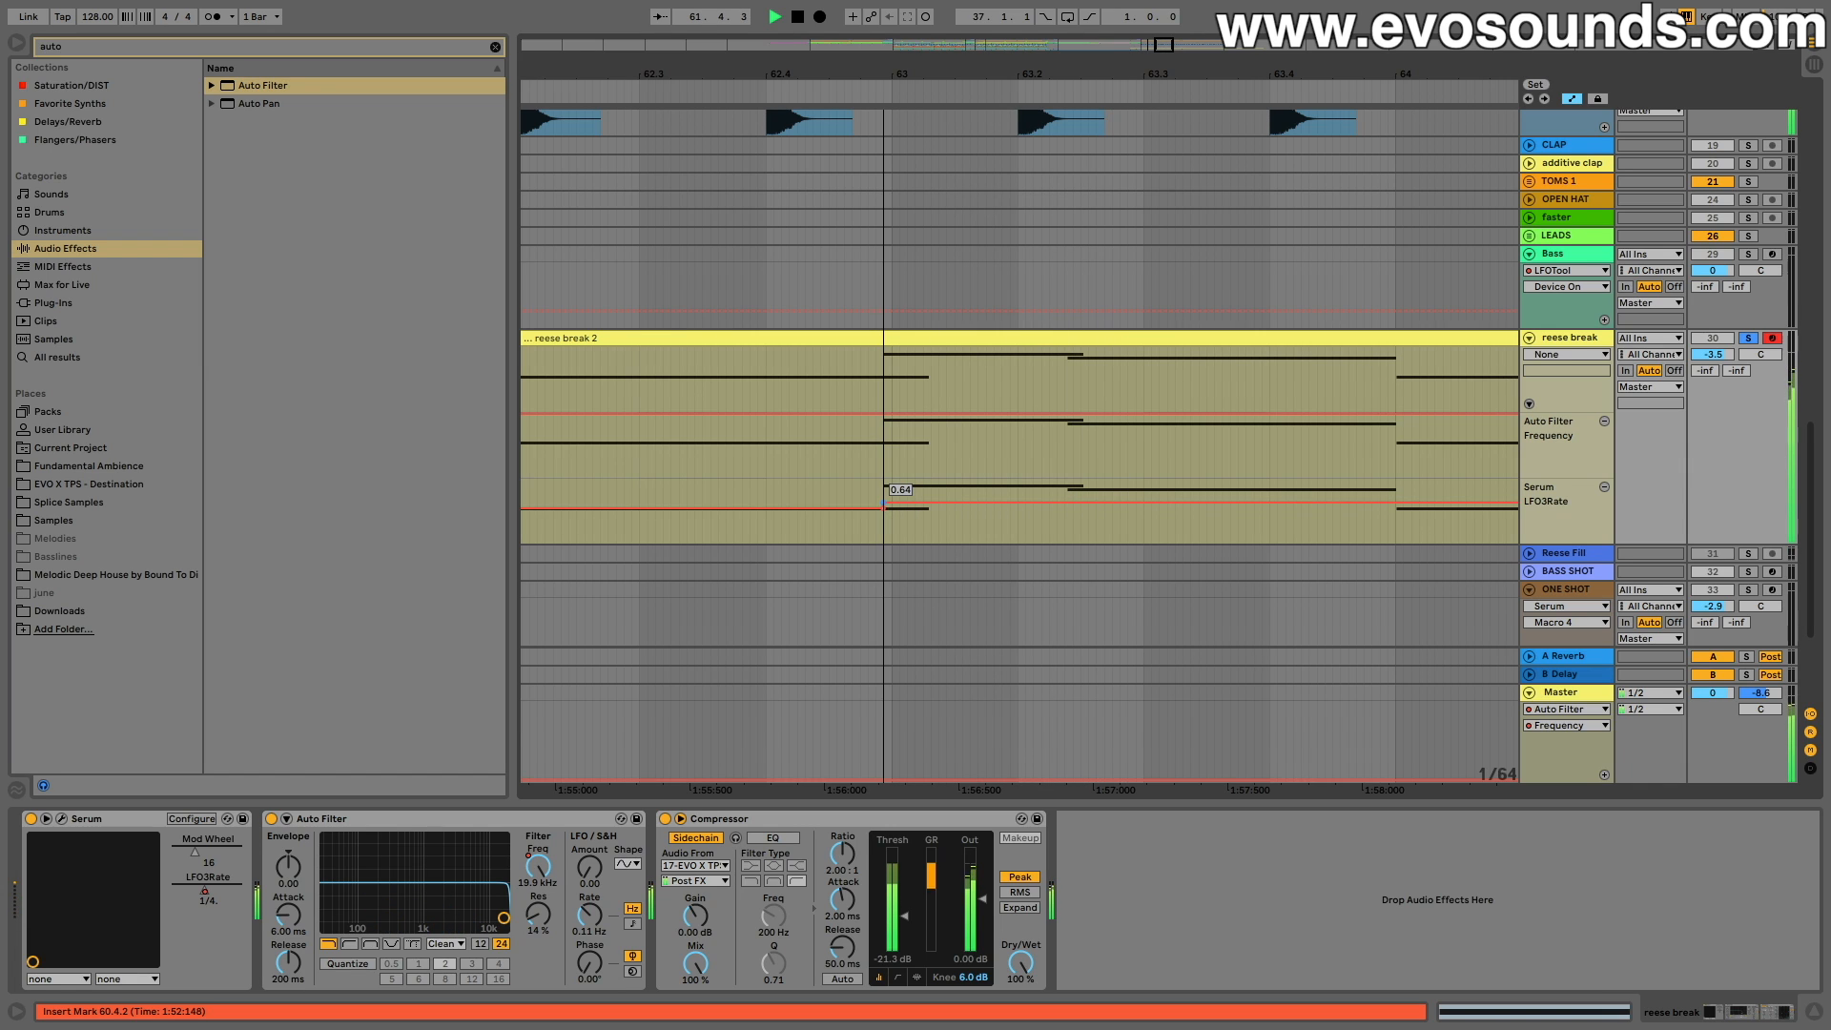
{"action": "left_click_drag", "start_coordinate": [884, 504], "coordinate": [883, 505]}
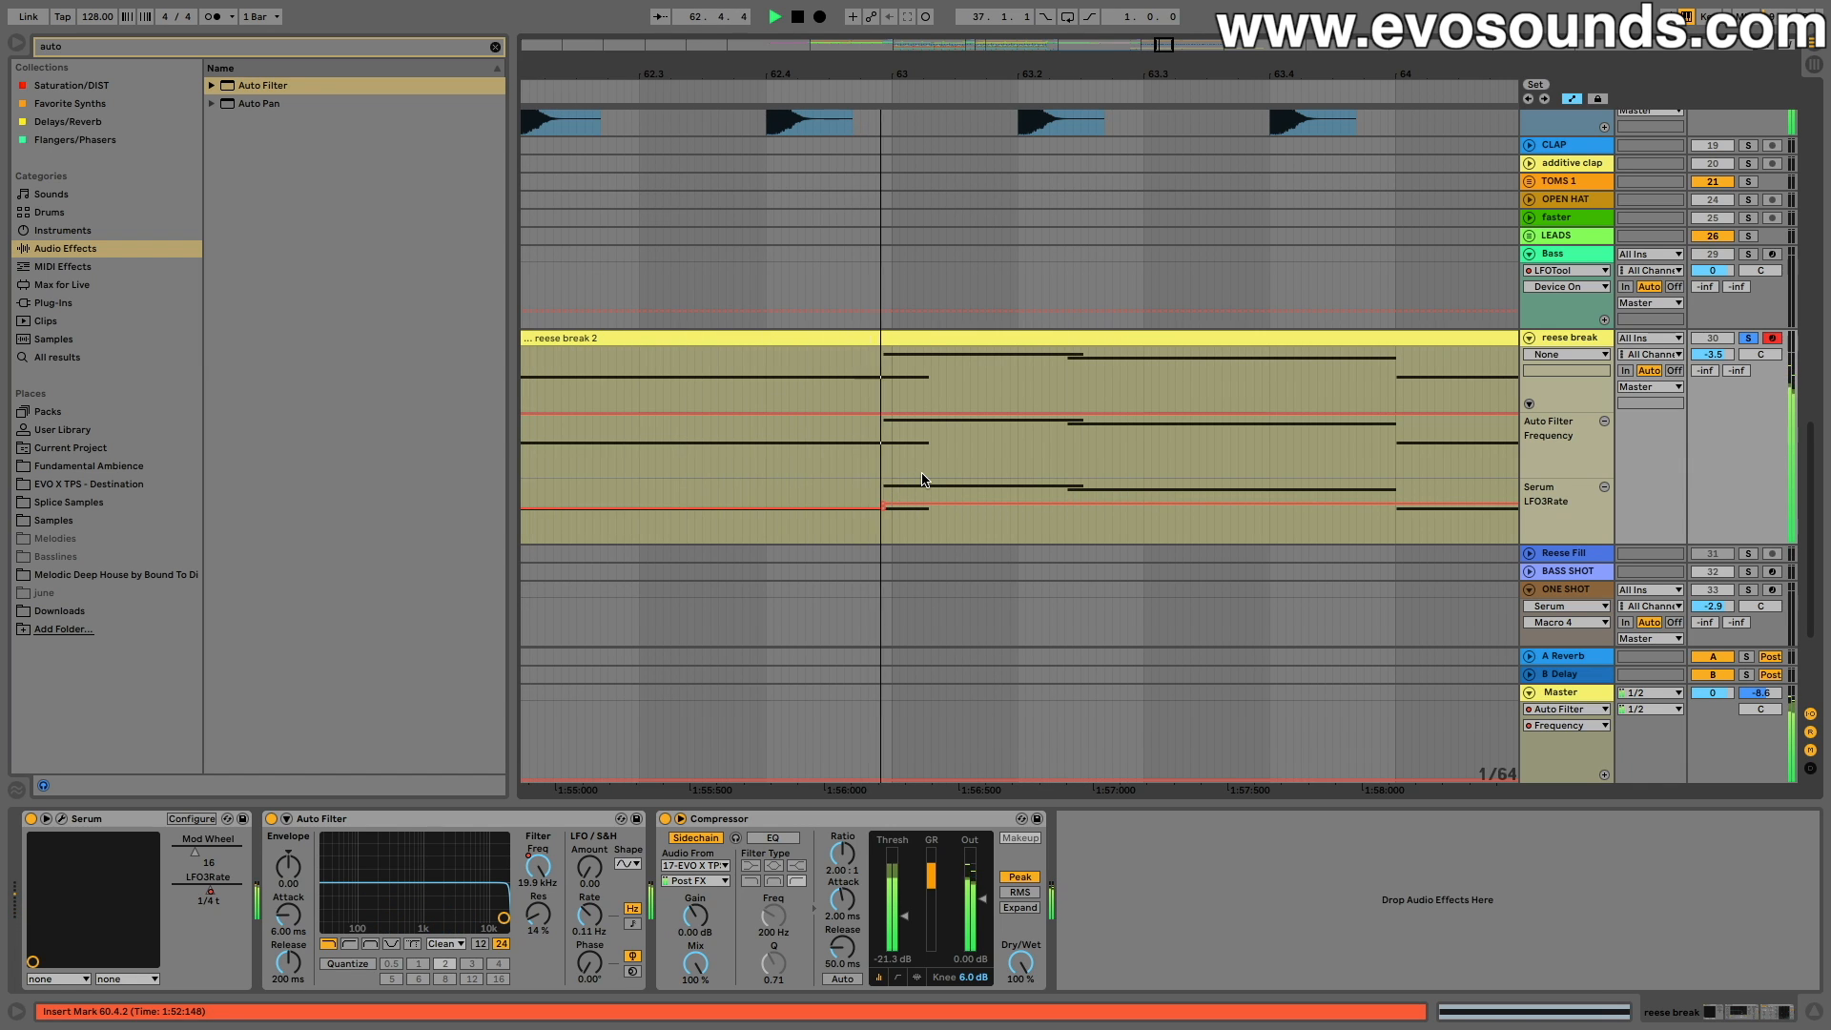
{"action": "scroll", "coordinate": [921, 483], "scroll_direction": "right", "scroll_amount": 2}
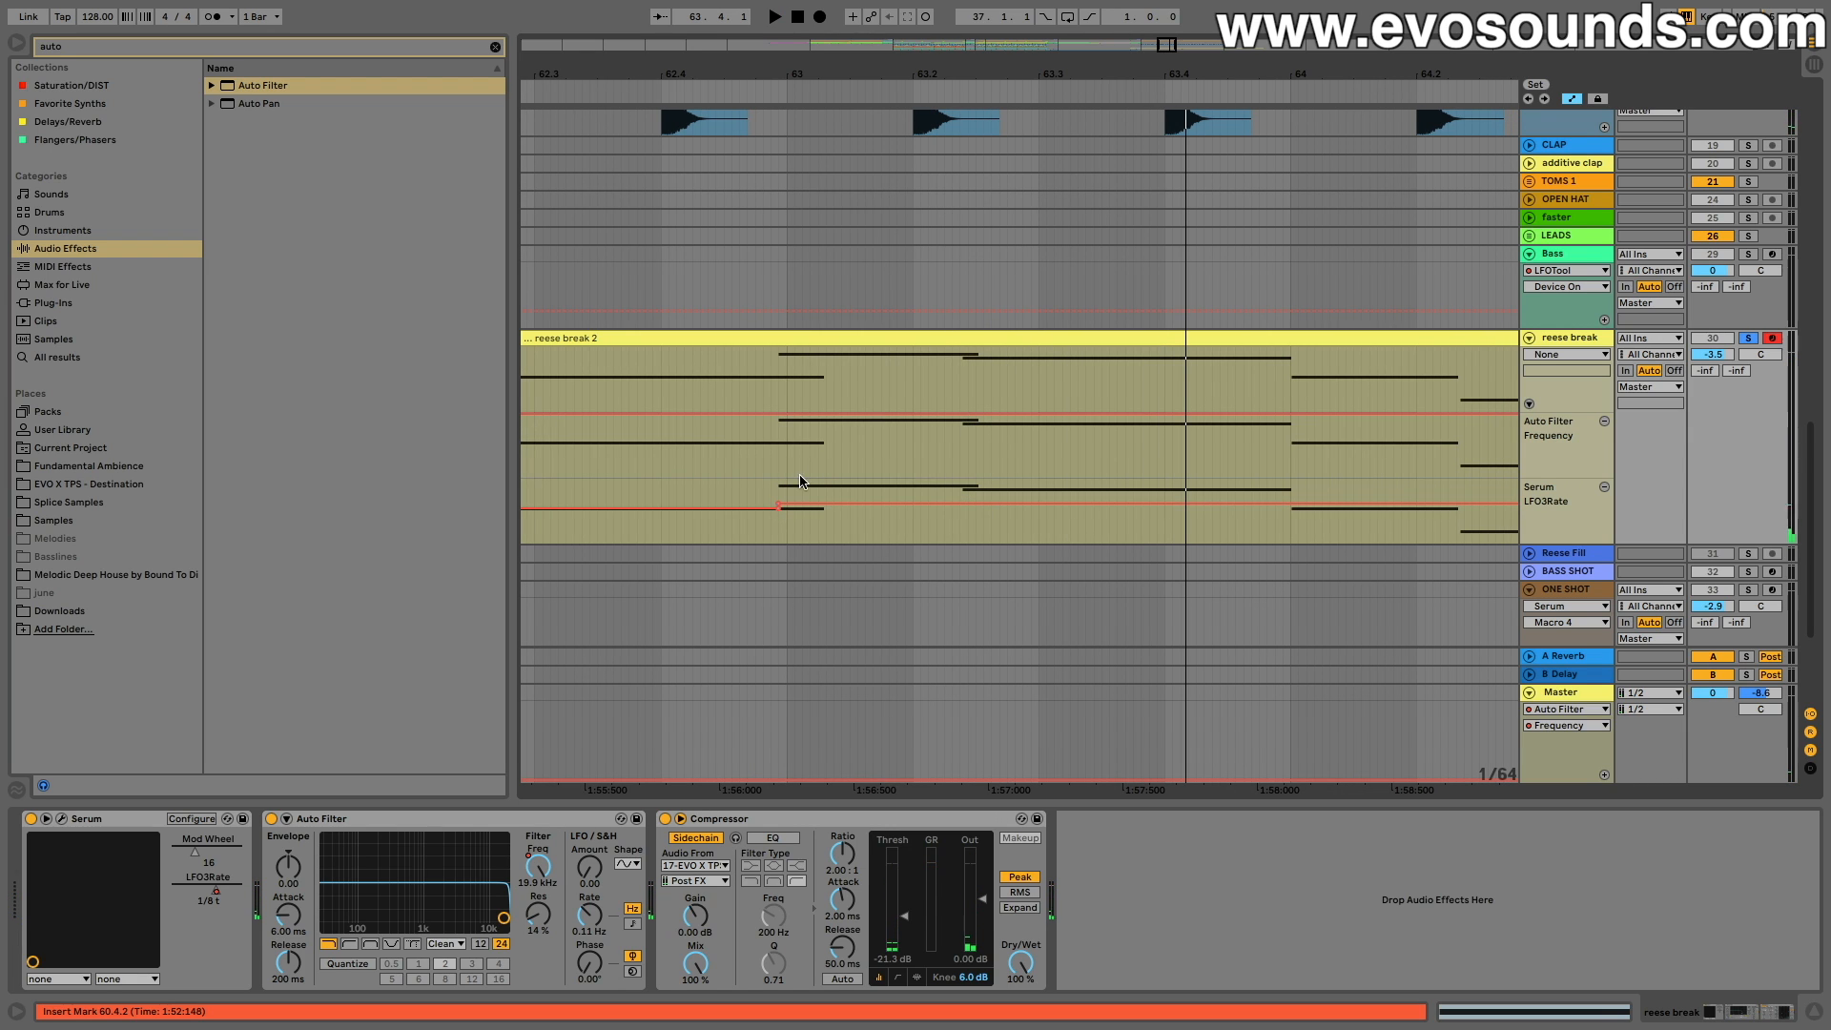
{"action": "scroll", "coordinate": [809, 468], "scroll_direction": "up", "scroll_amount": 4}
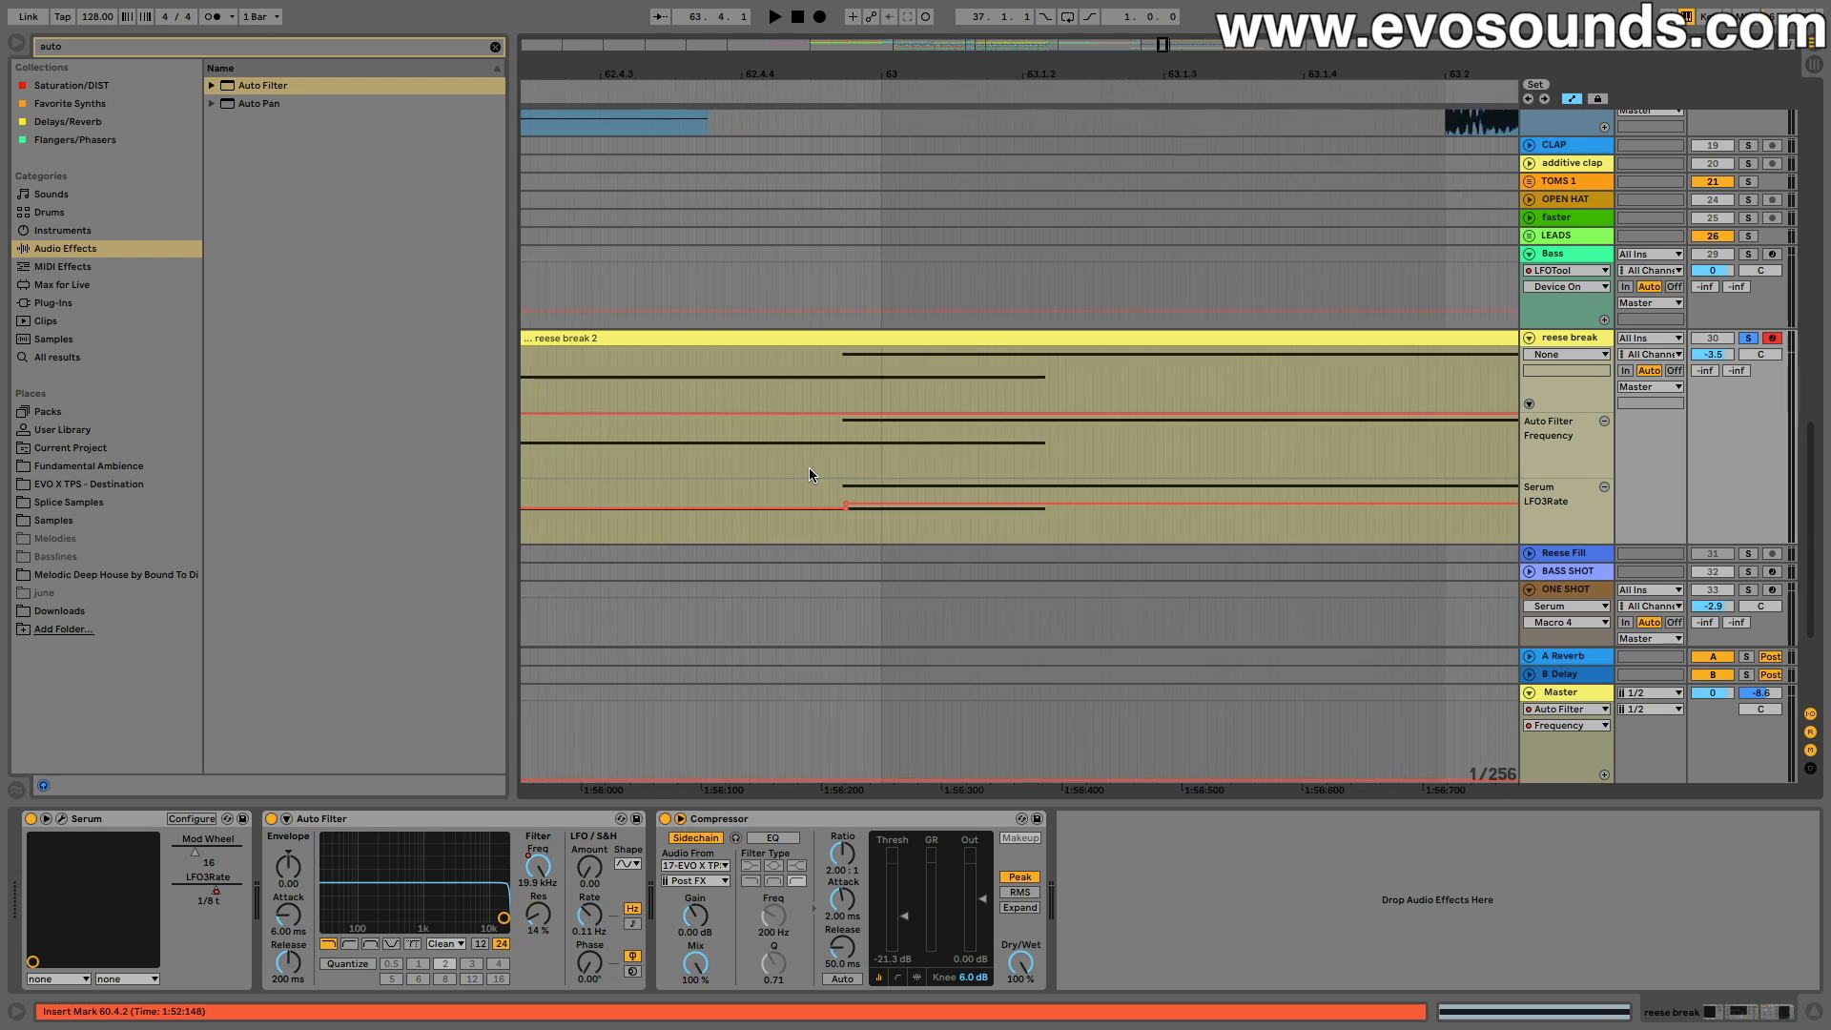
{"action": "left_click", "coordinate": [850, 507]}
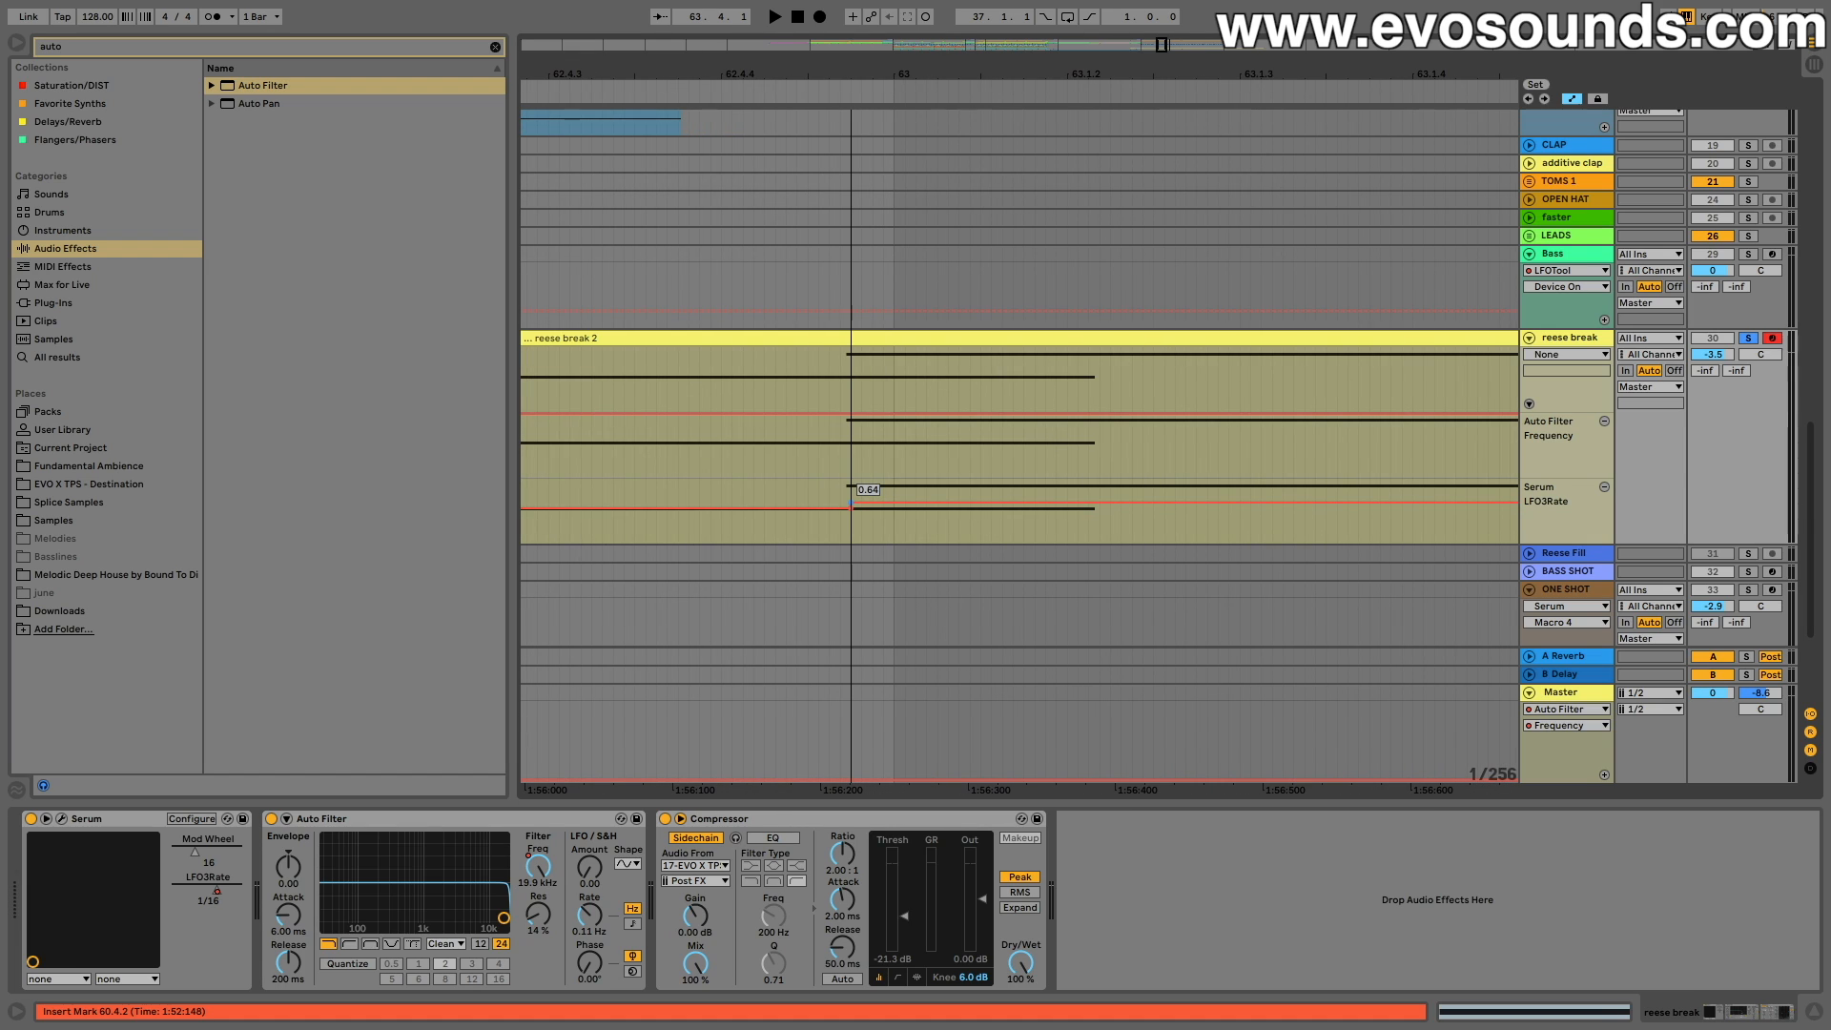
{"action": "key", "text": "space"}
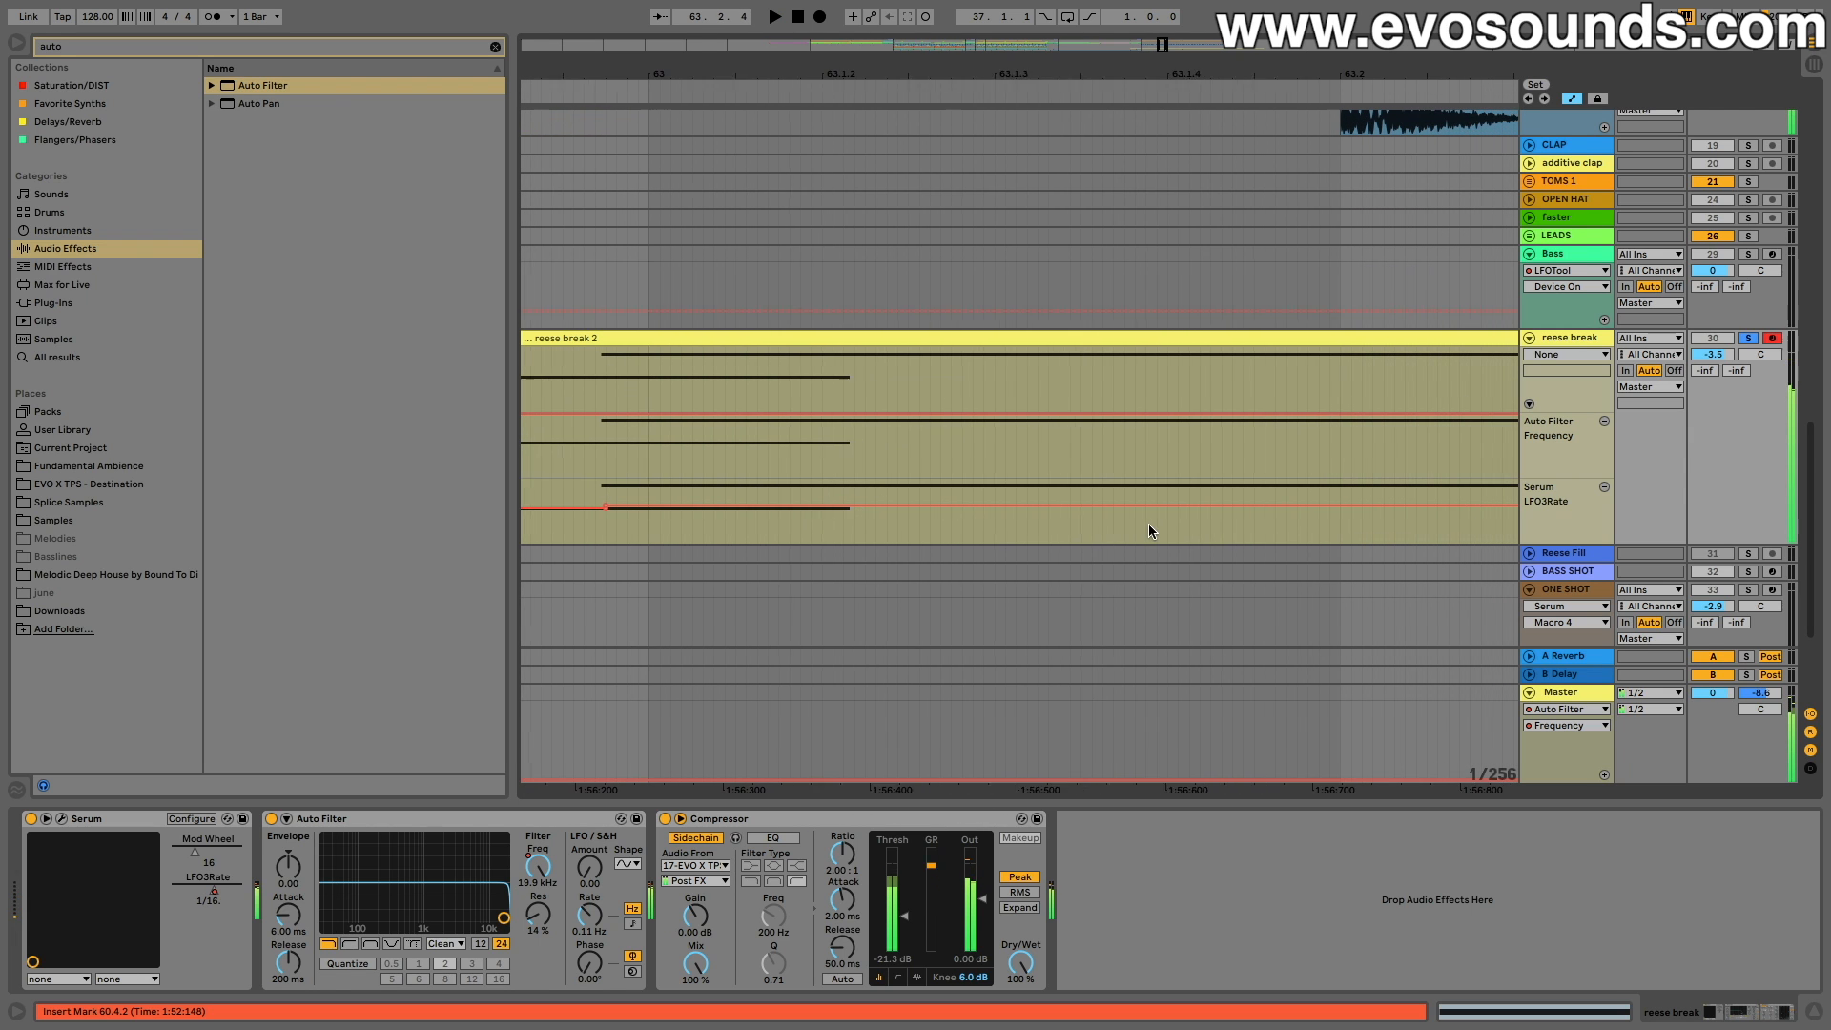
Step: Shape LFO3Rate as a rise into bar 63 with a gradual fall toward bar 64, auditioning from 62.4.3
{"action": "mouse_move", "coordinate": [1164, 45]}
{"action": "left_mouse_down"}
{"action": "mouse_move", "coordinate": [1165, 11]}
{"action": "mouse_move", "coordinate": [1196, 11]}
{"action": "mouse_move", "coordinate": [1154, 45]}
{"action": "left_mouse_up"}
{"action": "key", "text": "space"}
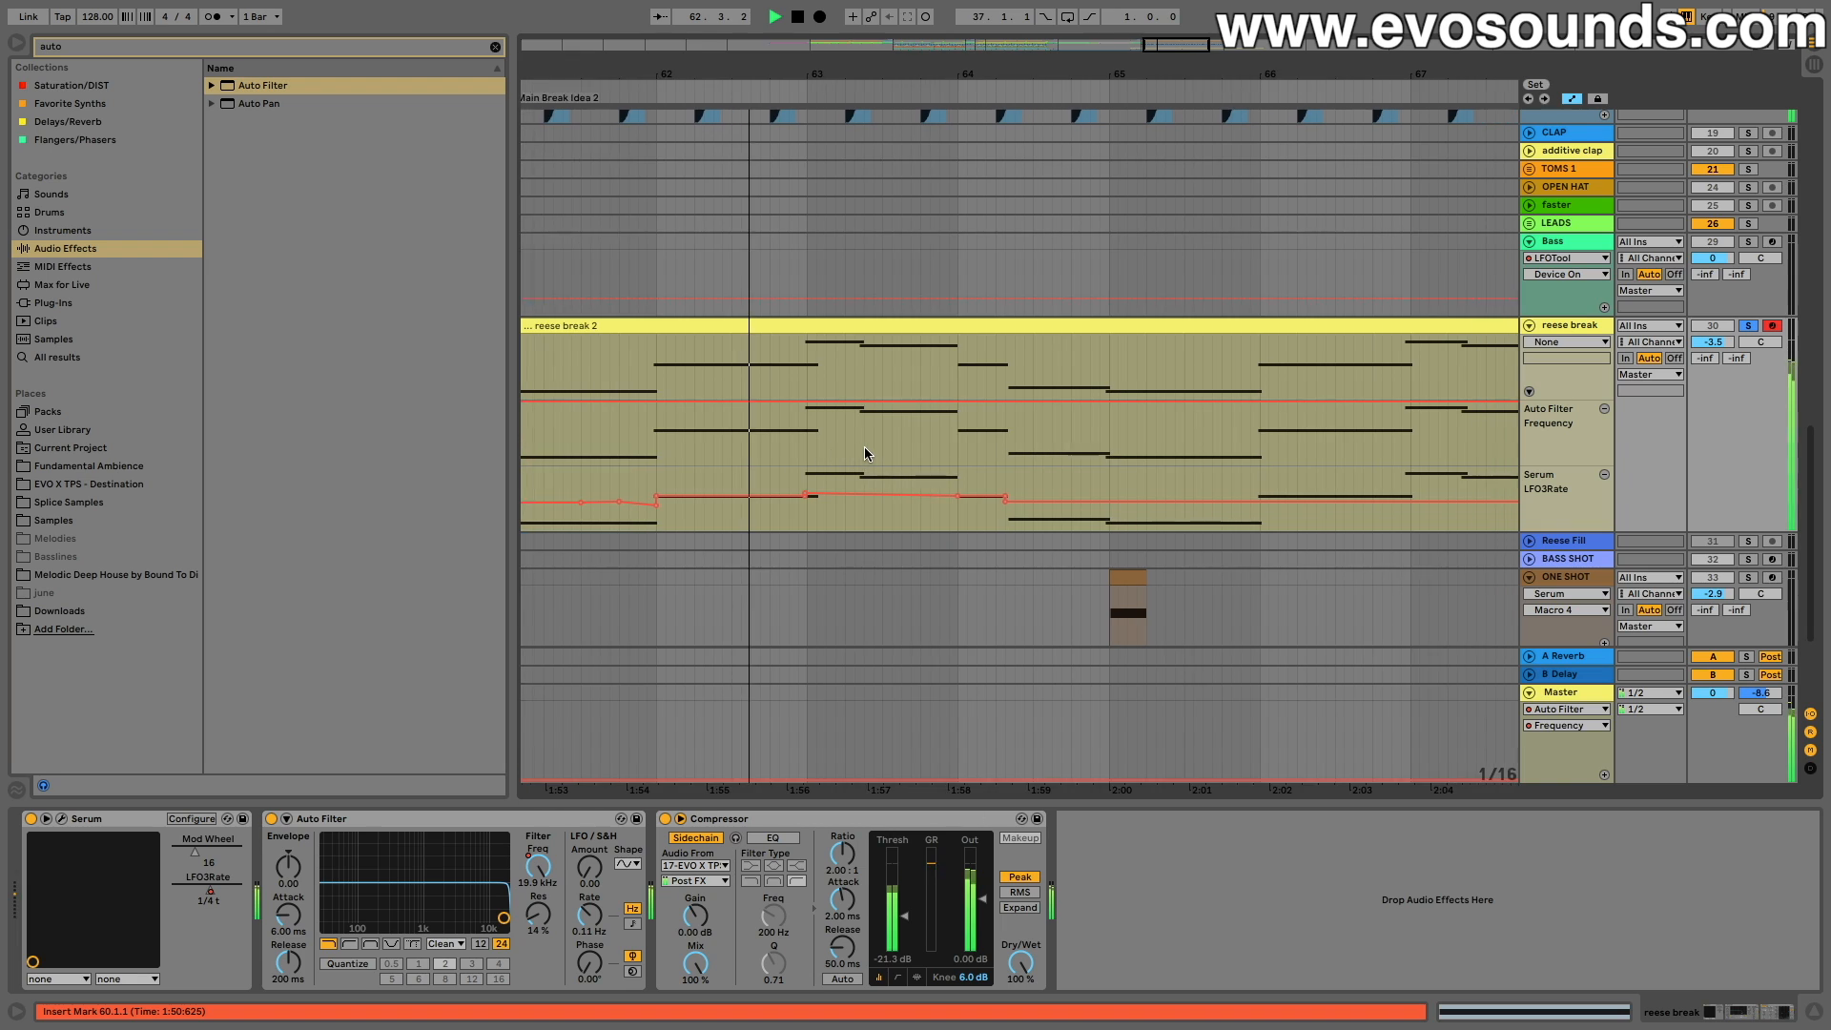
{"action": "scroll", "coordinate": [864, 448], "scroll_direction": "right", "scroll_amount": 2}
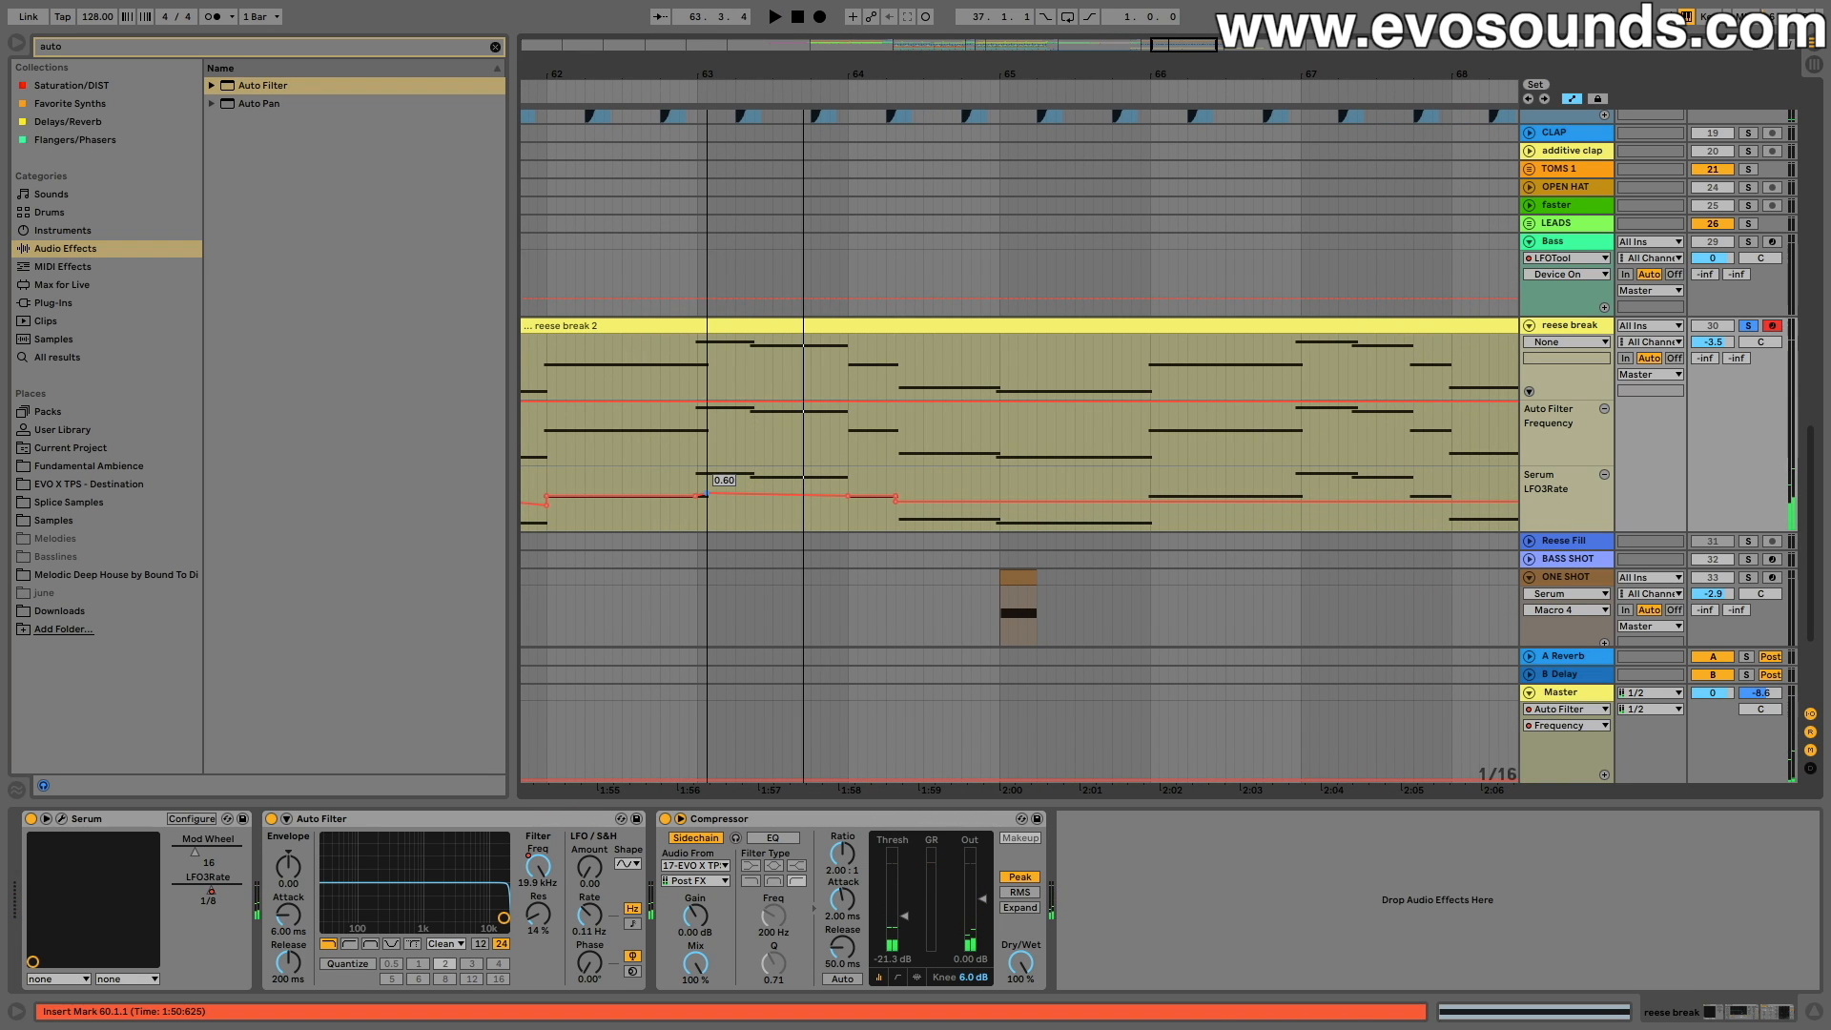
{"action": "left_click", "coordinate": [674, 495]}
{"action": "key", "text": "space"}
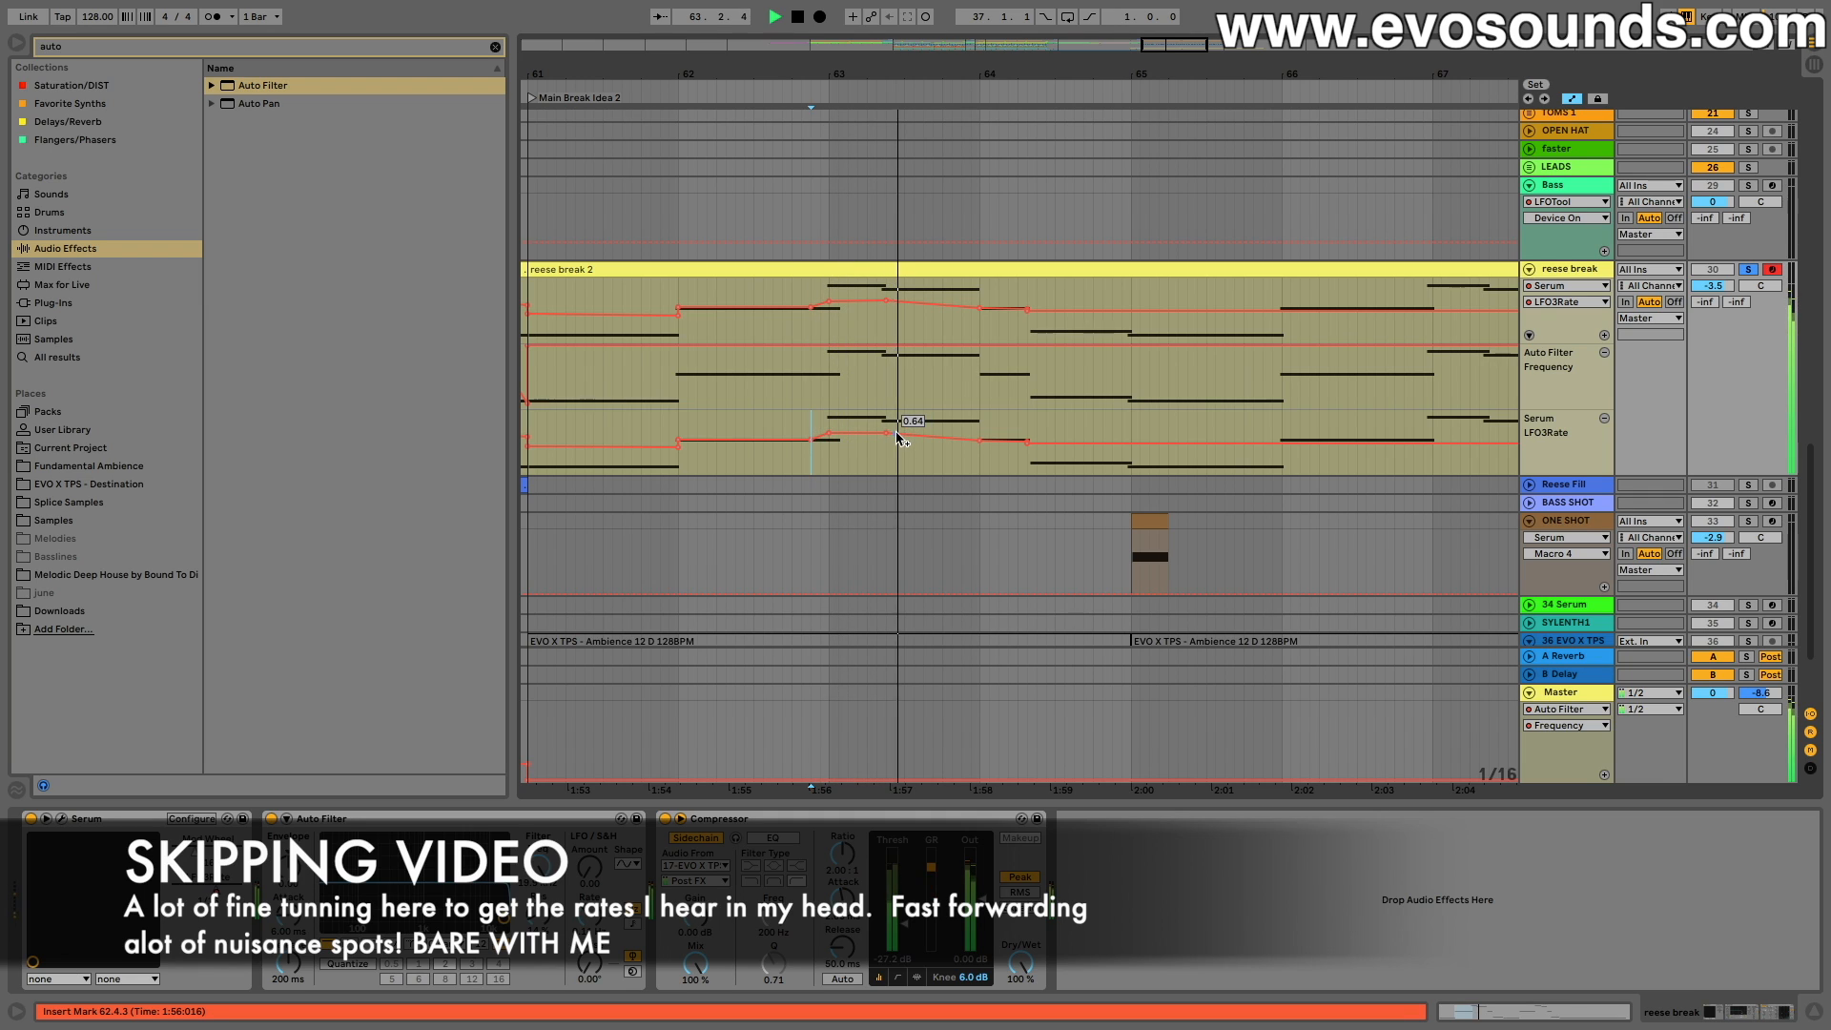
{"action": "left_click_drag", "start_coordinate": [914, 436], "coordinate": [920, 437]}
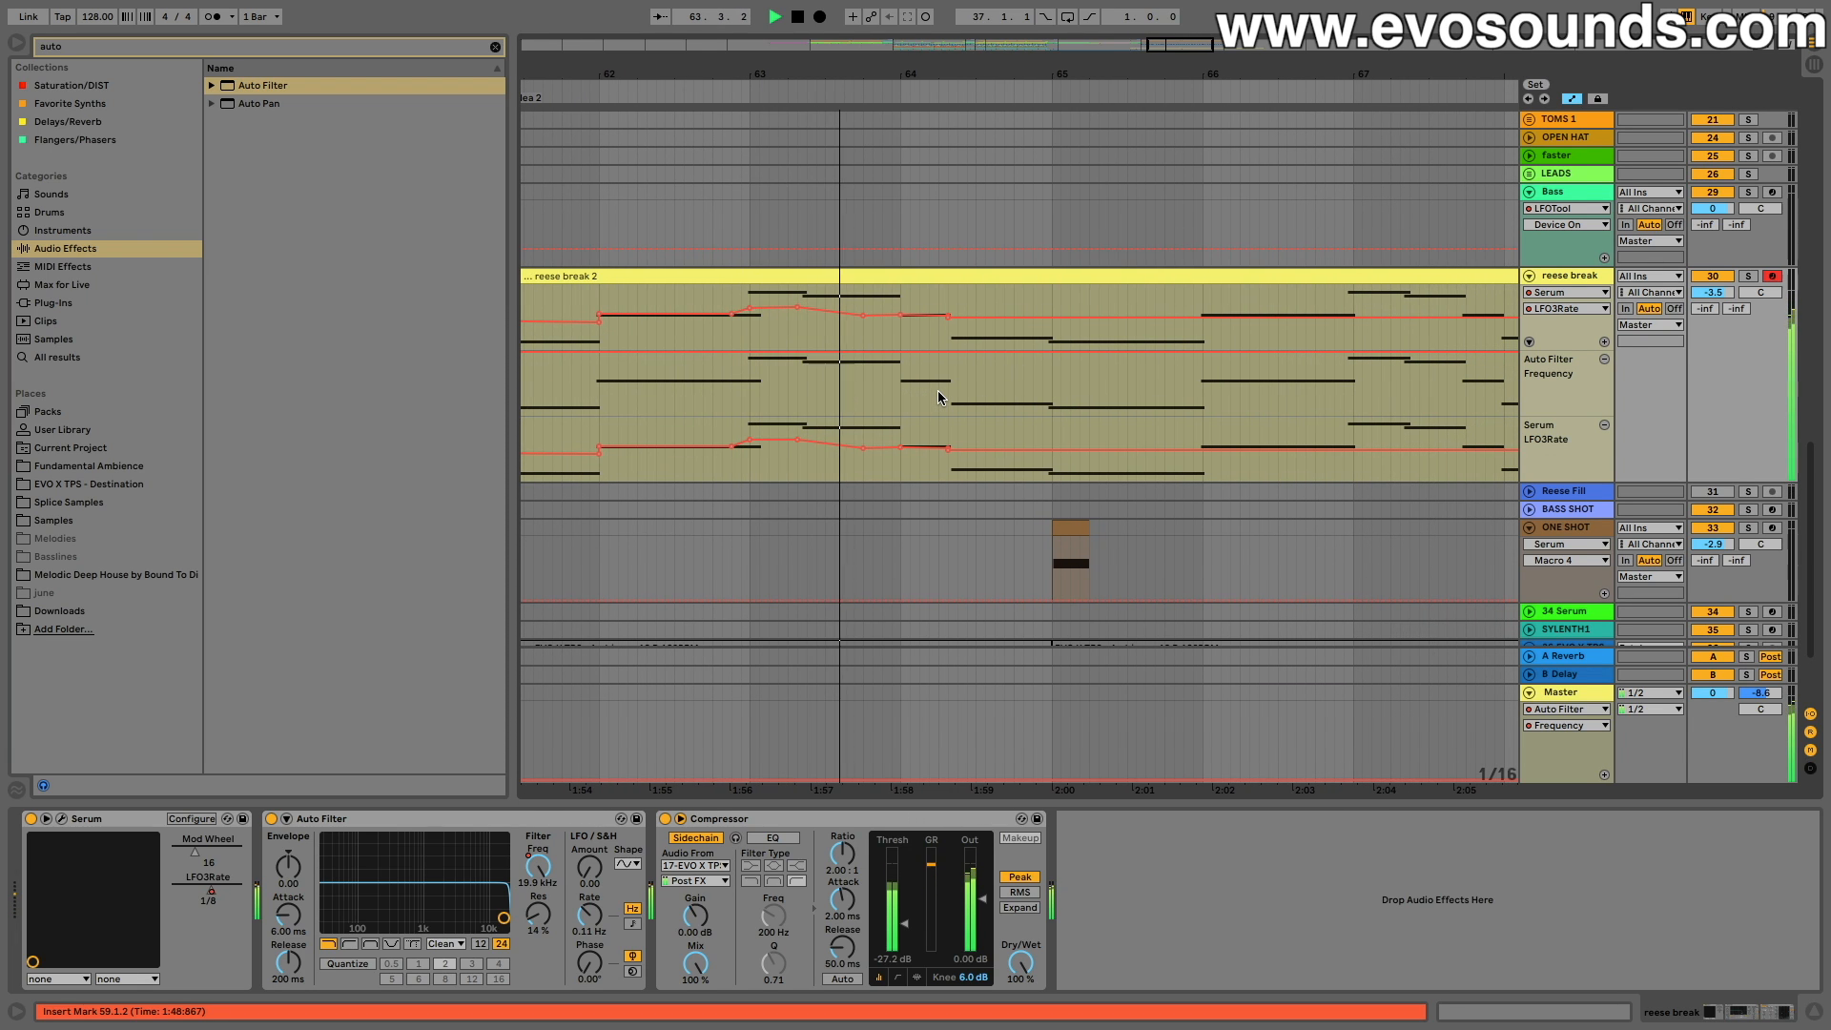
Step: Audition the bar 63 rate curve from 62.4.4 and duplicate the four-bar LFO3Rate automation onto 65.1.1 to 69.1.1
{"action": "key", "text": "space"}
{"action": "left_click", "coordinate": [808, 438]}
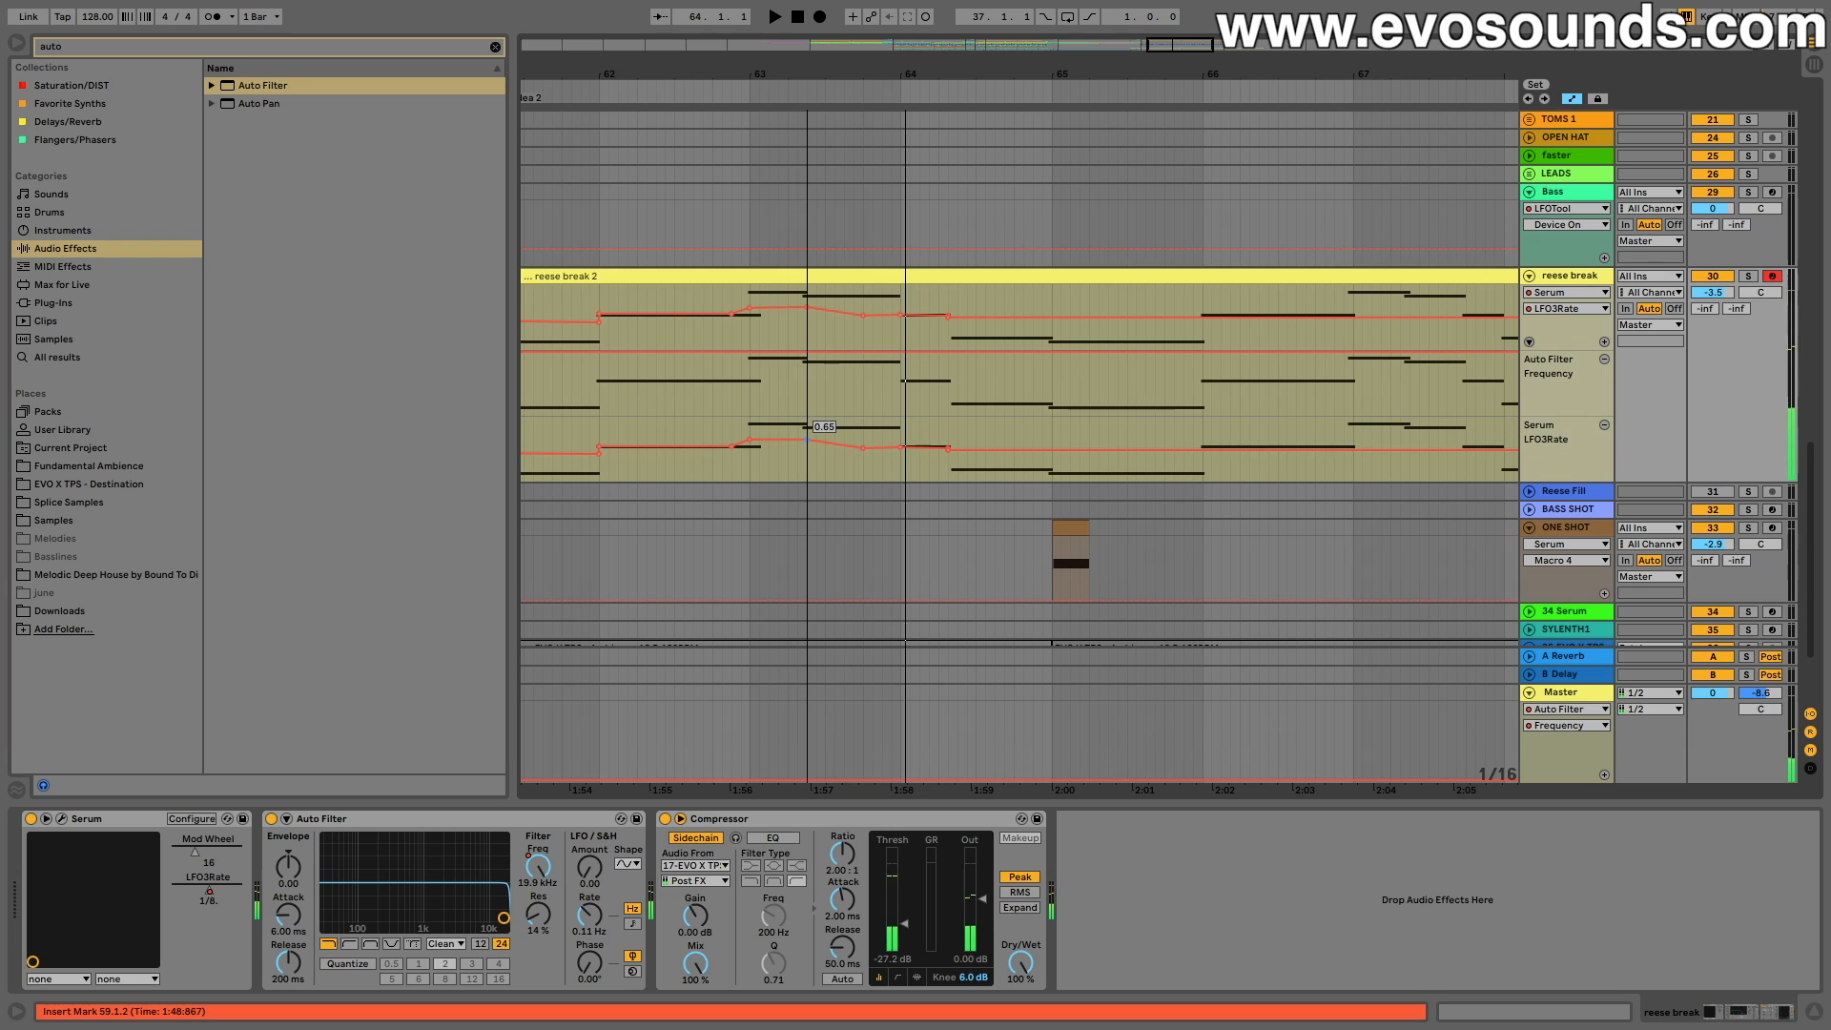
{"action": "left_click", "coordinate": [741, 431]}
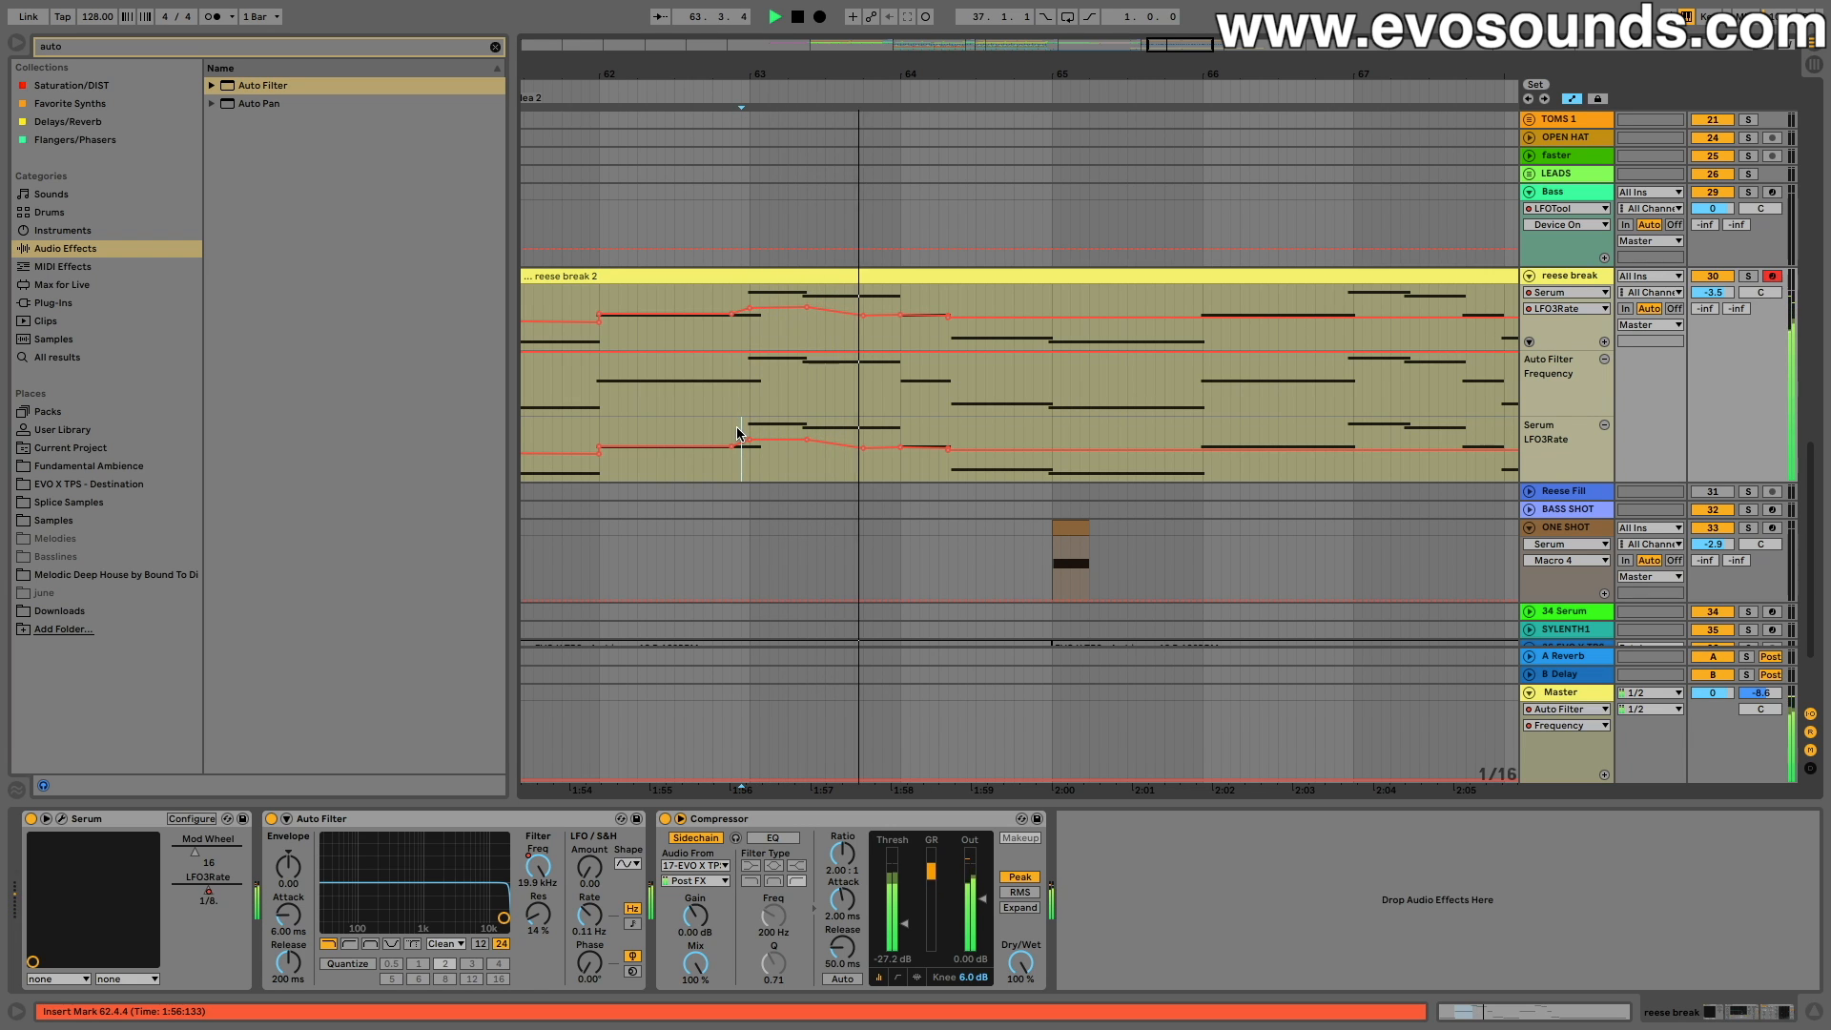
{"action": "left_click", "coordinate": [683, 424]}
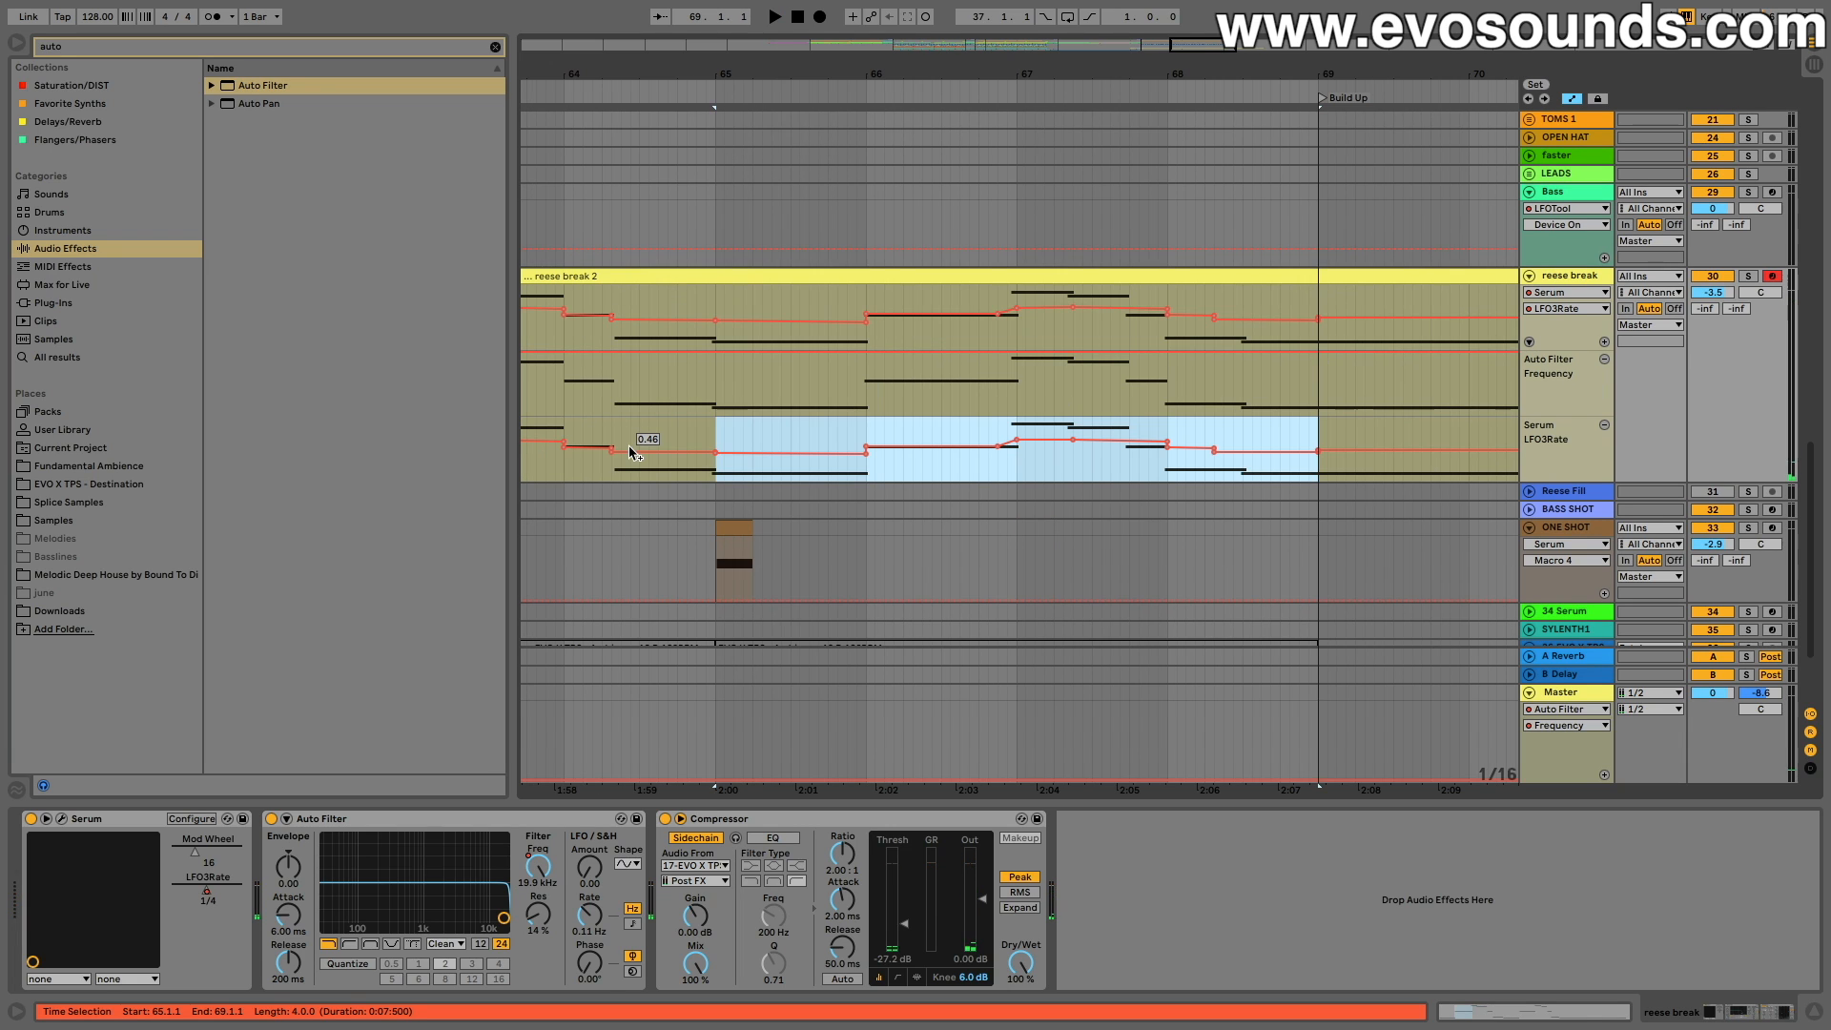
{"action": "key", "text": "space"}
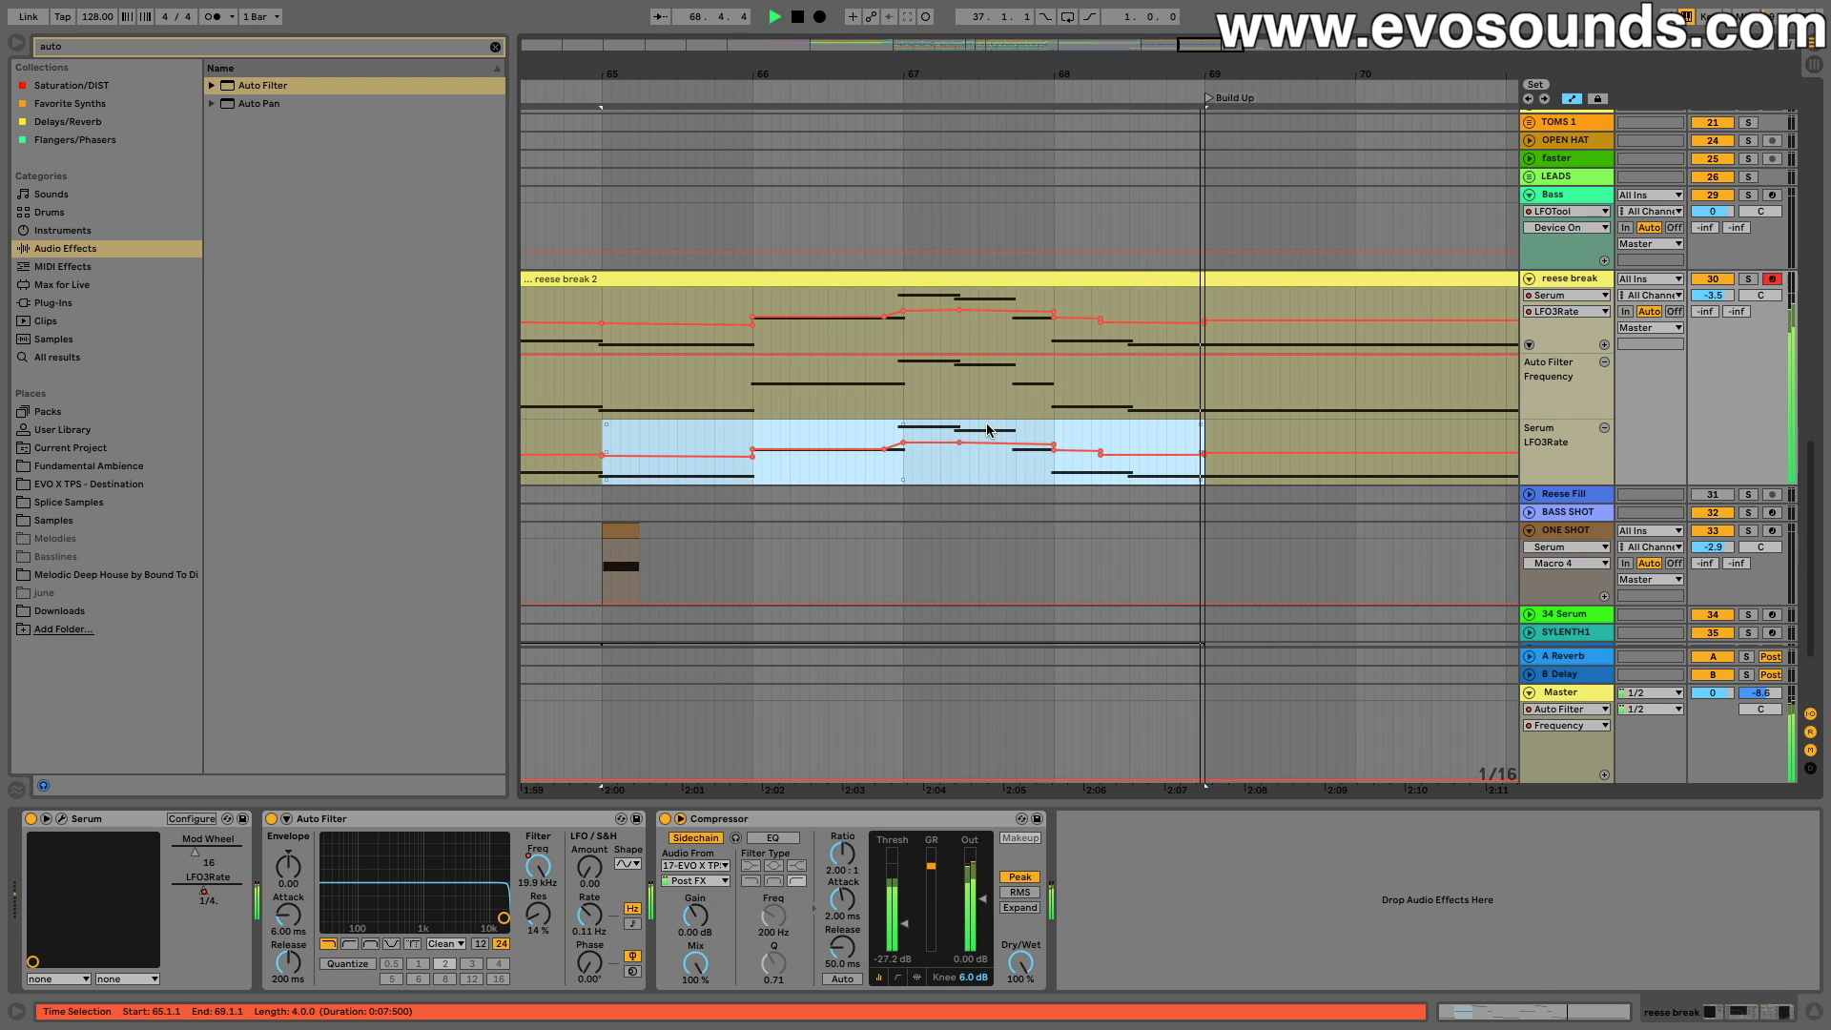
Step: Play the reese break from 59.3.1 through both automated phrases to the Build Up and inspect LFO3Rate around bars 67 and 68
{"action": "left_click_drag", "start_coordinate": [1342, 73], "coordinate": [1342, 12]}
{"action": "left_click", "coordinate": [989, 323]}
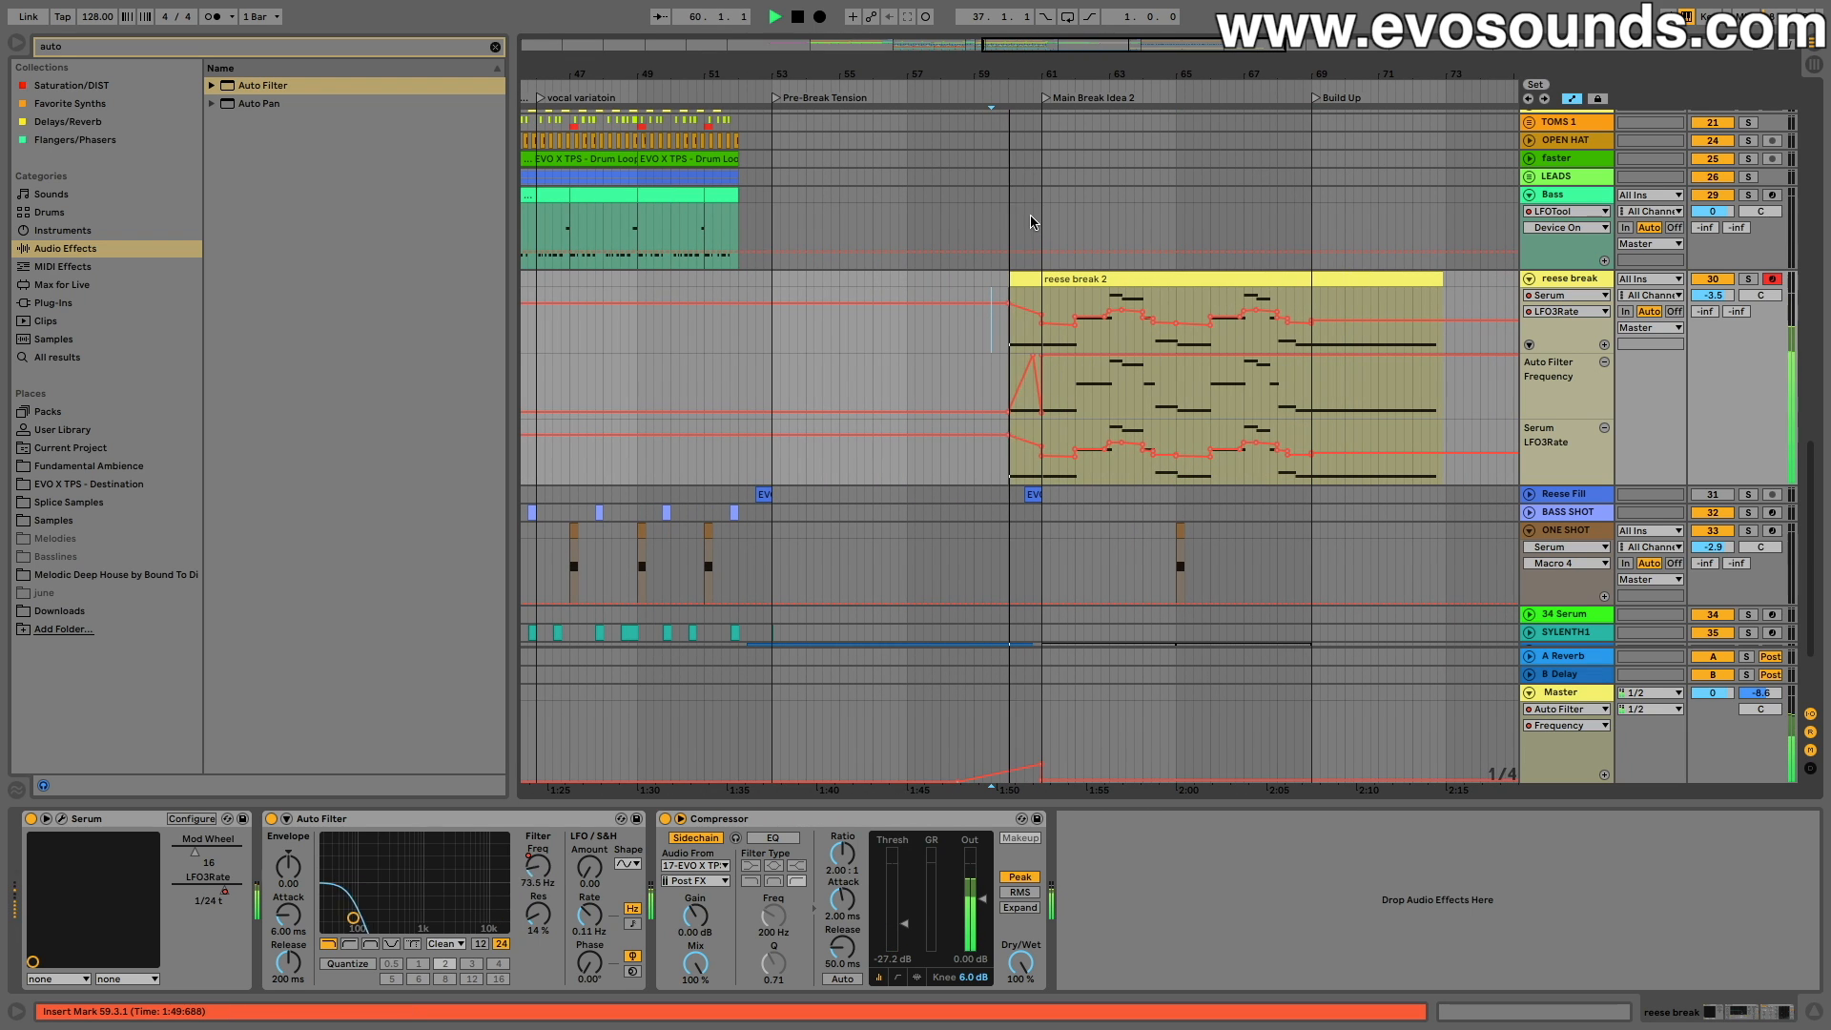
{"action": "left_click_drag", "start_coordinate": [1117, 74], "coordinate": [1052, 126]}
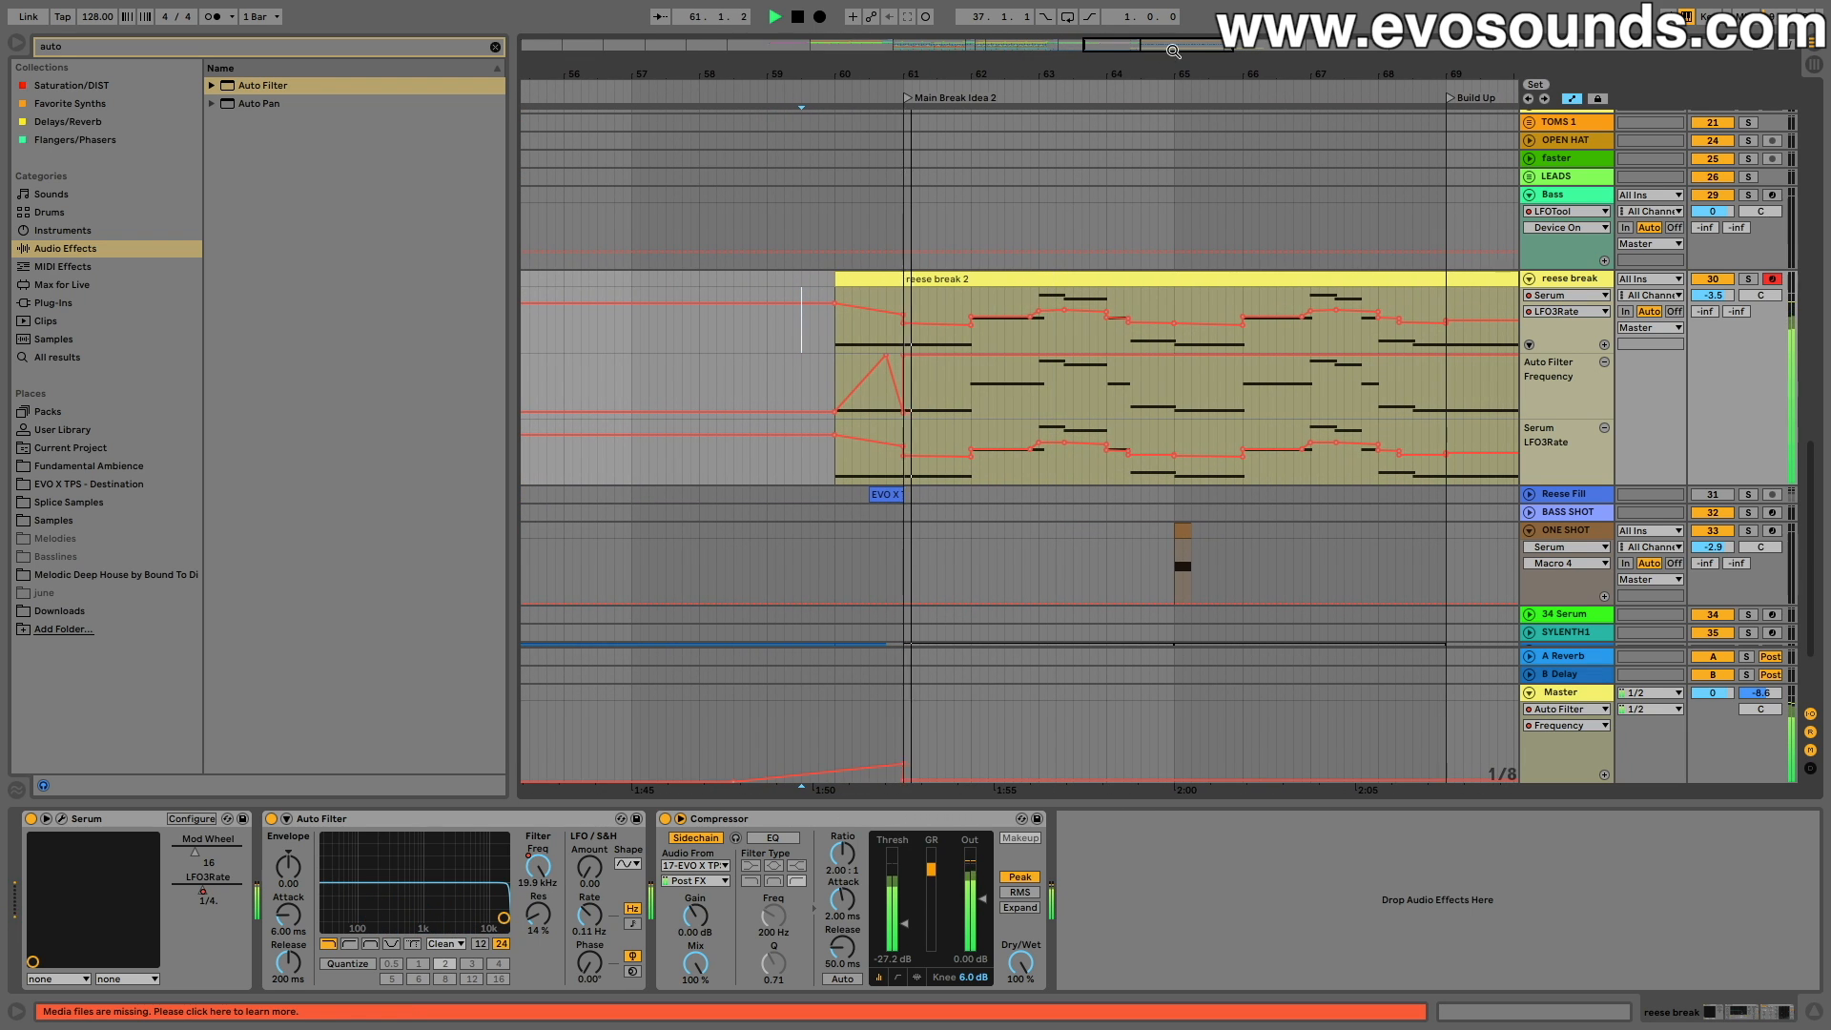
{"action": "scroll", "coordinate": [1129, 188], "scroll_direction": "right", "scroll_amount": 4}
{"action": "scroll", "coordinate": [1139, 188], "scroll_direction": "down", "scroll_amount": 2}
{"action": "left_click", "coordinate": [1582, 216]}
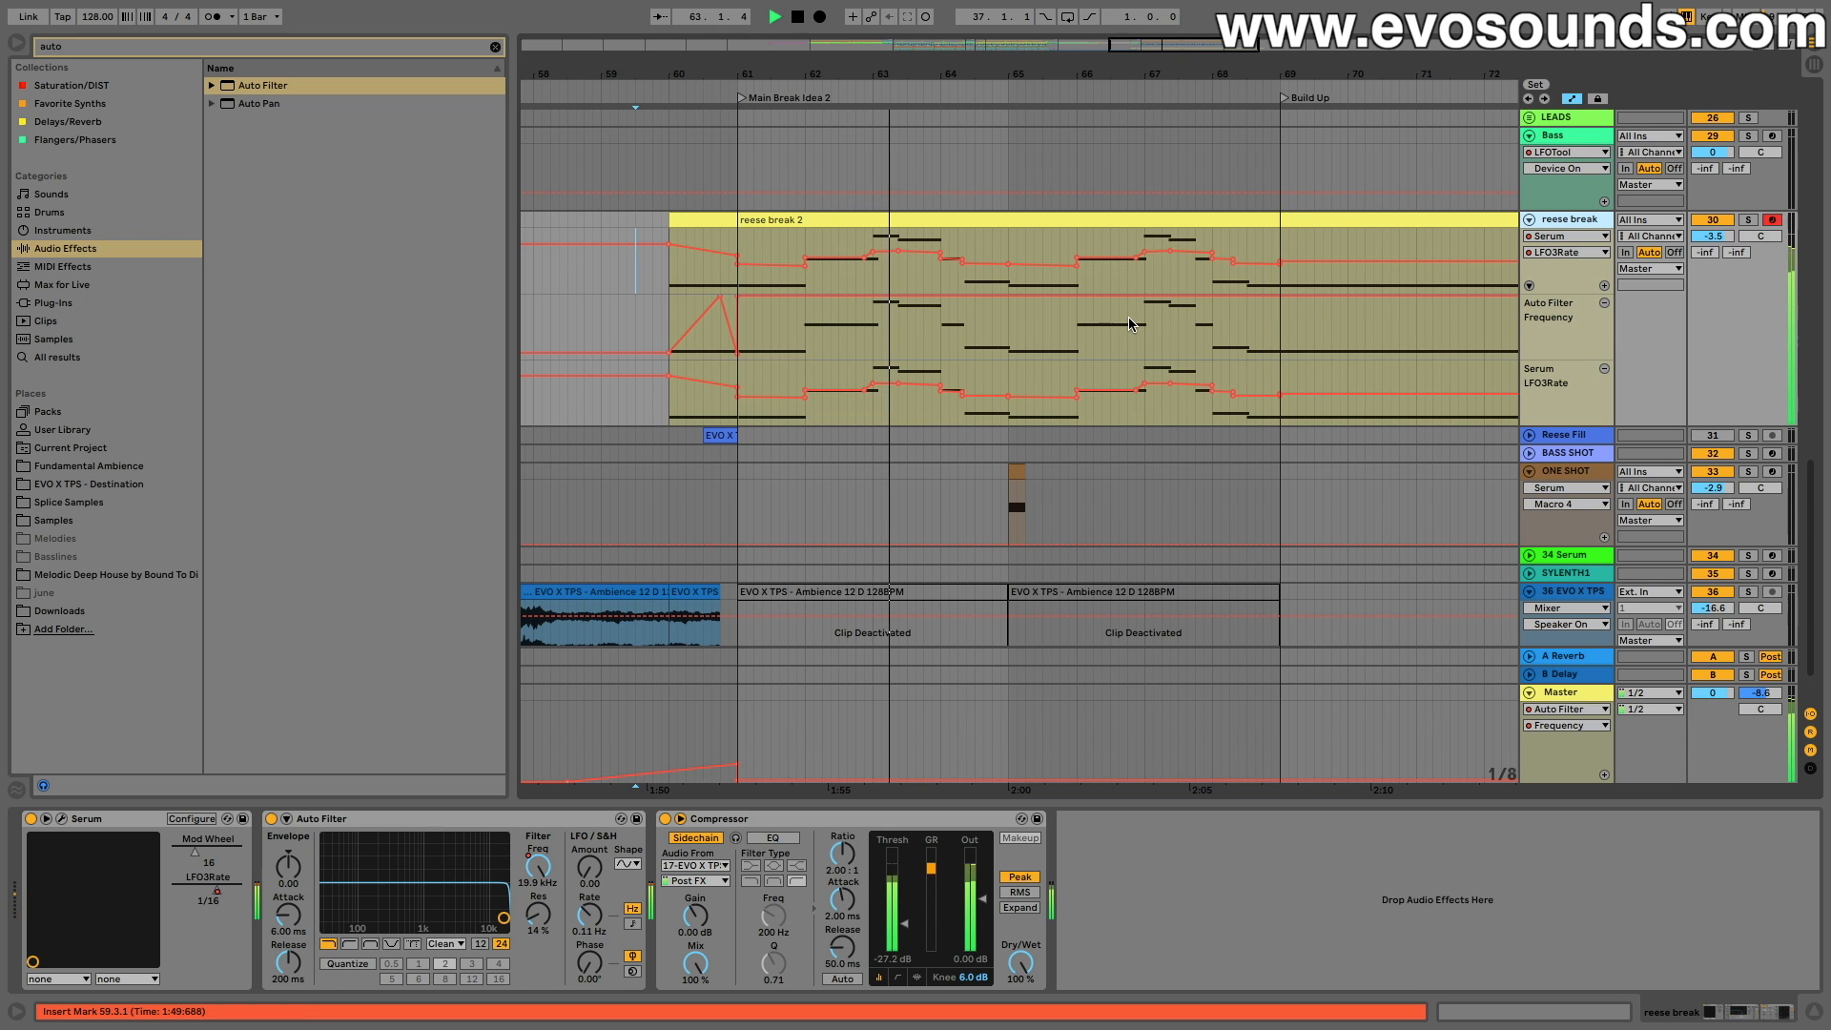
{"action": "scroll", "coordinate": [1130, 323], "scroll_direction": "right", "scroll_amount": 3}
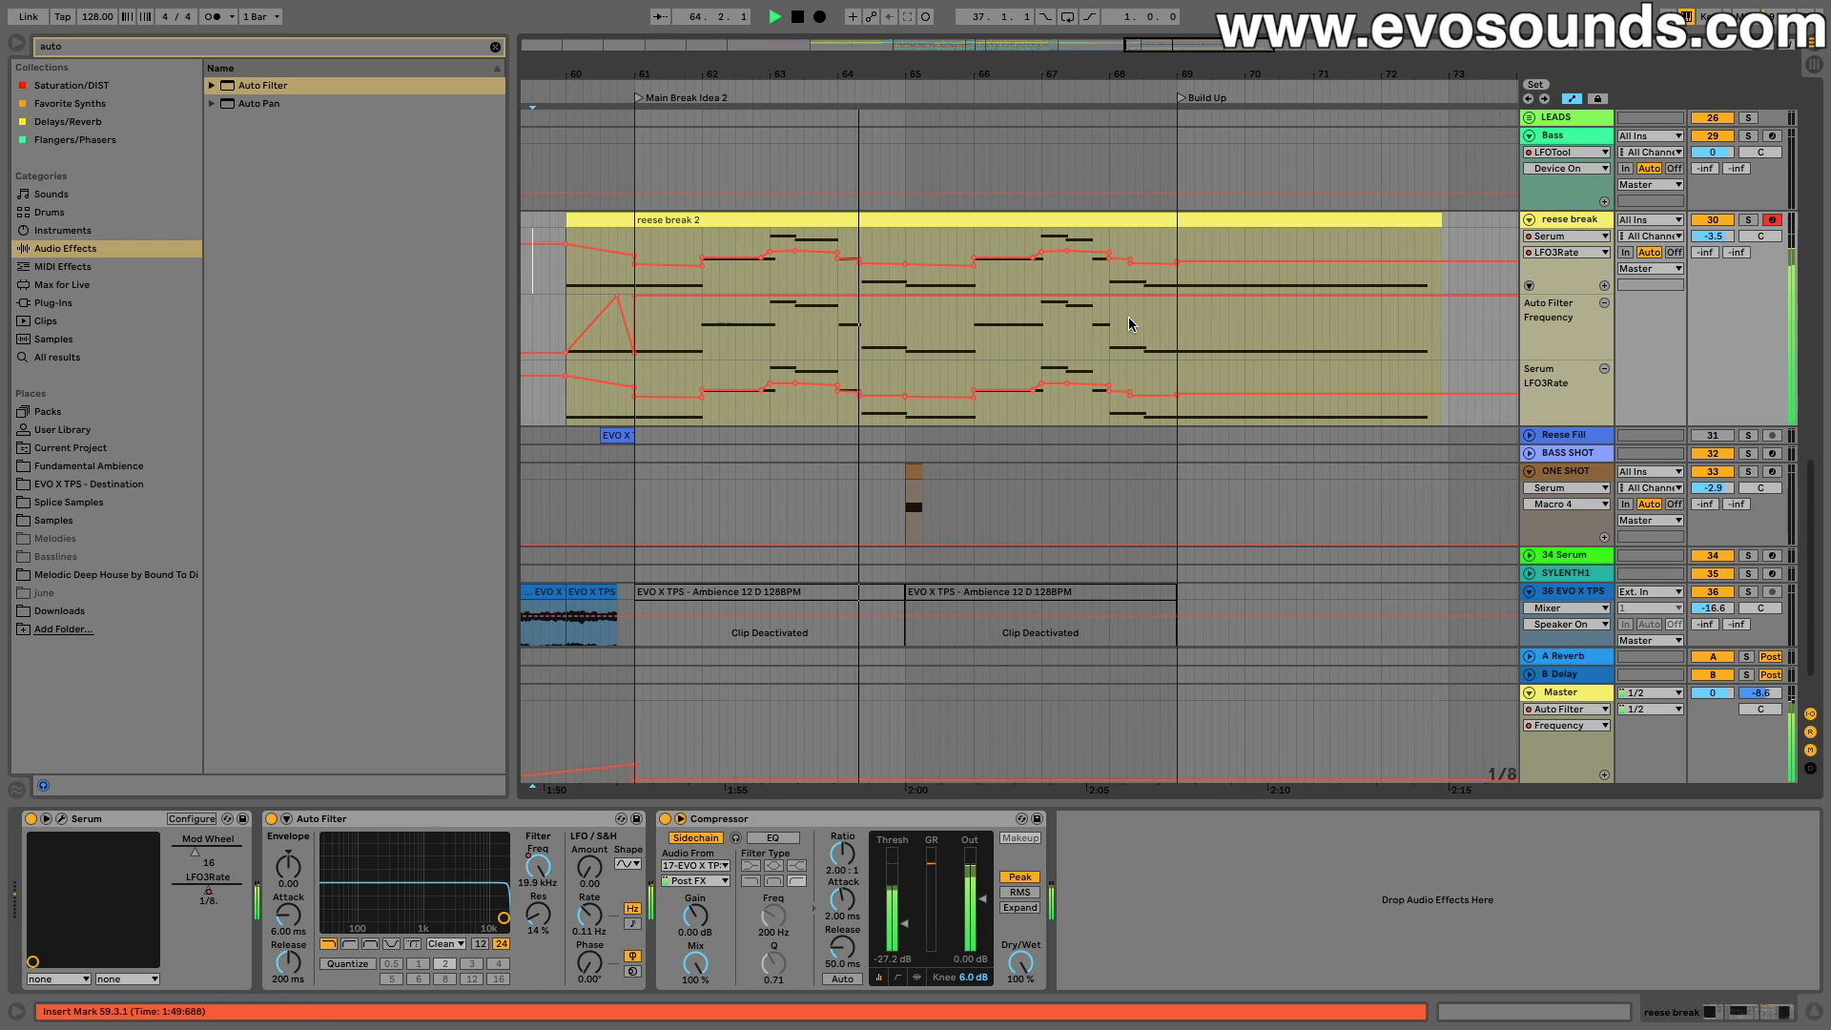
{"action": "scroll", "coordinate": [1129, 322], "scroll_direction": "up", "scroll_amount": 3}
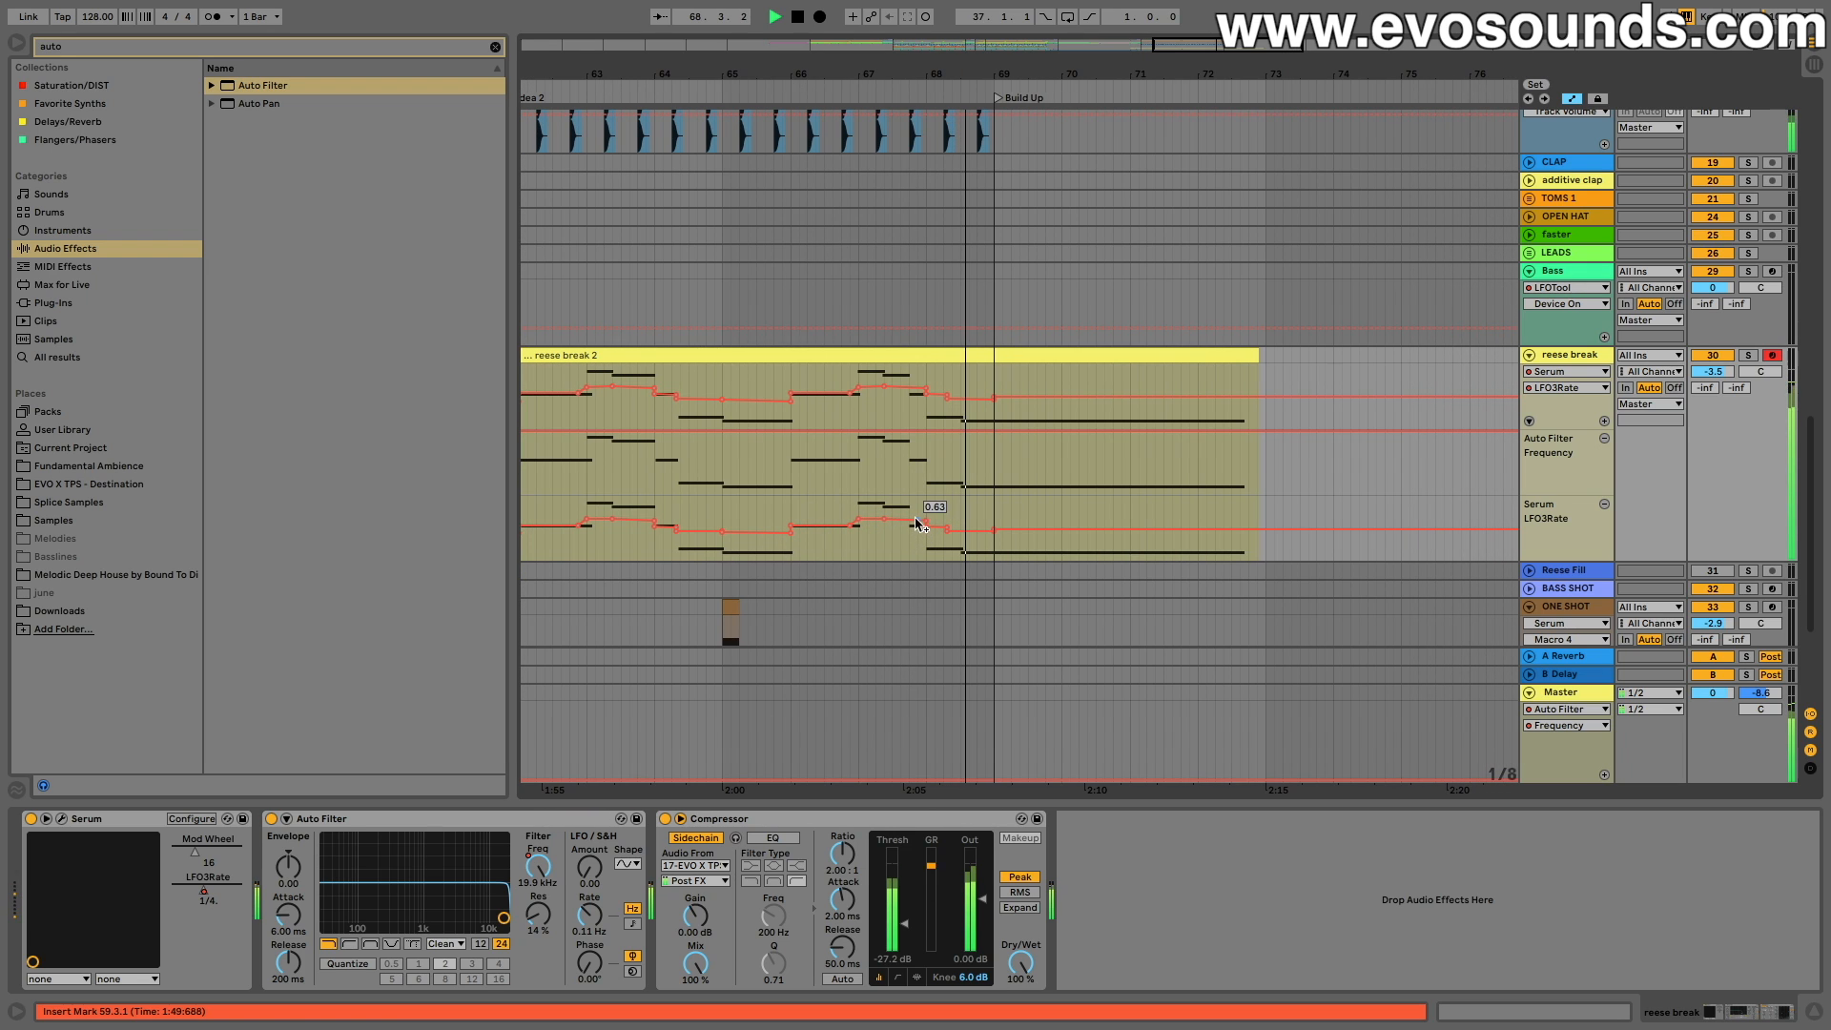
{"action": "left_click_drag", "start_coordinate": [981, 73], "coordinate": [1014, 139]}
{"action": "key", "text": "space"}
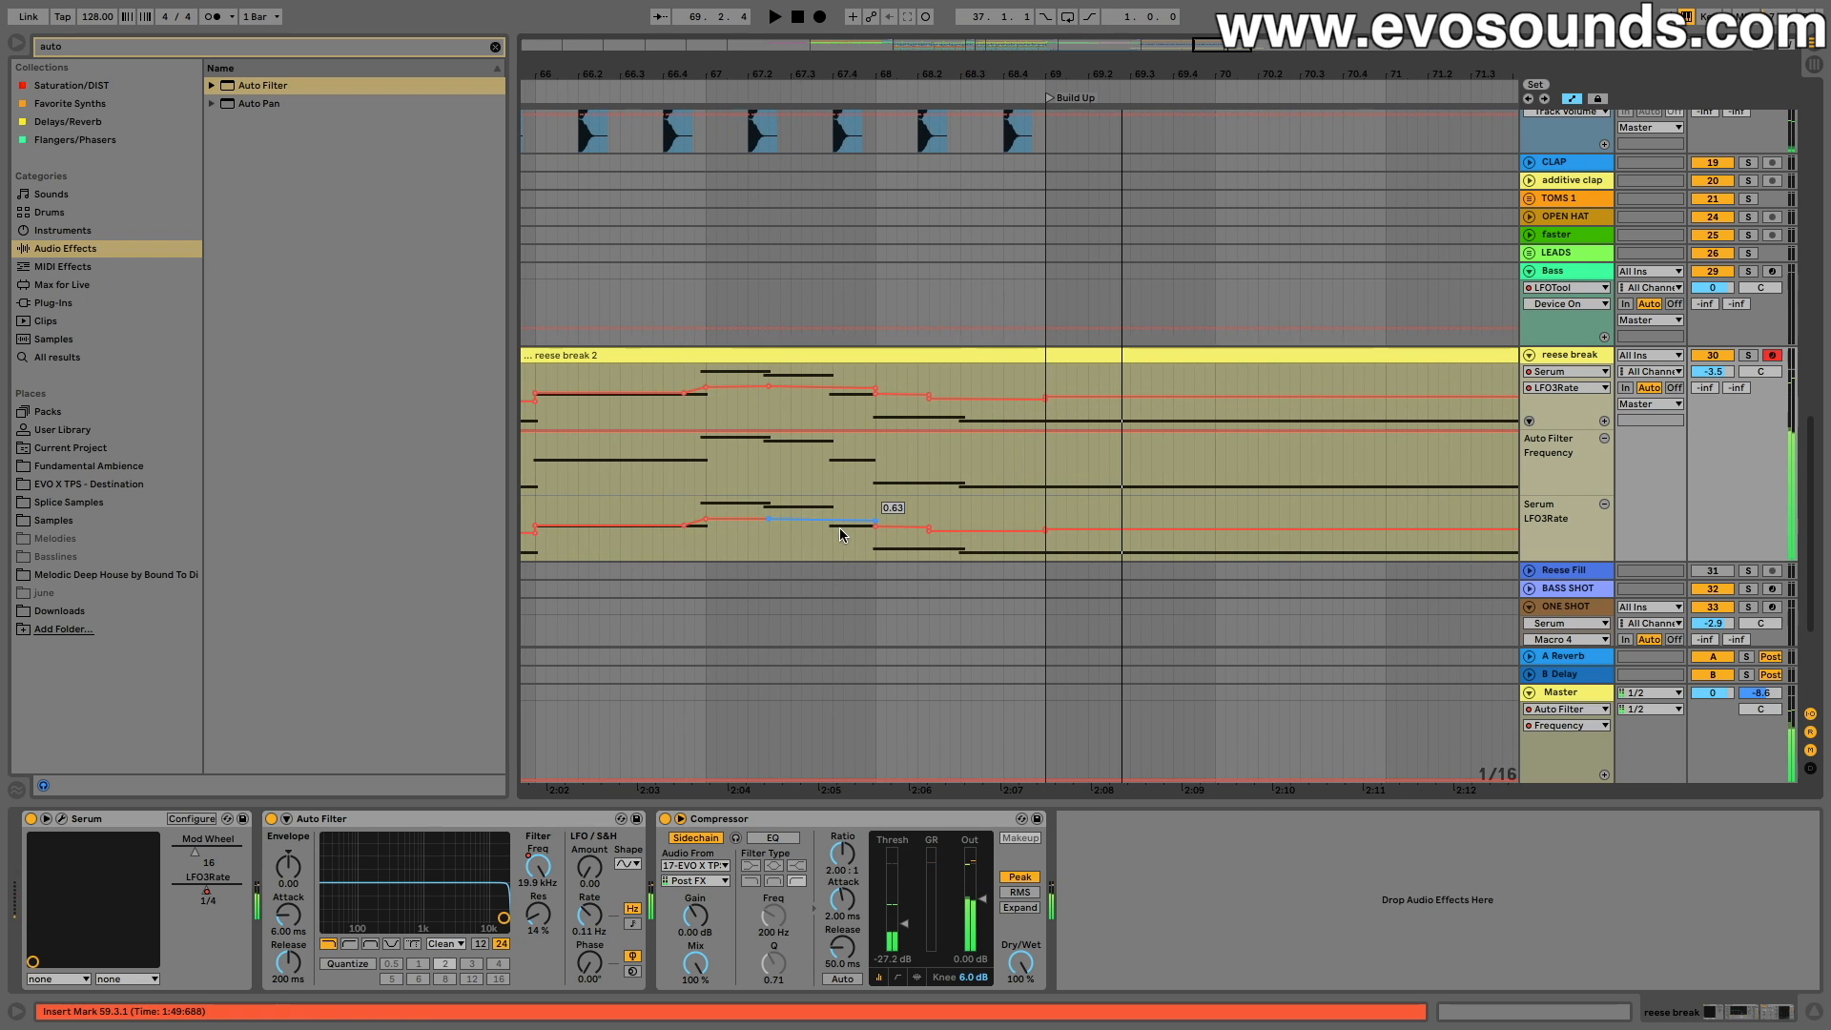
Step: Move the LFO3Rate drop to just before 67.4 and the 0.46 breakpoint to 68.3.1, auditioning from 67.2.3 and 67.4.2
{"action": "left_click_drag", "start_coordinate": [843, 527], "coordinate": [877, 527]}
{"action": "left_click", "coordinate": [768, 532]}
{"action": "key", "text": "space"}
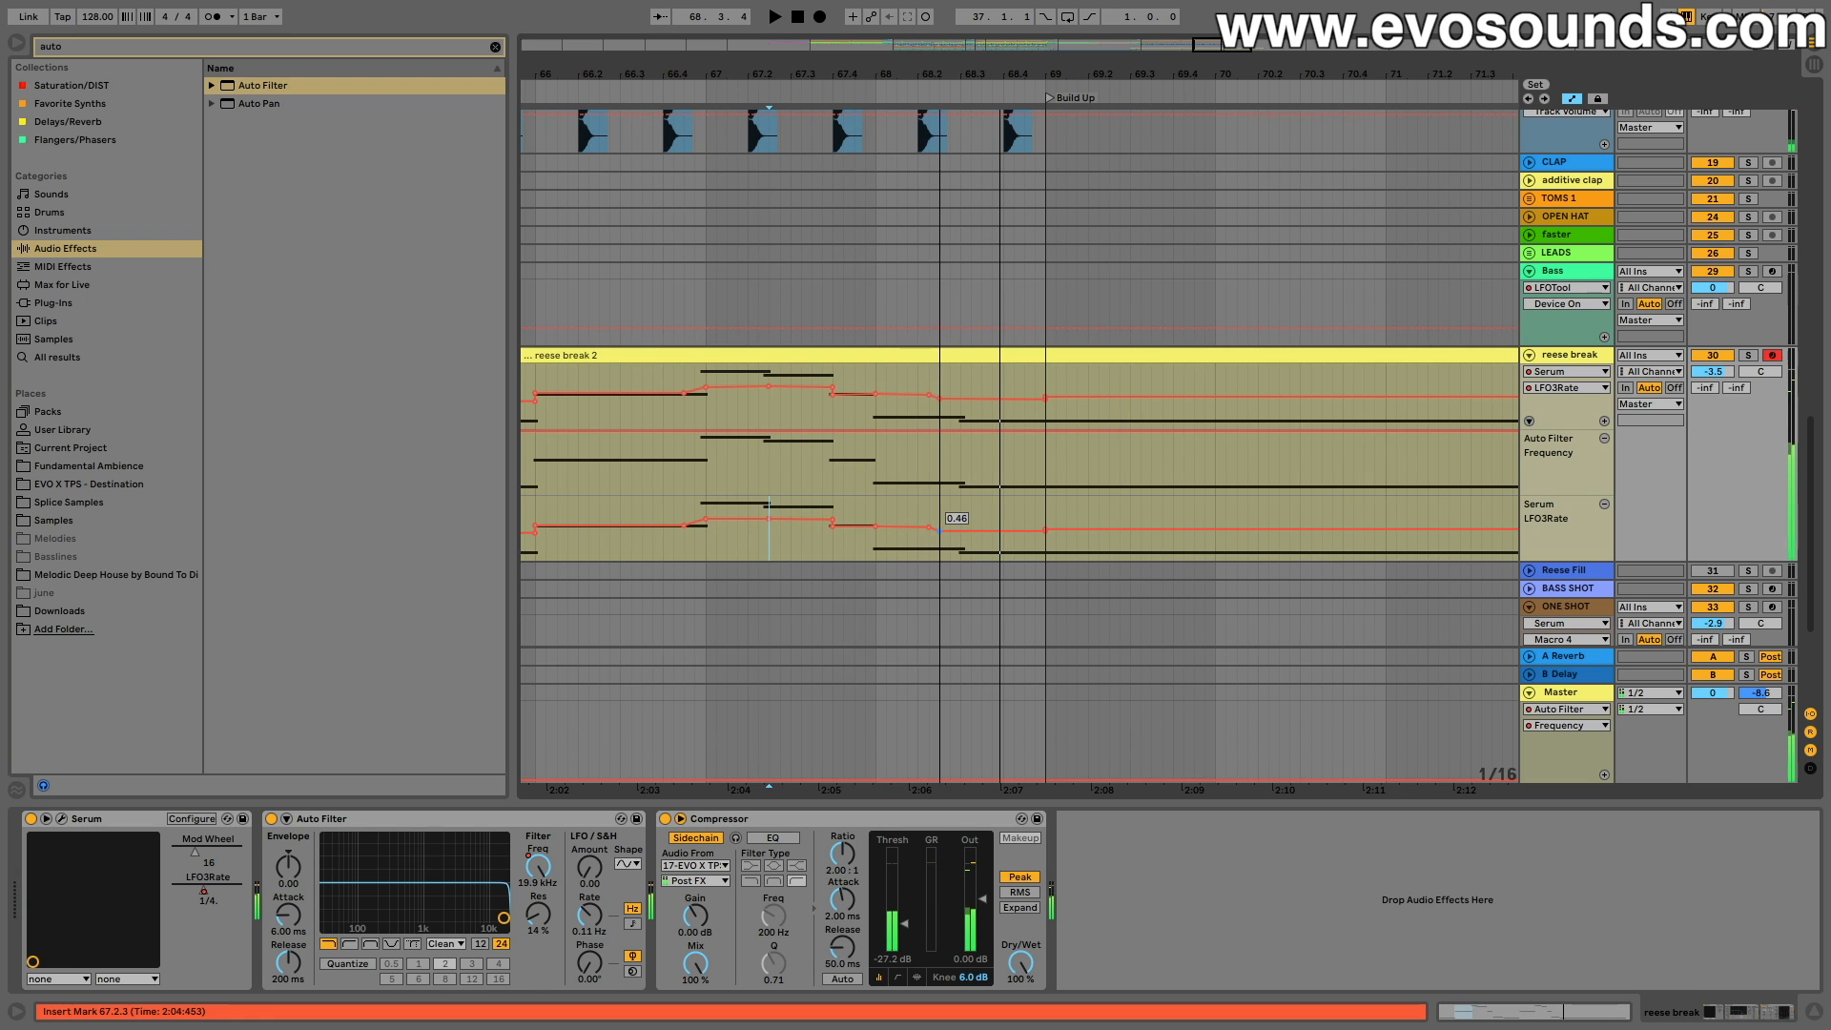
{"action": "left_click_drag", "start_coordinate": [940, 530], "coordinate": [961, 530]}
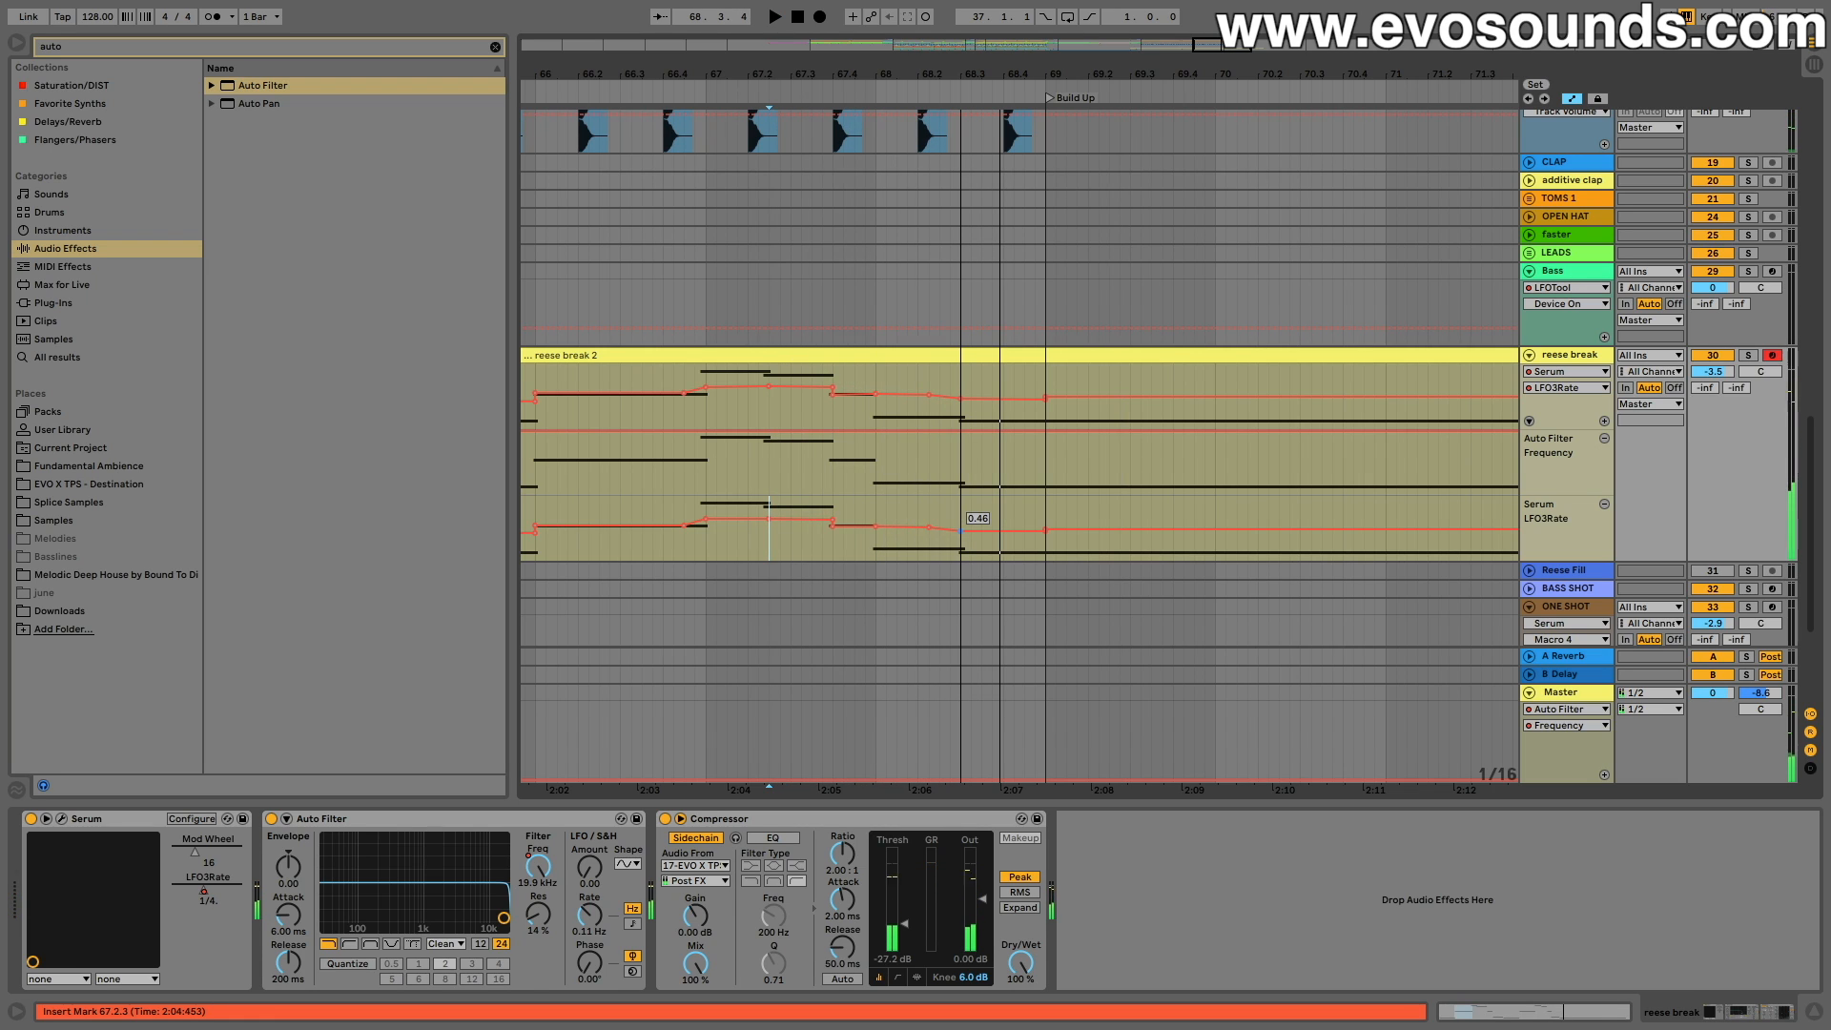
{"action": "left_click", "coordinate": [843, 539]}
{"action": "key", "text": "space"}
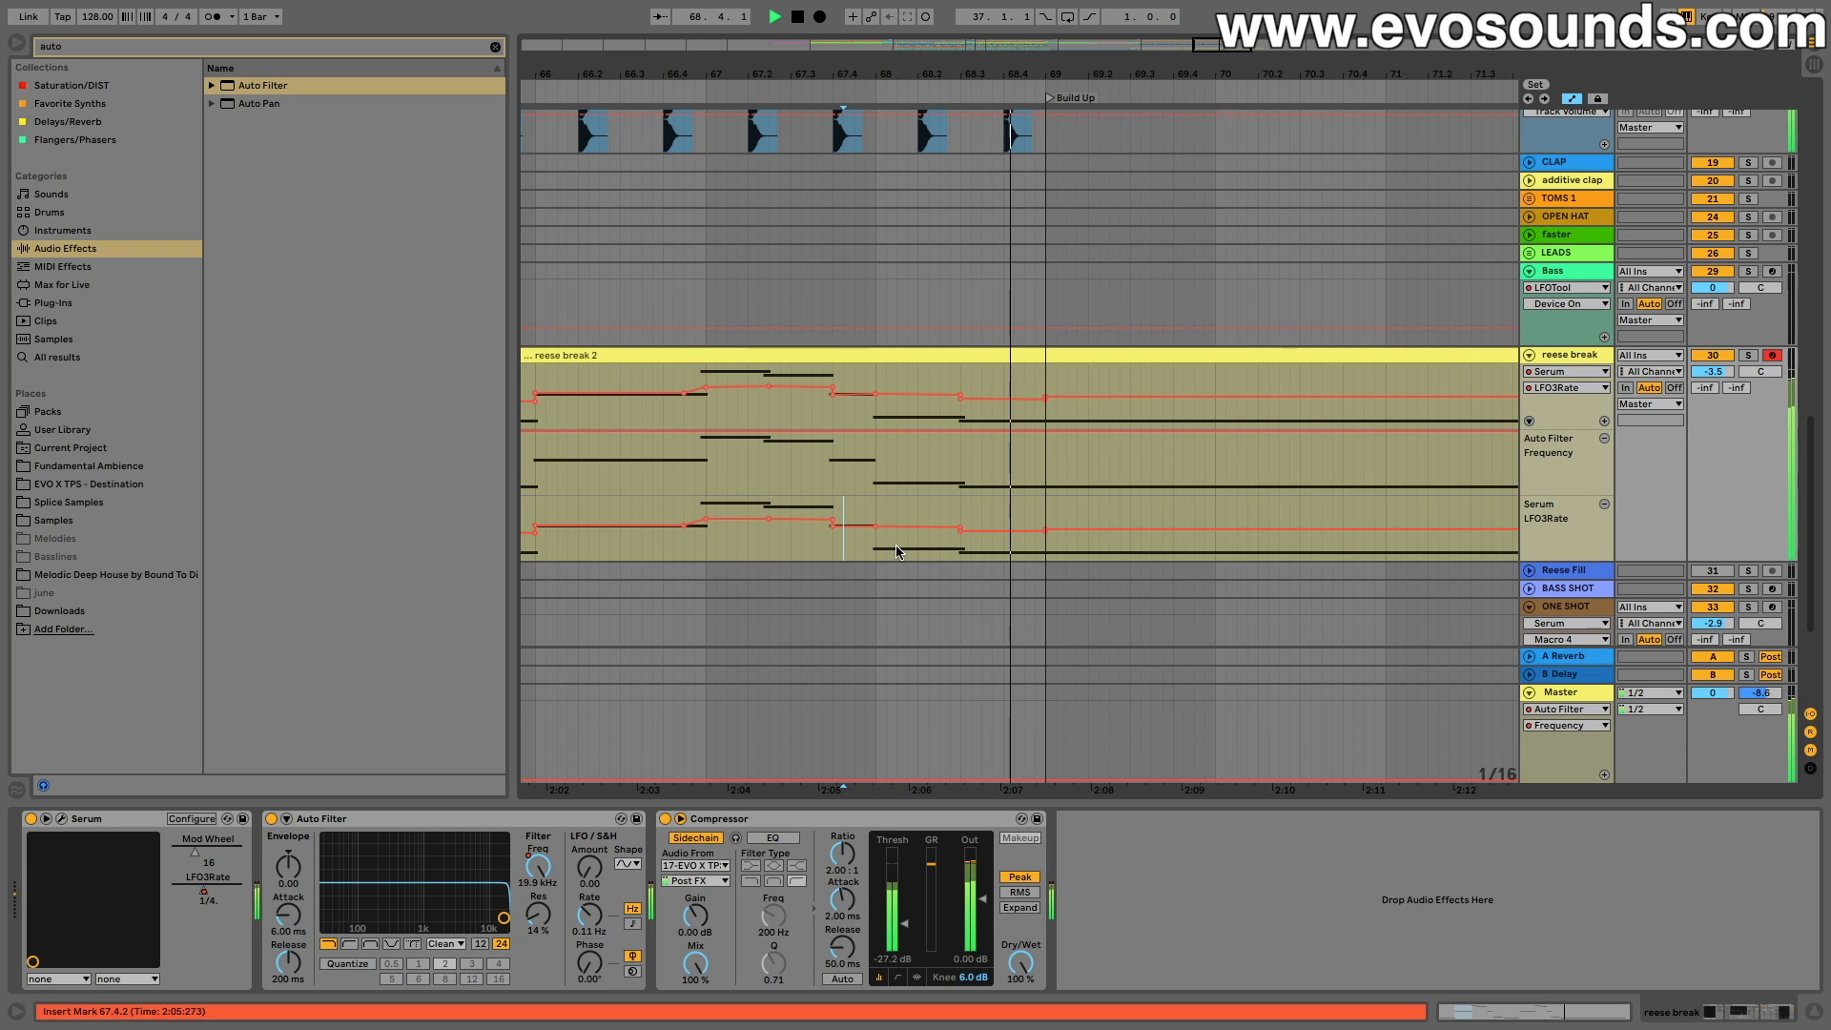
Step: Play the reese break from 67.3.4 into the Build Up, checking the LFO3Rate curve before bar 69
{"action": "left_click", "coordinate": [1046, 520]}
{"action": "left_click", "coordinate": [835, 540]}
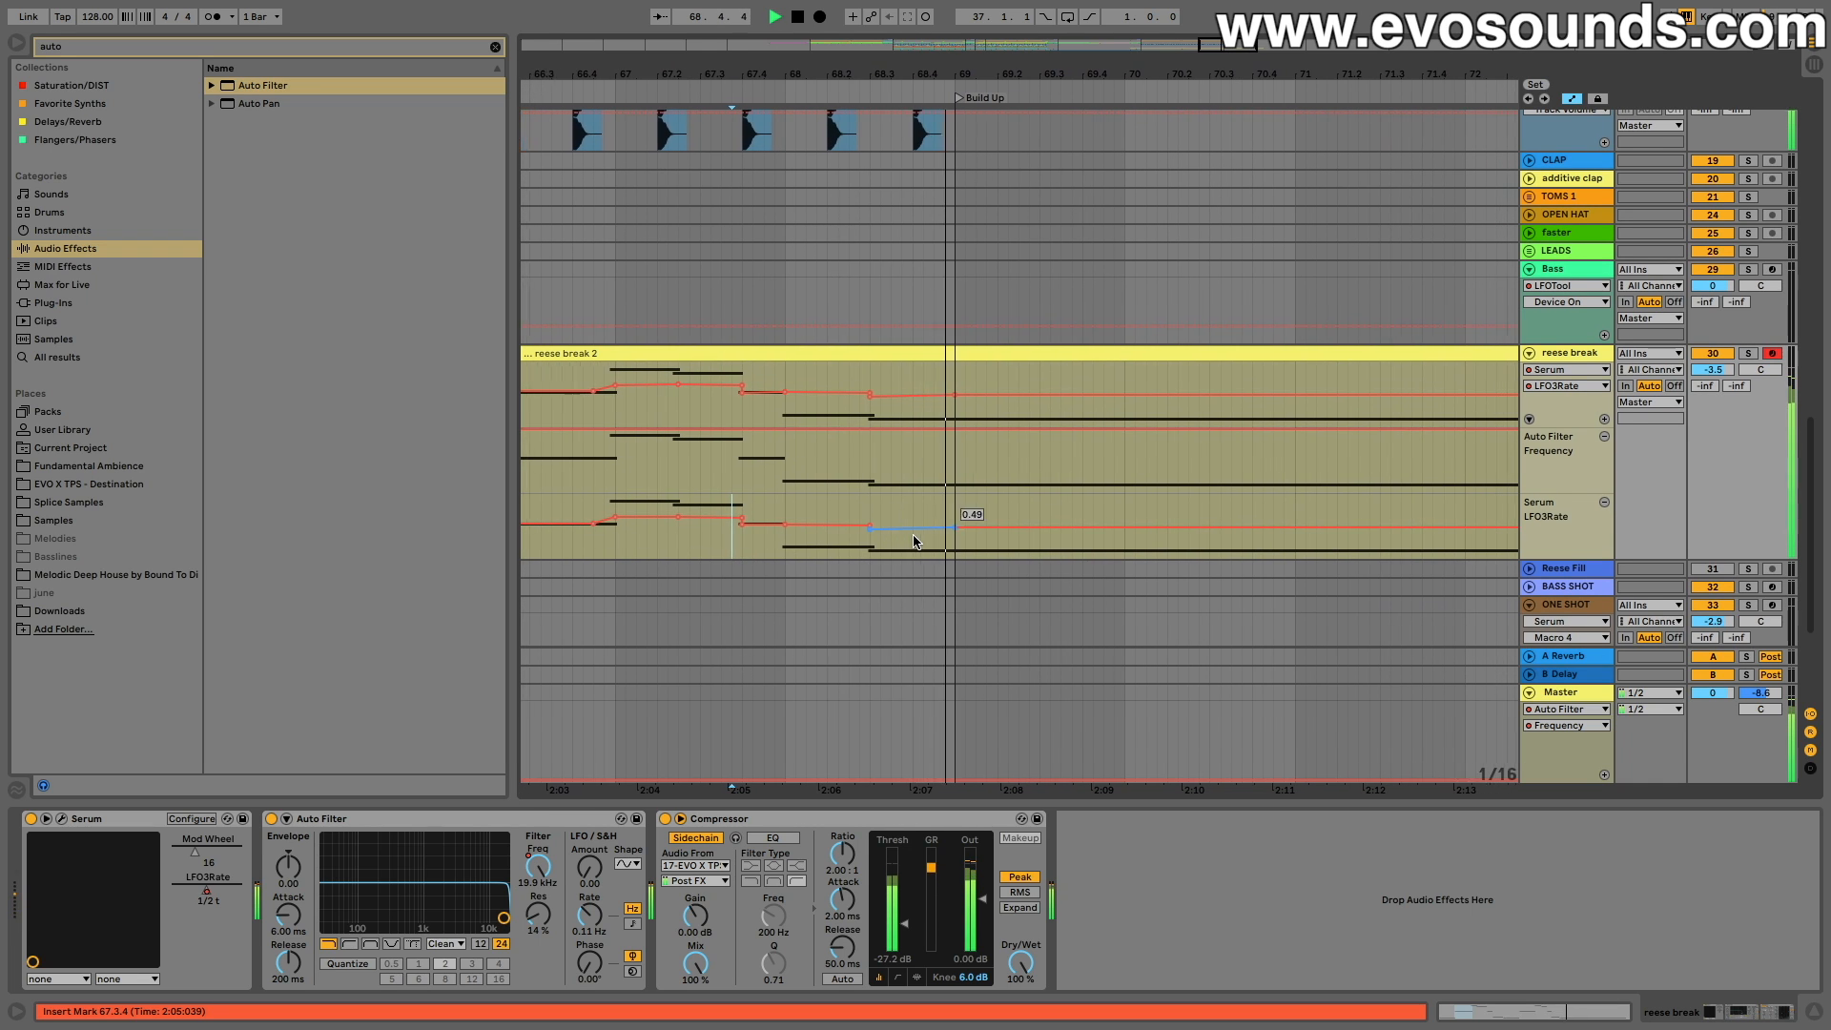
{"action": "scroll", "coordinate": [935, 411], "scroll_direction": "down", "scroll_amount": 3}
{"action": "left_click_drag", "start_coordinate": [1197, 76], "coordinate": [1137, 56]}
{"action": "key", "text": "space"}
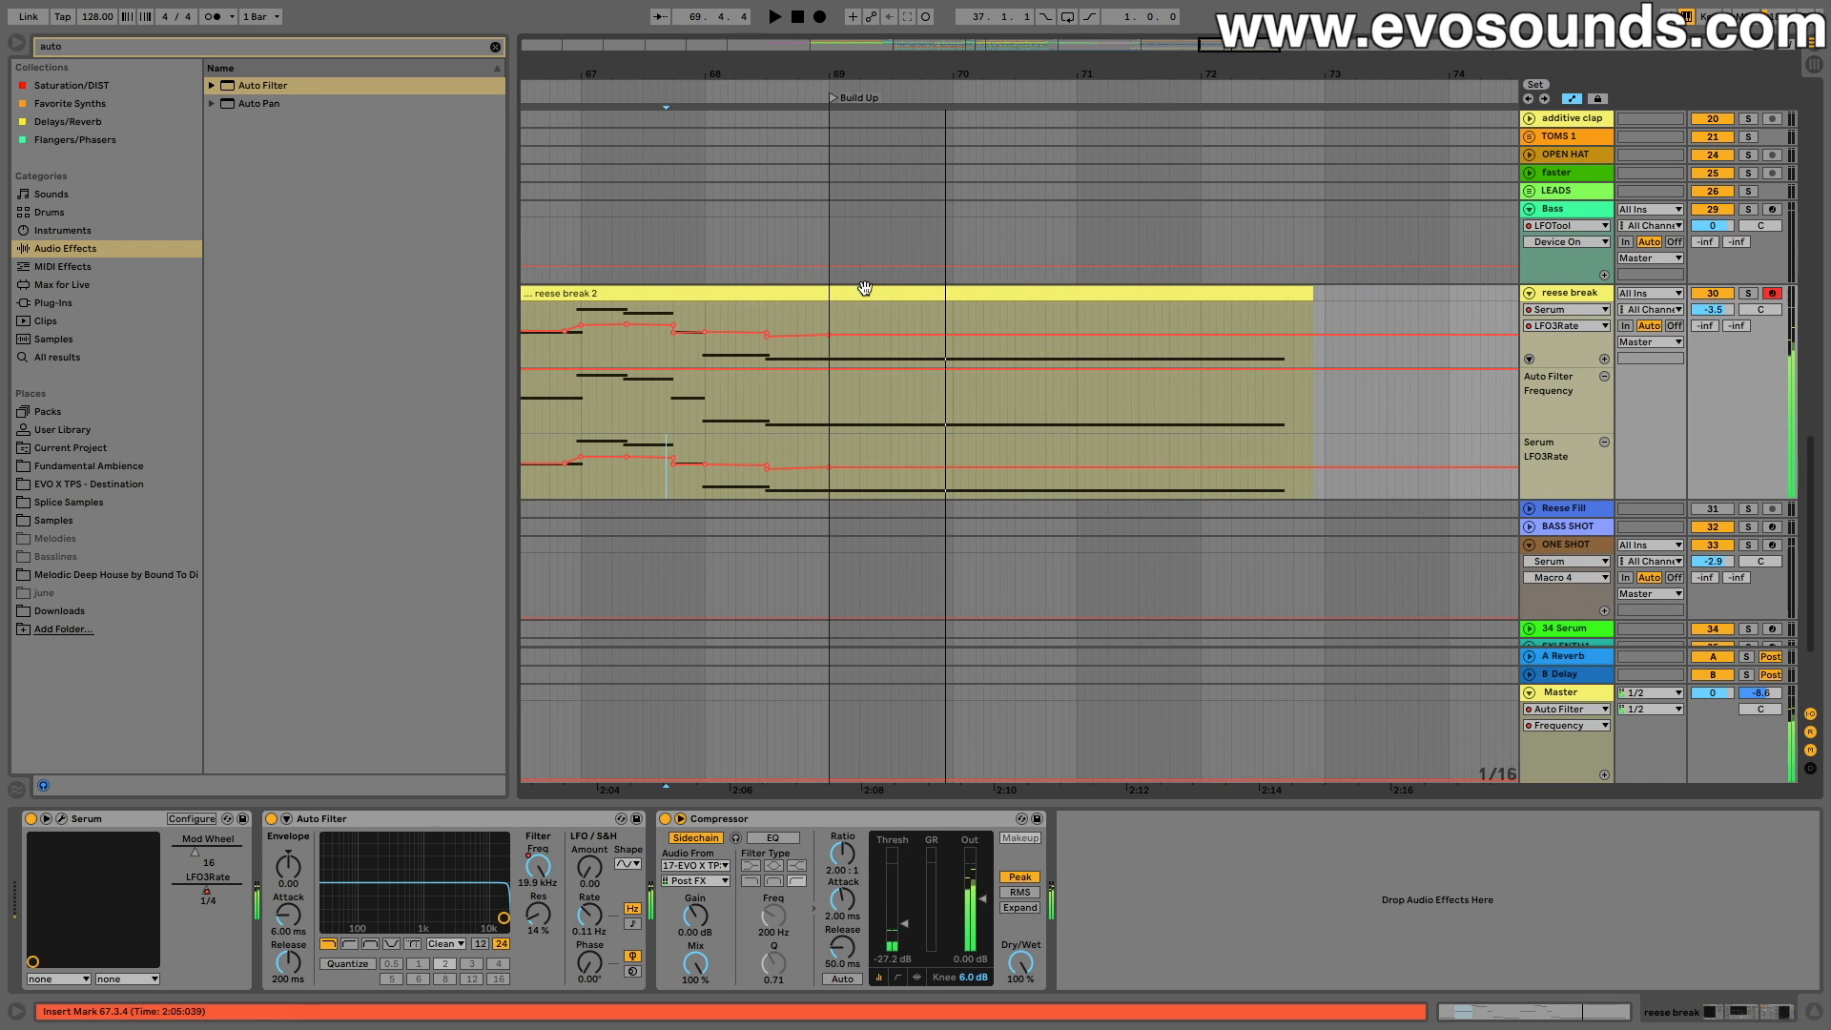
Step: In the reese break 2 clip, retrigger the final D#3 note at bar 9, hold it to the clip's end, and play that section
{"action": "double_click", "coordinate": [847, 292]}
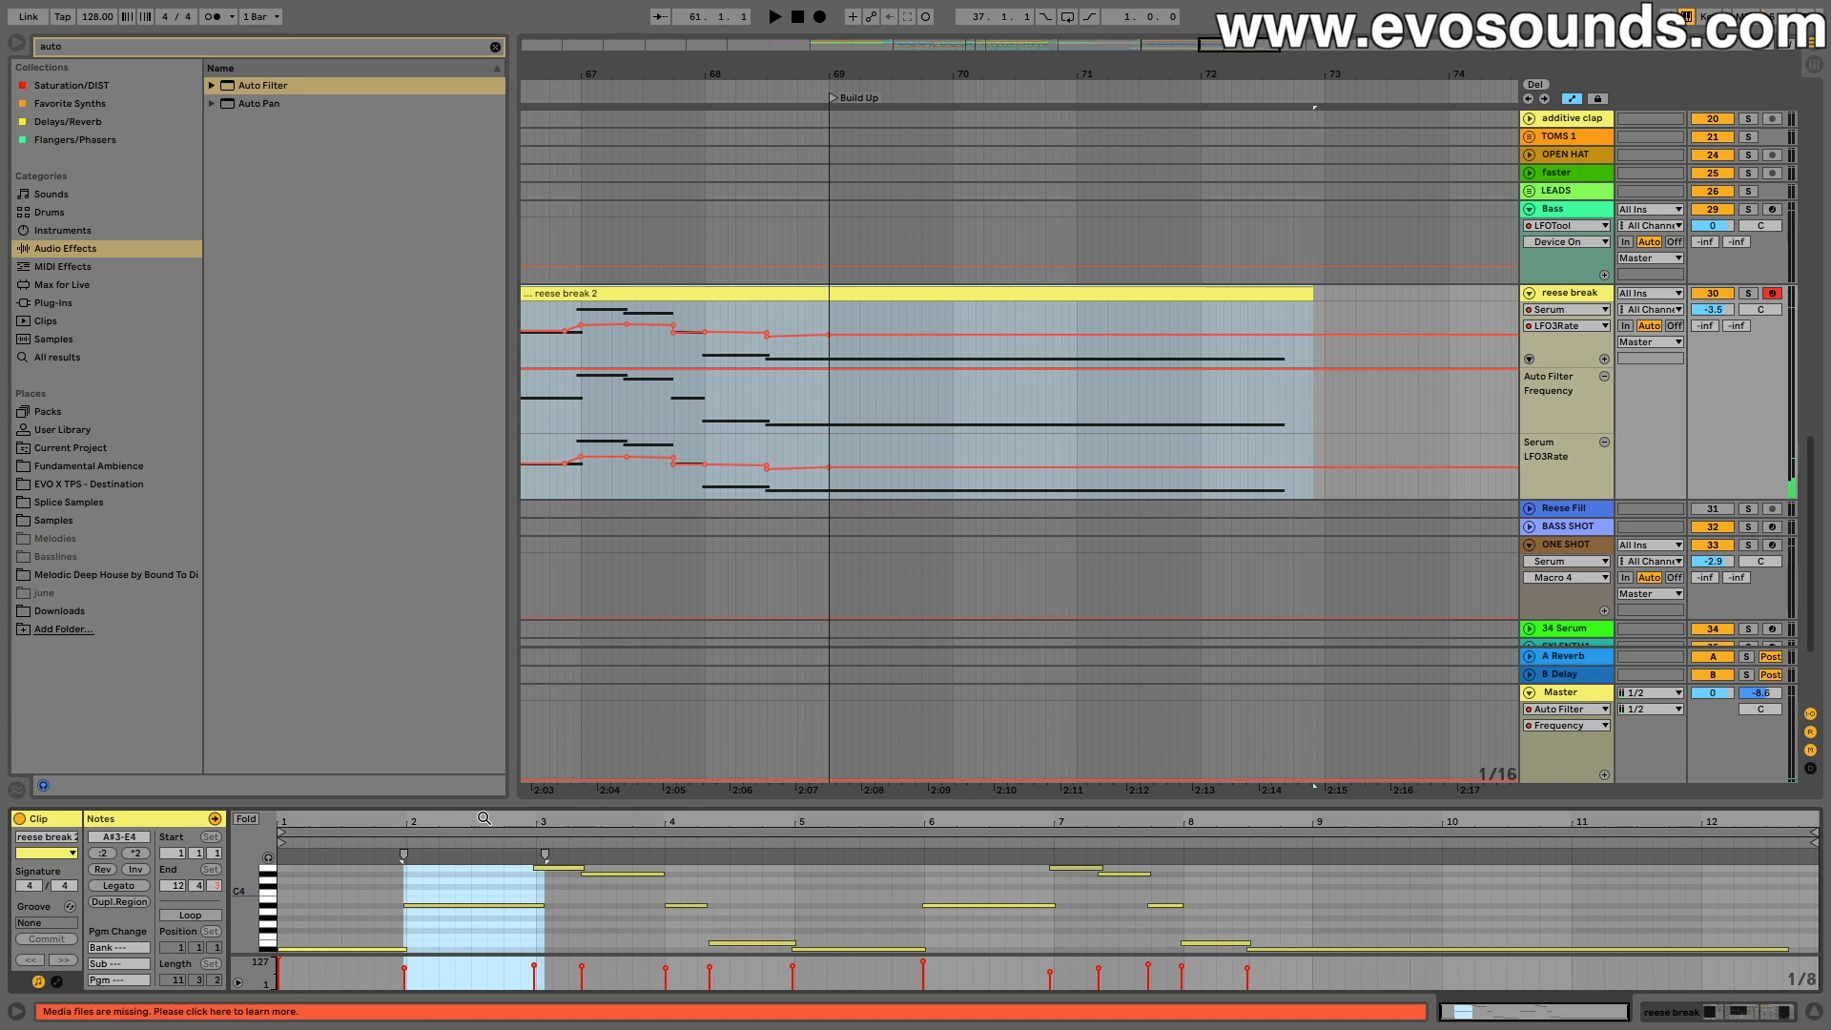
{"action": "mouse_move", "coordinate": [484, 818]}
{"action": "left_mouse_down"}
{"action": "mouse_move", "coordinate": [483, 847]}
{"action": "mouse_move", "coordinate": [461, 819]}
{"action": "left_mouse_up"}
{"action": "left_click", "coordinate": [1329, 908]}
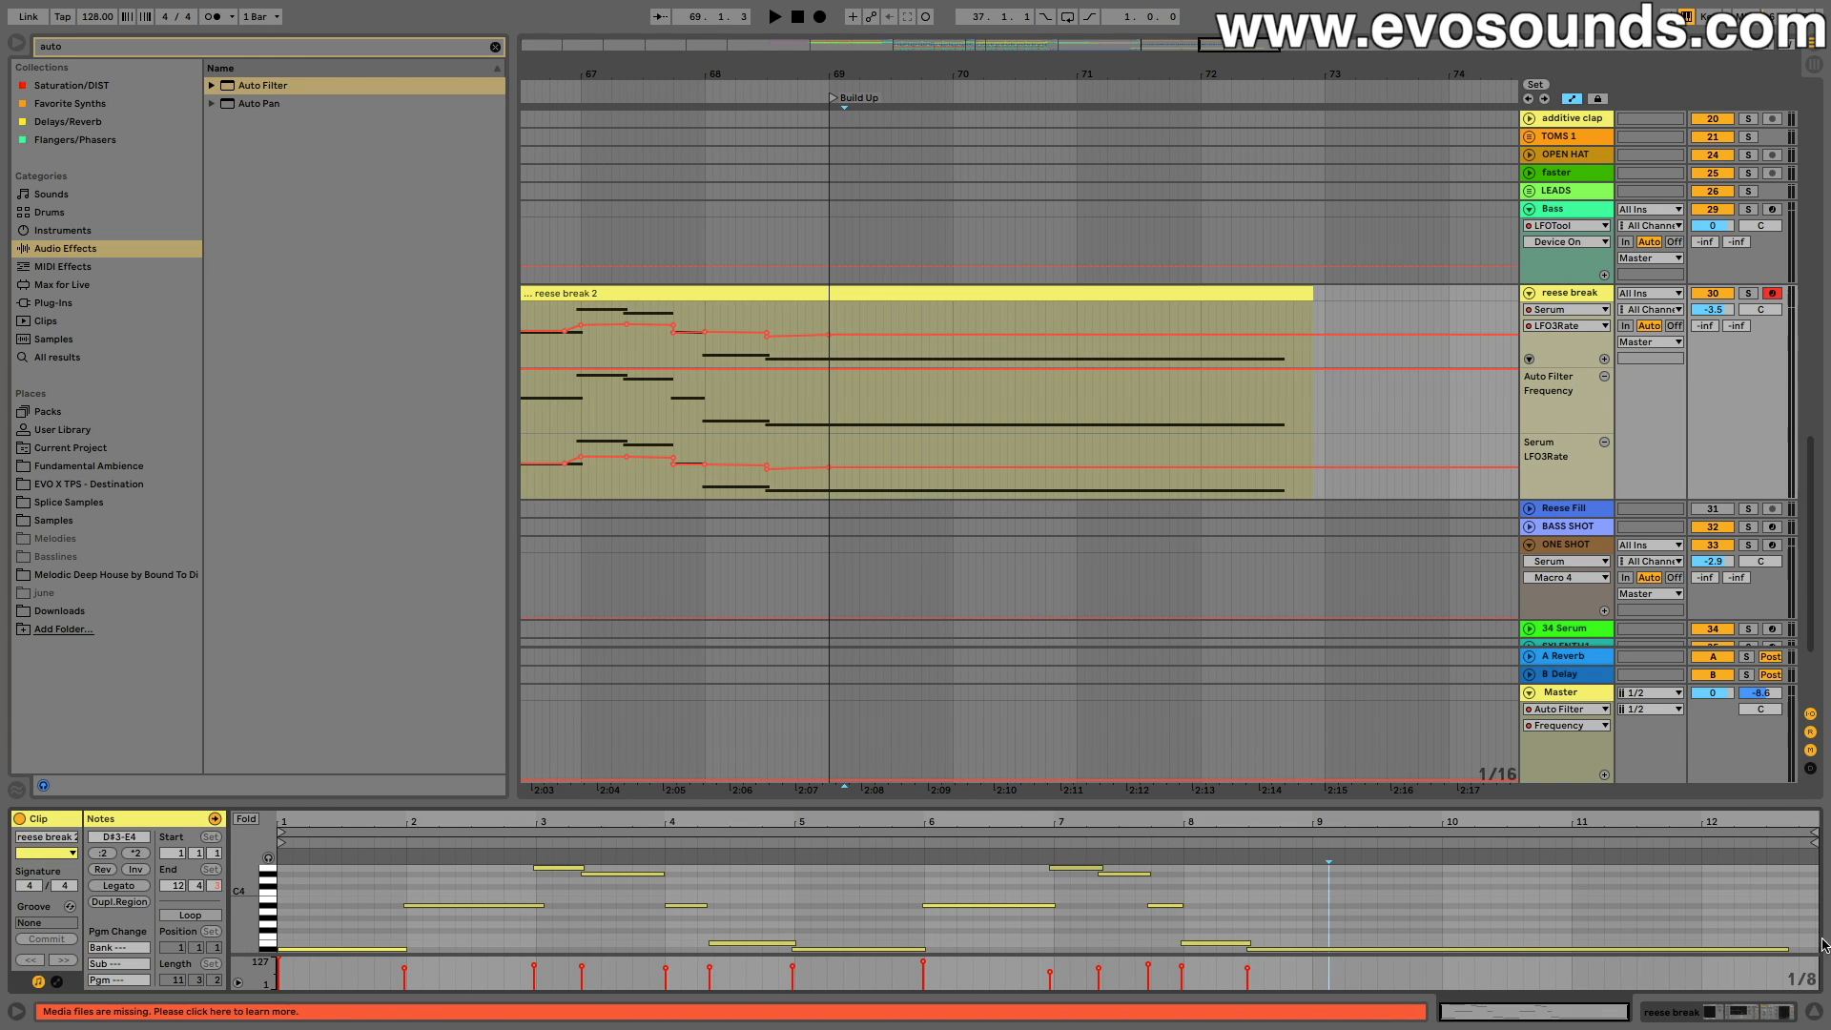
{"action": "mouse_move", "coordinate": [1786, 948]}
{"action": "left_mouse_down"}
{"action": "mouse_move", "coordinate": [1303, 962]}
{"action": "mouse_move", "coordinate": [1770, 951]}
{"action": "left_mouse_up"}
{"action": "key", "text": "ctrl+d"}
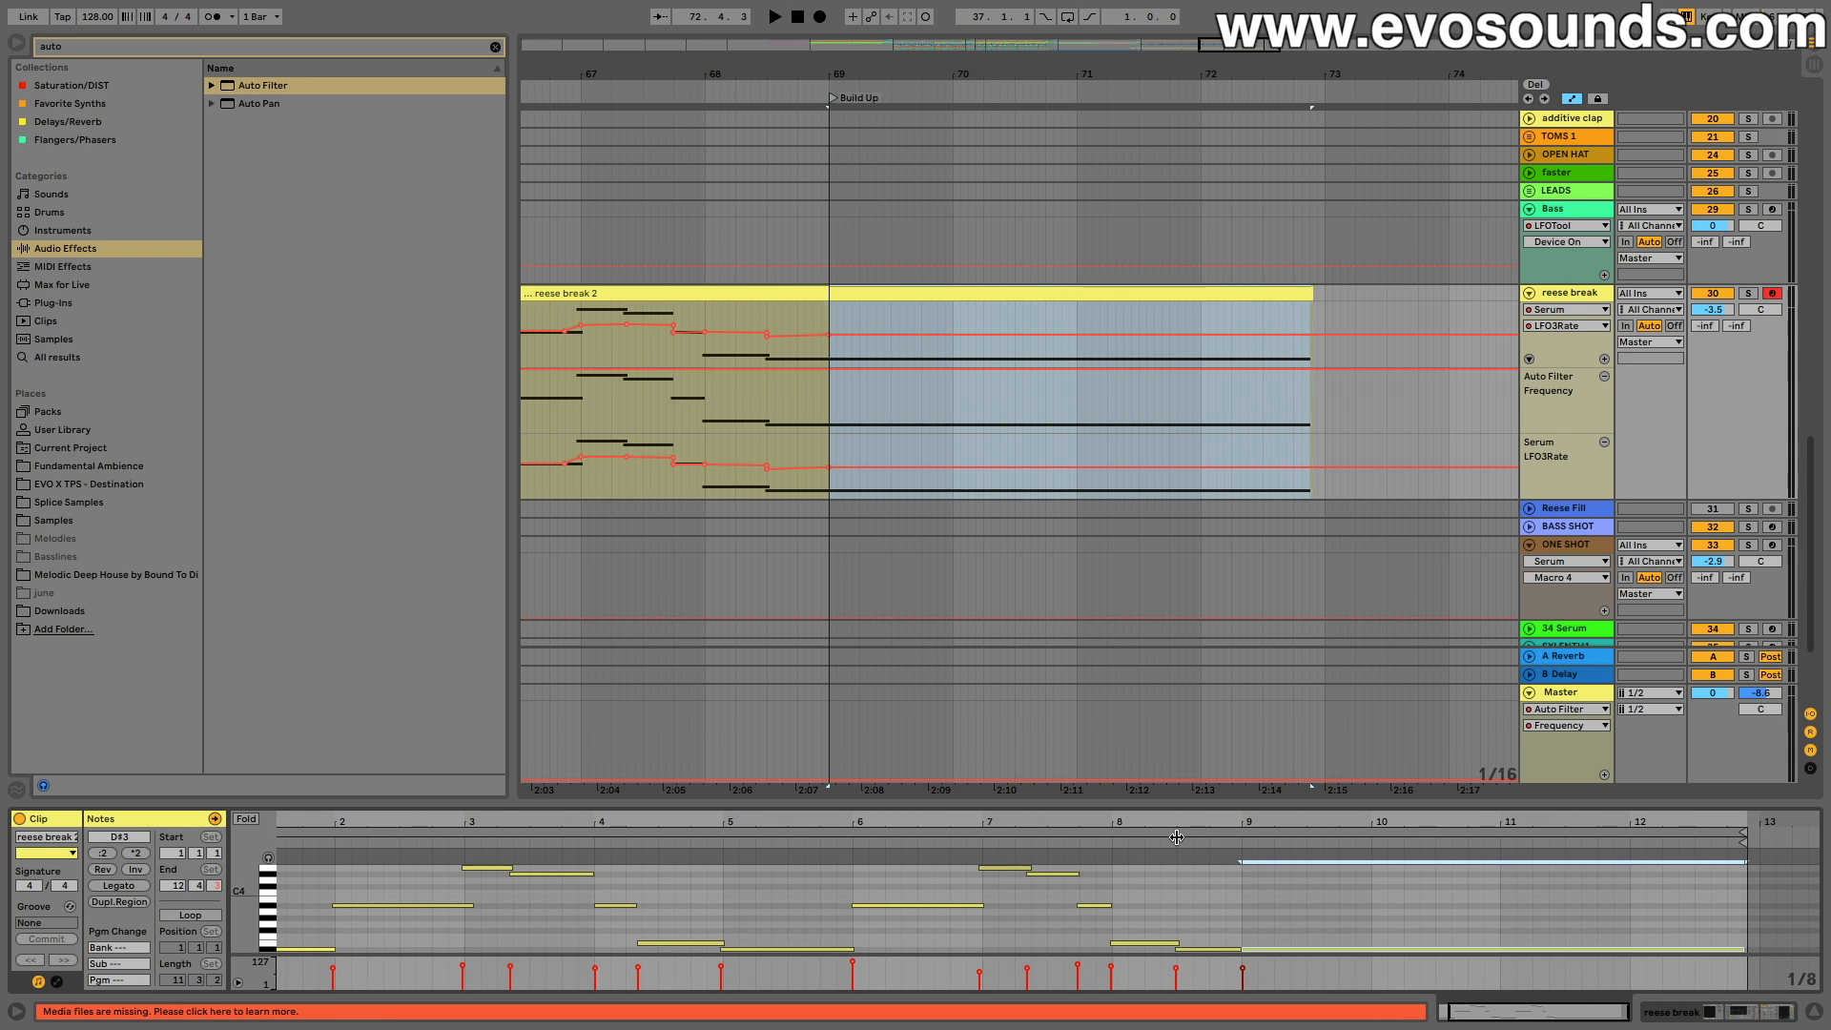
{"action": "left_click", "coordinate": [1177, 837]}
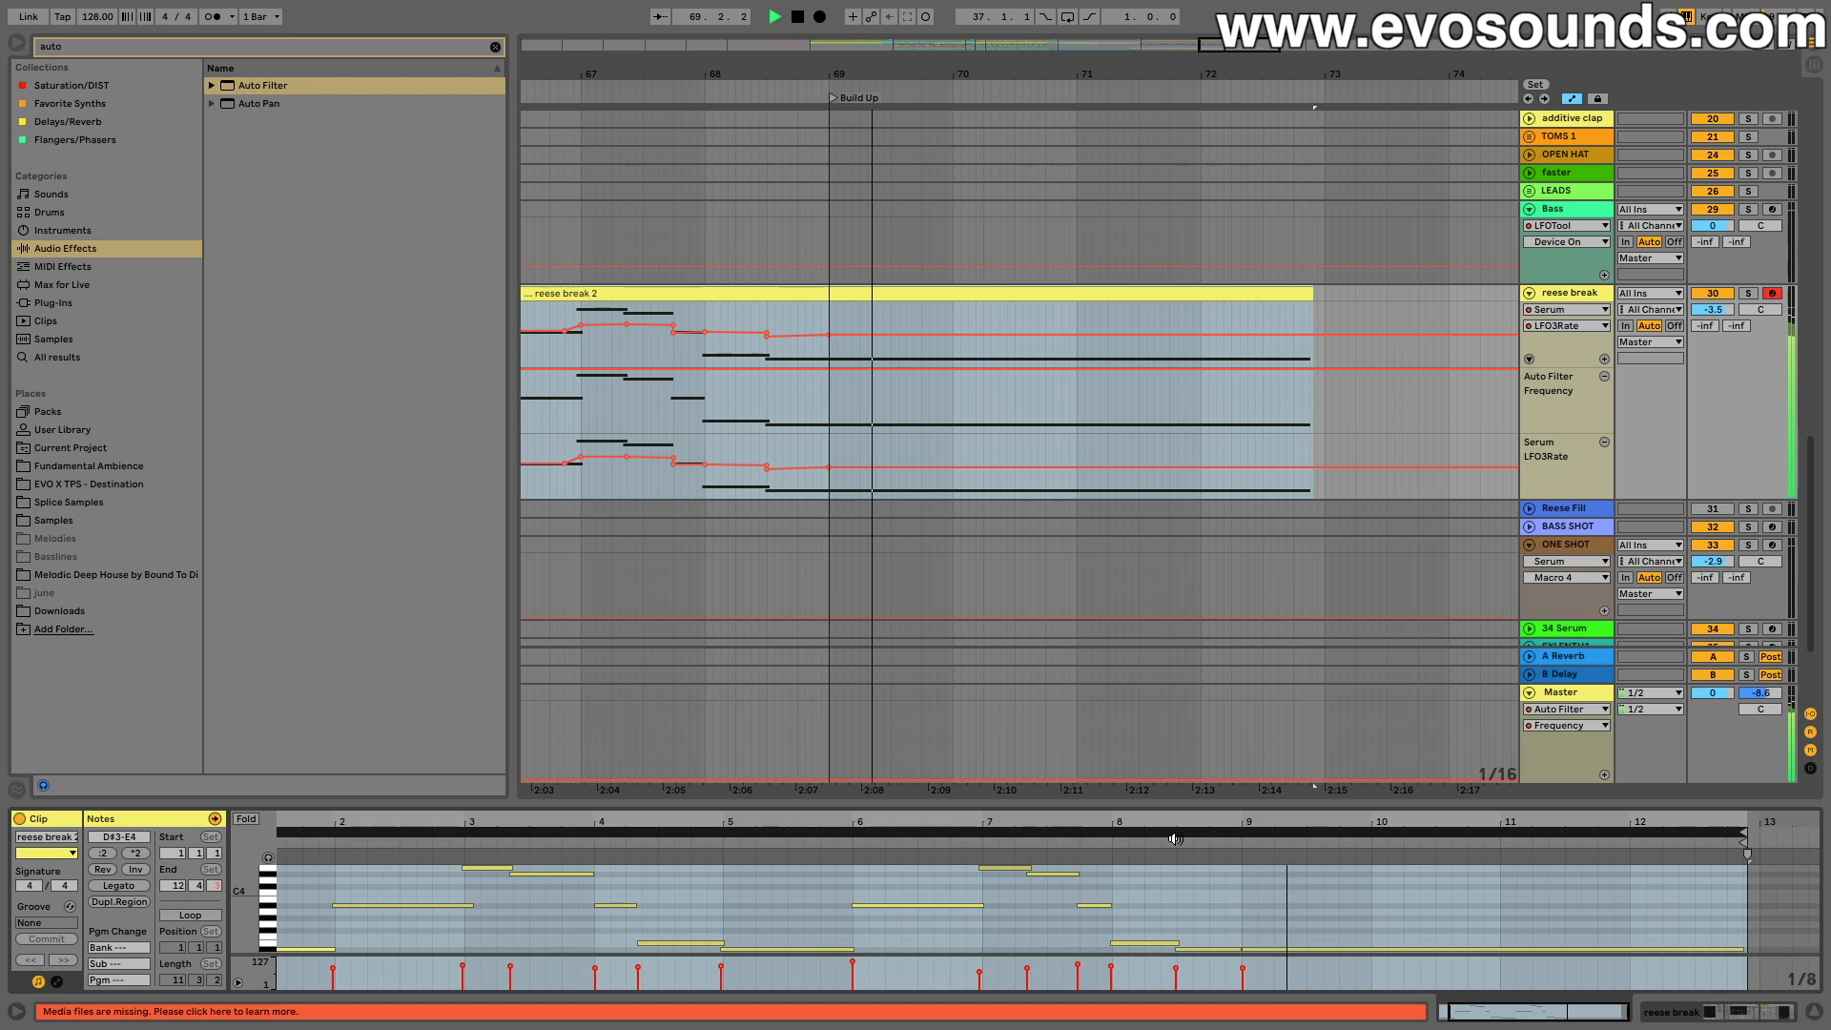
Step: Audition the reese break from 69.1.1 and 68.3.1, checking LFO3Rate under the final held note
{"action": "left_click", "coordinate": [817, 467]}
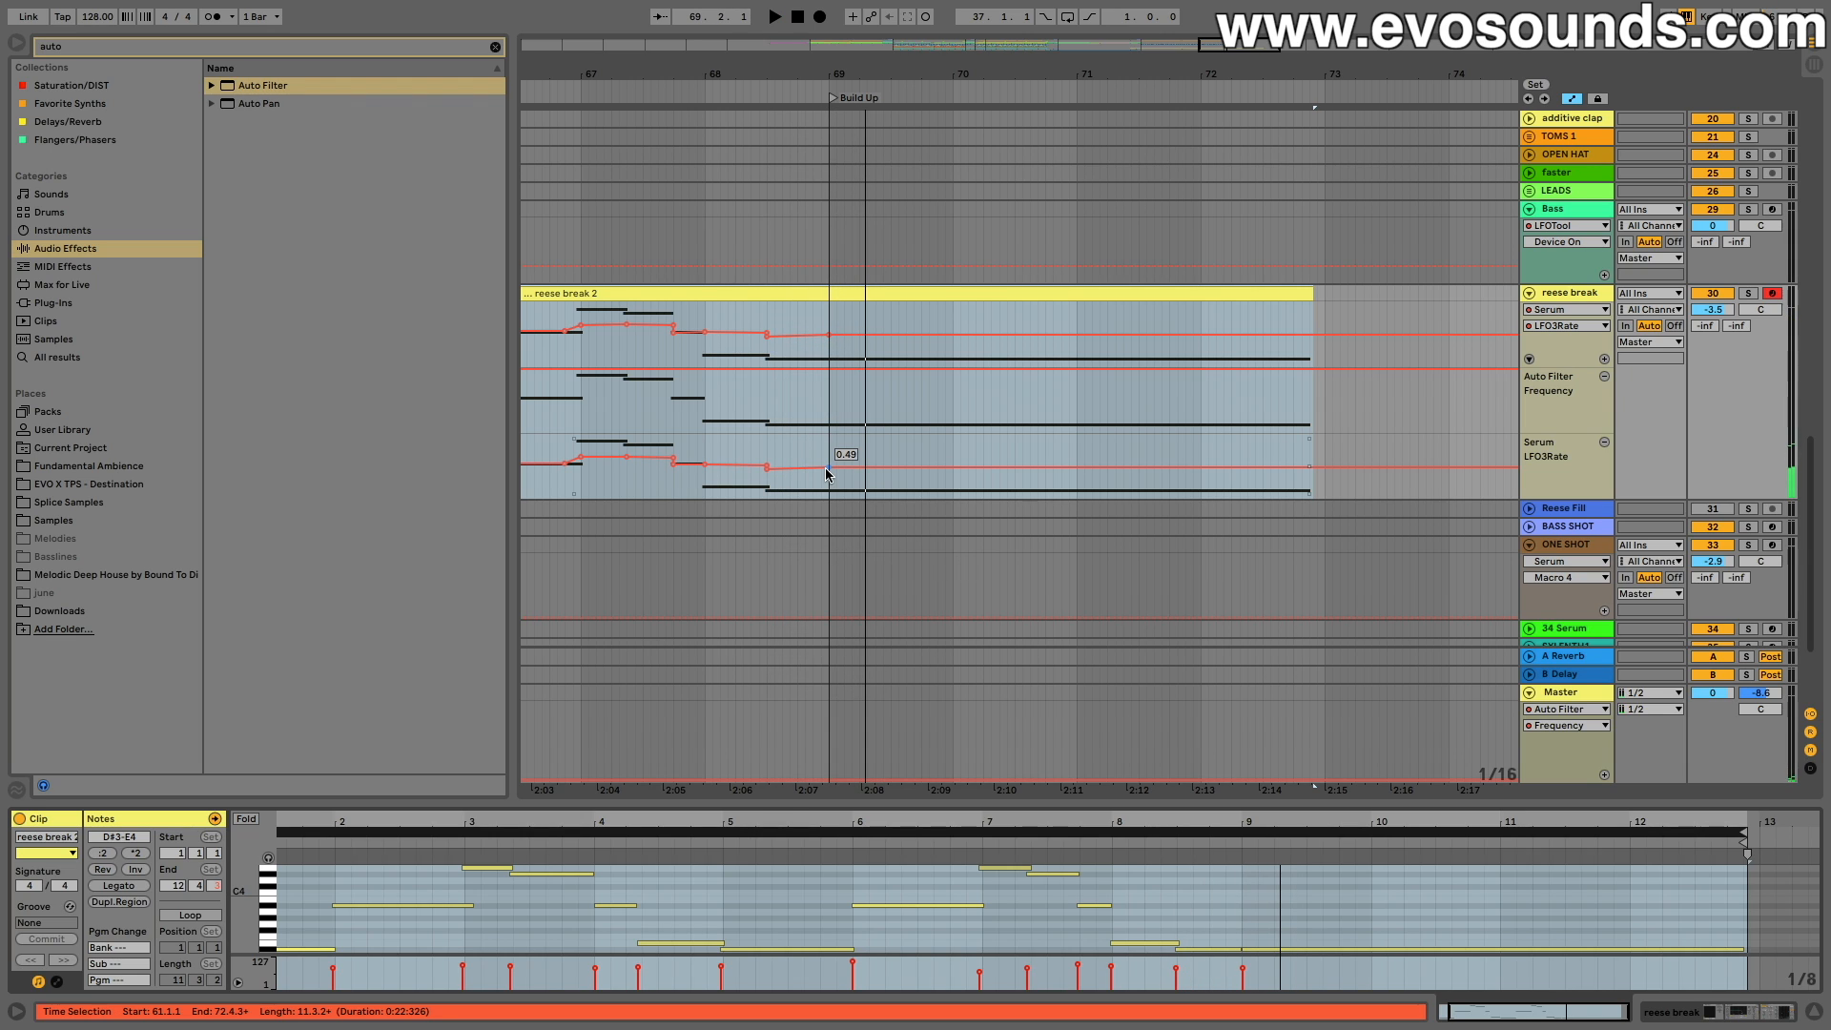
{"action": "left_click", "coordinate": [832, 323]}
{"action": "left_click", "coordinate": [1557, 296]}
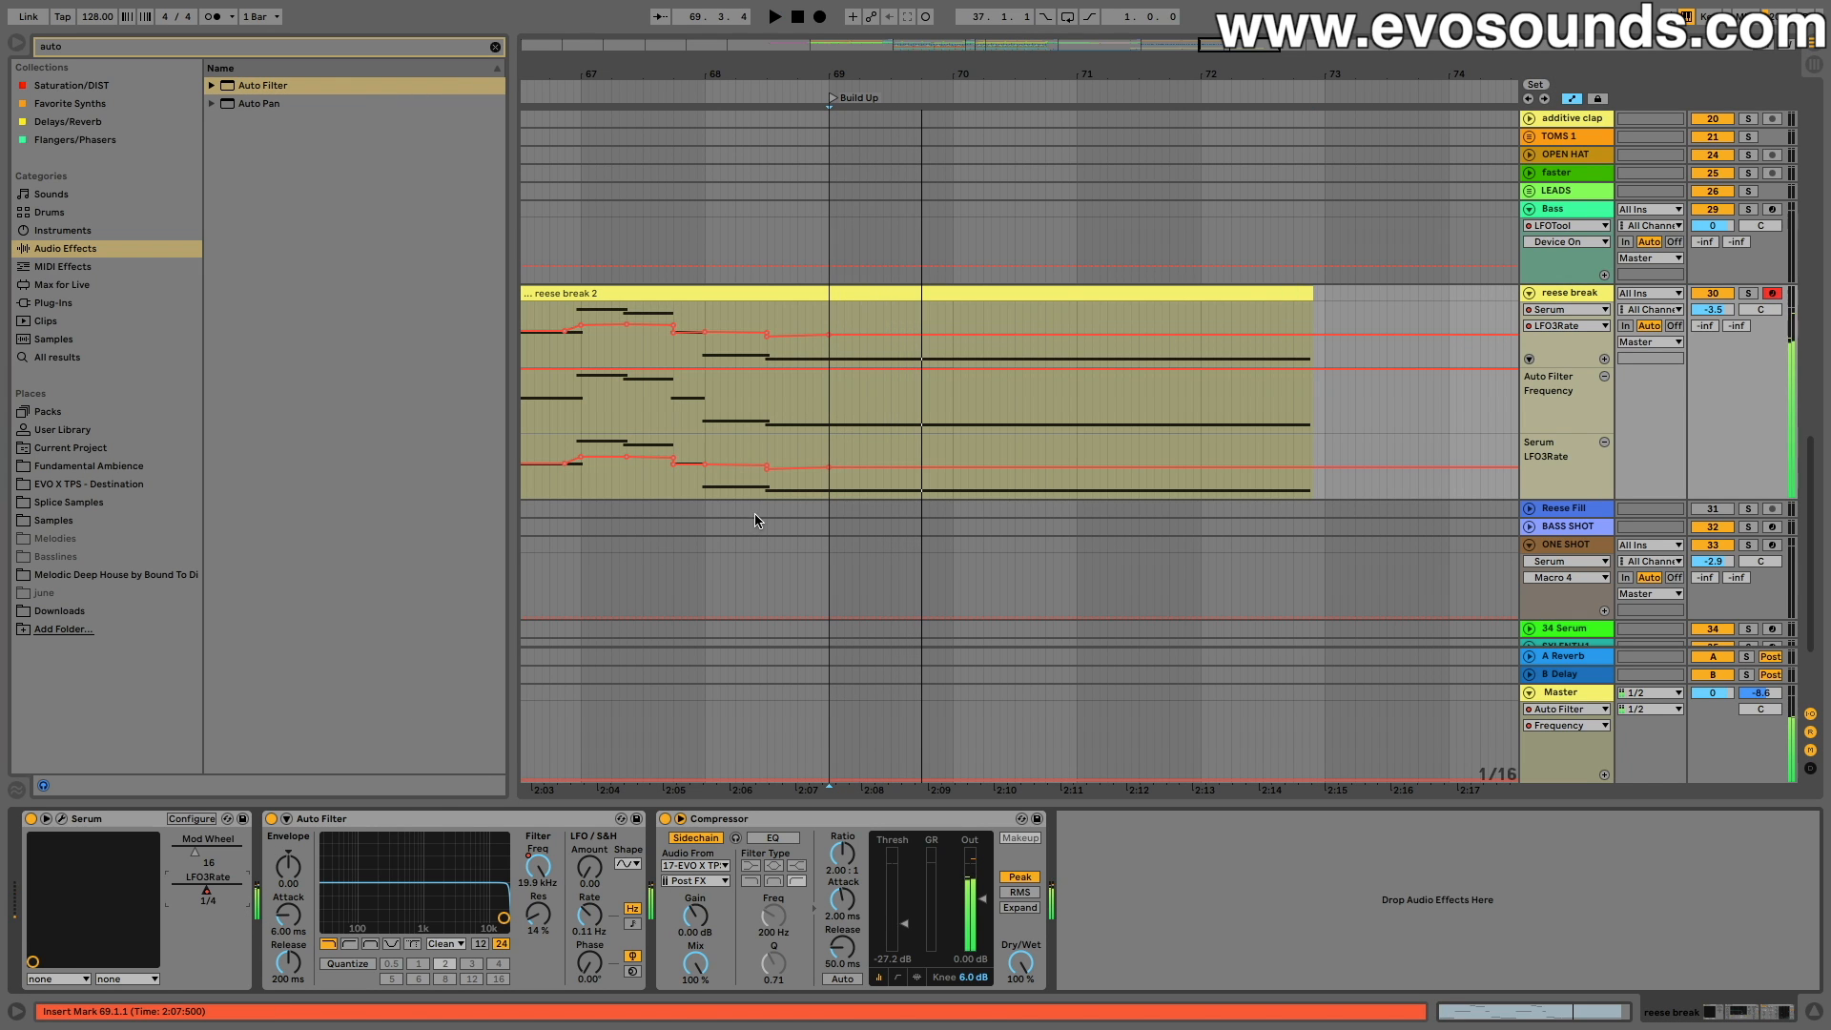
{"action": "left_click", "coordinate": [769, 493]}
{"action": "key", "text": "space"}
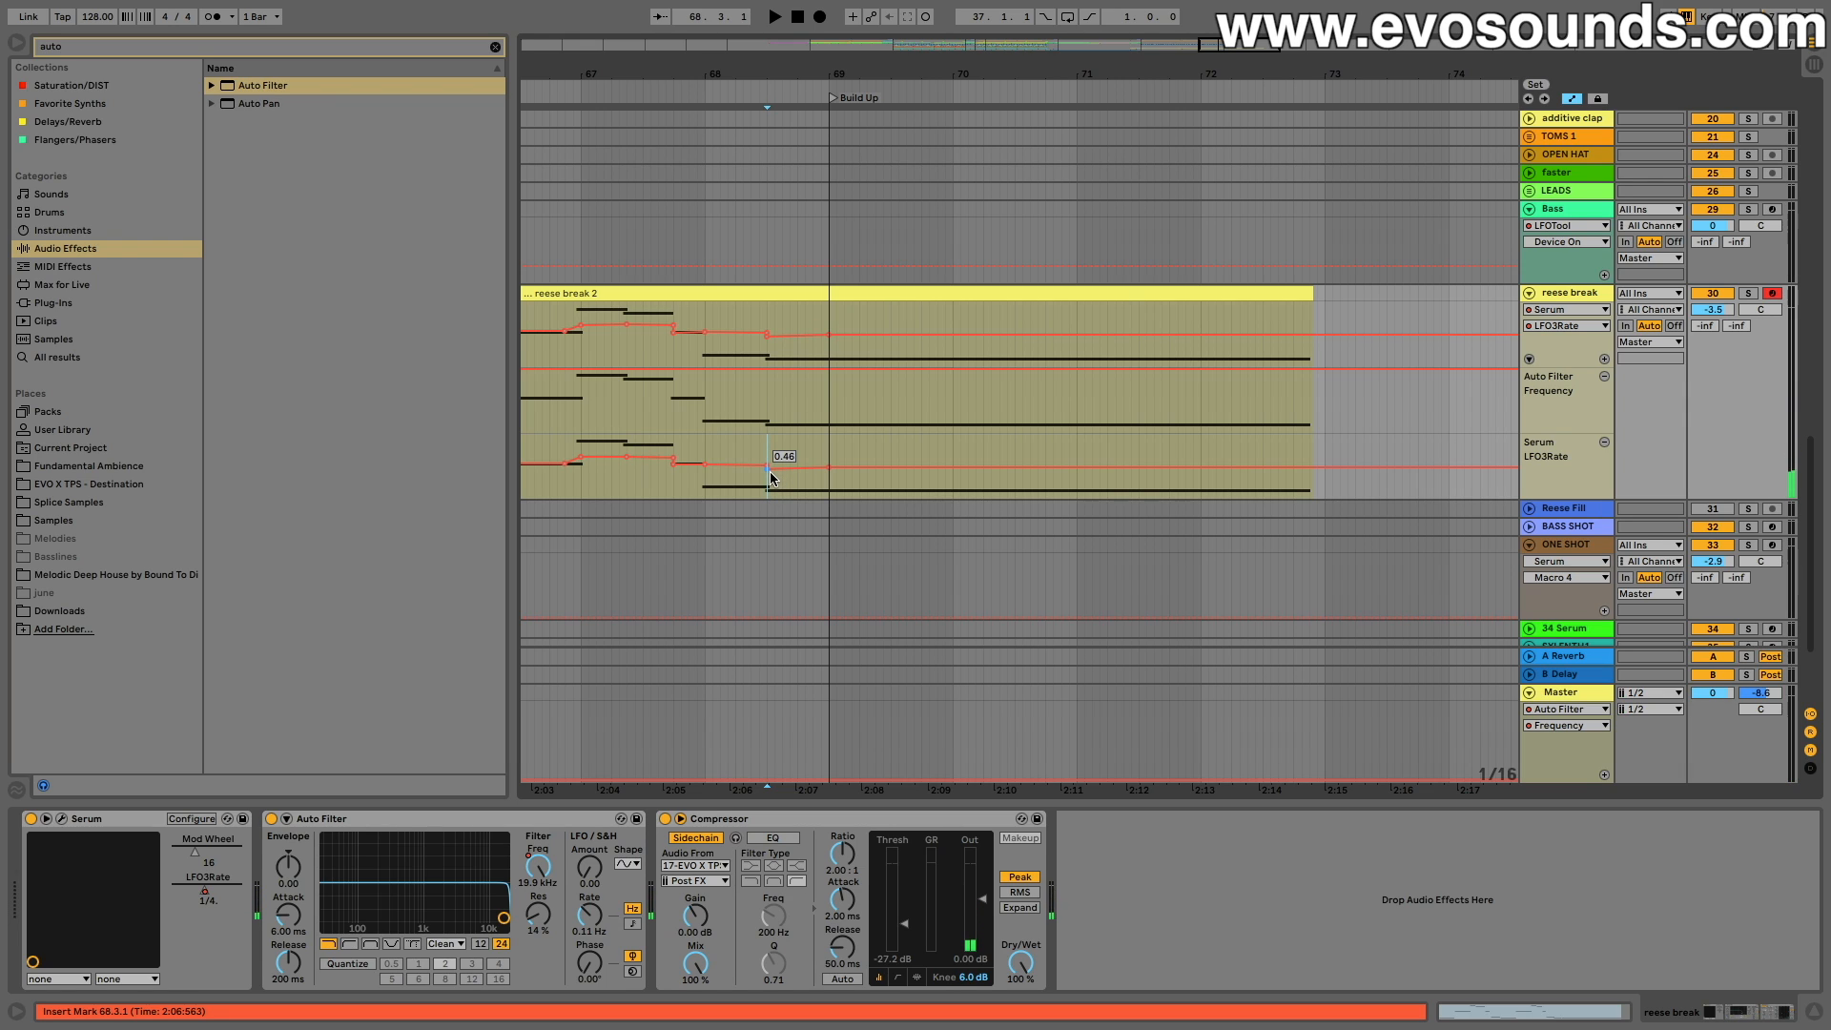
{"action": "key", "text": "space"}
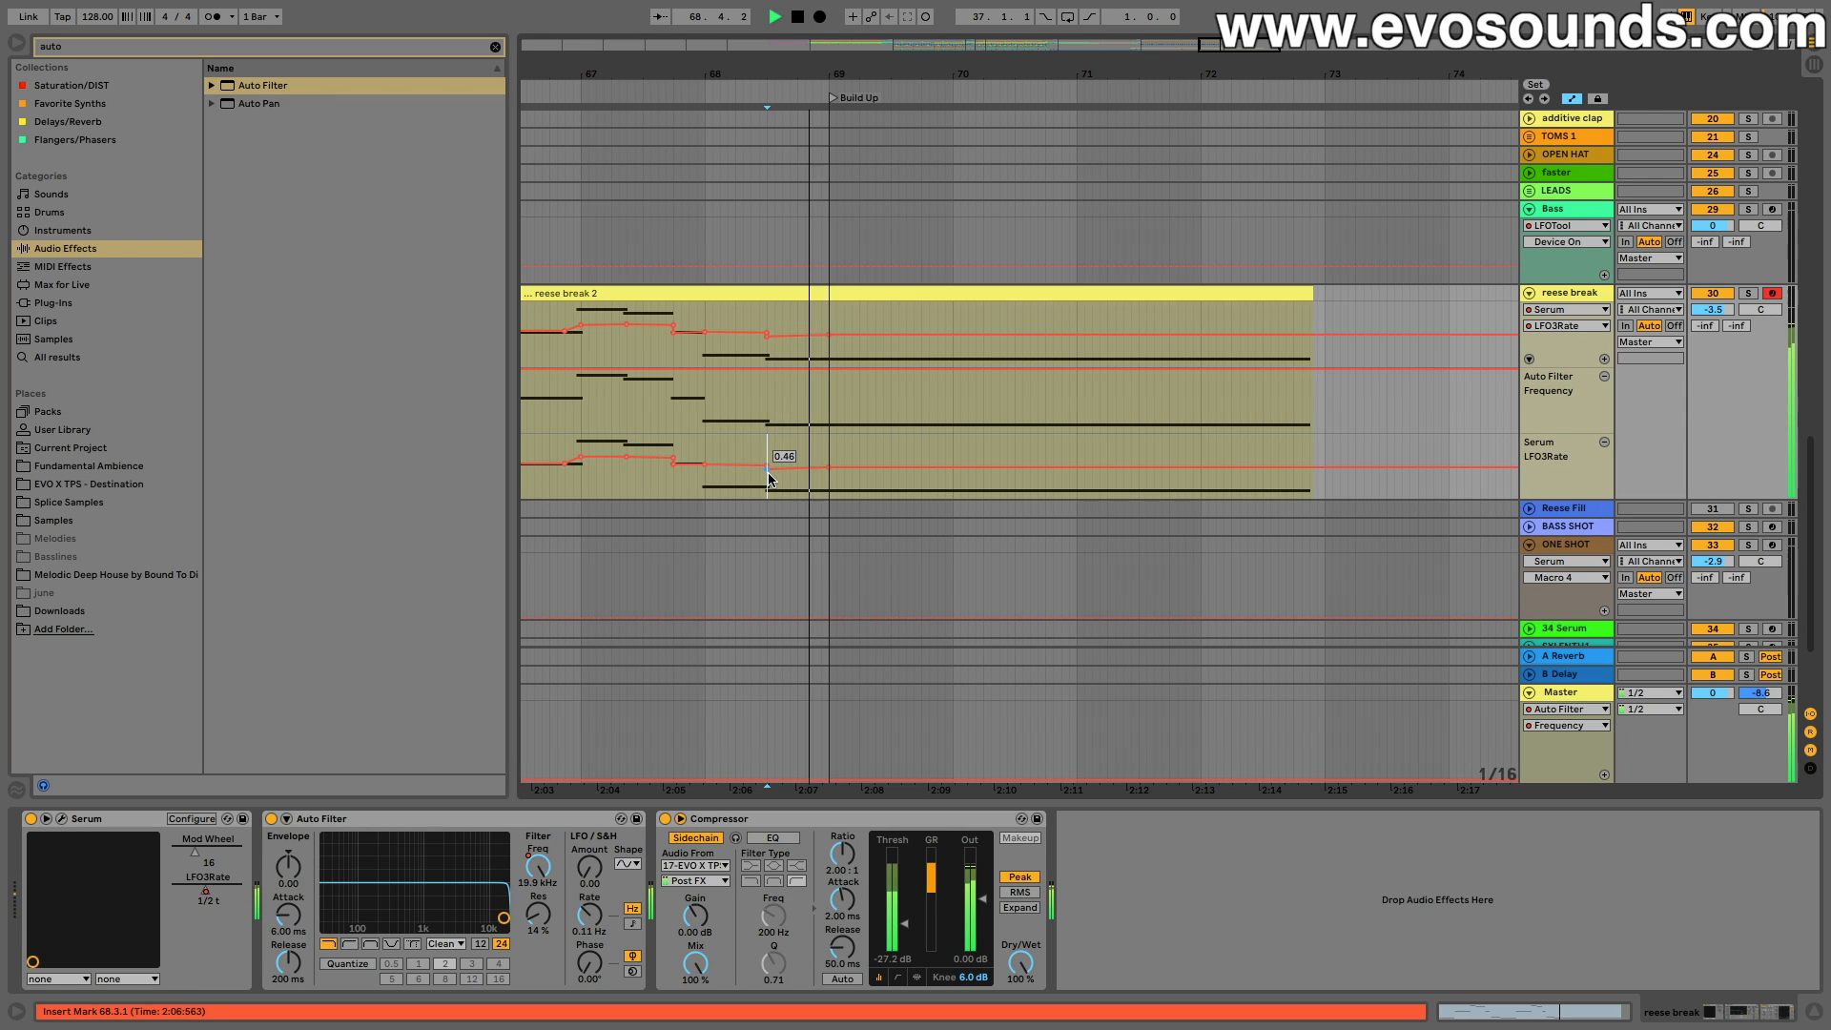
Step: Raise the LFO3Rate breakpoint at 68.3.1 past 0.55 so it falls toward the Build Up, auditioning from 68.3.1 and 68.1.2
{"action": "key", "text": "space"}
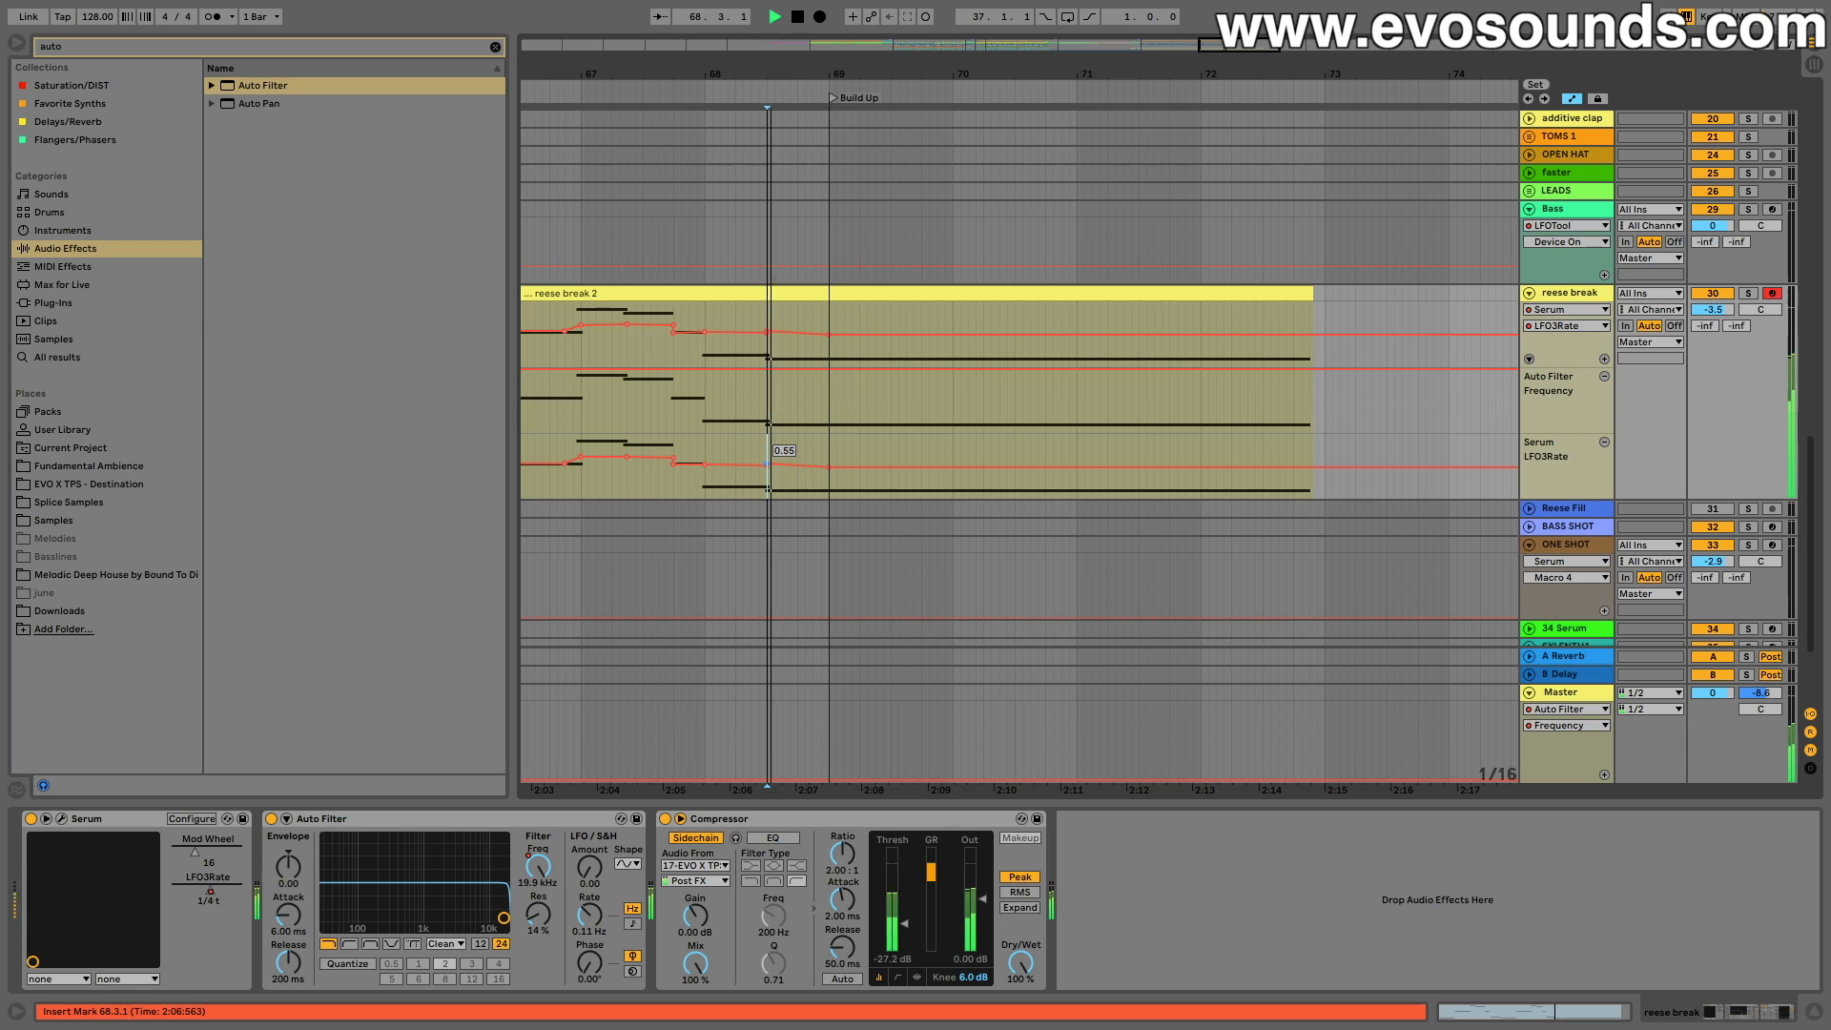
{"action": "key", "text": "space"}
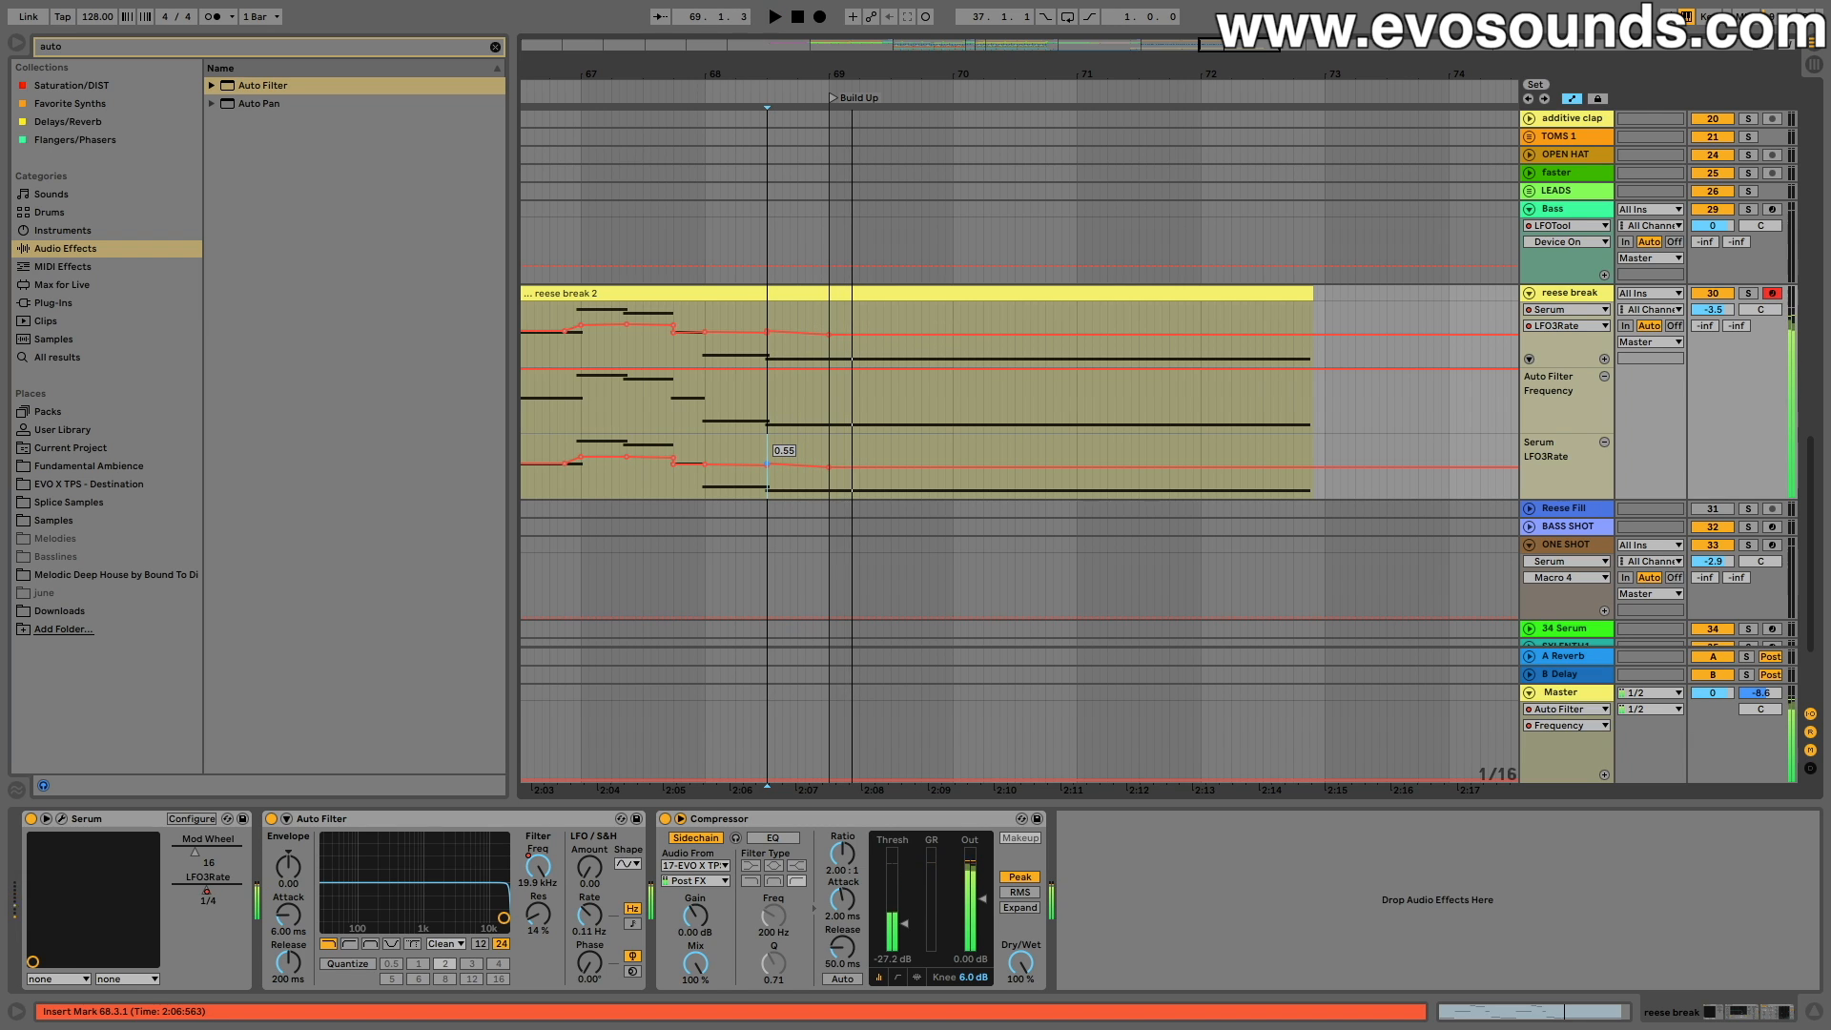
{"action": "left_click_drag", "start_coordinate": [768, 464], "coordinate": [768, 459]}
{"action": "key", "text": "space"}
{"action": "key", "text": "space"}
{"action": "key", "text": "space"}
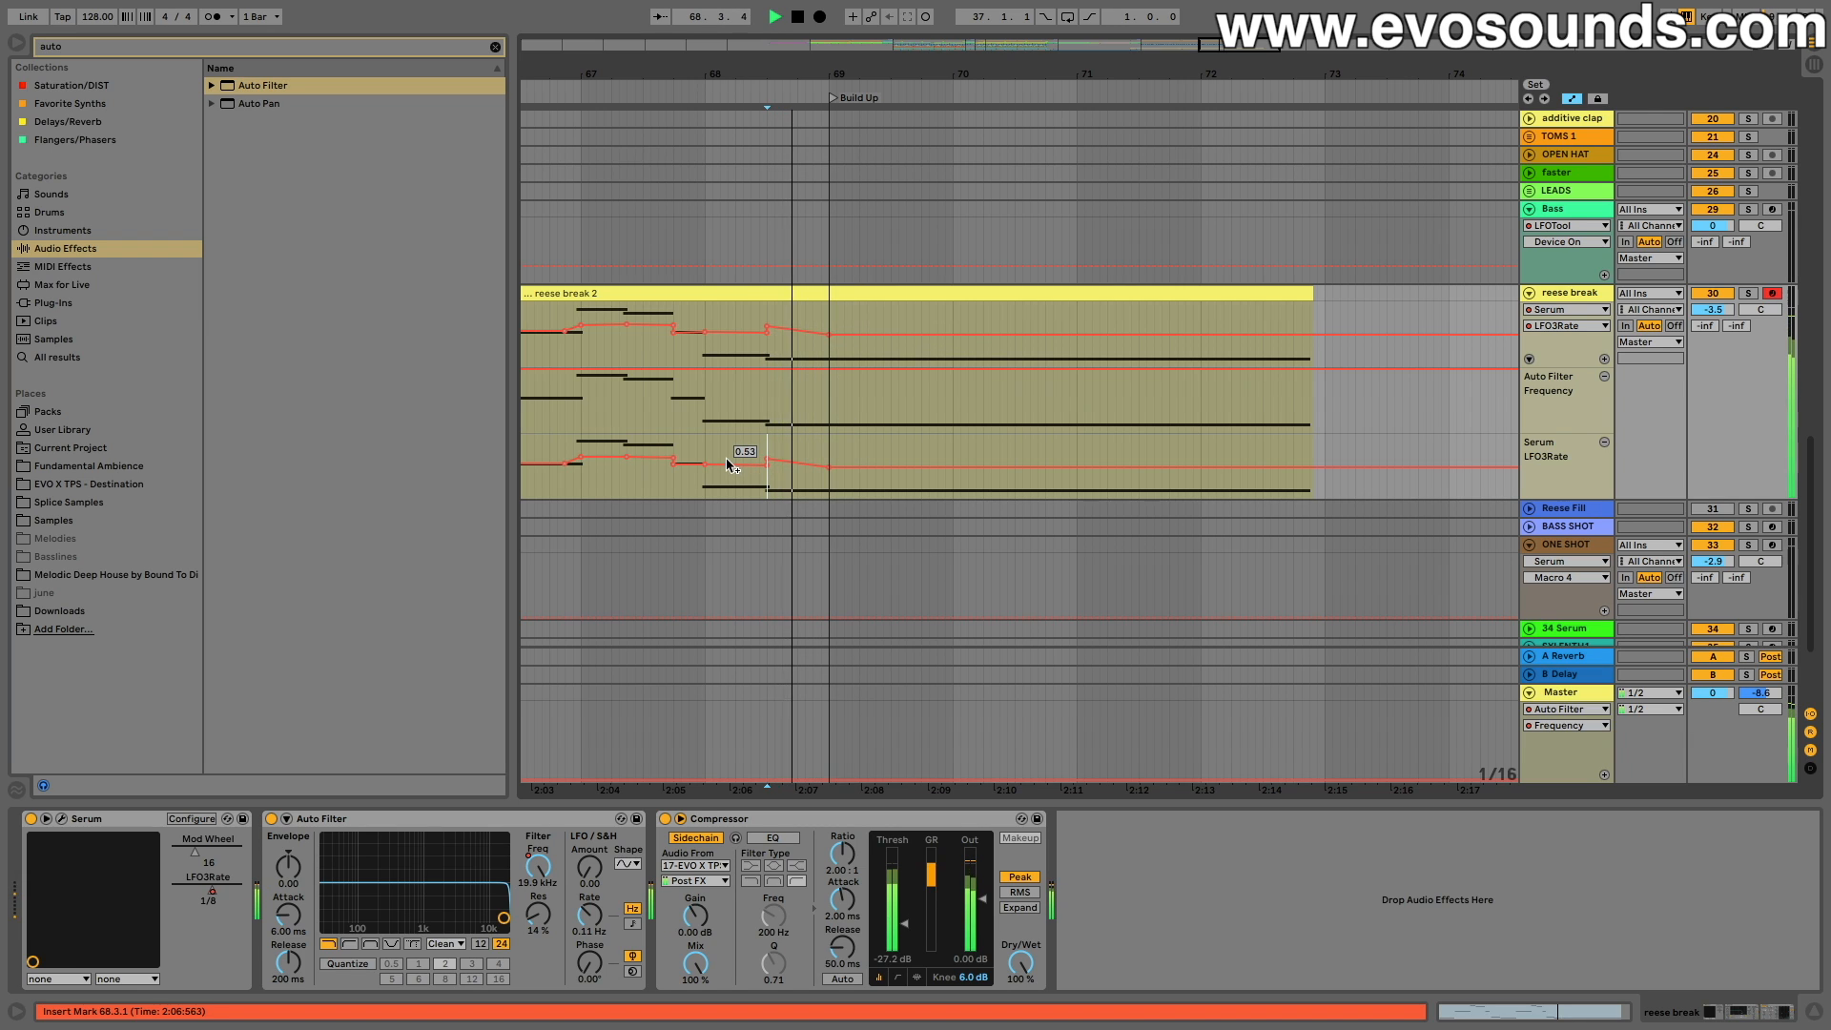
{"action": "left_click", "coordinate": [710, 452]}
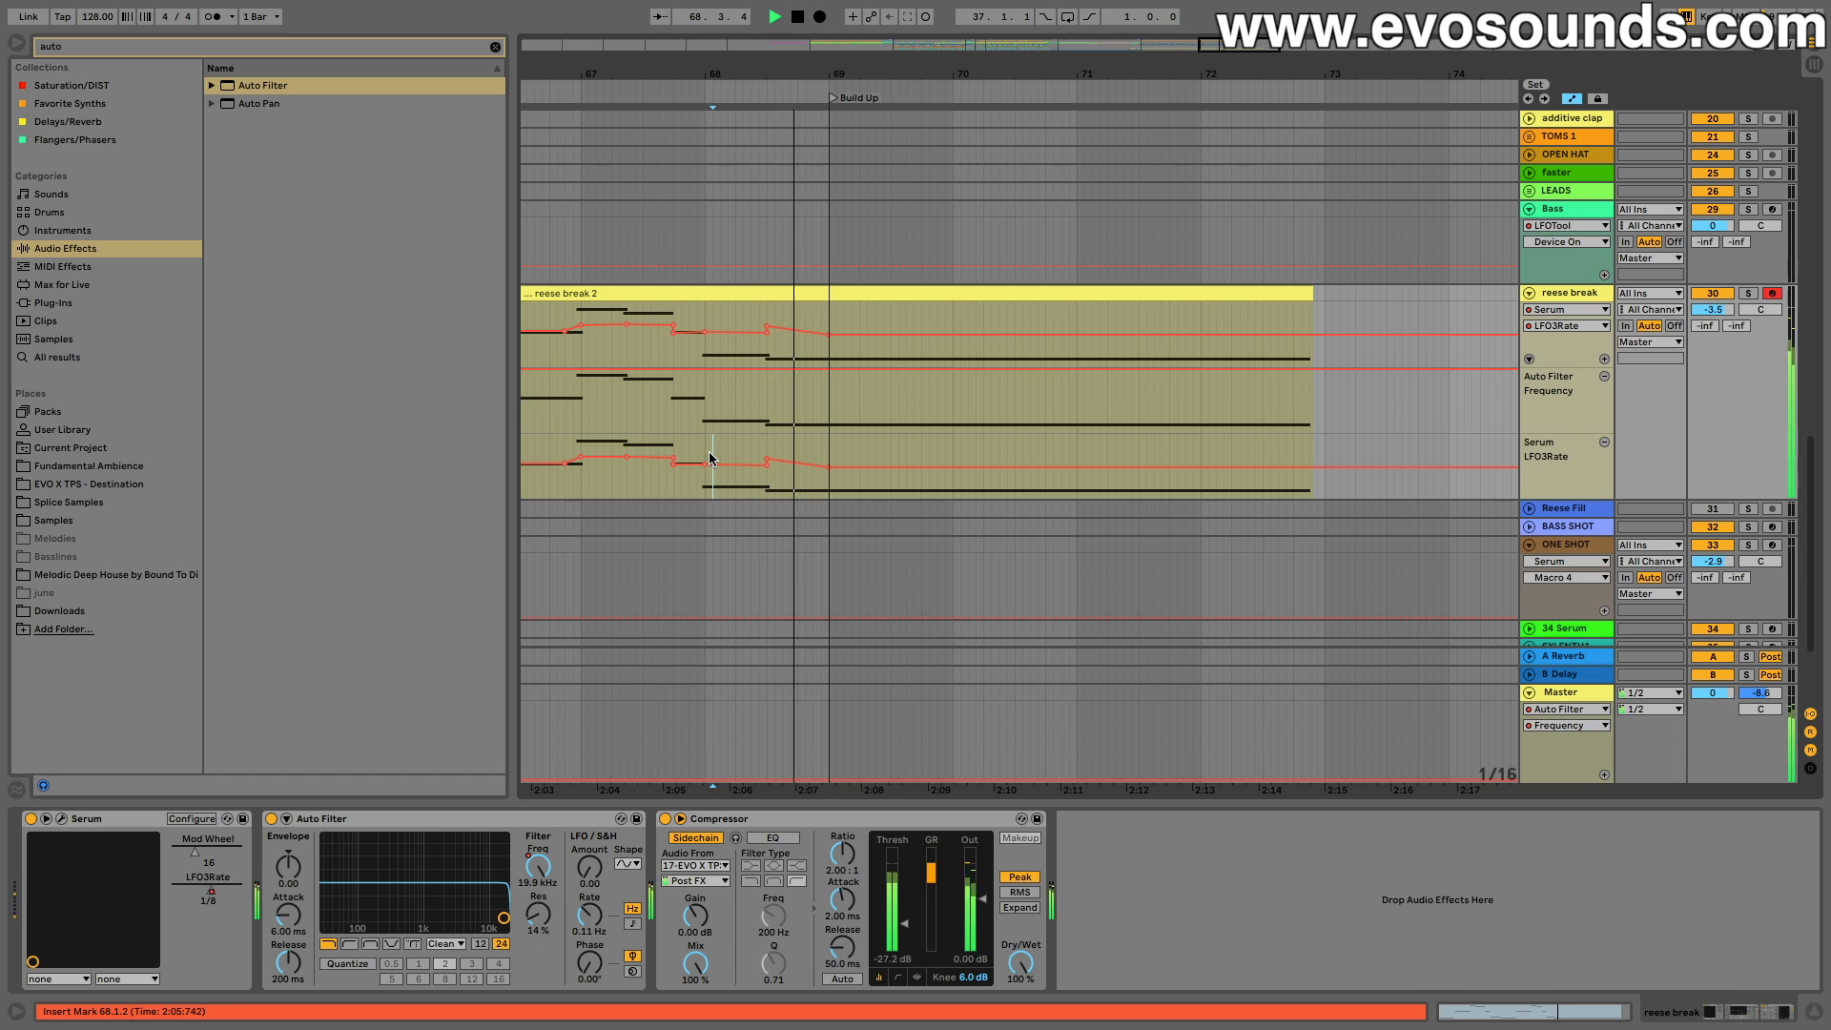
{"action": "key", "text": "space"}
{"action": "key", "text": "space"}
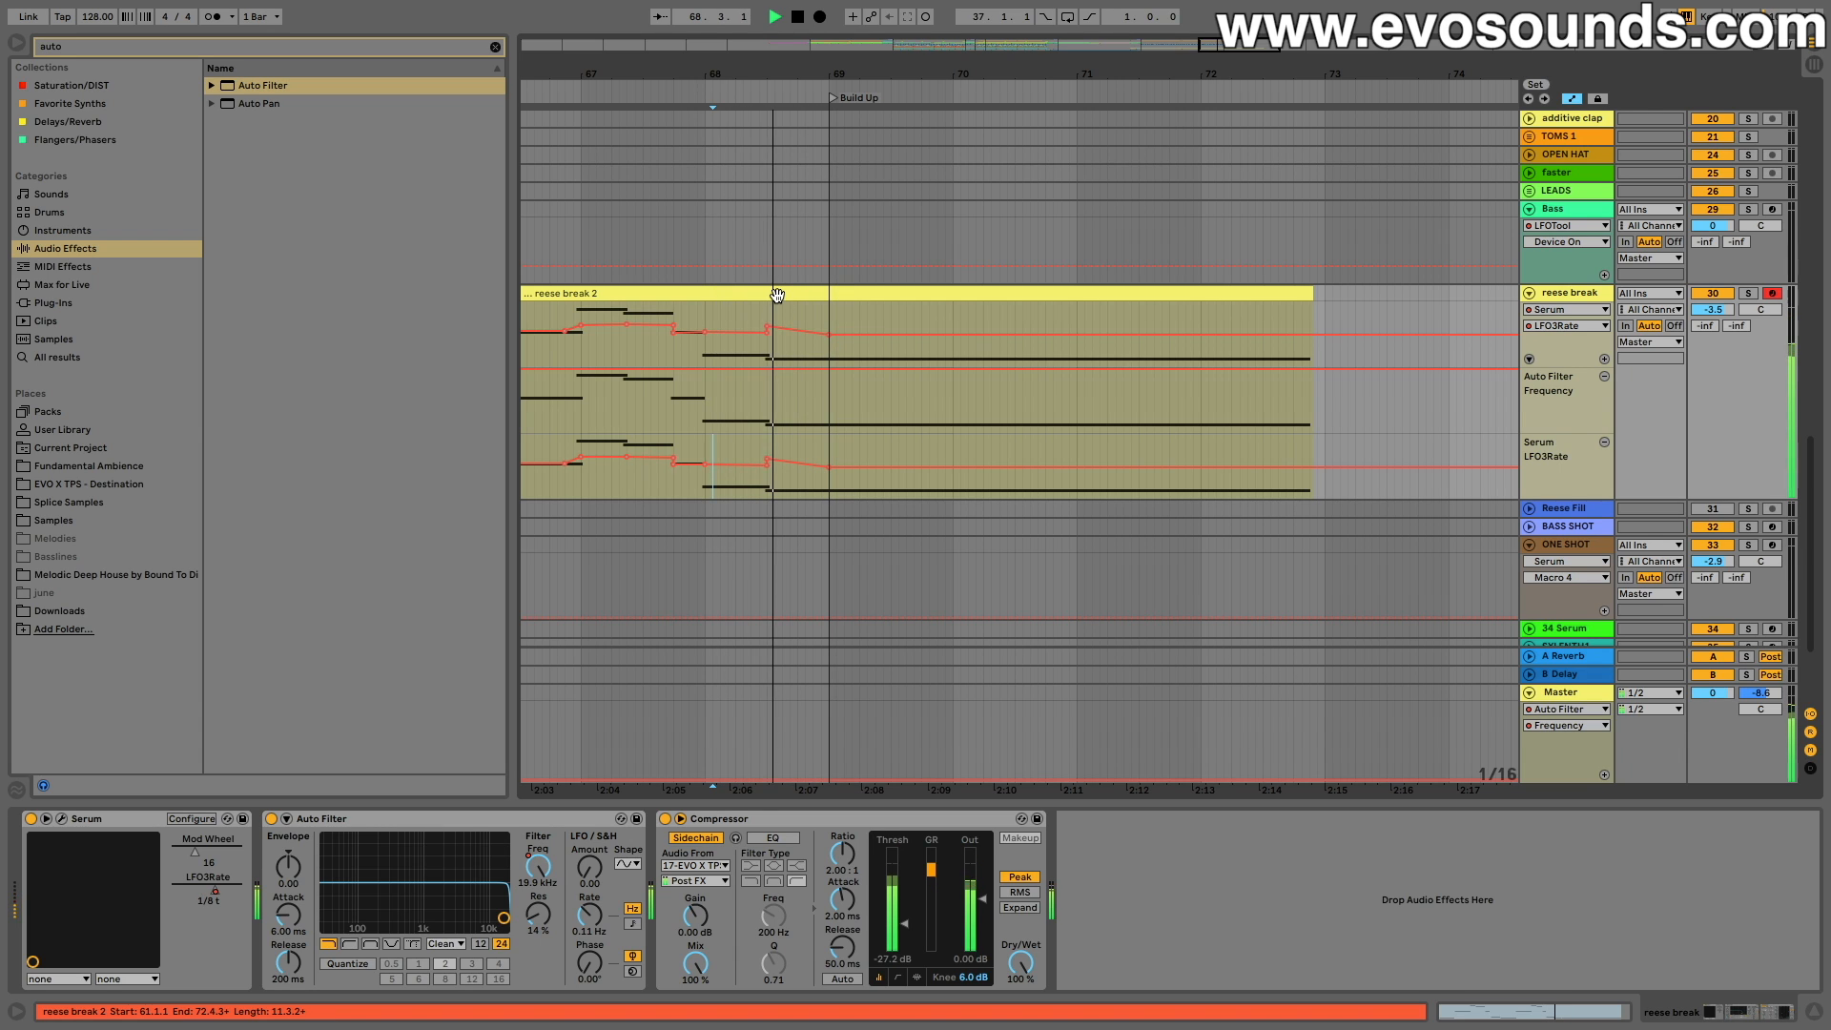
Step: Adjust the ends of the E3 note at 7.4.4 and the A#3 notes at 4.1.1 and 6.1.1 to overlap the following notes
{"action": "double_click", "coordinate": [775, 303]}
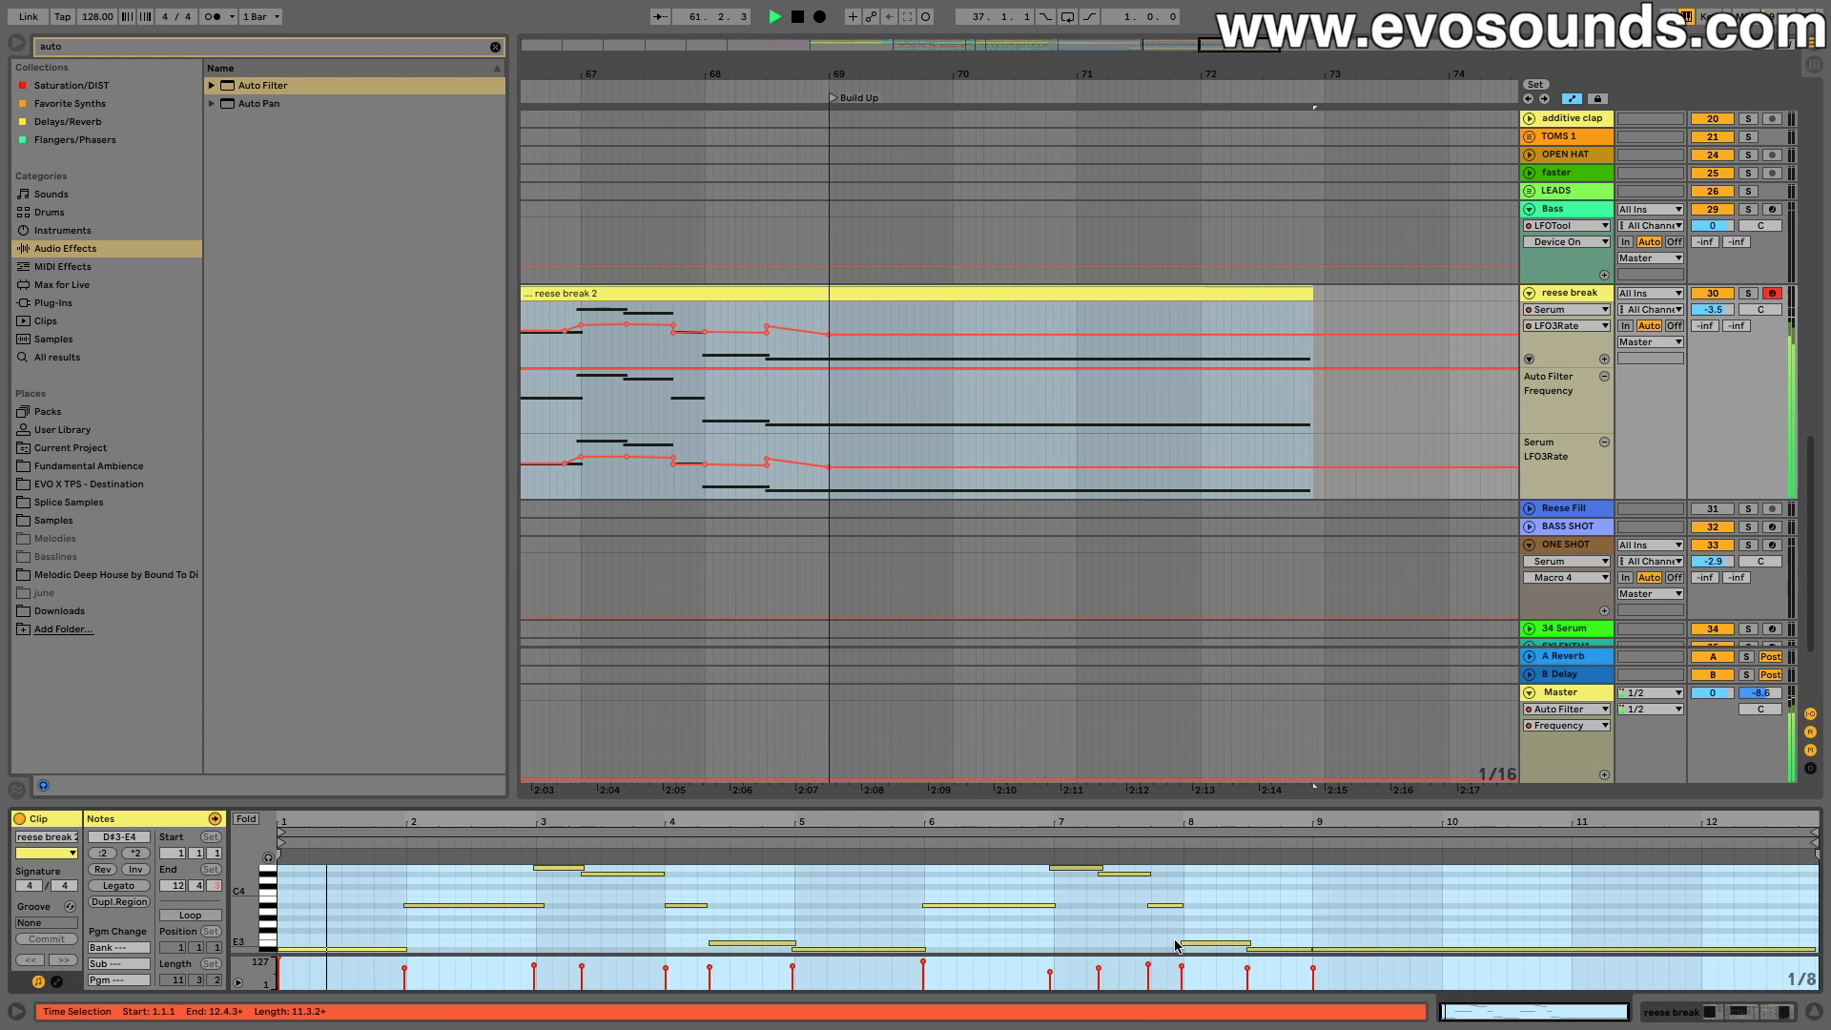
{"action": "left_click", "coordinate": [1236, 946]}
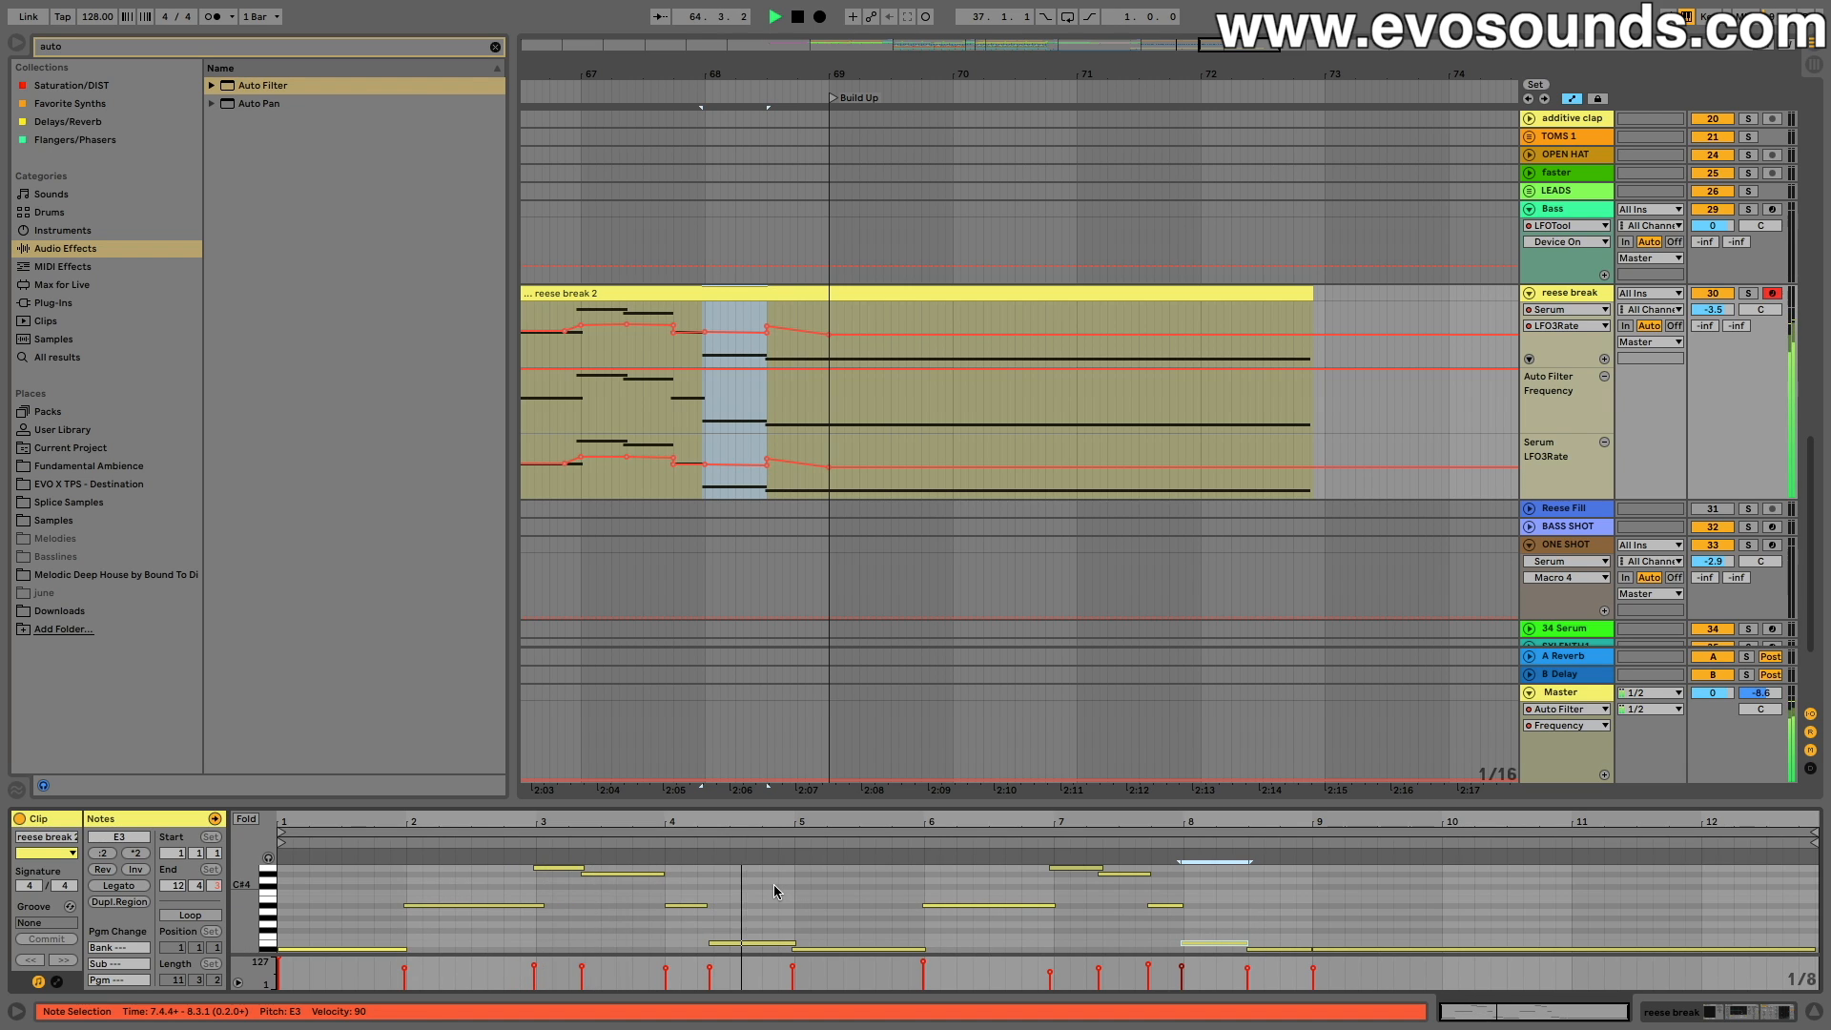
{"action": "left_click", "coordinate": [709, 905]}
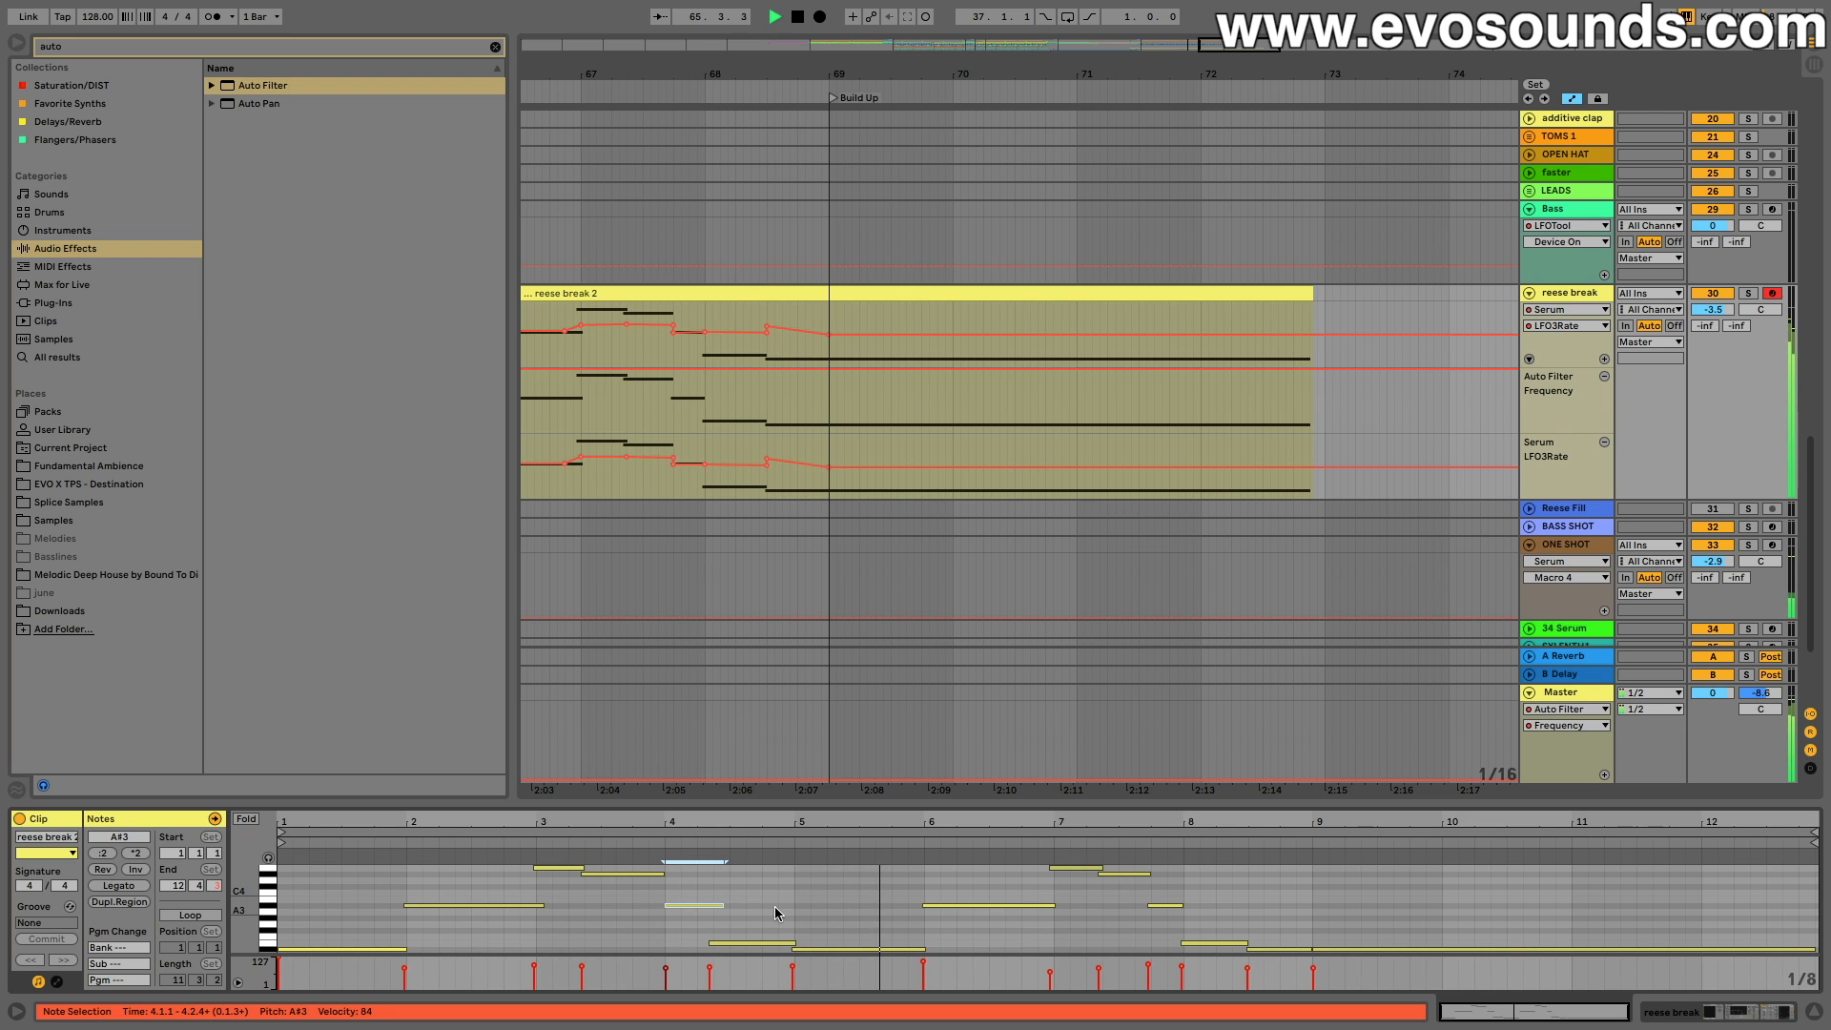
{"action": "left_click", "coordinate": [1051, 906]}
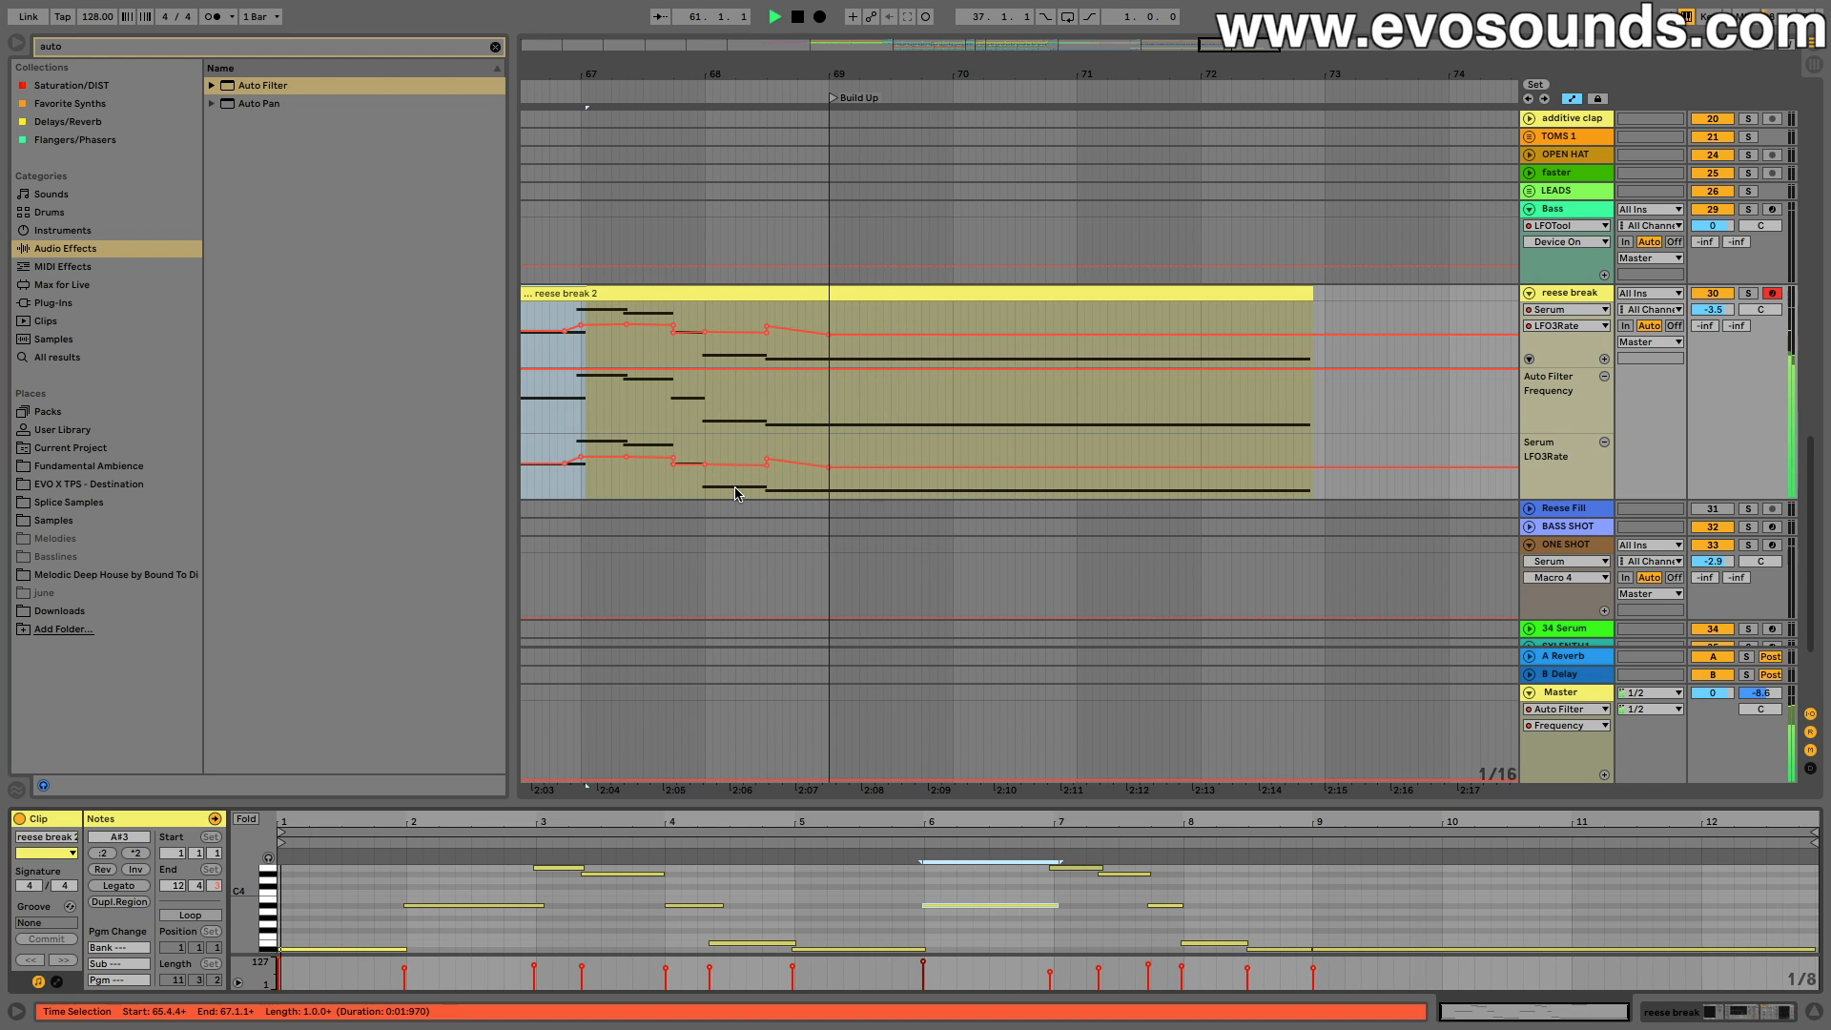
{"action": "key", "text": "space"}
Step: End the bar 2 A#3 note at 3.1.1, span E4 from 3.1.1 to 3.3.1, and run D#4 from about 3.2.4 to 4.1.1
{"action": "left_click", "coordinate": [541, 906]}
{"action": "left_click_drag", "start_coordinate": [541, 907], "coordinate": [530, 908]}
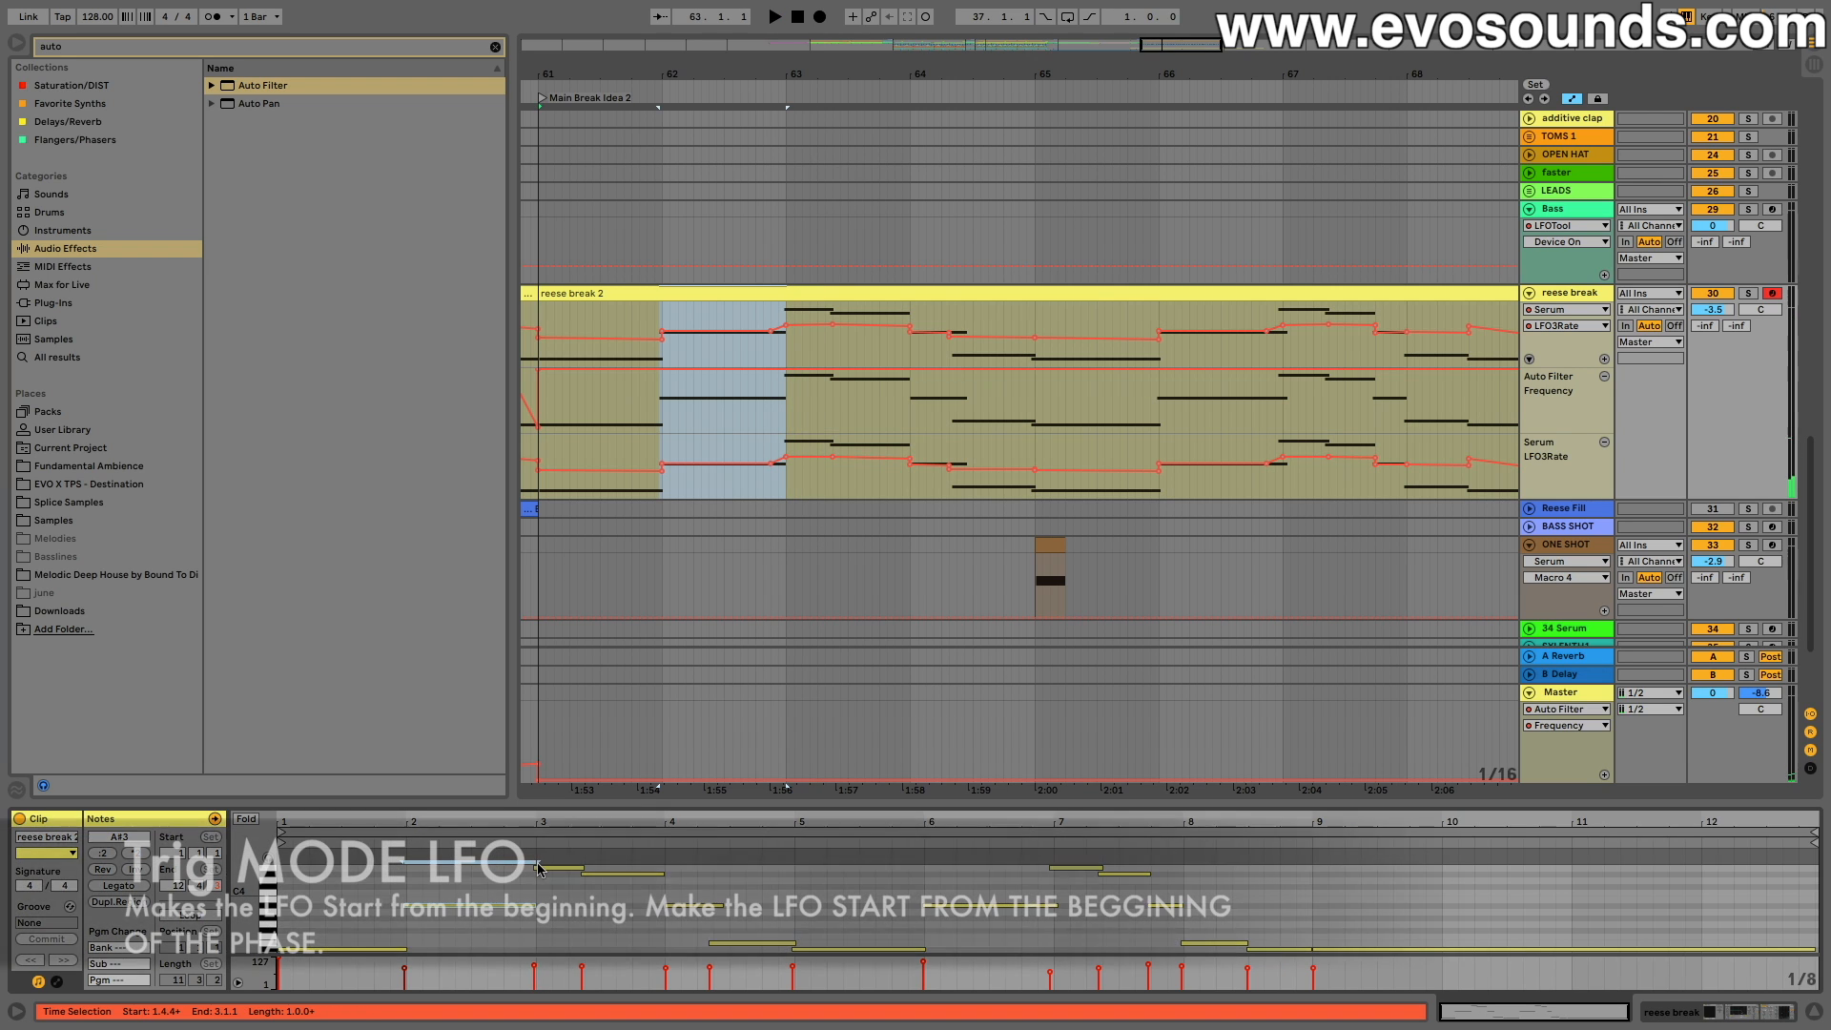
{"action": "left_click", "coordinate": [538, 868]}
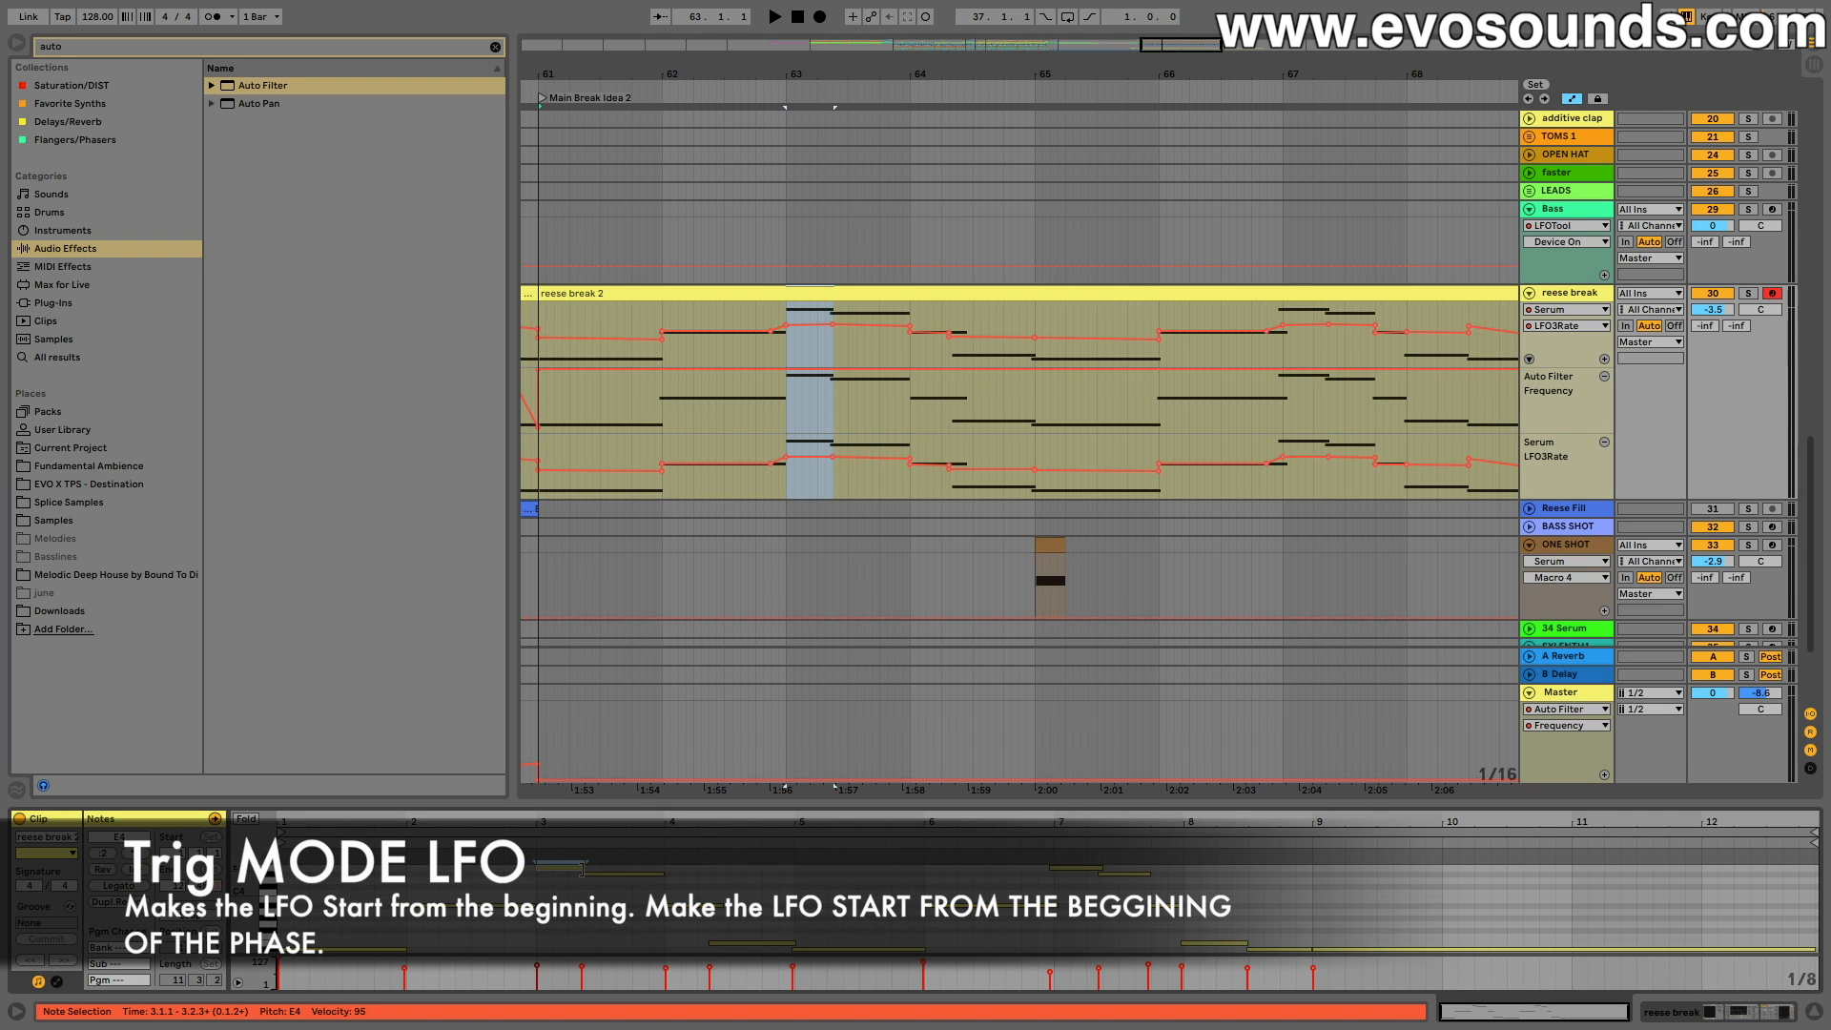
{"action": "left_click", "coordinate": [583, 874]}
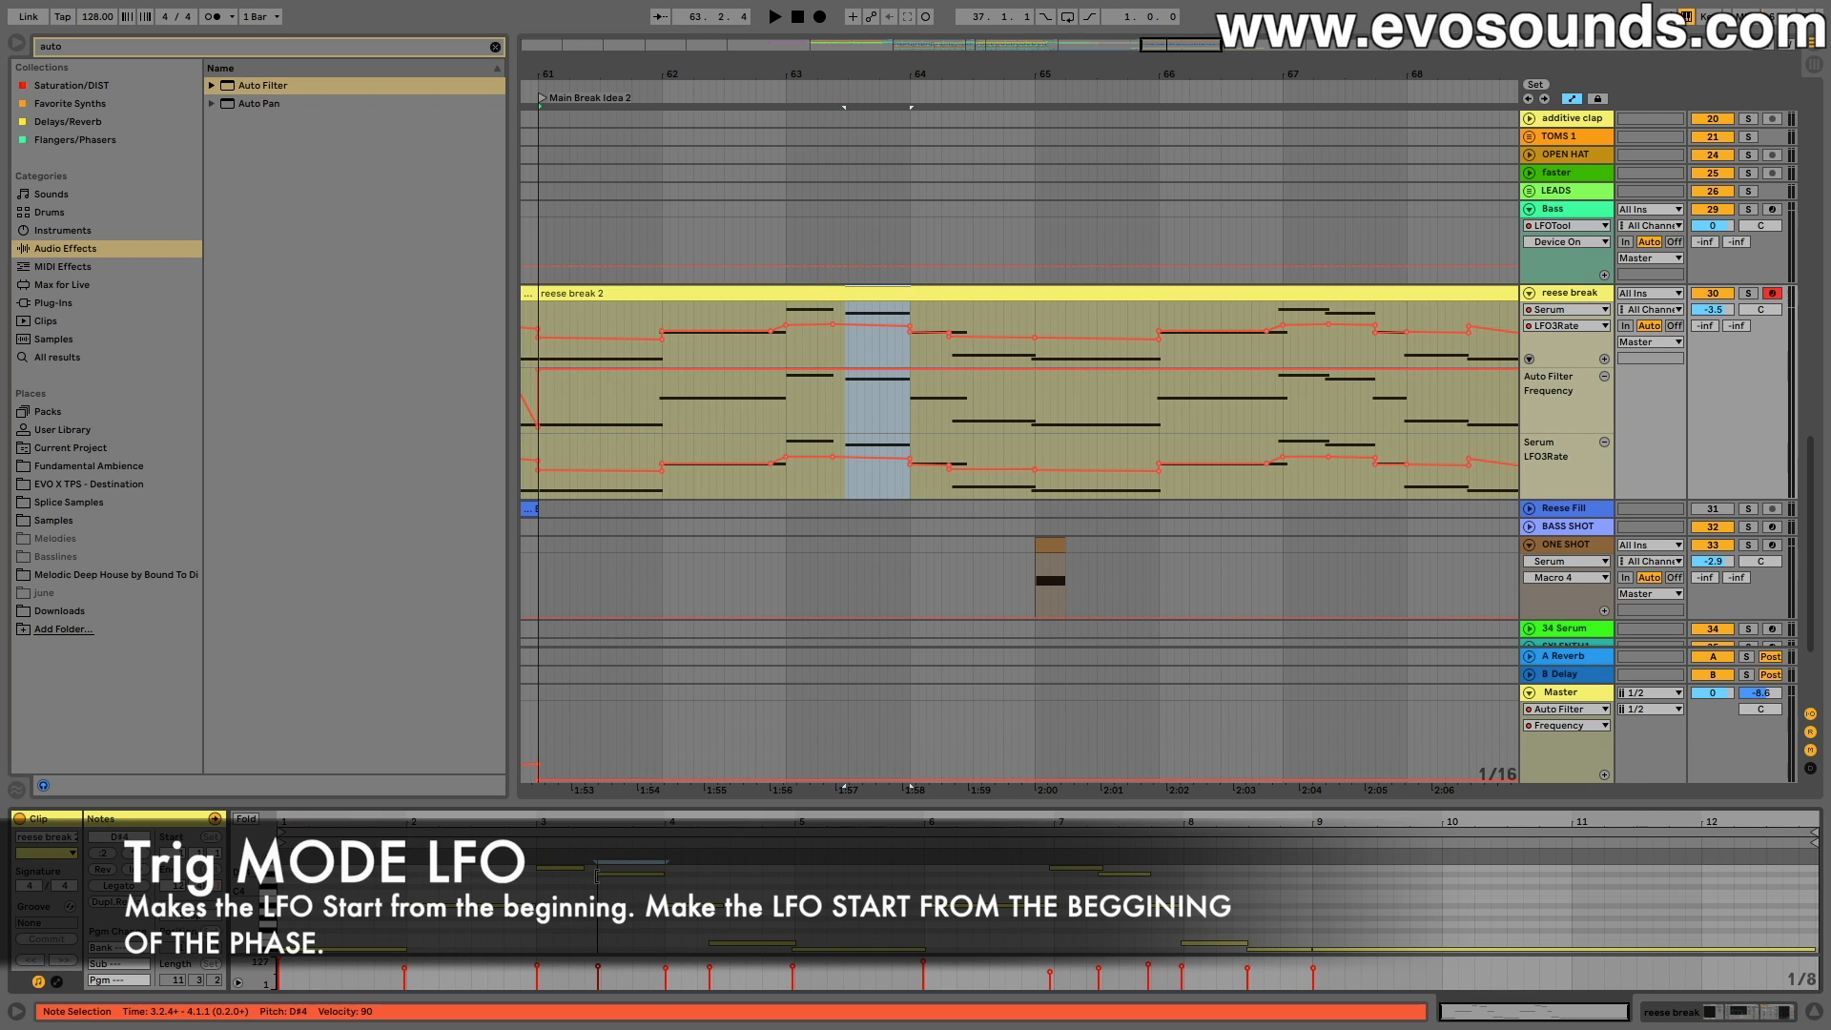
{"action": "left_click", "coordinate": [590, 868]}
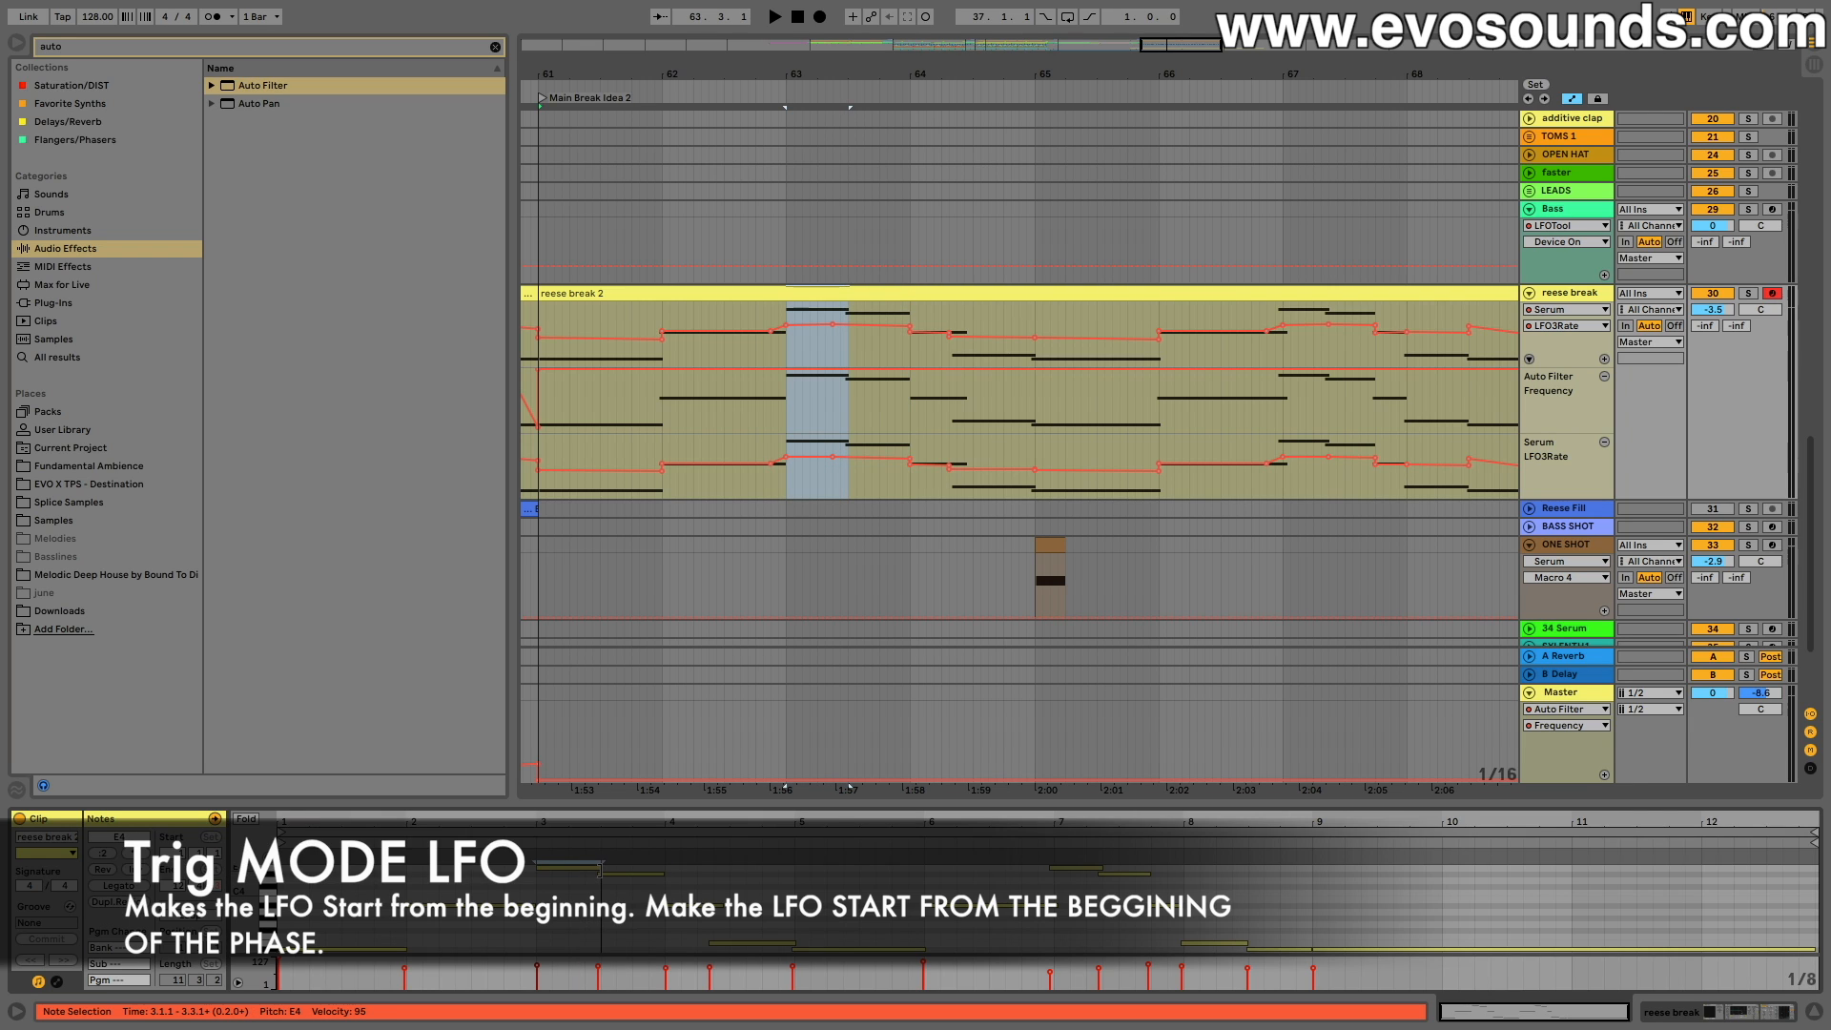
{"action": "left_click", "coordinate": [599, 875]}
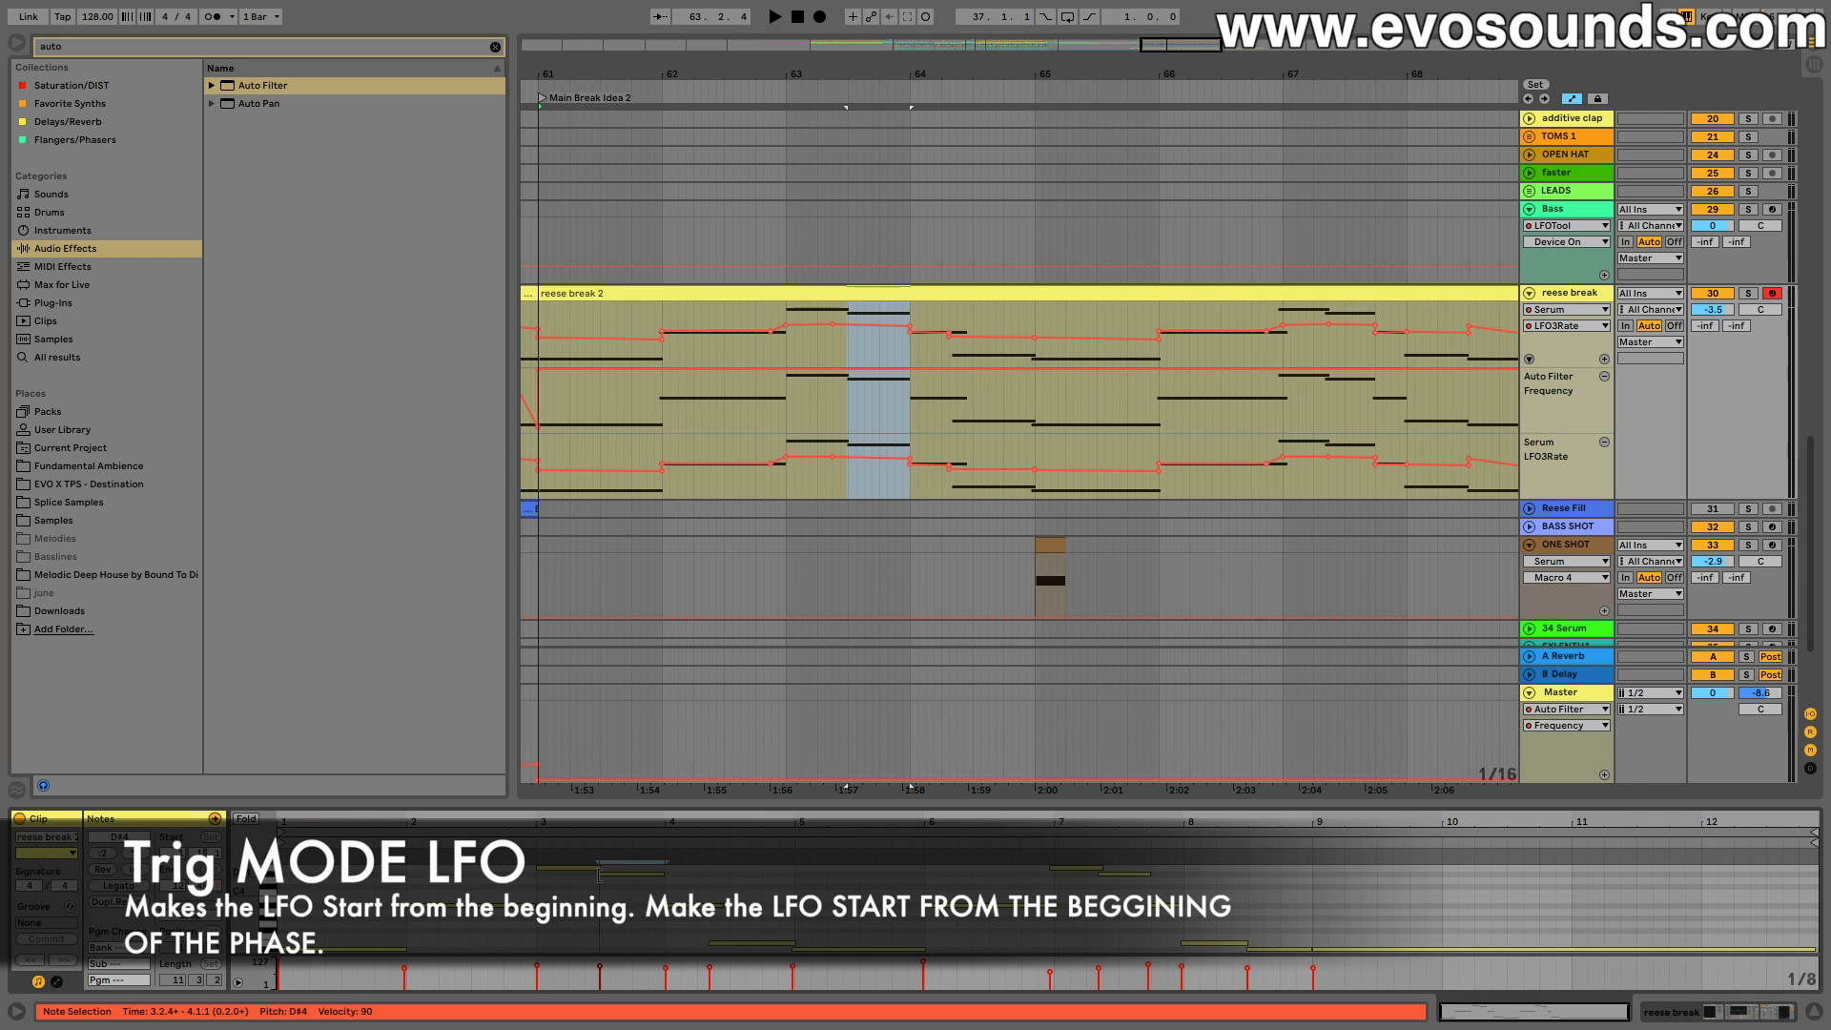
Step: Check the Mono, Legato and Always portamento options in the reese break track's Serum voicing section
{"action": "double_click", "coordinate": [1570, 294]}
{"action": "left_click", "coordinate": [61, 819]}
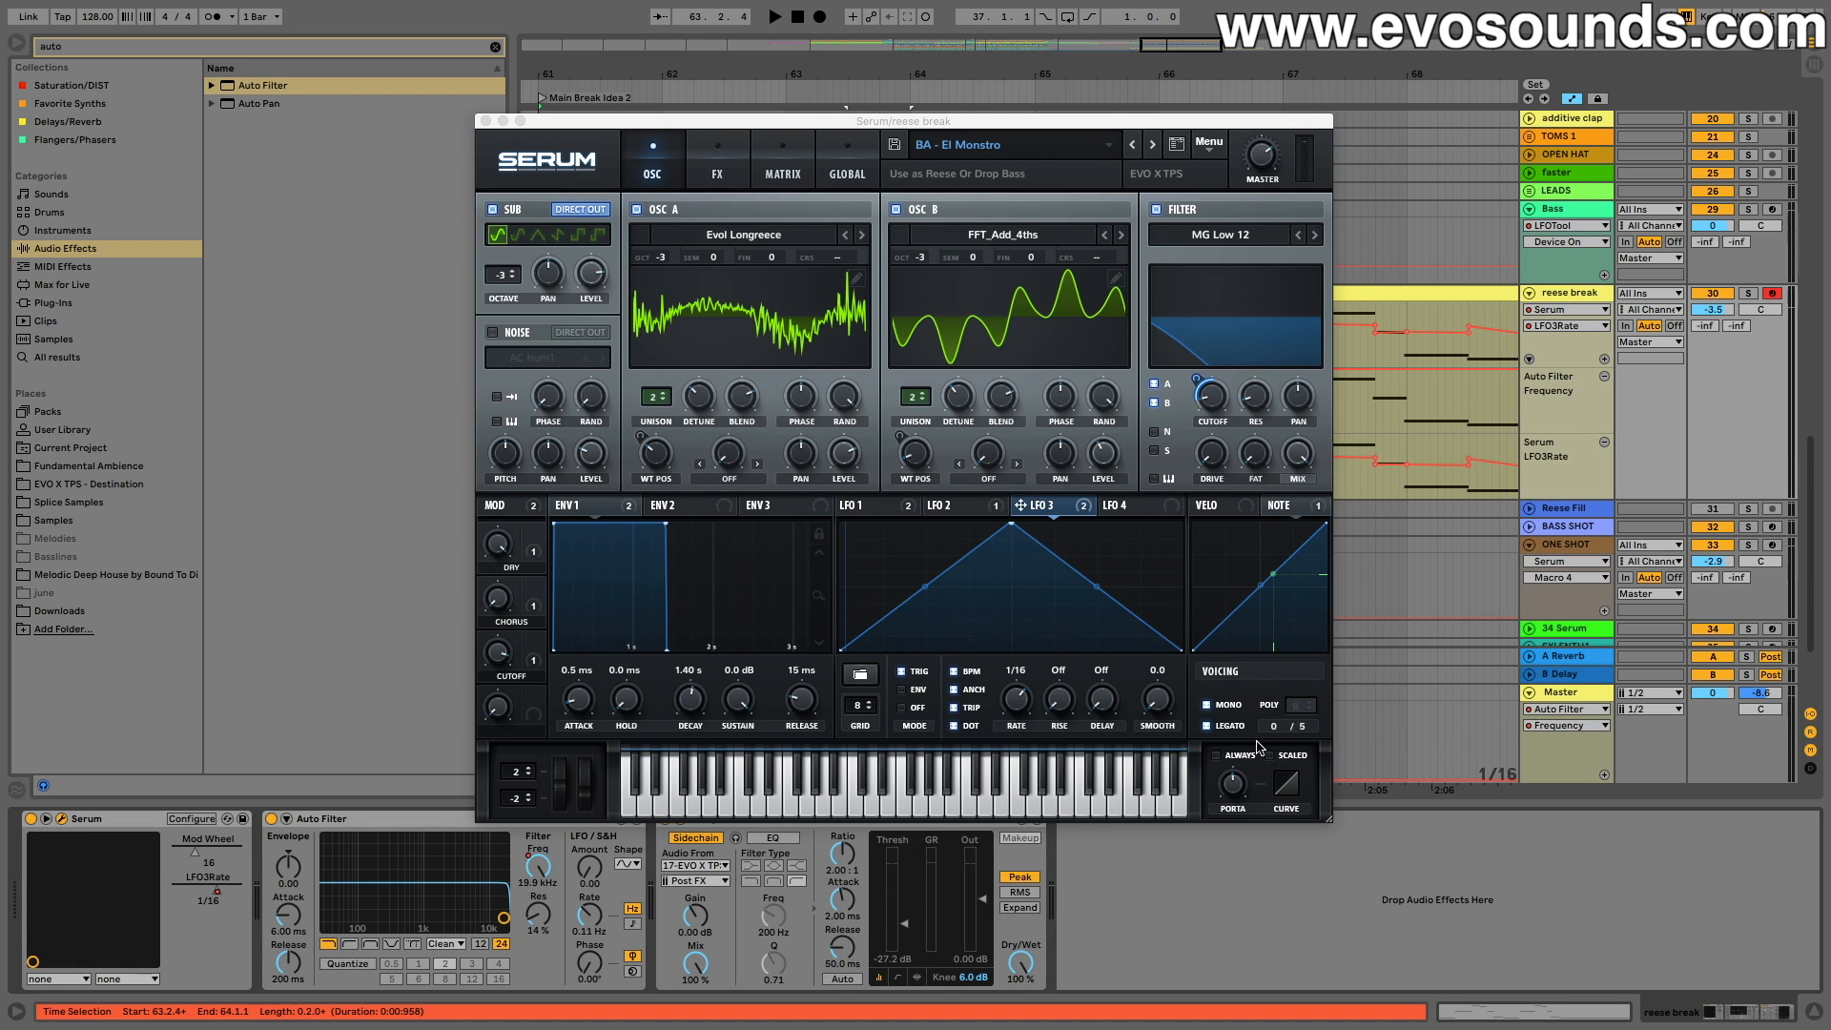
{"action": "left_click", "coordinate": [1240, 755]}
{"action": "left_click", "coordinate": [485, 121]}
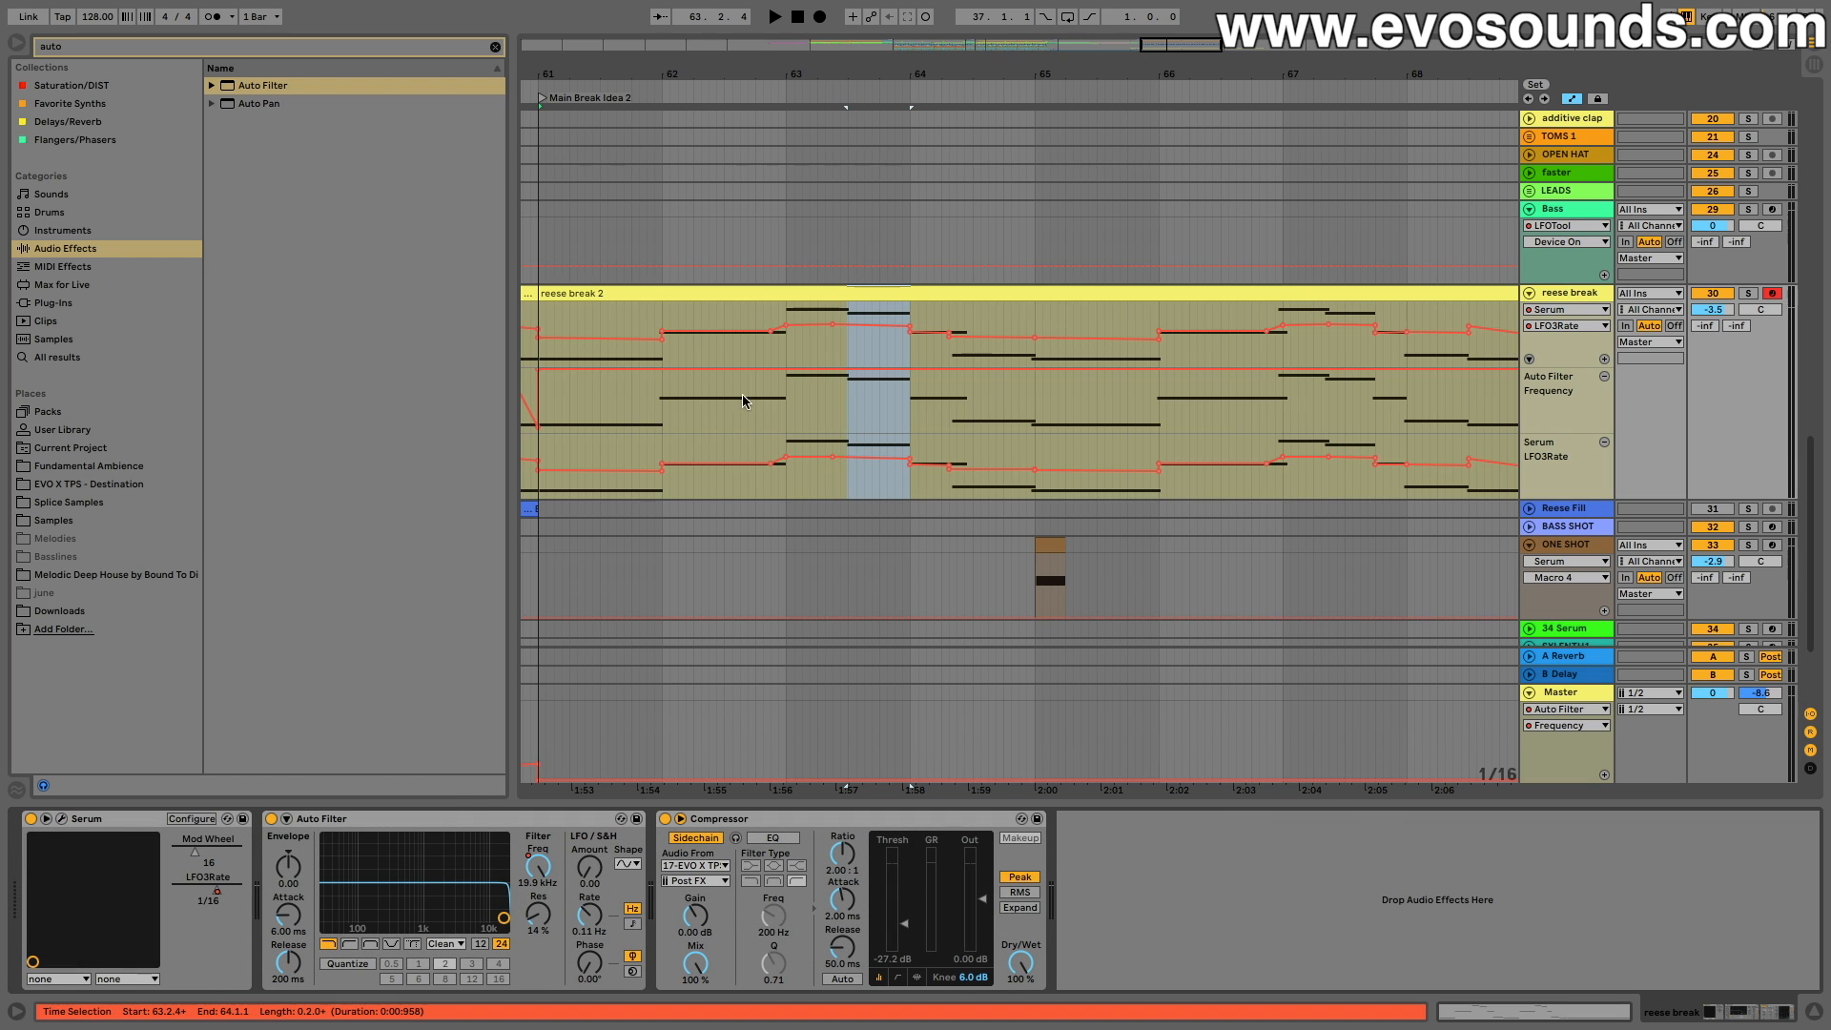
Step: Enlarge the reese break 2 note editor and align the bar 2 A#3 note to span 2.1.1 to 3.1.1 during playback
{"action": "double_click", "coordinate": [735, 294]}
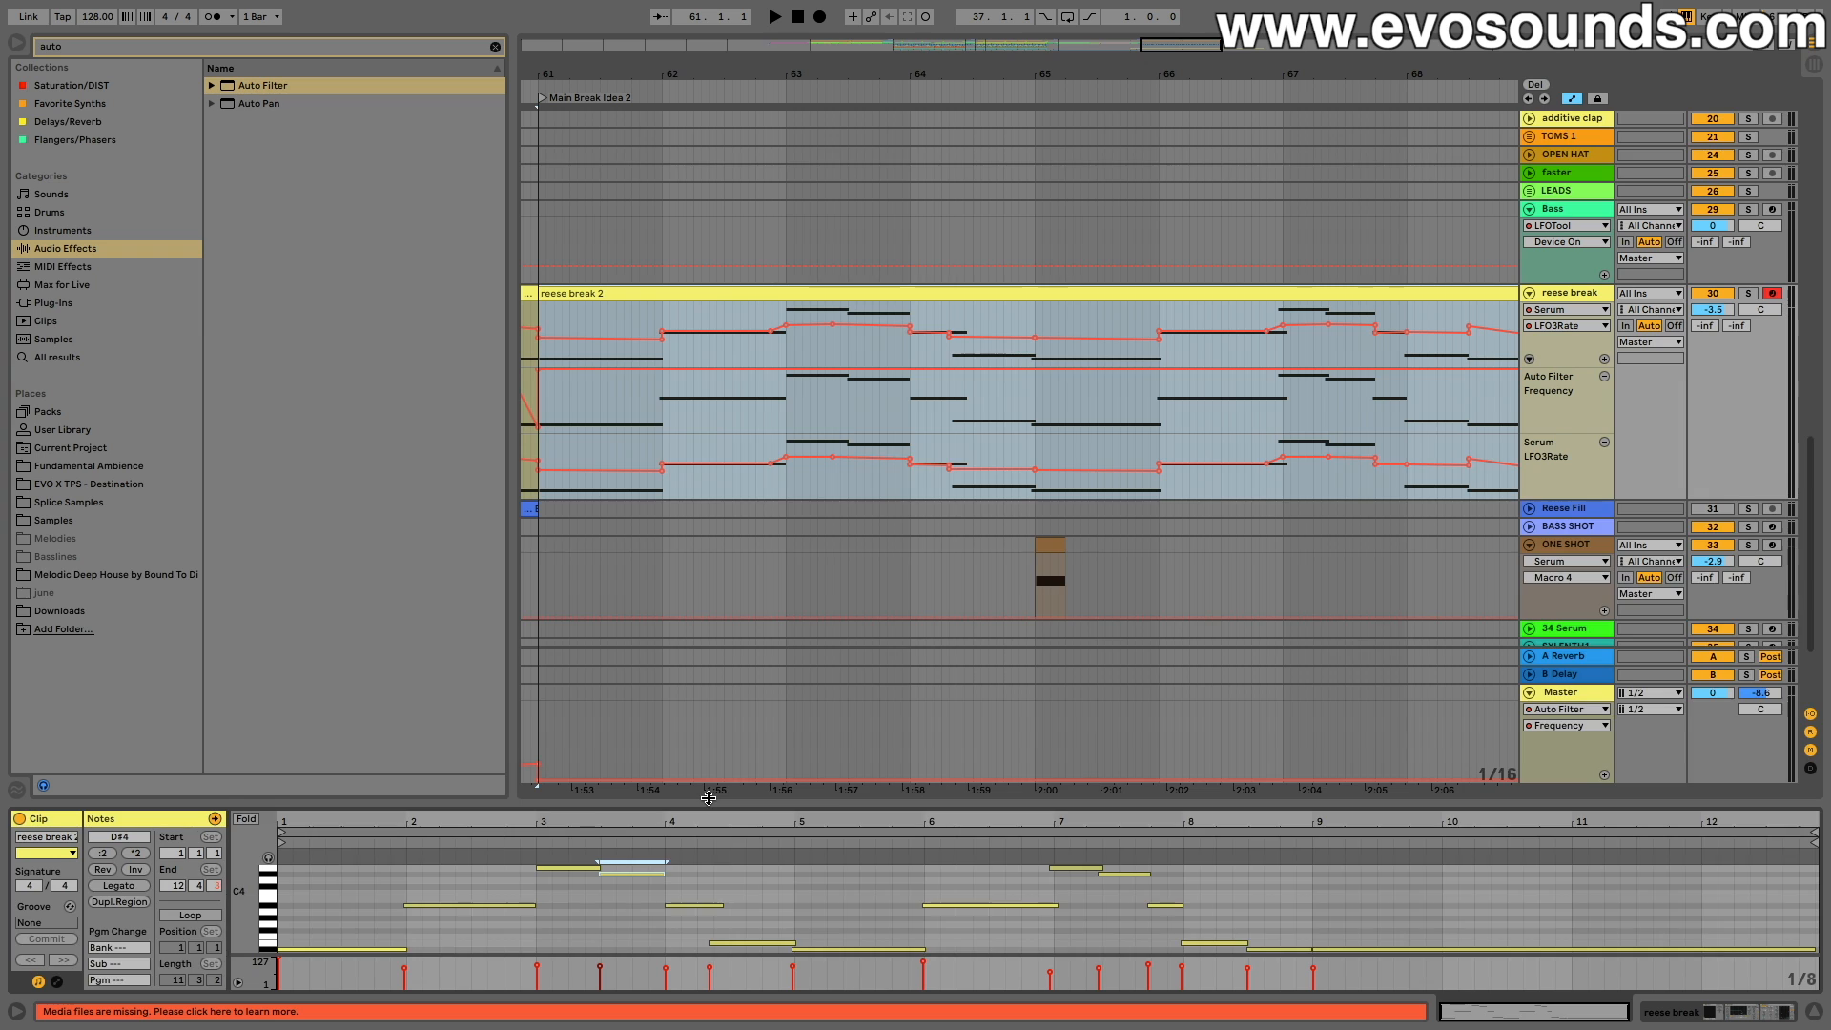
{"action": "left_click_drag", "start_coordinate": [709, 799], "coordinate": [867, 597]}
{"action": "left_click", "coordinate": [792, 670]}
{"action": "key", "text": "space"}
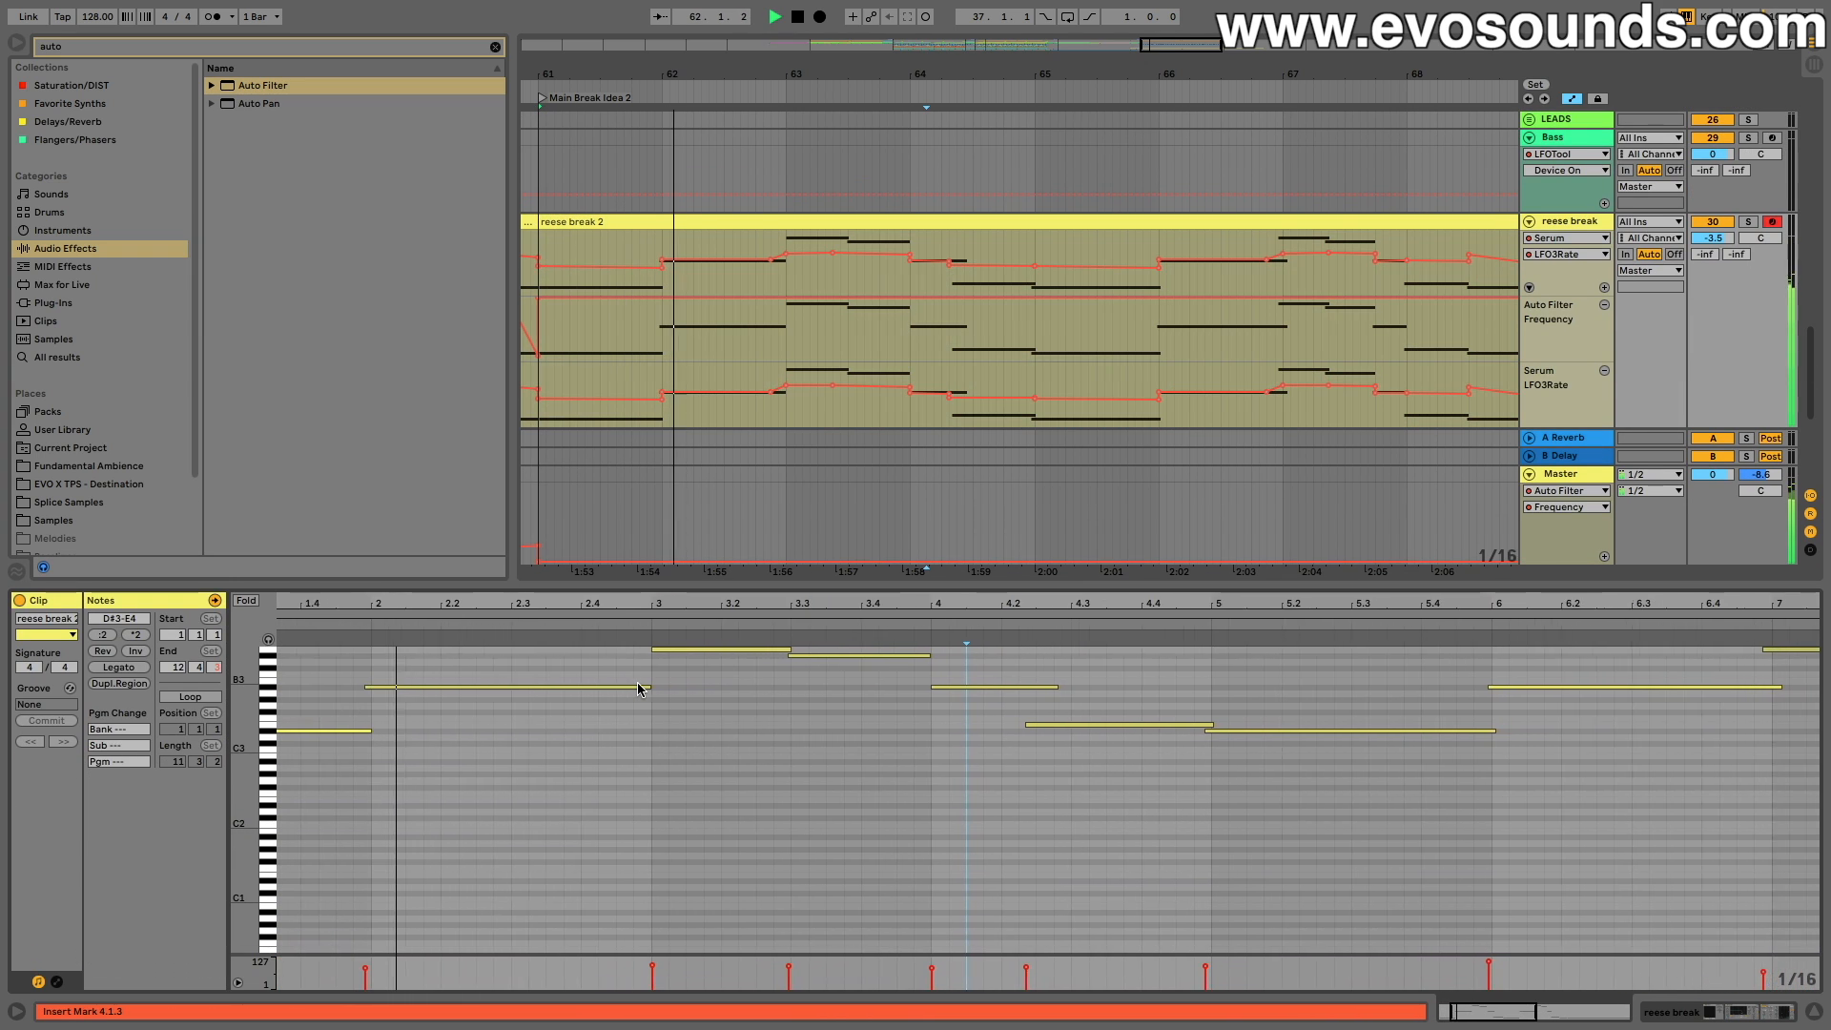
{"action": "left_click", "coordinate": [331, 688]}
{"action": "left_click_drag", "start_coordinate": [331, 688], "coordinate": [337, 688]}
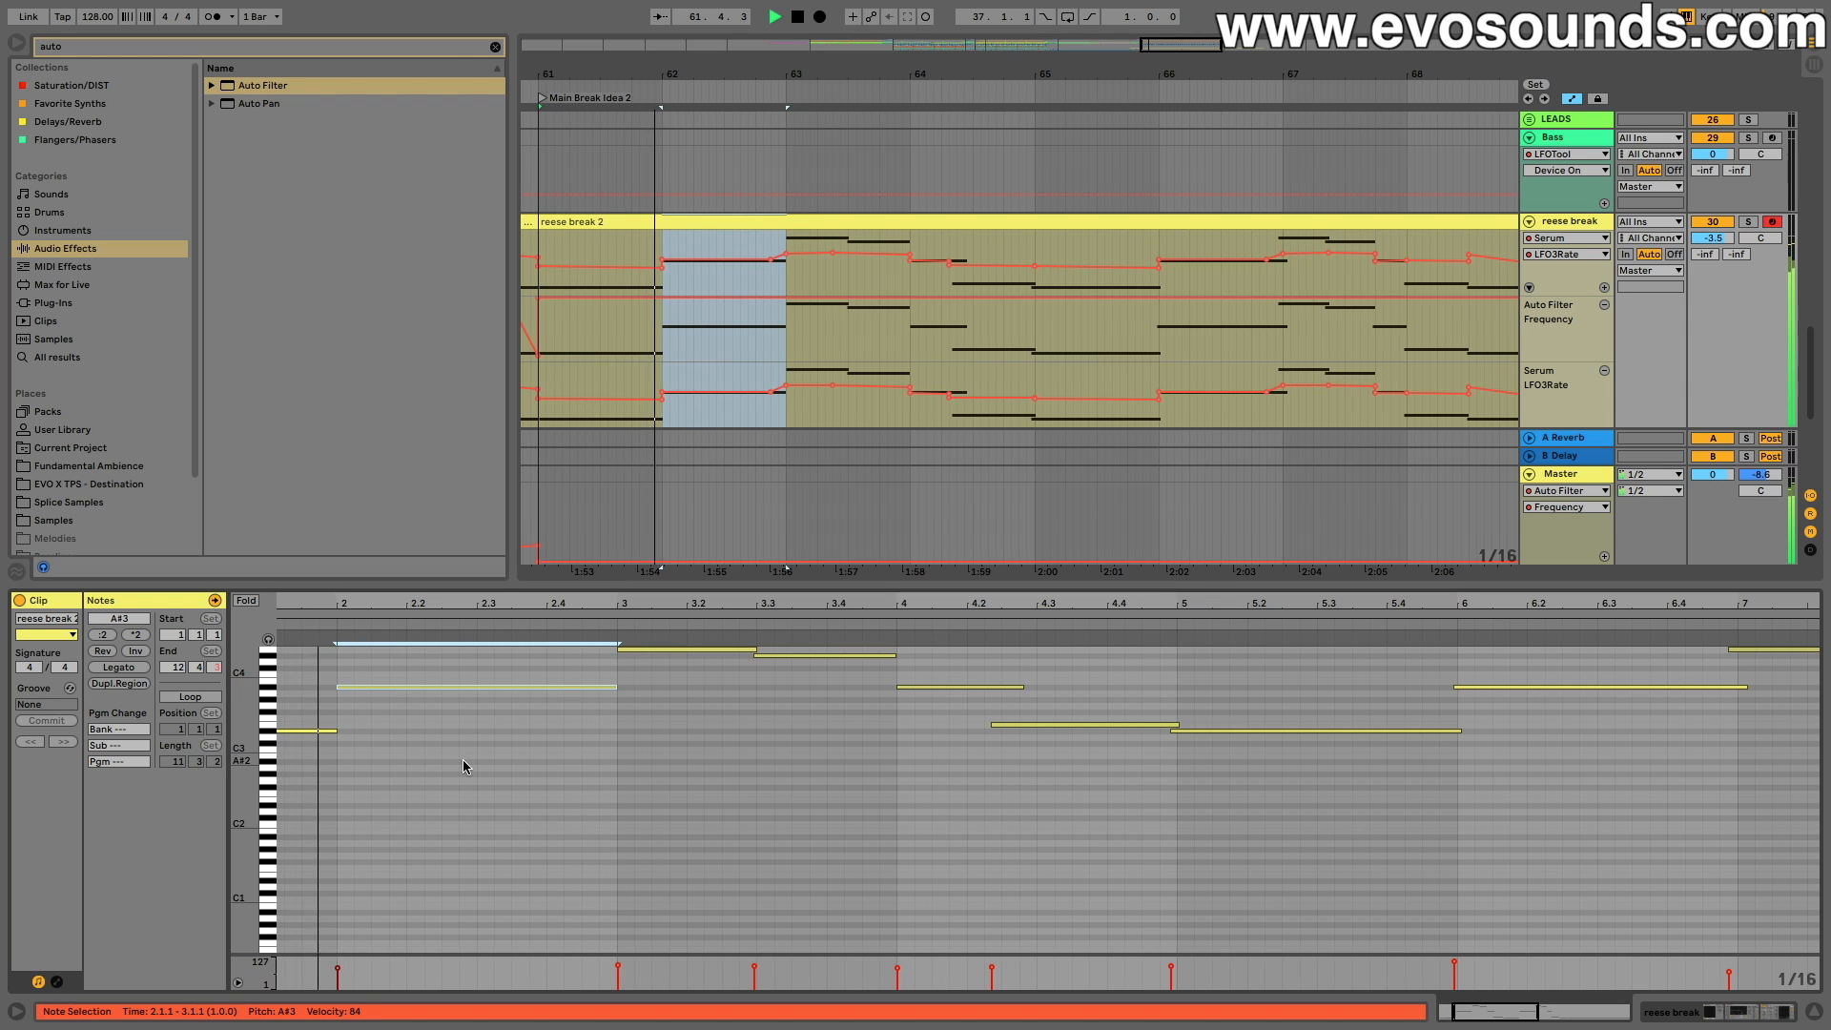
Step: Shorten the E3 note starting at 4.2.2 to end around 4.4.4, clear of the following D#3 note
{"action": "scroll", "coordinate": [463, 760], "scroll_direction": "right", "scroll_amount": 3}
{"action": "scroll", "coordinate": [463, 761], "scroll_direction": "up", "scroll_amount": 2}
{"action": "scroll", "coordinate": [464, 763], "scroll_direction": "right", "scroll_amount": 3}
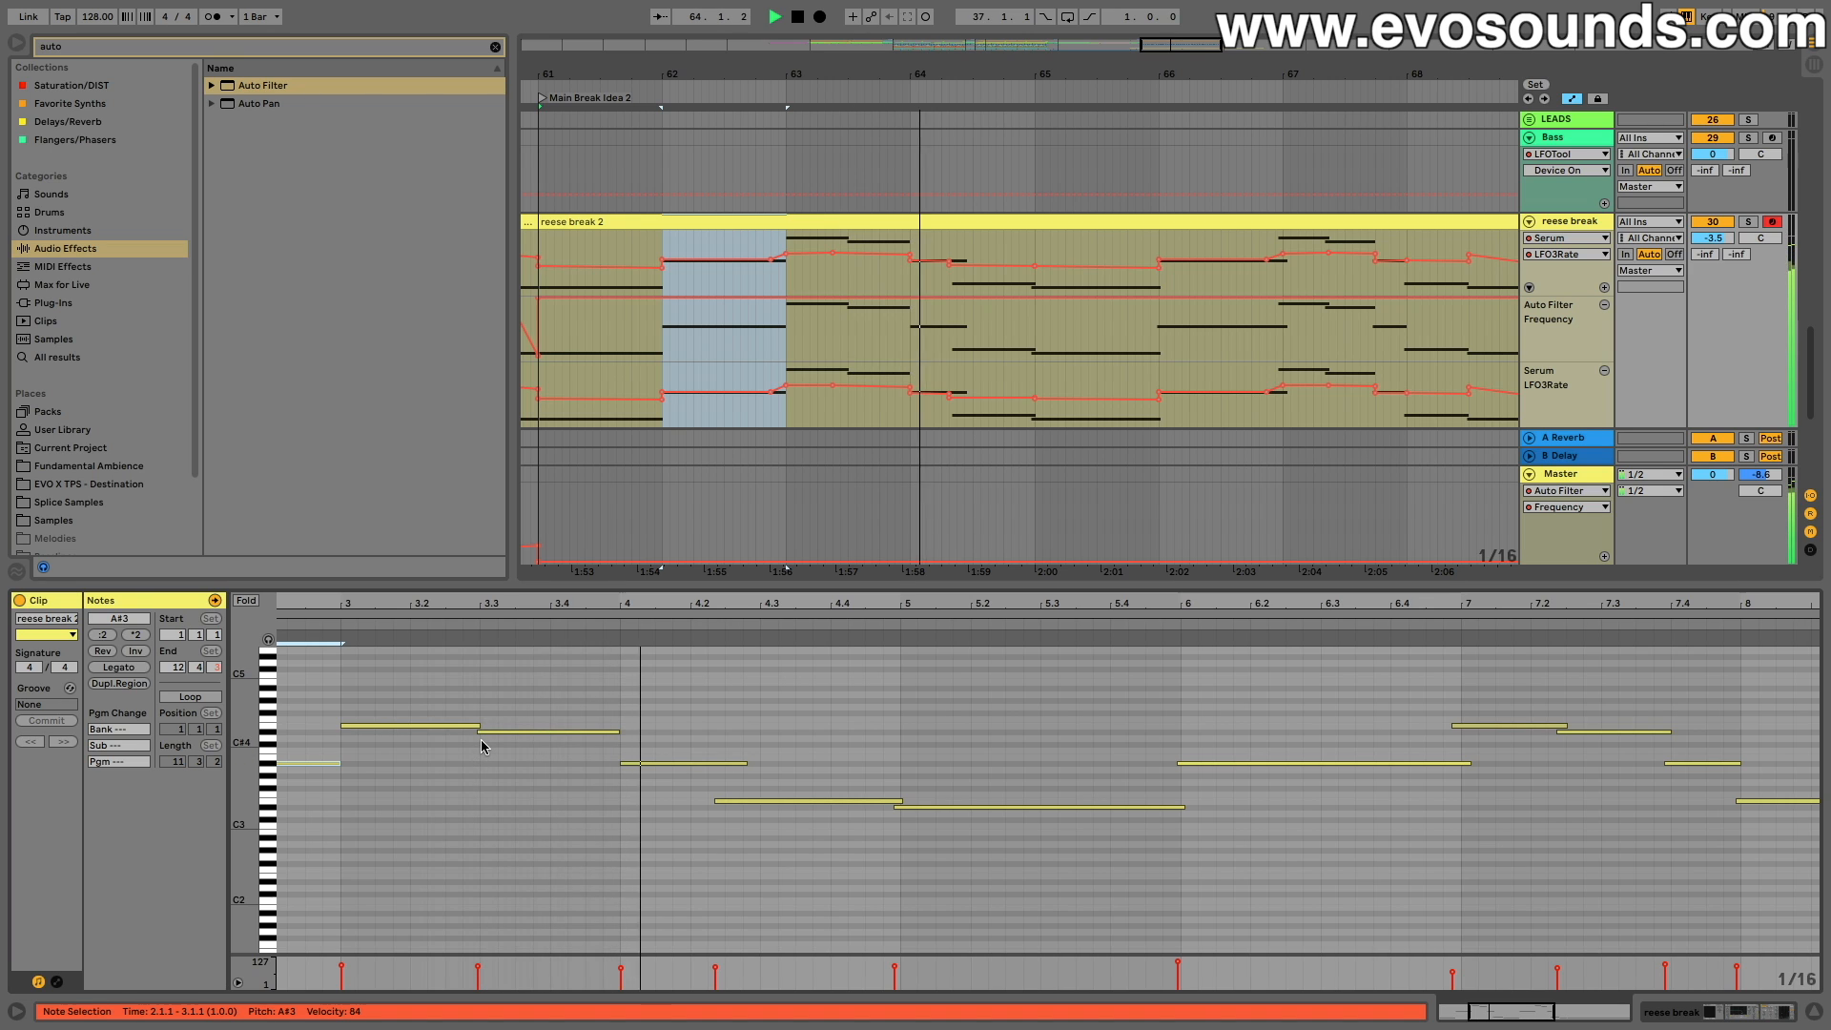
{"action": "scroll", "coordinate": [481, 755], "scroll_direction": "right", "scroll_amount": 3}
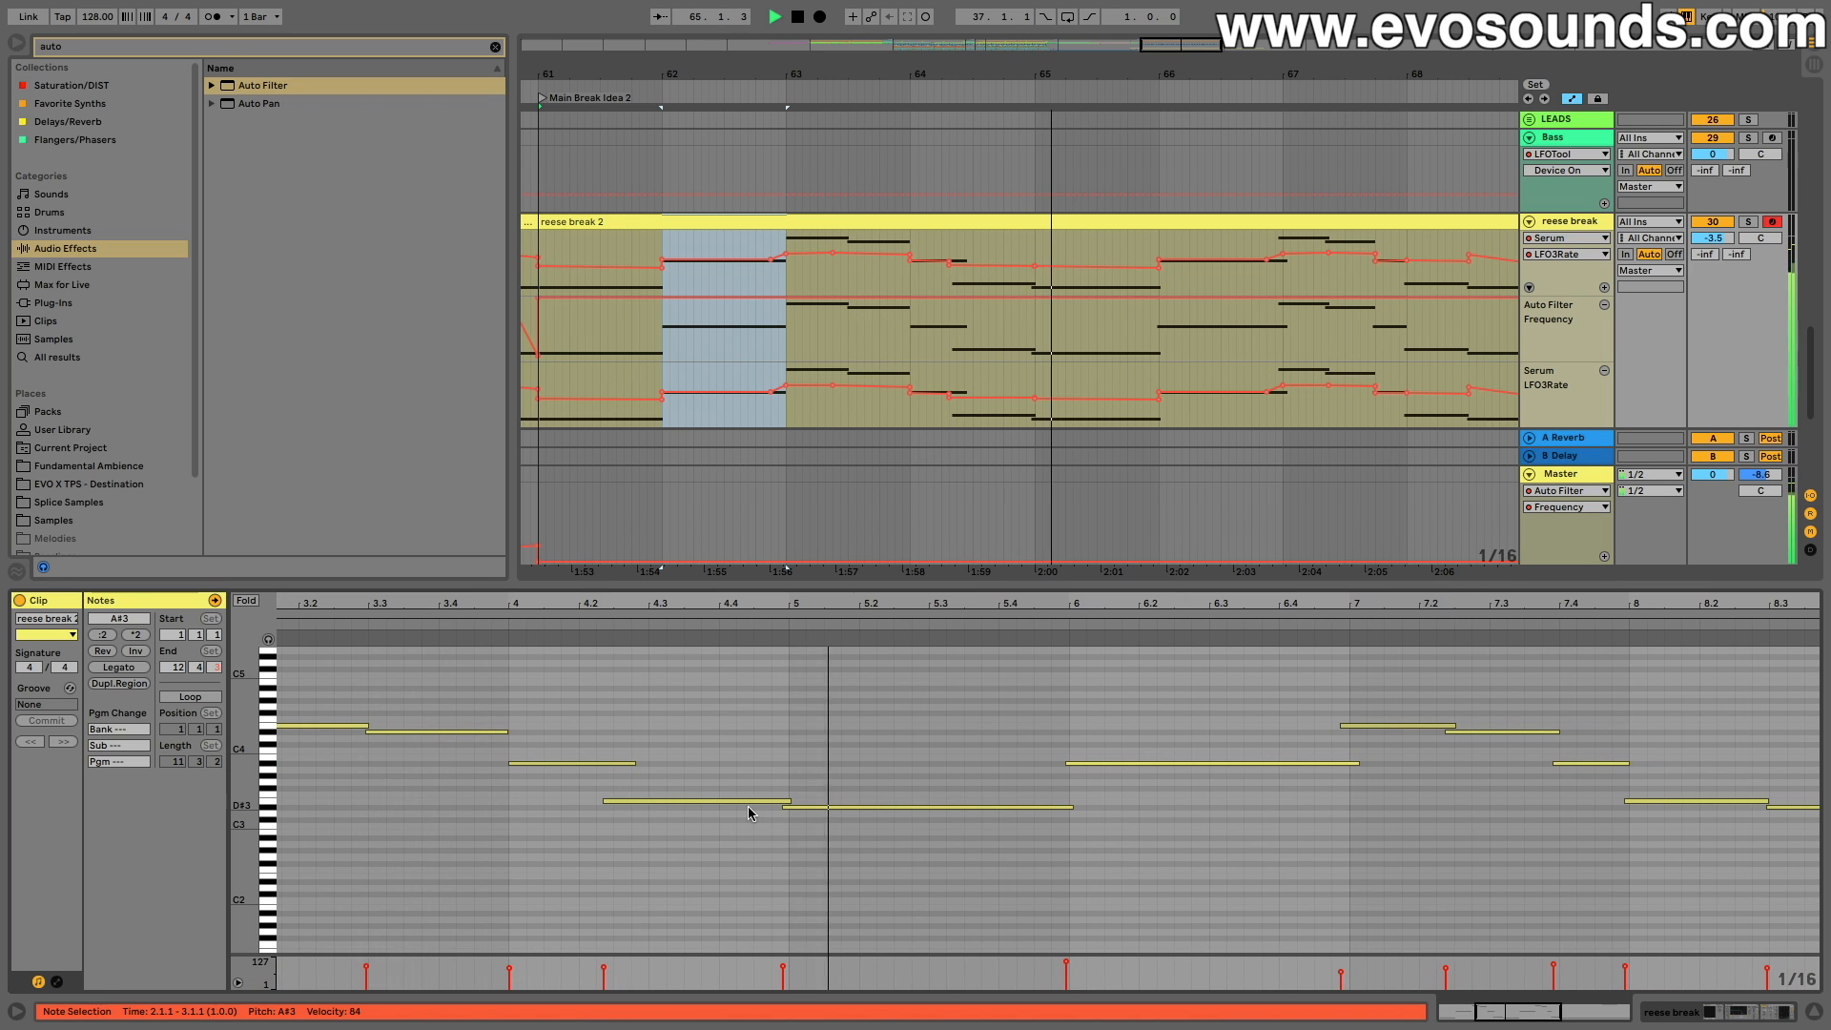
{"action": "left_click", "coordinate": [786, 802]}
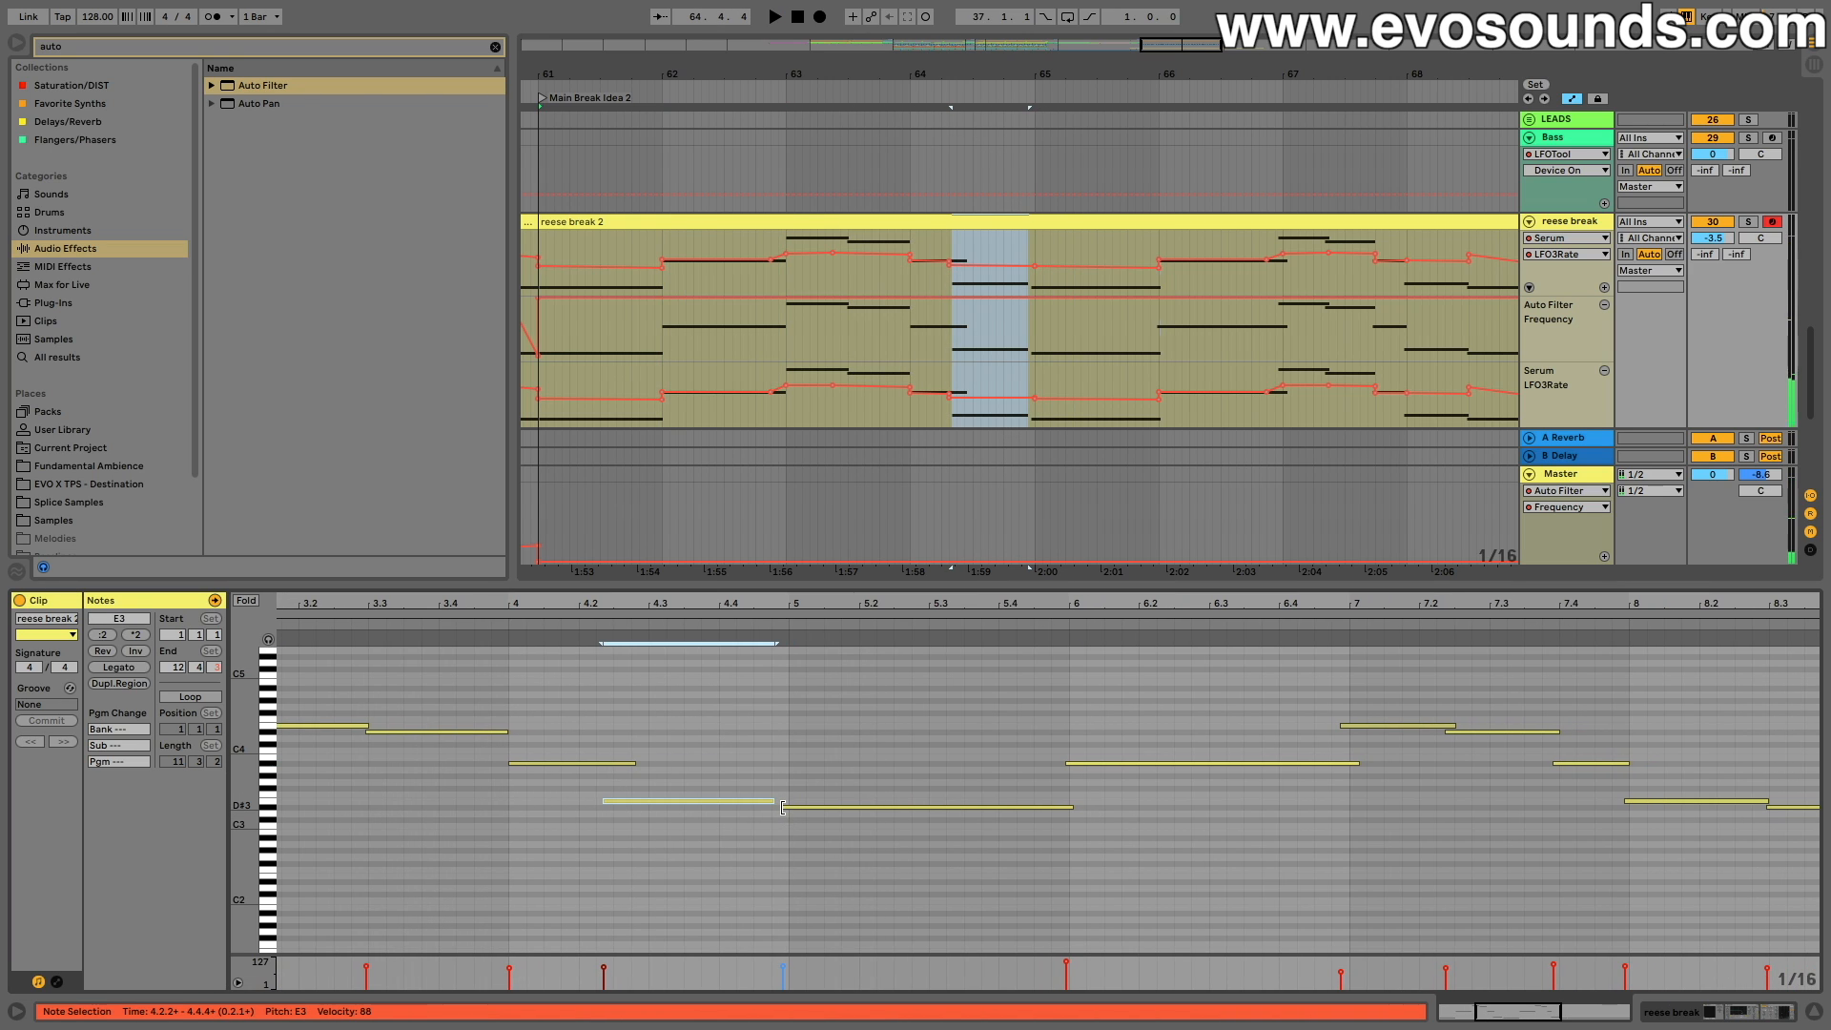
Step: Make the E3 note end and the following D#3 note start at 5.1.1, and audition the transition
{"action": "left_click", "coordinate": [792, 808]}
{"action": "left_click_drag", "start_coordinate": [773, 801], "coordinate": [788, 802]}
{"action": "key", "text": "space"}
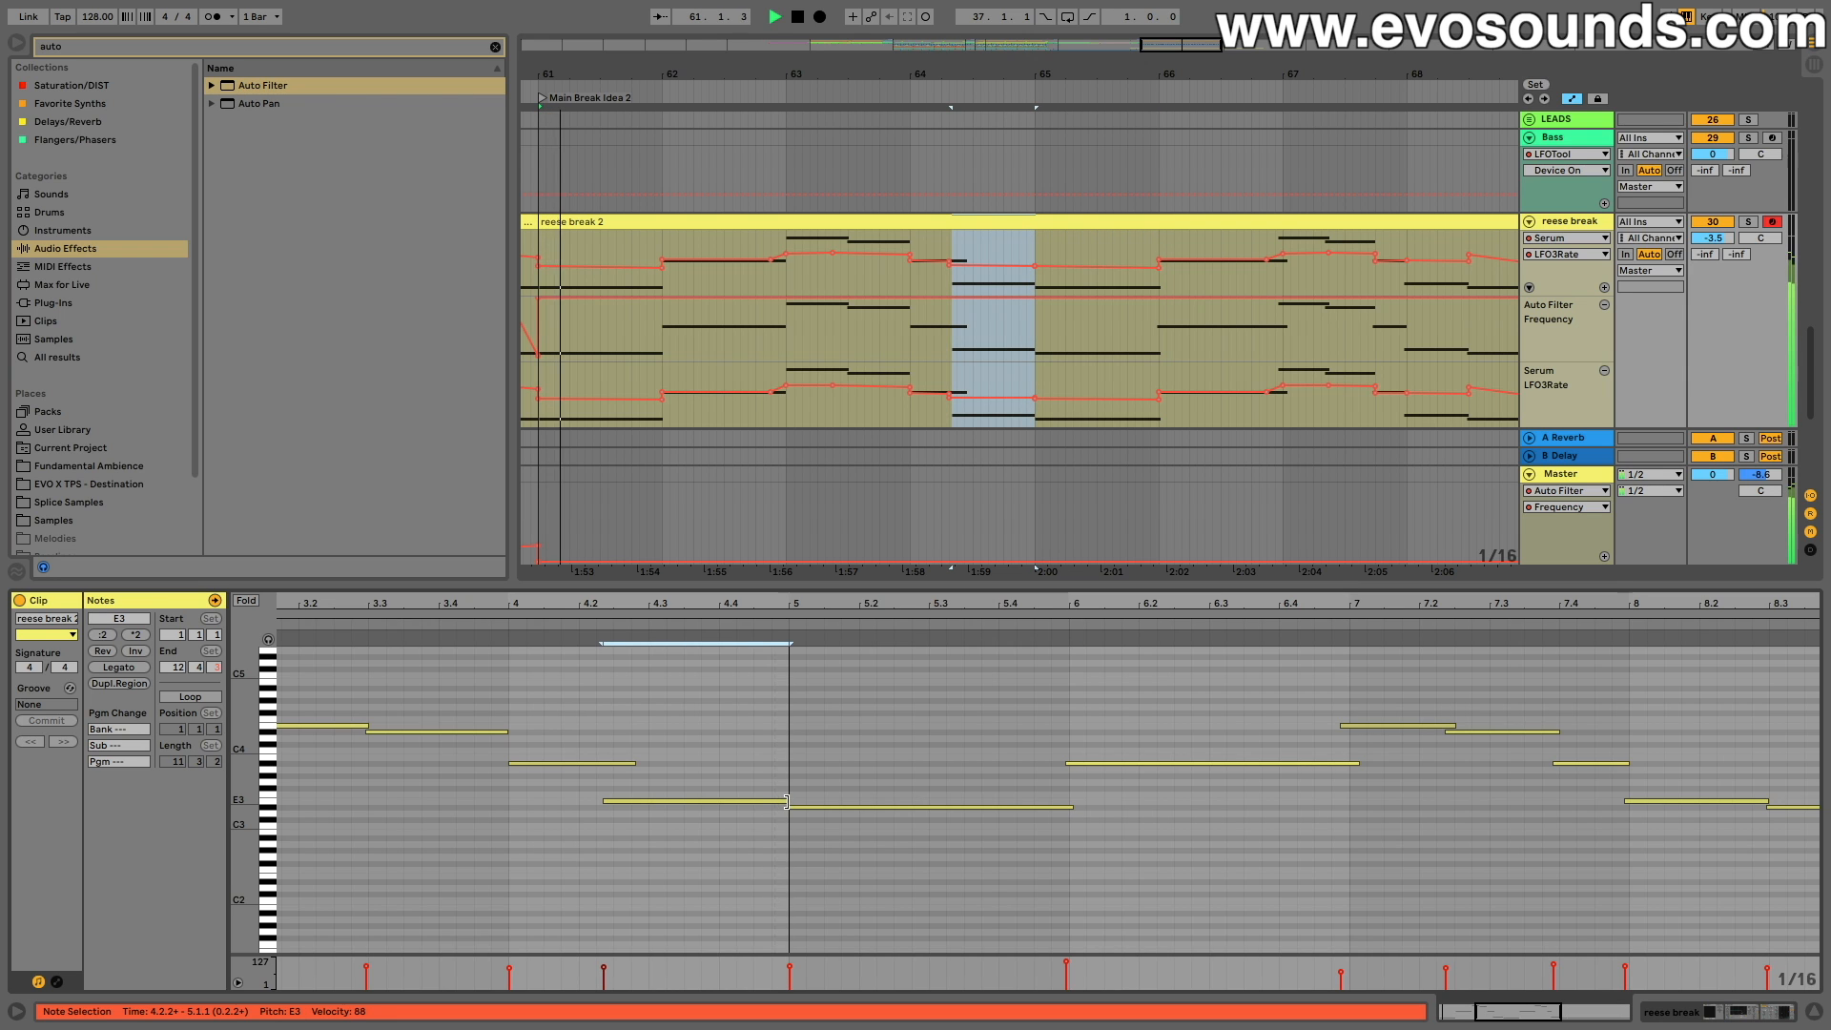
{"action": "left_click", "coordinate": [648, 619]}
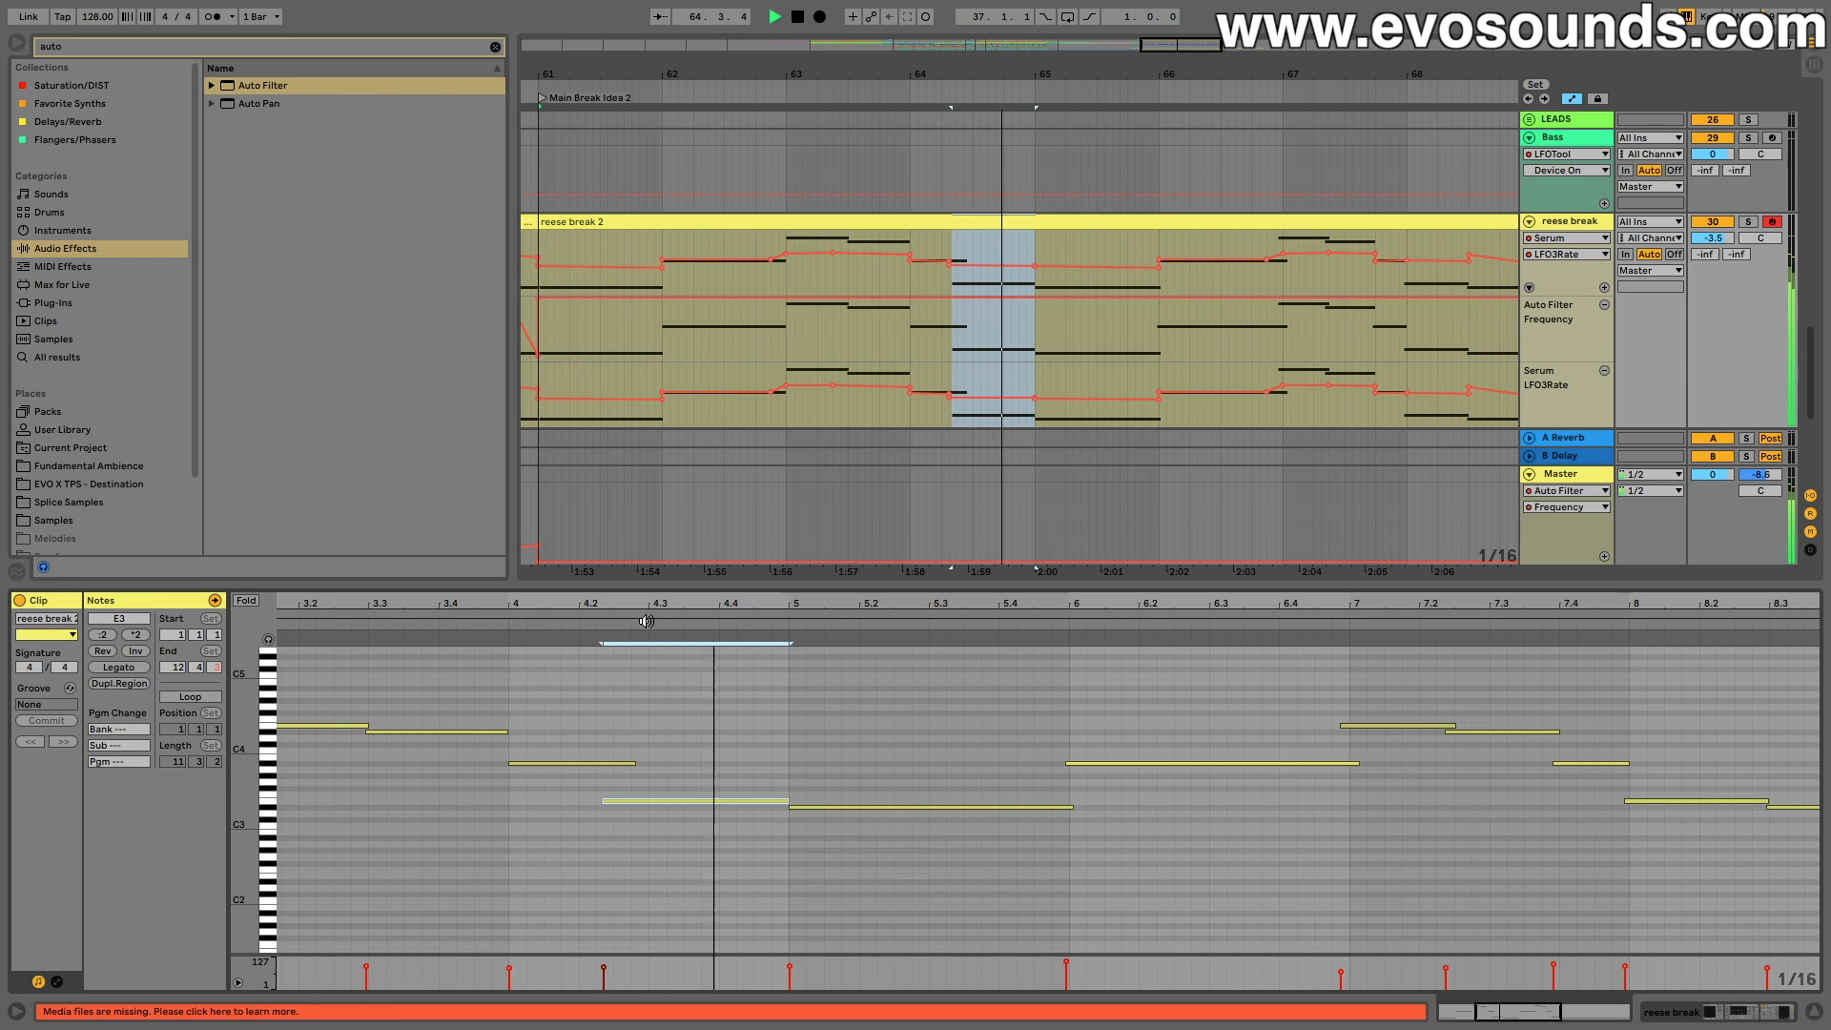
Step: End the bar 5 D#3 note at 6.1.1 and start the bar 7 E4 note at 7.1.1 during playback
{"action": "scroll", "coordinate": [781, 708], "scroll_direction": "right", "scroll_amount": 1}
{"action": "scroll", "coordinate": [781, 708], "scroll_direction": "right", "scroll_amount": 3}
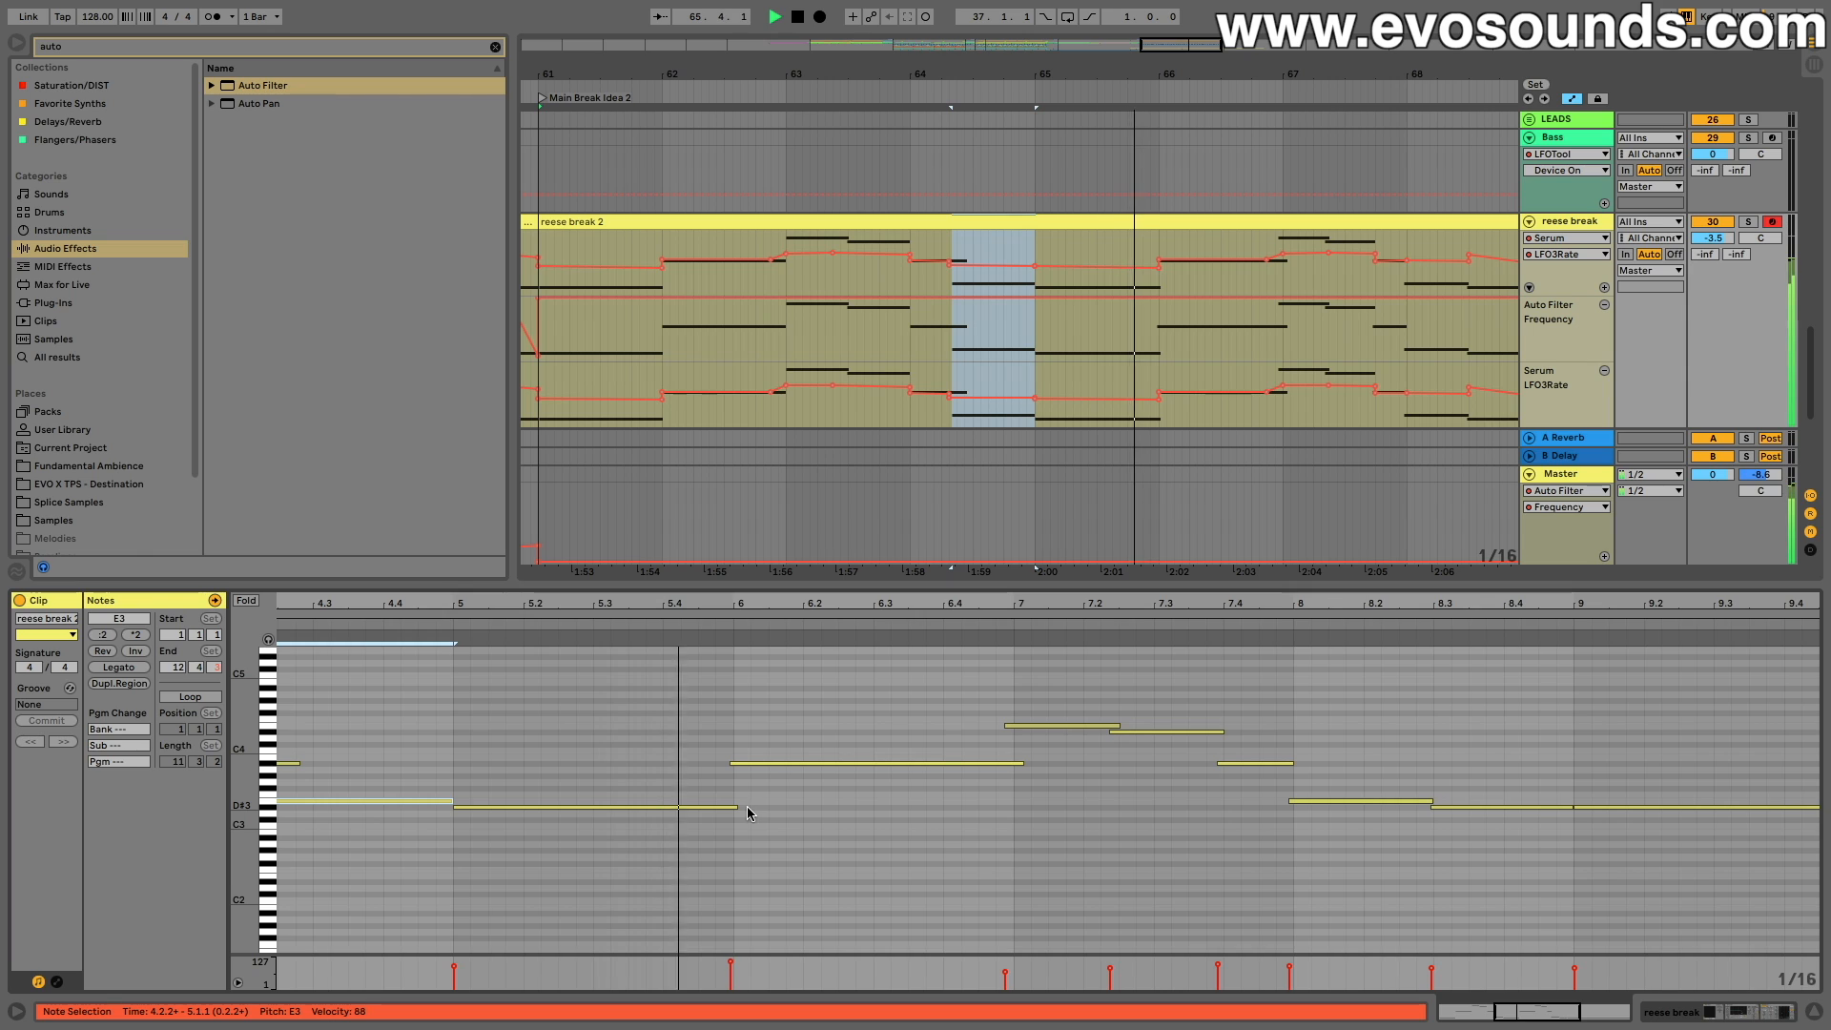
{"action": "left_click", "coordinate": [735, 808]}
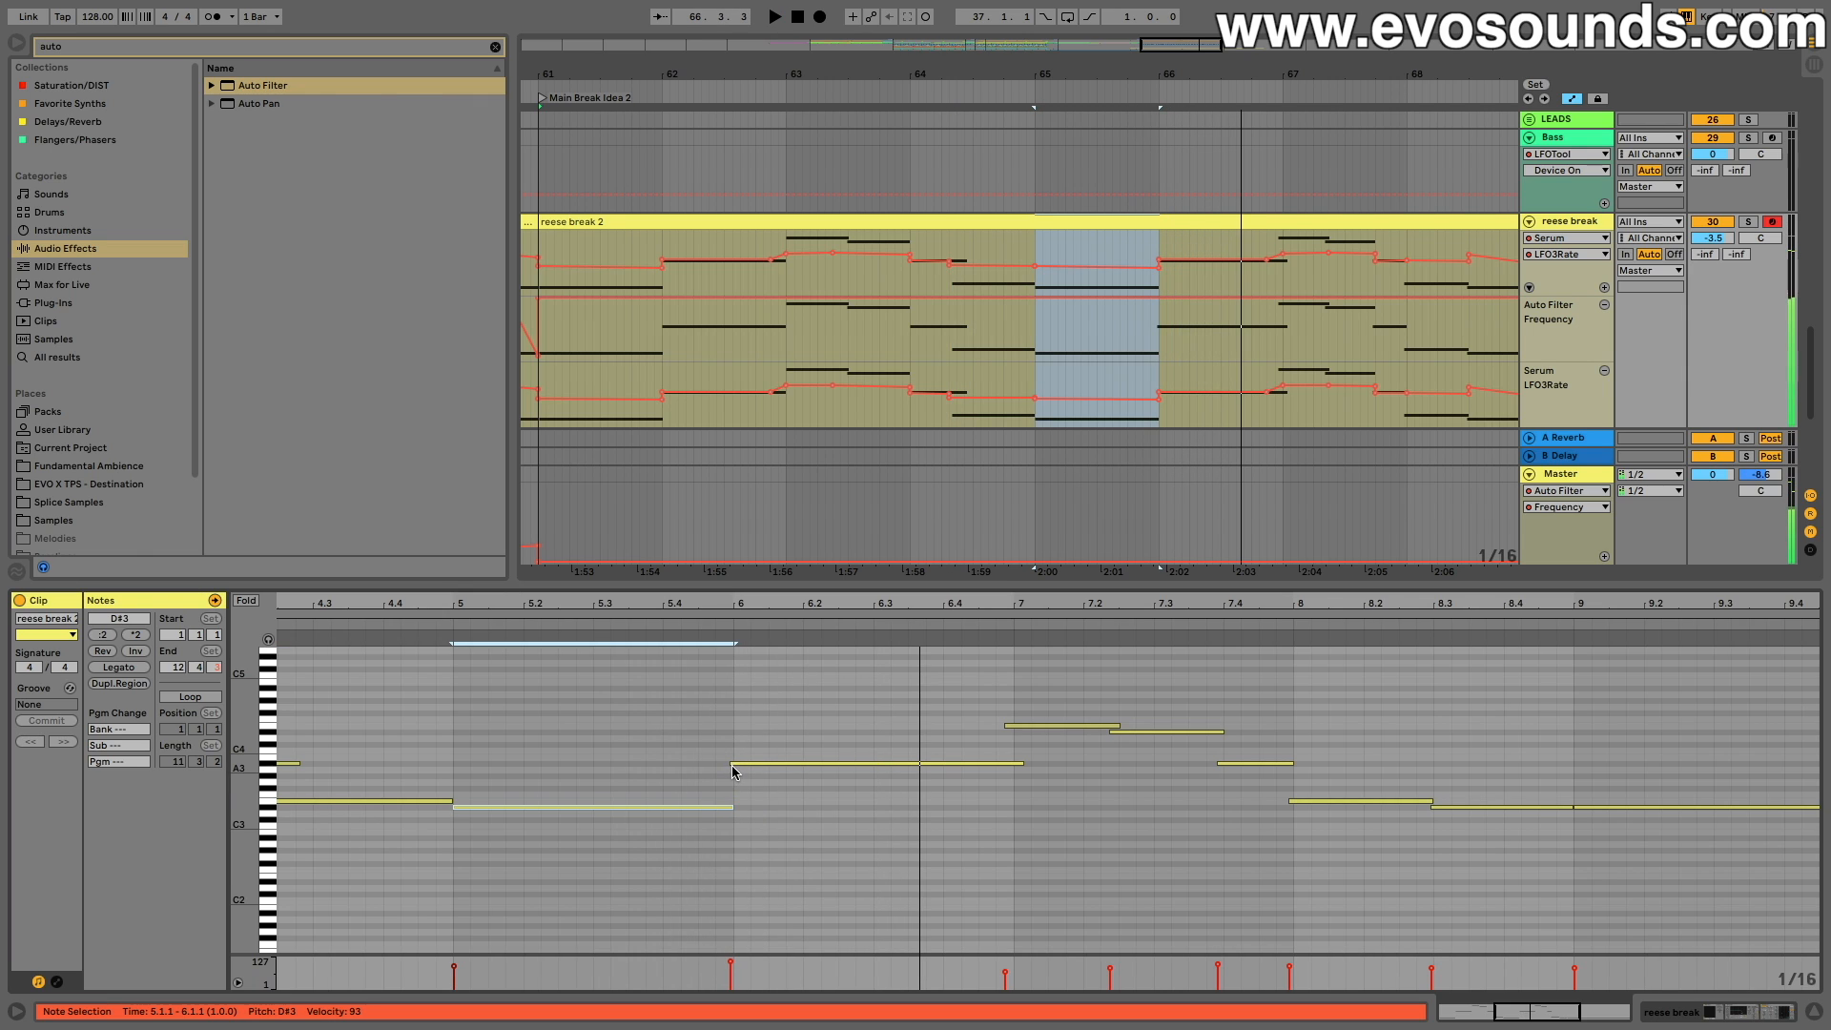
{"action": "left_click", "coordinate": [465, 639]}
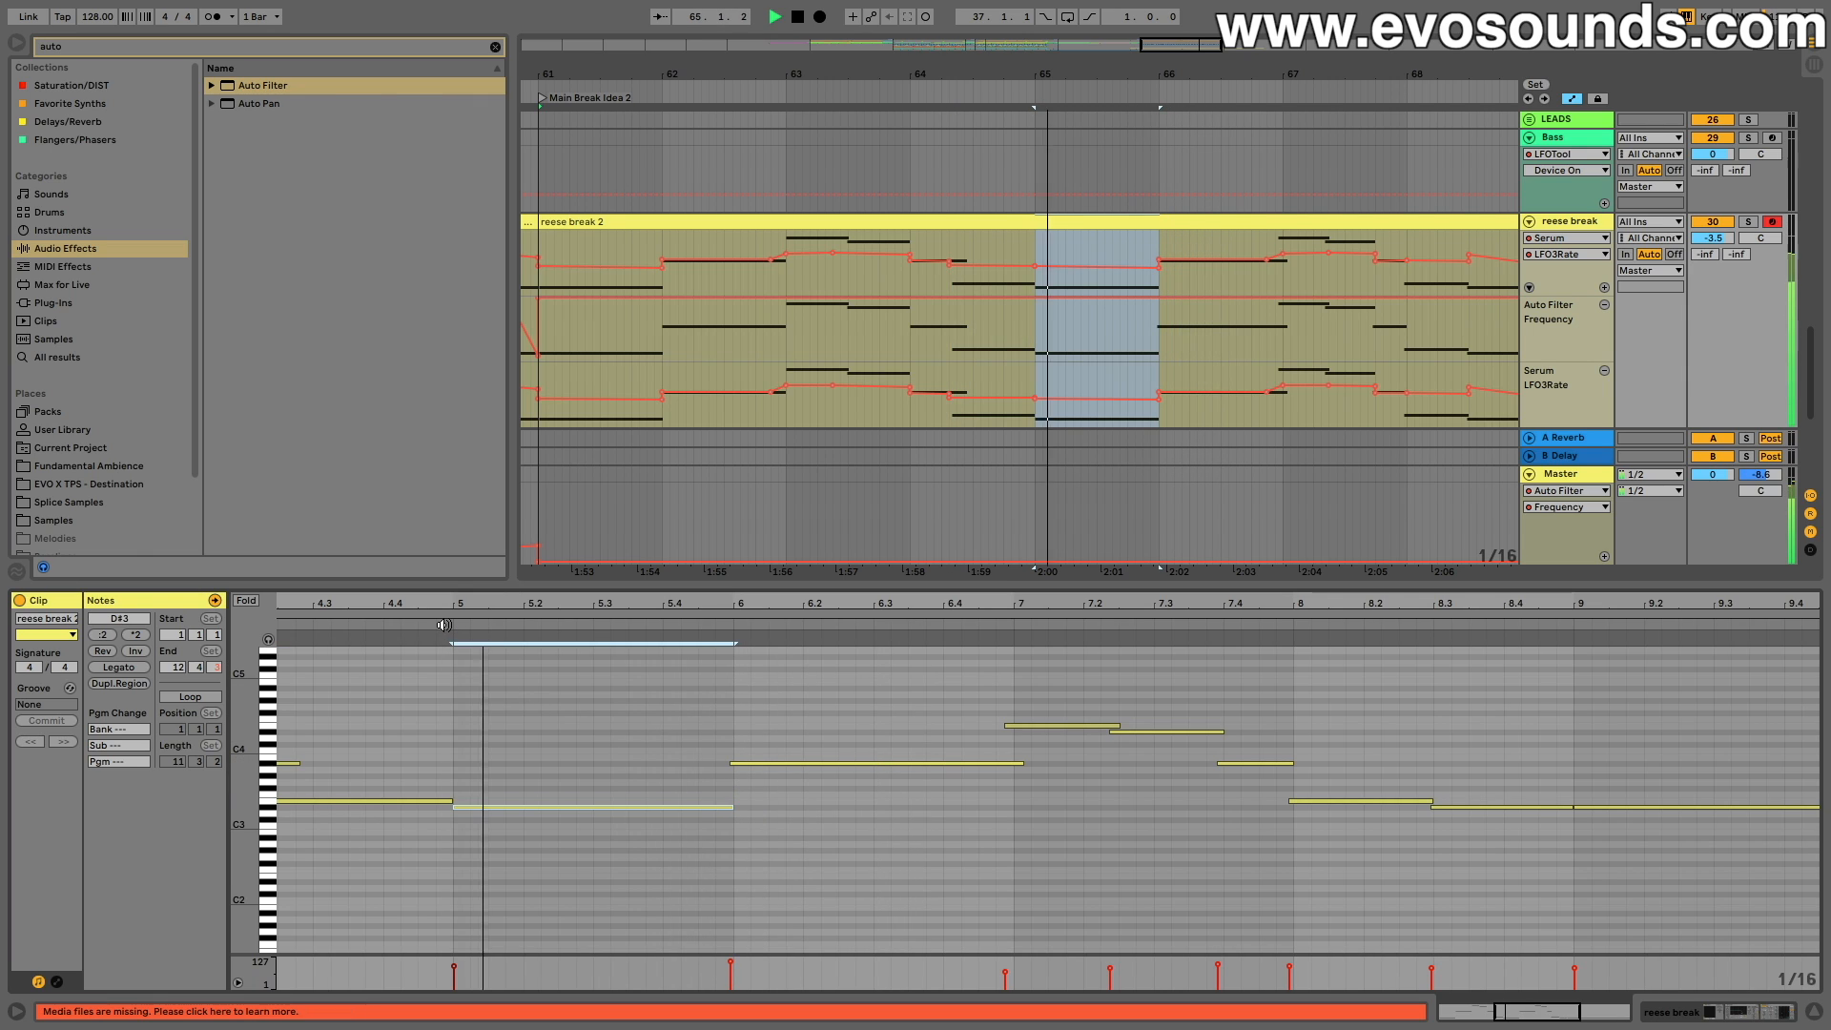
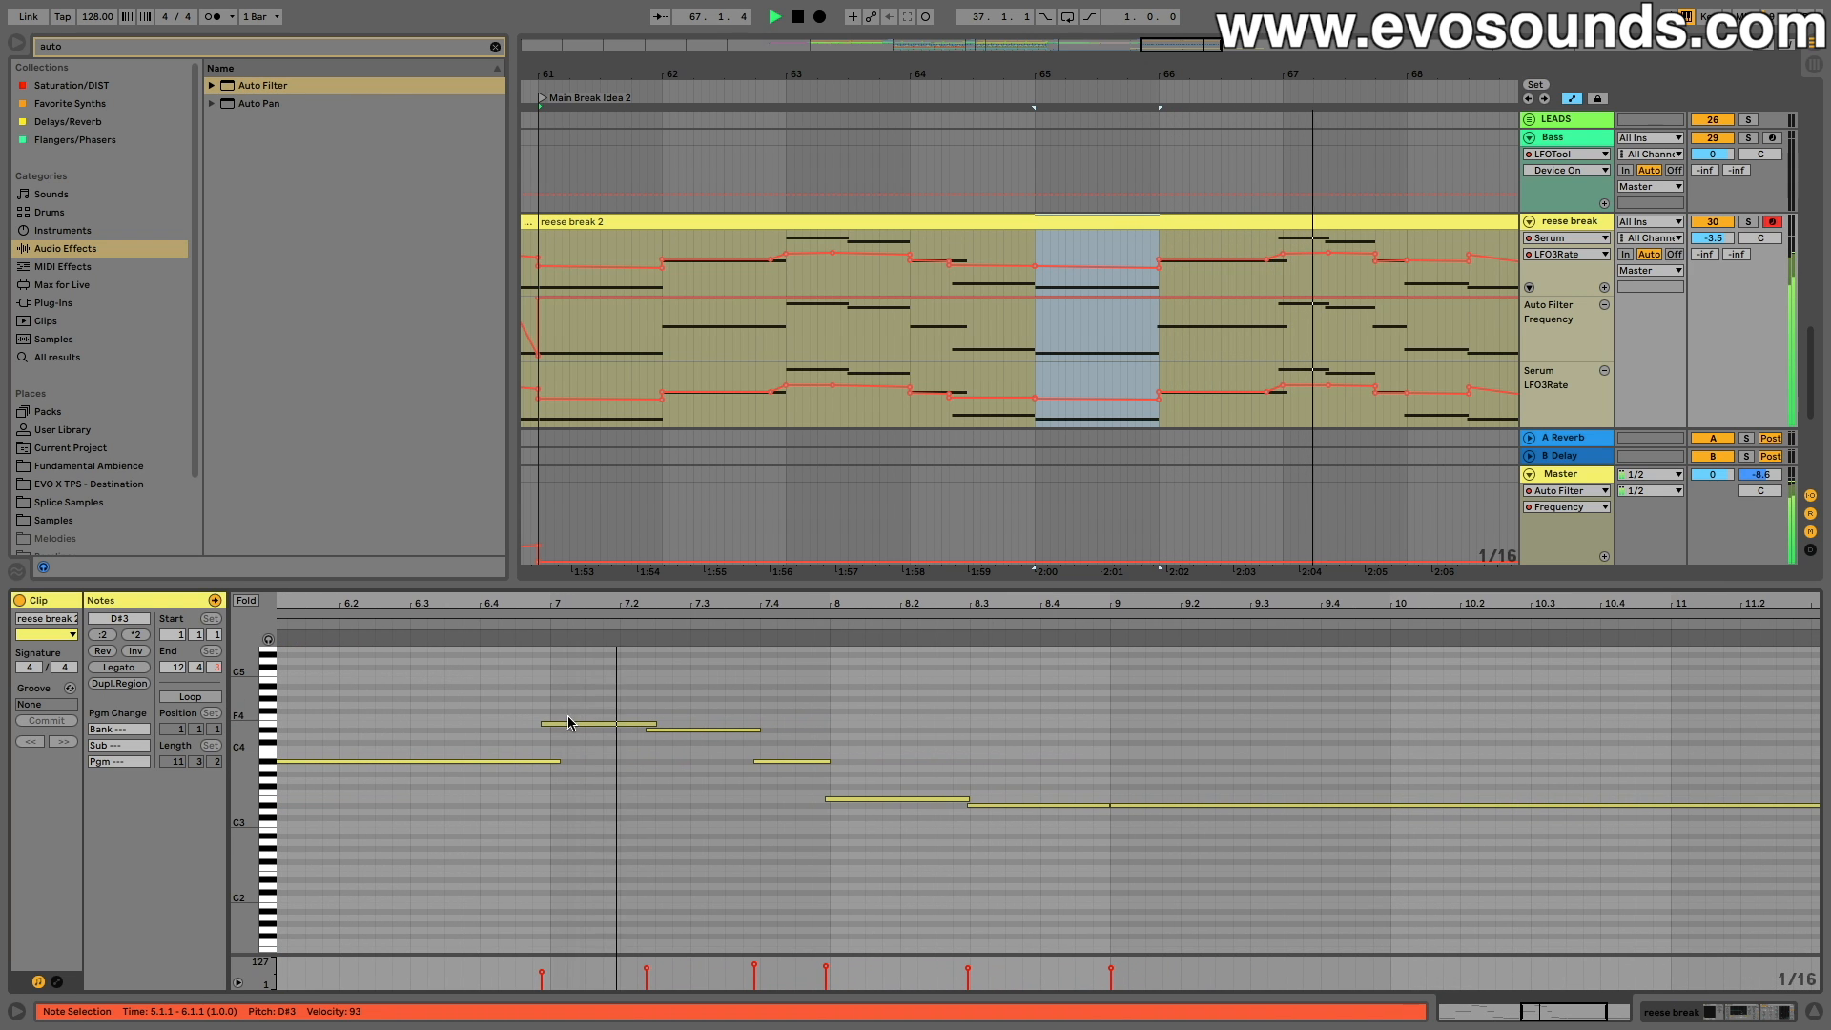
{"action": "left_click", "coordinate": [551, 725]}
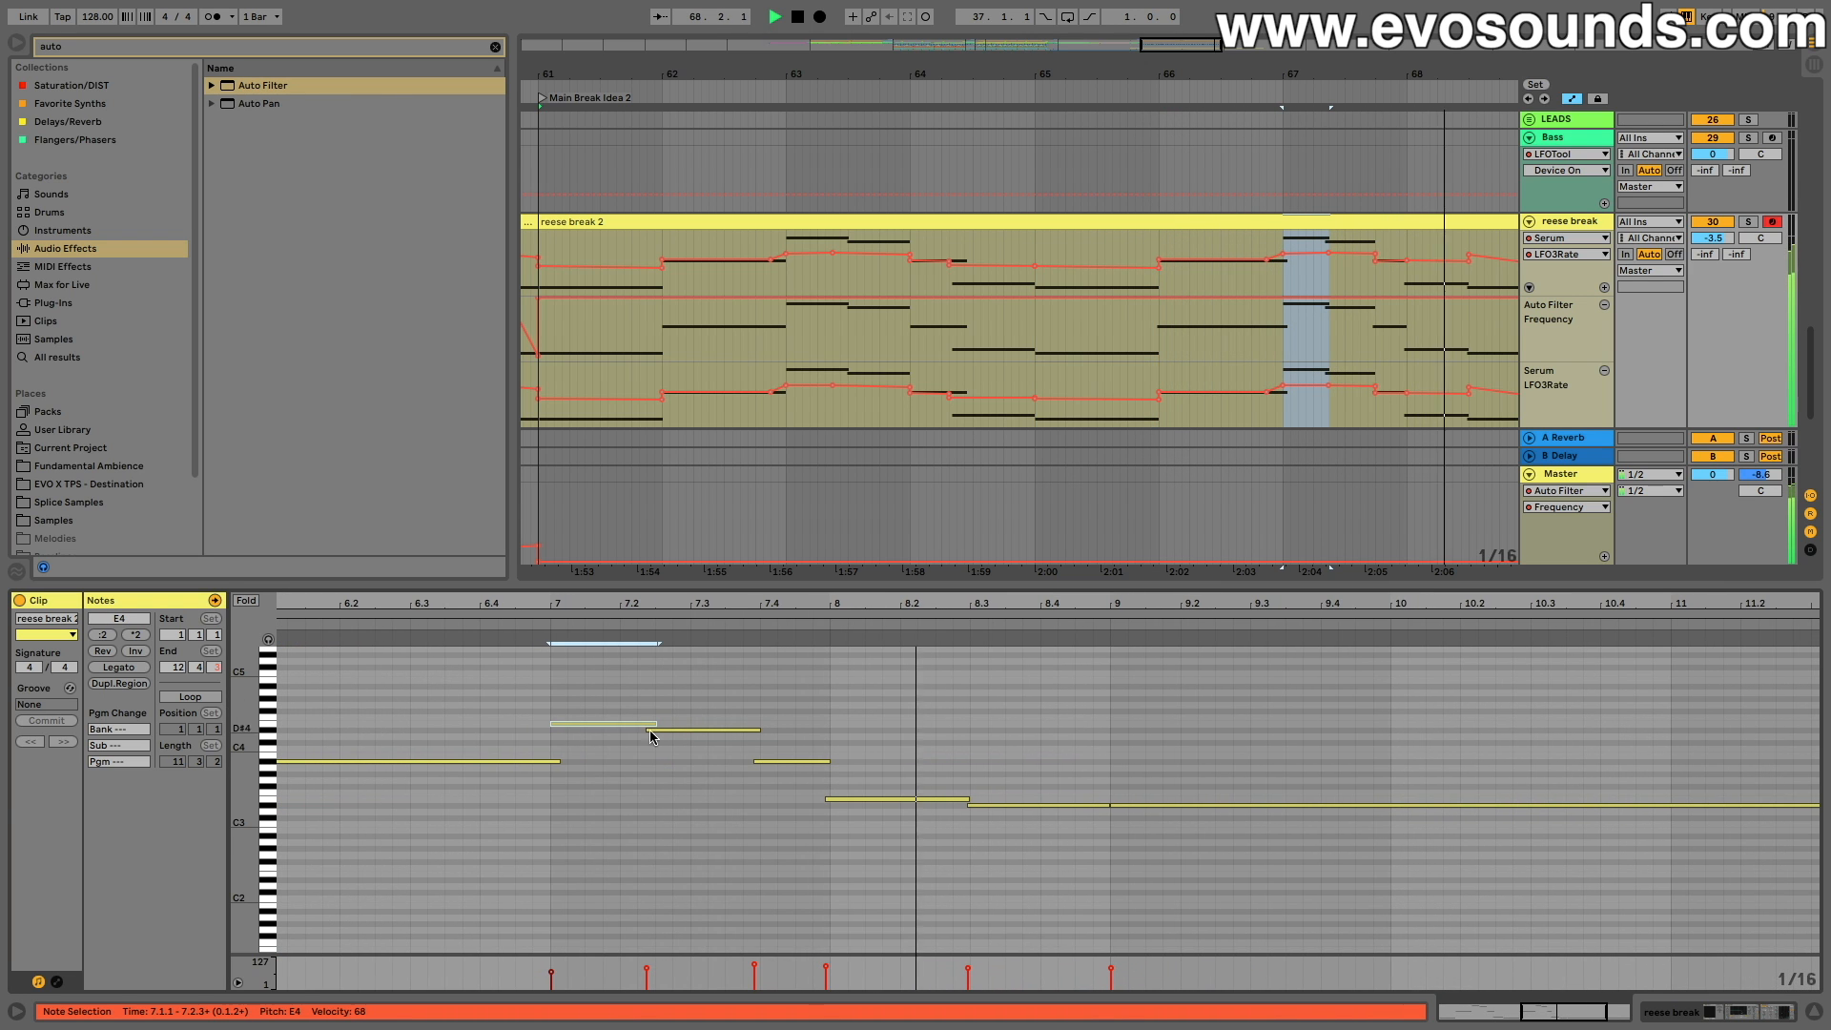
{"action": "left_click", "coordinate": [878, 806]}
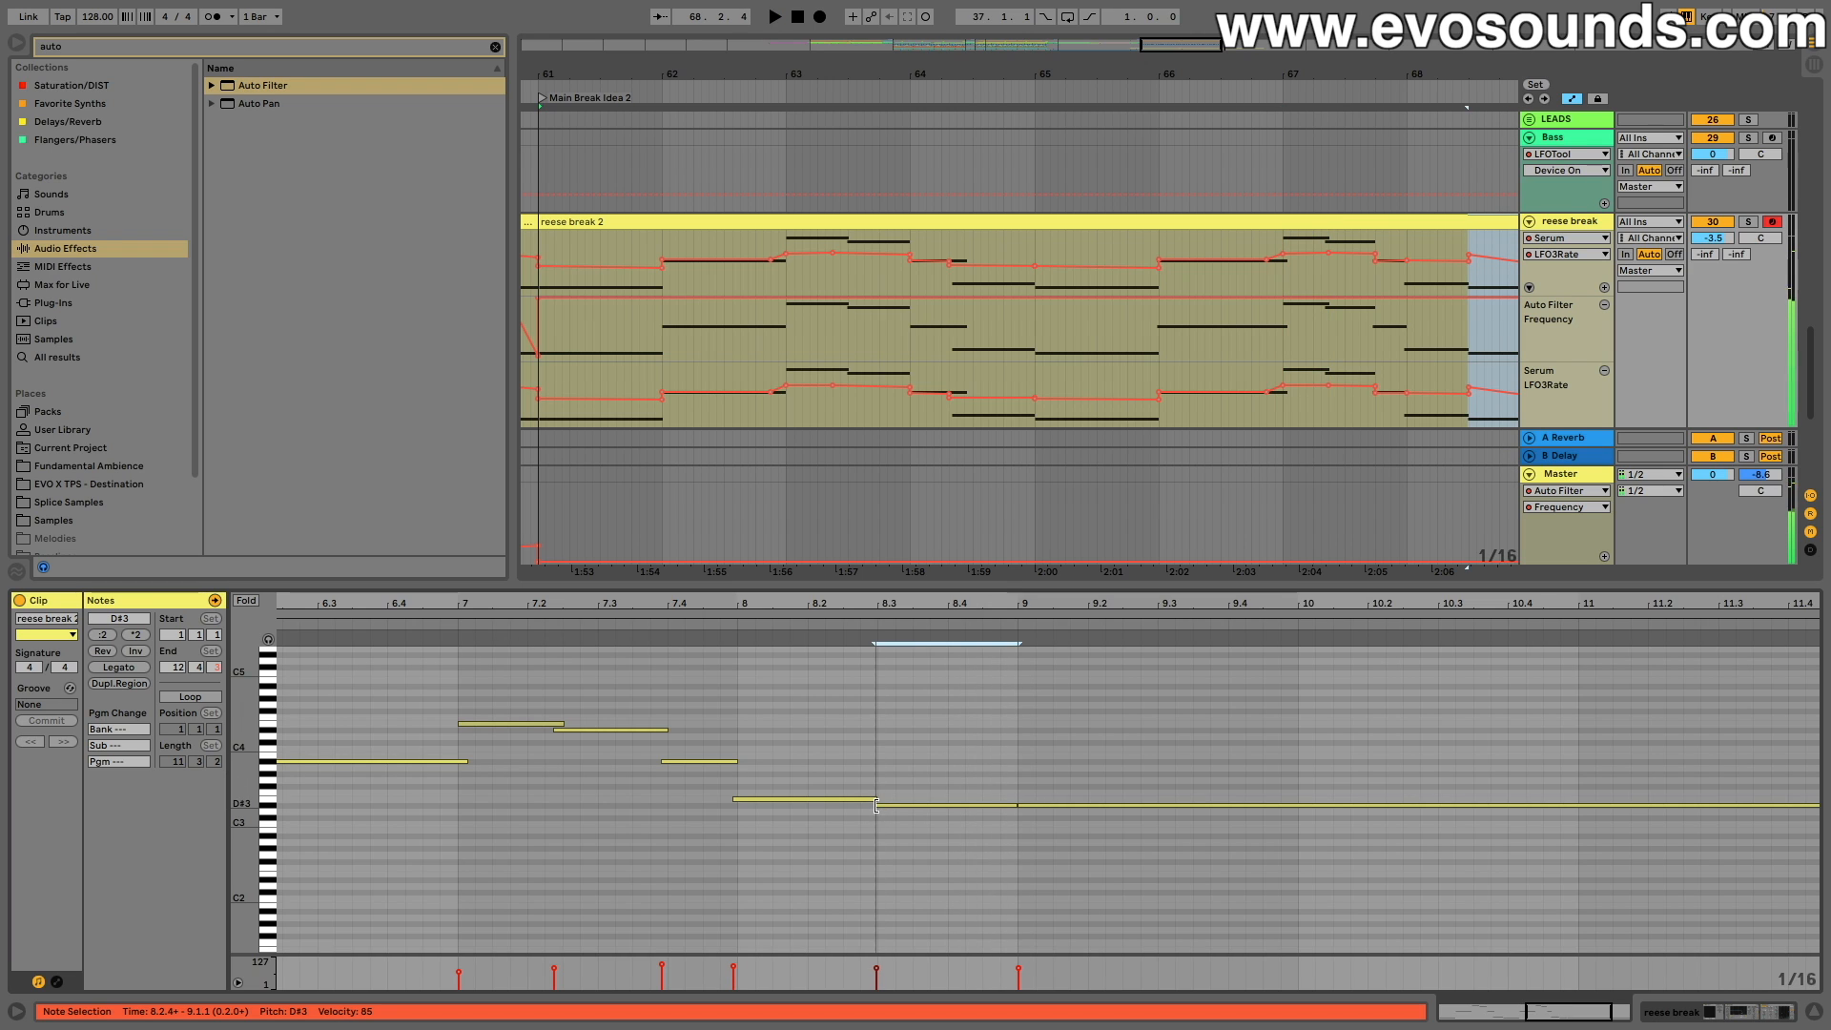
Step: Flatten the upward LFO3Rate automation jump halfway through bar 68 on the reese break track and audition it into the Build Up
{"action": "left_click", "coordinate": [1580, 226]}
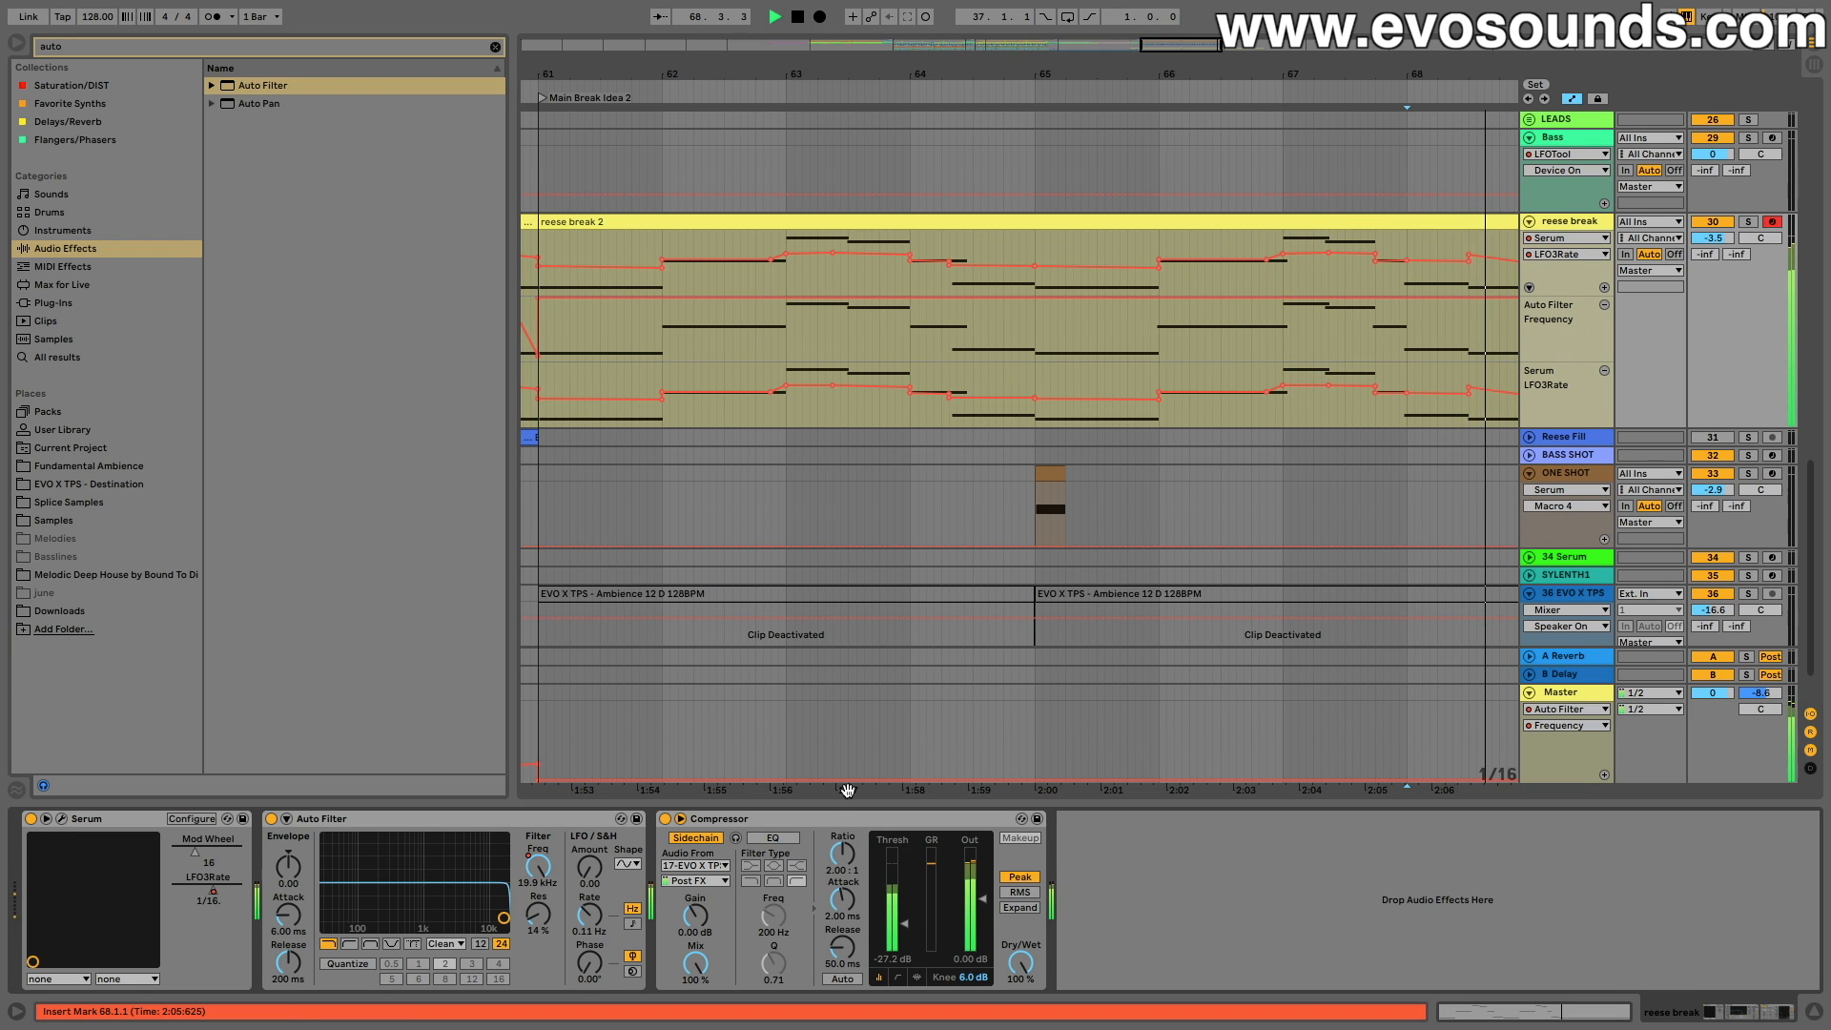
{"action": "scroll", "coordinate": [1181, 489], "scroll_direction": "right", "scroll_amount": 5}
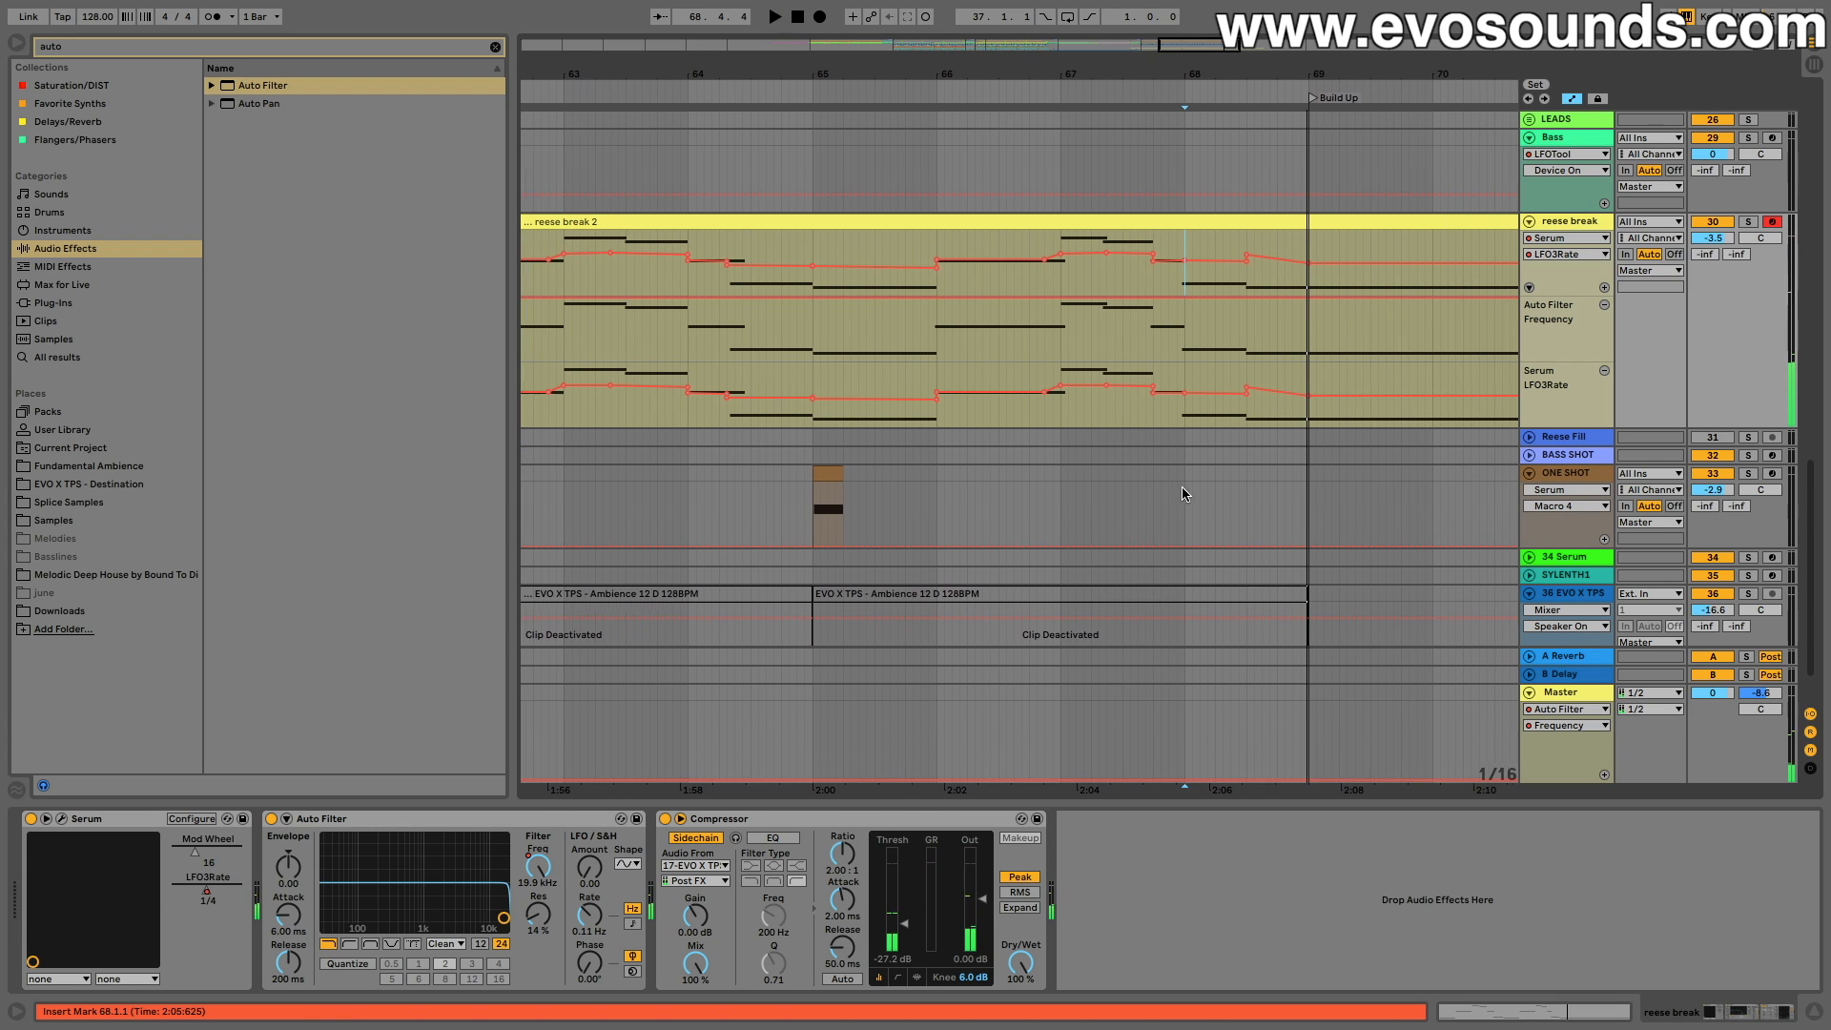
{"action": "left_click", "coordinate": [1238, 386]}
{"action": "key", "text": "space"}
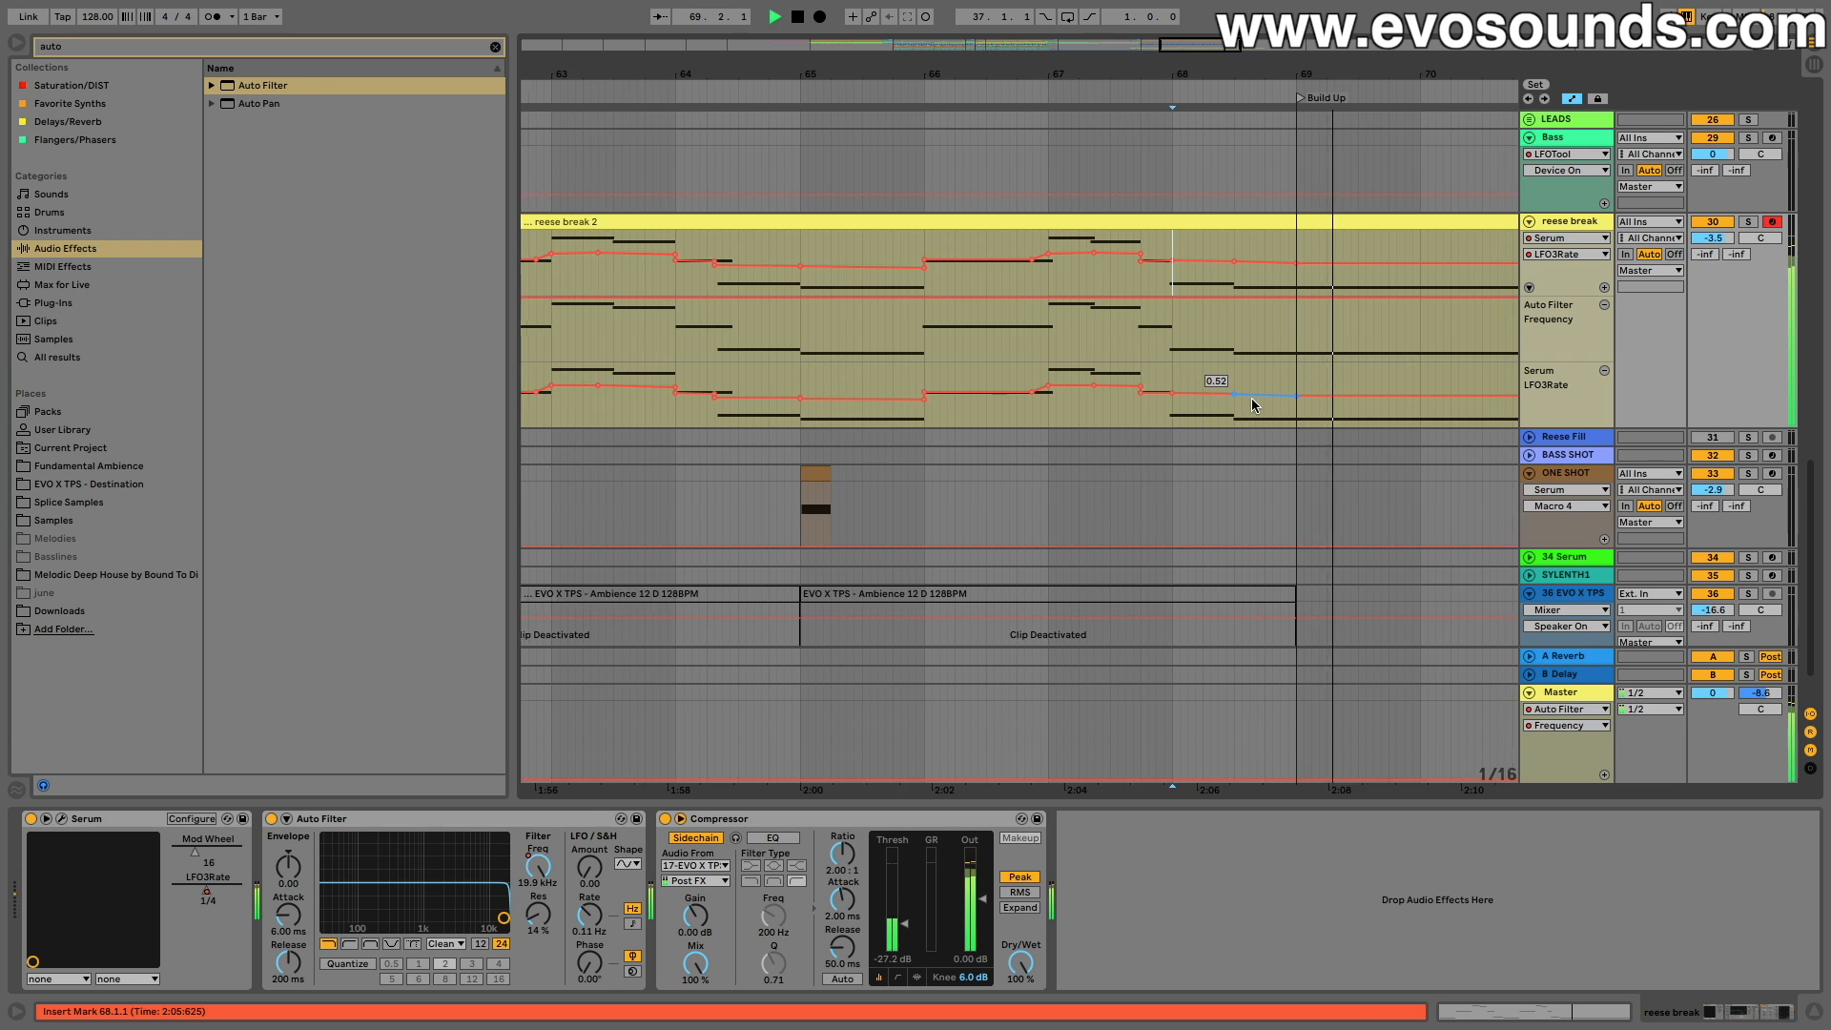
{"action": "scroll", "coordinate": [1252, 398], "scroll_direction": "up", "scroll_amount": 1}
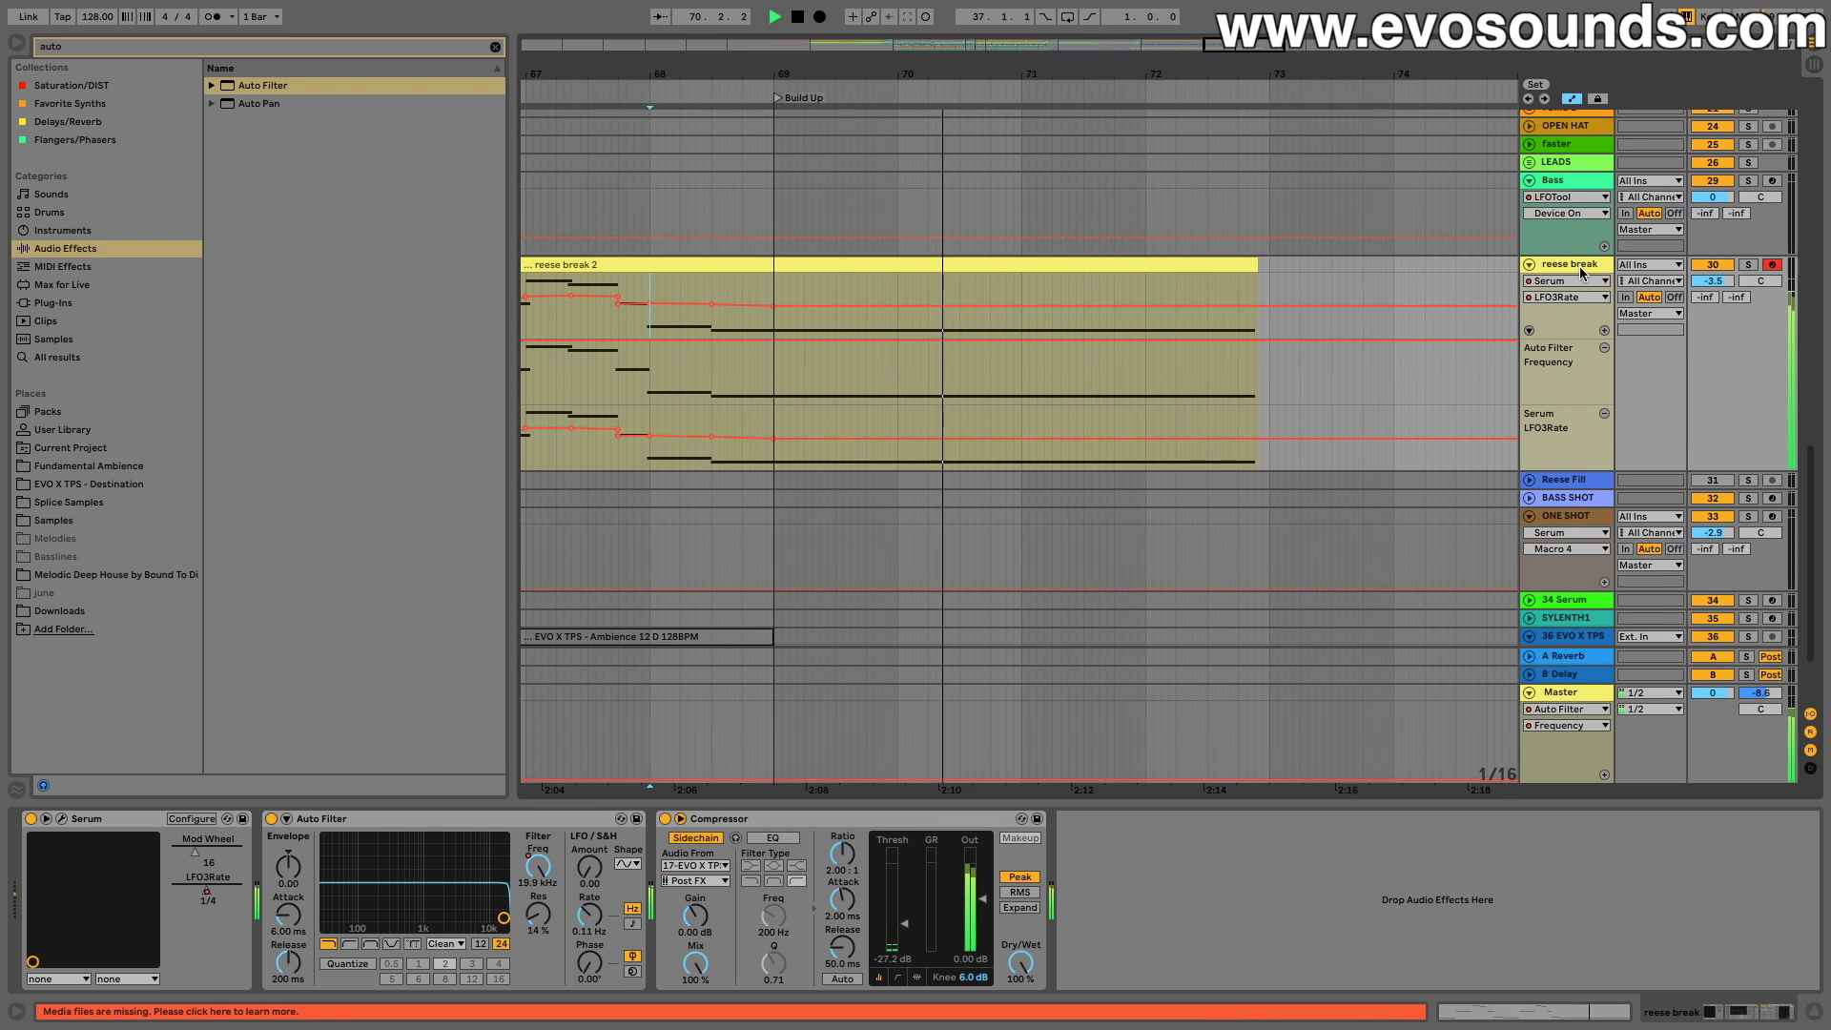
{"action": "scroll", "coordinate": [963, 396], "scroll_direction": "left", "scroll_amount": 2}
{"action": "key", "text": "space"}
{"action": "scroll", "coordinate": [1059, 317], "scroll_direction": "left", "scroll_amount": 6}
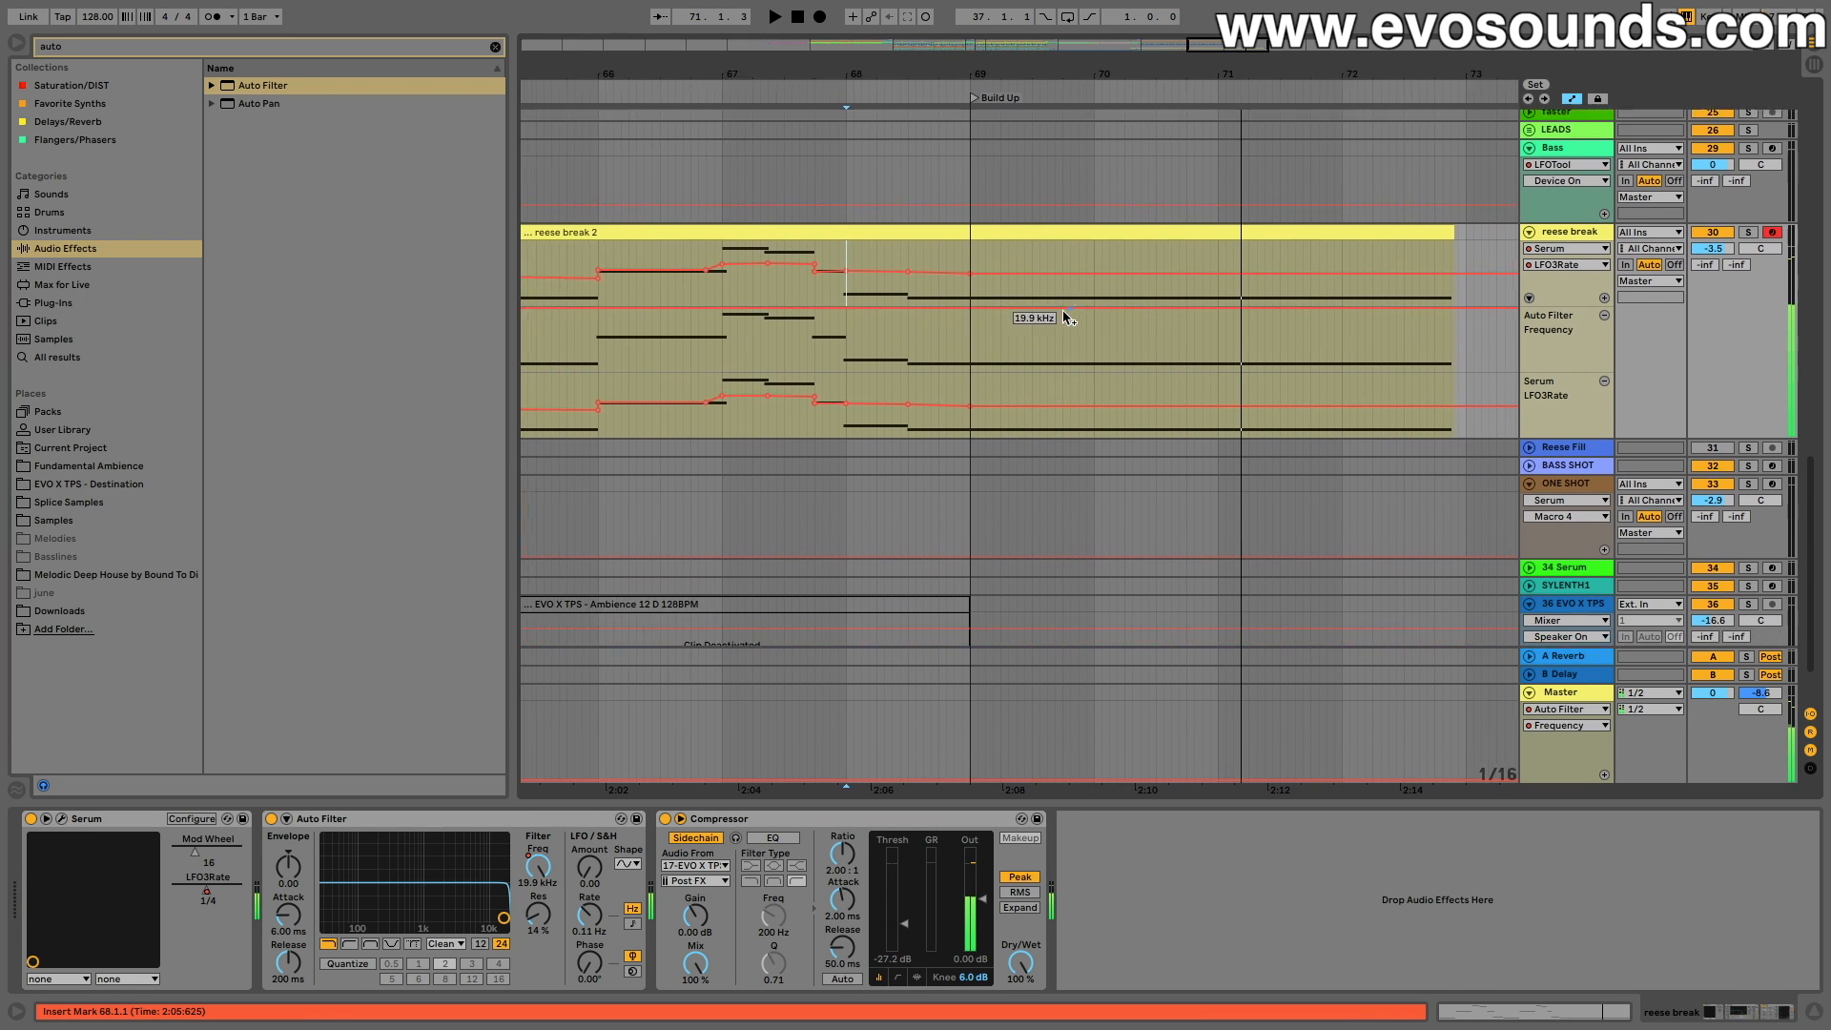
Step: Play the arrangement from 52.2.1 through Pre-Break Tension and look over its tracks up to the vocal
{"action": "scroll", "coordinate": [1059, 316], "scroll_direction": "down", "scroll_amount": 2}
{"action": "left_click_drag", "start_coordinate": [1178, 45], "coordinate": [1180, 42]}
{"action": "left_click_drag", "start_coordinate": [952, 76], "coordinate": [1051, 67]}
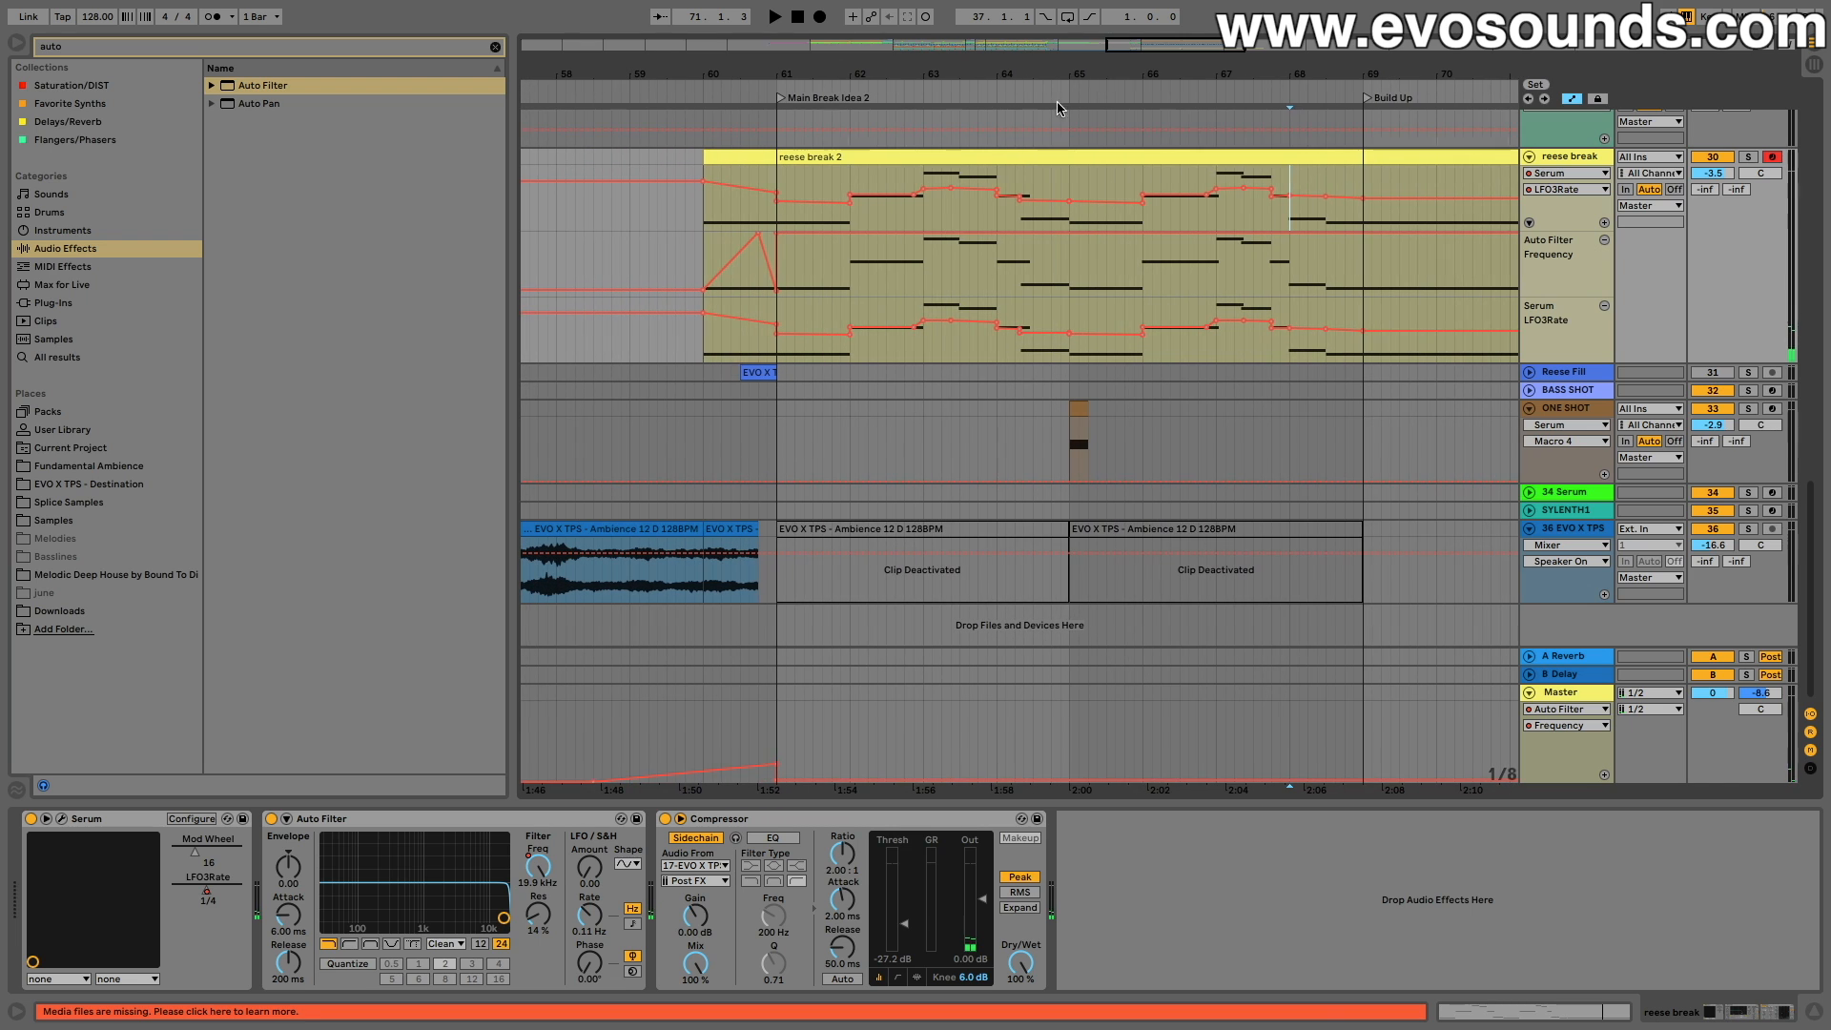
{"action": "left_click", "coordinate": [719, 155]}
{"action": "left_click", "coordinate": [655, 153]}
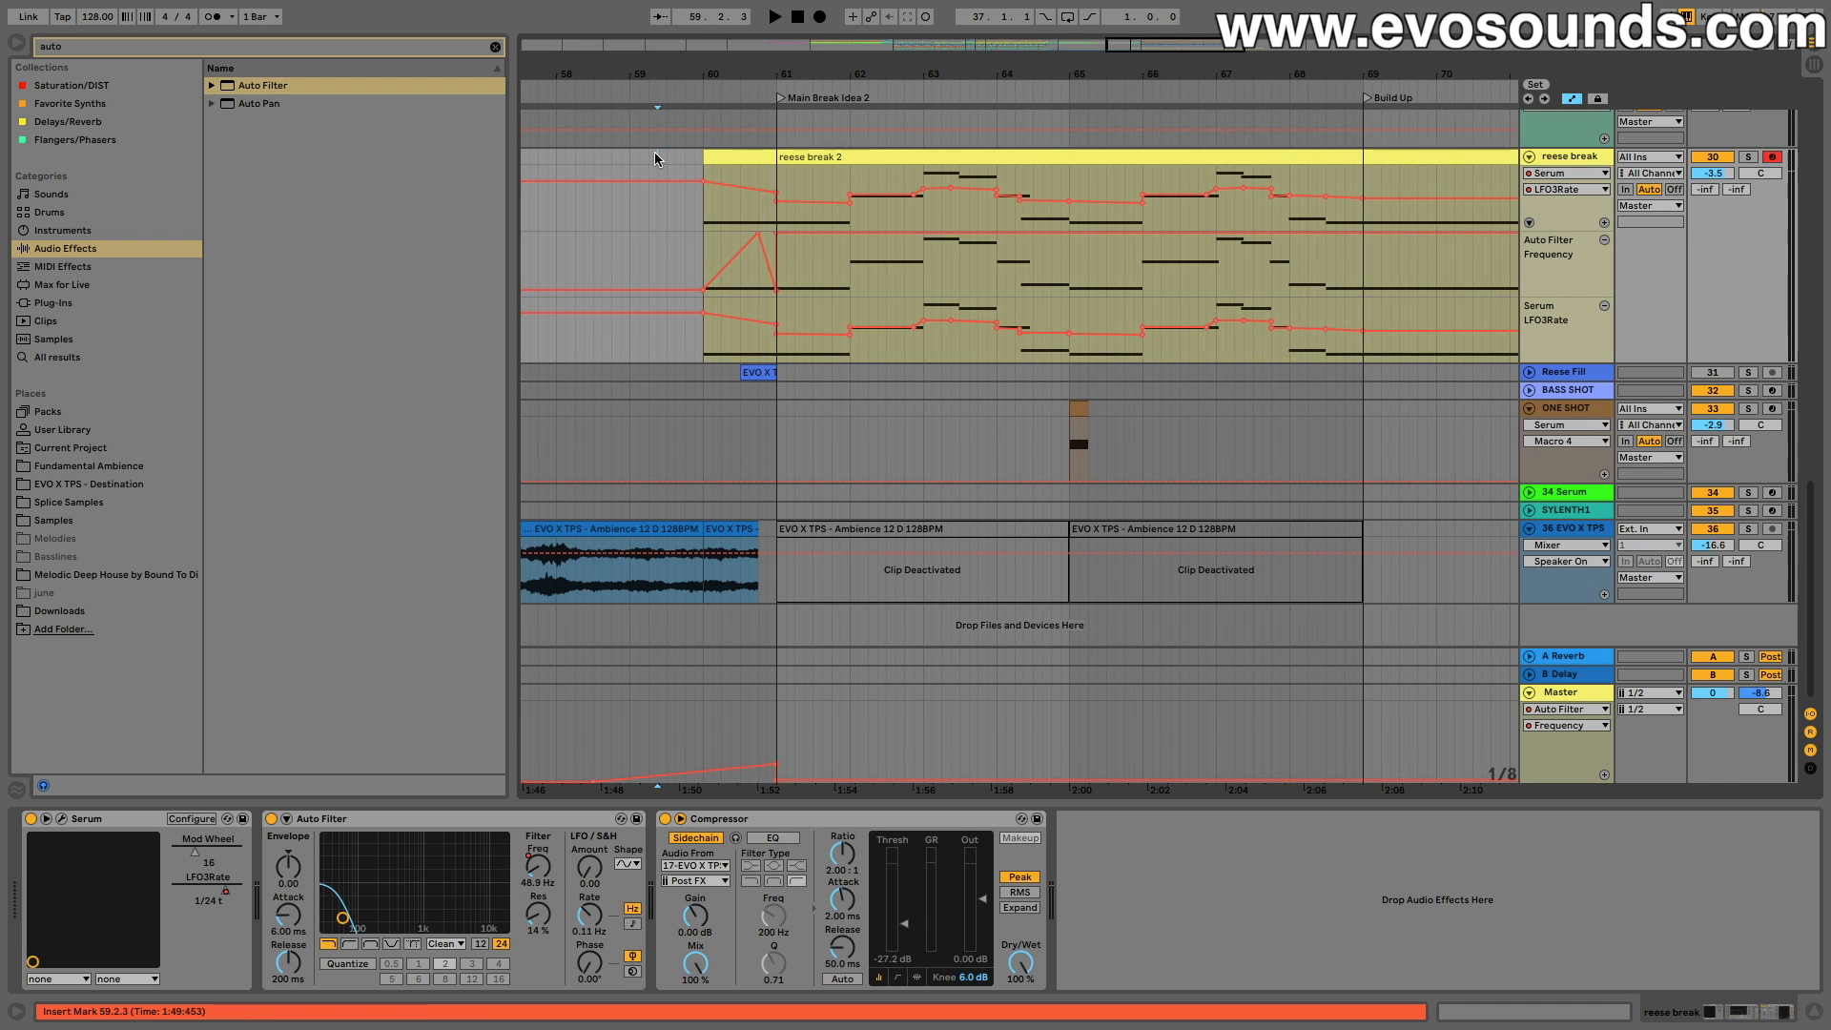
{"action": "scroll", "coordinate": [661, 158], "scroll_direction": "left", "scroll_amount": 10}
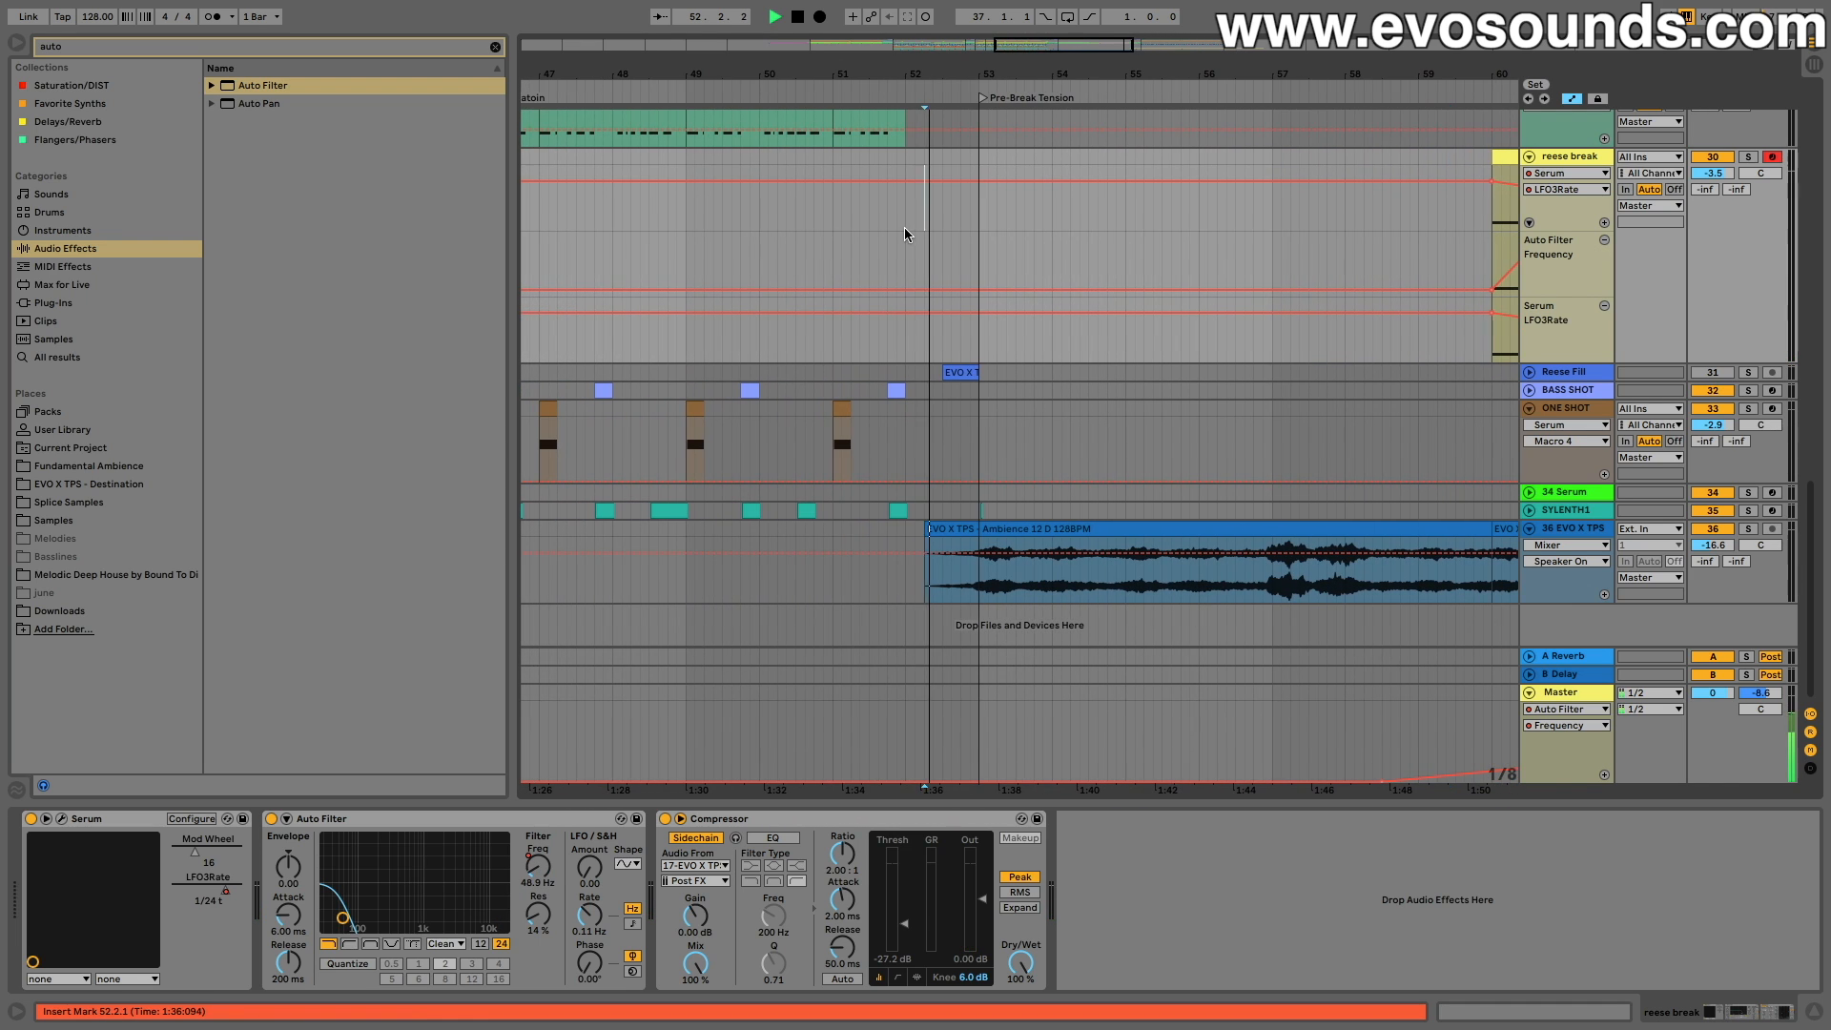
{"action": "scroll", "coordinate": [906, 229], "scroll_direction": "right", "scroll_amount": 3}
{"action": "scroll", "coordinate": [913, 229], "scroll_direction": "up", "scroll_amount": 5}
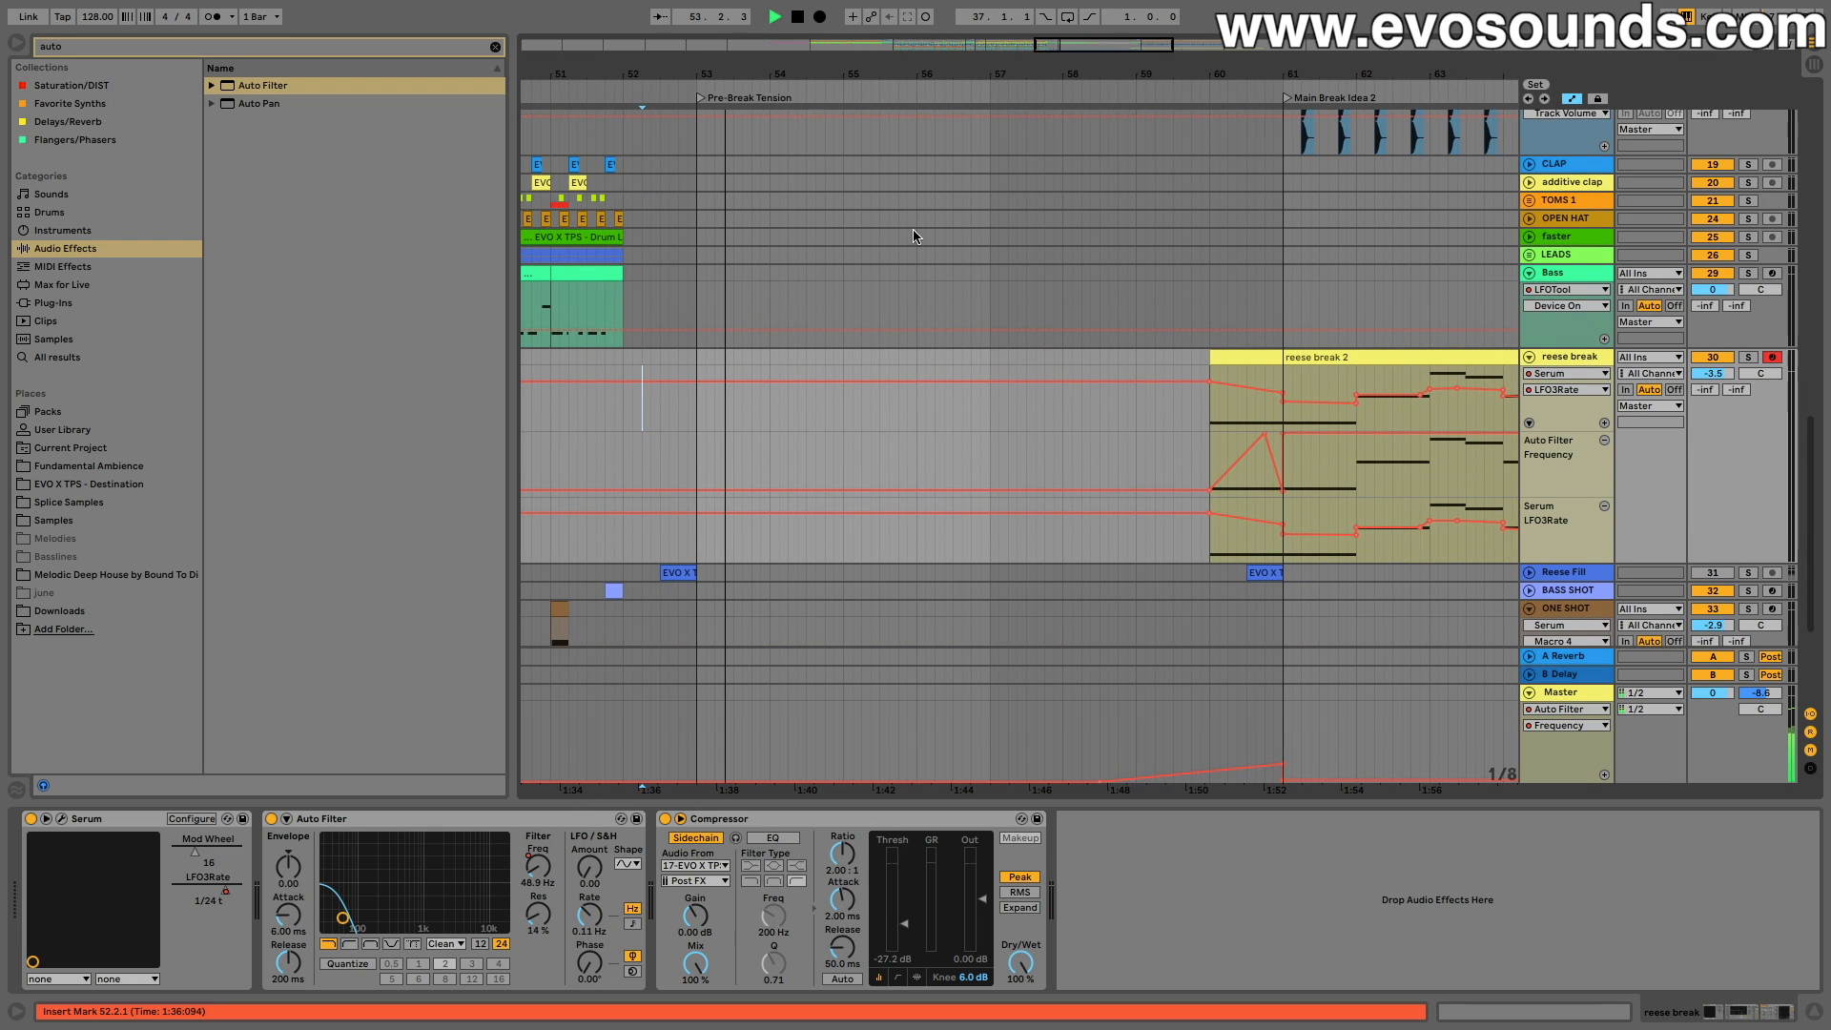
{"action": "scroll", "coordinate": [913, 231], "scroll_direction": "down", "scroll_amount": 5}
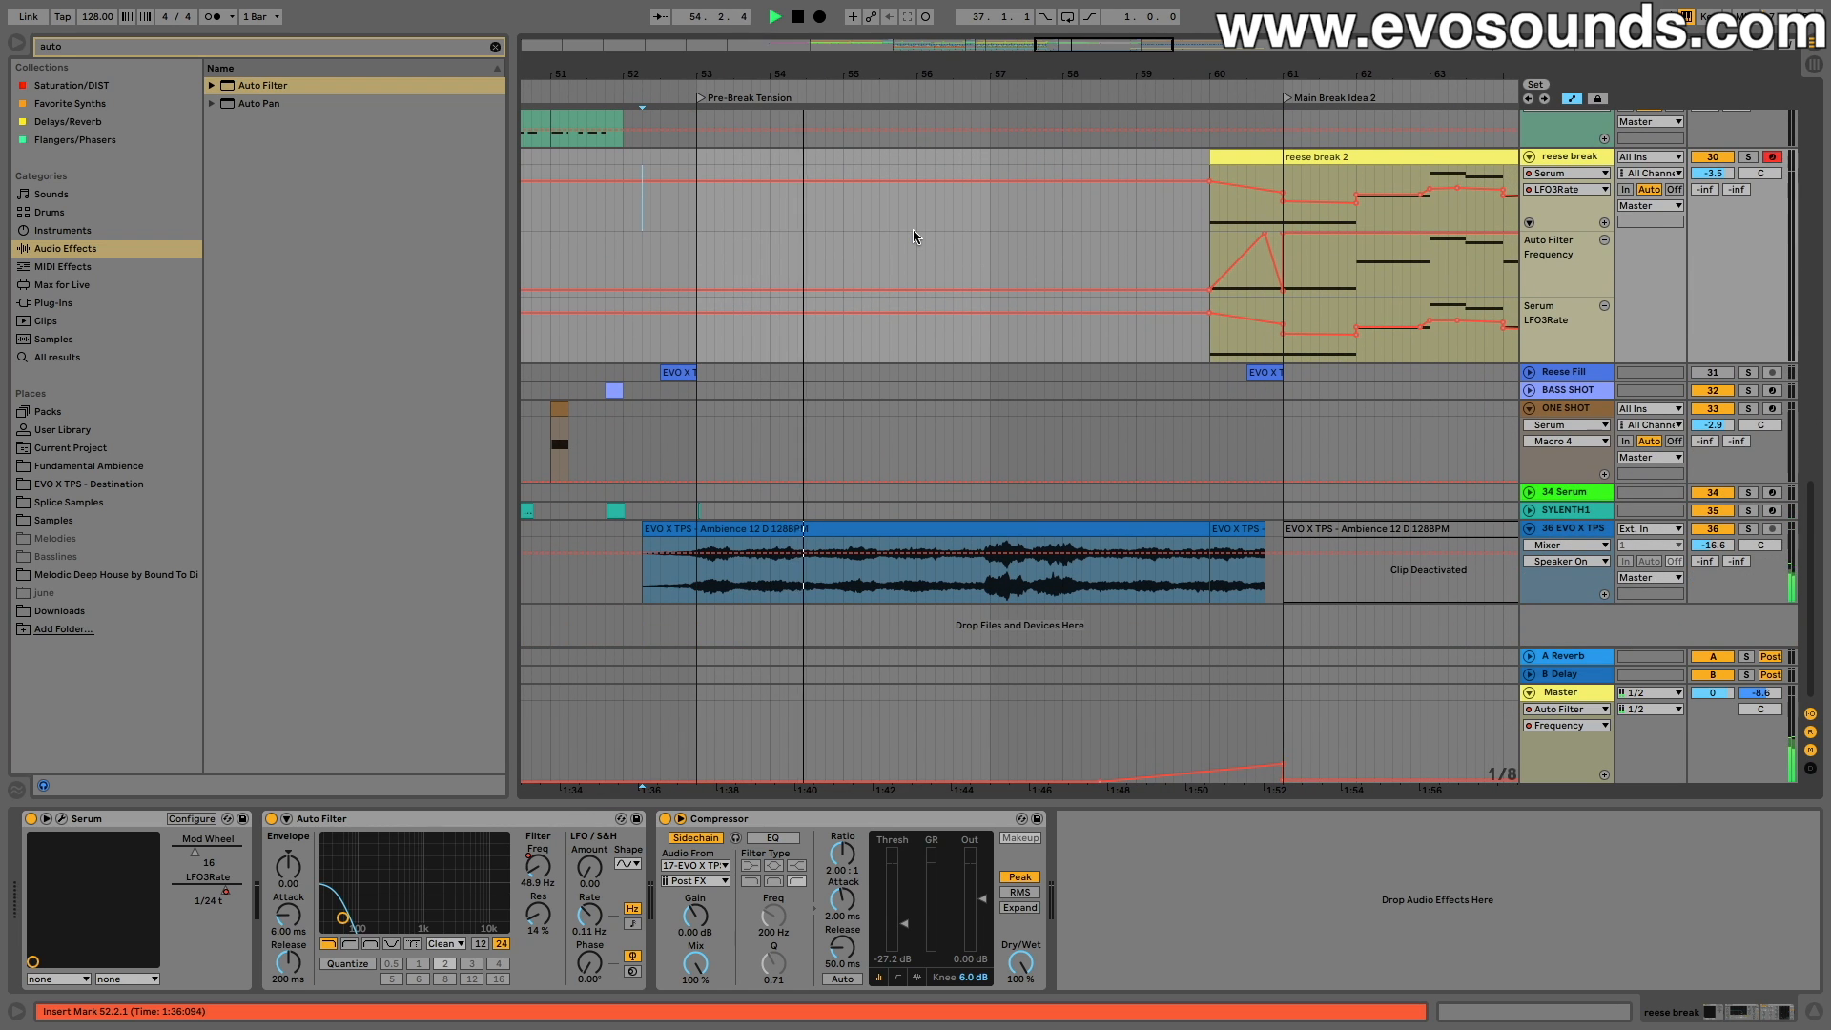
{"action": "scroll", "coordinate": [913, 237], "scroll_direction": "up", "scroll_amount": 10}
{"action": "scroll", "coordinate": [914, 237], "scroll_direction": "left", "scroll_amount": 2}
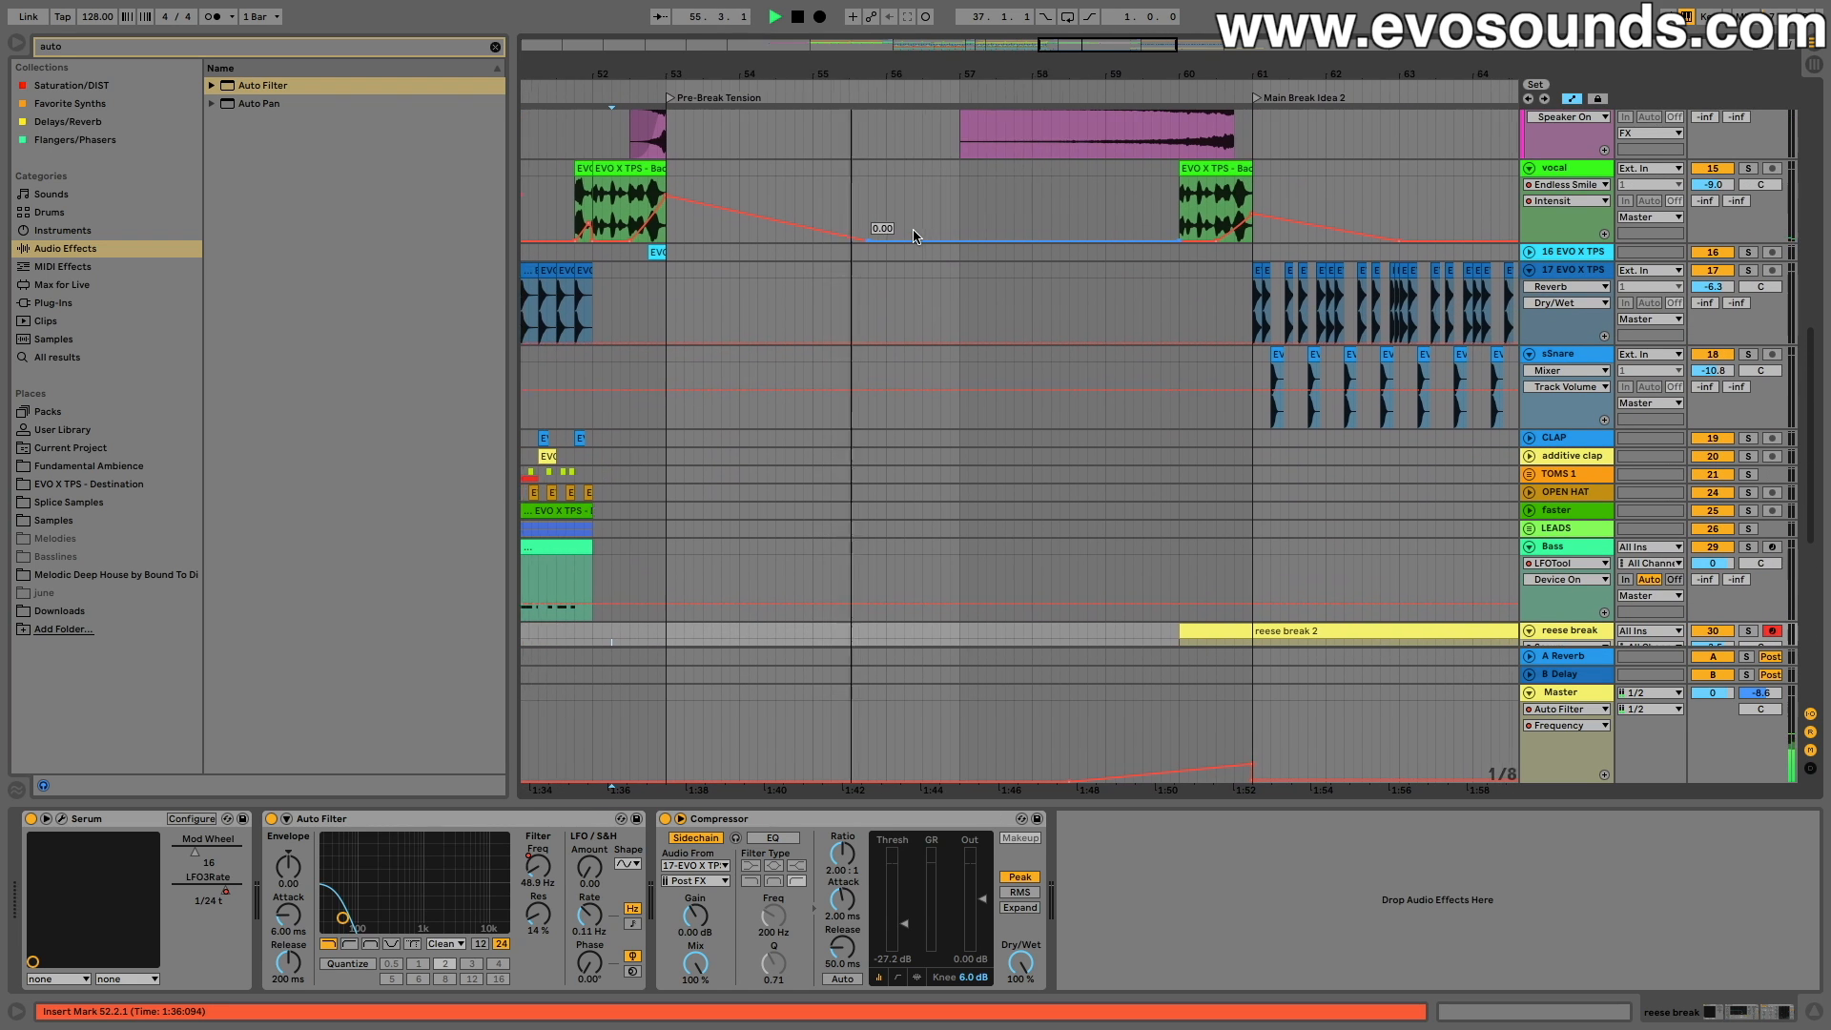
Step: Copy the one-beat vocal chop at 51.4.1 to 57.1.1 on the vocal track and audition it
{"action": "left_click", "coordinate": [693, 168]}
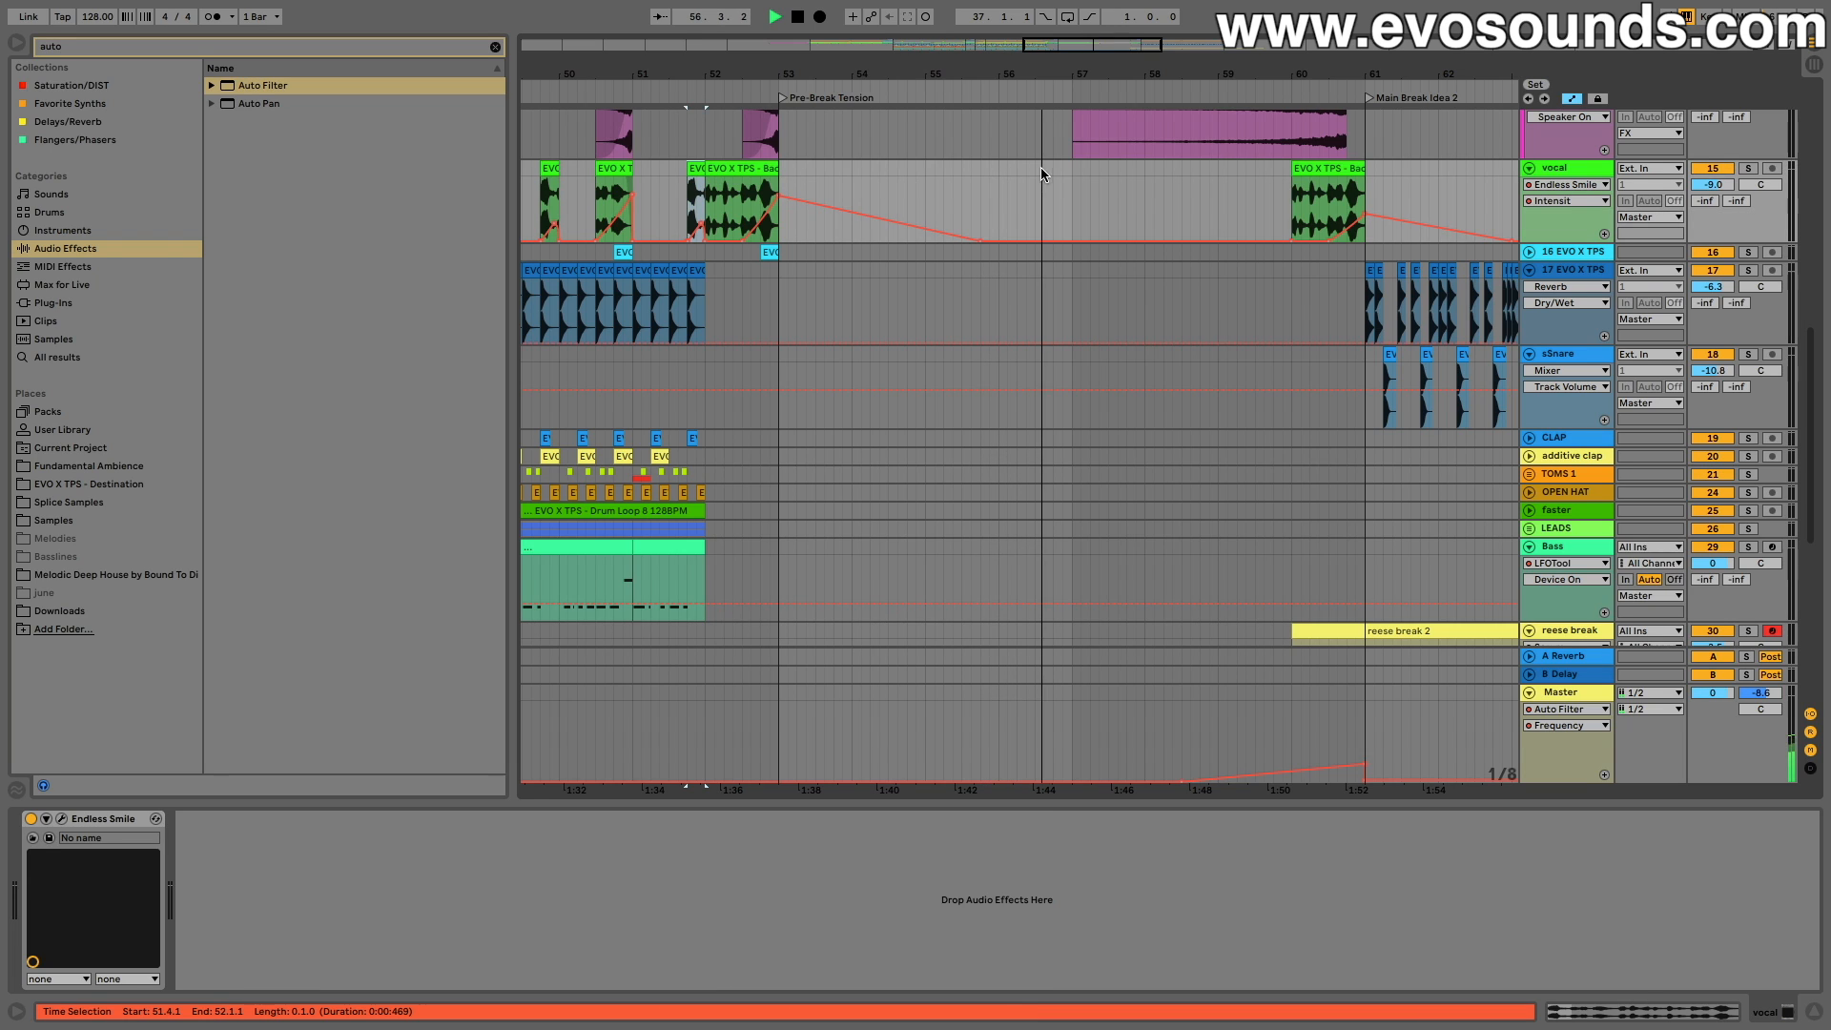
{"action": "left_click", "coordinate": [1074, 169]}
{"action": "key", "text": "super+v"}
{"action": "key", "text": "space"}
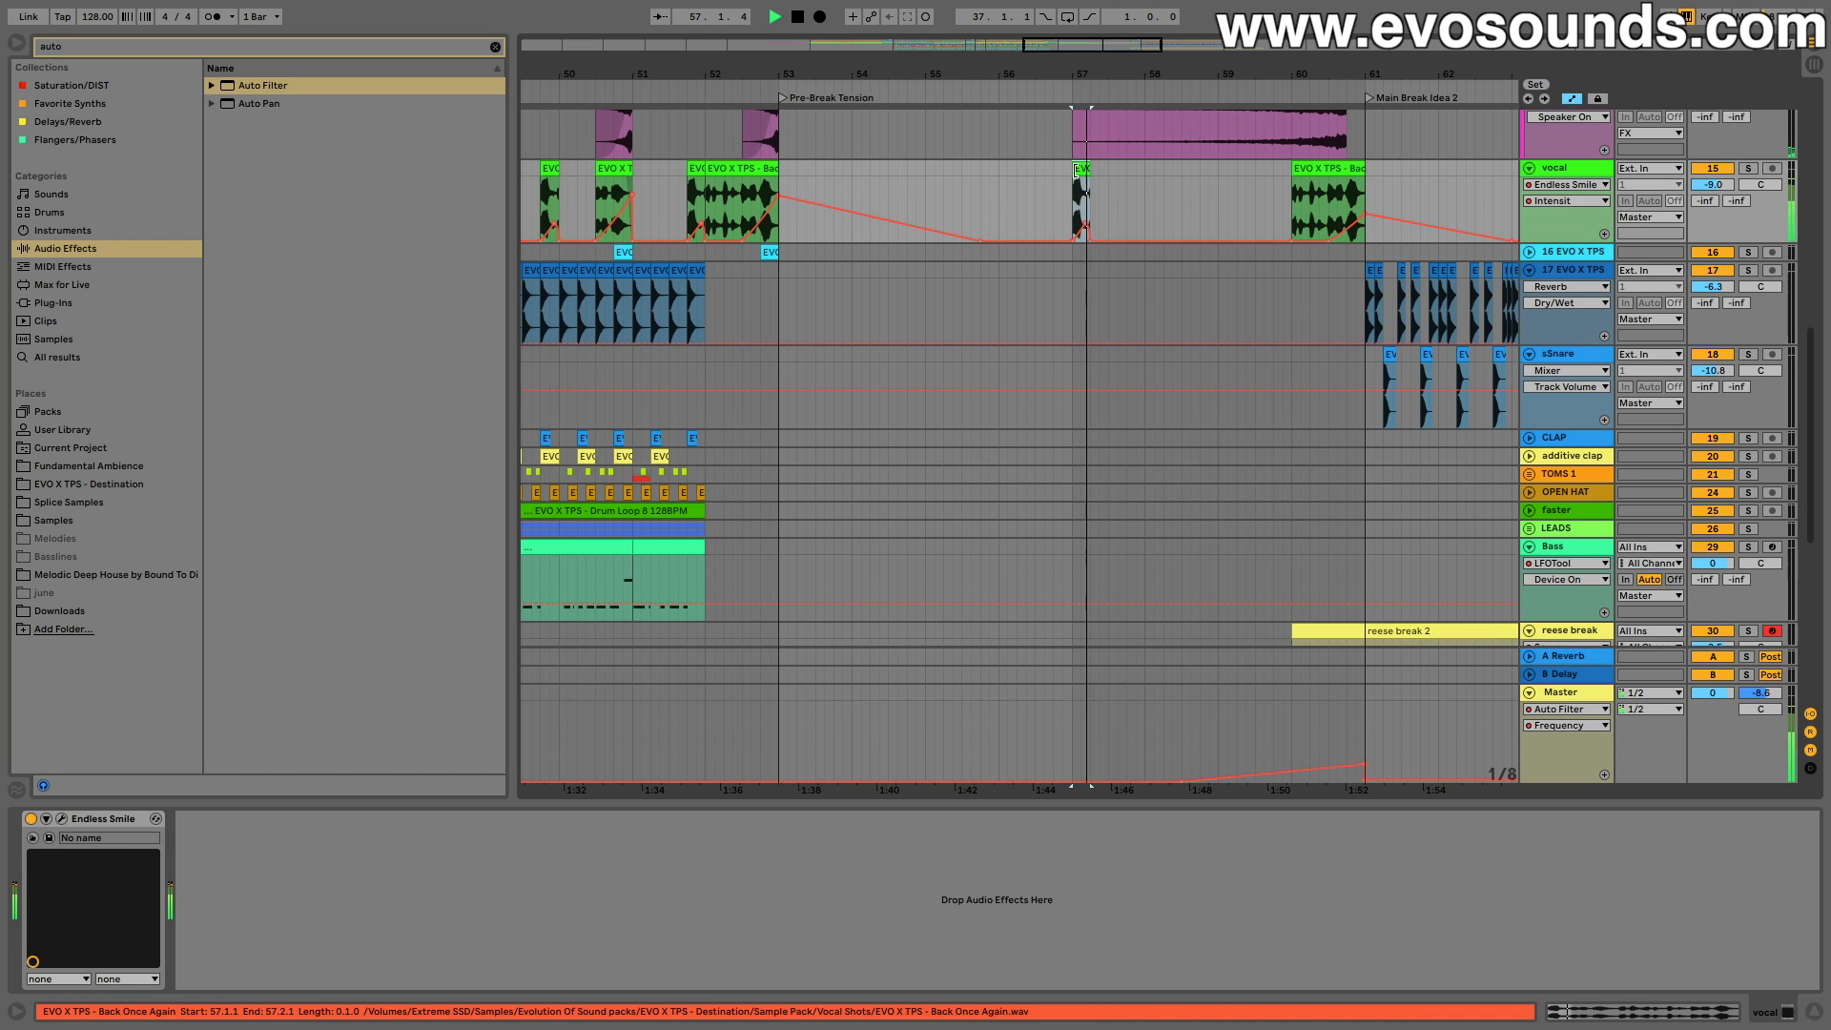
Step: Play the original chop at 51.4.1, and move the copied vocal chop from 57.1.1 to 55.1.1
{"action": "left_click", "coordinate": [692, 169]}
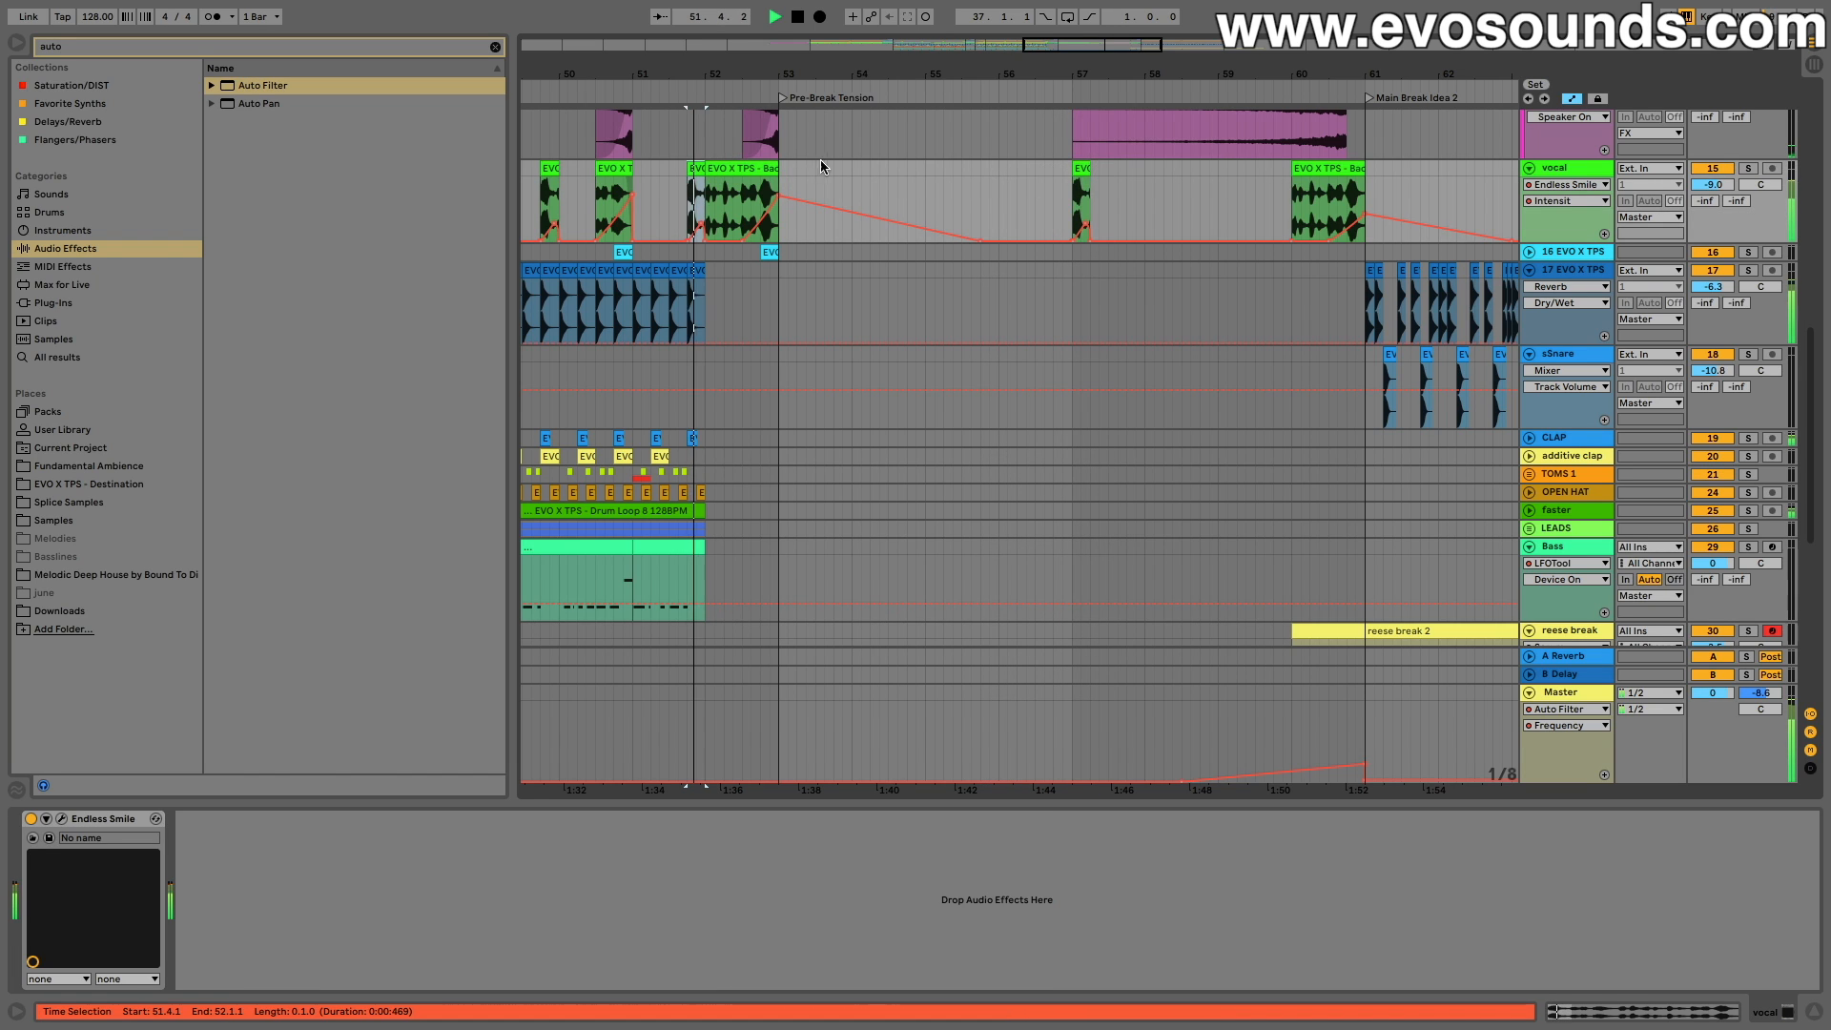
{"action": "left_click", "coordinate": [1082, 171]}
{"action": "left_click_drag", "start_coordinate": [1082, 170], "coordinate": [935, 188]}
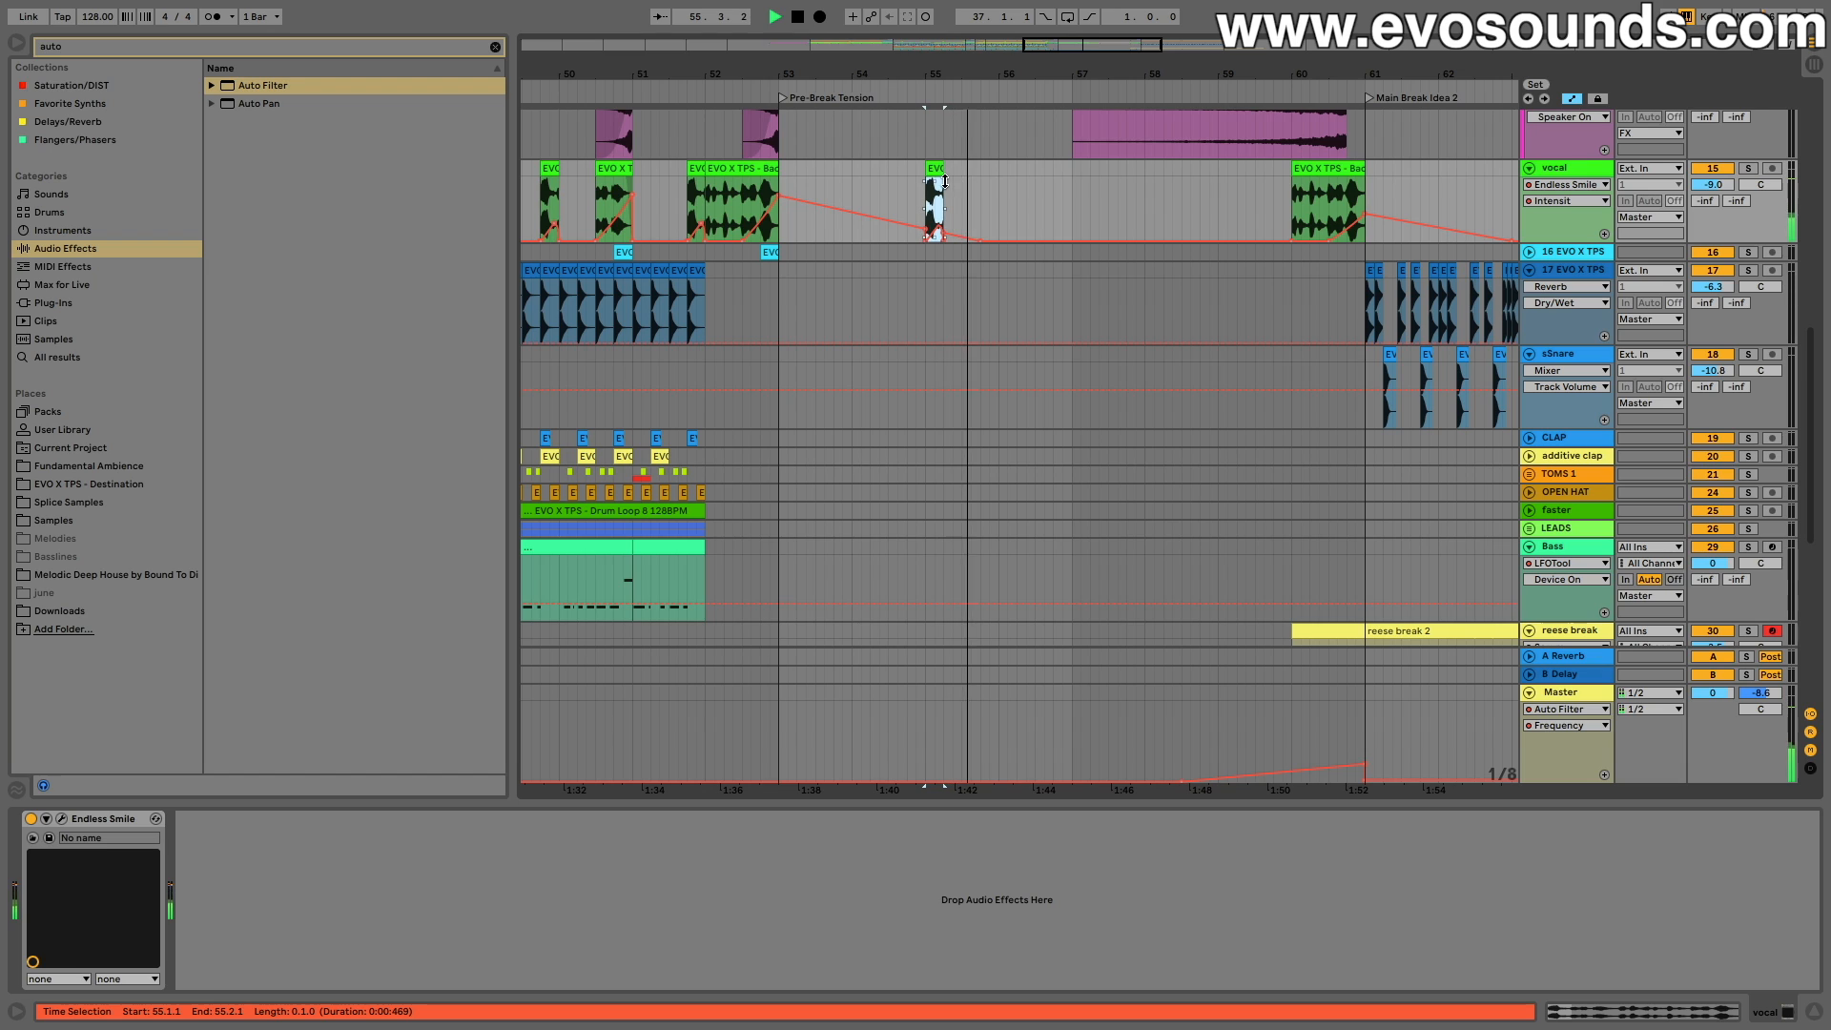
Step: Paste the one-beat vocal chop at 57.1.1 and 59.1.1 so it repeats every two bars through Pre-Break Tension
{"action": "left_click", "coordinate": [1074, 172]}
{"action": "key", "text": "ctrl+v"}
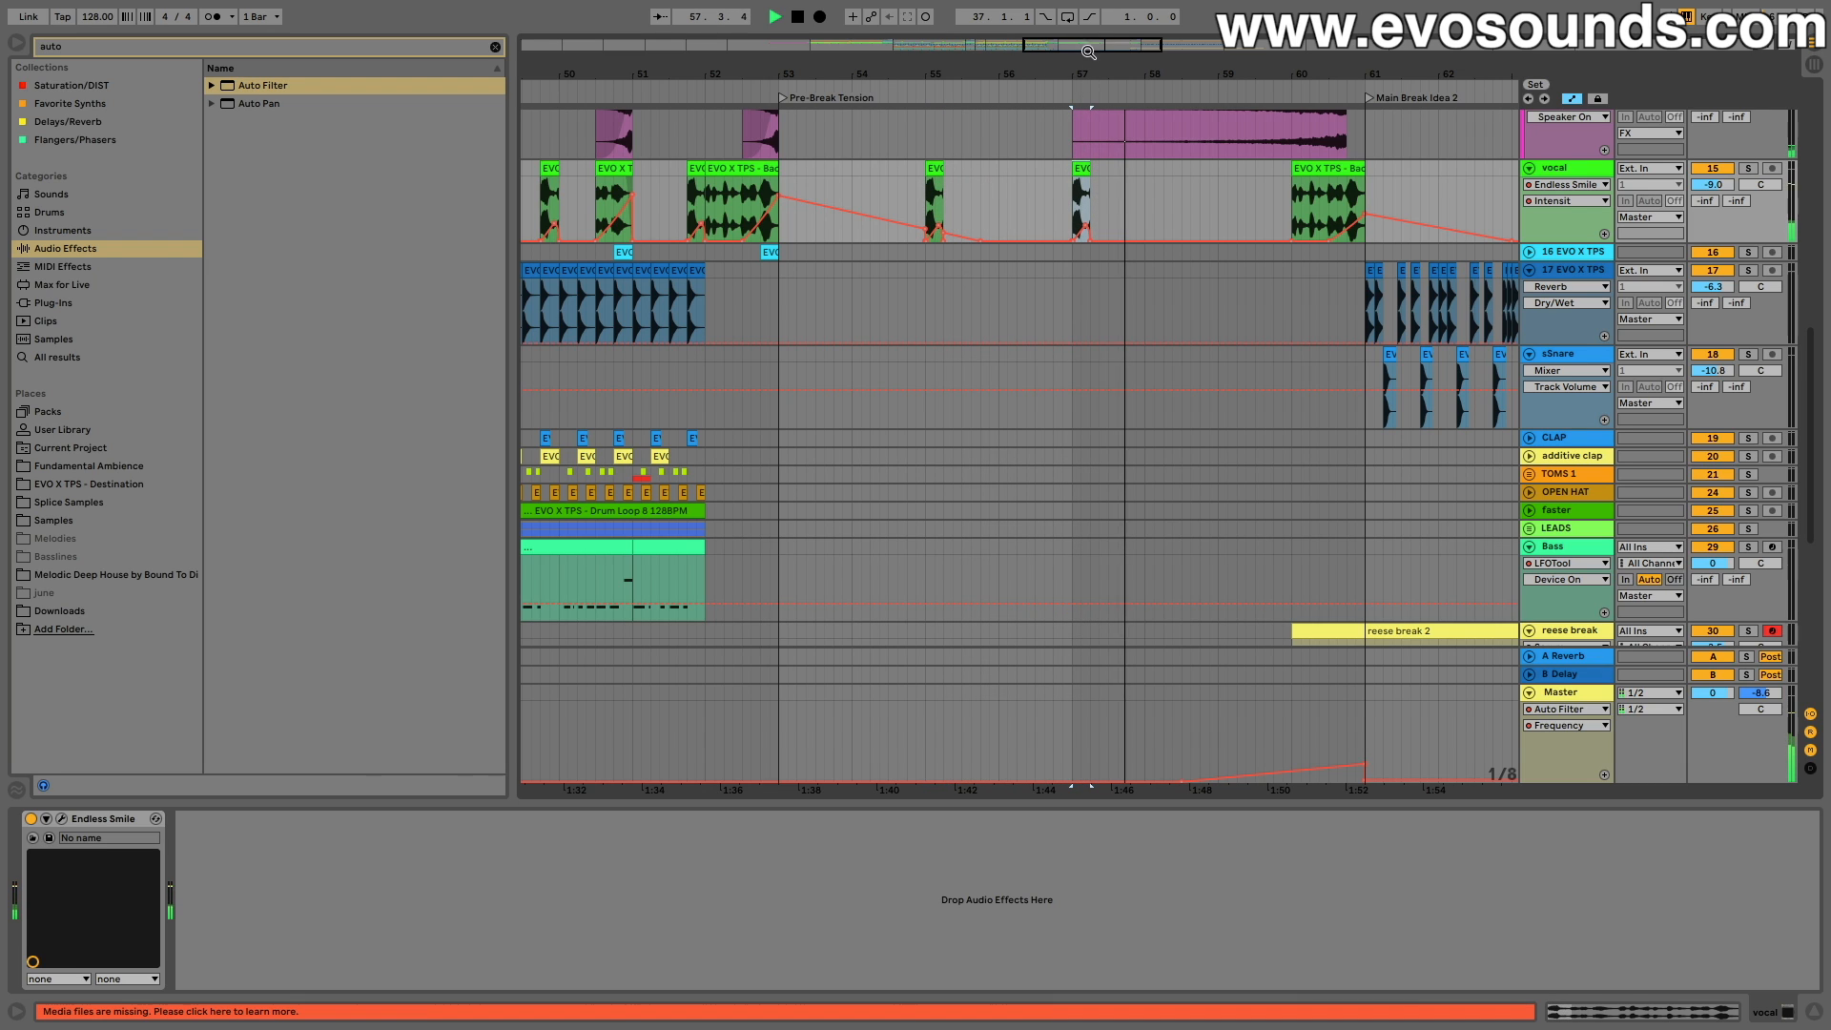
{"action": "left_click", "coordinate": [1053, 176]}
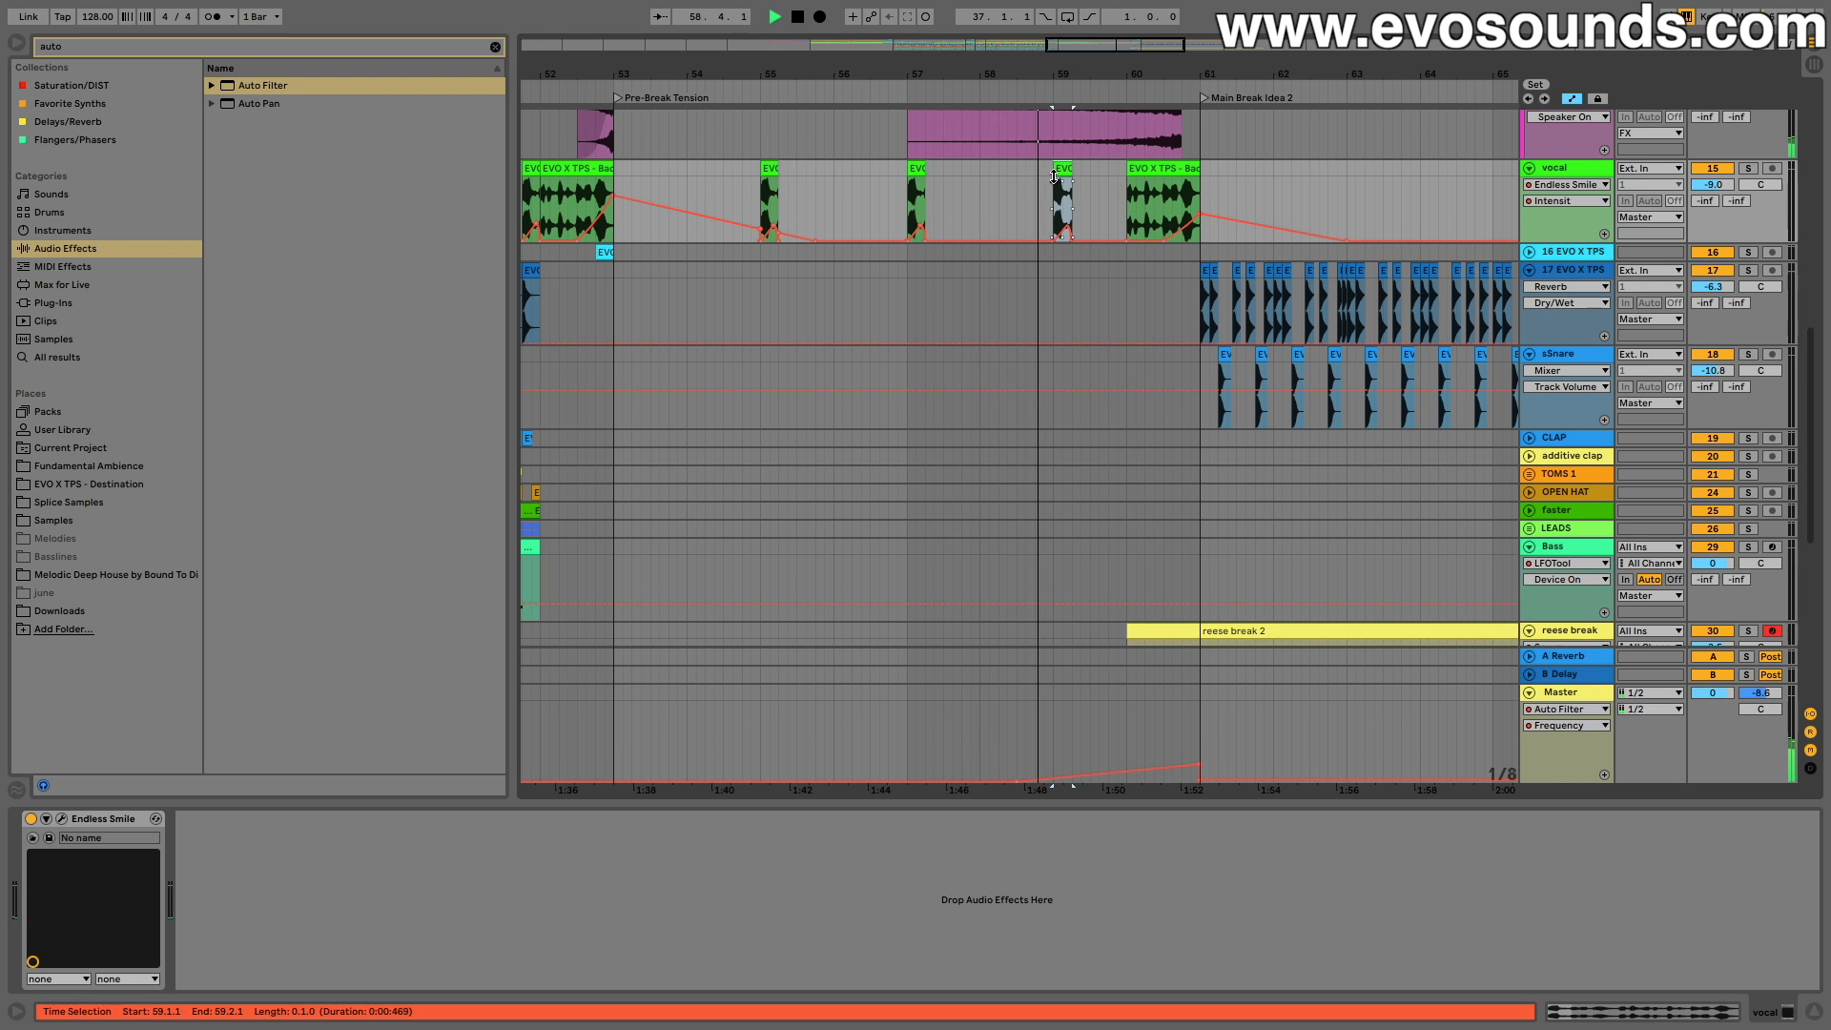
{"action": "key", "text": "ctrl+v"}
{"action": "left_click_drag", "start_coordinate": [1134, 43], "coordinate": [1149, 44]}
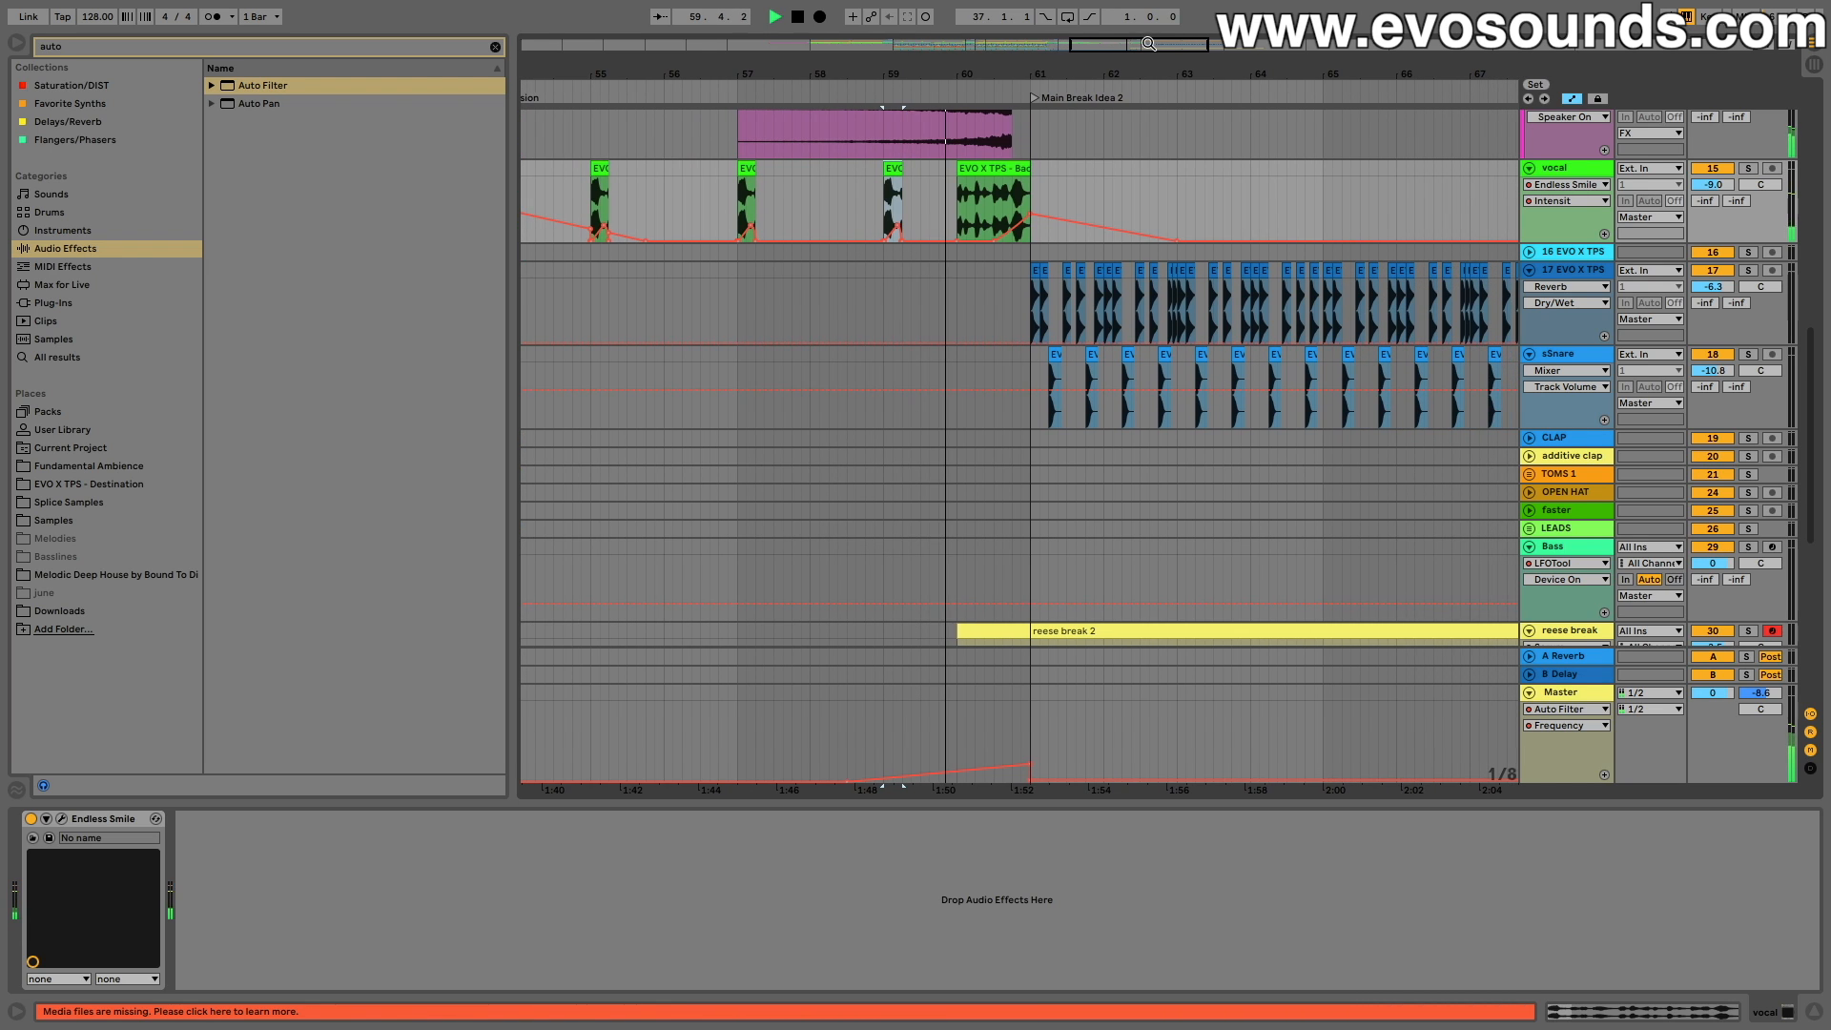
Step: Try extending the Back Once Again vocal clip at 60.1.1 to 63.1.1, and trim it back to 61.1.1
{"action": "scroll", "coordinate": [1021, 236], "scroll_direction": "up", "scroll_amount": 1}
{"action": "scroll", "coordinate": [1020, 237], "scroll_direction": "right", "scroll_amount": 1}
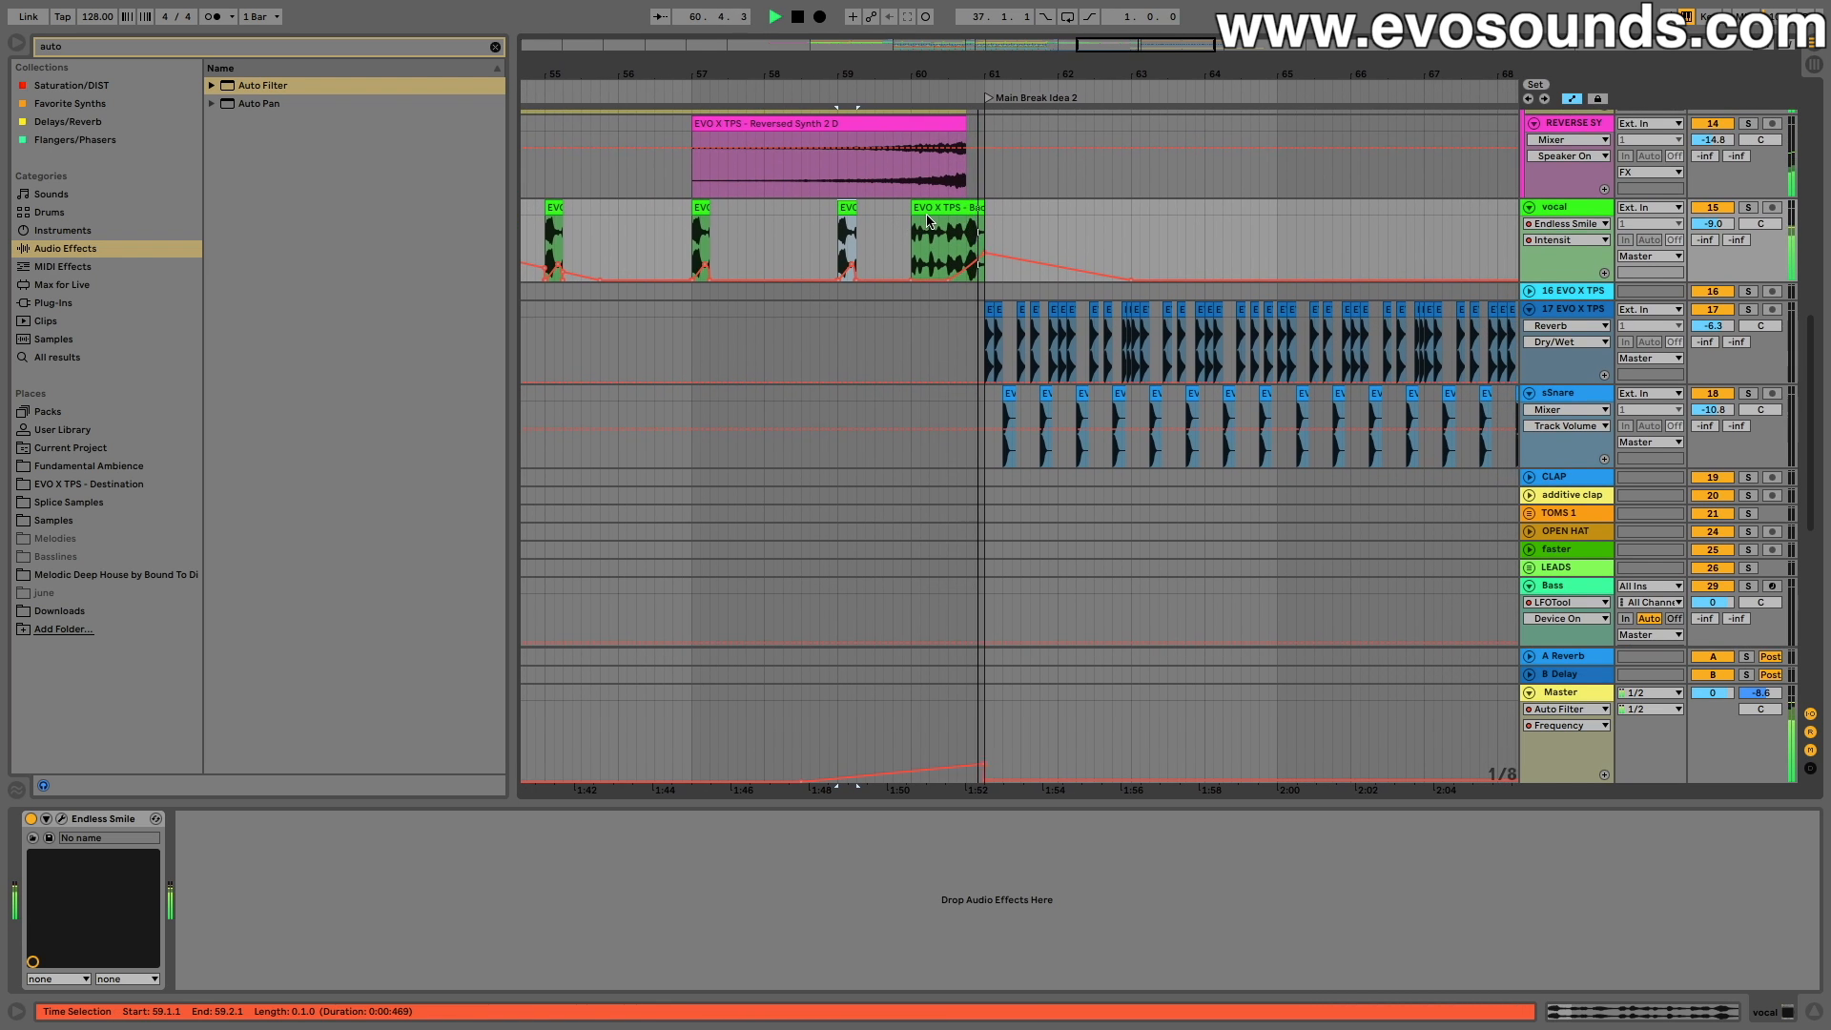
{"action": "left_click_drag", "start_coordinate": [990, 211], "coordinate": [1157, 212]}
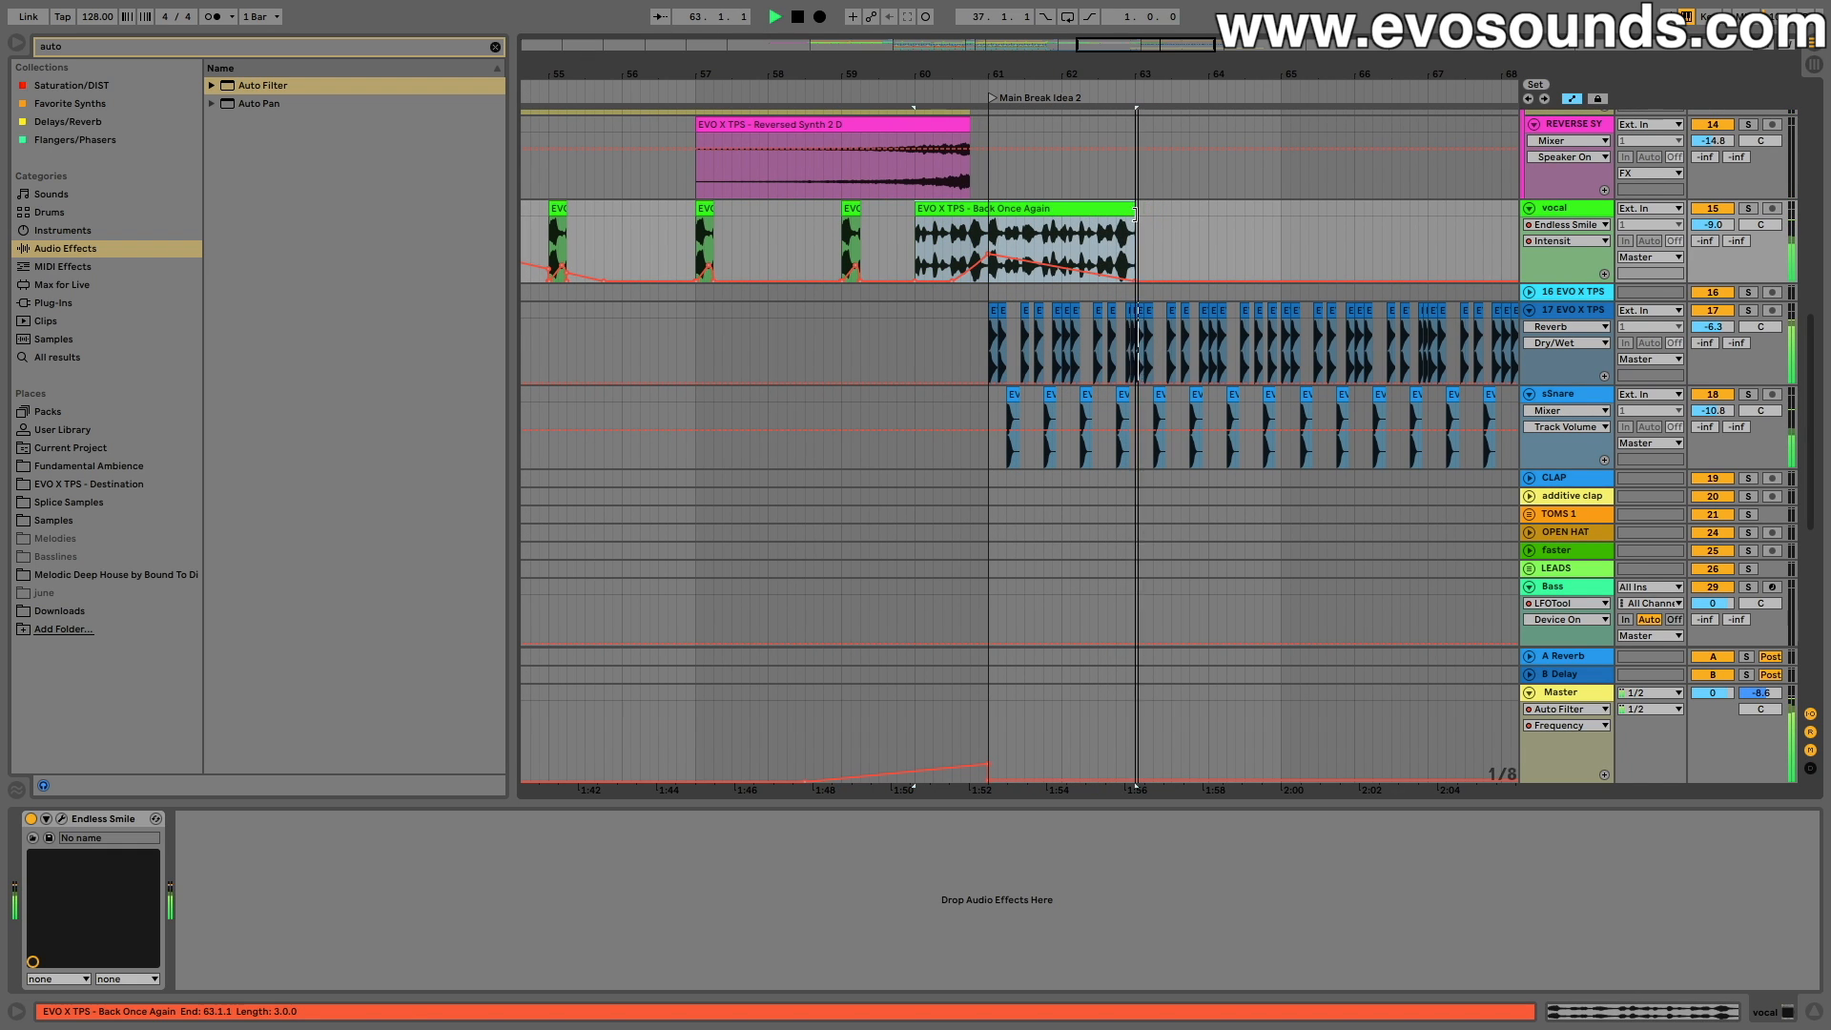
{"action": "scroll", "coordinate": [1108, 222], "scroll_direction": "down", "scroll_amount": 1}
{"action": "key", "text": "space"}
{"action": "left_click_drag", "start_coordinate": [960, 207], "coordinate": [997, 203]}
{"action": "key", "text": "super+z"}
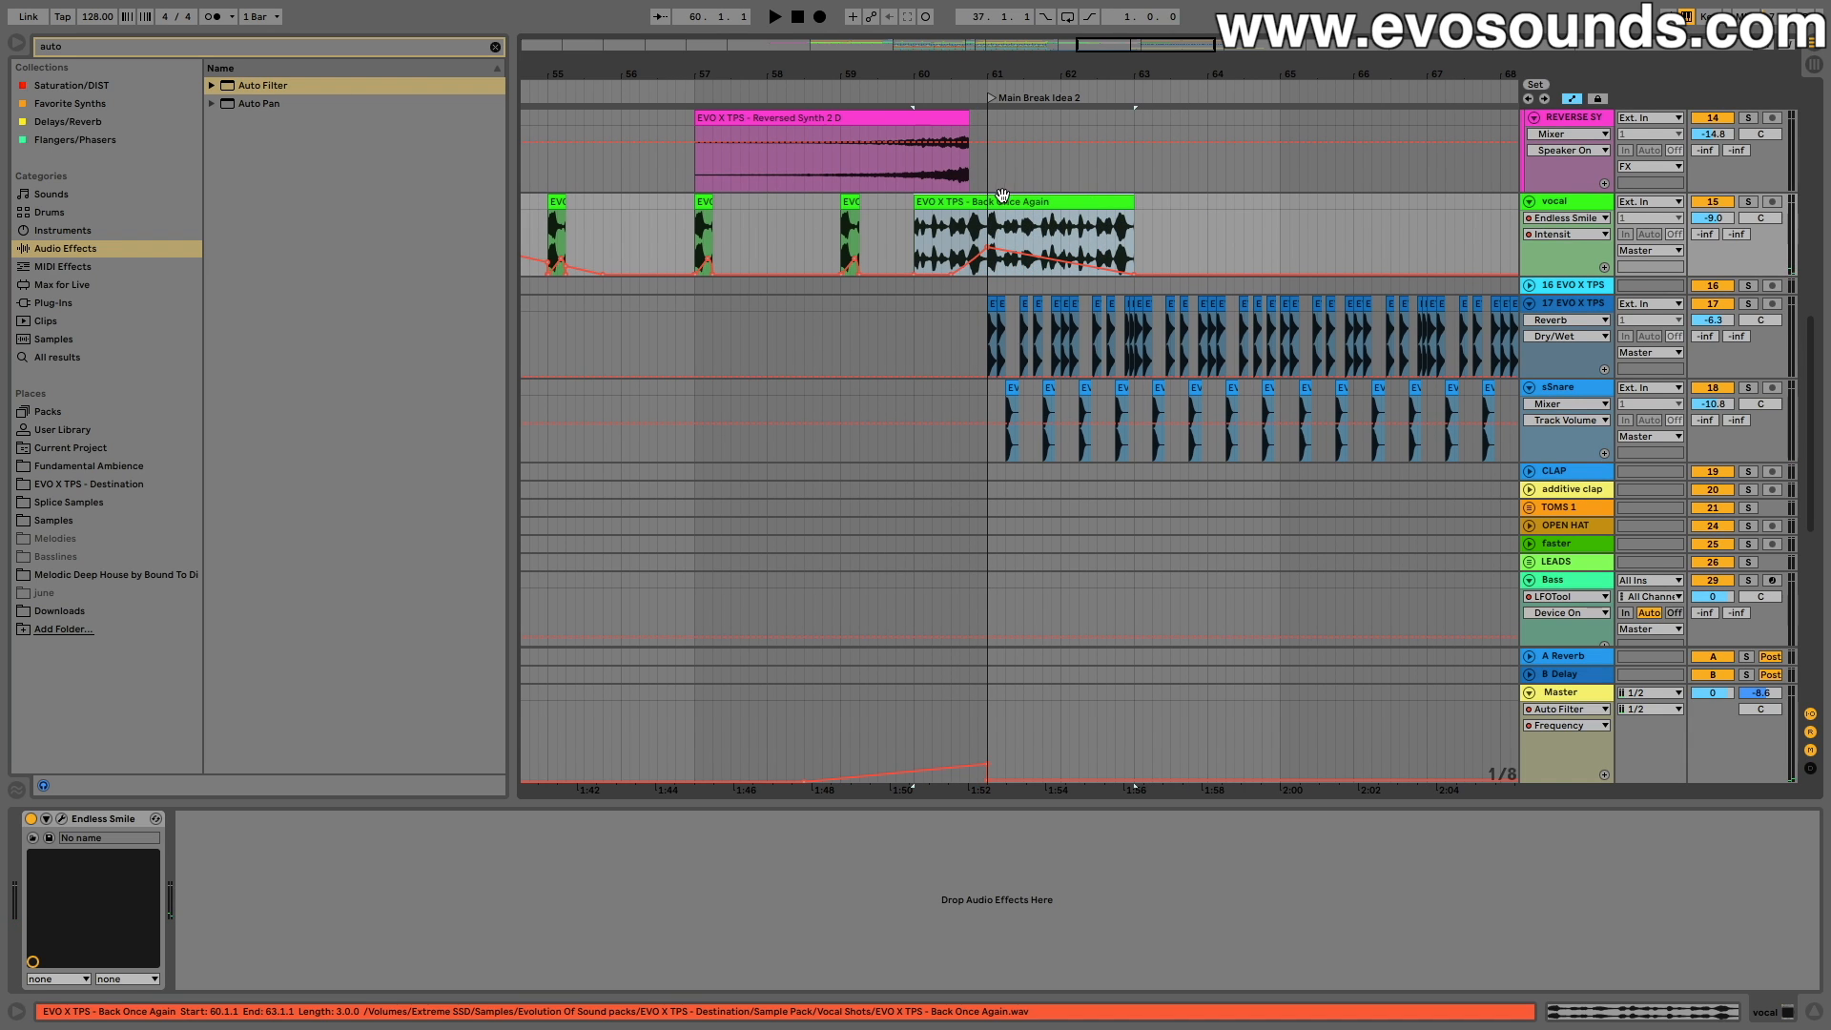
{"action": "left_click_drag", "start_coordinate": [1122, 204], "coordinate": [1008, 214]}
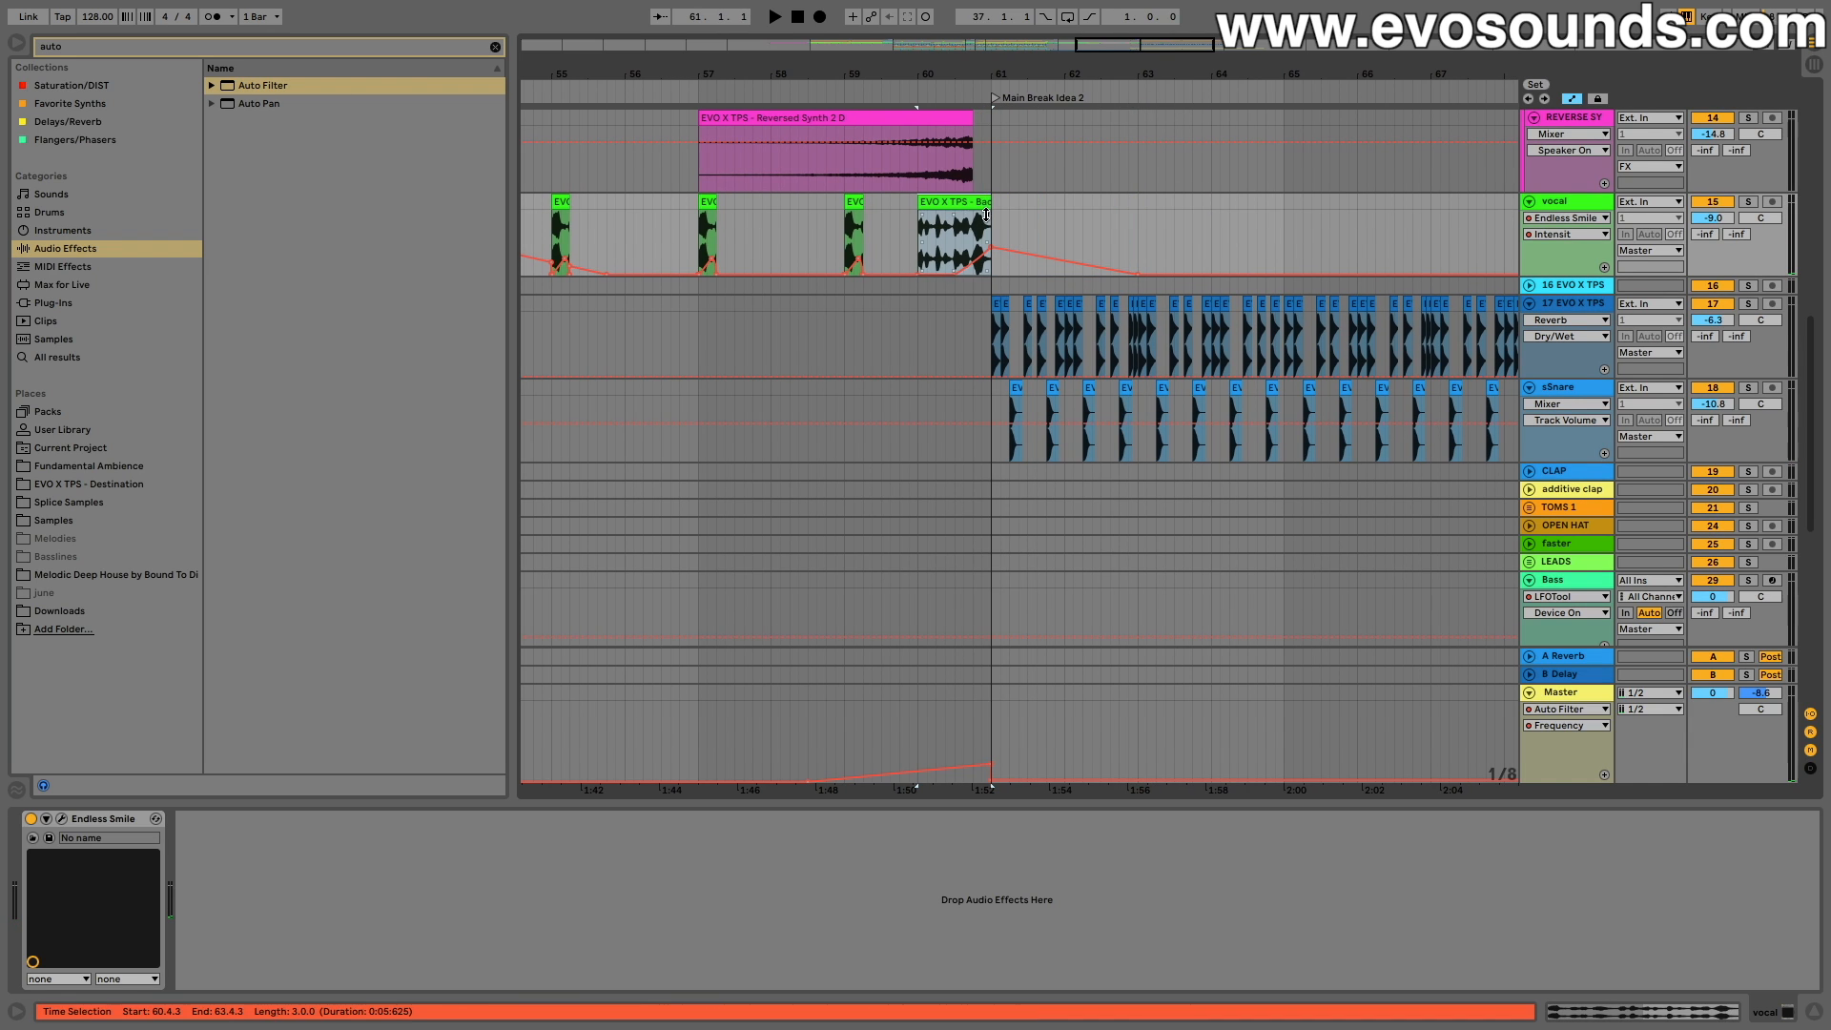
Step: Copy the two-bar Back Once Again vocal section from 35.1.1 to 37.1.1 into Main Break Idea 2 at 61.1.1 and 63.1.1
{"action": "left_click", "coordinate": [817, 217]}
{"action": "key", "text": "space"}
{"action": "left_click_drag", "start_coordinate": [1126, 45], "coordinate": [1069, 45]}
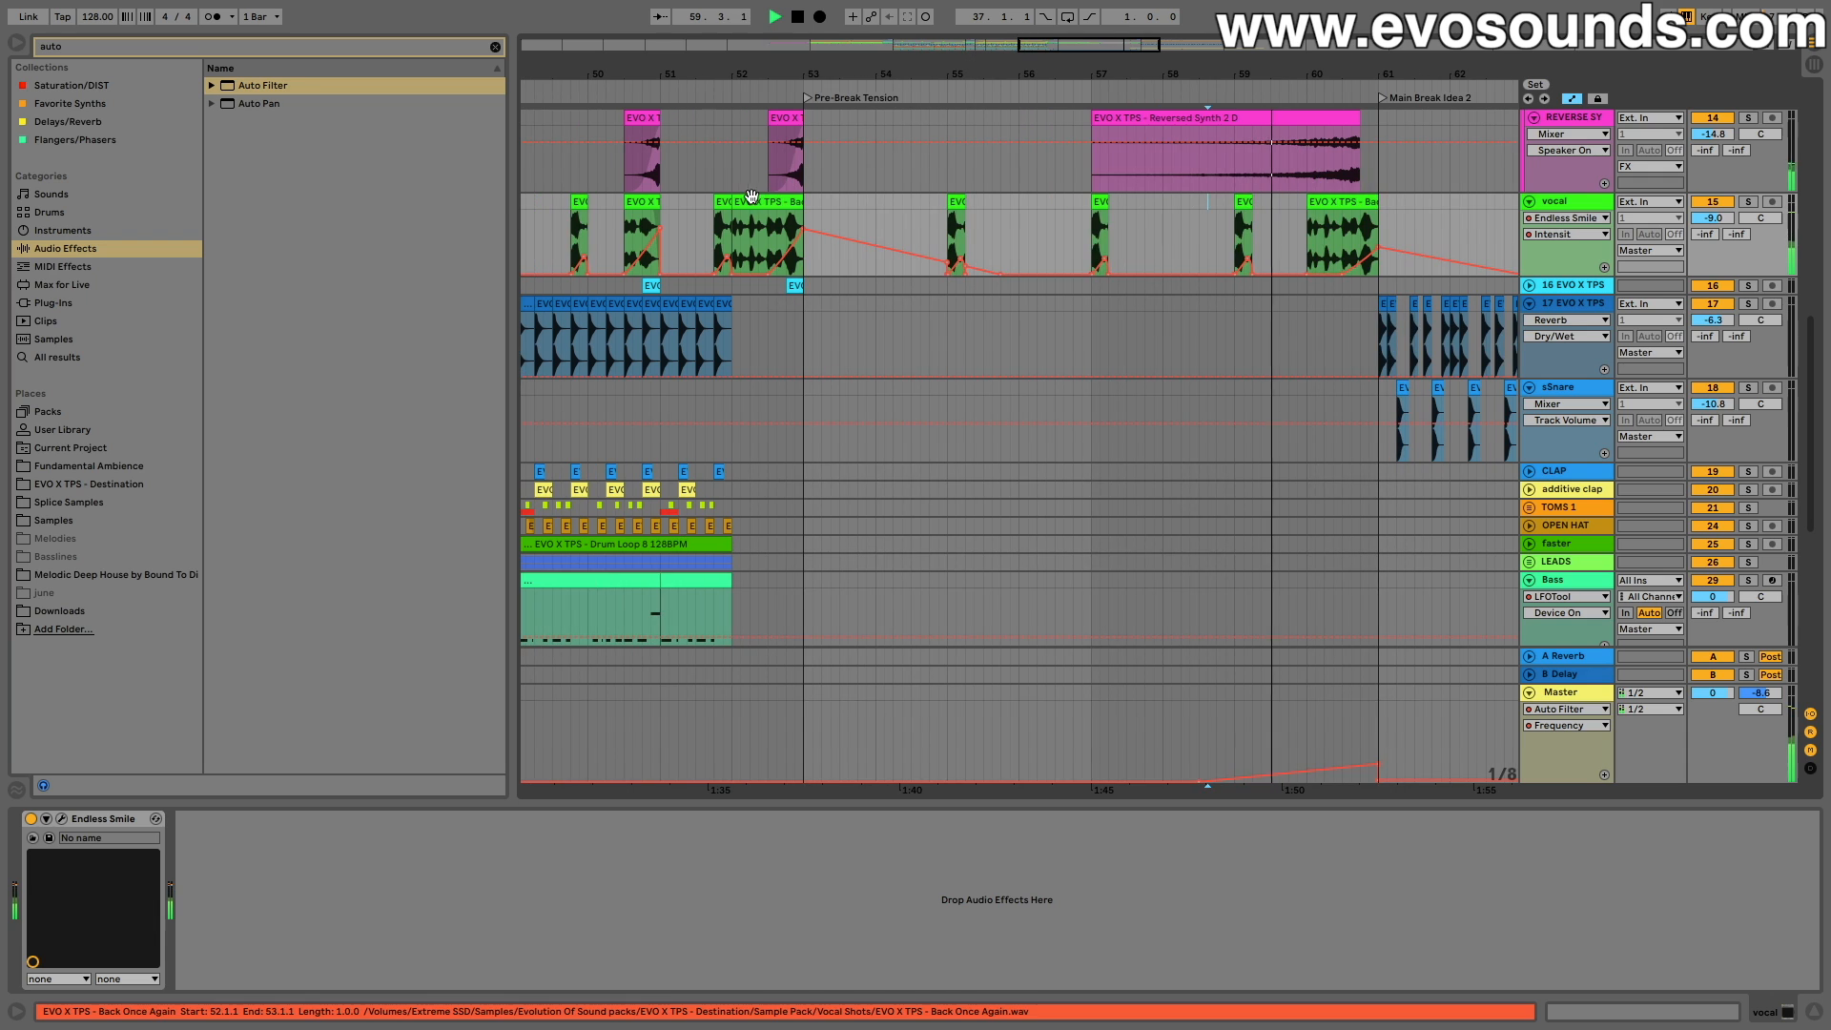
{"action": "scroll", "coordinate": [752, 196], "scroll_direction": "left", "scroll_amount": 15}
{"action": "left_click", "coordinate": [819, 206]}
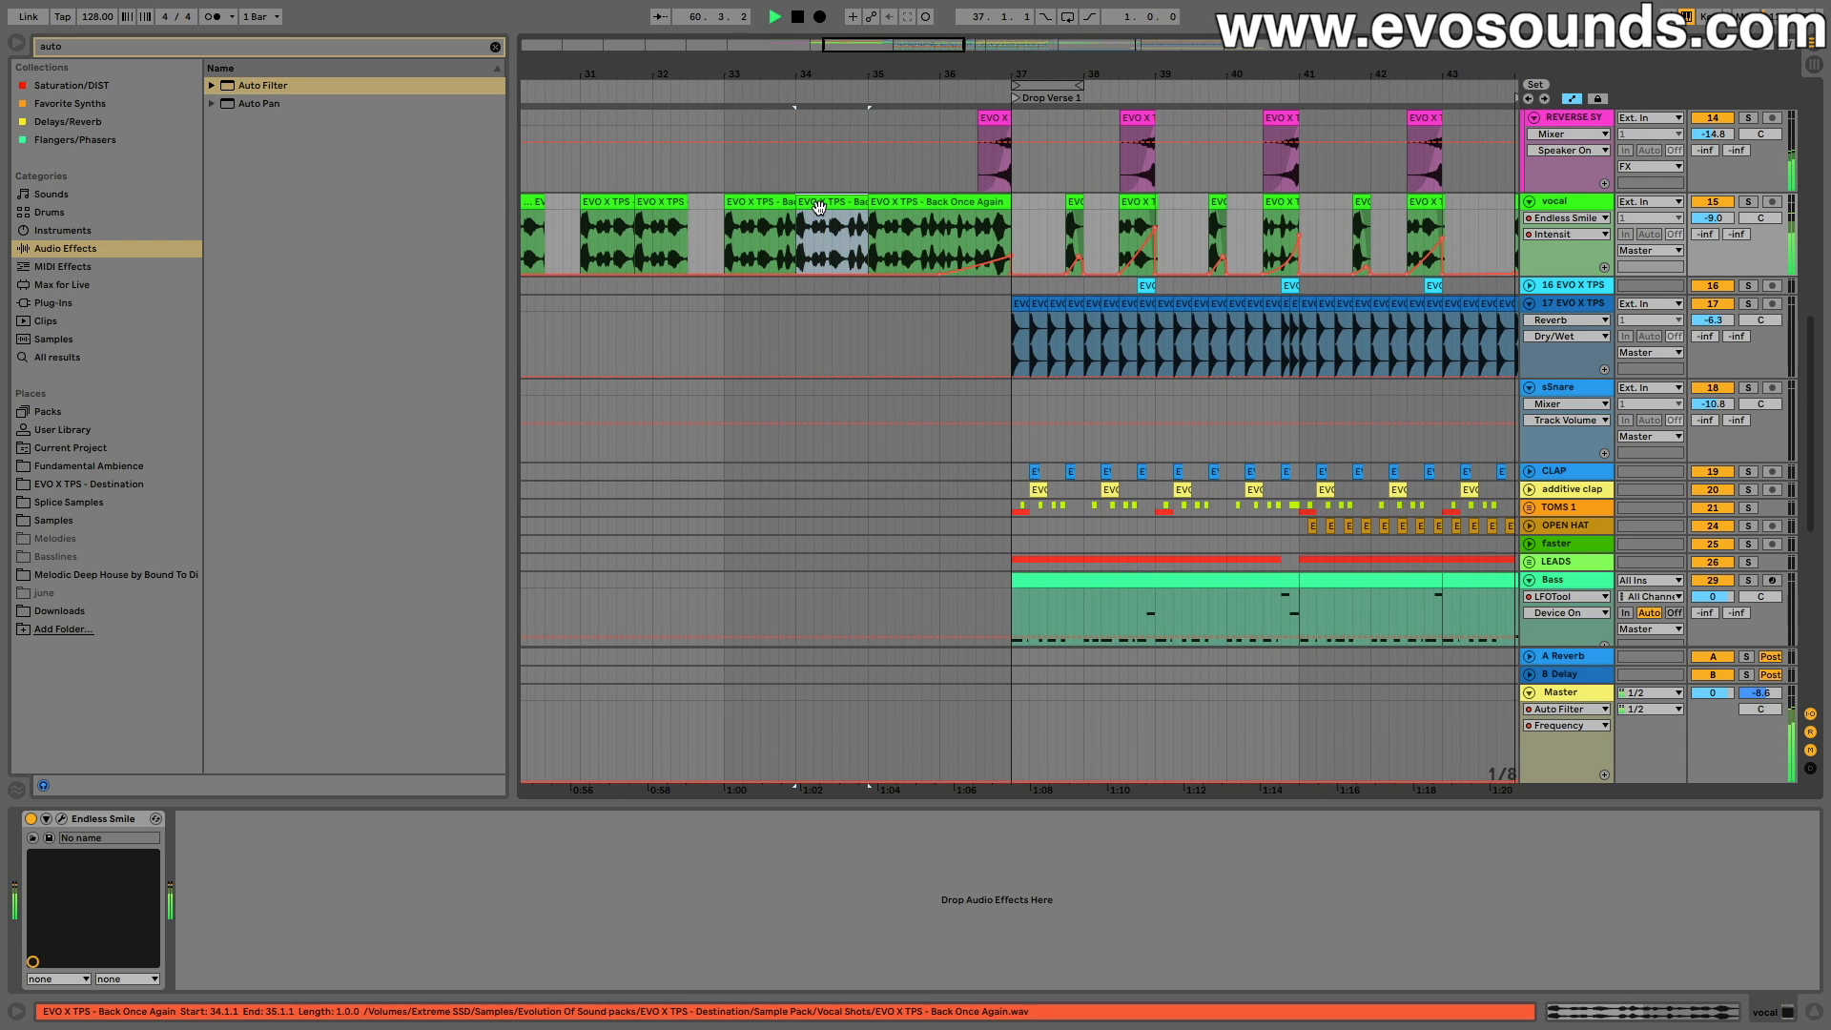
{"action": "left_click", "coordinate": [977, 222]}
{"action": "scroll", "coordinate": [1045, 267], "scroll_direction": "right", "scroll_amount": 20}
{"action": "scroll", "coordinate": [1045, 267], "scroll_direction": "down", "scroll_amount": 4}
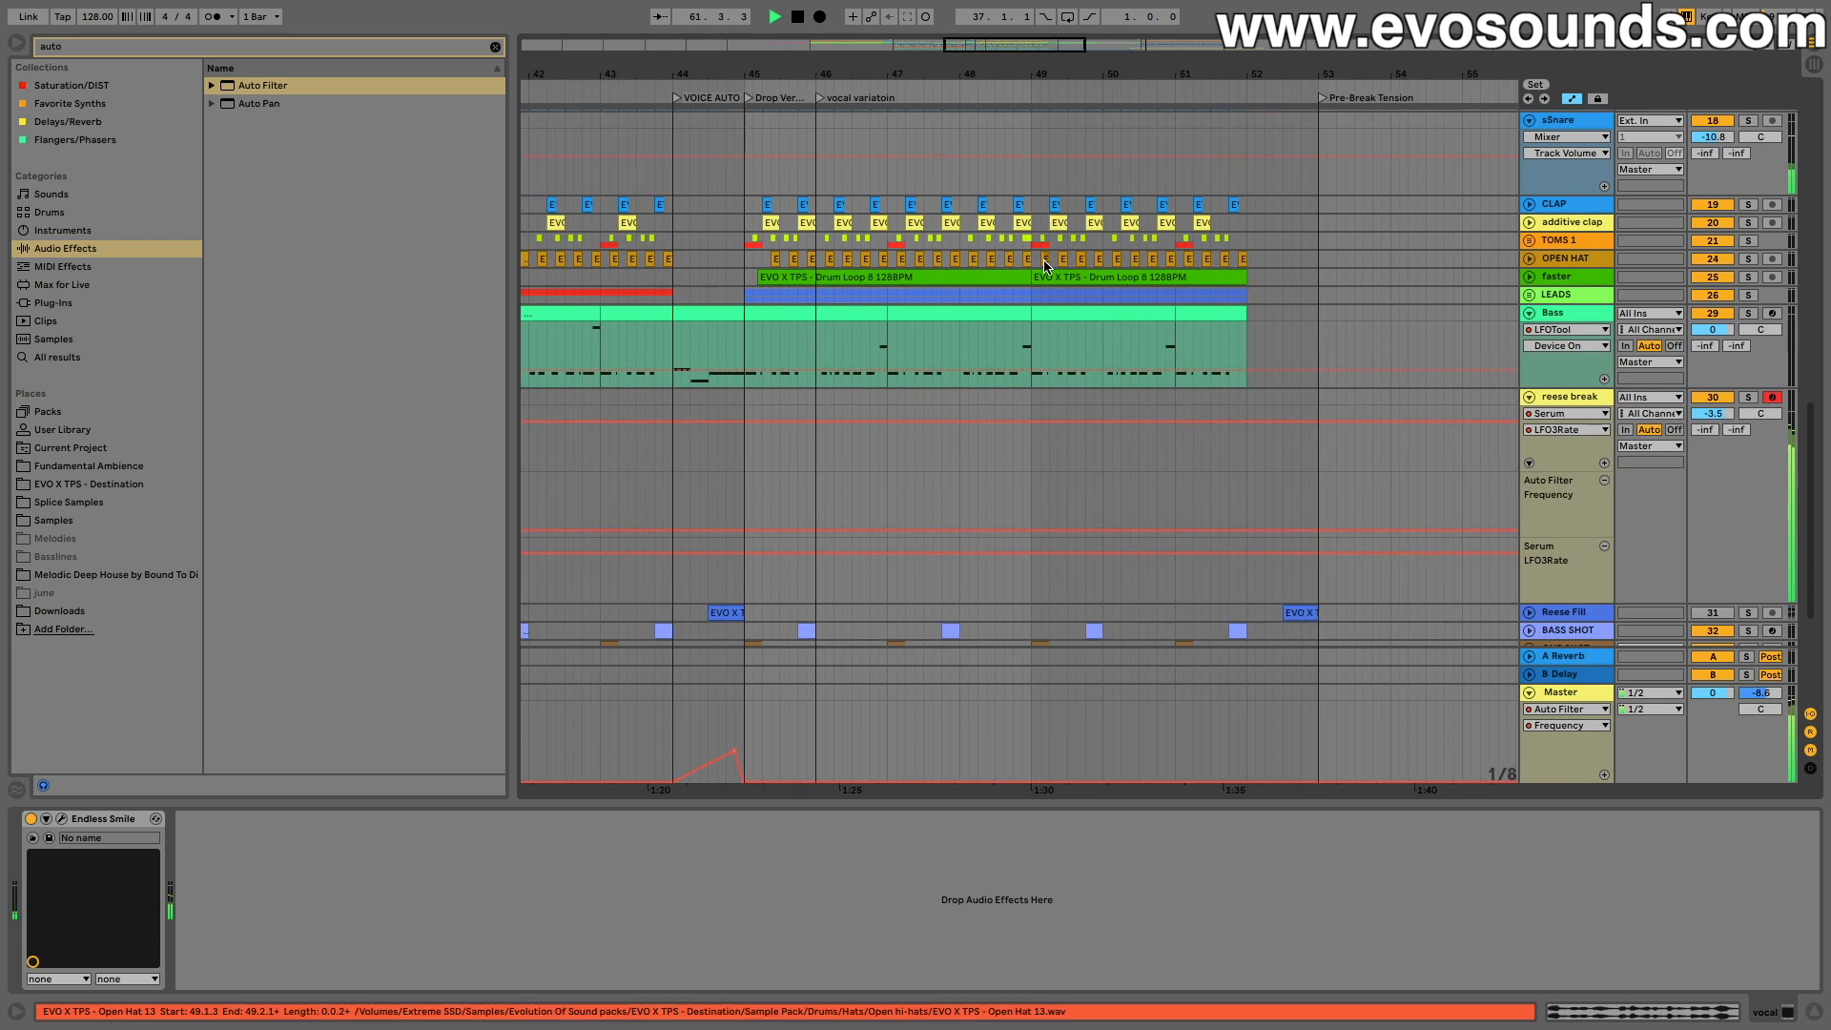
{"action": "scroll", "coordinate": [1021, 260], "scroll_direction": "up", "scroll_amount": 4}
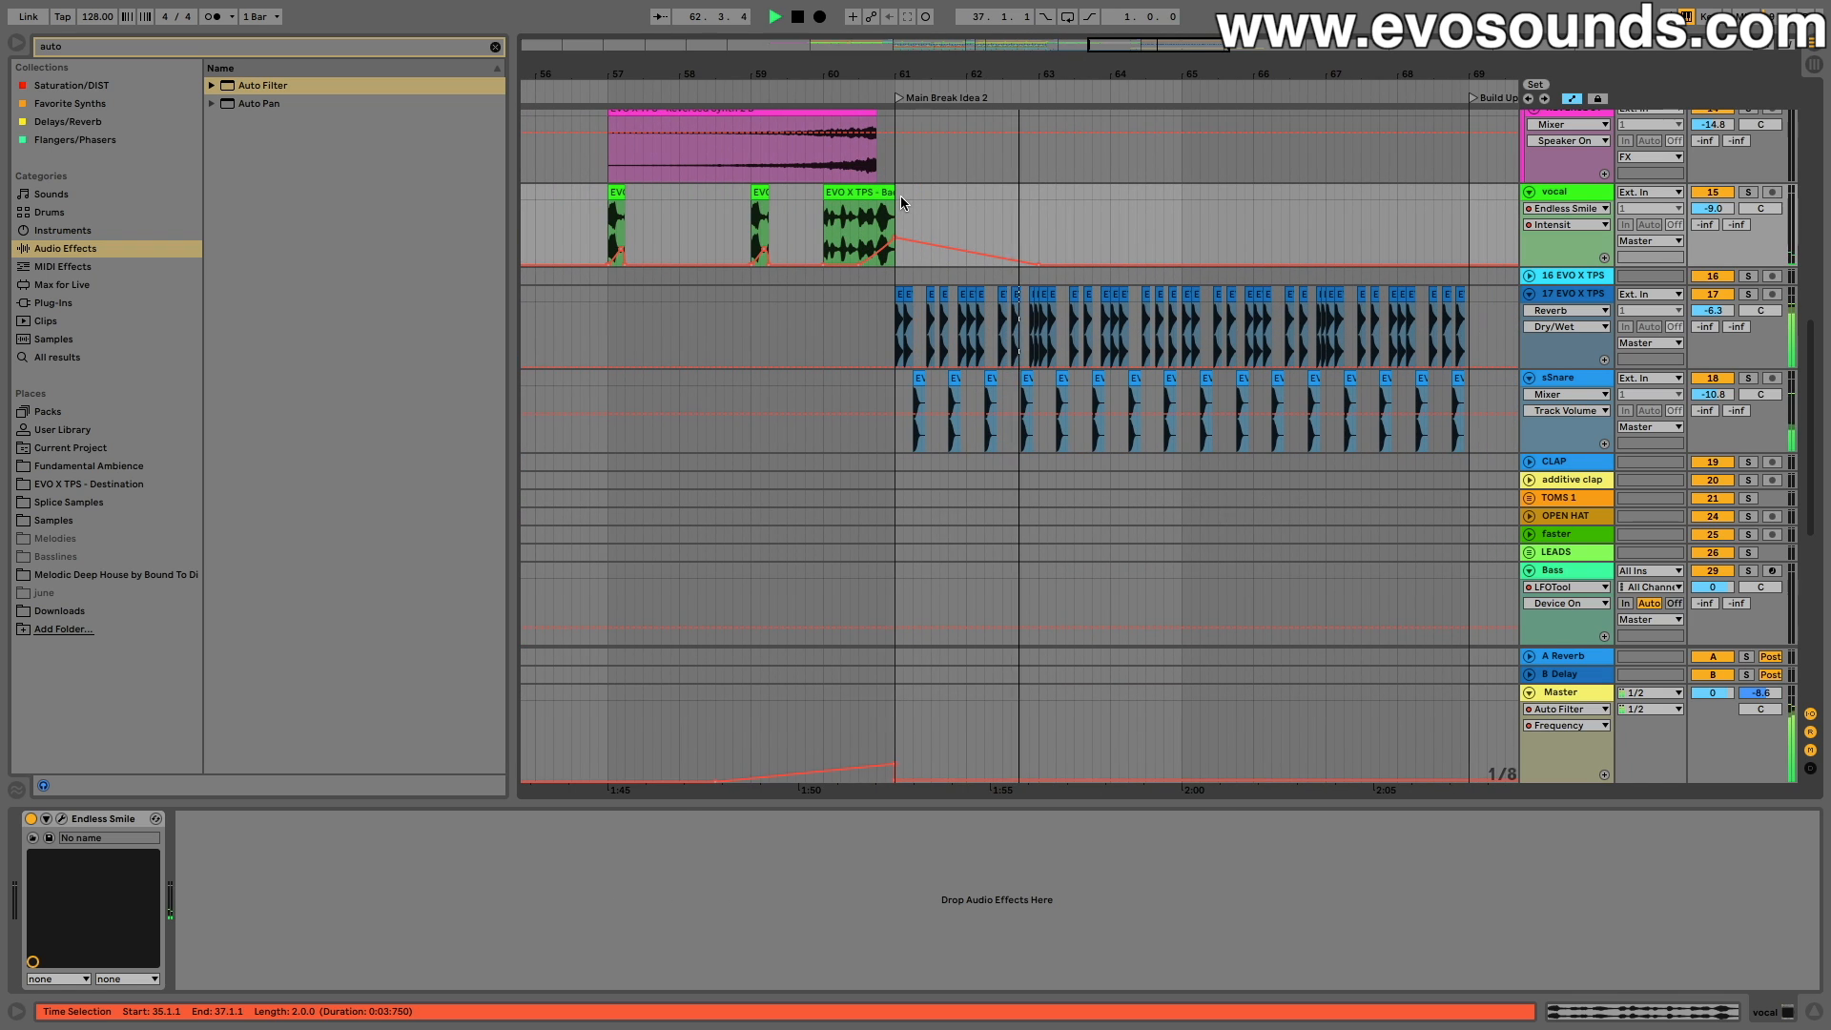
{"action": "key", "text": "ctrl+d"}
{"action": "key", "text": "ctrl+d"}
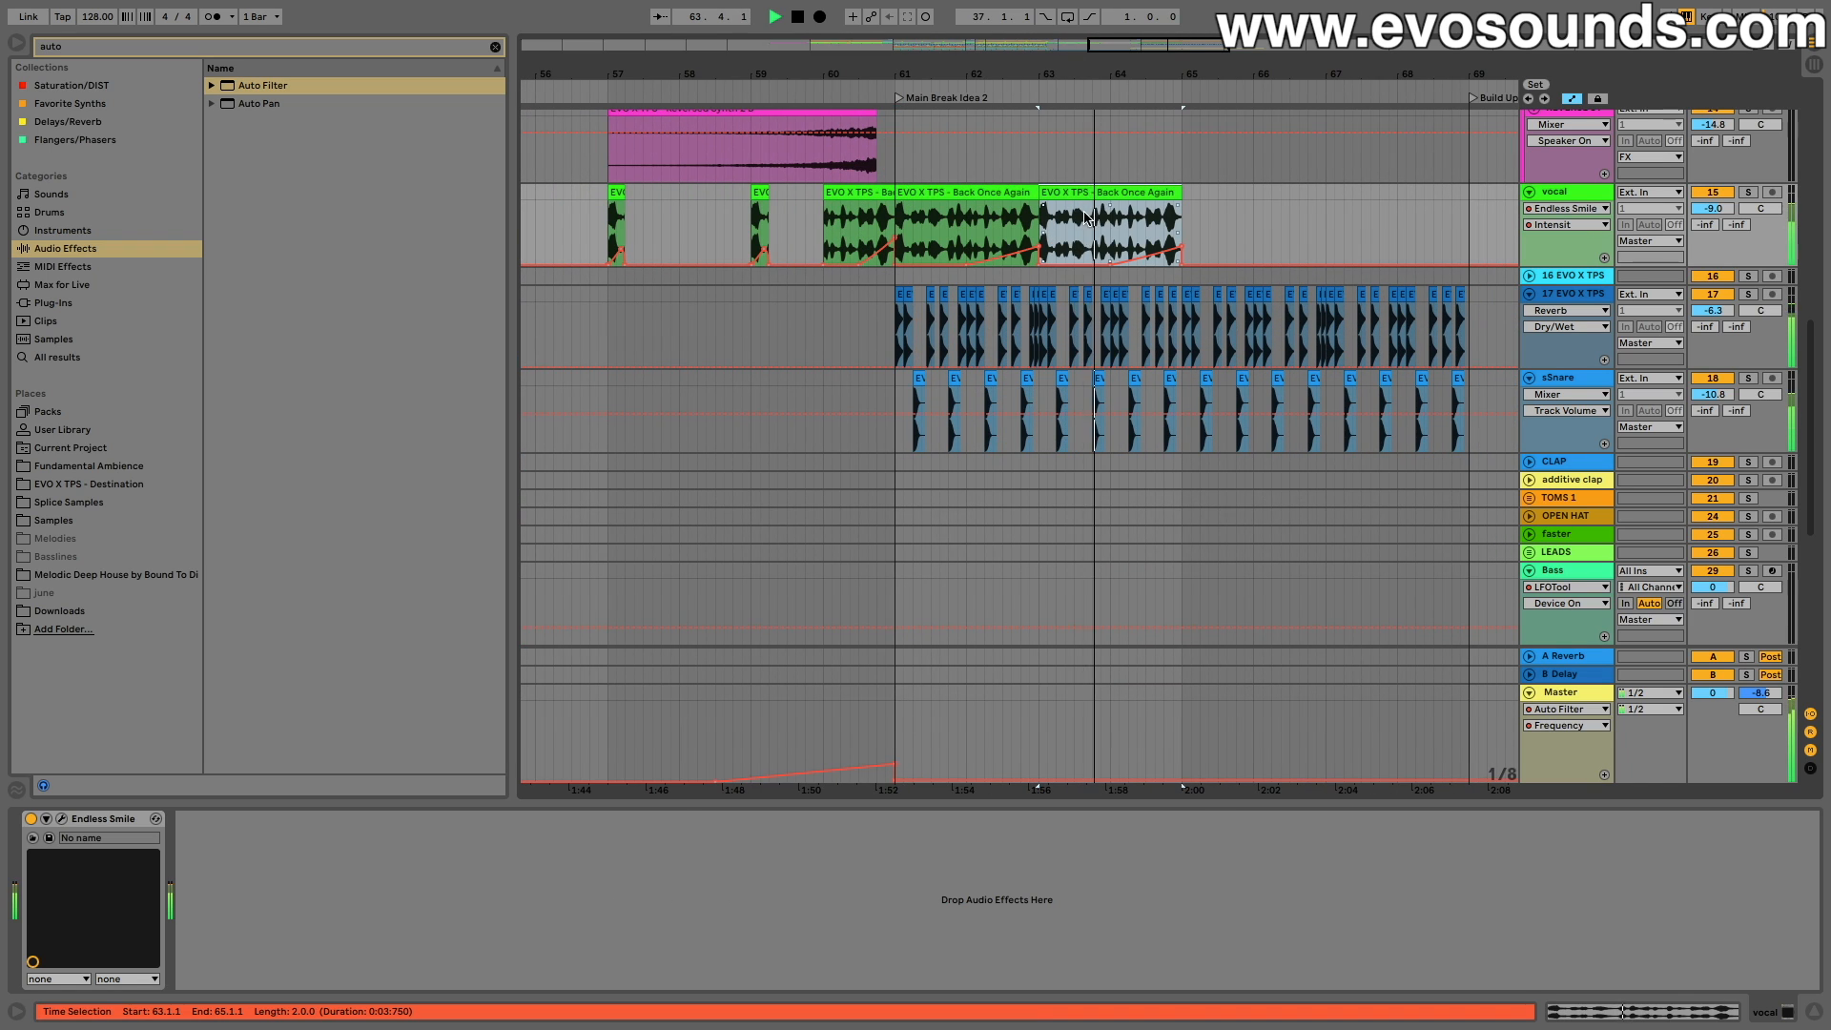
Step: Duplicate the two-bar Back Once Again vocal section to 65.1.1 and 67.1.1, filling the rest of Main Break Idea 2
{"action": "scroll", "coordinate": [1079, 199], "scroll_direction": "right", "scroll_amount": 5}
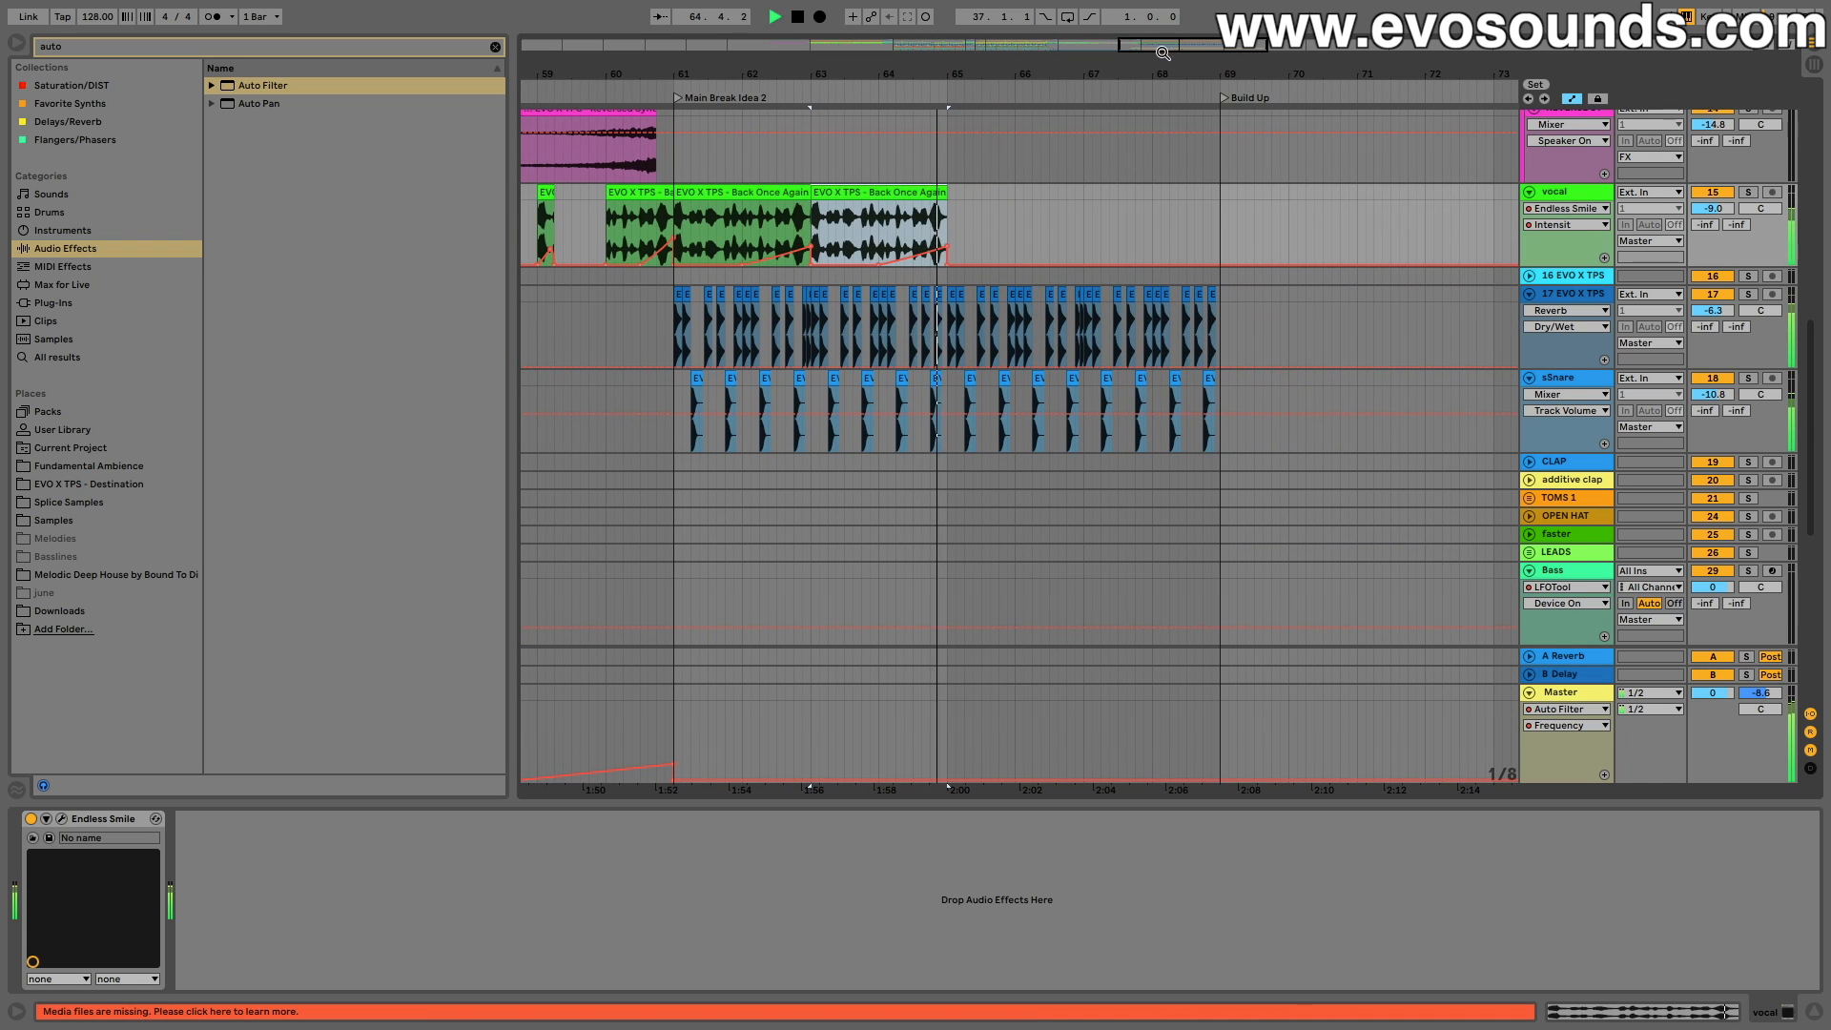
{"action": "key", "text": "ctrl+d"}
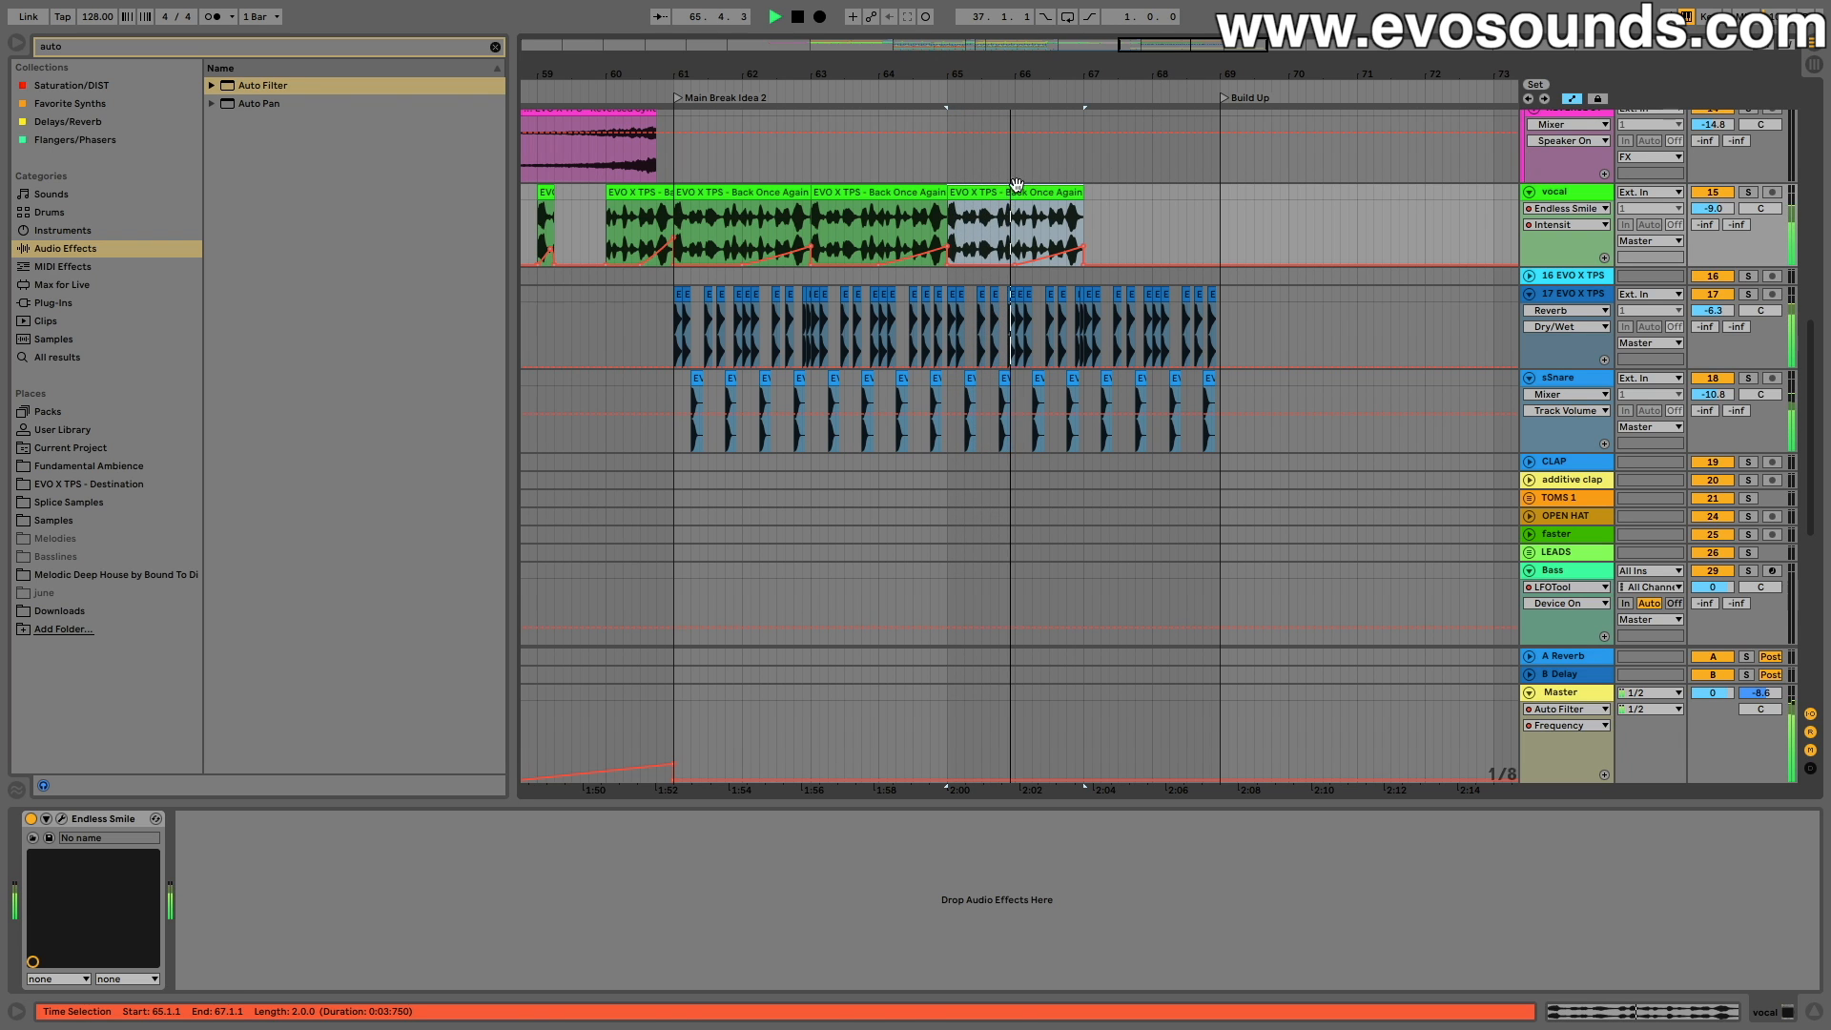
{"action": "key", "text": "ctrl+d"}
{"action": "scroll", "coordinate": [1011, 187], "scroll_direction": "right", "scroll_amount": 5}
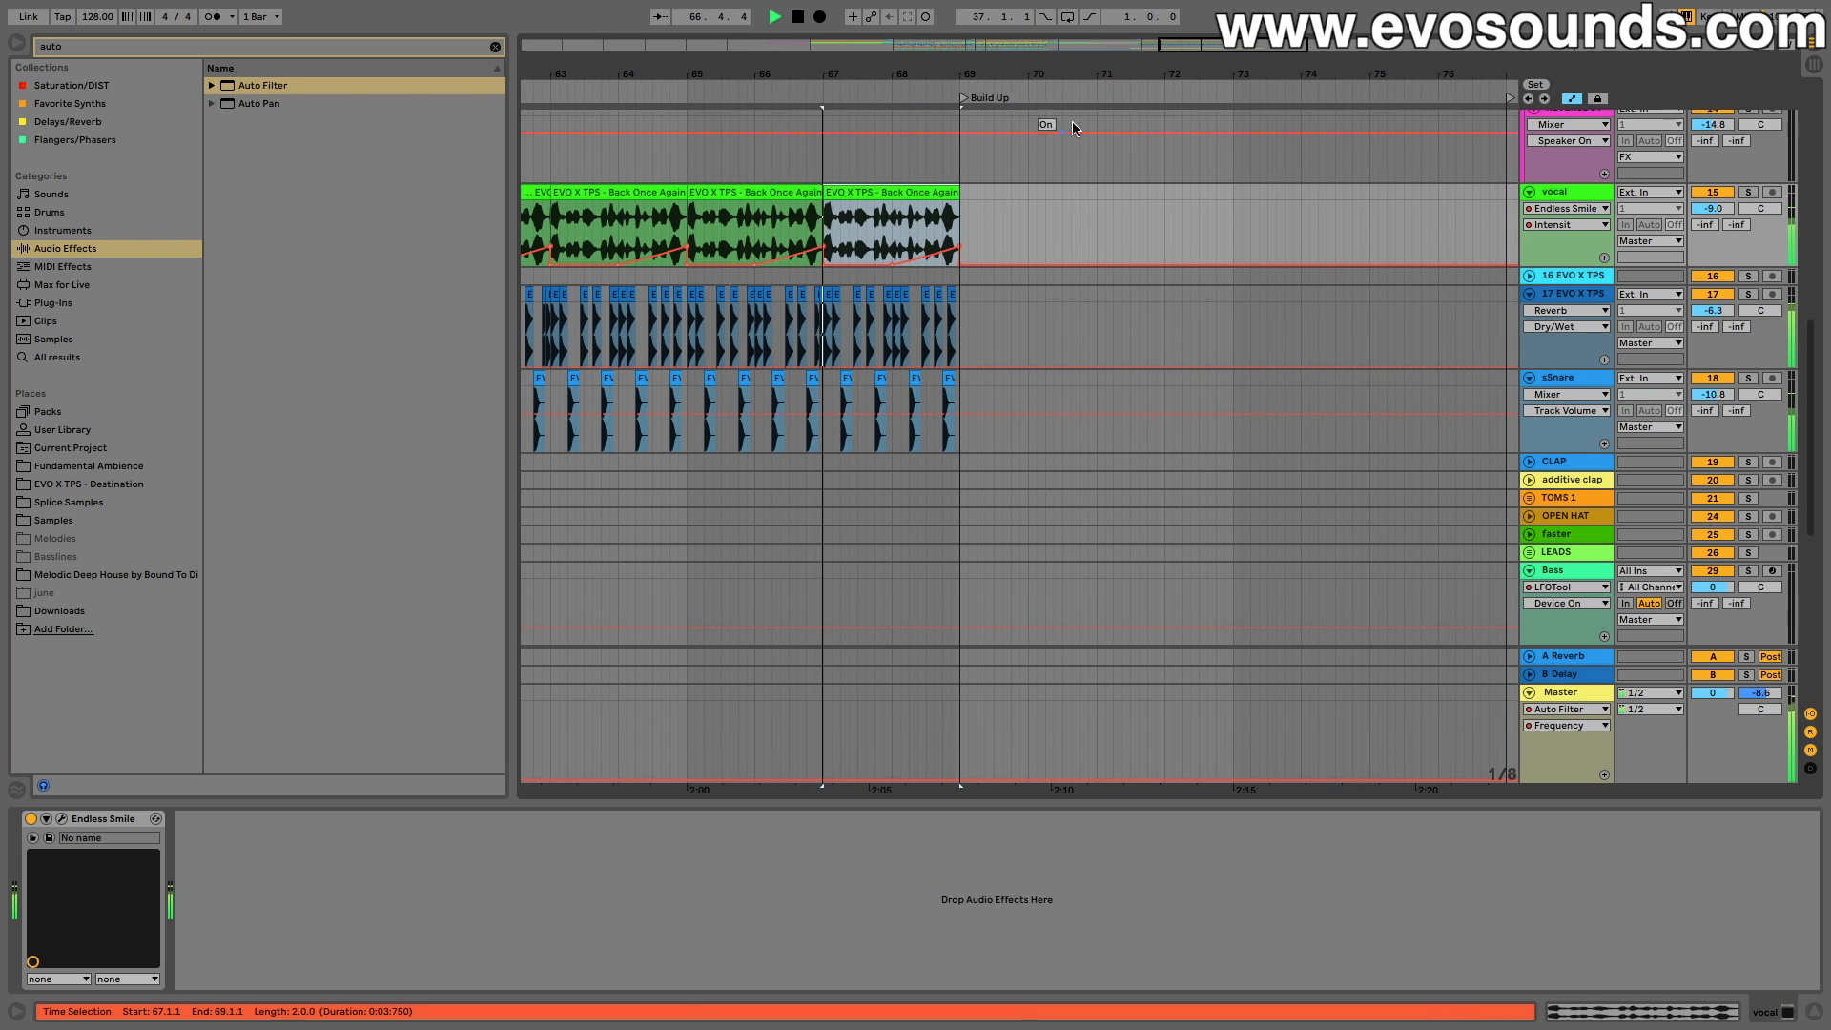
{"action": "scroll", "coordinate": [1033, 187], "scroll_direction": "left", "scroll_amount": 6}
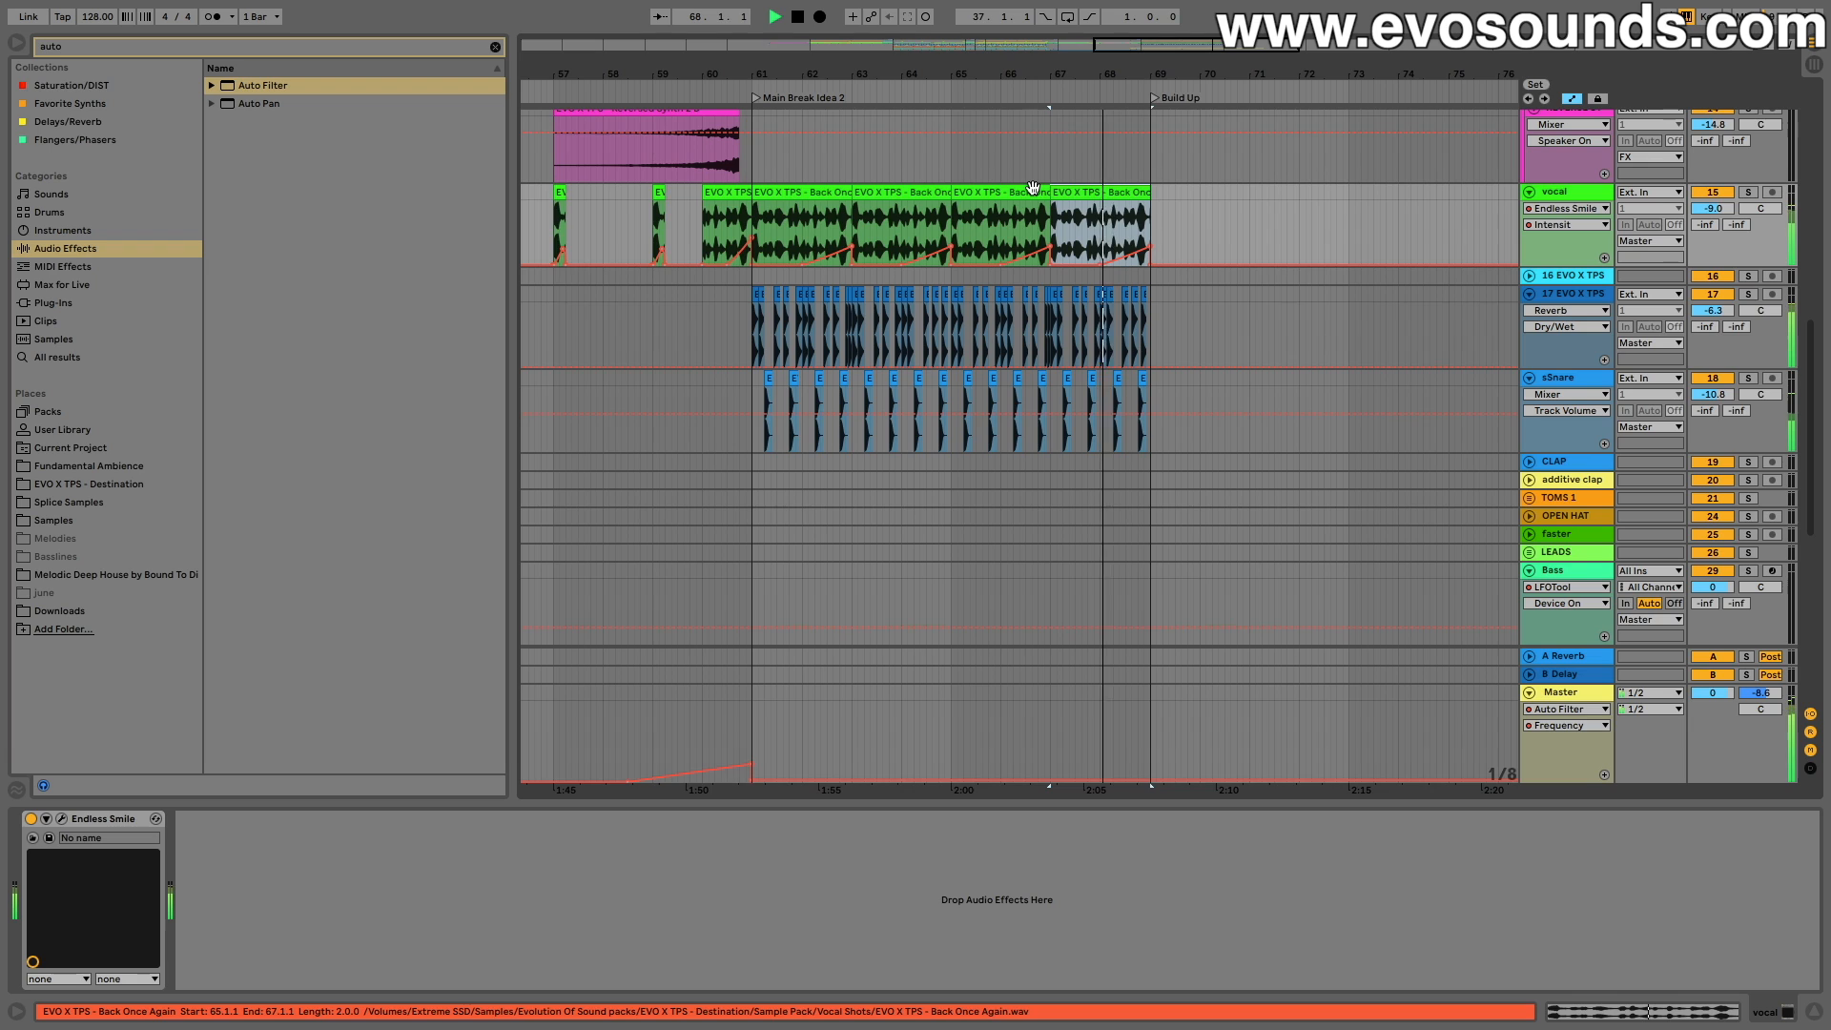
Step: Continue the two-bar vocal section into the Build Up with copies at 69.1.1, 71.1.1 and 73.1.1
{"action": "scroll", "coordinate": [1033, 187], "scroll_direction": "right", "scroll_amount": 1}
{"action": "key", "text": "ctrl+d"}
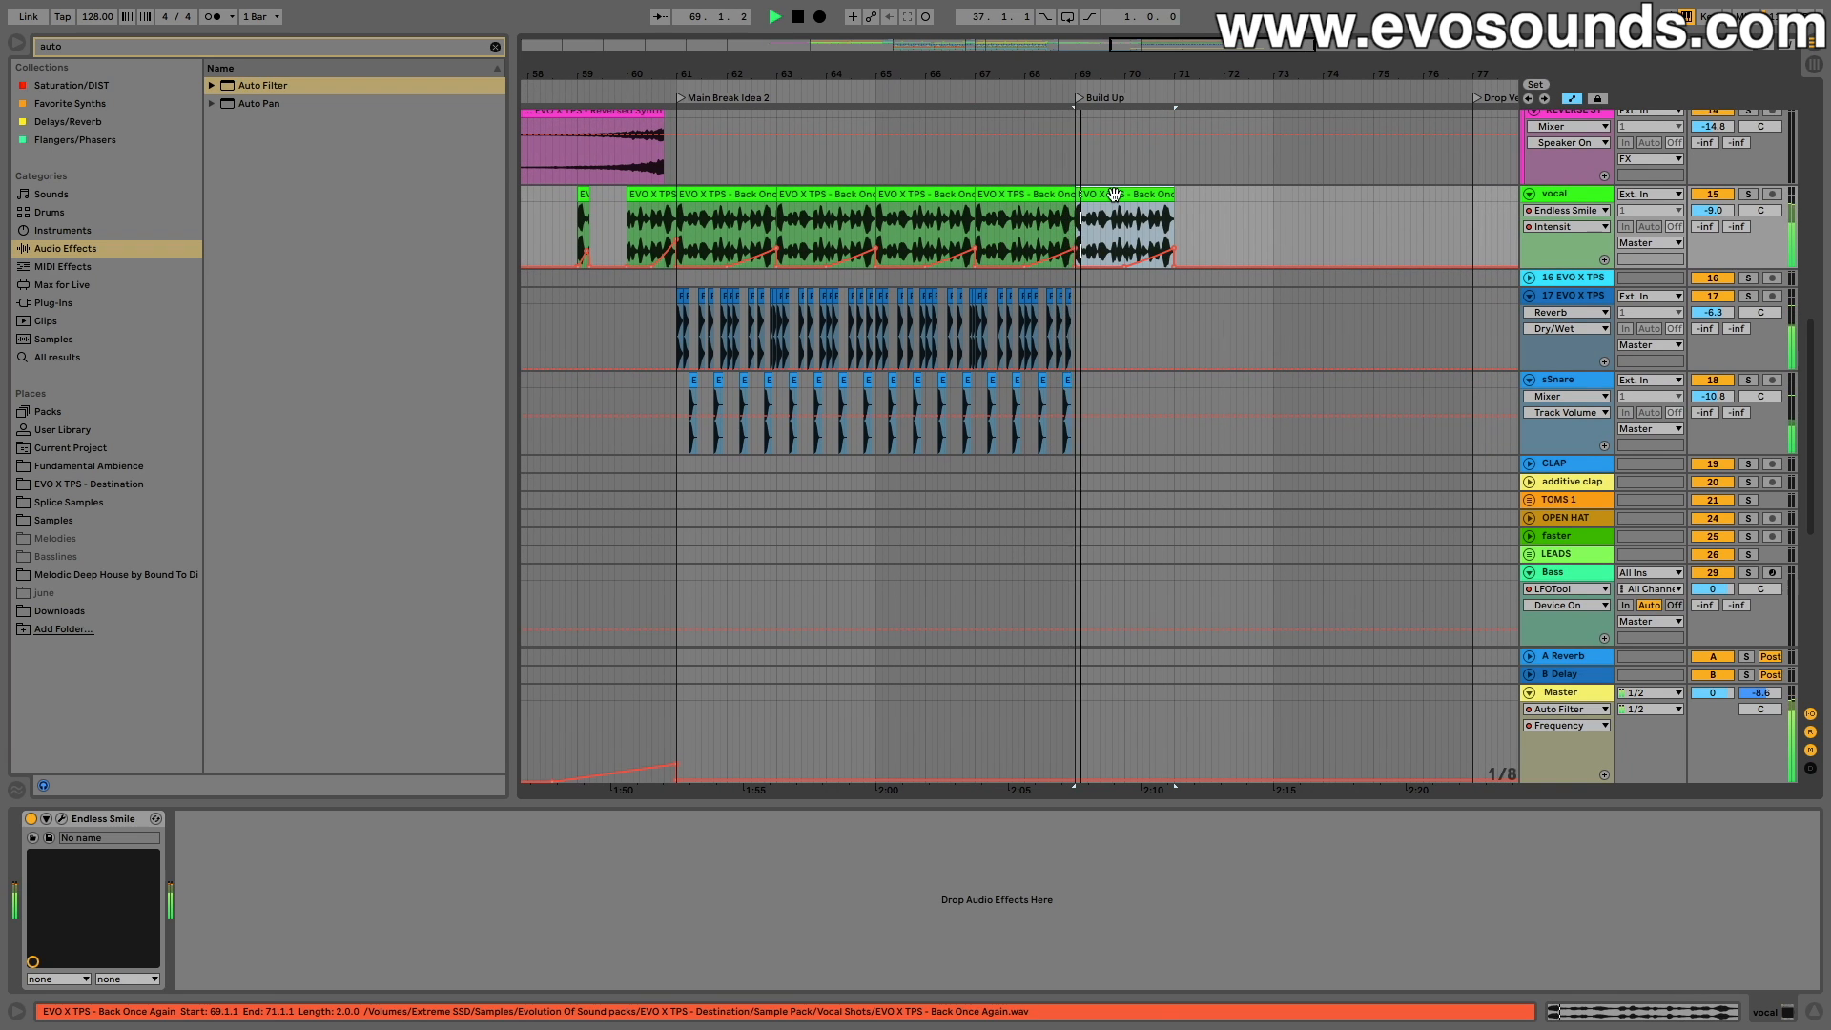
{"action": "key", "text": "ctrl+d"}
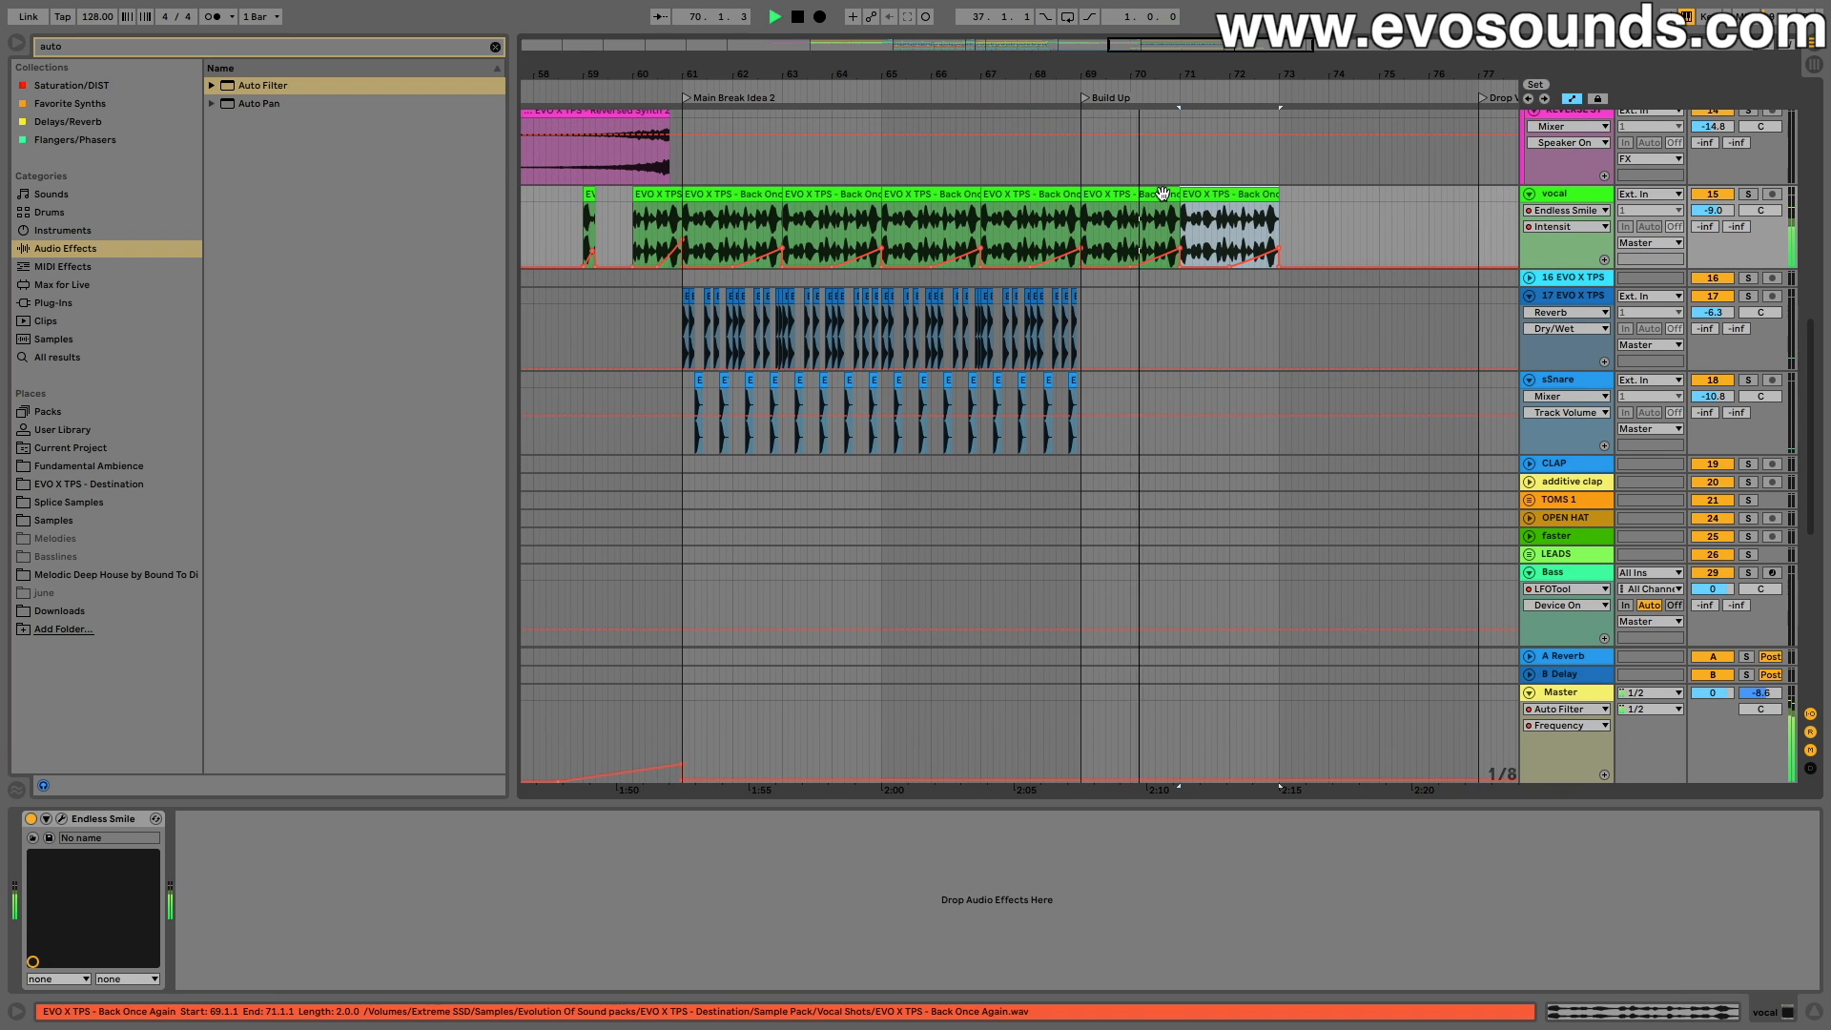
{"action": "scroll", "coordinate": [1162, 195], "scroll_direction": "right", "scroll_amount": 7}
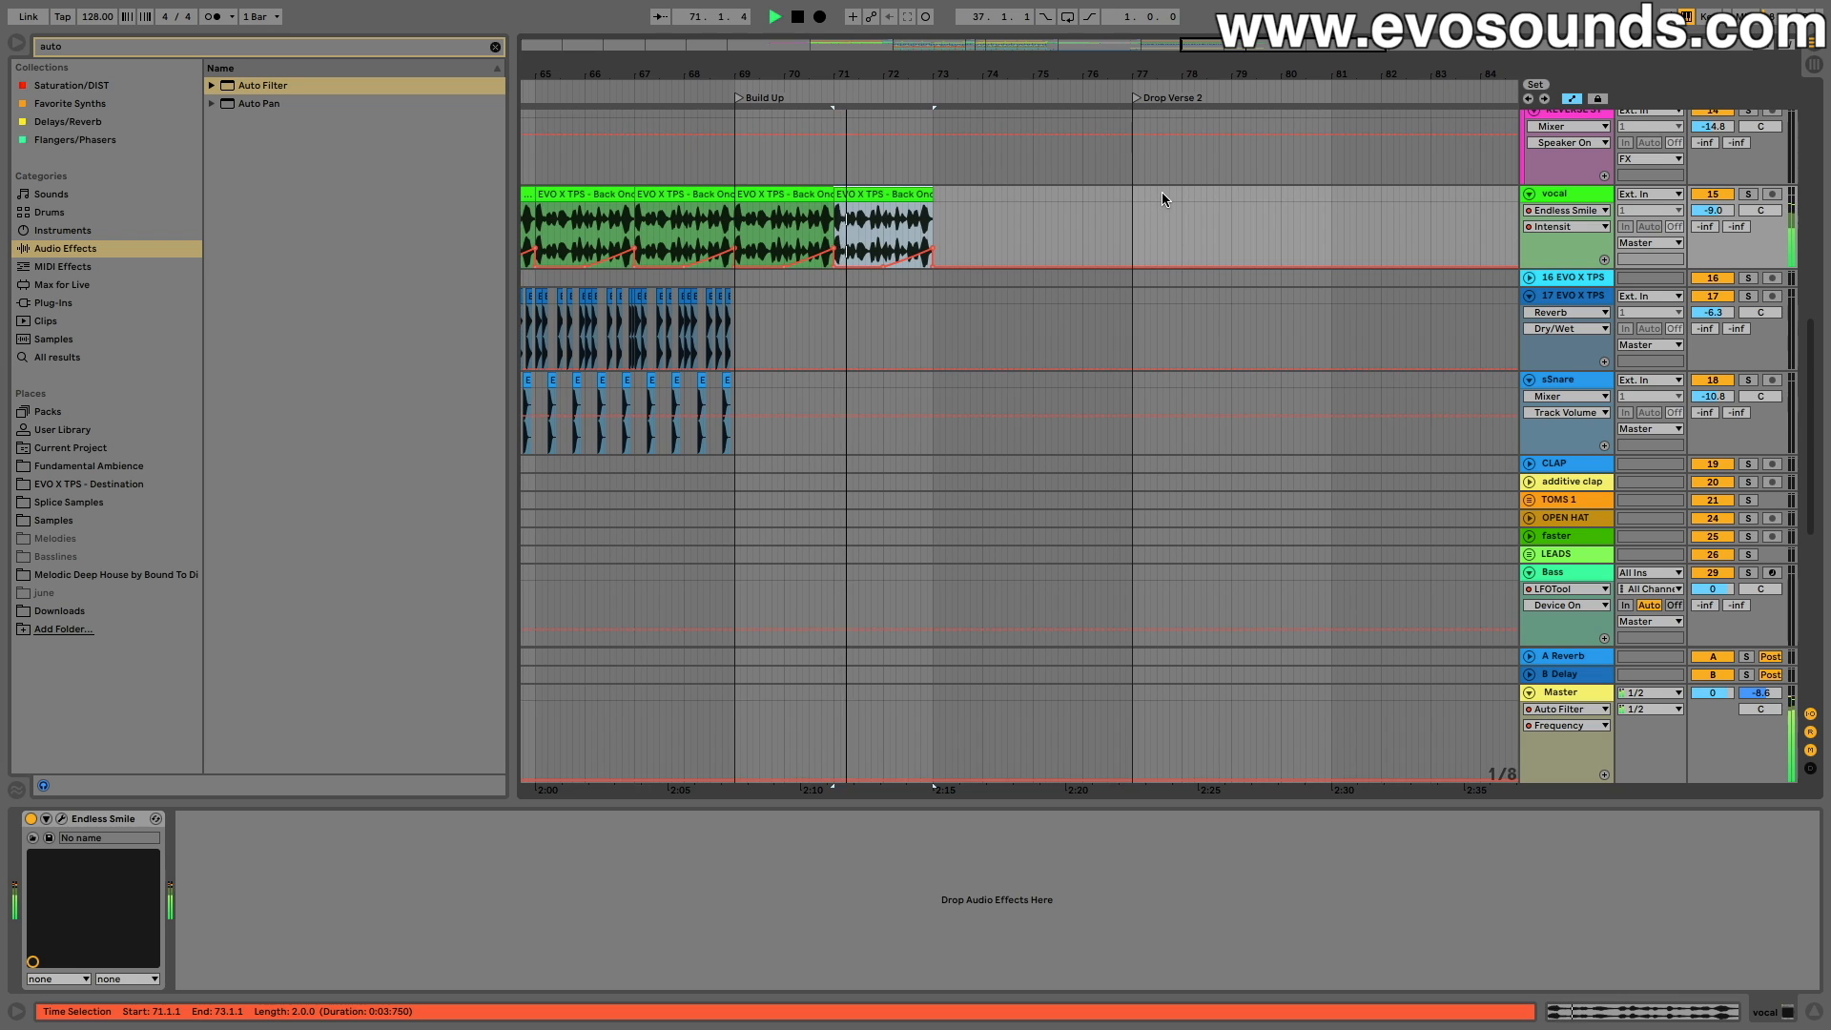
{"action": "key", "text": "ctrl+d"}
{"action": "key", "text": "space"}
{"action": "scroll", "coordinate": [1162, 199], "scroll_direction": "left", "scroll_amount": 1}
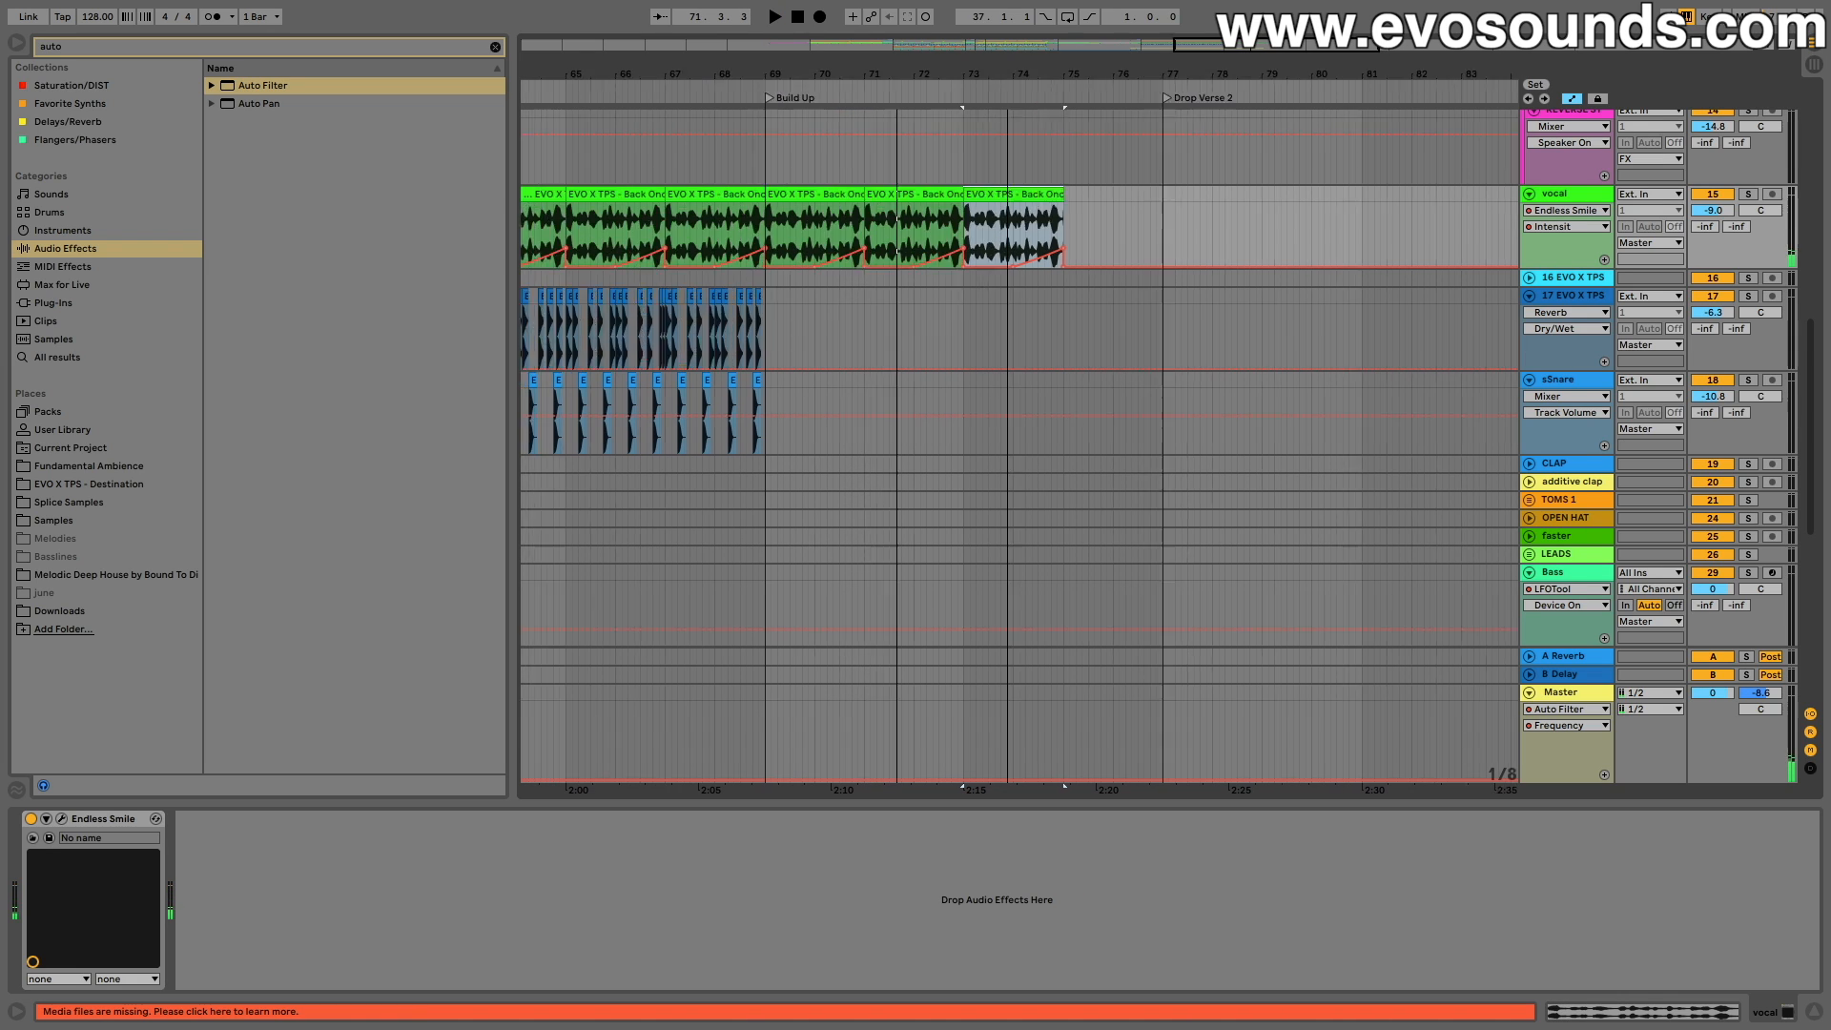
{"action": "scroll", "coordinate": [1069, 119], "scroll_direction": "left", "scroll_amount": 10}
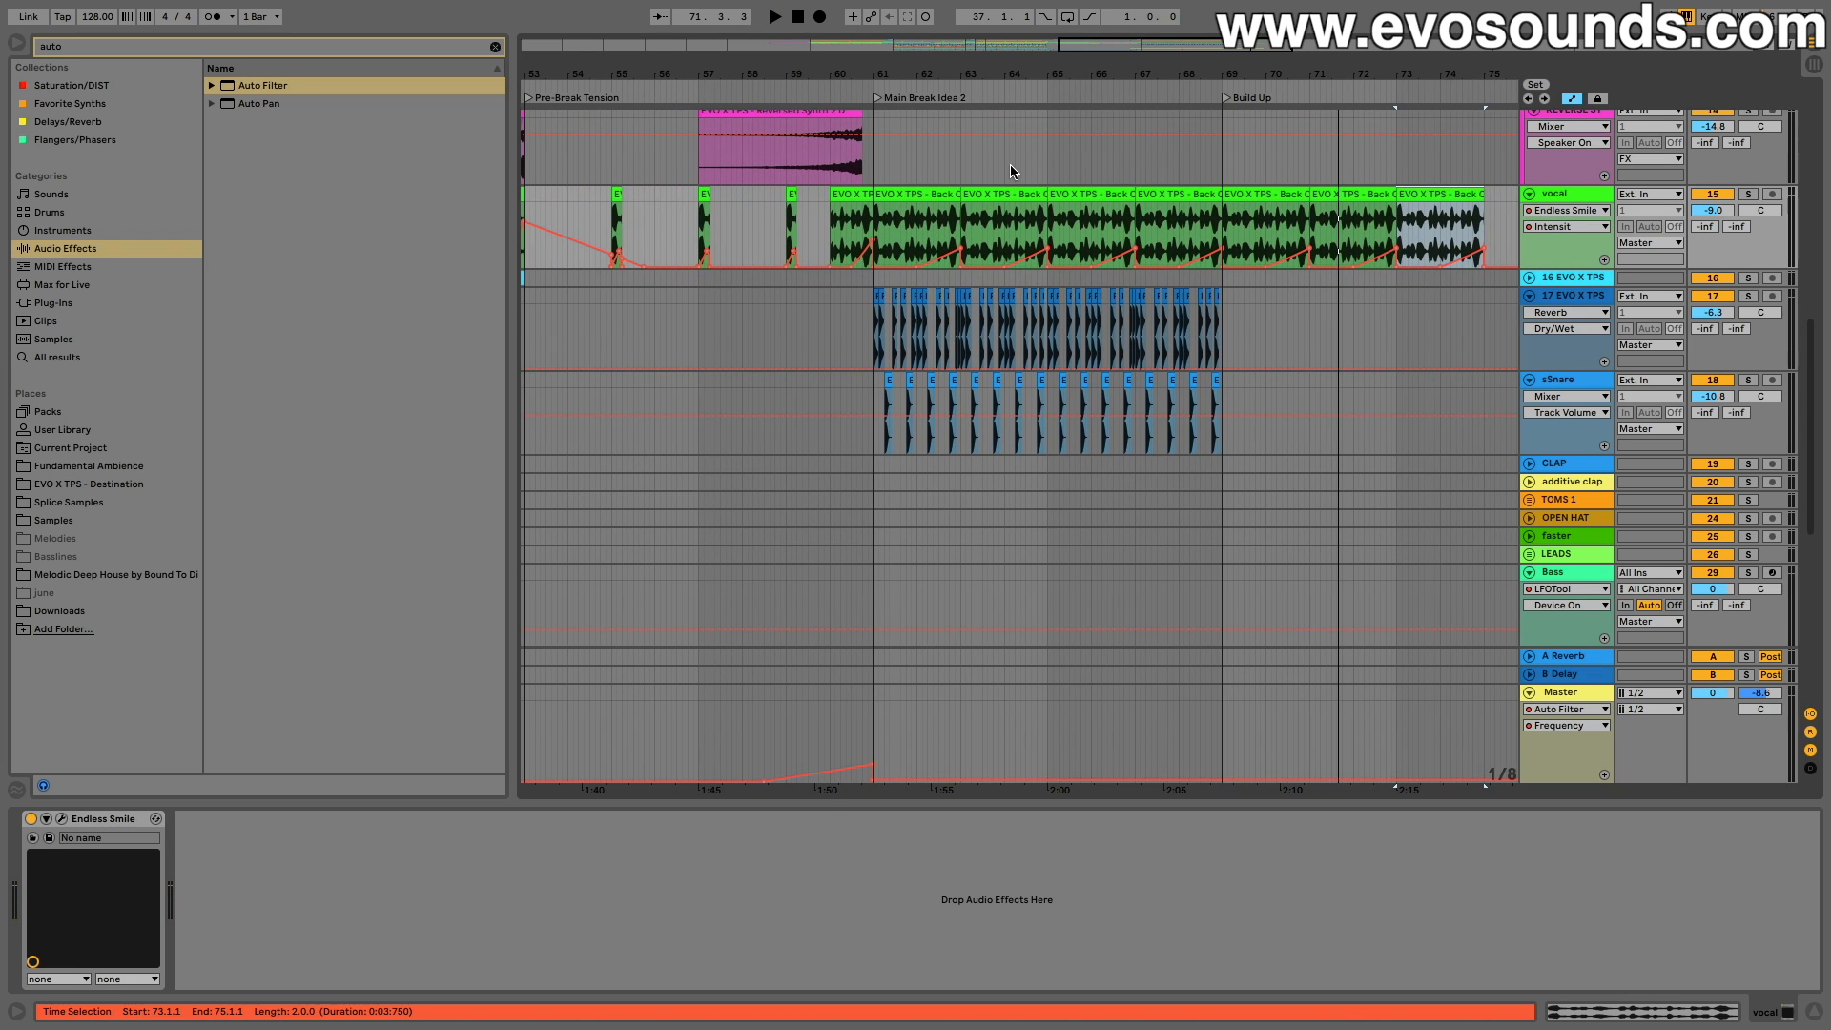
Step: Play the arrangement from 60.1.1 to hear the repeated vocal with the drums and reese in Main Break Idea 2
{"action": "left_click", "coordinate": [839, 198]}
{"action": "left_click", "coordinate": [830, 192]}
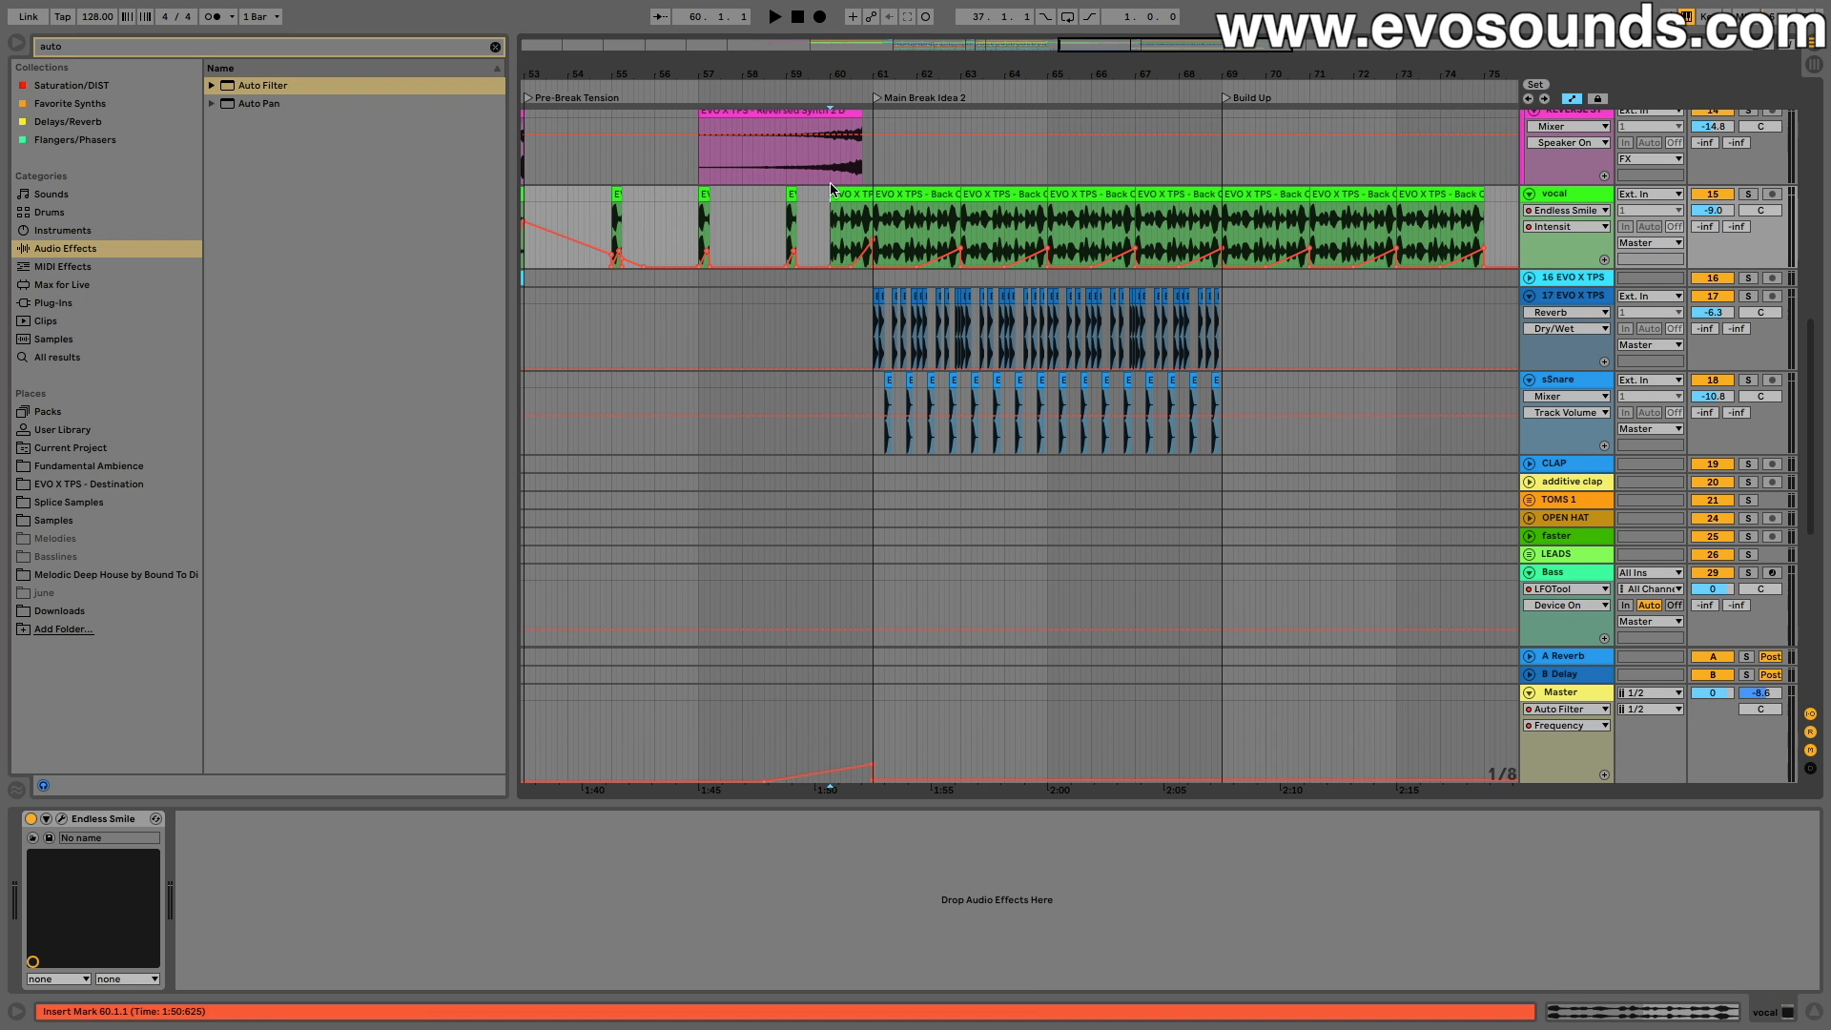
{"action": "scroll", "coordinate": [830, 186], "scroll_direction": "right", "scroll_amount": 1}
{"action": "mouse_move", "coordinate": [1121, 50]}
{"action": "left_mouse_down"}
{"action": "mouse_move", "coordinate": [1128, 100]}
{"action": "mouse_move", "coordinate": [1079, 70]}
{"action": "left_mouse_up"}
{"action": "scroll", "coordinate": [805, 322], "scroll_direction": "up", "scroll_amount": 5}
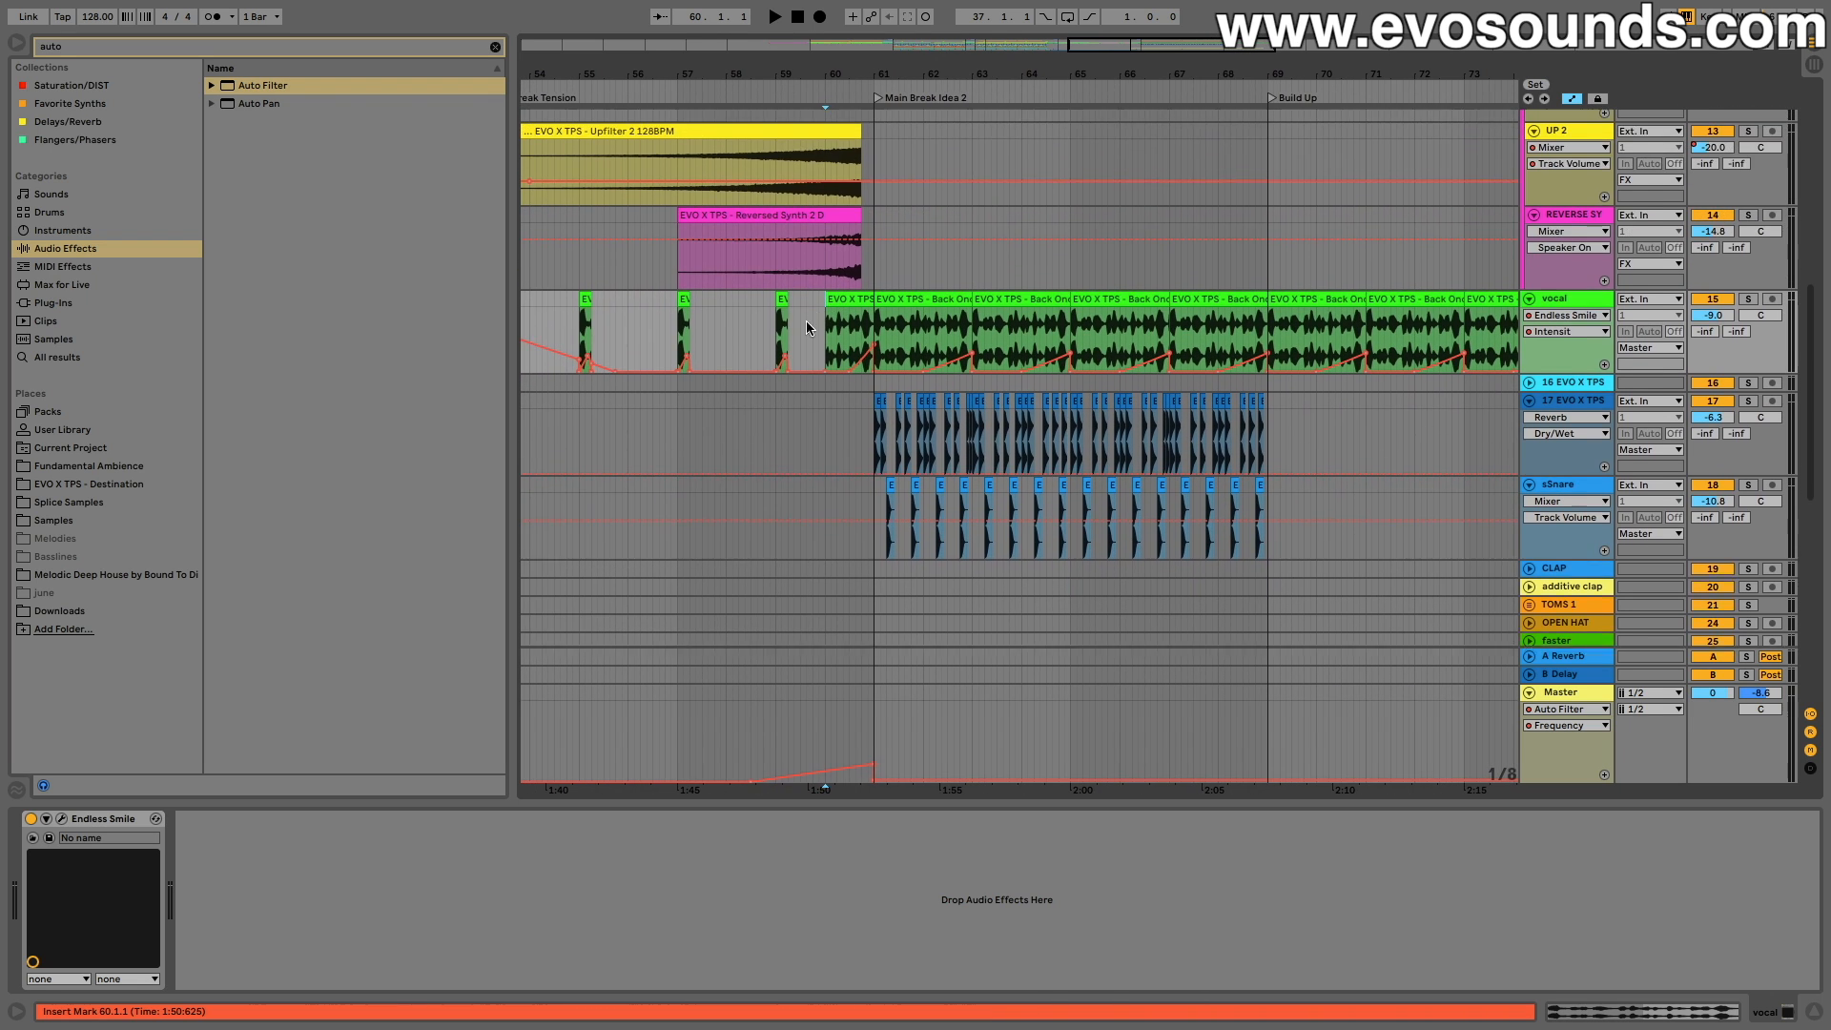
{"action": "scroll", "coordinate": [605, 256], "scroll_direction": "down", "scroll_amount": 10}
{"action": "scroll", "coordinate": [605, 256], "scroll_direction": "left", "scroll_amount": 4}
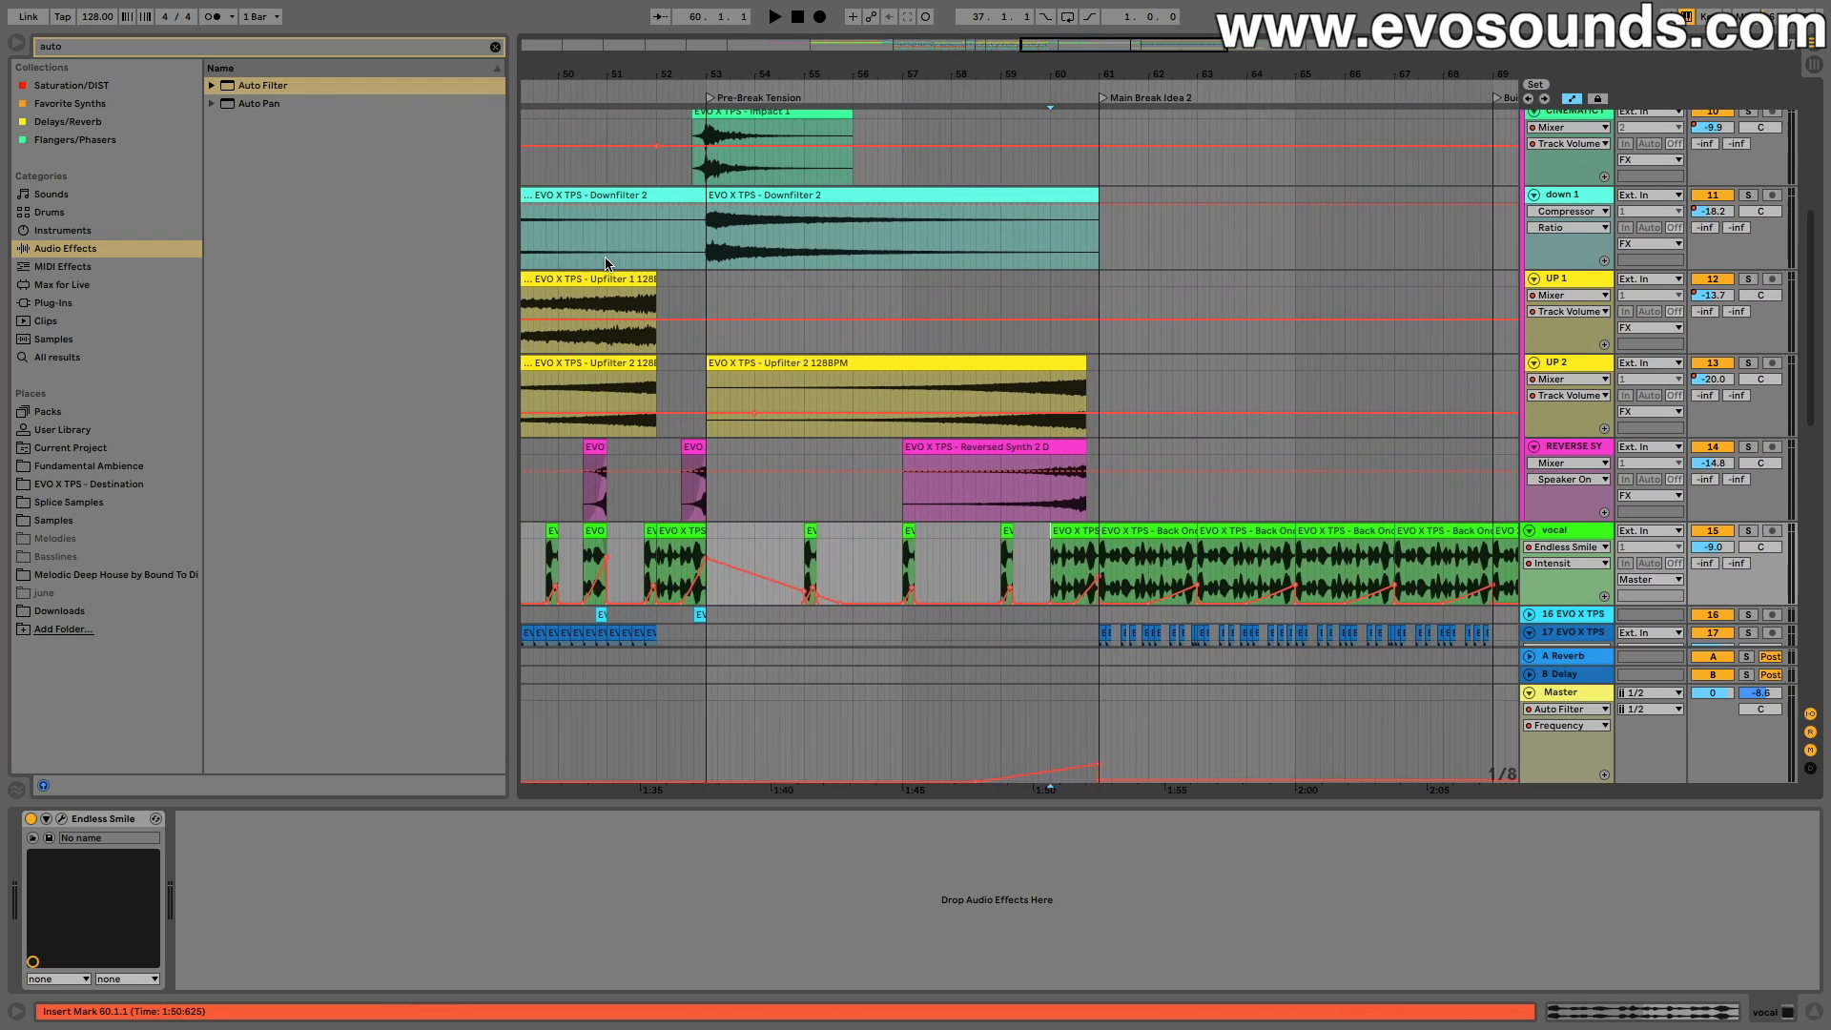
{"action": "scroll", "coordinate": [605, 264], "scroll_direction": "down", "scroll_amount": 3}
{"action": "scroll", "coordinate": [864, 302], "scroll_direction": "up", "scroll_amount": 8}
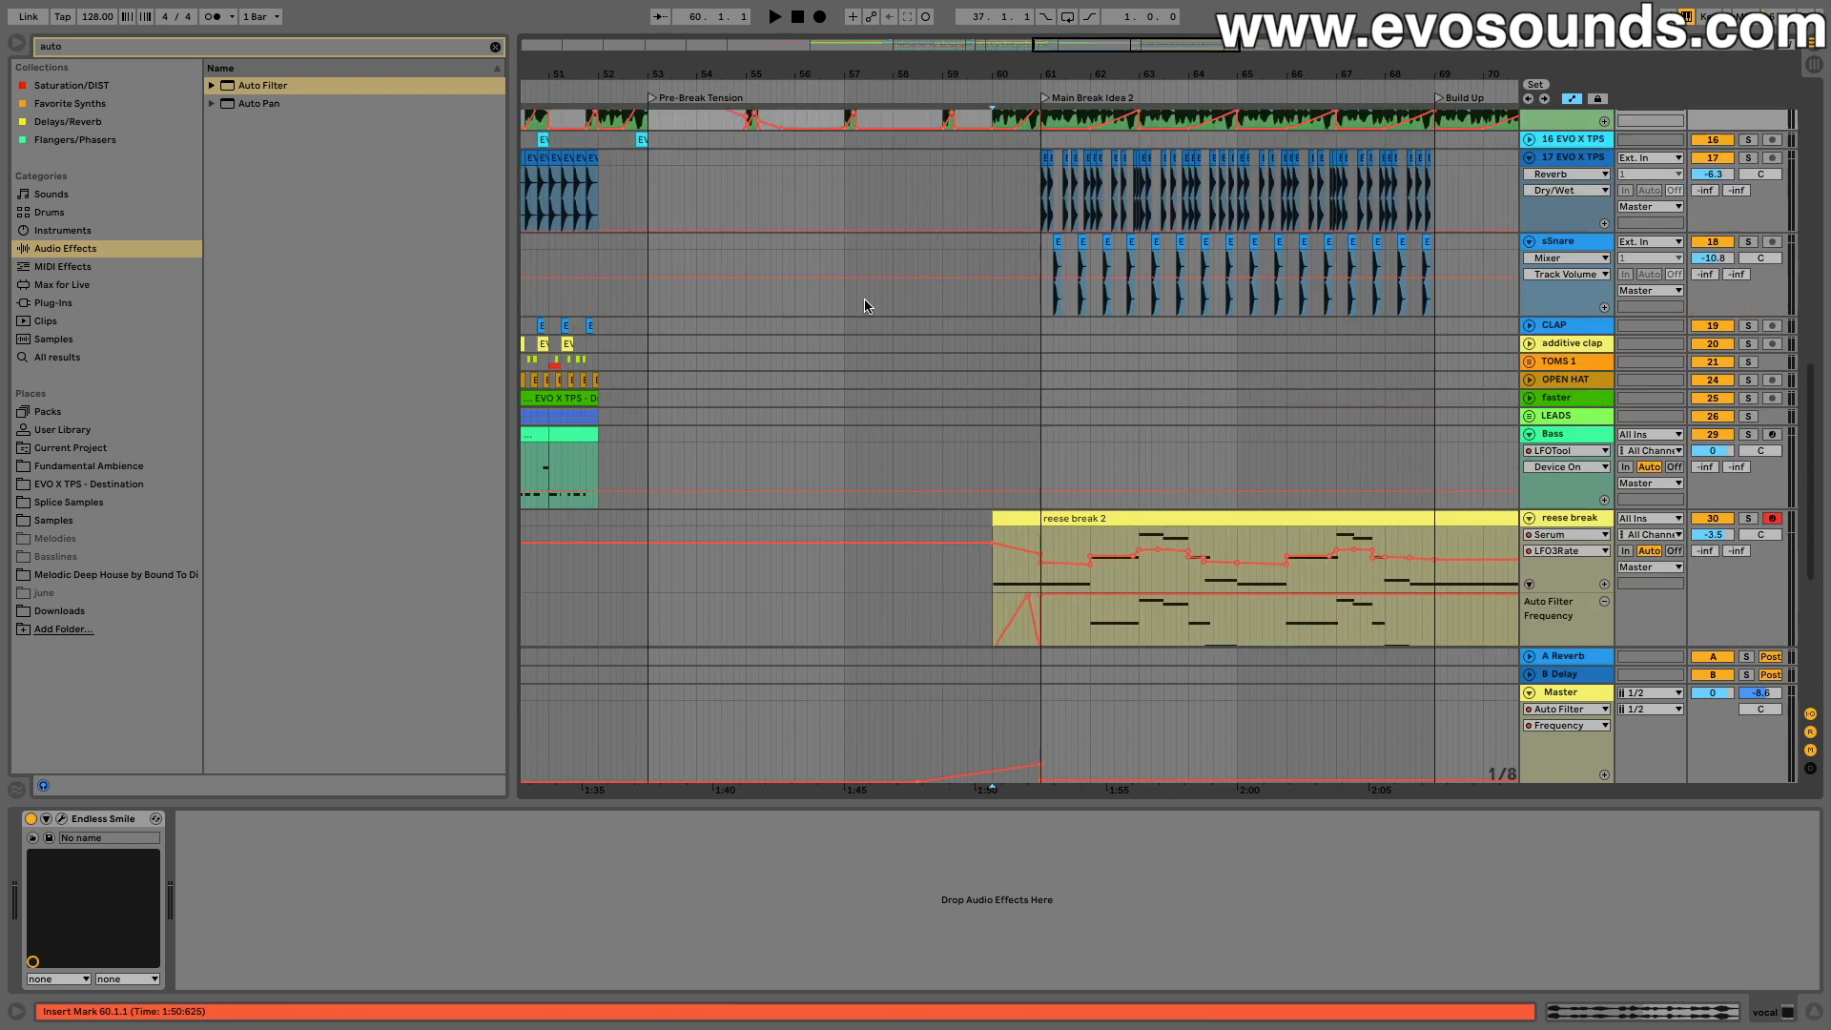
{"action": "scroll", "coordinate": [988, 421], "scroll_direction": "down", "scroll_amount": 8}
{"action": "scroll", "coordinate": [988, 421], "scroll_direction": "right", "scroll_amount": 5}
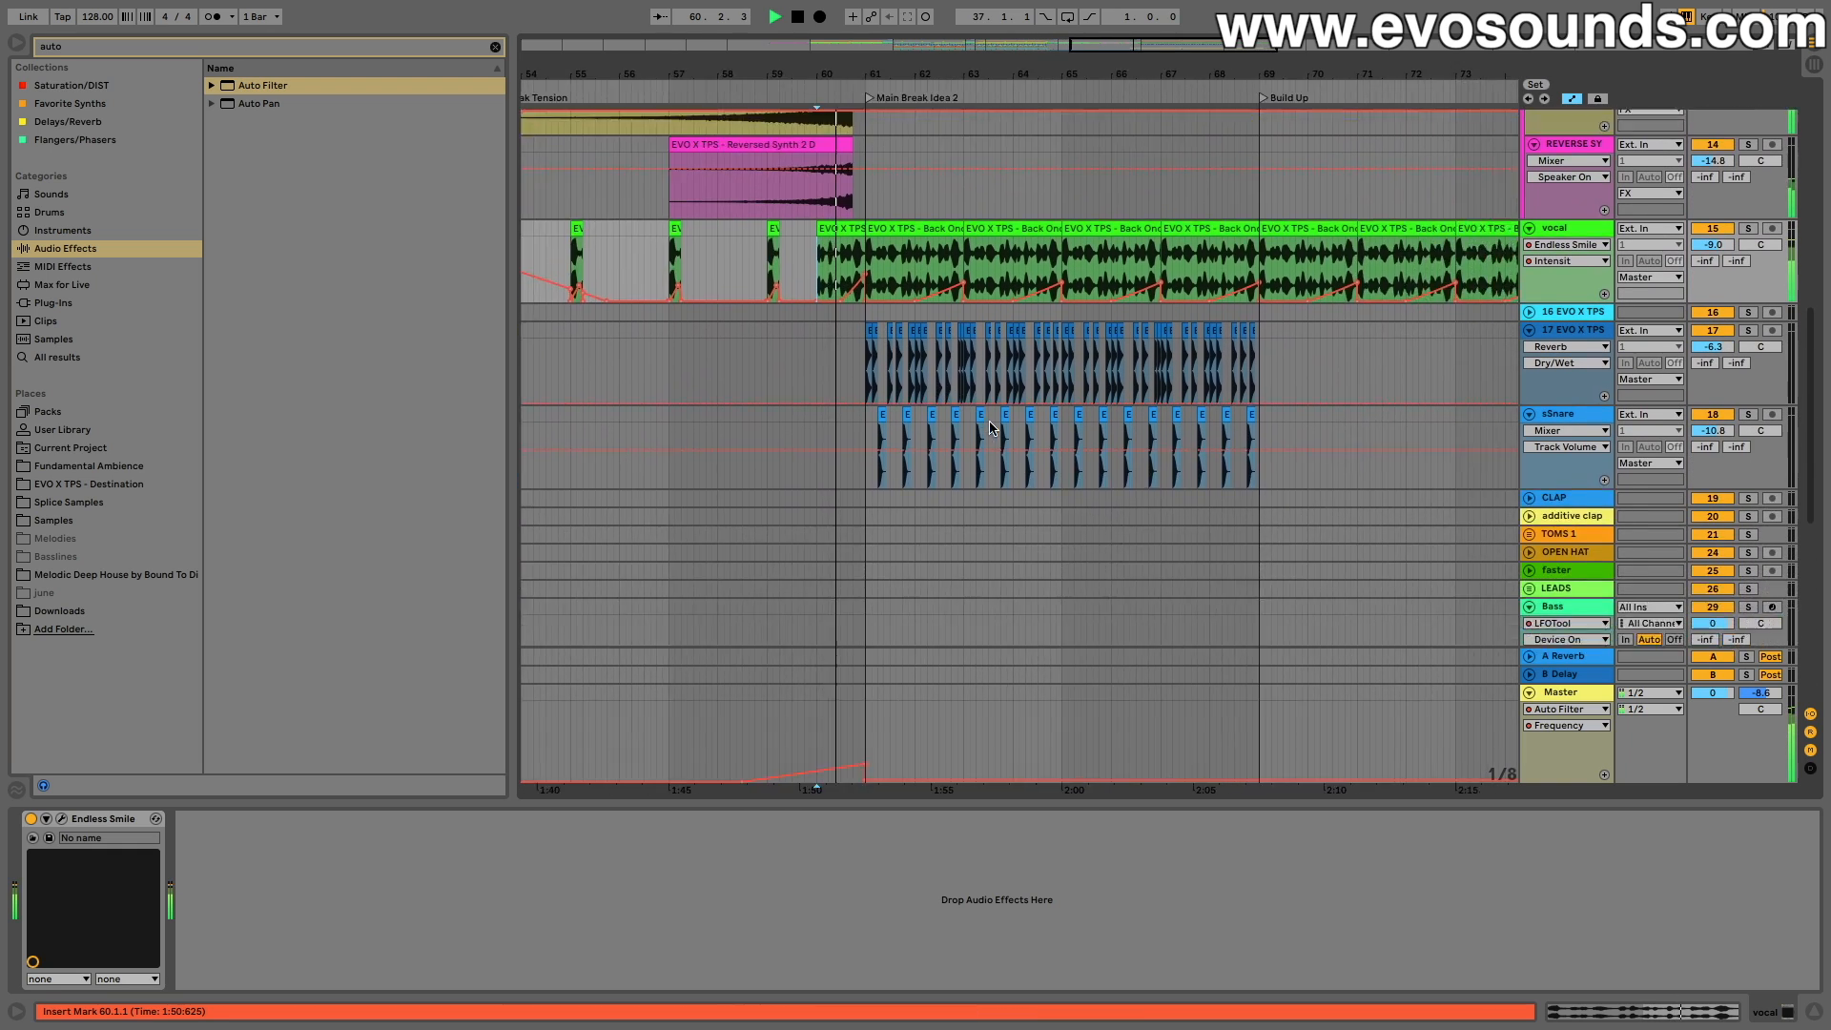
{"action": "scroll", "coordinate": [741, 373], "scroll_direction": "up", "scroll_amount": 4}
{"action": "scroll", "coordinate": [741, 373], "scroll_direction": "up", "scroll_amount": 2}
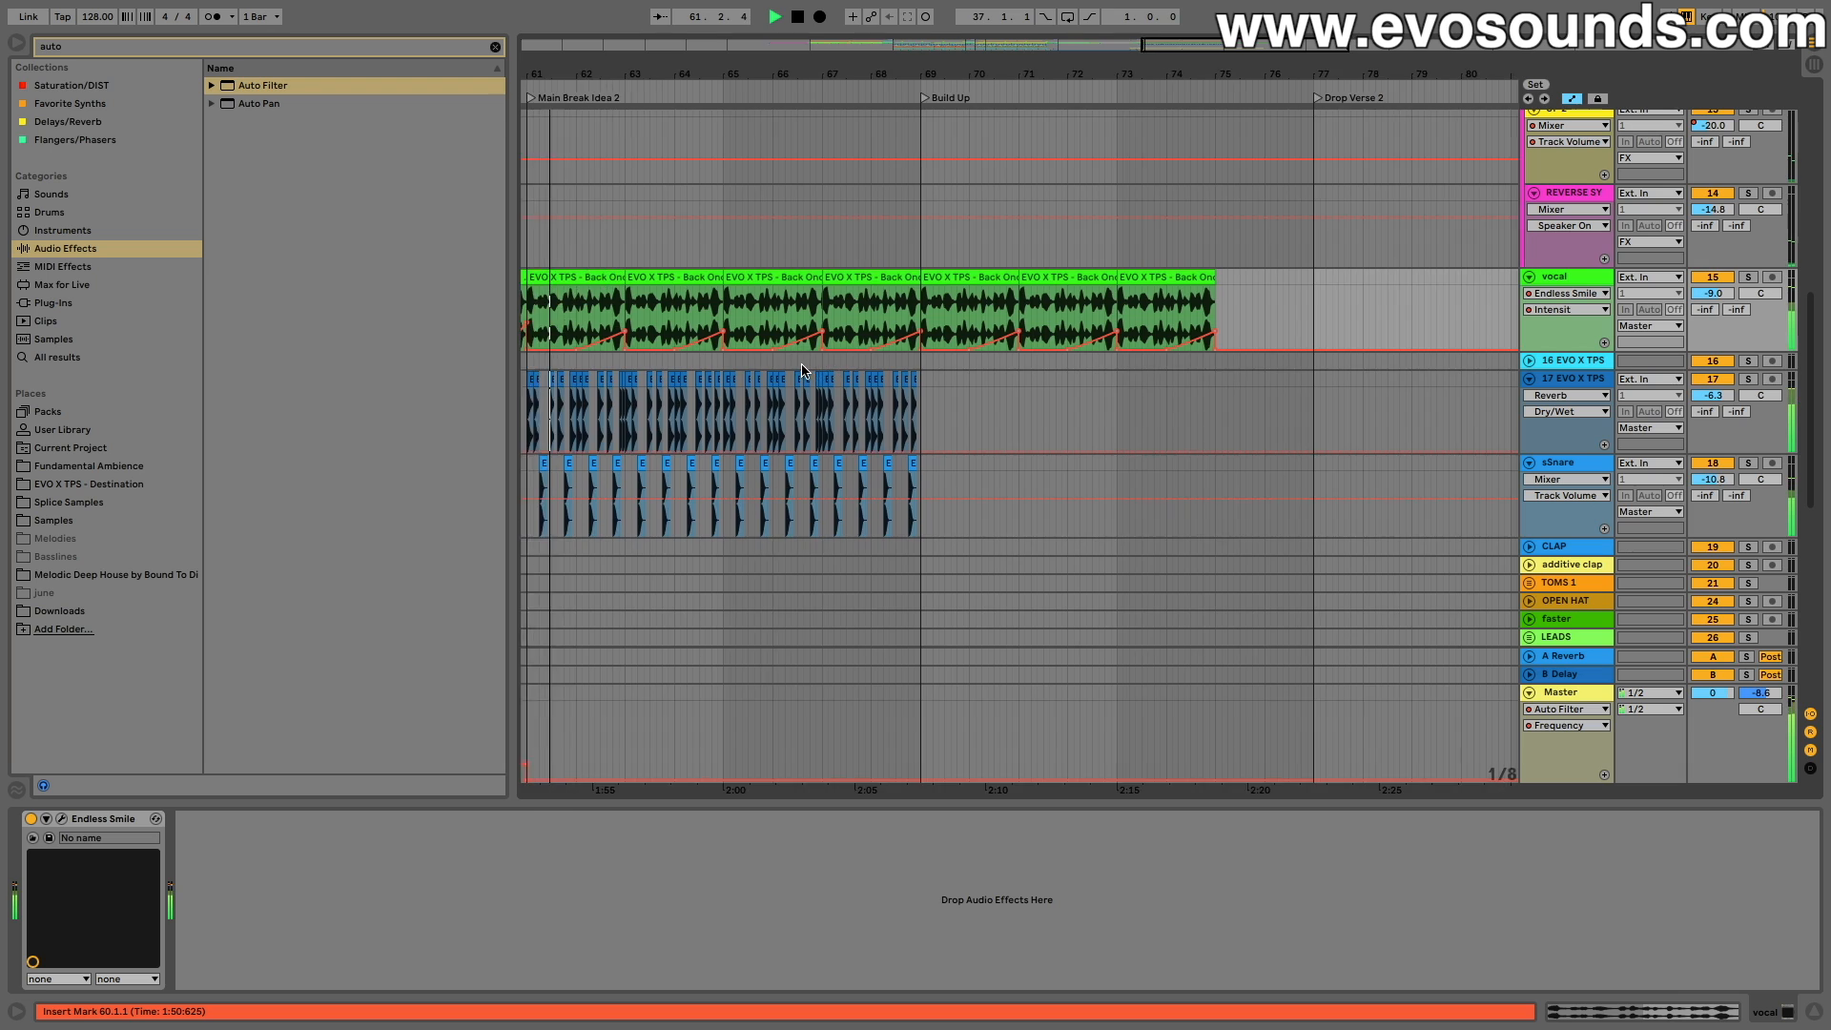
{"action": "scroll", "coordinate": [811, 353], "scroll_direction": "left", "scroll_amount": 3}
Step: Delete the vocal clip at 63.1.1 and paste the closing part of the preceding vocal phrase at 64.1.1
{"action": "left_click", "coordinate": [907, 281]}
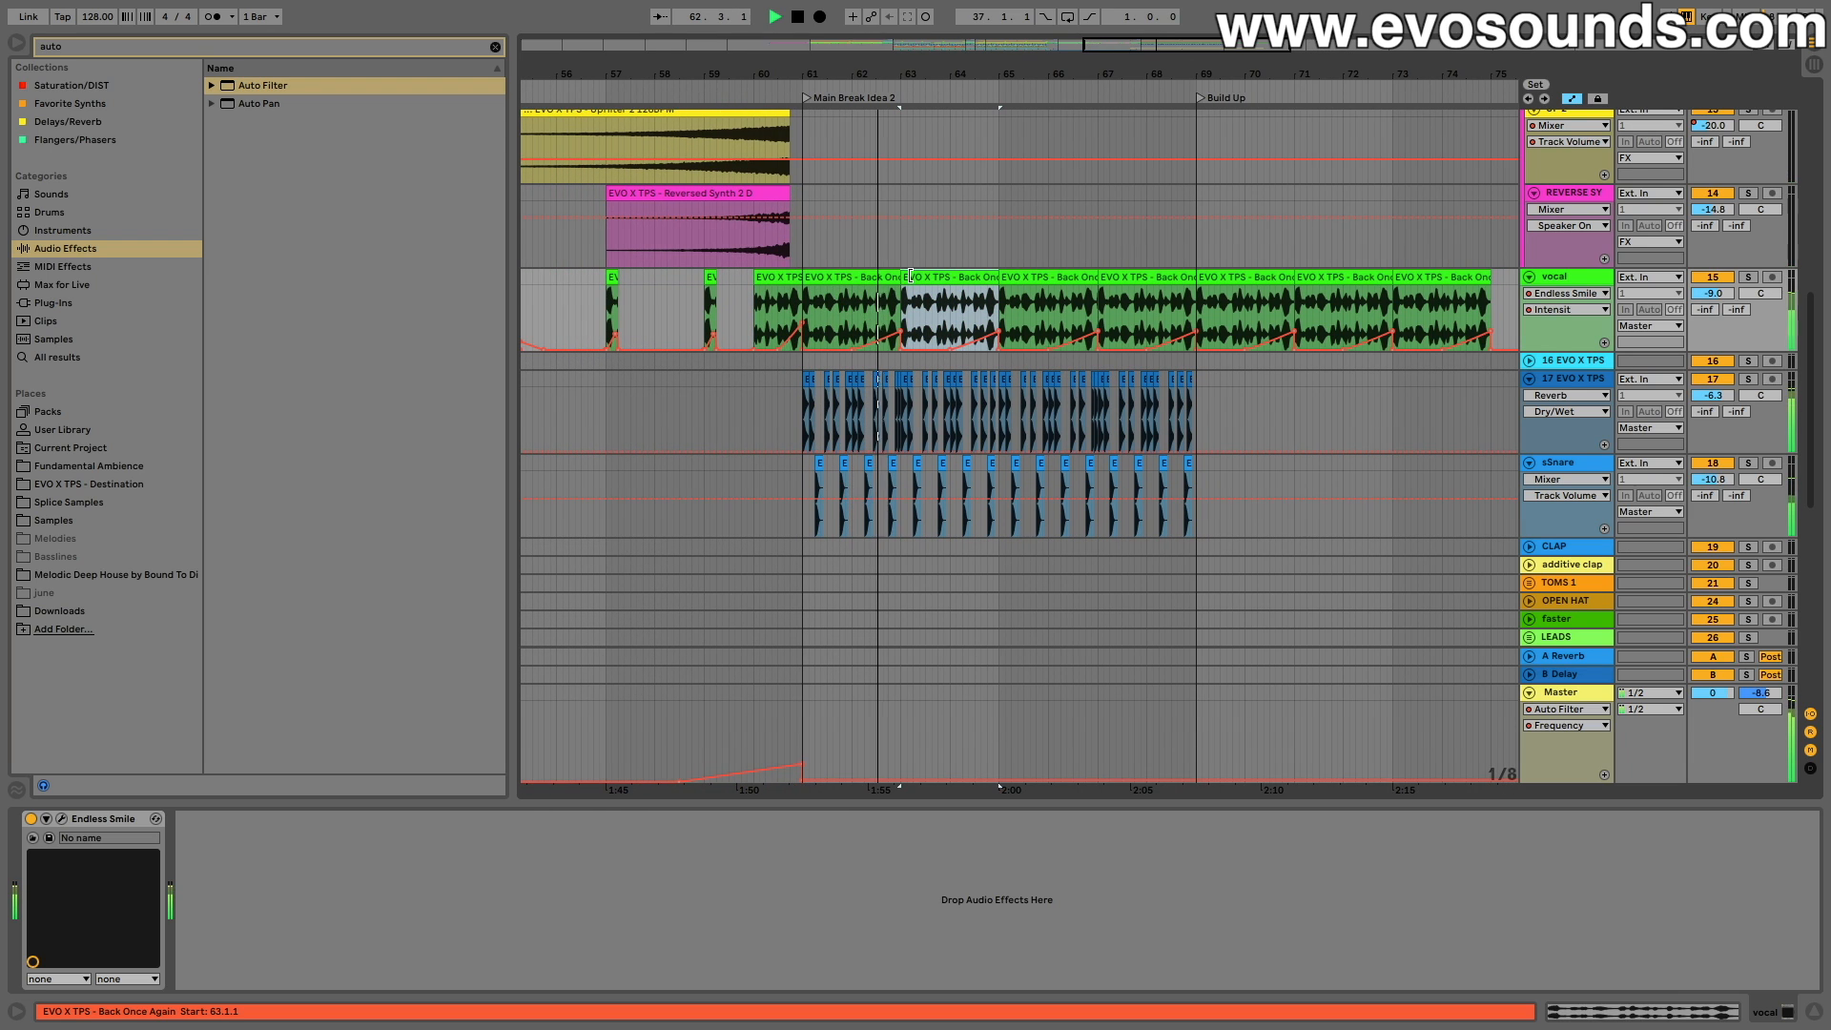
{"action": "key", "text": "Delete"}
{"action": "left_click_drag", "start_coordinate": [902, 286], "coordinate": [878, 286]}
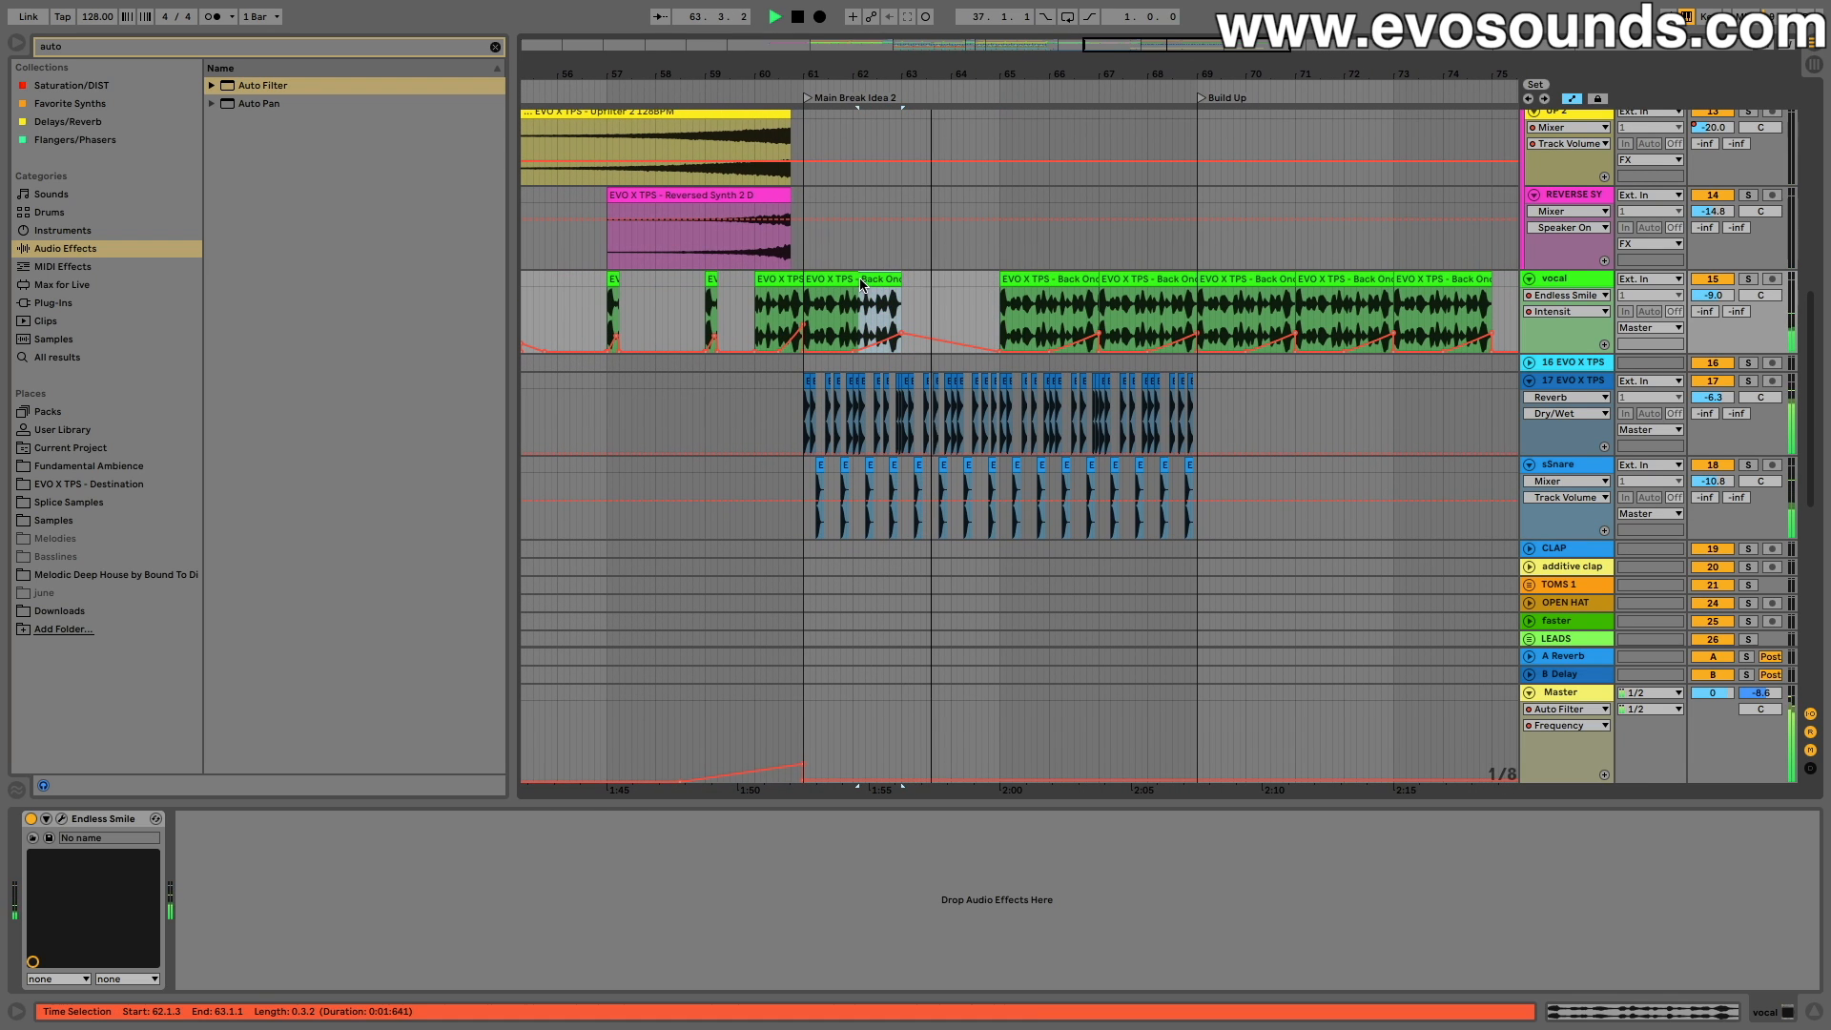
{"action": "left_click", "coordinate": [952, 284]}
{"action": "key", "text": "super+v"}
{"action": "key", "text": "space"}
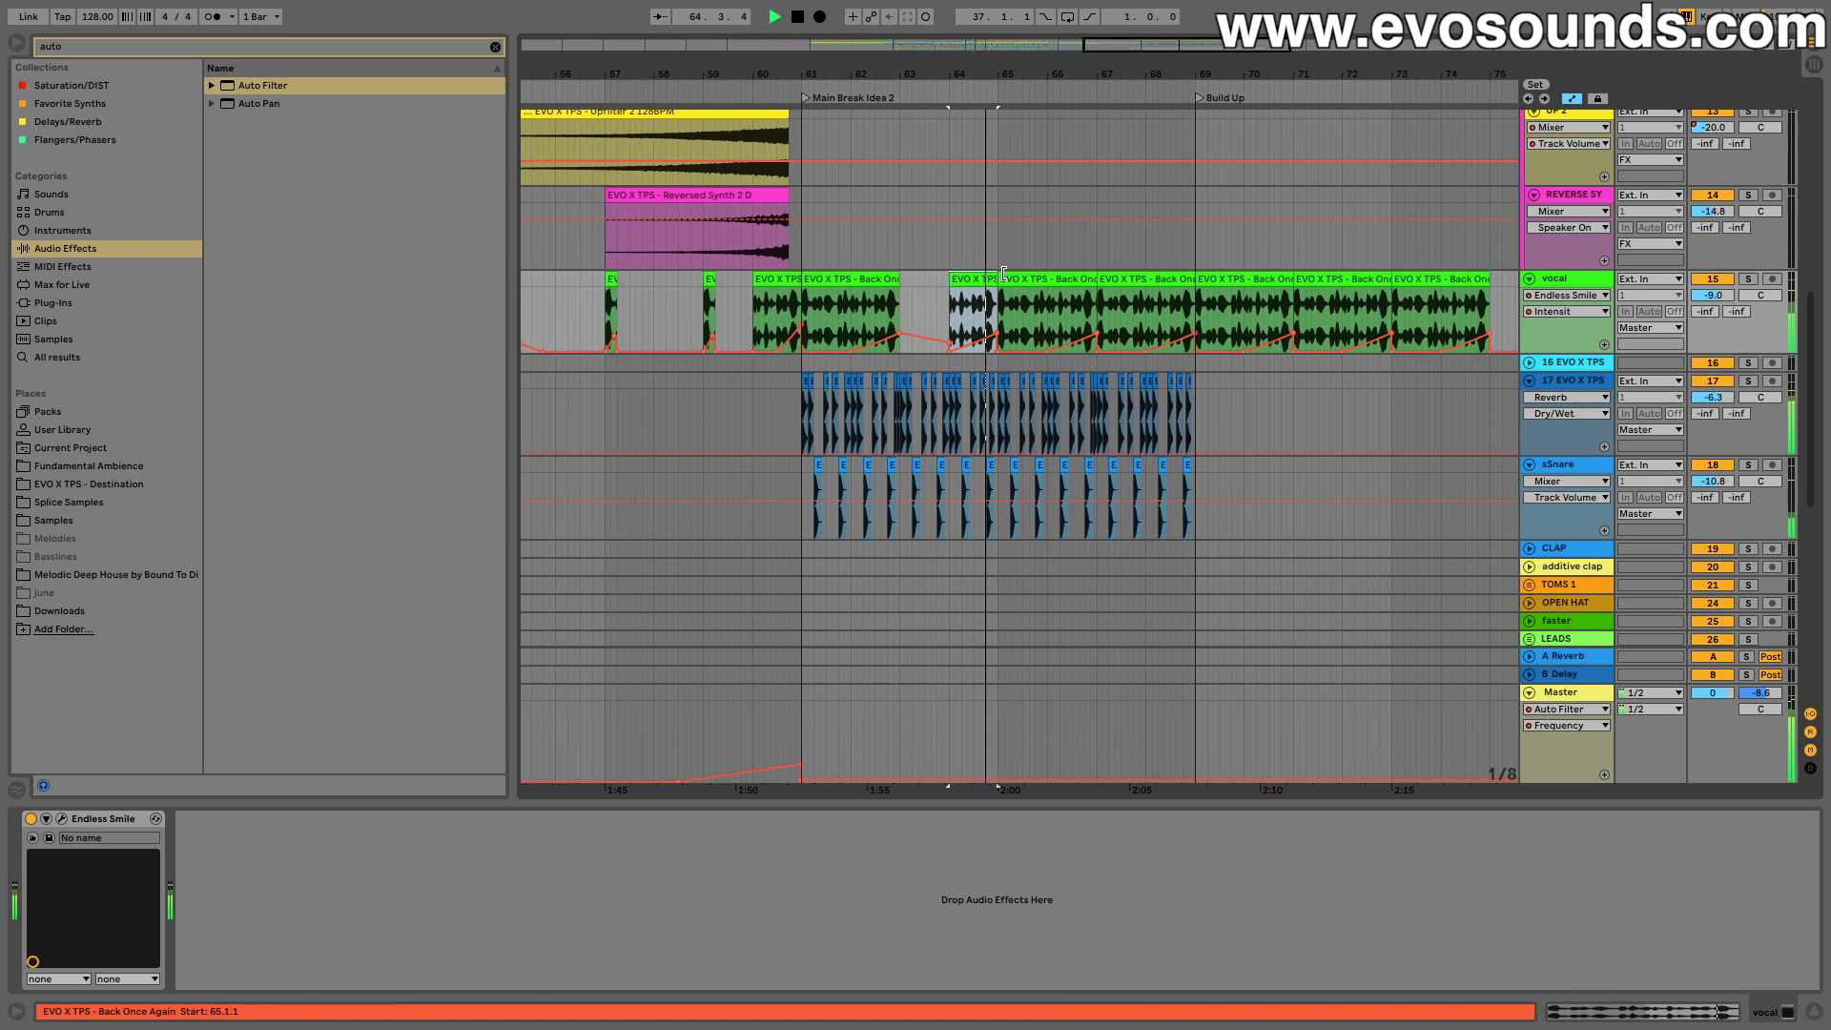
Step: Try duplicating the vocal section that starts at 61.1.1 to 64.4.3, and undo the duplication
{"action": "left_click", "coordinate": [1004, 279]}
{"action": "left_click_drag", "start_coordinate": [994, 283], "coordinate": [805, 285]}
{"action": "key", "text": "super+d"}
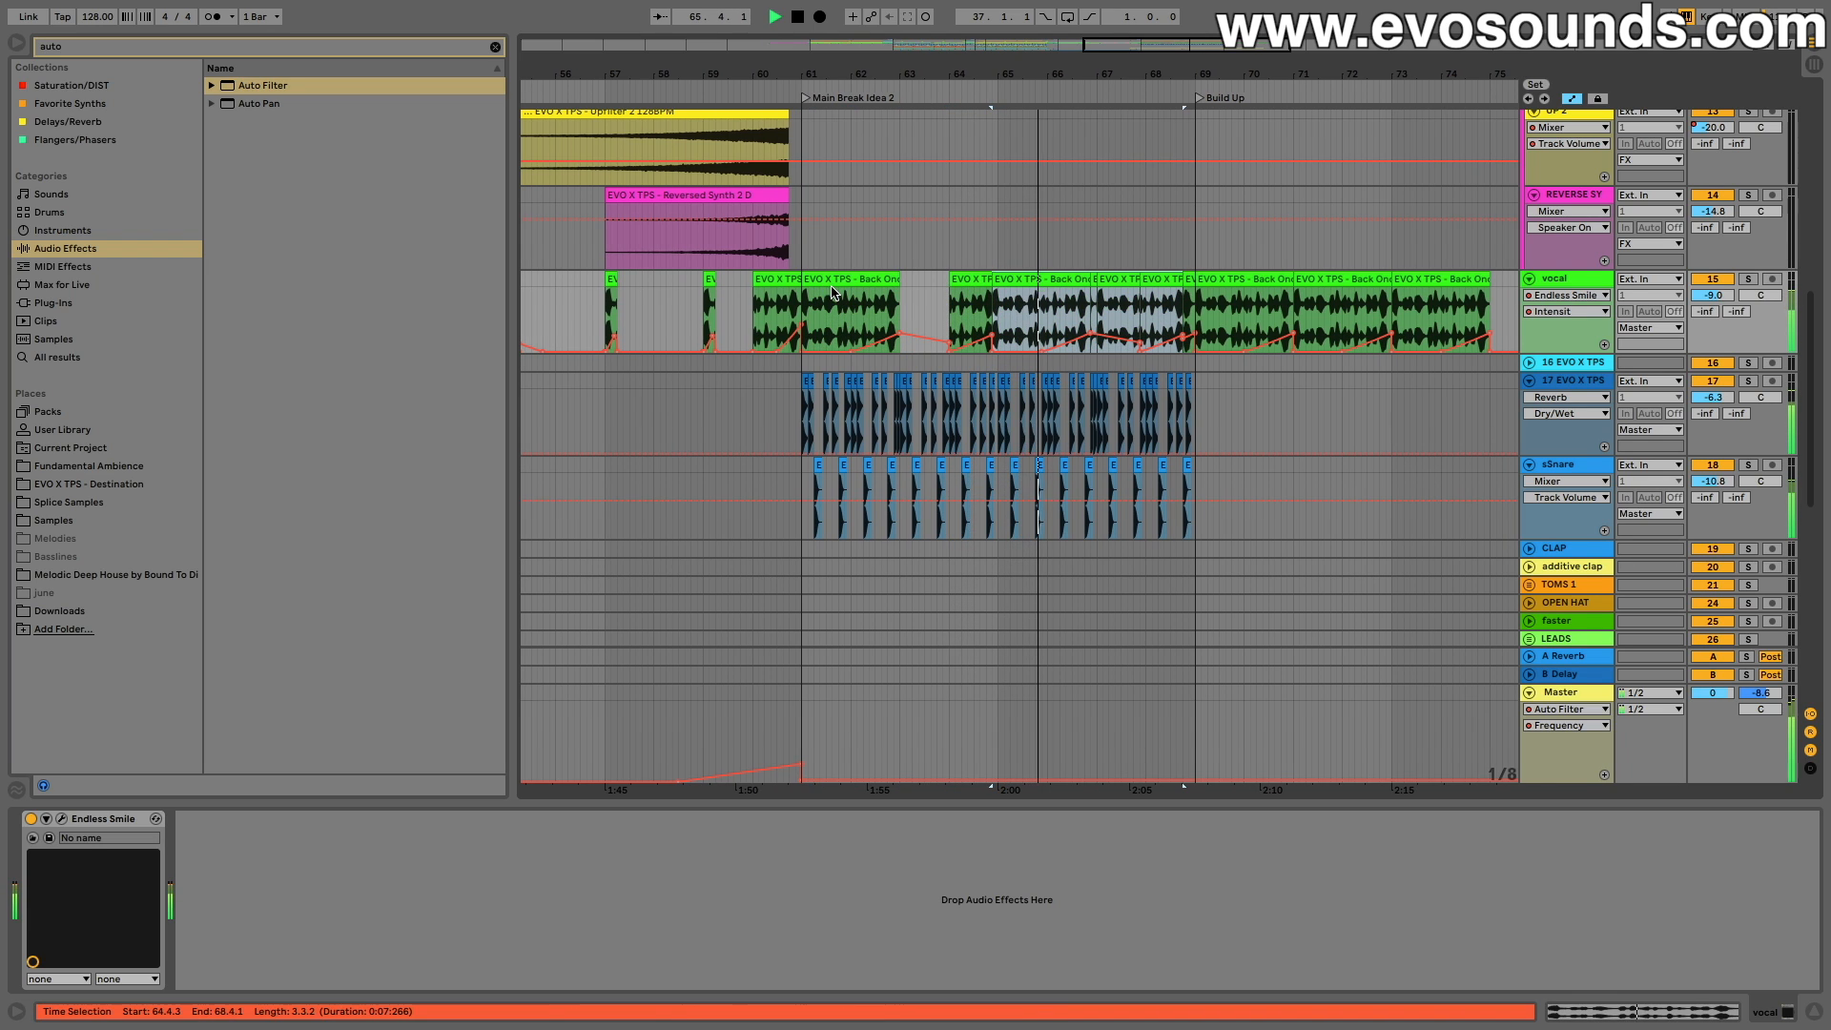
{"action": "key", "text": "super+z"}
Step: Delete all vocal clips from 65.1.1 to 75.1.1
{"action": "left_click", "coordinate": [1027, 283]}
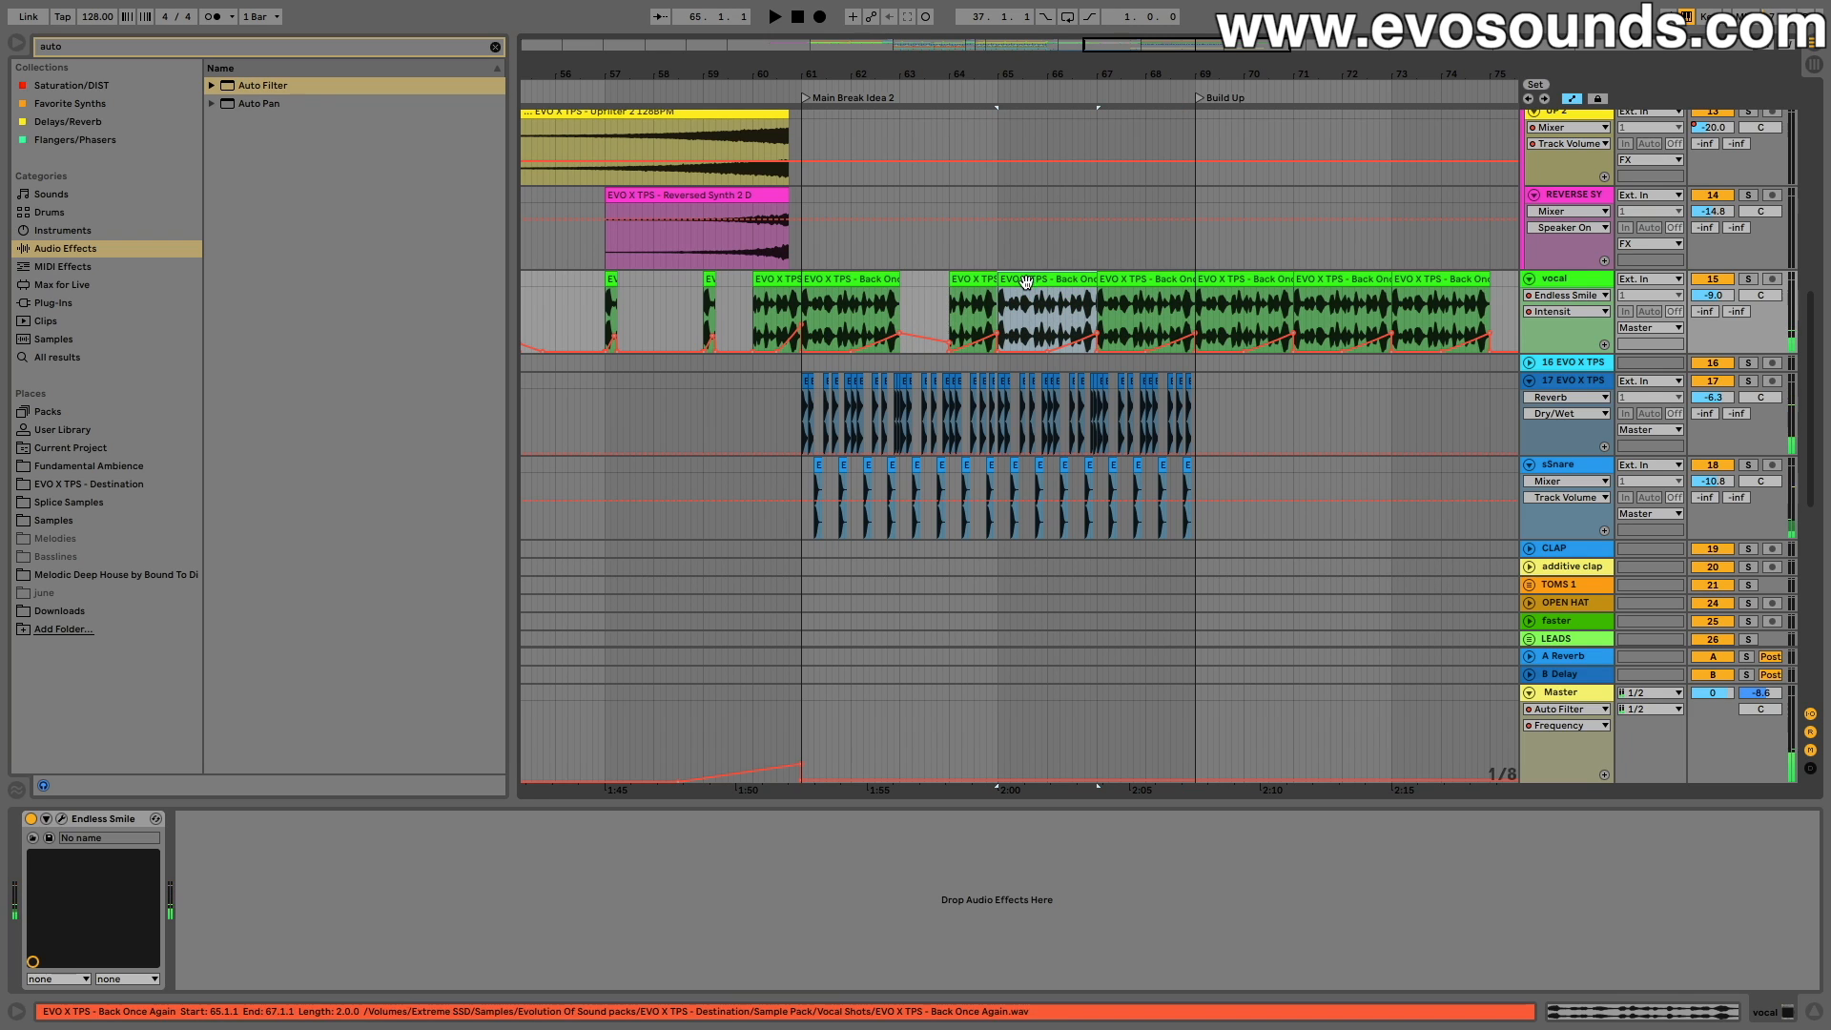
{"action": "left_click_drag", "start_coordinate": [1054, 293], "coordinate": [1500, 267]}
{"action": "key", "text": "Delete"}
Step: Play from 59.1.1 to check the vocal's transition into Main Break Idea 2
{"action": "left_click", "coordinate": [702, 288]}
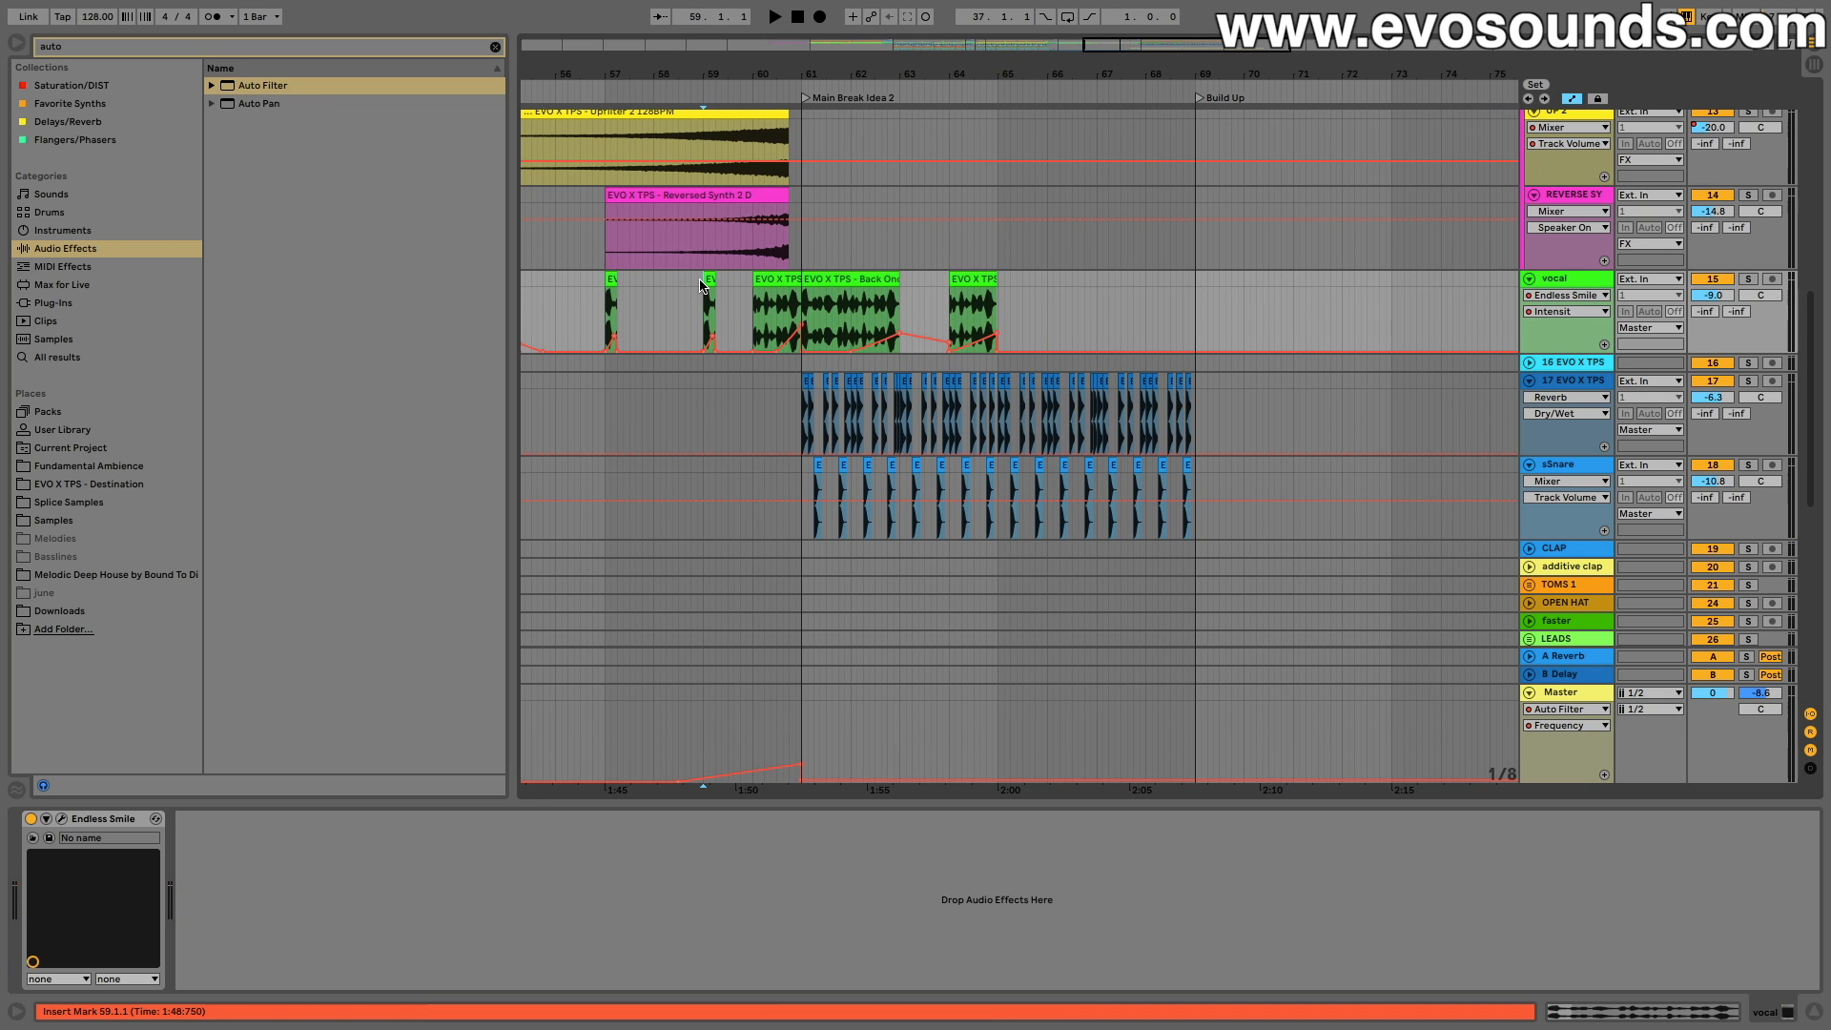
{"action": "key", "text": "space"}
{"action": "scroll", "coordinate": [711, 286], "scroll_direction": "left", "scroll_amount": 1}
{"action": "left_click", "coordinate": [805, 276]}
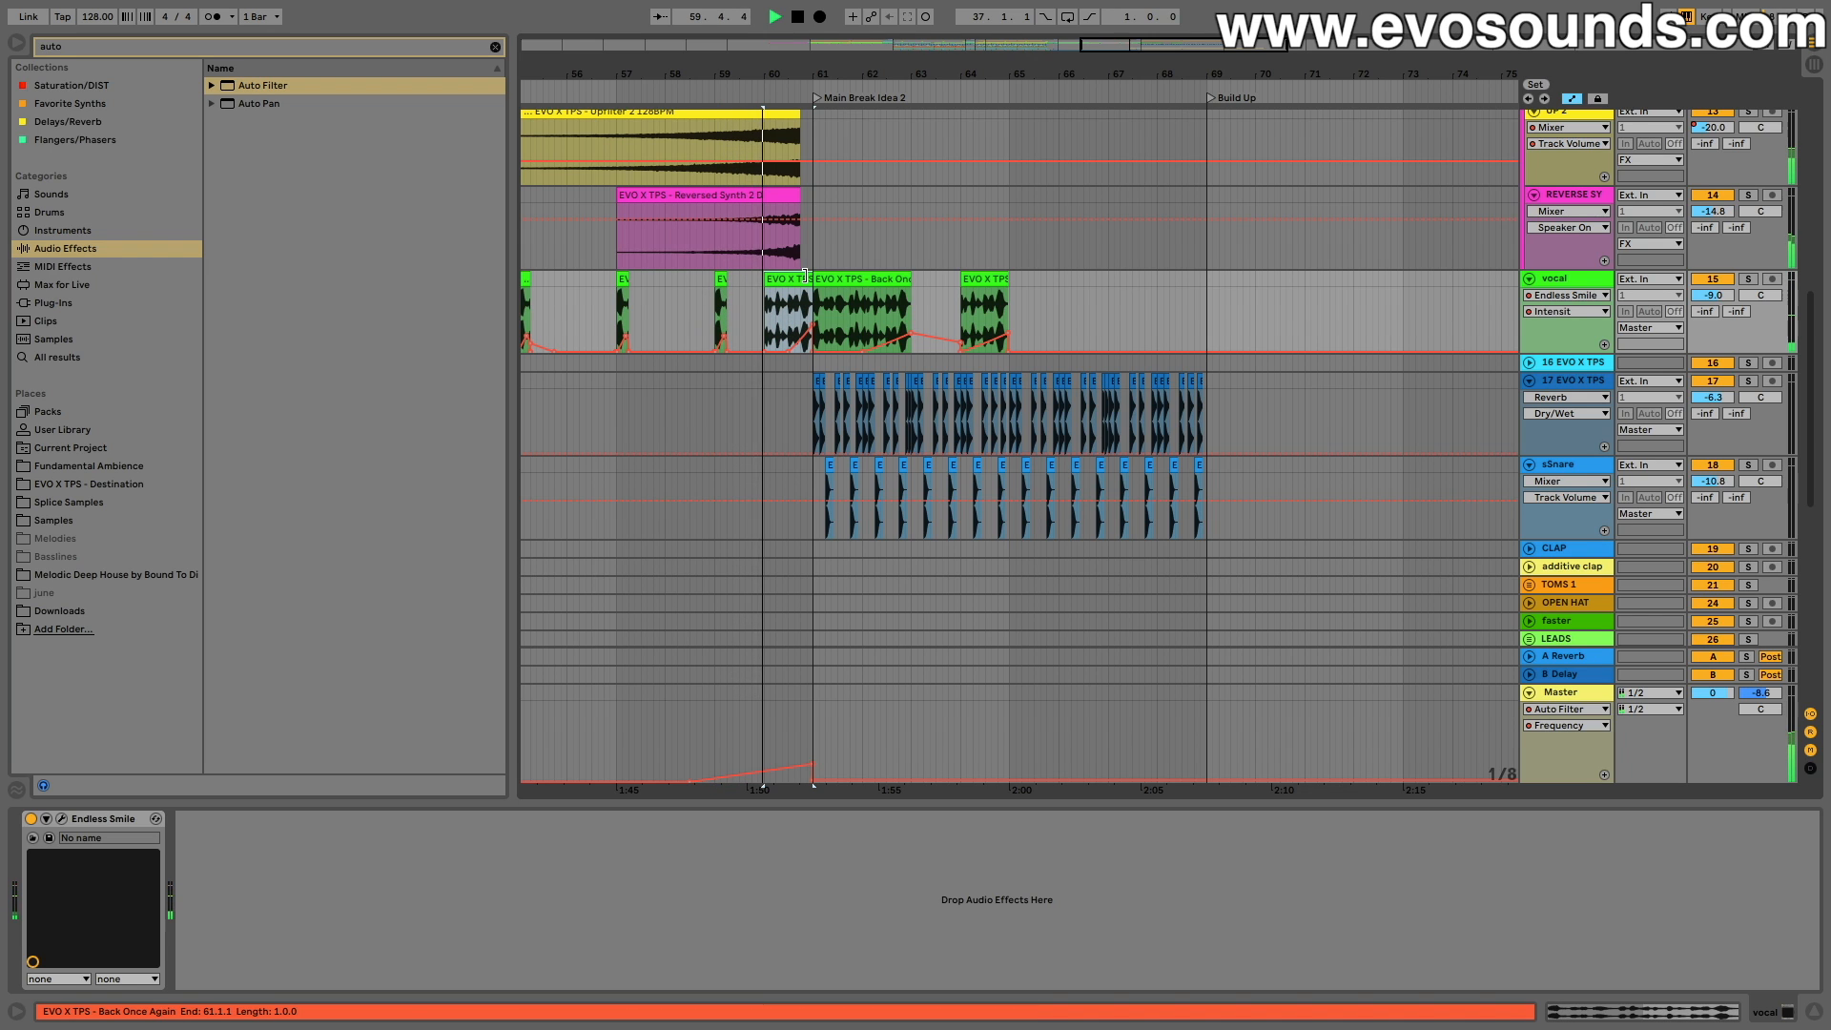
{"action": "left_click", "coordinate": [816, 276]}
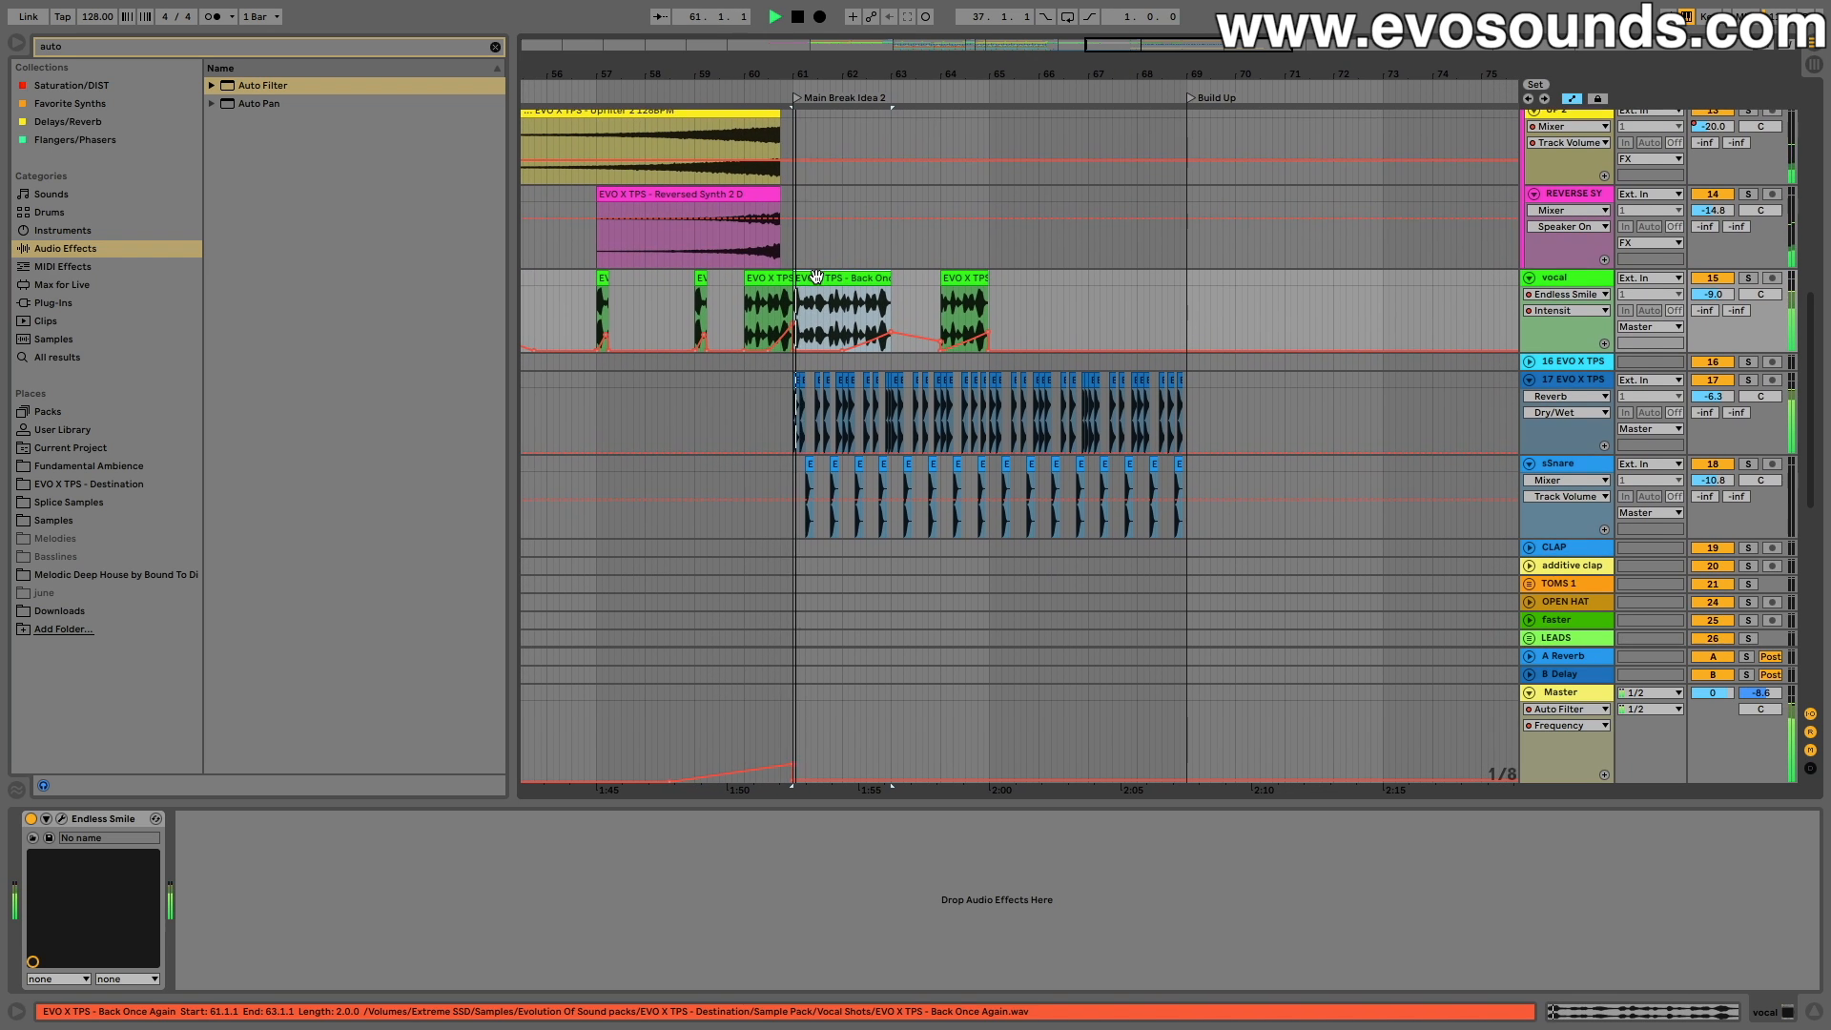
Step: Trim the vocal clip at 64.1.1 to end at 64.4.3, and delete it
{"action": "left_click", "coordinate": [959, 287]}
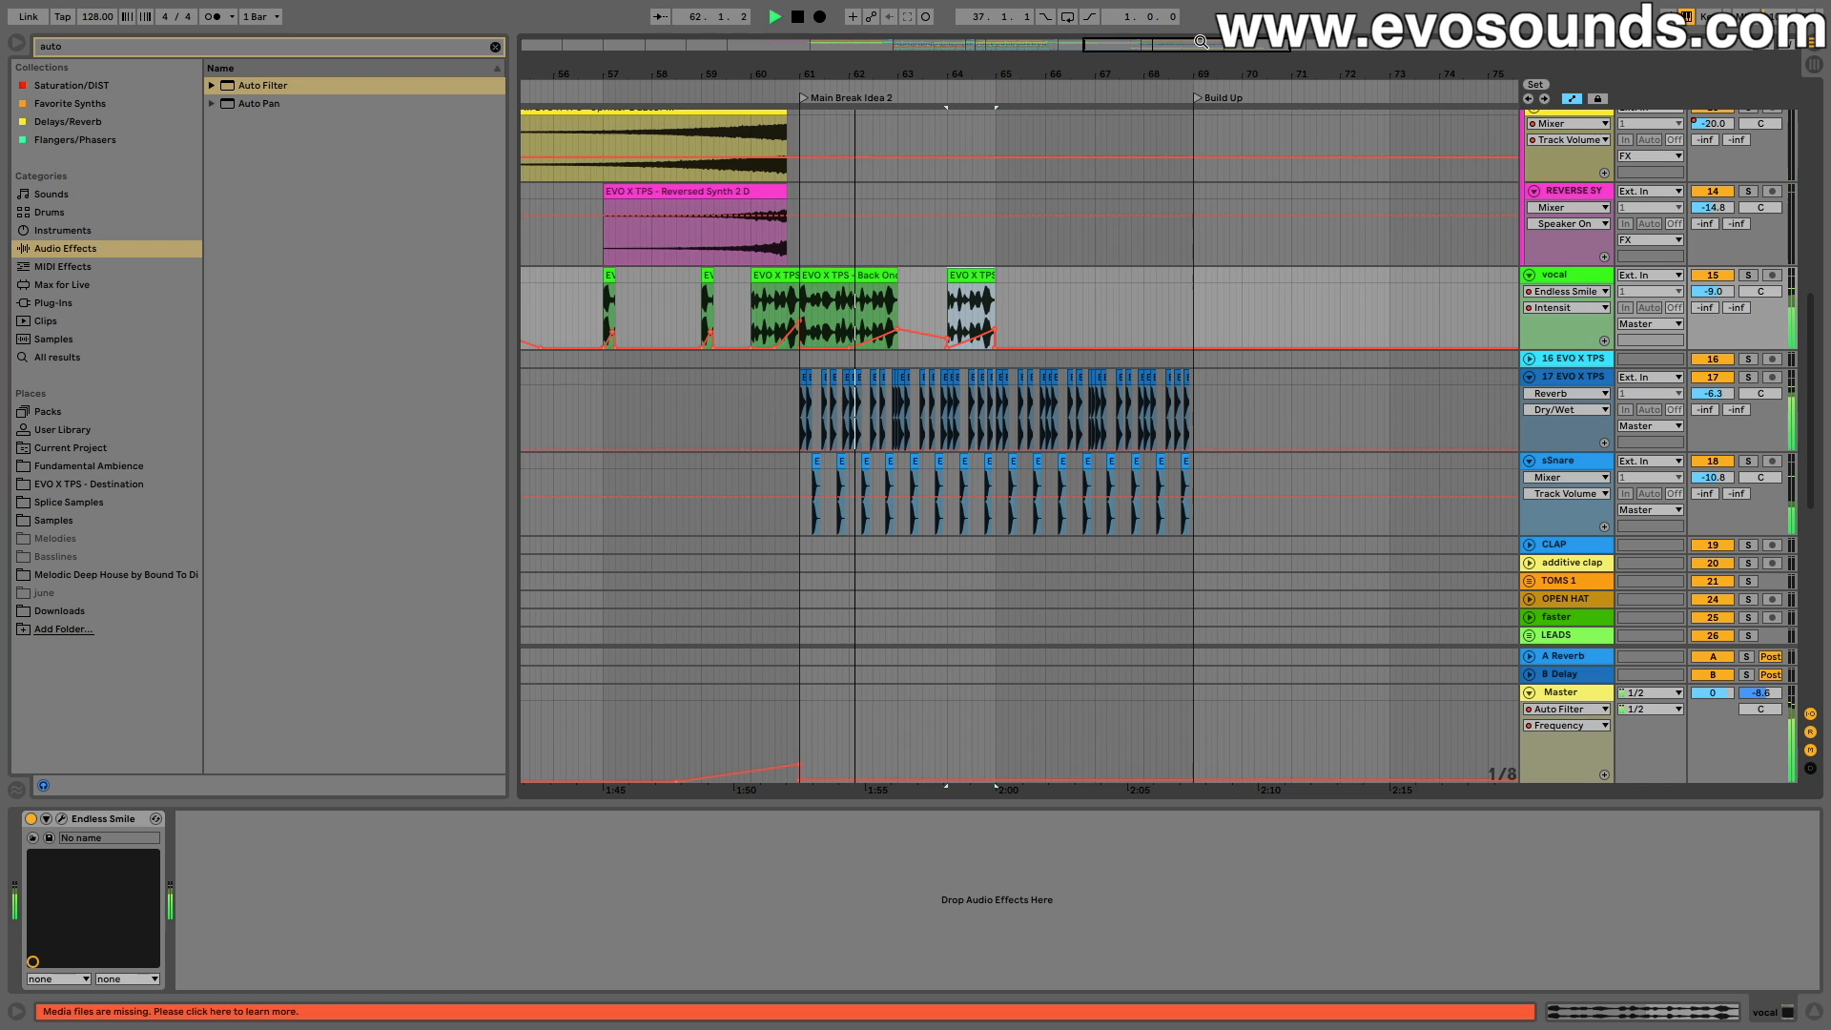
{"action": "left_click_drag", "start_coordinate": [1201, 41], "coordinate": [1201, 91]}
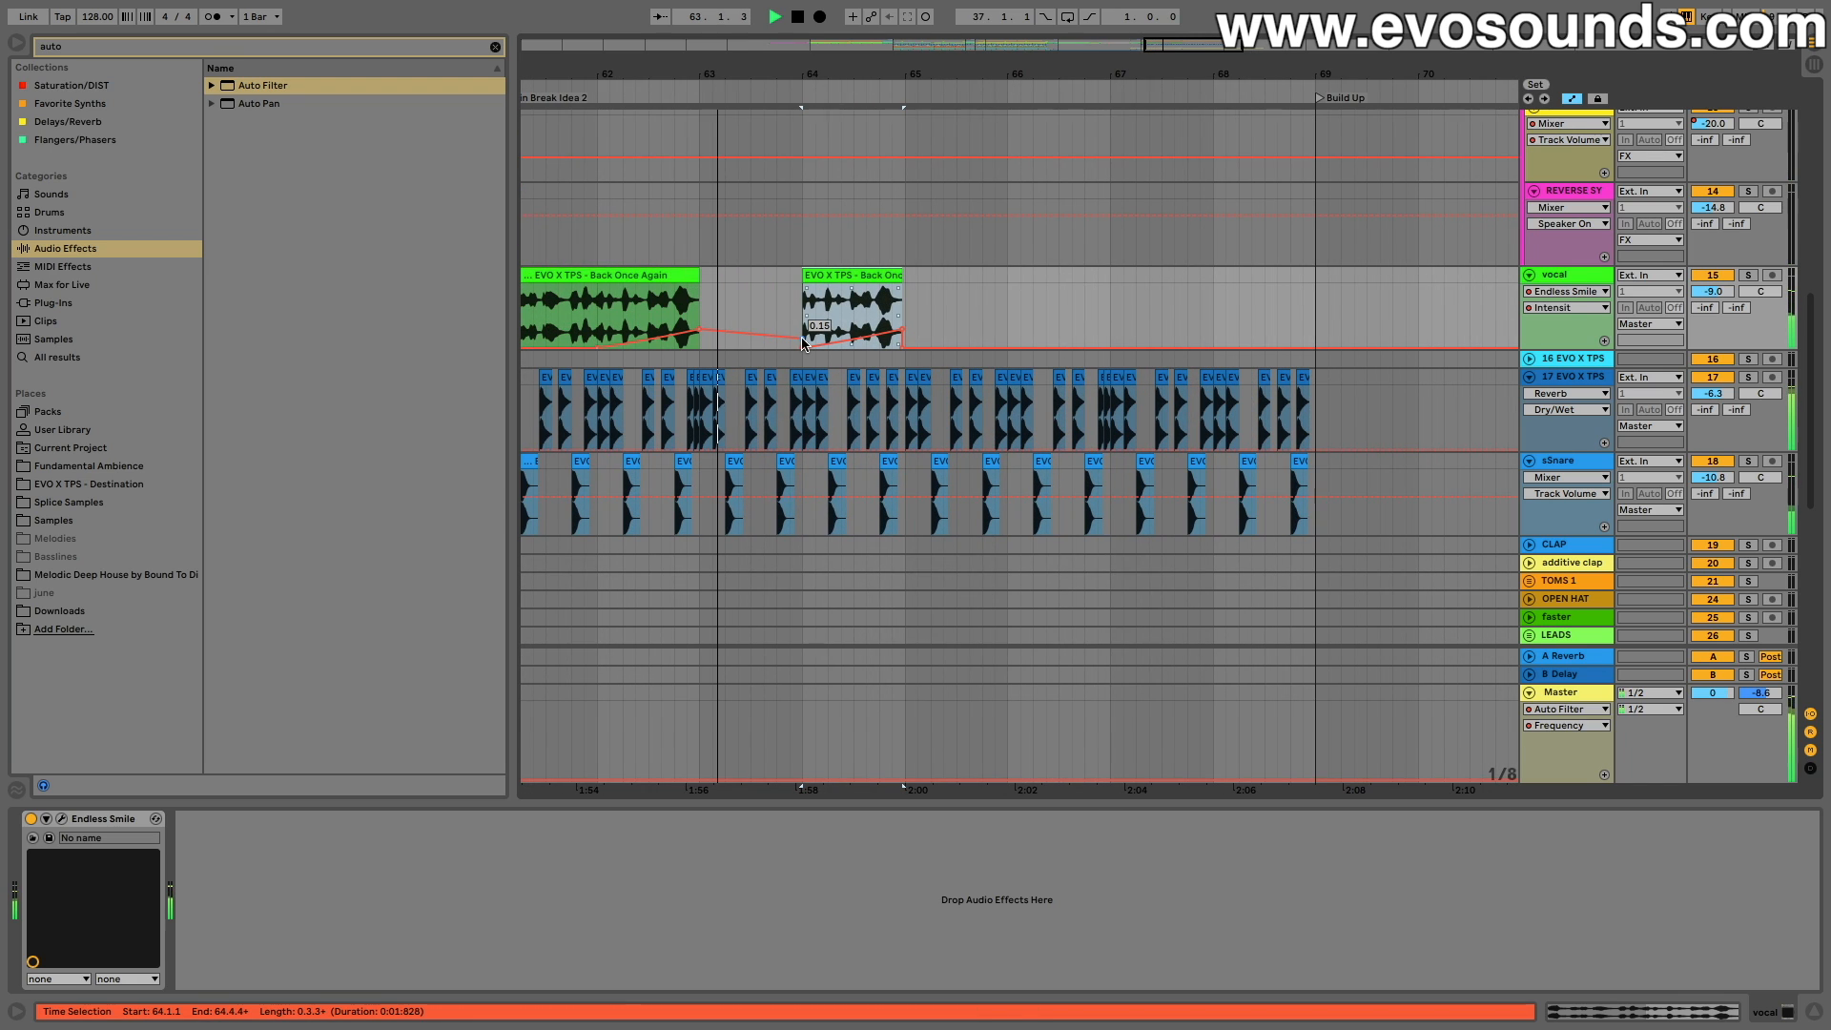
{"action": "left_click_drag", "start_coordinate": [806, 345], "coordinate": [806, 340]}
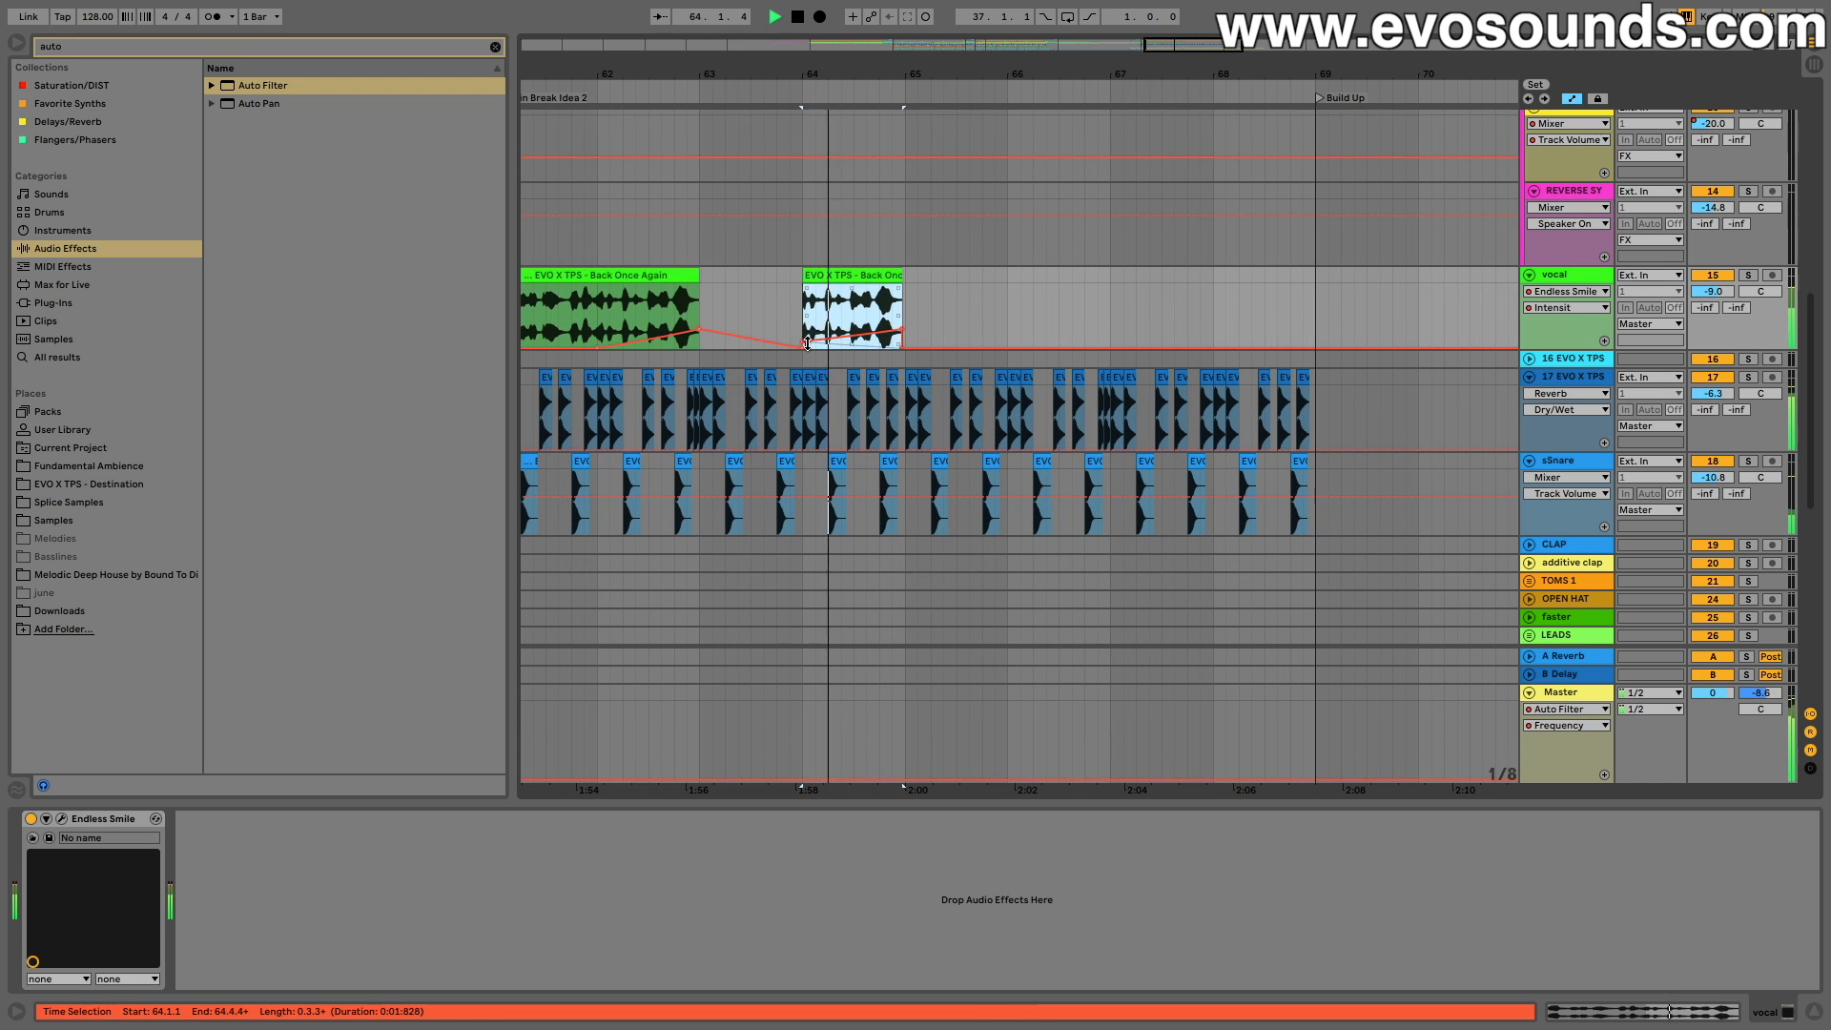
{"action": "left_click", "coordinate": [890, 276]}
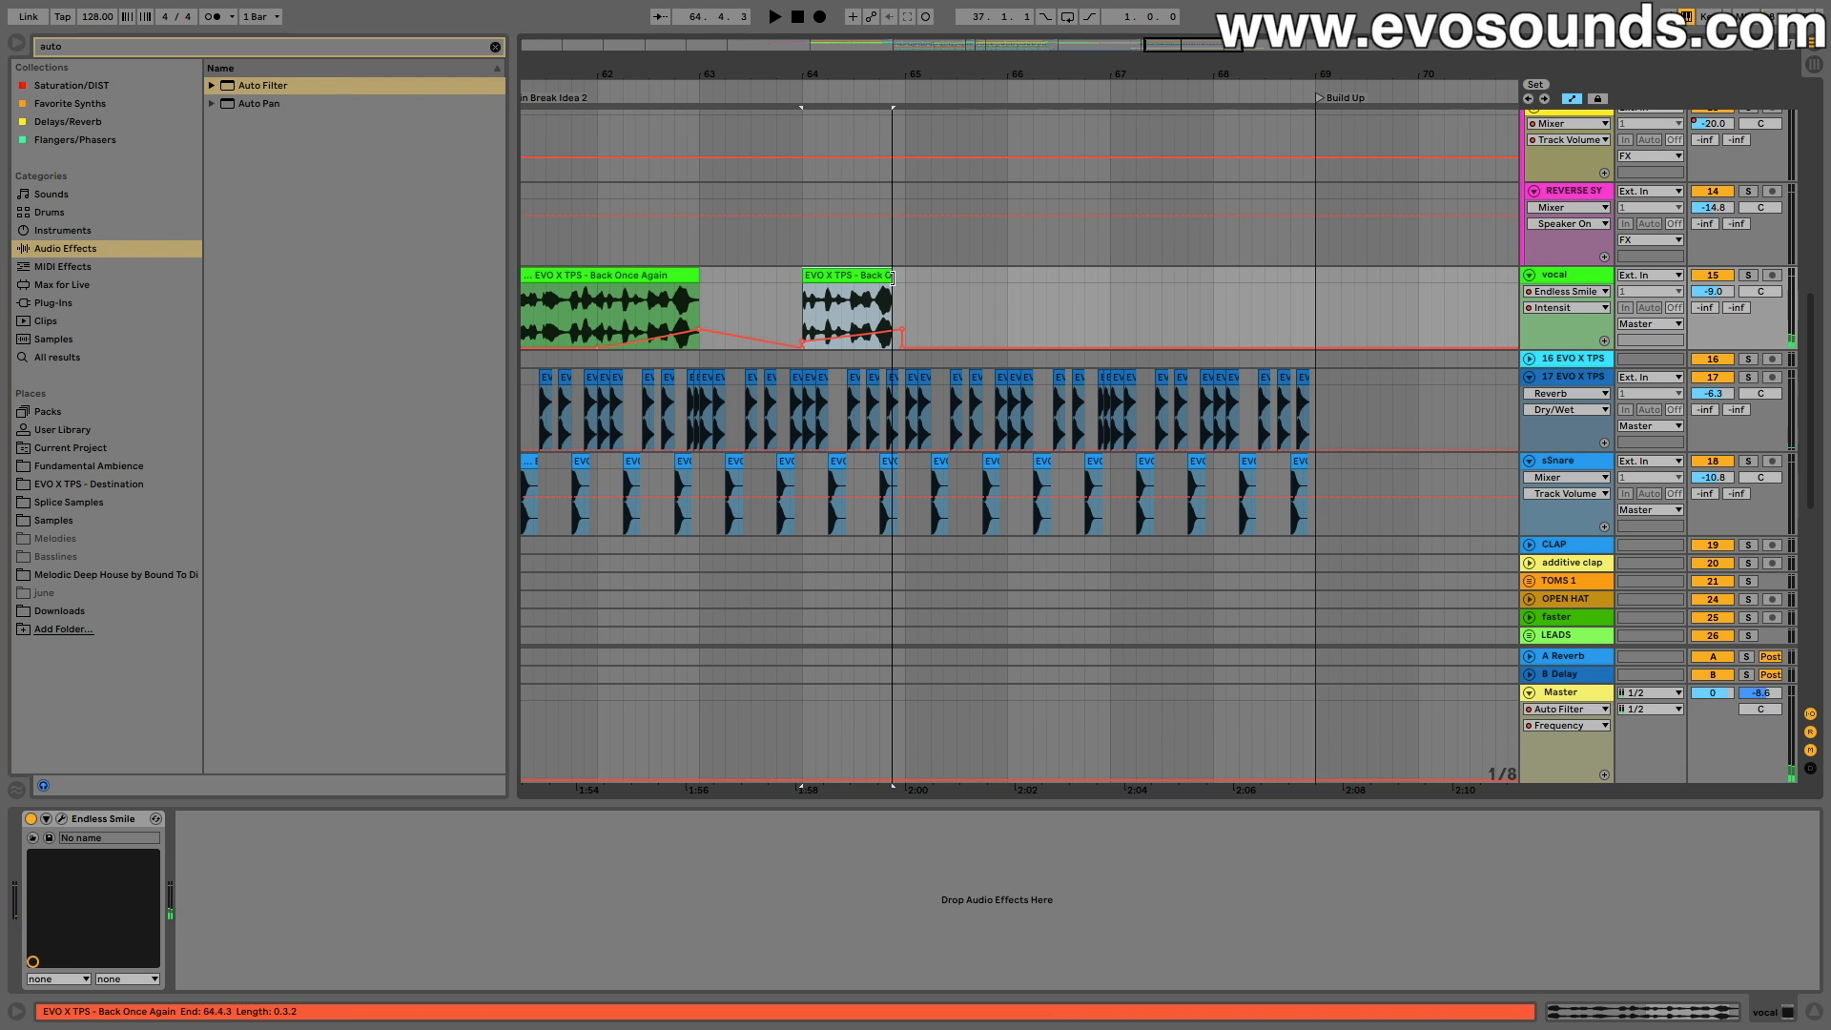
{"action": "key", "text": "Delete"}
Step: Copy the one-bar vocal ending from 62.1.1 to 63.1.1 to 64.1.1, and select the section from 61.1.1 to 65.1.1
{"action": "scroll", "coordinate": [862, 279], "scroll_direction": "left", "scroll_amount": 3}
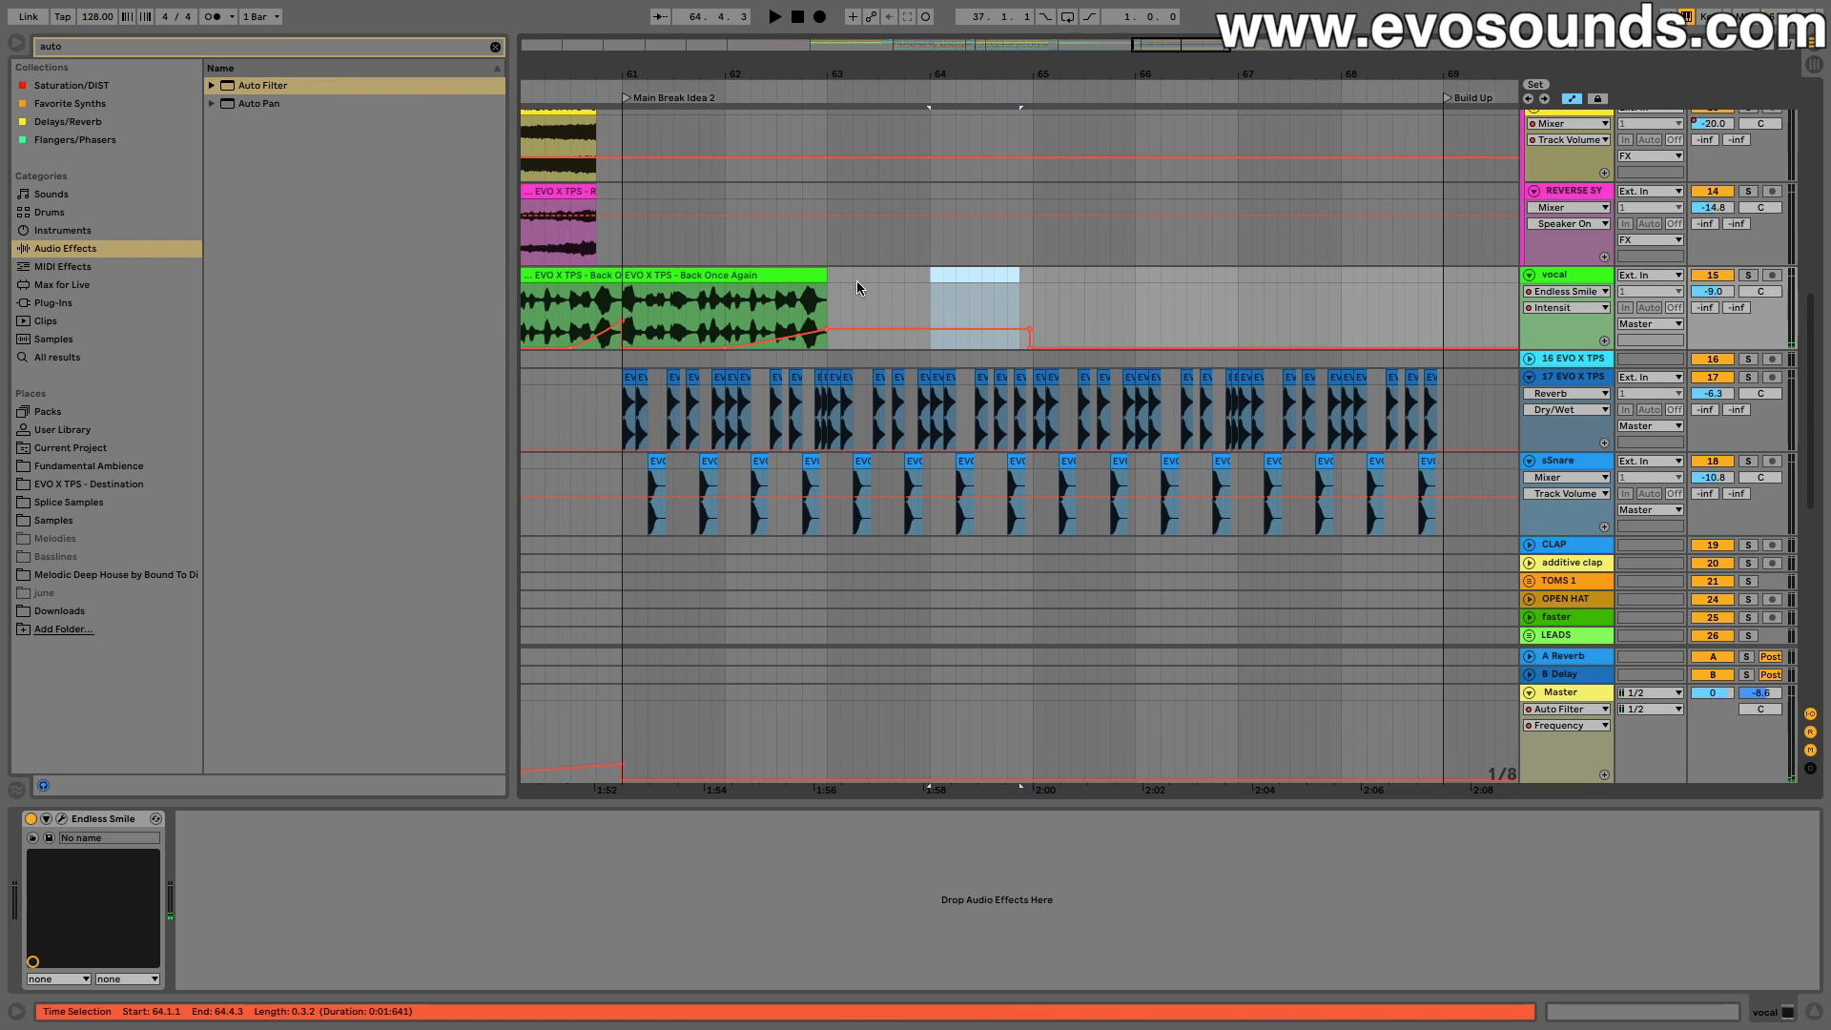
{"action": "left_click", "coordinate": [725, 313]}
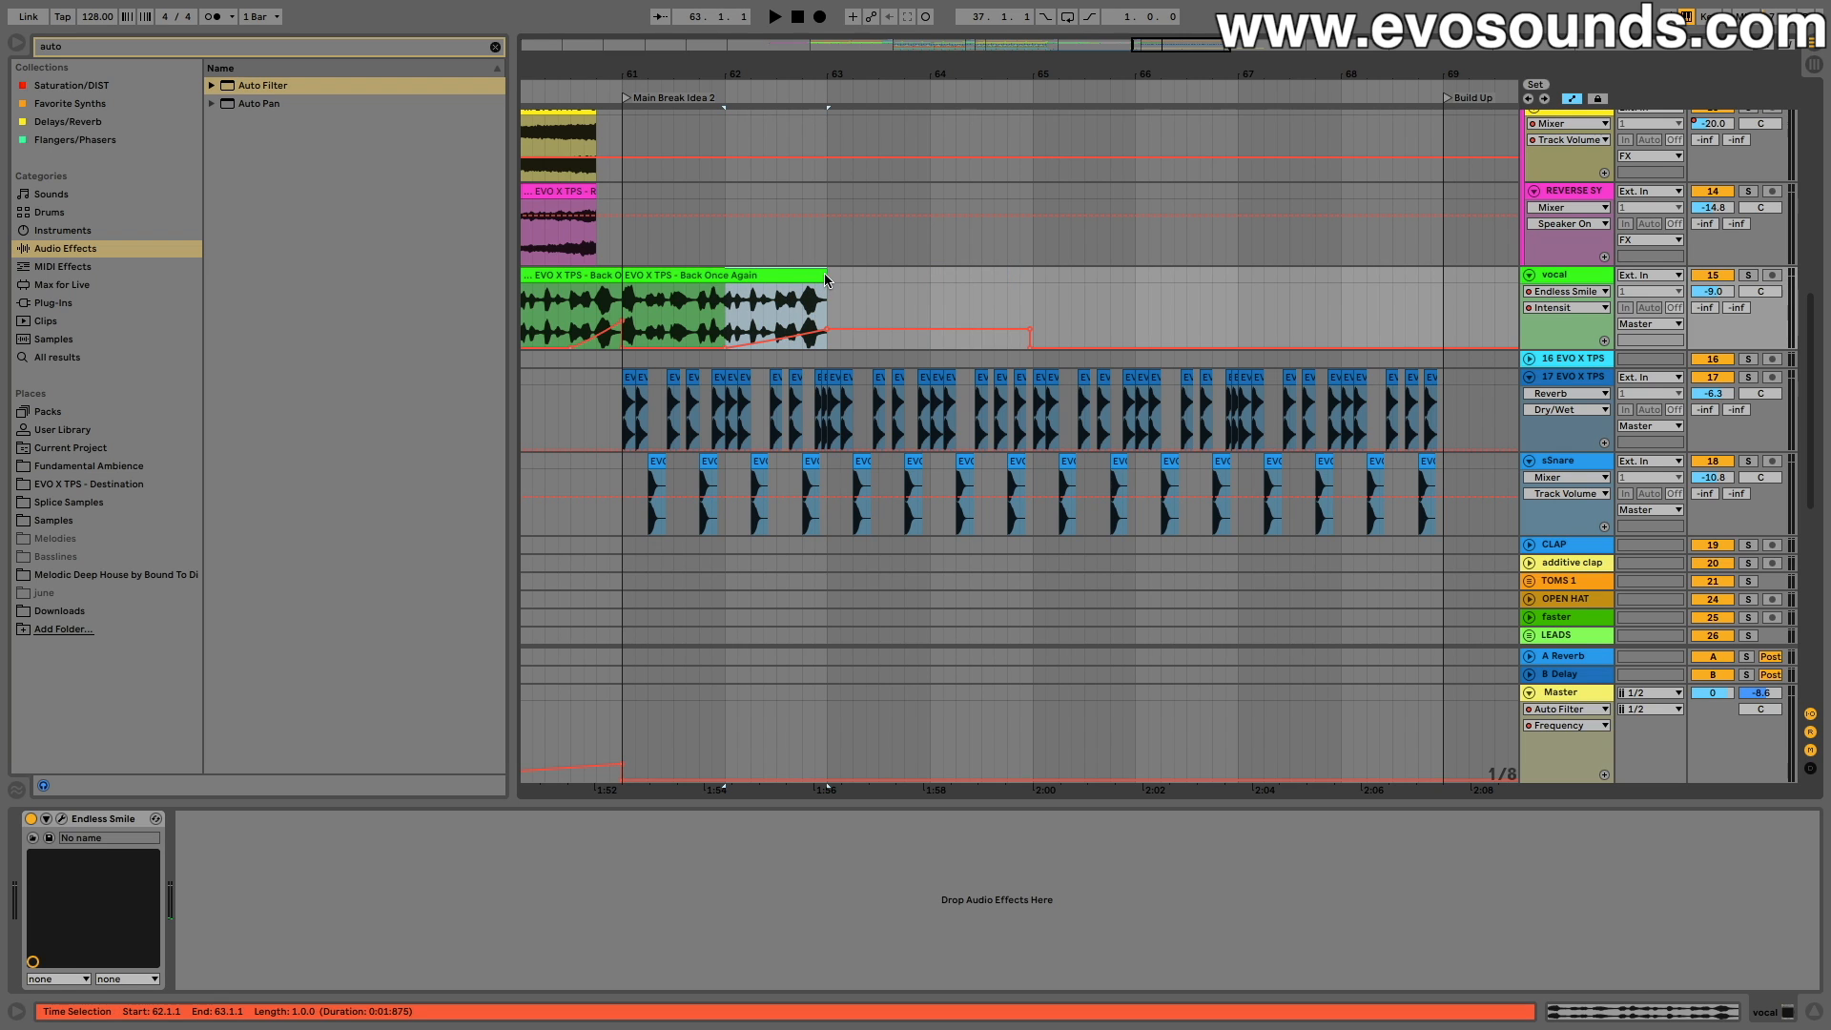
{"action": "left_click_drag", "start_coordinate": [824, 273], "coordinate": [618, 291]}
Step: Duplicate the four-bar vocal section from 61.1.1 to 65.1.1 so it fills Main Break Idea 2, and play it
{"action": "key", "text": "space"}
{"action": "key", "text": "space"}
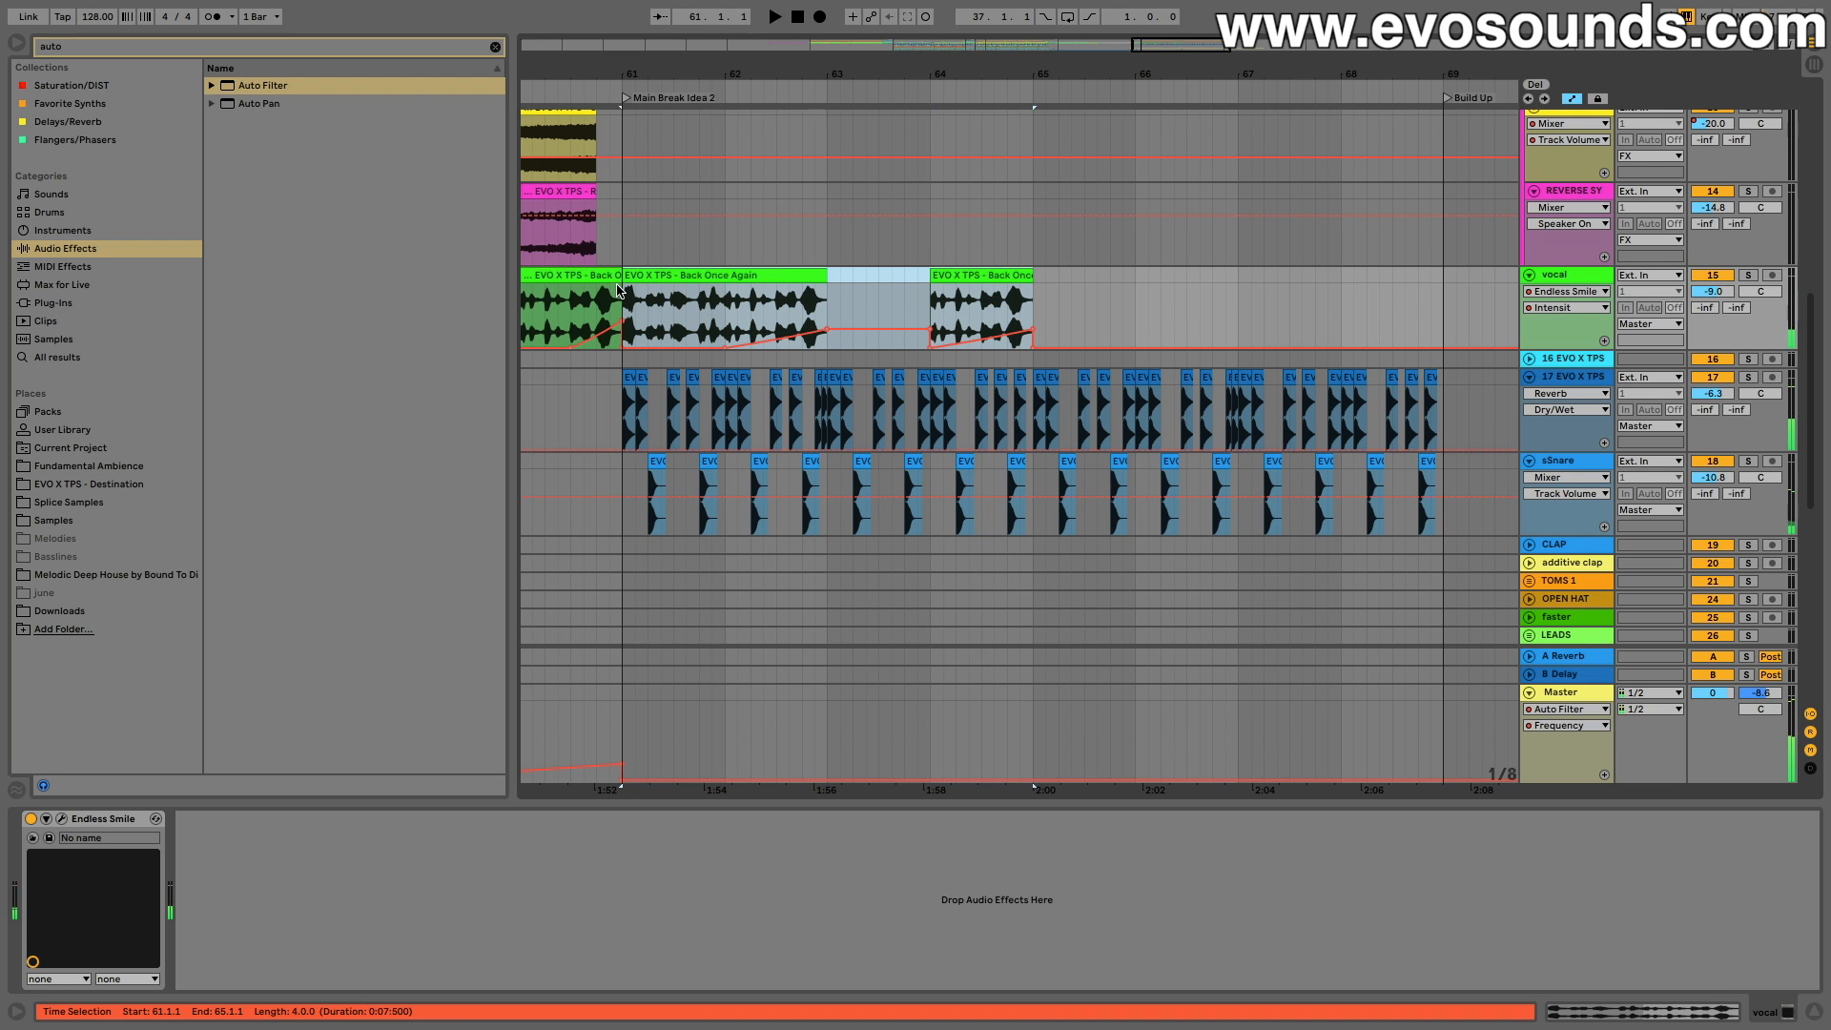
{"action": "key", "text": "ctrl+d"}
{"action": "key", "text": "space"}
{"action": "left_click_drag", "start_coordinate": [1159, 72], "coordinate": [1062, 31]}
{"action": "scroll", "coordinate": [1055, 262], "scroll_direction": "down", "scroll_amount": 5}
{"action": "scroll", "coordinate": [1059, 277], "scroll_direction": "up", "scroll_amount": 5}
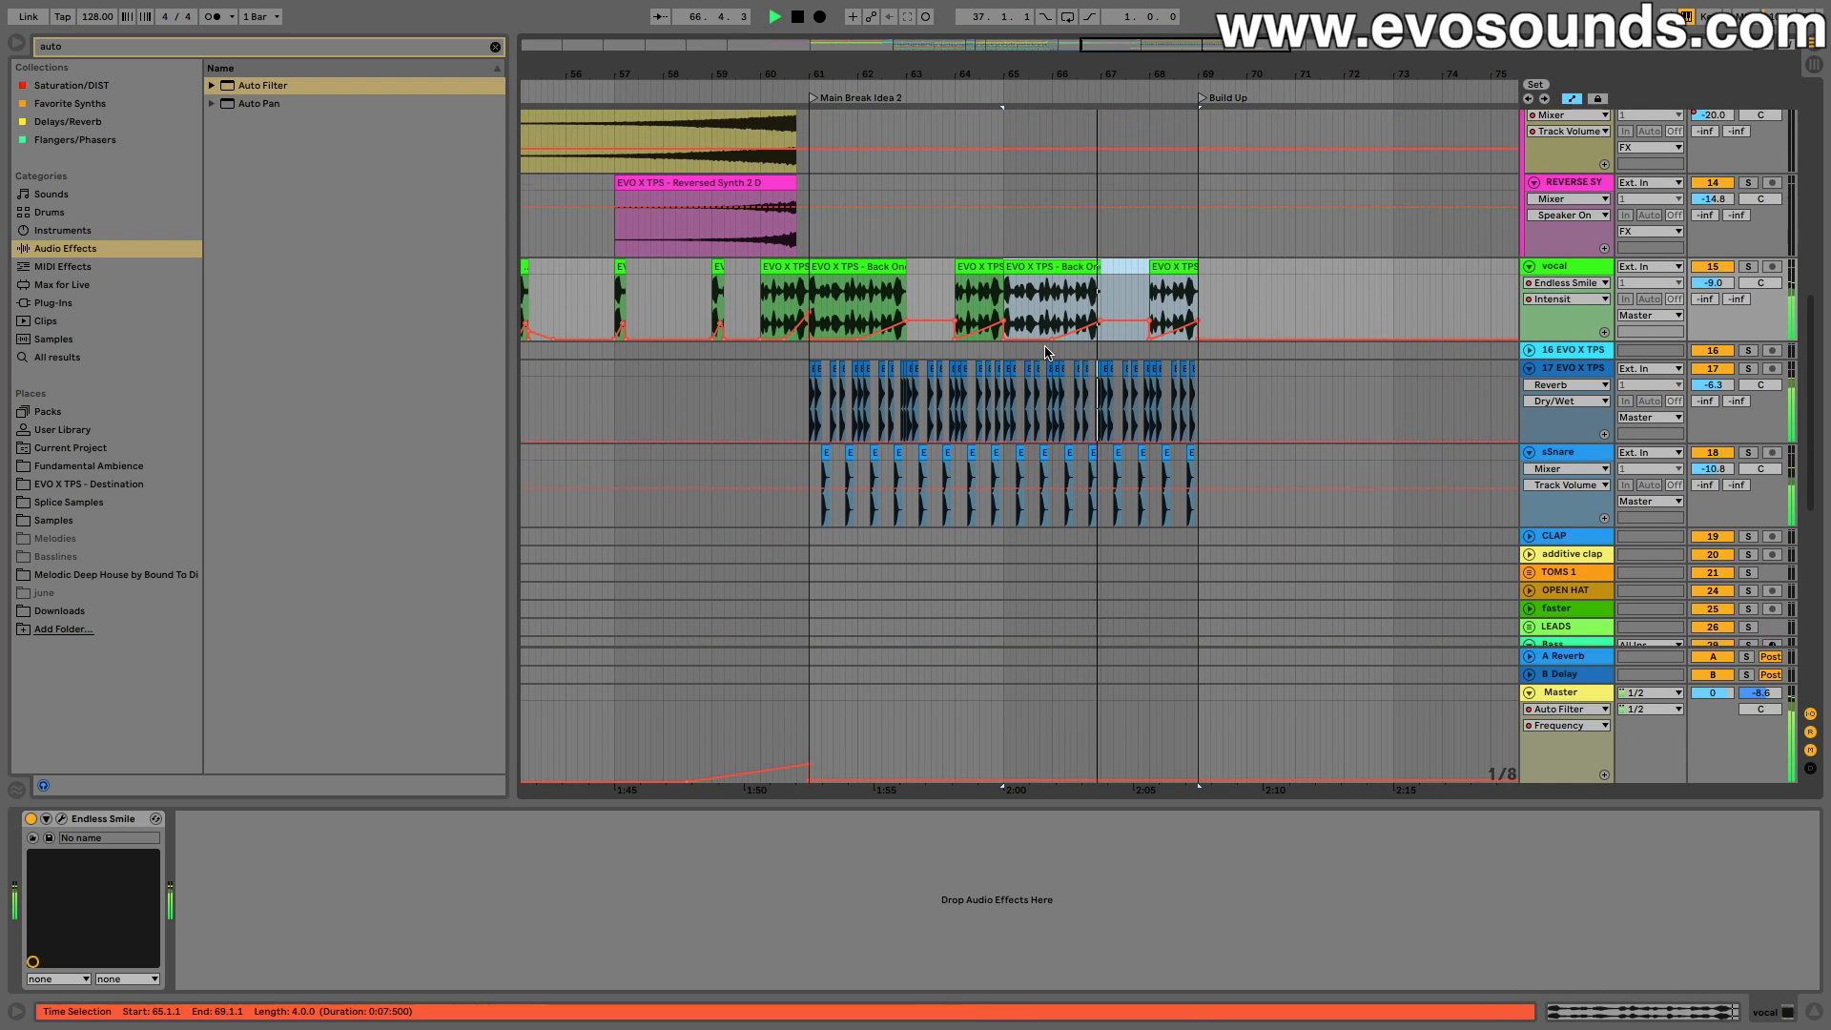
{"action": "scroll", "coordinate": [1048, 350], "scroll_direction": "up", "scroll_amount": 1}
{"action": "scroll", "coordinate": [1058, 353], "scroll_direction": "down", "scroll_amount": 2}
{"action": "scroll", "coordinate": [1067, 355], "scroll_direction": "up", "scroll_amount": 1}
Step: Fade the vocal's Endless Smile Intensit automation from 0.43 at 69.1.1 to 0.00 in bar 73, and play from 68.3.1
{"action": "scroll", "coordinate": [1081, 336], "scroll_direction": "right", "scroll_amount": 3}
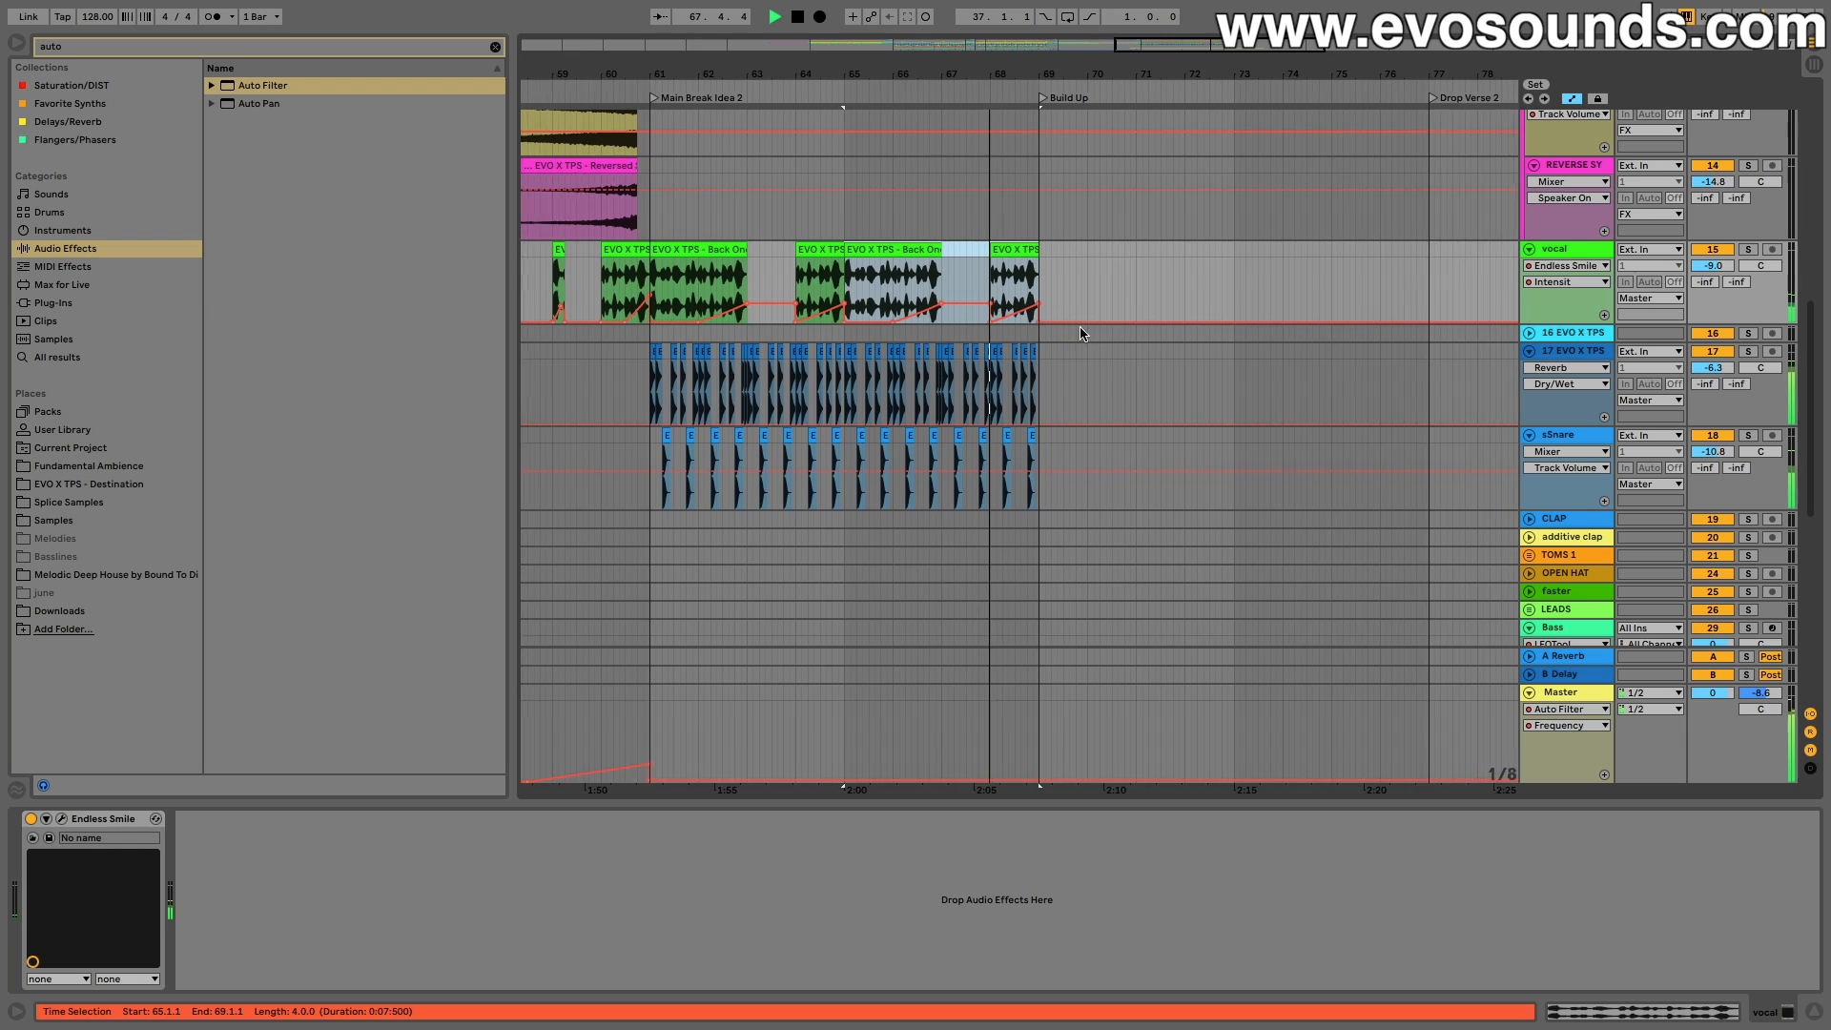
{"action": "scroll", "coordinate": [1083, 334], "scroll_direction": "right", "scroll_amount": 2}
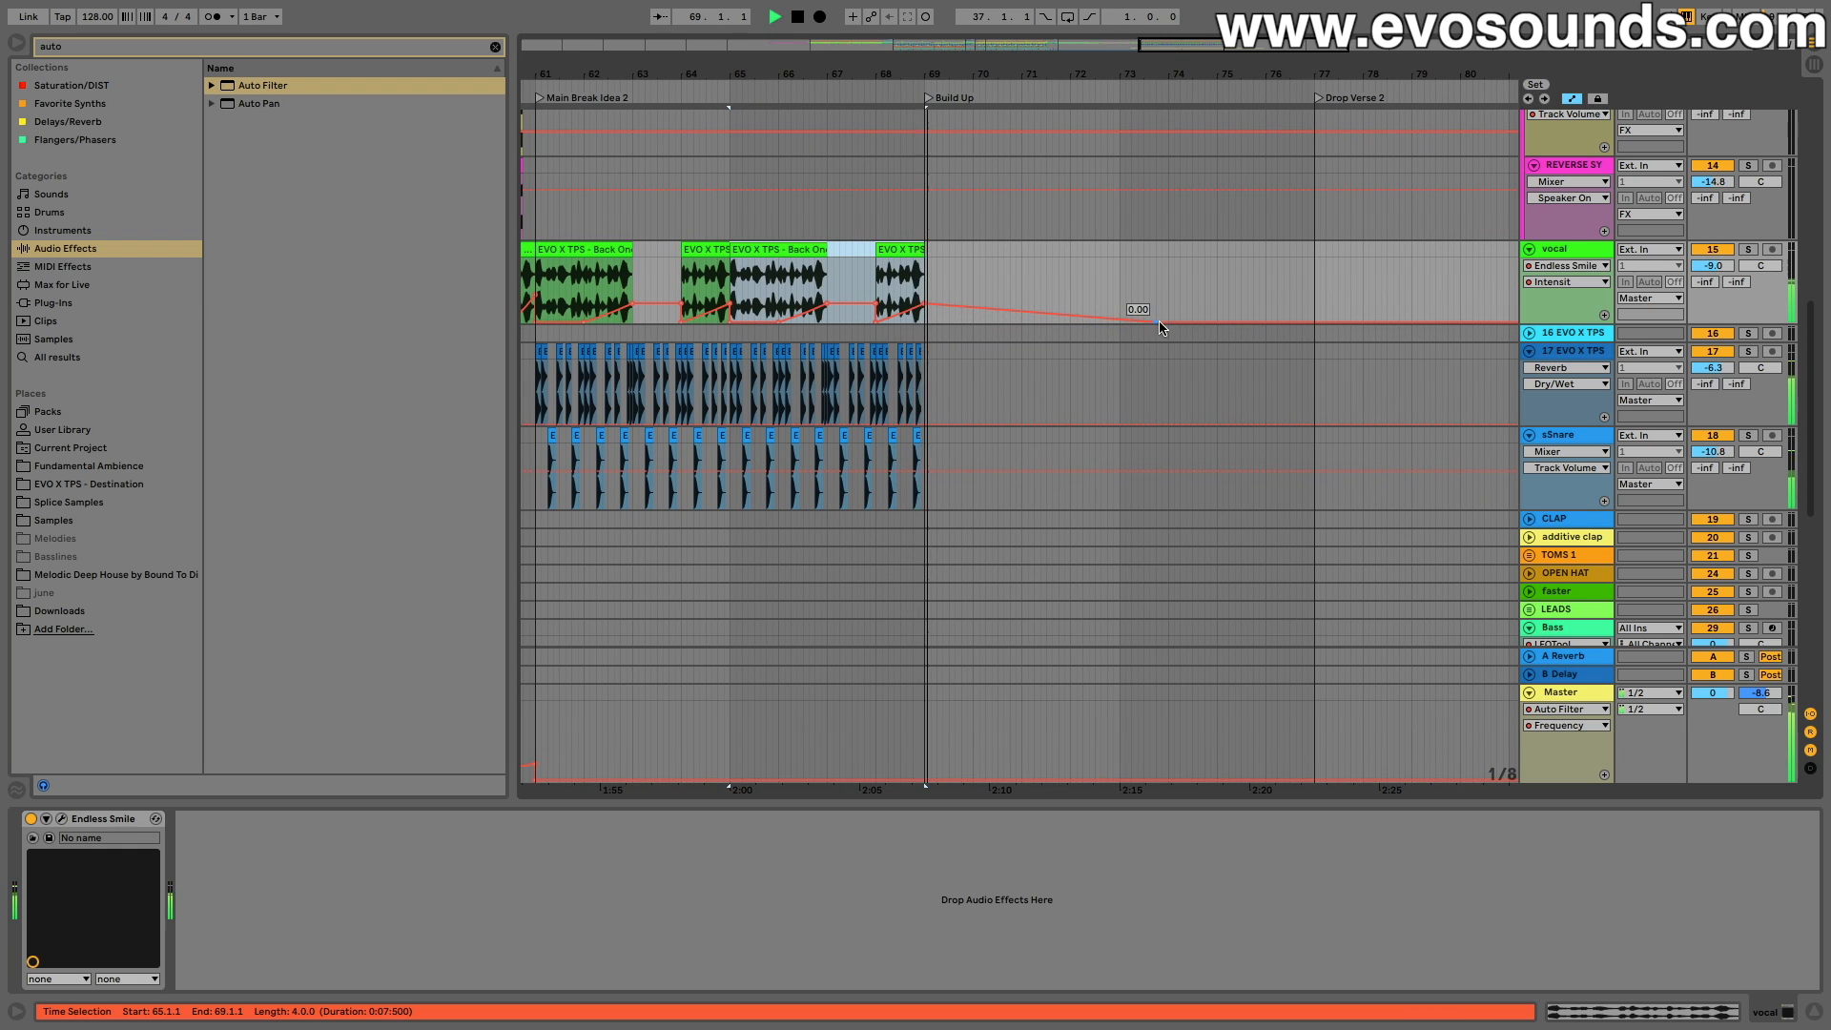
{"action": "left_click", "coordinate": [902, 283]}
{"action": "key", "text": "space"}
{"action": "key", "text": "space"}
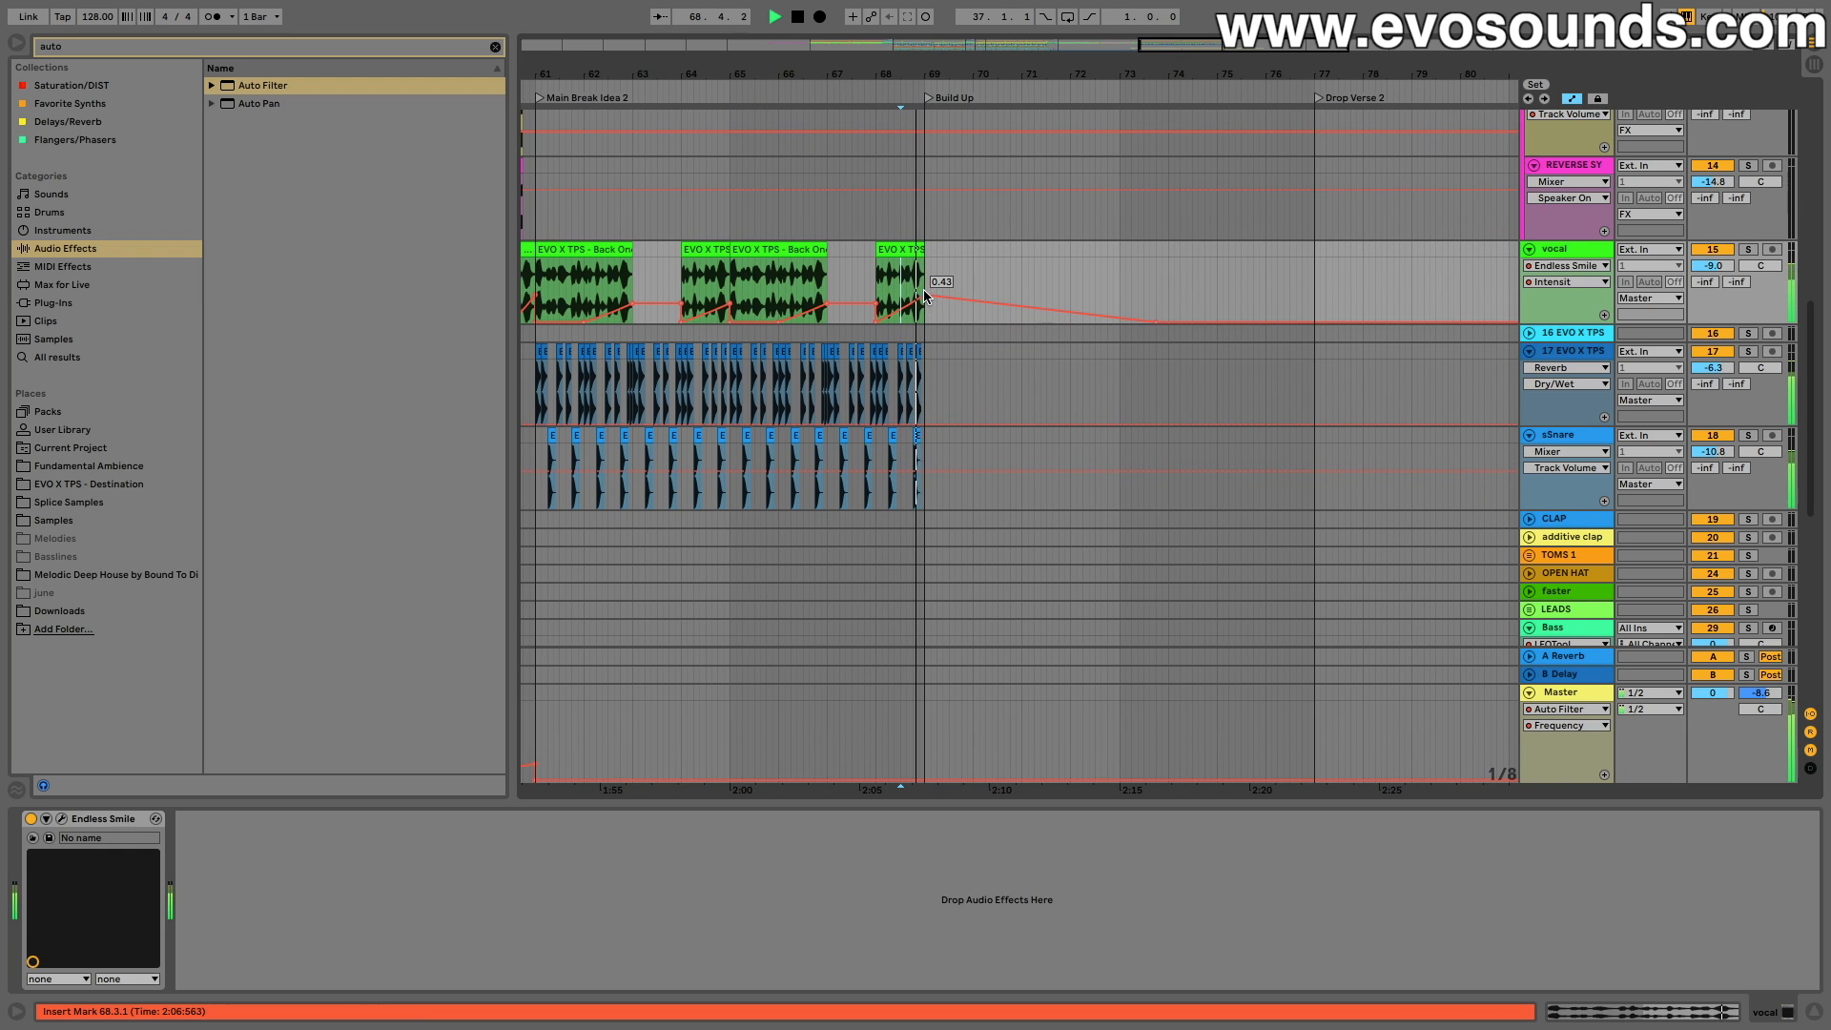
{"action": "scroll", "coordinate": [929, 294], "scroll_direction": "left", "scroll_amount": 2}
{"action": "scroll", "coordinate": [925, 290], "scroll_direction": "down", "scroll_amount": 8}
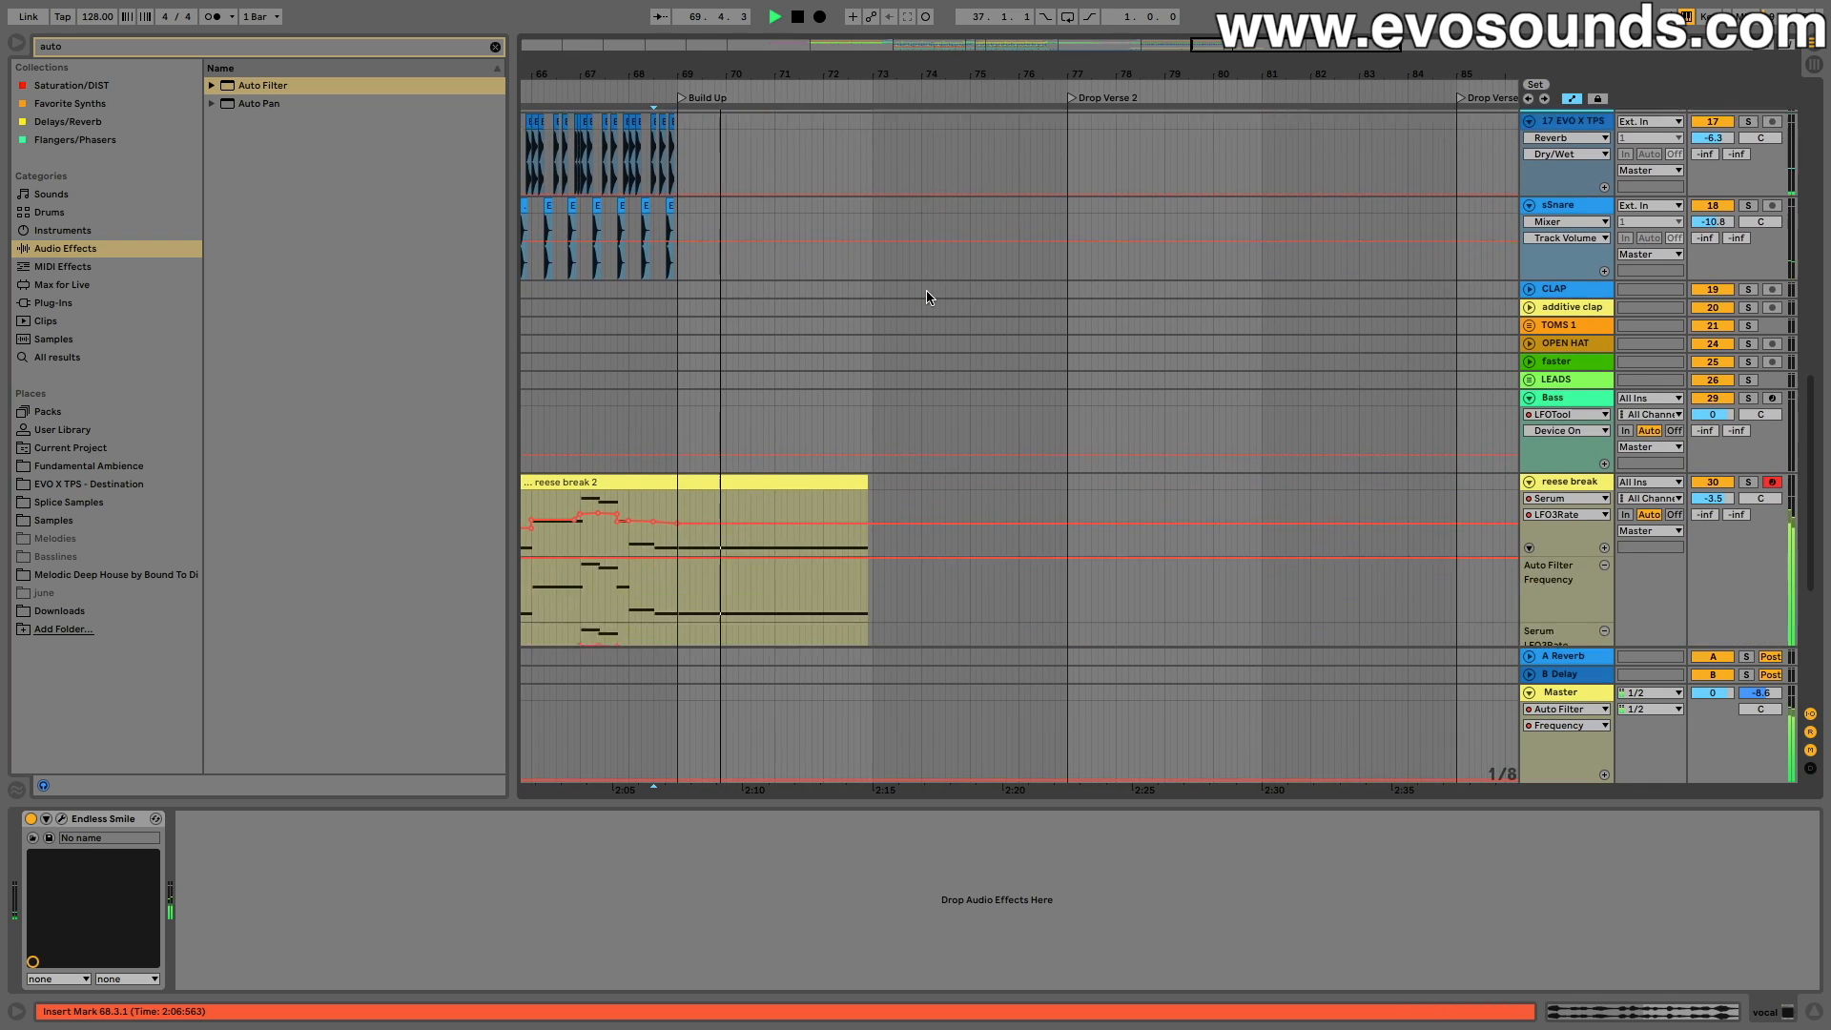
Step: Copy the Reese Fill clip from 60.3.1 to 68.3.1 so it leads into the Build Up, and play it
{"action": "scroll", "coordinate": [925, 290], "scroll_direction": "right", "scroll_amount": 3}
{"action": "left_click", "coordinate": [929, 270]}
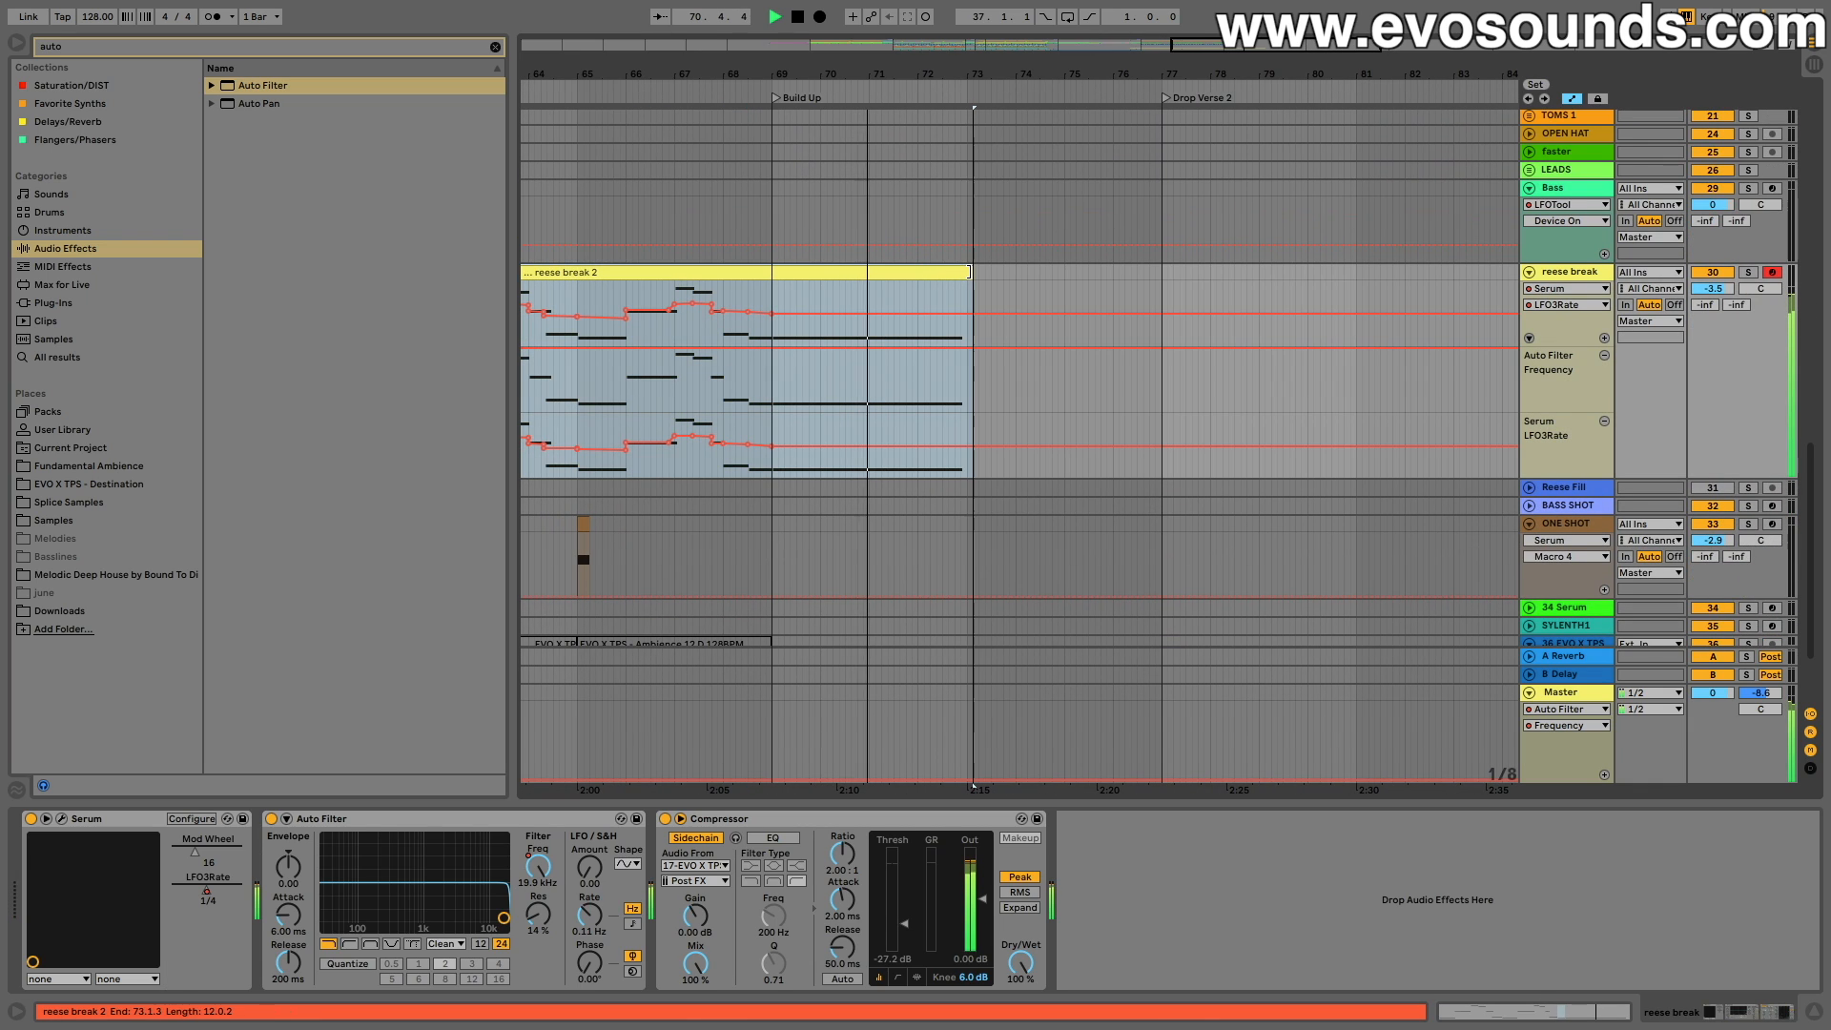
{"action": "scroll", "coordinate": [954, 270], "scroll_direction": "left", "scroll_amount": 6}
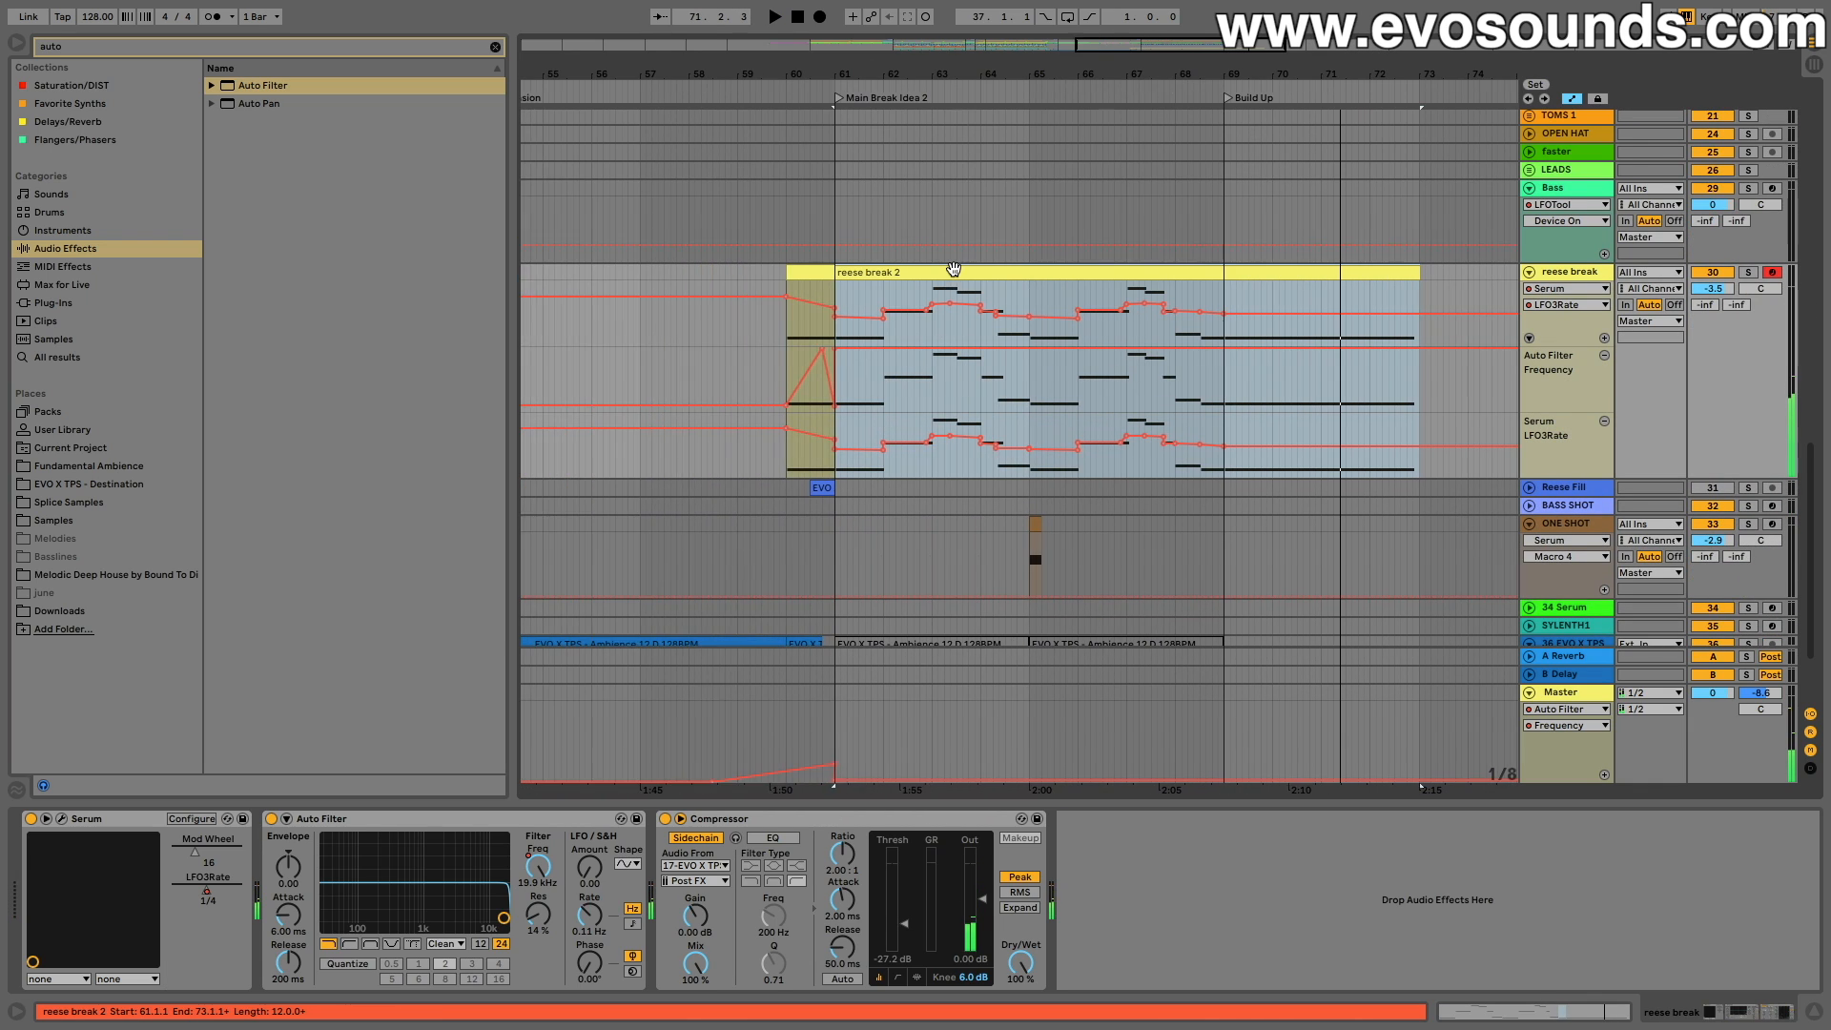
{"action": "left_click", "coordinate": [775, 487]}
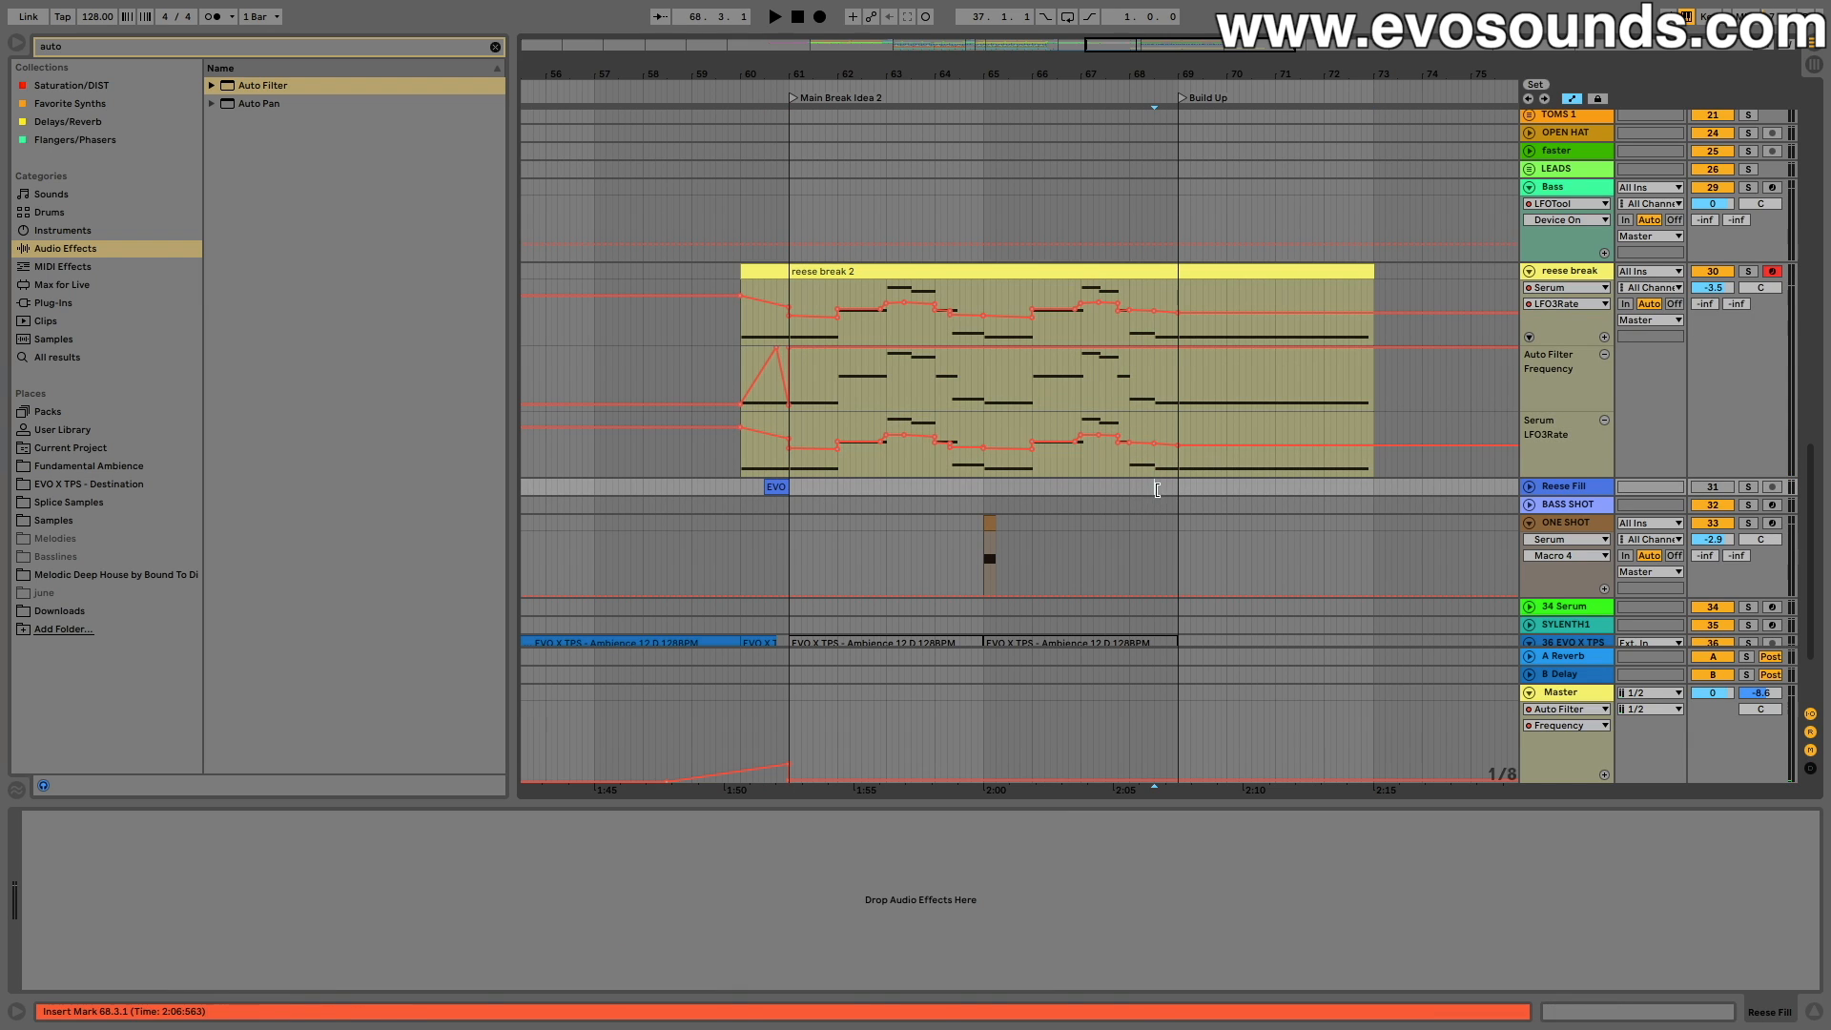
{"action": "key", "text": "ctrl+v"}
{"action": "key", "text": "space"}
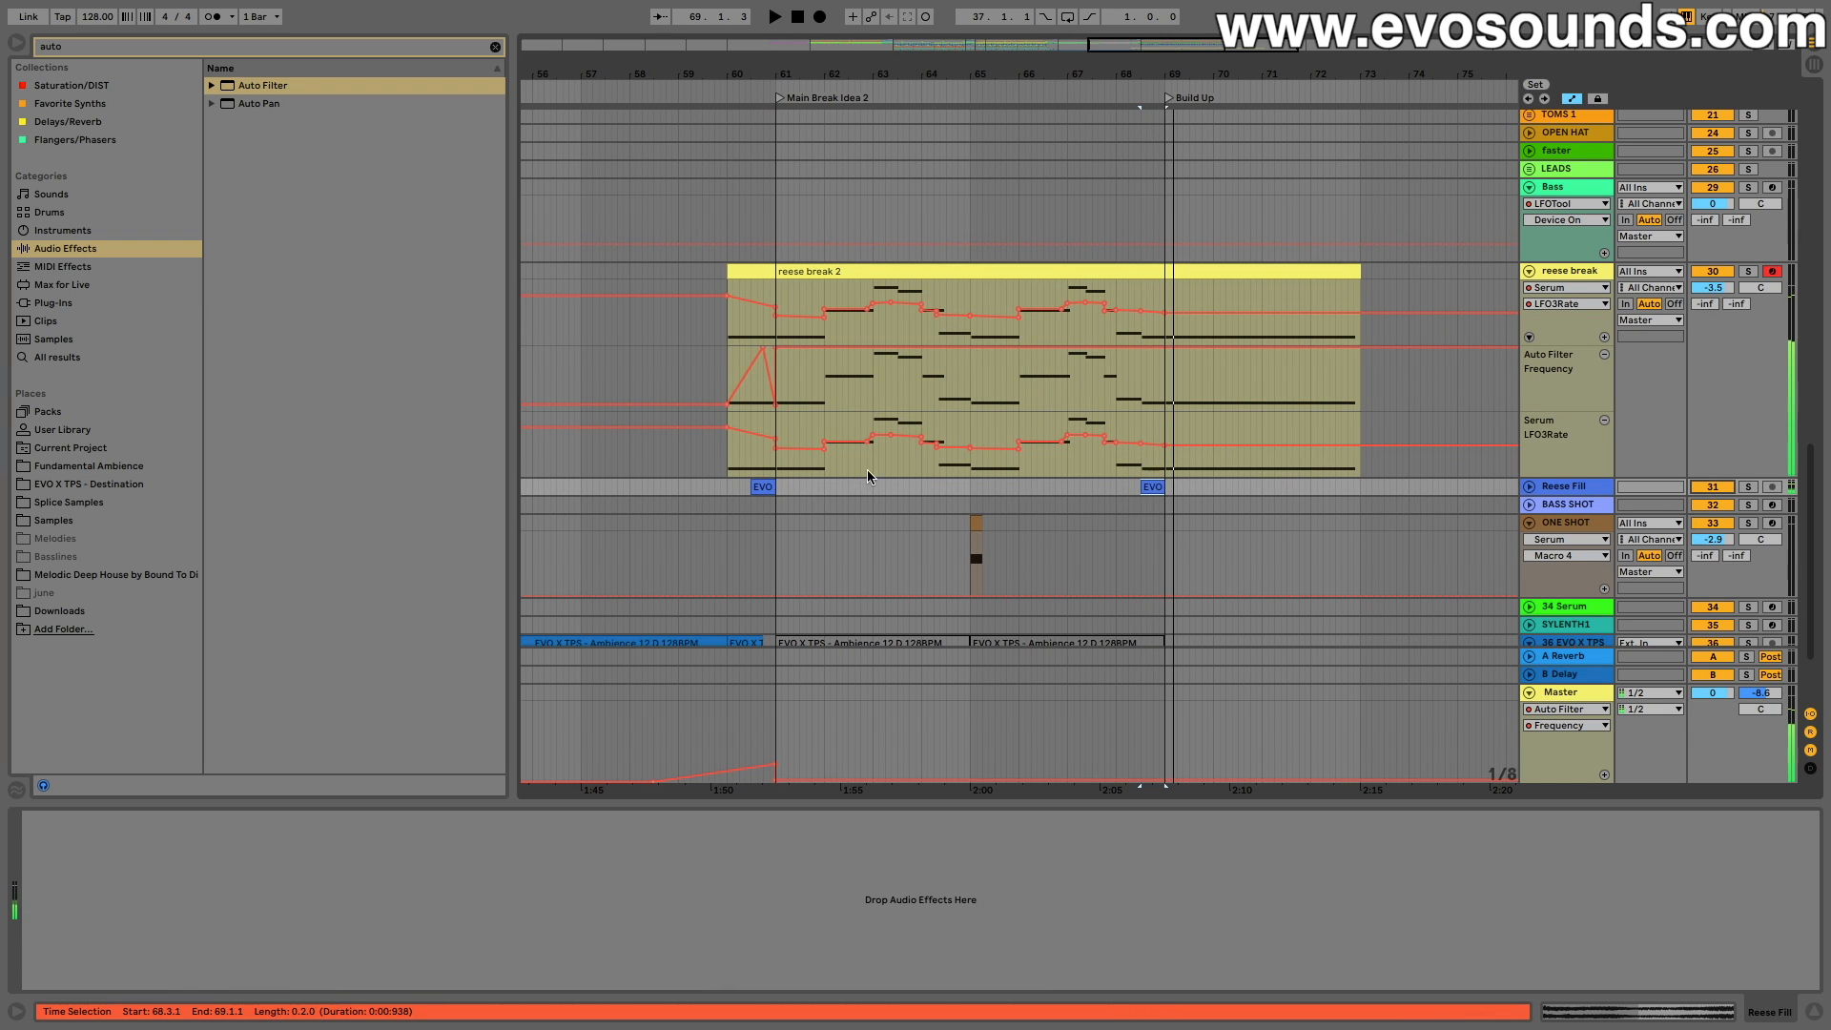
Step: Play from bar 59 and delete the Reese Fill clip at 60.3.1
{"action": "left_click", "coordinate": [681, 462]}
{"action": "key", "text": "space"}
{"action": "left_click", "coordinate": [761, 486]}
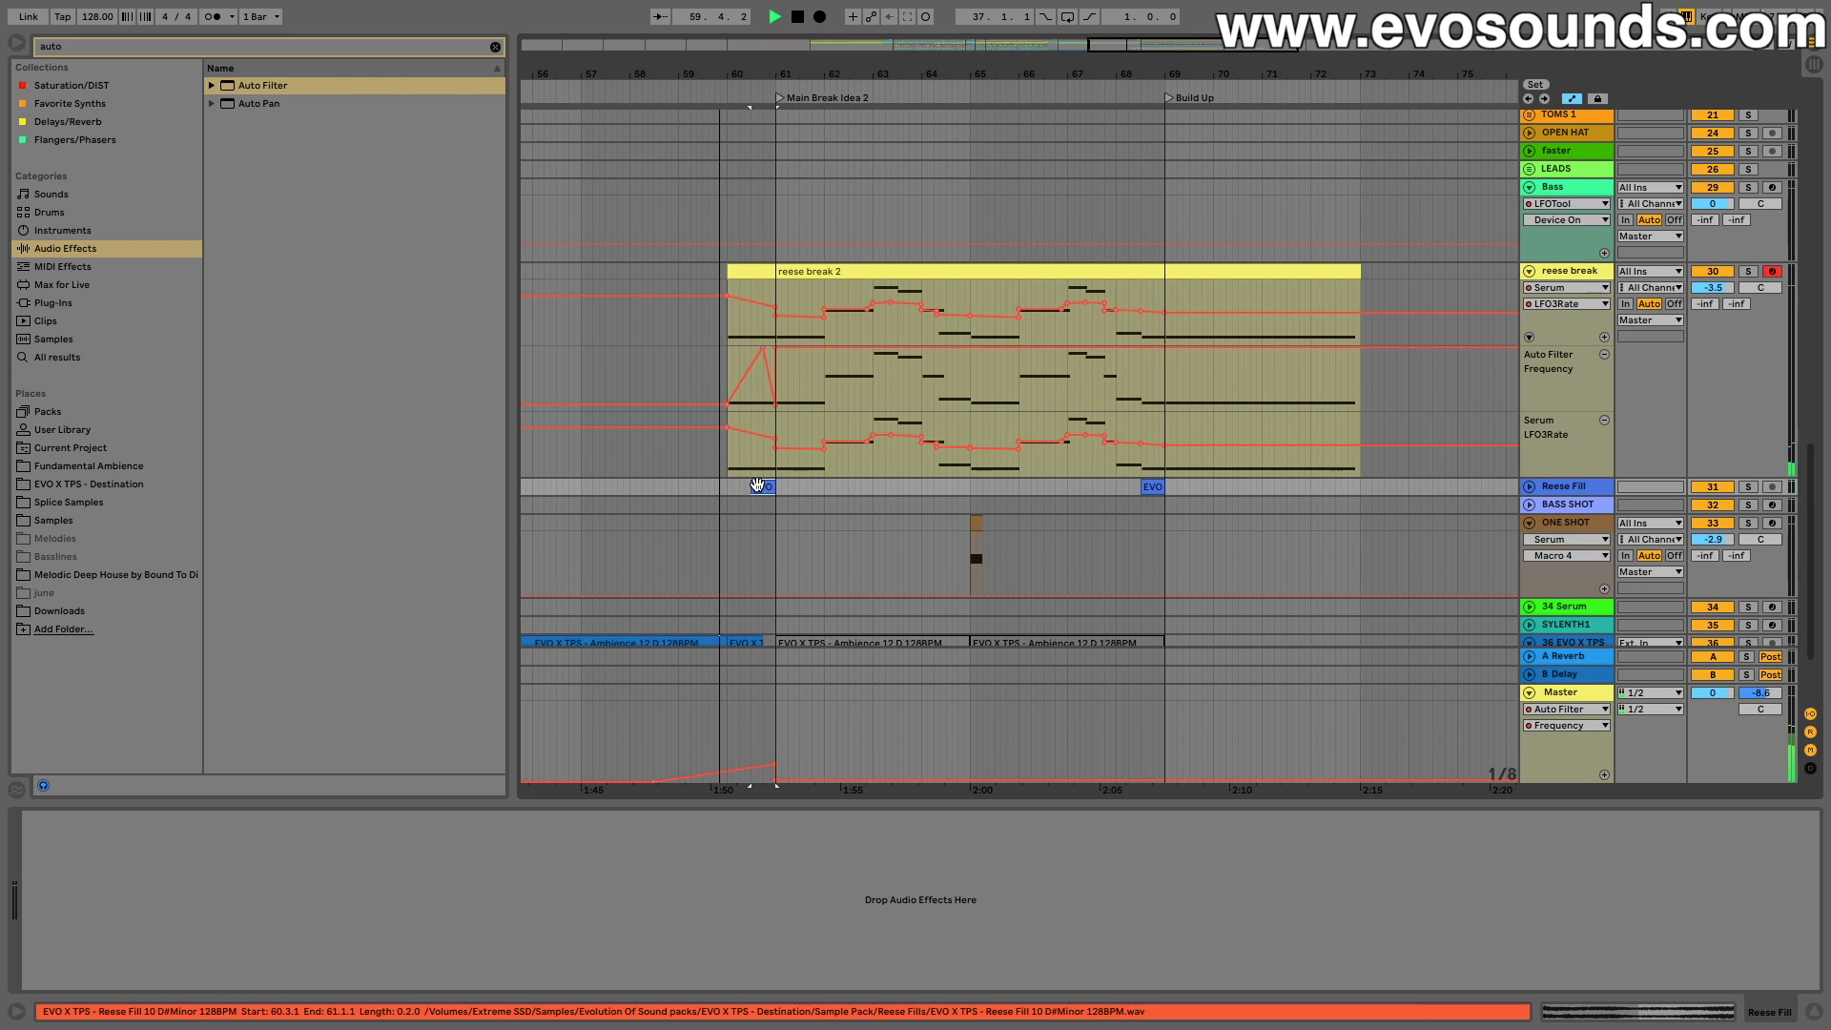
{"action": "scroll", "coordinate": [759, 490], "scroll_direction": "left", "scroll_amount": 5}
{"action": "scroll", "coordinate": [758, 488], "scroll_direction": "right", "scroll_amount": 5}
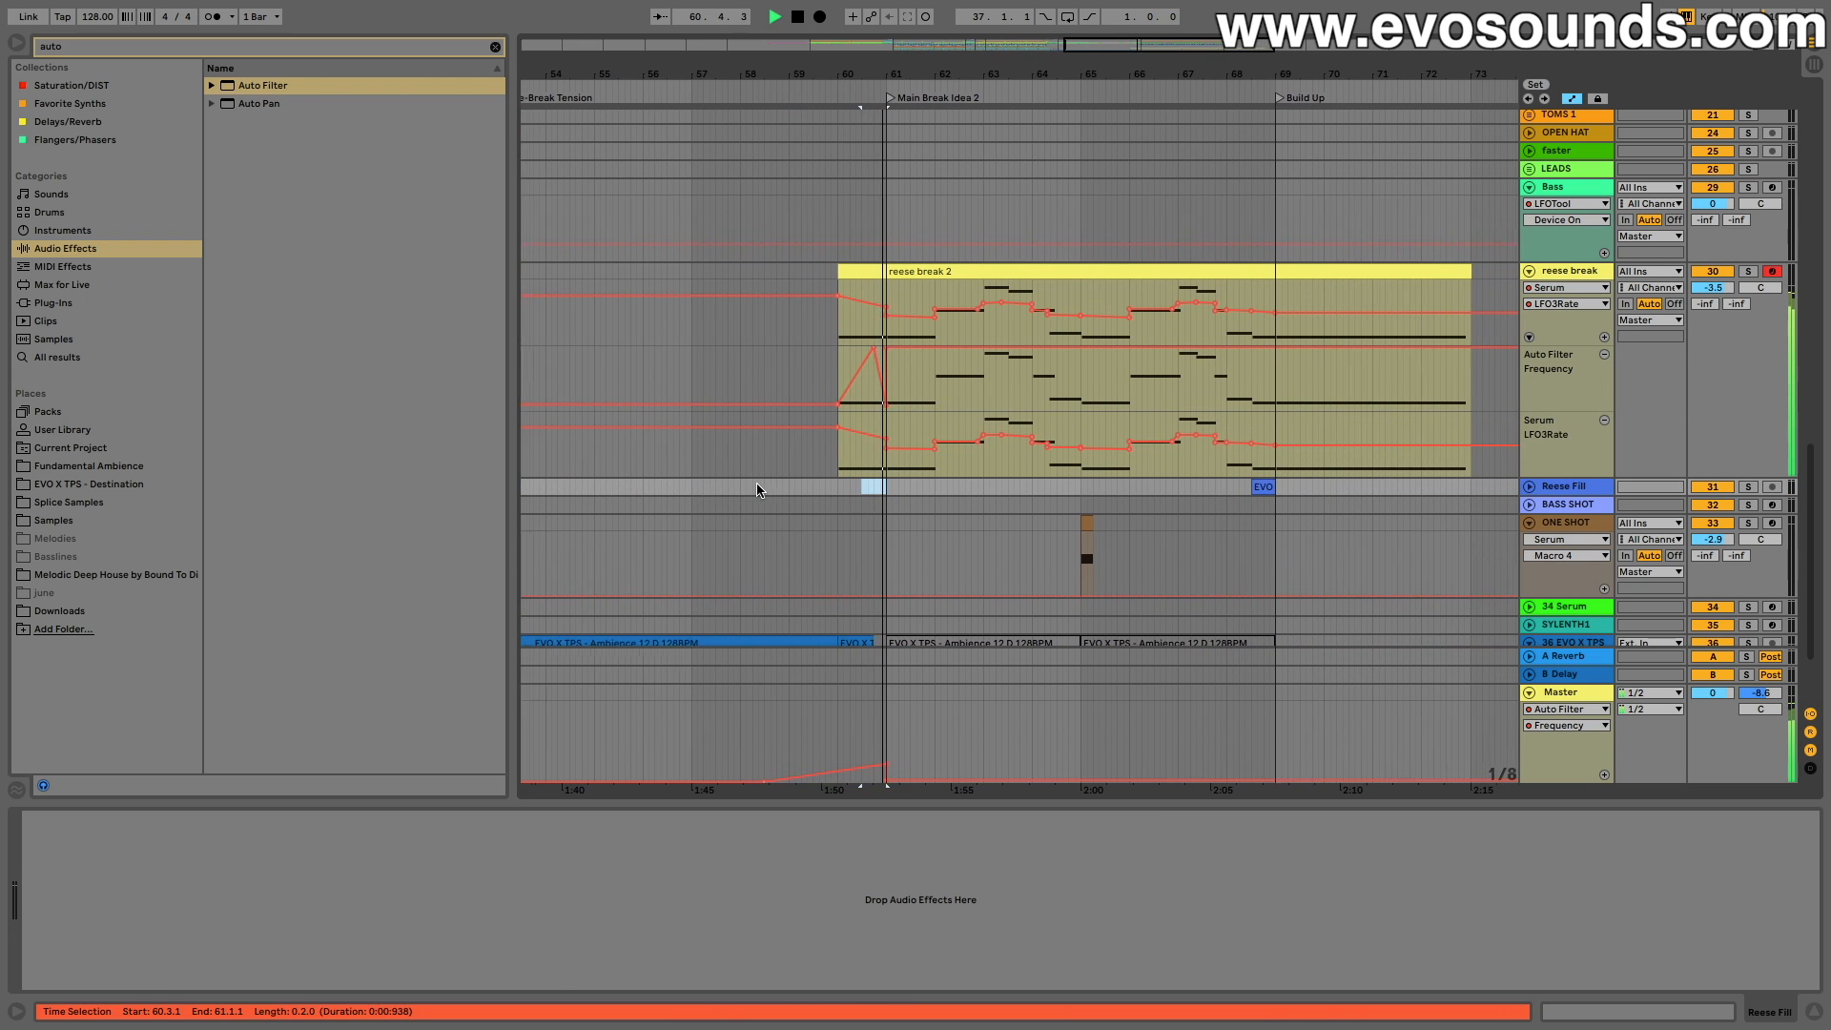
Step: Review the vocal, drum, reese break and ambience tracks while Main Break Idea 2 plays
{"action": "scroll", "coordinate": [758, 487], "scroll_direction": "up", "scroll_amount": 3}
{"action": "scroll", "coordinate": [759, 487], "scroll_direction": "up", "scroll_amount": 5}
{"action": "scroll", "coordinate": [758, 486], "scroll_direction": "left", "scroll_amount": 3}
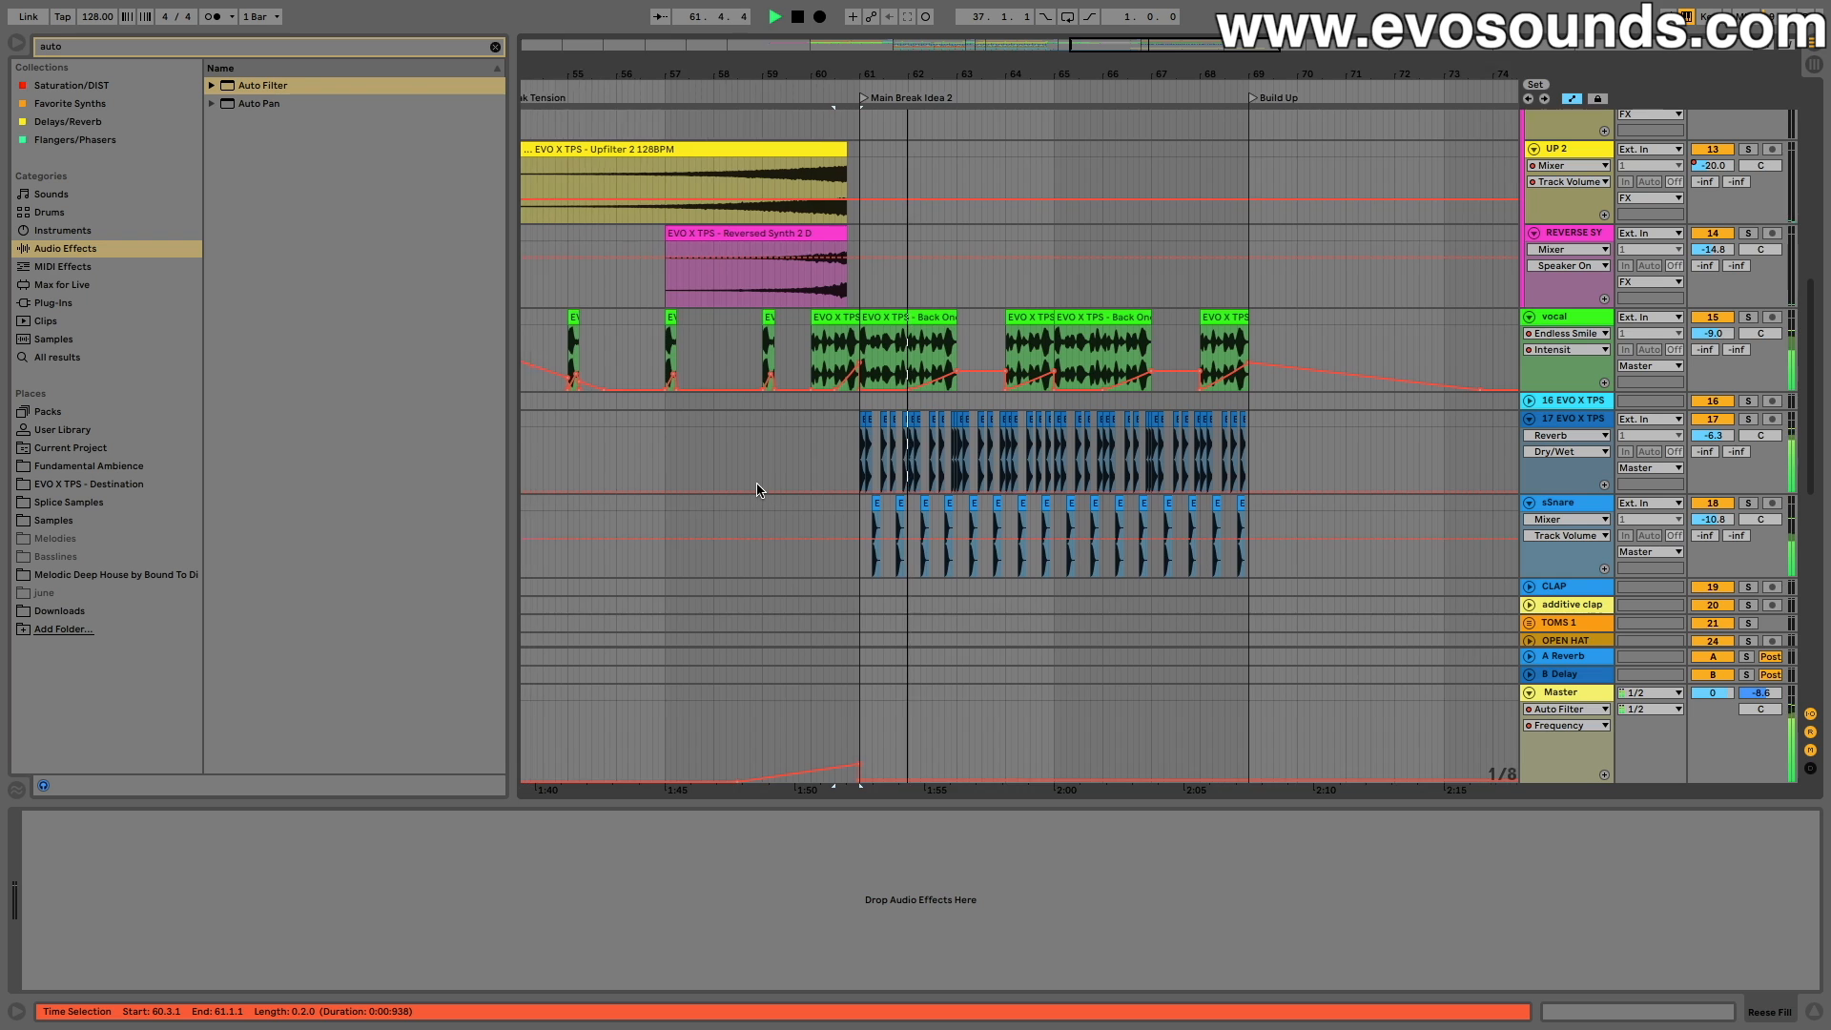
{"action": "scroll", "coordinate": [759, 488], "scroll_direction": "right", "scroll_amount": 2}
{"action": "scroll", "coordinate": [759, 488], "scroll_direction": "down", "scroll_amount": 10}
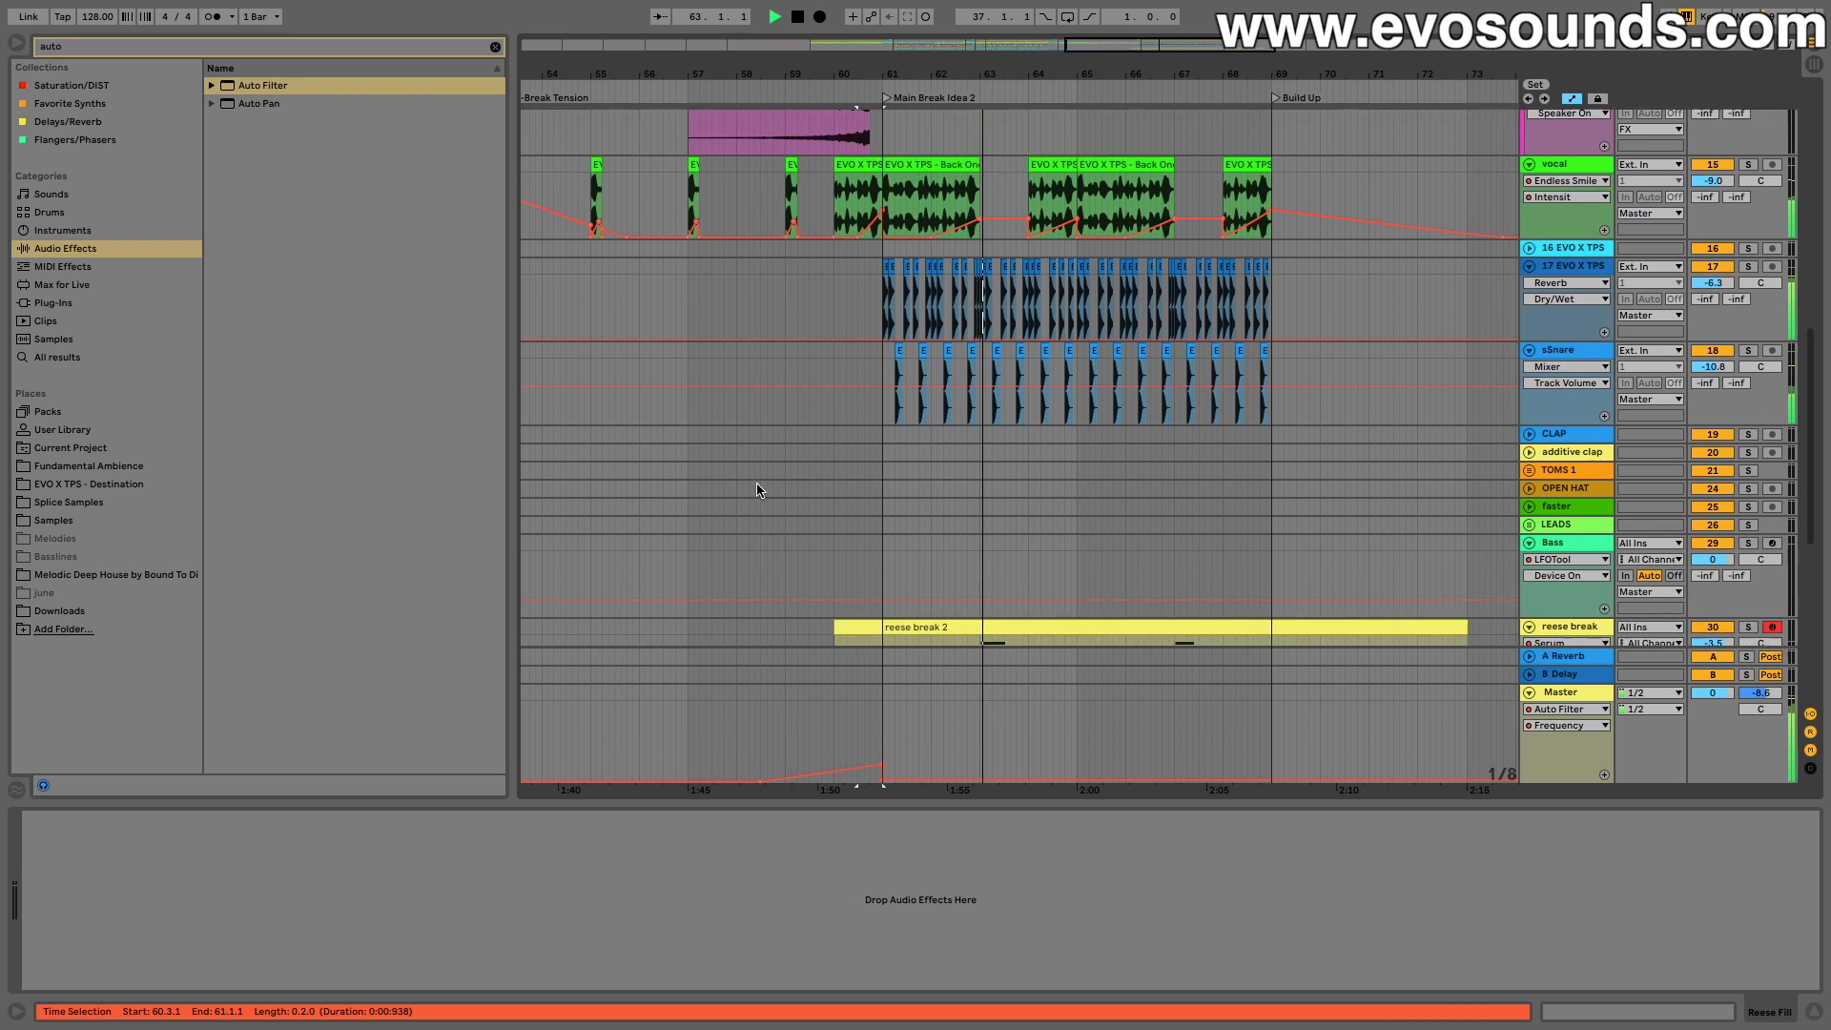
{"action": "scroll", "coordinate": [758, 488], "scroll_direction": "down", "scroll_amount": 4}
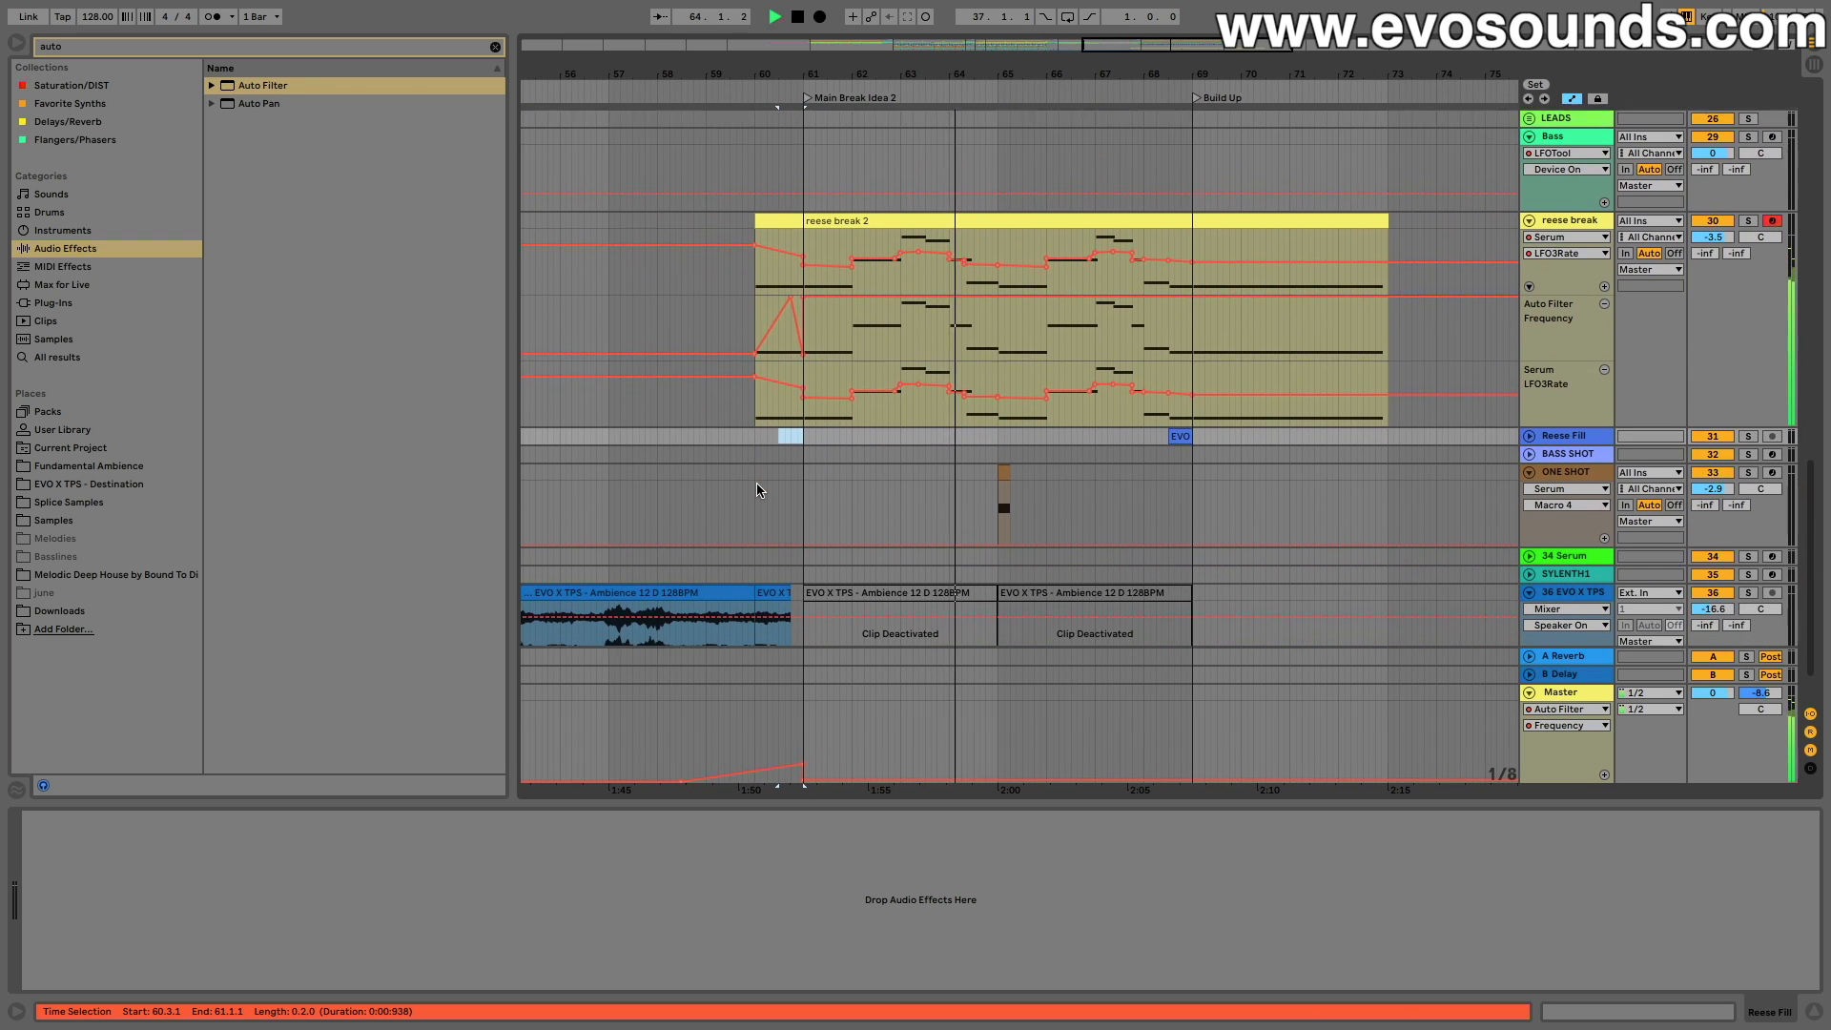
{"action": "scroll", "coordinate": [759, 489], "scroll_direction": "up", "scroll_amount": 1}
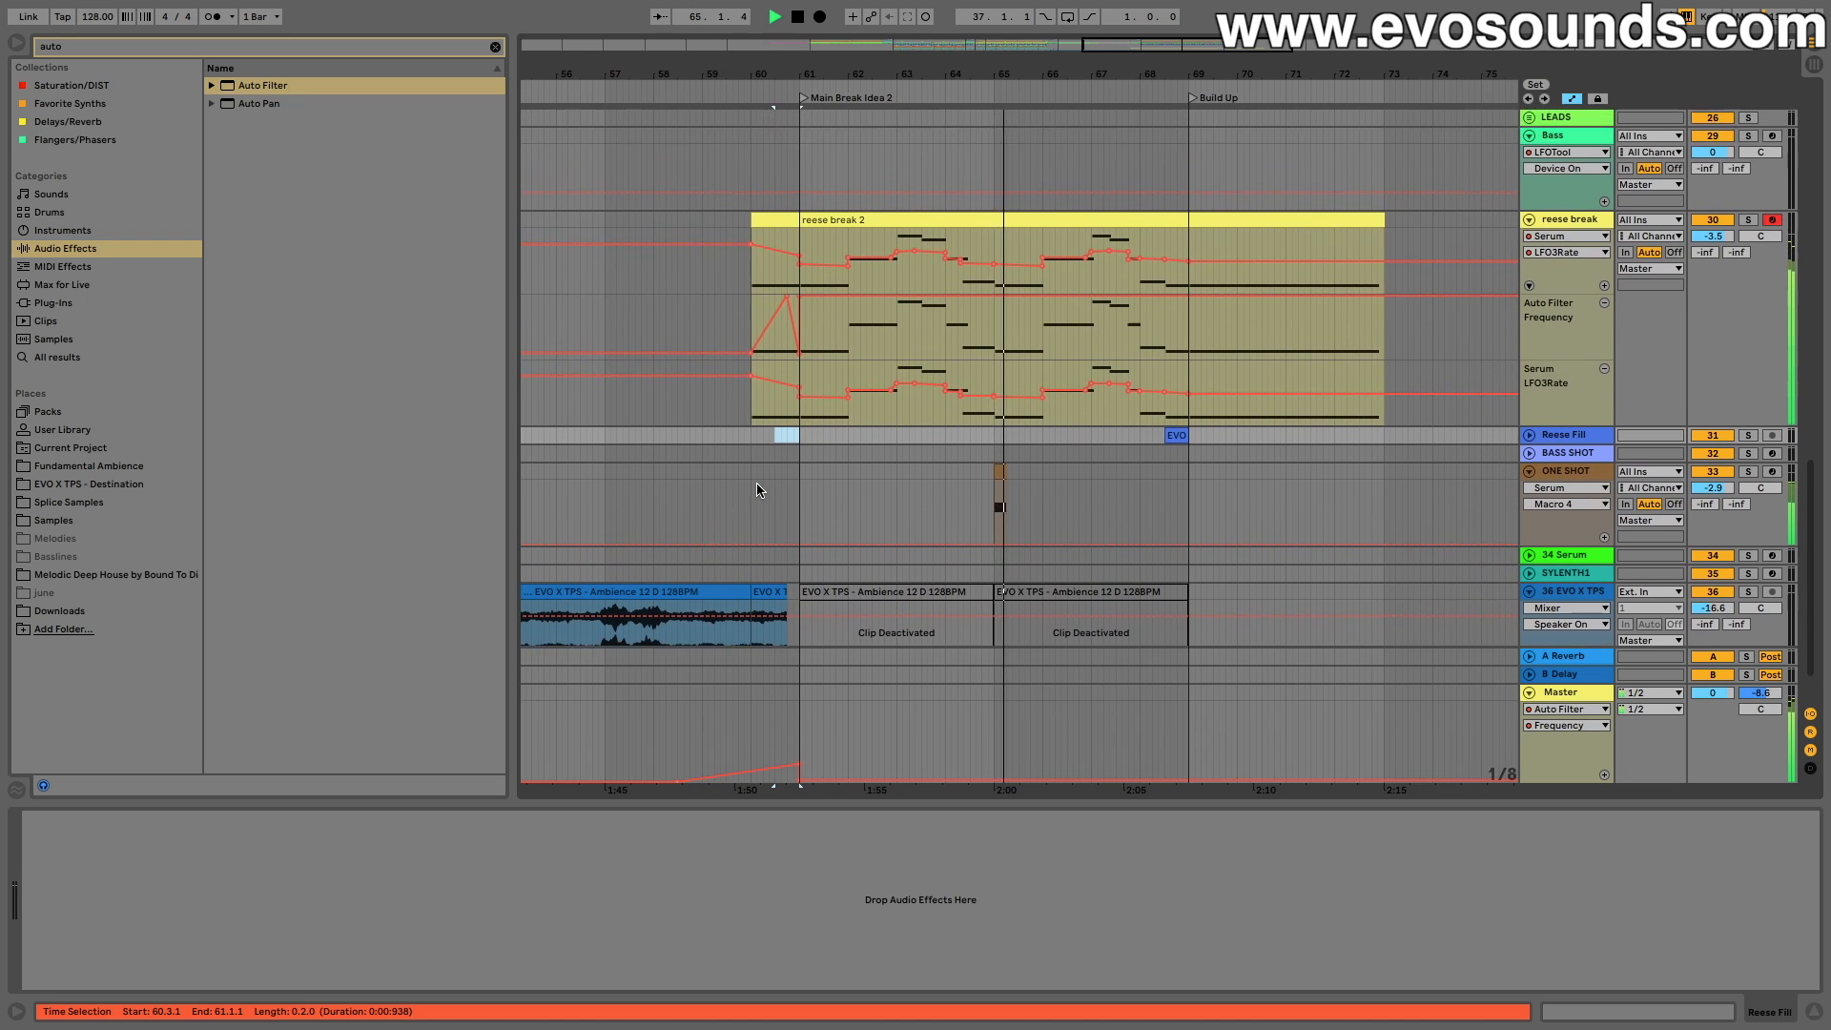
{"action": "scroll", "coordinate": [759, 488], "scroll_direction": "down", "scroll_amount": 1}
Step: Reactivate the two ambience clips from 61.1.1 to 69.1.1 and lower the ambience track's volume to -18.4 dB
{"action": "left_click", "coordinate": [886, 531]}
{"action": "key", "text": "0"}
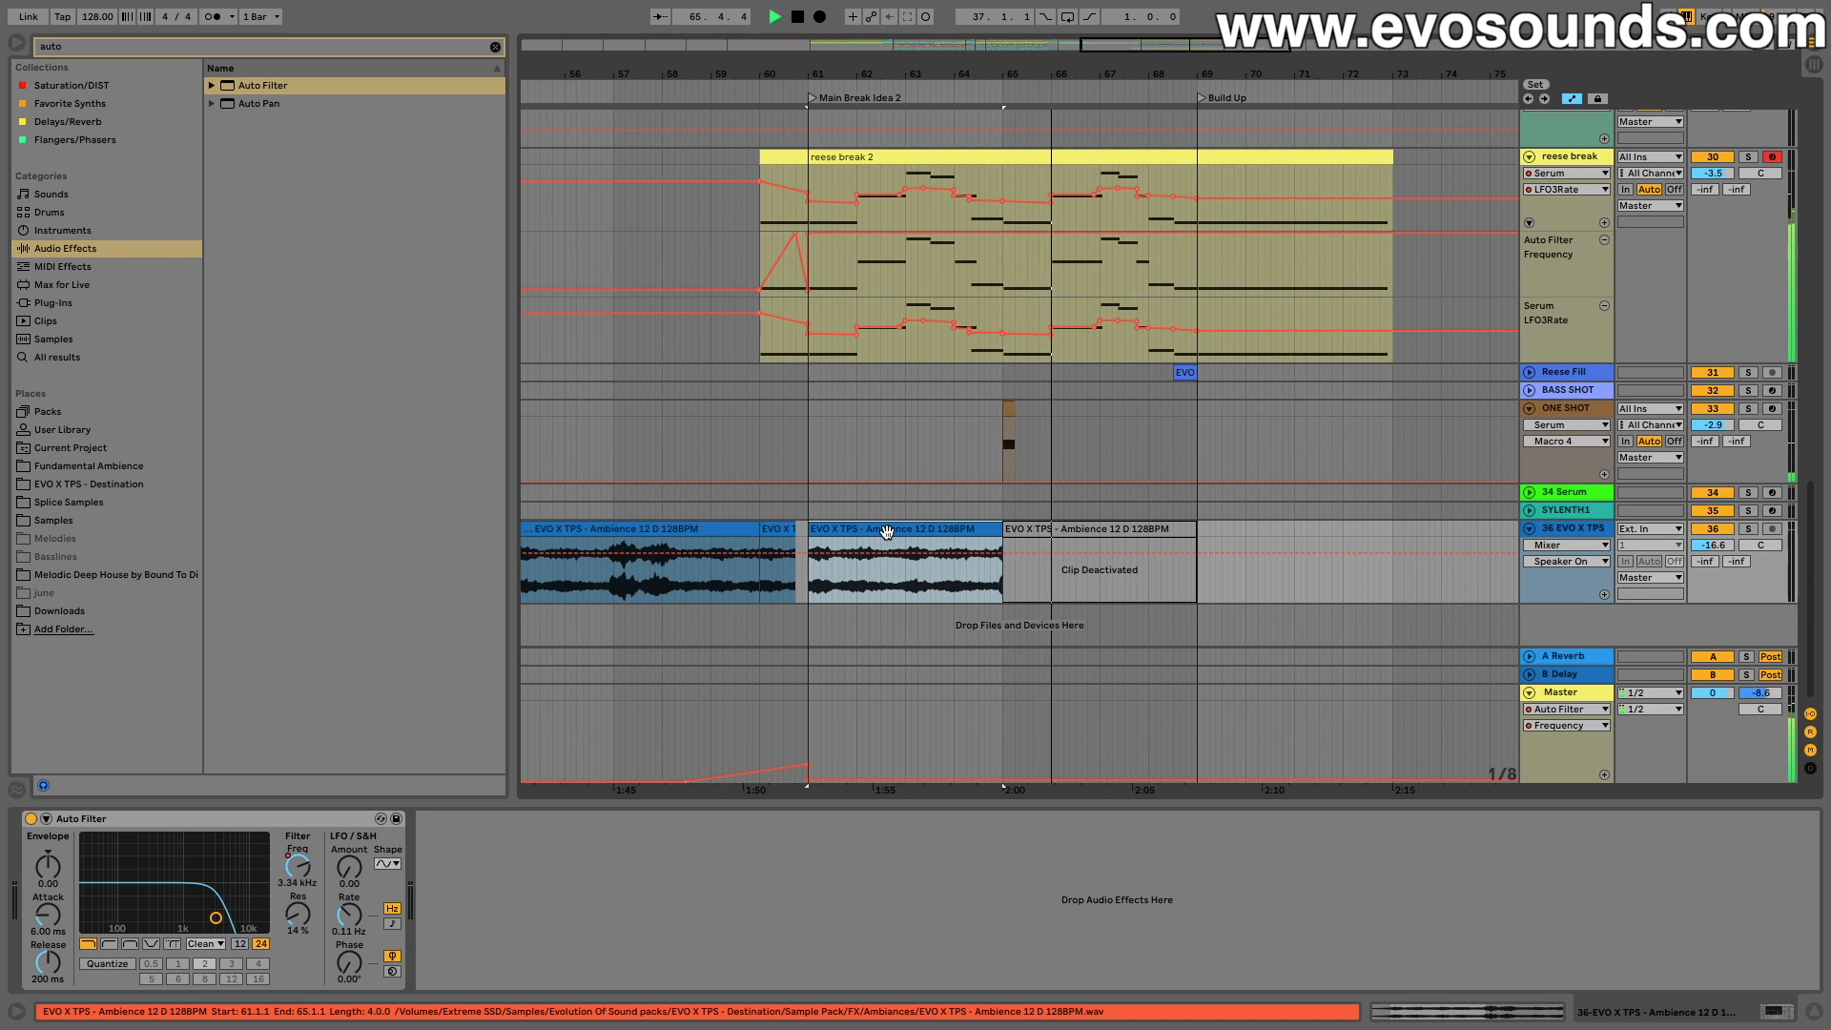
{"action": "left_click", "coordinate": [1059, 527]}
{"action": "key", "text": "0"}
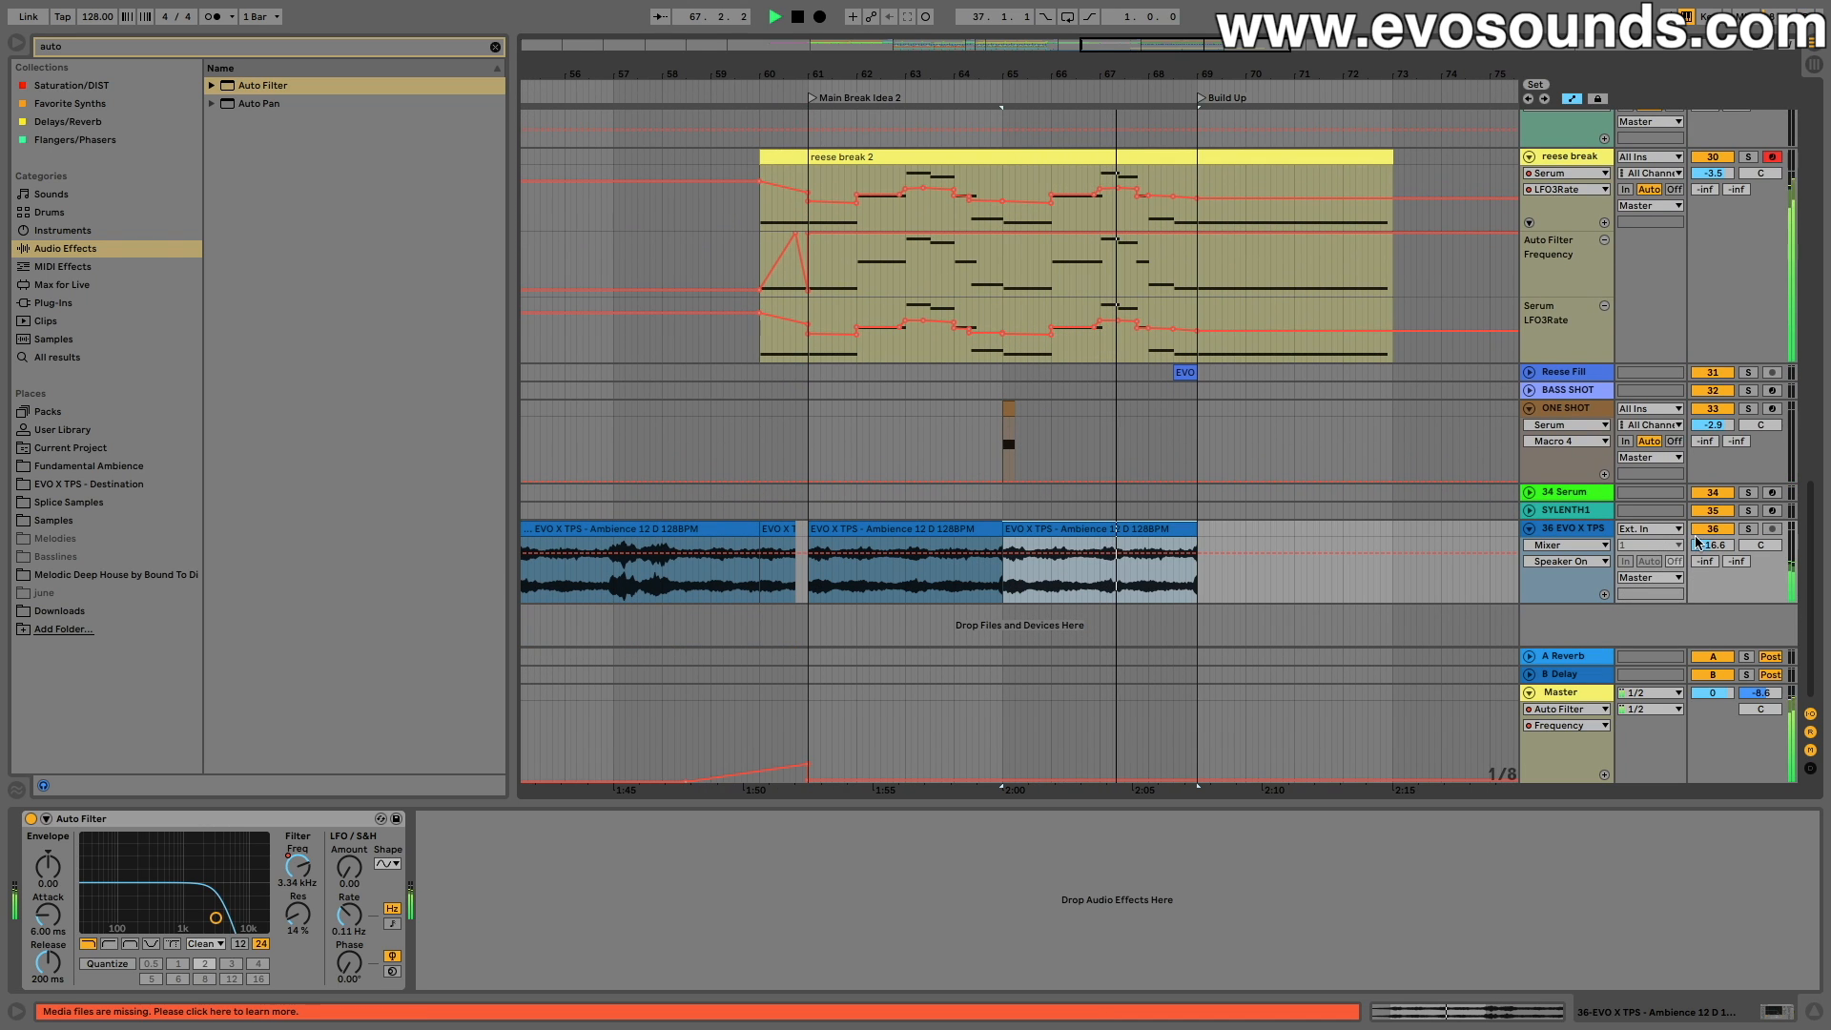
{"action": "scroll", "coordinate": [930, 399], "scroll_direction": "up", "scroll_amount": 2}
{"action": "scroll", "coordinate": [1144, 477], "scroll_direction": "down", "scroll_amount": 2}
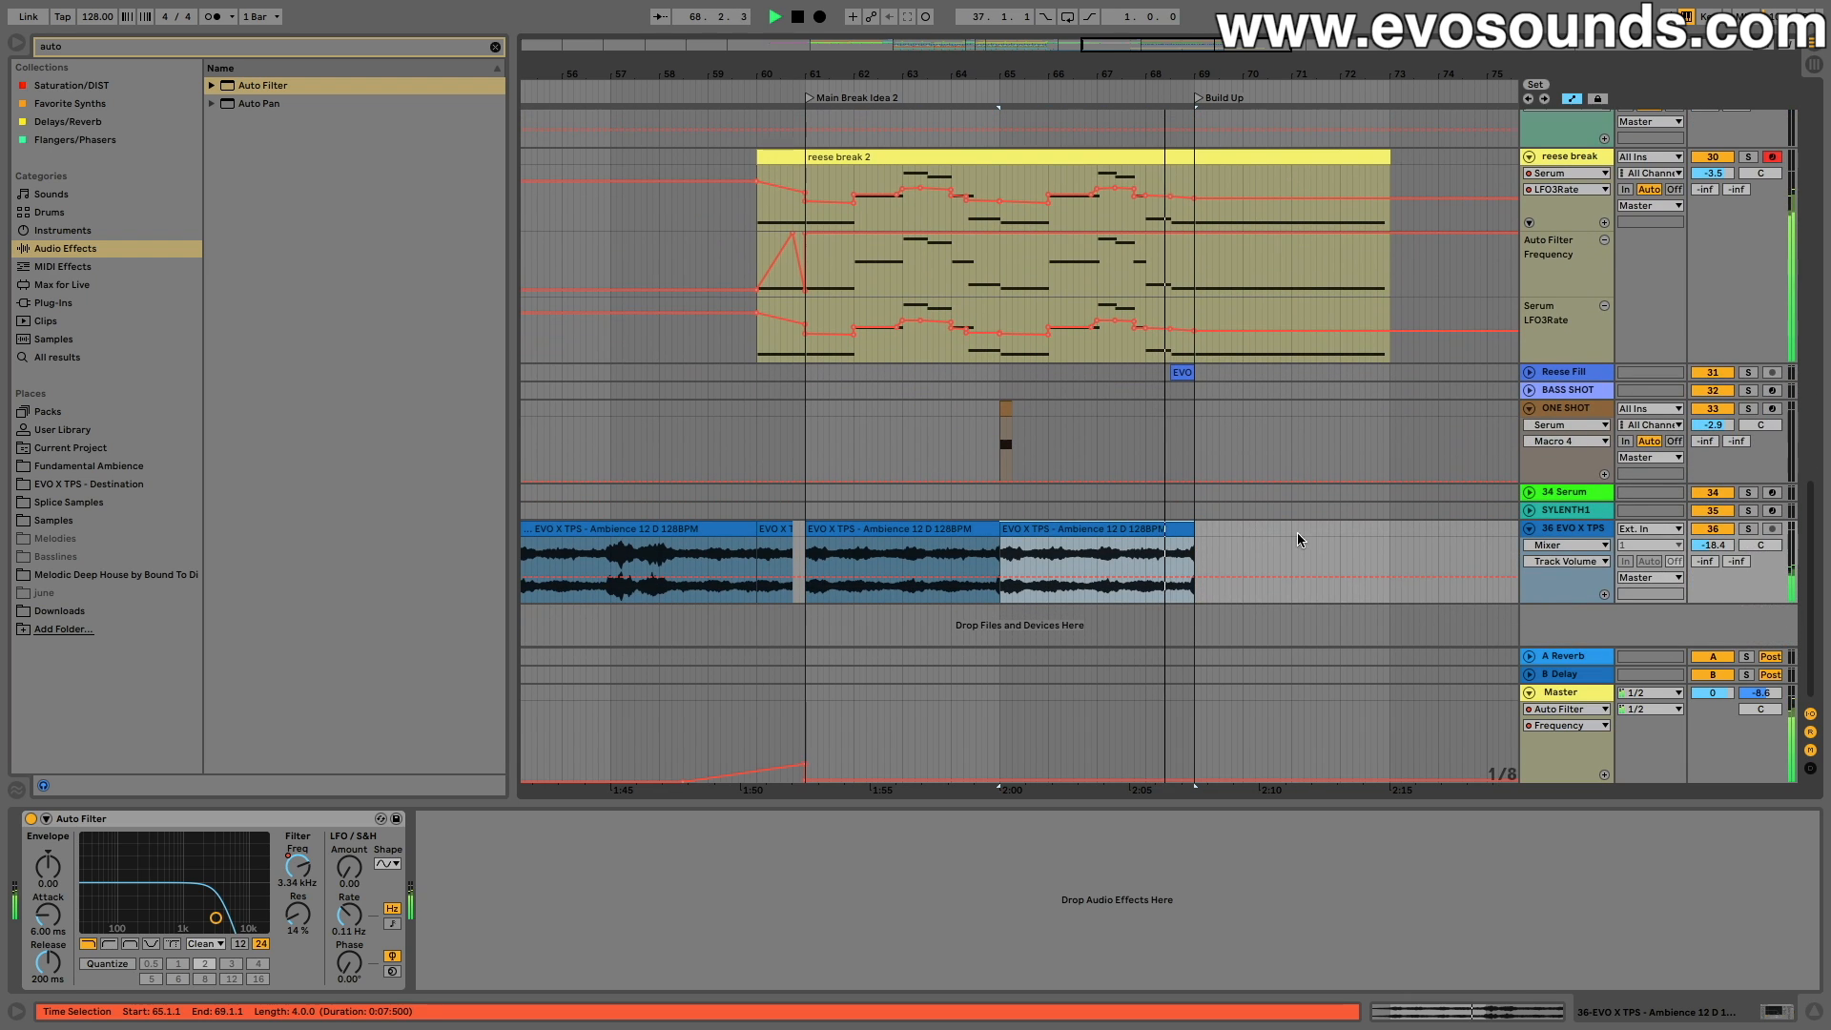
Step: Delete the two ambience clips from 61.1.1 to 69.1.1, and play from 52.3.1
{"action": "left_click", "coordinate": [955, 529]}
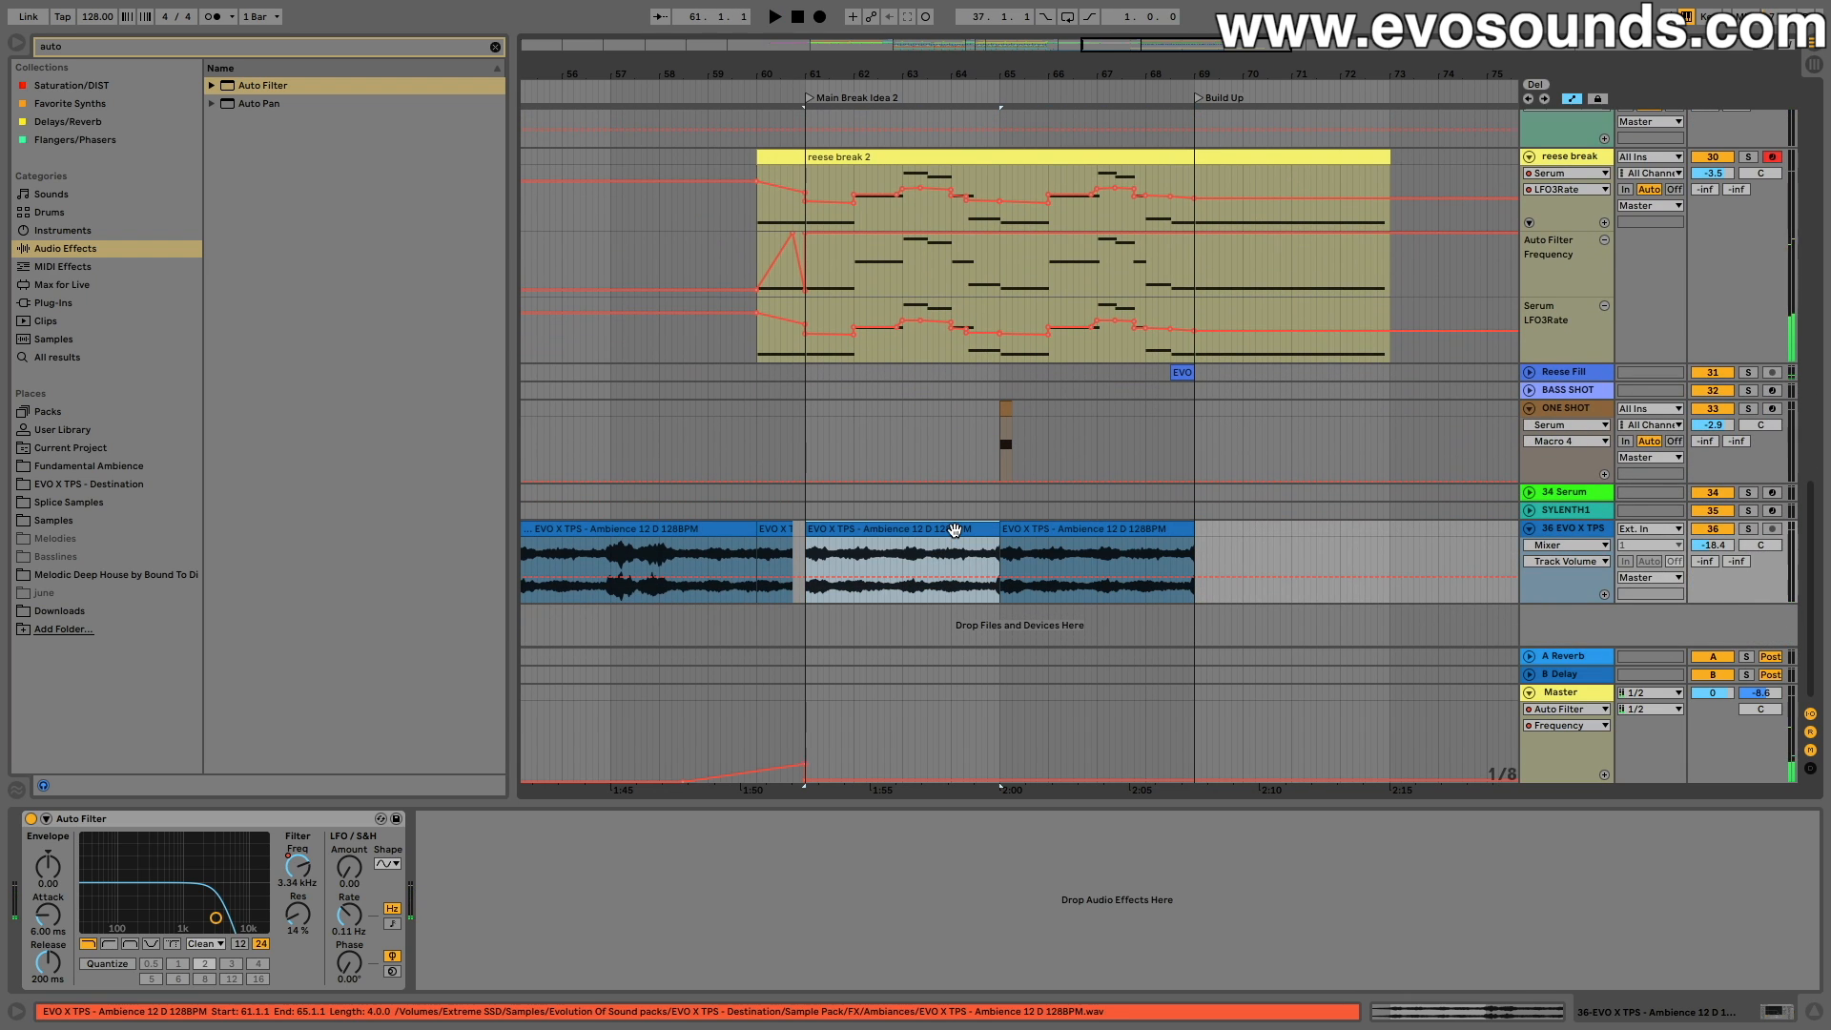
{"action": "key", "text": "Delete"}
{"action": "left_click", "coordinate": [1073, 527]}
{"action": "key", "text": "Delete"}
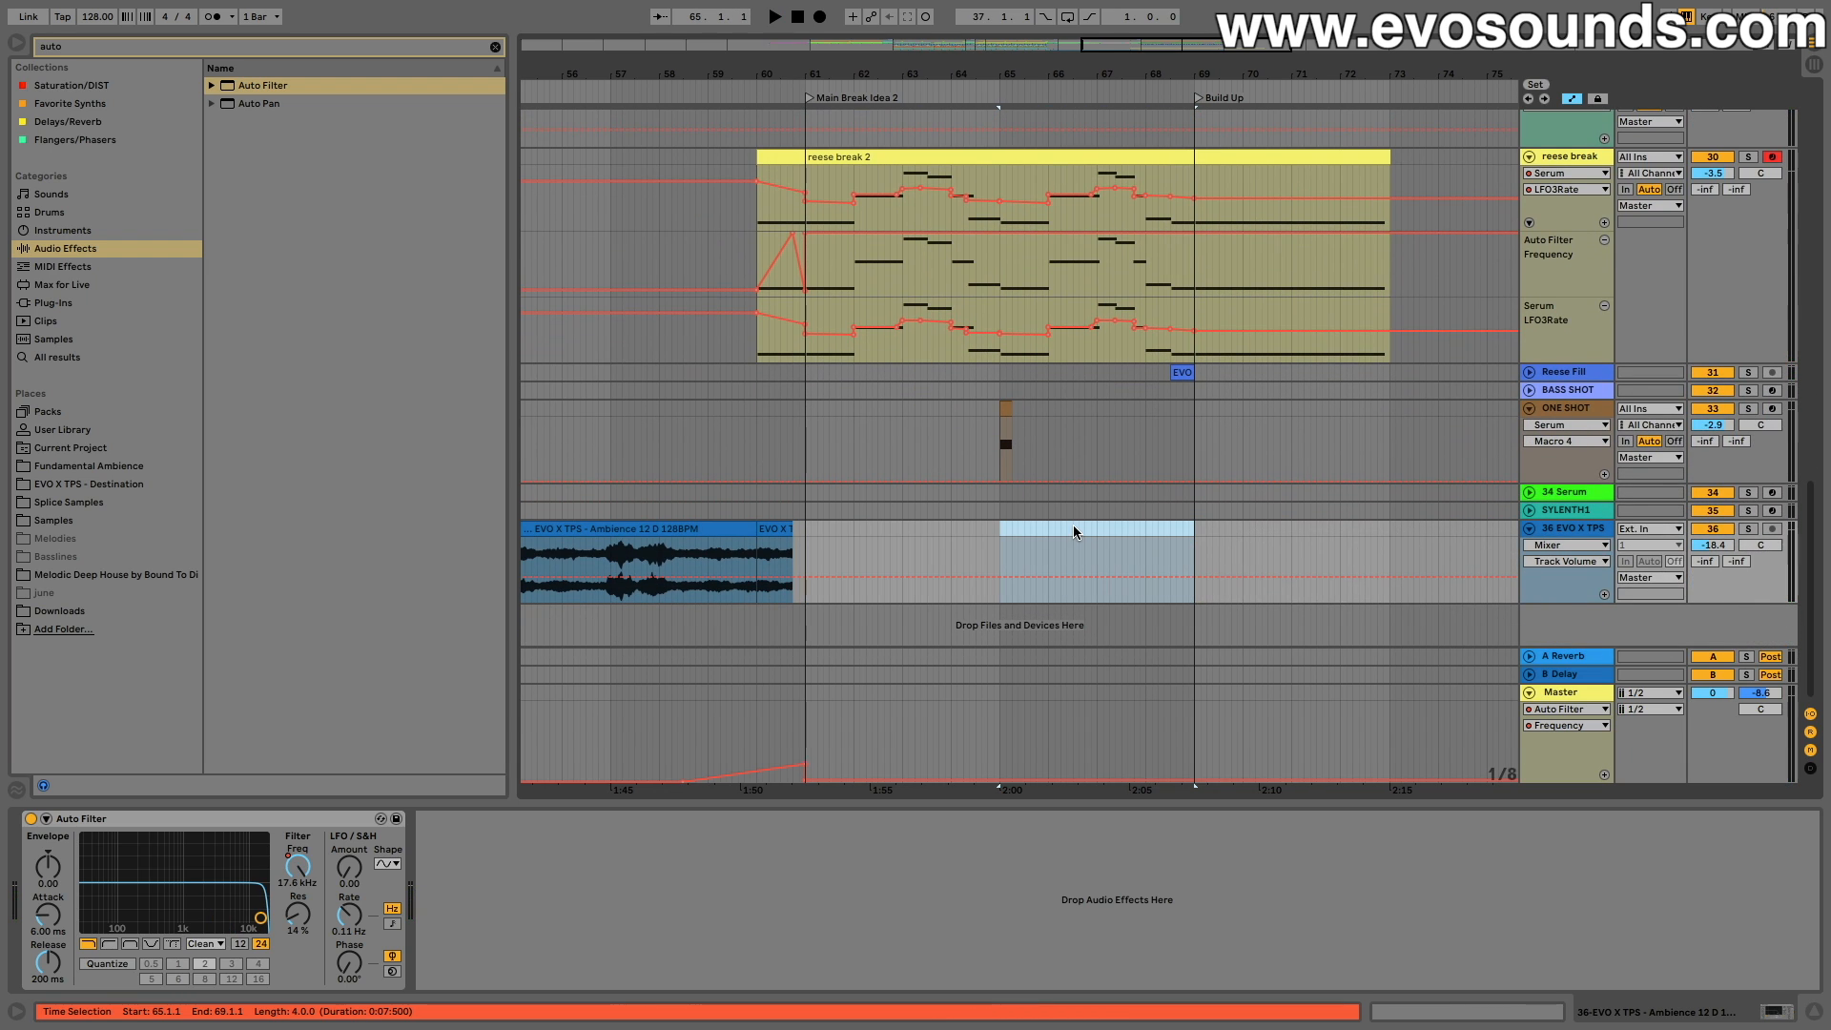
{"action": "scroll", "coordinate": [1073, 532], "scroll_direction": "left", "scroll_amount": 5}
{"action": "left_click", "coordinate": [932, 492]}
{"action": "key", "text": "space"}
Step: Copy the eight-bar OPEN HAT section from 45.1.1 to 53.1.1 into Main Break Idea 2 at 61.1.1
{"action": "scroll", "coordinate": [932, 491], "scroll_direction": "up", "scroll_amount": 2}
{"action": "scroll", "coordinate": [932, 492], "scroll_direction": "right", "scroll_amount": 3}
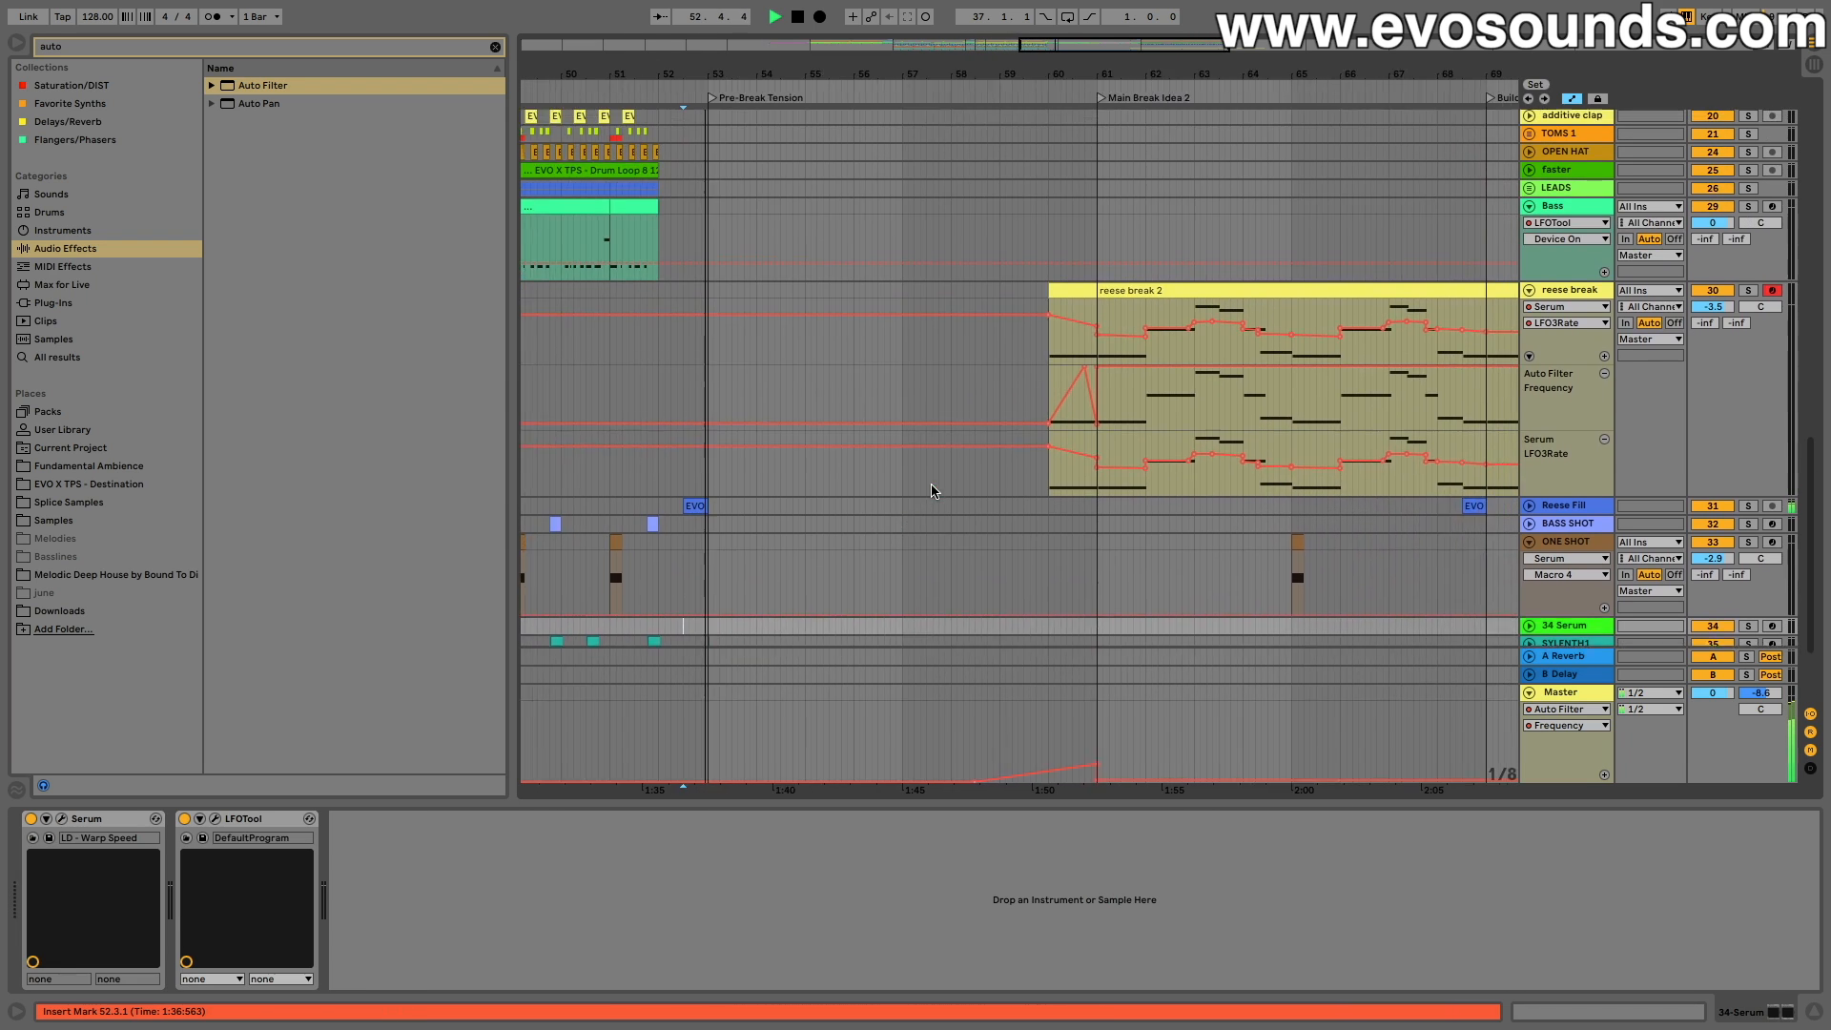
{"action": "scroll", "coordinate": [932, 492], "scroll_direction": "up", "scroll_amount": 3}
{"action": "scroll", "coordinate": [932, 492], "scroll_direction": "left", "scroll_amount": 6}
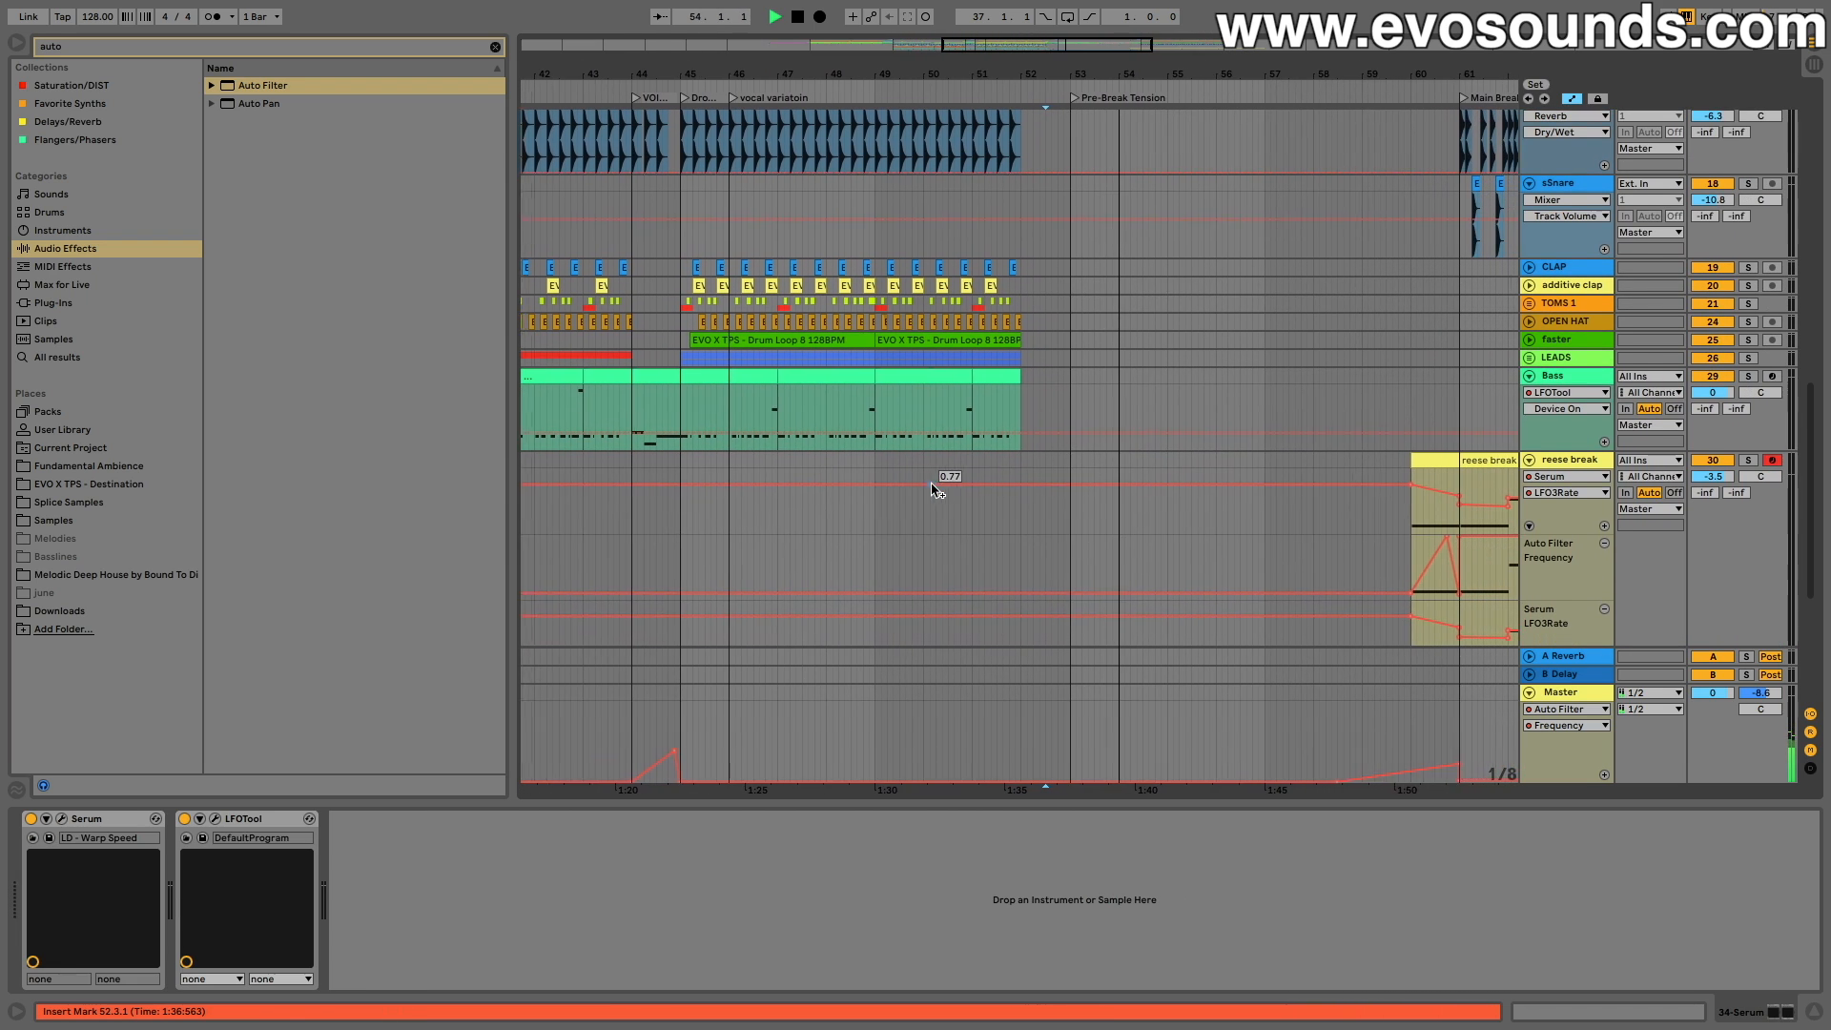
{"action": "scroll", "coordinate": [932, 490], "scroll_direction": "right", "scroll_amount": 1}
{"action": "left_click", "coordinate": [1529, 322]}
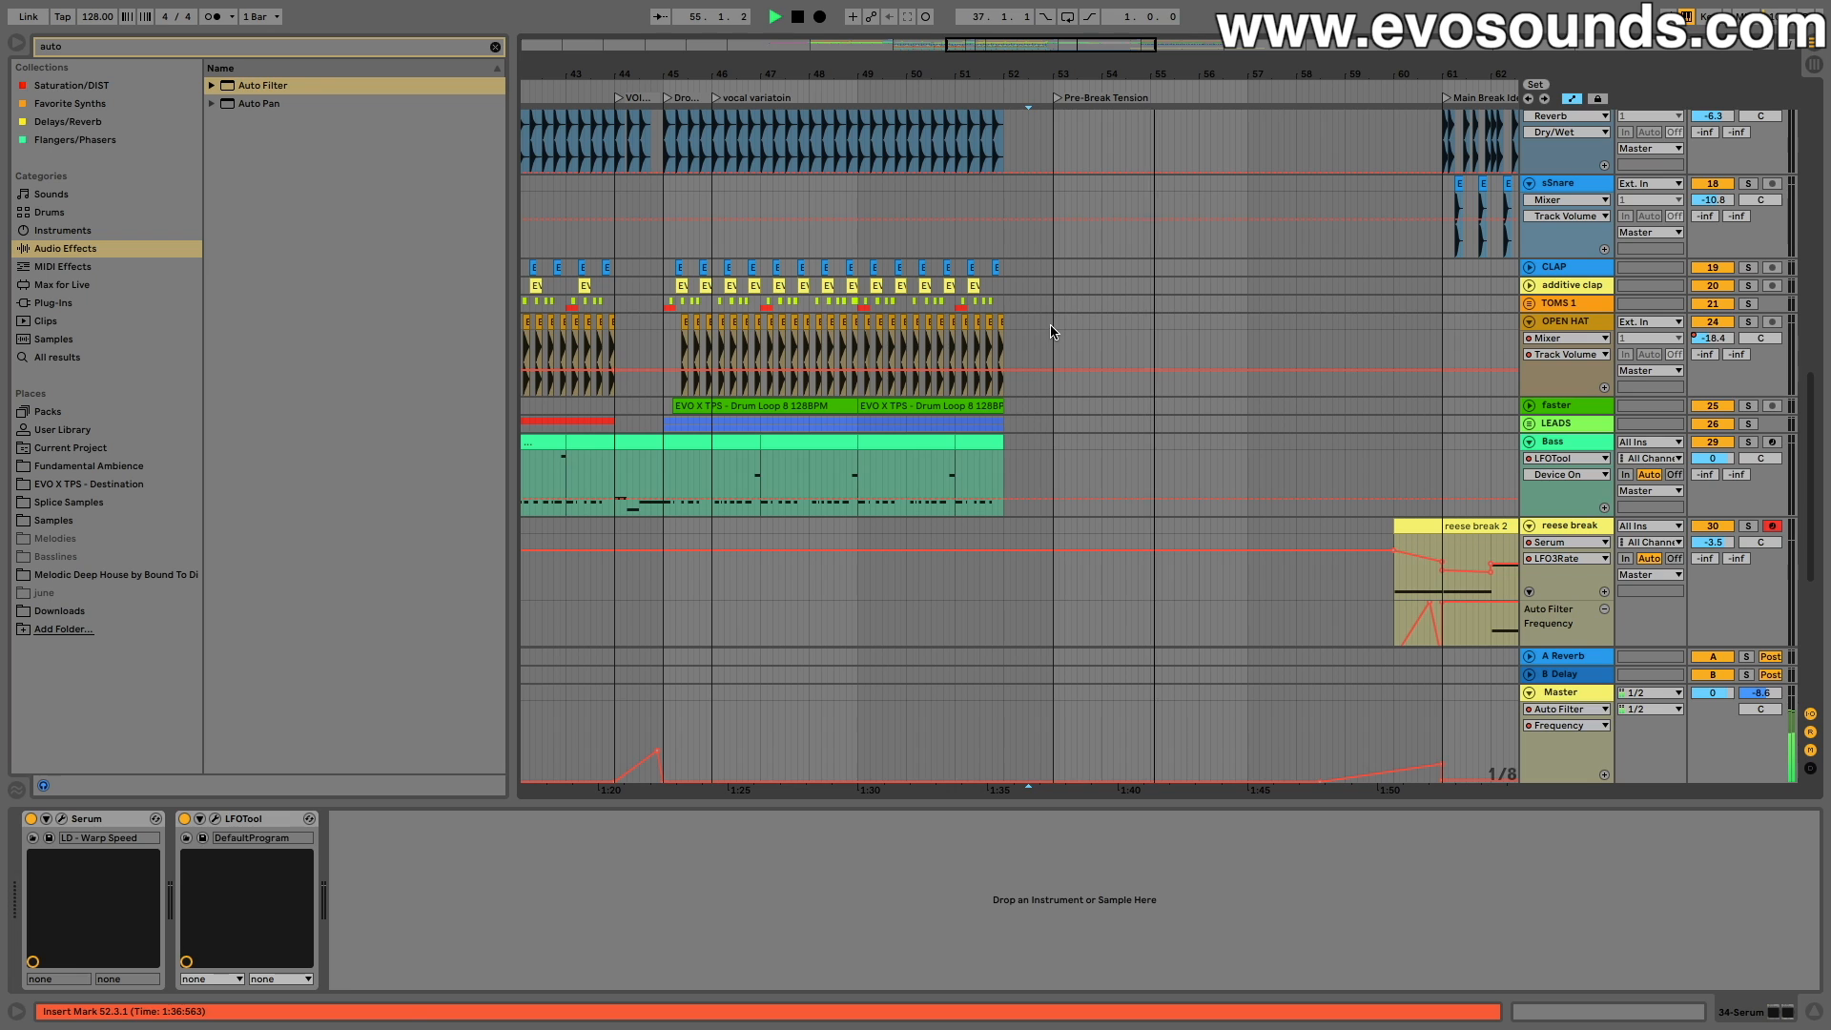
{"action": "left_click_drag", "start_coordinate": [1052, 331], "coordinate": [665, 334]}
{"action": "scroll", "coordinate": [1147, 348], "scroll_direction": "right", "scroll_amount": 5}
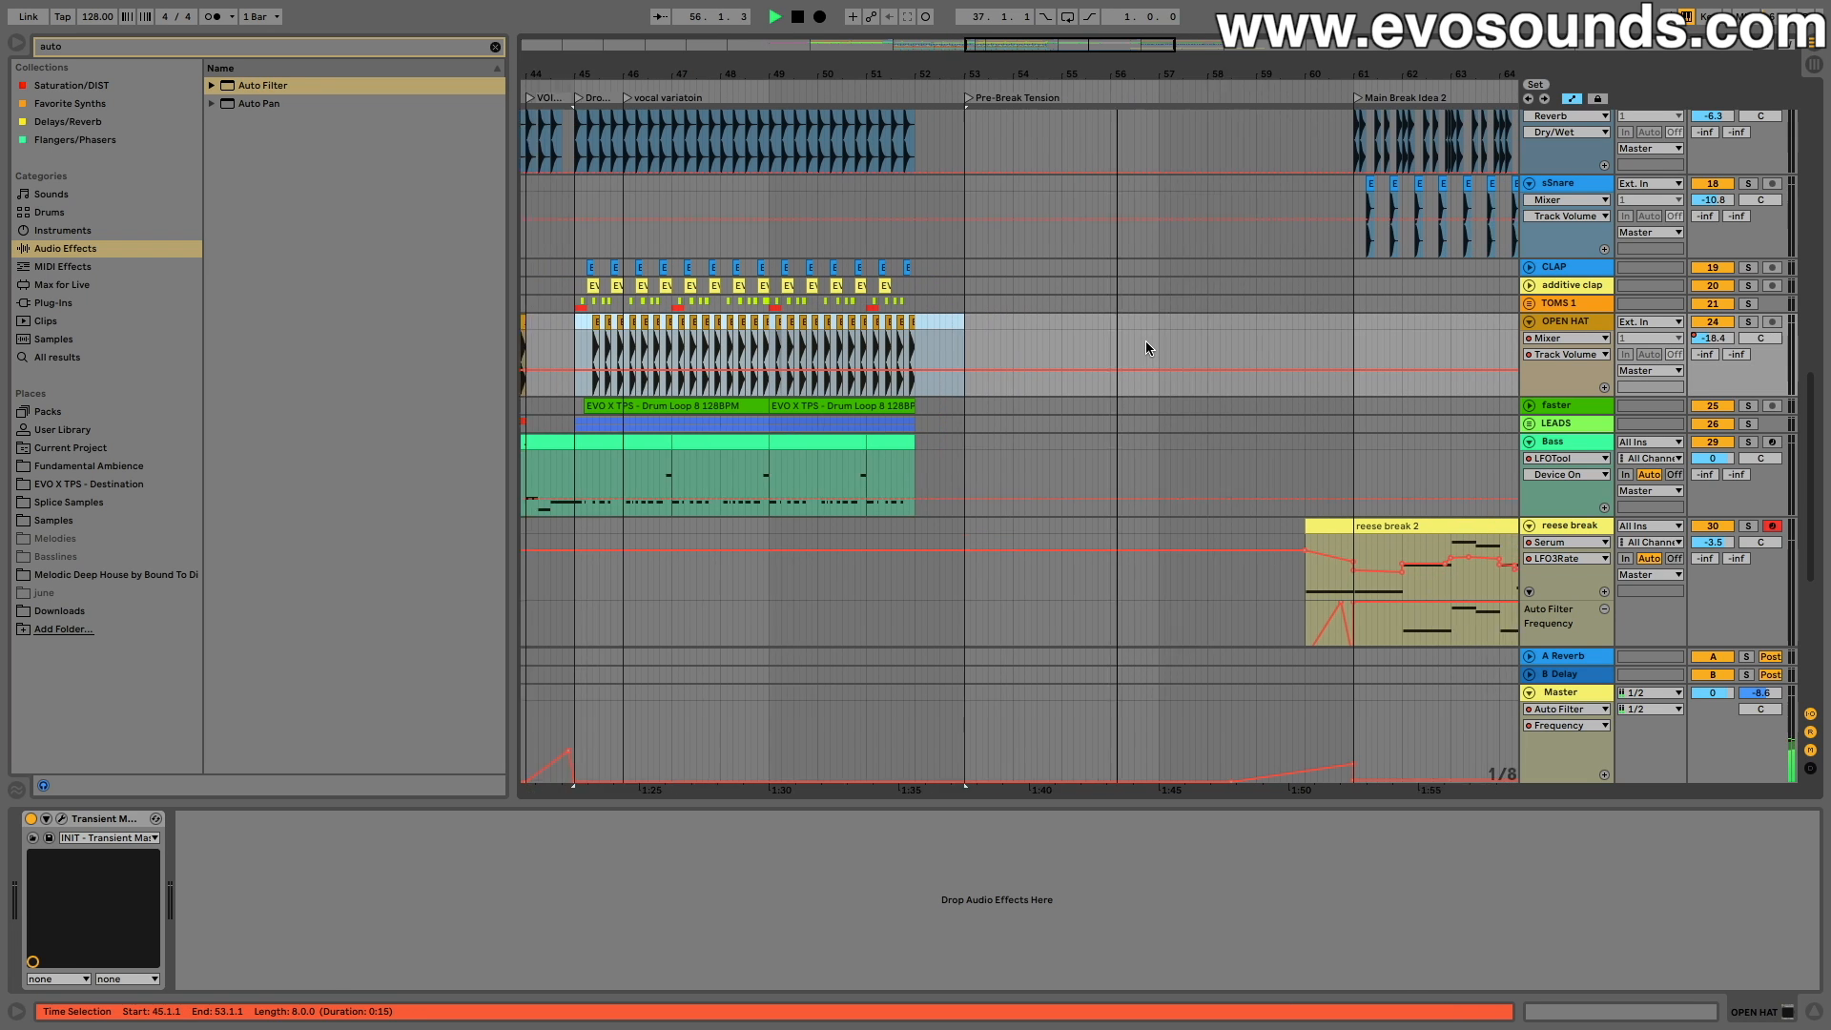
{"action": "scroll", "coordinate": [1147, 340], "scroll_direction": "right", "scroll_amount": 10}
{"action": "left_click", "coordinate": [1013, 324]}
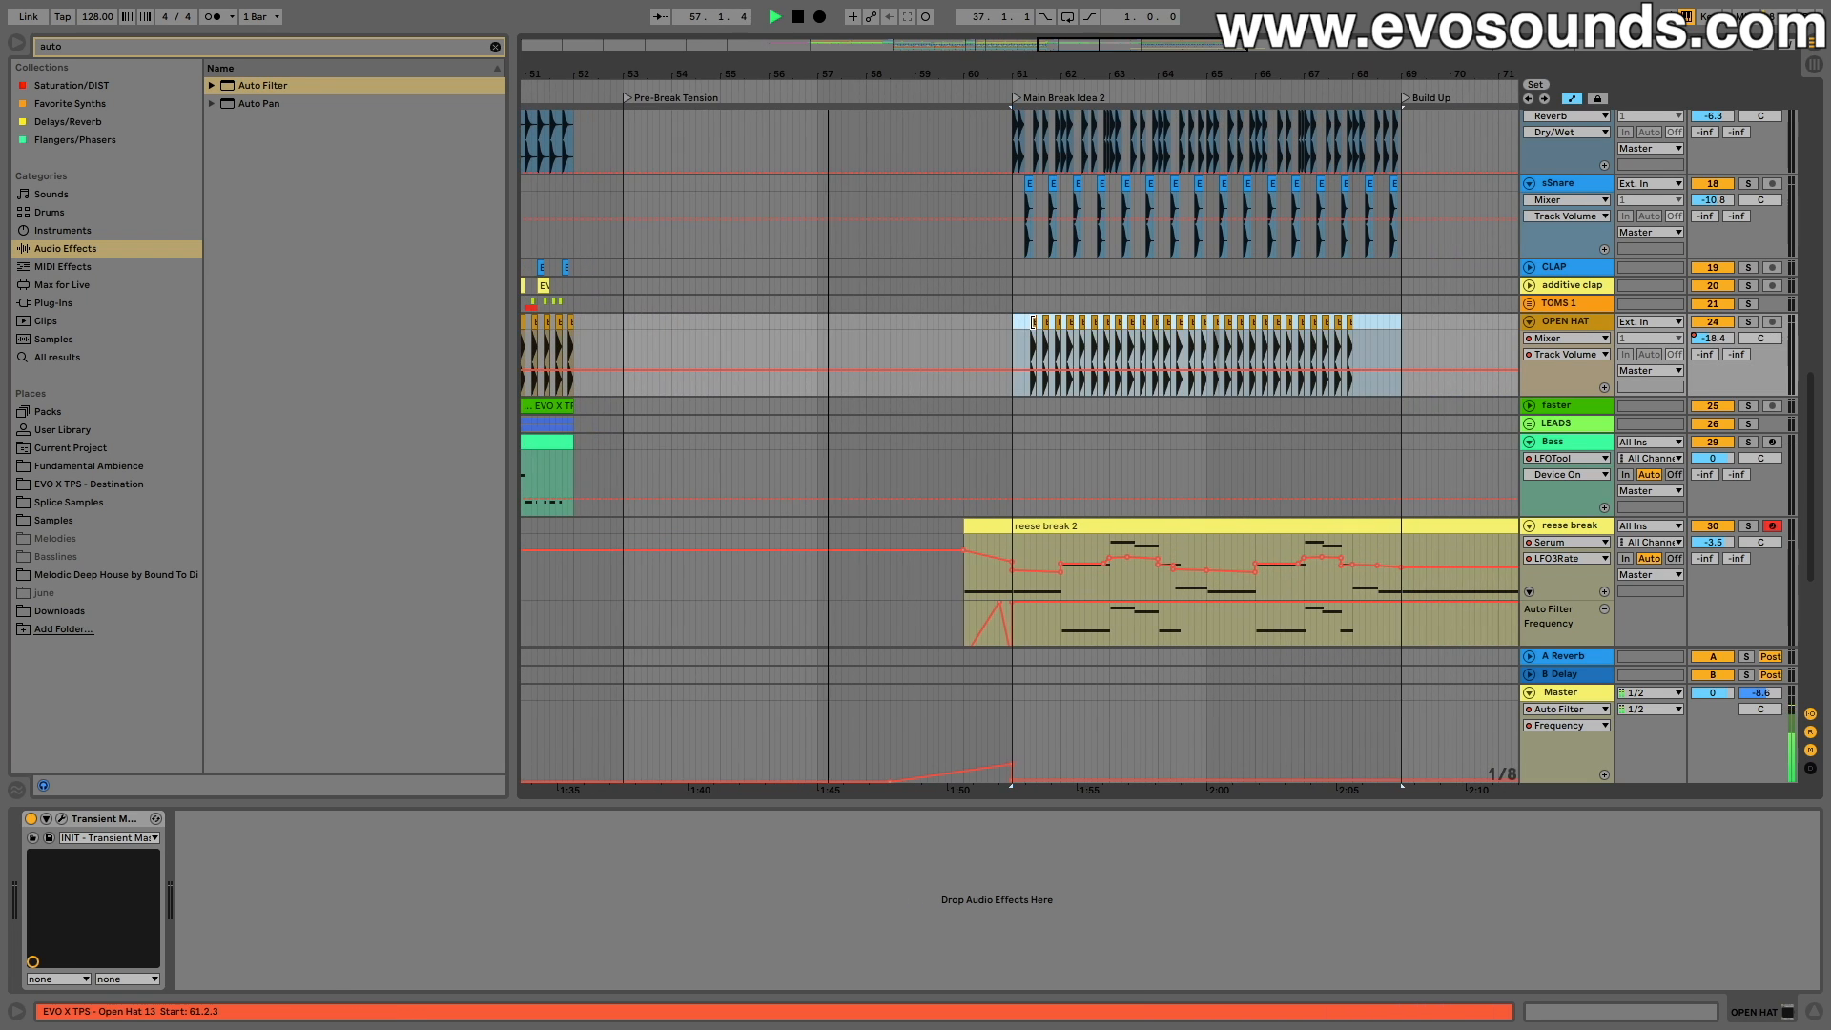
Step: Extend the Reversed Synth 2 D clip to end at 61.1.1, at the start of Main Break Idea 2
{"action": "left_click_drag", "start_coordinate": [1154, 41], "coordinate": [1078, 204]}
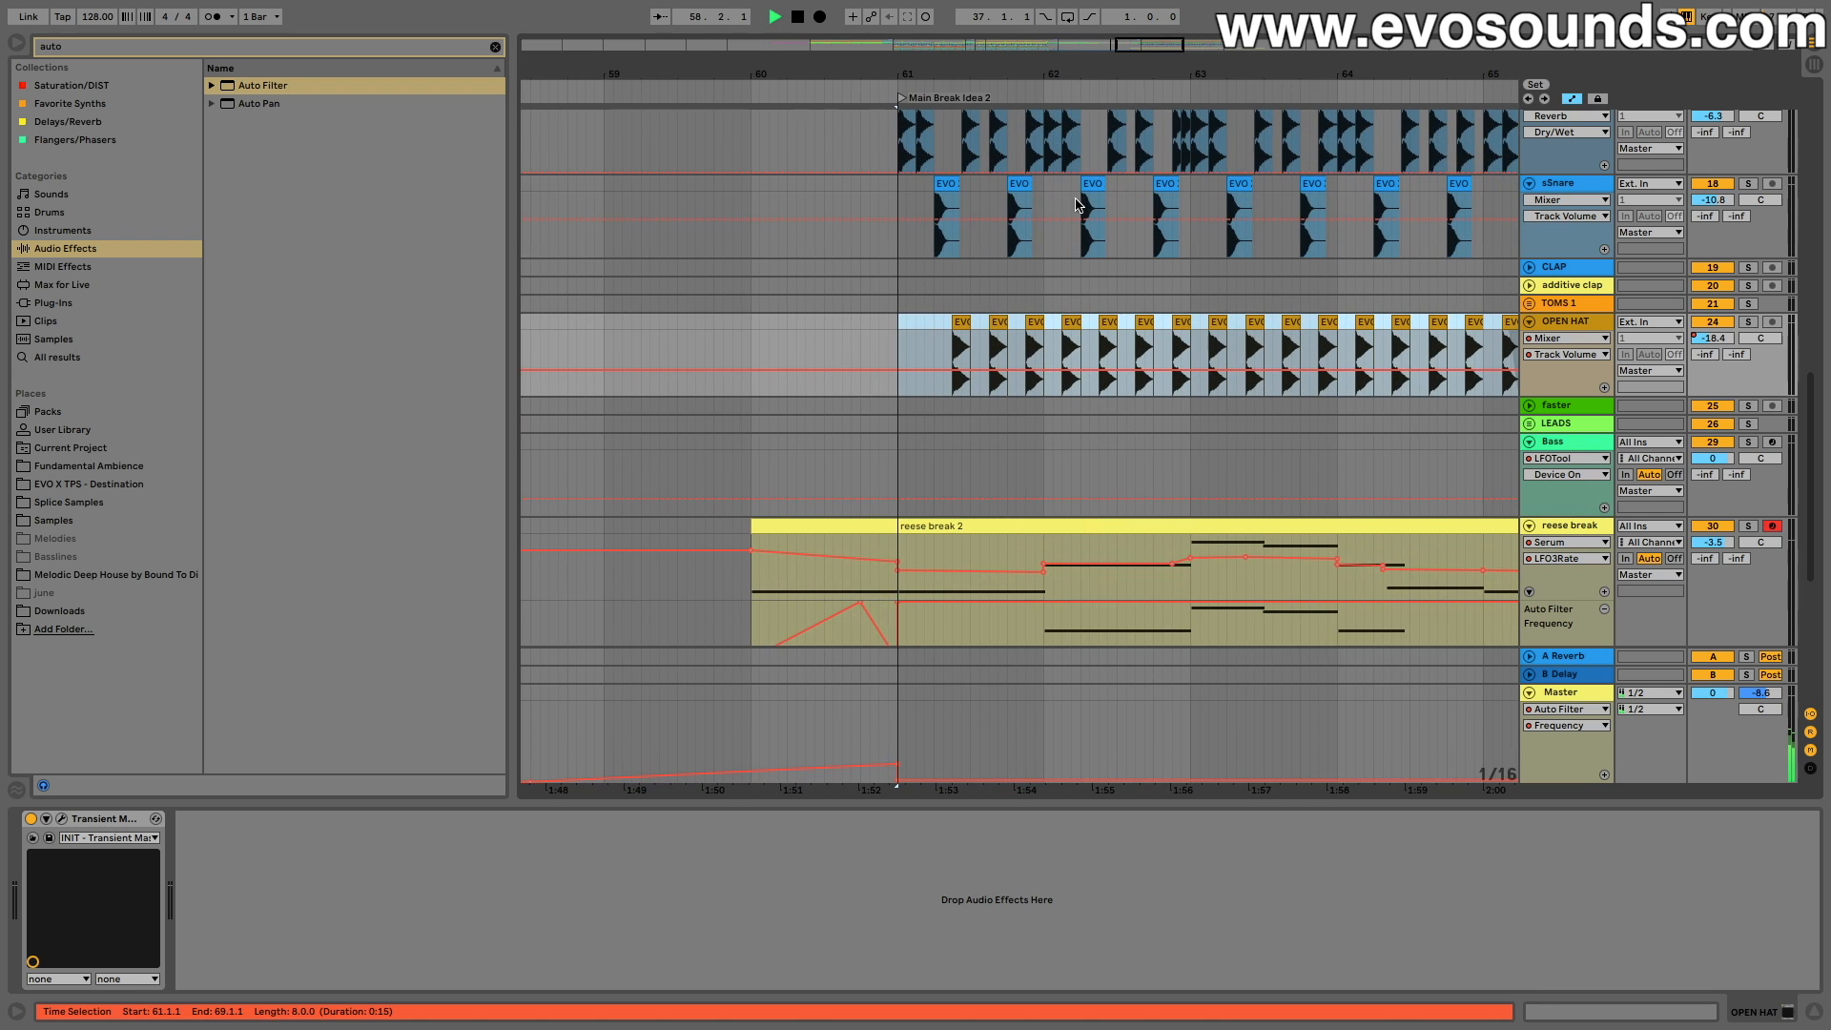
{"action": "scroll", "coordinate": [883, 320], "scroll_direction": "up", "scroll_amount": 10}
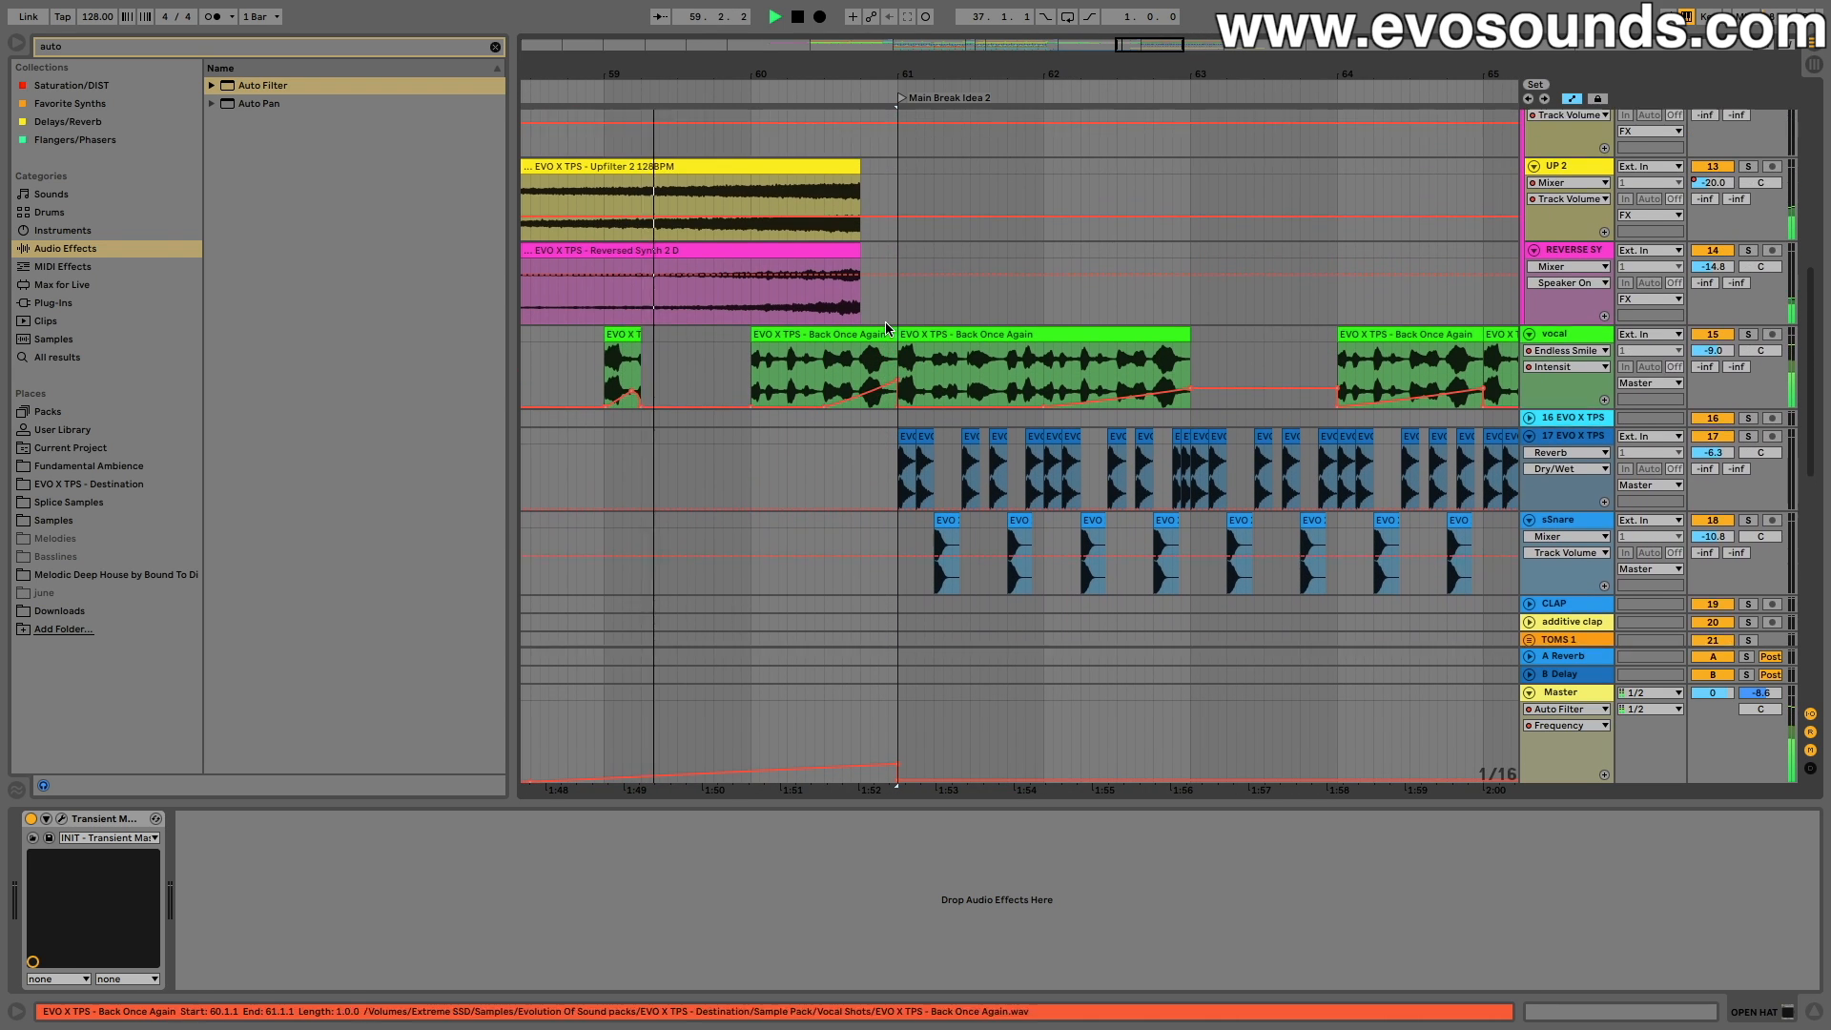
{"action": "scroll", "coordinate": [895, 427], "scroll_direction": "down", "scroll_amount": 3}
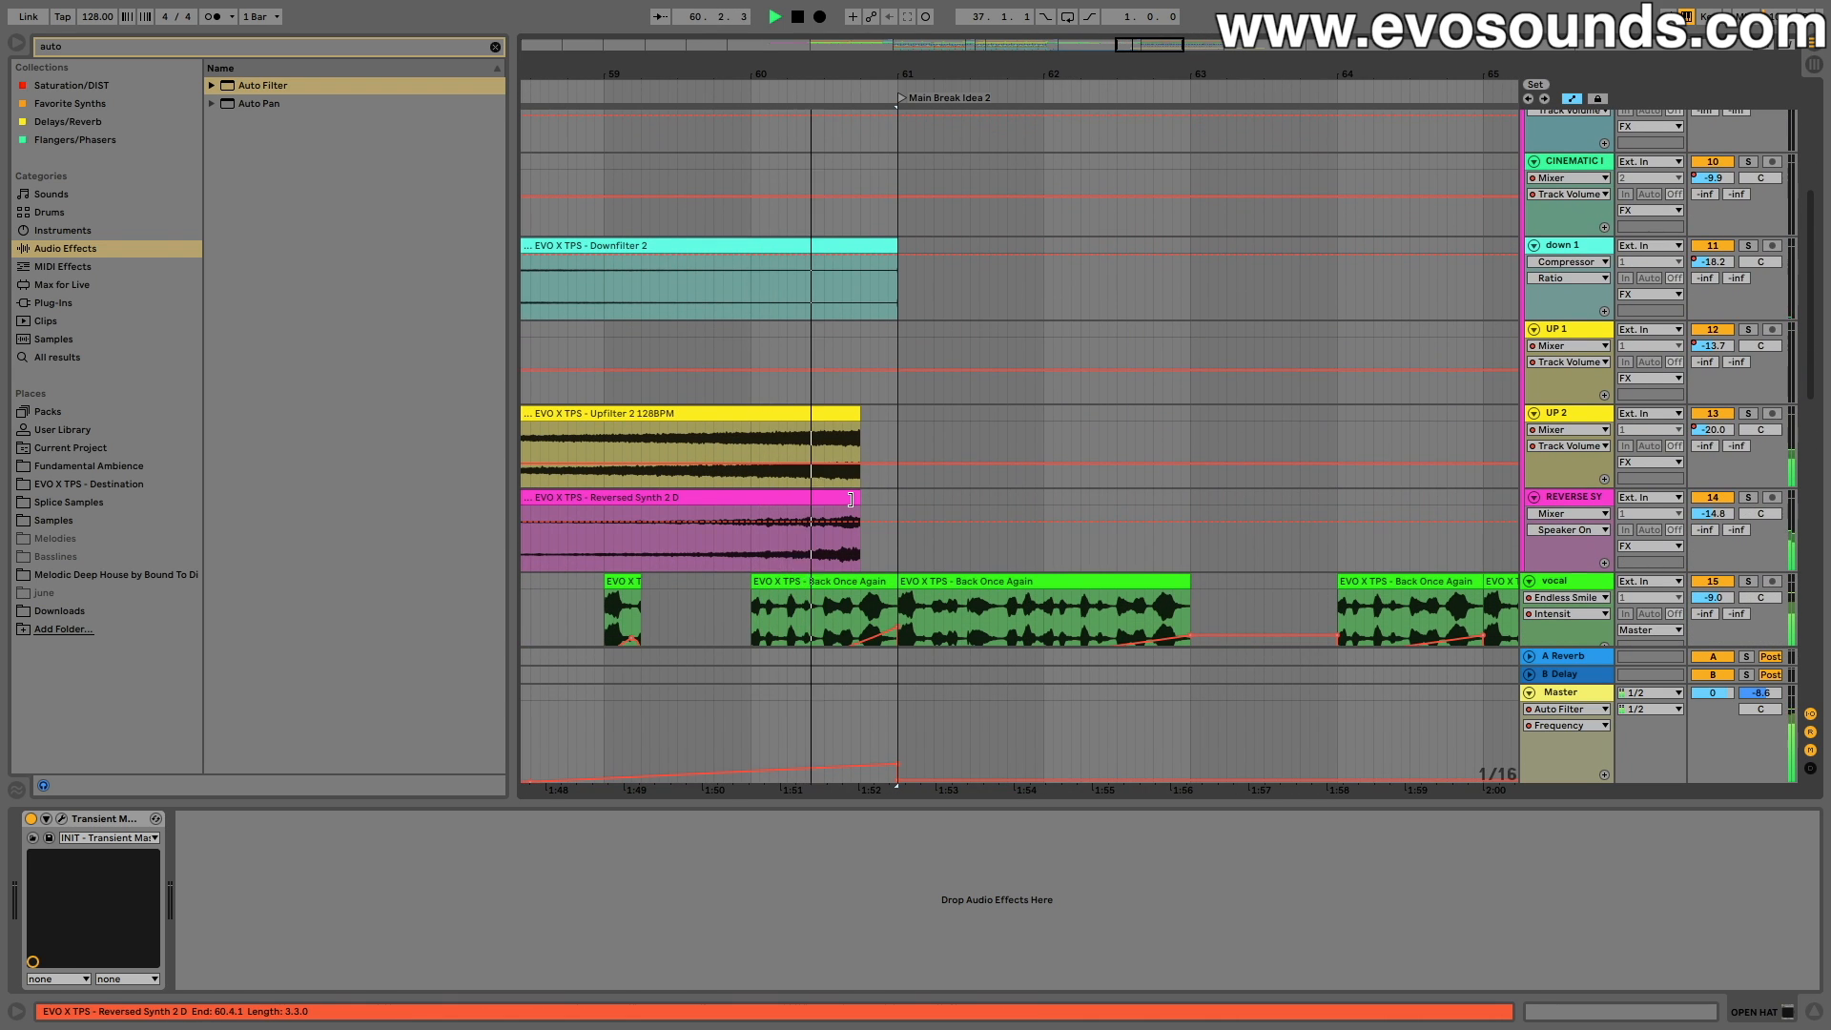
{"action": "left_click_drag", "start_coordinate": [850, 499], "coordinate": [894, 498]}
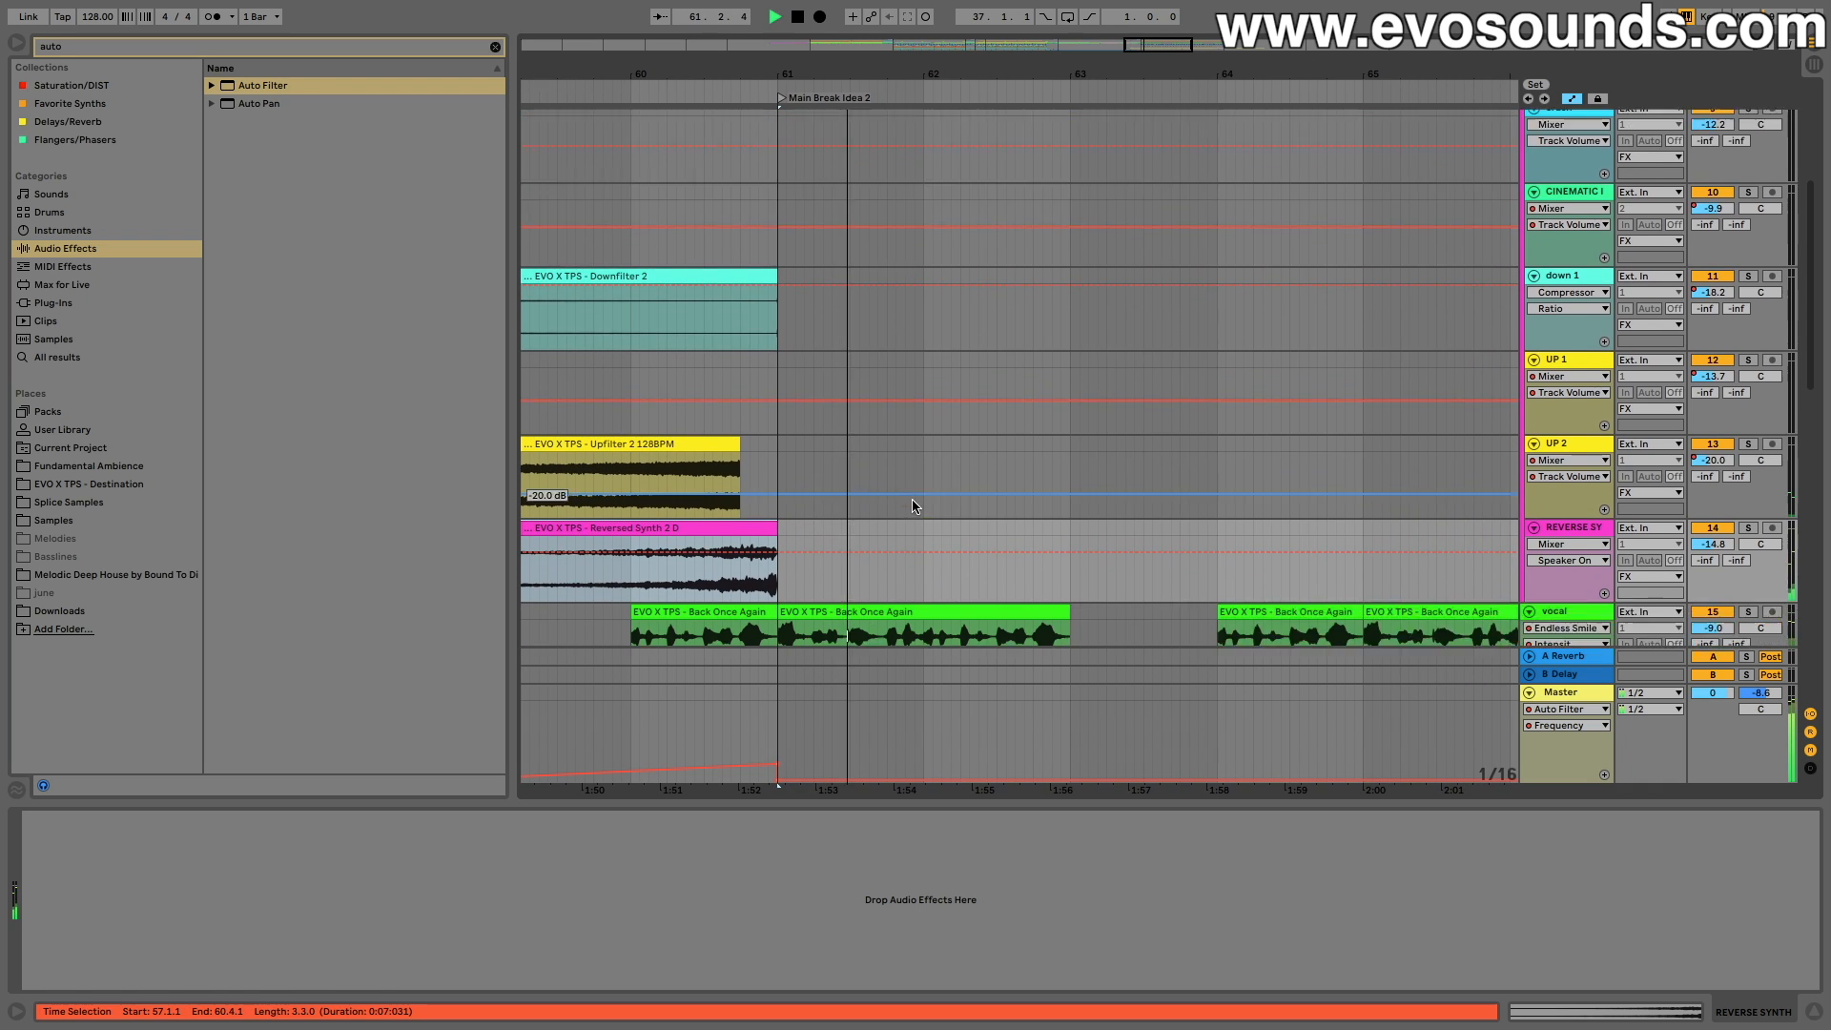
Step: Copy the first open hat hit of Main Break Idea 2 to 61.1.3
{"action": "scroll", "coordinate": [758, 381], "scroll_direction": "down", "scroll_amount": 12}
{"action": "scroll", "coordinate": [777, 382], "scroll_direction": "down", "scroll_amount": 4}
{"action": "left_click", "coordinate": [803, 414]}
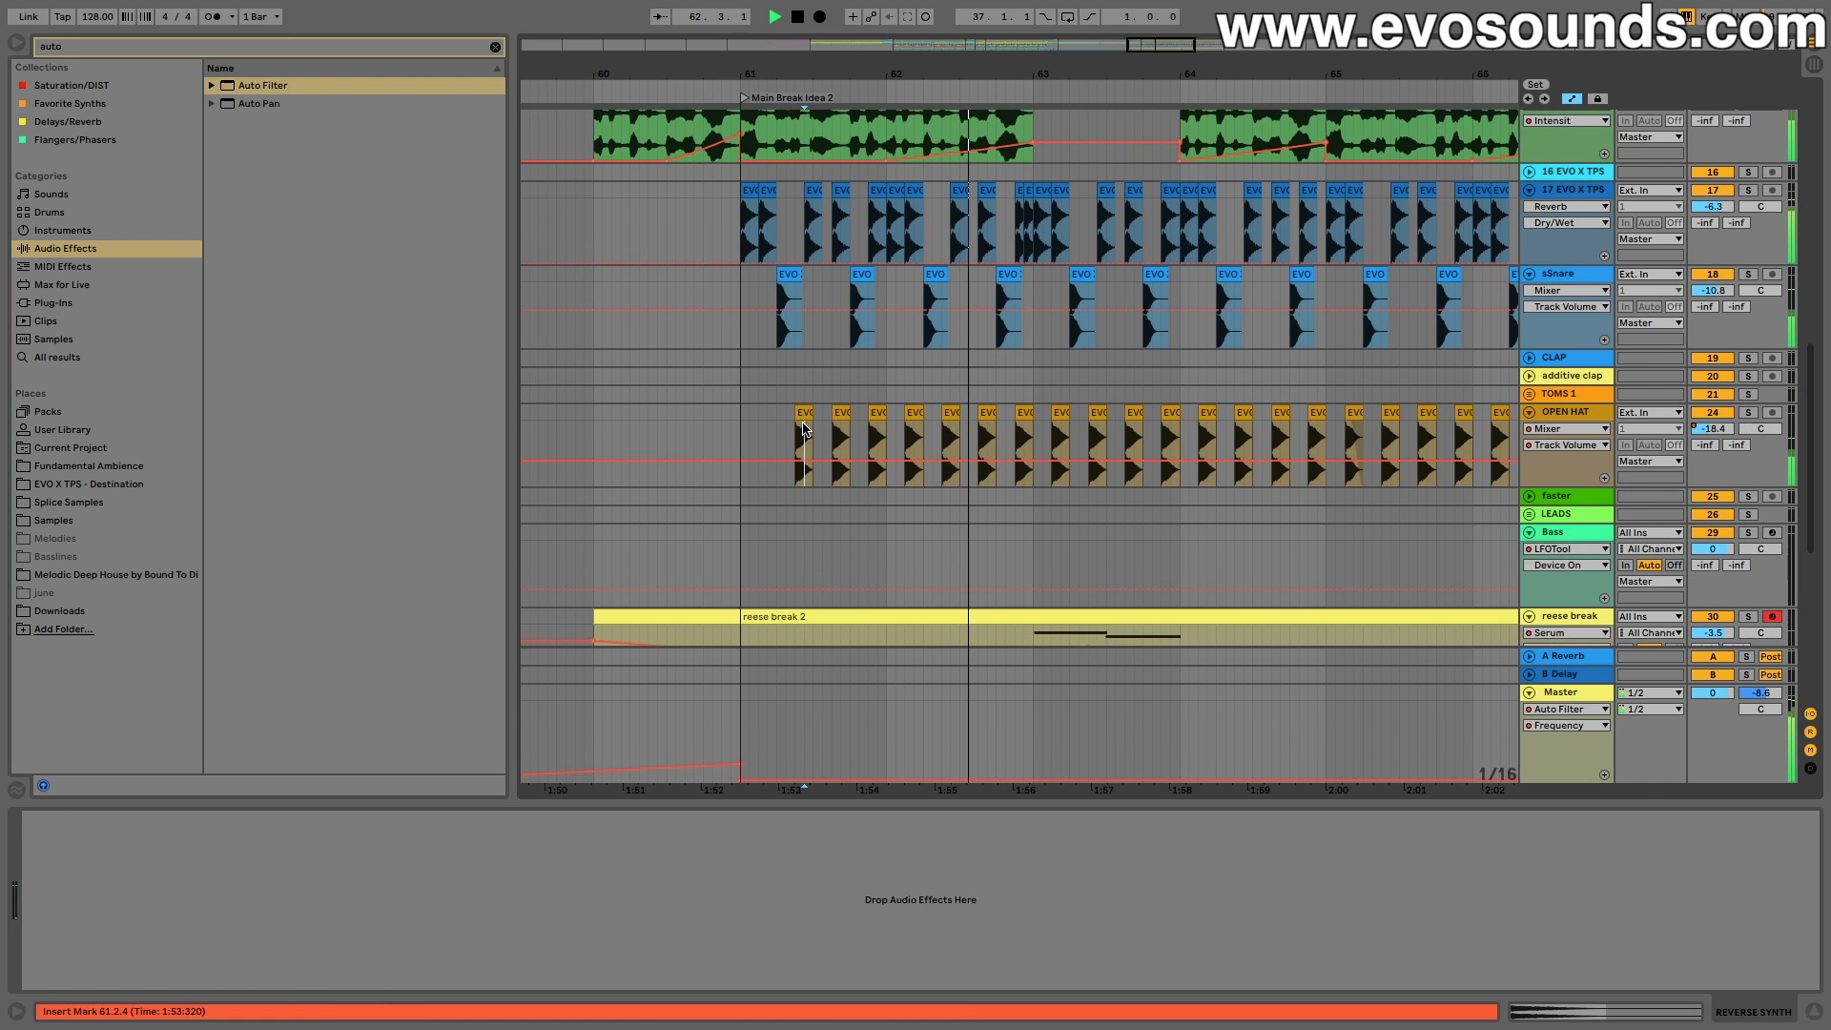
{"action": "left_click_drag", "start_coordinate": [1164, 43], "coordinate": [1154, 58]}
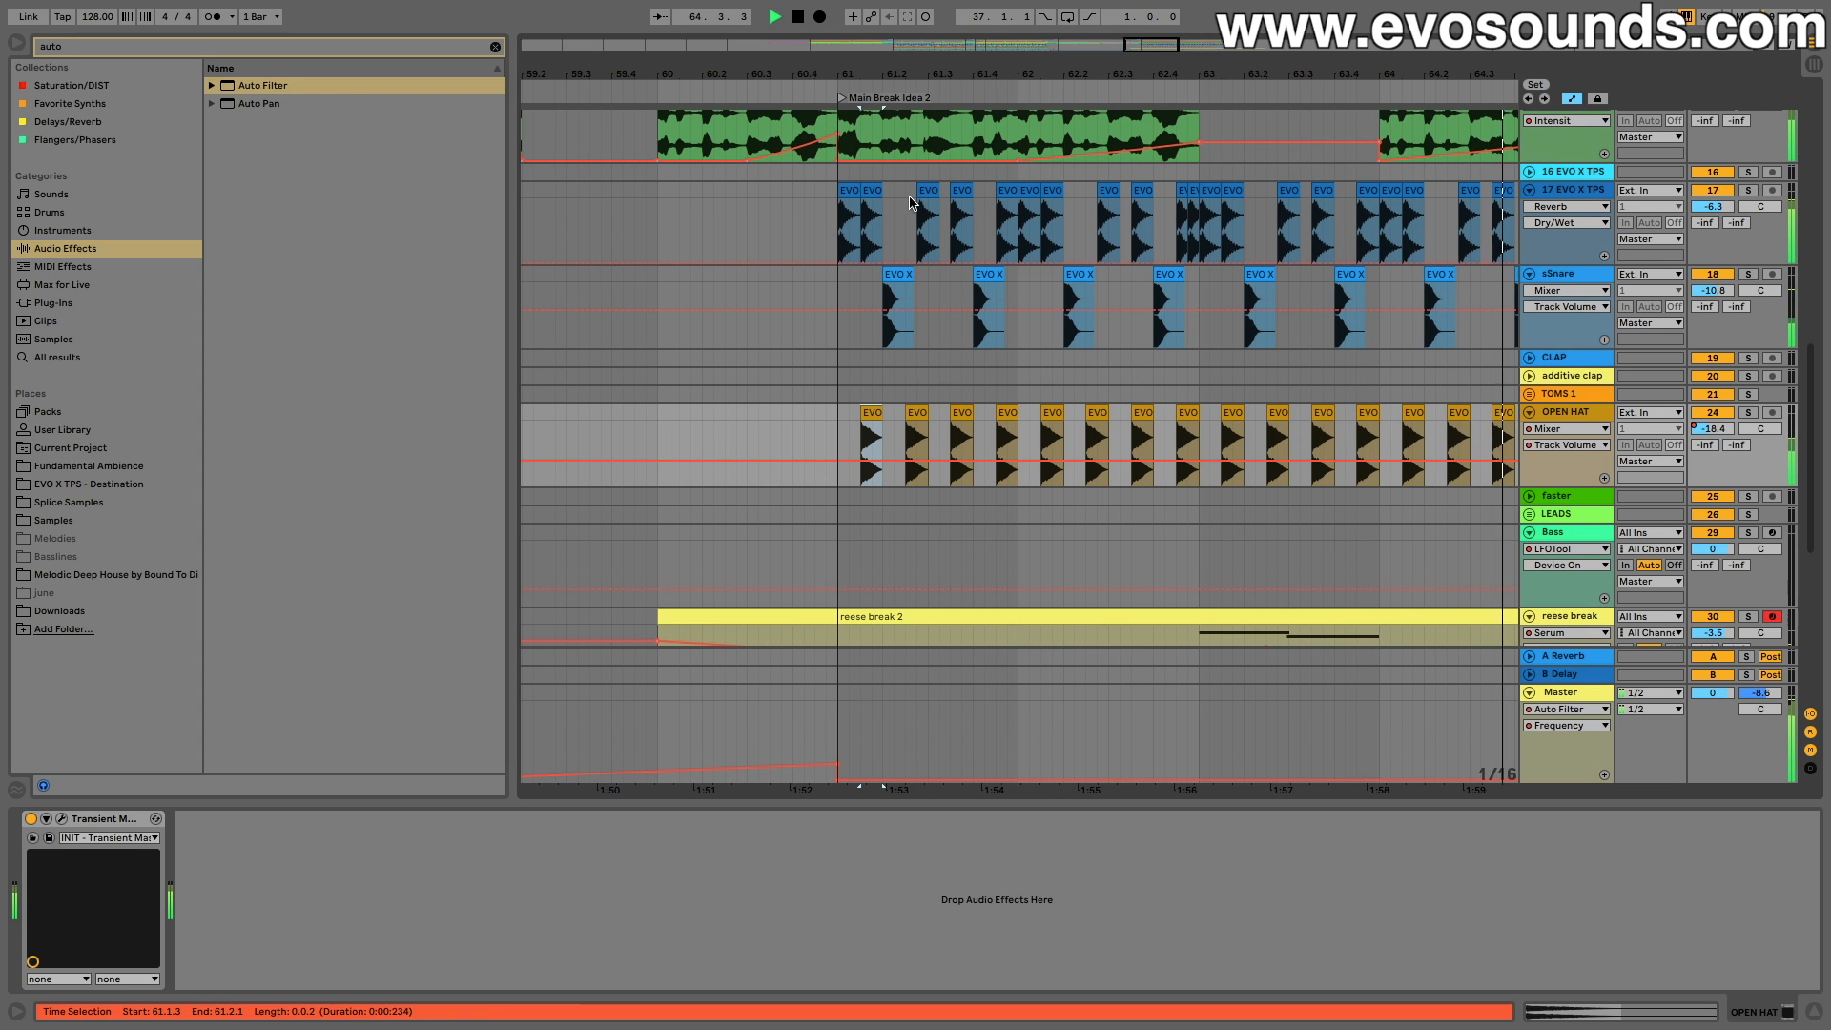
Step: Duplicate the open hat bar from 67.1.1 to 68.1.1 so the hats continue up to the Build Up at 69.1.1
{"action": "scroll", "coordinate": [646, 221], "scroll_direction": "up", "scroll_amount": 8}
{"action": "left_click", "coordinate": [622, 303]}
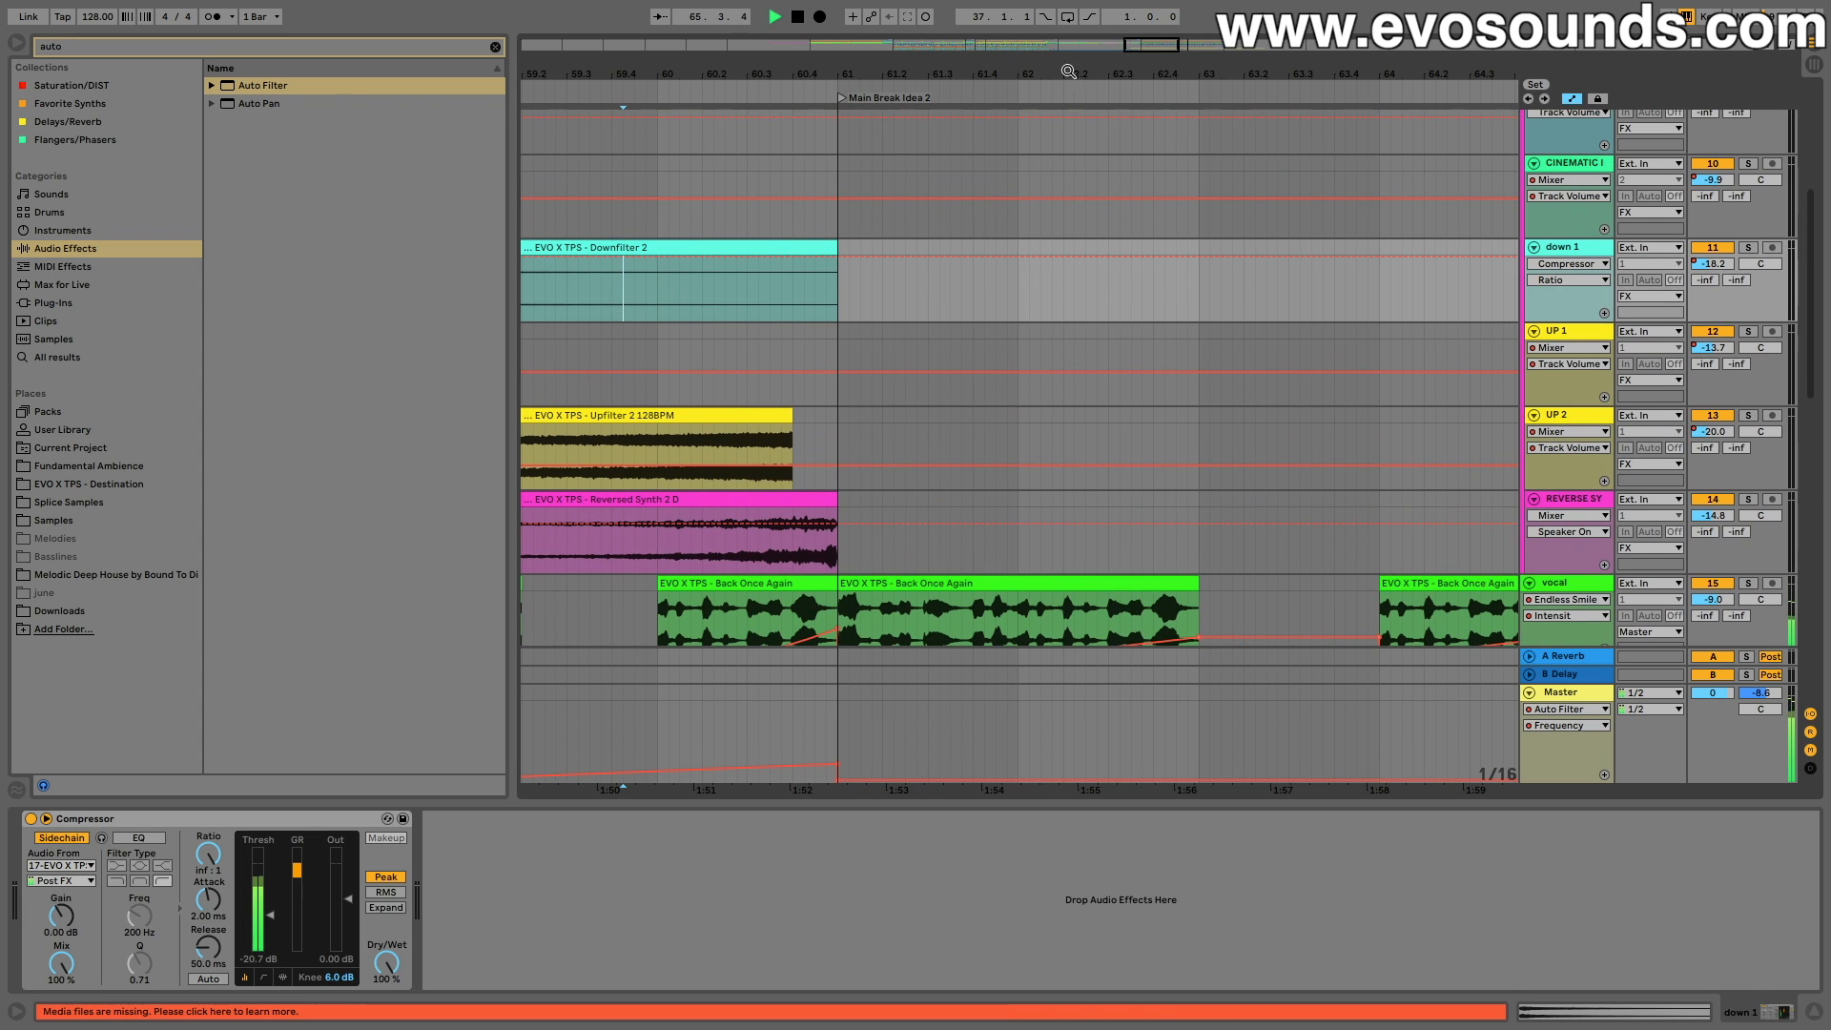
{"action": "left_click_drag", "start_coordinate": [1149, 44], "coordinate": [1153, 28]}
{"action": "scroll", "coordinate": [1160, 353], "scroll_direction": "down", "scroll_amount": 10}
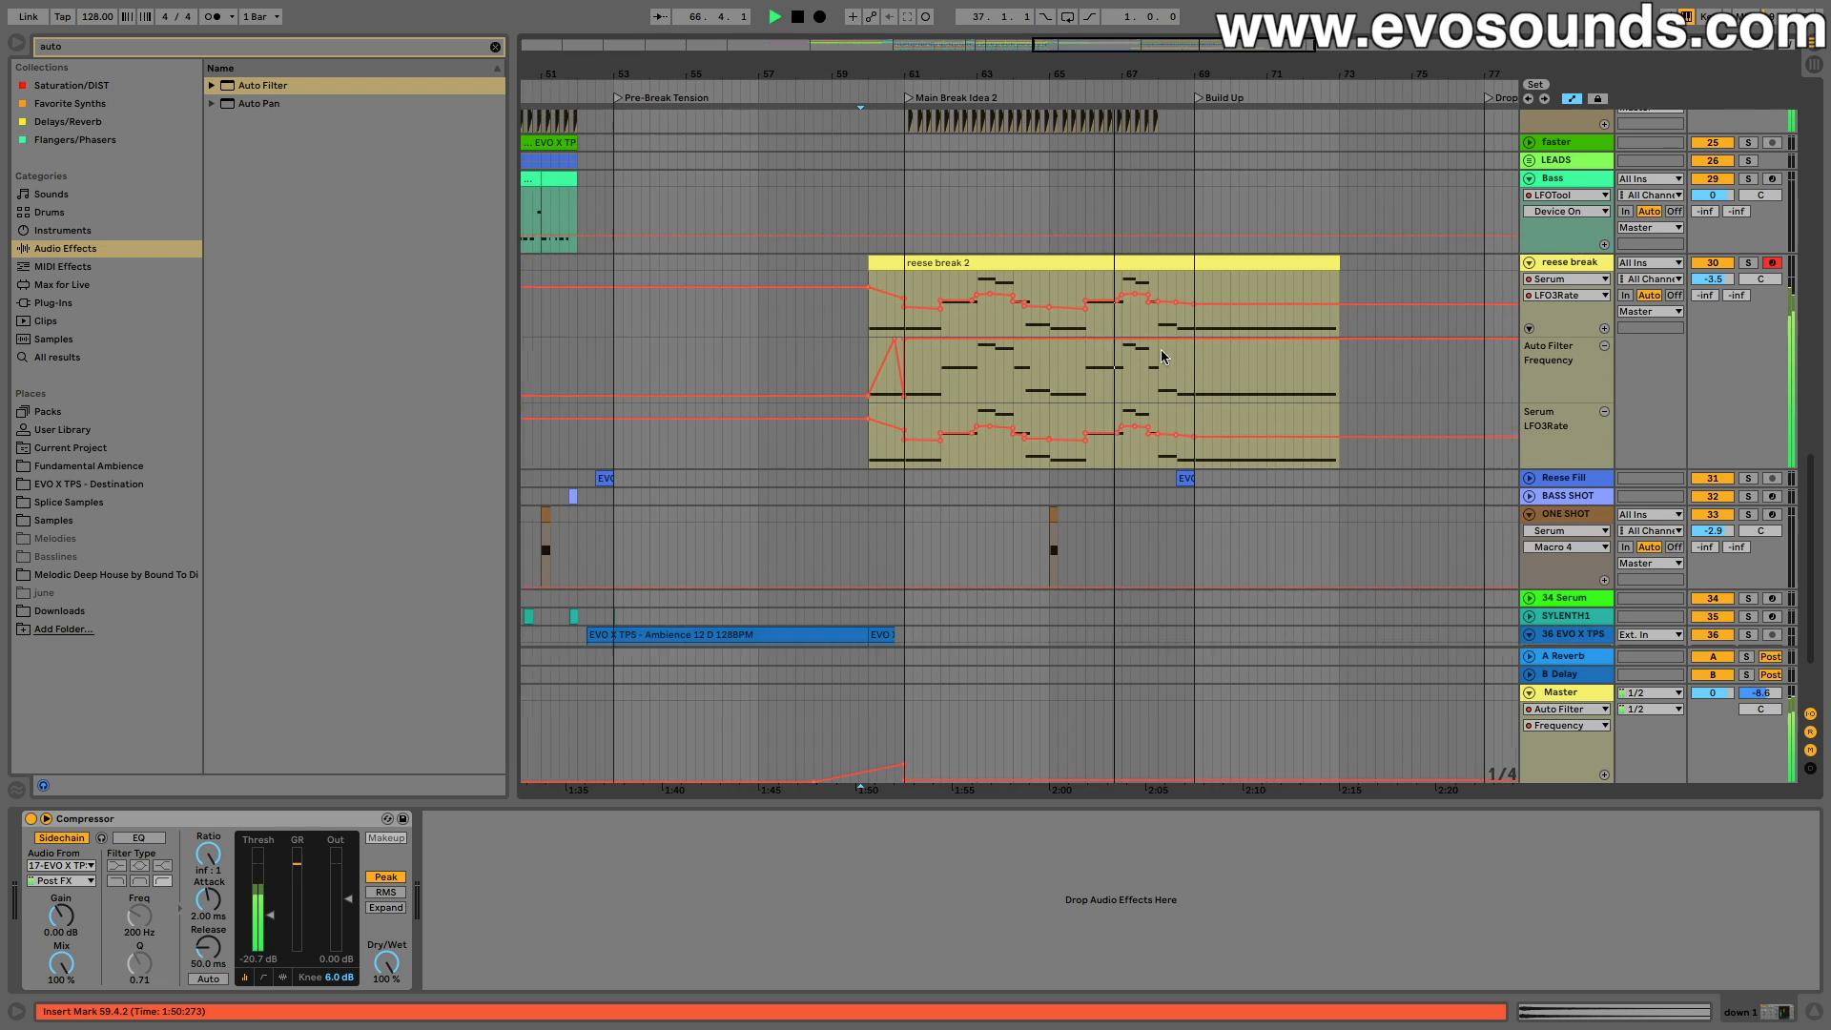
{"action": "scroll", "coordinate": [1161, 352], "scroll_direction": "up", "scroll_amount": 3}
{"action": "scroll", "coordinate": [1160, 349], "scroll_direction": "down", "scroll_amount": 2}
{"action": "scroll", "coordinate": [1150, 363], "scroll_direction": "up", "scroll_amount": 5}
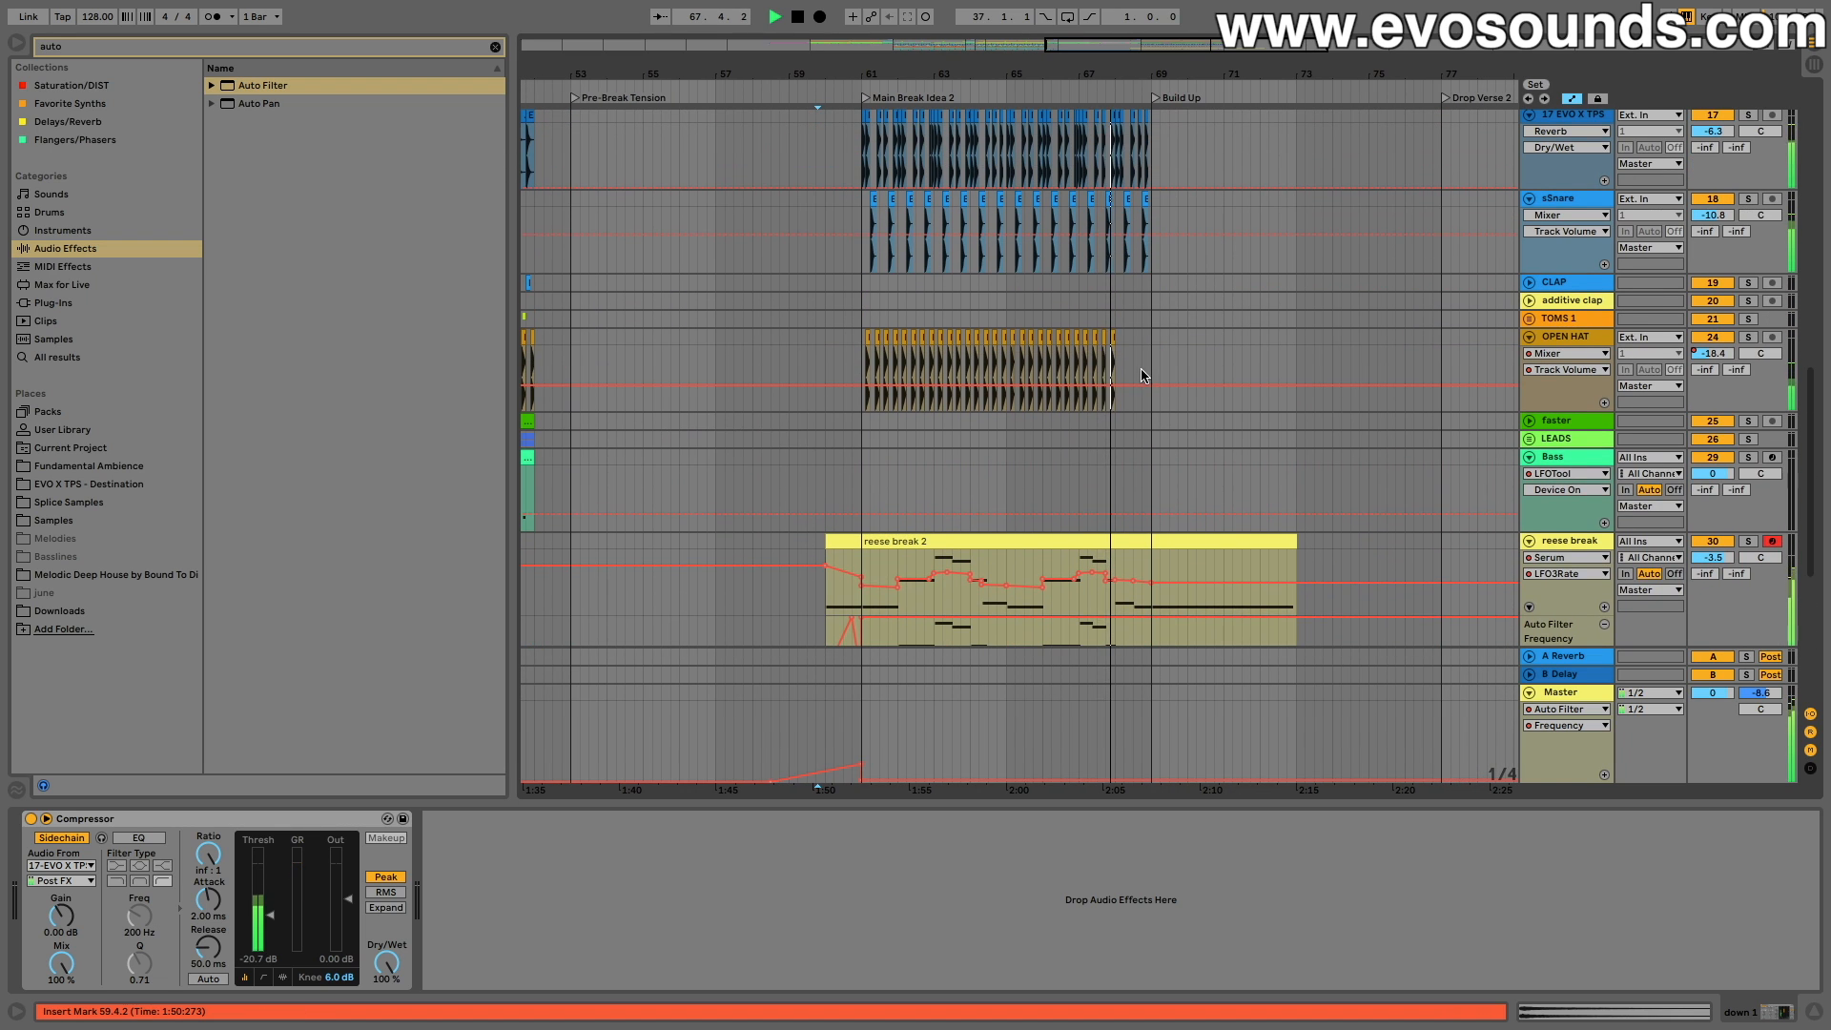
{"action": "left_click", "coordinate": [1079, 348]}
{"action": "scroll", "coordinate": [1110, 320], "scroll_direction": "up", "scroll_amount": 5}
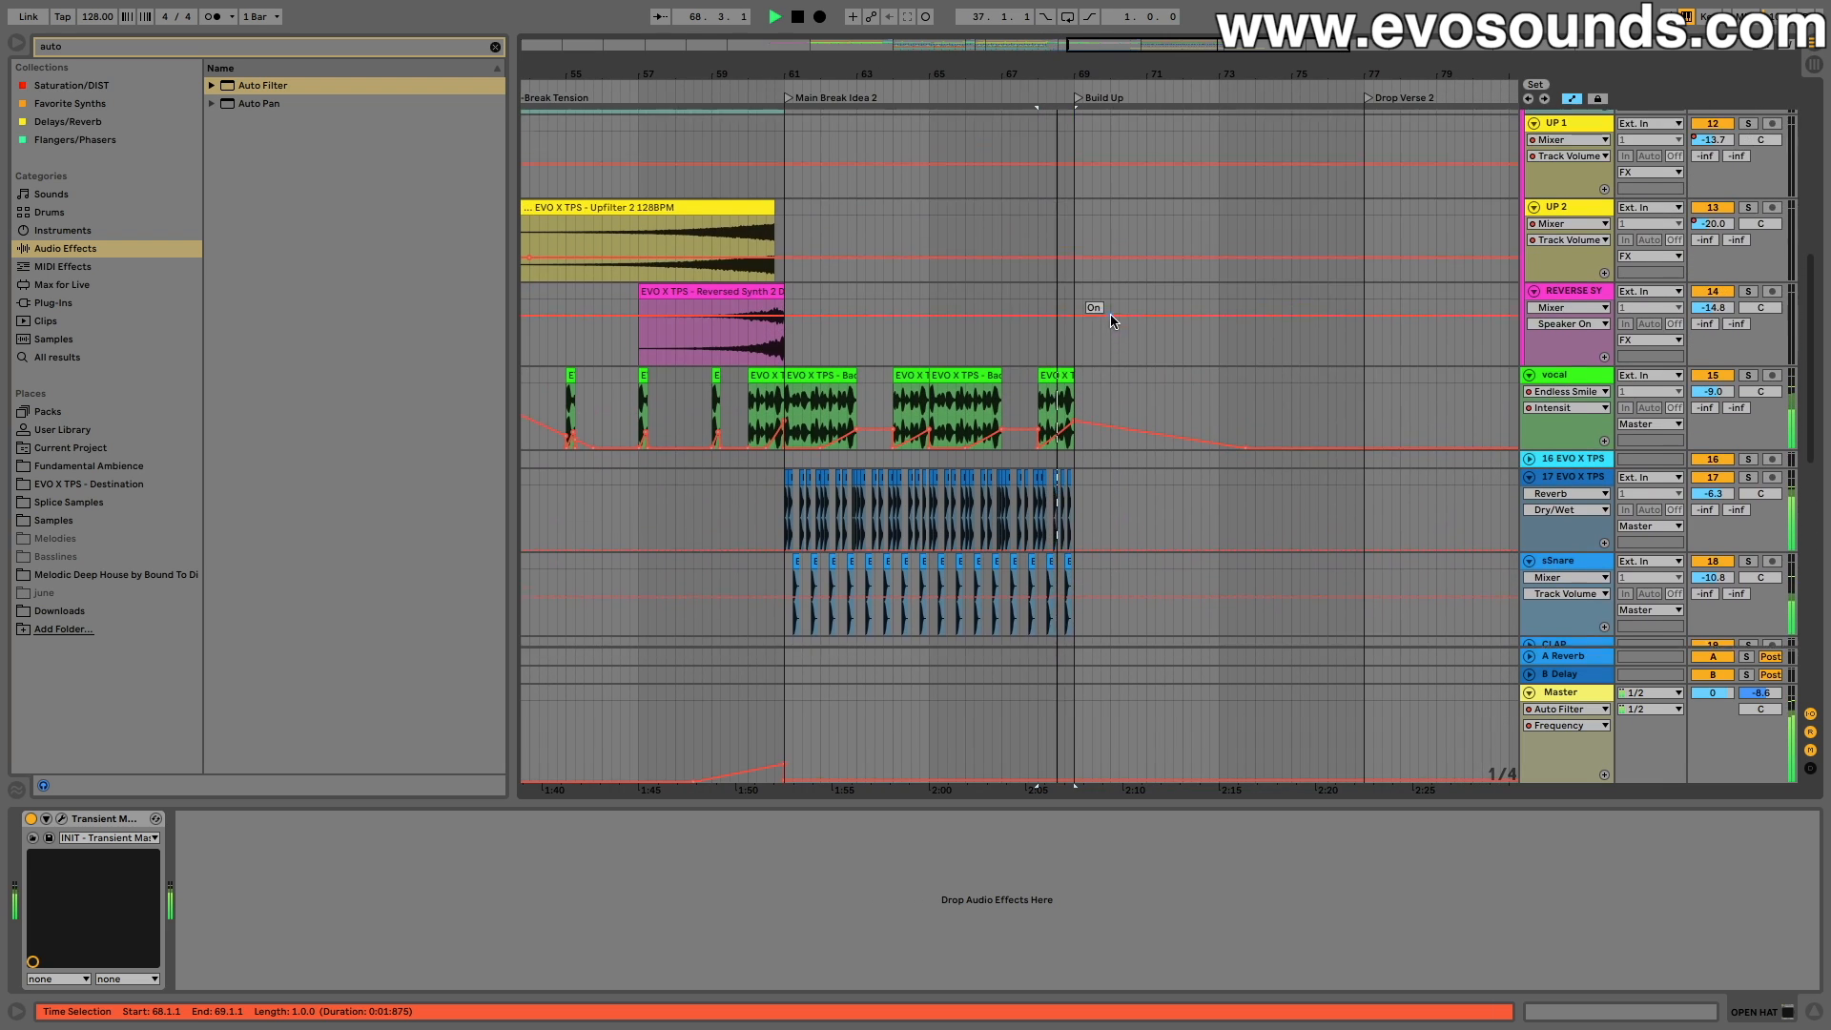
Step: Stop playback and replay the transition into Main Break Idea 2 from 59.2.1
{"action": "scroll", "coordinate": [1111, 322], "scroll_direction": "down", "scroll_amount": 10}
{"action": "scroll", "coordinate": [929, 335], "scroll_direction": "up", "scroll_amount": 10}
{"action": "key", "text": "space"}
{"action": "scroll", "coordinate": [764, 475], "scroll_direction": "down", "scroll_amount": 2}
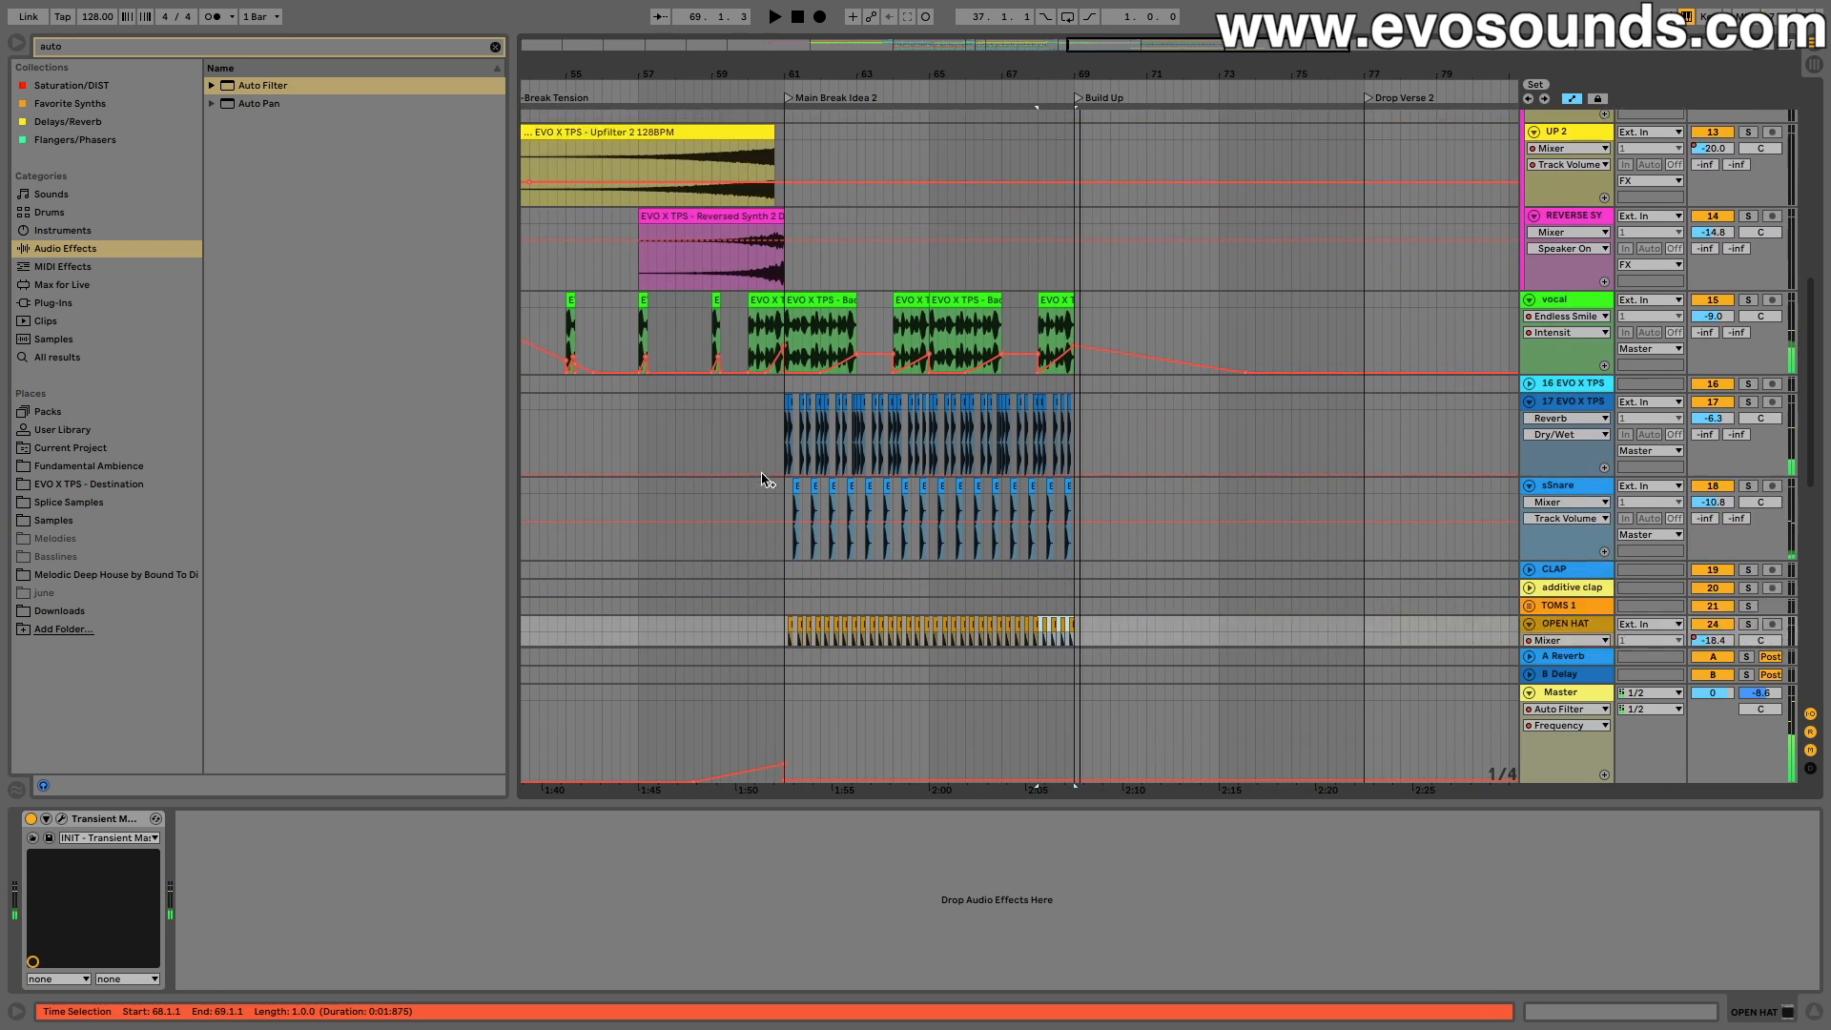
{"action": "scroll", "coordinate": [764, 475], "scroll_direction": "down", "scroll_amount": 5}
{"action": "left_click", "coordinate": [723, 207]}
{"action": "left_click_drag", "start_coordinate": [1115, 45], "coordinate": [1110, 103]}
{"action": "scroll", "coordinate": [828, 349], "scroll_direction": "up", "scroll_amount": 3}
{"action": "key", "text": "space"}
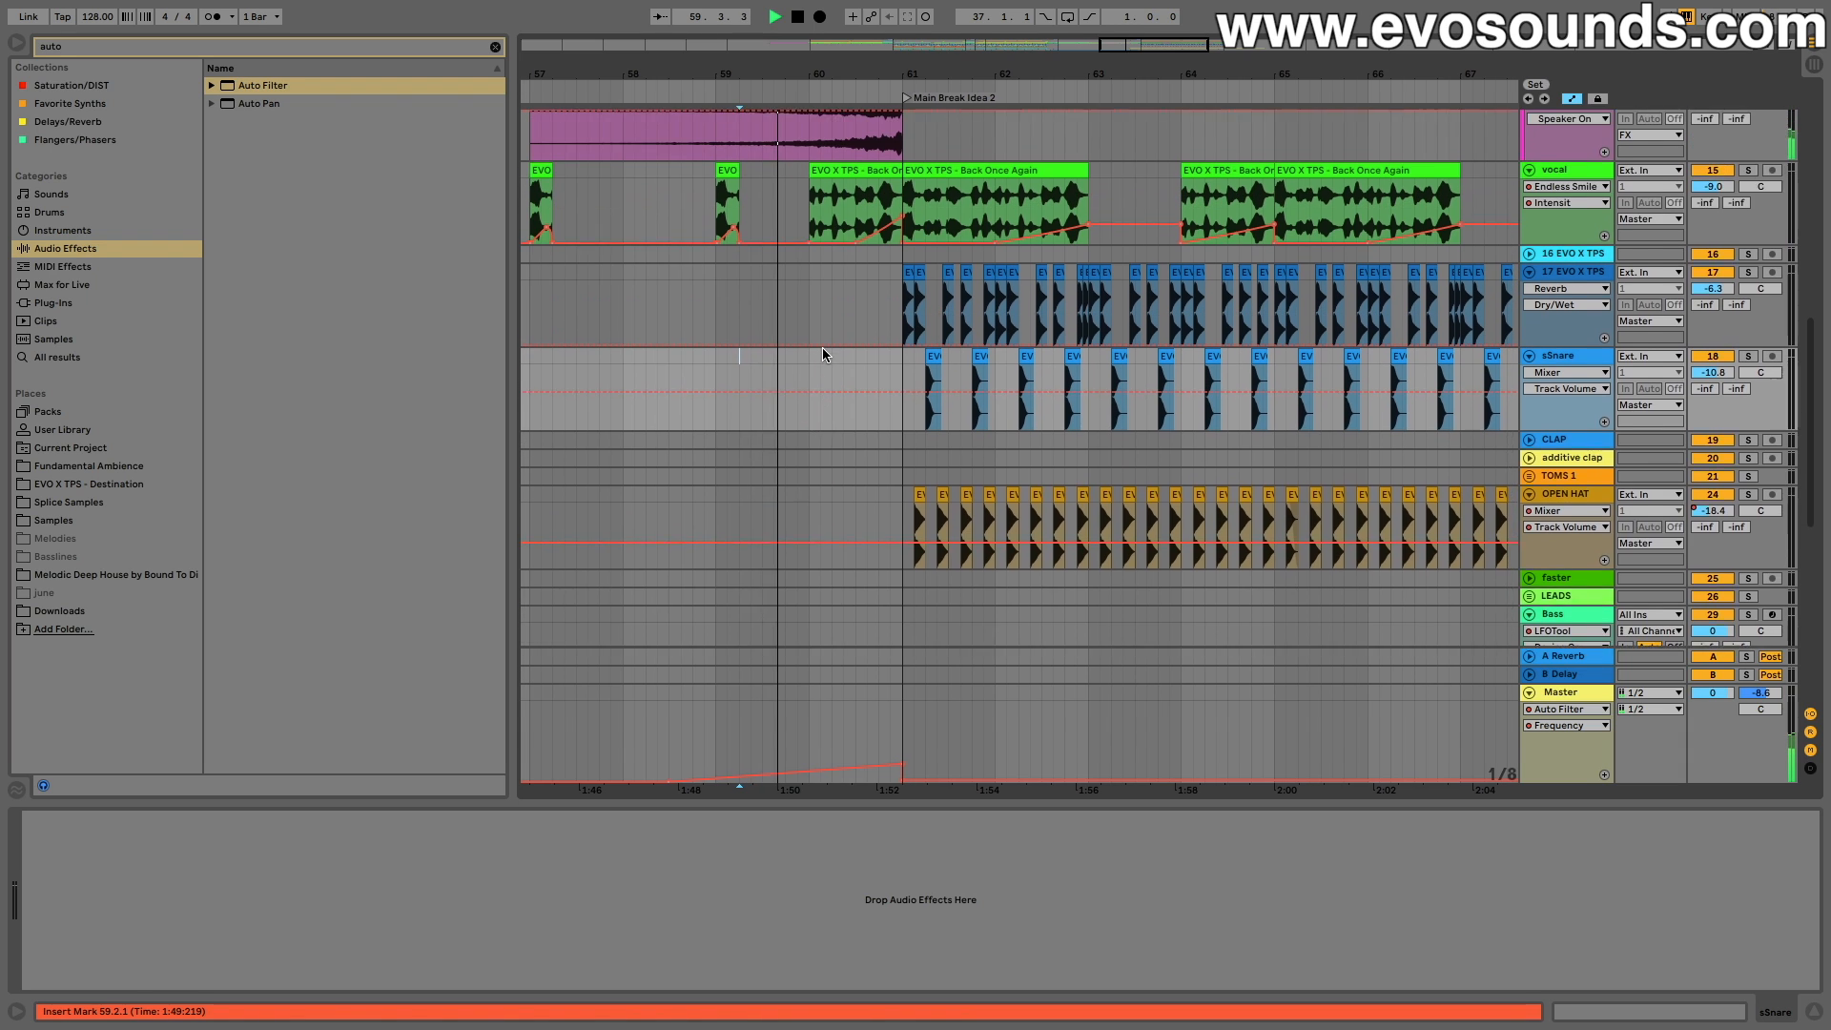
Step: Trim the Reversed Synth 2 D clip to end at 60.4.1 while the transition plays
{"action": "scroll", "coordinate": [822, 354], "scroll_direction": "up", "scroll_amount": 3}
{"action": "left_click", "coordinate": [887, 275]}
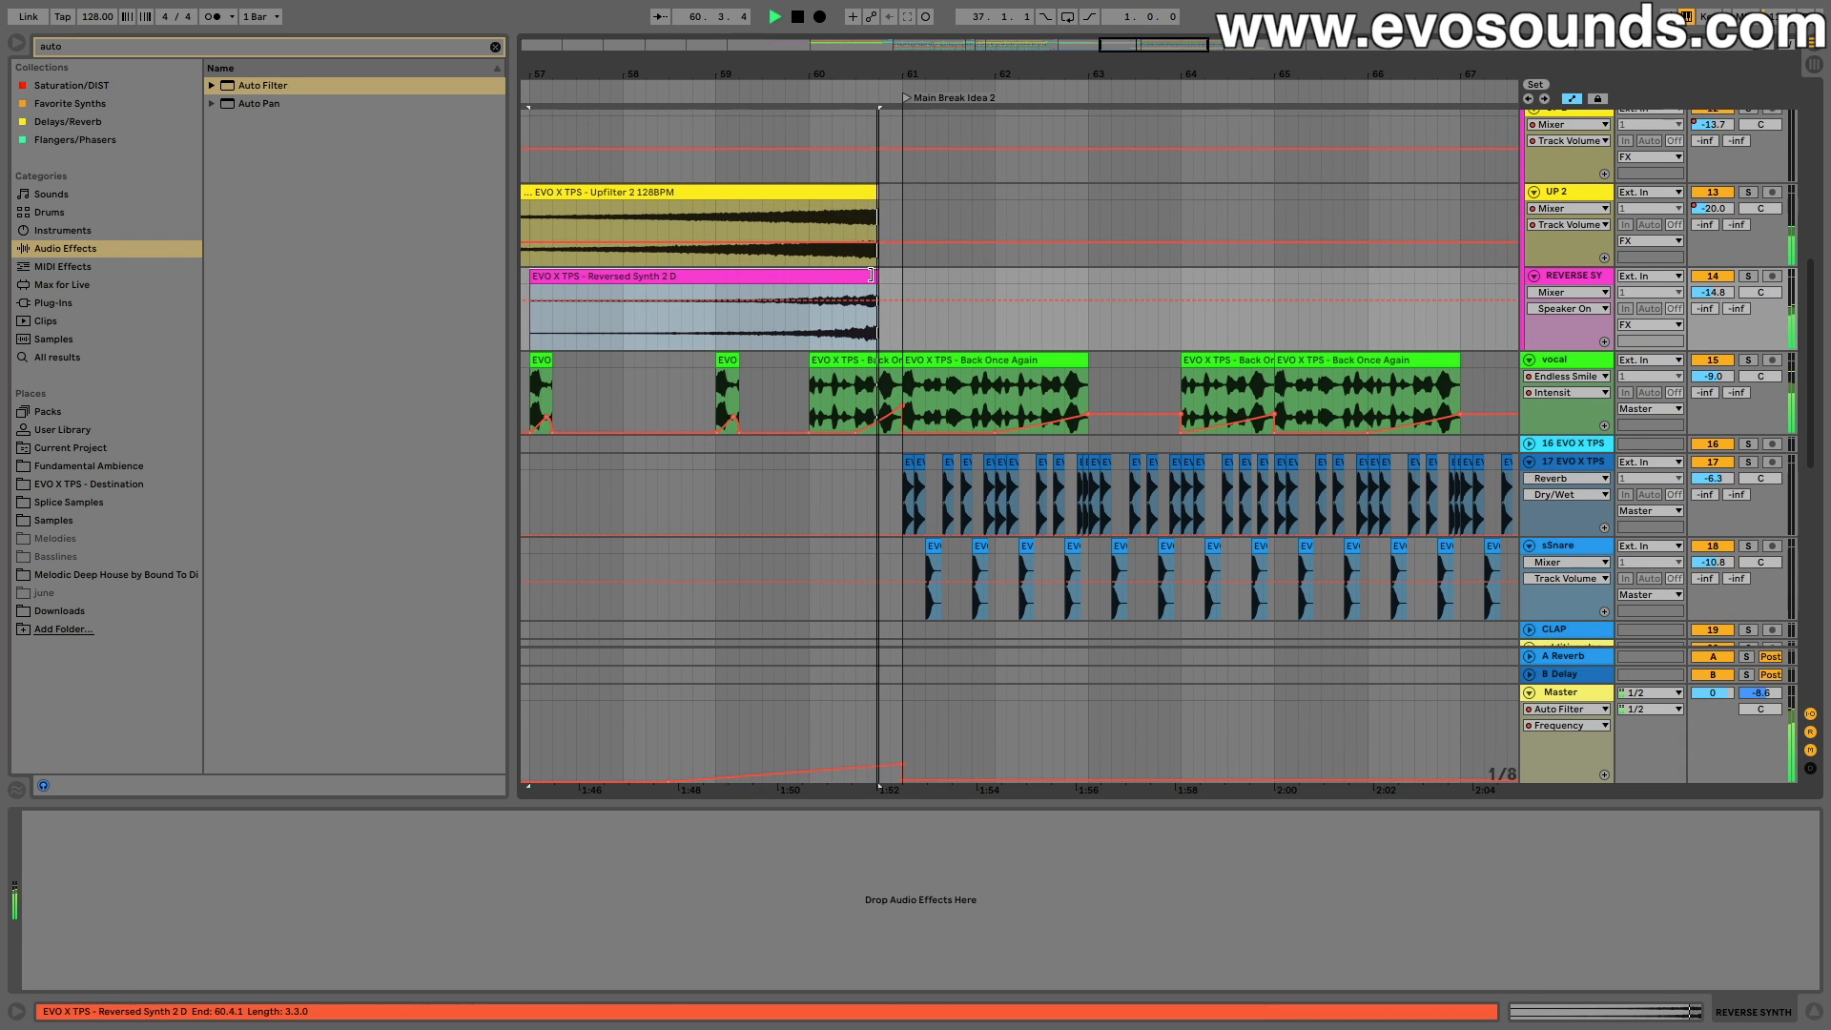
{"action": "scroll", "coordinate": [873, 277], "scroll_direction": "up", "scroll_amount": 1}
{"action": "scroll", "coordinate": [874, 277], "scroll_direction": "down", "scroll_amount": 10}
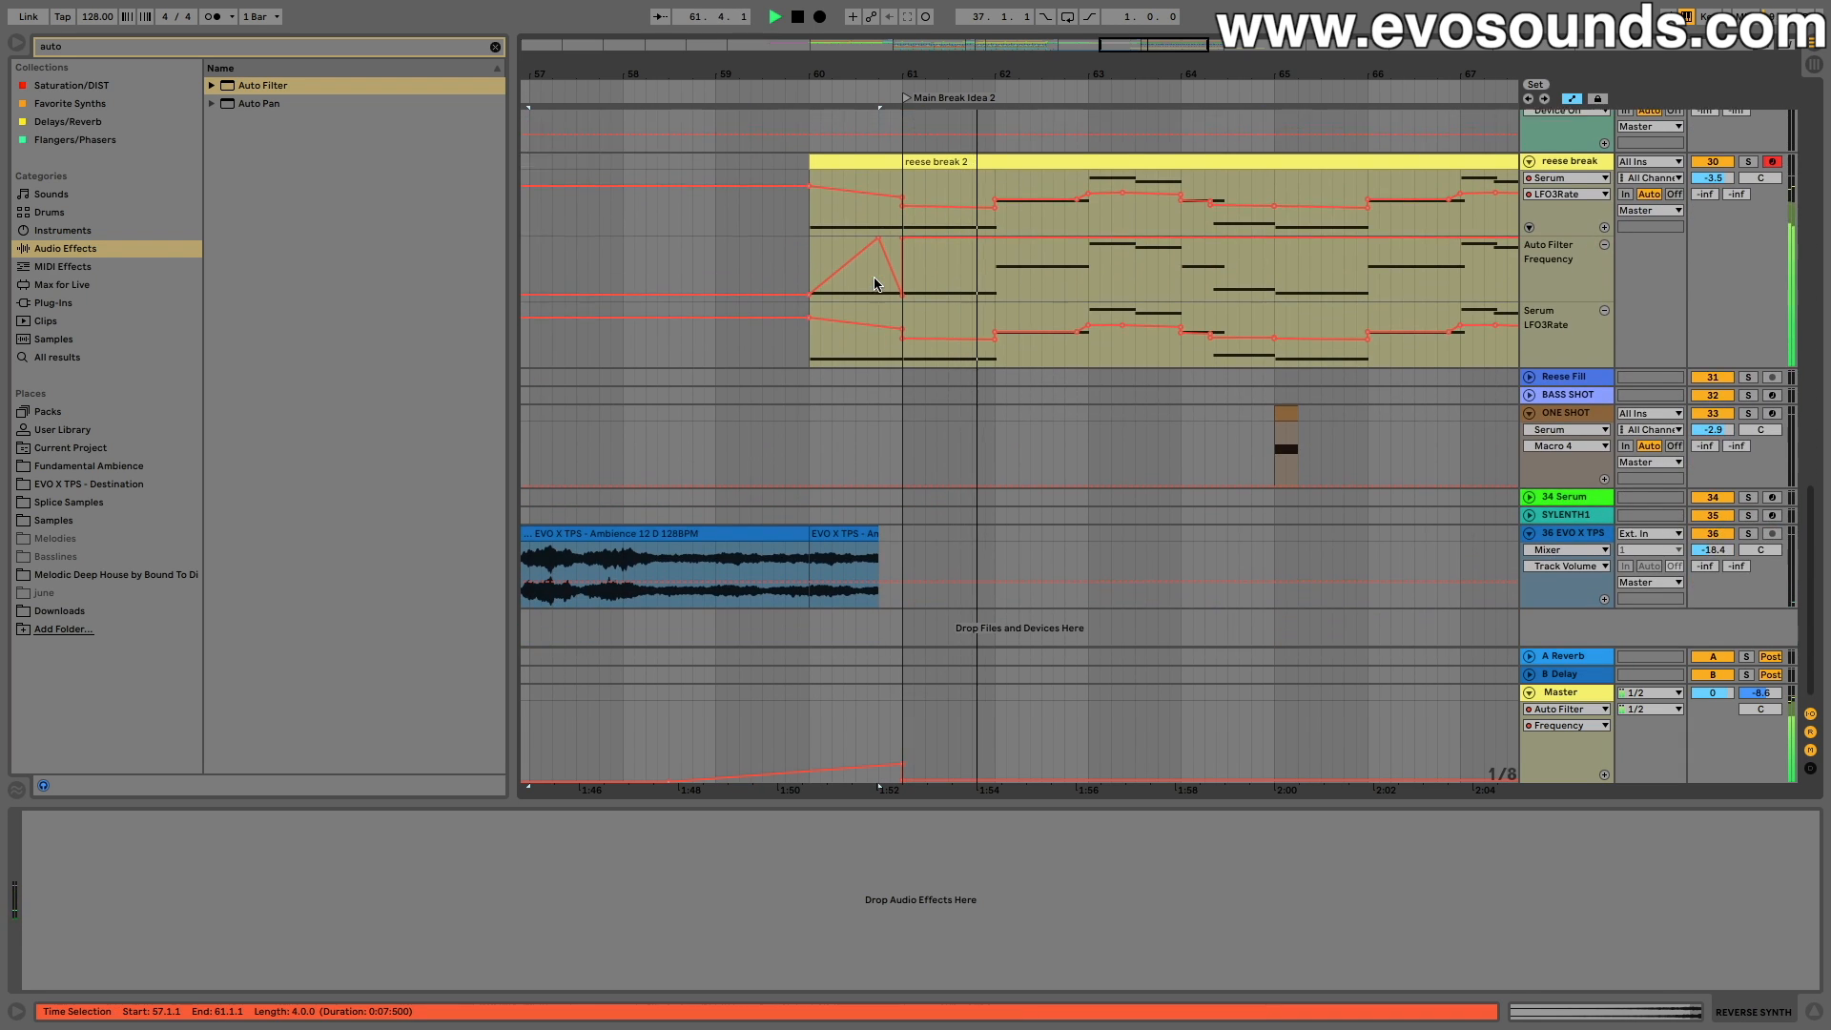
{"action": "scroll", "coordinate": [876, 281], "scroll_direction": "up", "scroll_amount": 3}
{"action": "scroll", "coordinate": [1200, 345], "scroll_direction": "down", "scroll_amount": 5}
{"action": "scroll", "coordinate": [1260, 355], "scroll_direction": "up", "scroll_amount": 9}
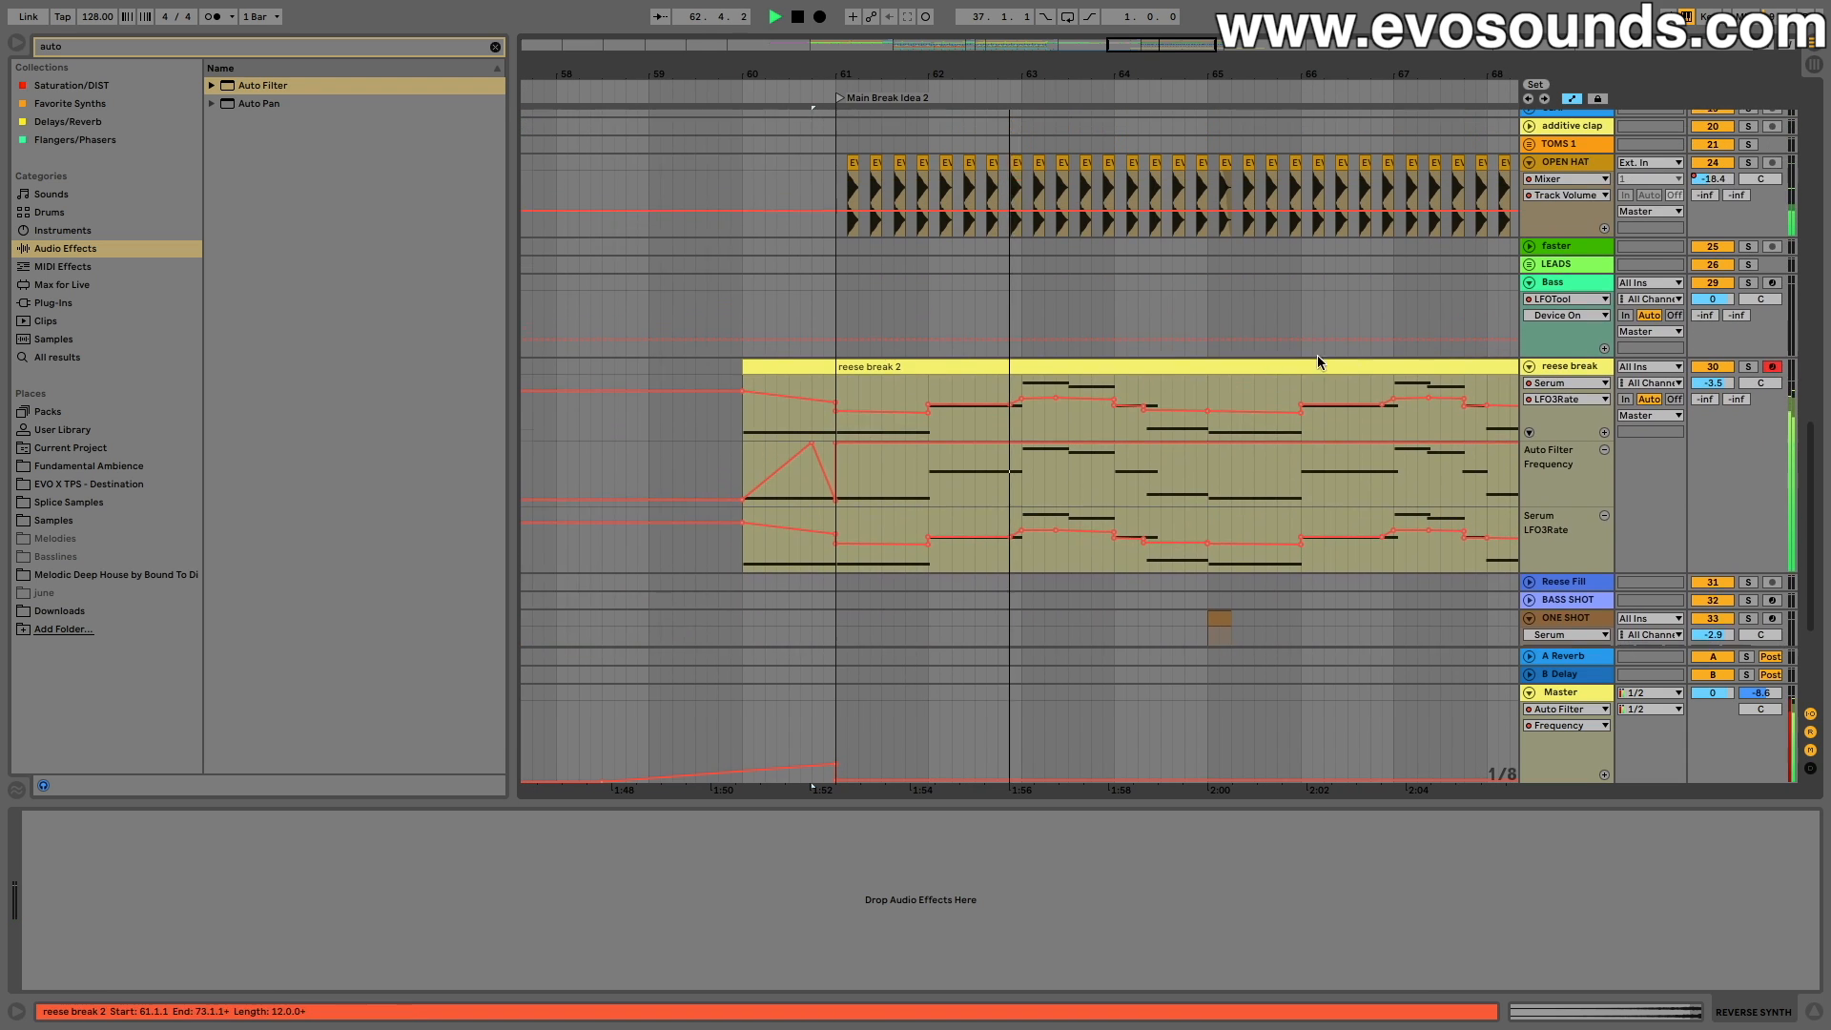
Step: Unfold the LEADS group to show its lead tracks while Main Break Idea 2 plays
{"action": "scroll", "coordinate": [1177, 454], "scroll_direction": "down", "scroll_amount": 2}
{"action": "scroll", "coordinate": [1178, 454], "scroll_direction": "up", "scroll_amount": 4}
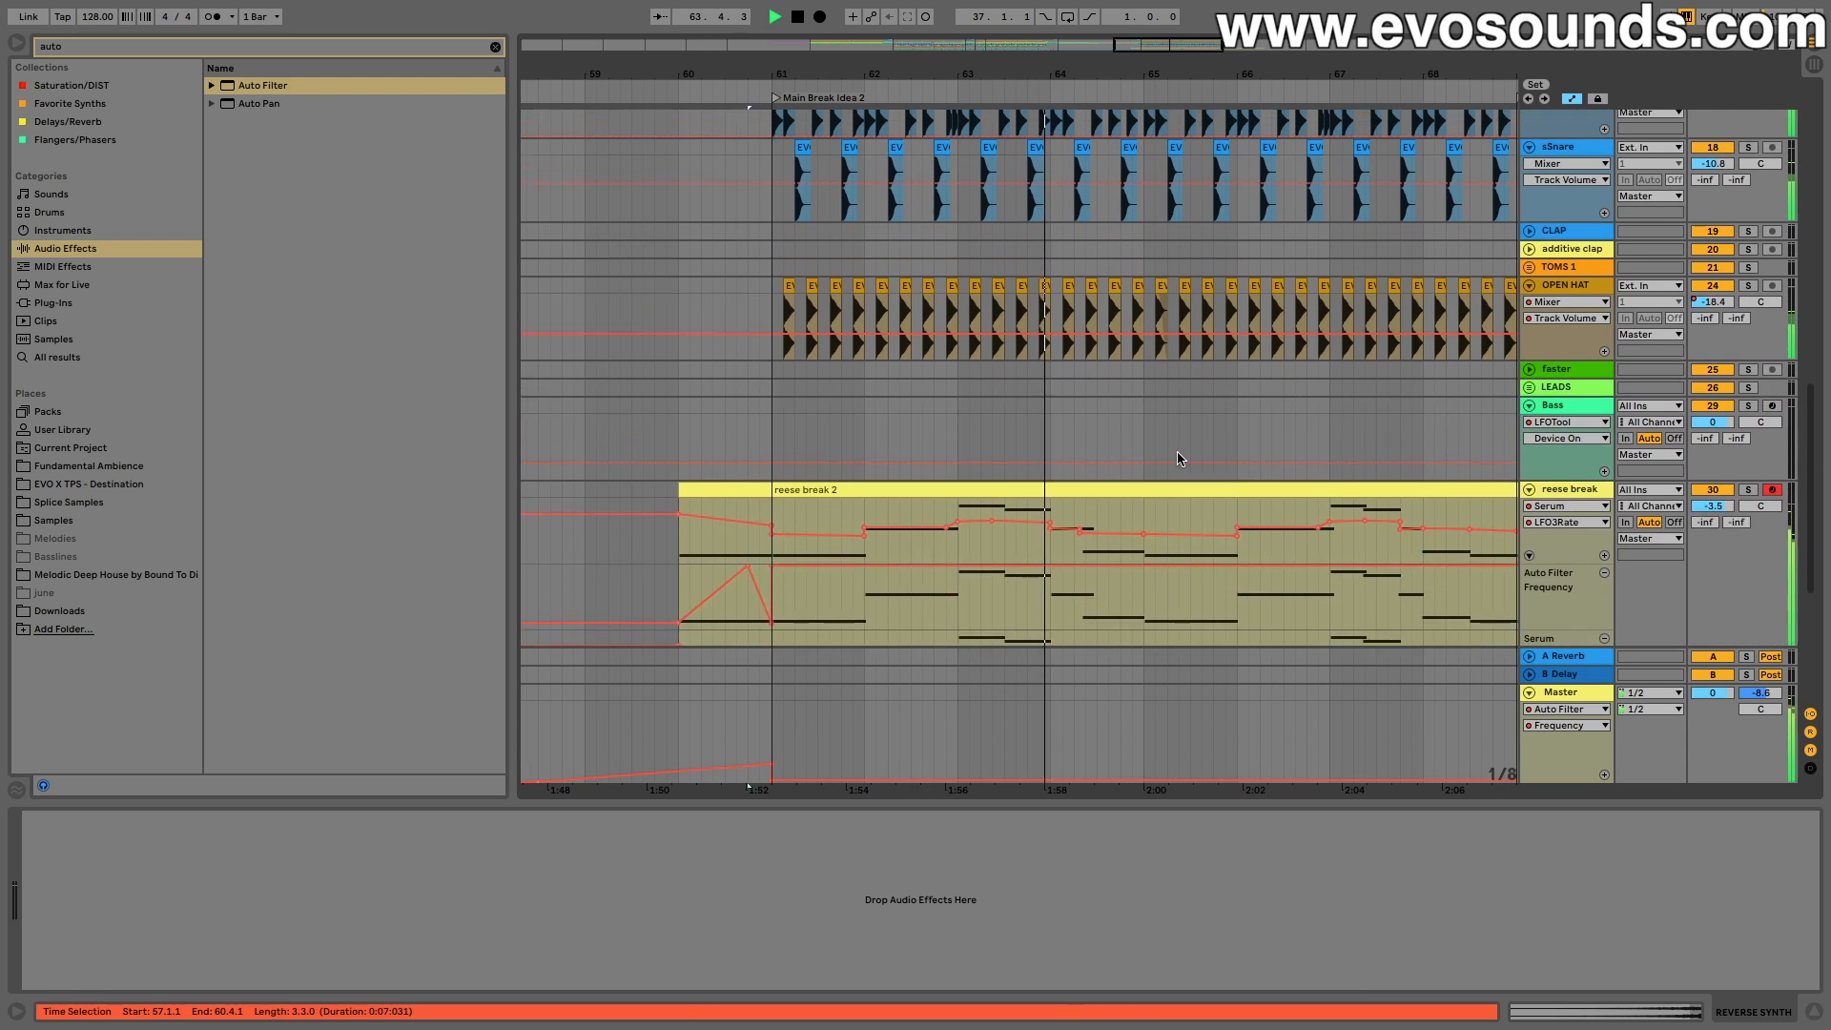
{"action": "scroll", "coordinate": [1528, 490], "scroll_direction": "down", "scroll_amount": 1}
{"action": "scroll", "coordinate": [1527, 490], "scroll_direction": "right", "scroll_amount": 1}
{"action": "left_click", "coordinate": [1530, 446]}
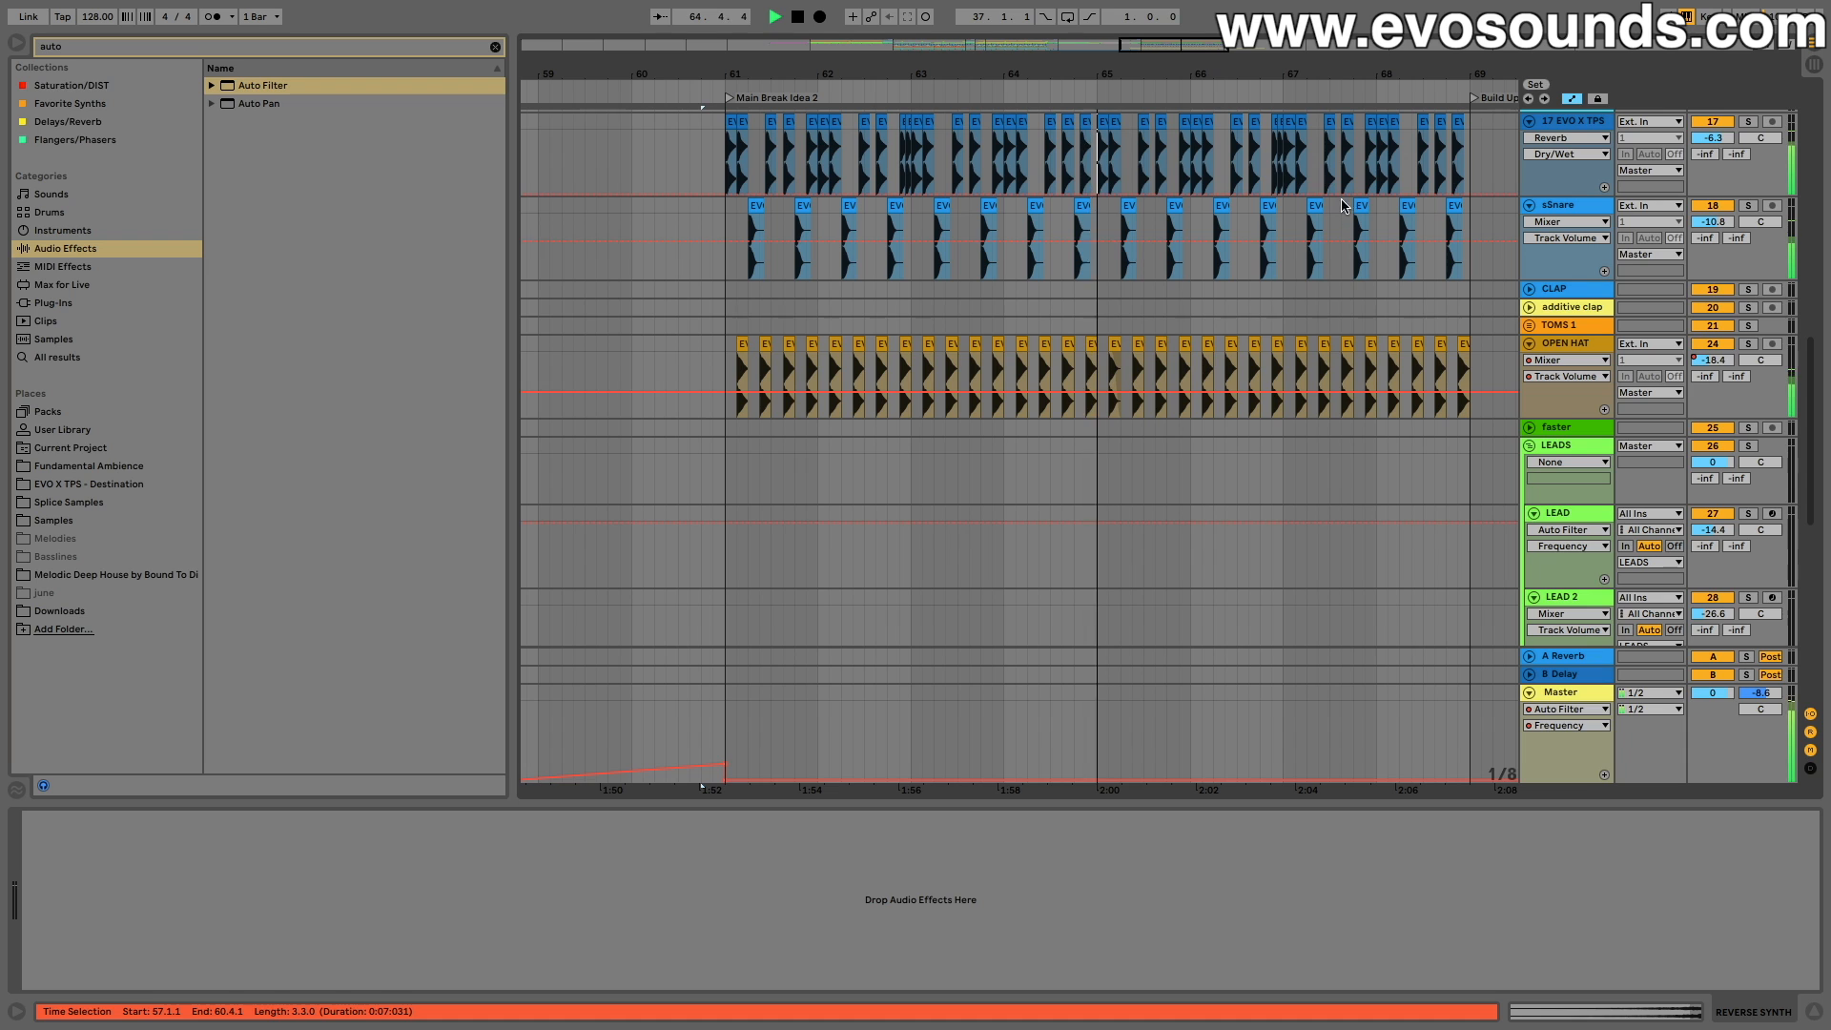
Step: Copy the first variation 1 clip of the LEAD track to 61.1.1 and play Main Break Idea 2 with it
{"action": "left_click_drag", "start_coordinate": [1176, 52], "coordinate": [1176, 9]}
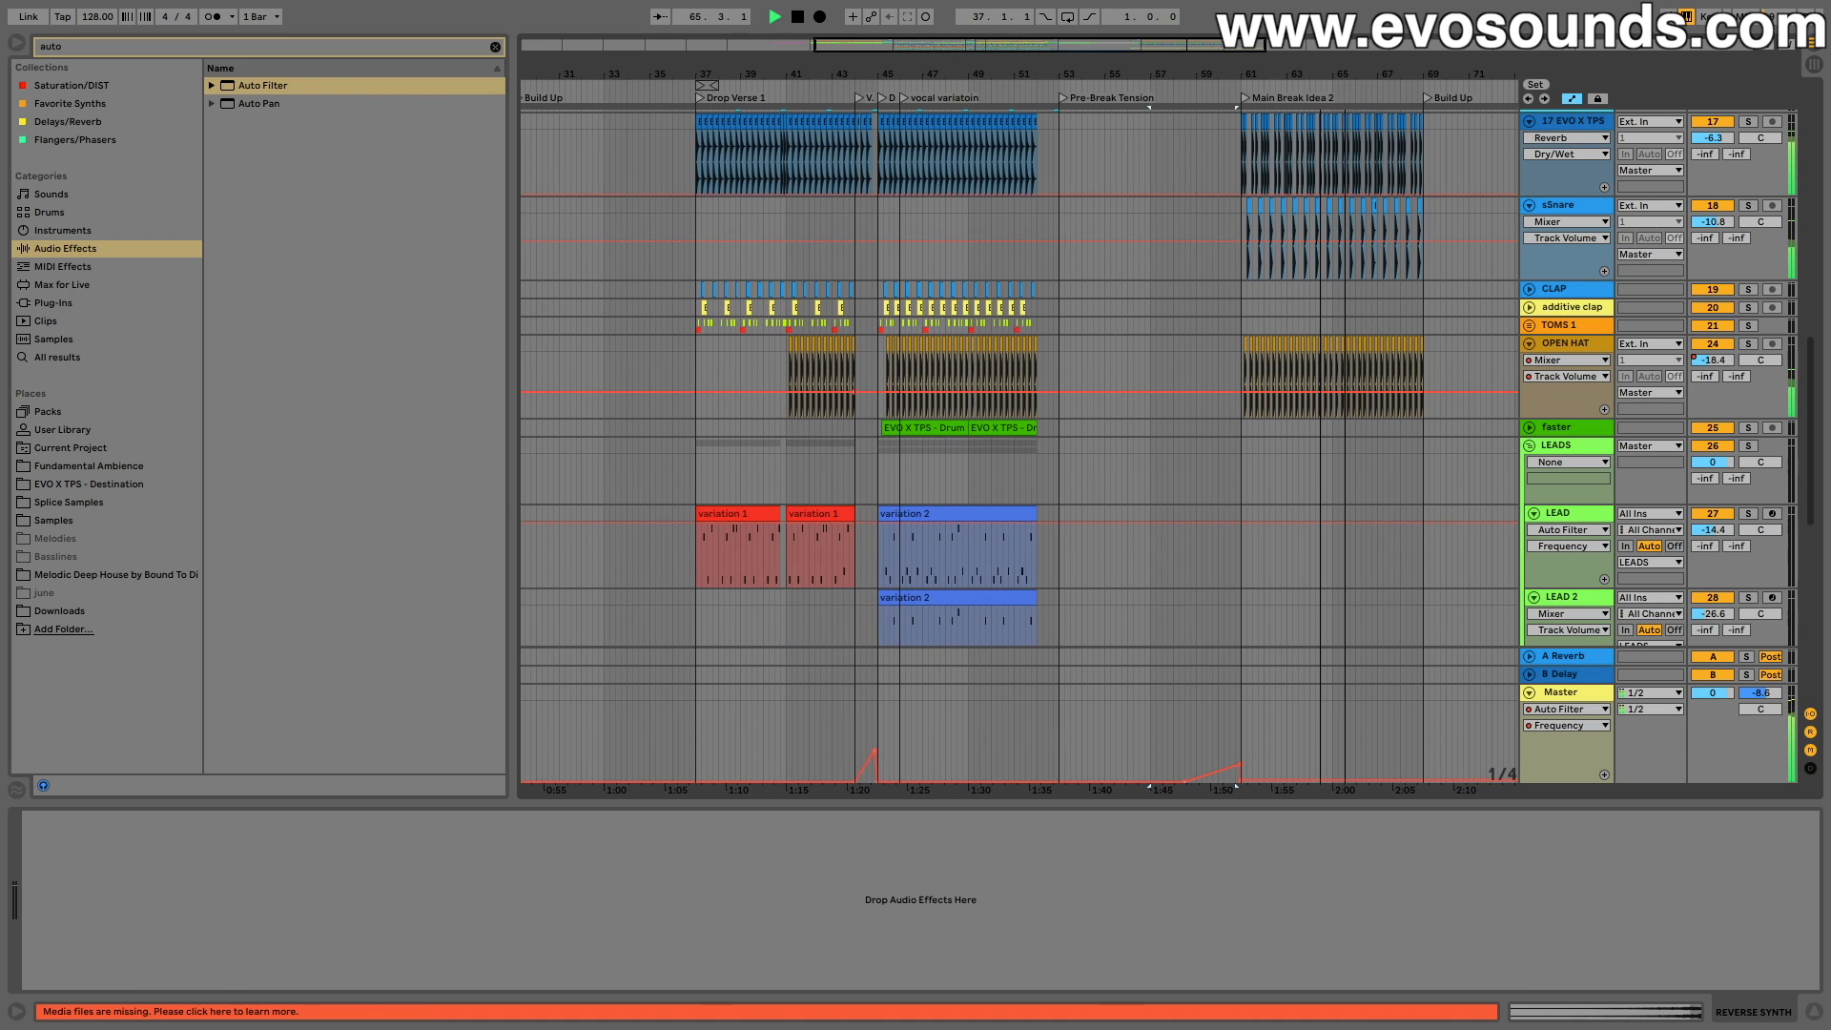
{"action": "left_click", "coordinate": [730, 507]}
{"action": "left_click", "coordinate": [1244, 511]}
{"action": "key", "text": "ctrl+v"}
{"action": "key", "text": "space"}
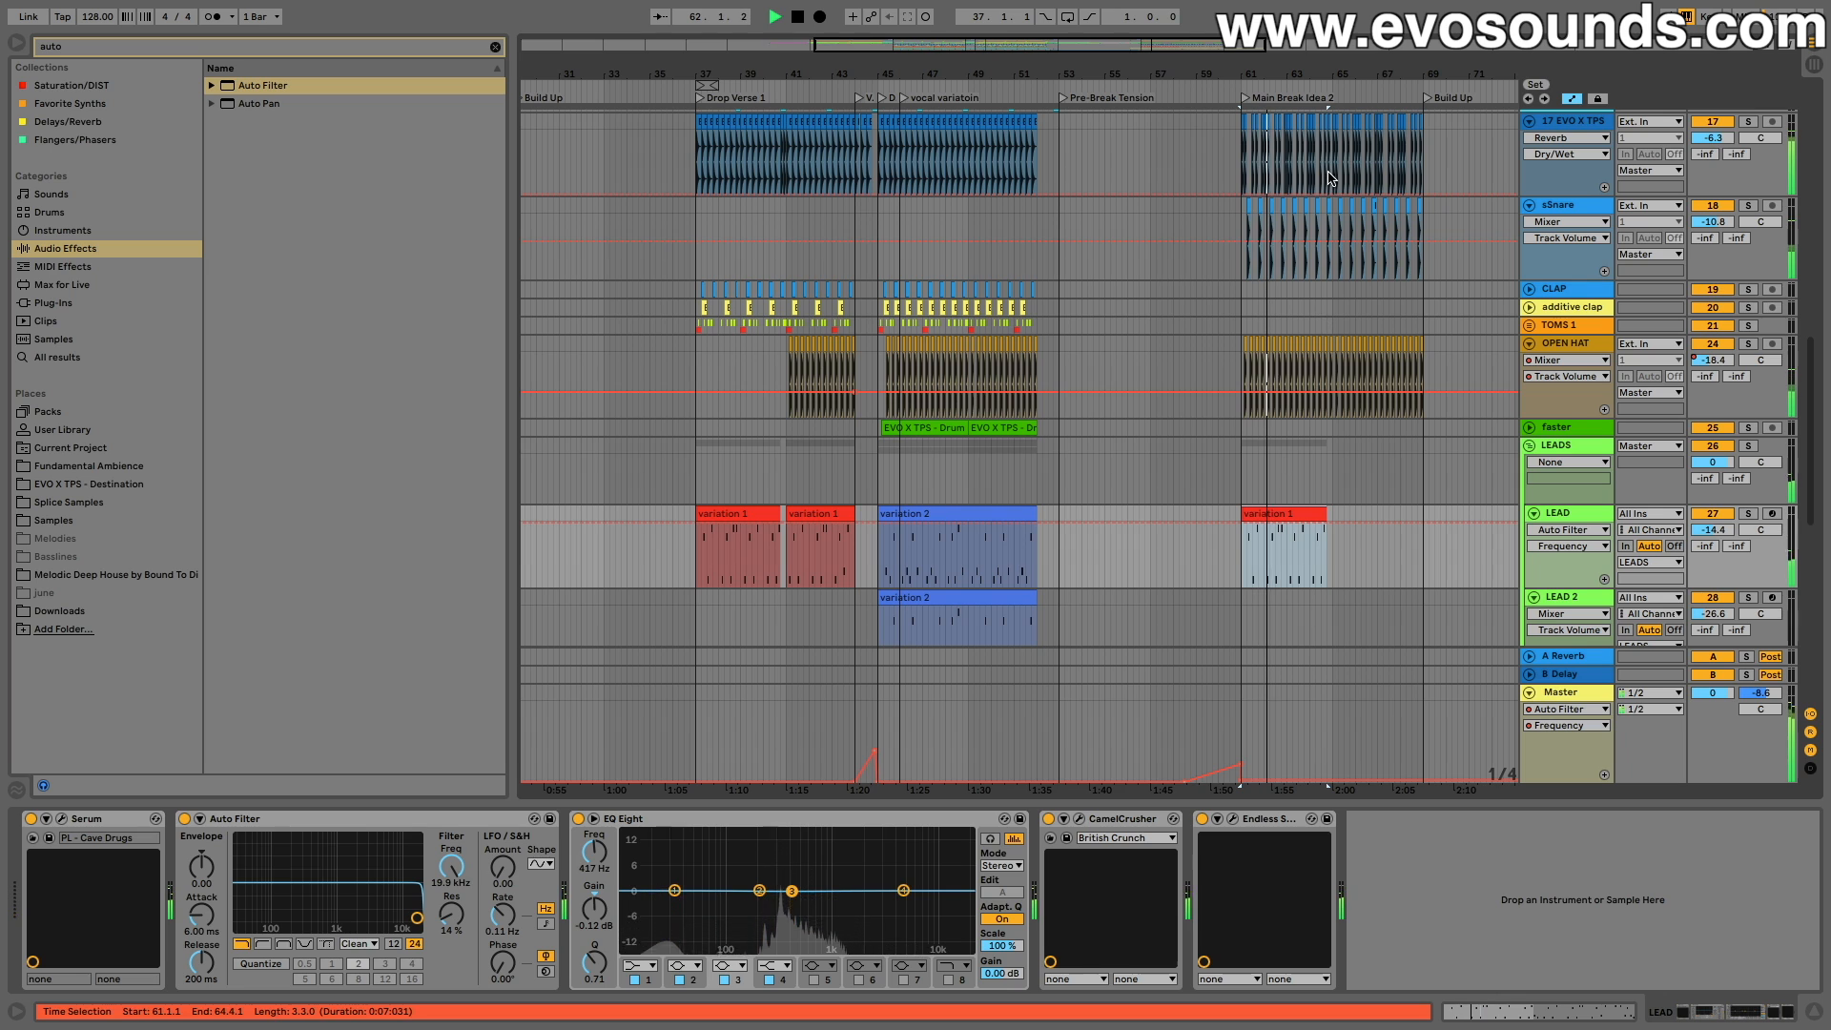
Step: Try duplicating the variation 1 lead clip from 61.1.1 to 64.4.1, undo the duplicate and stop playback
{"action": "left_click_drag", "start_coordinate": [1253, 72], "coordinate": [1019, 104]}
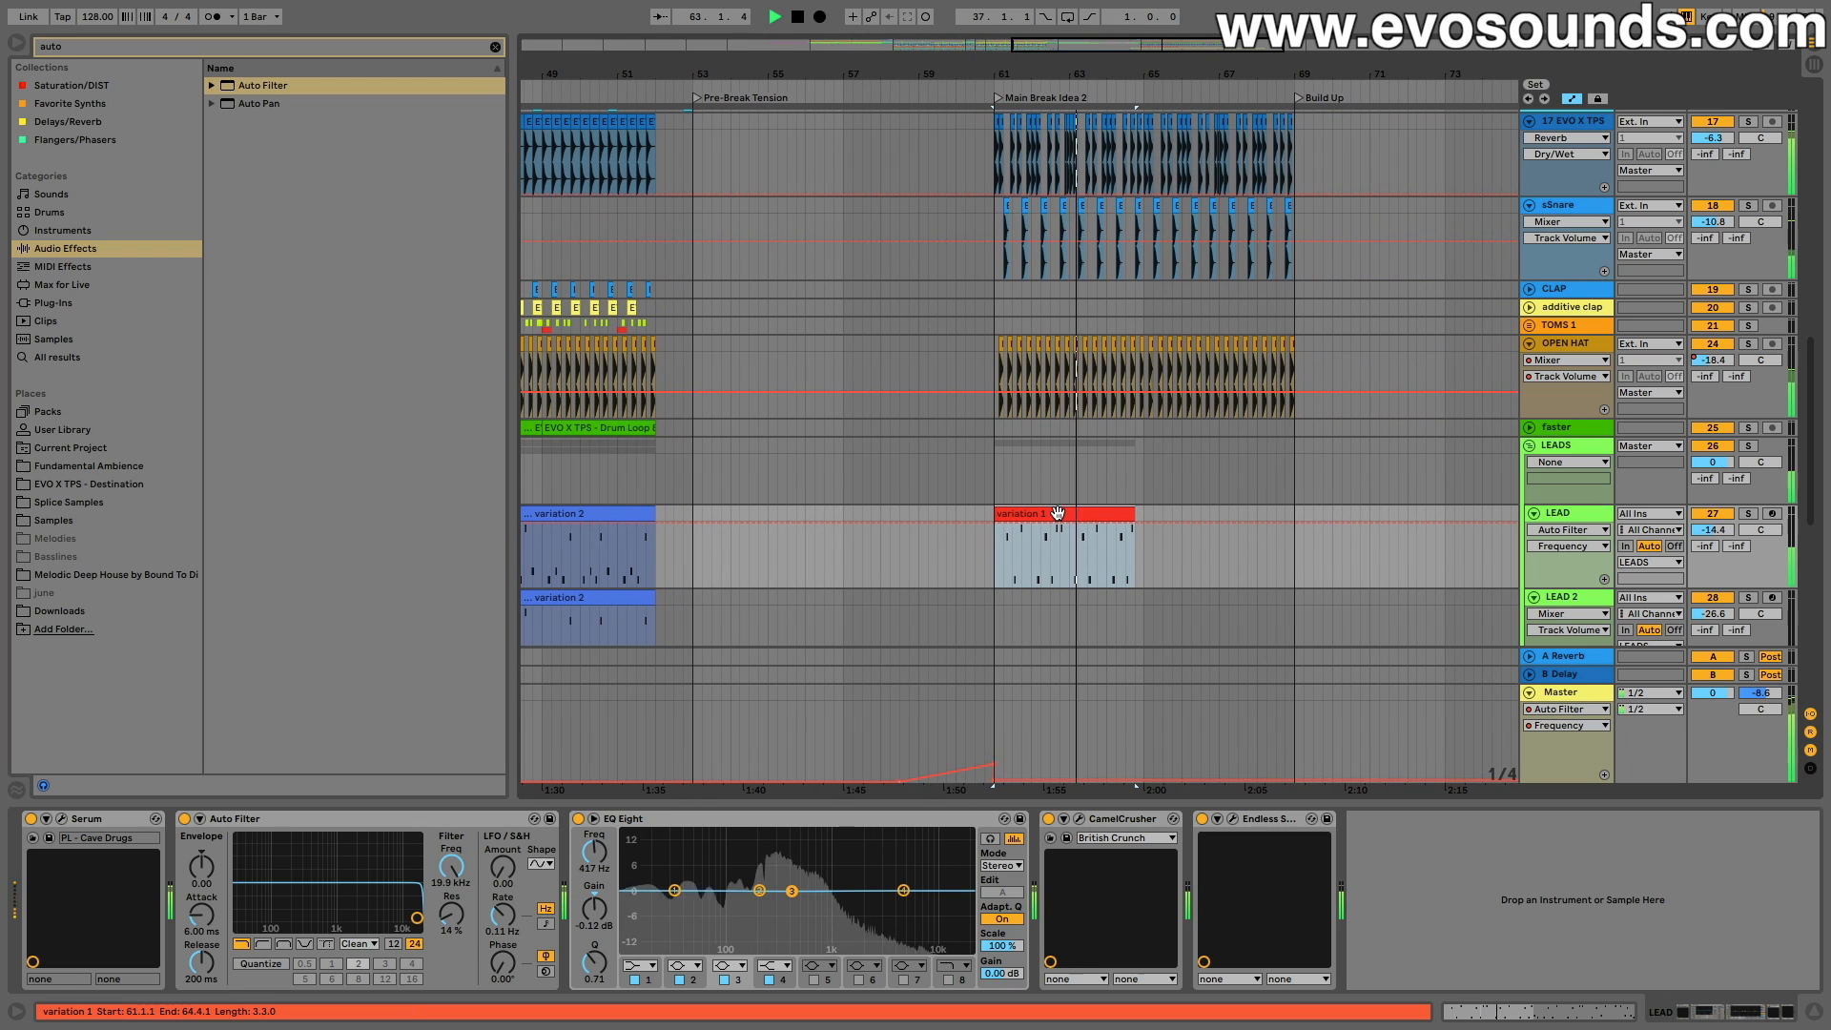
{"action": "key", "text": "ctrl+d"}
{"action": "scroll", "coordinate": [1058, 513], "scroll_direction": "down", "scroll_amount": 6}
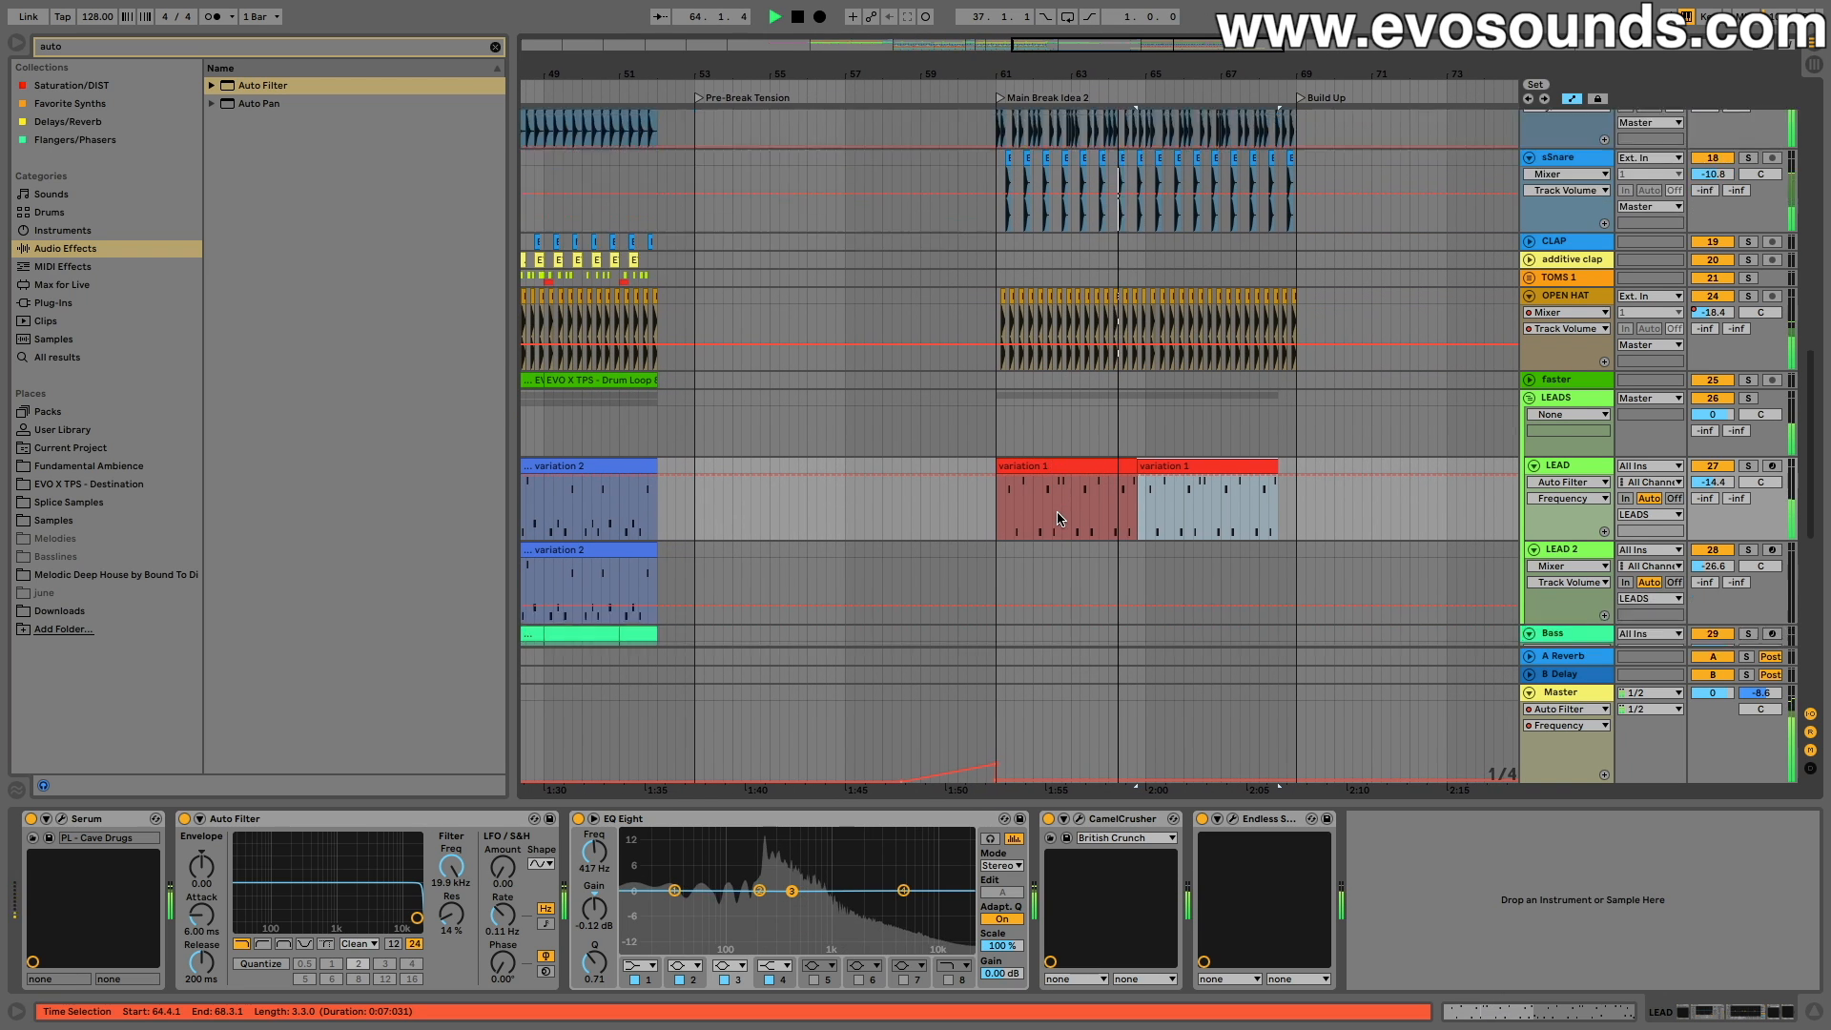
{"action": "key", "text": "ctrl+z"}
{"action": "scroll", "coordinate": [1061, 511], "scroll_direction": "up", "scroll_amount": 3}
{"action": "key", "text": "space"}
{"action": "scroll", "coordinate": [1152, 173], "scroll_direction": "down", "scroll_amount": 1}
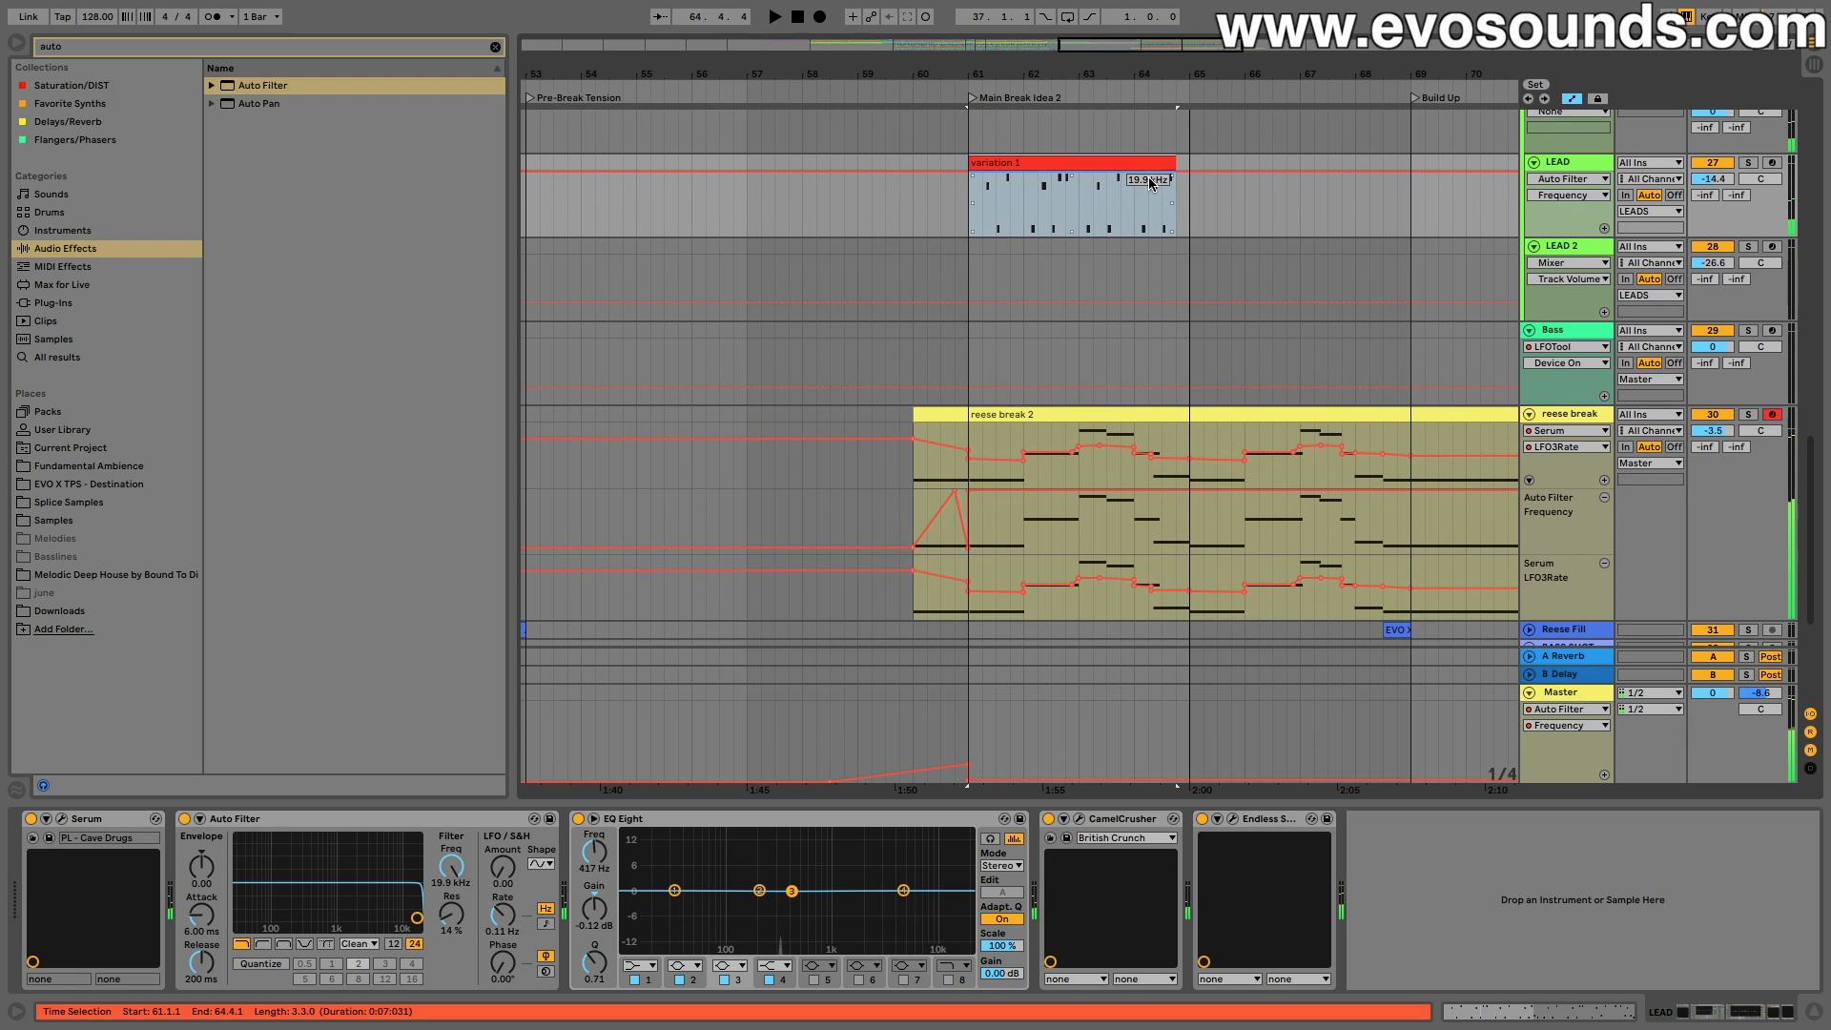
Step: Compare the lead and bass clips of Drop Verse 1 with the tracks used in Main Break Idea 2
{"action": "scroll", "coordinate": [1150, 173], "scroll_direction": "left", "scroll_amount": 12}
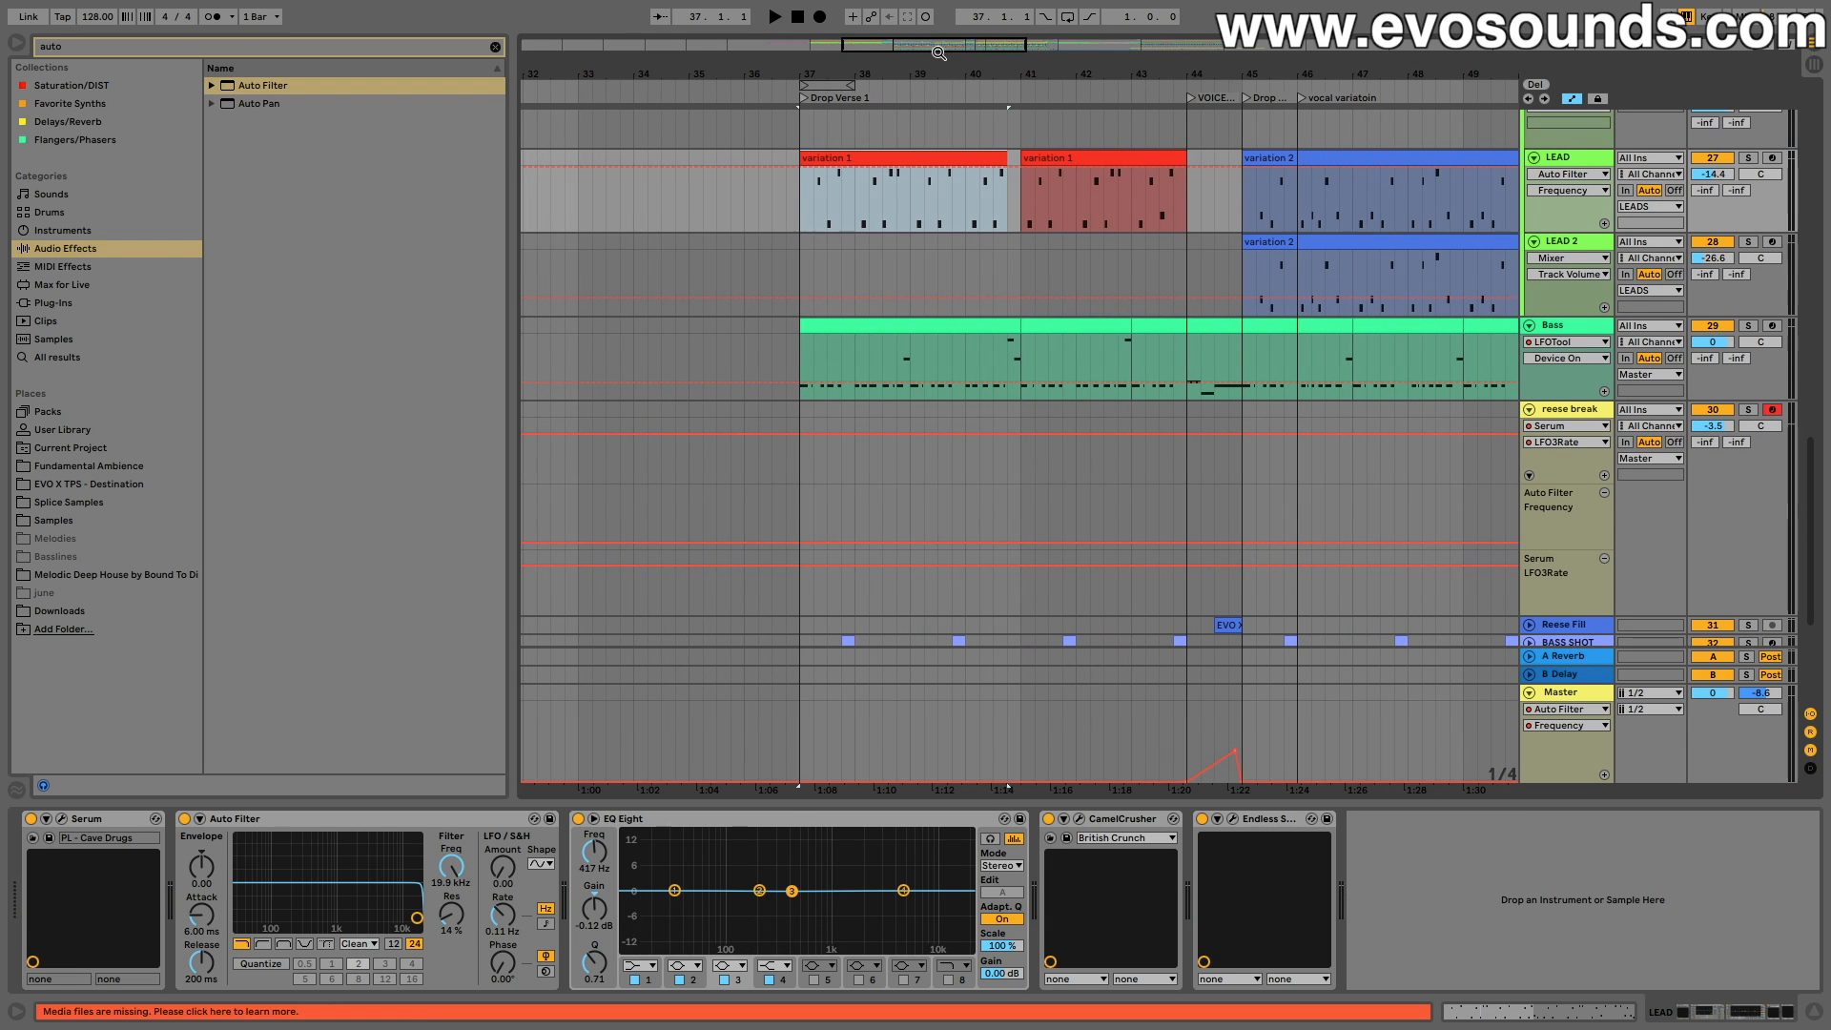
{"action": "left_click_drag", "start_coordinate": [939, 53], "coordinate": [1163, 57]}
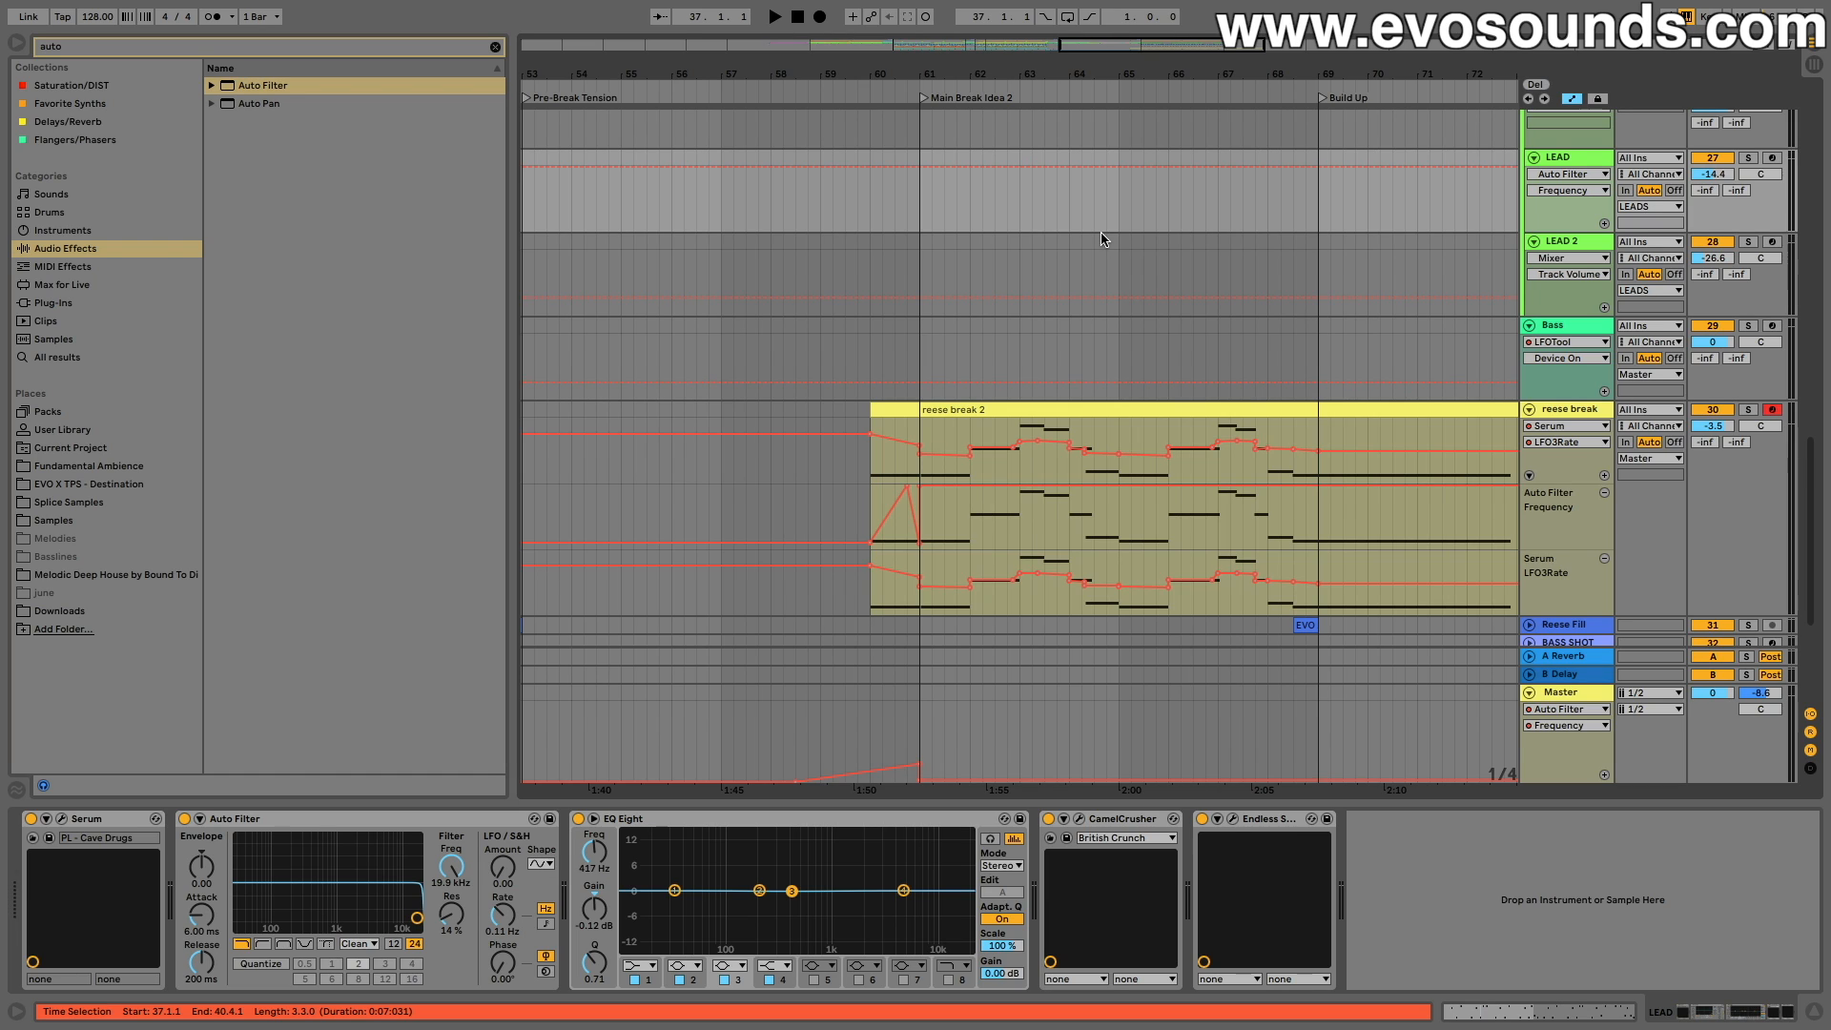
{"action": "scroll", "coordinate": [1104, 239], "scroll_direction": "up", "scroll_amount": 10}
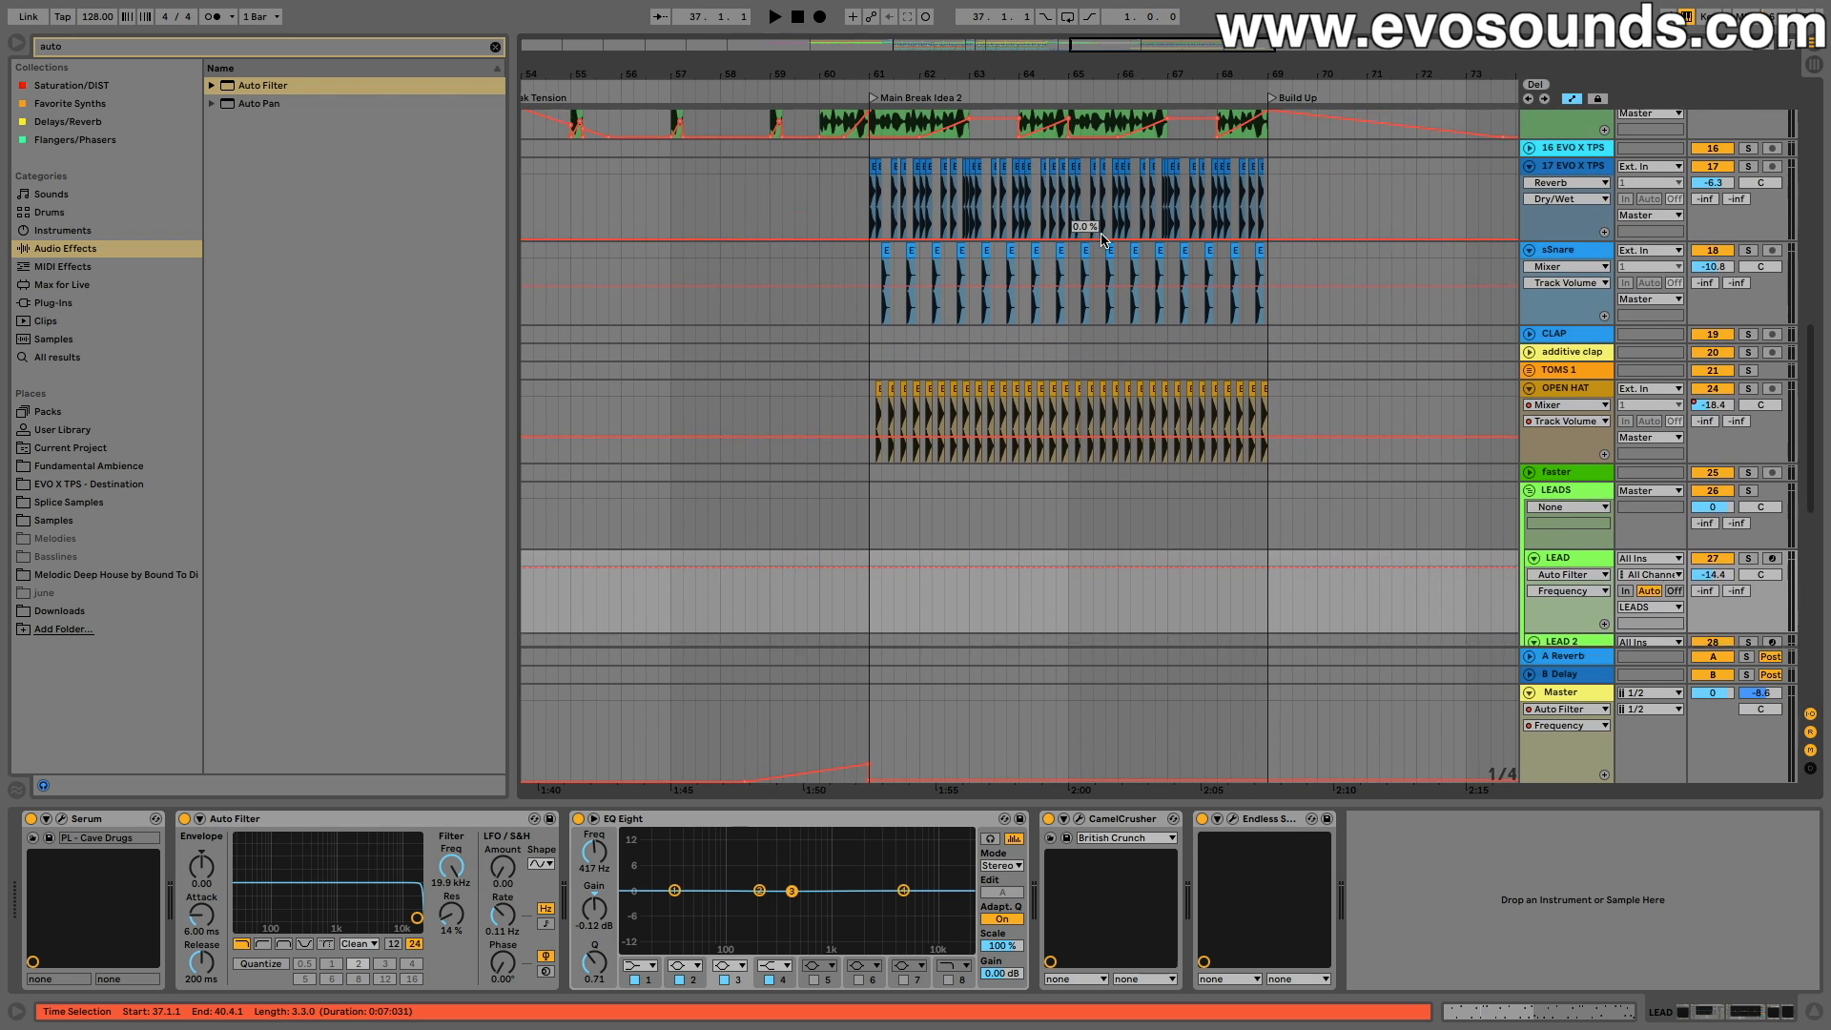
{"action": "scroll", "coordinate": [1103, 238], "scroll_direction": "down", "scroll_amount": 10}
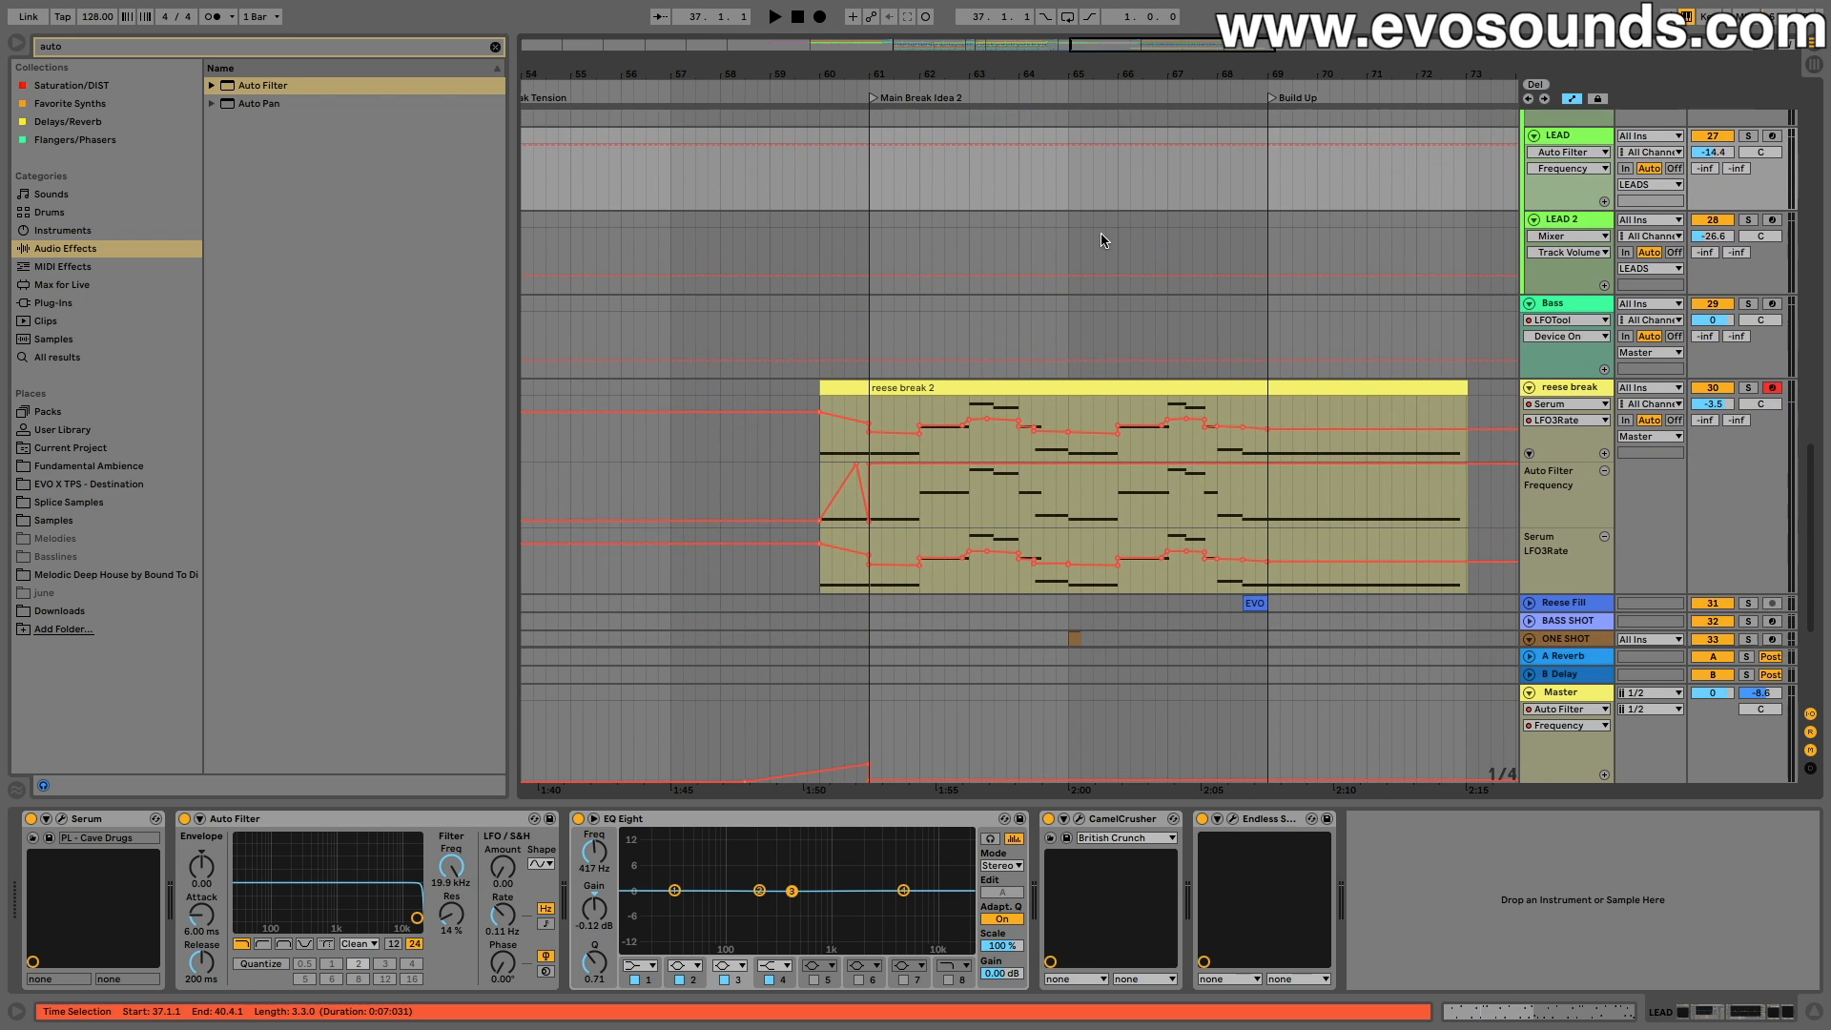
{"action": "scroll", "coordinate": [1104, 238], "scroll_direction": "down", "scroll_amount": 10}
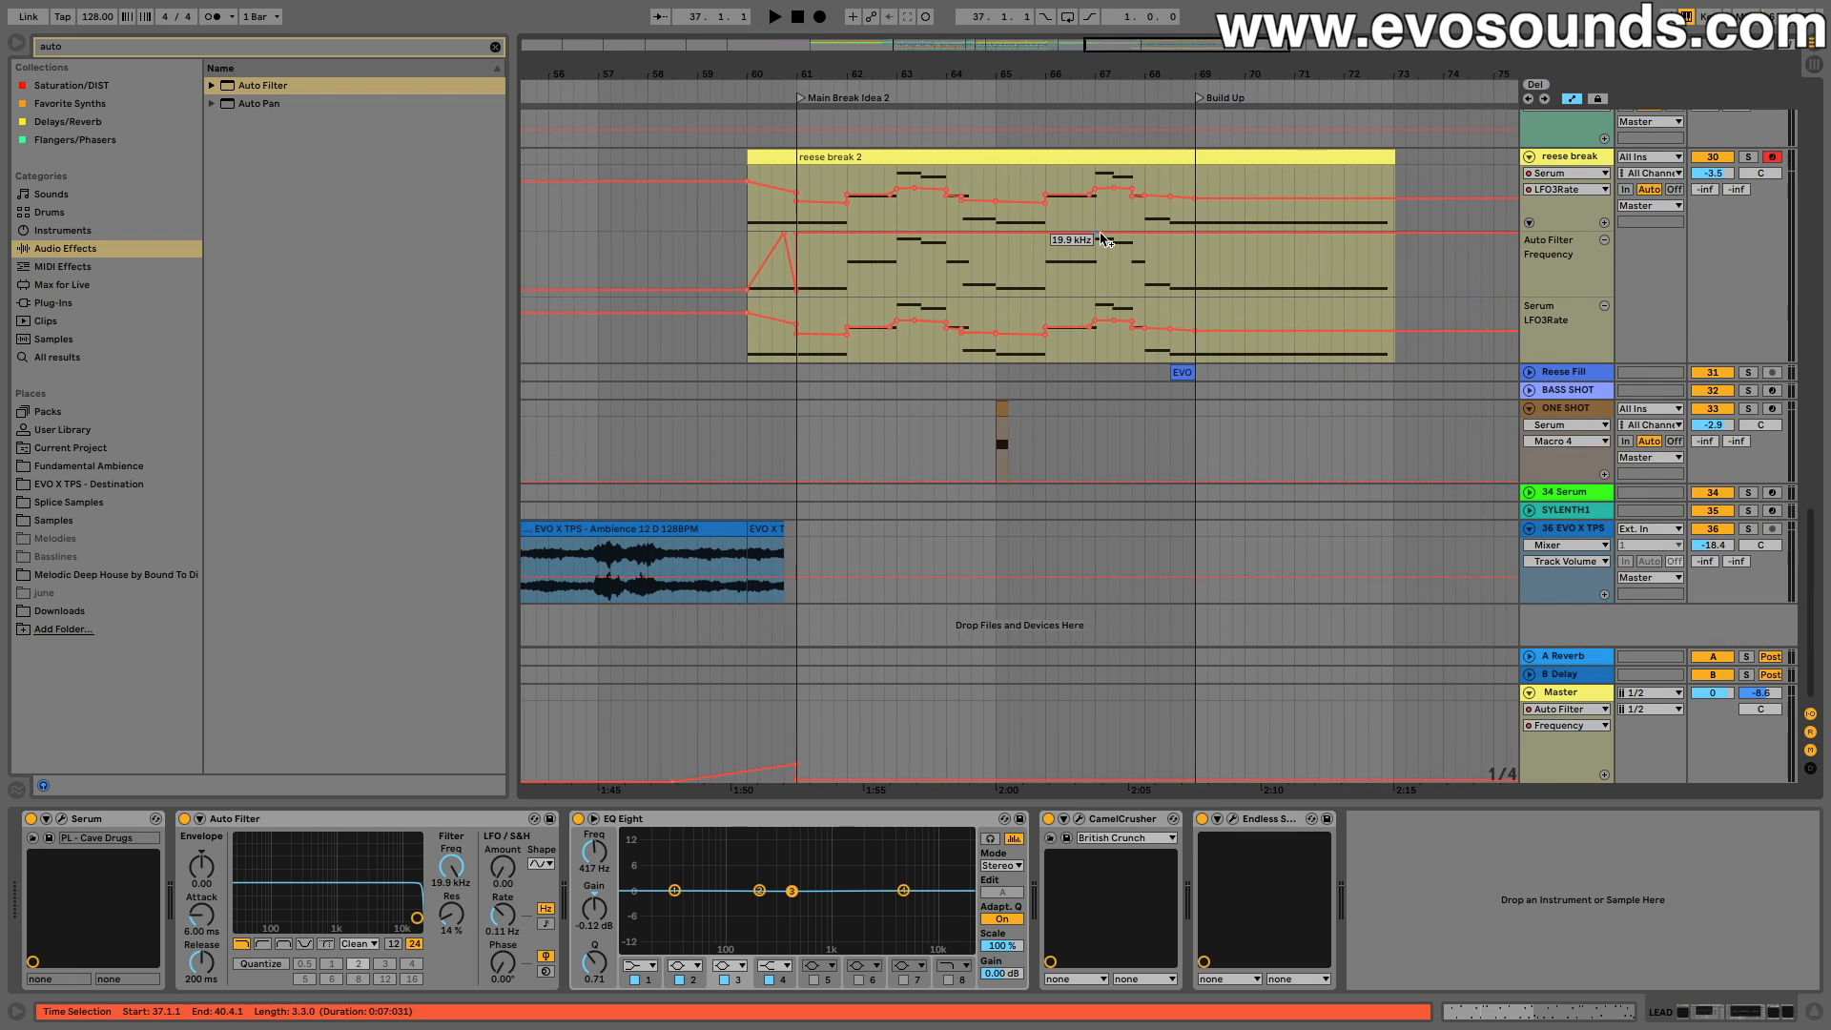
{"action": "scroll", "coordinate": [1104, 239], "scroll_direction": "up", "scroll_amount": 8}
{"action": "scroll", "coordinate": [1101, 240], "scroll_direction": "up", "scroll_amount": 1}
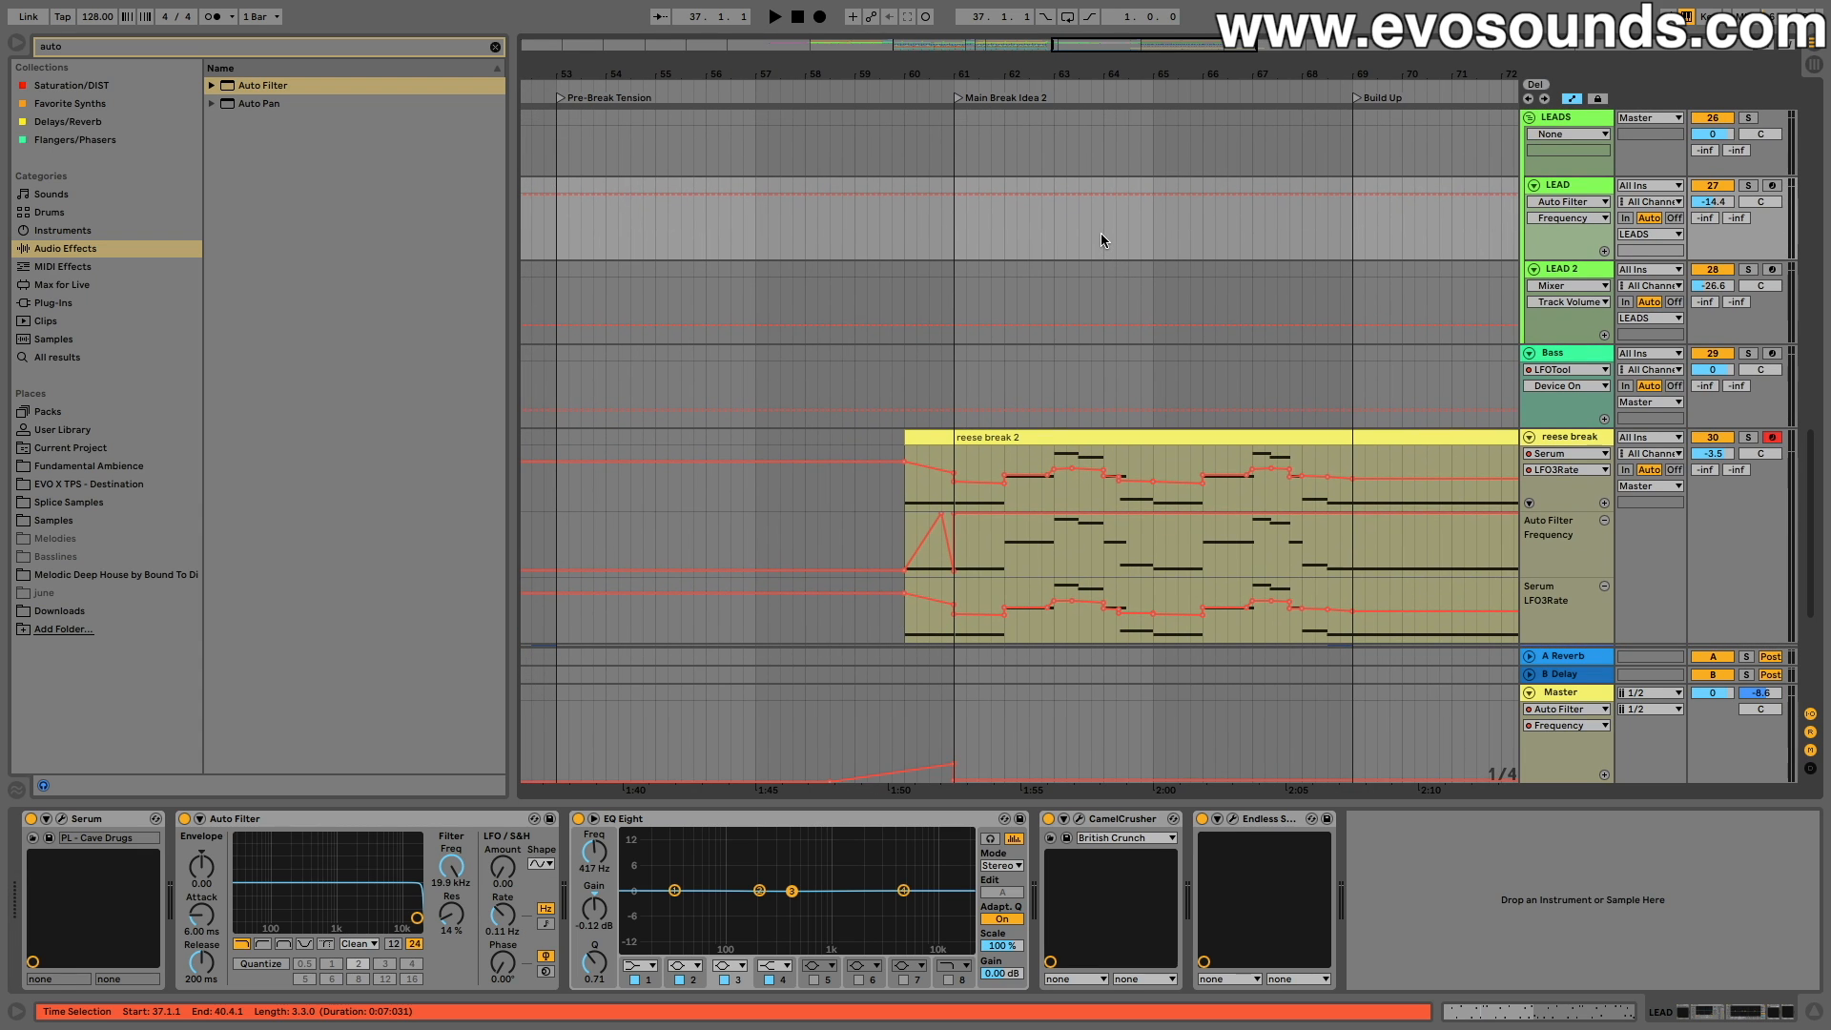
{"action": "scroll", "coordinate": [1101, 240], "scroll_direction": "up", "scroll_amount": 3}
{"action": "scroll", "coordinate": [1100, 240], "scroll_direction": "down", "scroll_amount": 2}
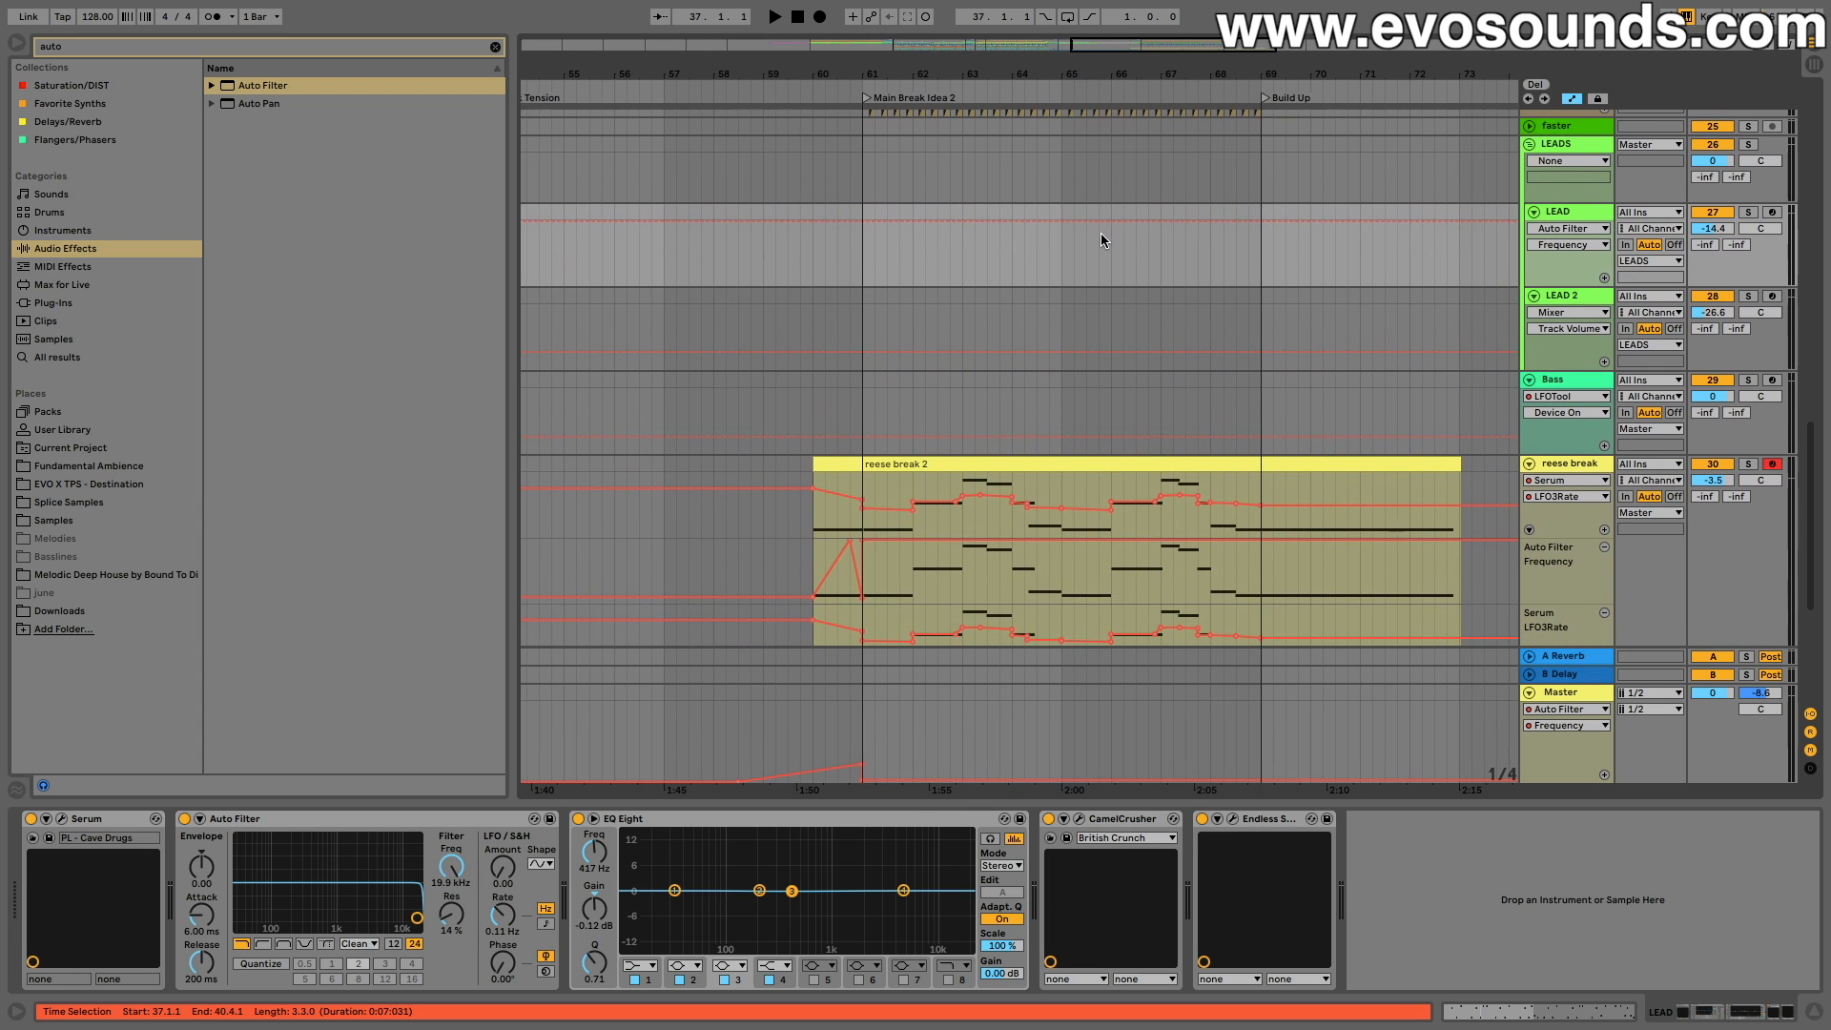
Step: Insert a new MIDI track directly below the Bass track
{"action": "left_click", "coordinate": [1602, 302]}
{"action": "left_click", "coordinate": [1565, 383]}
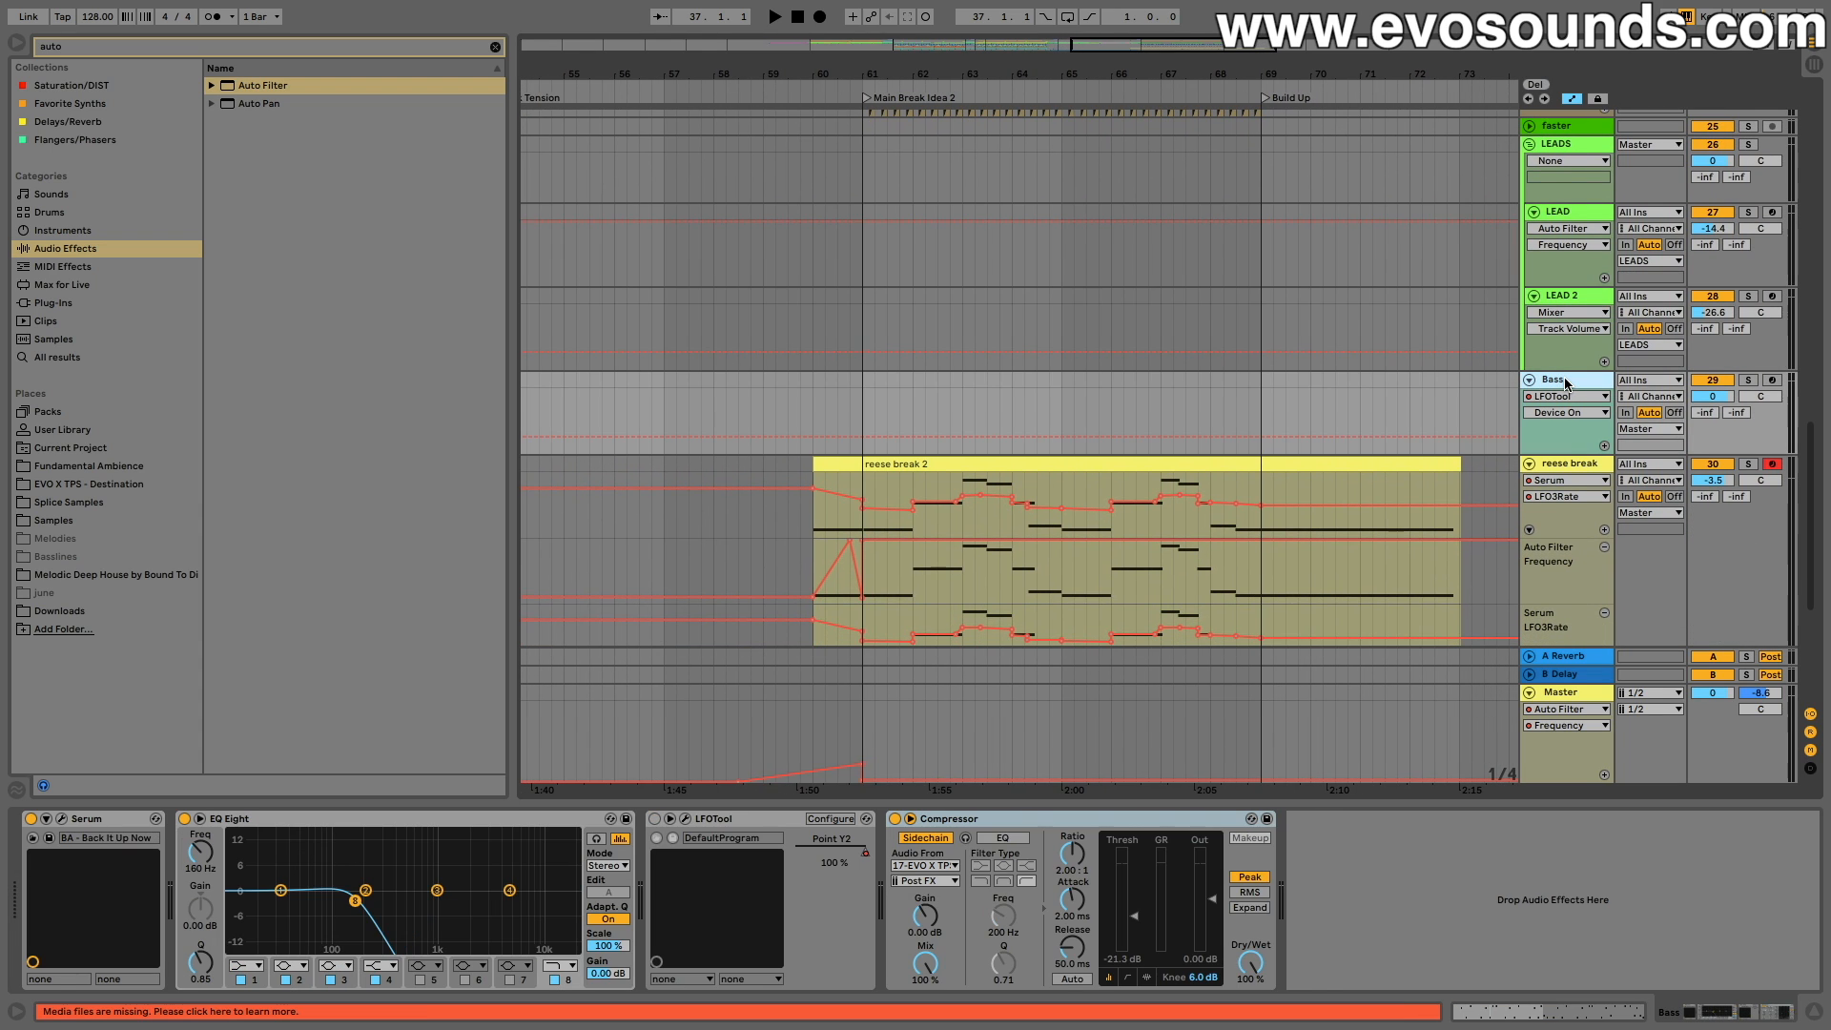
{"action": "key", "text": "ctrl+shift+t"}
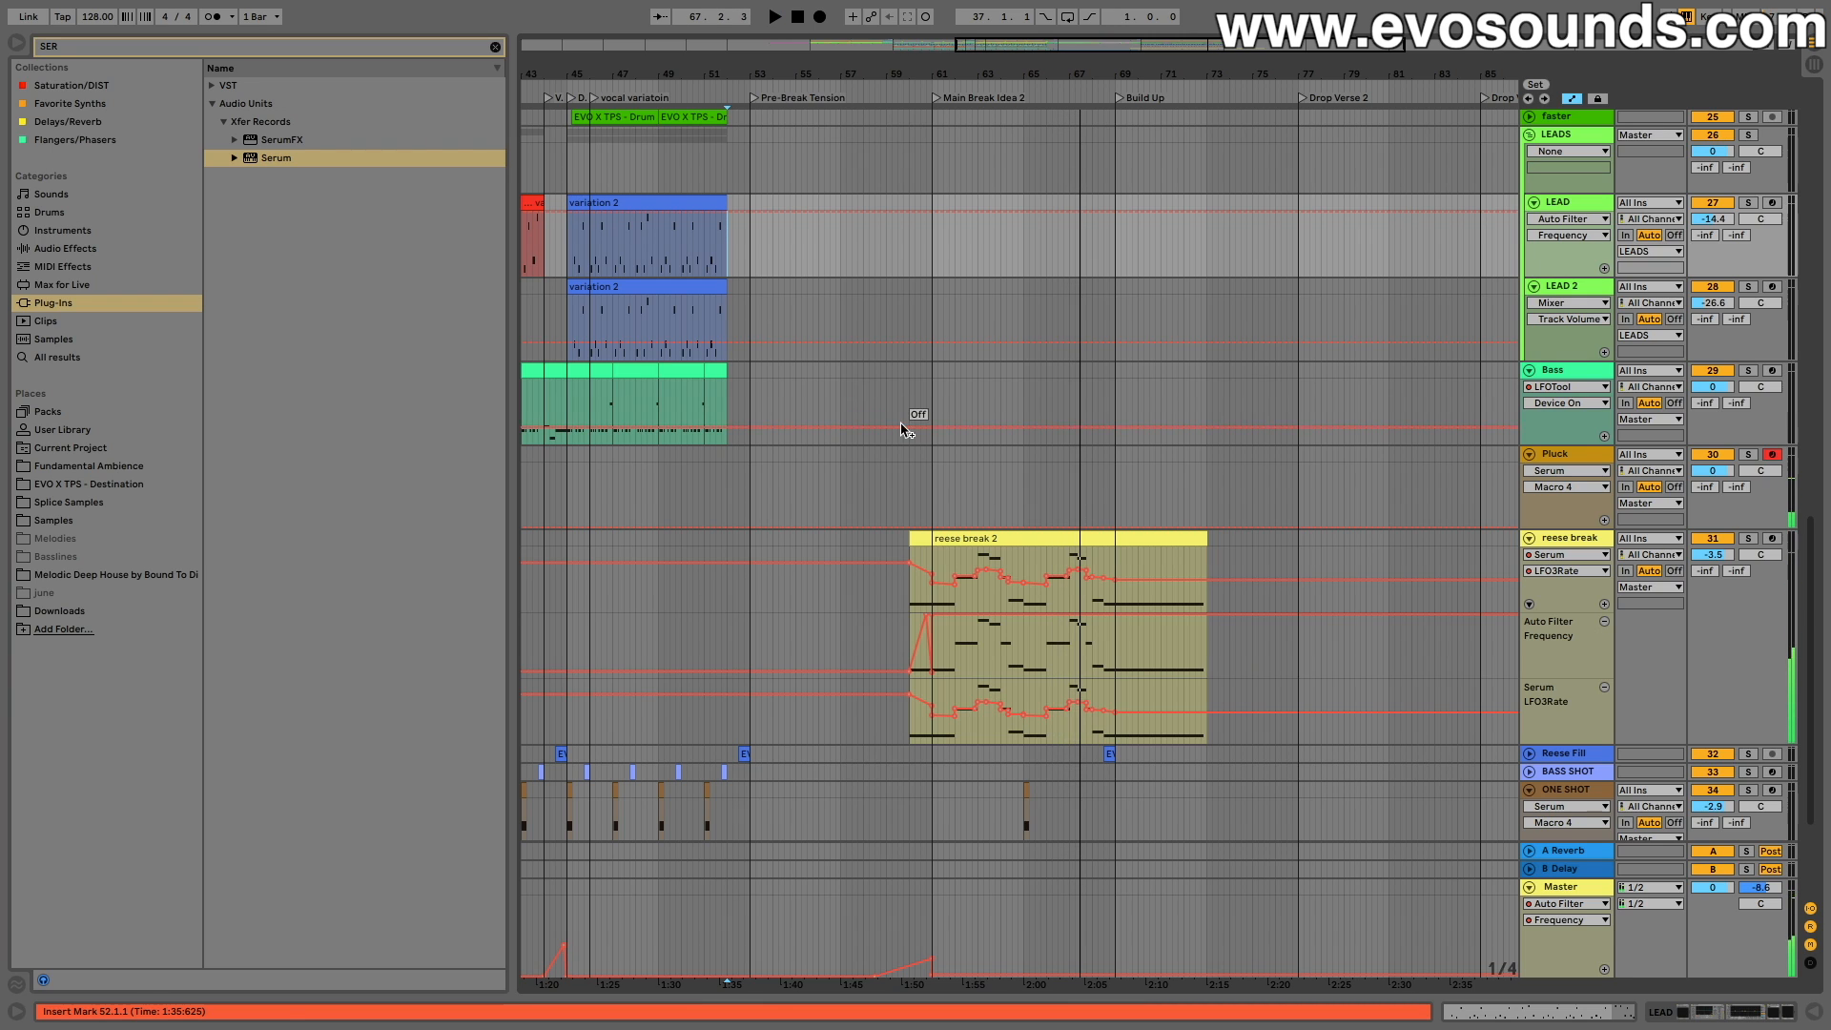
Step: Open Serum on the Pluck track and audition the pluck presets from PL - Baby GOO GOO through PL - Call Me When The Beat Drop
{"action": "double_click", "coordinate": [1567, 456]}
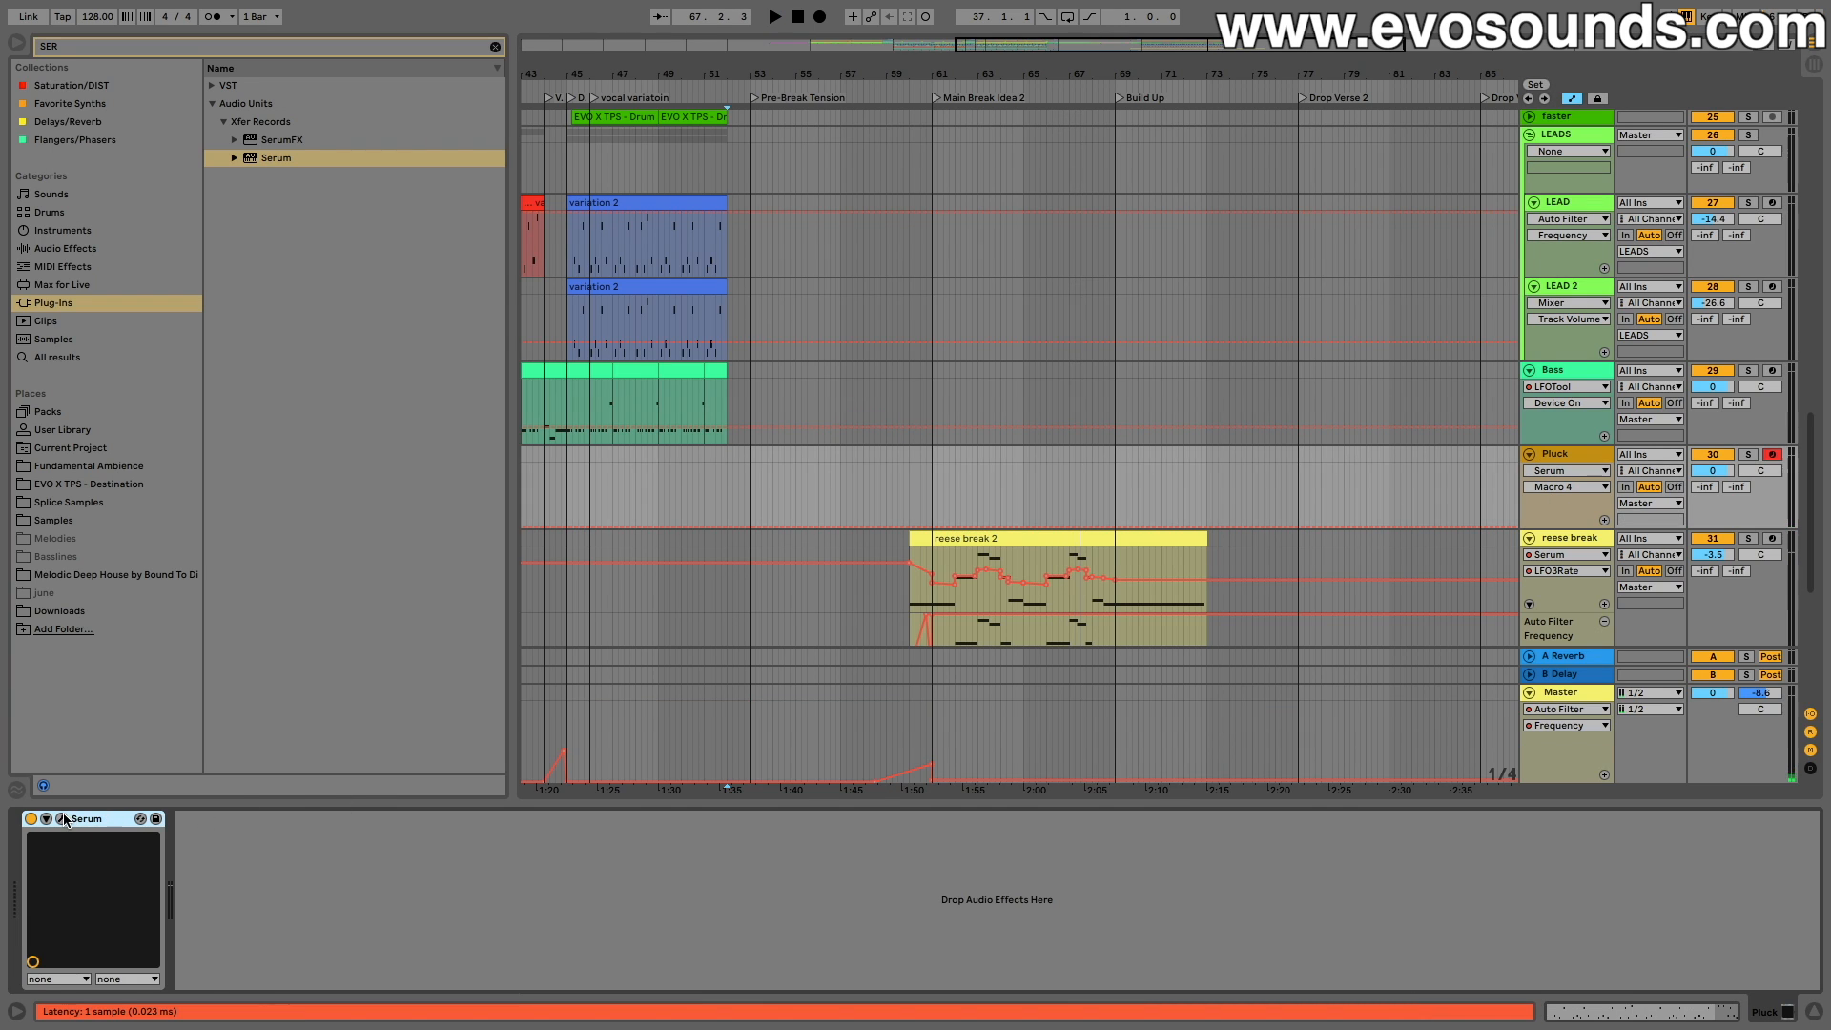
{"action": "left_click", "coordinate": [62, 818]}
{"action": "left_click", "coordinate": [1158, 159]}
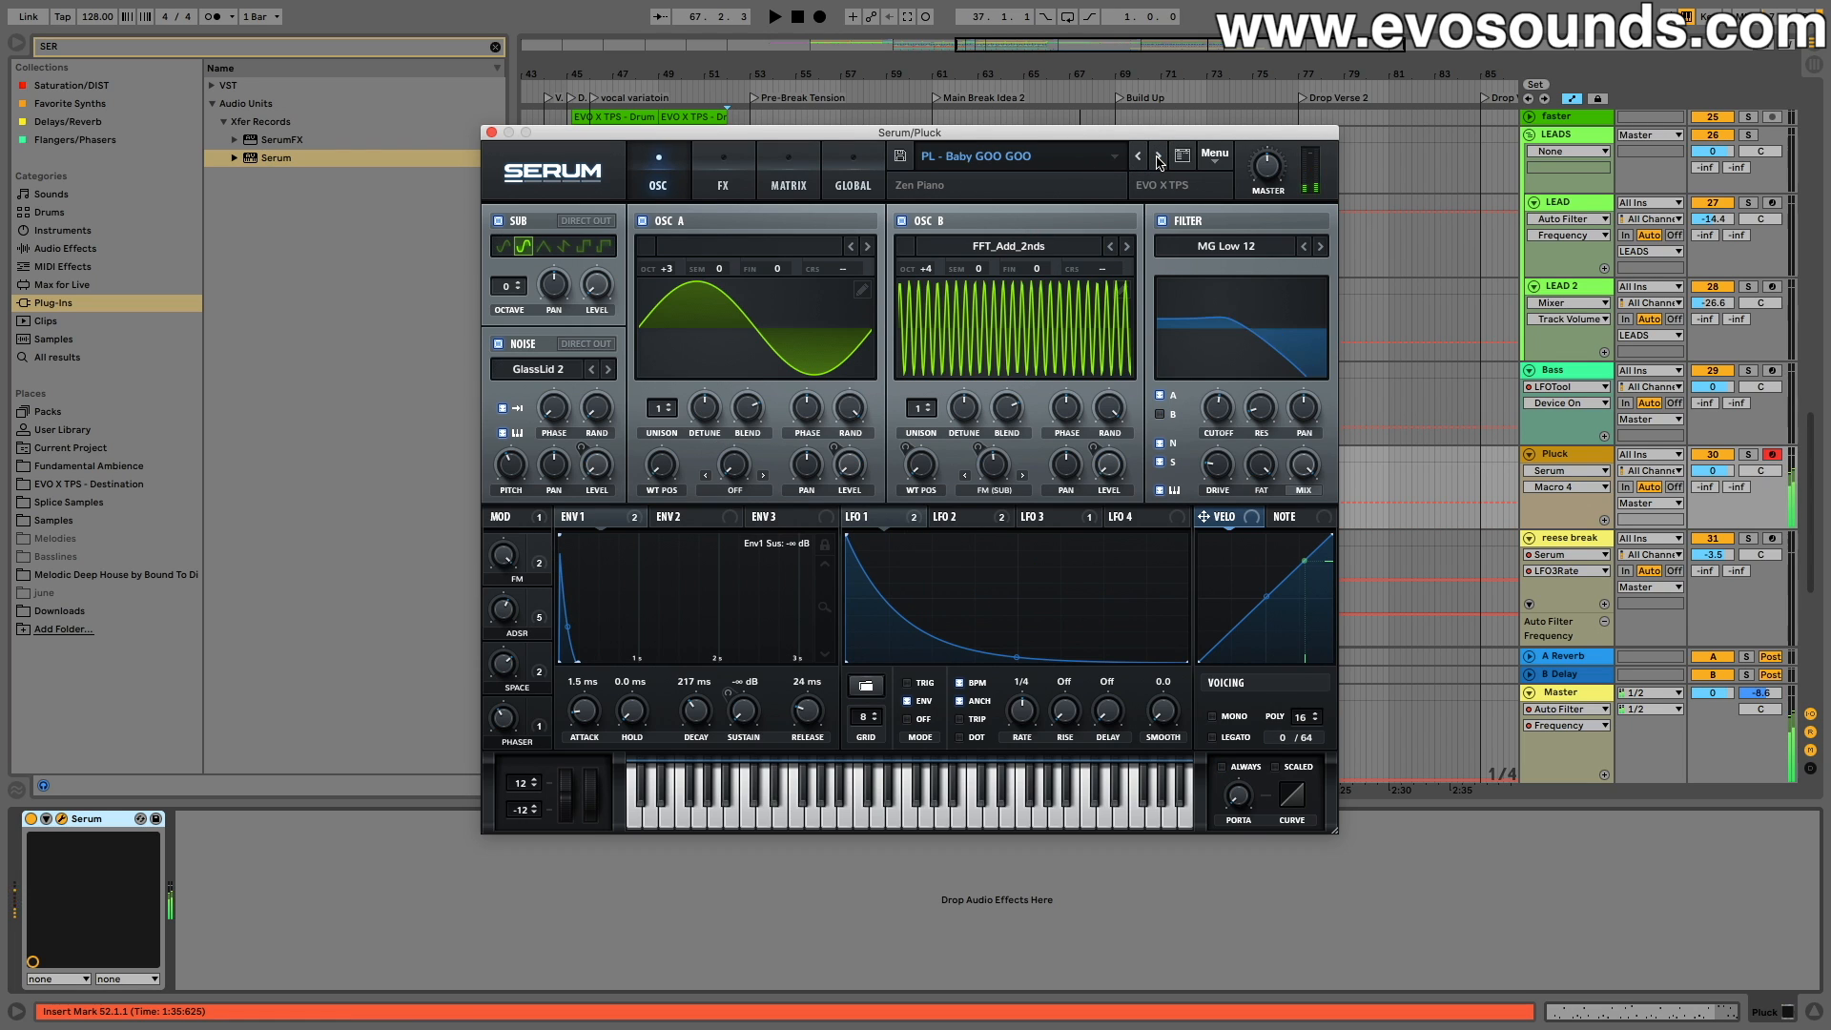
{"action": "left_click", "coordinate": [1158, 159]}
{"action": "left_click", "coordinate": [1156, 159]}
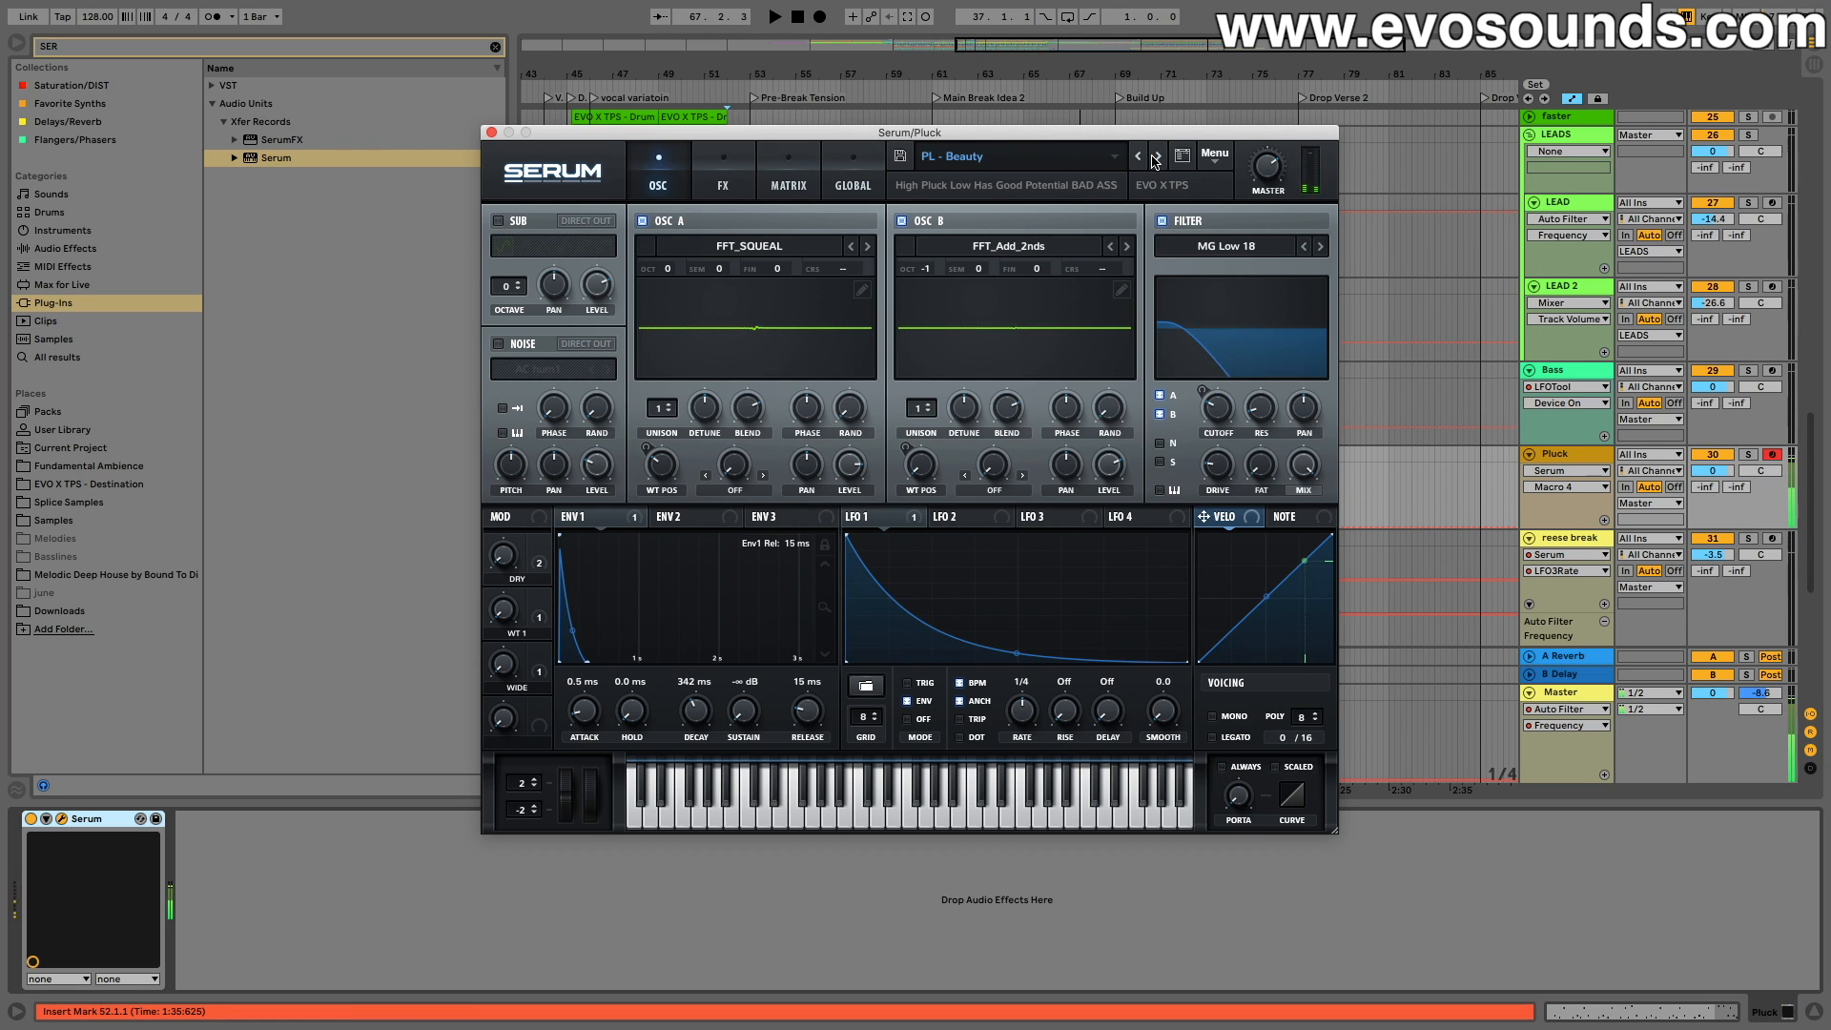
{"action": "left_click", "coordinate": [1156, 159]}
{"action": "left_click", "coordinate": [1156, 159]}
{"action": "left_click", "coordinate": [1157, 159]}
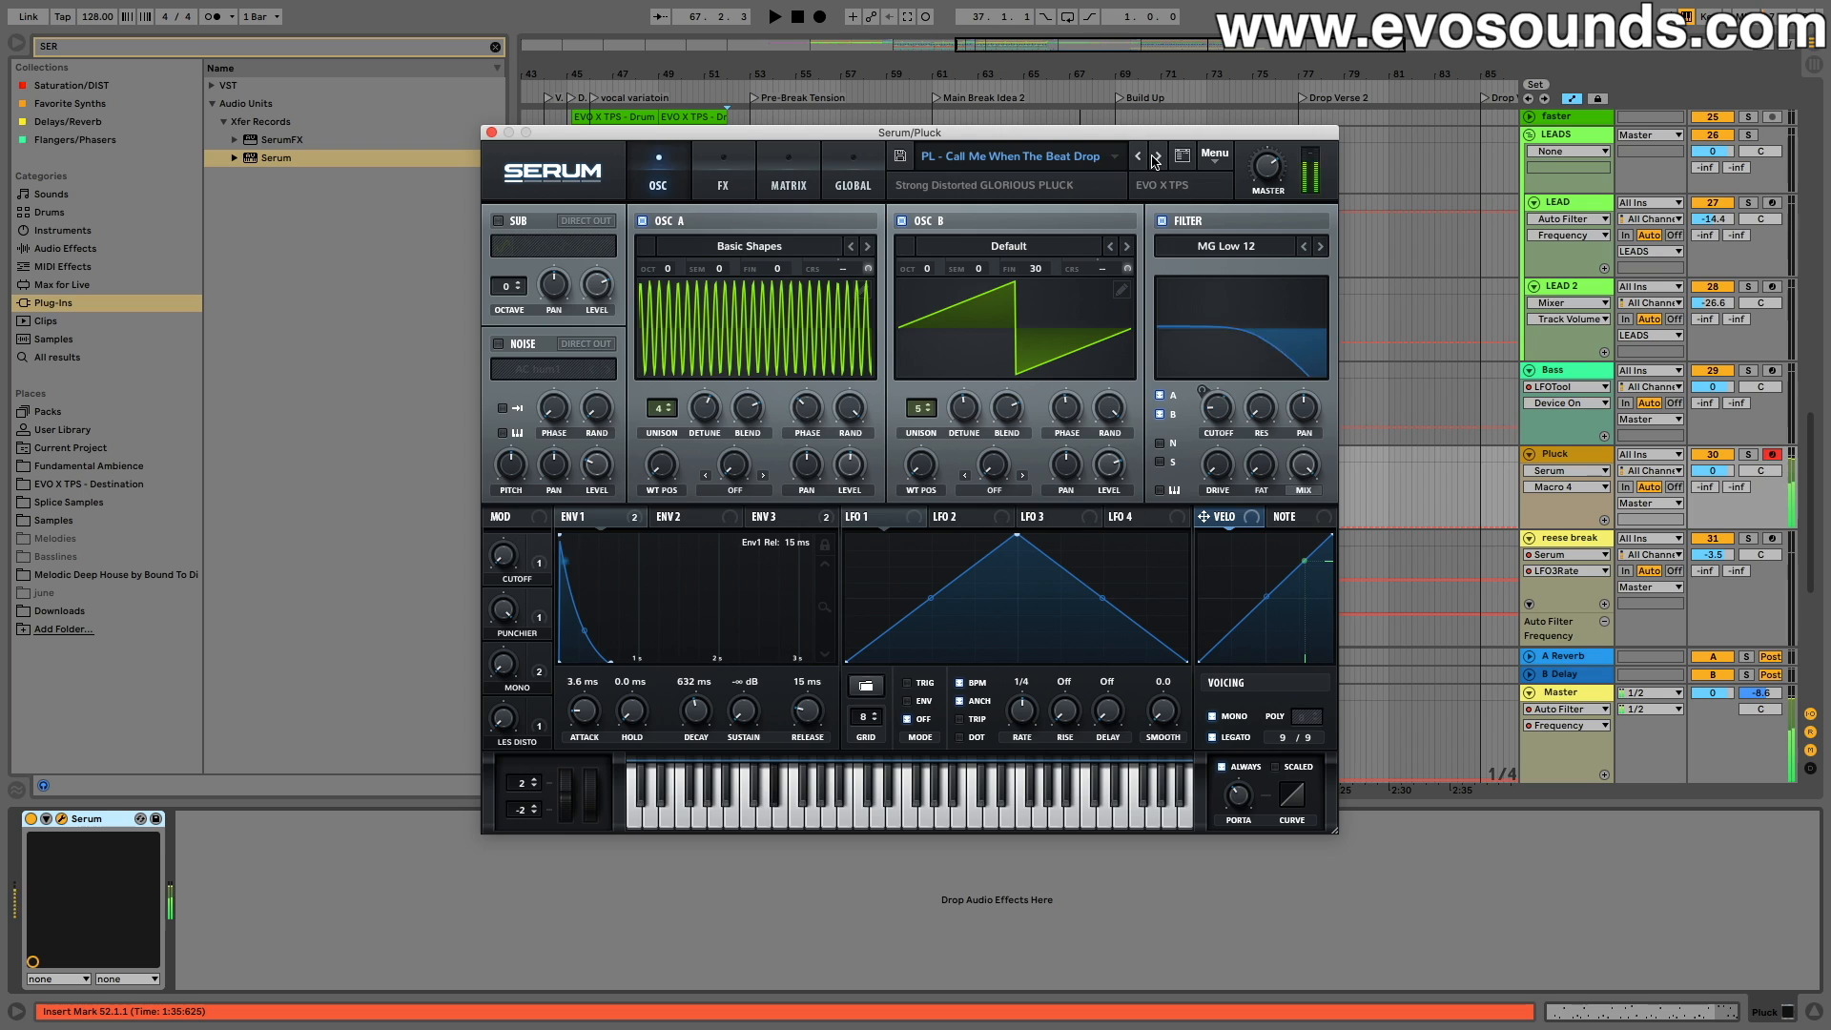
Step: Go back to the PL - Break Melodics preset, play it an octave higher and adjust the wavetable position of both oscillators
{"action": "left_click", "coordinate": [1139, 158]}
{"action": "key", "text": "e"}
{"action": "key", "text": "x"}
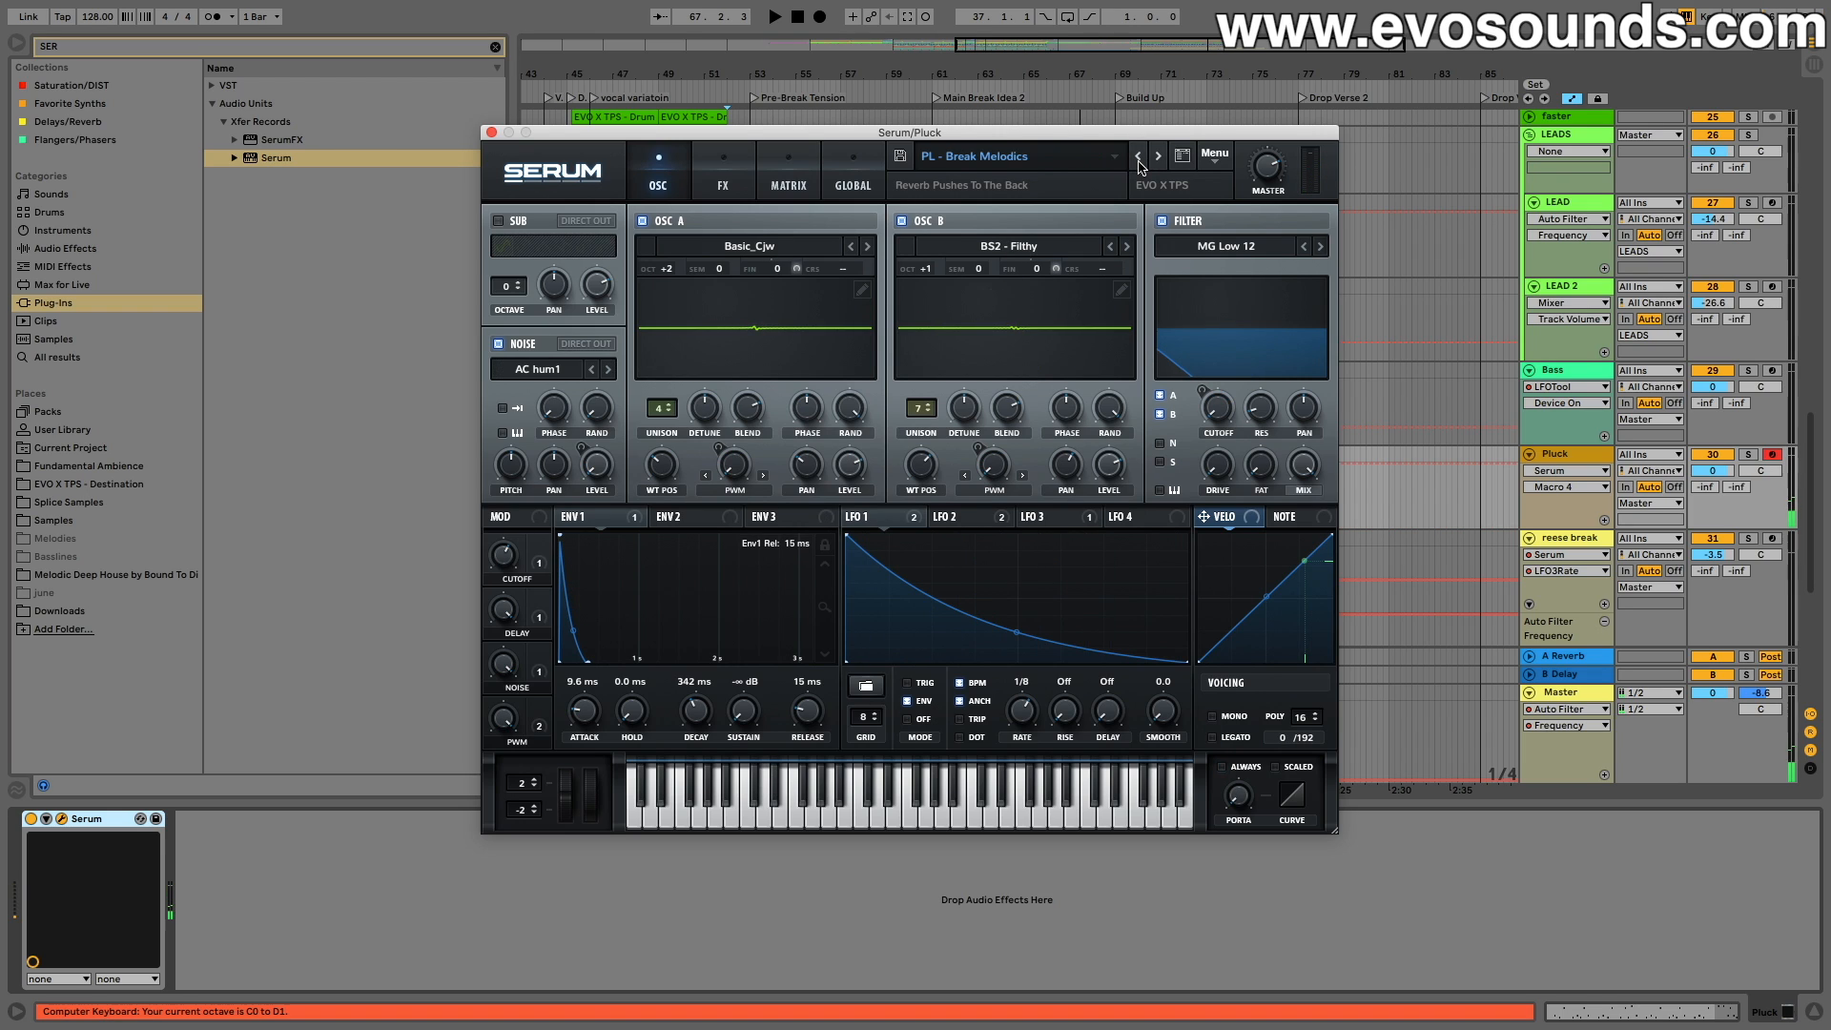
{"action": "key", "text": "e"}
{"action": "key", "text": "x"}
{"action": "key", "text": "e"}
{"action": "left_click_drag", "start_coordinate": [977, 141], "coordinate": [1099, 144]}
{"action": "left_click_drag", "start_coordinate": [788, 469], "coordinate": [787, 460]}
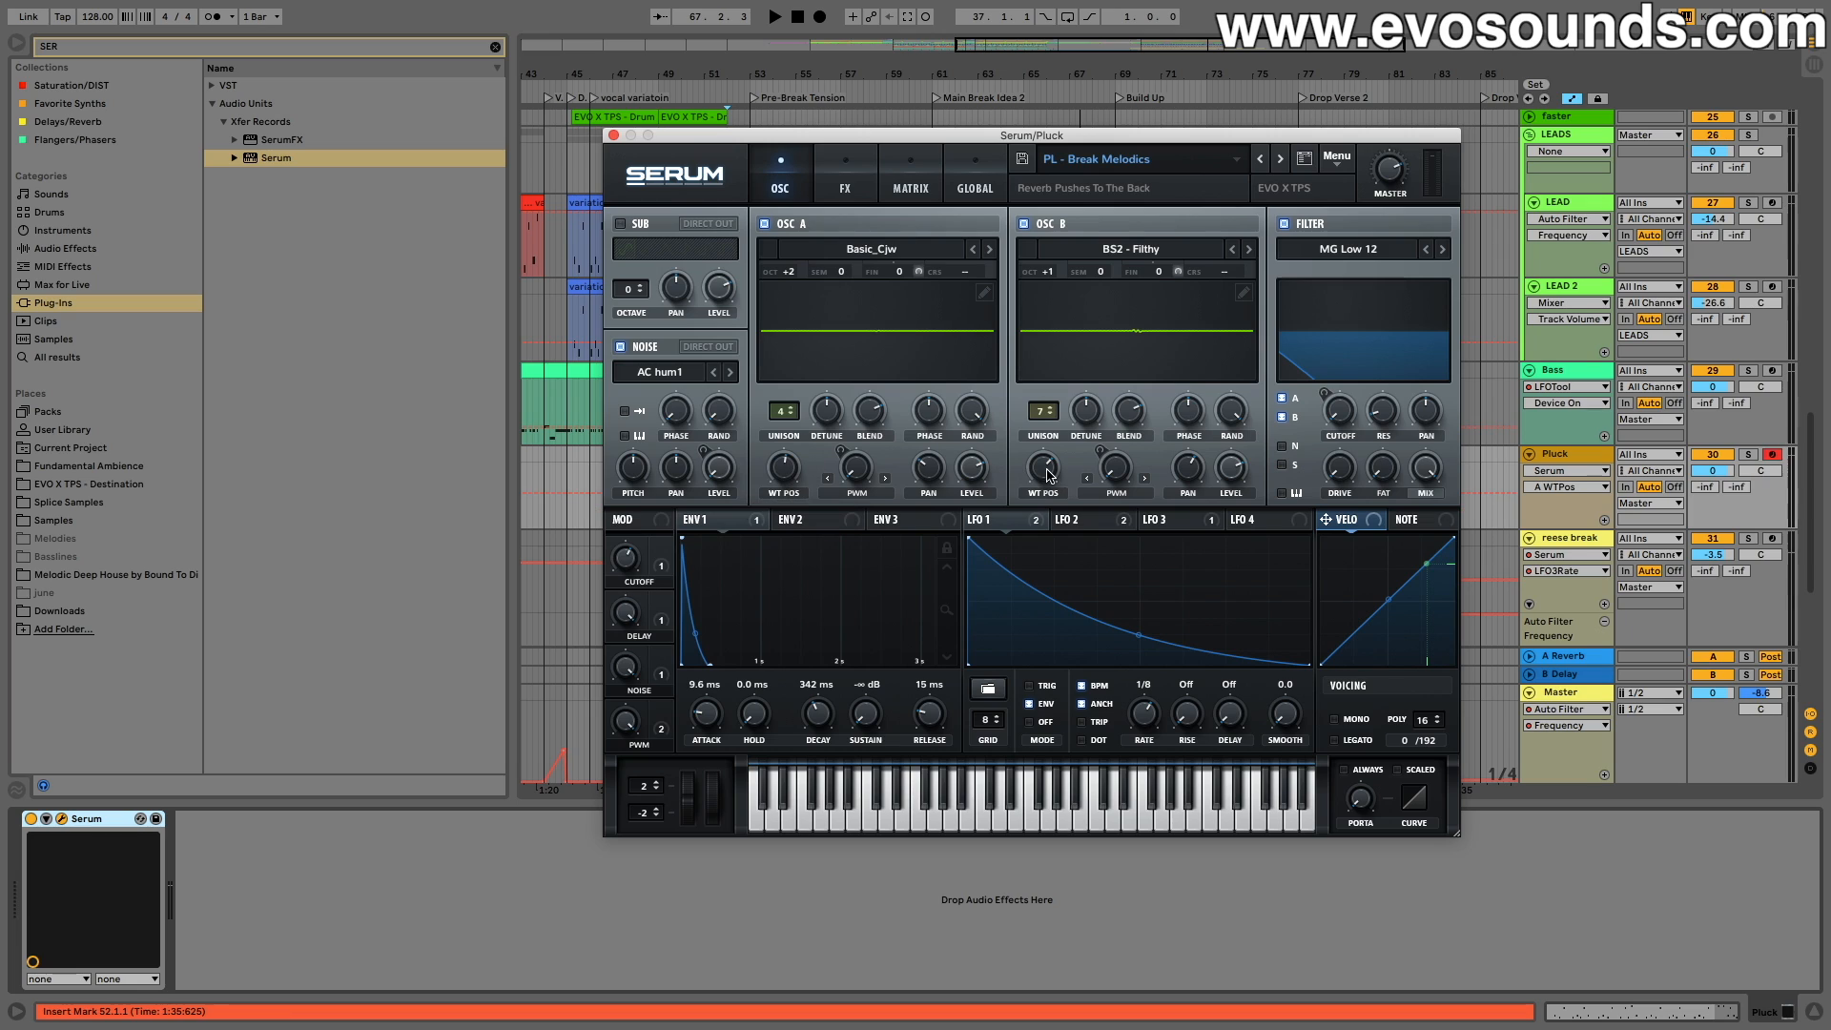
{"action": "left_click_drag", "start_coordinate": [1045, 468], "coordinate": [1045, 458]}
{"action": "left_click", "coordinate": [626, 561]}
Step: Audition further pluck presets through PL - Call Who and PL - Cave Drugs to PL - Don't Stop Till You Drop
{"action": "left_click", "coordinate": [1284, 164]}
{"action": "left_click", "coordinate": [1284, 164]}
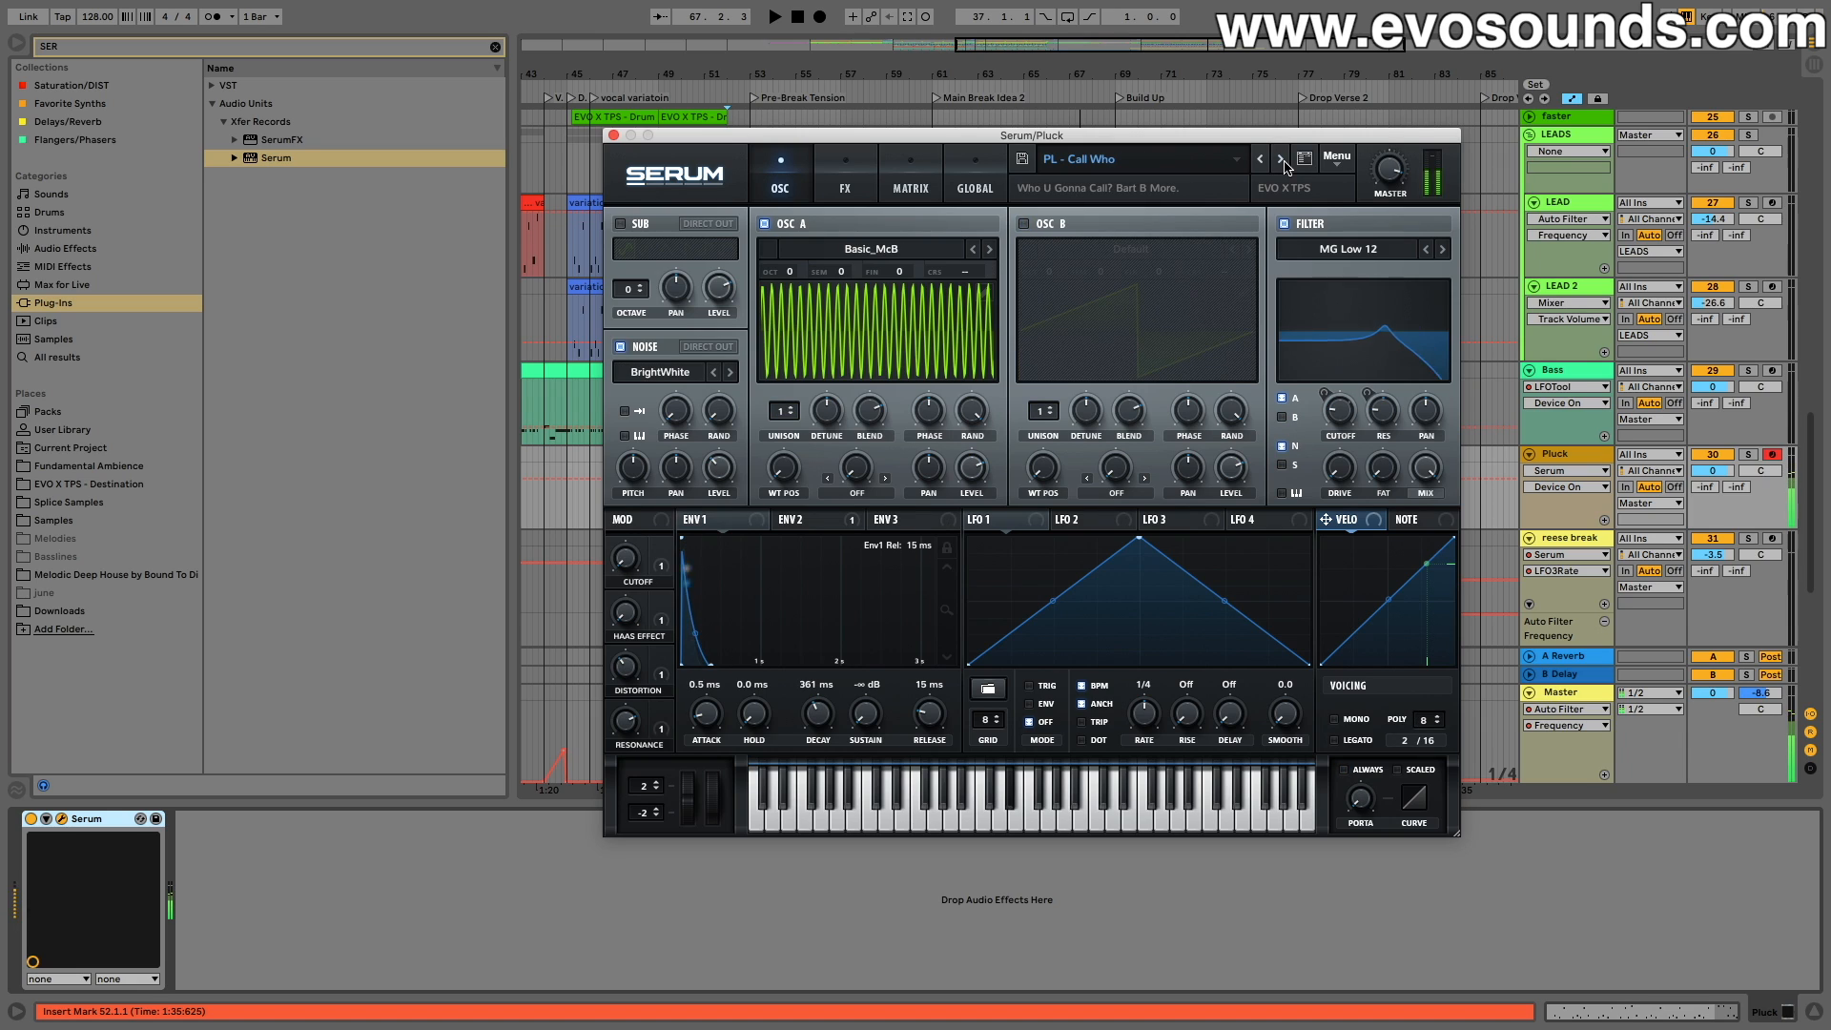
{"action": "left_click", "coordinate": [1281, 162]}
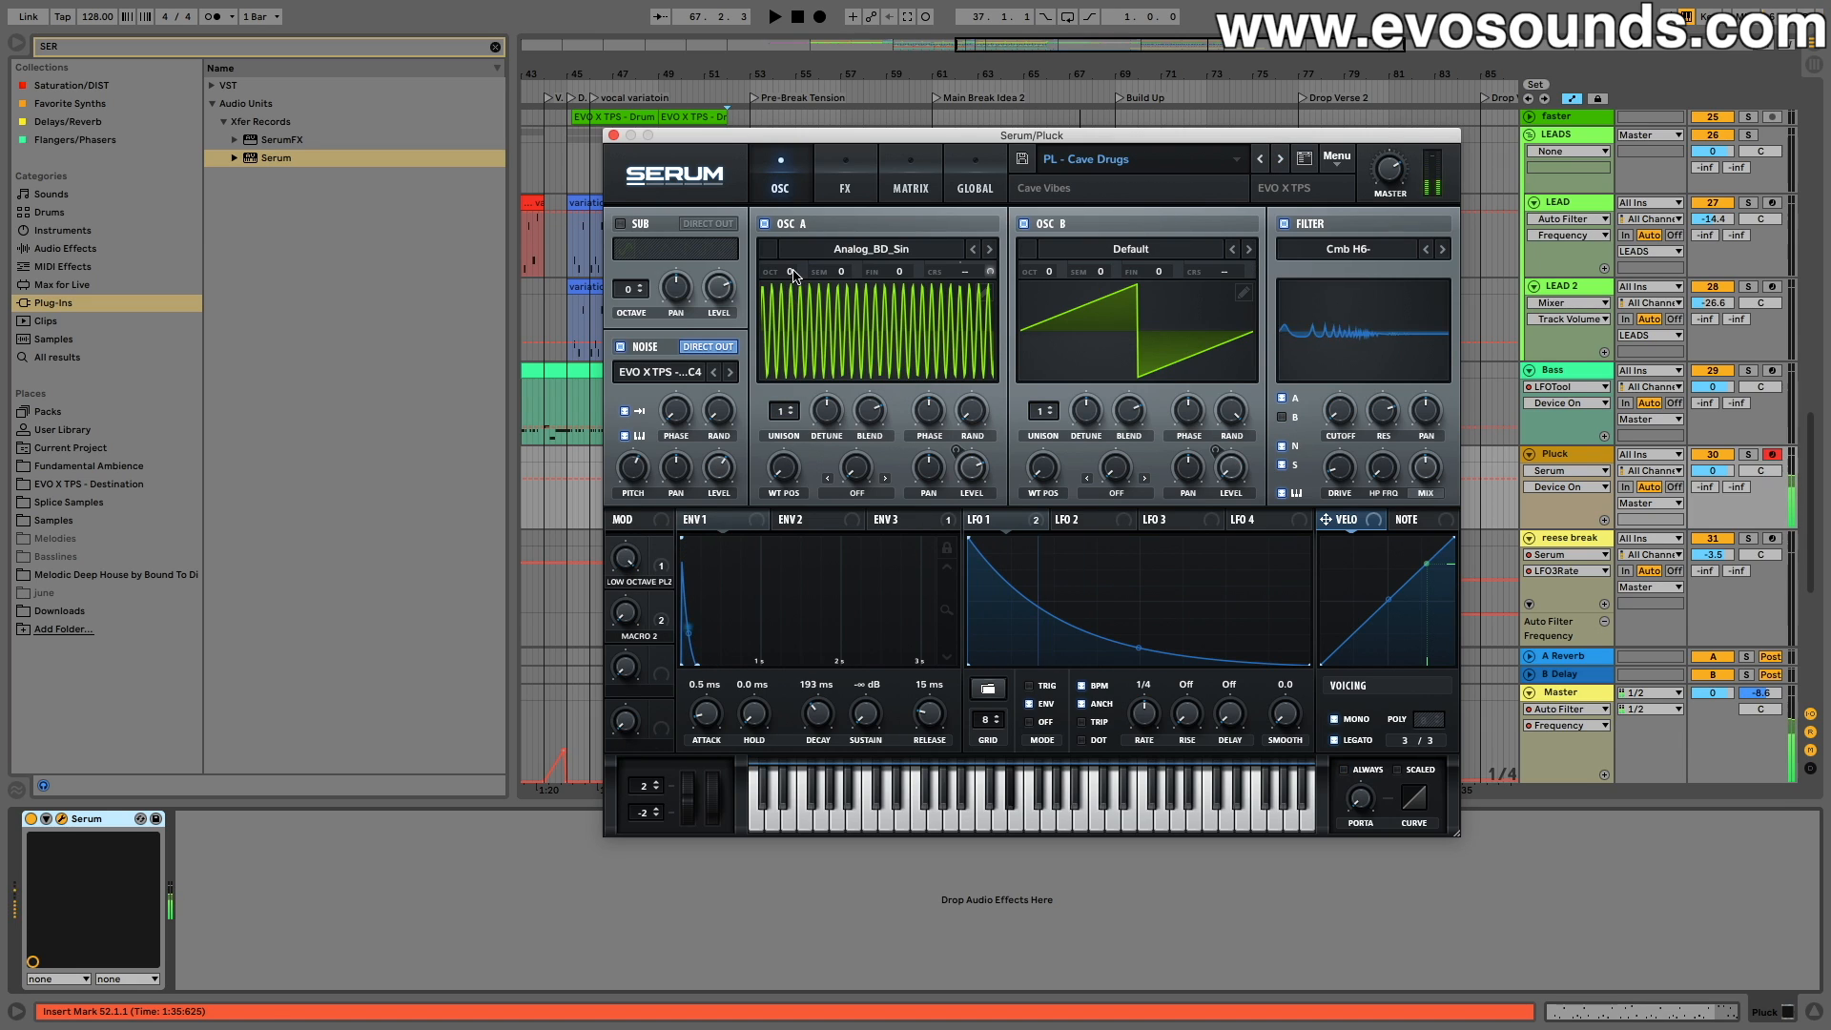
{"action": "key", "text": "z"}
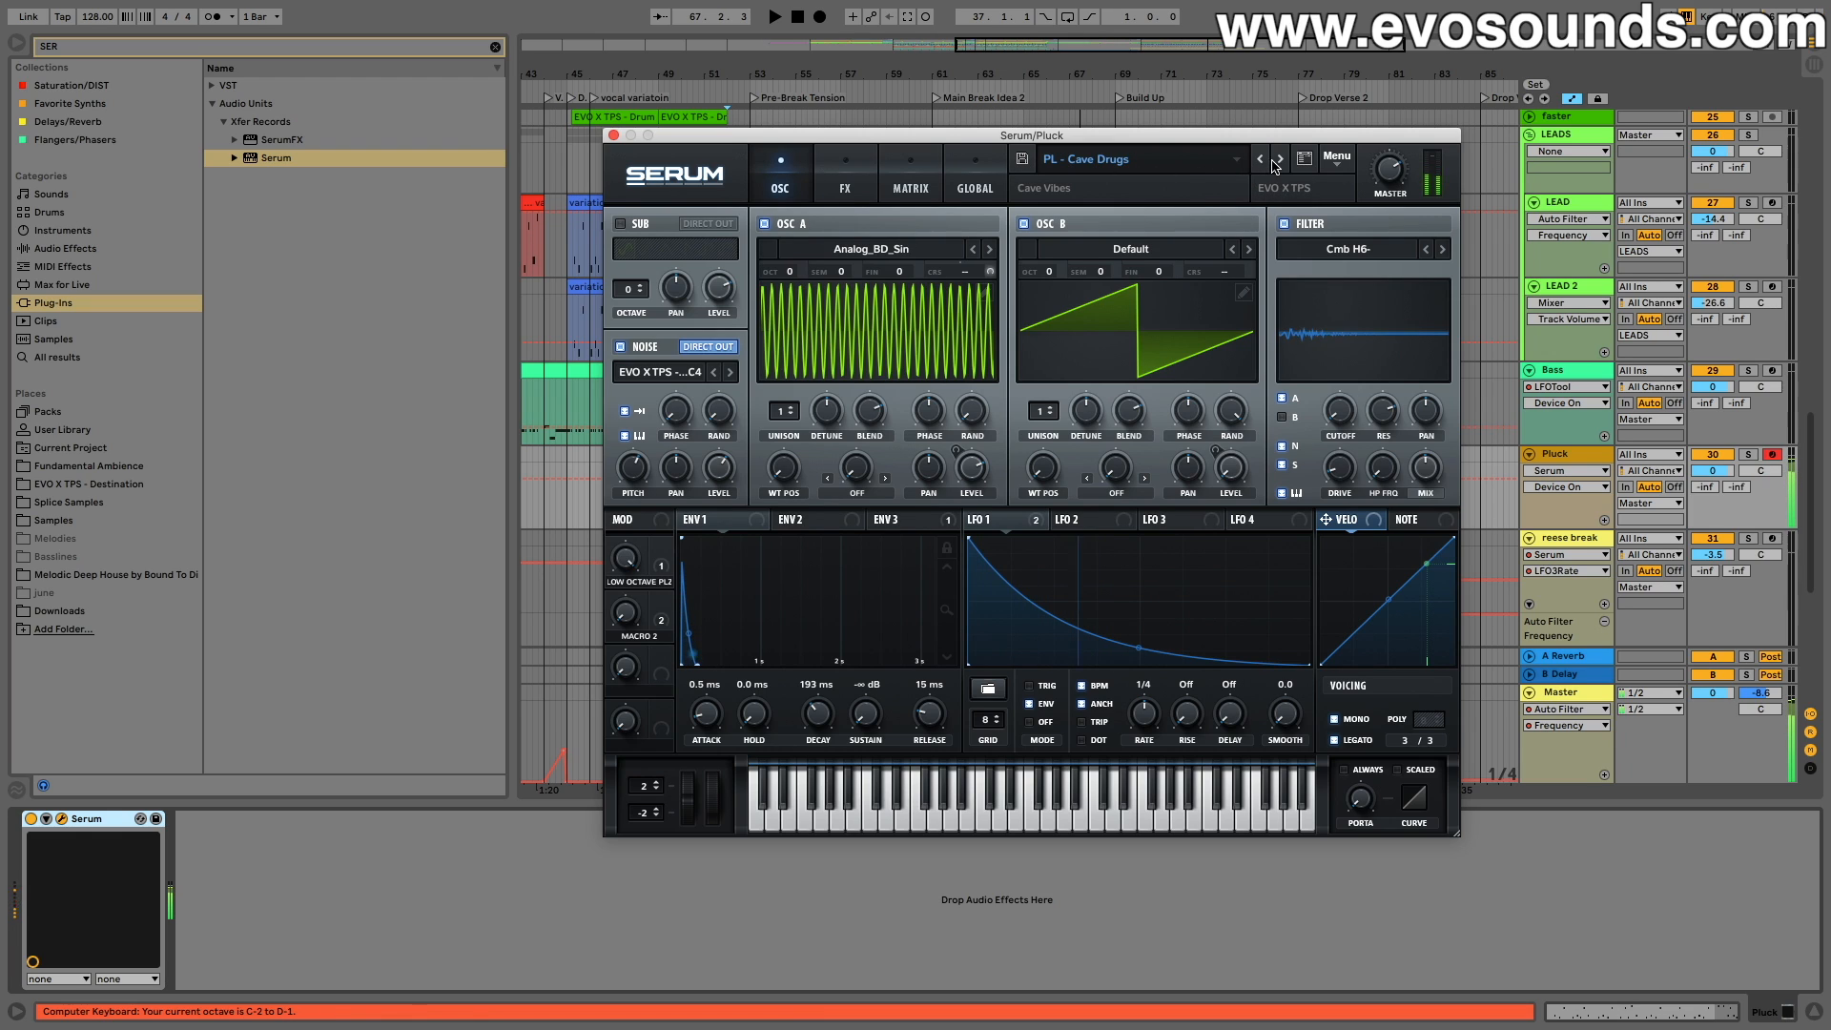
{"action": "left_click", "coordinate": [1281, 162]}
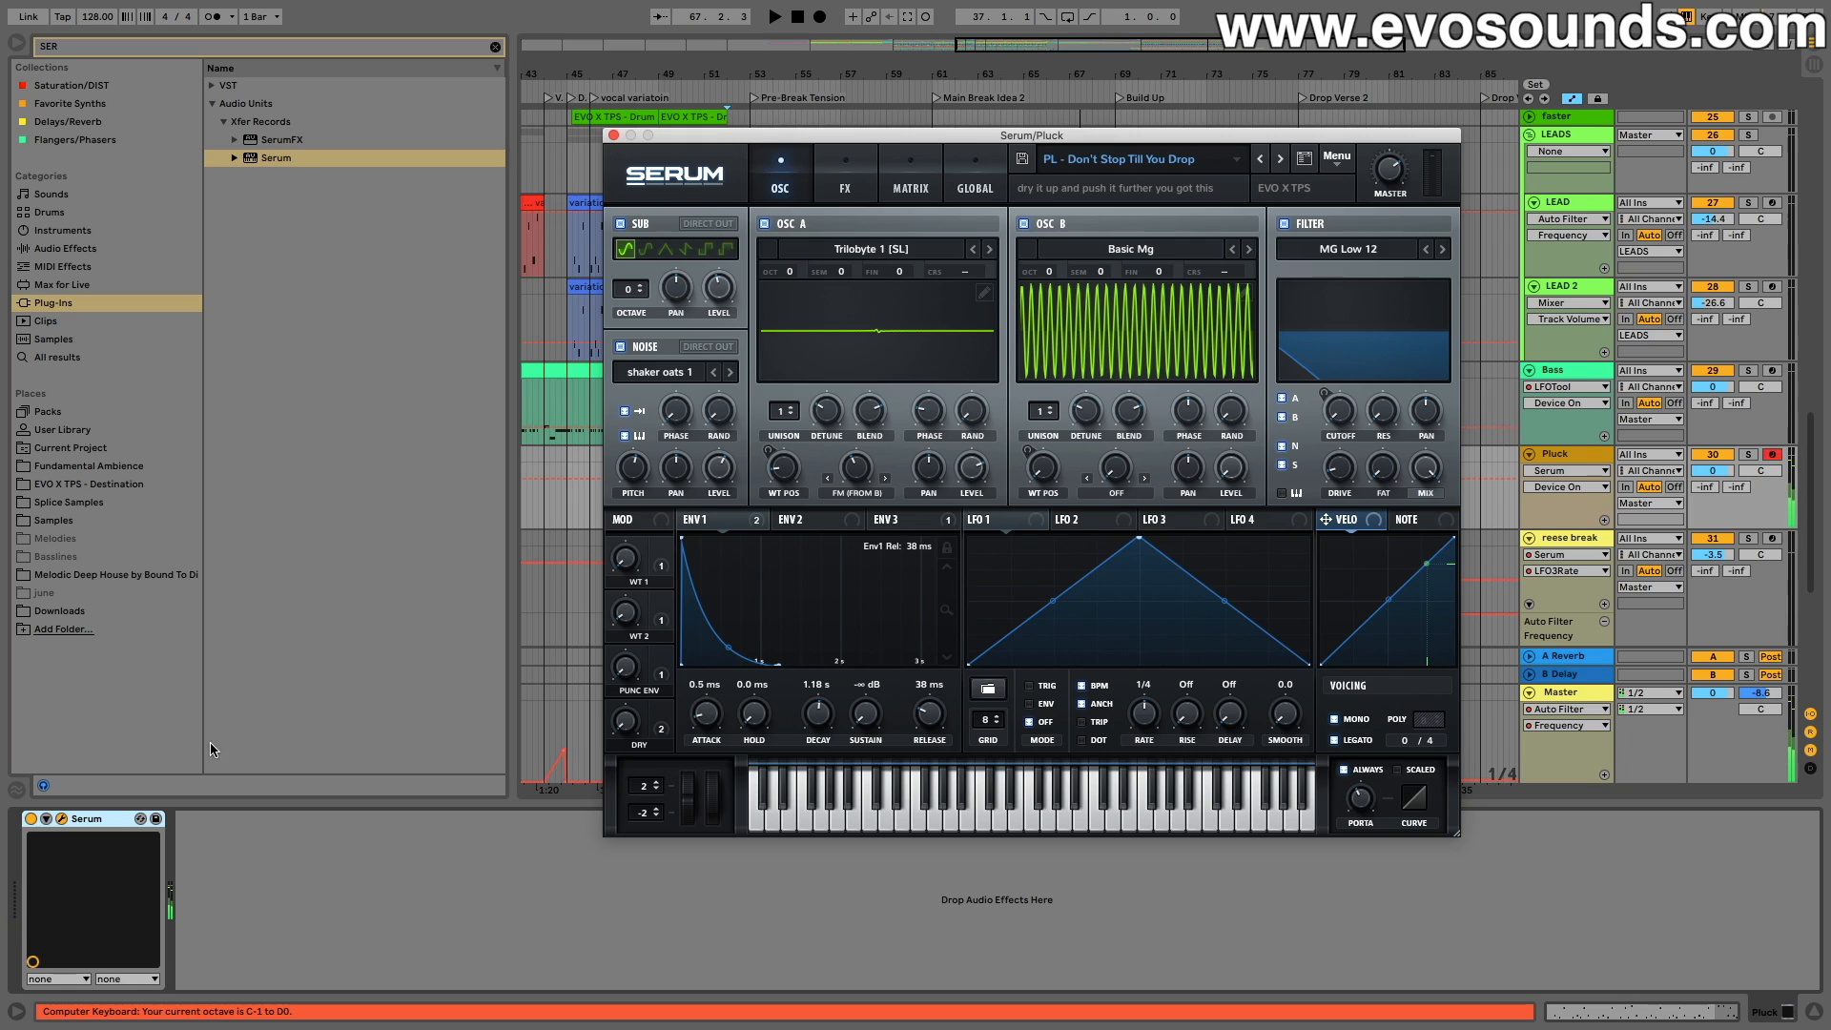
Step: Replace the Audio Units Serum on the Pluck track with the VST version of Serum
{"action": "left_click", "coordinate": [103, 826]}
{"action": "key", "text": "Delete"}
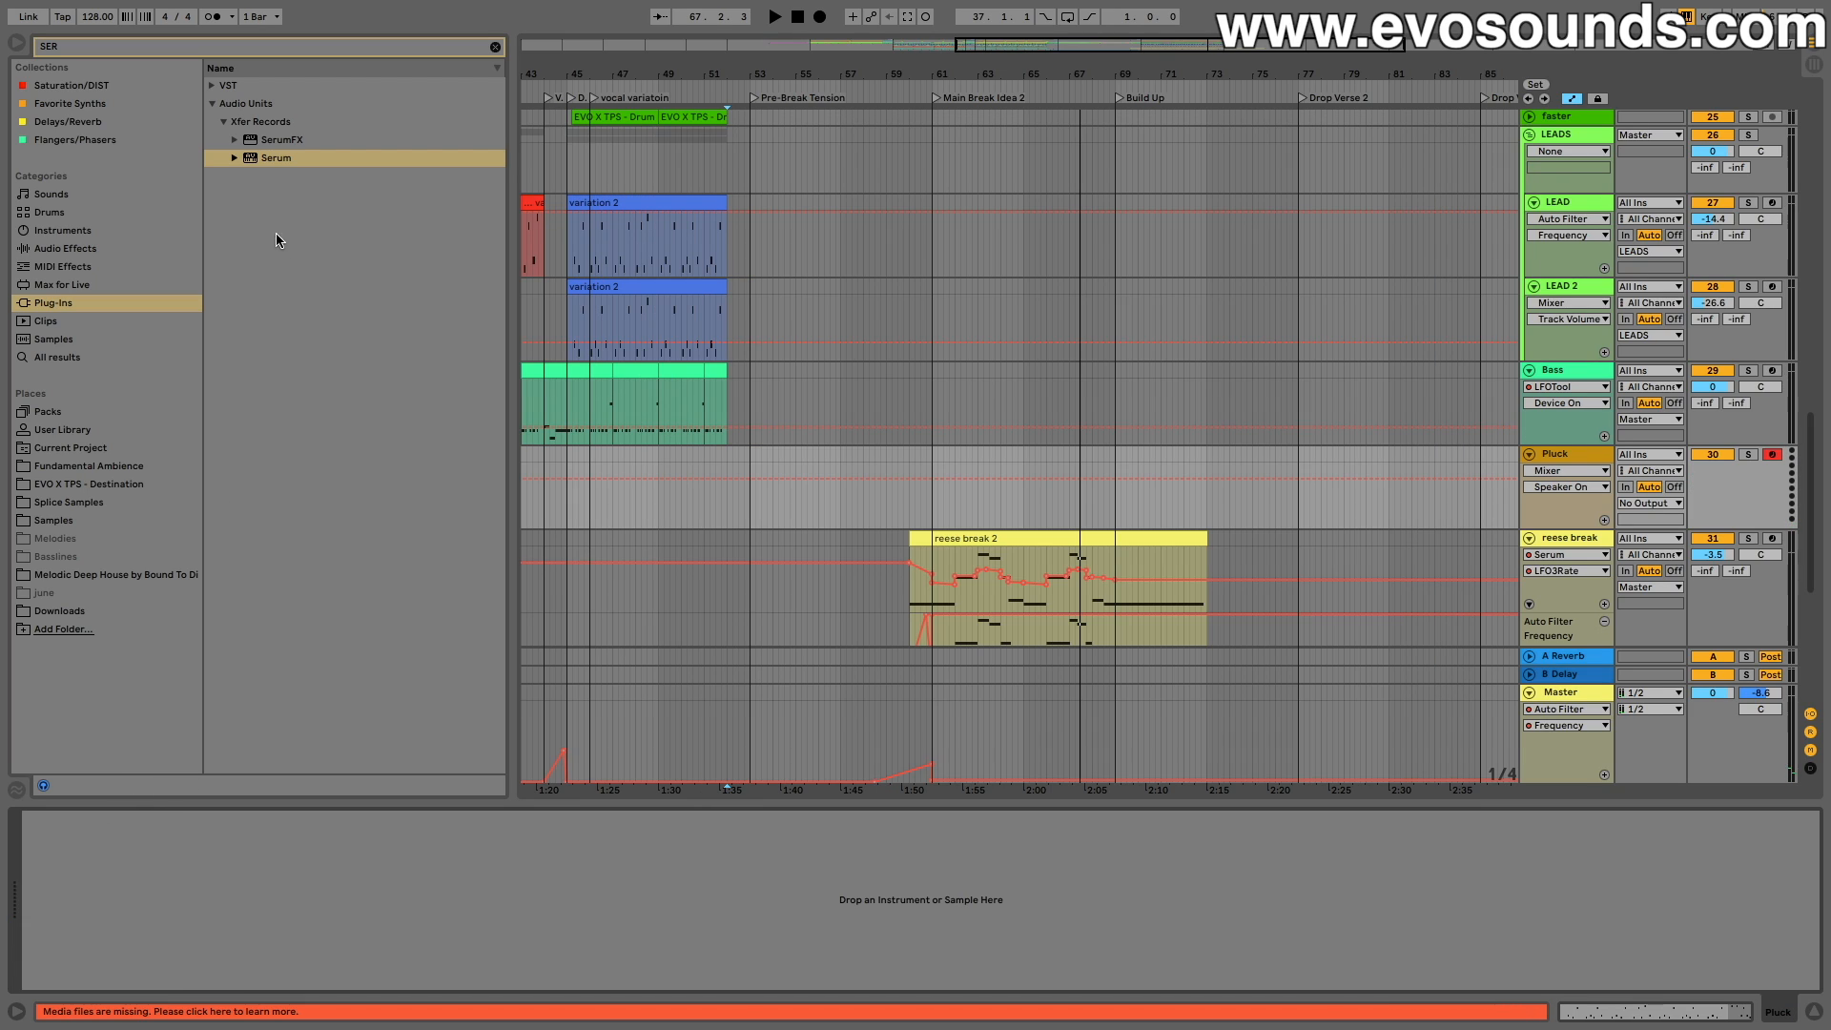
{"action": "left_click", "coordinate": [201, 85]}
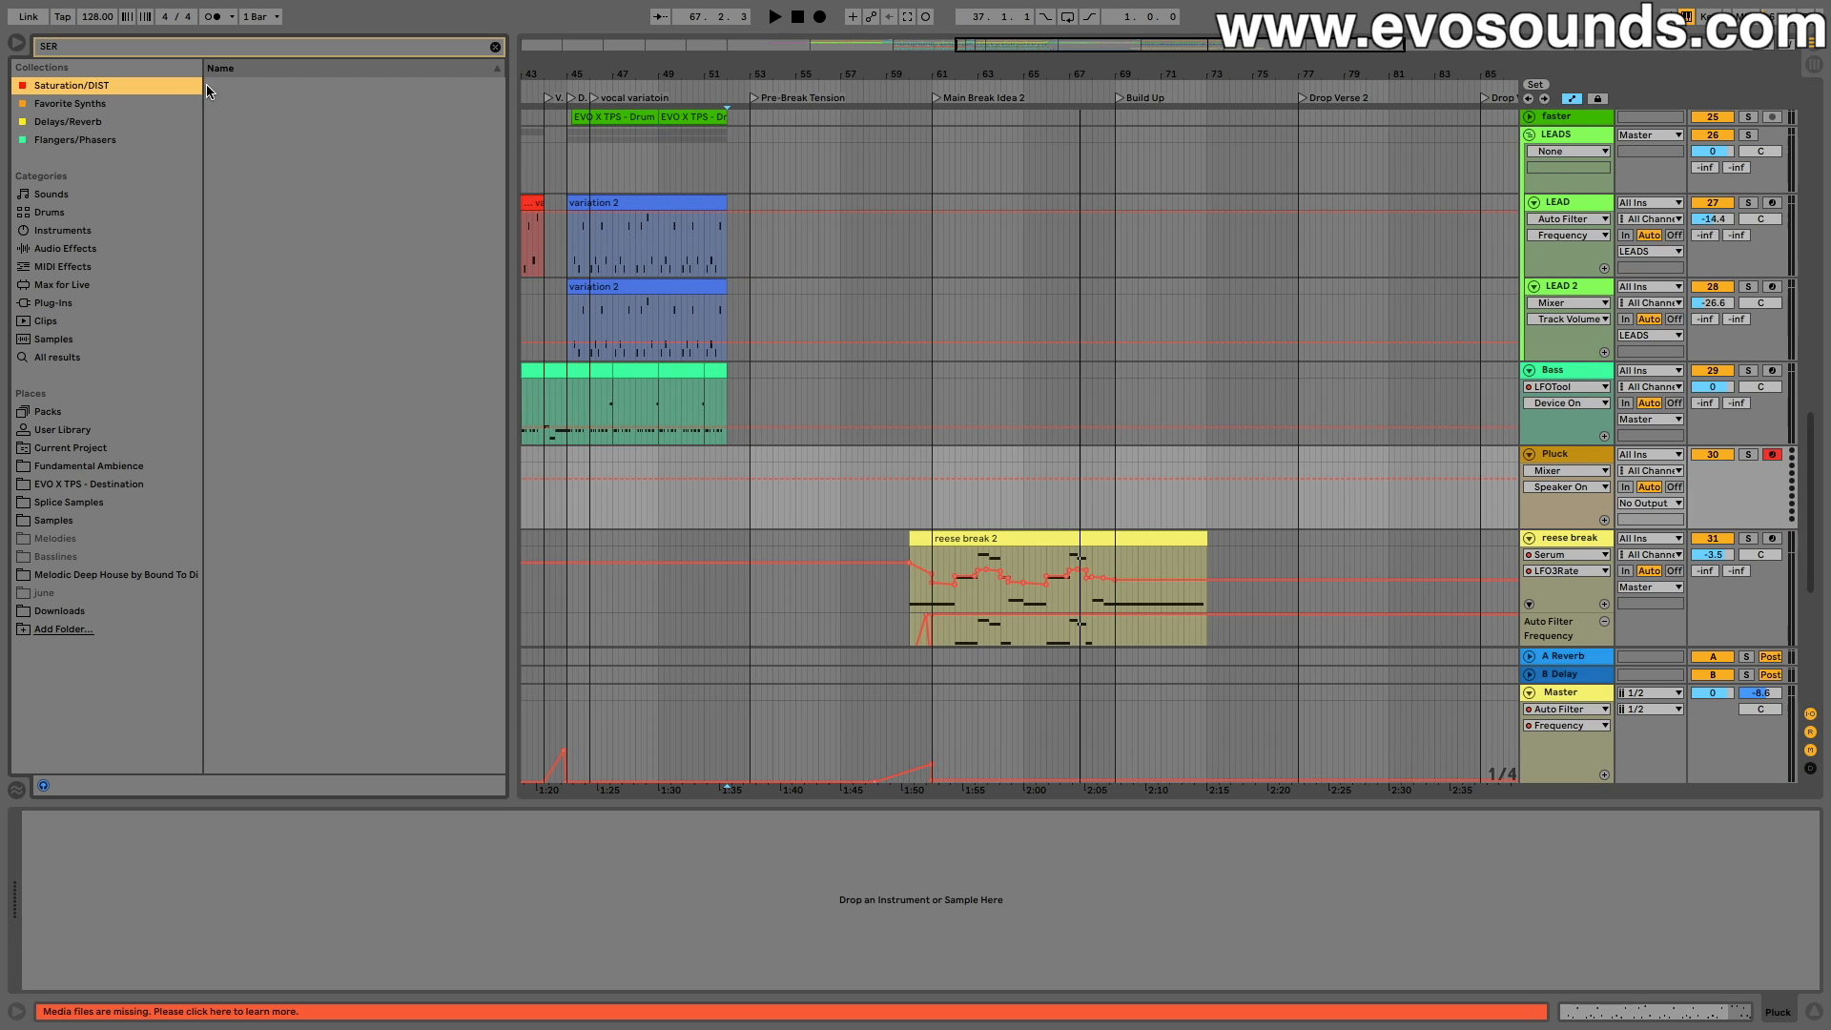
{"action": "left_click", "coordinate": [55, 302]}
{"action": "left_click", "coordinate": [212, 86]}
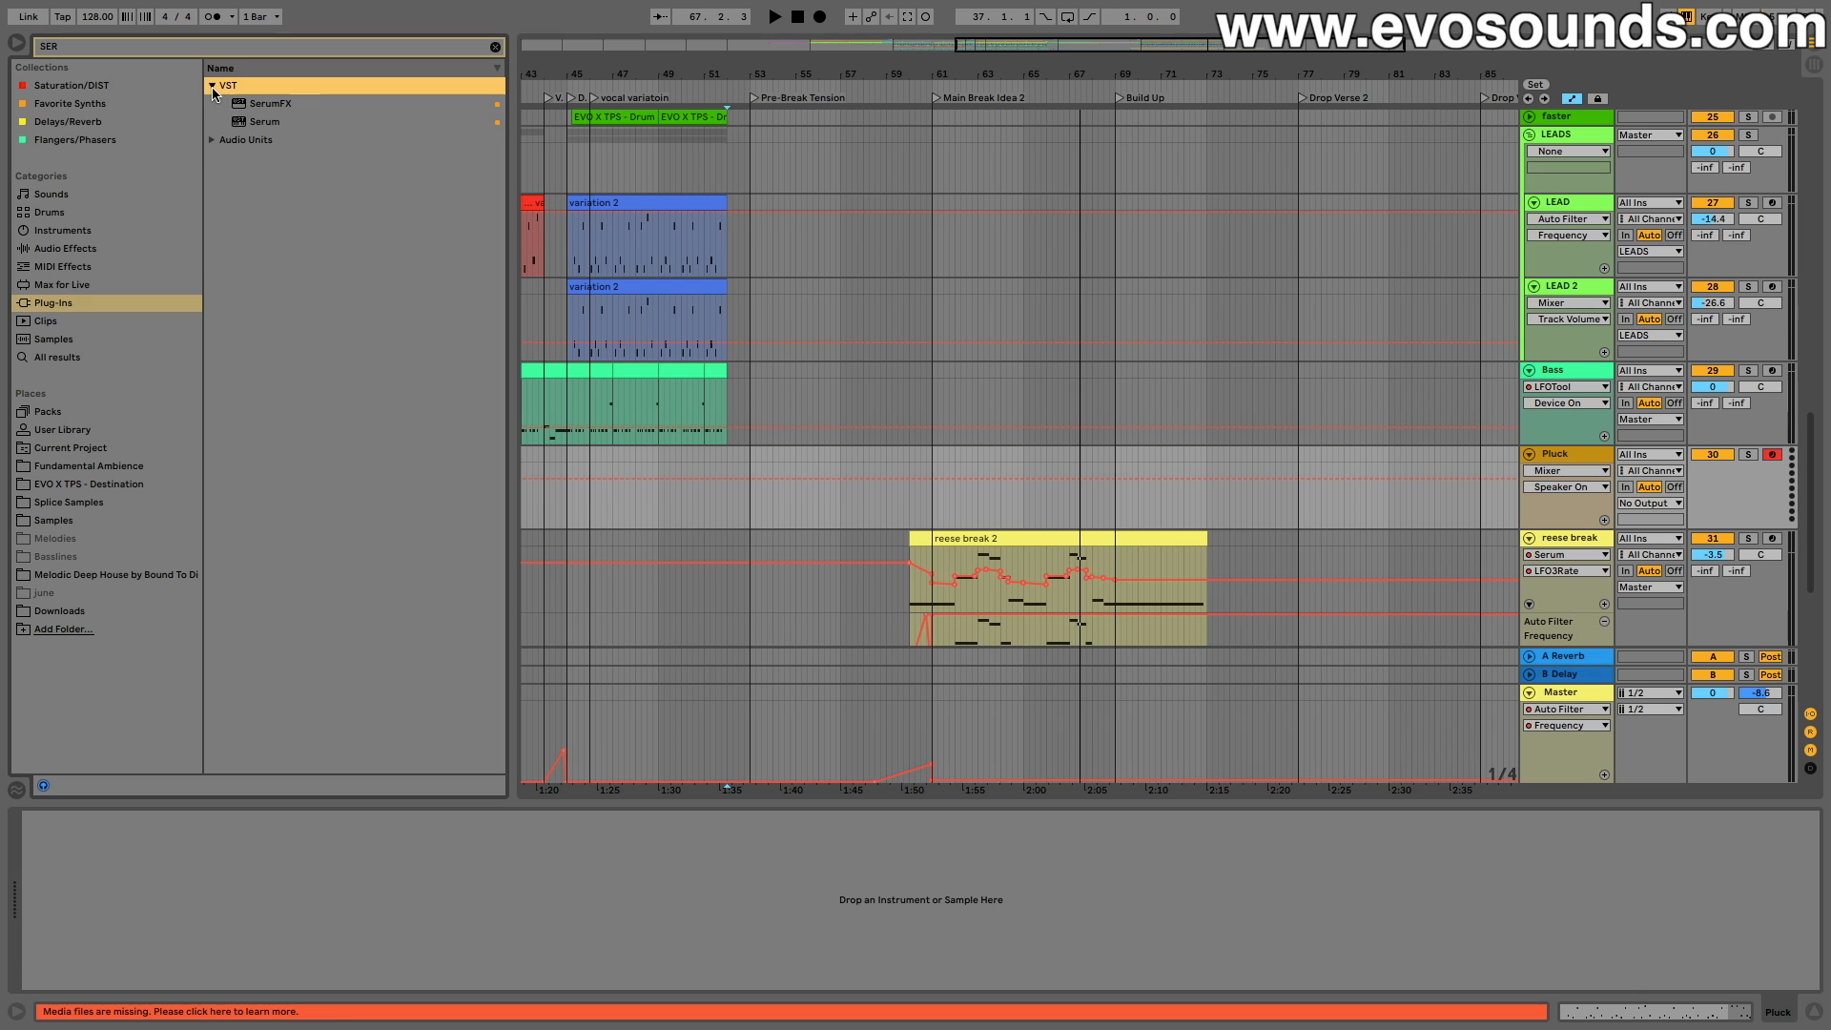
{"action": "mouse_move", "coordinate": [238, 125]}
{"action": "left_mouse_down"}
{"action": "mouse_move", "coordinate": [305, 792]}
{"action": "mouse_move", "coordinate": [387, 828]}
{"action": "left_mouse_up"}
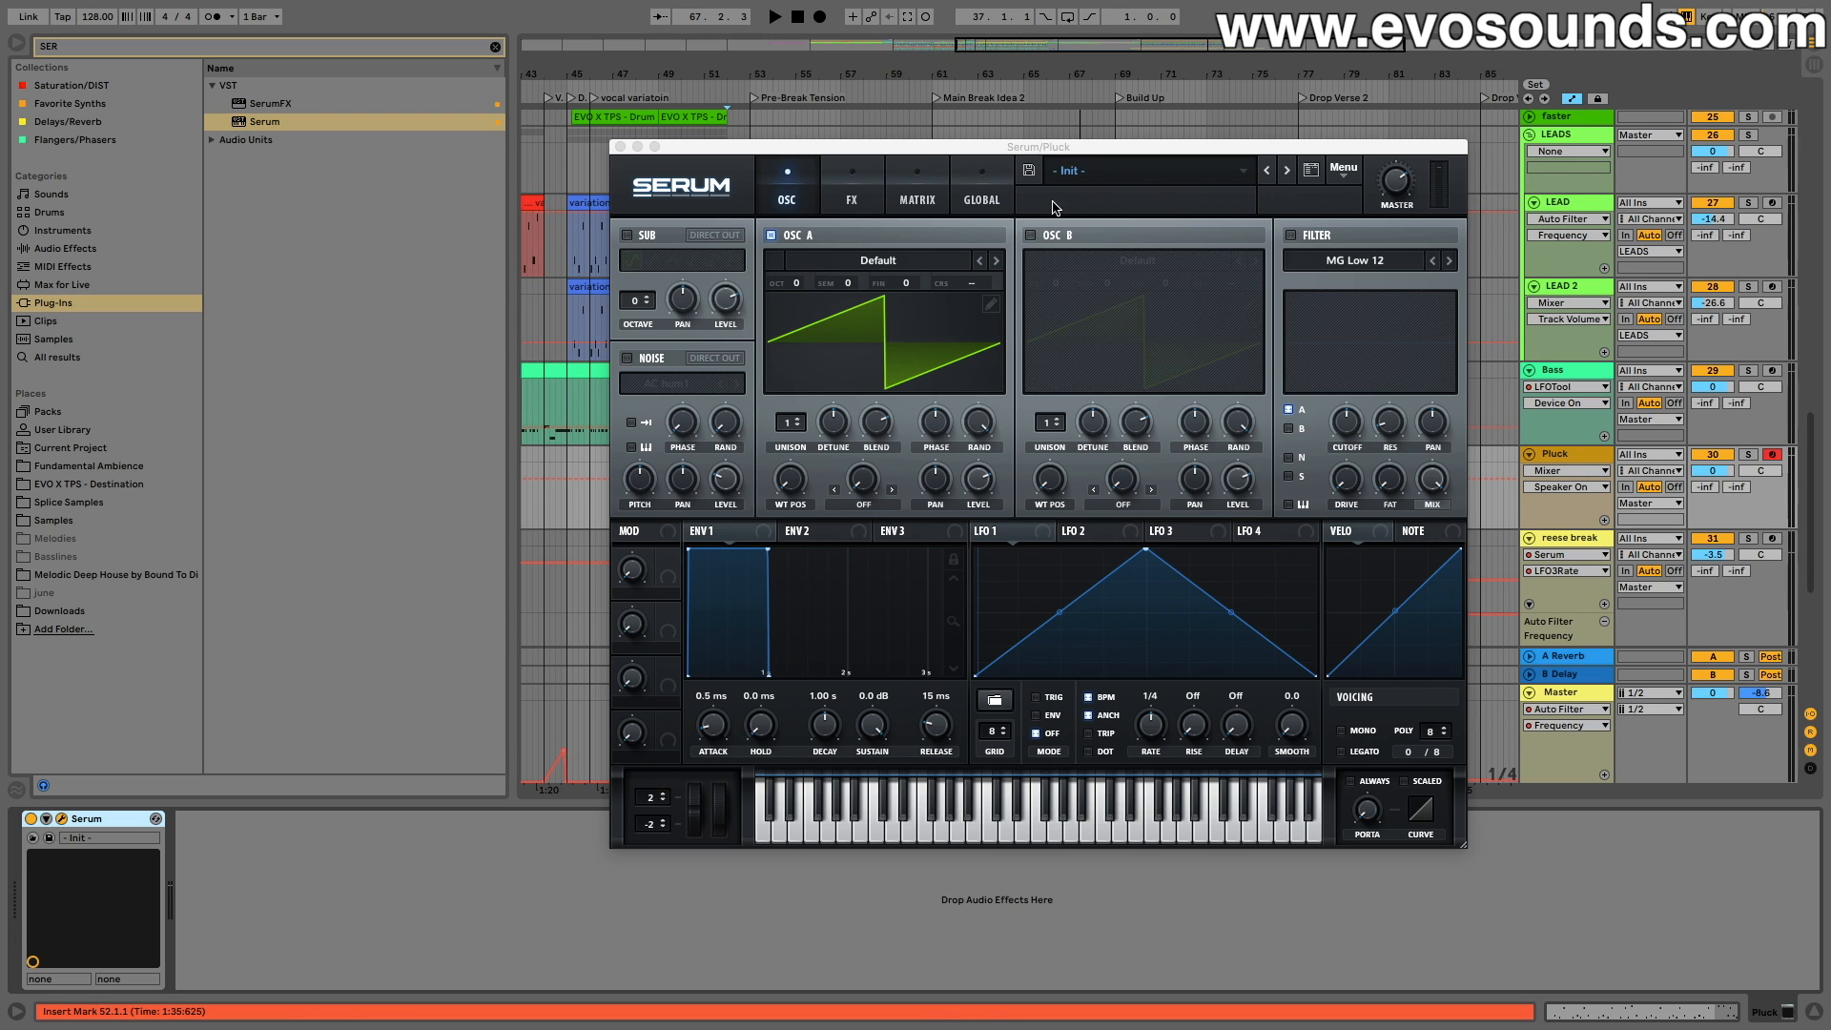
Step: Load PL - Beauty from Serum's Destination Presets and audition the following pluck presets up to PL - Cave Drugs
{"action": "left_click", "coordinate": [1069, 176]}
{"action": "mouse_move", "coordinate": [1132, 295]}
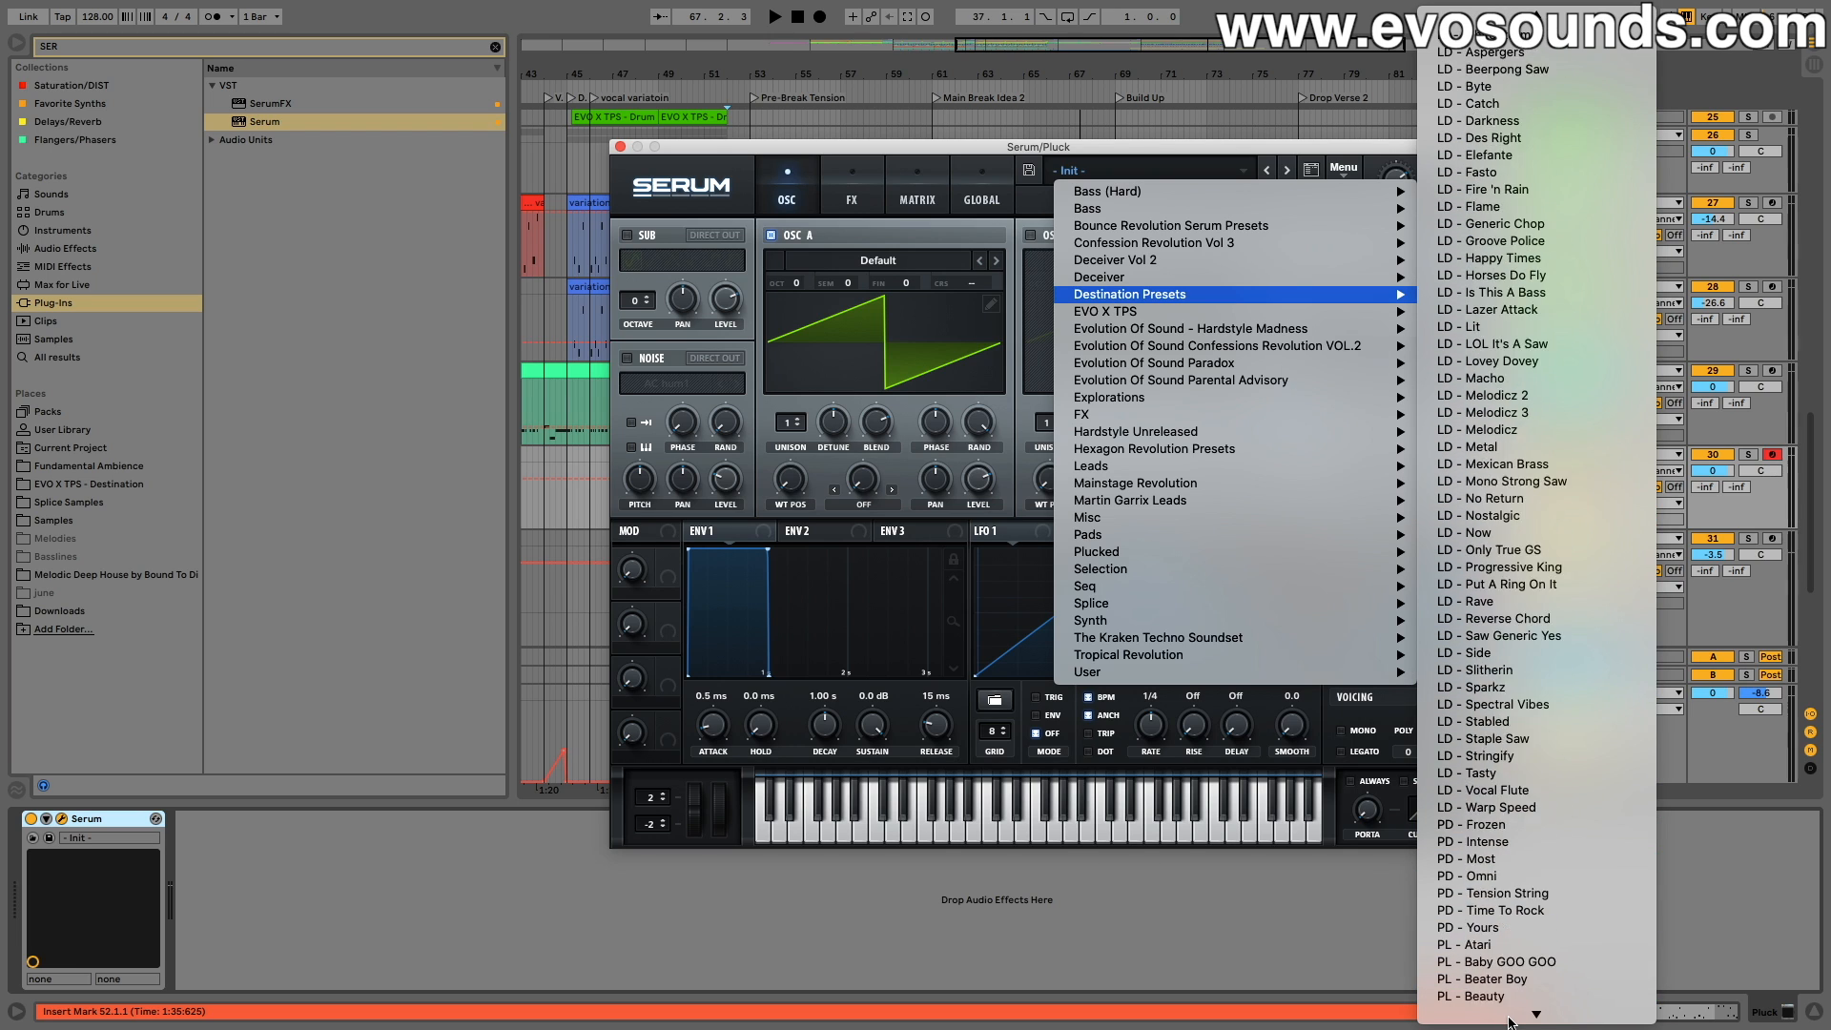
{"action": "left_click", "coordinate": [1478, 856]}
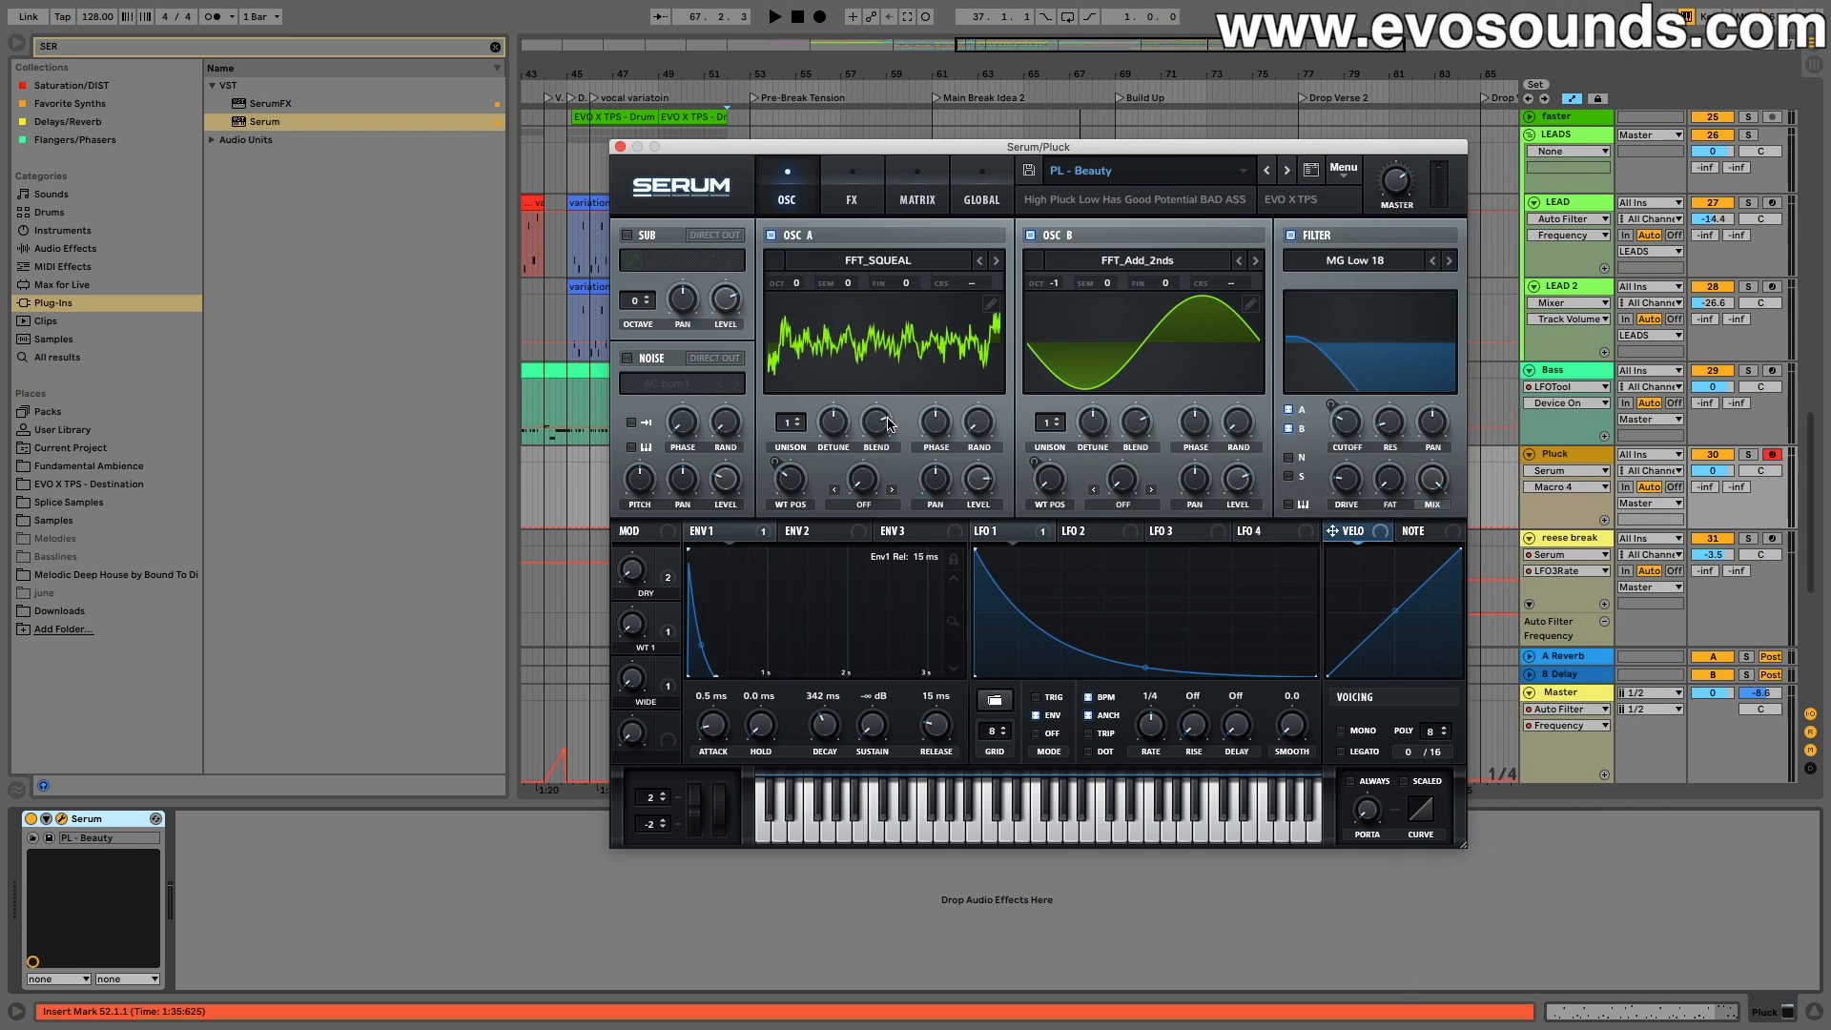
{"action": "left_click", "coordinate": [1284, 171]}
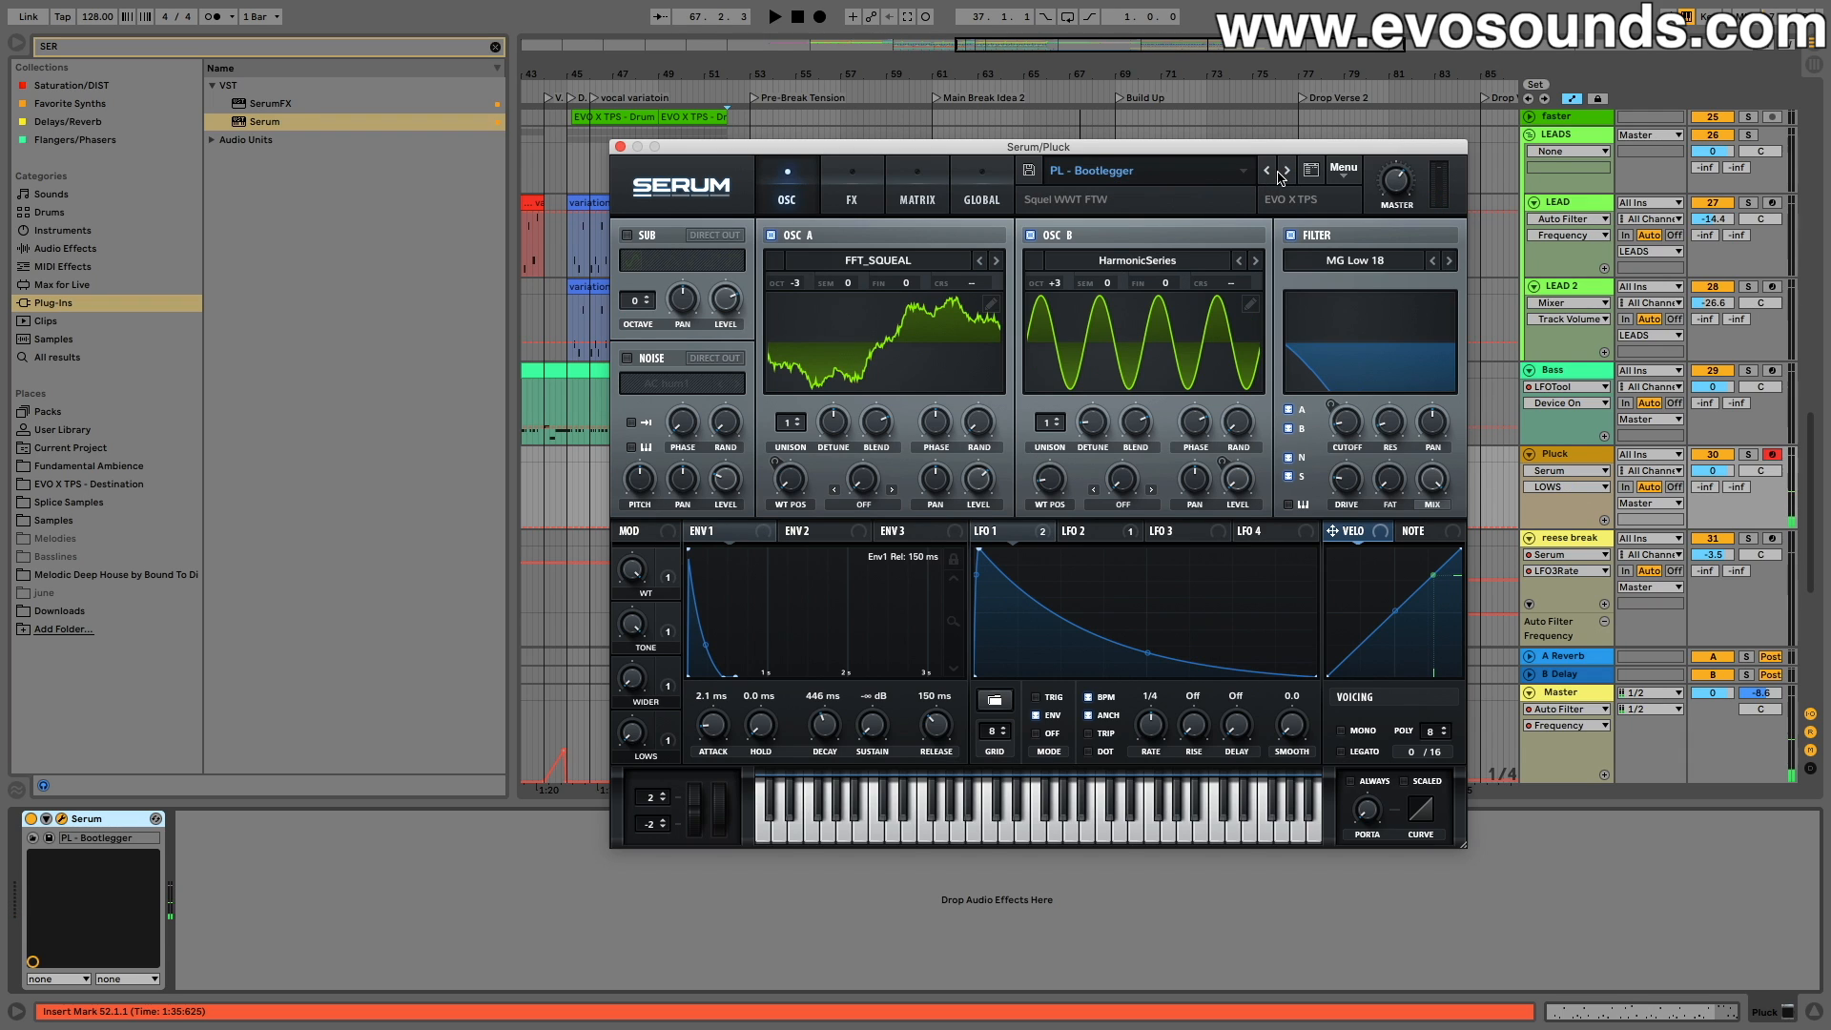
{"action": "left_click", "coordinate": [1285, 171]}
{"action": "left_click", "coordinate": [1285, 171]}
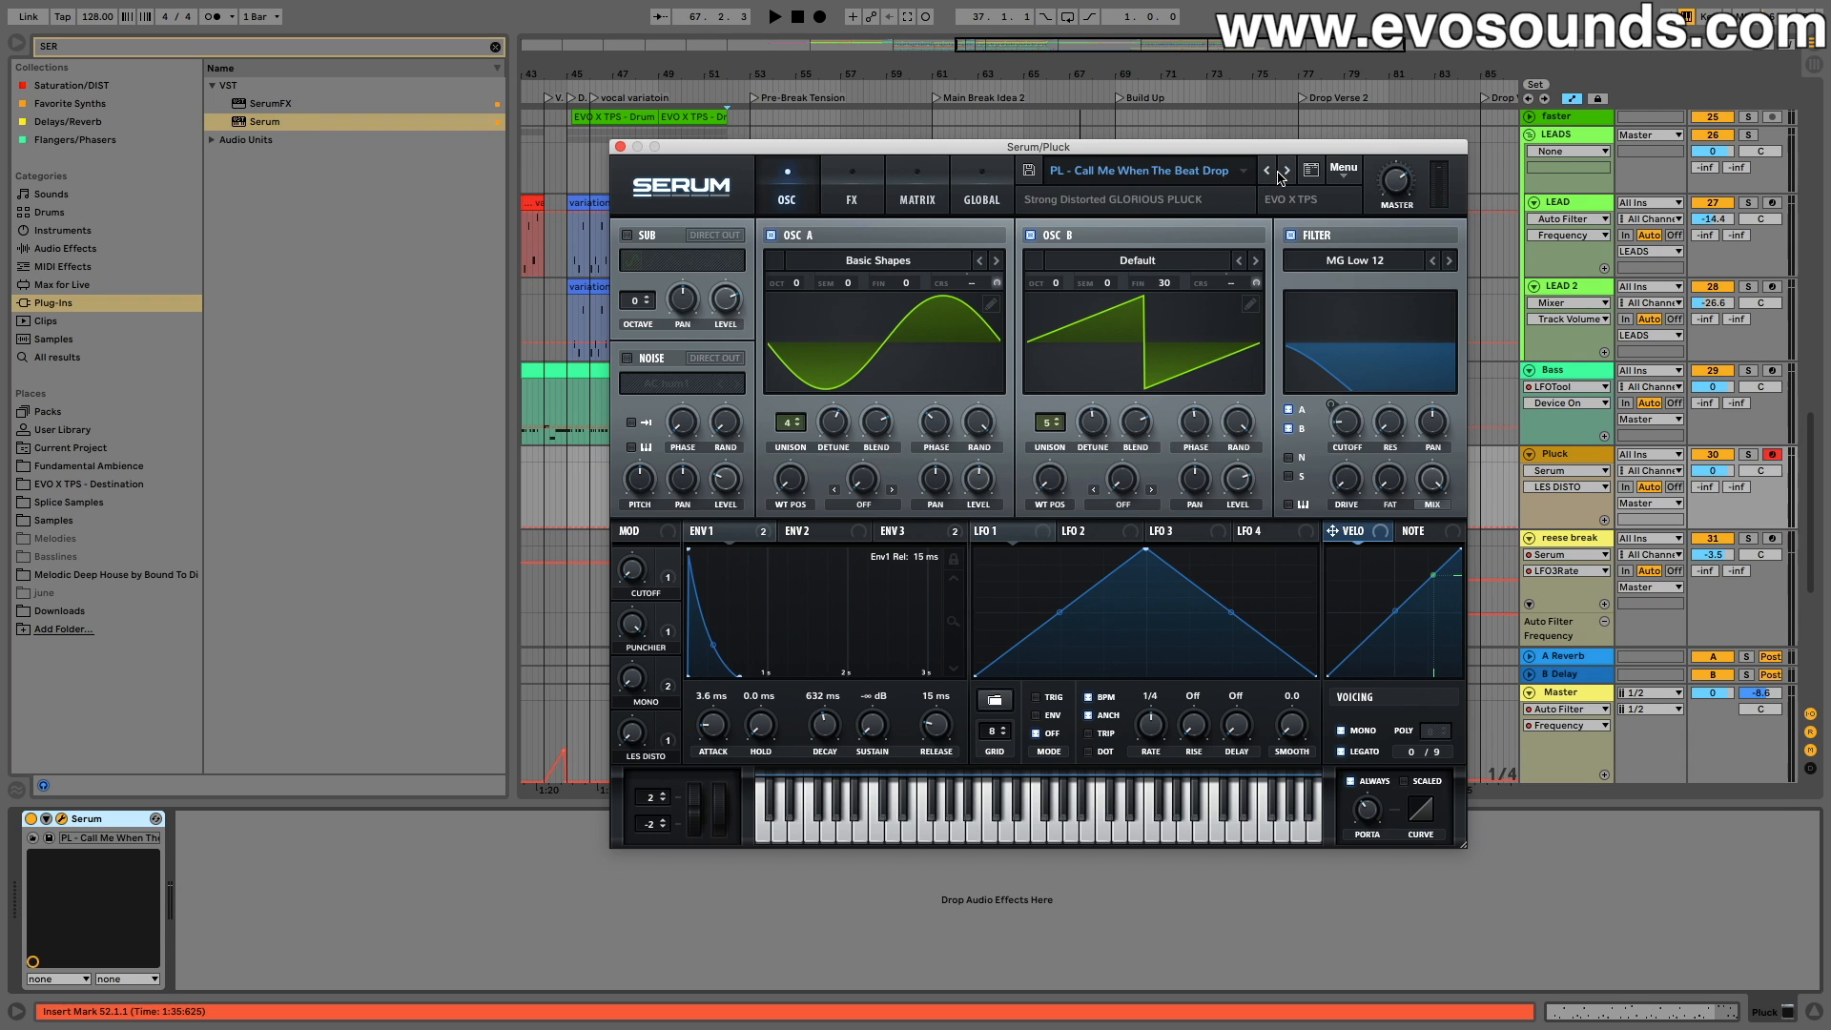
{"action": "left_click", "coordinate": [1283, 173]}
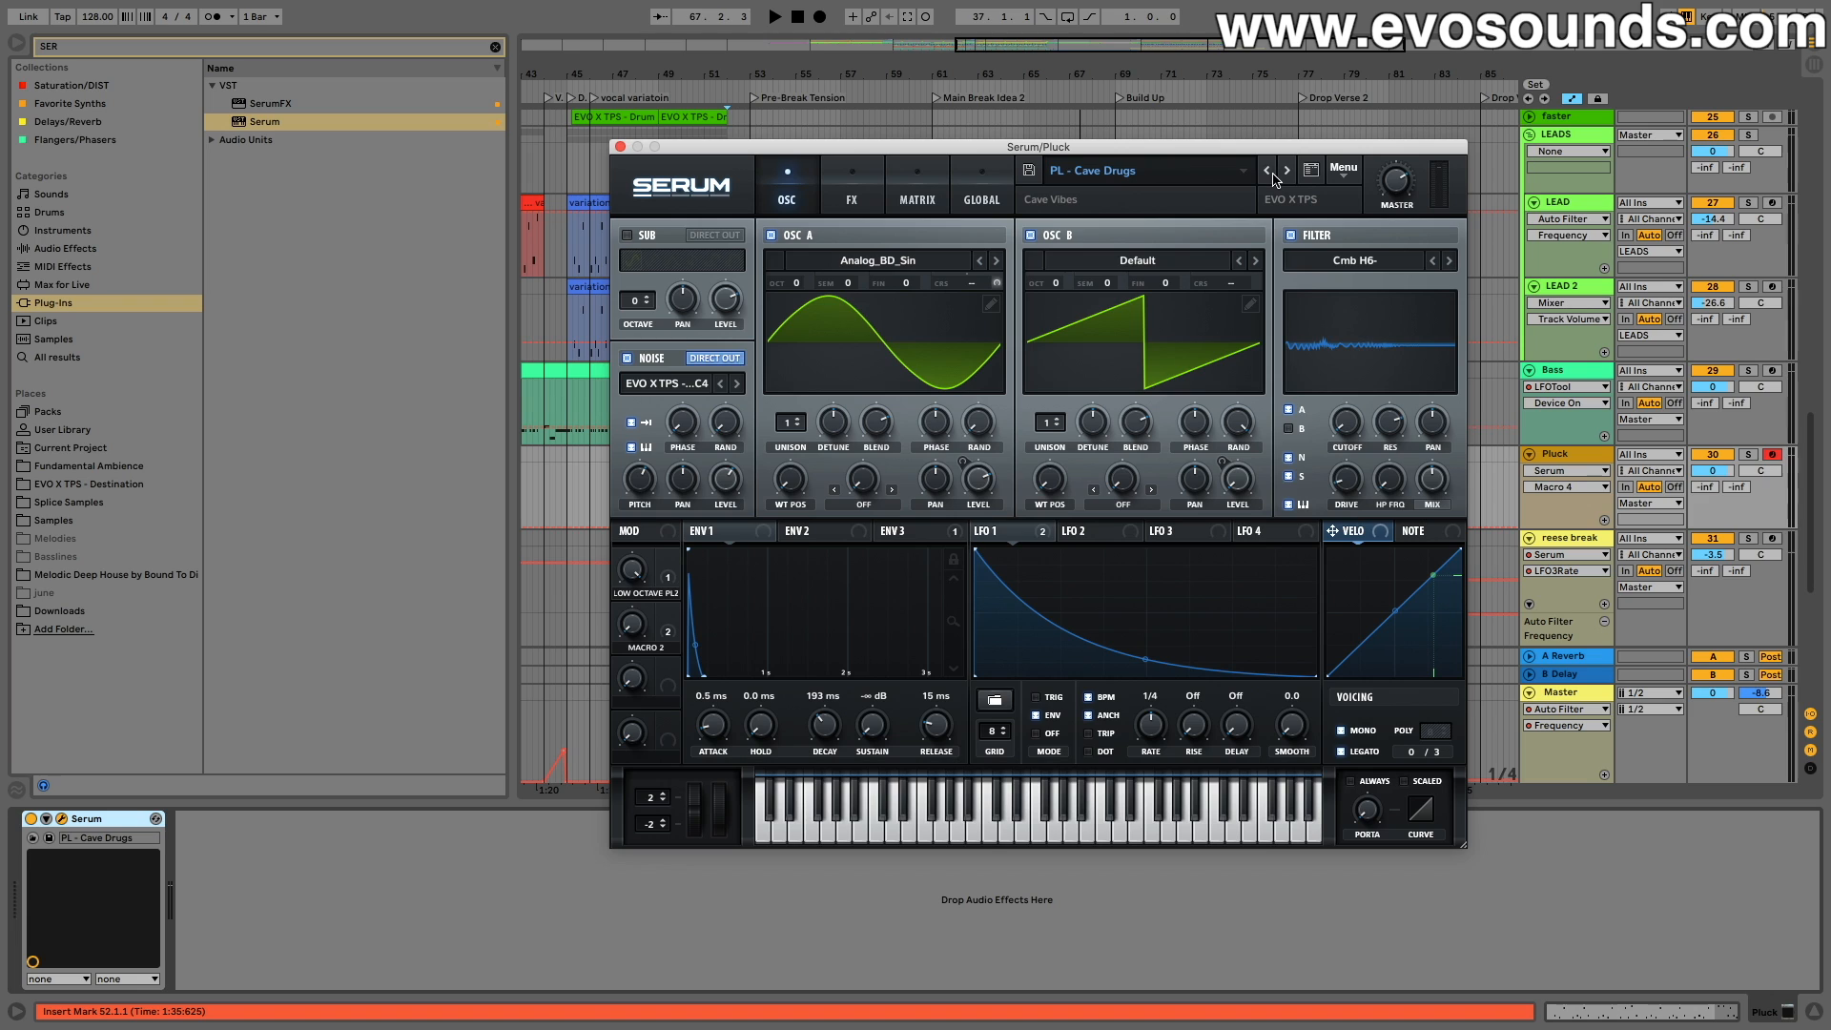
Step: Audition Serum's pluck presets from PL - Call Who through PL - Exp and on to PL - Spaceship
{"action": "left_click", "coordinate": [1268, 173]}
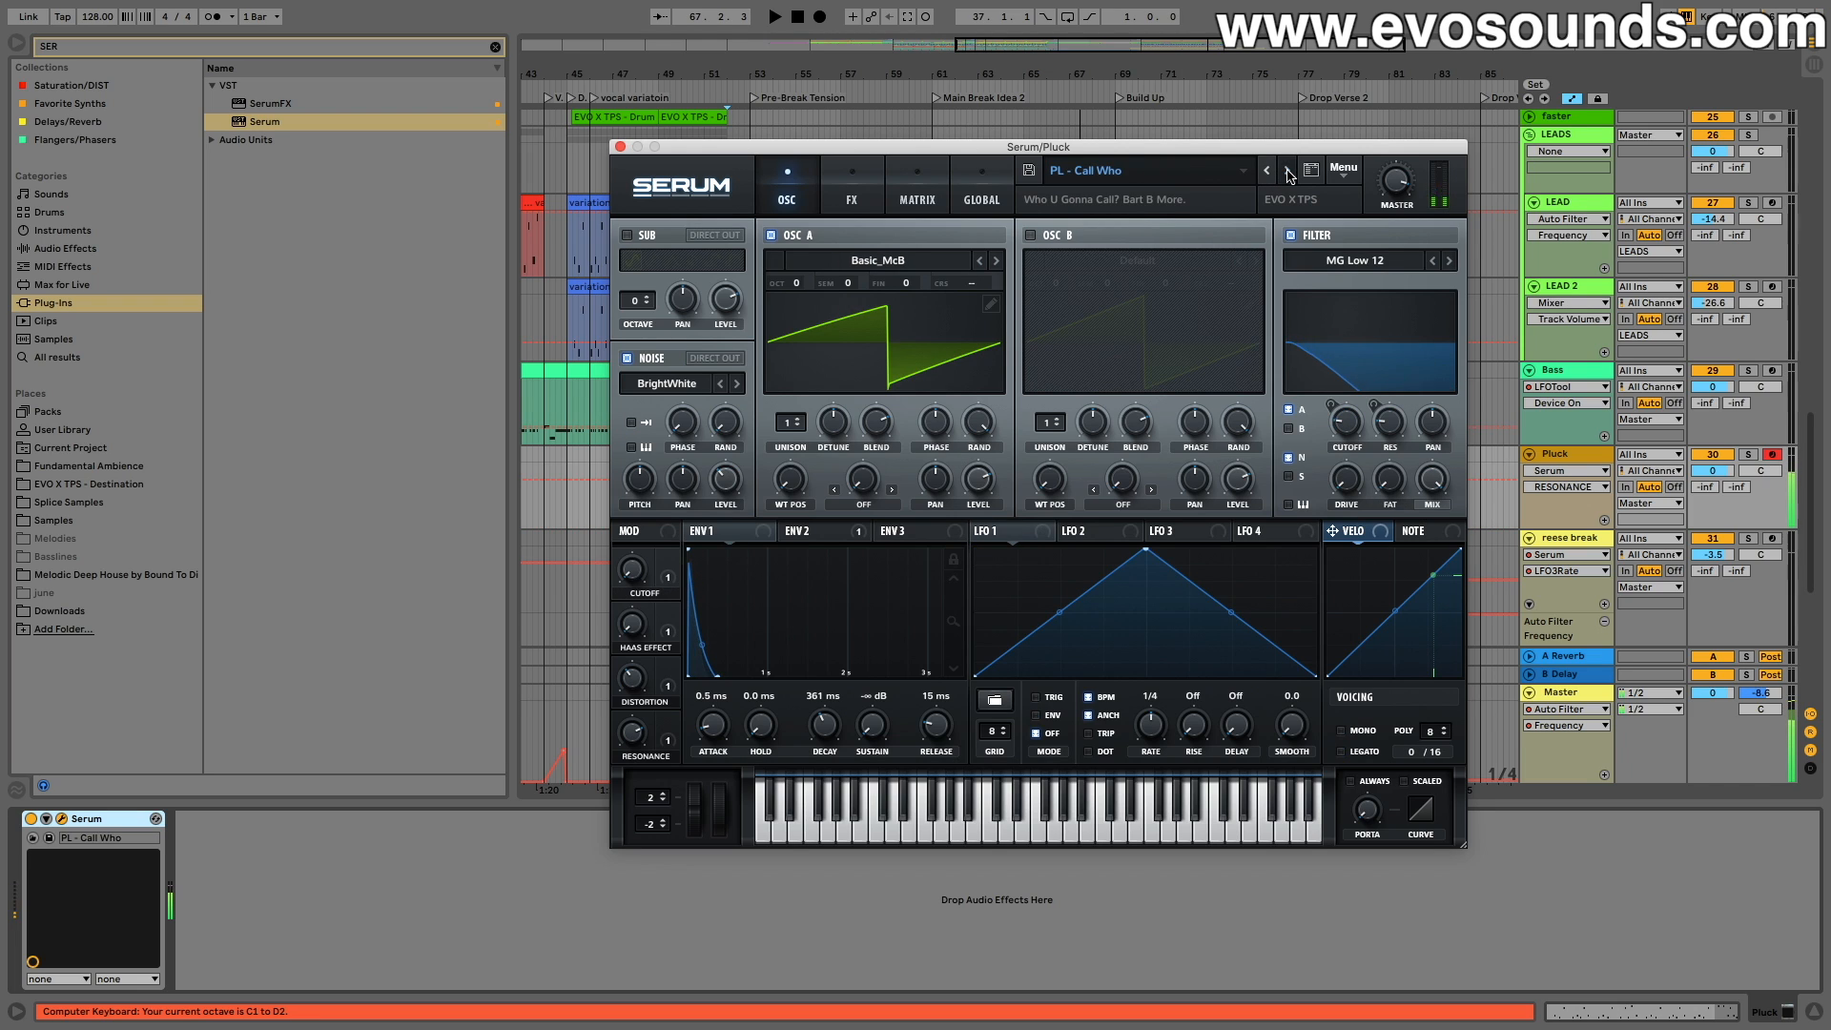
{"action": "left_click", "coordinate": [1287, 171]}
{"action": "left_click", "coordinate": [1289, 172]}
{"action": "left_click", "coordinate": [1289, 171]}
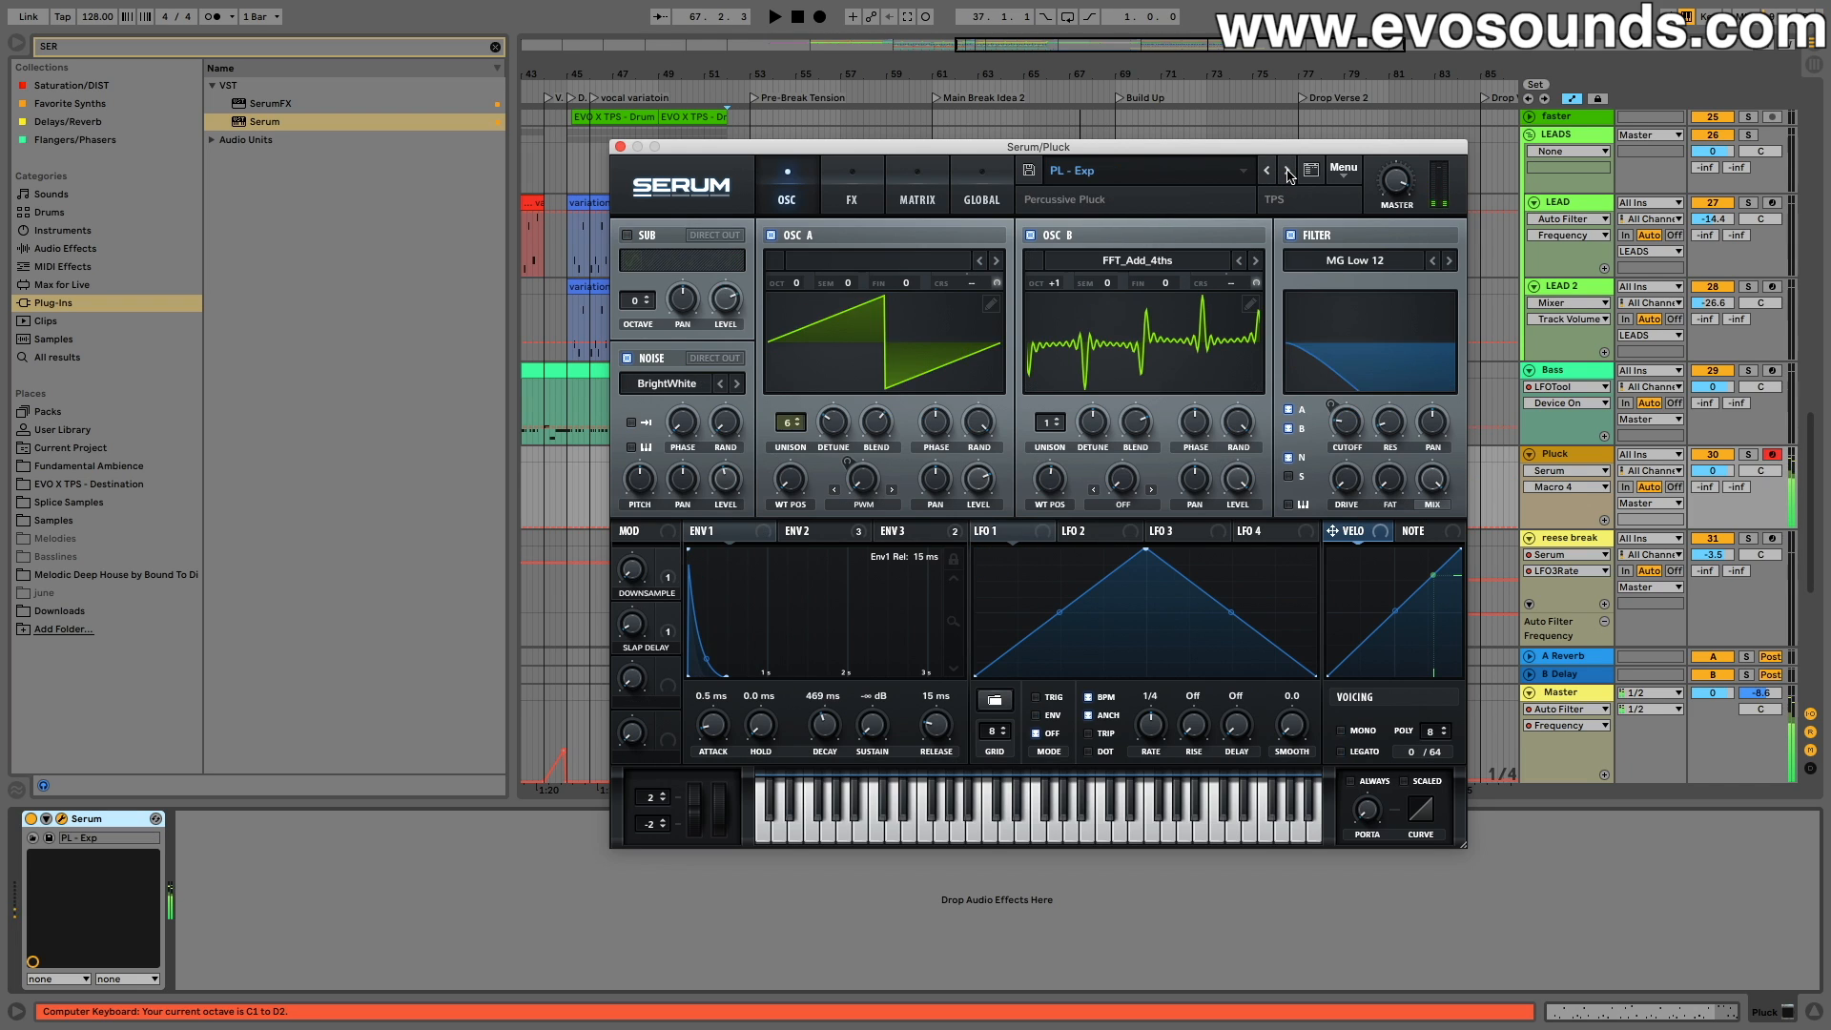
{"action": "left_click", "coordinate": [1289, 172]}
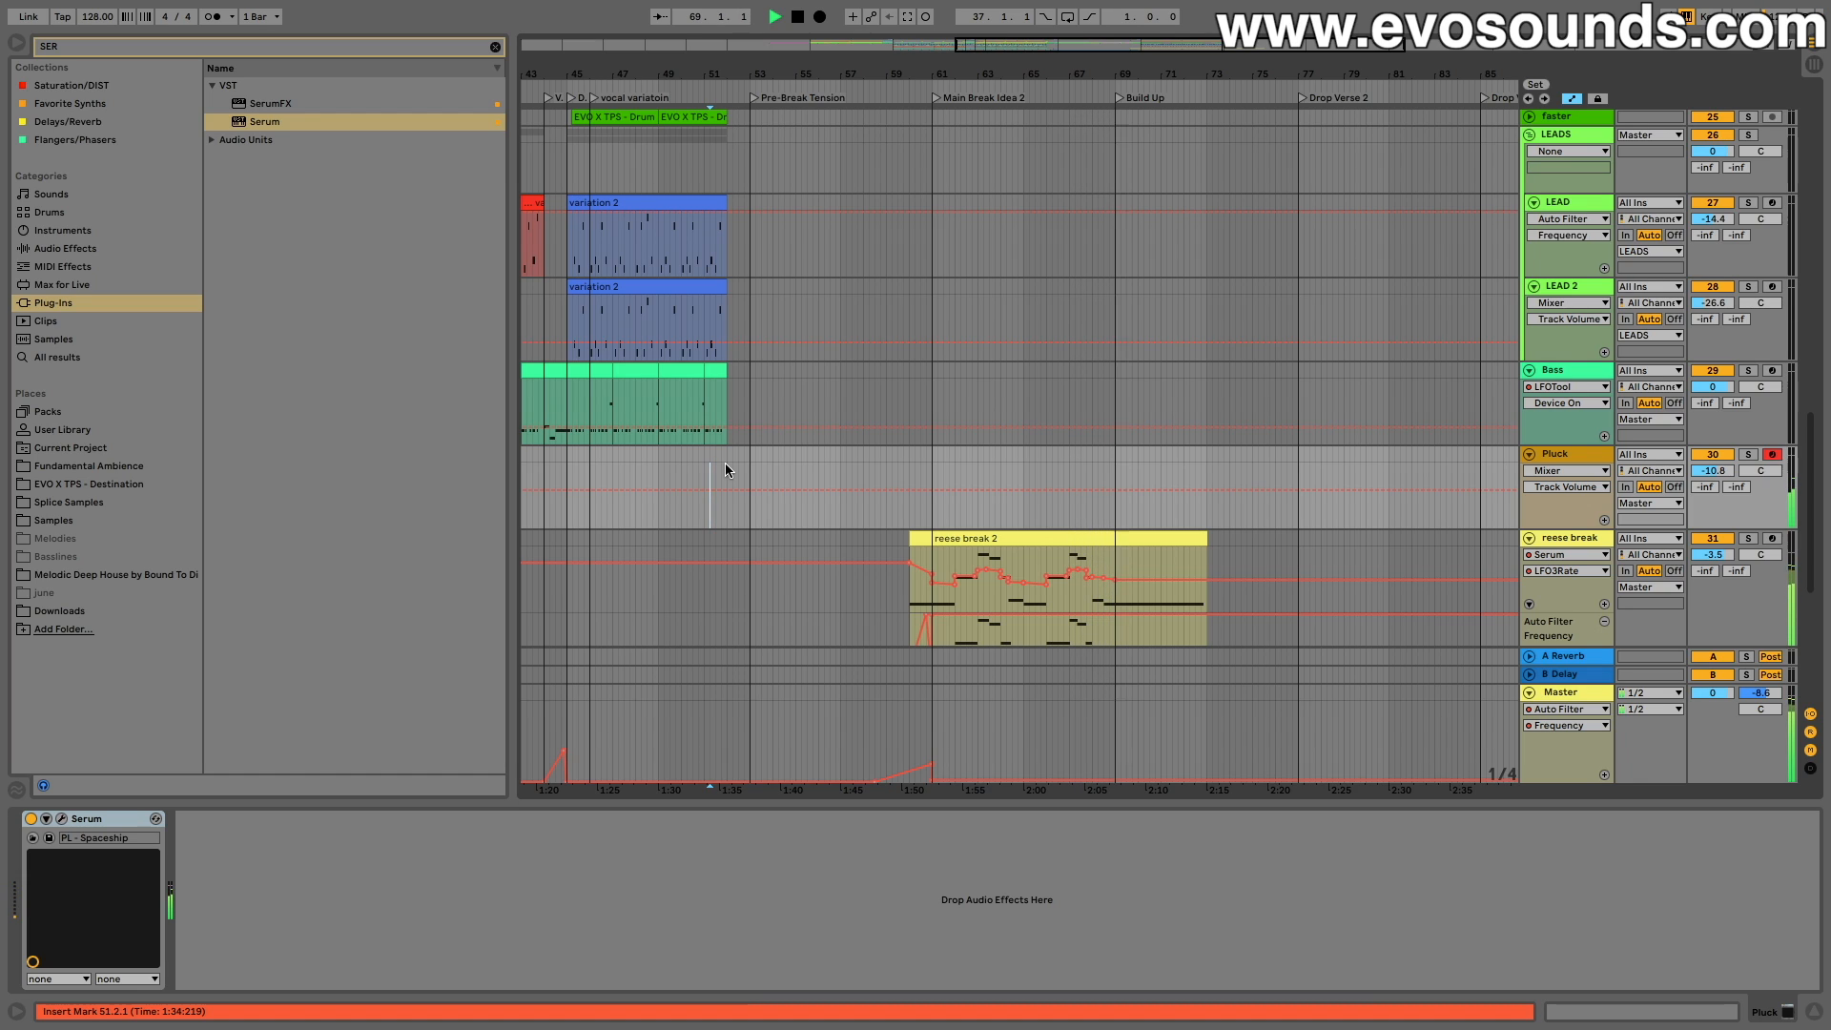
Step: Create an empty eight-bar MIDI clip on the Pluck track across Main Break Idea 2, from bar 61 to bar 69
{"action": "scroll", "coordinate": [725, 462], "scroll_direction": "down", "scroll_amount": 5}
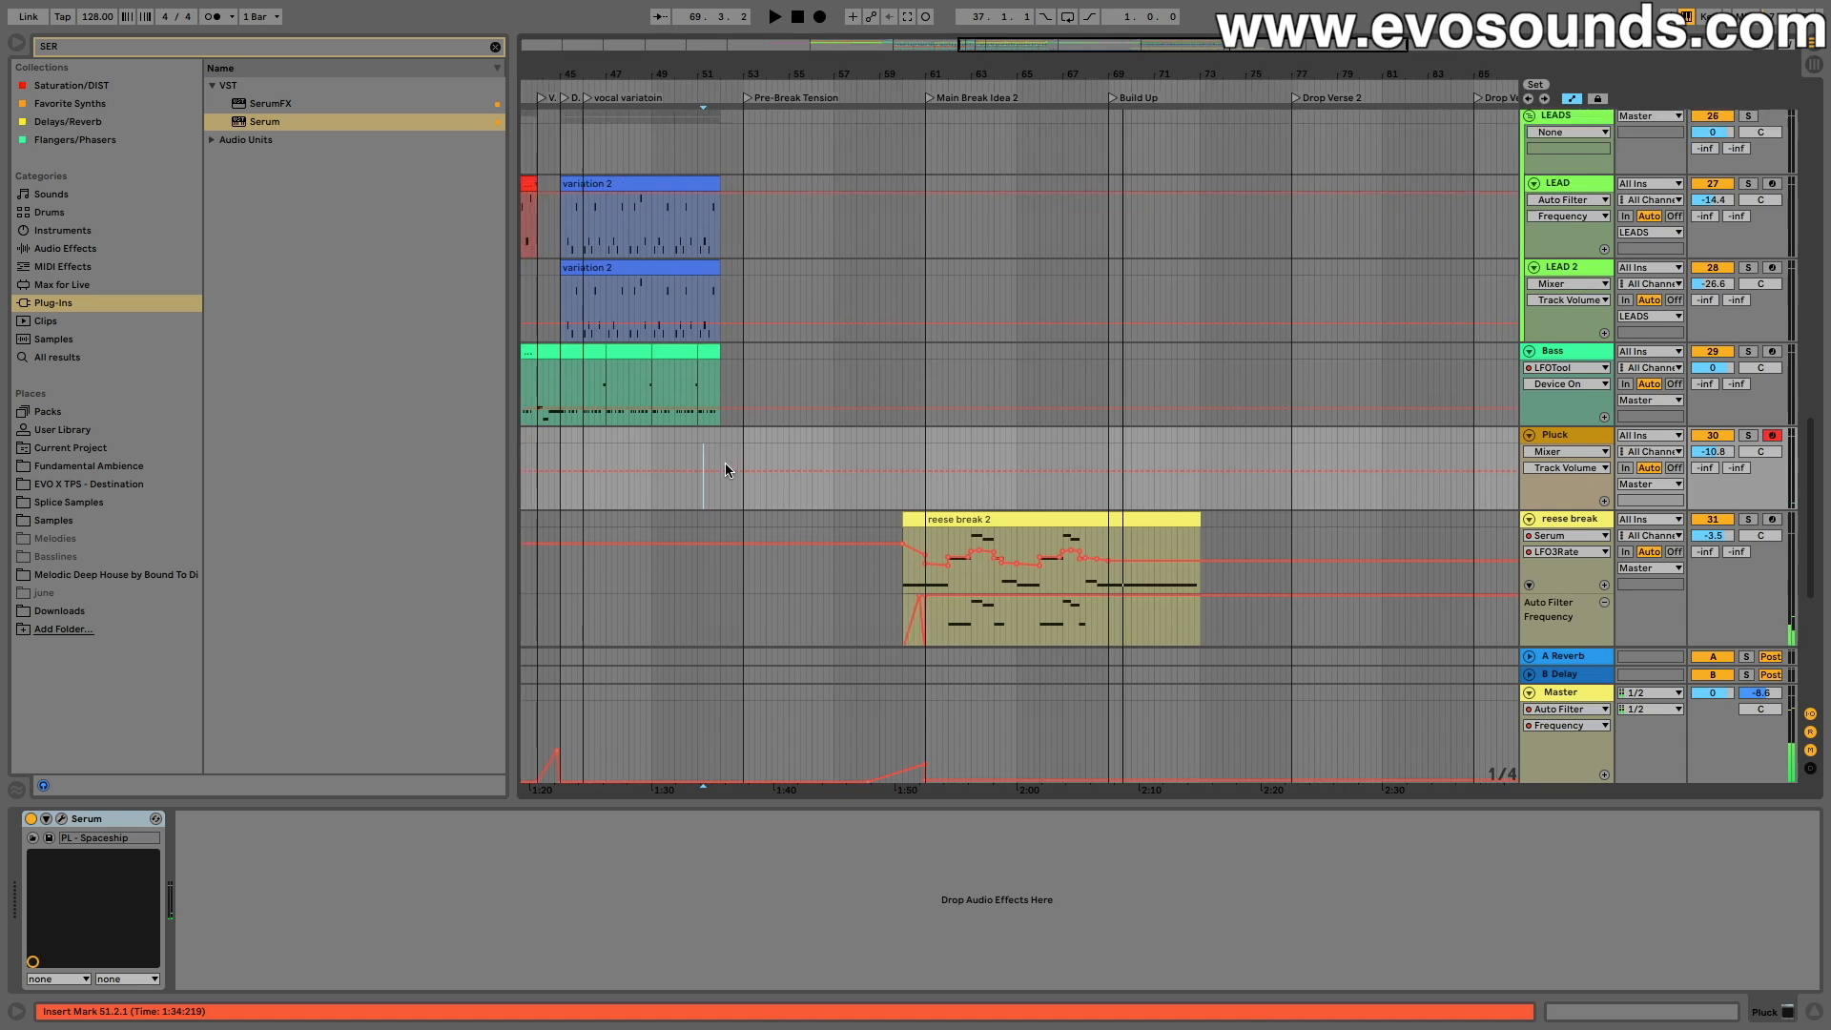
{"action": "scroll", "coordinate": [776, 423], "scroll_direction": "right", "scroll_amount": 5}
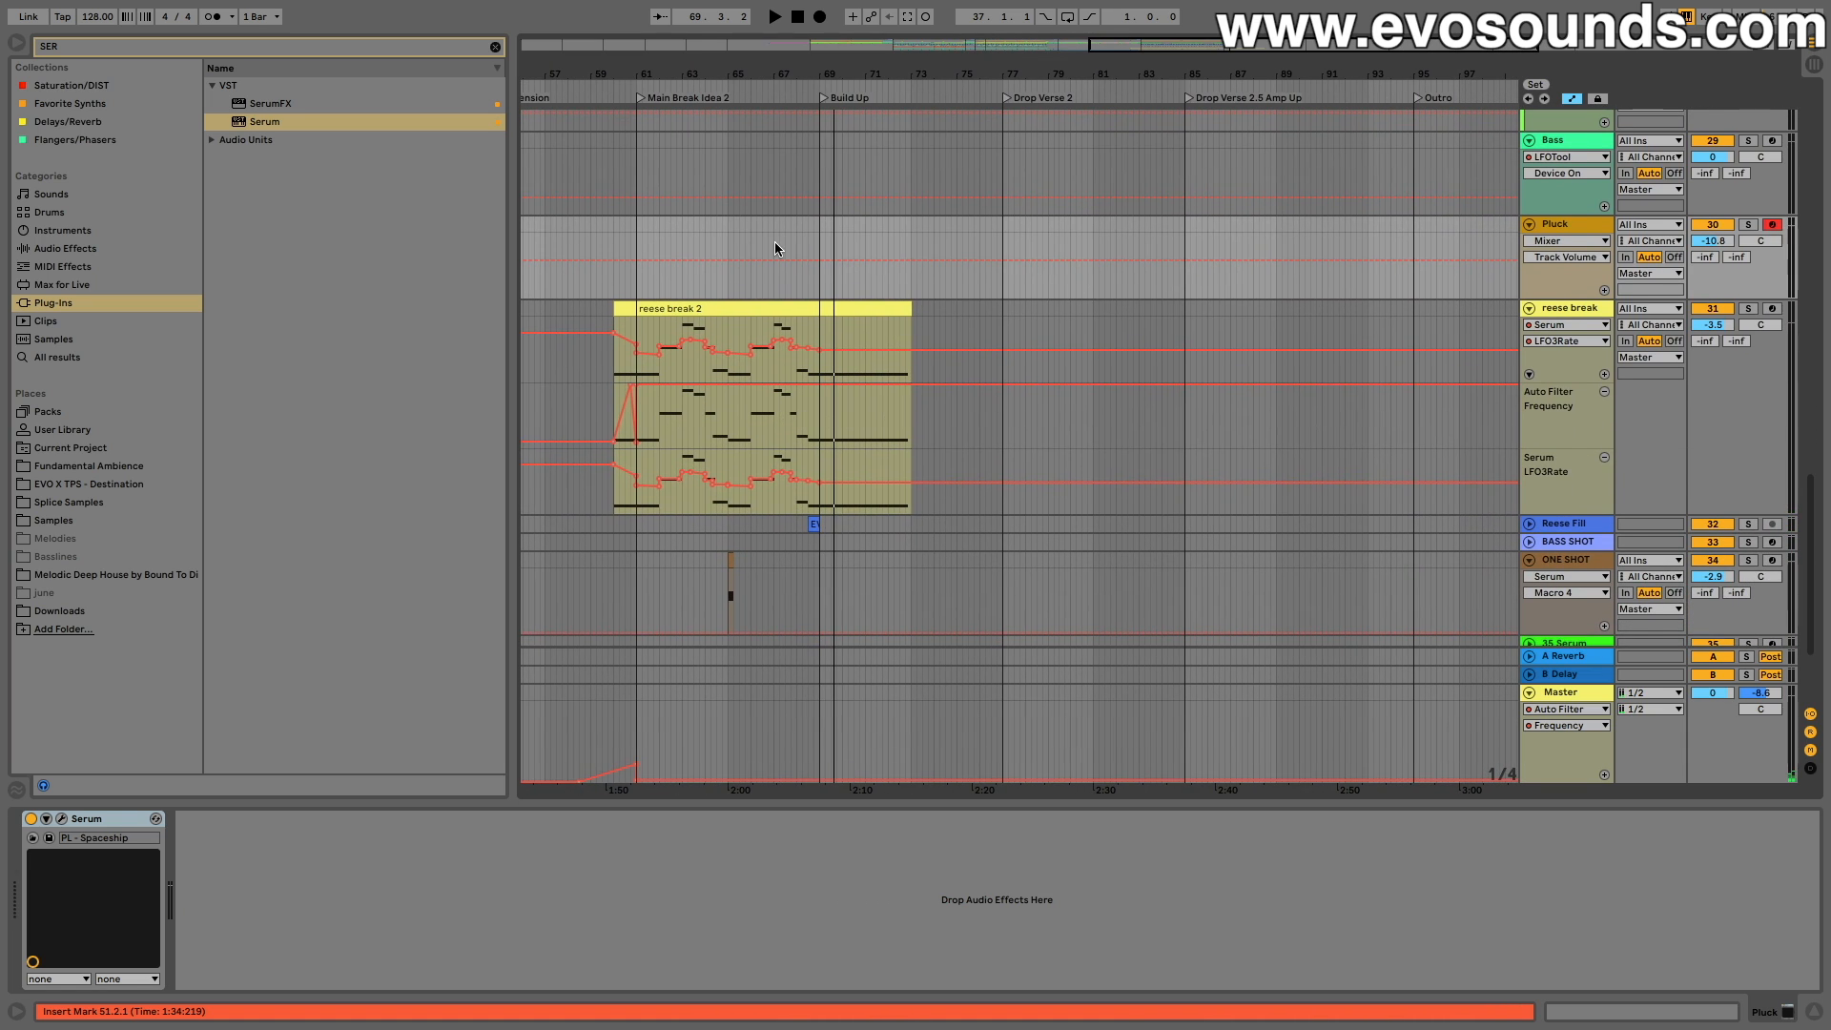
{"action": "scroll", "coordinate": [775, 248], "scroll_direction": "left", "scroll_amount": 3}
{"action": "left_click_drag", "start_coordinate": [812, 221], "coordinate": [989, 230]}
{"action": "key", "text": "ctrl+shift+m"}
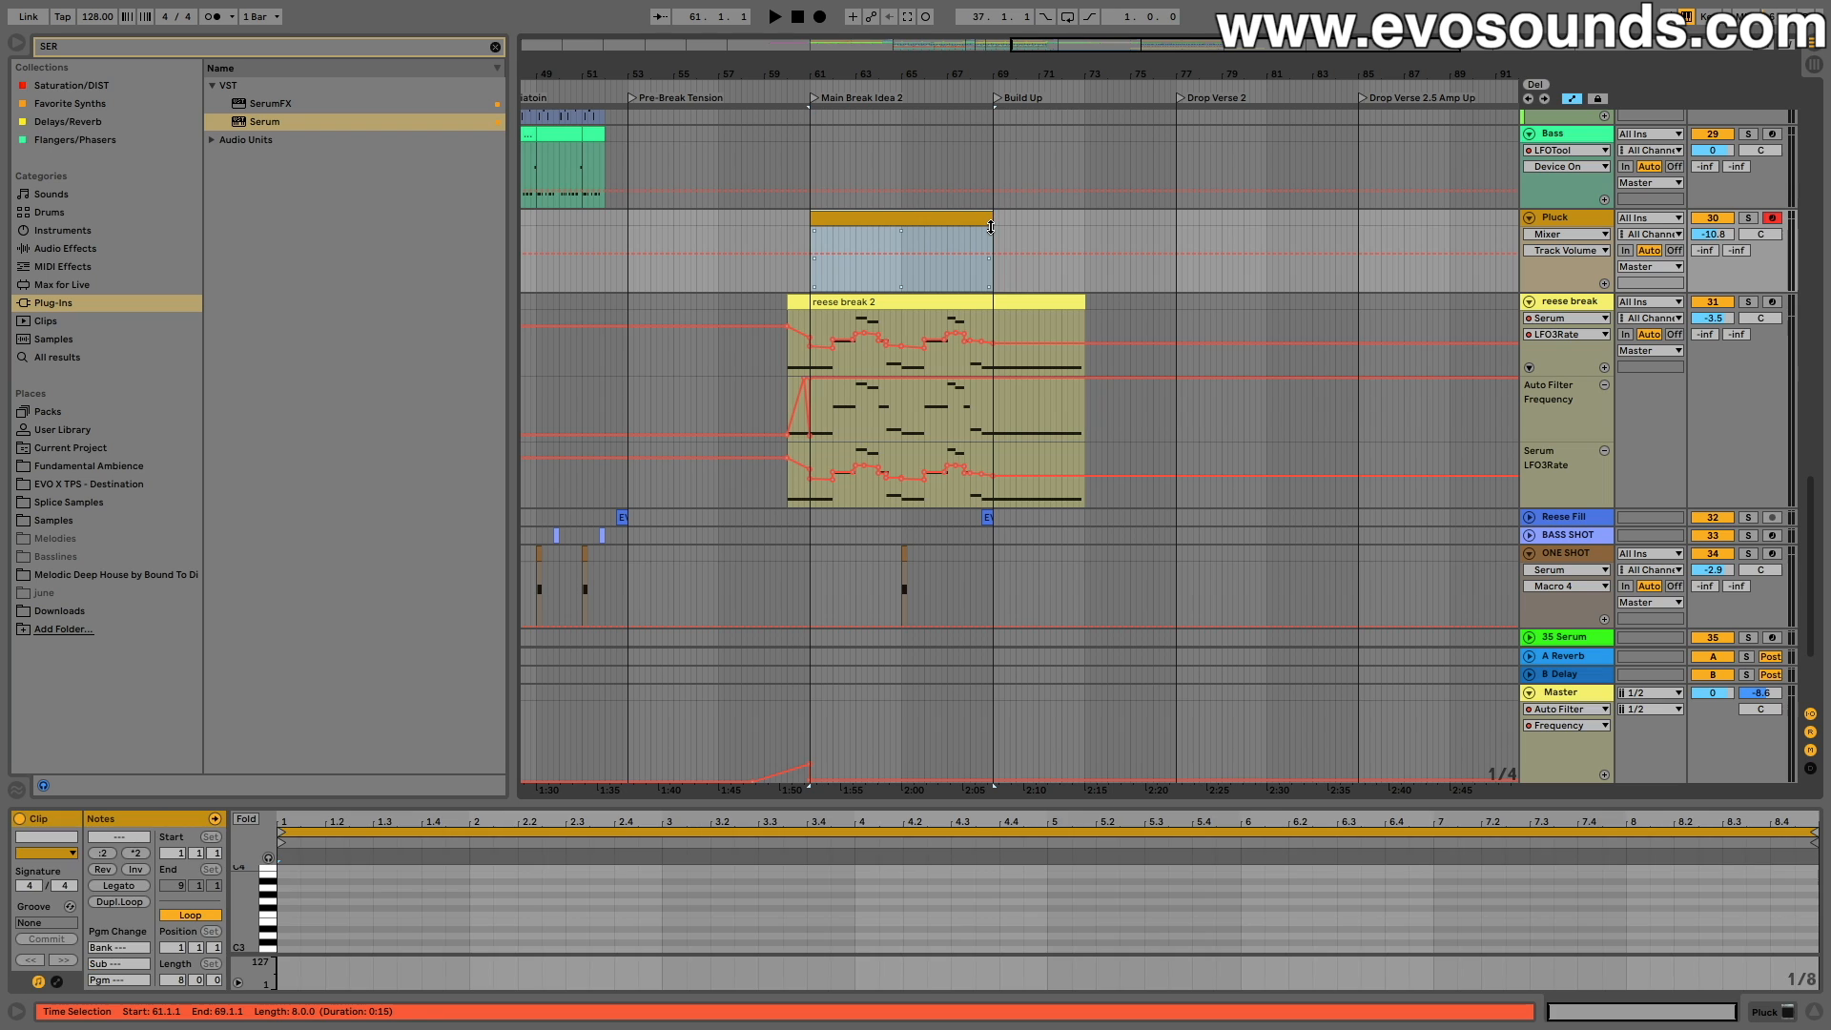
Step: Enlarge the note editor and add a D#3 note at the start of the Pluck clip
{"action": "left_click_drag", "start_coordinate": [553, 805], "coordinate": [555, 537]}
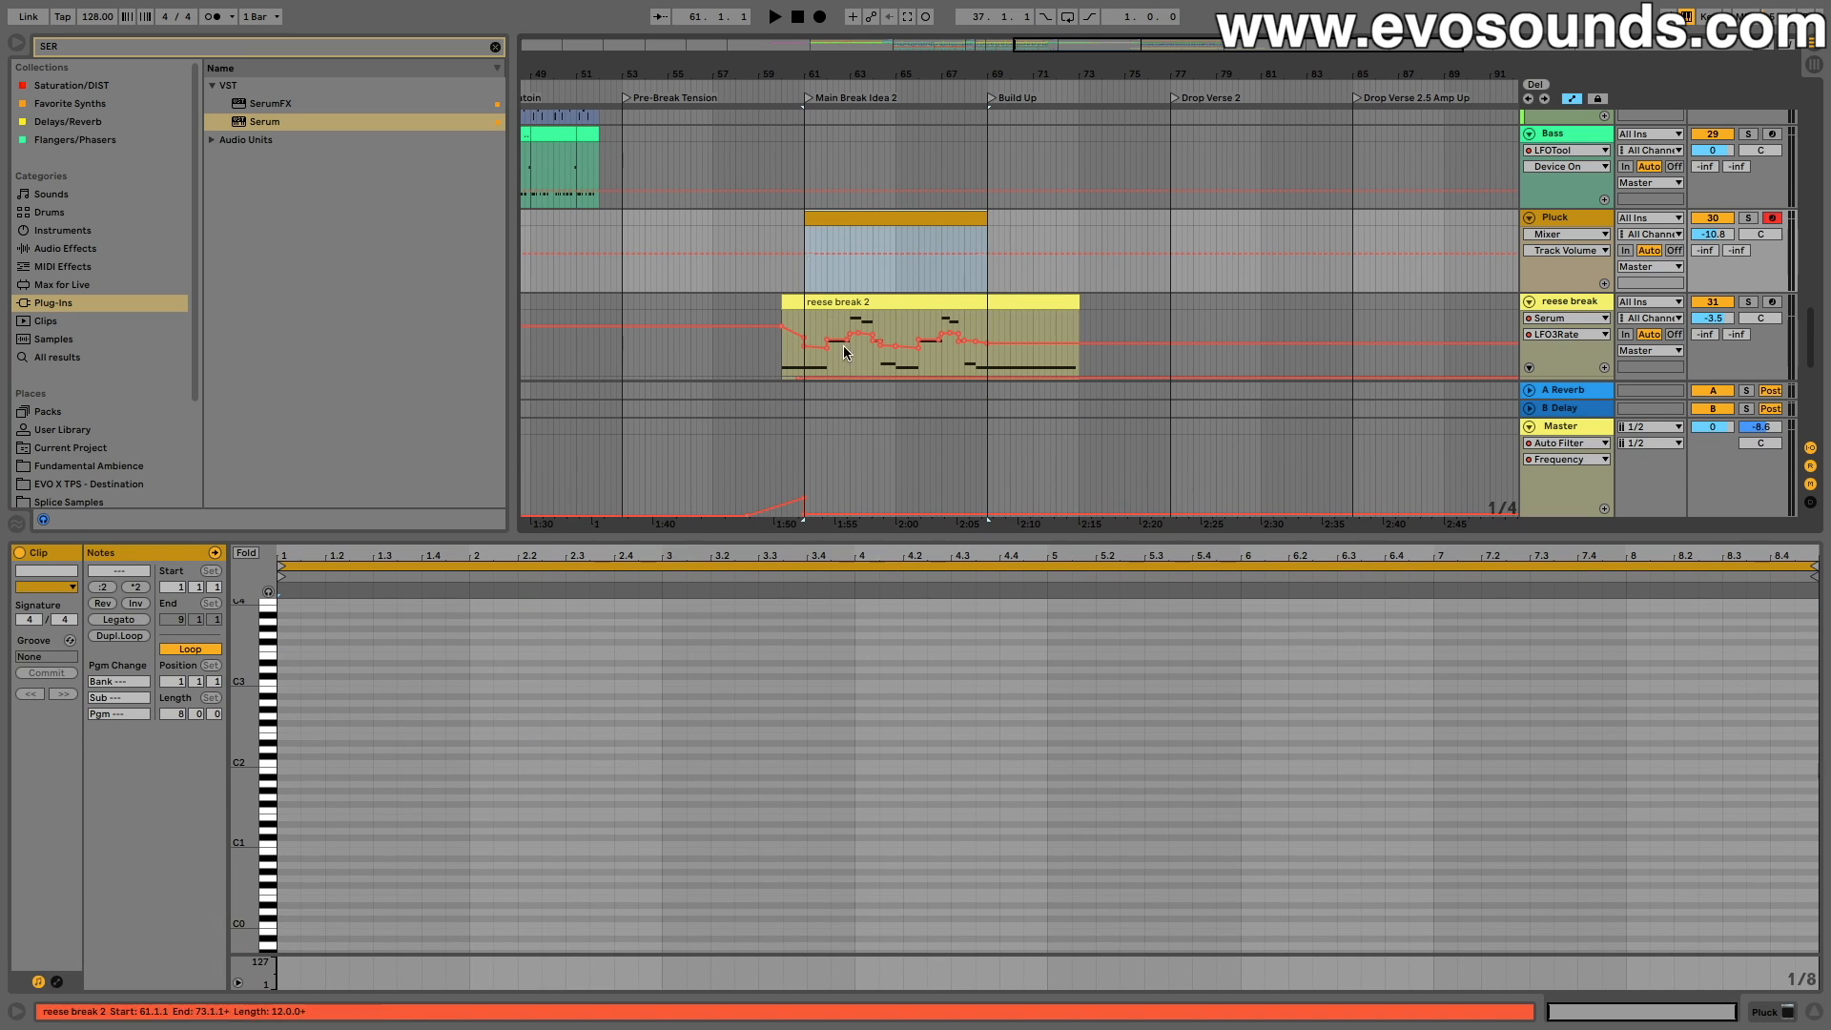
{"action": "left_click_drag", "start_coordinate": [255, 684], "coordinate": [340, 683]}
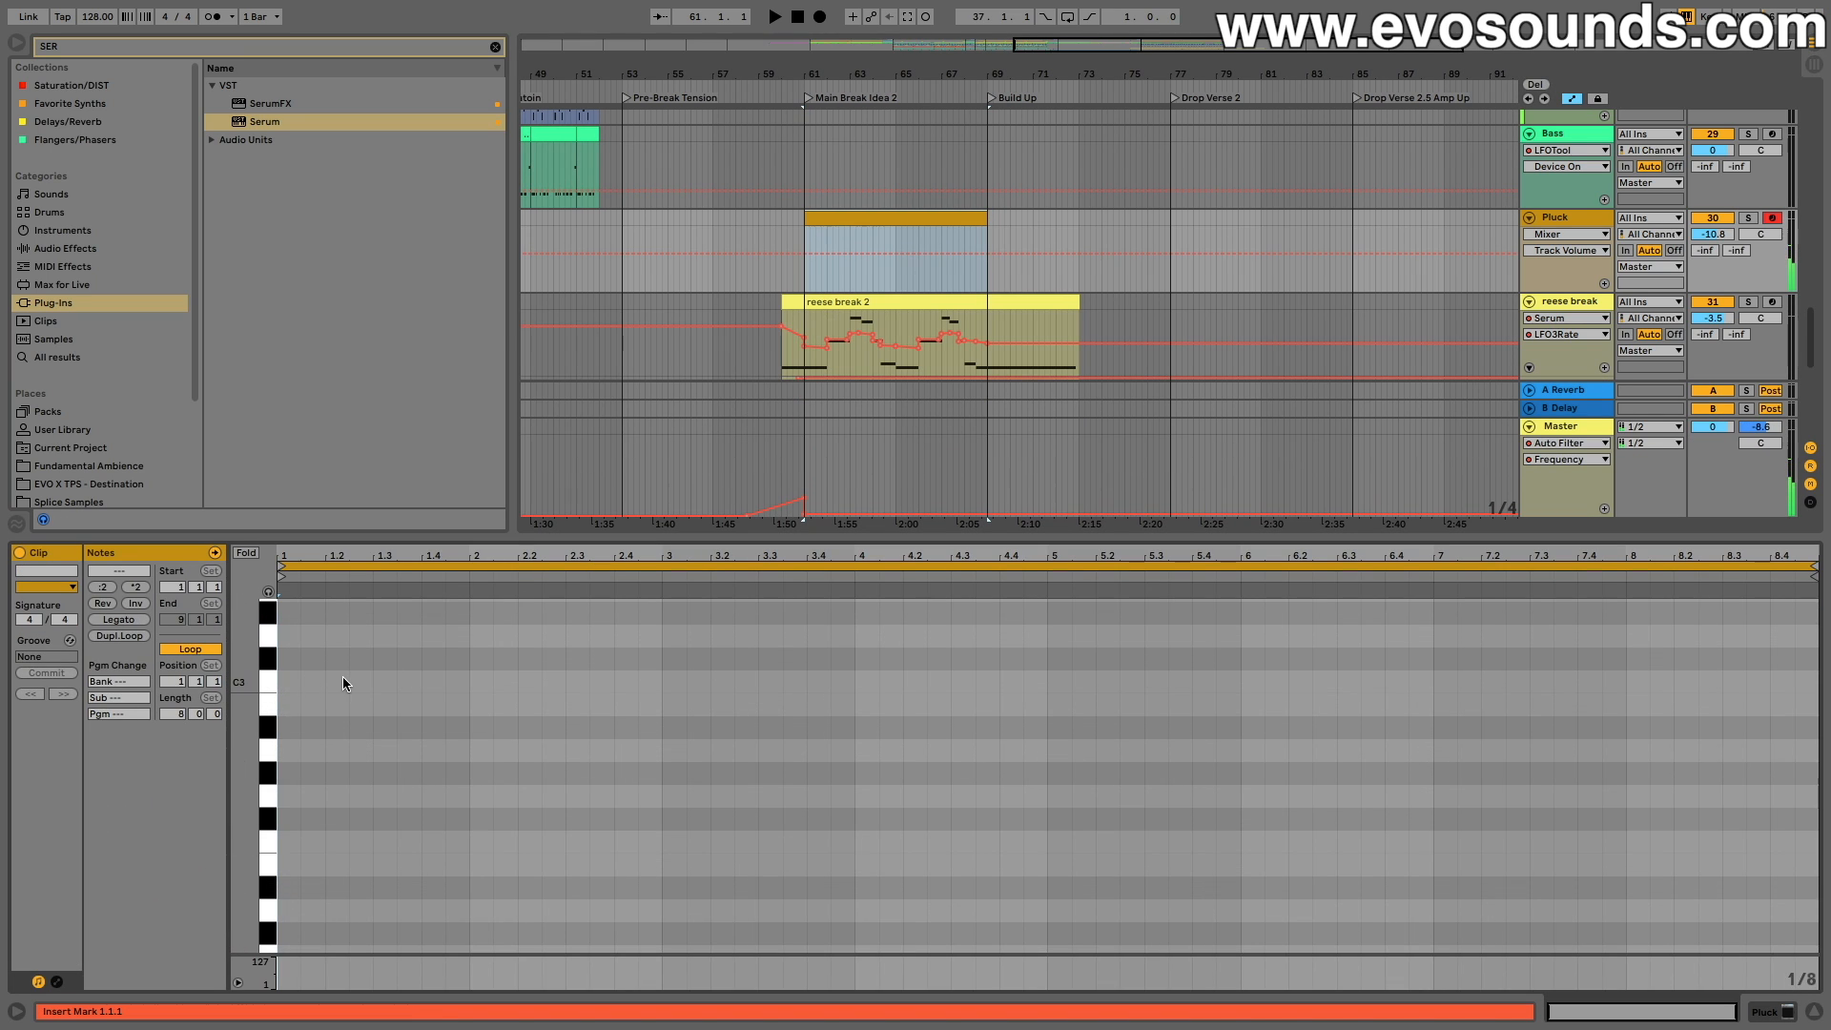
{"action": "double_click", "coordinate": [288, 641]}
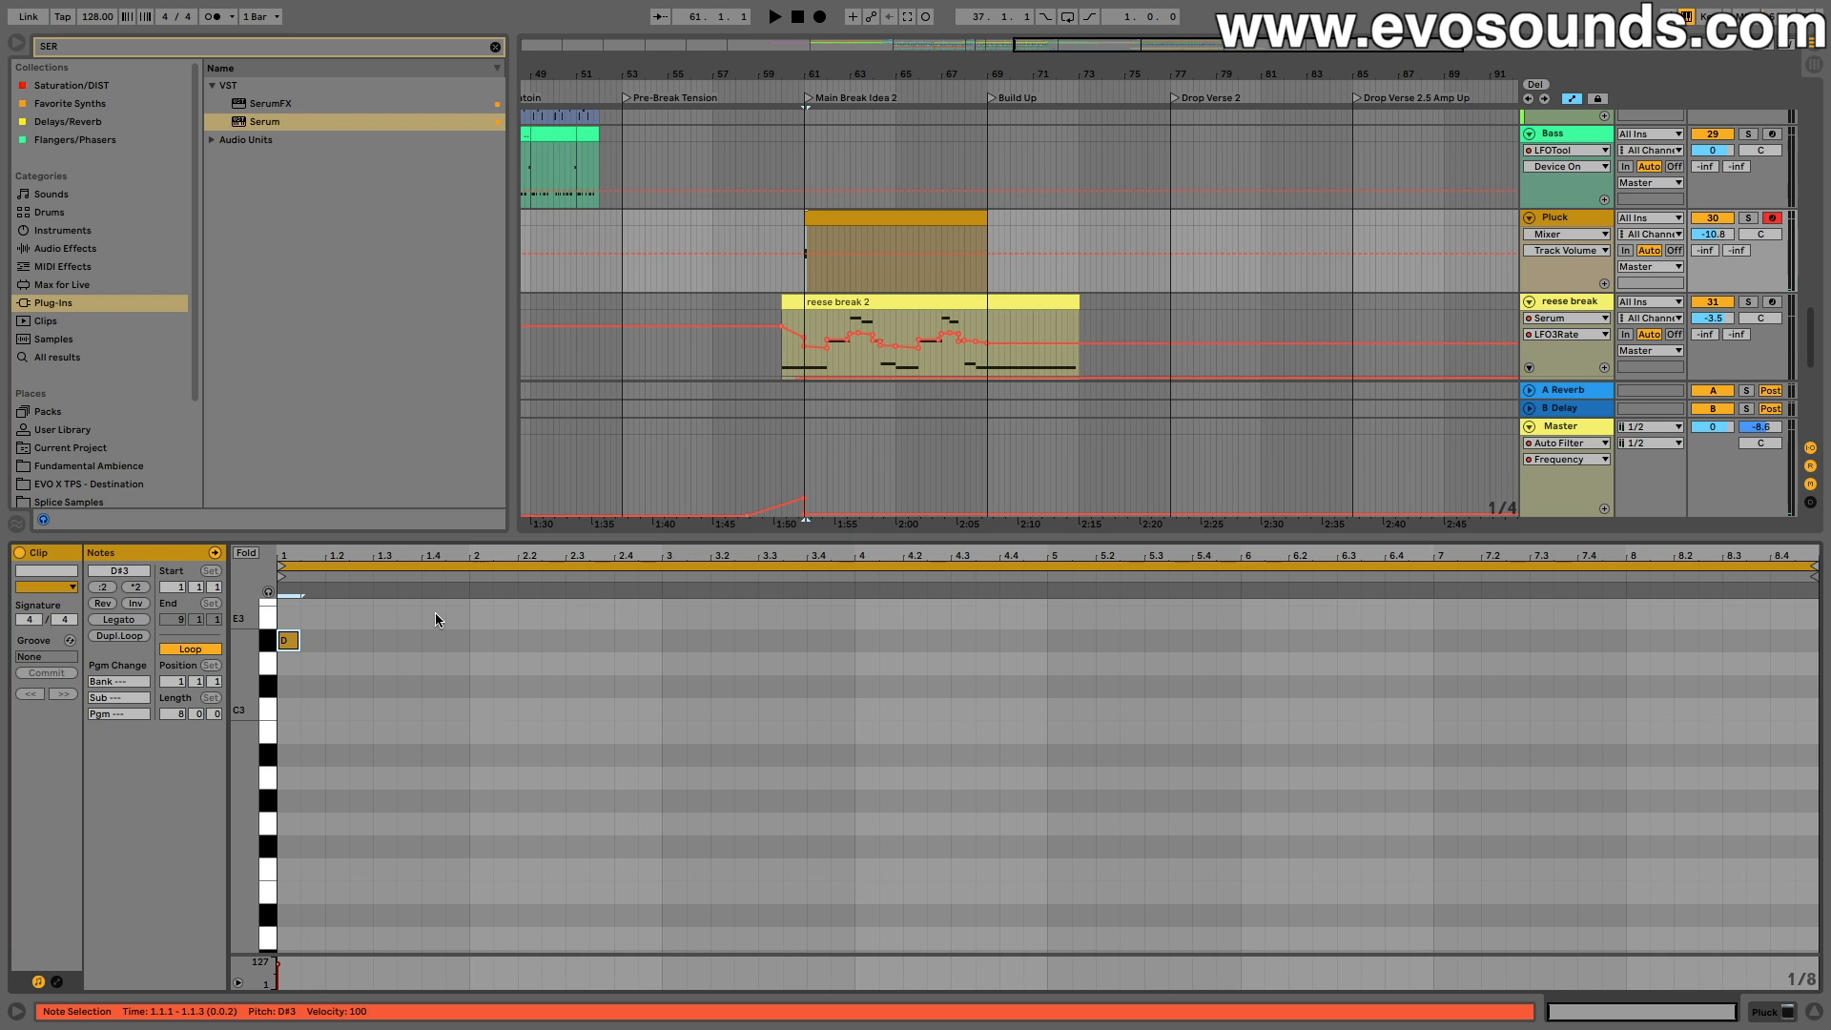
Step: Check which Serum preset the reese break track uses
{"action": "left_click_drag", "start_coordinate": [837, 537], "coordinate": [840, 804]}
{"action": "scroll", "coordinate": [925, 403], "scroll_direction": "left", "scroll_amount": 5}
{"action": "scroll", "coordinate": [927, 402], "scroll_direction": "up", "scroll_amount": 3}
{"action": "scroll", "coordinate": [927, 403], "scroll_direction": "up", "scroll_amount": 10}
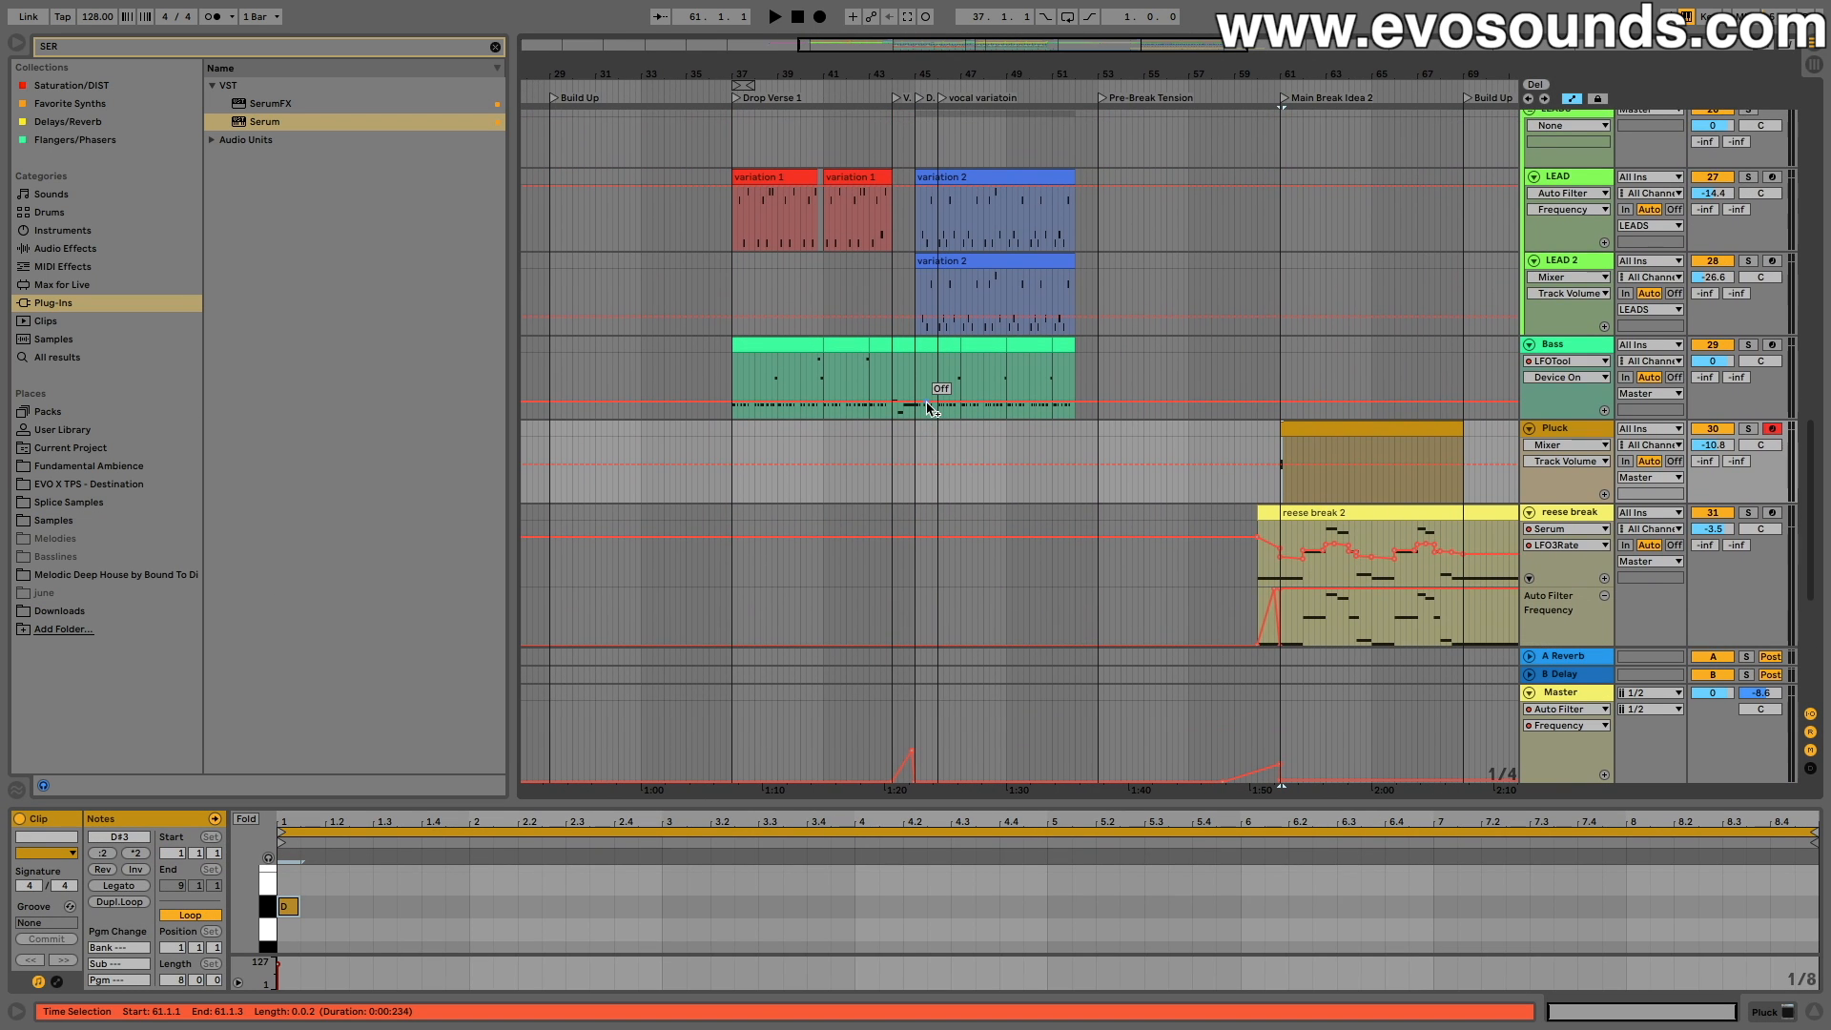
{"action": "scroll", "coordinate": [930, 403], "scroll_direction": "right", "scroll_amount": 3}
{"action": "left_click", "coordinate": [1531, 633]}
{"action": "scroll", "coordinate": [1186, 512], "scroll_direction": "down", "scroll_amount": 6}
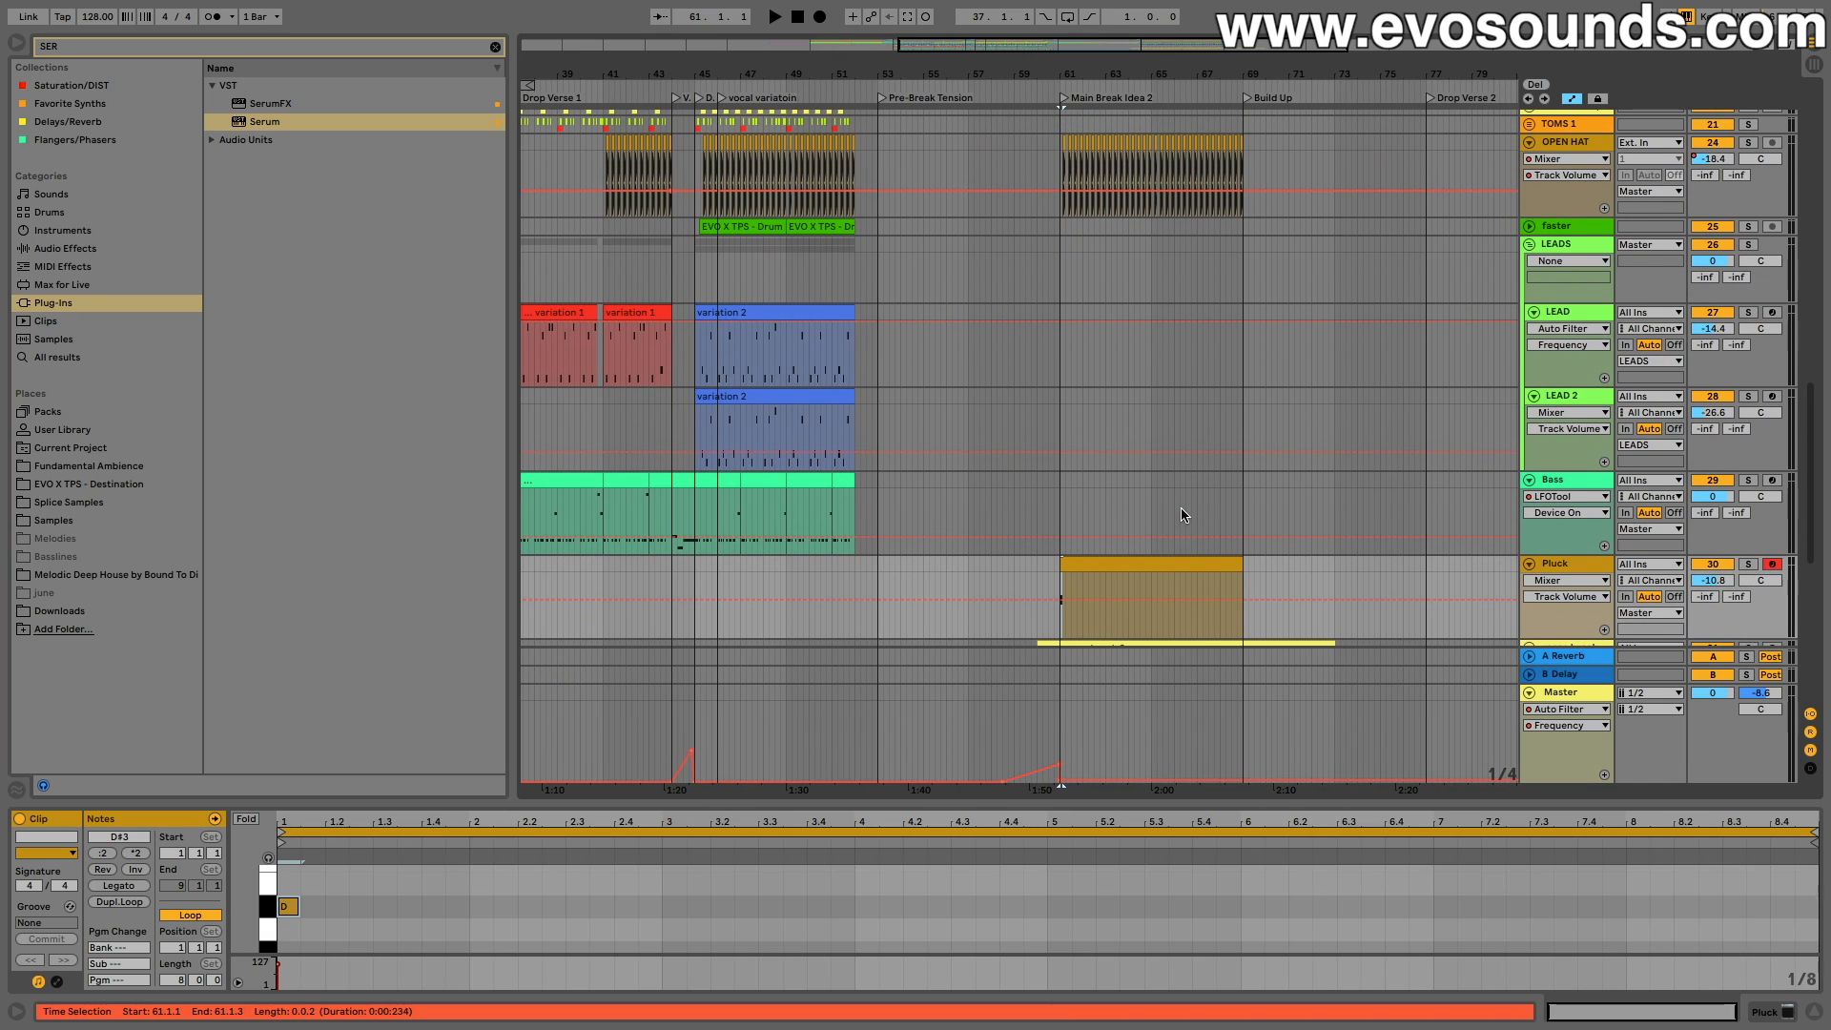
{"action": "scroll", "coordinate": [1182, 513], "scroll_direction": "down", "scroll_amount": 4}
{"action": "left_click", "coordinate": [1571, 376]}
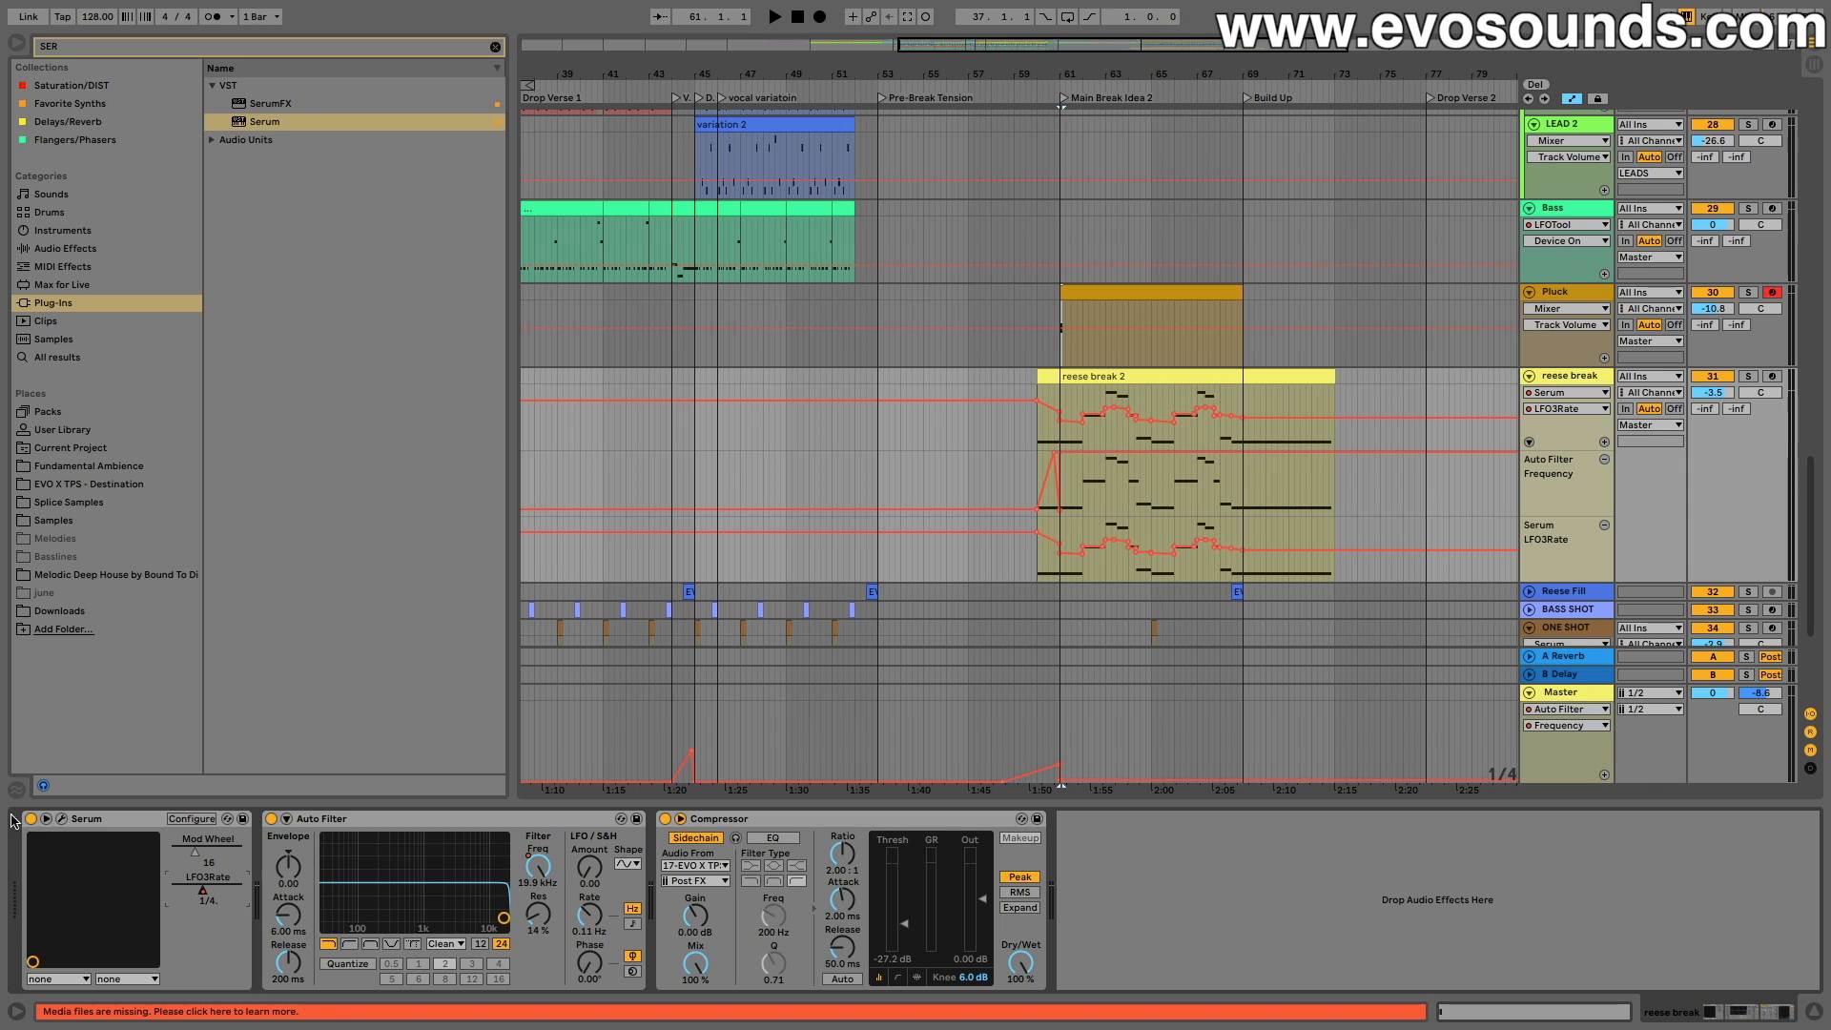
{"action": "left_click", "coordinate": [47, 820]}
{"action": "left_click", "coordinate": [60, 819]}
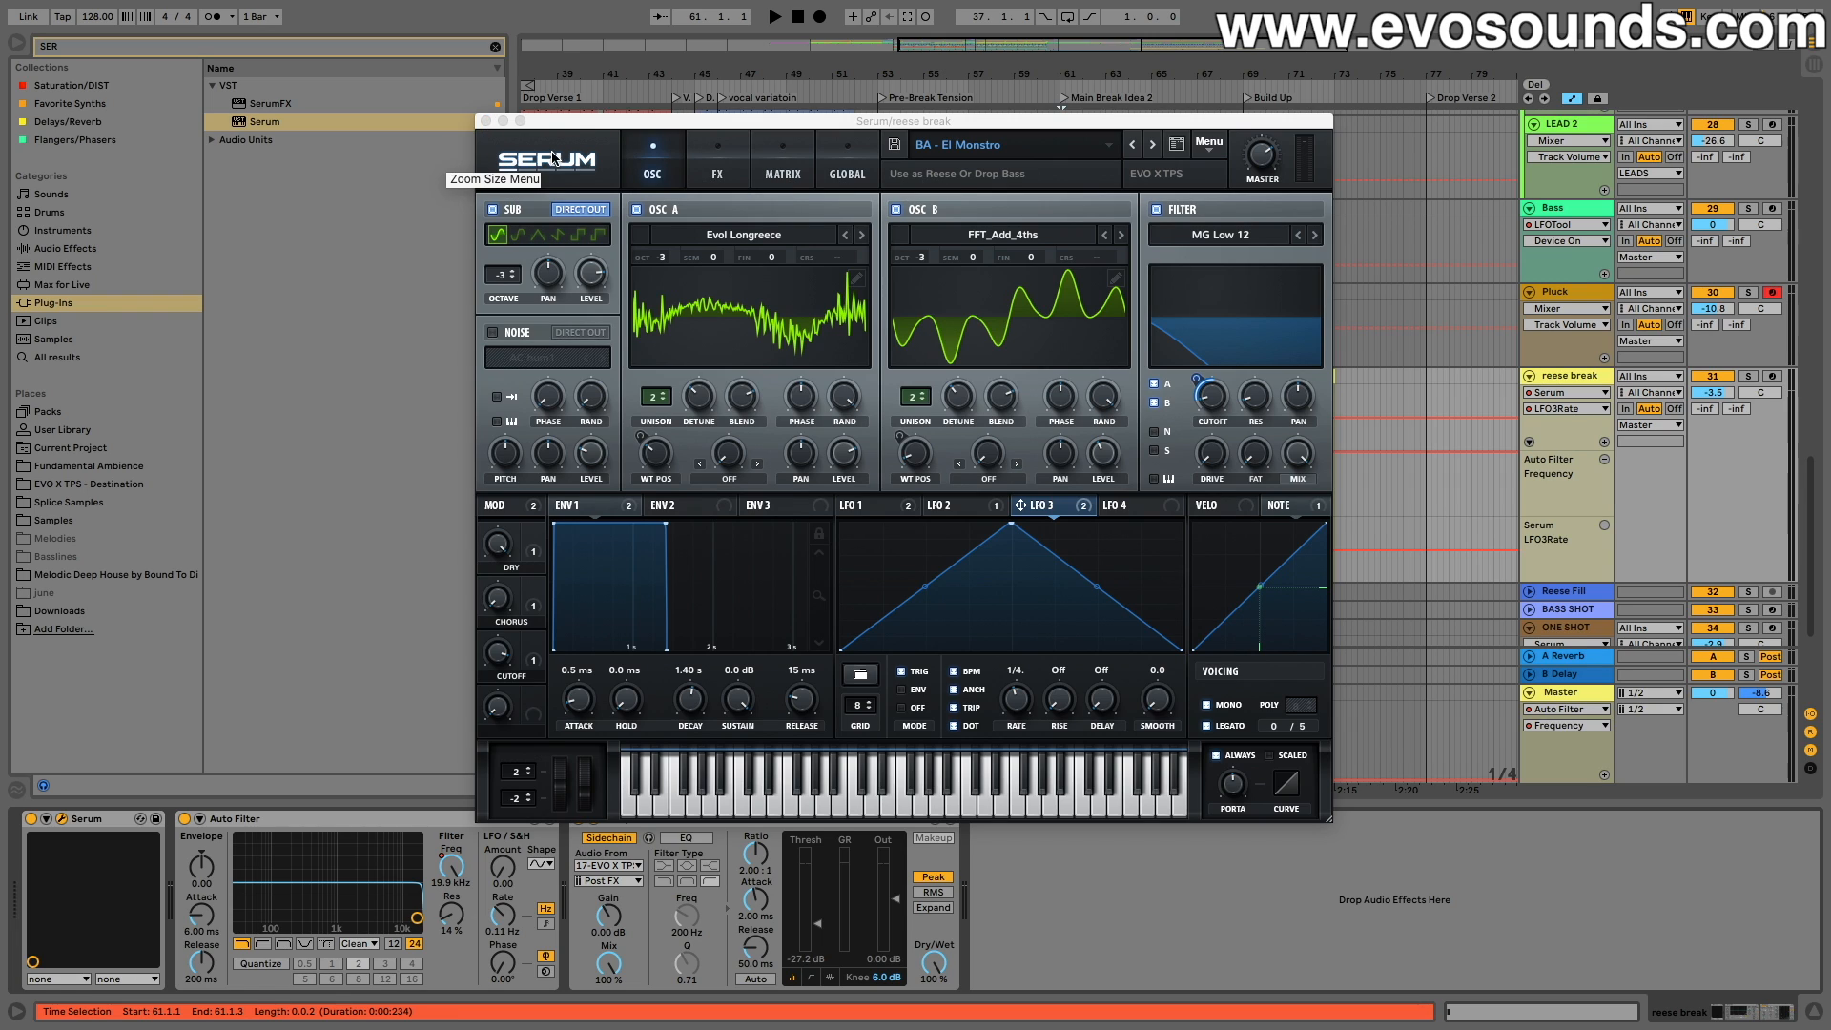
{"action": "left_click", "coordinate": [485, 121]}
Step: Look over the arrangement's drum, vocal, FX and synth tracks around Pre-Break Tension and Main Break Idea 2
{"action": "scroll", "coordinate": [813, 348], "scroll_direction": "down", "scroll_amount": 5}
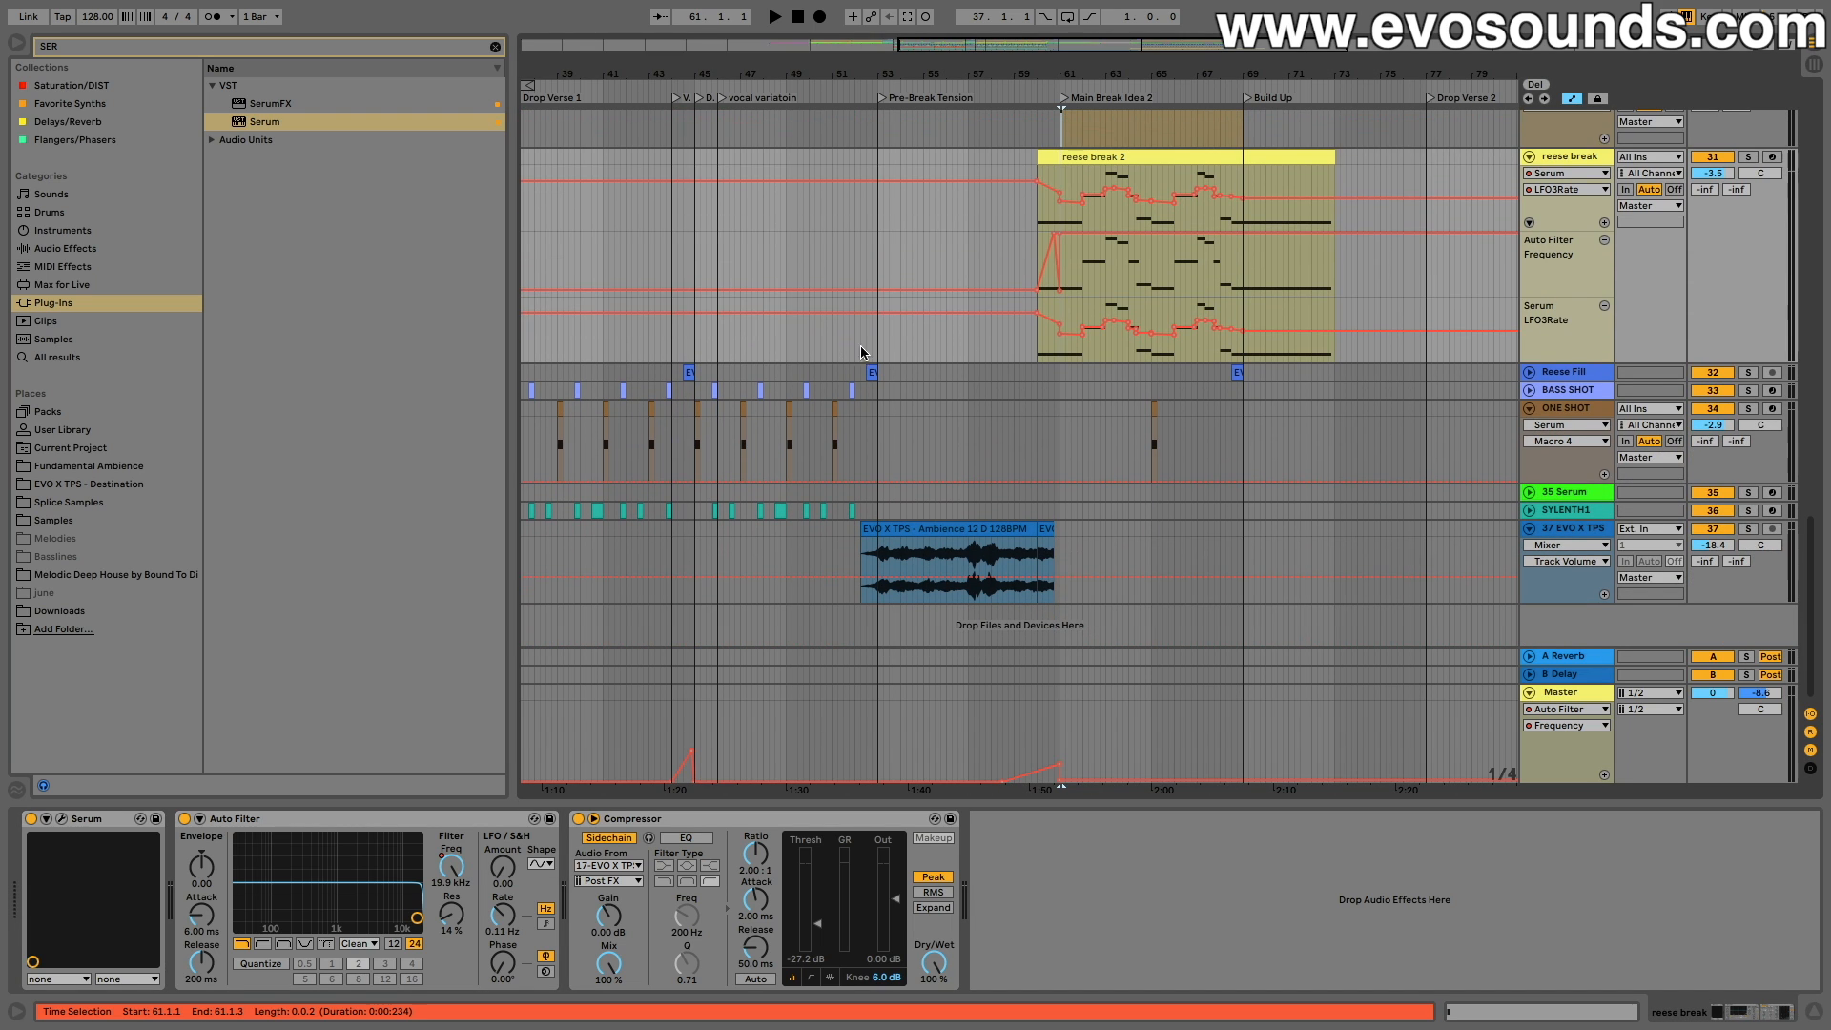
{"action": "scroll", "coordinate": [1040, 345], "scroll_direction": "up", "scroll_amount": 4}
{"action": "scroll", "coordinate": [1040, 345], "scroll_direction": "right", "scroll_amount": 3}
{"action": "scroll", "coordinate": [1040, 341], "scroll_direction": "up", "scroll_amount": 4}
{"action": "scroll", "coordinate": [1040, 341], "scroll_direction": "right", "scroll_amount": 3}
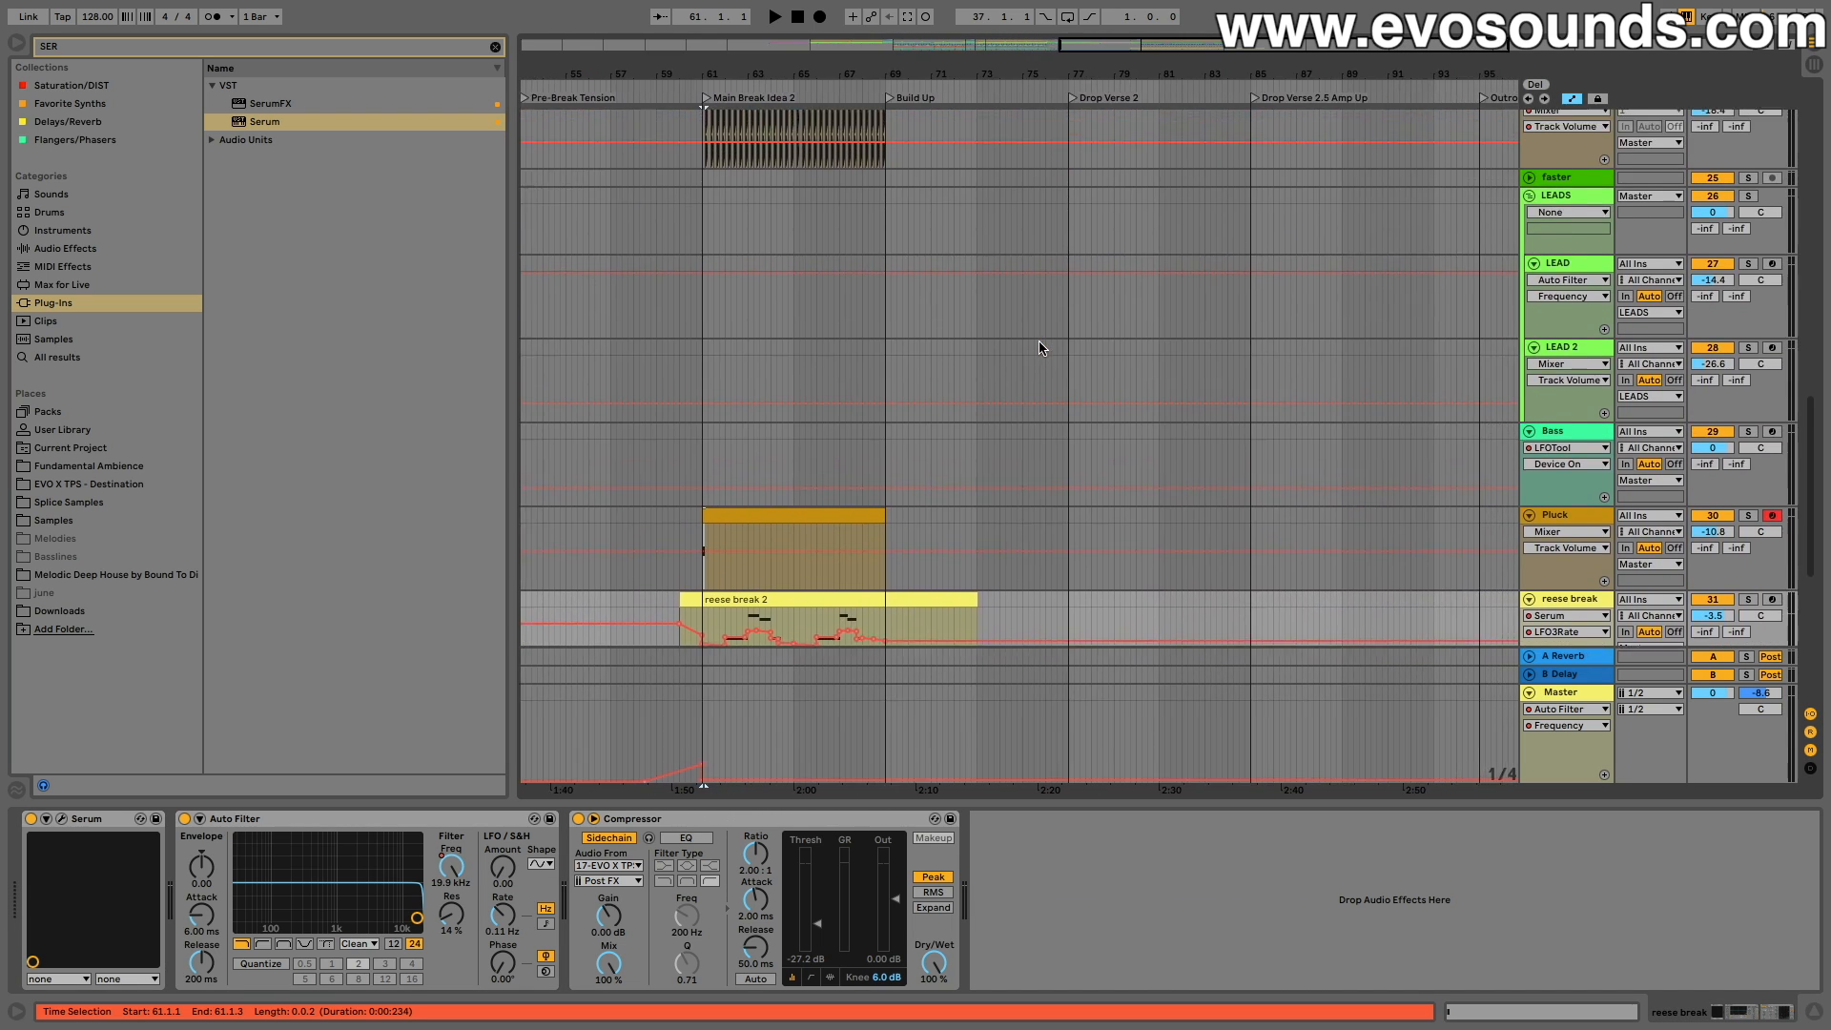
{"action": "scroll", "coordinate": [1040, 341], "scroll_direction": "down", "scroll_amount": 6}
{"action": "scroll", "coordinate": [1040, 342], "scroll_direction": "left", "scroll_amount": 9}
{"action": "scroll", "coordinate": [1039, 341], "scroll_direction": "right", "scroll_amount": 8}
{"action": "scroll", "coordinate": [1040, 342], "scroll_direction": "up", "scroll_amount": 4}
{"action": "scroll", "coordinate": [1039, 346], "scroll_direction": "up", "scroll_amount": 3}
{"action": "scroll", "coordinate": [1040, 345], "scroll_direction": "left", "scroll_amount": 3}
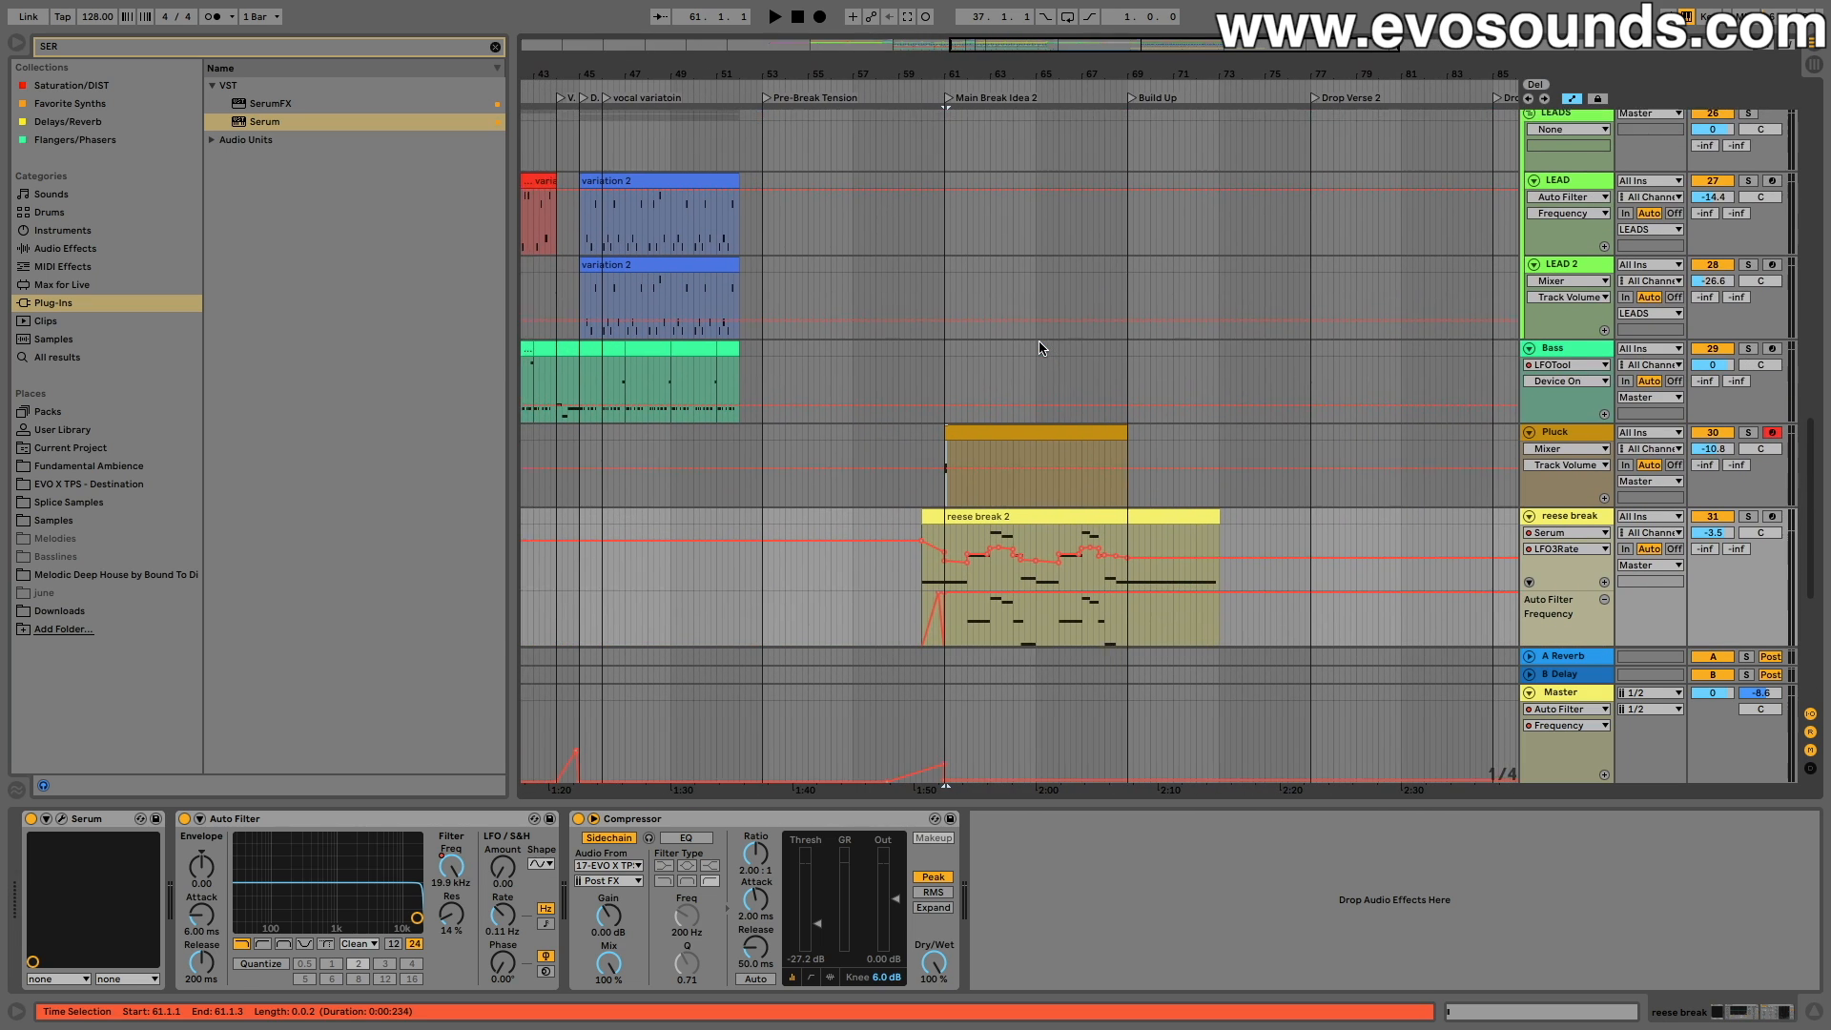
{"action": "scroll", "coordinate": [1040, 344], "scroll_direction": "down", "scroll_amount": 5}
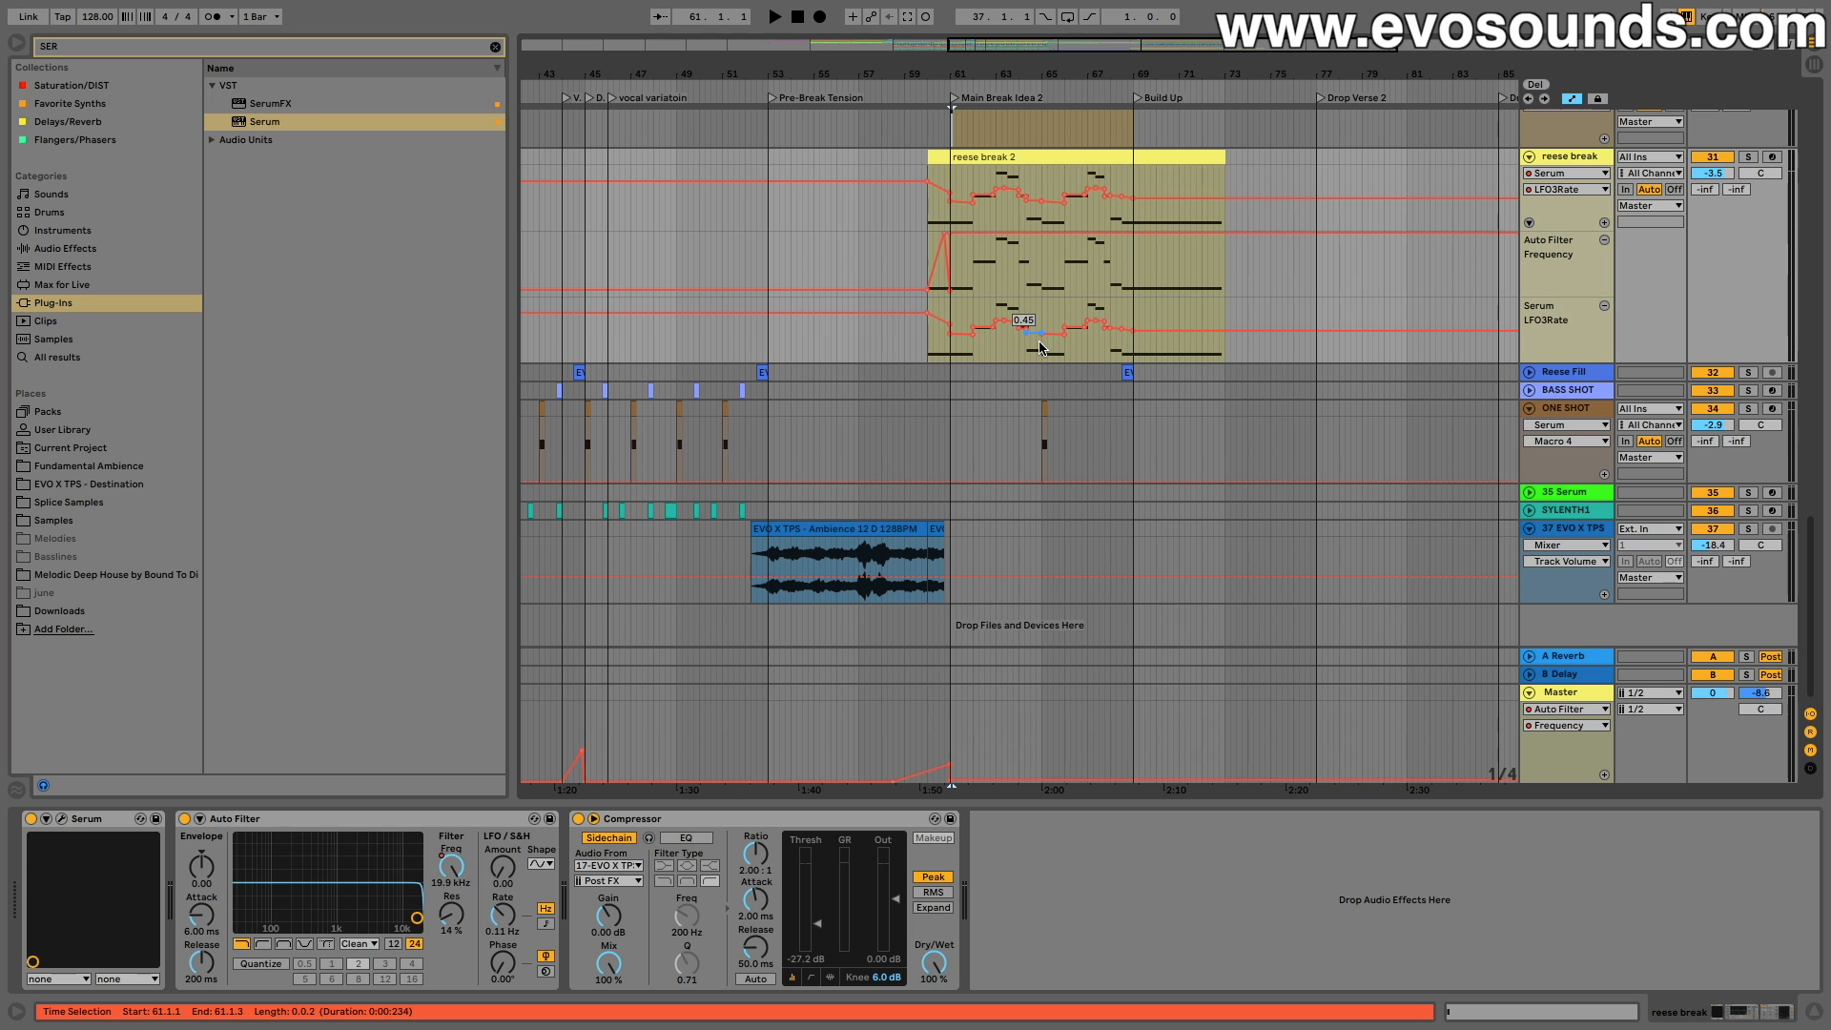
{"action": "scroll", "coordinate": [1000, 372], "scroll_direction": "up", "scroll_amount": 4}
{"action": "scroll", "coordinate": [1000, 372], "scroll_direction": "right", "scroll_amount": 1}
{"action": "scroll", "coordinate": [1001, 372], "scroll_direction": "up", "scroll_amount": 1}
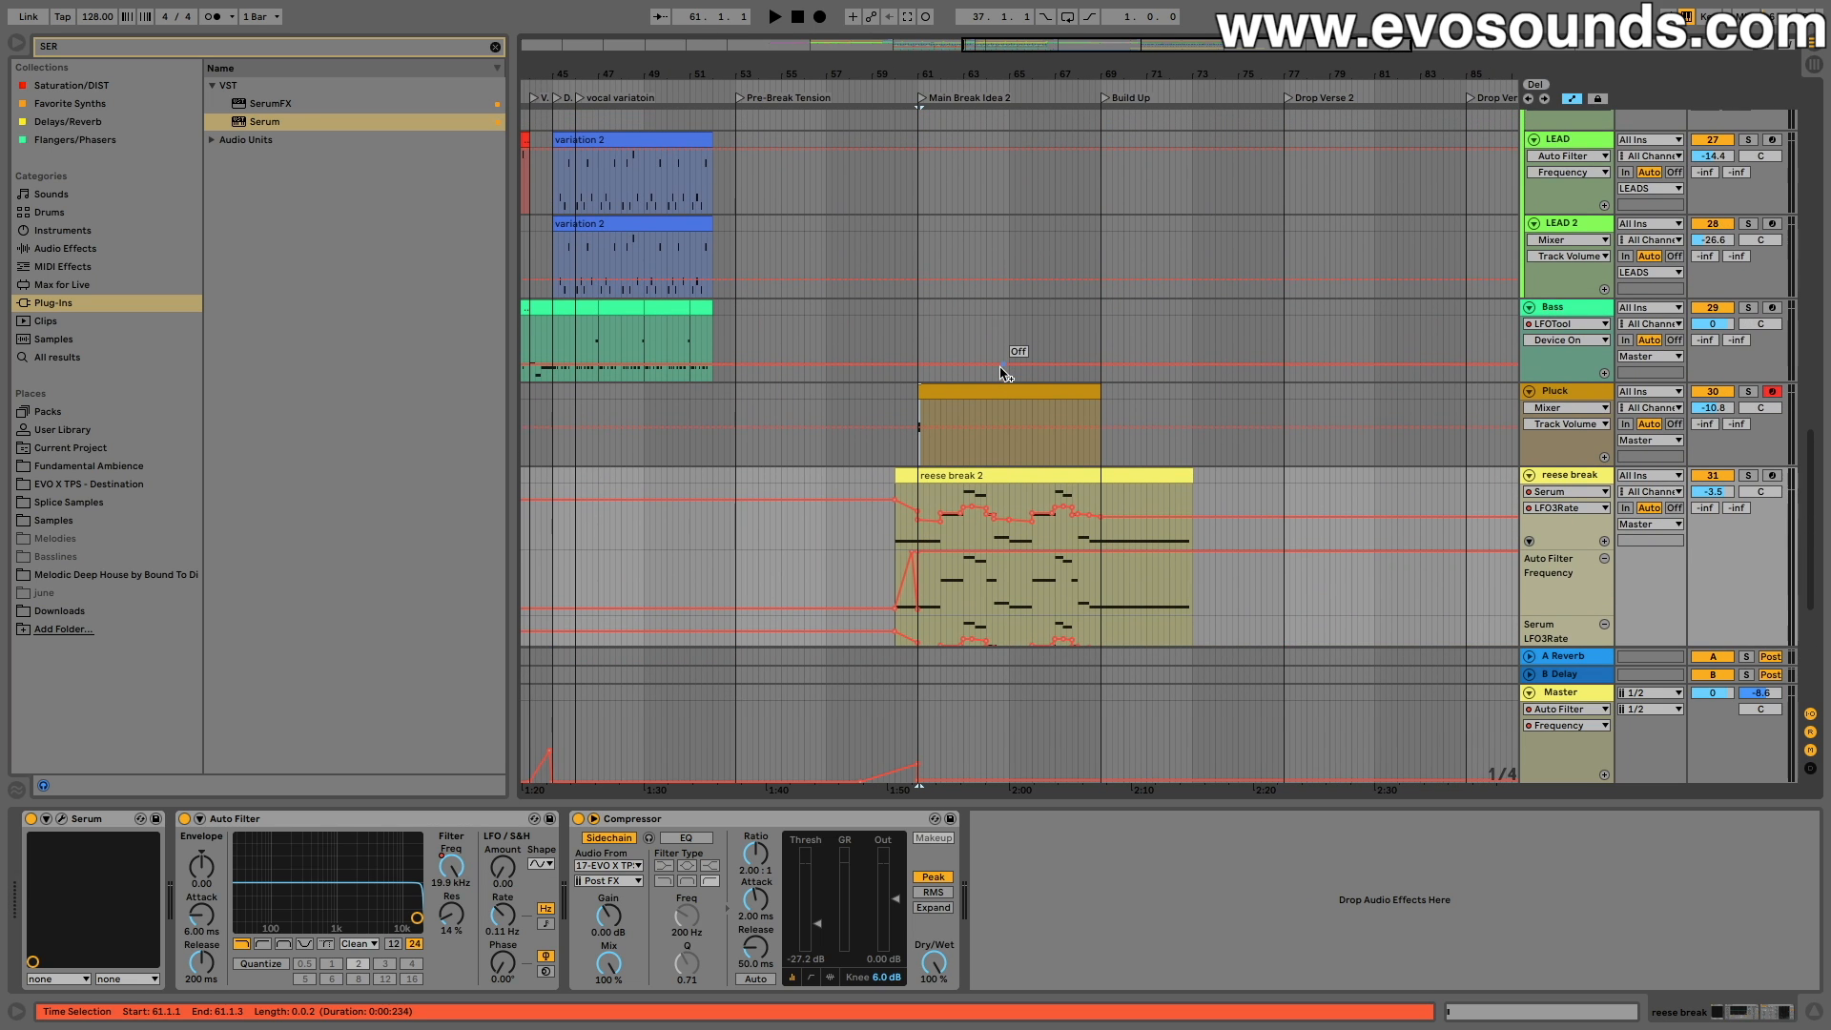
{"action": "scroll", "coordinate": [1000, 372], "scroll_direction": "up", "scroll_amount": 15}
{"action": "scroll", "coordinate": [1002, 373], "scroll_direction": "left", "scroll_amount": 2}
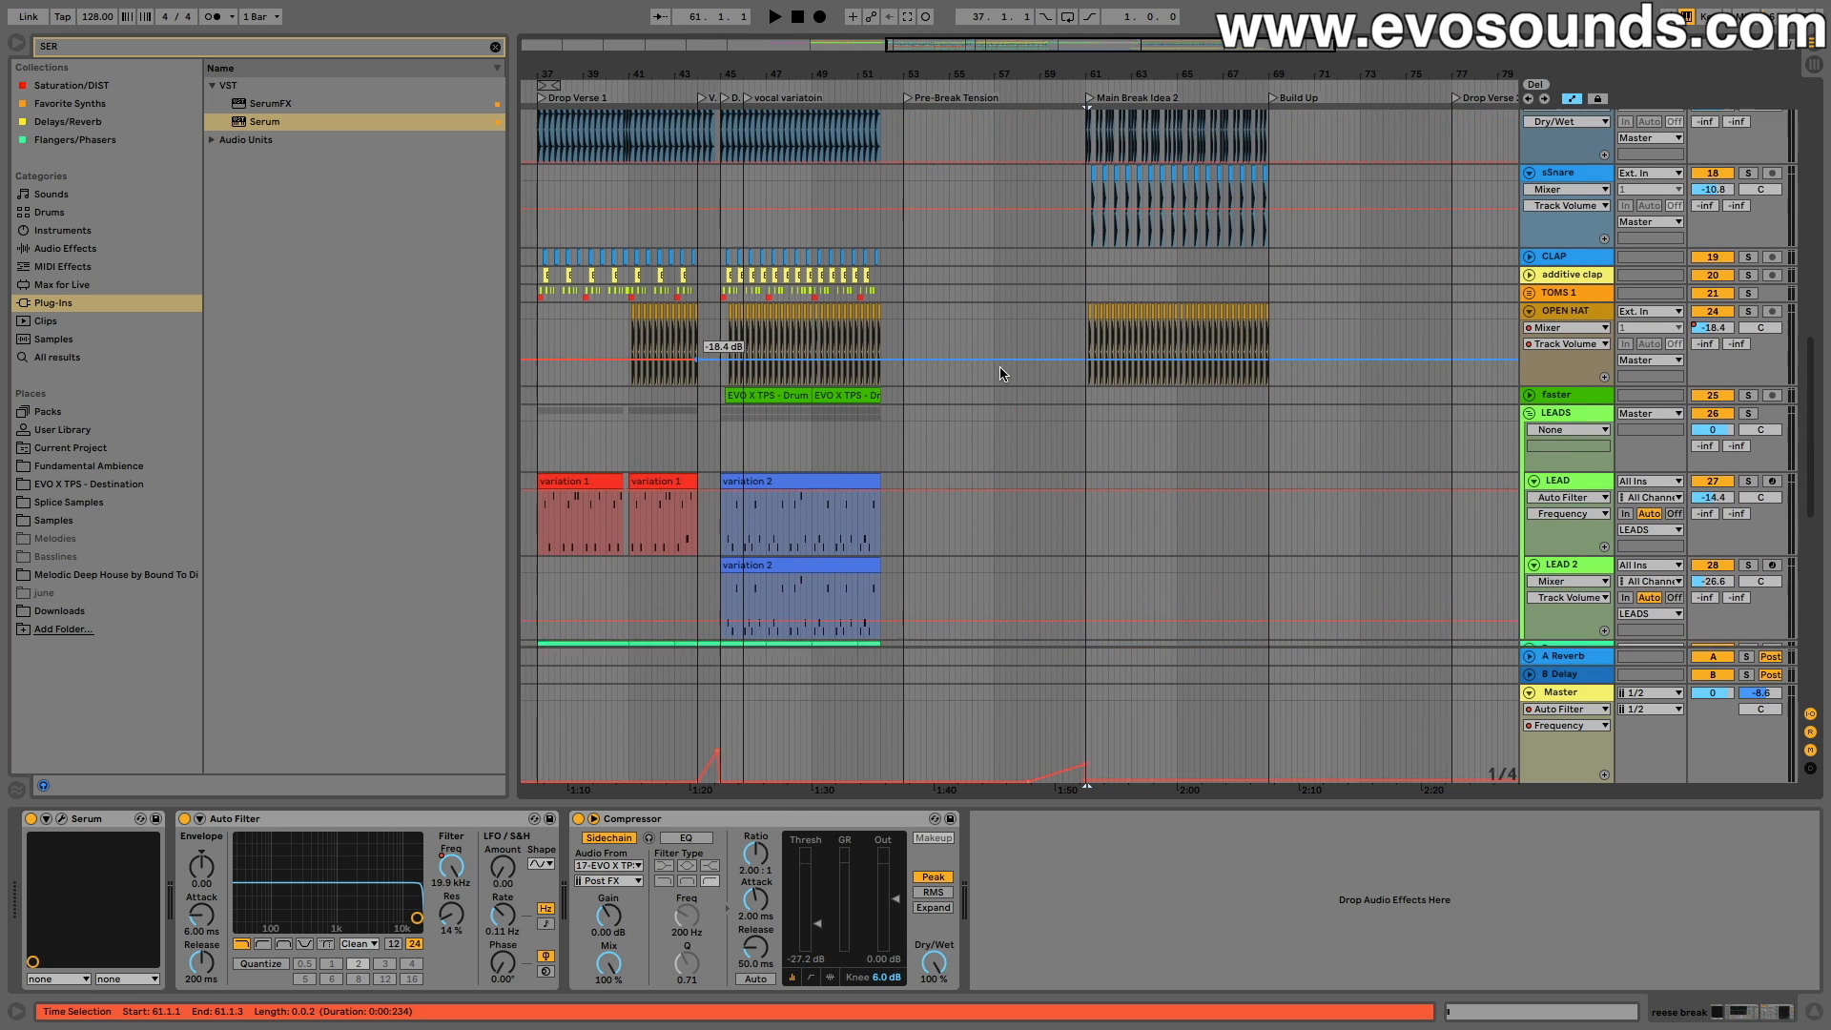
{"action": "scroll", "coordinate": [1002, 373], "scroll_direction": "up", "scroll_amount": 8}
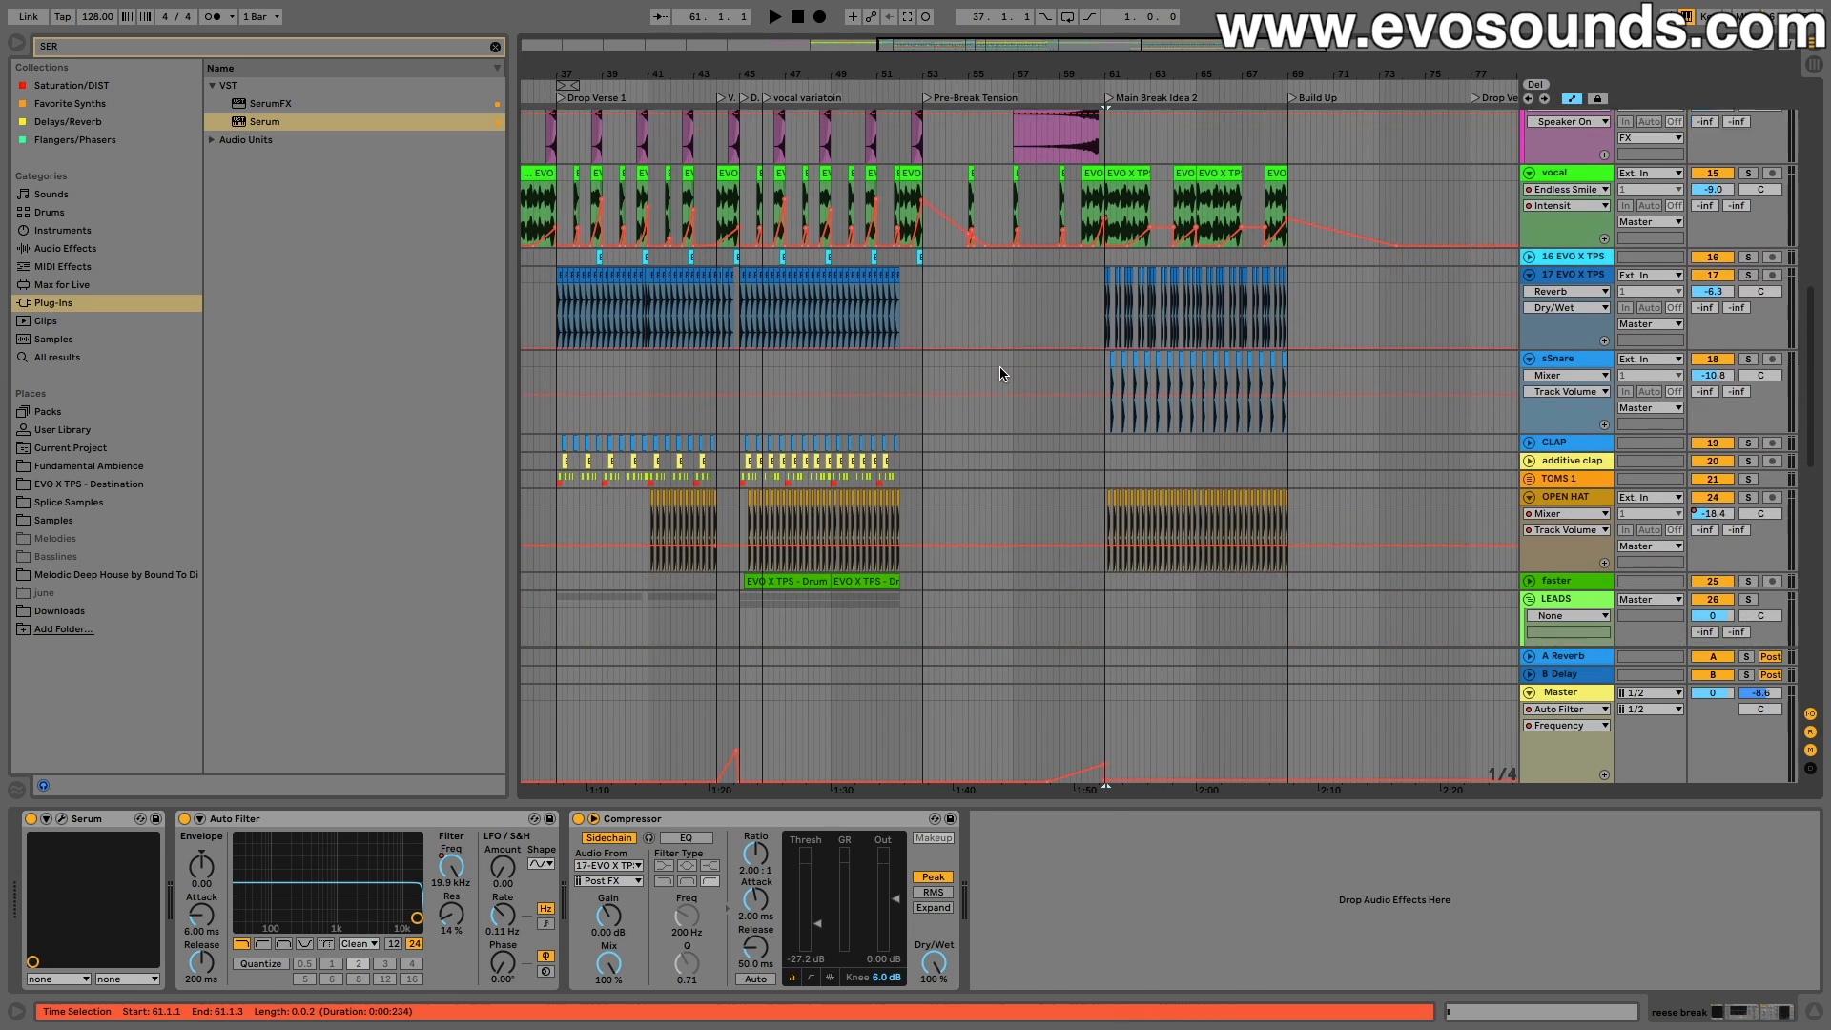
{"action": "scroll", "coordinate": [1001, 370], "scroll_direction": "down", "scroll_amount": 10}
{"action": "scroll", "coordinate": [1000, 368], "scroll_direction": "up", "scroll_amount": 3}
{"action": "scroll", "coordinate": [1001, 370], "scroll_direction": "up", "scroll_amount": 2}
{"action": "left_click", "coordinate": [979, 374]}
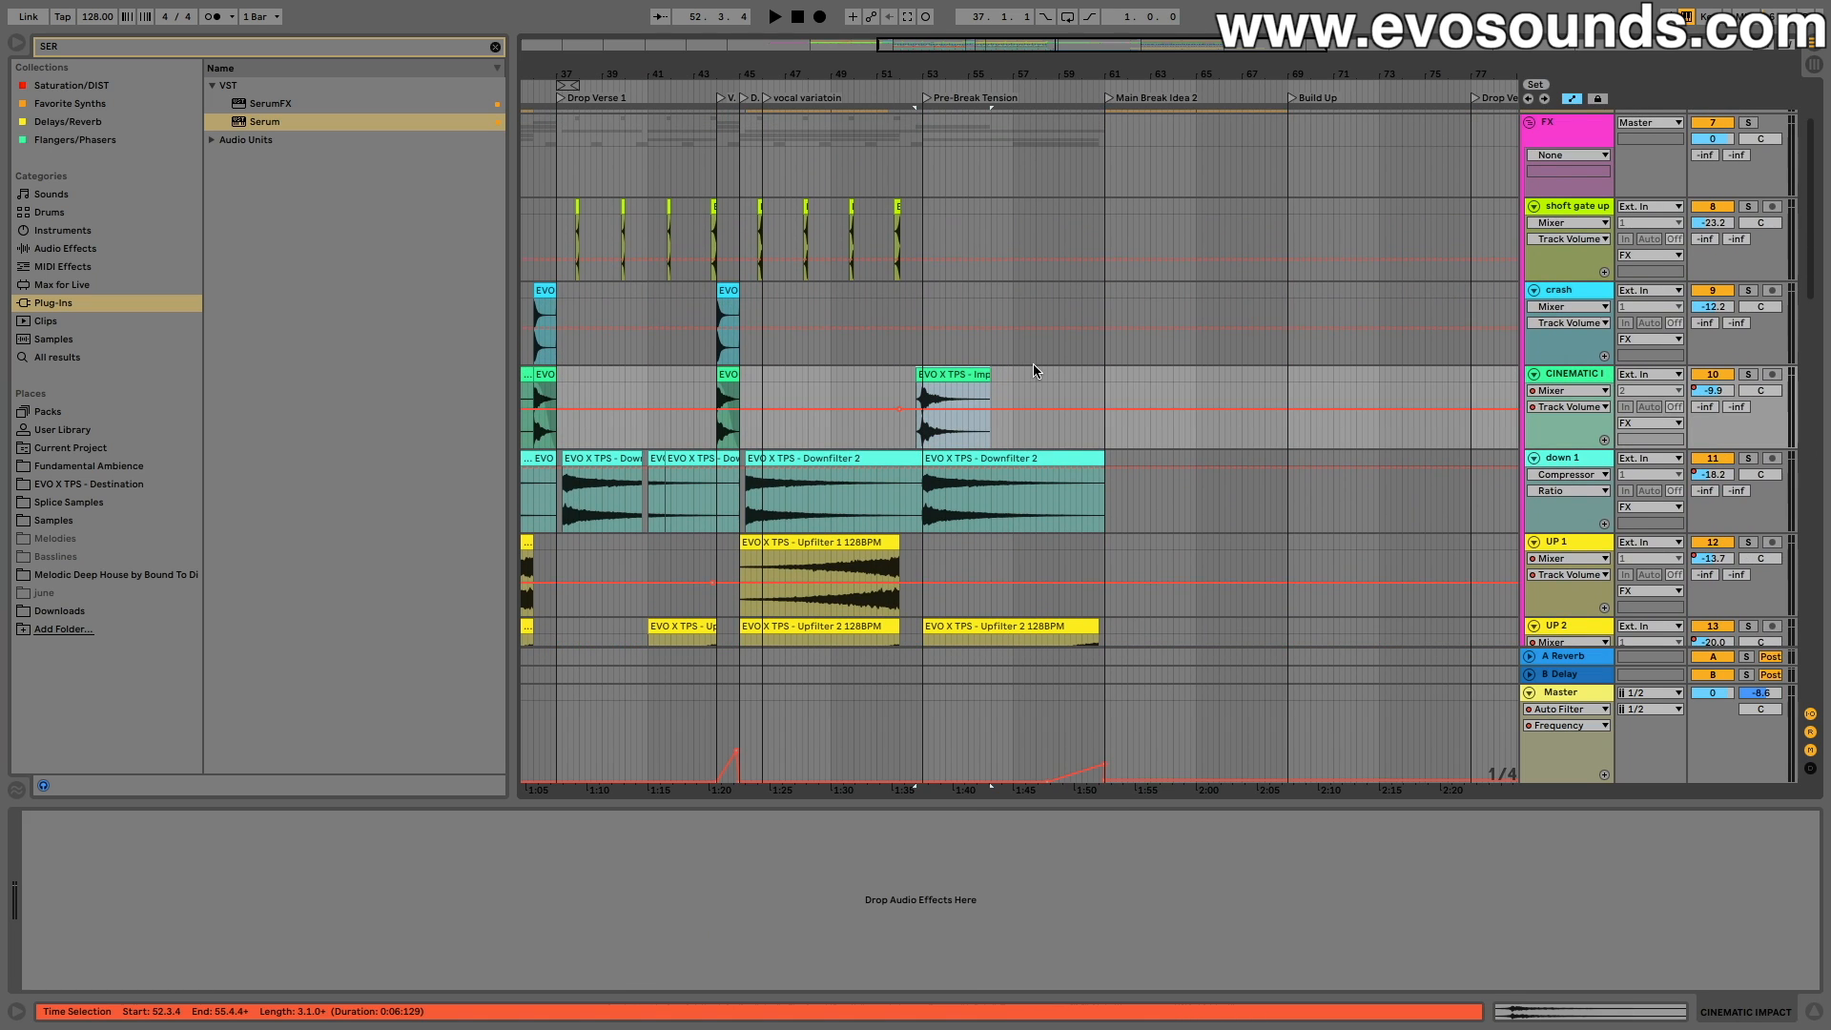
{"action": "scroll", "coordinate": [1033, 367], "scroll_direction": "down", "scroll_amount": 15}
{"action": "scroll", "coordinate": [1033, 372], "scroll_direction": "down", "scroll_amount": 10}
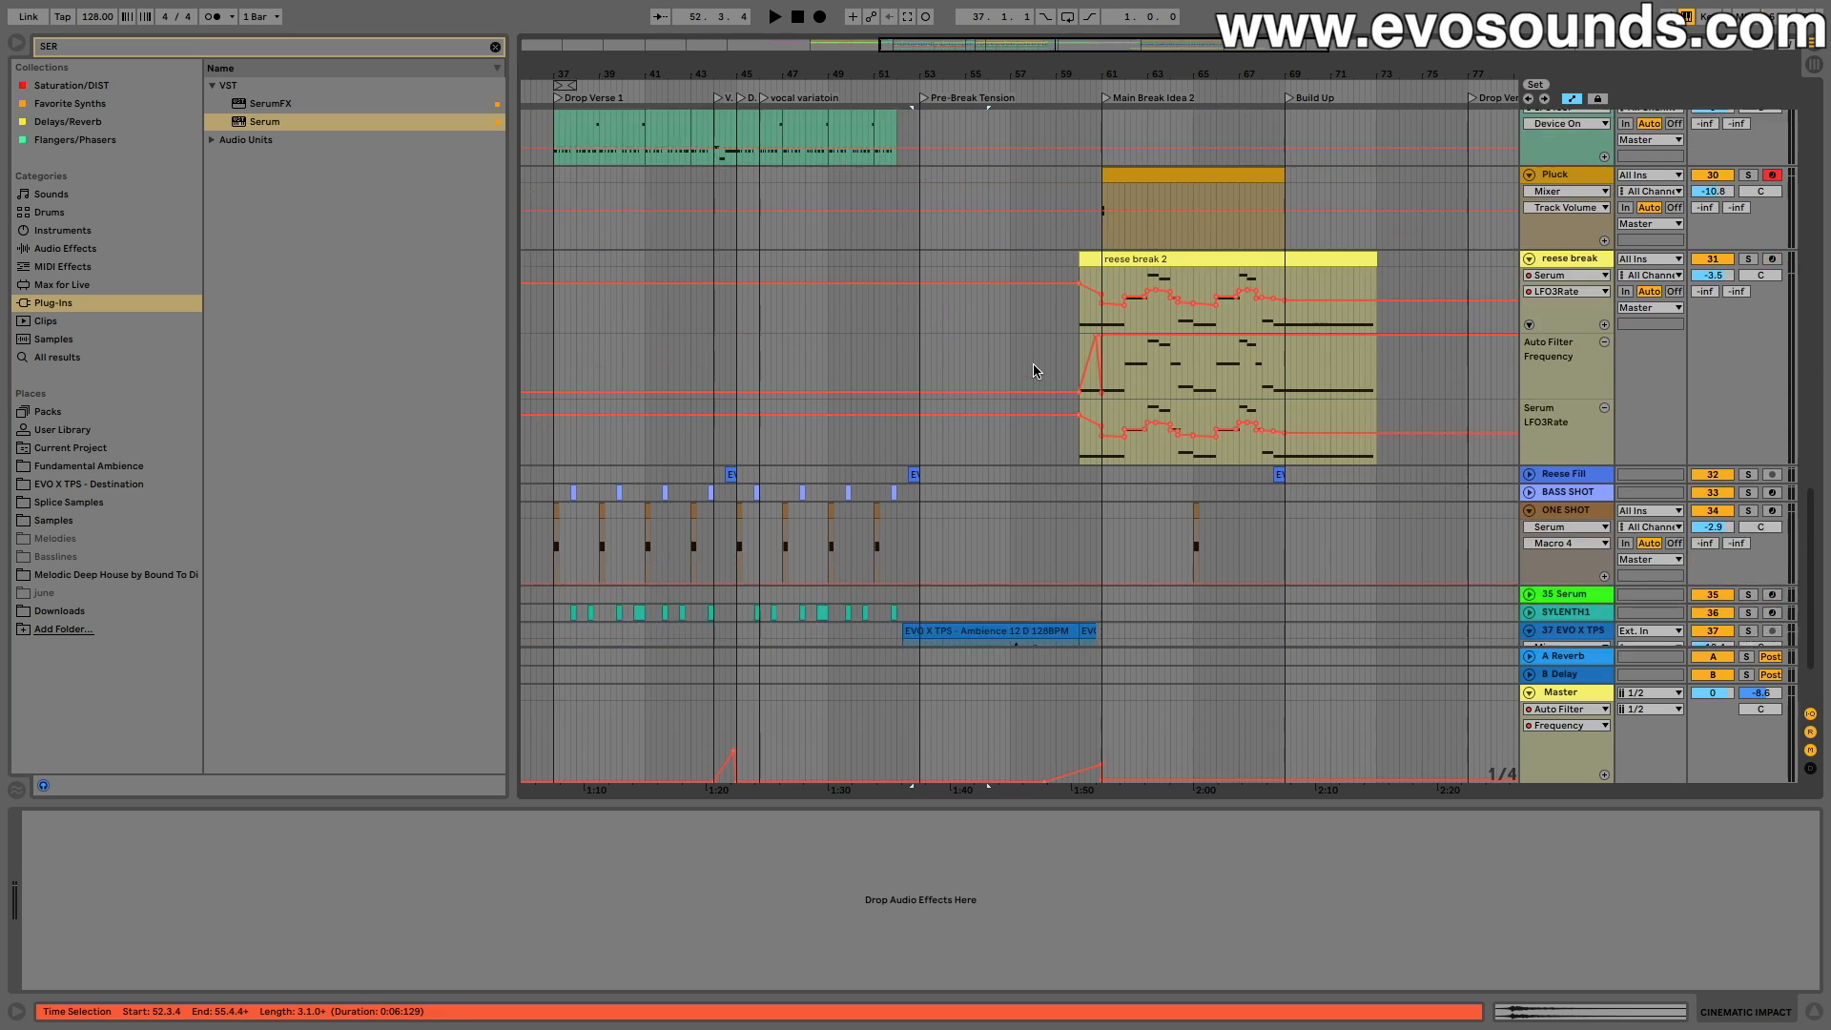
{"action": "scroll", "coordinate": [1040, 367], "scroll_direction": "right", "scroll_amount": 5}
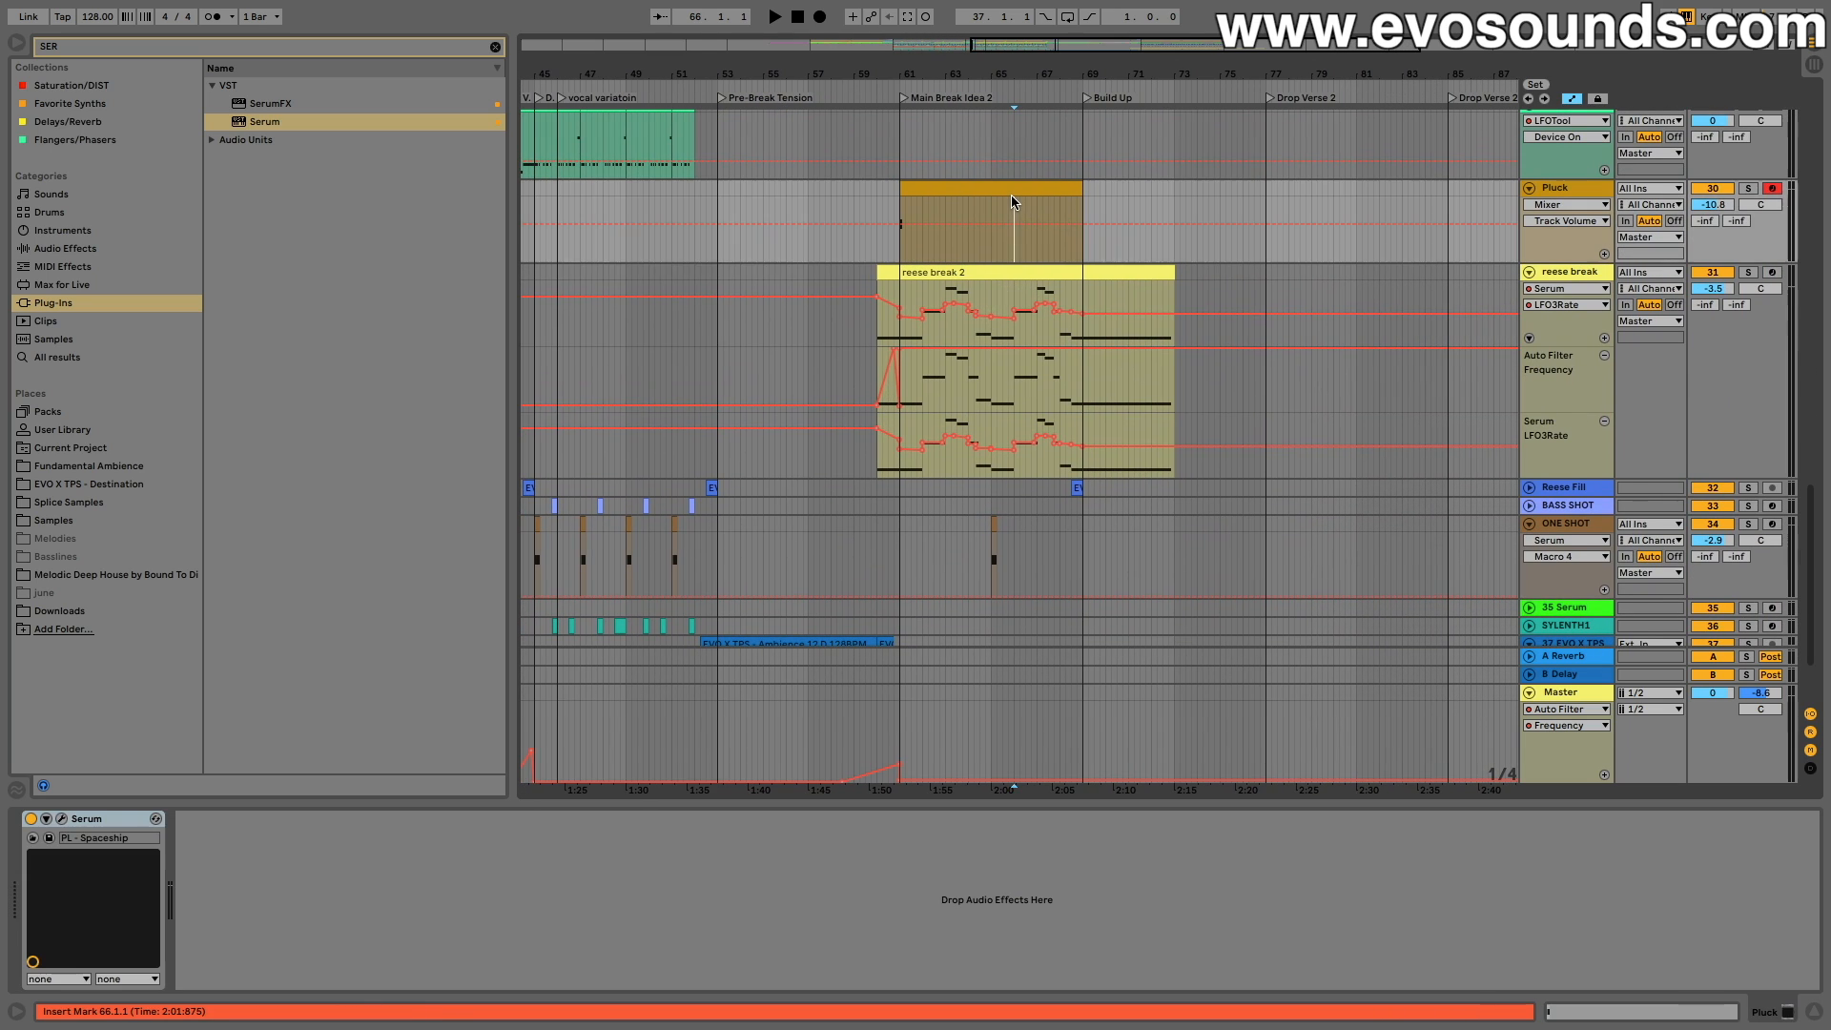
Step: Reopen the Pluck clip in an enlarged note editor, add a B2 note after the D#3 and play back the notes
{"action": "double_click", "coordinate": [1011, 195]}
{"action": "left_click_drag", "start_coordinate": [664, 805], "coordinate": [652, 545]}
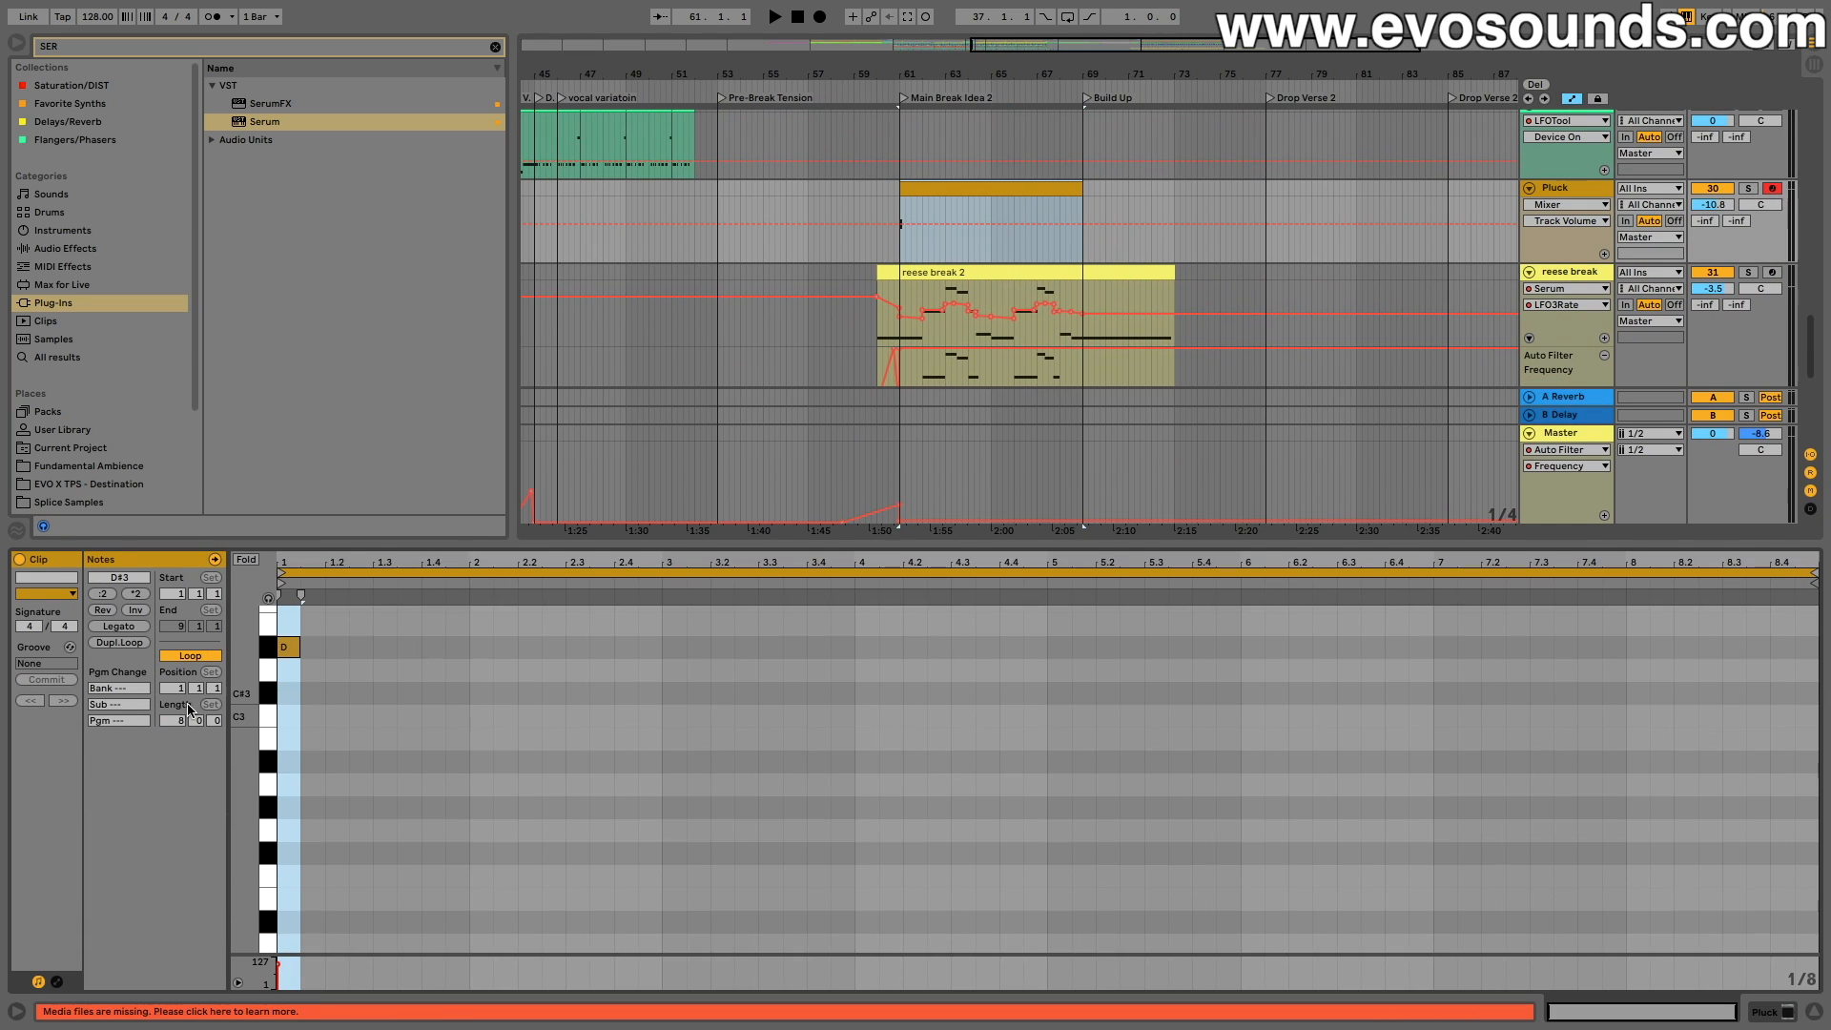
{"action": "key", "text": "space"}
{"action": "key", "text": "space"}
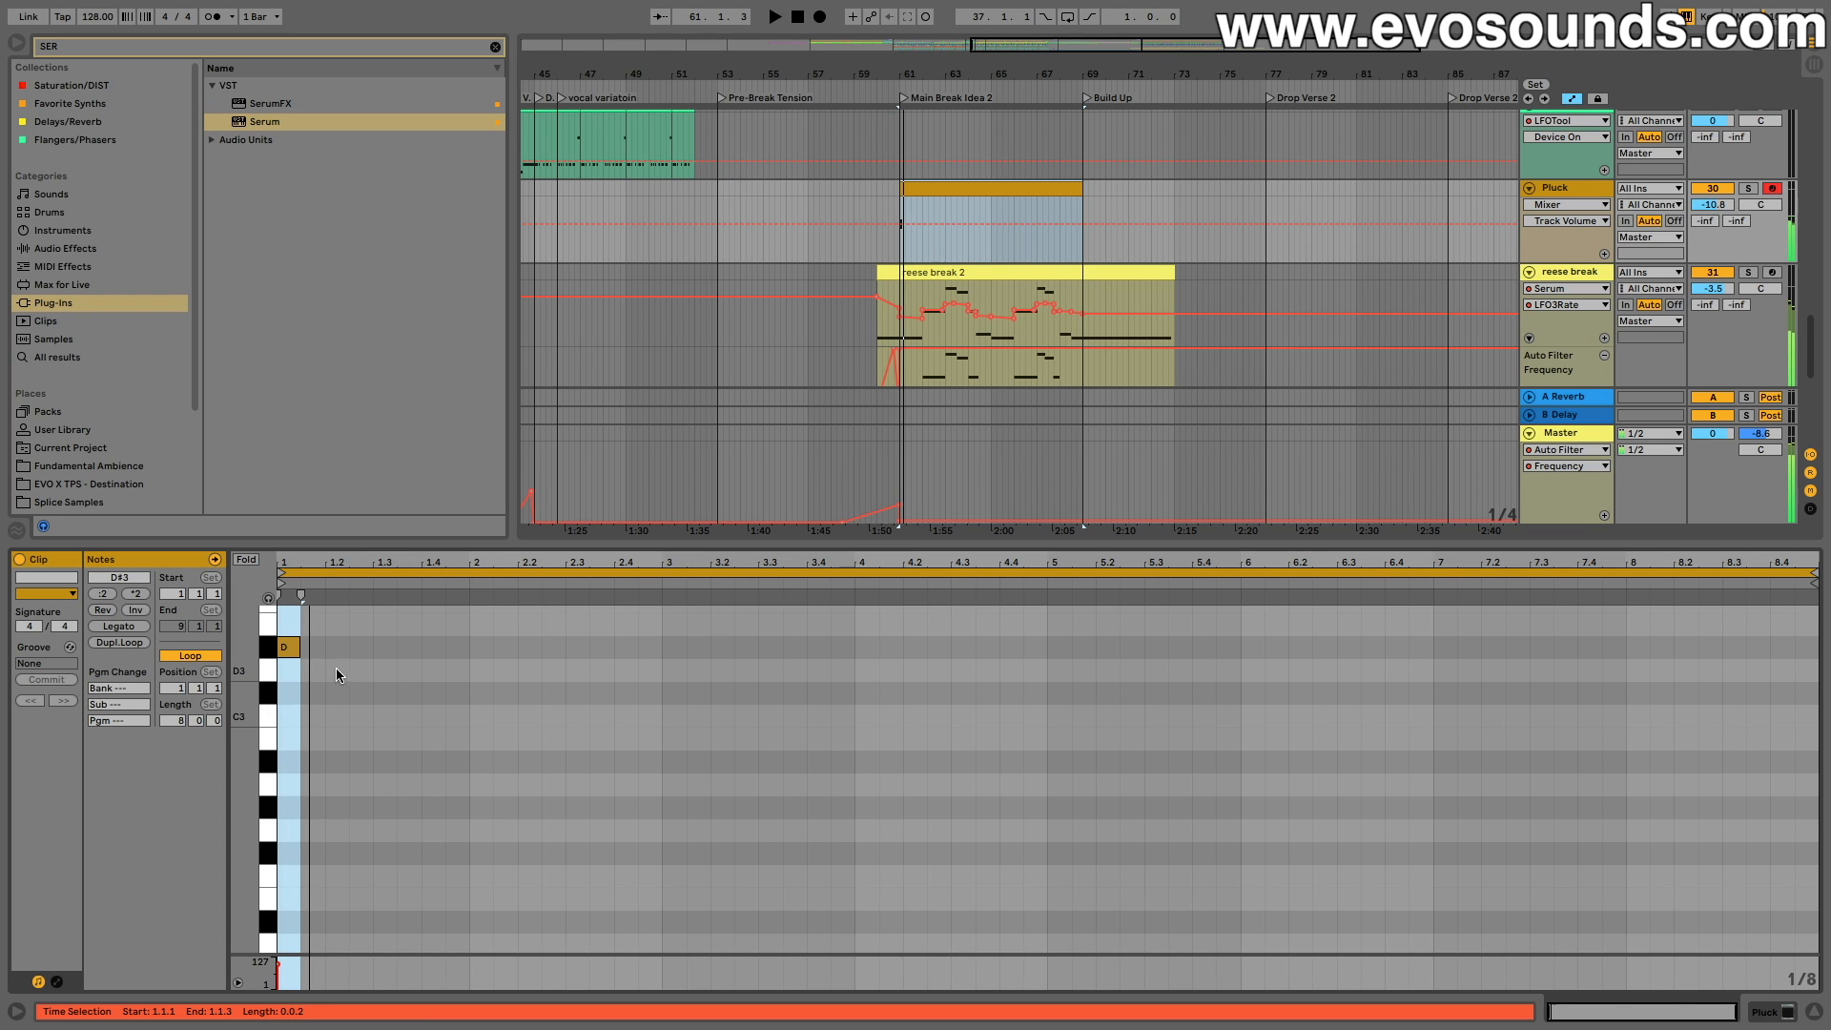
{"action": "left_click_drag", "start_coordinate": [285, 648], "coordinate": [310, 732]}
{"action": "key", "text": "space"}
{"action": "key", "text": "space"}
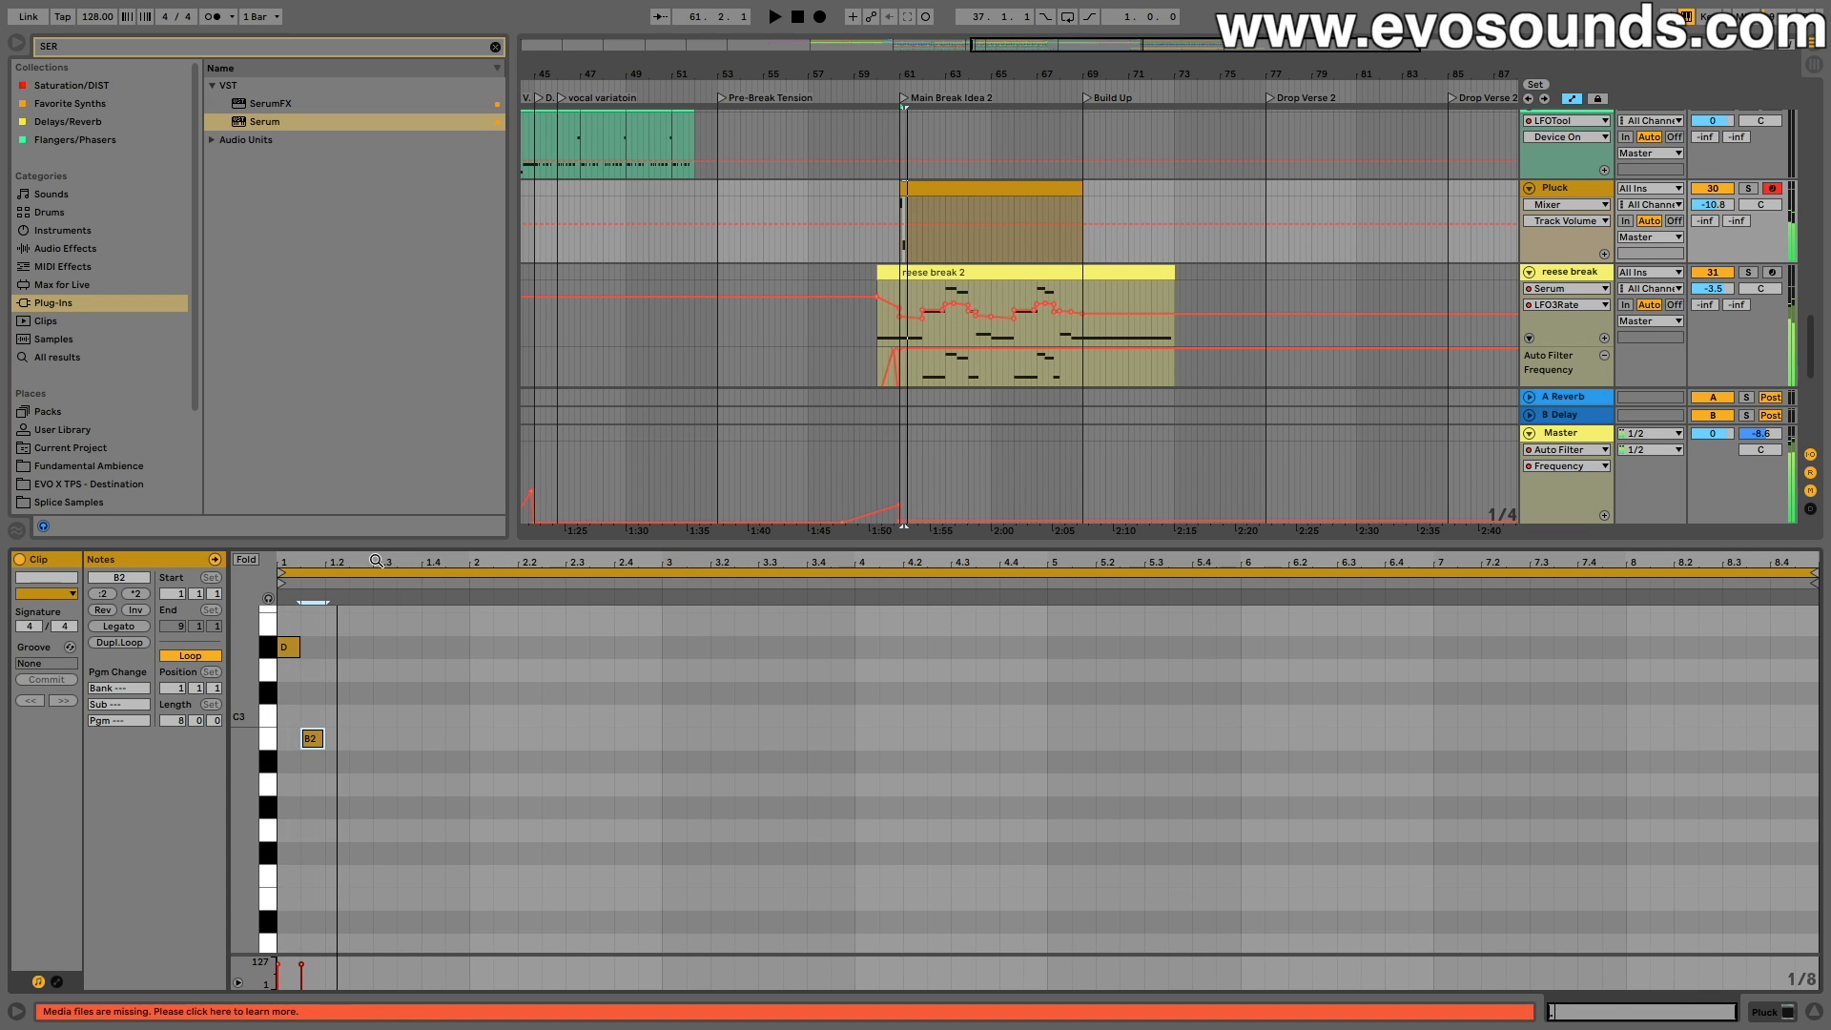
Step: Shorten the opening notes to sixteenths, with B2 directly after the first D#3 and another D#3 on the third sixteenth
{"action": "left_click_drag", "start_coordinate": [375, 561], "coordinate": [424, 615]}
{"action": "left_click_drag", "start_coordinate": [335, 653], "coordinate": [306, 654]}
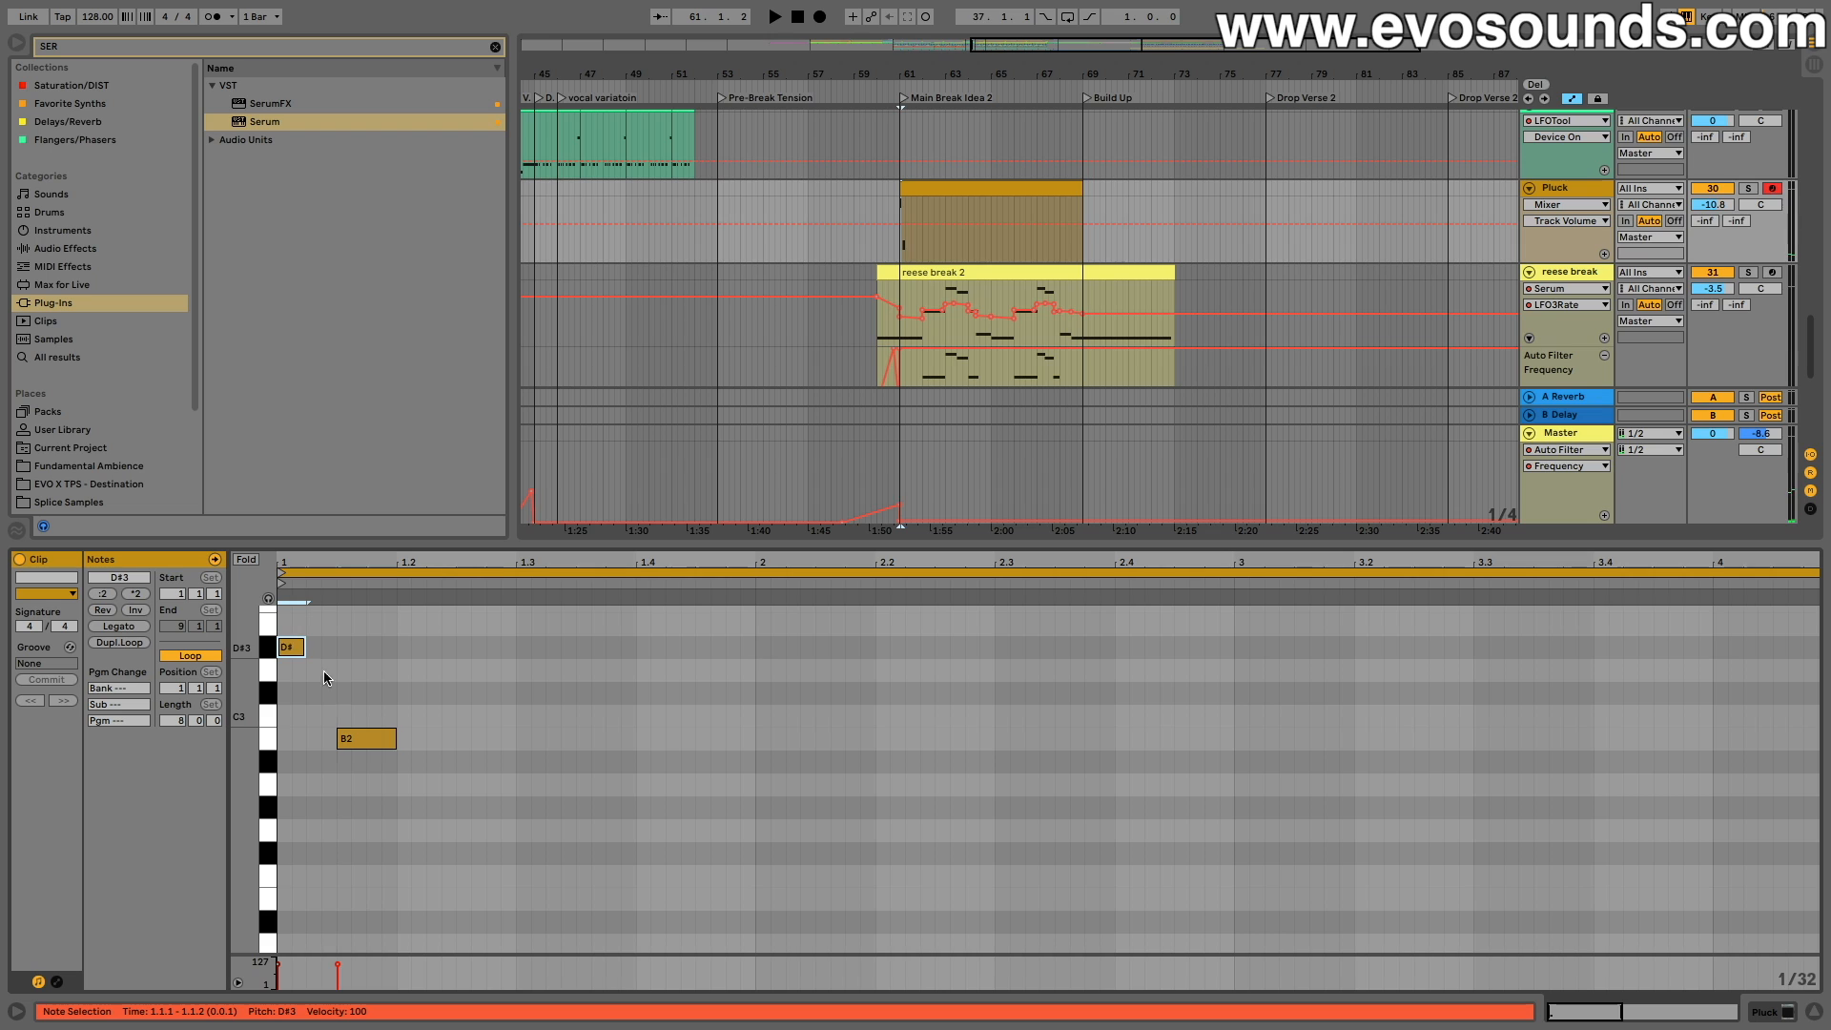
{"action": "left_click_drag", "start_coordinate": [367, 740], "coordinate": [352, 667]}
Step: Examine the note pattern of the LEAD track's first variation 1 clip at Drop Verse 1 as a melody reference
{"action": "scroll", "coordinate": [881, 214], "scroll_direction": "left", "scroll_amount": 9}
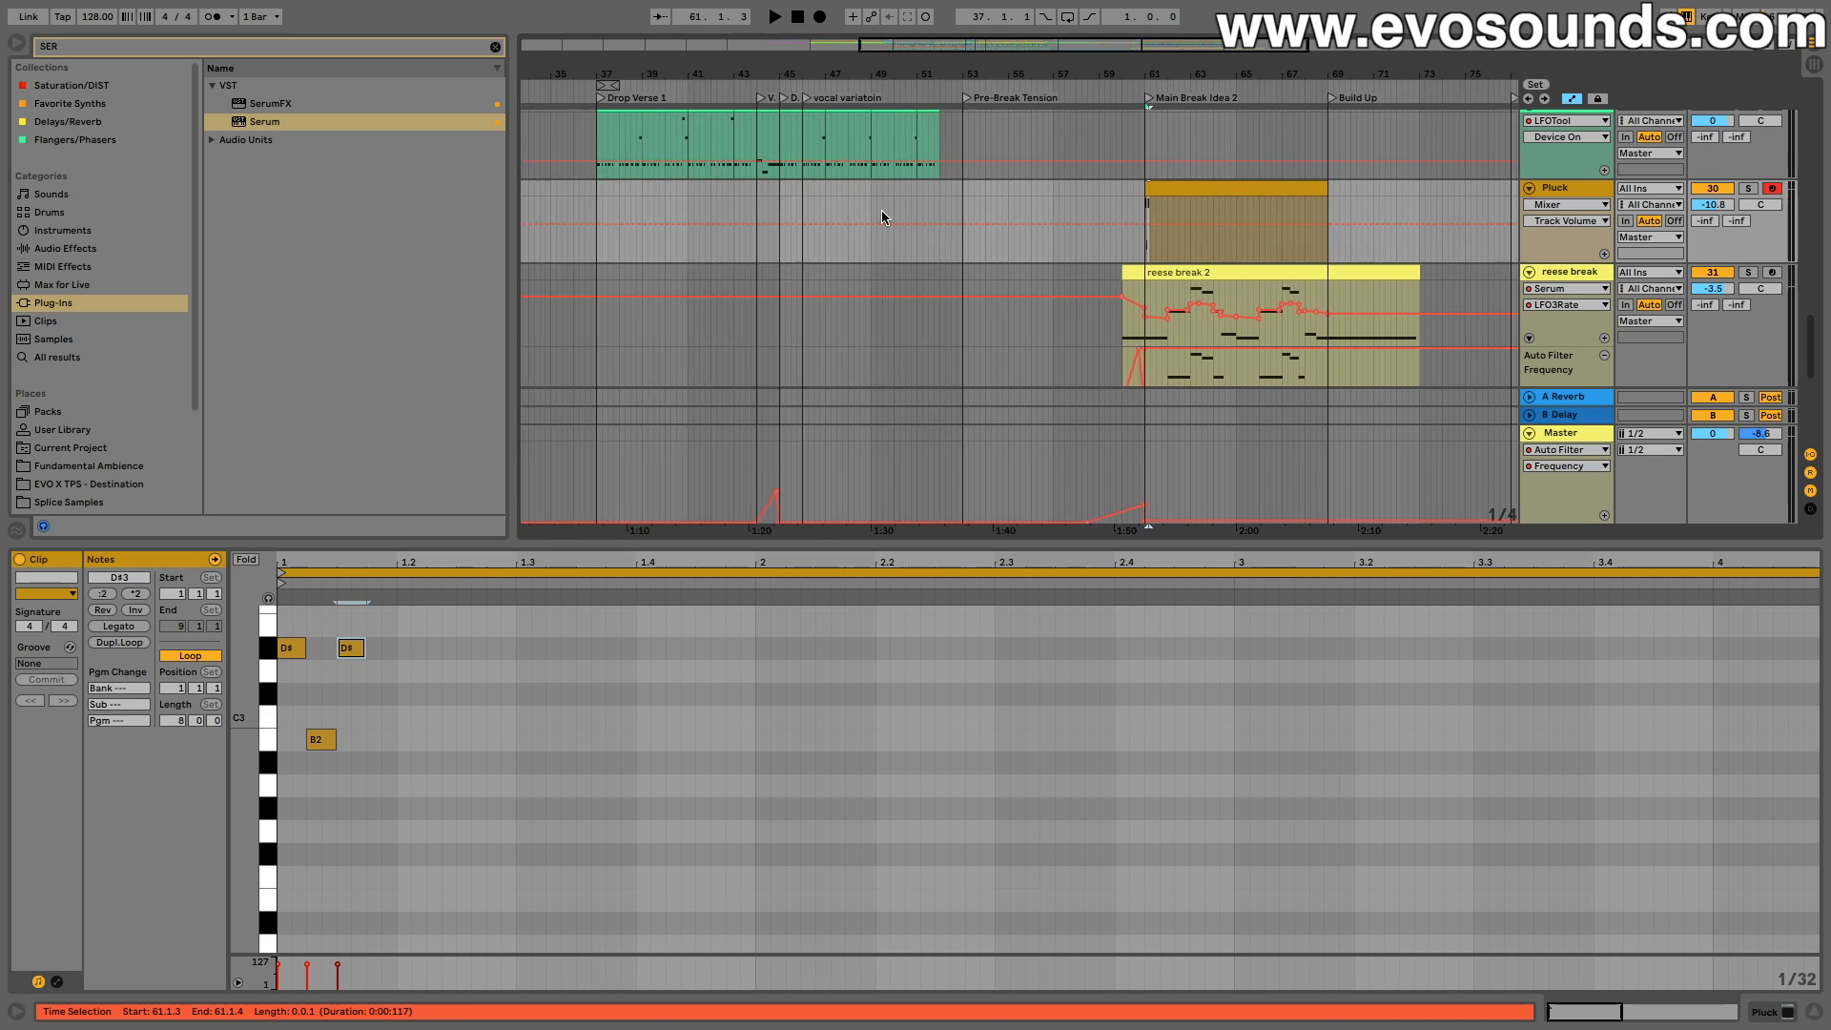
{"action": "scroll", "coordinate": [882, 214], "scroll_direction": "up", "scroll_amount": 4}
{"action": "scroll", "coordinate": [881, 217], "scroll_direction": "up", "scroll_amount": 1}
{"action": "double_click", "coordinate": [793, 124]}
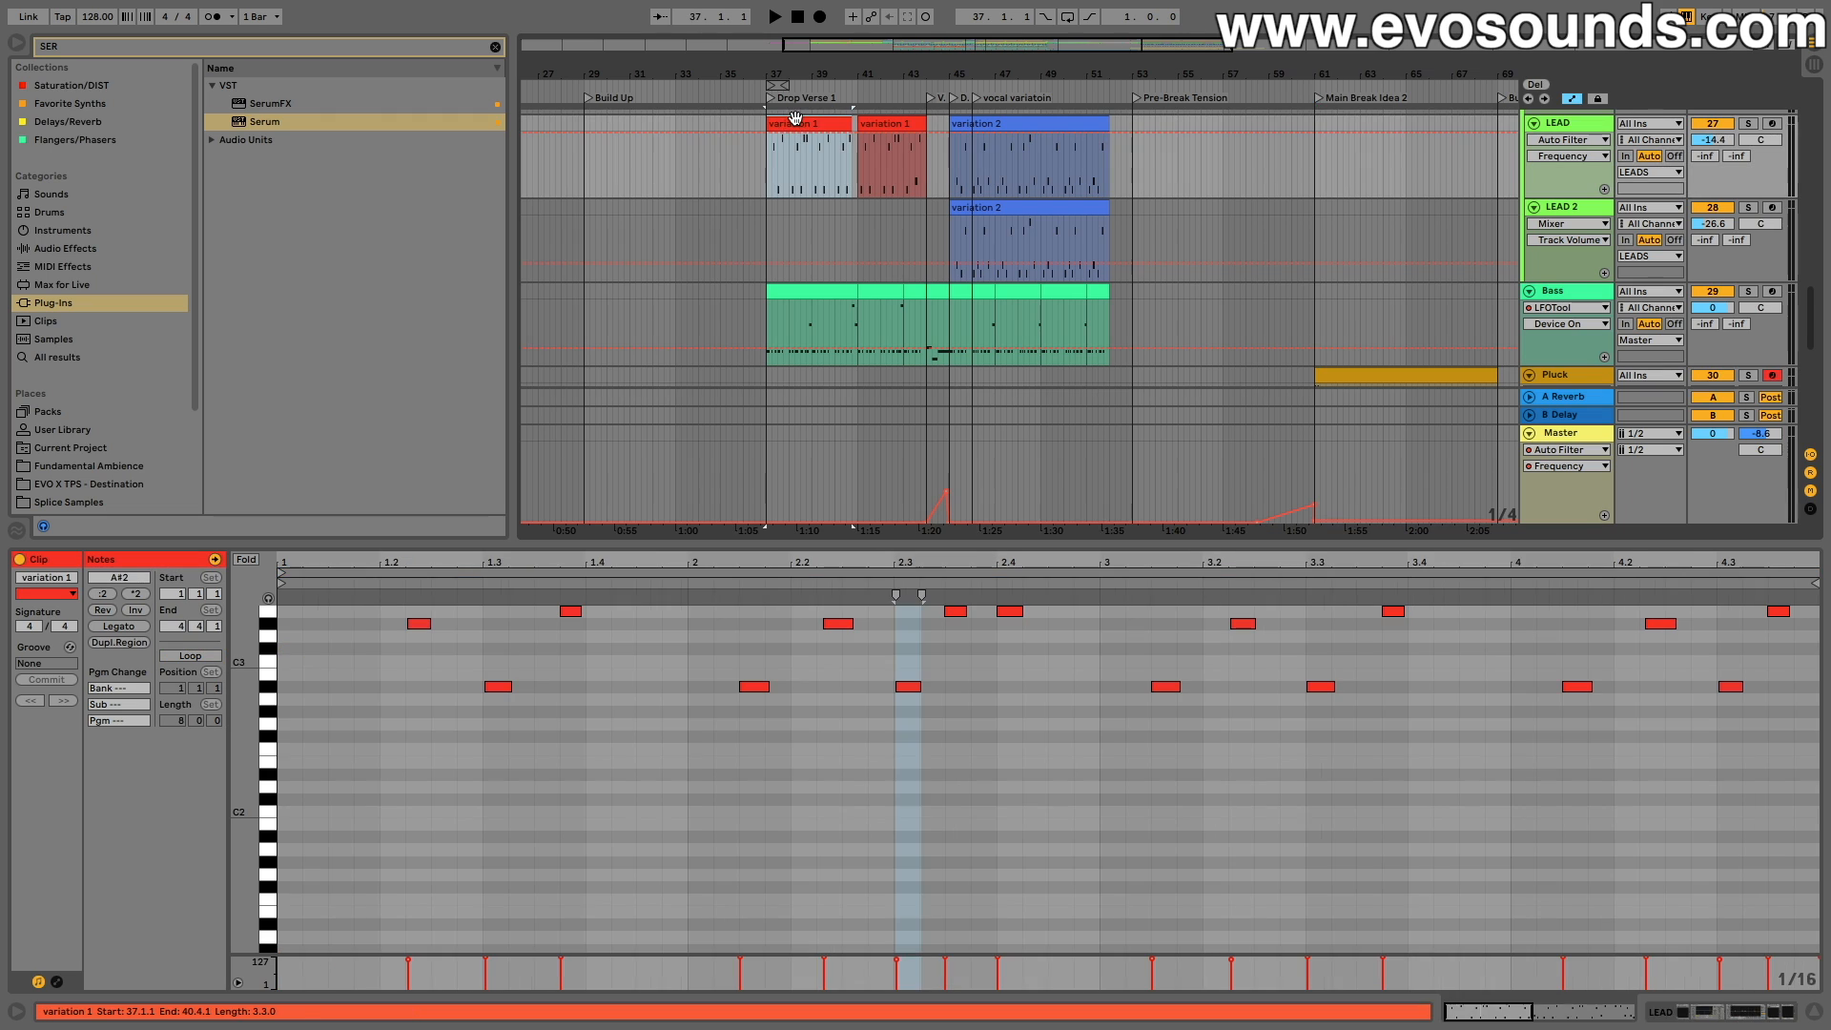
{"action": "scroll", "coordinate": [370, 691], "scroll_direction": "up", "scroll_amount": 1}
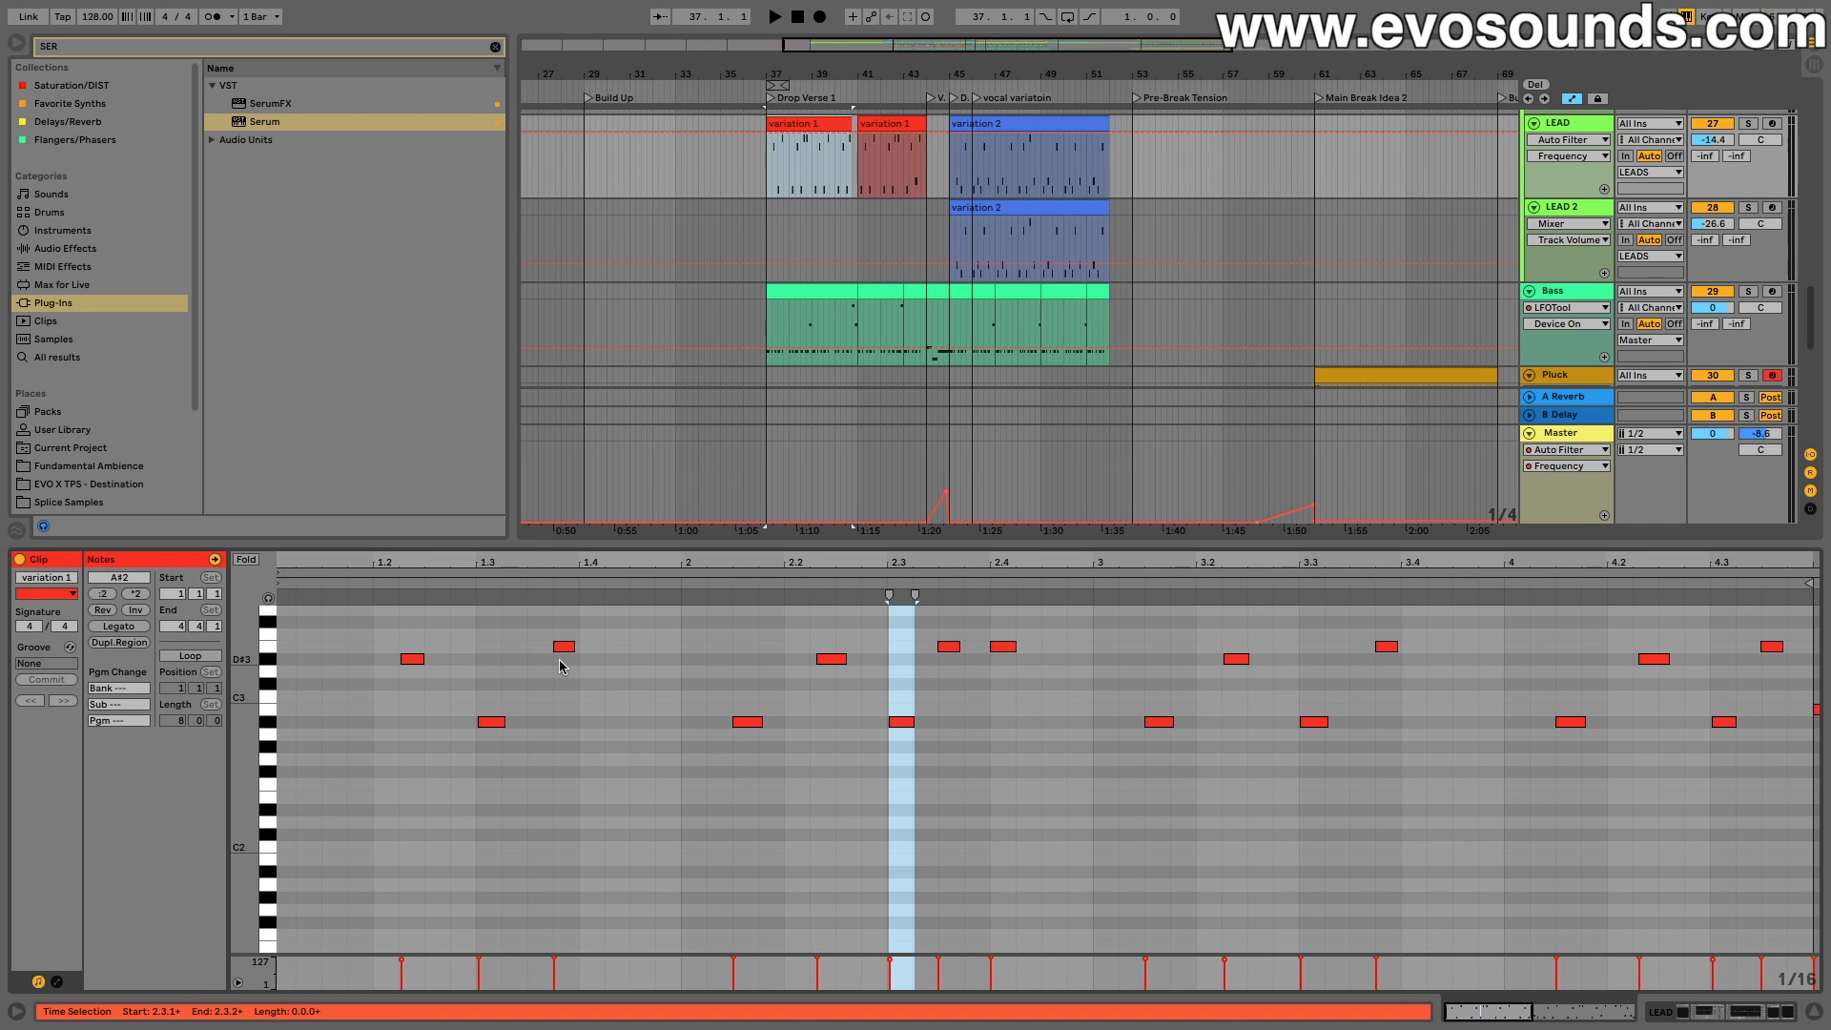
{"action": "scroll", "coordinate": [1097, 286], "scroll_direction": "down", "scroll_amount": 3}
{"action": "scroll", "coordinate": [1097, 286], "scroll_direction": "right", "scroll_amount": 6}
Step: Raise the third note of the Pluck clip to E3, nudge it slightly later and reposition the B2 note
{"action": "left_click", "coordinate": [1059, 117]}
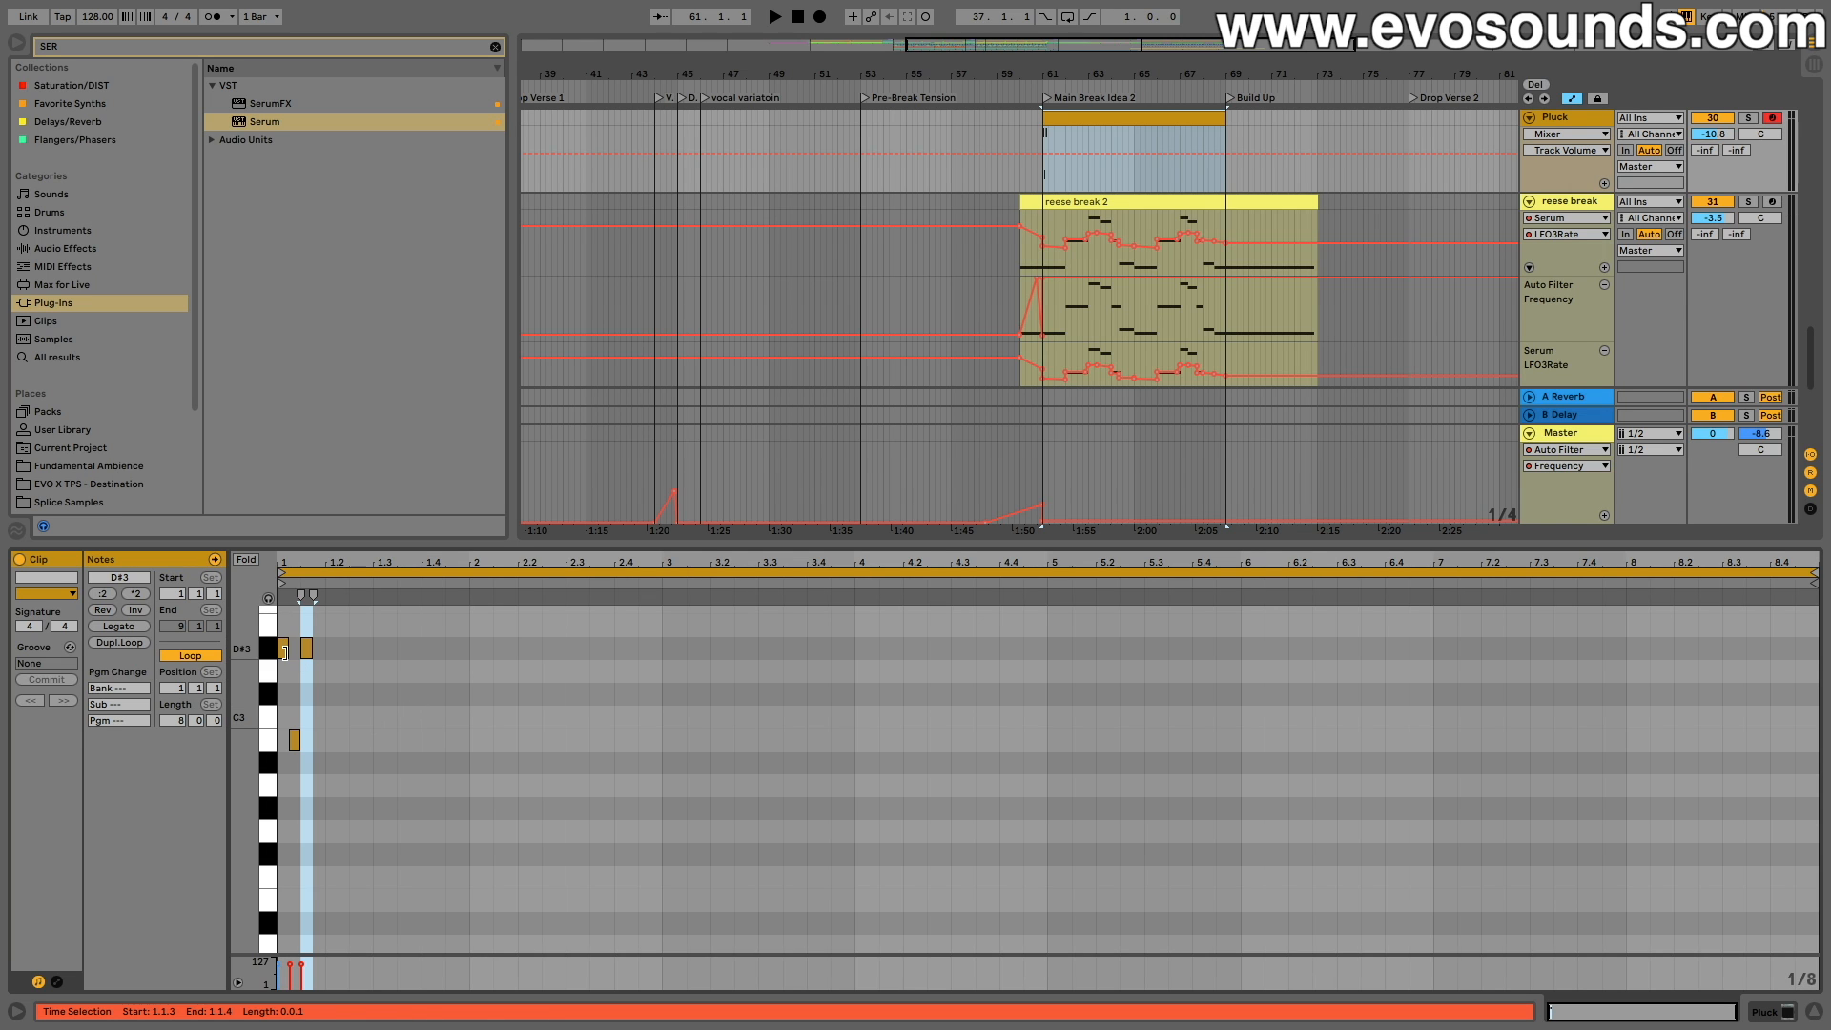
{"action": "left_click_drag", "start_coordinate": [369, 562], "coordinate": [349, 638]}
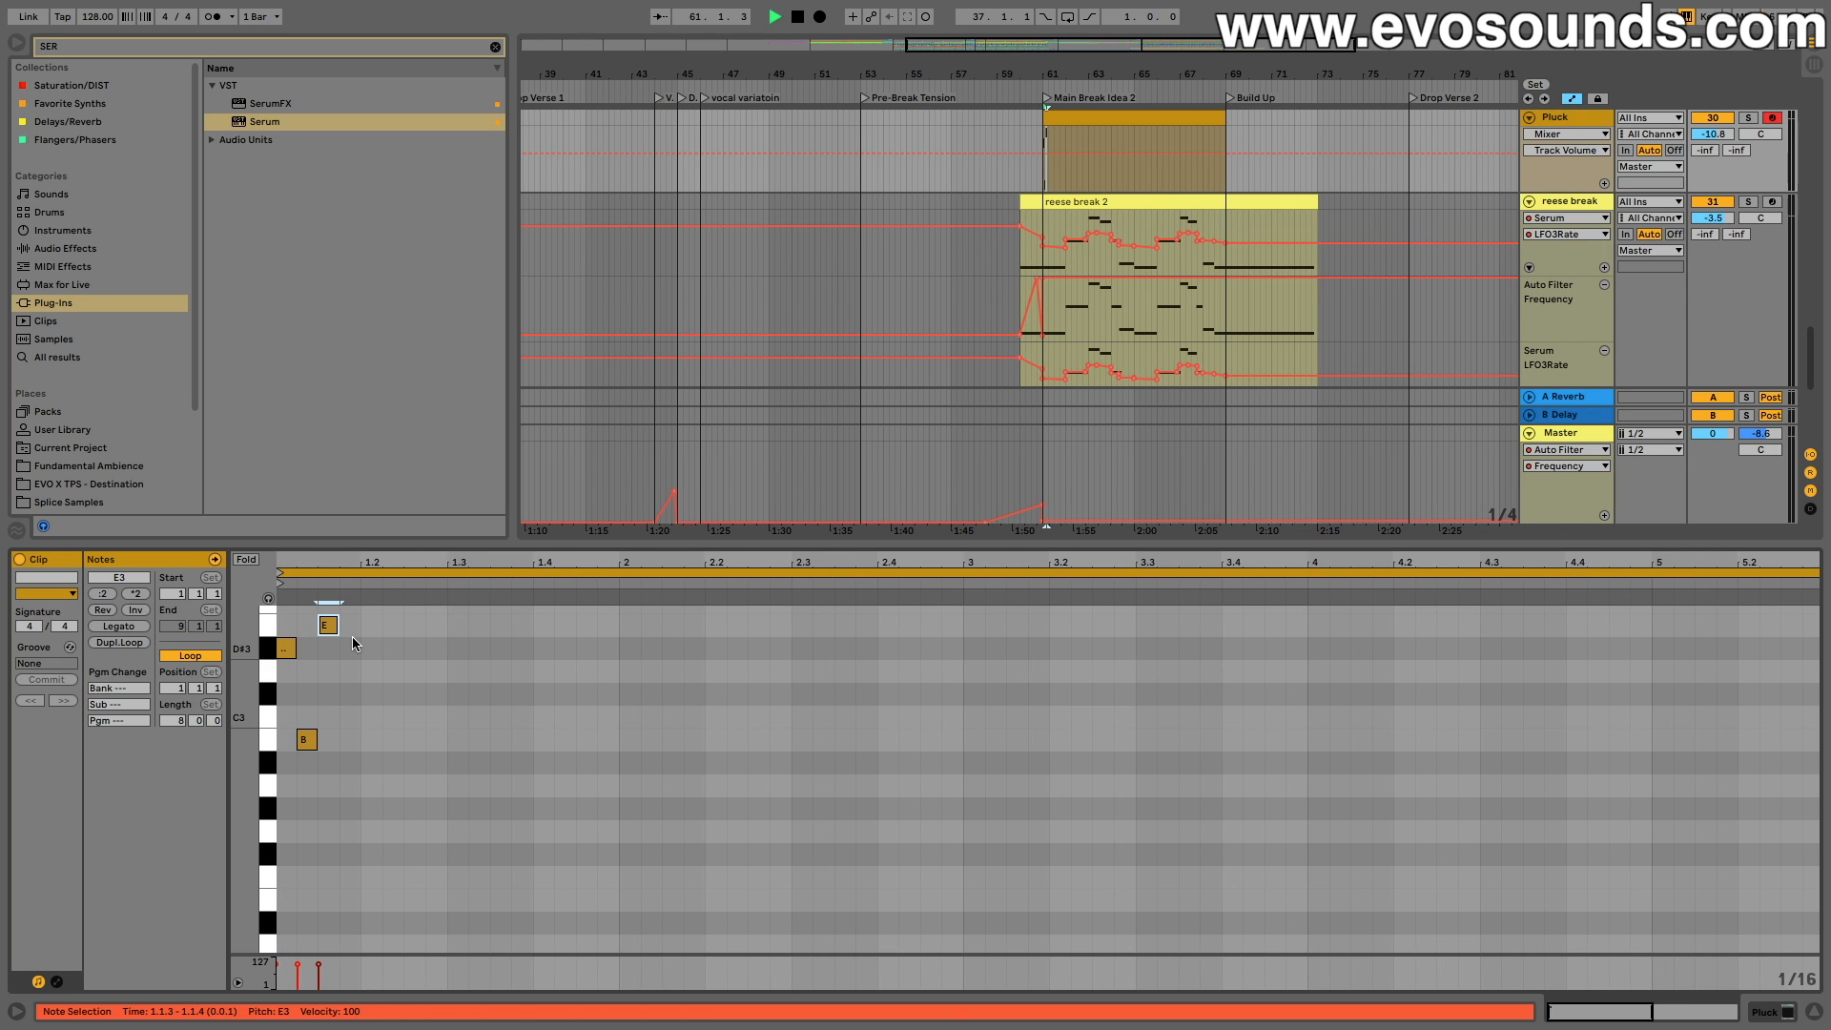
{"action": "key", "text": "space"}
{"action": "left_click_drag", "start_coordinate": [334, 632], "coordinate": [344, 634]}
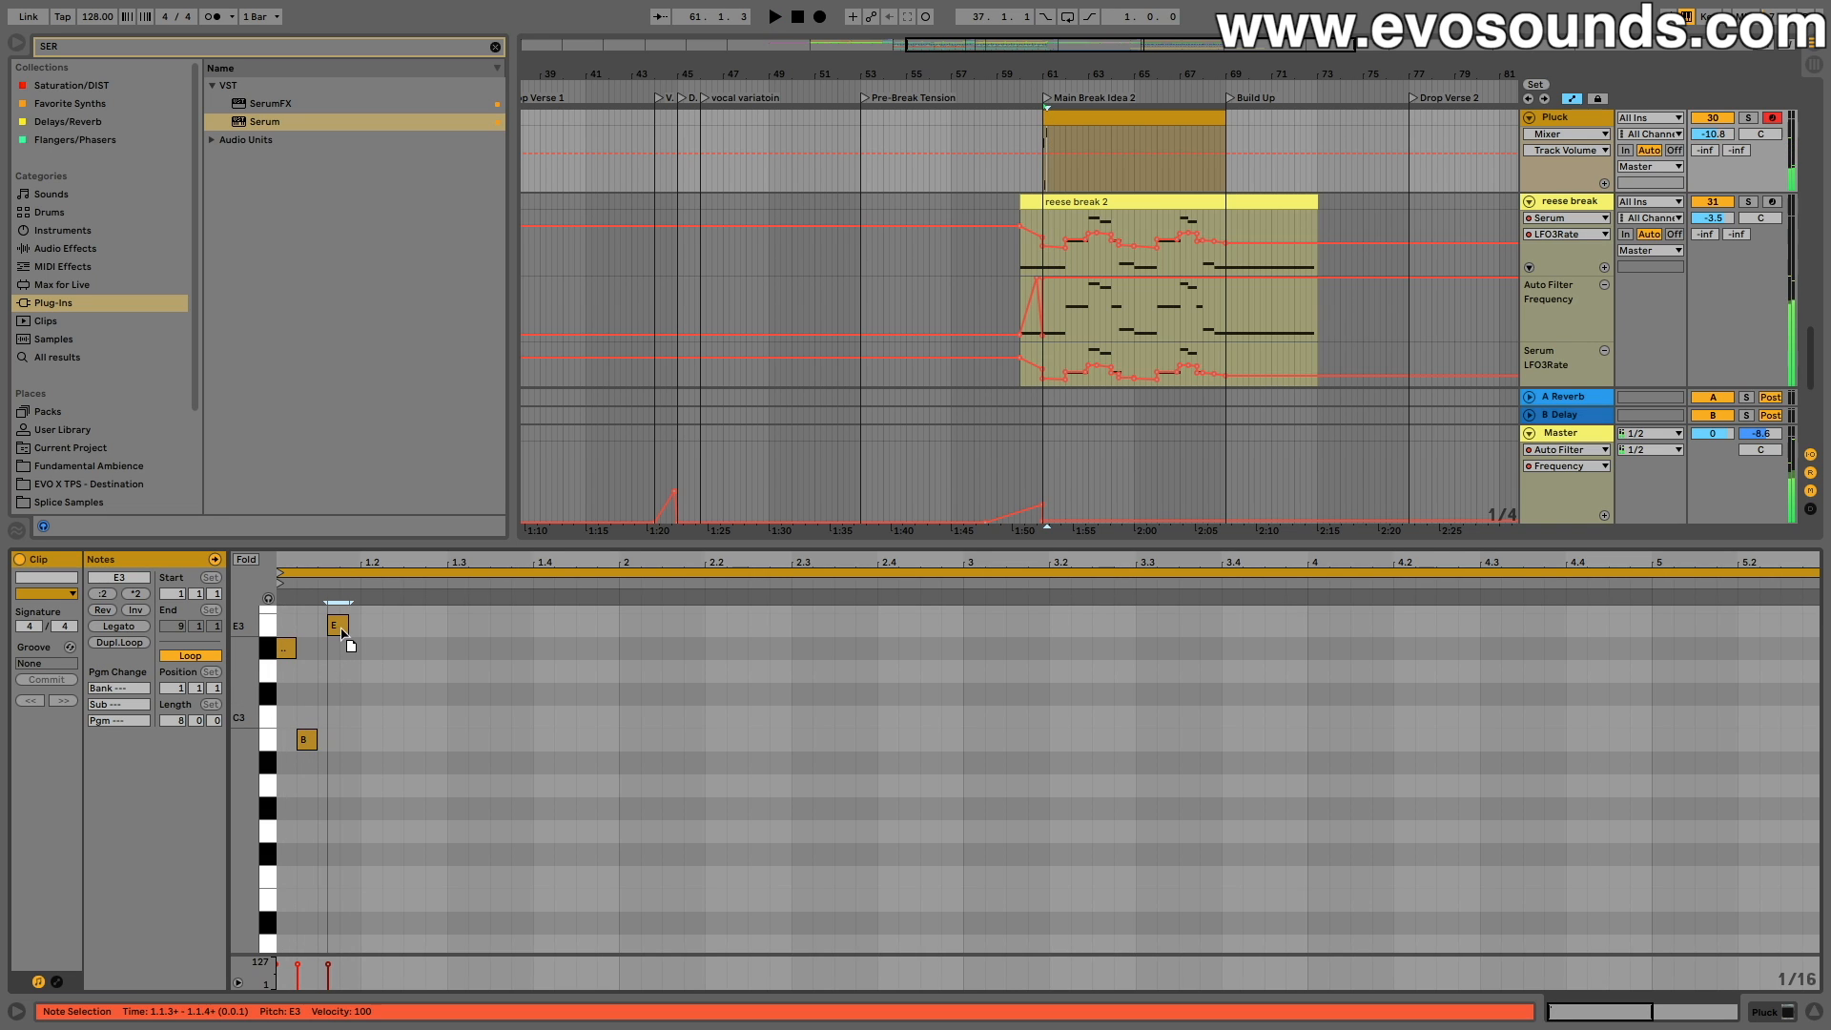
{"action": "left_click_drag", "start_coordinate": [311, 738], "coordinate": [328, 740]}
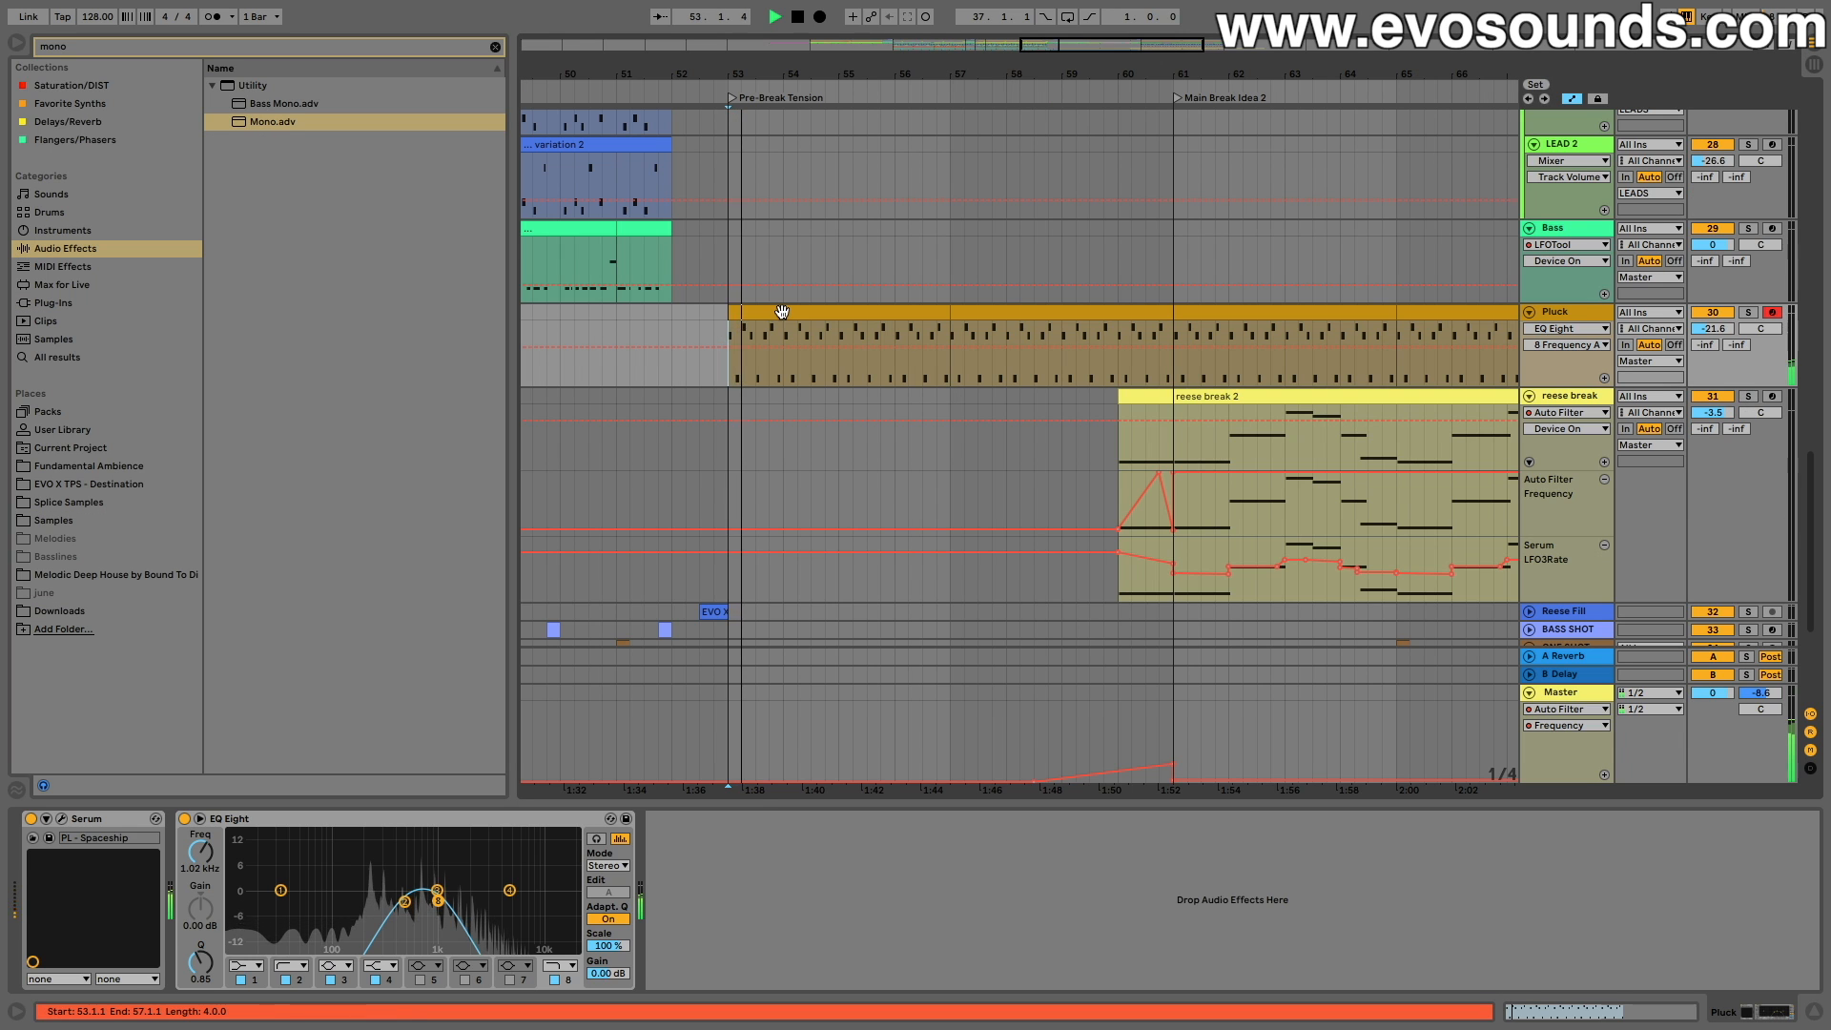
Step: Shape the Pluck's EQ Eight boost to about 1.63 kHz with a Q of 1.11 during playback, and raise the track volume to -13.5 dB
{"action": "left_click", "coordinate": [782, 311]}
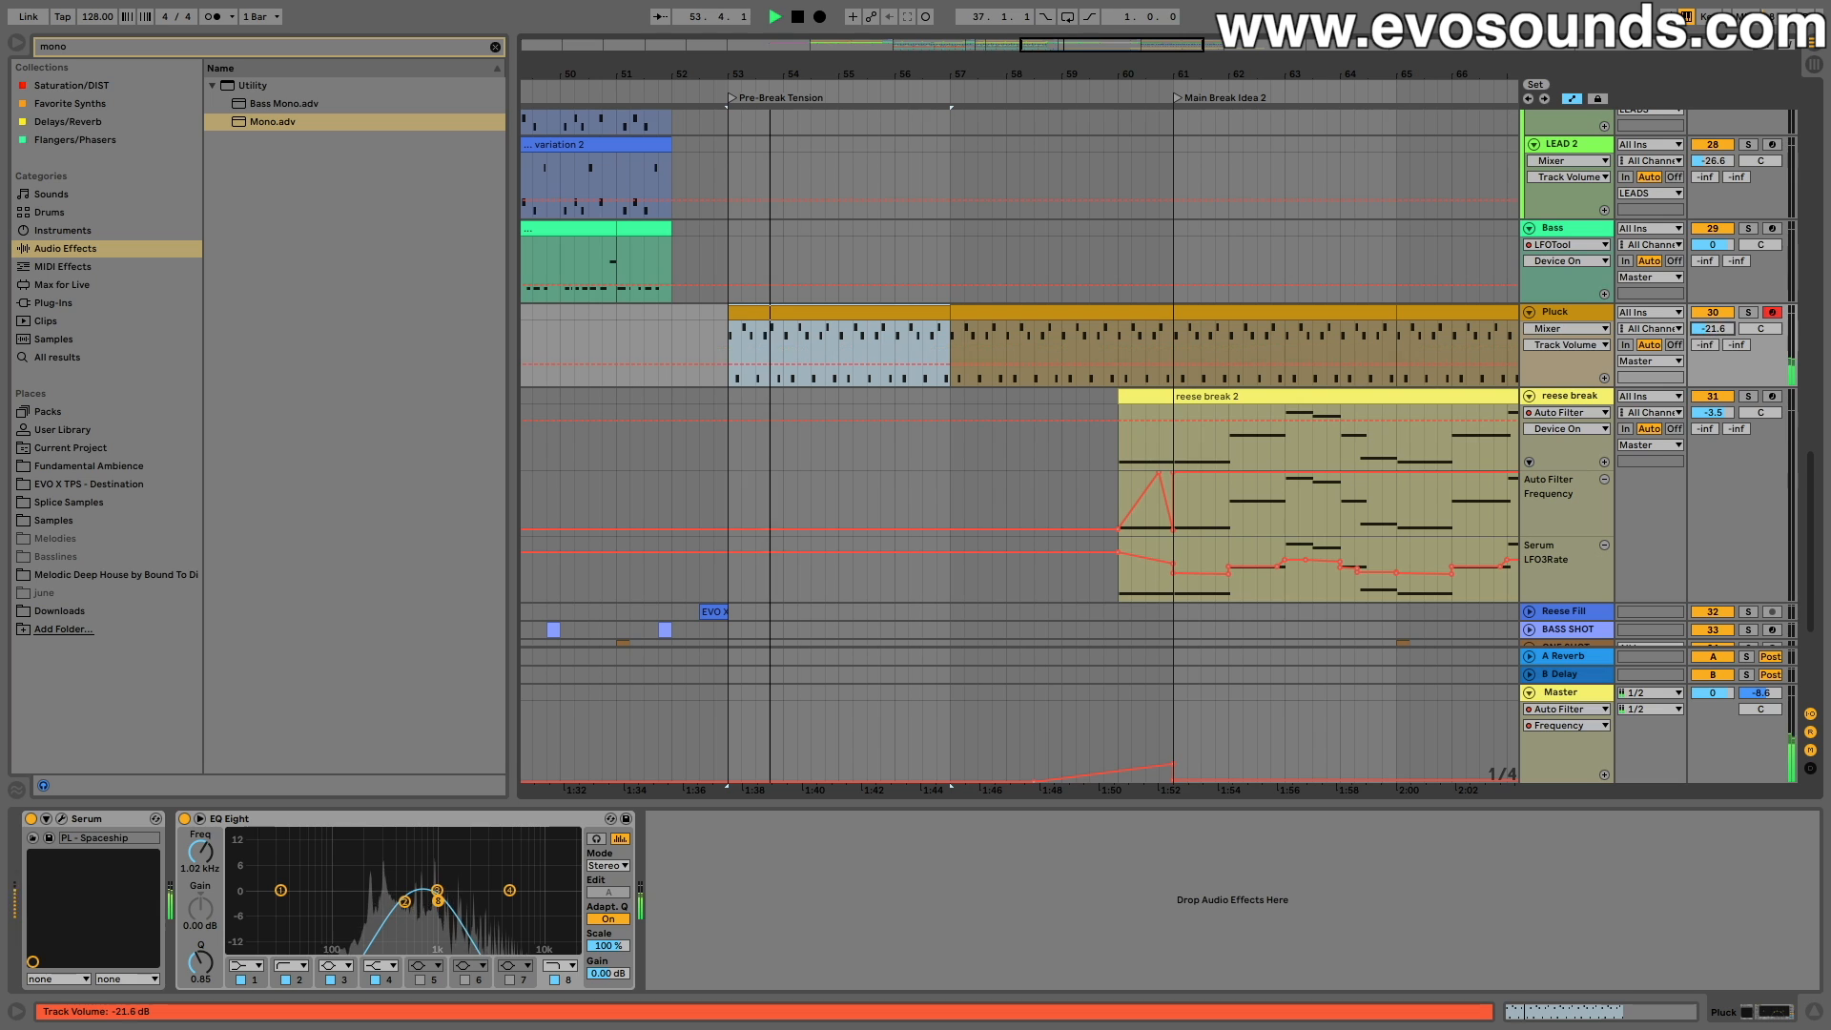
{"action": "left_click_drag", "start_coordinate": [437, 894], "coordinate": [410, 897]}
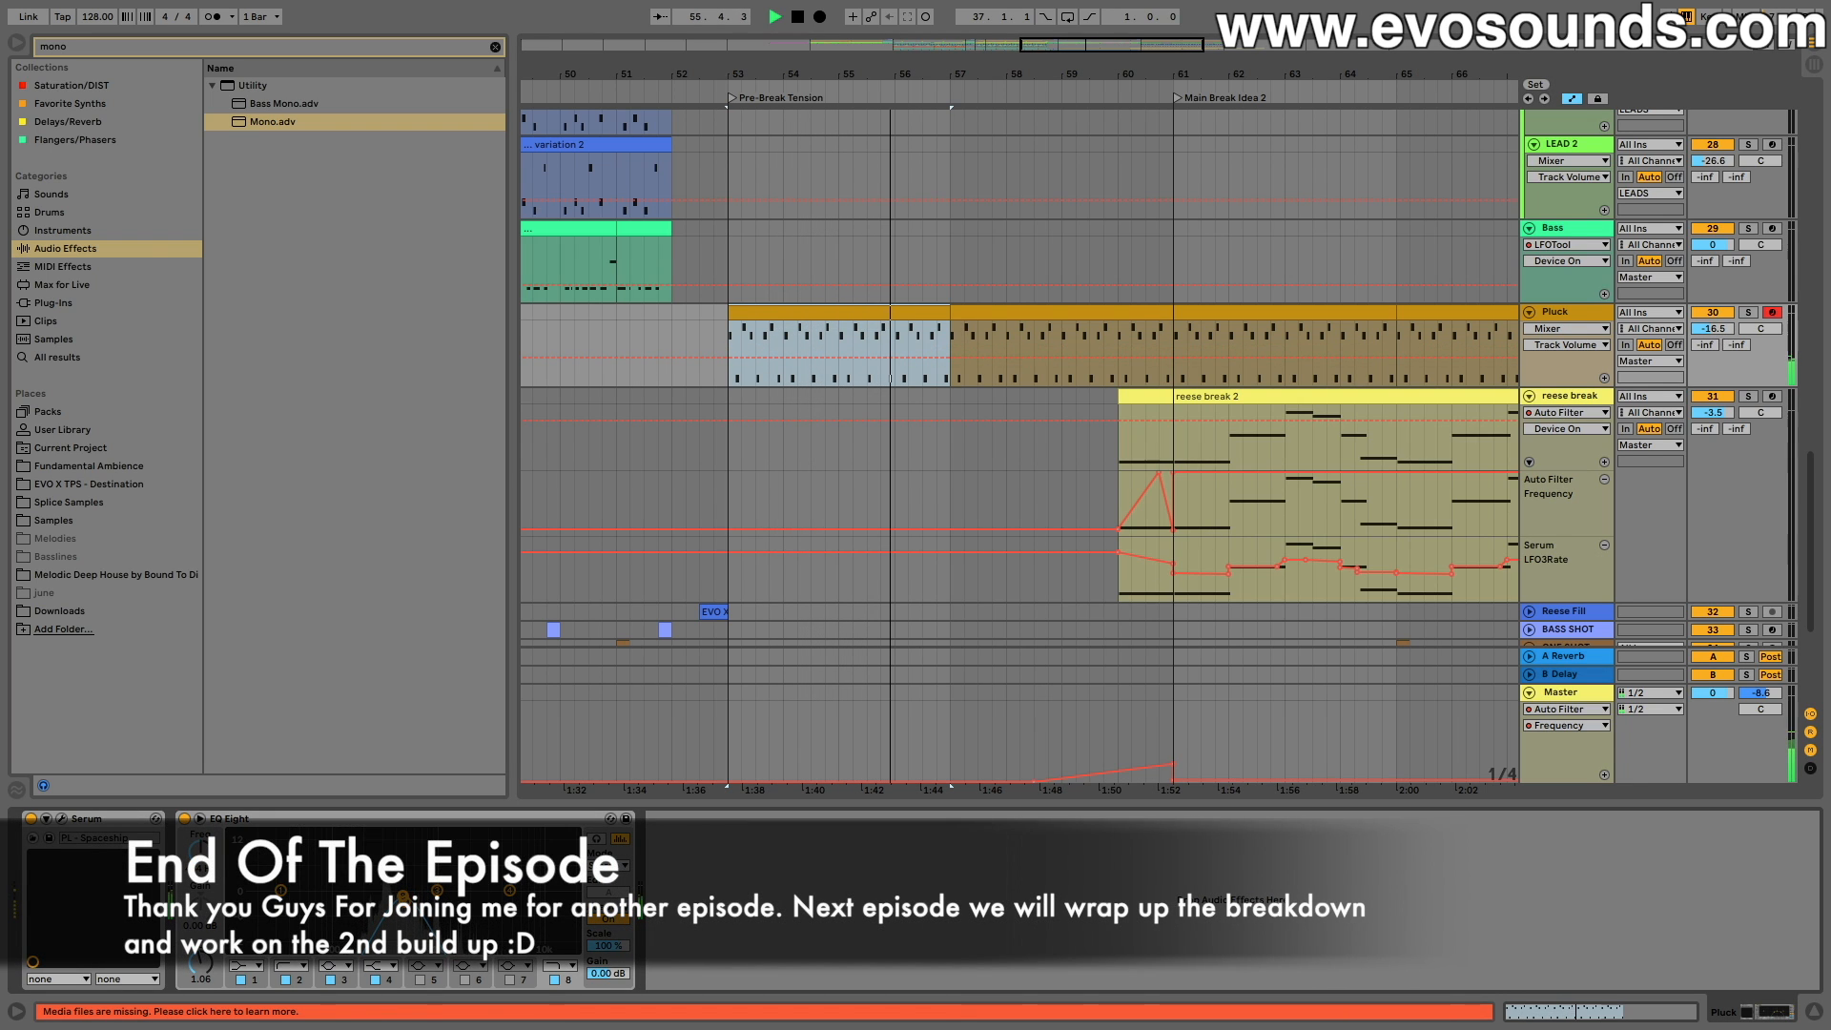
{"action": "left_click_drag", "start_coordinate": [403, 896], "coordinate": [448, 894]}
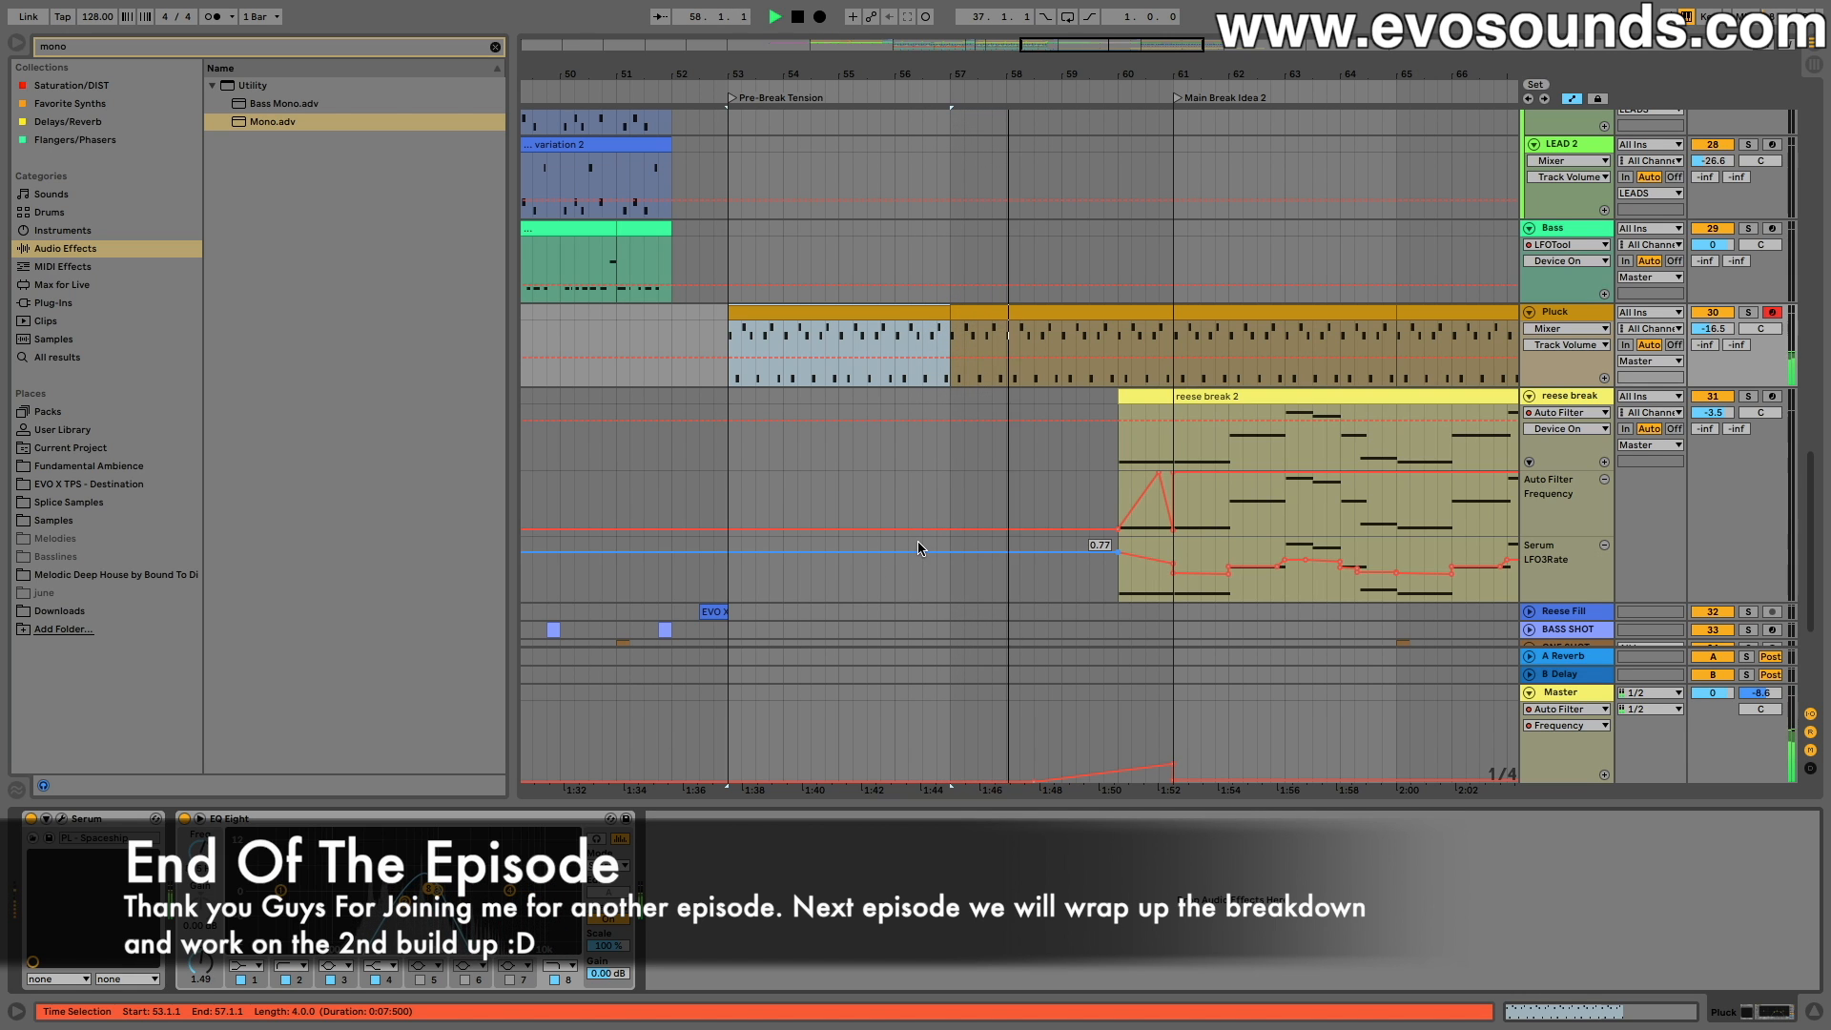
{"action": "scroll", "coordinate": [790, 660], "scroll_direction": "up", "scroll_amount": 10}
{"action": "scroll", "coordinate": [725, 704], "scroll_direction": "down", "scroll_amount": 8}
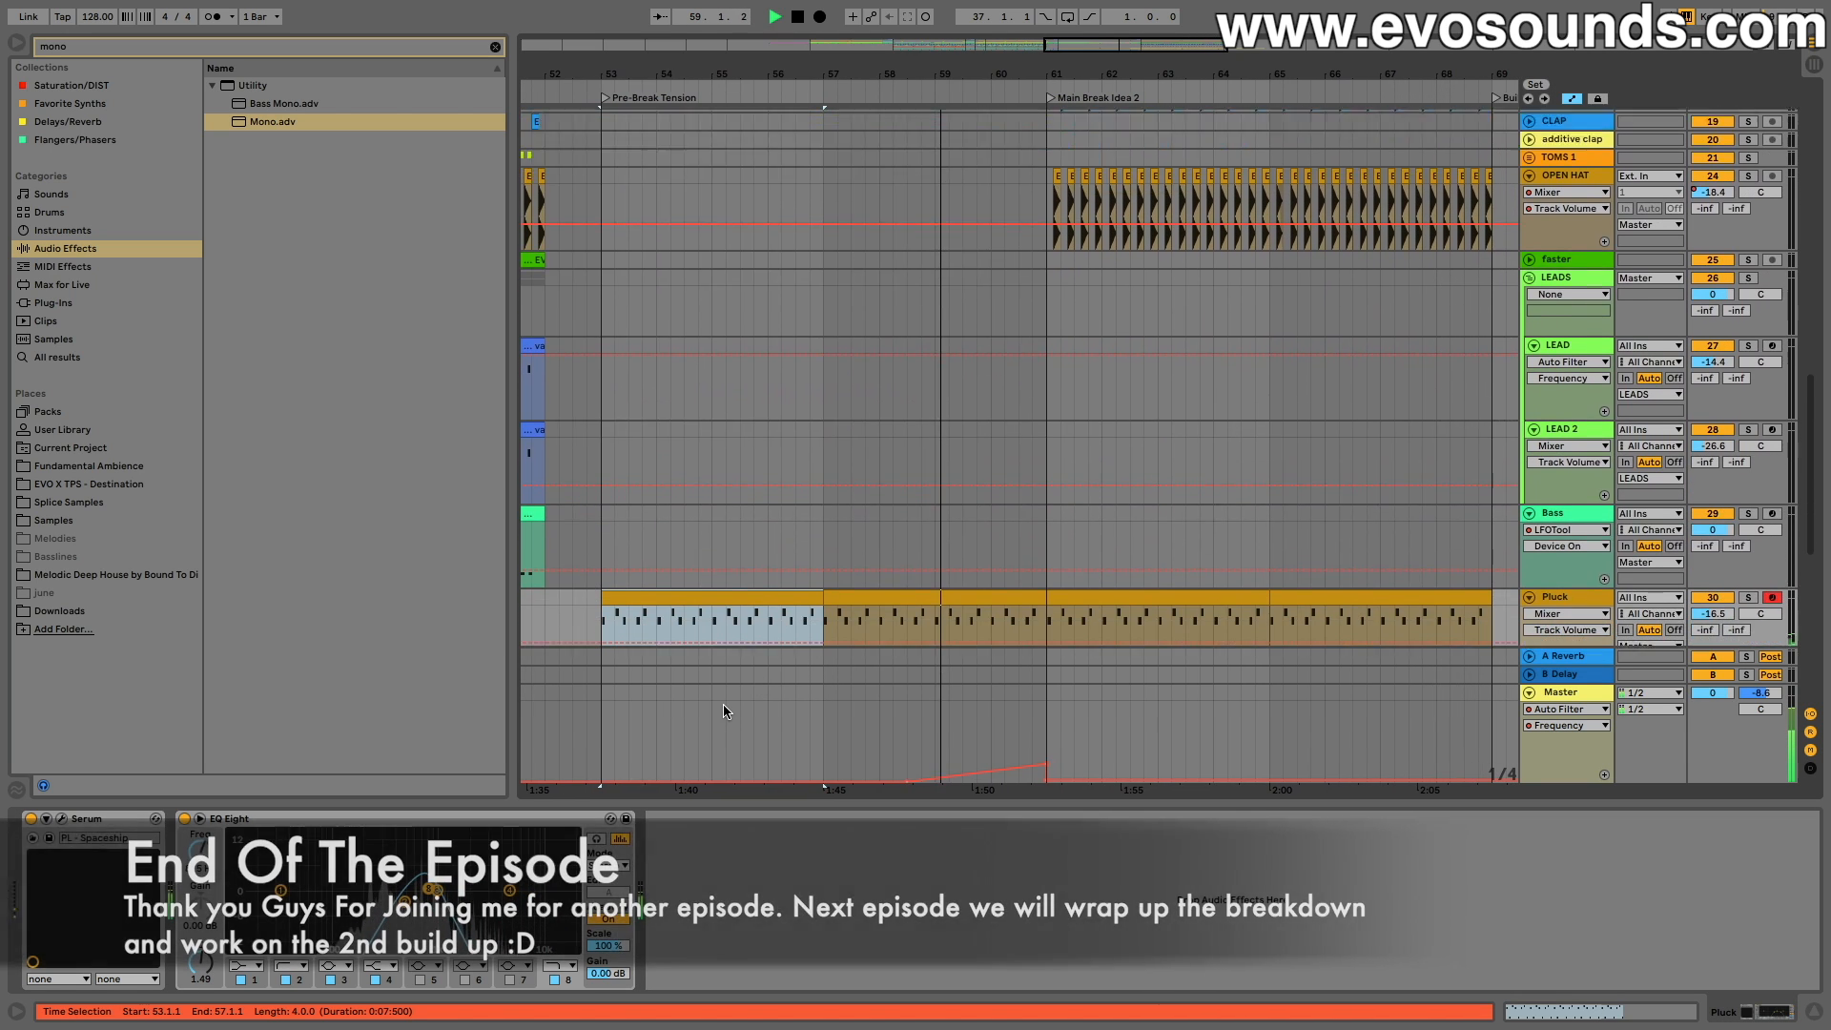
{"action": "left_click_drag", "start_coordinate": [442, 897], "coordinate": [452, 891]}
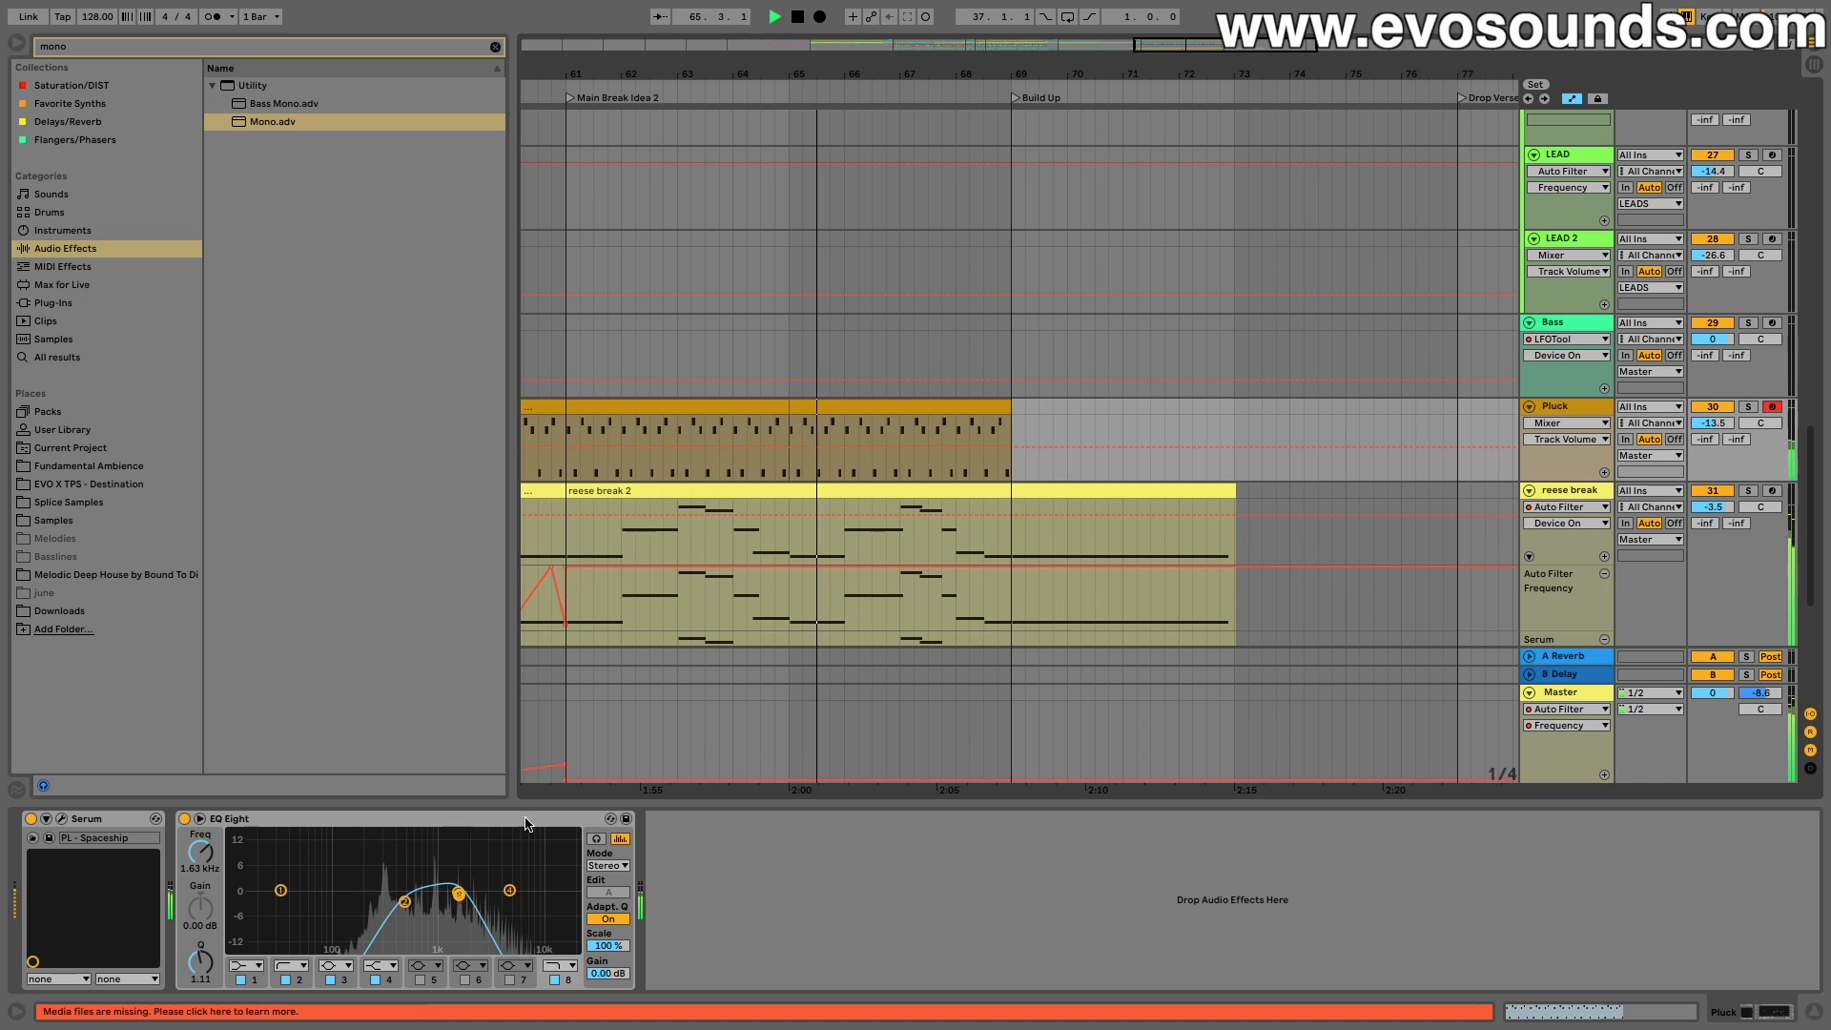
Step: Select the last Pluck clip before Build Up, then the Pluck track, and review the Main Break Idea 2 arrangement during playback
{"action": "left_click", "coordinate": [935, 408]}
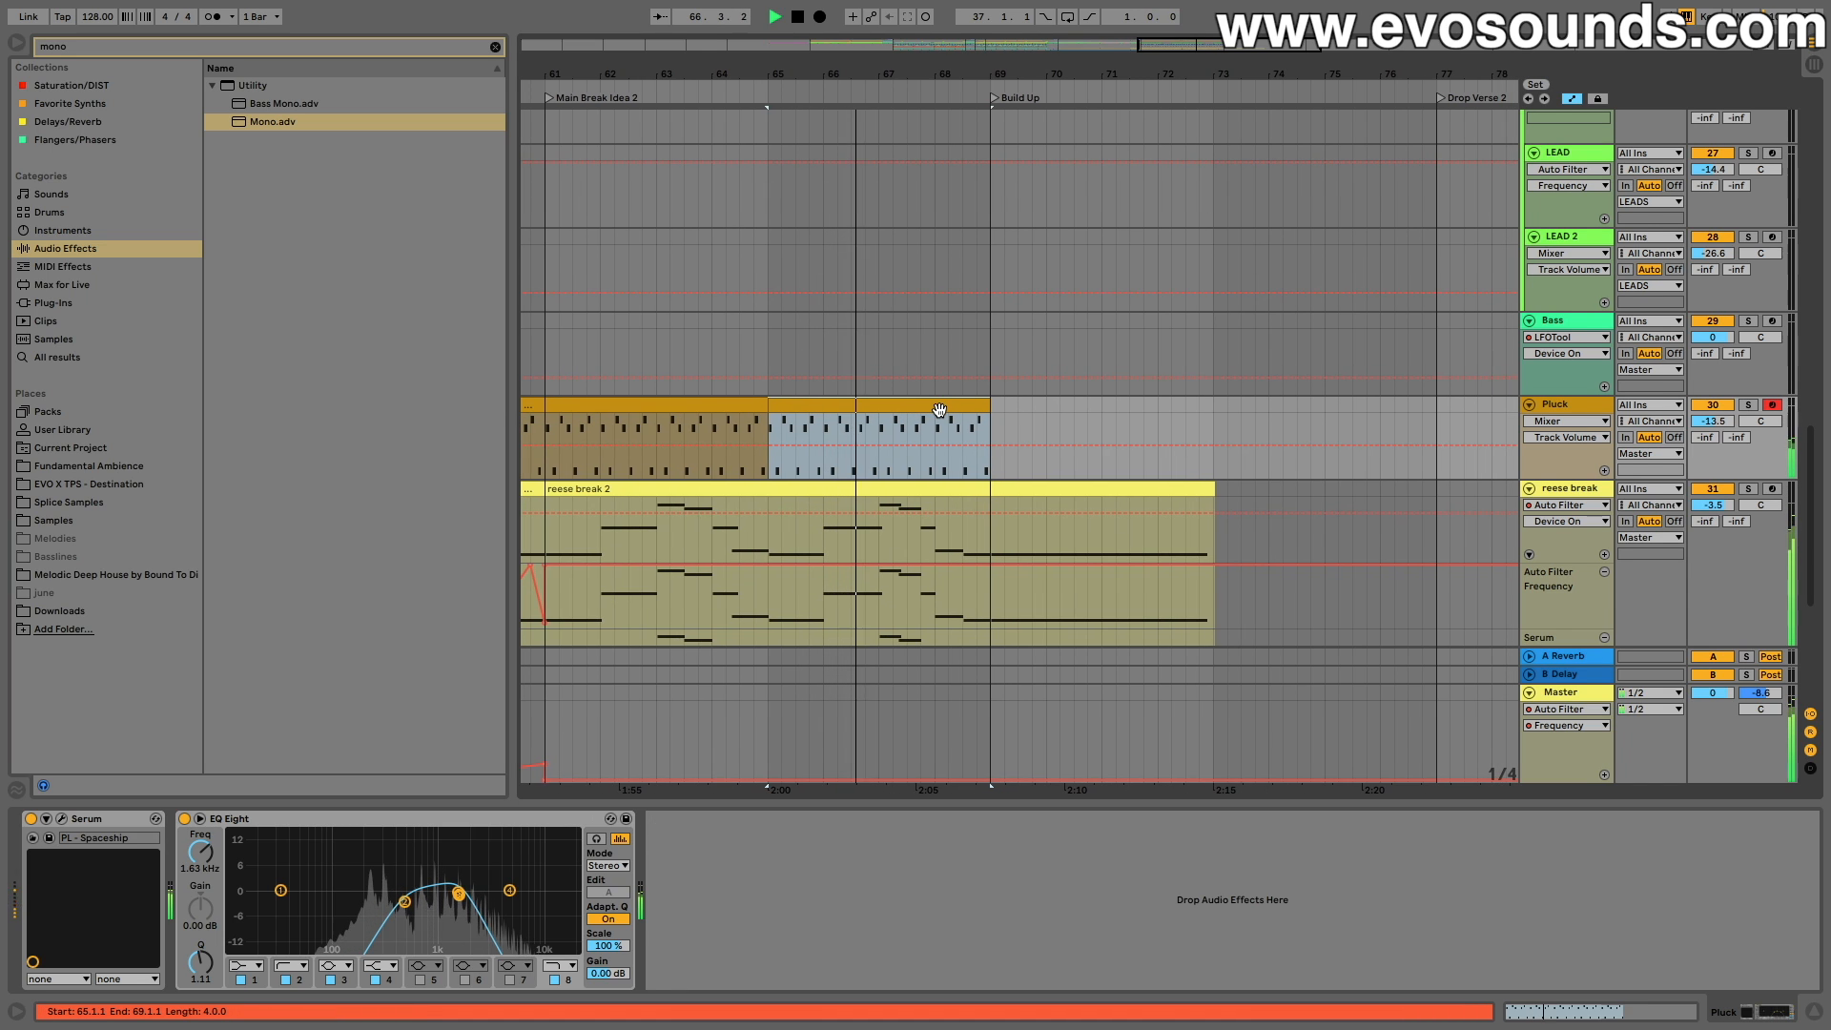
{"action": "scroll", "coordinate": [940, 410], "scroll_direction": "left", "scroll_amount": 5}
{"action": "left_click", "coordinate": [1602, 411]}
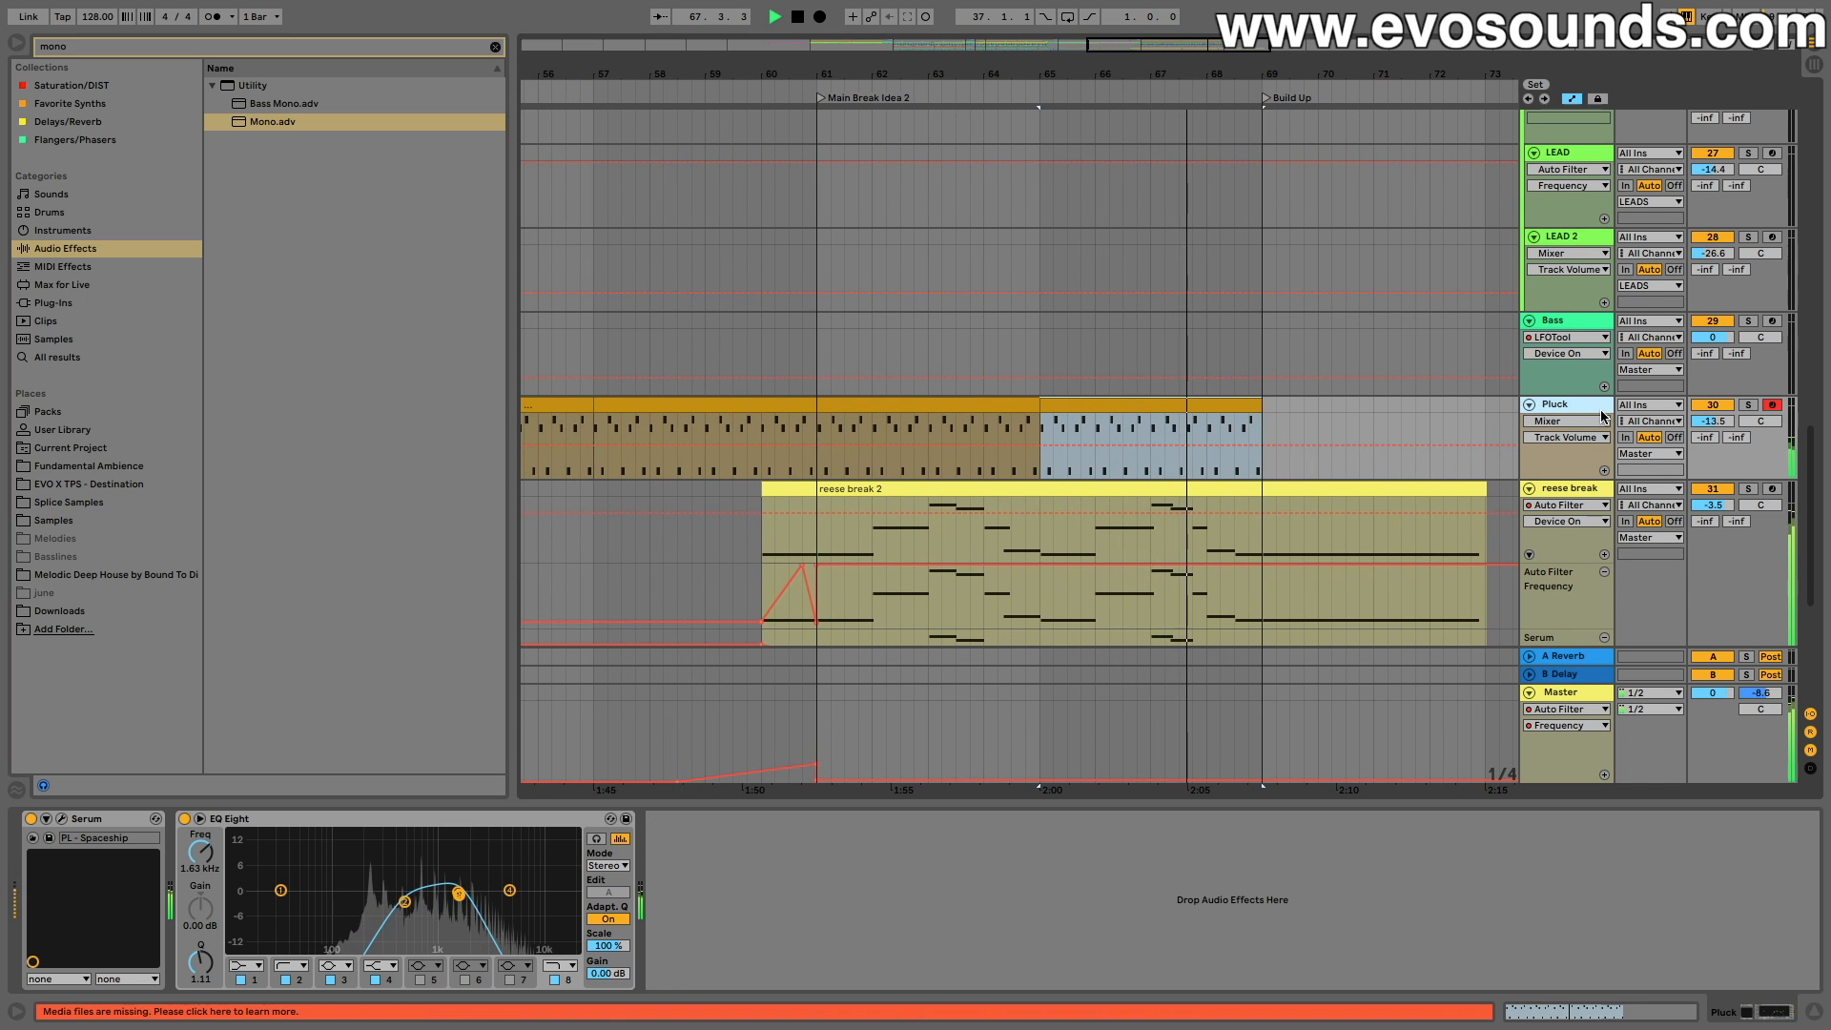
{"action": "scroll", "coordinate": [1108, 437], "scroll_direction": "up", "scroll_amount": 5}
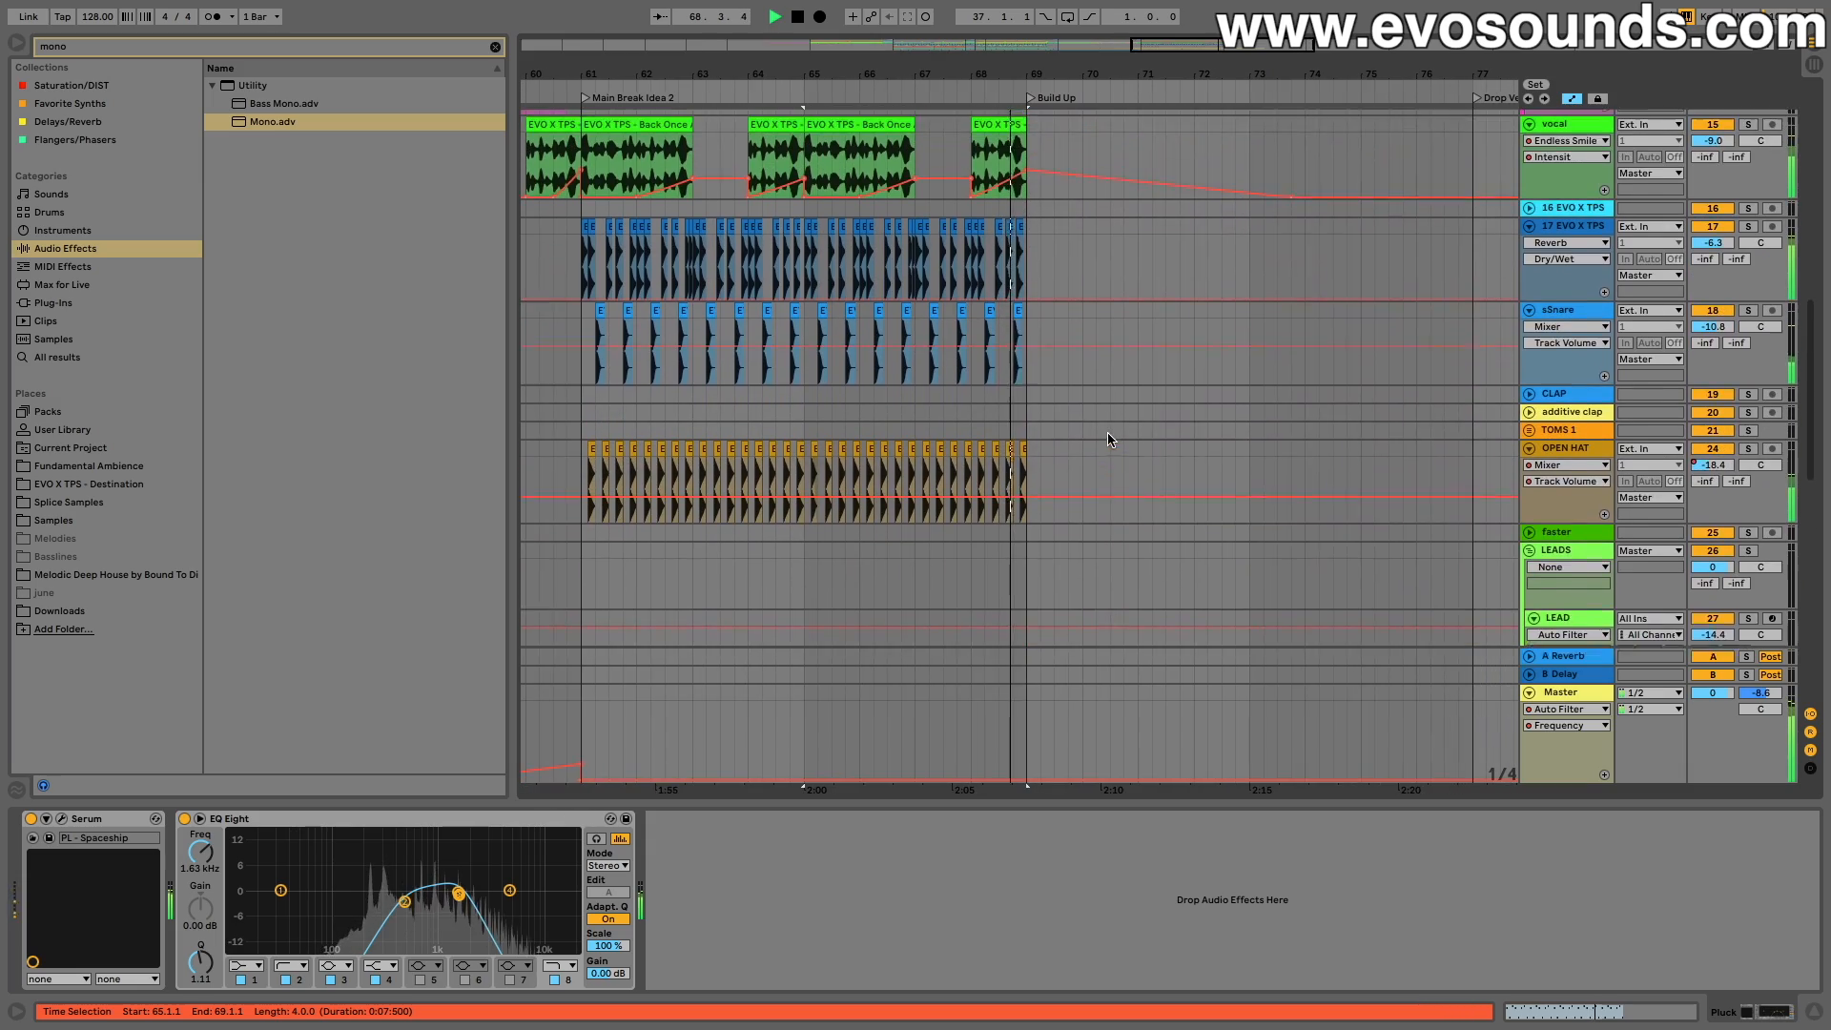